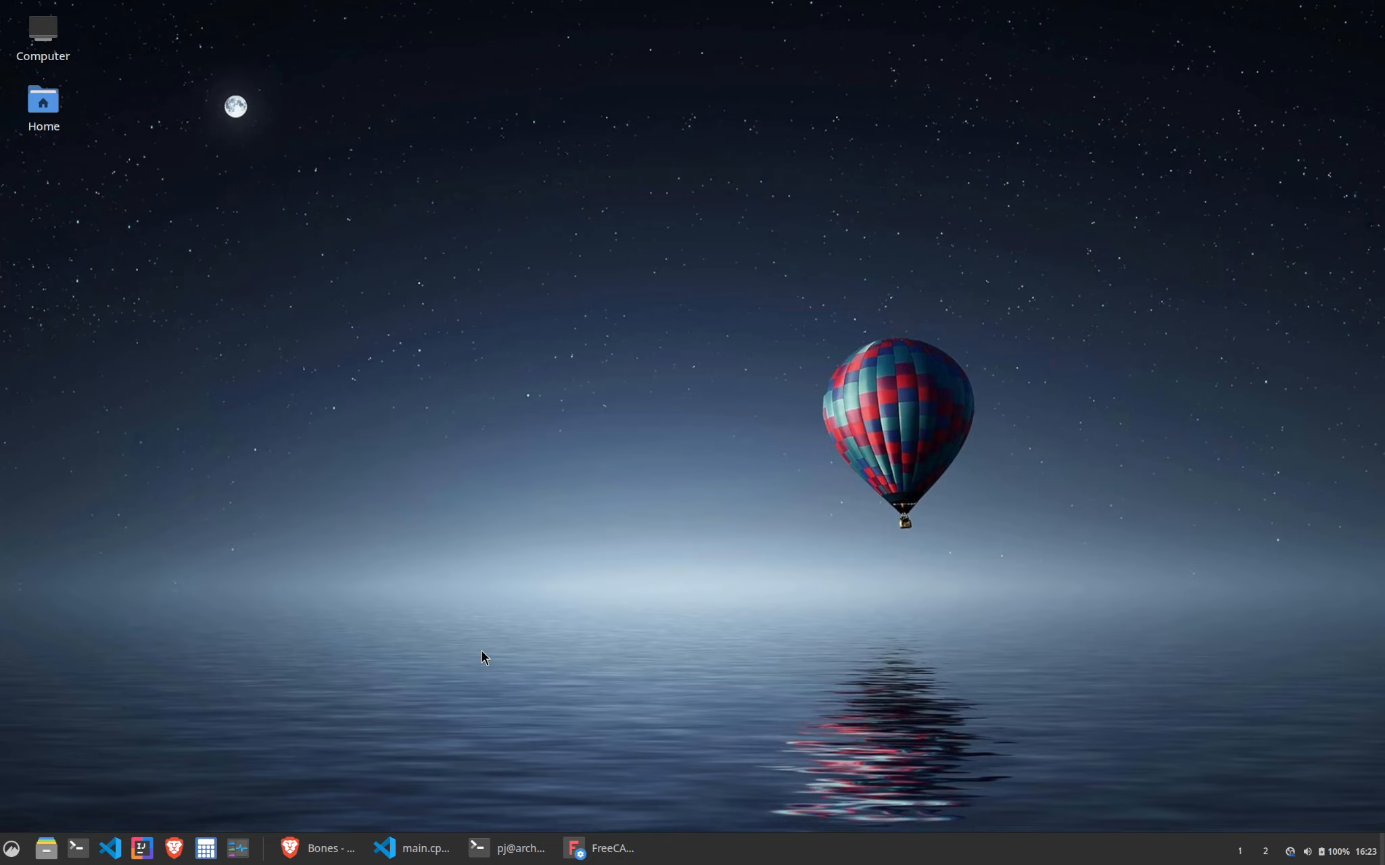
Examine the setup code and main loop of main.cpp in the code editor, and minimise the editor
{"action": "left_click", "coordinate": [411, 849]}
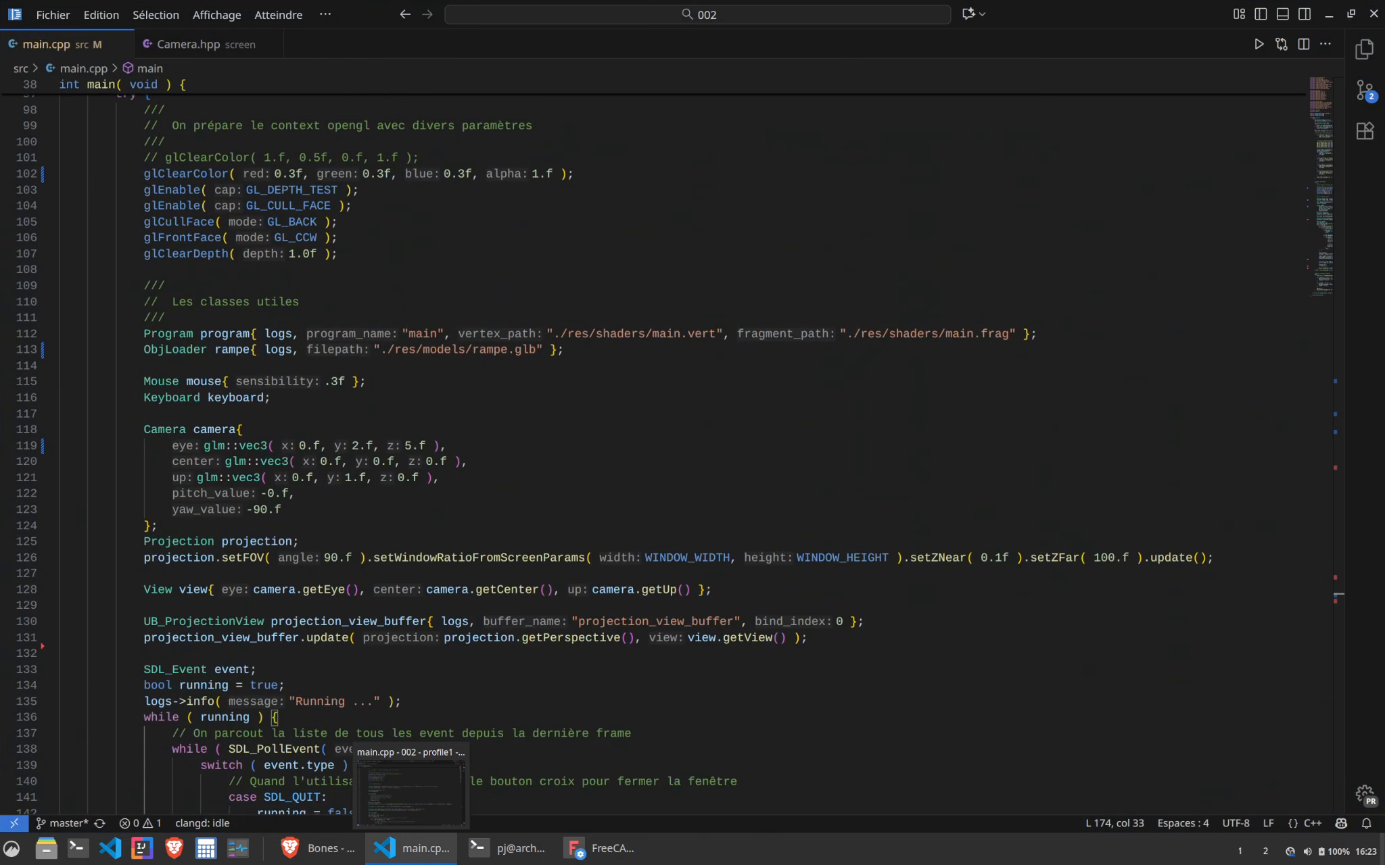
{"action": "scroll", "coordinate": [364, 612], "scroll_direction": "down", "scroll_amount": 5}
{"action": "scroll", "coordinate": [418, 633], "scroll_direction": "down", "scroll_amount": 6}
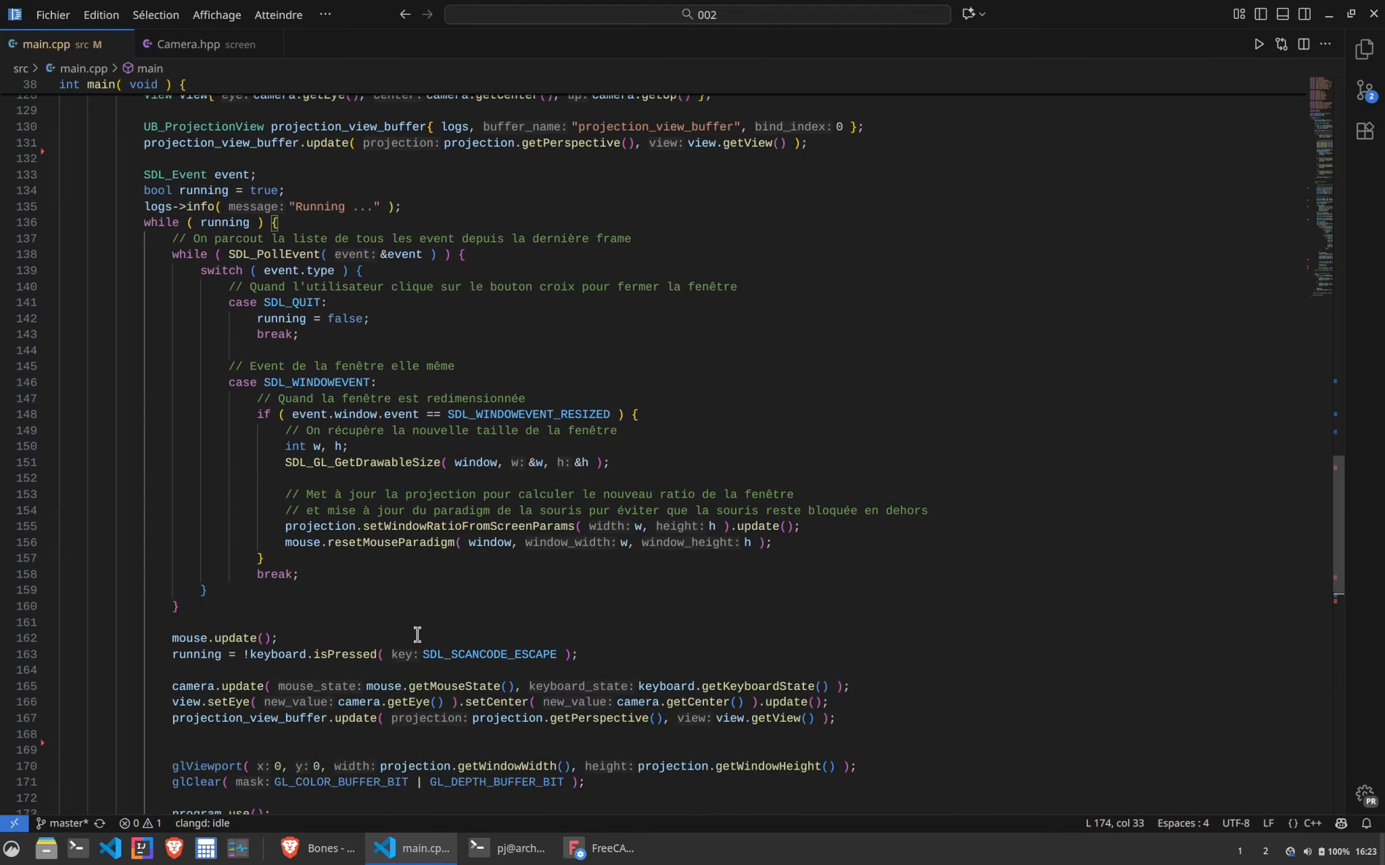
{"action": "left_click", "coordinate": [424, 855]}
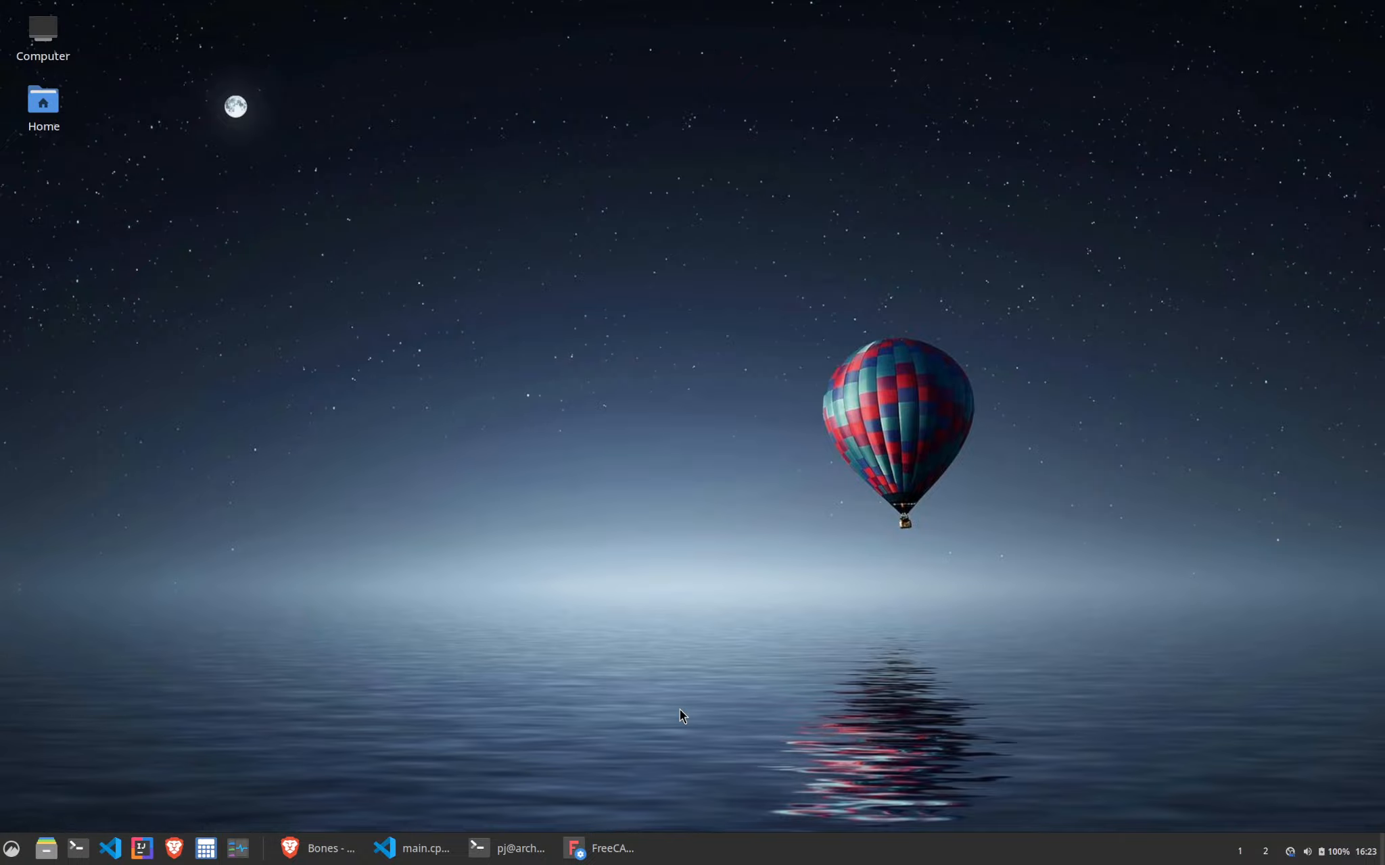
Switch to FreeCAD, view its version details and dismiss them
{"action": "left_click", "coordinate": [624, 850]}
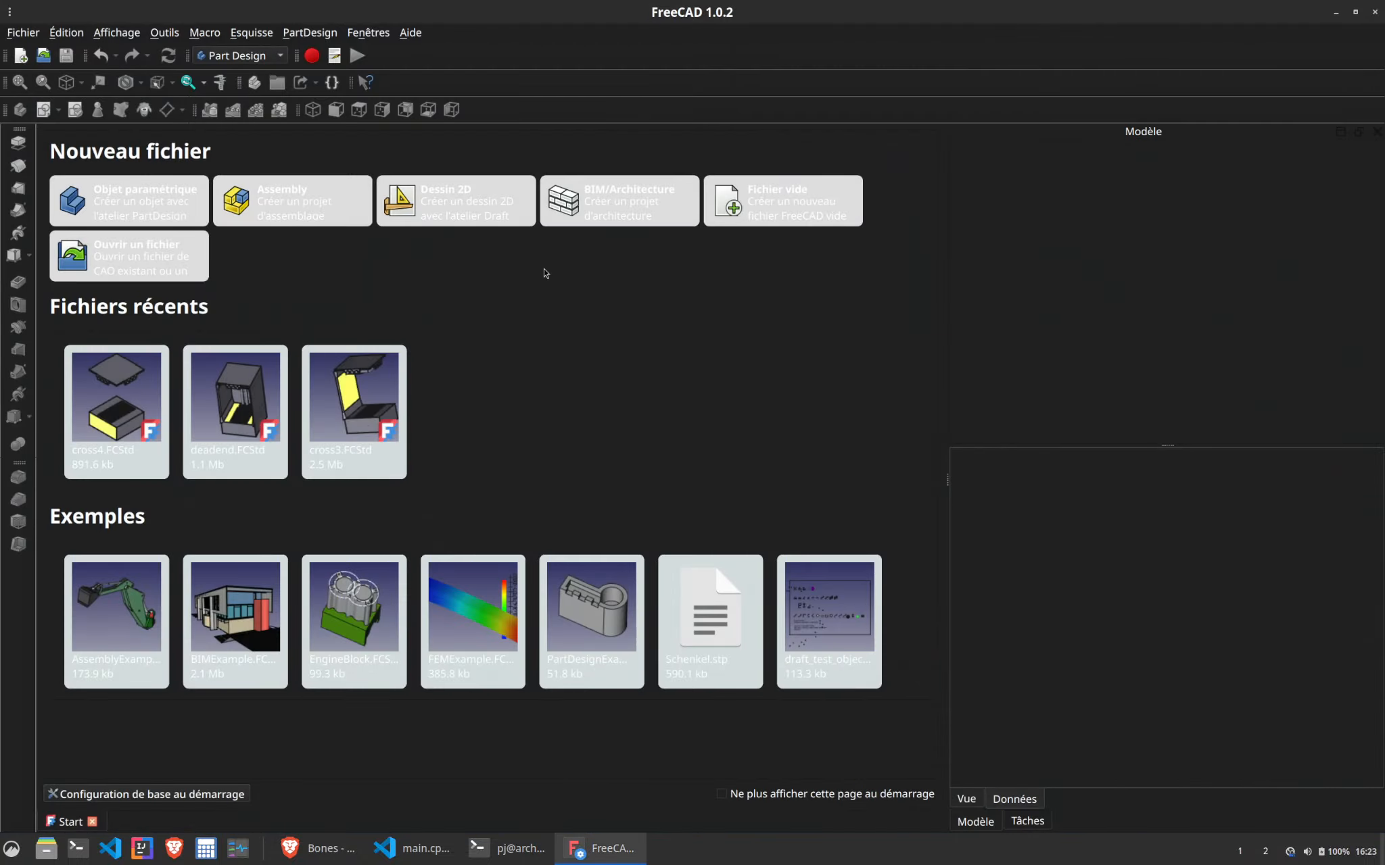
{"action": "left_click", "coordinate": [410, 32]}
{"action": "left_click", "coordinate": [482, 229]}
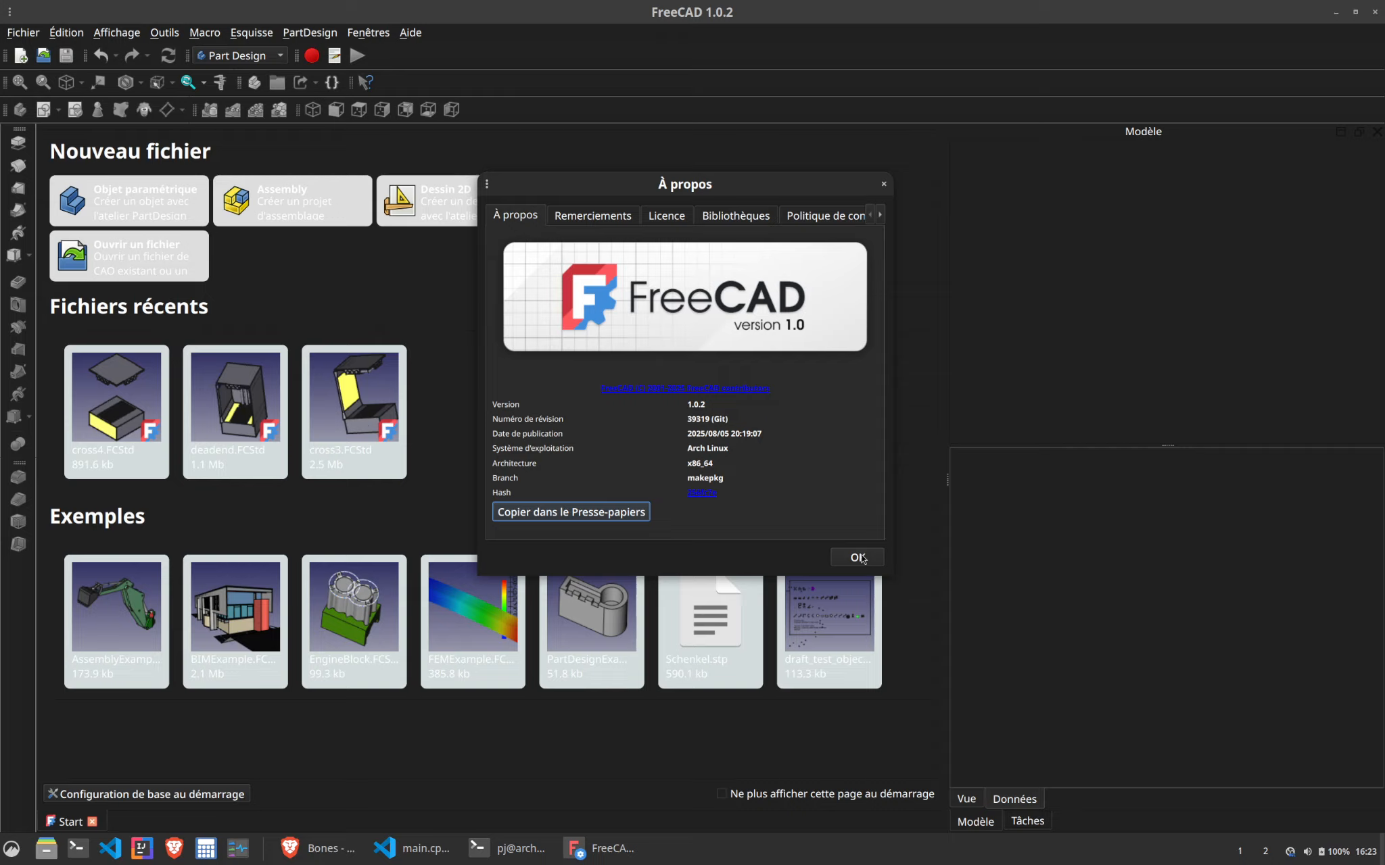
{"action": "left_click_drag", "start_coordinate": [728, 189], "coordinate": [785, 189]}
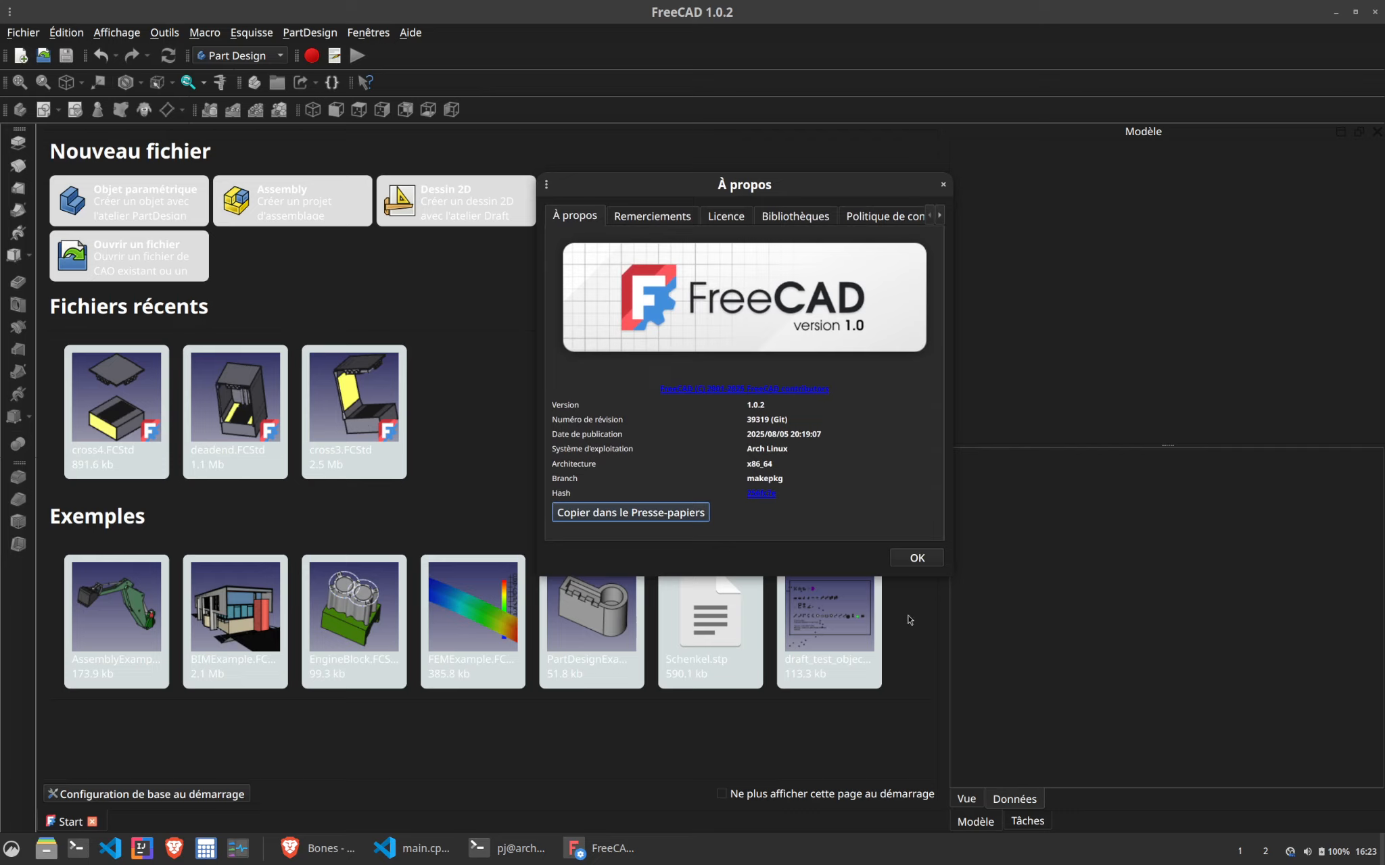
{"action": "left_click", "coordinate": [916, 558]}
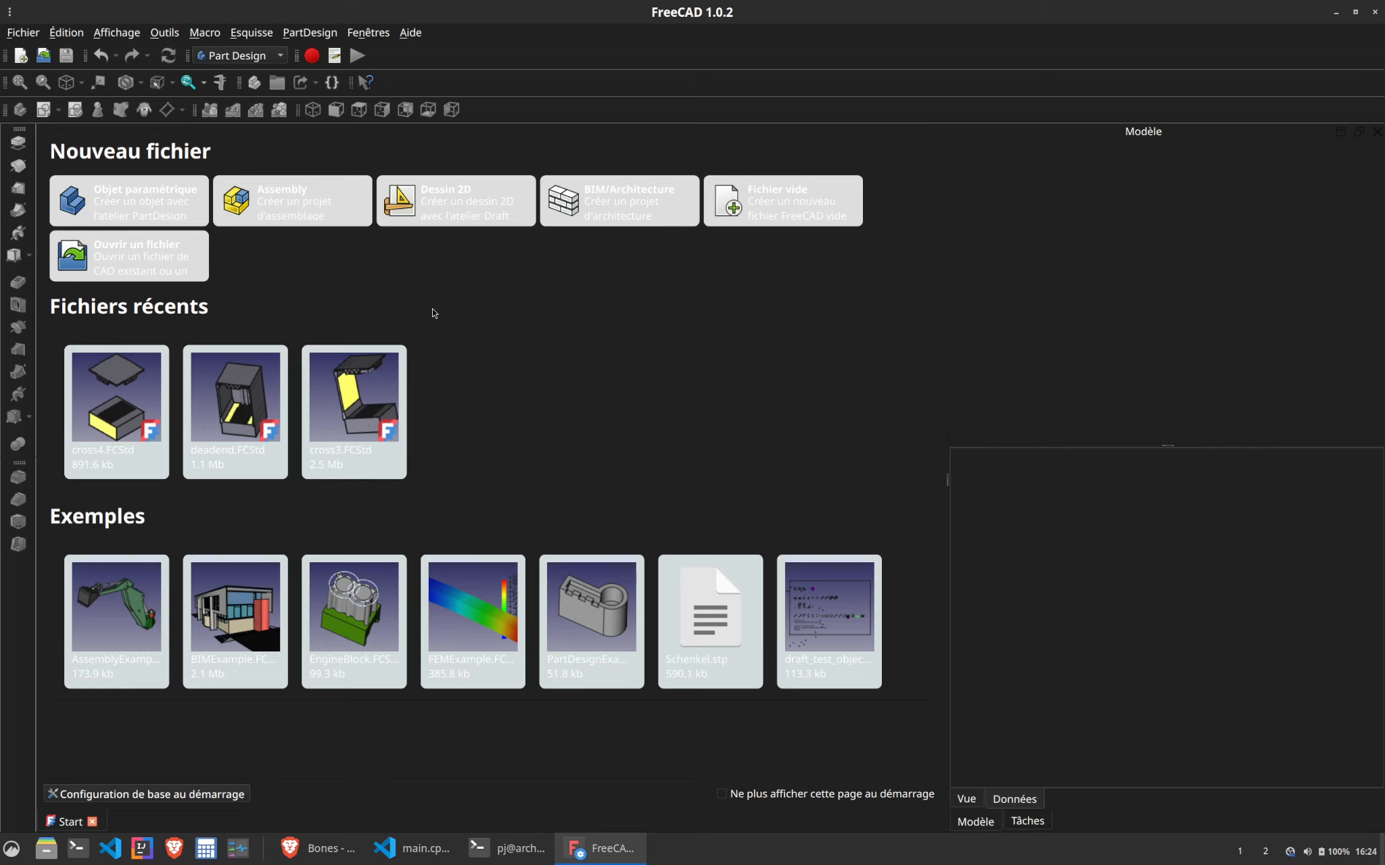
Close the start page and create a new empty document containing a body
{"action": "left_click", "coordinate": [92, 822]}
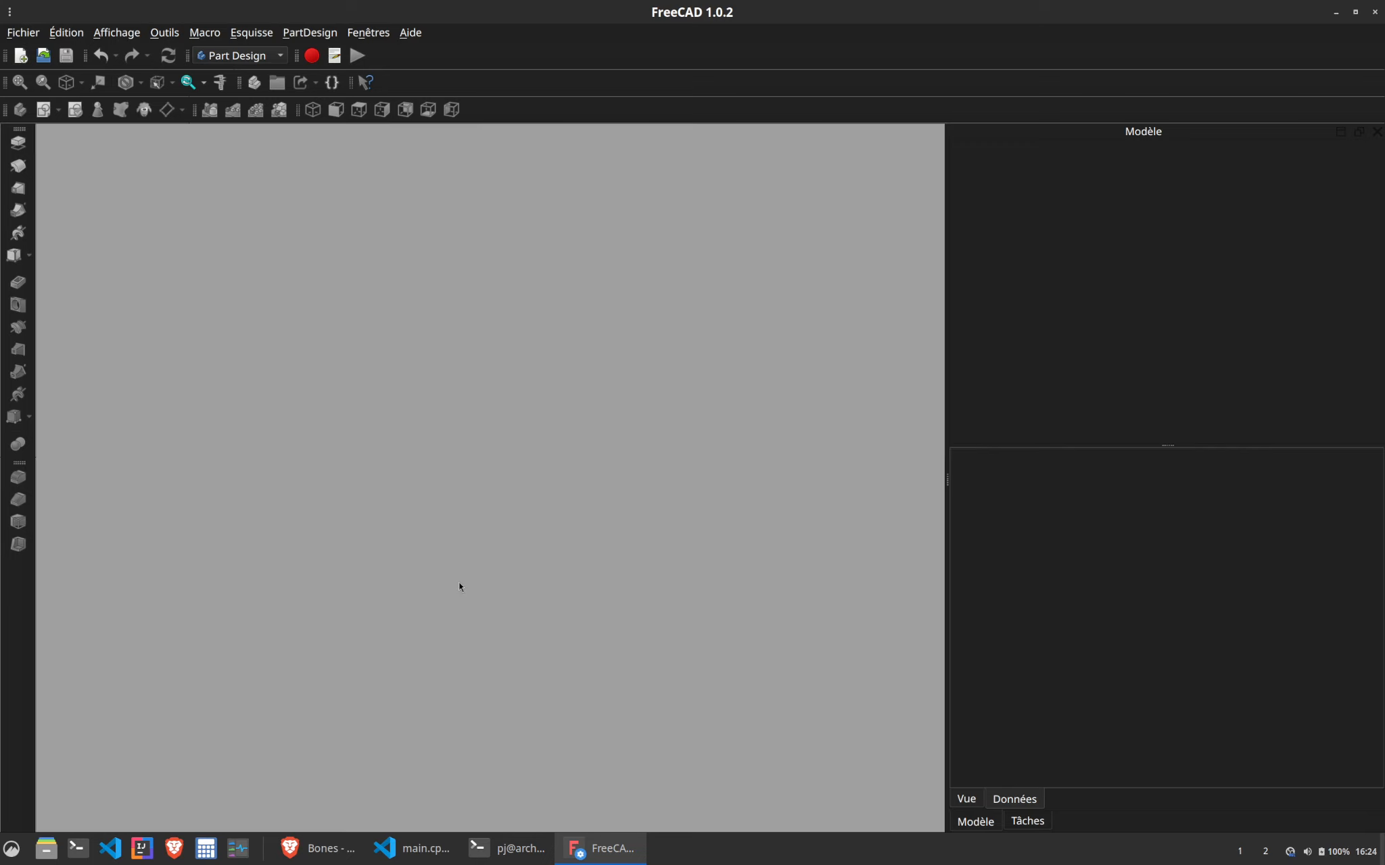
{"action": "left_click", "coordinate": [22, 55]}
{"action": "left_click", "coordinate": [20, 111]}
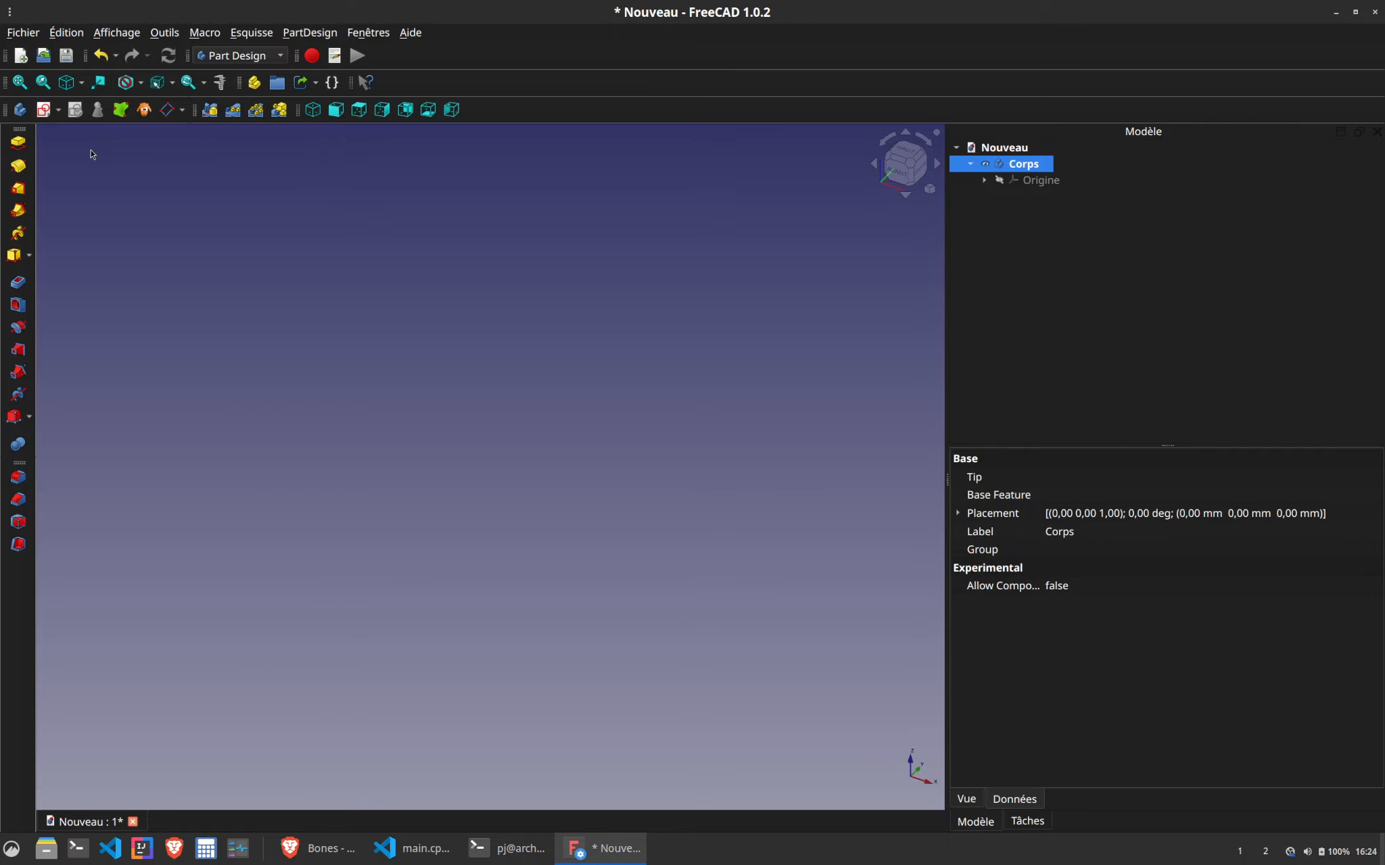
Start a sketch on the body's XY plane and draw a rectangle about 53 by 24 mm centred on the origin
{"action": "left_click", "coordinate": [43, 110]}
{"action": "left_click", "coordinate": [429, 311]}
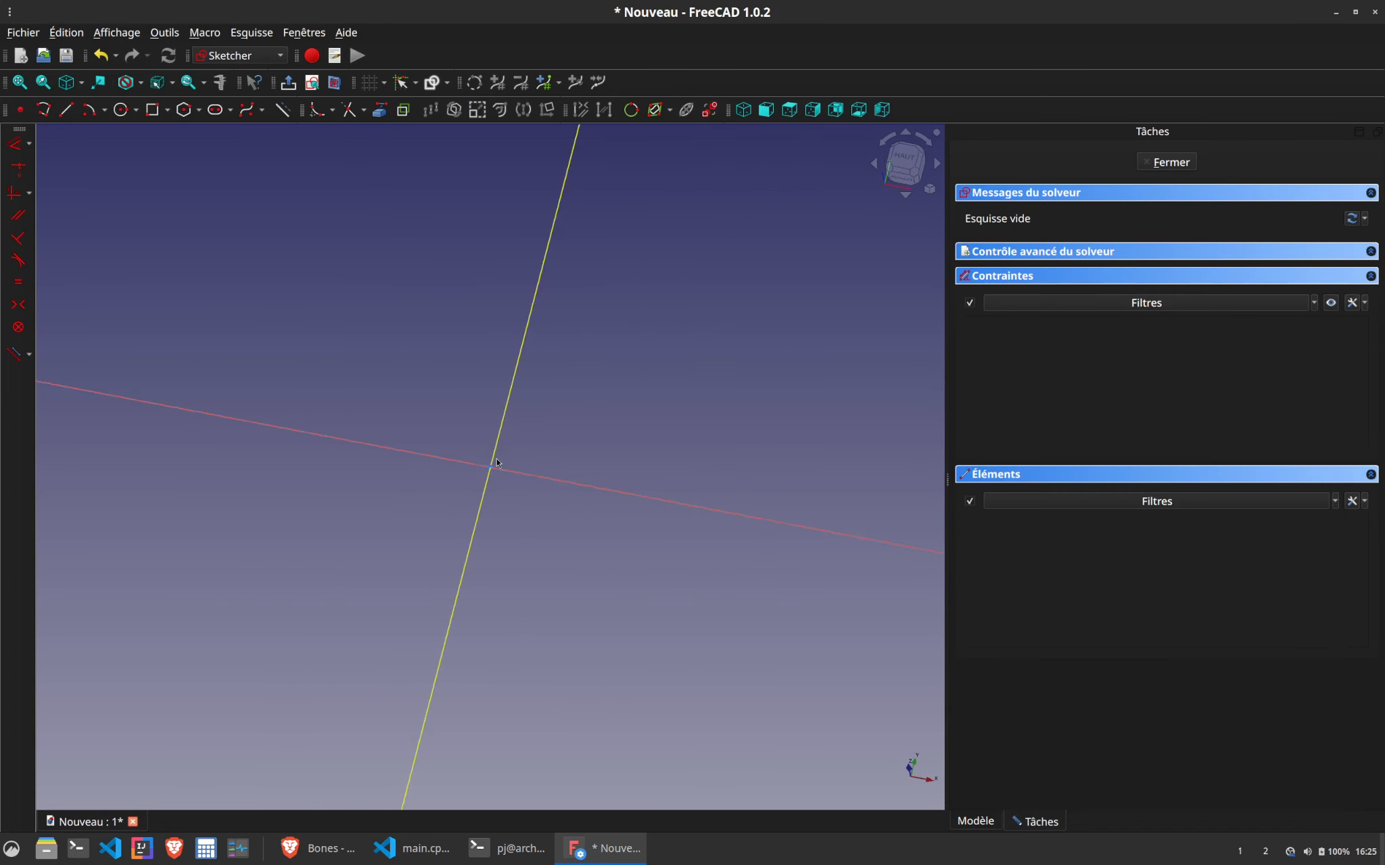
{"action": "left_click", "coordinate": [167, 110]}
{"action": "left_click", "coordinate": [178, 138]}
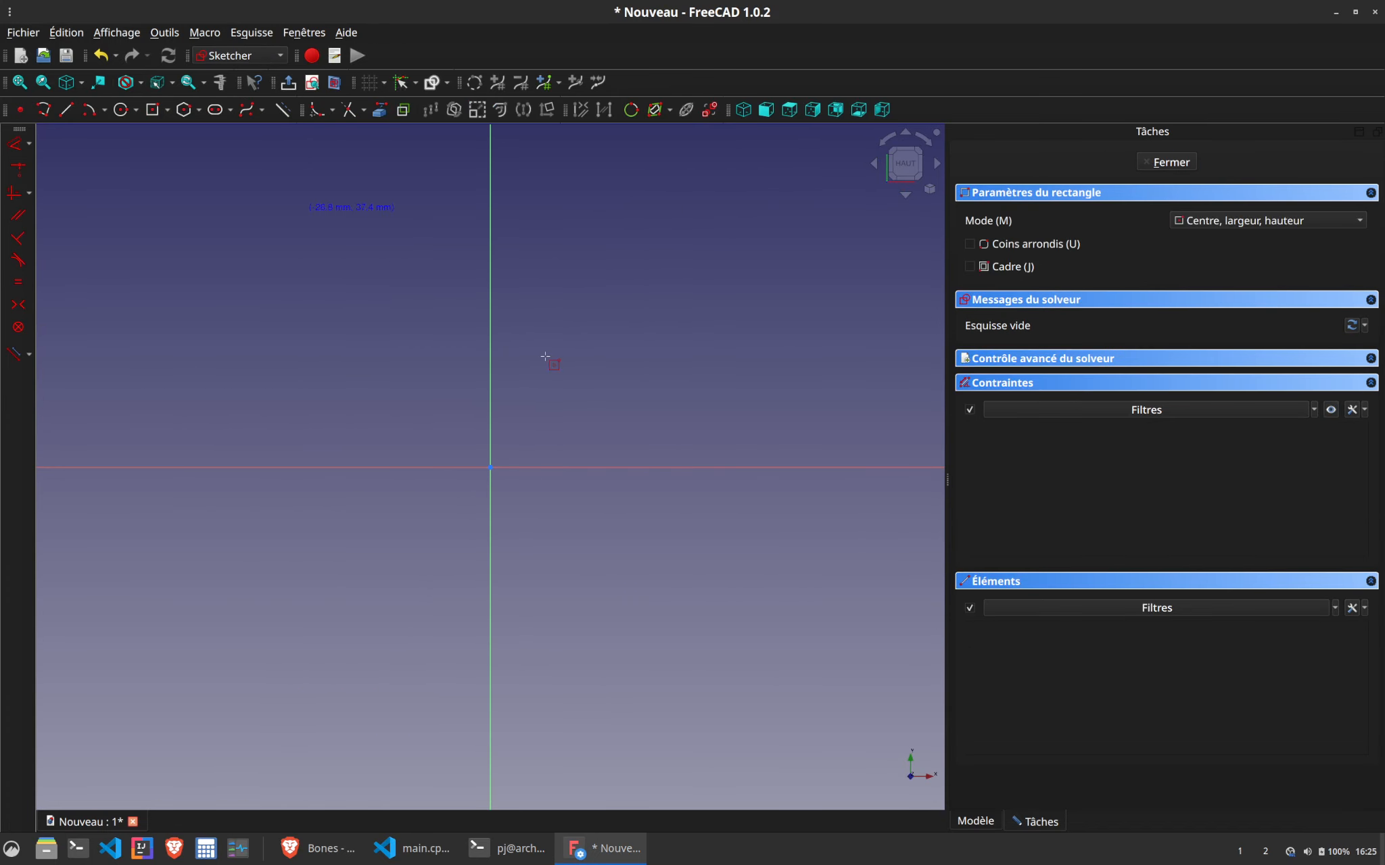
{"action": "left_click", "coordinate": [510, 472]}
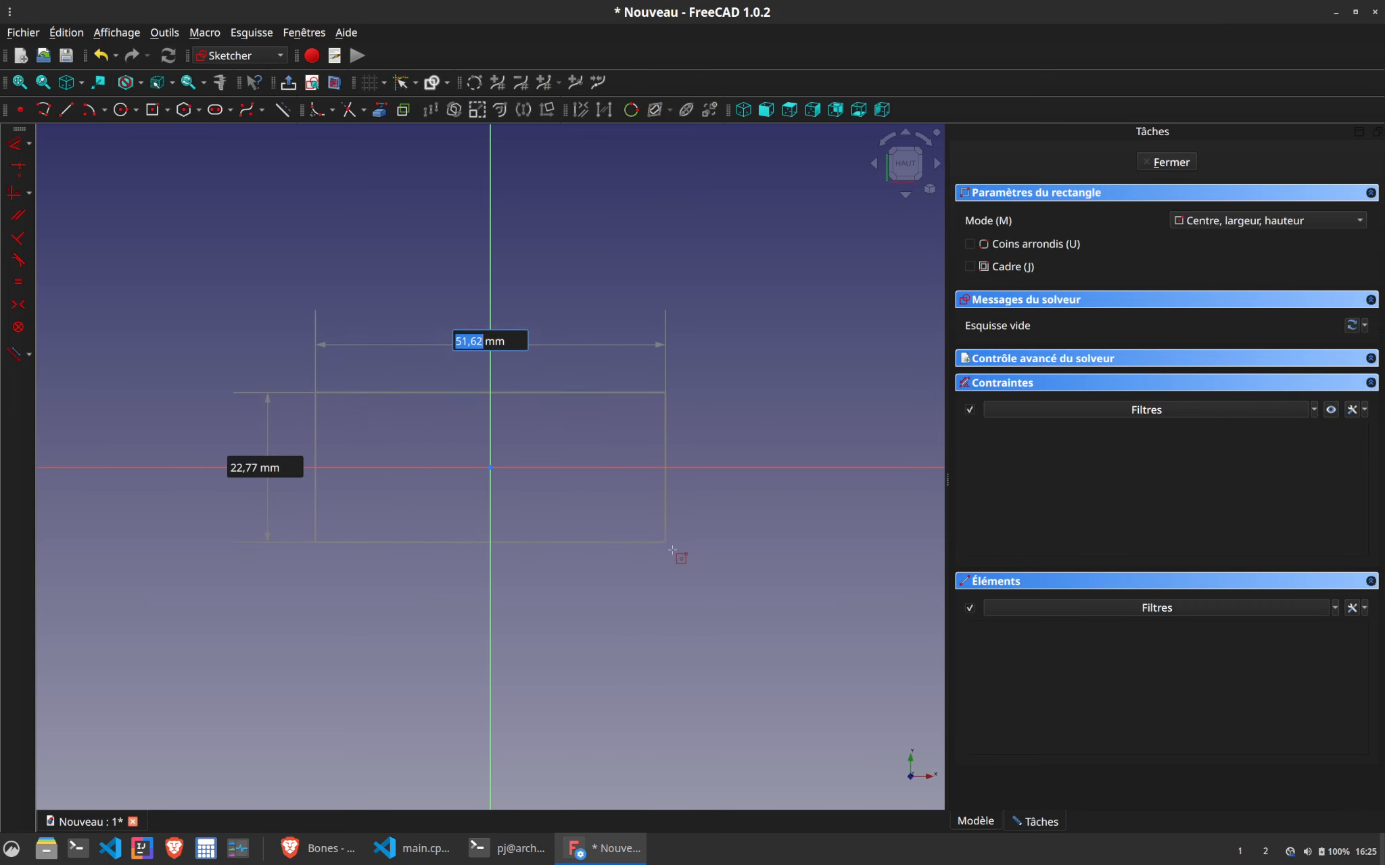
{"action": "left_click", "coordinate": [309, 384]}
Constrain the rectangle's height to 25 mm and its width to 50 mm, and close the sketch
{"action": "left_click", "coordinate": [312, 441]}
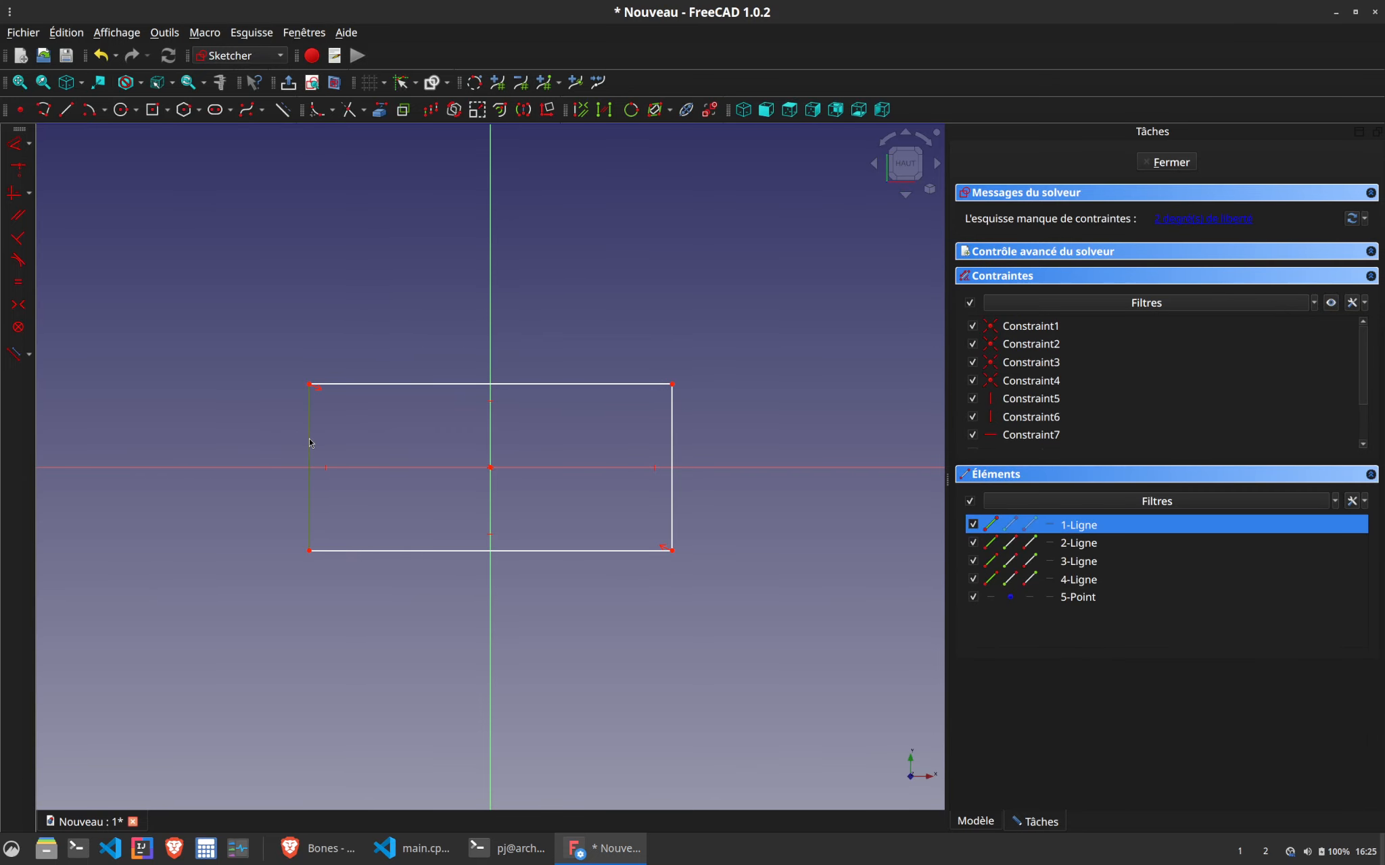
{"action": "type", "text": "i"}
{"action": "type", "text": "25"}
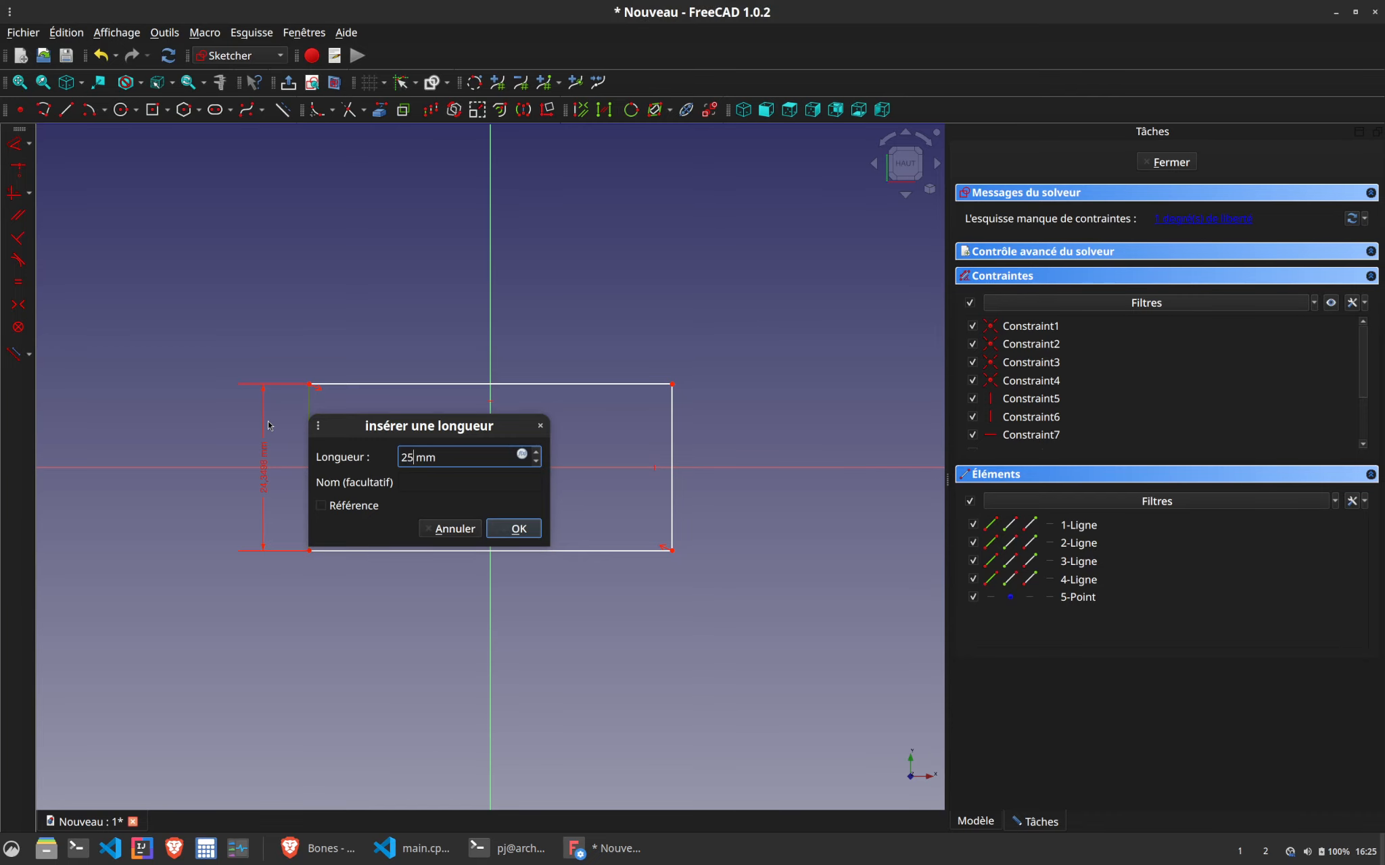
{"action": "key", "text": "Return"}
{"action": "left_click", "coordinate": [364, 384]}
{"action": "type", "text": "l"}
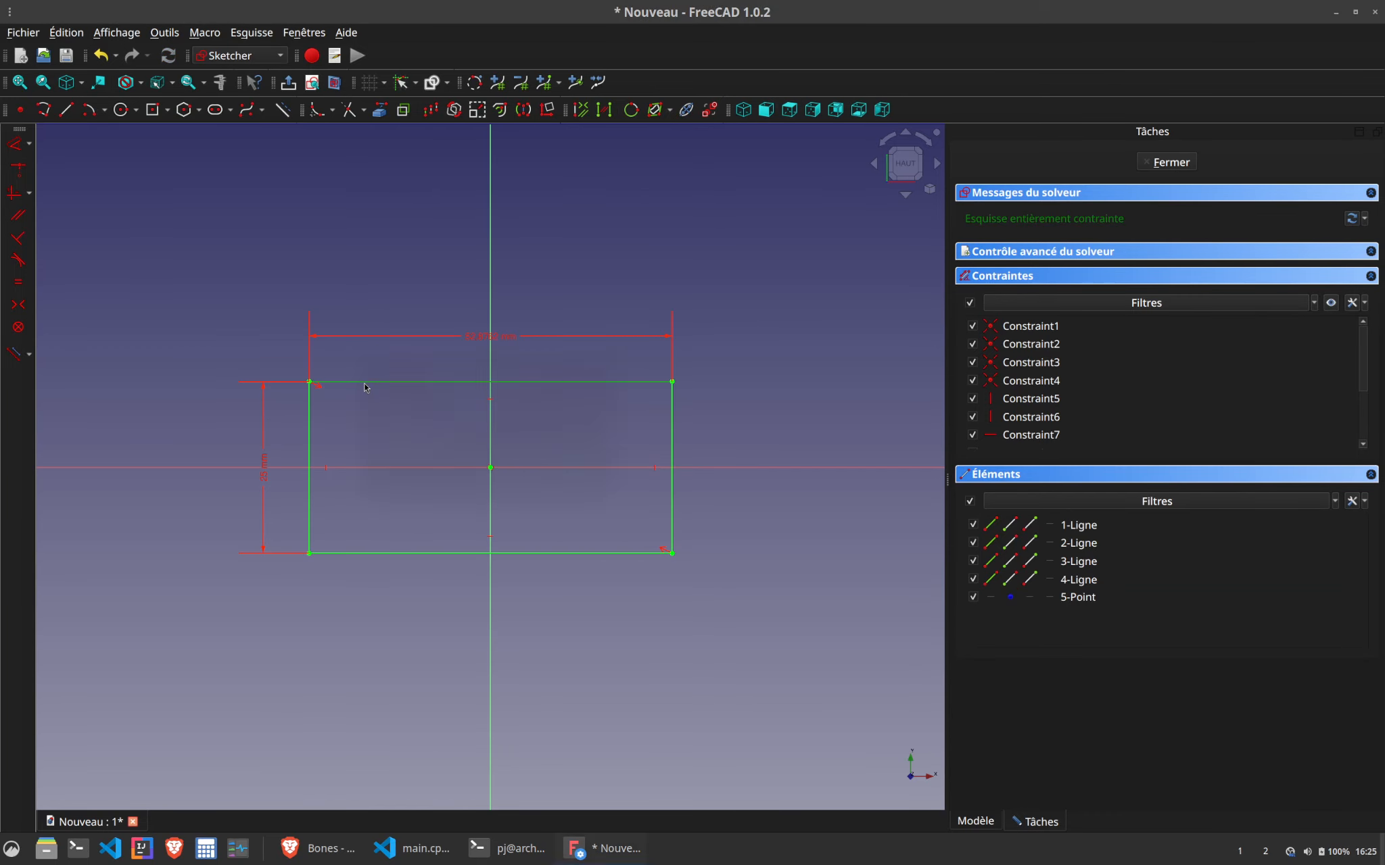
{"action": "type", "text": "50"}
{"action": "key", "text": "Return"}
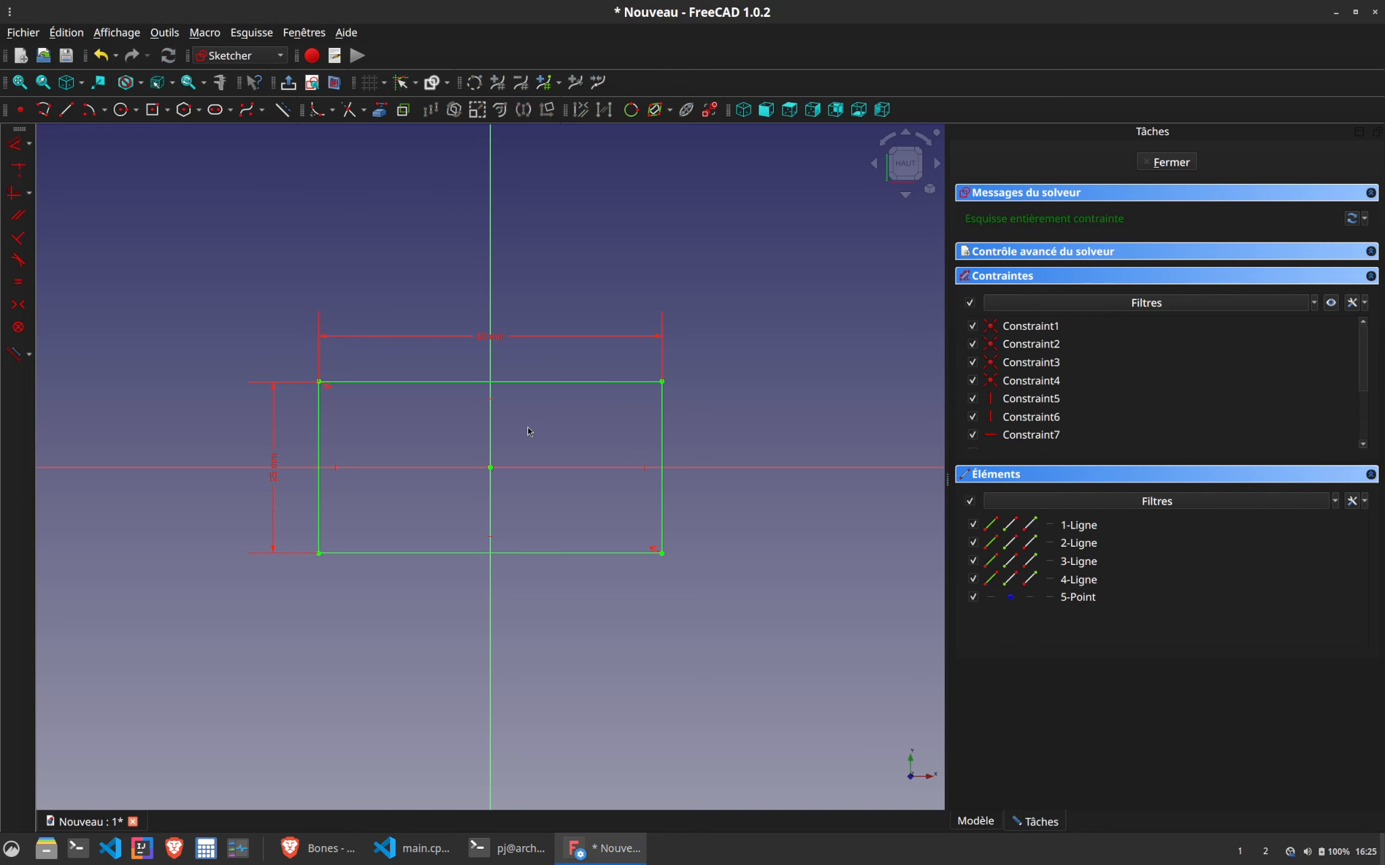
{"action": "left_click", "coordinate": [1180, 167]}
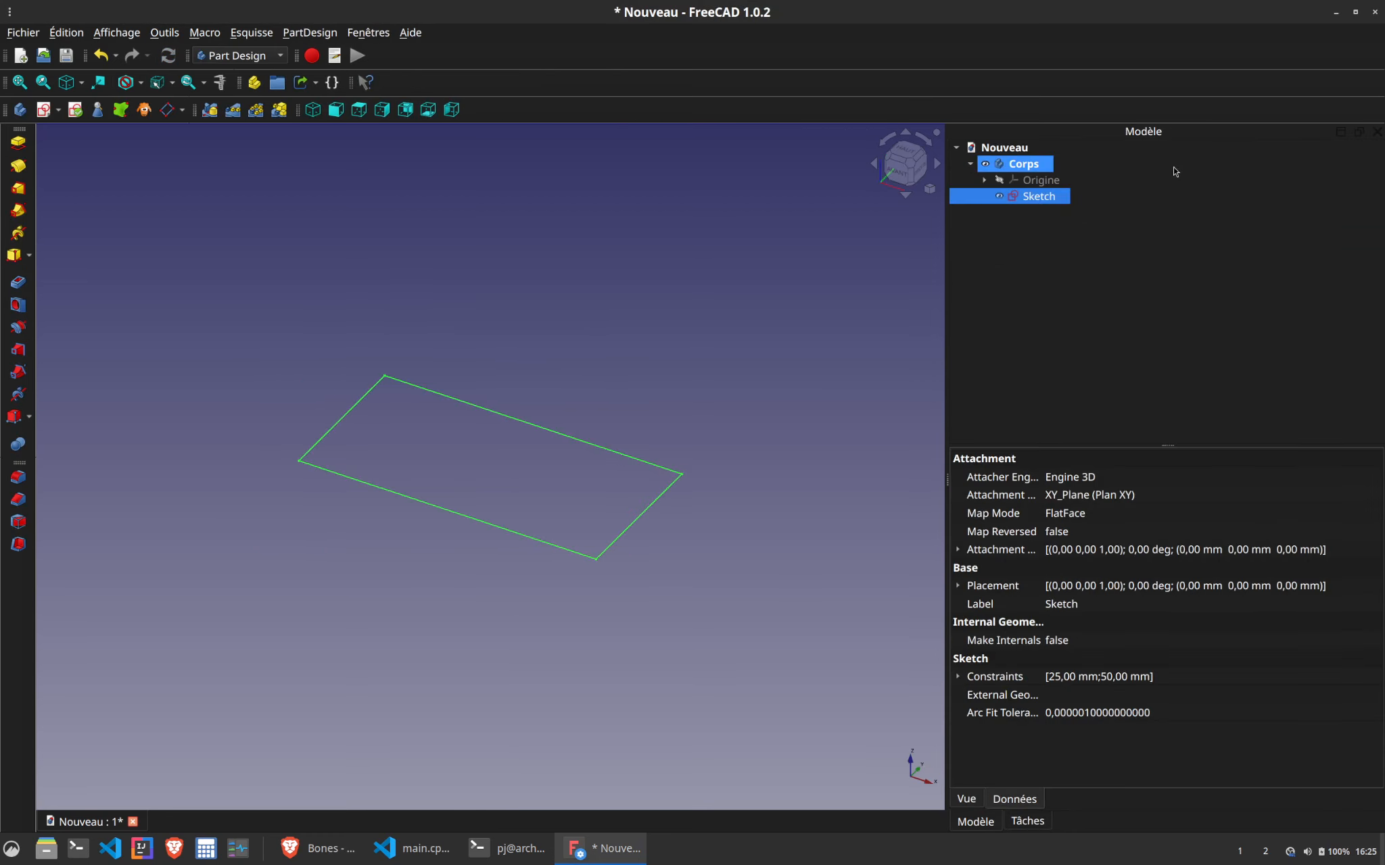
Pad the rectangle sketch to a length of 20 mm
{"action": "left_click", "coordinate": [19, 144]}
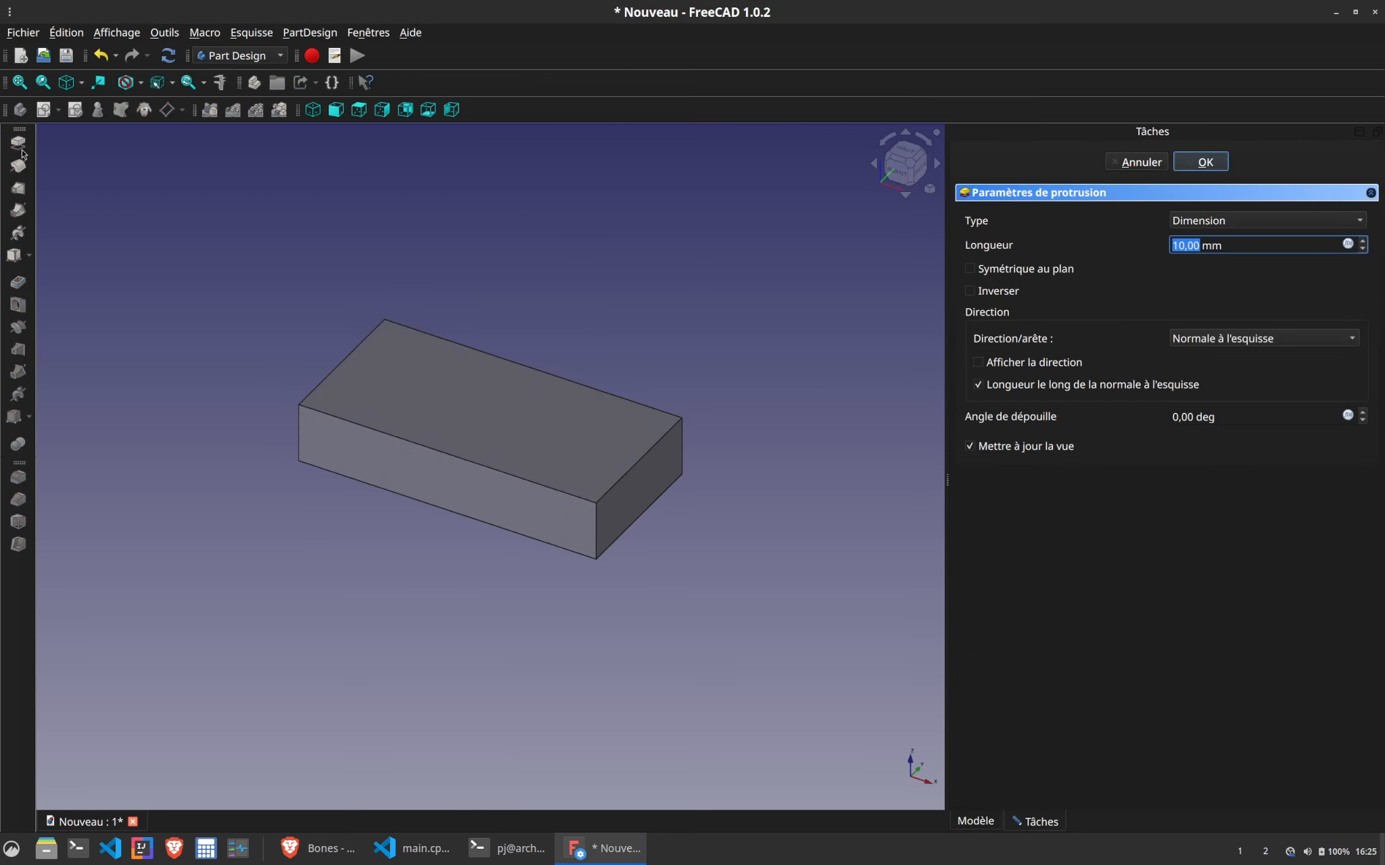
{"action": "scroll", "coordinate": [1250, 236], "scroll_direction": "up", "scroll_amount": 1}
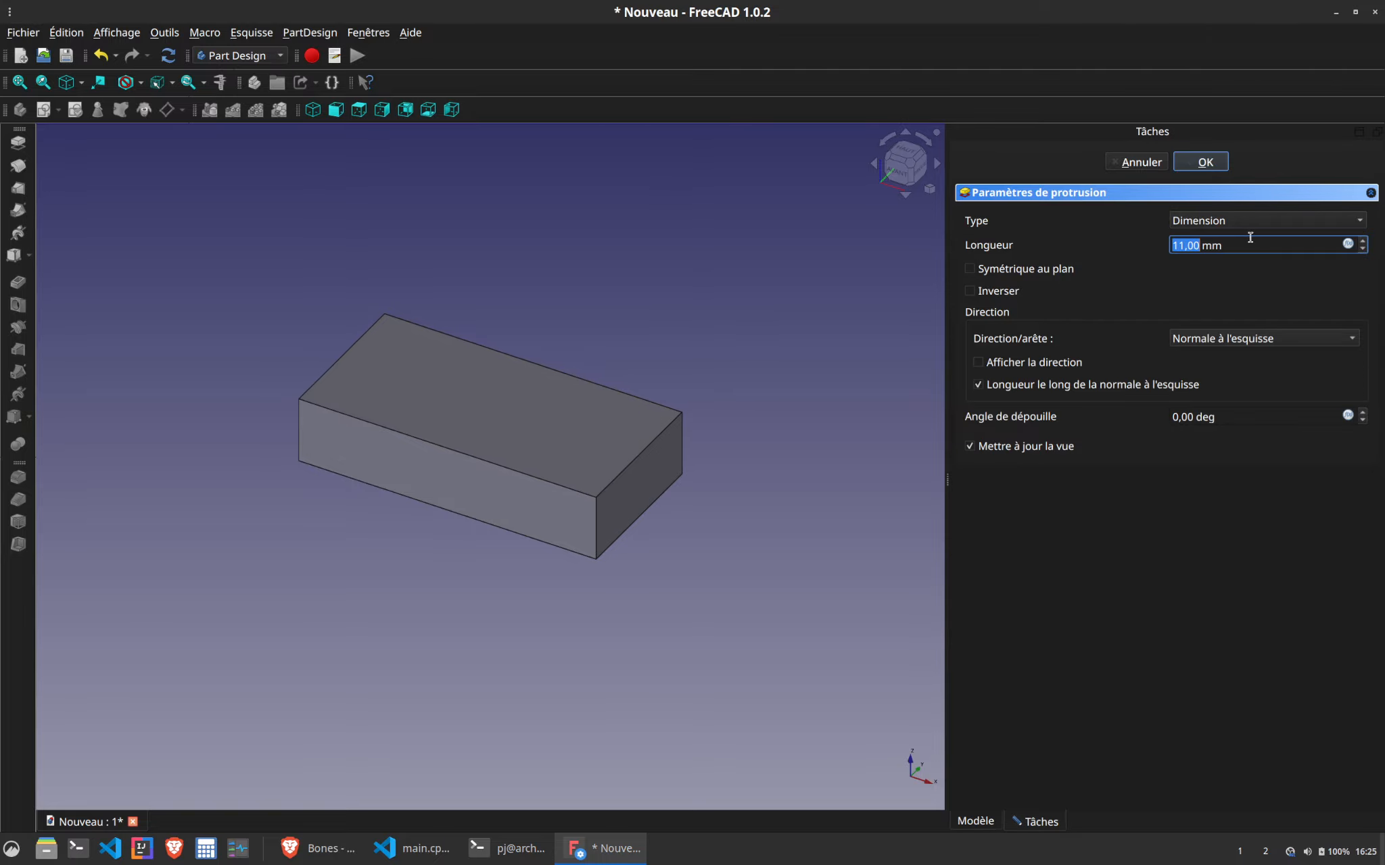
{"action": "scroll", "coordinate": [1250, 238], "scroll_direction": "up", "scroll_amount": 9}
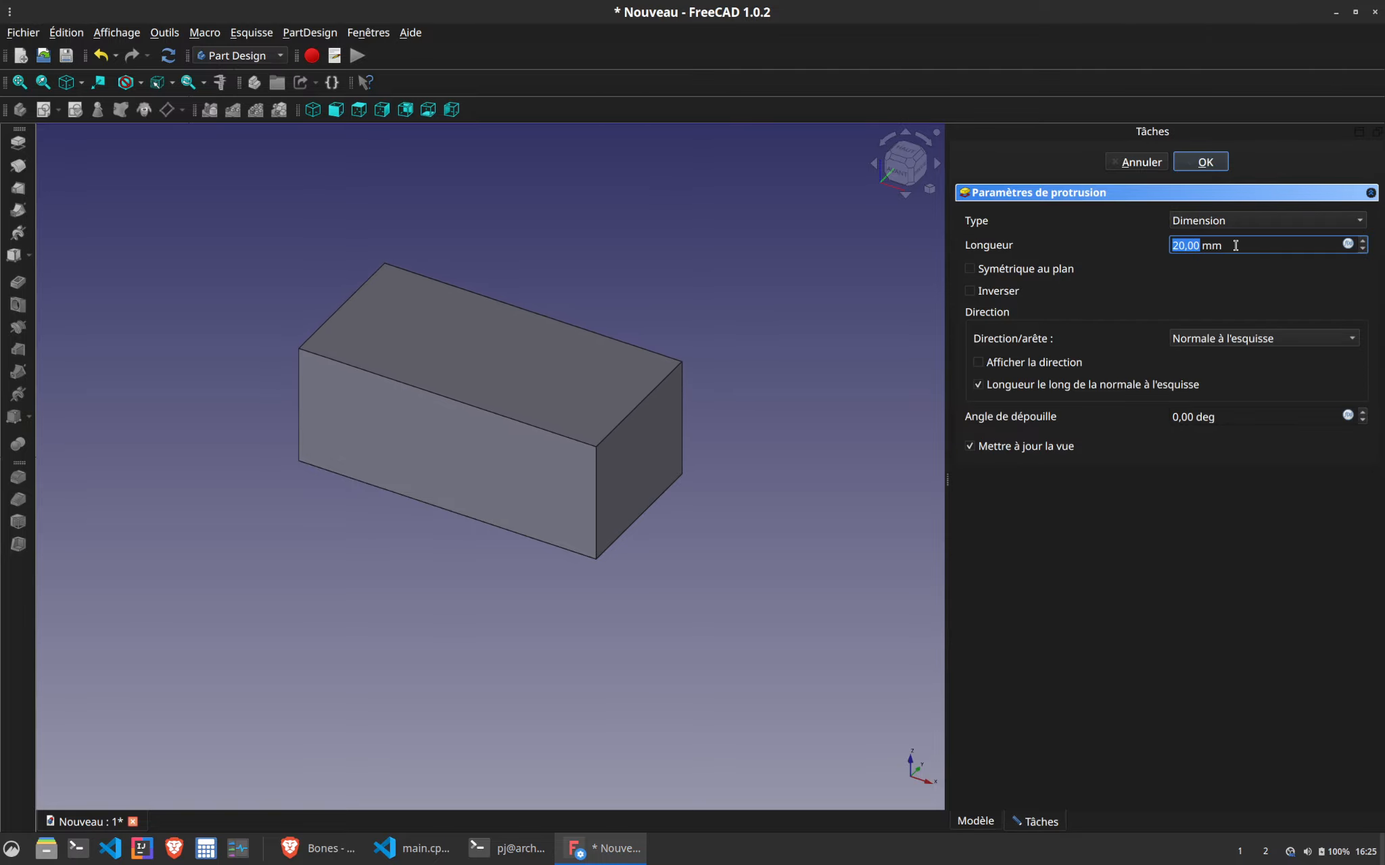
{"action": "left_click", "coordinate": [1203, 165]}
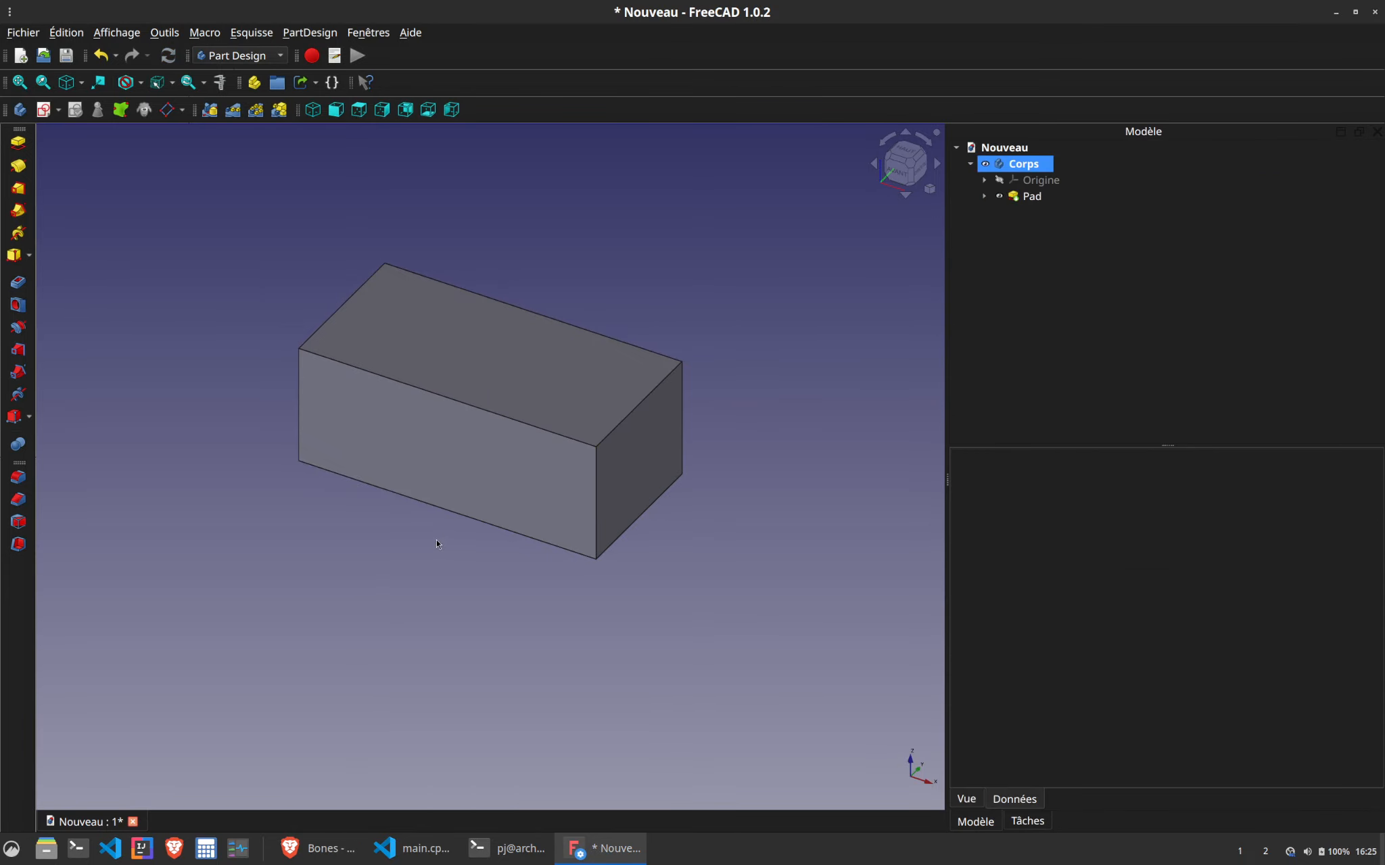
Start a new sketch on the long front face of the padded block
{"action": "middle_click_drag", "start_coordinate": [436, 544], "coordinate": [499, 556]}
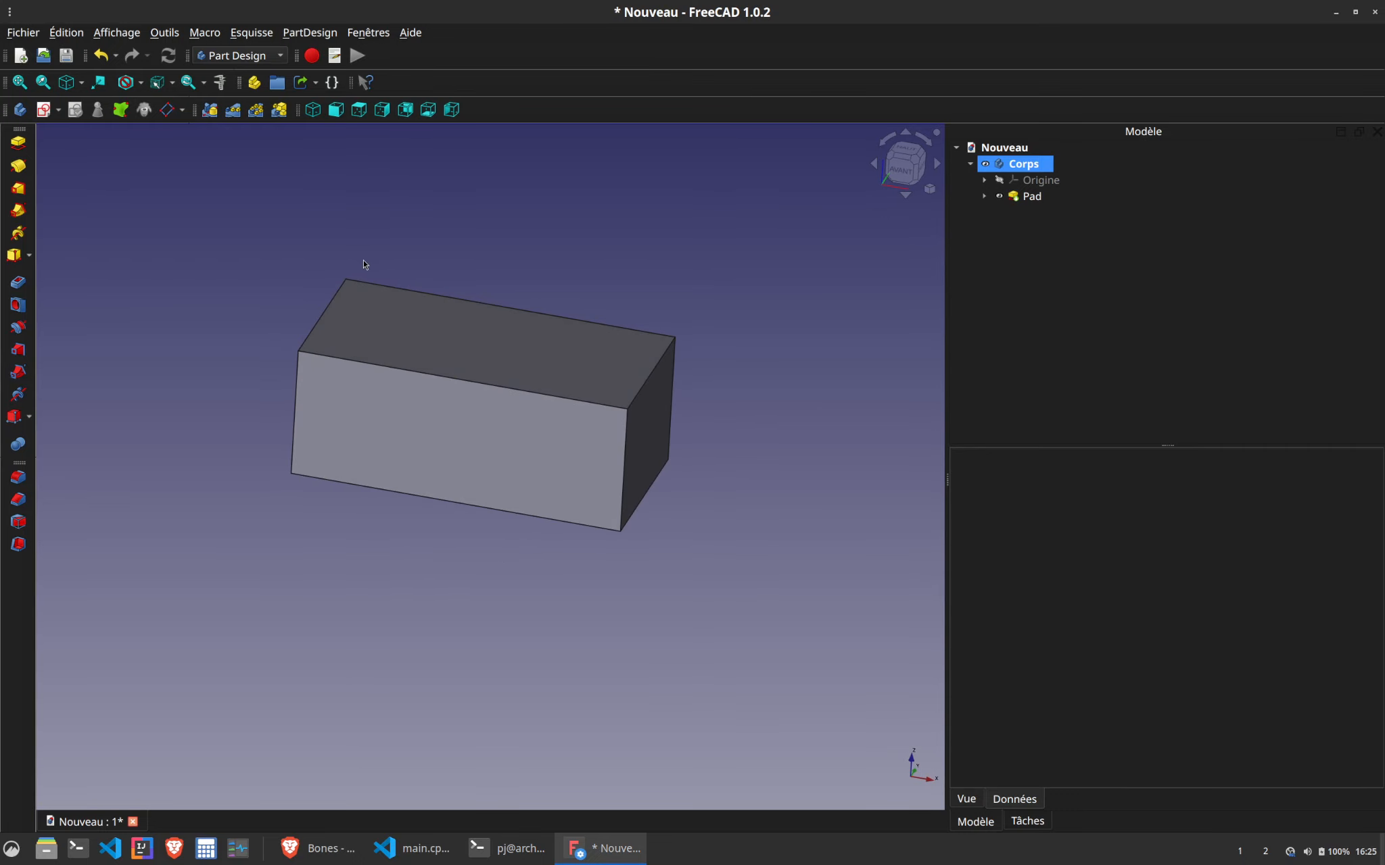
{"action": "left_click", "coordinate": [425, 406]}
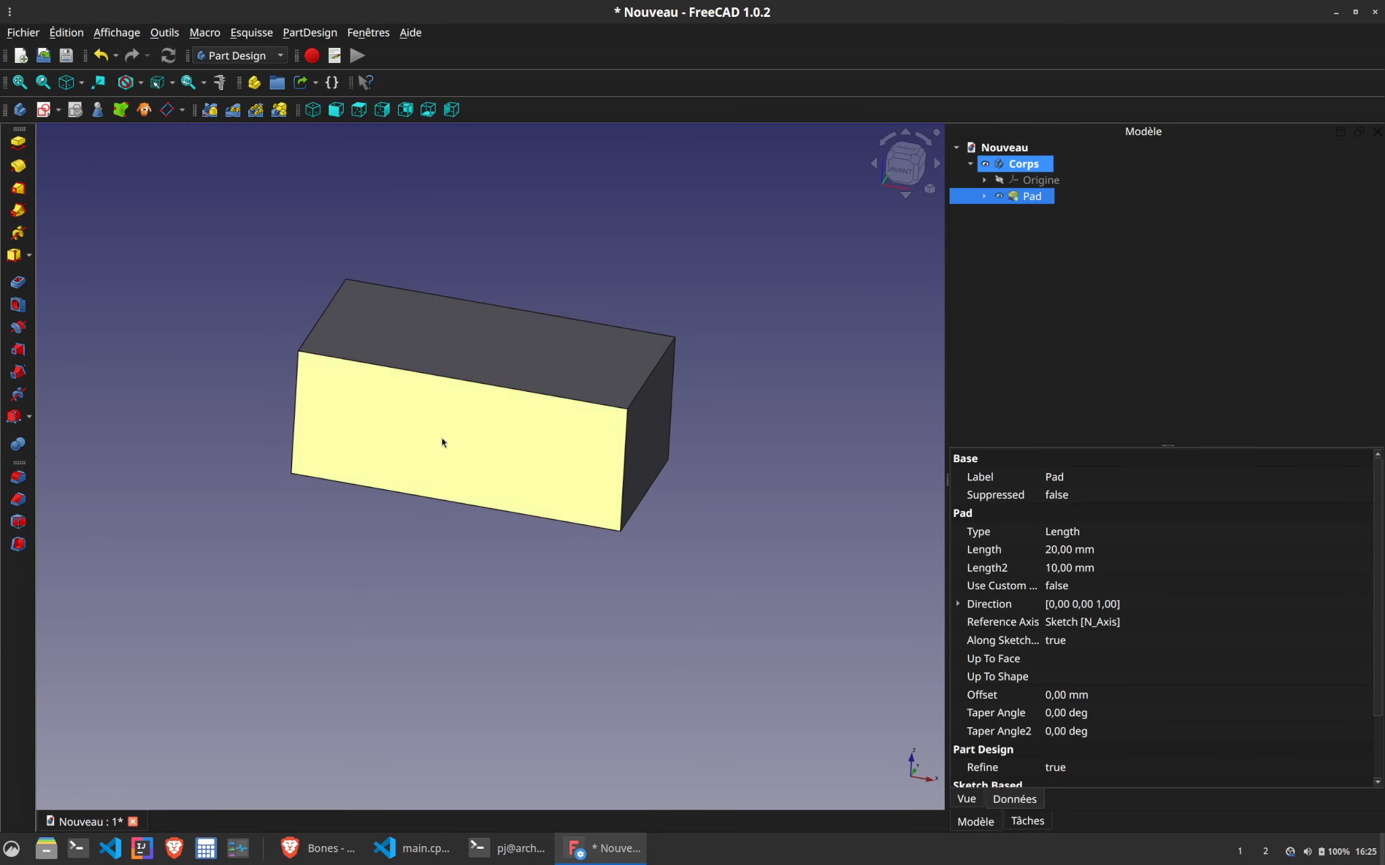
{"action": "middle_click_drag", "start_coordinate": [418, 546], "coordinate": [454, 583]}
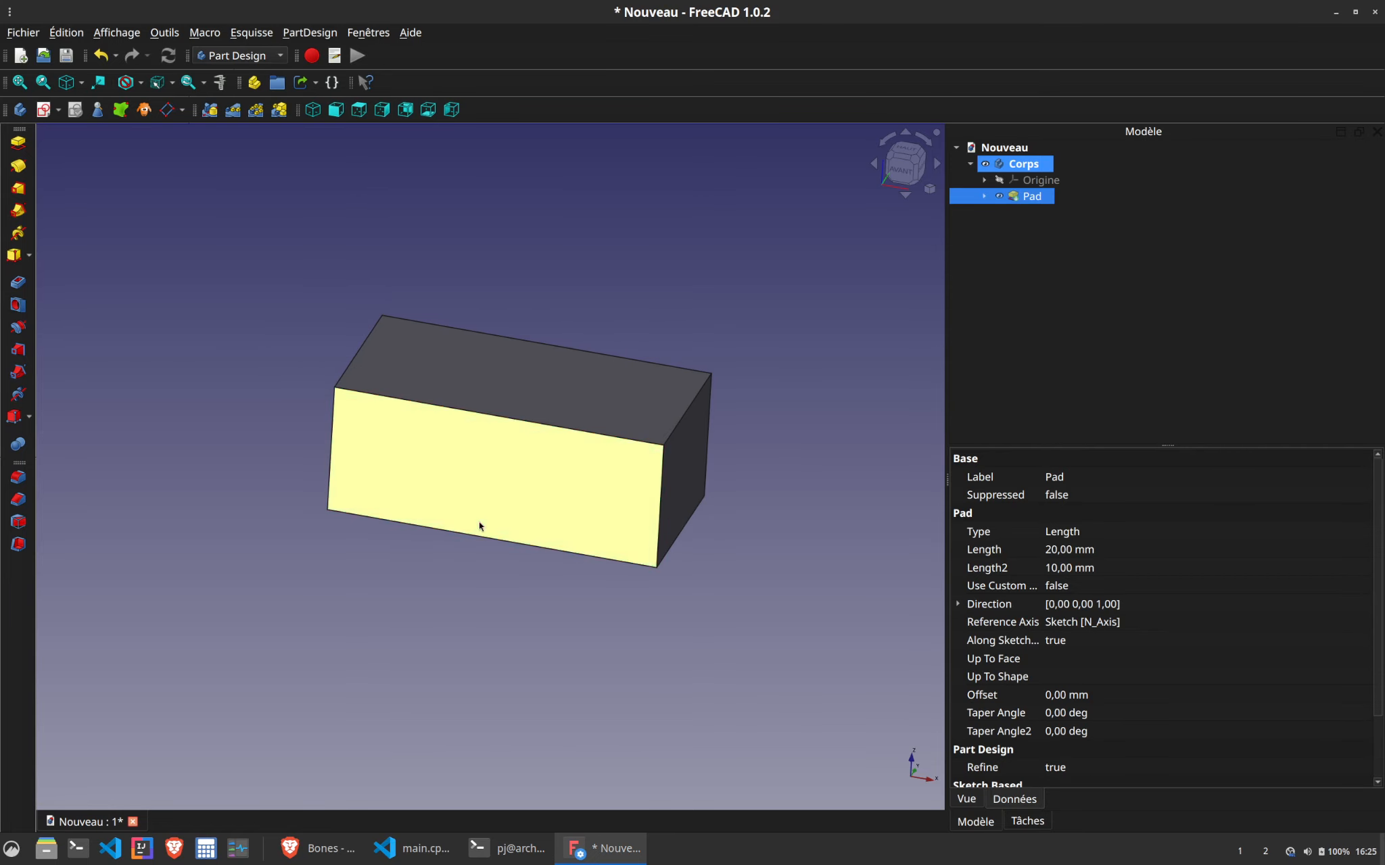
{"action": "left_click", "coordinate": [448, 576]}
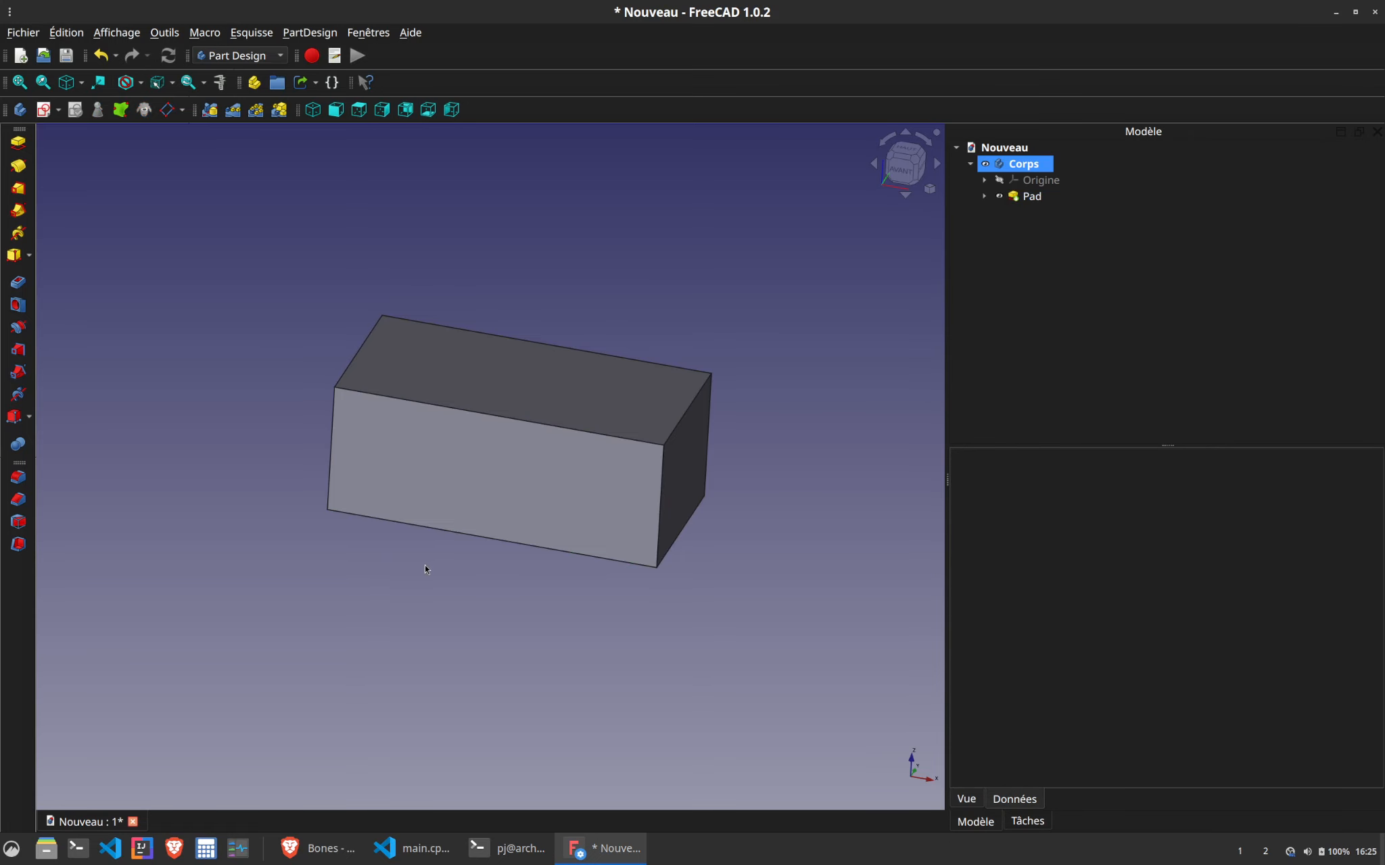
{"action": "left_click", "coordinate": [477, 487]}
{"action": "left_click", "coordinate": [43, 110]}
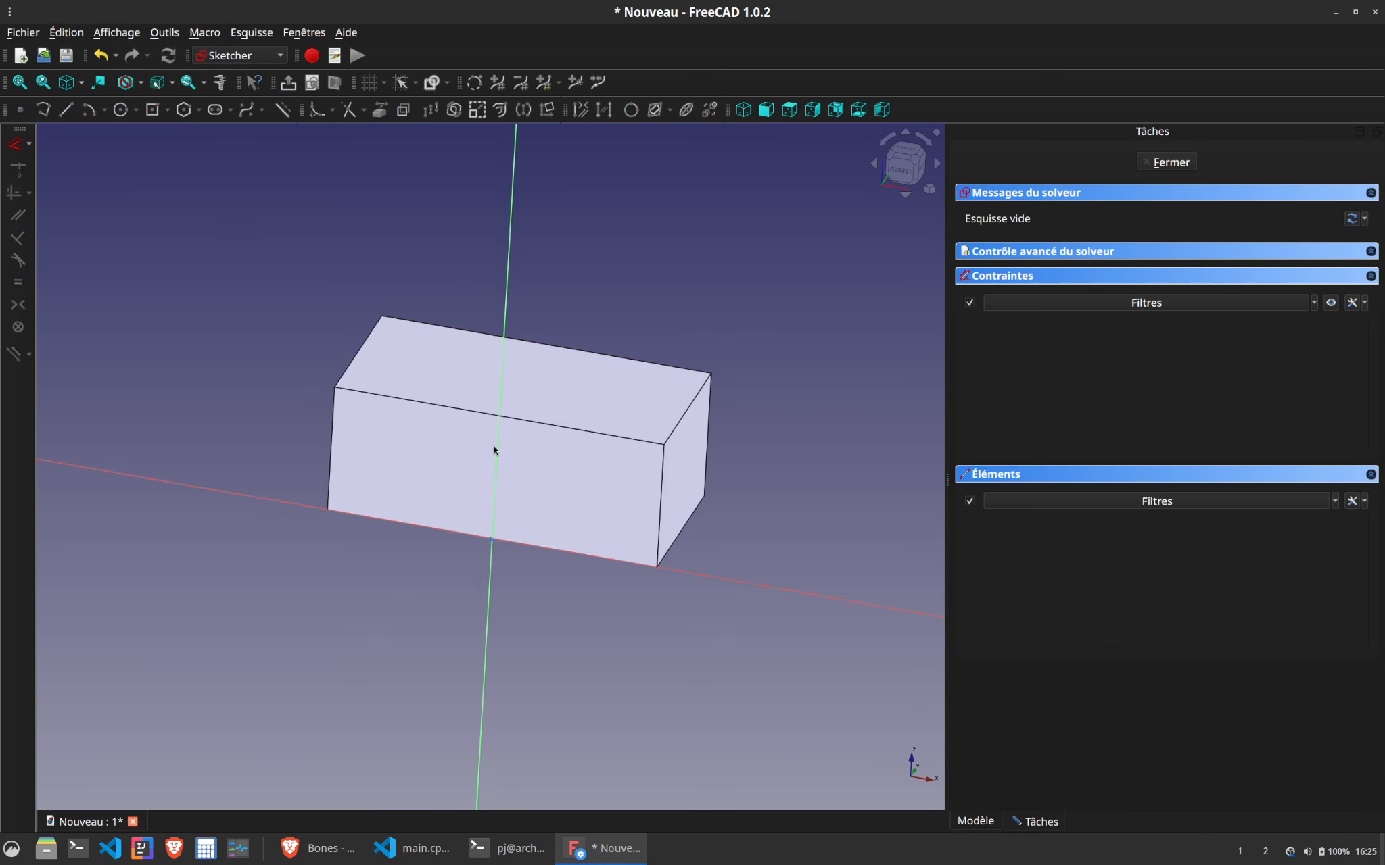
{"action": "scroll", "coordinate": [544, 444], "scroll_direction": "up", "scroll_amount": 4}
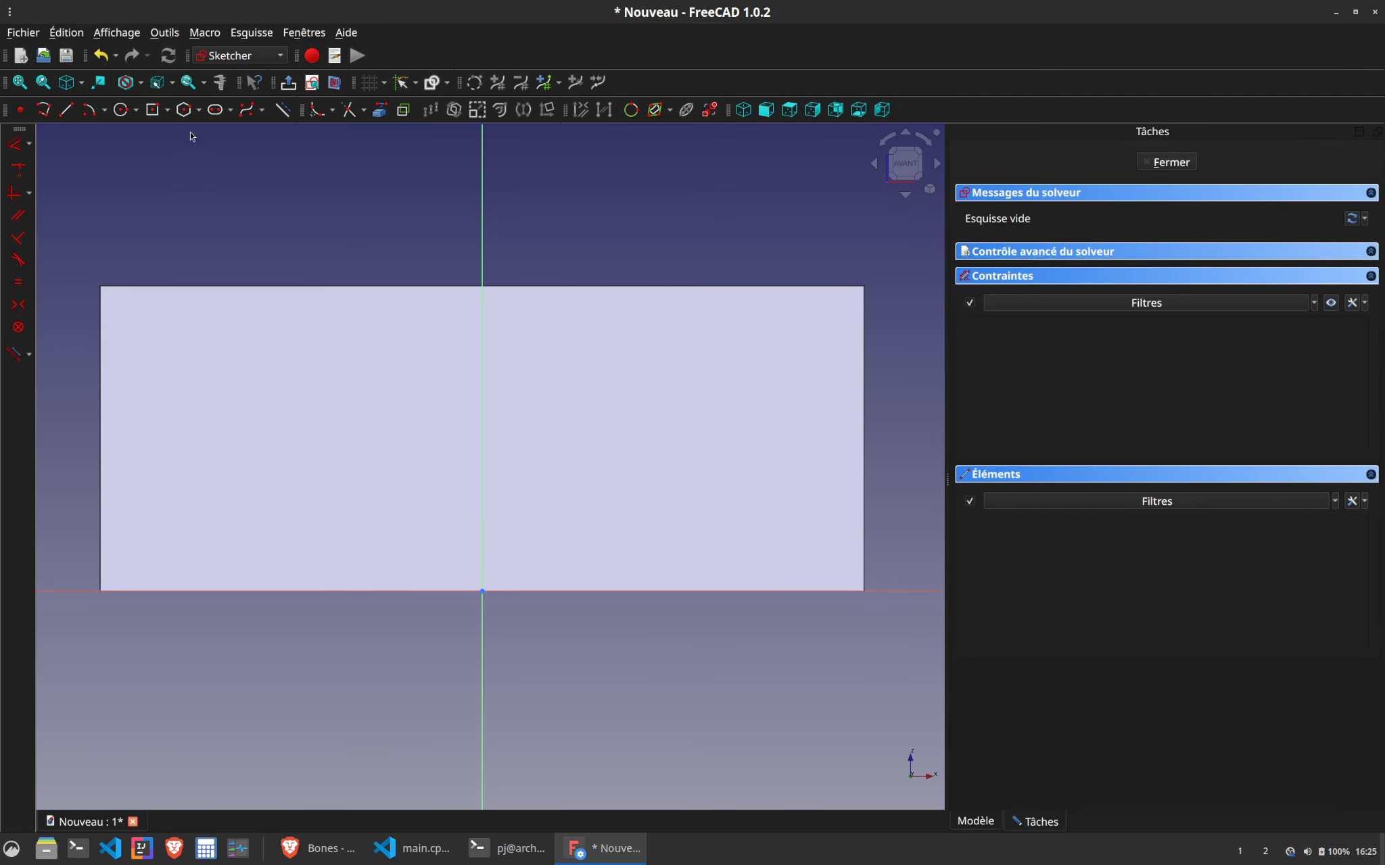
{"action": "left_click", "coordinate": [165, 114]}
{"action": "left_click", "coordinate": [164, 114]}
{"action": "left_click", "coordinate": [152, 110]}
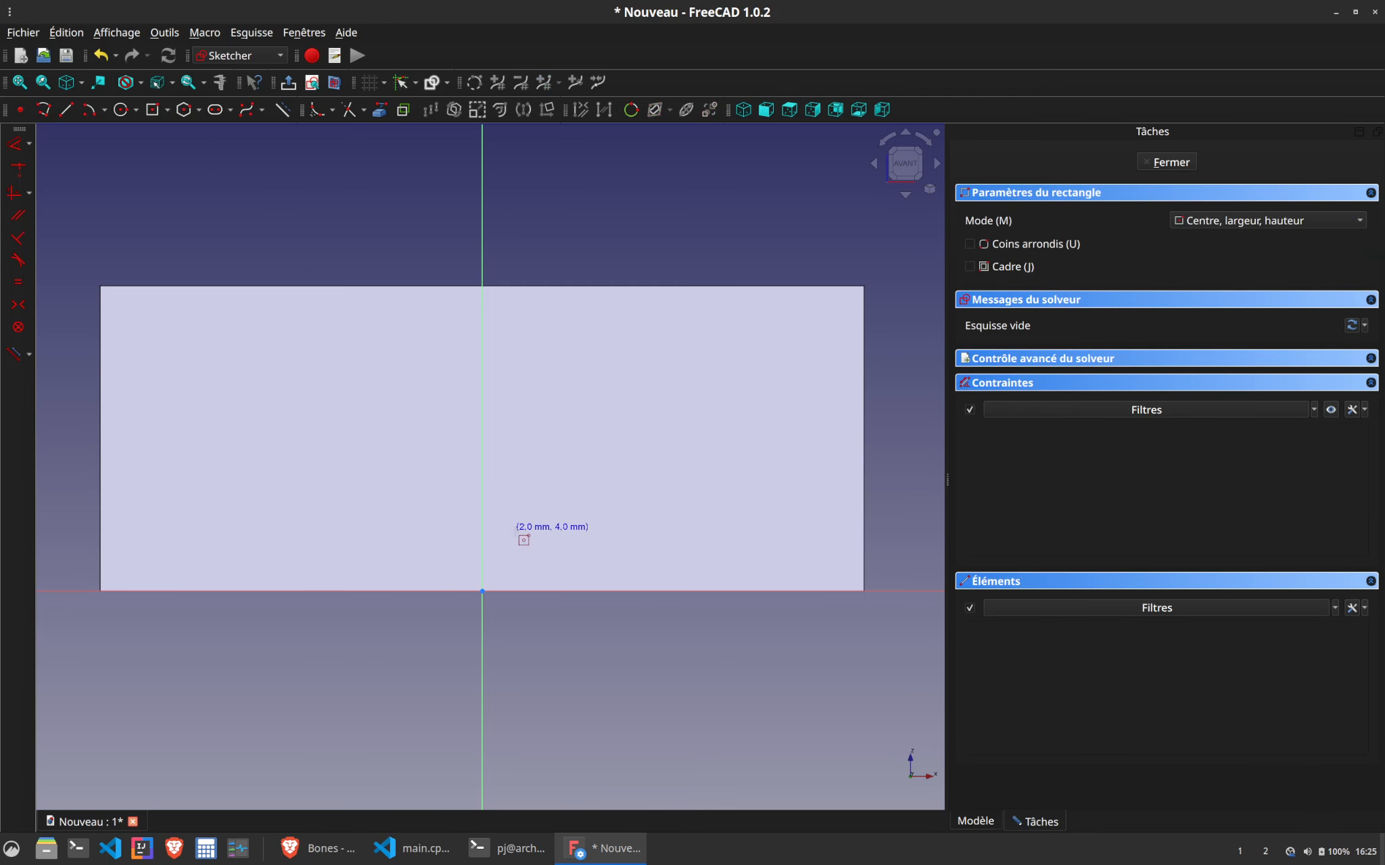
{"action": "left_click", "coordinate": [482, 556]}
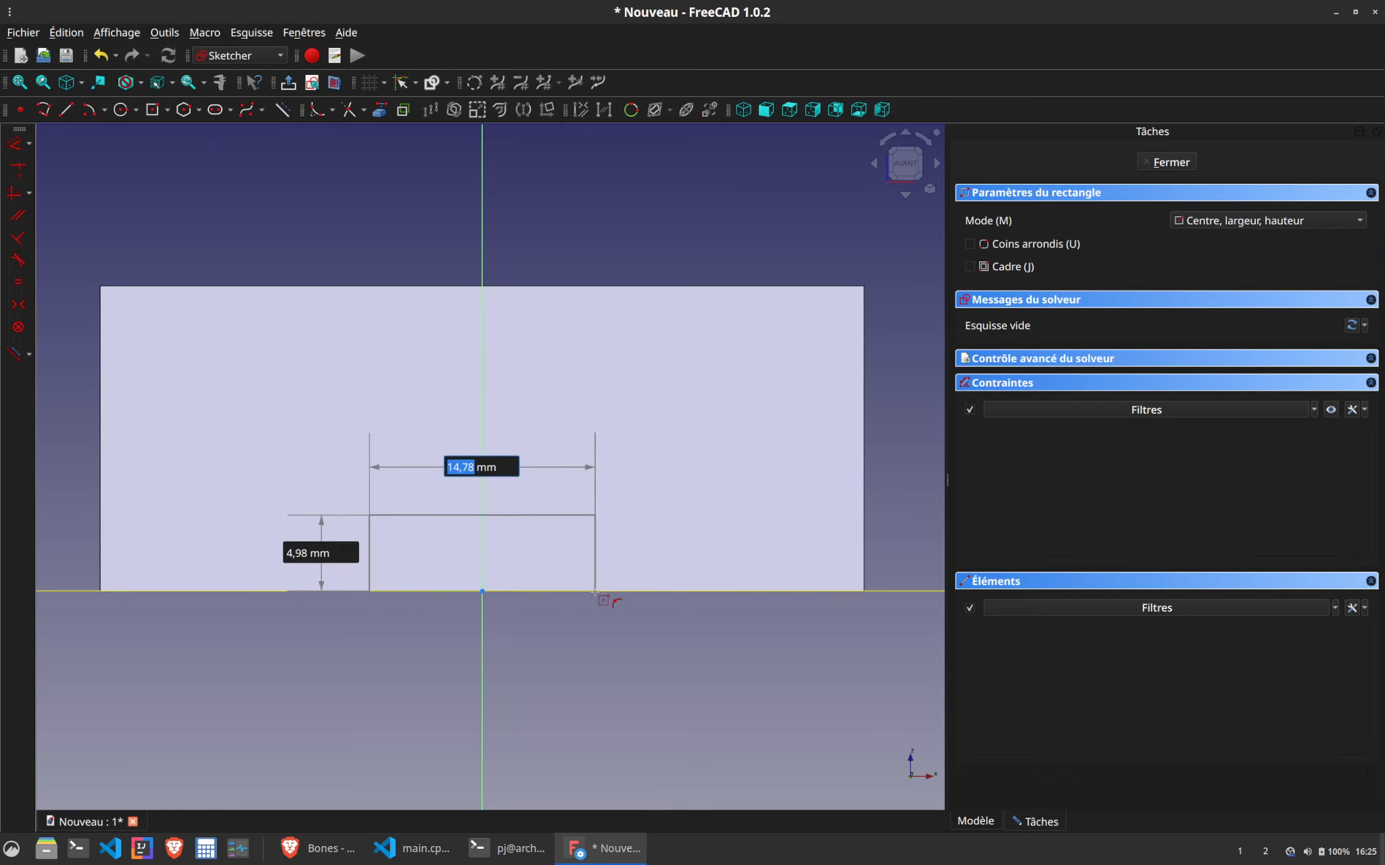
{"action": "key", "text": "Escape"}
{"action": "key", "text": "Escape"}
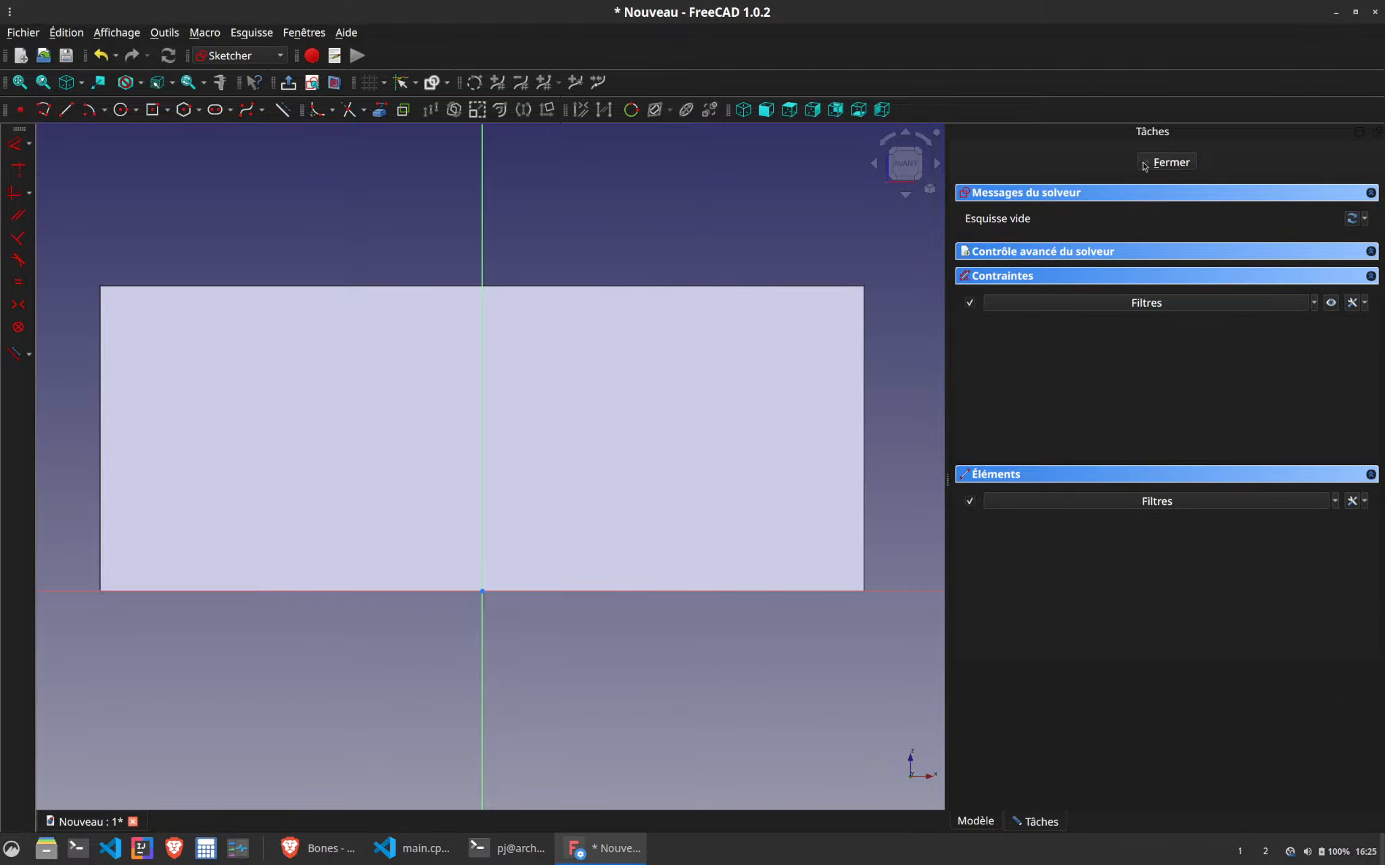
Close the empty front-face sketch, and delete both it and the pad, keeping the base sketch
{"action": "left_click", "coordinate": [1172, 165]}
{"action": "double_click", "coordinate": [1027, 215]}
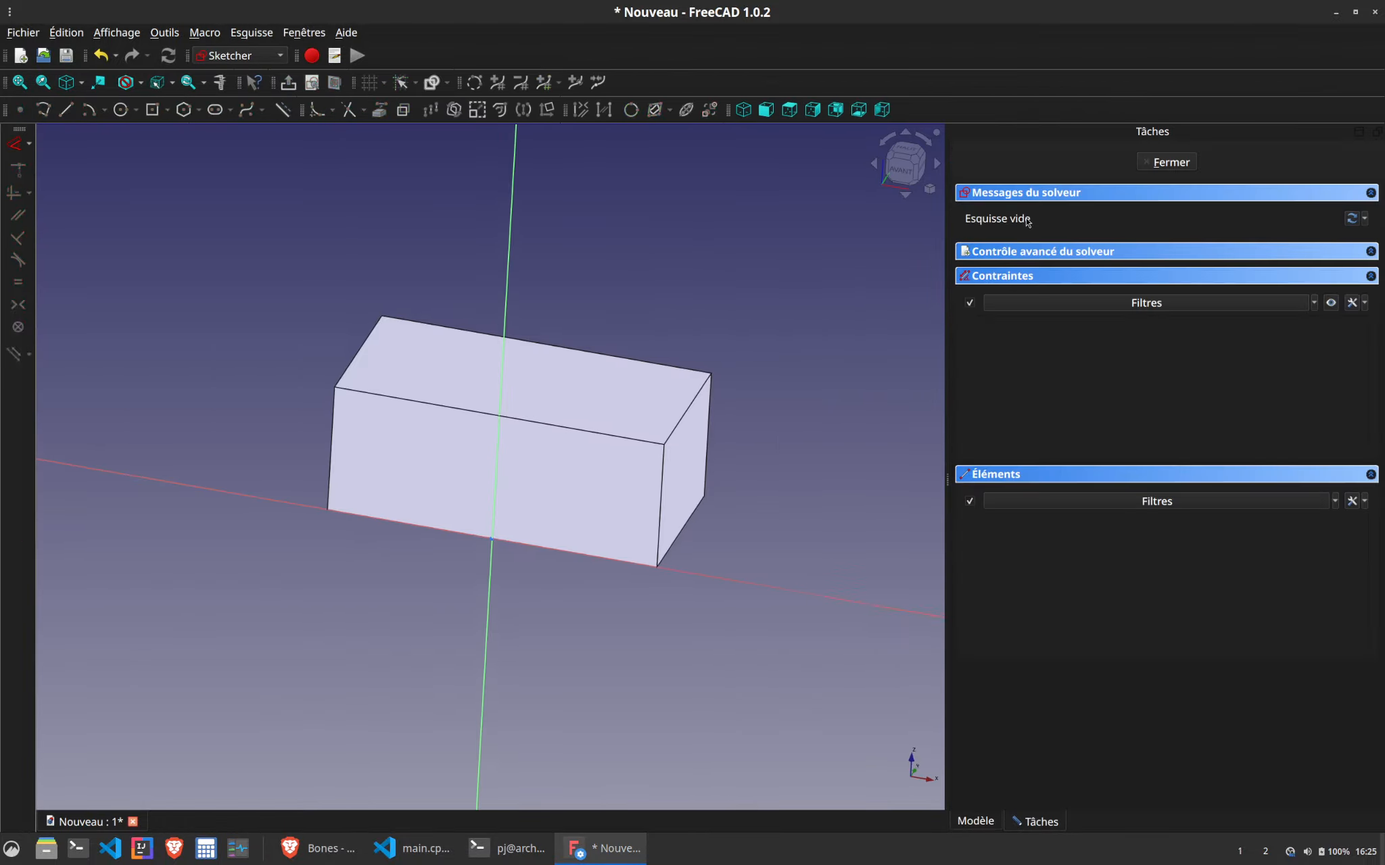
{"action": "left_click", "coordinate": [1170, 163]}
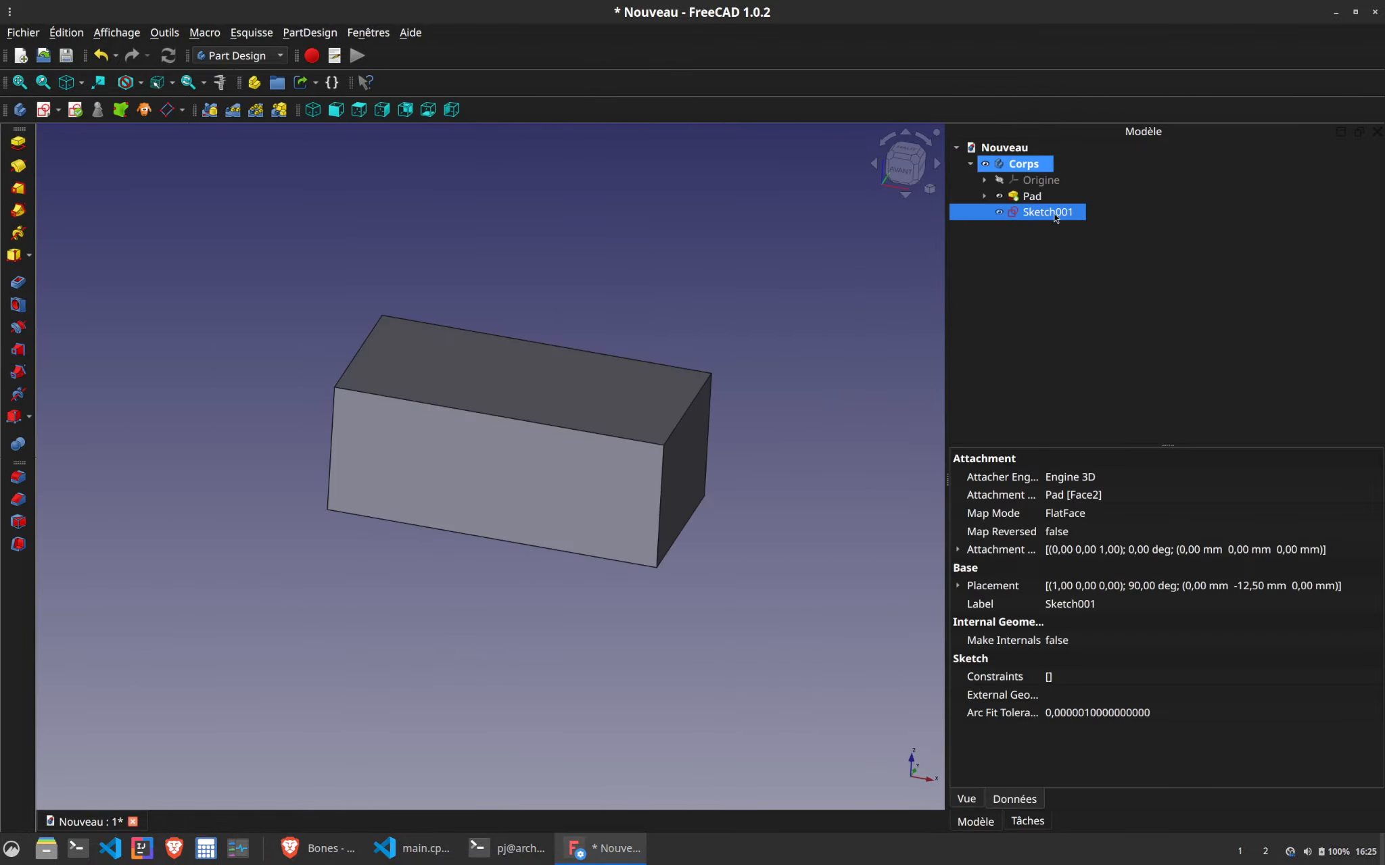
{"action": "key", "text": "Delete"}
{"action": "left_click", "coordinate": [1033, 198]}
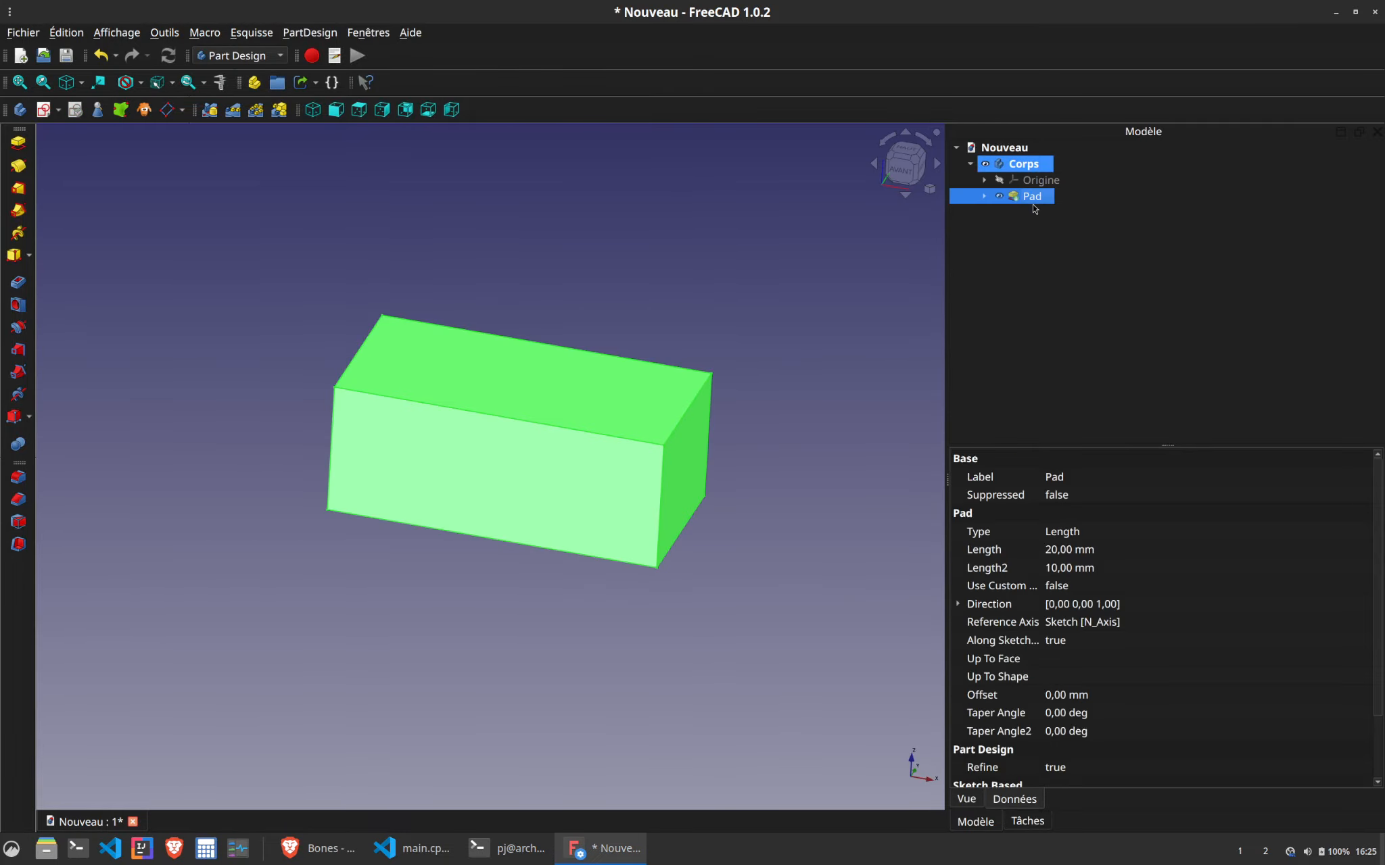
{"action": "key", "text": "Delete"}
Reopen the base sketch and draw a second rectangle under its right half, from the lower-right corner to the vertical axis
{"action": "double_click", "coordinate": [1032, 204]}
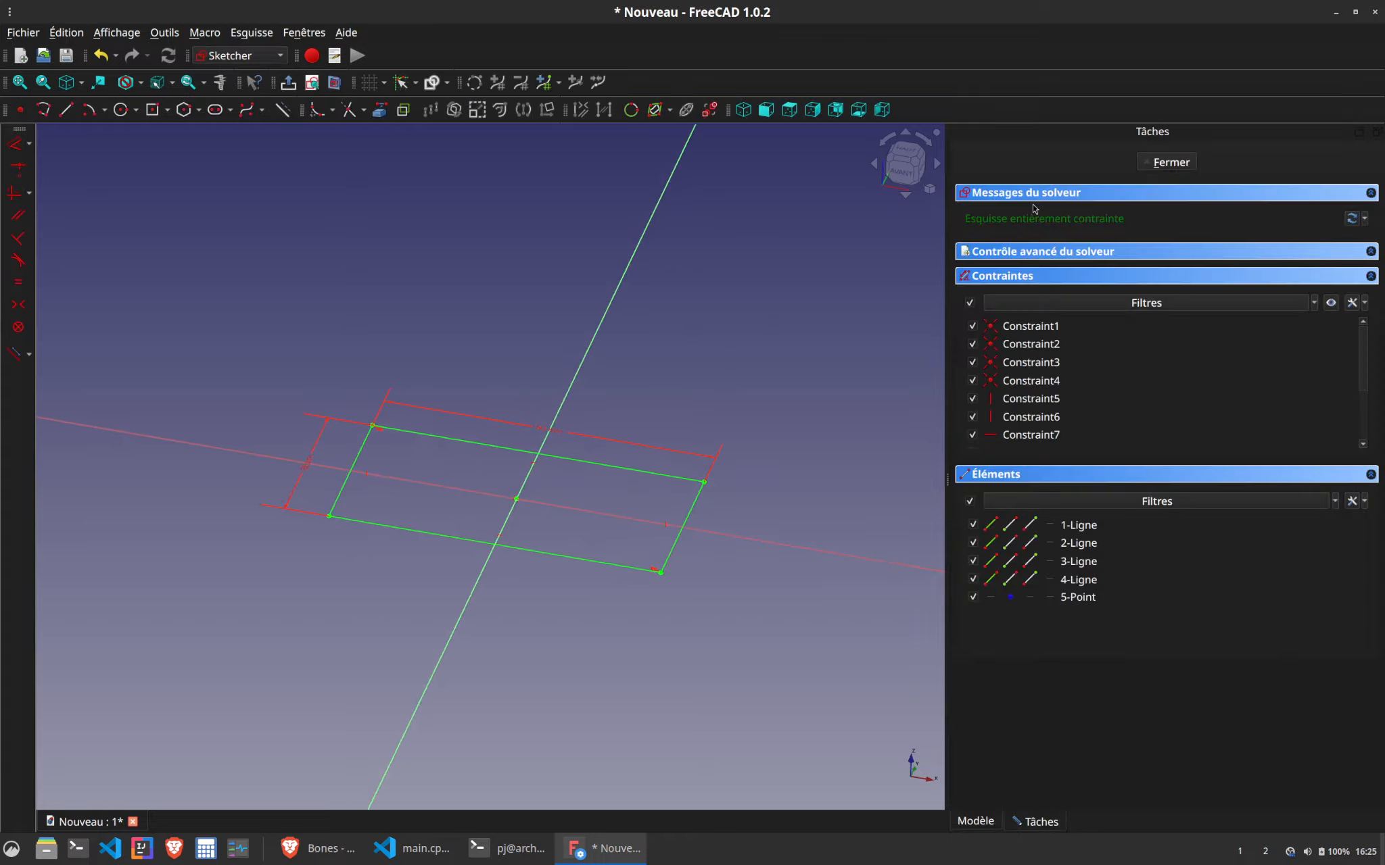
{"action": "left_click", "coordinate": [168, 116]}
{"action": "left_click", "coordinate": [186, 131]}
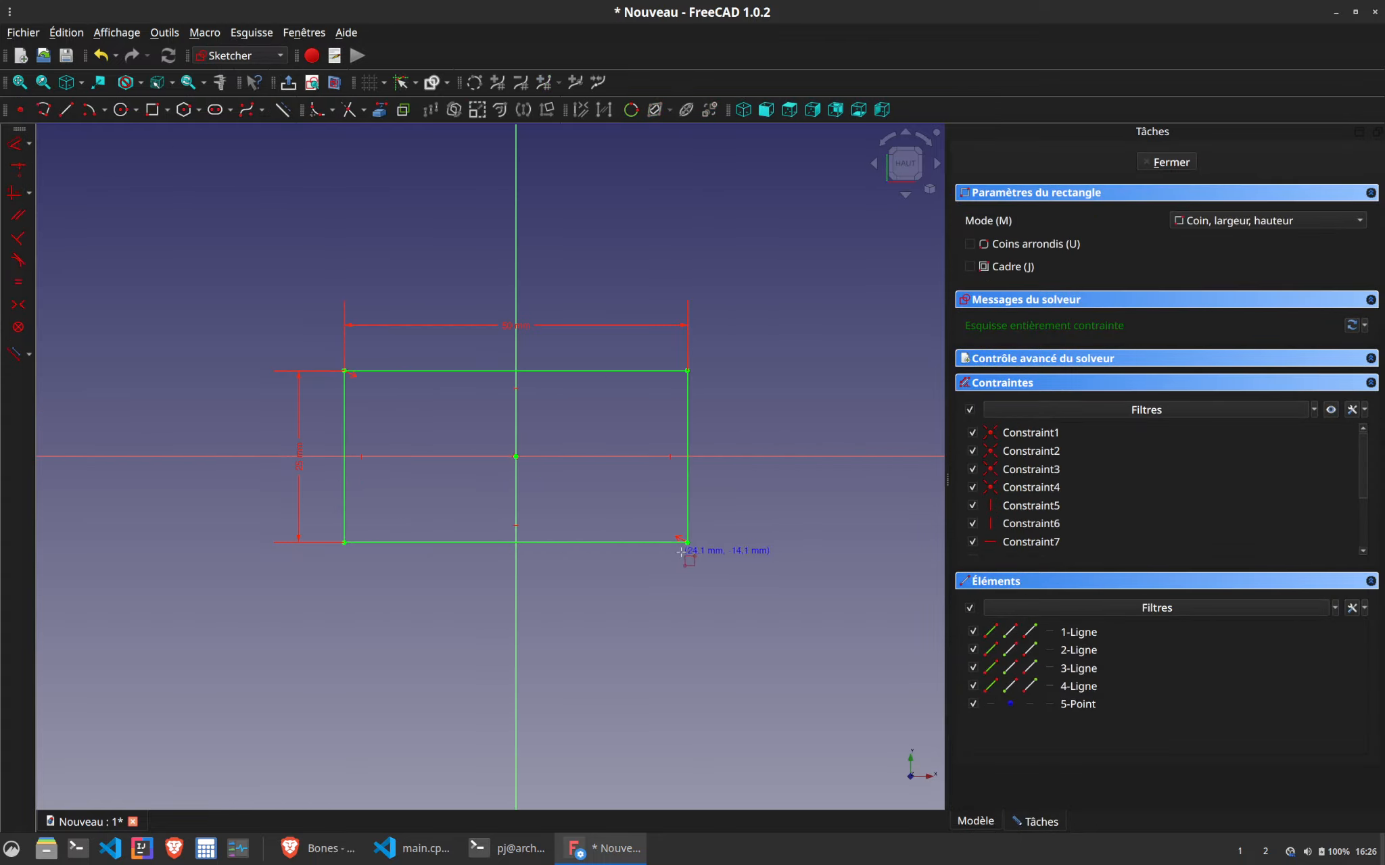
{"action": "left_click", "coordinate": [516, 698]}
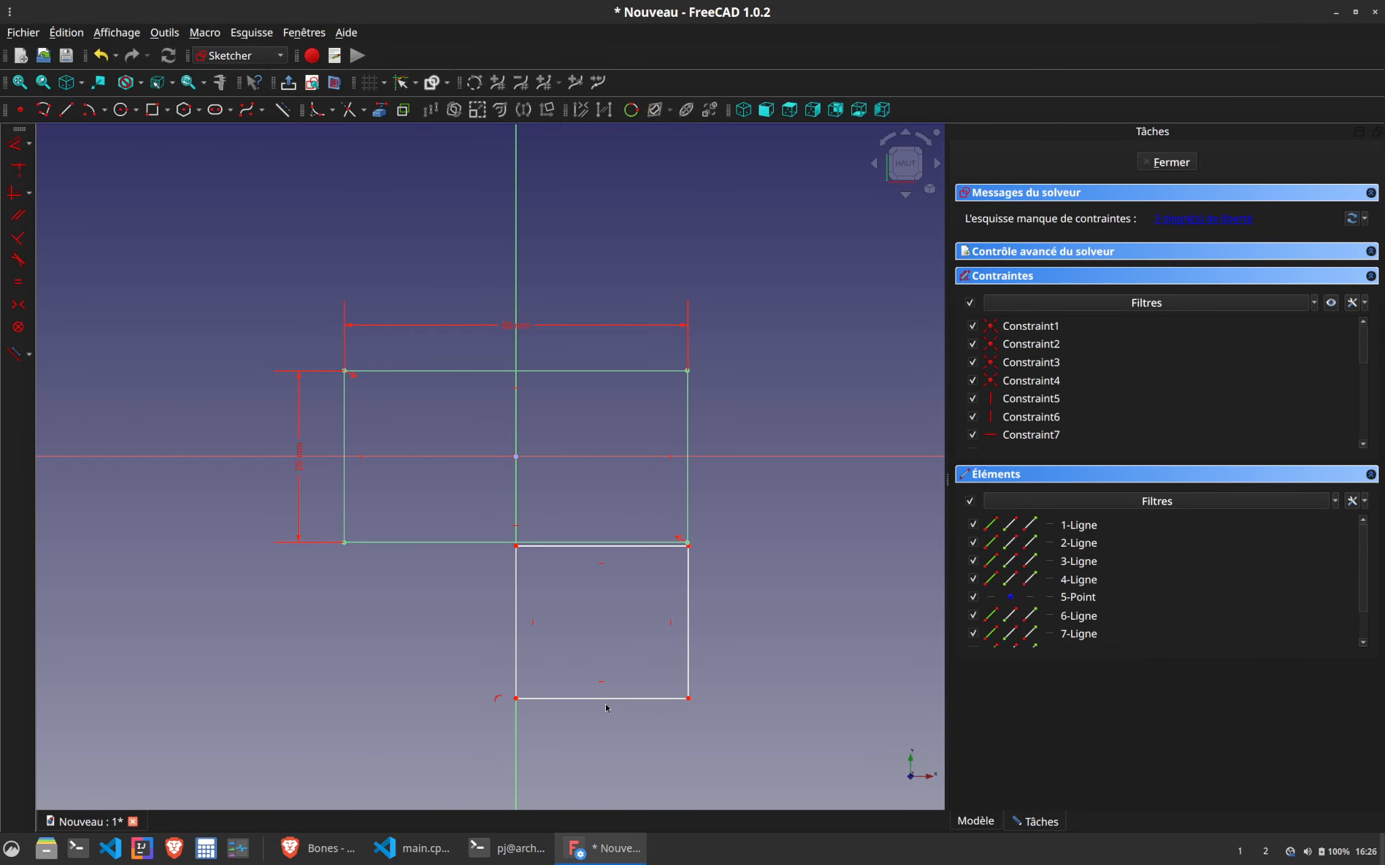
Try to make the new rectangle's bottom edge equal in length to the first rectangle's left edge
{"action": "left_click", "coordinate": [608, 704]}
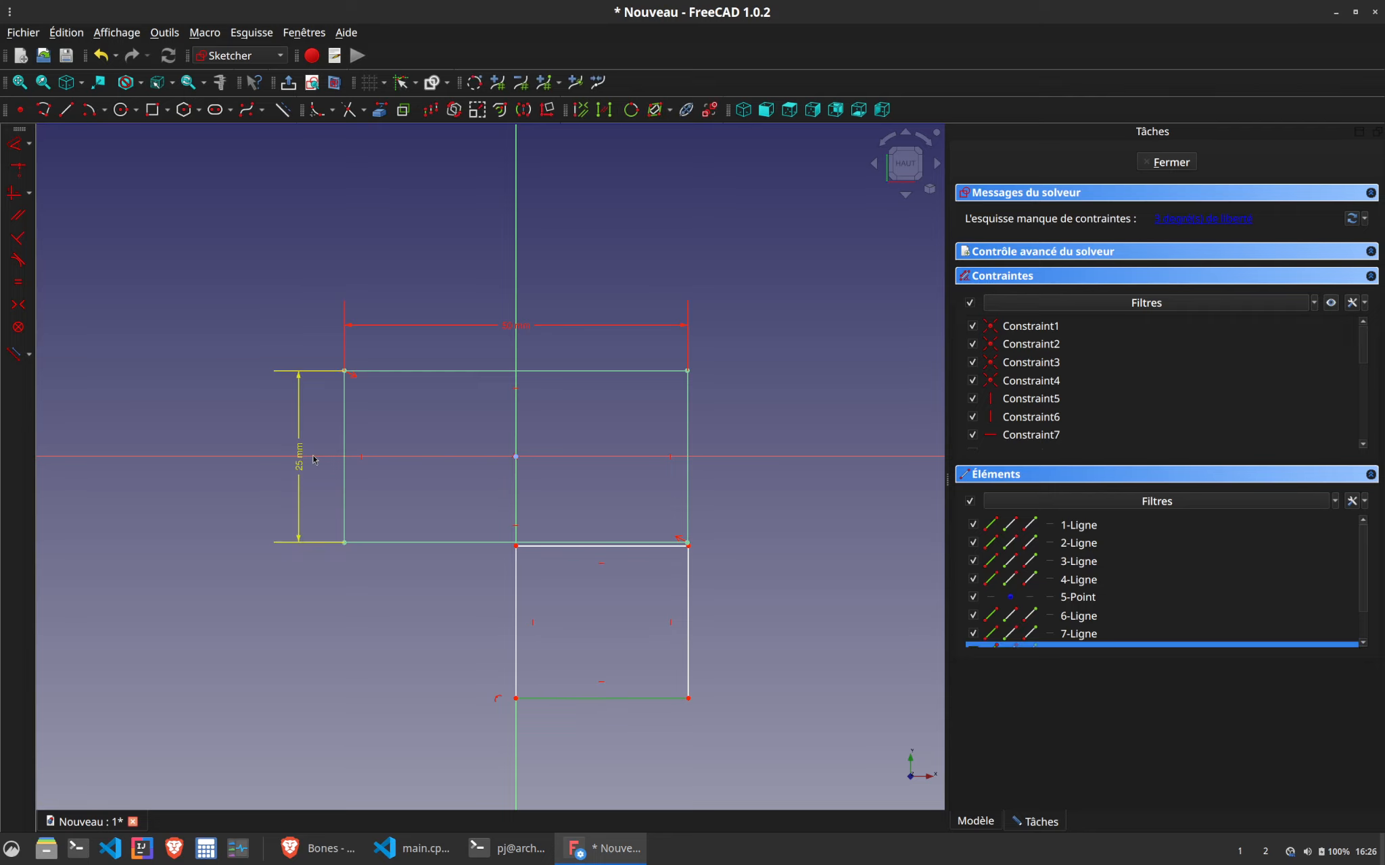
{"action": "left_click", "coordinate": [345, 463]}
{"action": "key", "text": "e"}
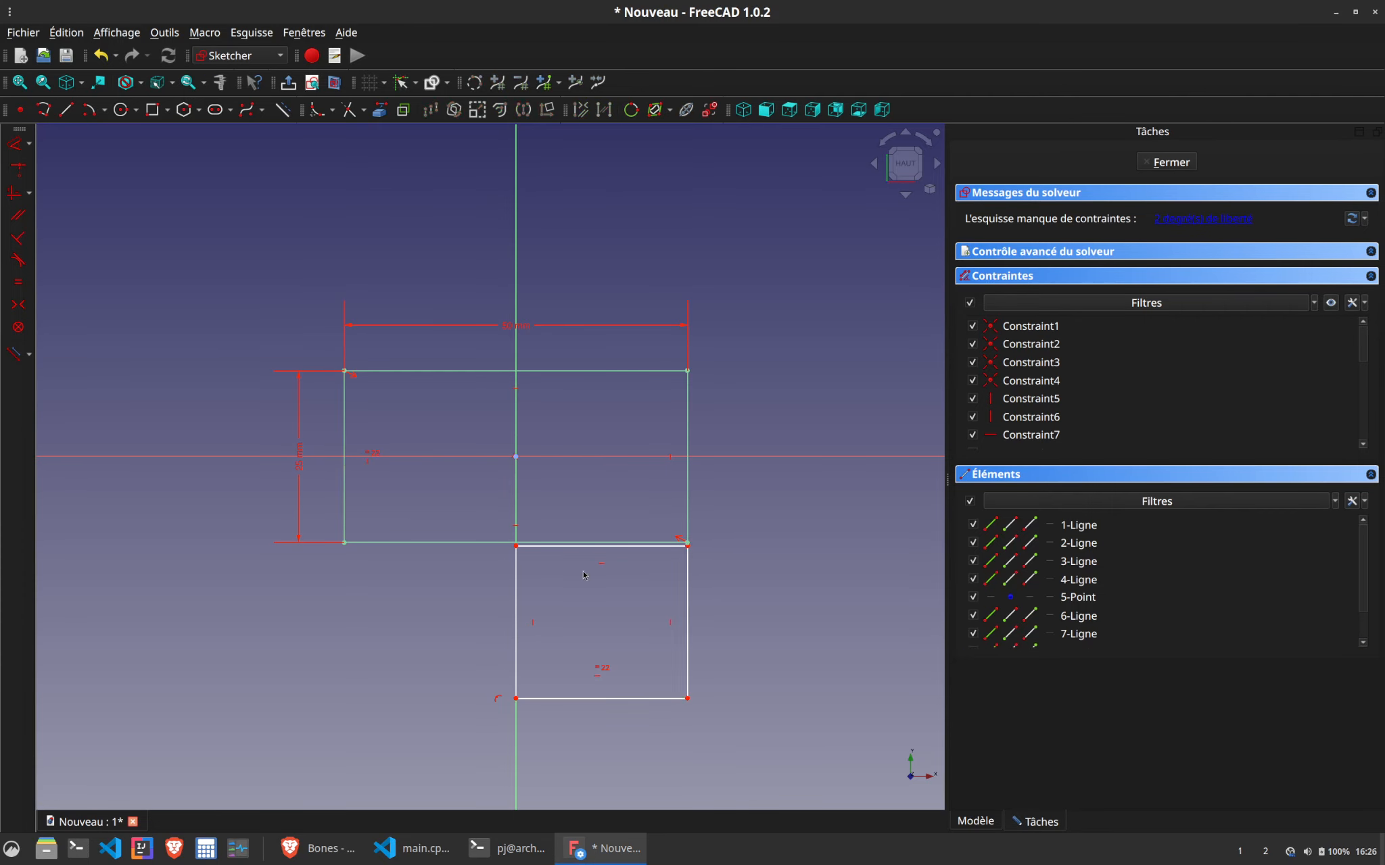
Delete the new rectangle's top edge and attach its open sides to the first rectangle's bottom edge
{"action": "left_click", "coordinate": [574, 554]}
{"action": "key", "text": "Delete"}
{"action": "left_click", "coordinate": [543, 565]}
{"action": "left_click", "coordinate": [688, 544]}
{"action": "left_click_drag", "start_coordinate": [572, 703], "coordinate": [592, 738]}
{"action": "left_click", "coordinate": [687, 372]}
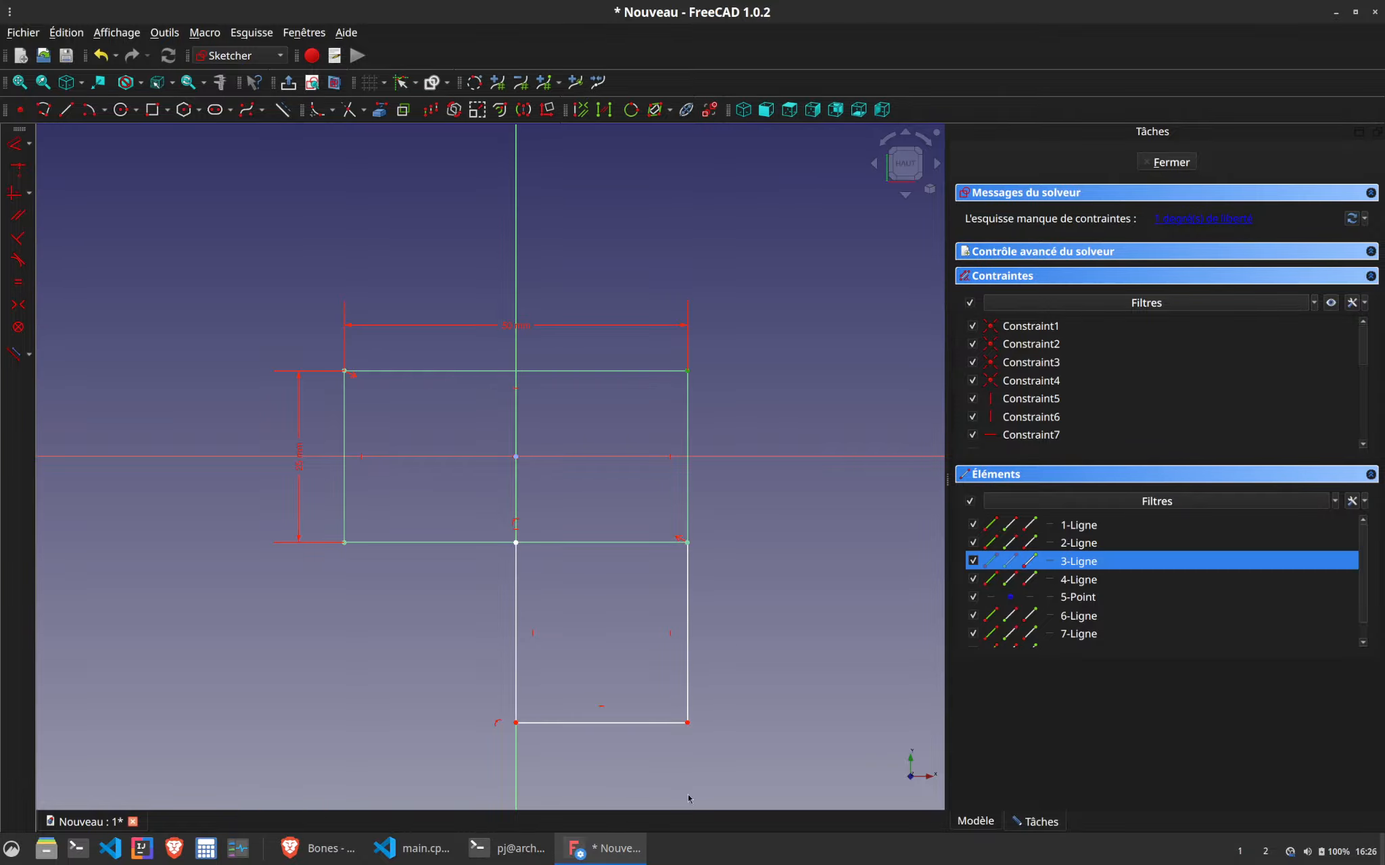
{"action": "left_click", "coordinate": [688, 724]}
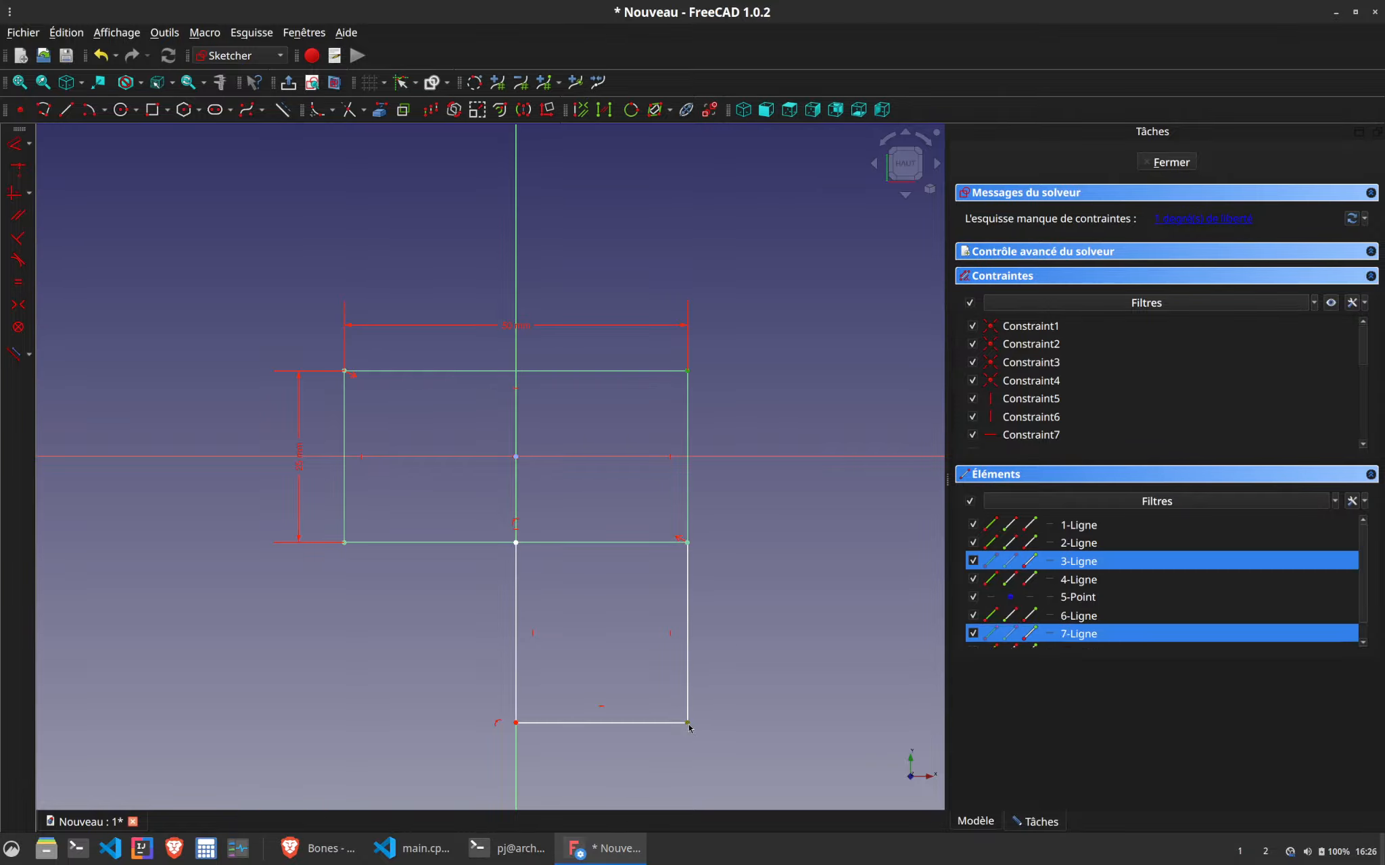
{"action": "left_click", "coordinate": [759, 606]}
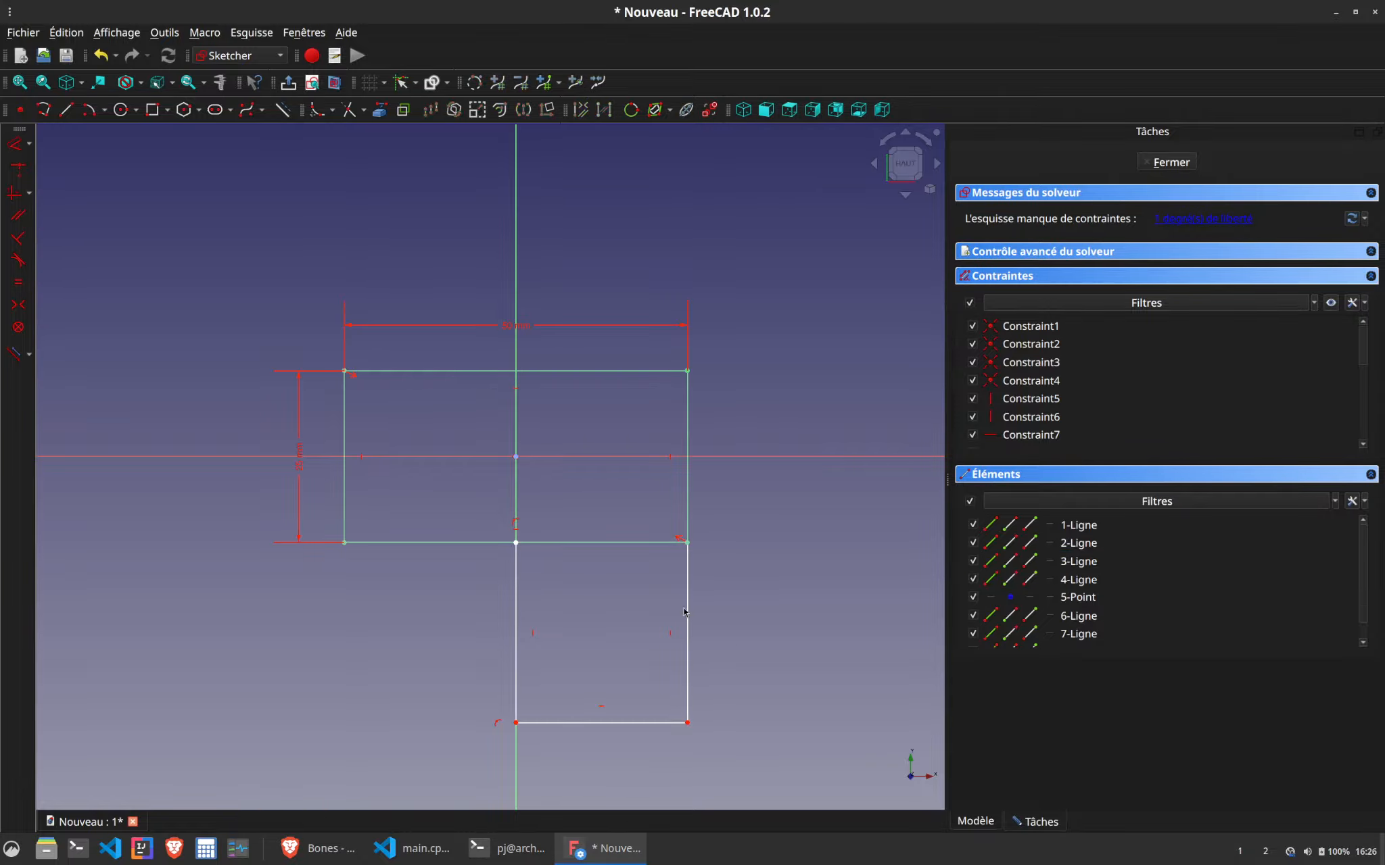
Trim the first rectangle's bottom edge between the vertical axis and the right side to open the two rectangles into one outline
{"action": "left_click", "coordinate": [349, 110]}
{"action": "left_click", "coordinate": [598, 545]}
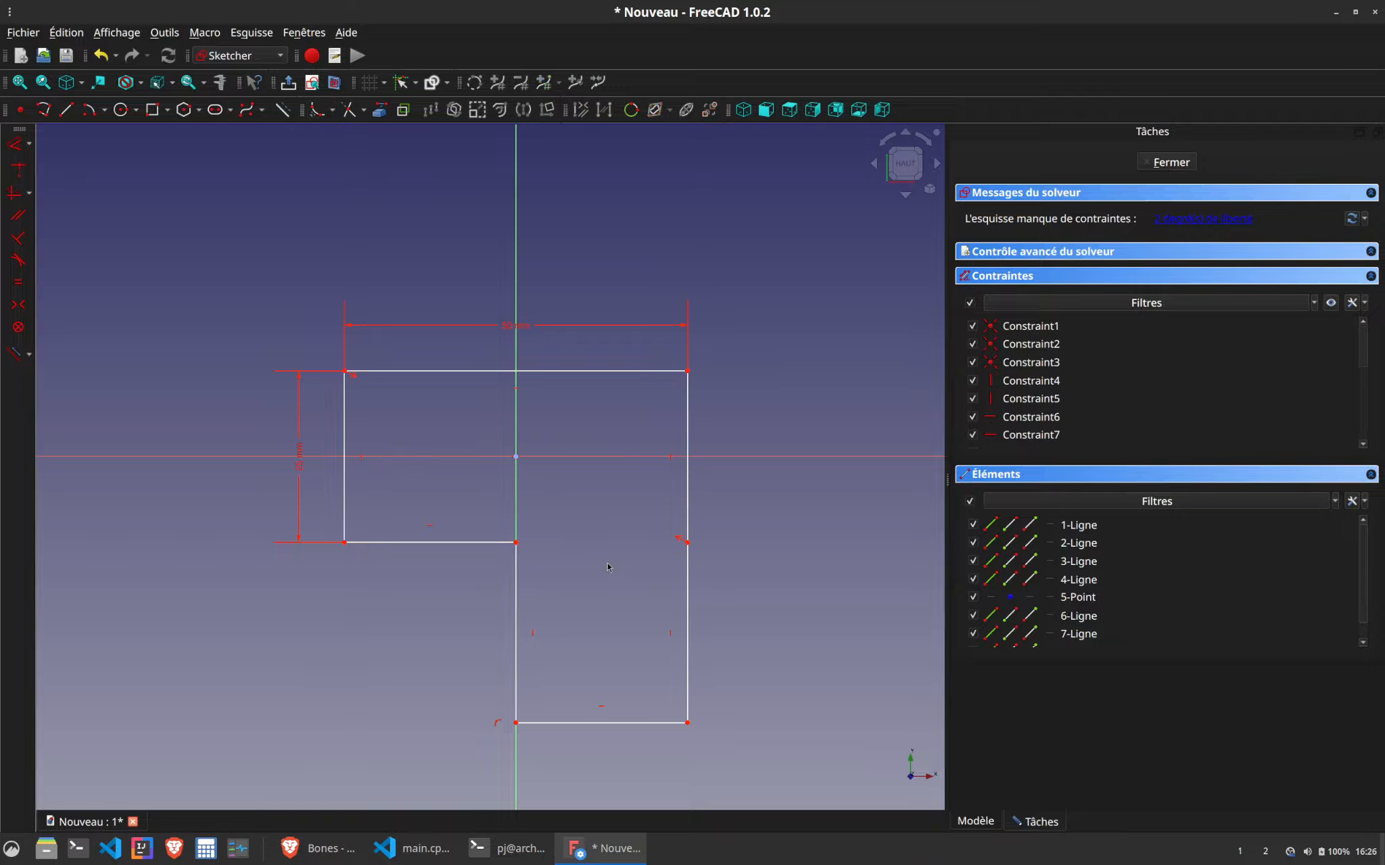
{"action": "mouse_move", "coordinate": [512, 574]}
{"action": "left_mouse_down"}
{"action": "mouse_move", "coordinate": [525, 618]}
{"action": "mouse_move", "coordinate": [525, 532]}
{"action": "mouse_move", "coordinate": [526, 578]}
{"action": "left_mouse_up"}
Make the outline's inner corner coincident with the sketch origin
{"action": "left_click", "coordinate": [517, 551]}
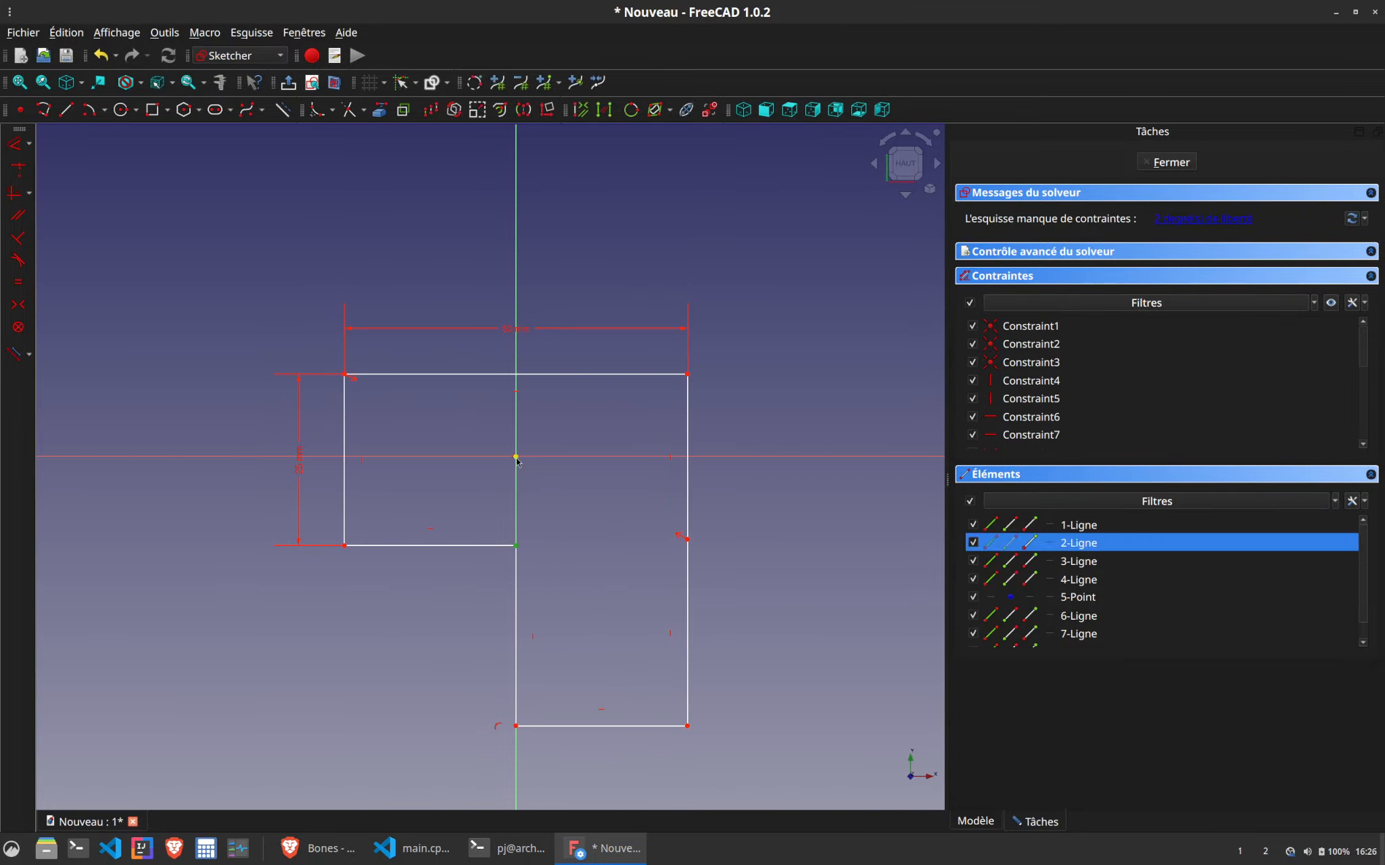
{"action": "left_click", "coordinate": [517, 458]}
{"action": "key", "text": "c"}
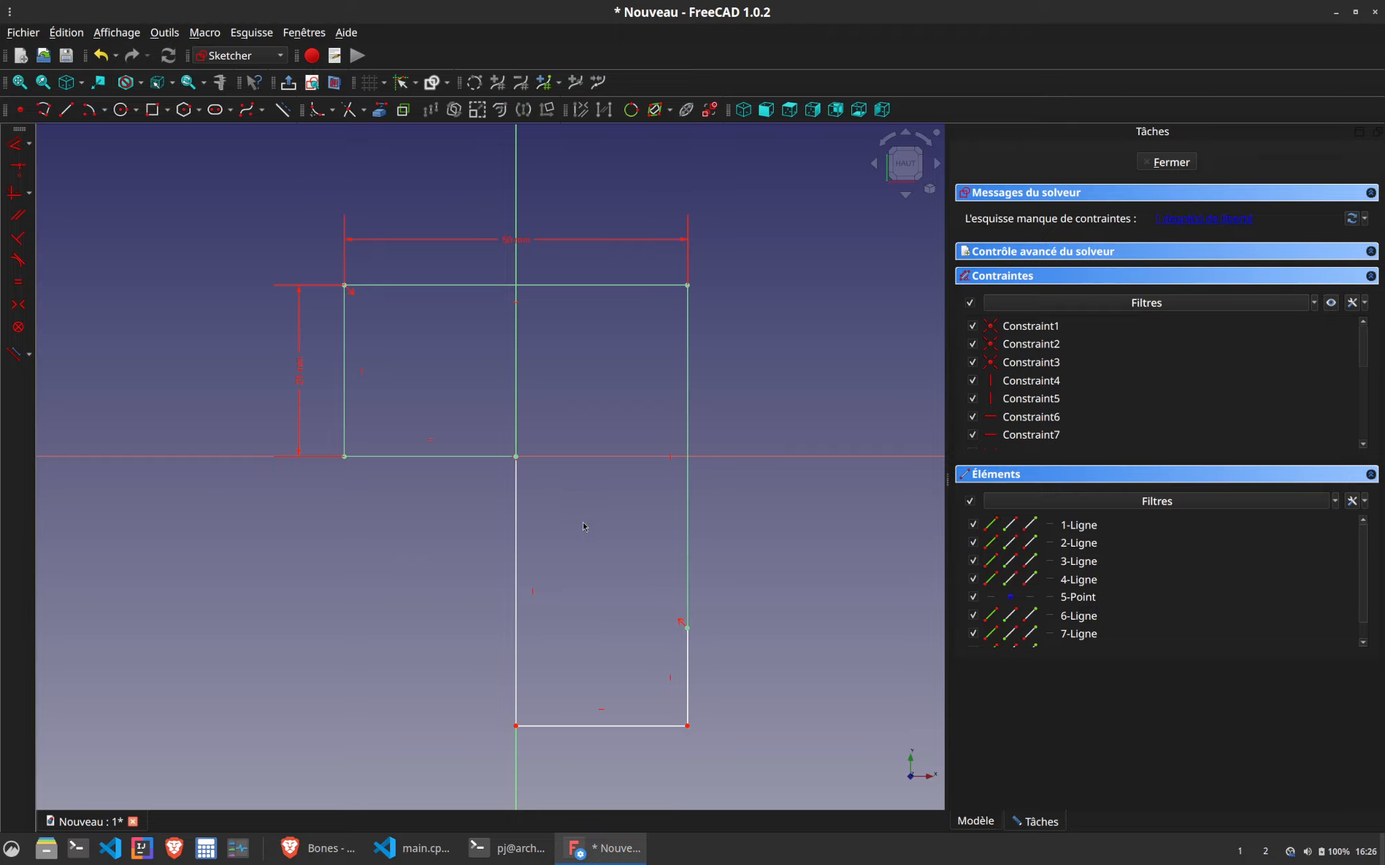
Separate the lower rectangle's short right vertical edge from the long right edge and delete it
{"action": "left_click", "coordinate": [689, 630]}
{"action": "left_click", "coordinate": [748, 656]}
{"action": "left_click_drag", "start_coordinate": [688, 646], "coordinate": [711, 674]}
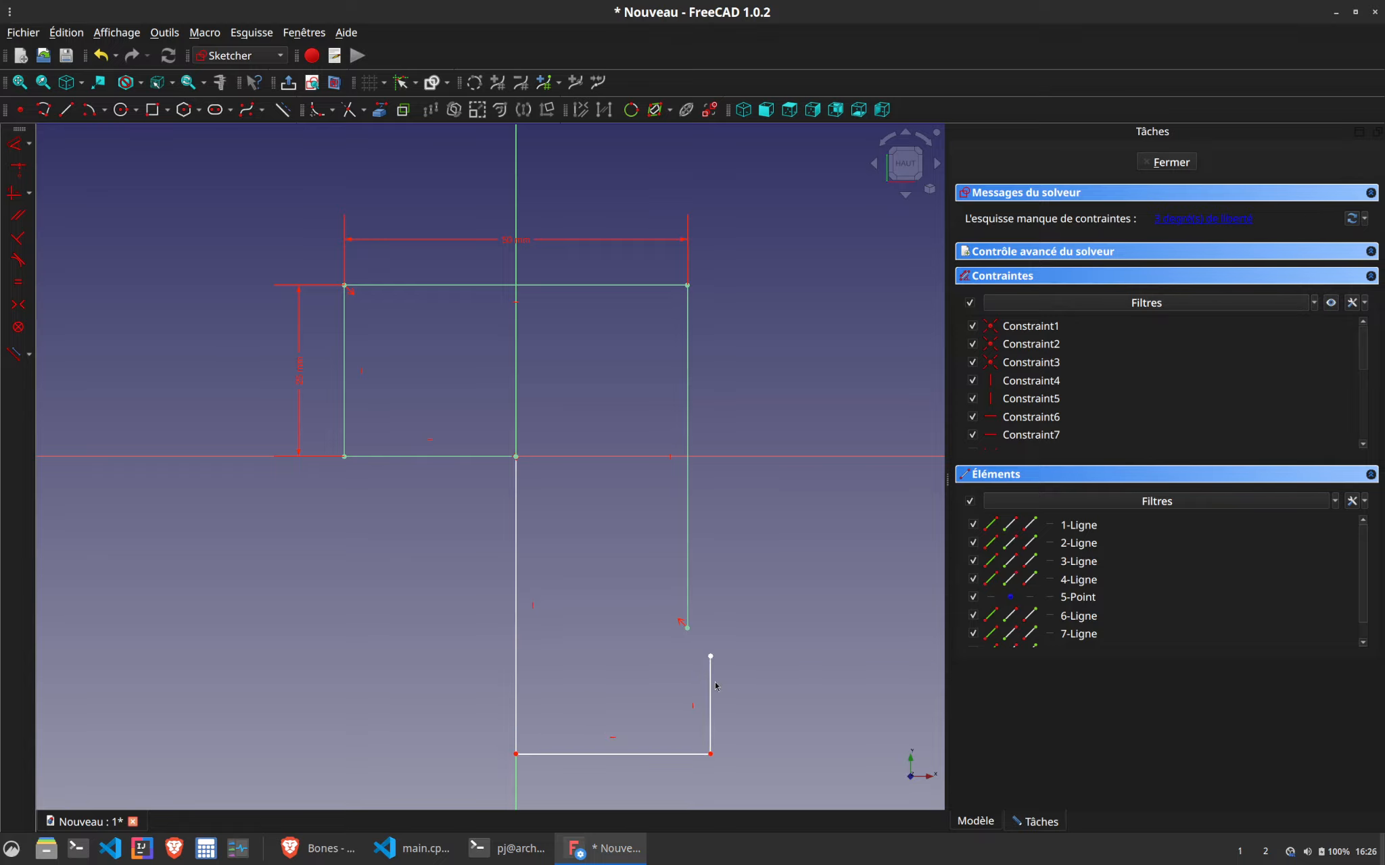
{"action": "left_click", "coordinate": [710, 685]}
{"action": "key", "text": "Delete"}
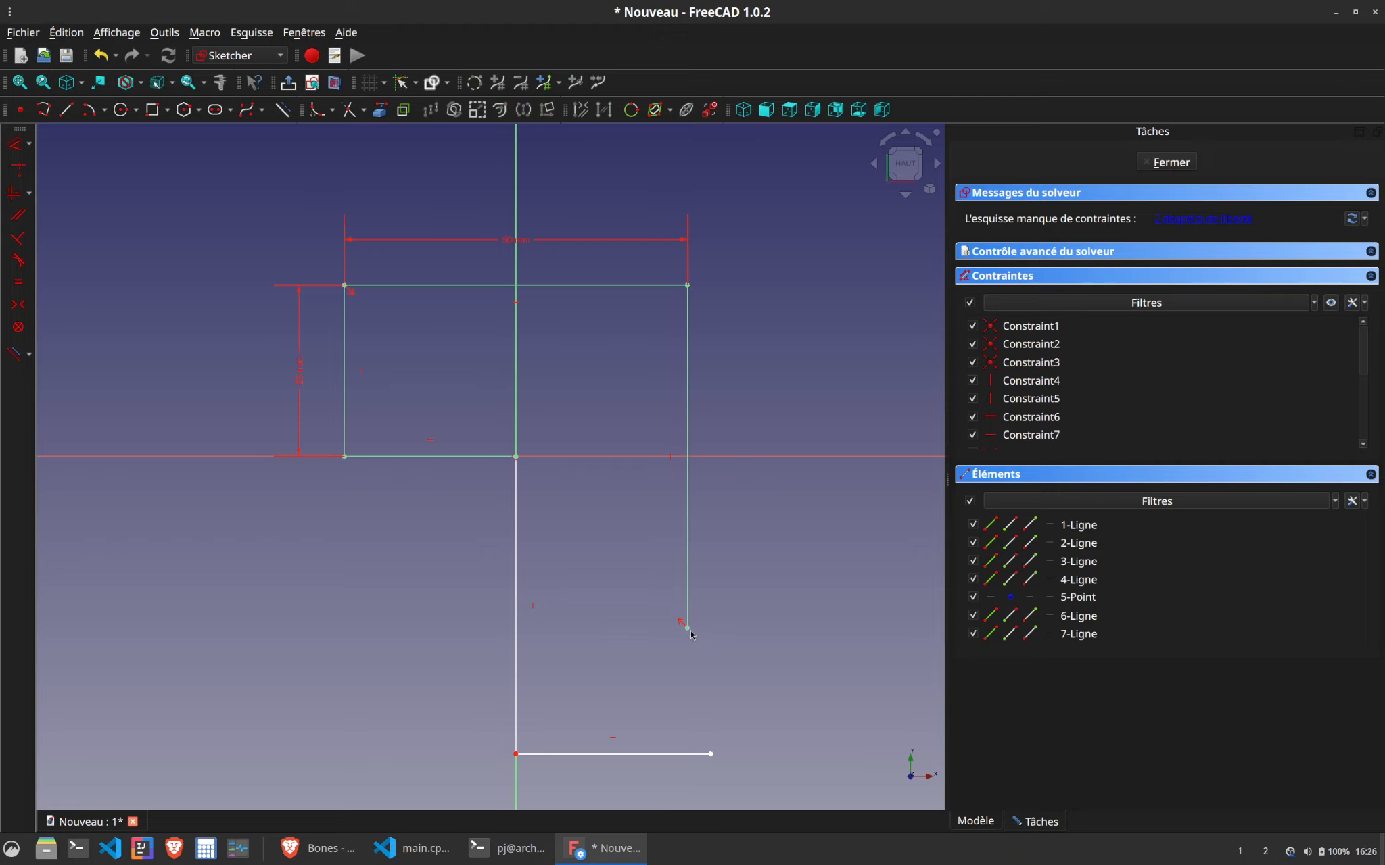
Join the bottom edge's open end to the lower end of the long right edge with a coincident constraint
{"action": "left_click", "coordinate": [690, 632]}
{"action": "left_click", "coordinate": [710, 754]}
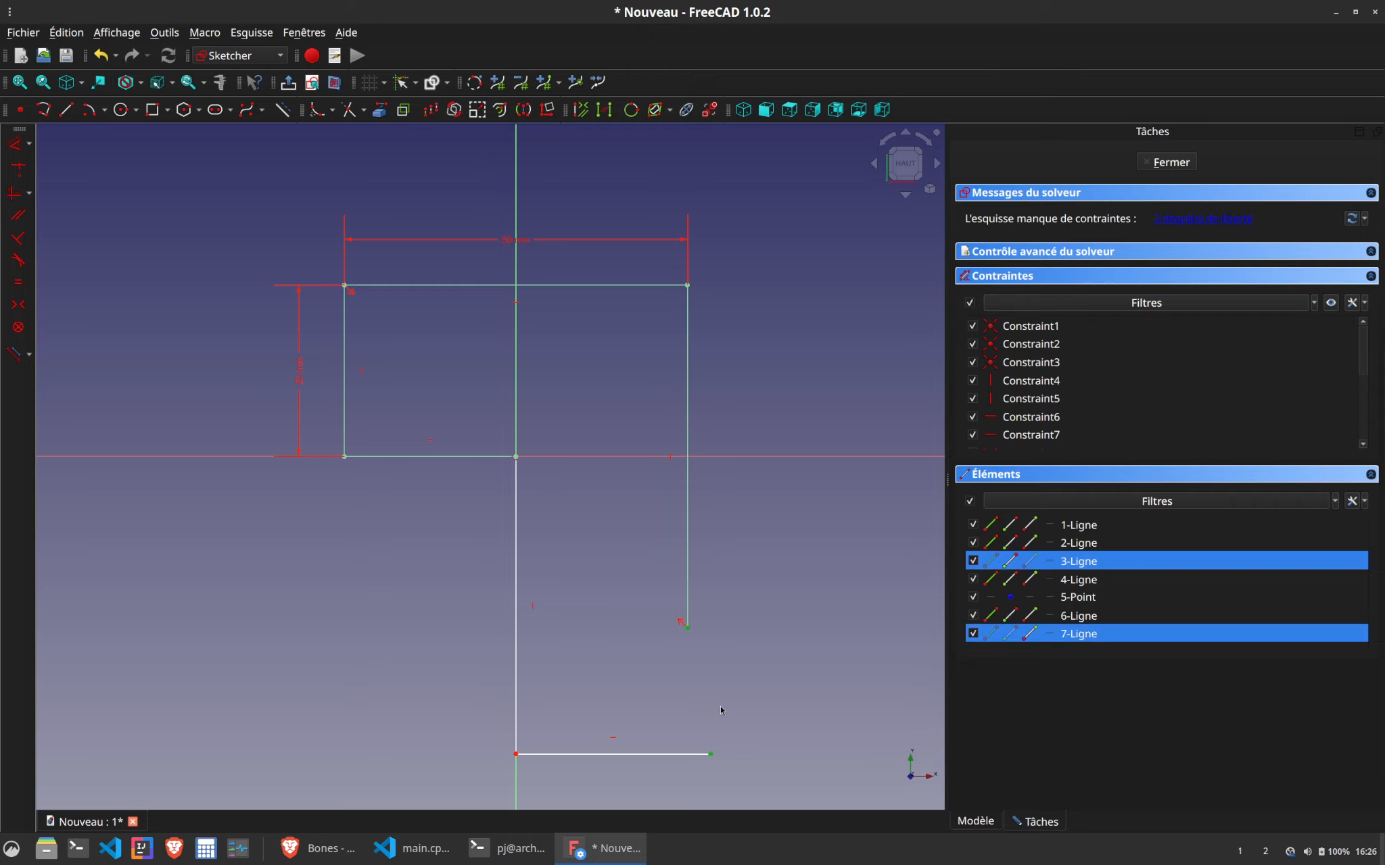
{"action": "key", "text": "c"}
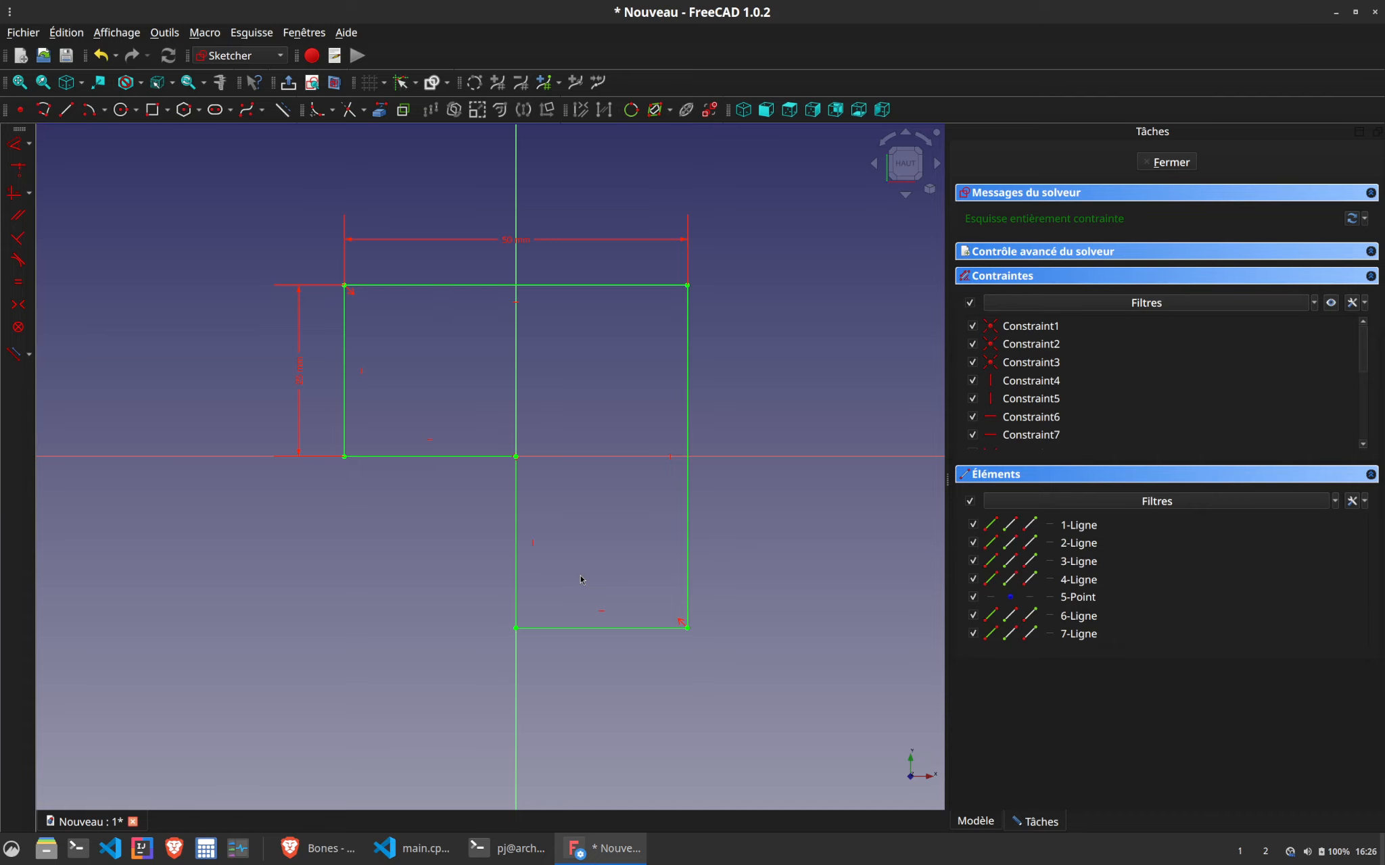
Set the width of the L-shaped profile's top edge to 60 mm and close the sketch
{"action": "double_click", "coordinate": [513, 237]}
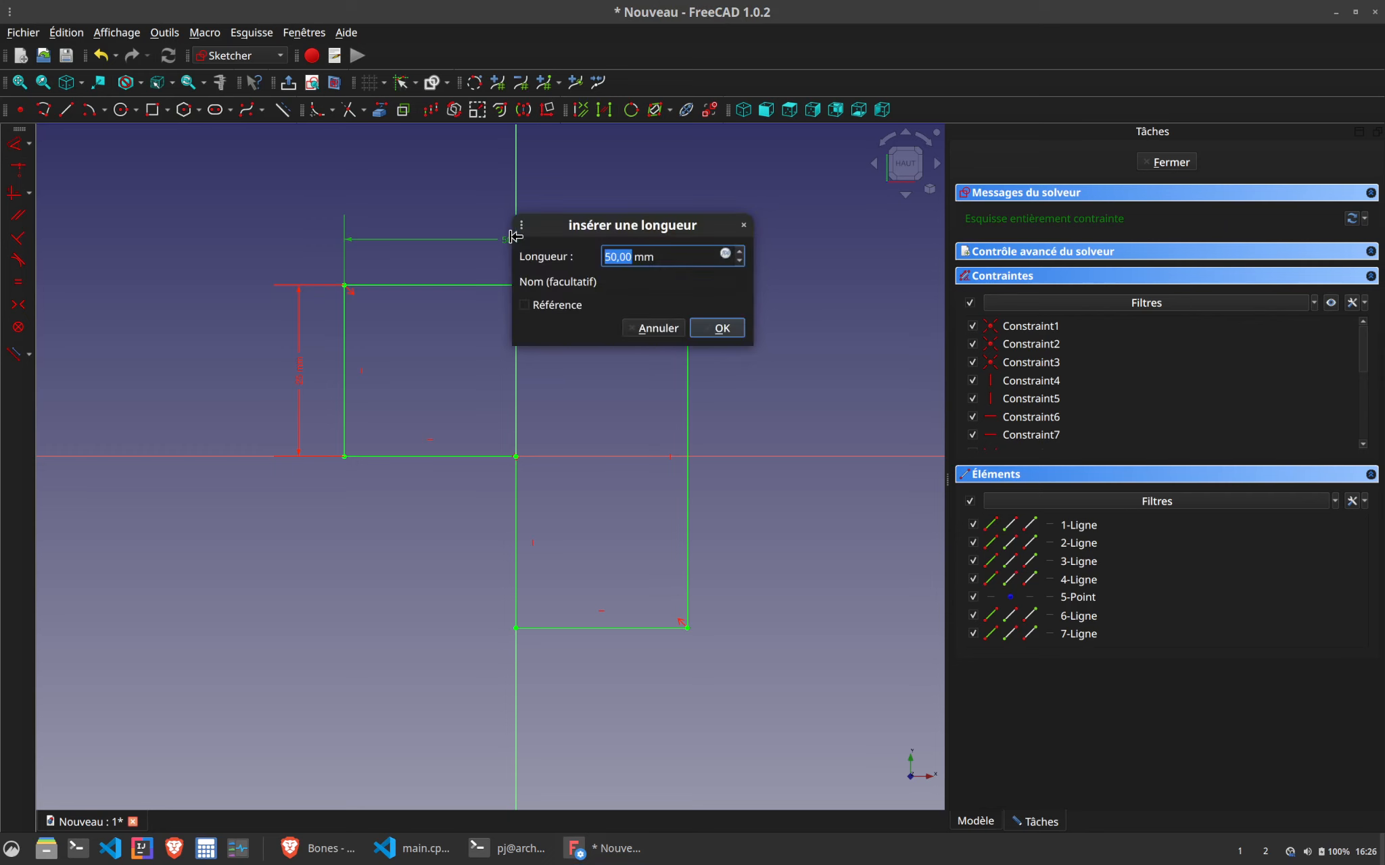
{"action": "type", "text": "60"}
{"action": "key", "text": "Return"}
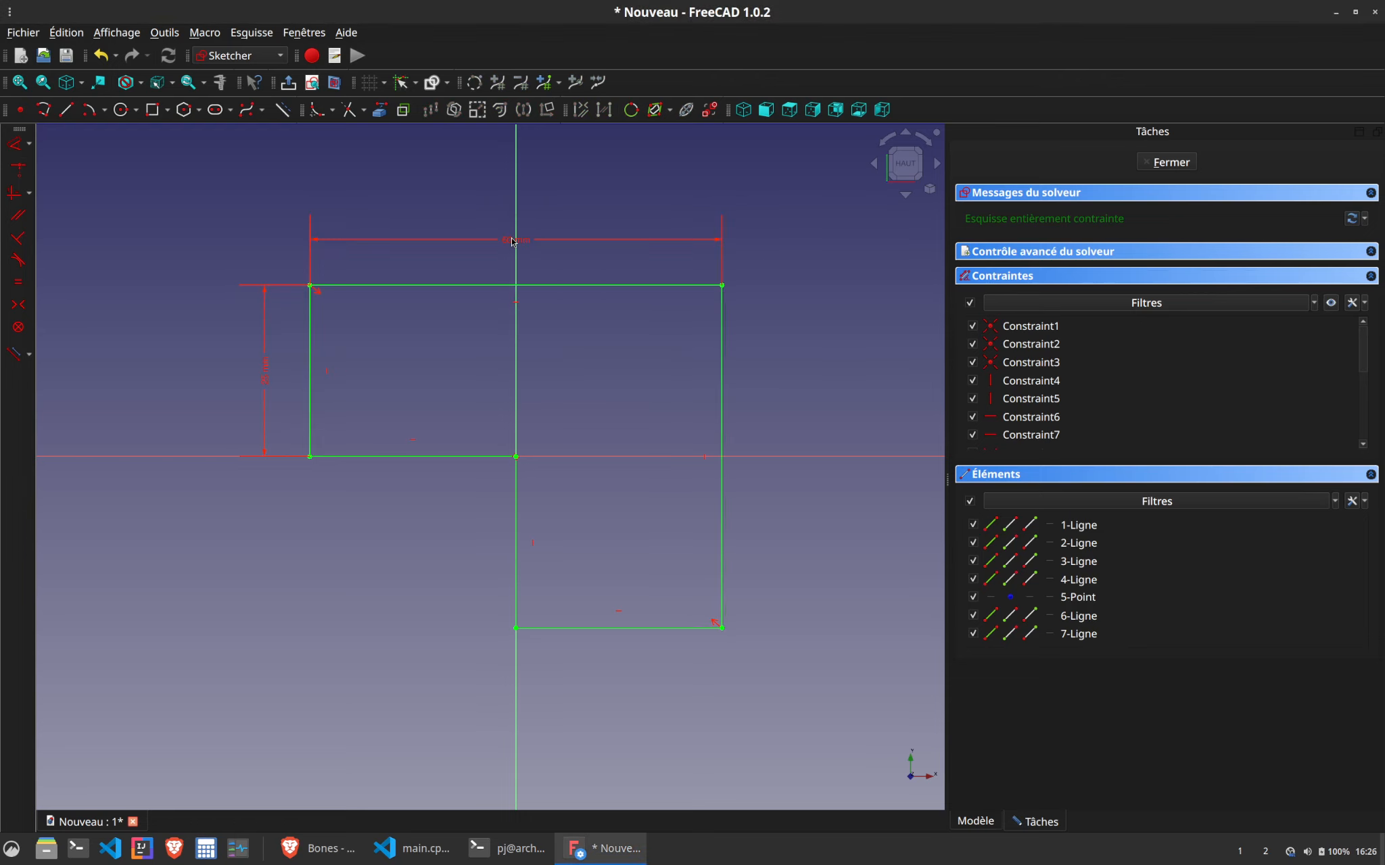
{"action": "left_click", "coordinate": [1171, 163]}
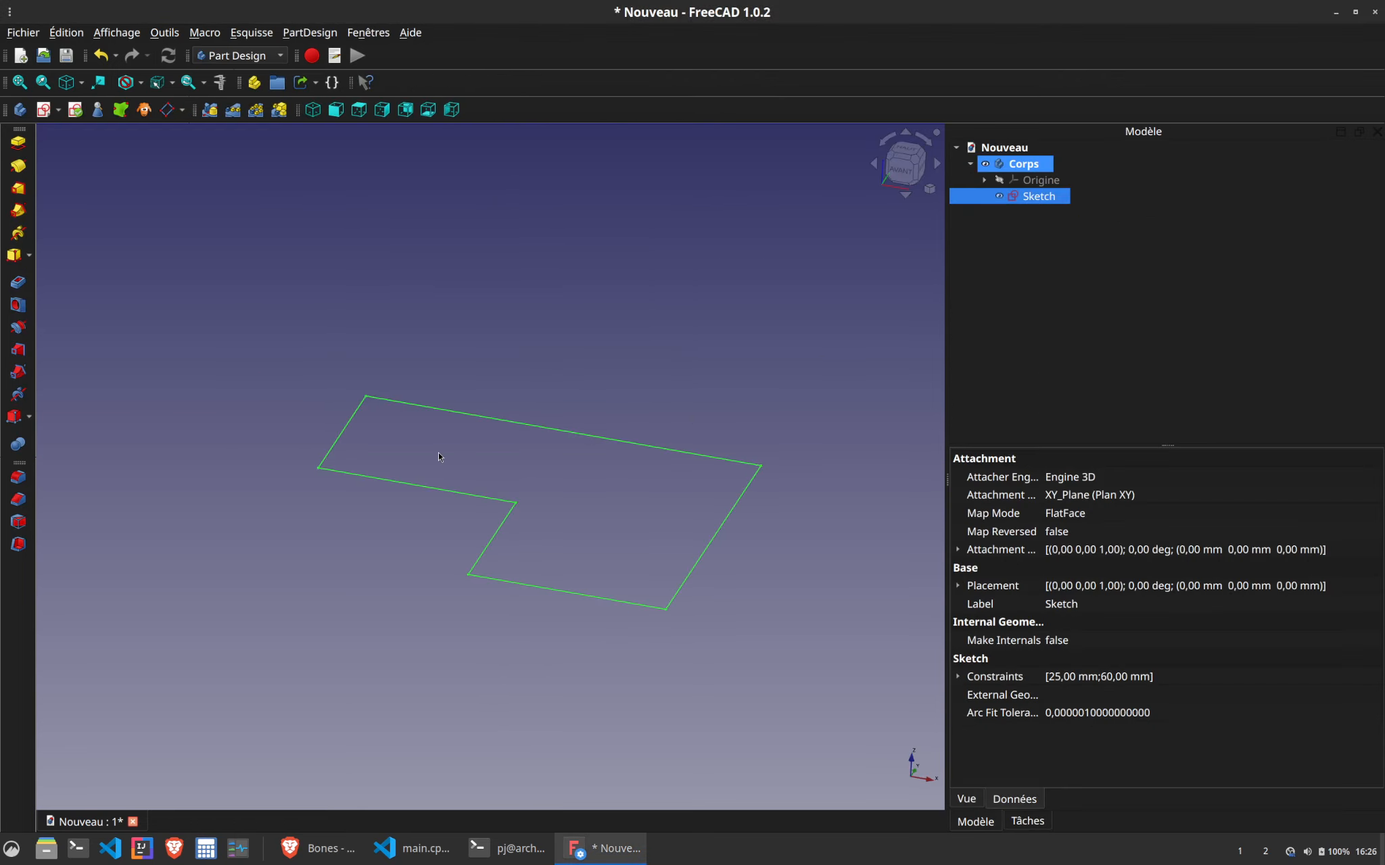
Pad the L-shaped sketch to a length of 25 mm
{"action": "left_click", "coordinate": [17, 142]}
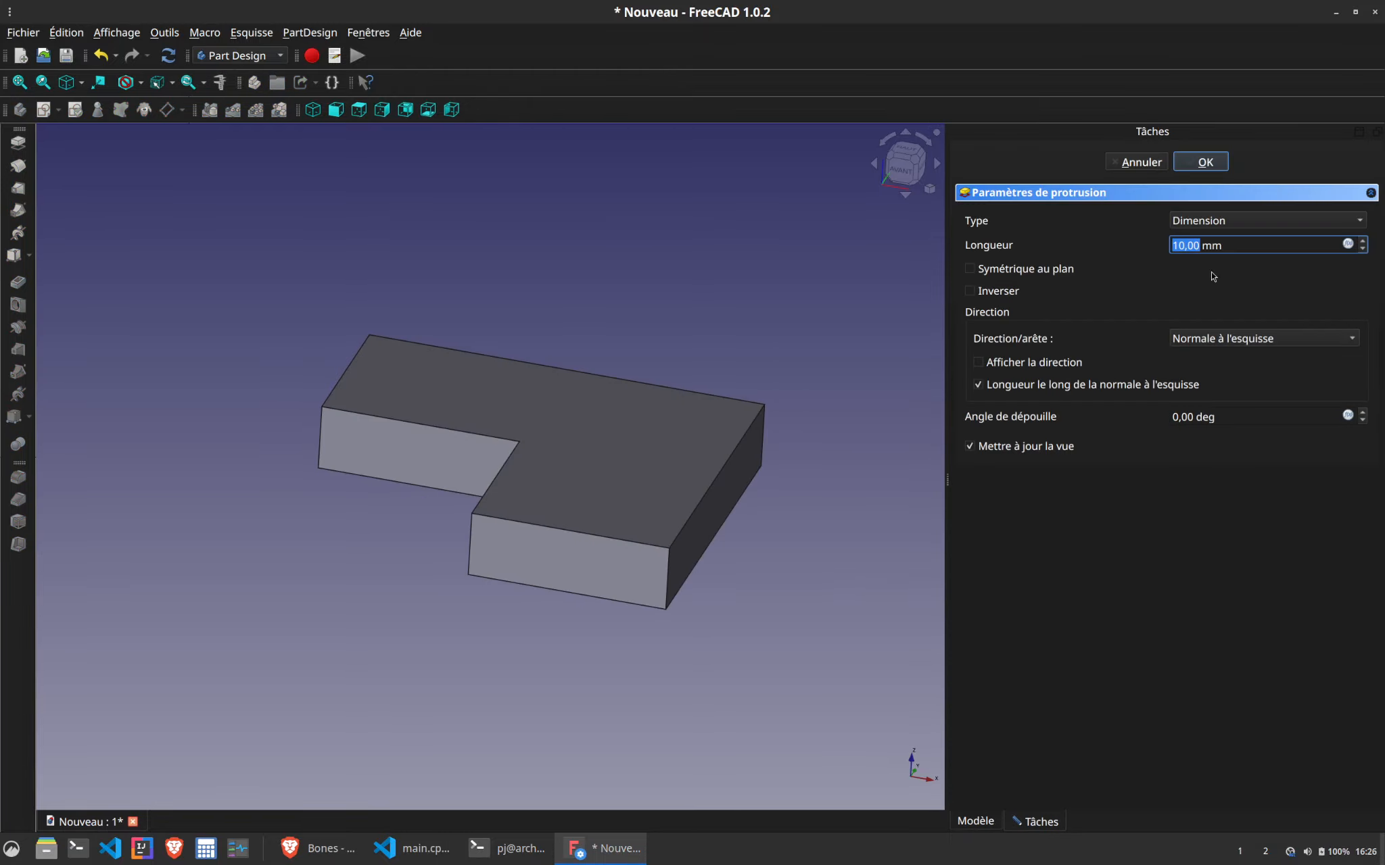
{"action": "scroll", "coordinate": [1231, 247], "scroll_direction": "up", "scroll_amount": 12}
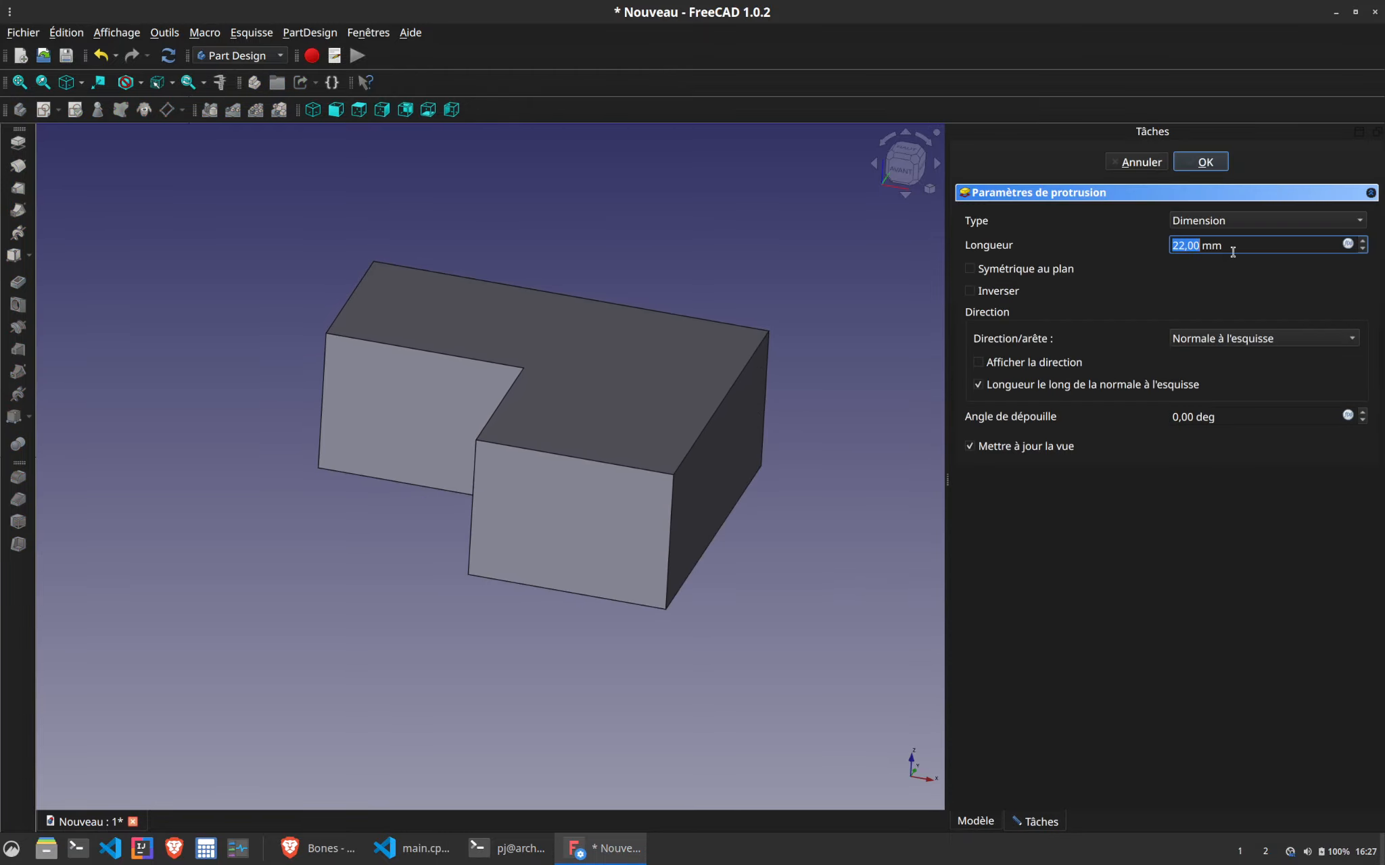
{"action": "scroll", "coordinate": [1232, 252], "scroll_direction": "up", "scroll_amount": 3}
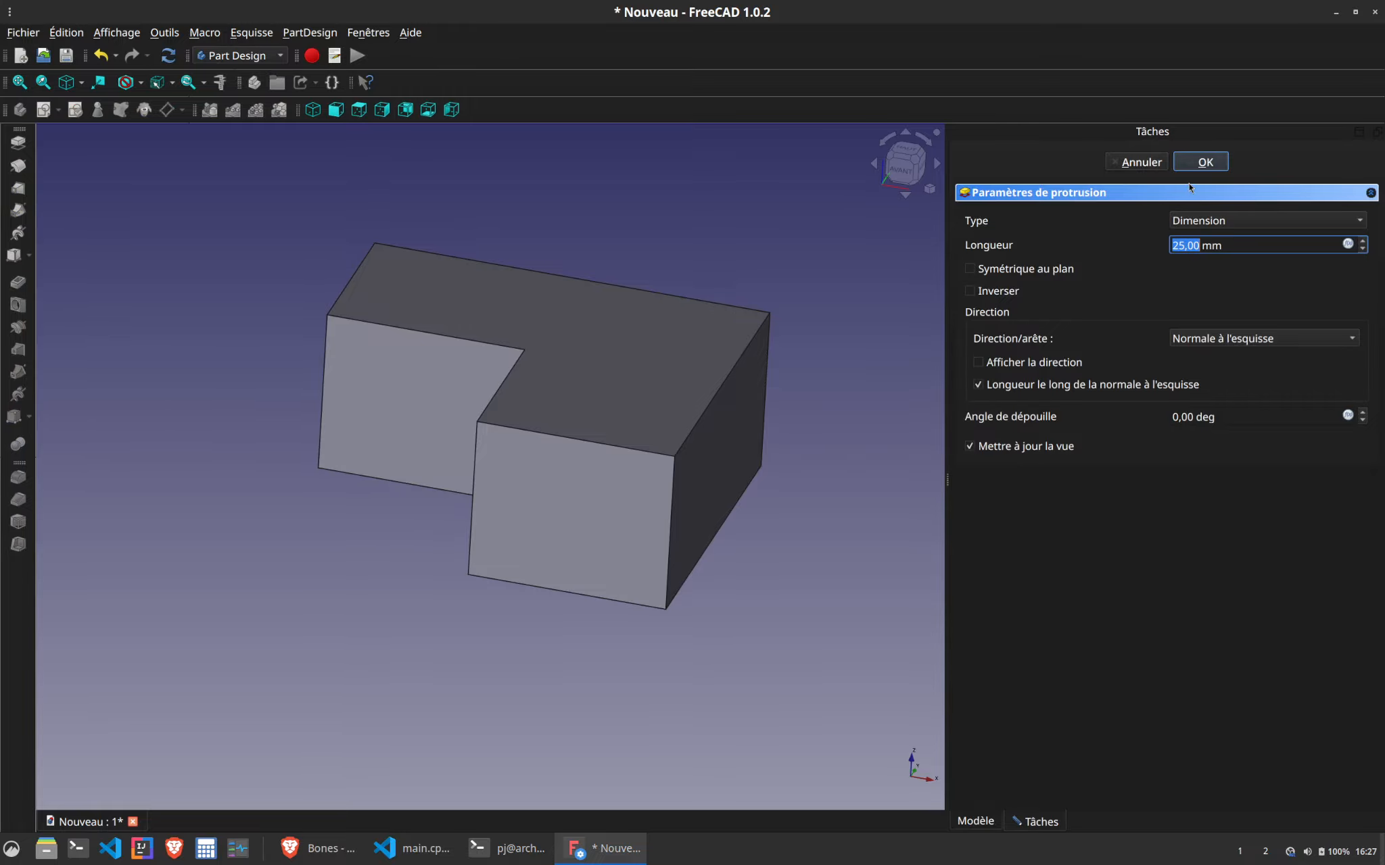
{"action": "left_click", "coordinate": [1205, 162]}
Start a new sketch on the square inner face of the L-shaped block's notch that faces the model's left side
{"action": "middle_click_drag", "start_coordinate": [623, 649], "coordinate": [519, 486]}
{"action": "left_click", "coordinate": [416, 460]}
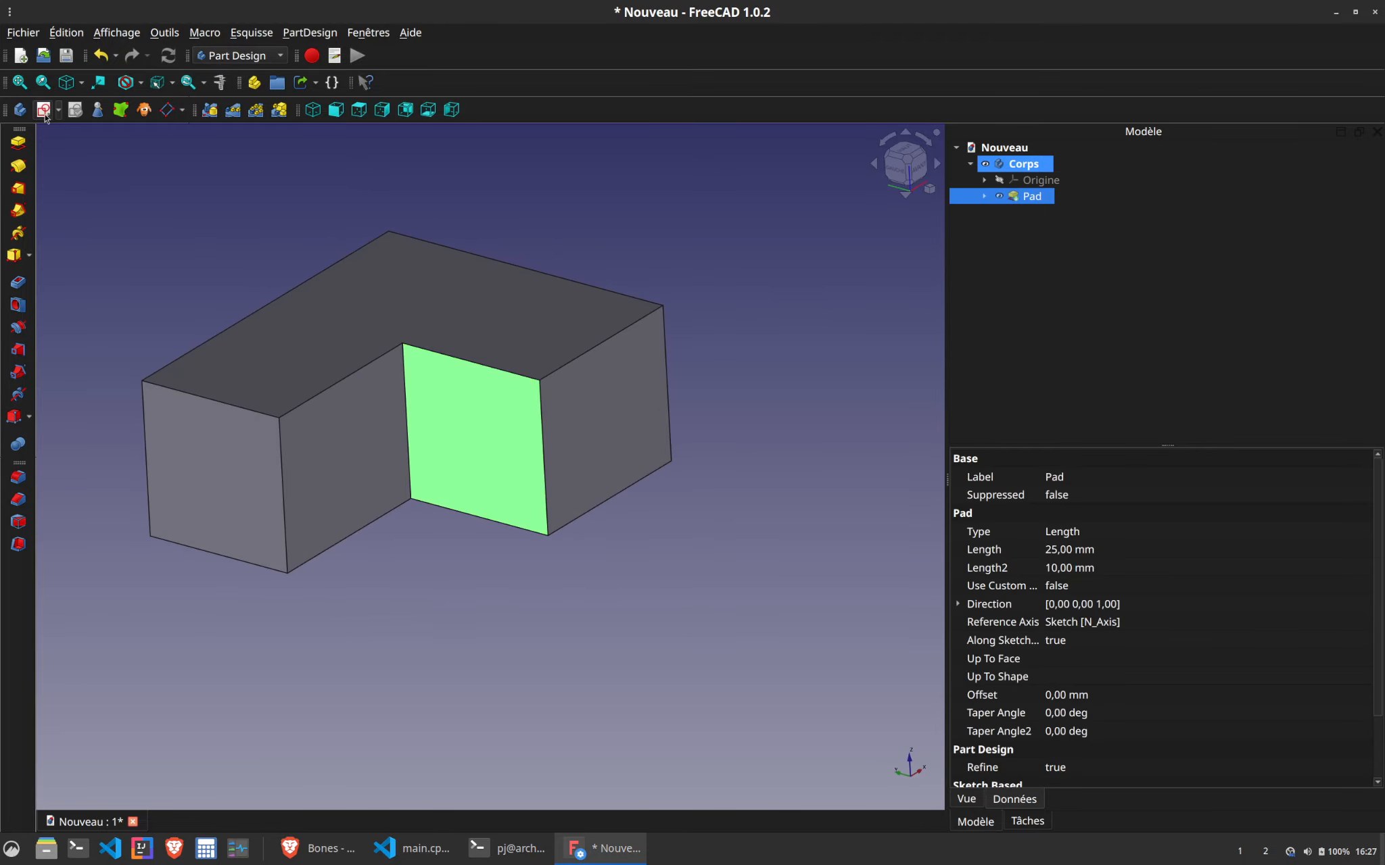
{"action": "left_click", "coordinate": [43, 110]}
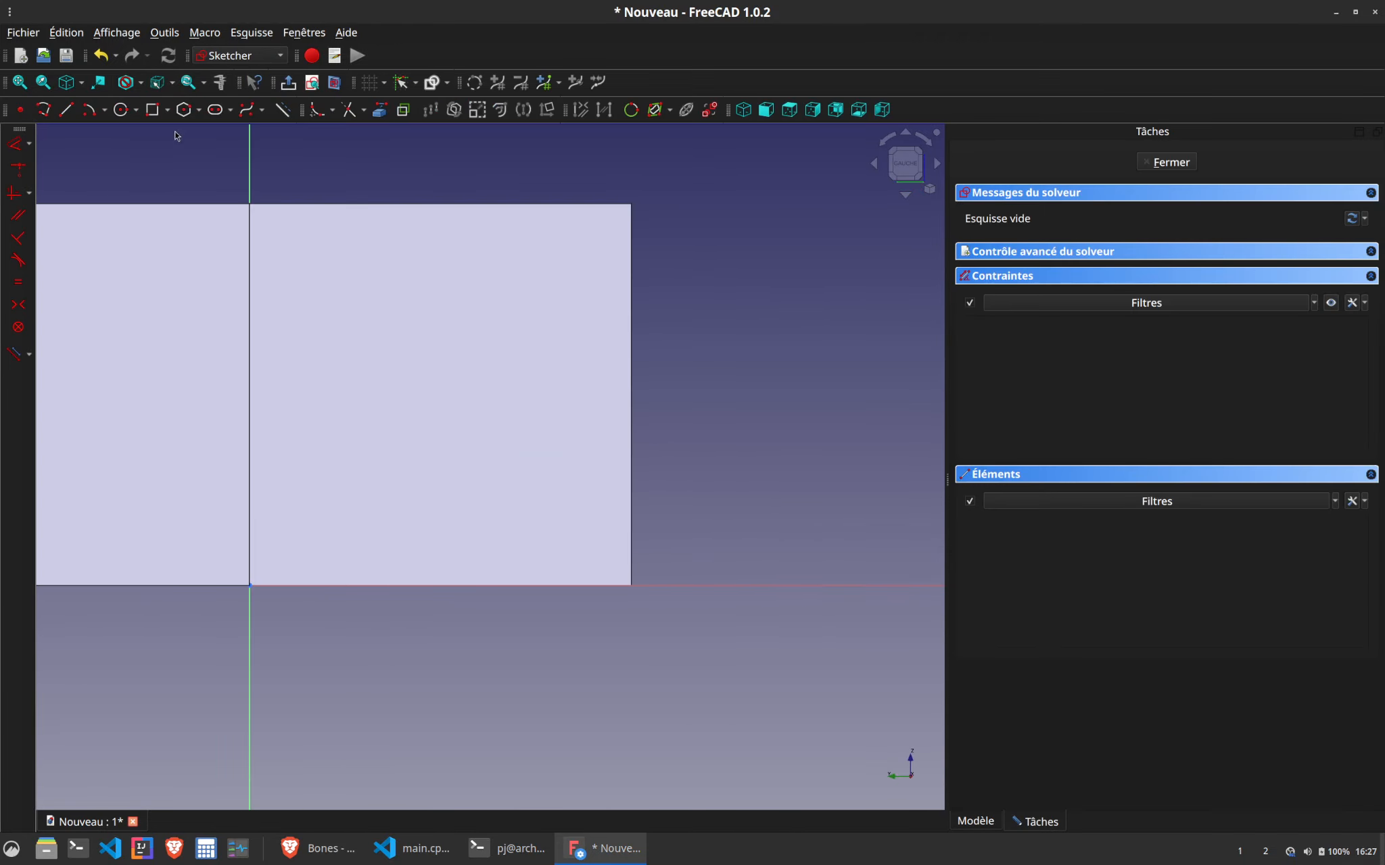
Draw a small rectangle standing on the horizontal axis at the face's bottom edge and constrain its width to 10 mm
{"action": "left_click", "coordinate": [153, 110]}
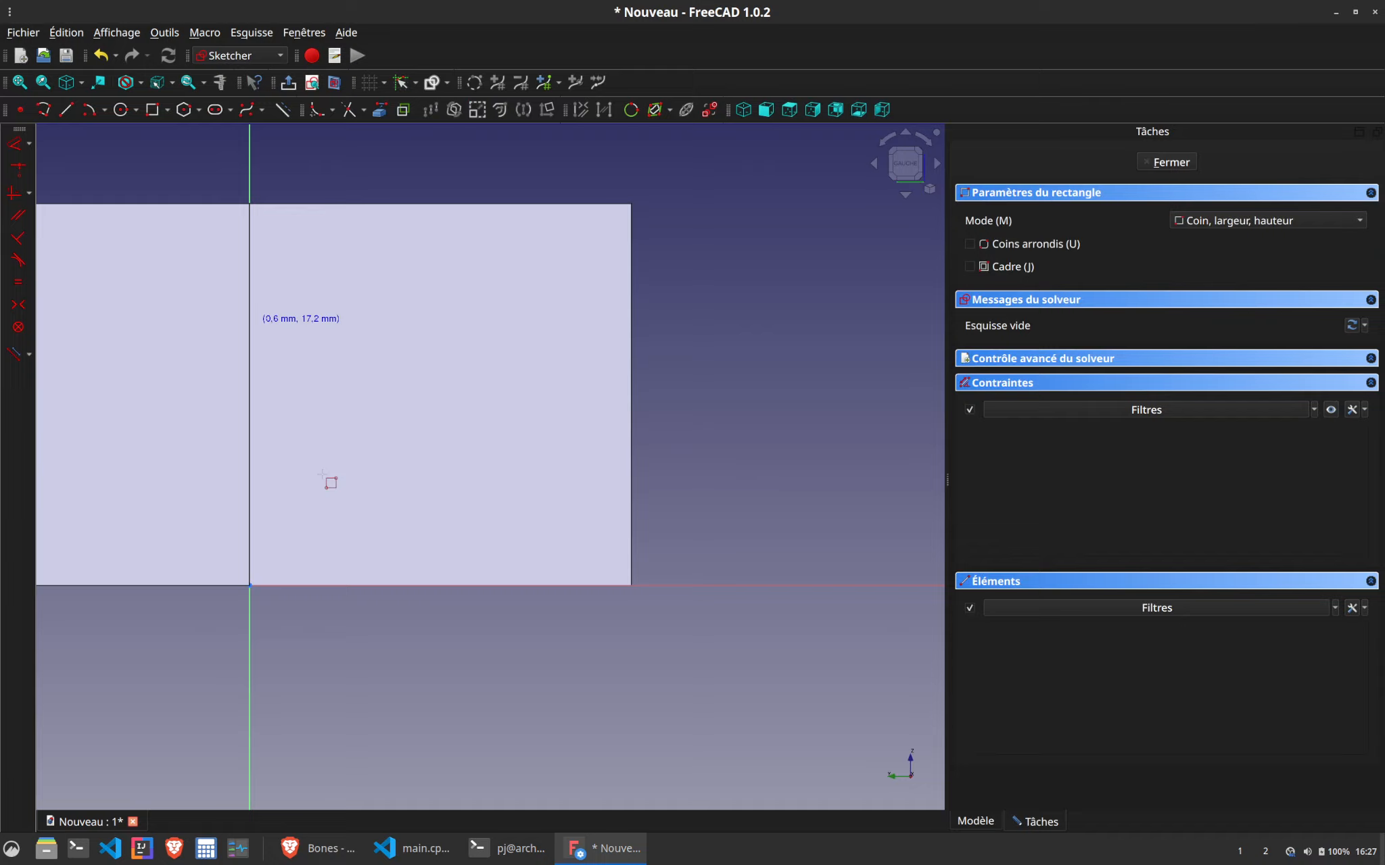
{"action": "left_click", "coordinate": [367, 586]}
{"action": "left_click", "coordinate": [498, 543]}
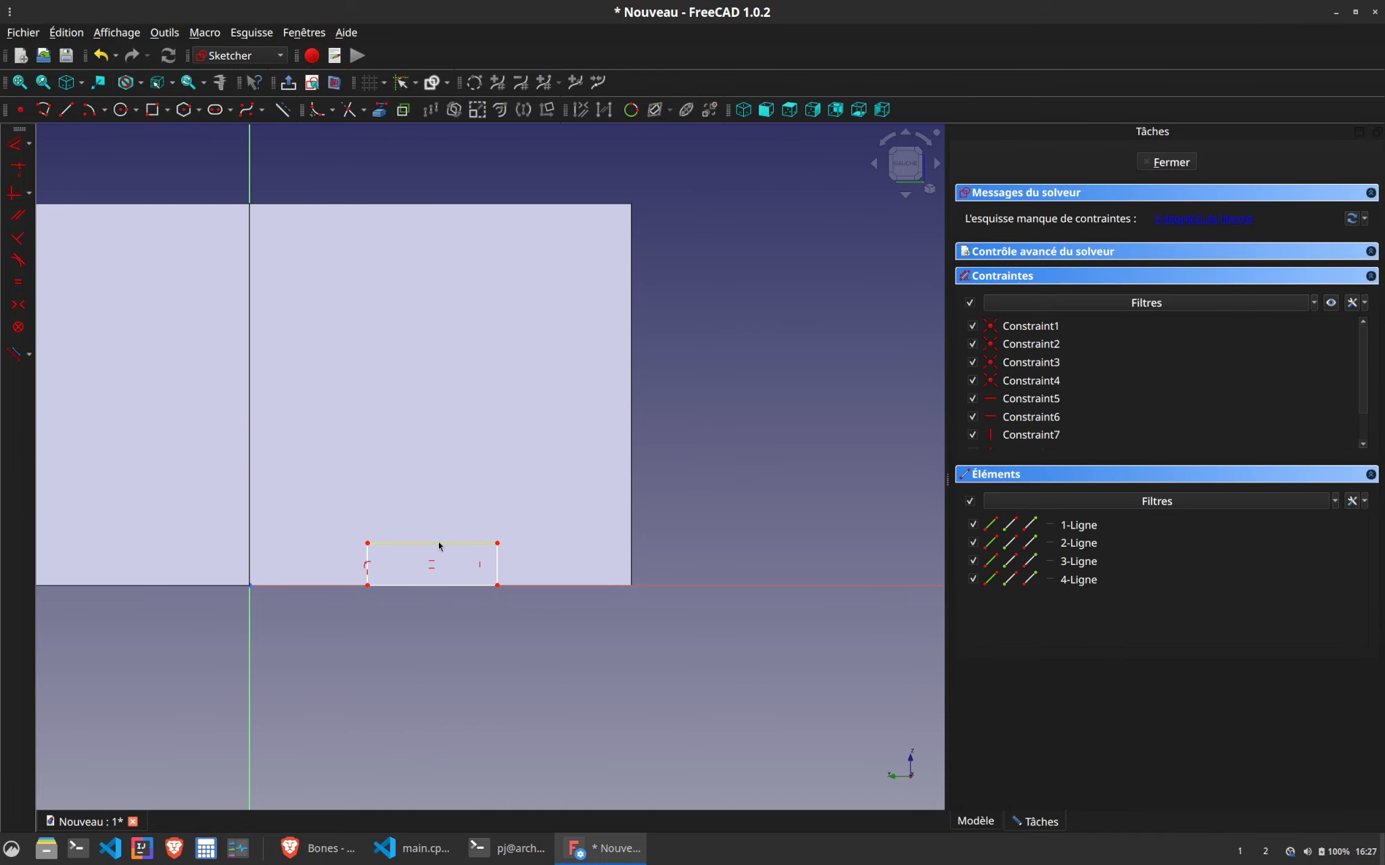
{"action": "key", "text": "d"}
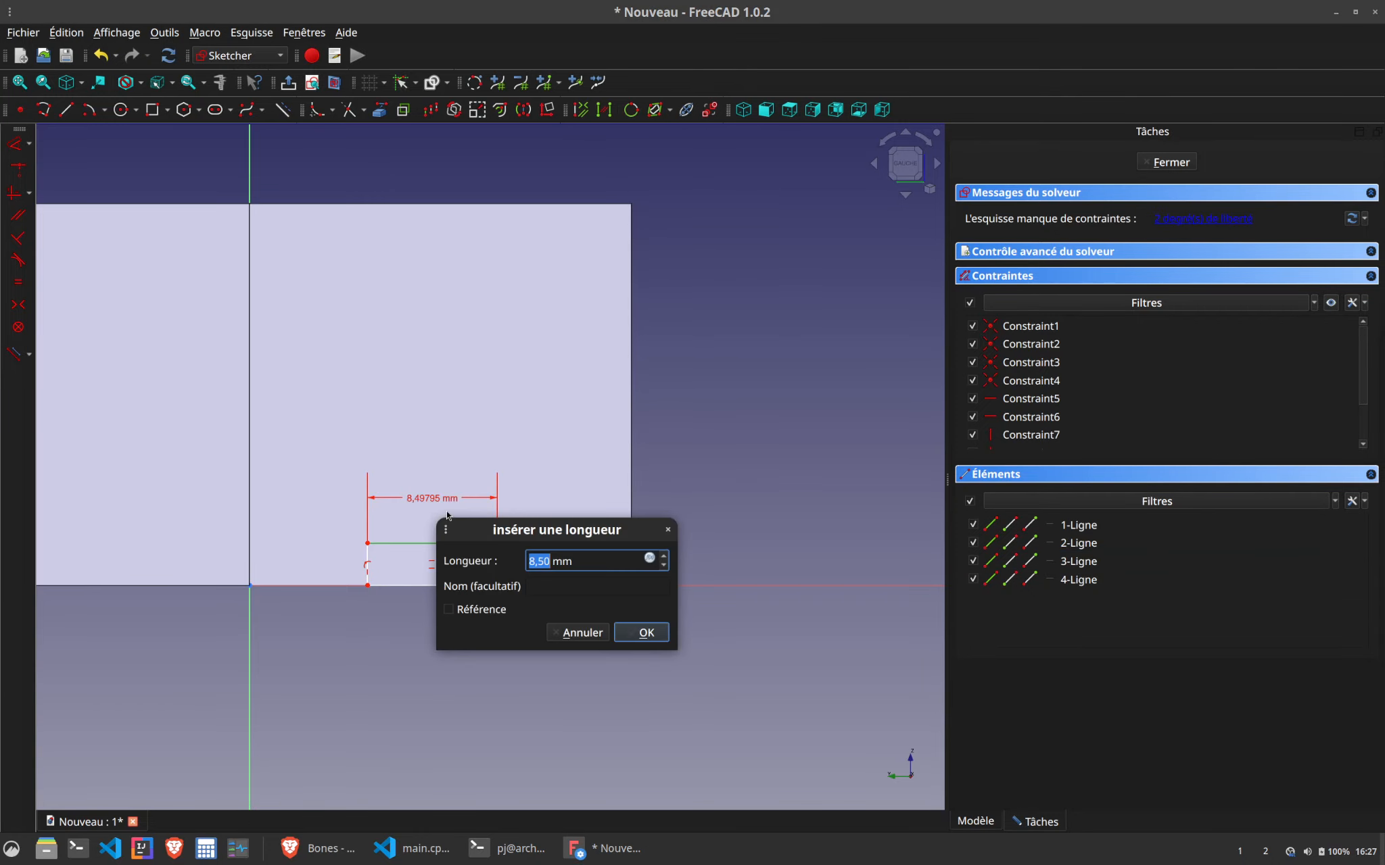
{"action": "type", "text": "10"}
{"action": "key", "text": "Return"}
Project the face's right vertical edge into the sketch as external geometry
{"action": "left_click", "coordinate": [510, 587]}
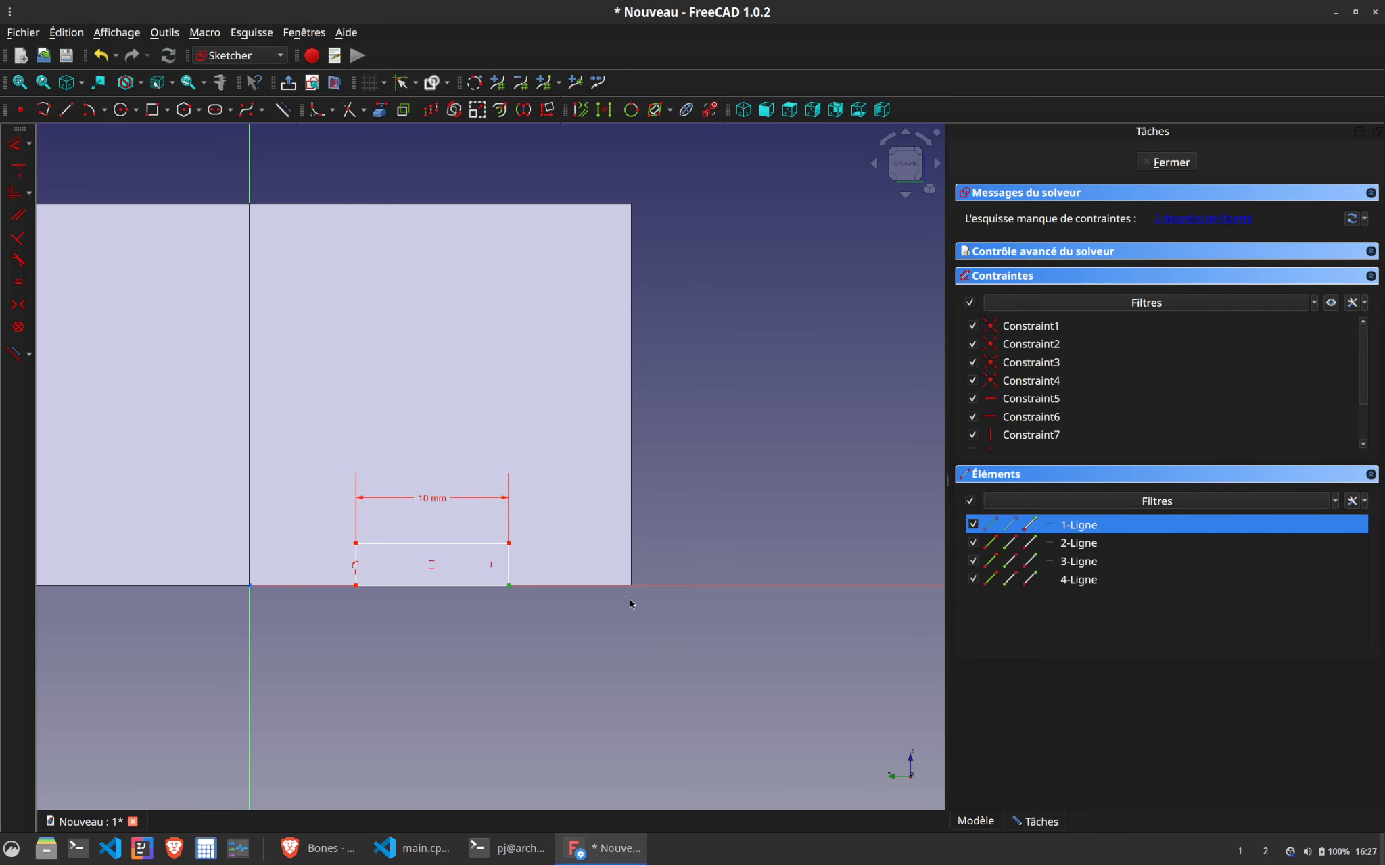
{"action": "left_click", "coordinate": [638, 600]}
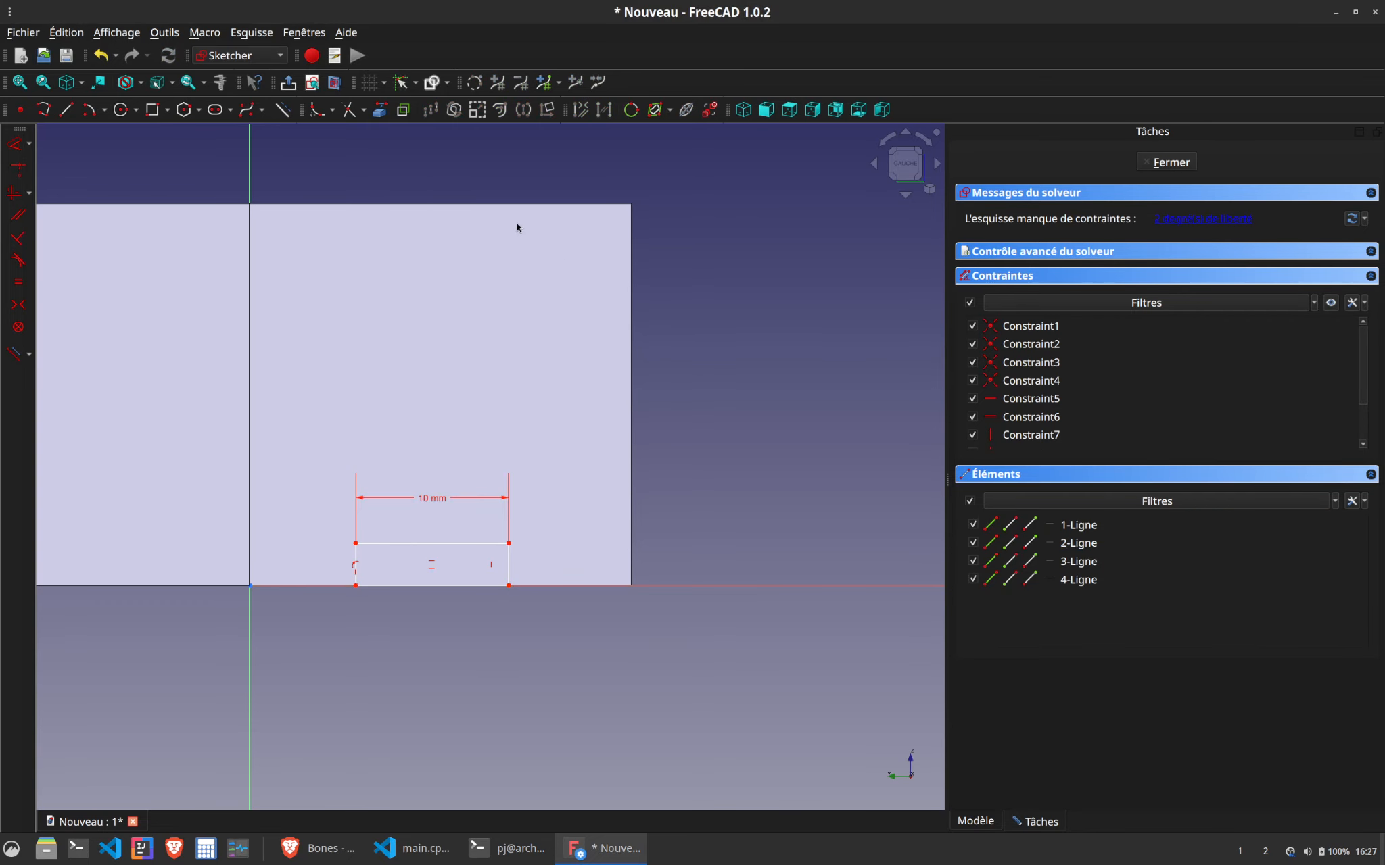
{"action": "left_click", "coordinate": [380, 111]}
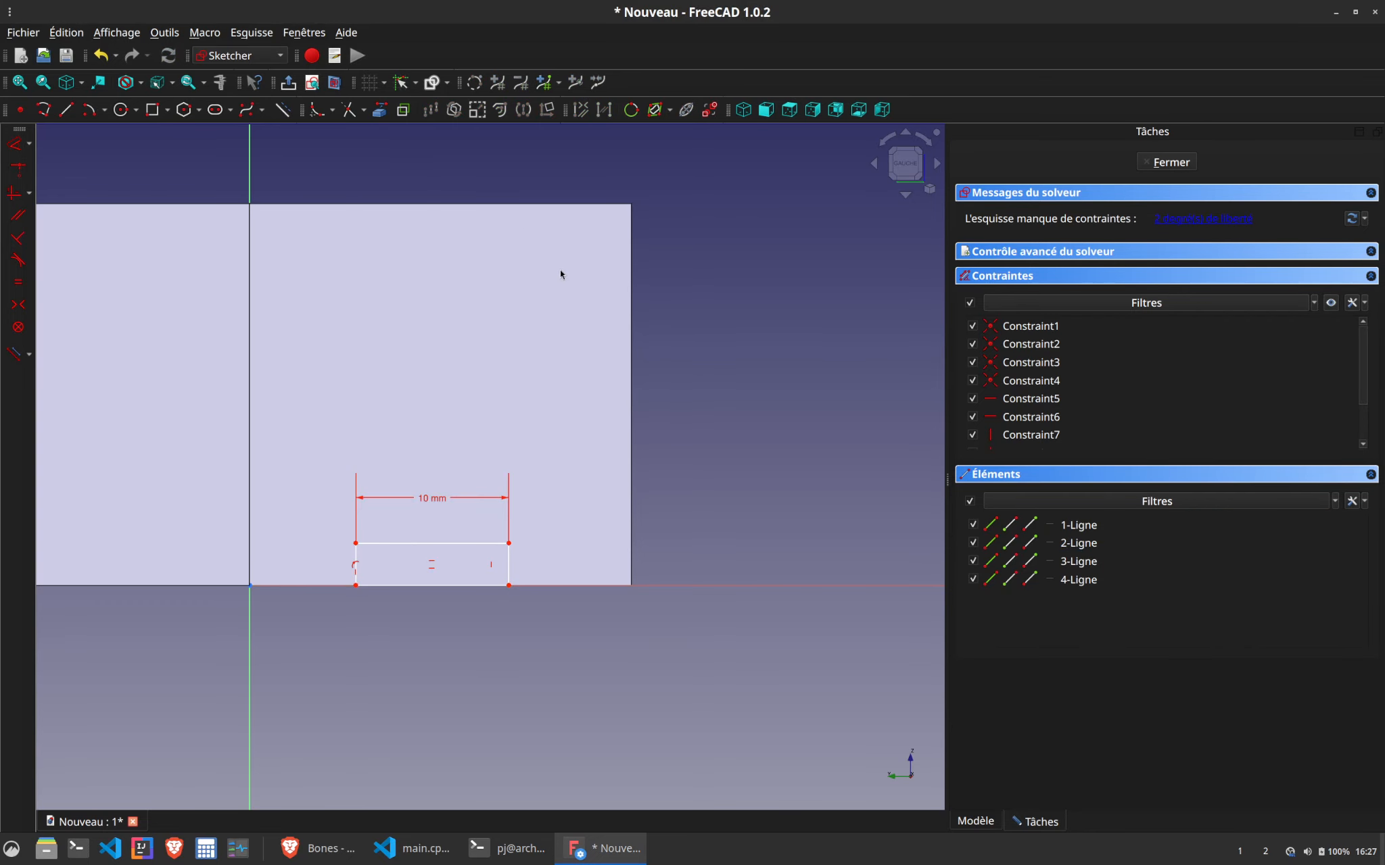
{"action": "left_click", "coordinate": [631, 348]}
Constrain the distance between the rectangle's lower-right corner and the lower end of the projected edge to 12.5 mm
{"action": "left_click", "coordinate": [509, 586]}
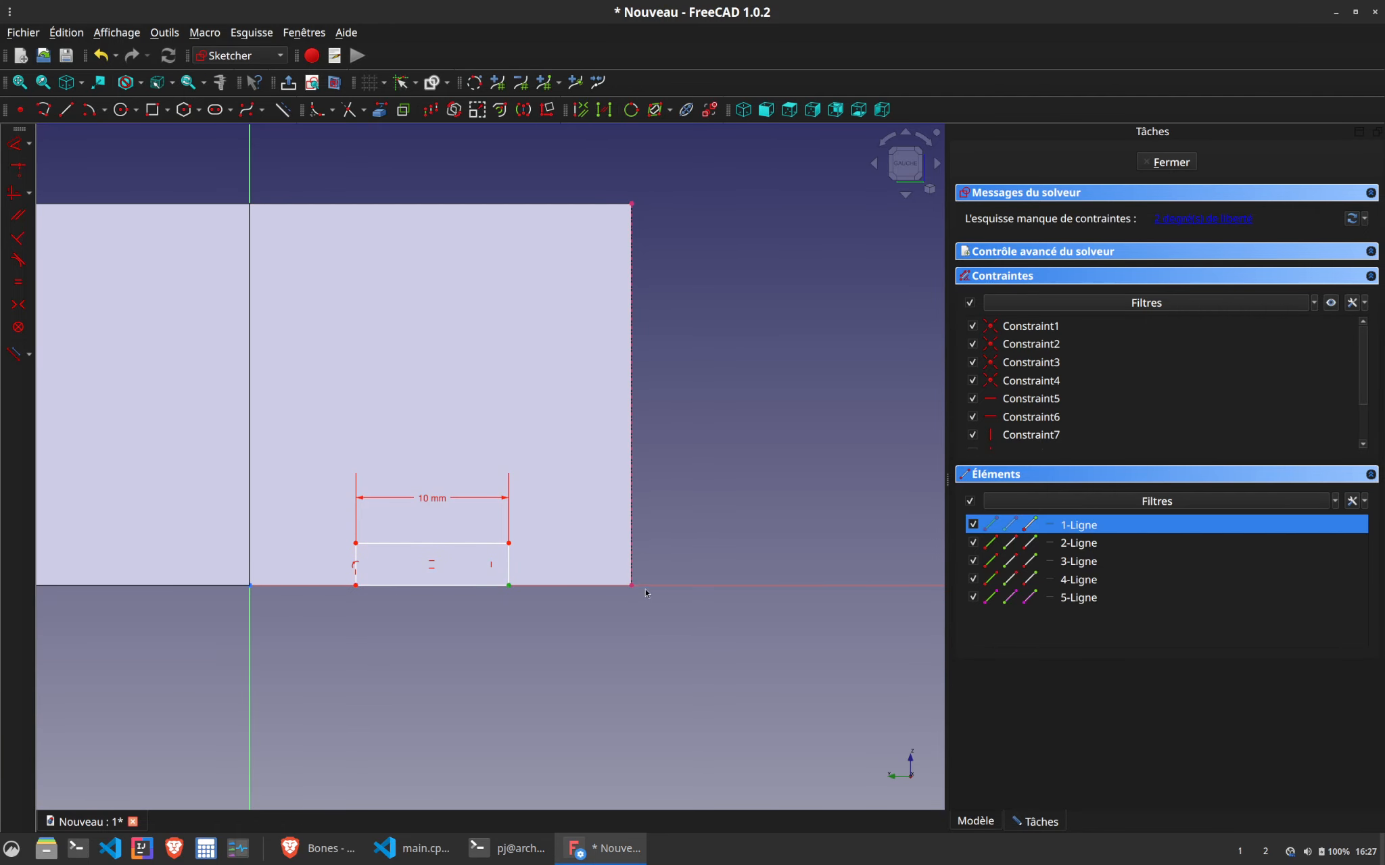
{"action": "left_click", "coordinate": [631, 586]}
{"action": "key", "text": "l"}
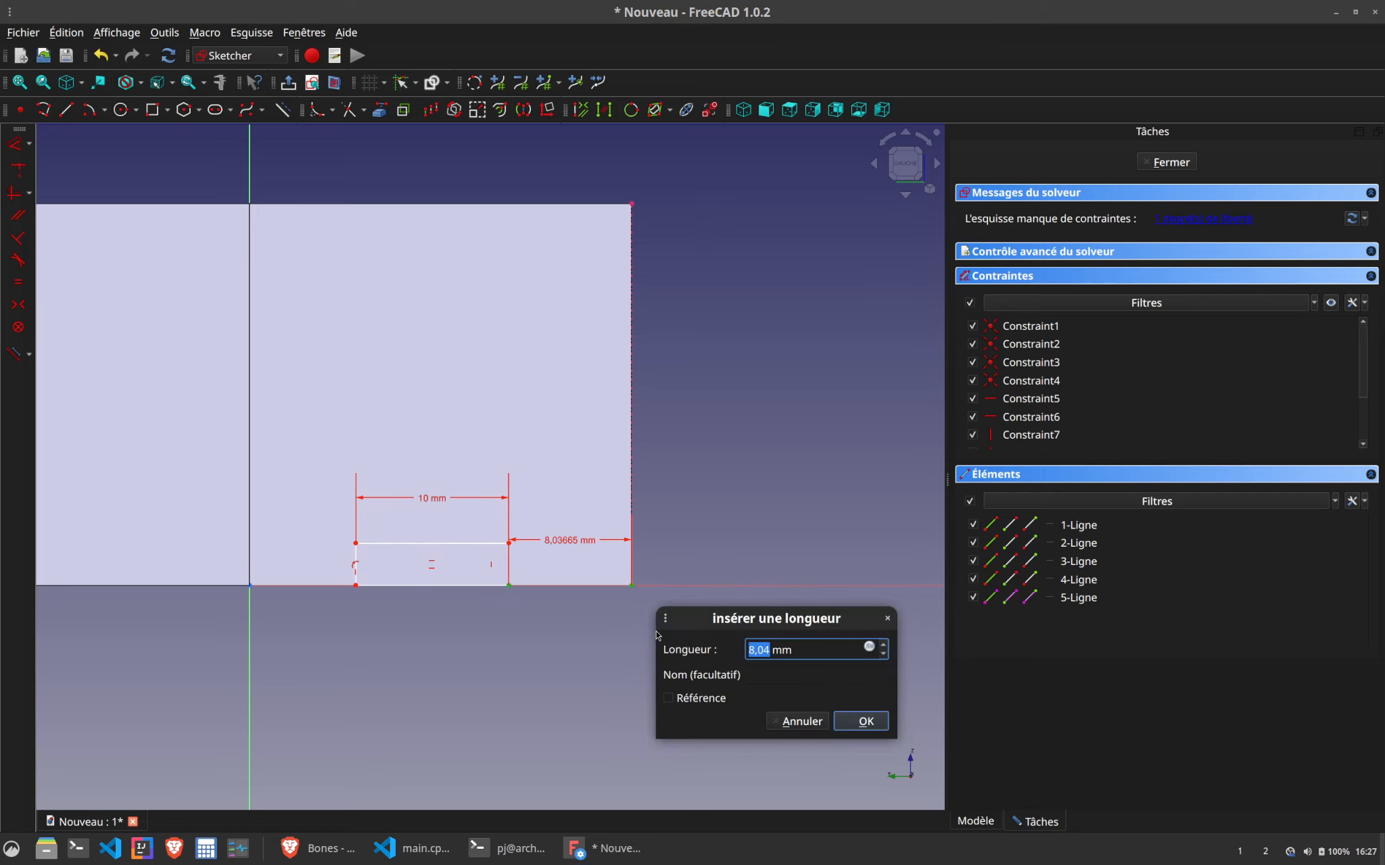
{"action": "type", "text": "12,5"}
{"action": "key", "text": "Return"}
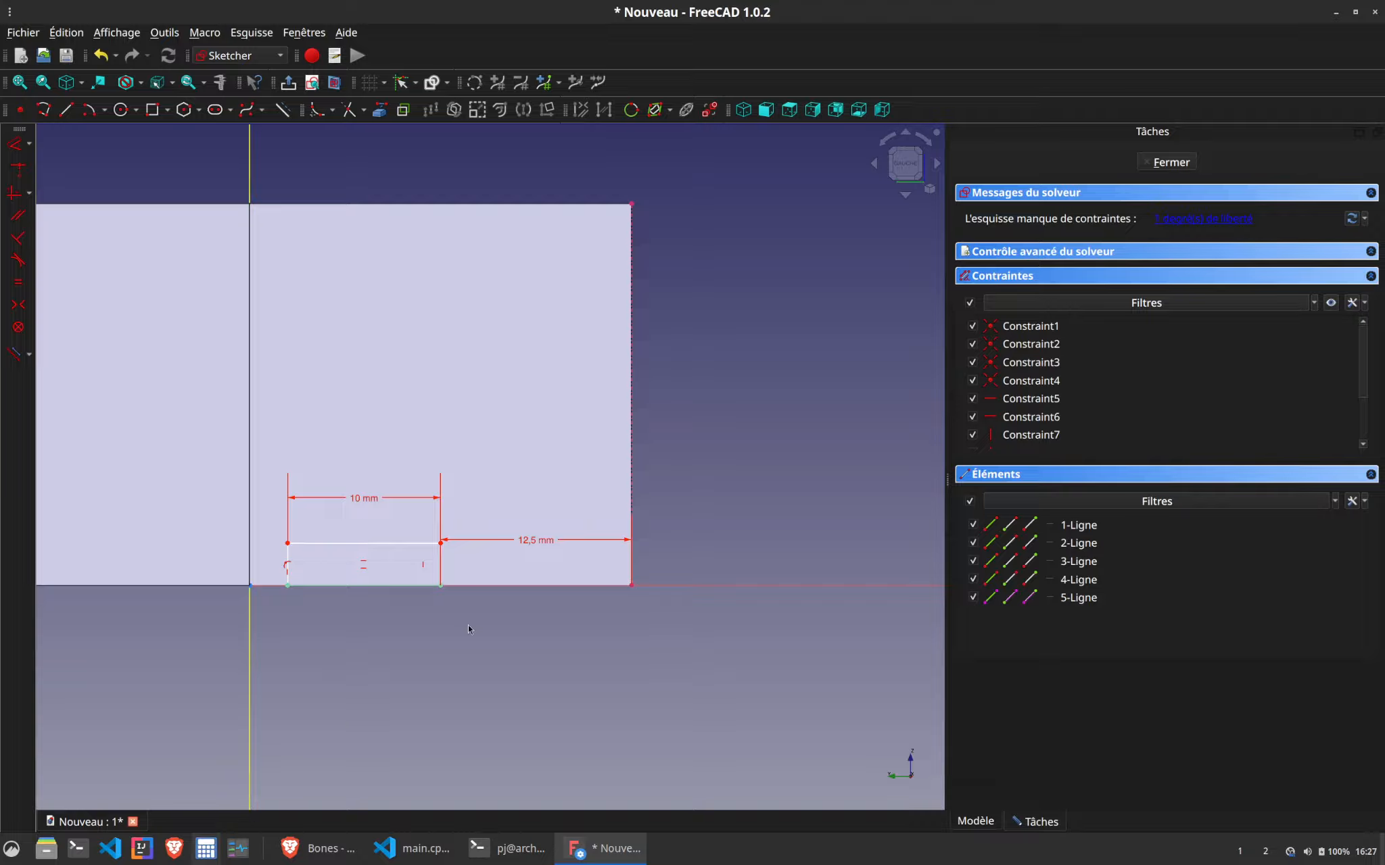
Set the distance between the rectangle and the projected edge to 7.5 mm
{"action": "double_click", "coordinate": [538, 540]}
{"action": "type", "text": "7.5"}
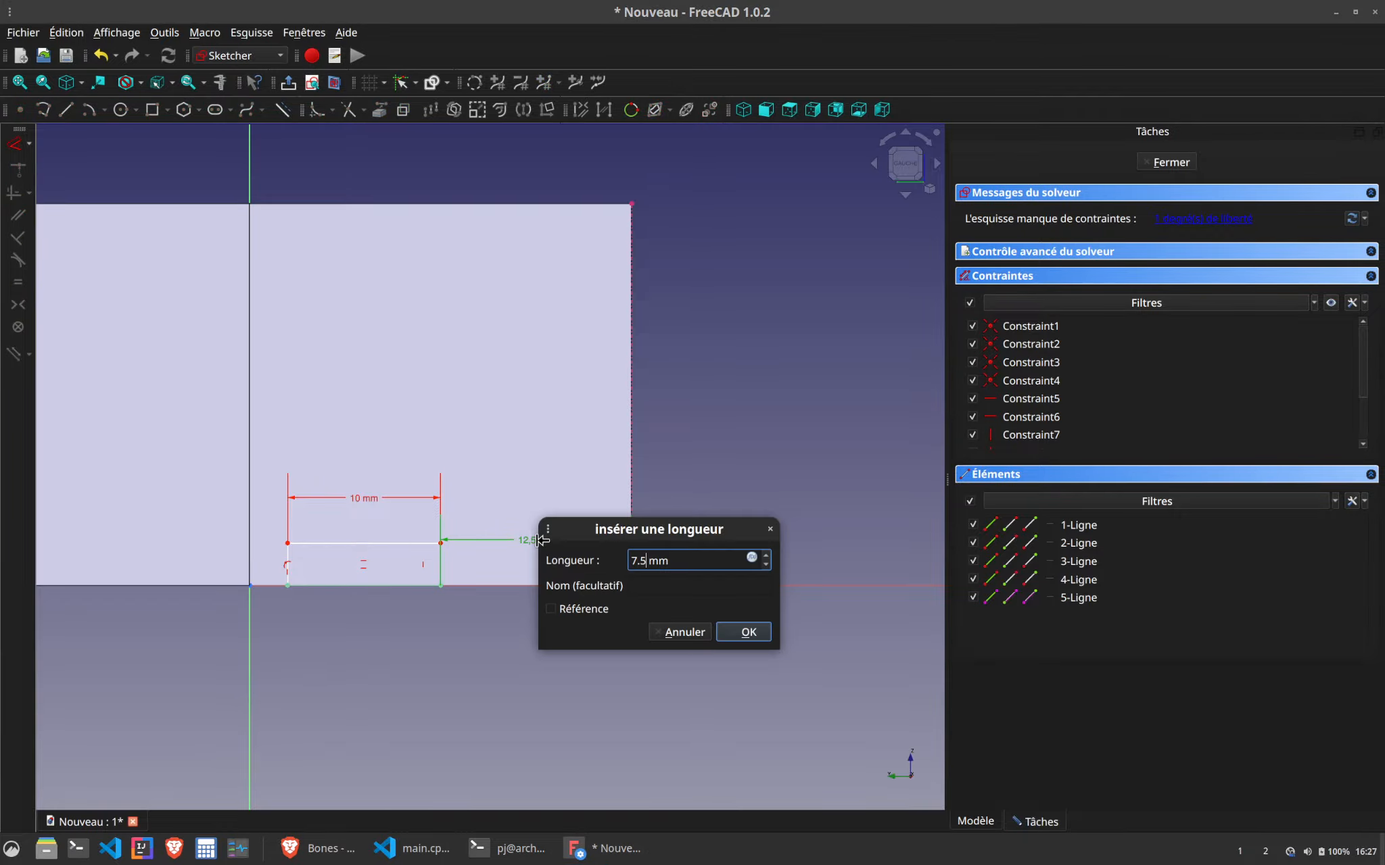
{"action": "key", "text": "Return"}
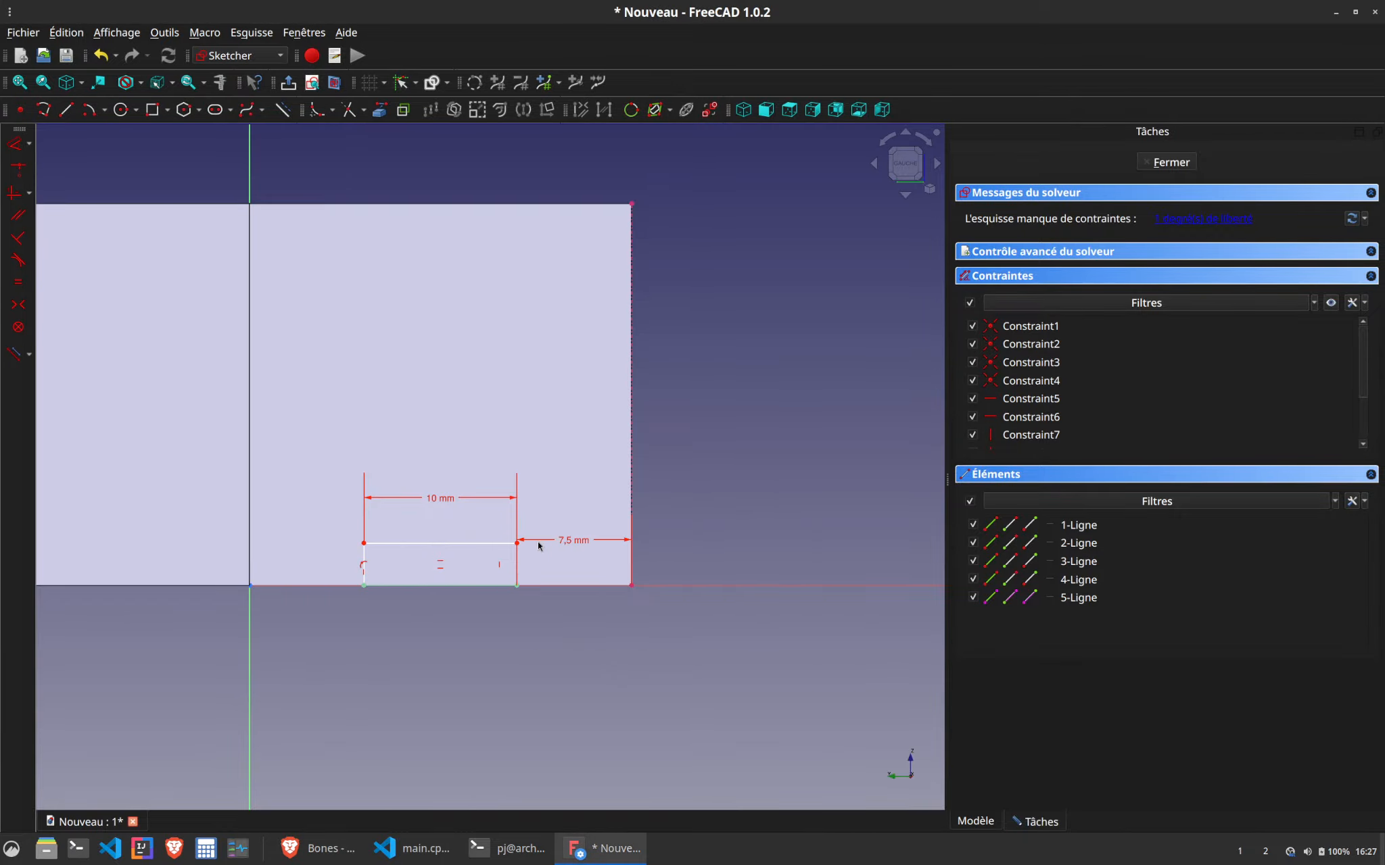
Move the rectangle's width and edge-distance dimensions below the face's bottom edge
{"action": "left_click", "coordinate": [455, 543]}
{"action": "left_click_drag", "start_coordinate": [583, 538], "coordinate": [593, 641]}
{"action": "mouse_move", "coordinate": [469, 505]}
{"action": "left_mouse_down"}
{"action": "mouse_move", "coordinate": [445, 499]}
{"action": "mouse_move", "coordinate": [399, 674]}
{"action": "left_mouse_up"}
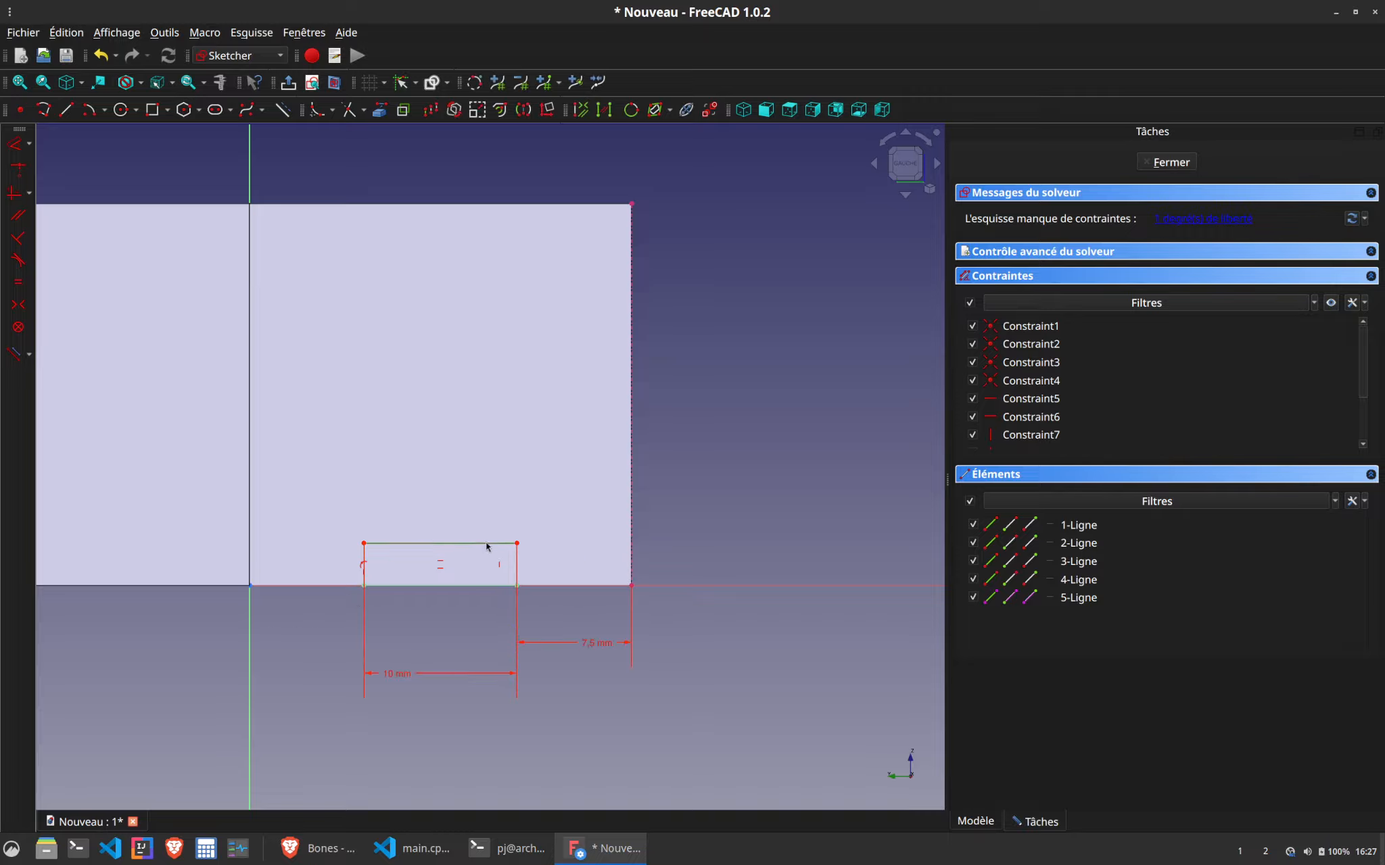
Constrain the rectangle's height to 1 mm using its left vertical edge
{"action": "mouse_move", "coordinate": [415, 545]}
{"action": "left_mouse_down"}
{"action": "mouse_move", "coordinate": [414, 568]}
{"action": "mouse_move", "coordinate": [414, 540]}
{"action": "left_mouse_up"}
{"action": "left_click", "coordinate": [365, 555]}
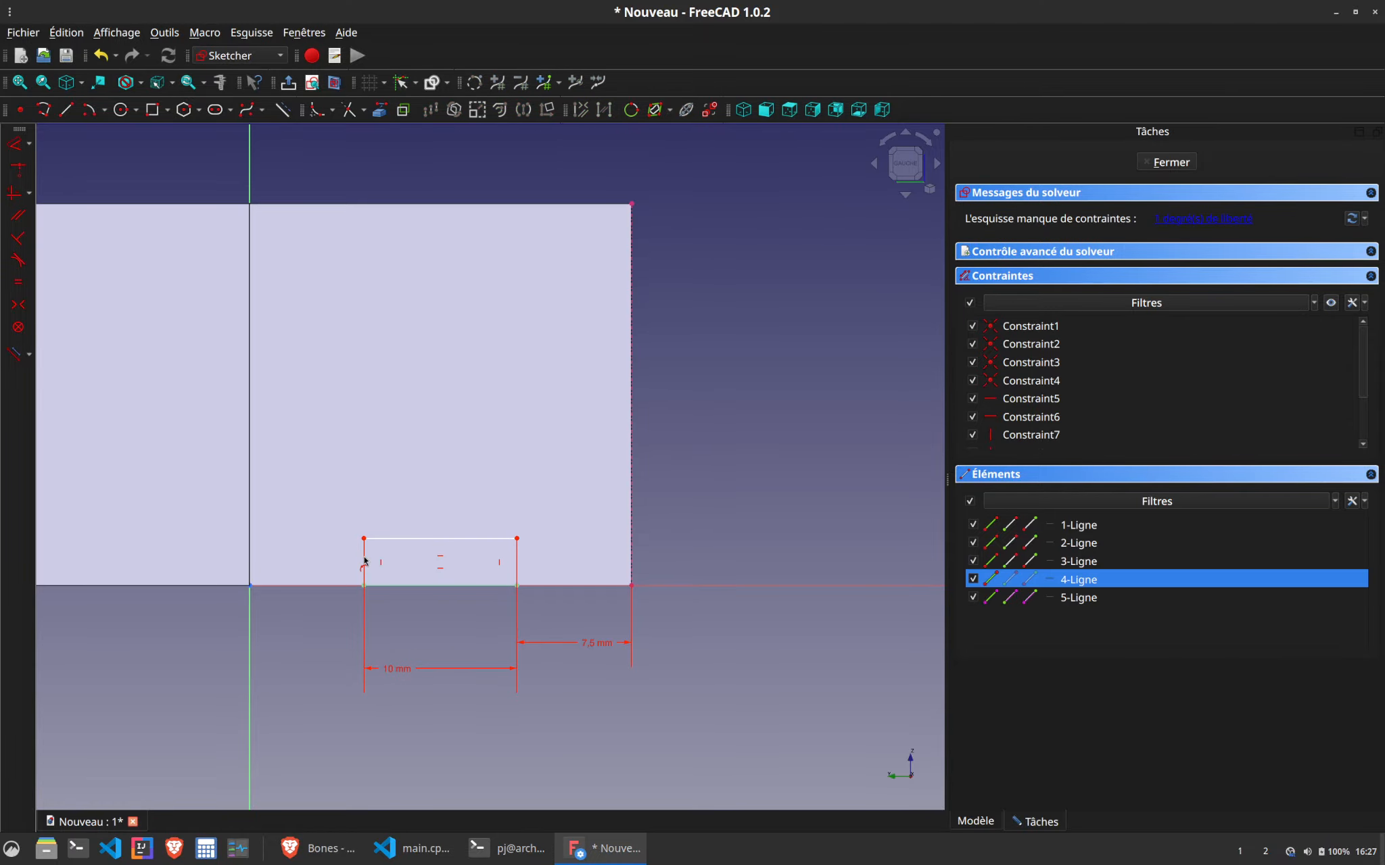
{"action": "type", "text": "int"}
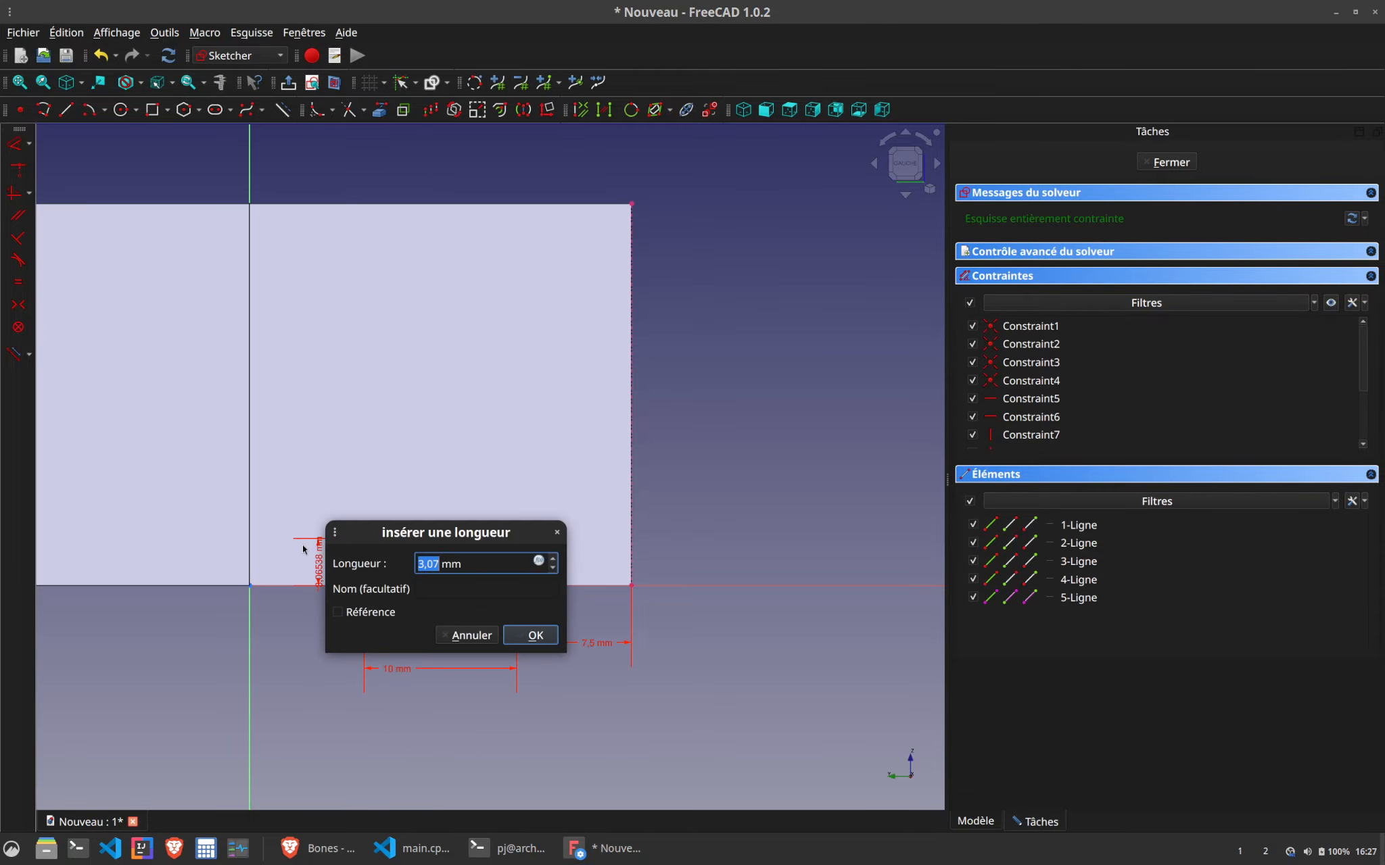
{"action": "type", "text": "1"}
{"action": "key", "text": "Return"}
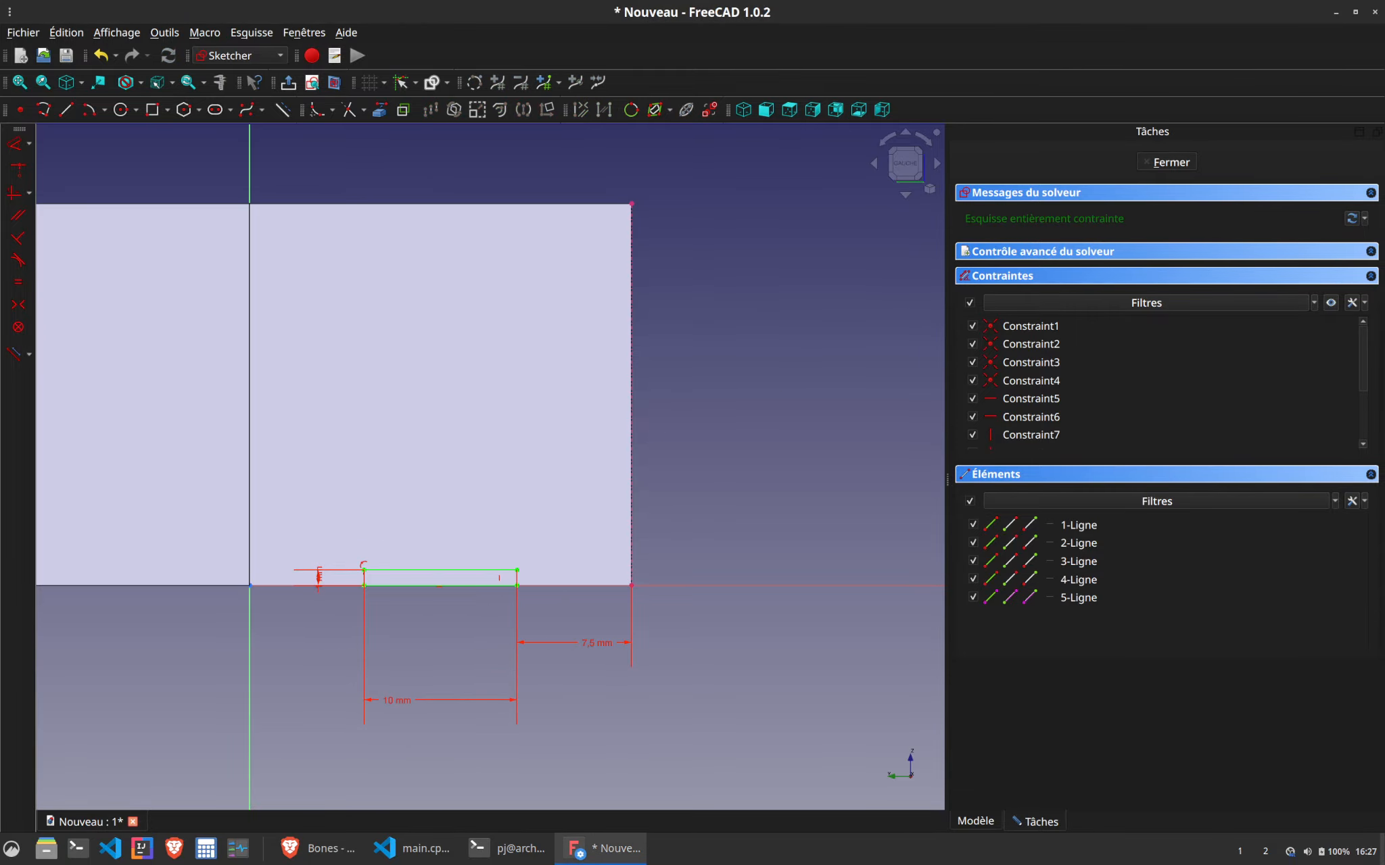
Close the sketch and pad the rectangle 2 mm outward to form a doorstep
{"action": "left_click", "coordinate": [1171, 163]}
{"action": "left_click", "coordinate": [20, 144]}
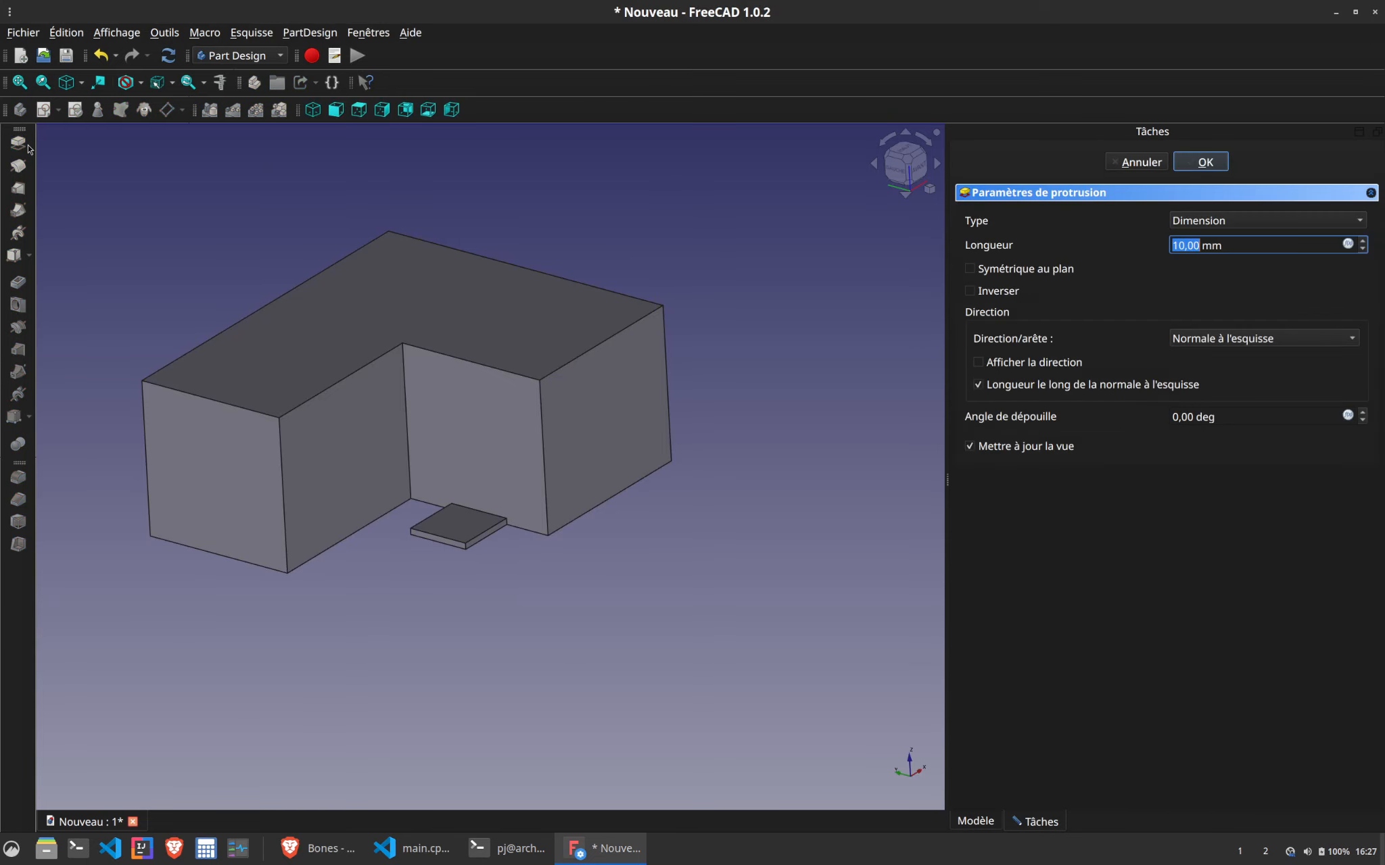
{"action": "type", "text": "2"}
{"action": "key", "text": "Return"}
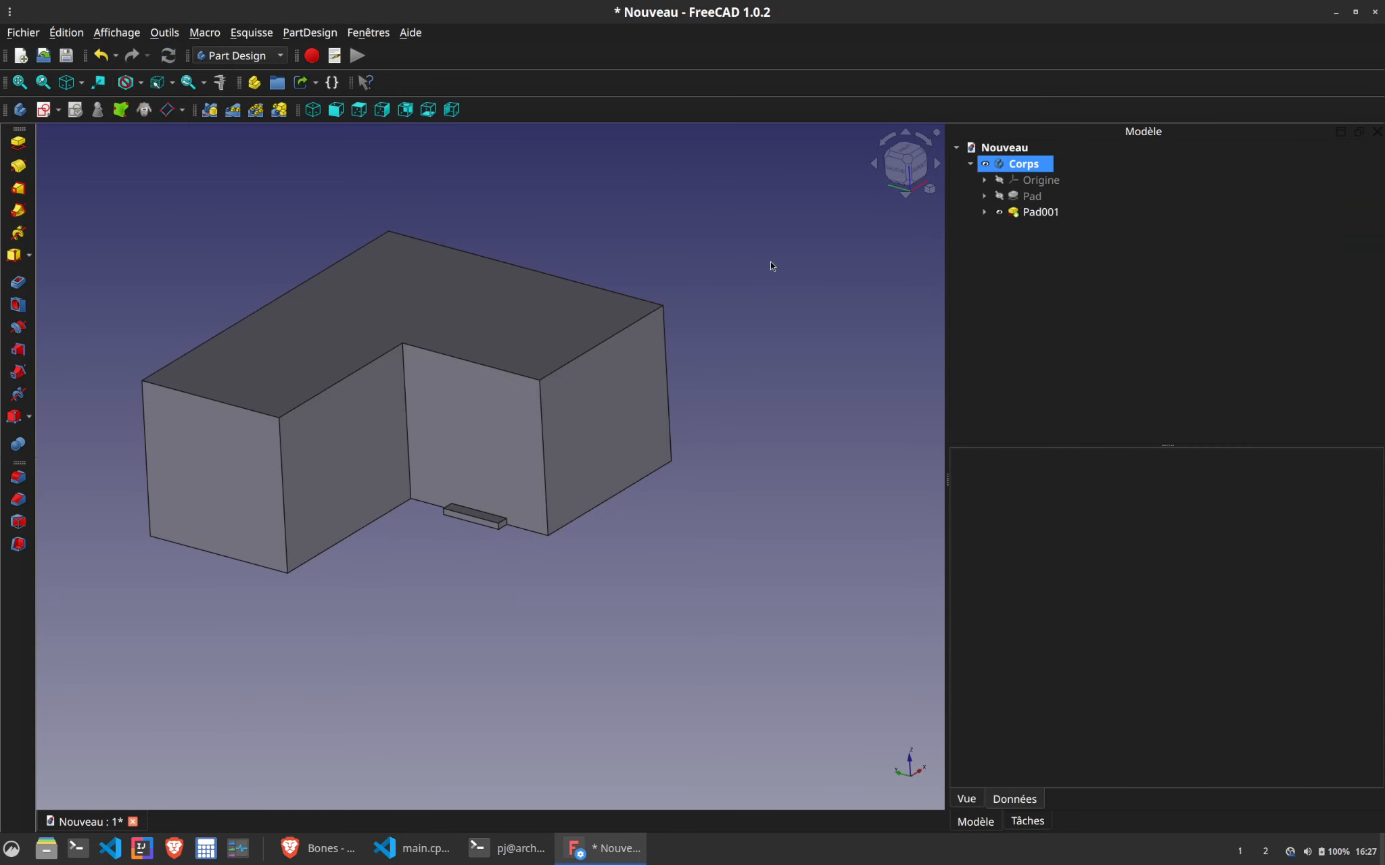
Start a new sketch on the notch face above the doorstep
{"action": "scroll", "coordinate": [467, 554], "scroll_direction": "up", "scroll_amount": 3}
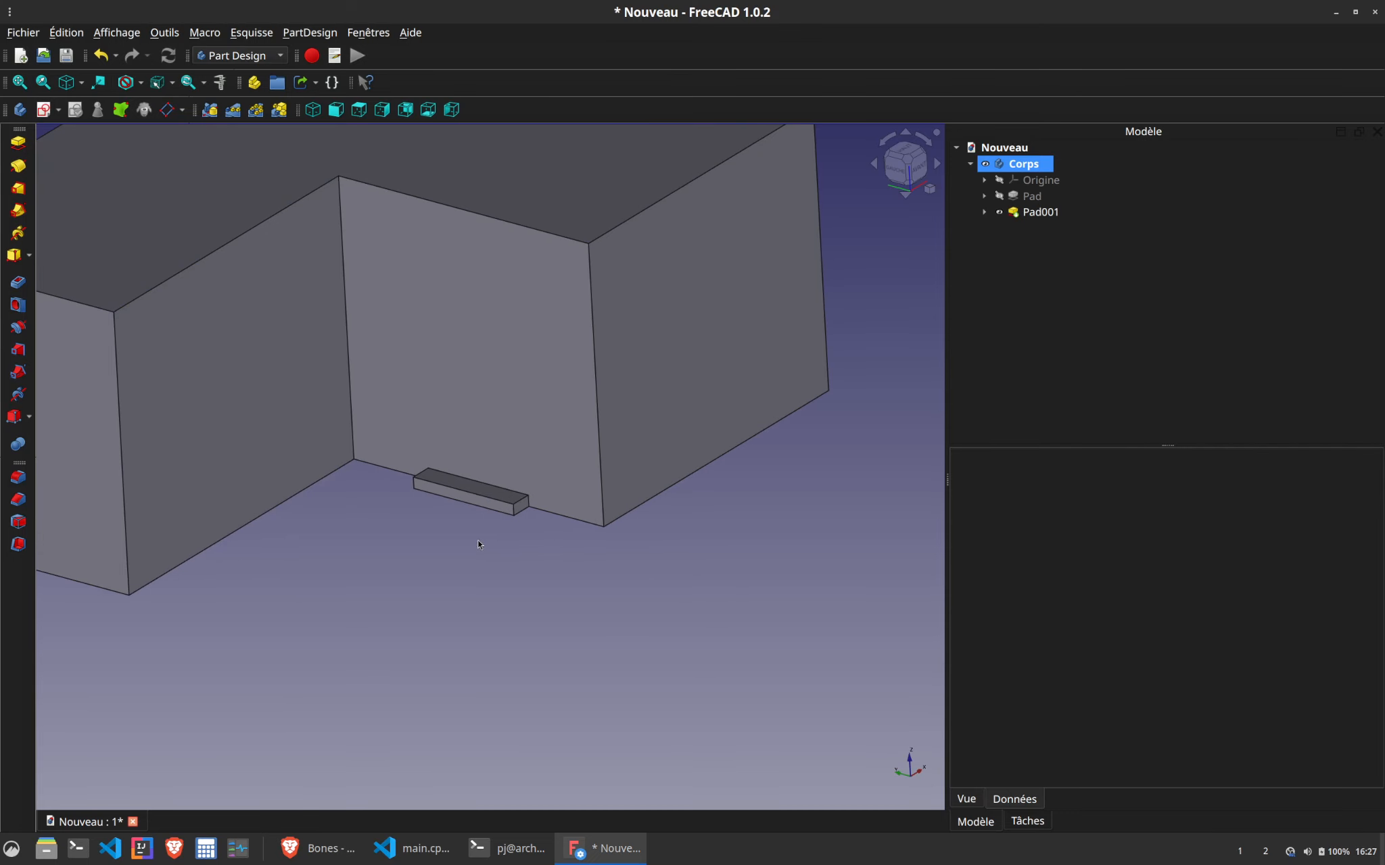
{"action": "middle_click_drag", "start_coordinate": [478, 545], "coordinate": [551, 533]}
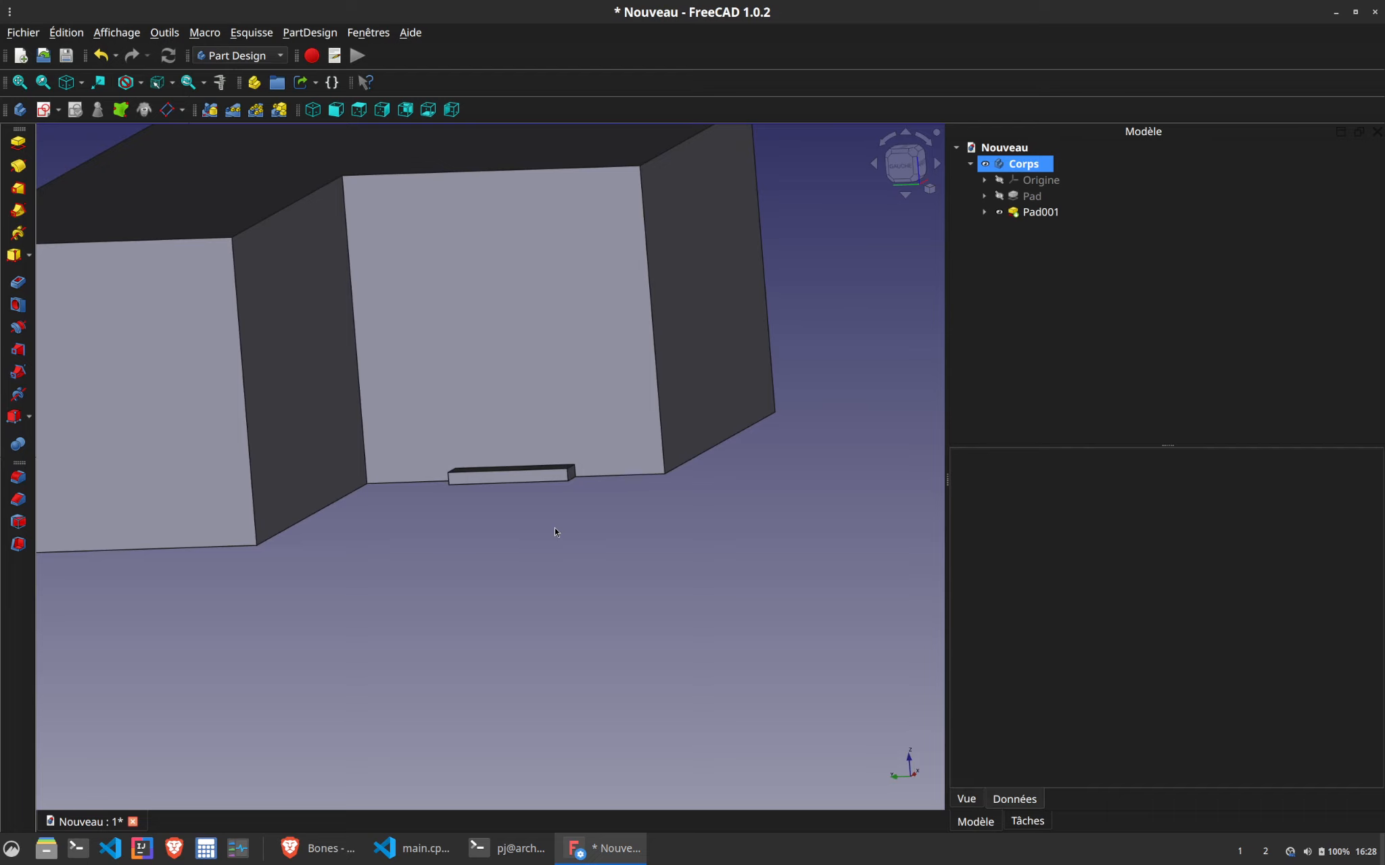
{"action": "middle_click_drag", "start_coordinate": [559, 555], "coordinate": [579, 631]}
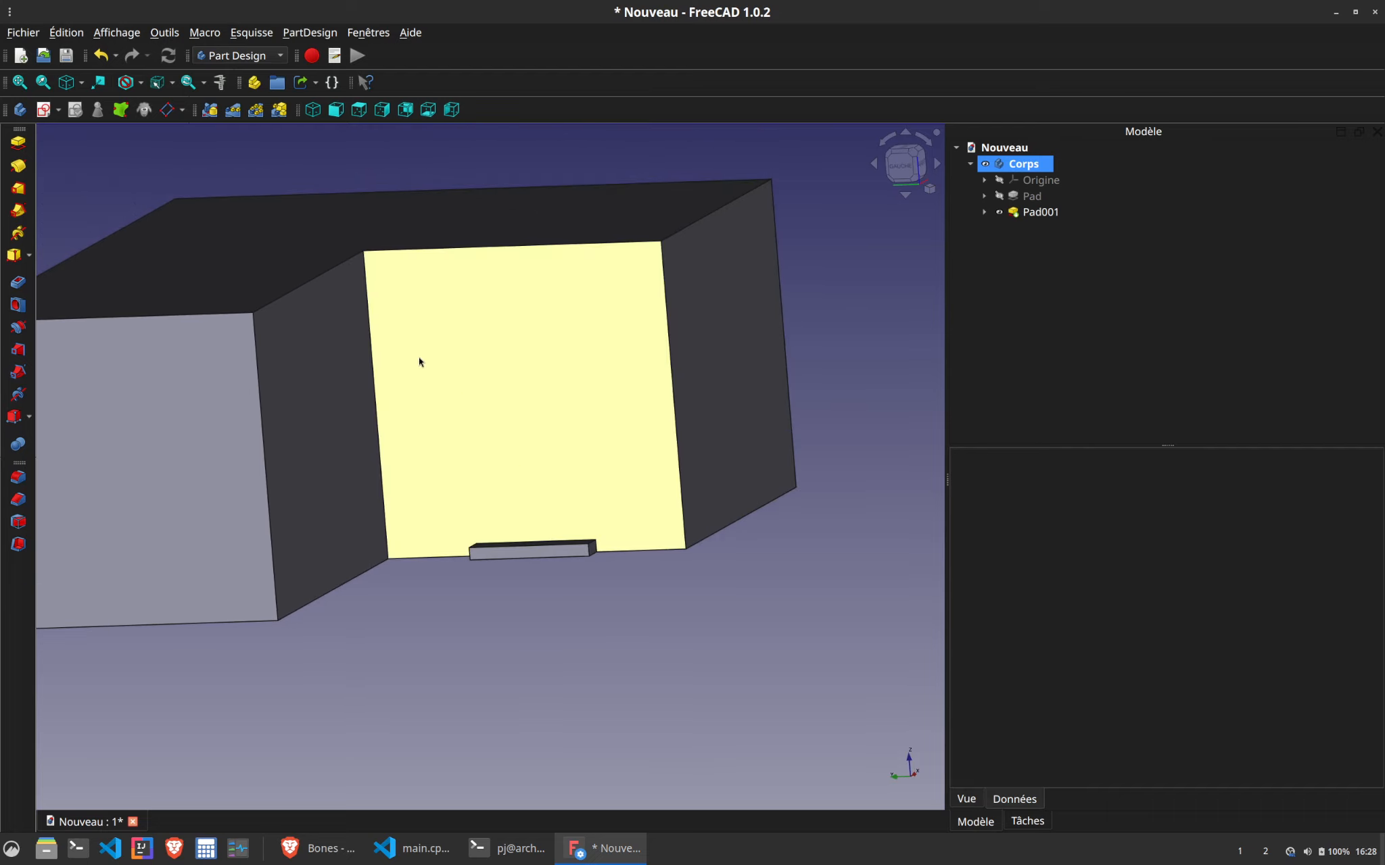
{"action": "left_click", "coordinate": [524, 384]}
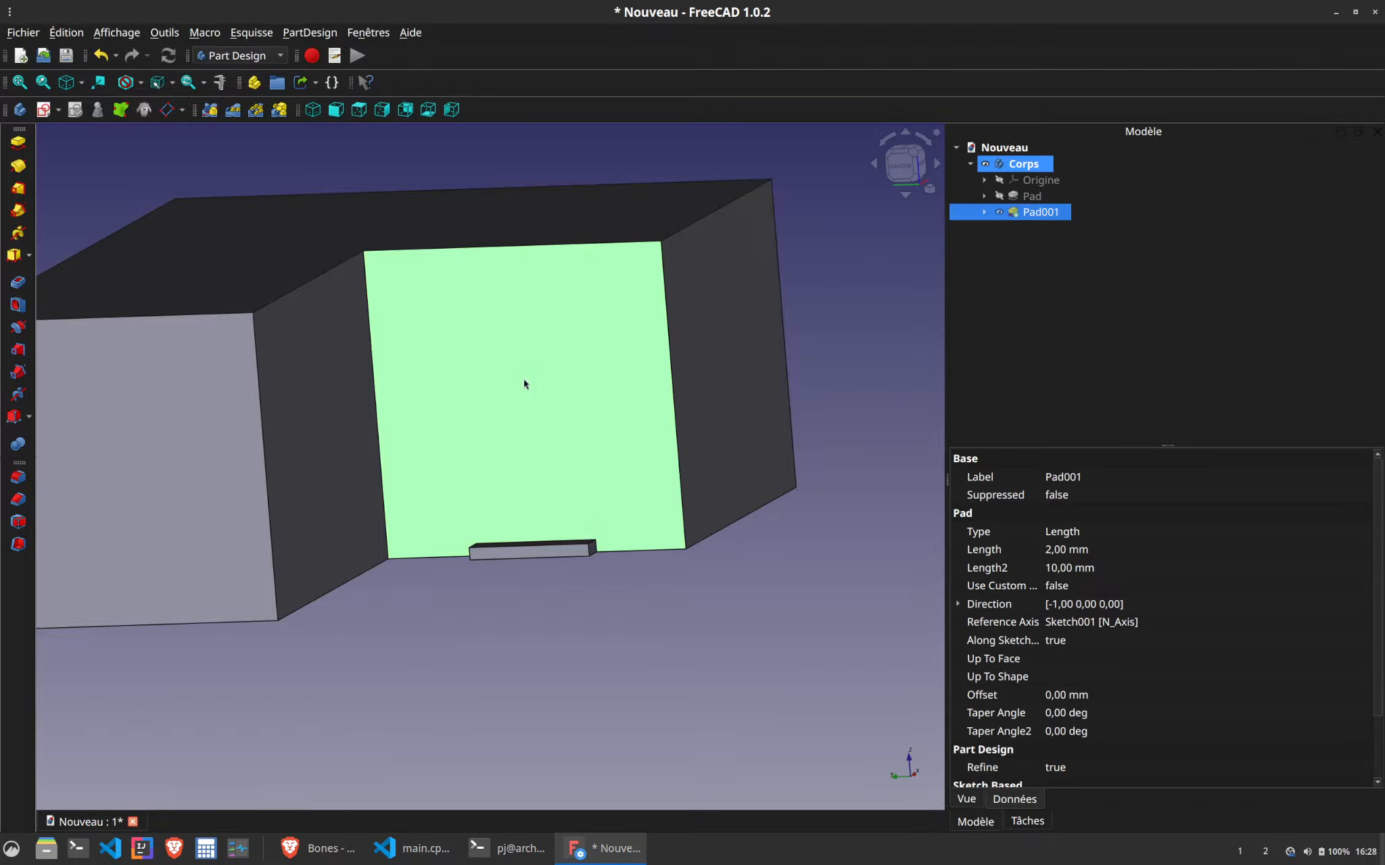
{"action": "left_click", "coordinate": [45, 114]}
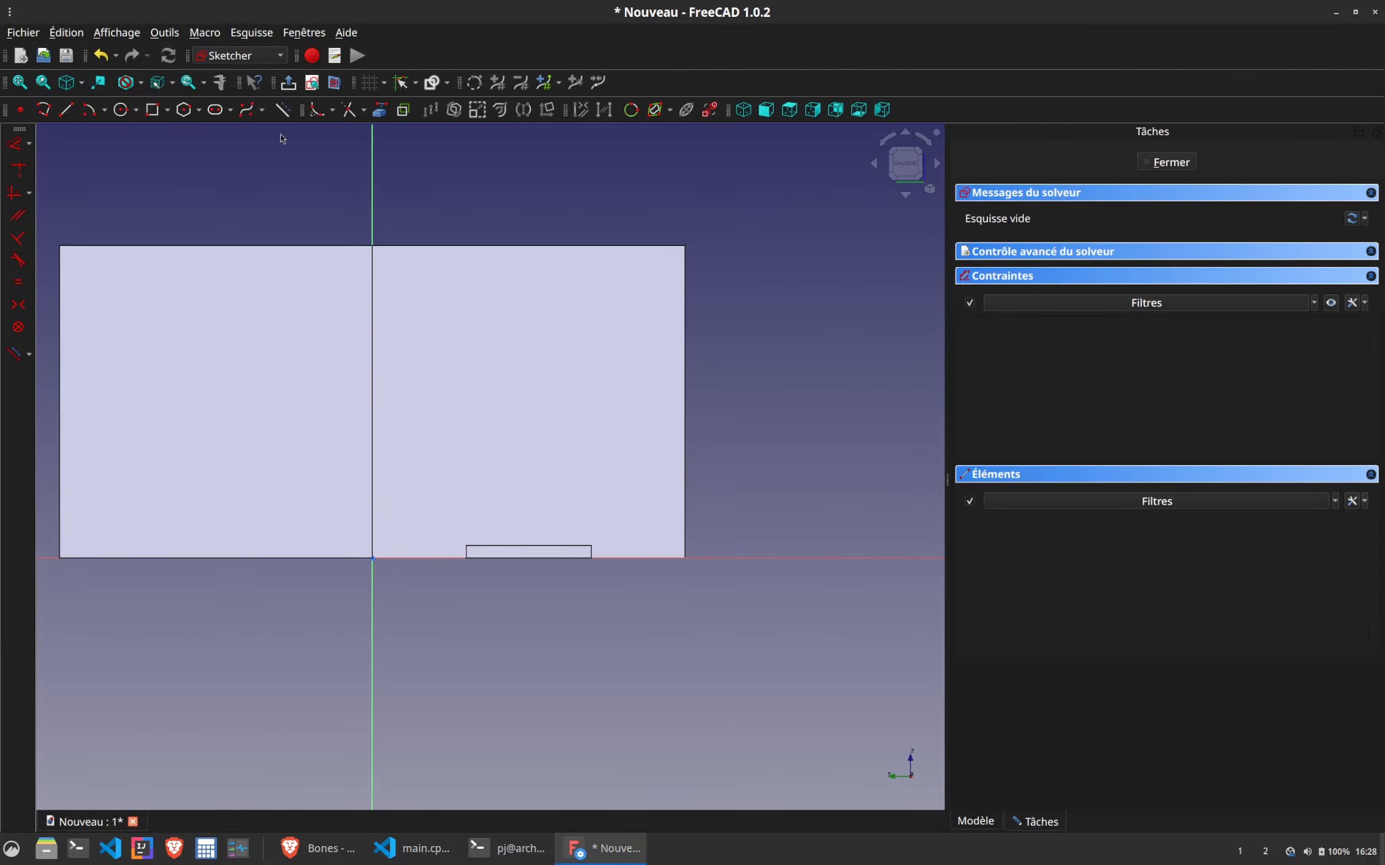
Project the doorstep's top edge into the sketch as external geometry
{"action": "left_click", "coordinate": [152, 110]}
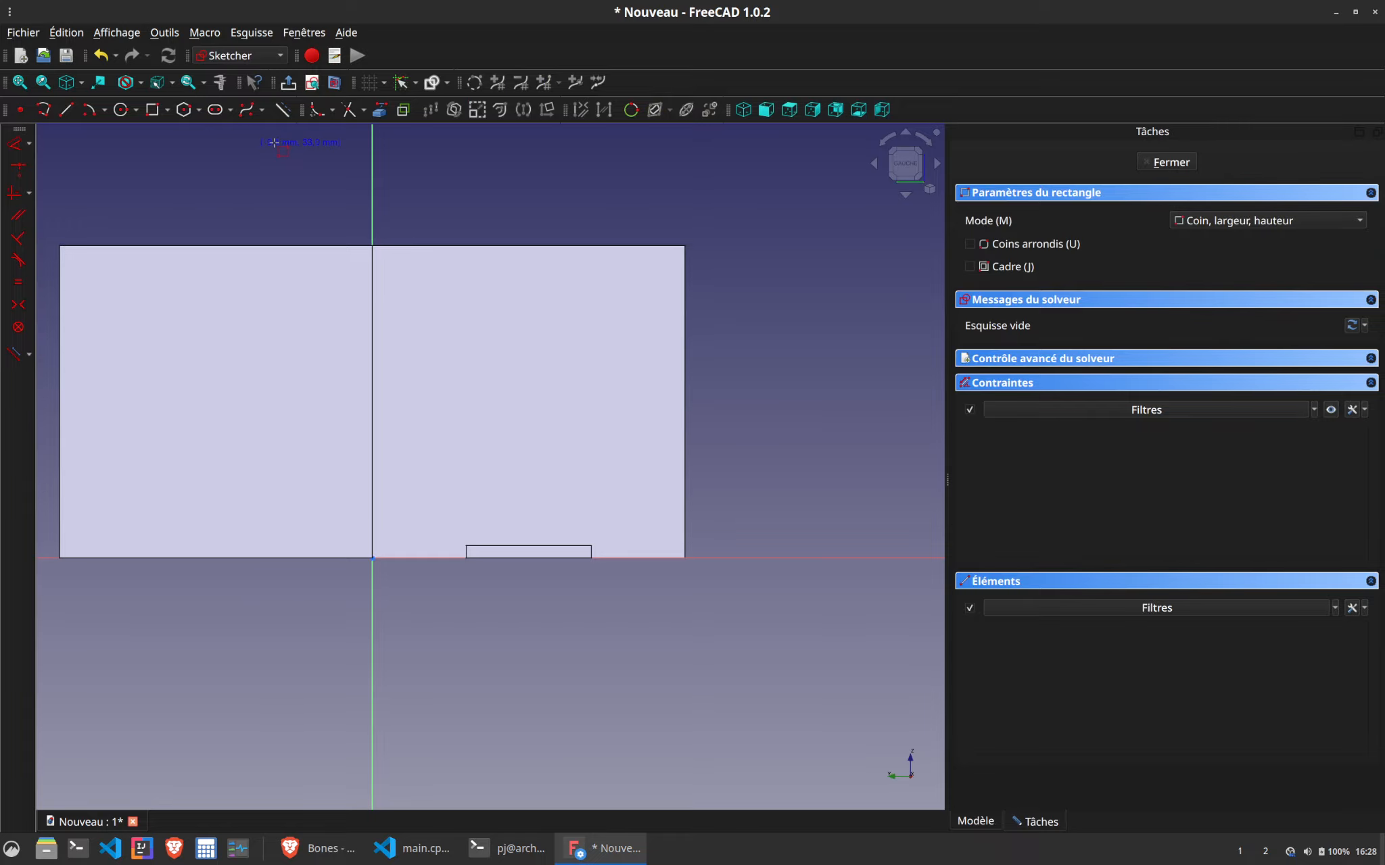
{"action": "key", "text": "Escape"}
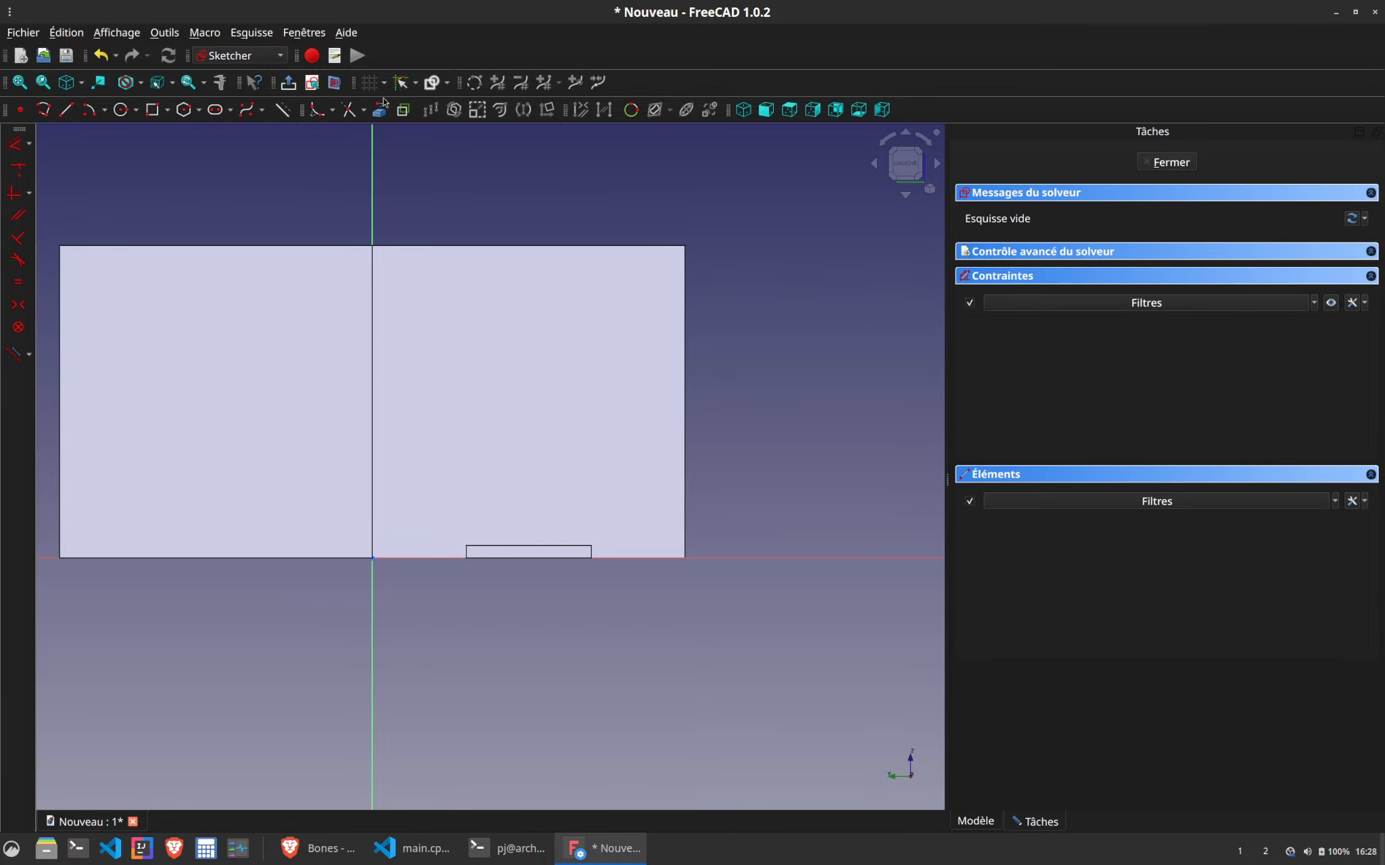
{"action": "left_click", "coordinate": [465, 545]}
{"action": "left_click", "coordinate": [591, 544]}
Sketch an upright rectangle about 7.7 mm wide and 17.3 mm high standing on the doorstep's projected top edge
{"action": "left_click", "coordinate": [152, 111]}
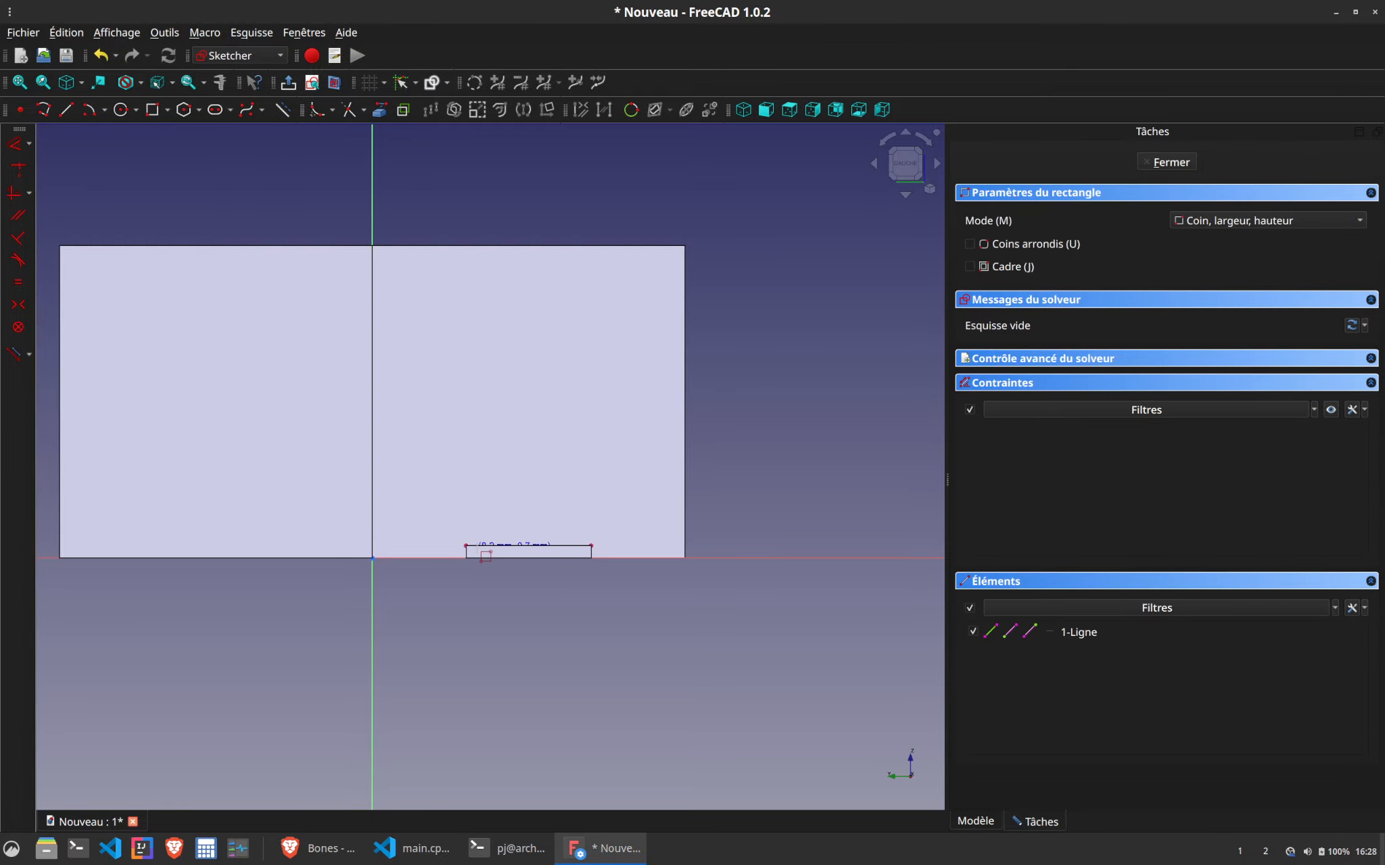
{"action": "left_click", "coordinate": [484, 545]}
{"action": "left_click", "coordinate": [581, 329]}
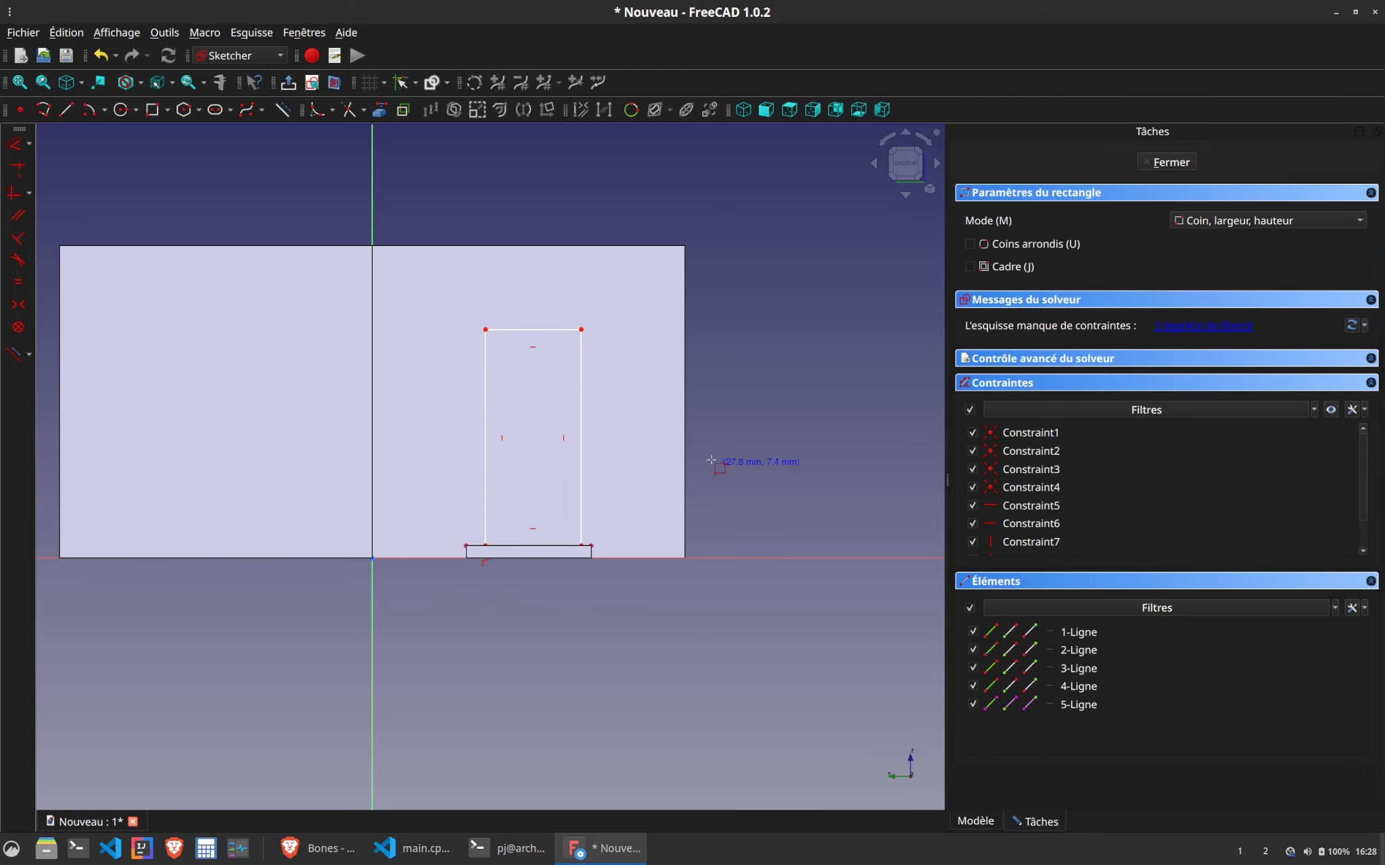
Set the door rectangle's height to 15 mm and its width to 10 mm
{"action": "left_click", "coordinate": [485, 412]}
{"action": "type", "text": "i"}
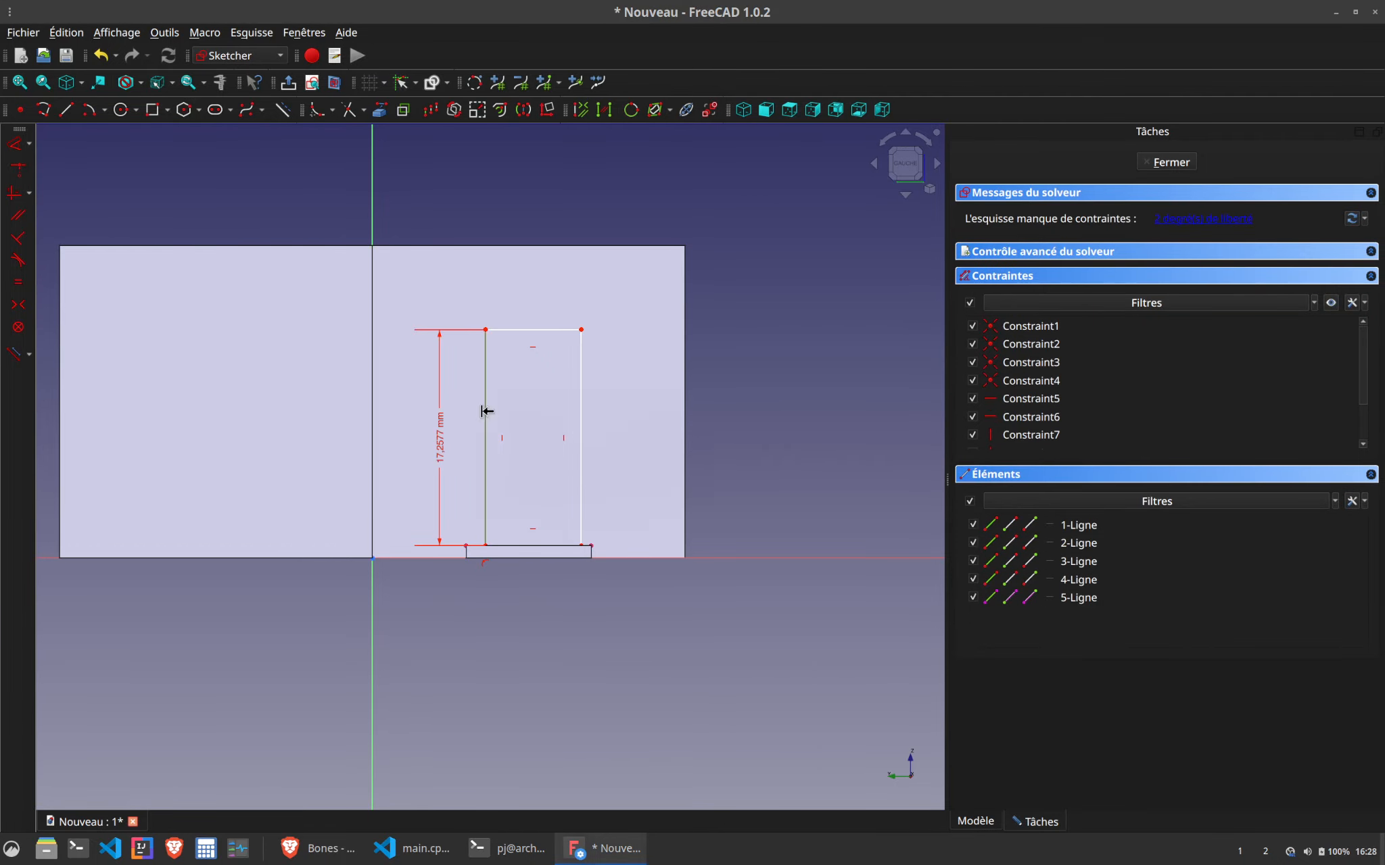
{"action": "type", "text": "15"}
{"action": "key", "text": "Return"}
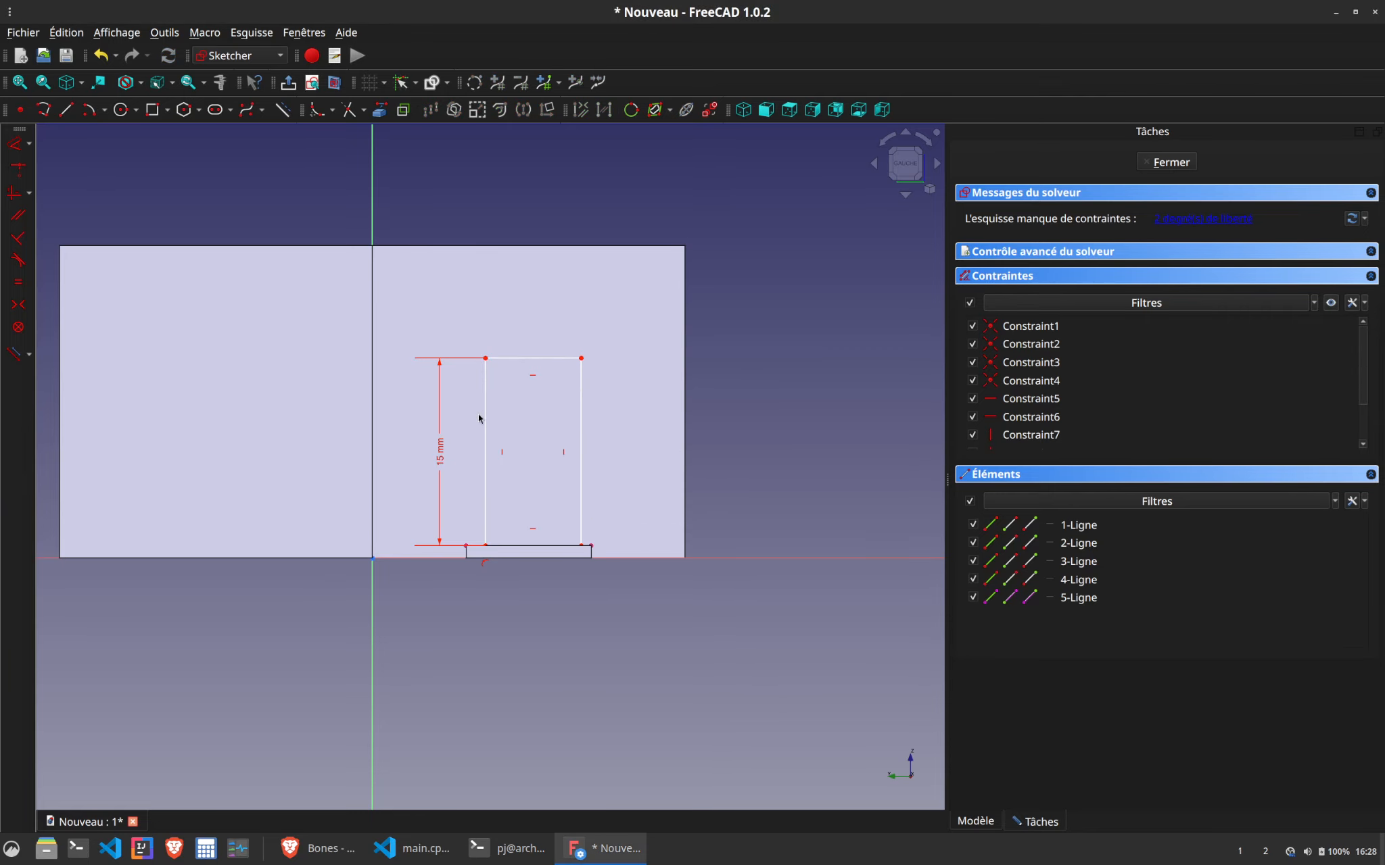
{"action": "left_click", "coordinate": [519, 355]}
{"action": "type", "text": "l"}
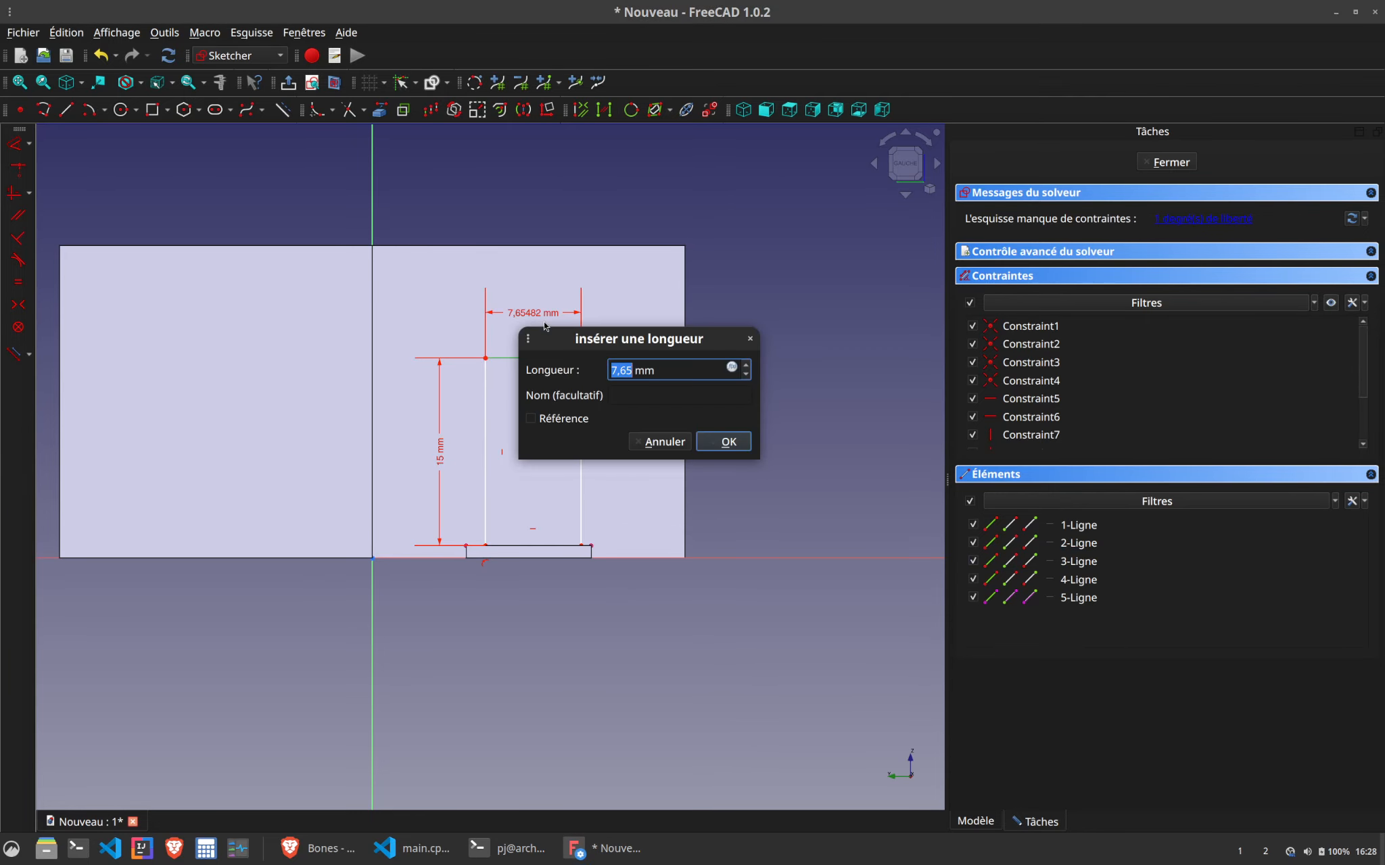
{"action": "type", "text": "10"}
{"action": "key", "text": "Return"}
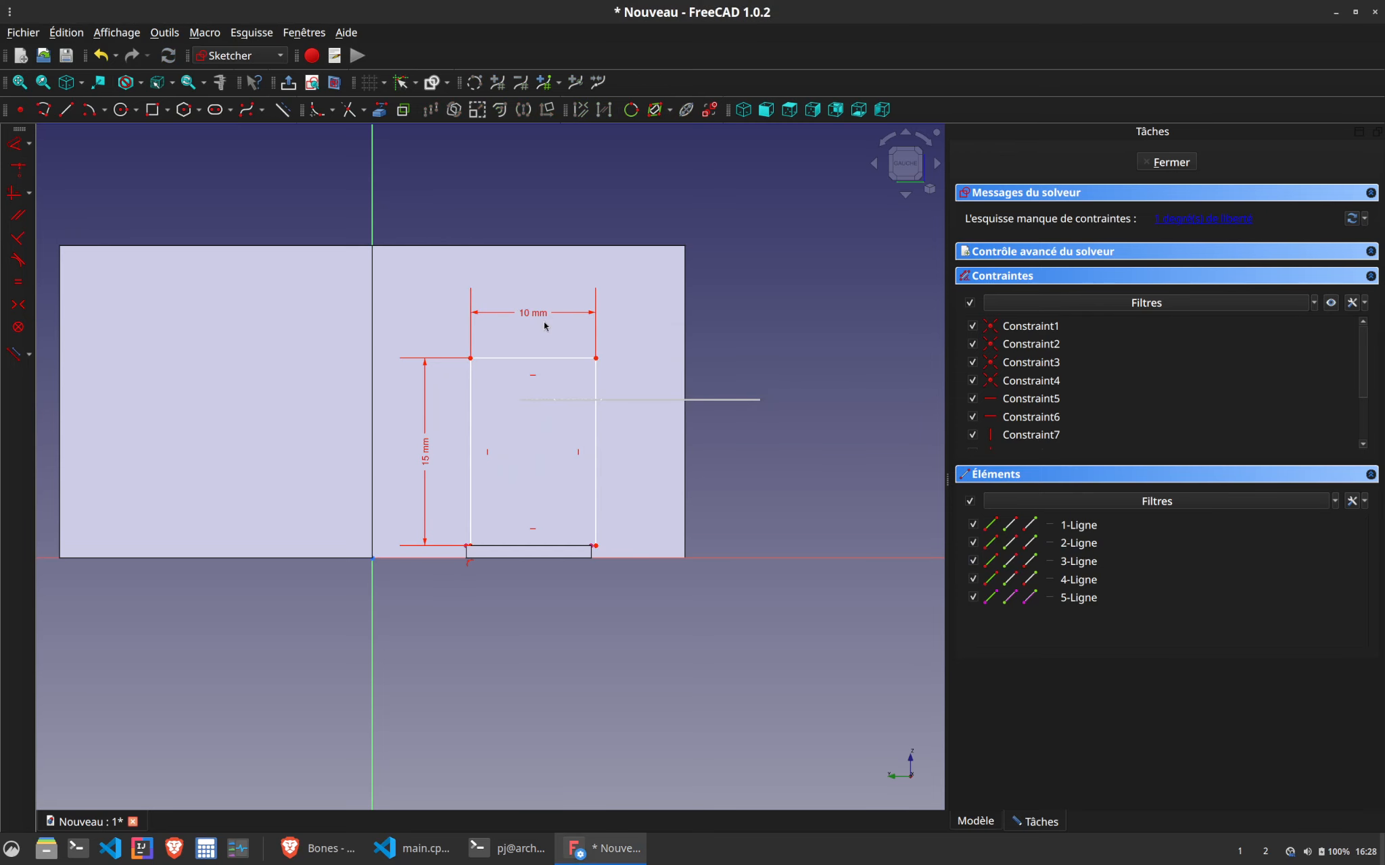
Shift the door rectangle slightly sideways and project the doorstep's left vertical edge as external geometry
{"action": "mouse_move", "coordinate": [528, 358]}
{"action": "left_mouse_down"}
{"action": "mouse_move", "coordinate": [517, 356]}
{"action": "mouse_move", "coordinate": [545, 359]}
{"action": "left_mouse_up"}
{"action": "left_click", "coordinate": [379, 110]}
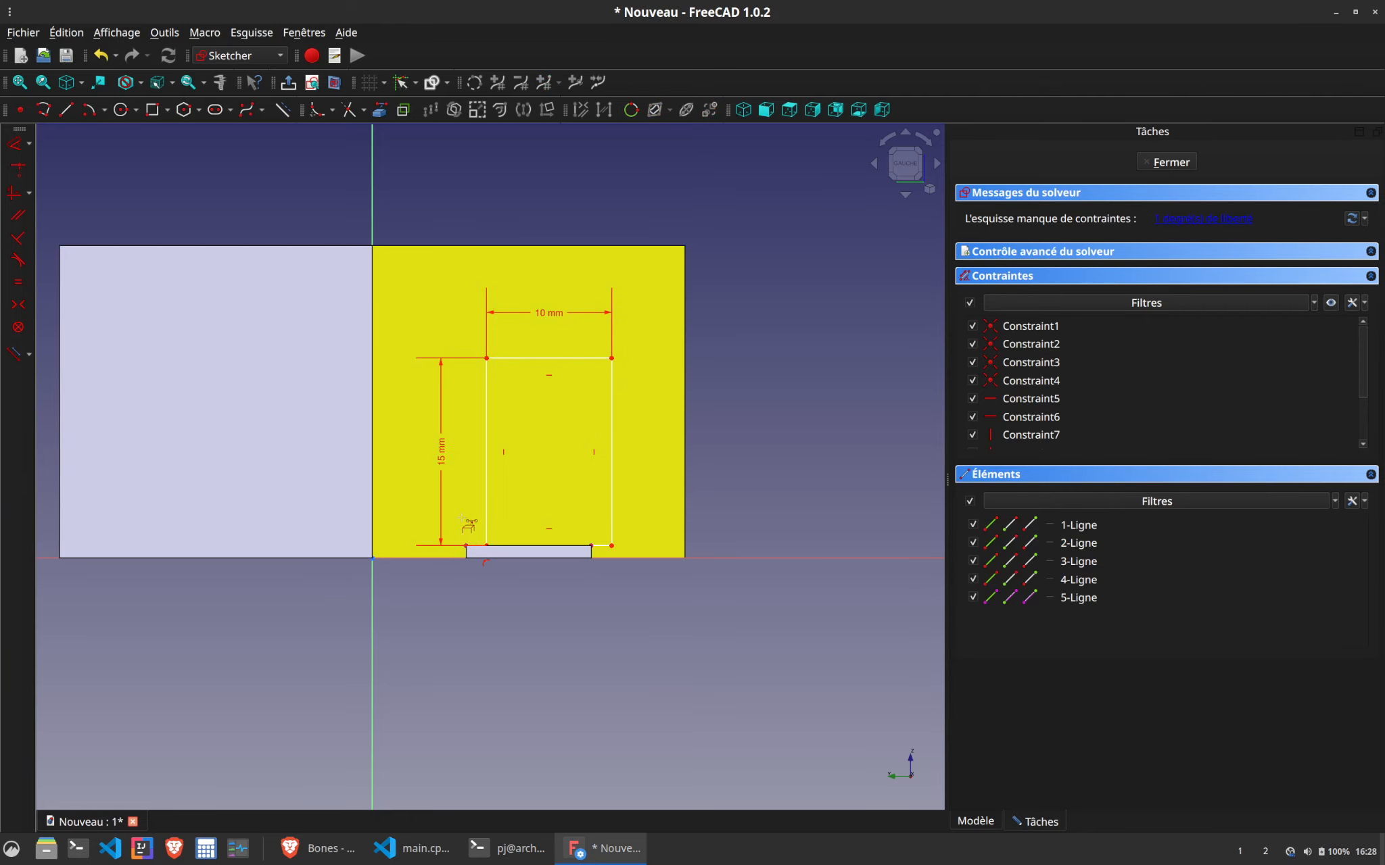
{"action": "left_click", "coordinate": [474, 553]}
{"action": "scroll", "coordinate": [476, 564], "scroll_direction": "up", "scroll_amount": 5}
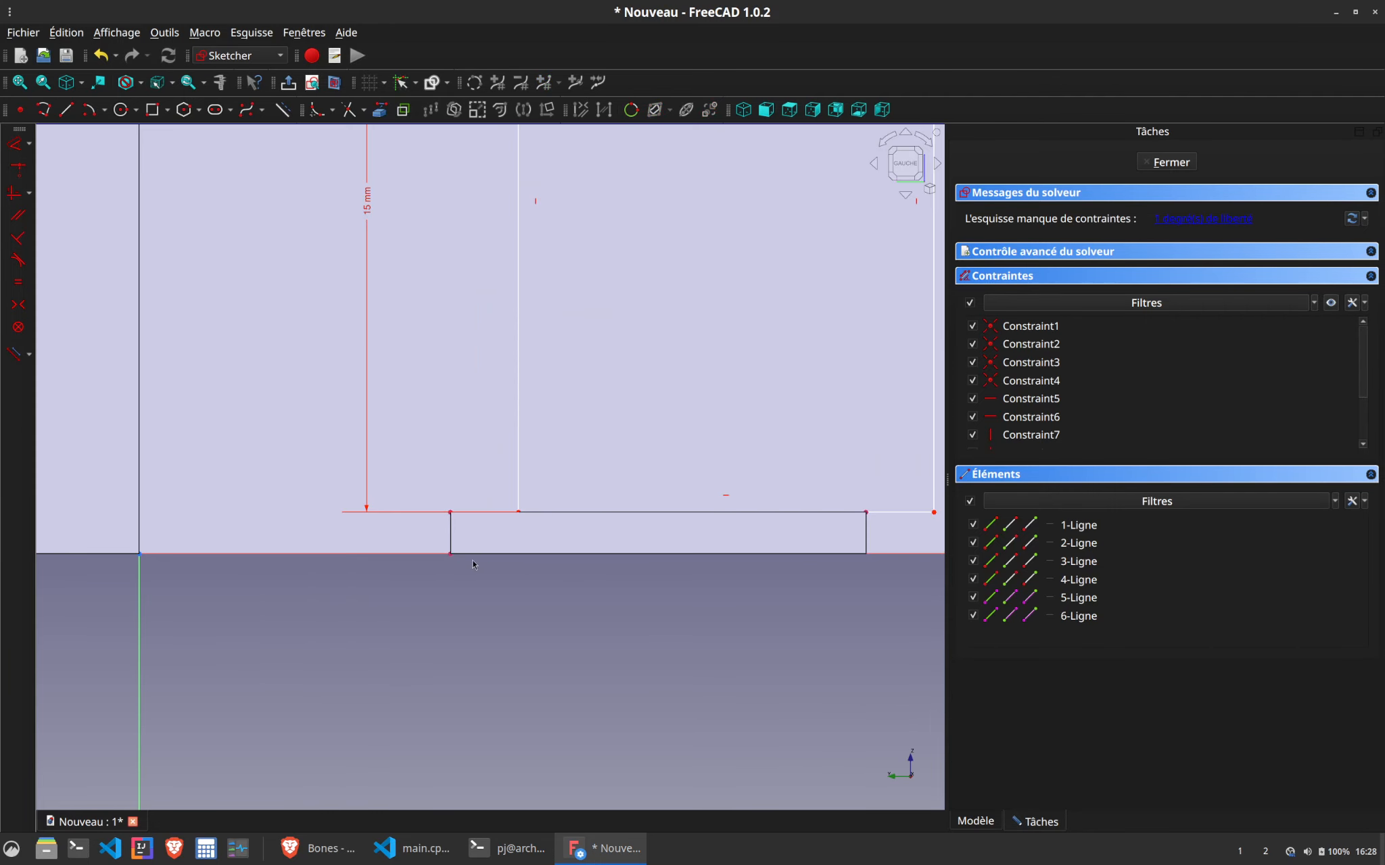
Make the door rectangle's lower-left corner coincident with the doorstep's upper-left corner
{"action": "left_click", "coordinate": [518, 516]}
{"action": "left_click", "coordinate": [451, 513]}
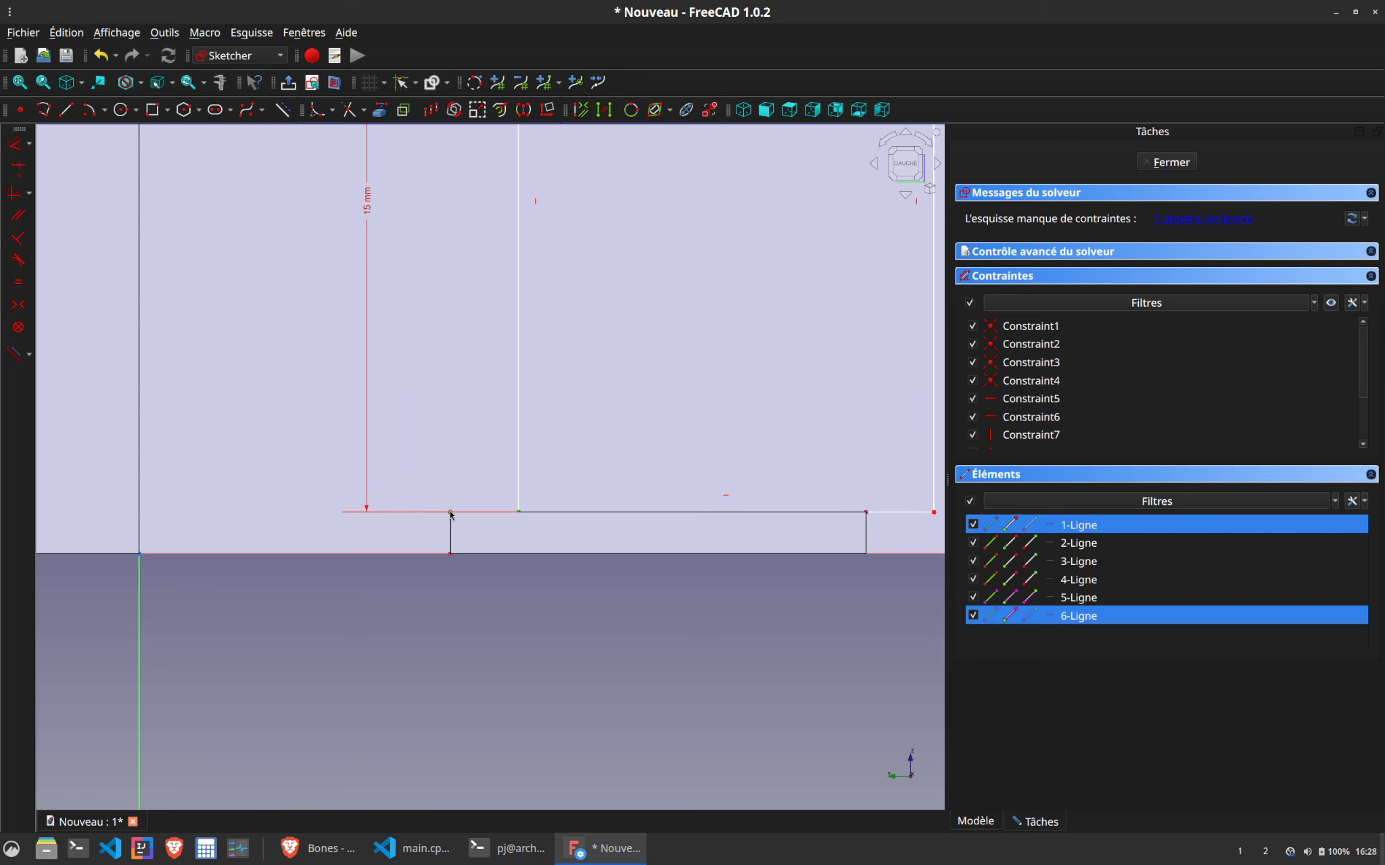
{"action": "key", "text": "c"}
{"action": "scroll", "coordinate": [554, 502], "scroll_direction": "down", "scroll_amount": 7}
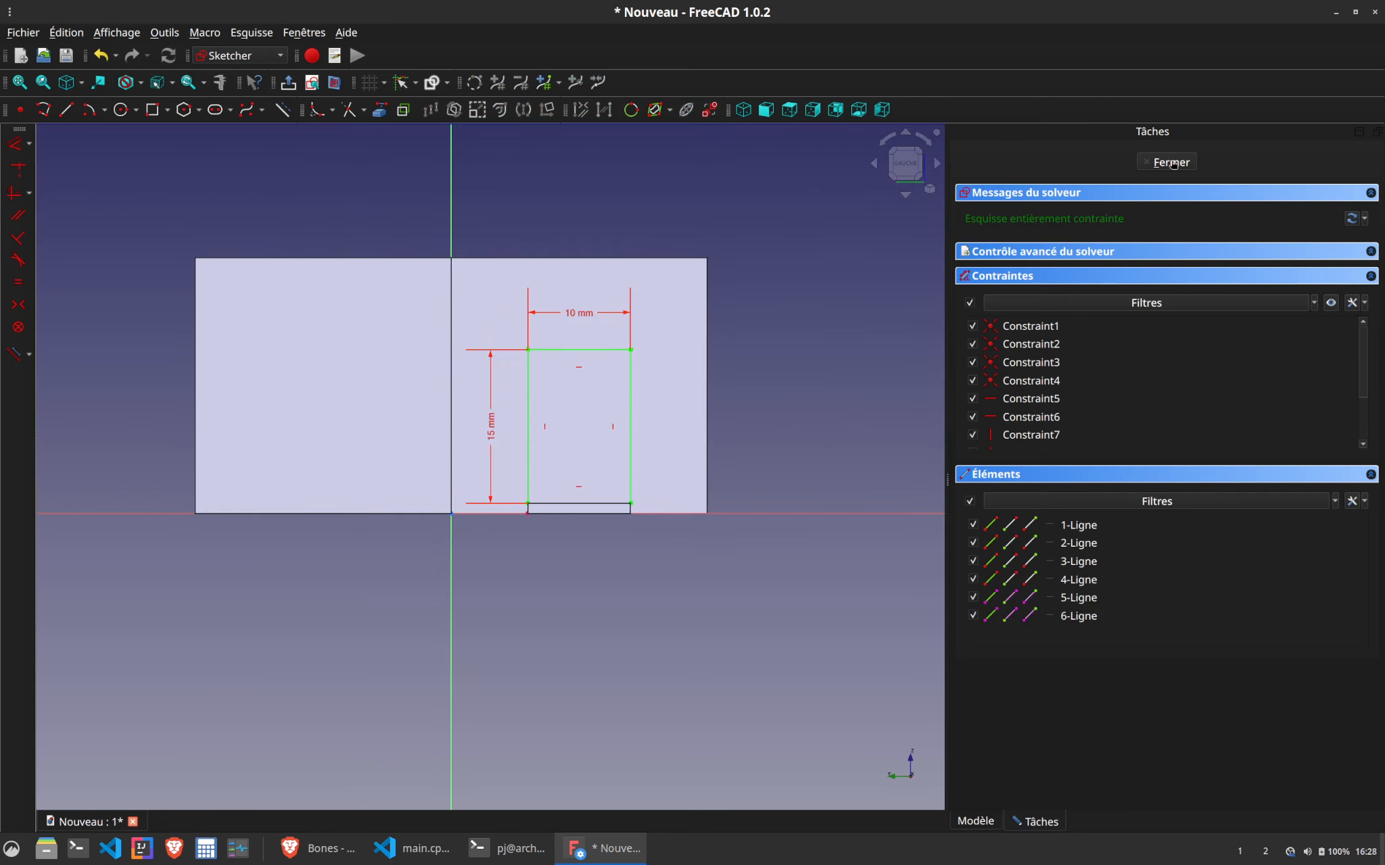
Close the sketch and cut the door rectangle as a 2 mm deep pocket
{"action": "left_click", "coordinate": [1171, 162]}
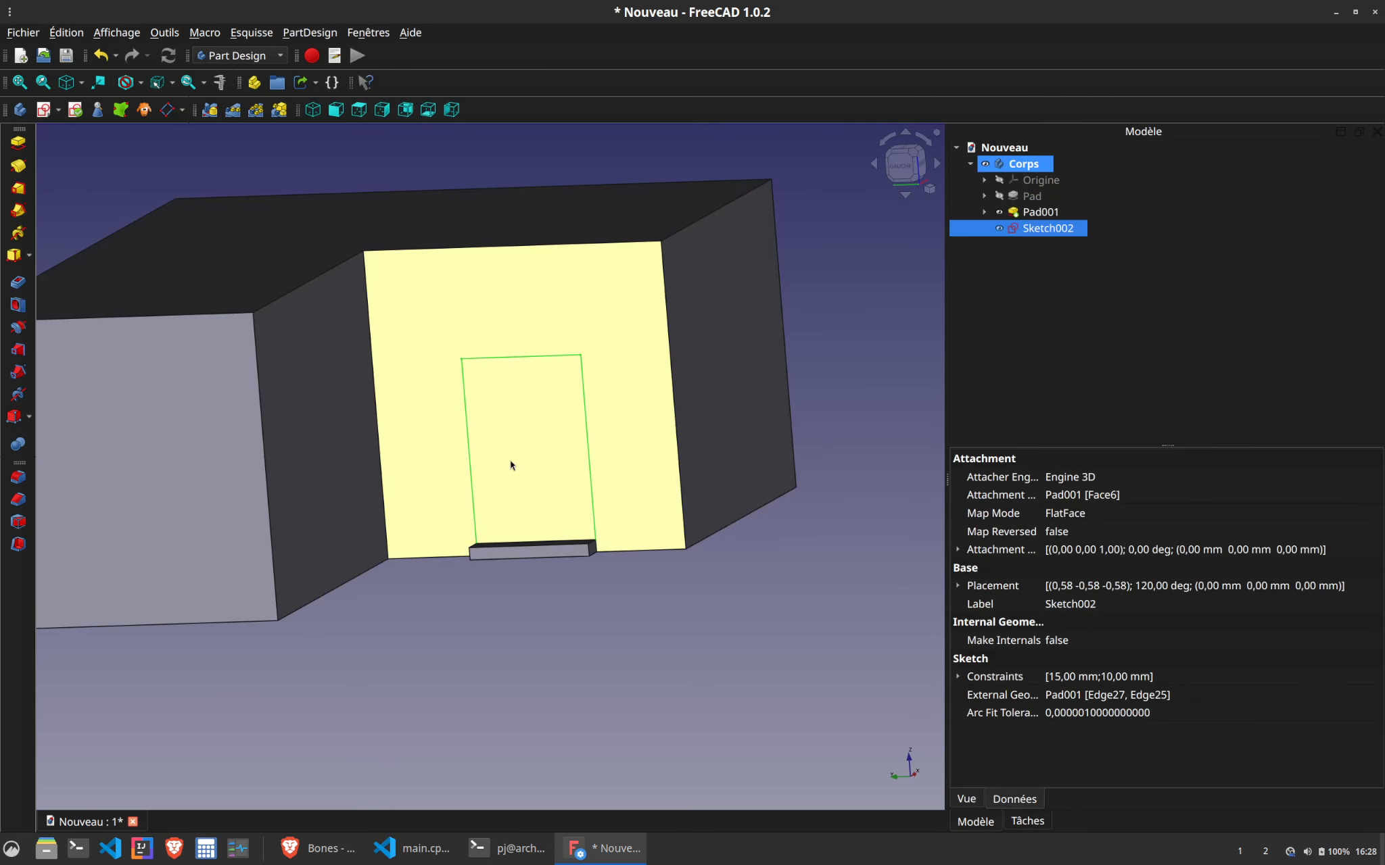
{"action": "left_click", "coordinate": [19, 282]}
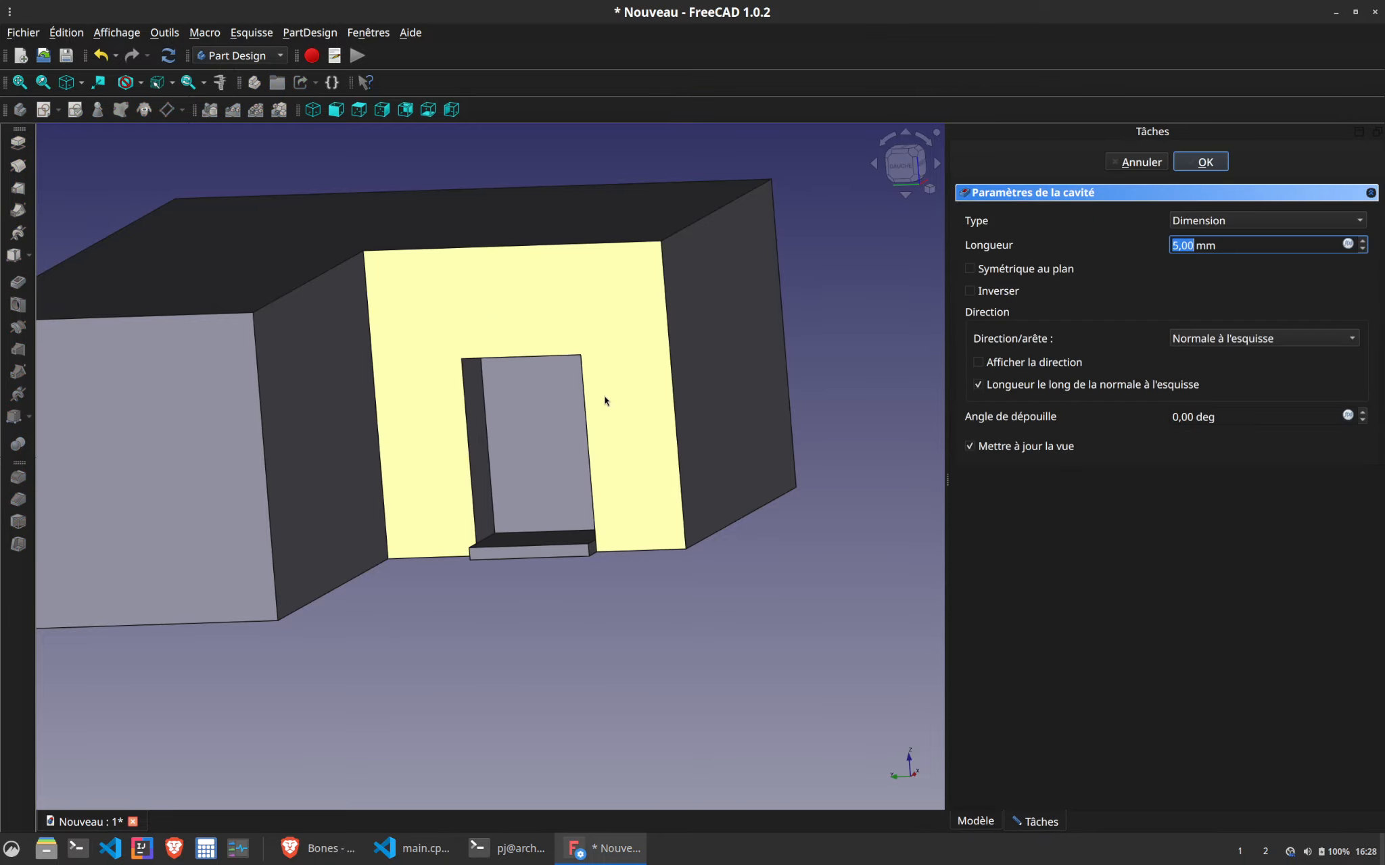
{"action": "key", "text": "Return"}
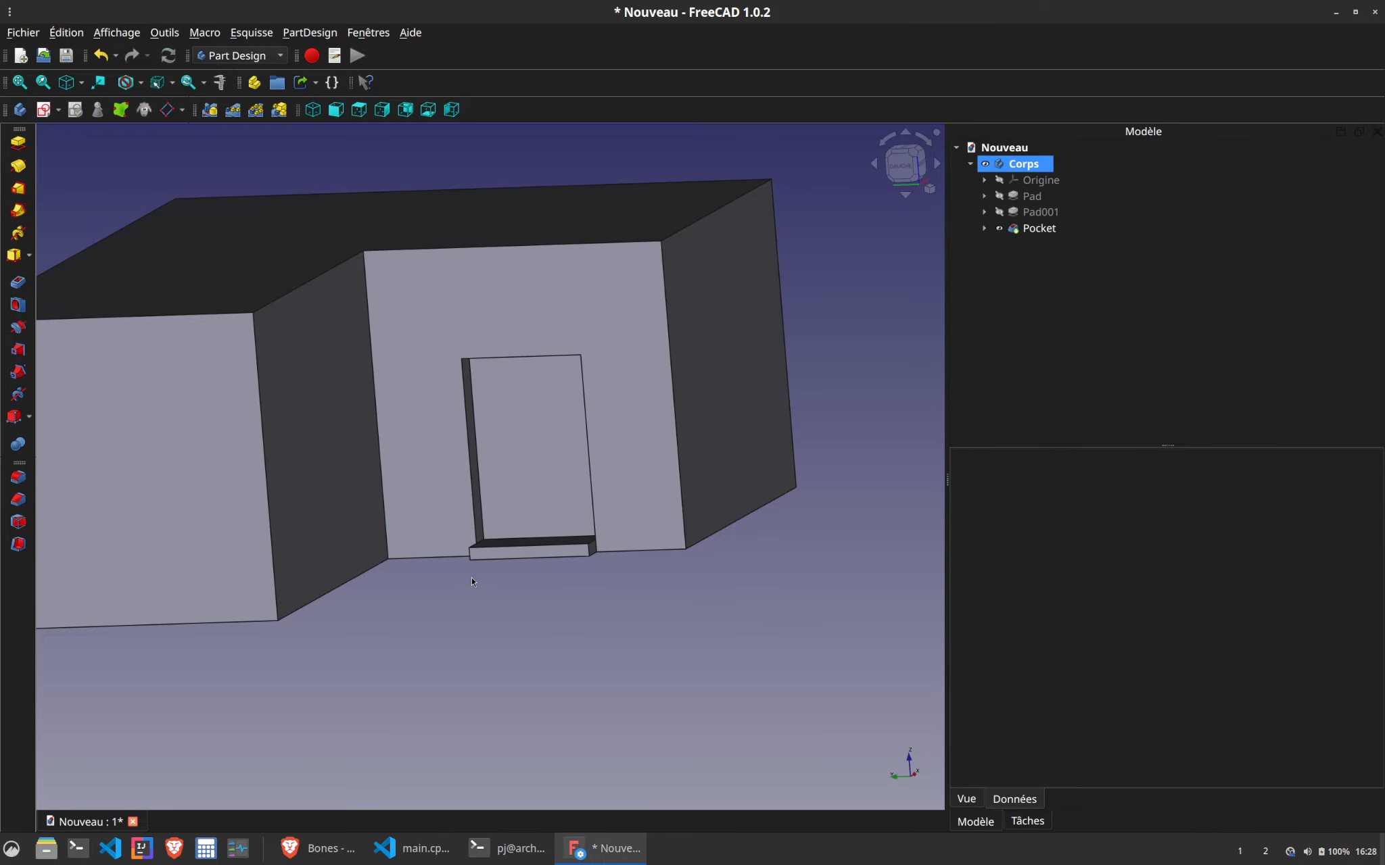
Start a new sketch on the recessed door face inside the pocket
{"action": "middle_click_drag", "start_coordinate": [471, 582], "coordinate": [525, 439]}
{"action": "left_click", "coordinate": [526, 439]}
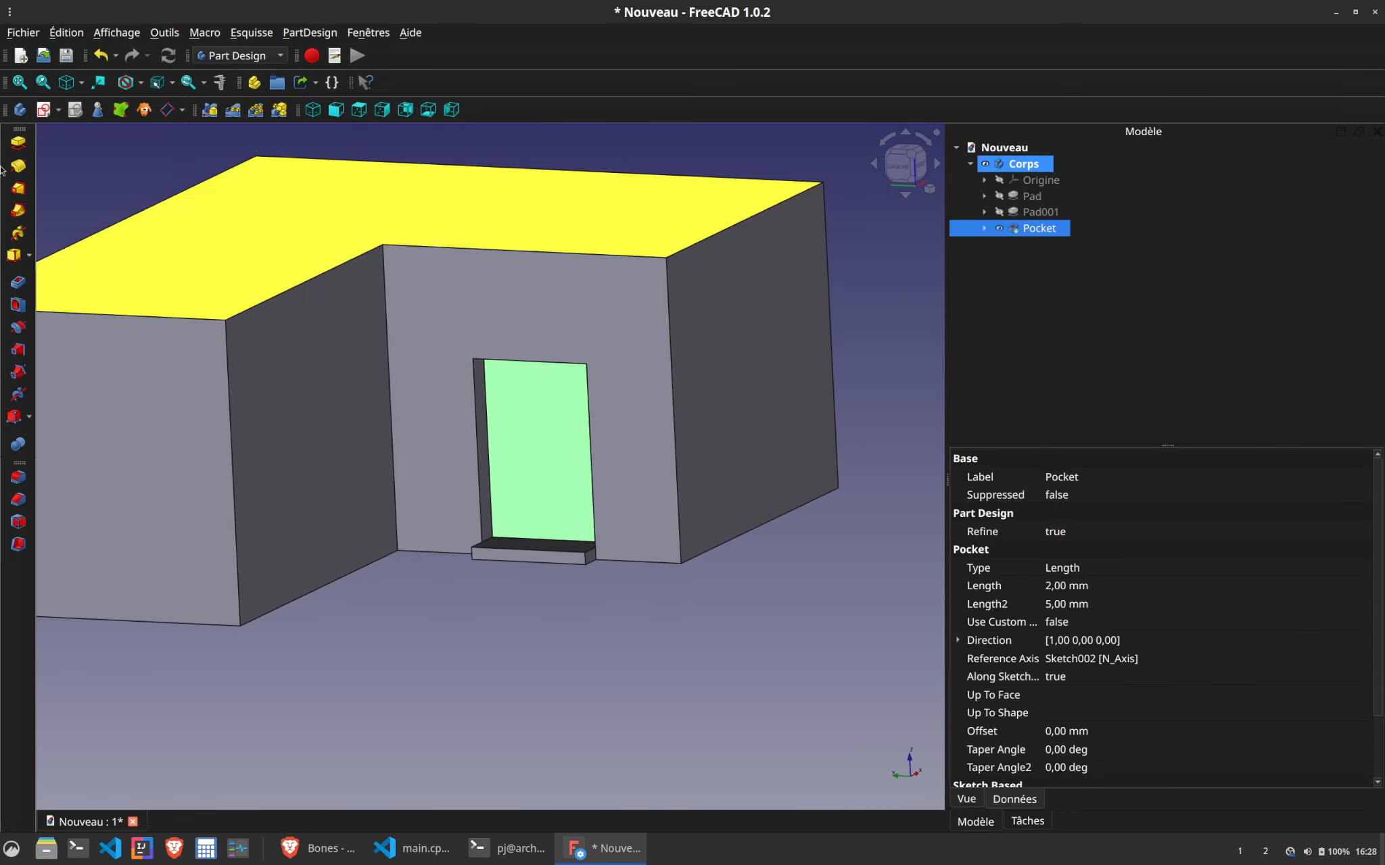
{"action": "left_click", "coordinate": [45, 110]}
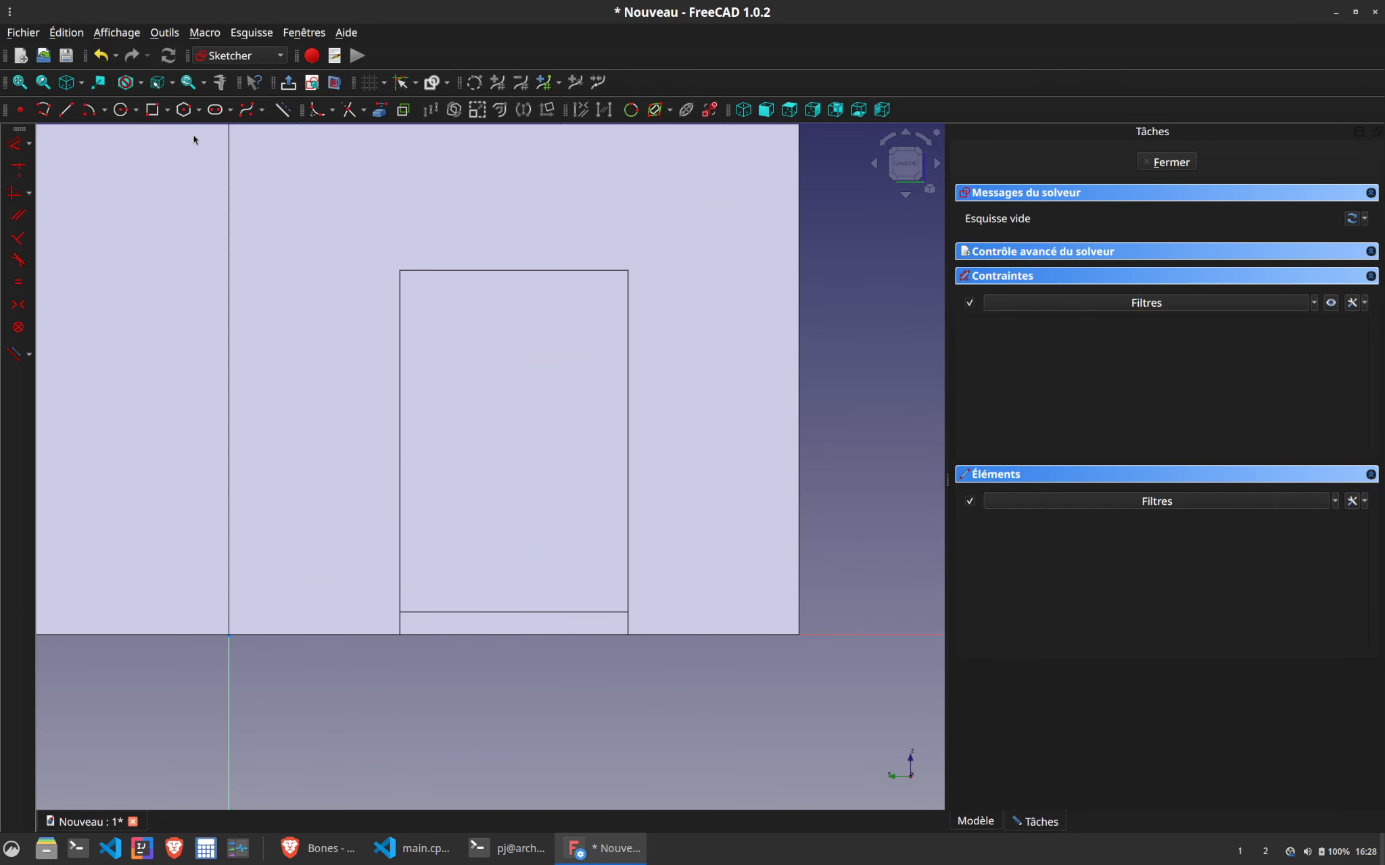
Project the door face's top and bottom edges into the sketch as external geometry
{"action": "left_click", "coordinate": [162, 116]}
{"action": "left_click", "coordinate": [492, 270]}
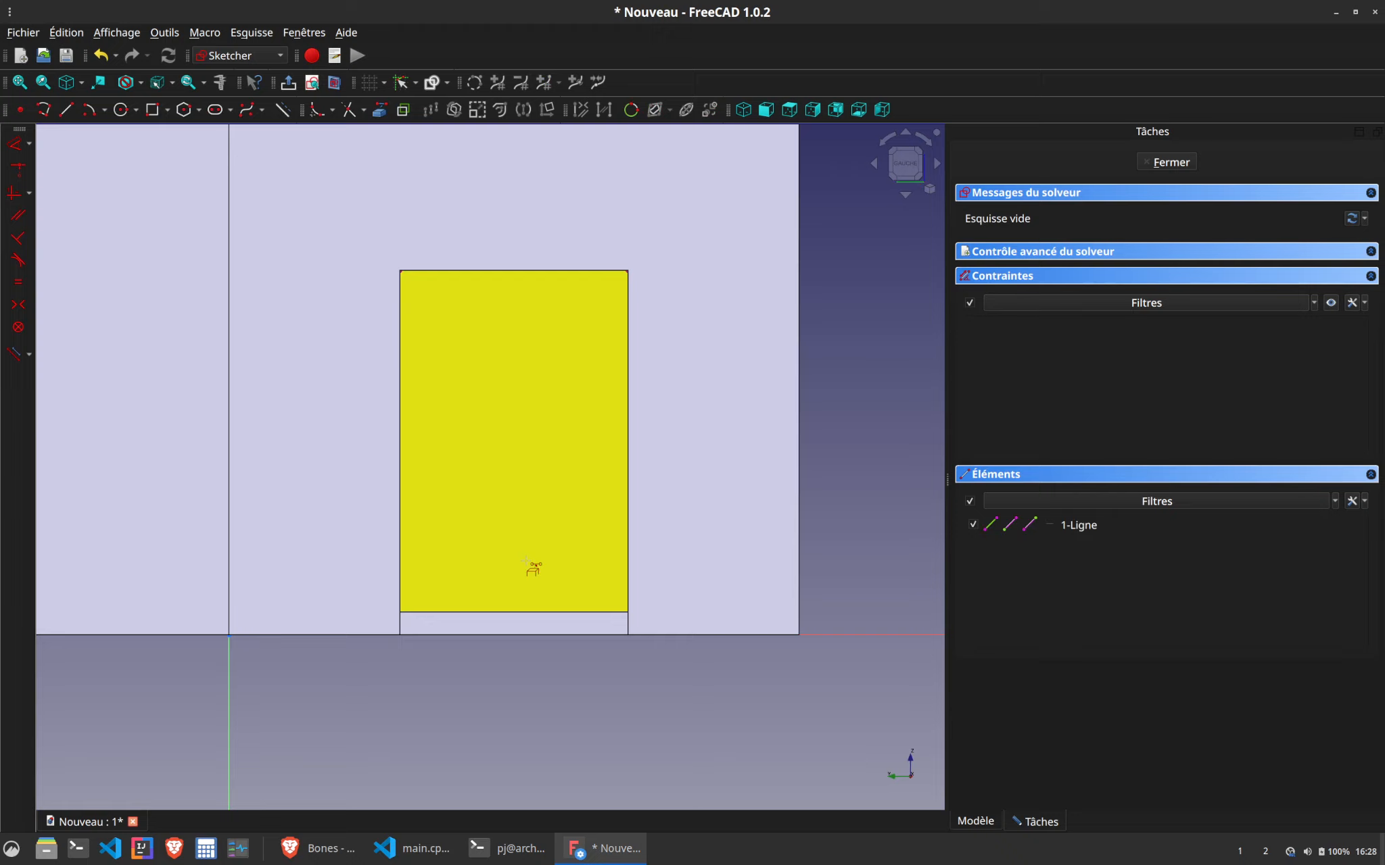
{"action": "left_click", "coordinate": [525, 611]}
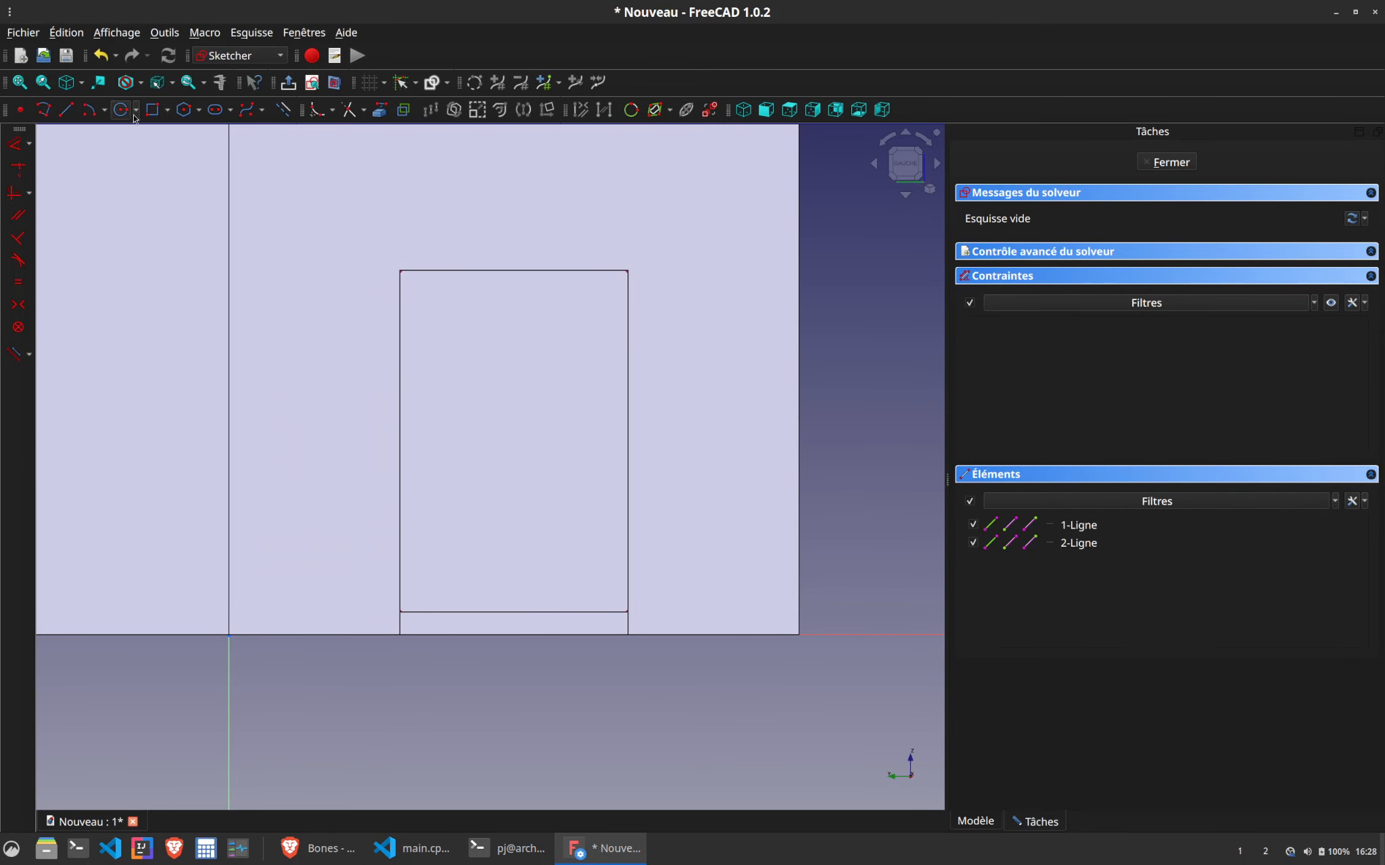
Draw a vertical line joining the midpoints of the door's top and bottom edges and turn it into construction geometry
{"action": "left_click", "coordinate": [66, 109]}
{"action": "left_click", "coordinate": [514, 271]}
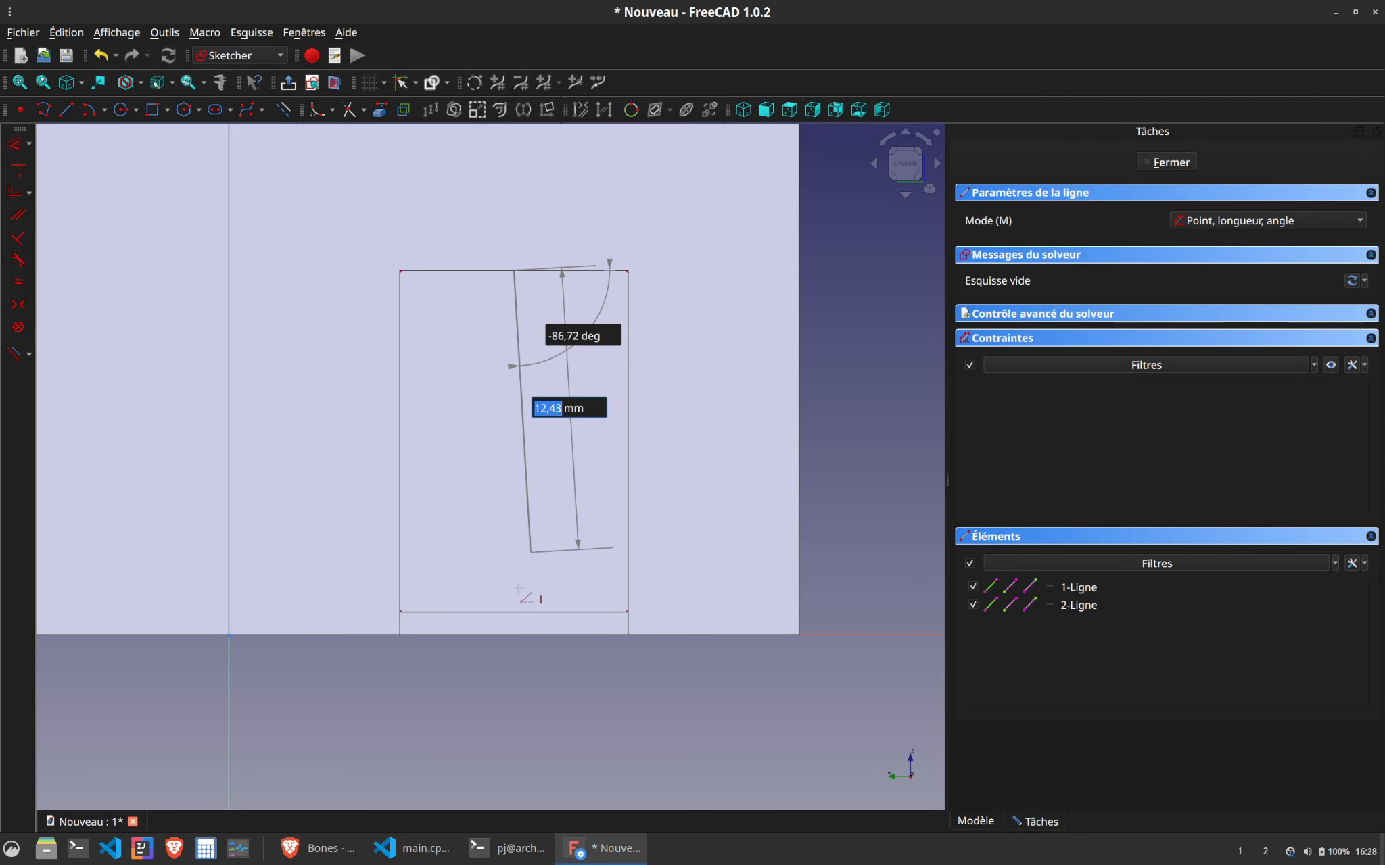
{"action": "left_click", "coordinate": [514, 612]}
{"action": "key", "text": "Escape"}
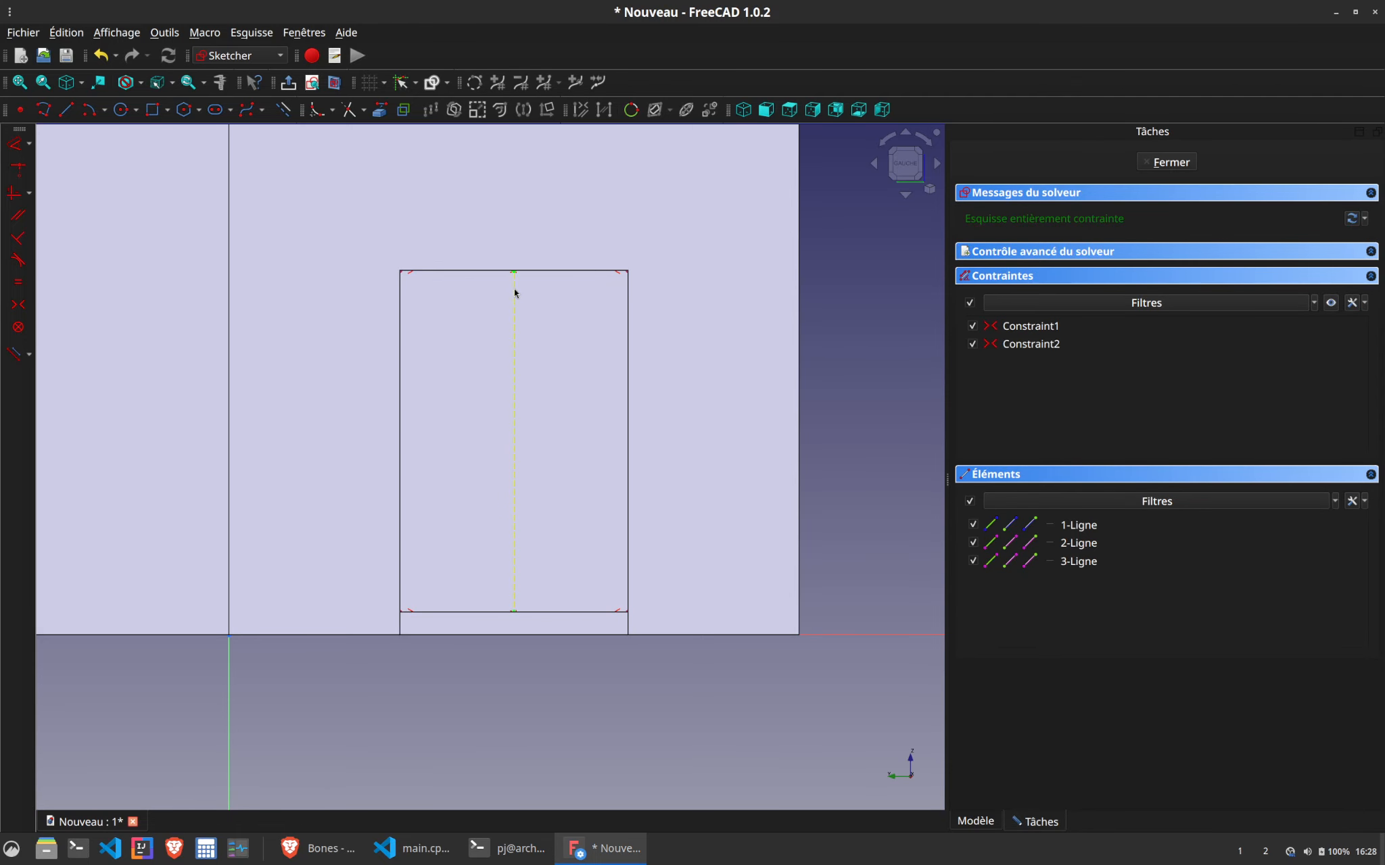
{"action": "left_click_drag", "start_coordinate": [514, 289], "coordinate": [542, 304]}
Sketch two rectangles centred on the construction line: an upper one about 4 mm wide and a lower one about 4.2 by 5.3 mm
{"action": "left_click", "coordinate": [167, 109]}
{"action": "left_click", "coordinate": [192, 149]}
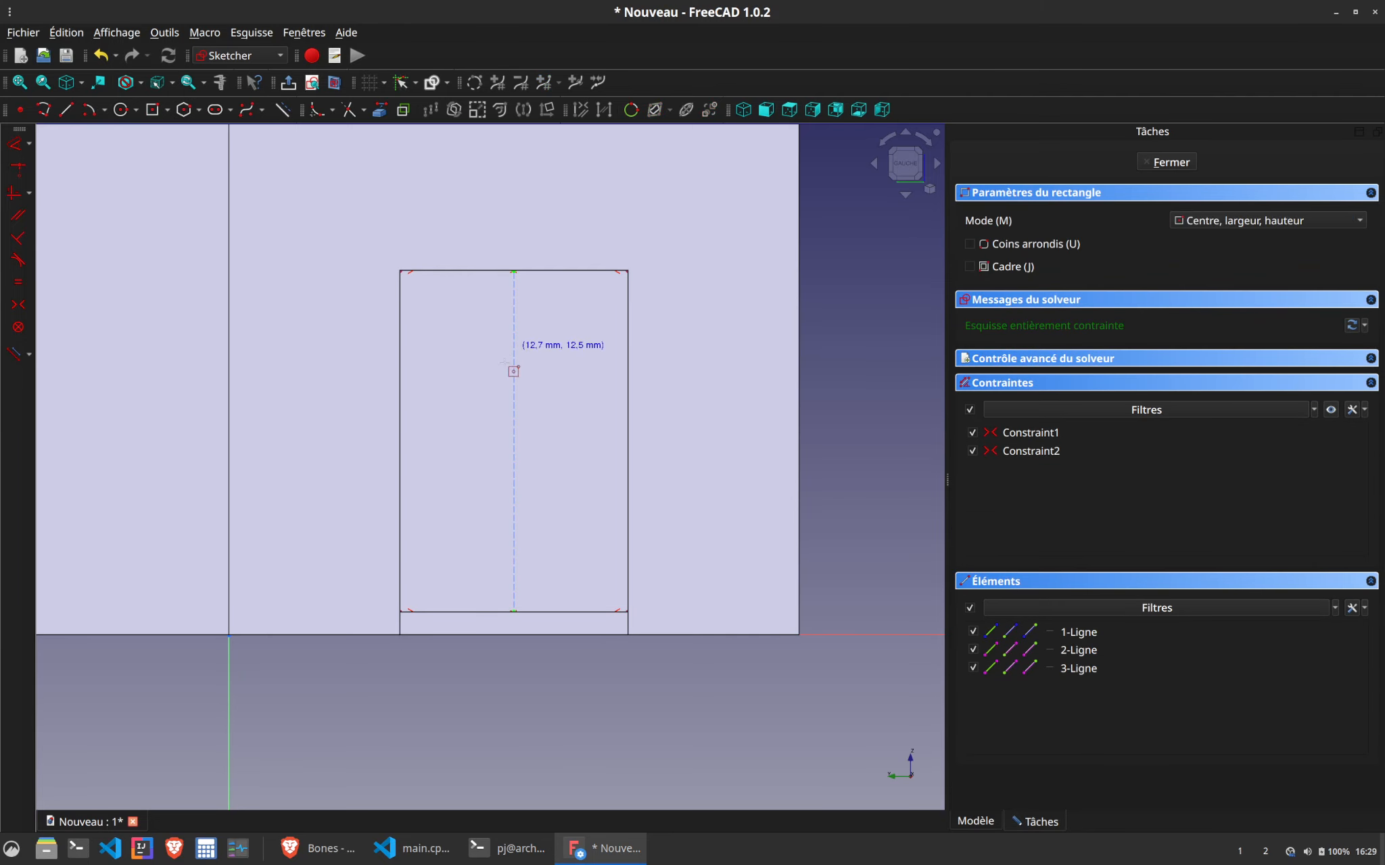
{"action": "left_click", "coordinate": [513, 357]}
{"action": "left_click", "coordinate": [559, 419]}
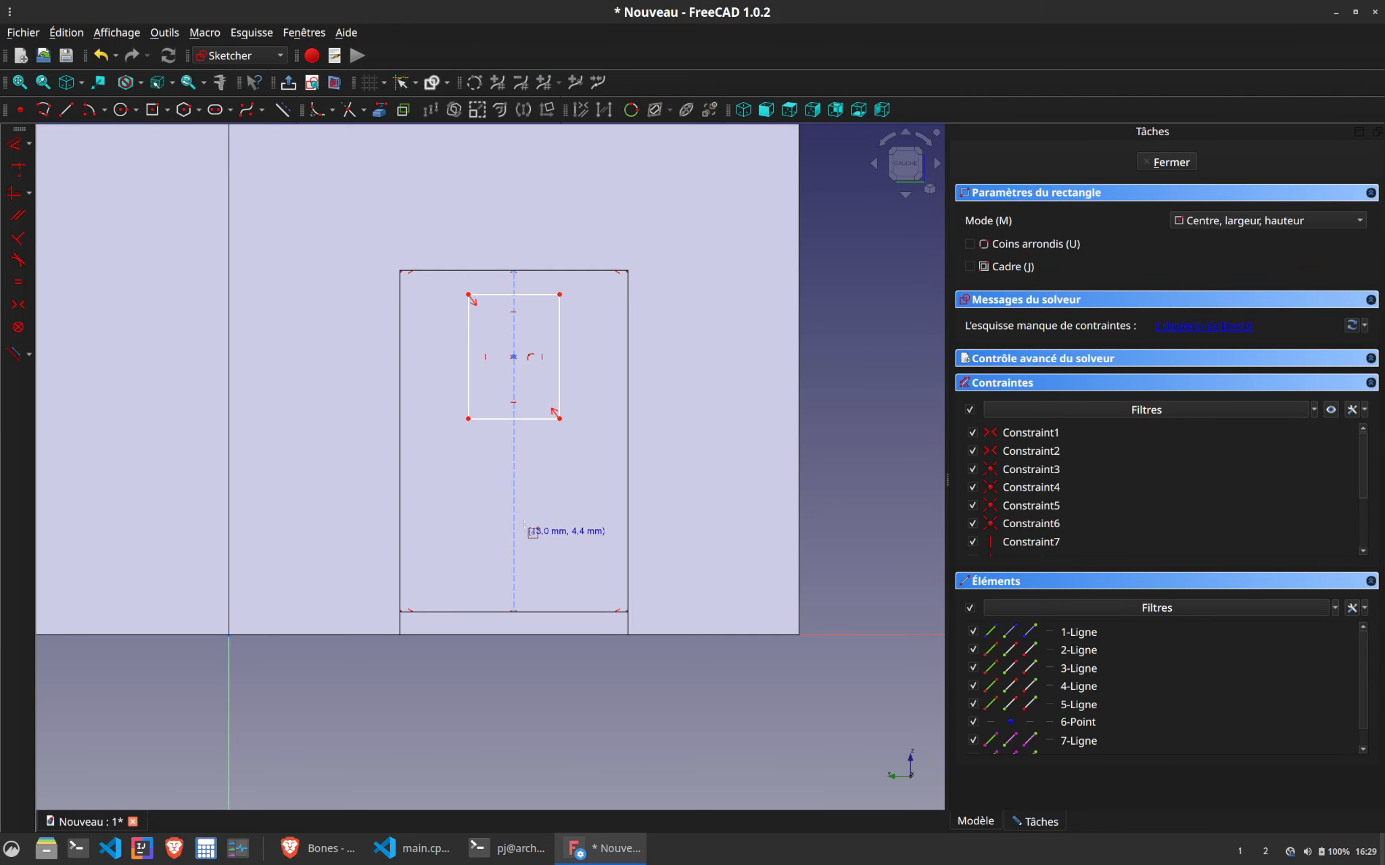
{"action": "left_click", "coordinate": [514, 523]}
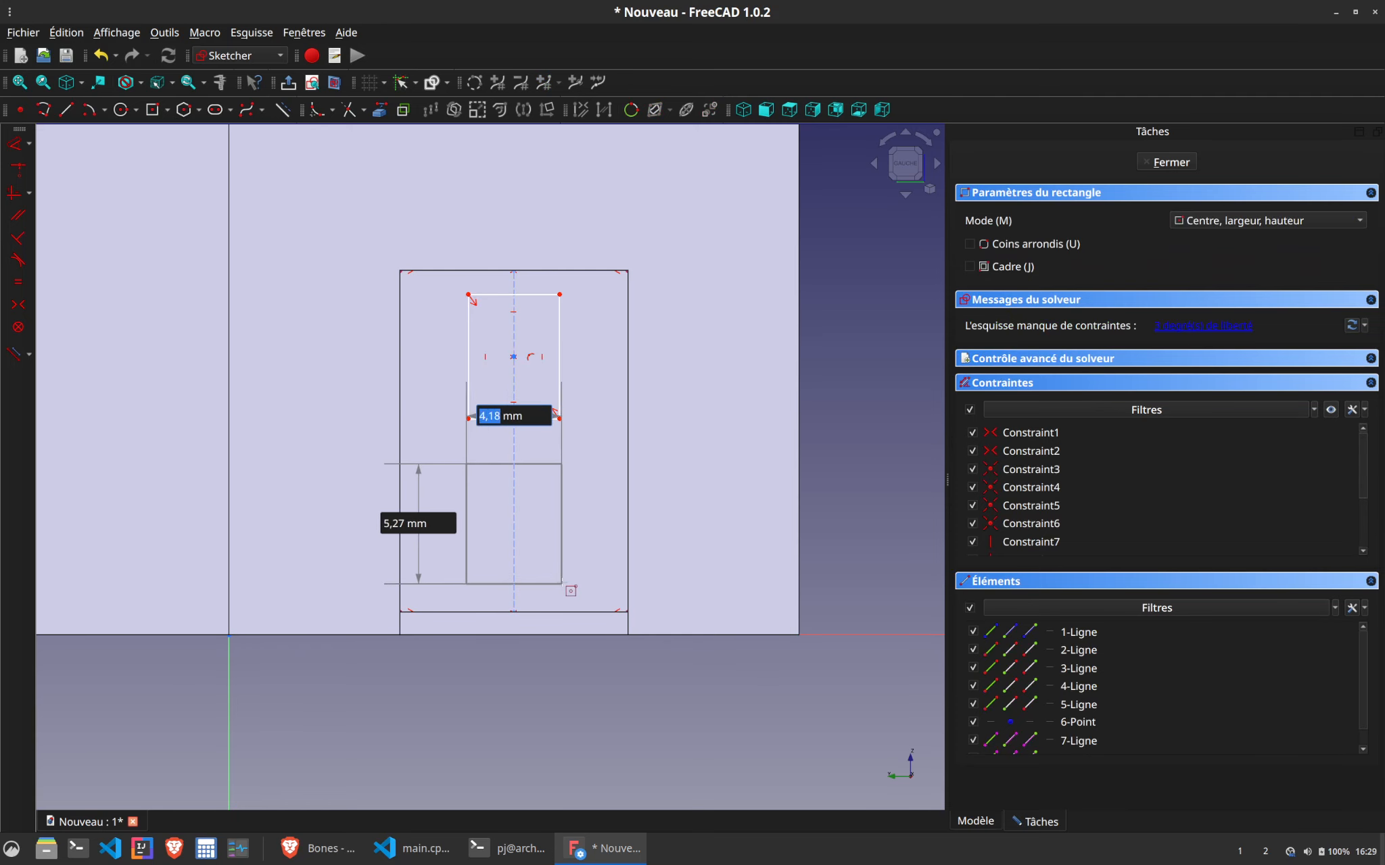
{"action": "left_click", "coordinate": [561, 583]}
Constrain the upper rectangle's width to 4 mm and make the lower rectangle's width equal to it
{"action": "key", "text": "d"}
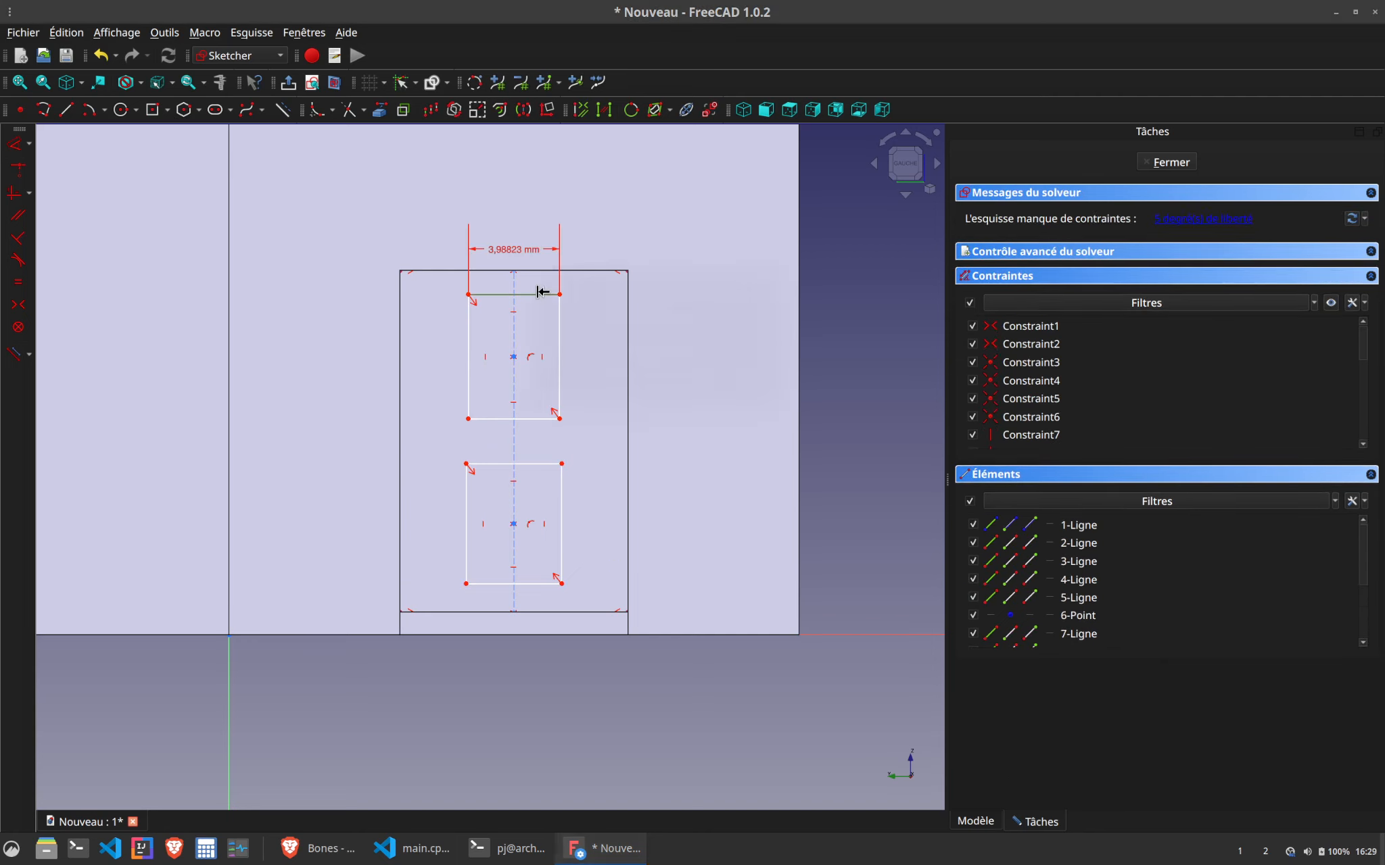
{"action": "left_click", "coordinate": [543, 291]}
{"action": "type", "text": "4"}
{"action": "key", "text": "Return"}
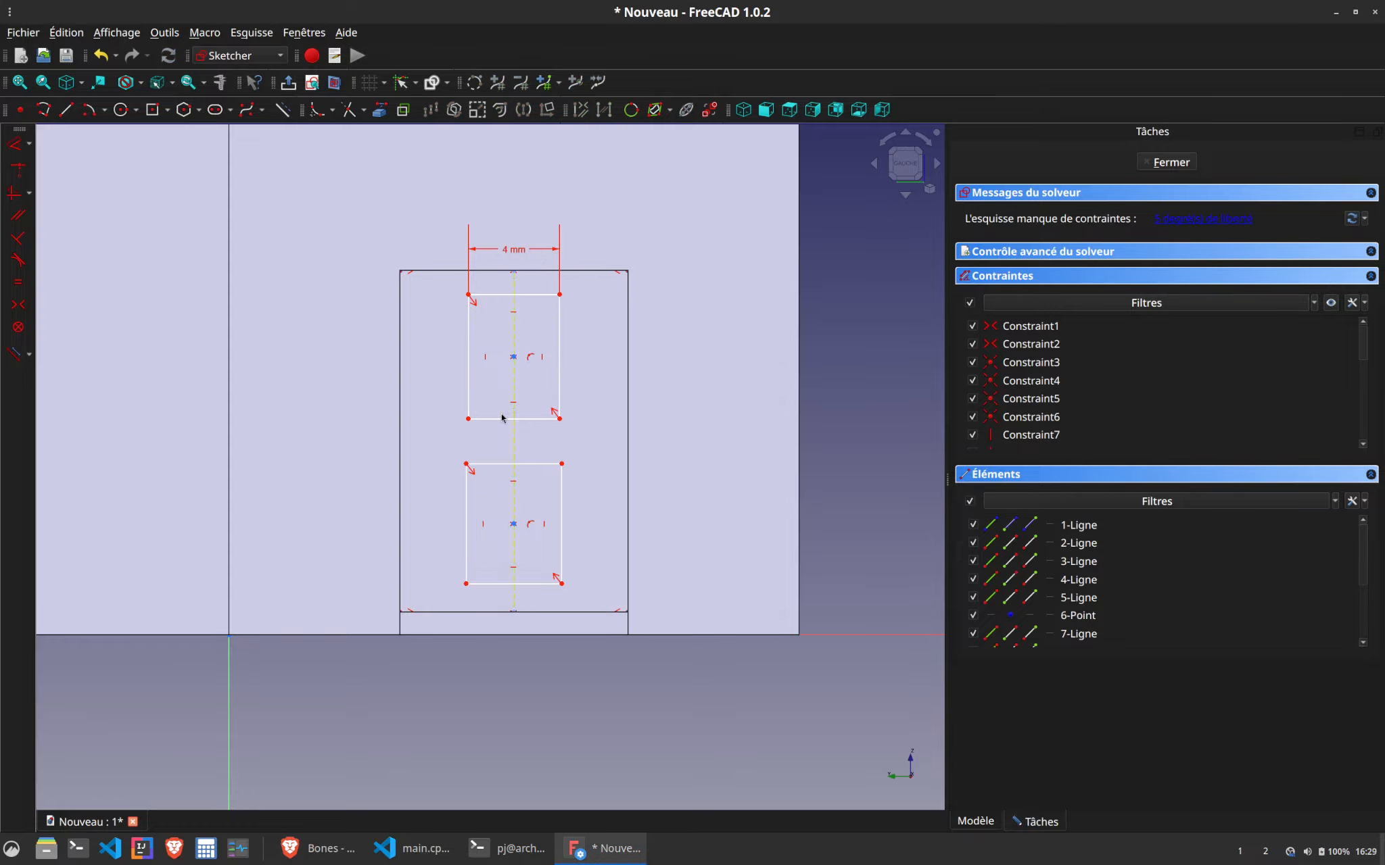
{"action": "left_click", "coordinate": [501, 295]}
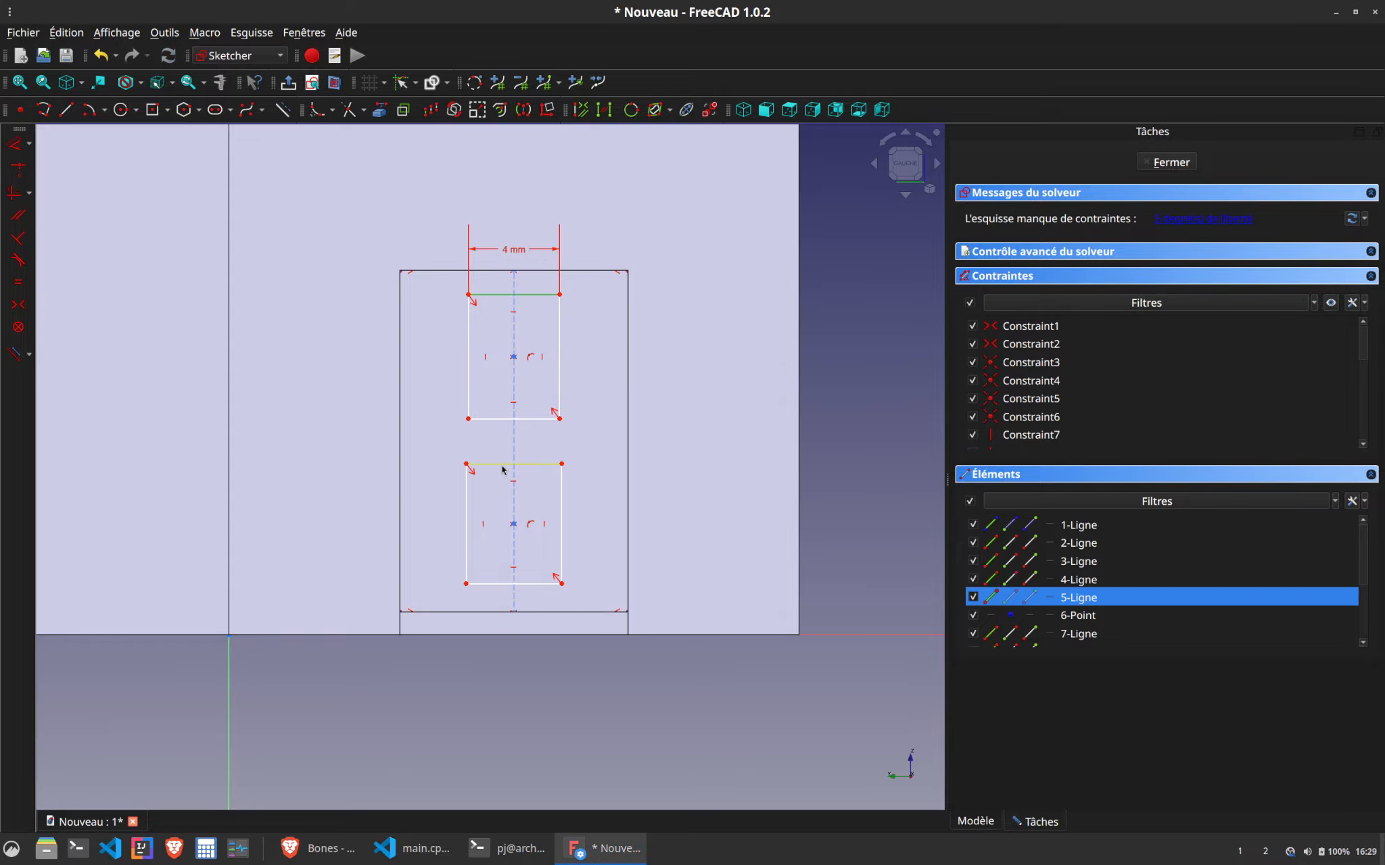
{"action": "left_click", "coordinate": [502, 470]}
{"action": "key", "text": "e"}
Constrain the vertical gap between the upper and lower rectangles to 1 mm
{"action": "left_click", "coordinate": [560, 419]}
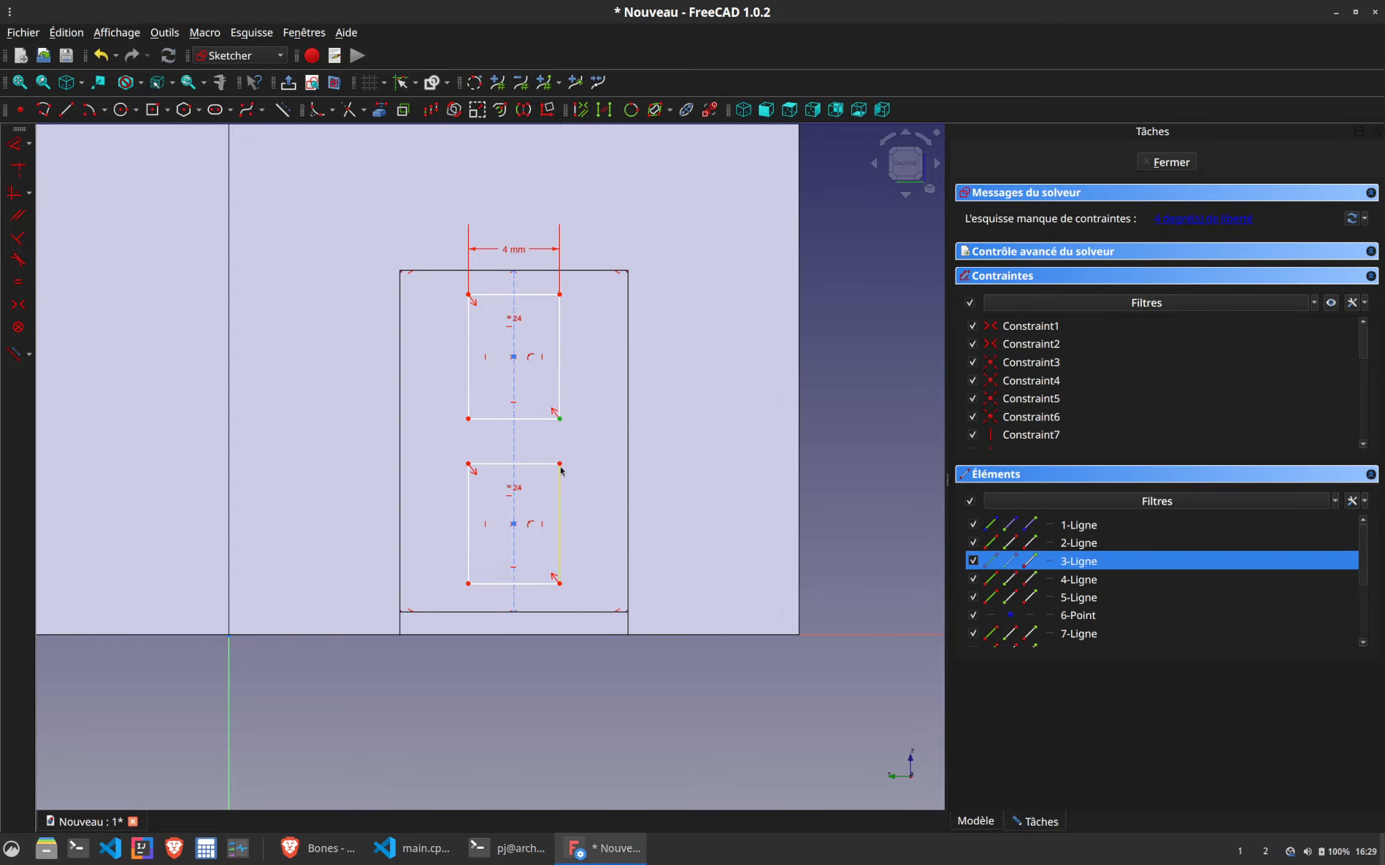
{"action": "left_click", "coordinate": [561, 478]}
{"action": "type", "text": "i"}
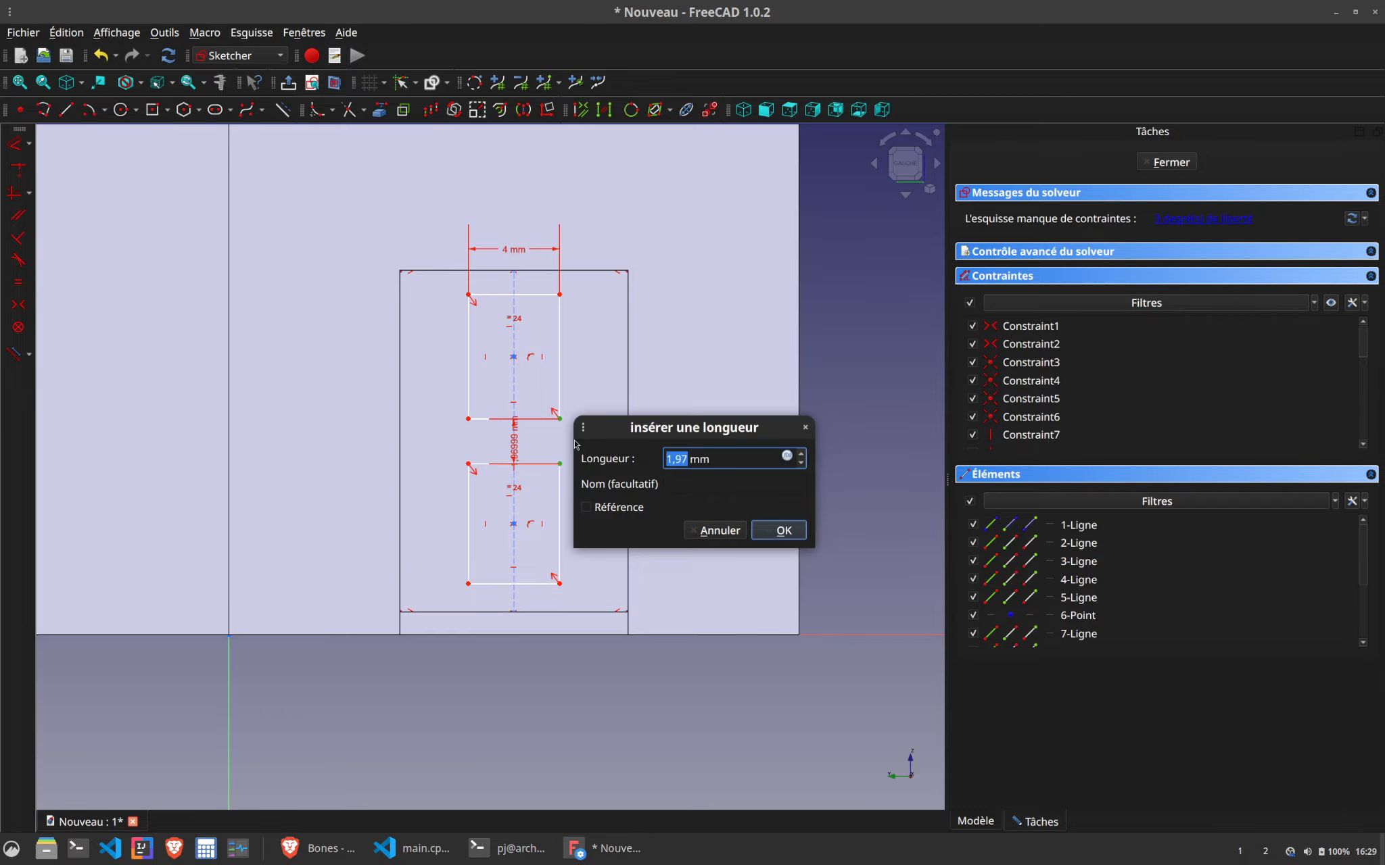
{"action": "type", "text": "1"}
{"action": "key", "text": "Return"}
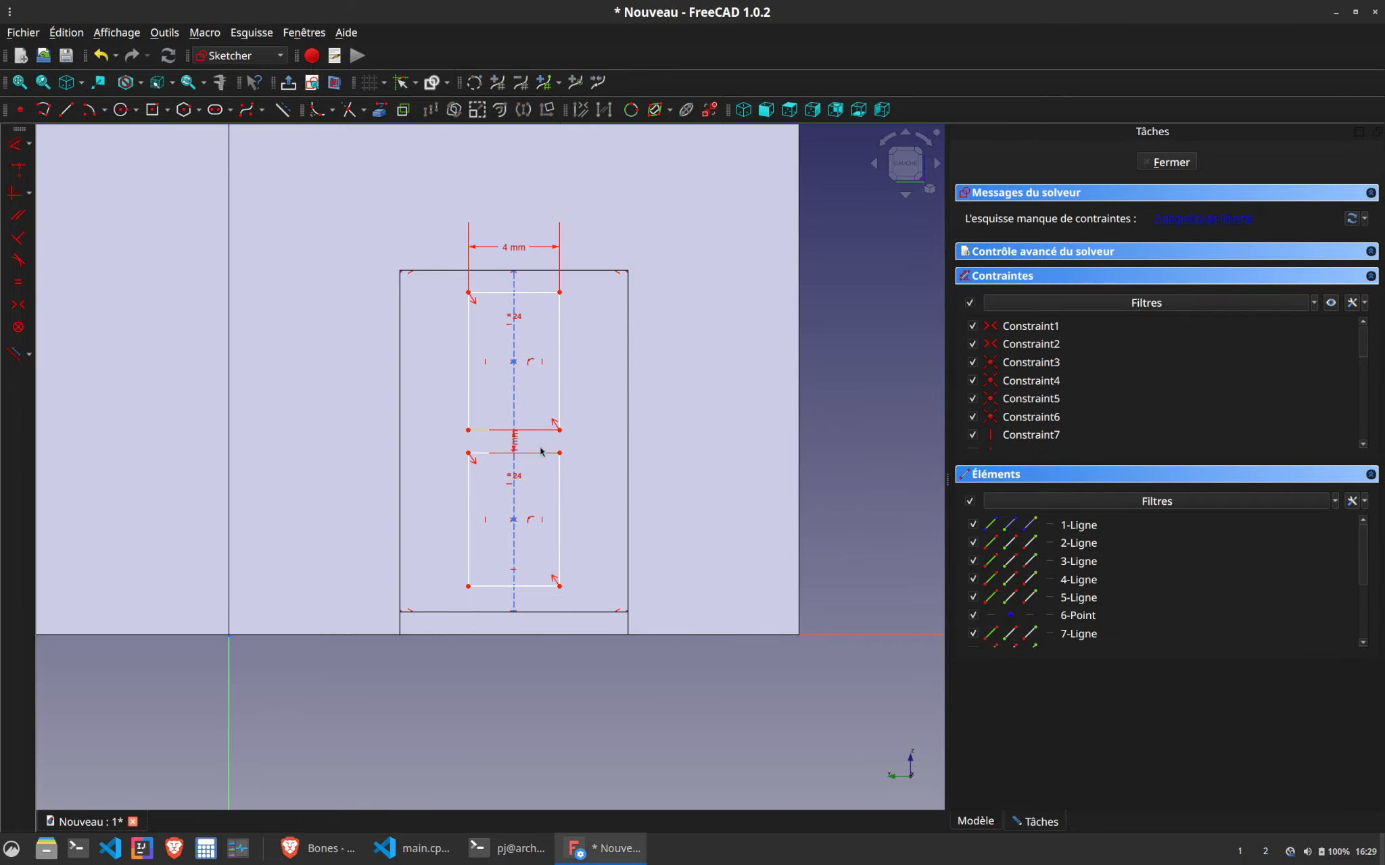
{"action": "left_click_drag", "start_coordinate": [541, 447], "coordinate": [539, 436]}
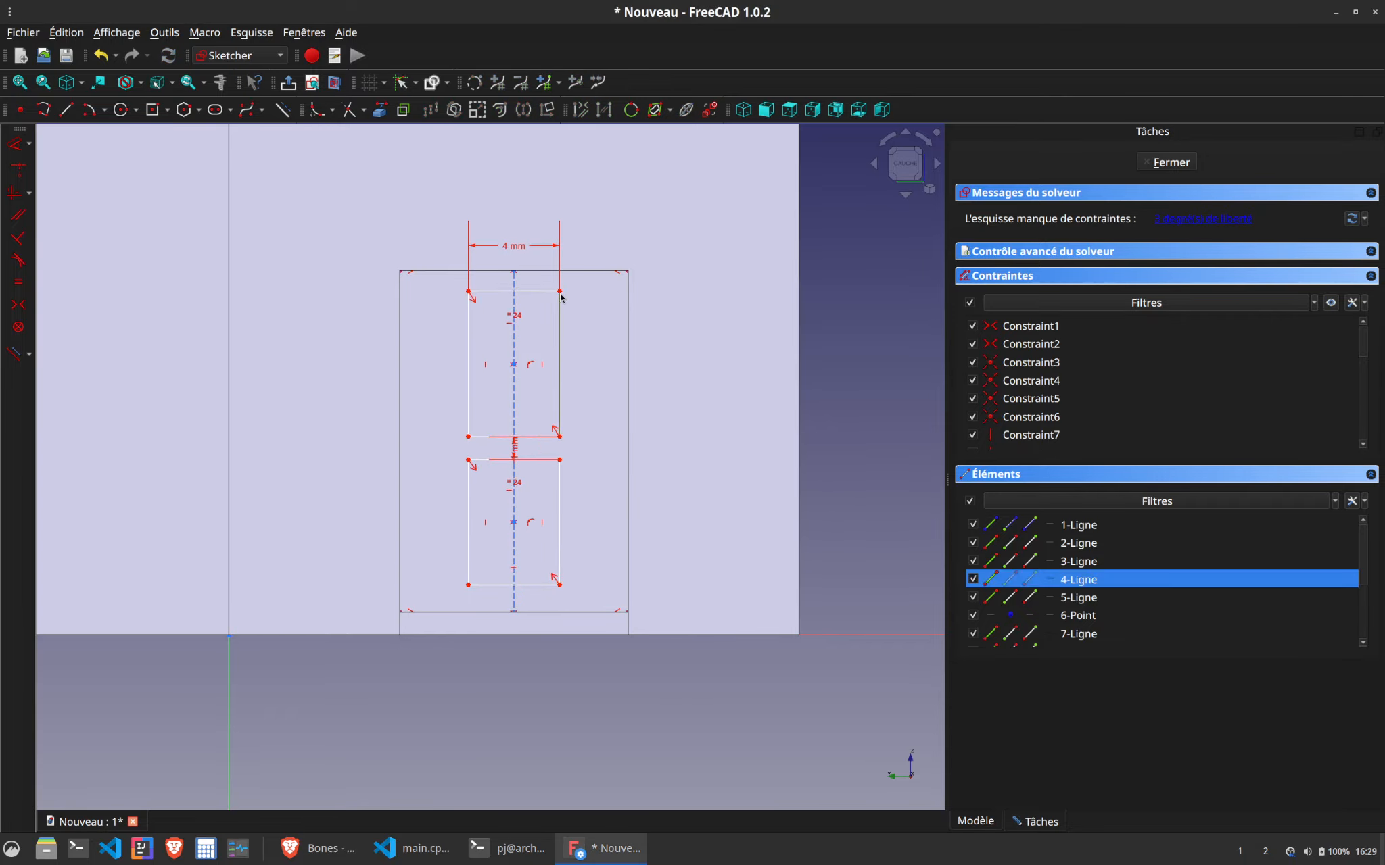
Constrain the overall height from the upper rectangle's top to the lower rectangle's bottom to 13 mm and move the dimension labels aside
{"action": "left_click", "coordinate": [561, 294]}
{"action": "left_click", "coordinate": [560, 586]}
{"action": "type", "text": "i"}
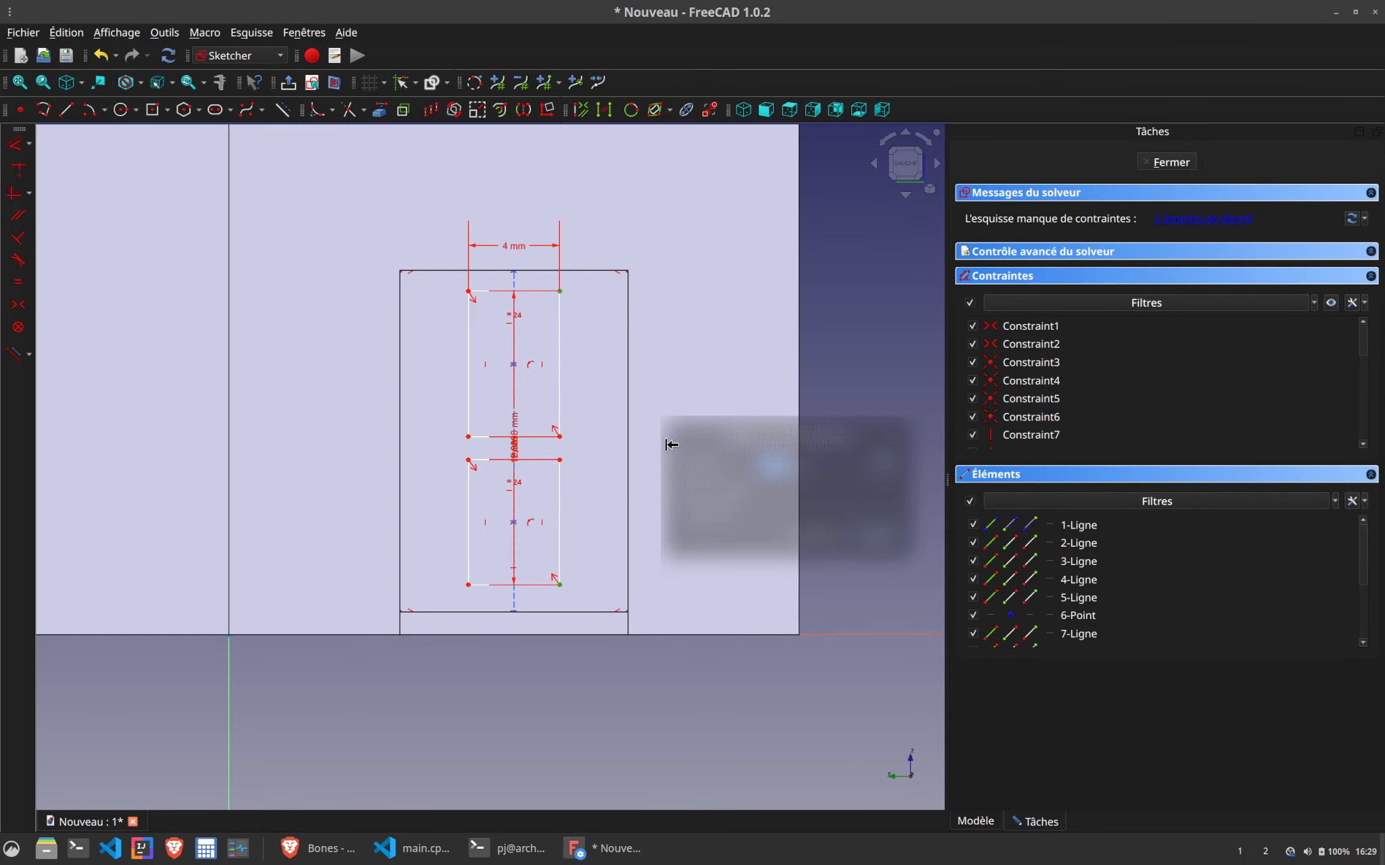
{"action": "type", "text": "13"}
{"action": "key", "text": "Return"}
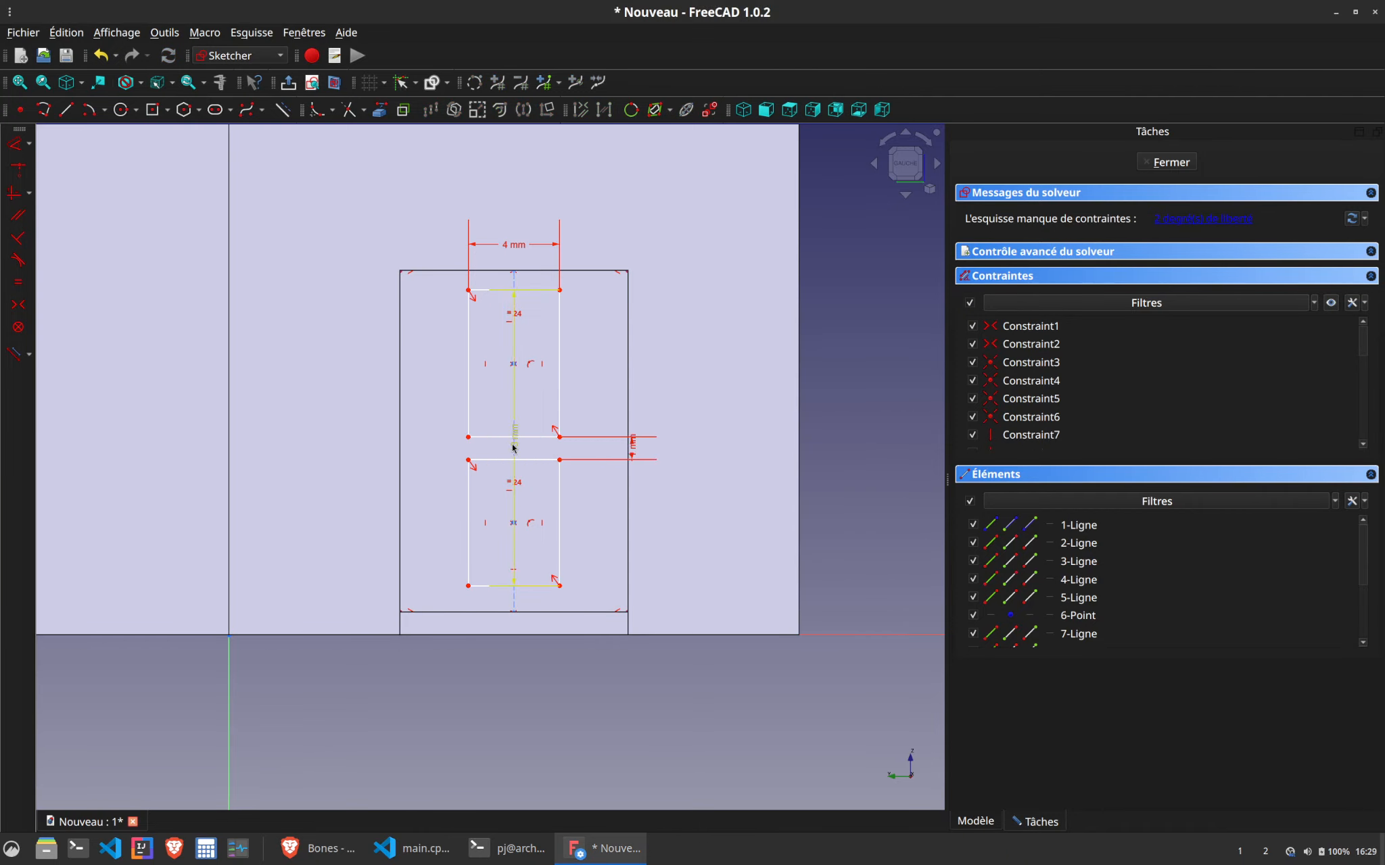
{"action": "mouse_move", "coordinate": [512, 448]}
{"action": "left_mouse_down"}
{"action": "mouse_move", "coordinate": [689, 453]}
{"action": "mouse_move", "coordinate": [615, 468]}
{"action": "mouse_move", "coordinate": [564, 525]}
{"action": "mouse_move", "coordinate": [518, 547]}
{"action": "left_mouse_up"}
Place the lower rectangle 1 mm above the door's bottom edge and make both rectangles equal in height
{"action": "left_click", "coordinate": [467, 587]}
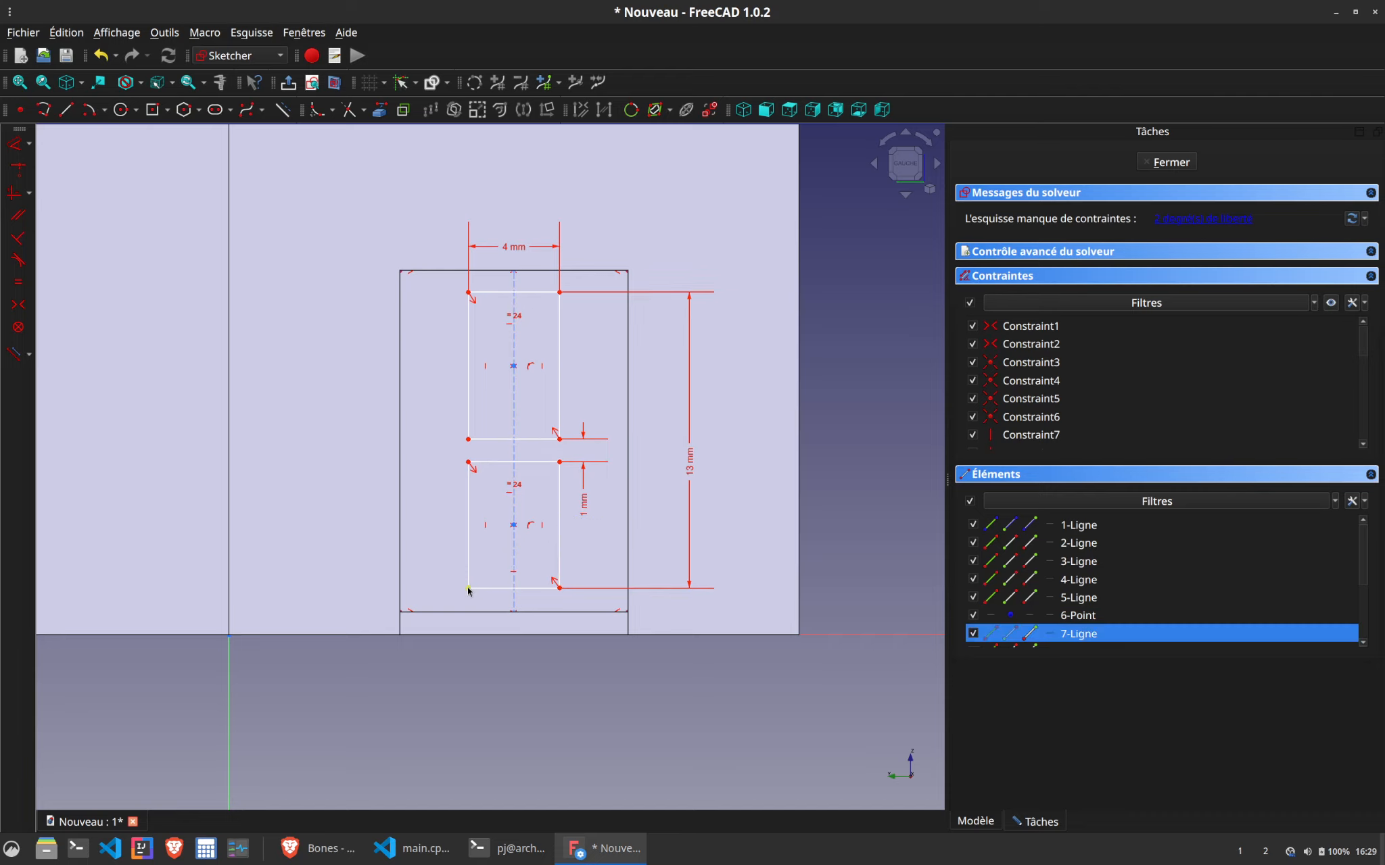
{"action": "key", "text": "i"}
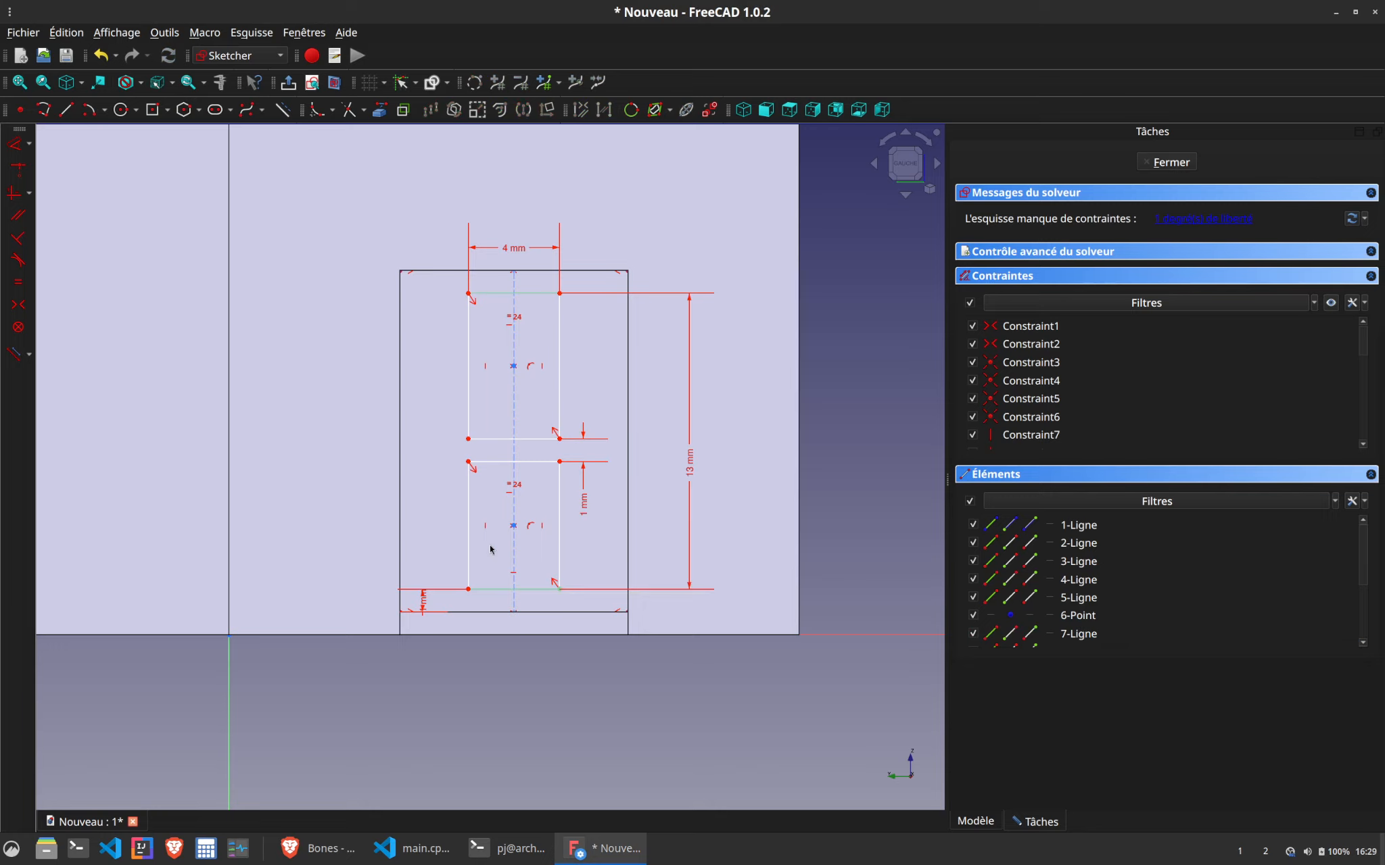
{"action": "mouse_move", "coordinate": [468, 494]}
{"action": "left_mouse_down"}
{"action": "mouse_move", "coordinate": [433, 496]}
{"action": "mouse_move", "coordinate": [471, 467]}
{"action": "mouse_move", "coordinate": [472, 433]}
{"action": "mouse_move", "coordinate": [468, 522]}
{"action": "mouse_move", "coordinate": [468, 469]}
{"action": "left_mouse_up"}
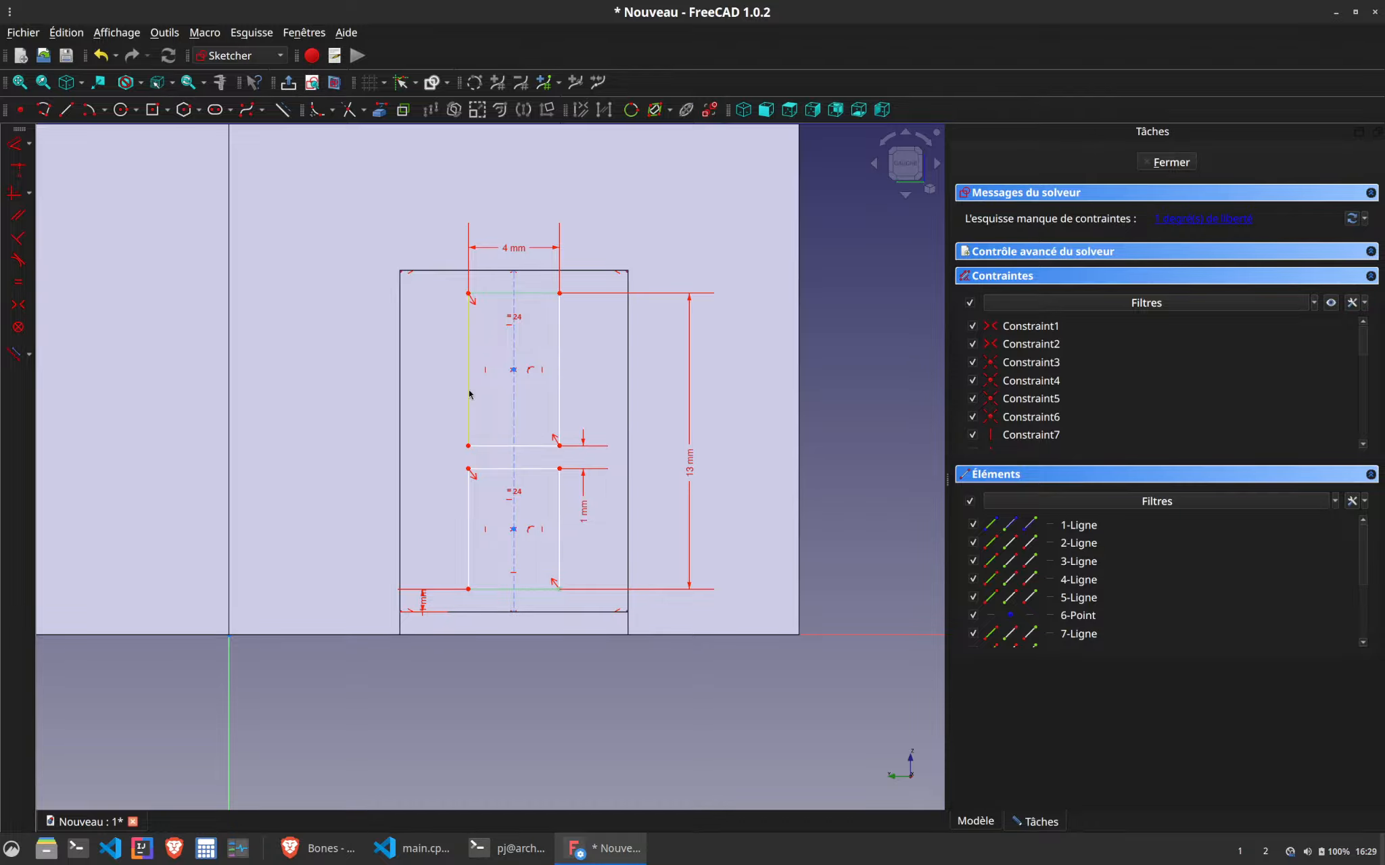
{"action": "left_click", "coordinate": [468, 392]}
{"action": "left_click", "coordinate": [468, 527]}
{"action": "key", "text": "e"}
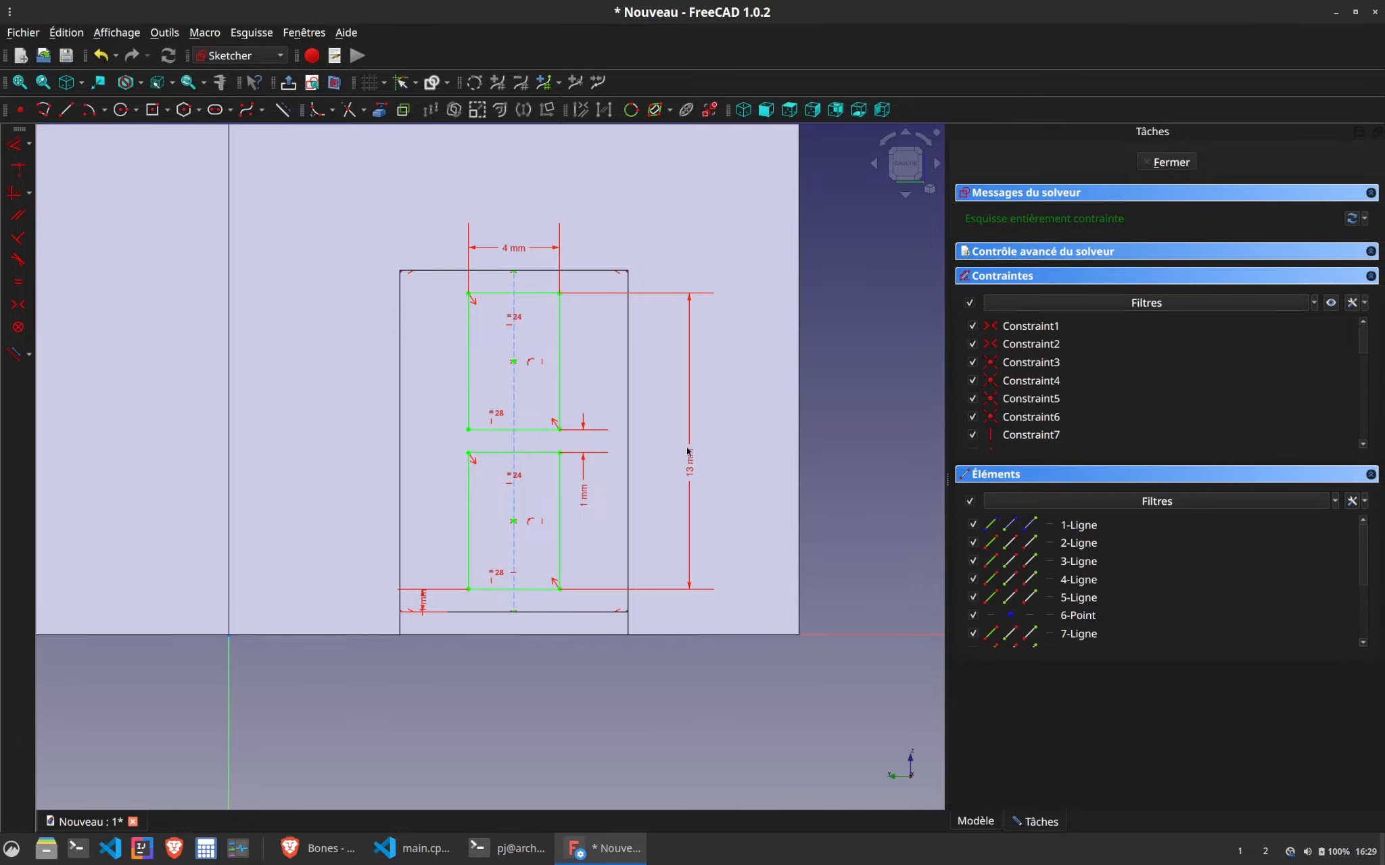
Finish the sketch and pad the two door panels with a length of 0.5 mm
{"action": "left_click", "coordinate": [1161, 166]}
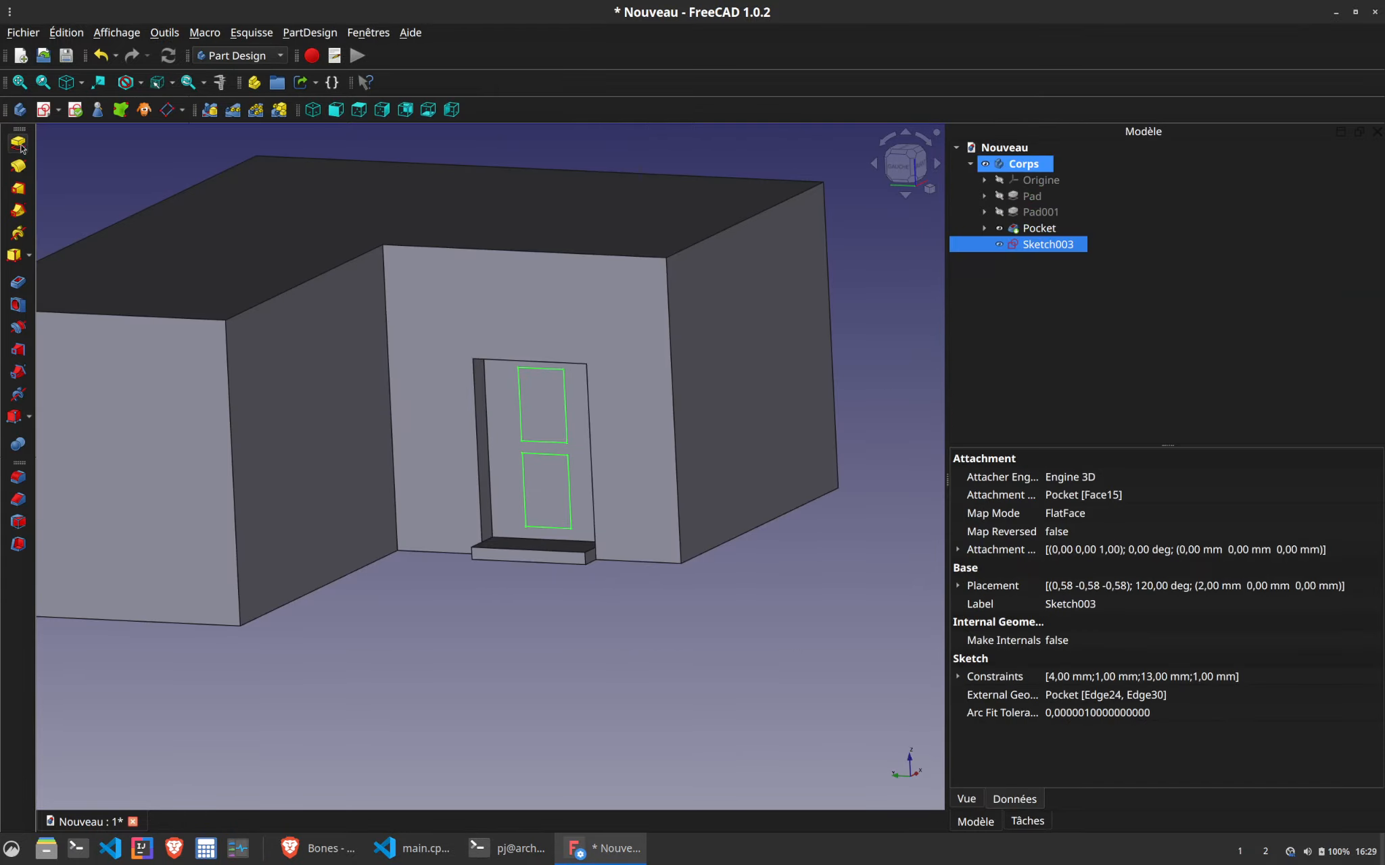
{"action": "left_click", "coordinate": [18, 142]}
{"action": "key", "text": "Return"}
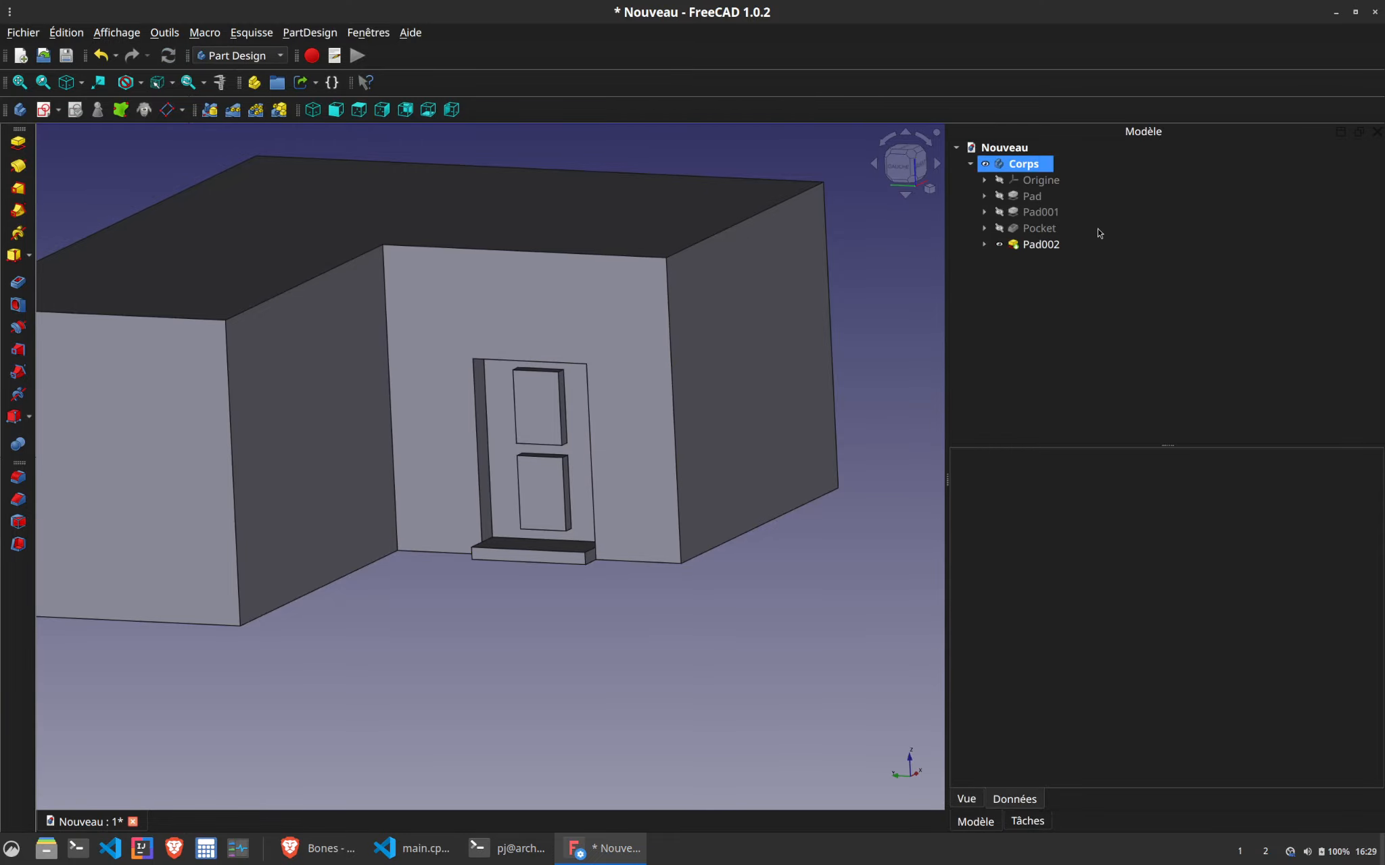
{"action": "left_click", "coordinate": [1041, 246]}
{"action": "double_click", "coordinate": [1035, 245]}
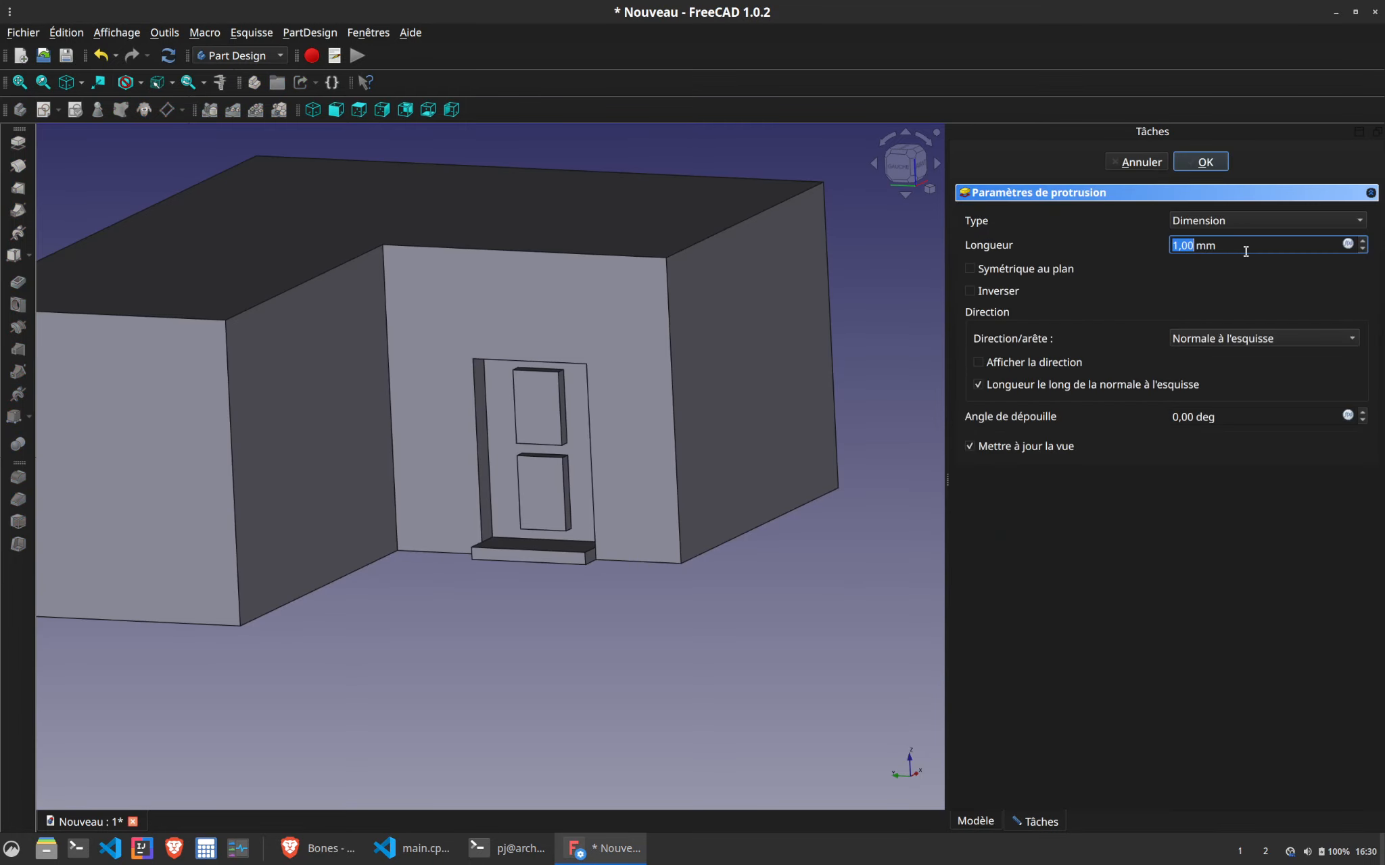
{"action": "type", "text": "0,5"}
{"action": "key", "text": "Return"}
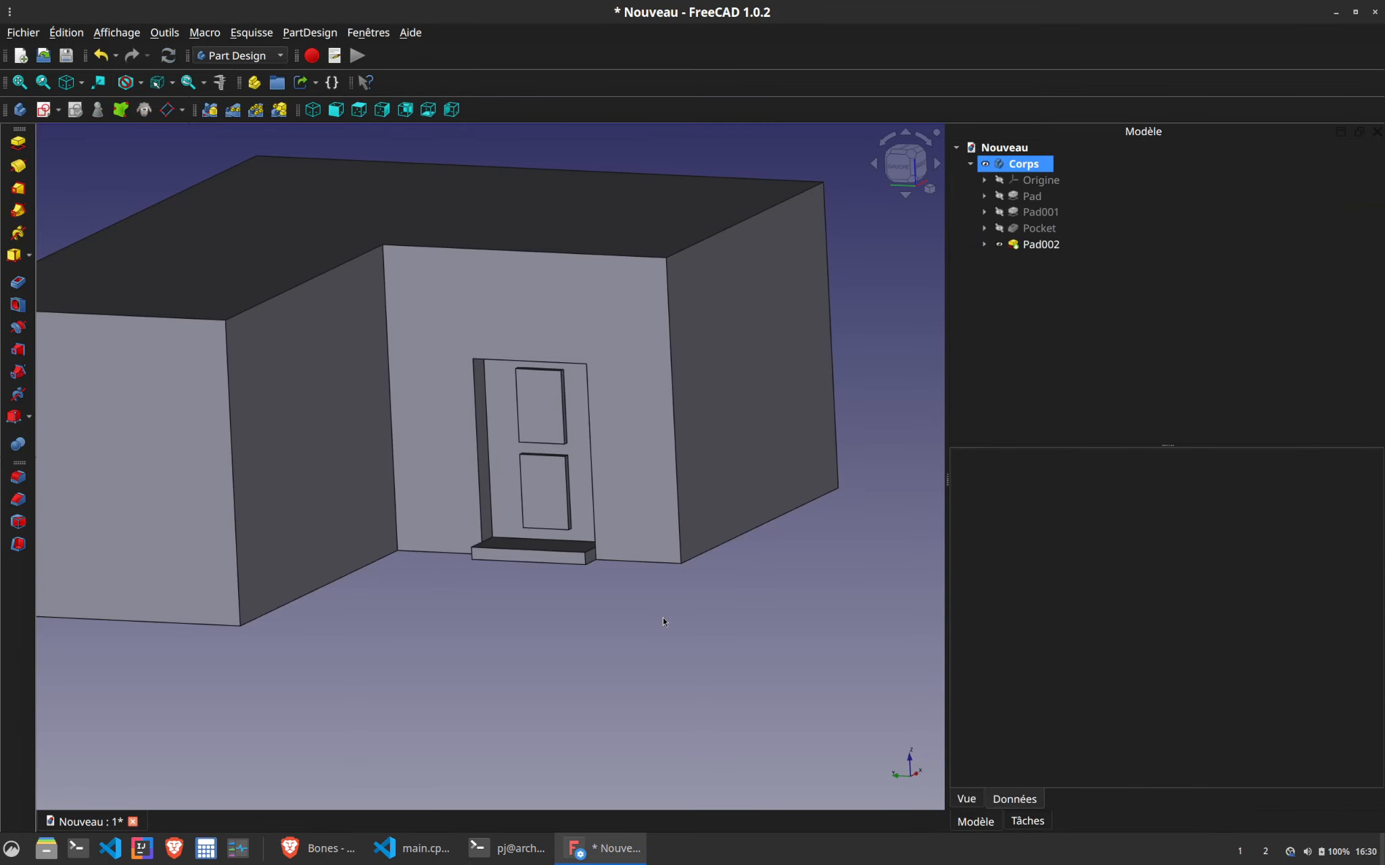
Inspect the padded door panels and reopen their sketch for editing
{"action": "scroll", "coordinate": [501, 462], "scroll_direction": "up", "scroll_amount": 3}
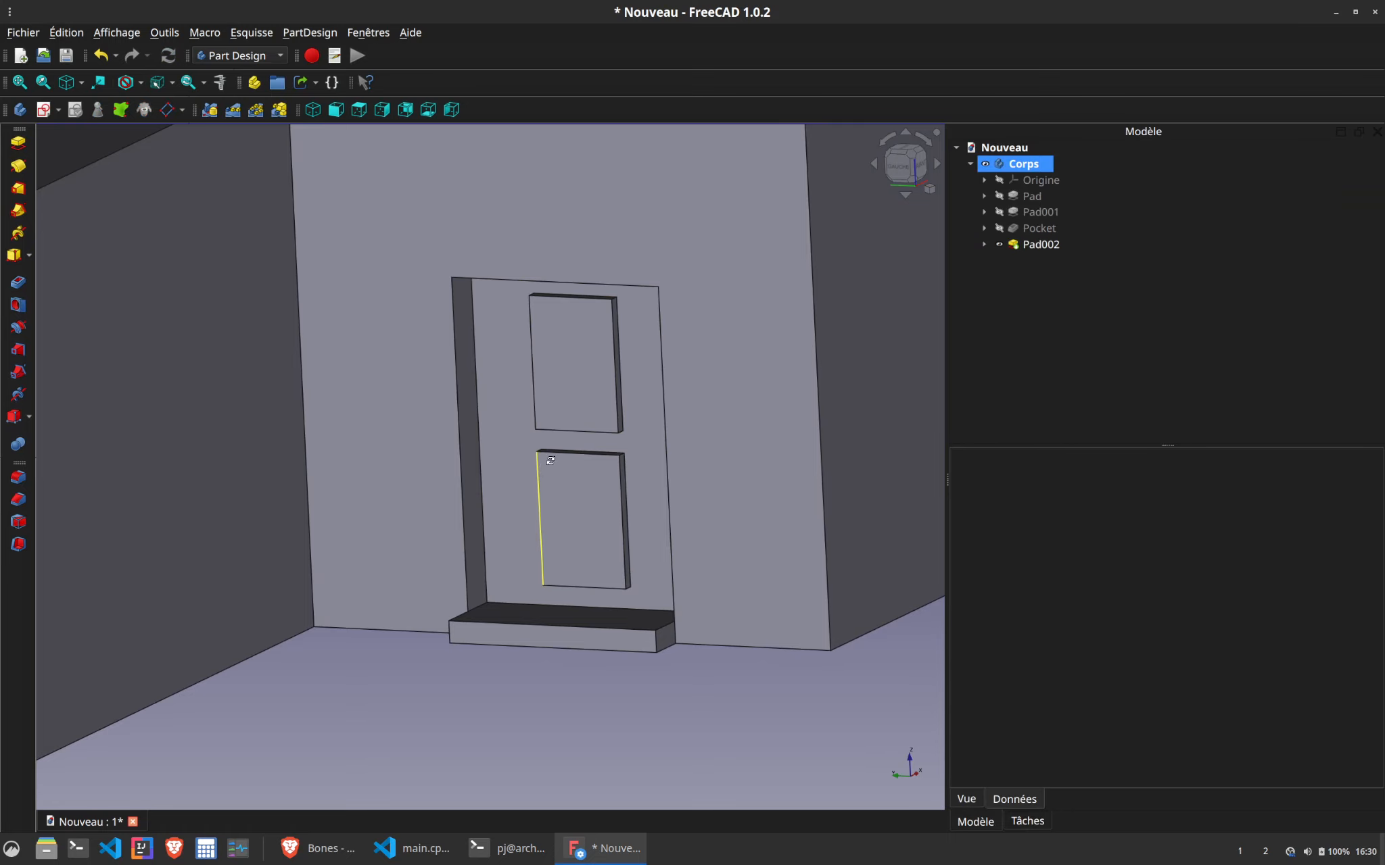
{"action": "middle_click_drag", "start_coordinate": [550, 461], "coordinate": [609, 425]}
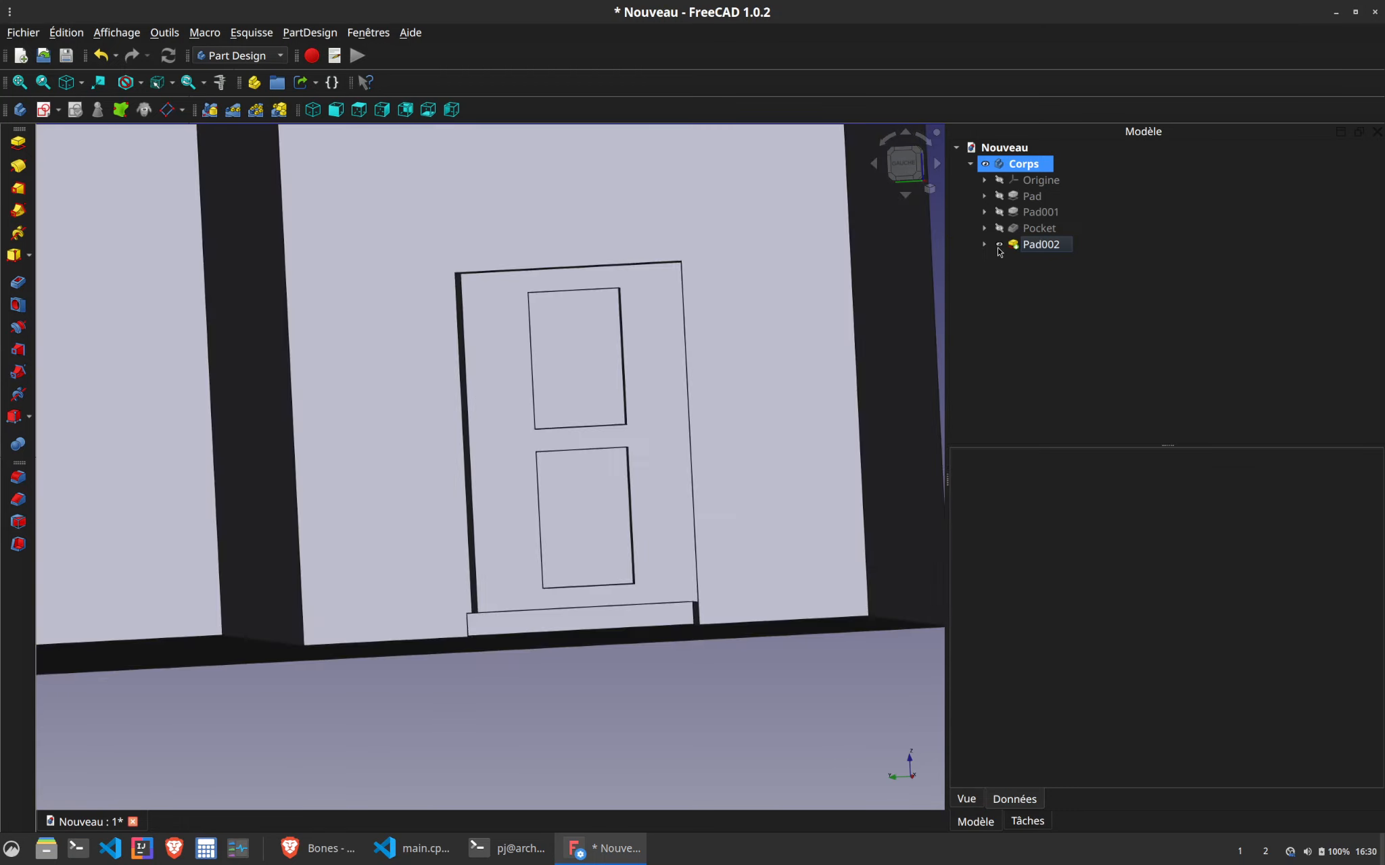
{"action": "left_click", "coordinate": [999, 245]}
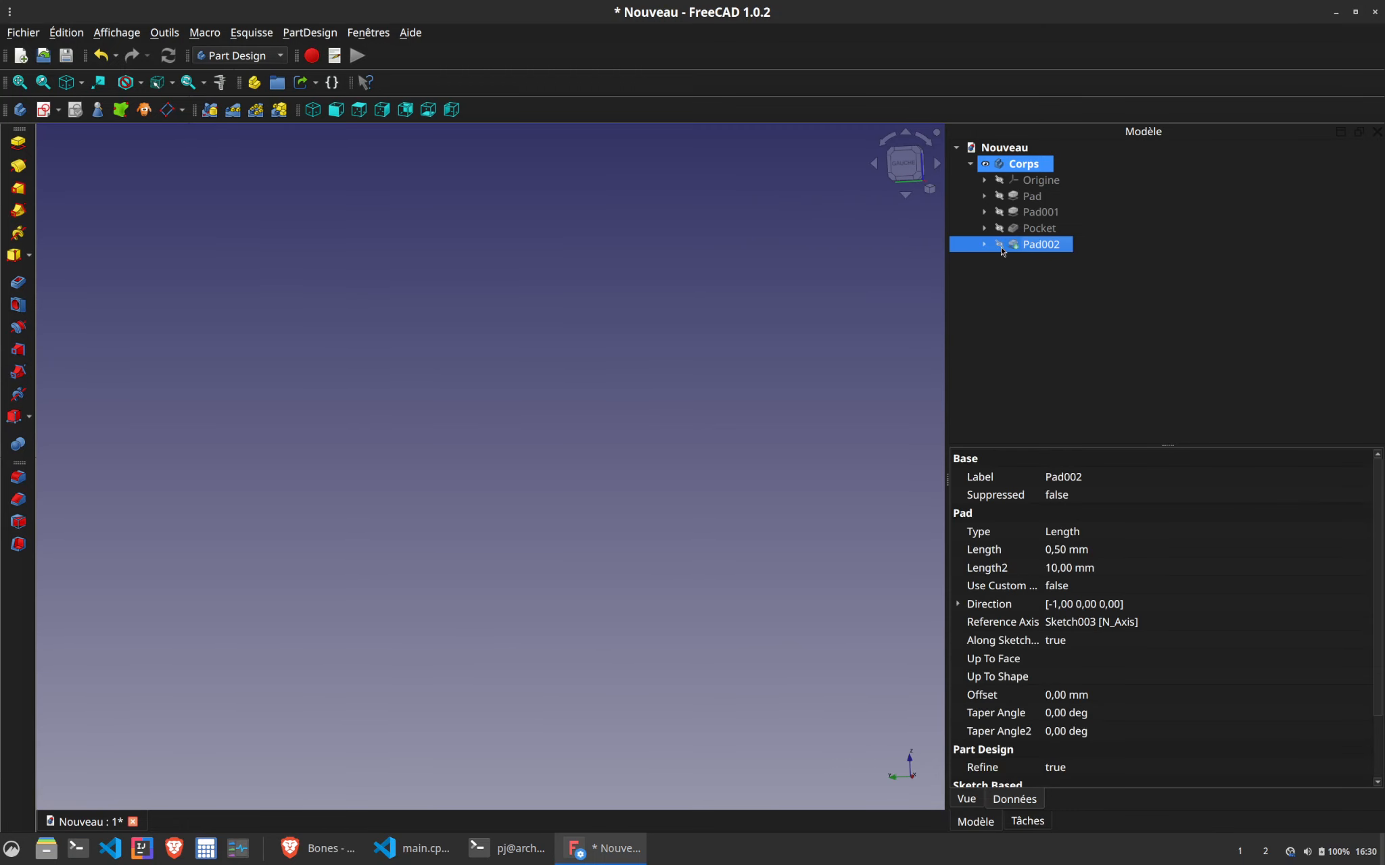
{"action": "left_click", "coordinate": [1000, 246]}
{"action": "left_click", "coordinate": [984, 246]}
{"action": "double_click", "coordinate": [1050, 263]}
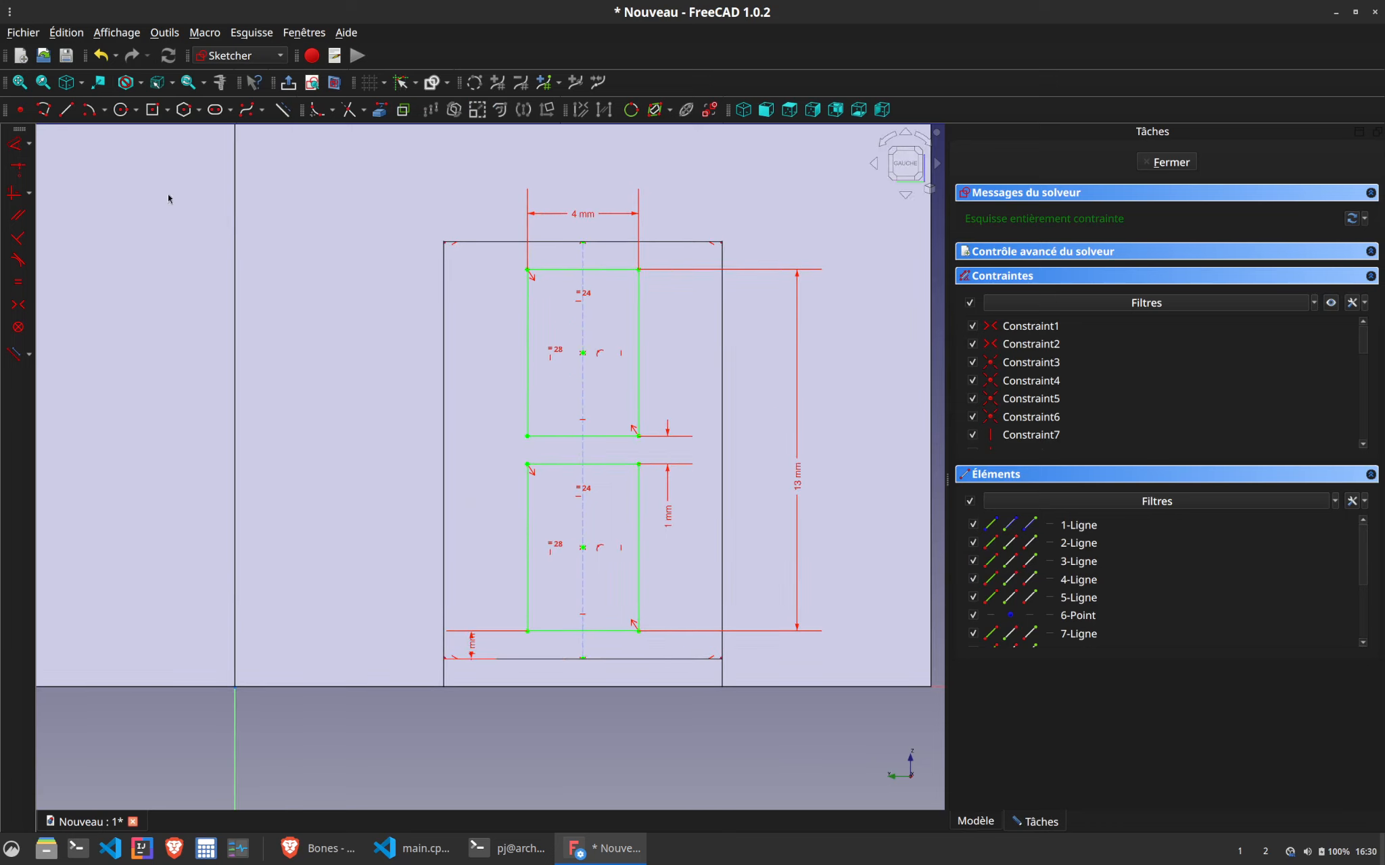
Draw a vertical construction line left of the panels, from the door's top edge to its bottom edge, with its ends constrained to the edges
{"action": "left_click", "coordinate": [379, 109]}
{"action": "left_click", "coordinate": [65, 109]}
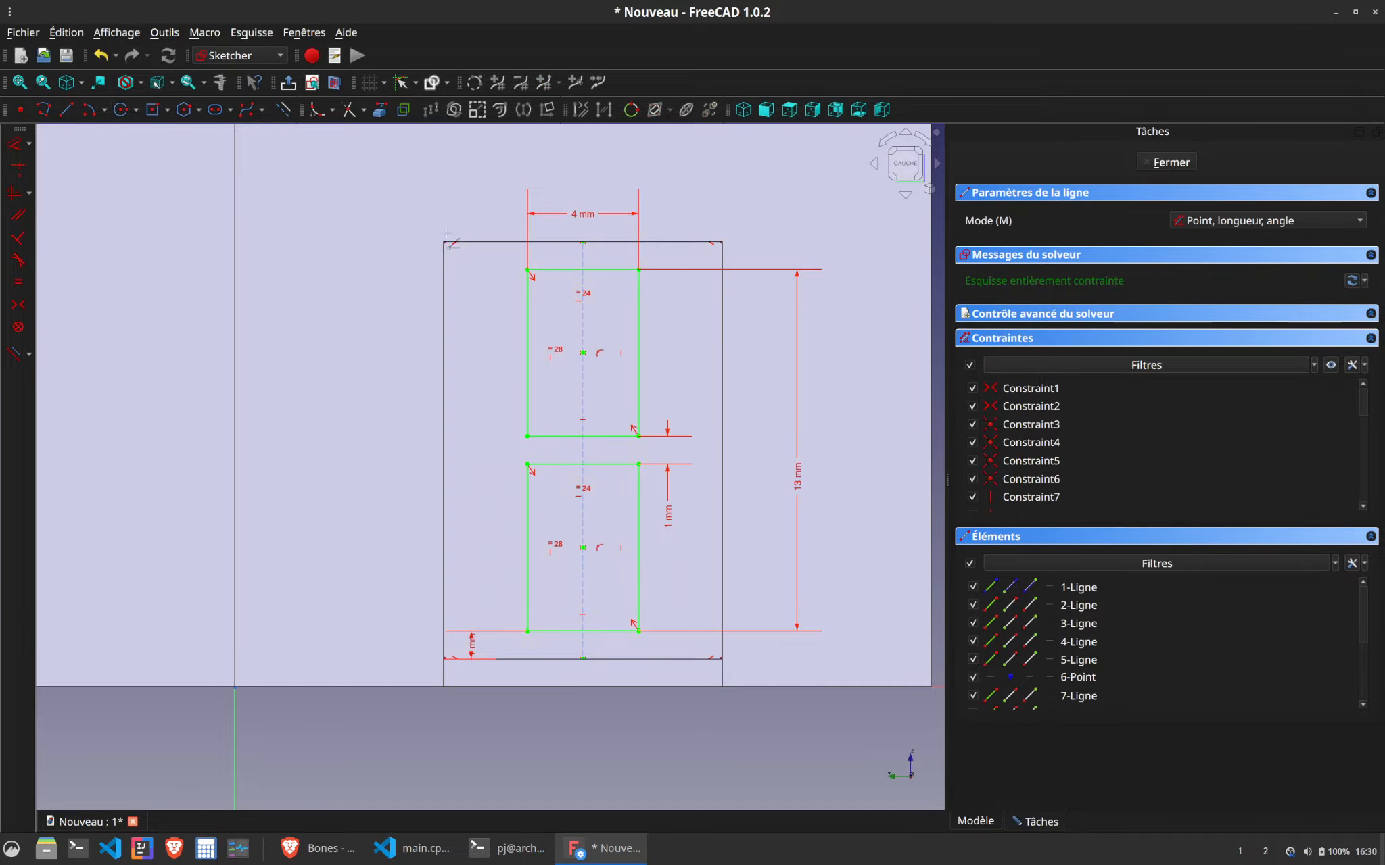
{"action": "left_click", "coordinate": [487, 242]}
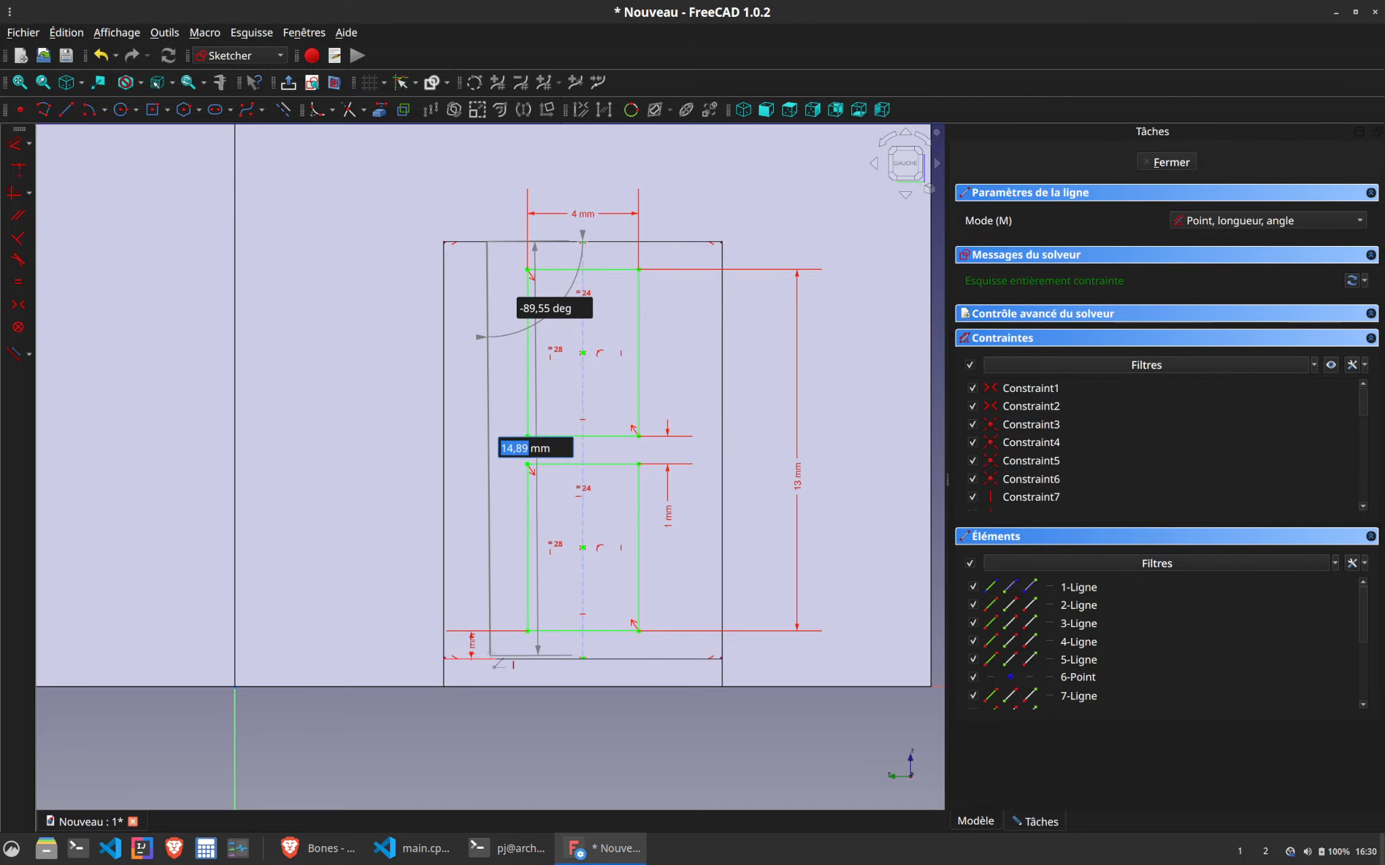
{"action": "left_click", "coordinate": [487, 654]}
{"action": "left_click", "coordinate": [487, 655]}
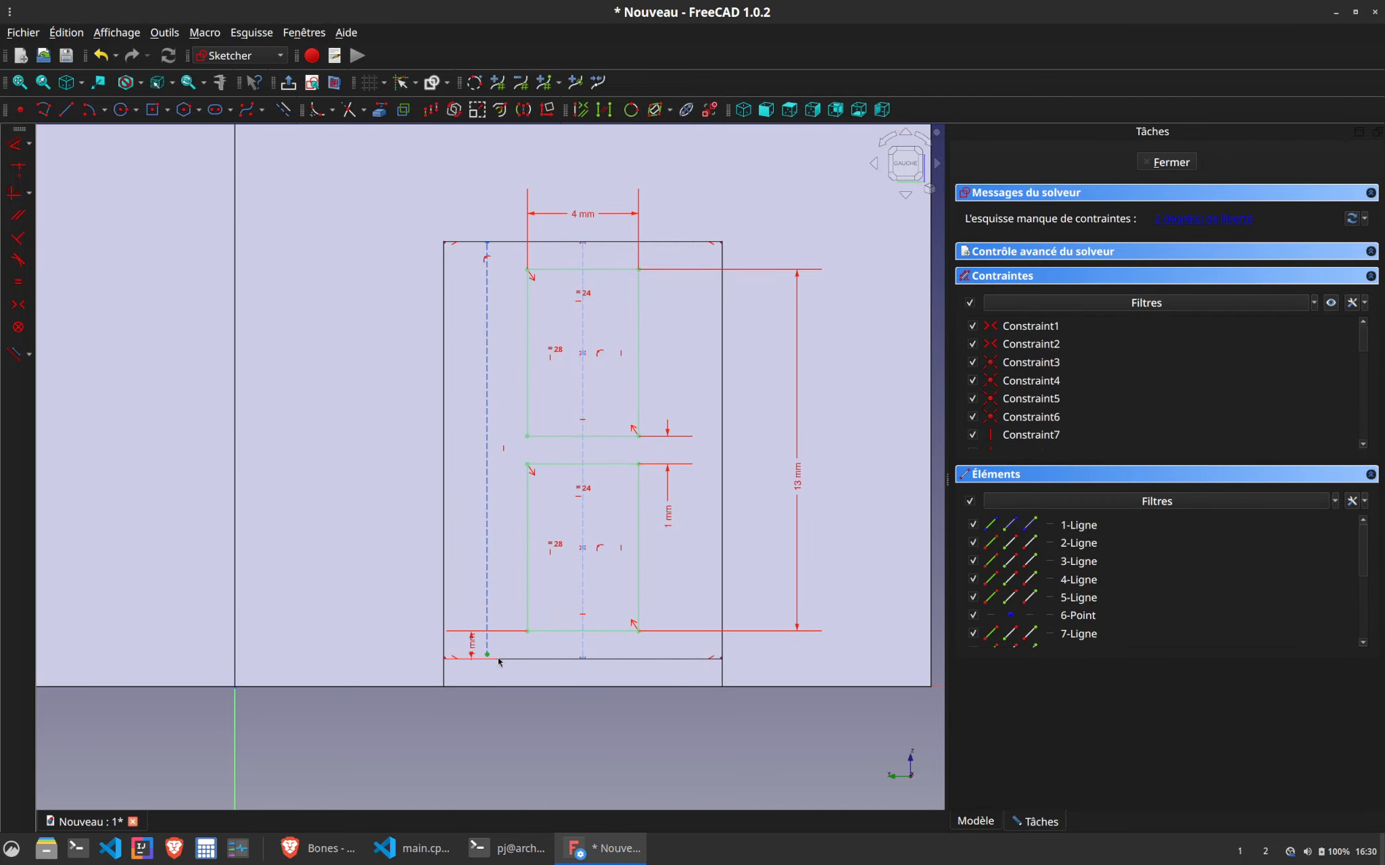
{"action": "left_click", "coordinate": [519, 654]}
{"action": "key", "text": "c"}
{"action": "mouse_move", "coordinate": [488, 575]}
{"action": "left_mouse_down"}
{"action": "mouse_move", "coordinate": [519, 581]}
{"action": "mouse_move", "coordinate": [485, 593]}
{"action": "mouse_move", "coordinate": [488, 581]}
{"action": "left_mouse_up"}
Constrain the left construction line to 1.5 mm from the door's left edge
{"action": "left_click", "coordinate": [486, 243]}
{"action": "type", "text": "l"}
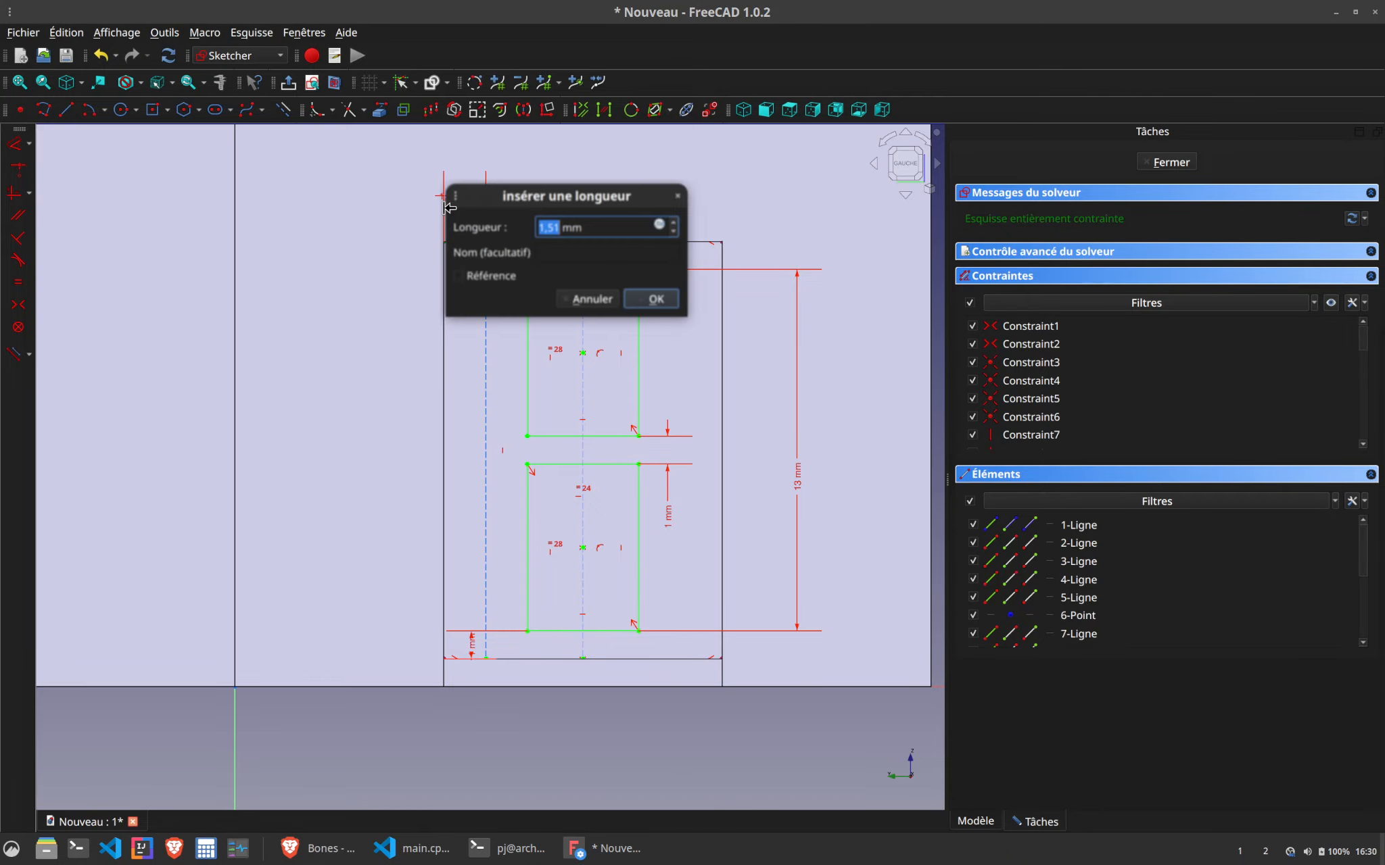
{"action": "type", "text": "1,5"}
{"action": "key", "text": "Return"}
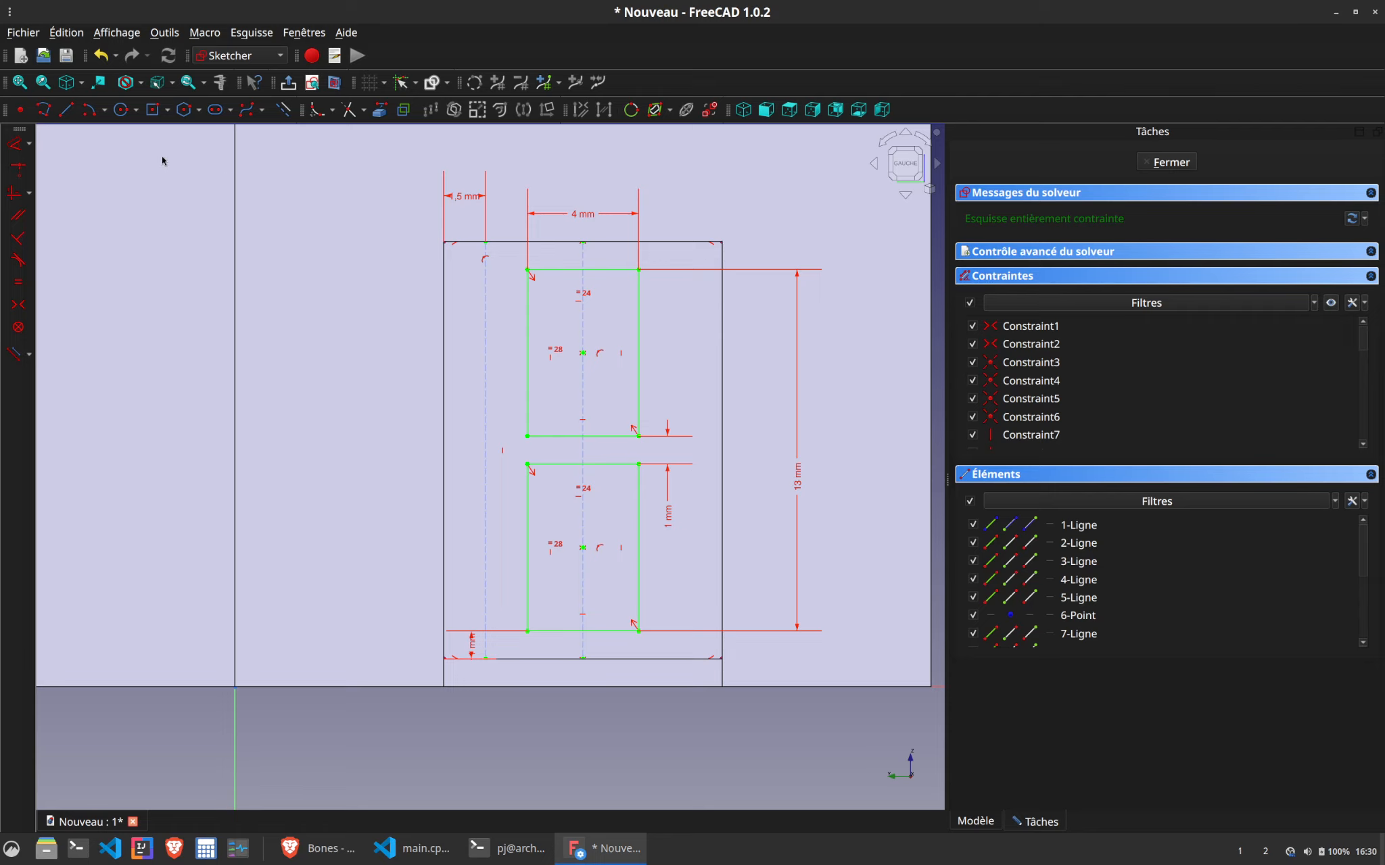
Draw a second vertical construction line right of the panels, with its ends constrained to the door's top and bottom edges
{"action": "left_click", "coordinate": [66, 109]}
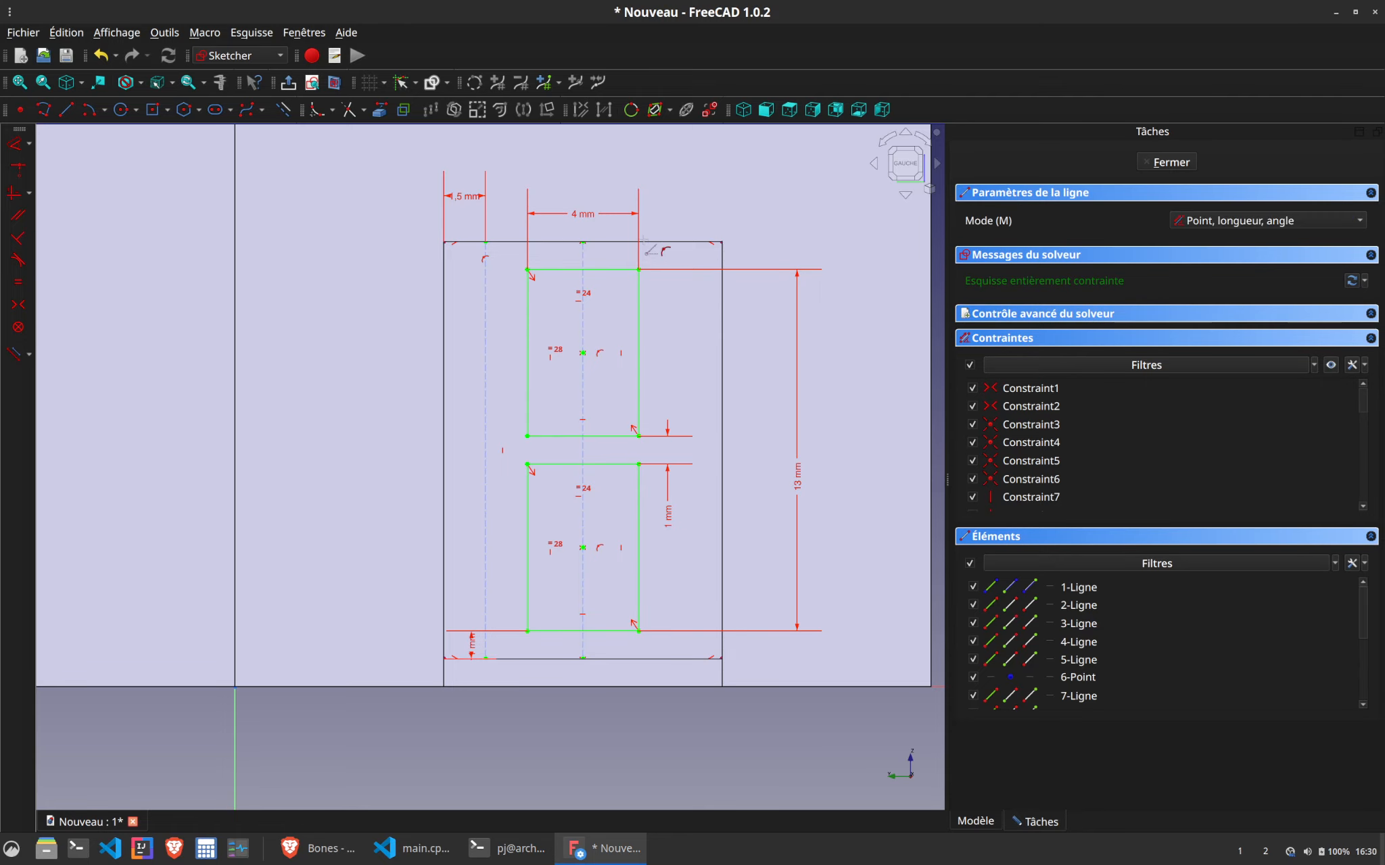
{"action": "left_click", "coordinate": [684, 242]}
{"action": "left_click", "coordinate": [684, 656]}
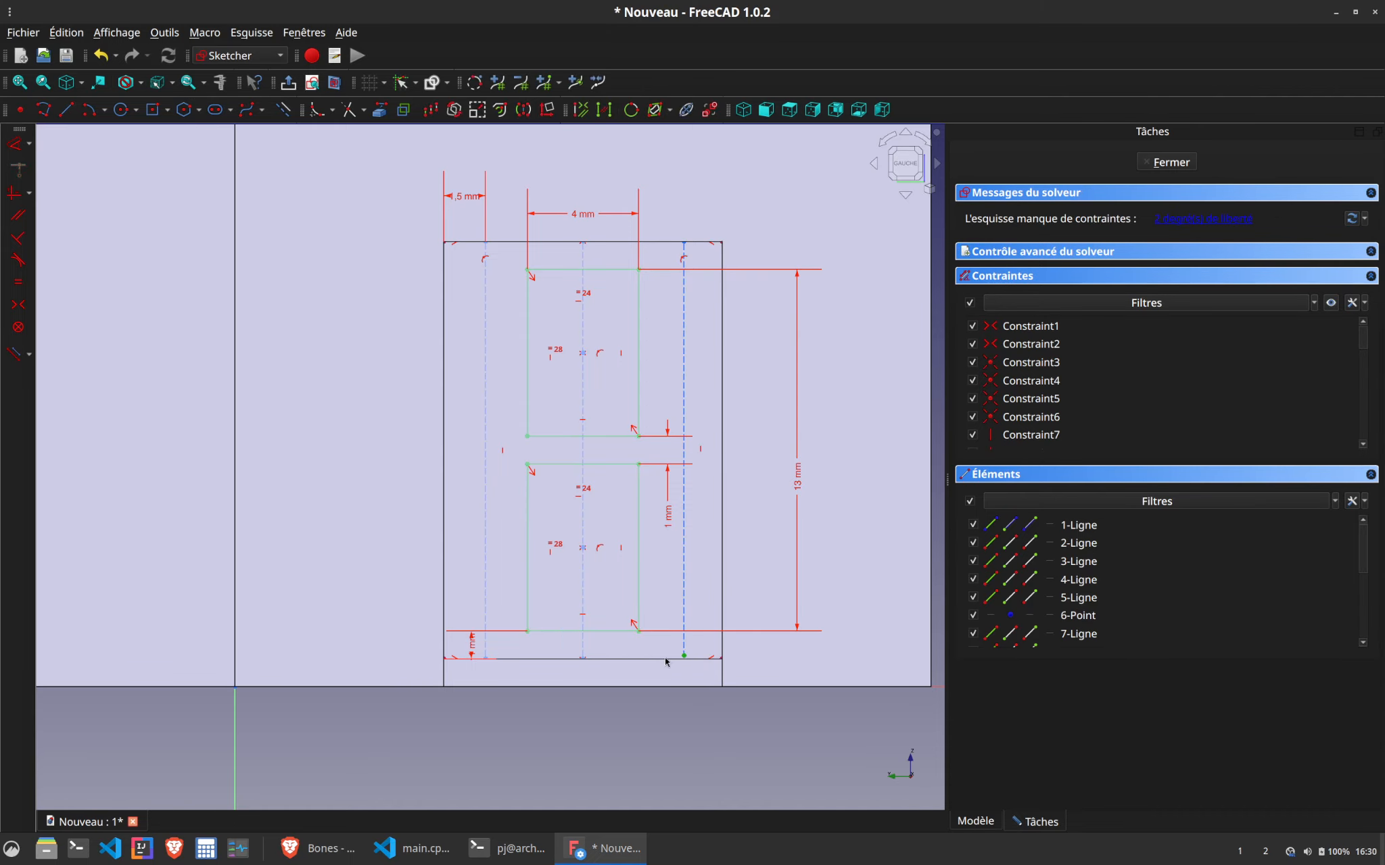
{"action": "key", "text": "c"}
{"action": "left_click_drag", "start_coordinate": [687, 648], "coordinate": [702, 648]}
{"action": "left_click_drag", "start_coordinate": [690, 378], "coordinate": [673, 312]}
Switch the model to a wireframe display and make the two outer construction lines symmetric about the central one
{"action": "left_click", "coordinate": [140, 82]}
{"action": "left_click", "coordinate": [149, 146]}
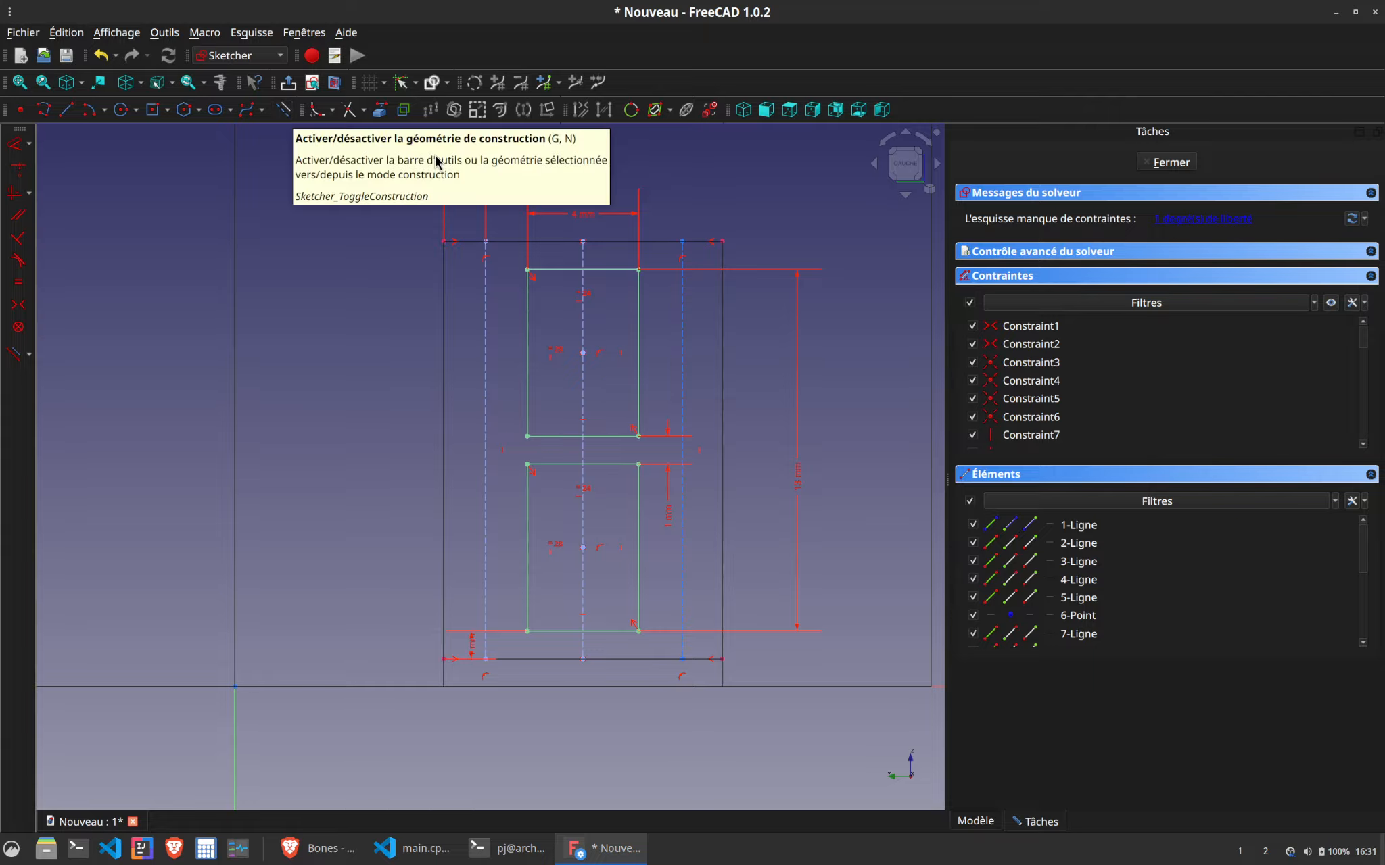
{"action": "left_click", "coordinate": [683, 243]}
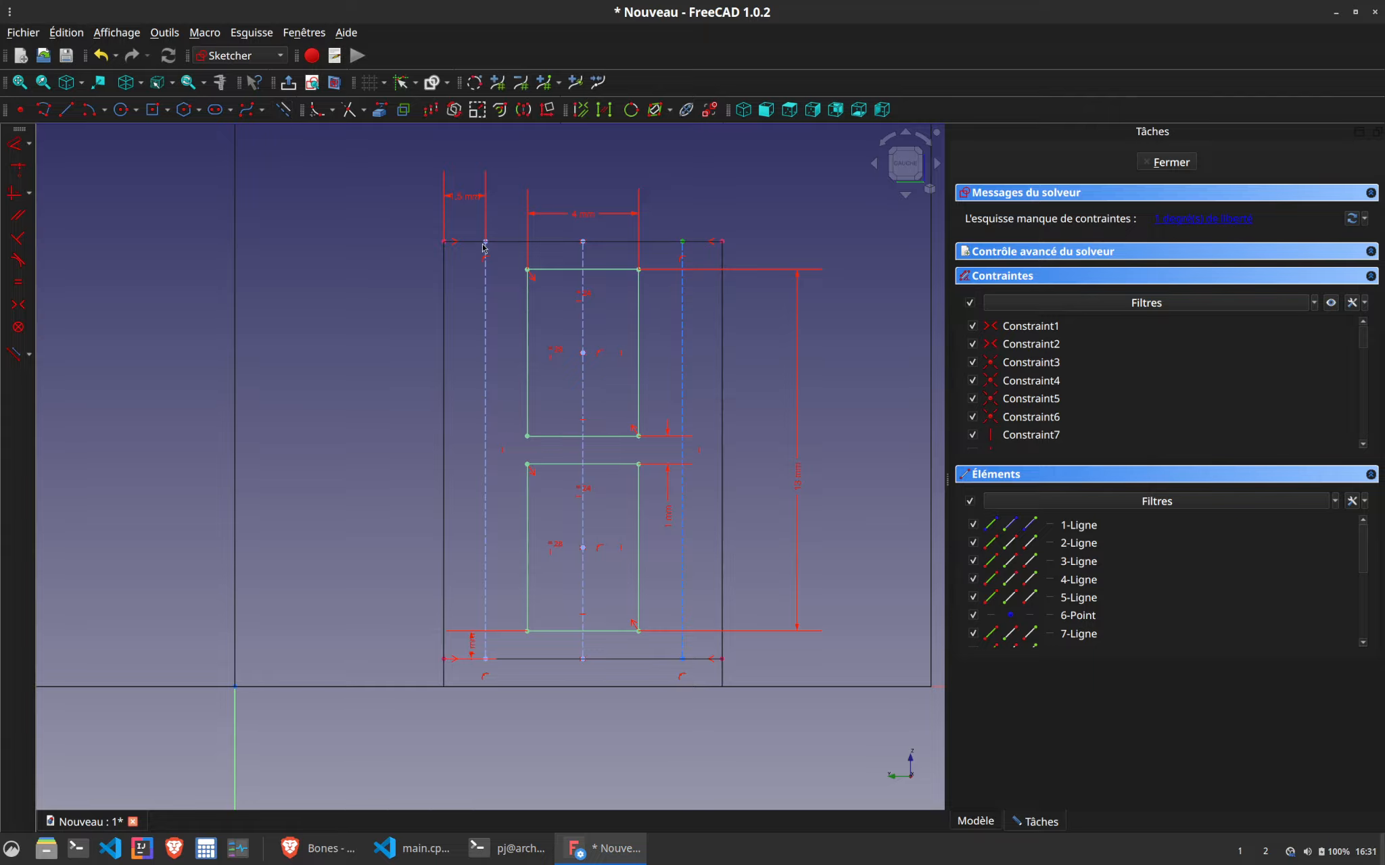
{"action": "left_click", "coordinate": [584, 266]}
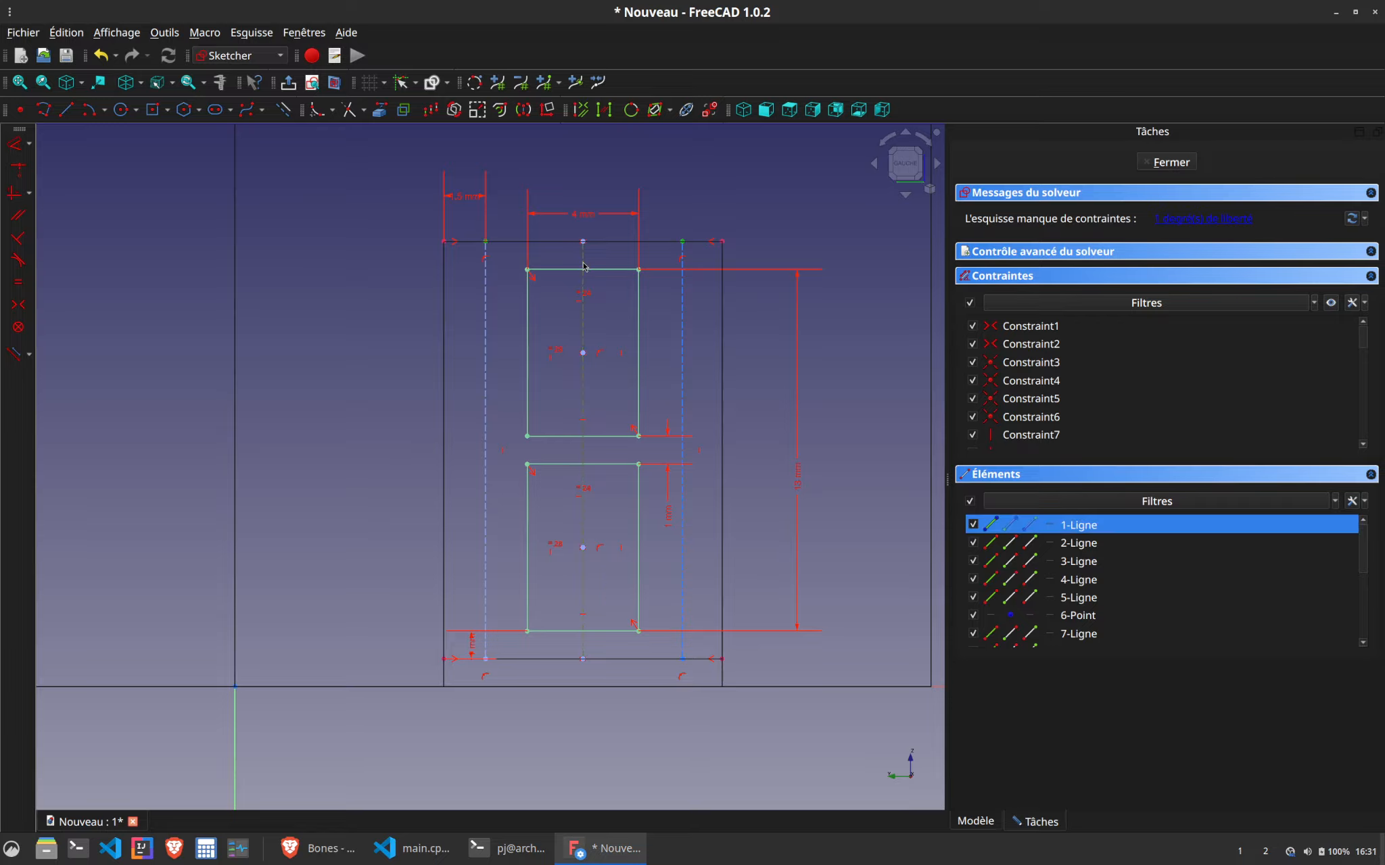
{"action": "key", "text": "s"}
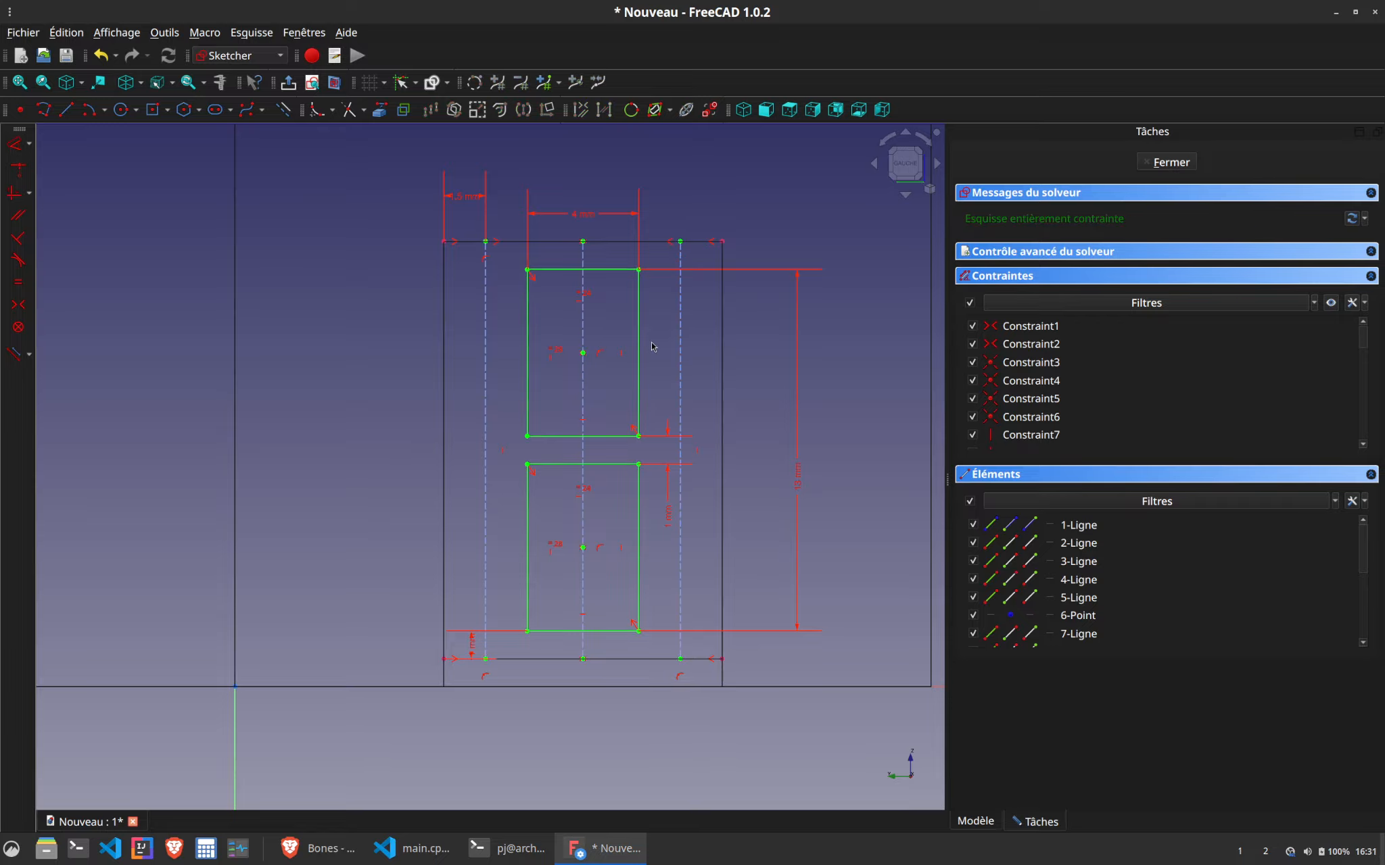
Draw a centred rectangle about 1.5 mm wide and 13.2 mm high on the left construction line
{"action": "left_click", "coordinate": [168, 110]}
{"action": "left_click", "coordinate": [169, 112]}
{"action": "left_click", "coordinate": [199, 110]}
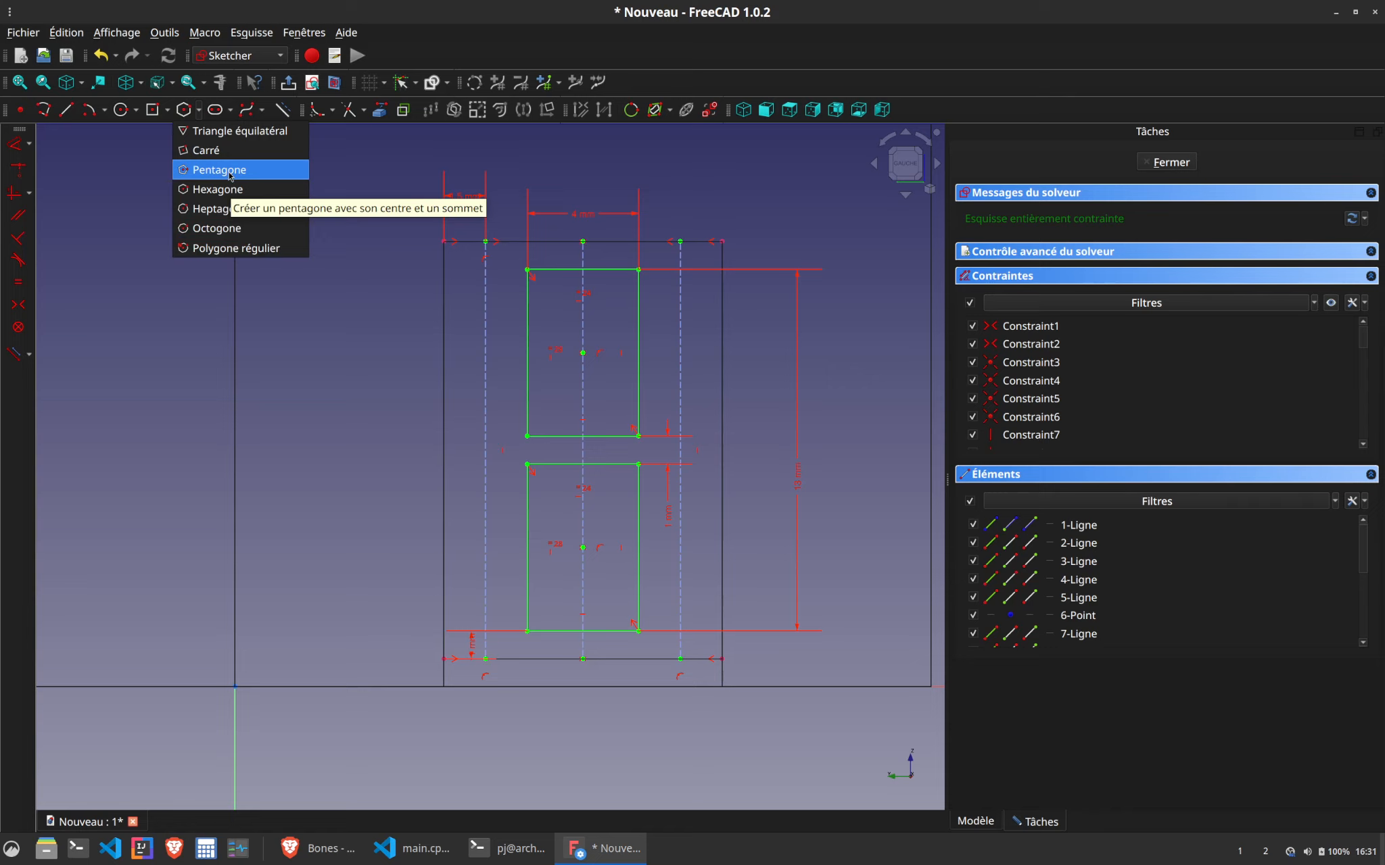
{"action": "left_click", "coordinate": [153, 111]}
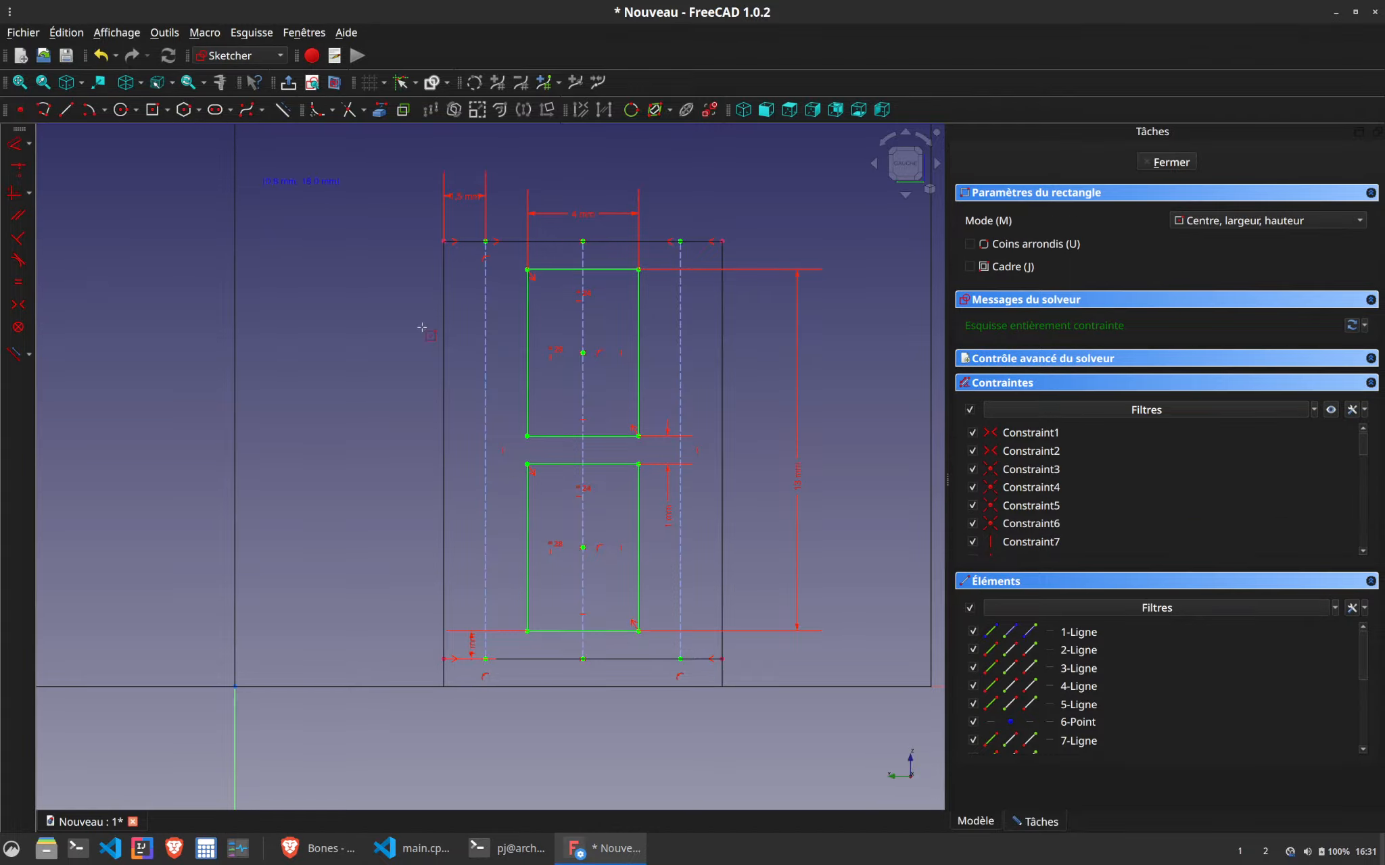
{"action": "left_click", "coordinate": [486, 449]}
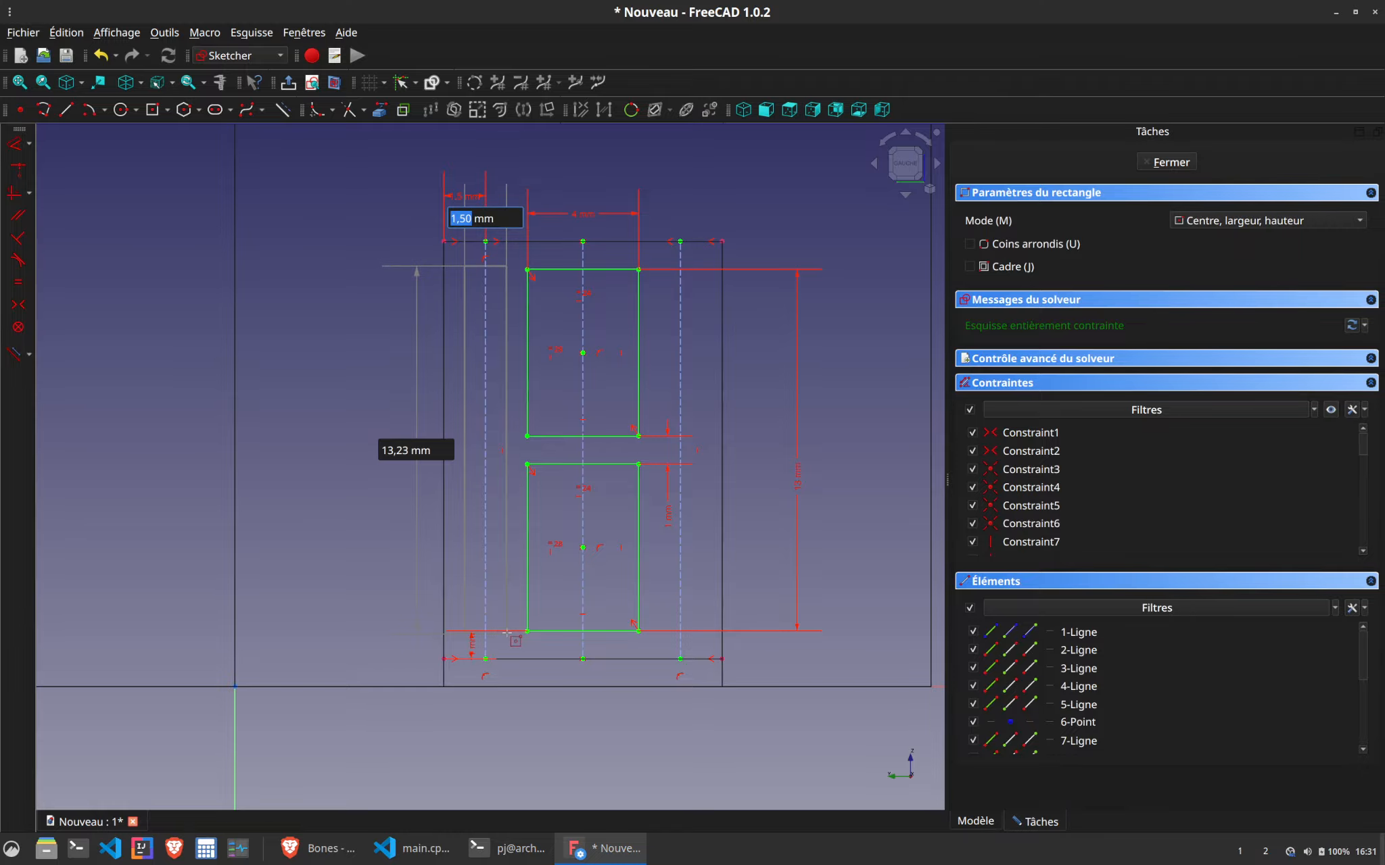
{"action": "left_click", "coordinate": [507, 633]}
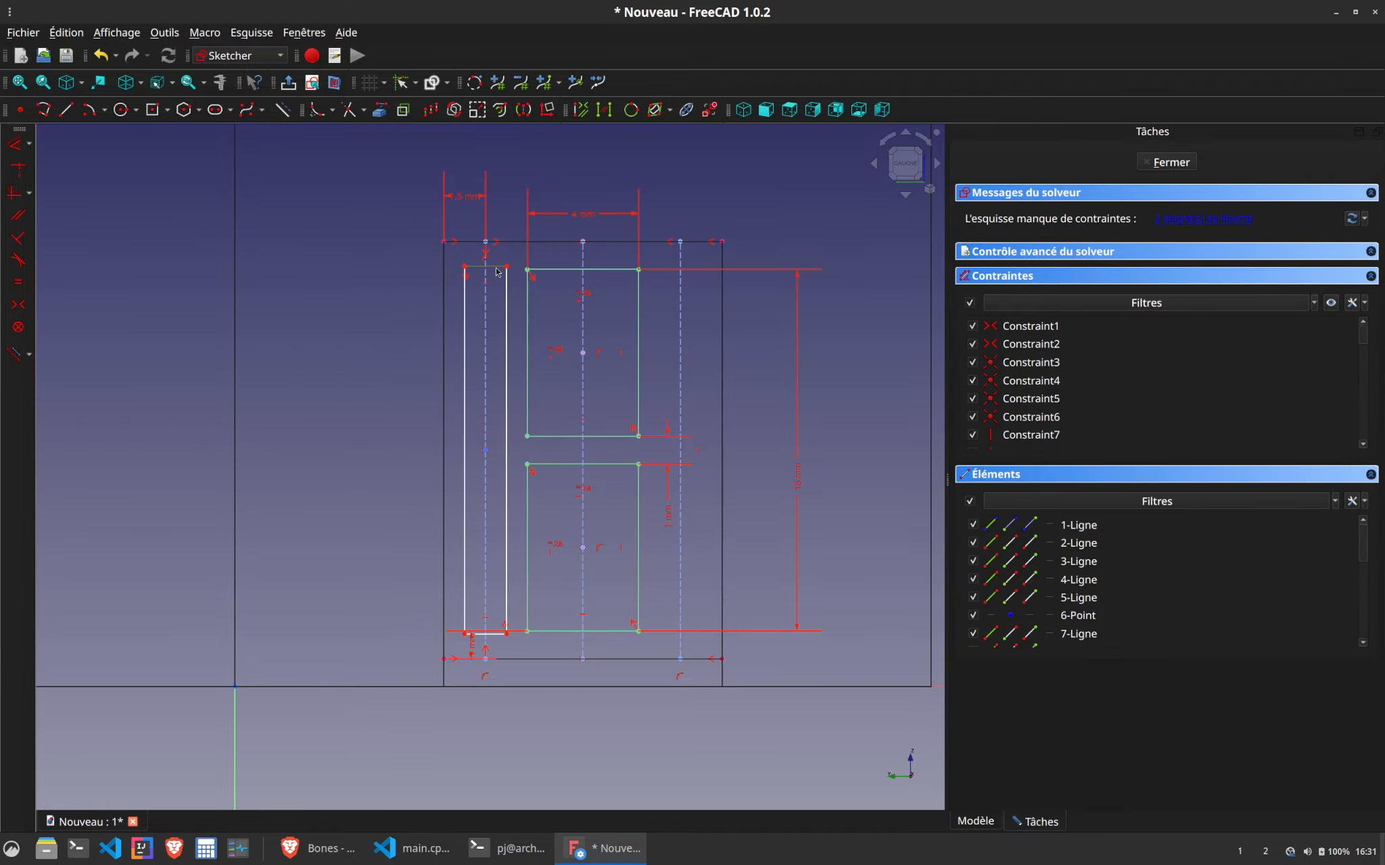
Dimension the left side rectangle to 1.5 mm wide and 13 mm high
{"action": "left_click", "coordinate": [497, 268]}
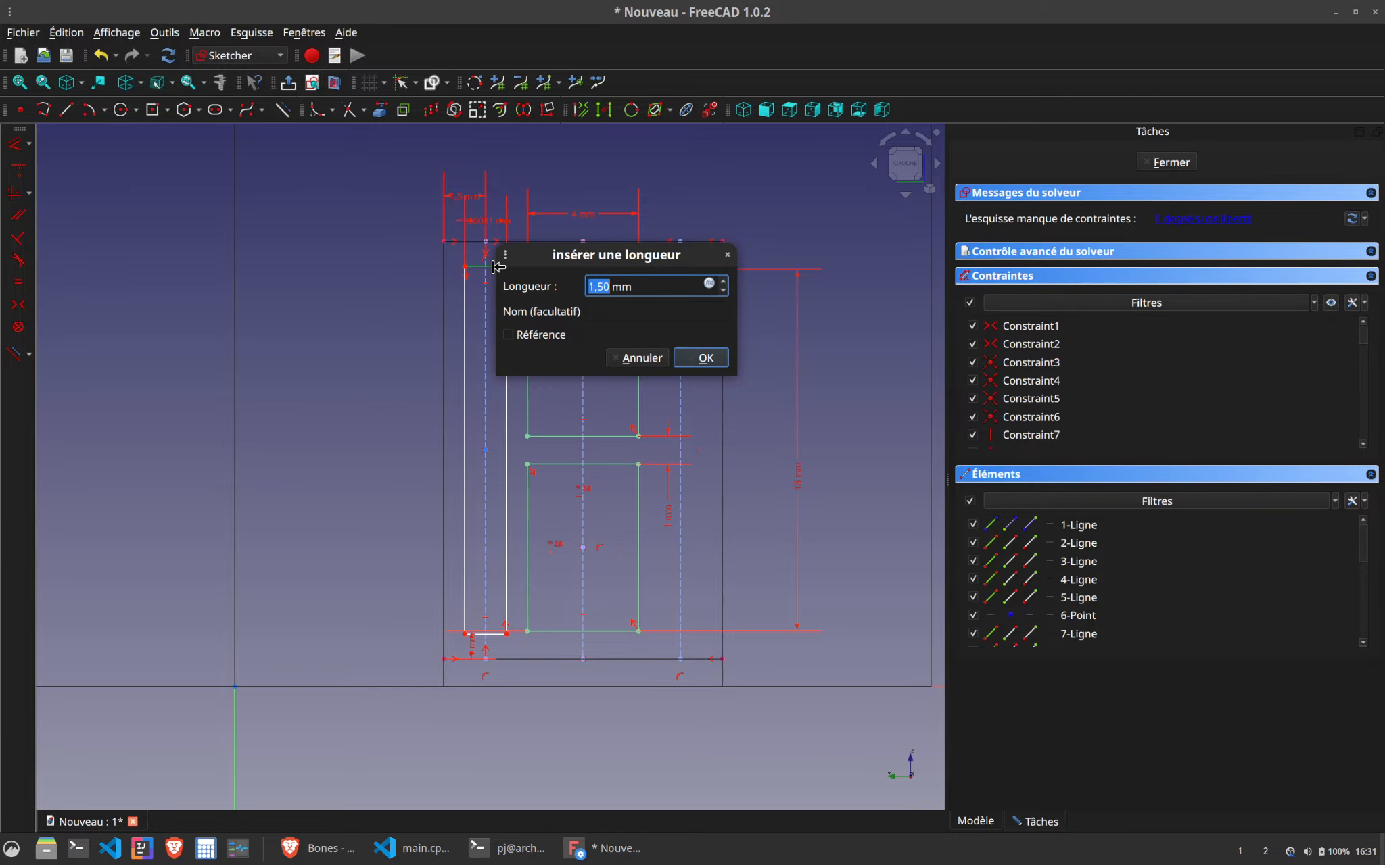
{"action": "type", "text": "1,5"}
{"action": "key", "text": "Return"}
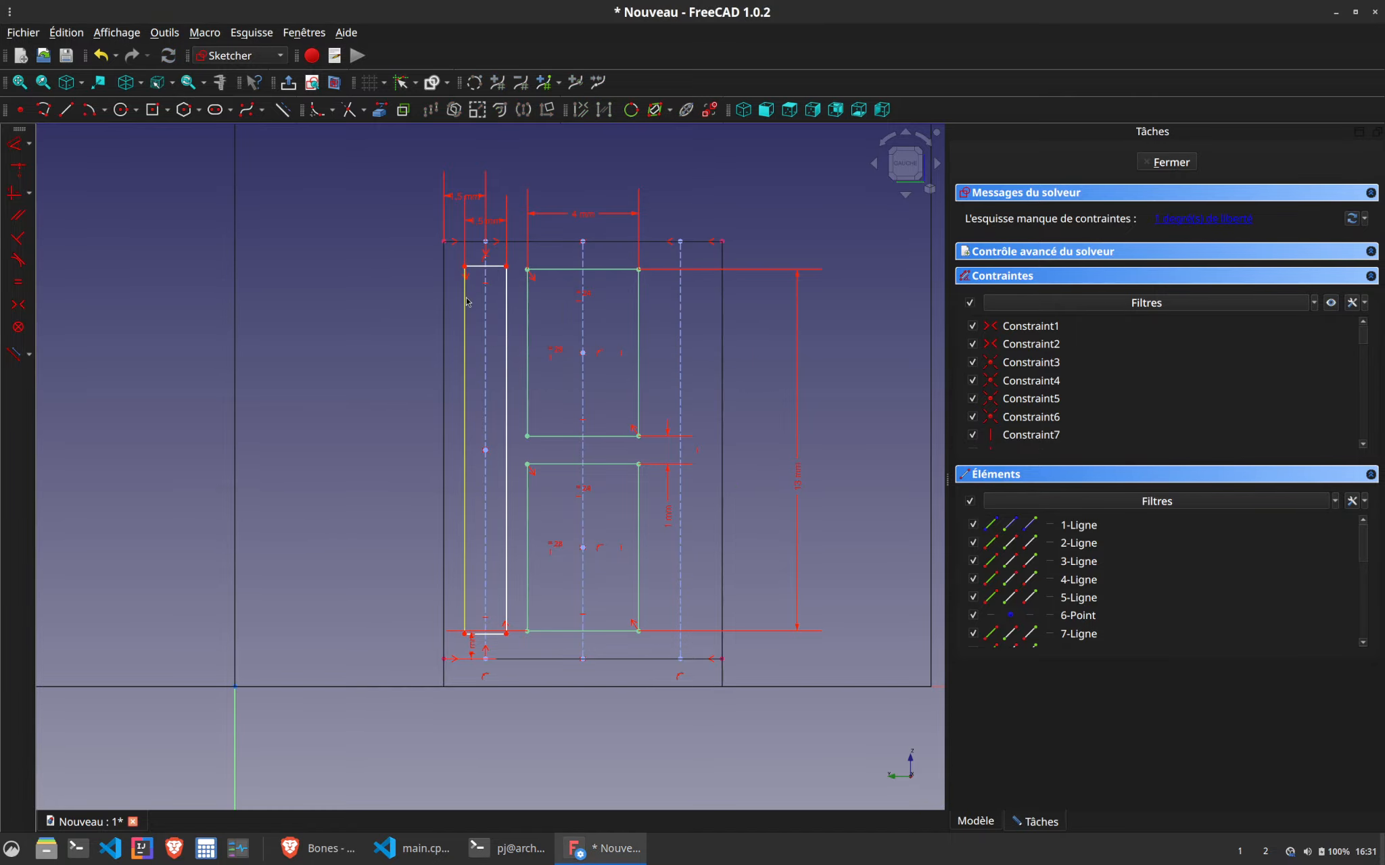
{"action": "left_click", "coordinate": [465, 301]}
{"action": "left_click", "coordinate": [469, 298]}
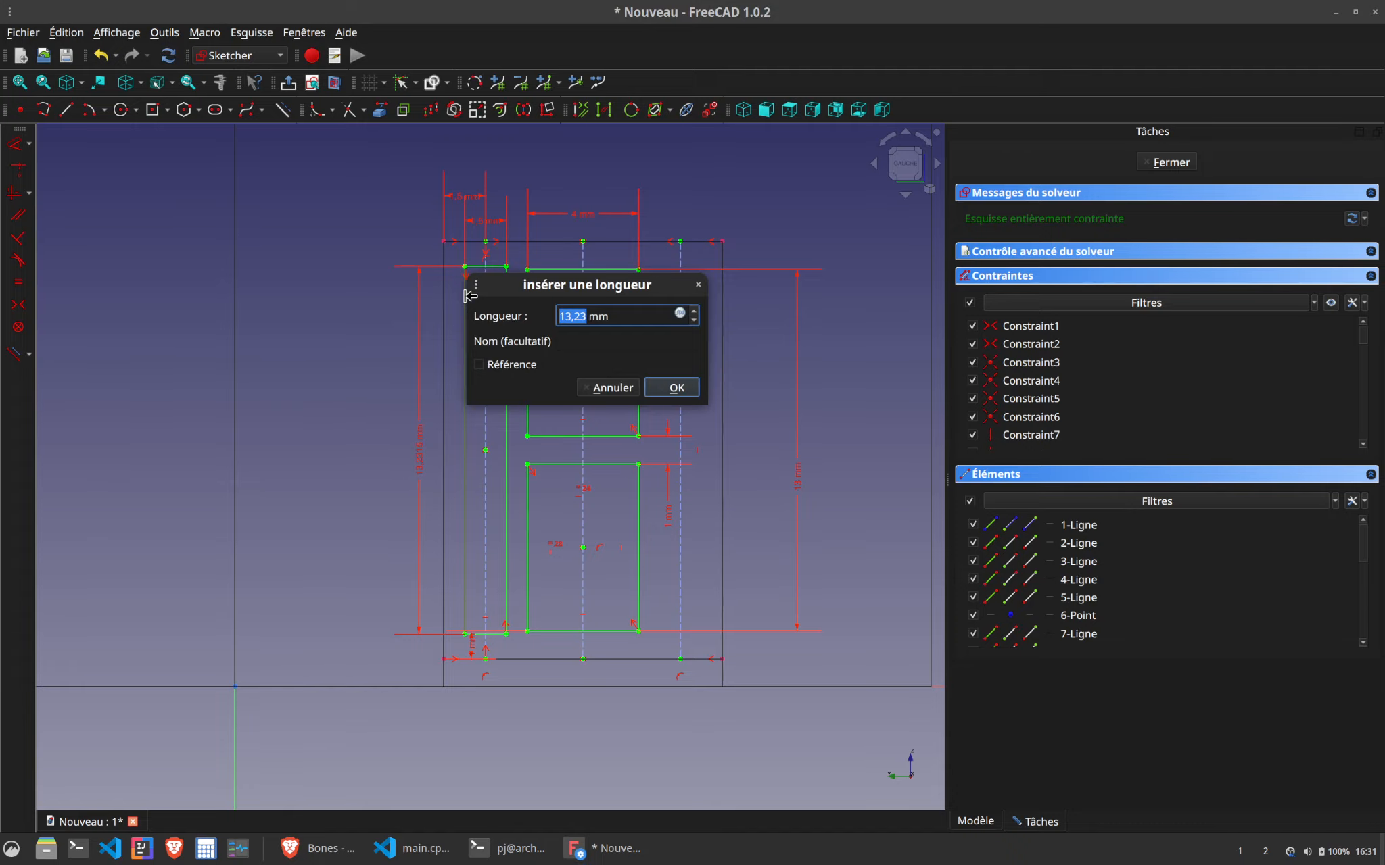
{"action": "type", "text": "13"}
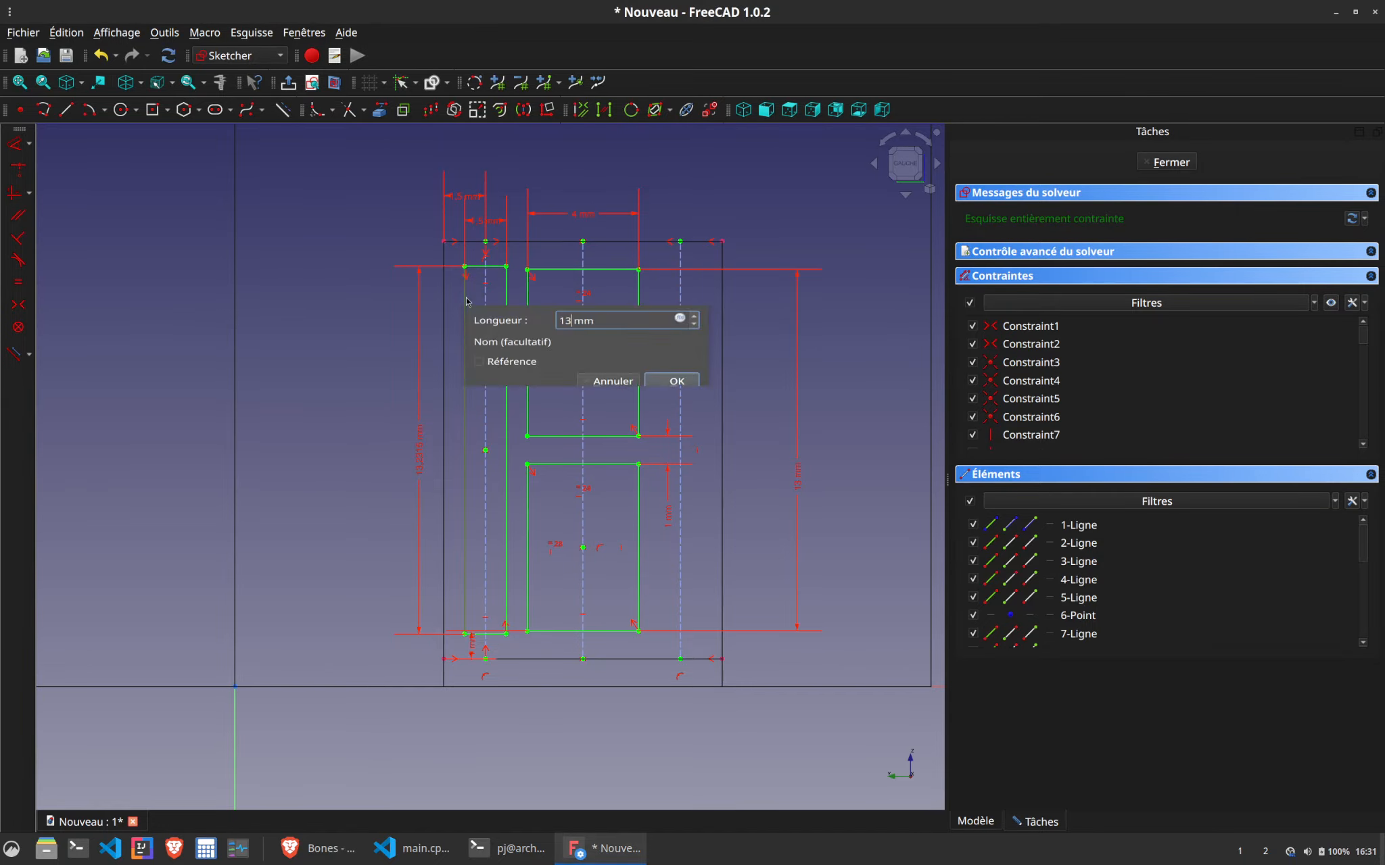
{"action": "key", "text": "Return"}
Draw a matching tall, narrow rectangle centred on the right construction line
{"action": "scroll", "coordinate": [523, 371], "scroll_direction": "up", "scroll_amount": 2}
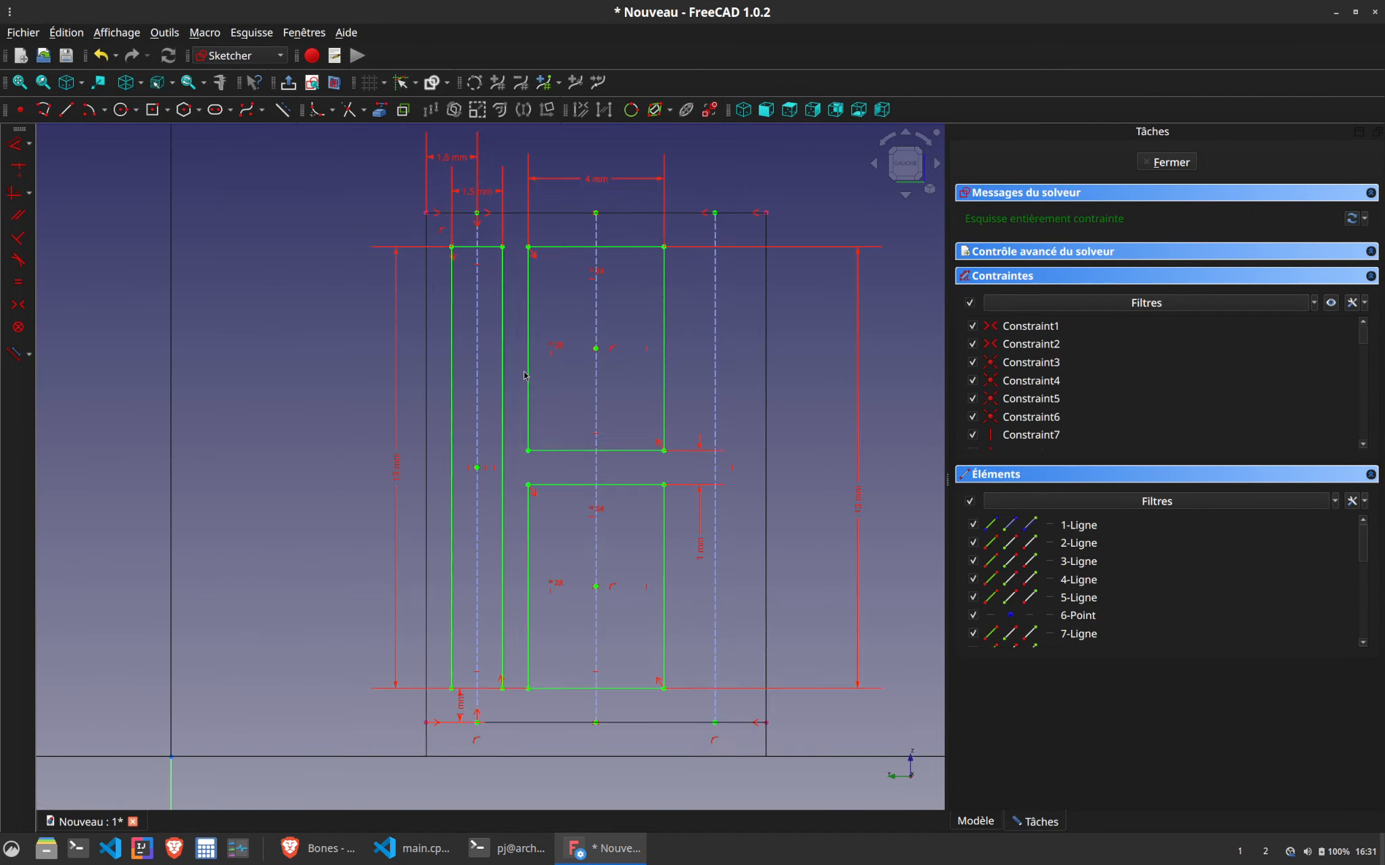
{"action": "middle_click_drag", "start_coordinate": [646, 397], "coordinate": [578, 364]}
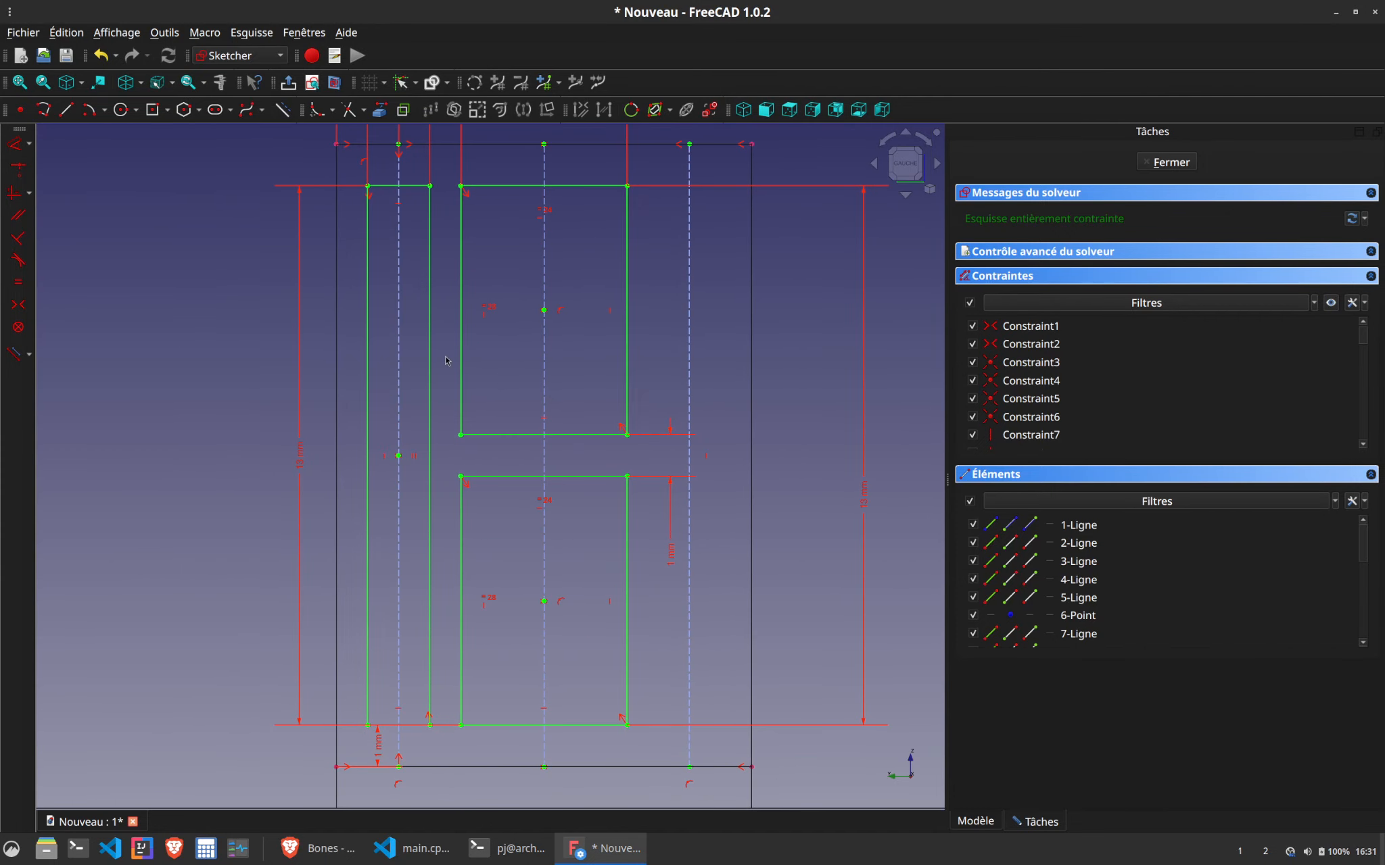
{"action": "left_click", "coordinate": [161, 115]}
{"action": "left_click", "coordinate": [689, 455]}
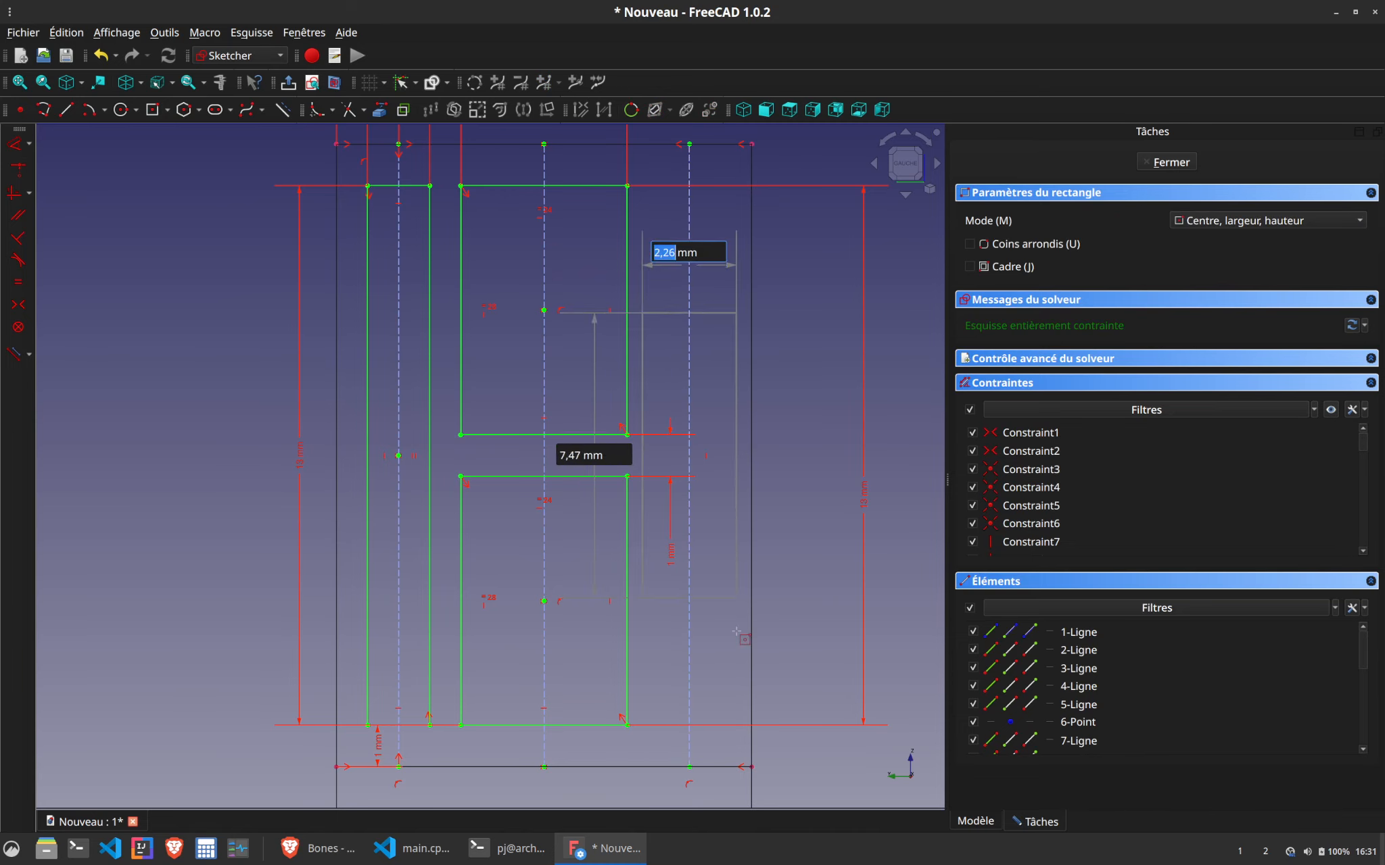
{"action": "left_click", "coordinate": [719, 728]}
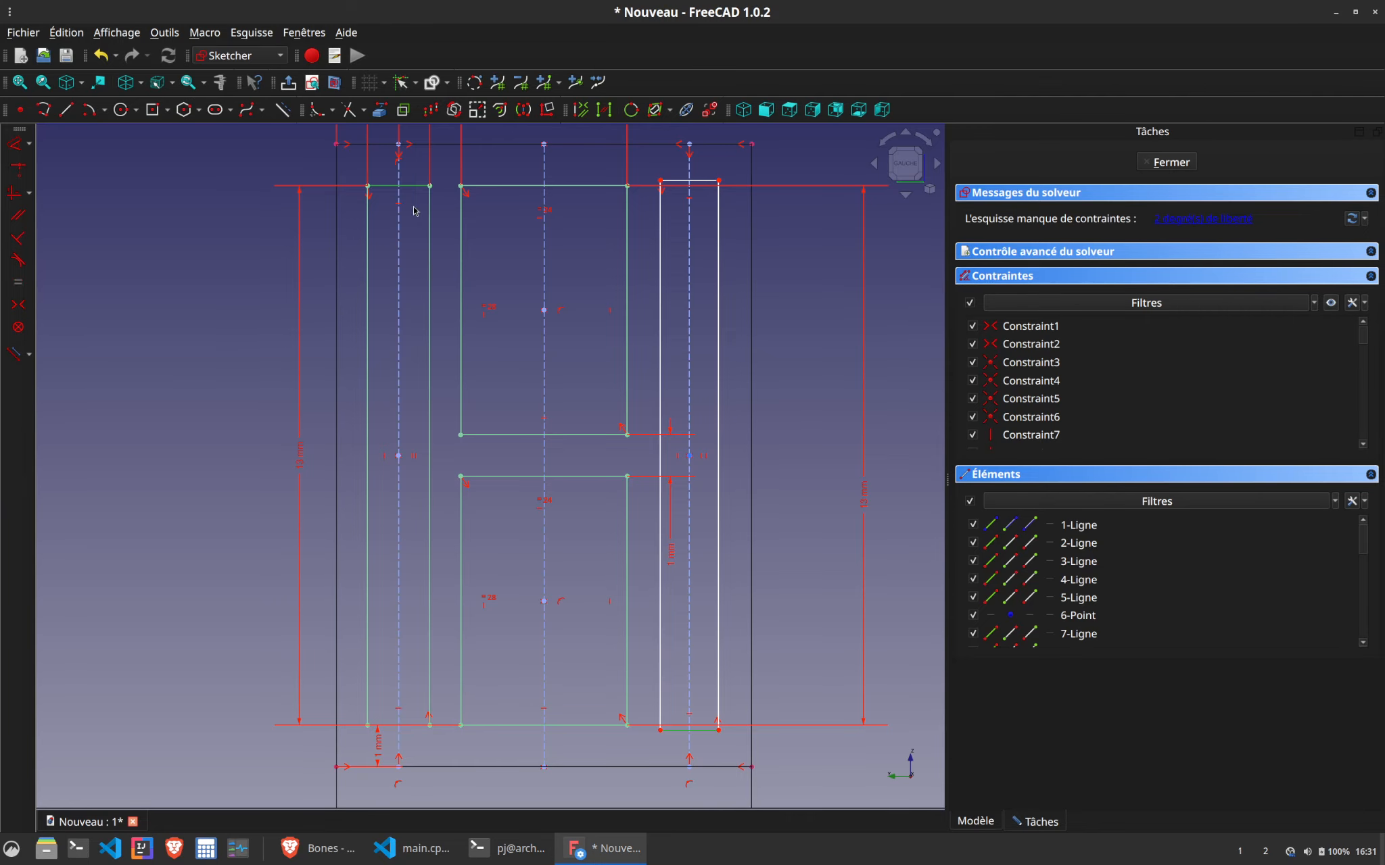
Make the right rectangle's width equal to the left one's, and their lower outer corners symmetric about the central construction line
{"action": "key", "text": "e"}
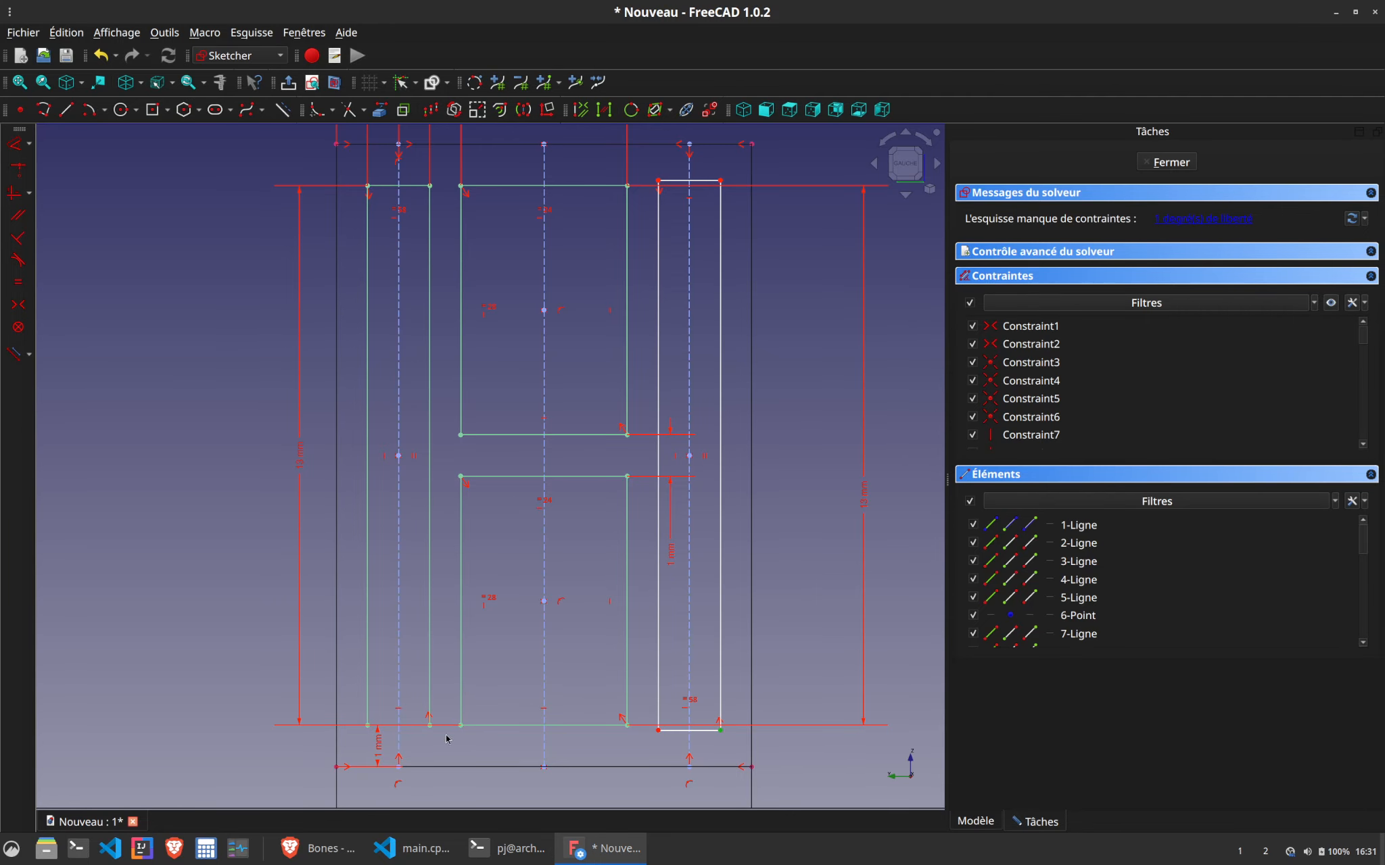
{"action": "left_click", "coordinate": [544, 743]}
{"action": "key", "text": "s"}
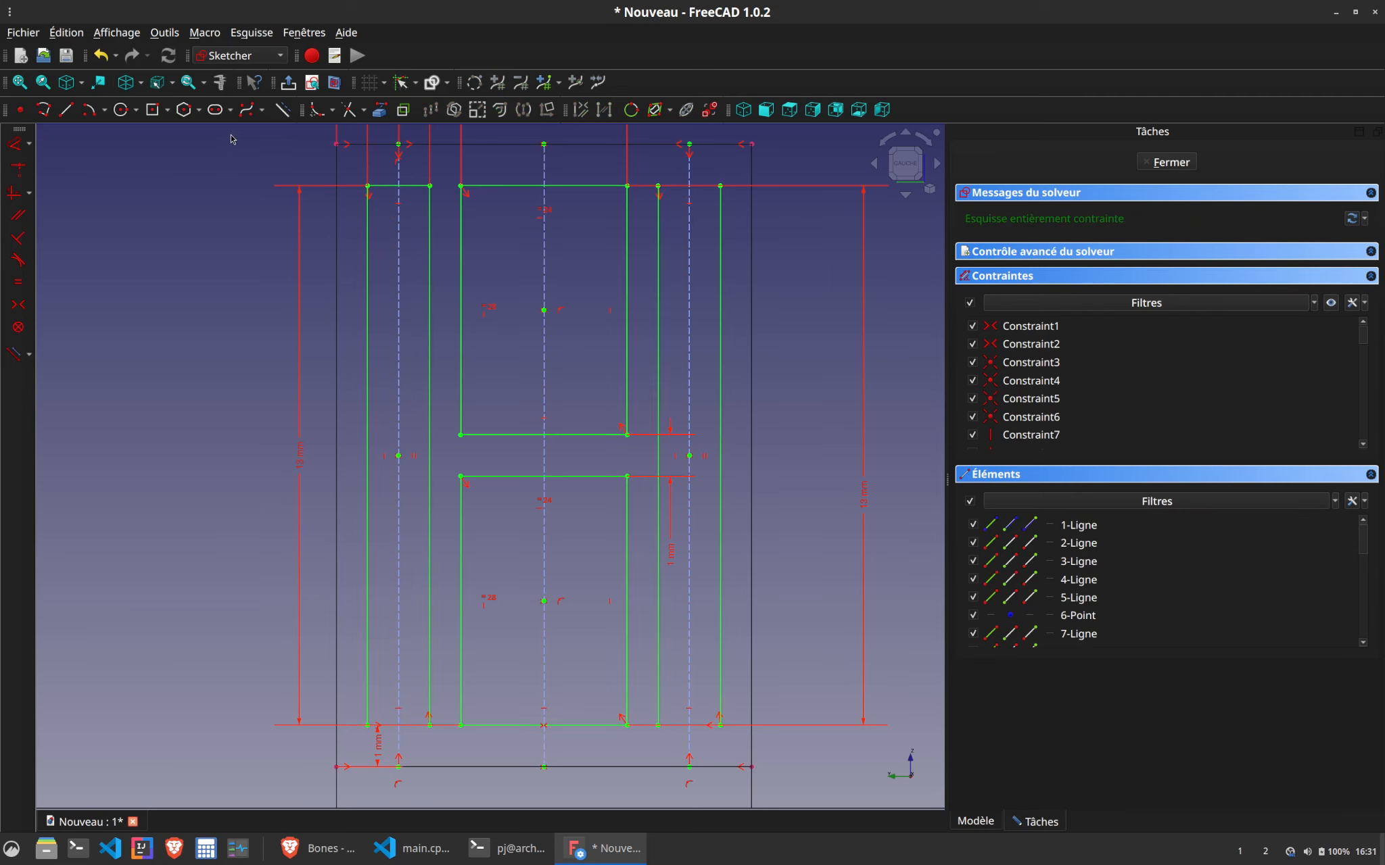
Draw a narrower centred rectangle inside each of the two side rectangles, slightly shorter than the outer ones
{"action": "left_click", "coordinate": [153, 111]}
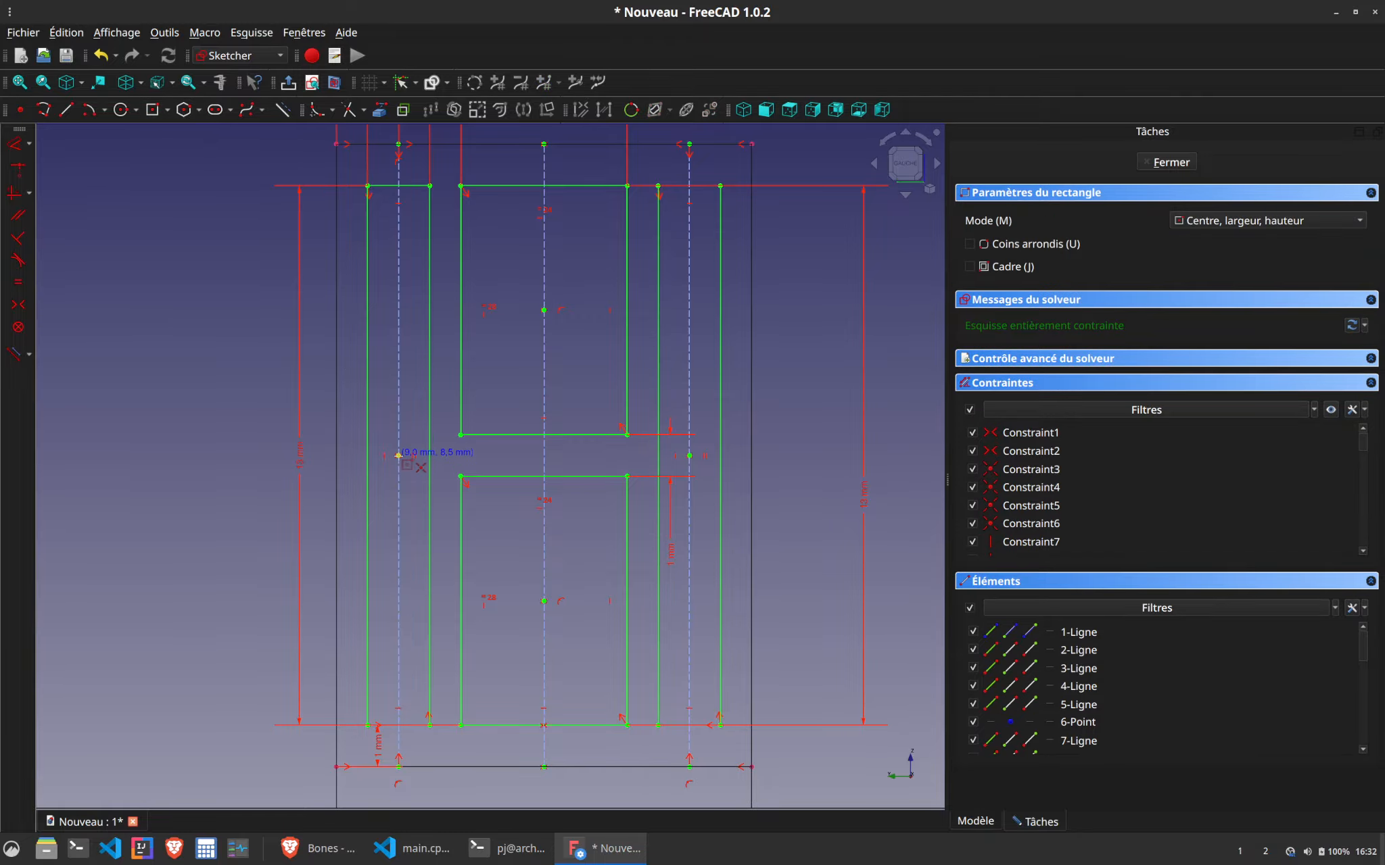
{"action": "left_click", "coordinate": [398, 455]}
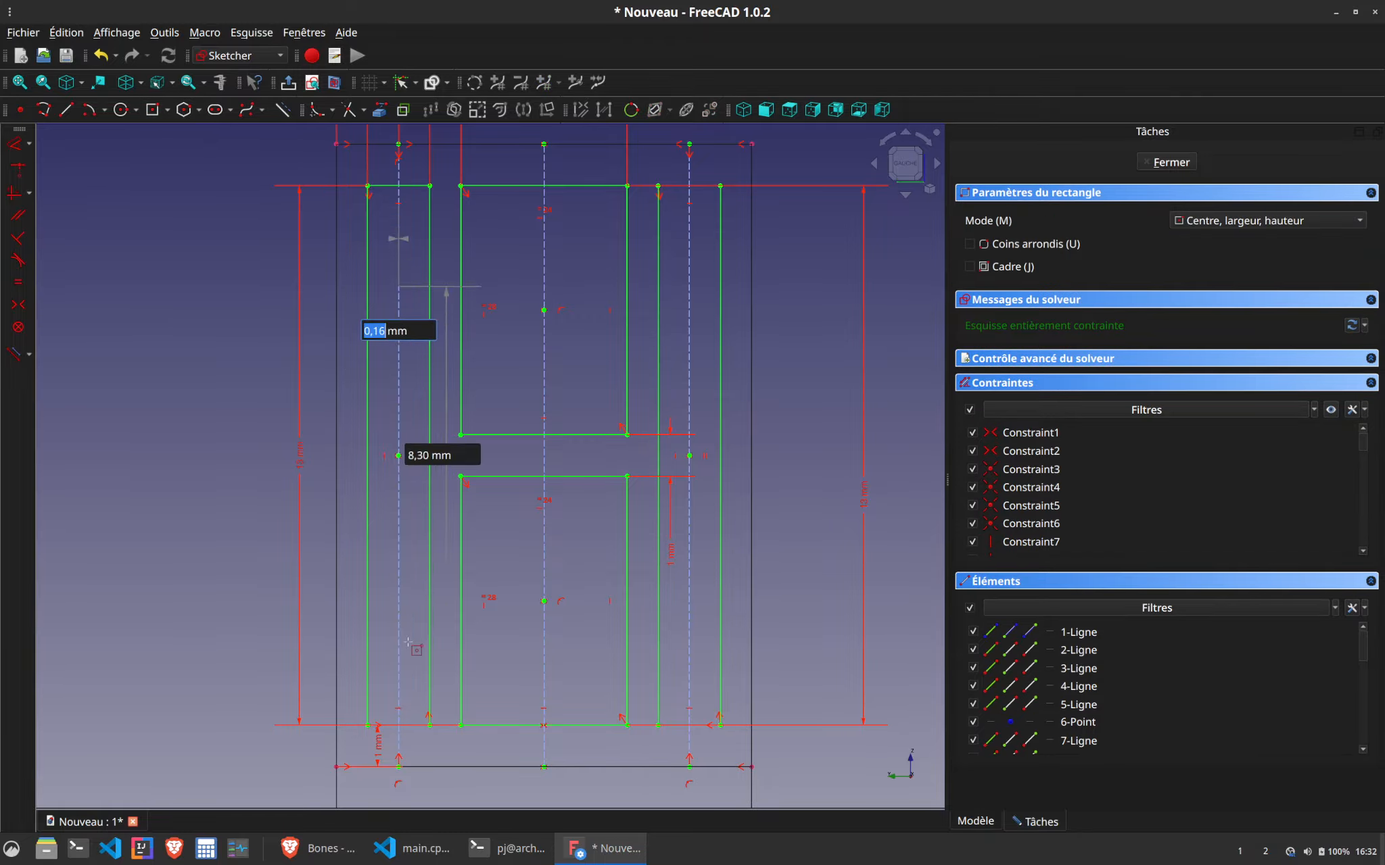
{"action": "left_click", "coordinate": [413, 716]}
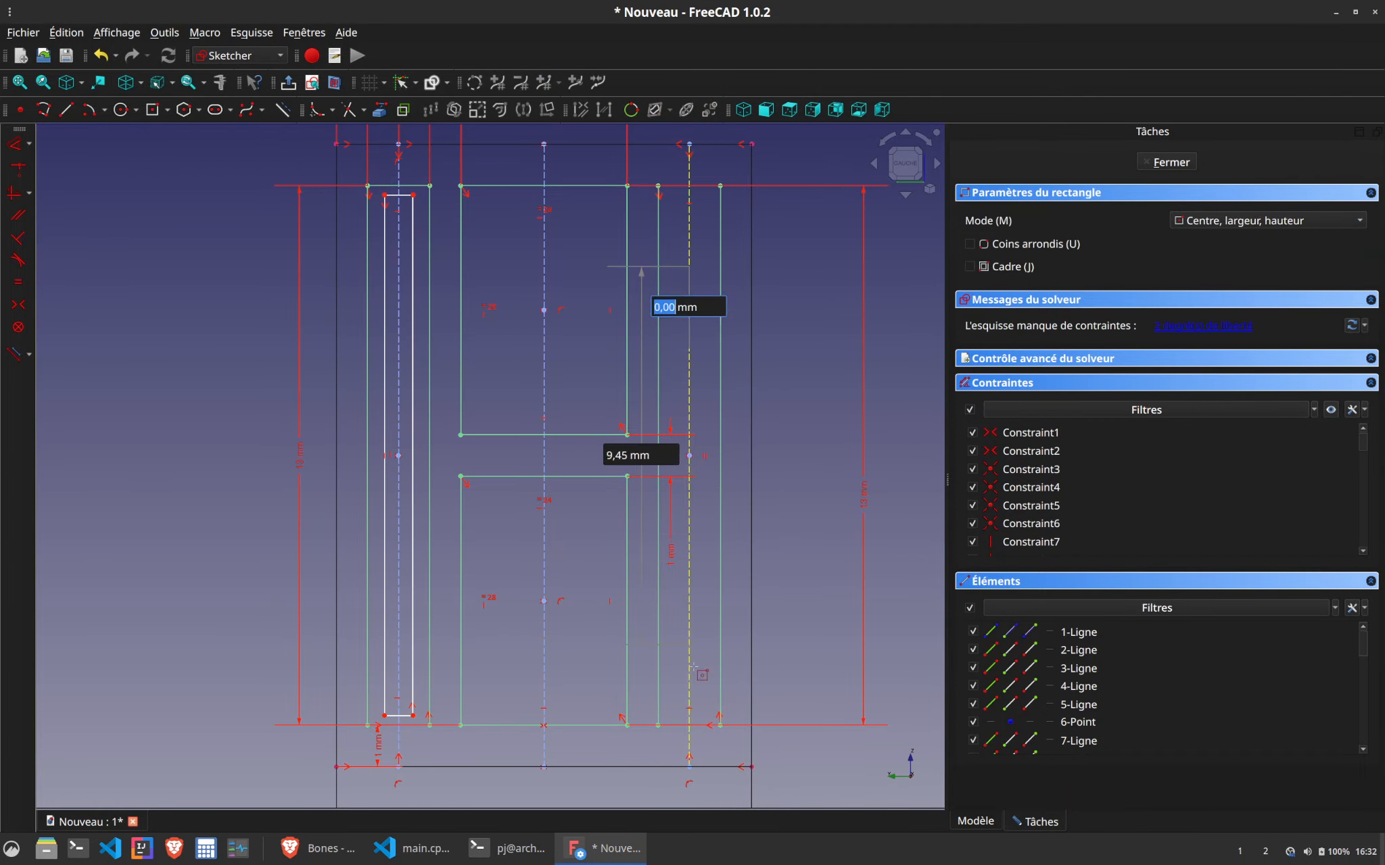
{"action": "left_click", "coordinate": [689, 455]}
{"action": "left_click", "coordinate": [700, 715]}
{"action": "key", "text": "Escape"}
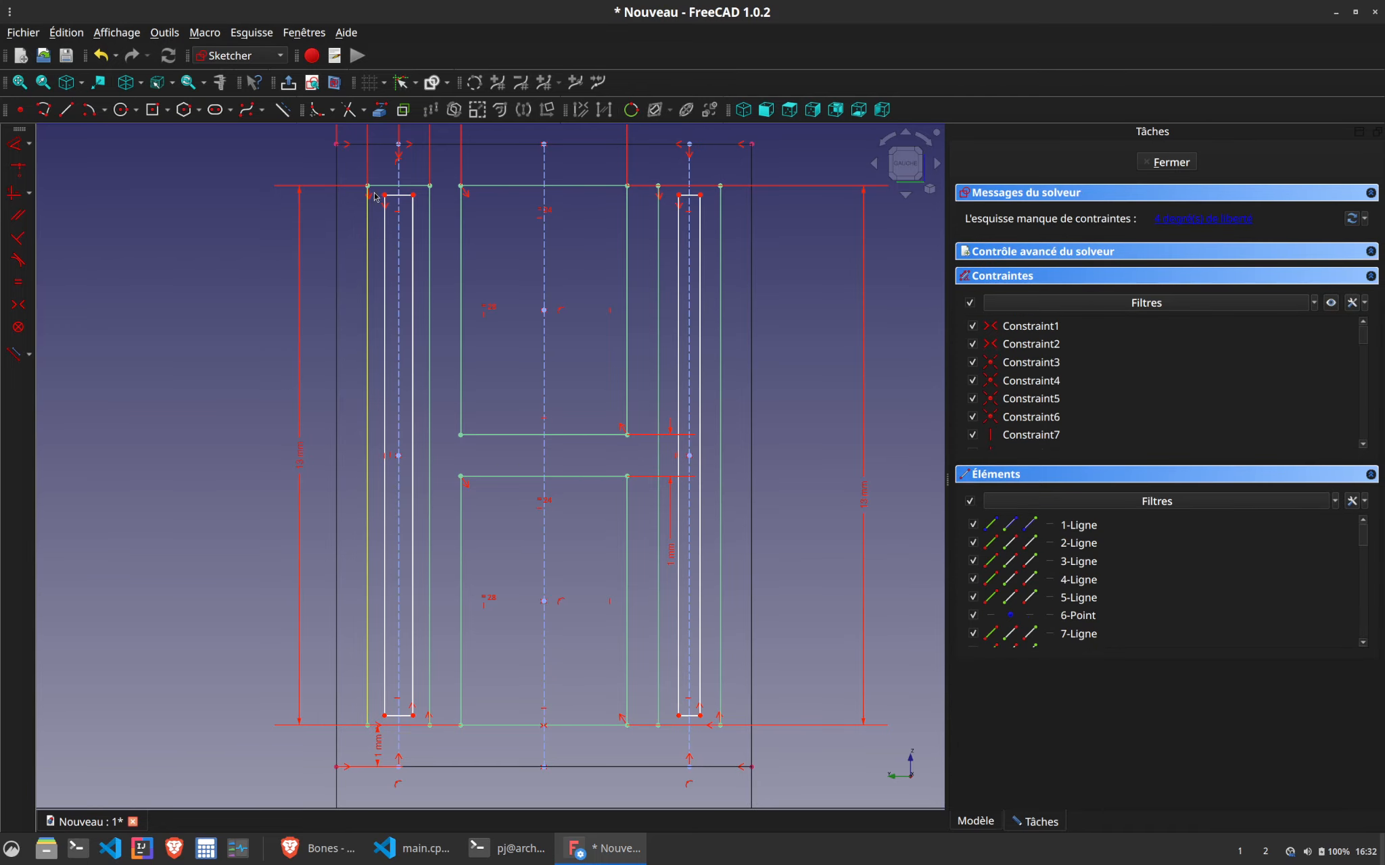
Set the left inner rectangle's width to 0.6 mm and make the right inner rectangle's width equal to it
{"action": "left_click", "coordinate": [393, 196]}
{"action": "type", "text": "kd"}
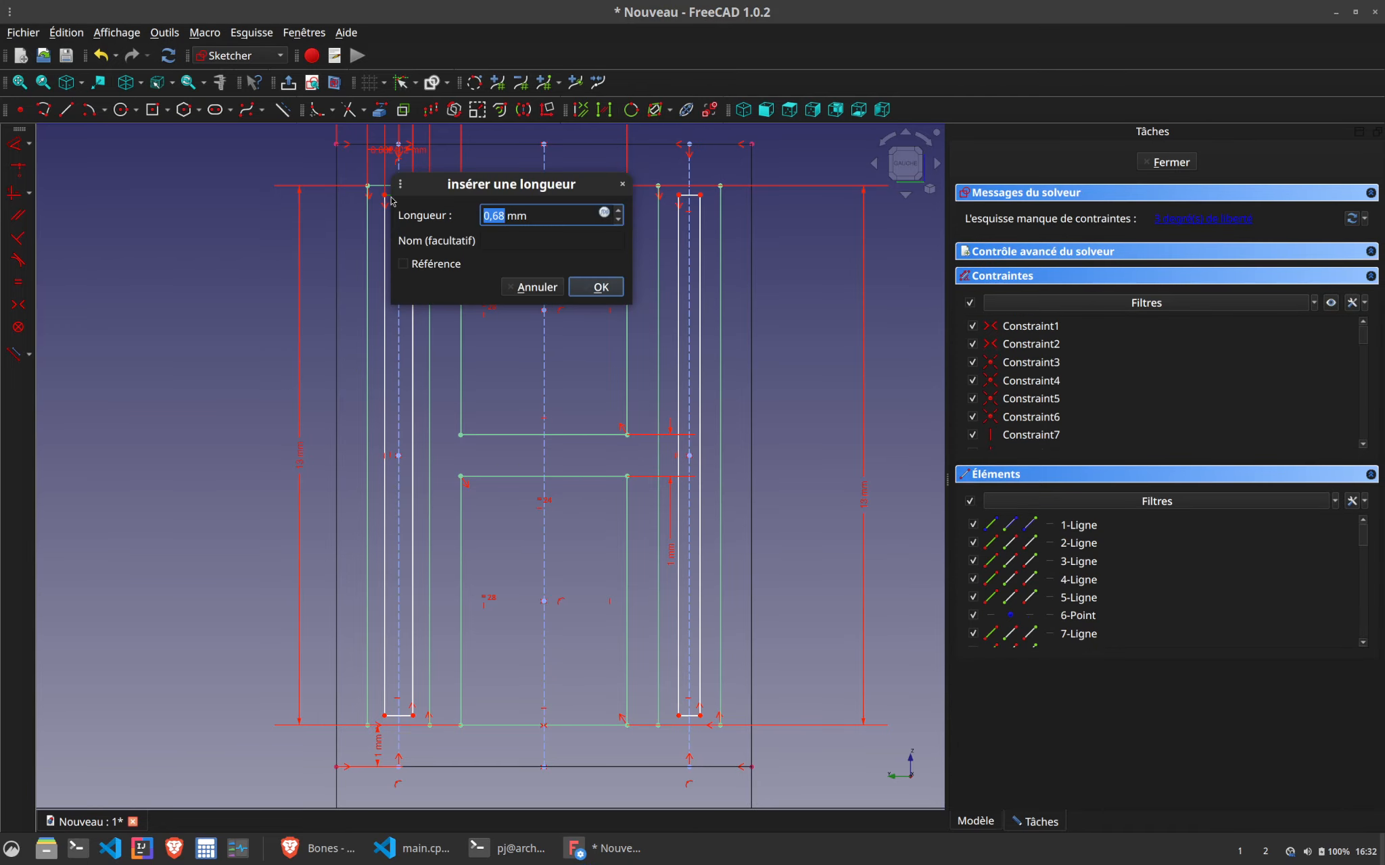
{"action": "type", "text": "0,6"}
{"action": "key", "text": "Return"}
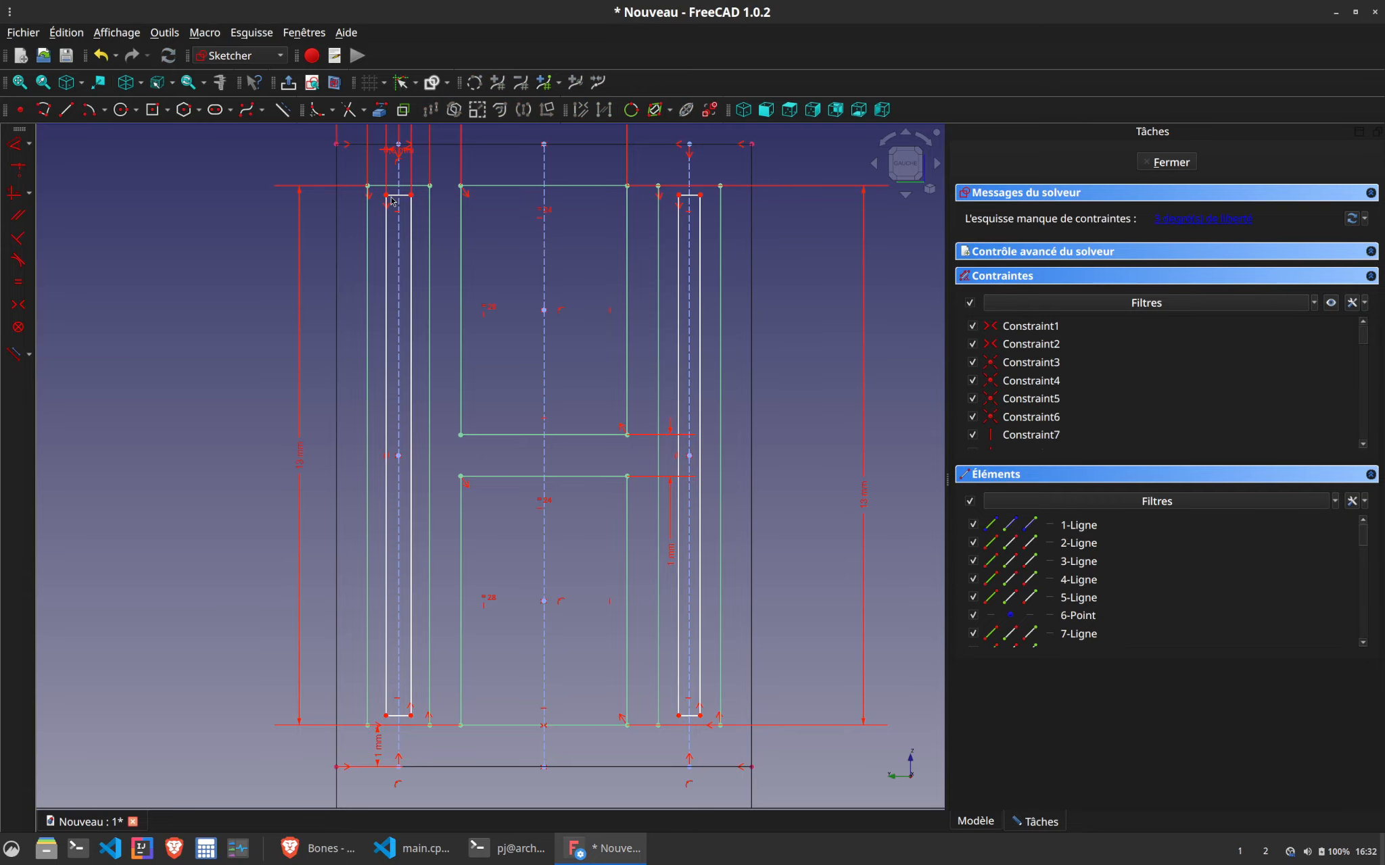
{"action": "left_click", "coordinate": [401, 196]}
{"action": "key", "text": "e"}
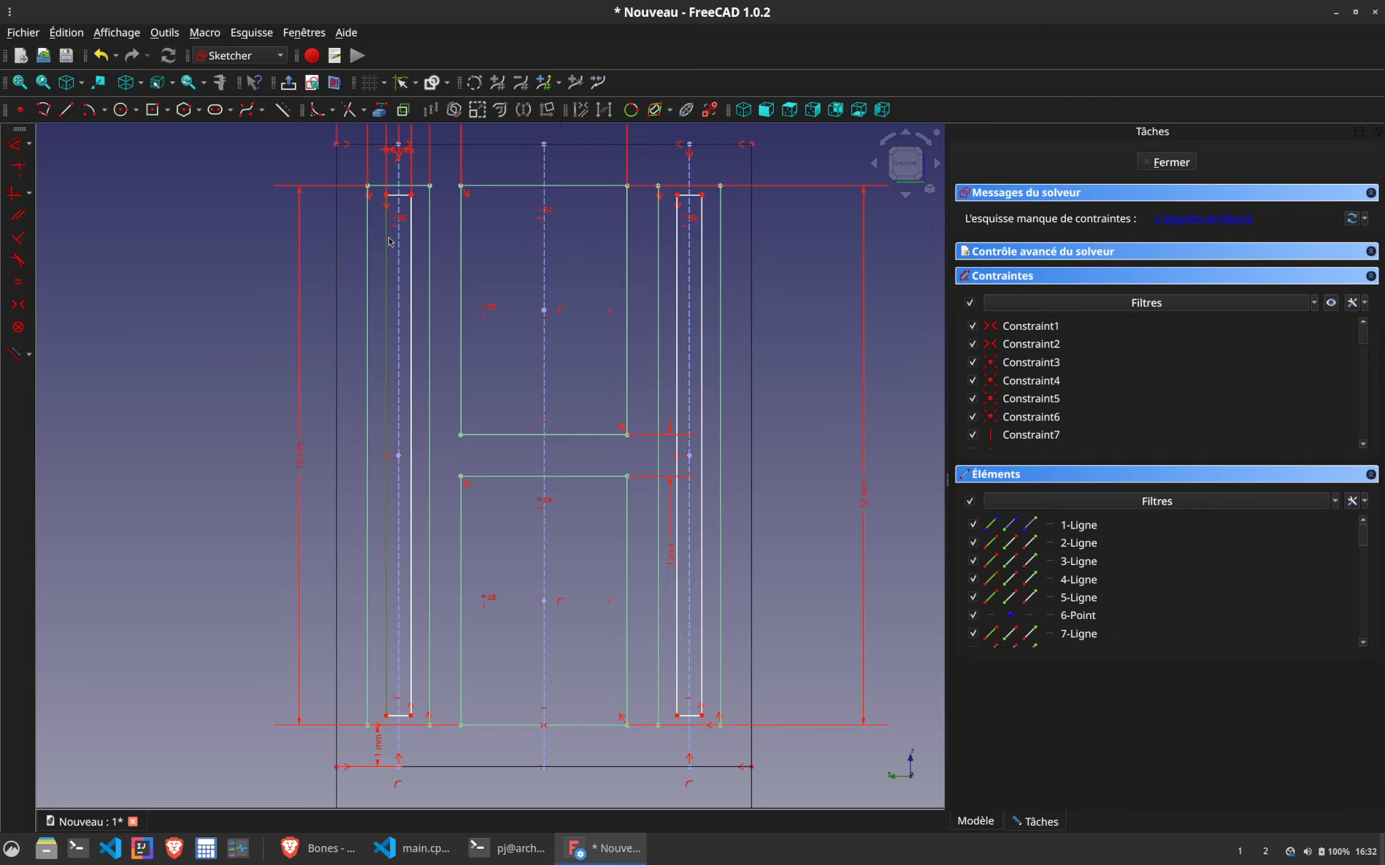
Set the left inner rectangle's height to 12 mm and make the right inner rectangle's height equal to it
{"action": "type", "text": "i"}
{"action": "type", "text": "12"}
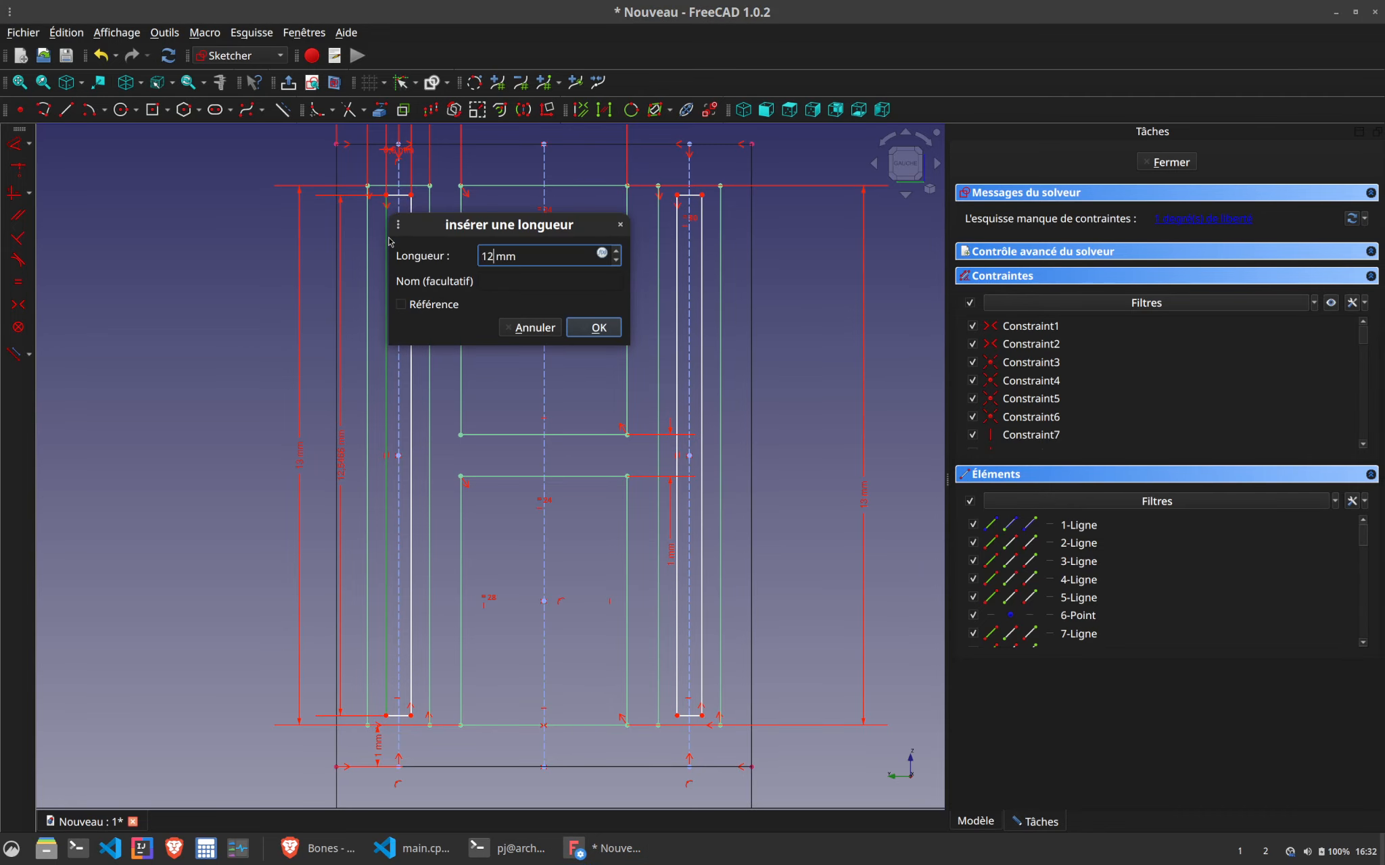
{"action": "key", "text": "Return"}
{"action": "left_click", "coordinate": [676, 286]}
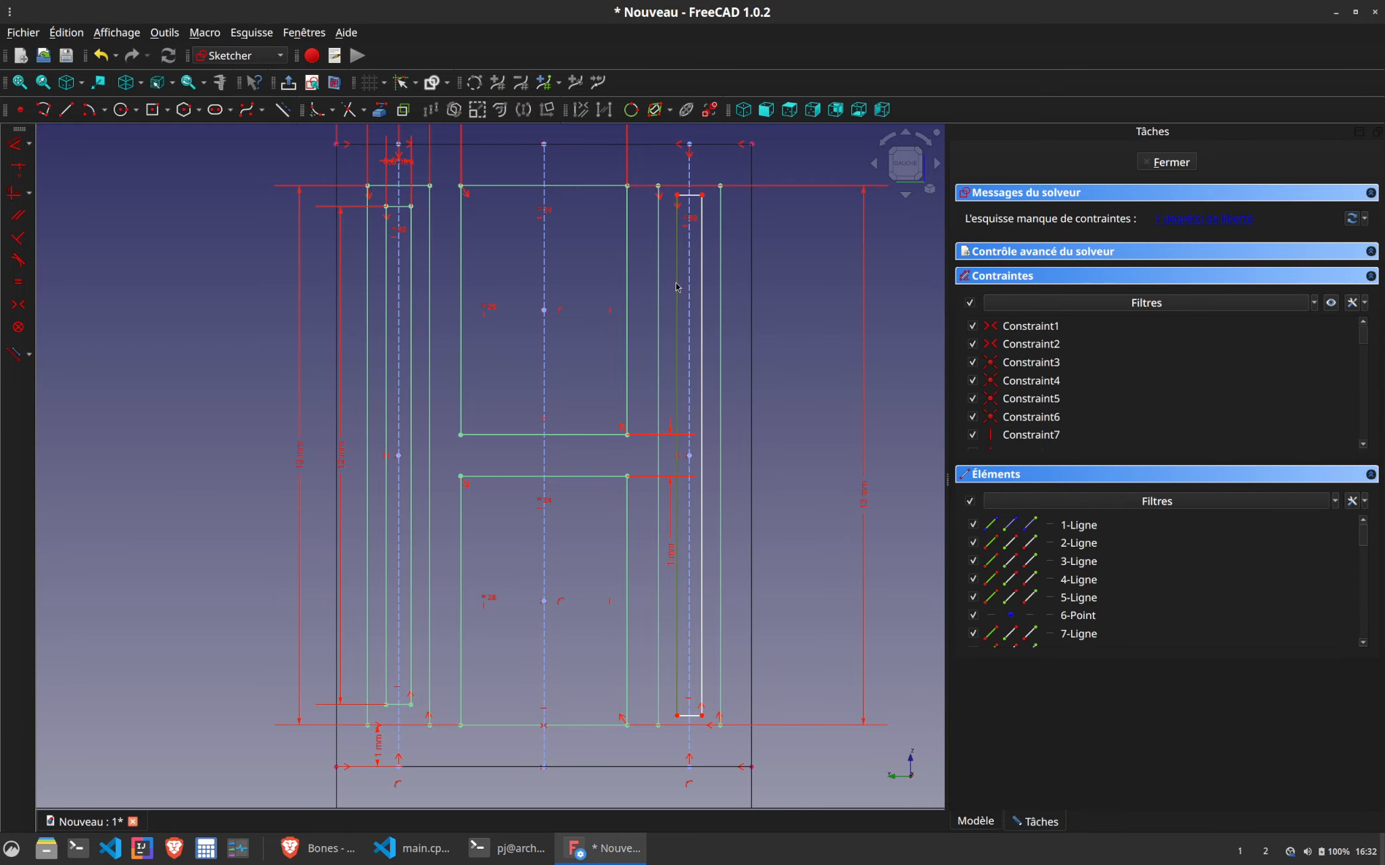
{"action": "left_click", "coordinate": [386, 327]}
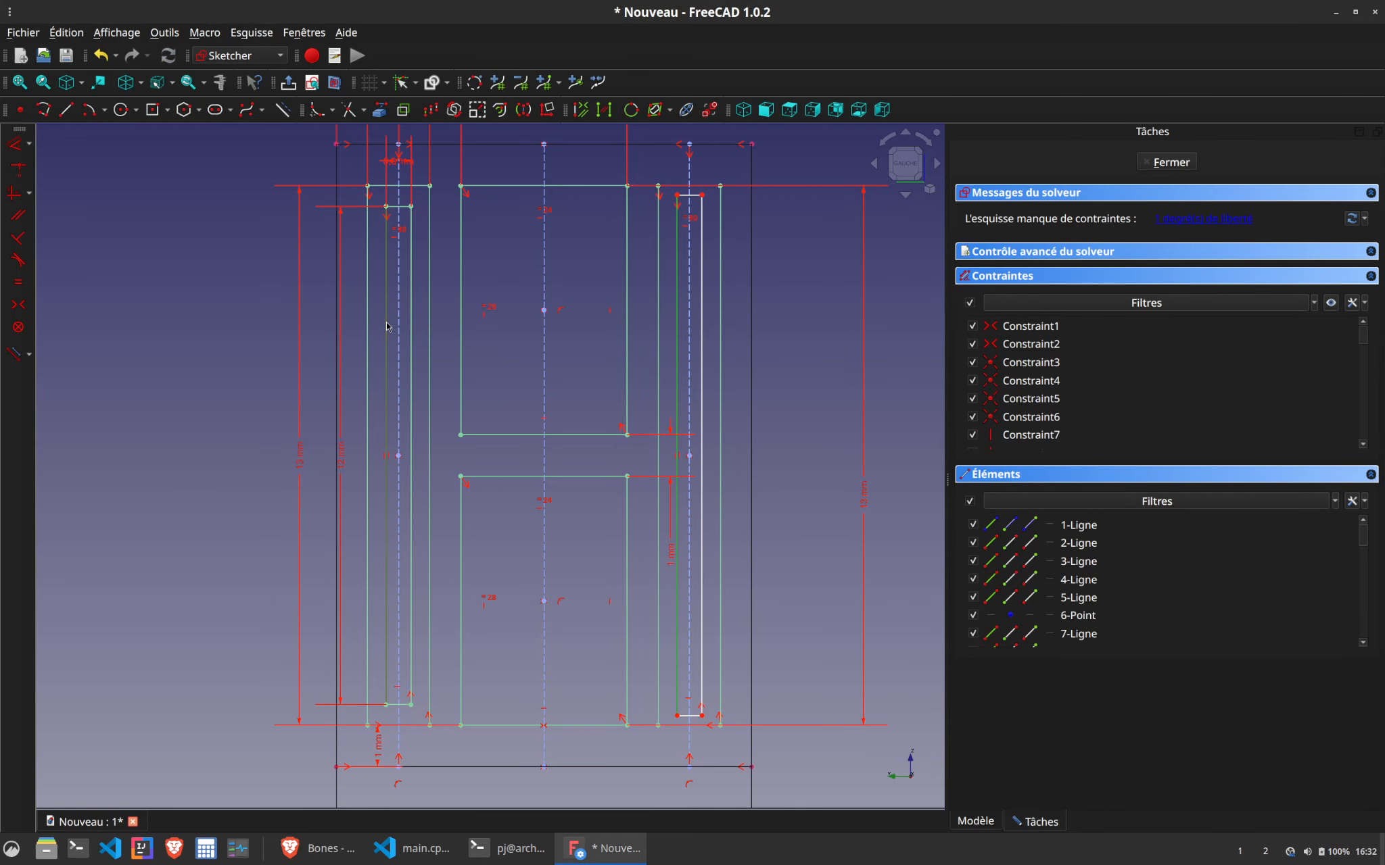
{"action": "key", "text": "e"}
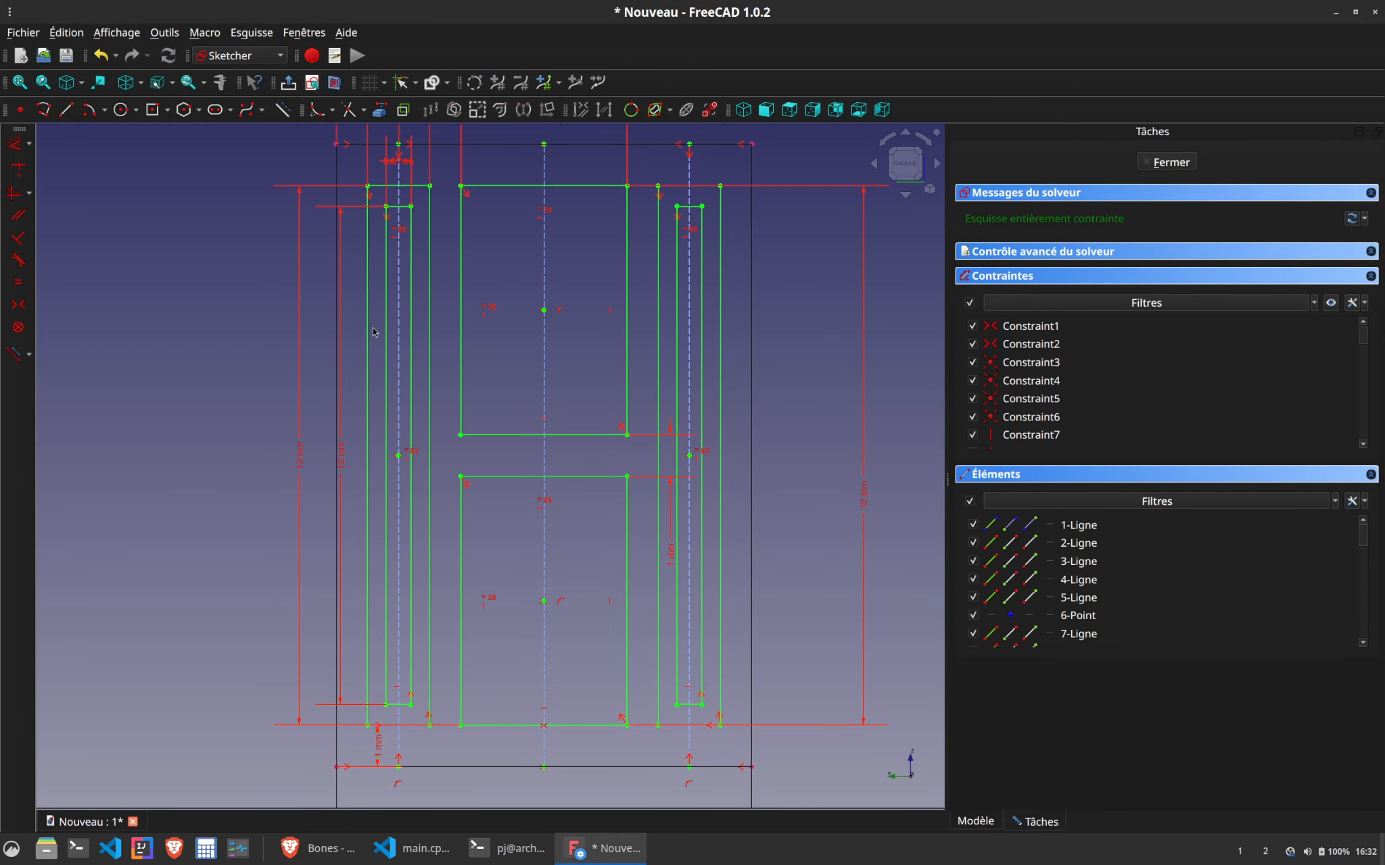
Close the door sketch and examine the raised door panels in a shaded display
{"action": "left_click", "coordinate": [1168, 162]}
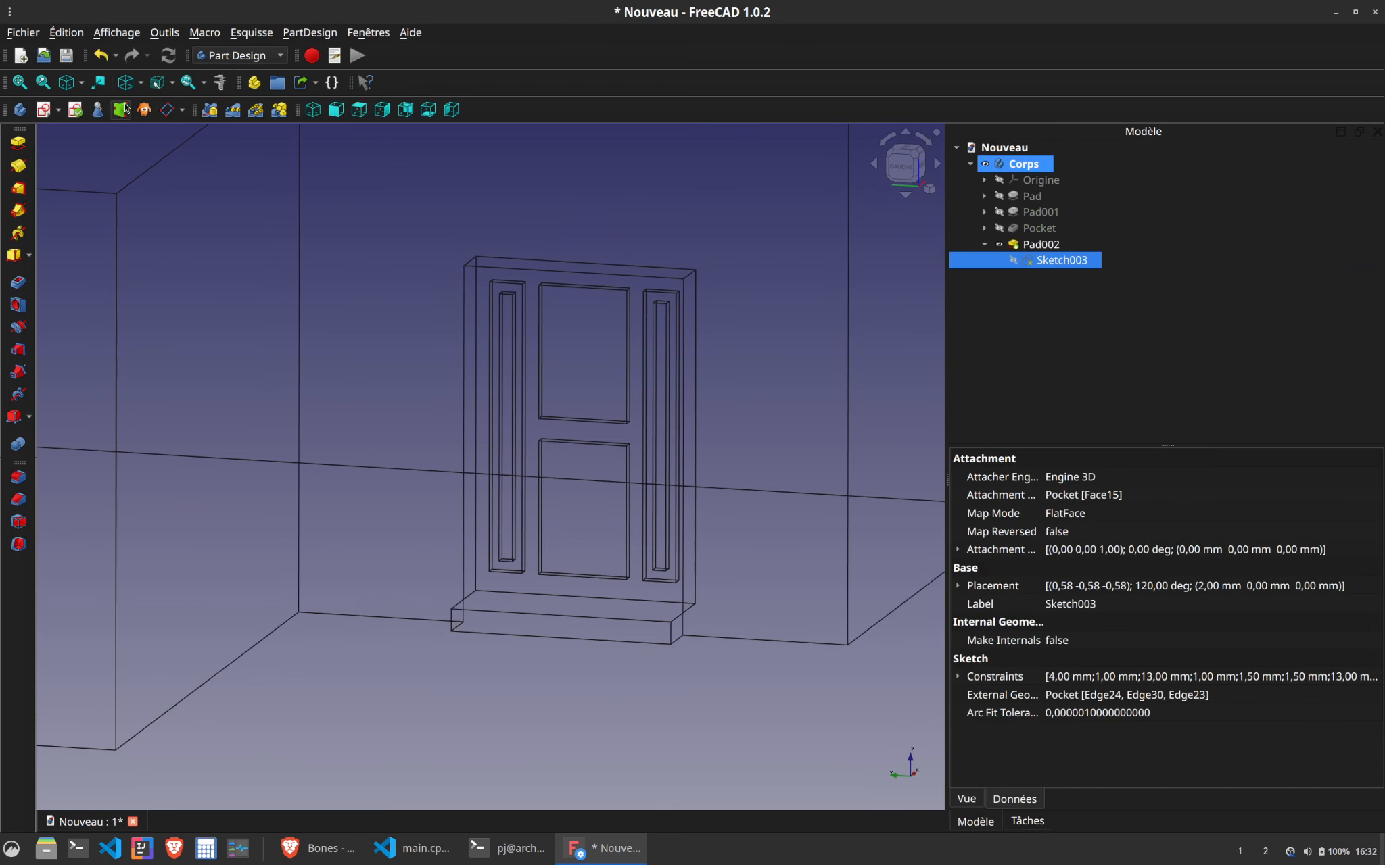
{"action": "left_click", "coordinate": [139, 83]}
{"action": "left_click", "coordinate": [149, 106]}
{"action": "left_click", "coordinate": [139, 87]}
{"action": "left_click", "coordinate": [227, 204]}
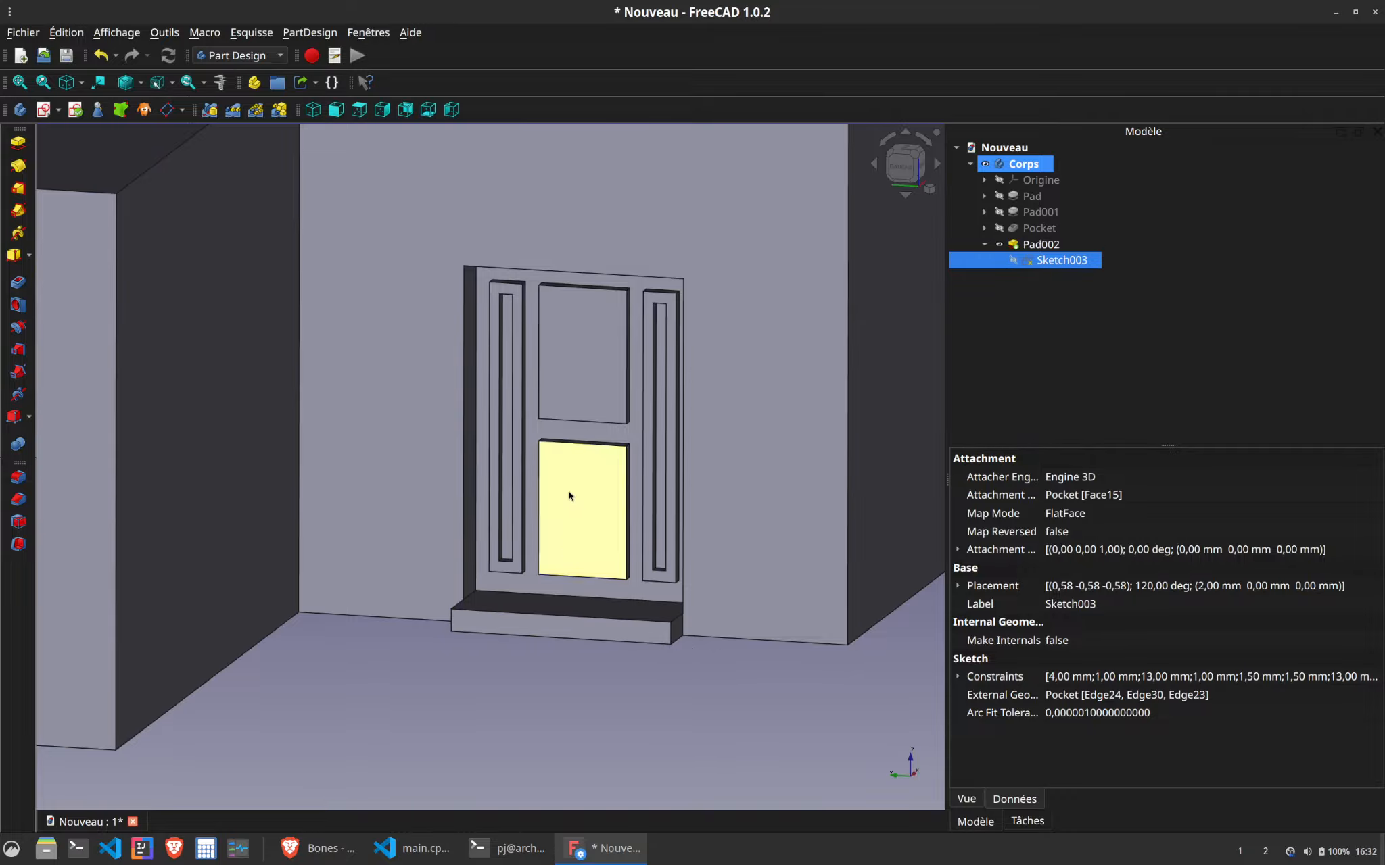
{"action": "middle_click_drag", "start_coordinate": [569, 496], "coordinate": [588, 615]}
{"action": "scroll", "coordinate": [577, 498], "scroll_direction": "down", "scroll_amount": 5}
{"action": "scroll", "coordinate": [618, 521], "scroll_direction": "up", "scroll_amount": 4}
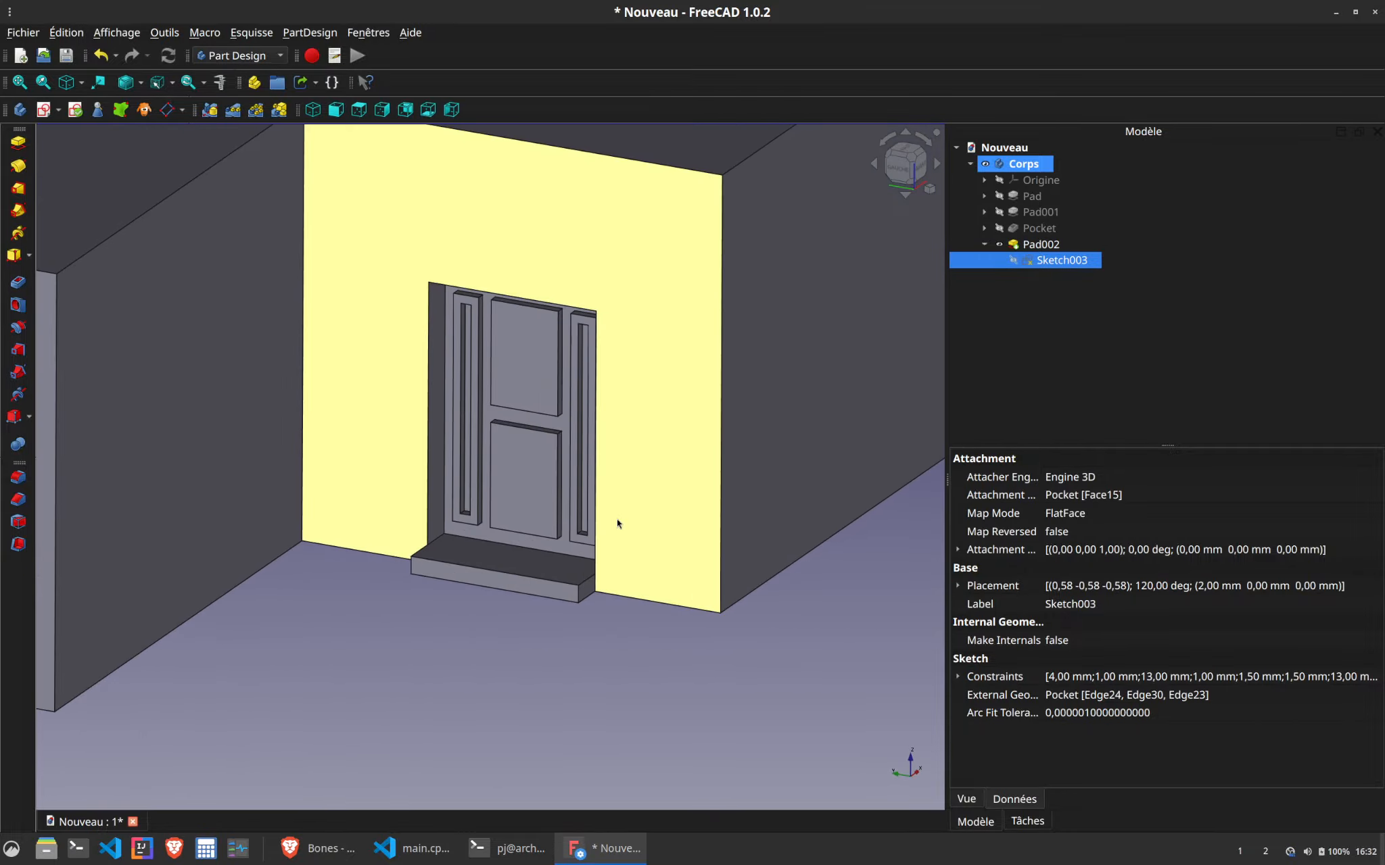
{"action": "middle_click_drag", "start_coordinate": [618, 522], "coordinate": [623, 419]}
Reopen Sketch003 for editing and switch the model to a wireframe display
{"action": "double_click", "coordinate": [1050, 261]}
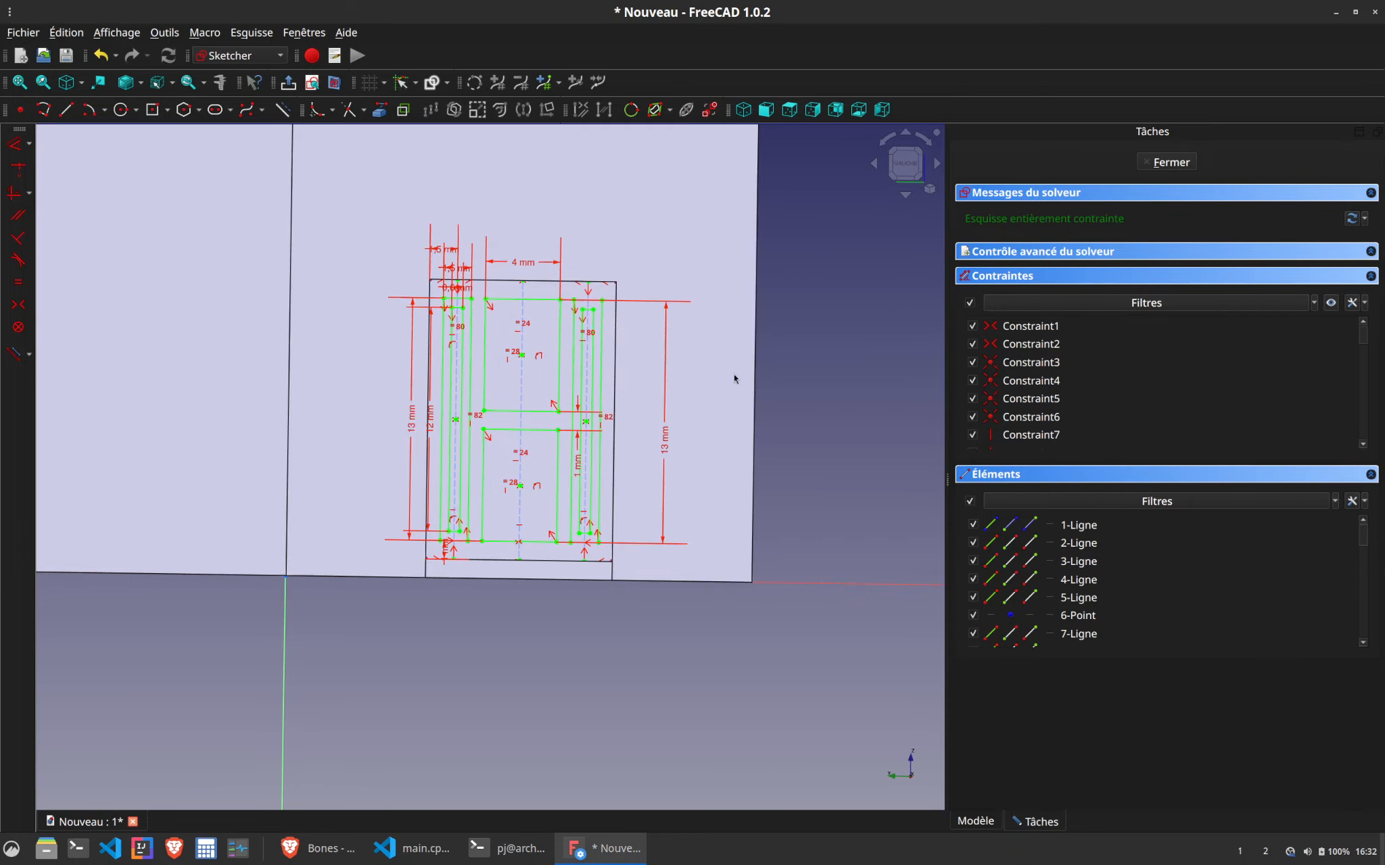
{"action": "scroll", "coordinate": [504, 386], "scroll_direction": "up", "scroll_amount": 2}
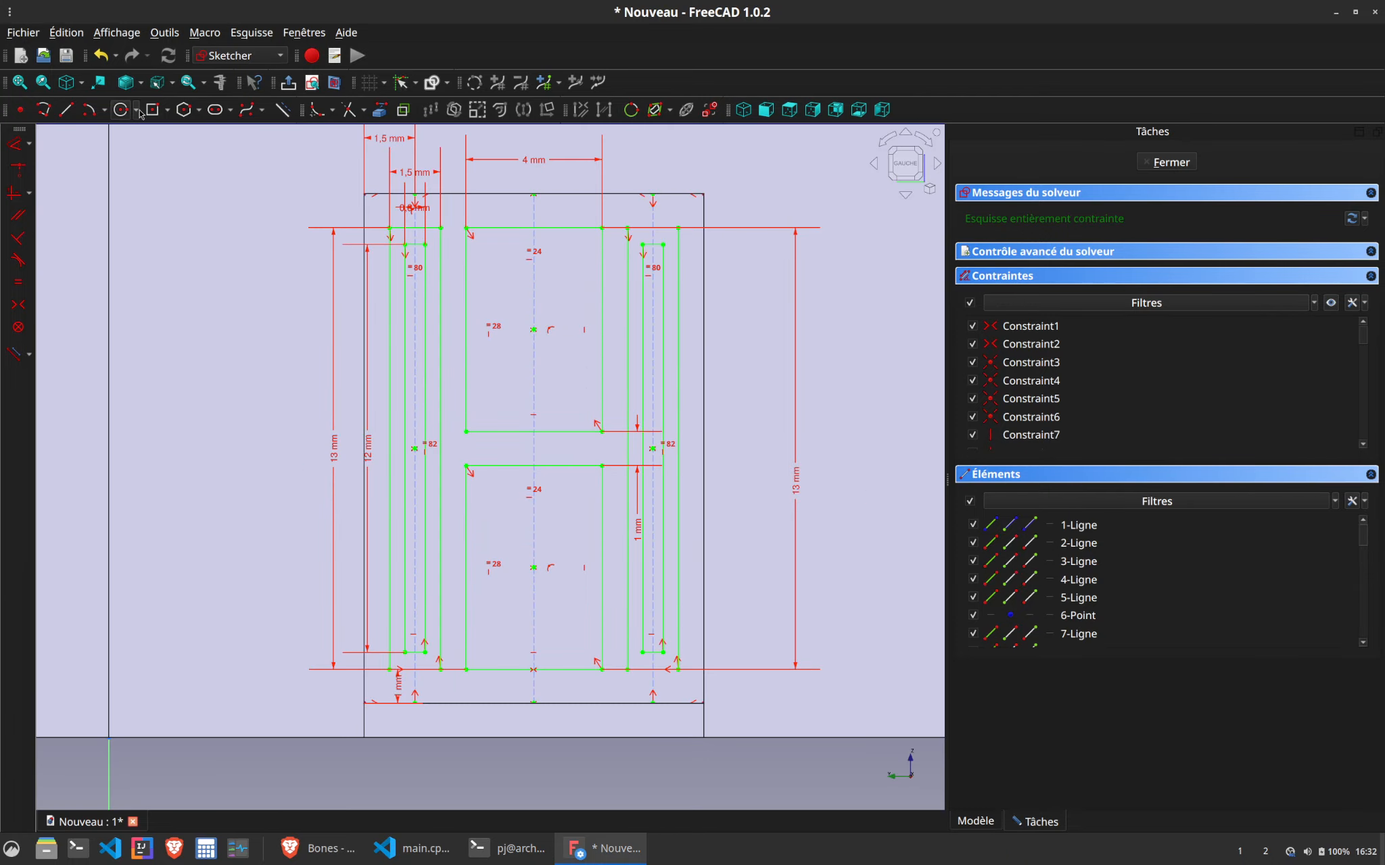
{"action": "left_click", "coordinate": [142, 84]}
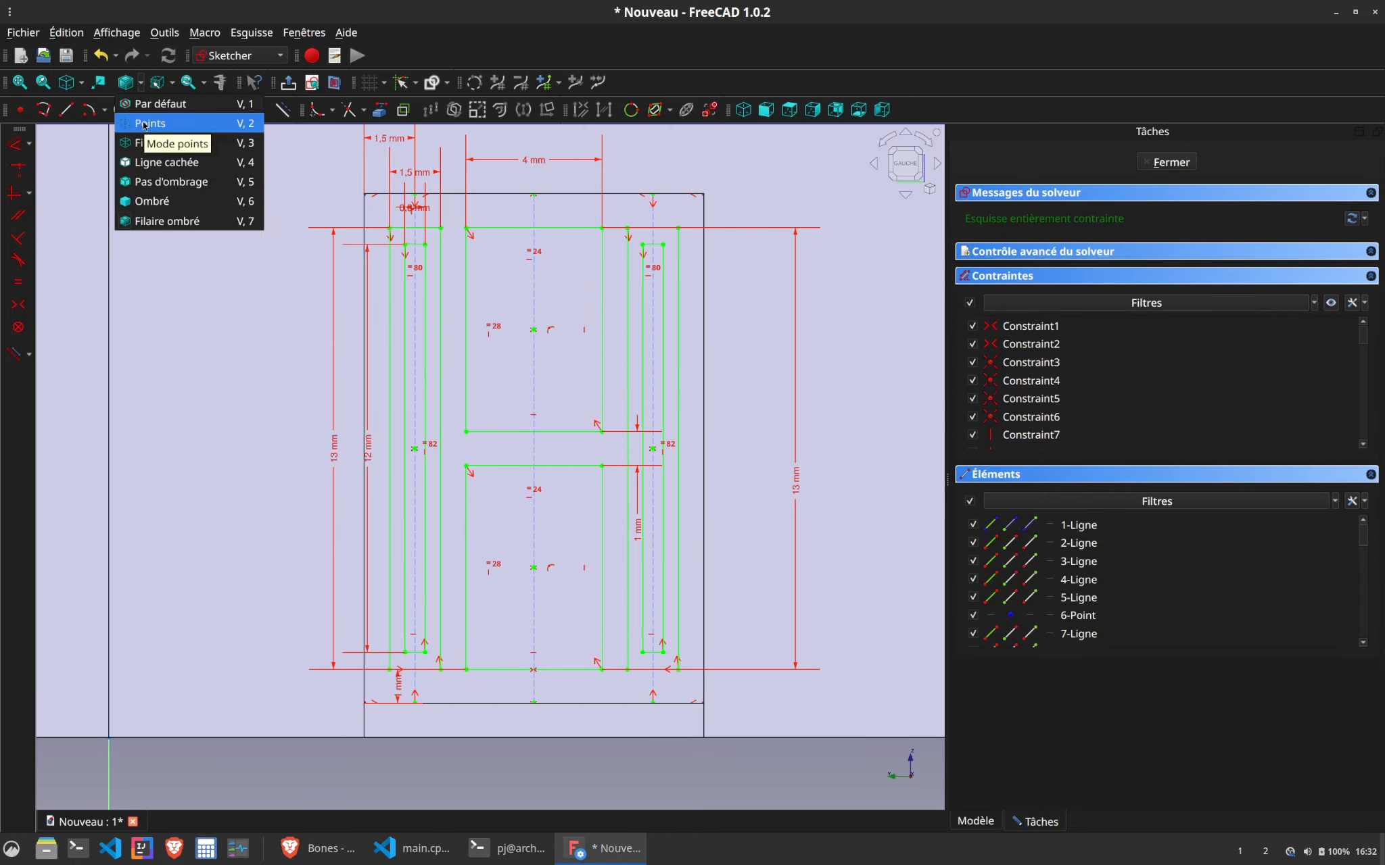
{"action": "left_click", "coordinate": [160, 144]}
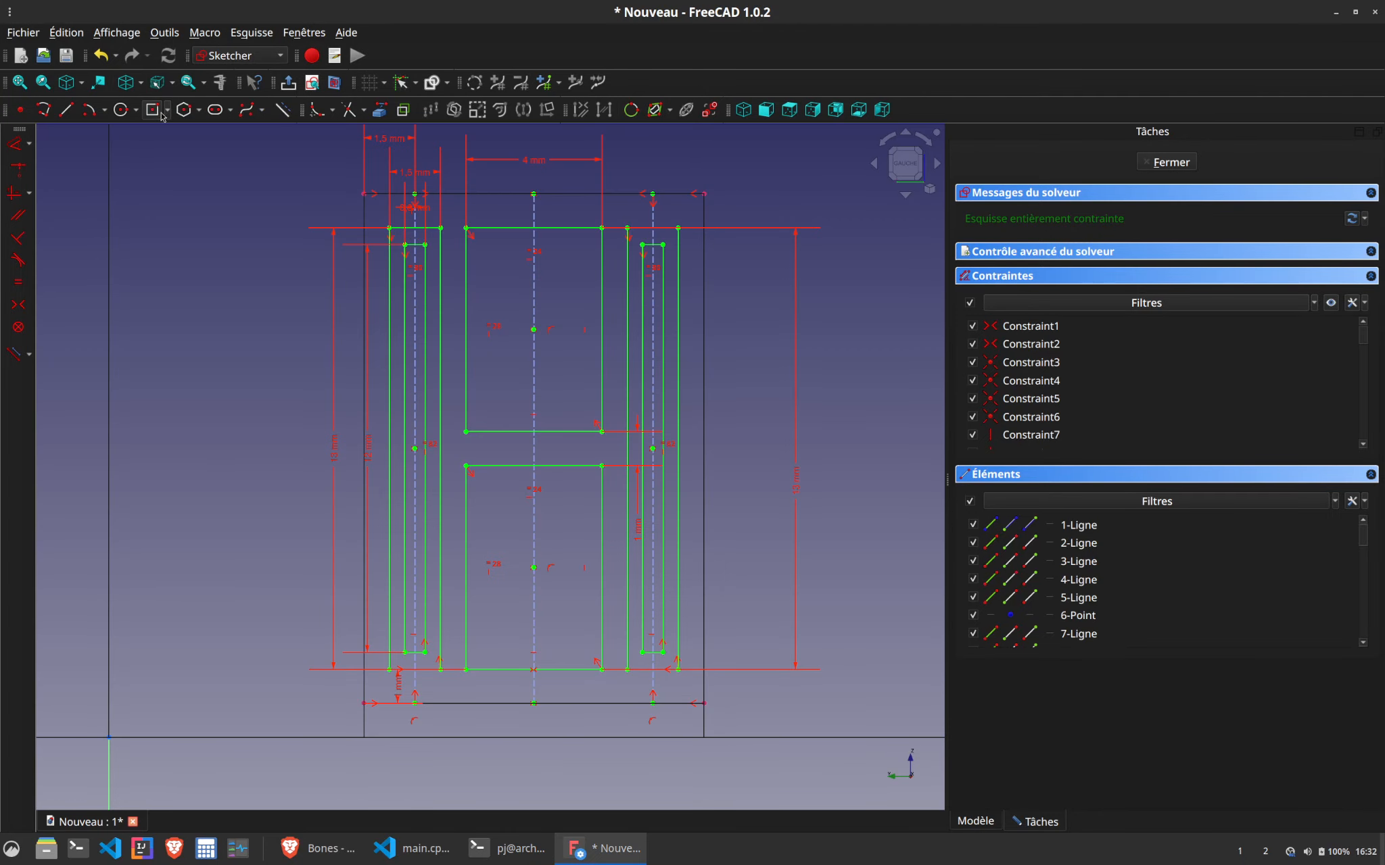
{"action": "left_click", "coordinate": [152, 109]}
{"action": "left_click", "coordinate": [533, 330]}
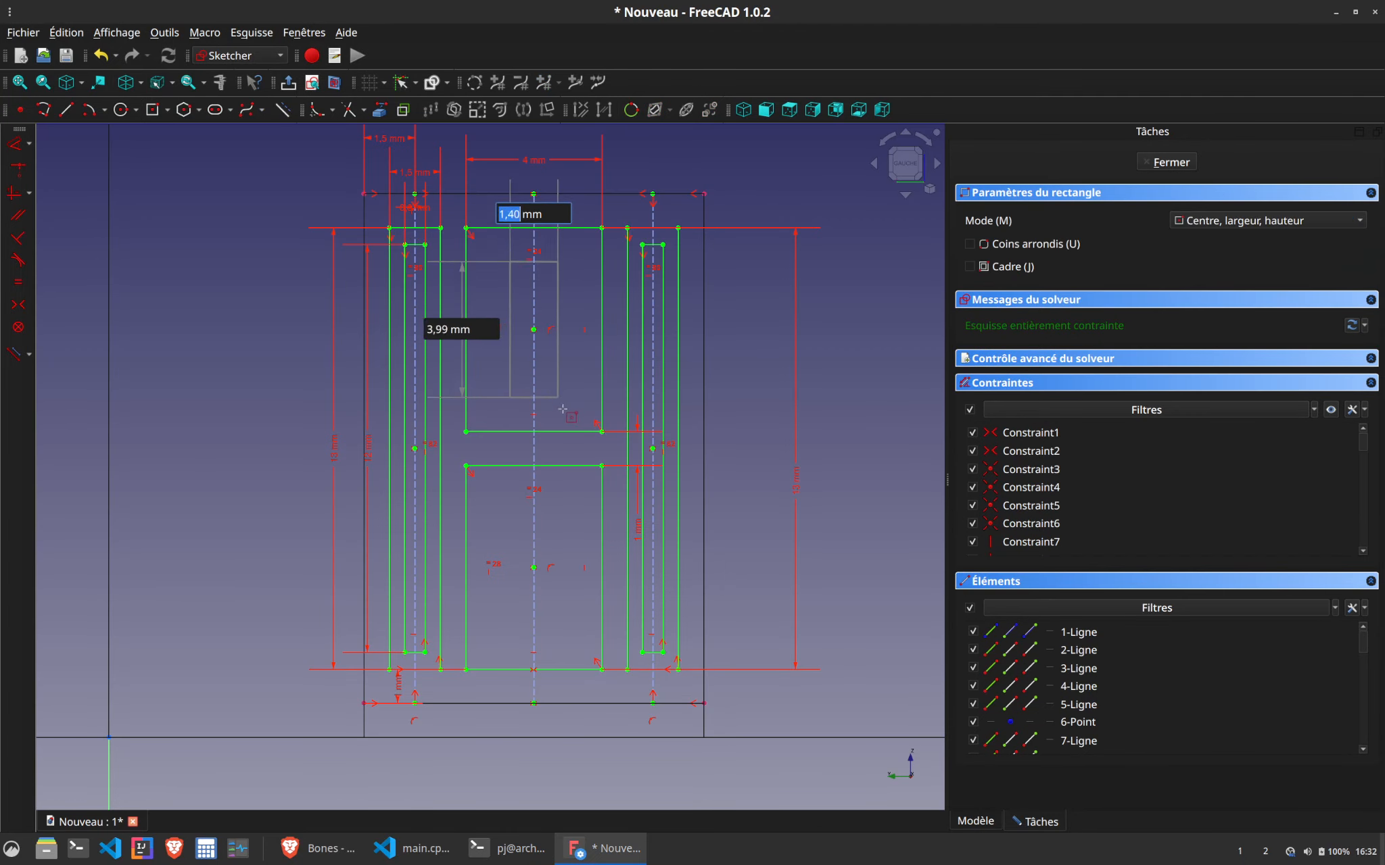
{"action": "key", "text": "Escape"}
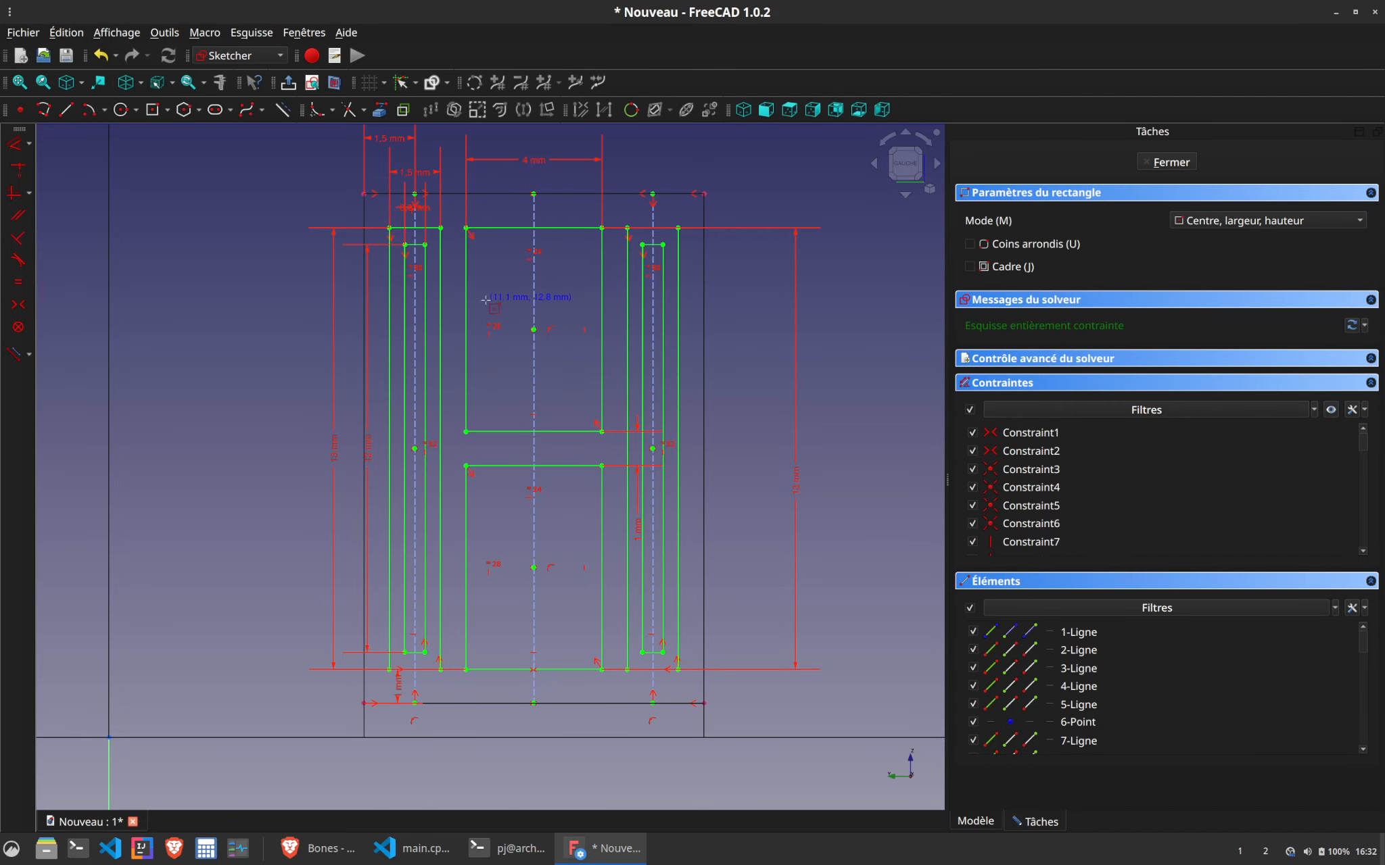
Draw a circle about 3.1 mm in diameter centred in the upper door panel and a similar one centred in the lower panel
{"action": "left_click", "coordinate": [123, 111]}
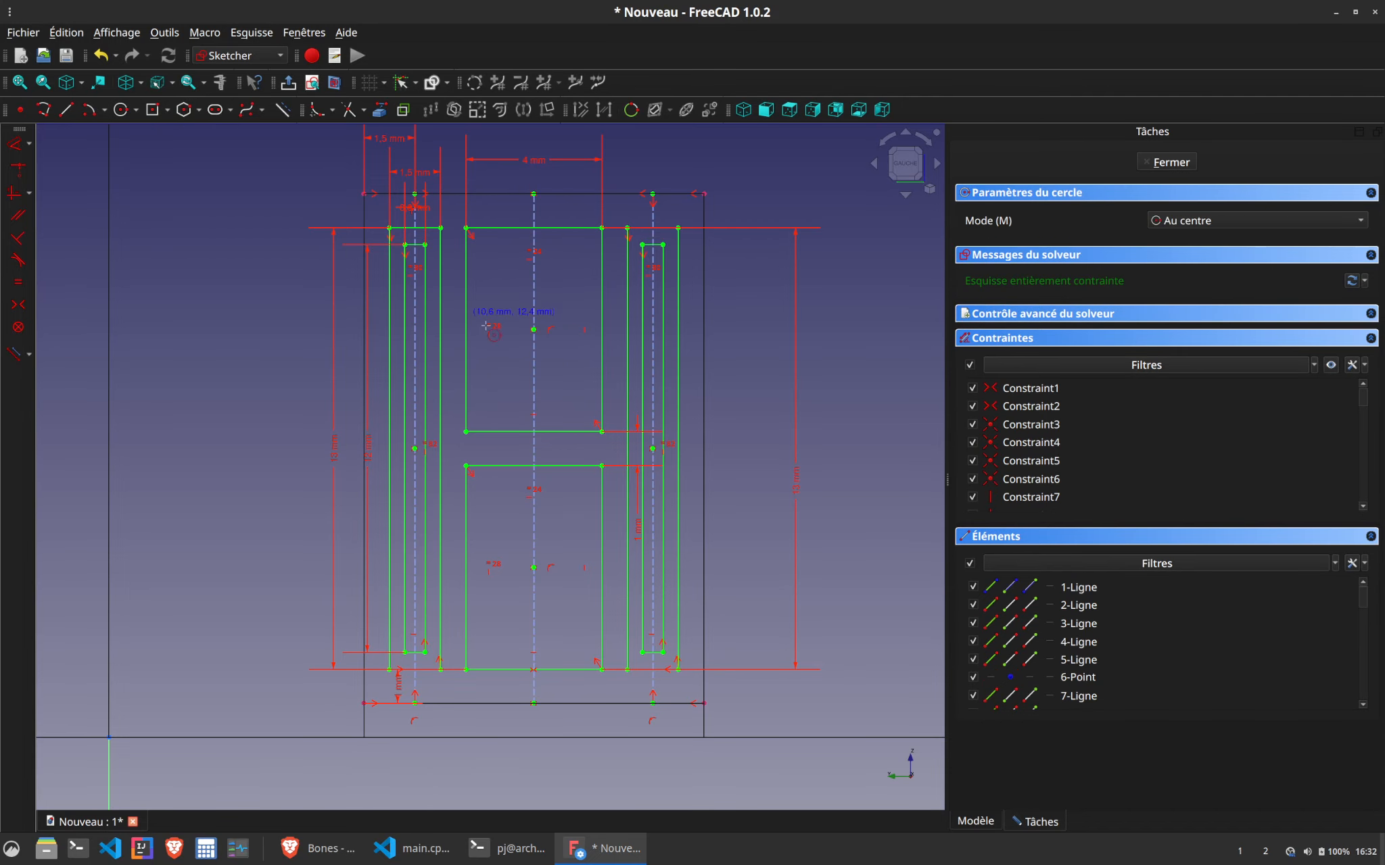
{"action": "left_click", "coordinate": [533, 330]}
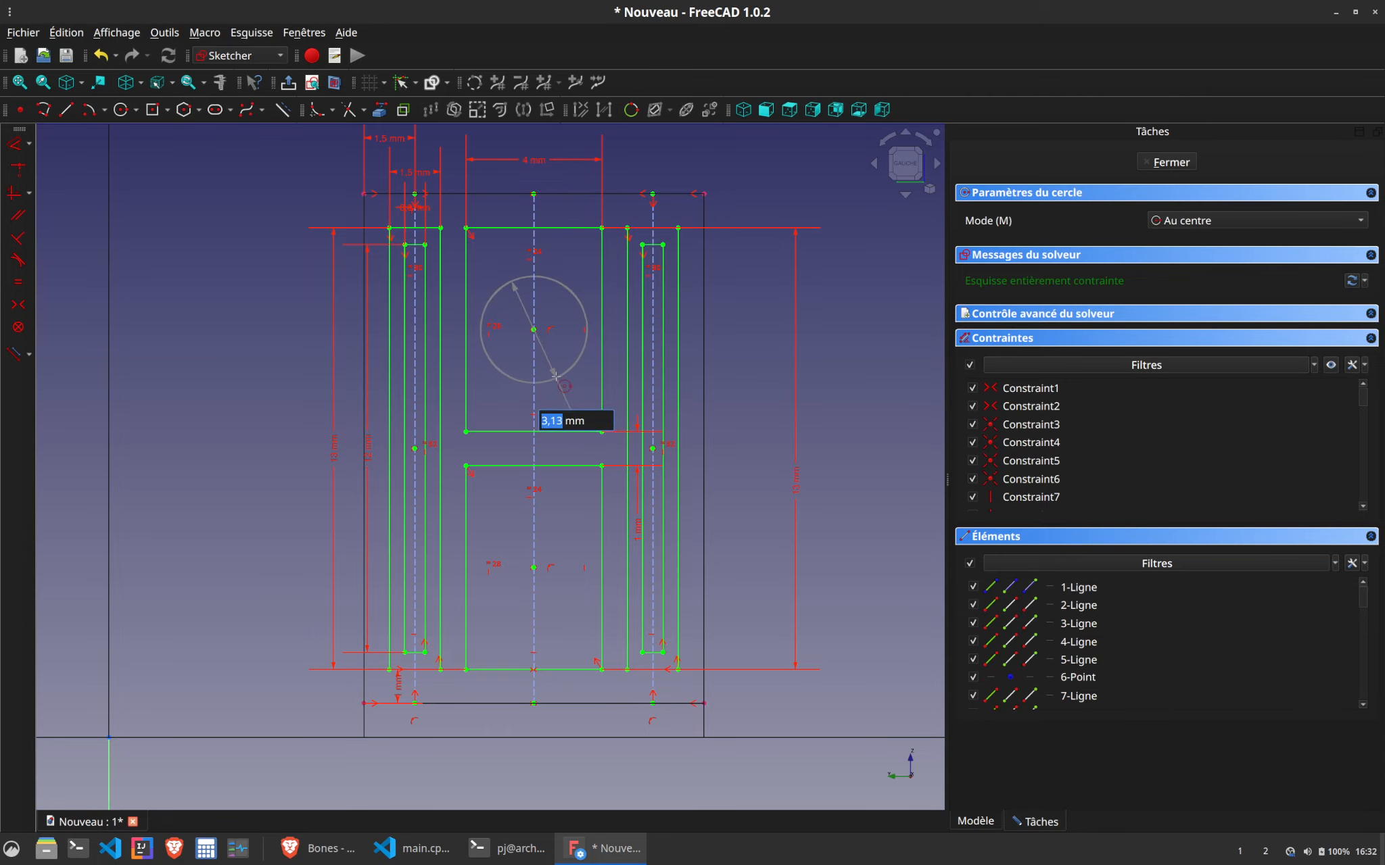
{"action": "left_click", "coordinate": [559, 377]}
{"action": "left_click", "coordinate": [534, 567]}
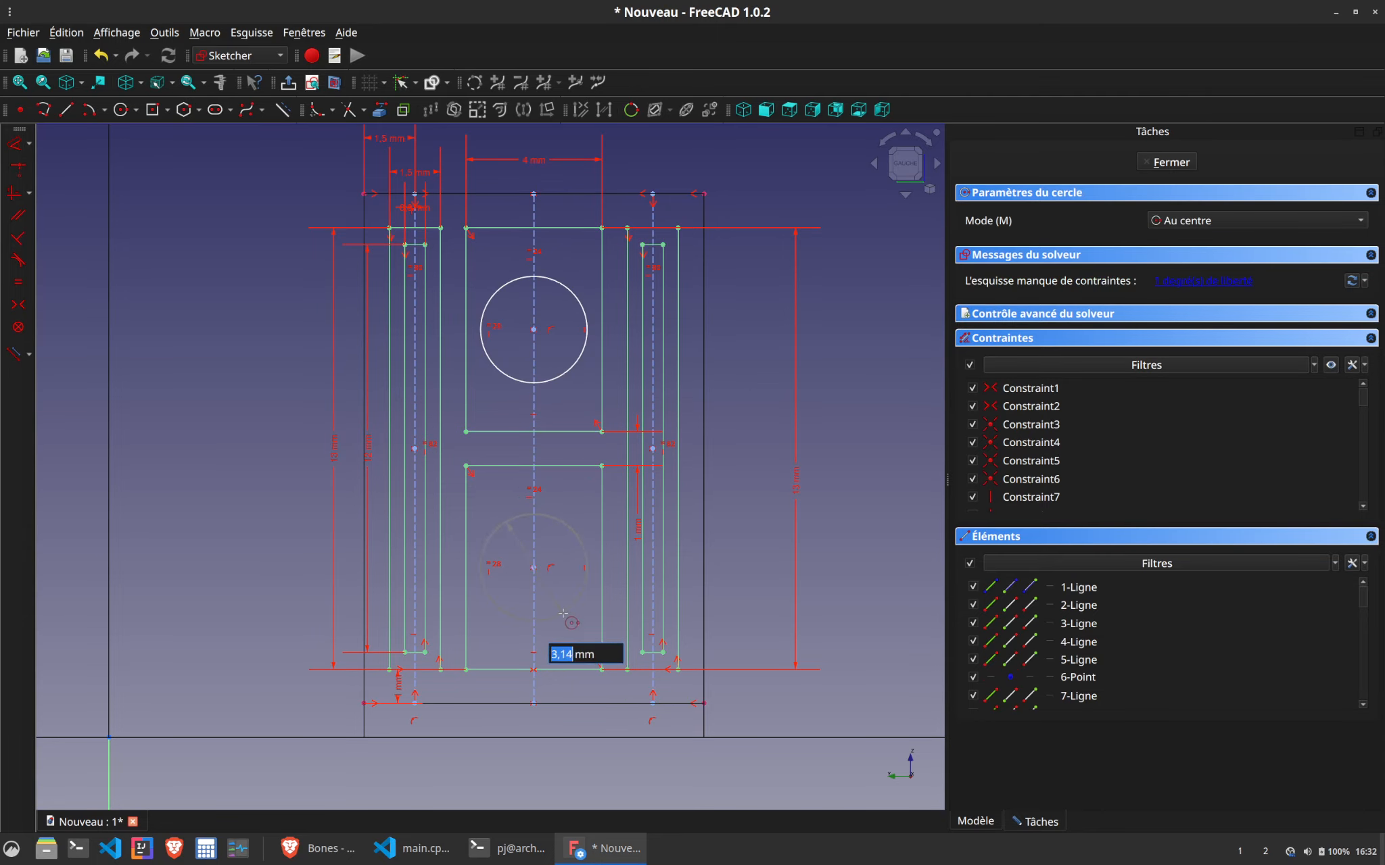
{"action": "left_click", "coordinate": [567, 612]}
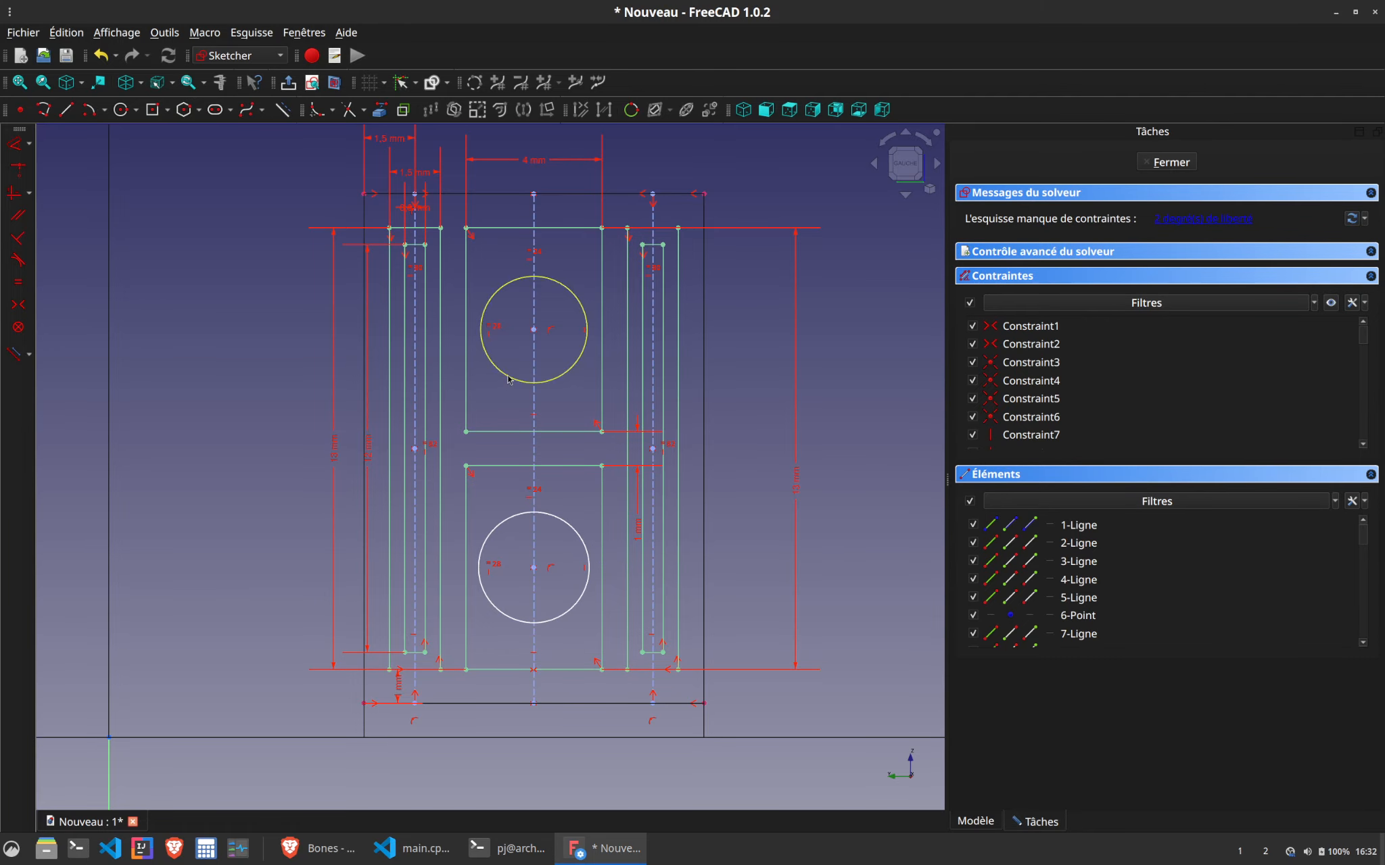
Set the upper panel circle's diameter to 3 mm
{"action": "left_click", "coordinate": [510, 378]}
{"action": "key", "text": "d"}
{"action": "left_click", "coordinate": [479, 388]}
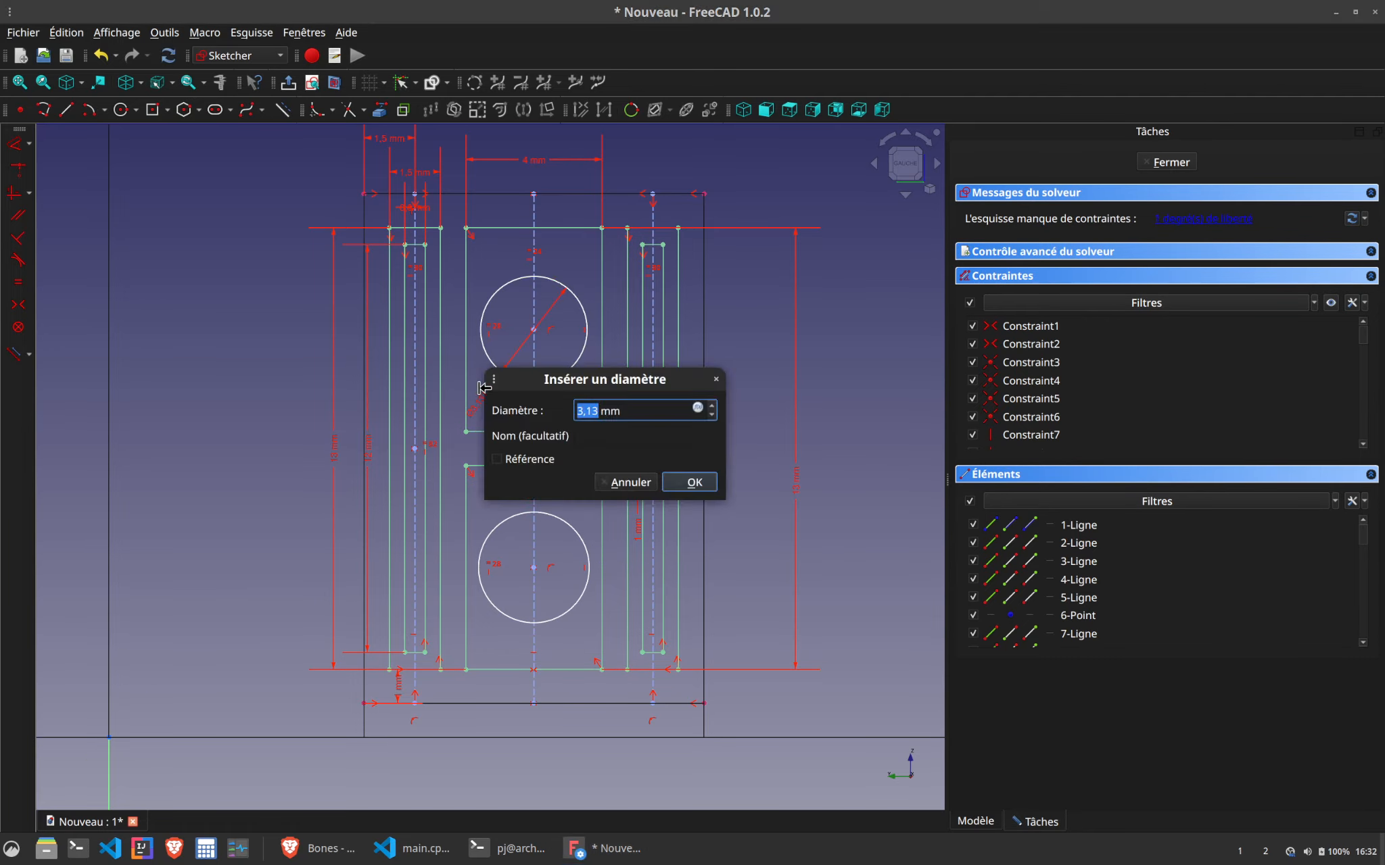
{"action": "type", "text": "3"}
{"action": "key", "text": "Return"}
Make the lower panel circle equal to the upper one and close the door sketch
{"action": "left_click", "coordinate": [521, 379]}
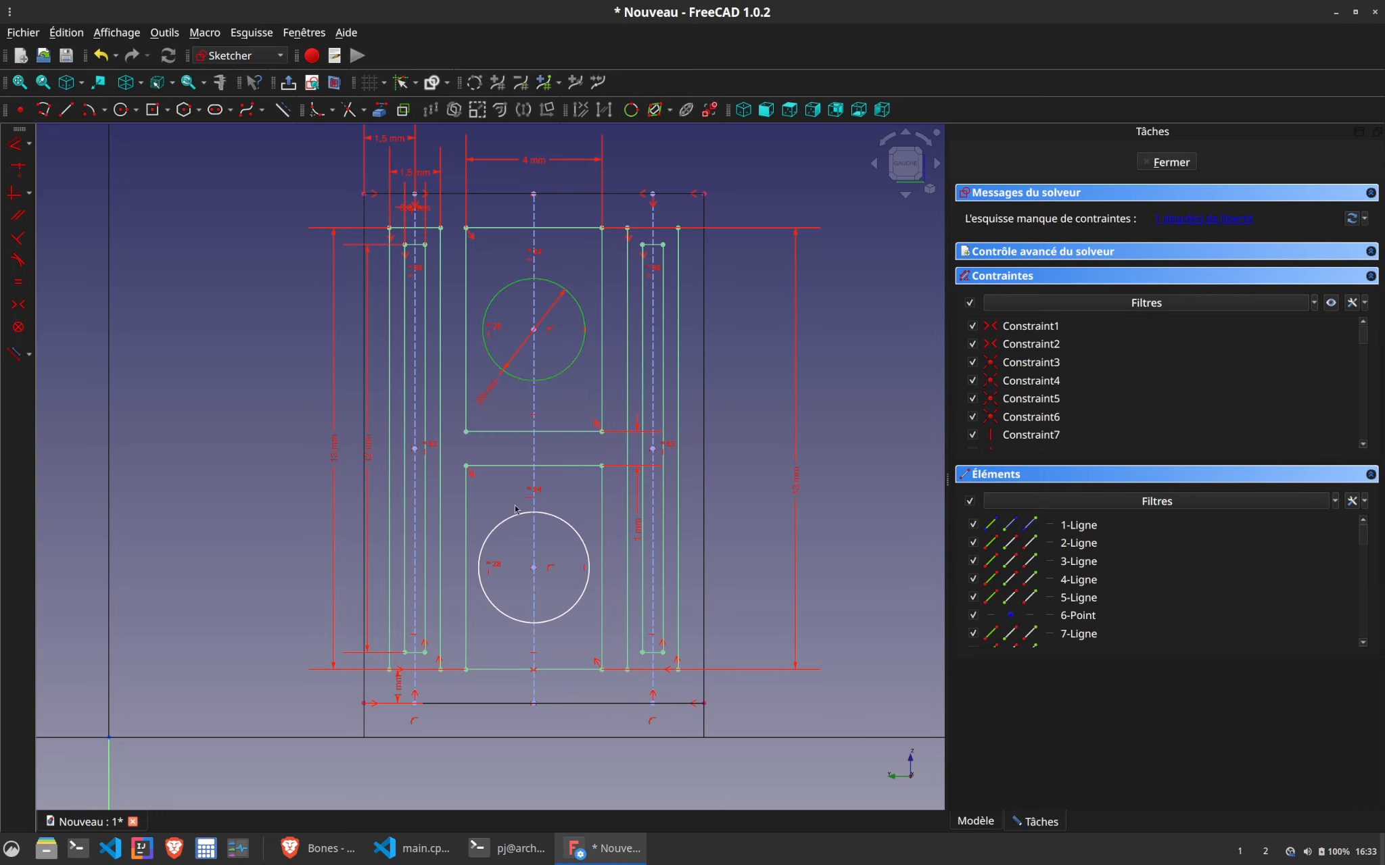
{"action": "left_click", "coordinate": [502, 522]}
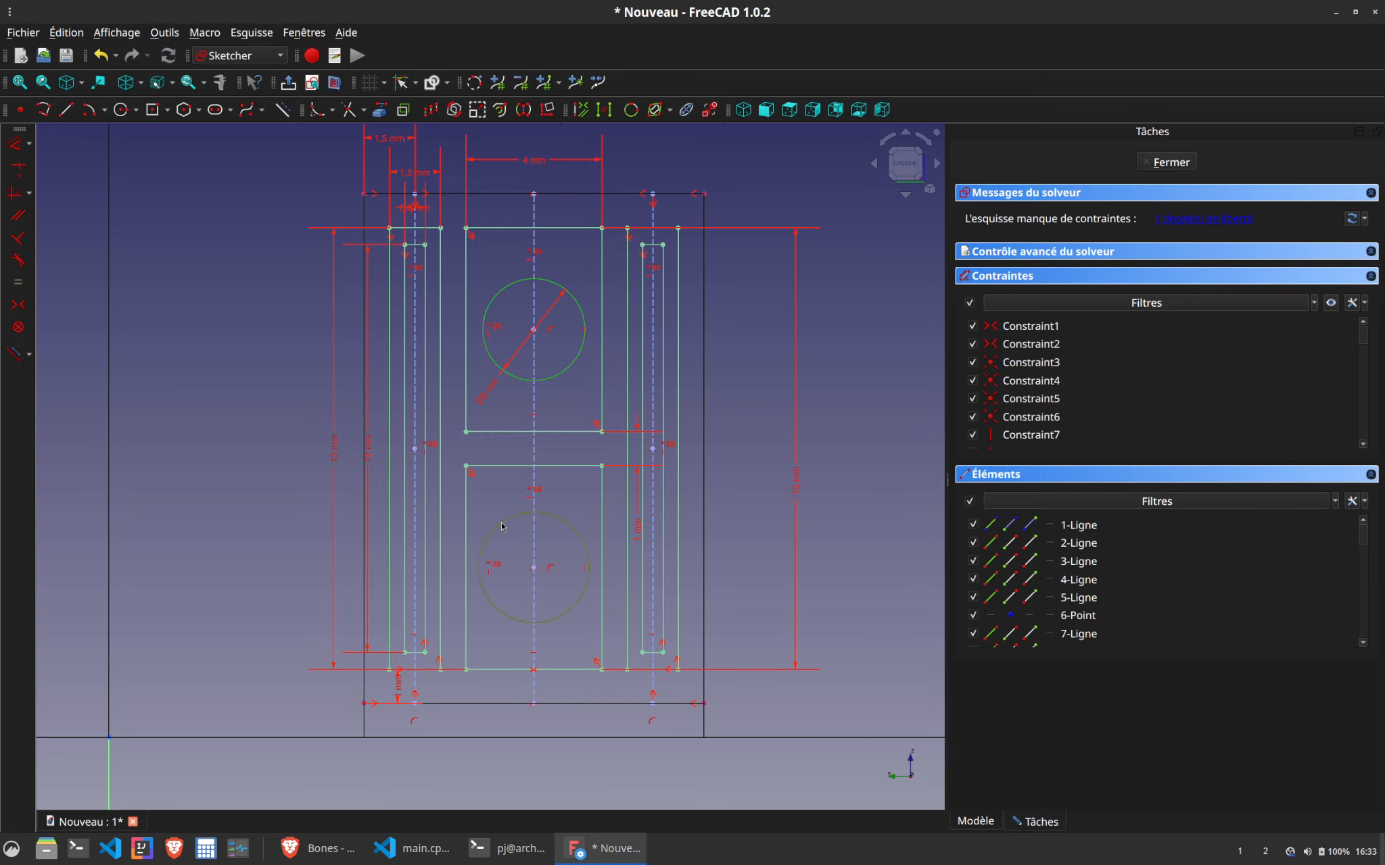
{"action": "key", "text": "e"}
{"action": "left_click", "coordinate": [1162, 169]}
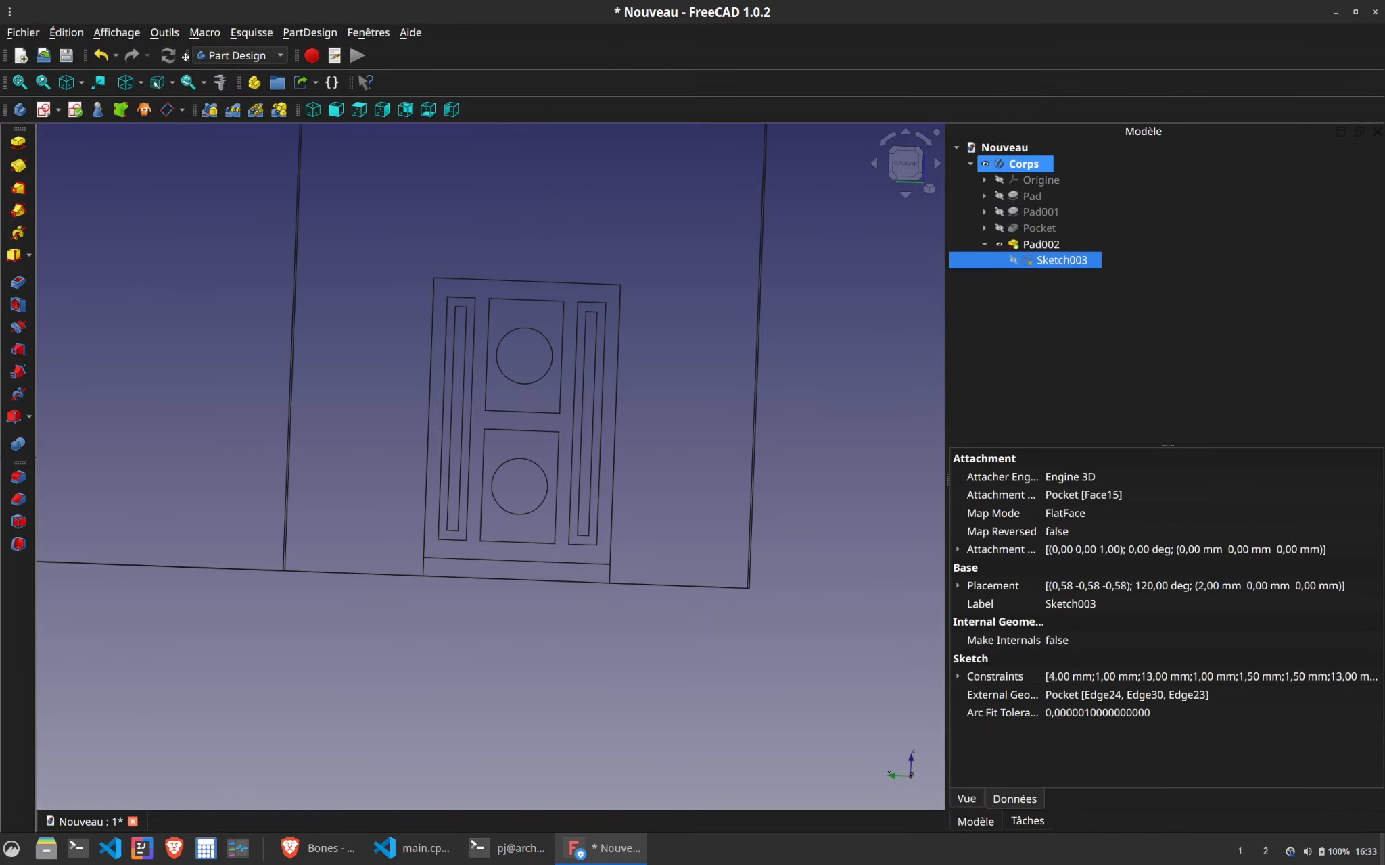
Restore the model's default display mode and examine the house with its circular door panel details
{"action": "left_click", "coordinate": [141, 82]}
{"action": "left_click", "coordinate": [216, 204]}
{"action": "left_click", "coordinate": [140, 82]}
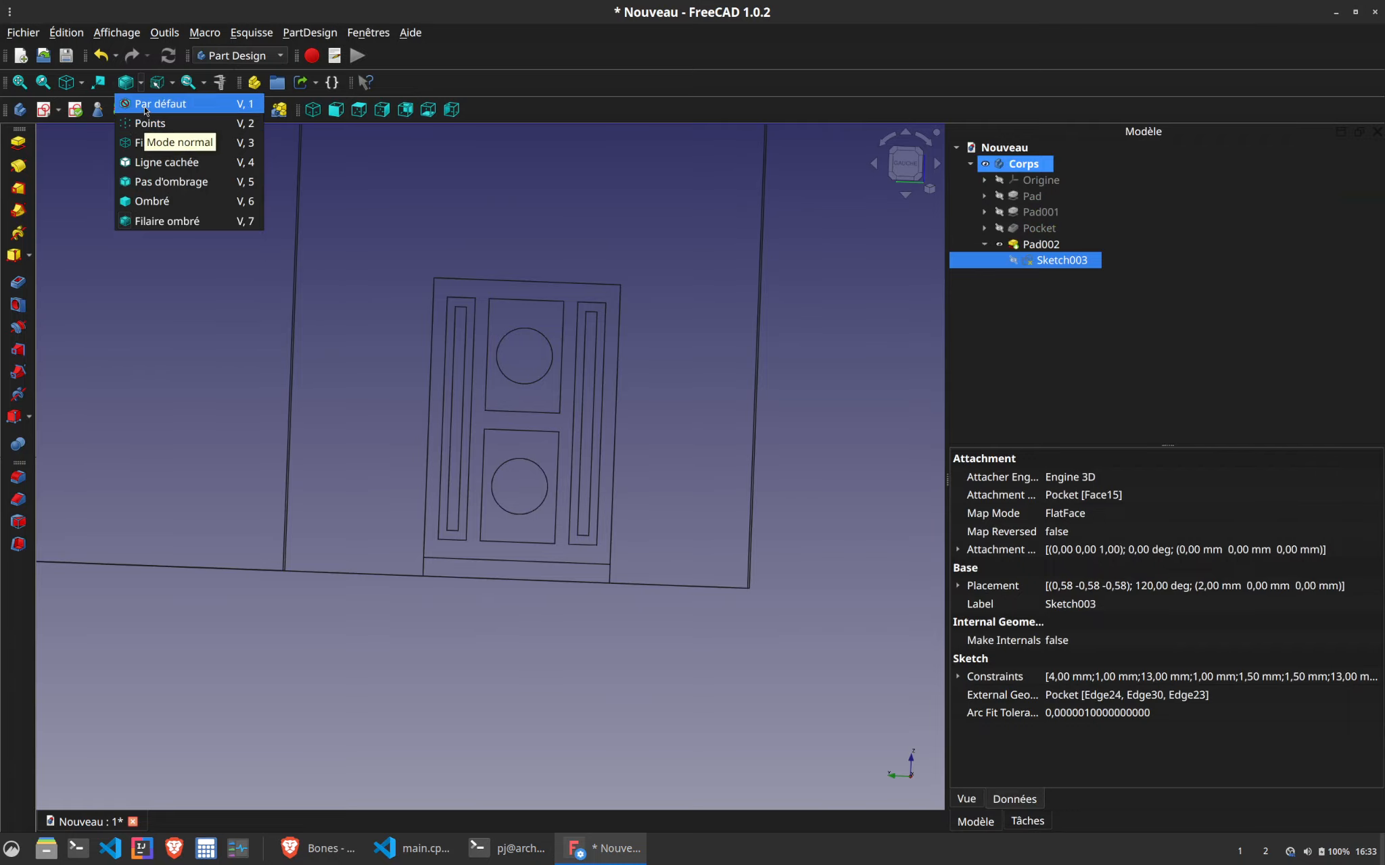
{"action": "left_click", "coordinate": [144, 105]}
{"action": "mouse_move", "coordinate": [466, 433]}
{"action": "middle_mouse_down"}
{"action": "mouse_move", "coordinate": [380, 478]}
{"action": "mouse_move", "coordinate": [380, 495]}
{"action": "mouse_move", "coordinate": [432, 495]}
{"action": "mouse_move", "coordinate": [331, 443]}
{"action": "mouse_move", "coordinate": [382, 468]}
{"action": "mouse_move", "coordinate": [519, 454]}
{"action": "mouse_move", "coordinate": [338, 446]}
{"action": "mouse_move", "coordinate": [348, 440]}
{"action": "middle_mouse_up"}
{"action": "scroll", "coordinate": [429, 484], "scroll_direction": "down", "scroll_amount": 3}
{"action": "middle_click_drag", "start_coordinate": [501, 492], "coordinate": [455, 523]}
{"action": "middle_click_drag", "start_coordinate": [455, 447], "coordinate": [354, 424]}
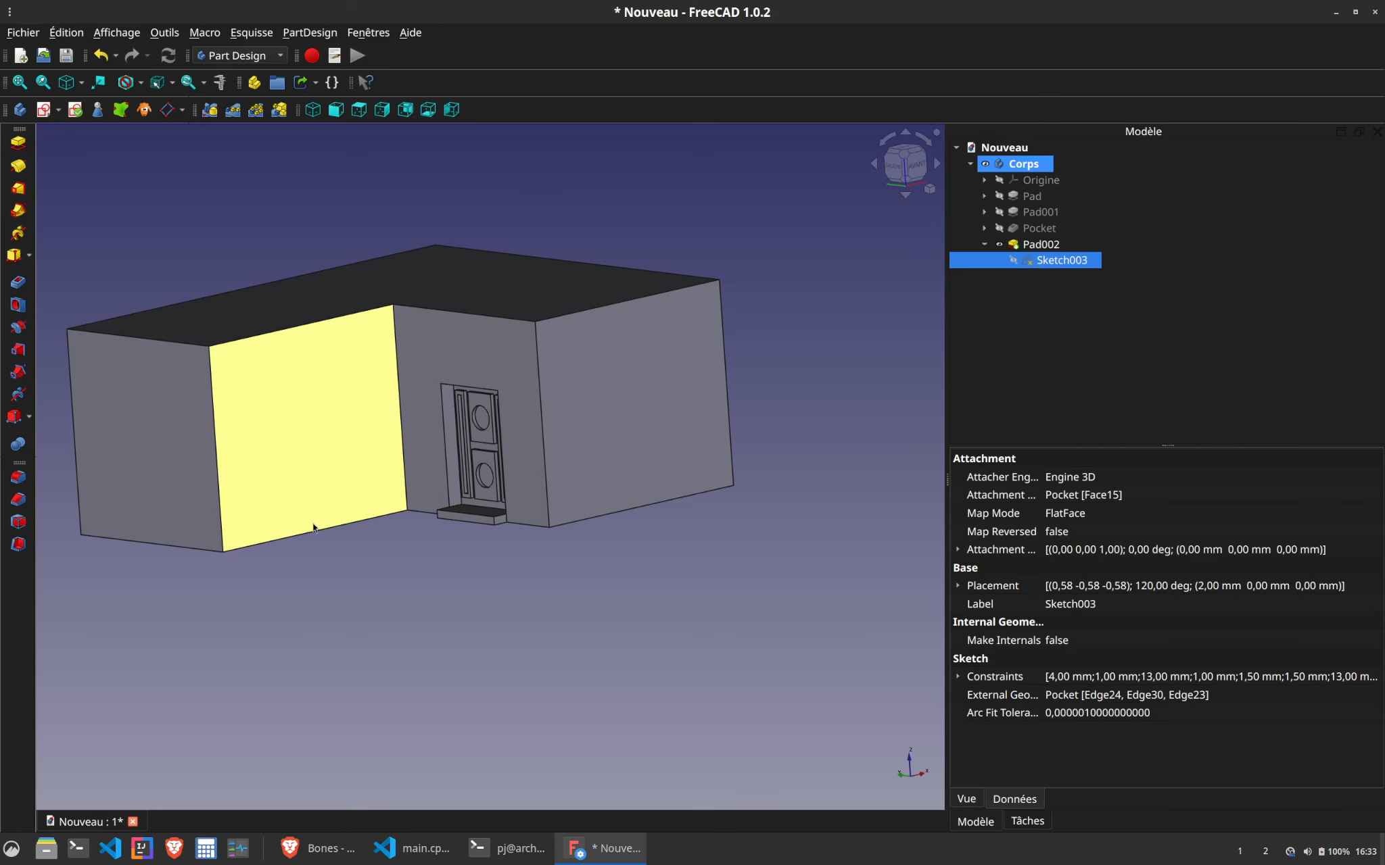
Create a new sketch on the inner wall face perpendicular to the door wall
{"action": "middle_click_drag", "start_coordinate": [313, 527], "coordinate": [497, 440]}
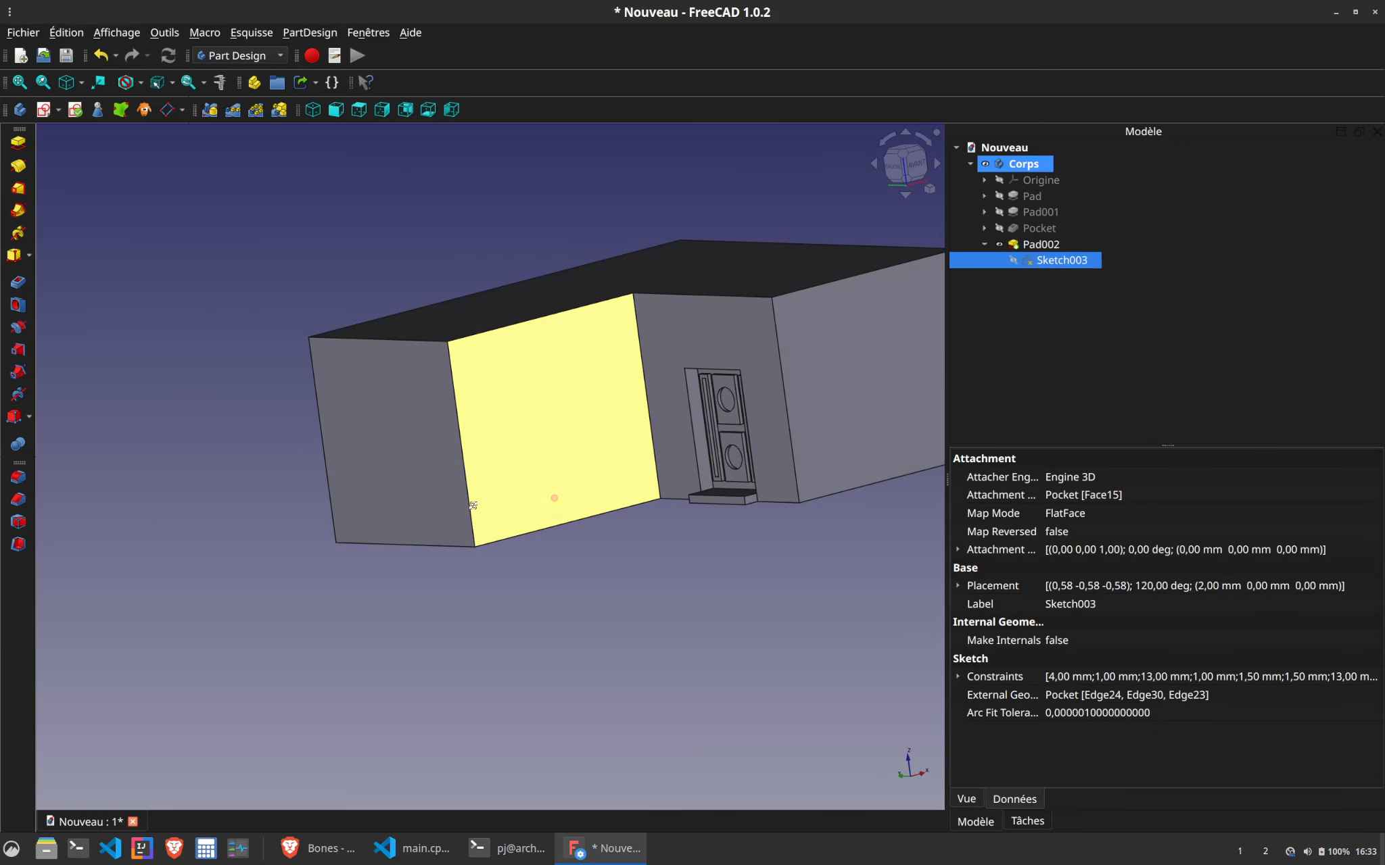
{"action": "left_click", "coordinate": [497, 440]}
{"action": "left_click", "coordinate": [43, 110]}
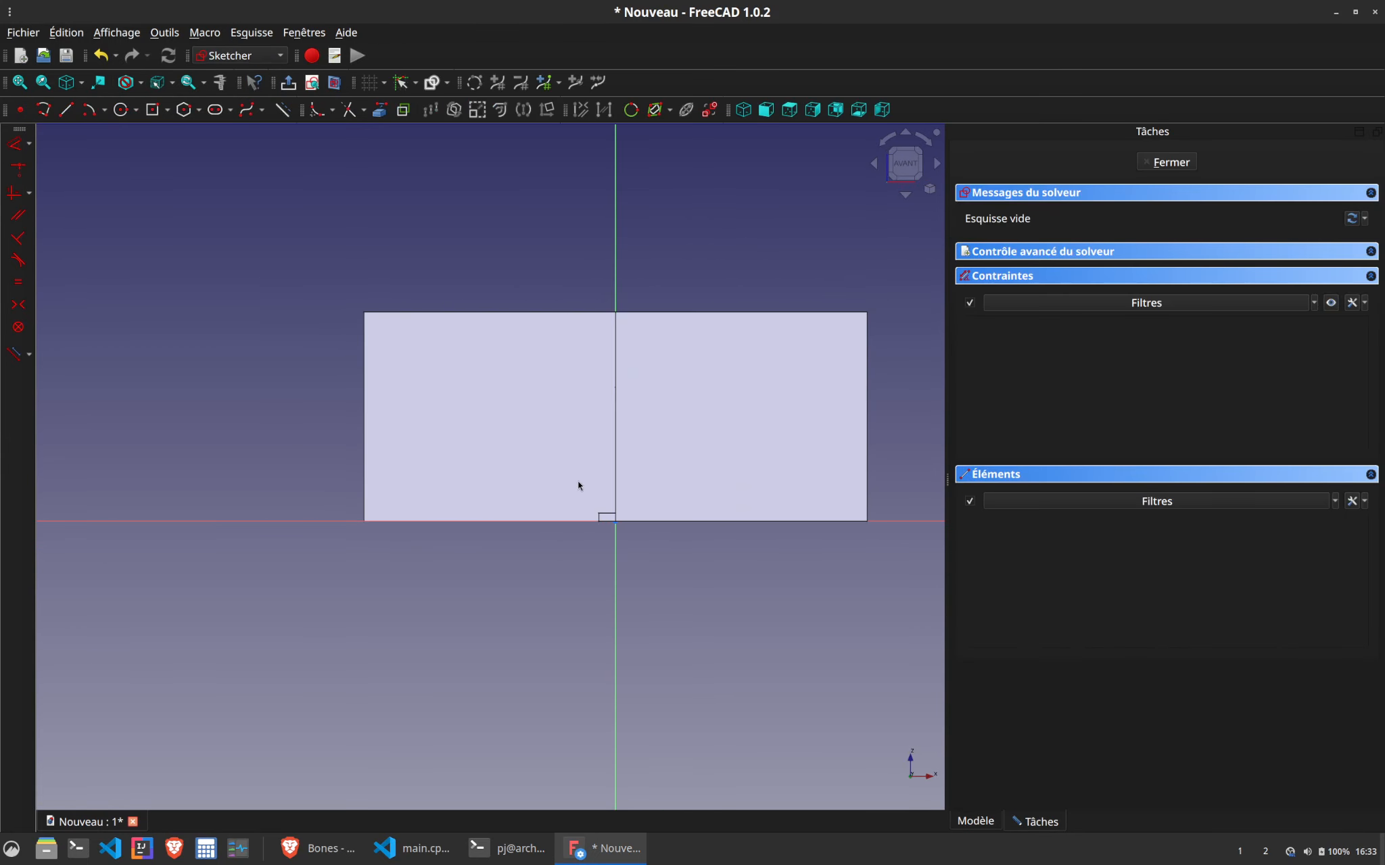
{"action": "scroll", "coordinate": [534, 466], "scroll_direction": "up", "scroll_amount": 3}
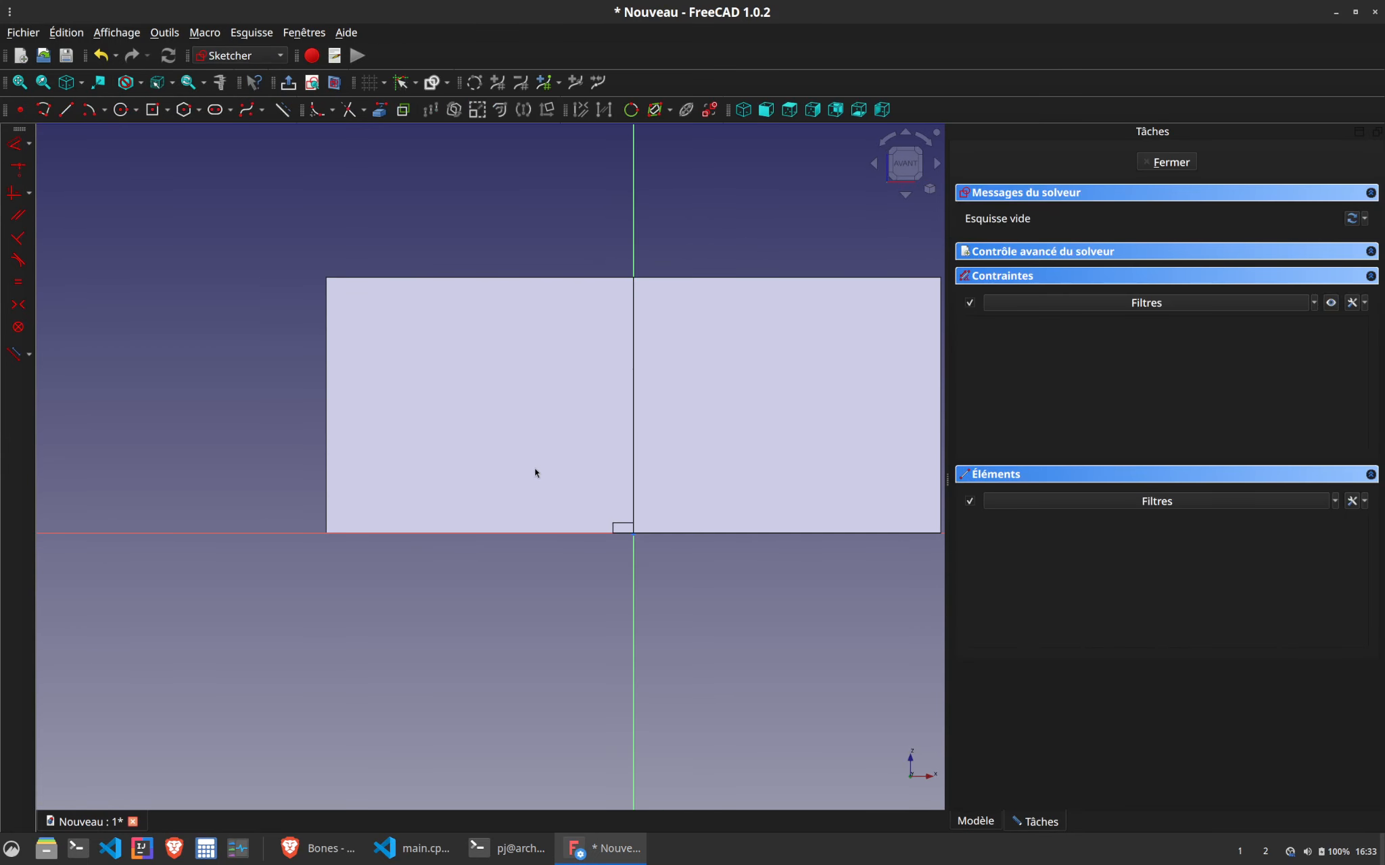
{"action": "left_click", "coordinate": [166, 116]}
{"action": "left_click", "coordinate": [155, 127]}
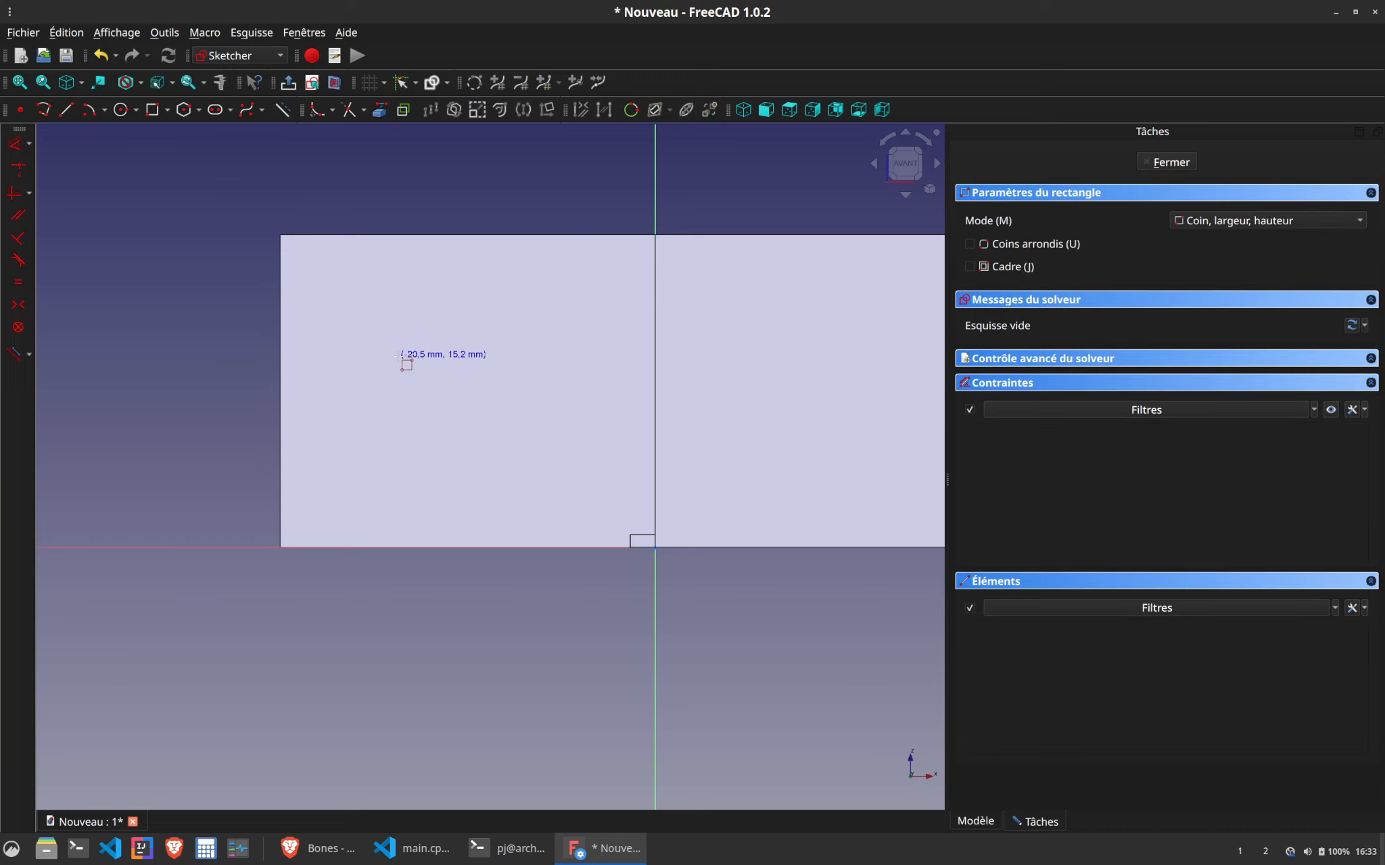
{"action": "key", "text": "Escape"}
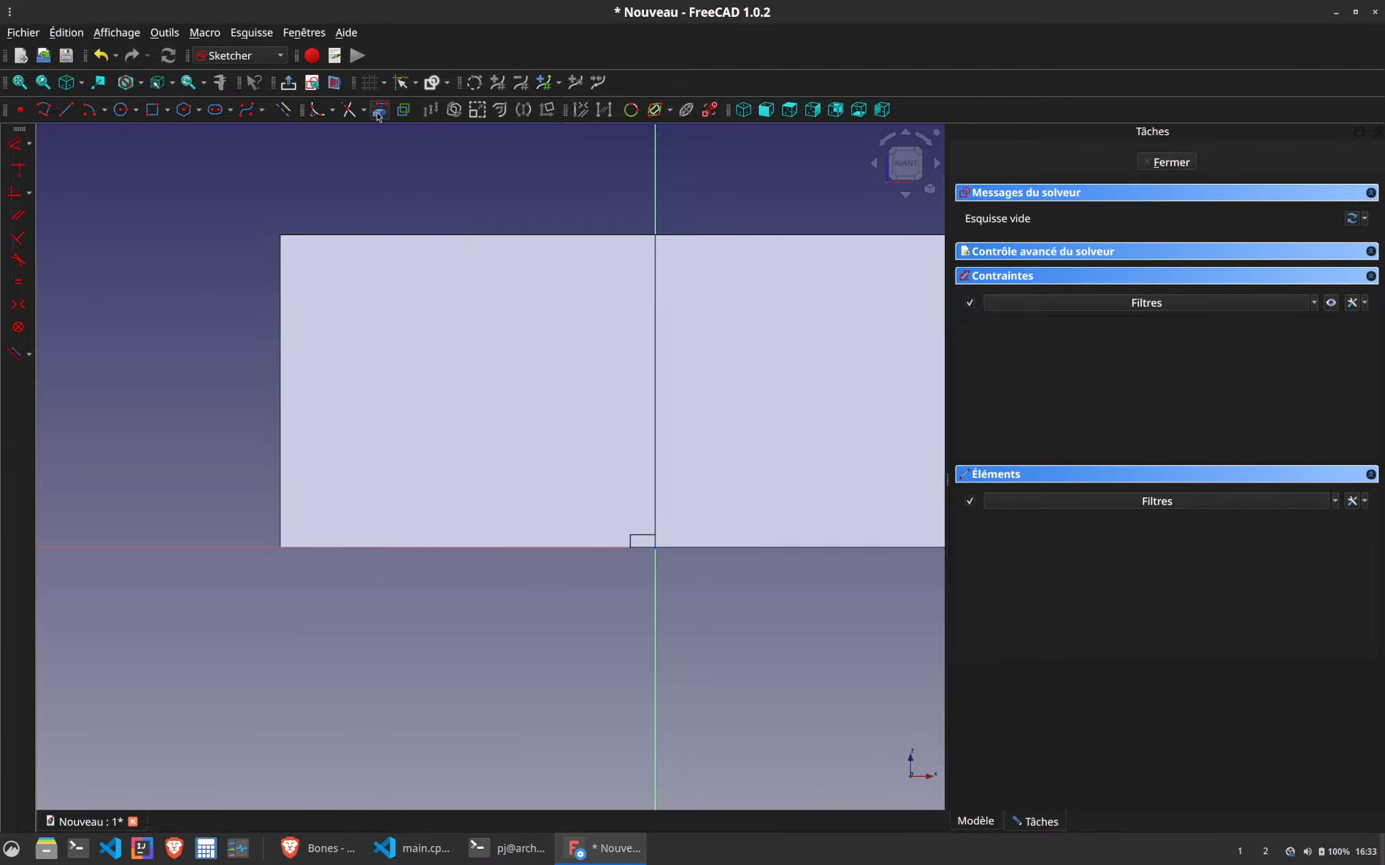
Reference the wall's upper and lower edges as external geometry and draw two crossing construction diagonals over the wall face
{"action": "left_click", "coordinate": [454, 236]}
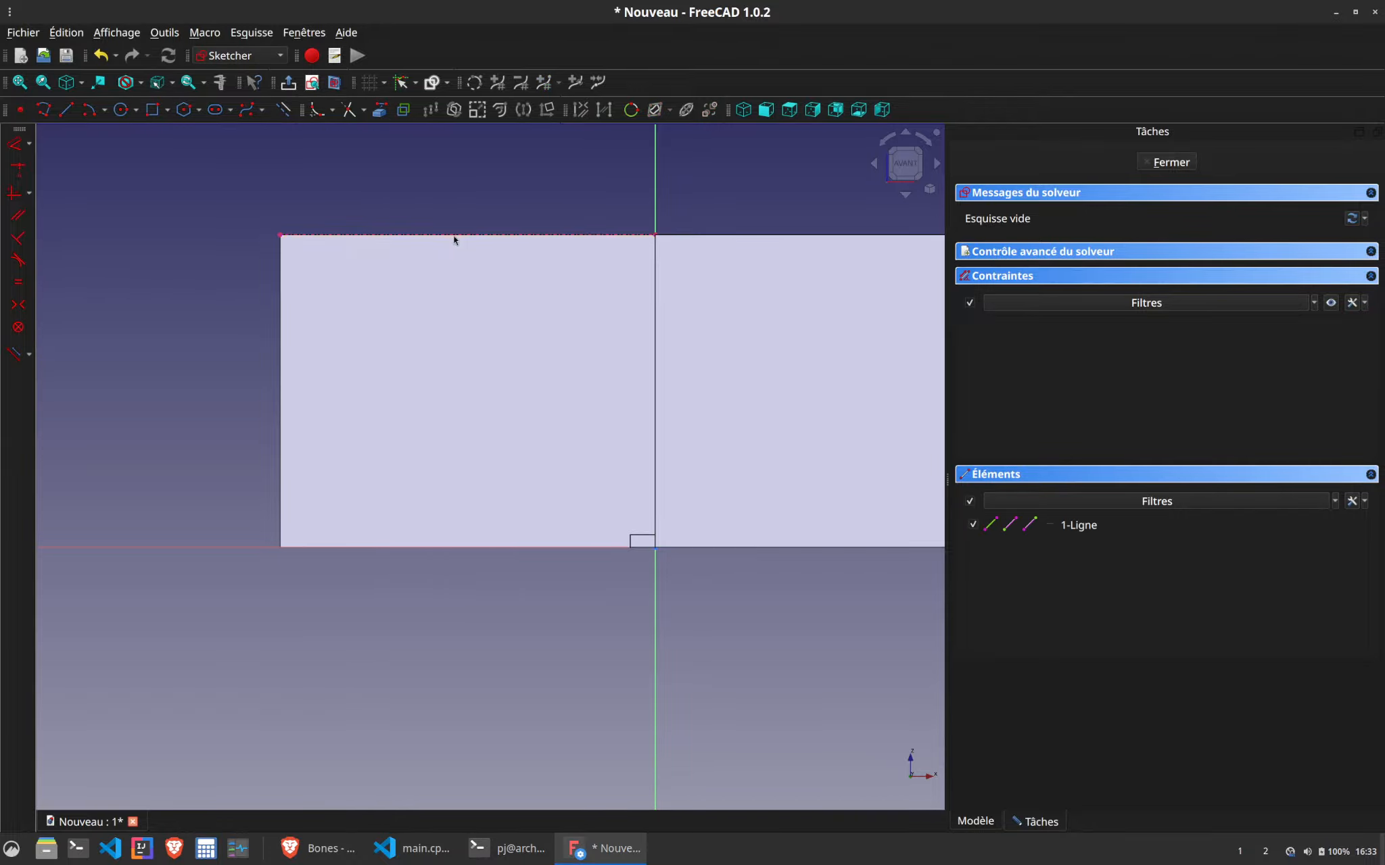
{"action": "left_click", "coordinate": [463, 547]}
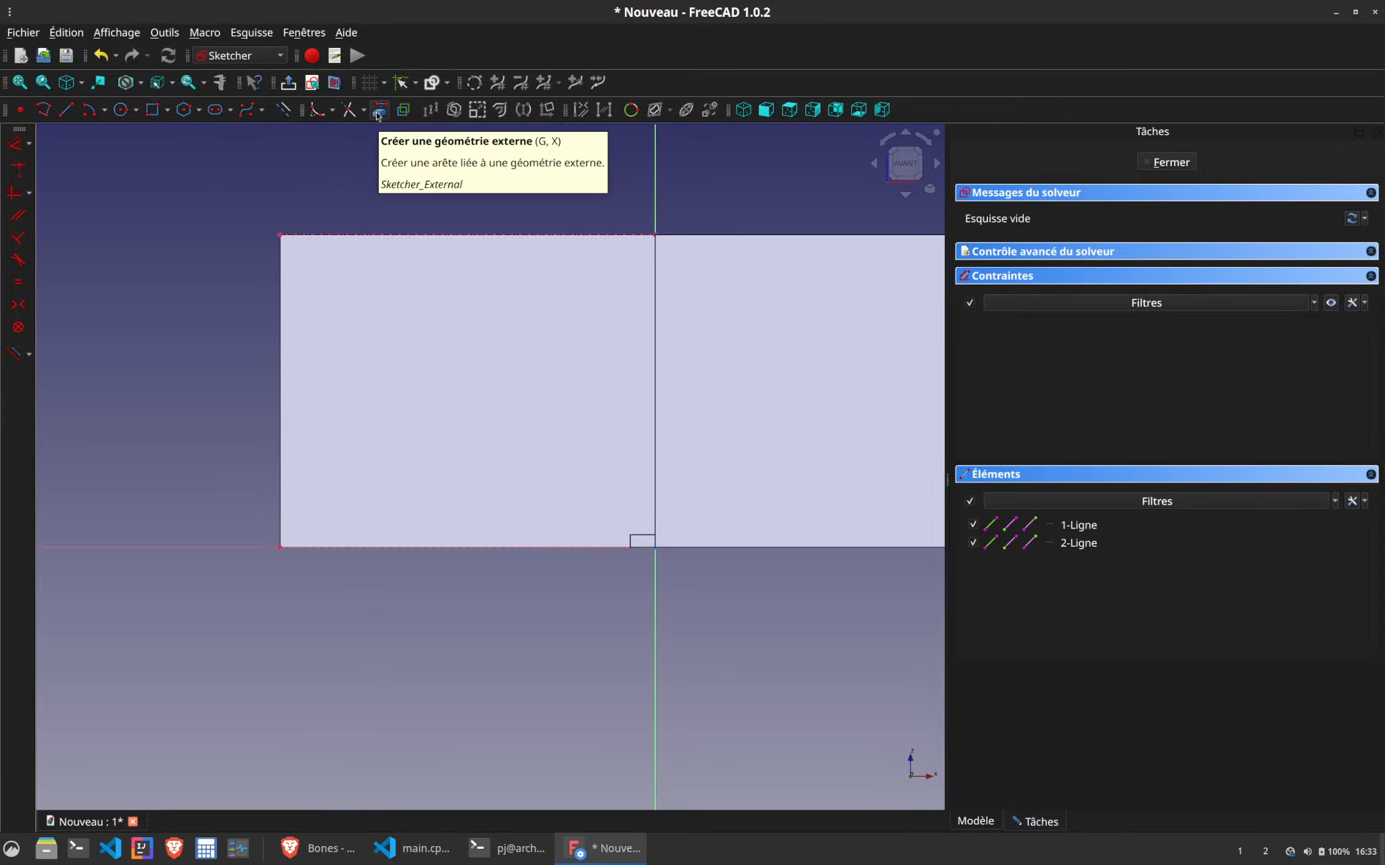
{"action": "left_click", "coordinate": [66, 110]}
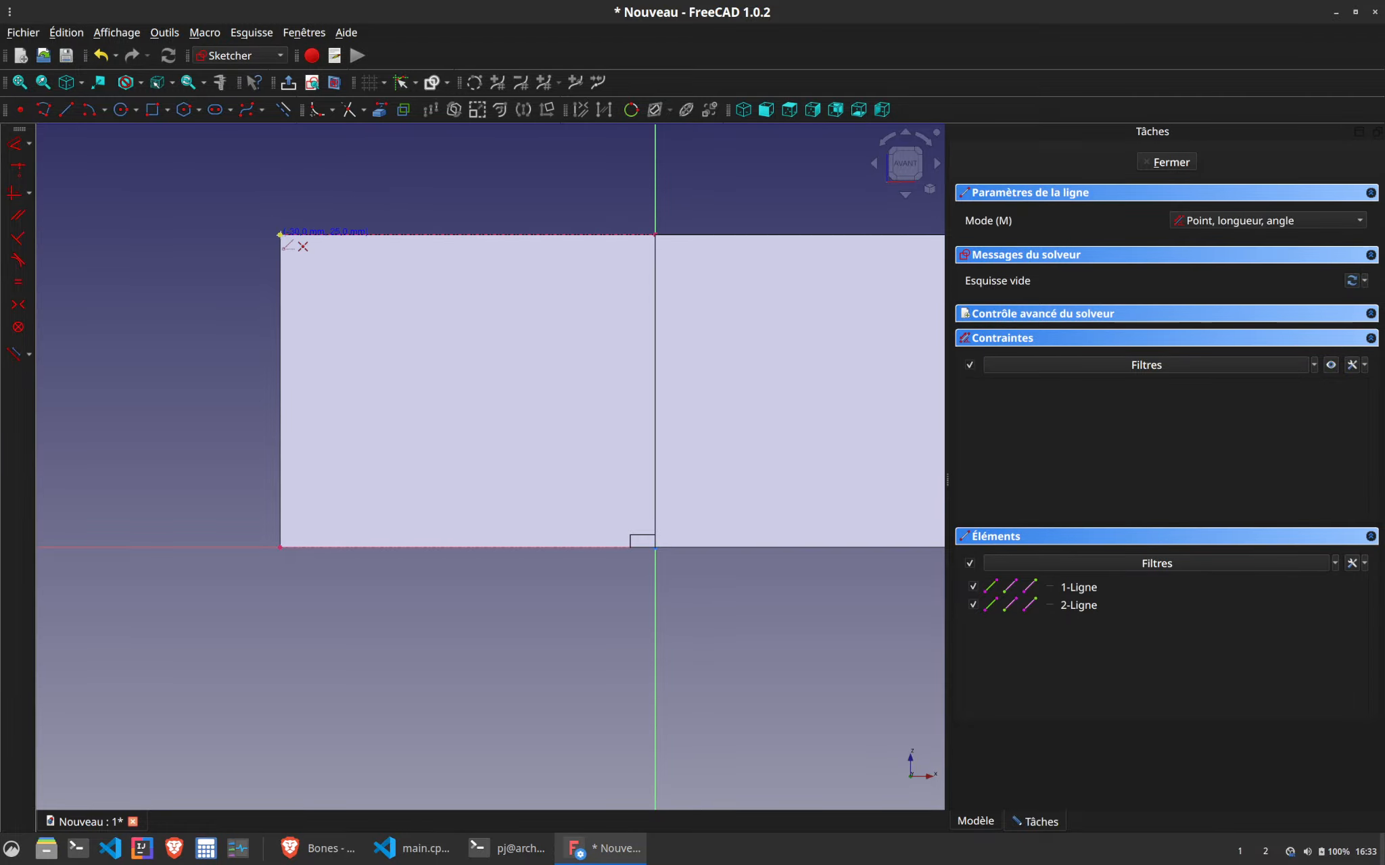
{"action": "left_click", "coordinate": [281, 236]}
{"action": "left_click", "coordinate": [635, 547]}
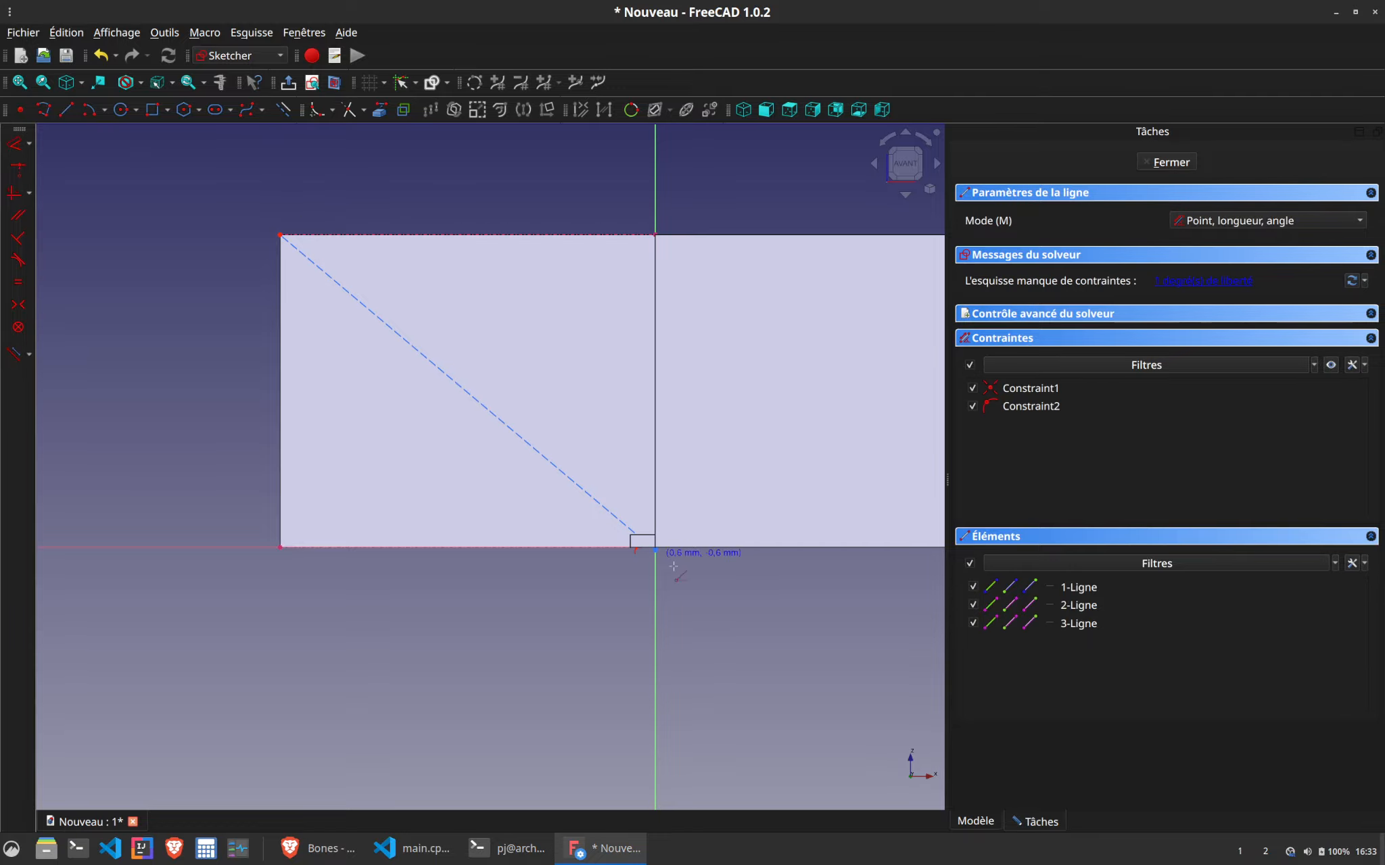
{"action": "left_click", "coordinate": [281, 546]}
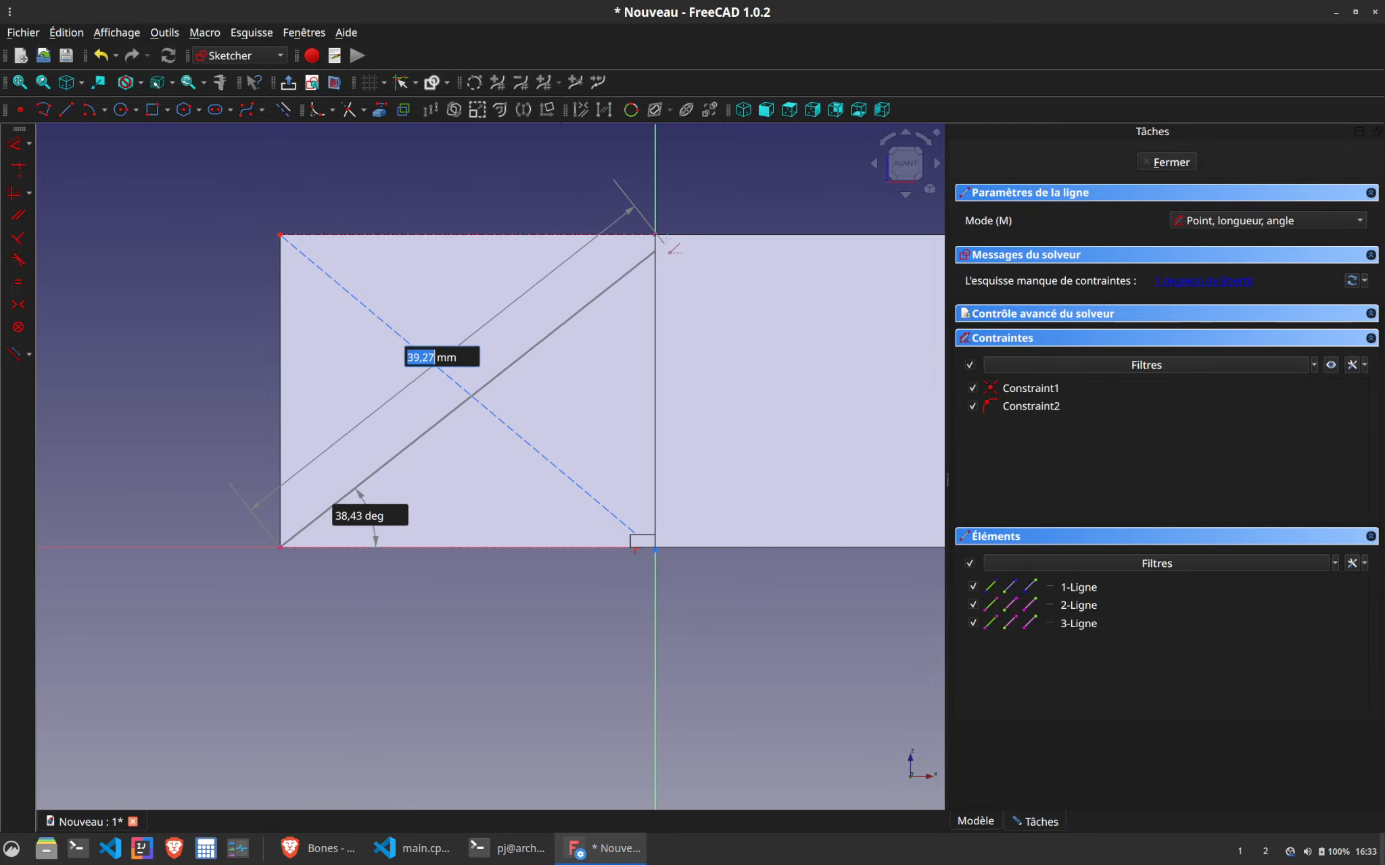
{"action": "left_click", "coordinate": [656, 234]}
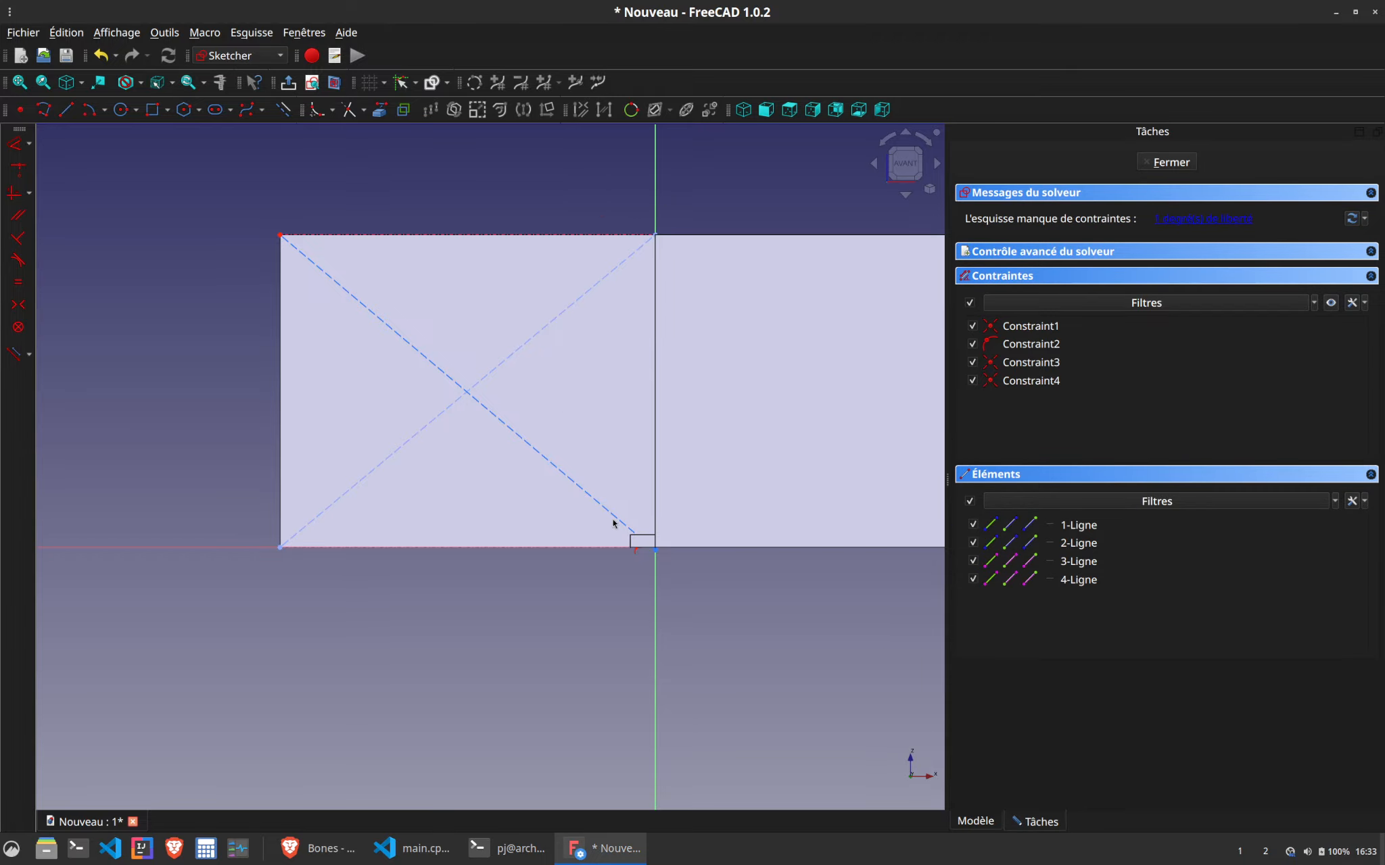
Correct the first diagonal so that its lower end coincides with the wall corner at the sketch origin
{"action": "left_click_drag", "start_coordinate": [613, 527], "coordinate": [656, 612]}
{"action": "left_click", "coordinate": [655, 597]}
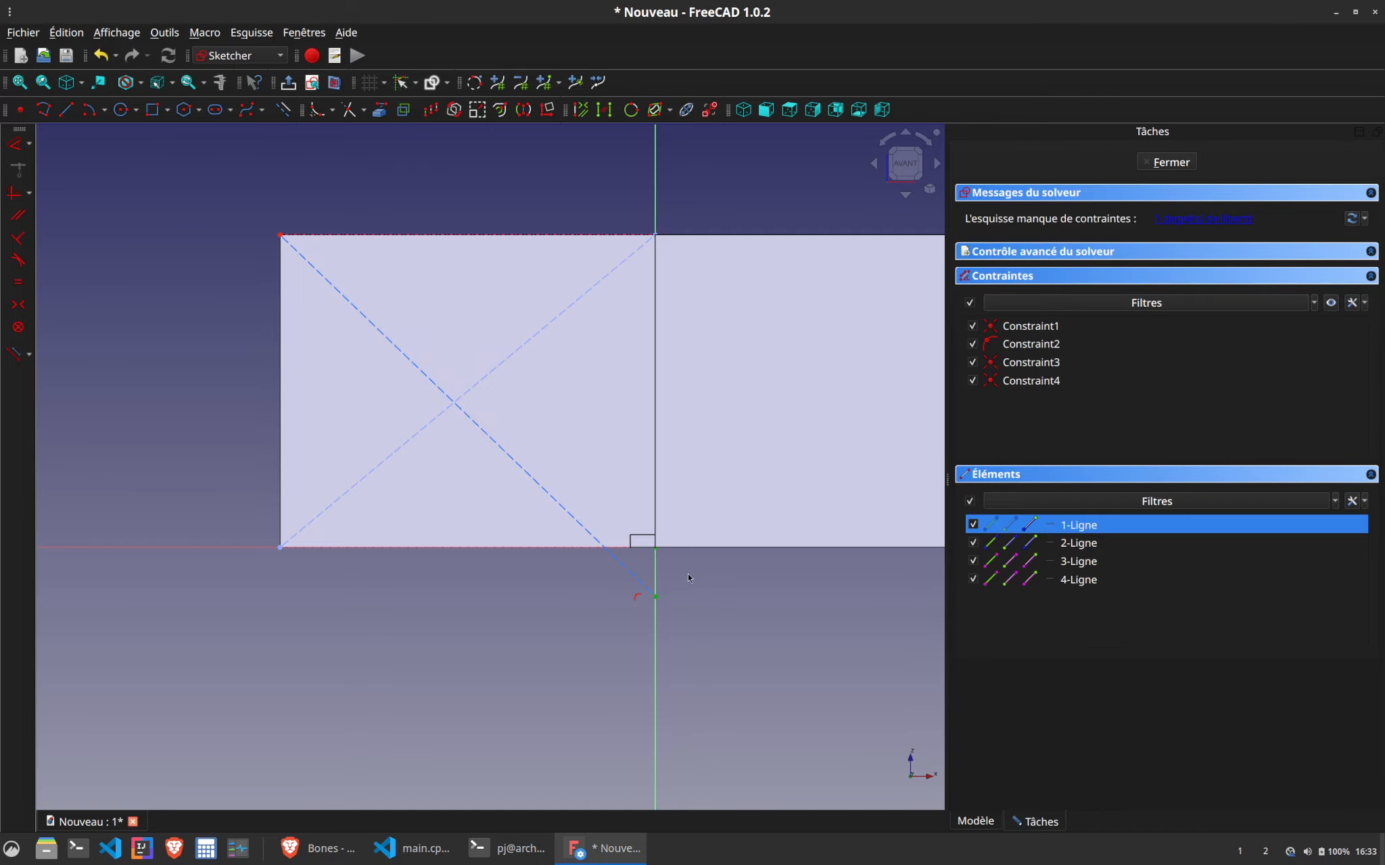
{"action": "key", "text": "ctrl+z"}
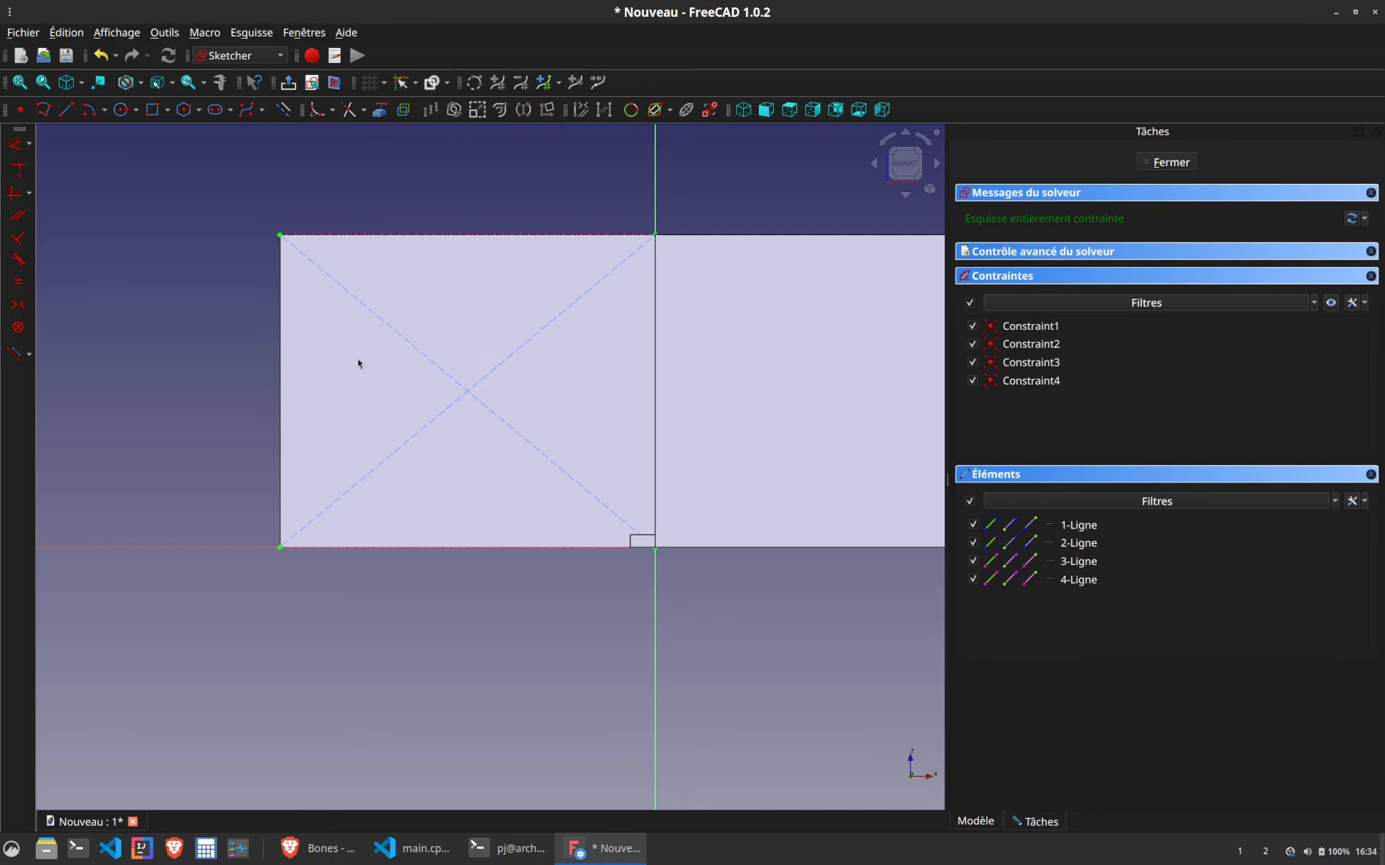
Draw a centred rectangle about 22 by 13 mm at the crossing of the two diagonals
{"action": "left_click", "coordinate": [167, 112]}
{"action": "left_click", "coordinate": [206, 147]}
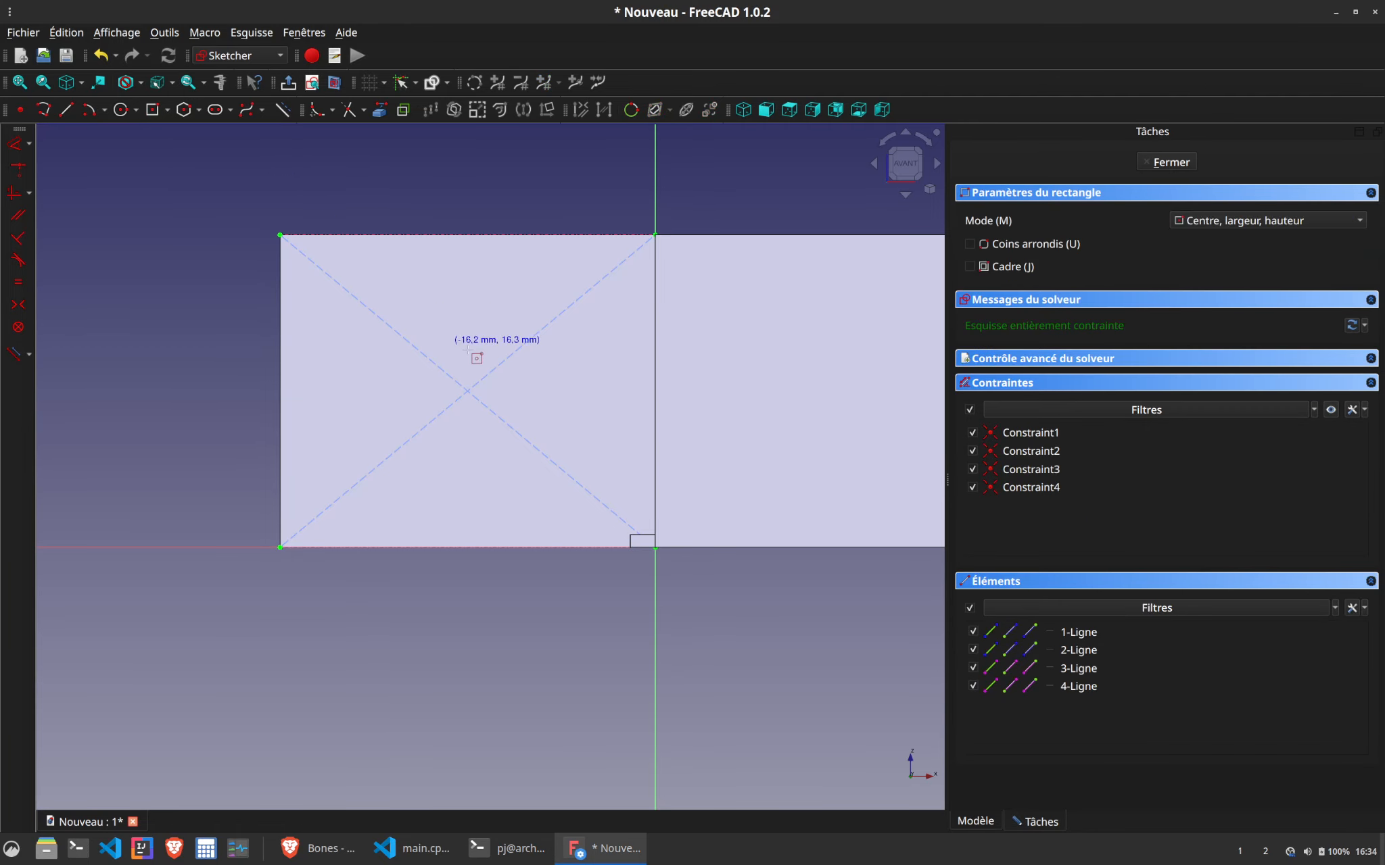
{"action": "left_click", "coordinate": [467, 391]}
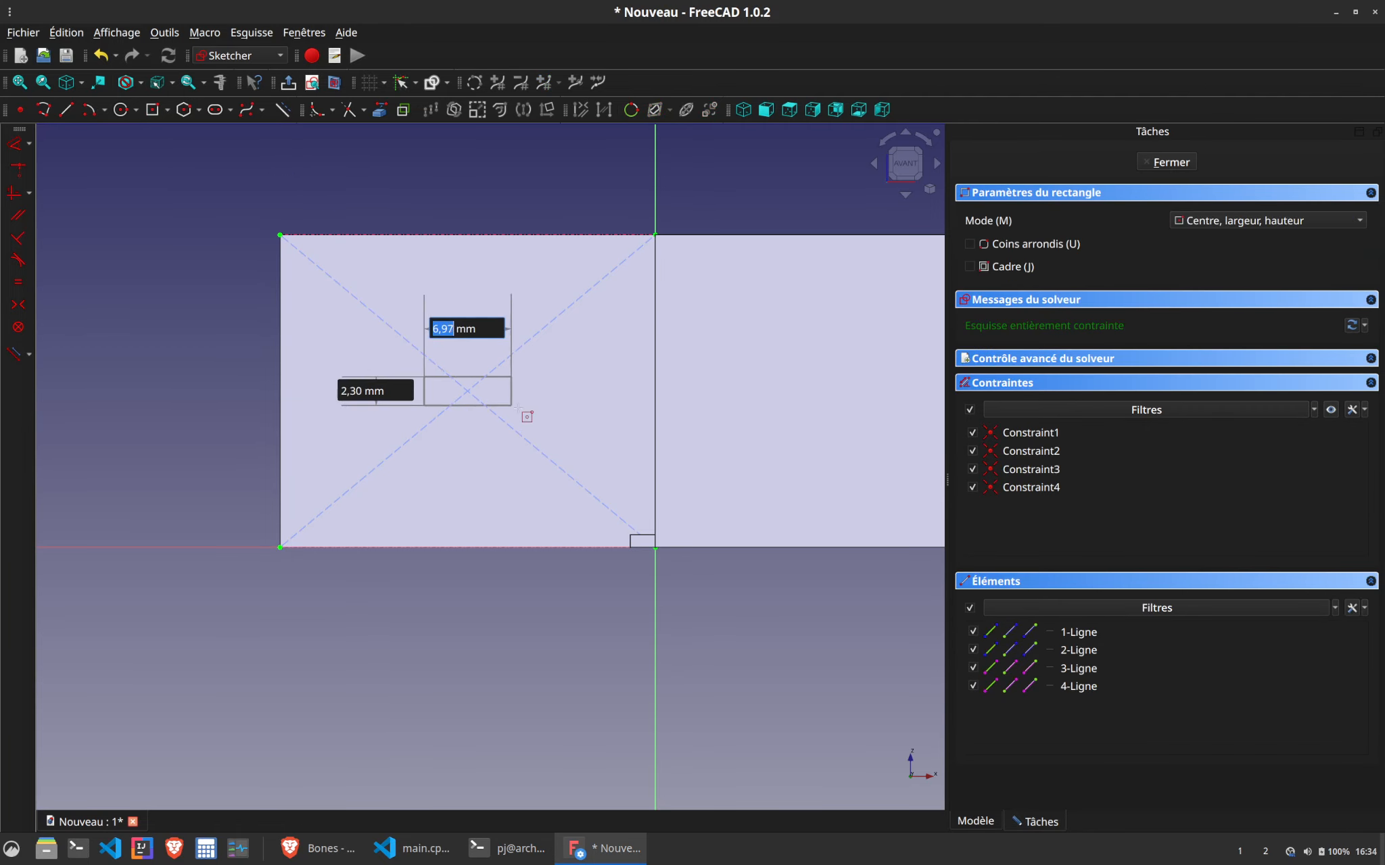
{"action": "left_click", "coordinate": [605, 479]}
{"action": "mouse_move", "coordinate": [487, 309]}
{"action": "left_mouse_down"}
{"action": "mouse_move", "coordinate": [520, 309]}
{"action": "mouse_move", "coordinate": [492, 308]}
{"action": "left_mouse_up"}
Set the window rectangle's height to 13 mm and its width to 22 mm
{"action": "left_click", "coordinate": [331, 357]}
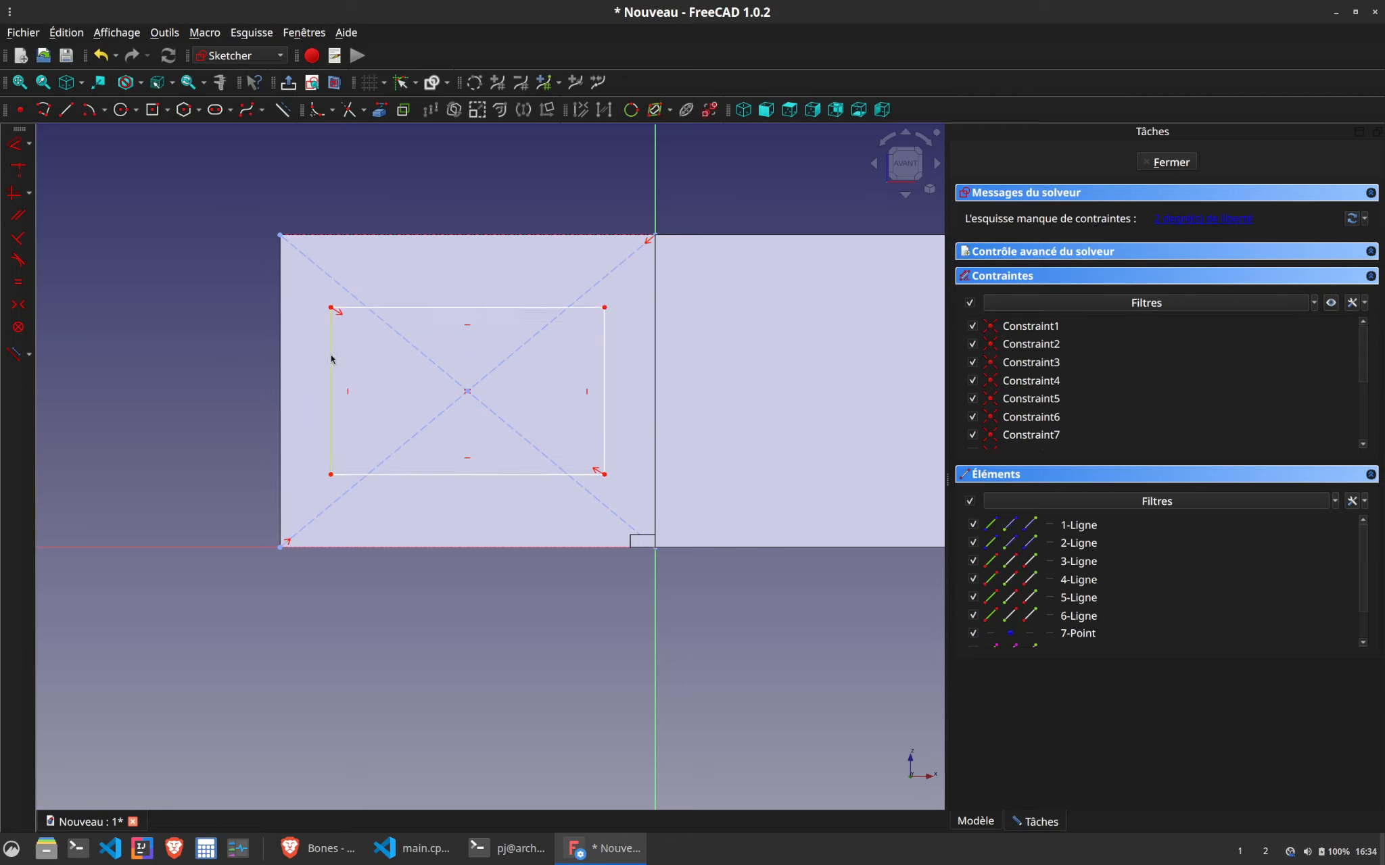
{"action": "type", "text": "d"}
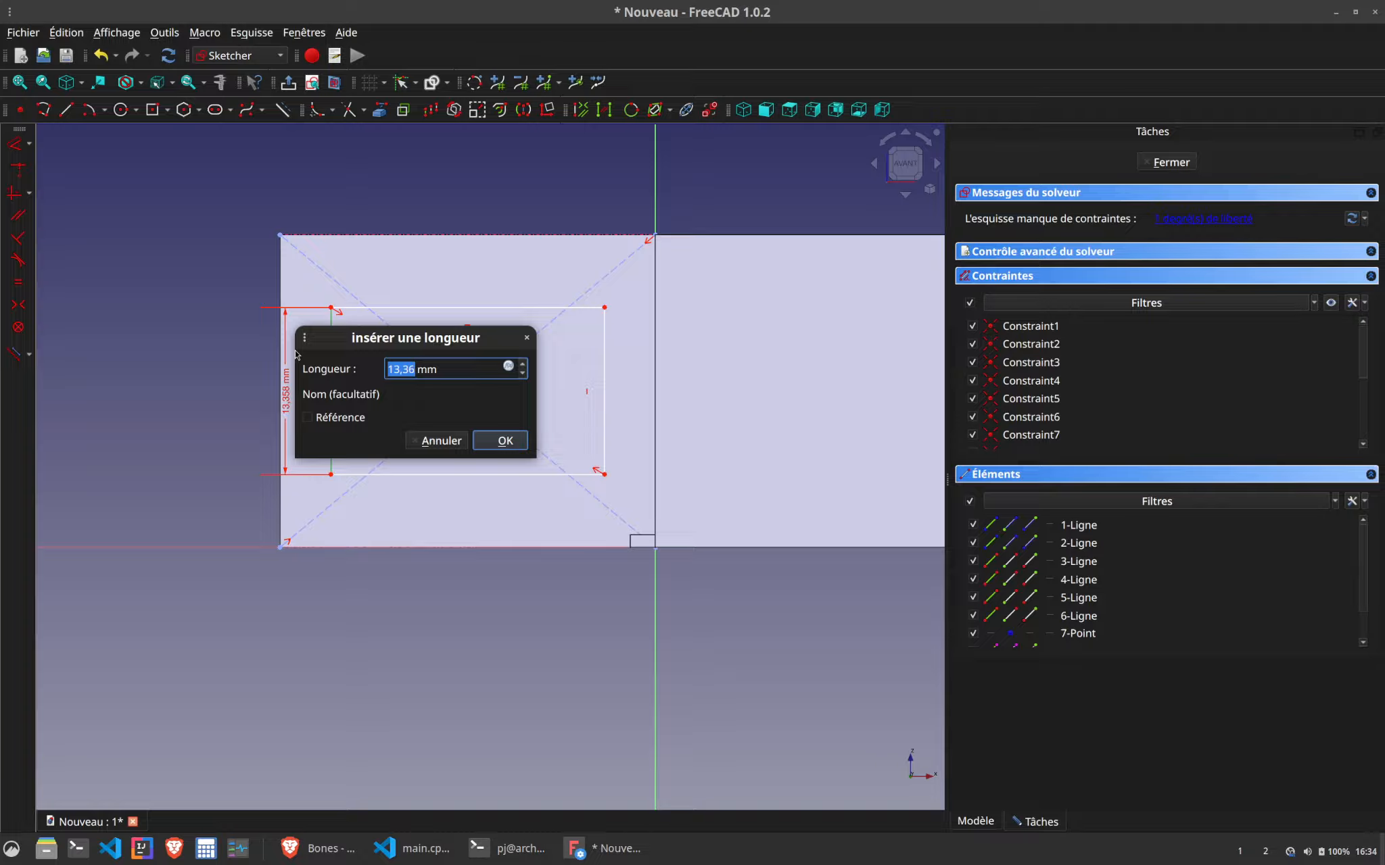
{"action": "type", "text": "13"}
{"action": "key", "text": "Return"}
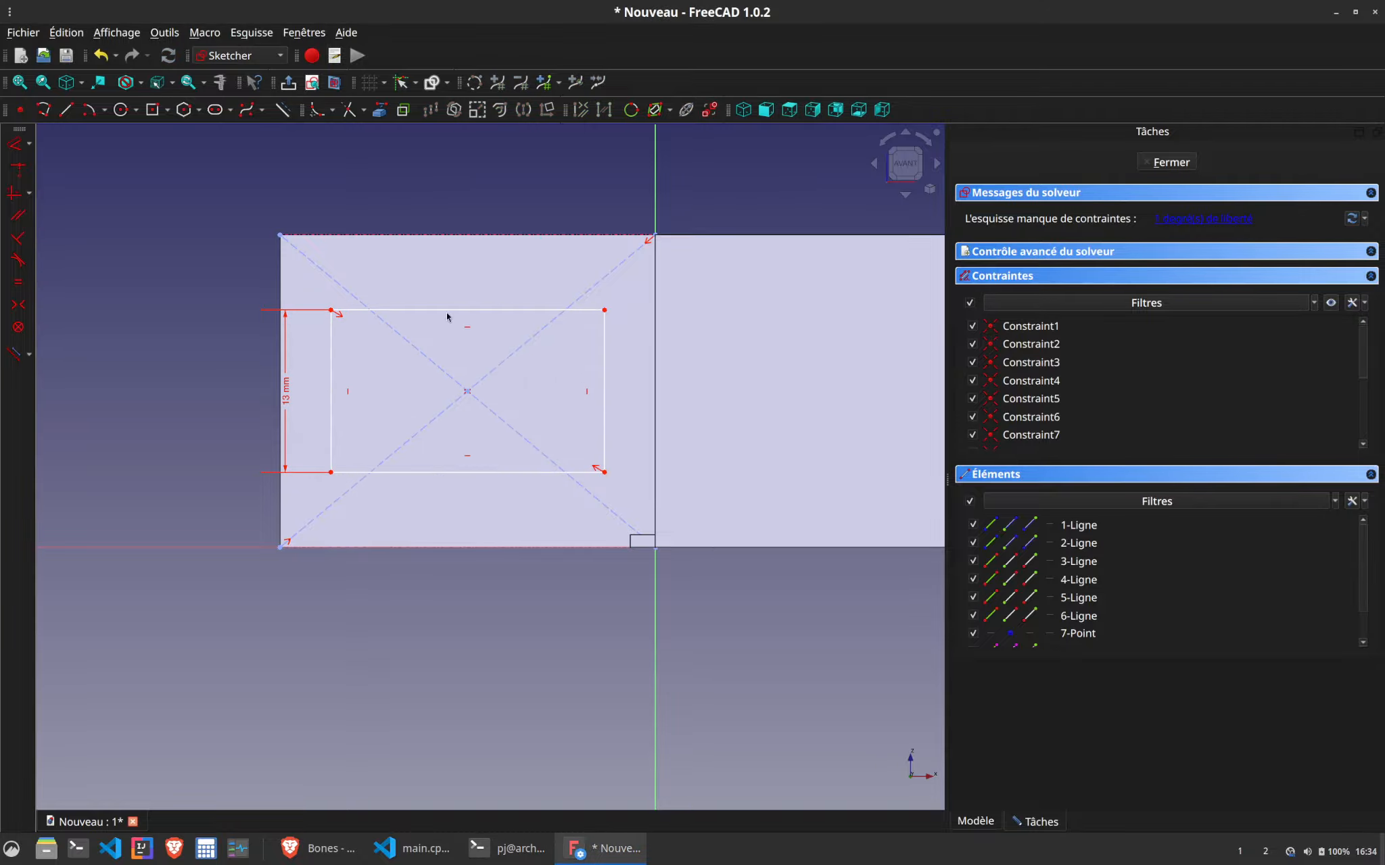
{"action": "left_click", "coordinate": [448, 310]}
{"action": "type", "text": "d"}
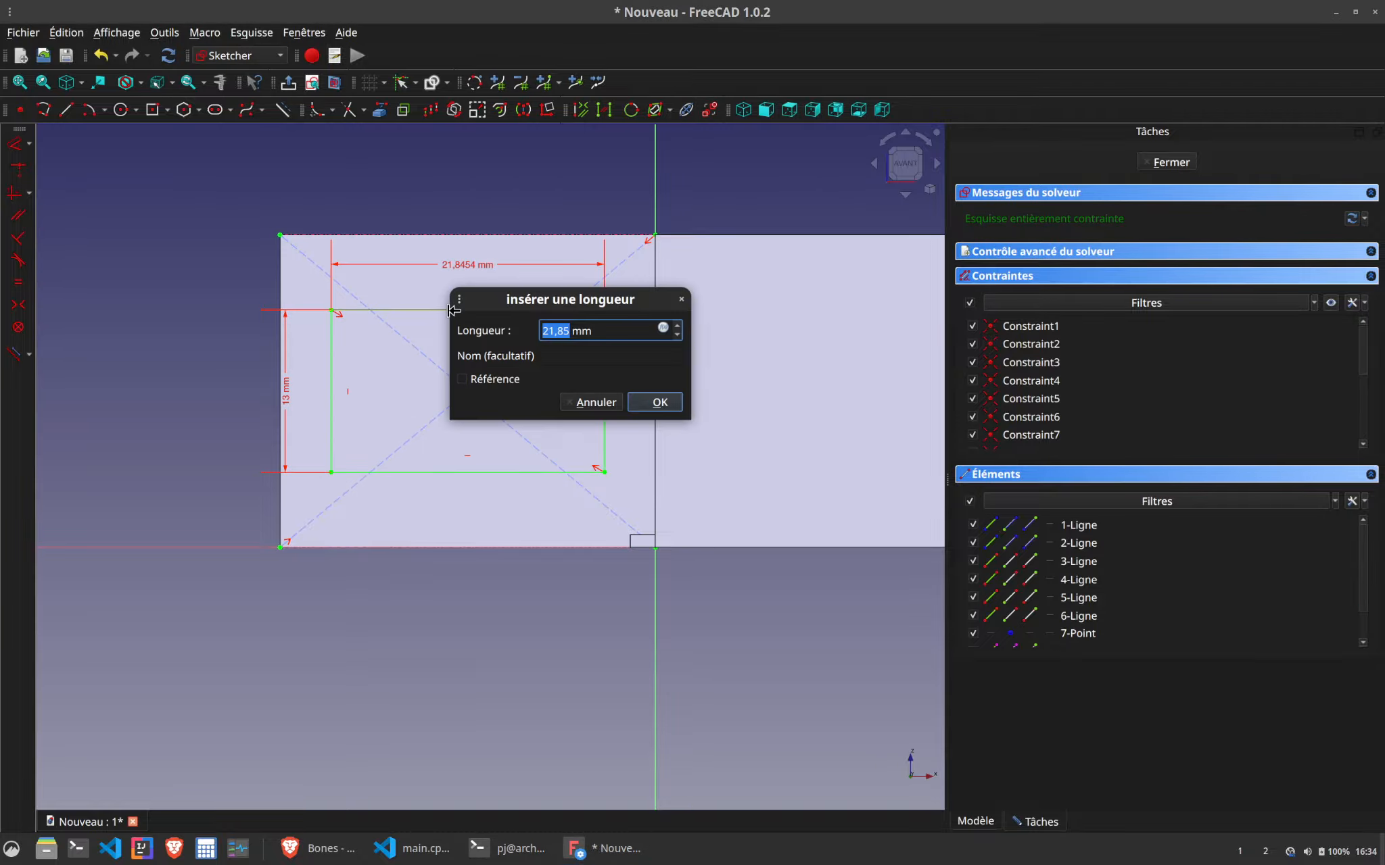
{"action": "type", "text": "22"}
{"action": "key", "text": "Return"}
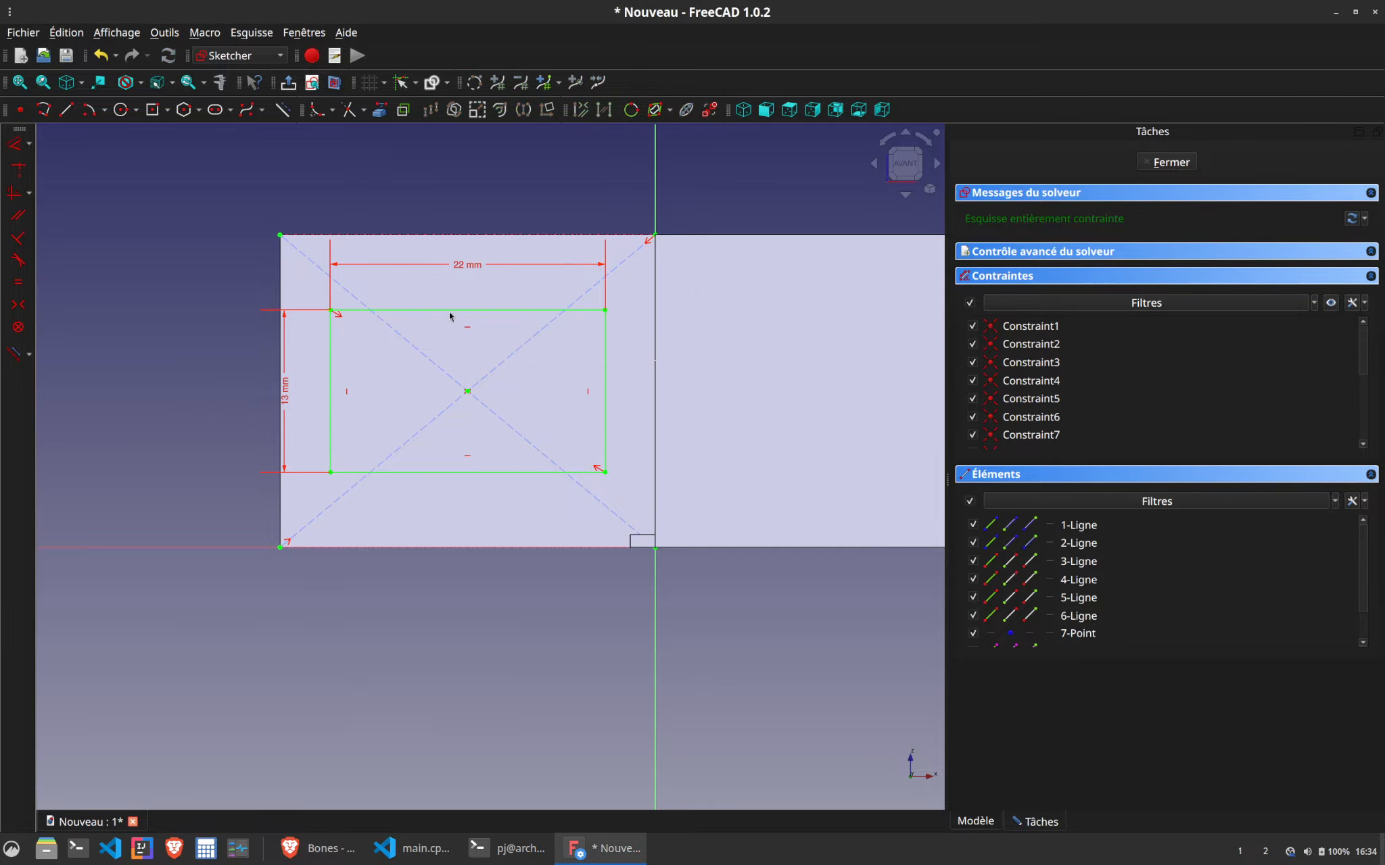
Close the window sketch and cut it into the wall as a 0.5 mm deep pocket
{"action": "left_click", "coordinate": [1168, 163]}
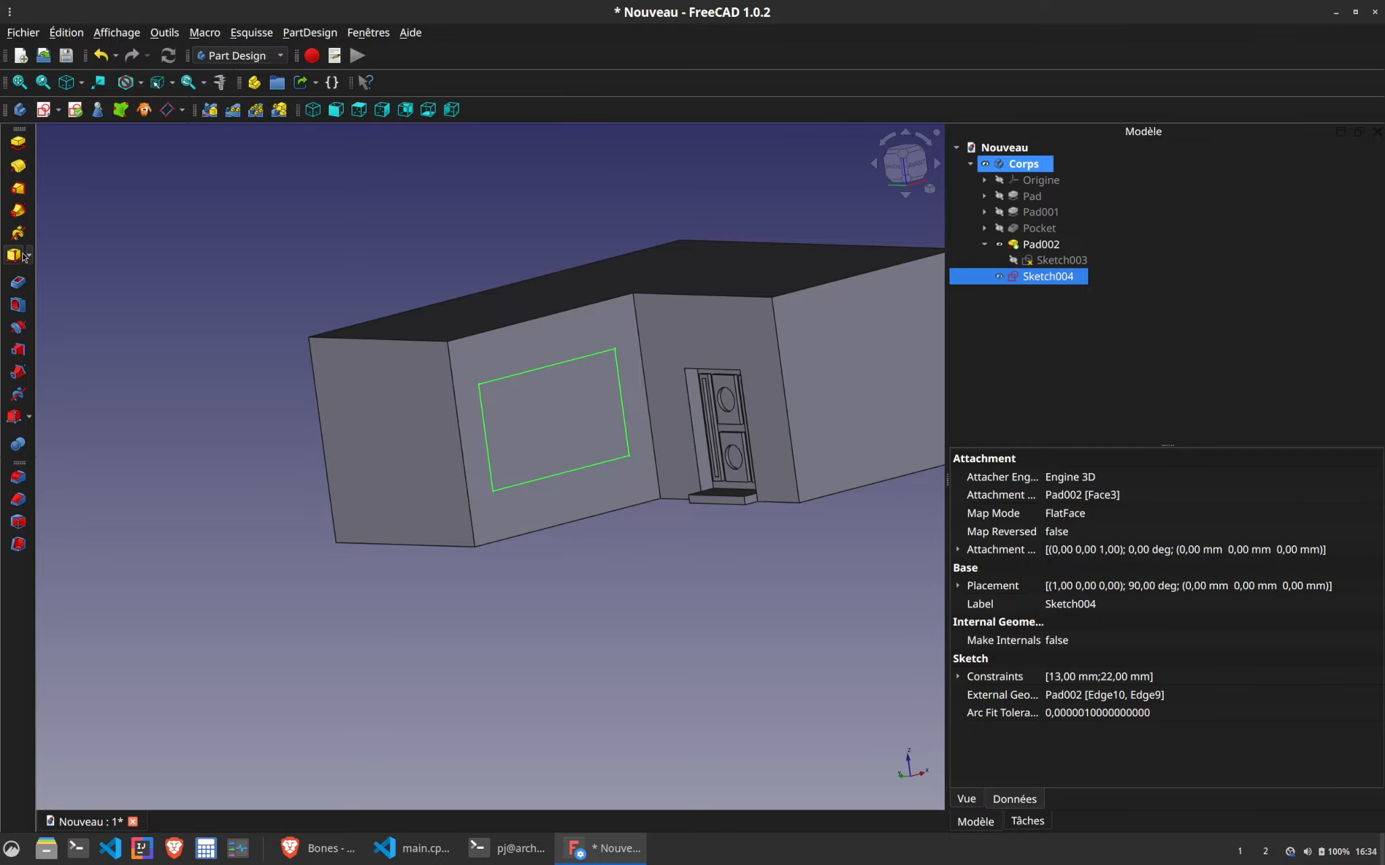
{"action": "left_click", "coordinate": [24, 280]}
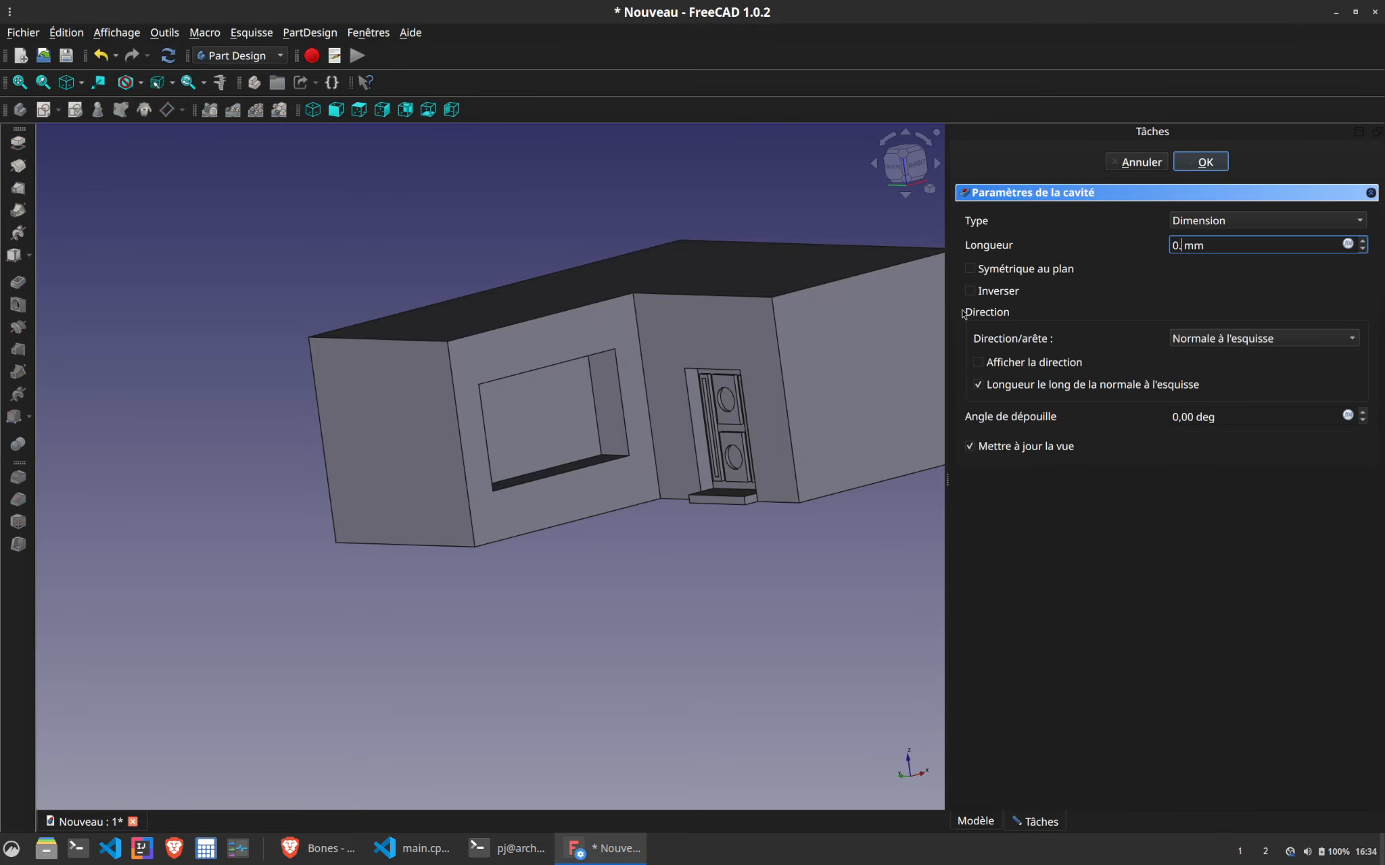
{"action": "key", "text": "Return"}
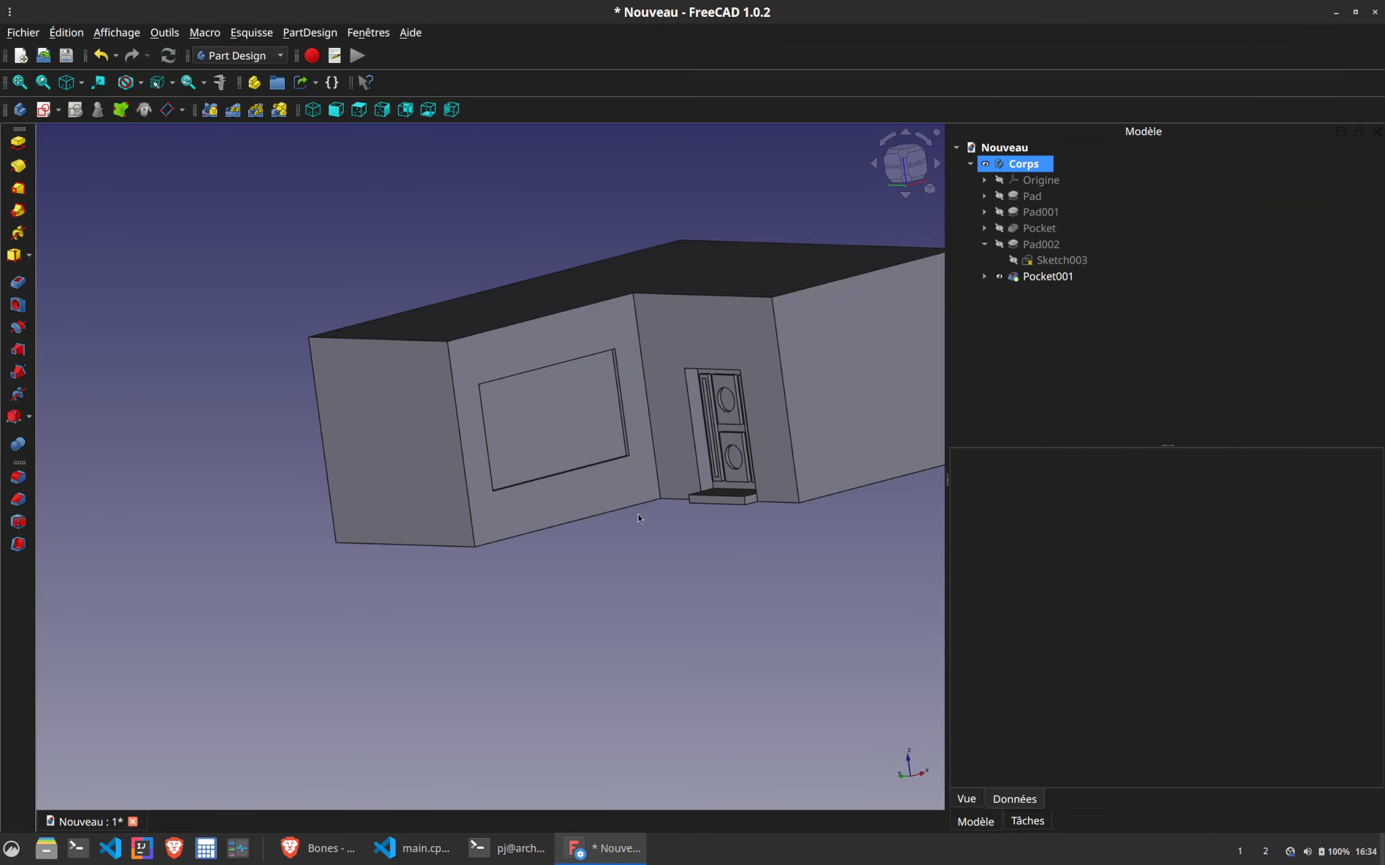
Create a new sketch on the long rear outer wall of the house
{"action": "middle_click_drag", "start_coordinate": [568, 549], "coordinate": [442, 448]}
{"action": "left_click", "coordinate": [266, 433]}
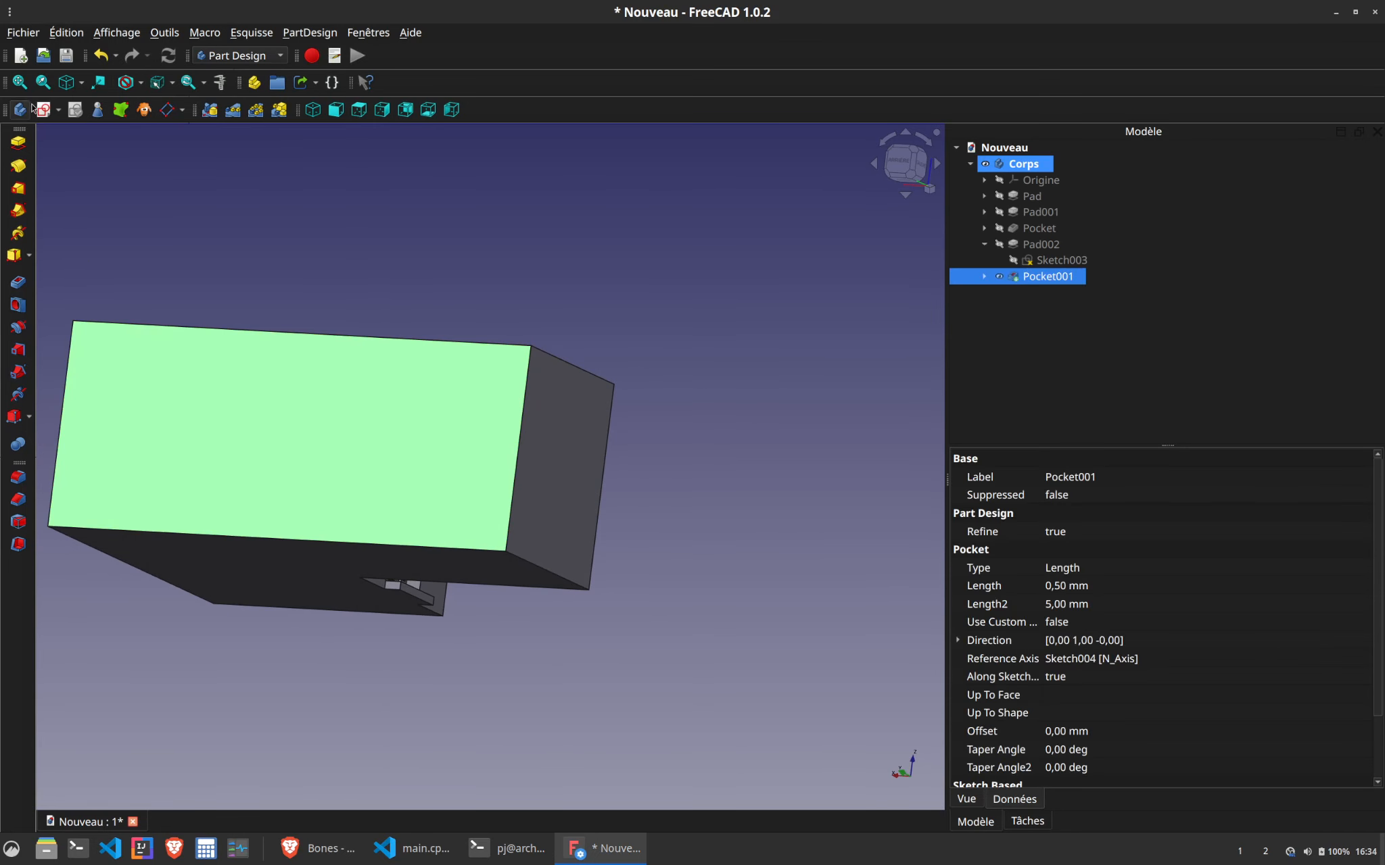
{"action": "left_click", "coordinate": [43, 110]}
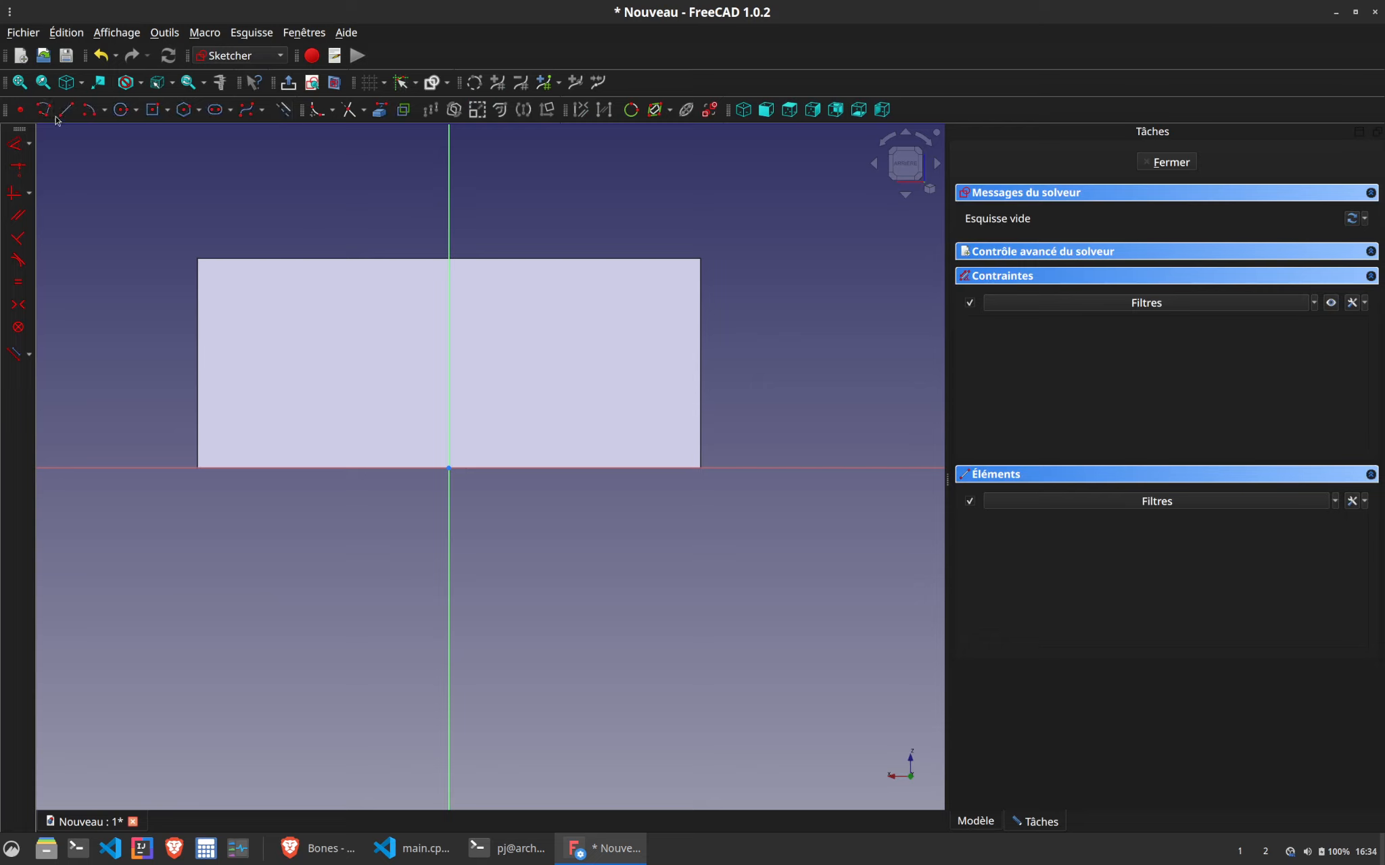
Project the top and bottom edges of the rear wall face into the sketch as external geometry
{"action": "left_click", "coordinate": [319, 259]}
{"action": "left_click", "coordinate": [302, 467]}
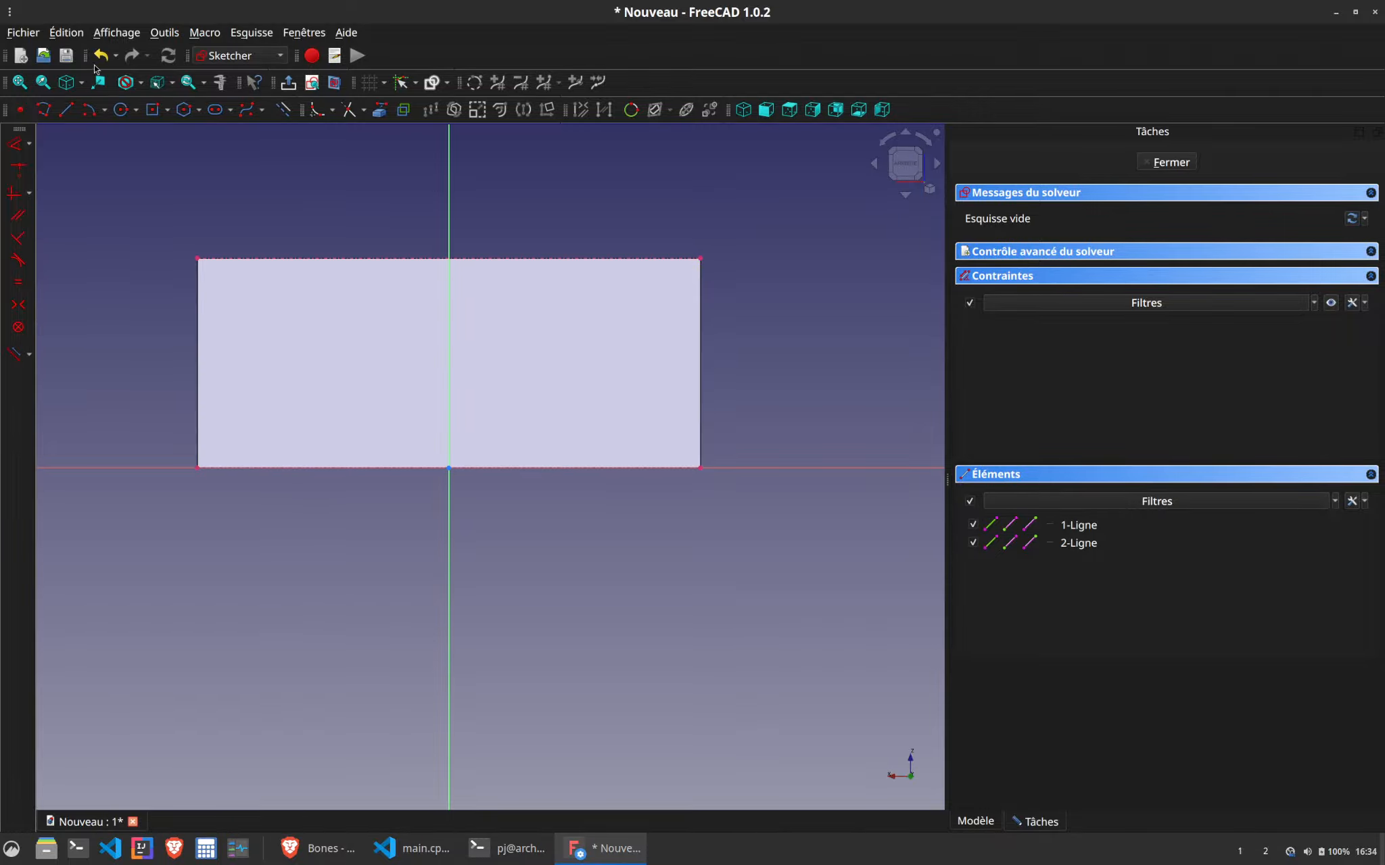
Draw both diagonals as construction lines between the opposite corners of the rear wall face
{"action": "left_click", "coordinate": [65, 109]}
{"action": "left_click", "coordinate": [197, 259]}
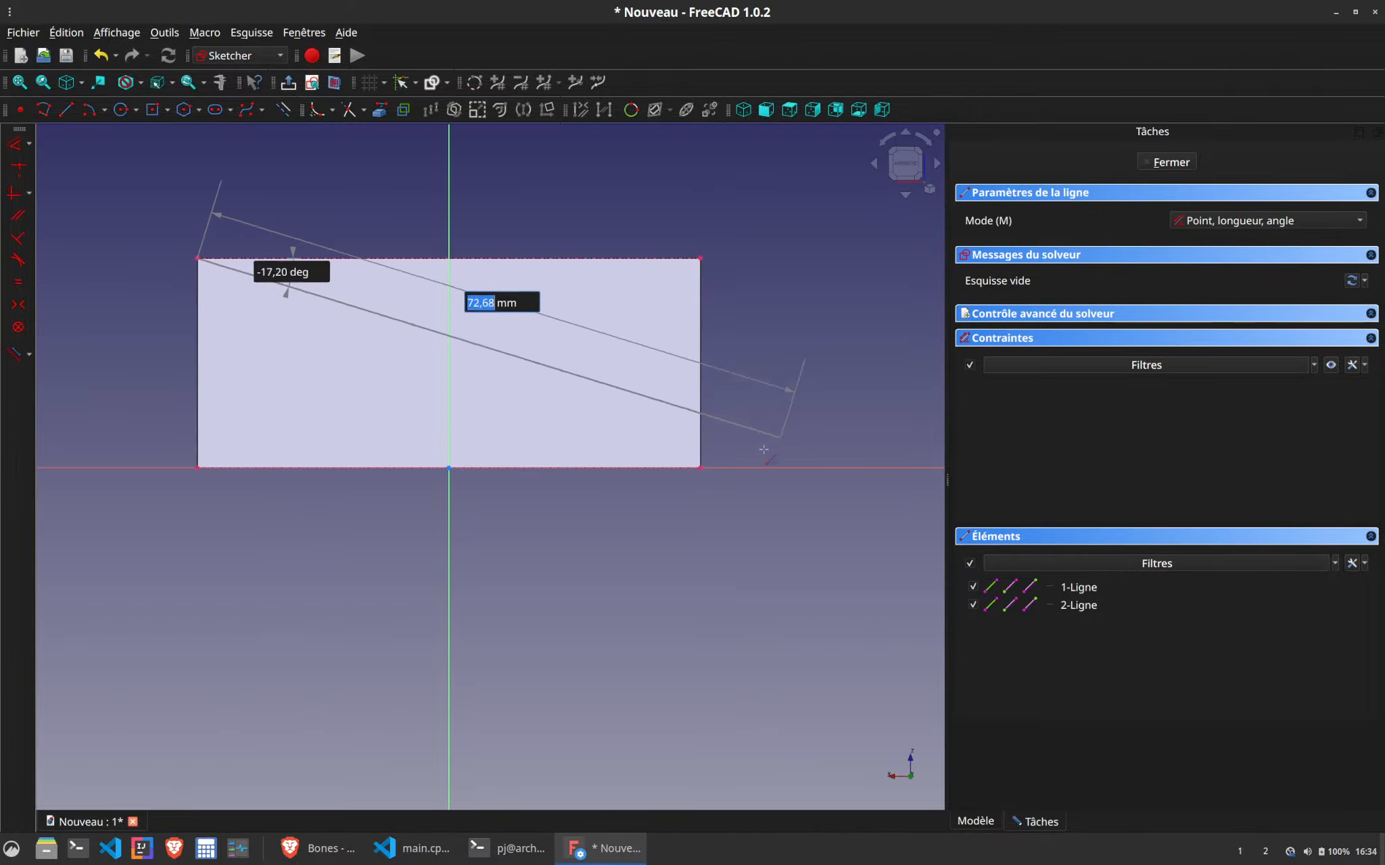
{"action": "left_click", "coordinate": [700, 466]}
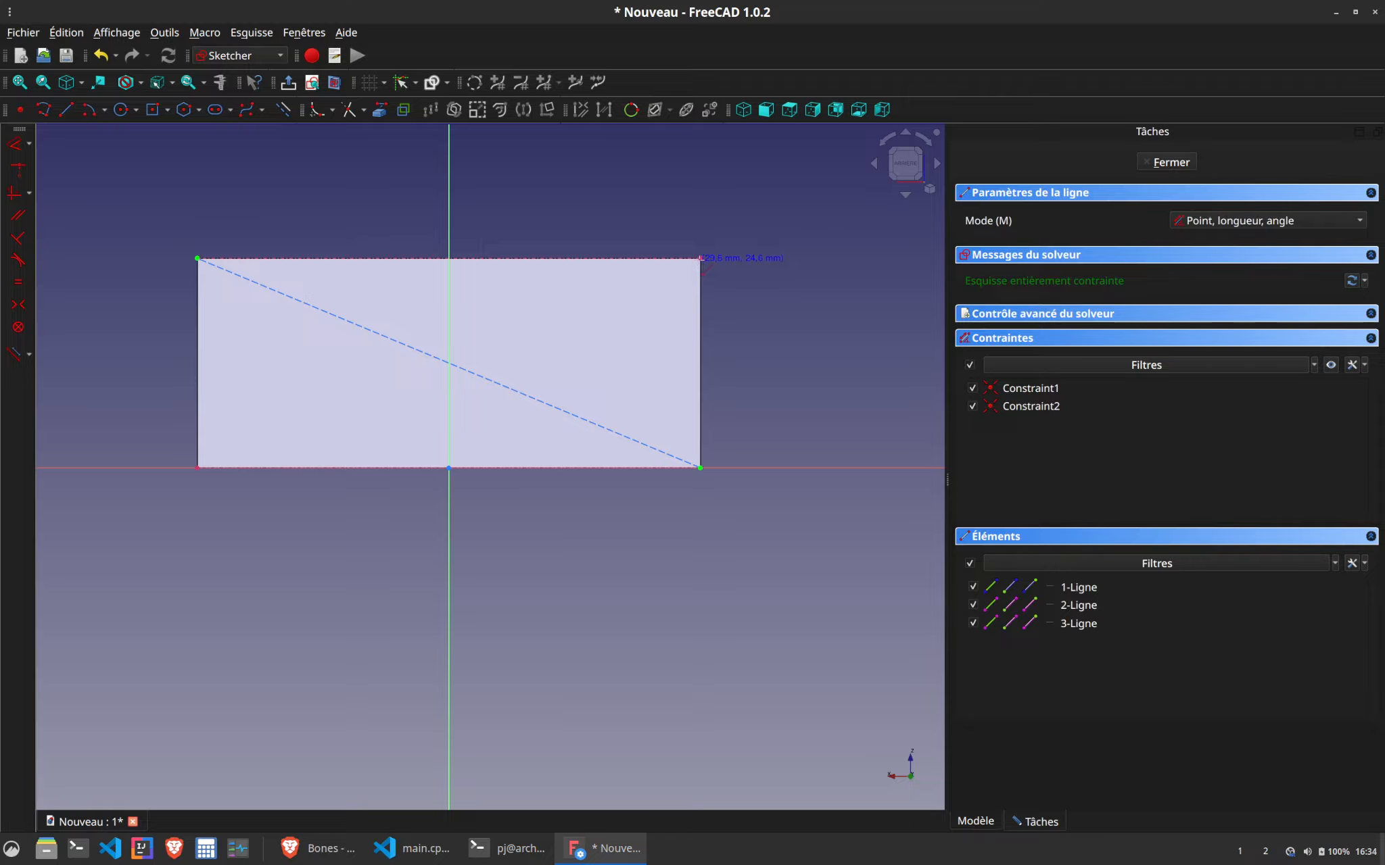
{"action": "left_click", "coordinate": [701, 257]}
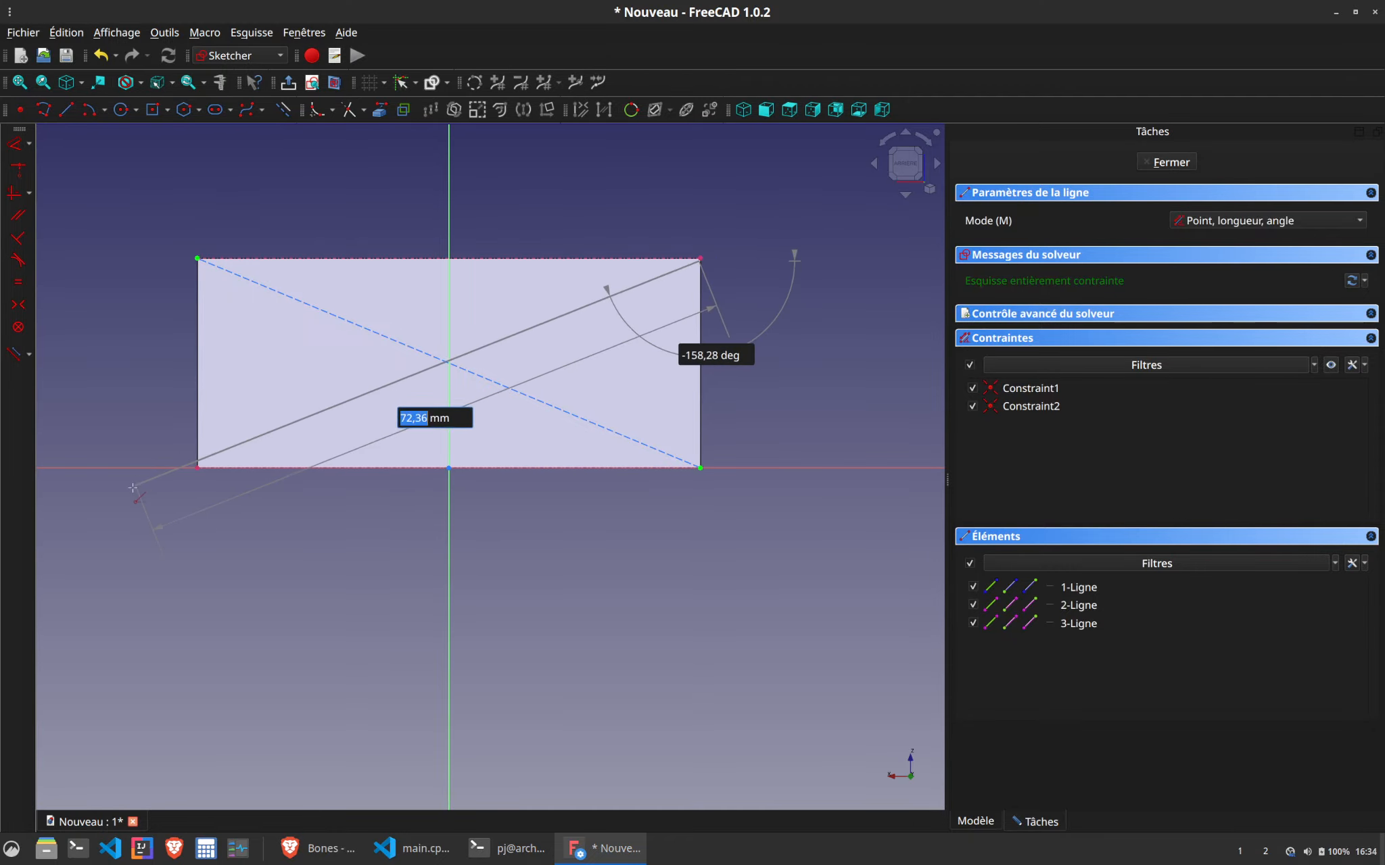
{"action": "left_click", "coordinate": [197, 468]}
{"action": "key", "text": "Escape"}
Project both vertical side edges of the wall and draw a construction line between their midpoints
{"action": "left_click", "coordinate": [284, 113]}
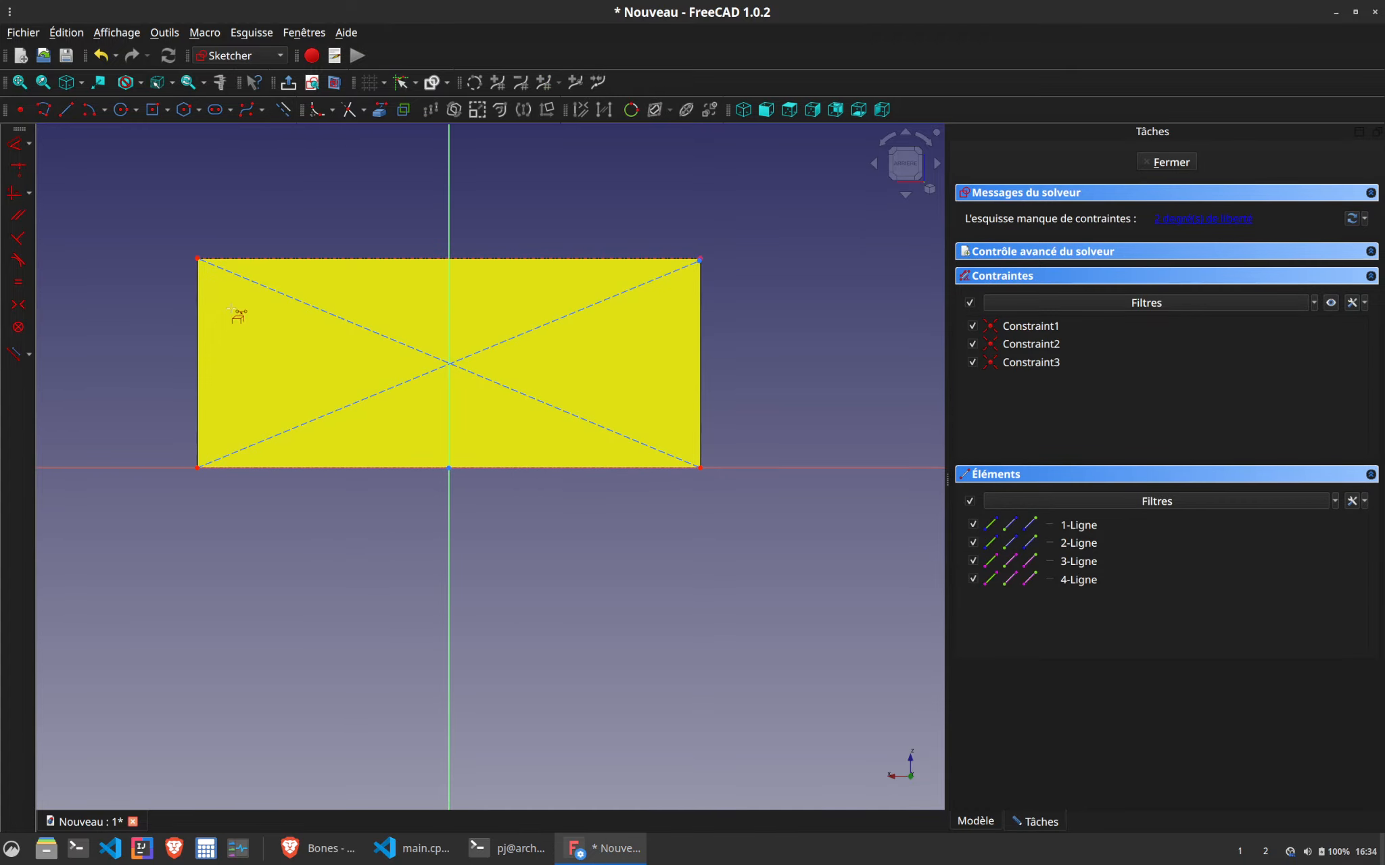
{"action": "left_click", "coordinate": [197, 335]}
{"action": "left_click", "coordinate": [700, 361]}
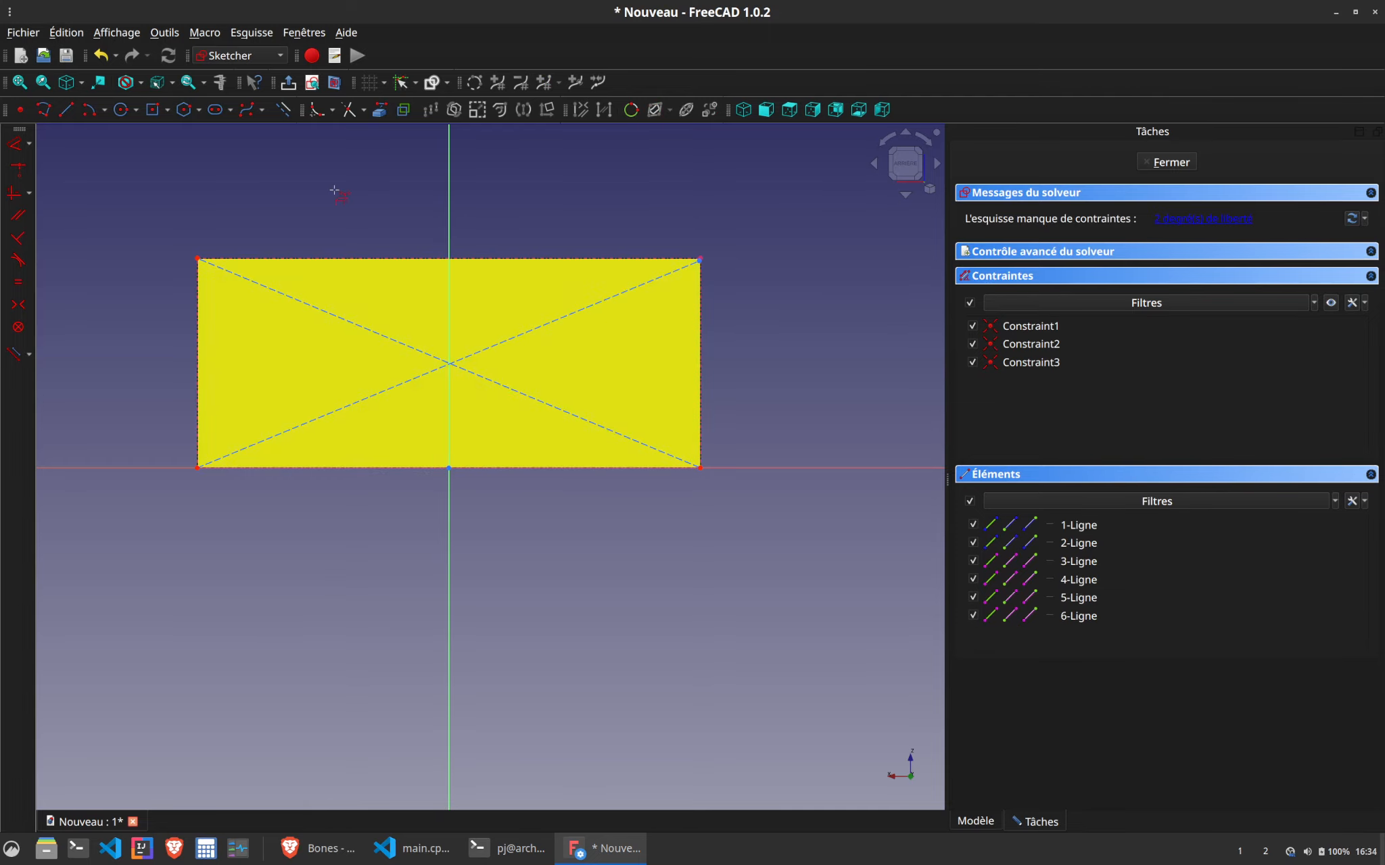
{"action": "left_click", "coordinate": [66, 111]}
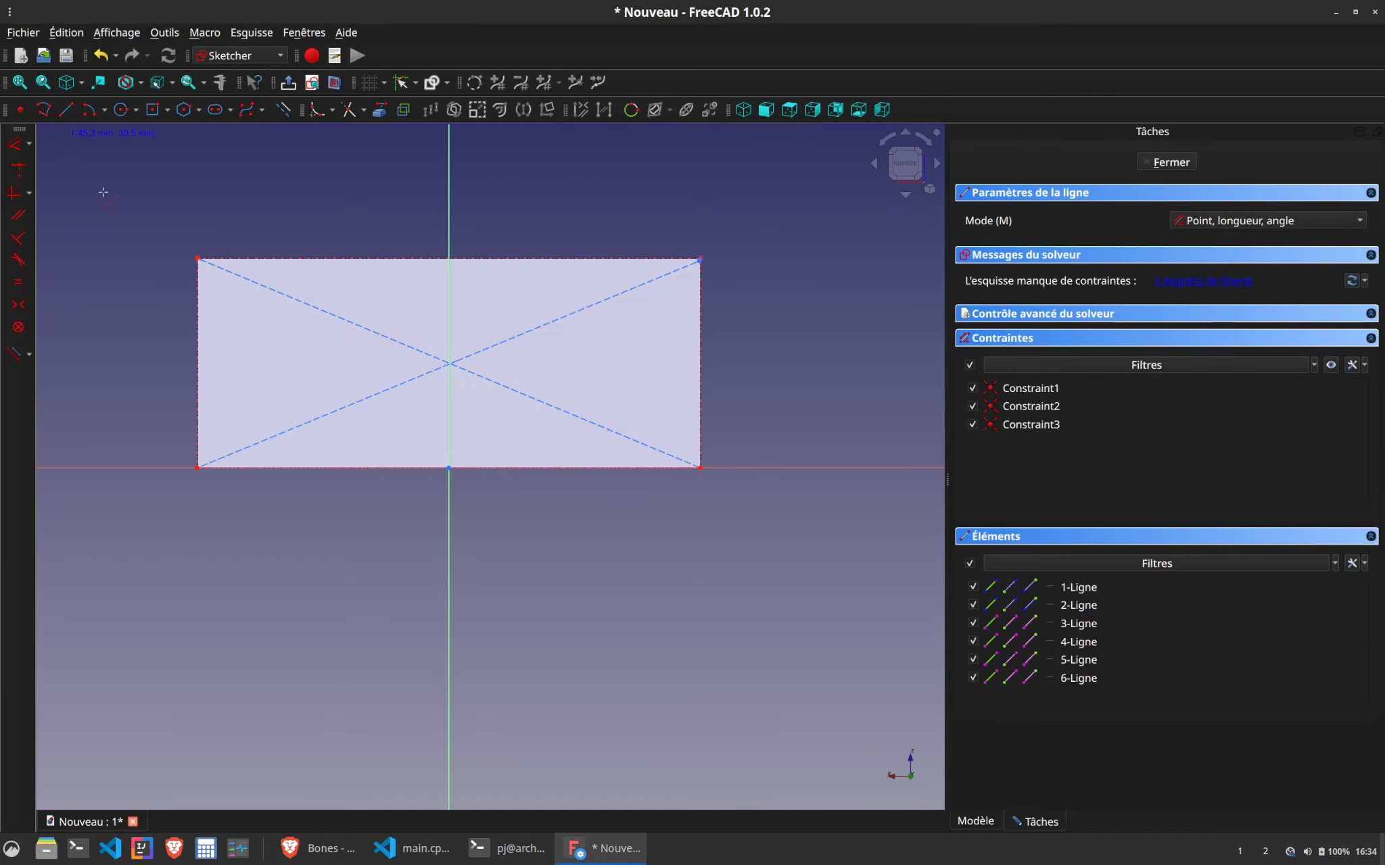
{"action": "left_click", "coordinate": [197, 363]}
{"action": "left_click", "coordinate": [701, 363]}
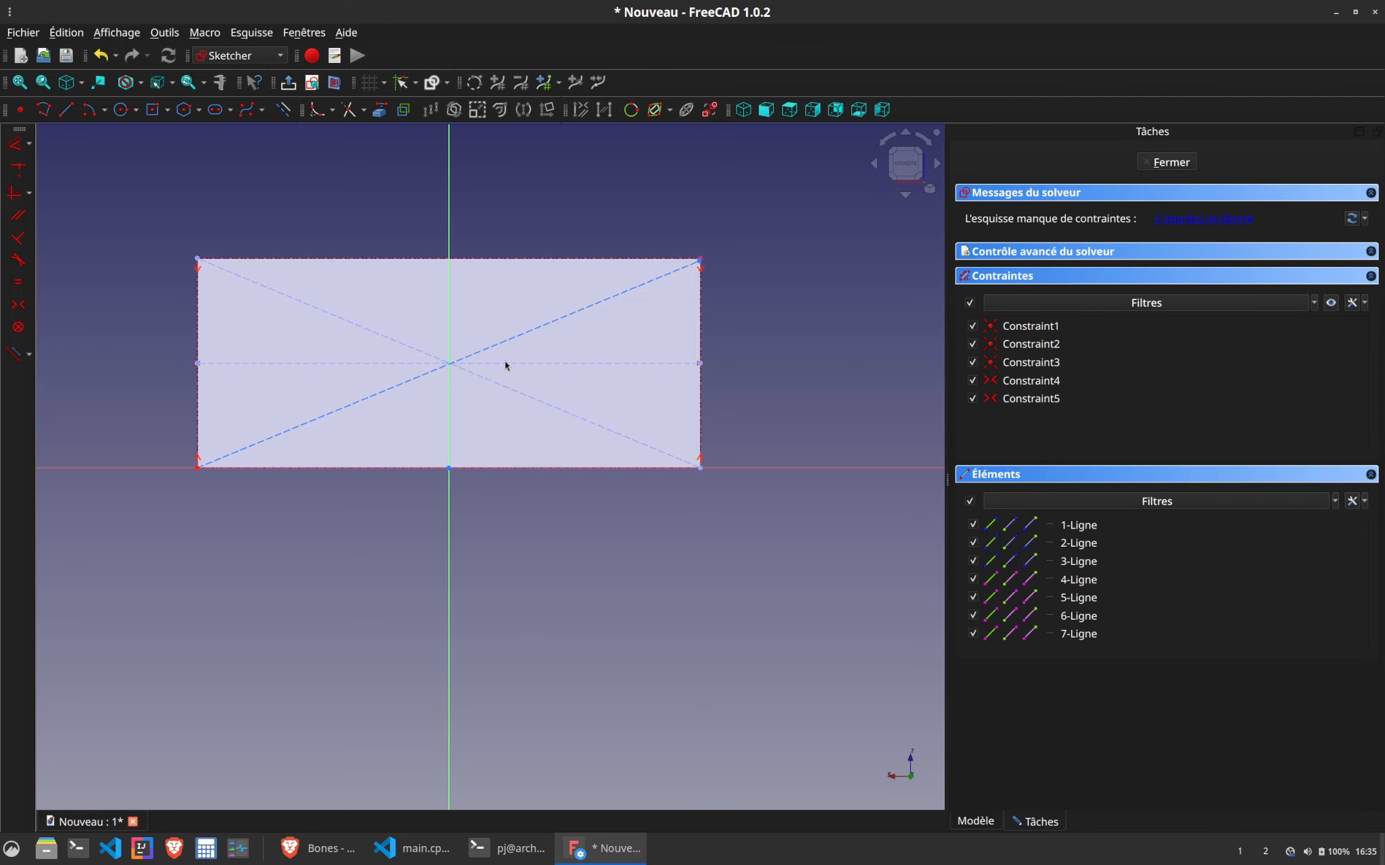
Move the loose diagonal's end and make it coincident with the upper corner of the wall
{"action": "left_click_drag", "start_coordinate": [514, 345], "coordinate": [524, 312]}
{"action": "left_click", "coordinate": [691, 238]}
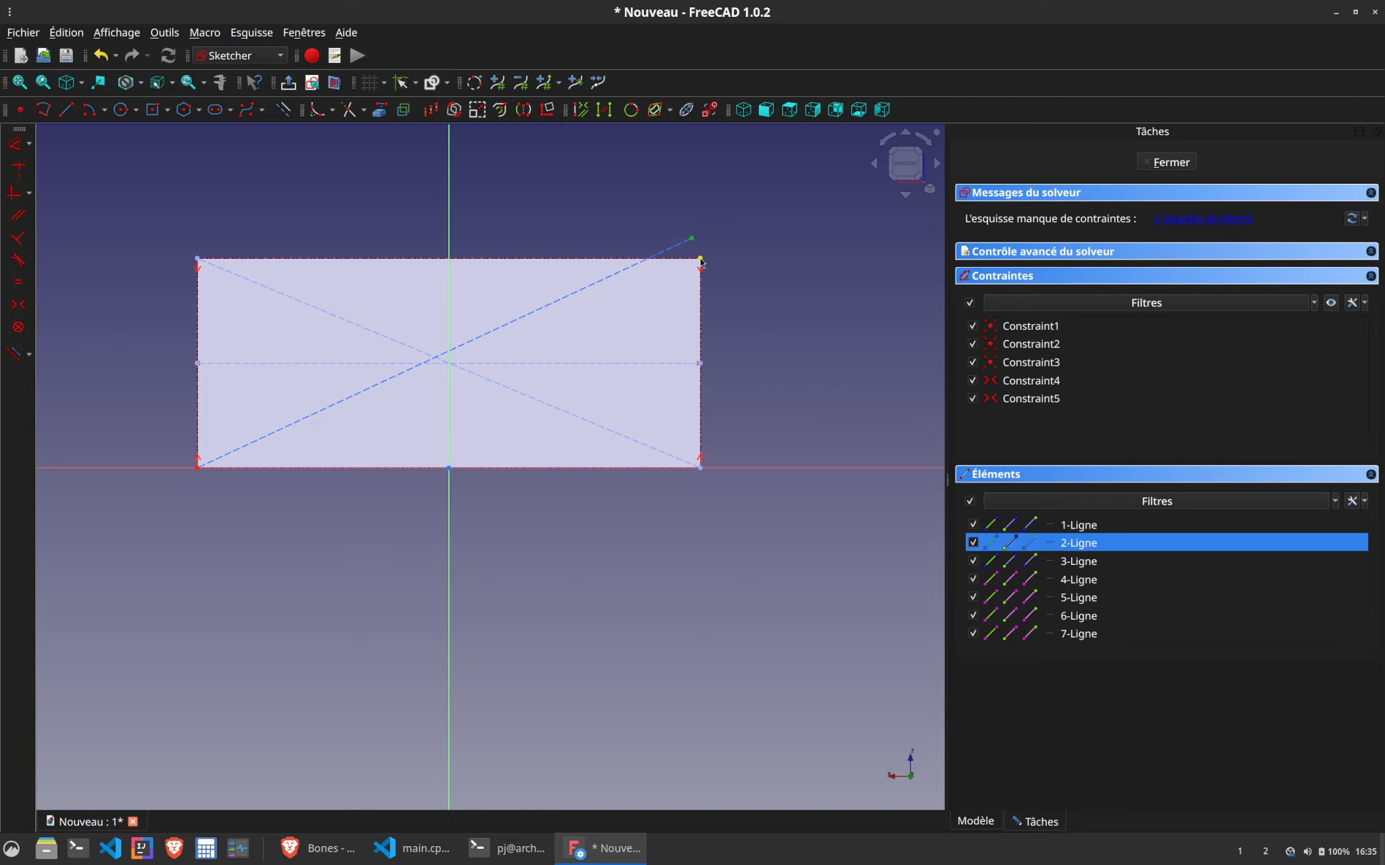
{"action": "left_click", "coordinate": [700, 262]}
{"action": "key", "text": "c"}
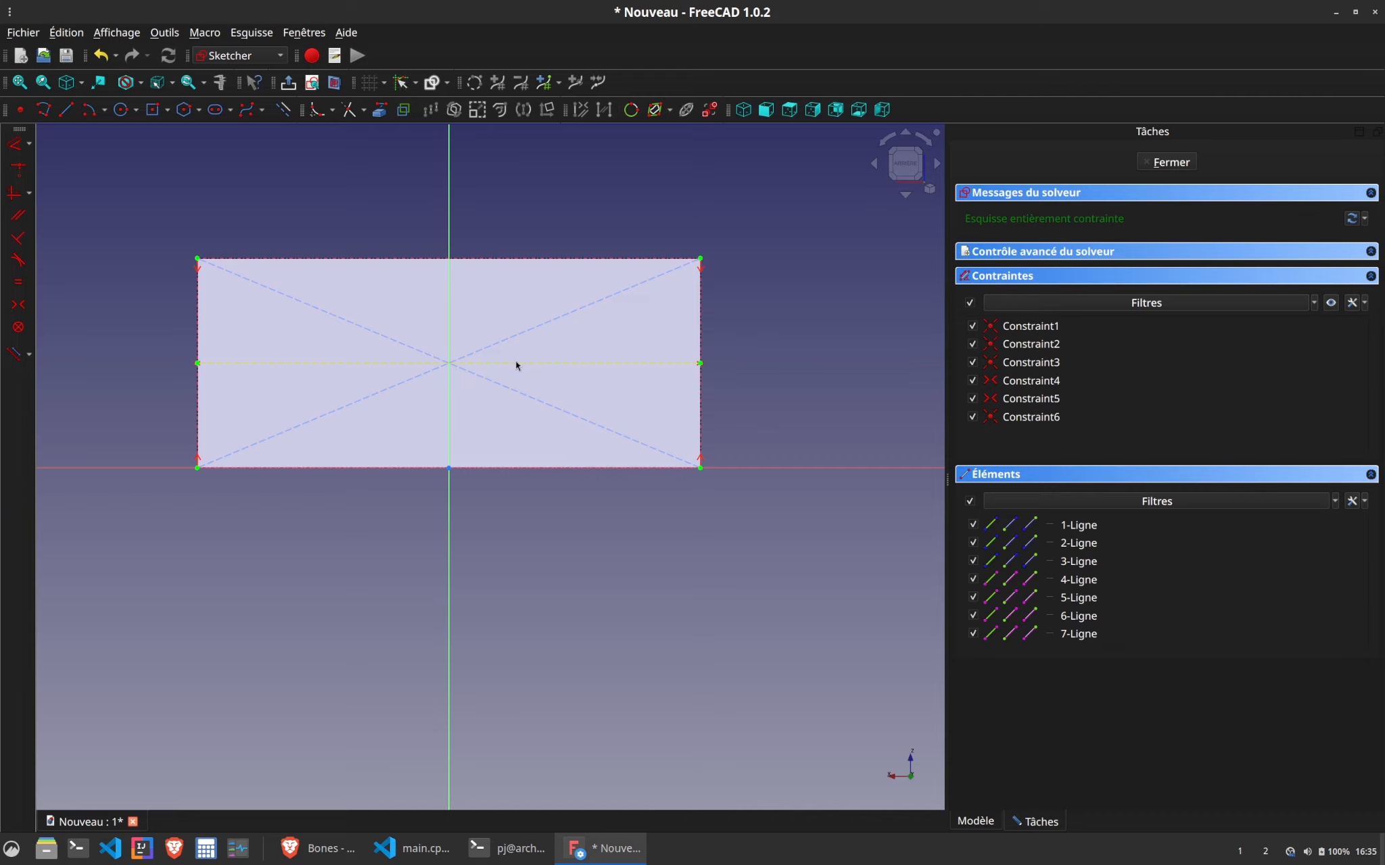
Delete the two construction diagonals from the wall sketch
{"action": "left_click", "coordinate": [236, 260]}
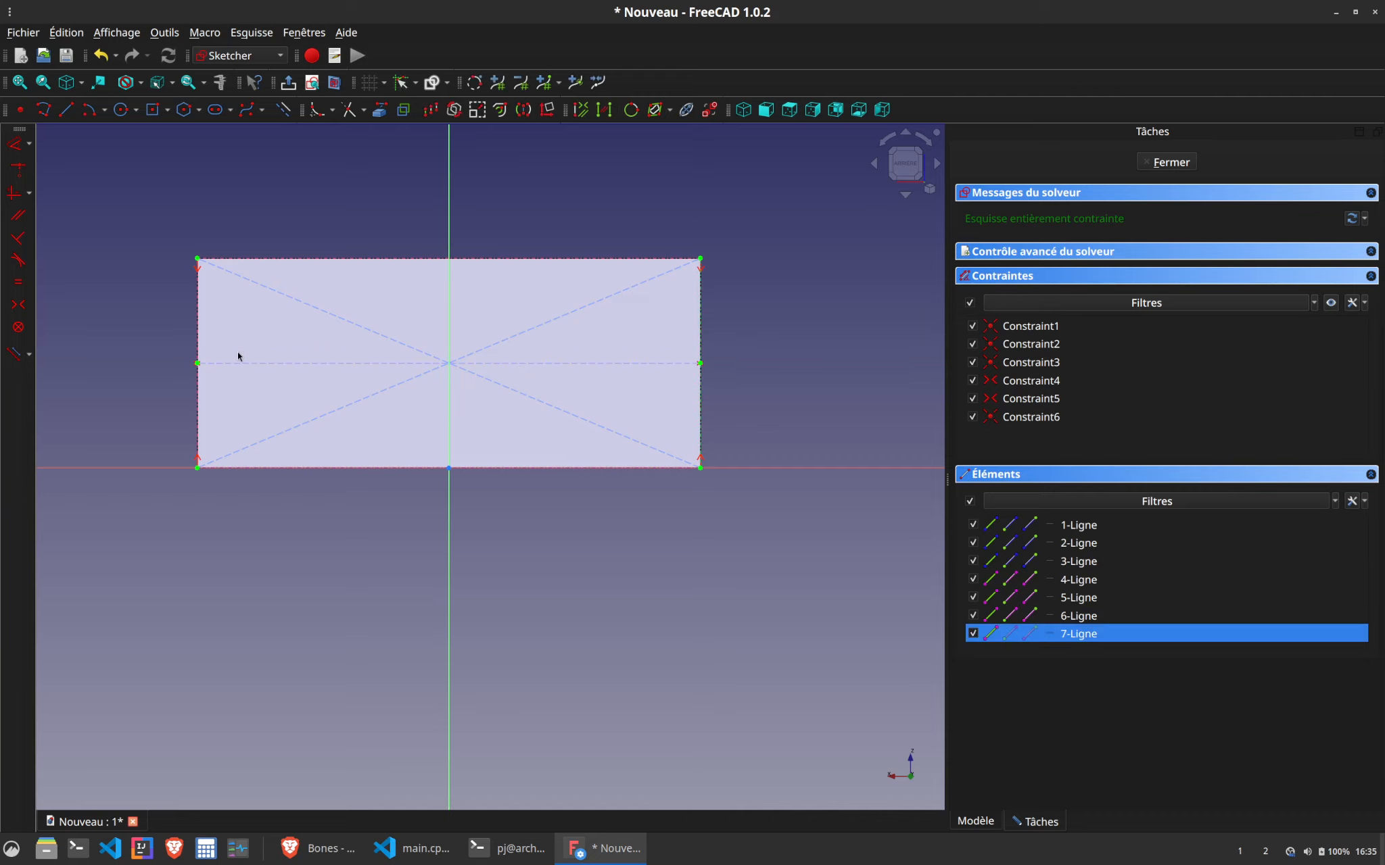
{"action": "left_click", "coordinate": [362, 399]}
{"action": "key", "text": "Delete"}
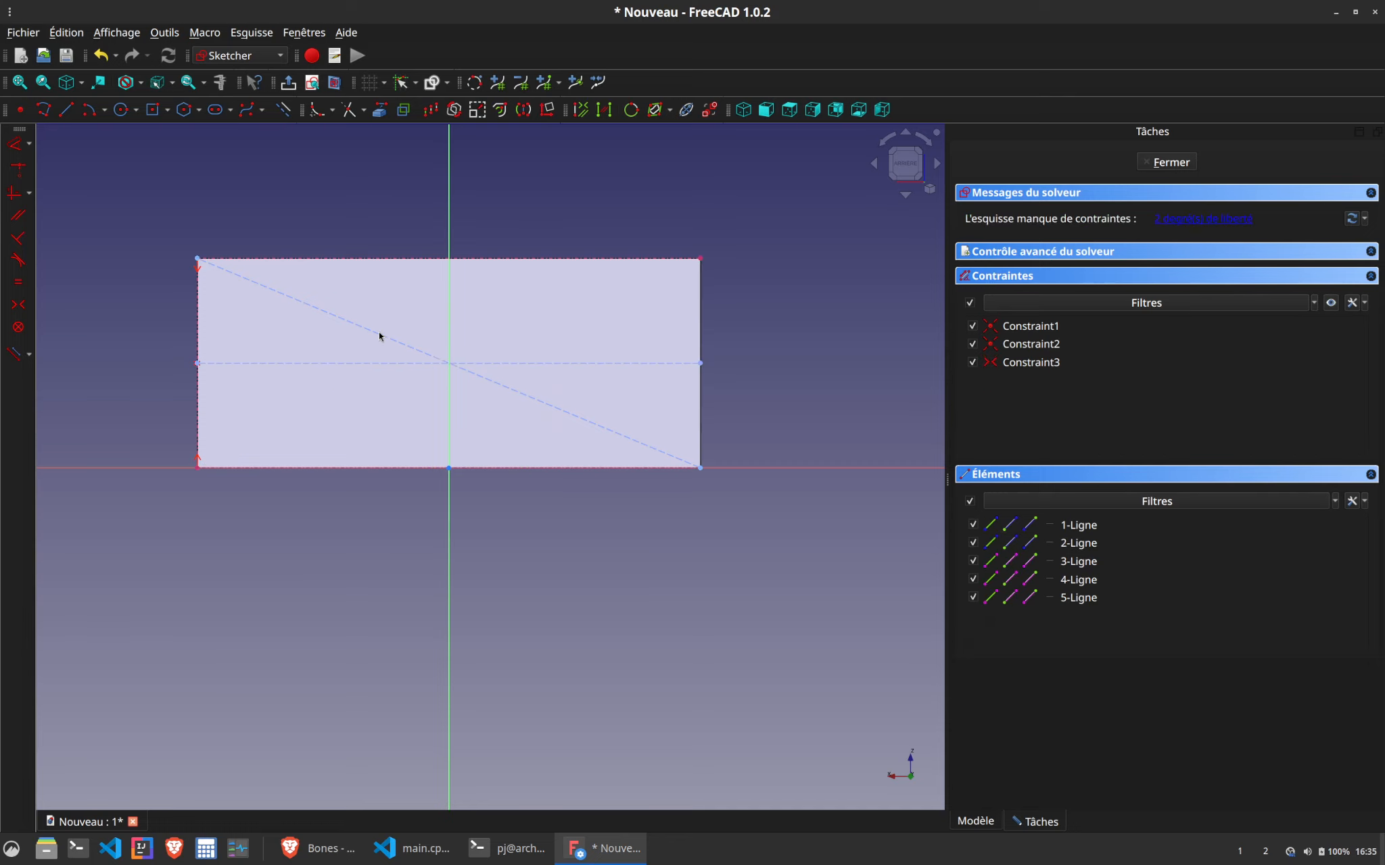
{"action": "left_click", "coordinate": [378, 336]}
{"action": "key", "text": "Delete"}
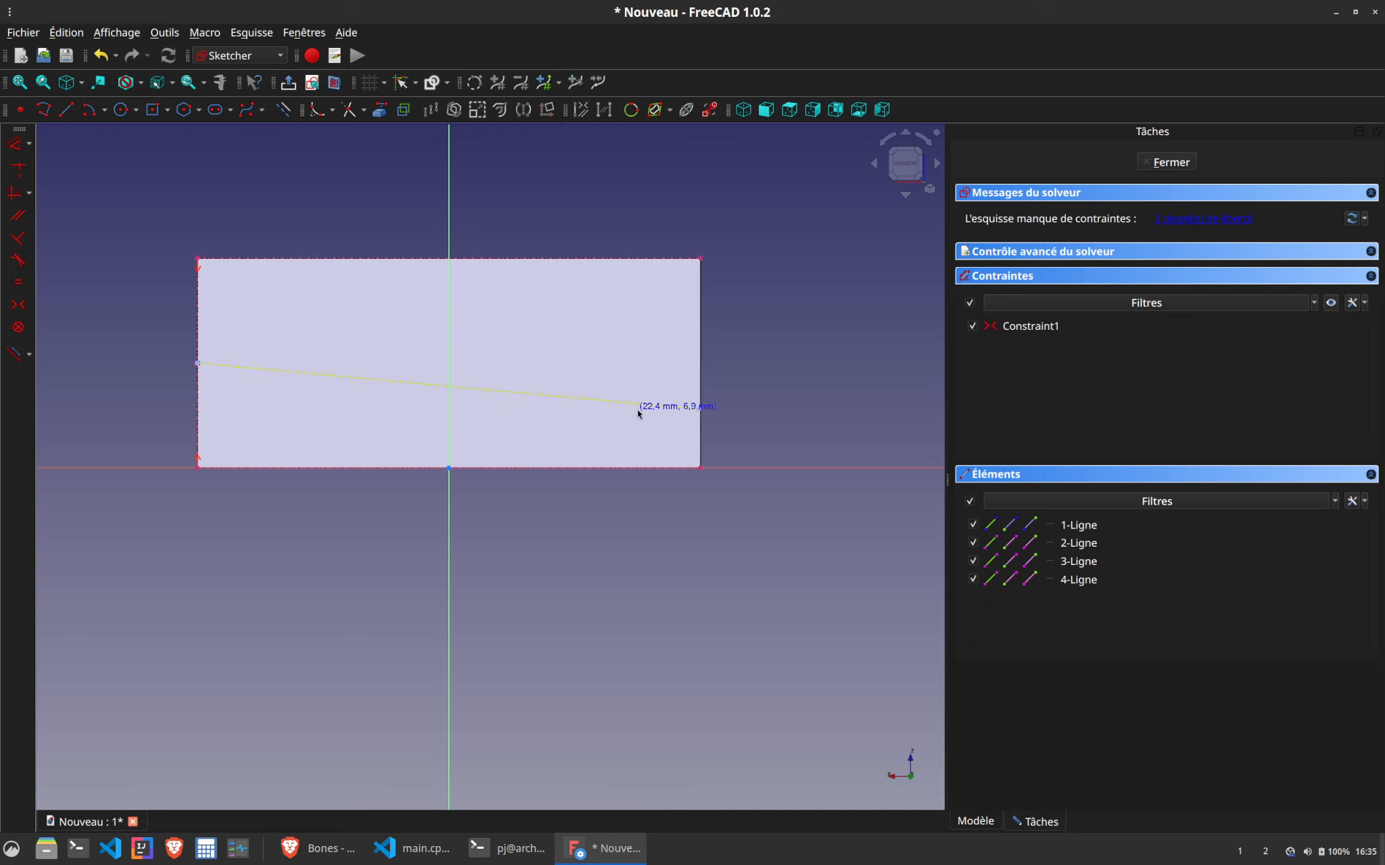
Constrain the construction midline to horizontal and place its free end near the wall's side edge
{"action": "left_click_drag", "start_coordinate": [637, 410], "coordinate": [639, 367]}
{"action": "left_click", "coordinate": [629, 368]}
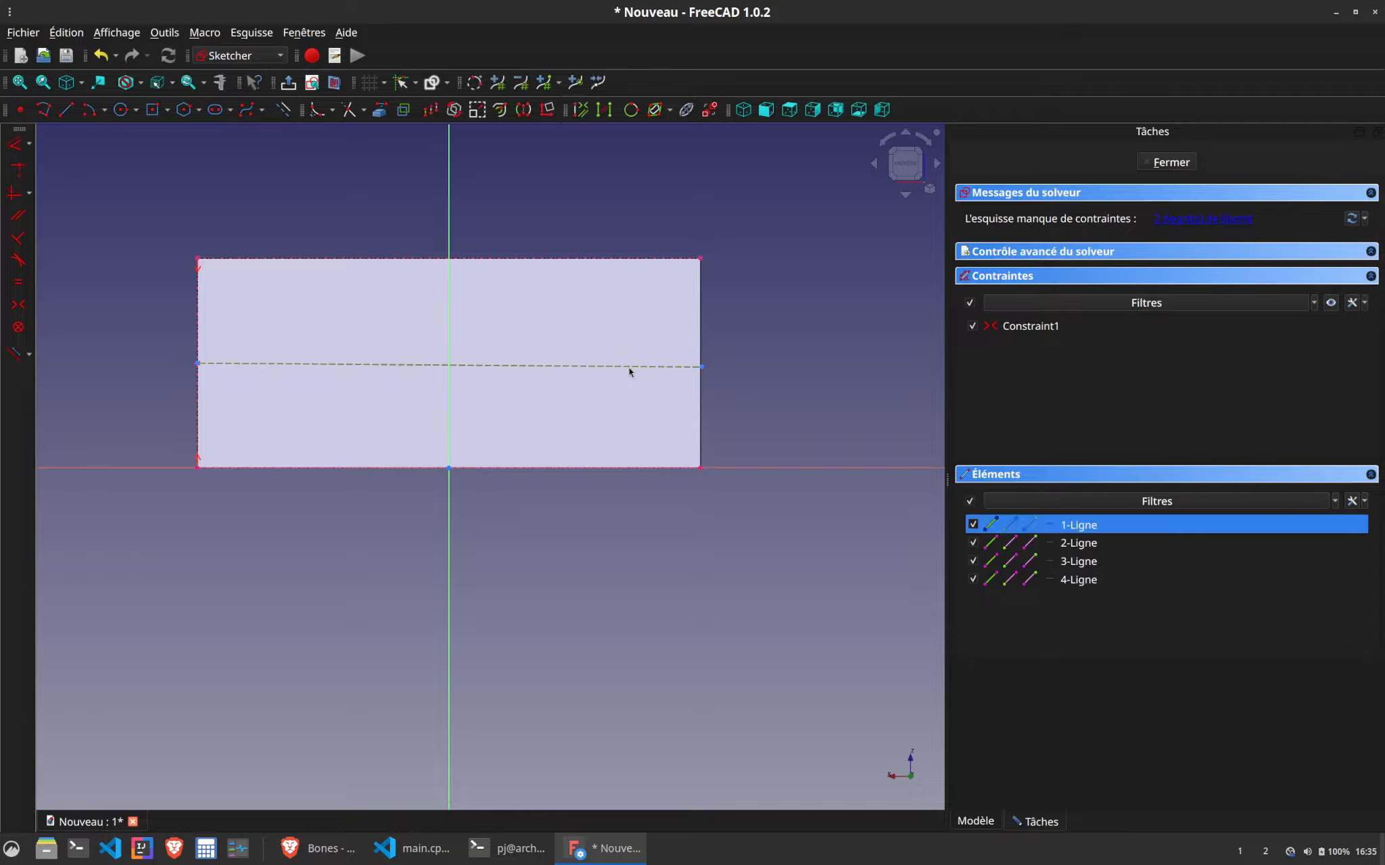
{"action": "key", "text": "h"}
{"action": "middle_click_drag", "start_coordinate": [629, 369], "coordinate": [490, 466]}
{"action": "middle_click_drag", "start_coordinate": [370, 380], "coordinate": [476, 303]}
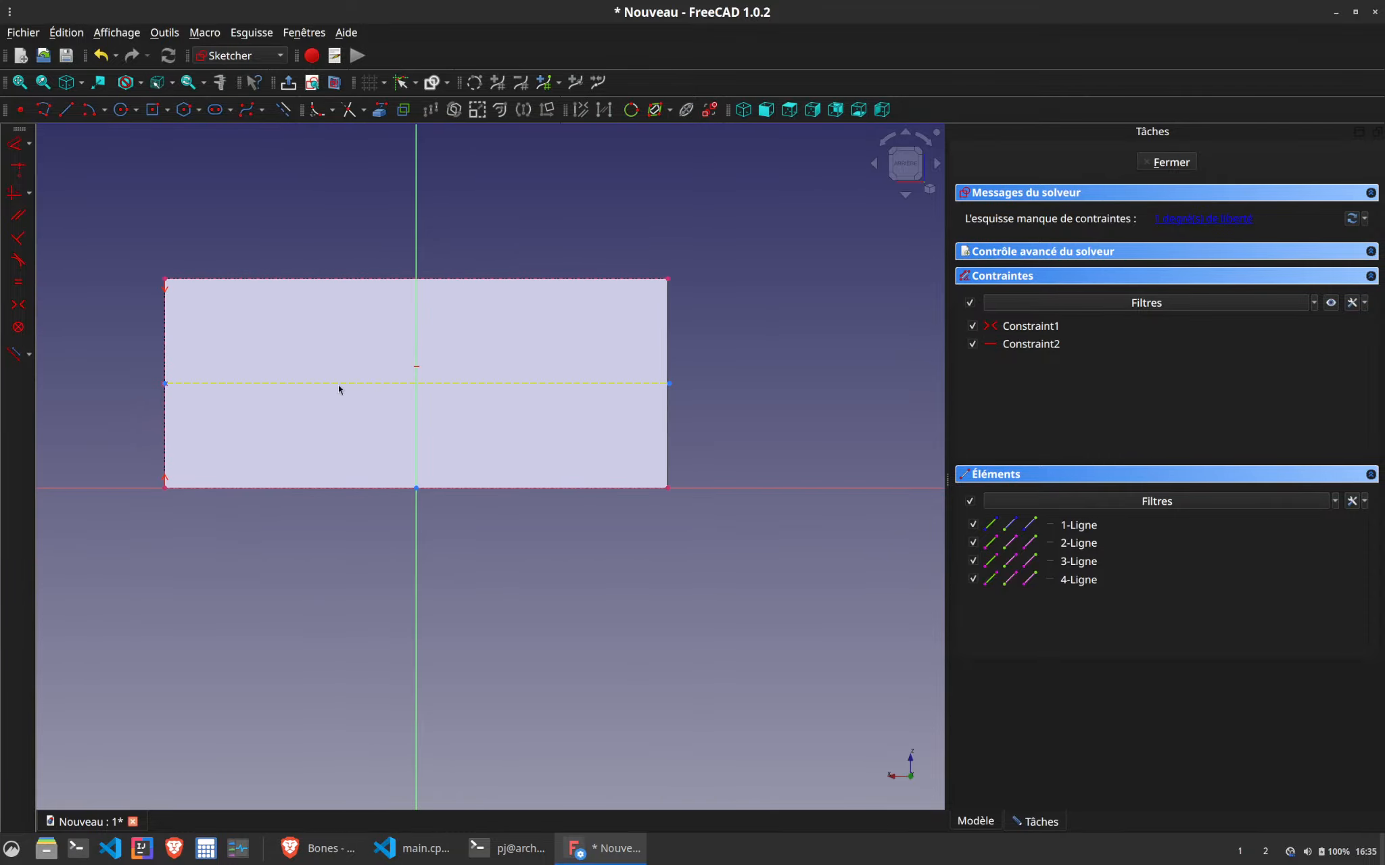
{"action": "mouse_move", "coordinate": [338, 386]}
{"action": "left_mouse_down"}
{"action": "mouse_move", "coordinate": [341, 441]}
{"action": "mouse_move", "coordinate": [332, 406]}
{"action": "left_mouse_up"}
{"action": "left_click", "coordinate": [662, 384]}
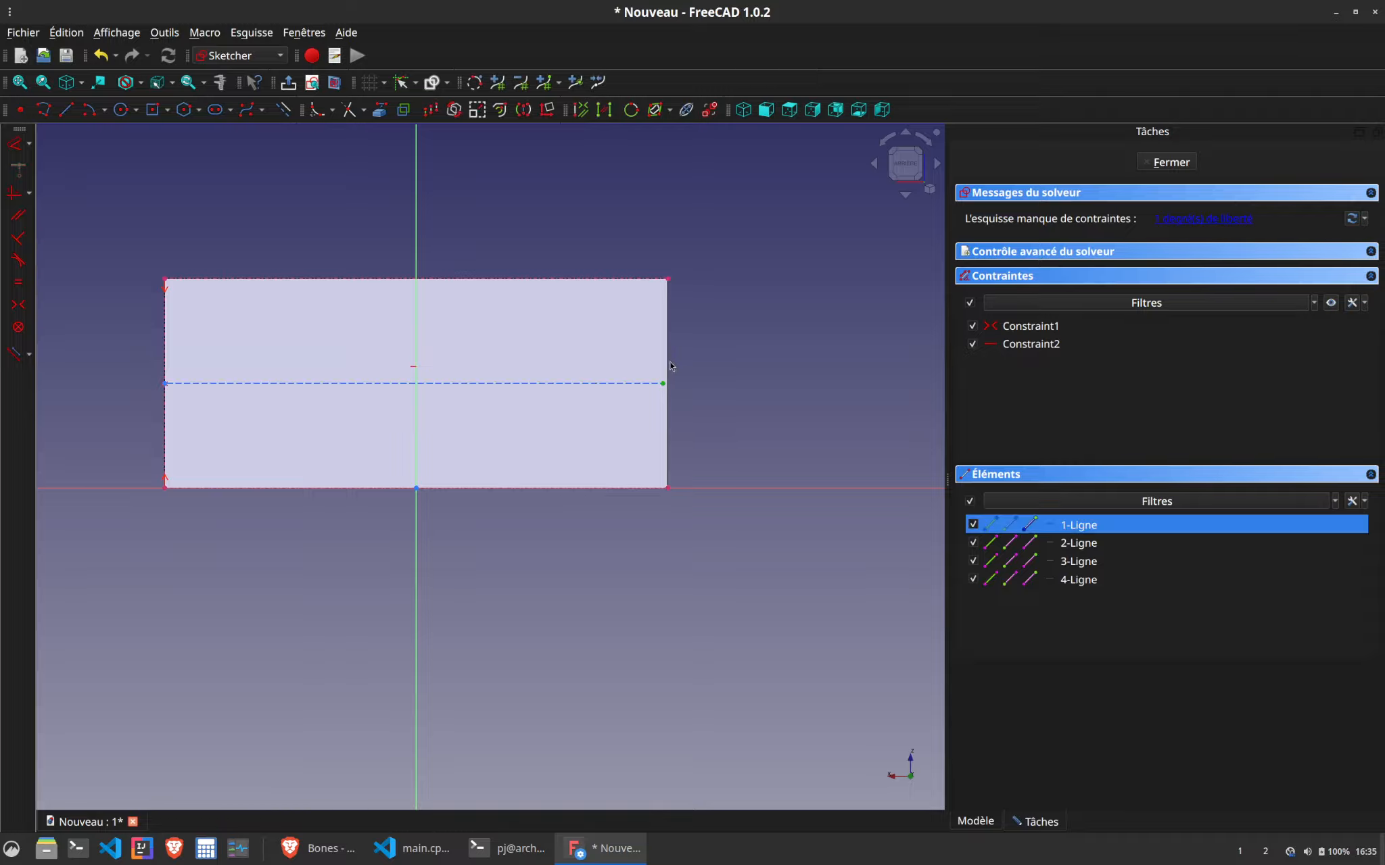
{"action": "key", "text": "Escape"}
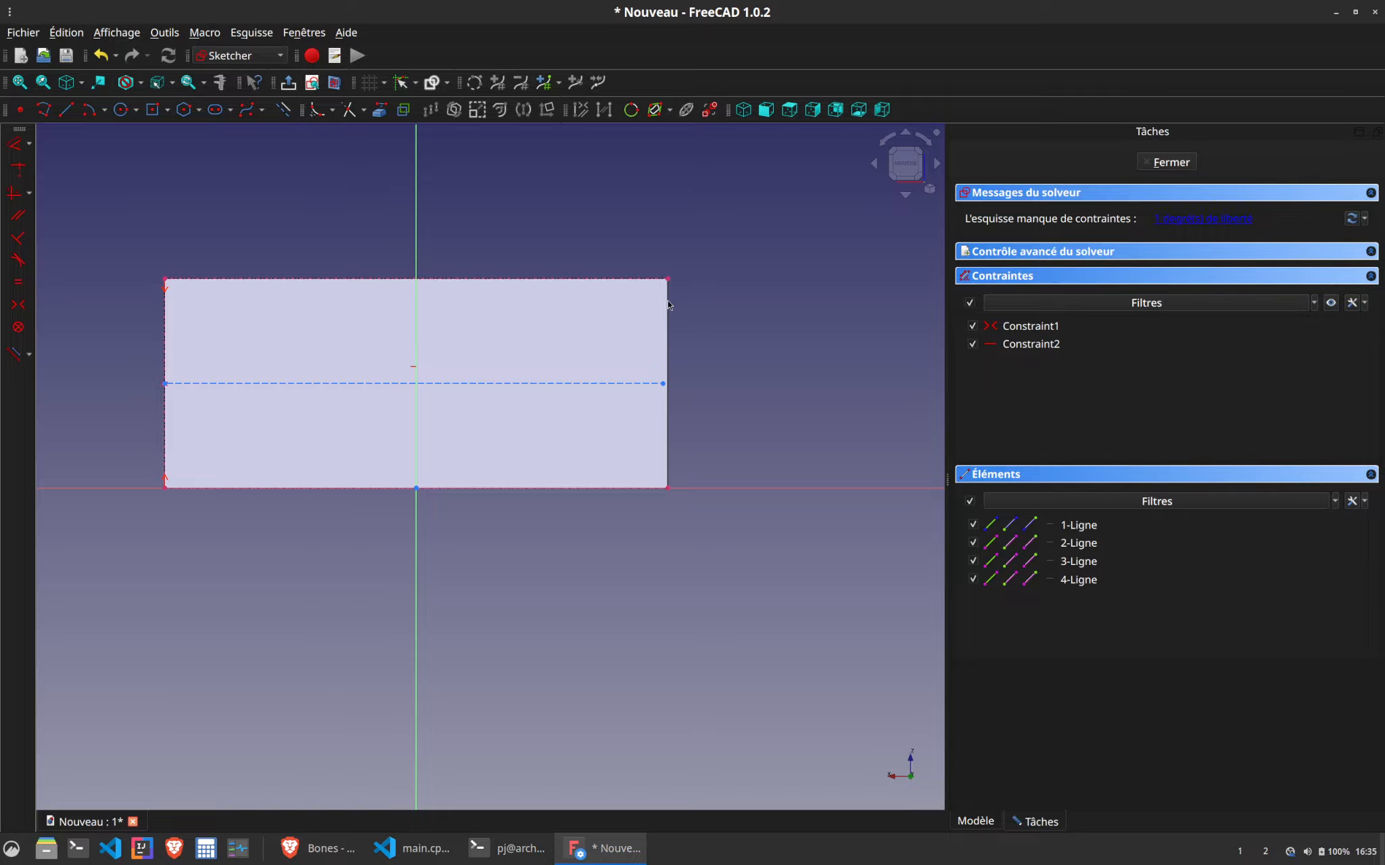
Project the missing side edge again and constrain the midline's free end onto it
{"action": "left_click", "coordinate": [380, 116]}
{"action": "left_click", "coordinate": [668, 317]}
{"action": "left_click", "coordinate": [663, 383]}
{"action": "left_click", "coordinate": [668, 372]}
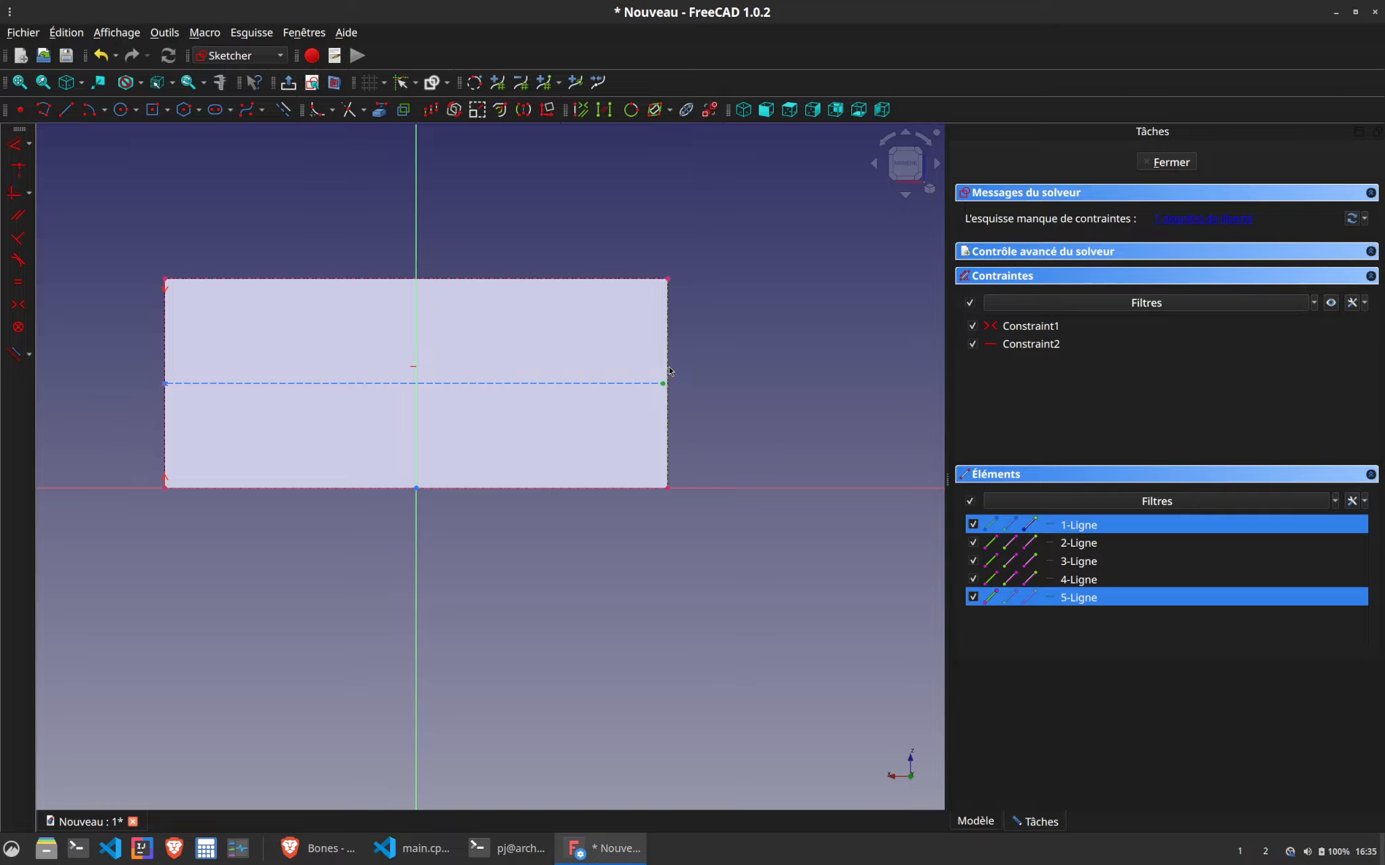
{"action": "key", "text": "c"}
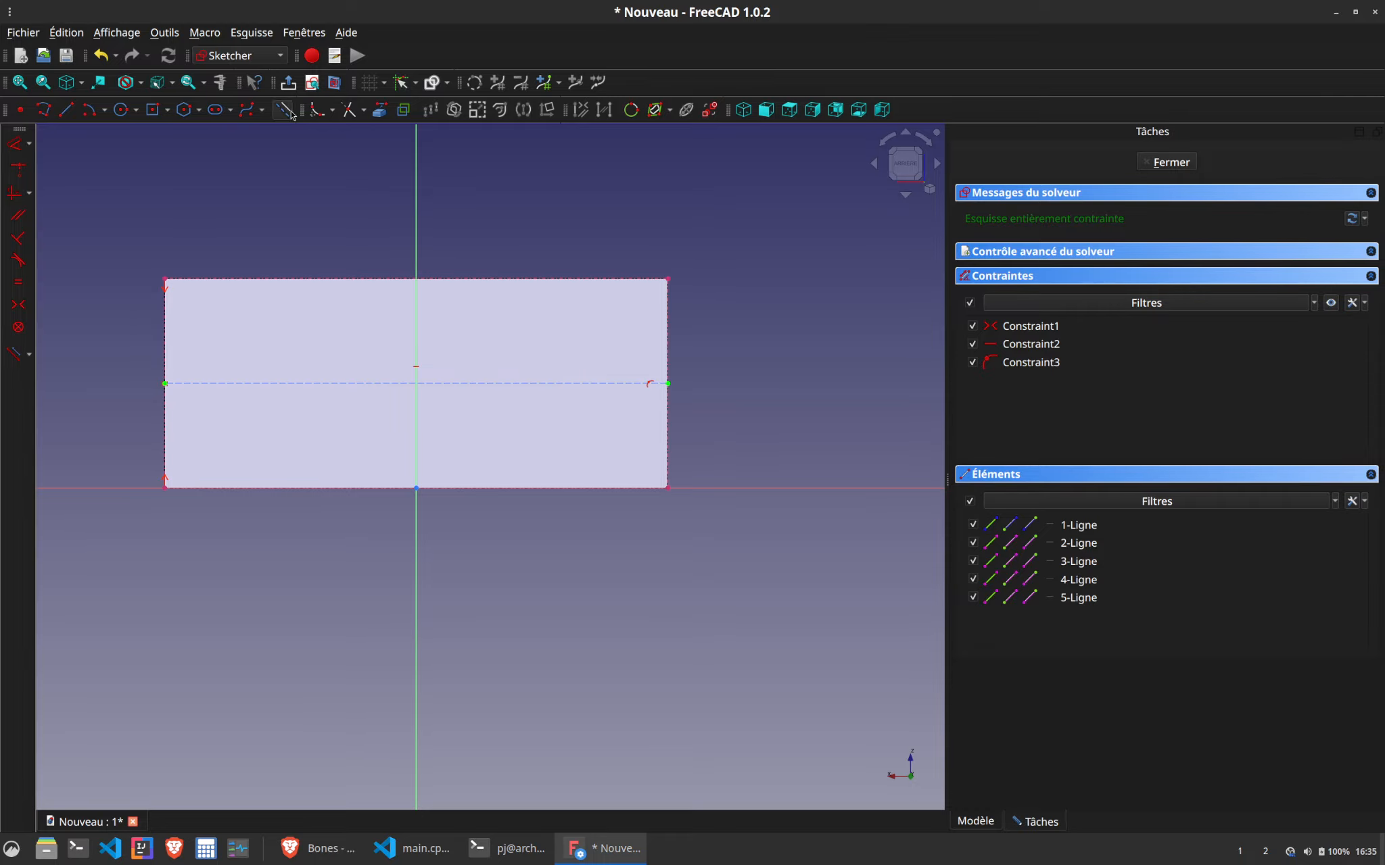
Draw a centred rectangle about 40 by 15 mm where the midline crosses the vertical axis
{"action": "left_click", "coordinate": [152, 110]}
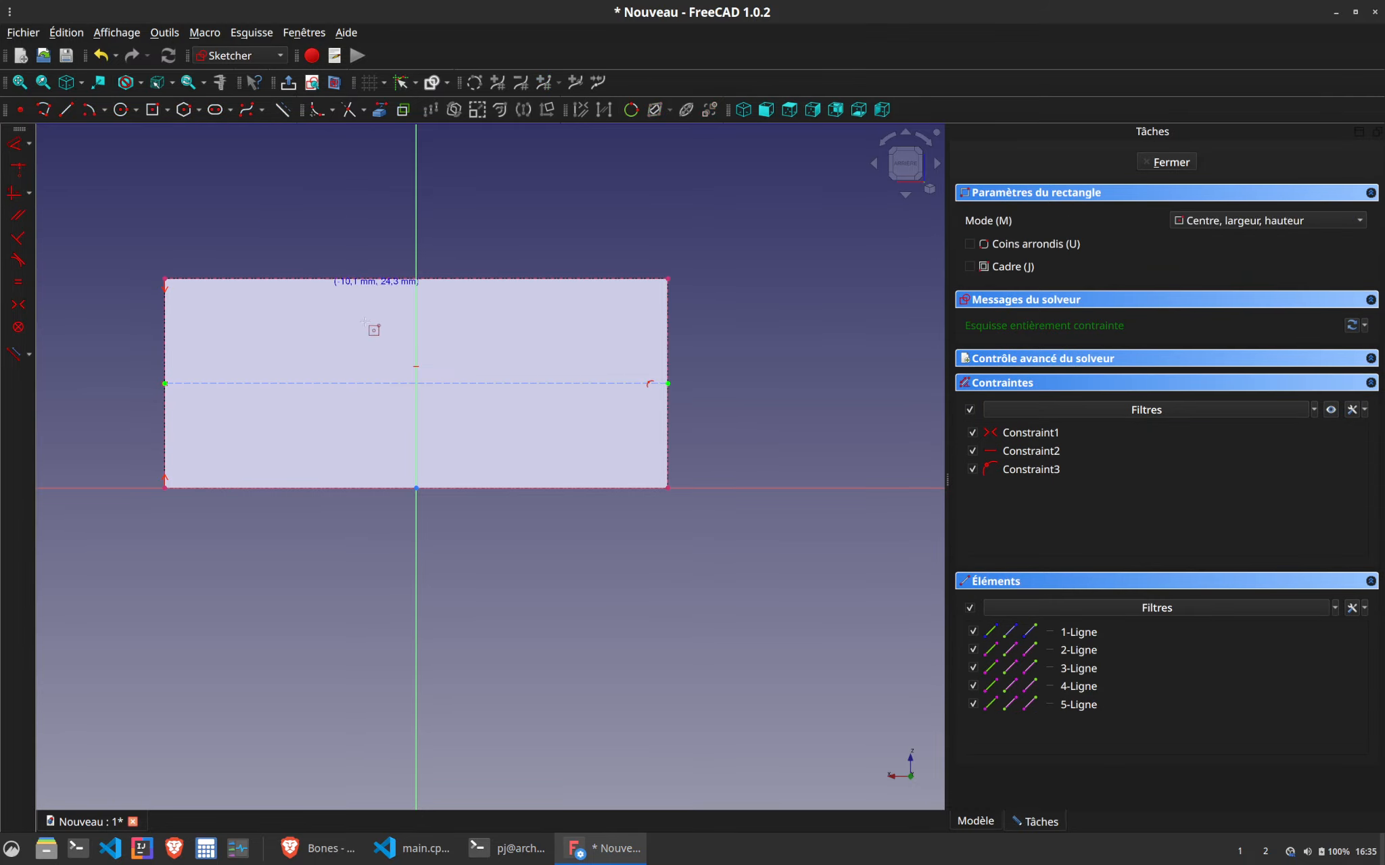
{"action": "left_click", "coordinate": [416, 384]}
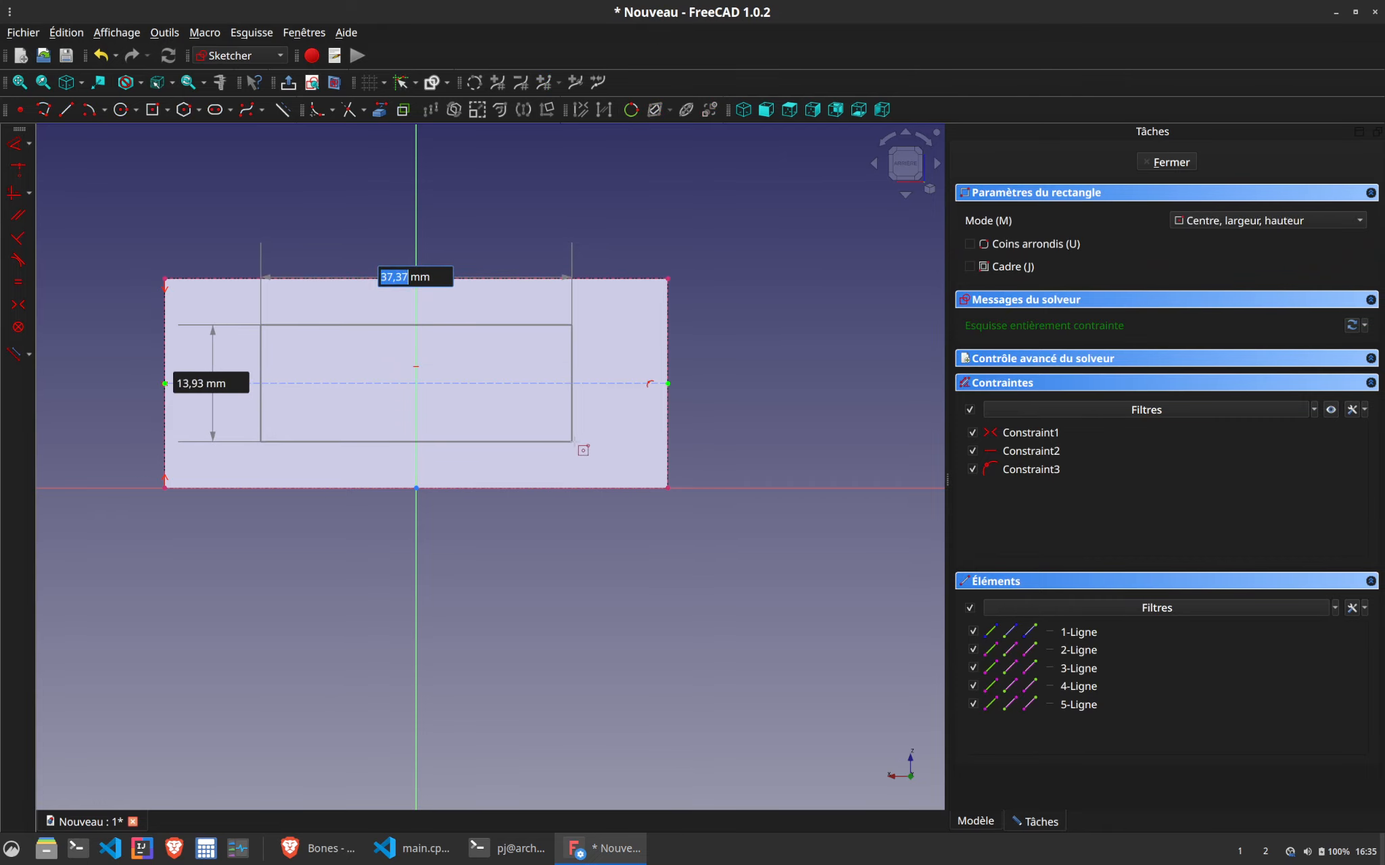
{"action": "left_click", "coordinate": [583, 445]}
Constrain the window rectangle's height, trying 13, 14 and 18 mm before setting it to 19 mm
{"action": "left_click", "coordinate": [250, 366]}
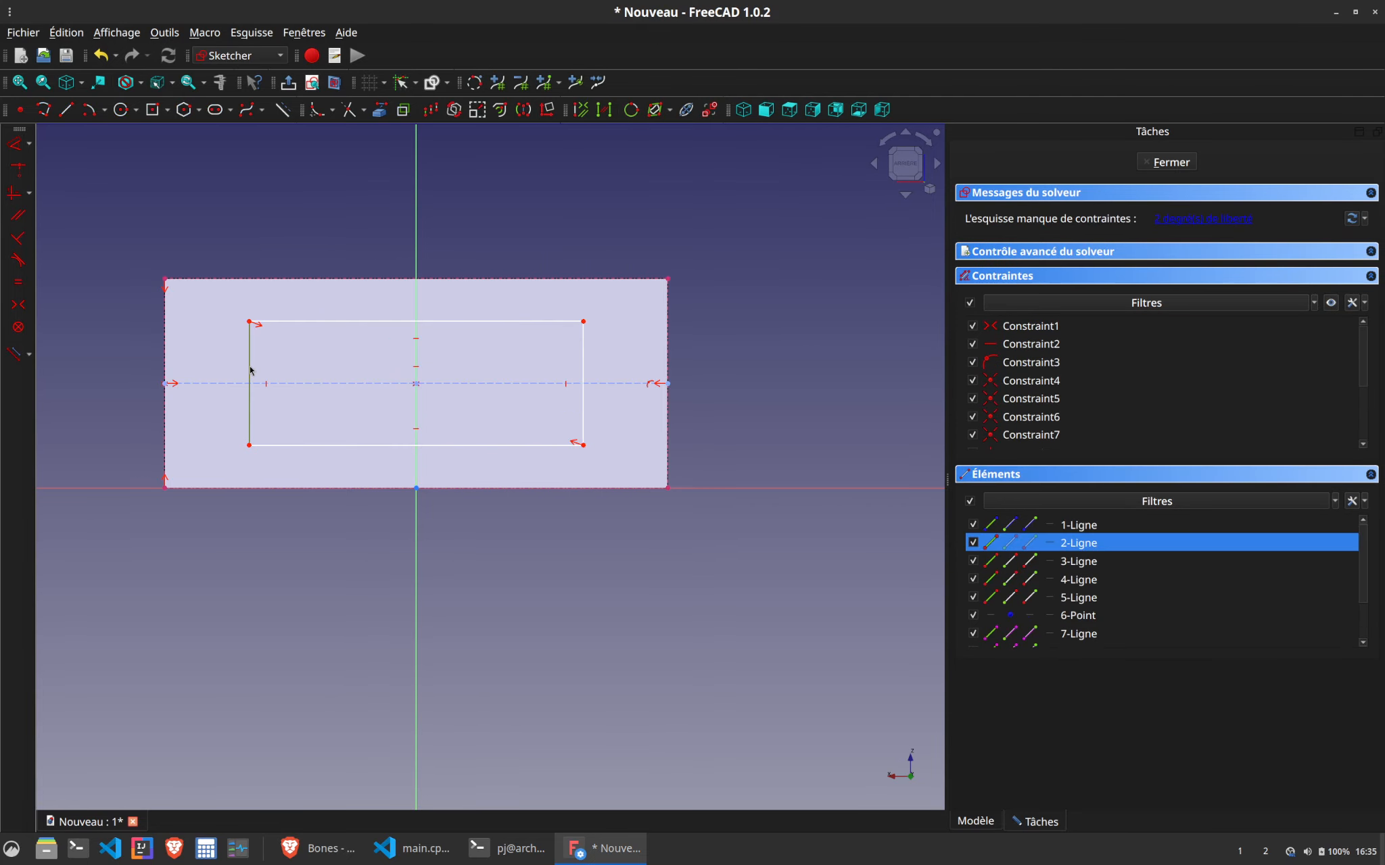
{"action": "type", "text": "i"}
{"action": "type", "text": "13"}
{"action": "key", "text": "Return"}
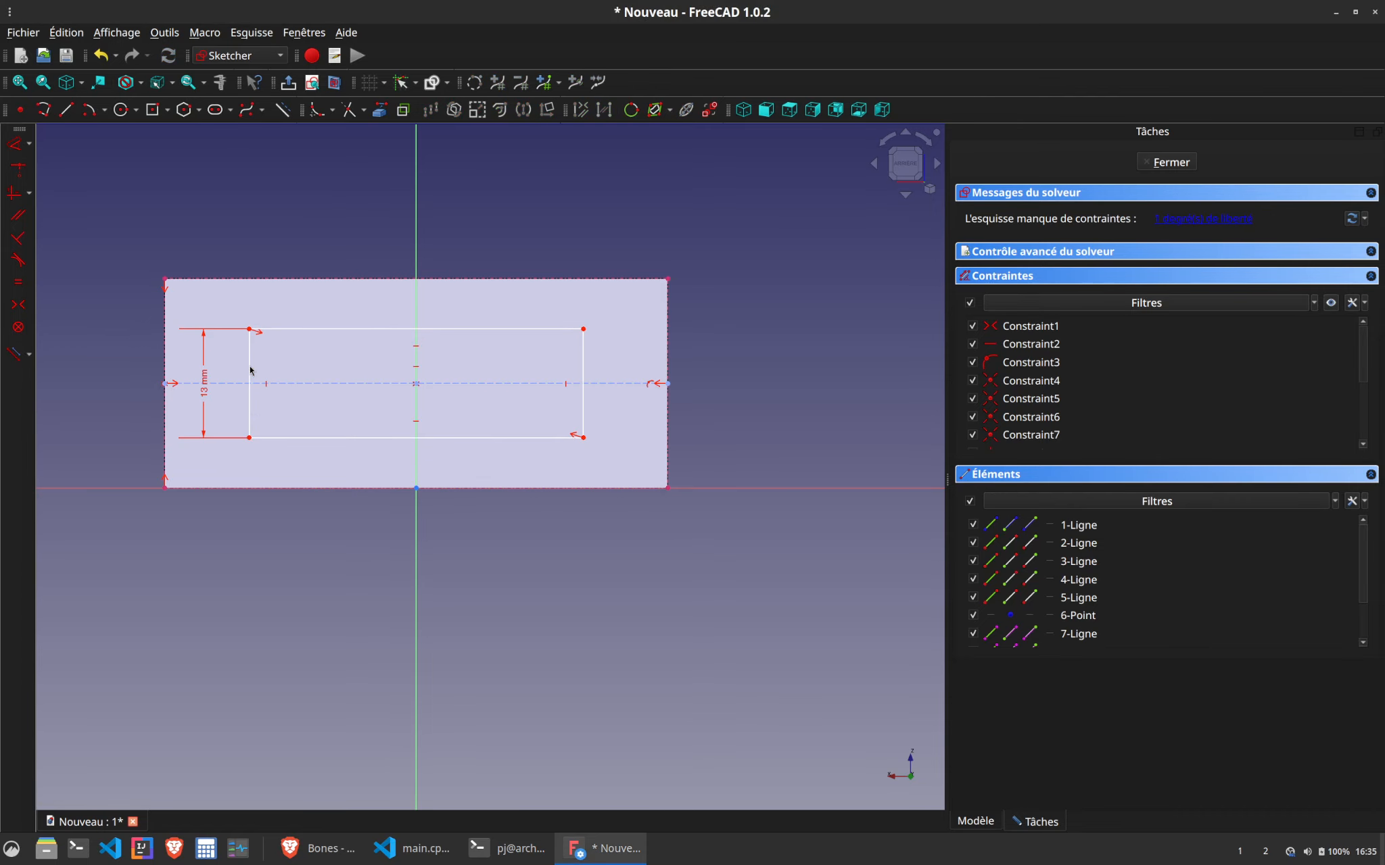
{"action": "double_click", "coordinate": [205, 390]}
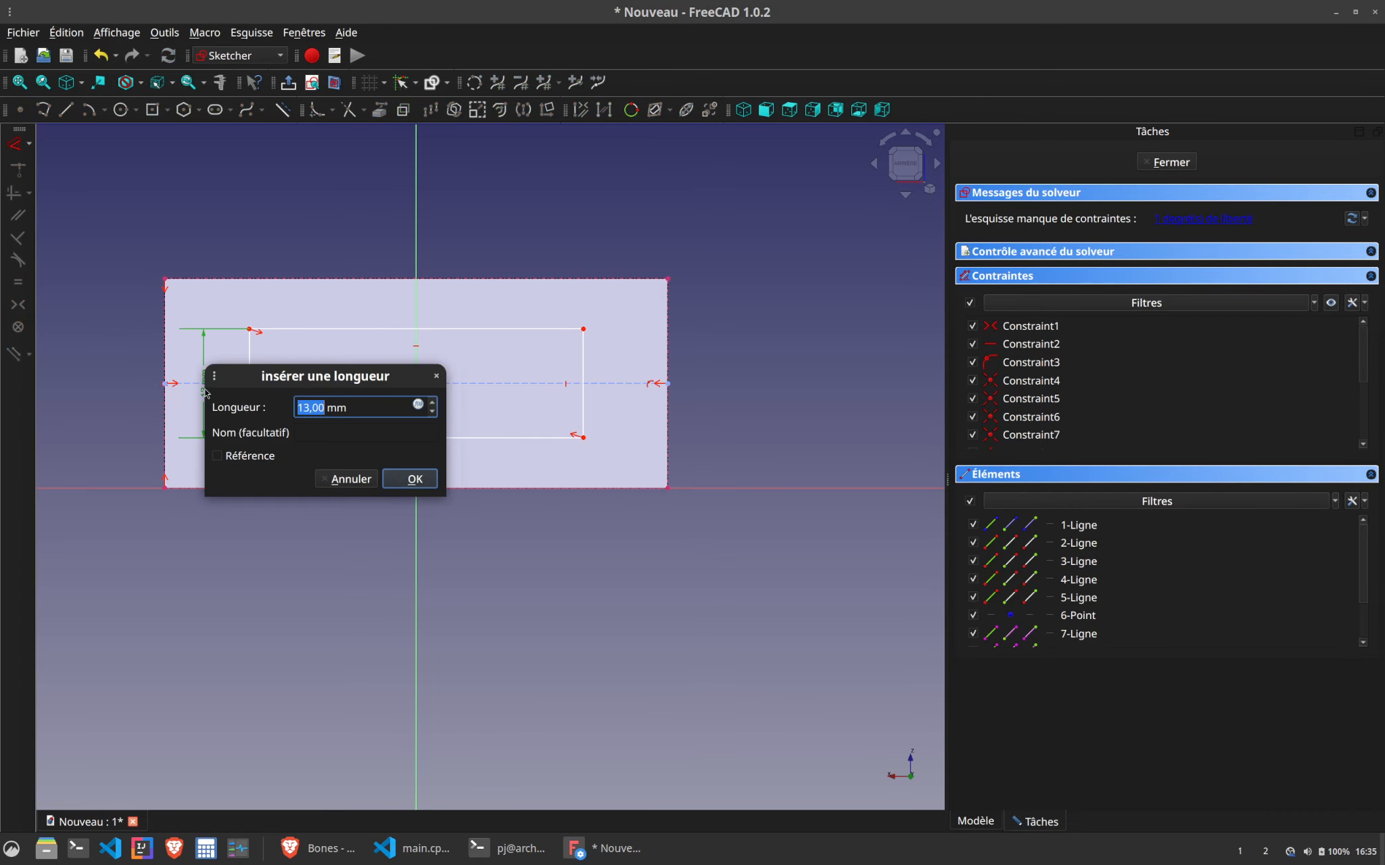
{"action": "type", "text": "14"}
{"action": "key", "text": "Return"}
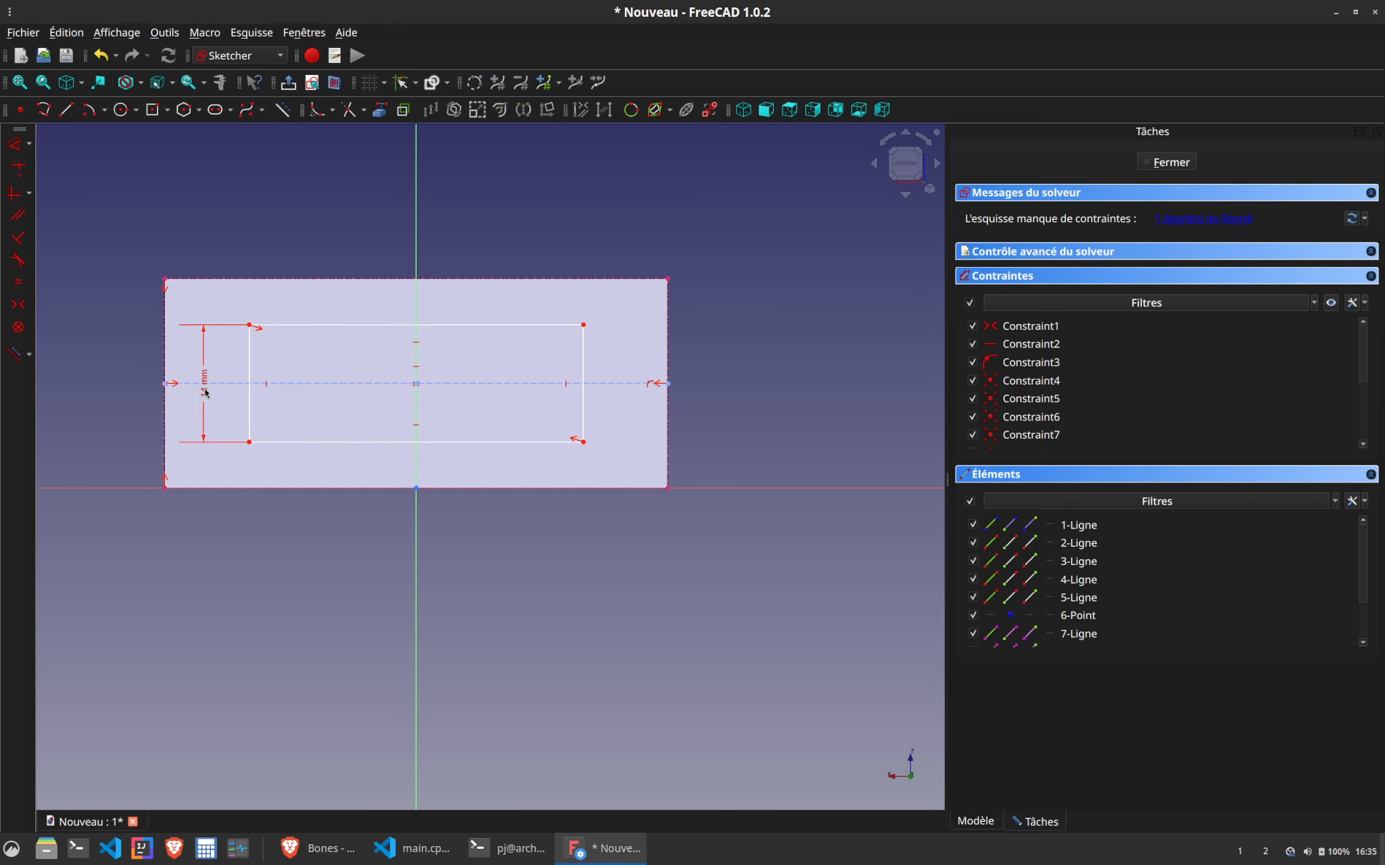
{"action": "double_click", "coordinate": [204, 391]}
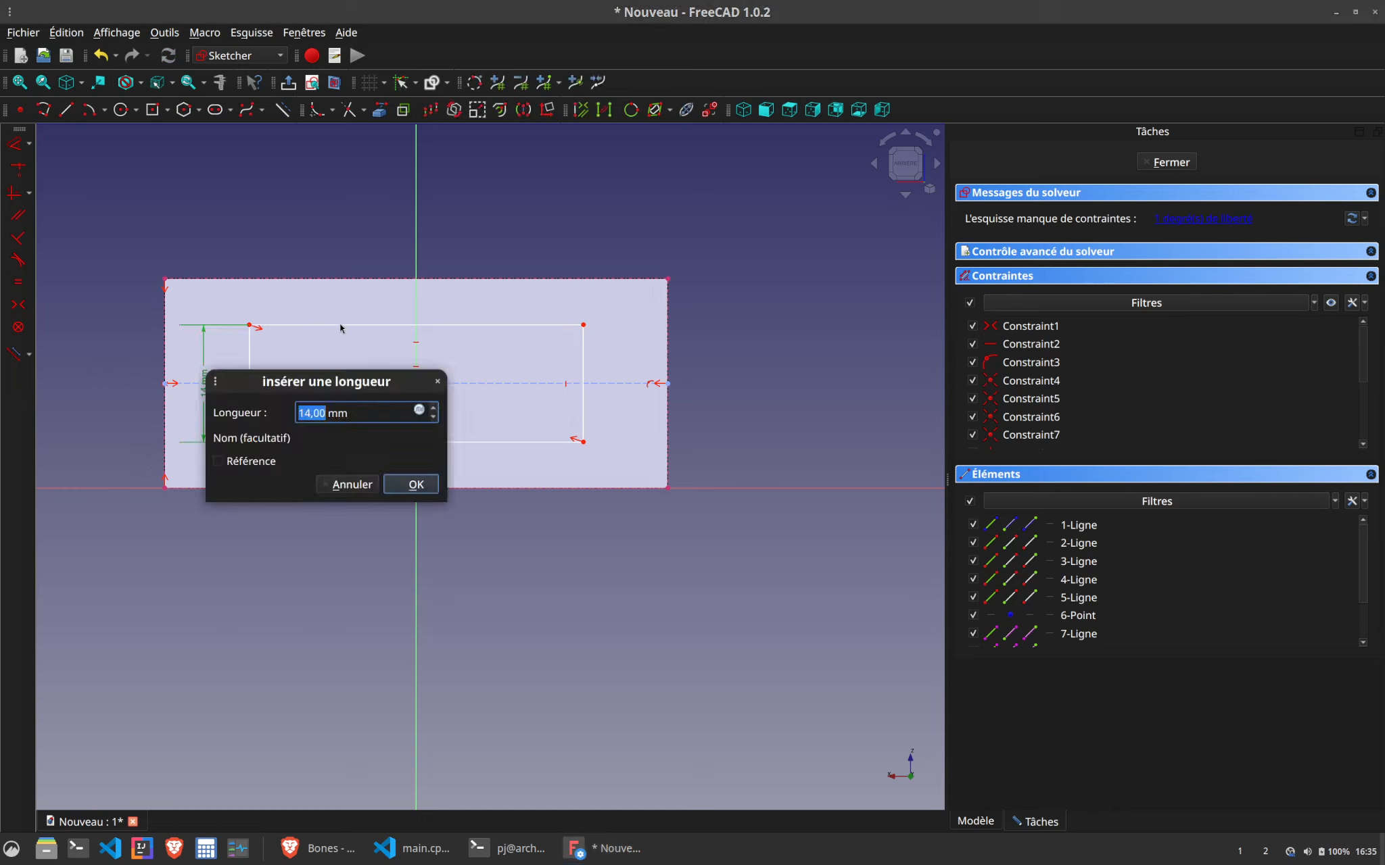
{"action": "type", "text": "18"}
{"action": "key", "text": "Return"}
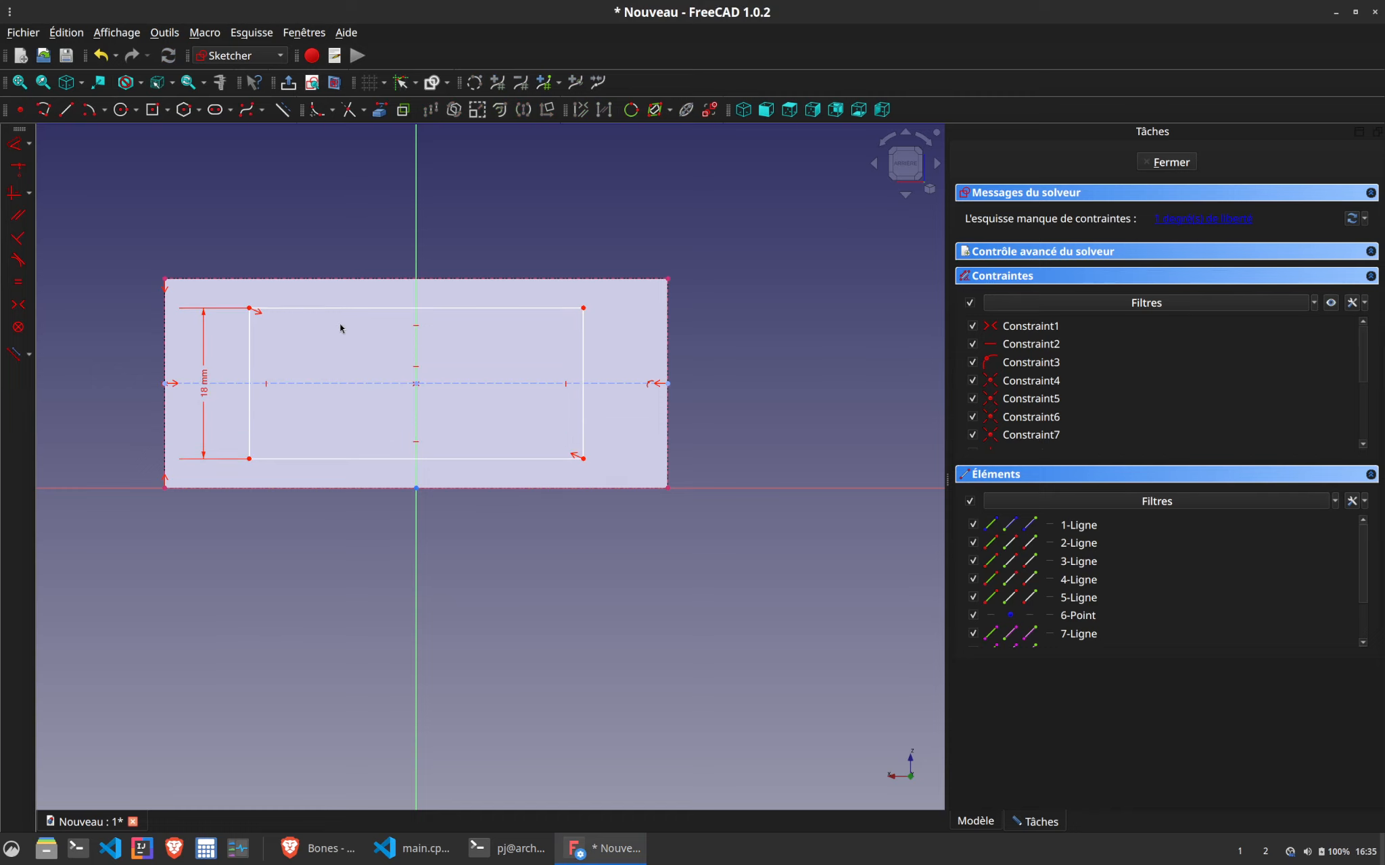
{"action": "double_click", "coordinate": [205, 391]}
{"action": "type", "text": "19"}
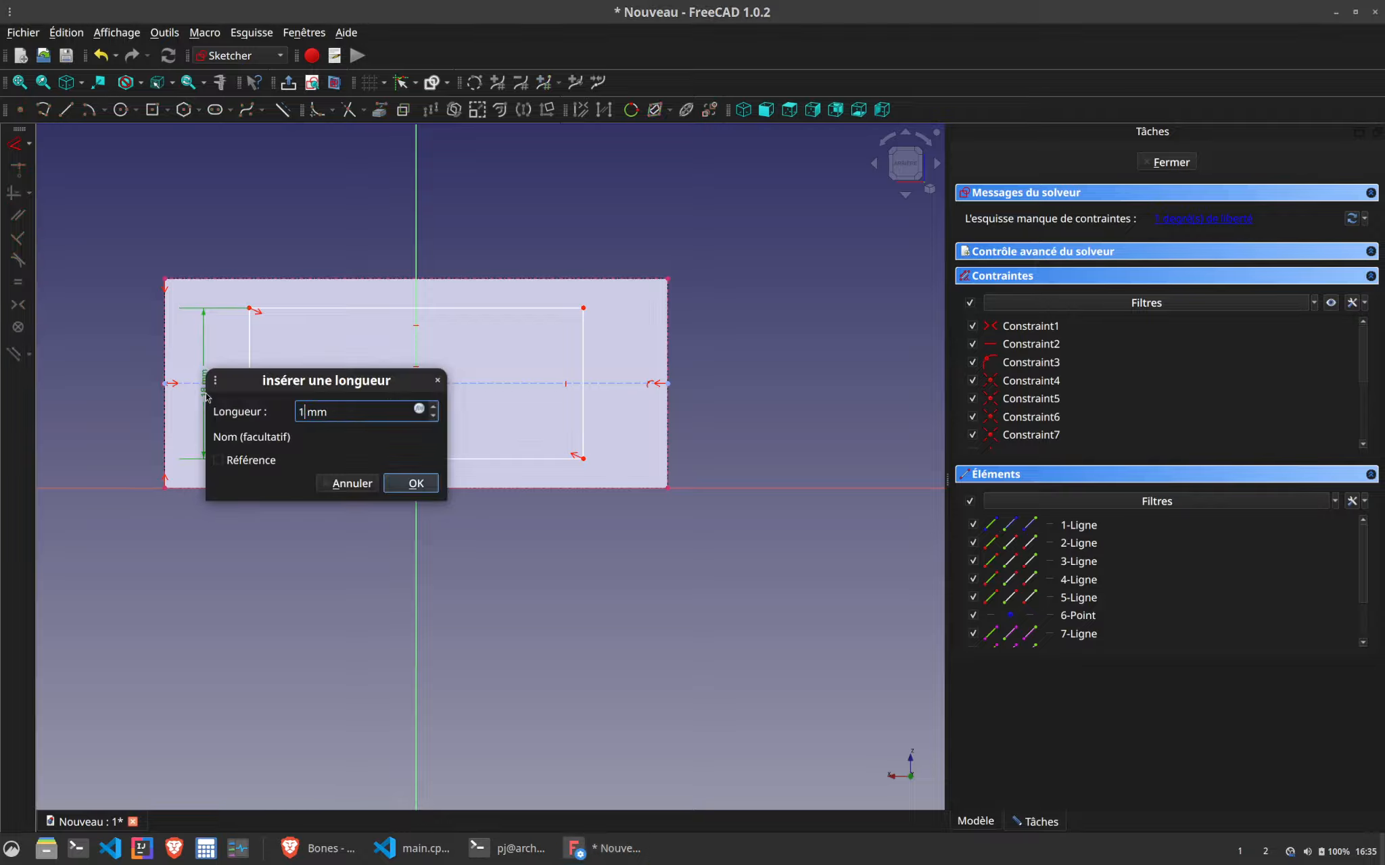
{"action": "key", "text": "Return"}
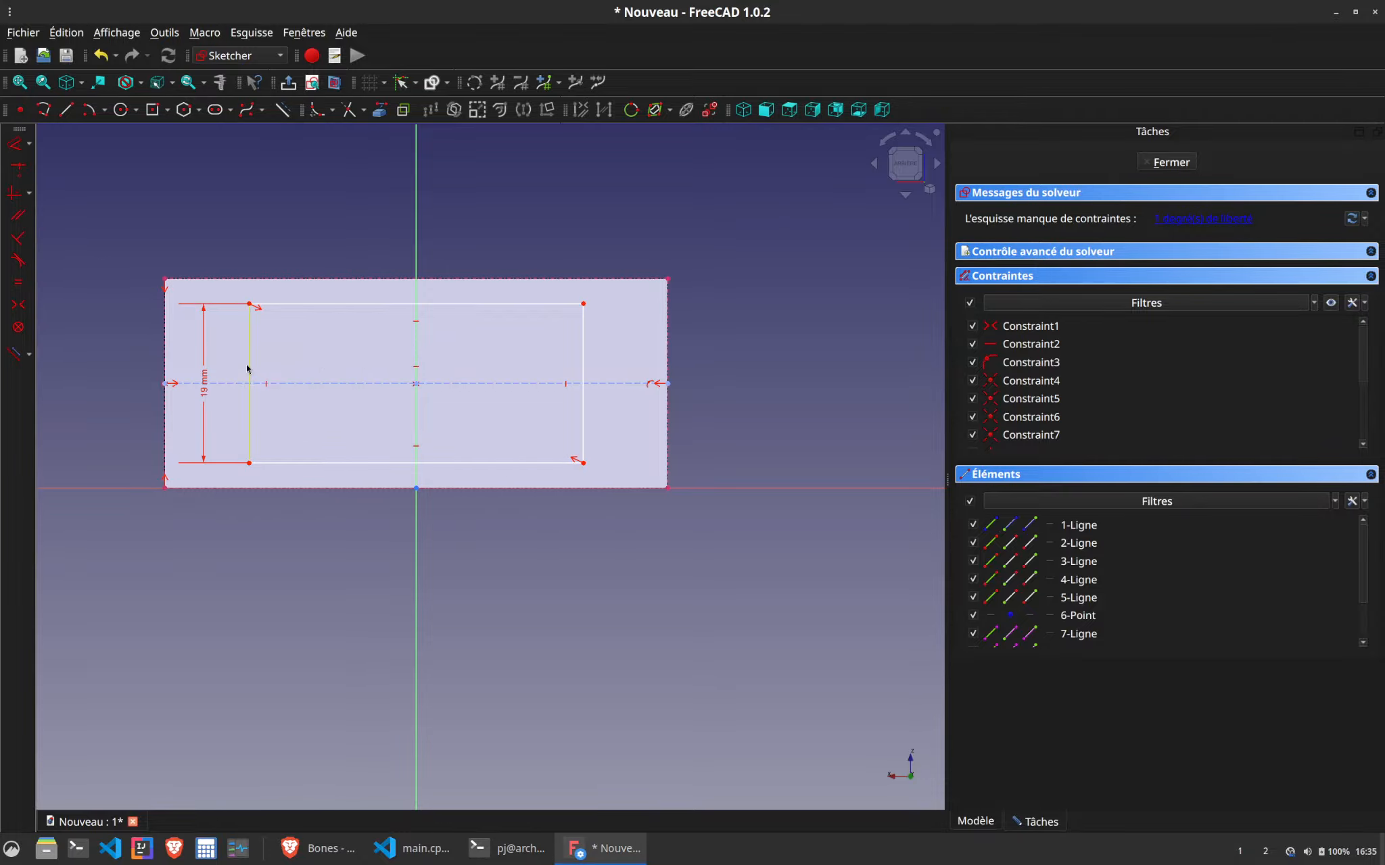
Widen the window rectangle and set its width to 45 mm
{"action": "left_click_drag", "start_coordinate": [247, 365], "coordinate": [242, 365]}
{"action": "left_click", "coordinate": [342, 304]}
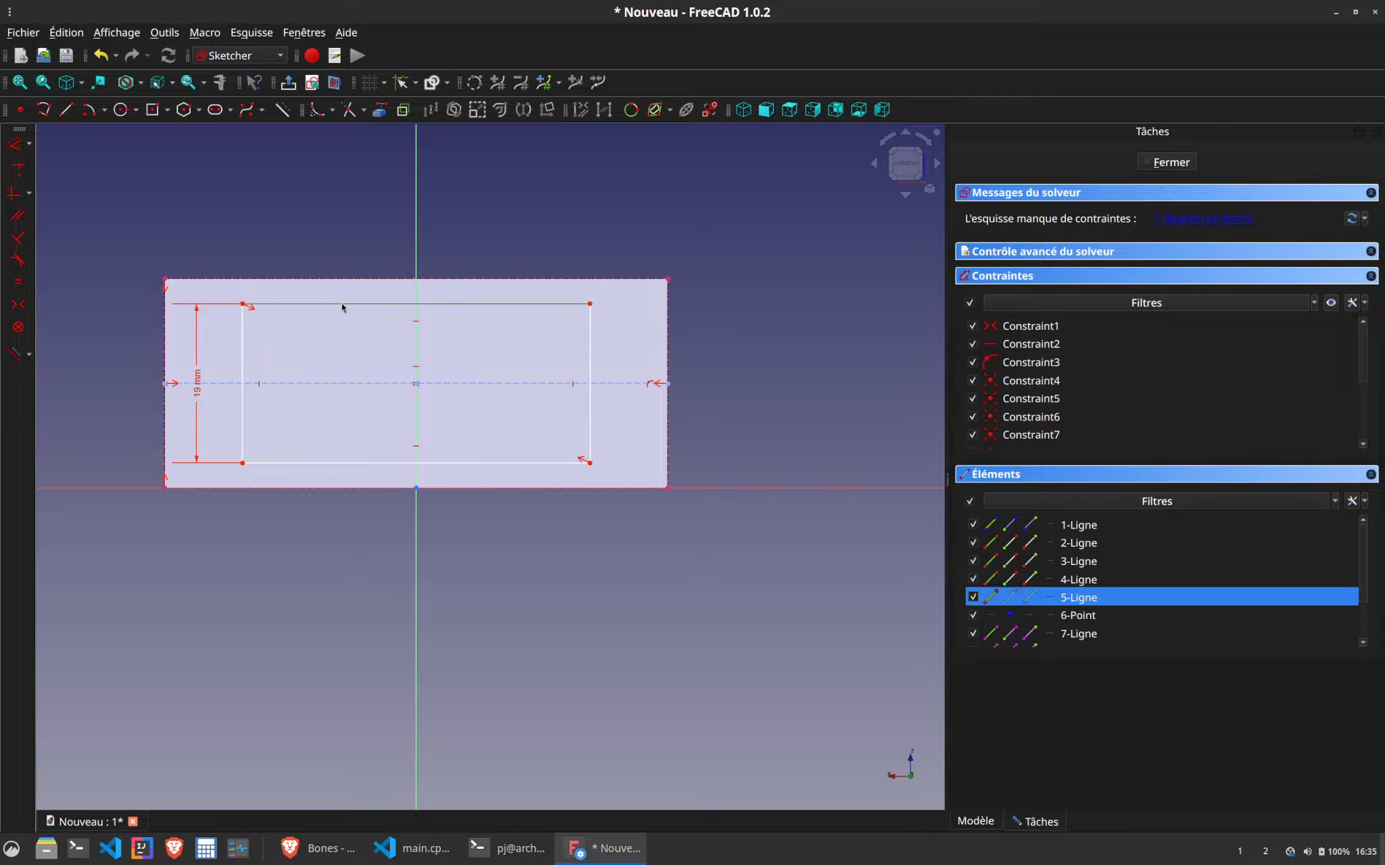
{"action": "key", "text": "l"}
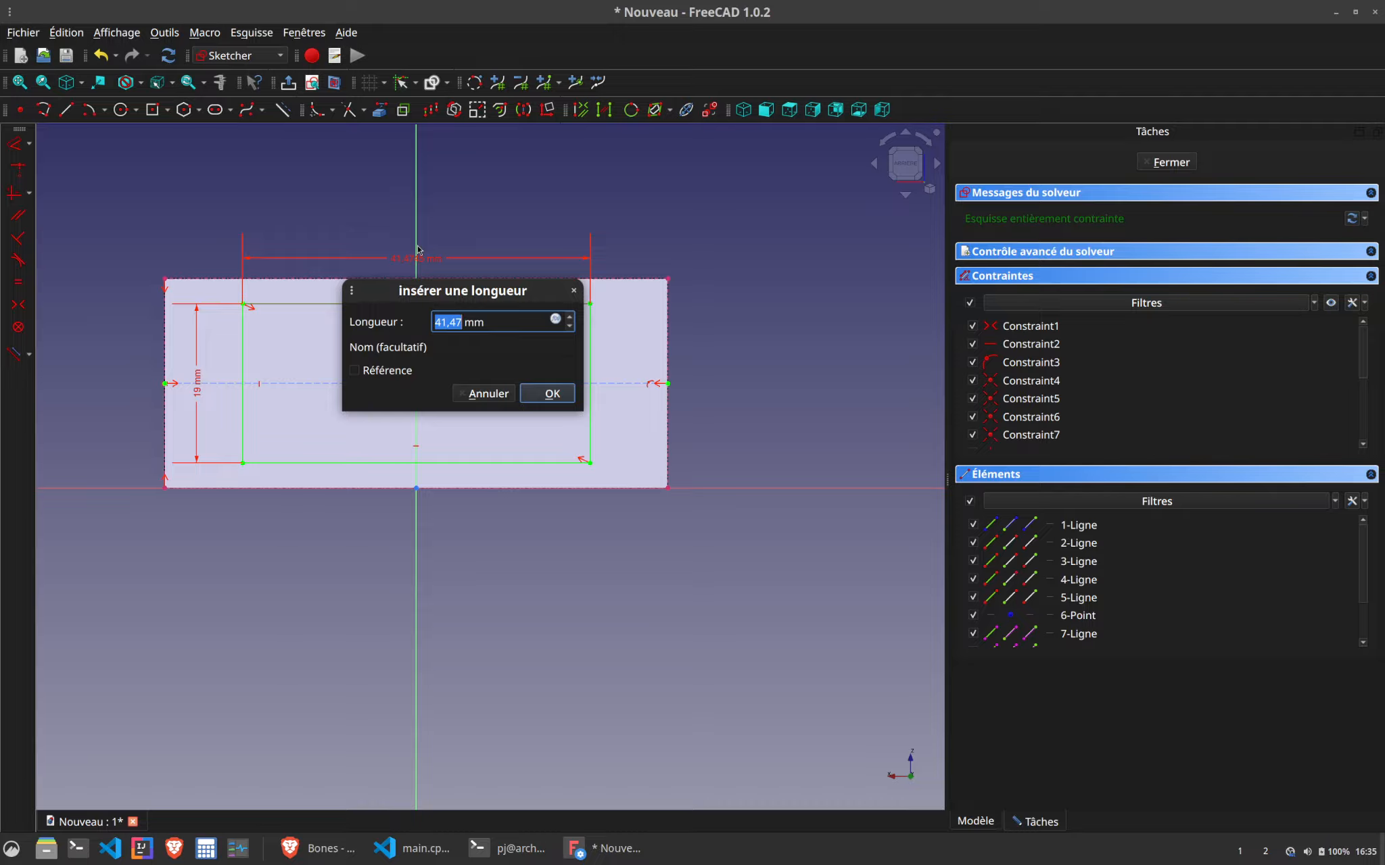
{"action": "type", "text": "45"}
{"action": "key", "text": "Return"}
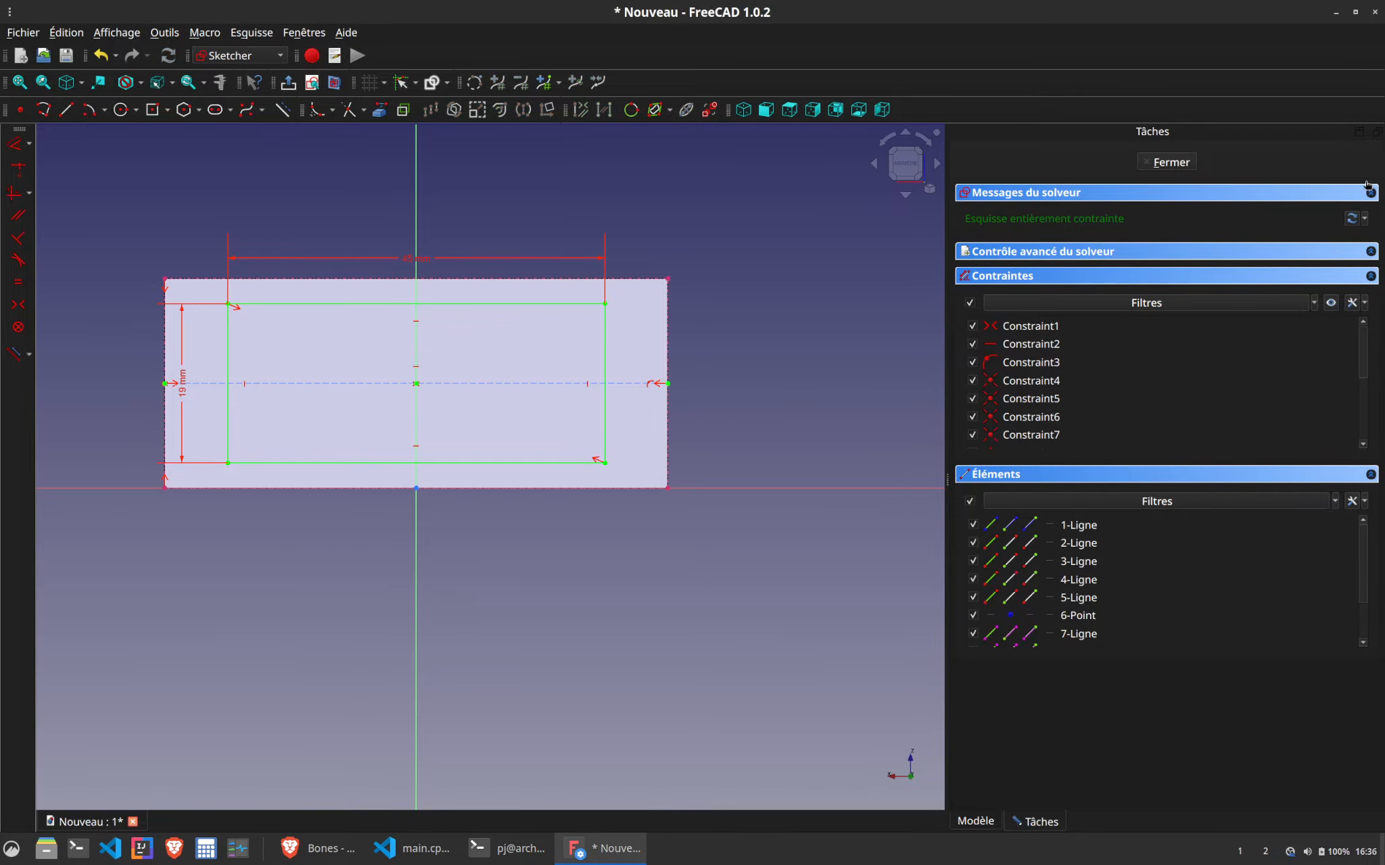
Close the window sketch and cut it into the rear wall as a pocket
{"action": "scroll", "coordinate": [359, 321], "scroll_direction": "up", "scroll_amount": 2}
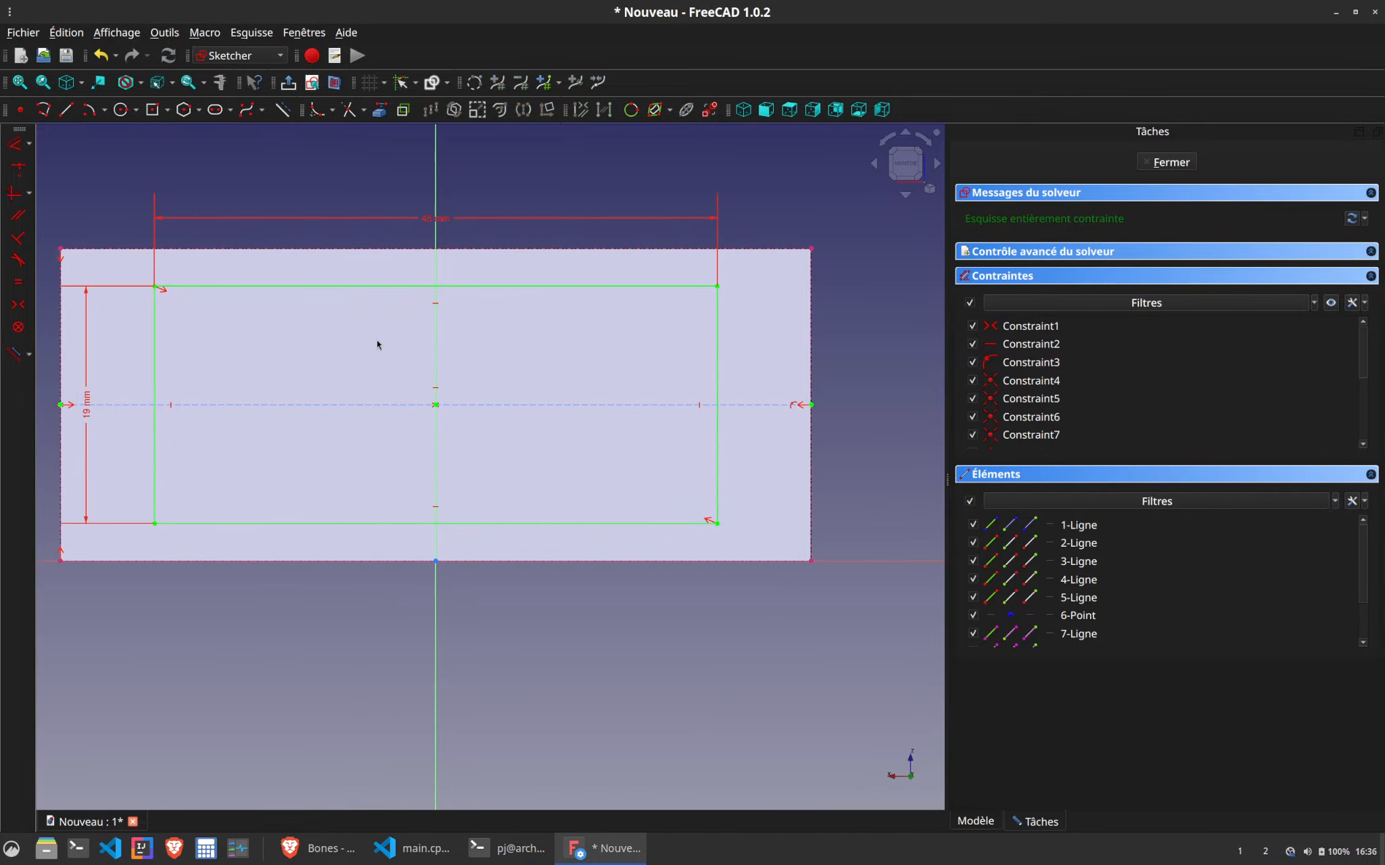
{"action": "left_click", "coordinate": [1168, 162]}
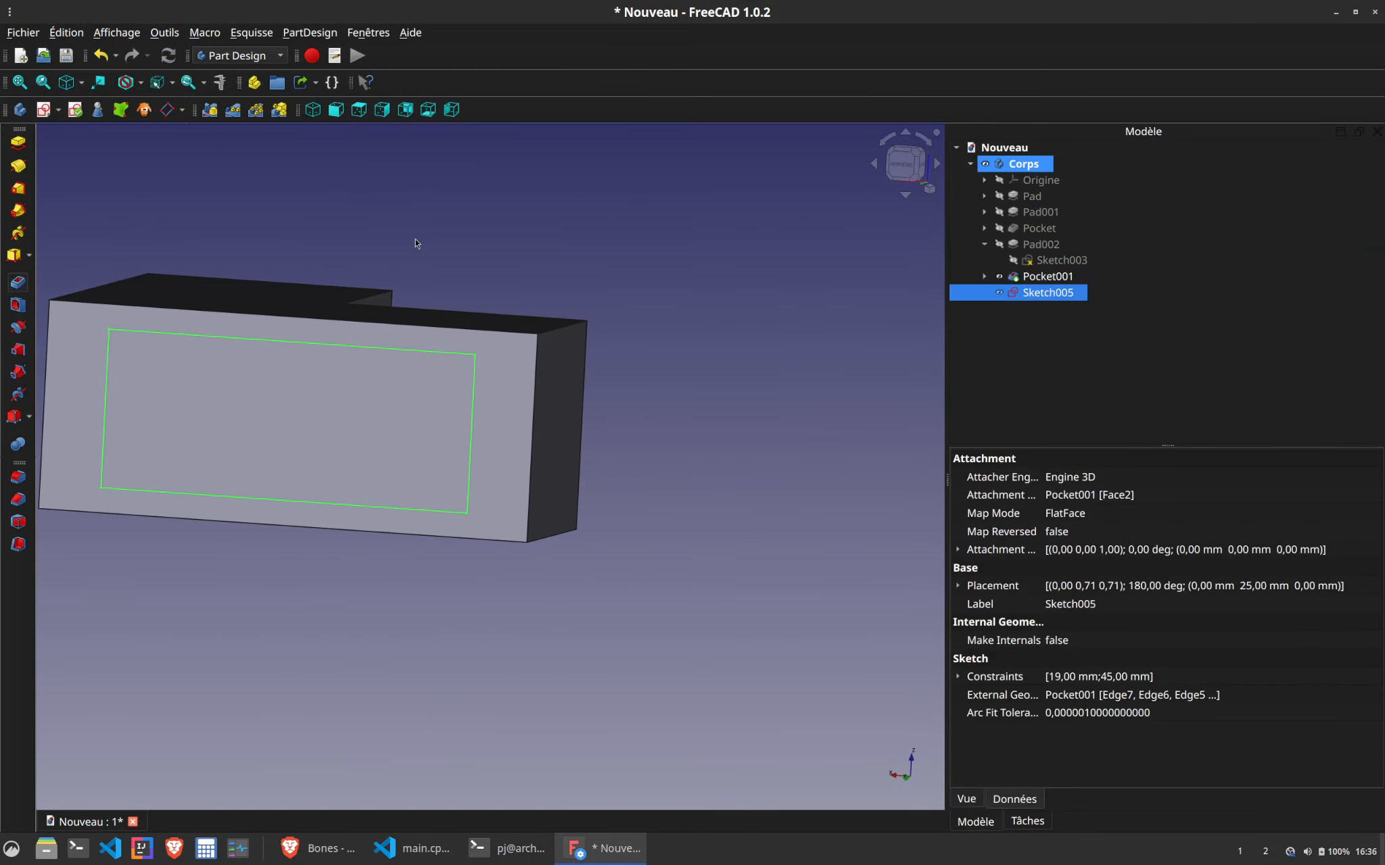
{"action": "key", "text": "Return"}
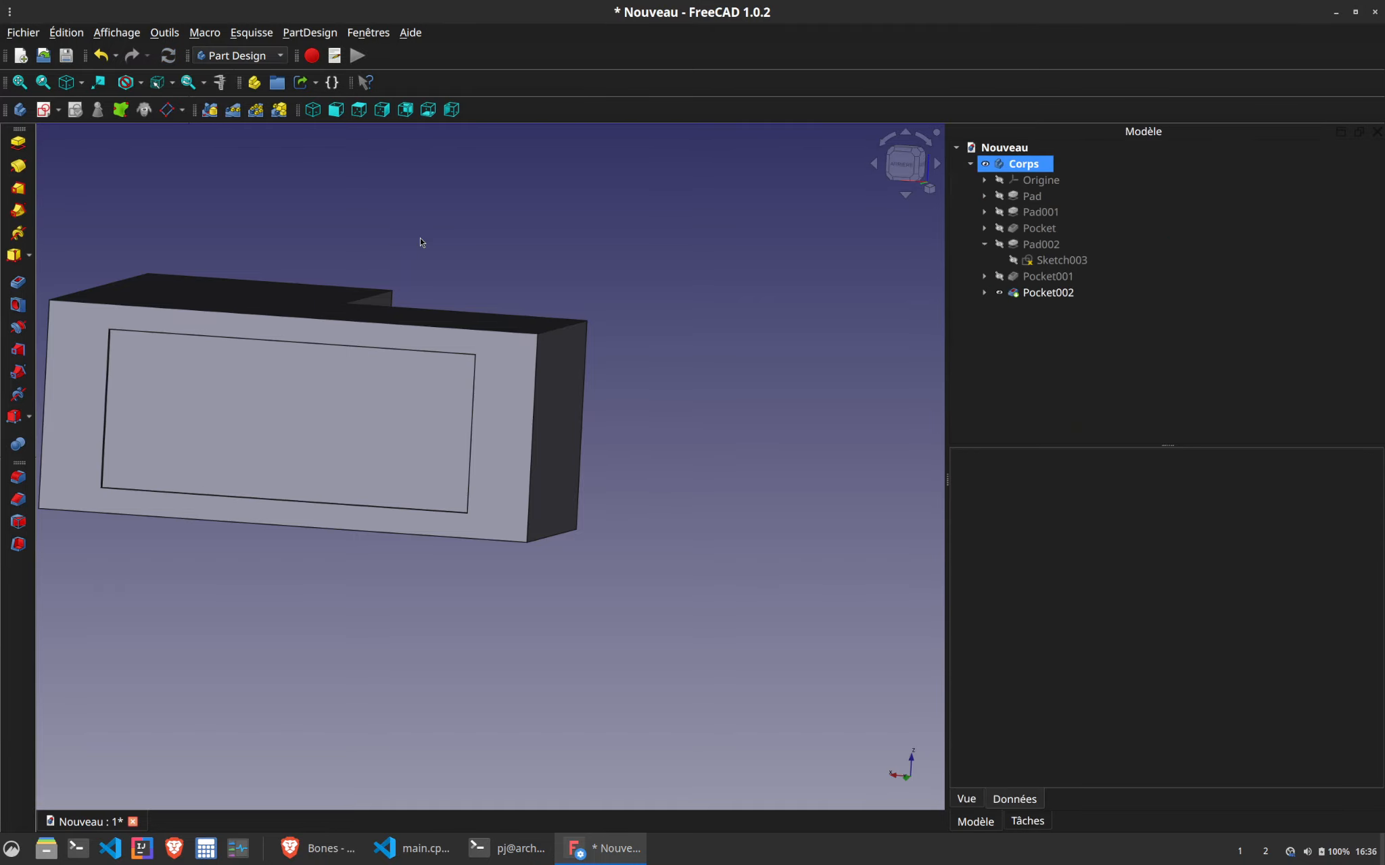
Create a new sketch on the flat top face of the L-shaped house
{"action": "middle_click_drag", "start_coordinate": [326, 443], "coordinate": [348, 494]}
{"action": "left_click", "coordinate": [541, 513]}
{"action": "middle_click_drag", "start_coordinate": [576, 477], "coordinate": [419, 449]}
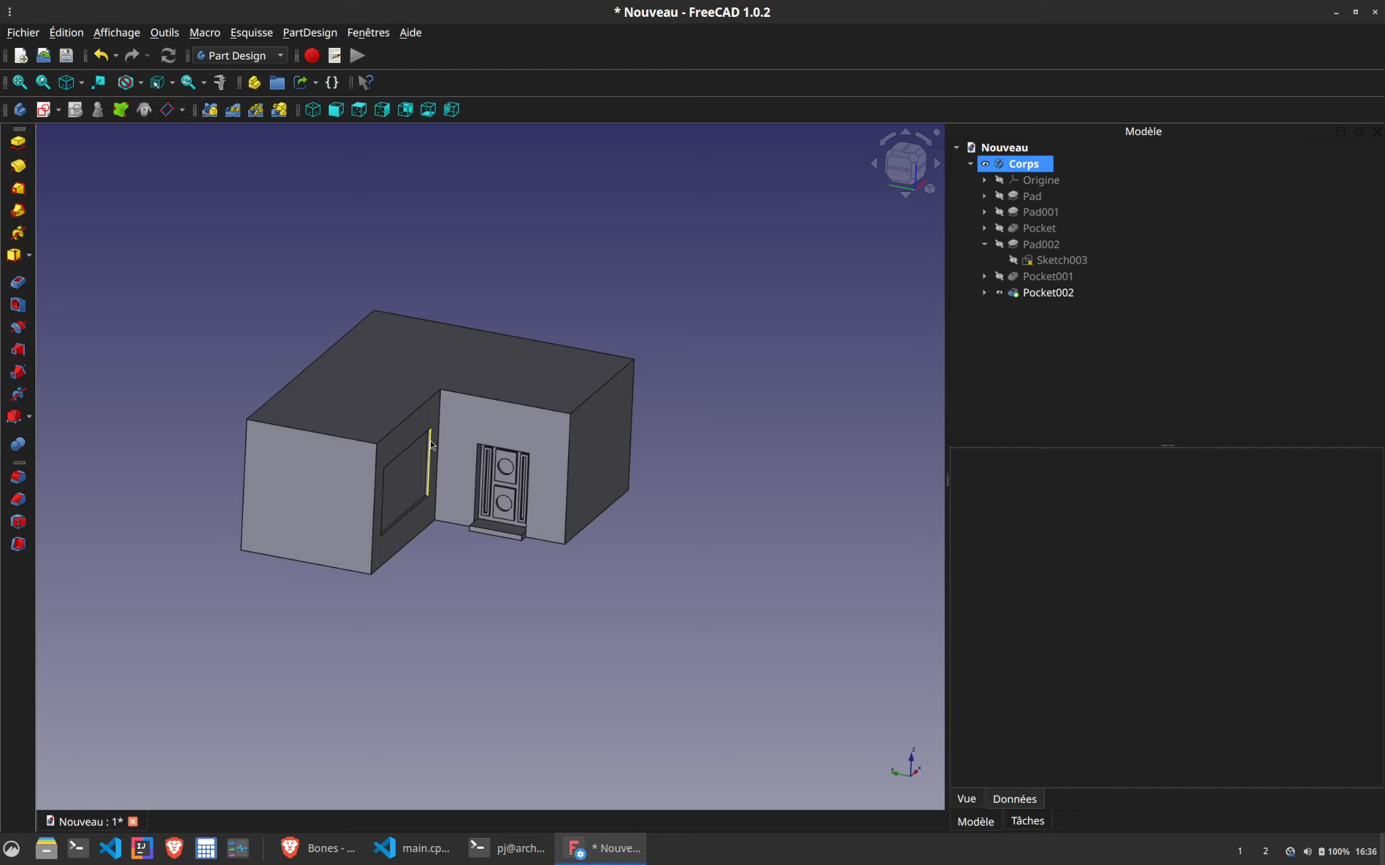
{"action": "mouse_move", "coordinate": [486, 499]}
{"action": "middle_mouse_down"}
{"action": "mouse_move", "coordinate": [544, 522]}
{"action": "mouse_move", "coordinate": [467, 491]}
{"action": "mouse_move", "coordinate": [557, 579]}
{"action": "mouse_move", "coordinate": [423, 473]}
{"action": "mouse_move", "coordinate": [590, 464]}
{"action": "mouse_move", "coordinate": [717, 433]}
{"action": "mouse_move", "coordinate": [757, 436]}
{"action": "mouse_move", "coordinate": [763, 455]}
{"action": "mouse_move", "coordinate": [554, 463]}
{"action": "mouse_move", "coordinate": [404, 298]}
{"action": "middle_mouse_up"}
{"action": "scroll", "coordinate": [510, 527], "scroll_direction": "up", "scroll_amount": 5}
{"action": "scroll", "coordinate": [517, 540], "scroll_direction": "down", "scroll_amount": 5}
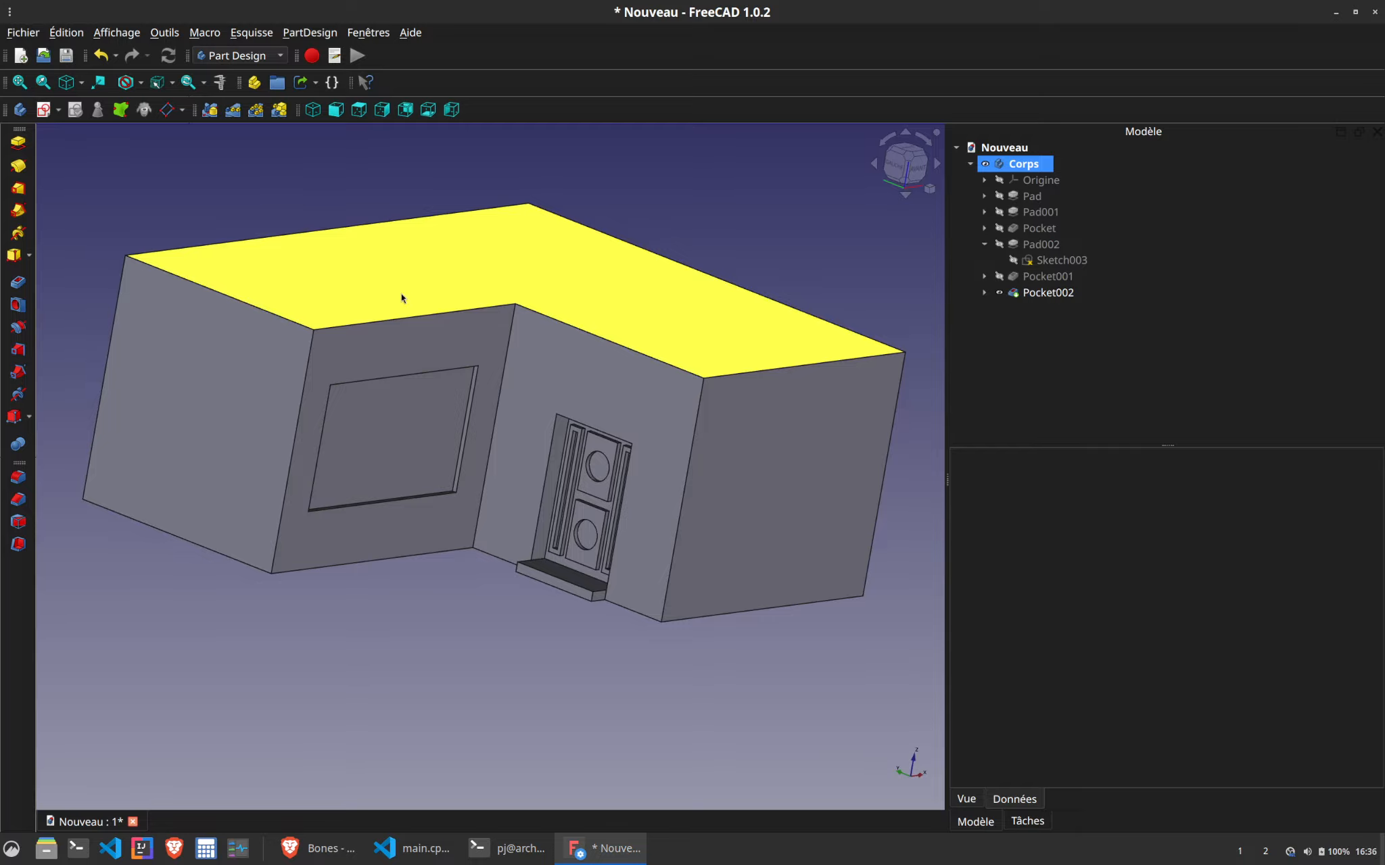
{"action": "left_click", "coordinate": [402, 298]}
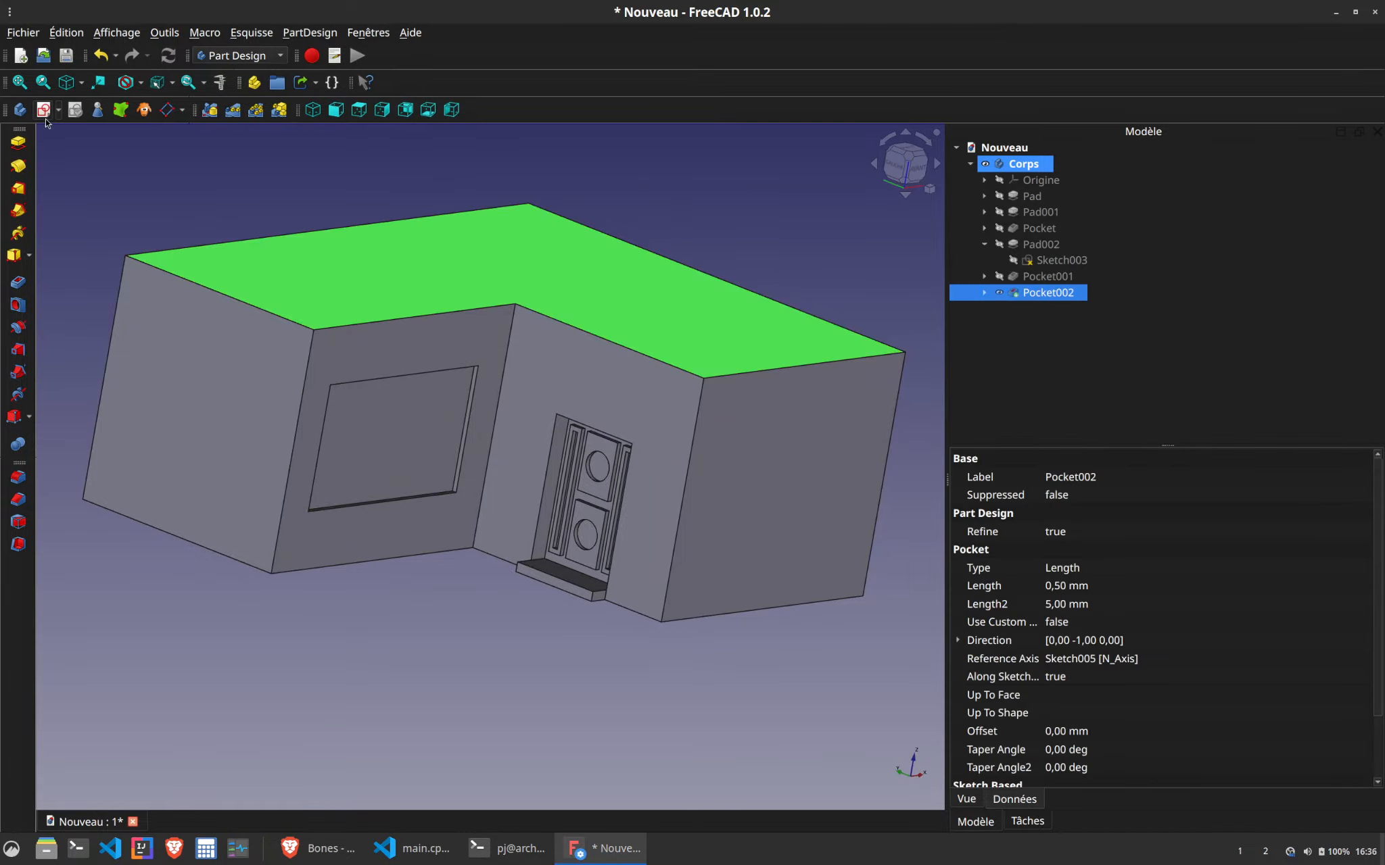
{"action": "left_click", "coordinate": [20, 110]}
{"action": "middle_click_drag", "start_coordinate": [495, 330], "coordinate": [421, 345]}
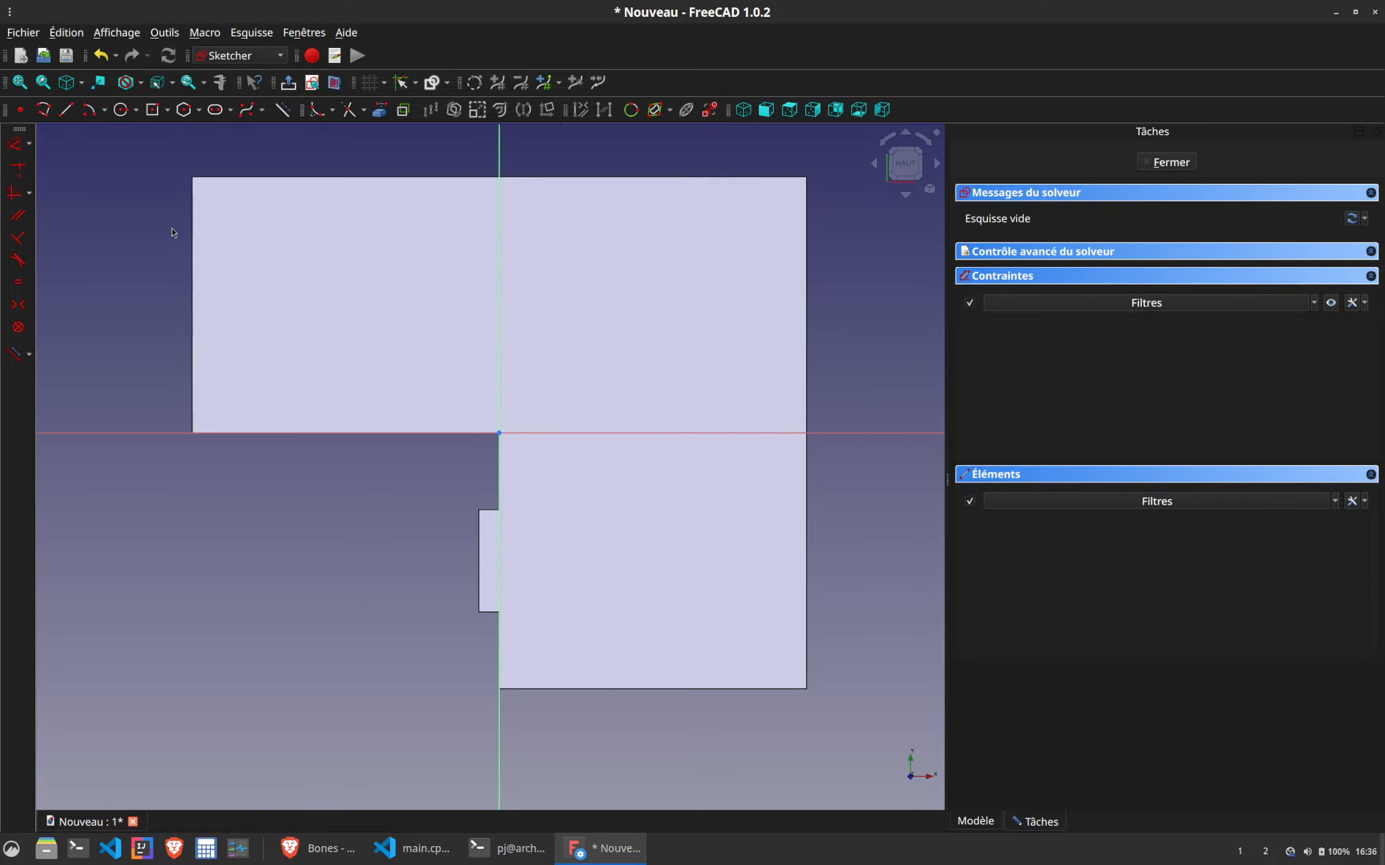
Draw a closed six-sided L-shaped outline around the house's top face, leaving an overhang on every side and enclosing the doorstep
{"action": "left_click", "coordinate": [44, 110]}
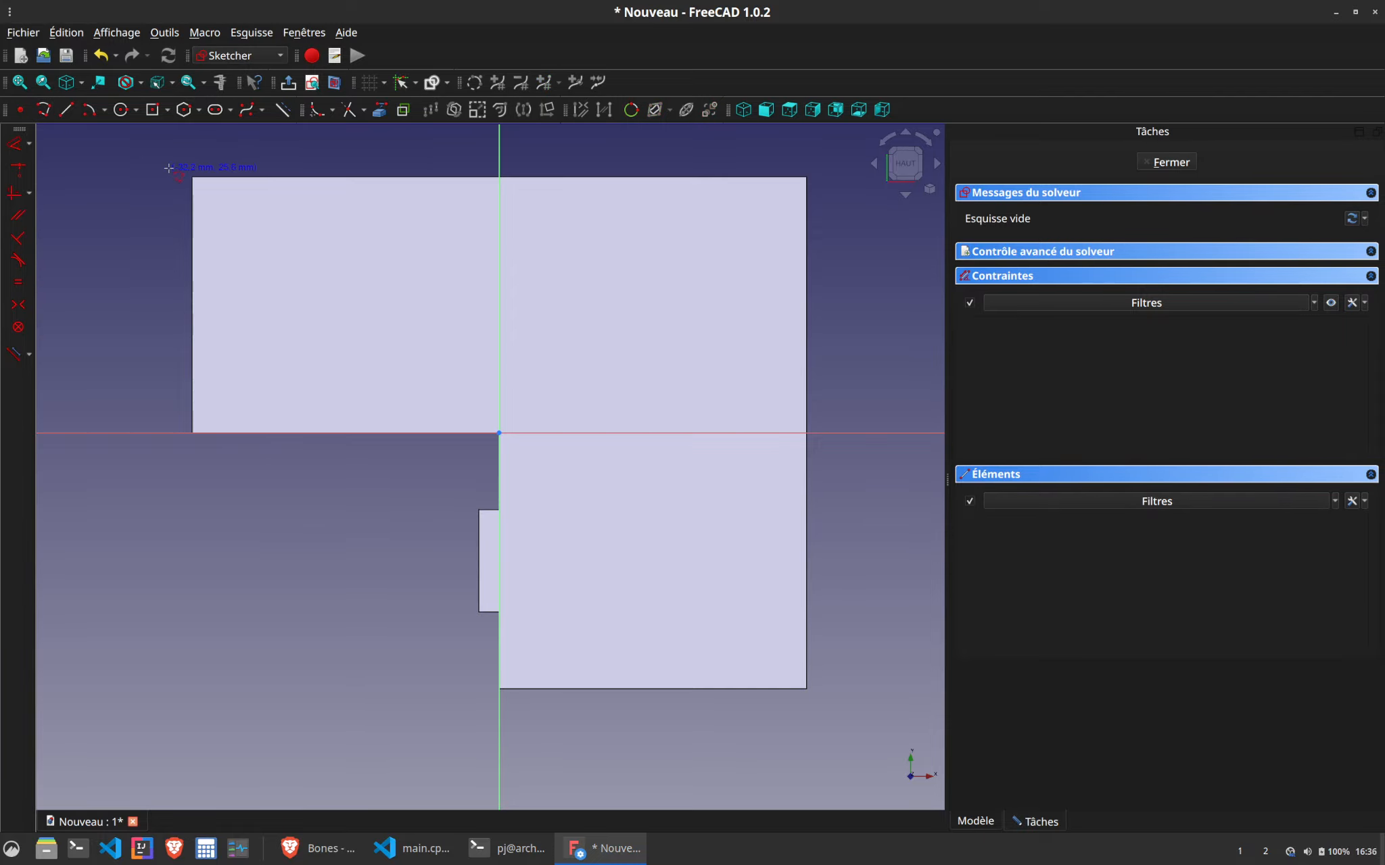
{"action": "left_click", "coordinate": [154, 464]}
{"action": "left_click", "coordinate": [463, 463]}
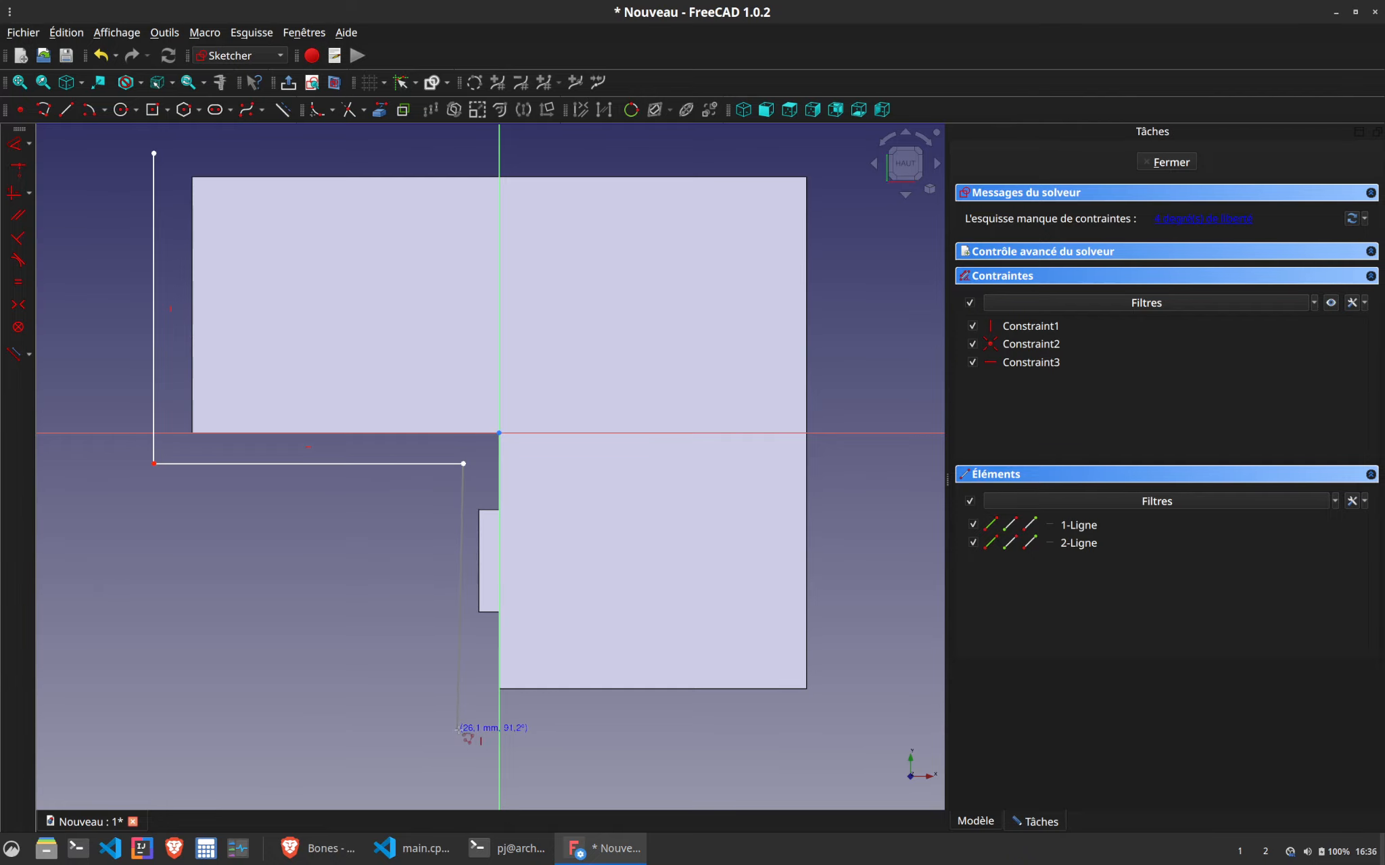
{"action": "left_click", "coordinate": [463, 732]}
{"action": "left_click", "coordinate": [868, 732]}
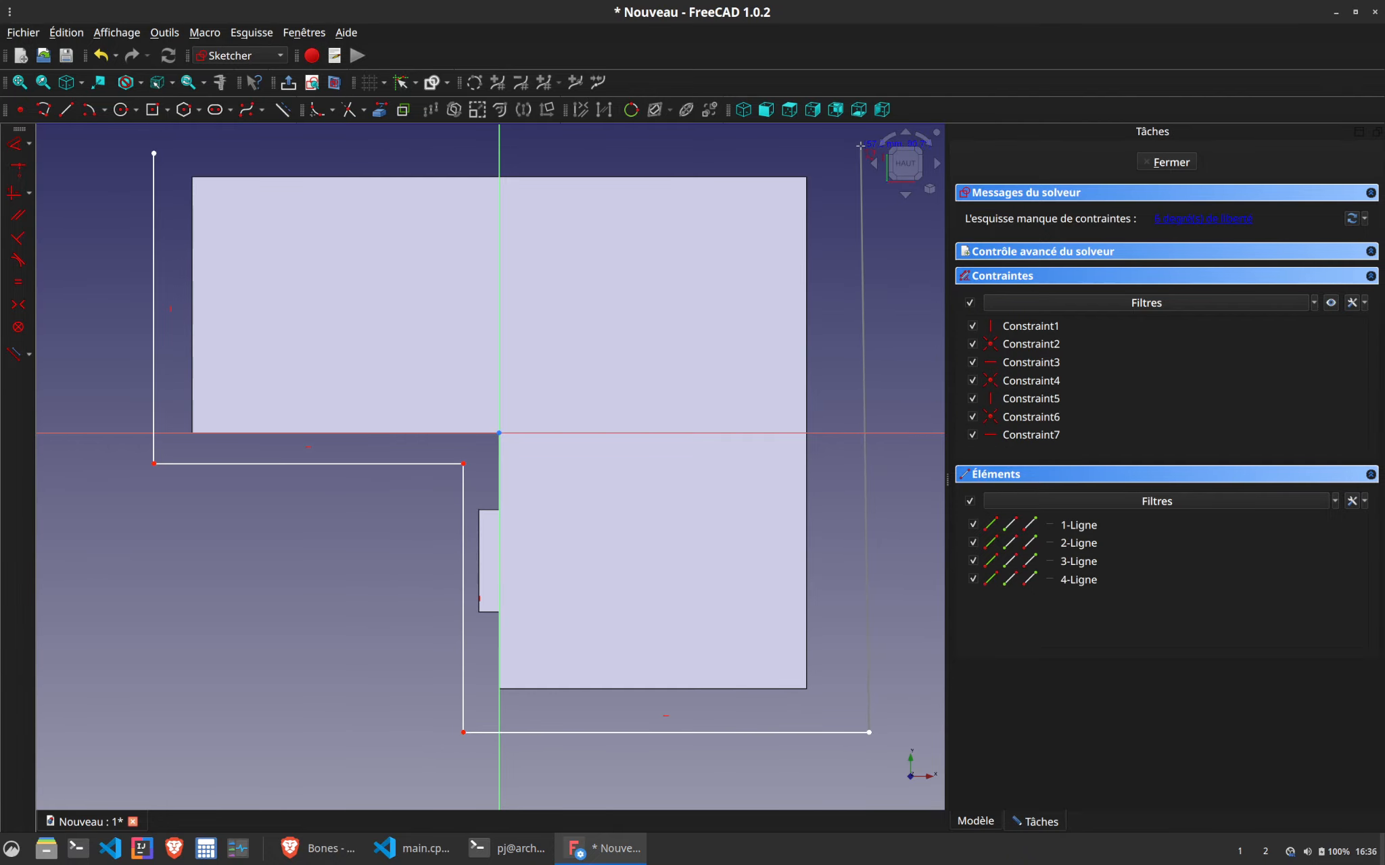
{"action": "left_click", "coordinate": [869, 146]}
{"action": "left_click", "coordinate": [155, 153]}
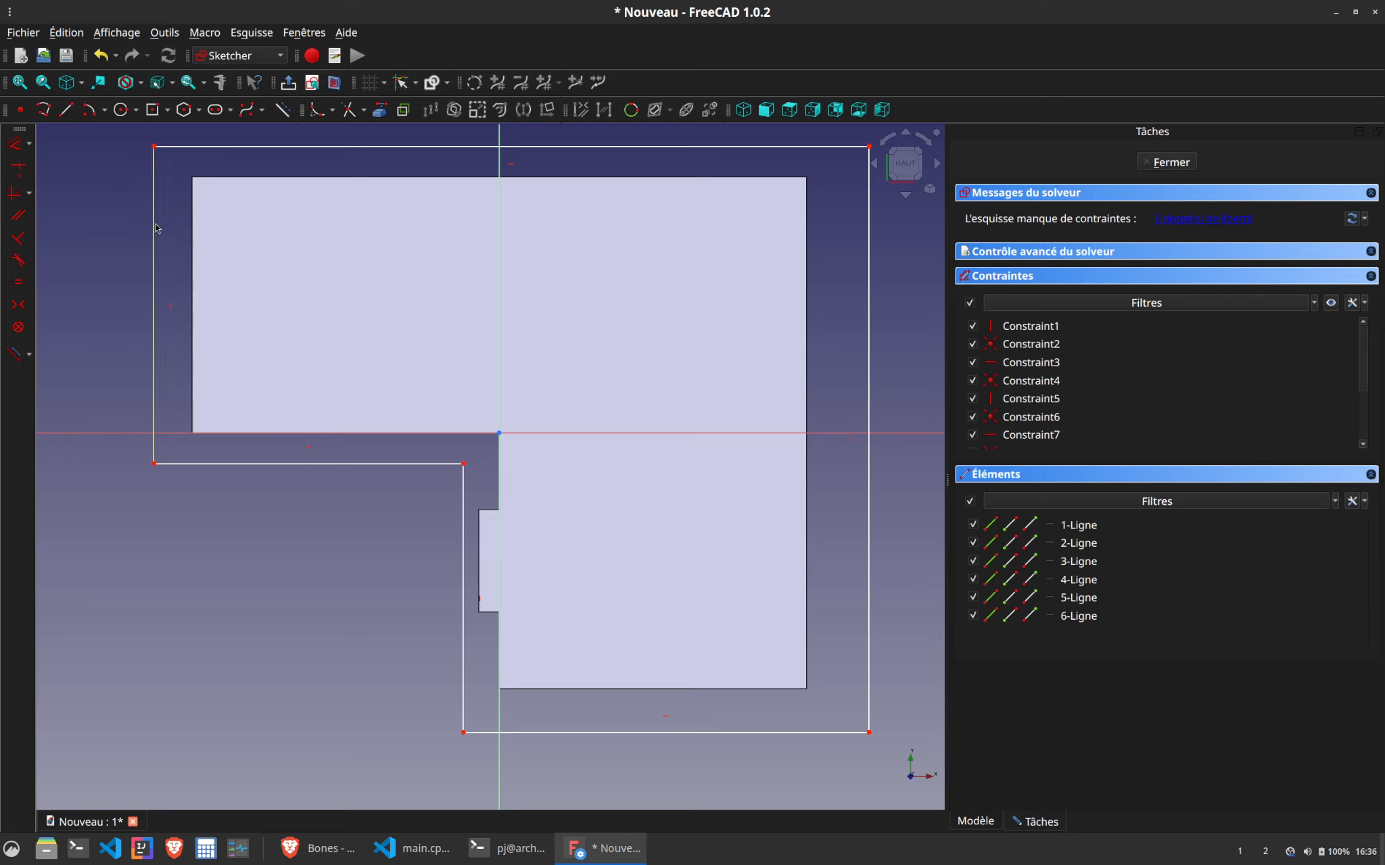
Constrain the outline's left vertical edge to 31 mm and the adjoining lower horizontal edge to 30 mm
{"action": "left_click", "coordinate": [156, 247]}
{"action": "type", "text": "i"}
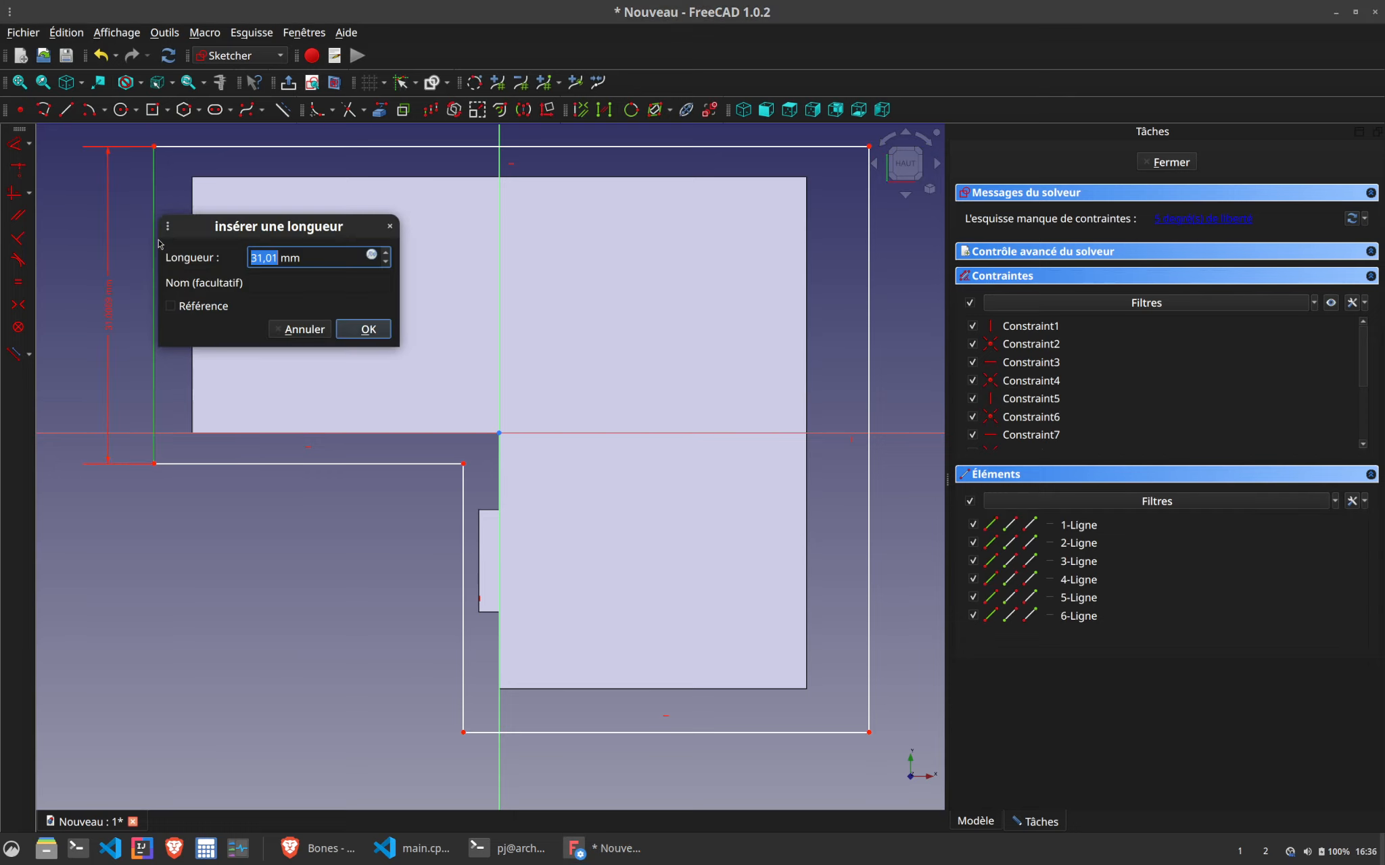
{"action": "type", "text": "31"}
{"action": "key", "text": "Return"}
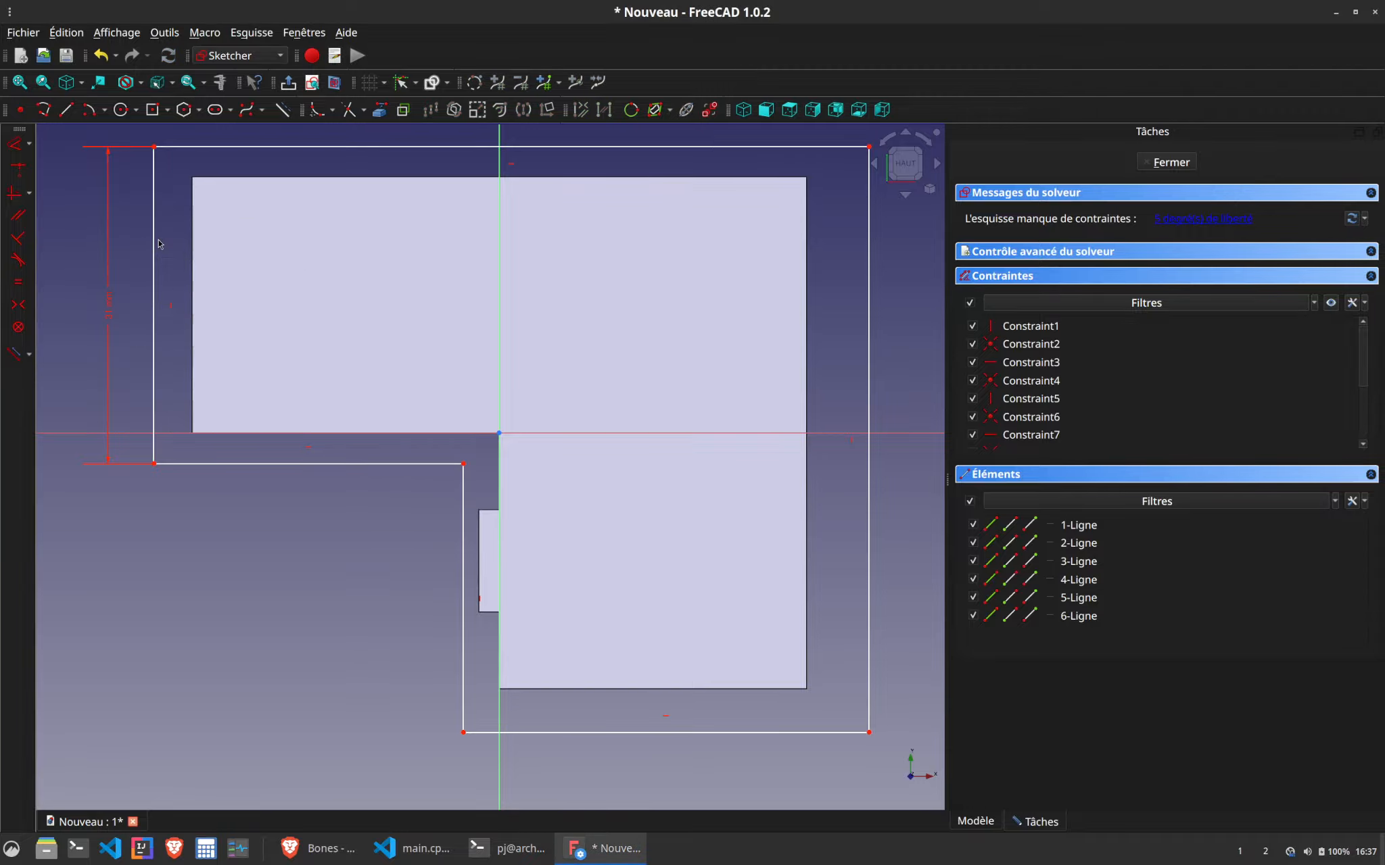
{"action": "left_click", "coordinate": [334, 469]}
{"action": "type", "text": "l"}
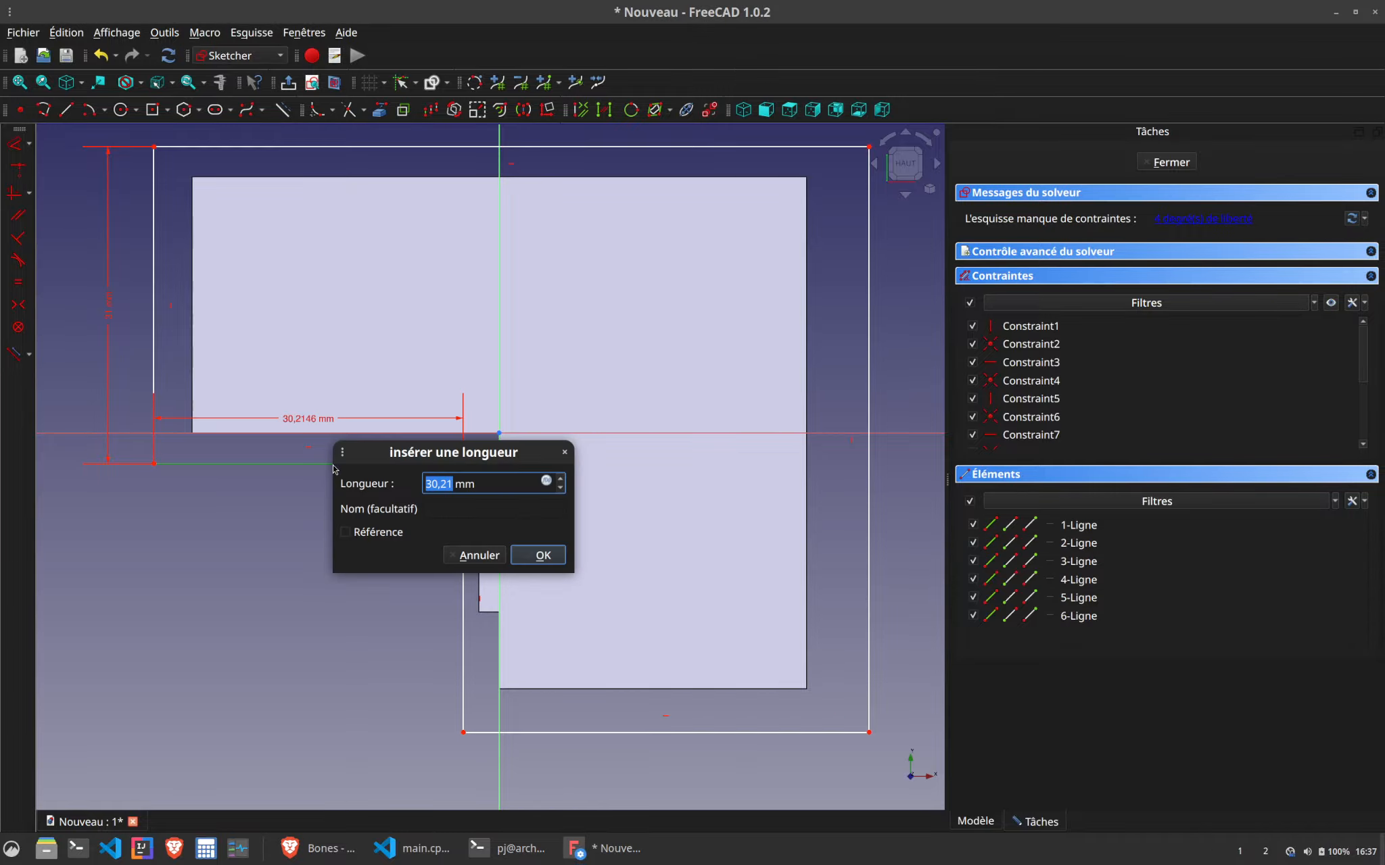
{"action": "type", "text": "30"}
{"action": "key", "text": "Return"}
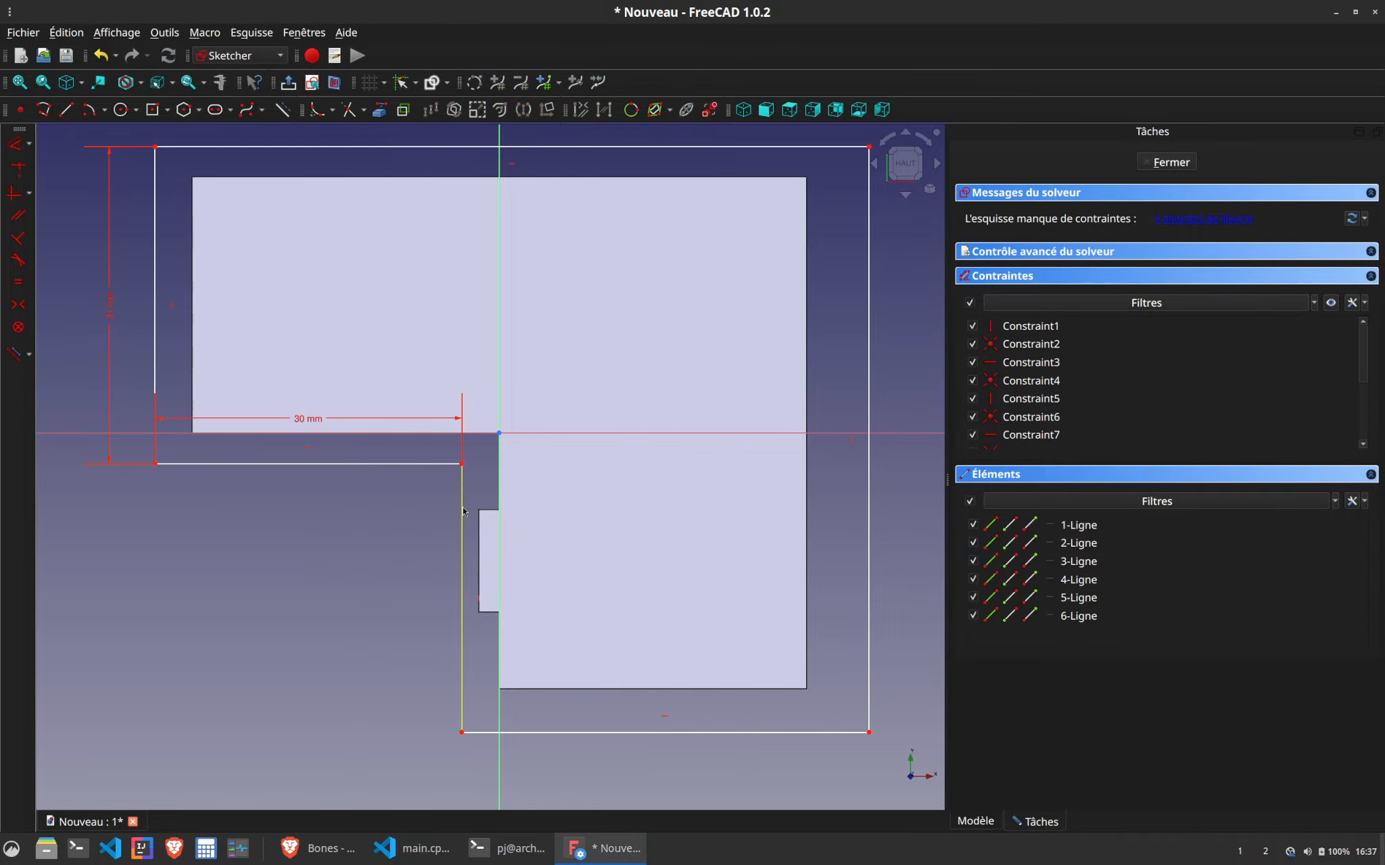
Constrain the length of the outline's inner vertical edge, trying 30 mm before setting it to 27 mm
{"action": "left_click", "coordinate": [462, 514]}
{"action": "type", "text": "l"}
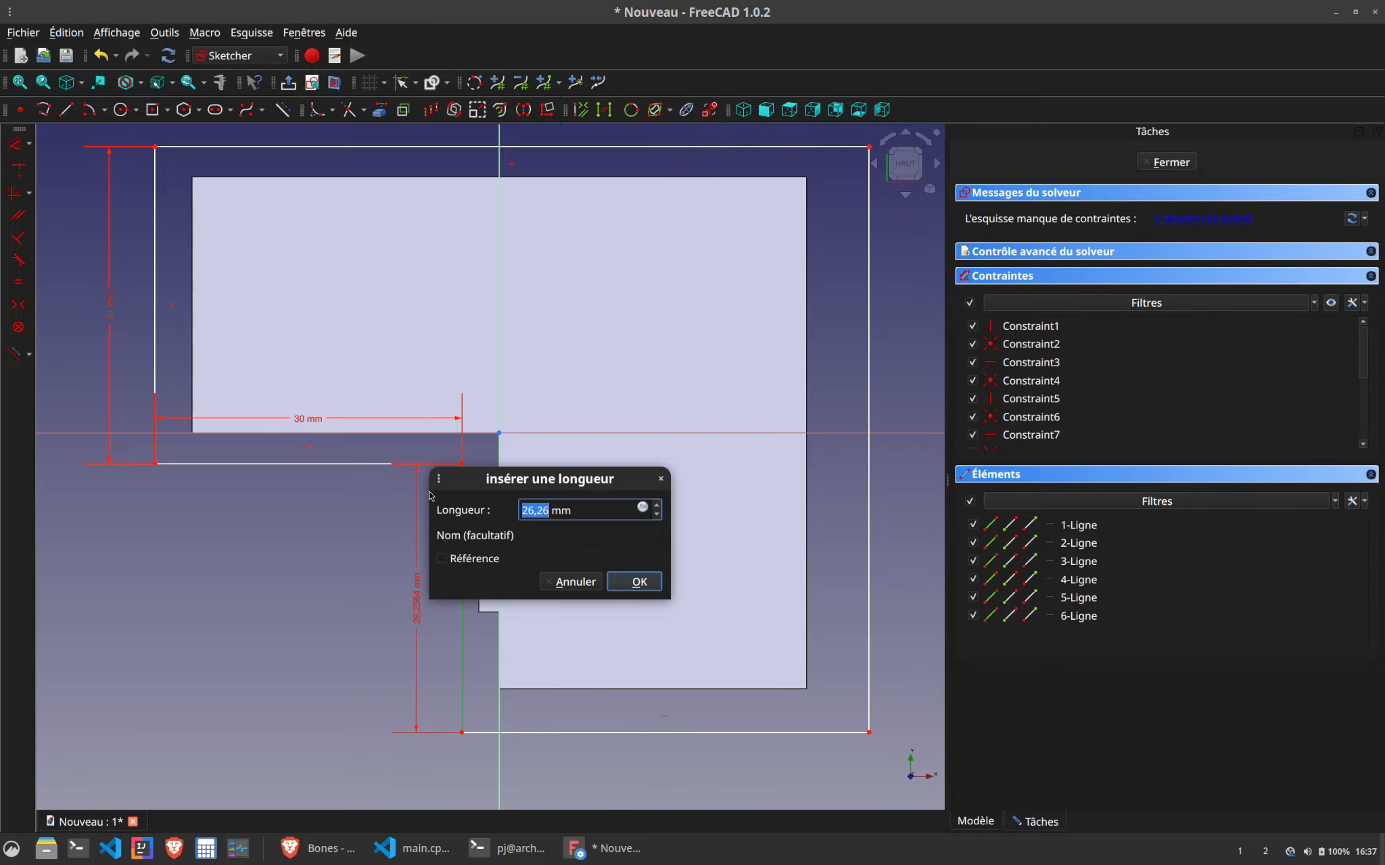
{"action": "type", "text": "30"}
{"action": "key", "text": "Return"}
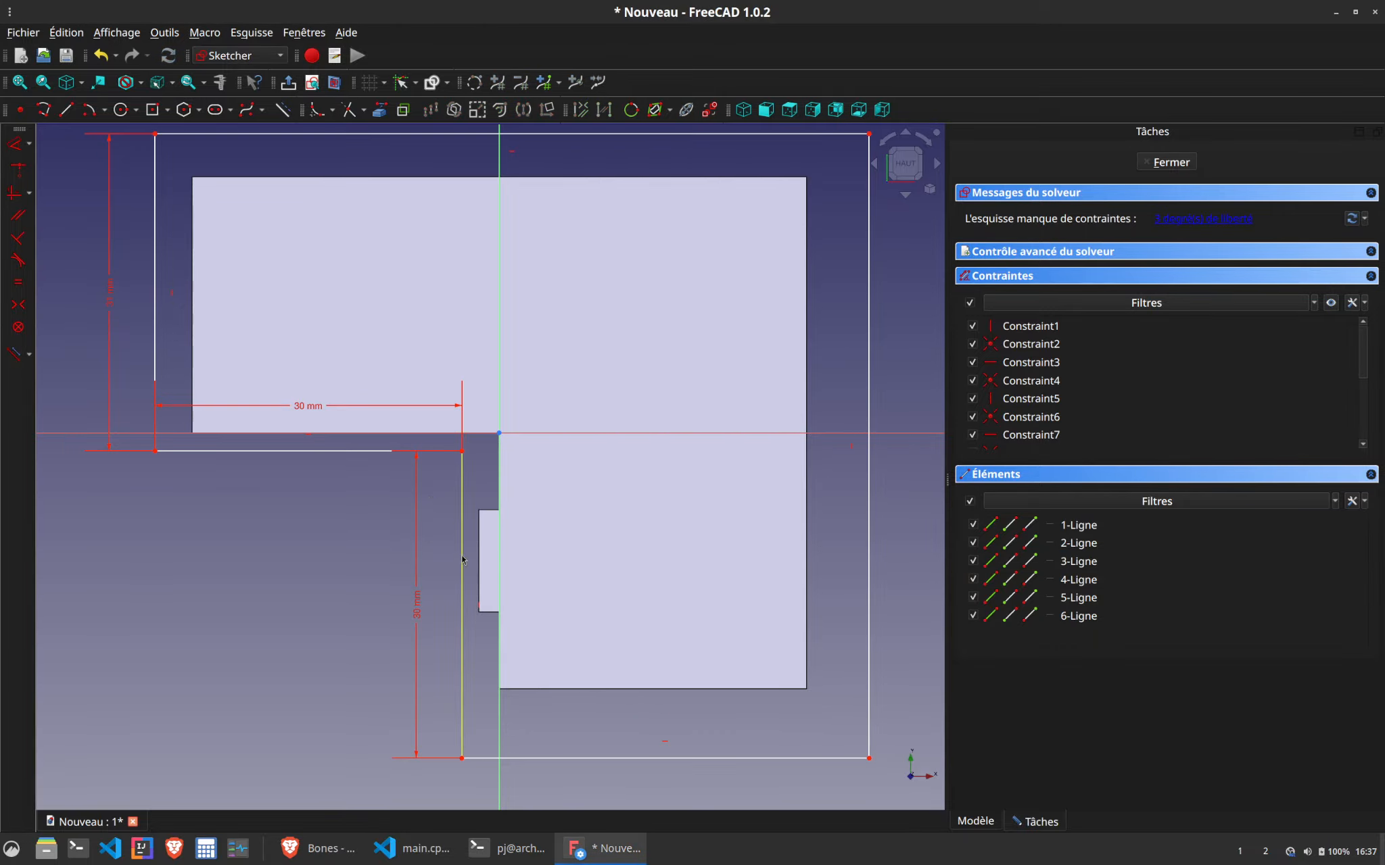
{"action": "double_click", "coordinate": [415, 606]}
{"action": "type", "text": "27"}
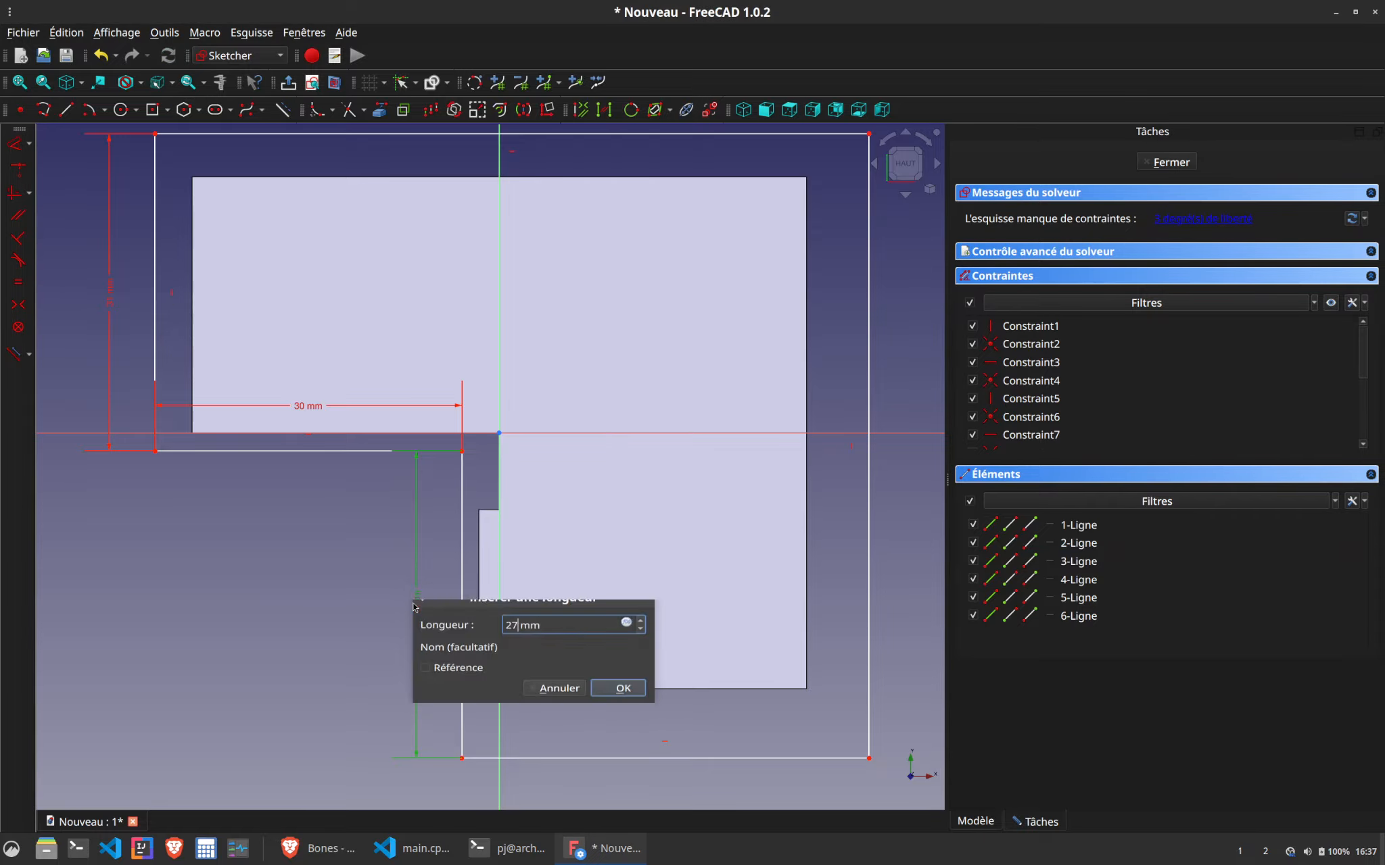
{"action": "key", "text": "Return"}
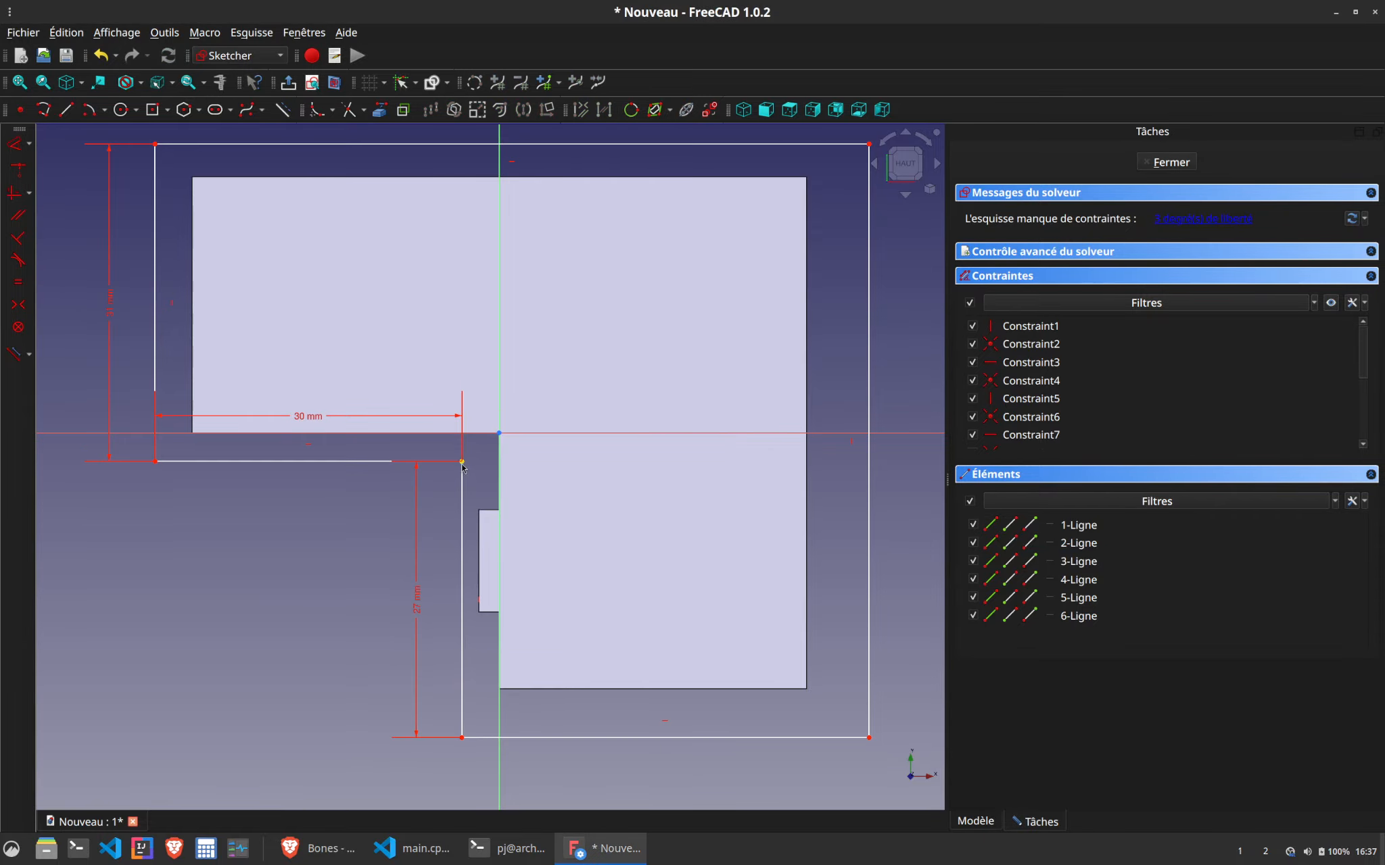
Shift the outline slightly outward and set its inner vertical edge to 25 mm
{"action": "left_click_drag", "start_coordinate": [462, 465], "coordinate": [458, 469]}
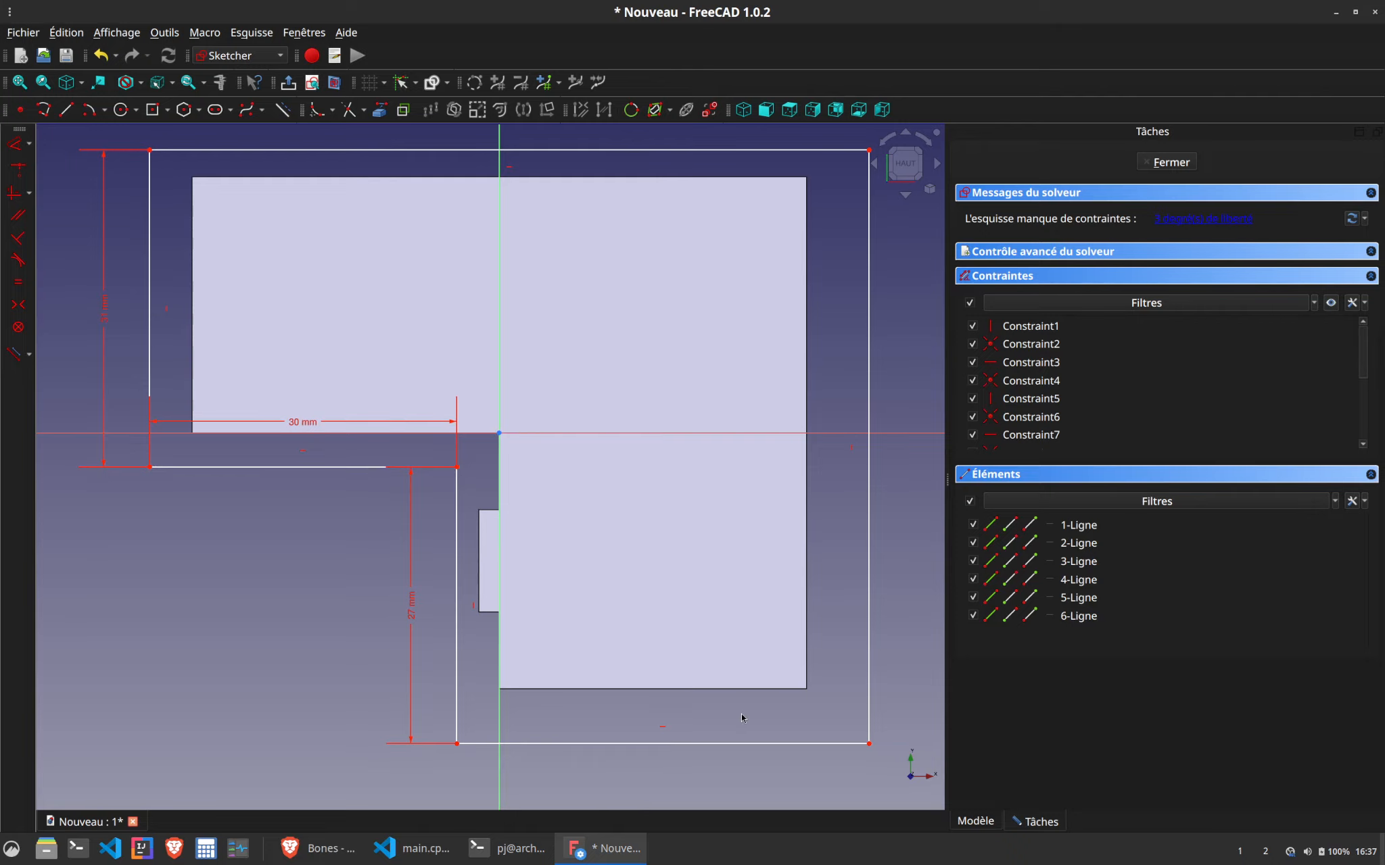
{"action": "double_click", "coordinate": [420, 596]}
{"action": "type", "text": "25"}
{"action": "key", "text": "Return"}
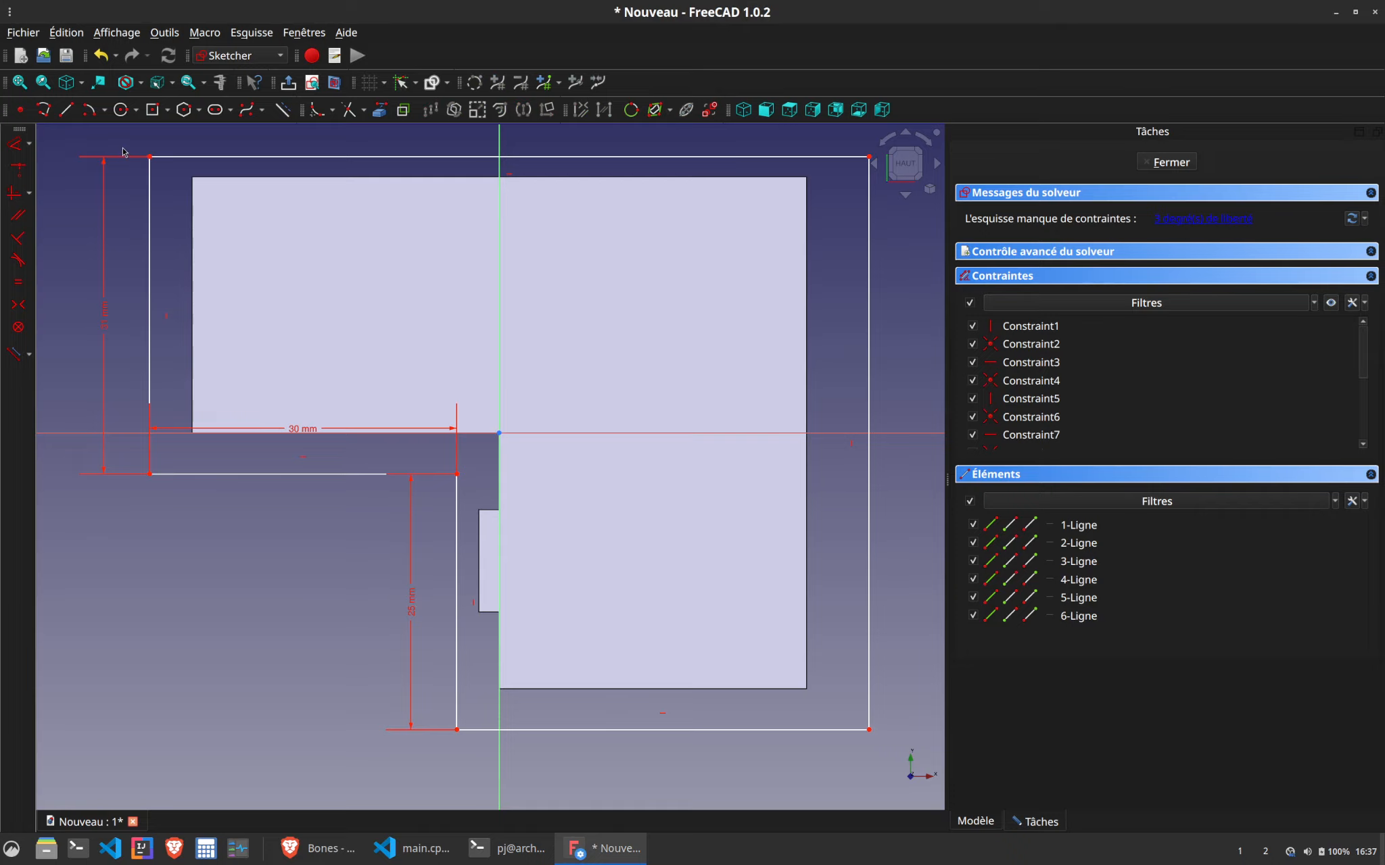
{"action": "left_click_drag", "start_coordinate": [191, 158], "coordinate": [184, 157]}
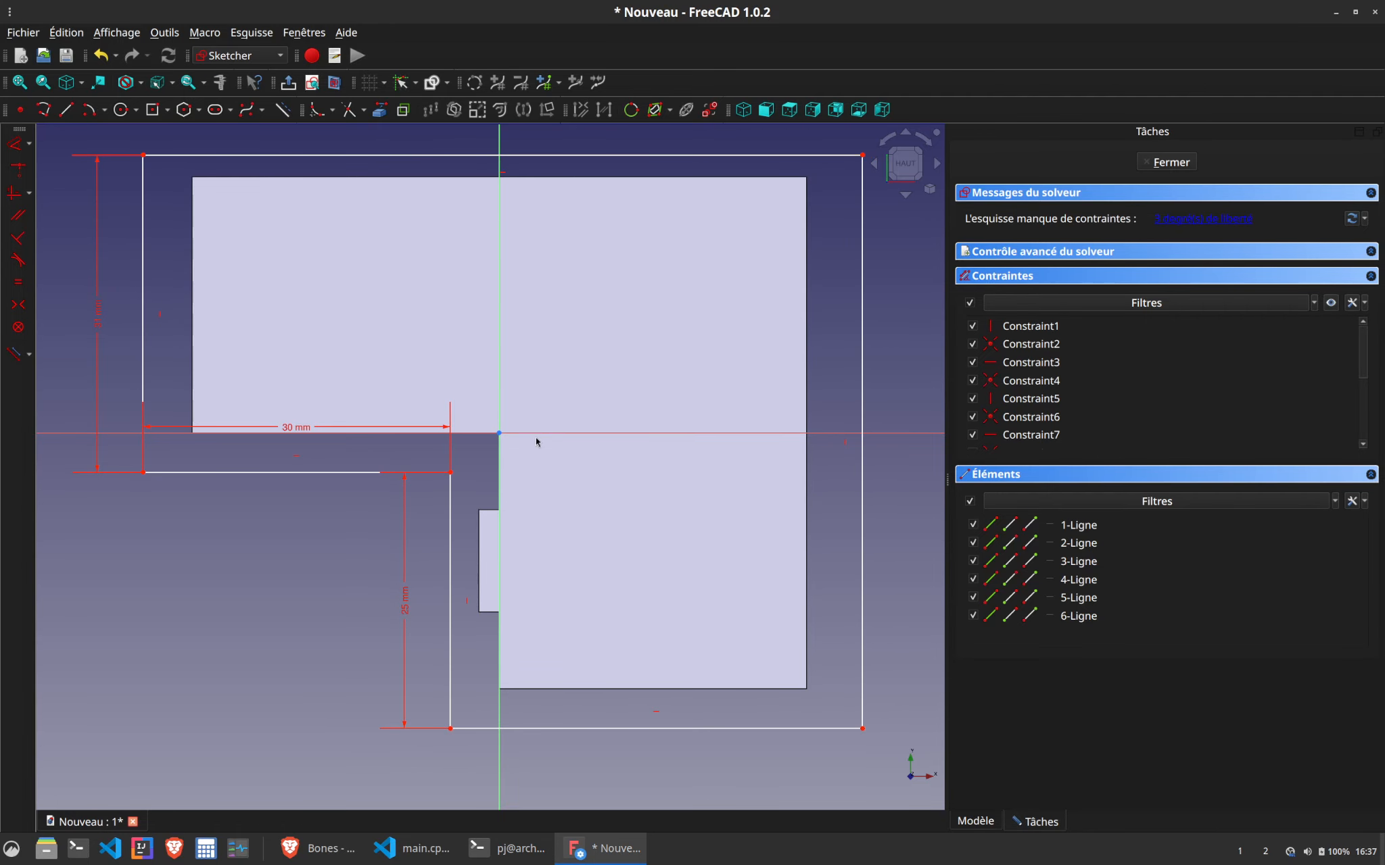
Project the house's left edge into the sketch as external geometry and delete the outline's three length constraints
{"action": "left_click", "coordinate": [380, 114]}
{"action": "left_click", "coordinate": [191, 296]}
{"action": "left_click", "coordinate": [98, 311]}
{"action": "key", "text": "Delete"}
{"action": "left_click", "coordinate": [304, 423]}
{"action": "key", "text": "Delete"}
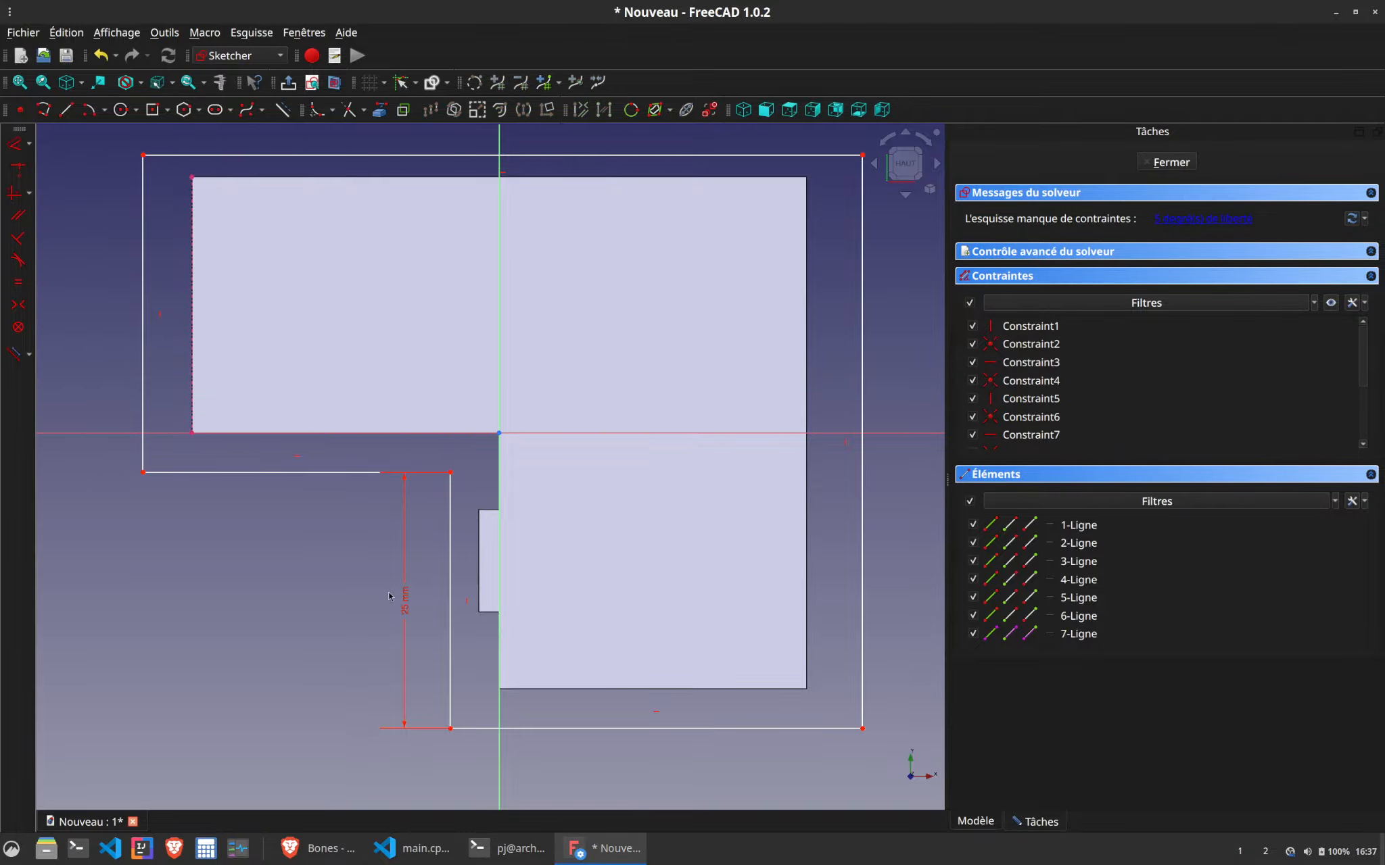
{"action": "left_click", "coordinate": [404, 601]}
{"action": "key", "text": "Delete"}
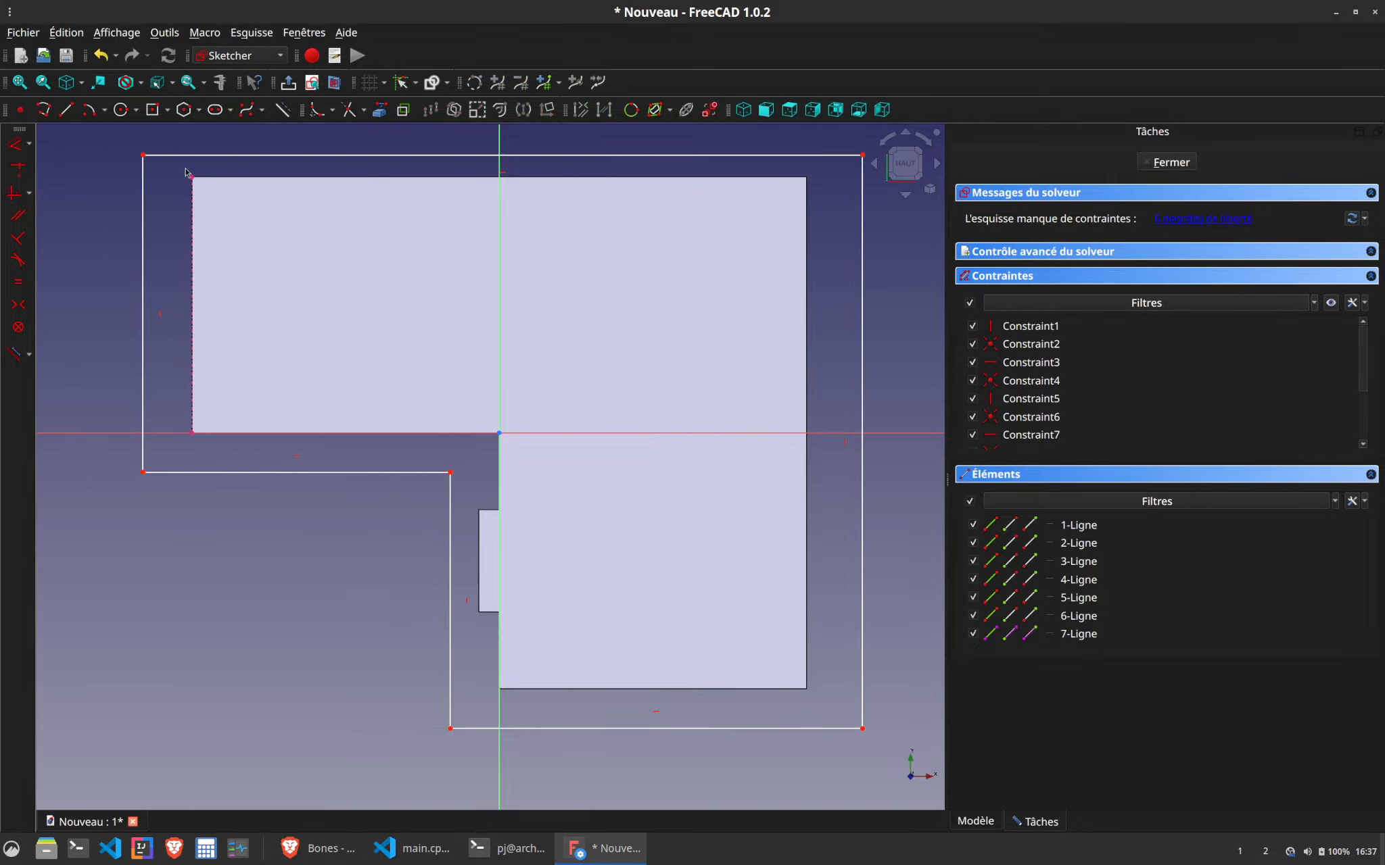
Constrain the outline's upper-left corner 5 mm horizontally and 5 mm vertically from the projected house corner, and reposition the horizontal dimension label
{"action": "left_click", "coordinate": [143, 155]}
{"action": "left_click", "coordinate": [192, 177]}
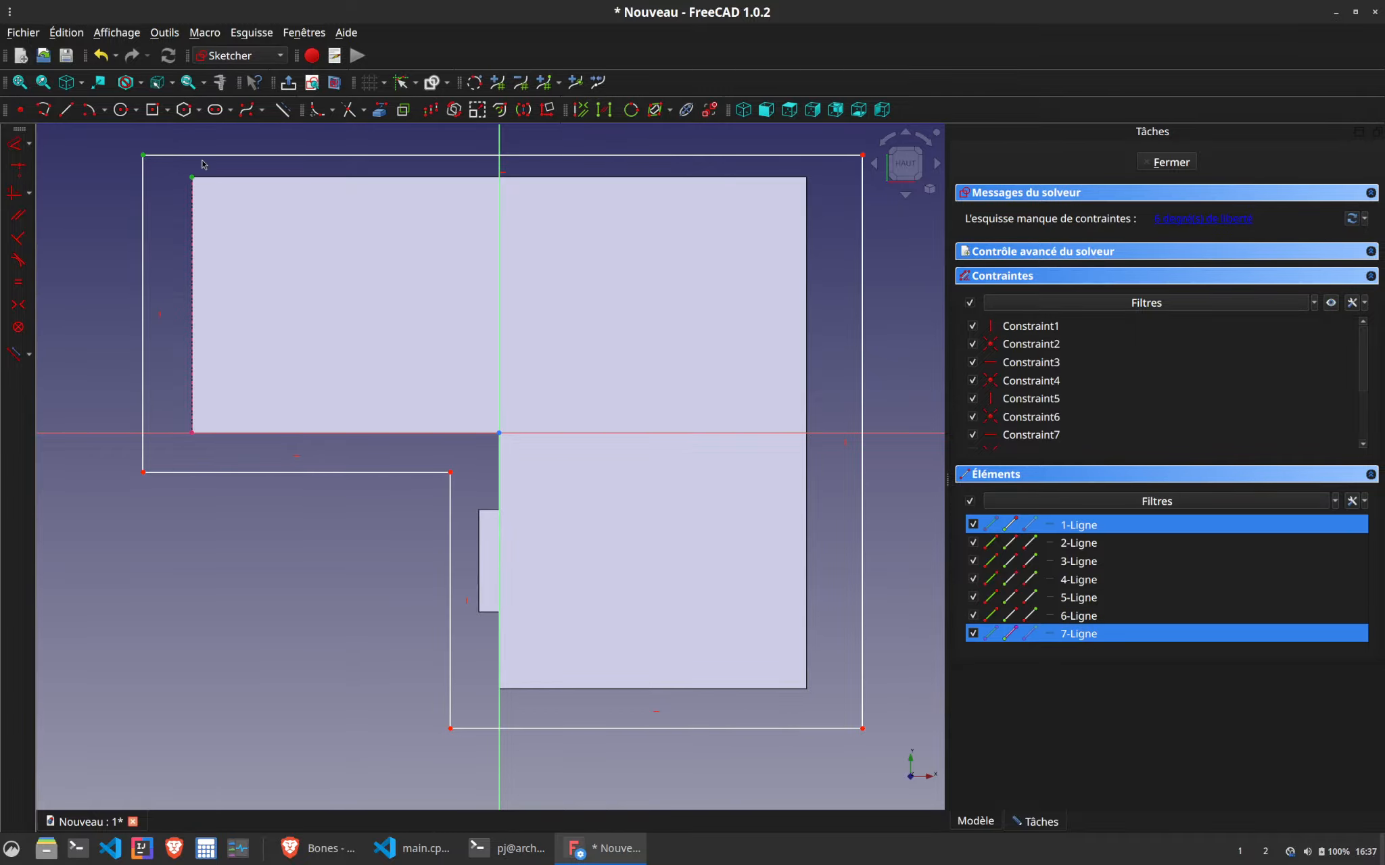
{"action": "type", "text": "kd"}
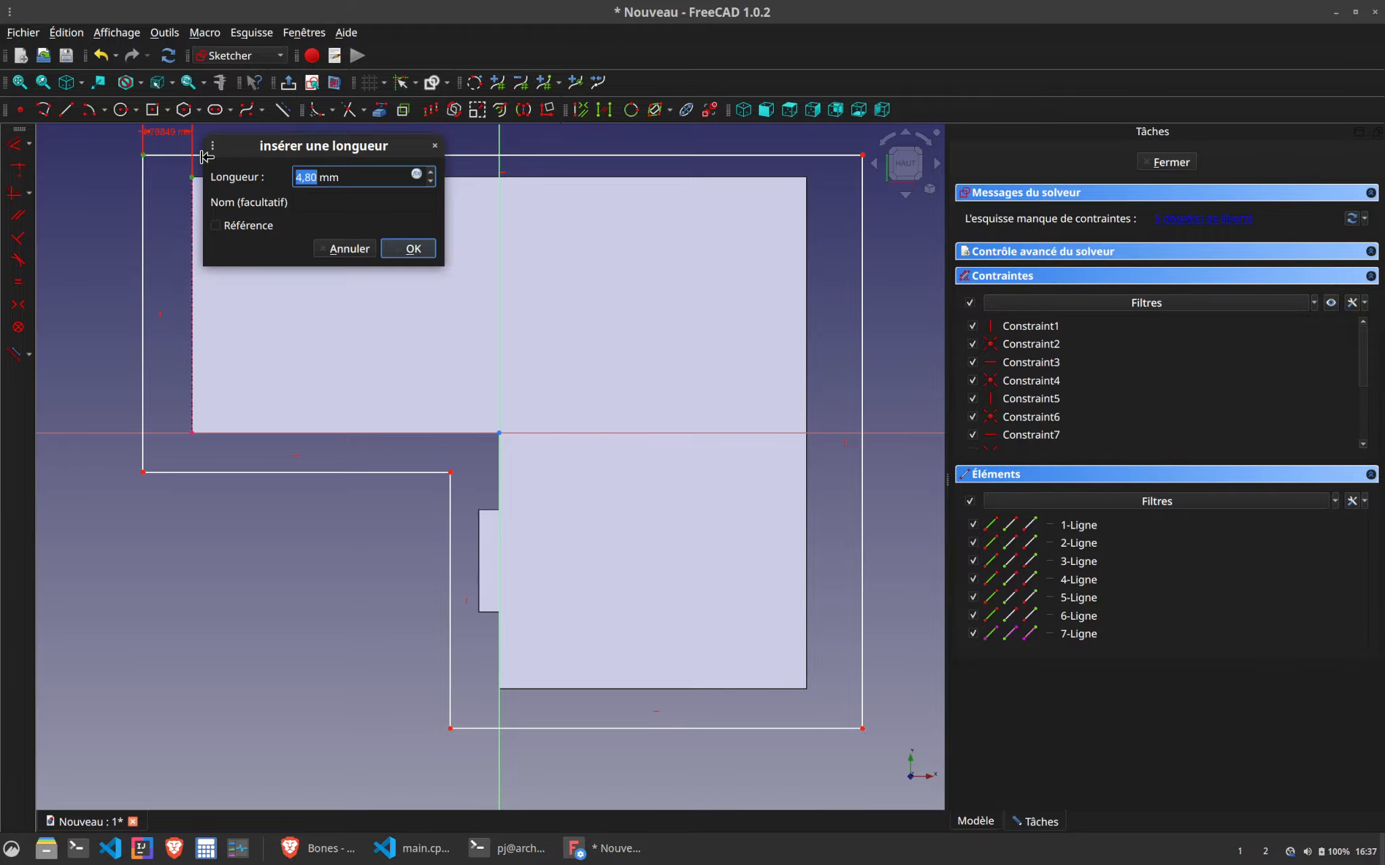
{"action": "type", "text": "4"}
{"action": "key", "text": "Return"}
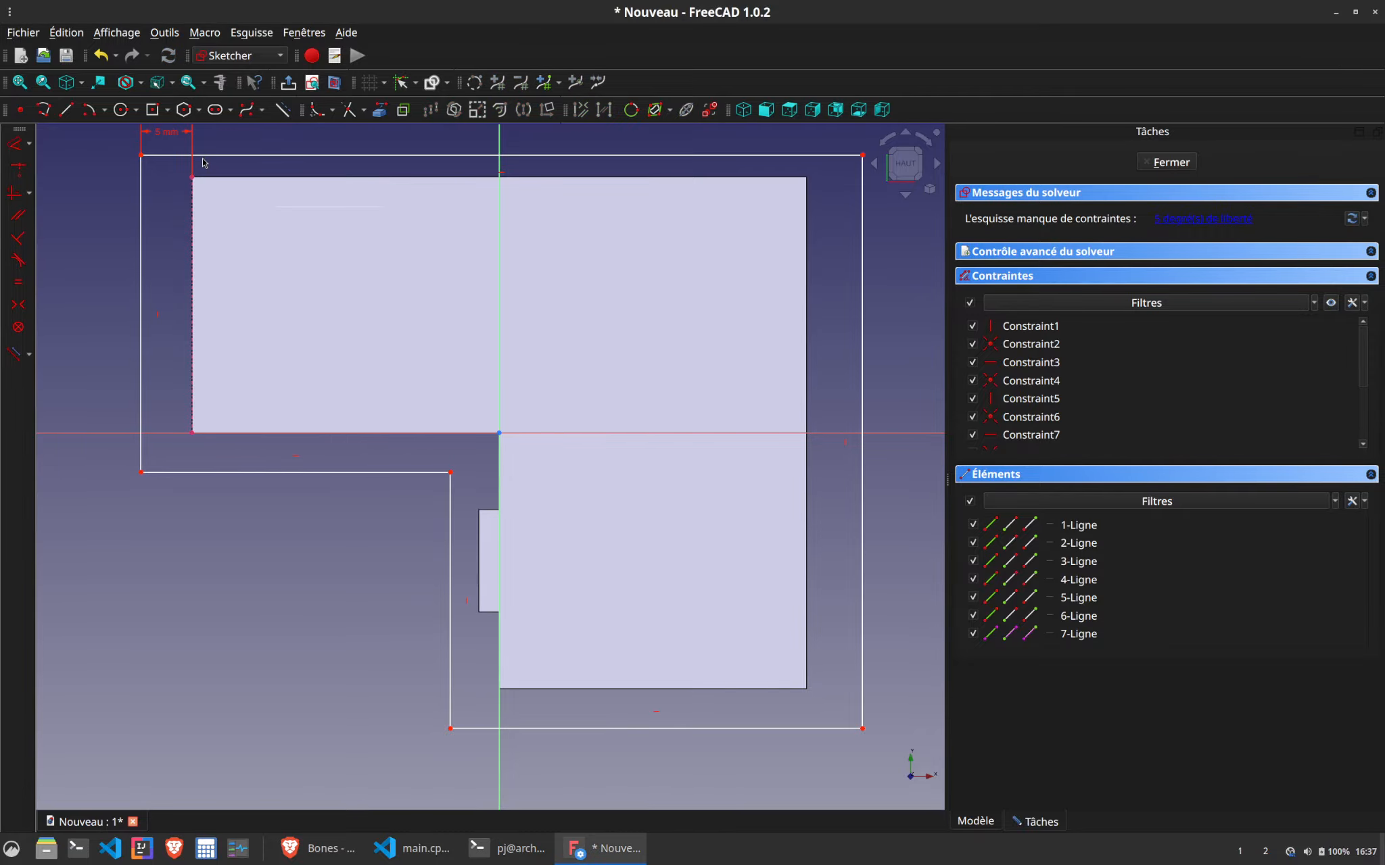
{"action": "left_click", "coordinate": [192, 177]}
{"action": "left_click", "coordinate": [141, 155]}
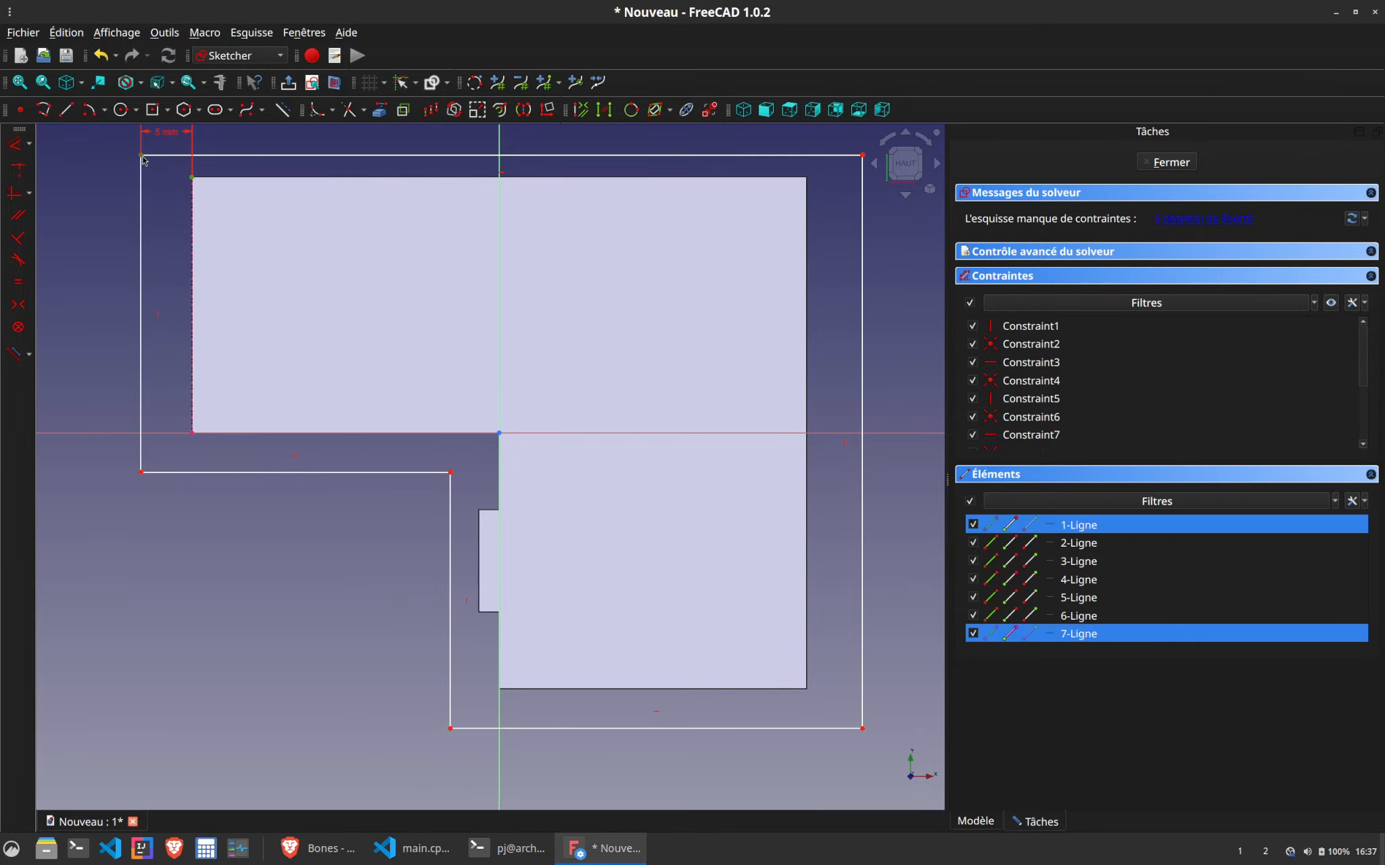
{"action": "type", "text": "i5"}
{"action": "key", "text": "Return"}
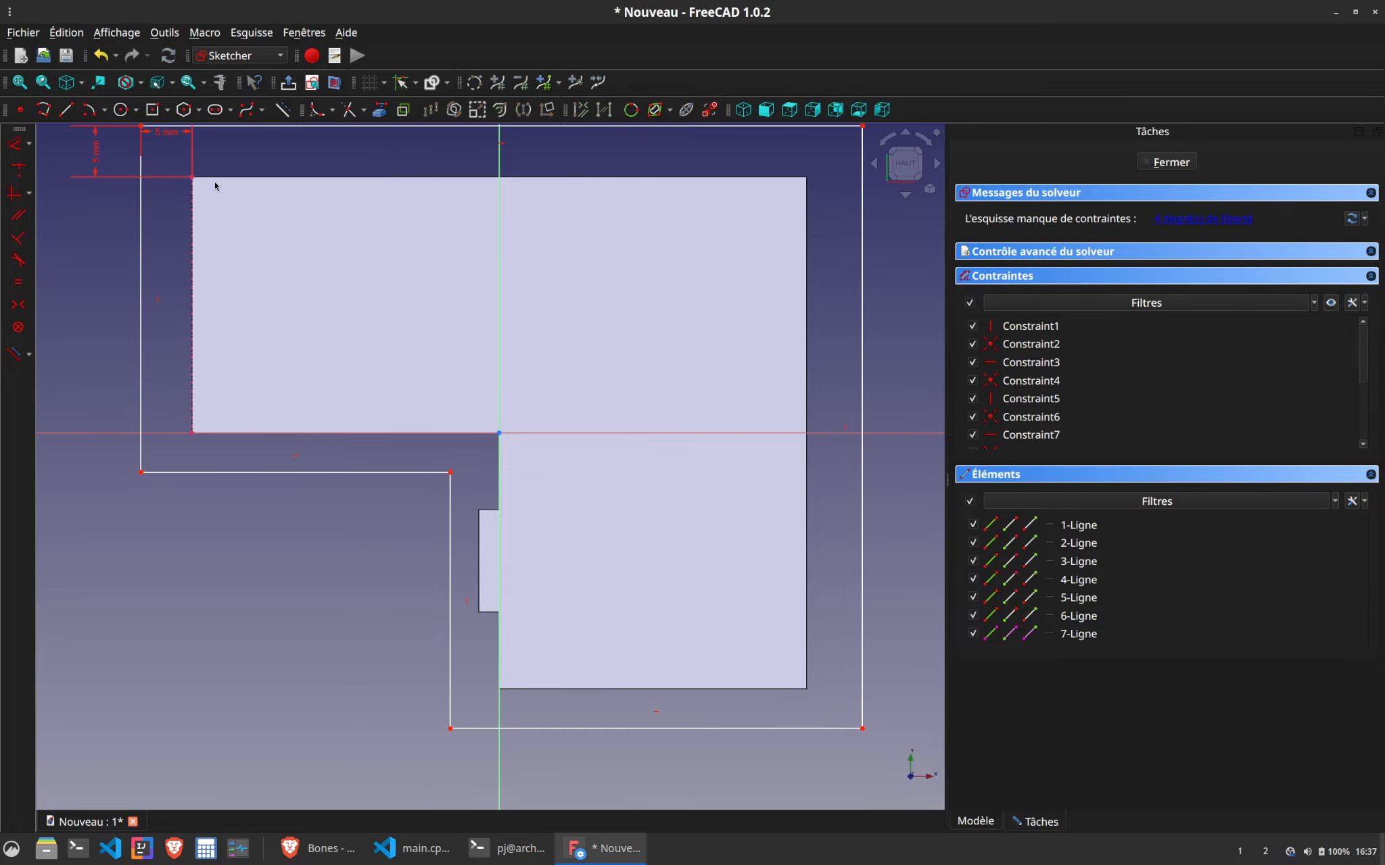
{"action": "scroll", "coordinate": [223, 196], "scroll_direction": "down", "scroll_amount": 2}
{"action": "left_click_drag", "start_coordinate": [197, 170], "coordinate": [139, 221]}
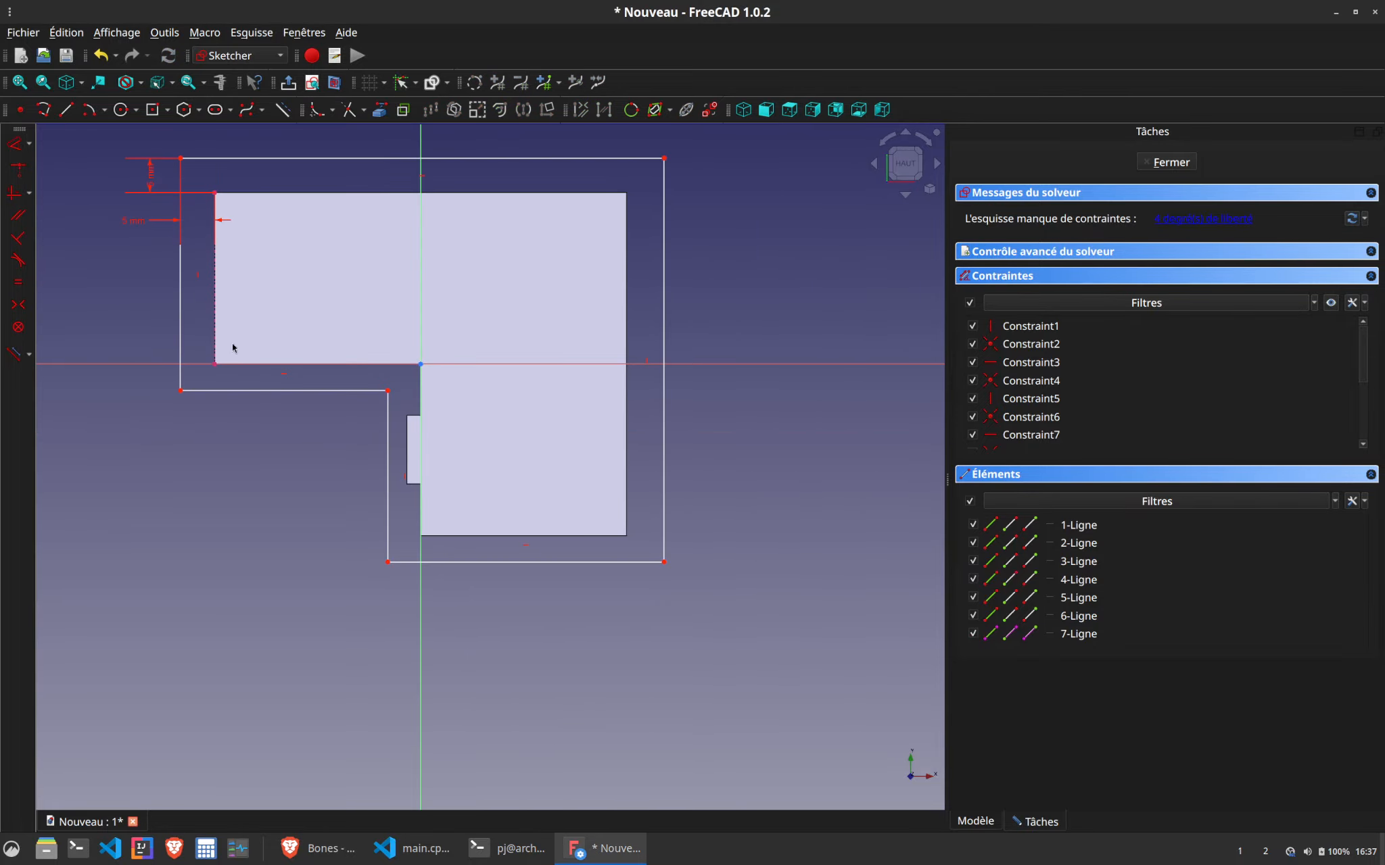
Set a 5 mm vertical distance between the outline's lower-left corner and the matching corner of the projected edge
{"action": "left_click", "coordinate": [214, 364]}
{"action": "left_click", "coordinate": [181, 382]}
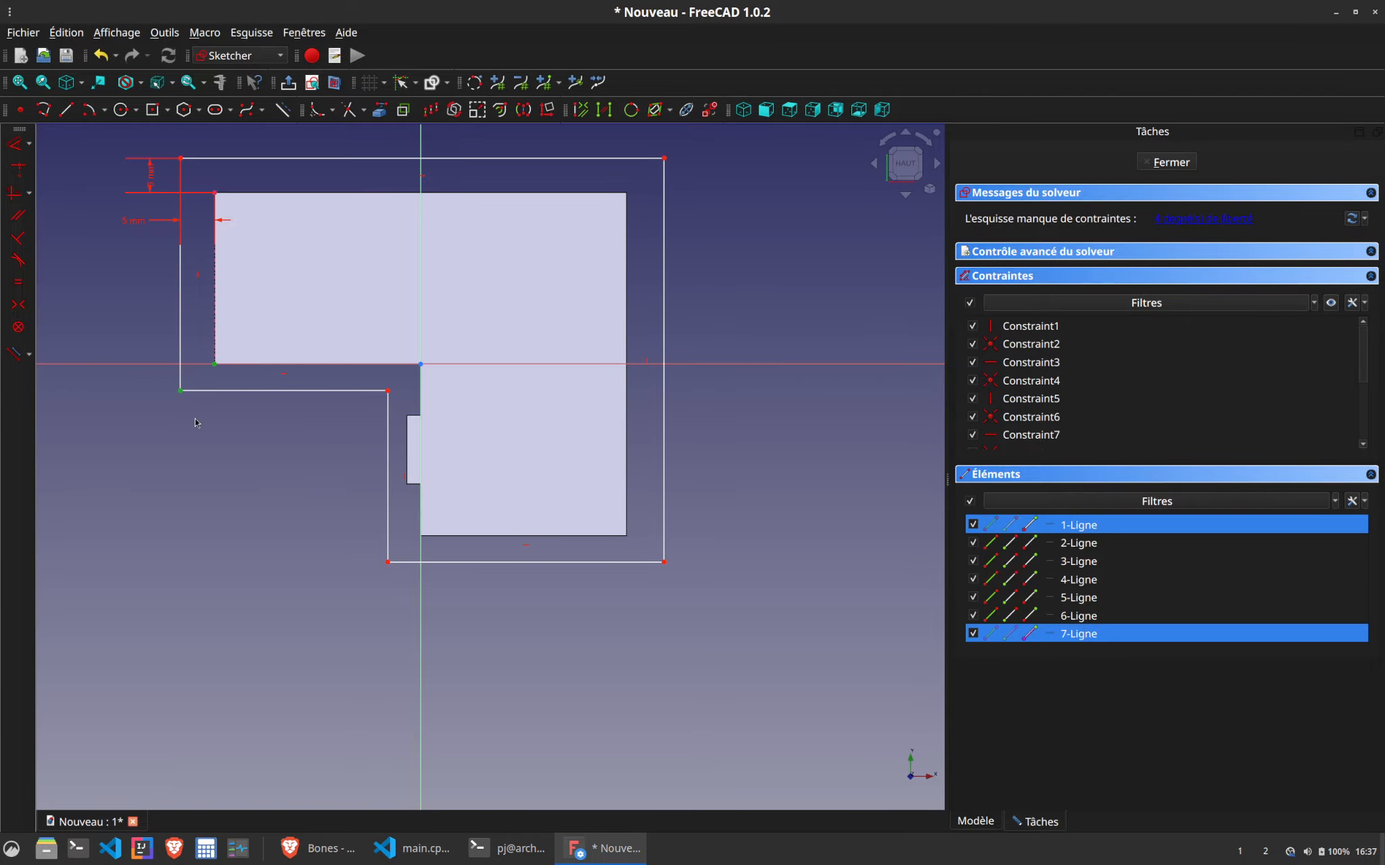
{"action": "key", "text": "l"}
{"action": "key", "text": "Return"}
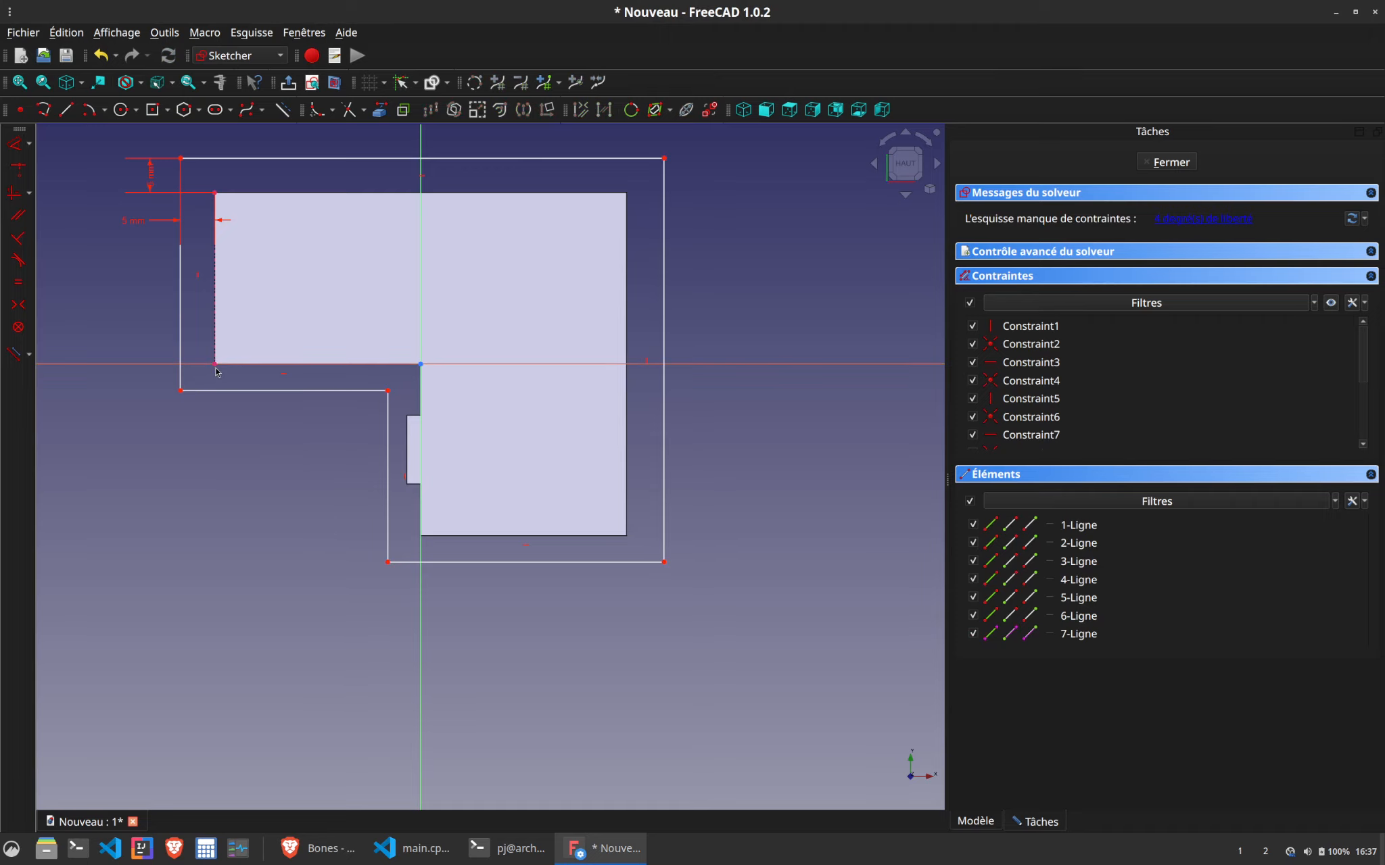
{"action": "left_click", "coordinate": [214, 365]}
{"action": "left_click", "coordinate": [181, 391]}
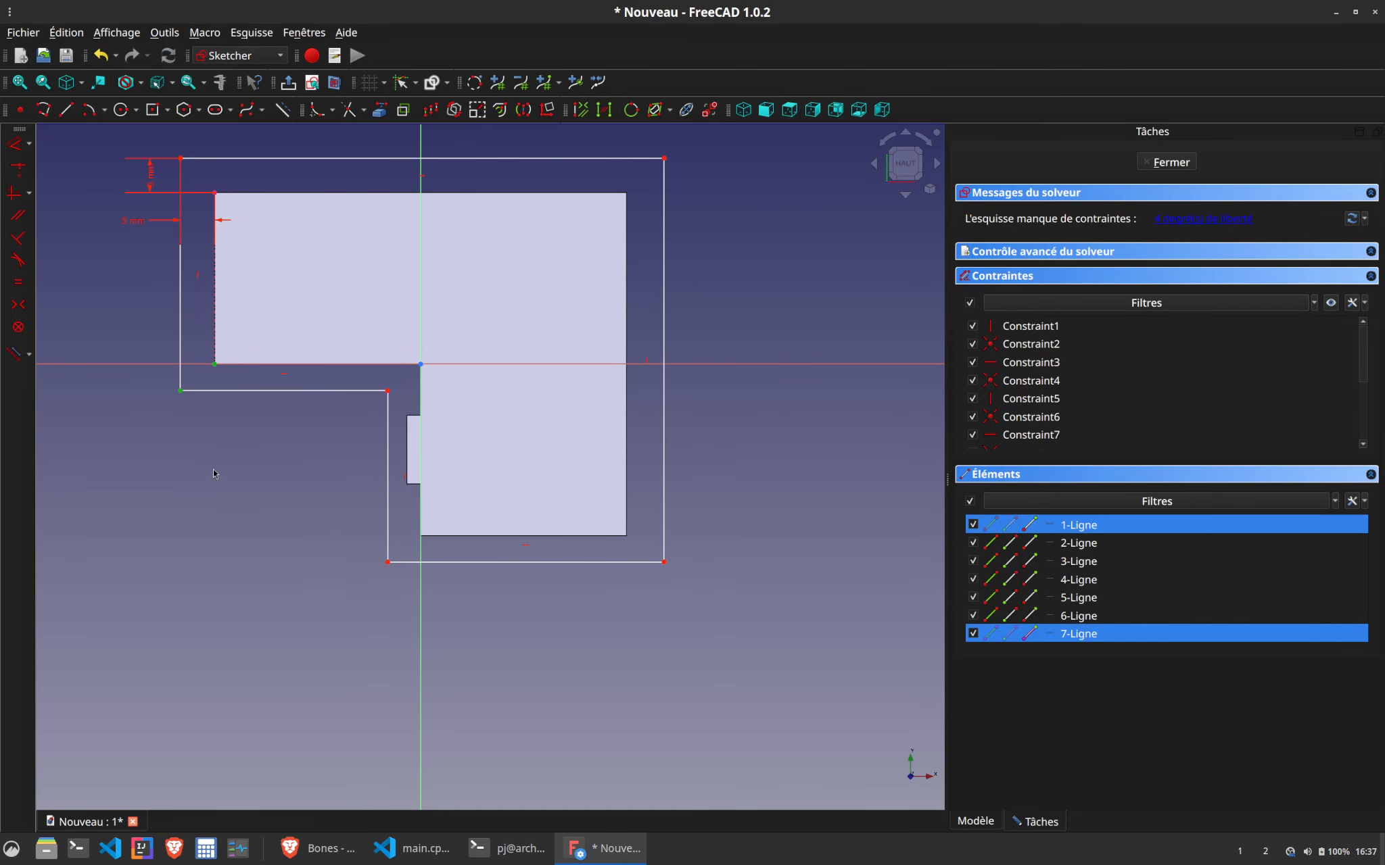
{"action": "type", "text": "i5"}
{"action": "key", "text": "Return"}
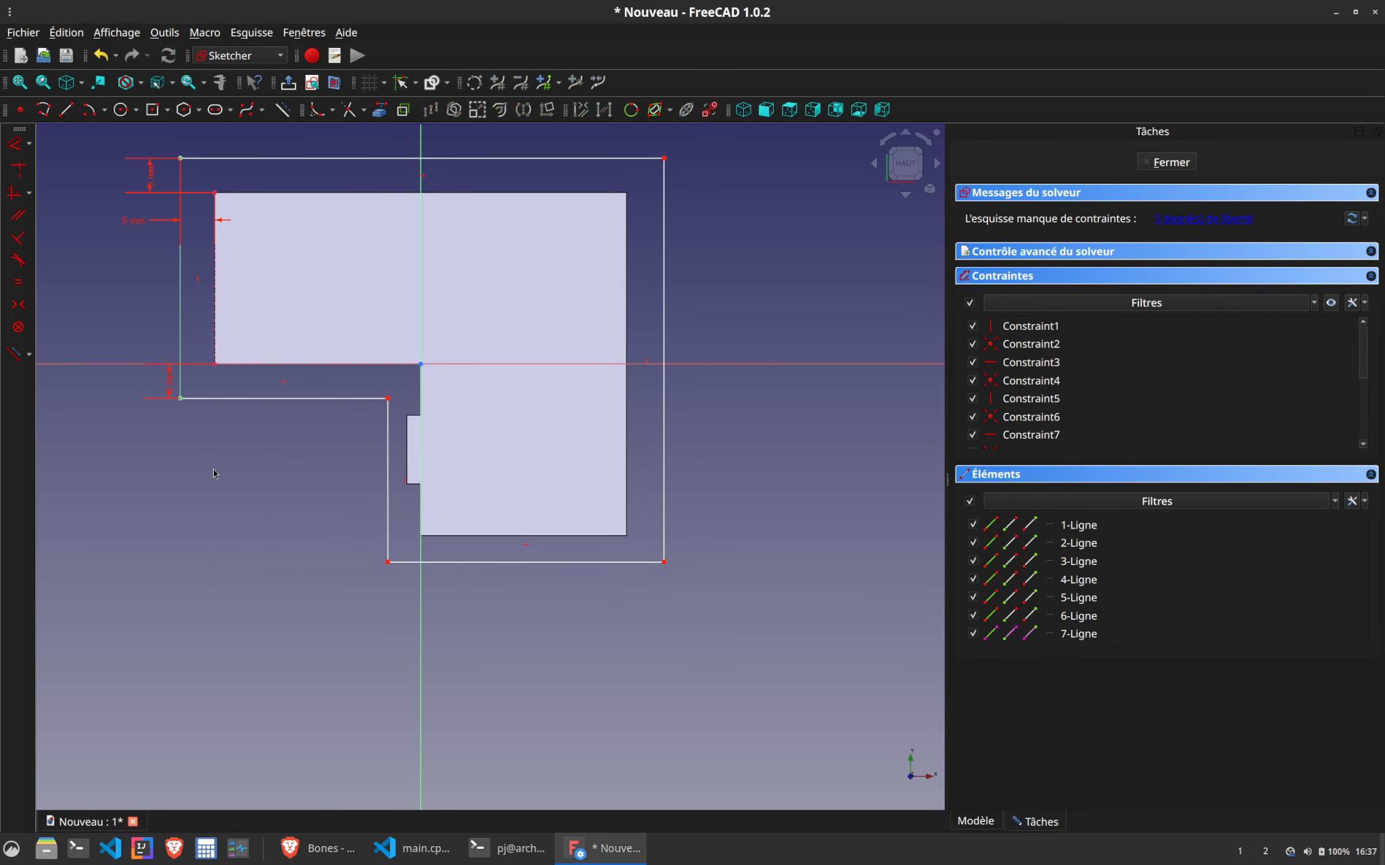
Constrain the outline's inner corner 5 mm horizontally from the sketch origin
{"action": "left_click_drag", "start_coordinate": [391, 402], "coordinate": [379, 401]}
{"action": "left_click", "coordinate": [379, 400]}
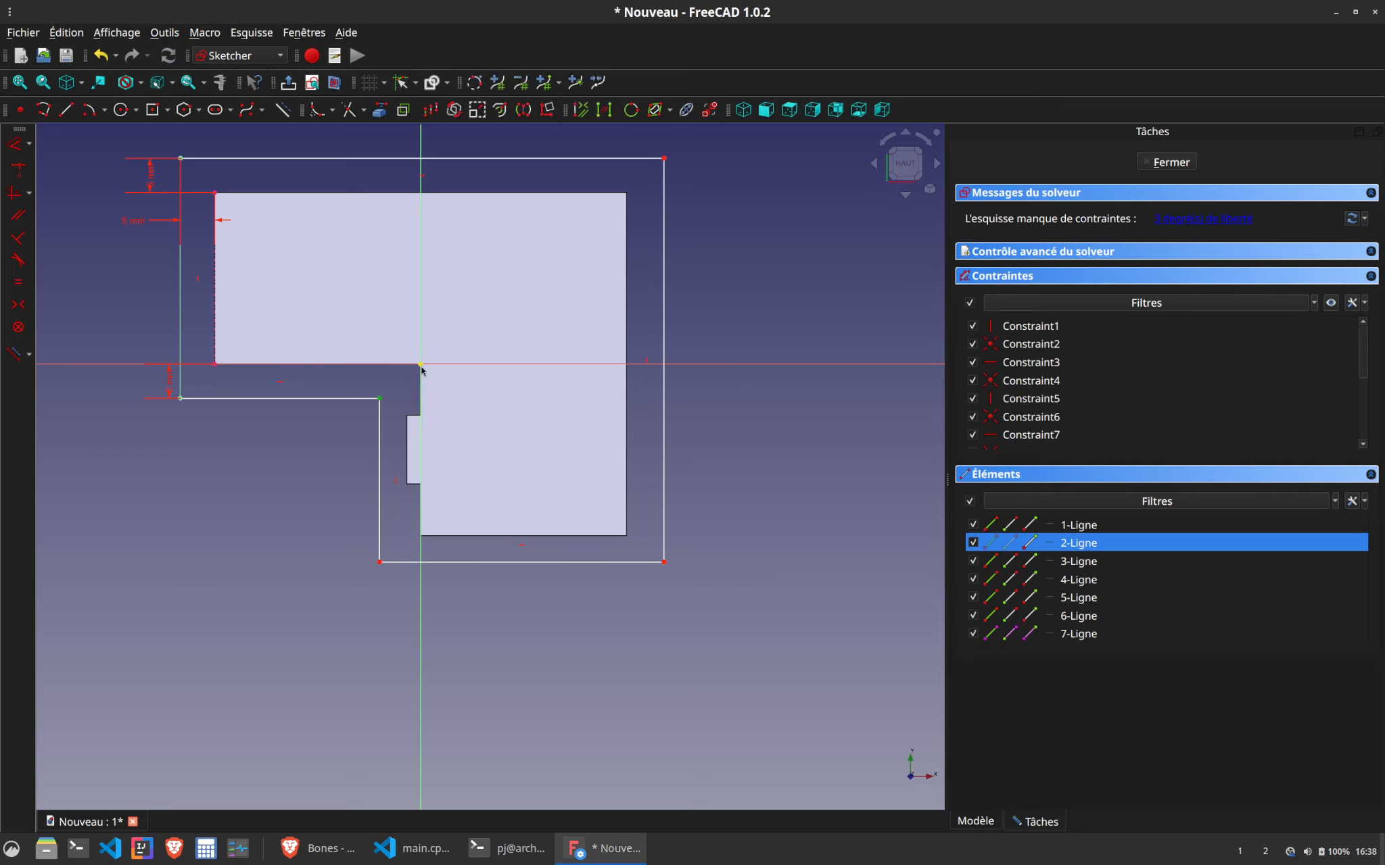
{"action": "type", "text": "l"}
{"action": "type", "text": "5"}
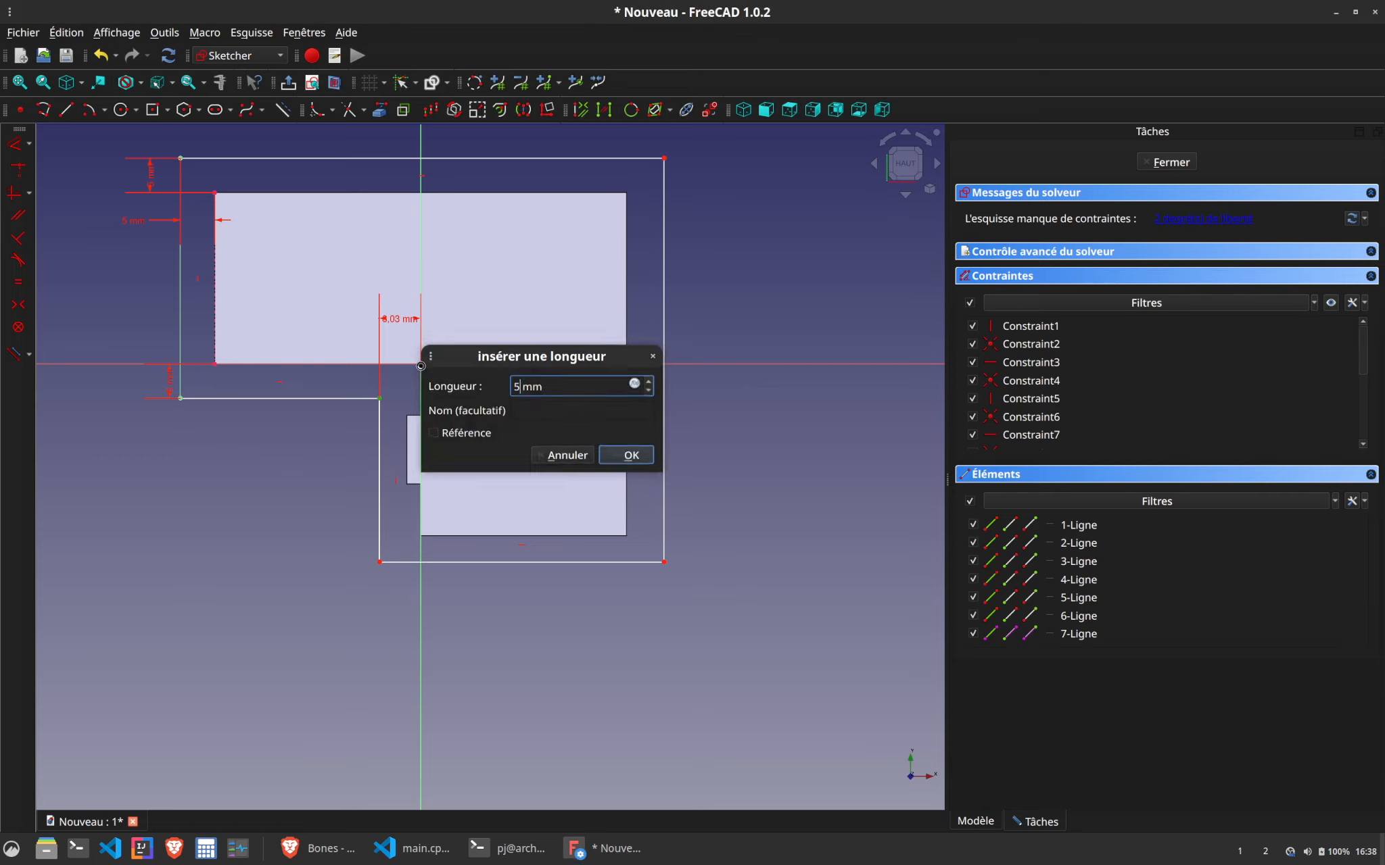
{"action": "key", "text": "Return"}
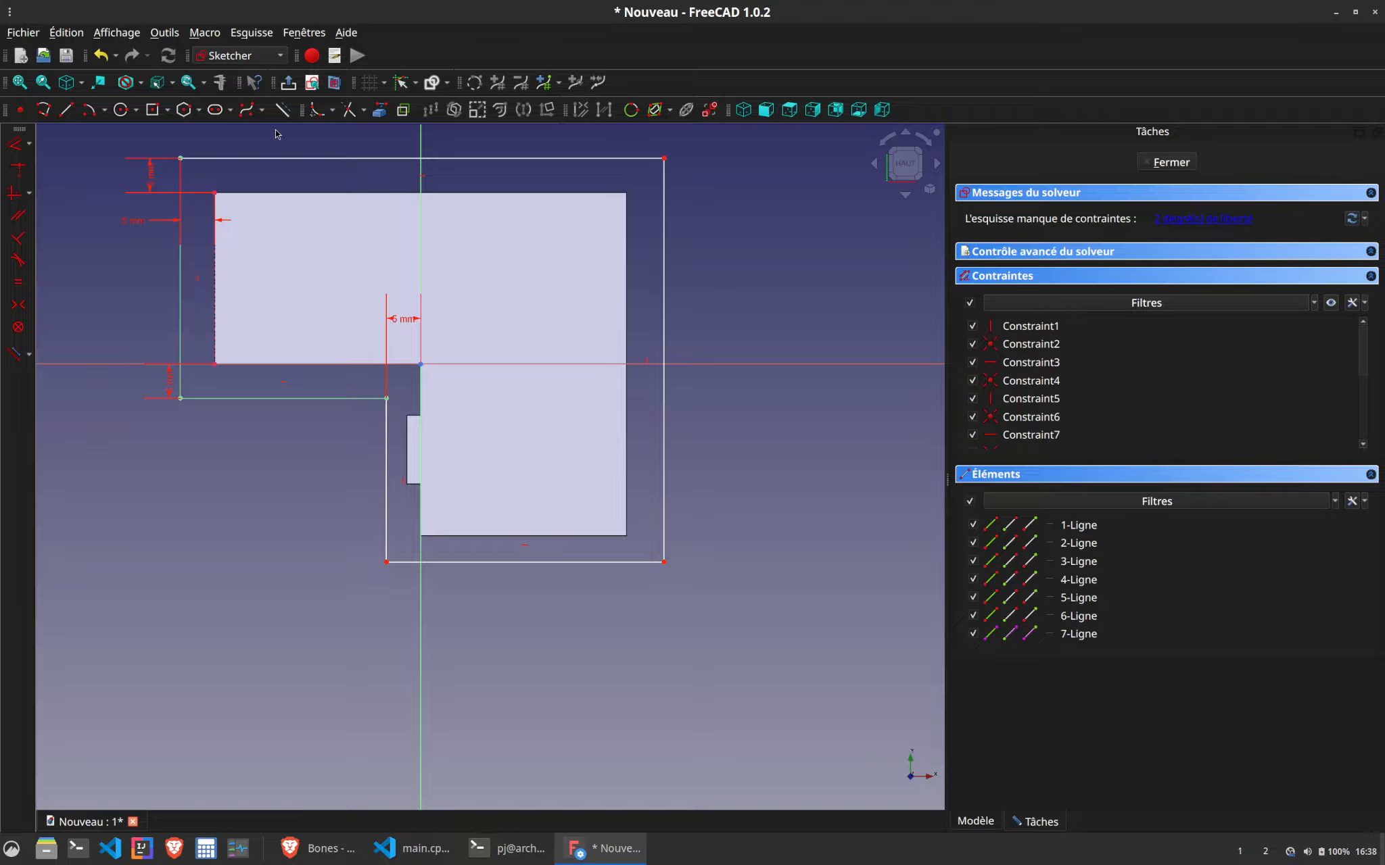
Project the house's lower and right edges as external geometry and constrain the outline's upper-right corner 5 mm horizontally from the matching house corner
{"action": "left_click", "coordinate": [379, 114]}
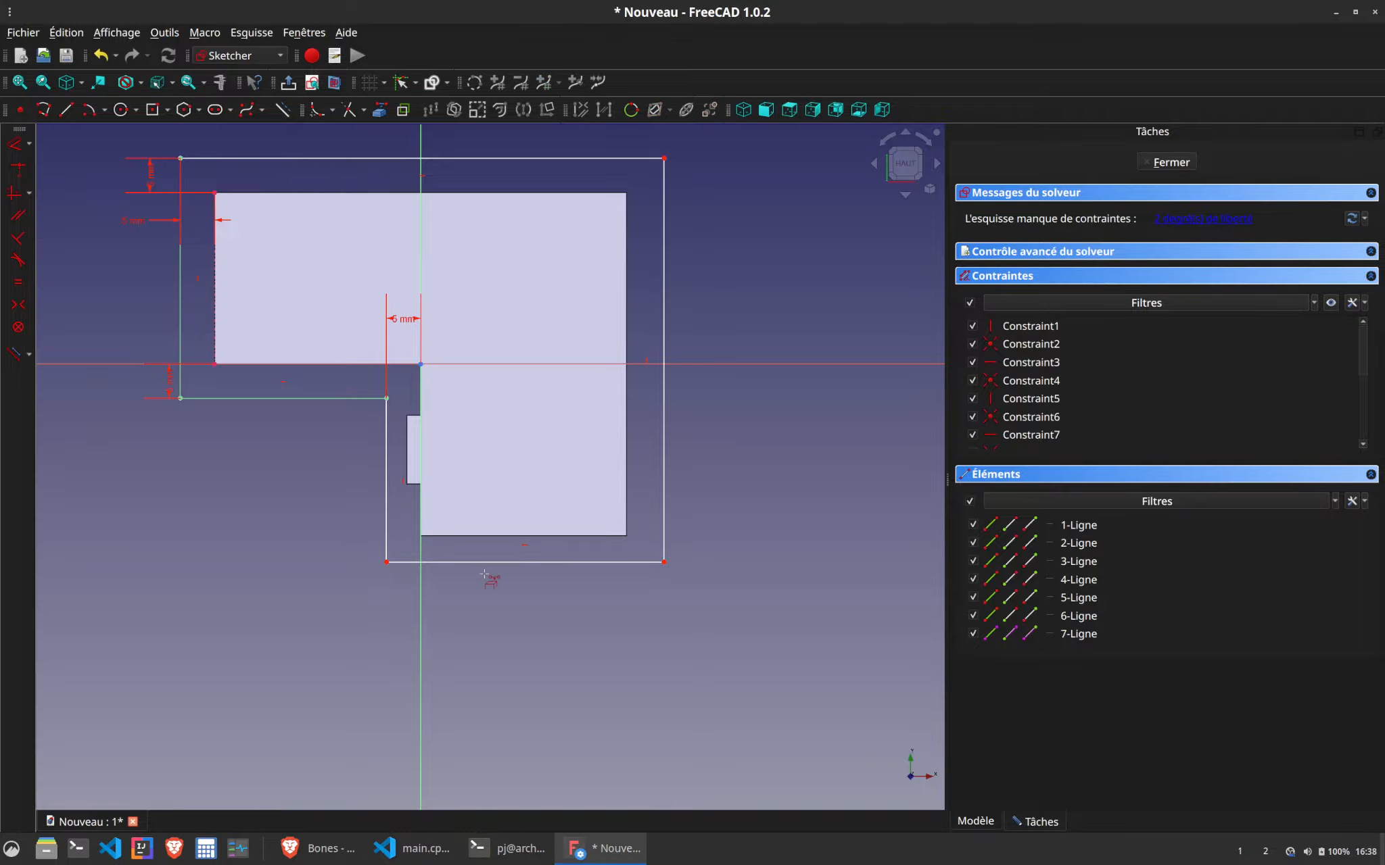
{"action": "left_click", "coordinate": [473, 537]}
{"action": "left_click", "coordinate": [627, 308]}
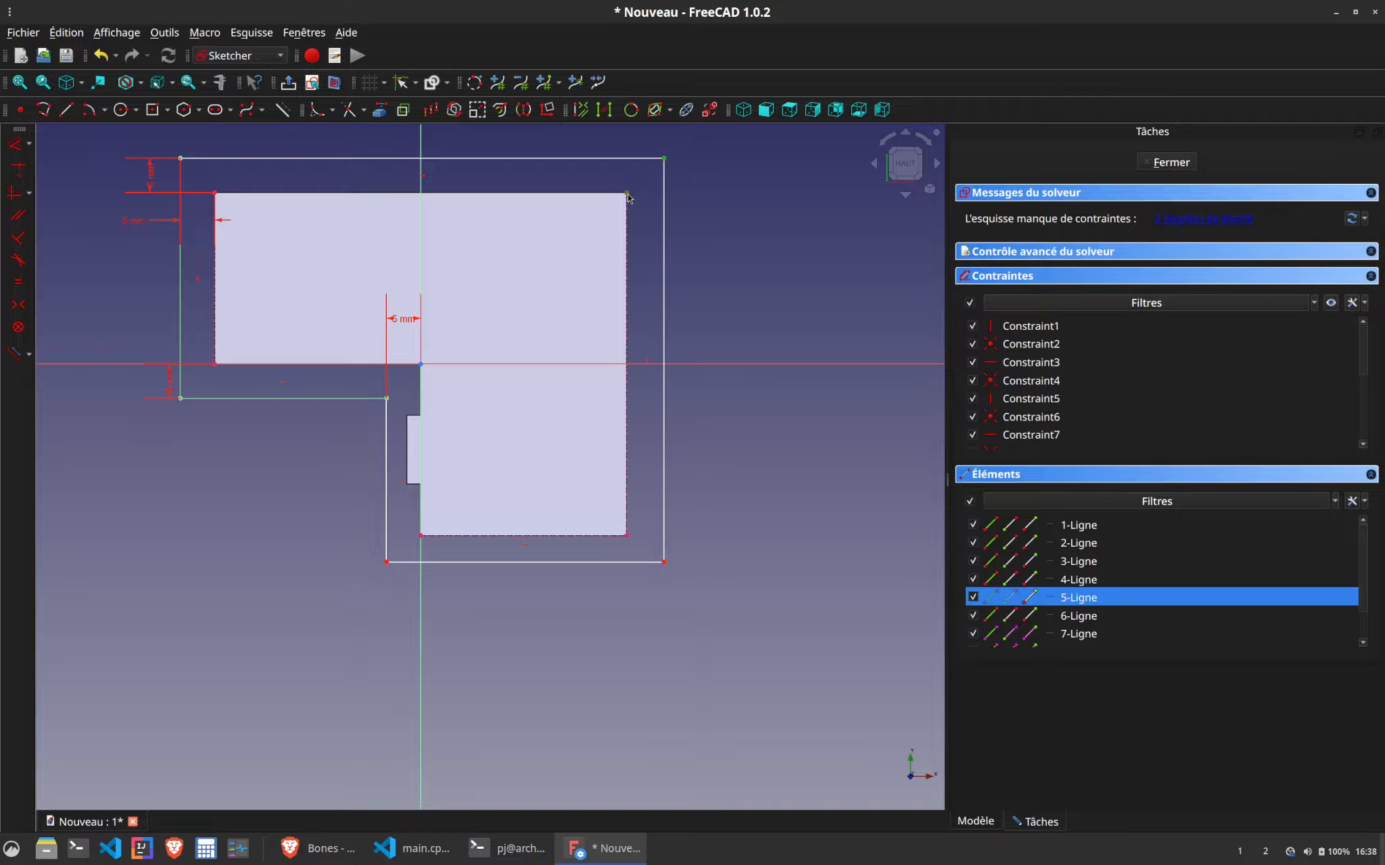
{"action": "type", "text": "l5"}
{"action": "key", "text": "Return"}
{"action": "scroll", "coordinate": [609, 198], "scroll_direction": "down", "scroll_amount": 1}
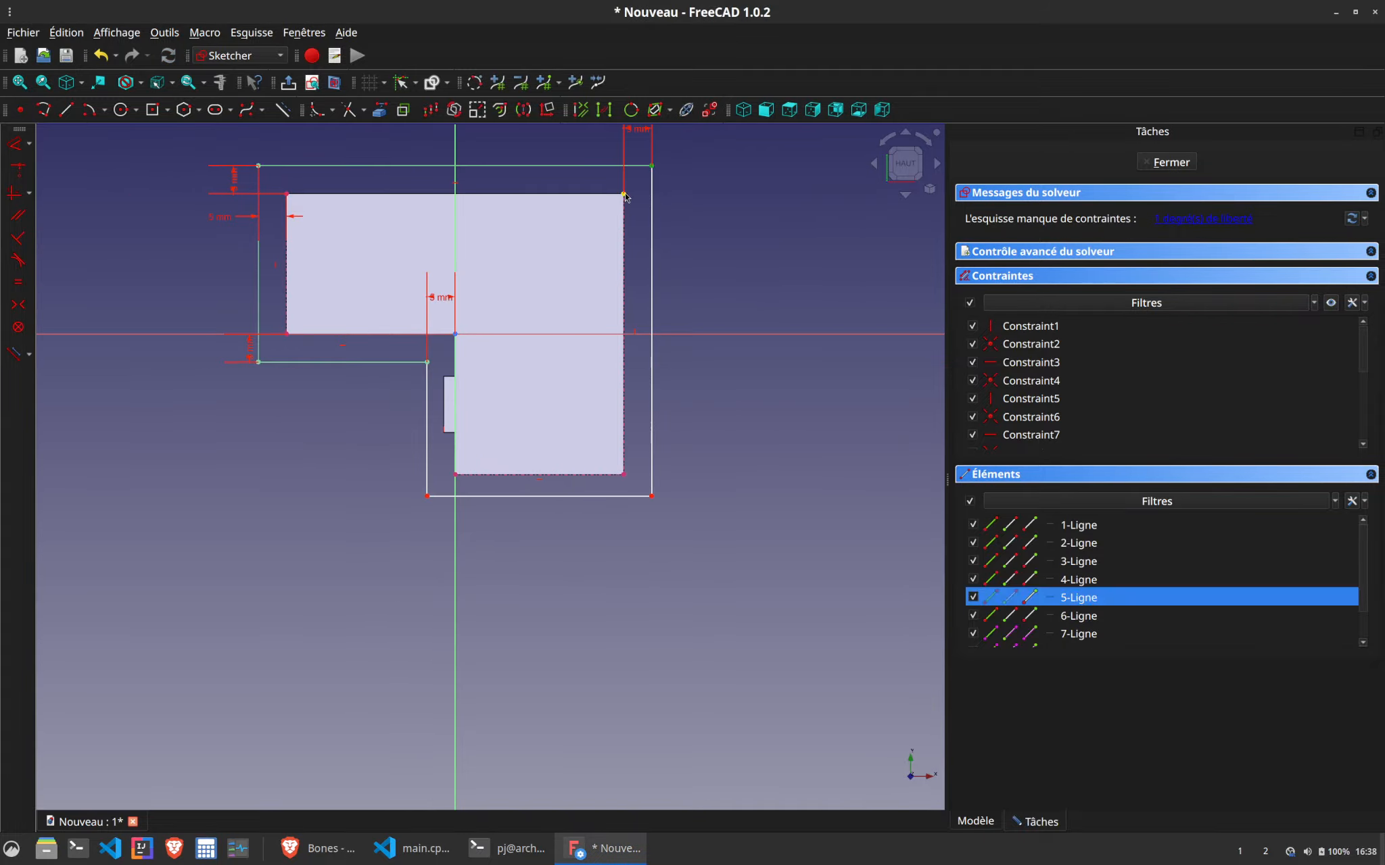
{"action": "key", "text": "i"}
{"action": "key", "text": "Escape"}
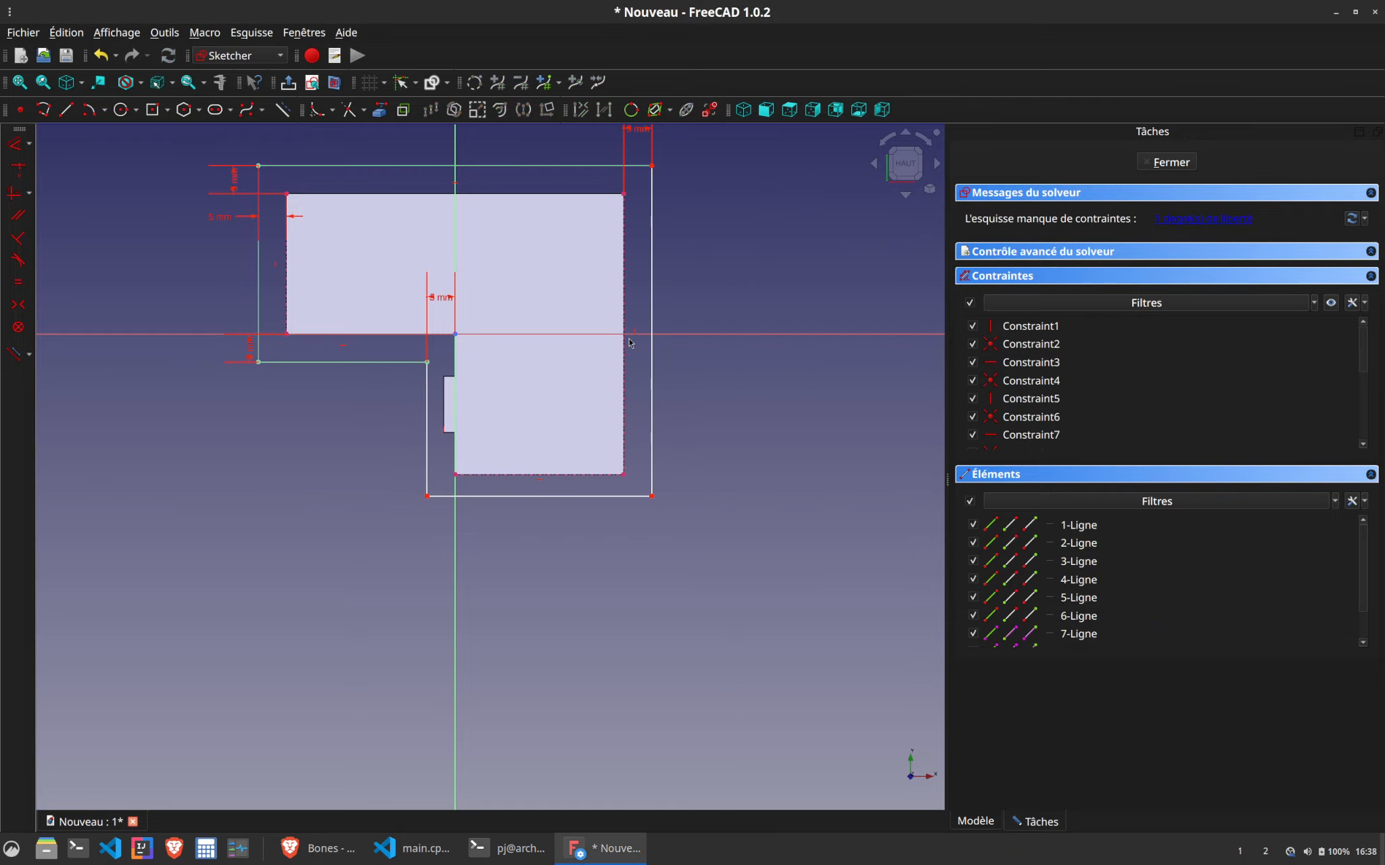
Constrain the outline's lower-right corner 5 mm vertically from the matching house corner and move that dimension label outside the outline
{"action": "left_click", "coordinate": [652, 497]}
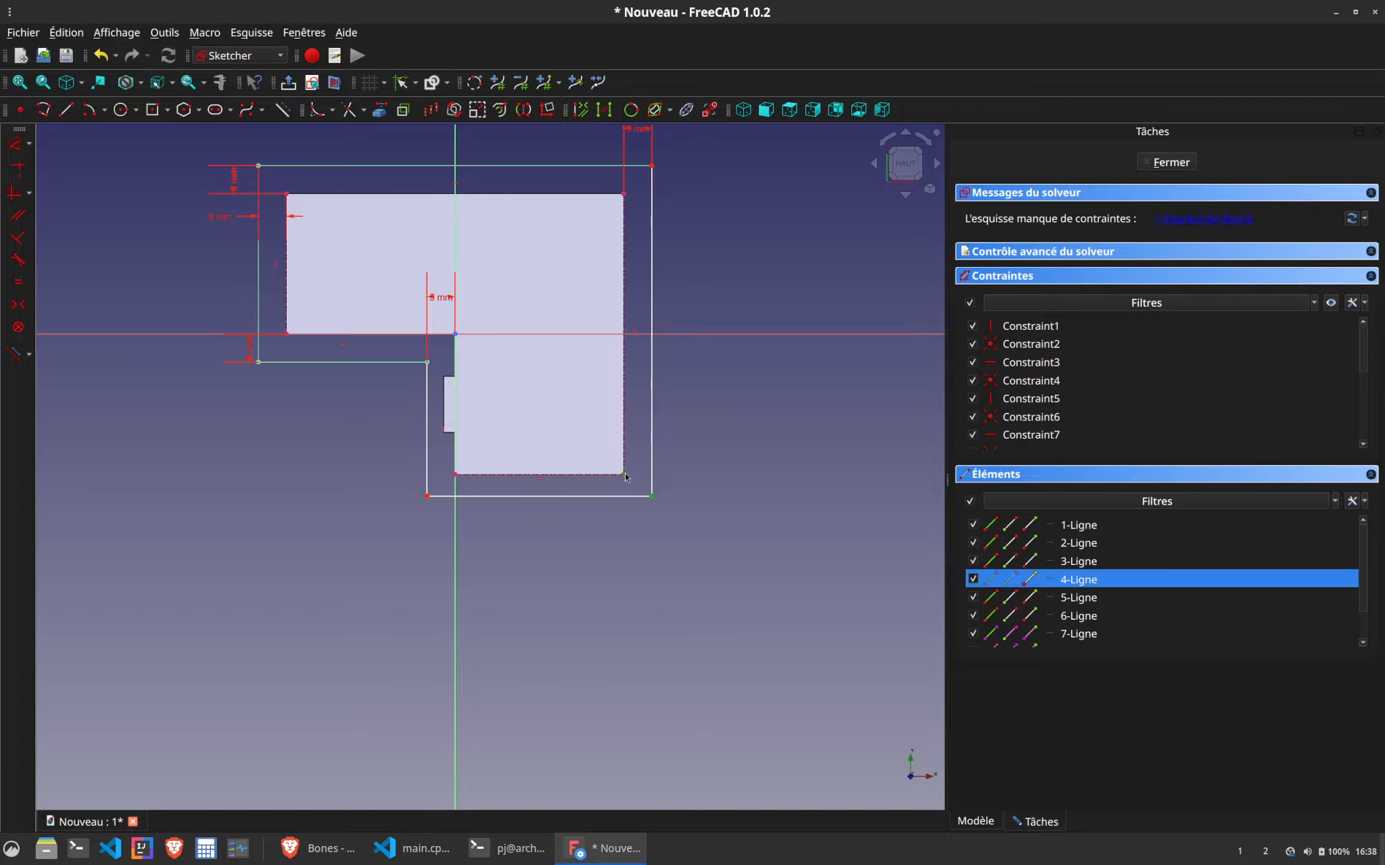
{"action": "type", "text": "i"}
{"action": "type", "text": "5"}
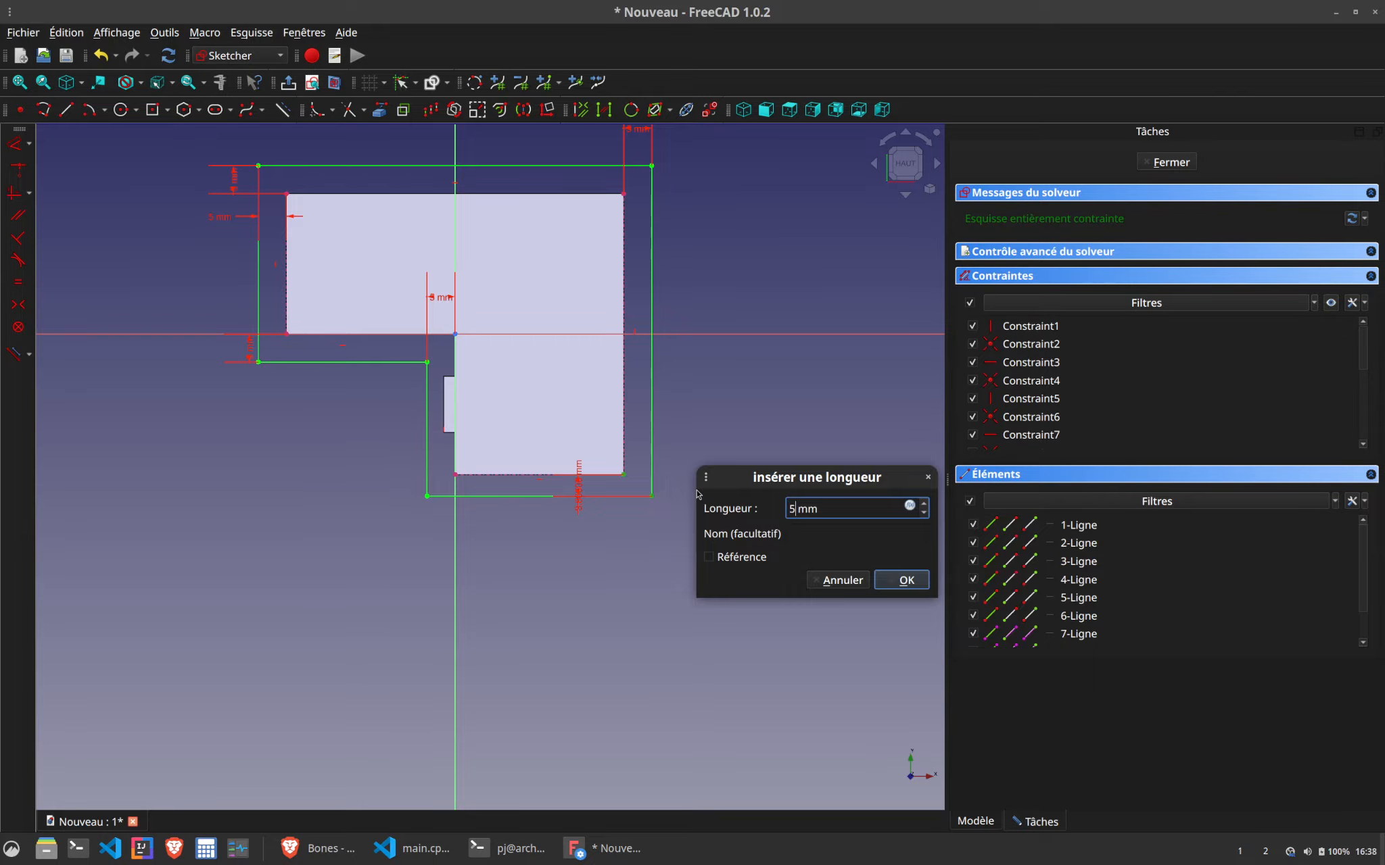
{"action": "key", "text": "Return"}
{"action": "mouse_move", "coordinate": [573, 506]}
{"action": "left_mouse_down"}
{"action": "mouse_move", "coordinate": [652, 479]}
{"action": "mouse_move", "coordinate": [705, 541]}
{"action": "left_mouse_up"}
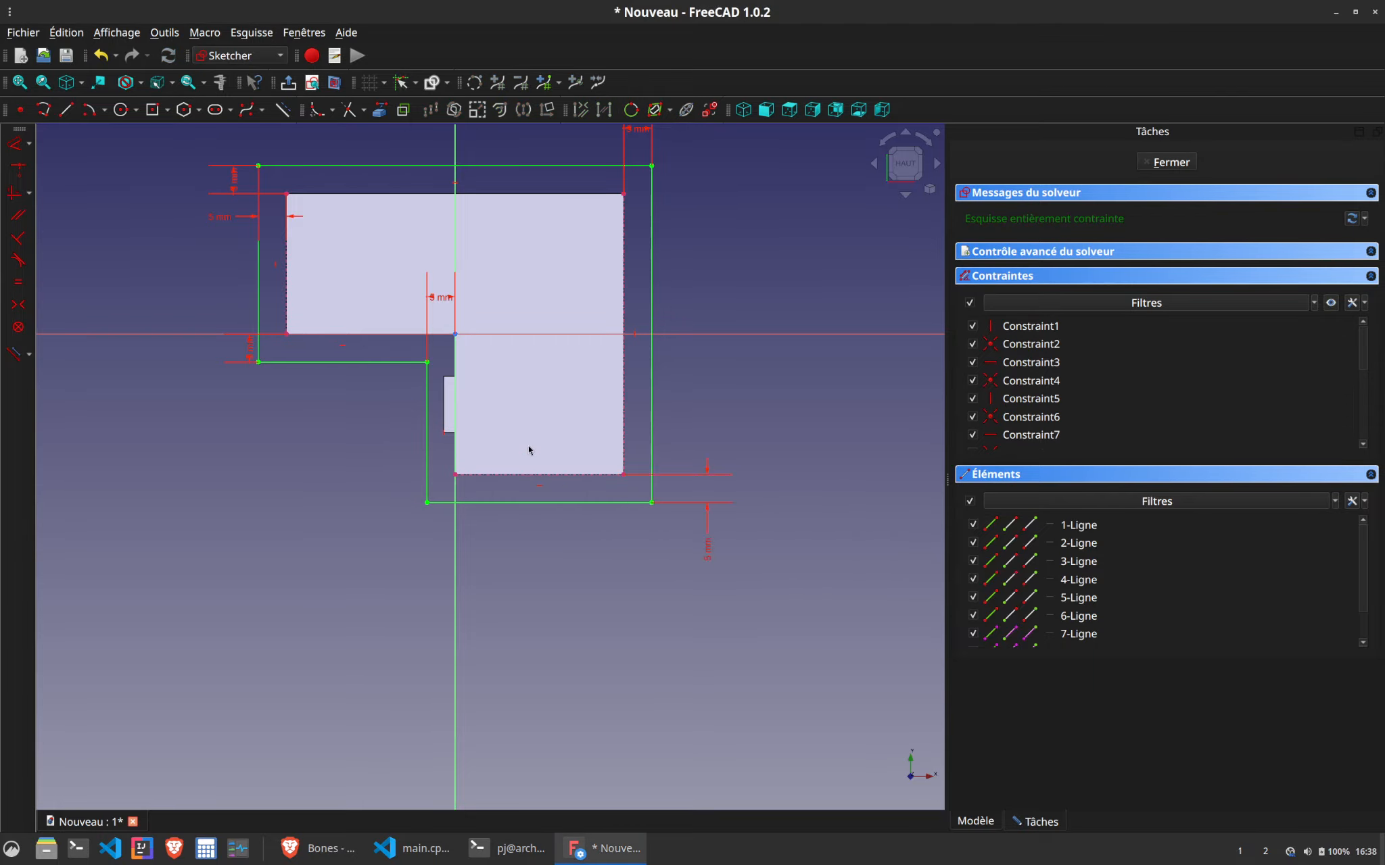
Move the inner corner's 5 mm dimension label clear of the house and close the roof outline sketch
{"action": "left_click_drag", "start_coordinate": [440, 306], "coordinate": [364, 400]}
{"action": "scroll", "coordinate": [553, 323], "scroll_direction": "down", "scroll_amount": 2}
{"action": "middle_click_drag", "start_coordinate": [553, 326], "coordinate": [587, 409]}
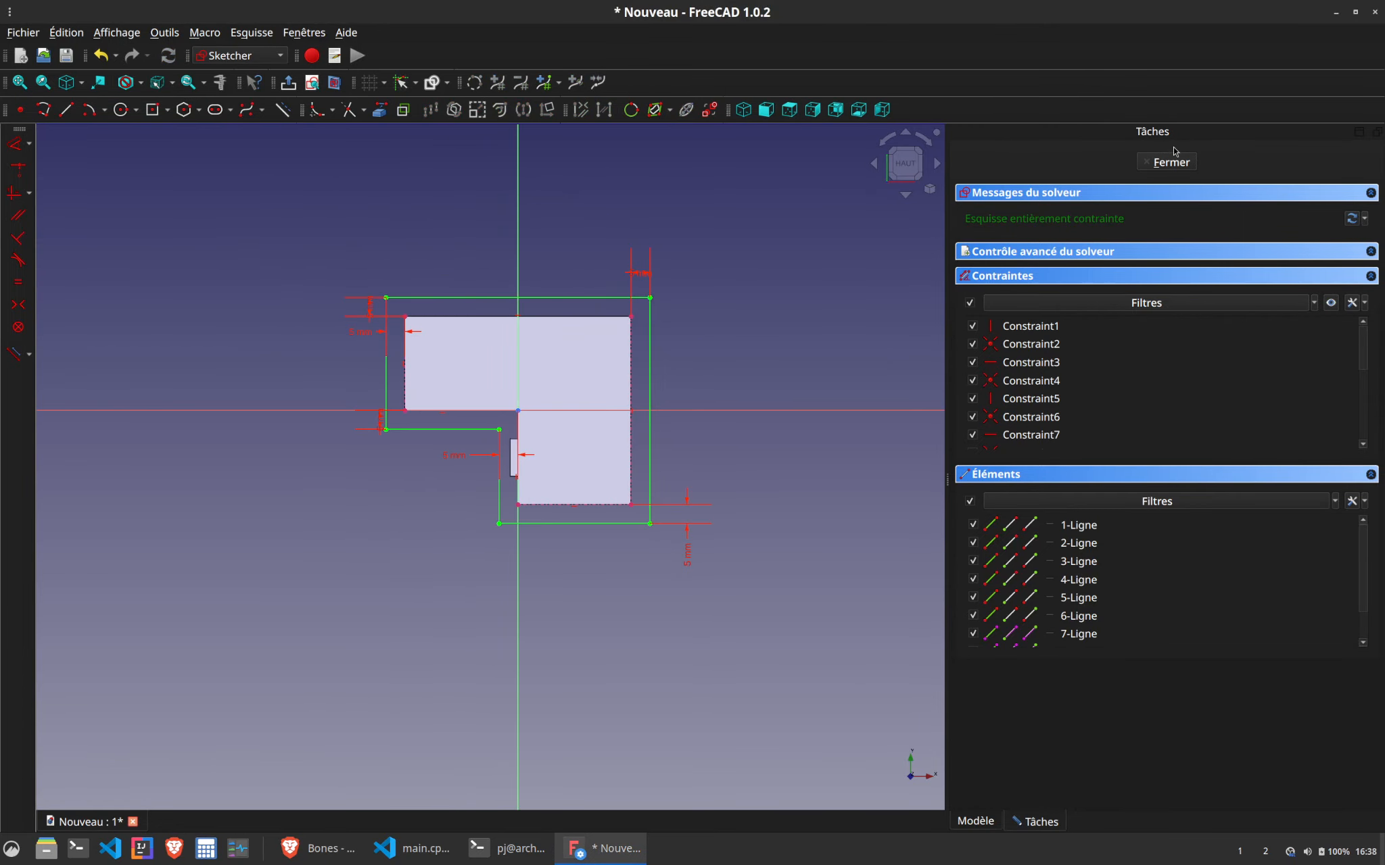
{"action": "left_click", "coordinate": [1170, 163]}
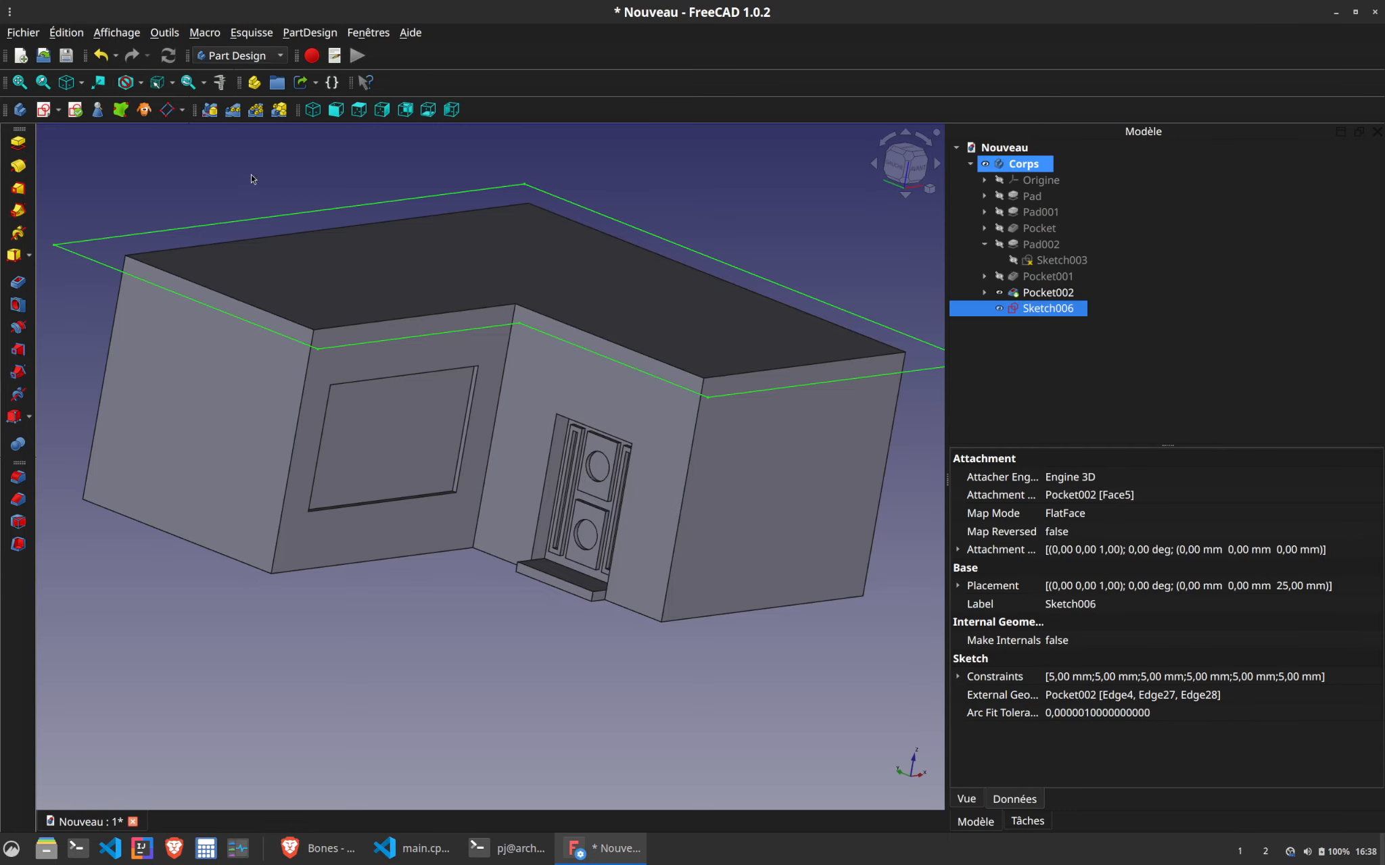
Create a sketch on the house's top face and draw a closed six-sided L-shaped polyline inside the walls
{"action": "left_click", "coordinate": [363, 274]}
{"action": "left_click", "coordinate": [48, 108]}
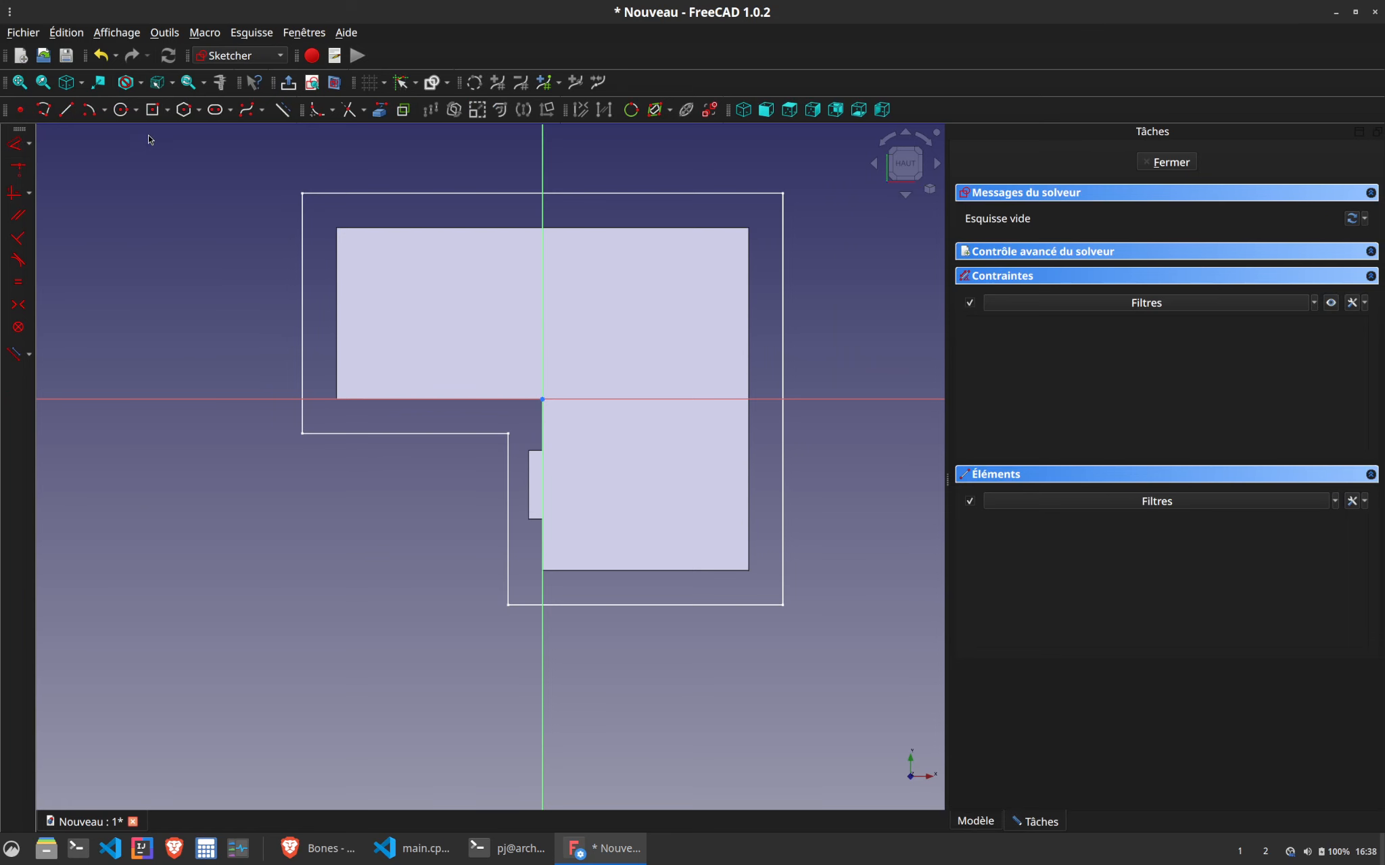
{"action": "left_click", "coordinate": [45, 110]}
{"action": "left_click", "coordinate": [420, 286]}
{"action": "left_click", "coordinate": [420, 339]}
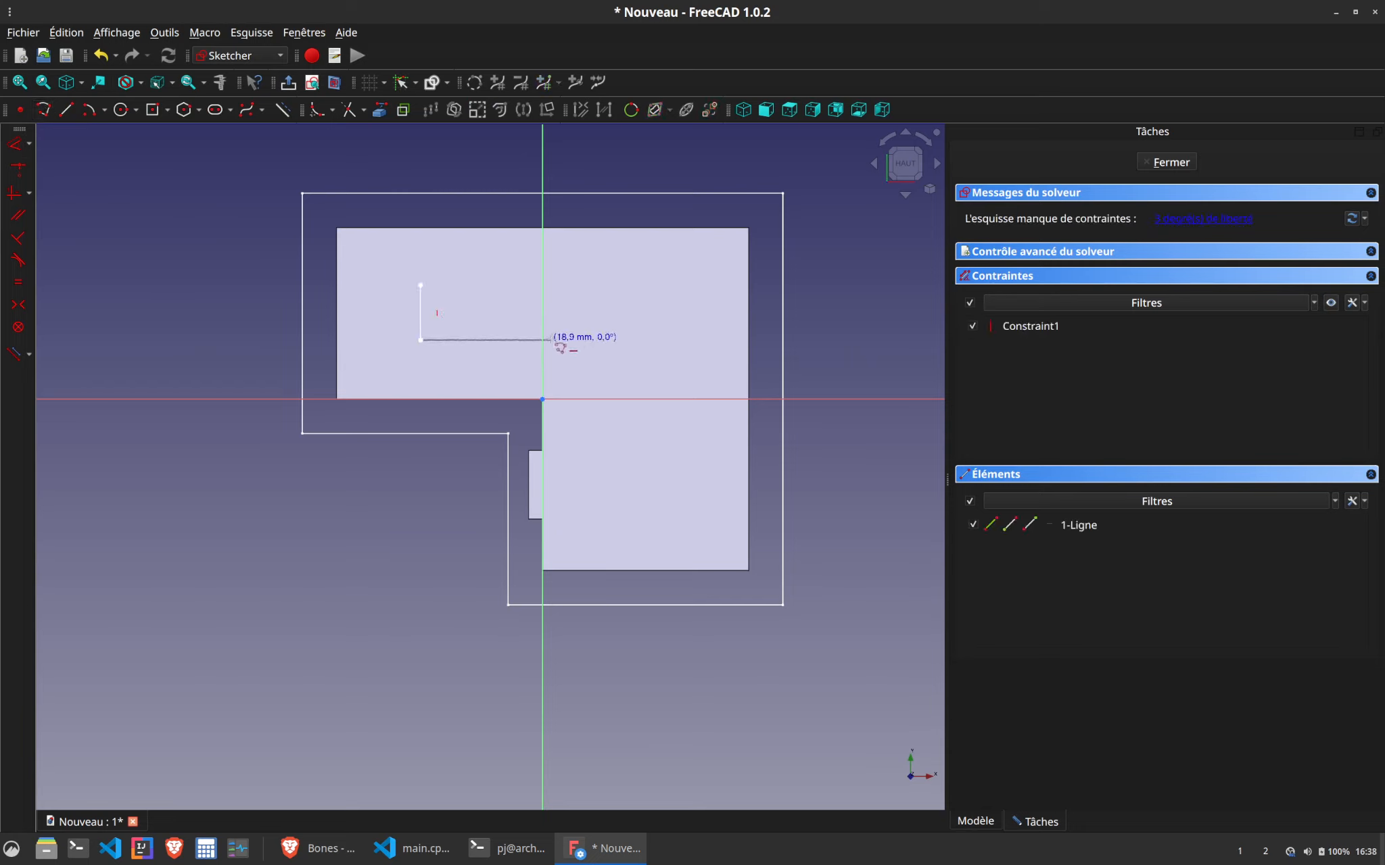
{"action": "left_click", "coordinate": [549, 340]}
{"action": "left_click", "coordinate": [560, 495]}
{"action": "left_click", "coordinate": [678, 496]}
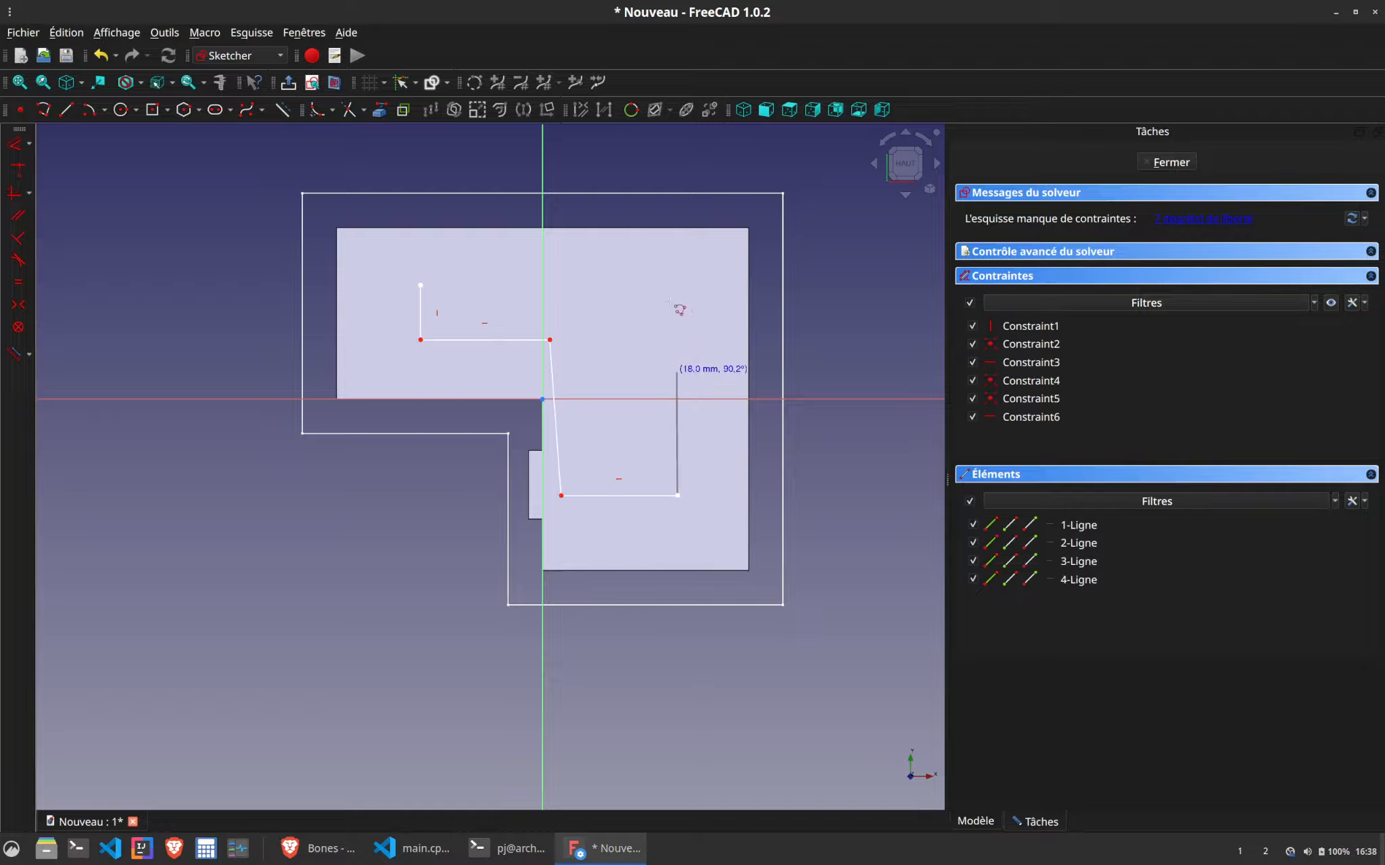
{"action": "left_click", "coordinate": [679, 270]}
{"action": "left_click", "coordinate": [420, 286]}
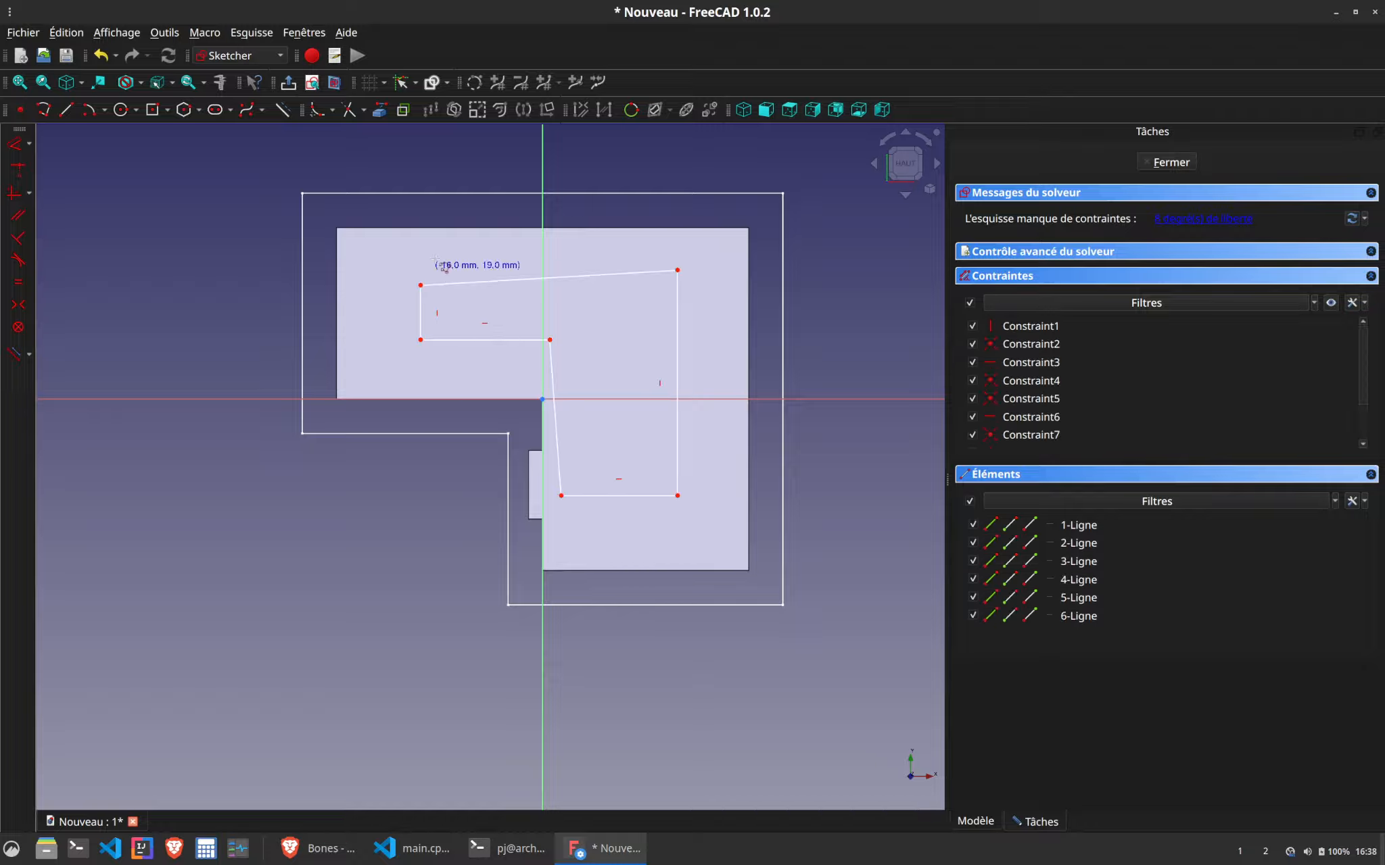
Make the L-profile's slanted upper line horizontal and its slanted inner line vertical, and reposition its inner corner and left line
{"action": "left_click", "coordinate": [506, 280]}
{"action": "key", "text": "h"}
{"action": "middle_click_drag", "start_coordinate": [503, 324], "coordinate": [488, 498]}
{"action": "left_click", "coordinate": [539, 567]}
{"action": "key", "text": "v"}
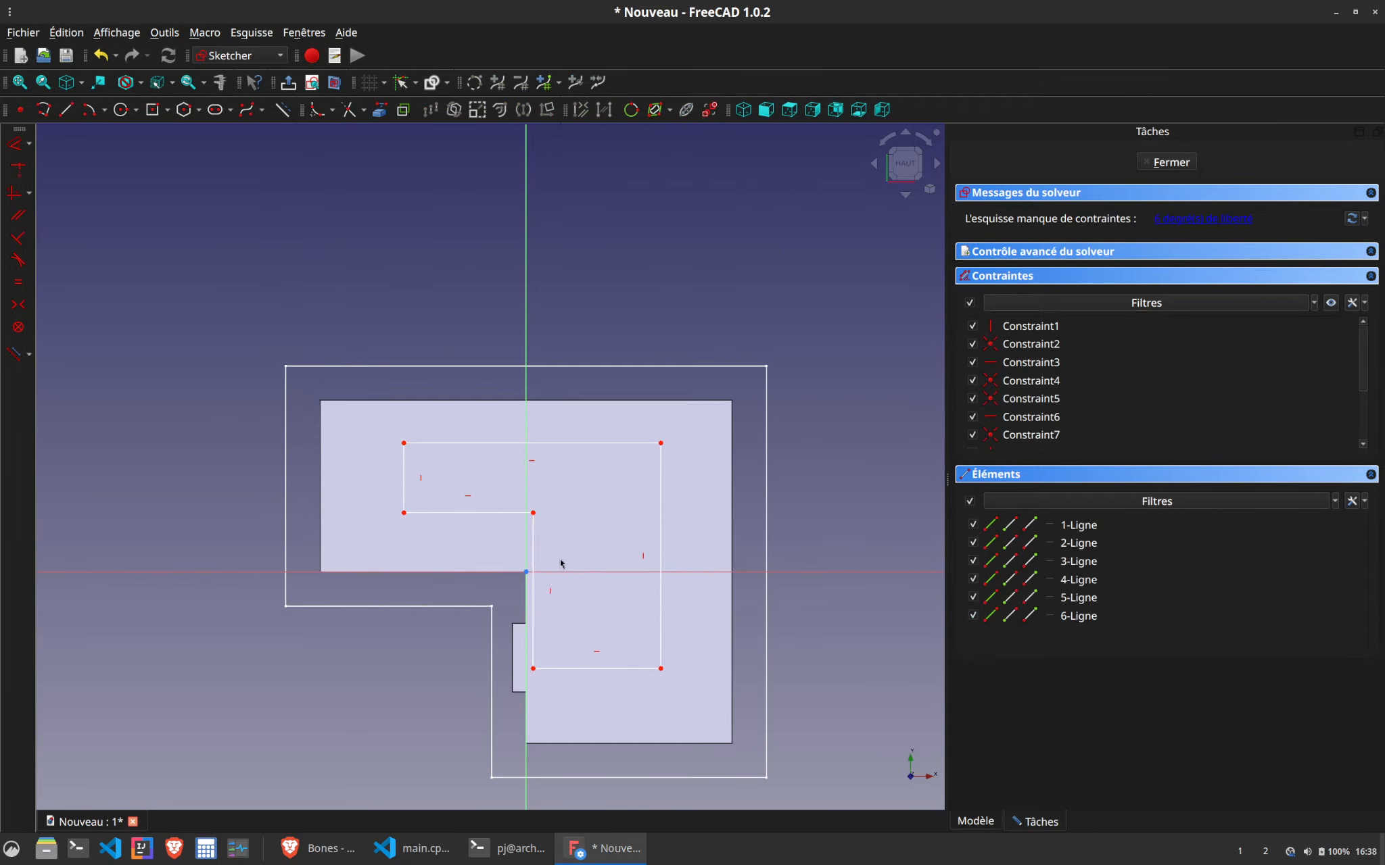
{"action": "left_click_drag", "start_coordinate": [539, 566], "coordinate": [562, 597]}
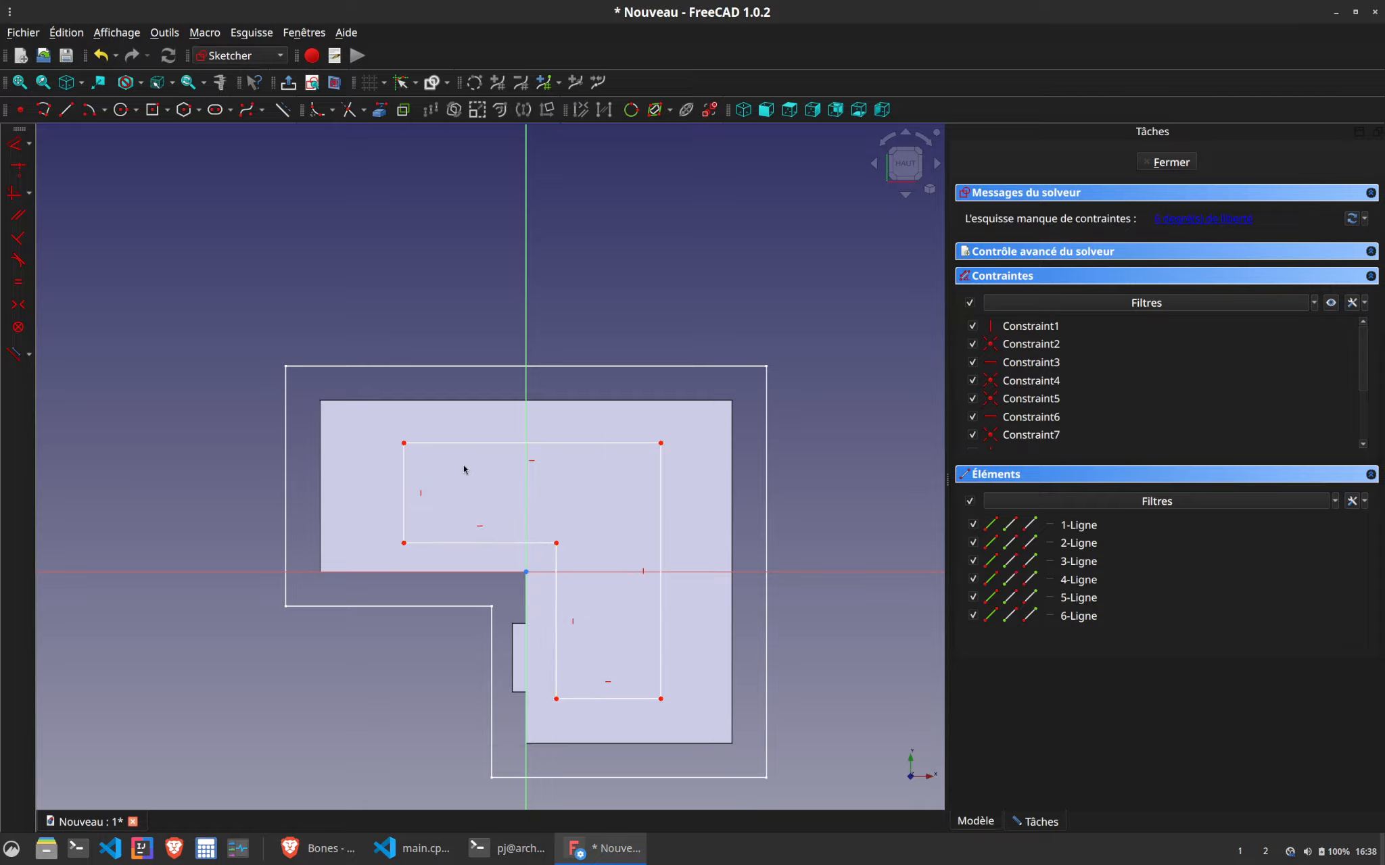
{"action": "left_click_drag", "start_coordinate": [407, 485], "coordinate": [363, 476]}
Project the house's left, right and lower edges into the new sketch as external geometry
{"action": "left_click", "coordinate": [379, 110]}
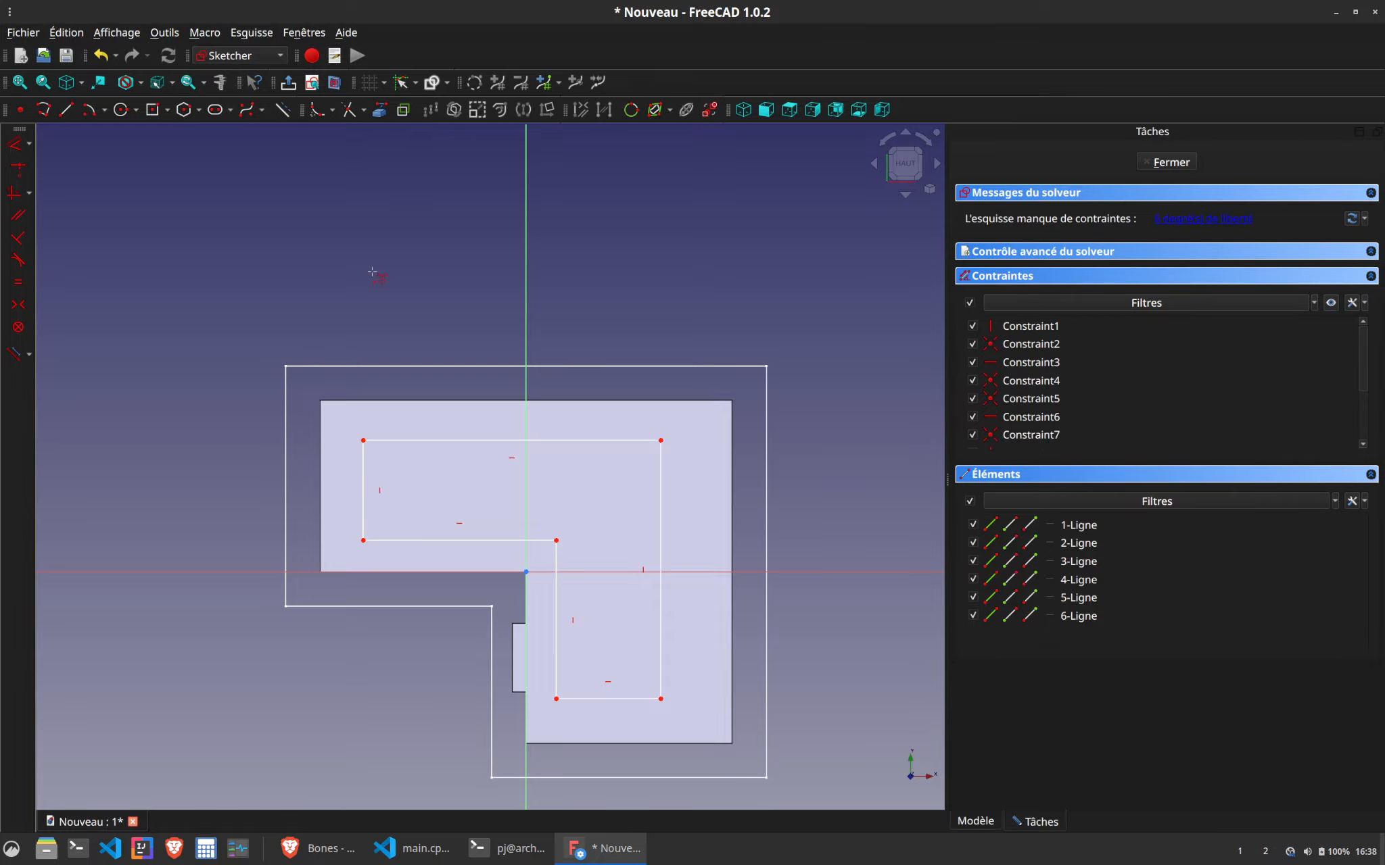
{"action": "left_click", "coordinate": [321, 424]}
{"action": "left_click", "coordinate": [737, 468]}
{"action": "left_click", "coordinate": [591, 744]}
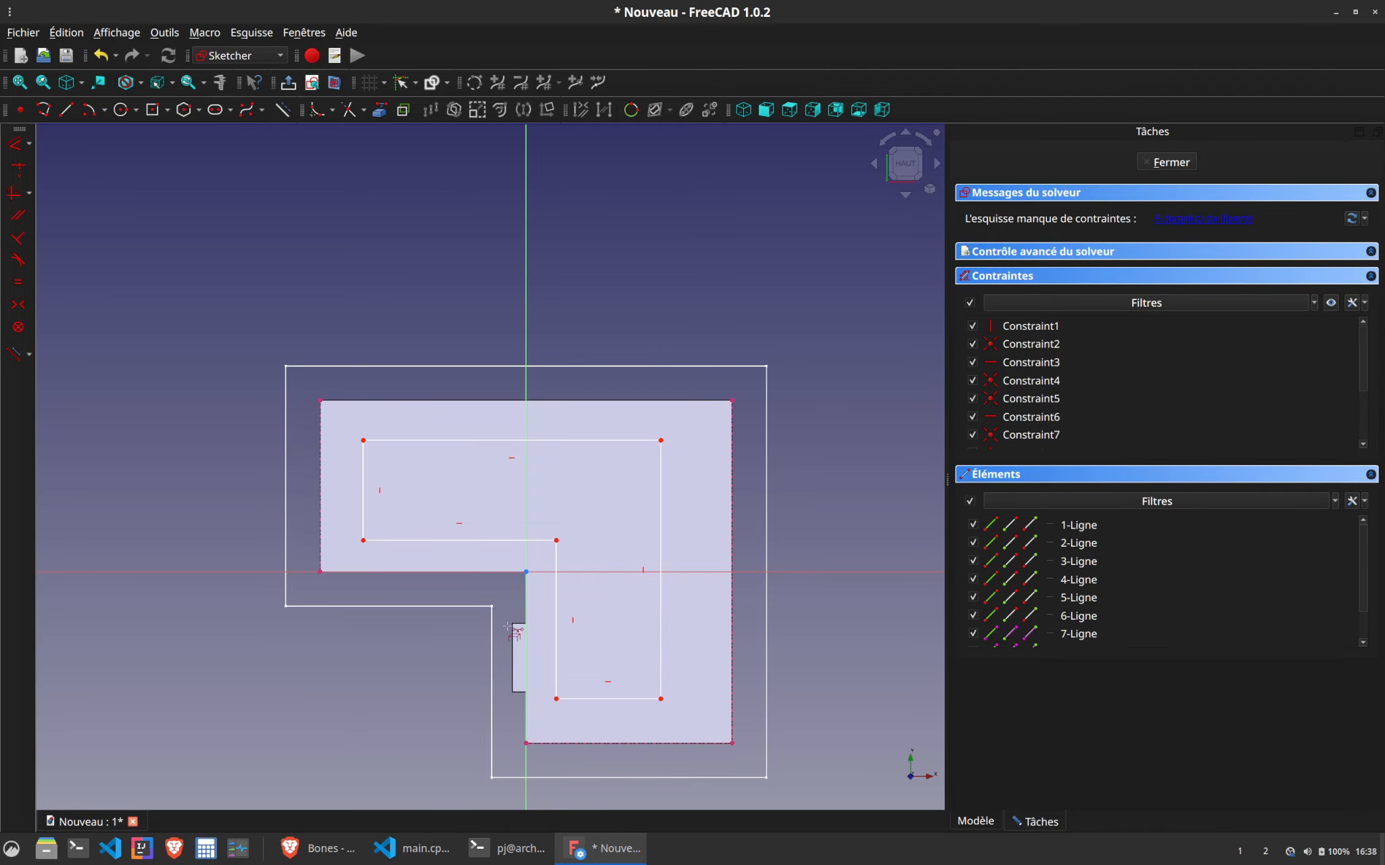
{"action": "key", "text": "Escape"}
Set a 10 mm horizontal distance between the L-profile's upper-left corner and the matching house corner
{"action": "left_click", "coordinate": [363, 441]}
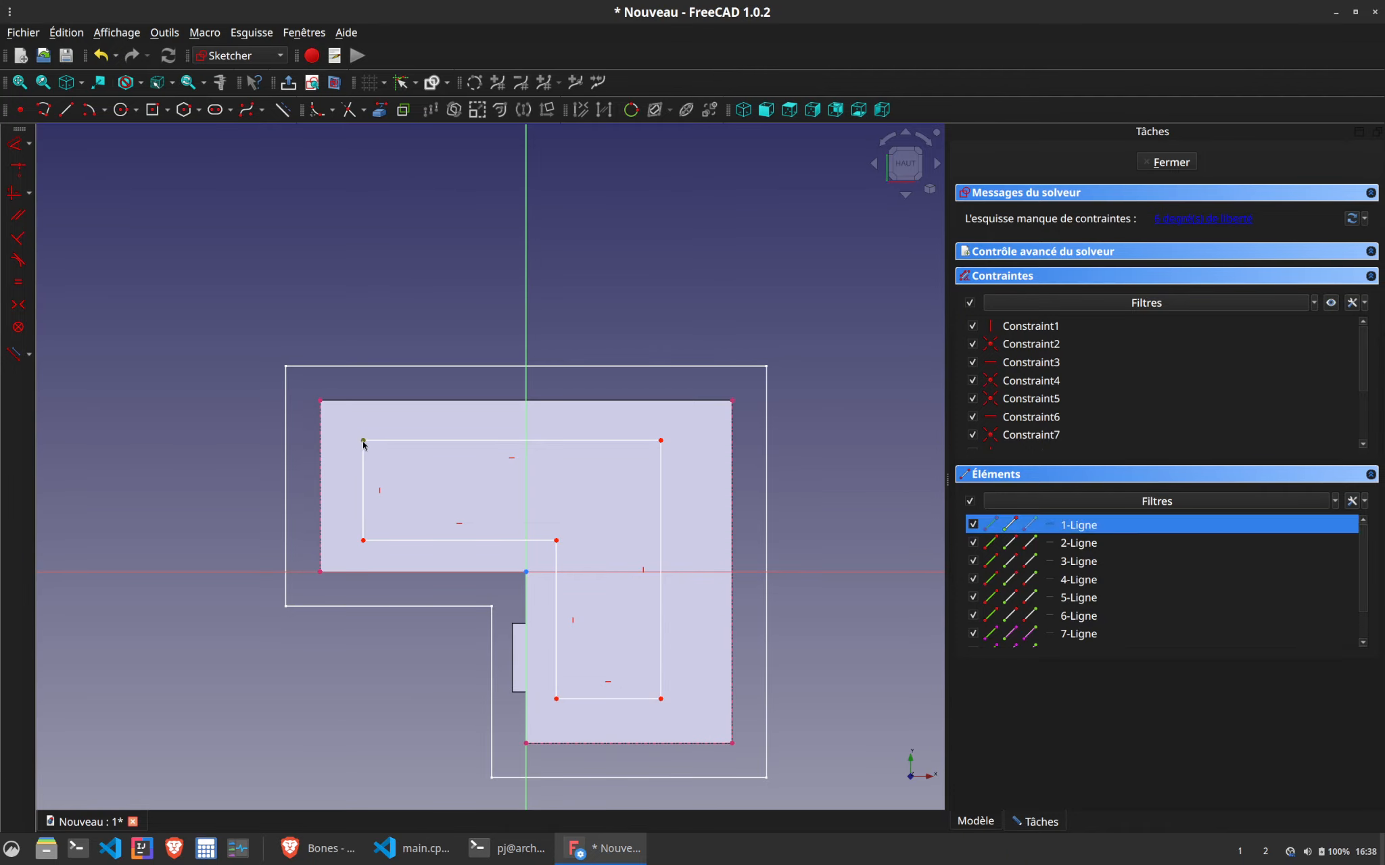
{"action": "left_click", "coordinate": [321, 401]}
{"action": "type", "text": "kd"}
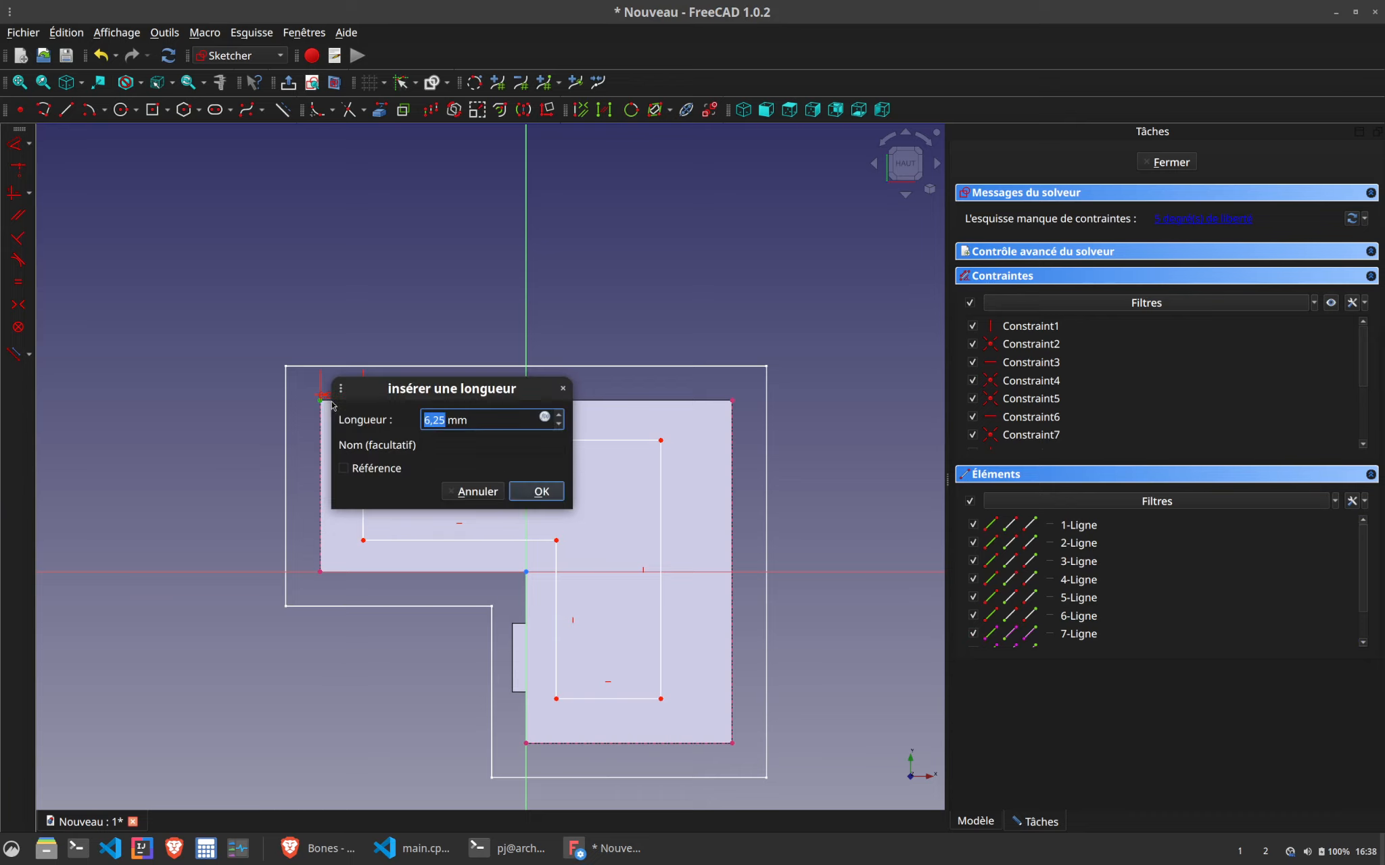
{"action": "type", "text": "10"}
{"action": "key", "text": "Return"}
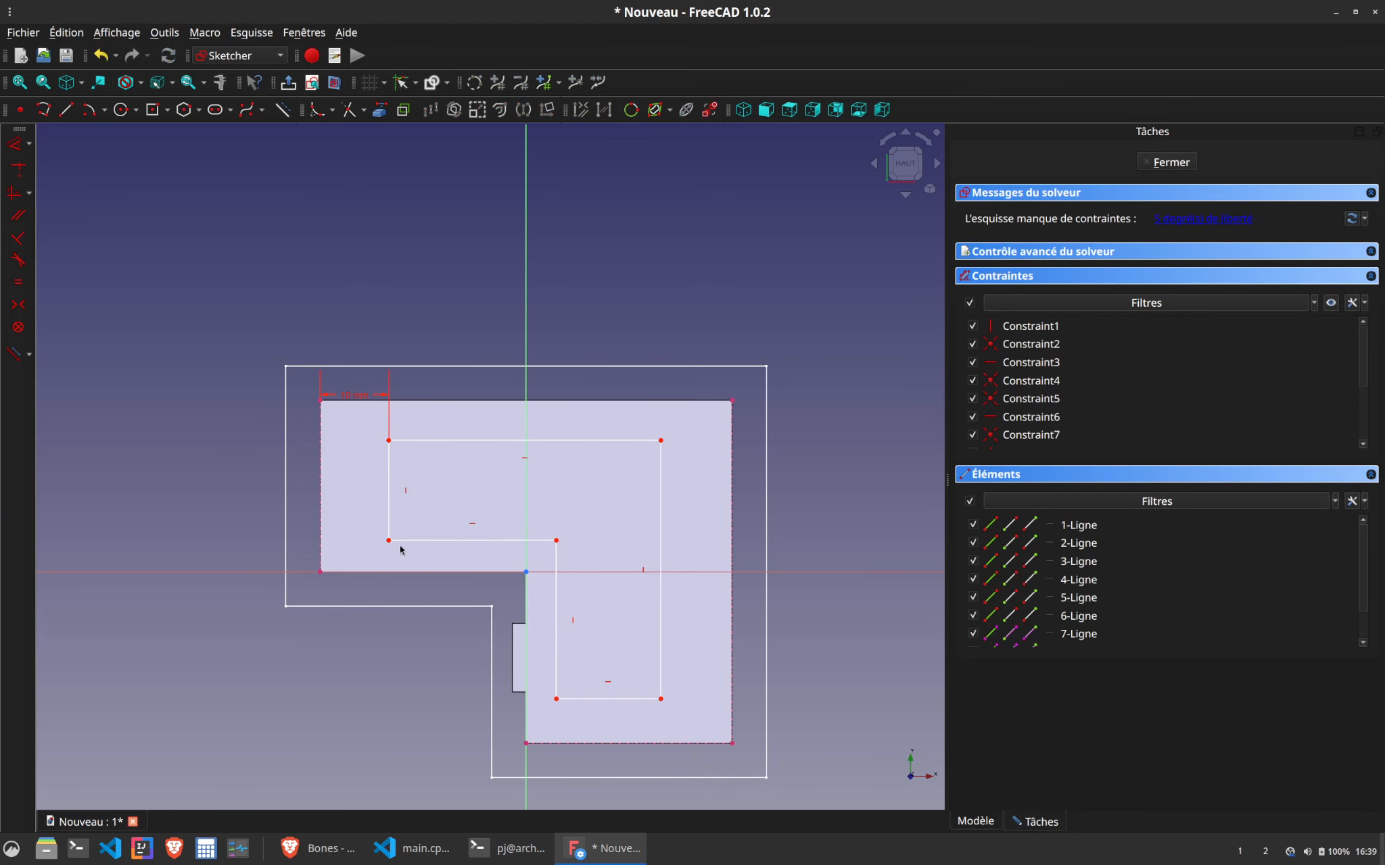
Set a 10 mm vertical distance between the L-profile's upper-left corner and the matching house corner
{"action": "left_click", "coordinate": [389, 440]}
{"action": "left_click", "coordinate": [323, 408]}
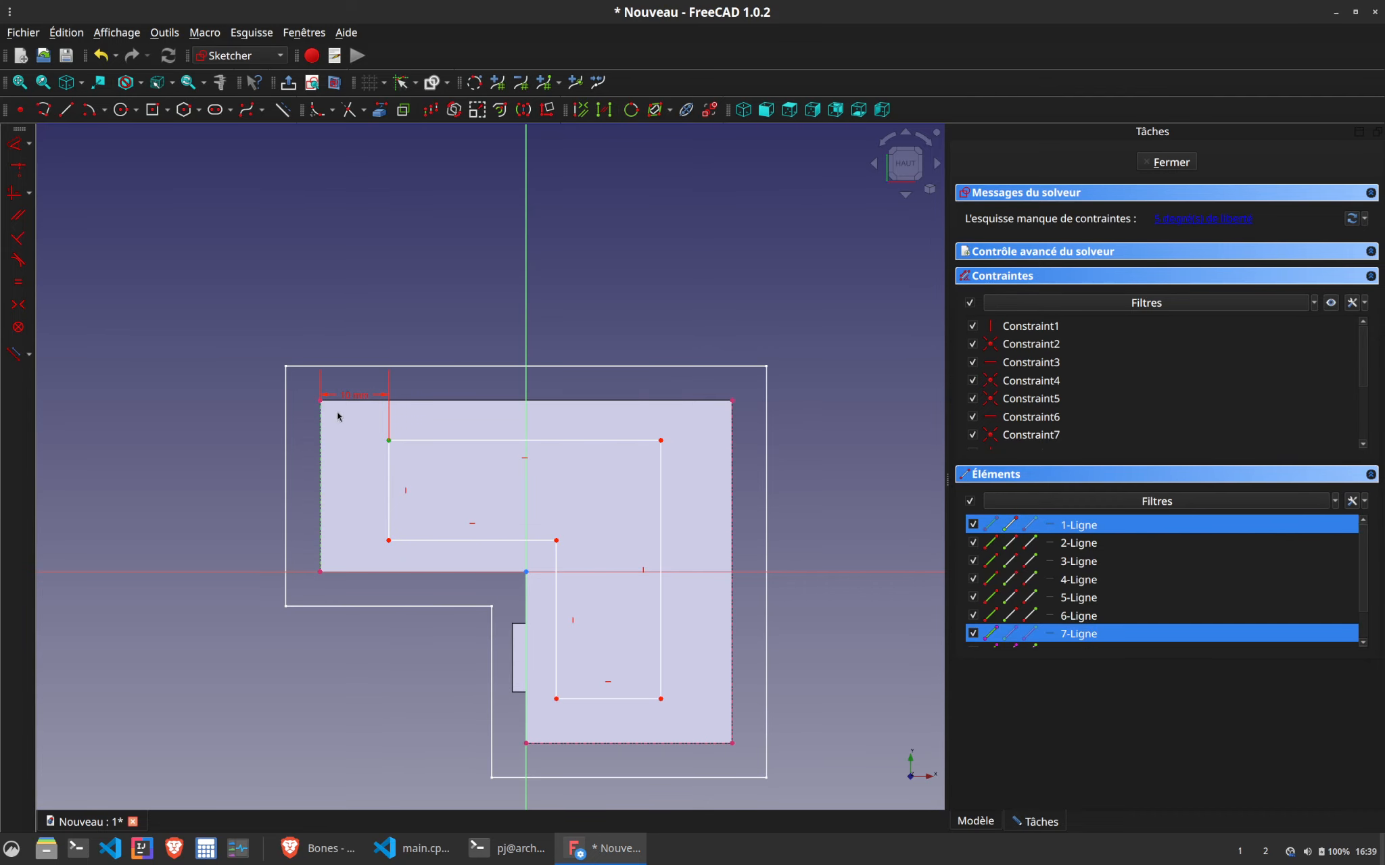
{"action": "left_click", "coordinate": [387, 443]}
{"action": "left_click", "coordinate": [388, 440]}
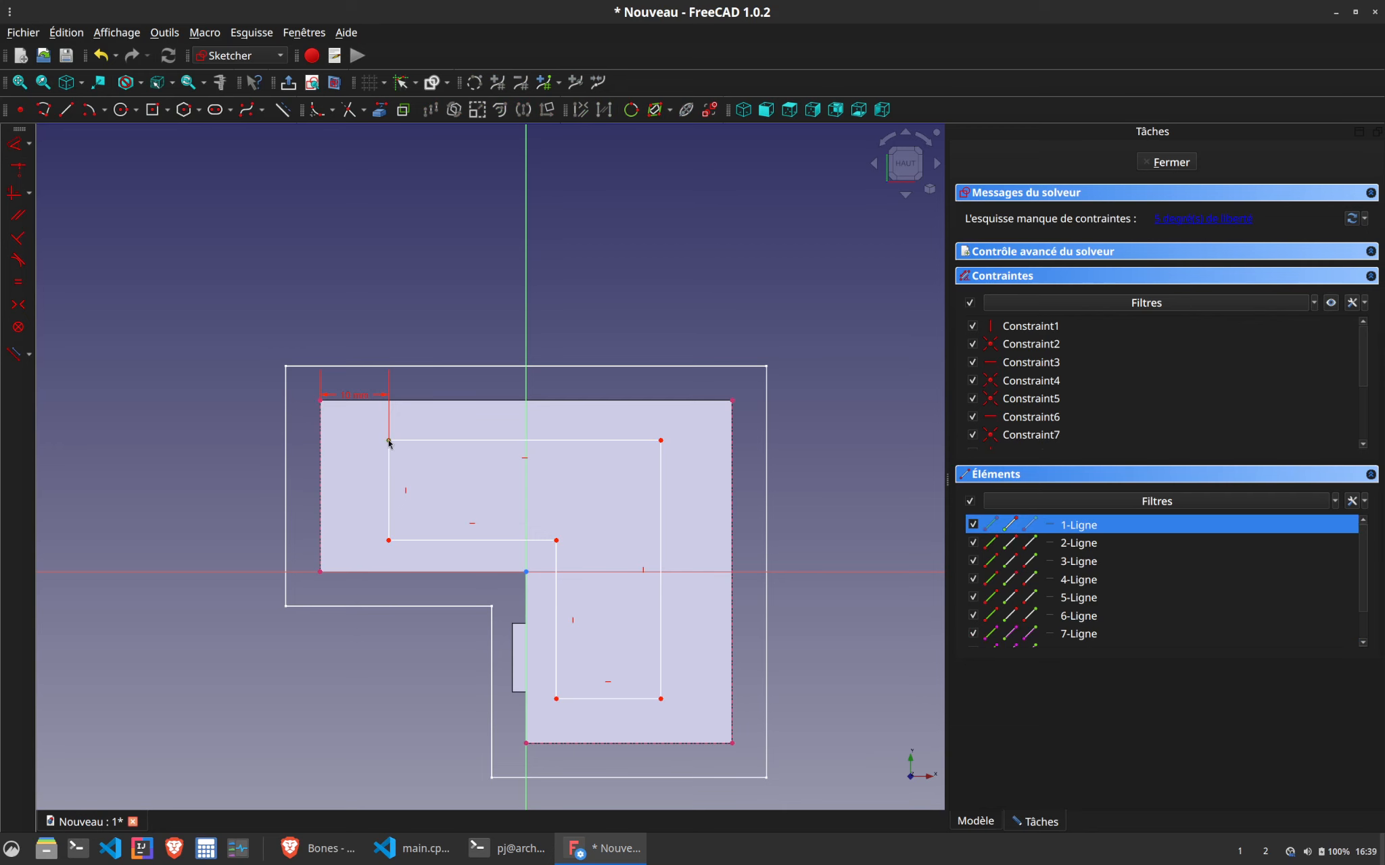
{"action": "left_click", "coordinate": [321, 401]}
{"action": "type", "text": "i"}
{"action": "type", "text": "10"}
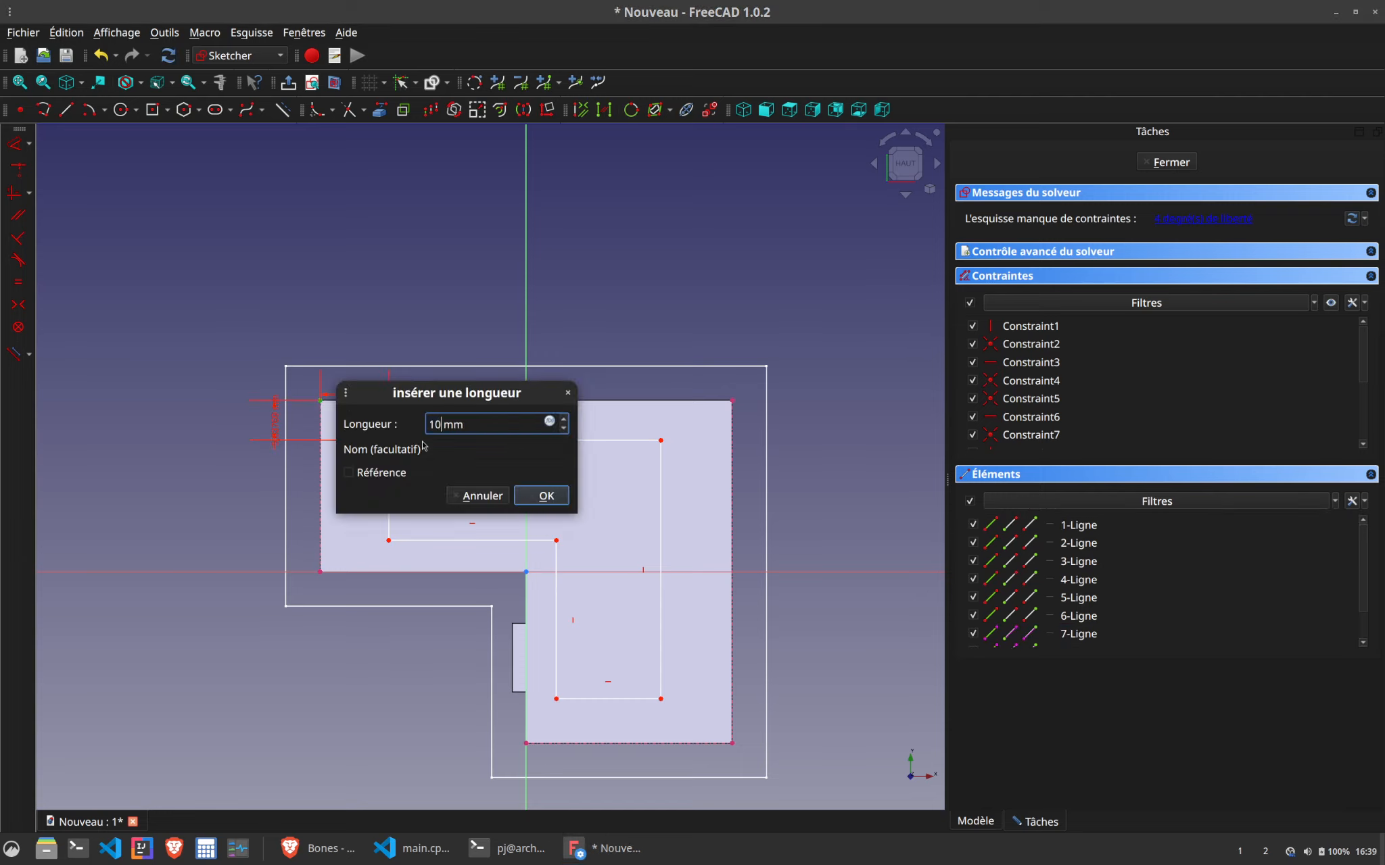
{"action": "key", "text": "Return"}
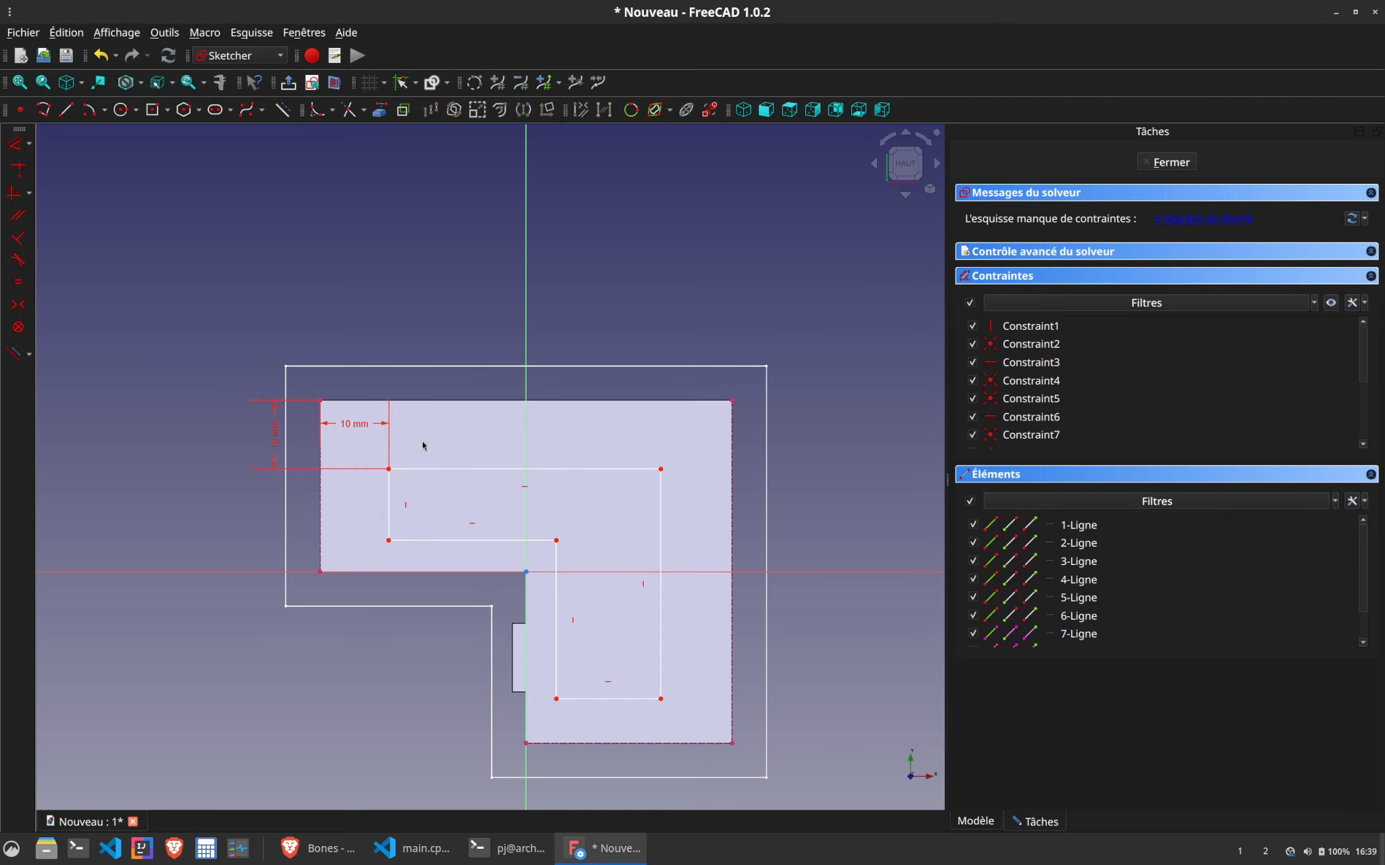
Constrain the left wing's lower-left profile corner 10 mm vertically from the matching house corner and shift the inner vertical line slightly right
{"action": "left_click", "coordinate": [388, 541]}
{"action": "left_click", "coordinate": [320, 574]}
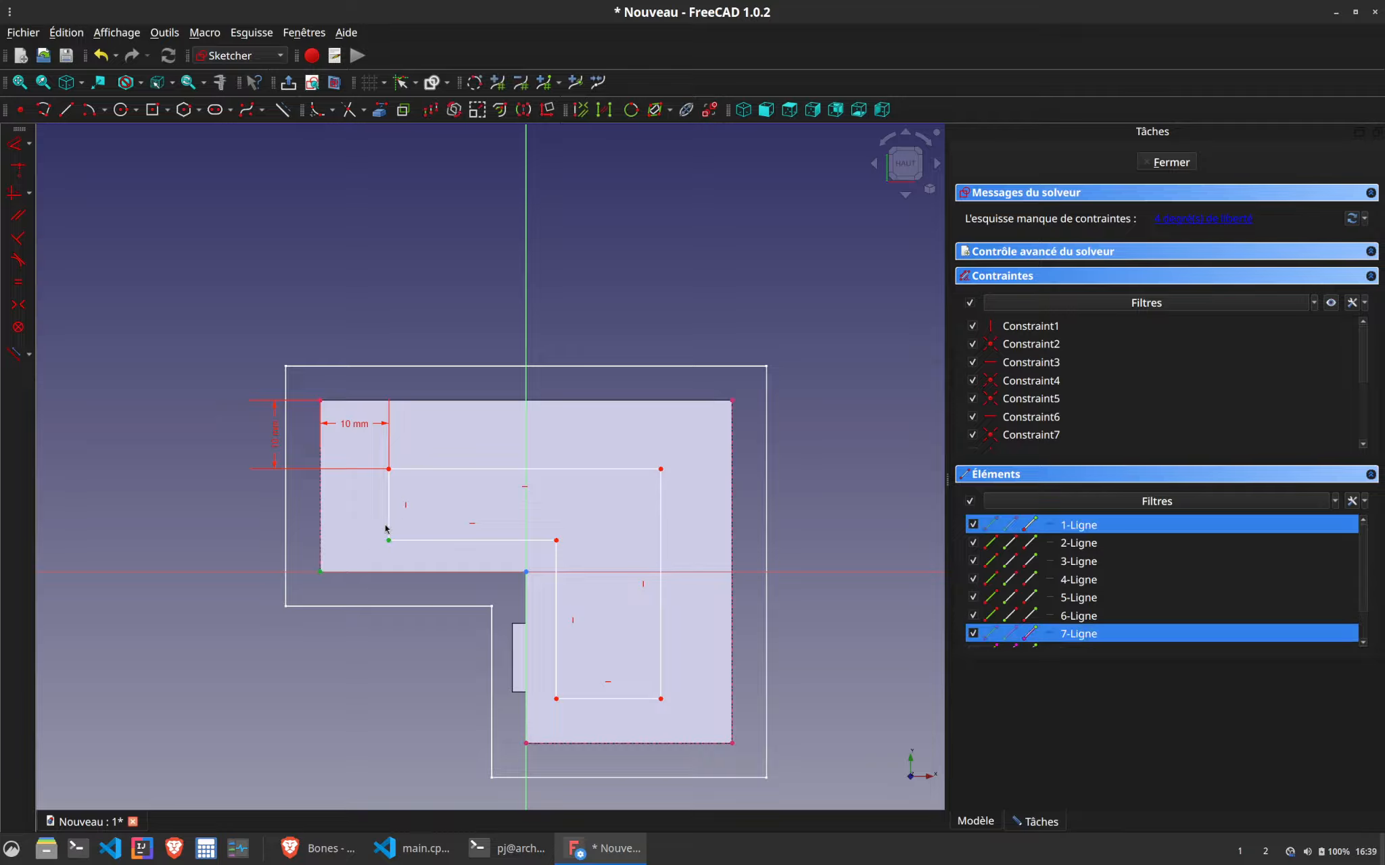
{"action": "type", "text": "i10"}
{"action": "key", "text": "Return"}
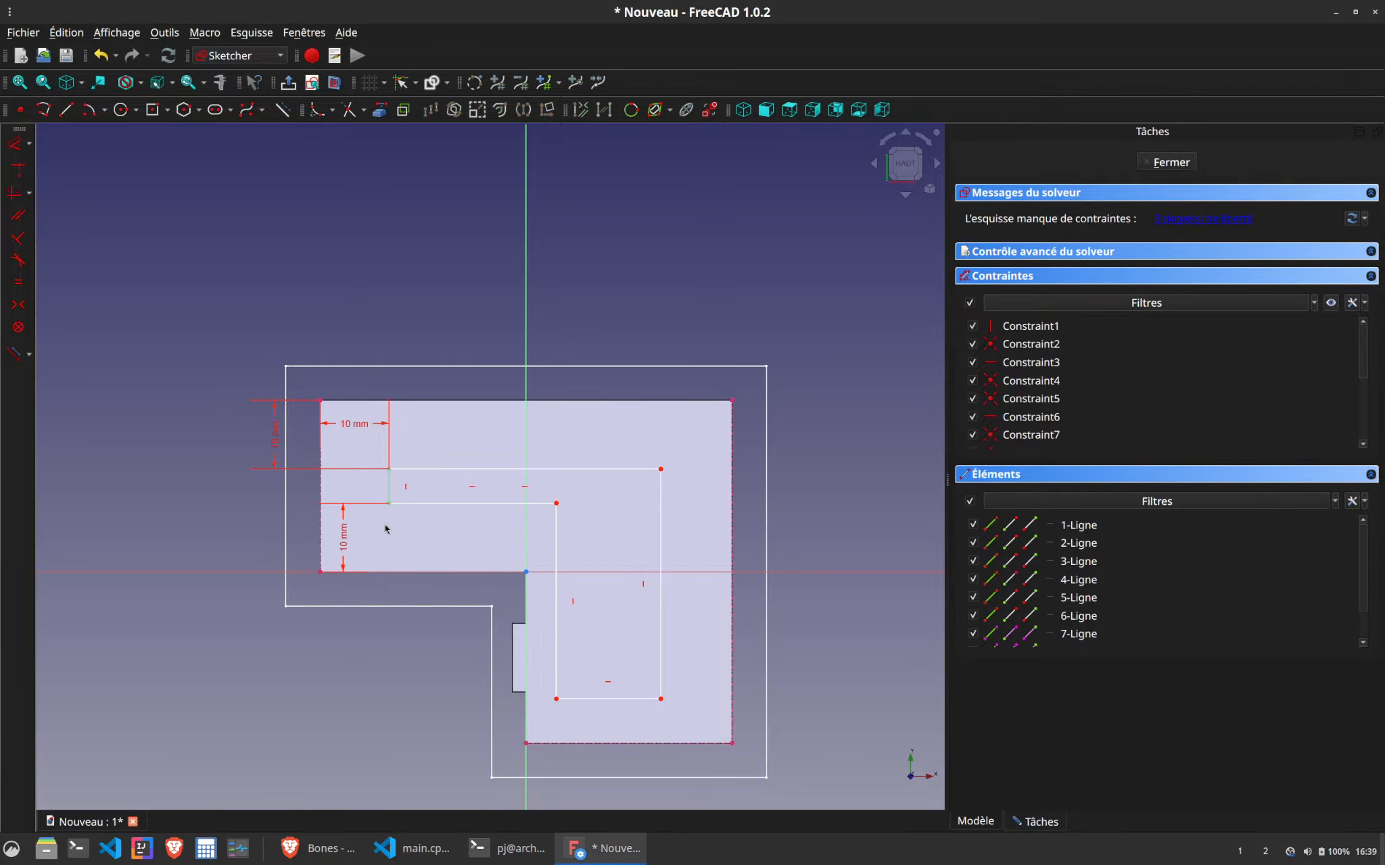
{"action": "left_click_drag", "start_coordinate": [556, 511], "coordinate": [569, 511]}
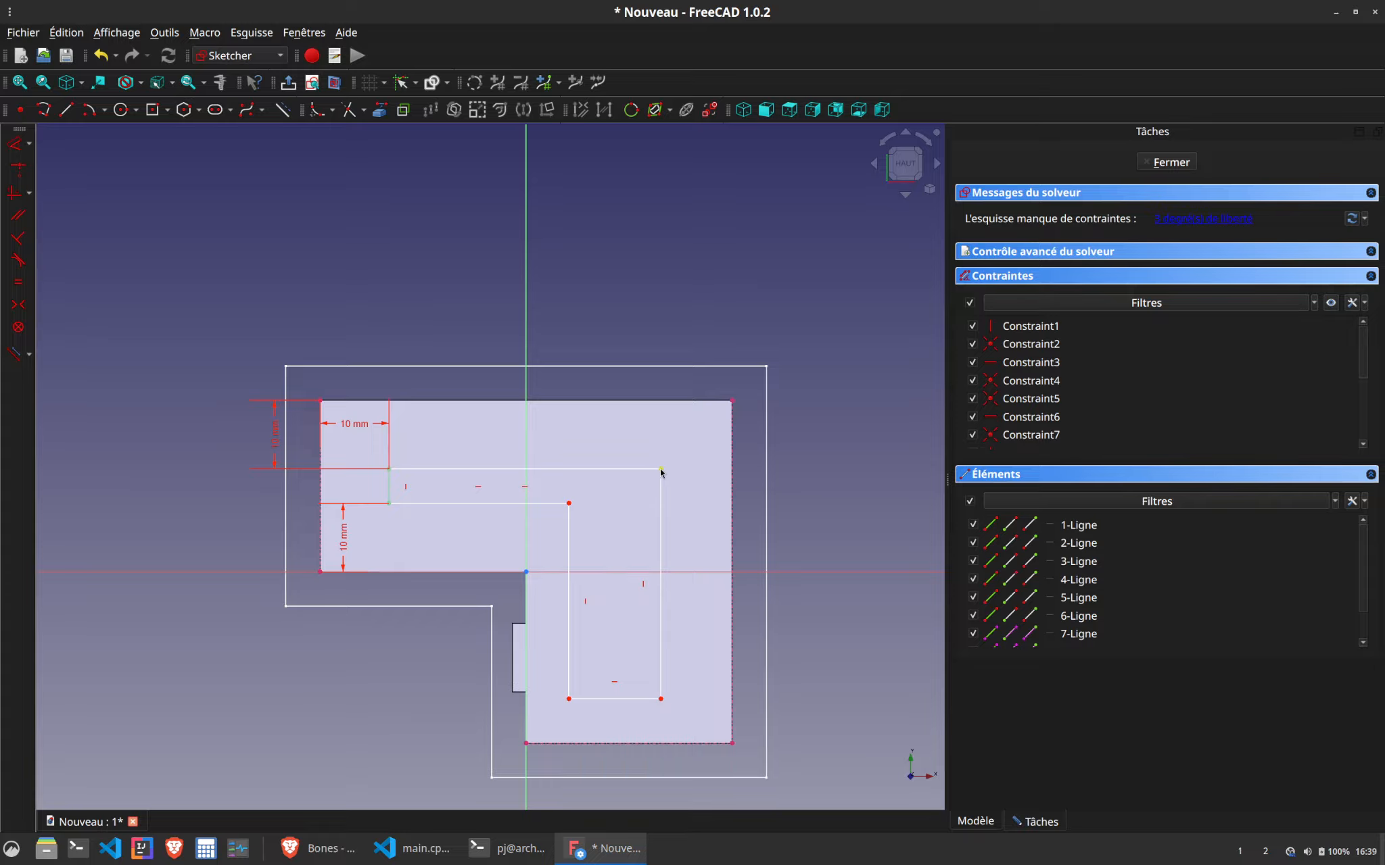
Constrain the L-profile's upper-right corner 10 mm horizontally from the house's upper-right corner
{"action": "left_click", "coordinate": [660, 470]}
{"action": "left_click", "coordinate": [733, 403]}
{"action": "type", "text": "l"}
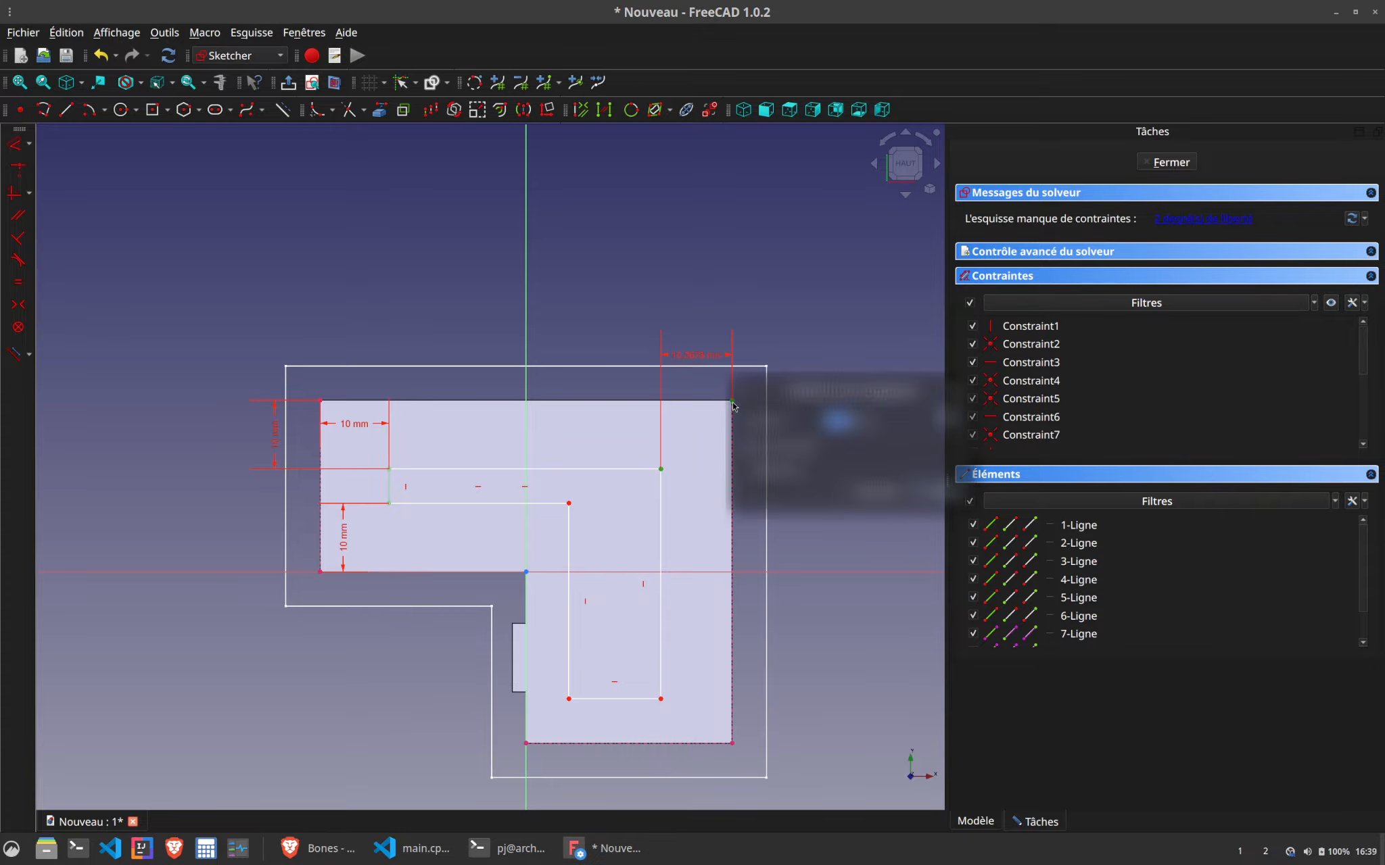
{"action": "type", "text": "10"}
{"action": "key", "text": "Return"}
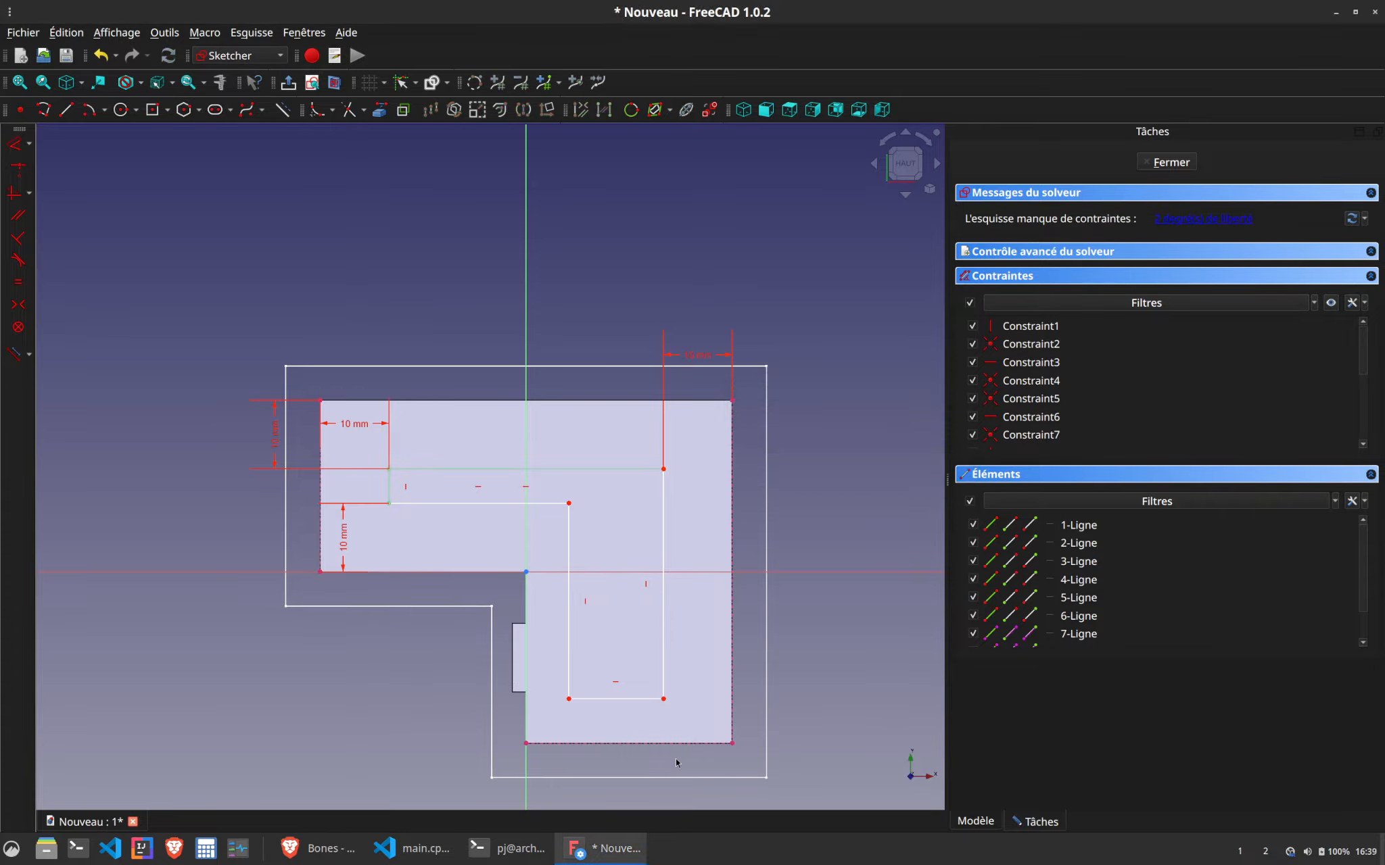
Constrain the L-profile's lower-right corner 10 mm vertically from the house's lower-right corner
{"action": "left_click", "coordinate": [664, 700]}
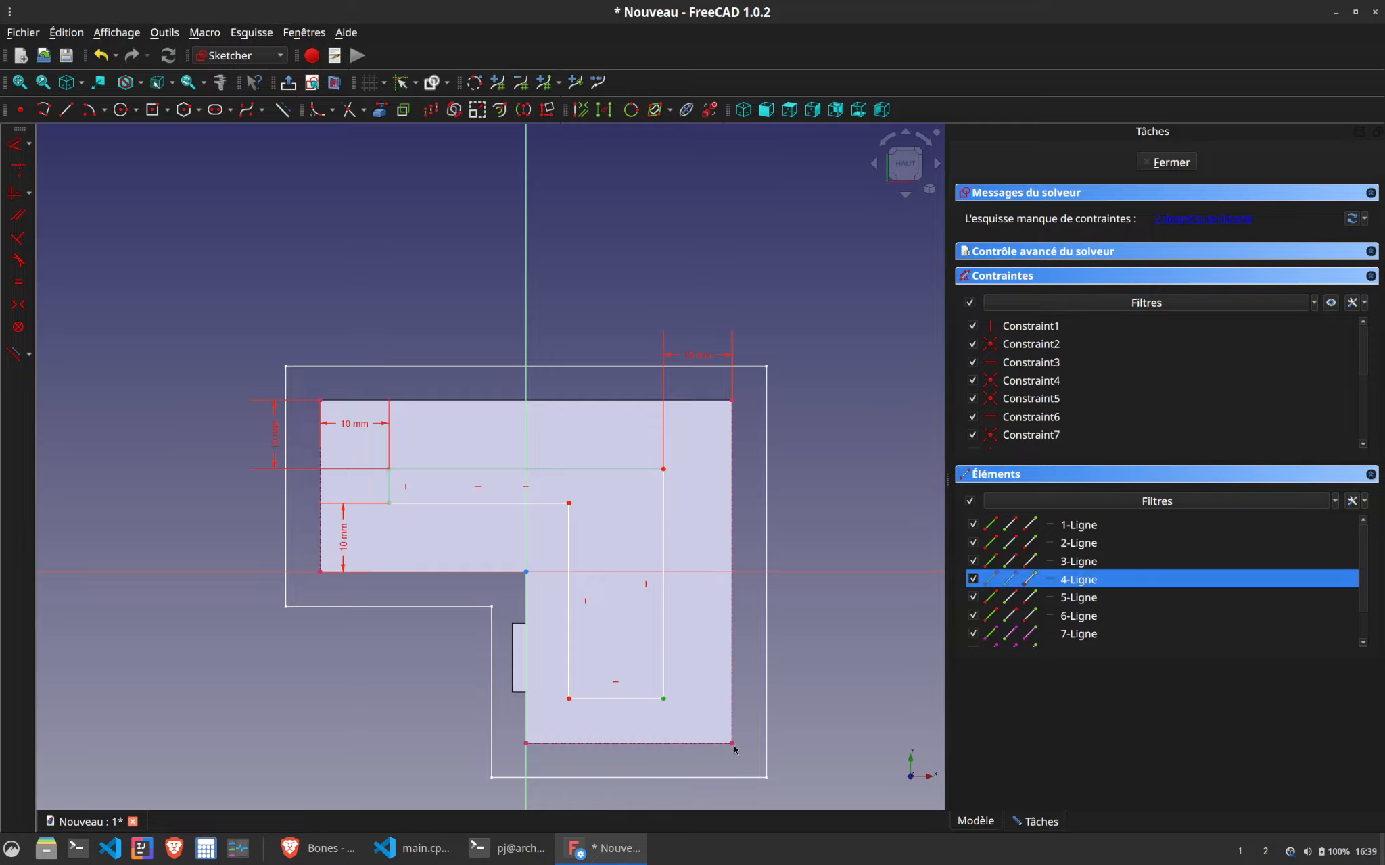
{"action": "left_click", "coordinate": [732, 744]}
{"action": "type", "text": "i10"}
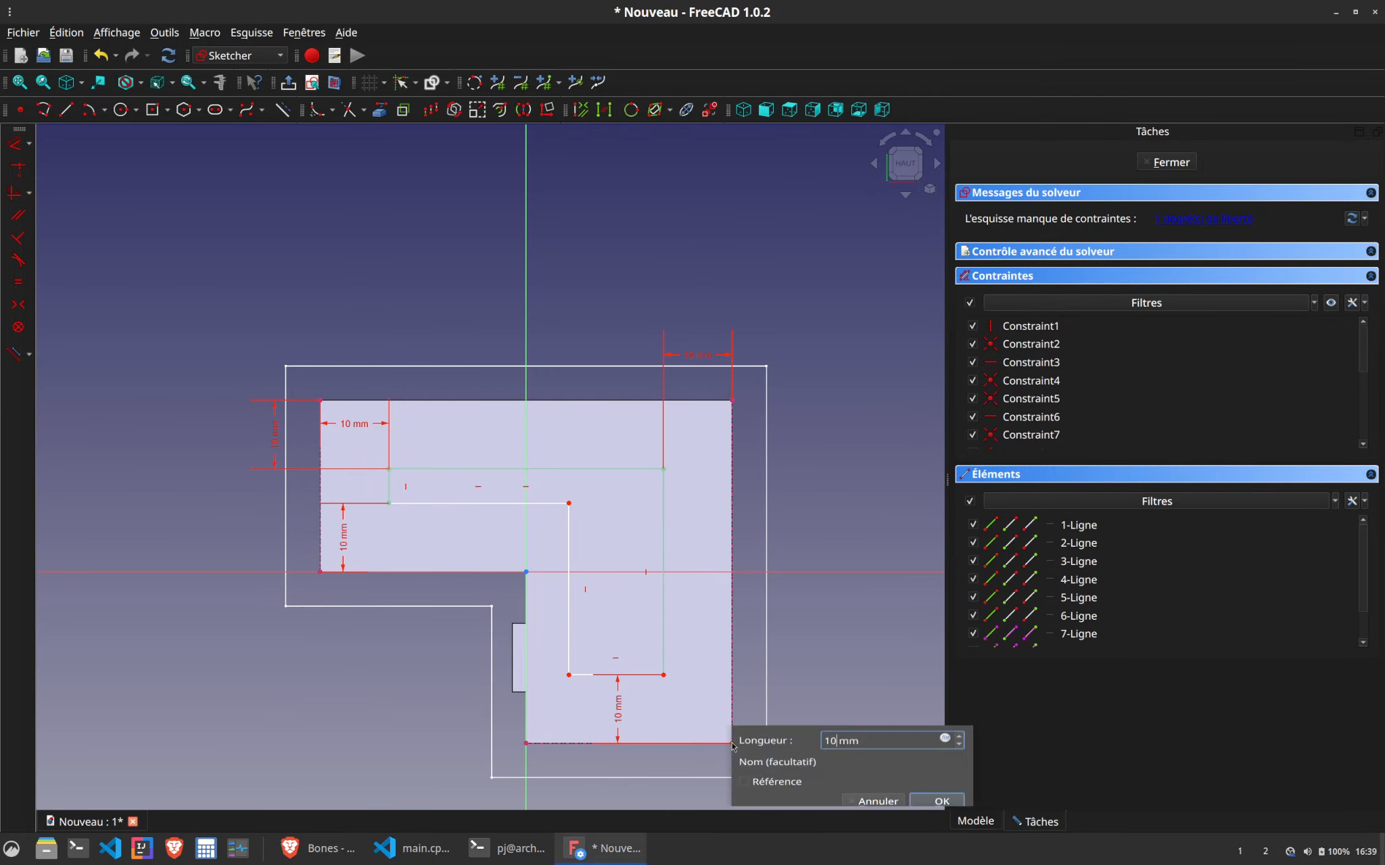
{"action": "key", "text": "Return"}
Constrain the lower wing's lower-left profile corner 10 mm horizontally from the matching house corner and close the sketch
{"action": "left_click", "coordinate": [569, 675]}
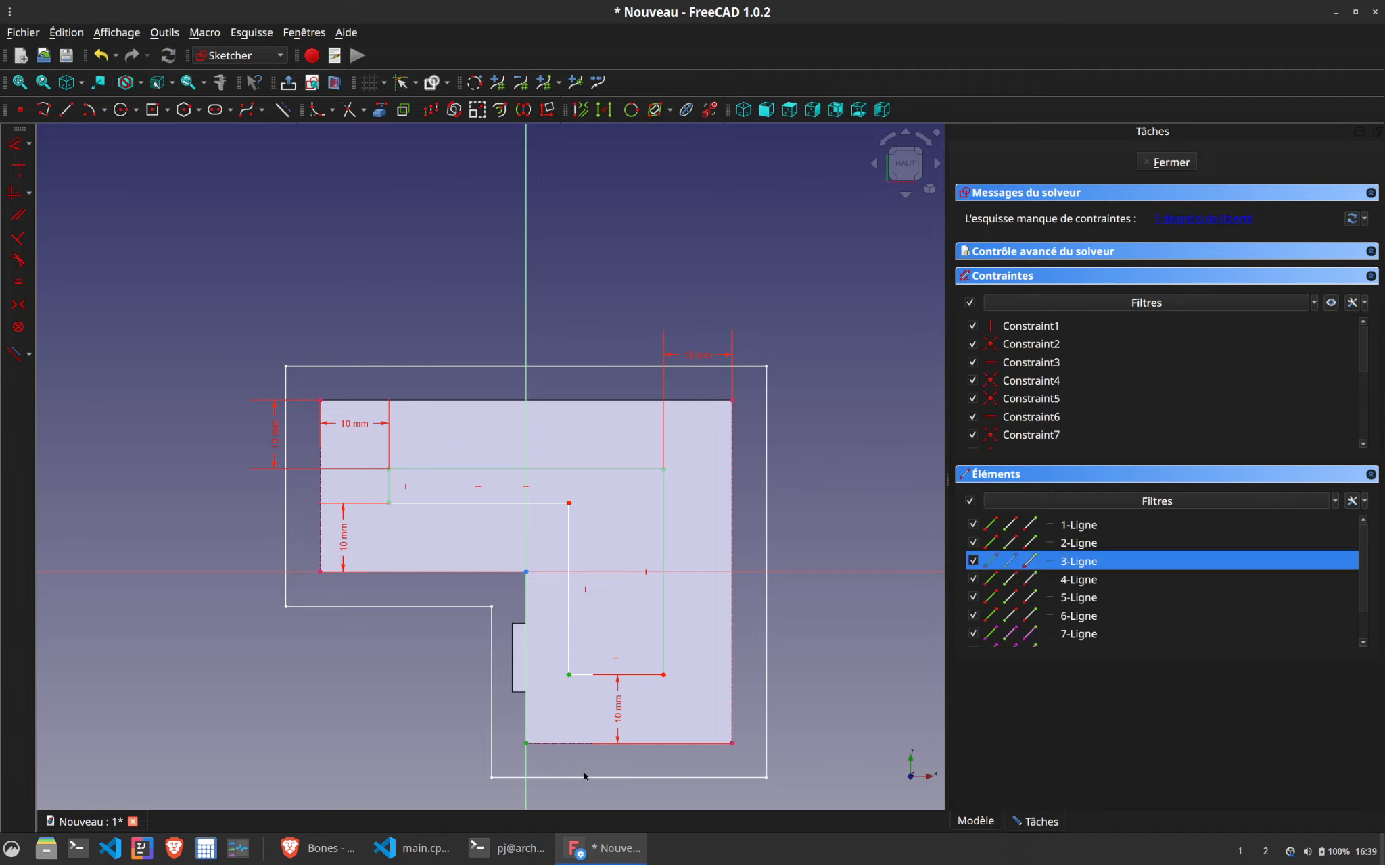
{"action": "type", "text": "l10"}
{"action": "key", "text": "Return"}
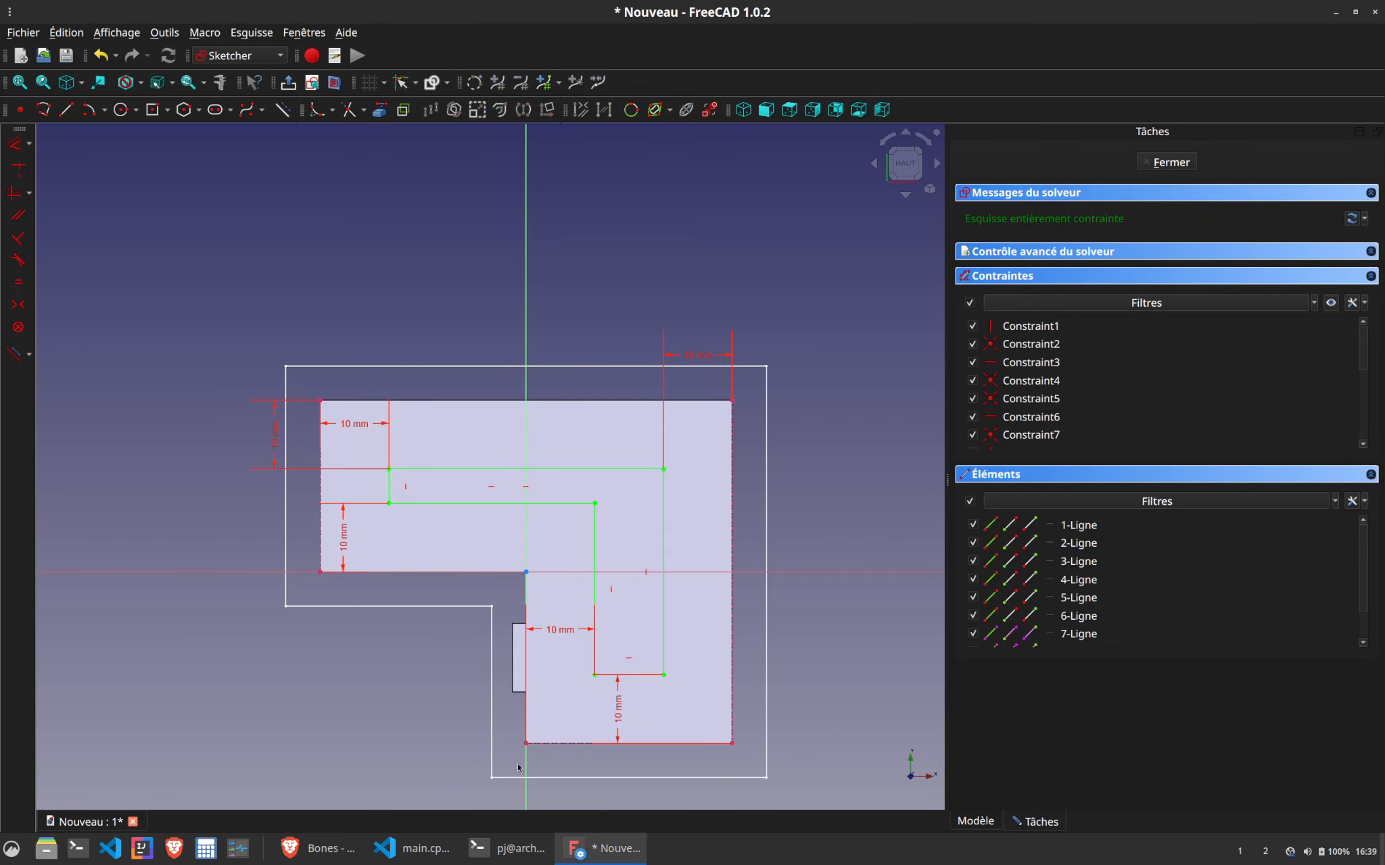
{"action": "left_click", "coordinate": [1187, 164]}
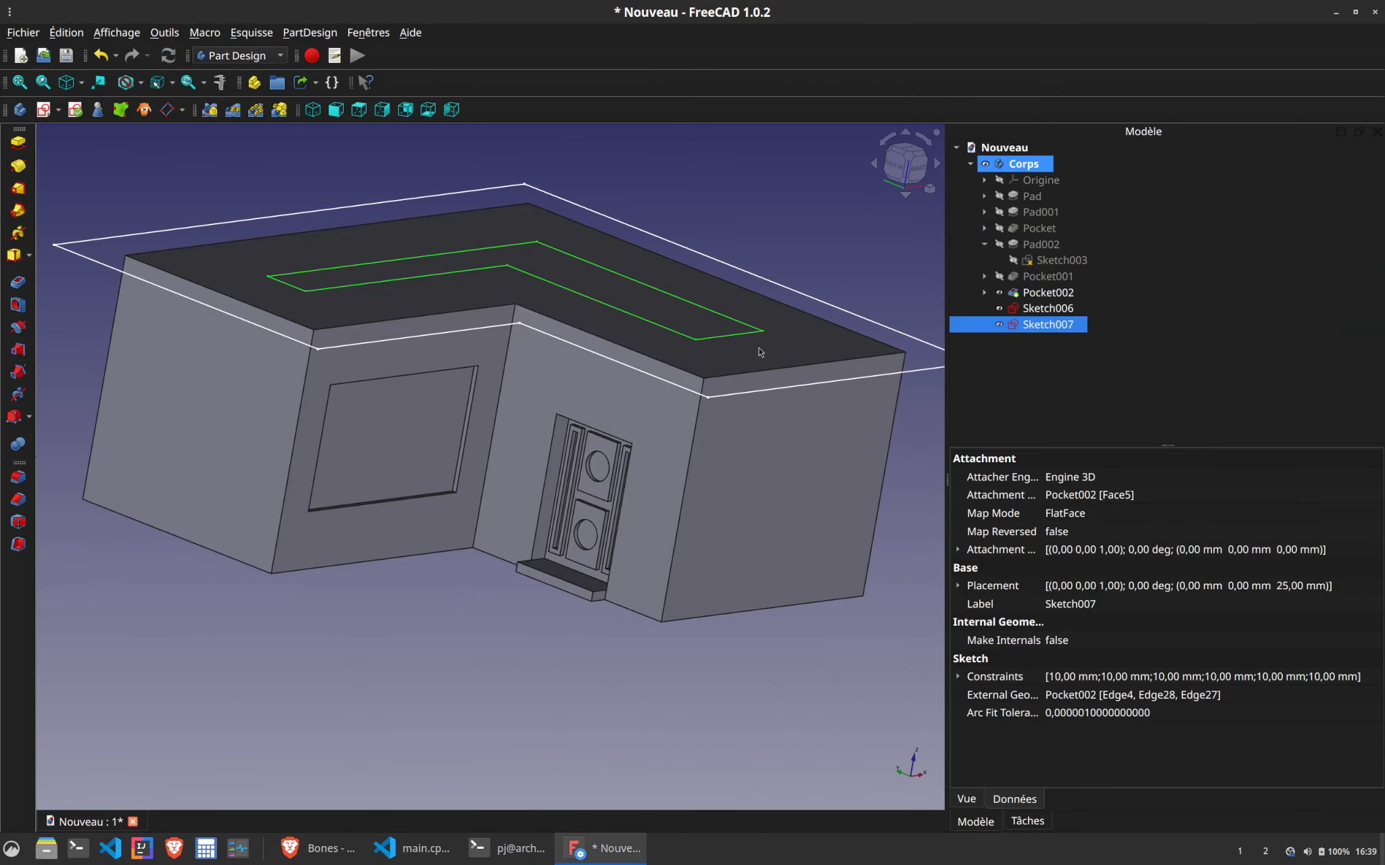
Raise the inset L-profile sketch above the house top by setting its attachment offset to 8 mm in Z
{"action": "left_click", "coordinate": [957, 550]}
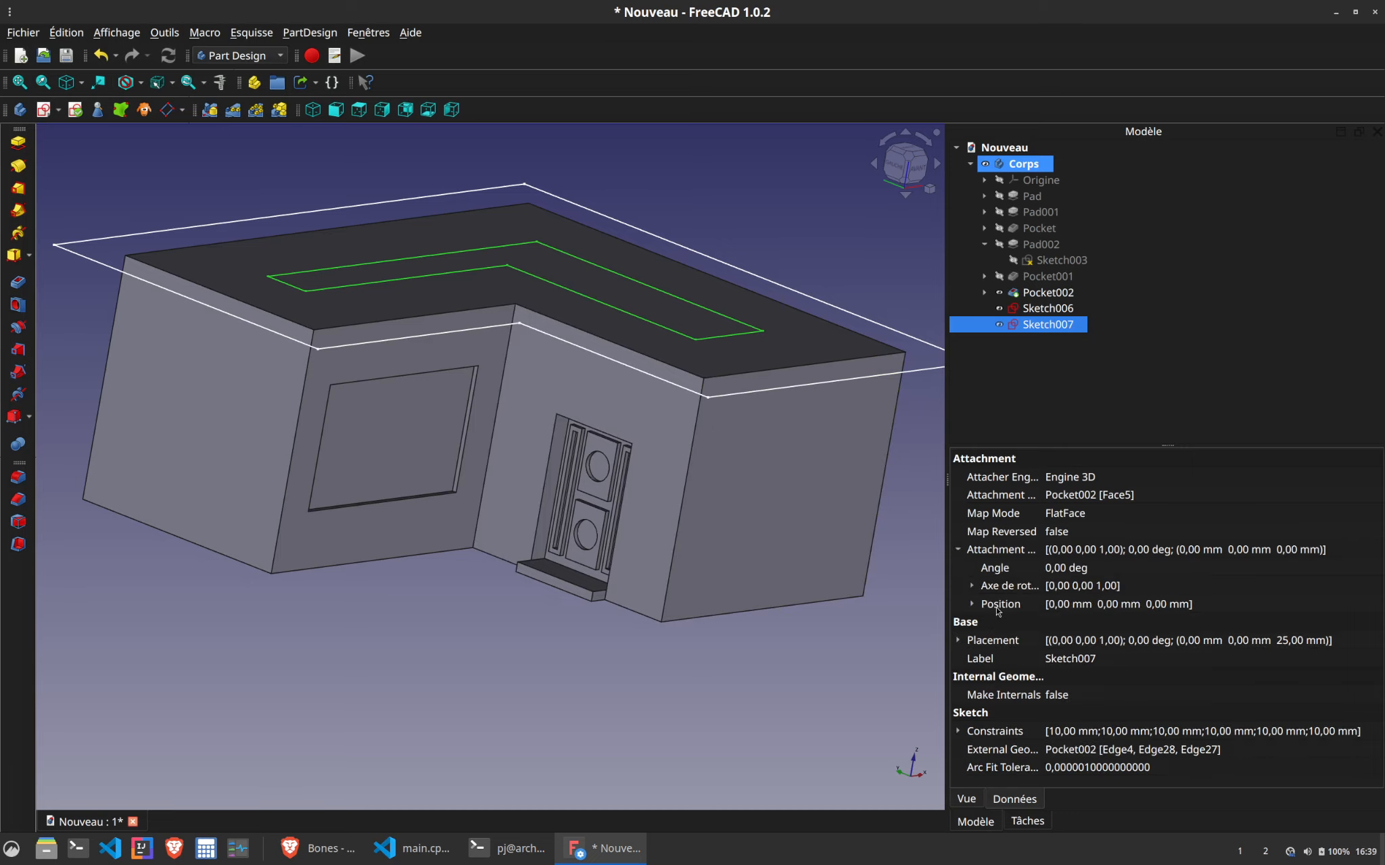
{"action": "left_click", "coordinate": [971, 604]}
{"action": "left_click", "coordinate": [1093, 659]}
{"action": "scroll", "coordinate": [1093, 661], "scroll_direction": "up", "scroll_amount": 8}
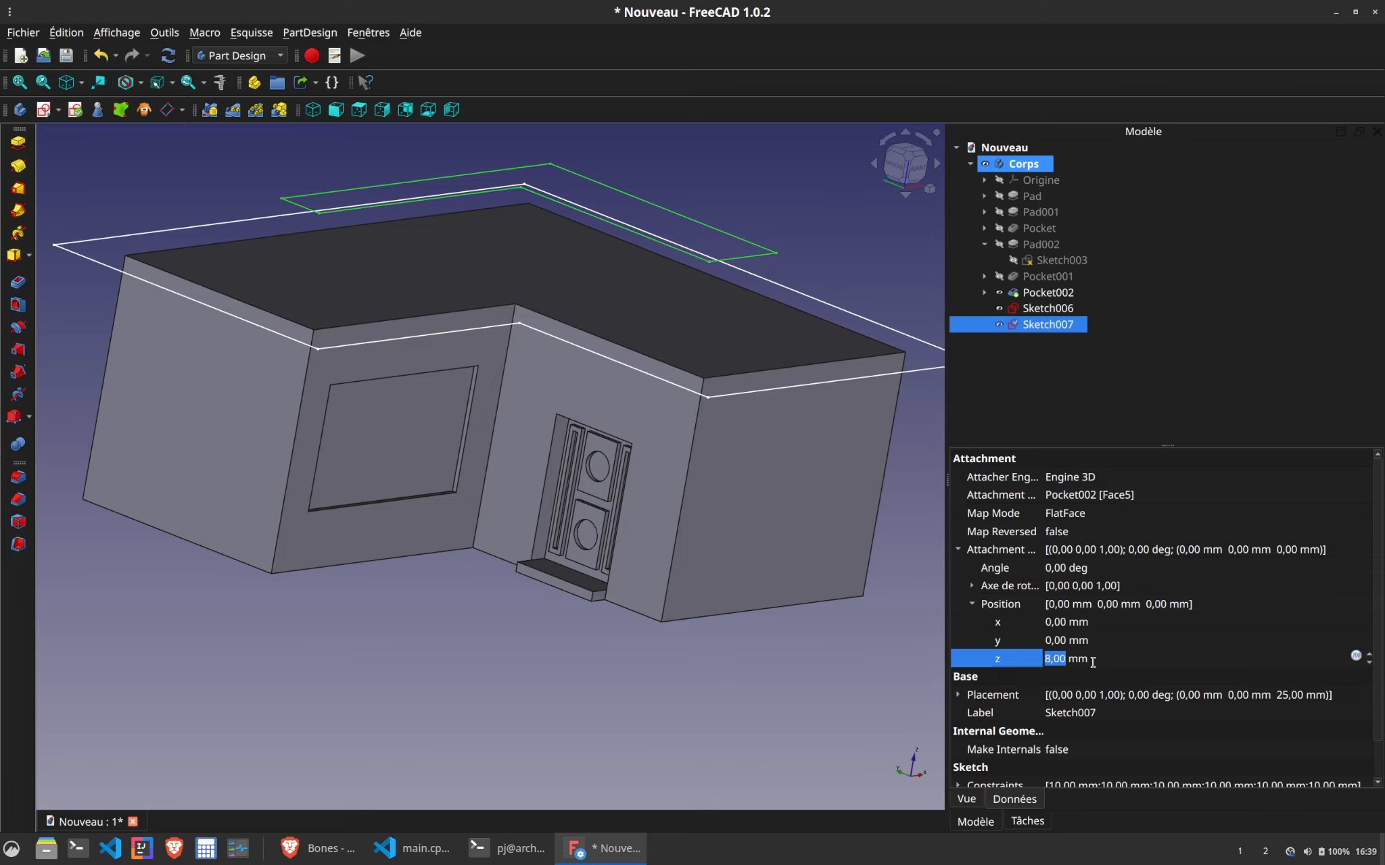
{"action": "left_click", "coordinate": [621, 668]}
{"action": "scroll", "coordinate": [527, 588], "scroll_direction": "down", "scroll_amount": 2}
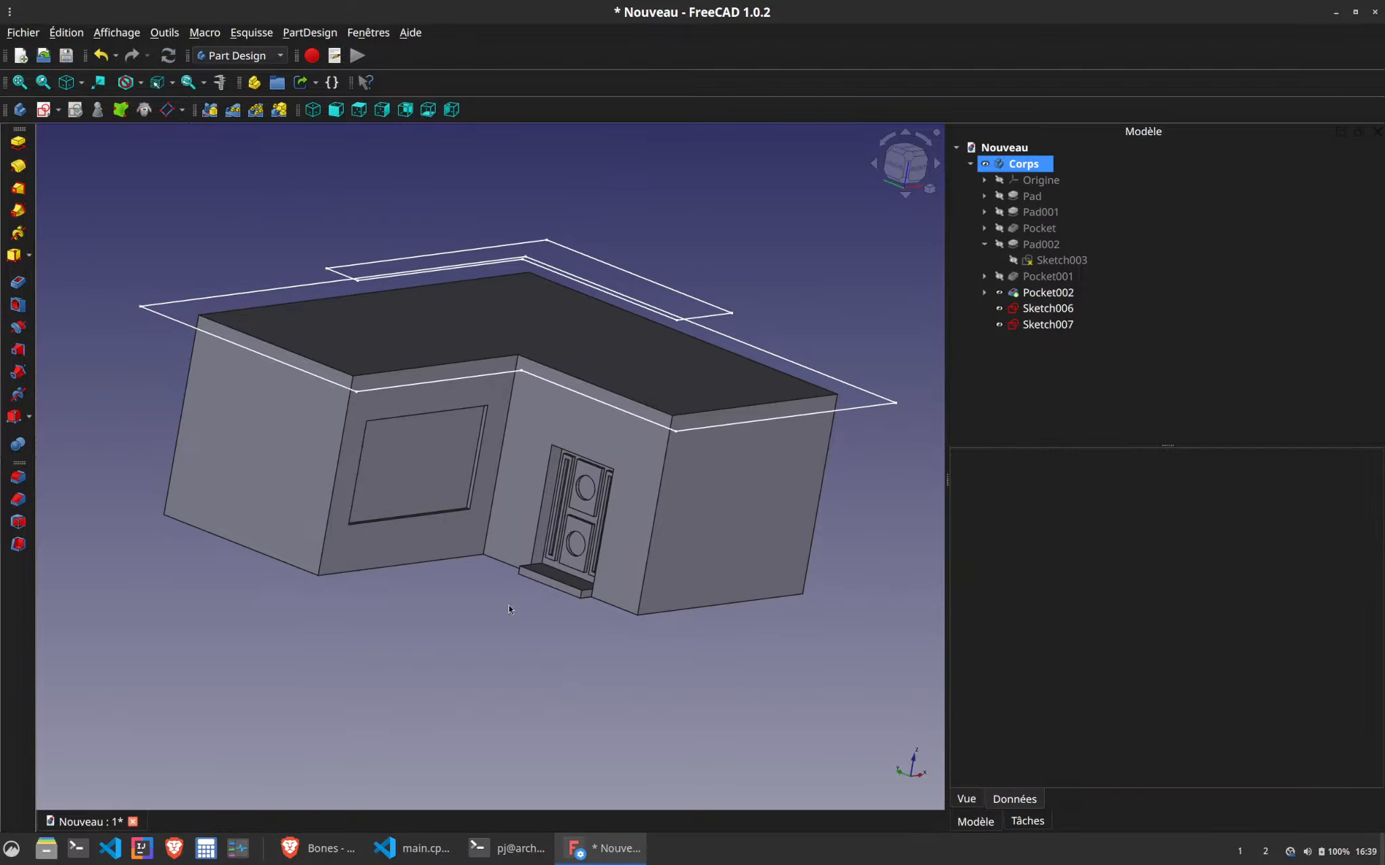
Create an additive loft for the roof from the overhanging outline sketch to the raised inset L-profile sketch
{"action": "middle_click_drag", "start_coordinate": [516, 526], "coordinate": [468, 585]}
{"action": "left_click", "coordinate": [1047, 309]}
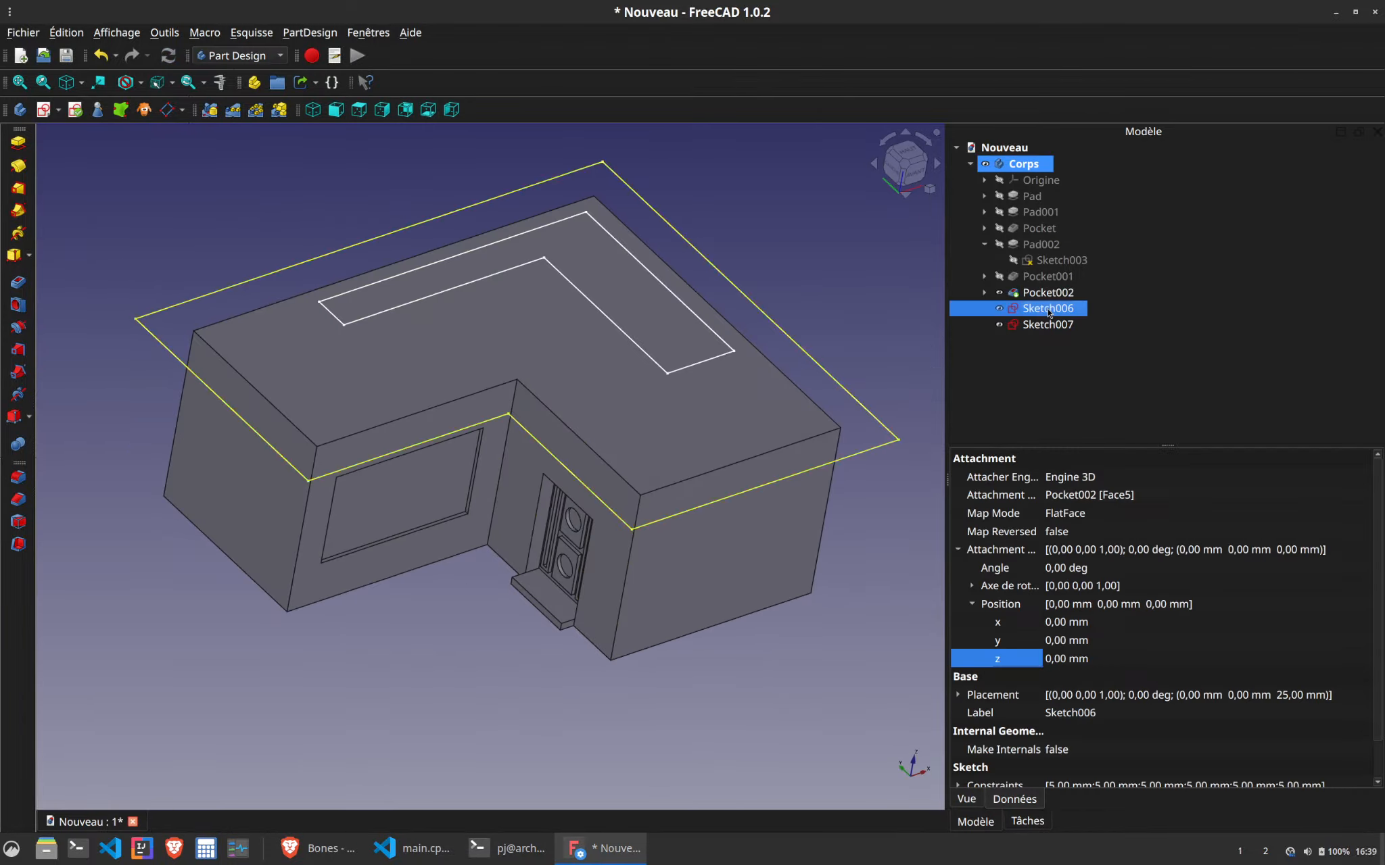
{"action": "left_click", "coordinate": [19, 189]}
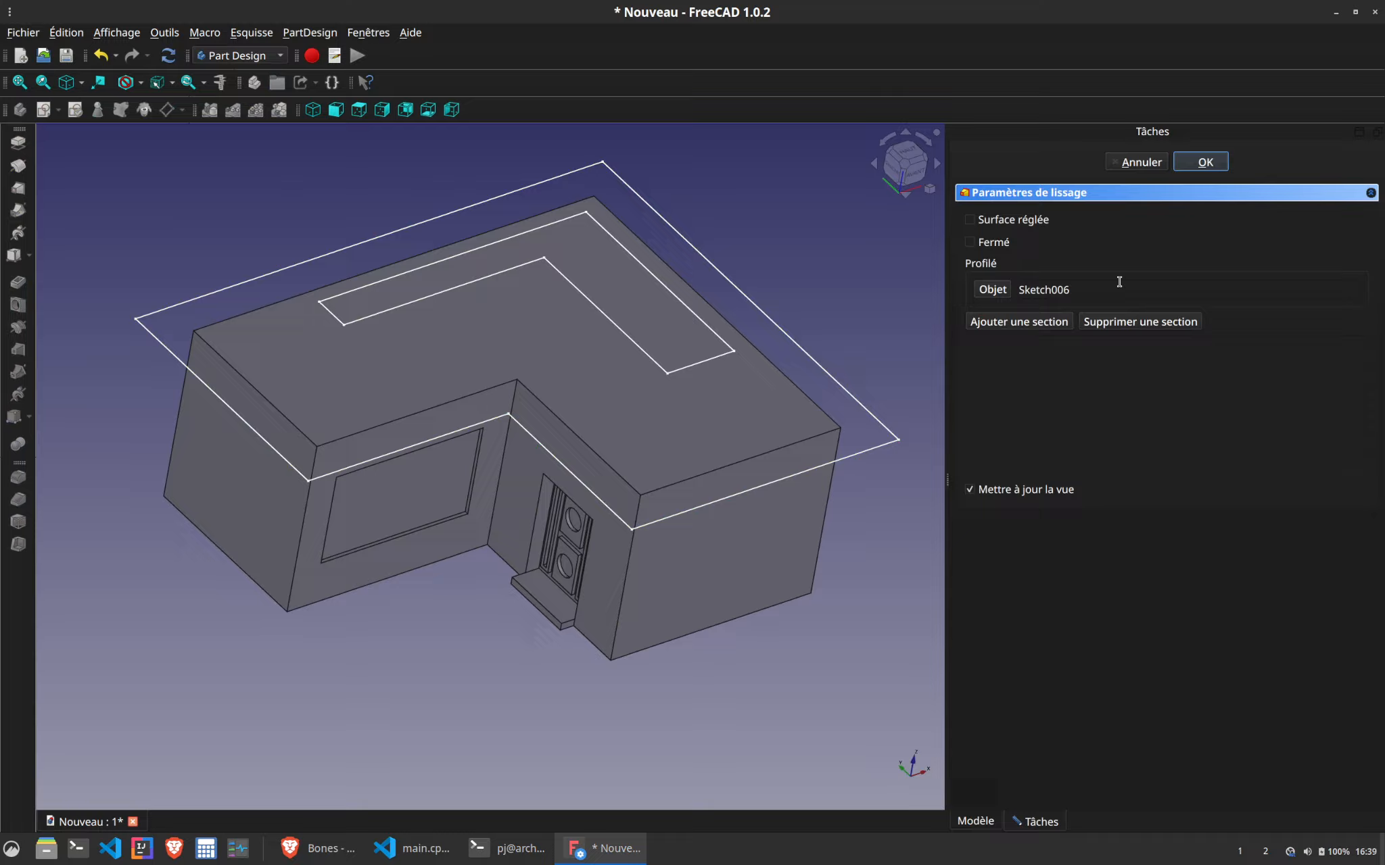
{"action": "left_click", "coordinate": [1026, 324]}
{"action": "left_click", "coordinate": [977, 821]}
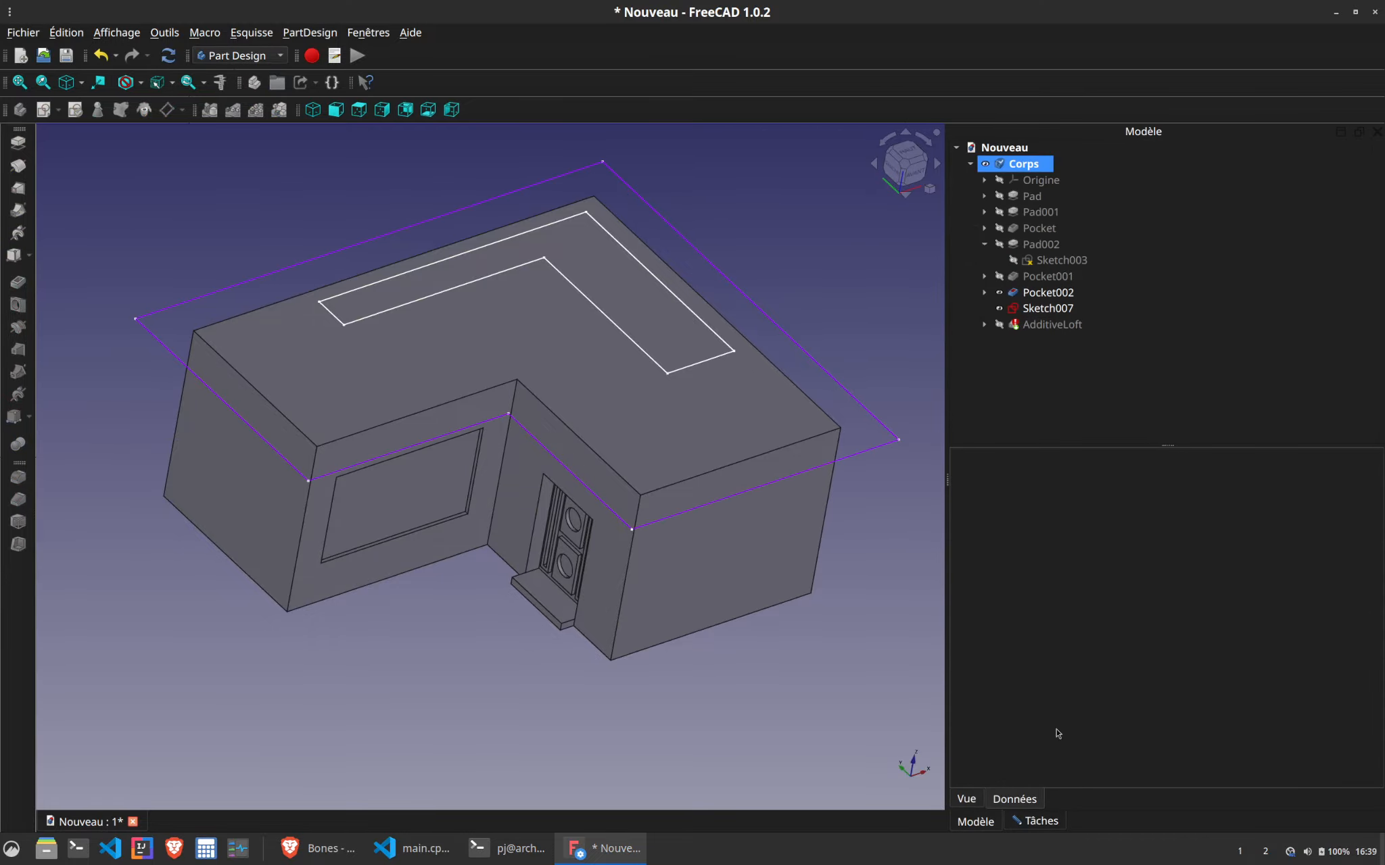
{"action": "left_click", "coordinate": [1045, 314]}
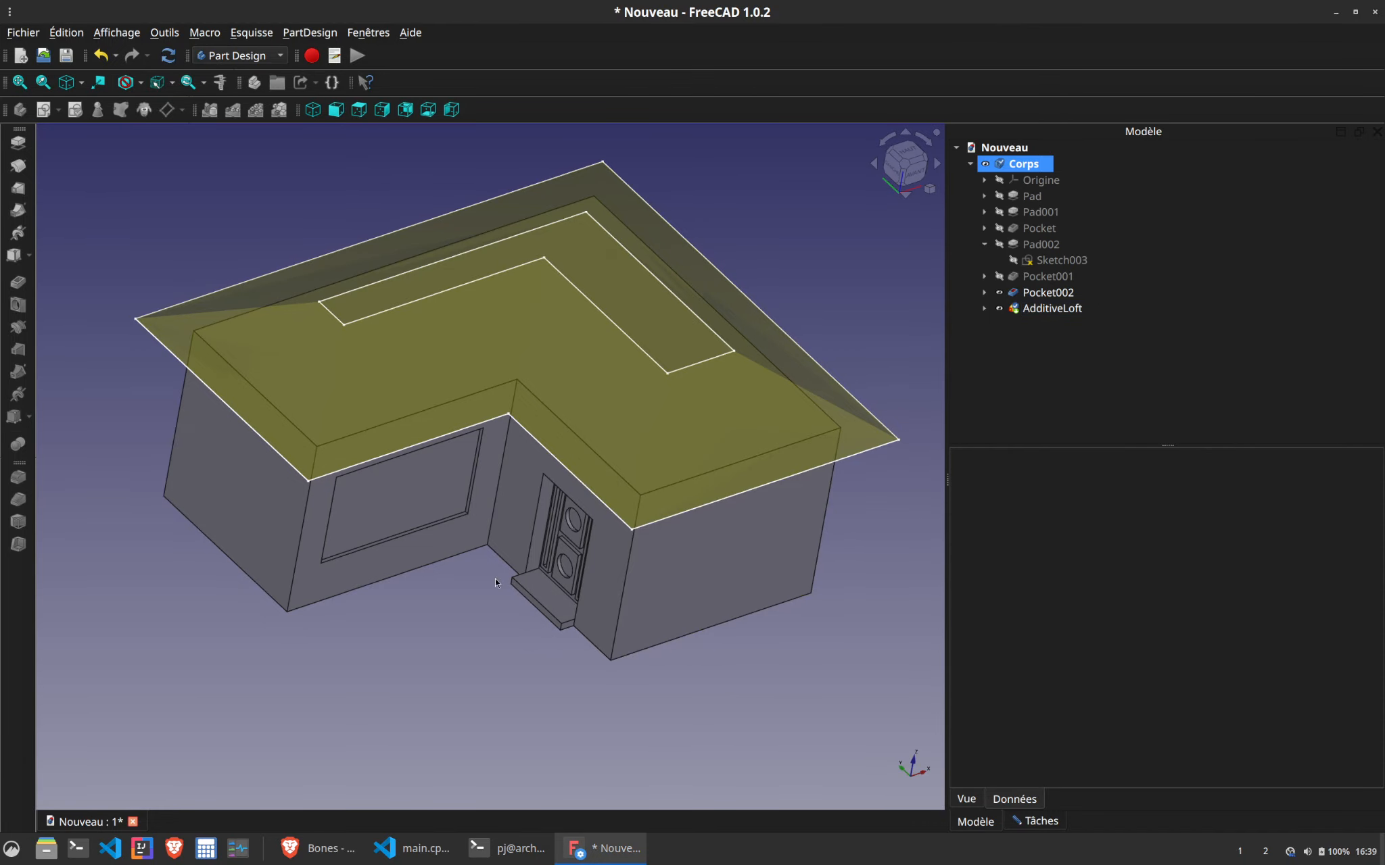
{"action": "middle_click_drag", "start_coordinate": [495, 579], "coordinate": [568, 595]}
{"action": "left_click", "coordinate": [1042, 824]}
{"action": "left_click", "coordinate": [1203, 163]}
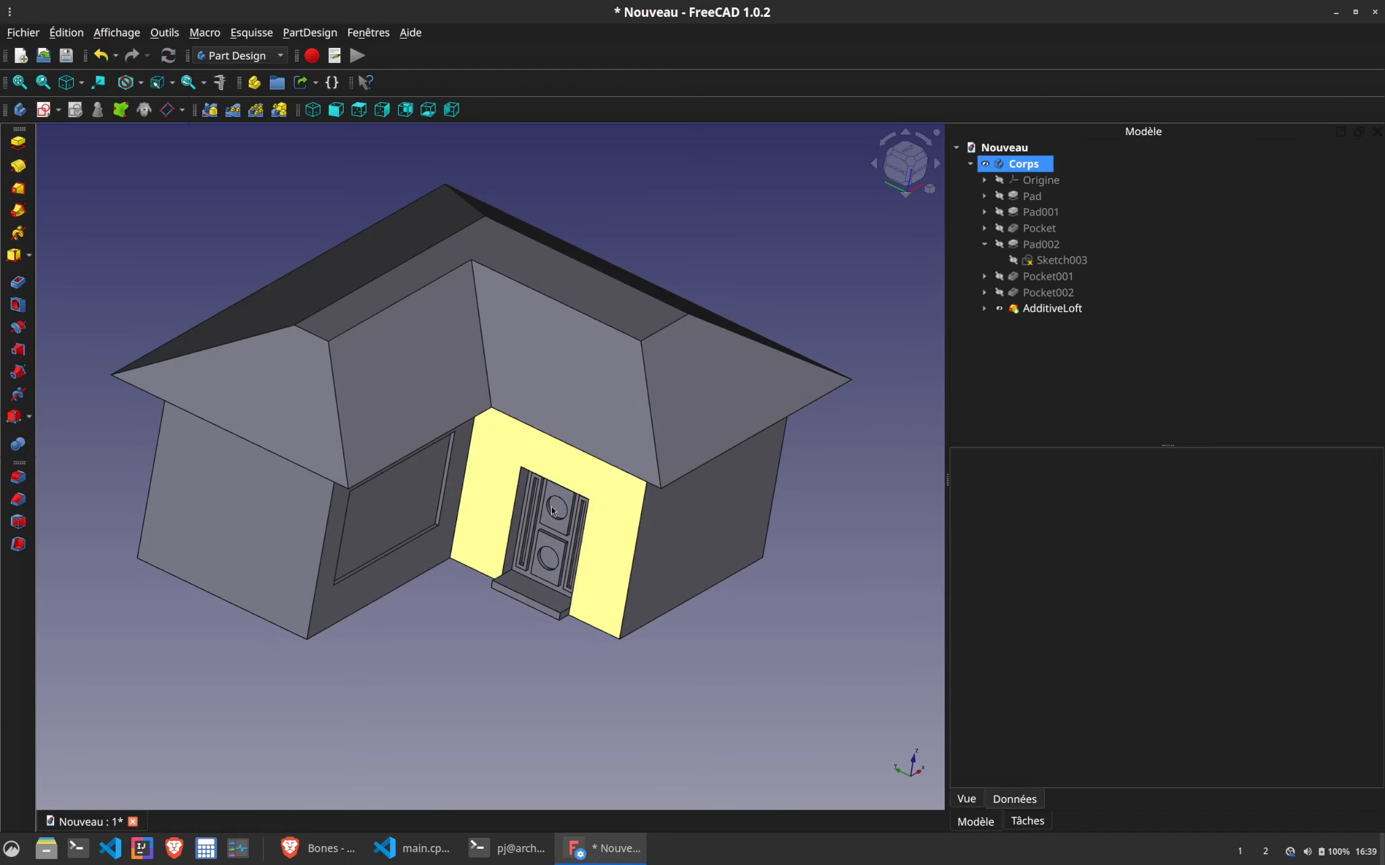
Start a sketch on the recessed face of the front window and import its four edges as external geometry
{"action": "middle_click_drag", "start_coordinate": [716, 683], "coordinate": [554, 549]}
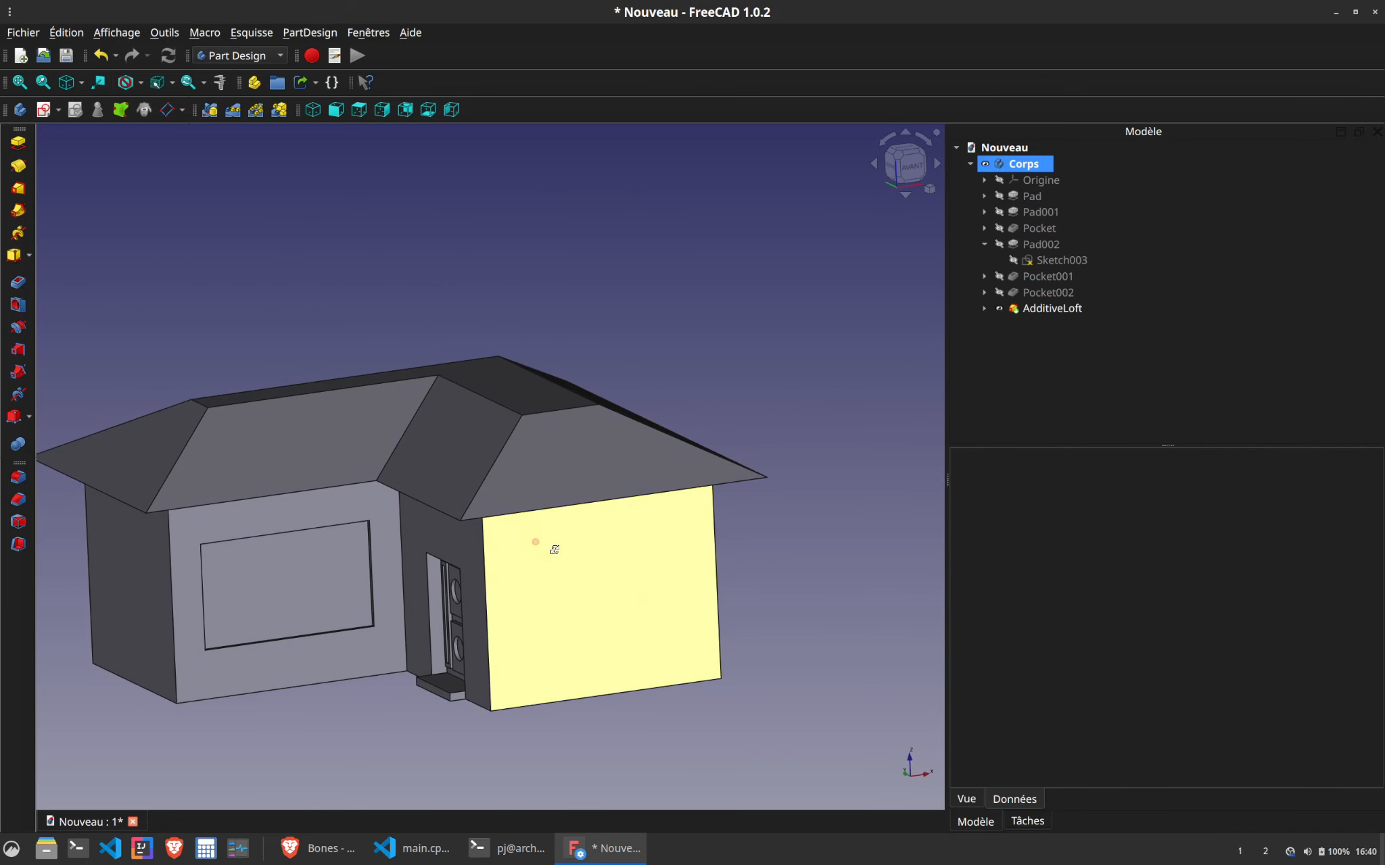
{"action": "middle_click_drag", "start_coordinate": [445, 562], "coordinate": [521, 527]}
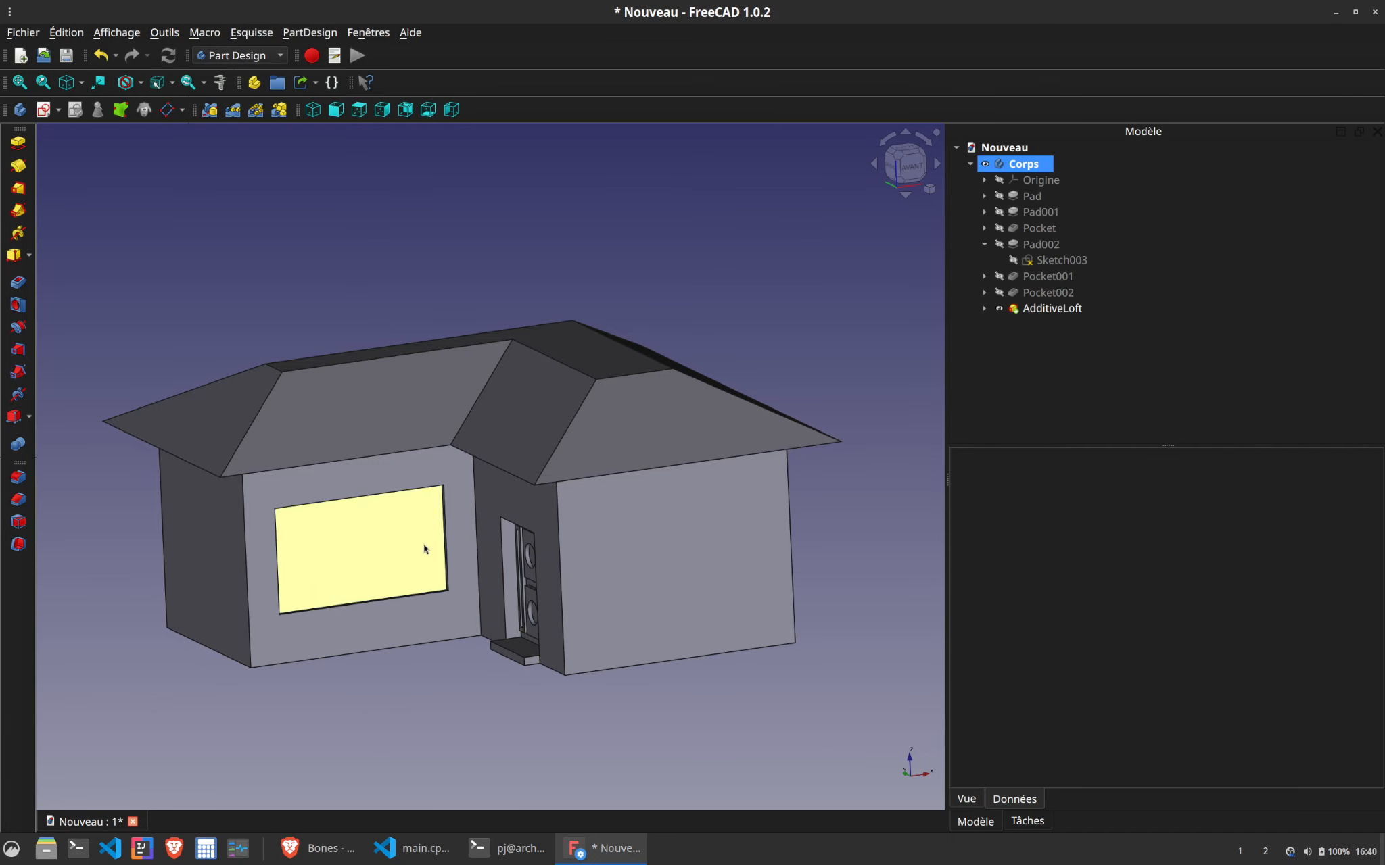
{"action": "left_click", "coordinate": [388, 543]}
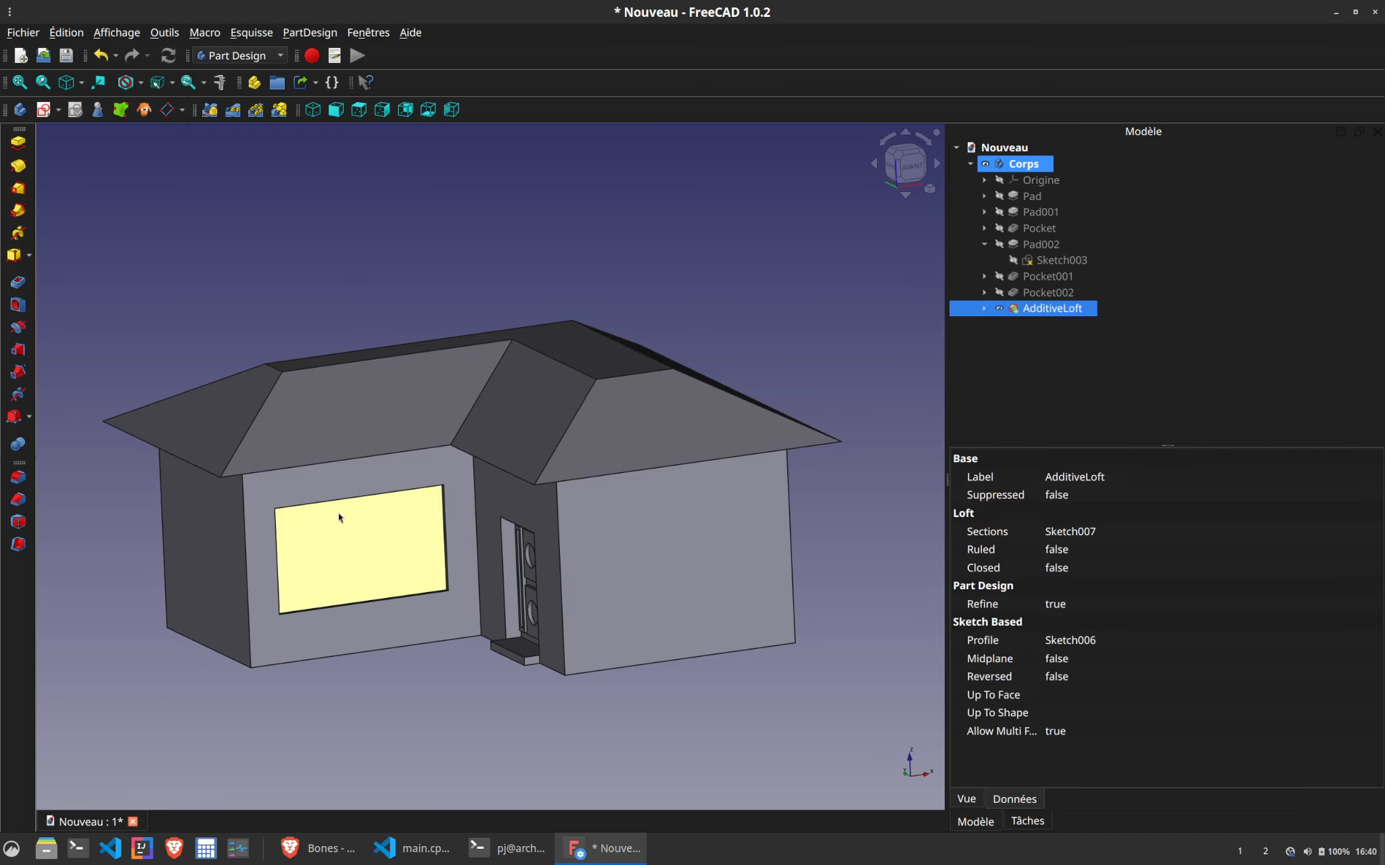
{"action": "left_click", "coordinate": [45, 110]}
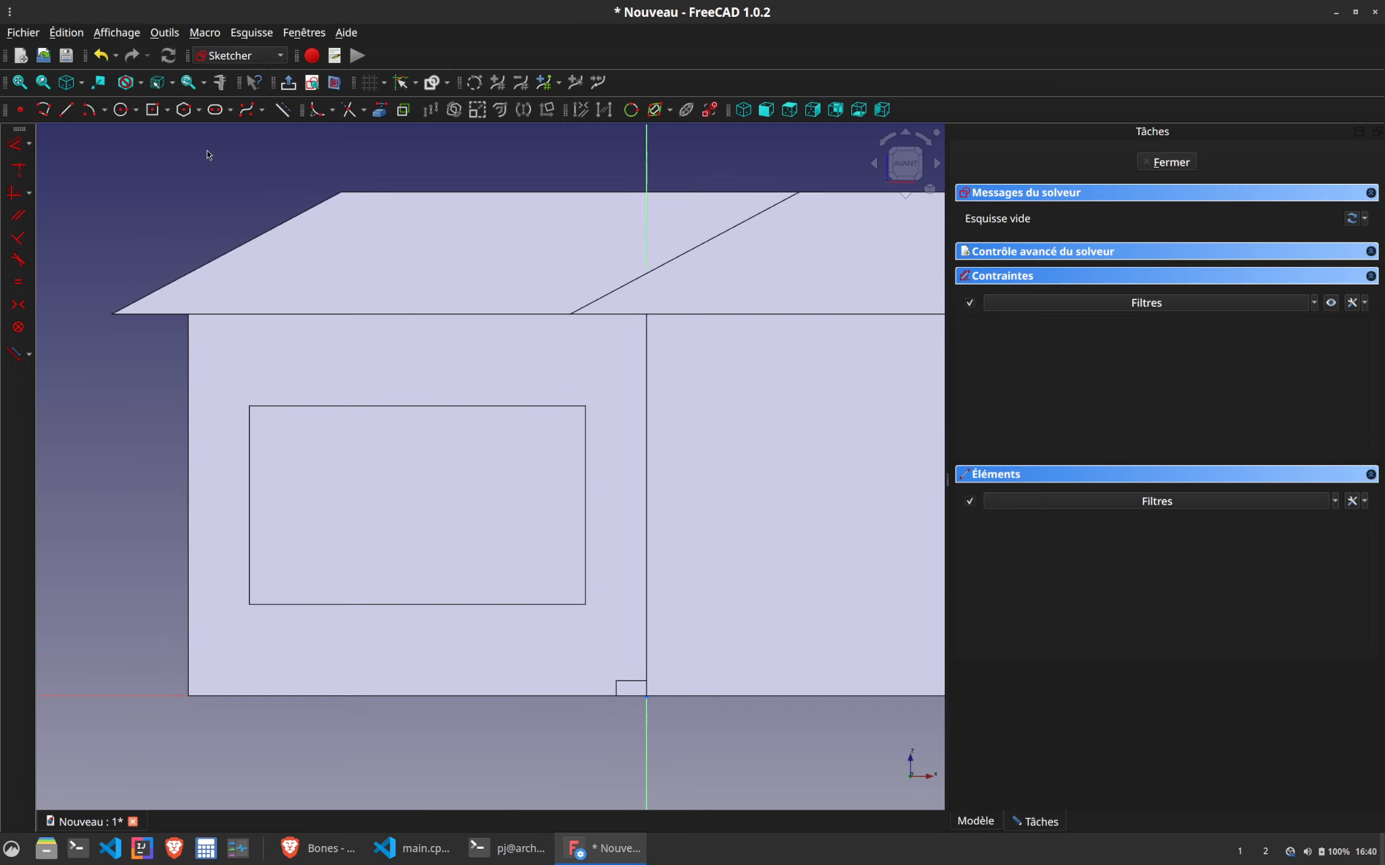
{"action": "left_click", "coordinate": [379, 109]}
{"action": "left_click", "coordinate": [411, 407]}
{"action": "left_click", "coordinate": [425, 604]}
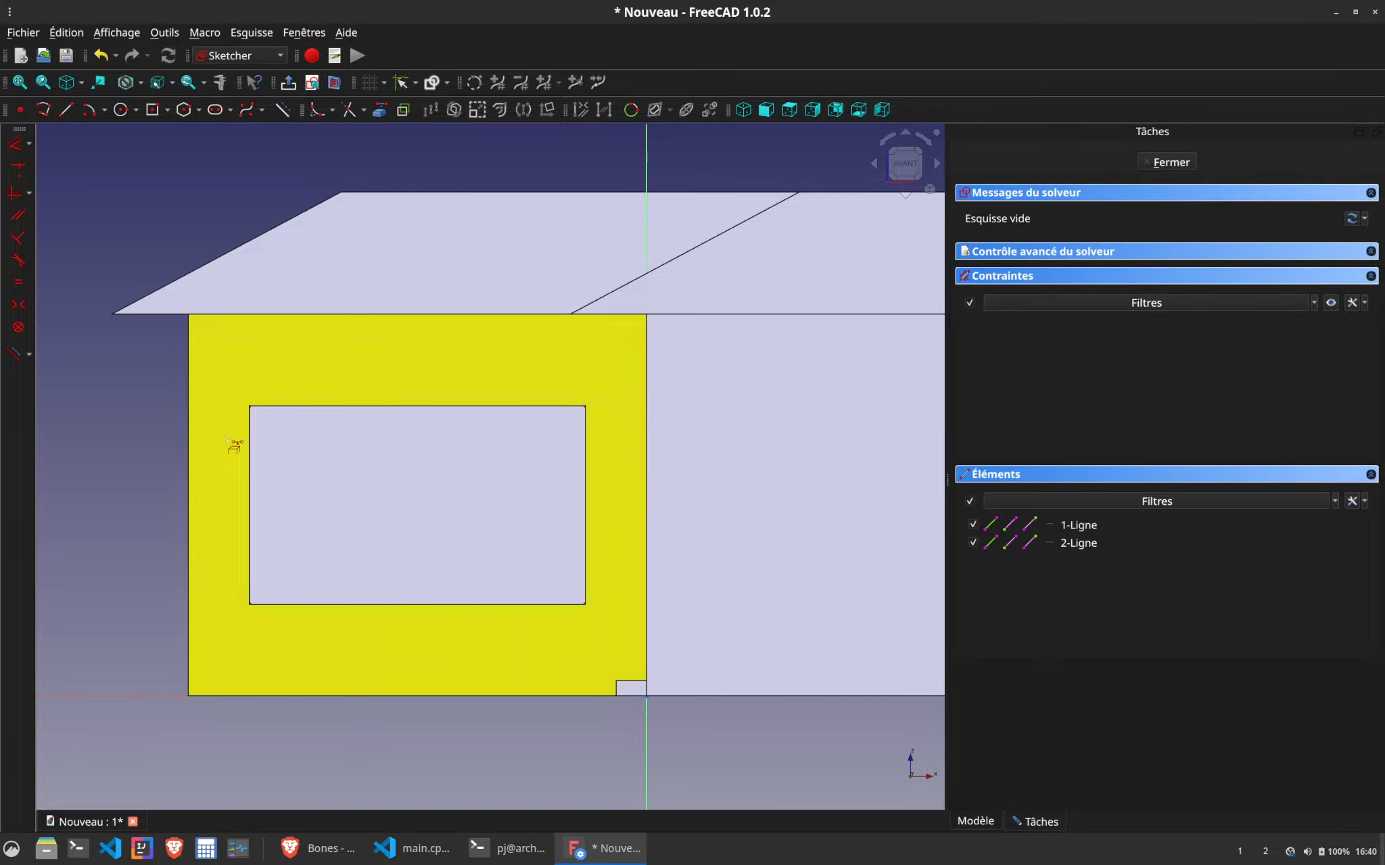
{"action": "left_click", "coordinate": [250, 481]}
{"action": "left_click", "coordinate": [586, 492]}
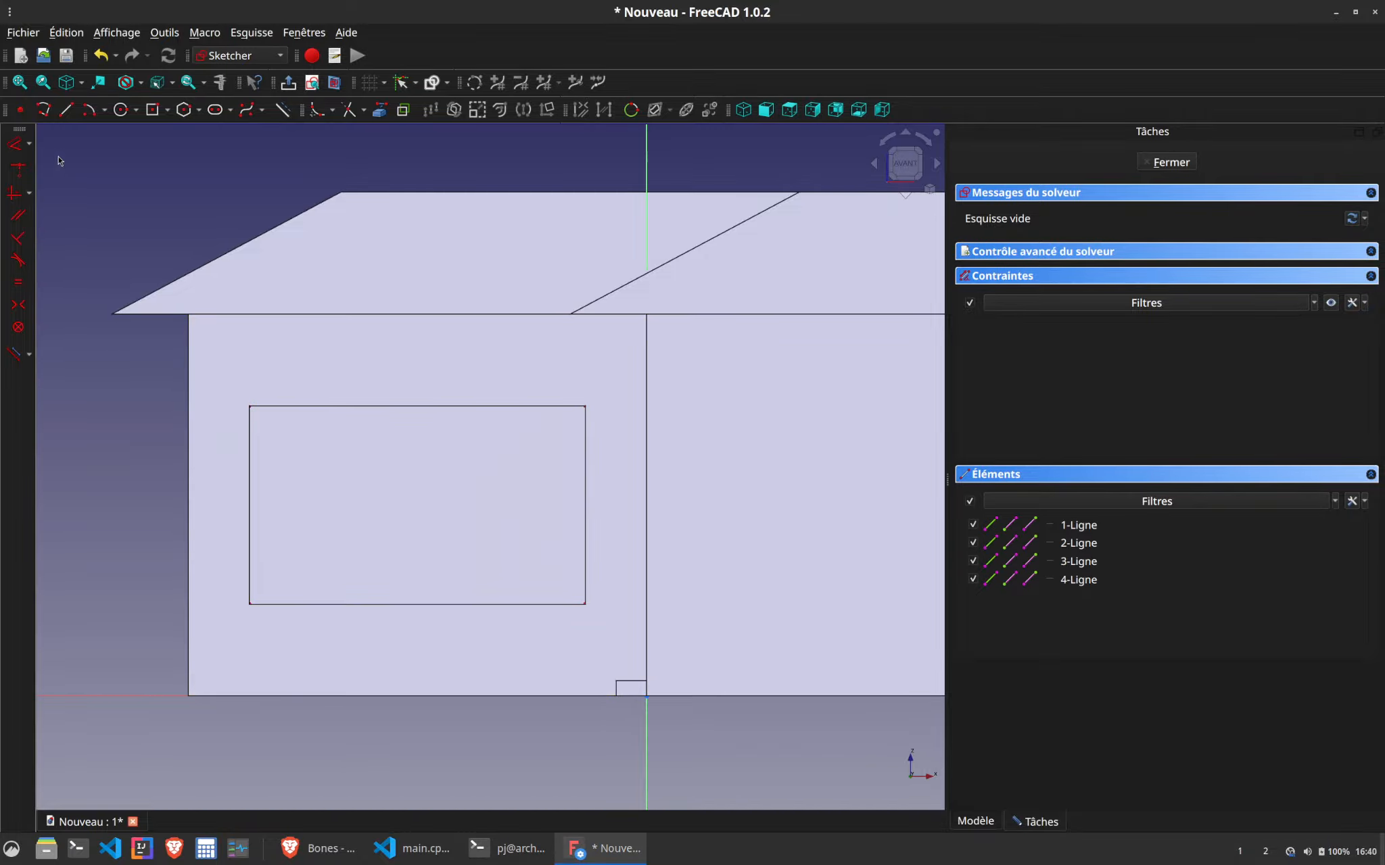
Begin a cross-shaped polyline with its upper half, running from the window's left edge via its top edge to its right edge
{"action": "left_click", "coordinate": [43, 109]}
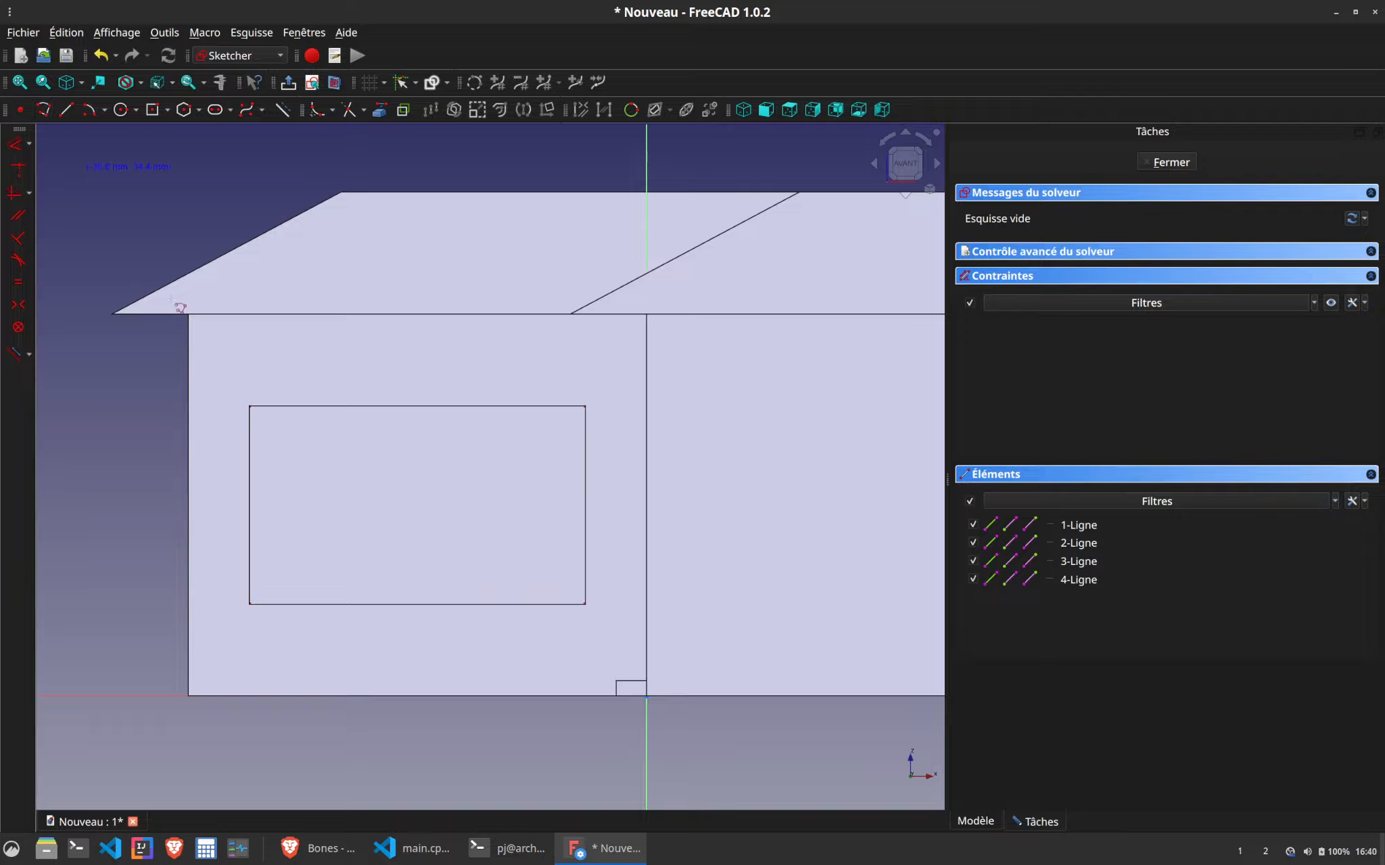
{"action": "left_click", "coordinate": [250, 506]}
{"action": "left_click", "coordinate": [401, 505]}
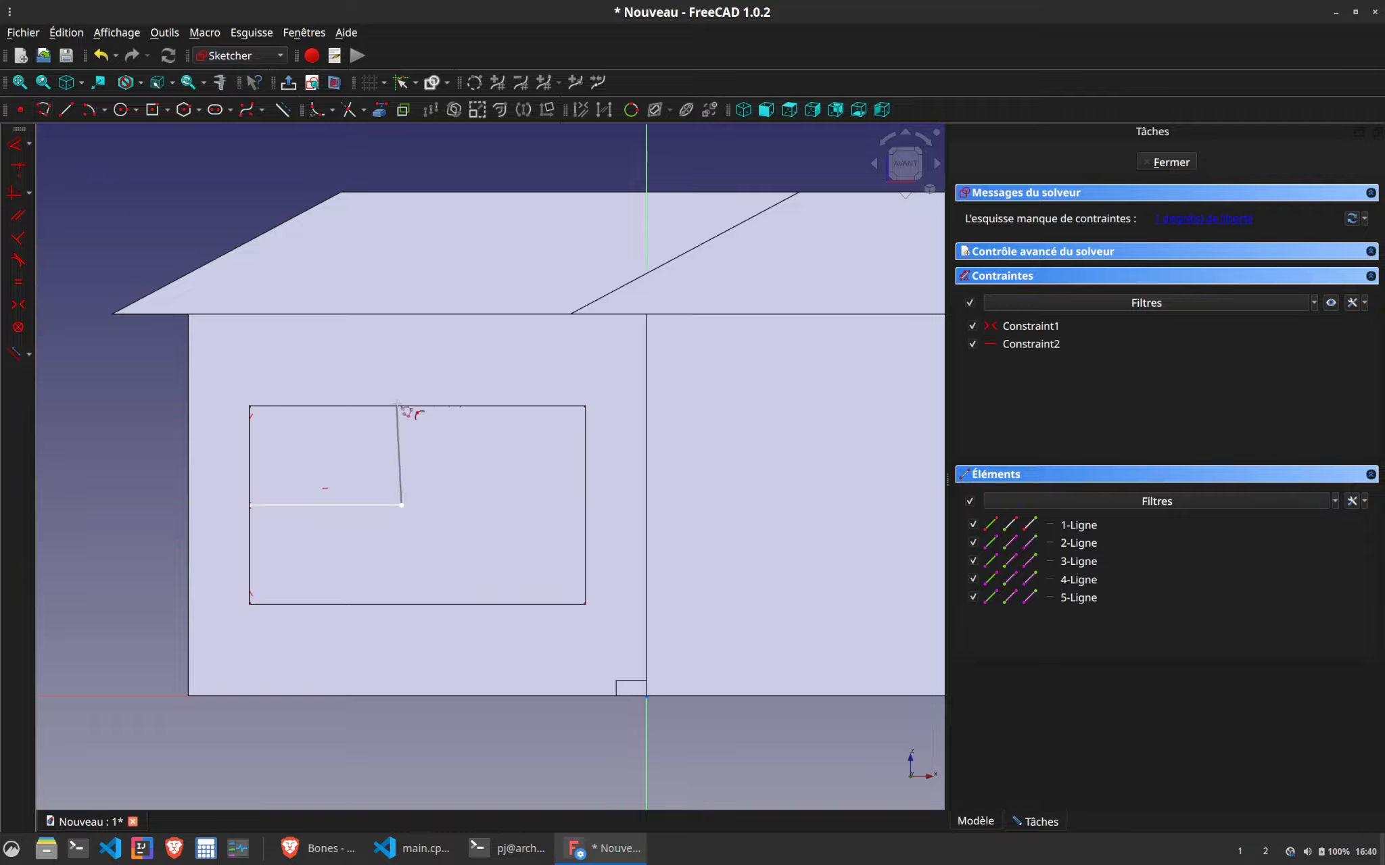
{"action": "left_click", "coordinate": [402, 407]}
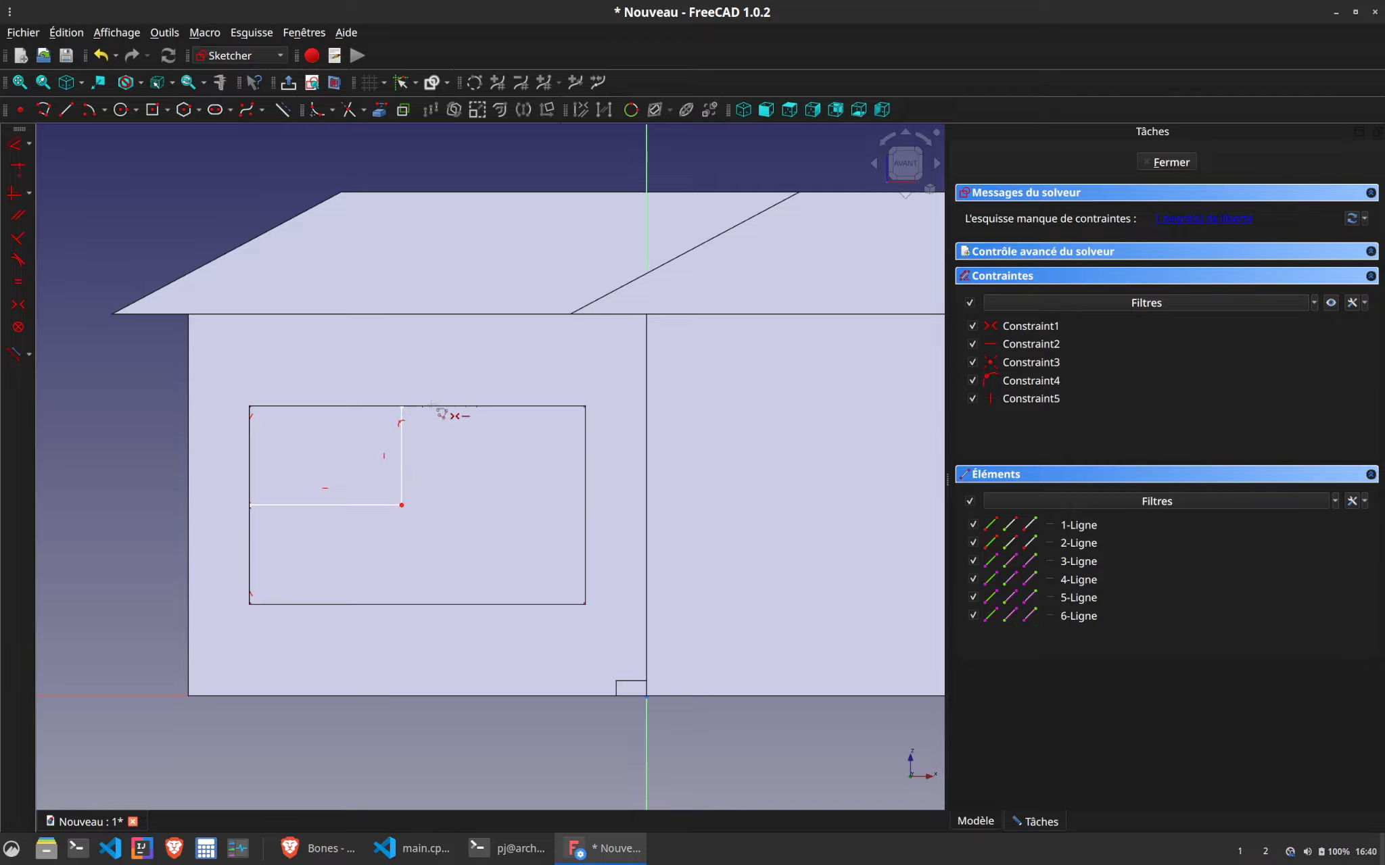
{"action": "left_click", "coordinate": [434, 407]}
{"action": "left_click", "coordinate": [427, 505]}
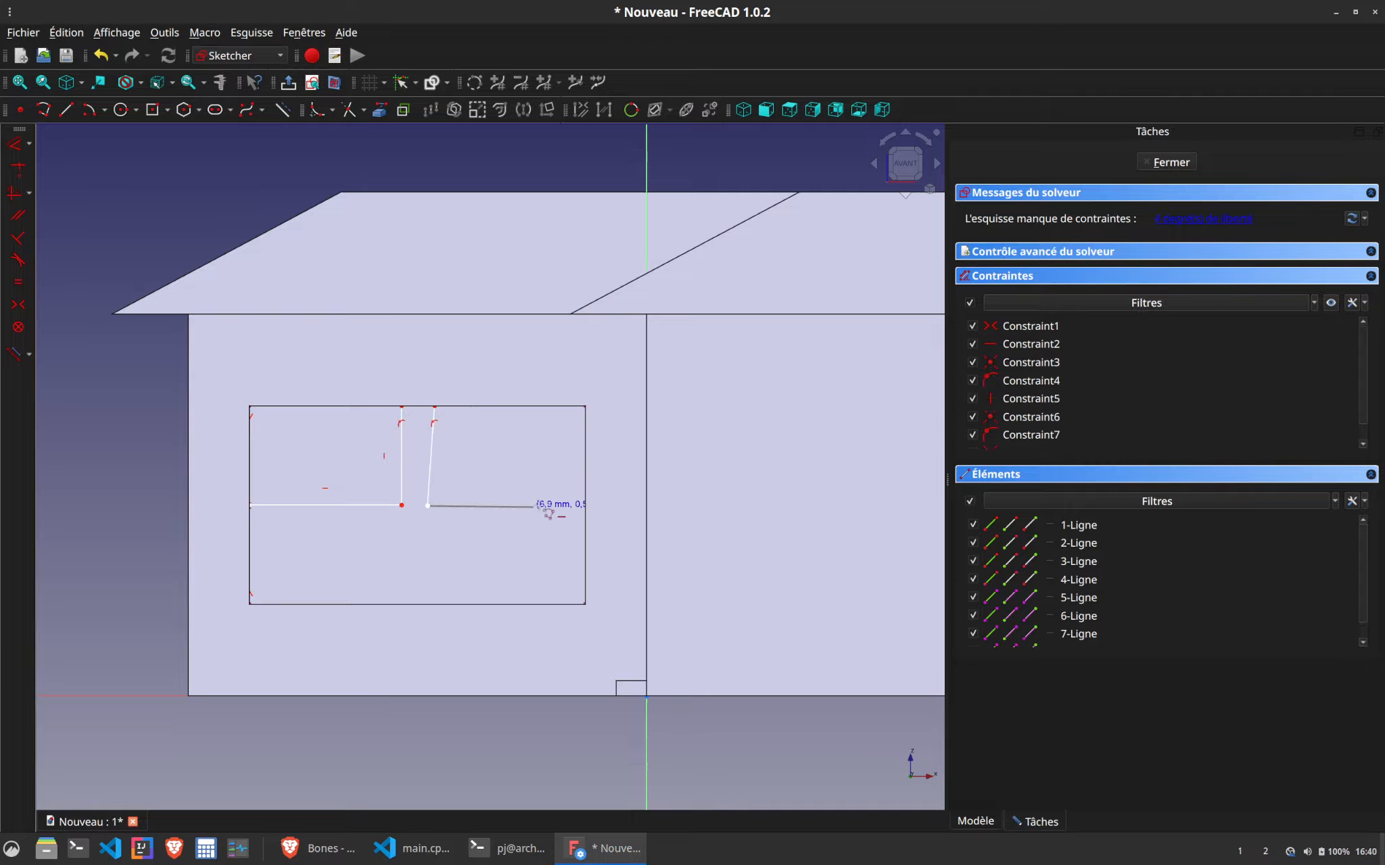
{"action": "left_click", "coordinate": [585, 505]}
Continue the polyline with the cross's lower half, from the window's right edge via the bottom edge back to the left edge
{"action": "left_click", "coordinate": [585, 539]}
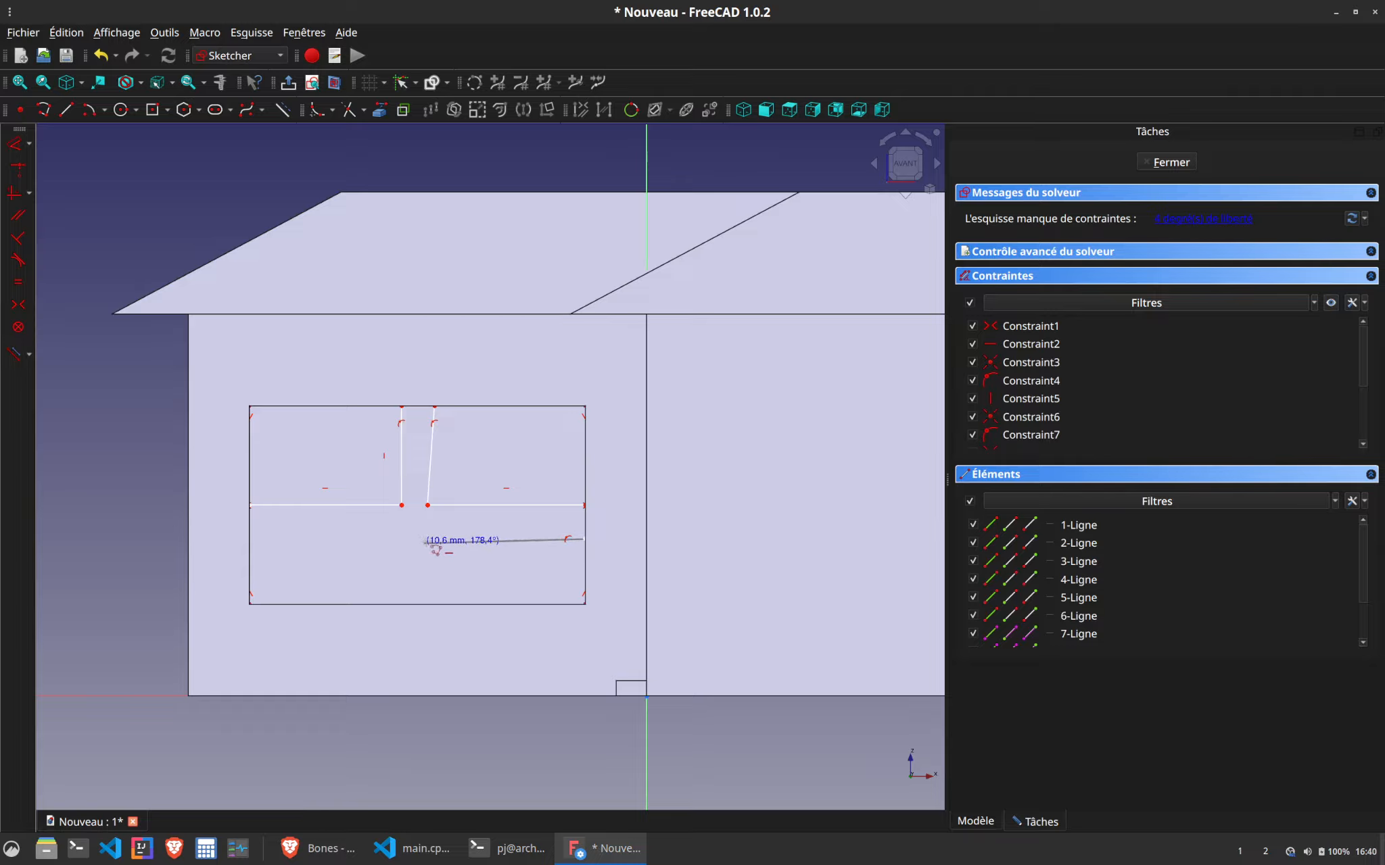
{"action": "left_click", "coordinate": [429, 539]}
{"action": "left_click", "coordinate": [417, 604]}
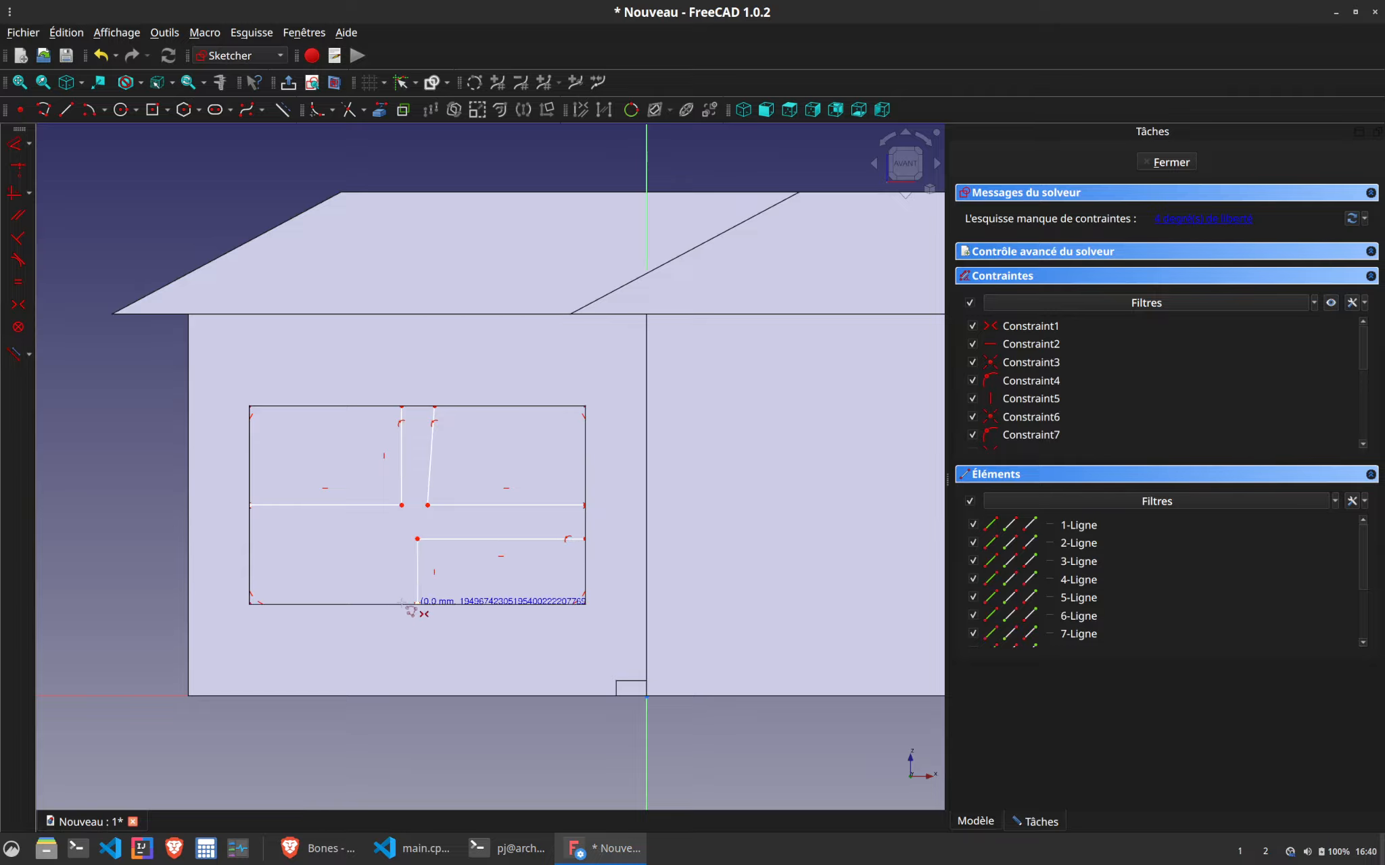
{"action": "left_click", "coordinate": [395, 603]}
{"action": "left_click", "coordinate": [395, 539]}
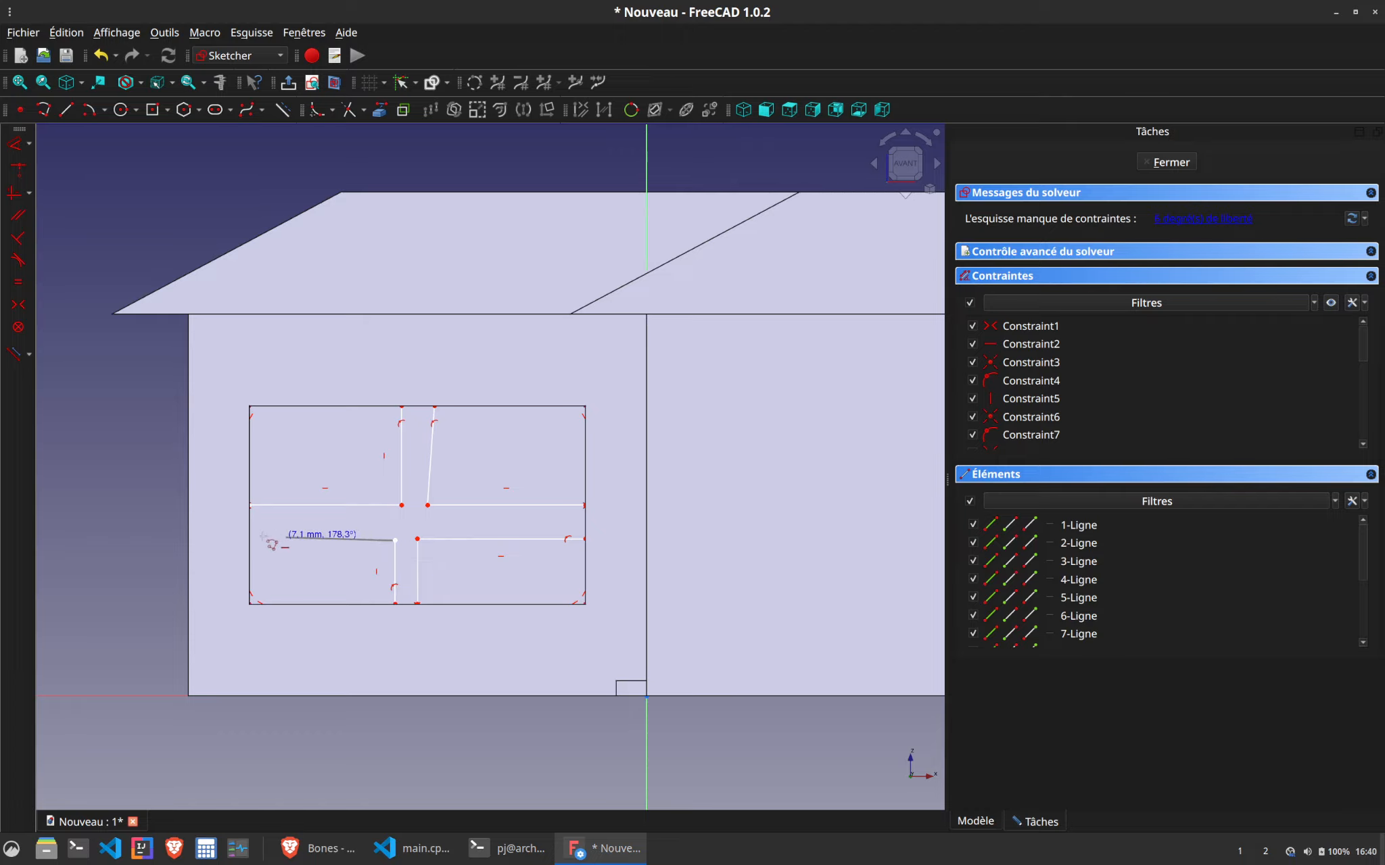
{"action": "left_click", "coordinate": [249, 539]}
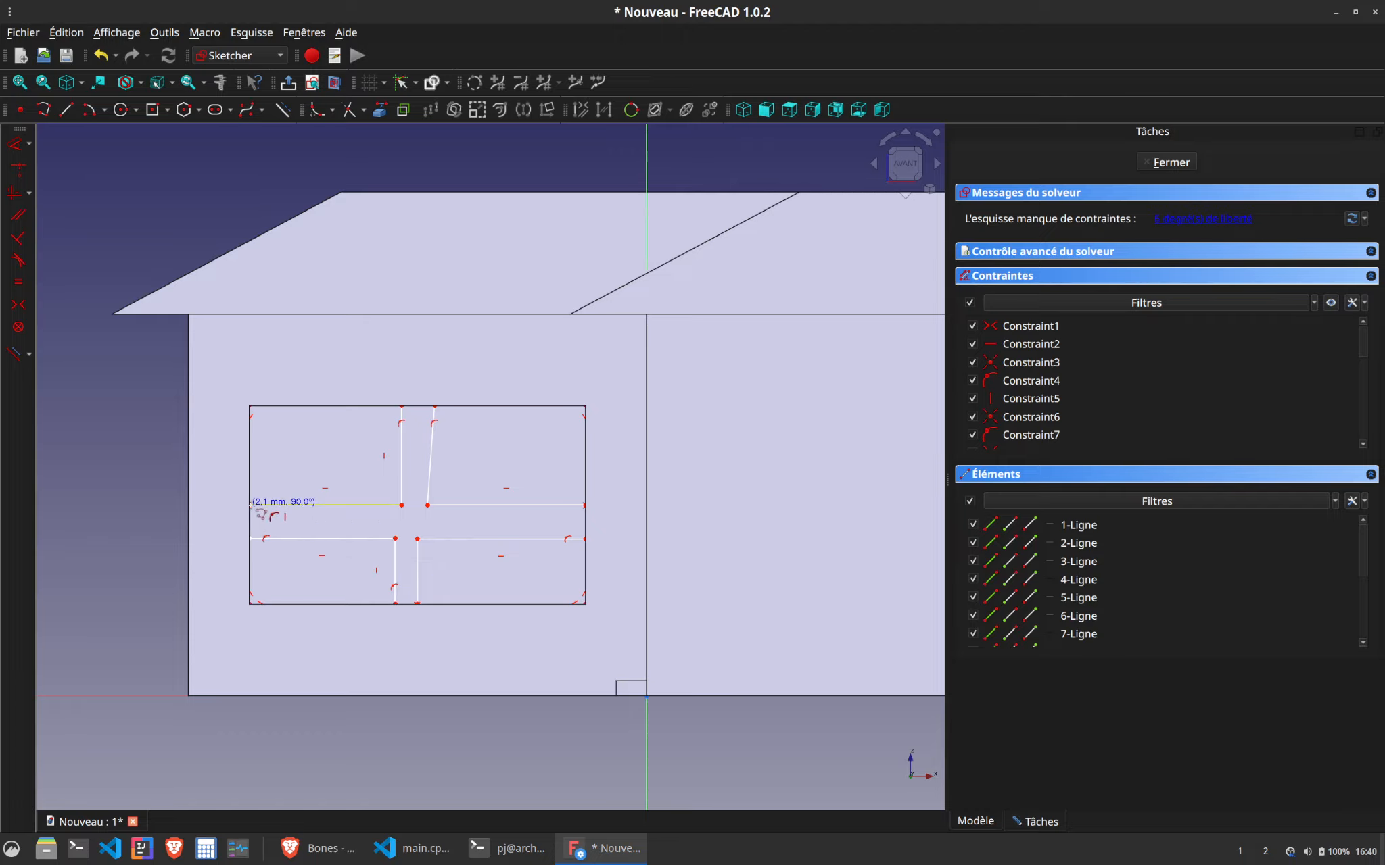
{"action": "key", "text": "Escape"}
{"action": "right_click", "coordinate": [306, 432]}
{"action": "left_click", "coordinate": [284, 475]}
Make the cross's slanted upper line vertical and adjust the positions of the cross's lines around the centre
{"action": "left_click_drag", "start_coordinate": [326, 507], "coordinate": [313, 493]}
{"action": "left_click", "coordinate": [431, 462]}
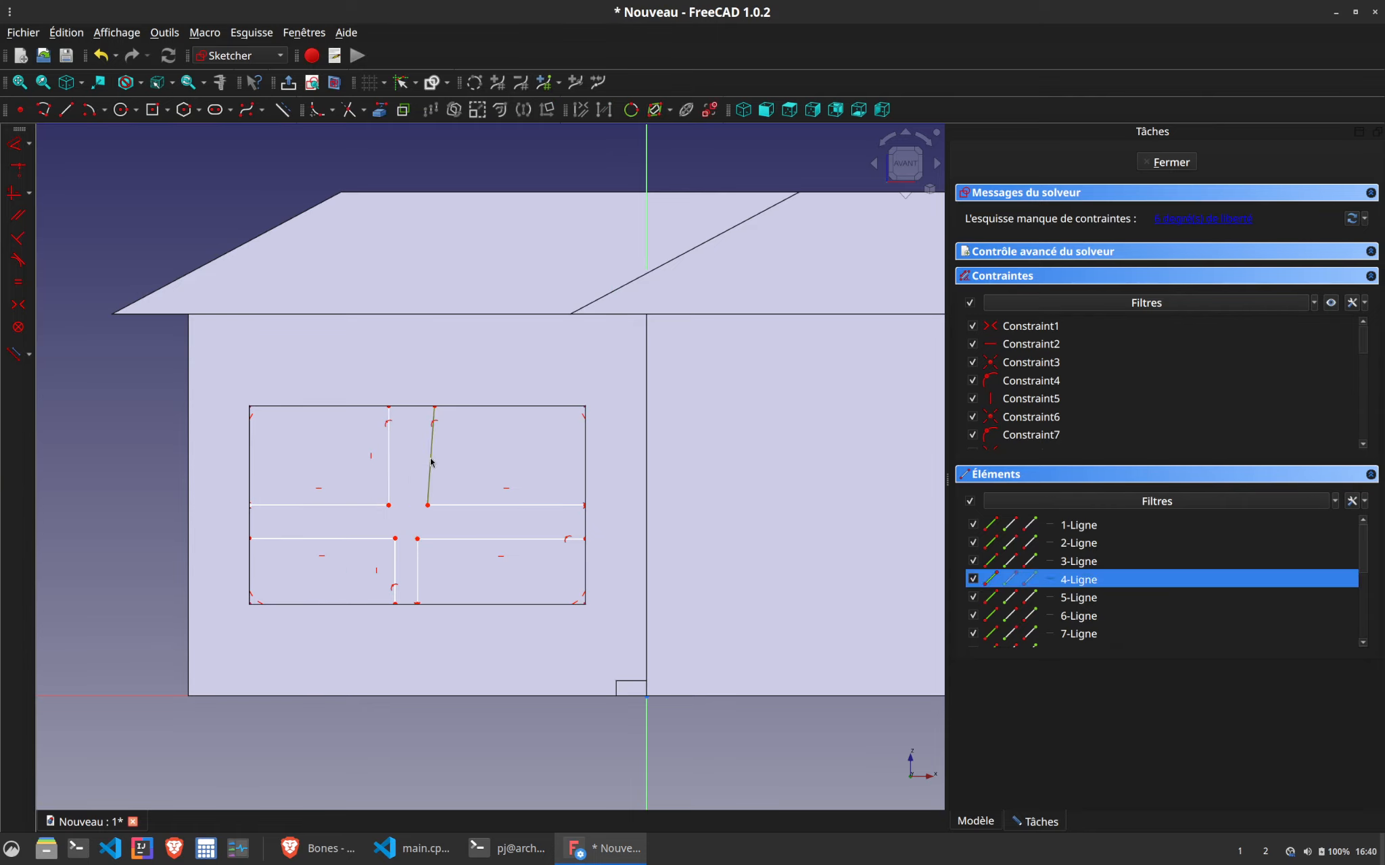
{"action": "key", "text": "v"}
{"action": "left_click_drag", "start_coordinate": [418, 565], "coordinate": [444, 571]}
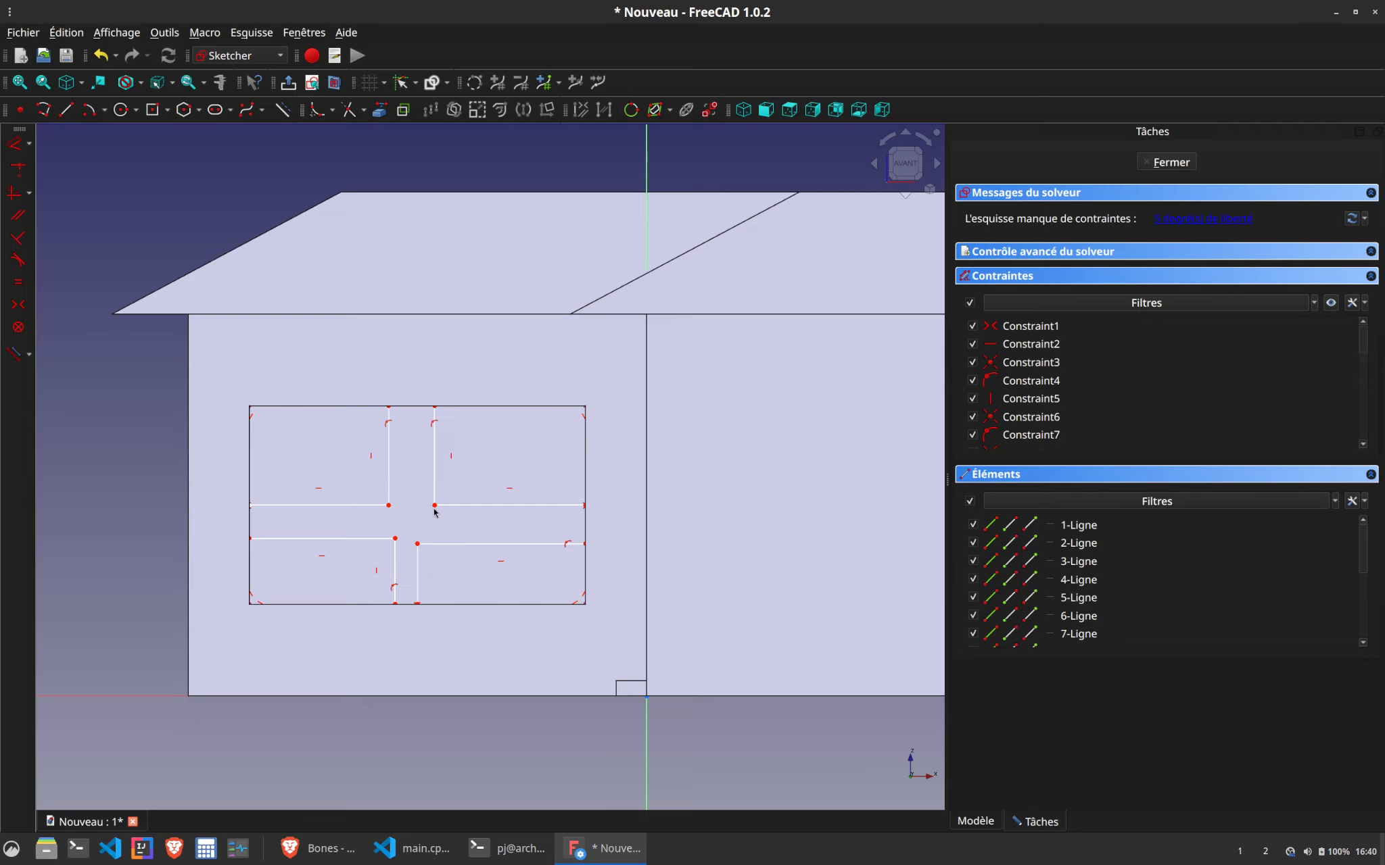
{"action": "left_click_drag", "start_coordinate": [435, 475], "coordinate": [429, 473]}
Constrain the horizontal distance between the cross's two upper inner corners to 2 mm
{"action": "left_click", "coordinate": [389, 506]}
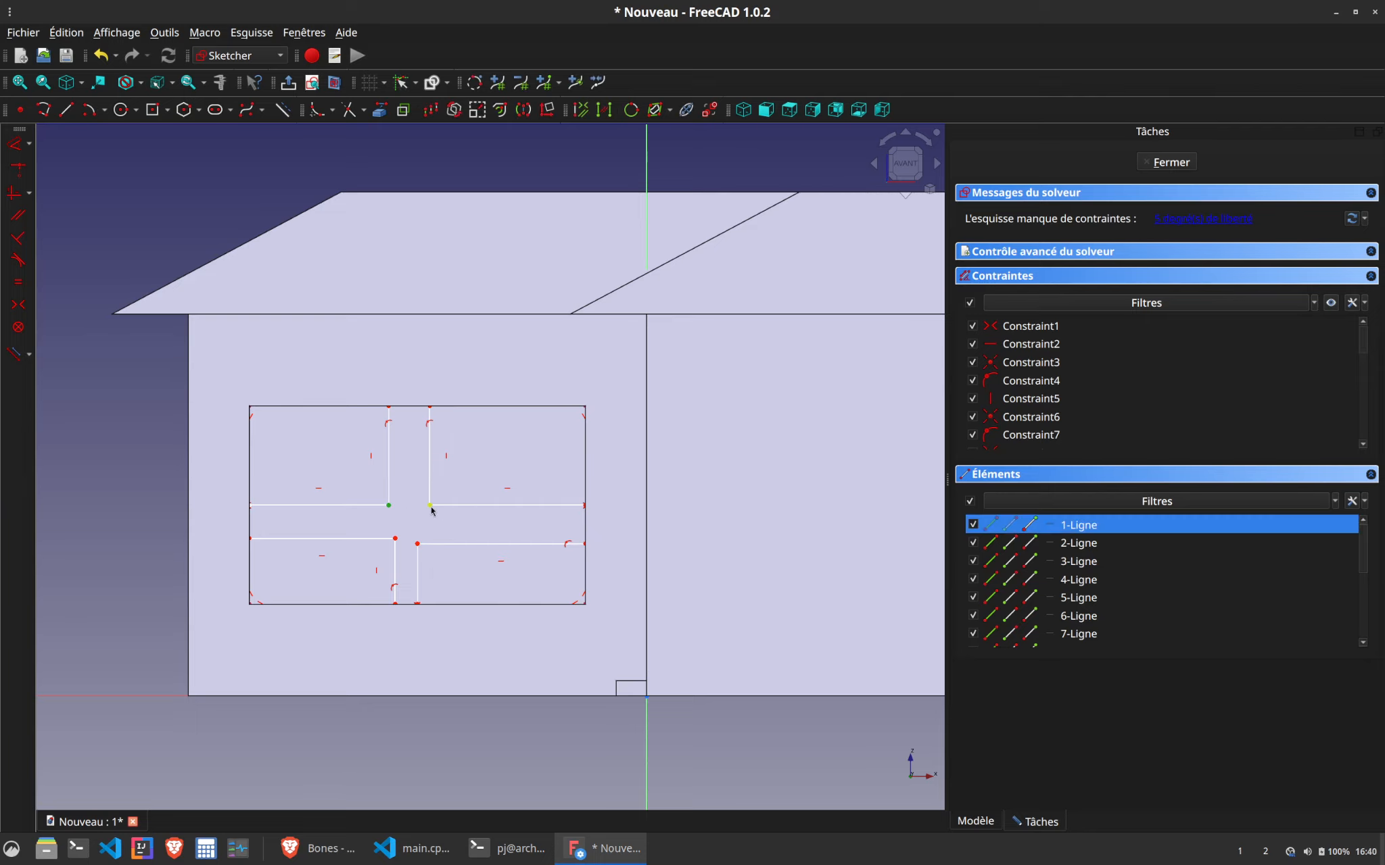
{"action": "left_click", "coordinate": [429, 505]}
{"action": "key", "text": "l"}
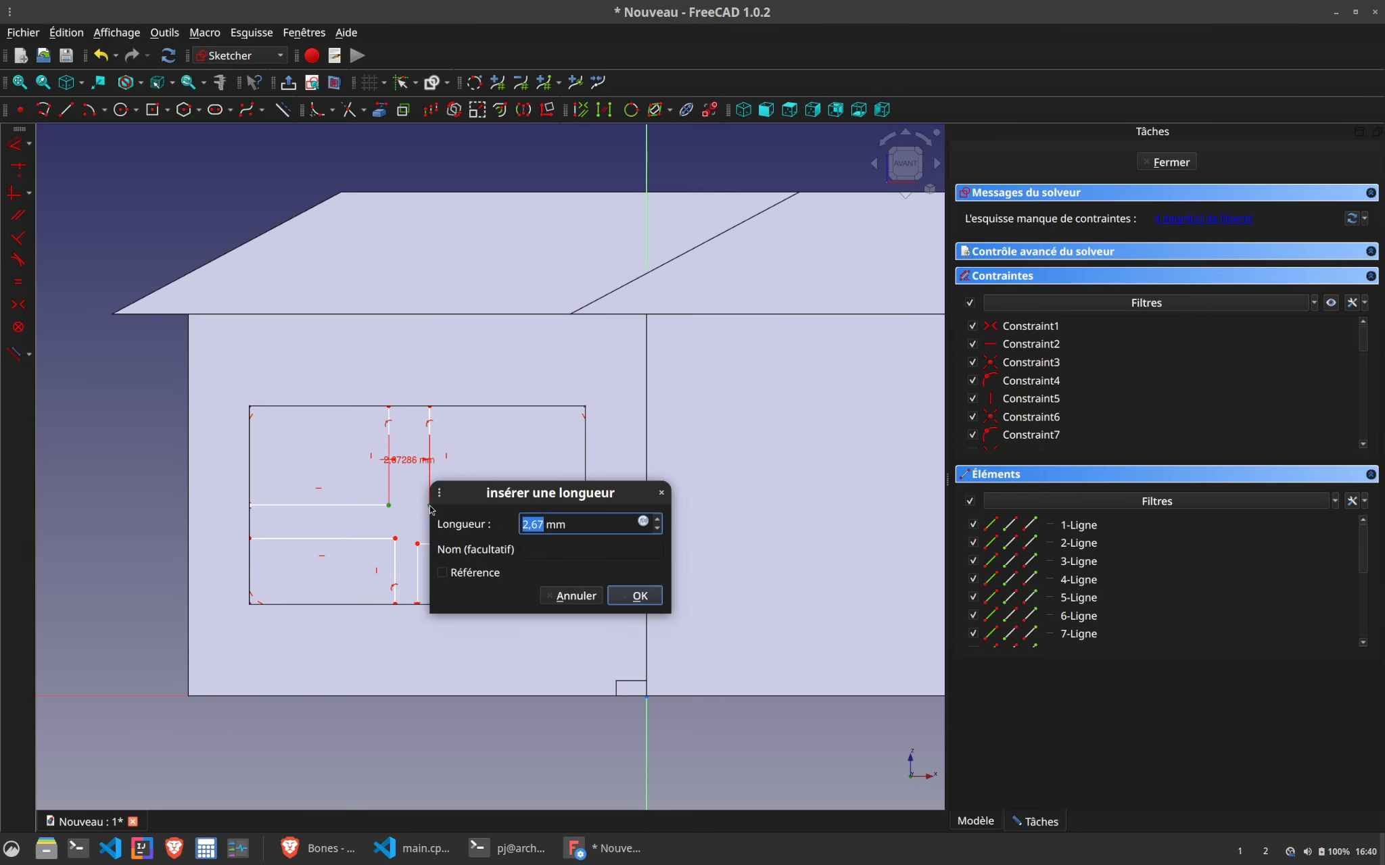
{"action": "type", "text": "2"}
{"action": "key", "text": "Return"}
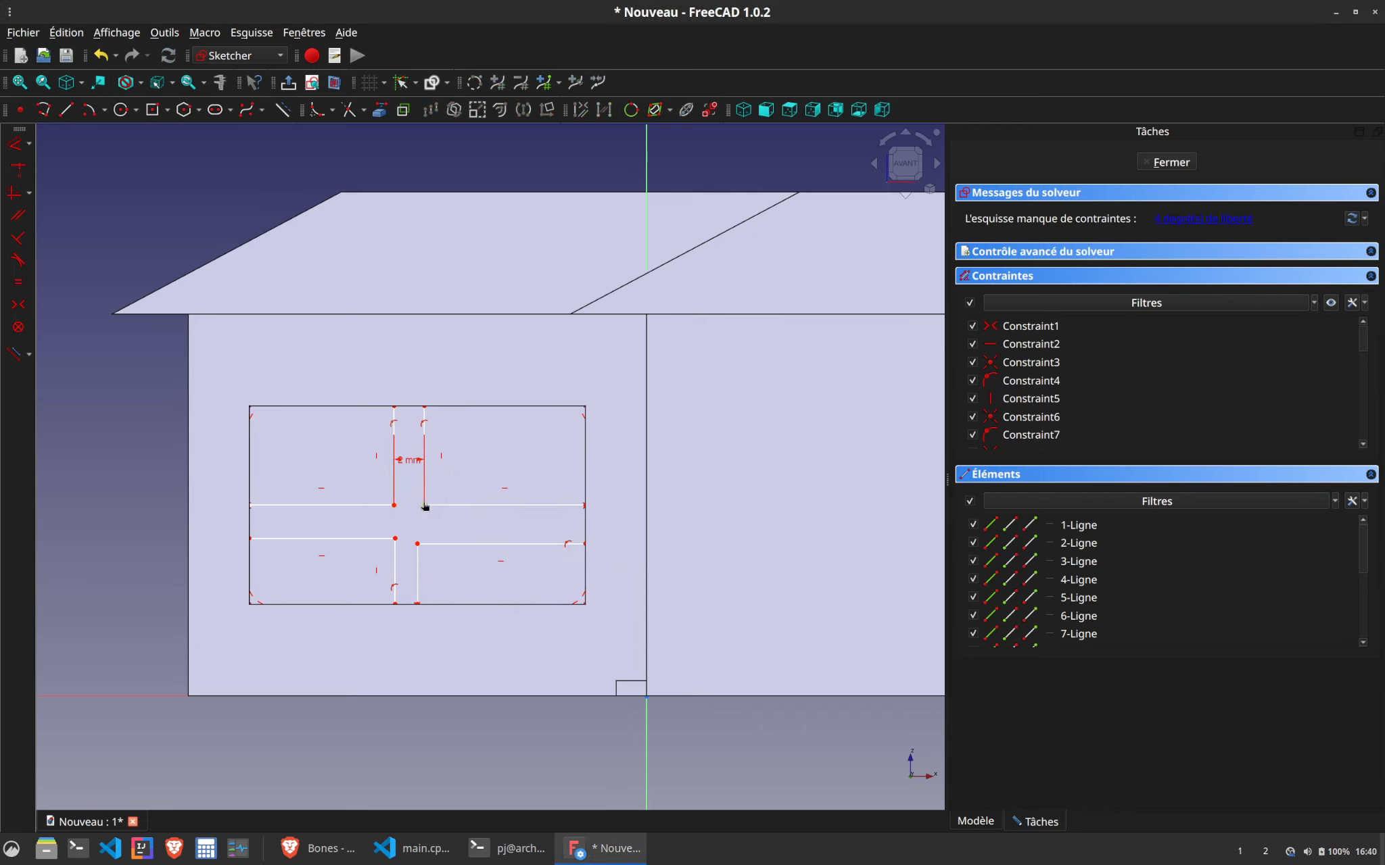
Constrain the vertical distance between the cross's two right inner corners to 2 mm
{"action": "left_click", "coordinate": [425, 506]}
{"action": "left_click", "coordinate": [418, 545]}
{"action": "type", "text": "i"}
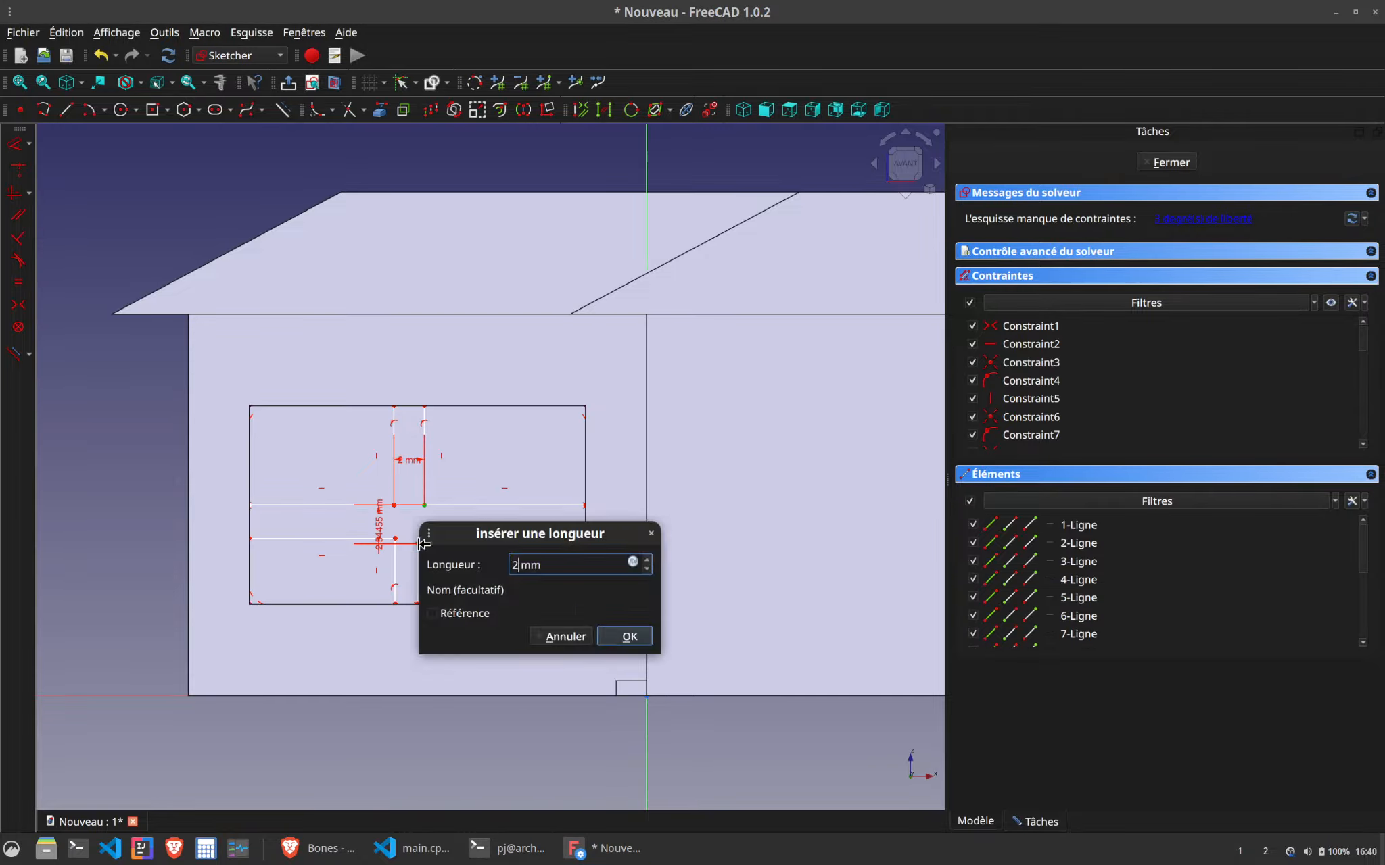
{"action": "type", "text": "2"}
{"action": "key", "text": "Return"}
Constrain the cross's two lower inner corners 2 mm apart horizontally and move the vertical dimension label clear of the centre
{"action": "left_click", "coordinate": [415, 541]}
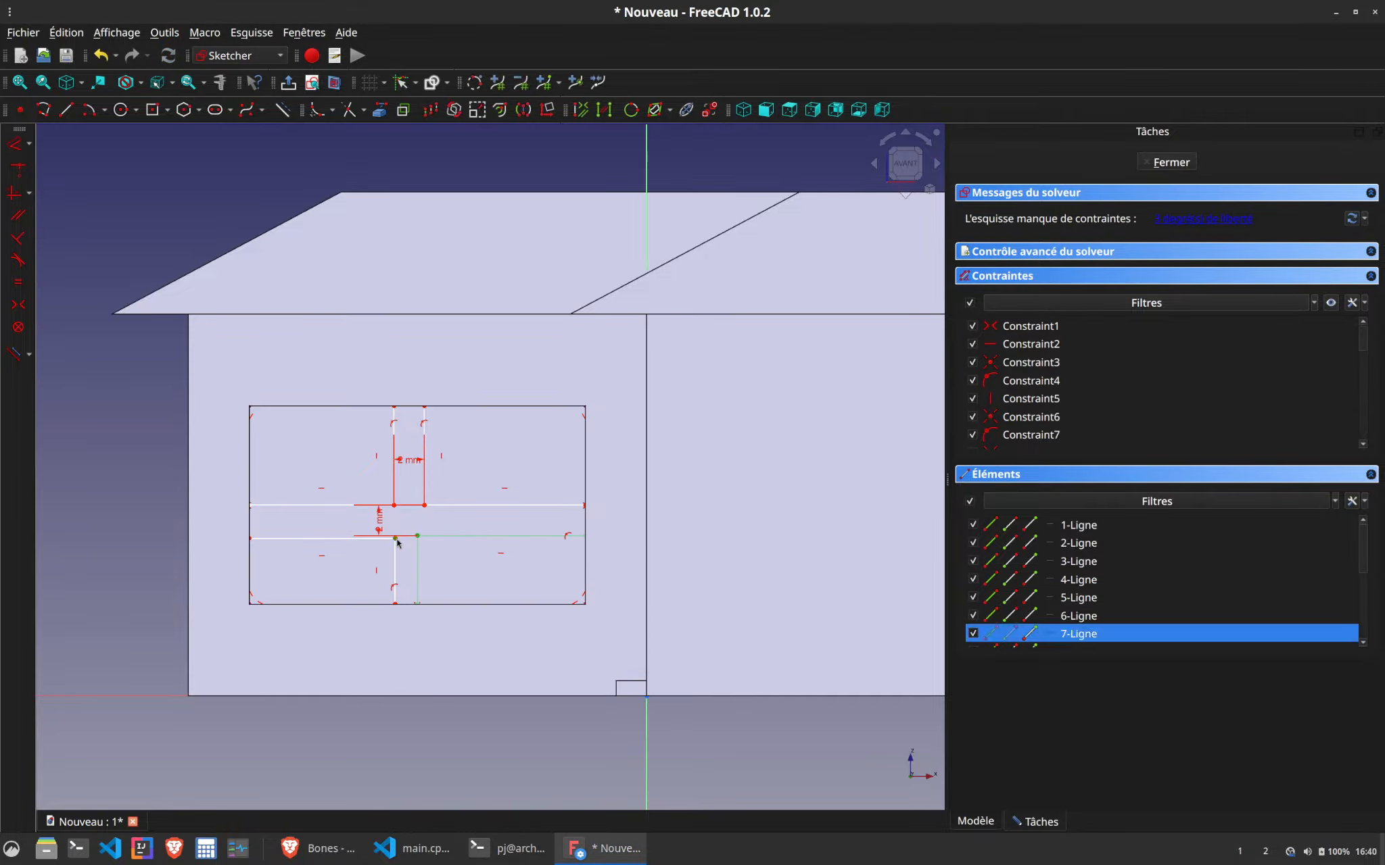
{"action": "left_click", "coordinate": [395, 548]}
{"action": "type", "text": "l2"}
{"action": "key", "text": "Return"}
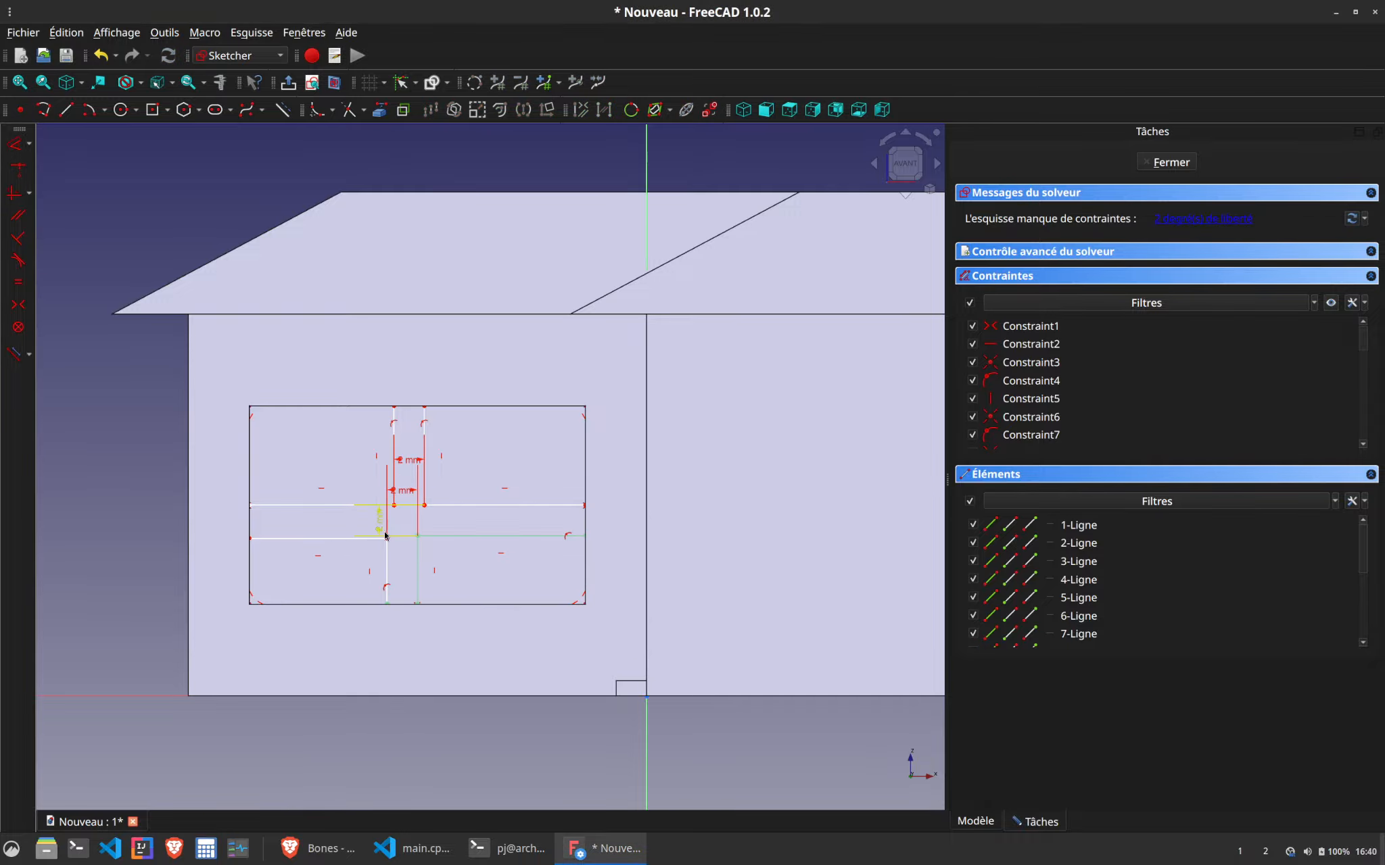
{"action": "left_click_drag", "start_coordinate": [380, 528], "coordinate": [456, 575]}
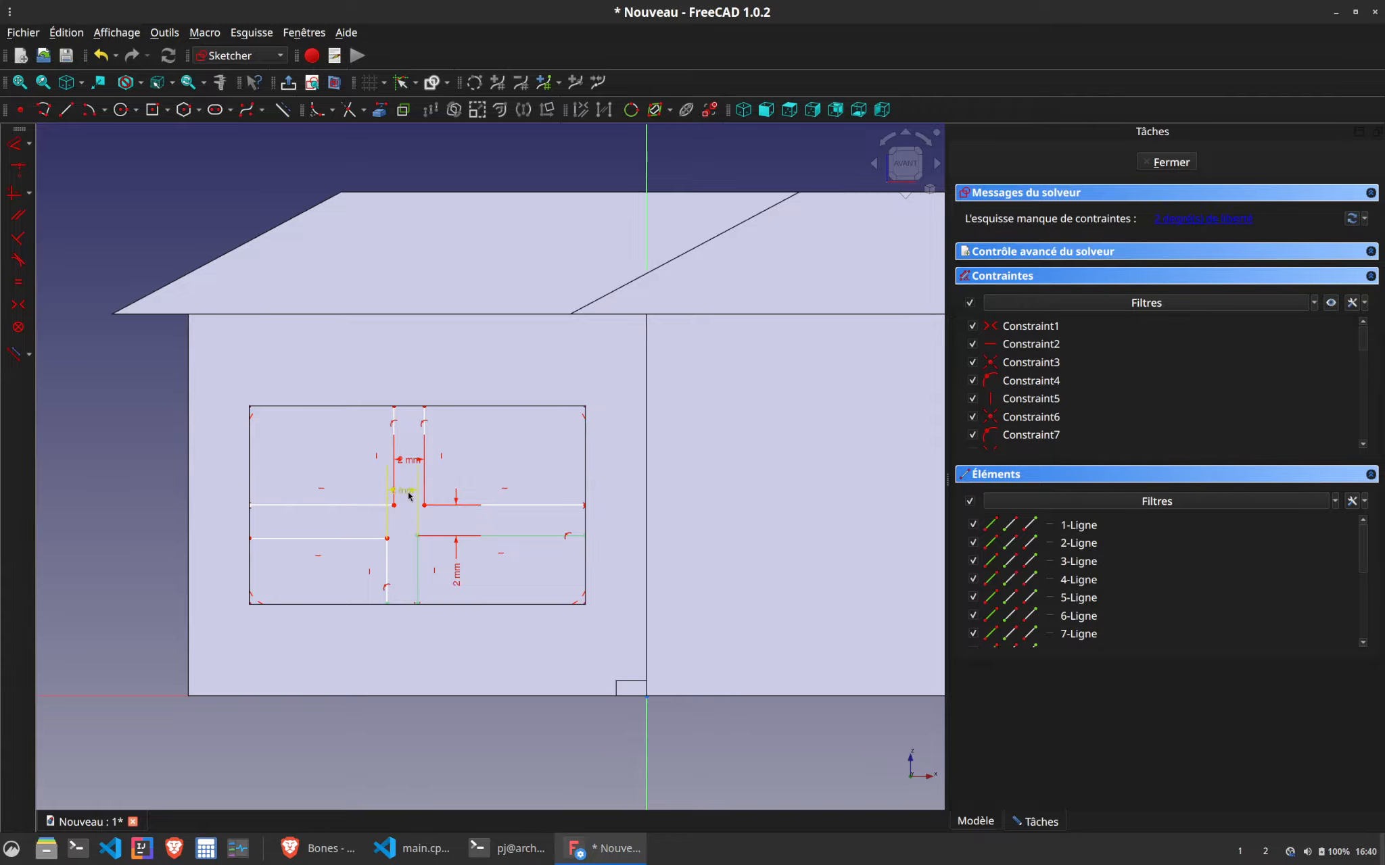
Constrain the vertical distance between the cross's two left inner corners to 2 mm and move its dimension label clear of the centre
{"action": "left_click", "coordinate": [385, 539]}
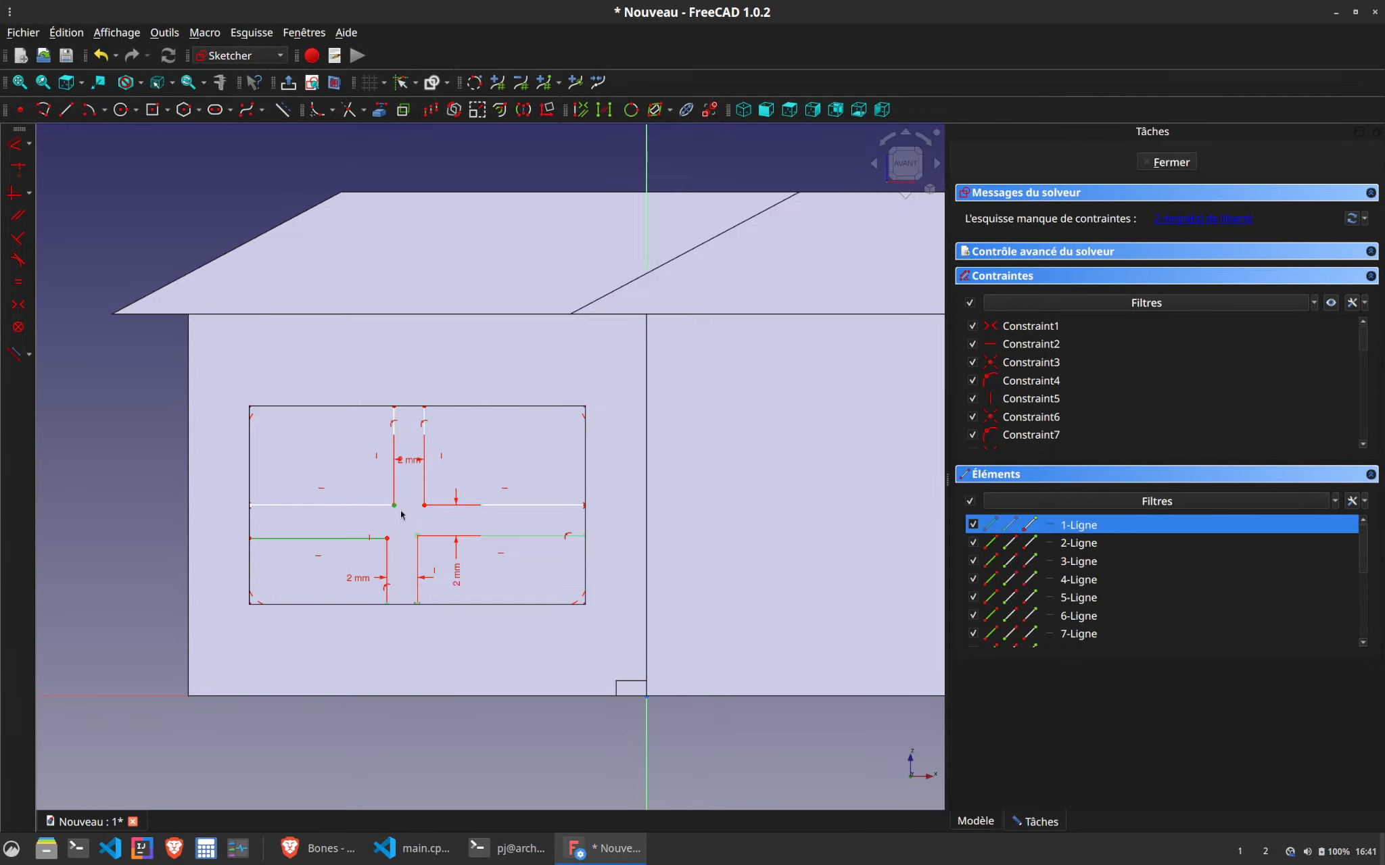
{"action": "key", "text": "2"}
{"action": "key", "text": "1"}
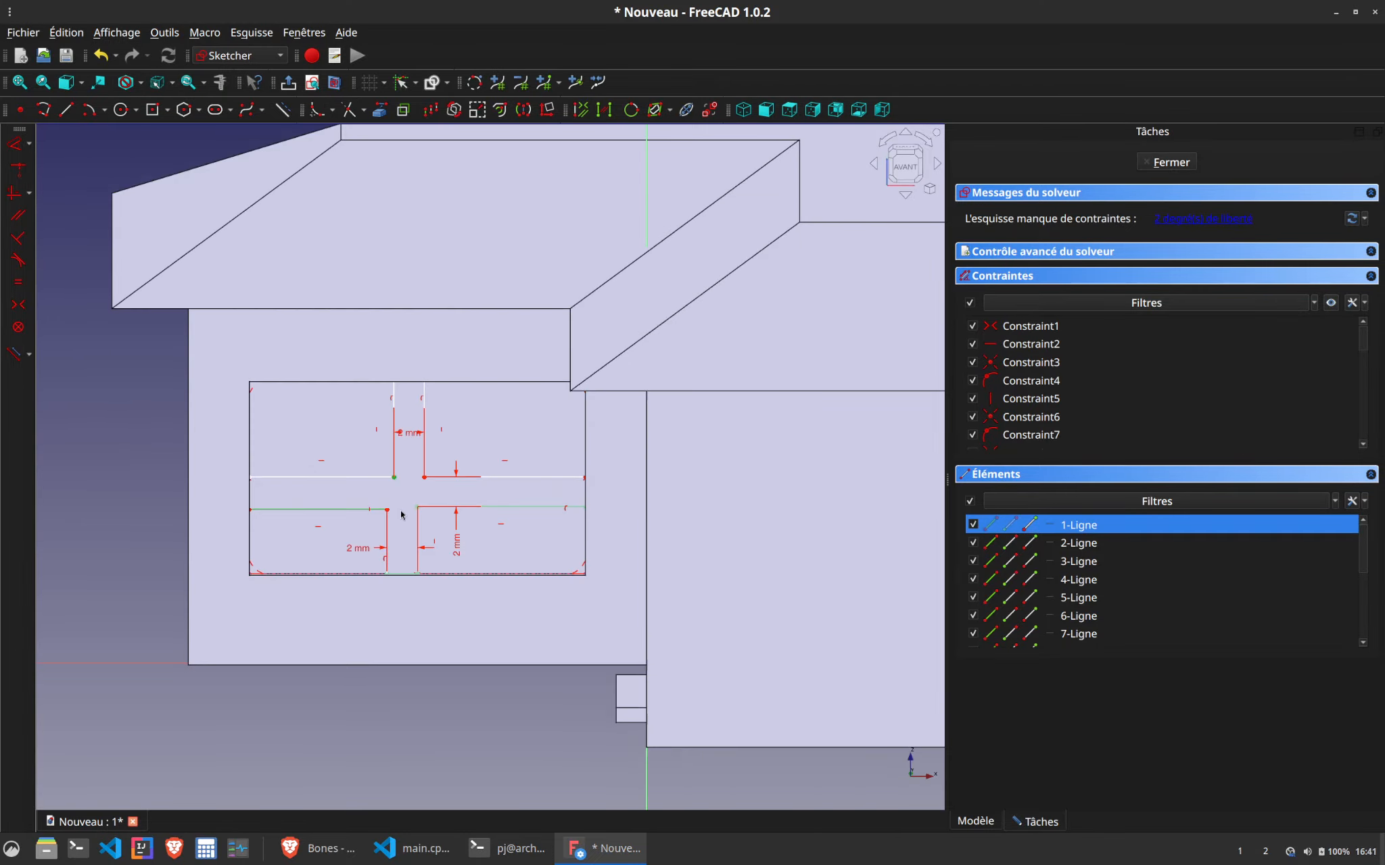
{"action": "left_click", "coordinate": [399, 514]}
{"action": "left_click", "coordinate": [394, 509]}
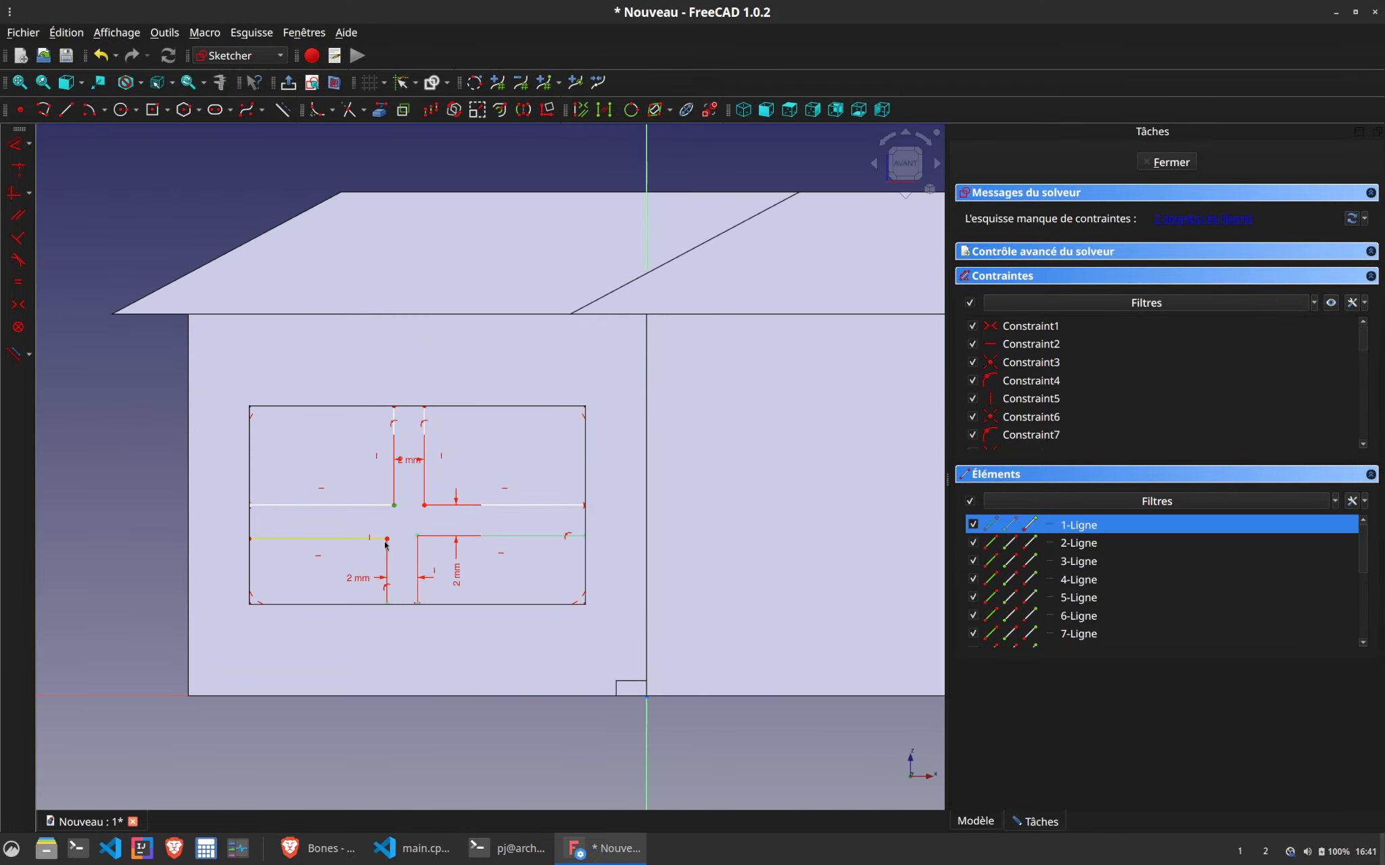
{"action": "type", "text": "i"}
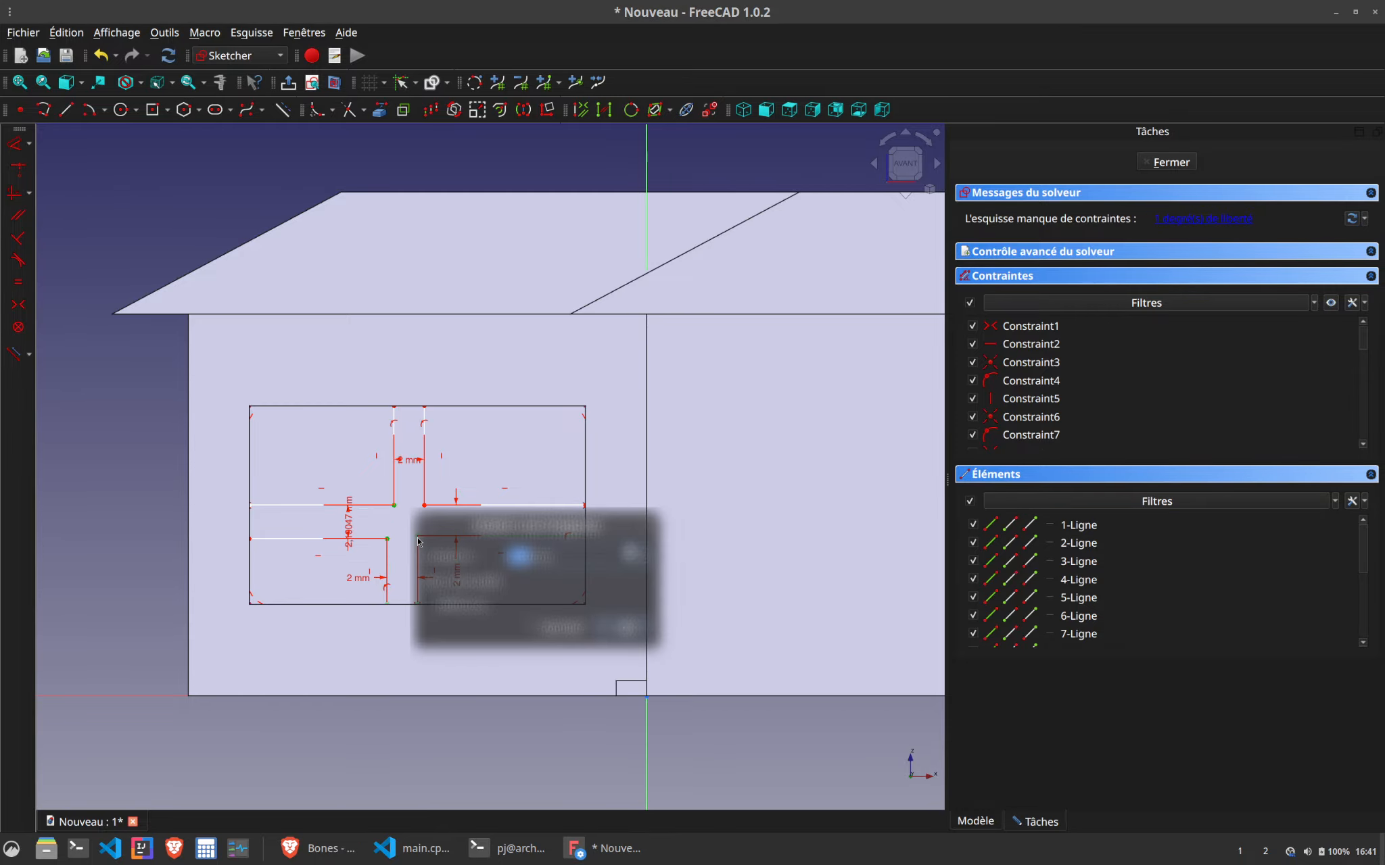
{"action": "type", "text": "2"}
{"action": "key", "text": "Return"}
{"action": "left_click_drag", "start_coordinate": [361, 506], "coordinate": [350, 509]}
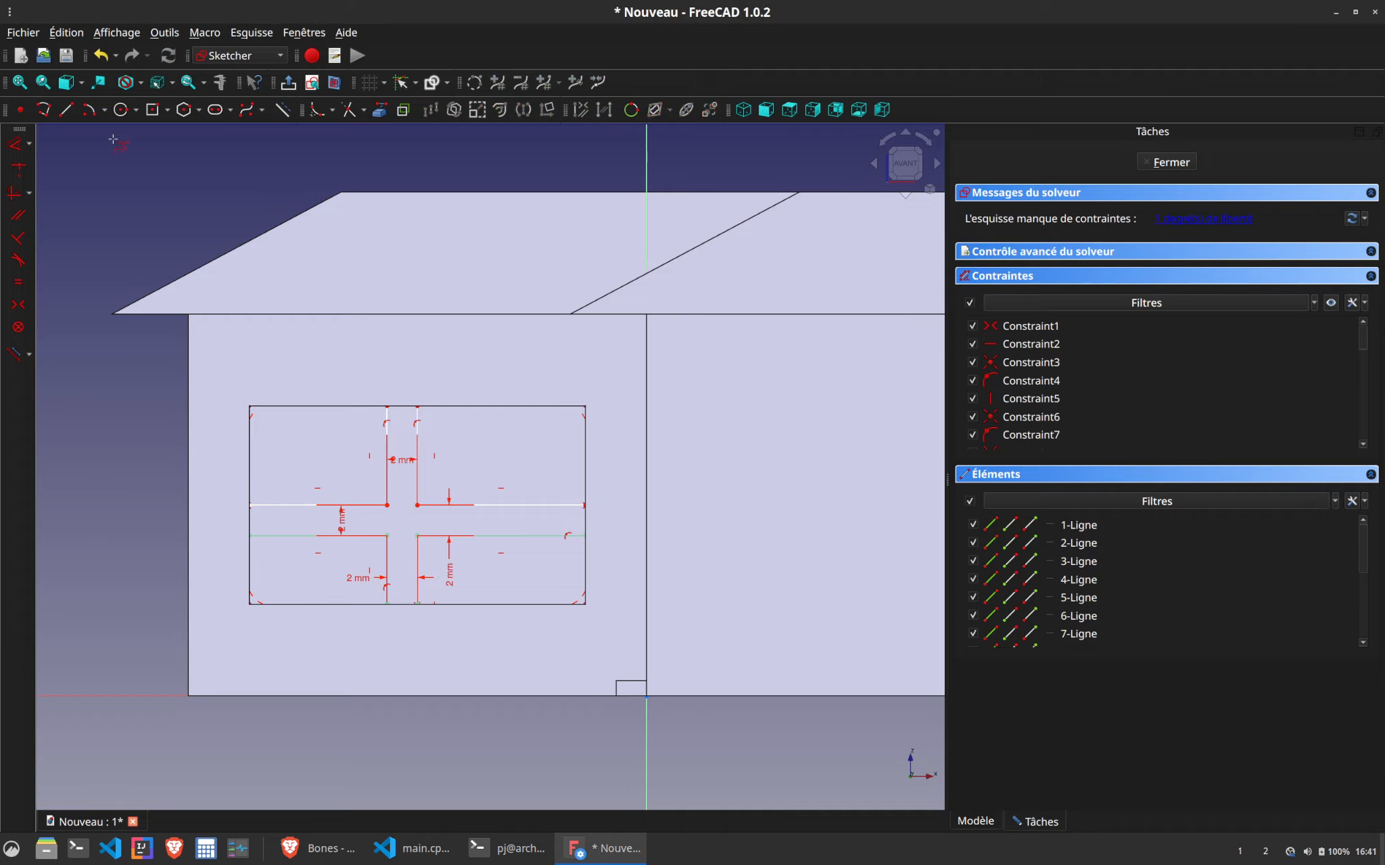
Draw two construction diagonals joining the opposite inner corners at the centre of the cross
{"action": "left_click", "coordinate": [283, 109]}
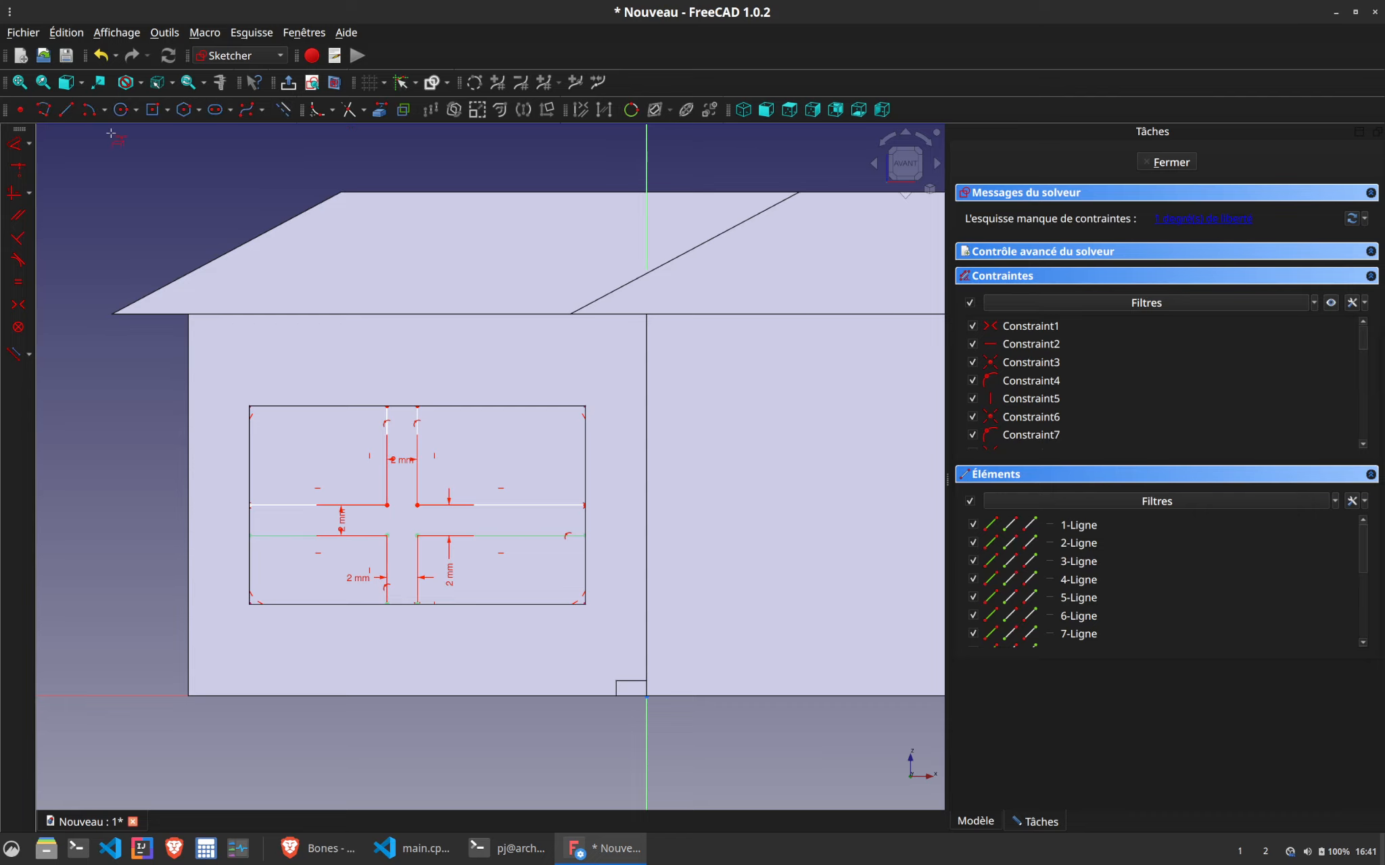
{"action": "left_click", "coordinate": [66, 110]}
{"action": "left_click", "coordinate": [388, 506]}
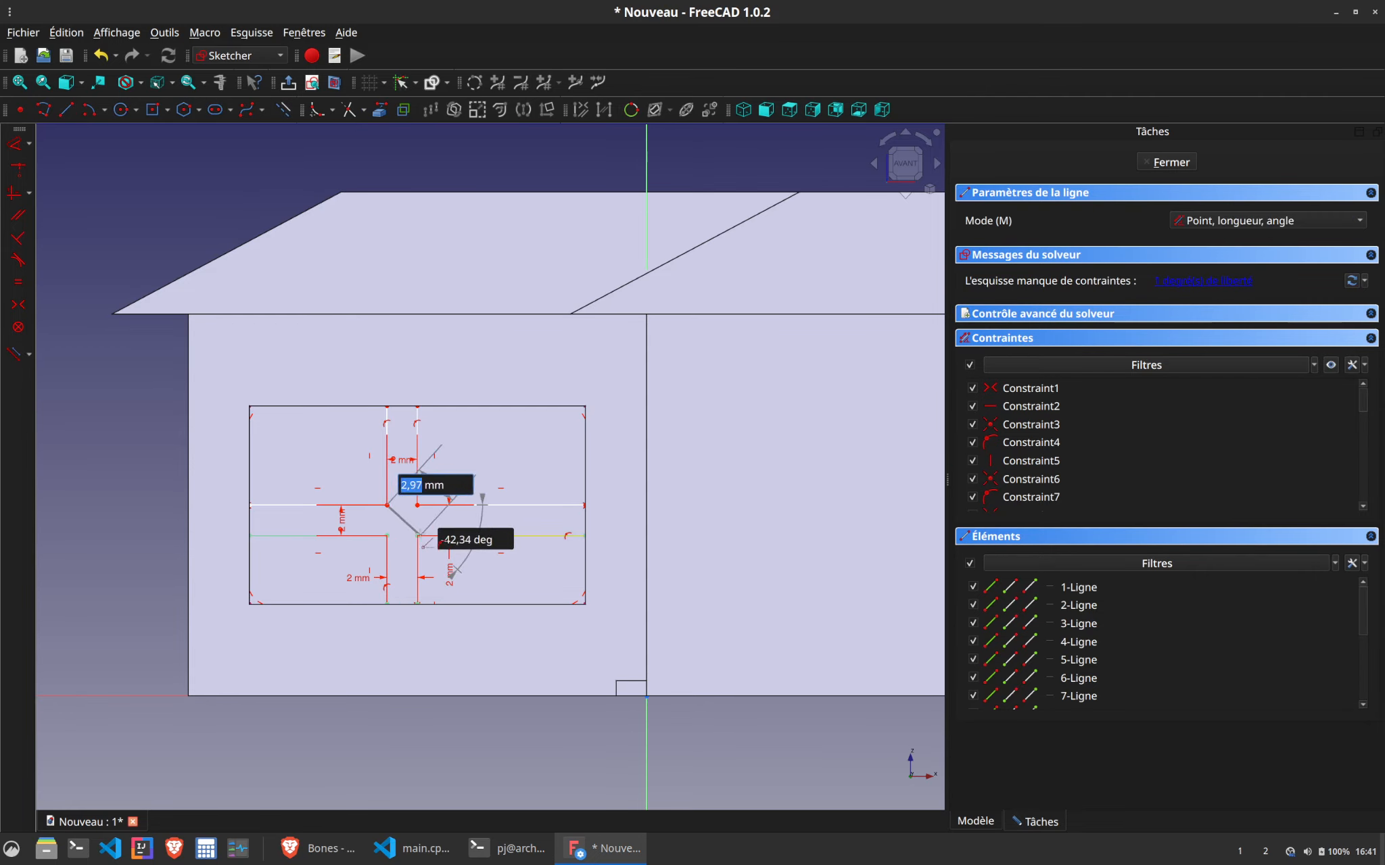
{"action": "left_click", "coordinate": [417, 505]}
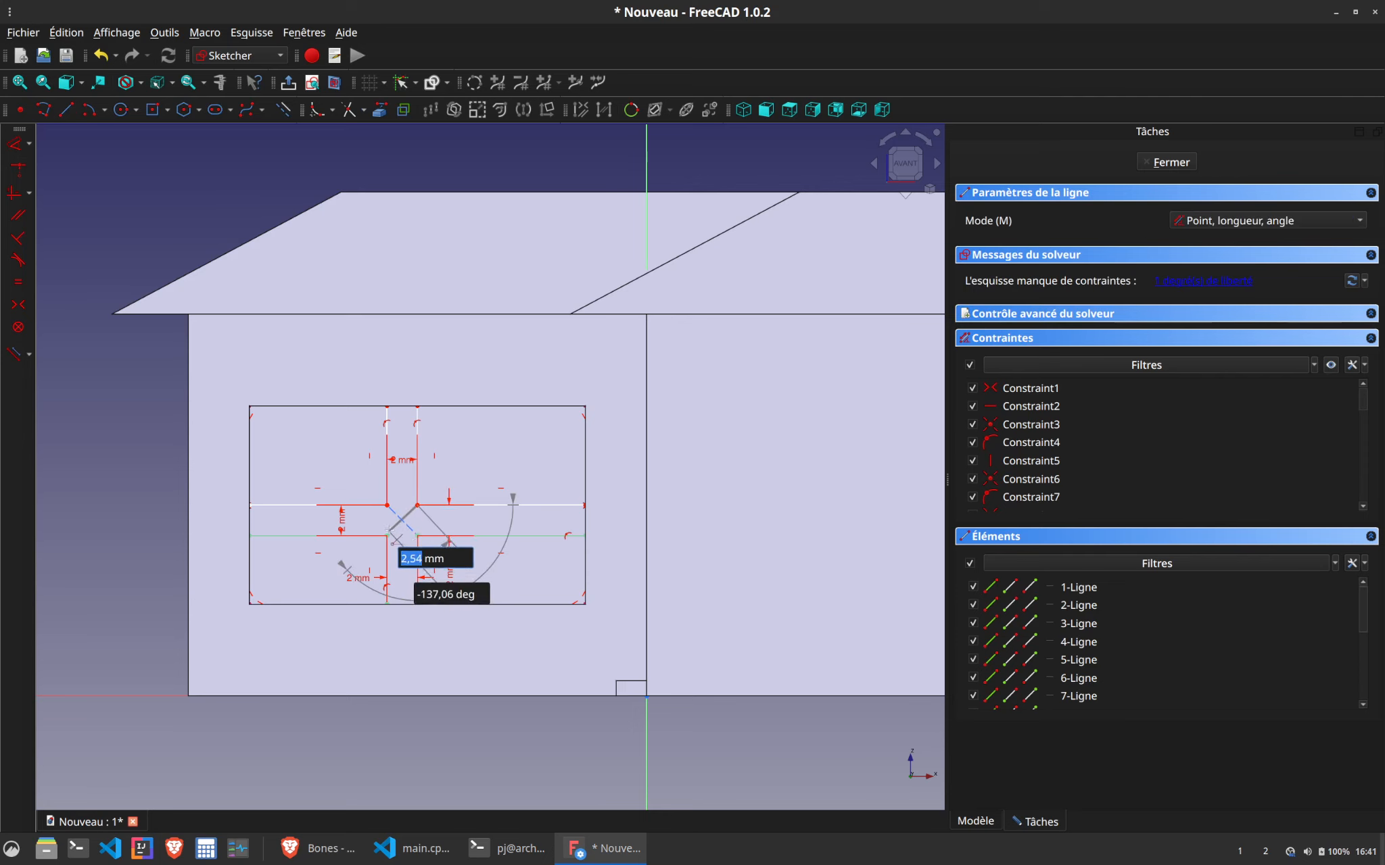
{"action": "left_click", "coordinate": [388, 535]}
{"action": "key", "text": "Escape"}
Constrain the angle between the two construction diagonals at the cross's centre to 90 degrees and close the sketch
{"action": "scroll", "coordinate": [409, 518], "scroll_direction": "up", "scroll_amount": 5}
{"action": "right_click", "coordinate": [409, 519]}
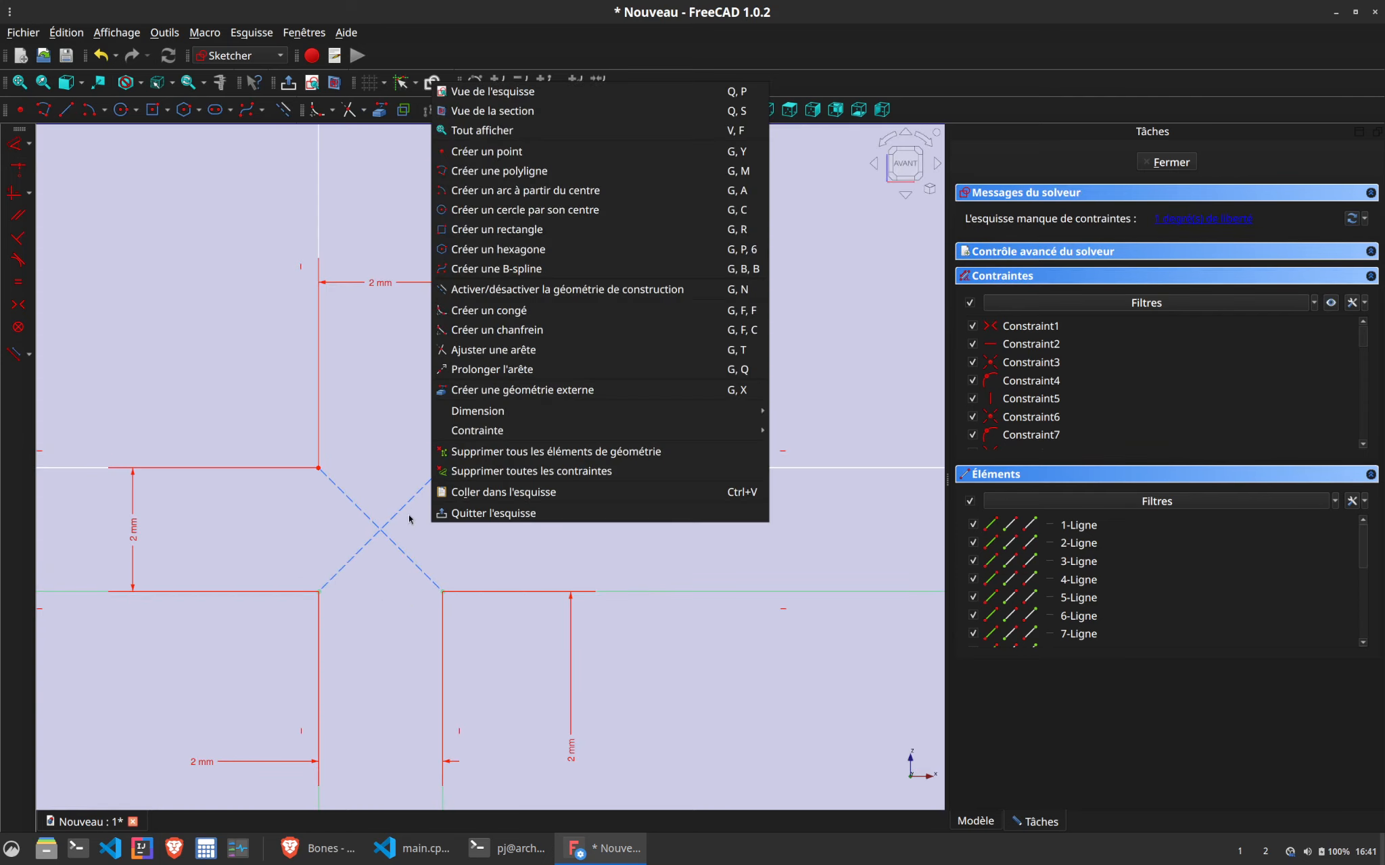
{"action": "left_click", "coordinate": [410, 519]}
{"action": "left_click_drag", "start_coordinate": [404, 509], "coordinate": [408, 519]}
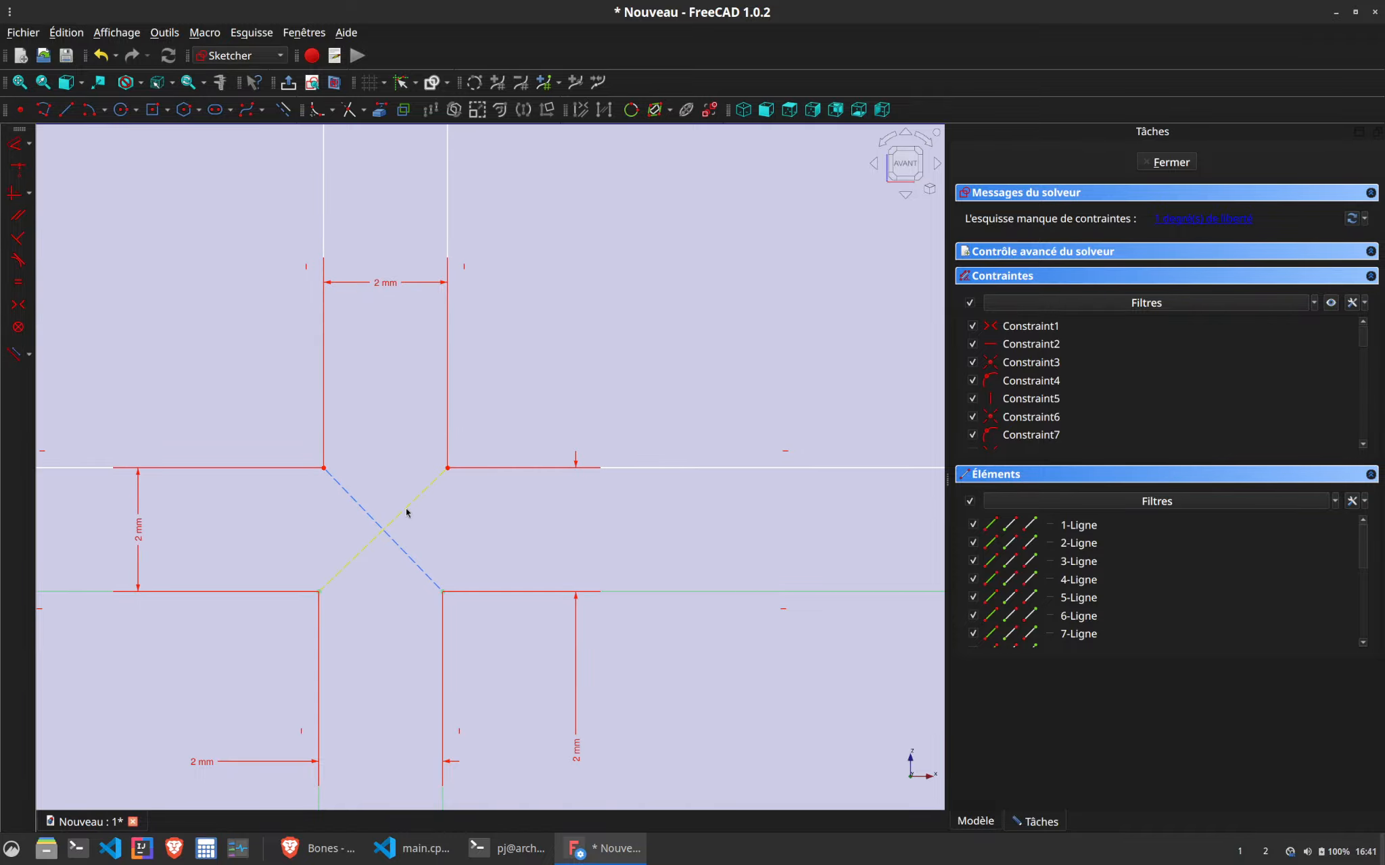
{"action": "left_click", "coordinate": [407, 512]}
{"action": "key", "text": "k"}
{"action": "key", "text": "a"}
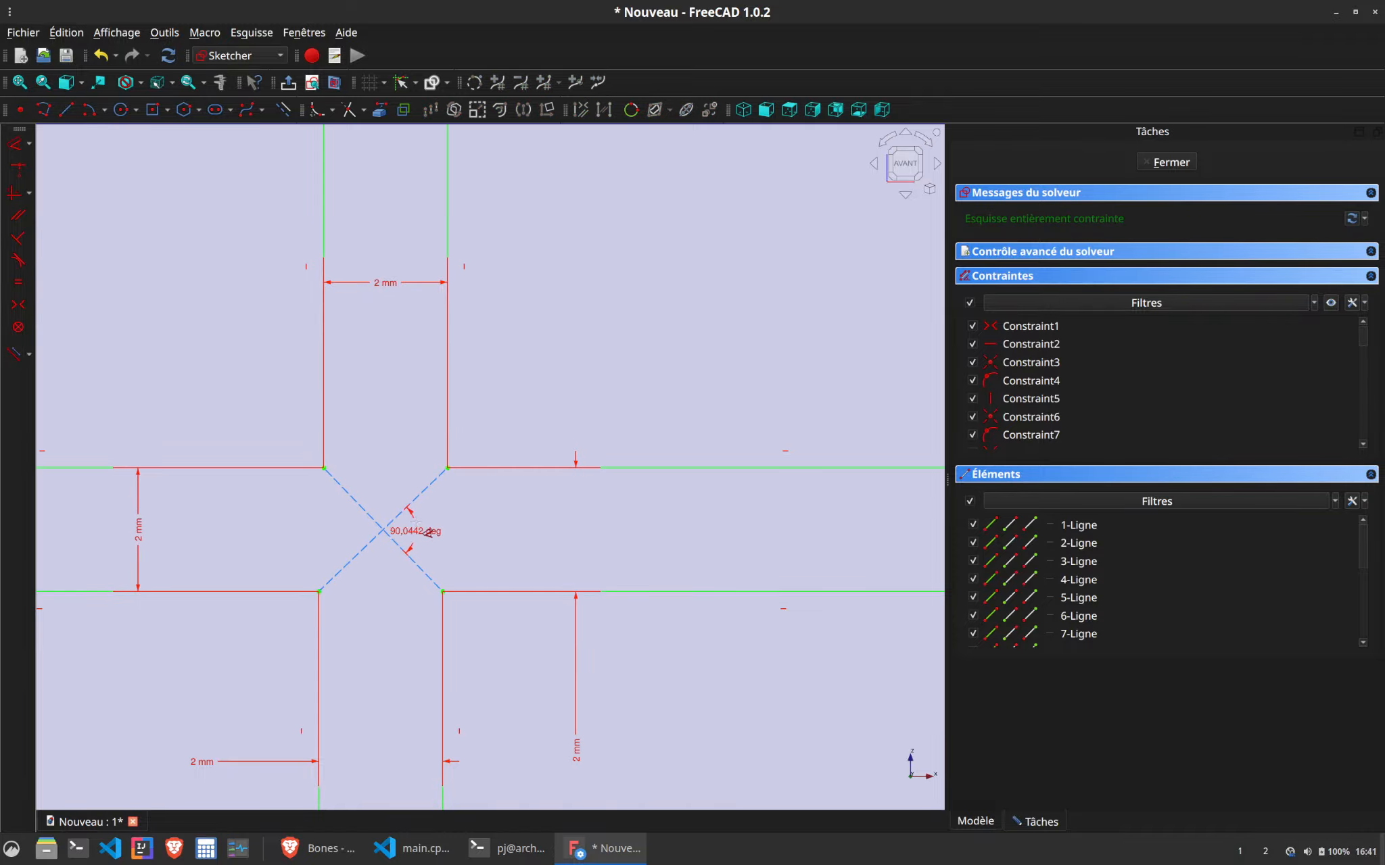
{"action": "key", "text": "Return"}
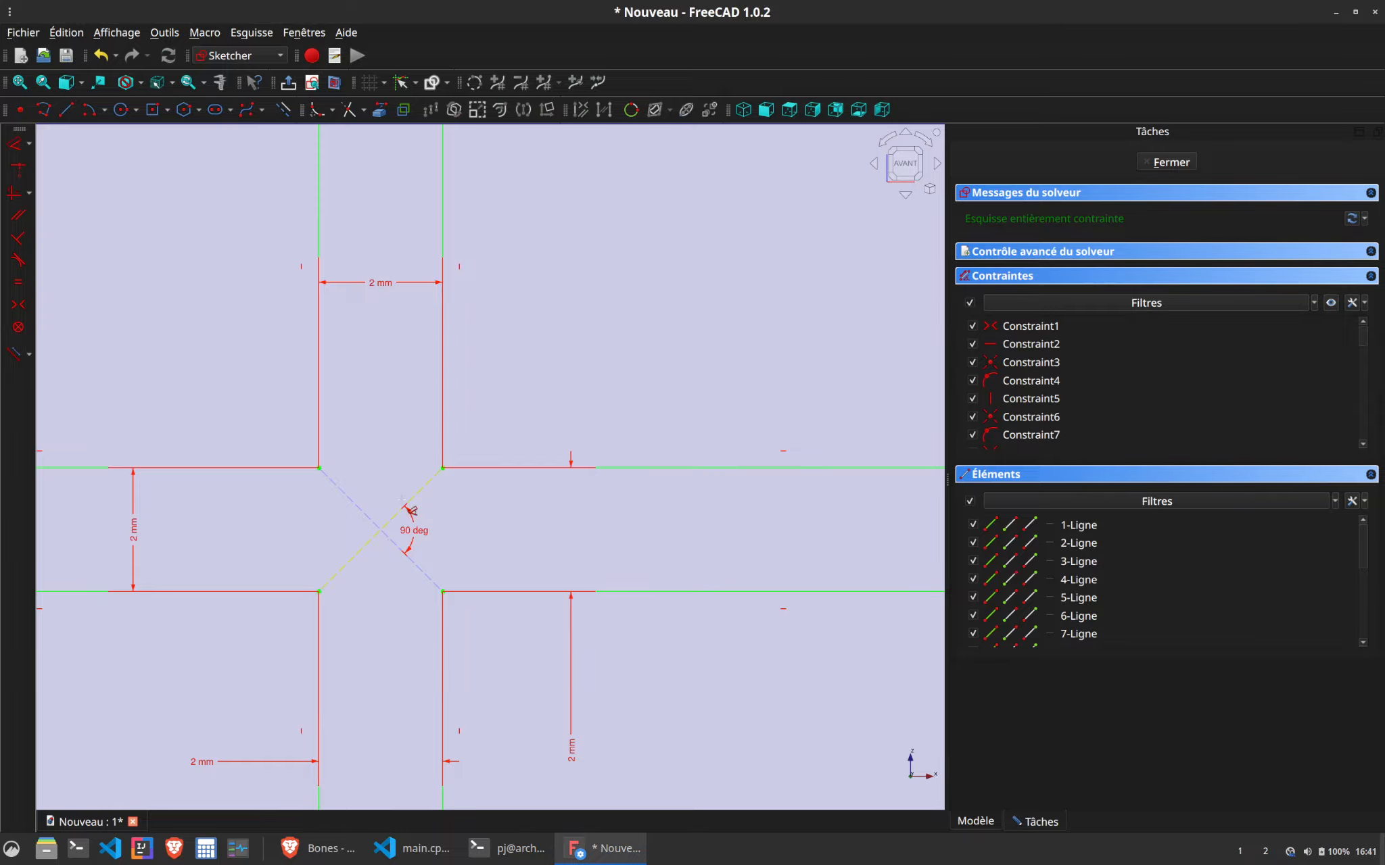
{"action": "scroll", "coordinate": [440, 510], "scroll_direction": "down", "scroll_amount": 5}
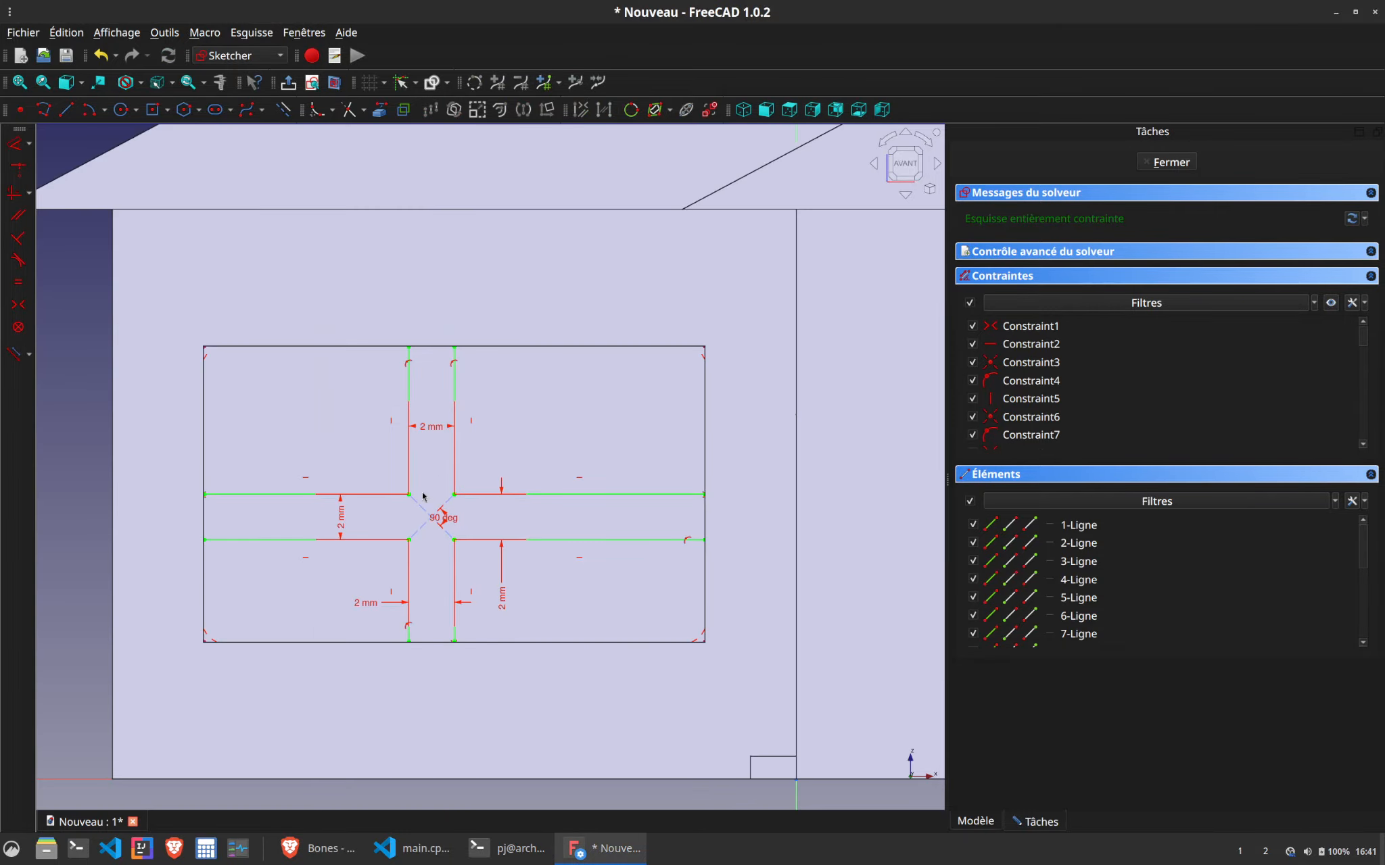
{"action": "left_click", "coordinate": [1169, 162]}
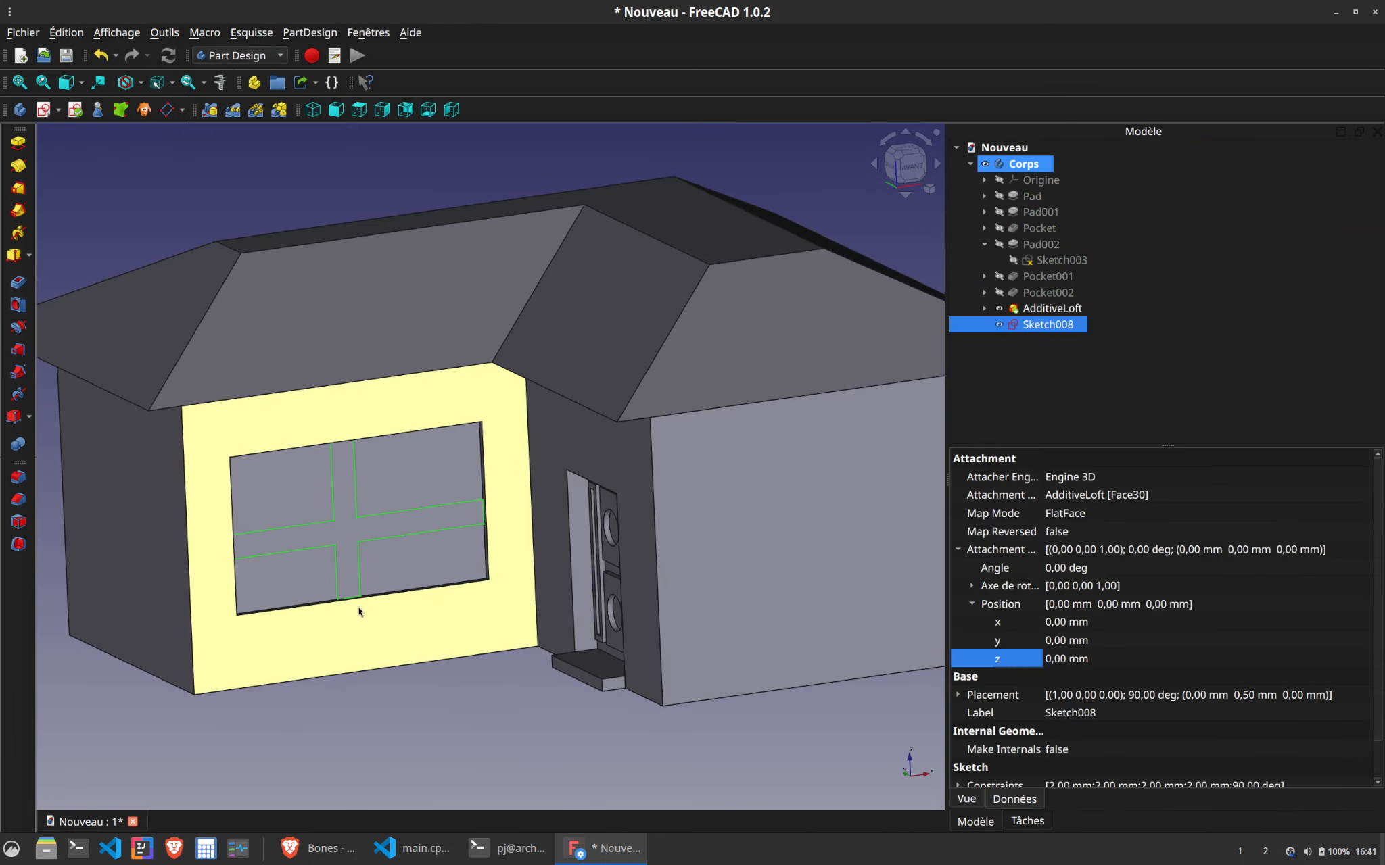
Reopen the window cross sketch, move the upper bar's 2 mm dimension label outside the bar and close the sketch
{"action": "middle_click_drag", "start_coordinate": [359, 612], "coordinate": [497, 553]}
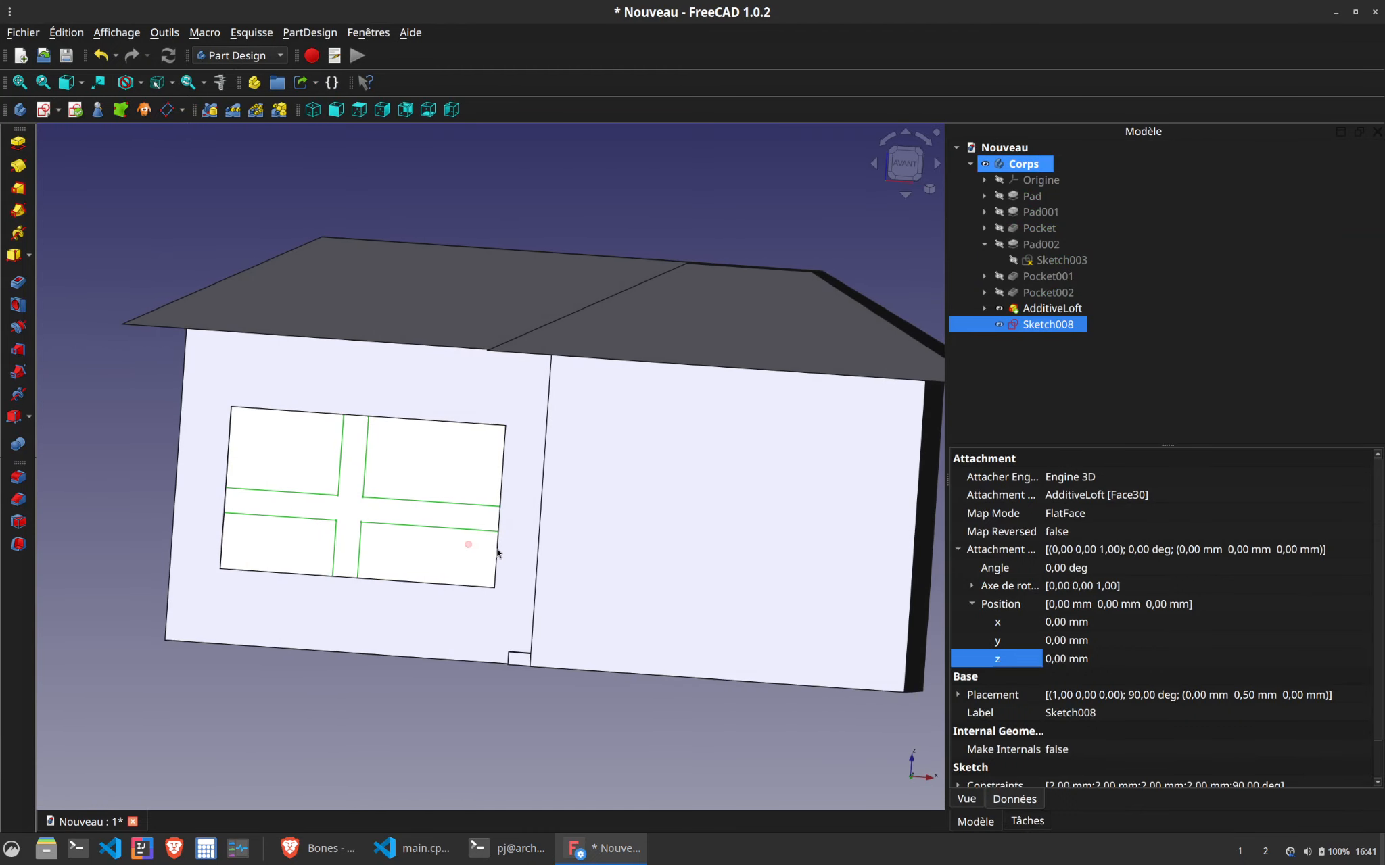
{"action": "left_click", "coordinate": [392, 474]}
{"action": "double_click", "coordinate": [1050, 328]}
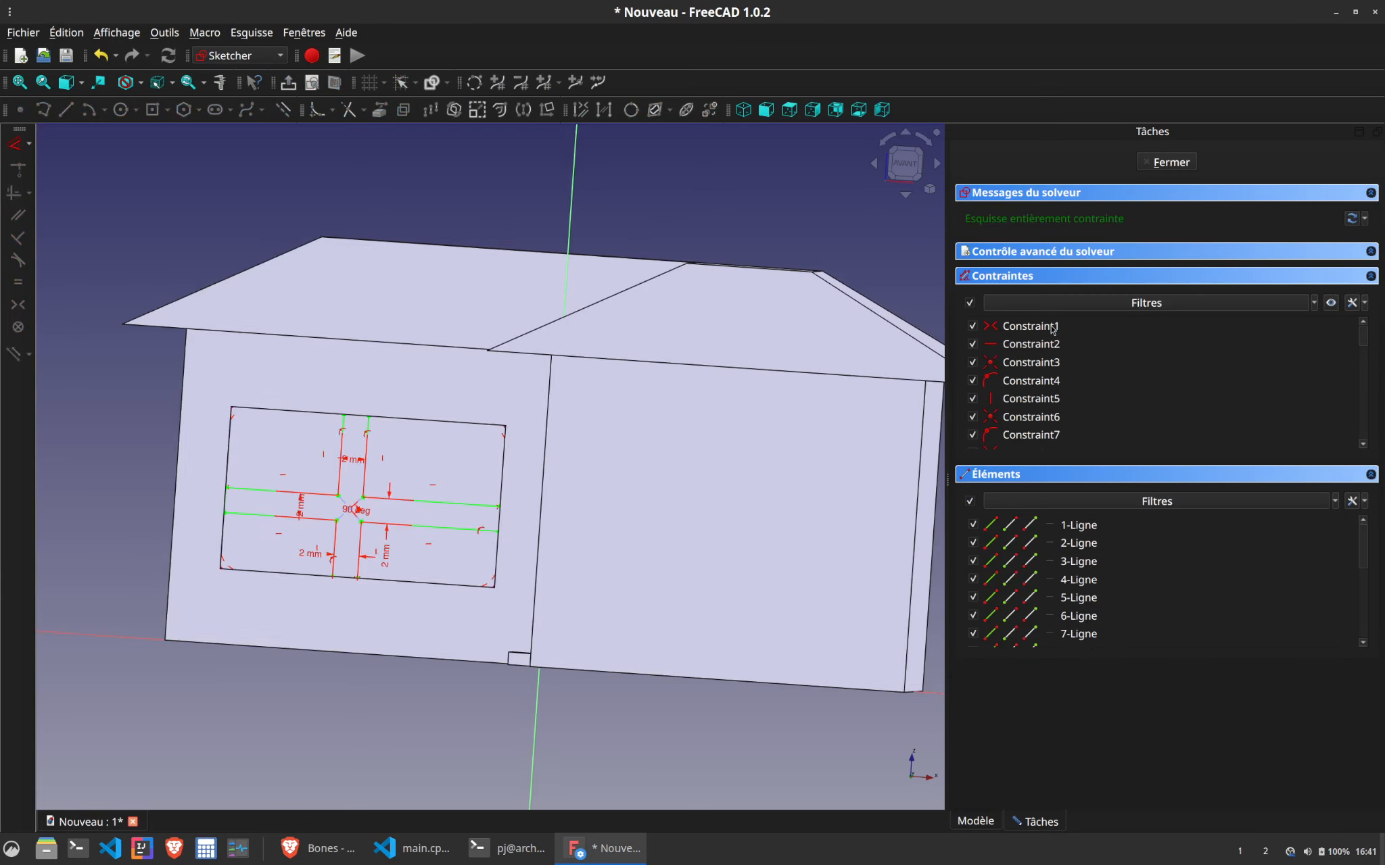
{"action": "scroll", "coordinate": [392, 532], "scroll_direction": "up", "scroll_amount": 3}
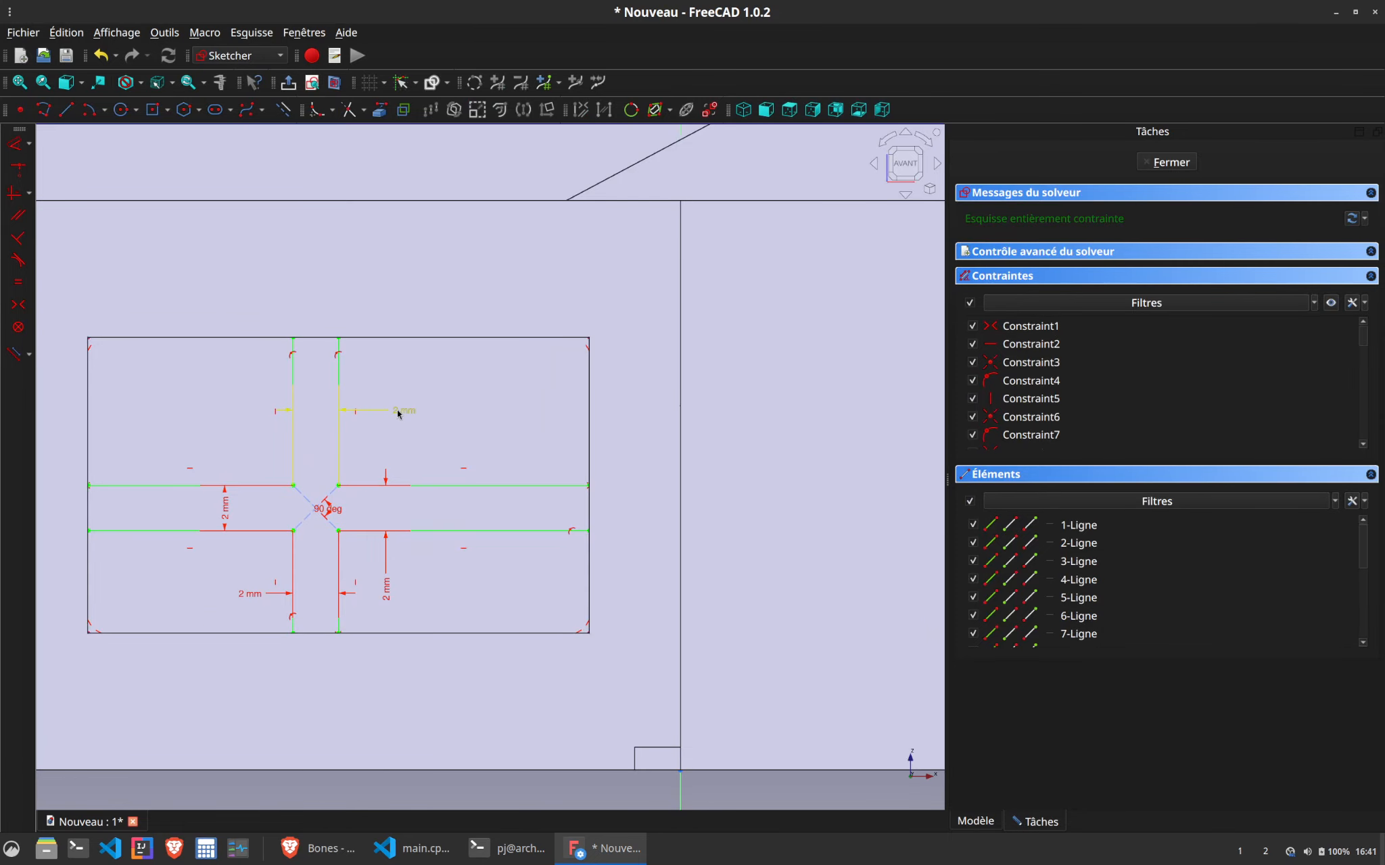
{"action": "scroll", "coordinate": [313, 504], "scroll_direction": "down", "scroll_amount": 1}
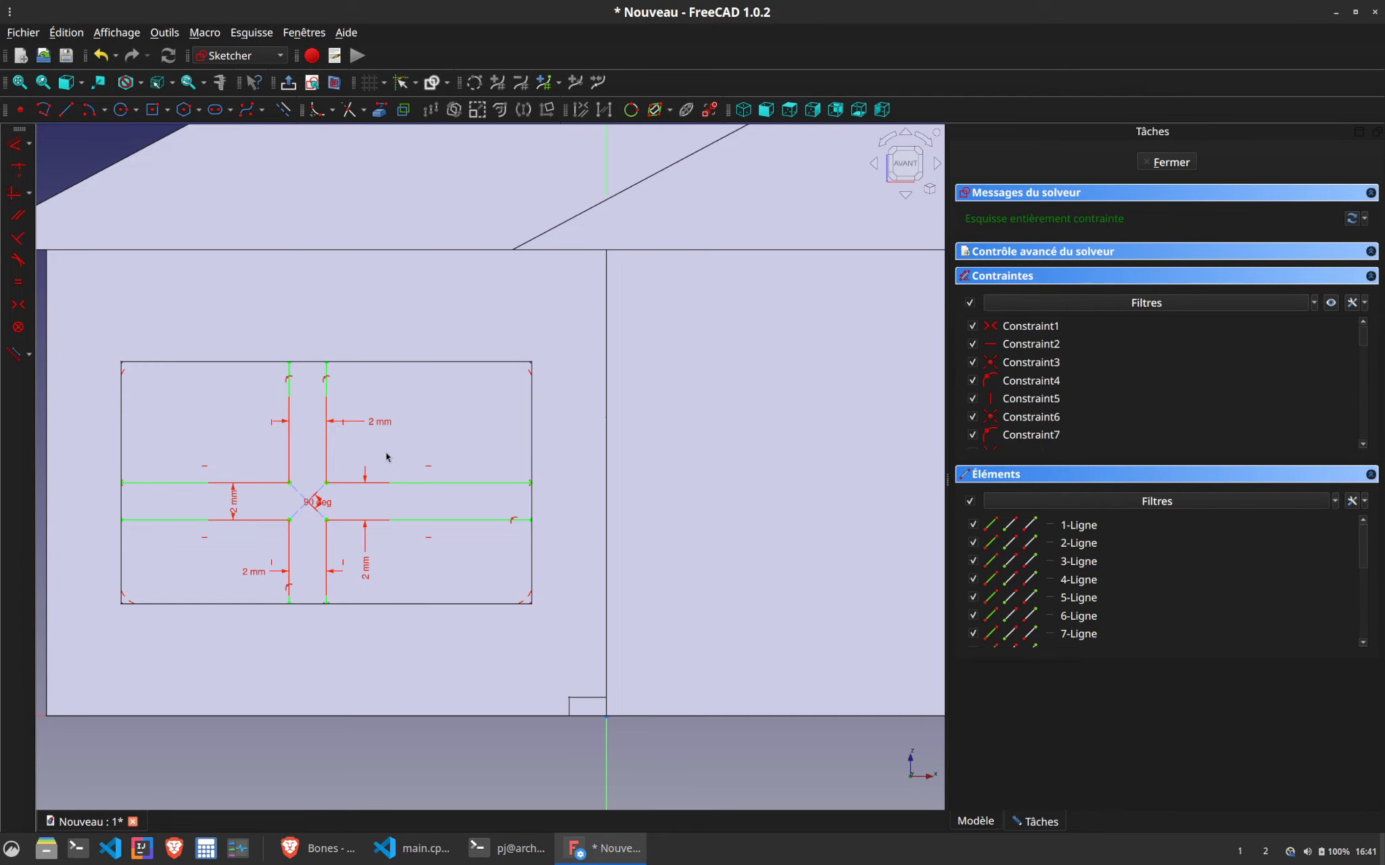
{"action": "left_click", "coordinate": [1185, 162]}
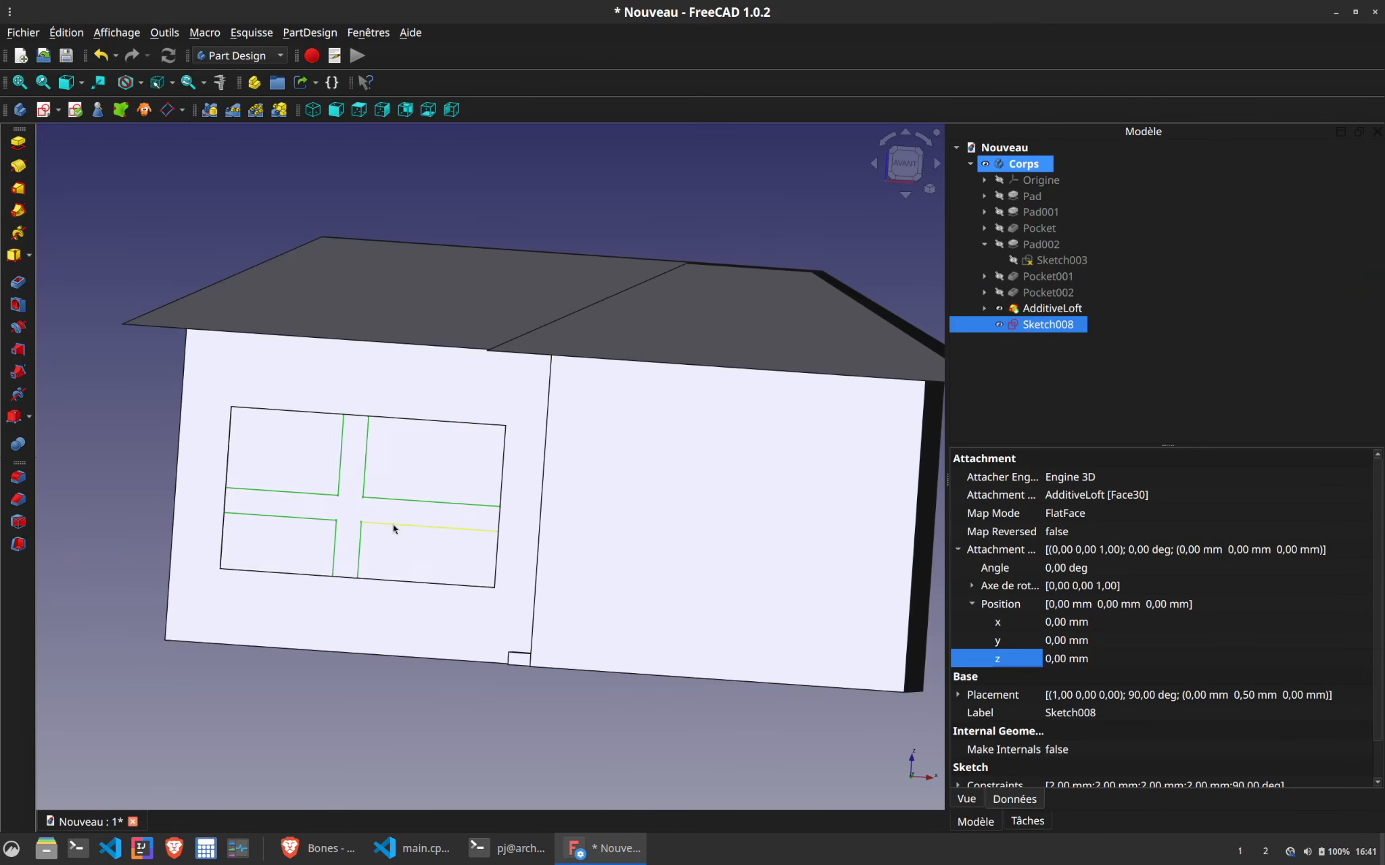
Reopen the window cross sketch and delete all of its lines and constraints
{"action": "double_click", "coordinate": [1074, 326]}
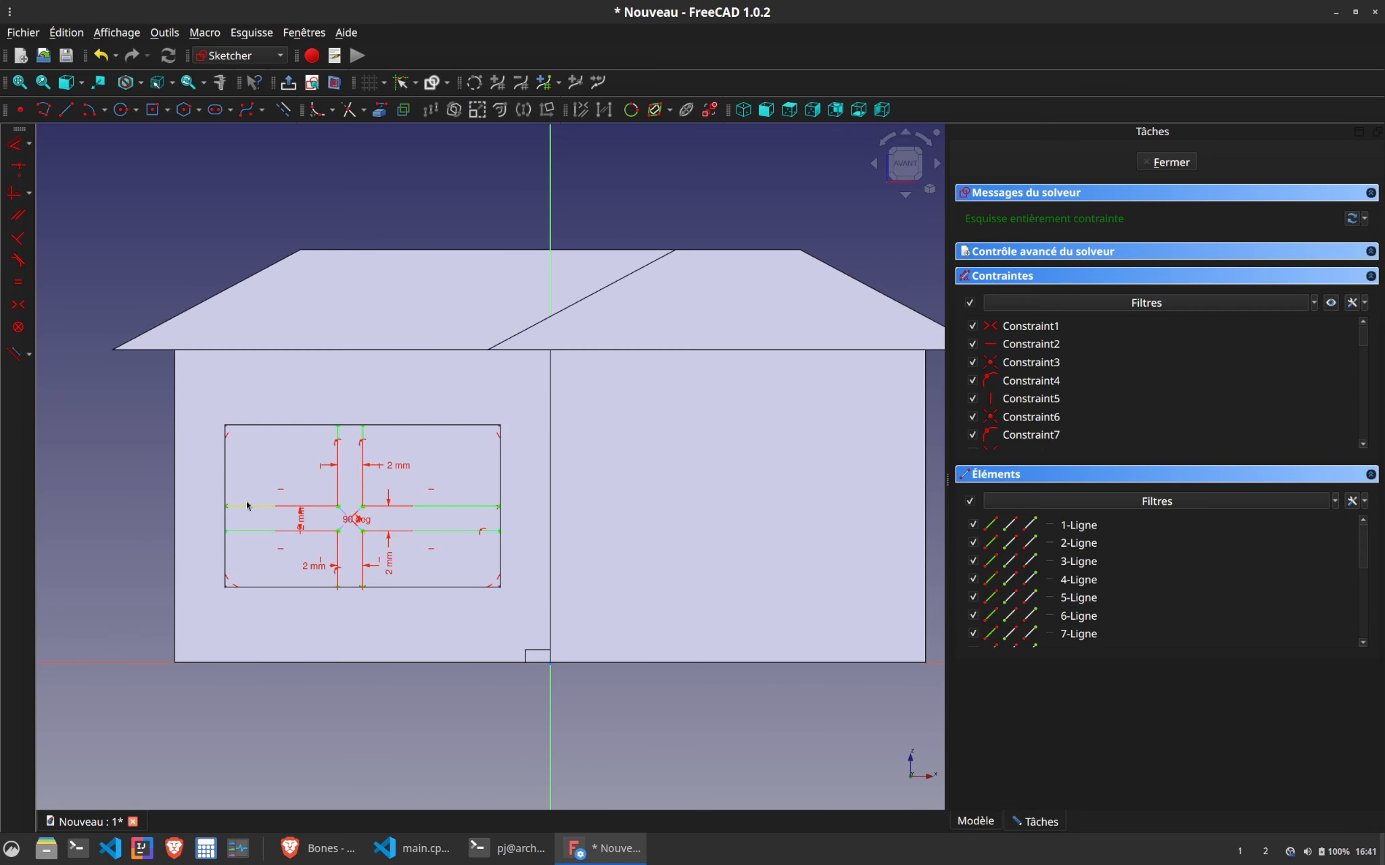
{"action": "scroll", "coordinate": [247, 505], "scroll_direction": "down", "scroll_amount": 1}
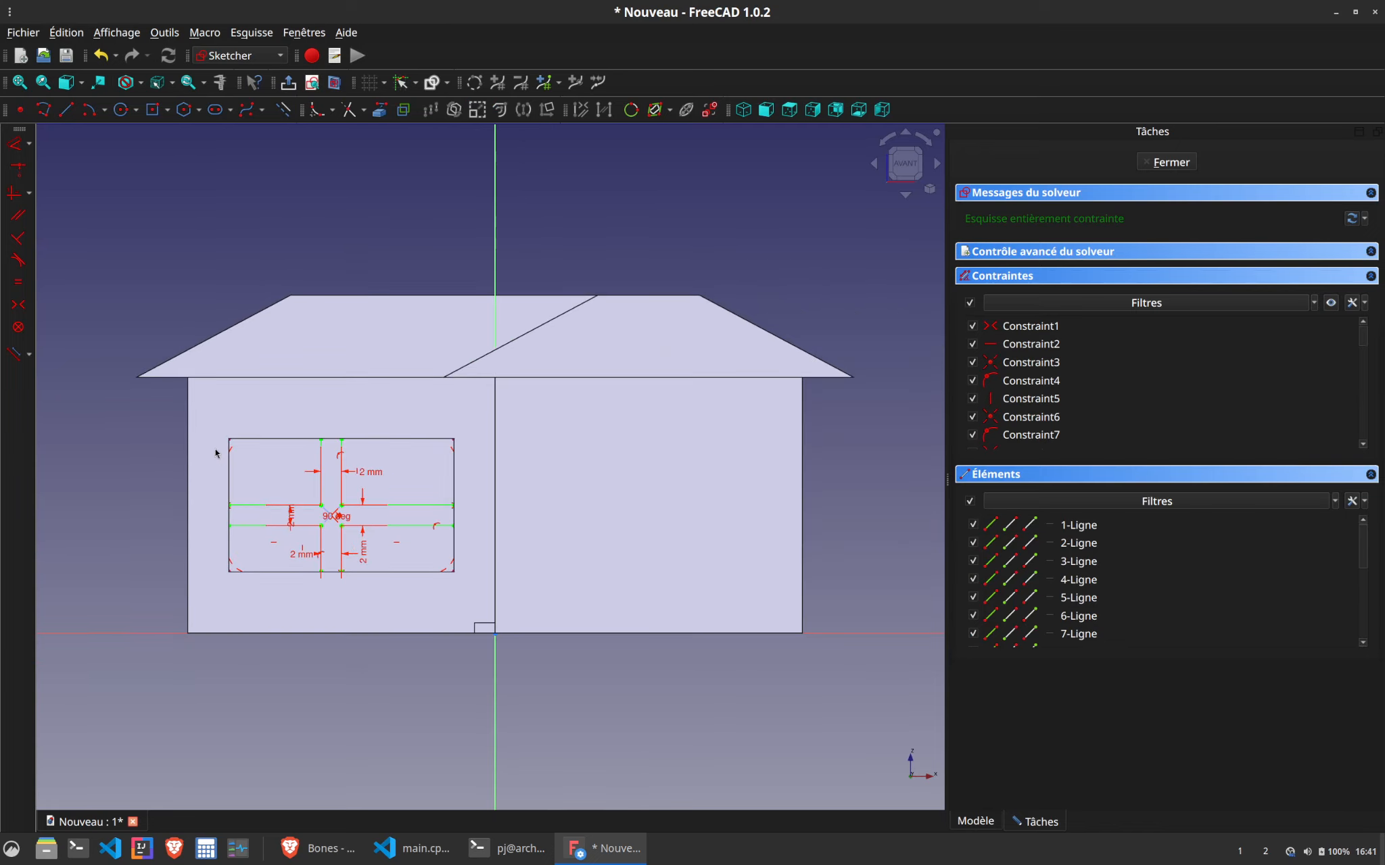
{"action": "left_click_drag", "start_coordinate": [197, 414], "coordinate": [467, 613]}
{"action": "key", "text": "Delete"}
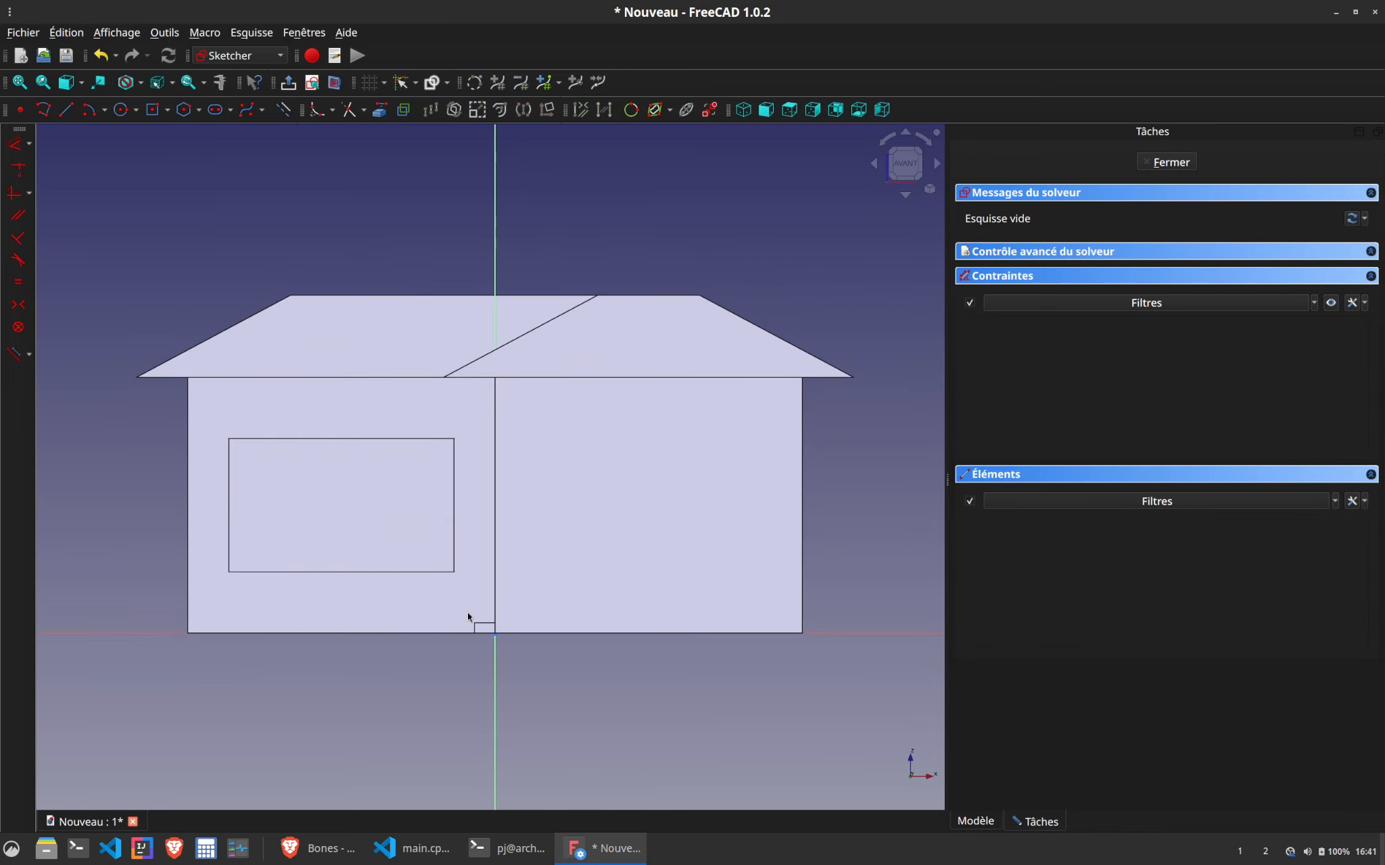
Project the window opening's top, left and bottom edges into the sketch as external geometry
{"action": "scroll", "coordinate": [468, 616], "scroll_direction": "up", "scroll_amount": 2}
{"action": "middle_click_drag", "start_coordinate": [349, 471], "coordinate": [395, 487]}
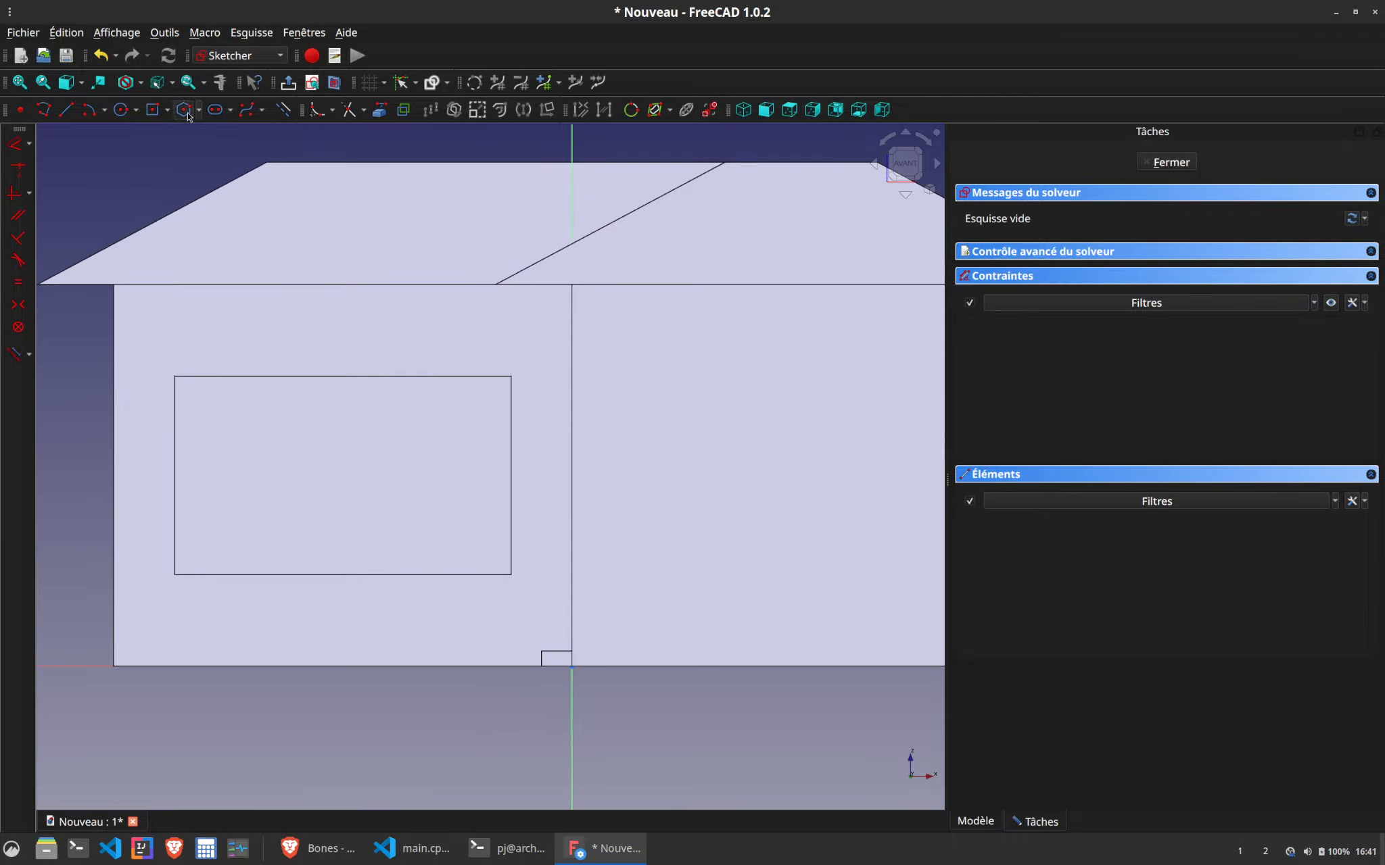
{"action": "left_click", "coordinate": [285, 111]}
{"action": "left_click", "coordinate": [257, 377]}
{"action": "left_click", "coordinate": [175, 443]}
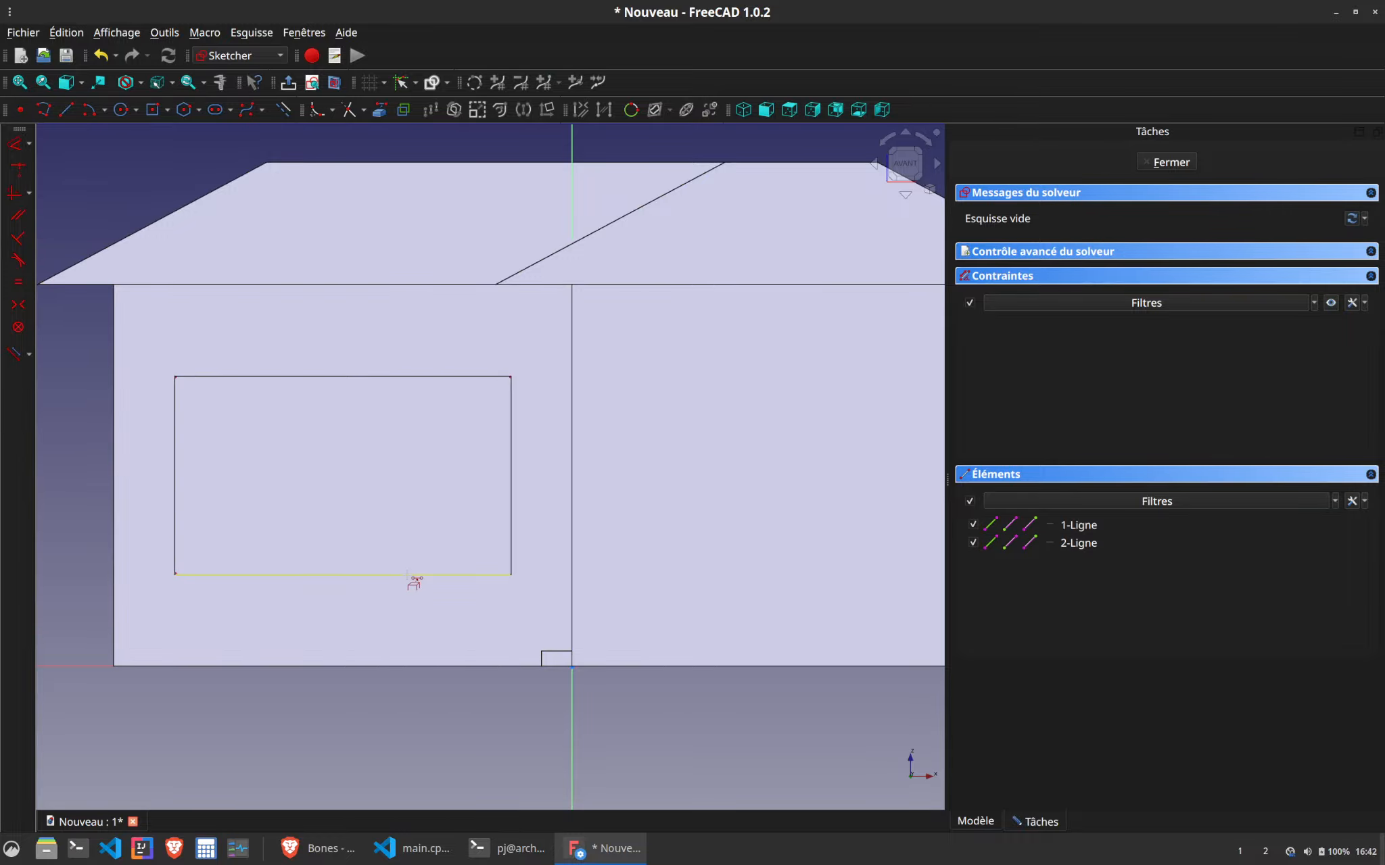
{"action": "left_click", "coordinate": [408, 575]}
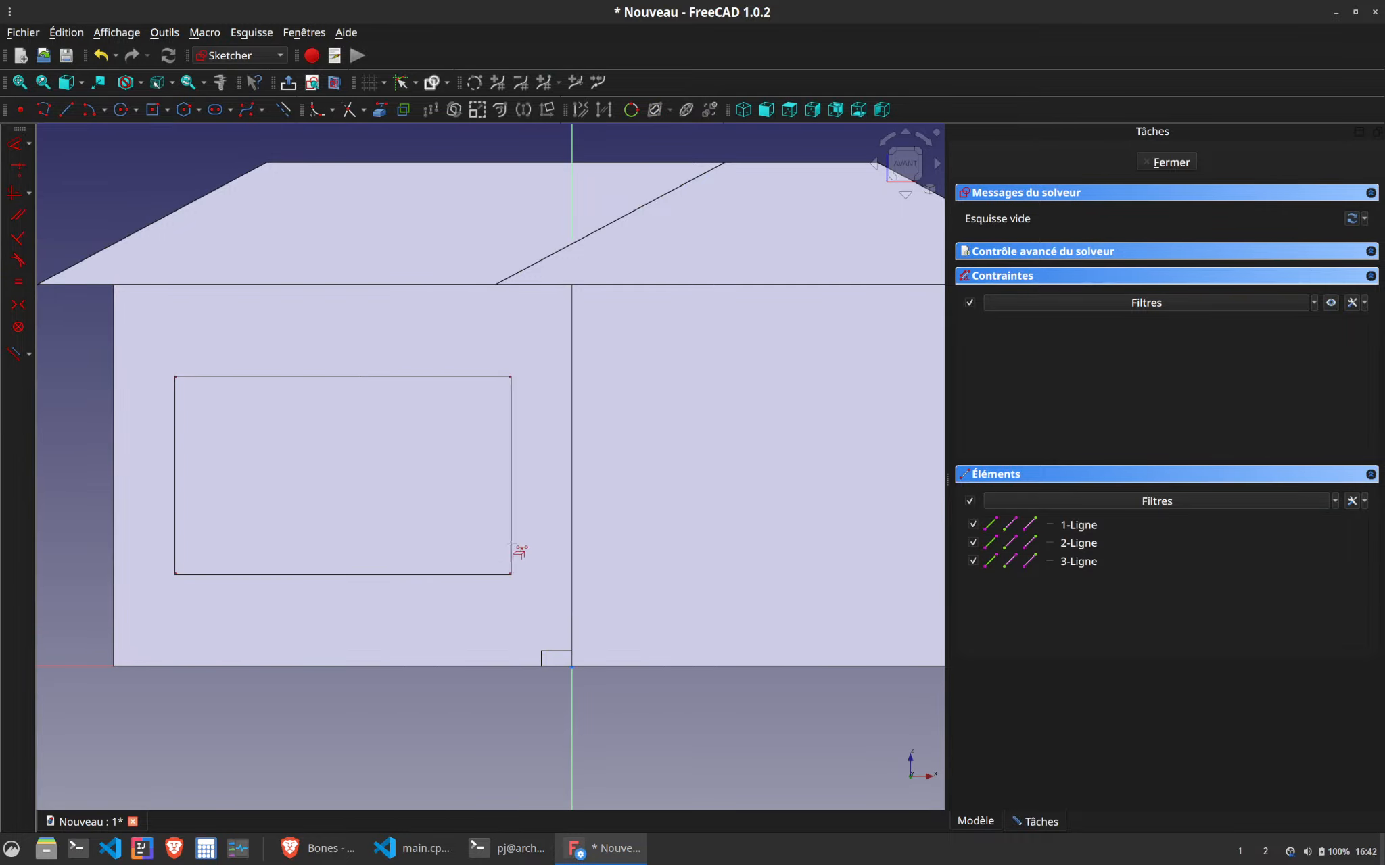
Draw two construction diagonals between the opposite corners of the window opening
{"action": "left_click", "coordinate": [63, 116]}
{"action": "left_click", "coordinate": [176, 377]}
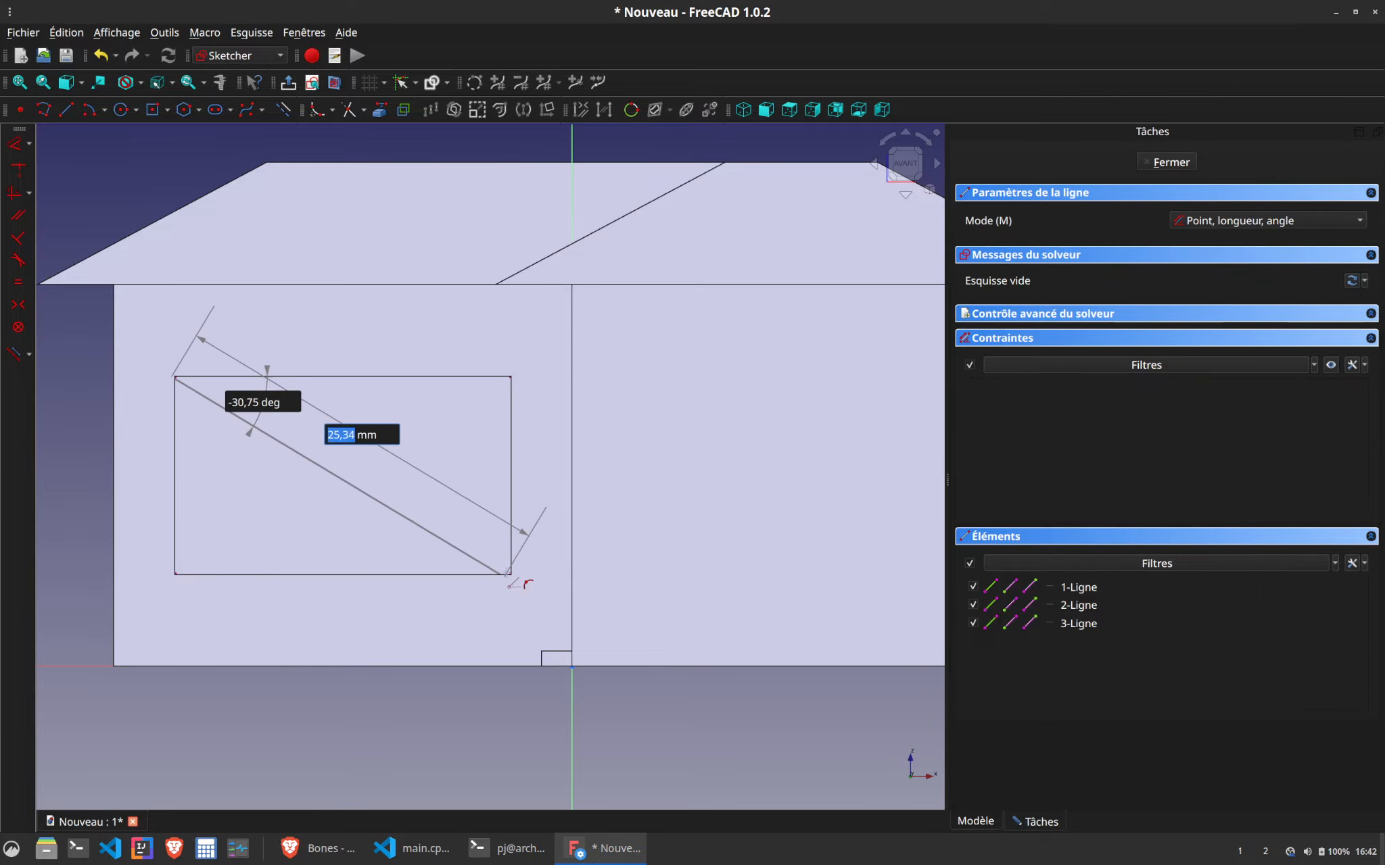
{"action": "left_click", "coordinate": [511, 574]}
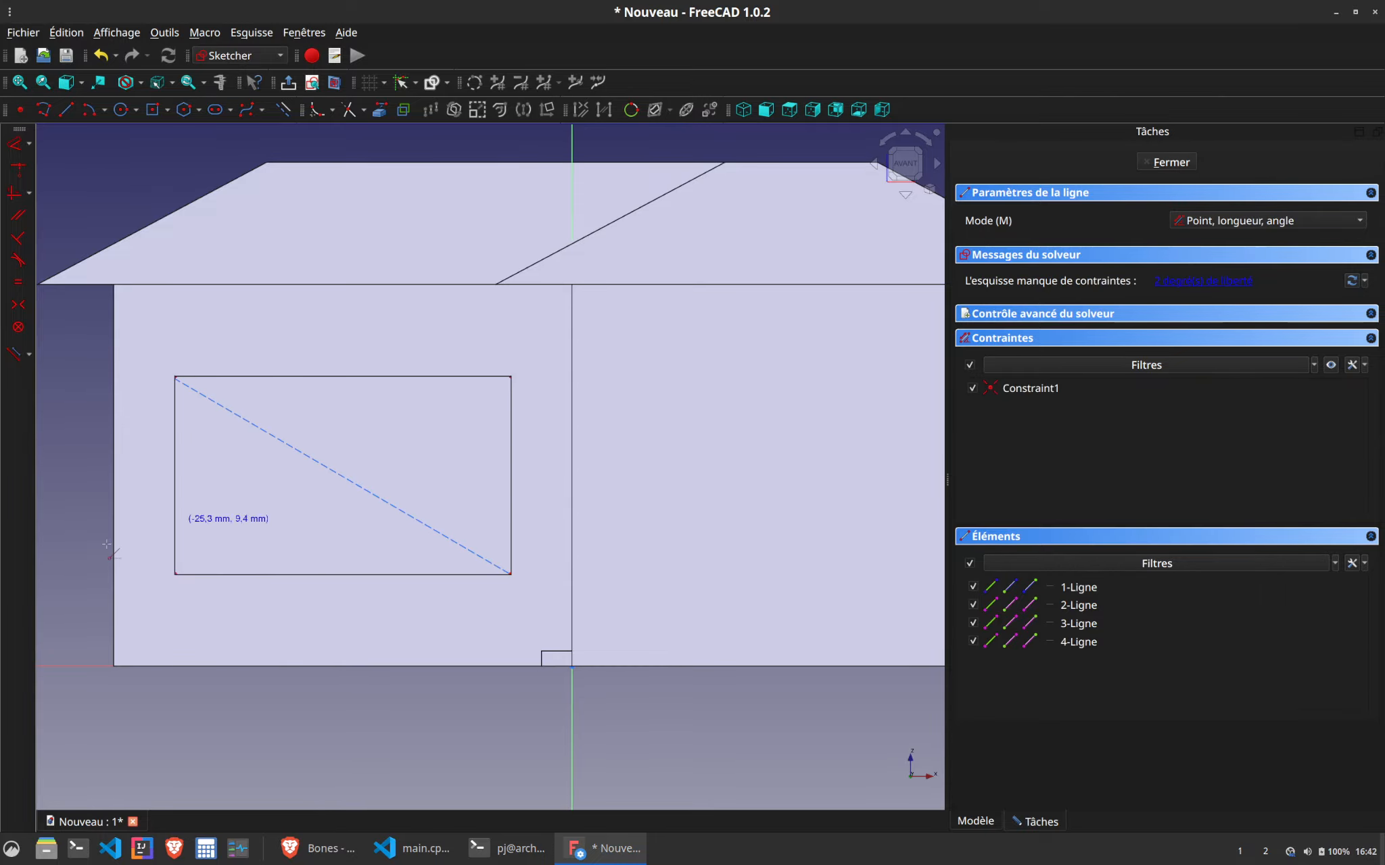
{"action": "left_click", "coordinate": [175, 574]}
{"action": "left_click", "coordinate": [511, 377]}
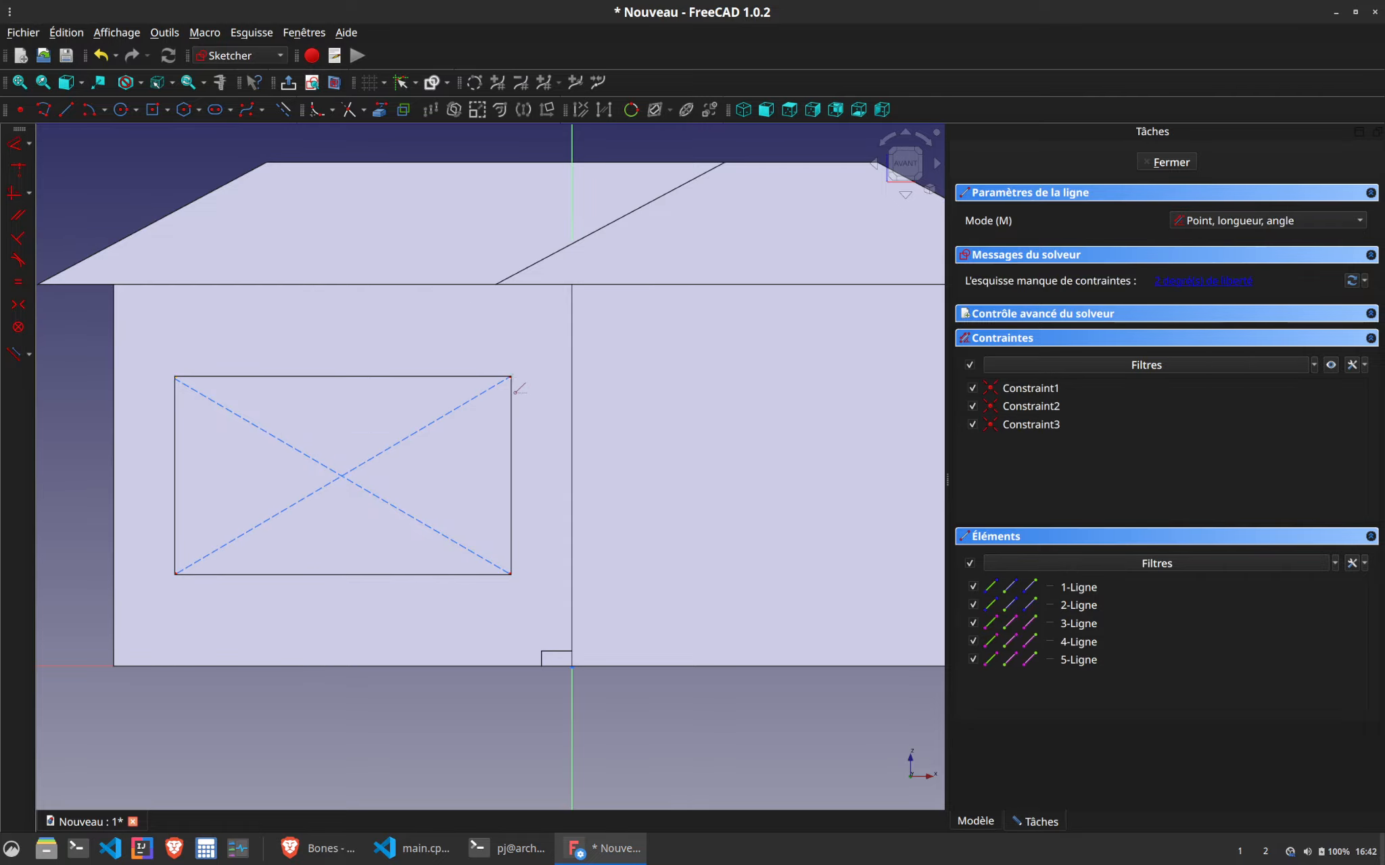
{"action": "key", "text": "Escape"}
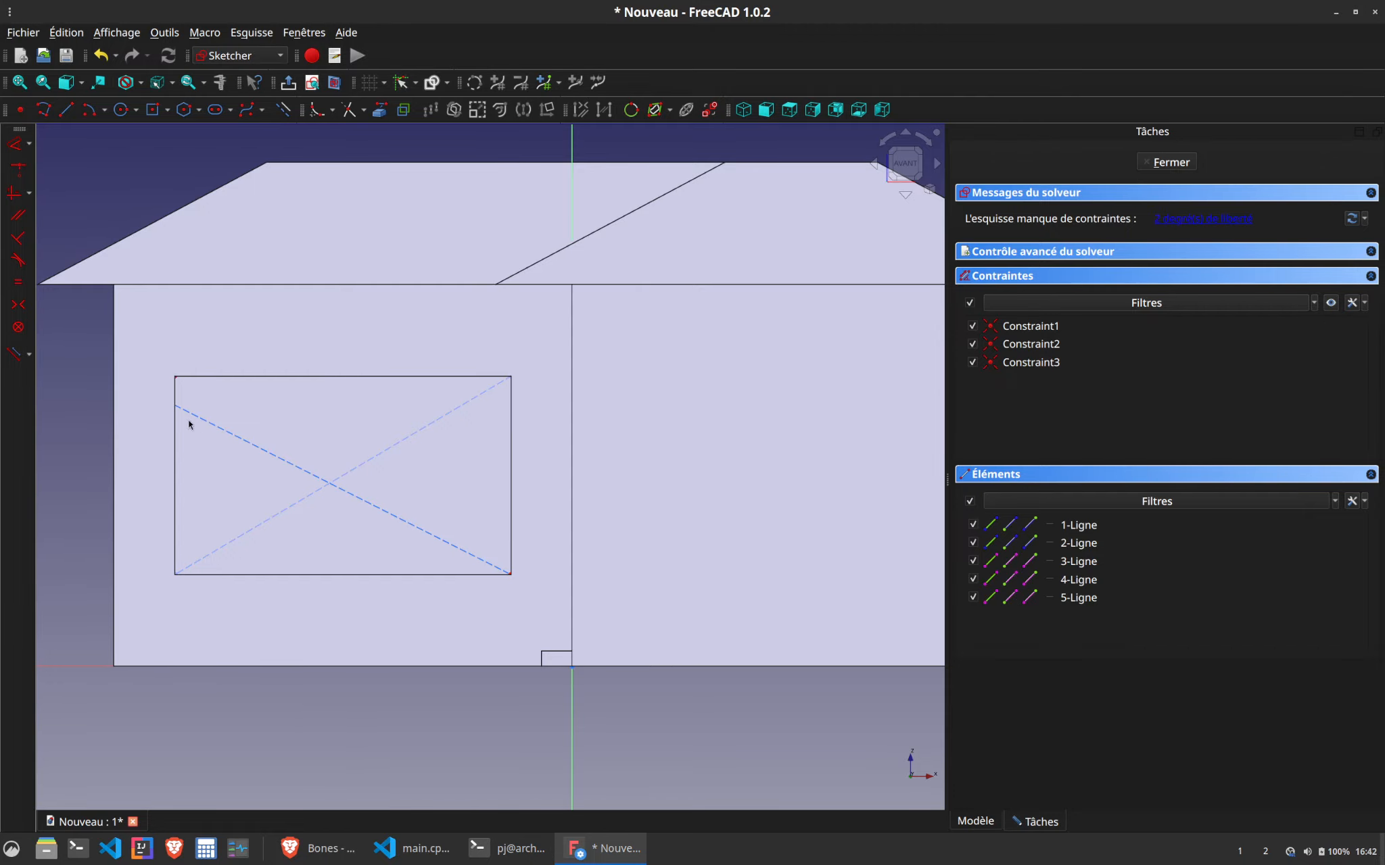
Switch the display to wireframe and make the diagonal's loose upper end coincident with the window's upper-left corner
{"action": "left_click", "coordinate": [140, 84]}
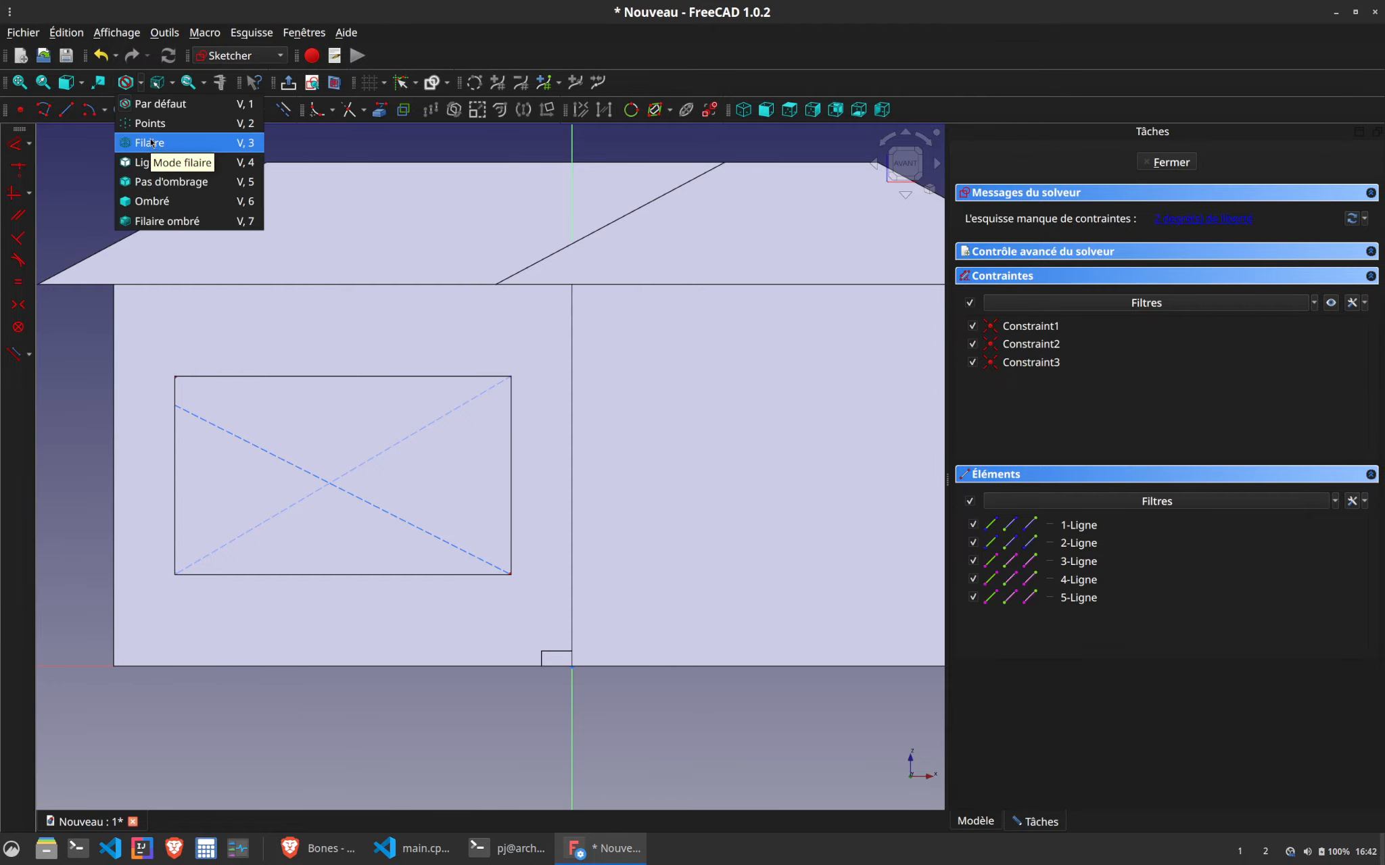
{"action": "left_click", "coordinate": [156, 138]}
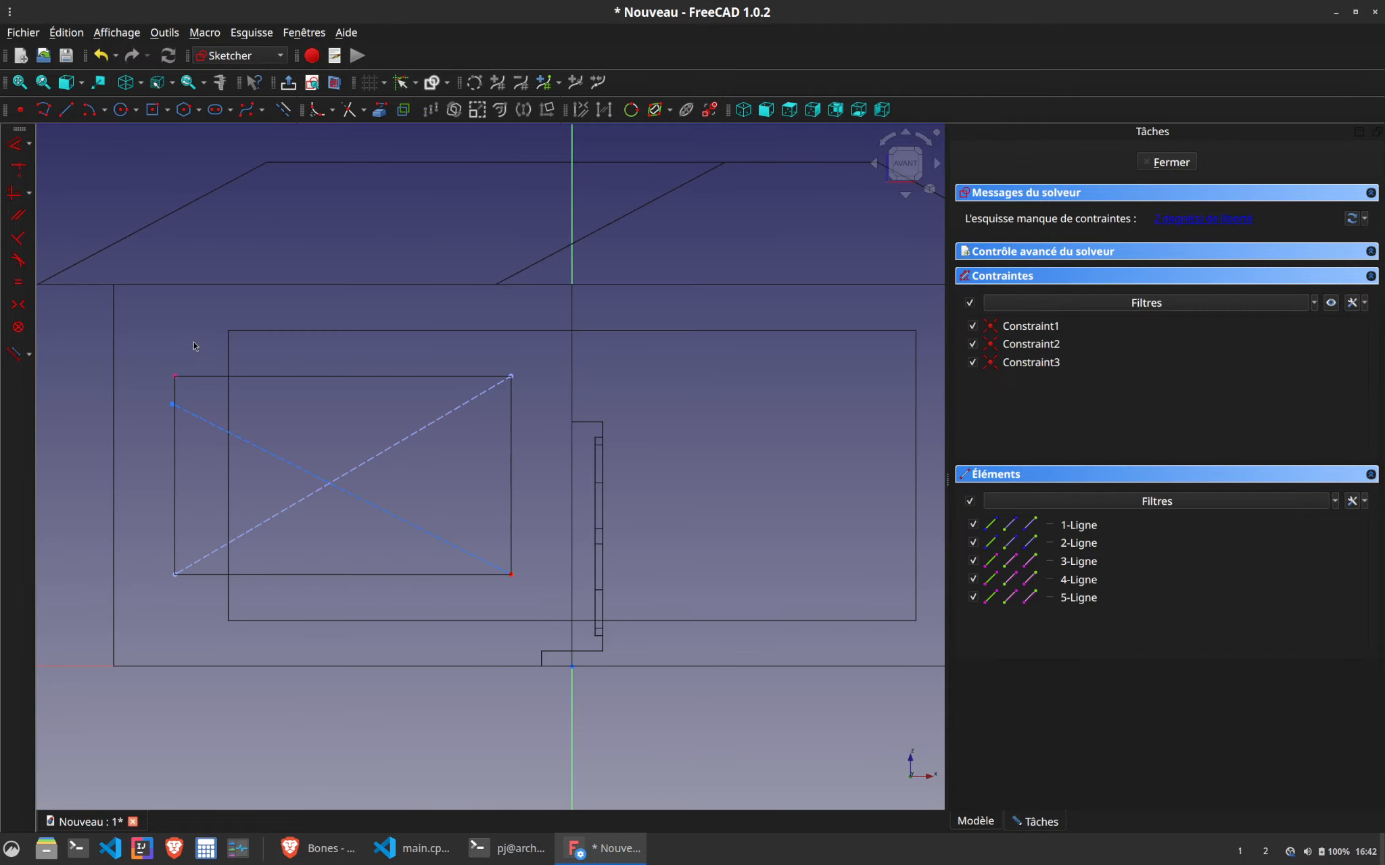
{"action": "left_click", "coordinate": [175, 378]}
{"action": "left_click", "coordinate": [283, 405]}
{"action": "left_click_drag", "start_coordinate": [253, 446], "coordinate": [207, 334]}
{"action": "left_click", "coordinate": [205, 353]}
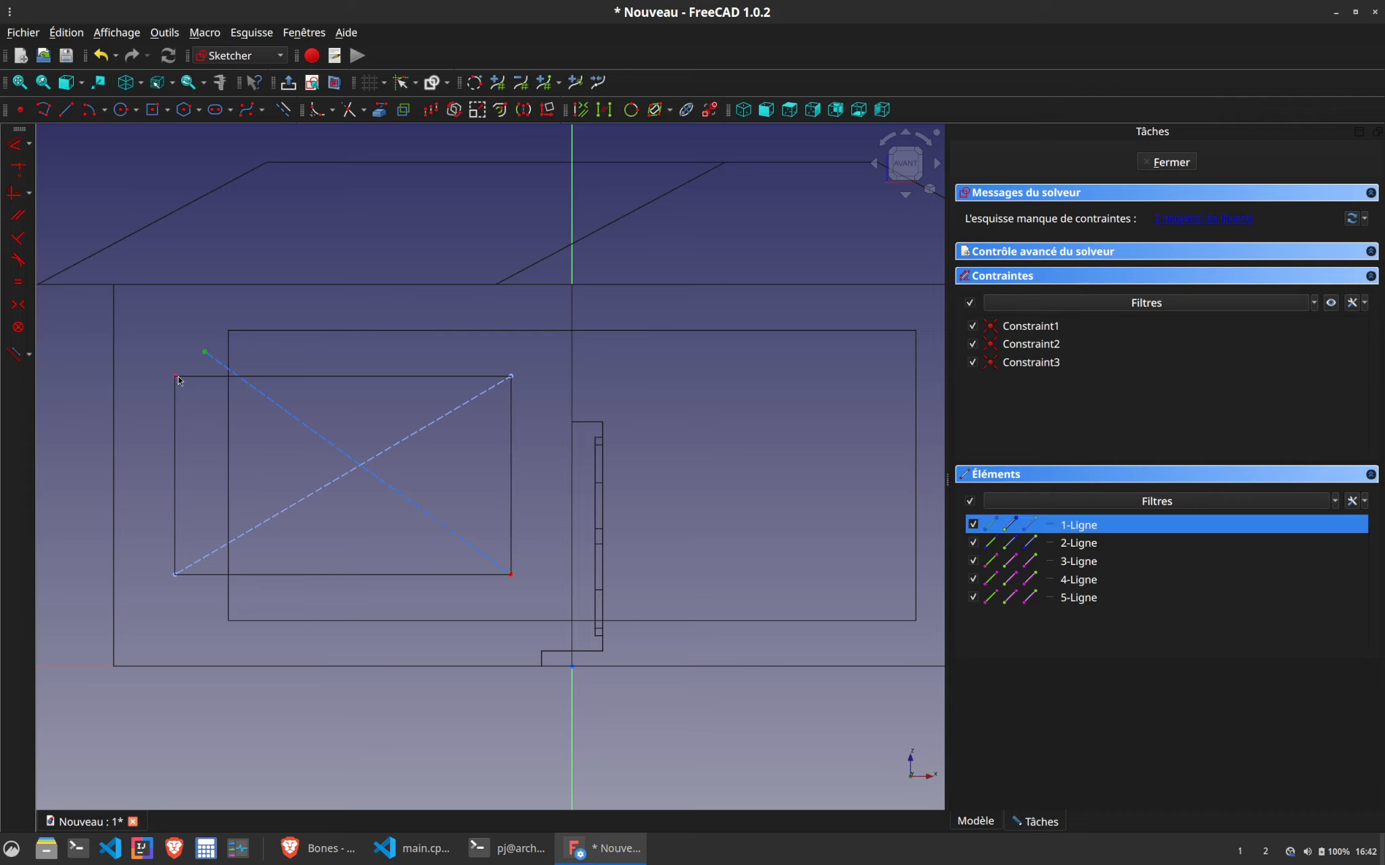
{"action": "left_click", "coordinate": [175, 377]}
{"action": "key", "text": "c"}
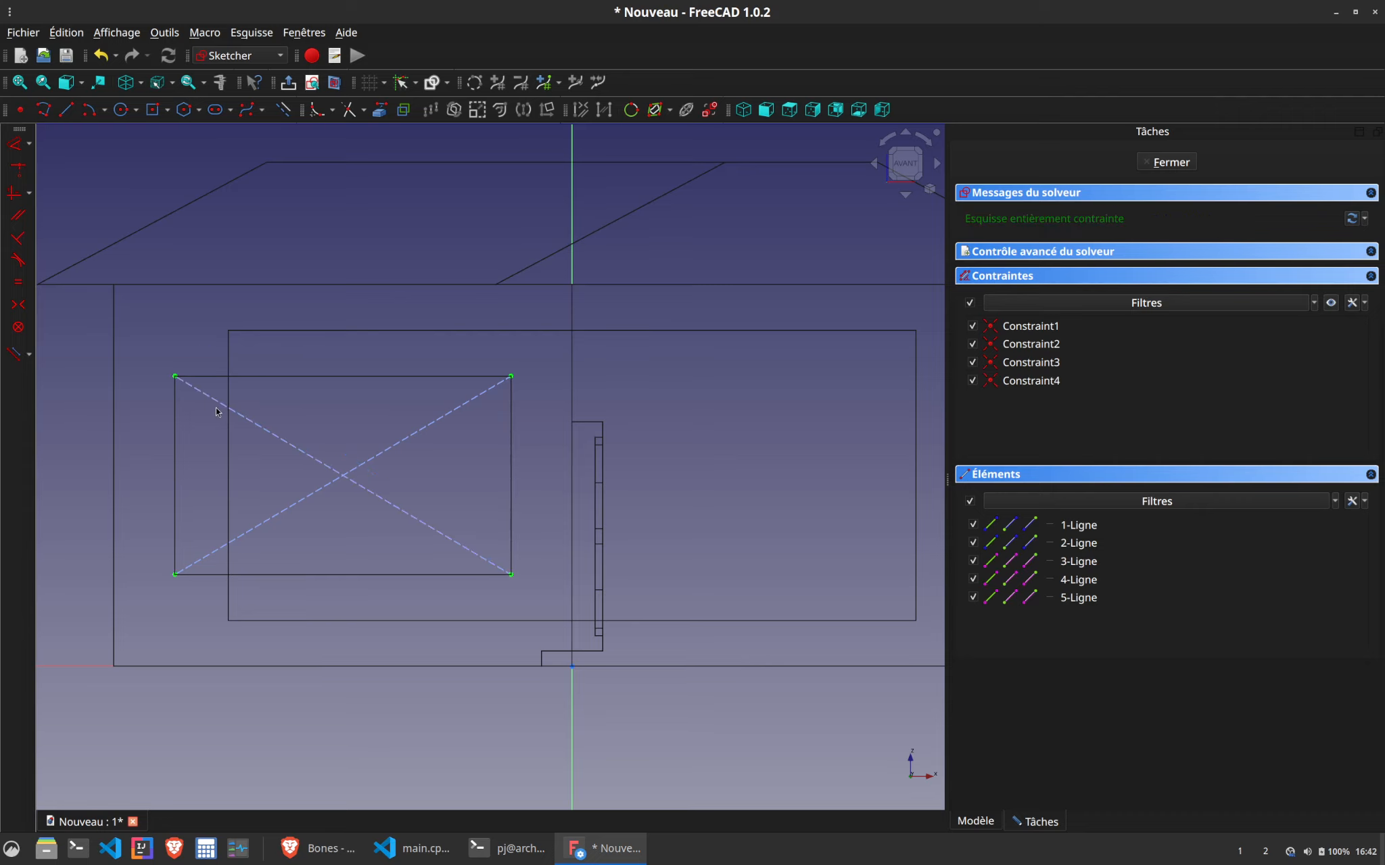
Draw a vertical construction centreline from the midpoint of the window's top edge to the midpoint of its bottom edge
{"action": "scroll", "coordinate": [392, 397], "scroll_direction": "up", "scroll_amount": 4}
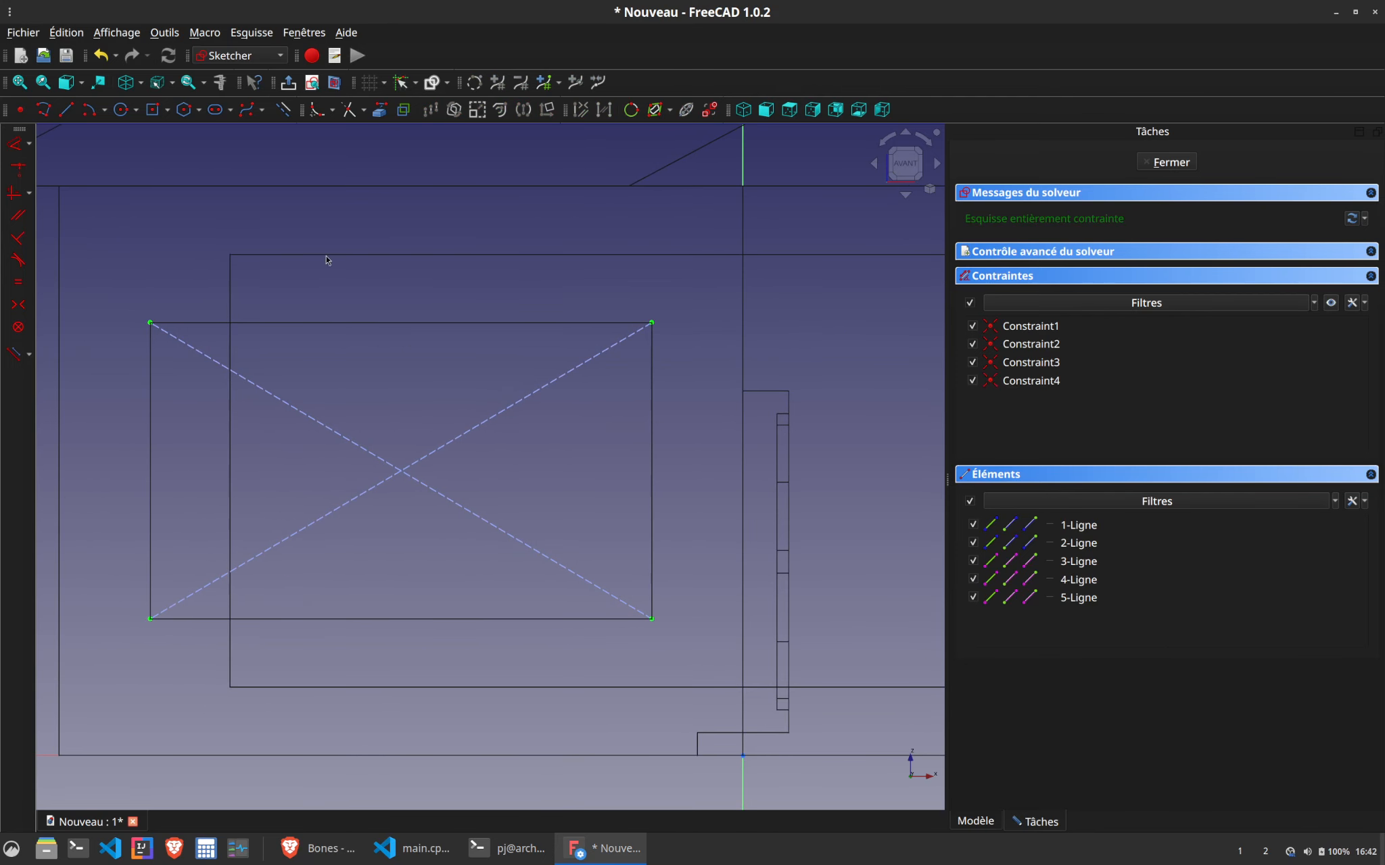
{"action": "left_click", "coordinate": [65, 109]}
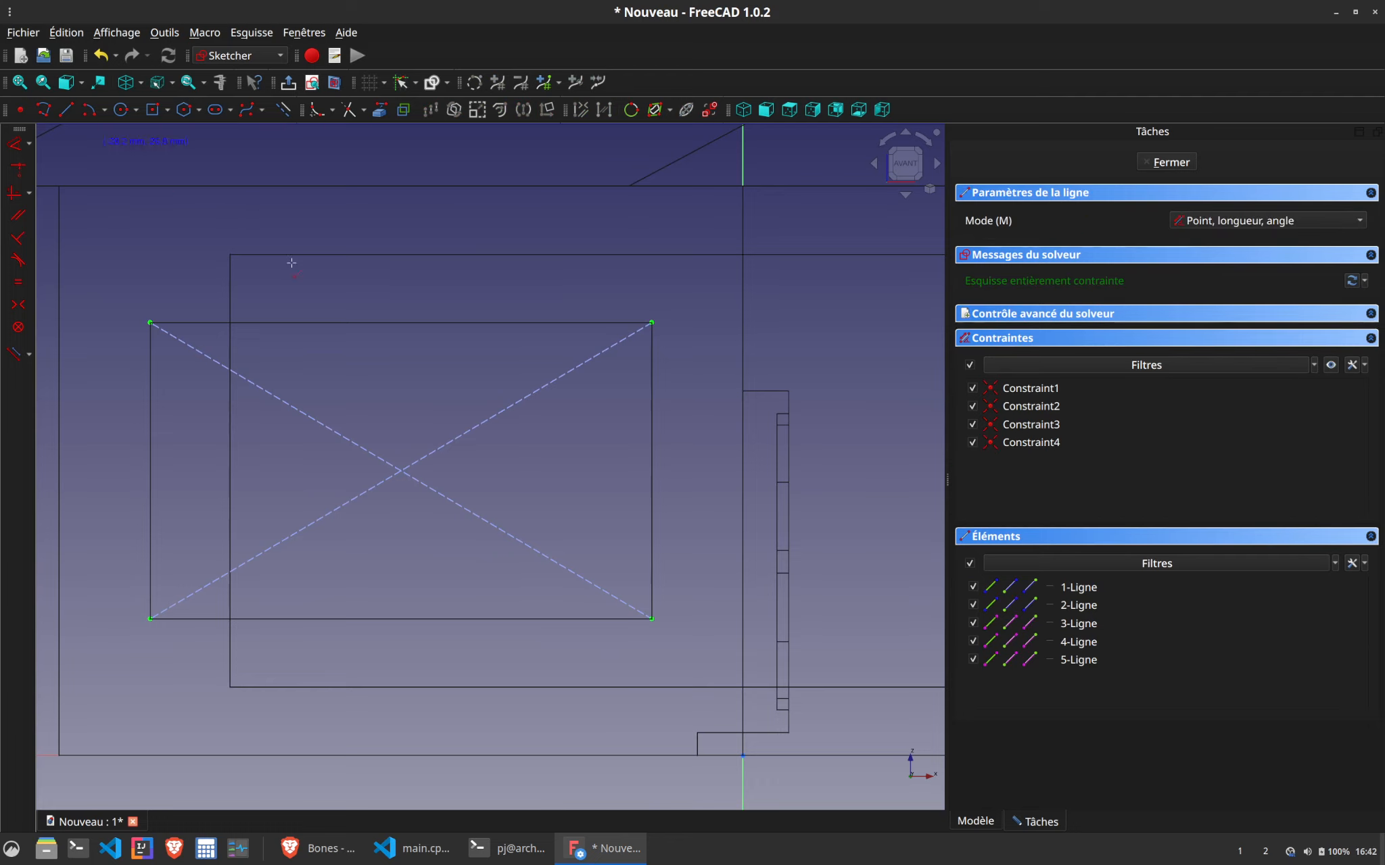
{"action": "left_click", "coordinate": [399, 322]}
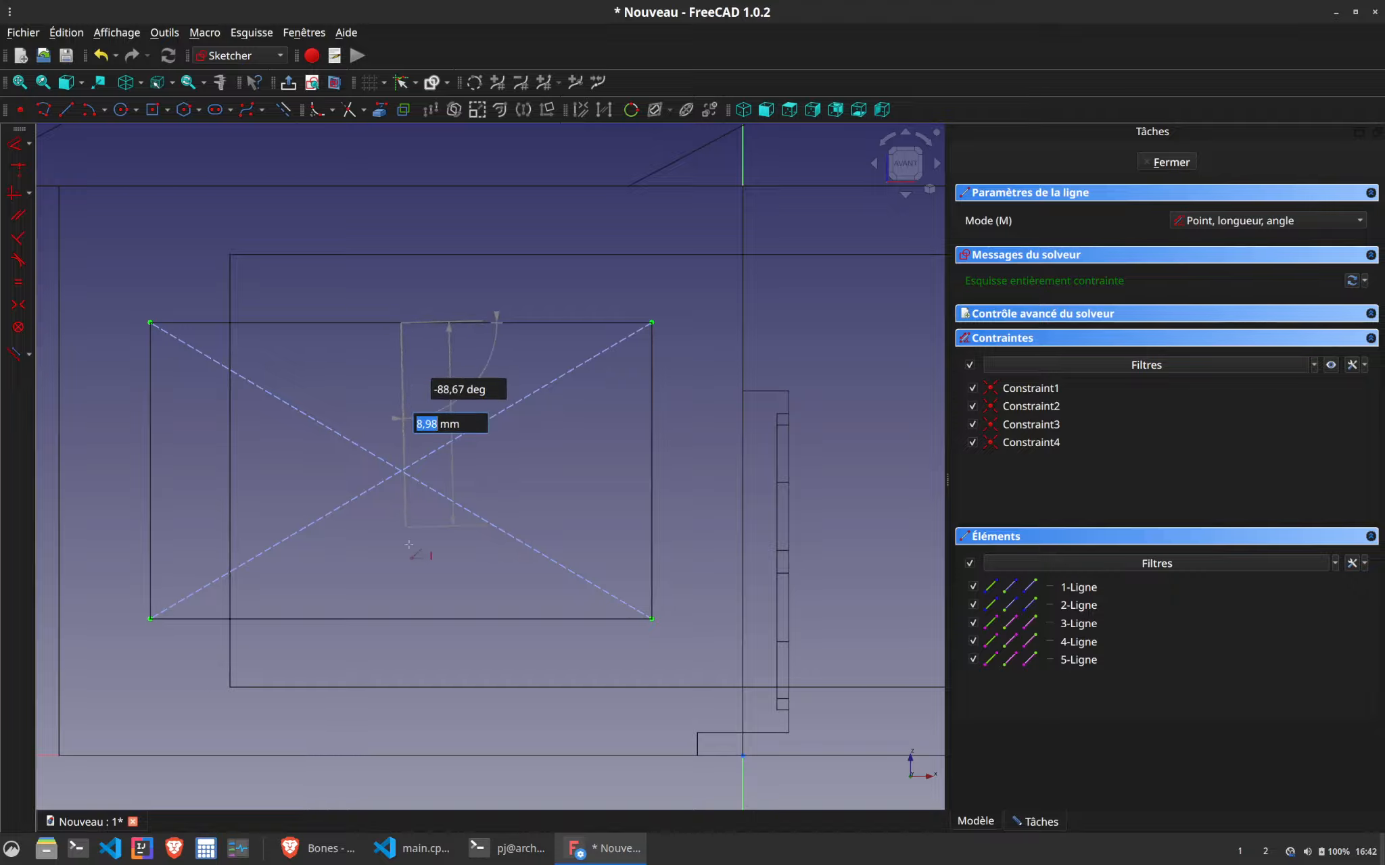
{"action": "left_click", "coordinate": [401, 620]}
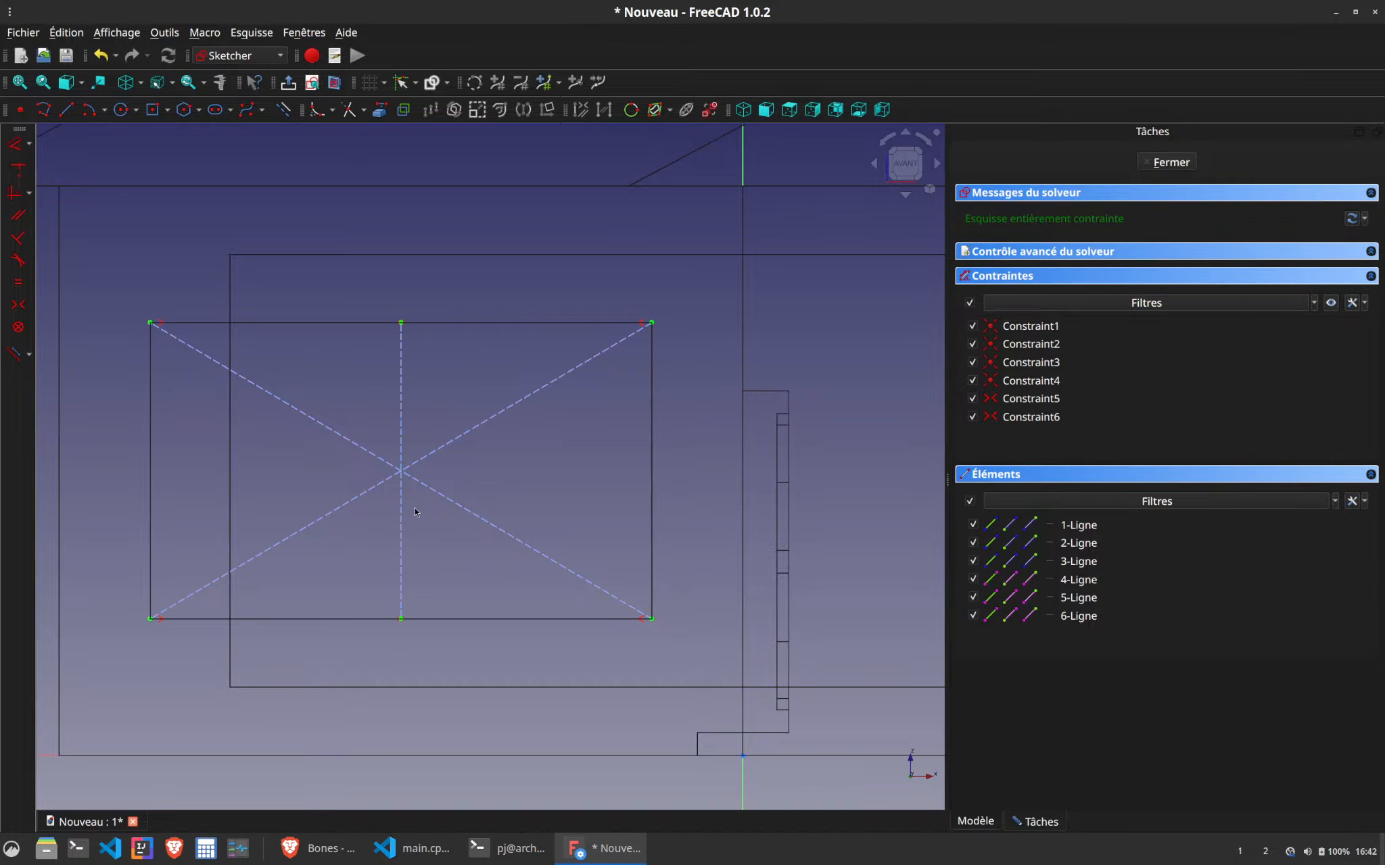
Select the two construction diagonals crossing at the window's centre
{"action": "left_click", "coordinate": [401, 414]}
{"action": "left_click", "coordinate": [437, 454]}
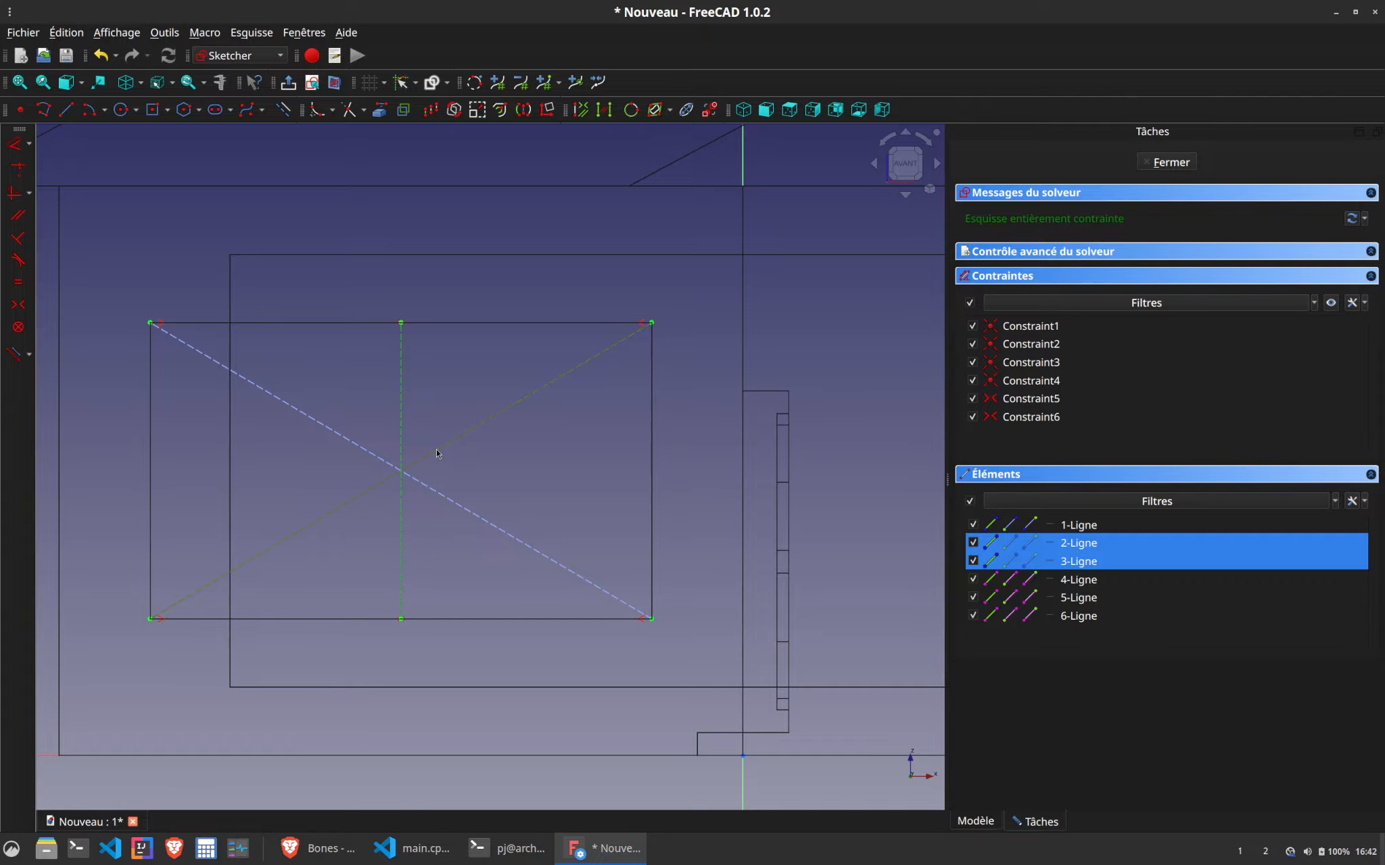
{"action": "left_click", "coordinate": [402, 507]}
{"action": "left_click", "coordinate": [436, 494]}
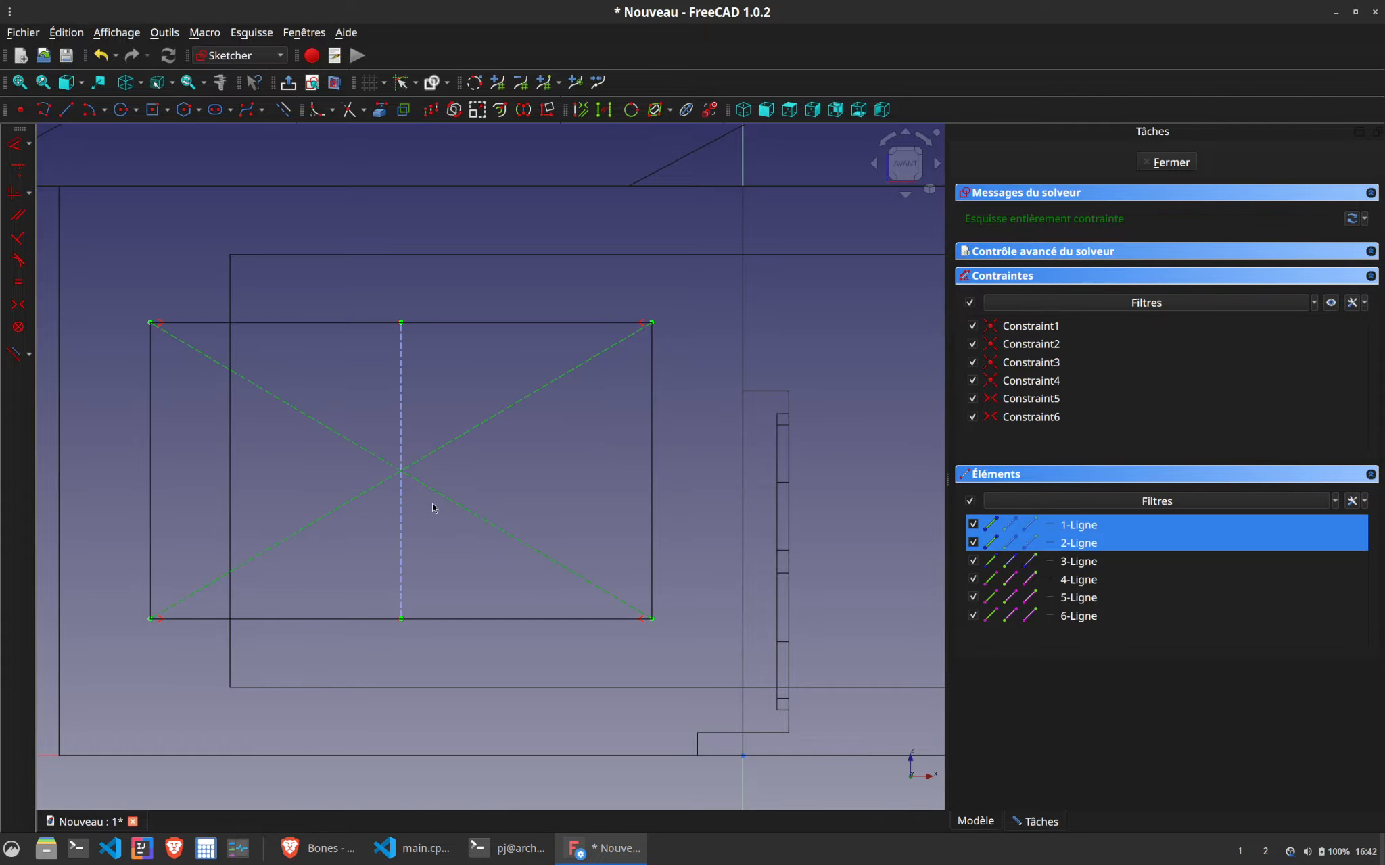
{"action": "left_click", "coordinate": [429, 507]}
{"action": "left_click", "coordinate": [402, 516]}
{"action": "left_click", "coordinate": [444, 494]}
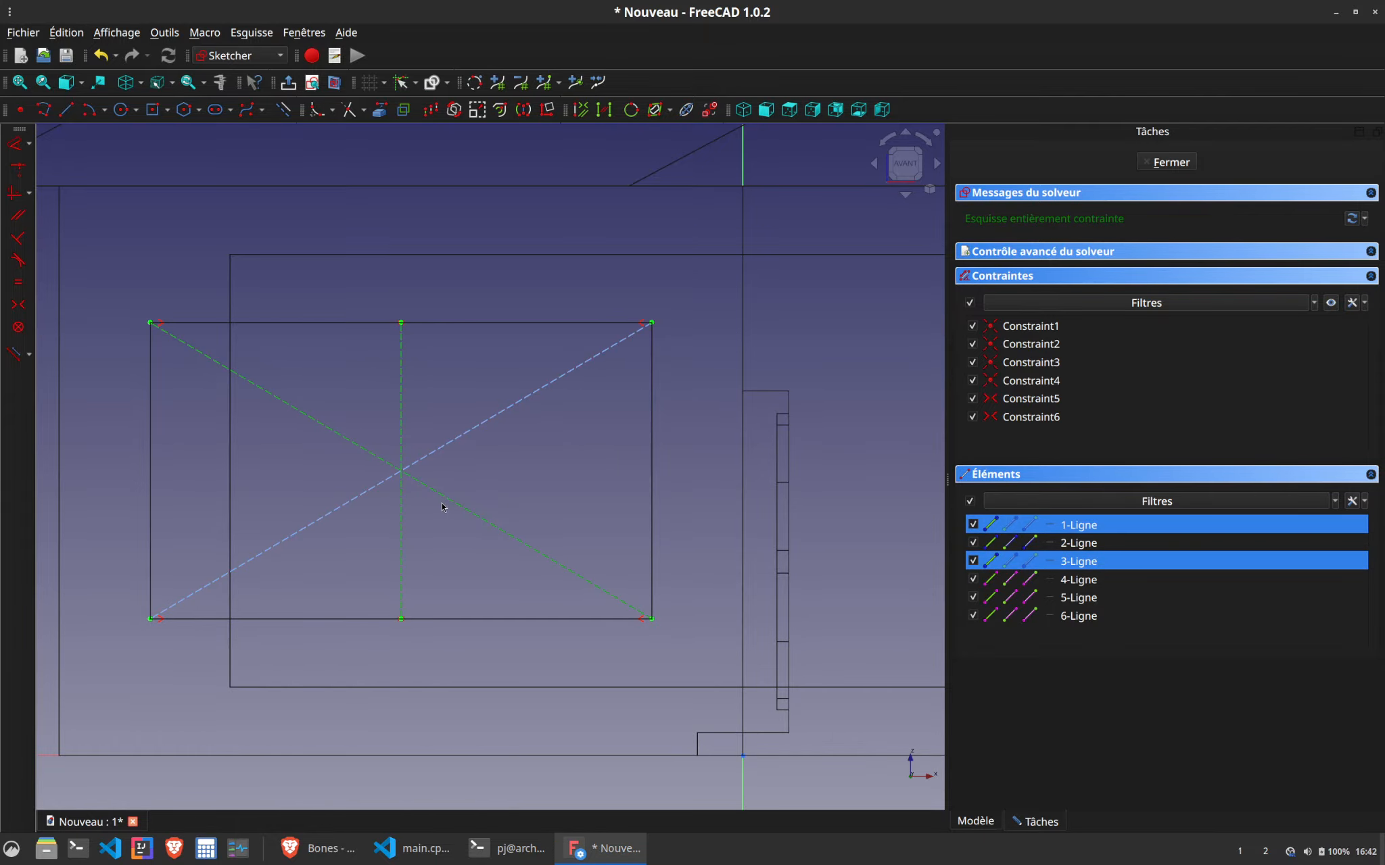
{"action": "left_click", "coordinate": [416, 514]}
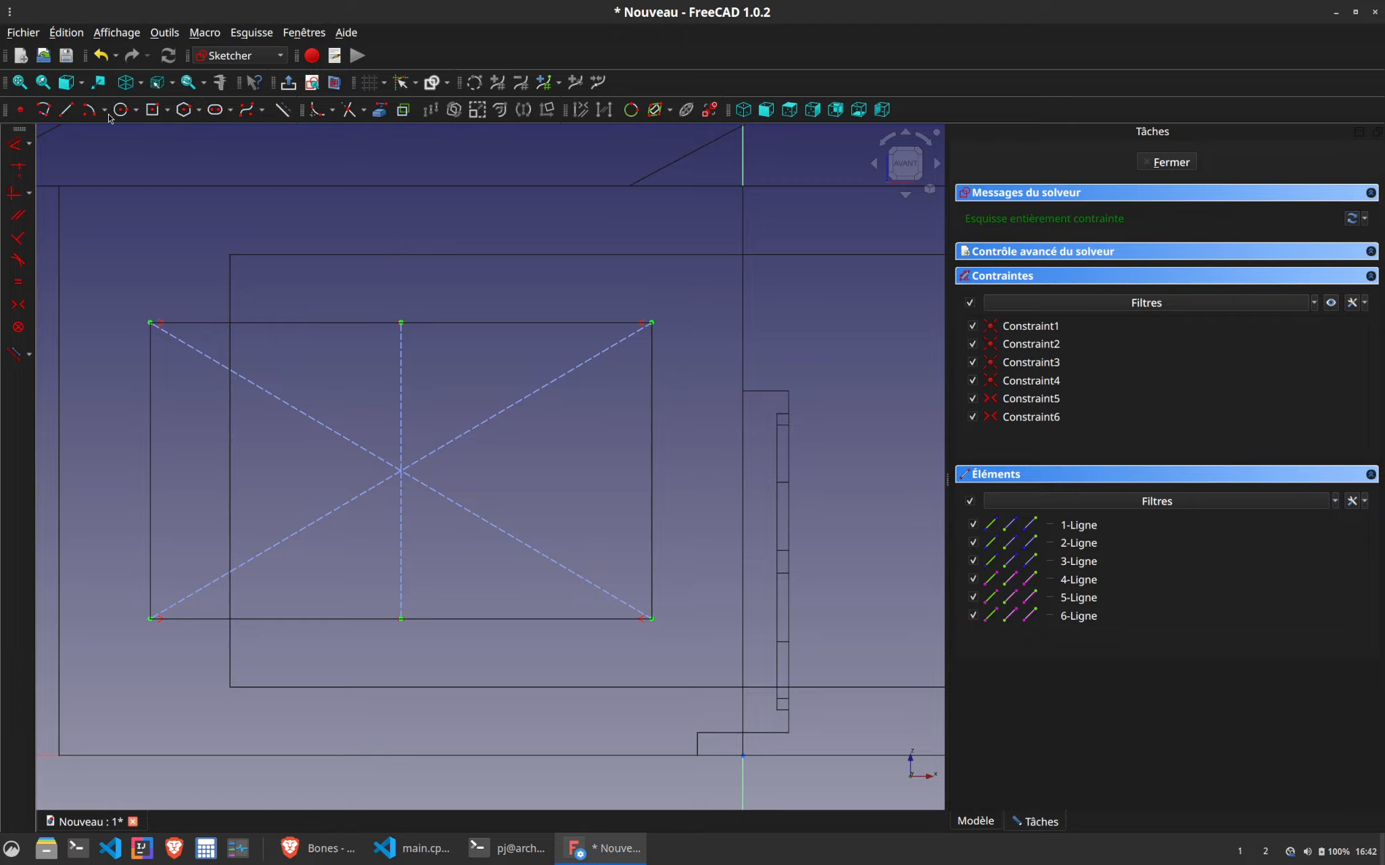
Draw a horizontal centreline across the window rectangle, starting at the middle of its left edge
{"action": "left_click", "coordinate": [43, 110]}
{"action": "left_click", "coordinate": [66, 109]}
{"action": "left_click", "coordinate": [150, 469]}
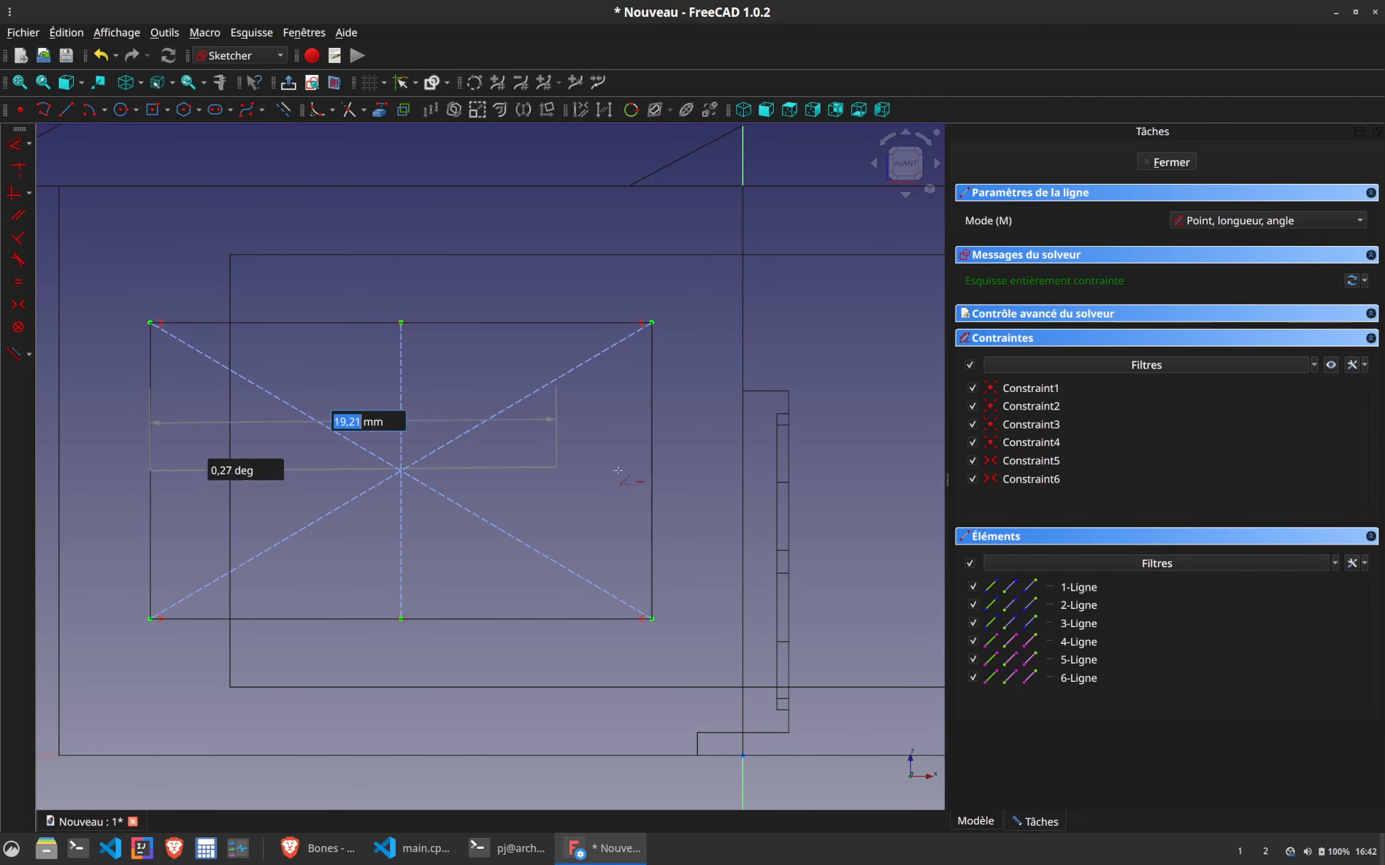
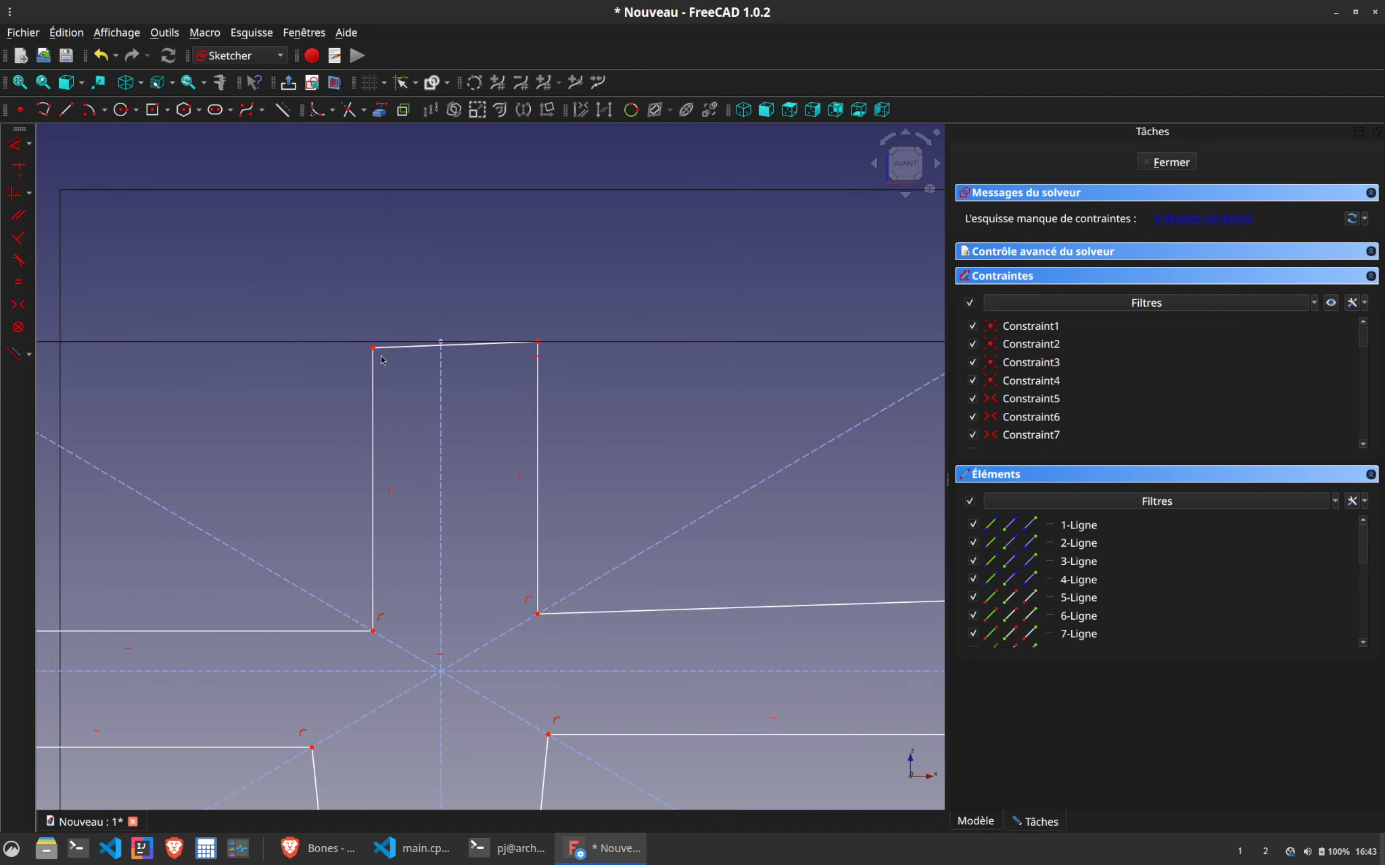
Undo the moves that pulled the top end of the upper-left vertical line away from the window's top edge
{"action": "left_click_drag", "start_coordinate": [374, 349], "coordinate": [376, 378]}
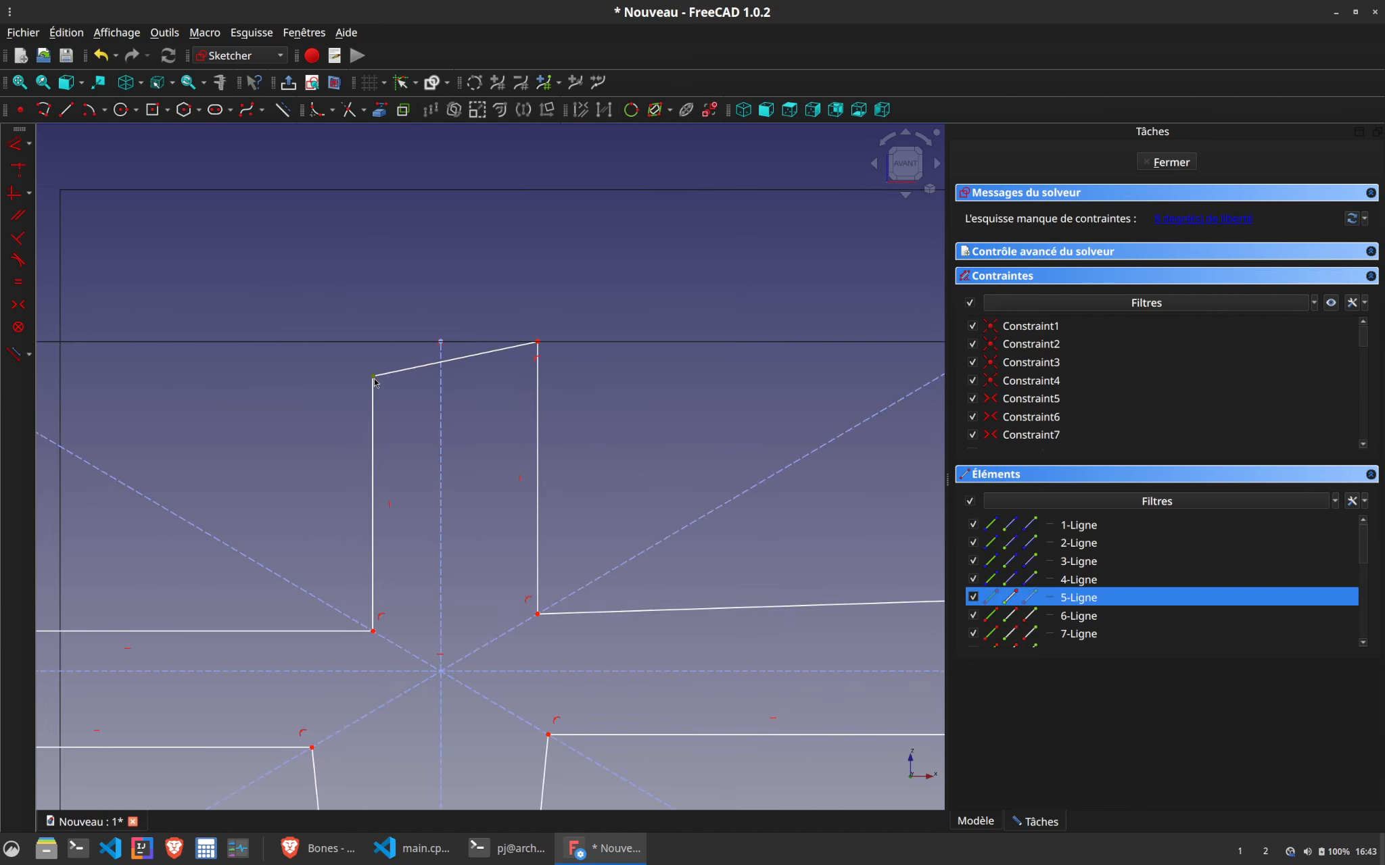
{"action": "key", "text": "ctrl+z"}
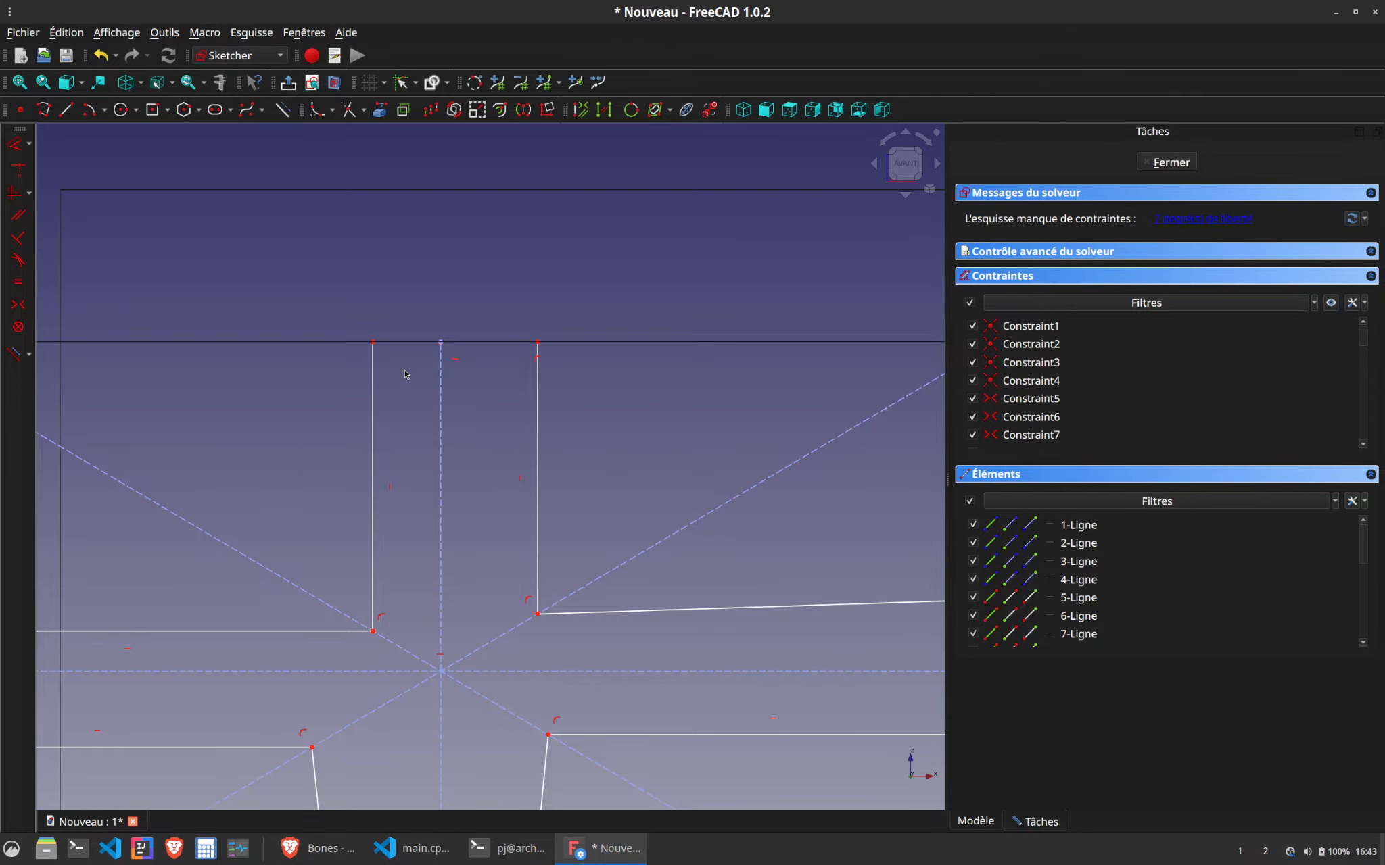
Constrain the two slanted lines in the lower half of the window cross to be vertical
{"action": "scroll", "coordinate": [473, 562], "scroll_direction": "down", "scroll_amount": 5}
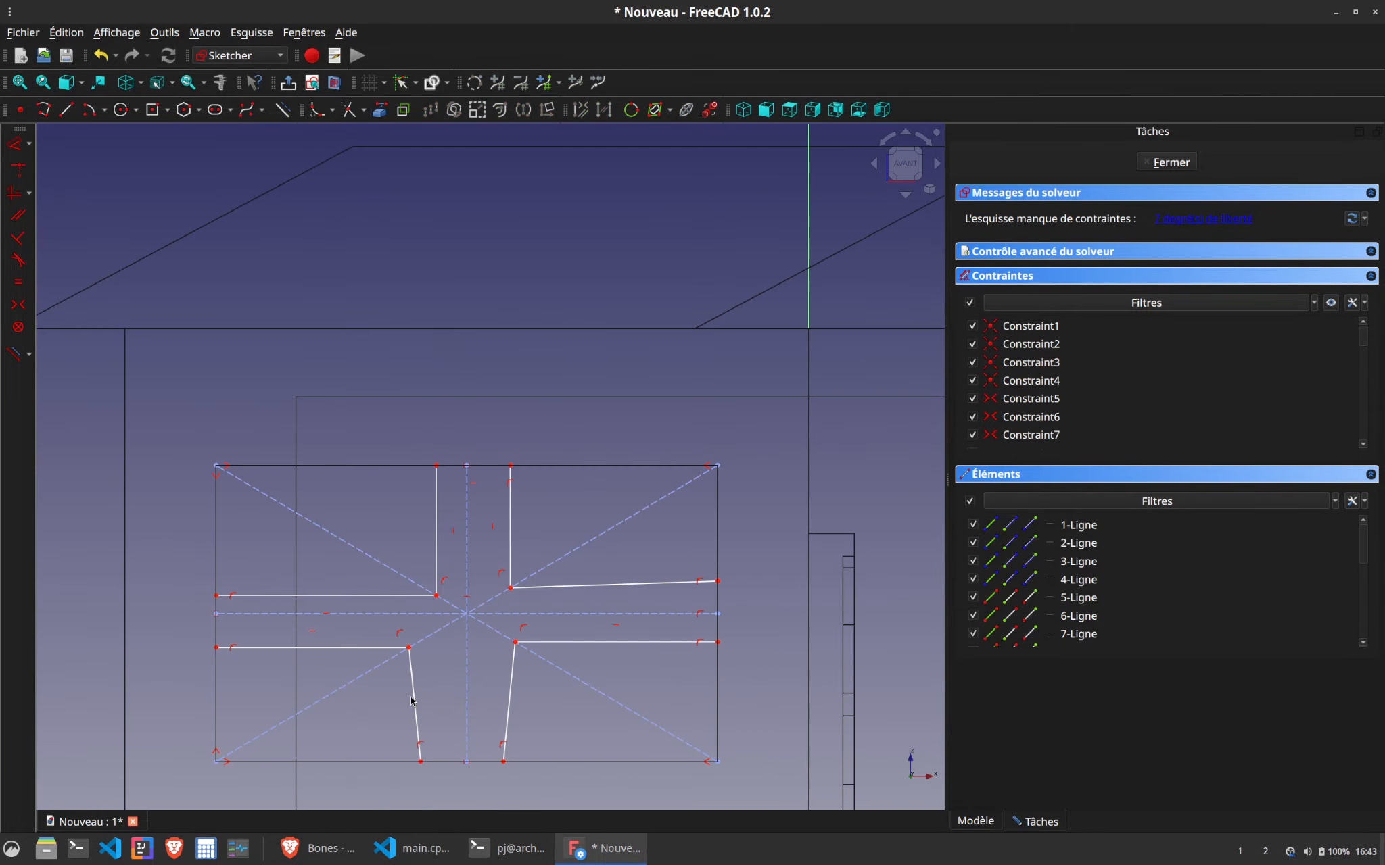
{"action": "left_click", "coordinate": [414, 699]}
{"action": "key", "text": "v"}
{"action": "left_click", "coordinate": [510, 695]}
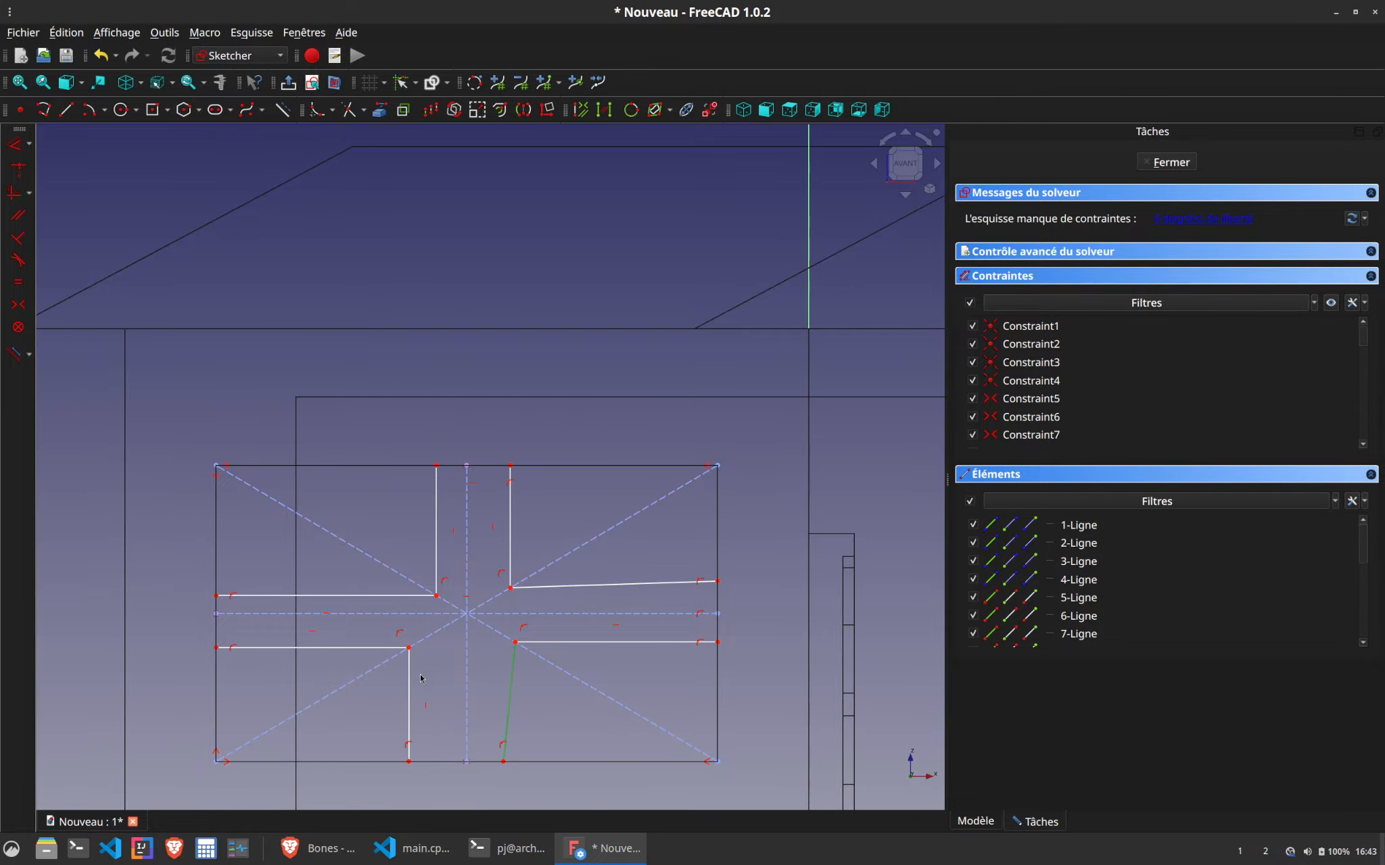
{"action": "key", "text": "v"}
Move the cross's lower-left and upper-right inner corners closer to the centre and constrain the slanted upper-right line horizontal
{"action": "scroll", "coordinate": [435, 659], "scroll_direction": "up", "scroll_amount": 2}
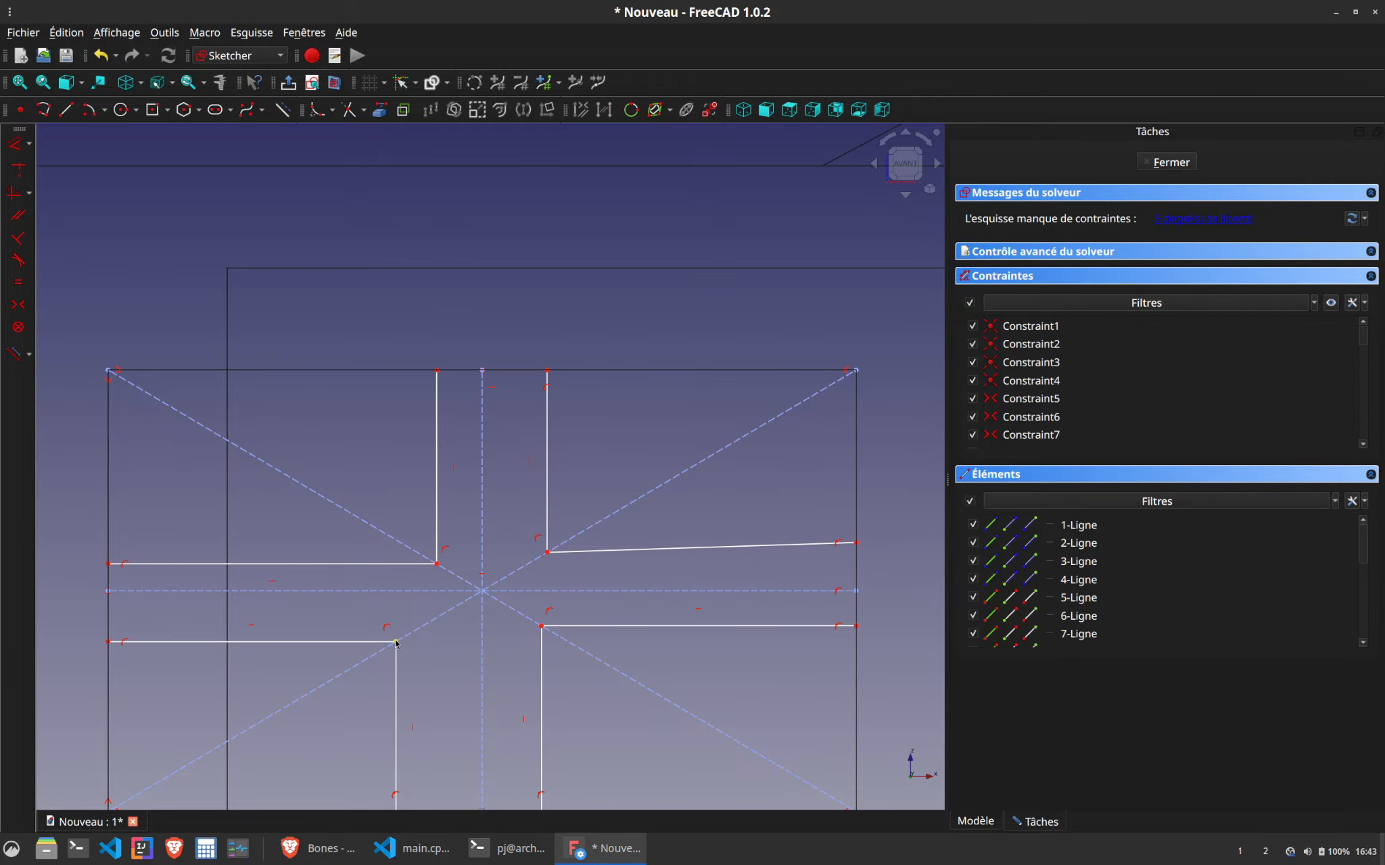
{"action": "left_click_drag", "start_coordinate": [396, 643], "coordinate": [467, 648]}
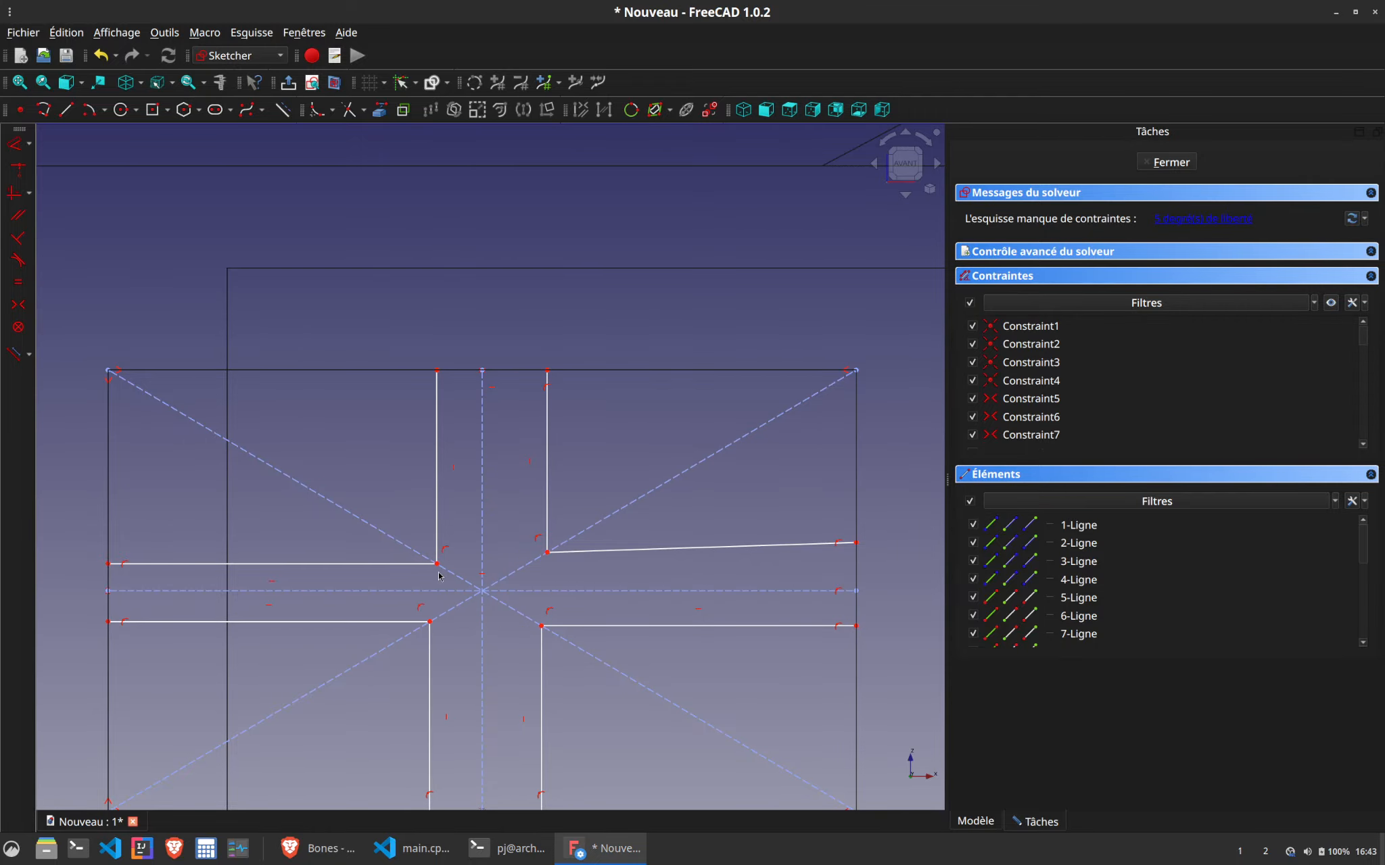
{"action": "left_click_drag", "start_coordinate": [566, 555], "coordinate": [525, 579]}
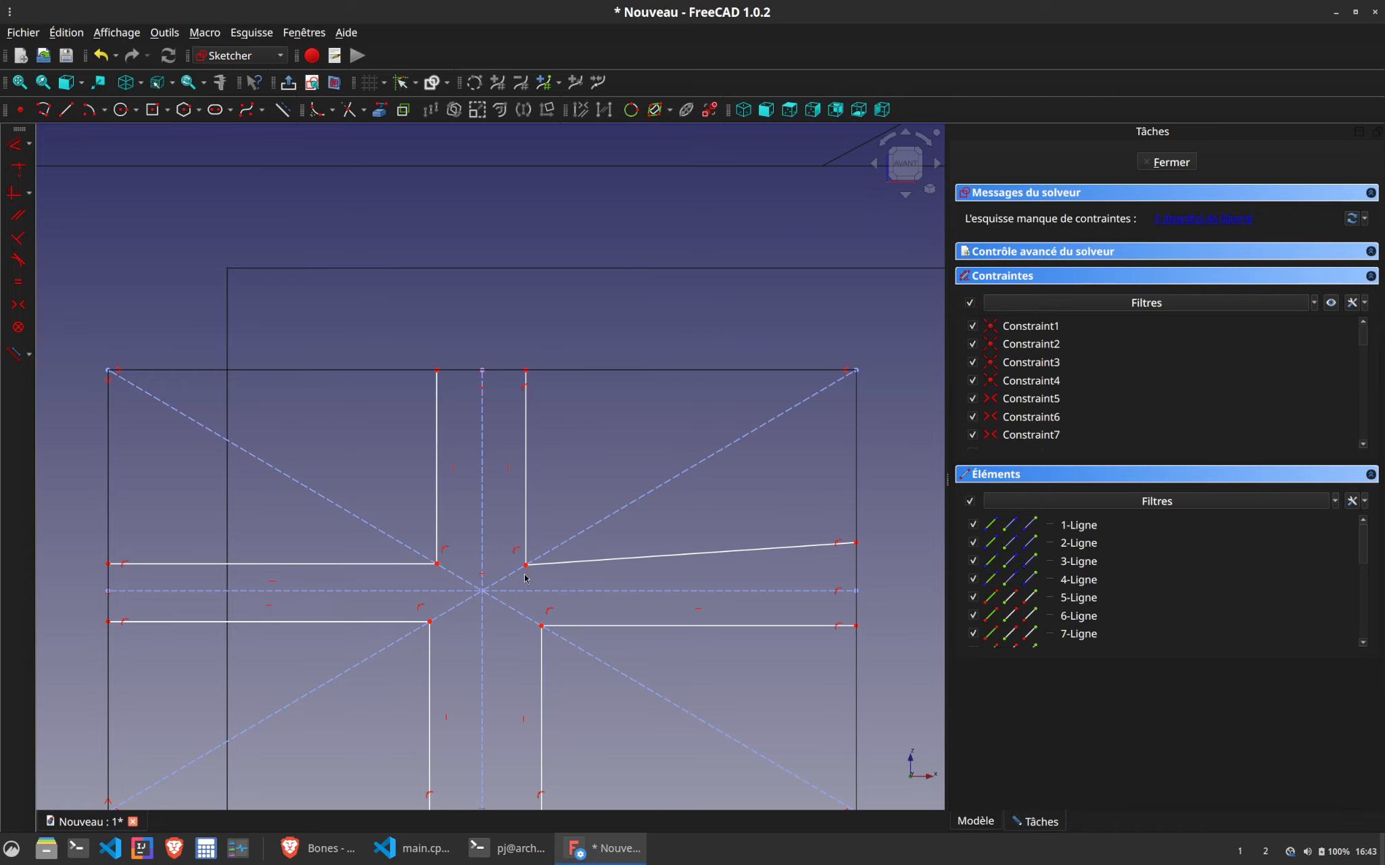
{"action": "left_click", "coordinate": [723, 556]}
{"action": "key", "text": "h"}
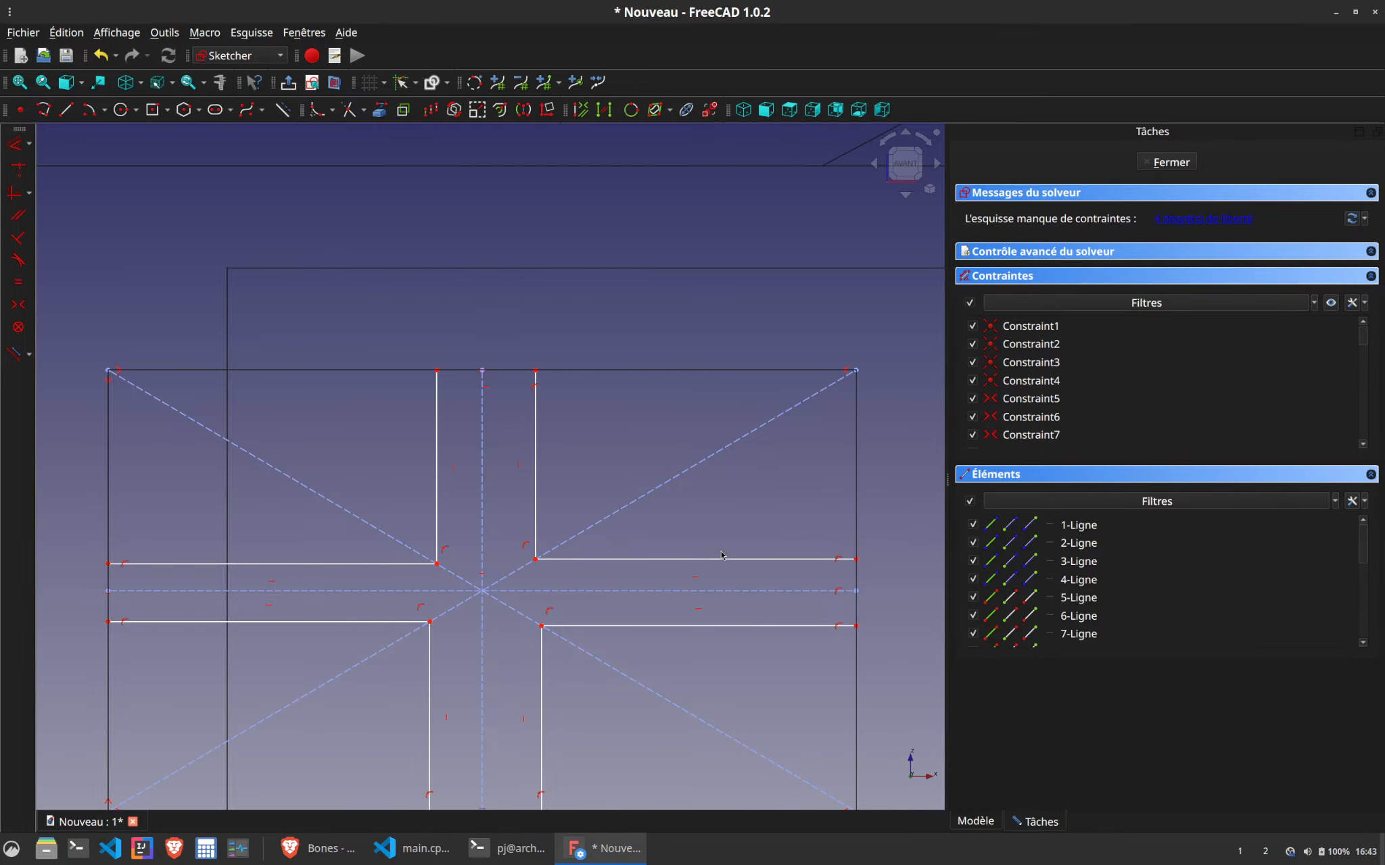
{"action": "mouse_move", "coordinate": [717, 601]}
{"action": "middle_mouse_down"}
{"action": "mouse_move", "coordinate": [416, 502]}
{"action": "mouse_move", "coordinate": [794, 531]}
{"action": "middle_mouse_up"}
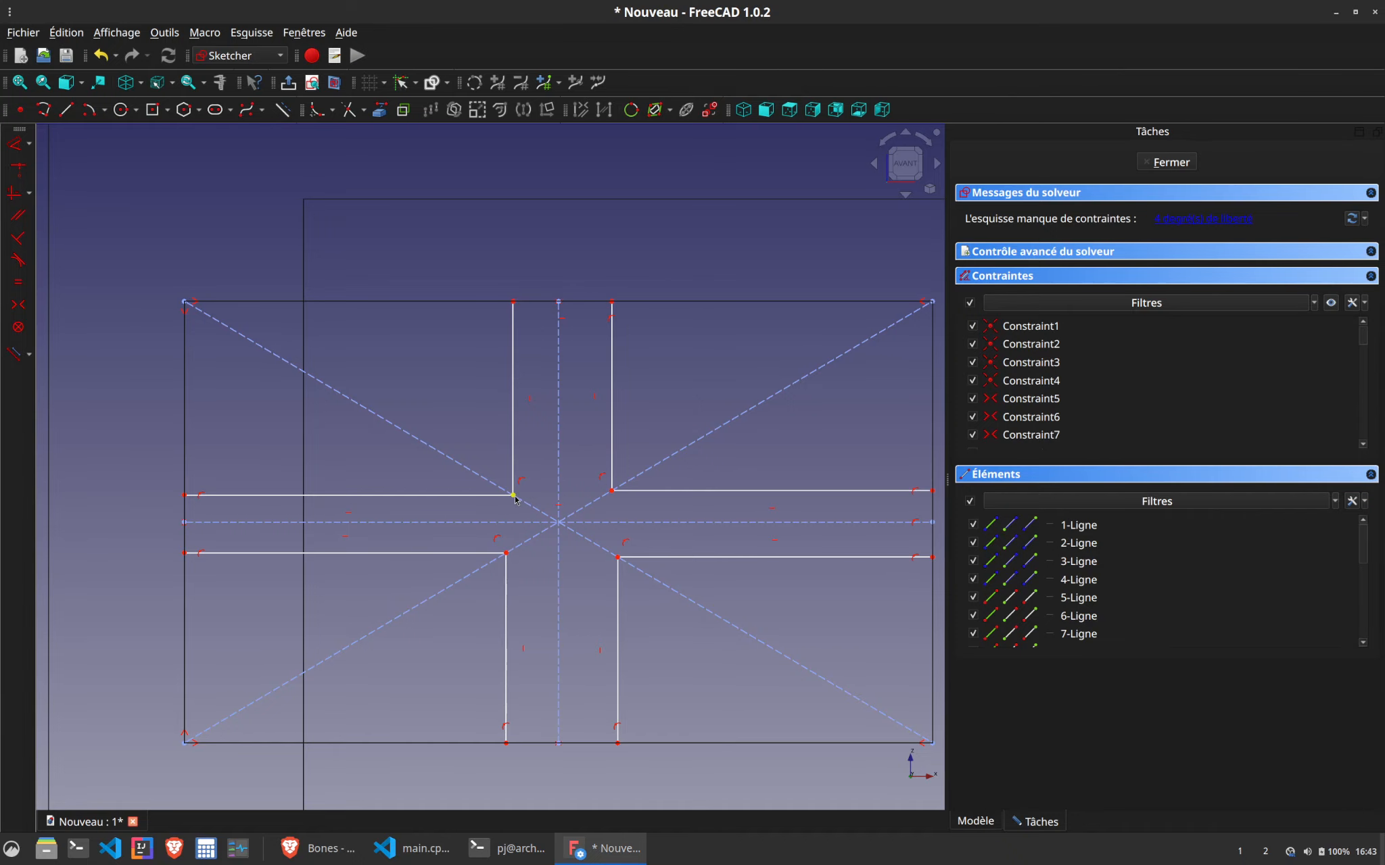
{"action": "left_click", "coordinate": [514, 497]}
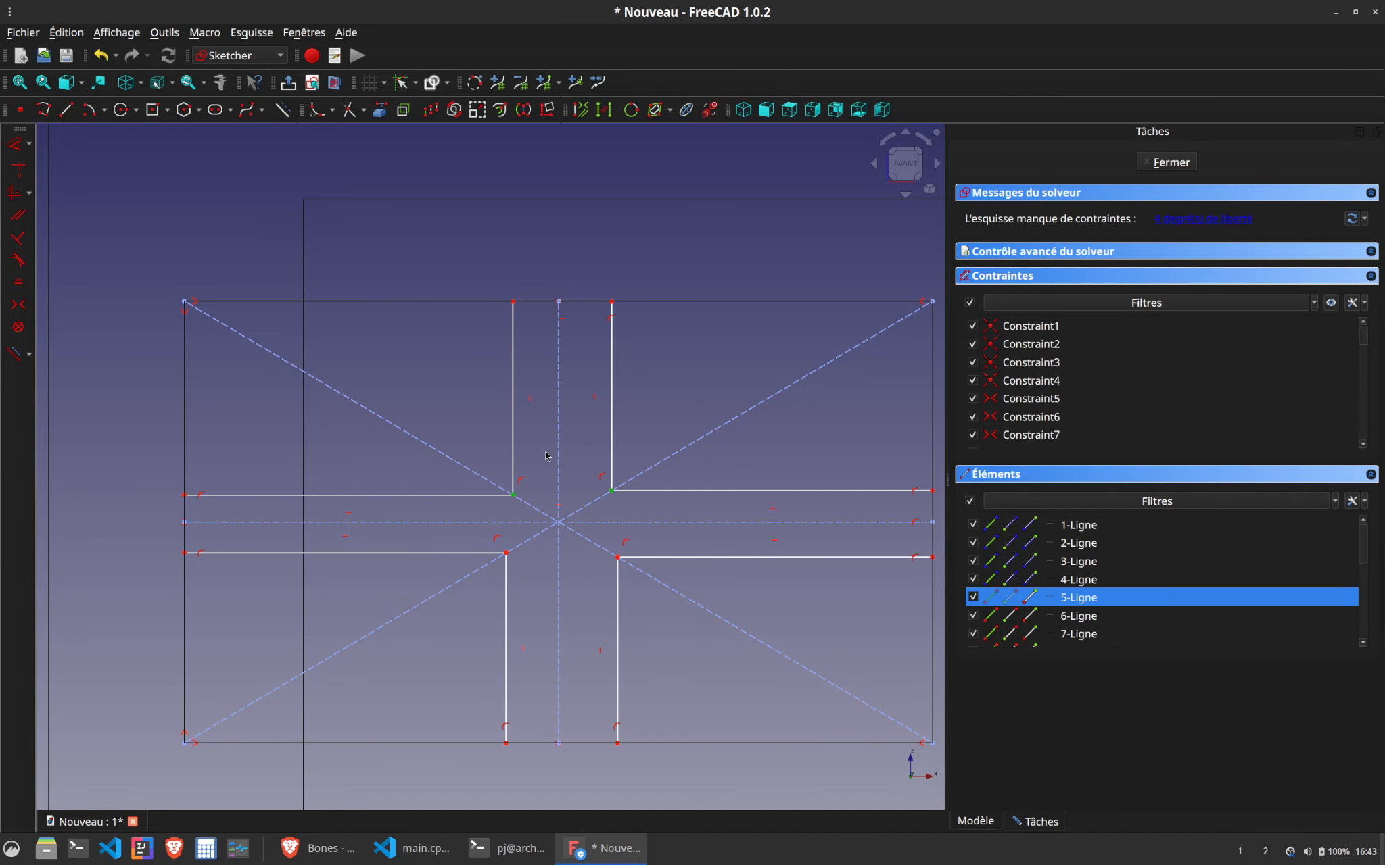
{"action": "left_click", "coordinate": [511, 511]}
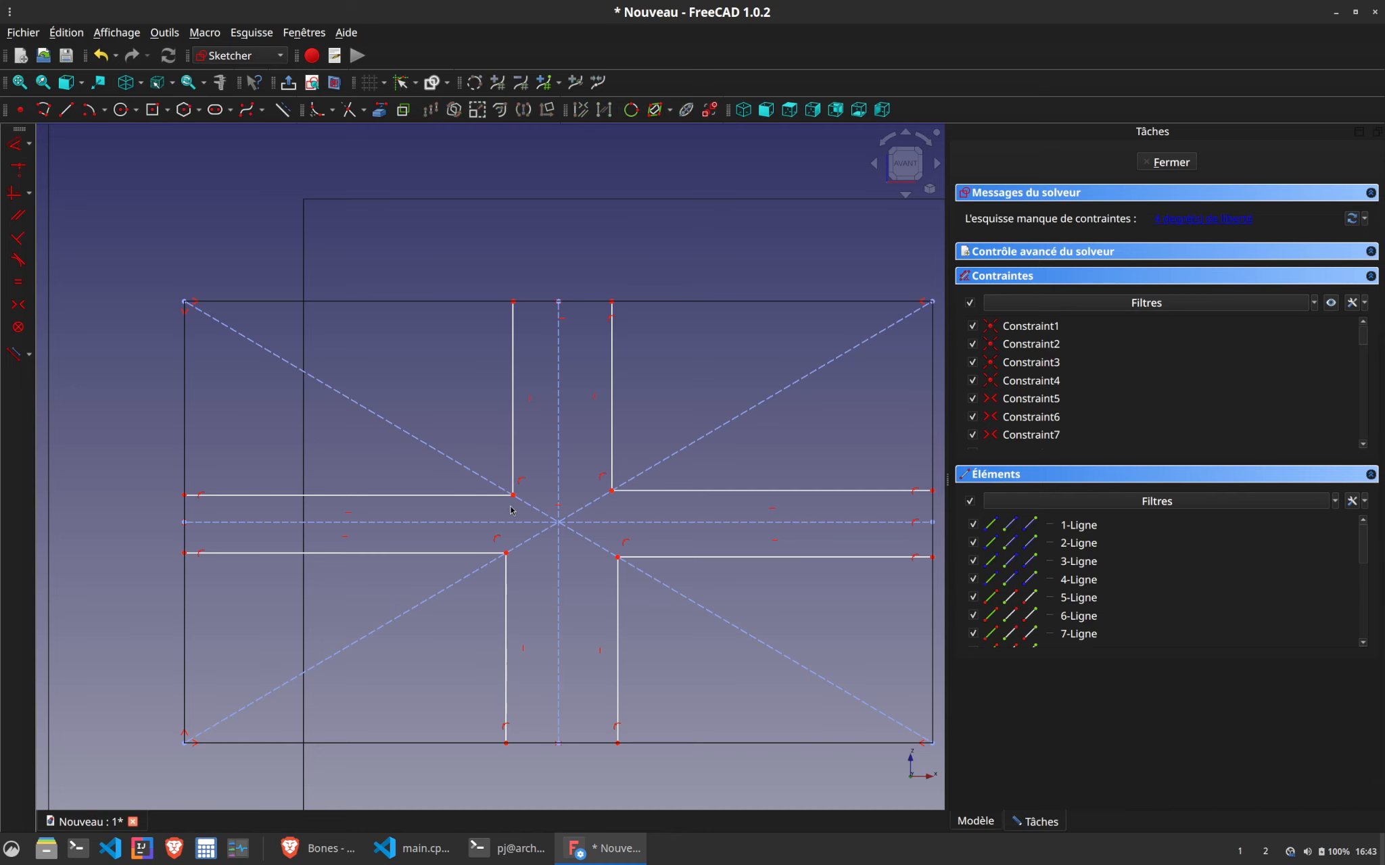
{"action": "left_click", "coordinate": [513, 496]}
{"action": "left_click", "coordinate": [559, 458]}
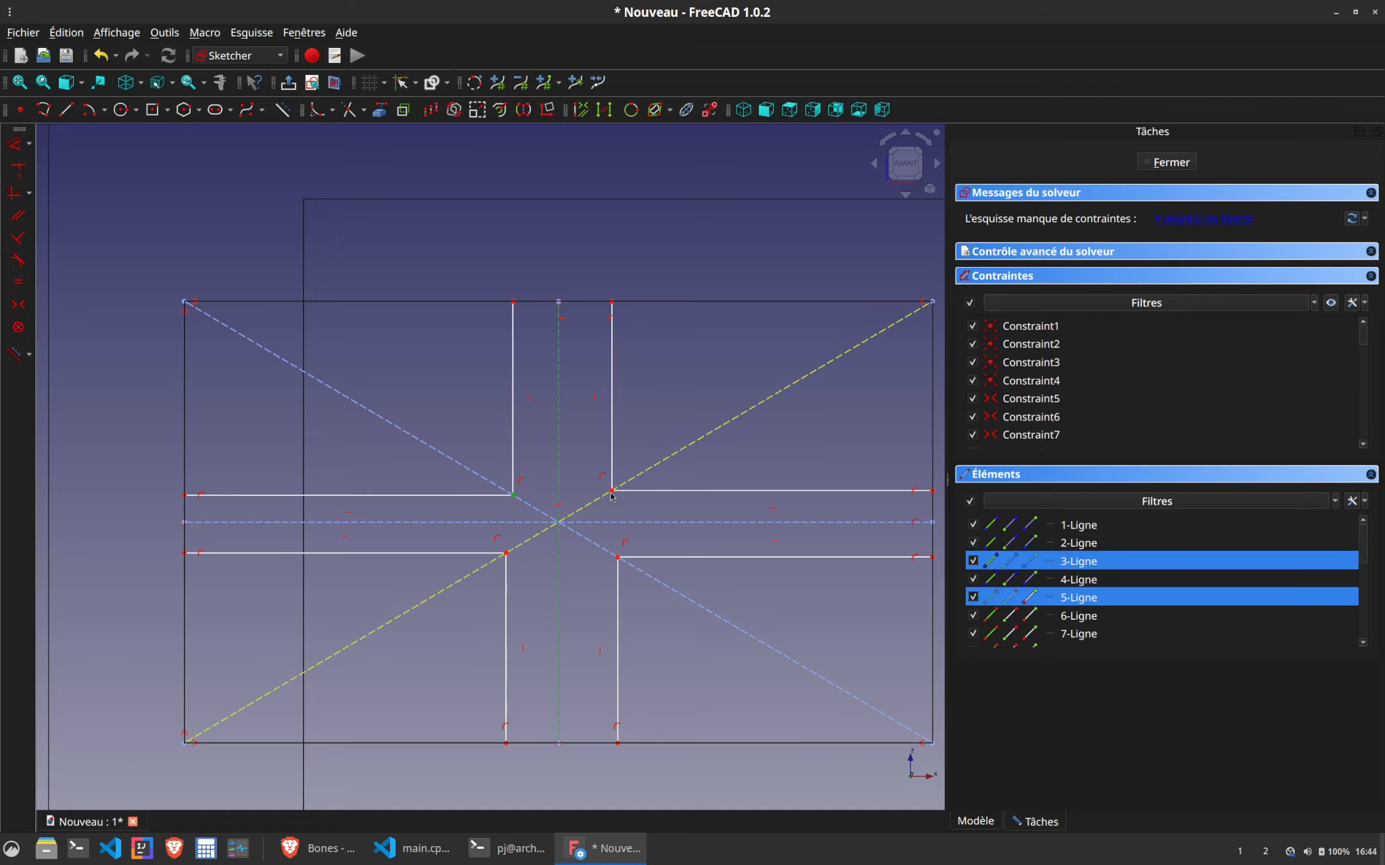
{"action": "left_click", "coordinate": [608, 493]}
{"action": "left_click", "coordinate": [621, 510]}
Make the cross's two upper inner corners symmetric about the vertical centreline
{"action": "left_click", "coordinate": [612, 491]}
{"action": "left_click", "coordinate": [559, 466]}
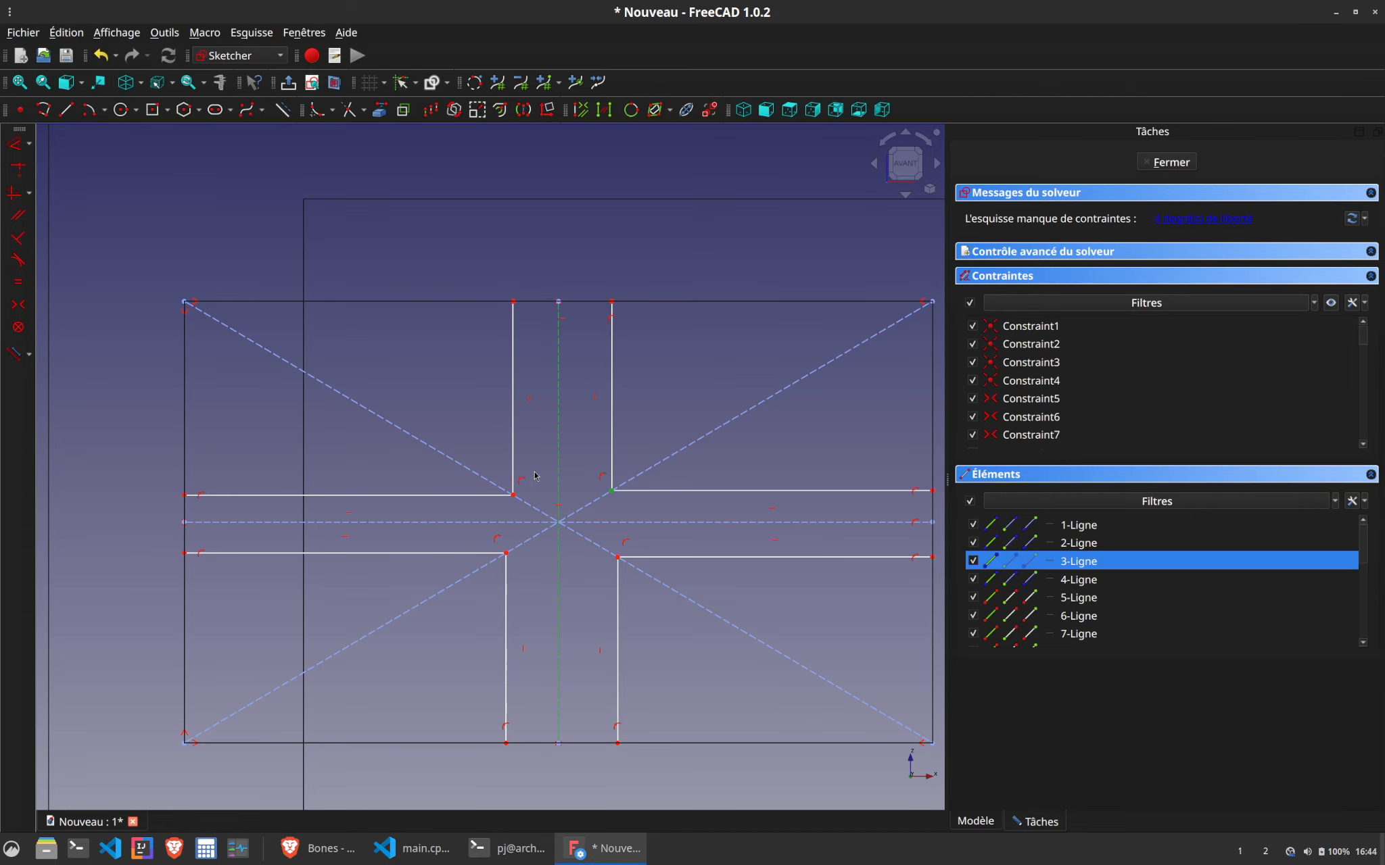
{"action": "left_click", "coordinate": [513, 498]}
{"action": "key", "text": "s"}
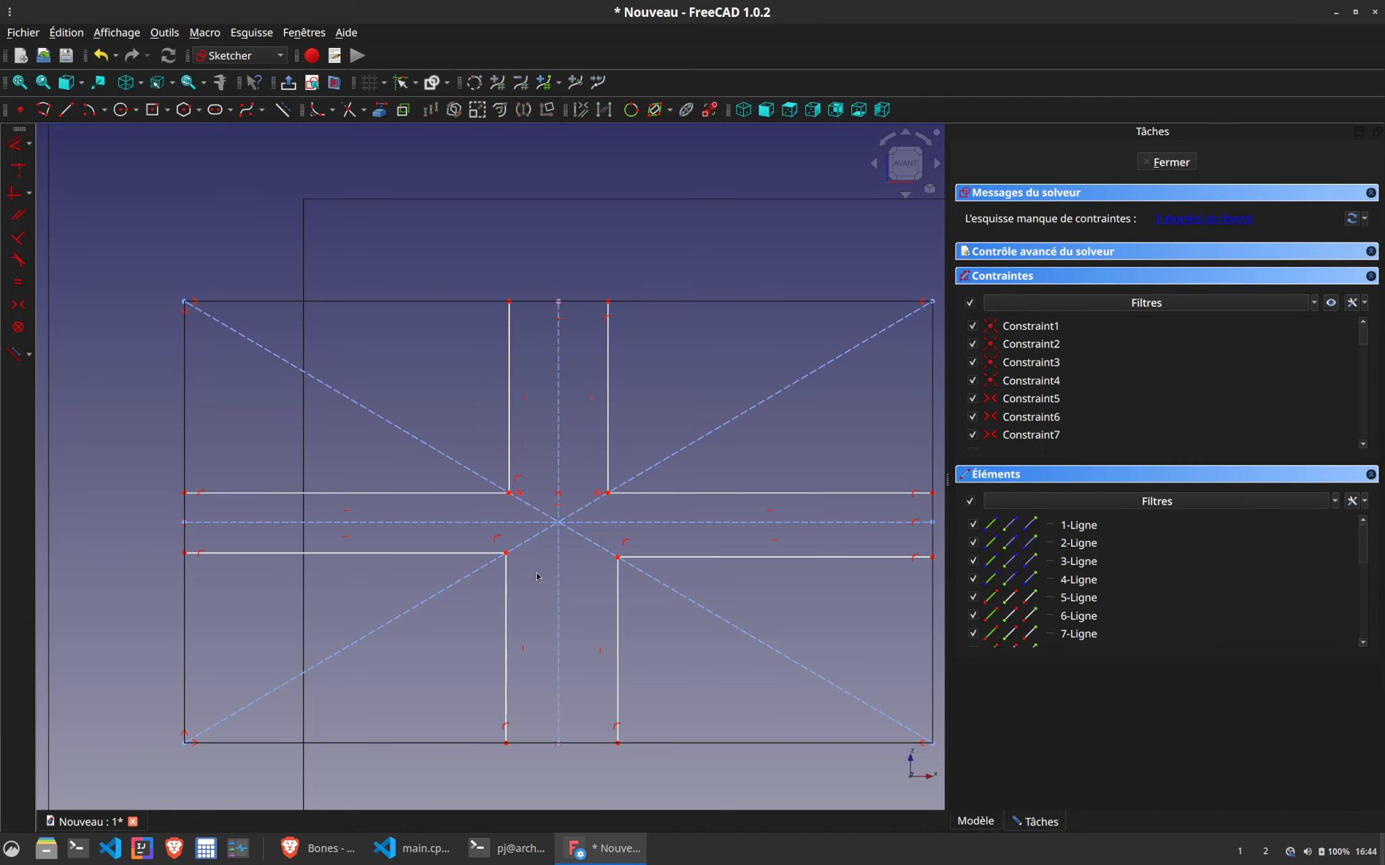
Make the cross's two lower inner corners symmetric about the vertical centreline and adjust the lower-right corner
{"action": "left_click", "coordinate": [505, 554]}
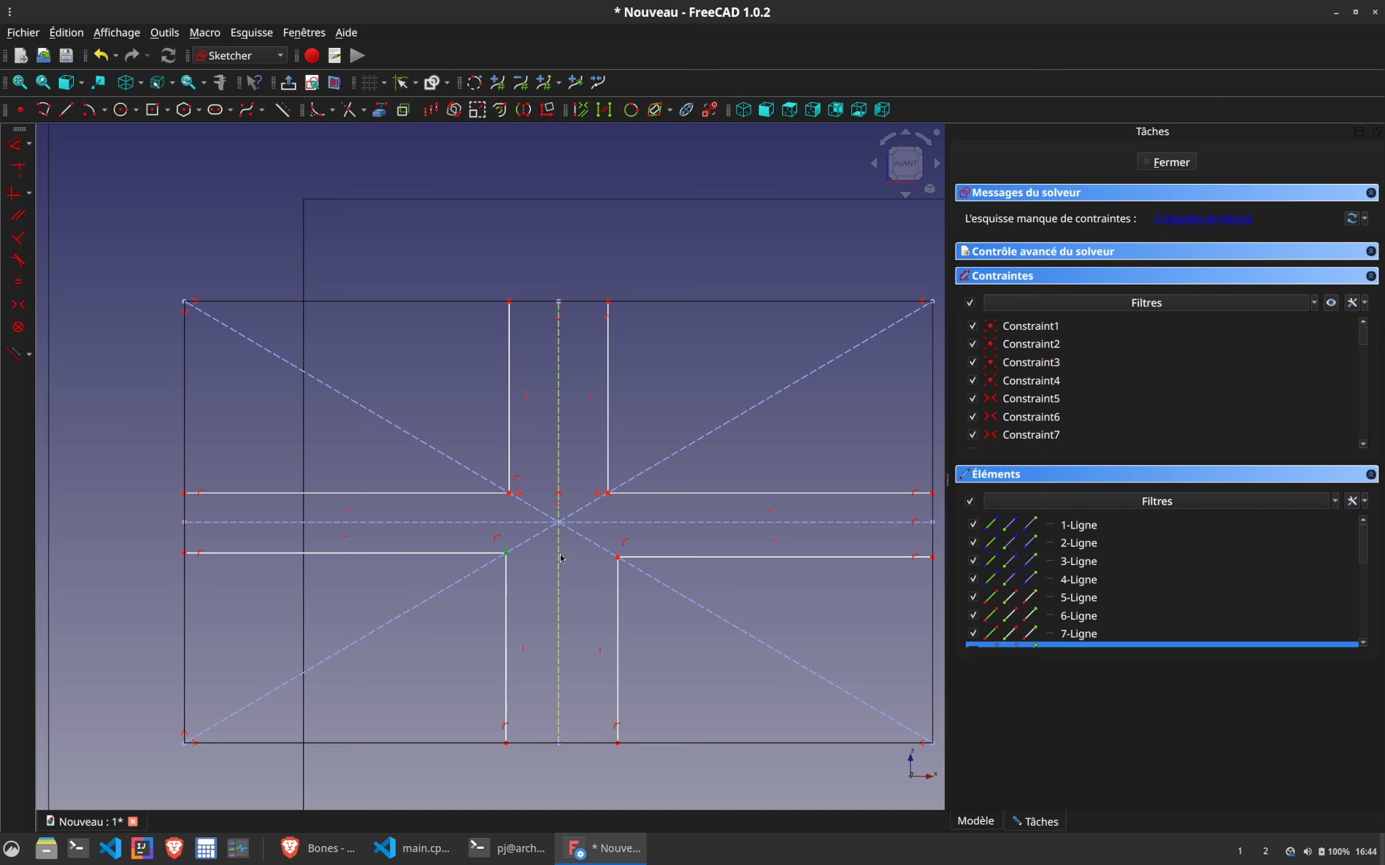
{"action": "left_click", "coordinate": [560, 558]}
{"action": "left_click", "coordinate": [618, 557]}
{"action": "key", "text": "s"}
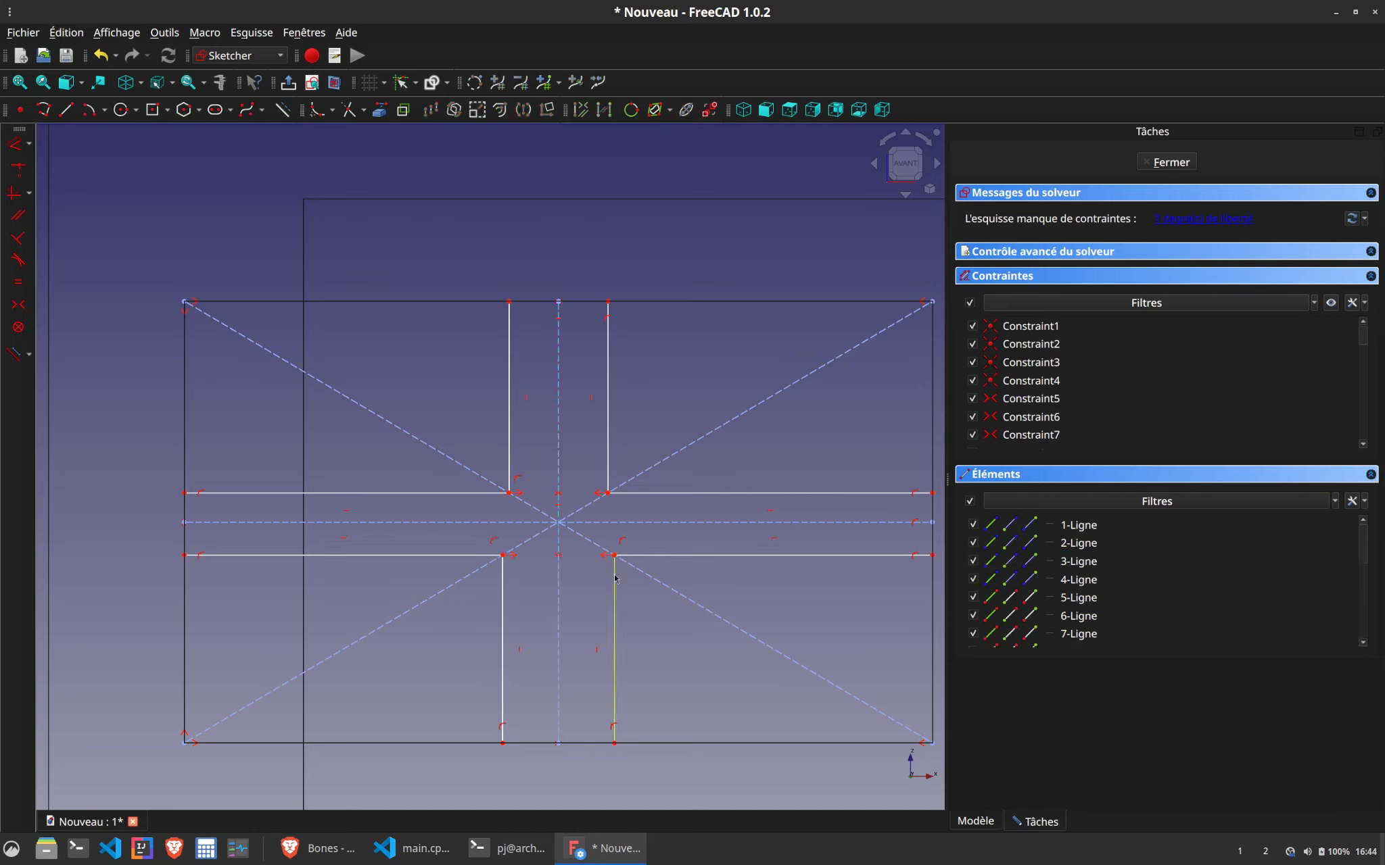
{"action": "mouse_move", "coordinate": [641, 556]}
{"action": "left_mouse_down"}
{"action": "mouse_move", "coordinate": [658, 575]}
{"action": "mouse_move", "coordinate": [627, 558]}
{"action": "mouse_move", "coordinate": [613, 579]}
{"action": "mouse_move", "coordinate": [614, 555]}
{"action": "left_mouse_up"}
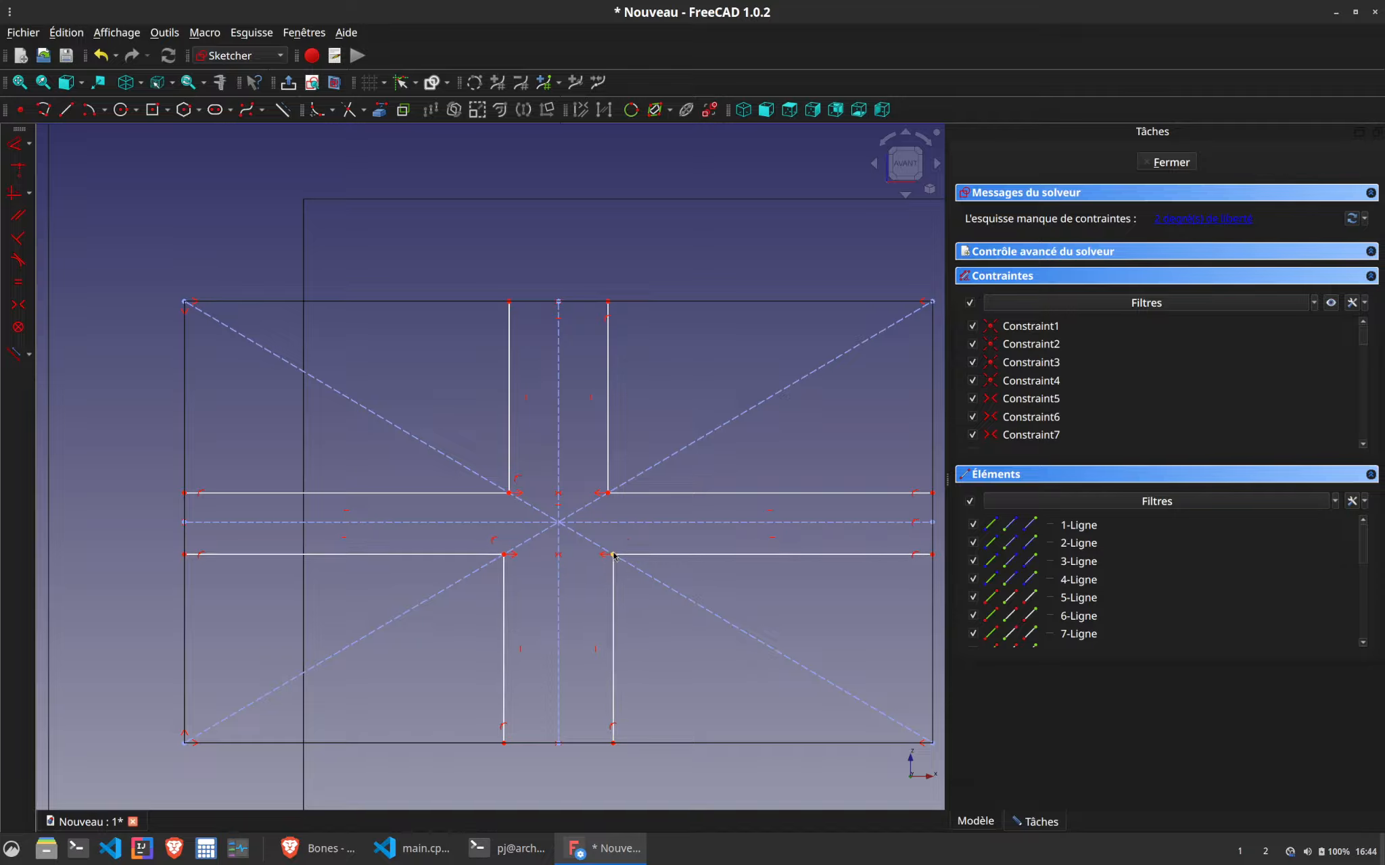
Make the two right inner corners symmetric about the horizontal centreline and test the constraint by moving the lower-right corner
{"action": "left_click", "coordinate": [608, 494]}
{"action": "key", "text": "s"}
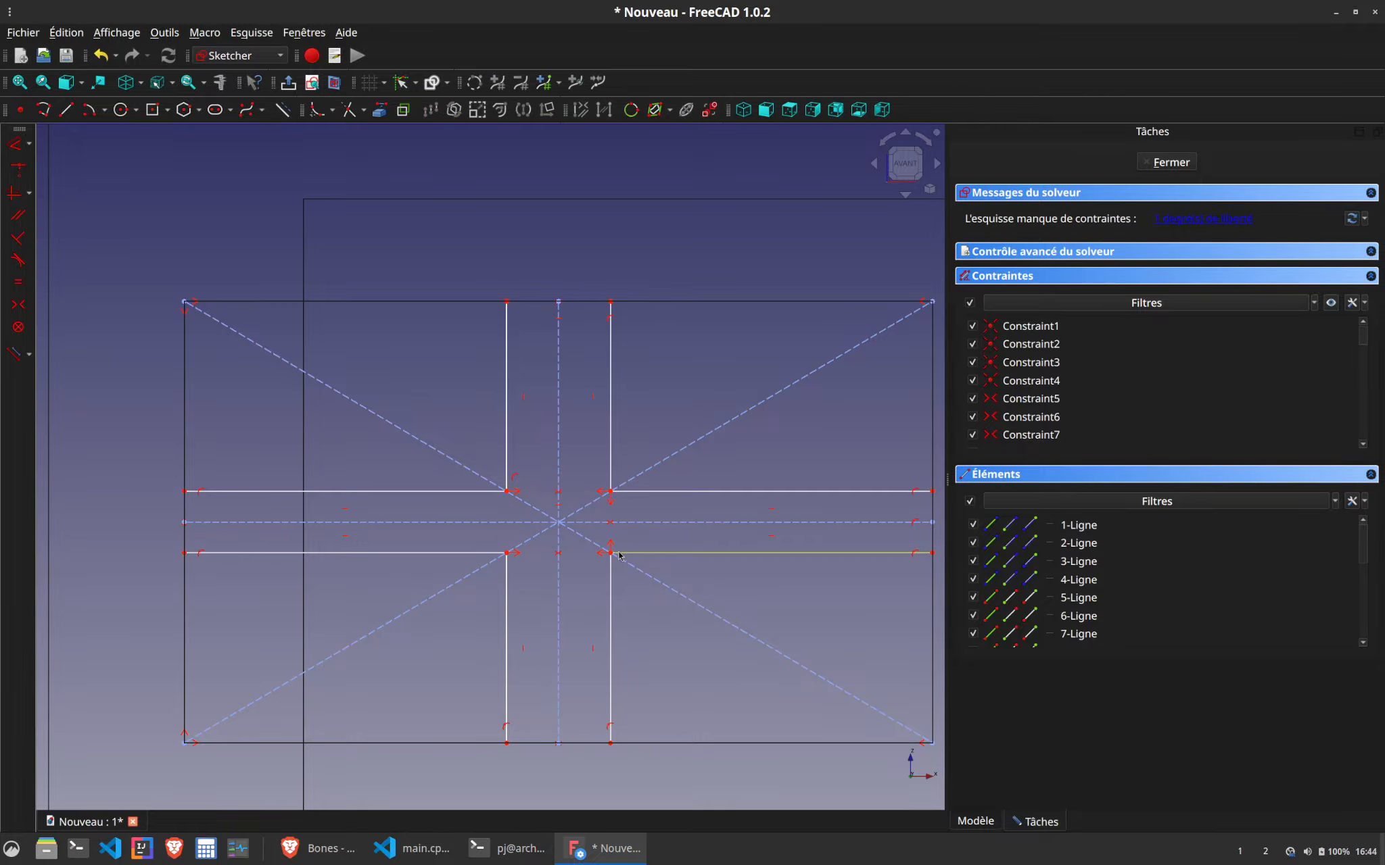
{"action": "mouse_move", "coordinate": [611, 554]}
{"action": "left_mouse_down"}
{"action": "mouse_move", "coordinate": [638, 587]}
{"action": "mouse_move", "coordinate": [604, 570]}
{"action": "left_mouse_up"}
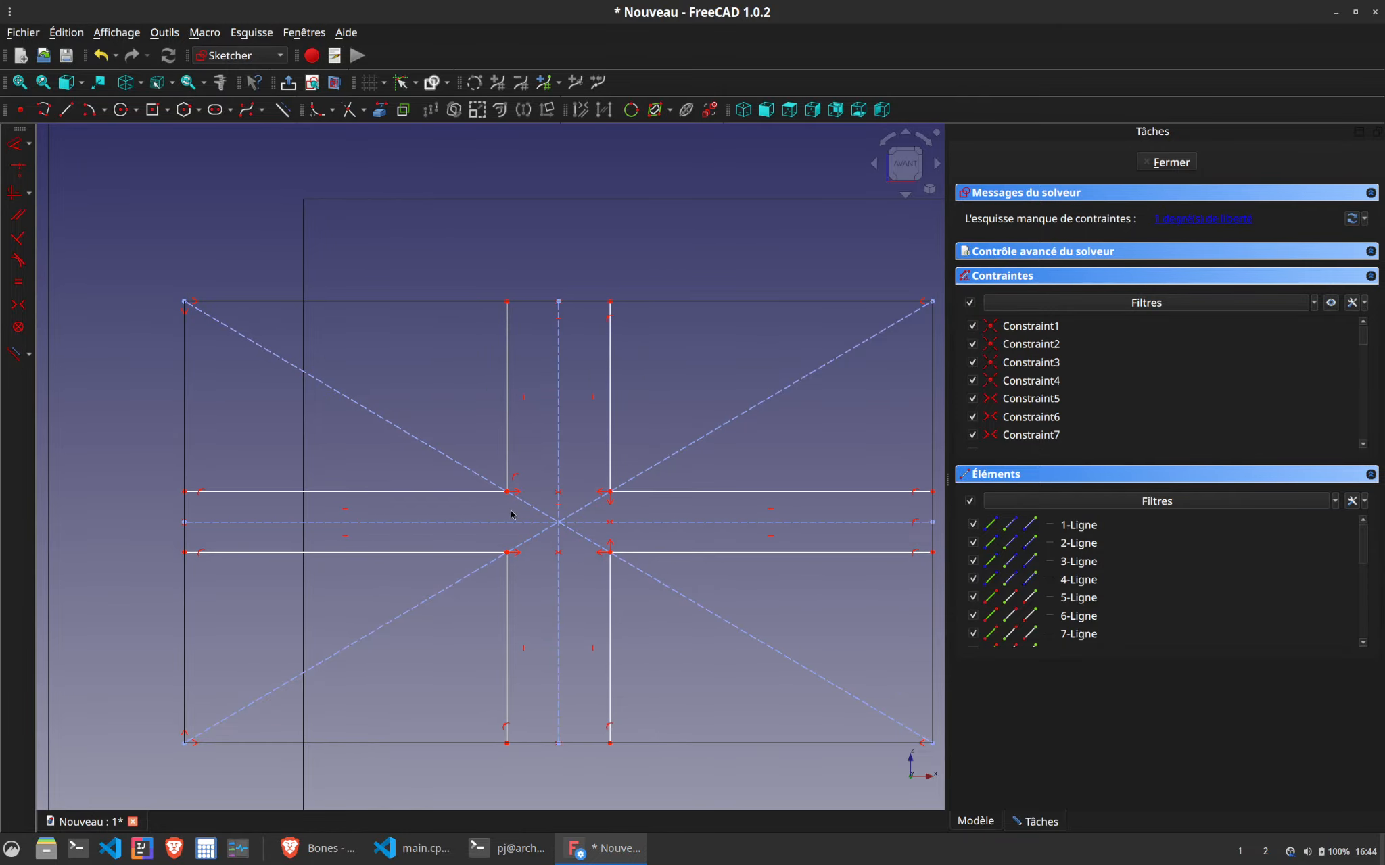
Dimension the vertical distance between the two left inner corners as 1.5 mm and close the sketch
{"action": "left_click", "coordinate": [508, 493]}
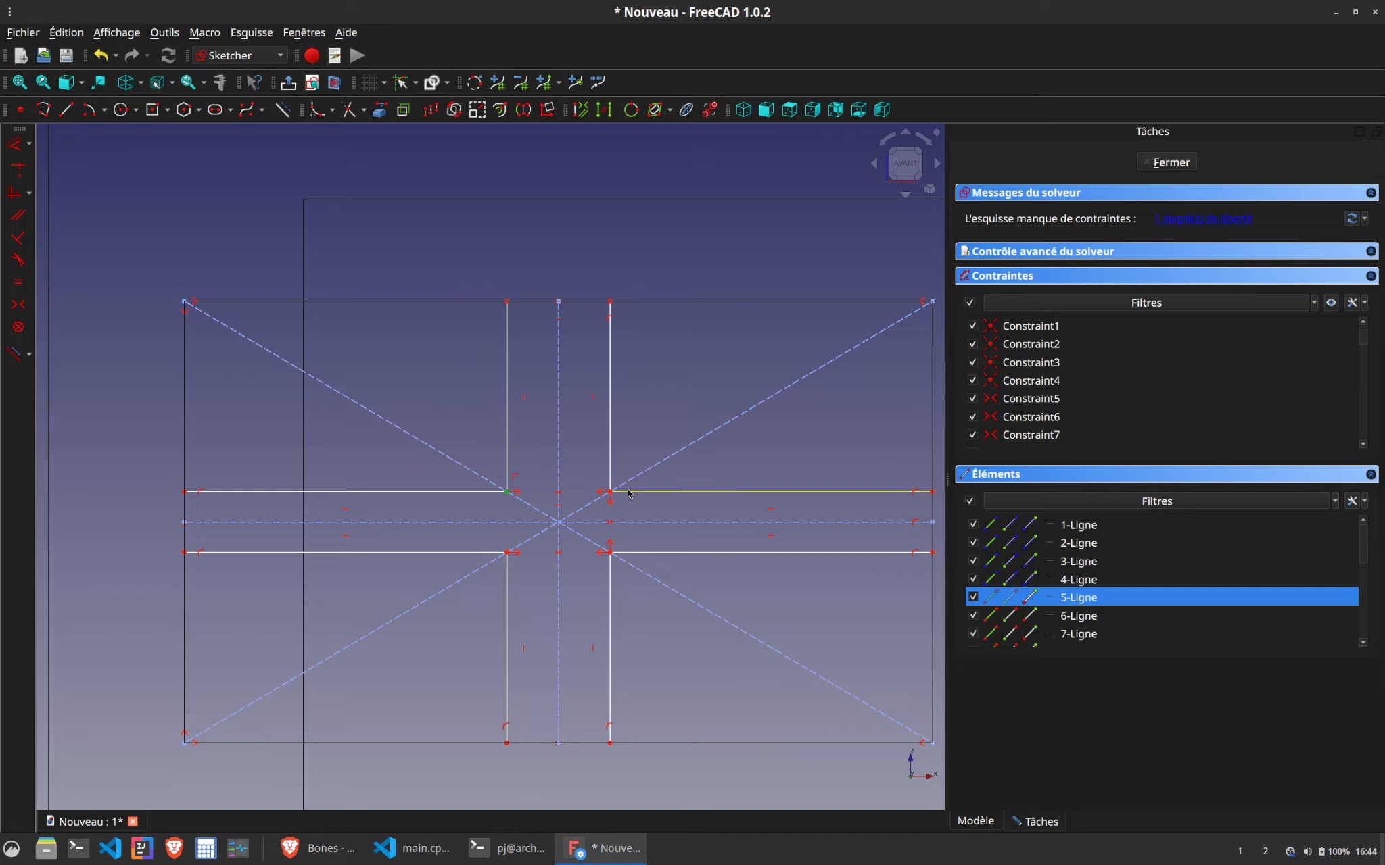
{"action": "left_click", "coordinate": [506, 554]}
{"action": "key", "text": "i"}
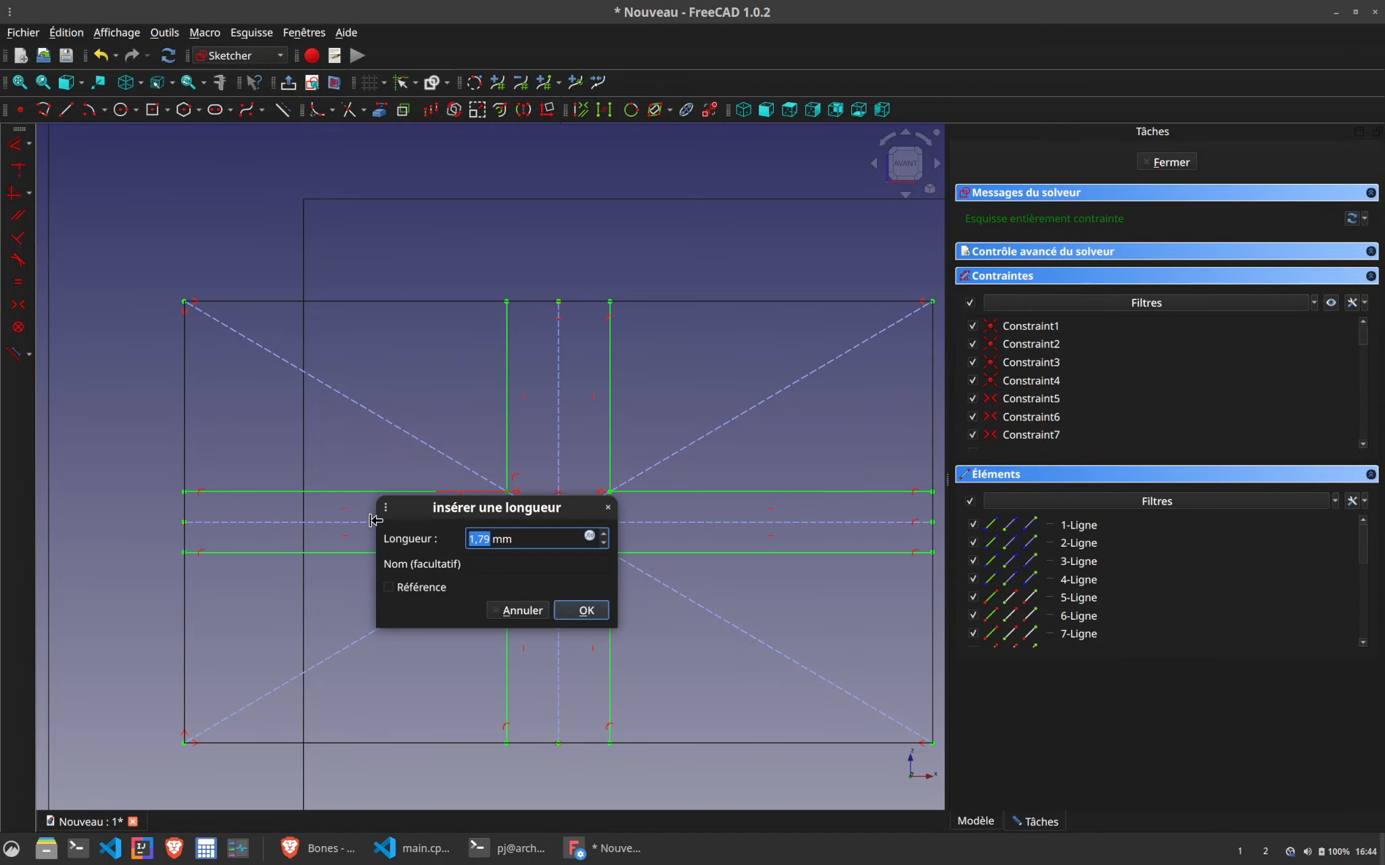
{"action": "type", "text": "1.5"}
{"action": "key", "text": "Return"}
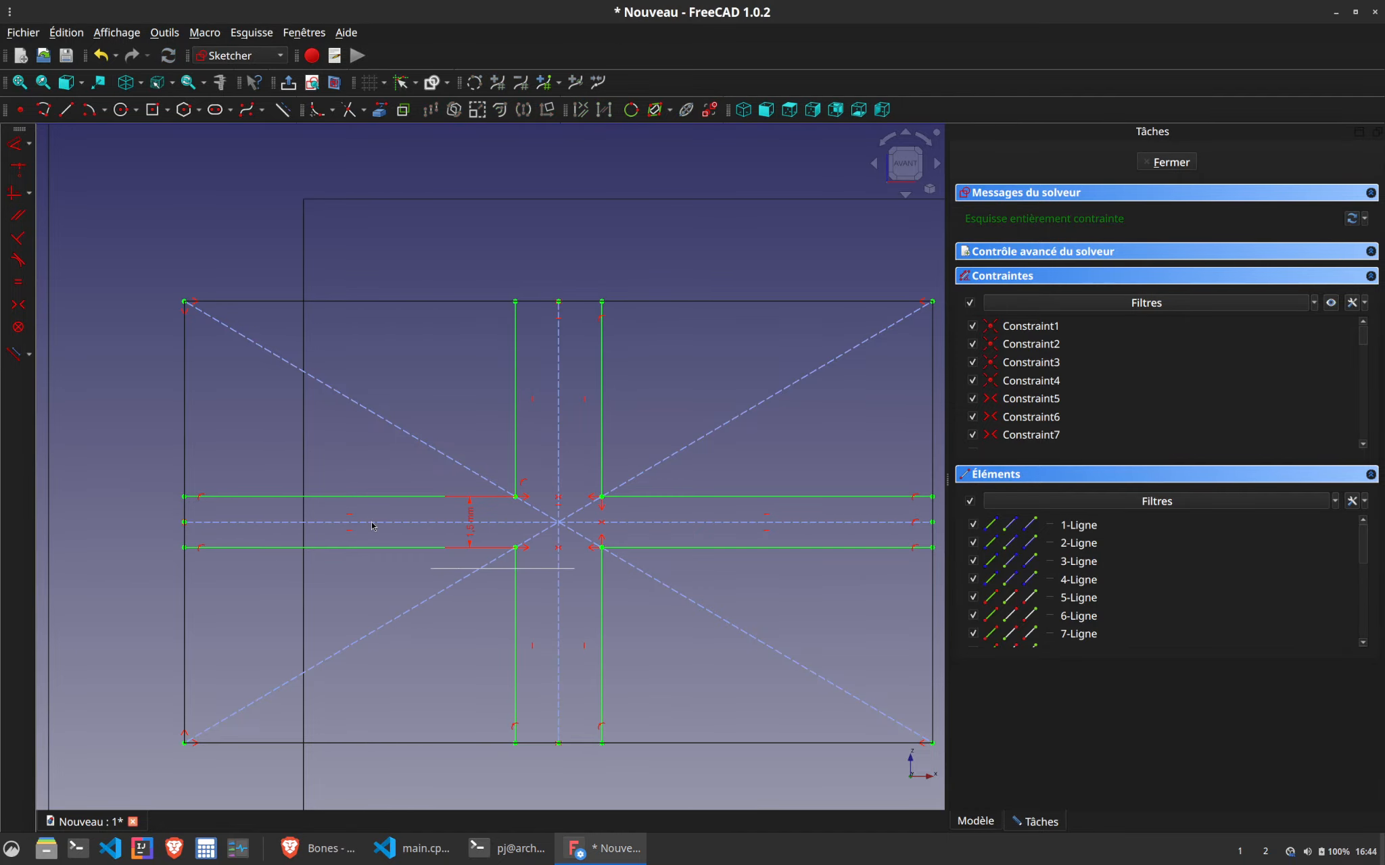
{"action": "left_click_drag", "start_coordinate": [476, 538], "coordinate": [476, 433]}
{"action": "scroll", "coordinate": [535, 486], "scroll_direction": "down", "scroll_amount": 1}
{"action": "left_click", "coordinate": [1169, 163]}
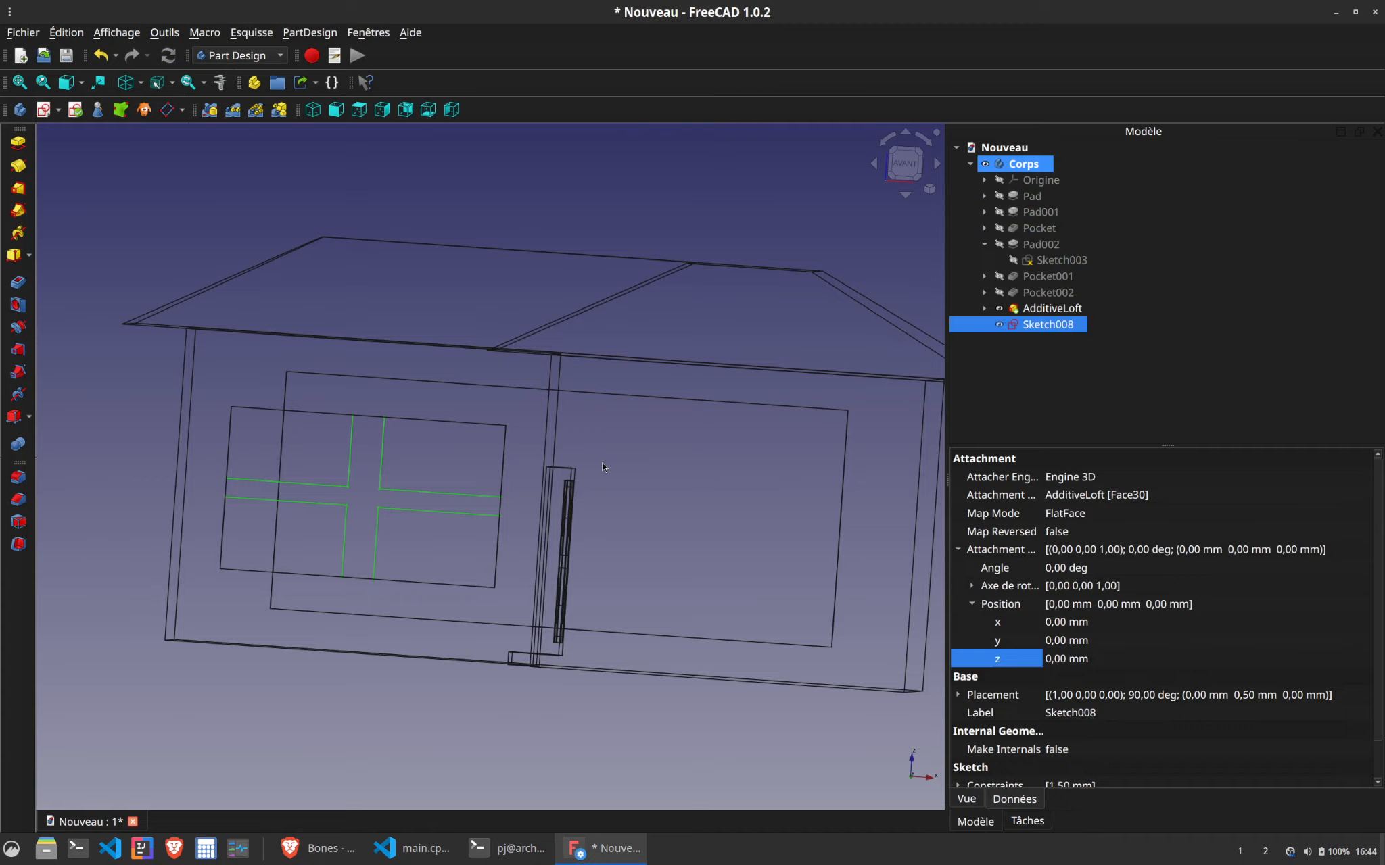
Switch the house's display style from wireframe to shaded faces with visible edges
{"action": "left_click", "coordinate": [81, 83]}
{"action": "left_click", "coordinate": [142, 83]}
{"action": "left_click", "coordinate": [141, 82]}
{"action": "left_click", "coordinate": [171, 228]}
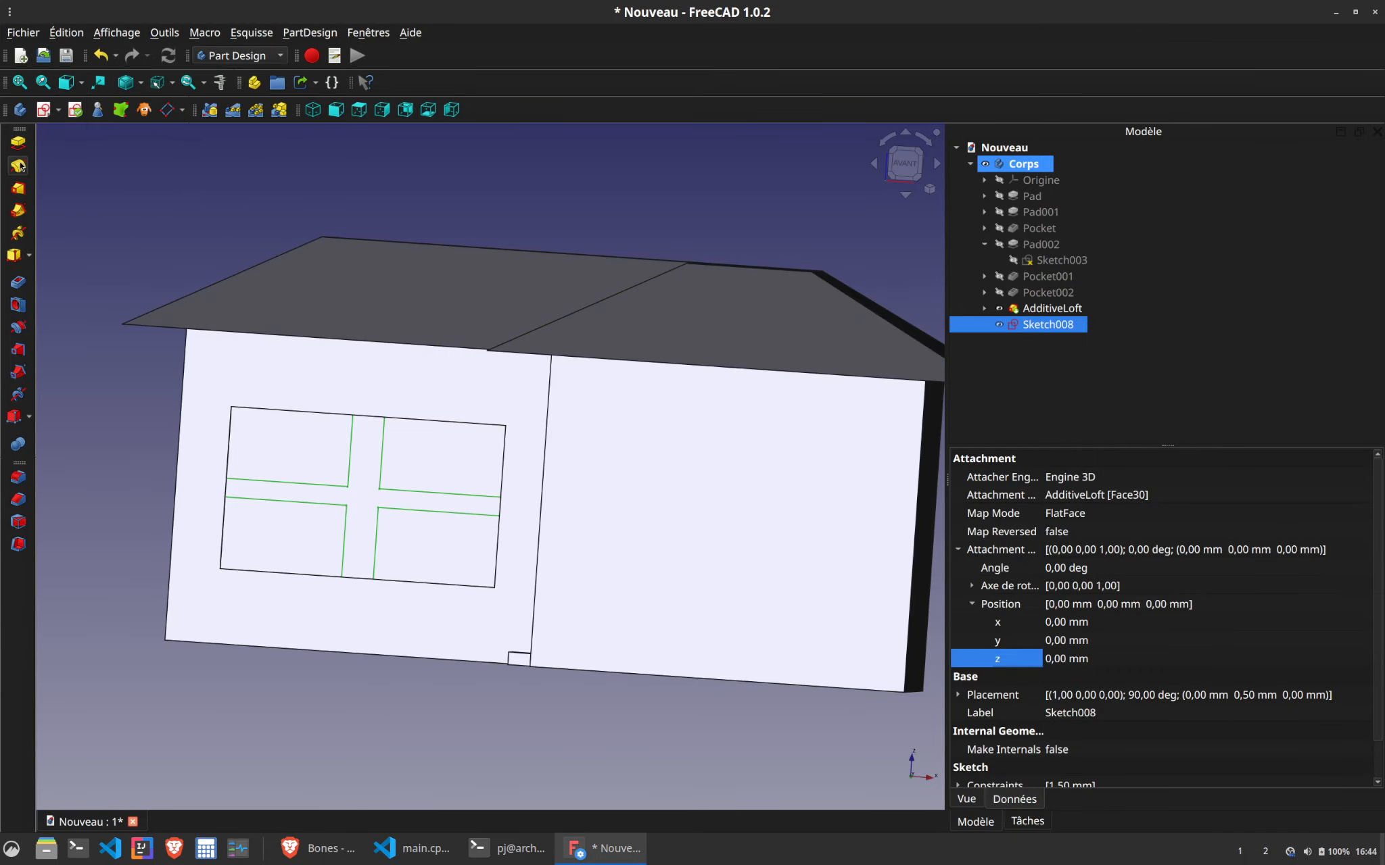
Pad the window cross sketch to a length of 0.5 mm
{"action": "left_click", "coordinate": [18, 143]}
{"action": "type", "text": "0,5"}
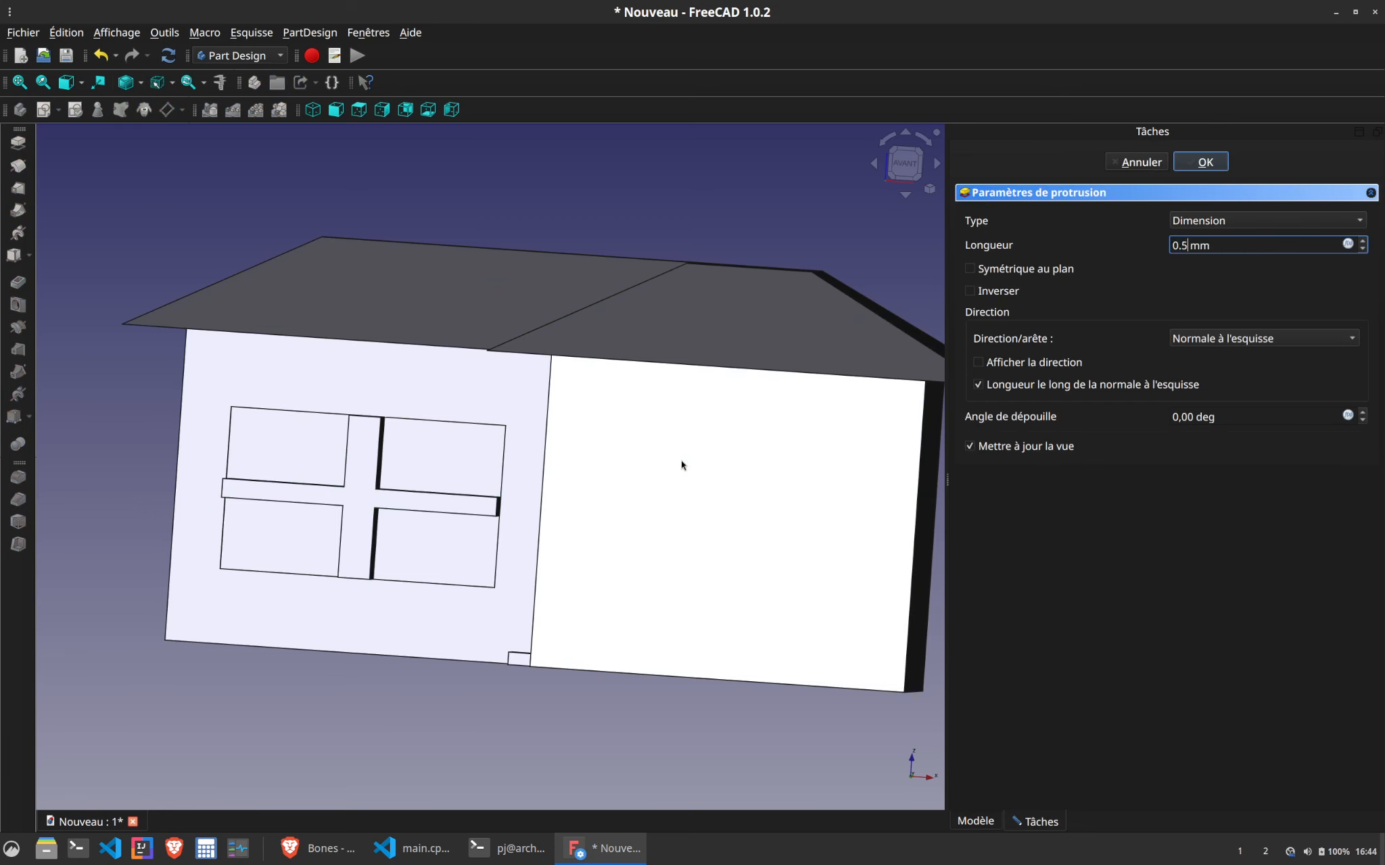
{"action": "key", "text": "Return"}
Set the length of the window cross pad to 0.35 mm
{"action": "middle_click_drag", "start_coordinate": [469, 494], "coordinate": [511, 696]}
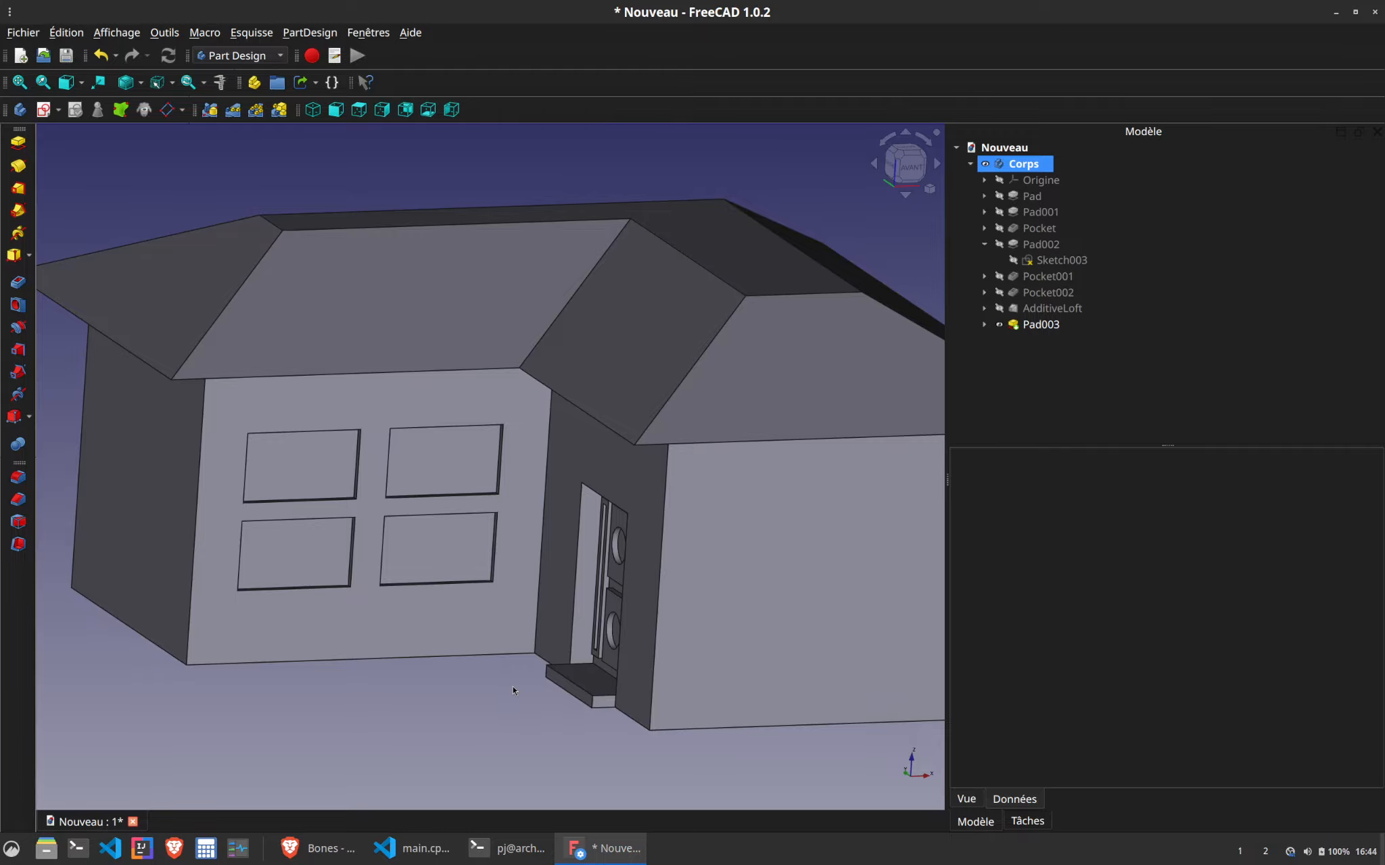
{"action": "double_click", "coordinate": [1040, 326]}
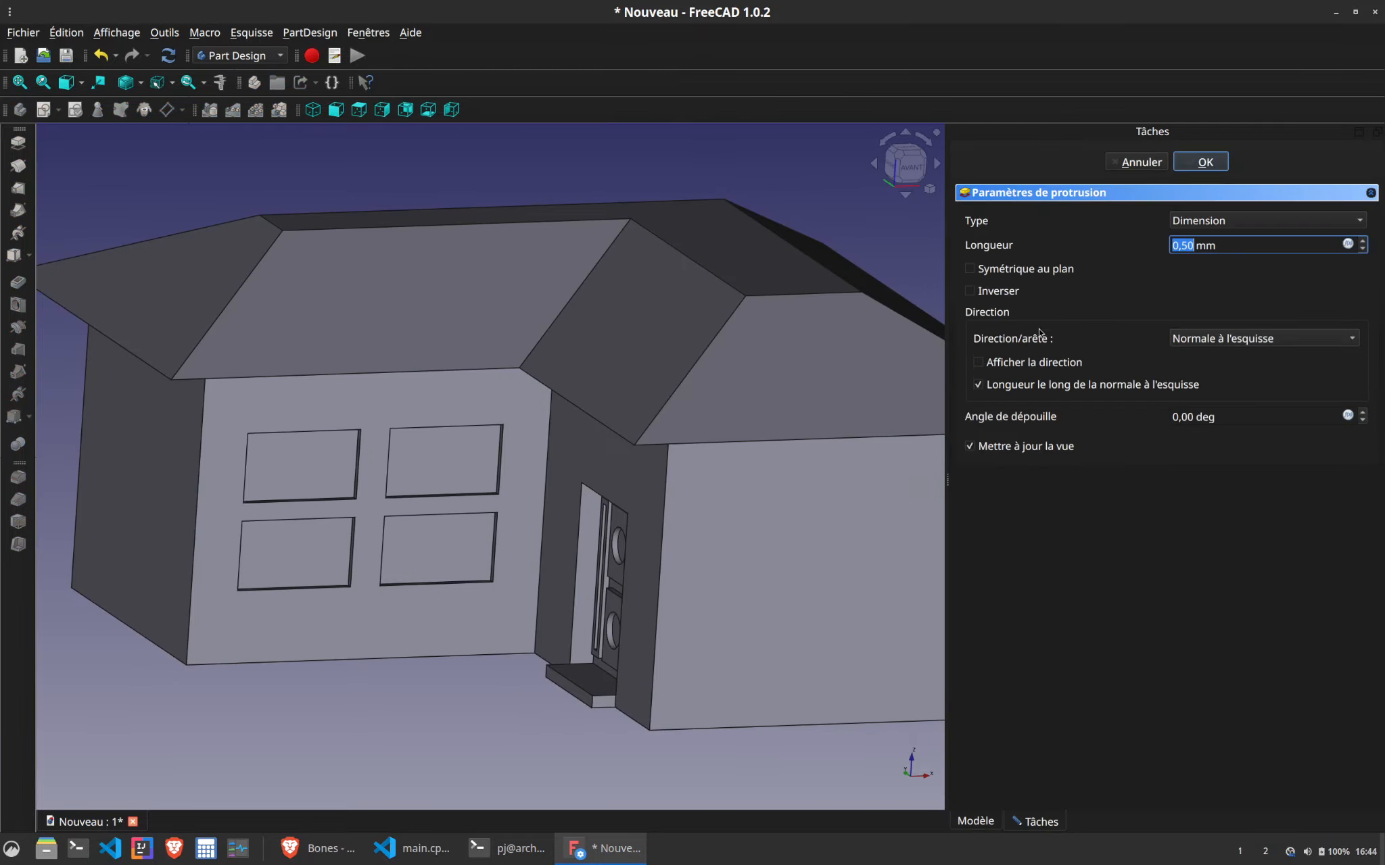
{"action": "type", "text": "0,35"}
{"action": "key", "text": "Return"}
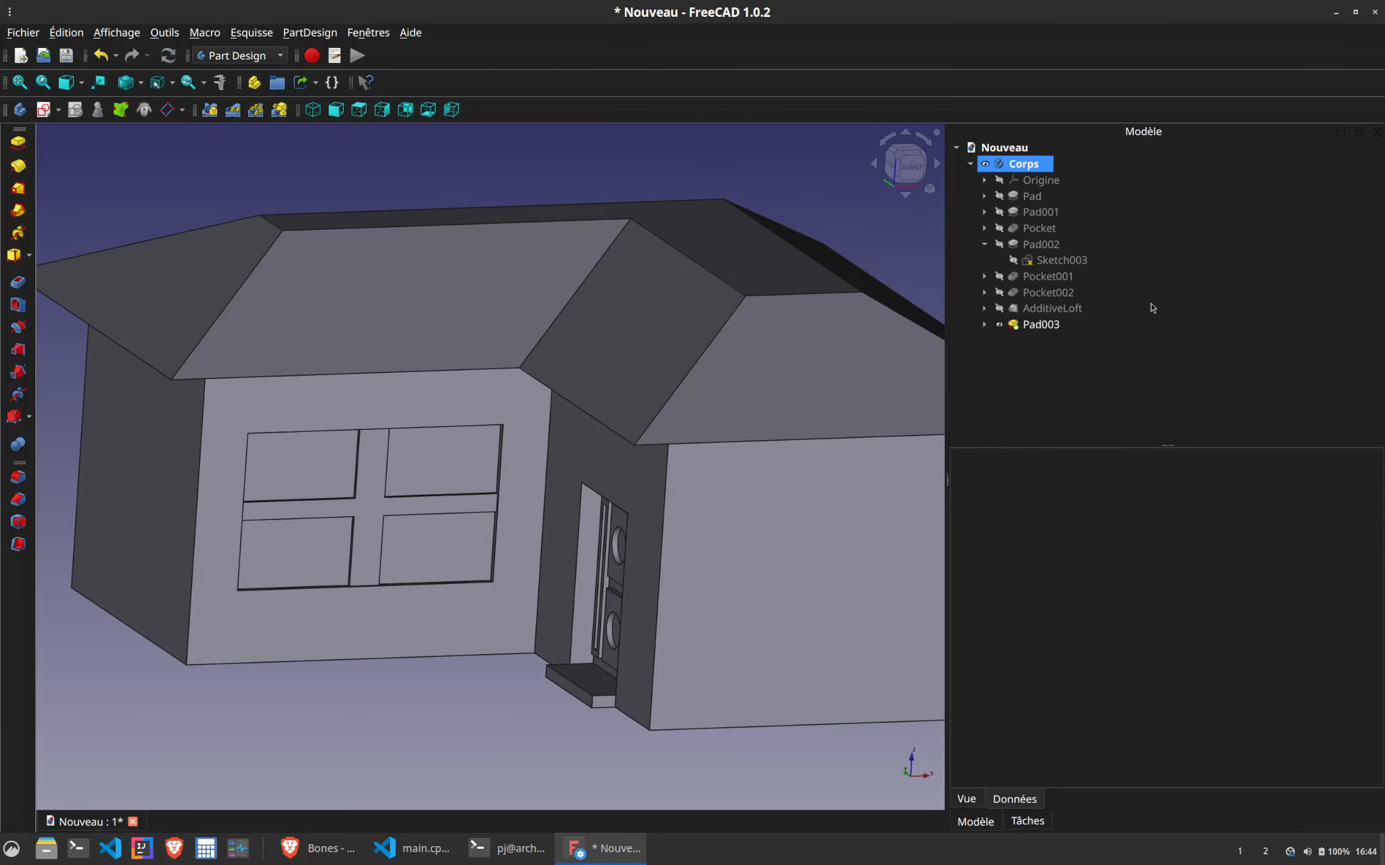
{"action": "middle_click_drag", "start_coordinate": [464, 650], "coordinate": [482, 611]}
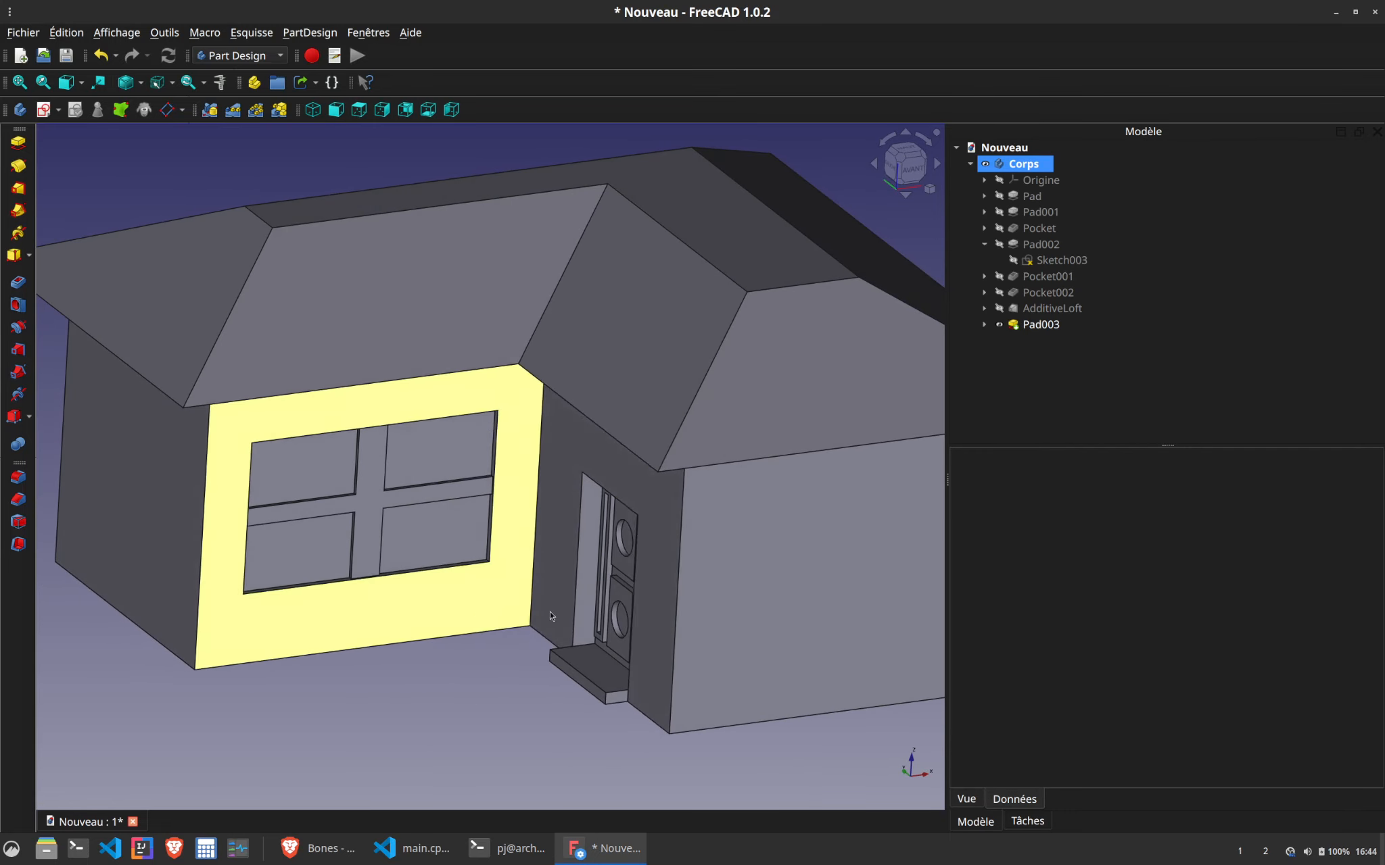
{"action": "scroll", "coordinate": [664, 583], "scroll_direction": "down", "scroll_amount": 5}
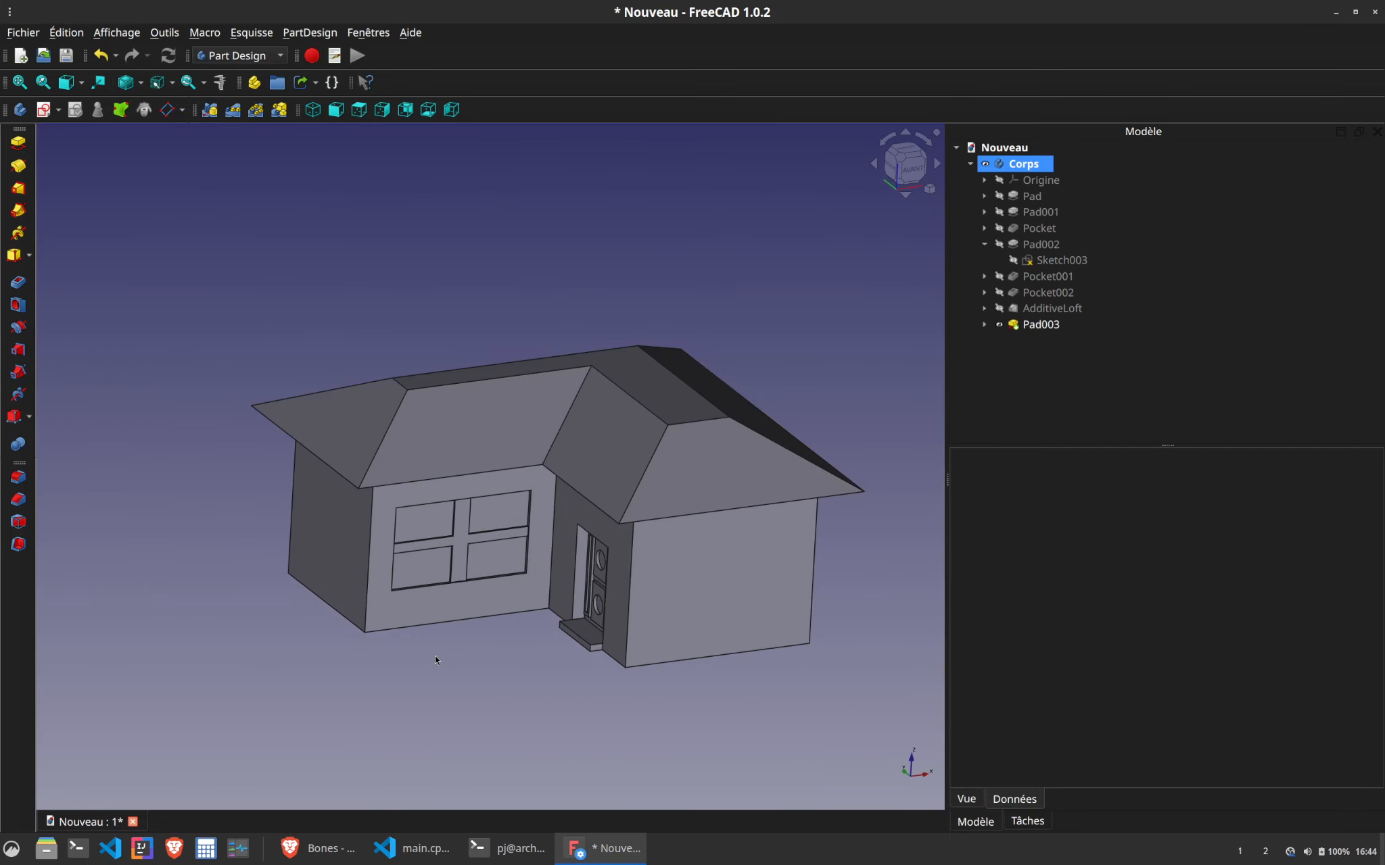
{"action": "scroll", "coordinate": [488, 595], "scroll_direction": "down", "scroll_amount": 2}
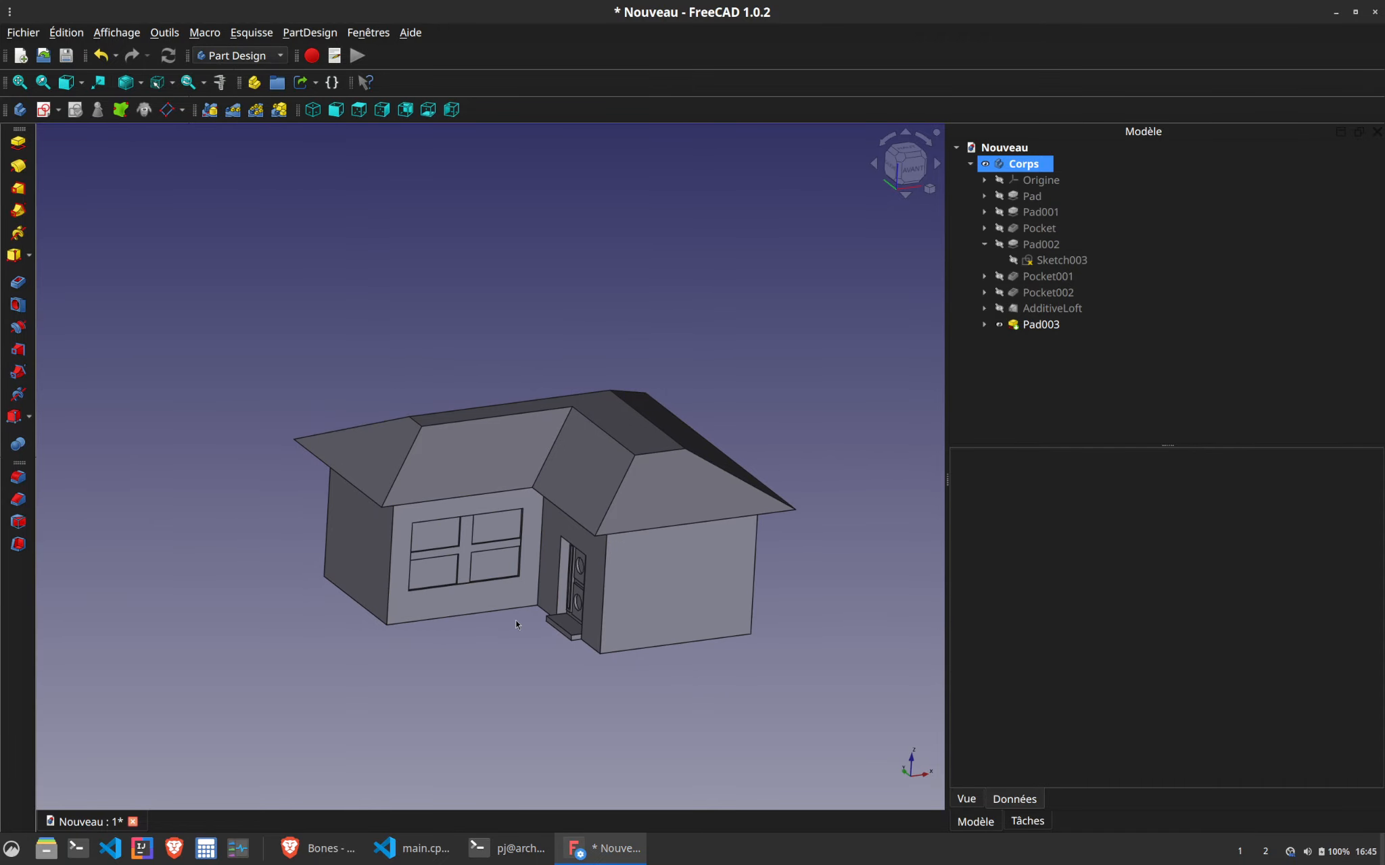
Start saving the document and create a new folder named yt on the desktop as its location
{"action": "key", "text": "ctrl+s"}
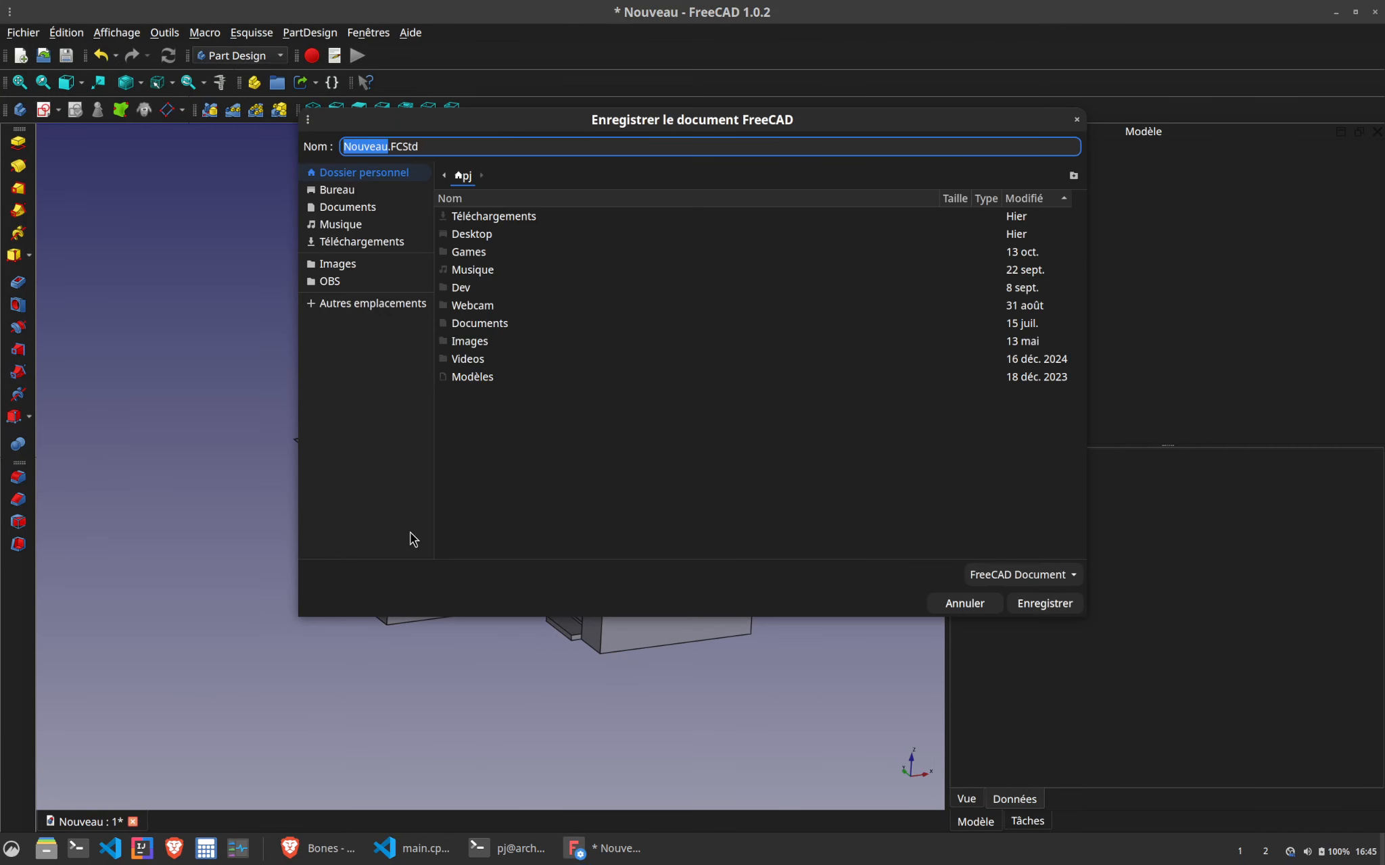
{"action": "left_click", "coordinate": [343, 192]}
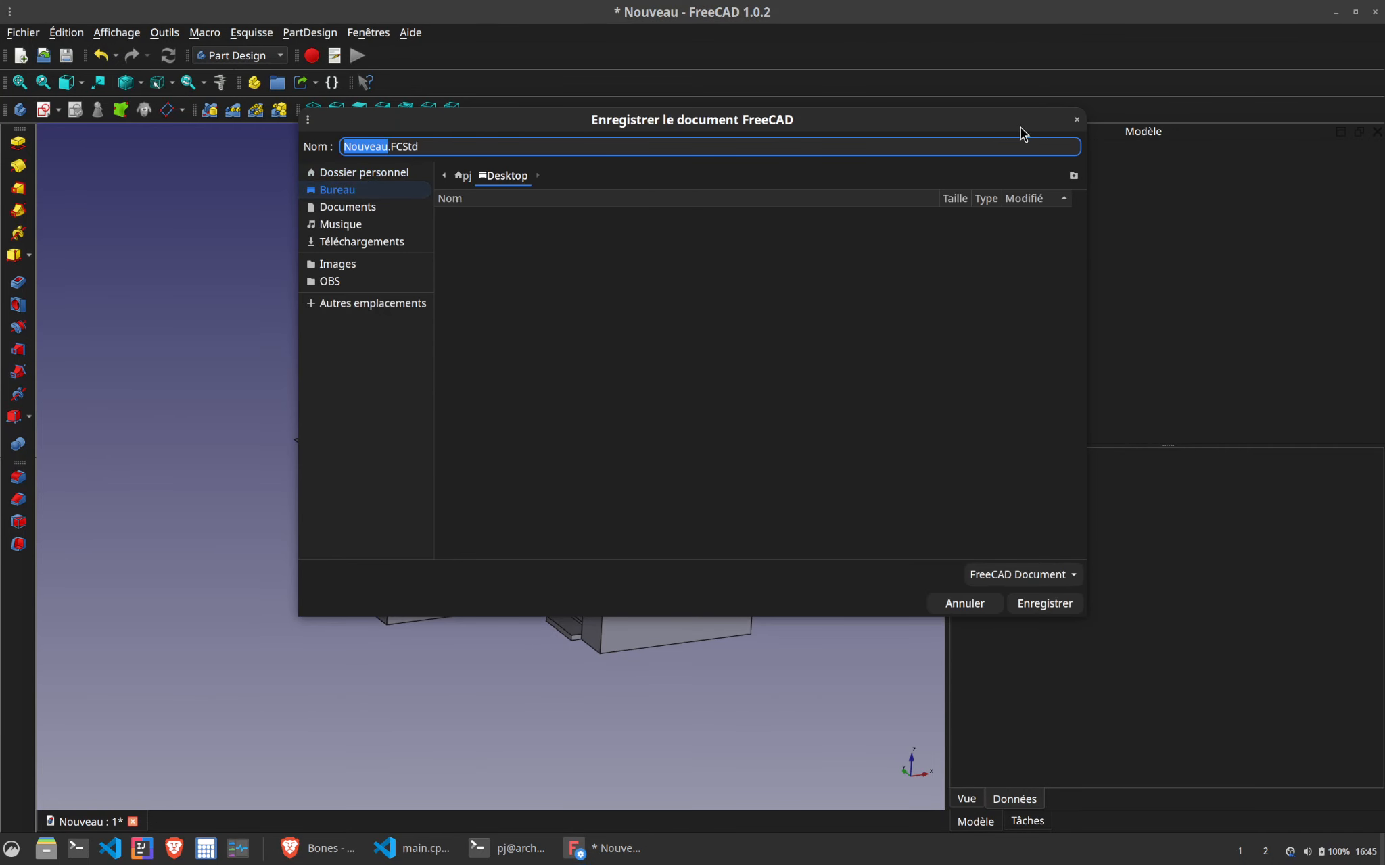
{"action": "left_click", "coordinate": [1073, 175]}
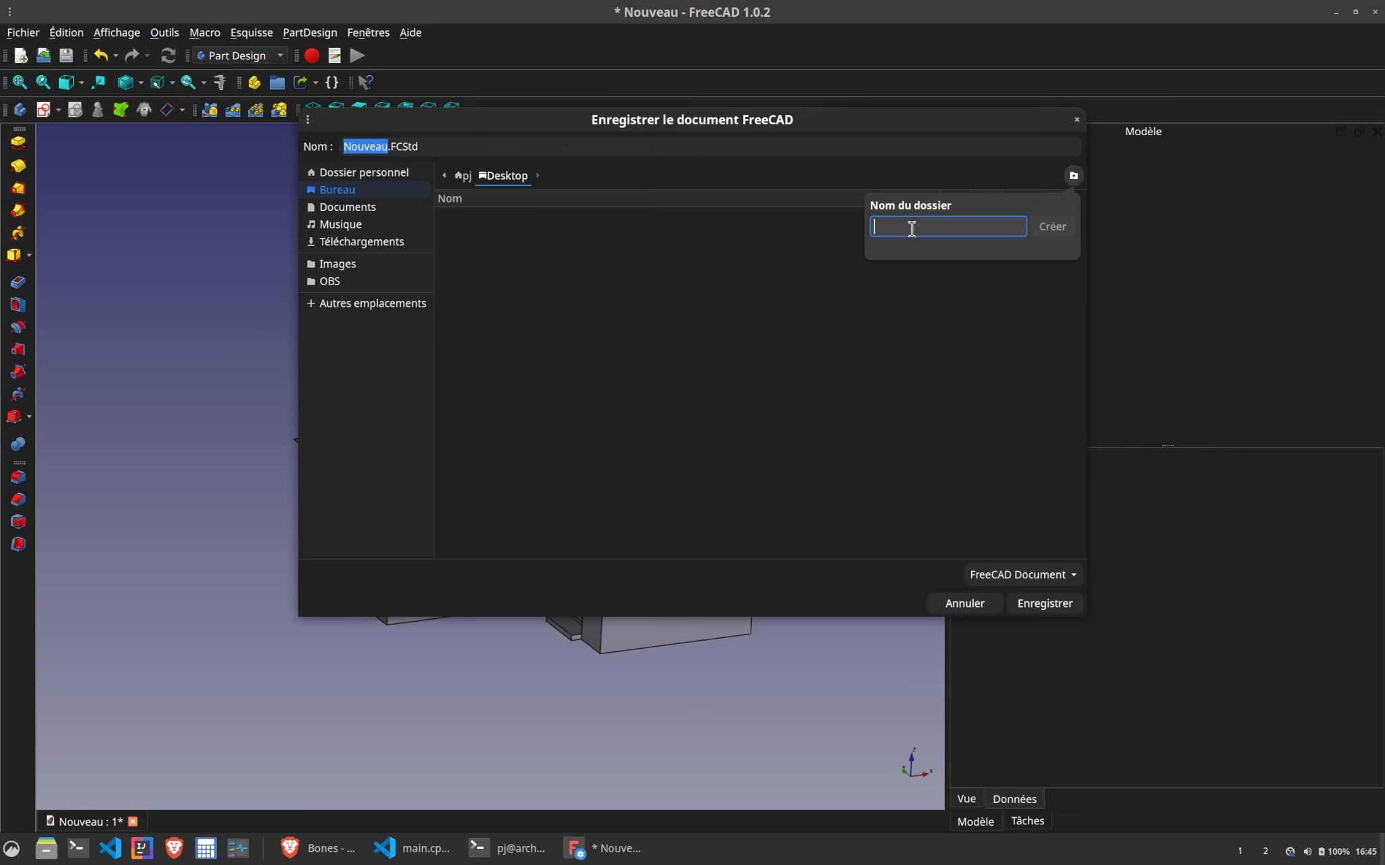
{"action": "type", "text": "te"}
{"action": "key", "text": "BackSpace"}
{"action": "key", "text": "BackSpace"}
{"action": "key", "text": "BackSpace"}
{"action": "type", "text": "yt"}
{"action": "key", "text": "Return"}
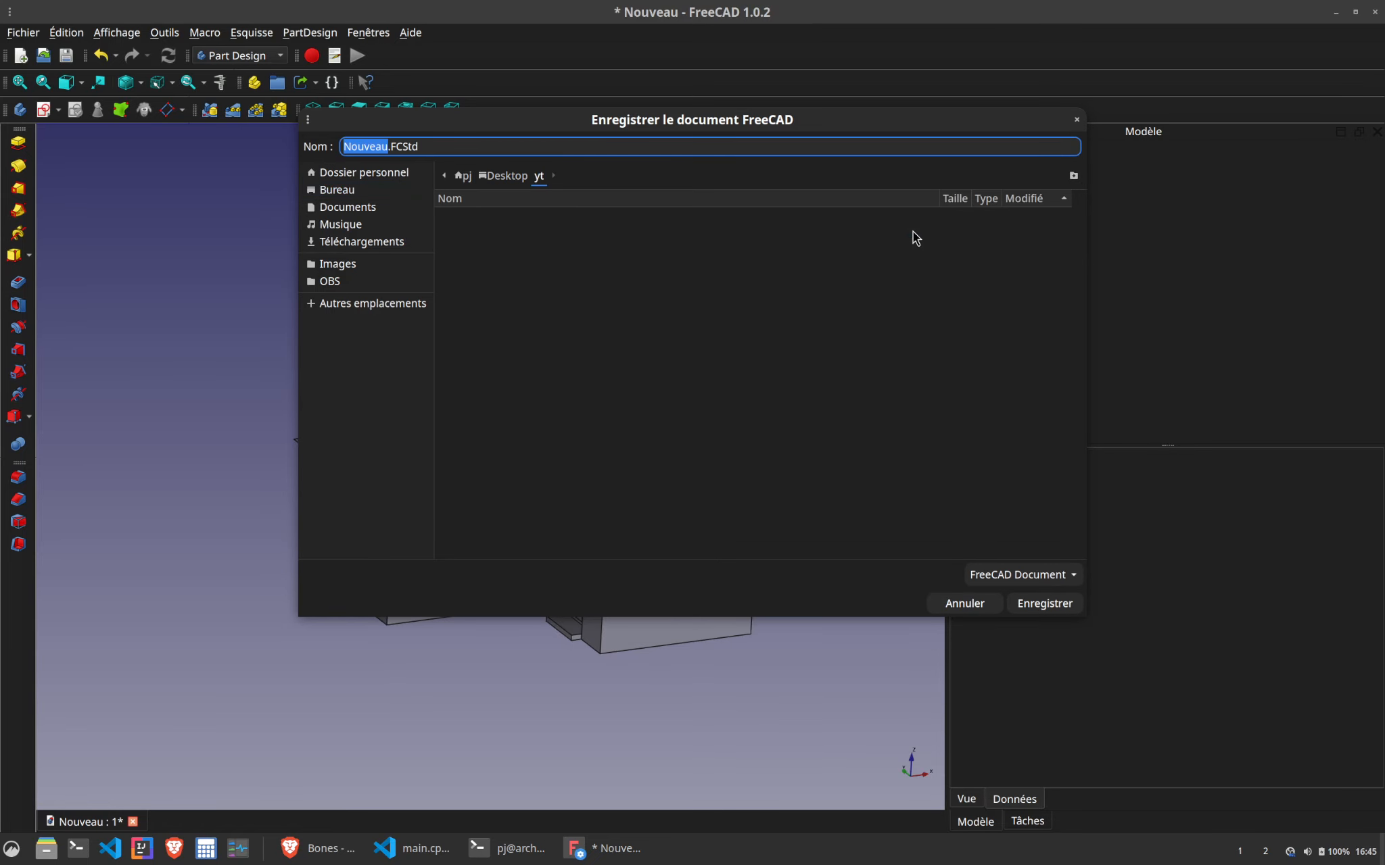
Save the house document in the yt folder as maison and show the model in isometric view
{"action": "type", "text": "maison"}
{"action": "left_click", "coordinate": [1041, 605]}
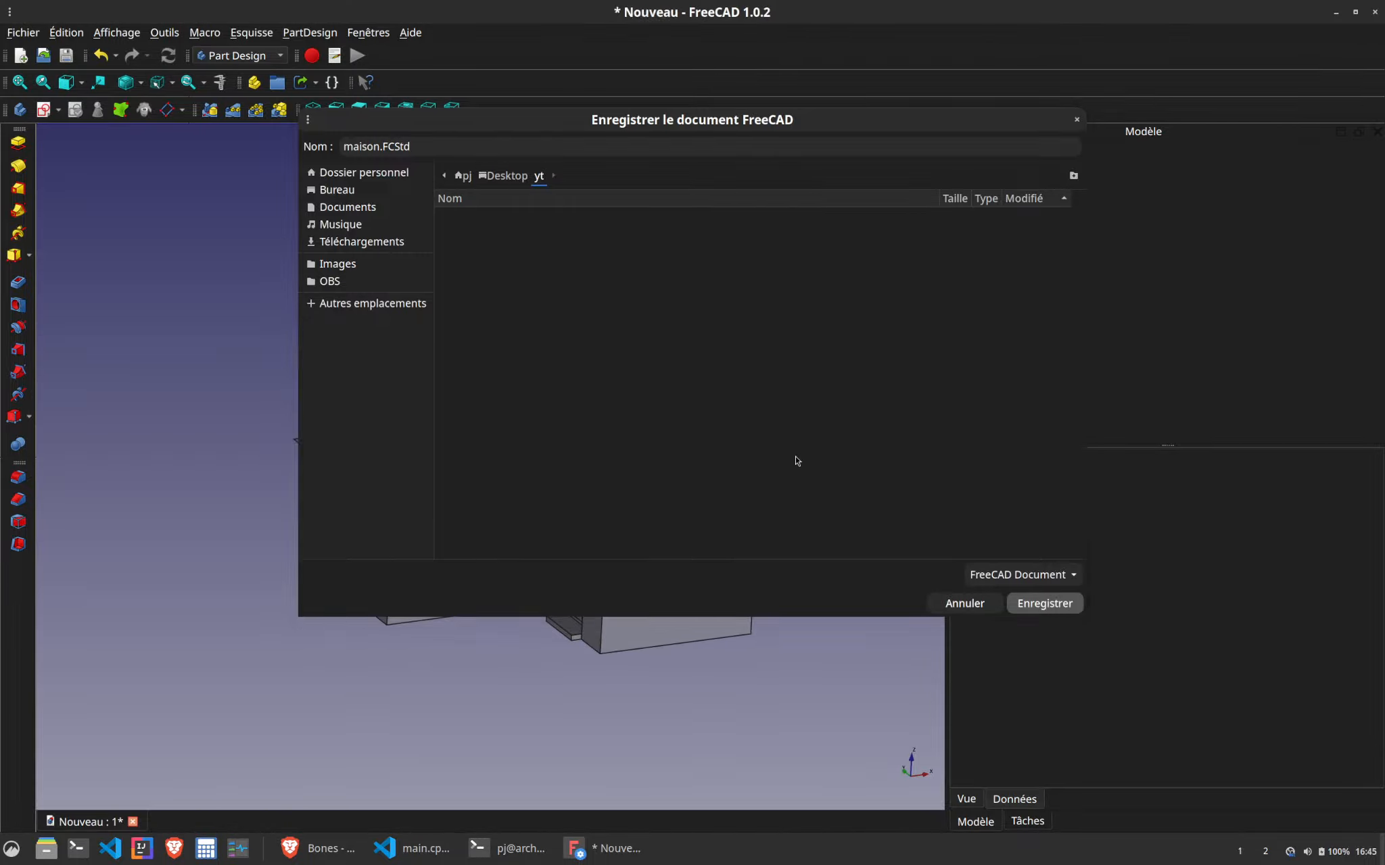
{"action": "key", "text": "Return"}
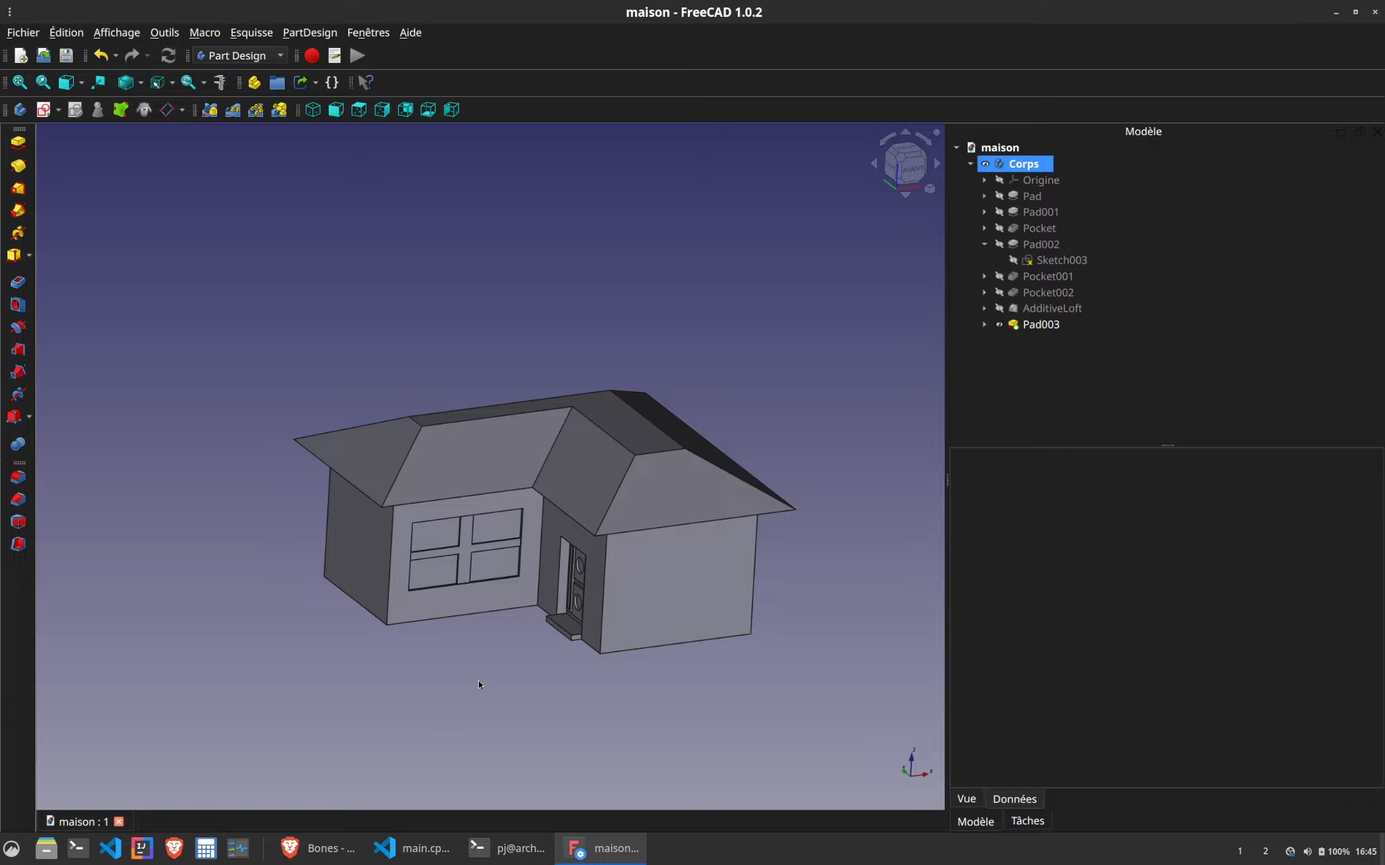
{"action": "key", "text": "0"}
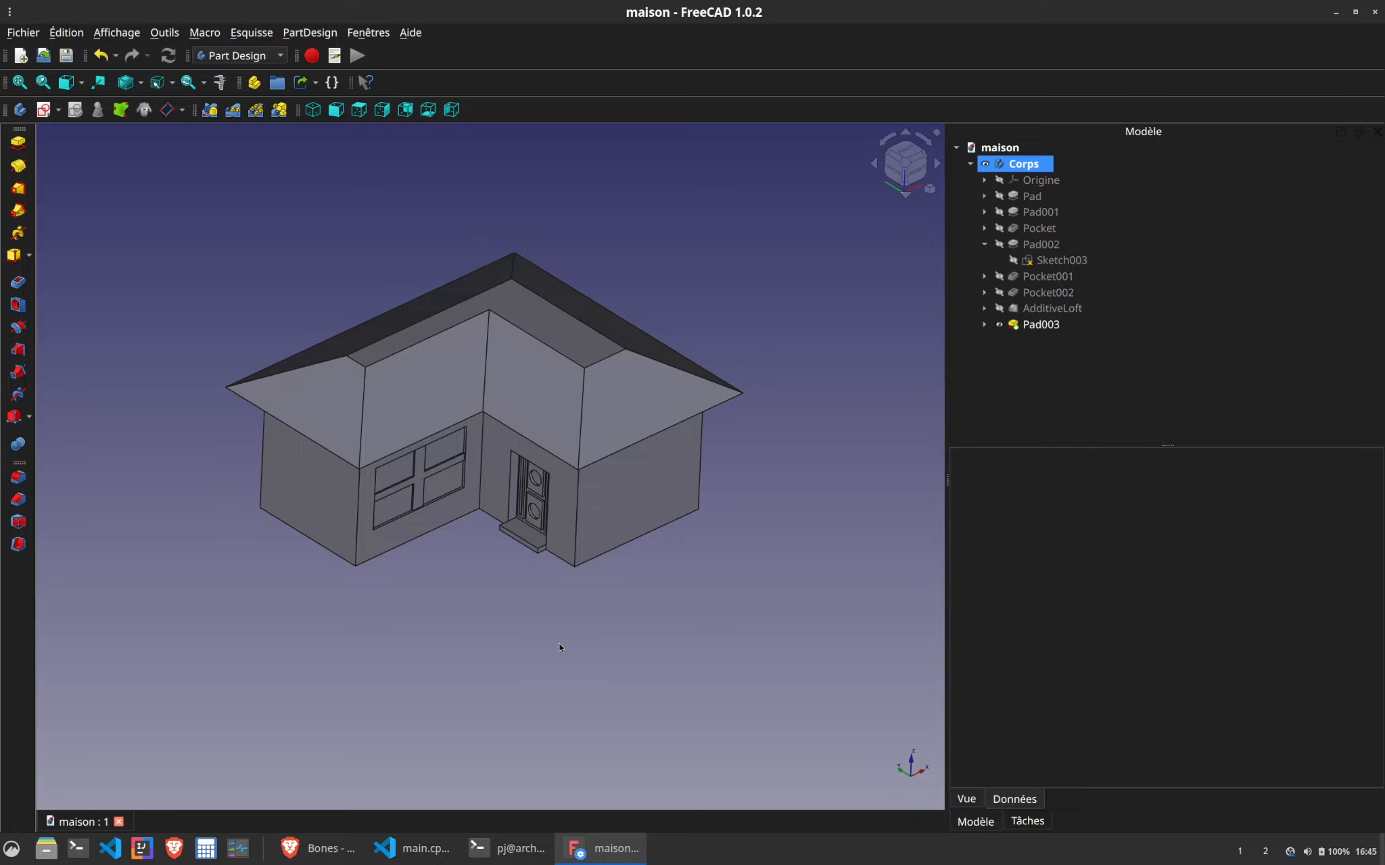
Create a new document with a body and start a sketch on its YZ plane
{"action": "left_click", "coordinate": [21, 55]}
{"action": "left_click", "coordinate": [20, 109]}
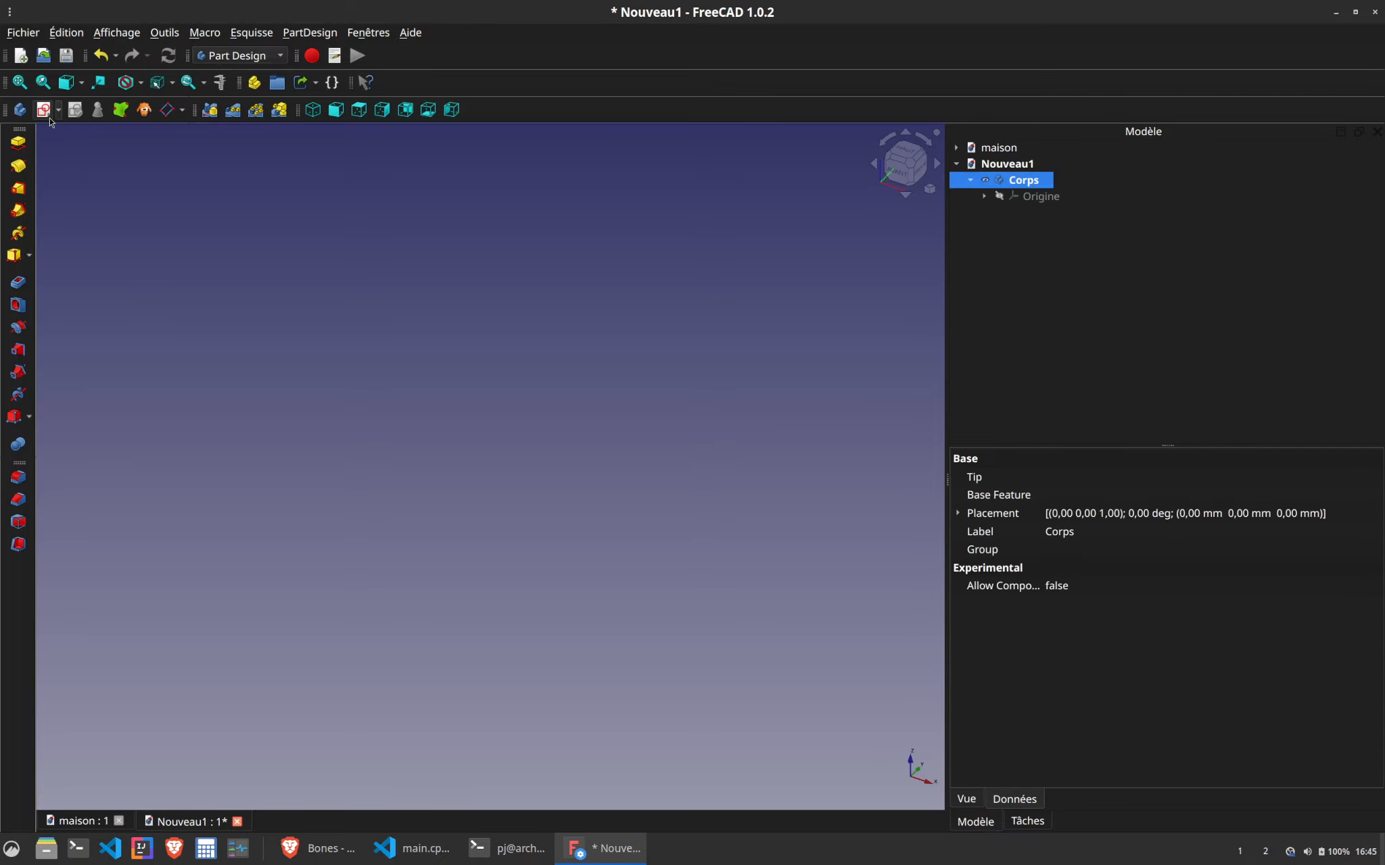
{"action": "left_click", "coordinate": [43, 109]}
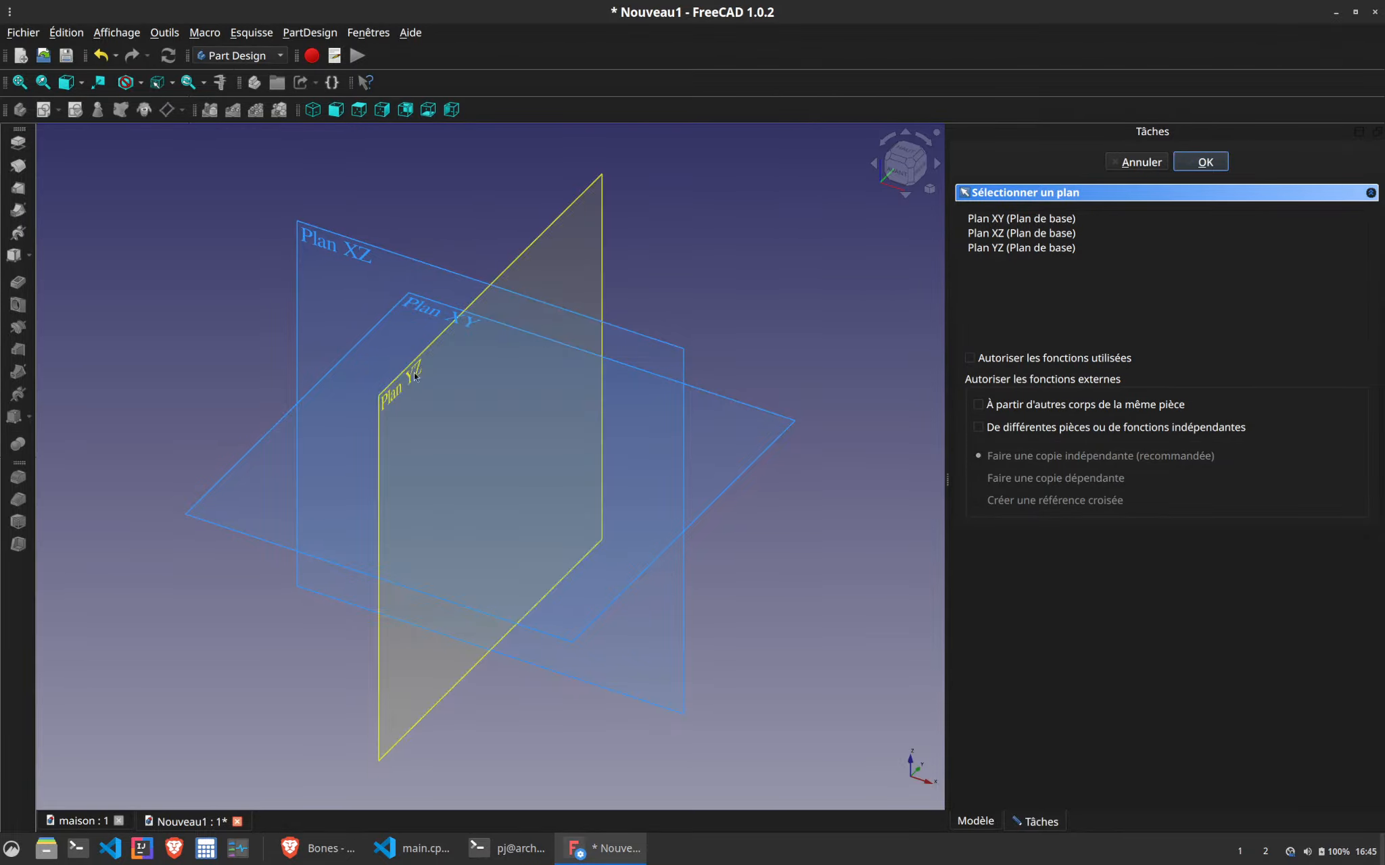
{"action": "left_click", "coordinate": [401, 391]}
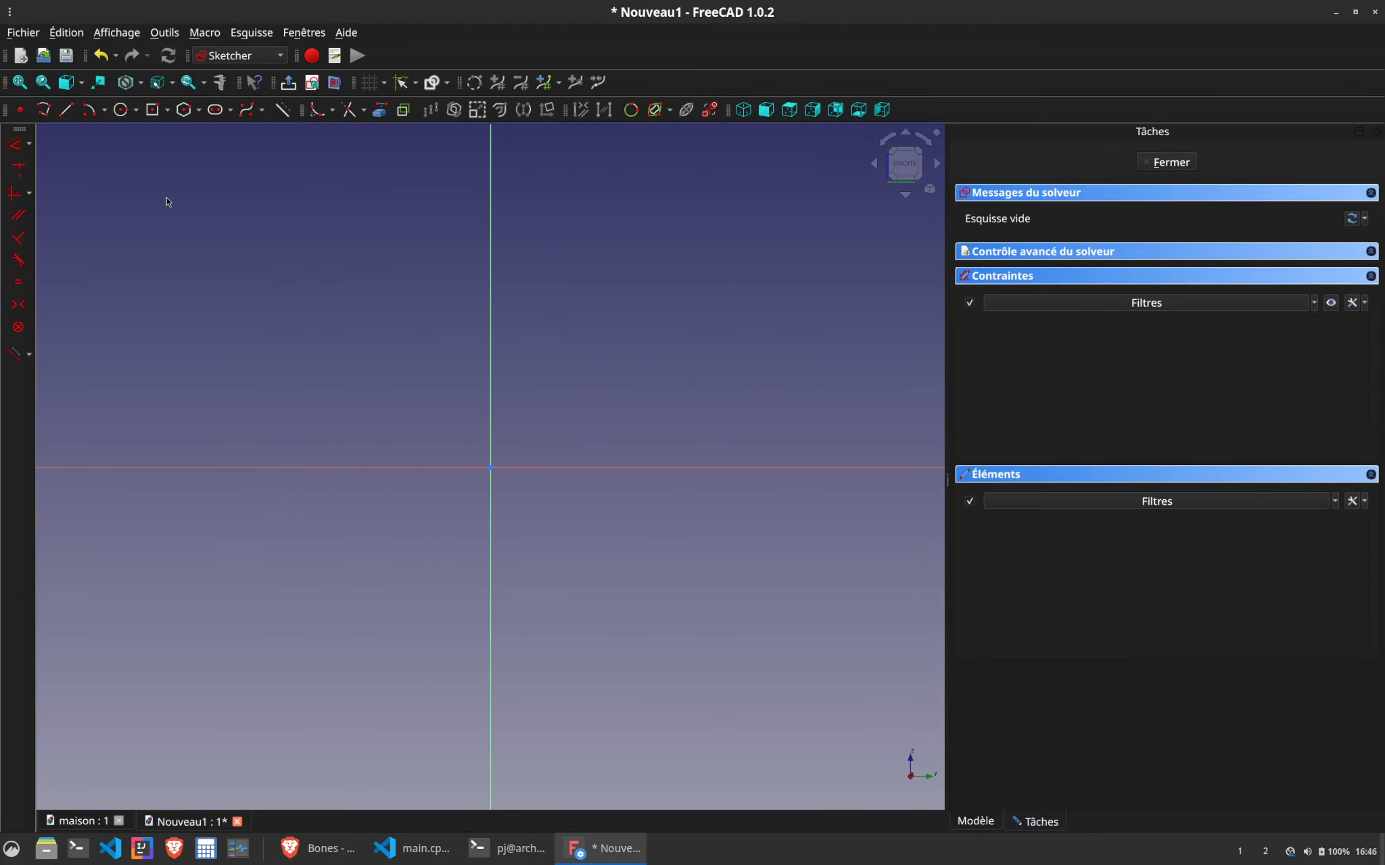
Draw a closed trapezoidal arch outline across the vertical axis, with both feet on the horizontal axis and an outer top edge about 50 mm long
{"action": "left_click", "coordinate": [42, 111]}
{"action": "left_click", "coordinate": [259, 467]}
{"action": "left_click", "coordinate": [319, 369]}
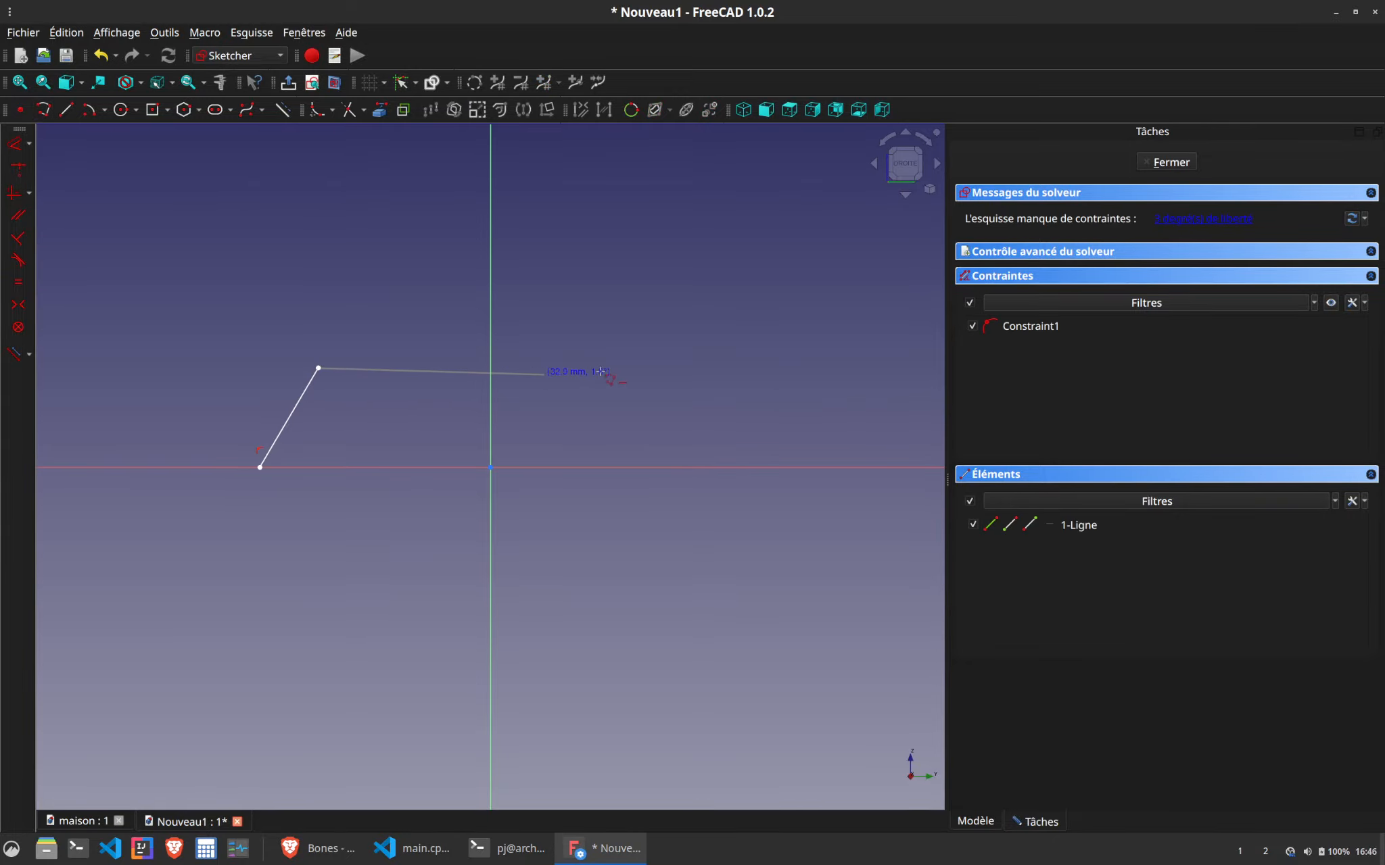
{"action": "left_click", "coordinate": [634, 368]}
{"action": "left_click", "coordinate": [711, 467]}
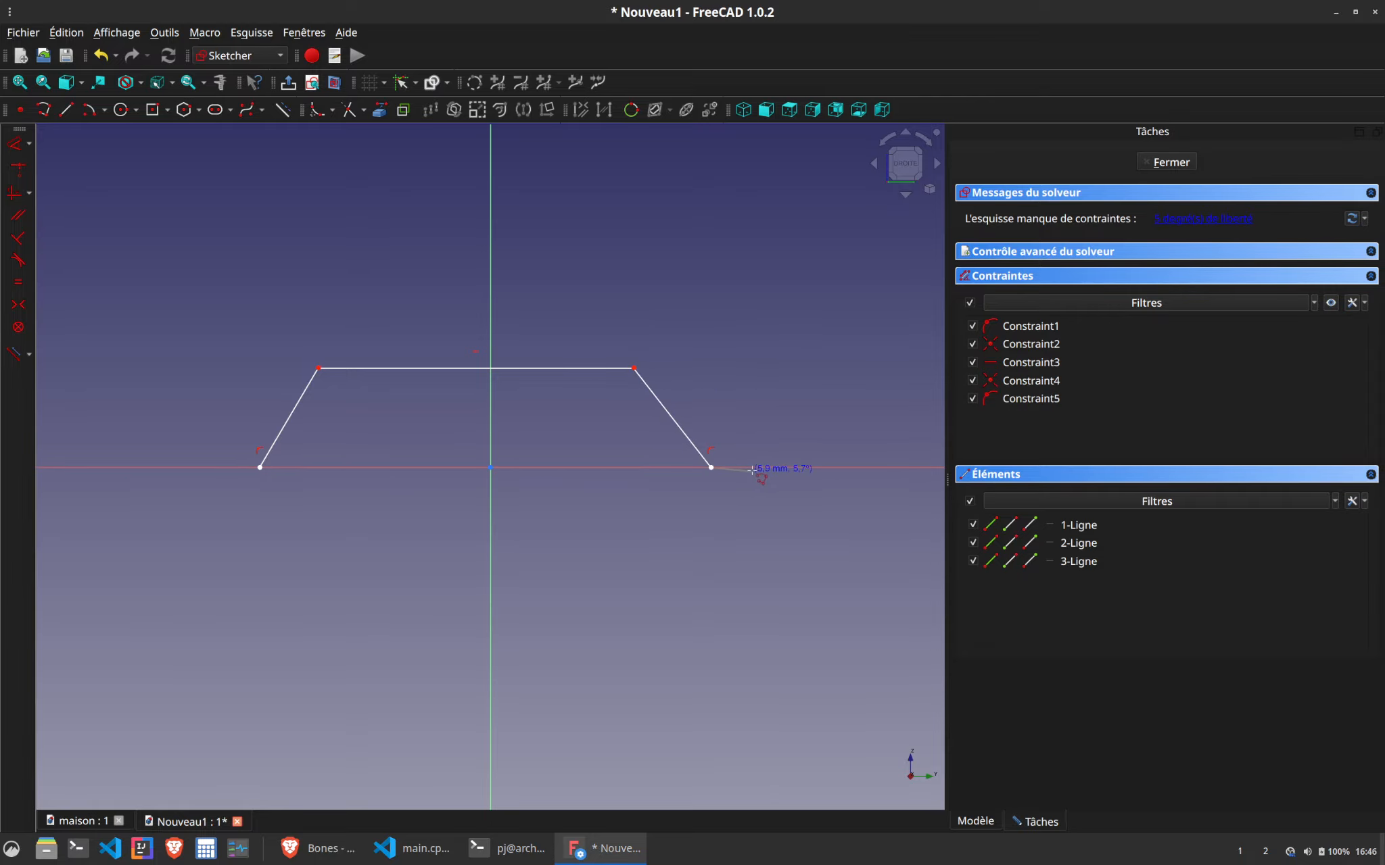
{"action": "left_click", "coordinate": [746, 467]}
{"action": "left_click", "coordinate": [650, 344]}
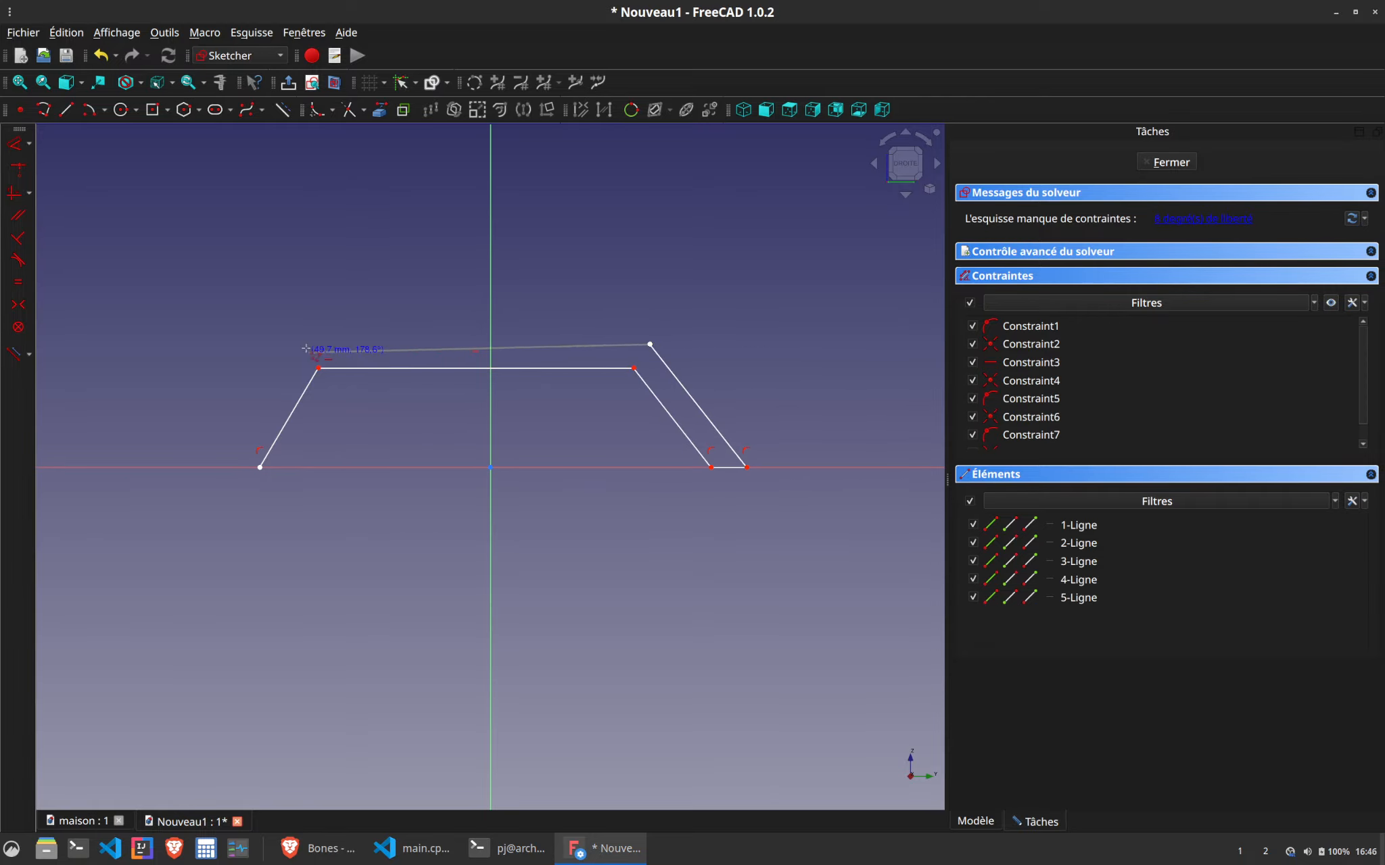
{"action": "left_click", "coordinate": [311, 345]}
{"action": "left_click", "coordinate": [234, 467]}
{"action": "left_click", "coordinate": [260, 468]}
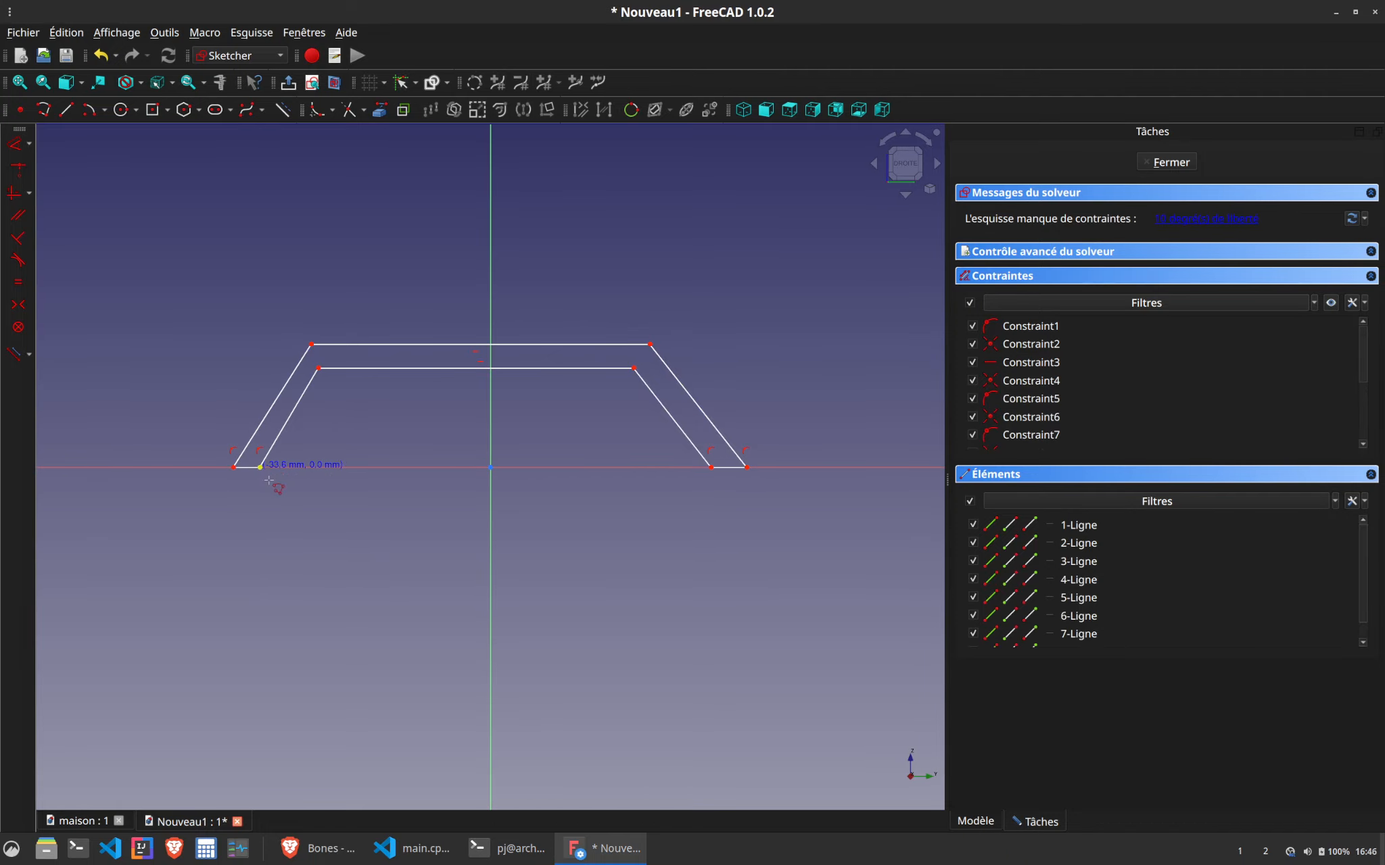
{"action": "key", "text": "Escape"}
Dimension the left foot's width as 3 mm, make both foot edges equal, and place the dimension below the profile
{"action": "left_click", "coordinate": [246, 468]}
{"action": "type", "text": "d"}
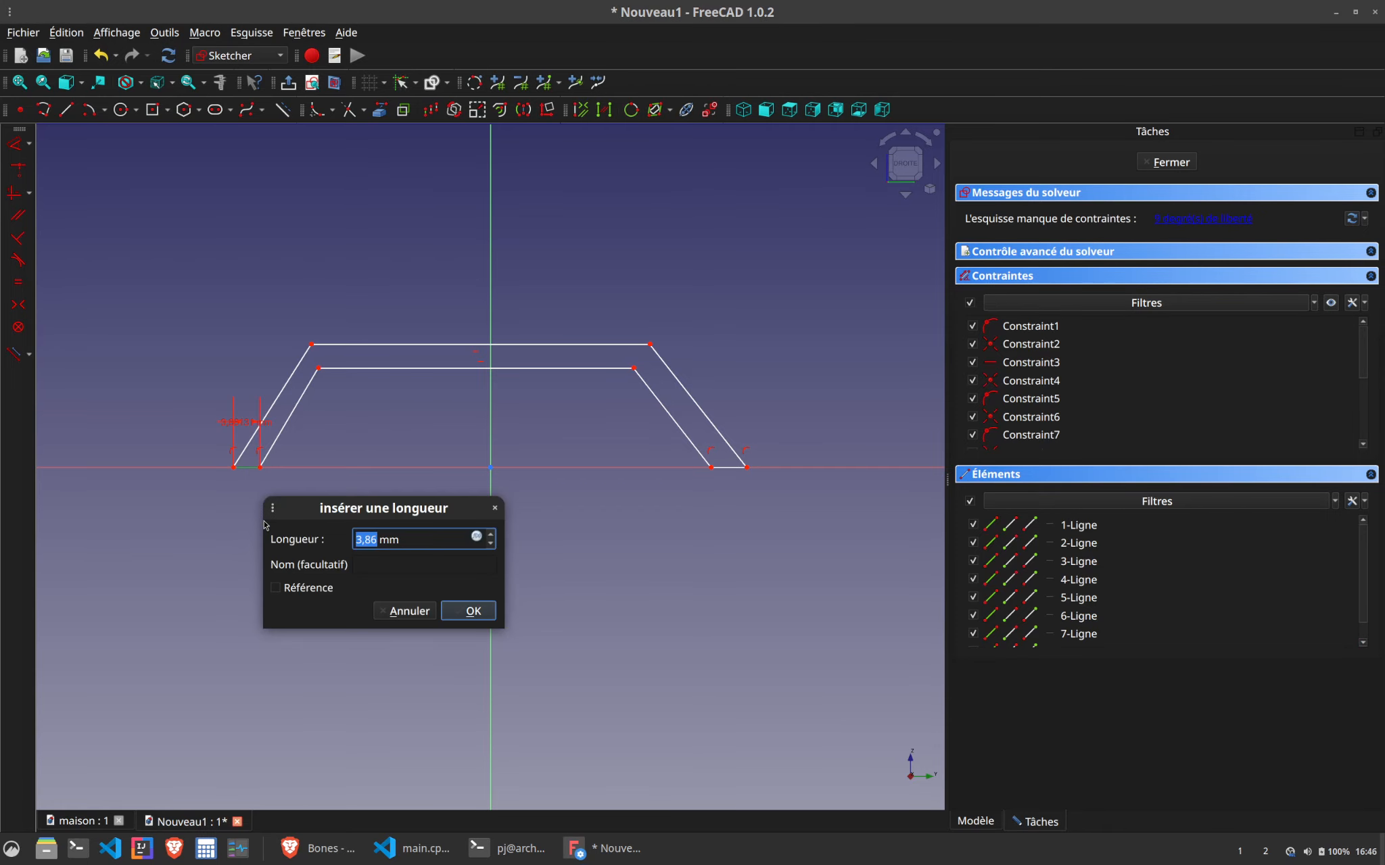
{"action": "type", "text": "3"}
{"action": "key", "text": "Return"}
{"action": "left_click", "coordinate": [247, 468]}
{"action": "left_click", "coordinate": [727, 470]}
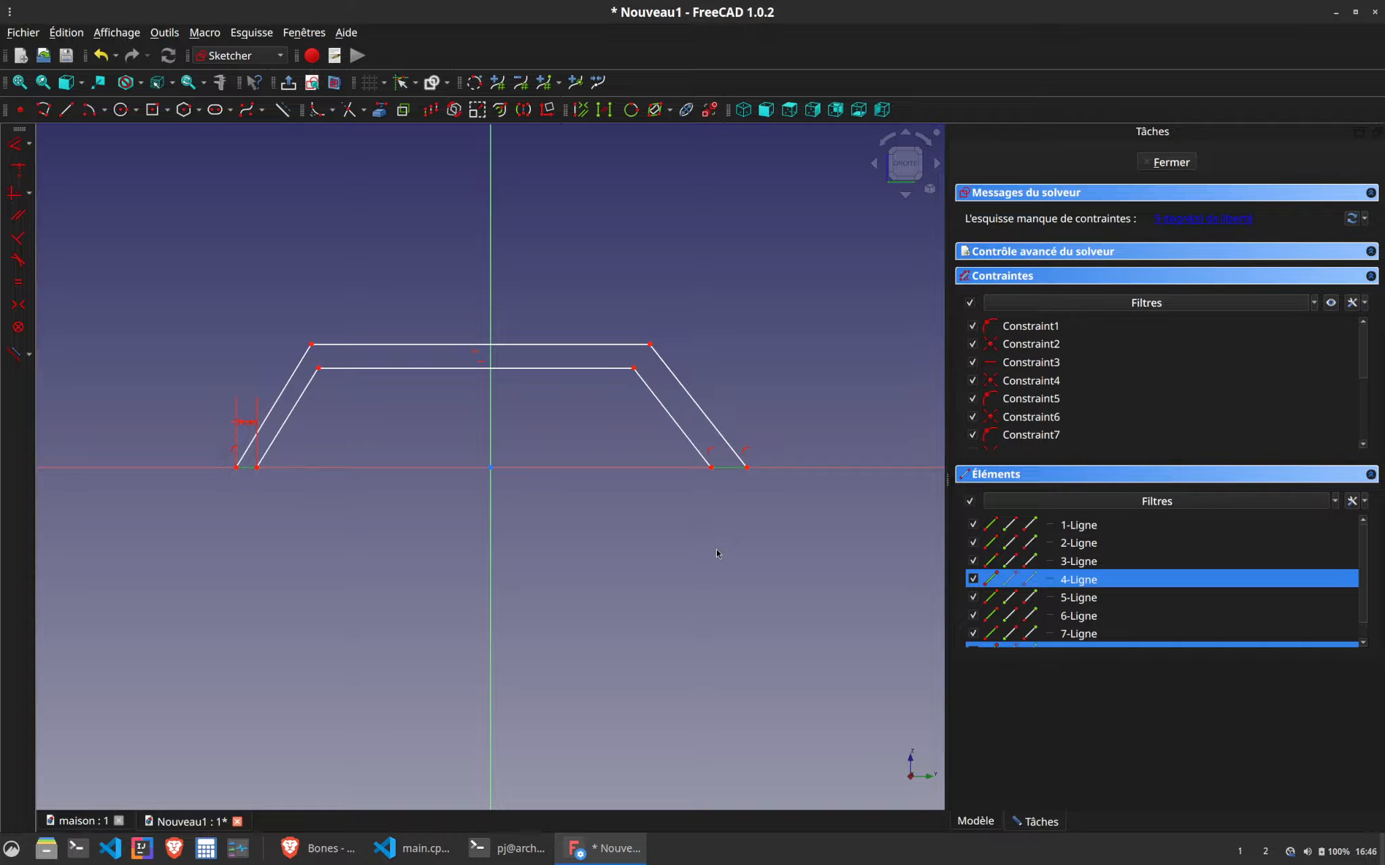
{"action": "key", "text": "e"}
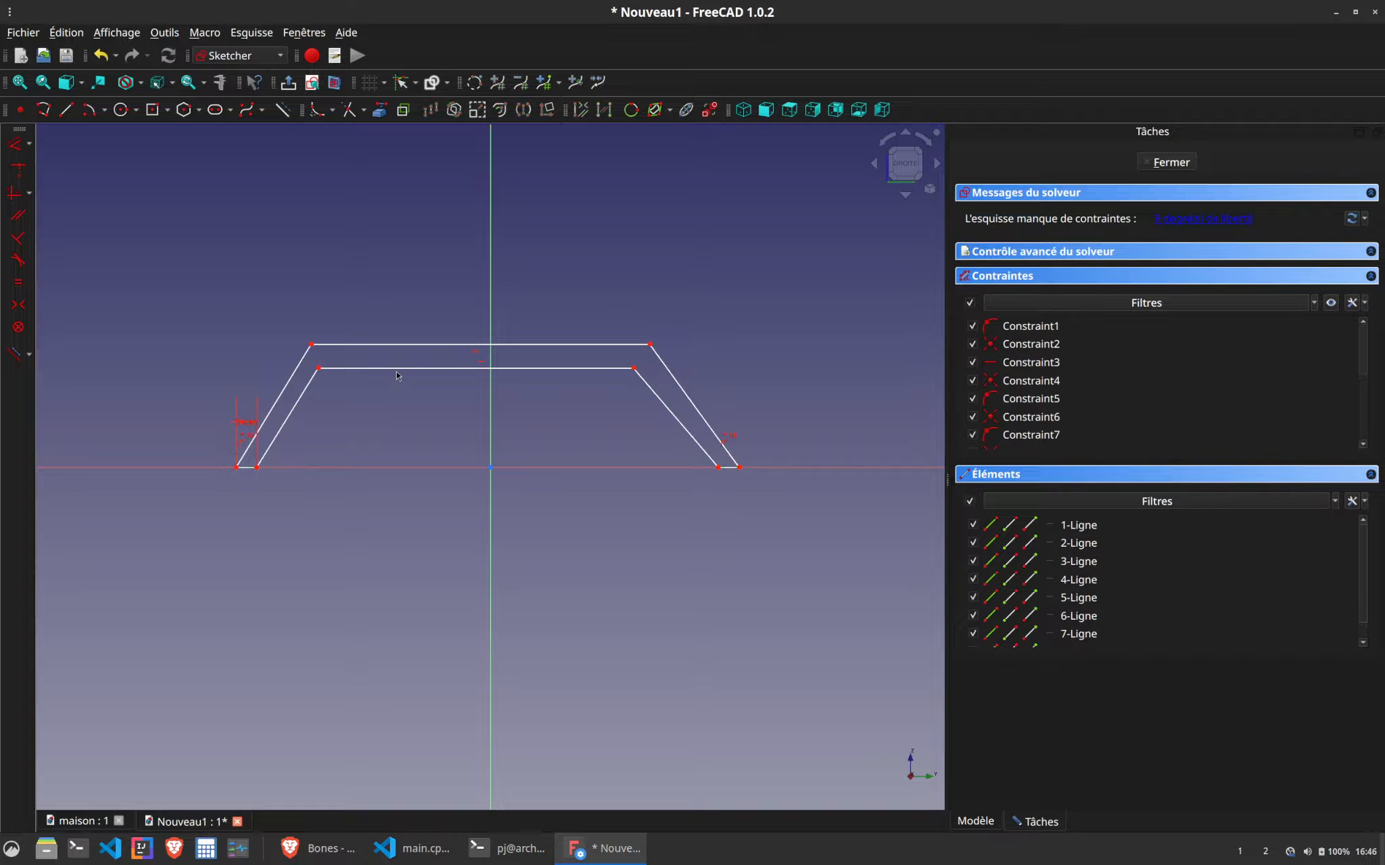
{"action": "left_click_drag", "start_coordinate": [397, 370], "coordinate": [405, 372]}
{"action": "left_click_drag", "start_coordinate": [251, 424], "coordinate": [273, 542]}
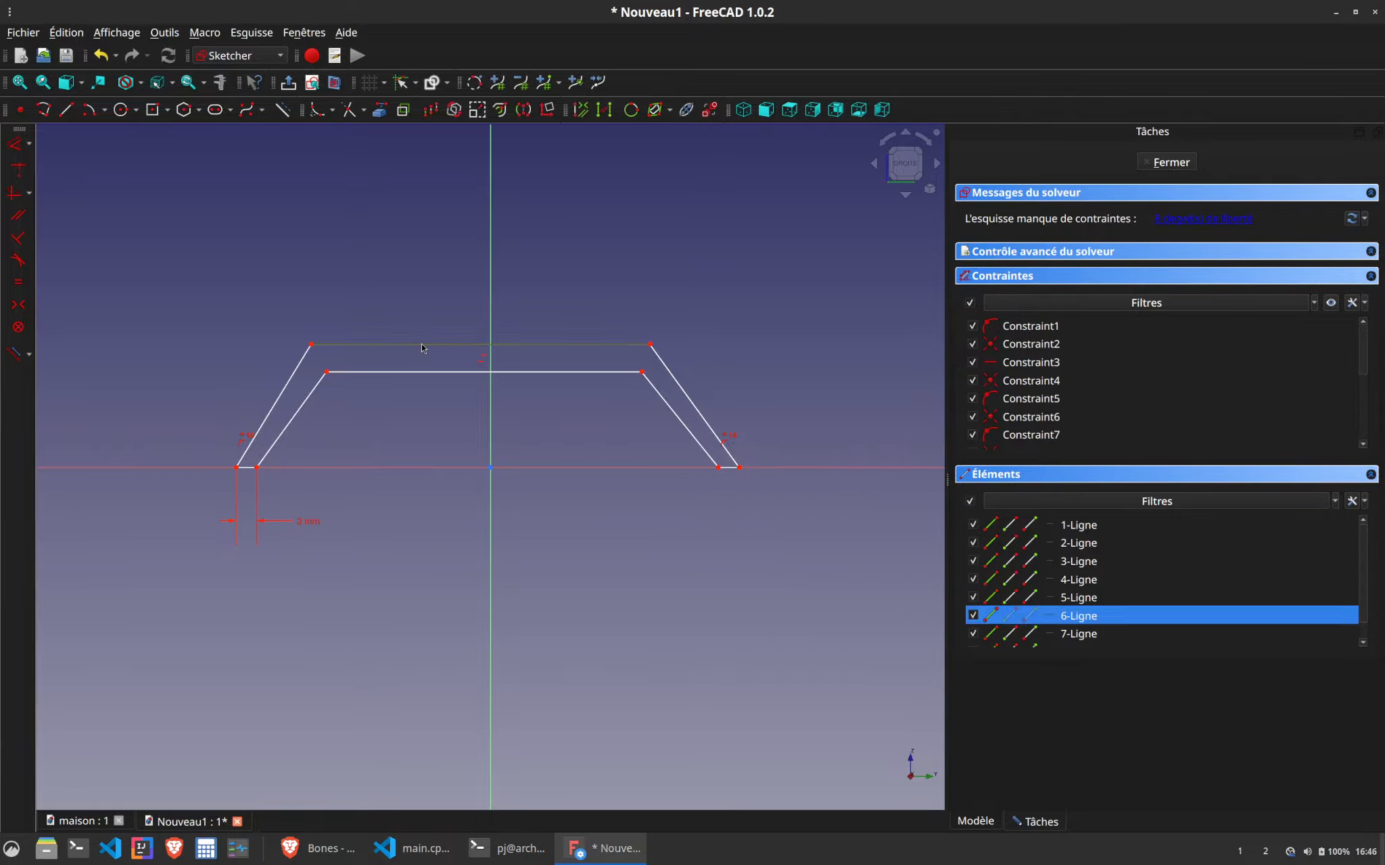
Dimension the arch's outer top edge as 50 mm and its inner top edge as 46 mm
{"action": "left_click", "coordinate": [421, 348]}
{"action": "type", "text": "d50"}
{"action": "key", "text": "Return"}
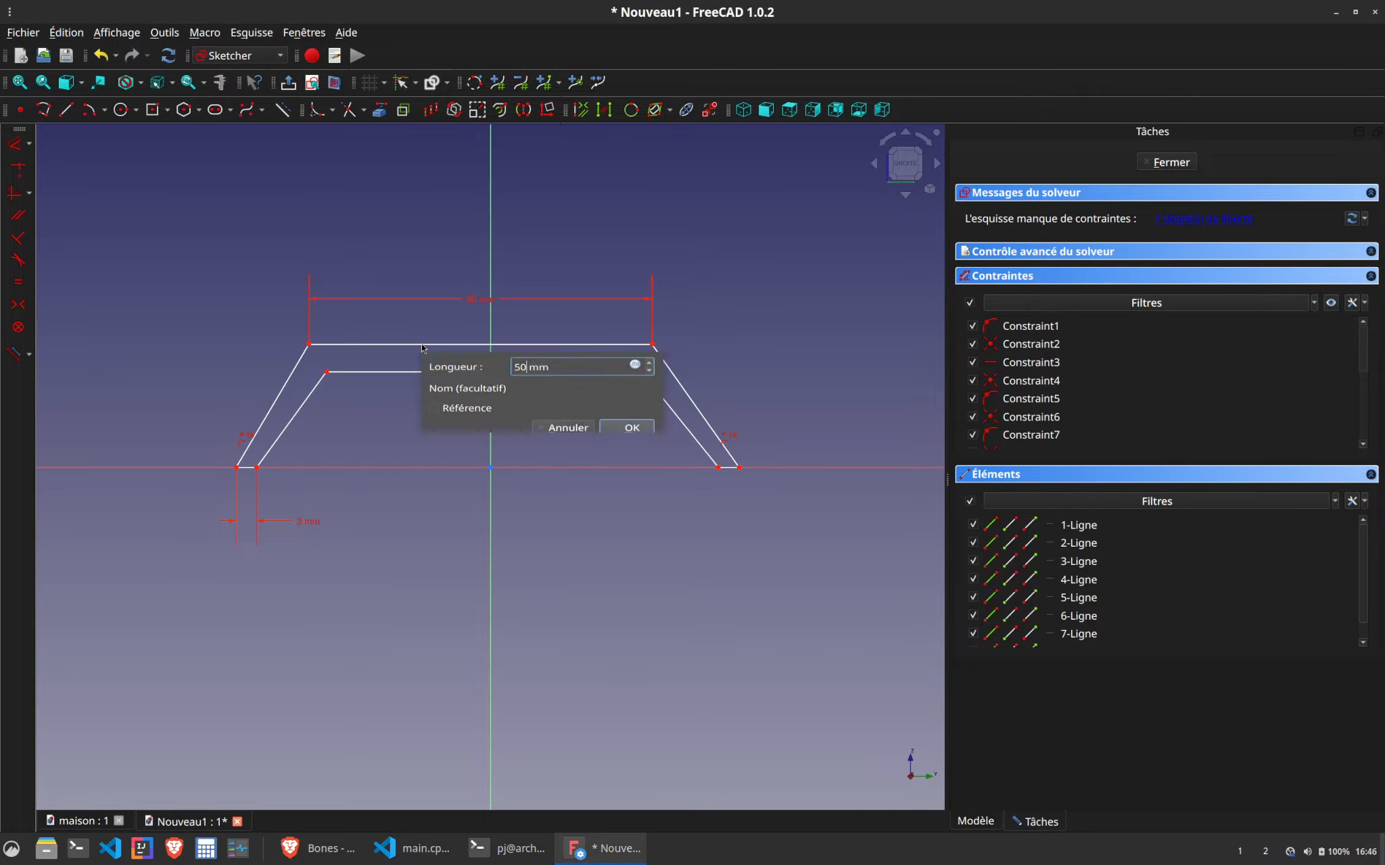
{"action": "left_click", "coordinate": [407, 376]}
{"action": "key", "text": "d"}
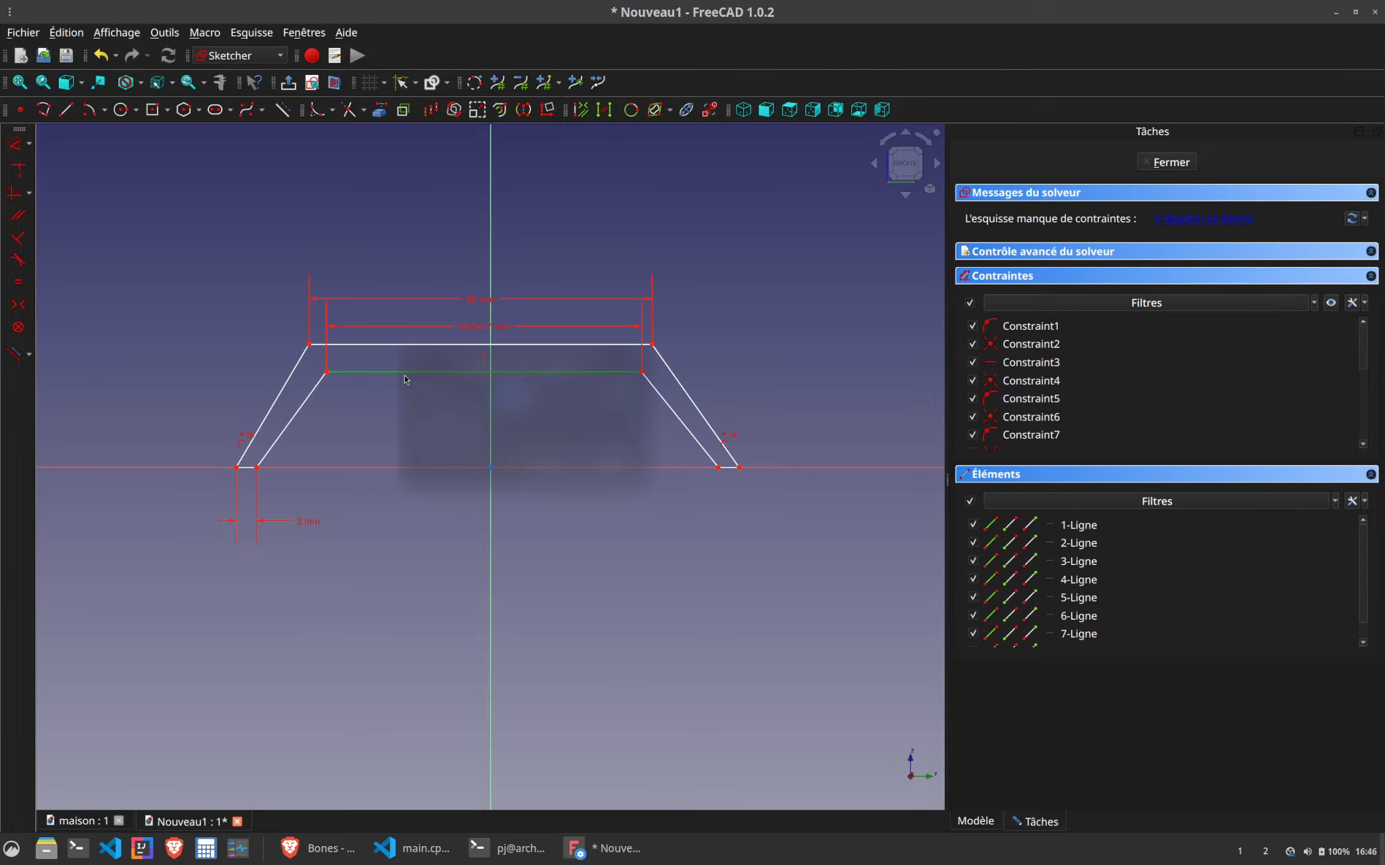
{"action": "type", "text": "40"}
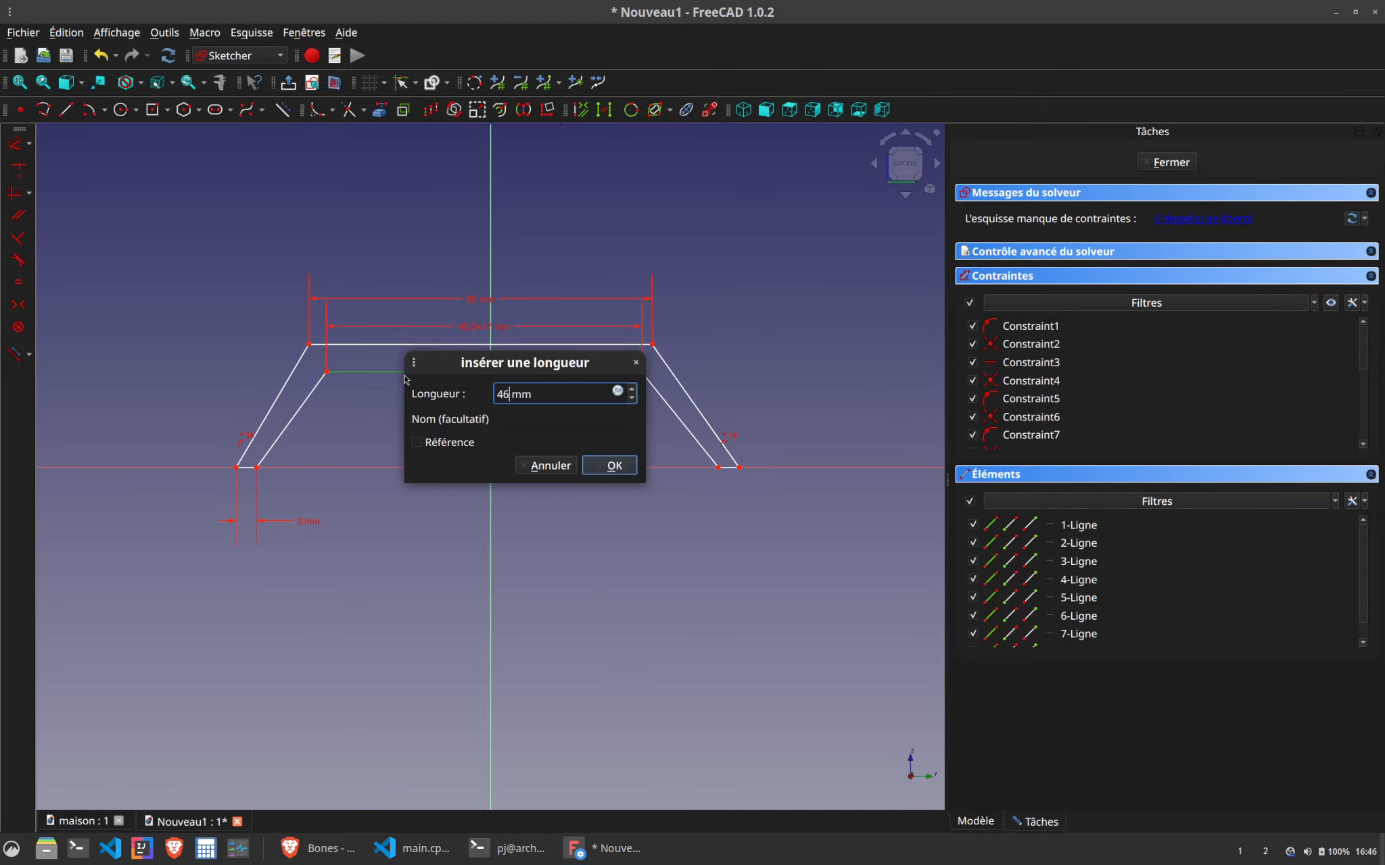
{"action": "key", "text": "Return"}
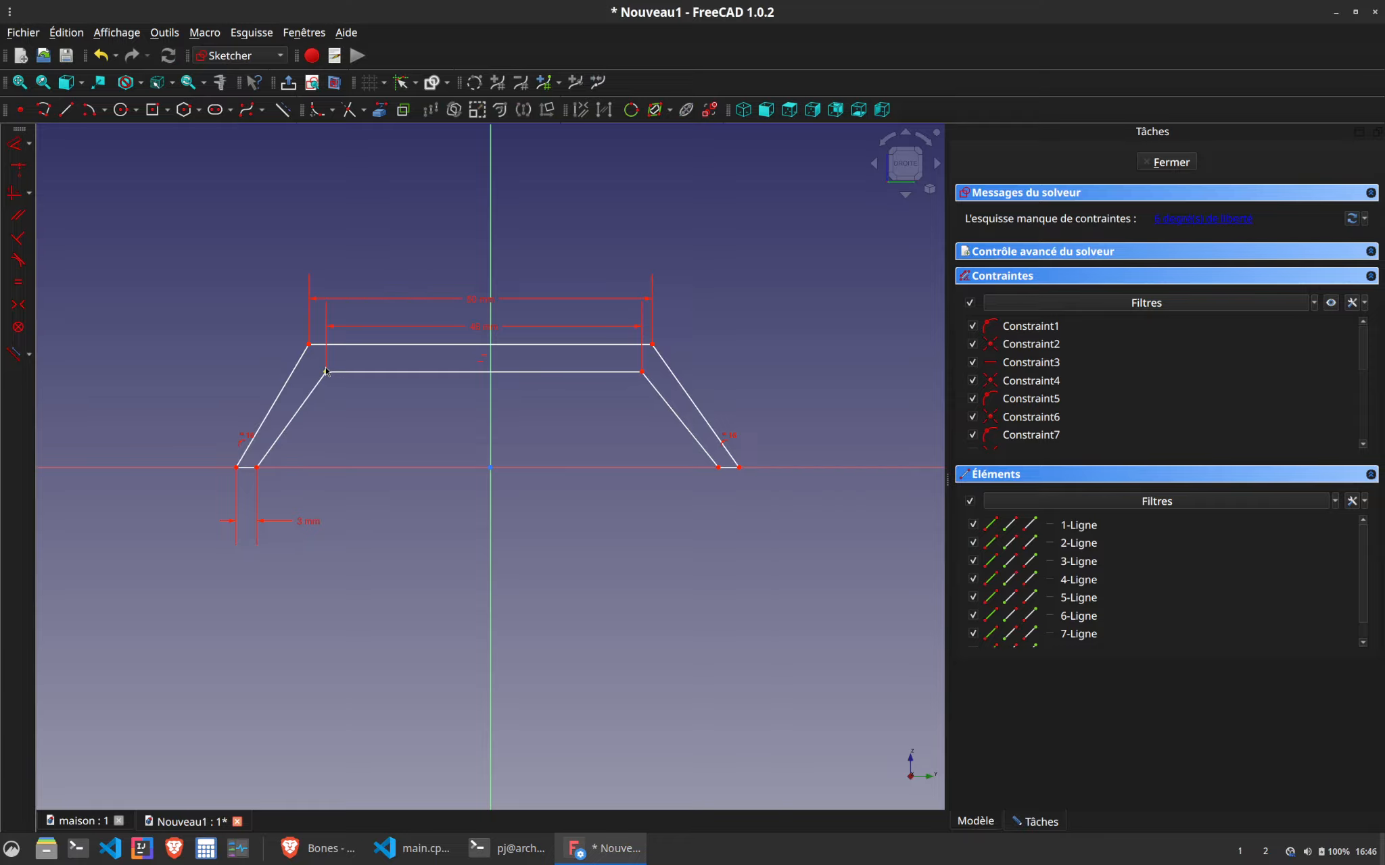
Dimension the vertical distance between the outer and inner upper-left corners as 3 mm
{"action": "left_click_drag", "start_coordinate": [327, 373], "coordinate": [325, 367]}
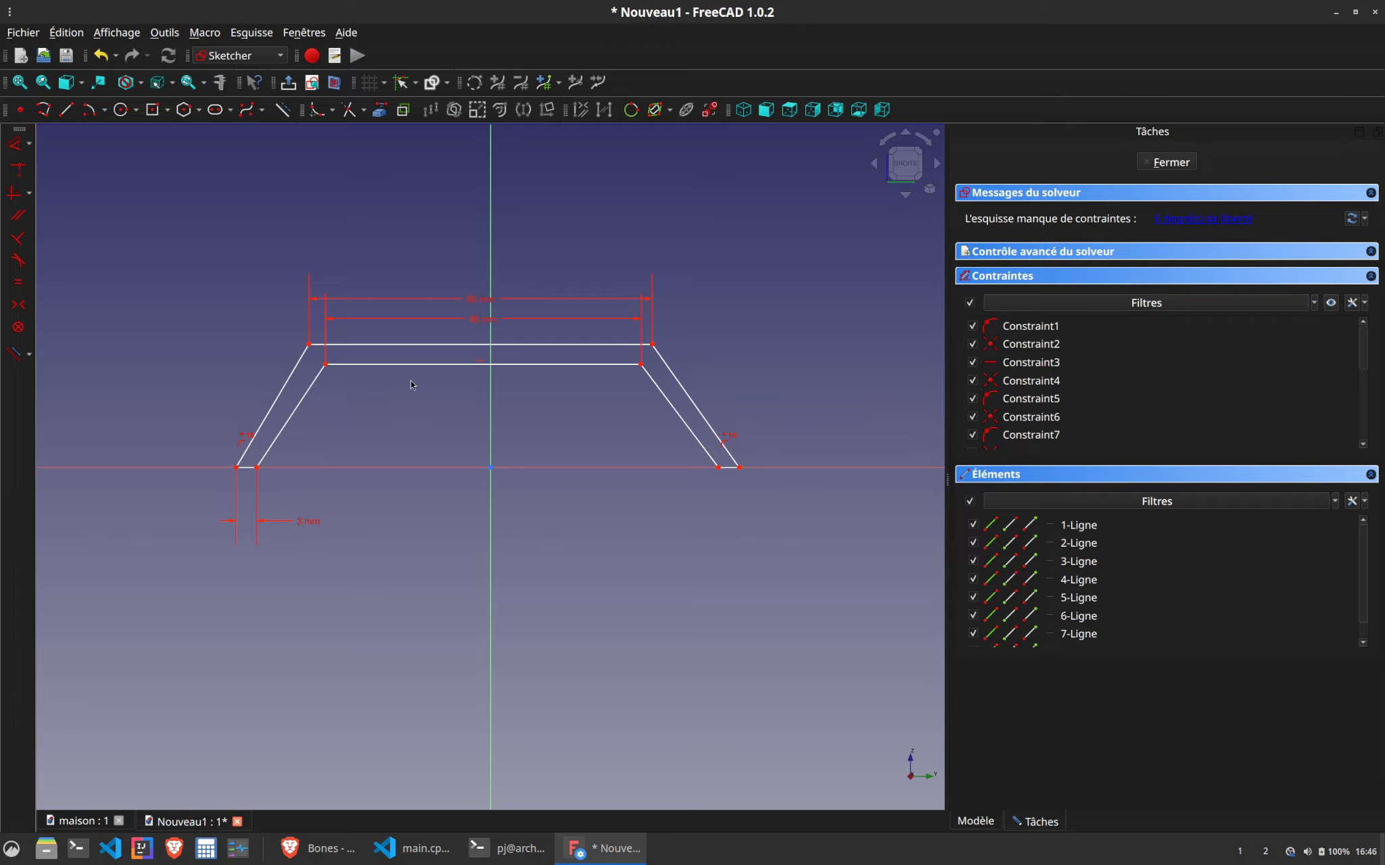
{"action": "left_click", "coordinate": [308, 345]}
{"action": "left_click", "coordinate": [325, 365]}
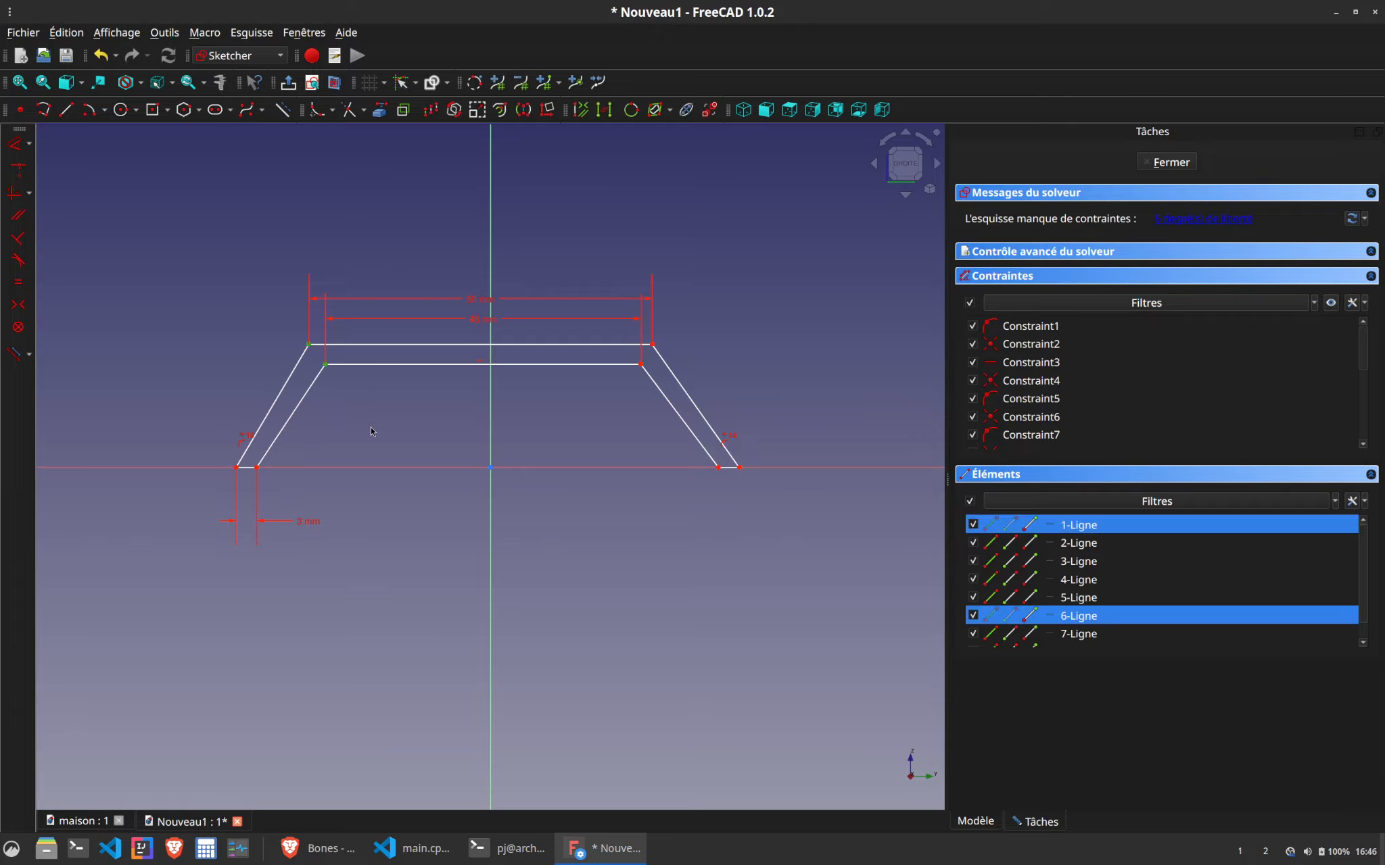
{"action": "type", "text": "i"}
{"action": "type", "text": "3"}
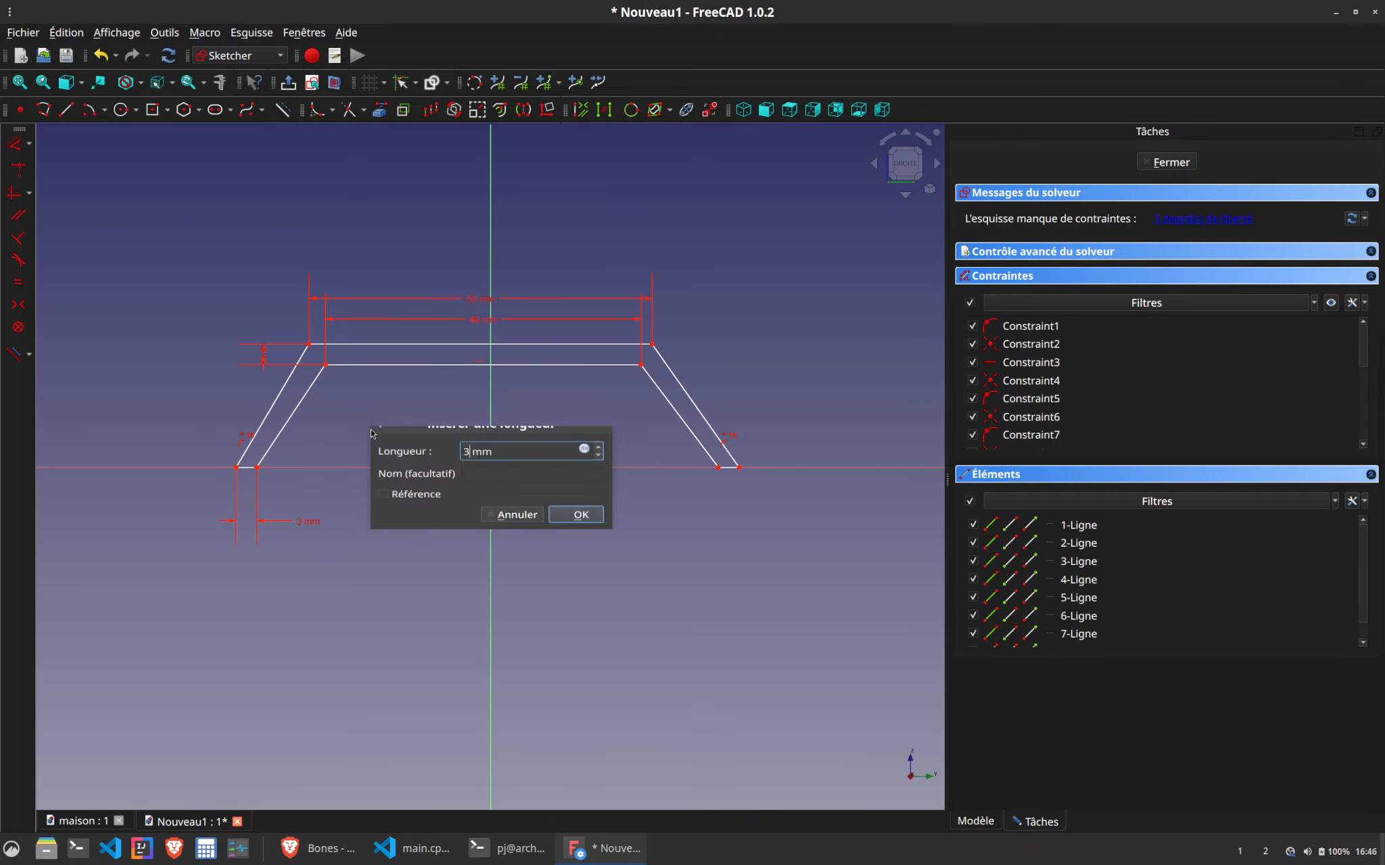
{"action": "key", "text": "Return"}
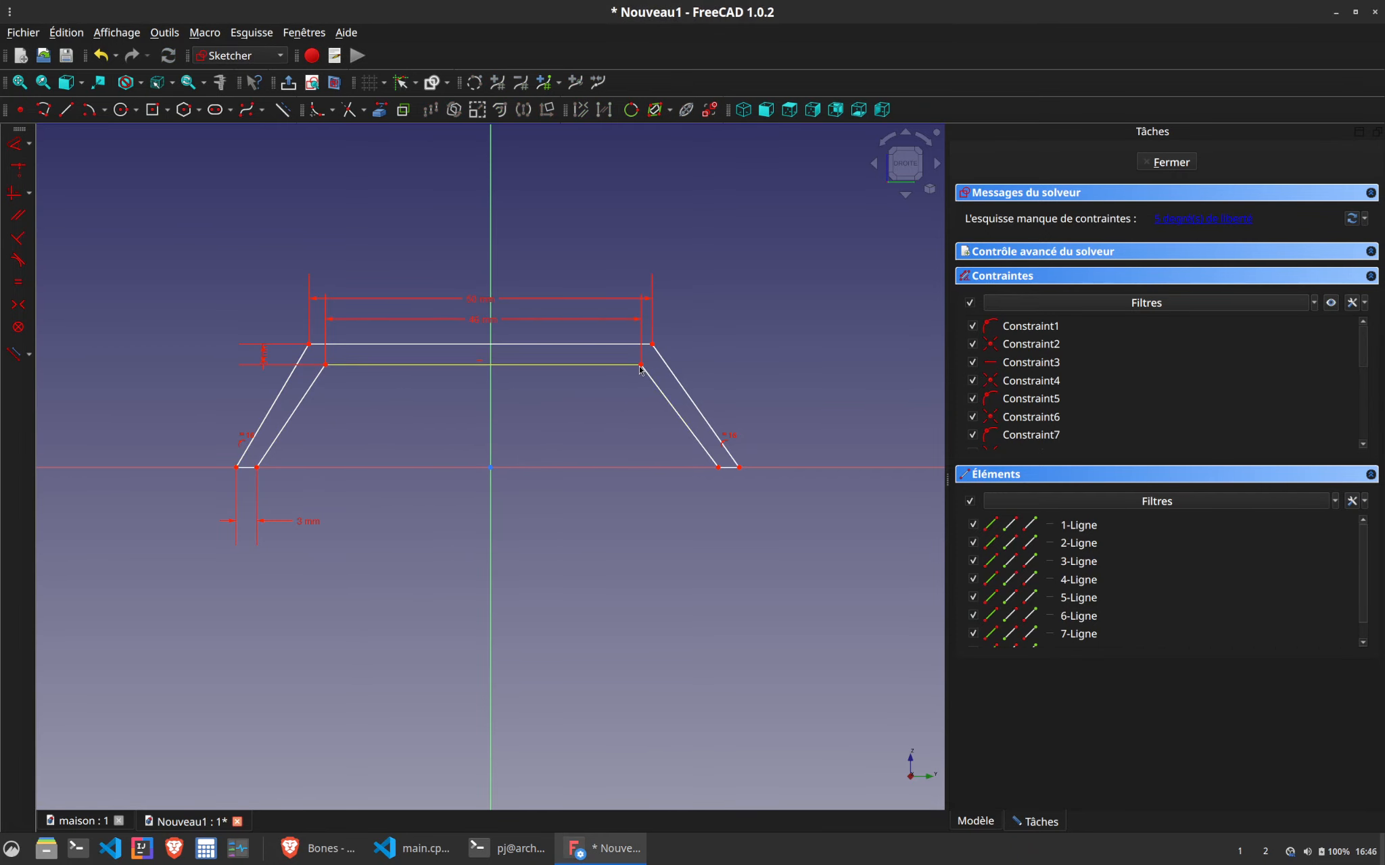
Make the end points of the inner and outer top edges symmetric about the vertical axis
{"action": "mouse_move", "coordinate": [641, 365]}
{"action": "left_mouse_down"}
{"action": "mouse_move", "coordinate": [606, 398]}
{"action": "mouse_move", "coordinate": [640, 366]}
{"action": "left_mouse_up"}
{"action": "left_click", "coordinate": [324, 366]}
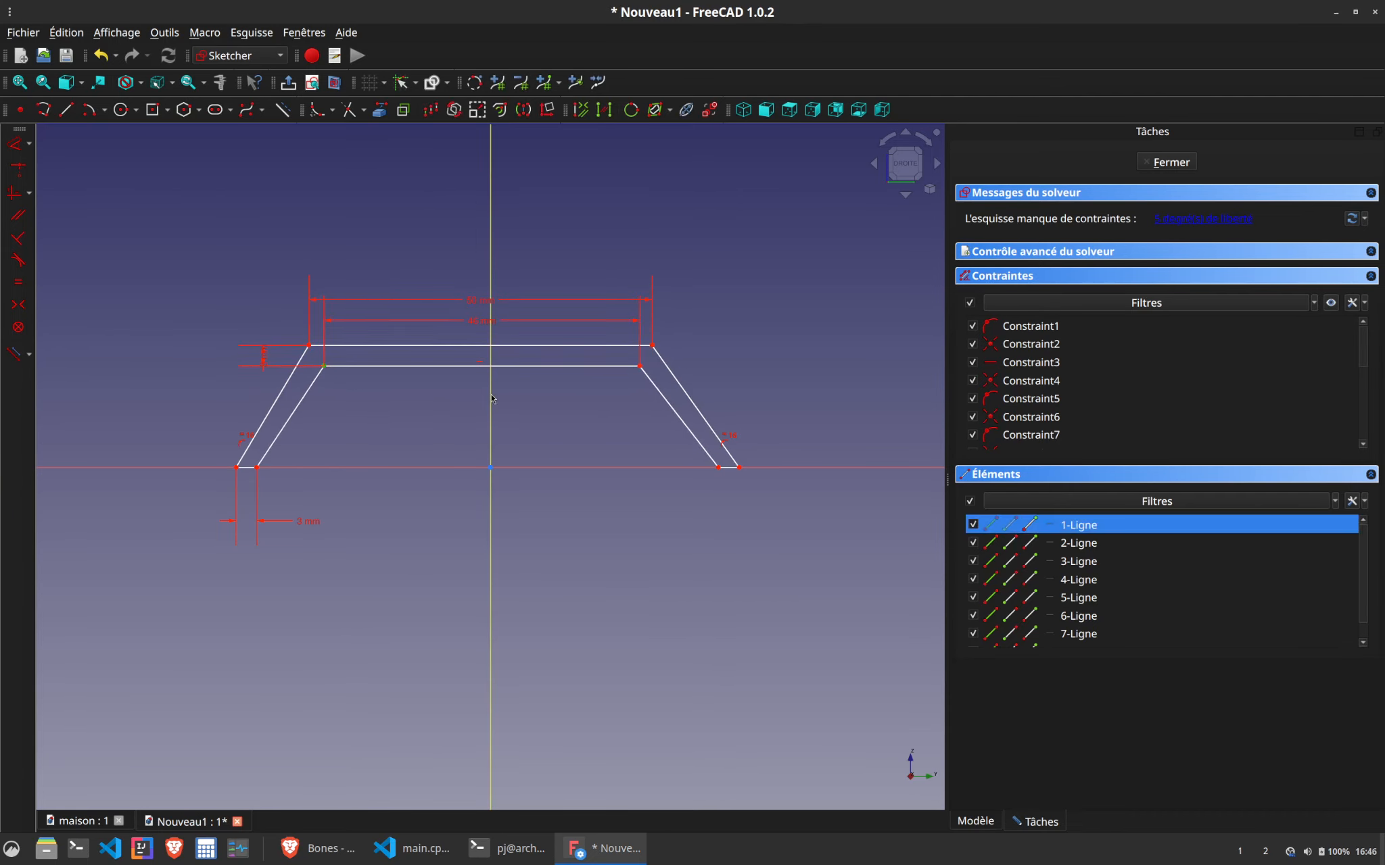
{"action": "key", "text": "s"}
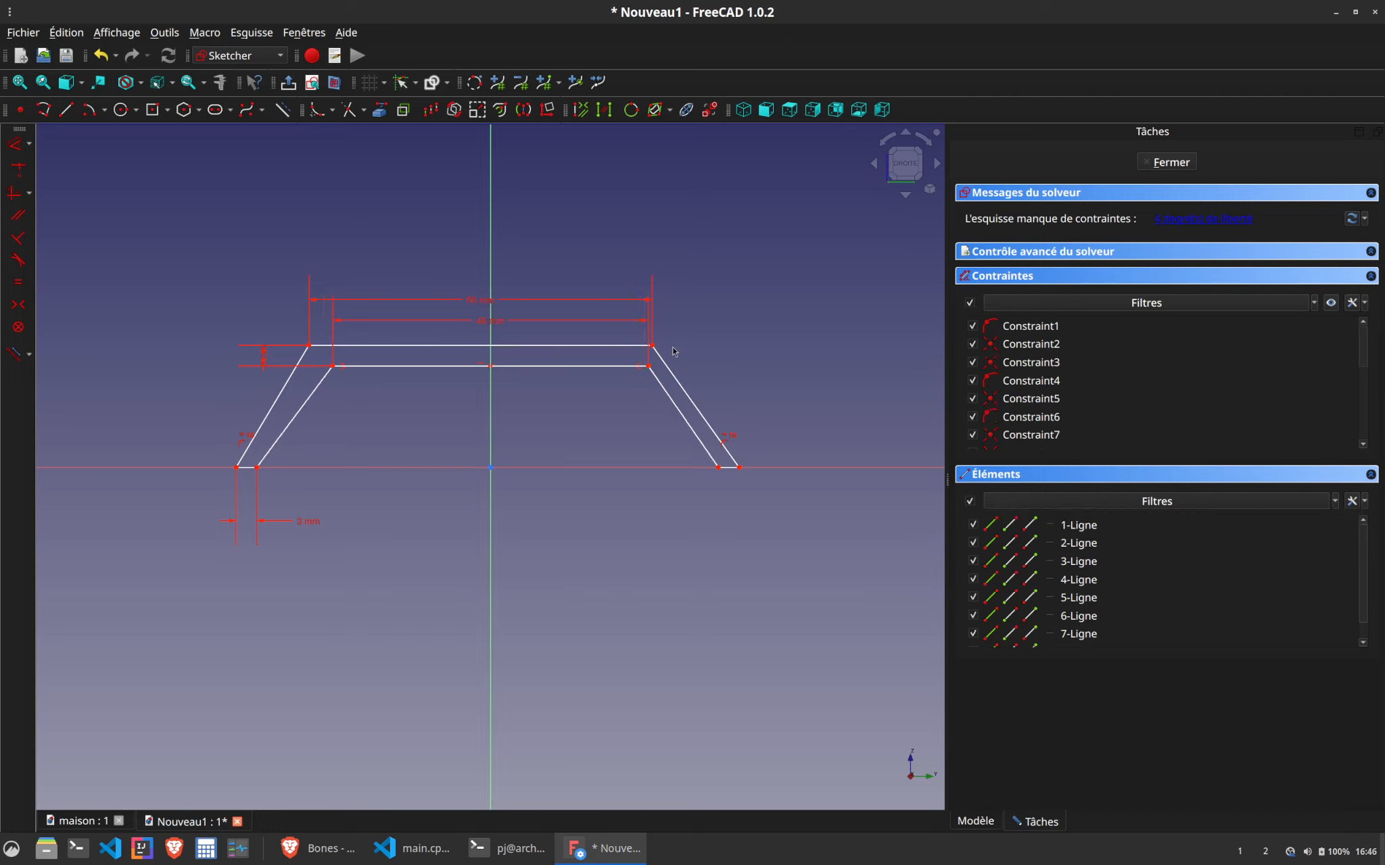
{"action": "left_click", "coordinate": [652, 345]}
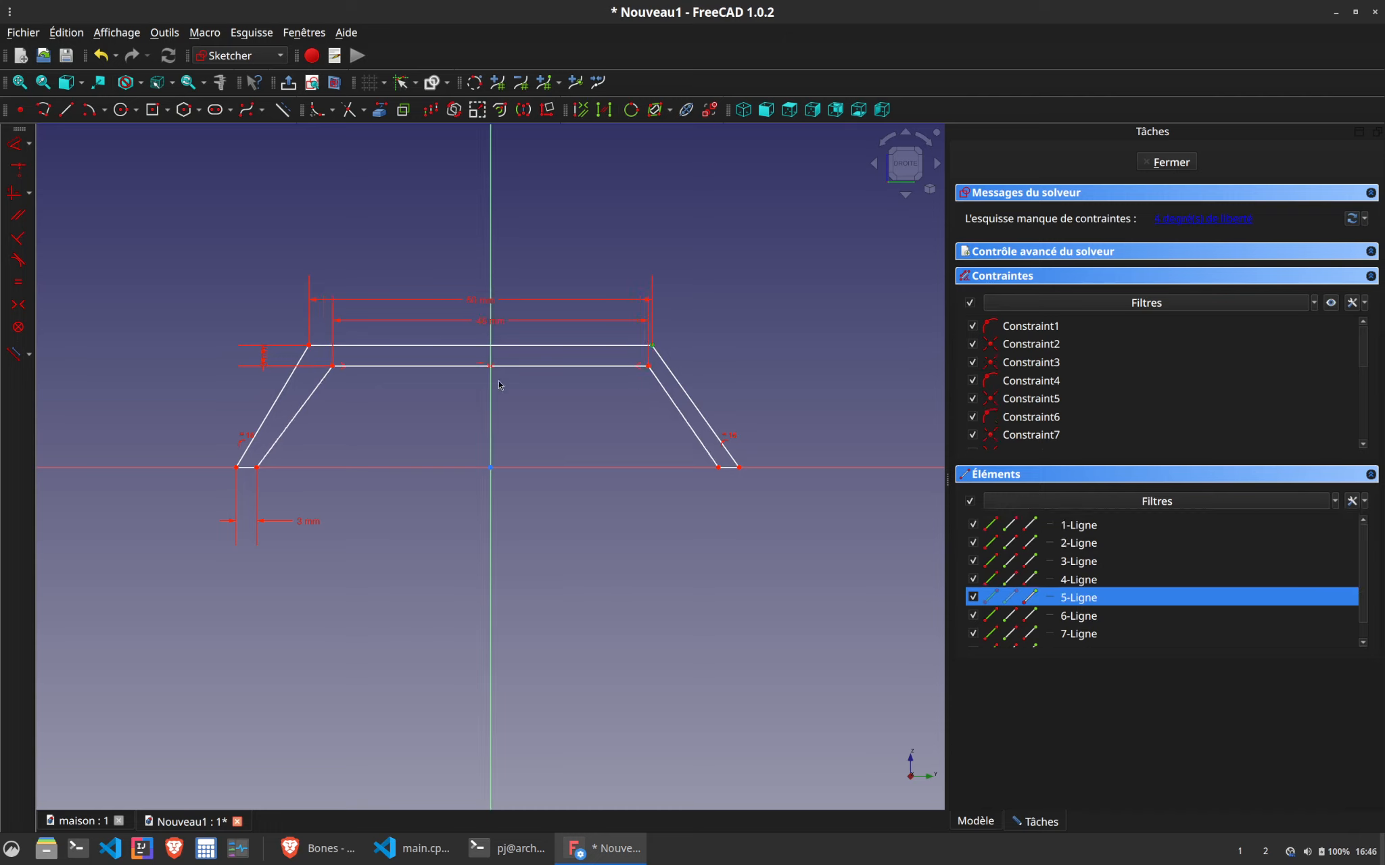
{"action": "left_click", "coordinate": [310, 346]}
{"action": "key", "text": "s"}
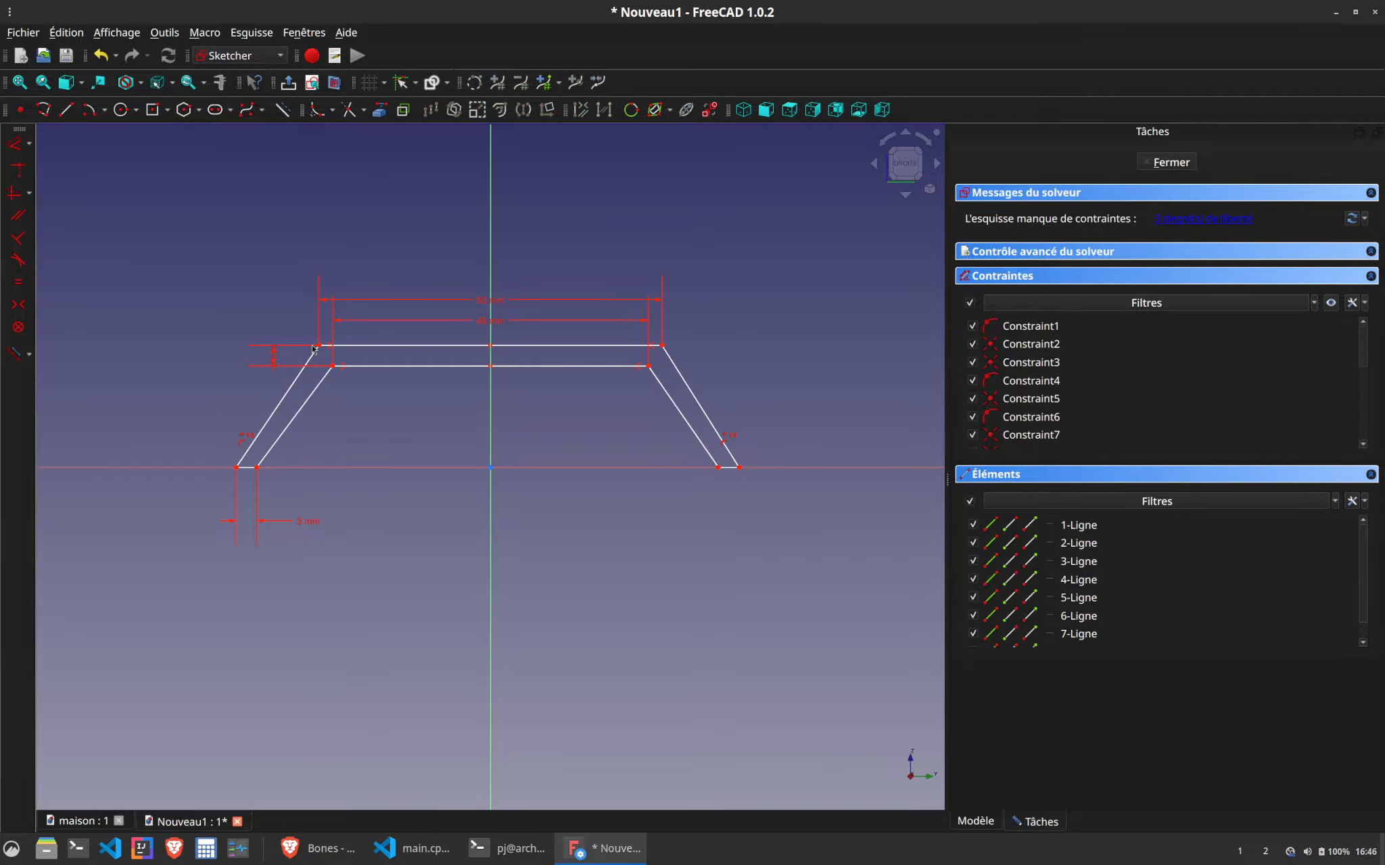
{"action": "left_click_drag", "start_coordinate": [395, 346], "coordinate": [423, 346]}
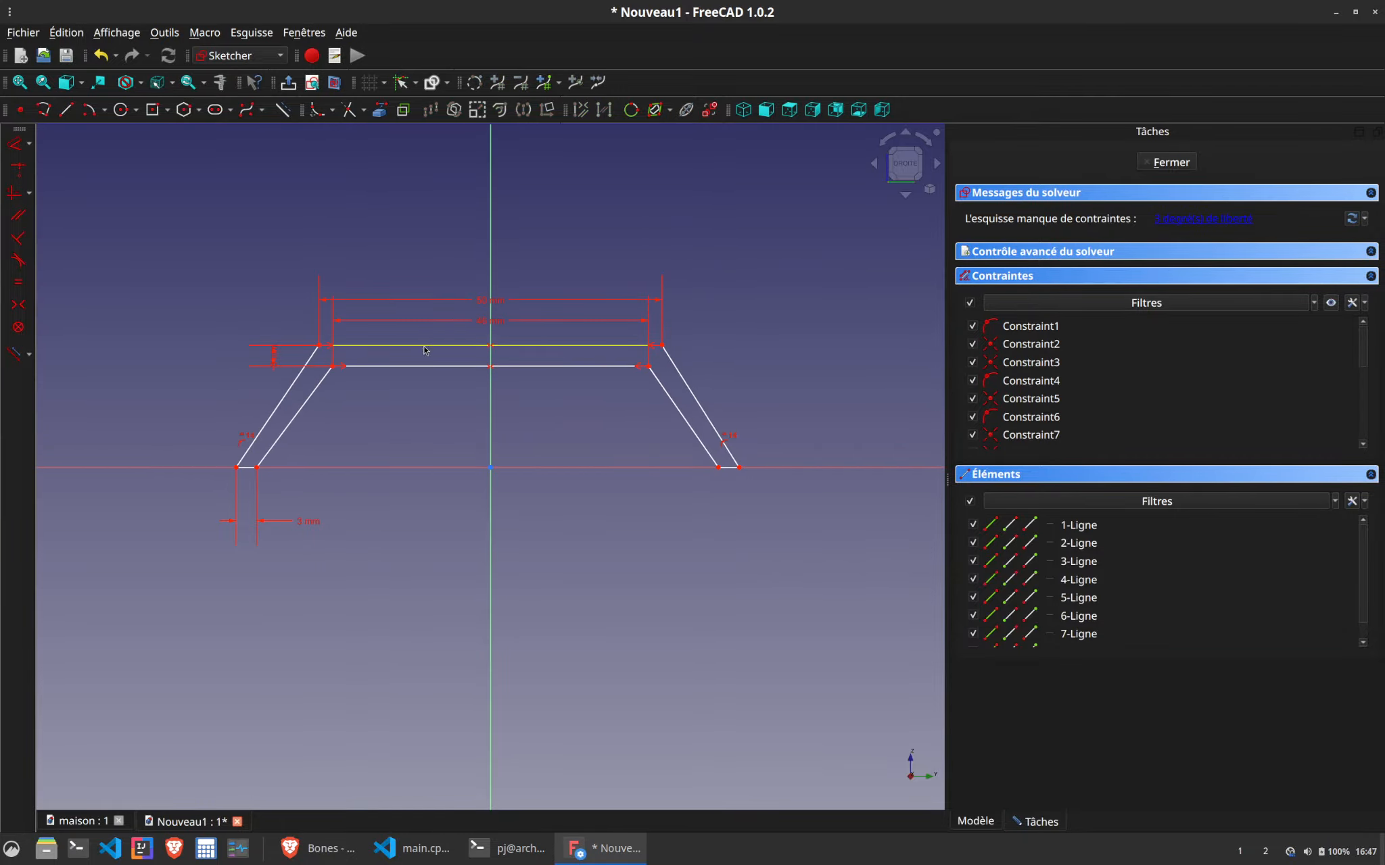
Dimension the outer top edge's height above the origin as 18 mm
{"action": "left_click", "coordinate": [662, 346]}
{"action": "key", "text": "i"}
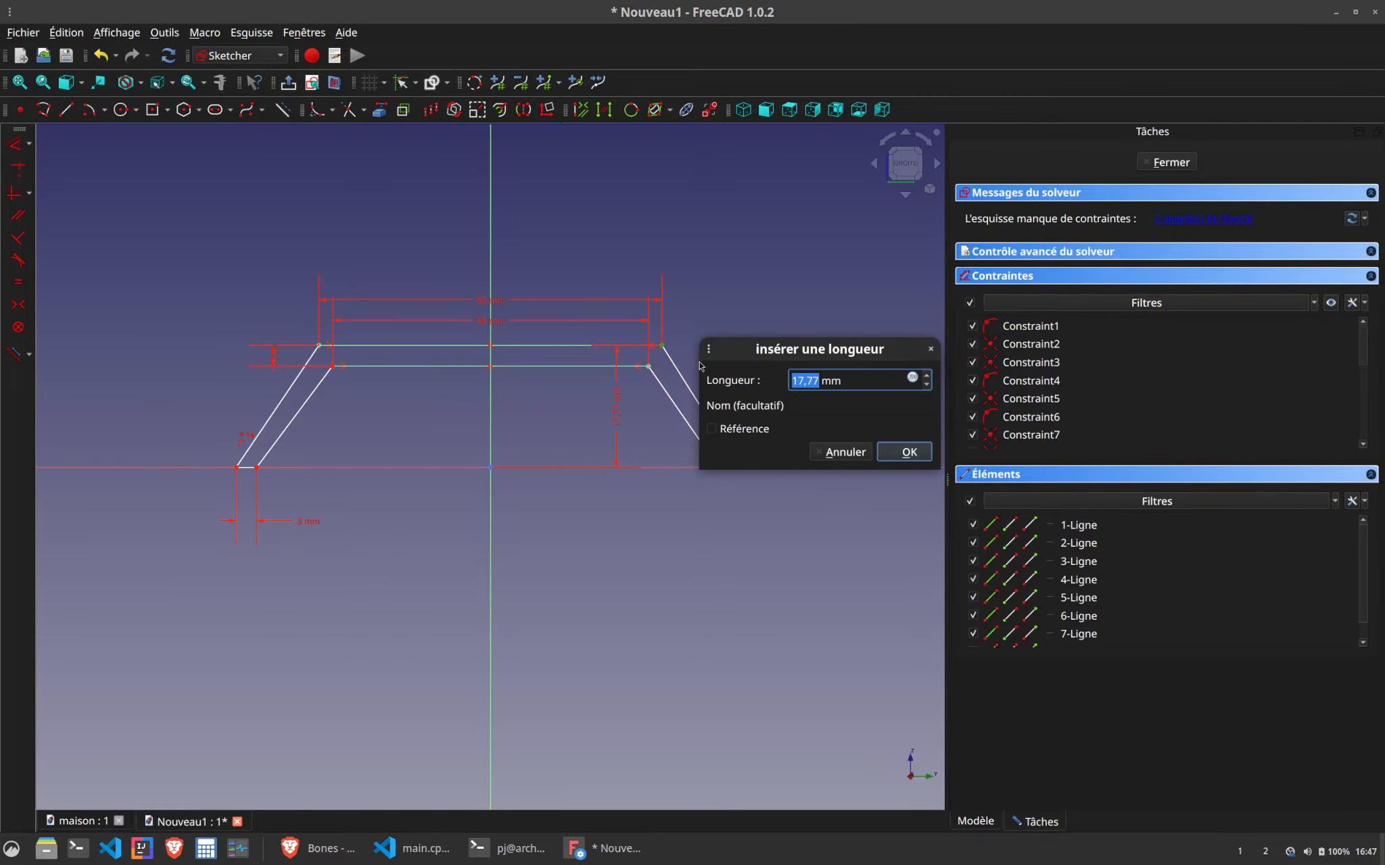
{"action": "type", "text": "18"}
{"action": "key", "text": "Return"}
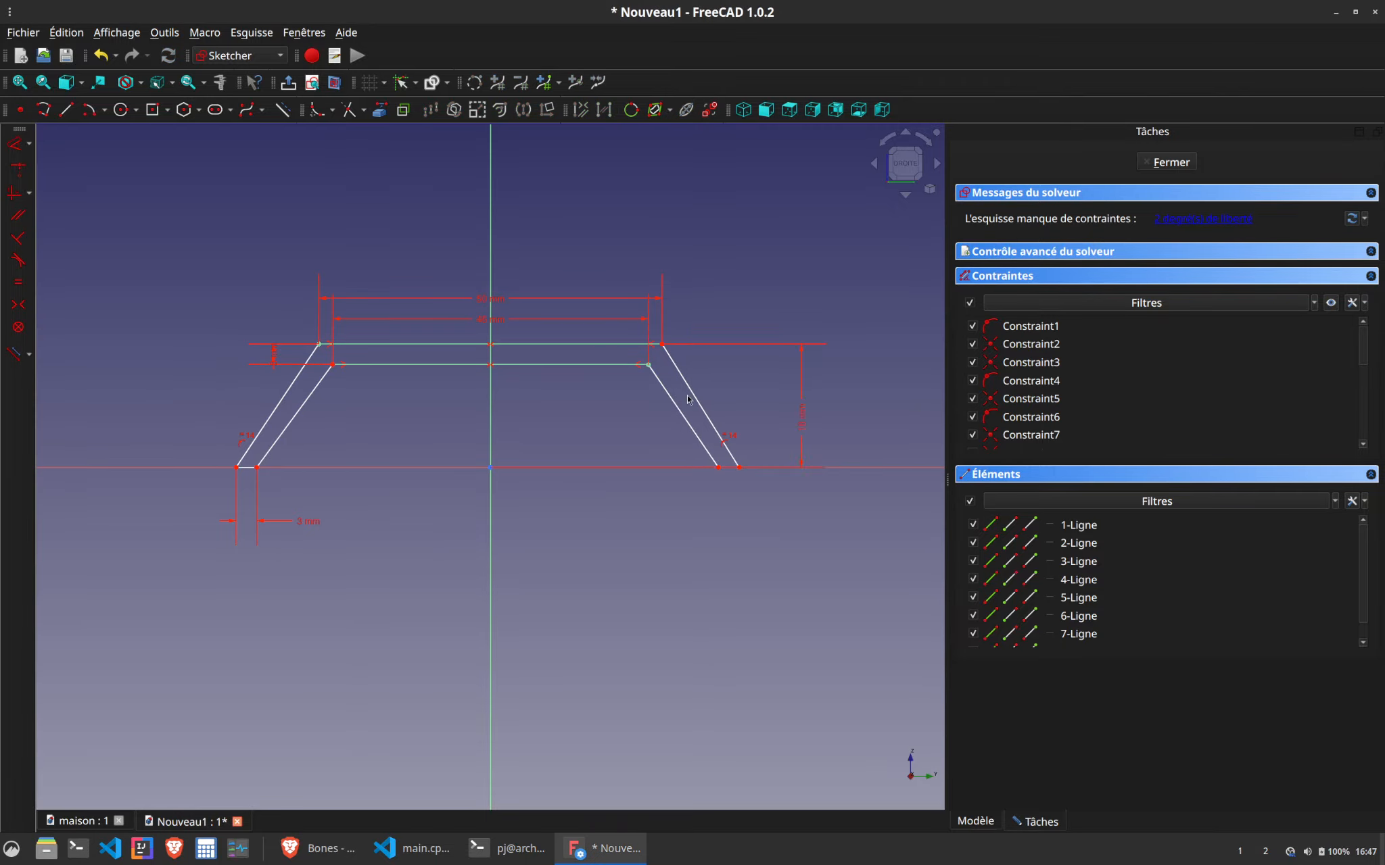
Dimension the horizontal distance from the origin to the arch's outer lower-right corner as 40 mm
{"action": "left_click_drag", "start_coordinate": [694, 403], "coordinate": [704, 405]}
{"action": "left_click", "coordinate": [755, 468]}
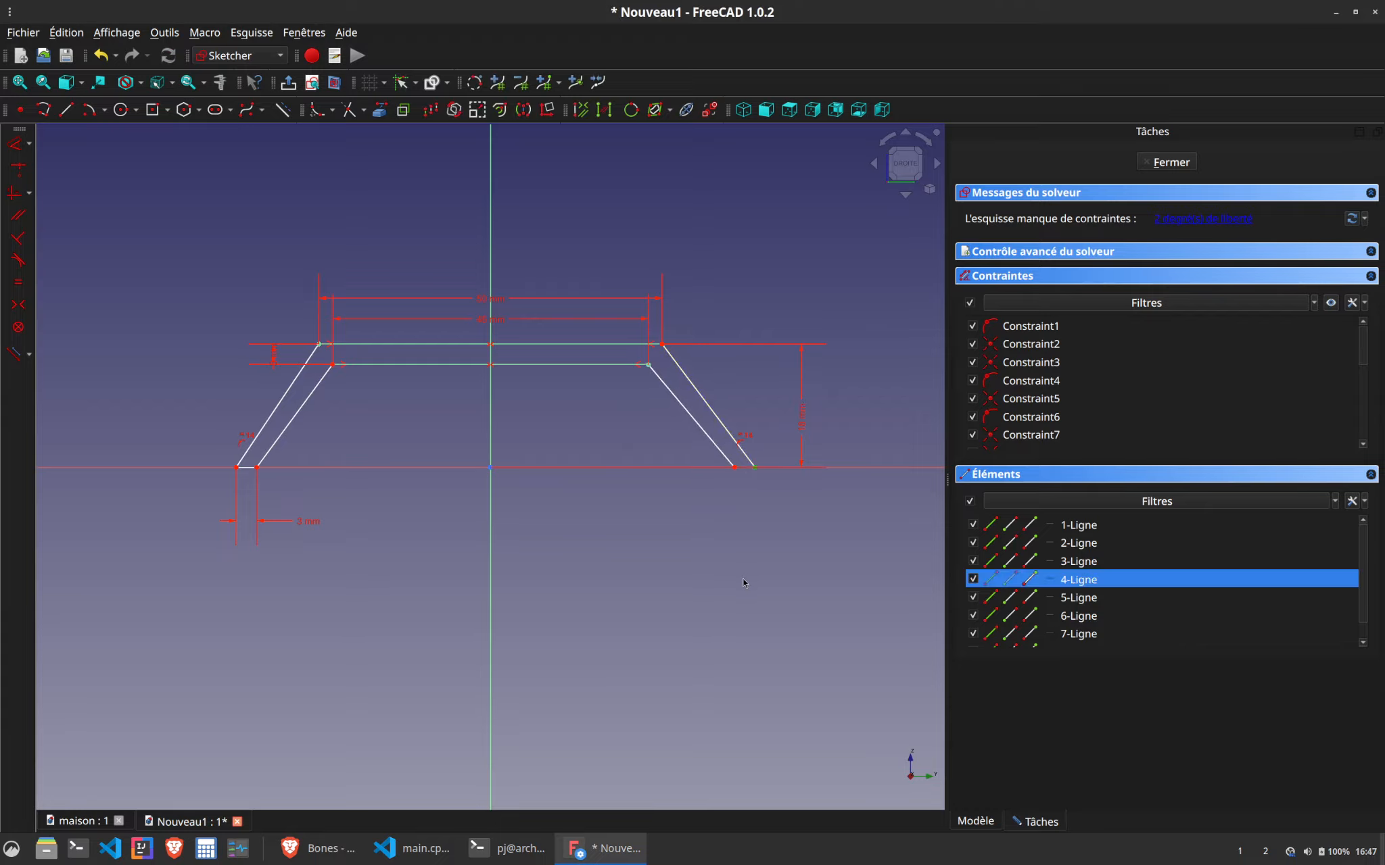
{"action": "type", "text": "l40"}
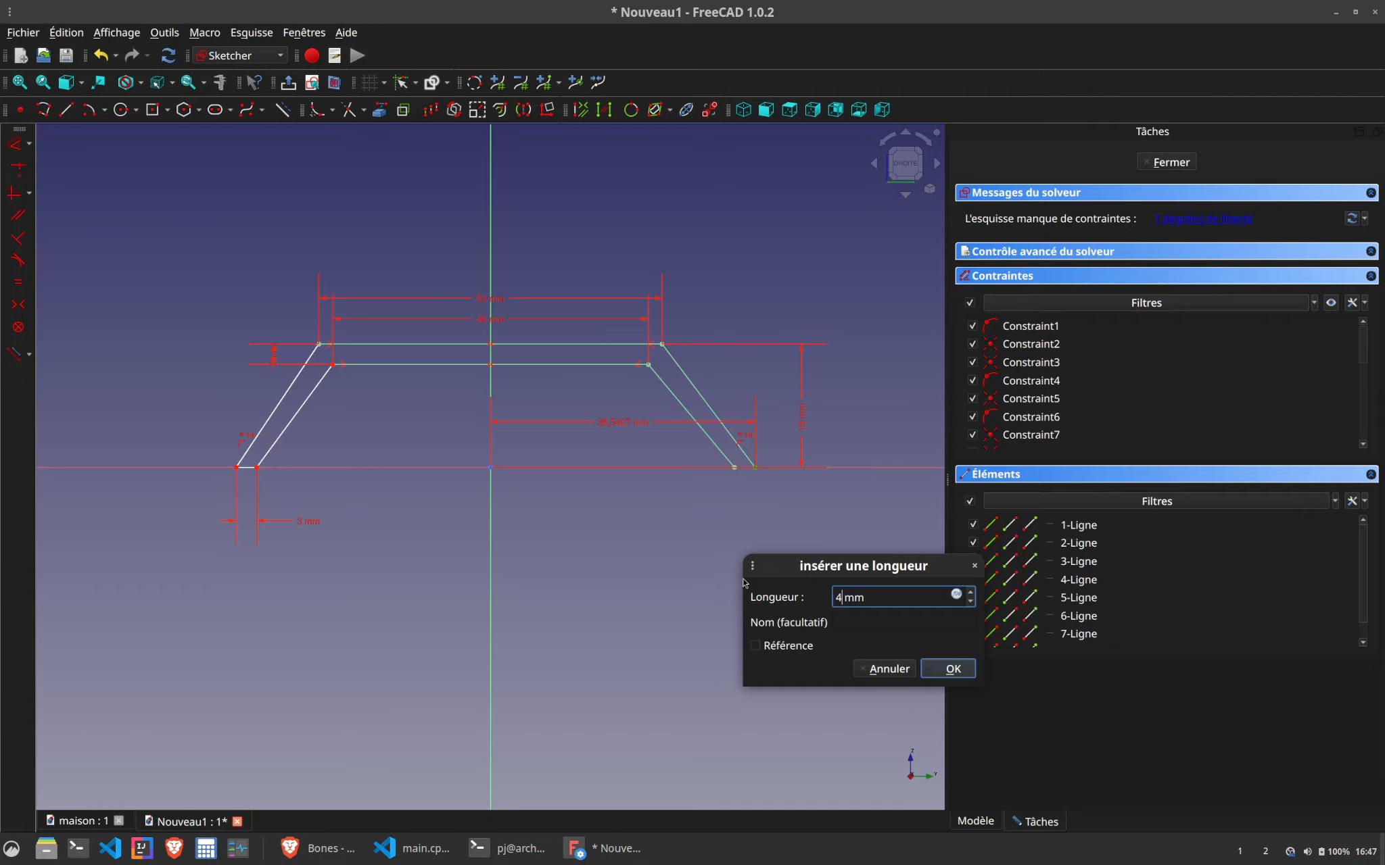
{"action": "key", "text": "Return"}
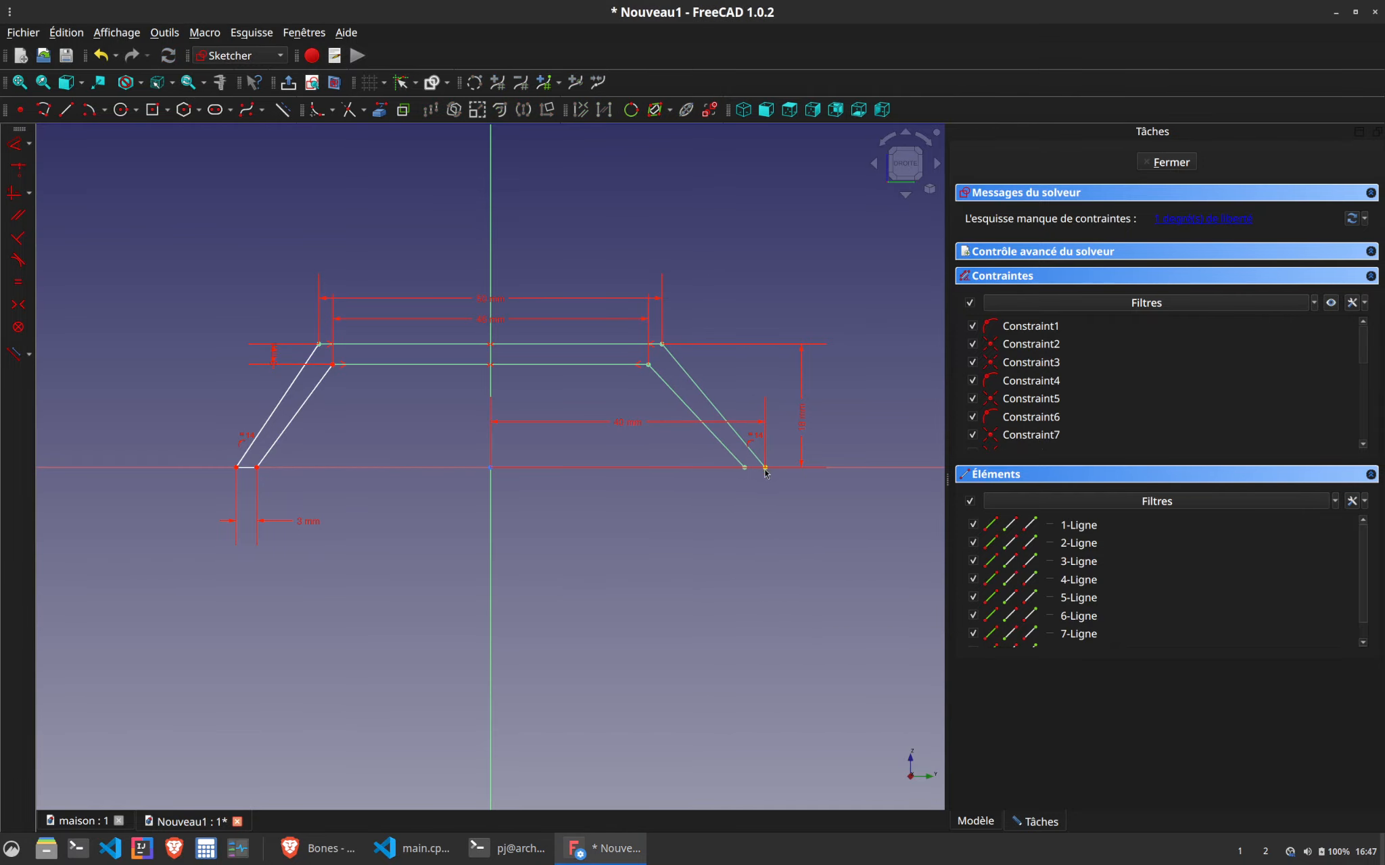
Make the arch's outer lower-right and lower-left corners symmetric about the vertical axis
{"action": "left_click", "coordinate": [764, 469]}
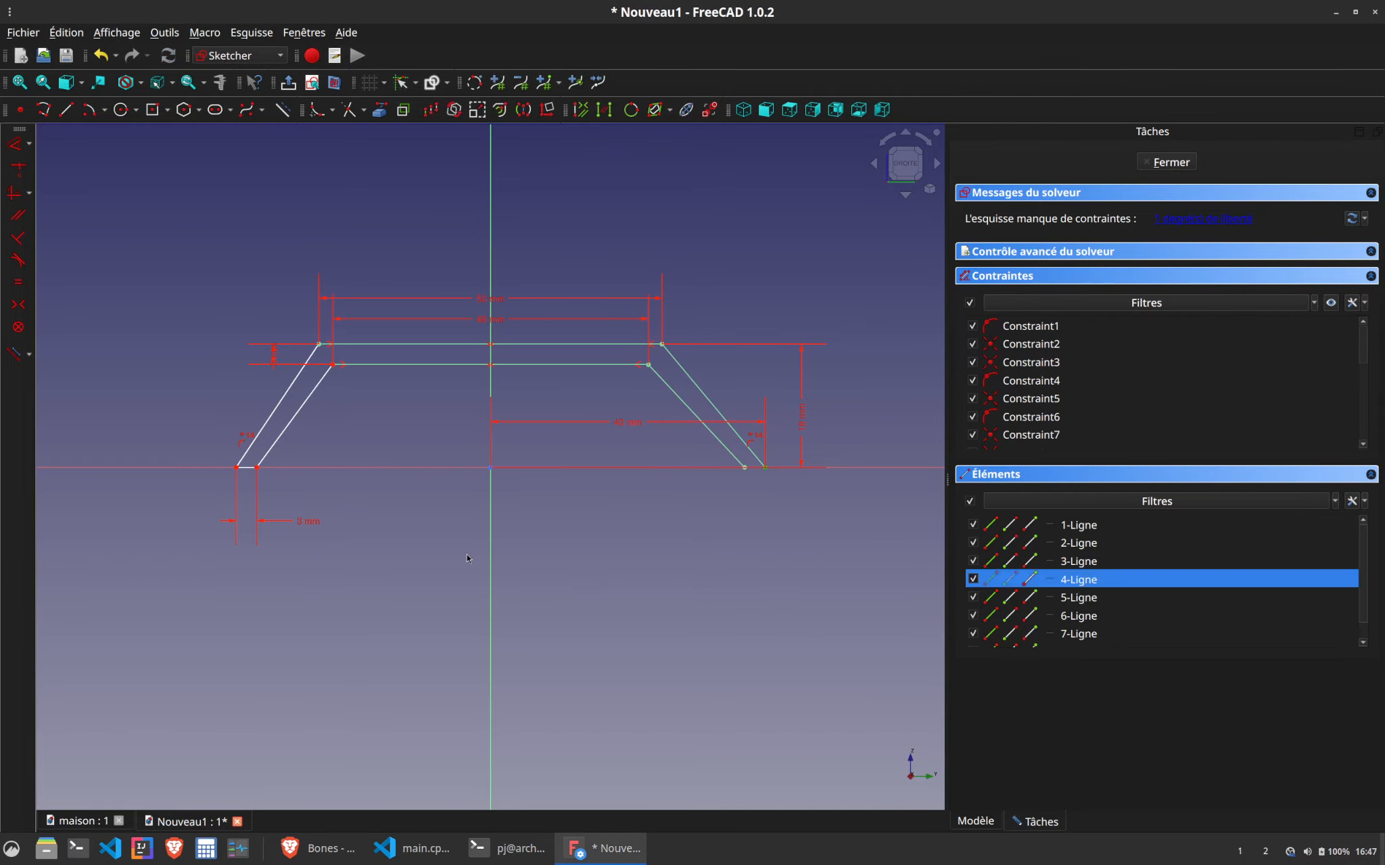
{"action": "left_click", "coordinate": [237, 469]}
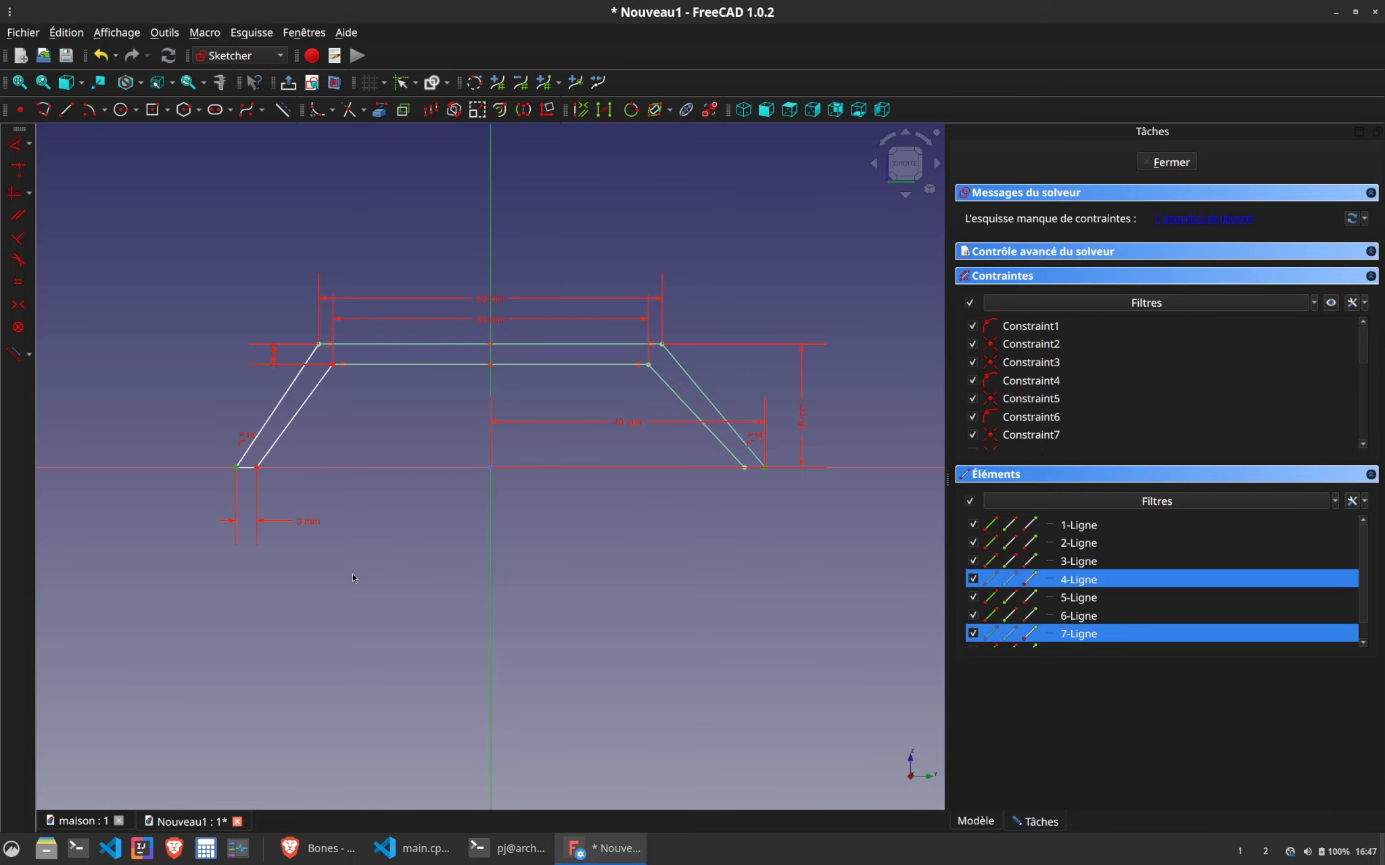
{"action": "left_click", "coordinate": [489, 533]}
{"action": "key", "text": "s"}
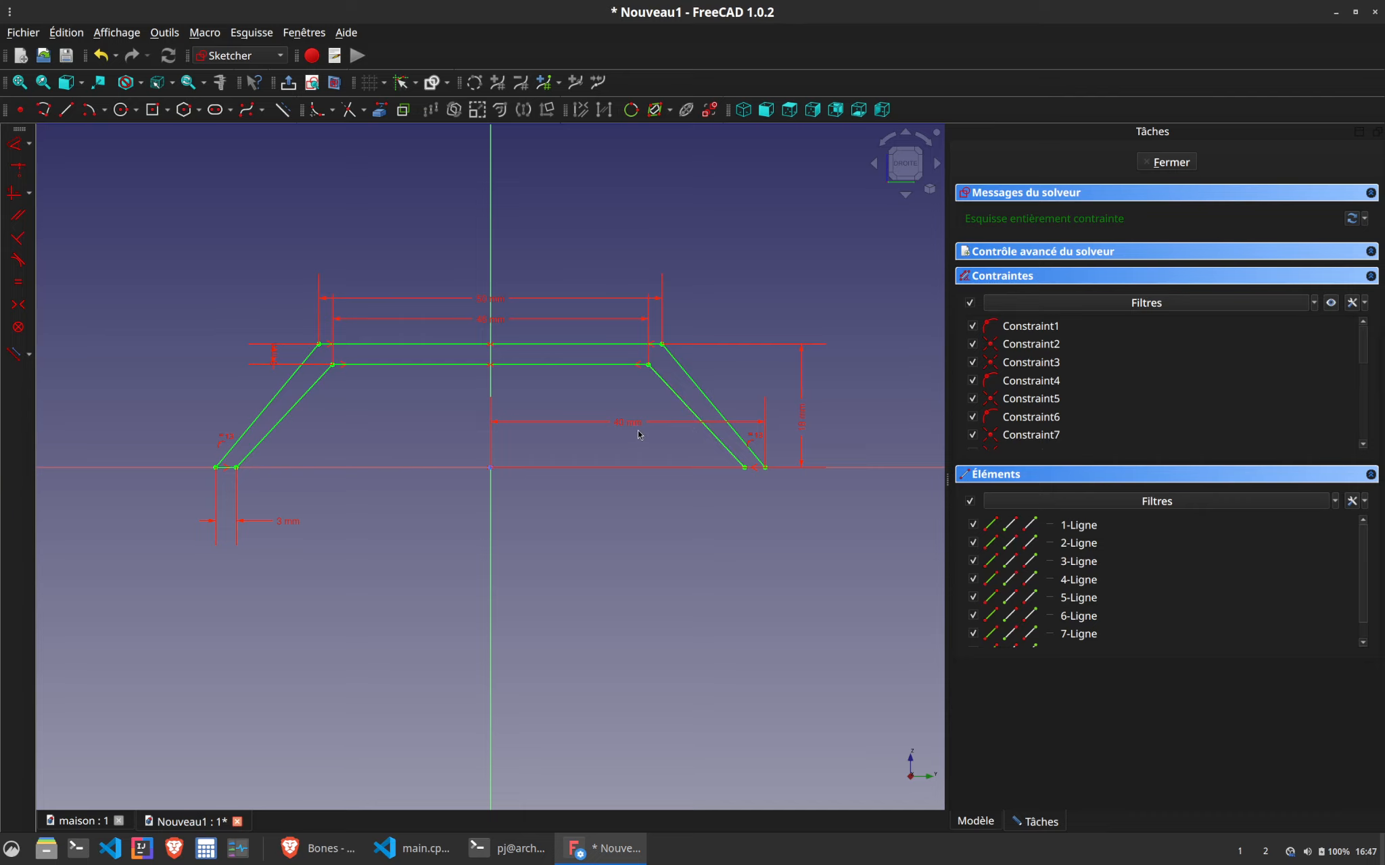
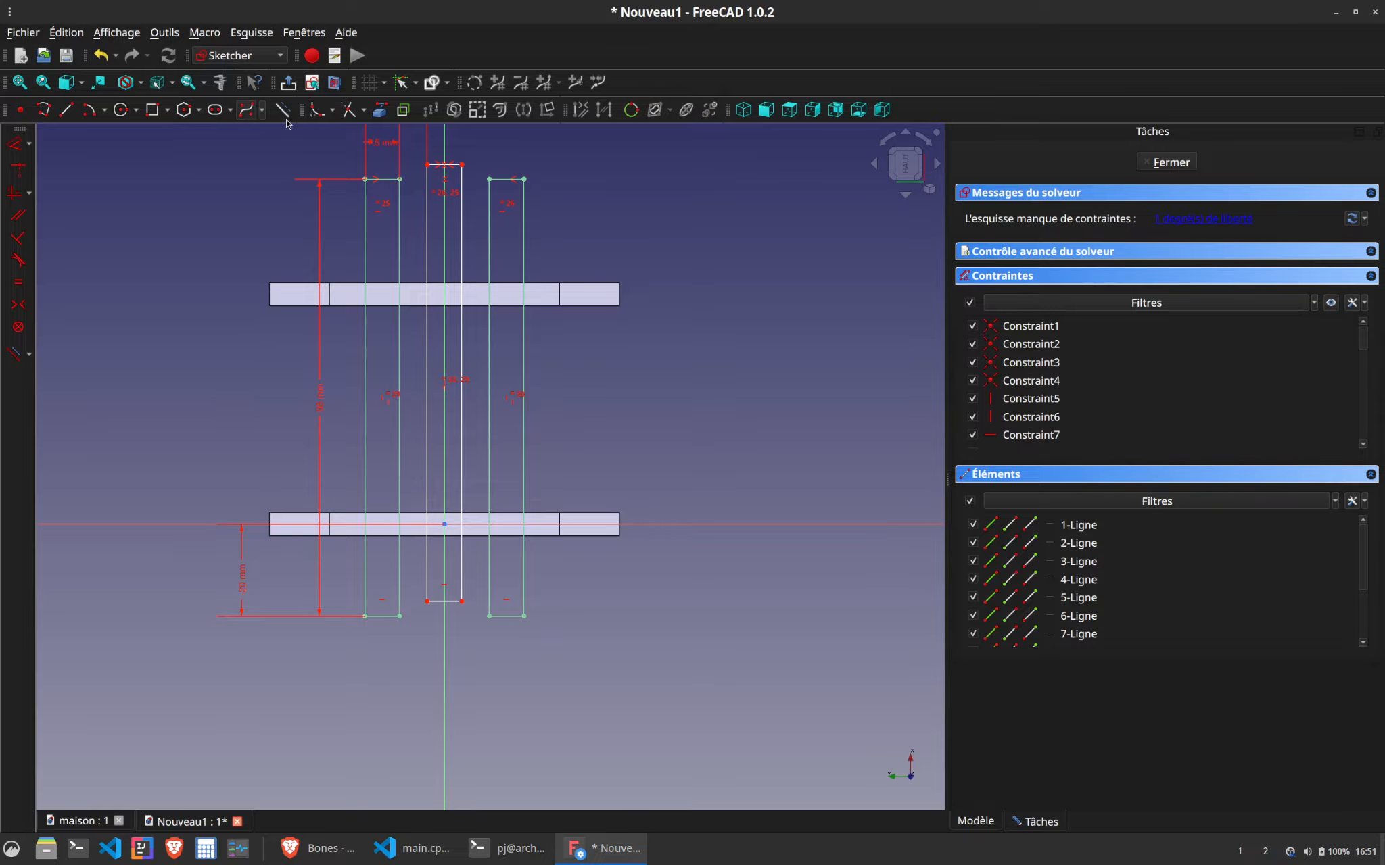
Draw a construction line between the outer rectangles' inner bottom corners and make the middle rectangle's lower-left corner coincide with it
{"action": "left_click", "coordinate": [65, 110]}
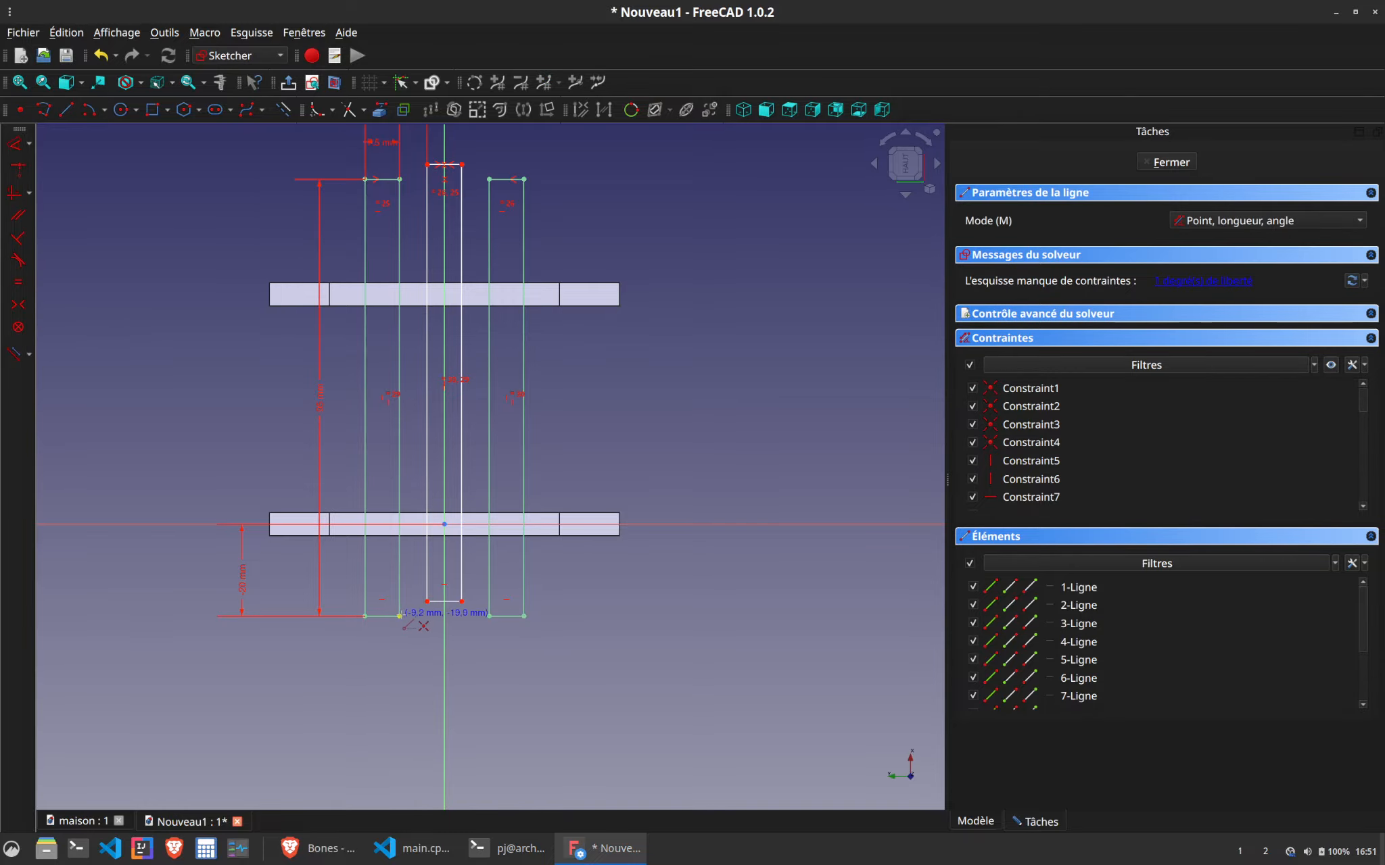
{"action": "left_click", "coordinate": [400, 616]}
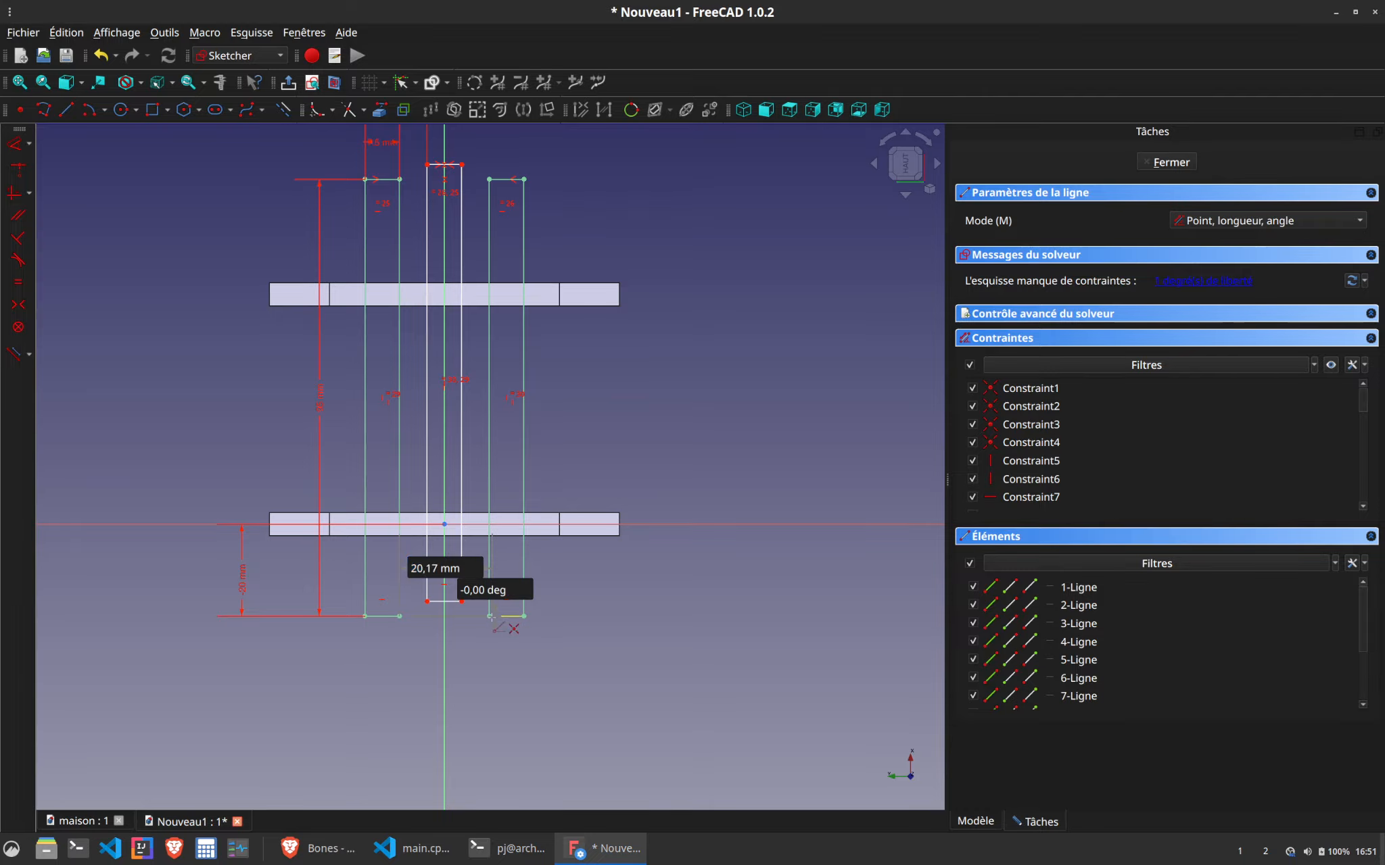
{"action": "left_click", "coordinate": [489, 617]}
{"action": "right_click", "coordinate": [492, 614]}
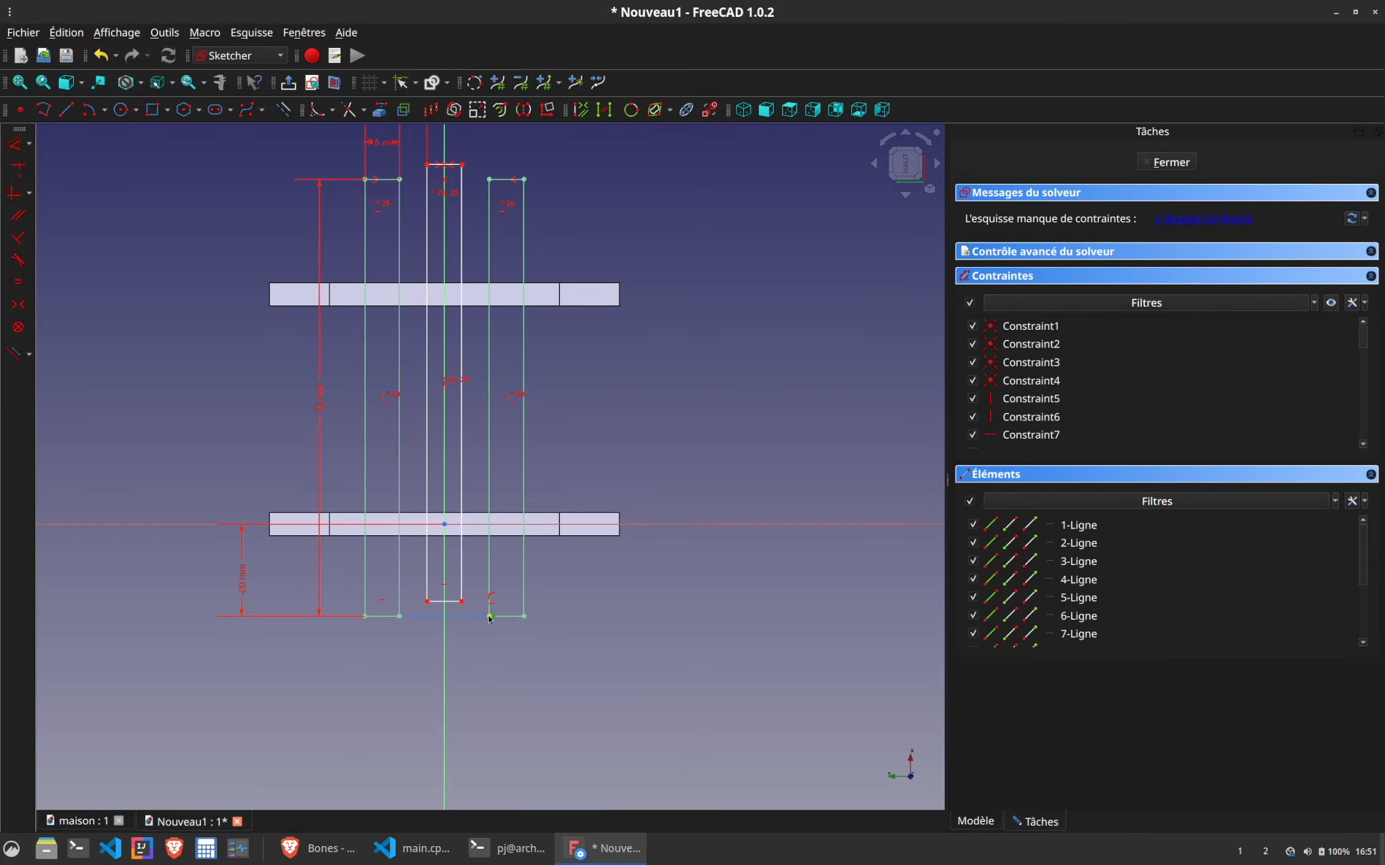
{"action": "left_click", "coordinate": [428, 618]}
{"action": "key", "text": "c"}
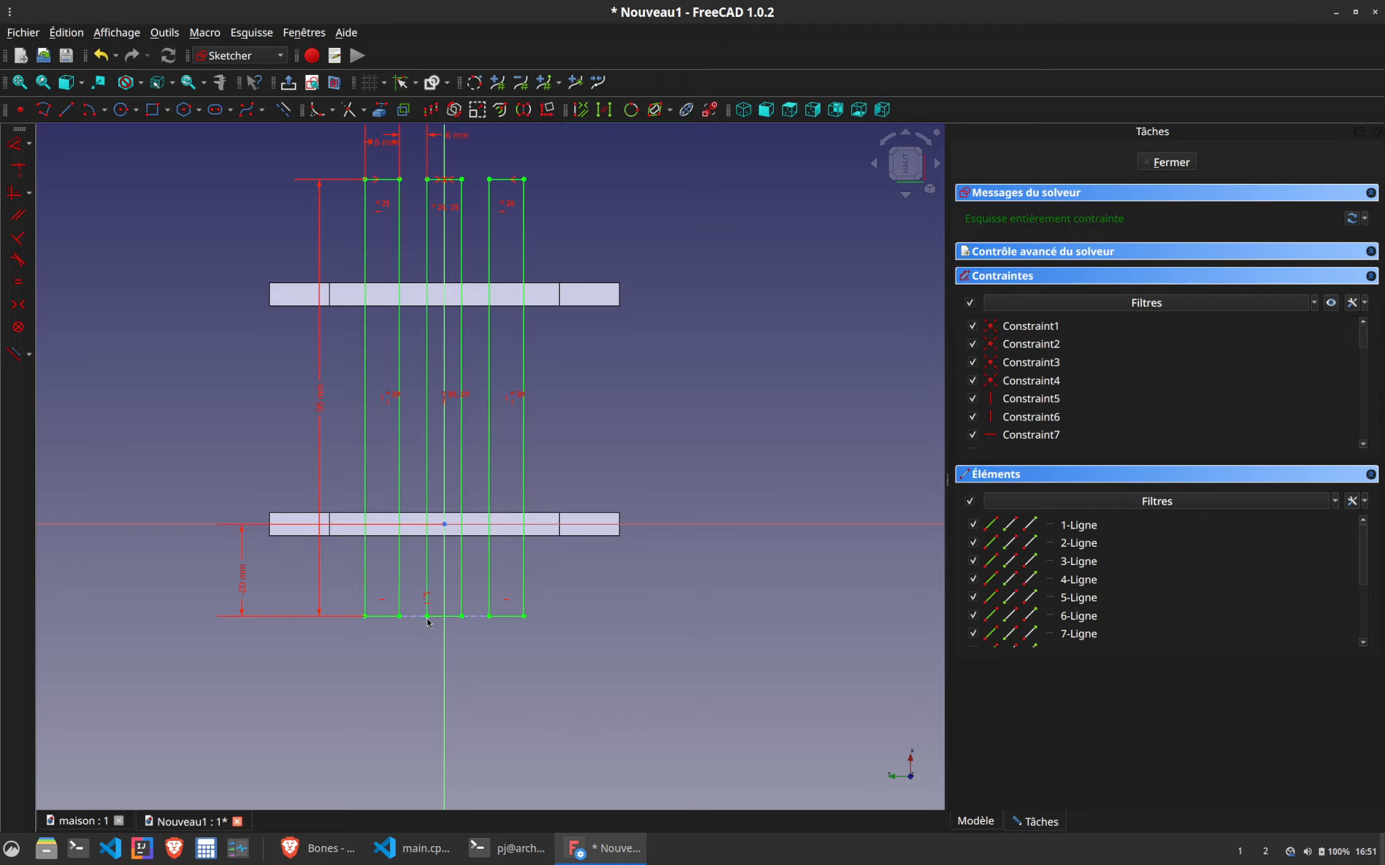
Switch the display style to wireframe (Filaire) so the feet are shown as edges only
{"action": "scroll", "coordinate": [556, 440], "scroll_direction": "down", "scroll_amount": 1}
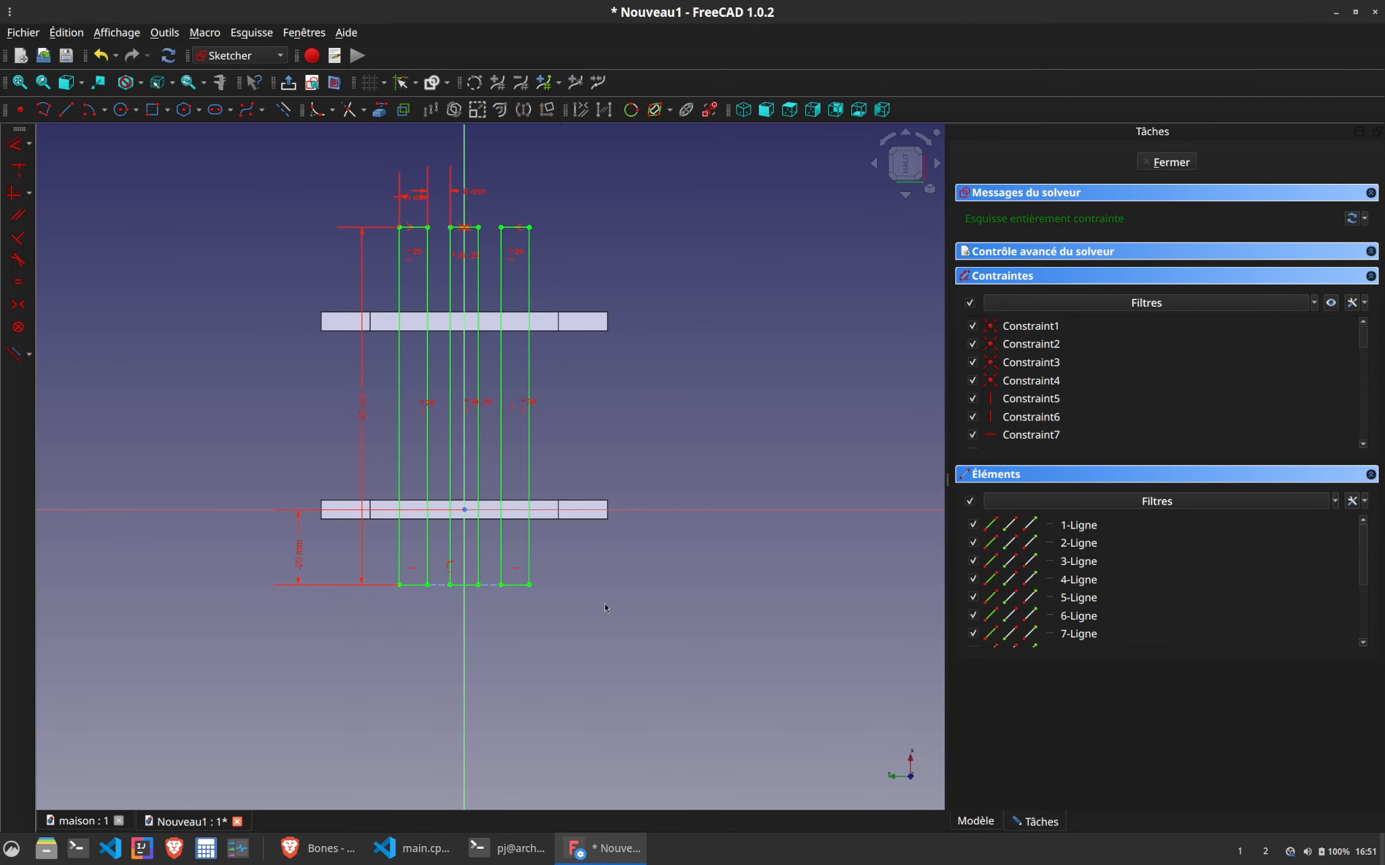
{"action": "left_click", "coordinate": [174, 35]}
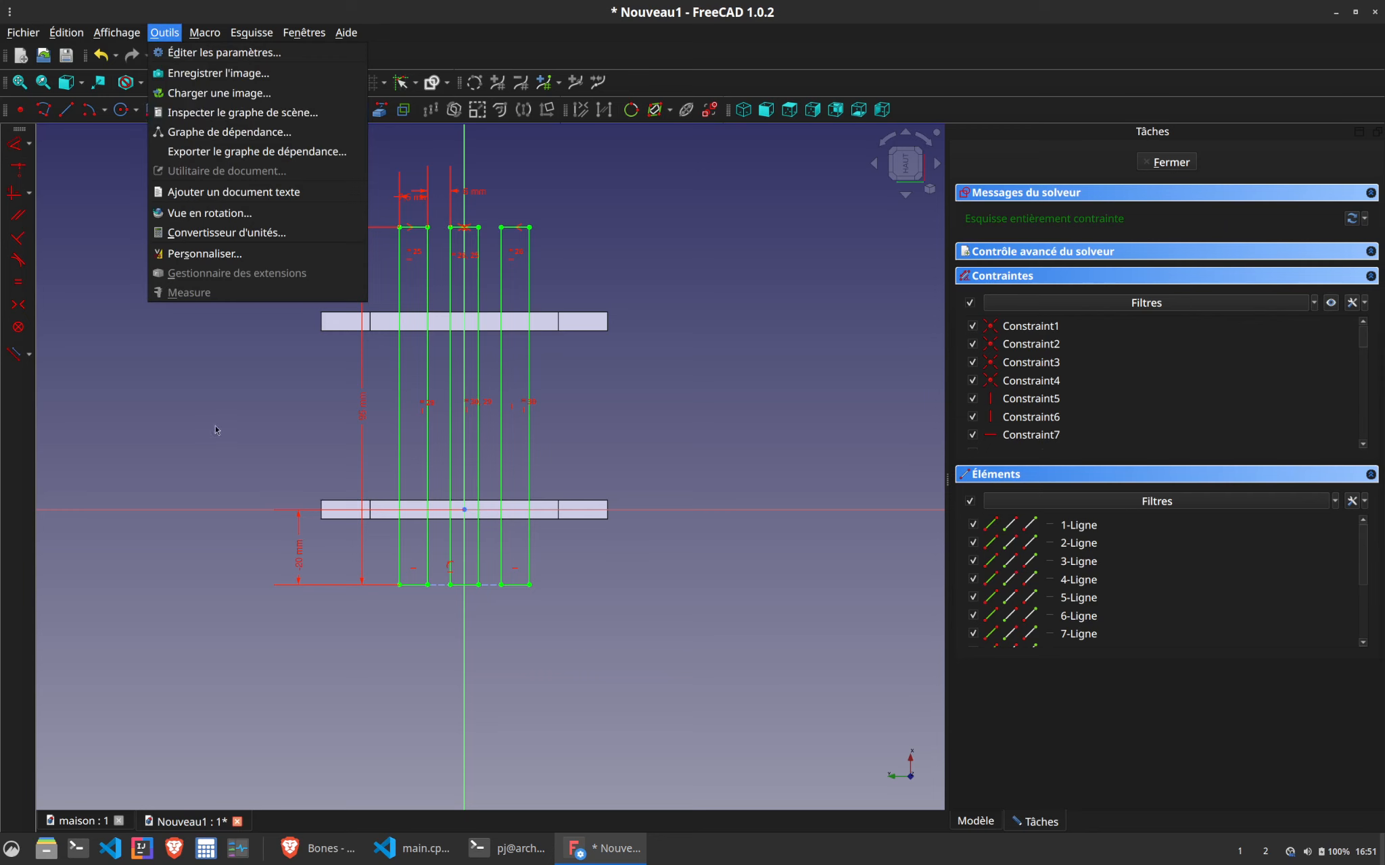
{"action": "mouse_move", "coordinate": [252, 34]}
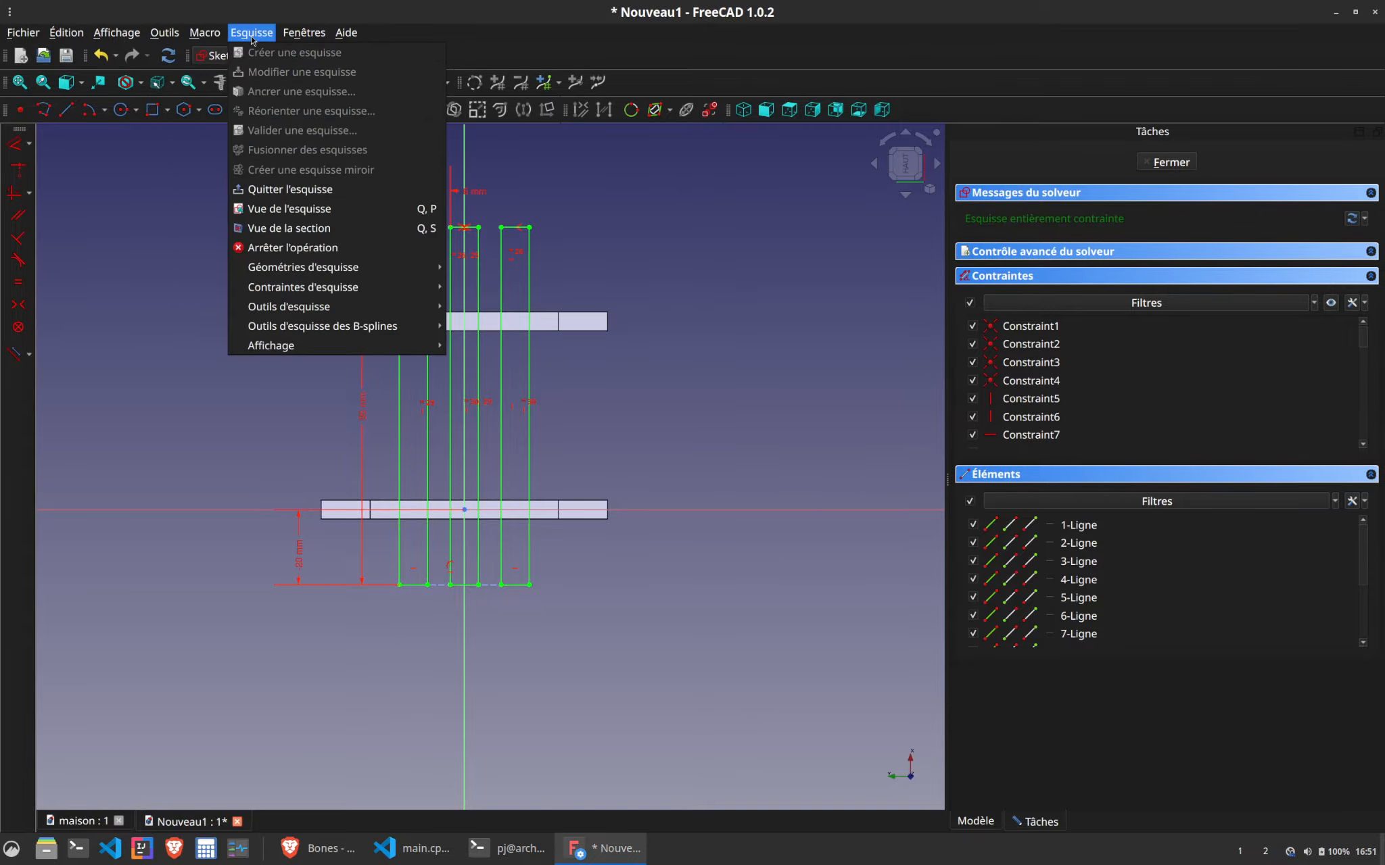
{"action": "left_click", "coordinate": [488, 405]}
{"action": "scroll", "coordinate": [487, 406], "scroll_direction": "up", "scroll_amount": 2}
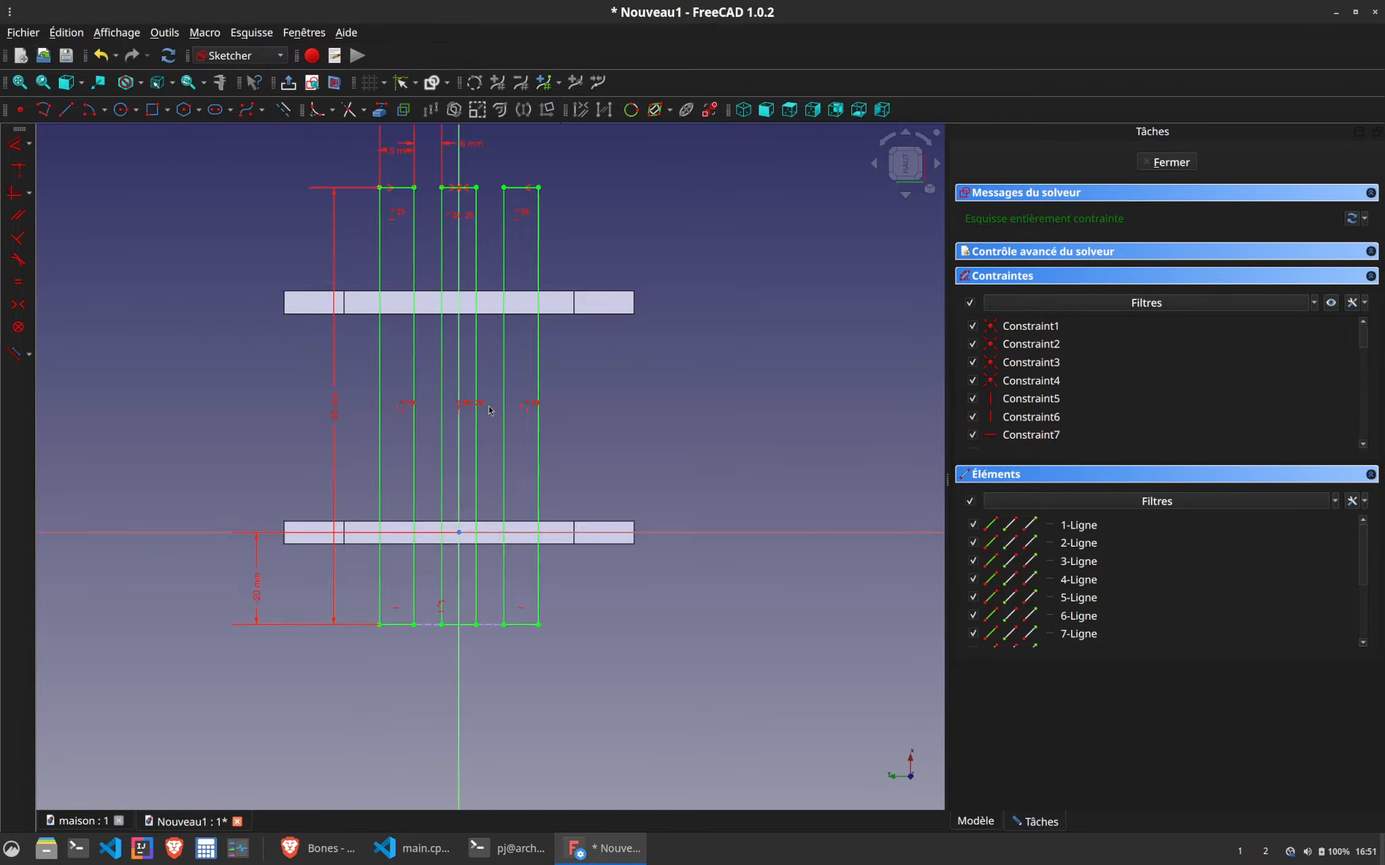
{"action": "left_click", "coordinate": [378, 113]}
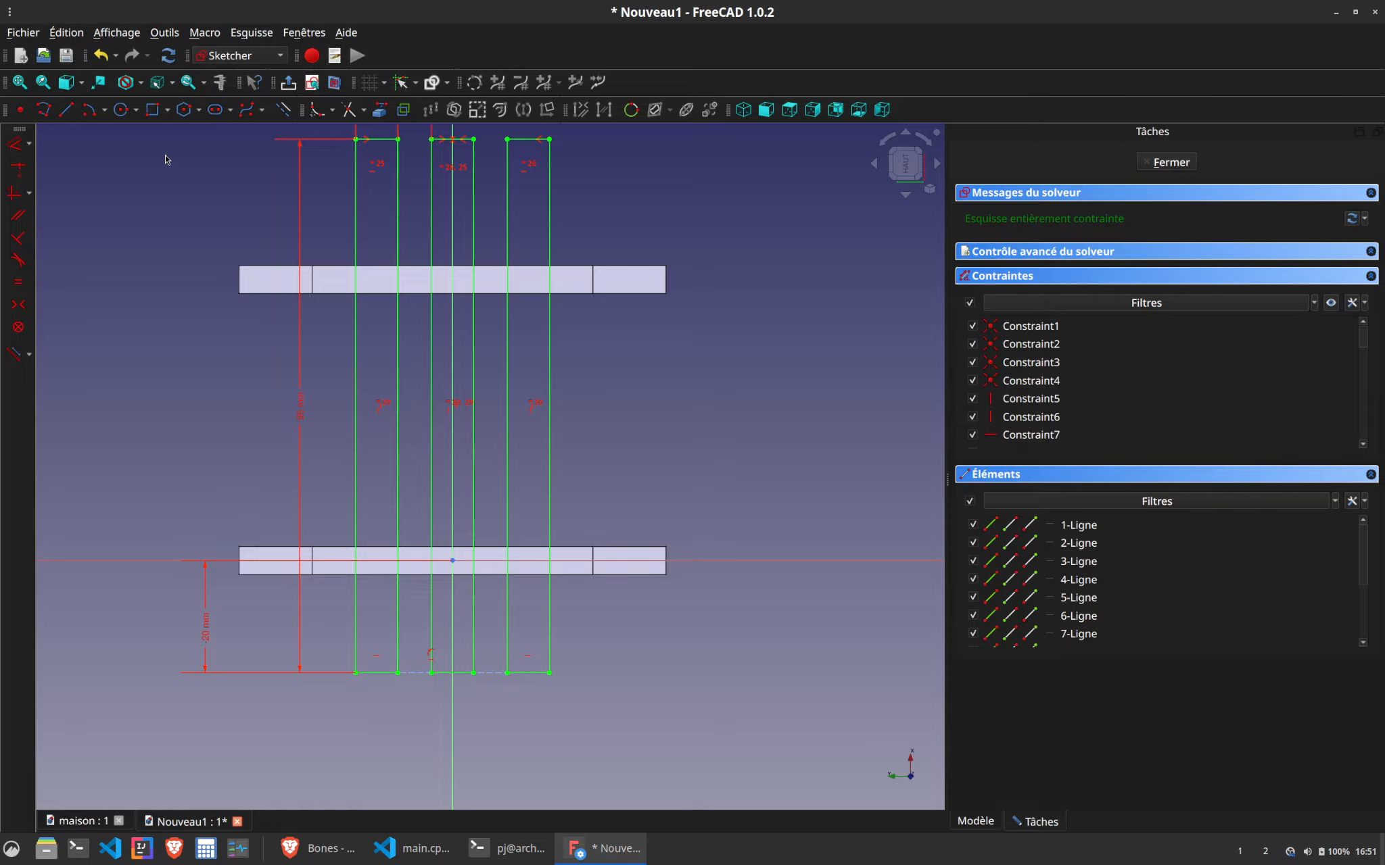
{"action": "left_click", "coordinate": [141, 82]}
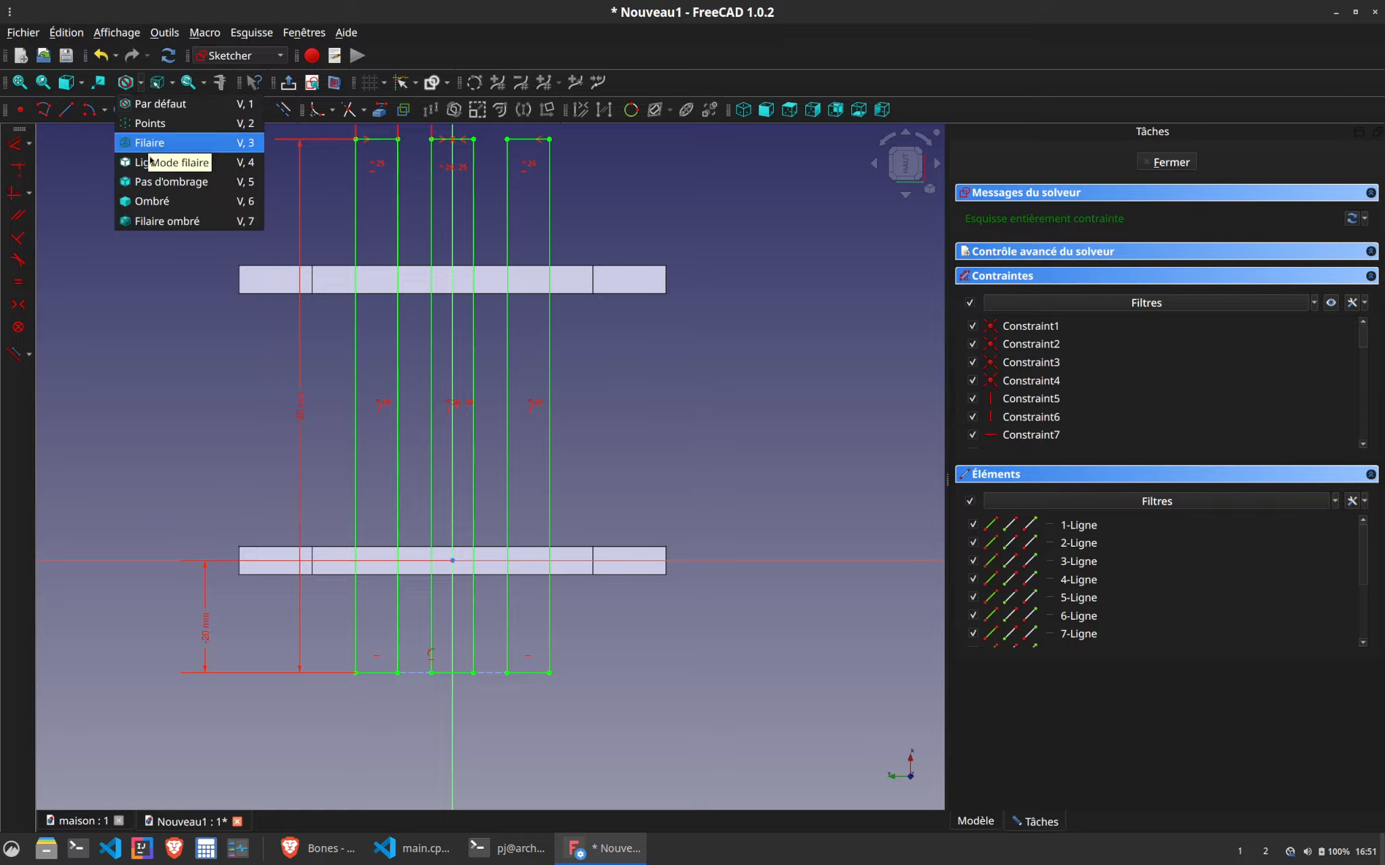
{"action": "left_click", "coordinate": [150, 143]}
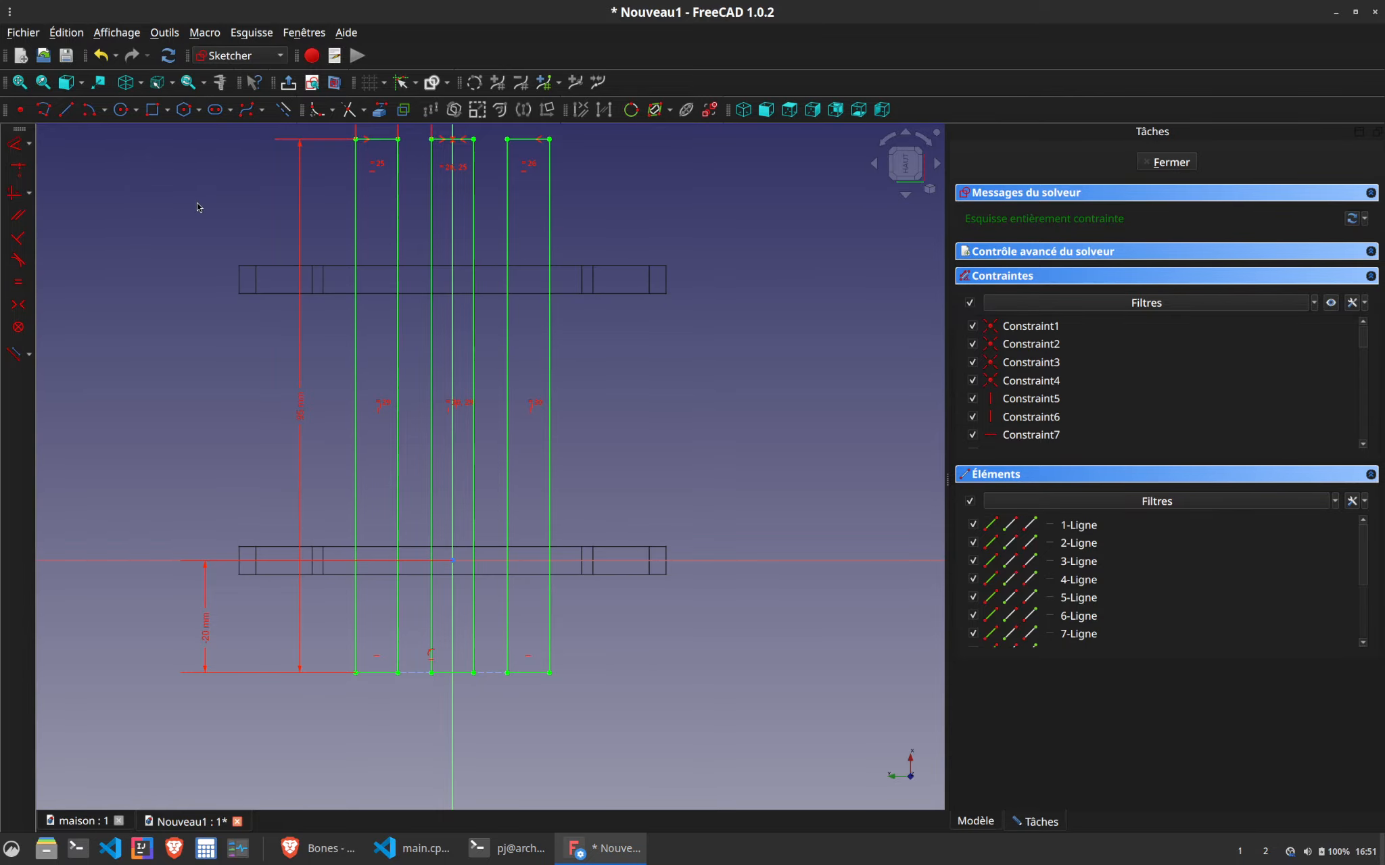
Draw a vertical construction line up from the horizontal axis beside the feet and dimension its height as 50 mm
{"action": "left_click", "coordinate": [282, 111]}
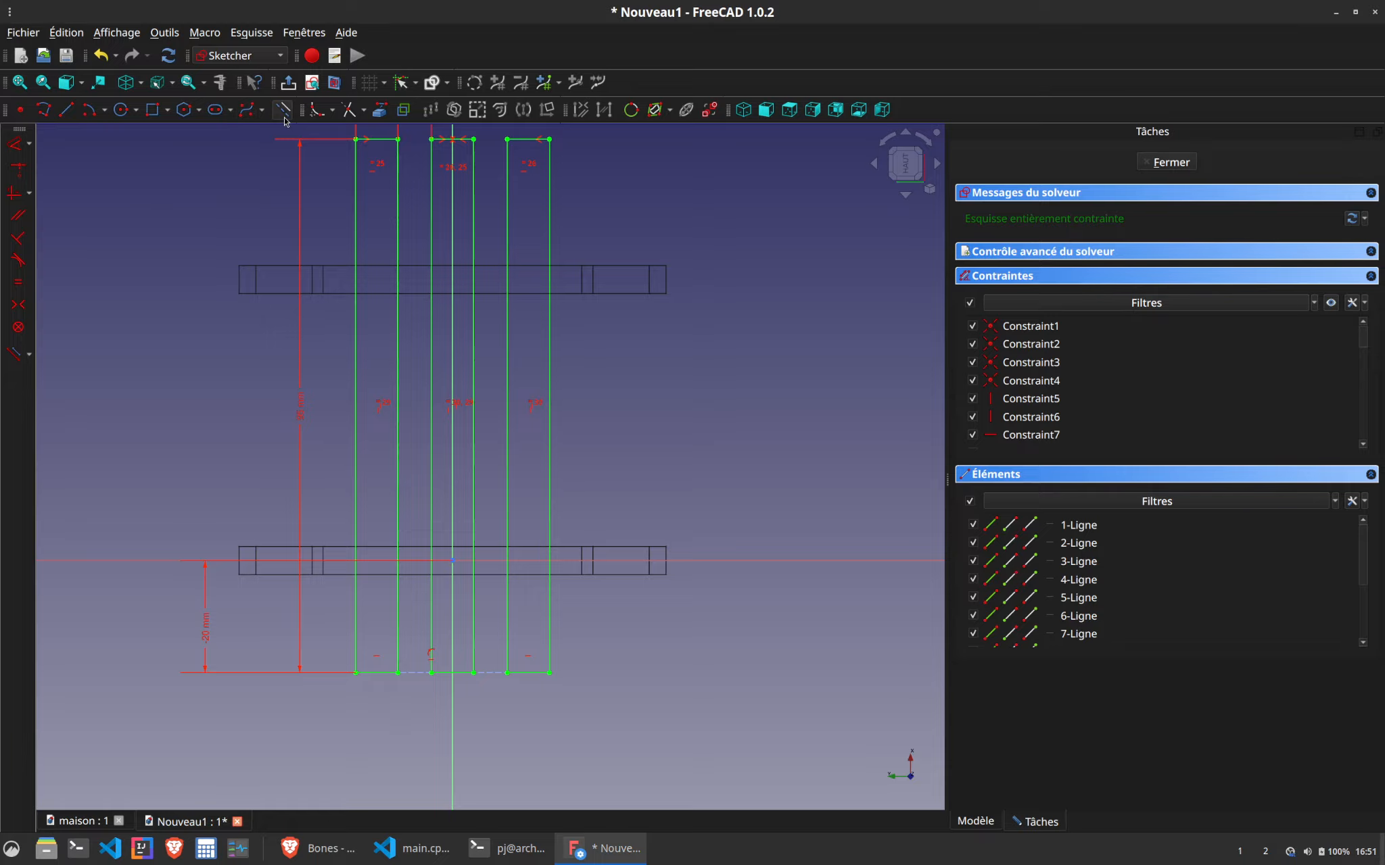
{"action": "left_click", "coordinate": [380, 111]}
{"action": "key", "text": "Escape"}
{"action": "left_click", "coordinate": [66, 109]}
{"action": "left_click", "coordinate": [689, 560]}
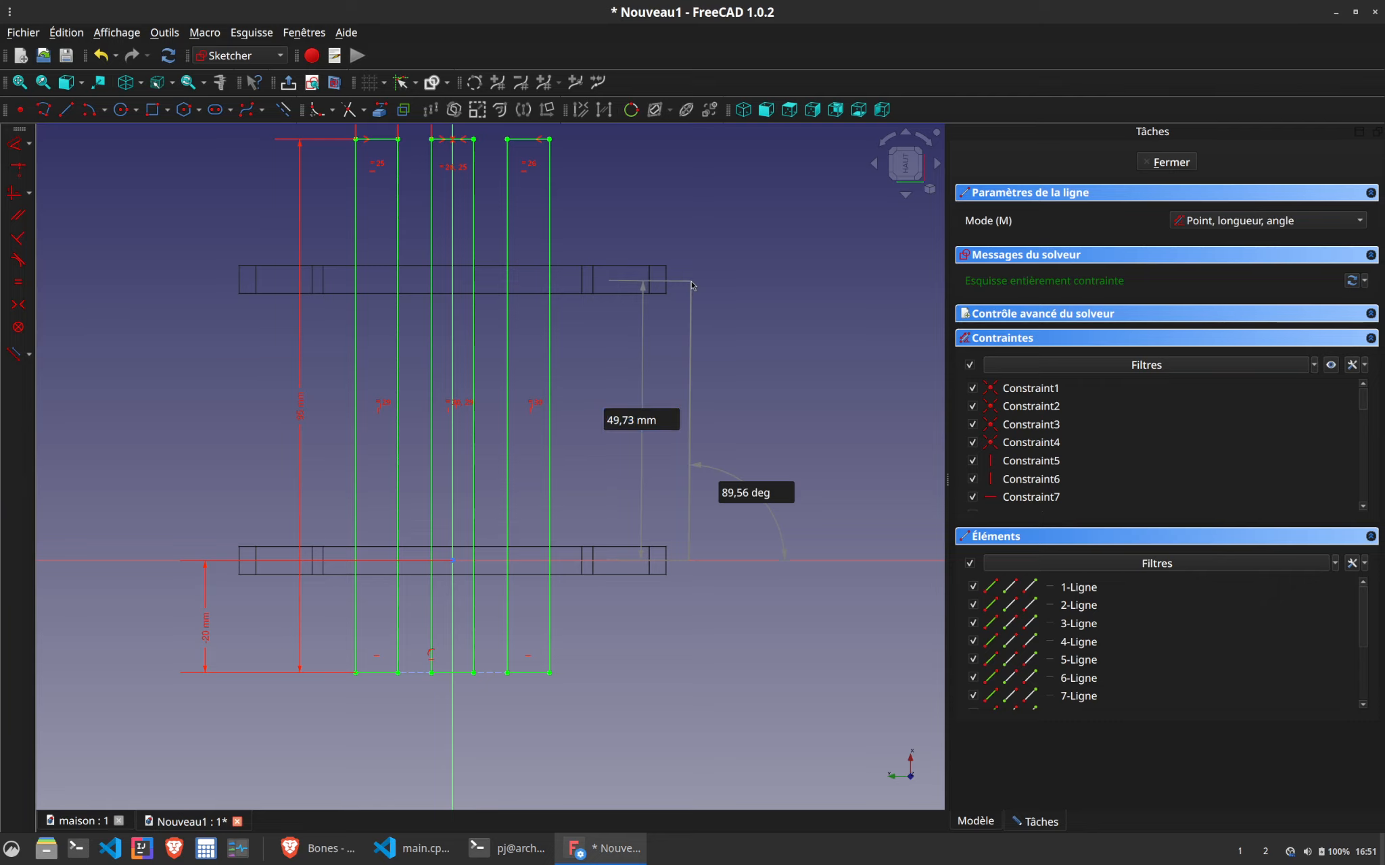
{"action": "left_click", "coordinate": [688, 280]}
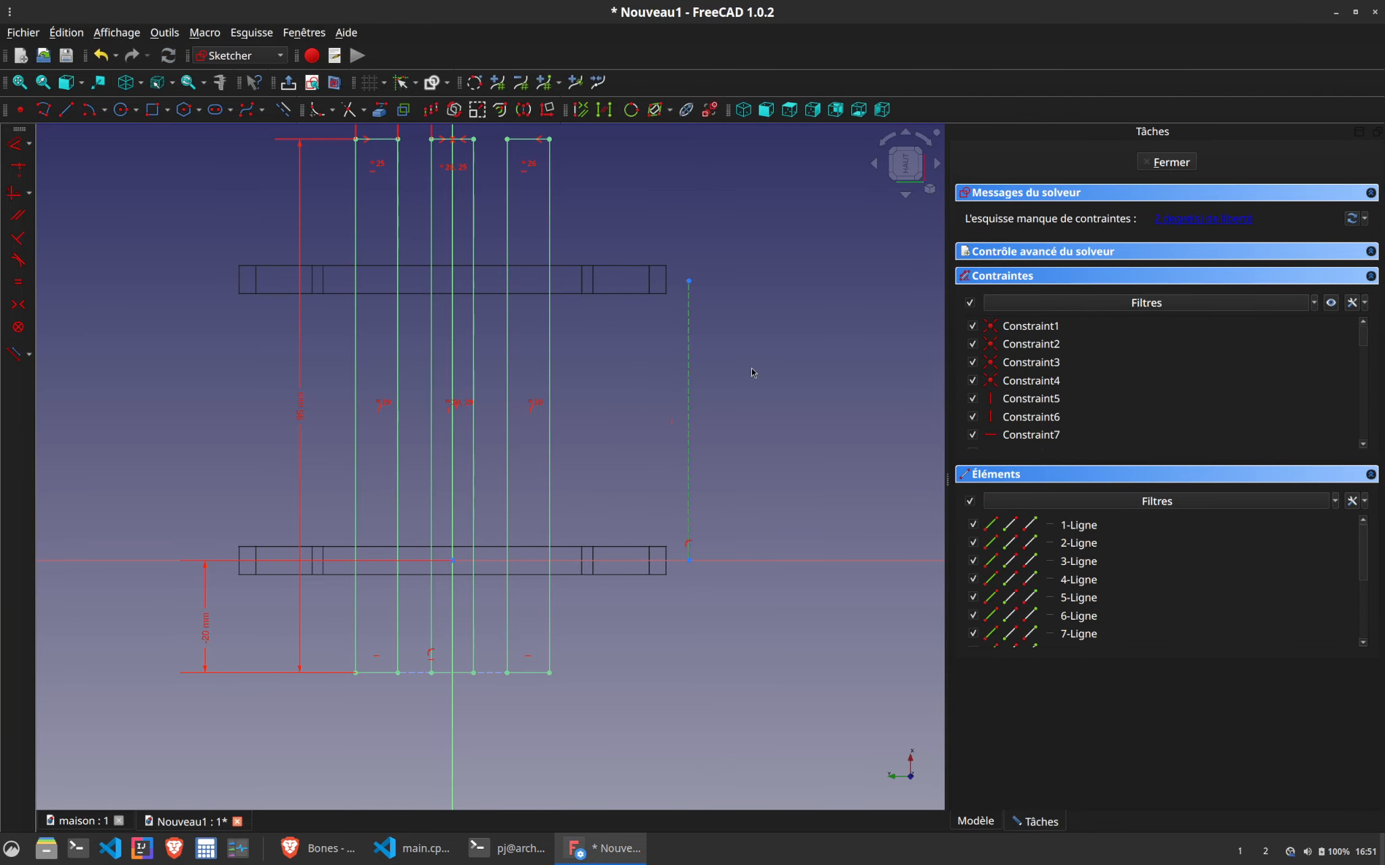
{"action": "type", "text": "i50"}
{"action": "key", "text": "Return"}
Draw a horizontal construction line from the vertical construction line's upper end across the upper foot and past its far side
{"action": "left_click", "coordinate": [66, 110]}
{"action": "left_click", "coordinate": [689, 279]}
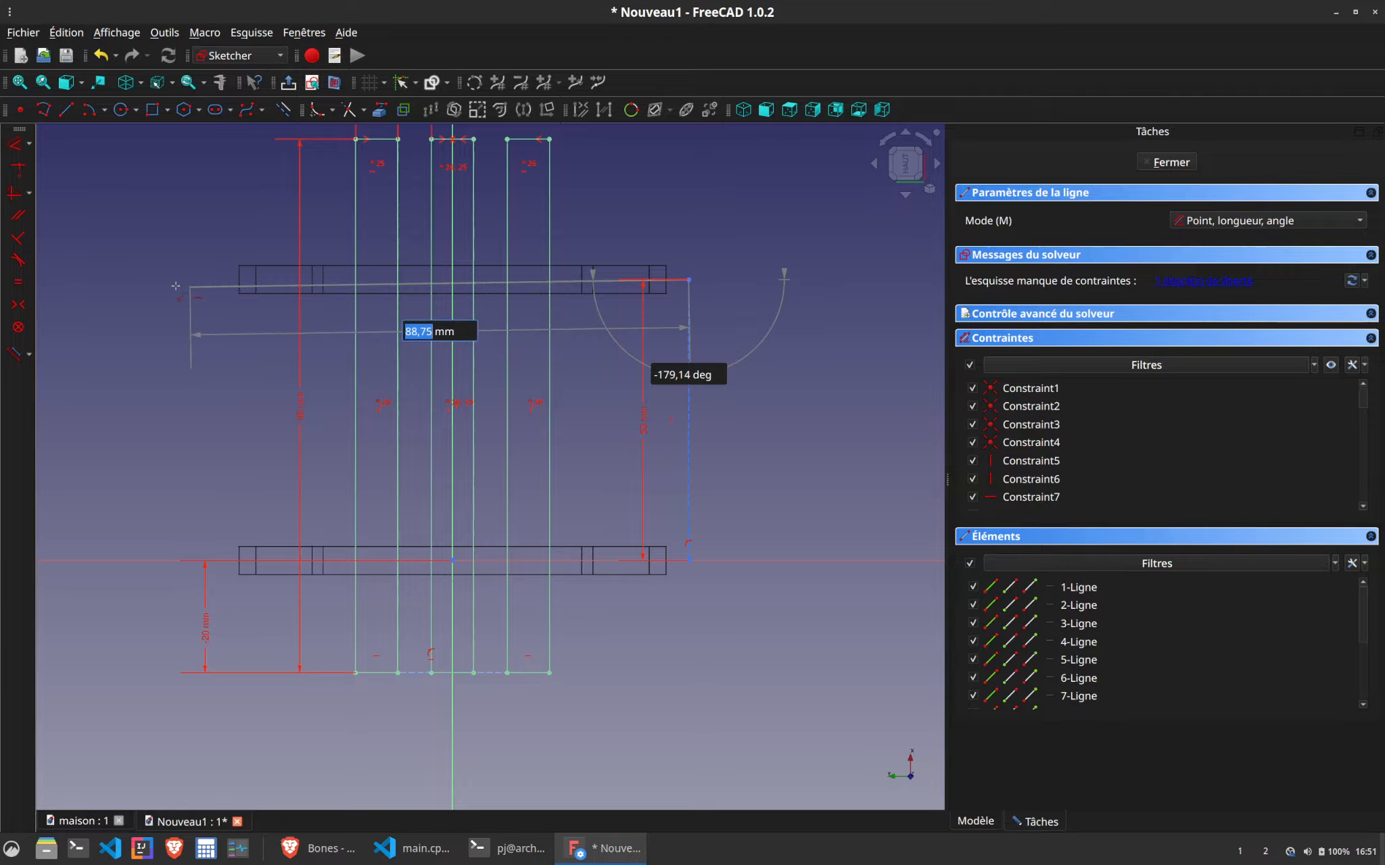
{"action": "left_click", "coordinate": [173, 279]}
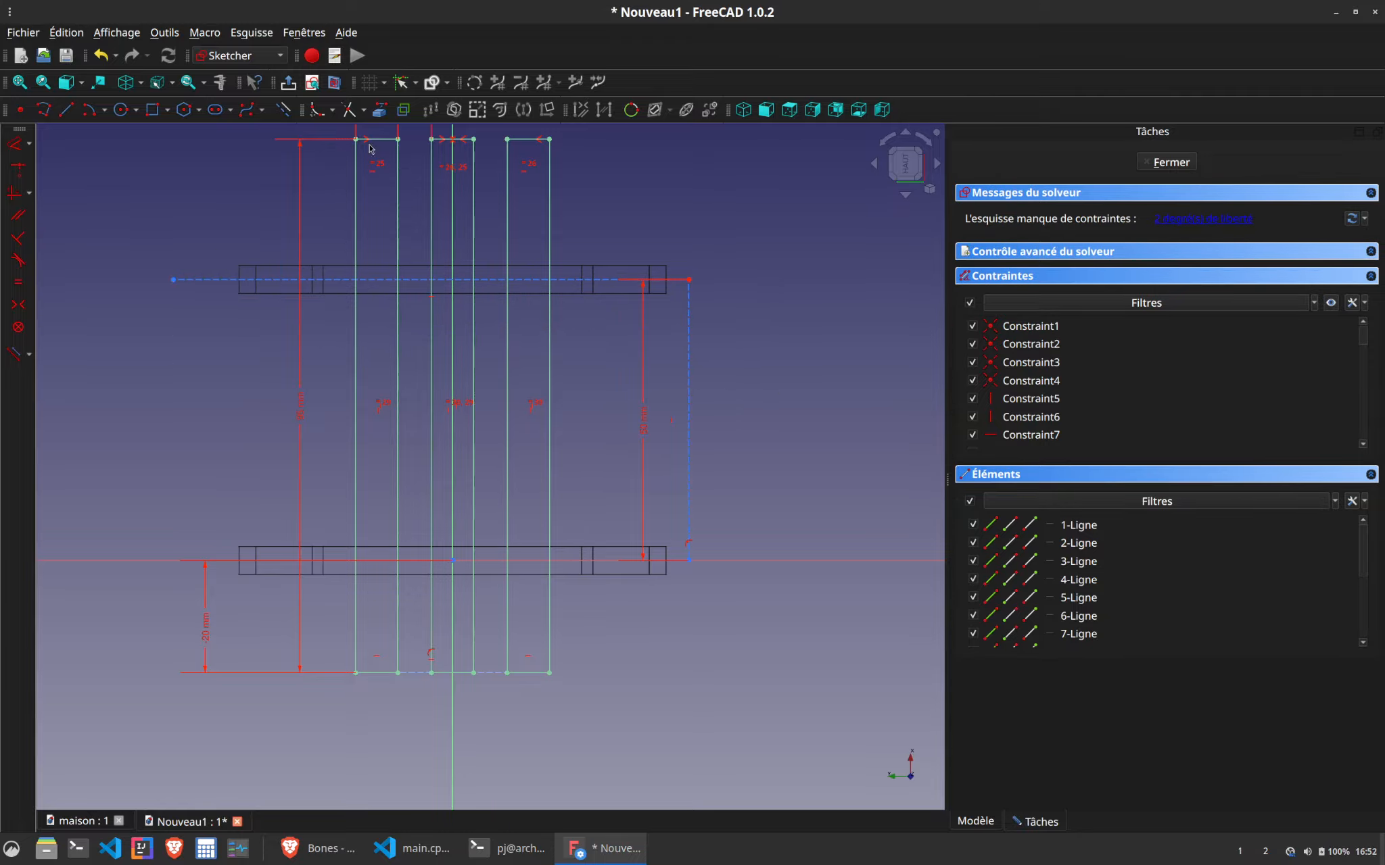
Delete the left rectangle's overall height dimension and stretch the rectangles slightly upward
{"action": "left_click", "coordinate": [302, 426]}
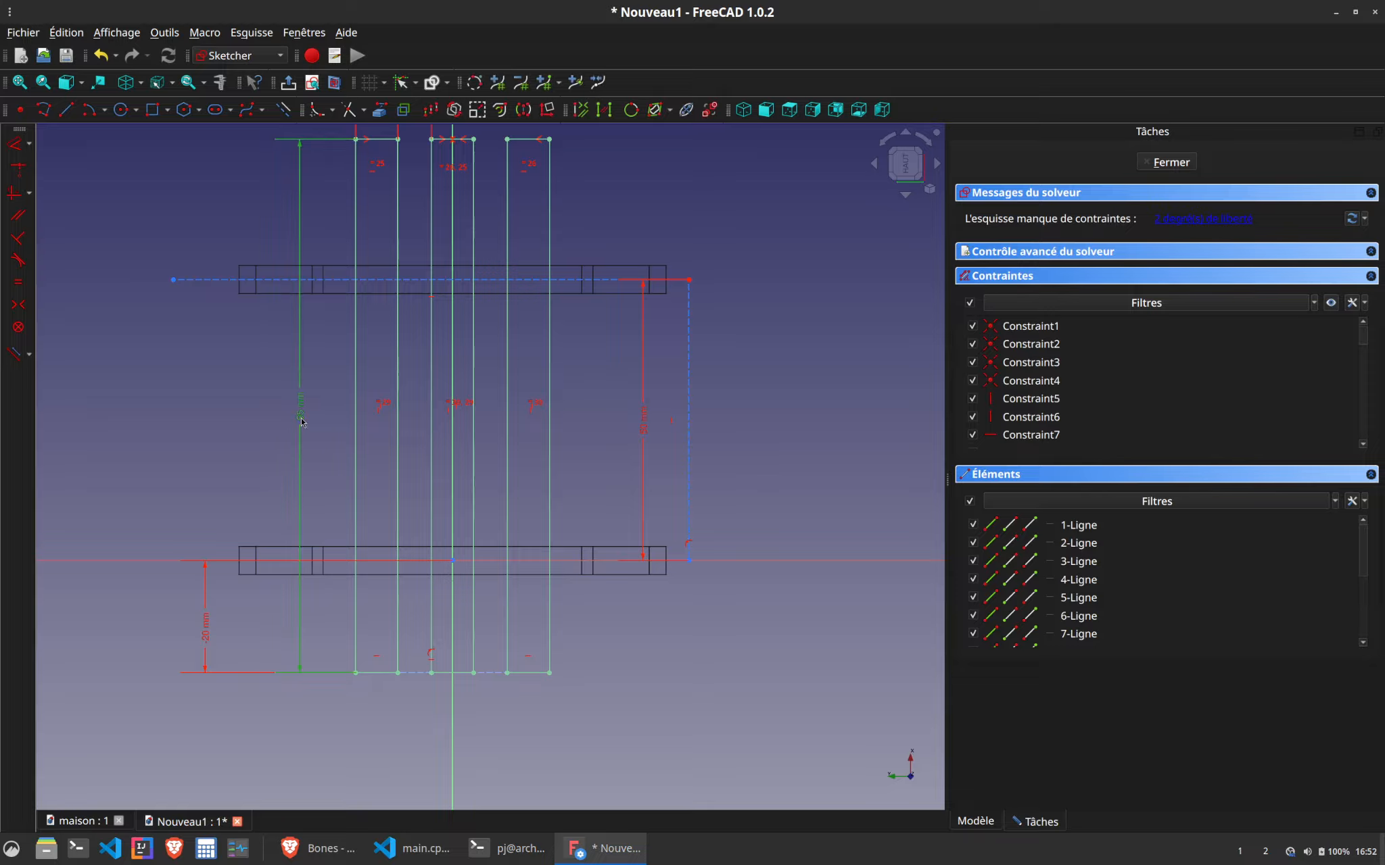
{"action": "key", "text": "Delete"}
{"action": "left_click", "coordinate": [356, 139]}
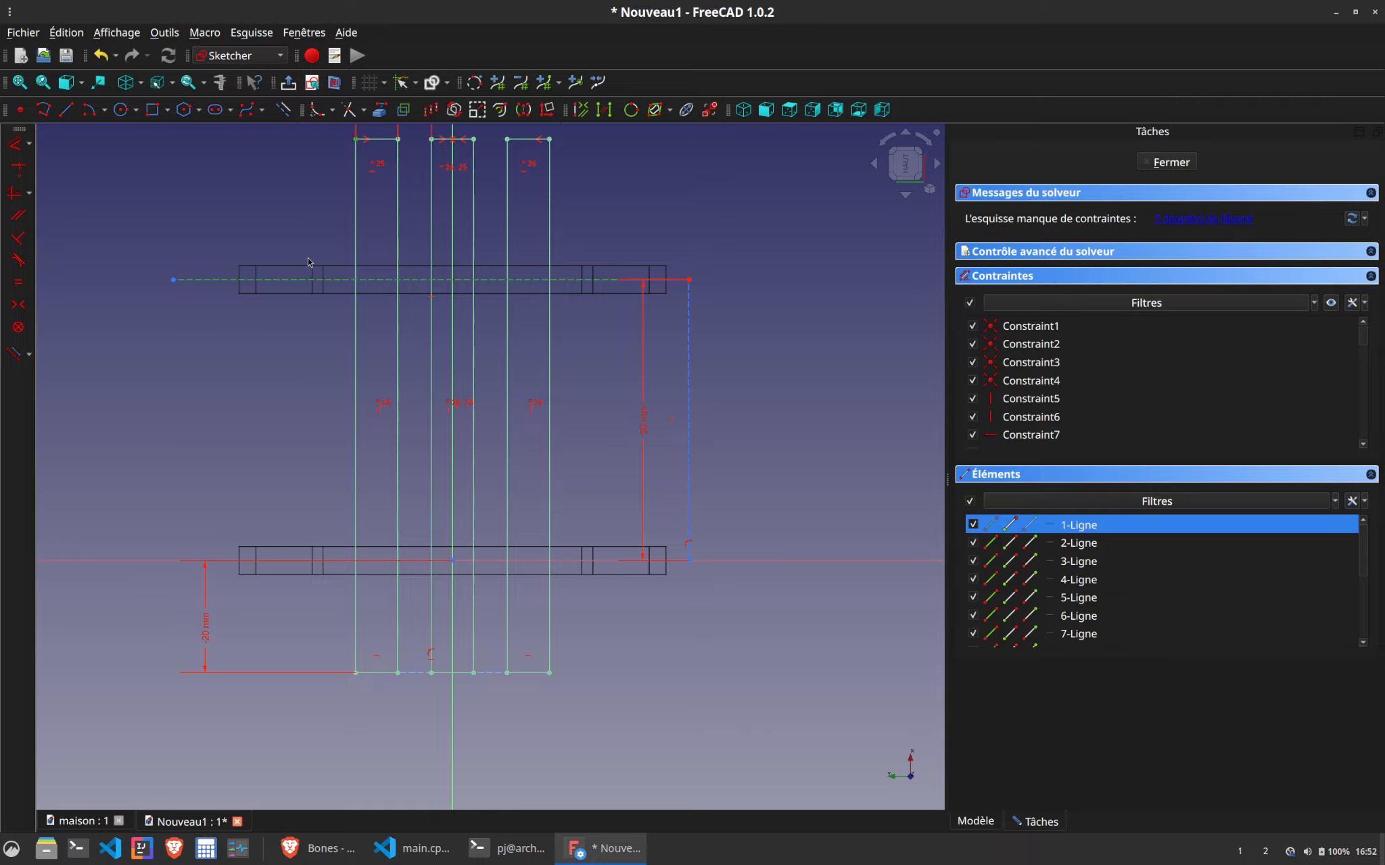
{"action": "left_click", "coordinate": [275, 225]}
{"action": "scroll", "coordinate": [446, 254], "scroll_direction": "down", "scroll_amount": 3}
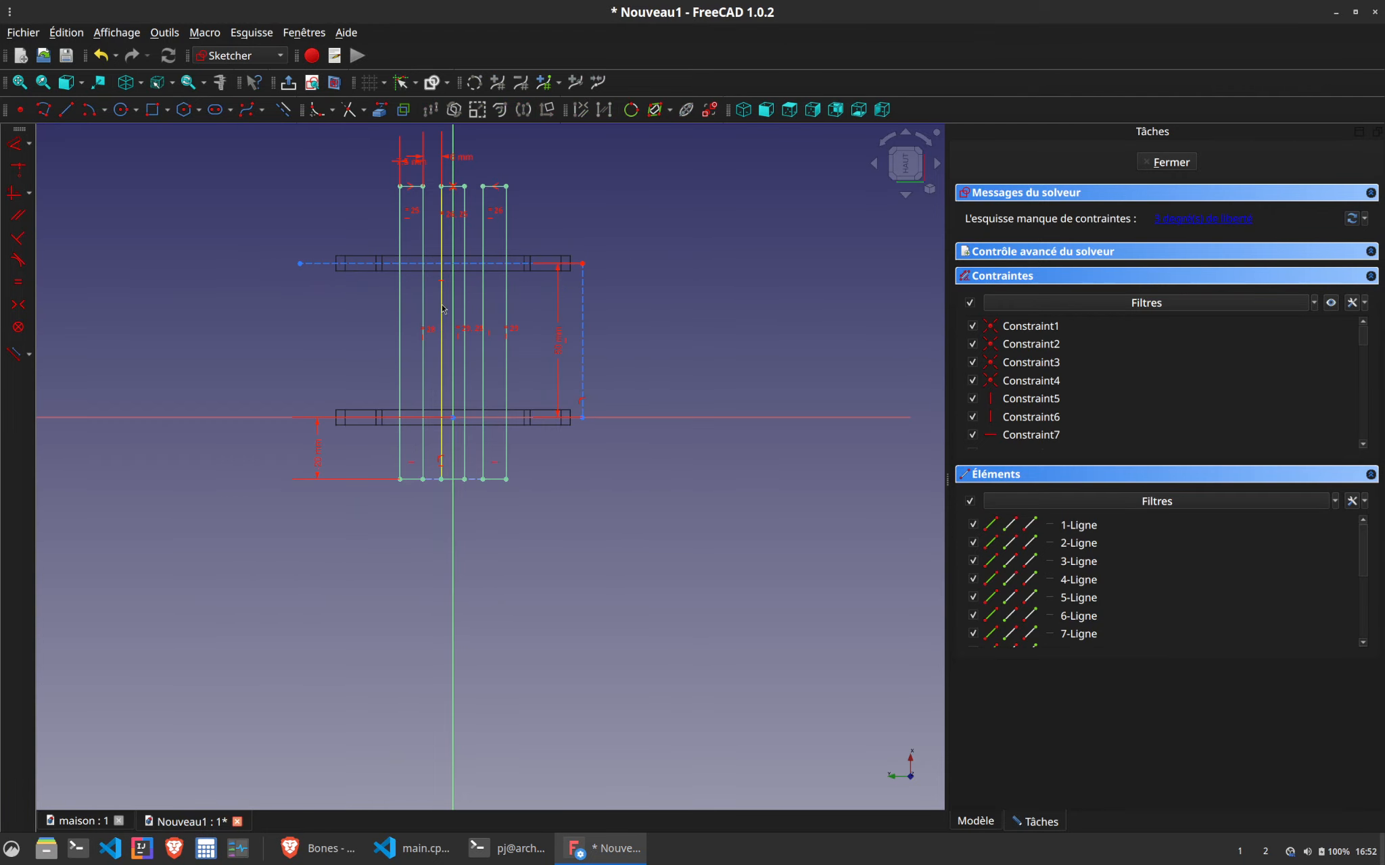
{"action": "mouse_move", "coordinate": [400, 343]}
{"action": "left_mouse_down"}
{"action": "mouse_move", "coordinate": [381, 363]}
{"action": "mouse_move", "coordinate": [386, 334]}
{"action": "left_mouse_up"}
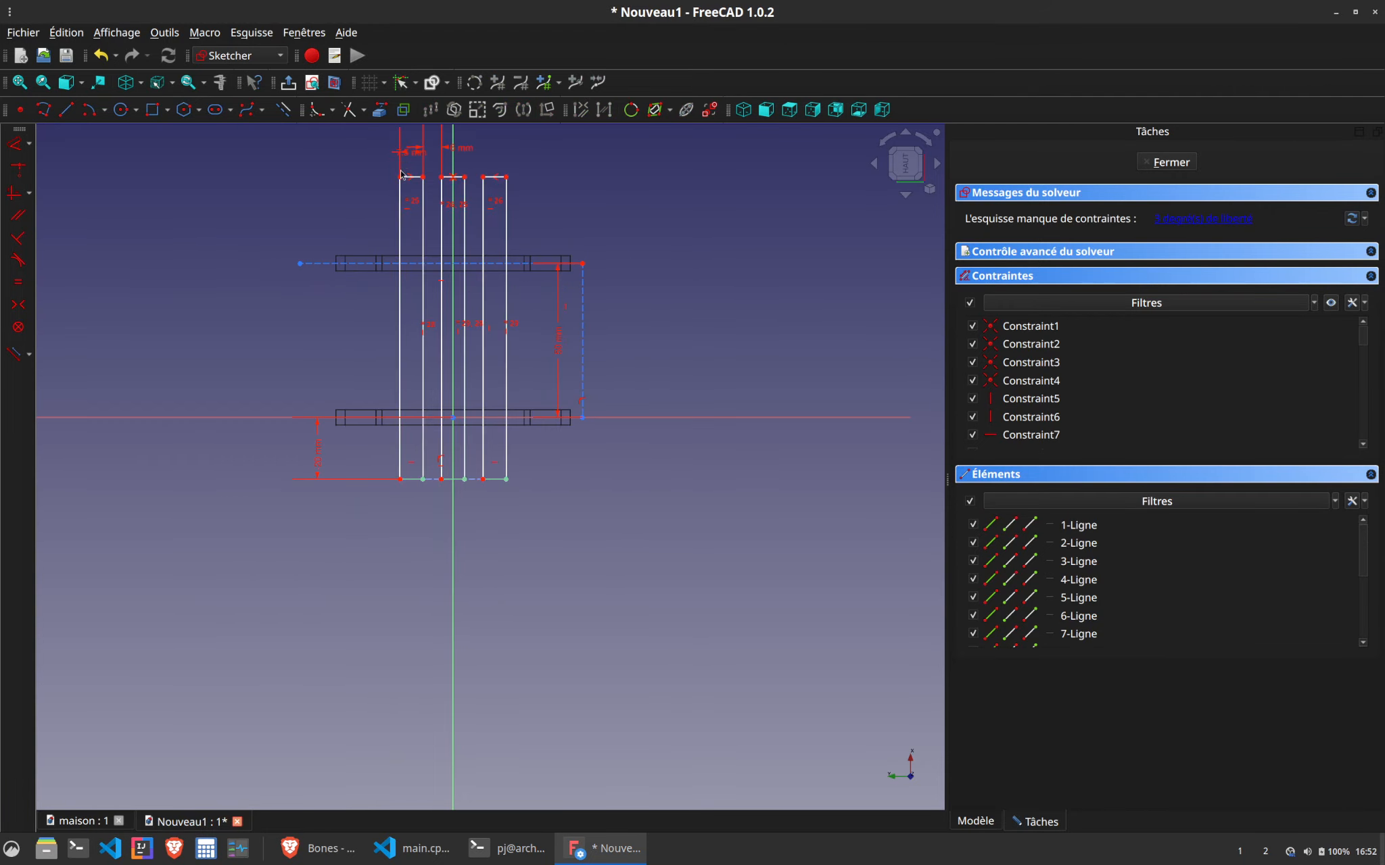
Dimension the left rectangle's upper-left corner 20 mm above the horizontal construction line, and move the 50 mm dimension outward
{"action": "left_click", "coordinate": [401, 178]}
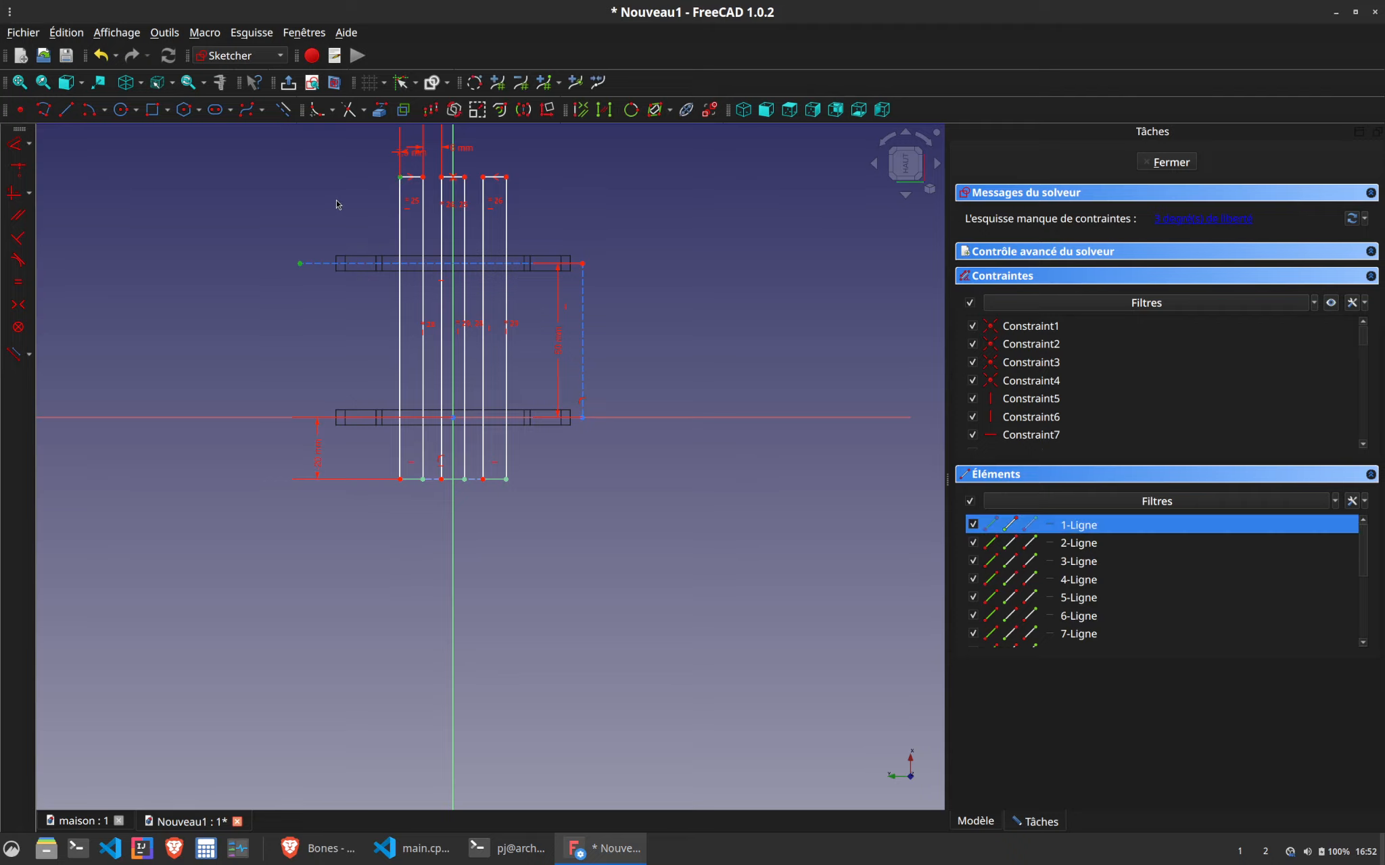
{"action": "type", "text": "i20"}
{"action": "key", "text": "Return"}
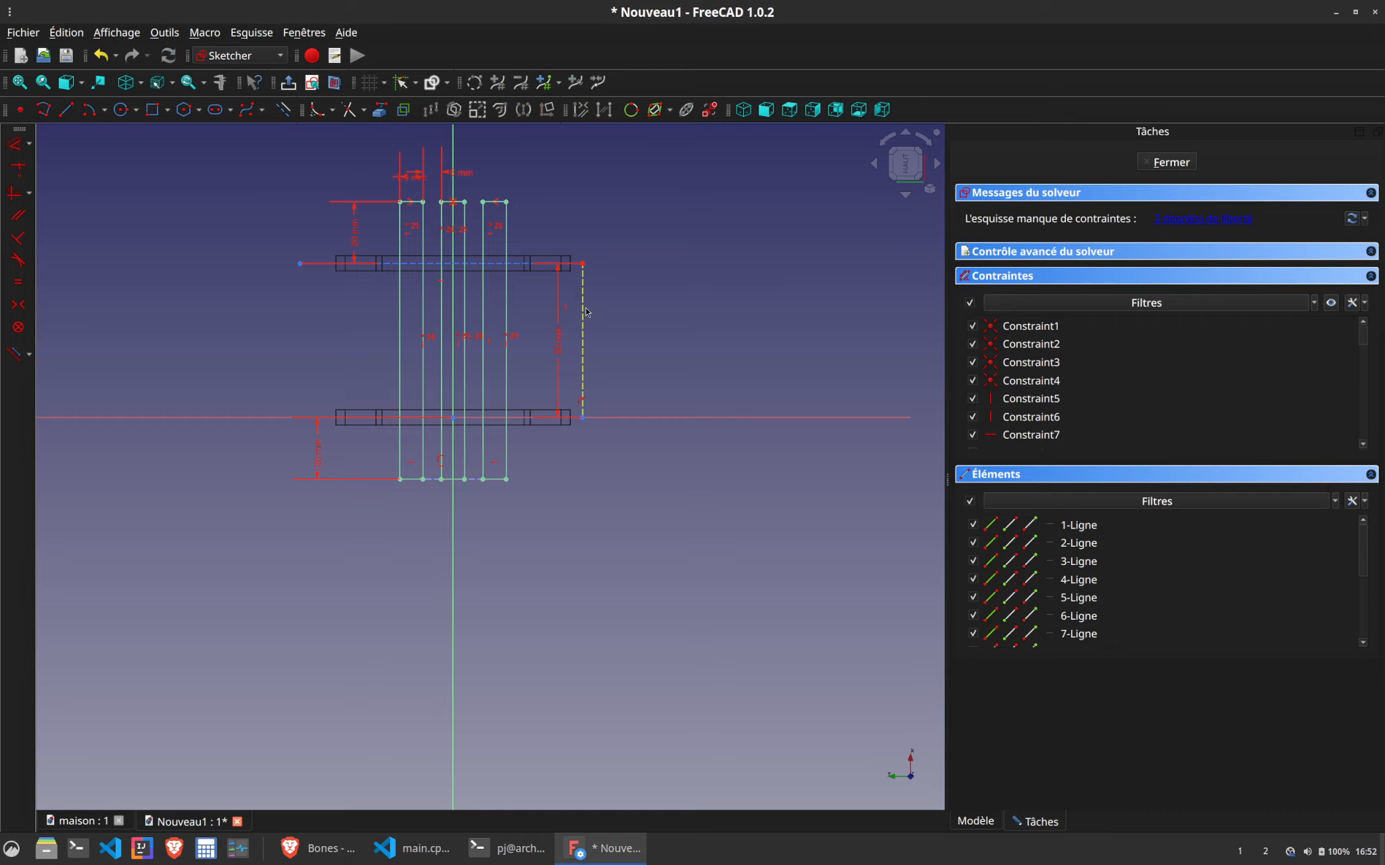
{"action": "mouse_move", "coordinate": [587, 310]}
{"action": "left_mouse_down"}
{"action": "mouse_move", "coordinate": [642, 310]}
{"action": "mouse_move", "coordinate": [591, 317]}
{"action": "mouse_move", "coordinate": [650, 348]}
{"action": "left_mouse_up"}
{"action": "left_click", "coordinate": [512, 207]}
{"action": "key", "text": "i"}
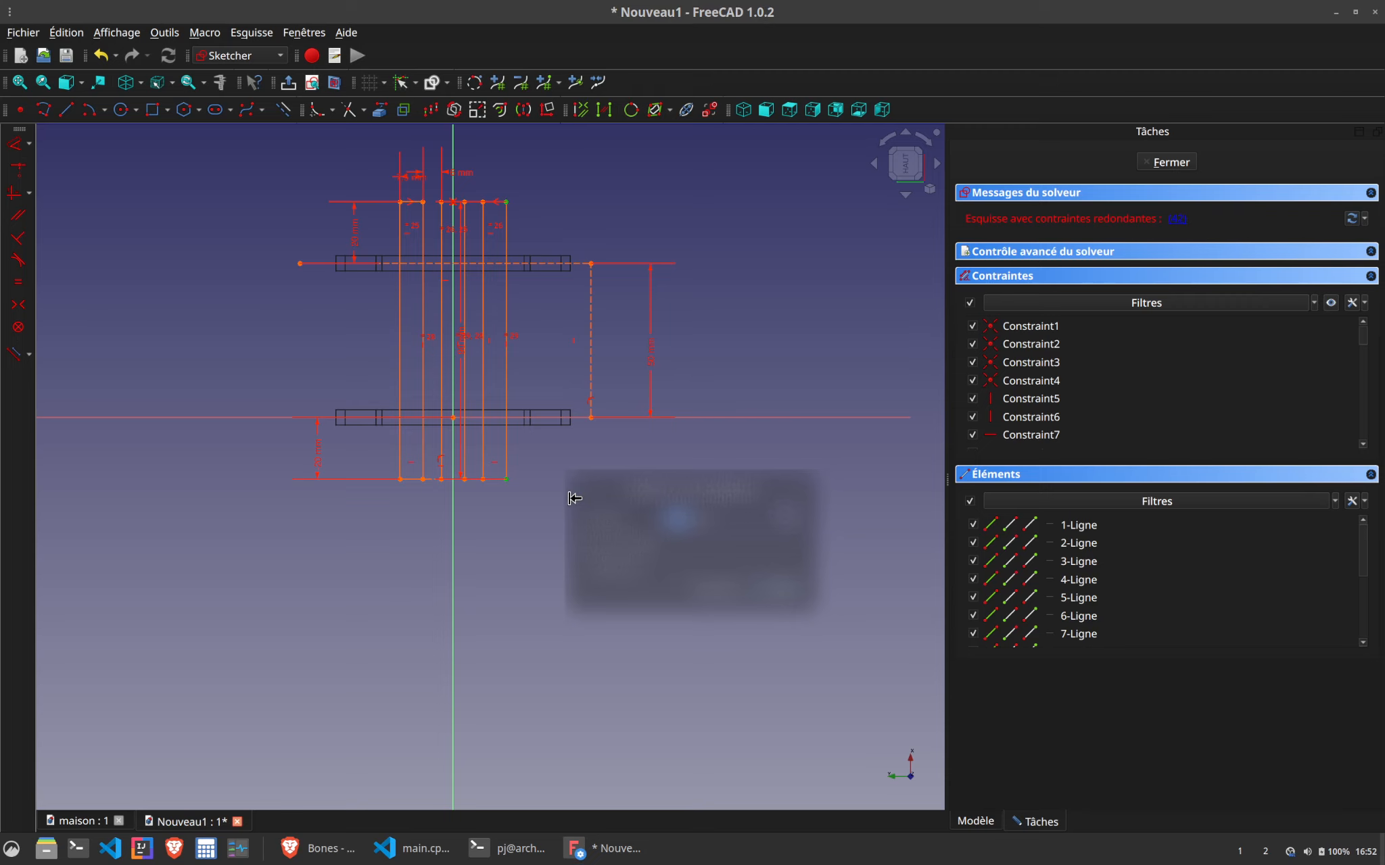
{"action": "key", "text": "Escape"}
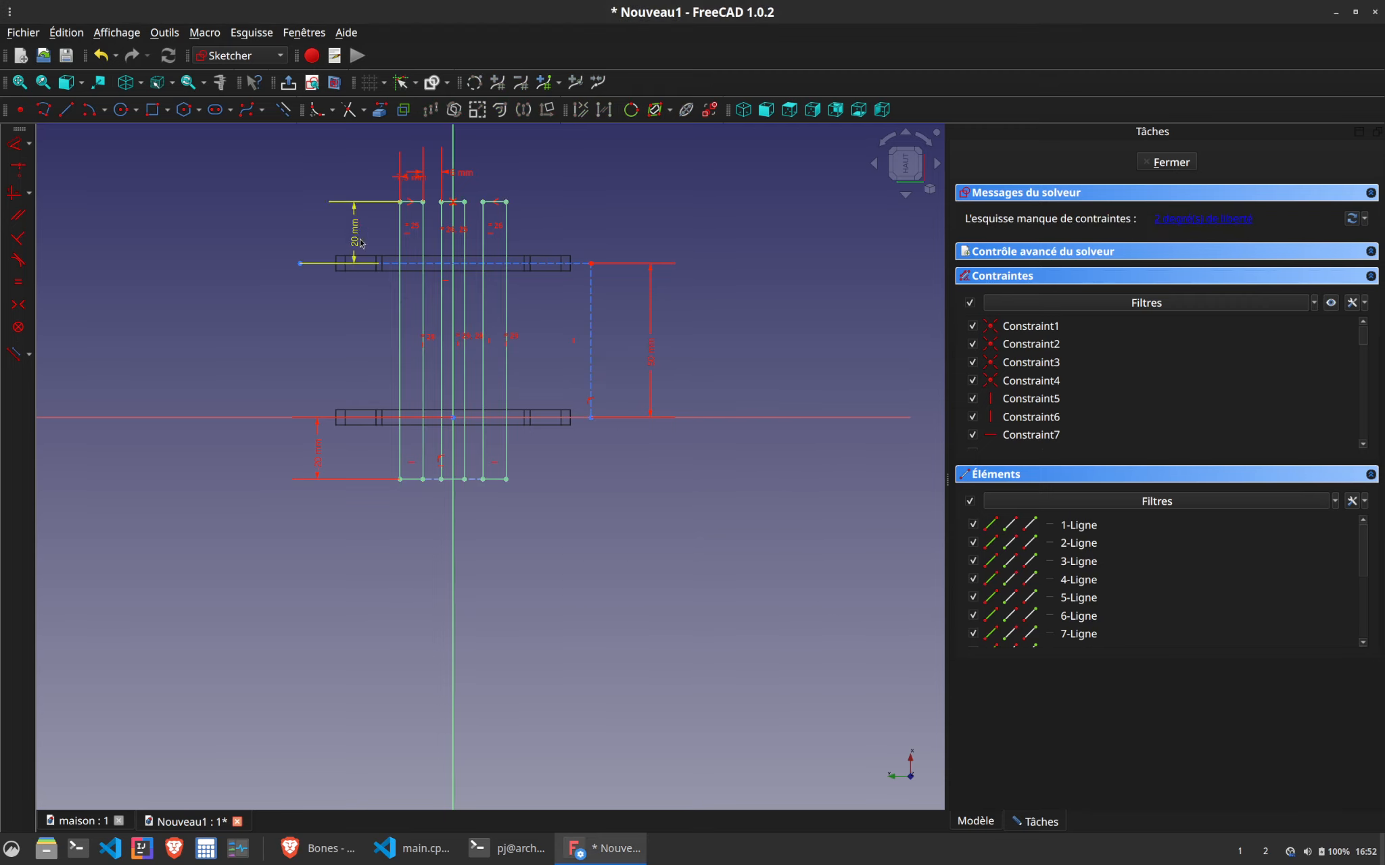
Reposition the upper 20 mm dimension and the 7.5 mm width dimension clear of the left rectangle
{"action": "left_click_drag", "start_coordinate": [354, 243], "coordinate": [318, 240]}
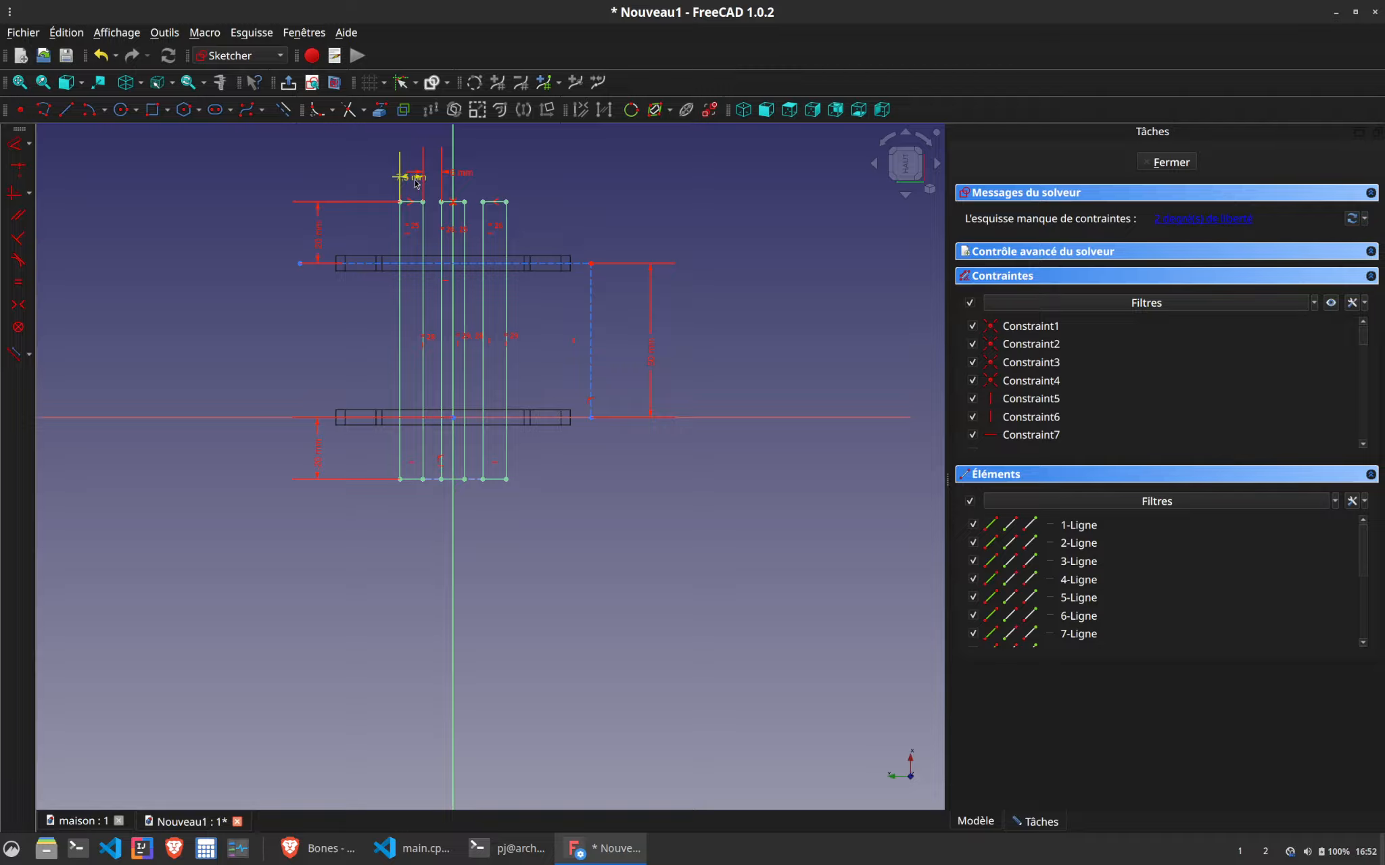
{"action": "left_click_drag", "start_coordinate": [401, 177], "coordinate": [352, 174]}
{"action": "scroll", "coordinate": [365, 308], "scroll_direction": "up", "scroll_amount": 3}
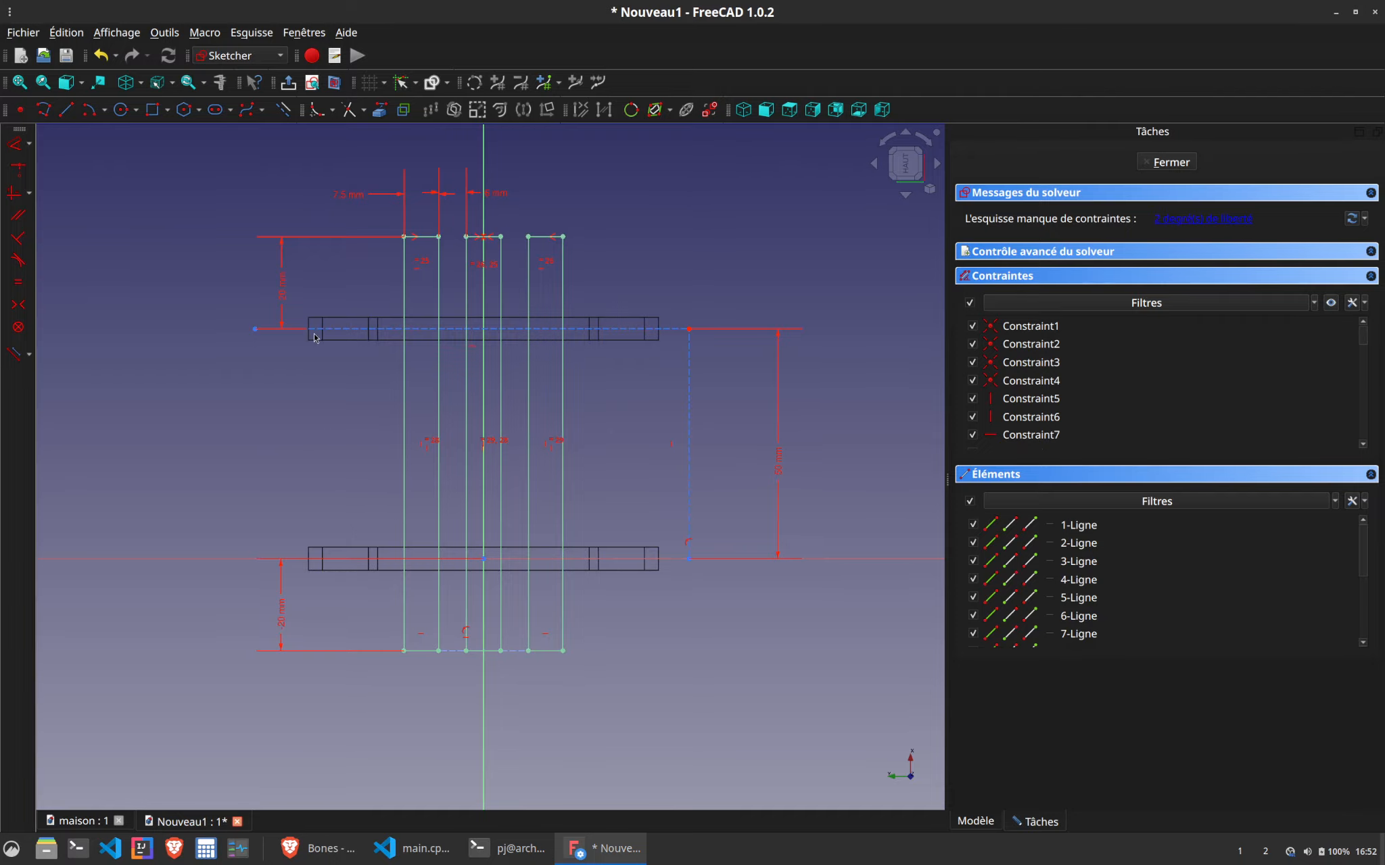
Shorten the horizontal construction line at its free end near the upper foot and close the sketch
{"action": "left_click_drag", "start_coordinate": [255, 330], "coordinate": [301, 329]}
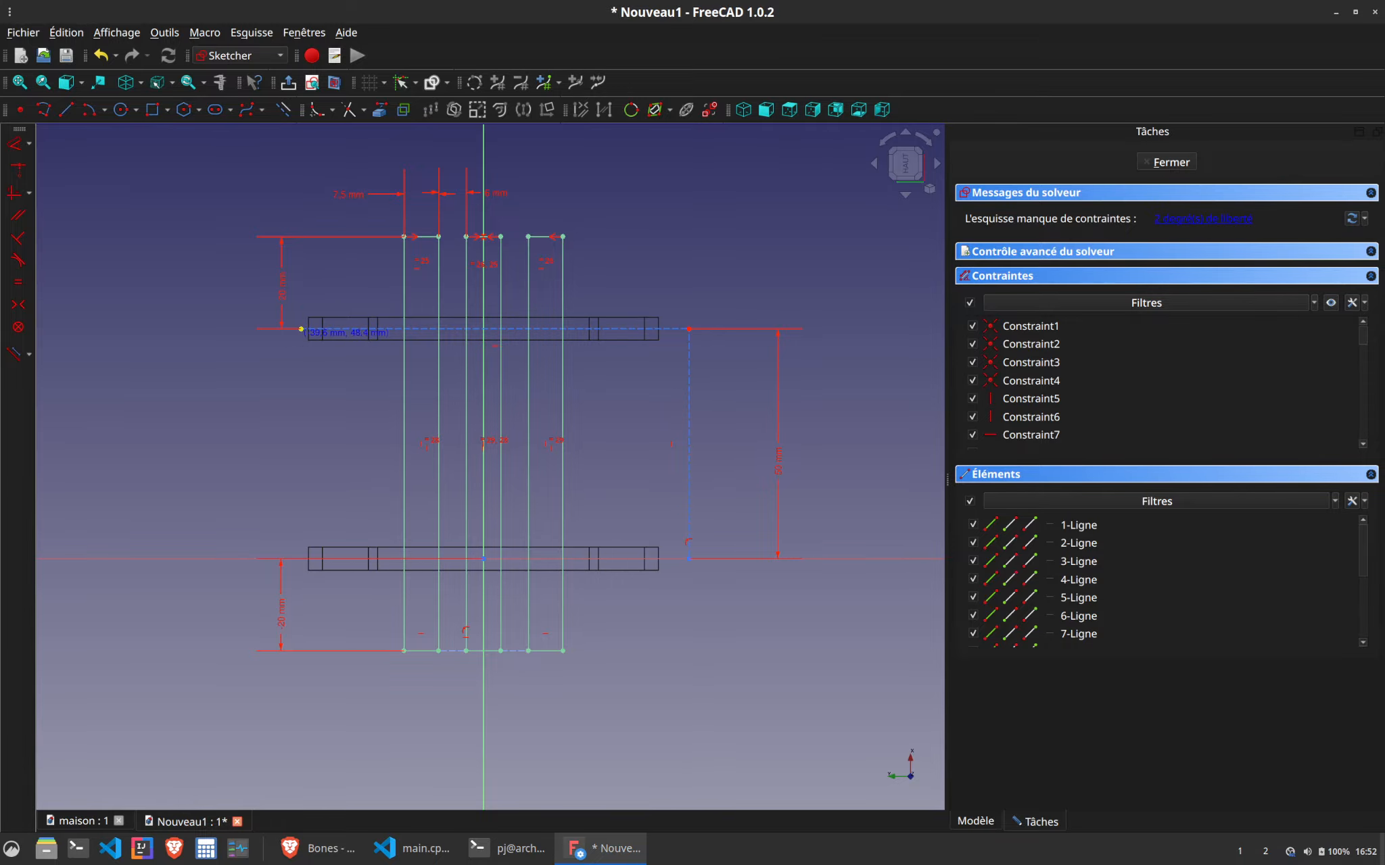
{"action": "left_click", "coordinate": [1172, 163]}
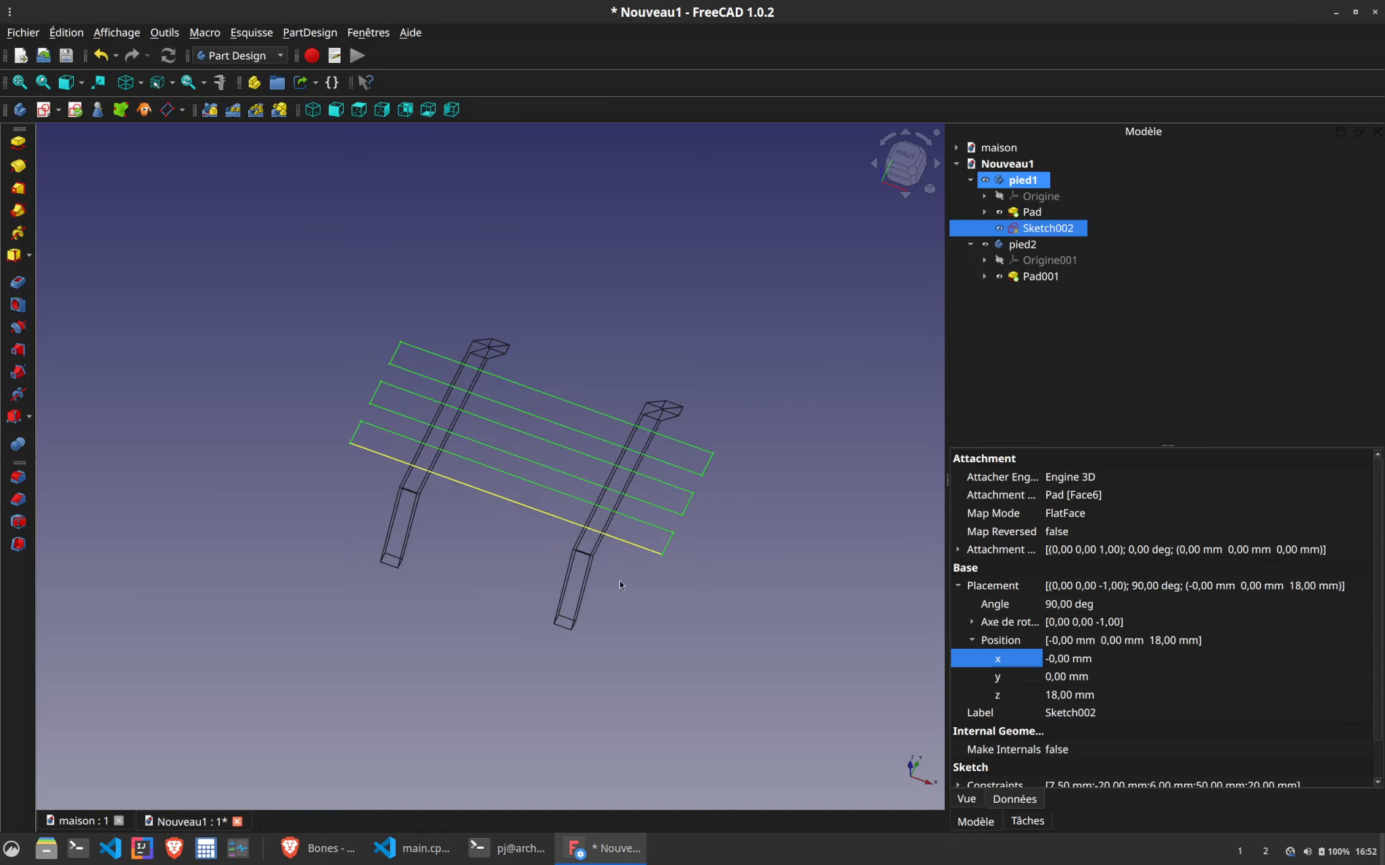
Pad the three-slat sketch 5 mm, symmetric to its plane
{"action": "left_click", "coordinate": [18, 142]}
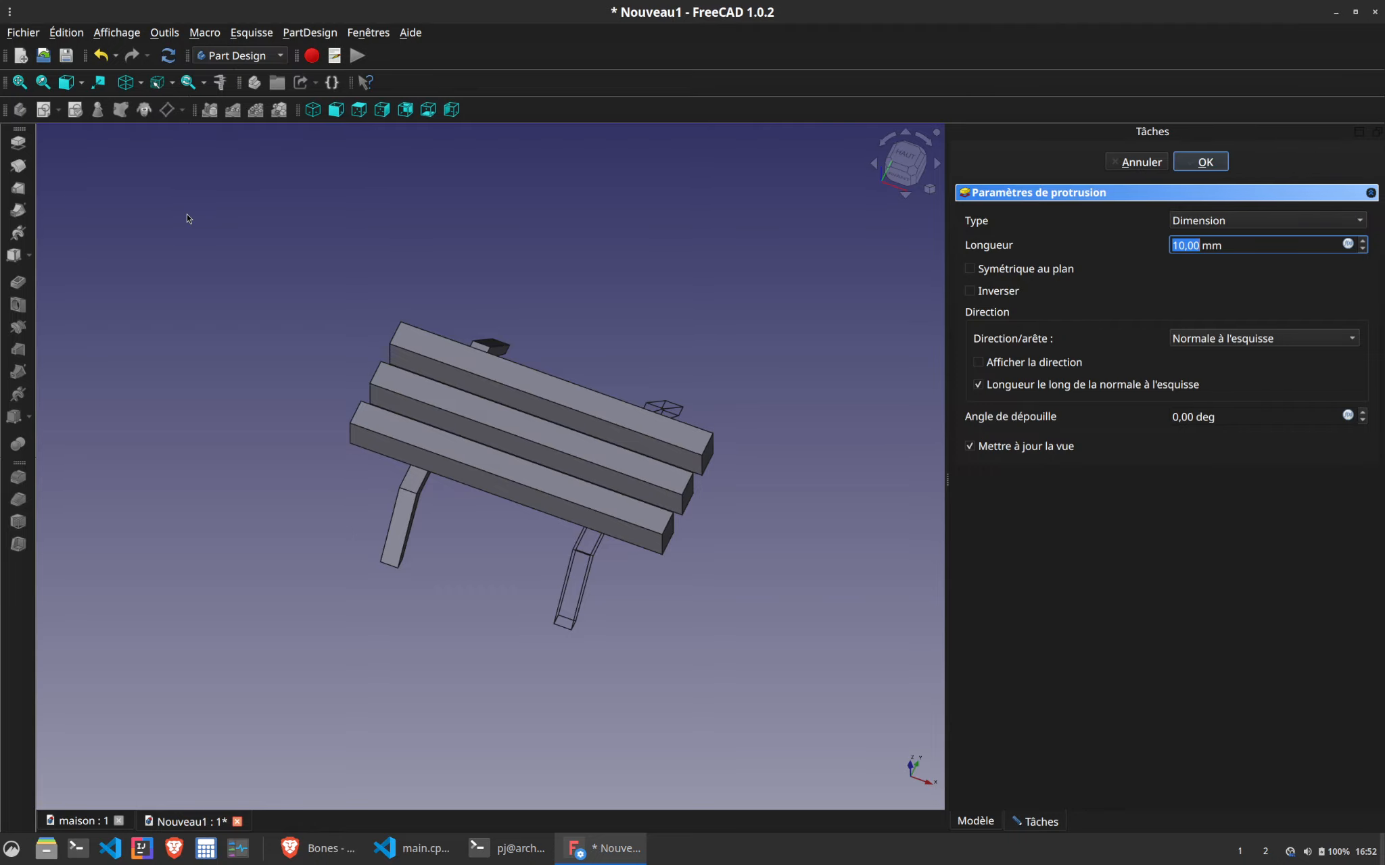
{"action": "type", "text": "5"}
{"action": "left_click", "coordinate": [1030, 273]}
{"action": "middle_click_drag", "start_coordinate": [416, 527], "coordinate": [458, 531]}
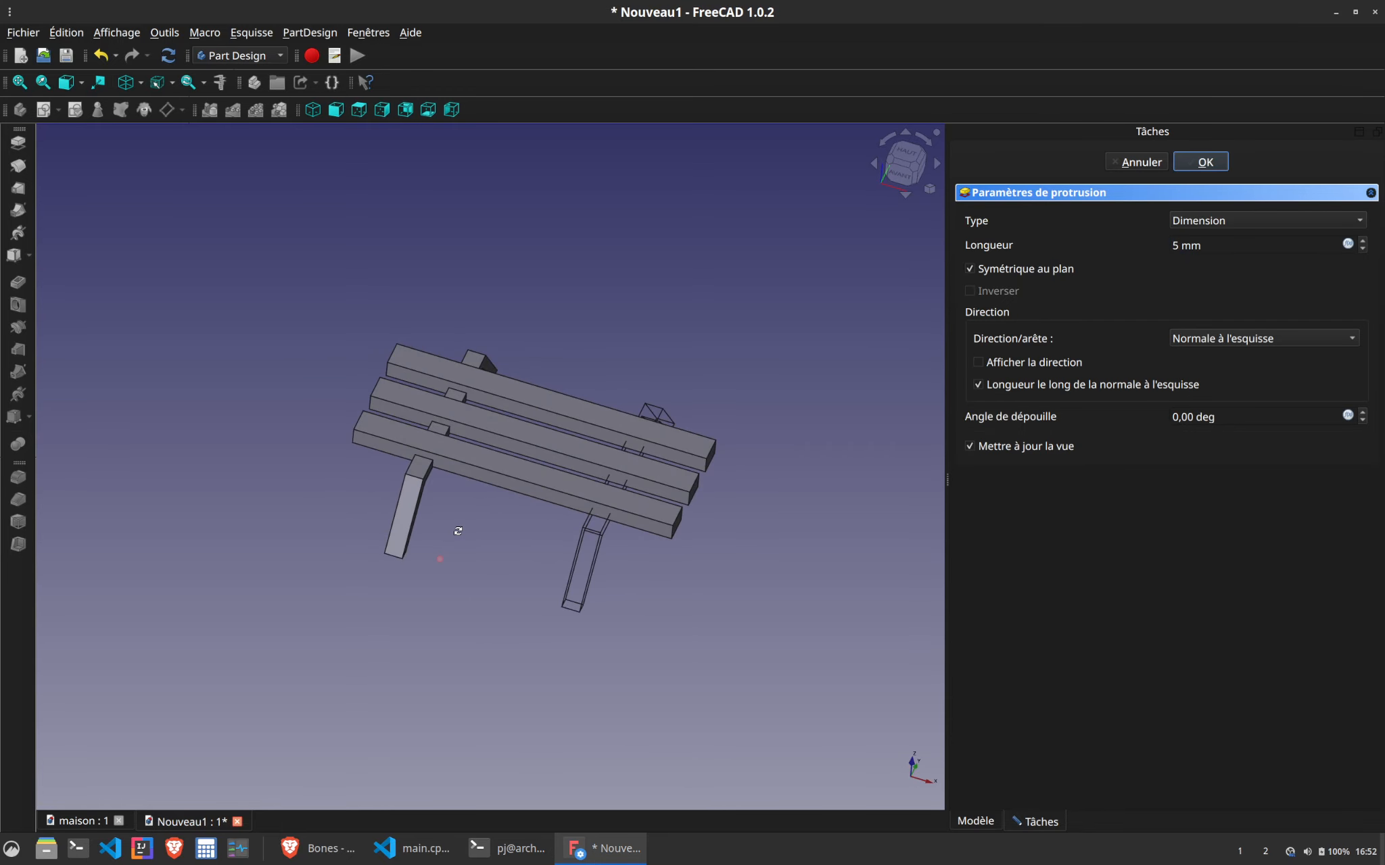
{"action": "left_click", "coordinate": [1205, 163]}
{"action": "middle_click_drag", "start_coordinate": [596, 606], "coordinate": [617, 533]}
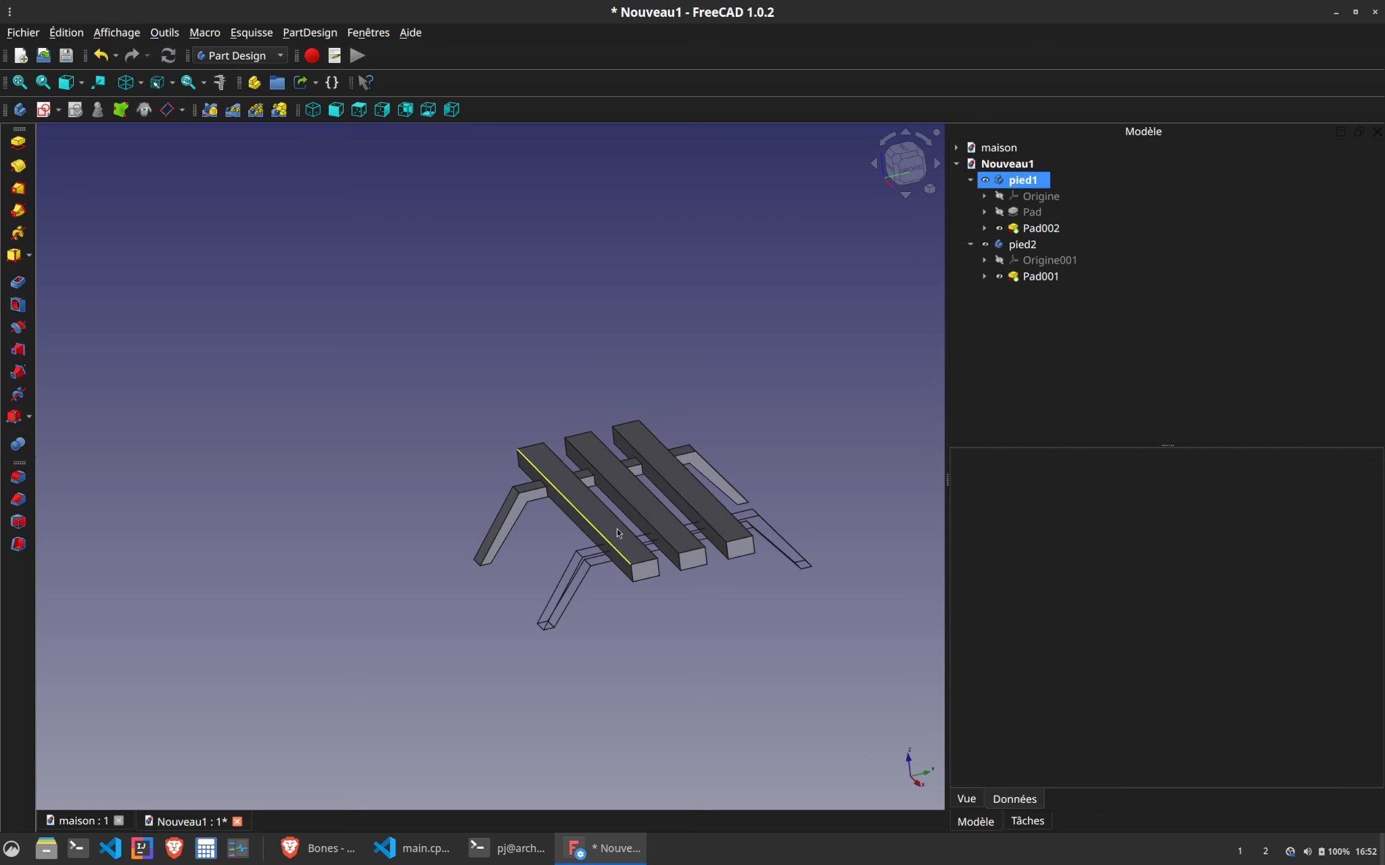
{"action": "middle_click_drag", "start_coordinate": [546, 626], "coordinate": [489, 650]}
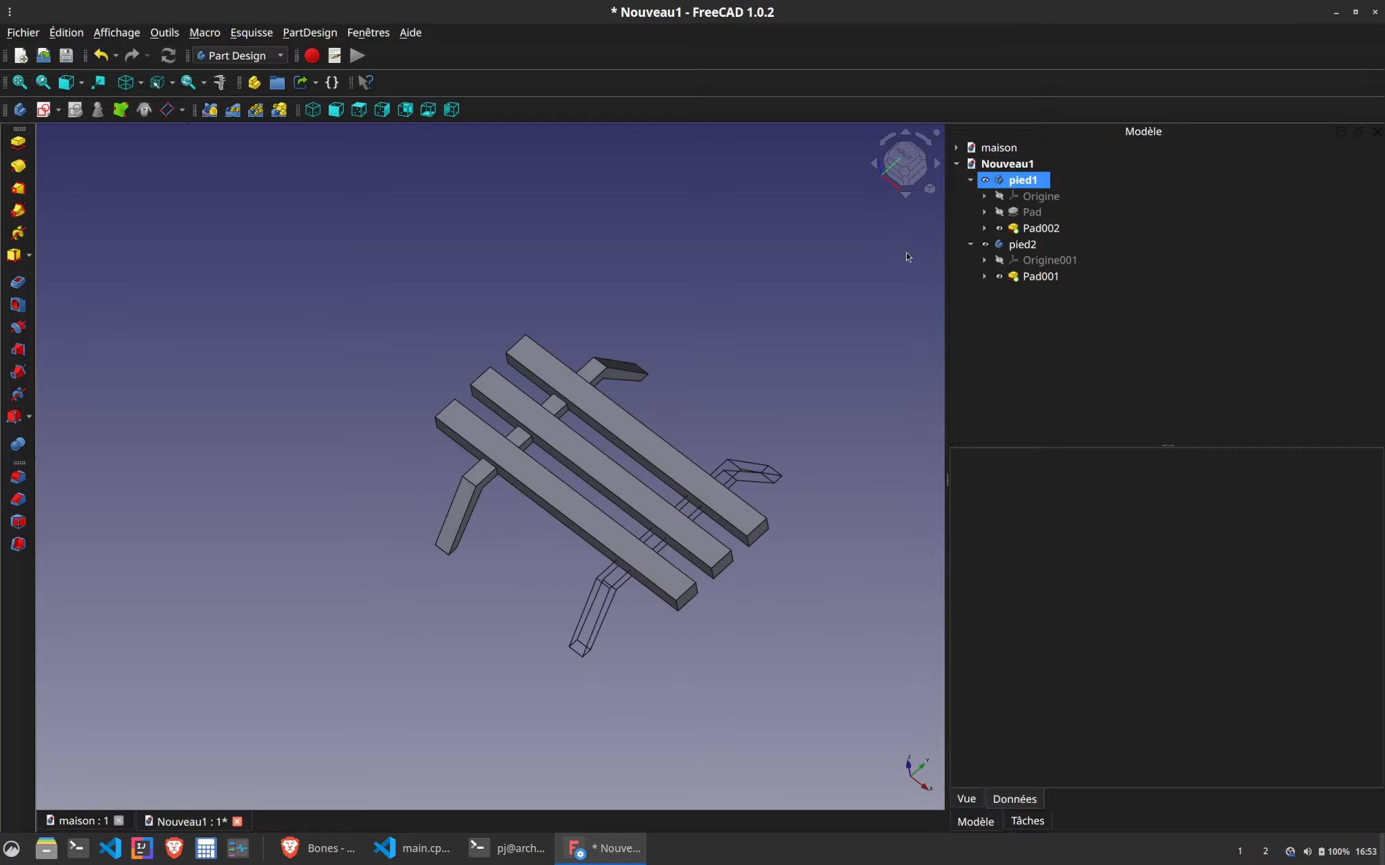
Fuse the pied1 and pied2 bodies into one solid using the Part workbench's Boolean union
{"action": "left_click", "coordinate": [1024, 246]}
{"action": "left_click", "coordinate": [1019, 189]}
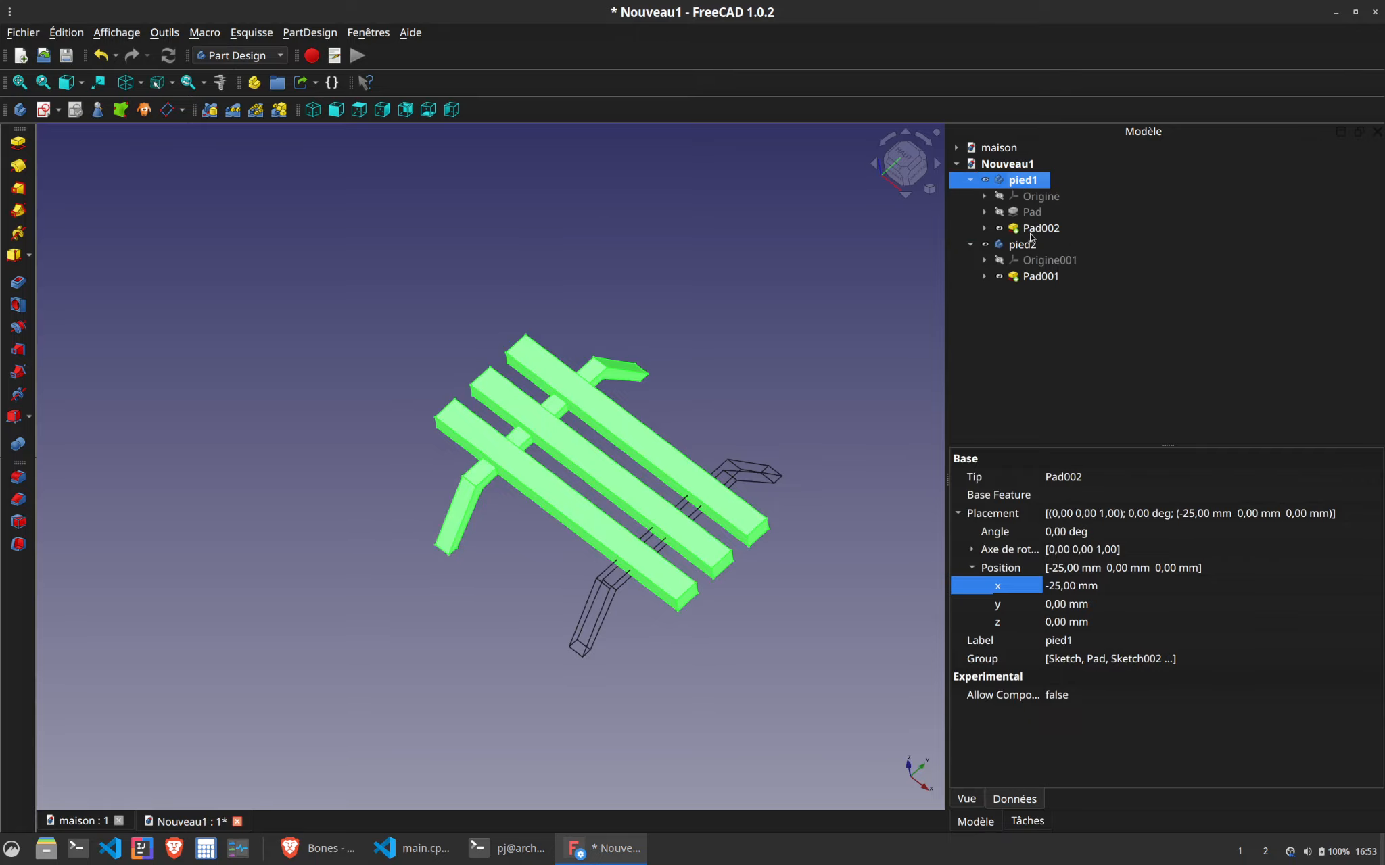
{"action": "left_click", "coordinate": [1023, 245], "text": "ctrl"}
{"action": "left_click", "coordinate": [237, 58]}
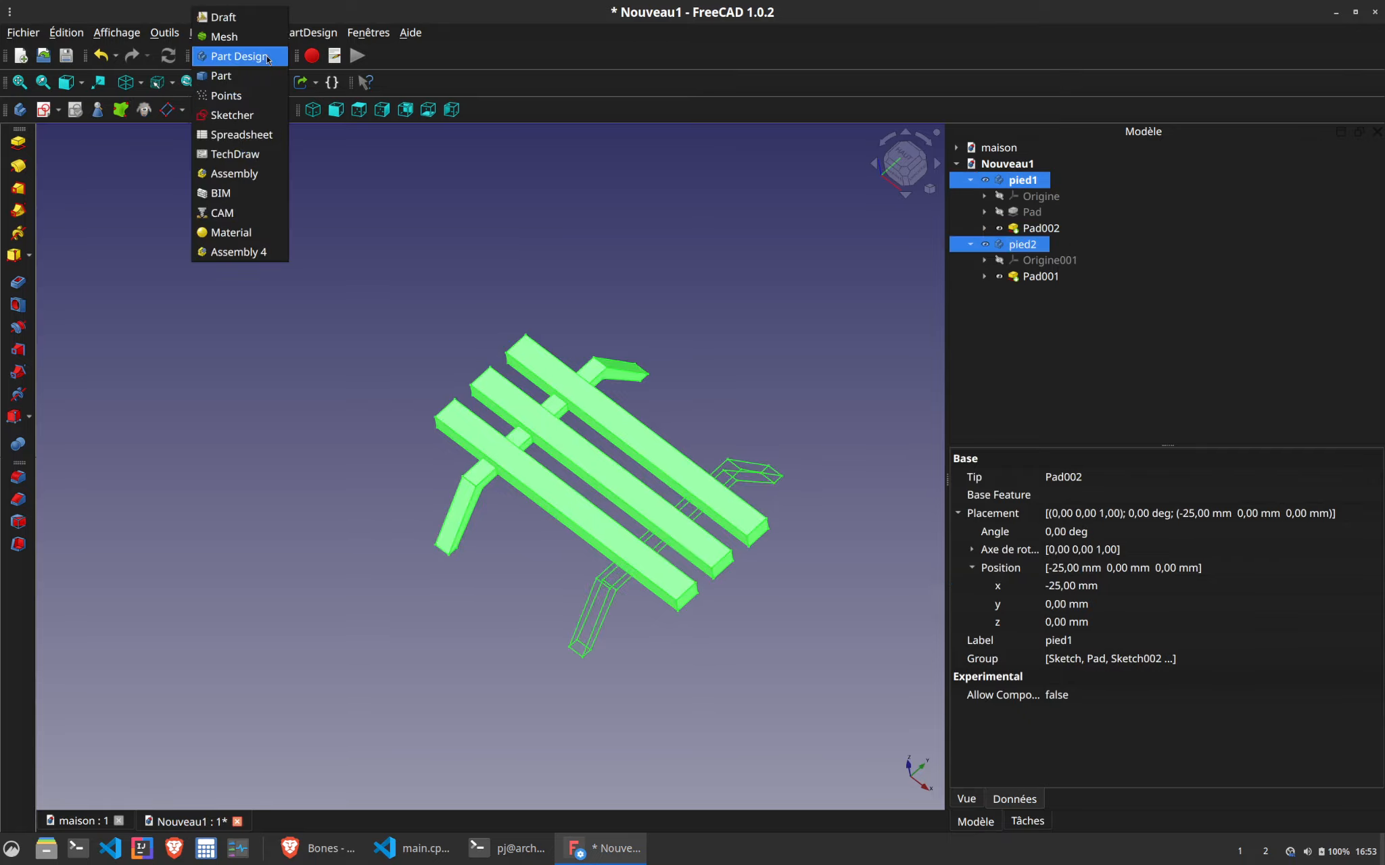
{"action": "left_click", "coordinate": [220, 72]}
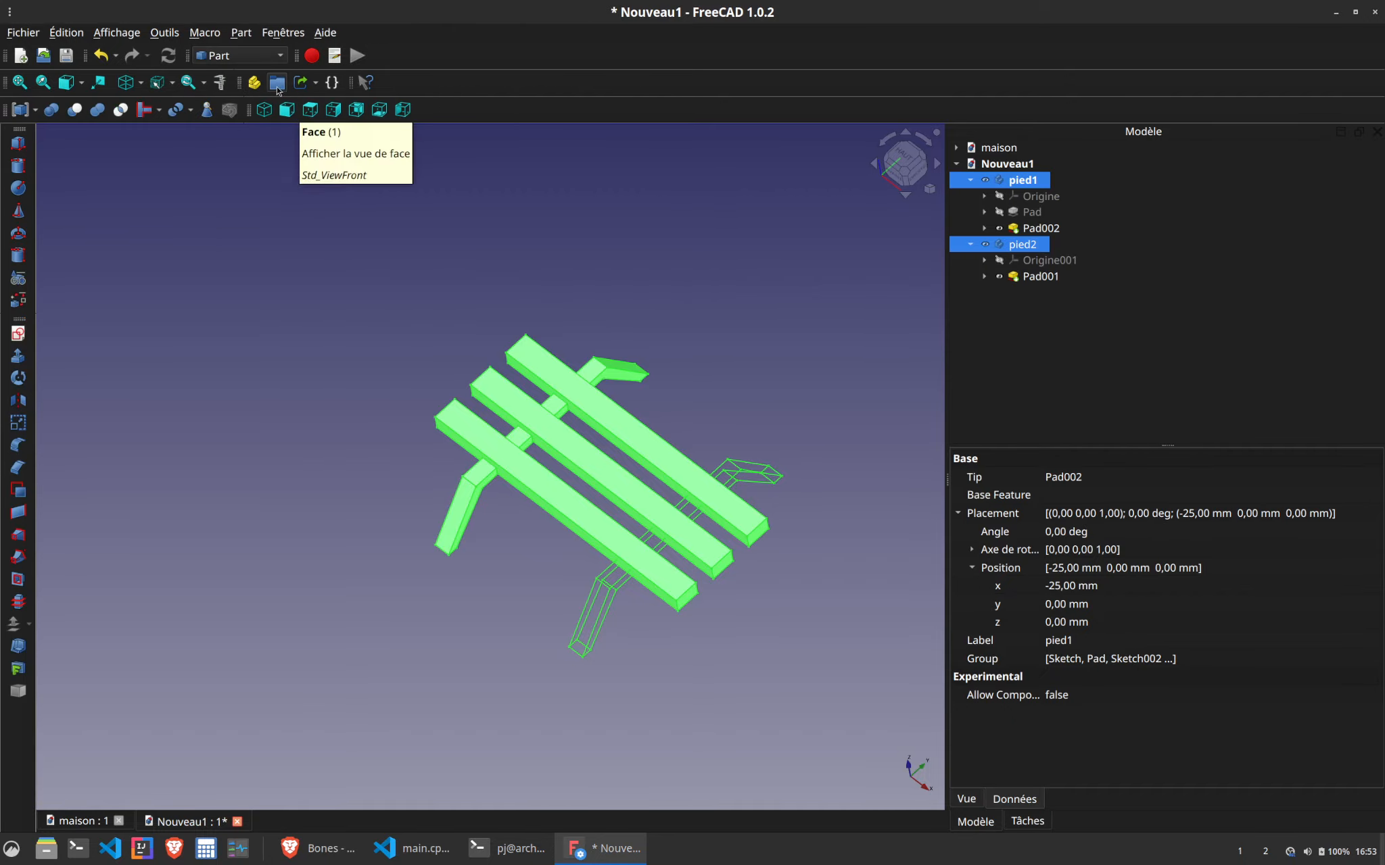
{"action": "left_click", "coordinate": [96, 109]}
{"action": "left_click", "coordinate": [1012, 184]}
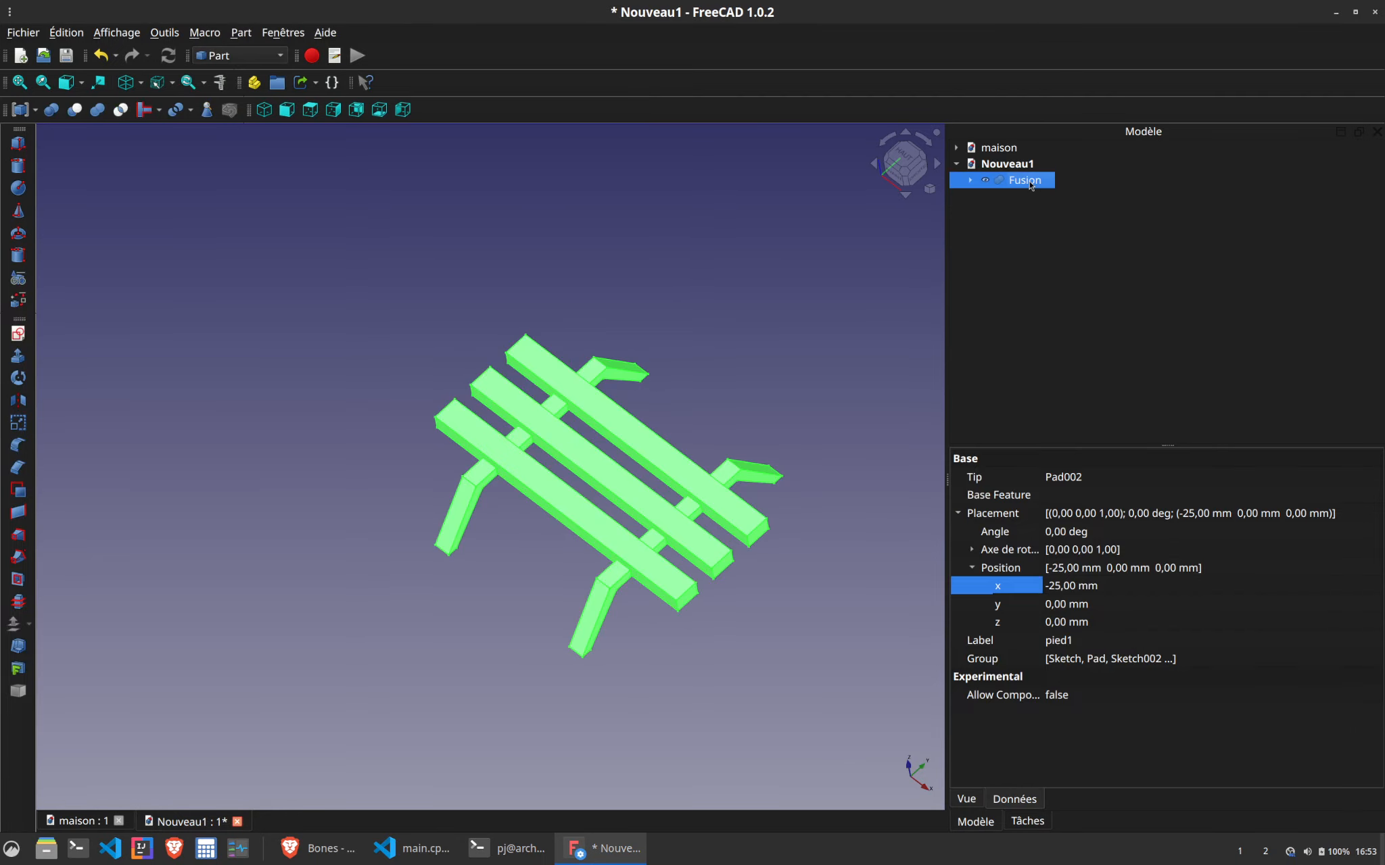
Create a new Part Design body from the fused bench solid and rename the body banc
{"action": "scroll", "coordinate": [267, 58], "scroll_direction": "down", "scroll_amount": 2}
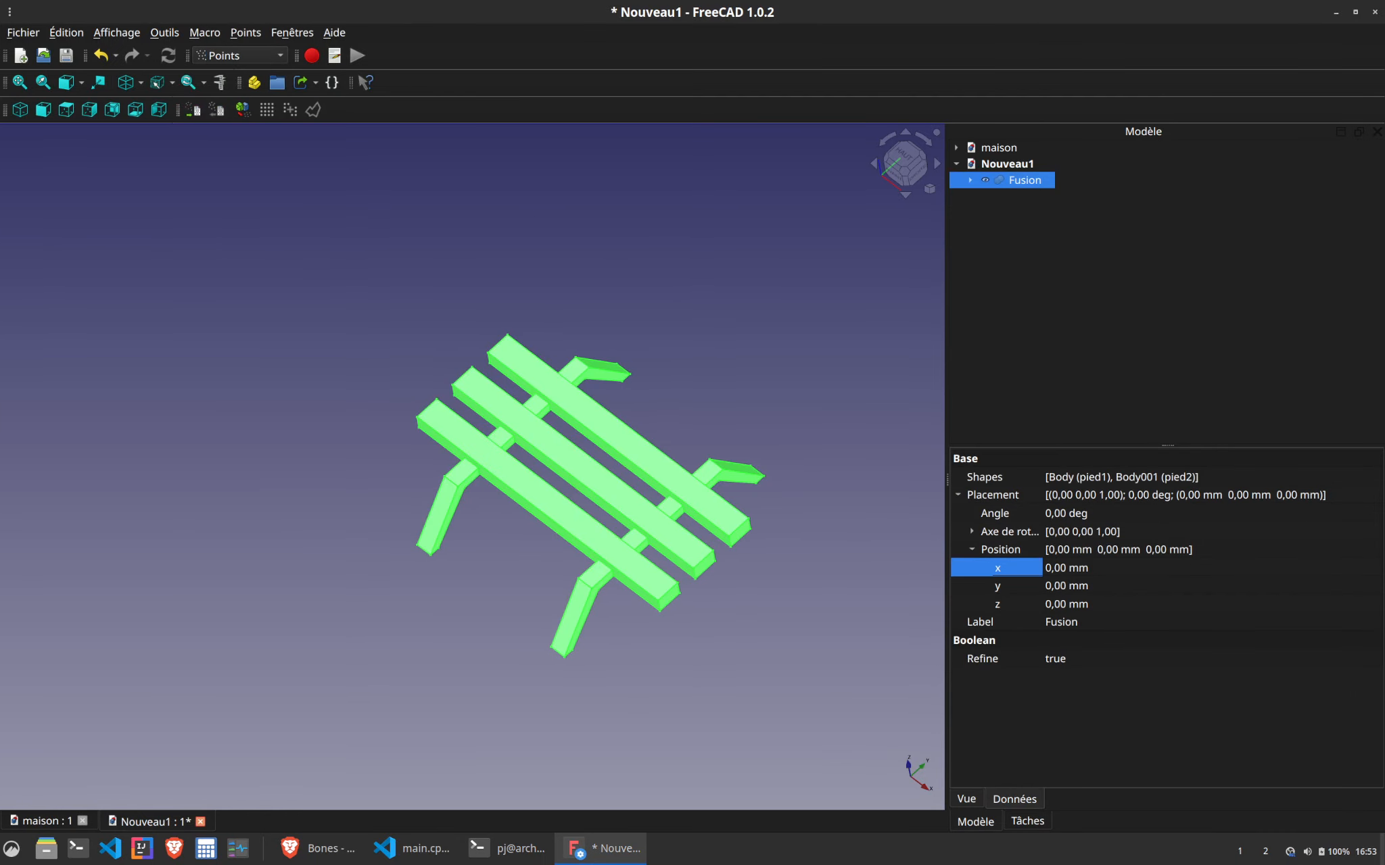
{"action": "scroll", "coordinate": [267, 57], "scroll_direction": "up", "scroll_amount": 1}
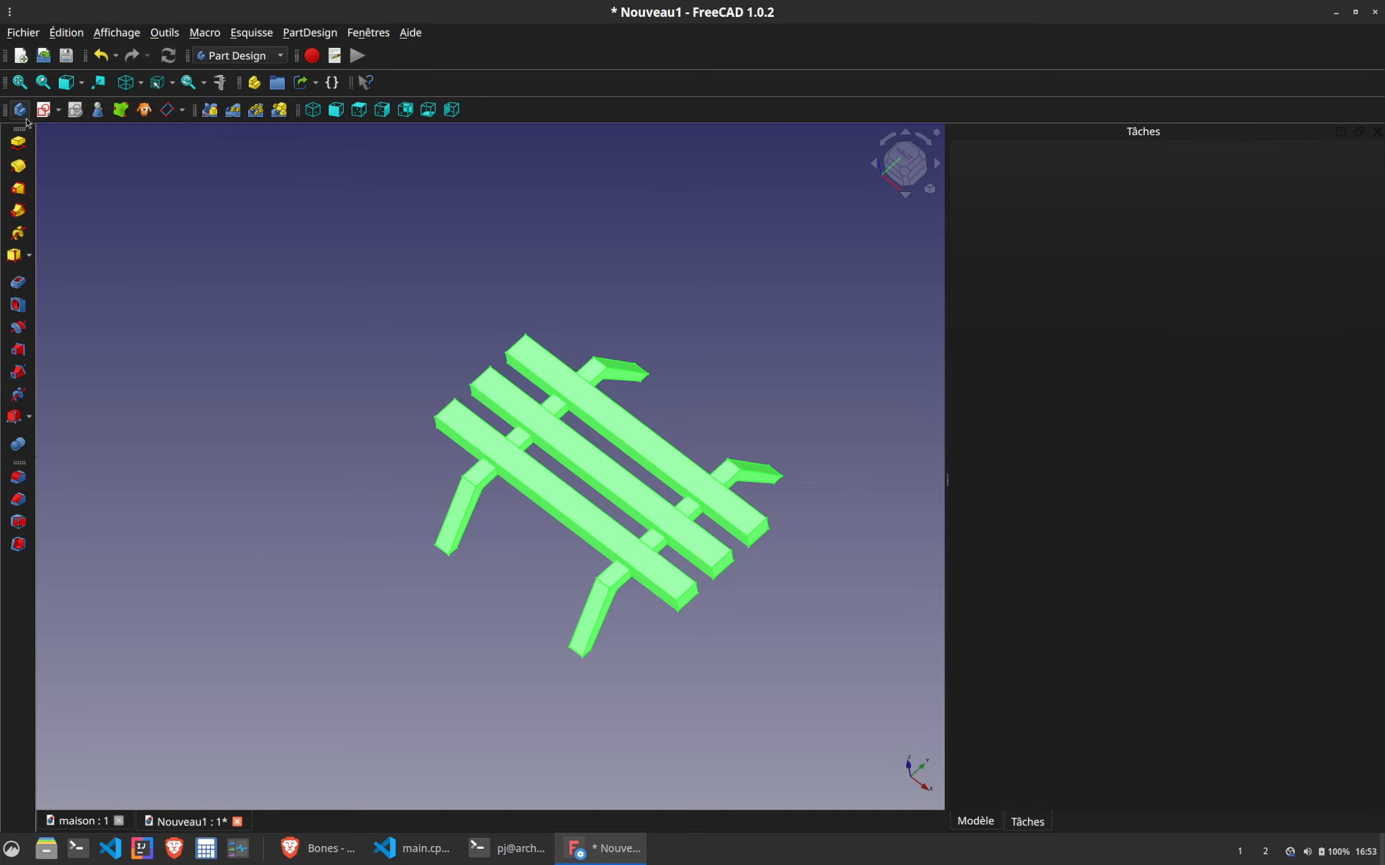
{"action": "left_click", "coordinate": [22, 114]}
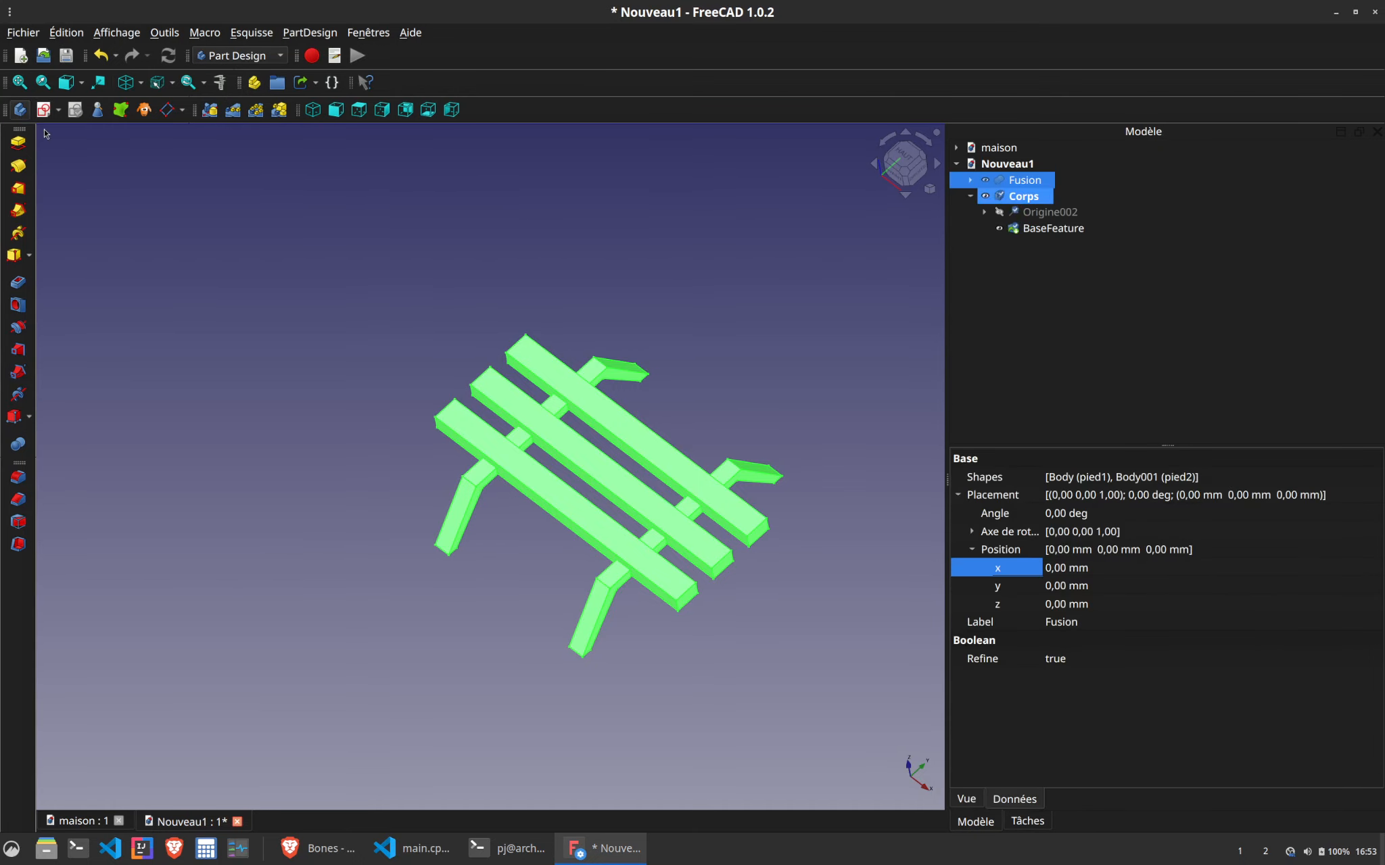
{"action": "left_click", "coordinate": [1022, 196]}
{"action": "type", "text": "b"}
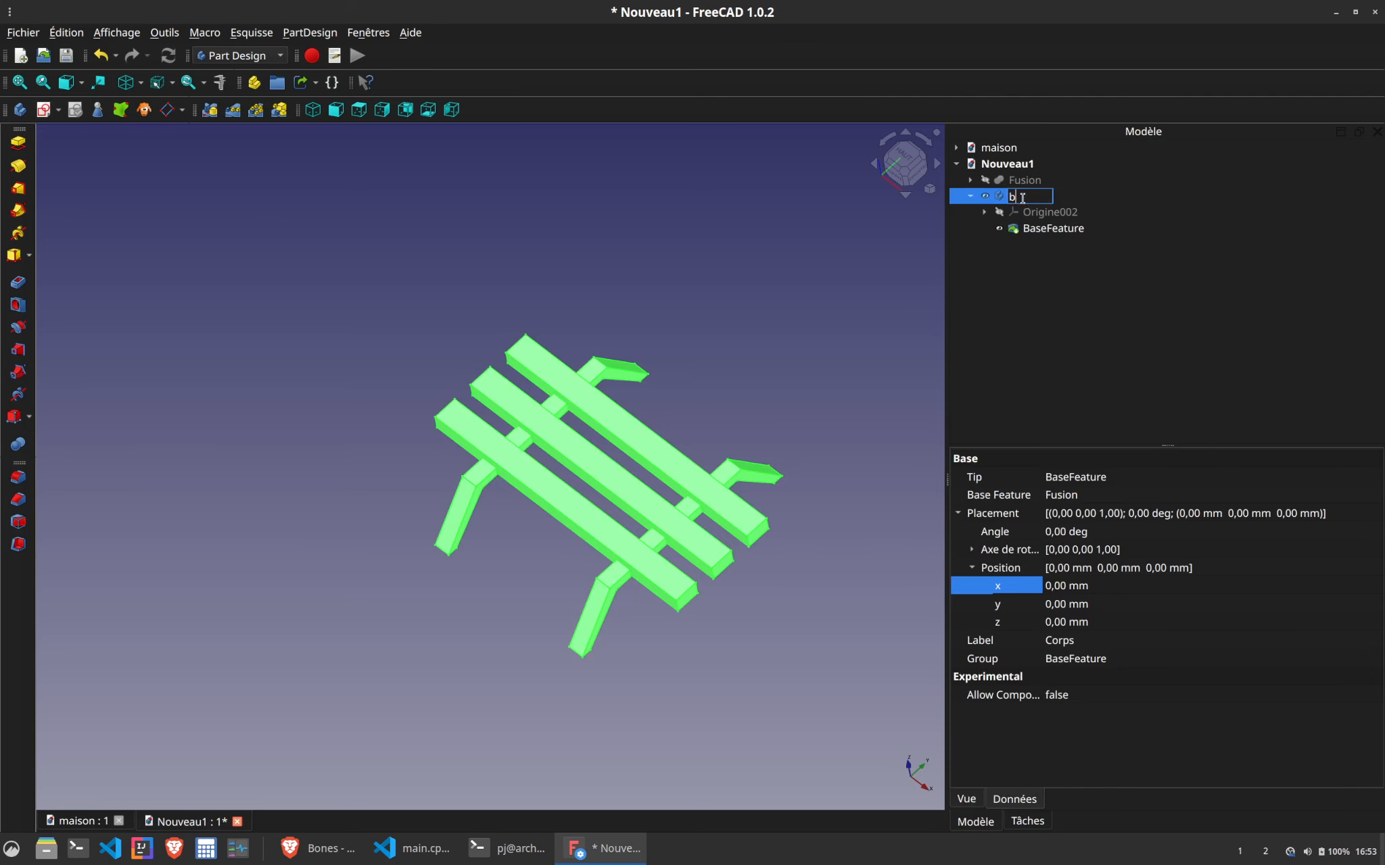
{"action": "type", "text": "anc"}
{"action": "key", "text": "Return"}
{"action": "left_click", "coordinate": [488, 607]}
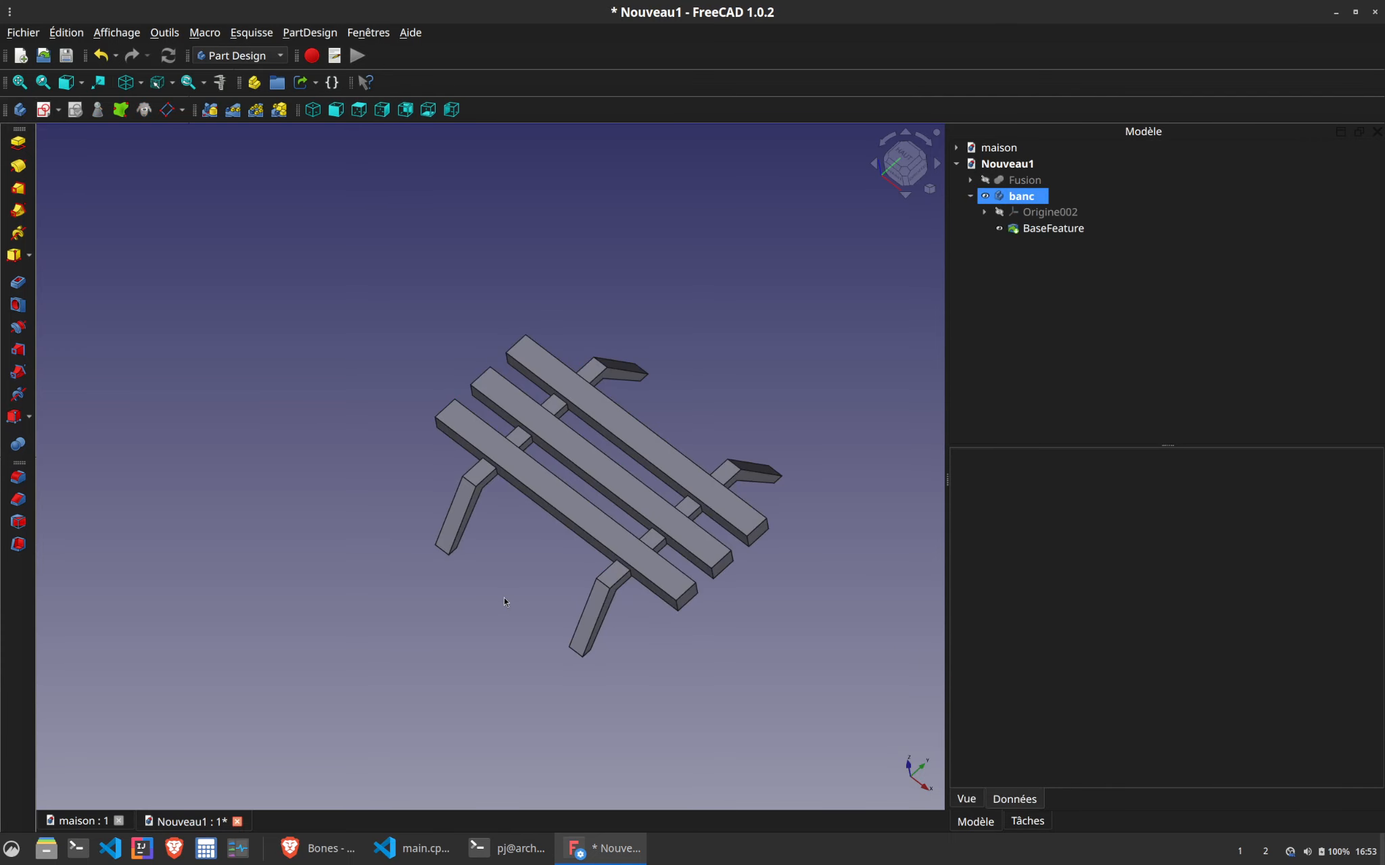
Save the document as banc.FCStd in the yt folder
{"action": "middle_click_drag", "start_coordinate": [503, 600], "coordinate": [458, 556]}
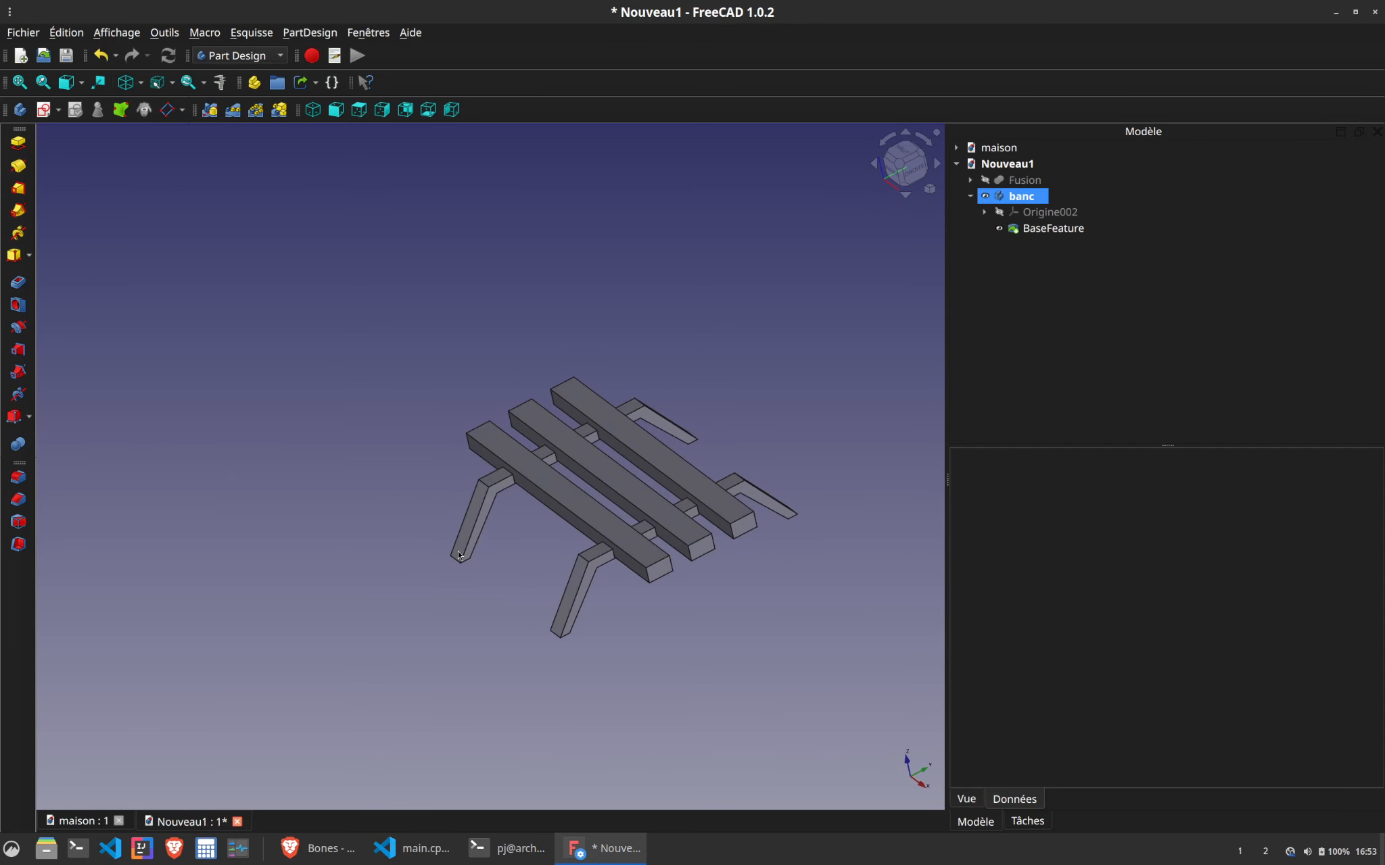
{"action": "key", "text": "ctrl+s"}
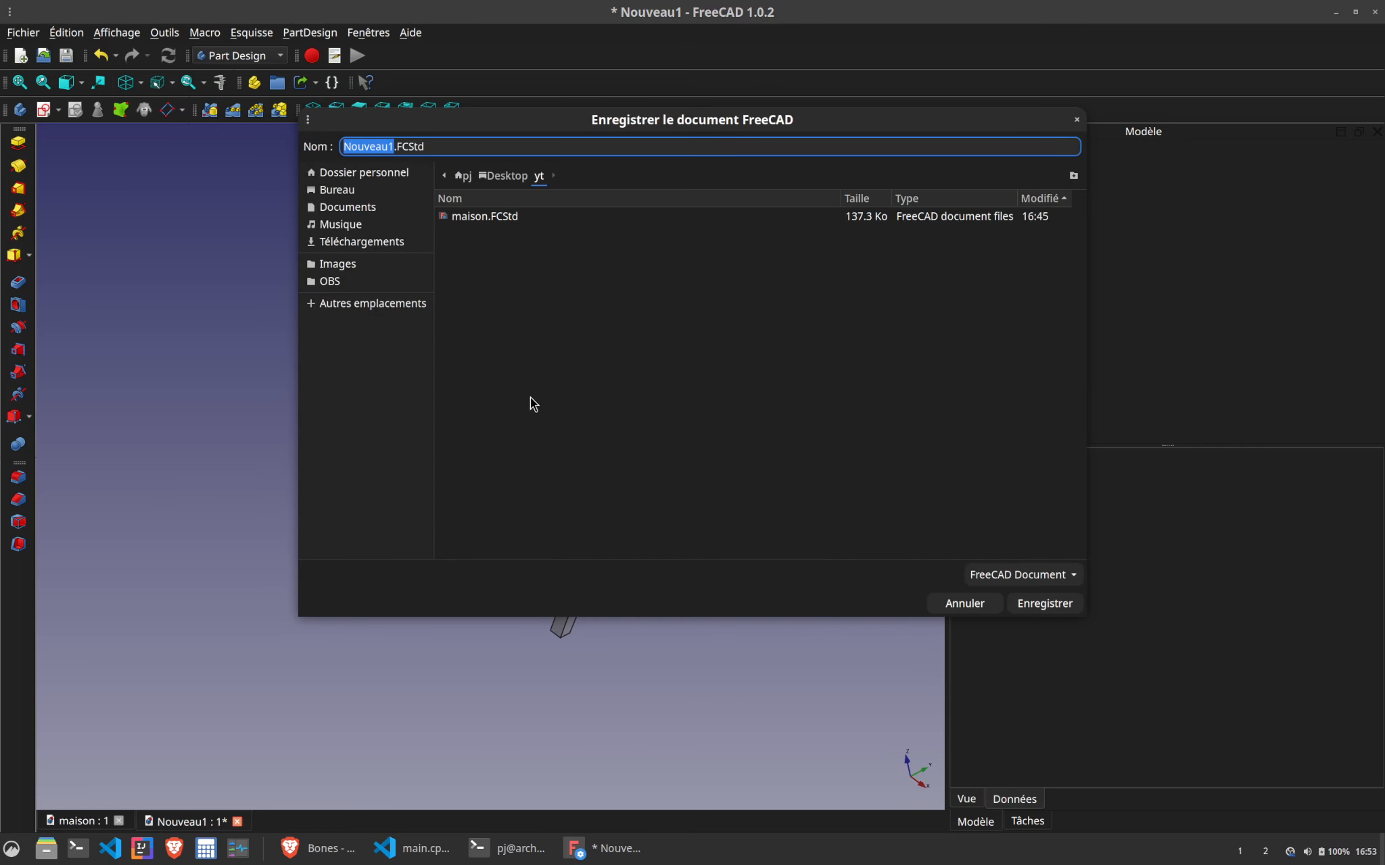
{"action": "type", "text": "banc"}
{"action": "left_click", "coordinate": [1047, 604]}
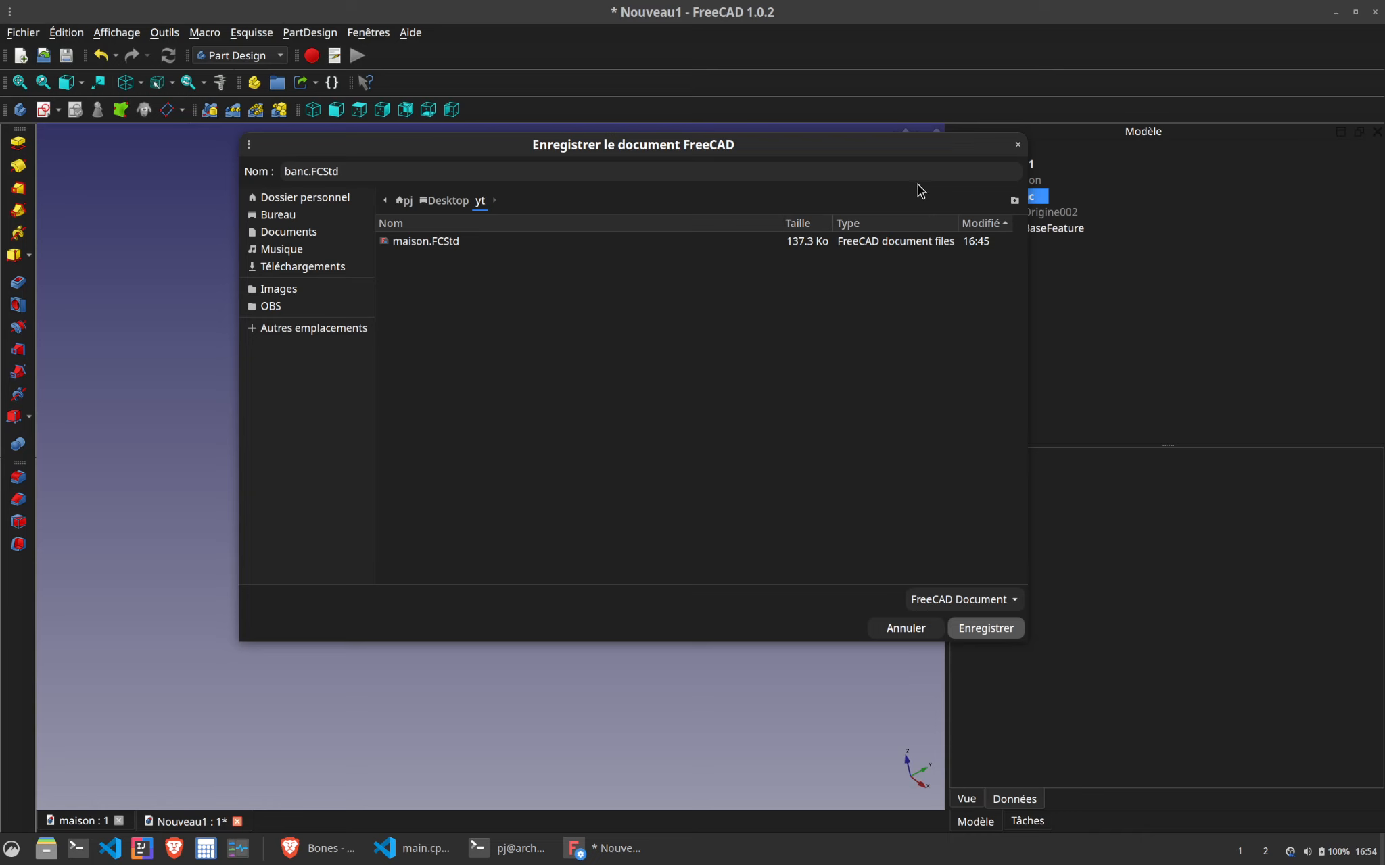
{"action": "left_click_drag", "start_coordinate": [788, 143], "coordinate": [749, 150]}
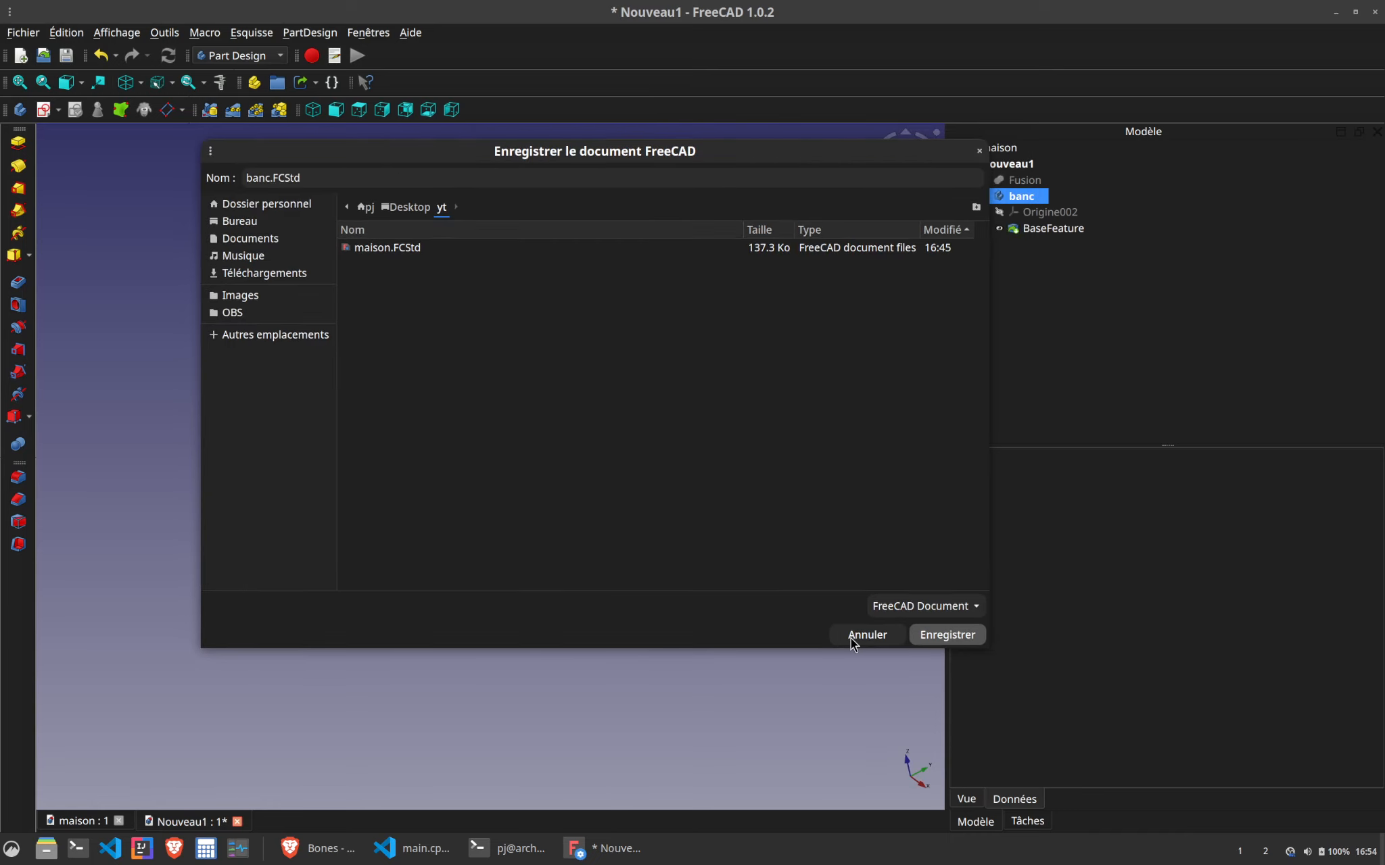
{"action": "left_click", "coordinate": [618, 846]}
{"action": "left_click", "coordinate": [611, 854]}
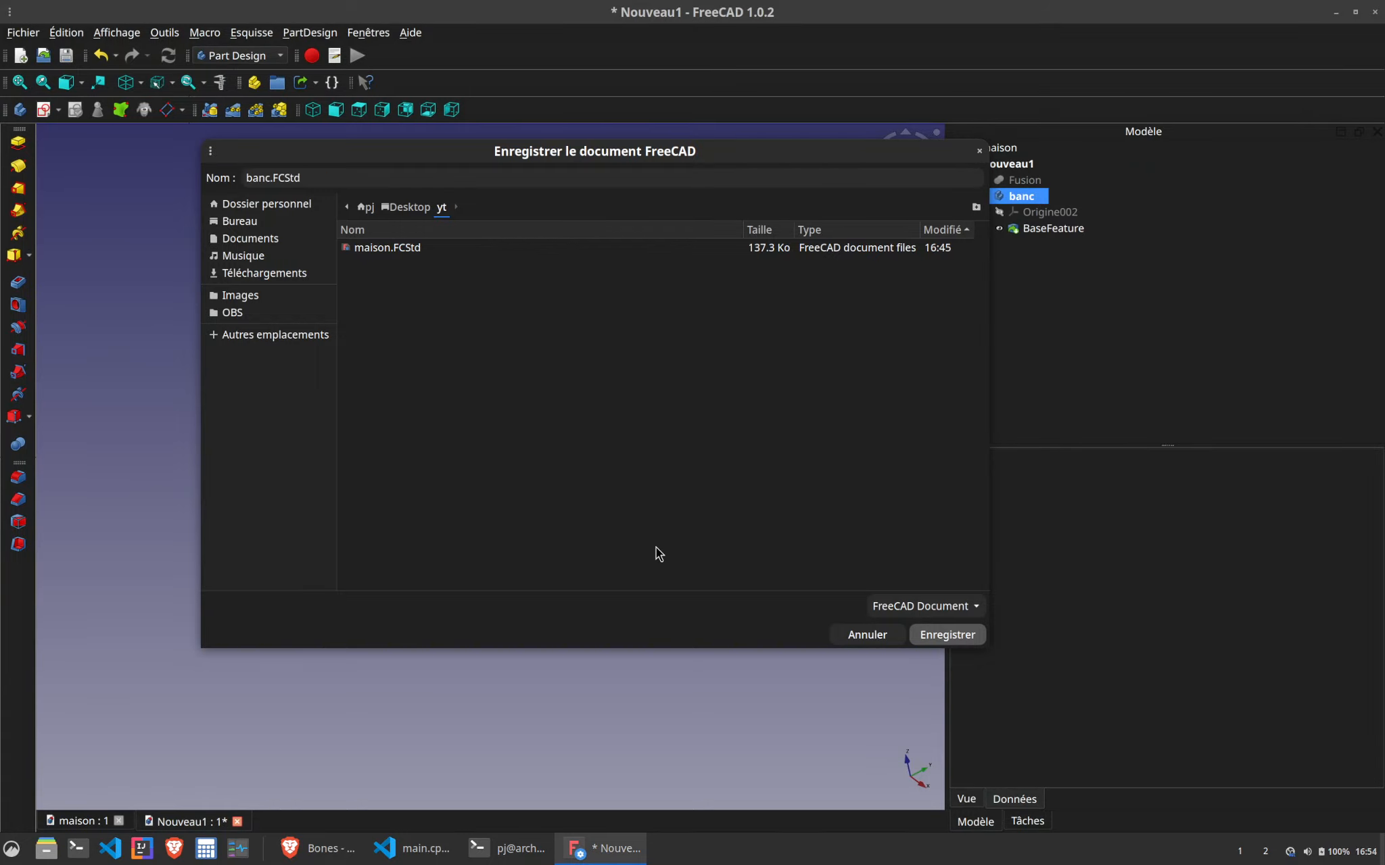
{"action": "left_click_drag", "start_coordinate": [630, 151], "coordinate": [659, 122]}
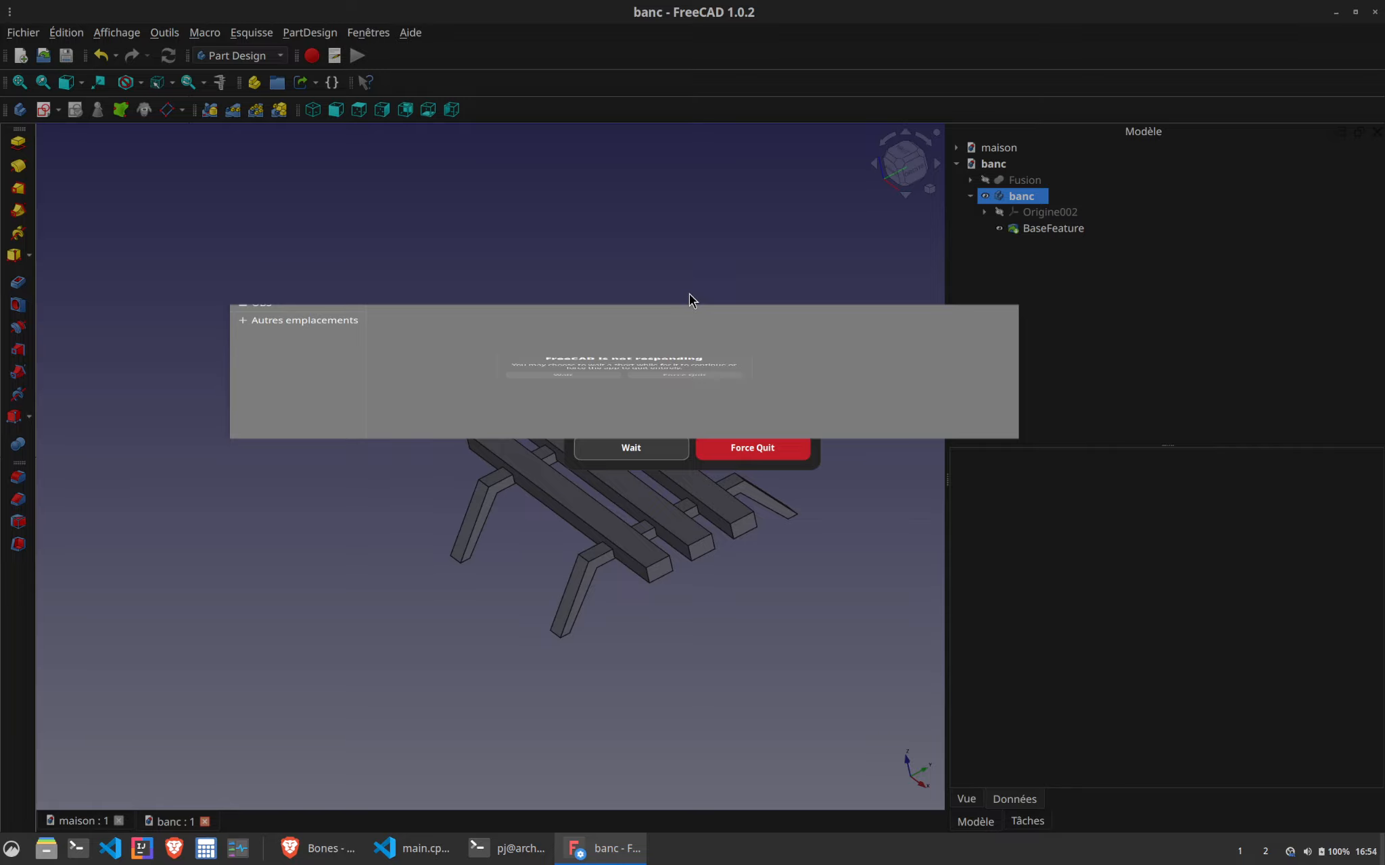
{"action": "left_click", "coordinate": [633, 448]}
Create a new document with a body and start a sketch on its XY plane
{"action": "scroll", "coordinate": [370, 522], "scroll_direction": "down", "scroll_amount": 2}
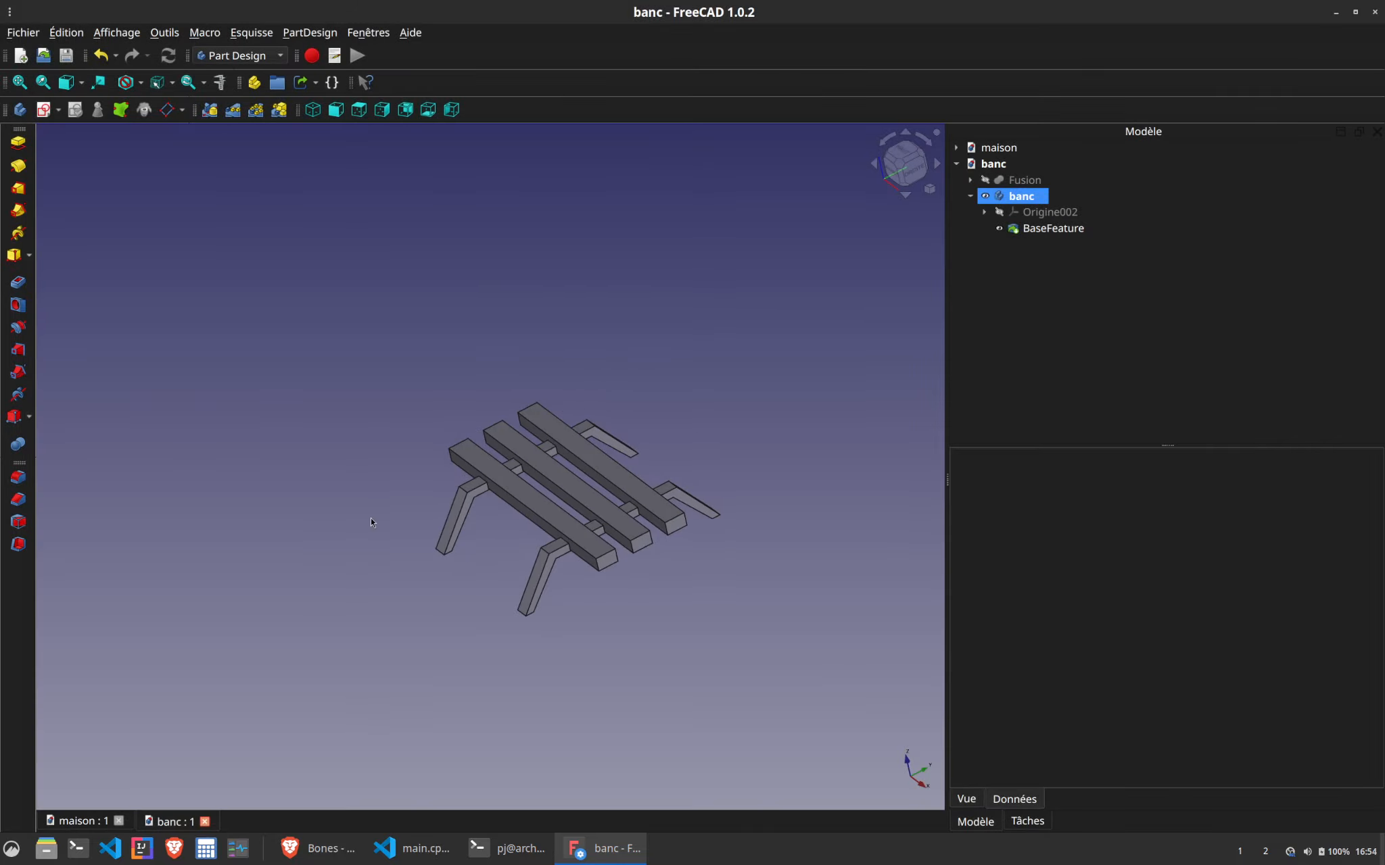
{"action": "middle_click_drag", "start_coordinate": [432, 541], "coordinate": [460, 549]}
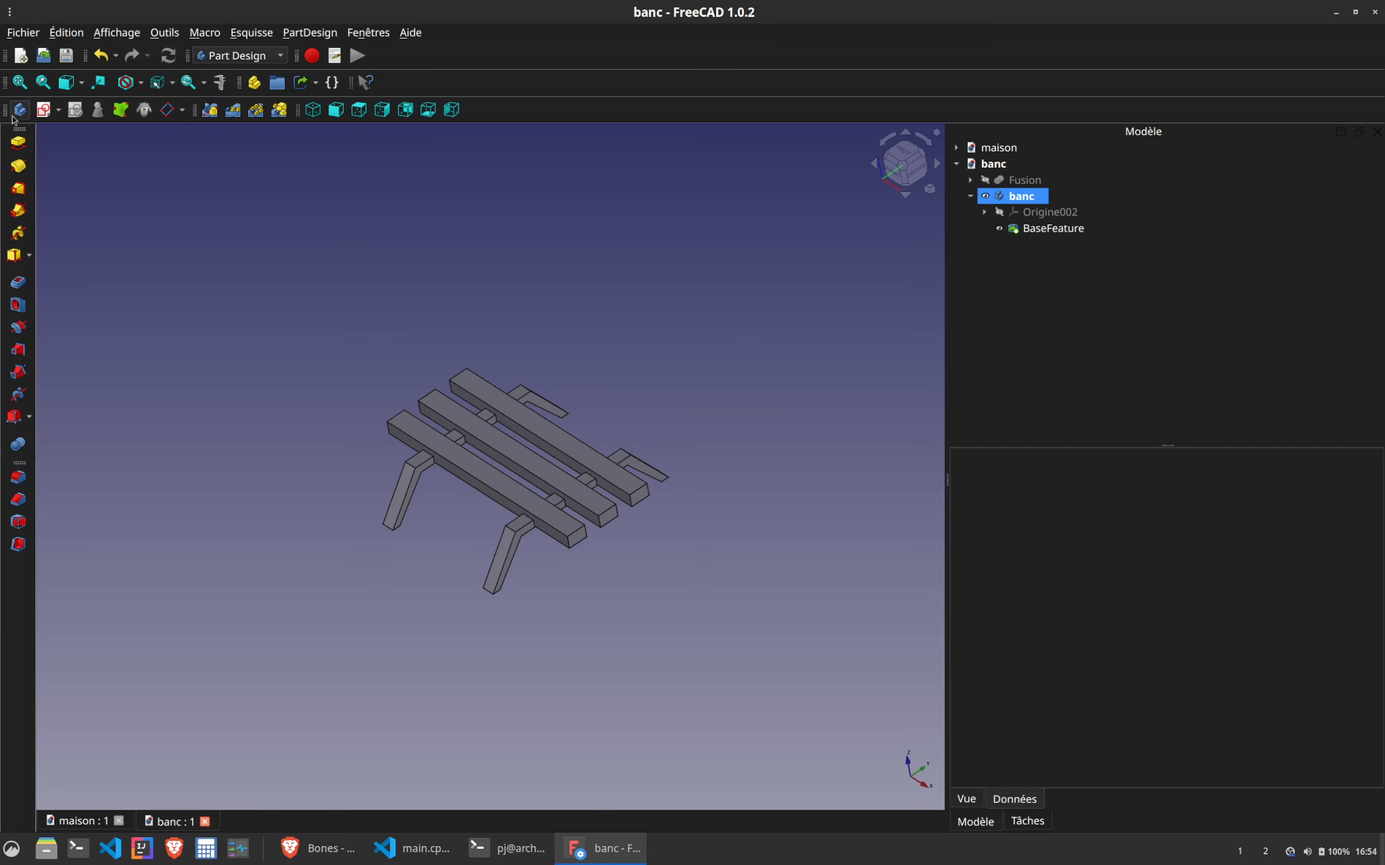
{"action": "left_click", "coordinate": [20, 55]}
{"action": "left_click", "coordinate": [20, 111]}
{"action": "left_click", "coordinate": [43, 109]}
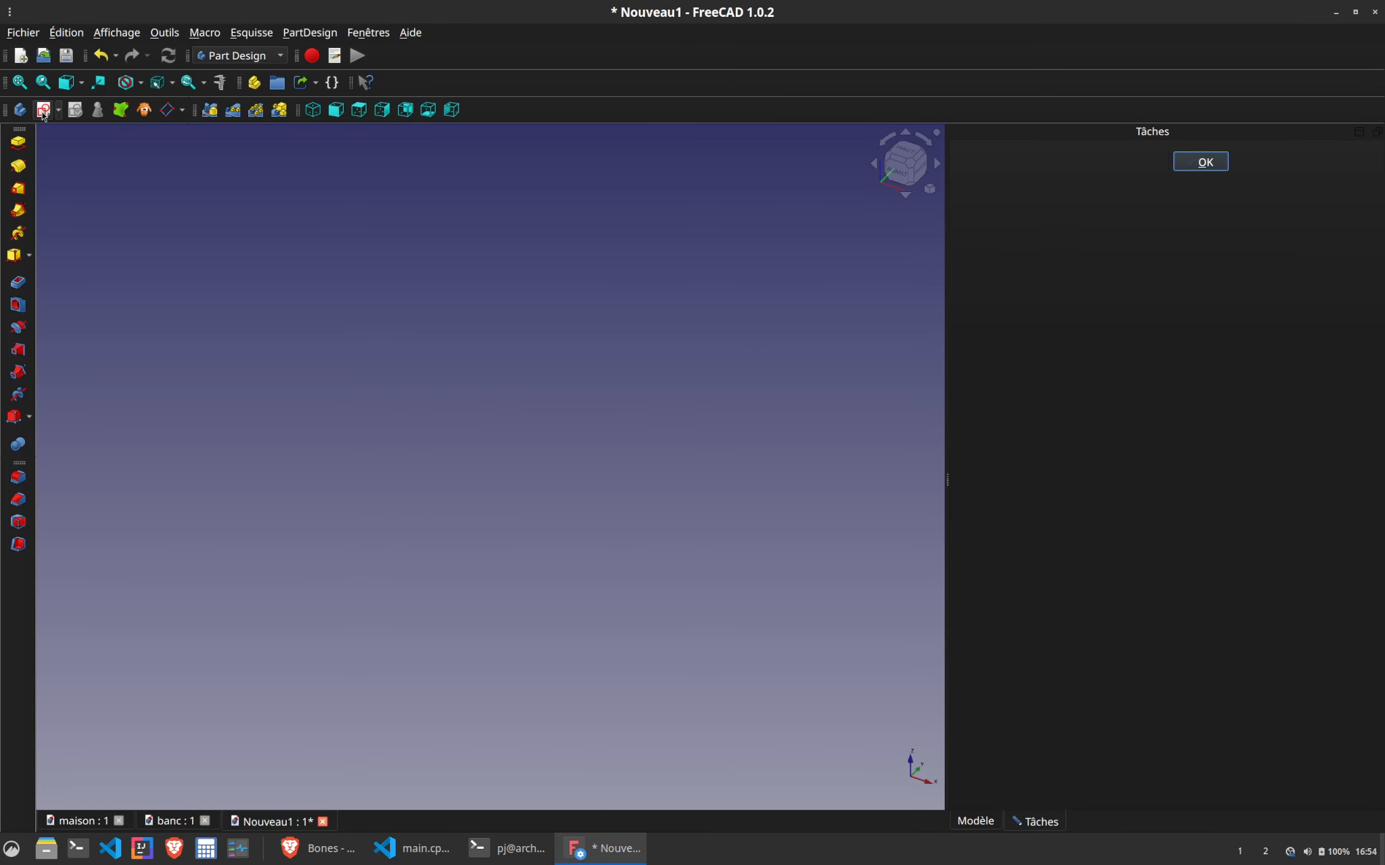
{"action": "left_click", "coordinate": [434, 319]}
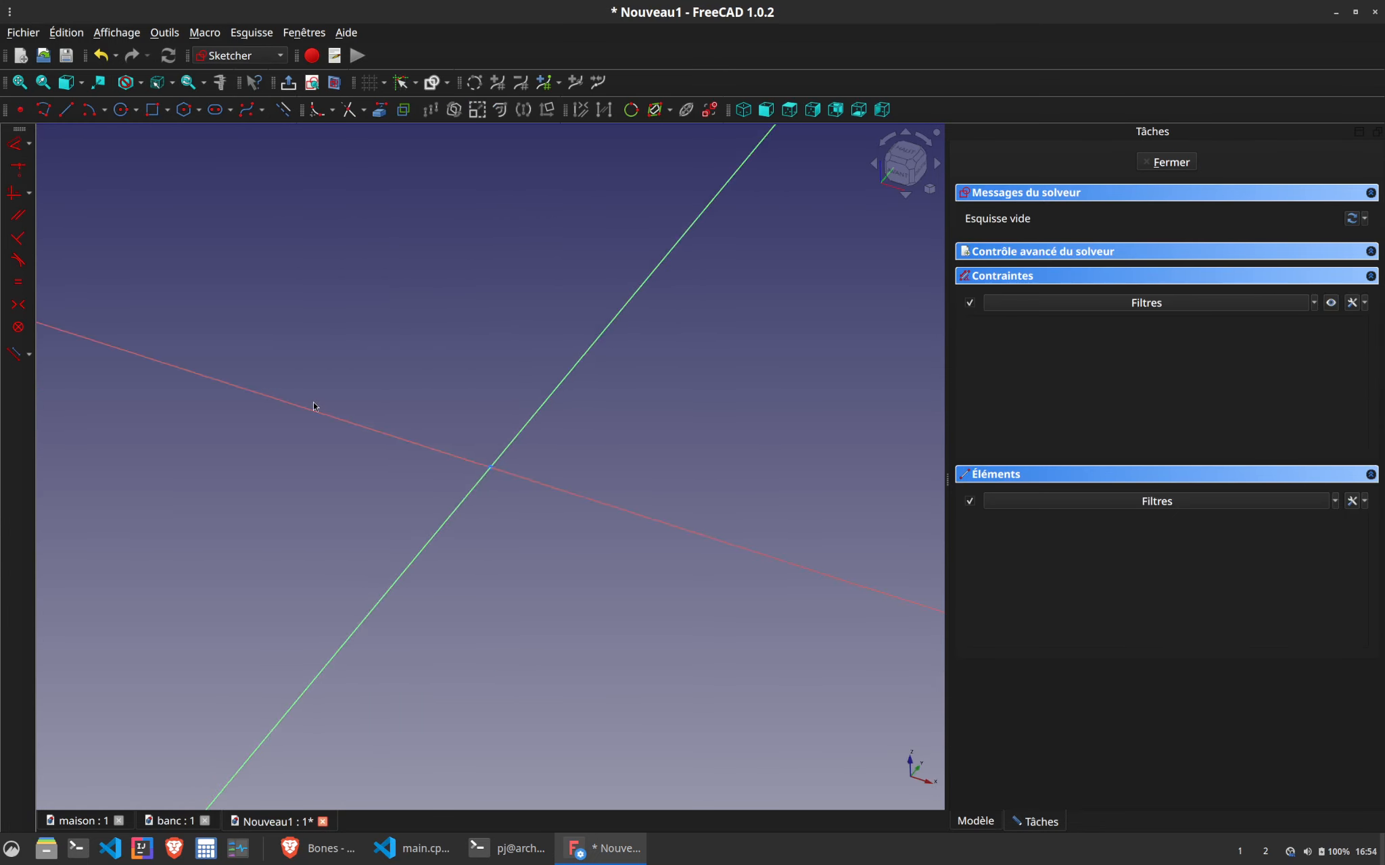
Sketch a circle about 39.8 mm in diameter centred on the origin
{"action": "left_click", "coordinate": [122, 113]}
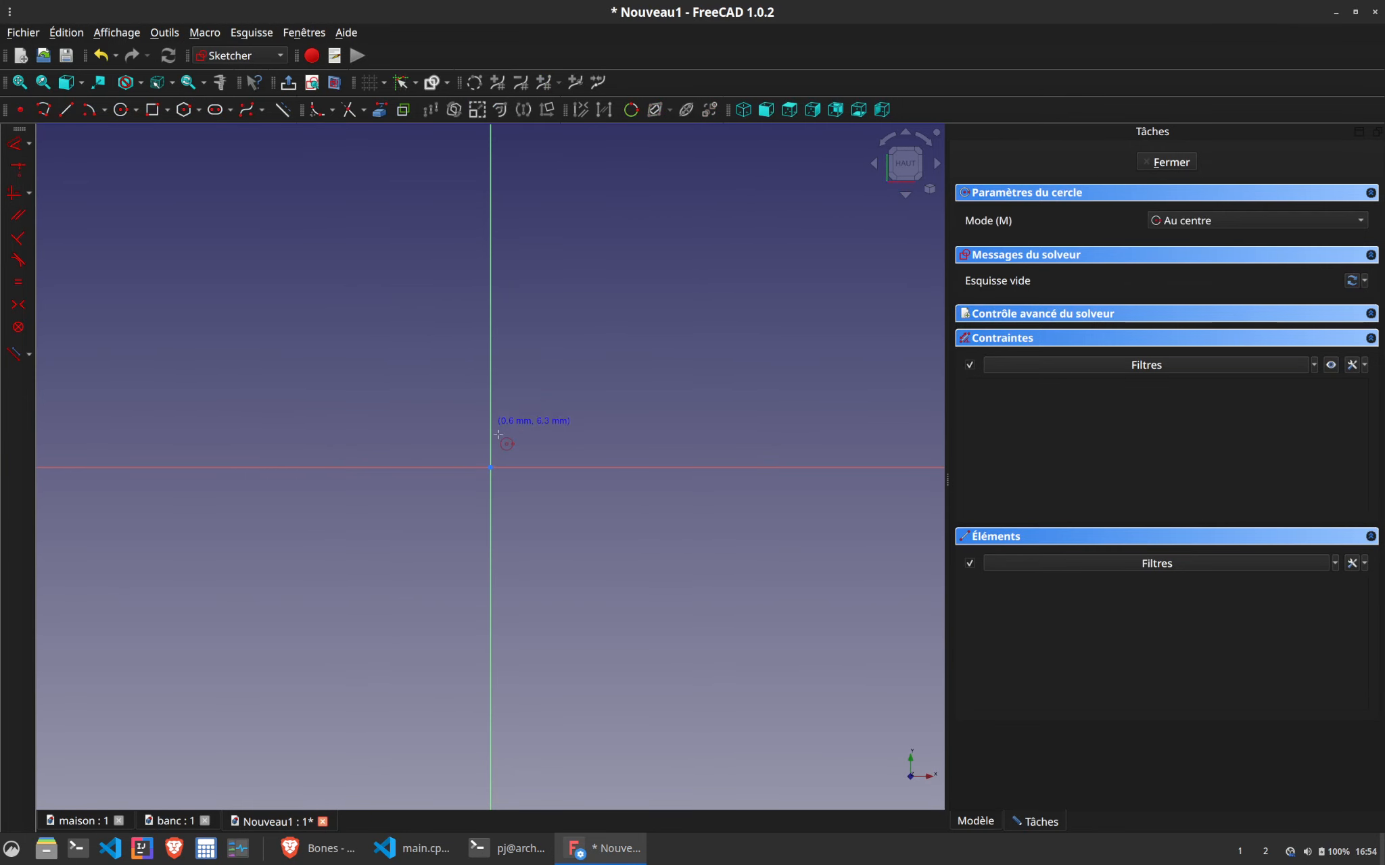
{"action": "left_click", "coordinate": [490, 467]}
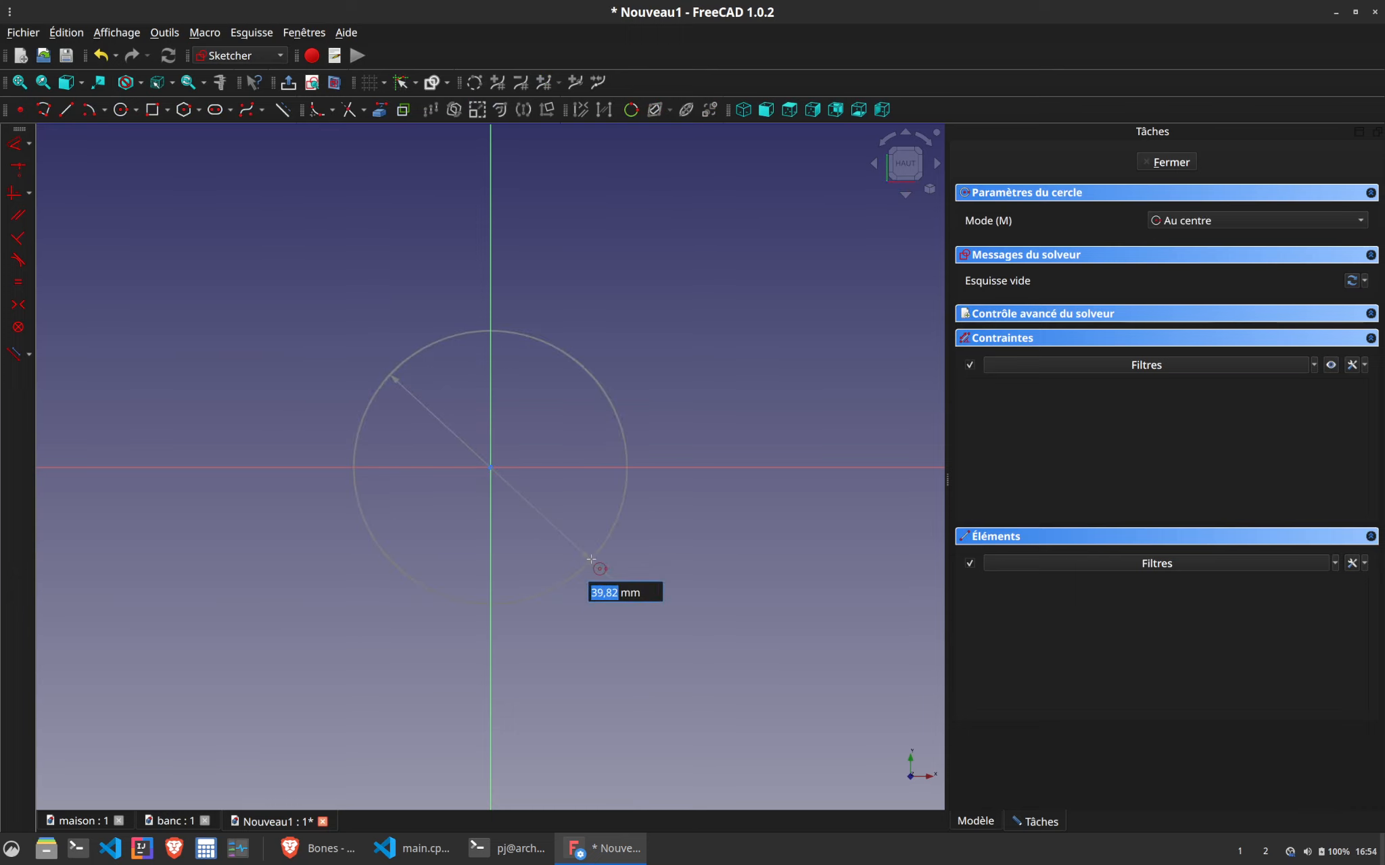
{"action": "left_click", "coordinate": [591, 559]}
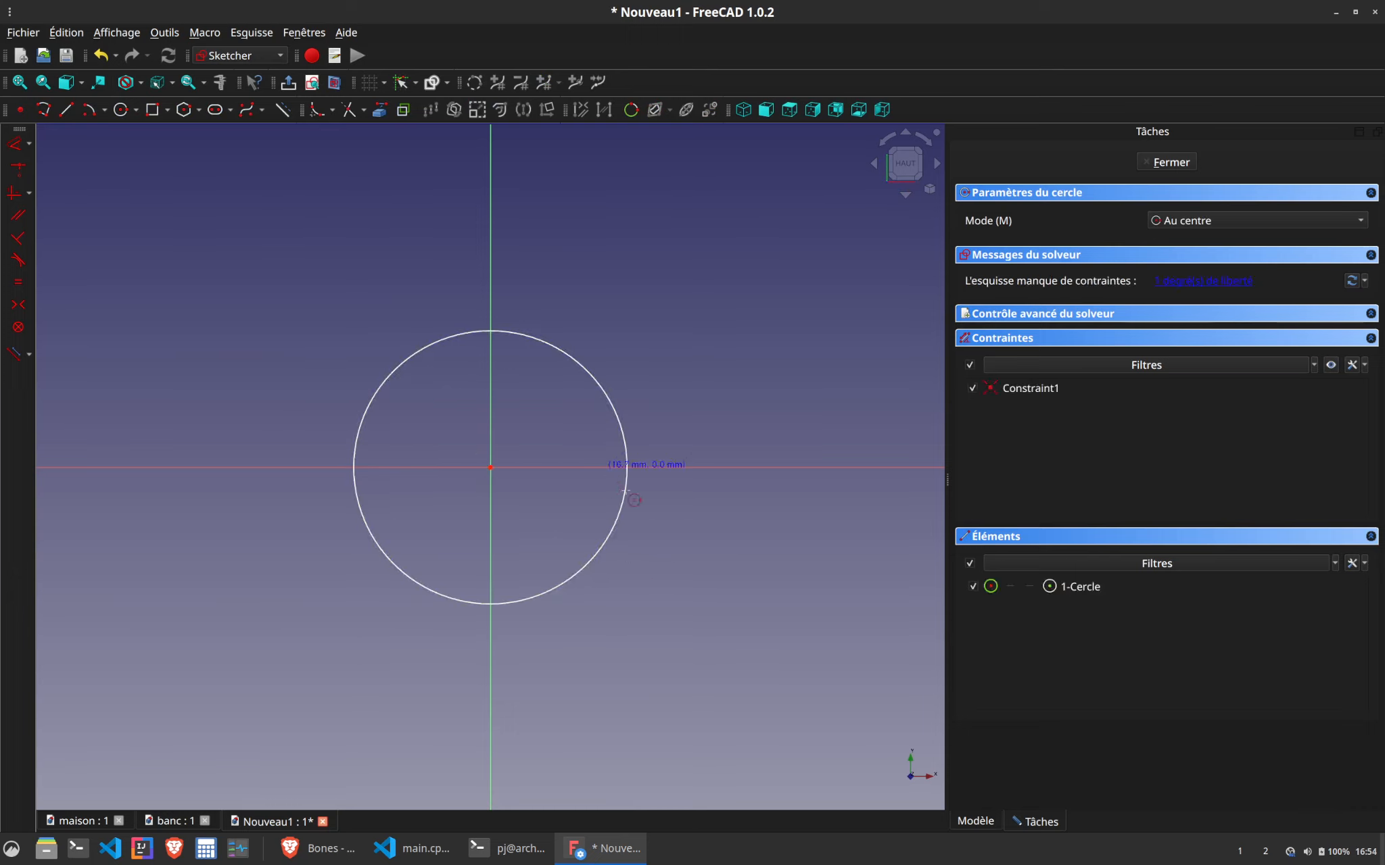
{"action": "key", "text": "Escape"}
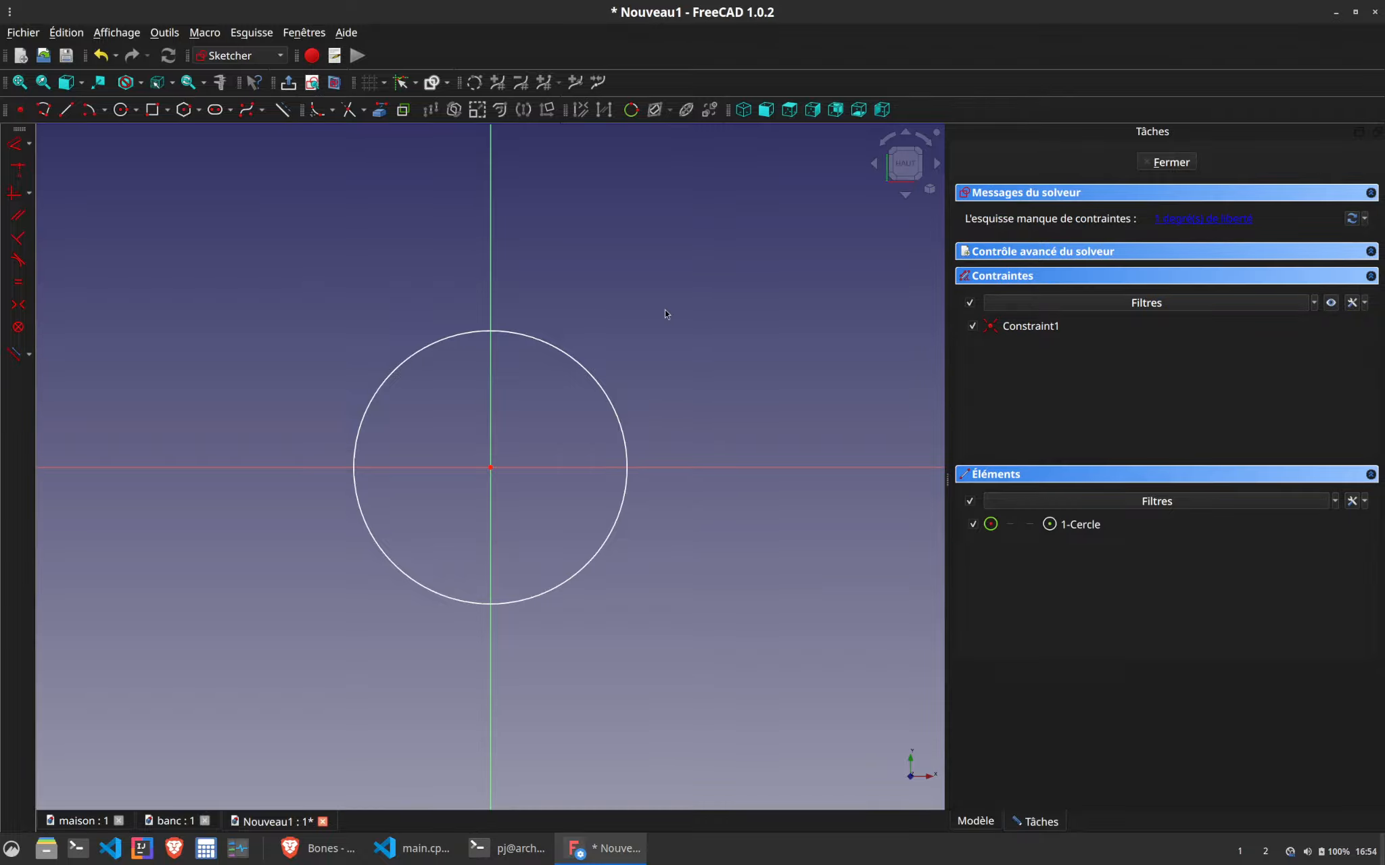
Constrain the circle's diameter to 40 mm and close the sketch
{"action": "left_click", "coordinate": [602, 384]}
{"action": "key", "text": "d"}
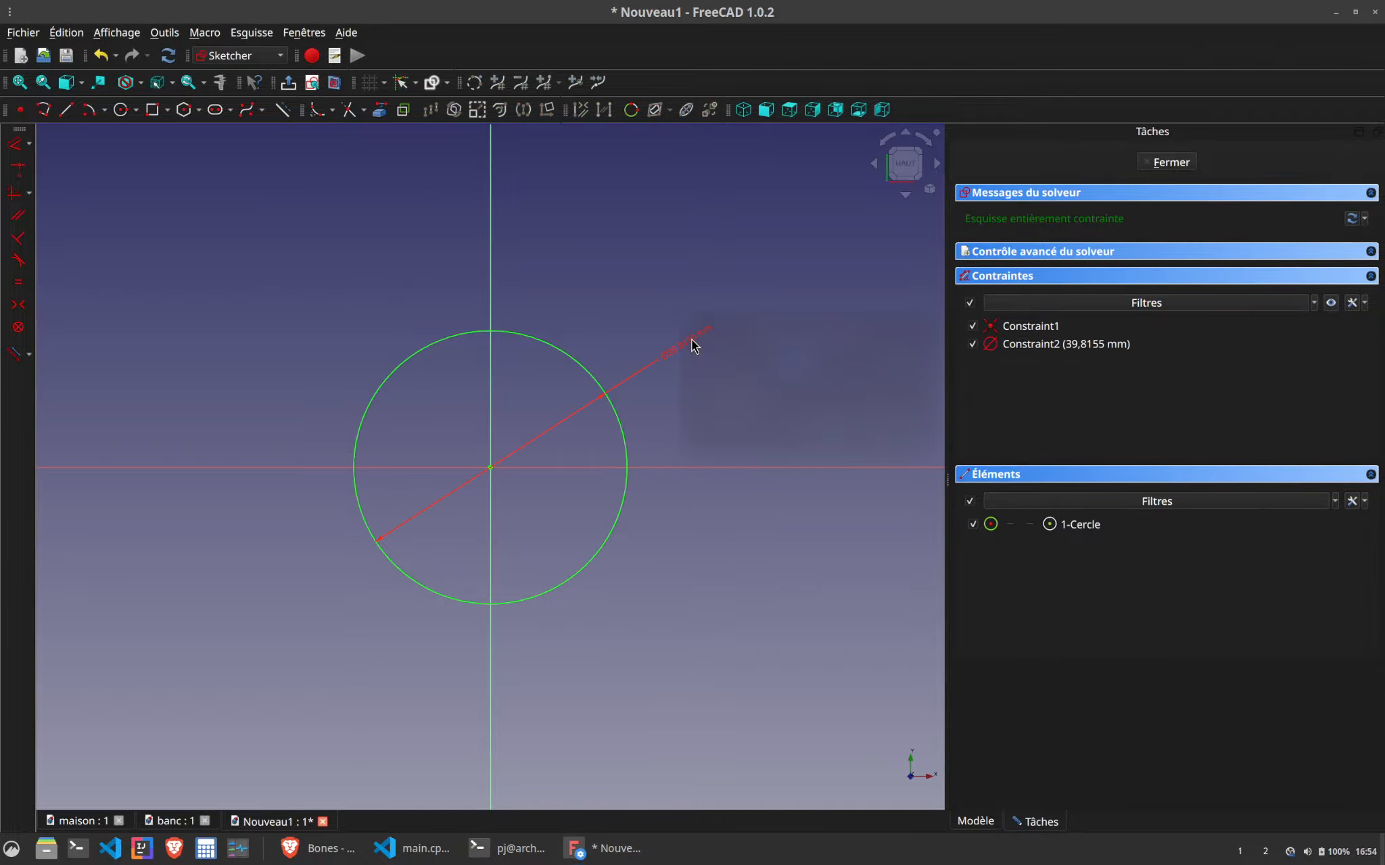
{"action": "left_click", "coordinate": [691, 338]}
{"action": "type", "text": "40"}
{"action": "key", "text": "Return"}
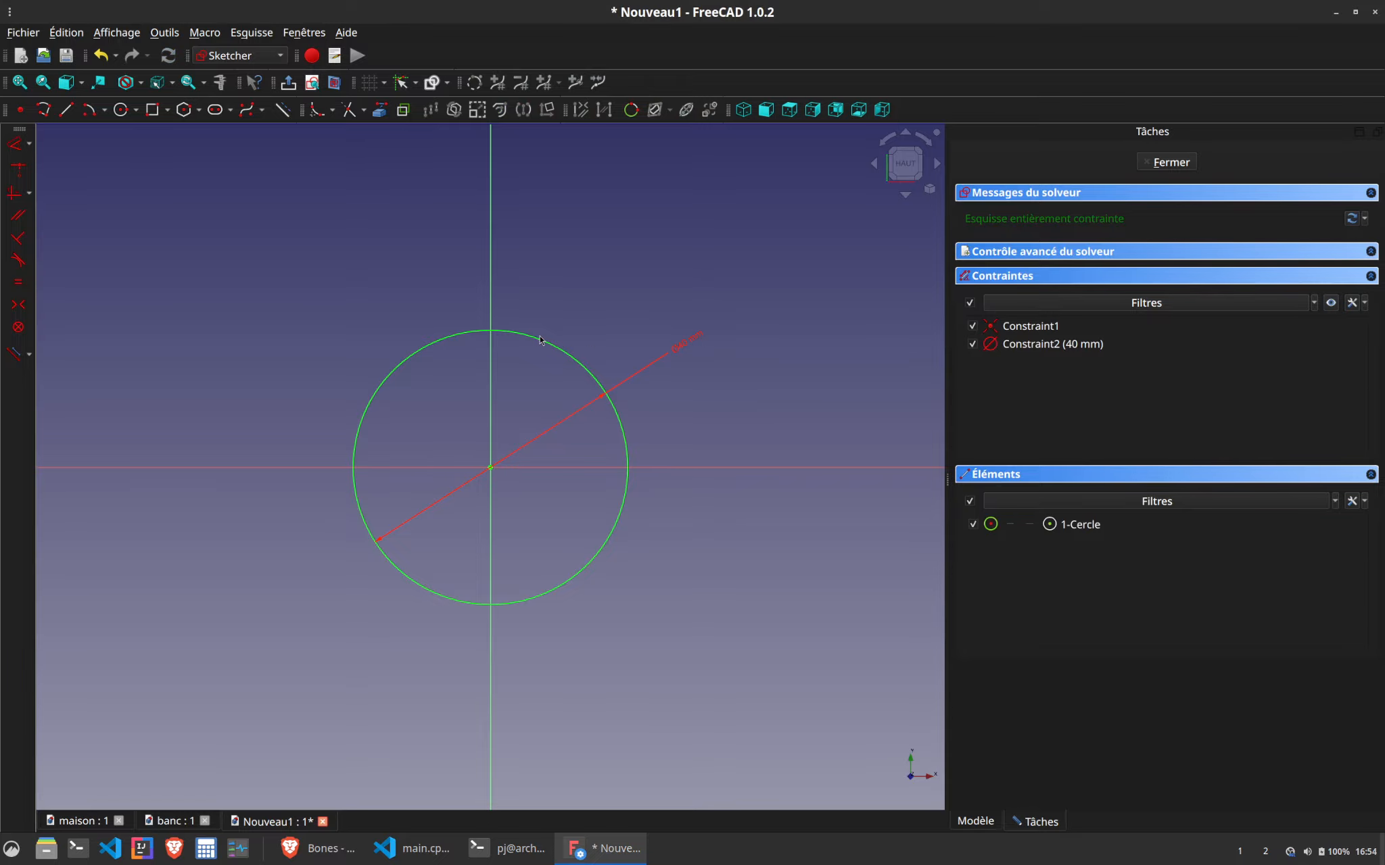
{"action": "left_click", "coordinate": [1171, 163]}
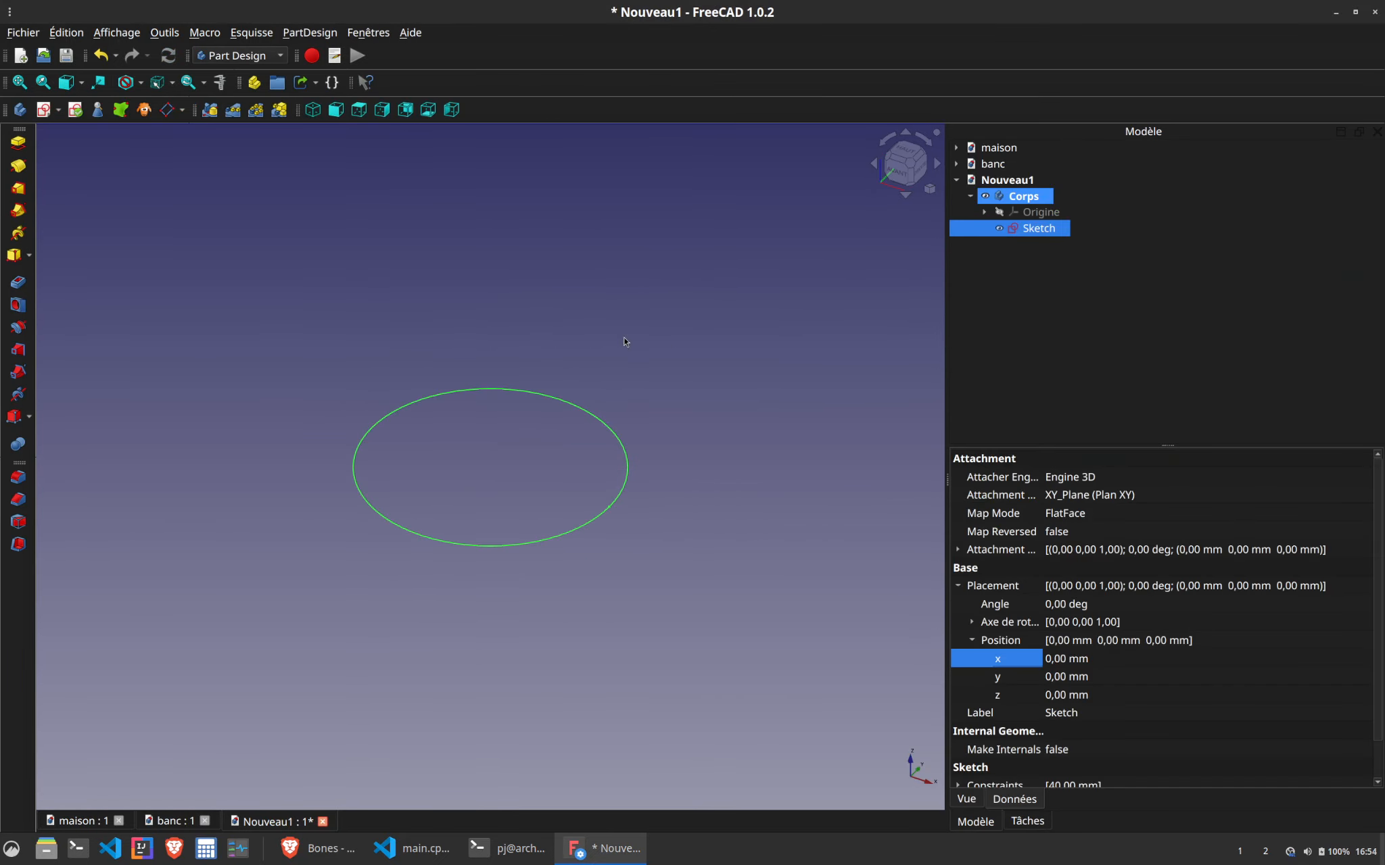
Start a second sketch on the XY plane and draw a circle about 64 mm in diameter centred on the origin
{"action": "left_click", "coordinate": [43, 110]}
{"action": "left_click", "coordinate": [448, 344]}
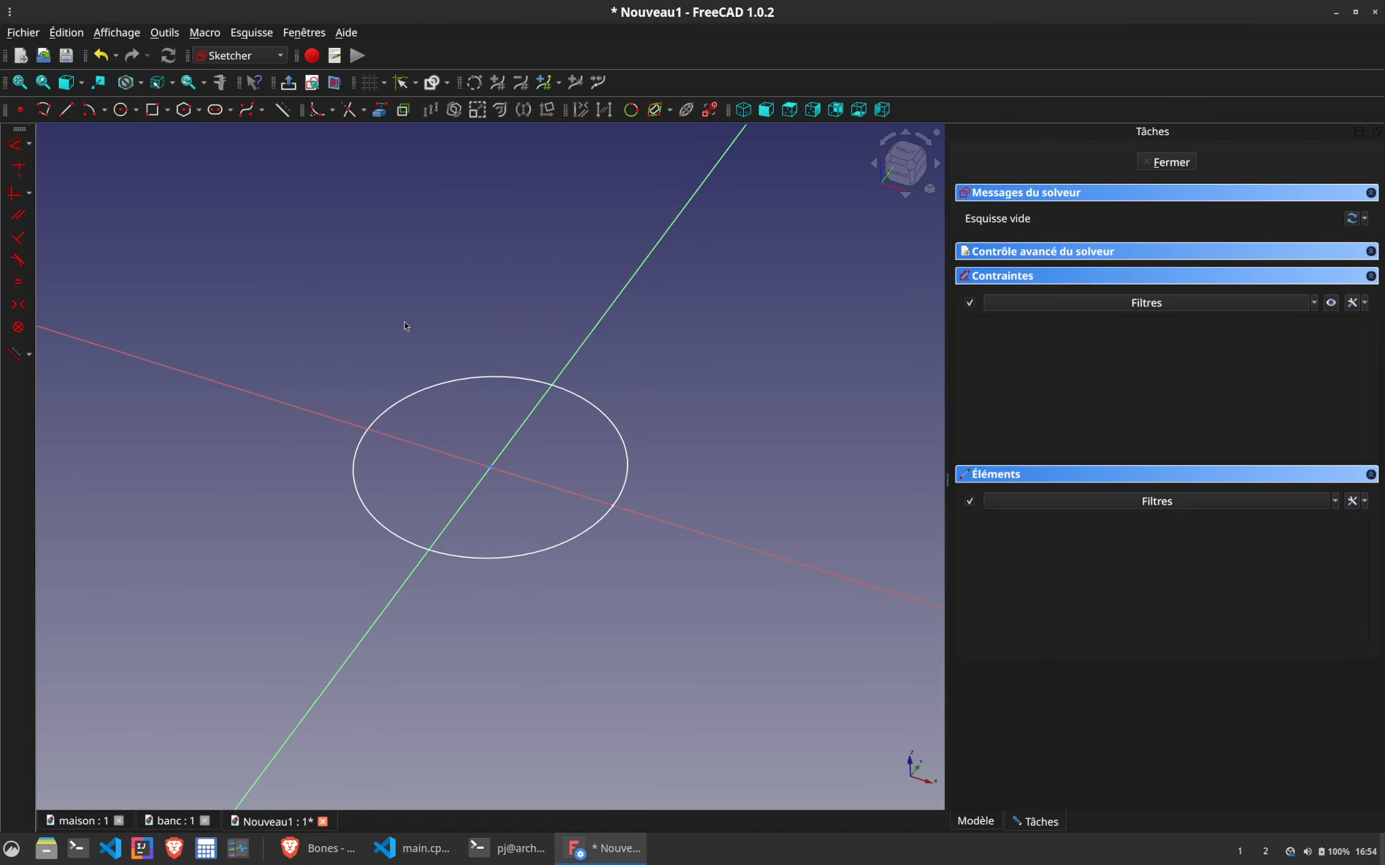
{"action": "left_click", "coordinate": [121, 110]}
{"action": "left_click", "coordinate": [490, 467]}
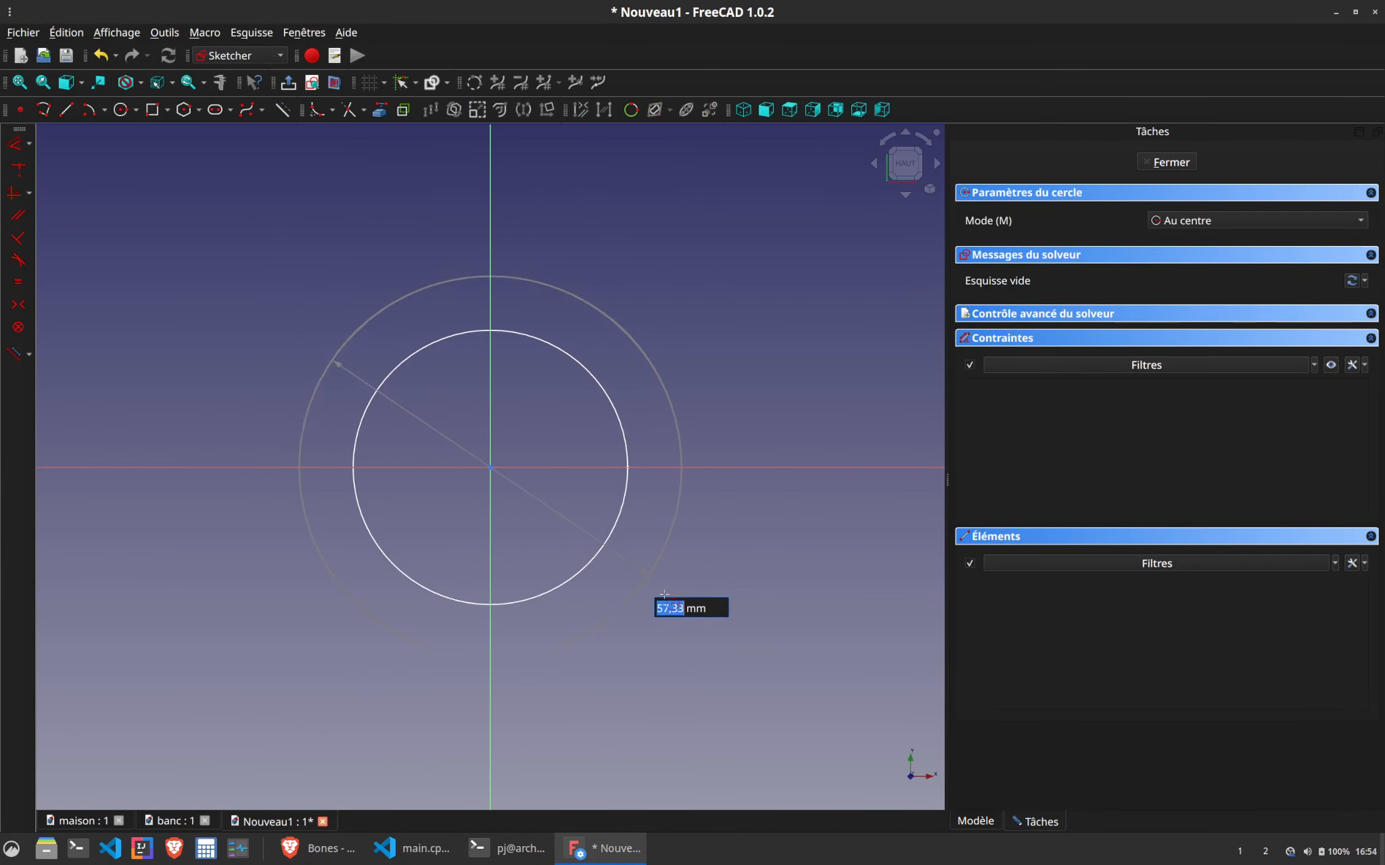
{"action": "left_click", "coordinate": [668, 597]}
{"action": "right_click", "coordinate": [689, 367]}
Constrain the larger circle's diameter to 65 mm
{"action": "left_click", "coordinate": [689, 367]}
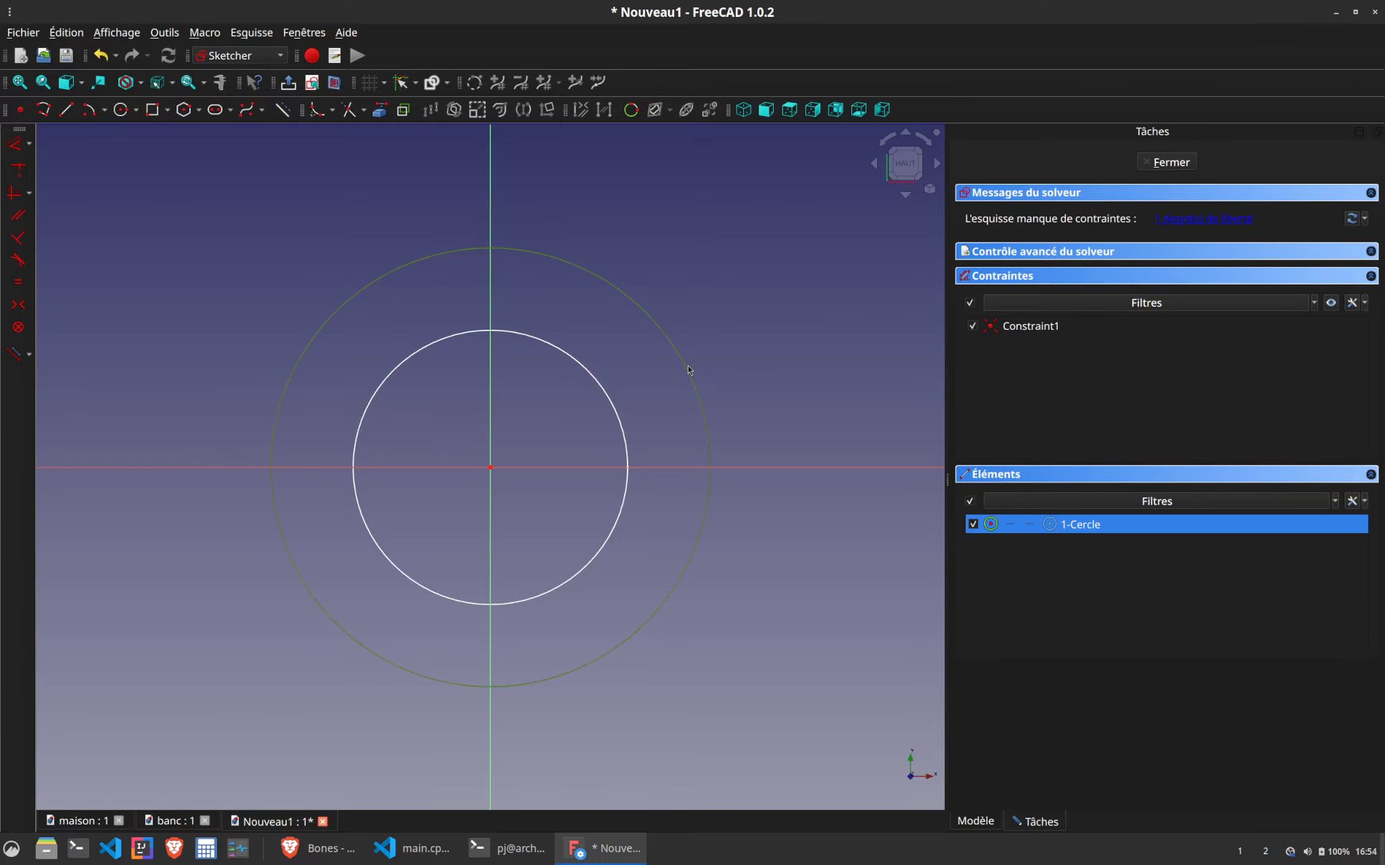
{"action": "key", "text": "d"}
{"action": "double_click", "coordinate": [766, 323]}
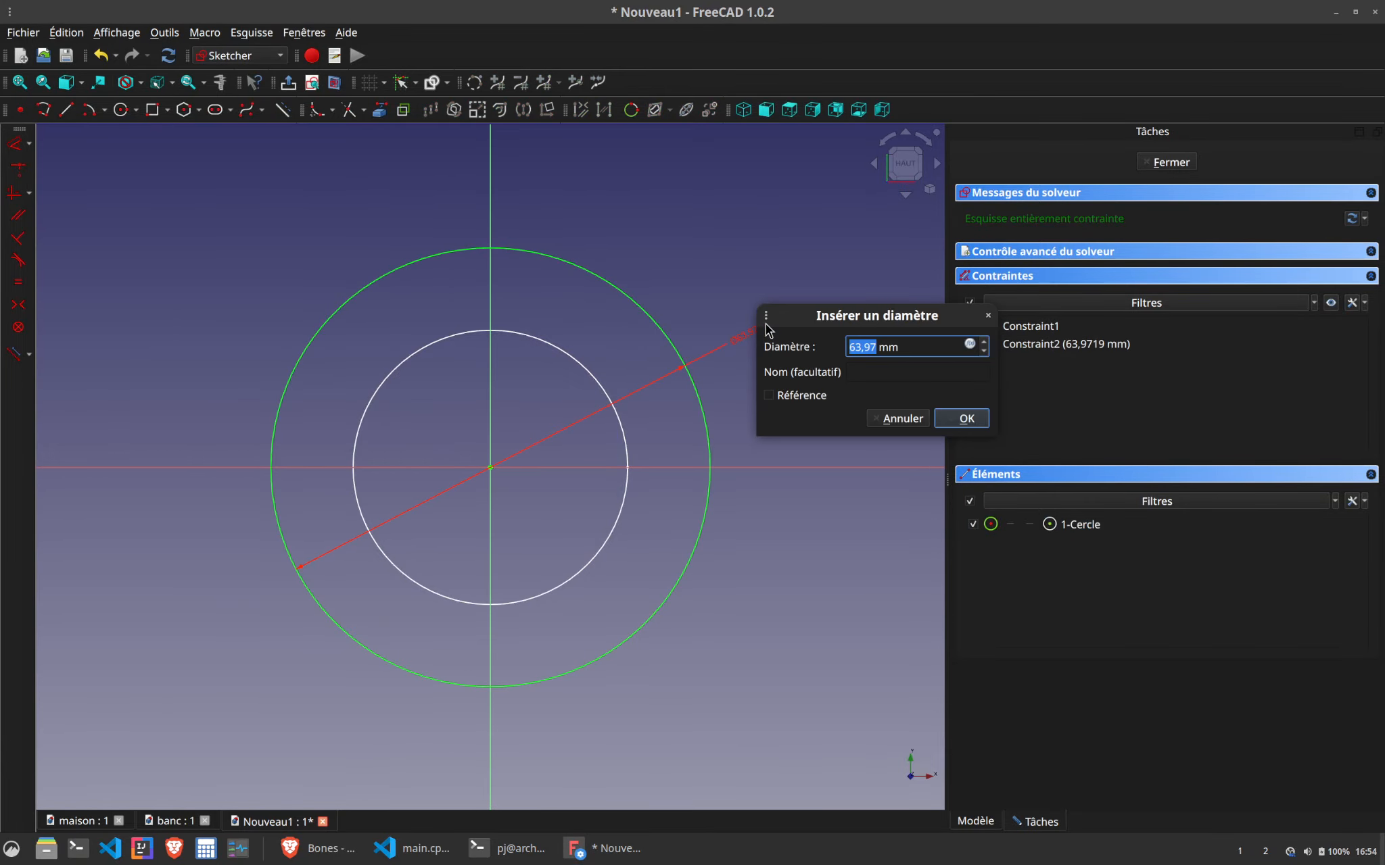
{"action": "type", "text": "65"}
{"action": "key", "text": "Return"}
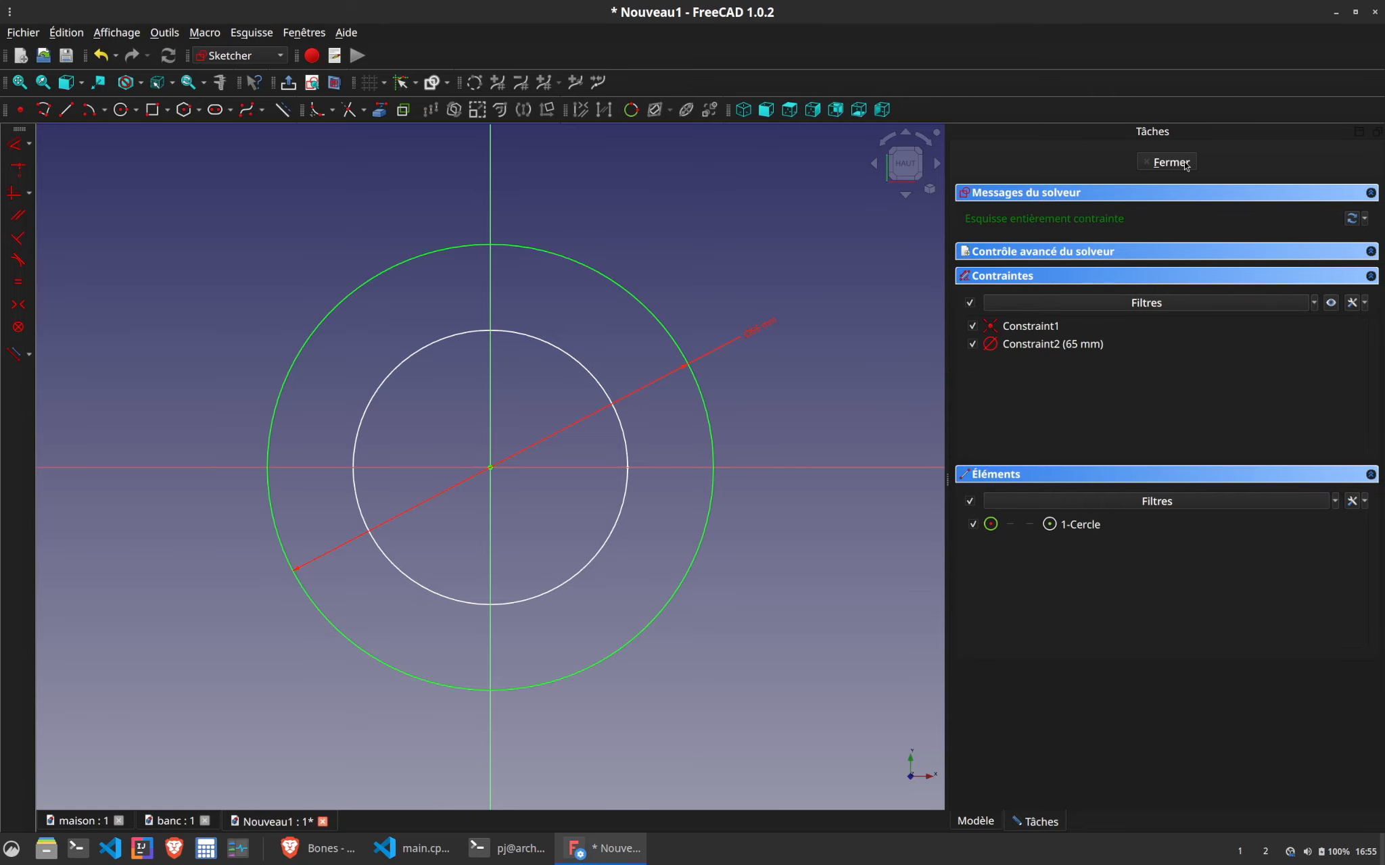
Close the 65 mm circle sketch and set its attachment offset to 10 mm along Z
{"action": "left_click", "coordinate": [1184, 163]}
{"action": "left_click", "coordinate": [1096, 695]}
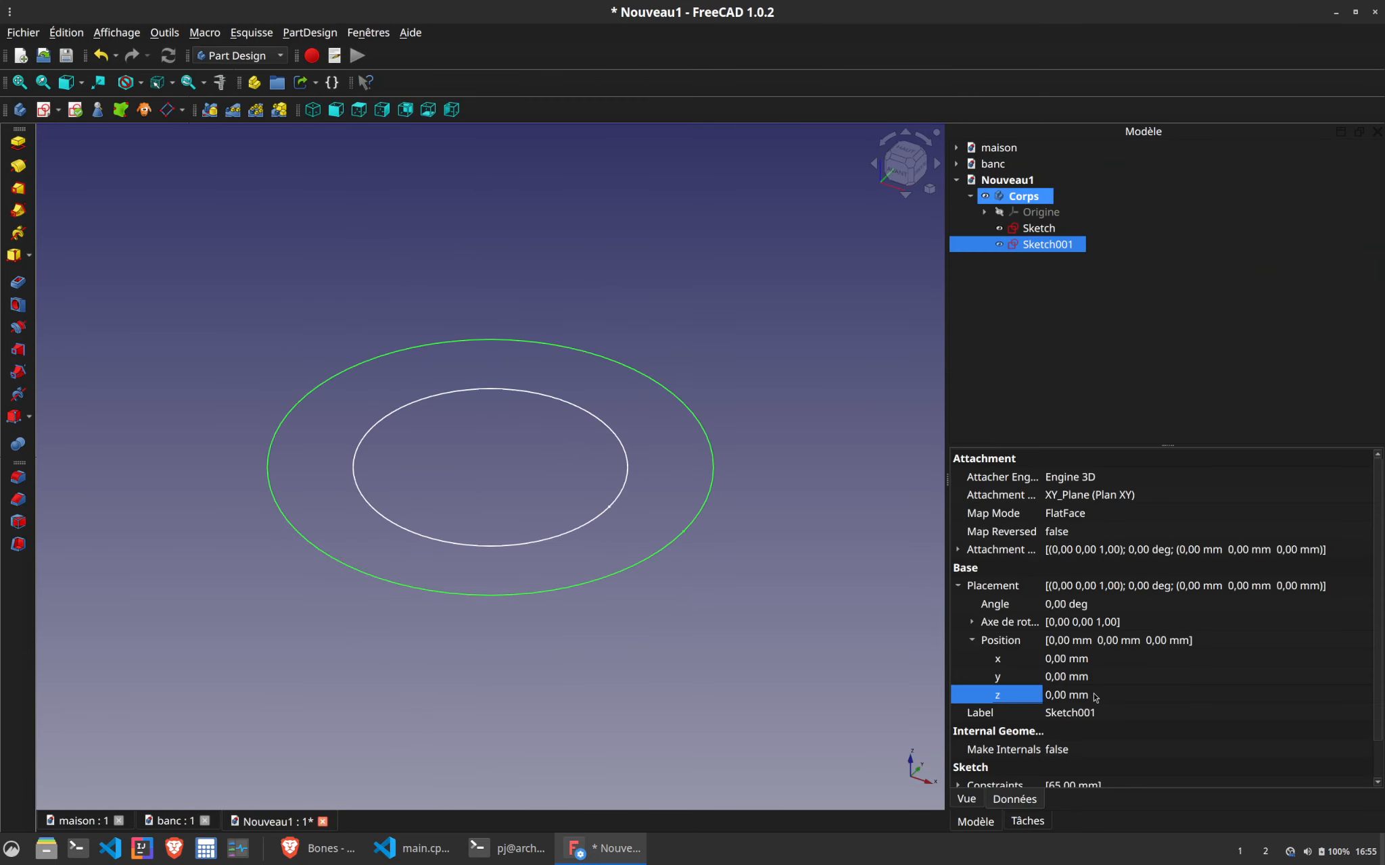
{"action": "left_click", "coordinate": [958, 550]}
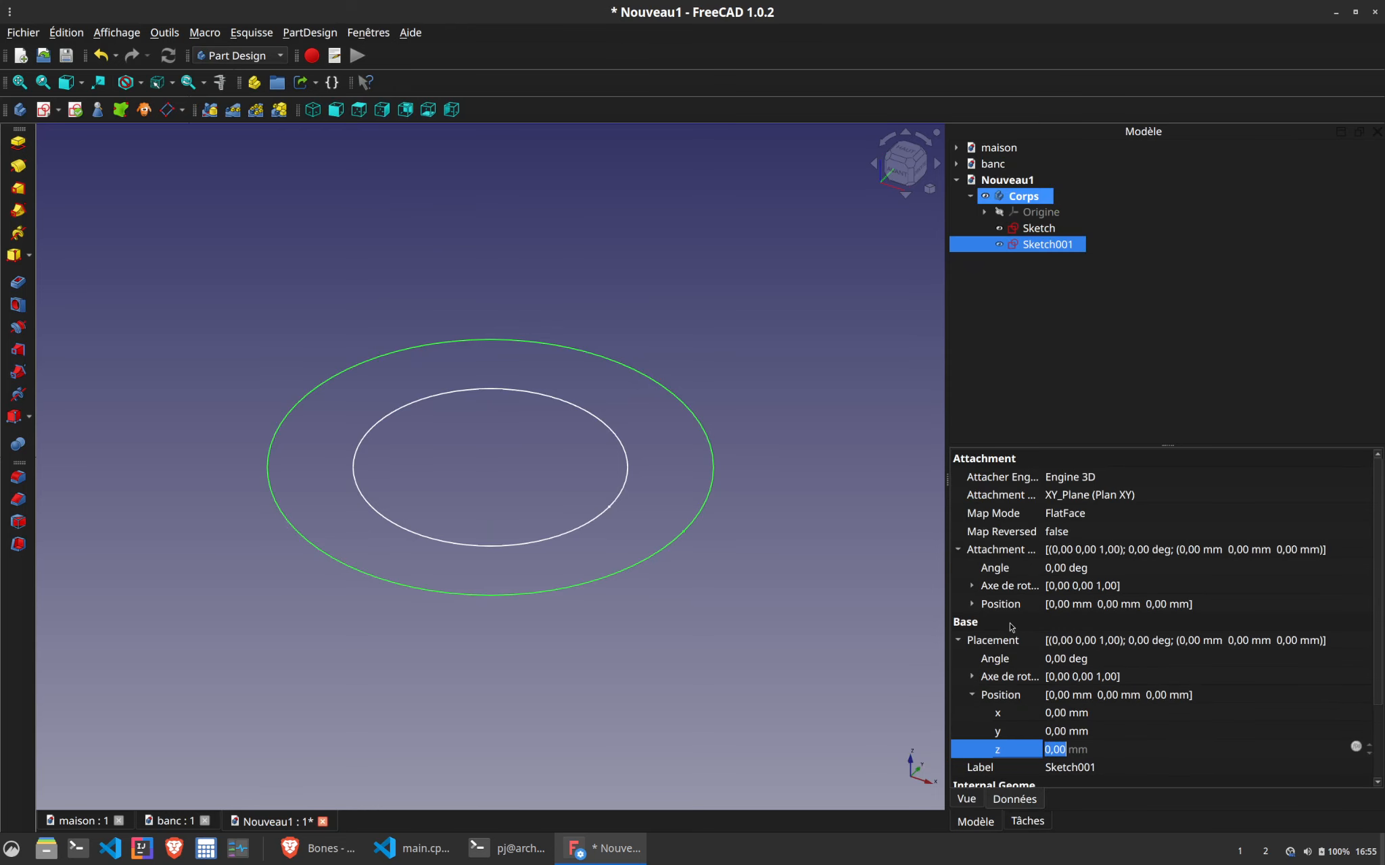
{"action": "left_click", "coordinate": [1101, 657]}
{"action": "scroll", "coordinate": [1099, 661], "scroll_direction": "up", "scroll_amount": 11}
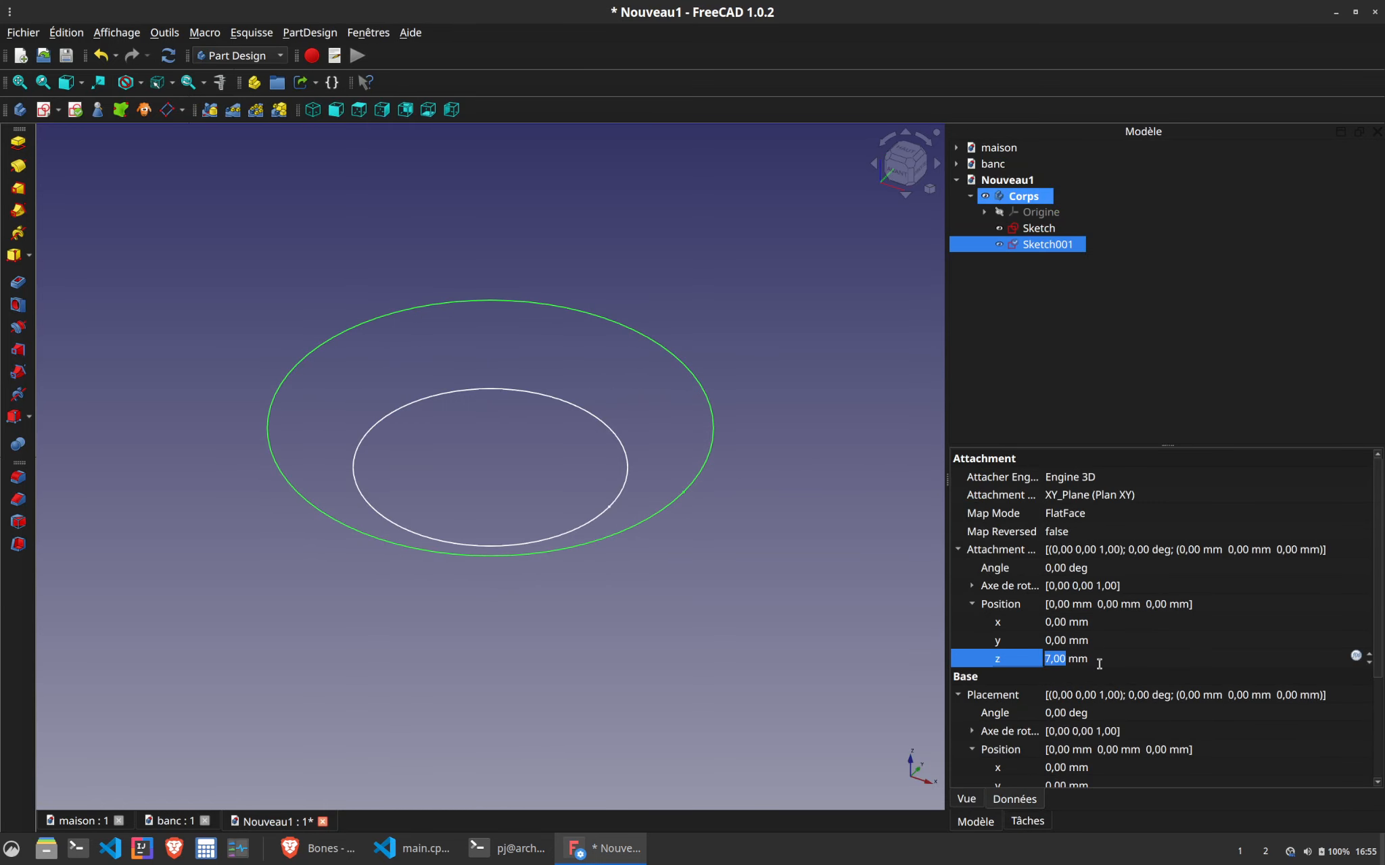
{"action": "left_click", "coordinate": [491, 570]}
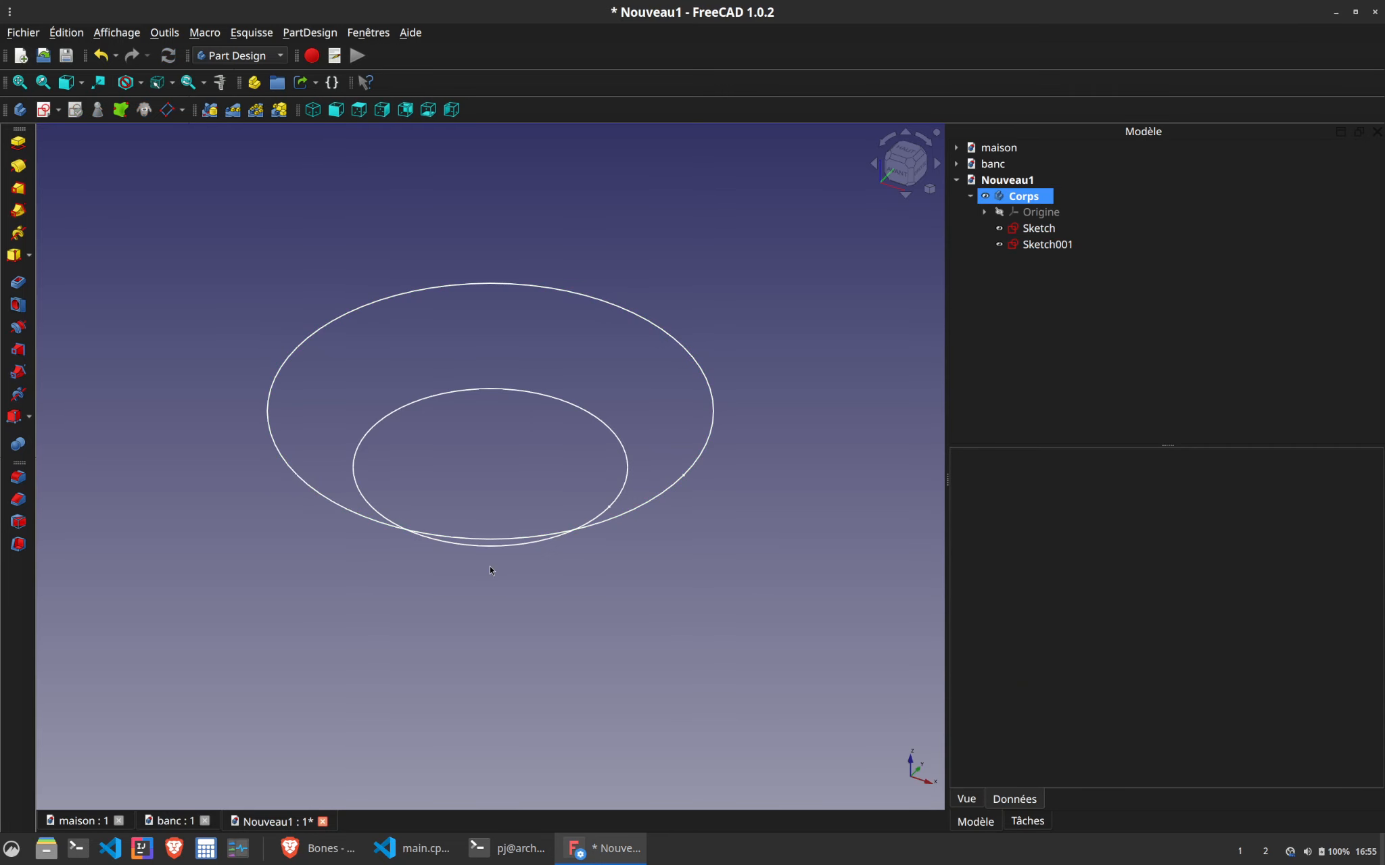
Create an additive loft from the 40 mm circle sketch to the raised 65 mm circle sketch
{"action": "left_click", "coordinate": [1035, 227]}
{"action": "left_click", "coordinate": [18, 188]}
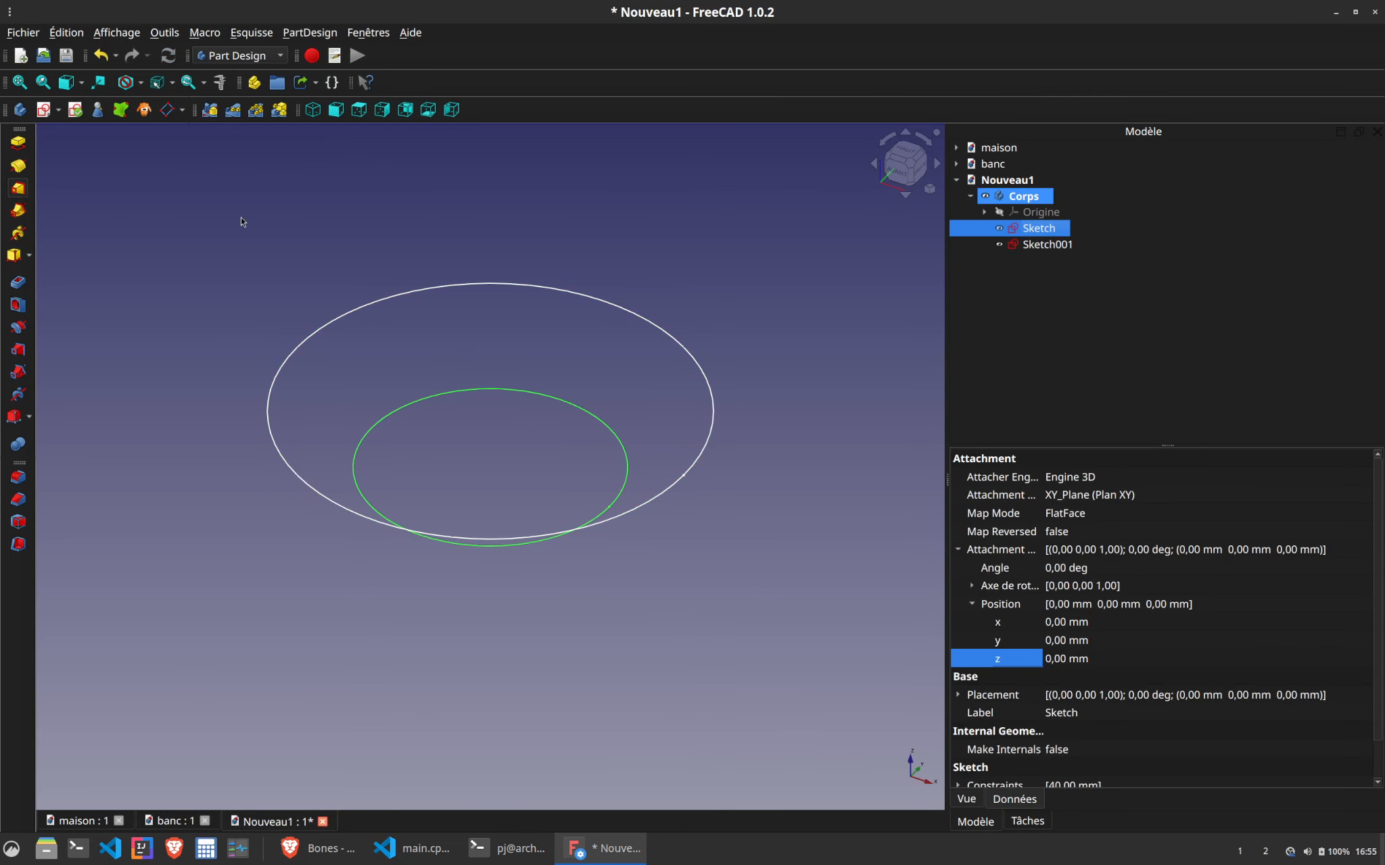
{"action": "left_click", "coordinate": [1016, 329]}
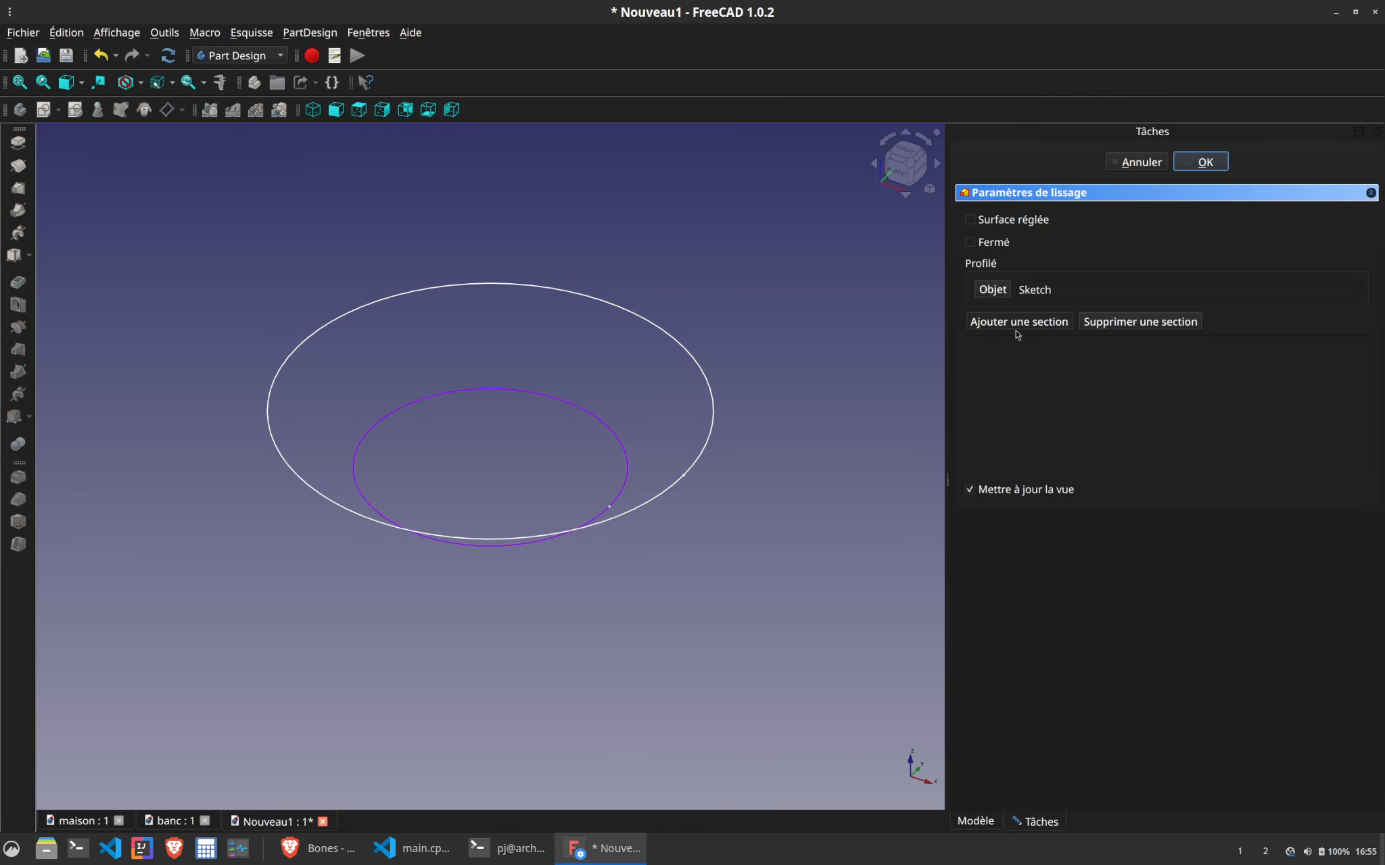
{"action": "left_click", "coordinate": [714, 406]}
{"action": "left_click", "coordinate": [1202, 162]}
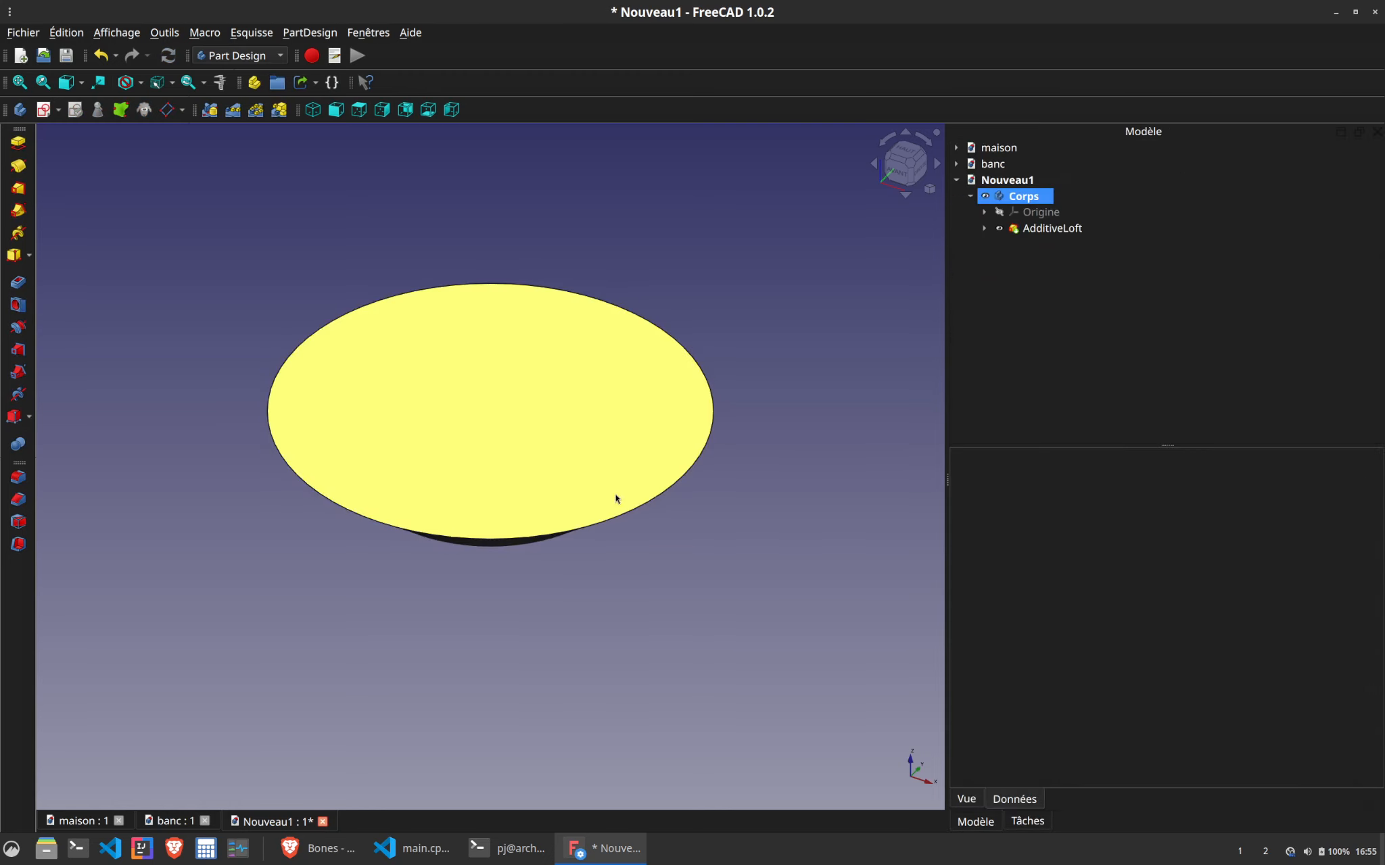
{"action": "left_click", "coordinate": [602, 401]}
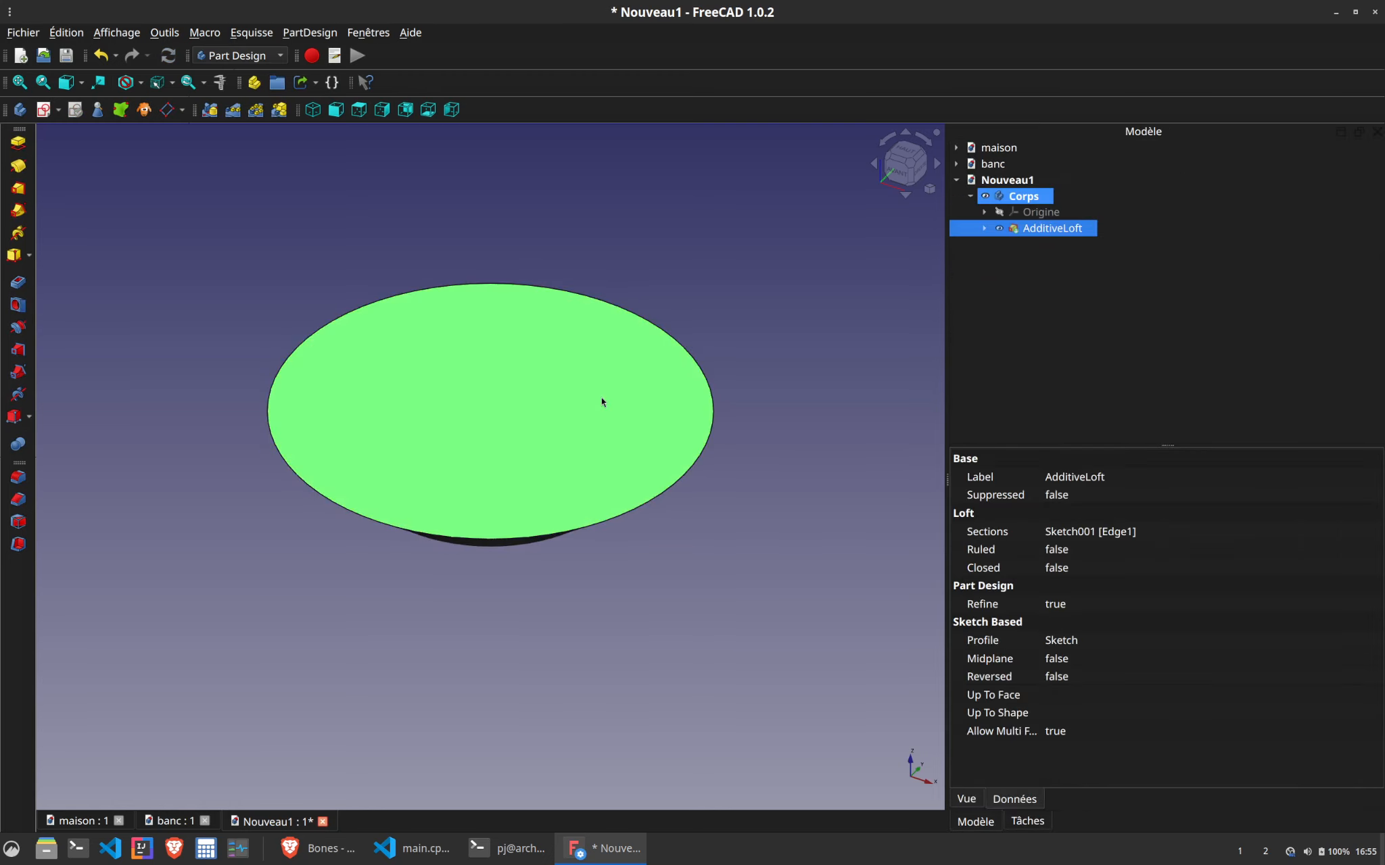
{"action": "left_click", "coordinate": [18, 544]}
{"action": "left_click", "coordinate": [1128, 164]}
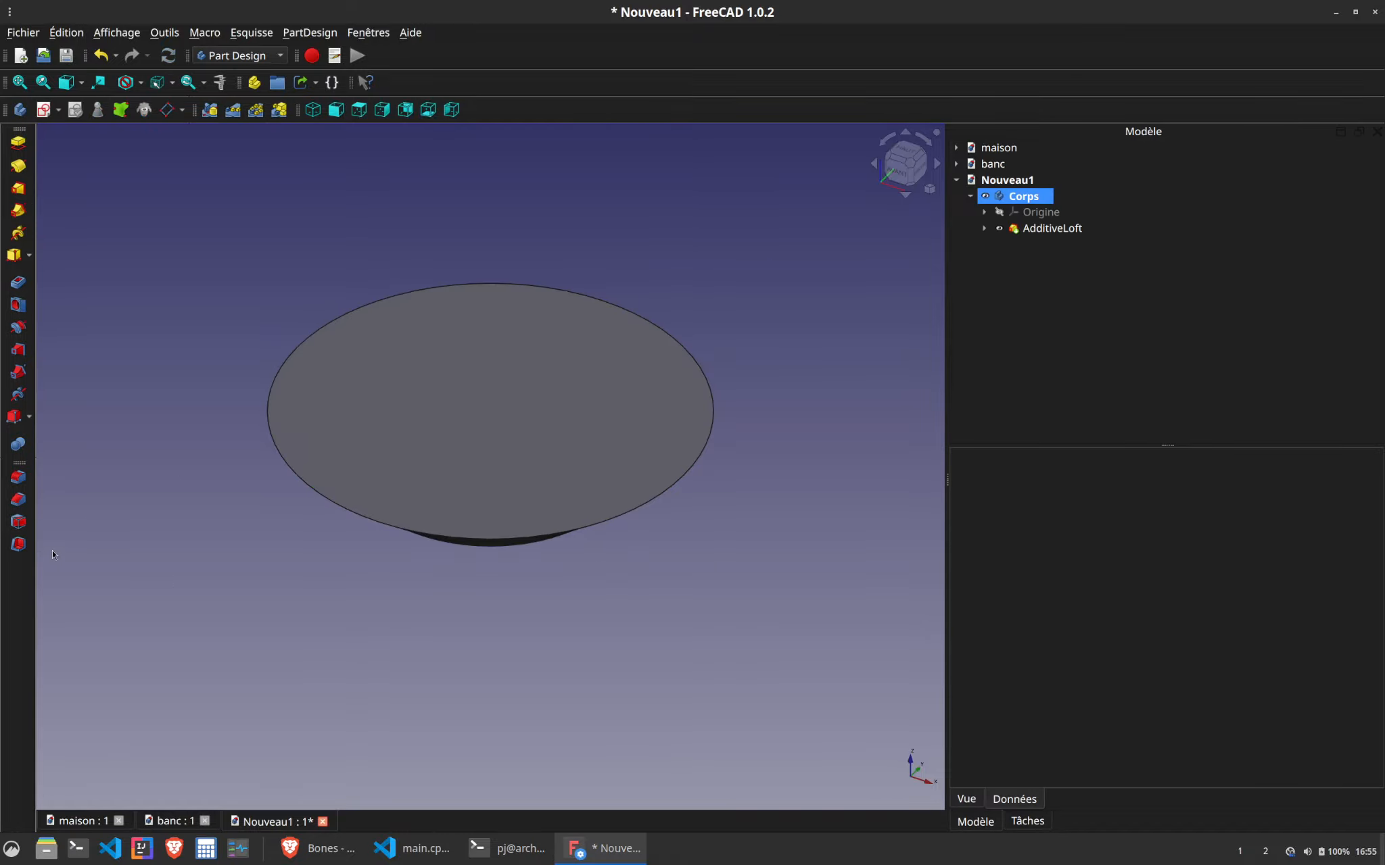
{"action": "left_click", "coordinate": [438, 413]}
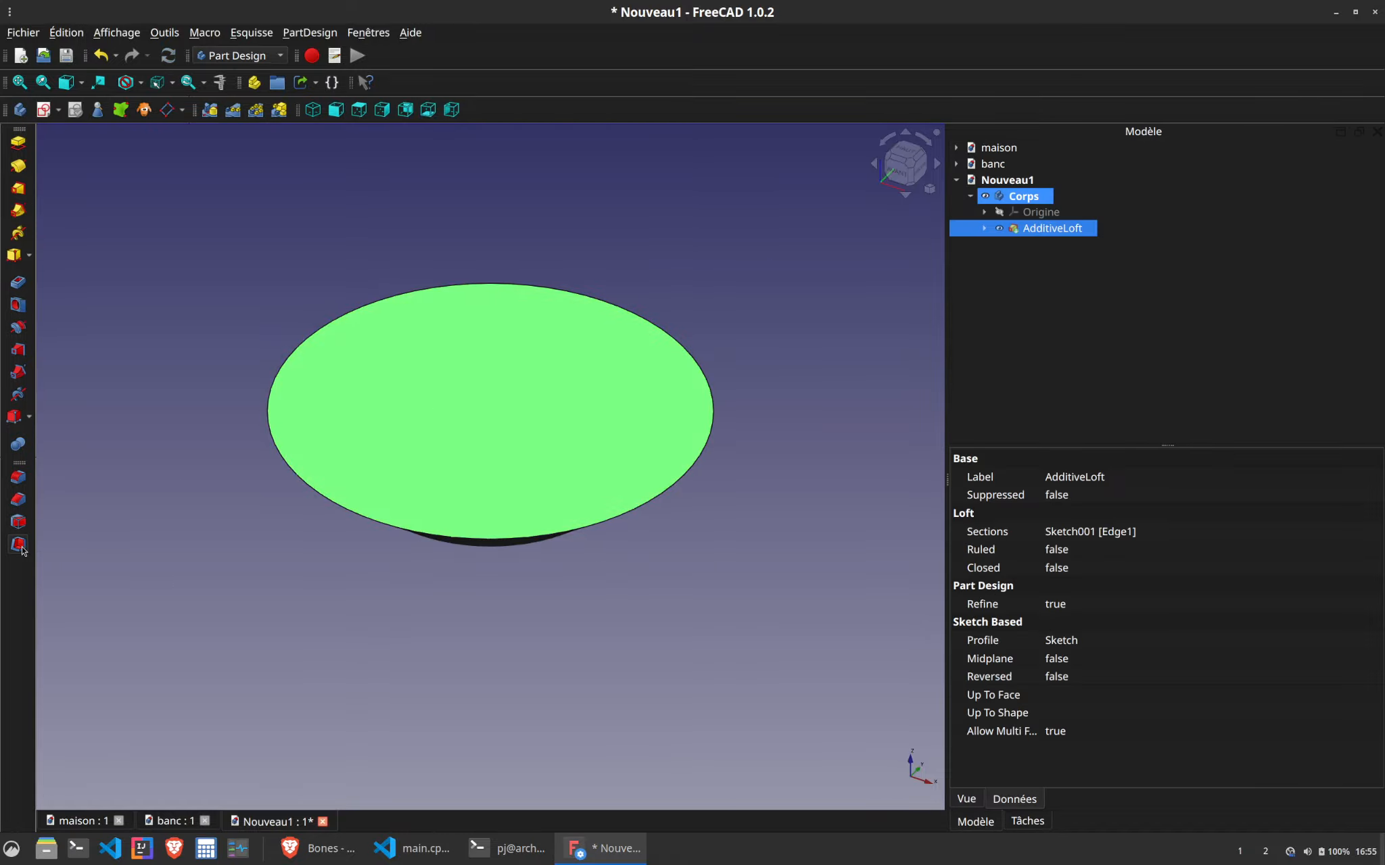
{"action": "left_click", "coordinate": [19, 544]}
{"action": "middle_click_drag", "start_coordinate": [534, 582], "coordinate": [1178, 243]}
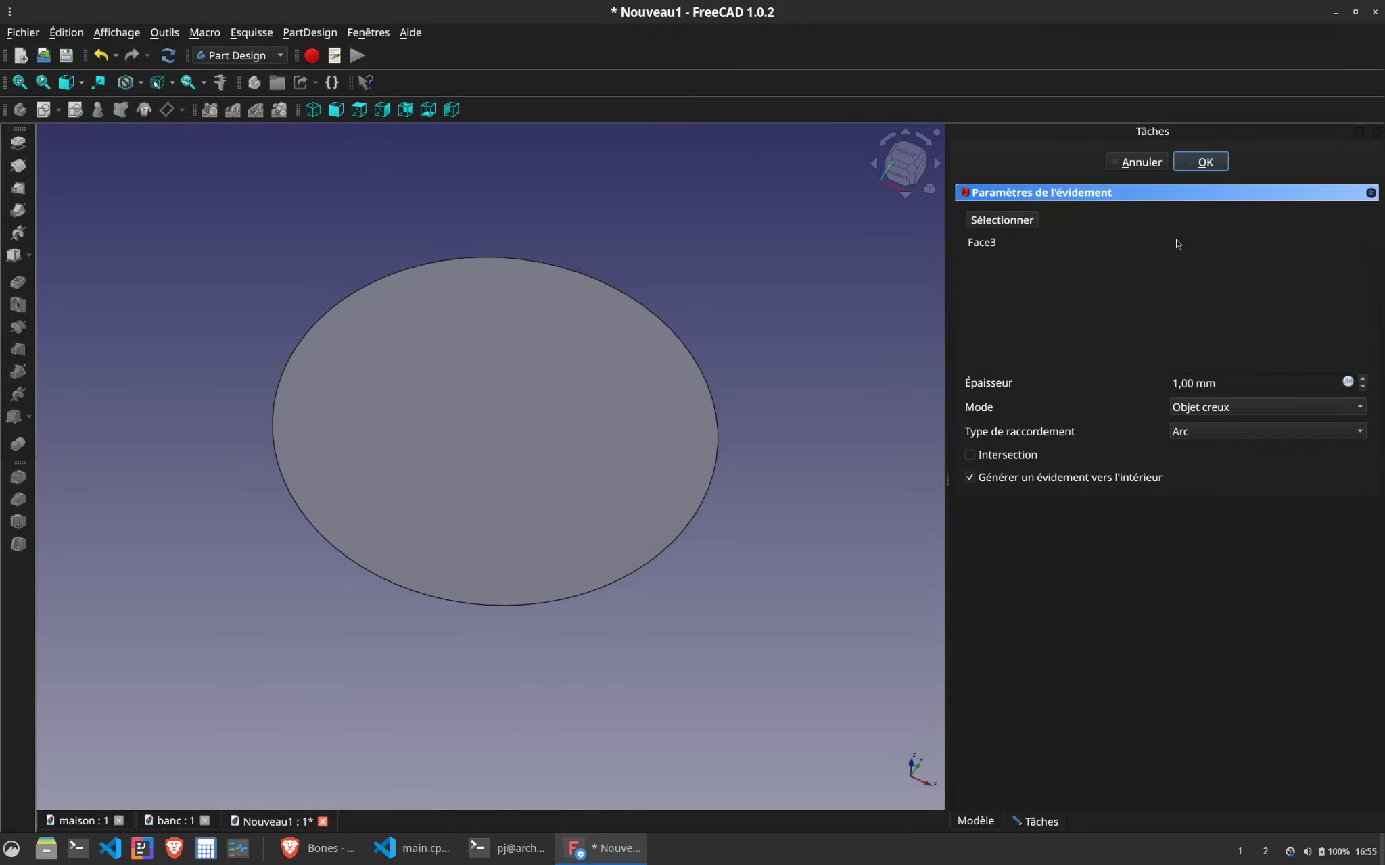
{"action": "left_click", "coordinate": [1149, 164]}
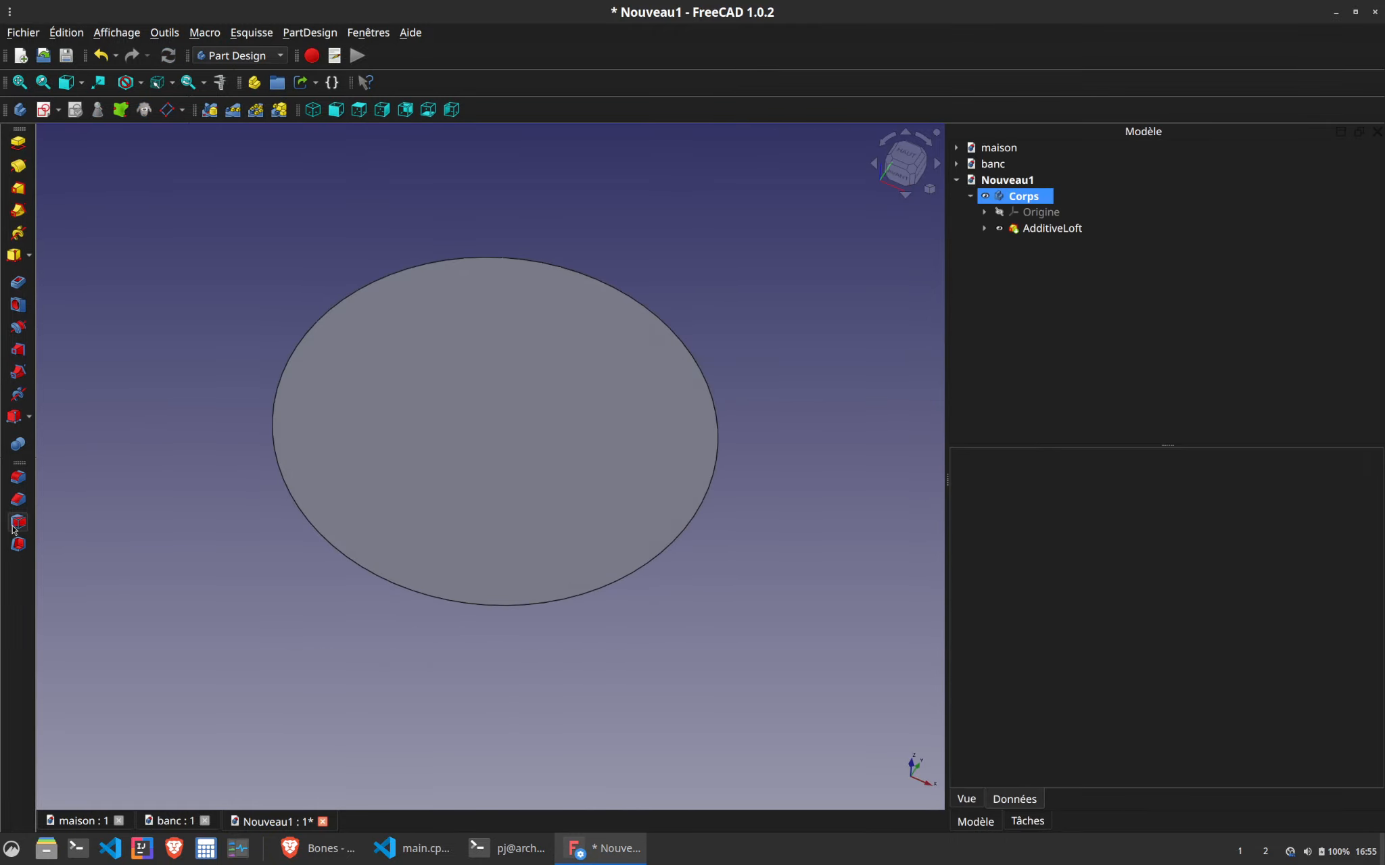
Start a sketch on the loft's large upper face and draw a circle about 58.7 mm in diameter centred on the origin
{"action": "middle_click_drag", "start_coordinate": [473, 732], "coordinate": [497, 656]}
{"action": "left_click", "coordinate": [476, 447]}
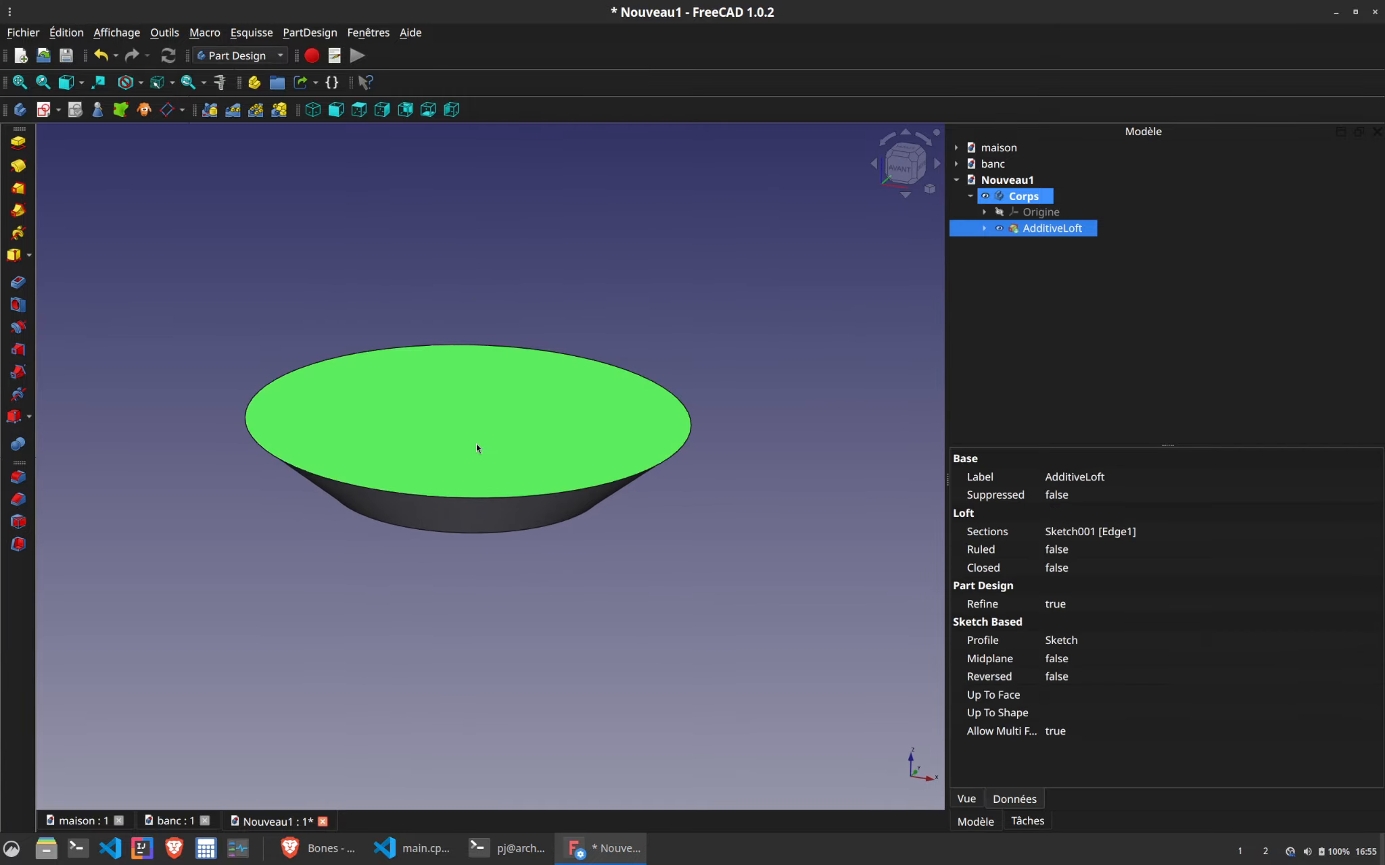
{"action": "left_click", "coordinate": [43, 110]}
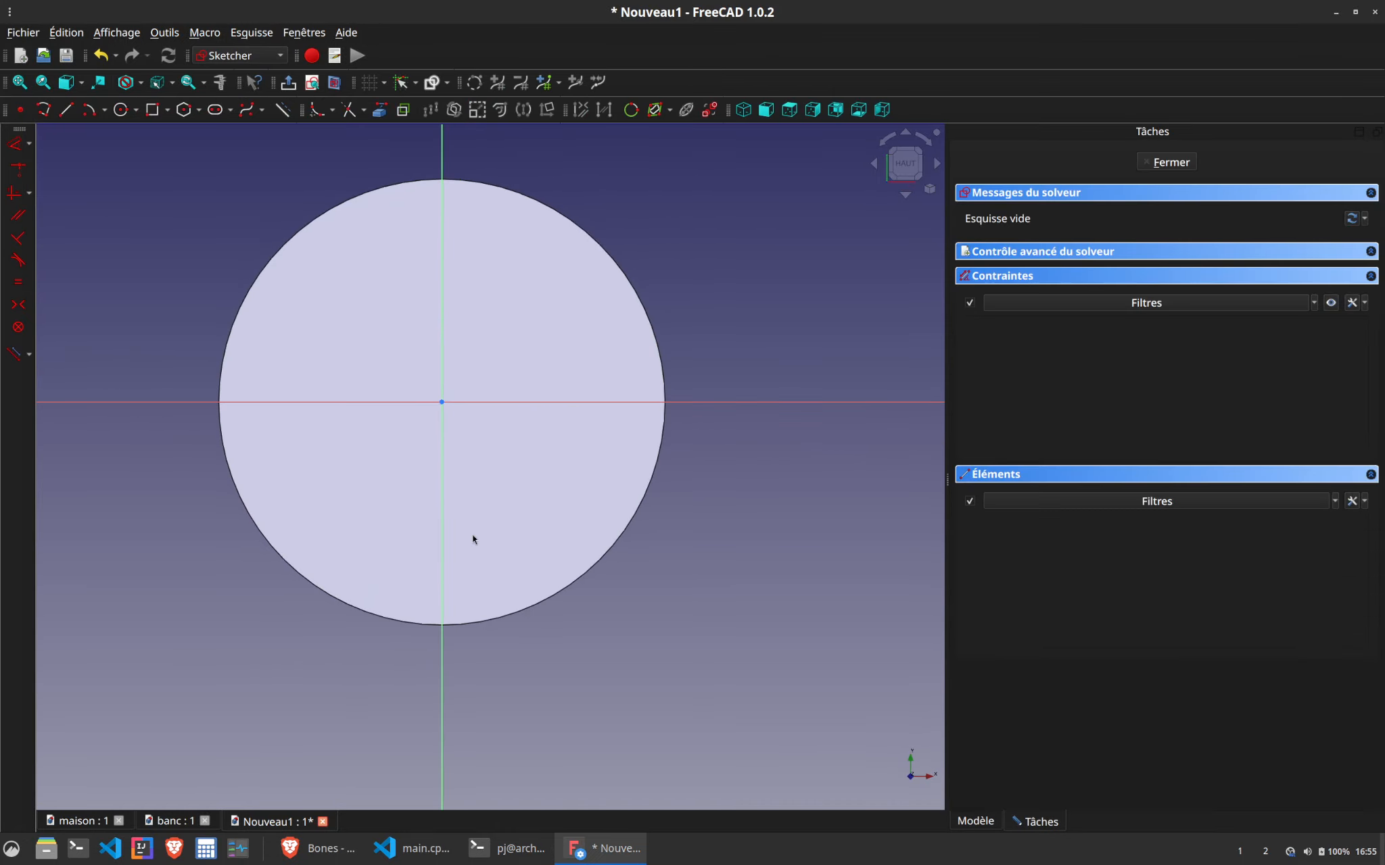
{"action": "left_click", "coordinate": [120, 110]}
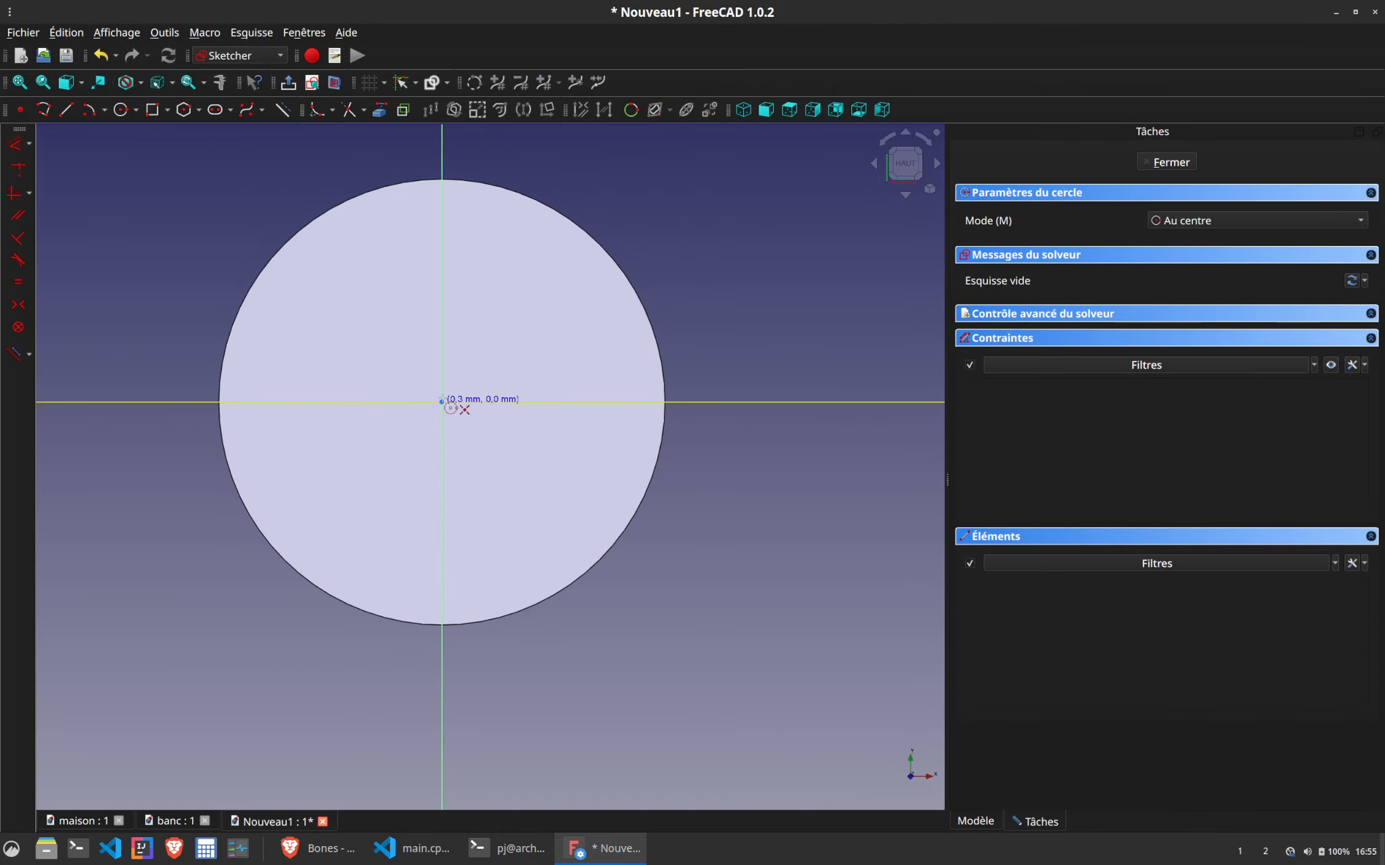
{"action": "left_click", "coordinate": [441, 402]}
{"action": "left_click", "coordinate": [581, 562]}
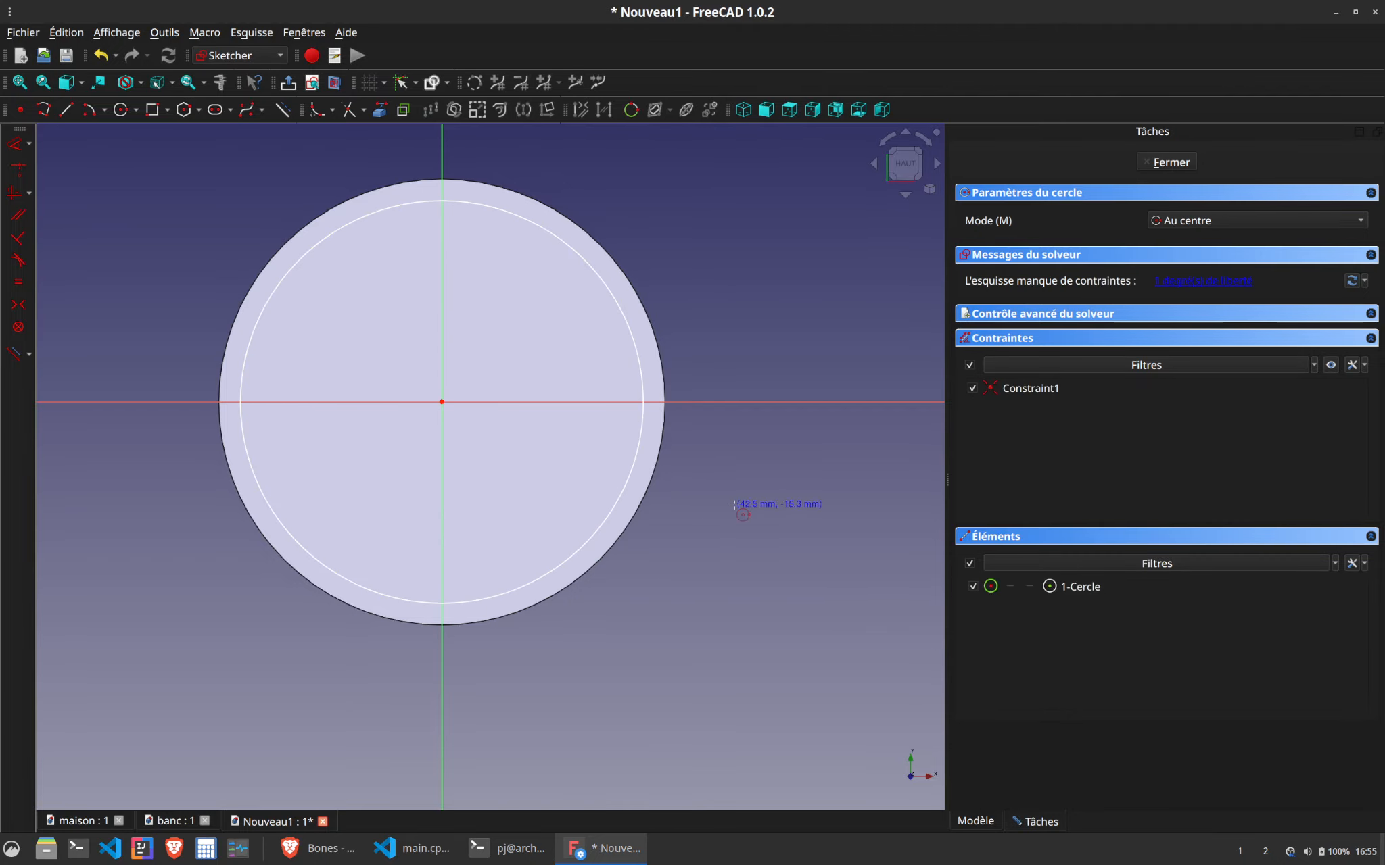
Constrain the circle on the upper face to a 60 mm diameter and close the sketch
{"action": "left_click", "coordinate": [644, 433]}
{"action": "key", "text": "d"}
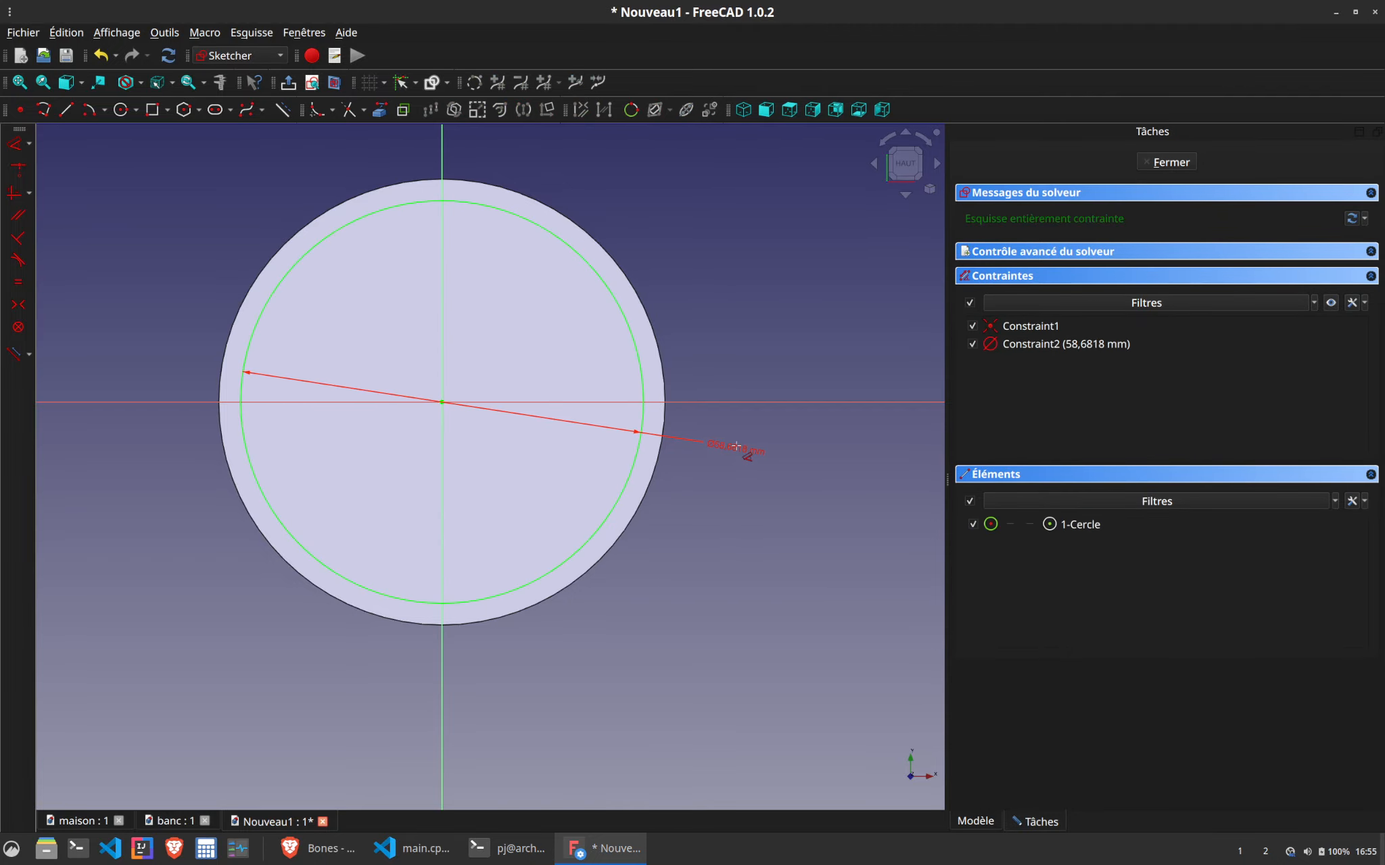
{"action": "left_click", "coordinate": [736, 446]}
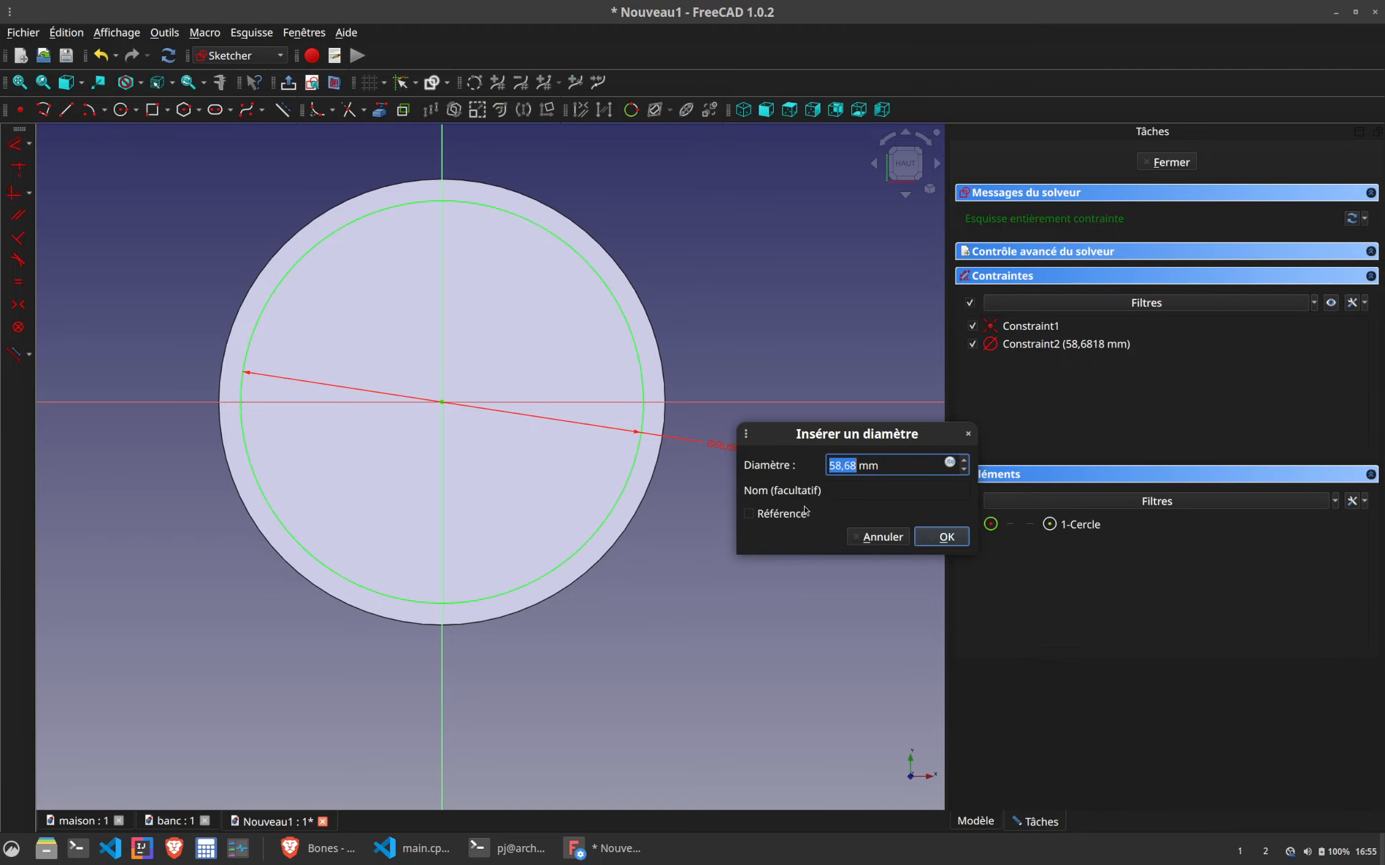
{"action": "type", "text": "60"}
{"action": "key", "text": "Return"}
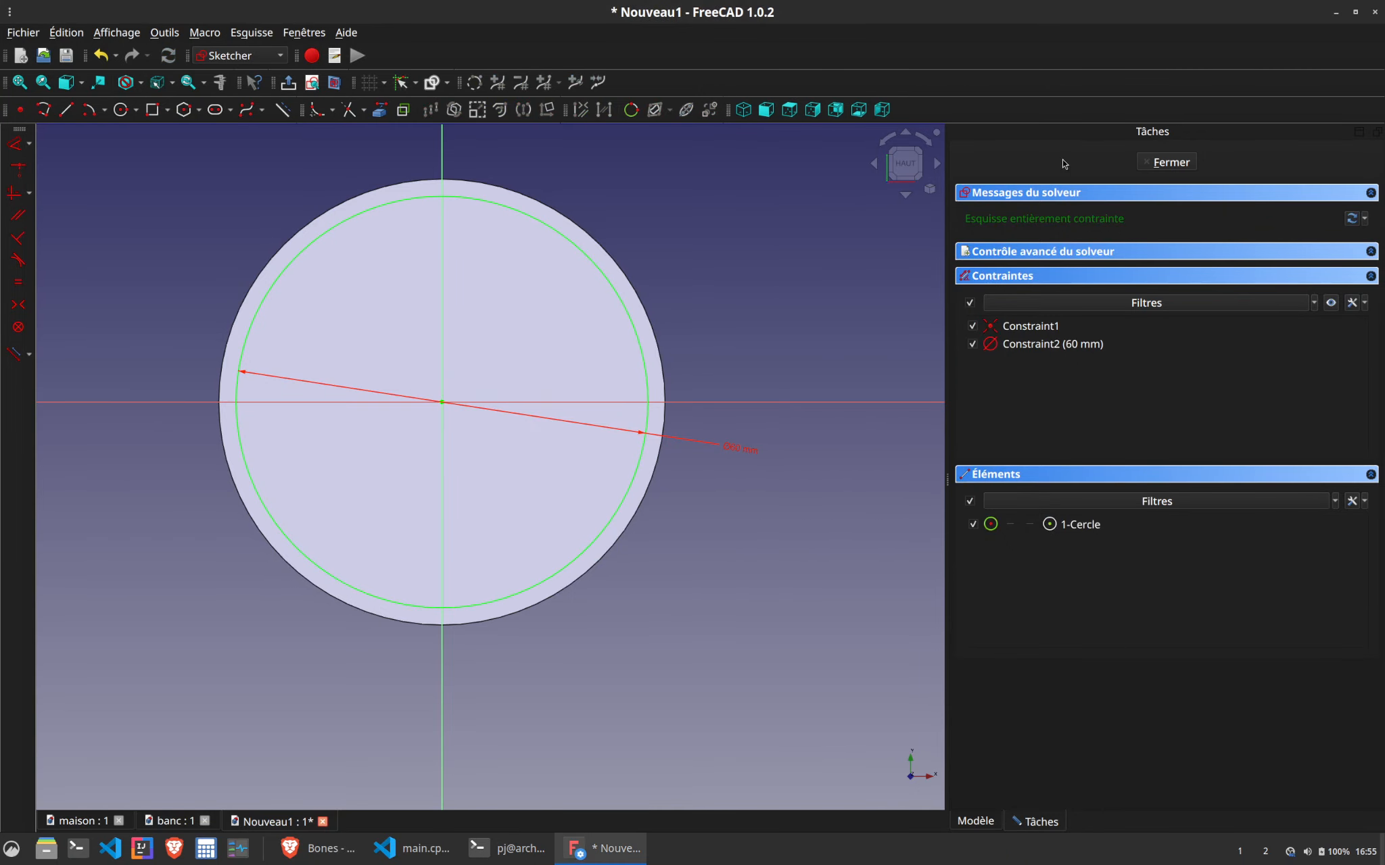
{"action": "left_click", "coordinate": [1163, 162]}
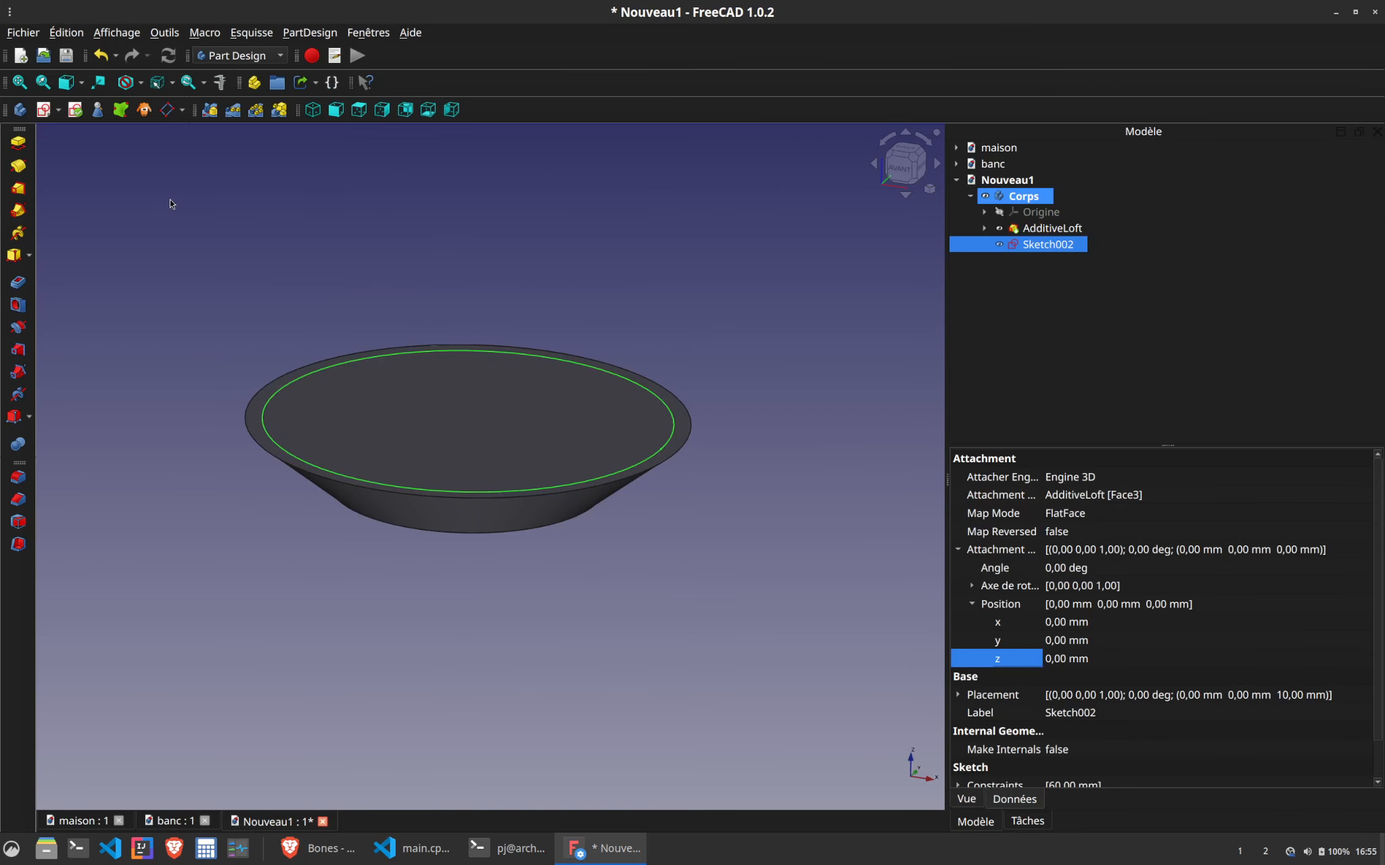
Start a new sketch on the XY plane and switch the model display to wireframe
{"action": "left_click", "coordinate": [42, 111]}
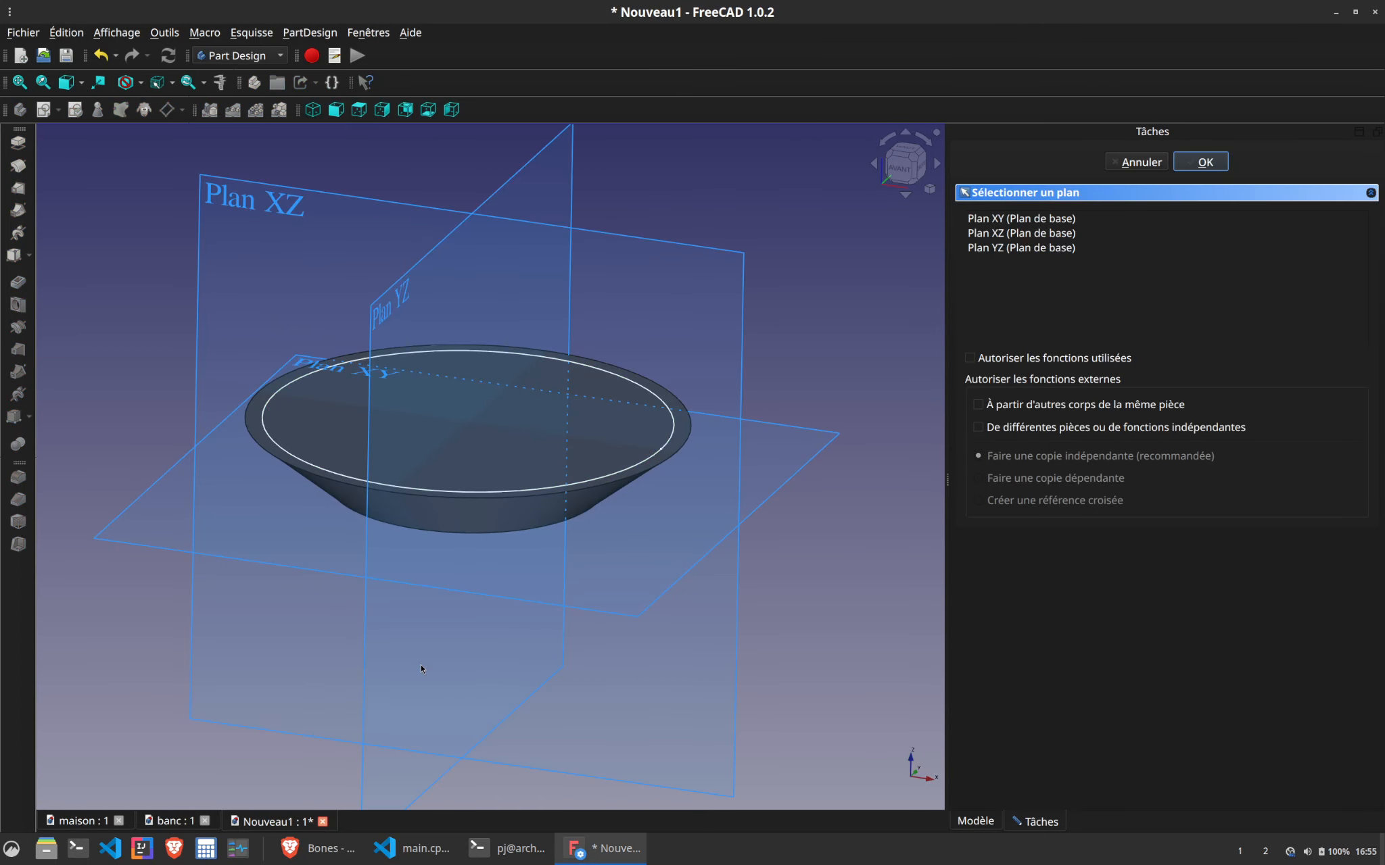
{"action": "middle_click_drag", "start_coordinate": [460, 669], "coordinate": [521, 743]}
{"action": "middle_click_drag", "start_coordinate": [226, 341], "coordinate": [253, 368]}
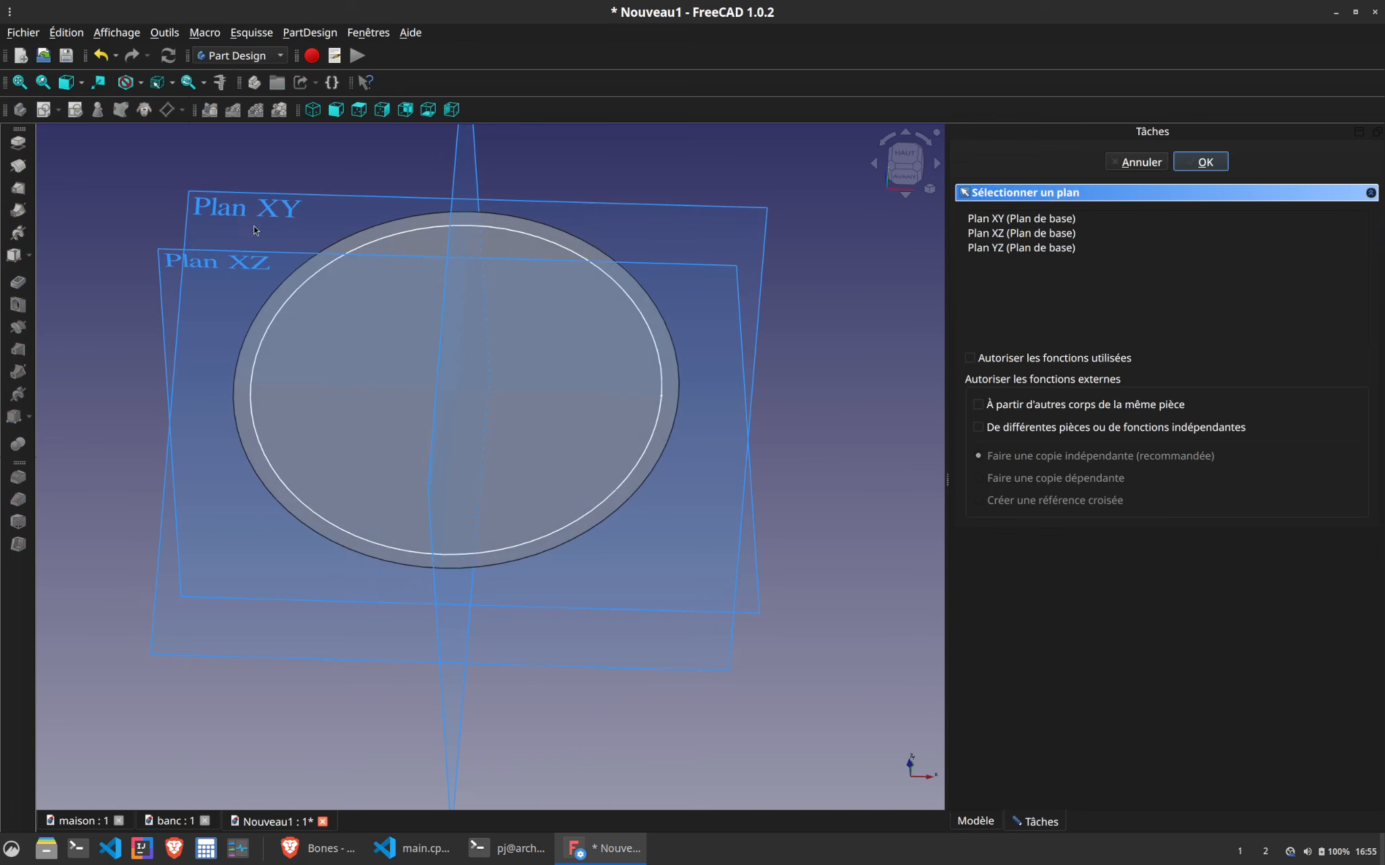
{"action": "left_click", "coordinate": [255, 230]}
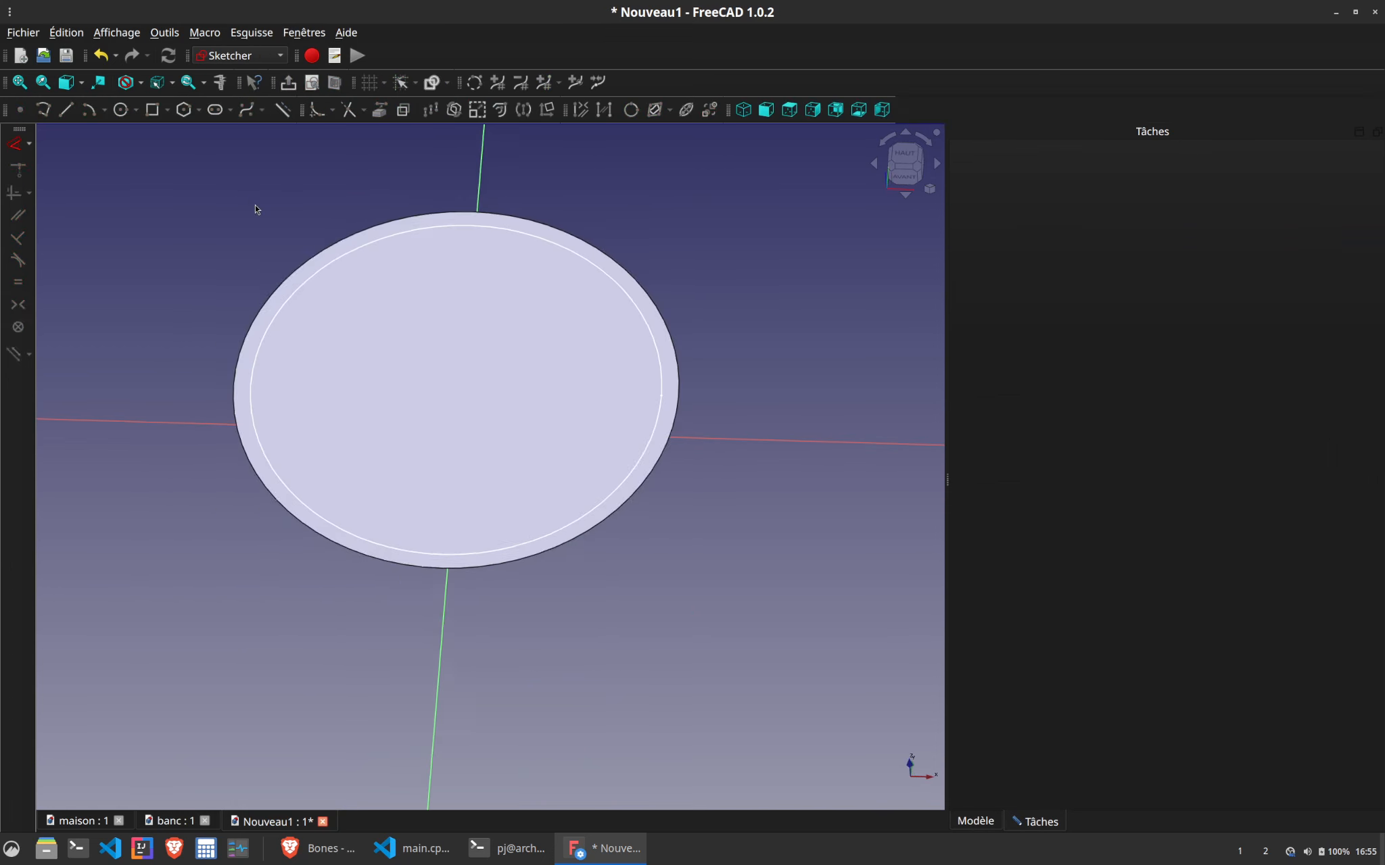
{"action": "left_click", "coordinate": [142, 85]}
{"action": "left_click", "coordinate": [150, 143]}
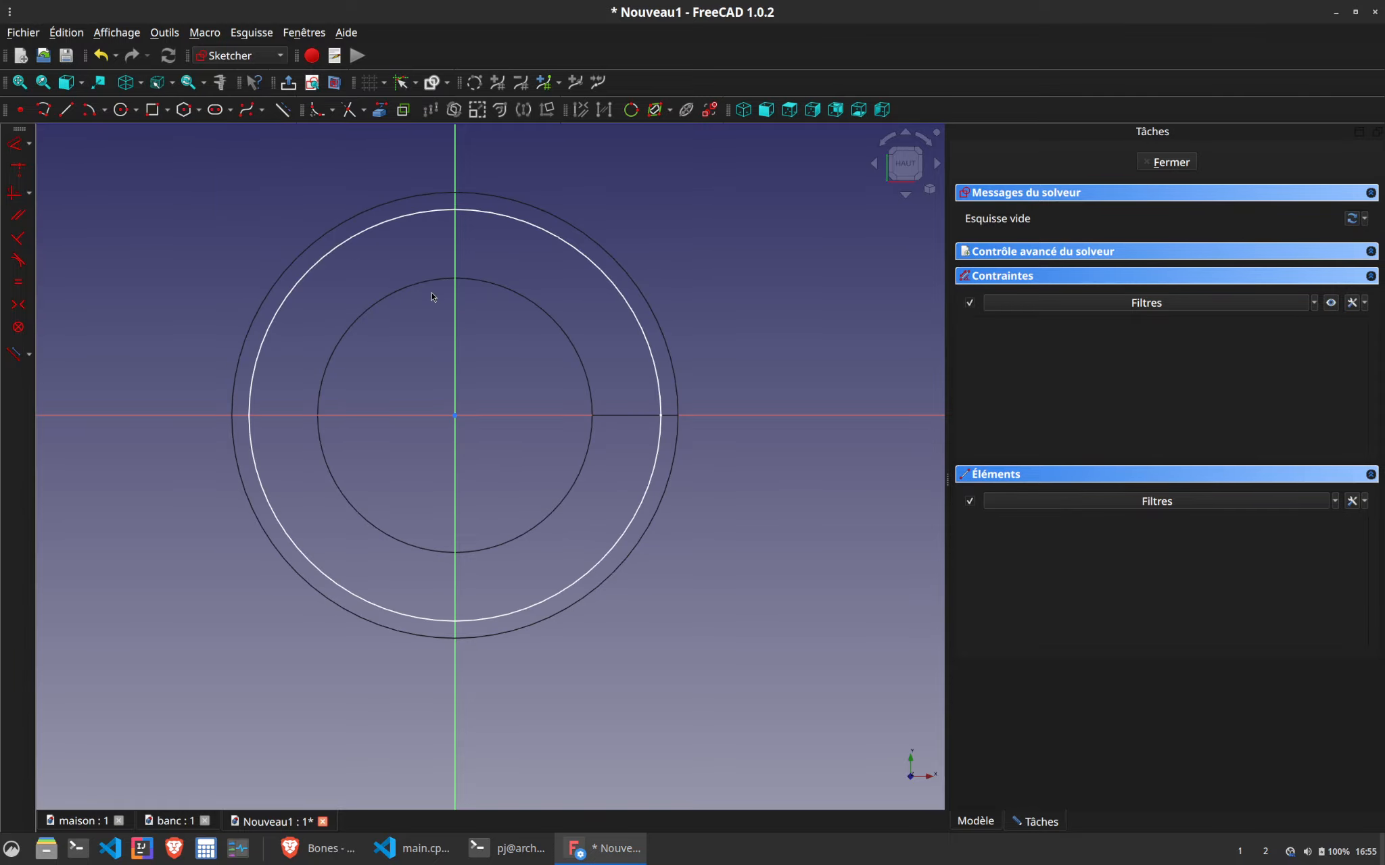
Draw a circle about 44.6 mm in diameter centred on the origin
{"action": "left_click", "coordinate": [121, 109]}
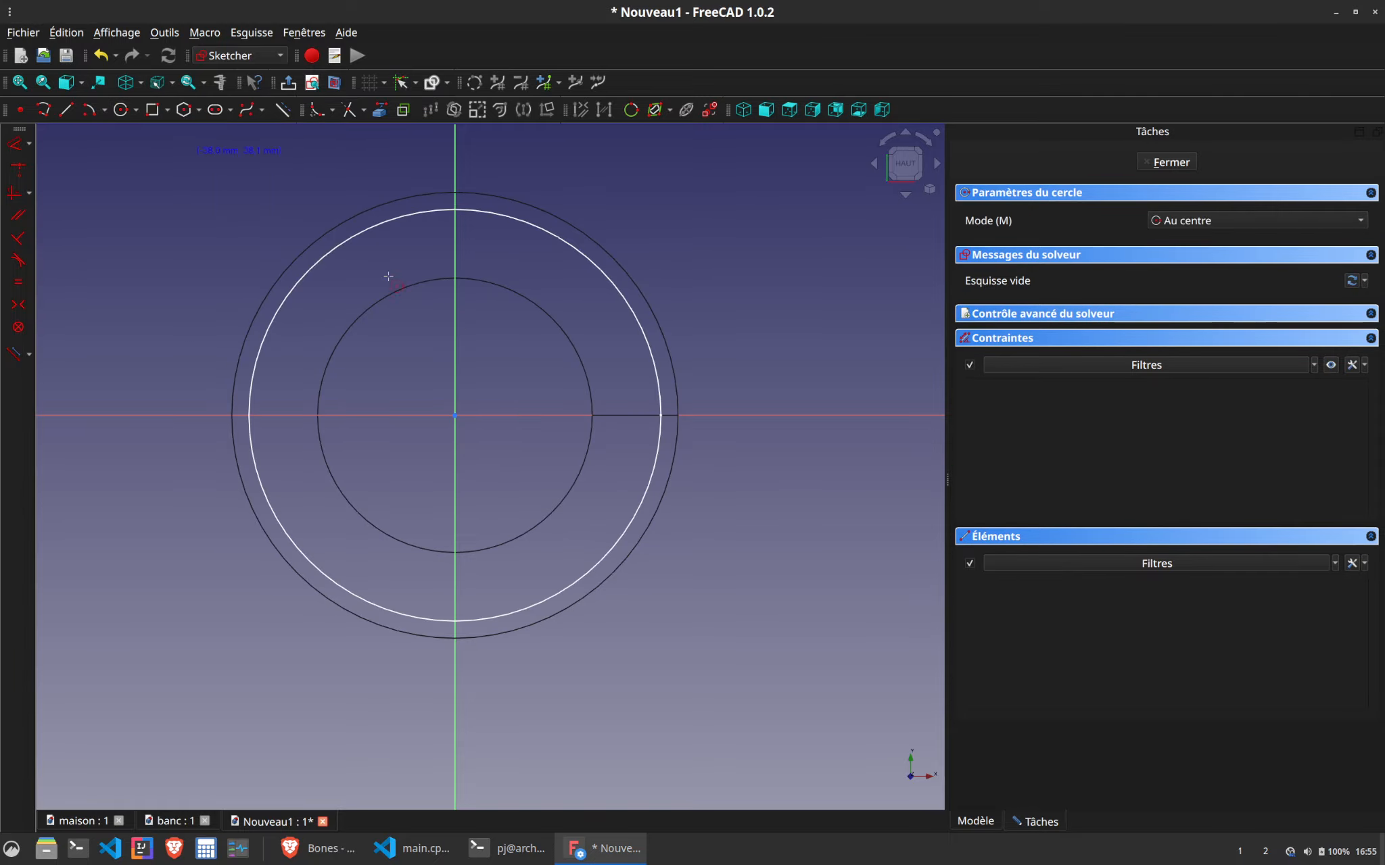
{"action": "left_click", "coordinate": [454, 415]}
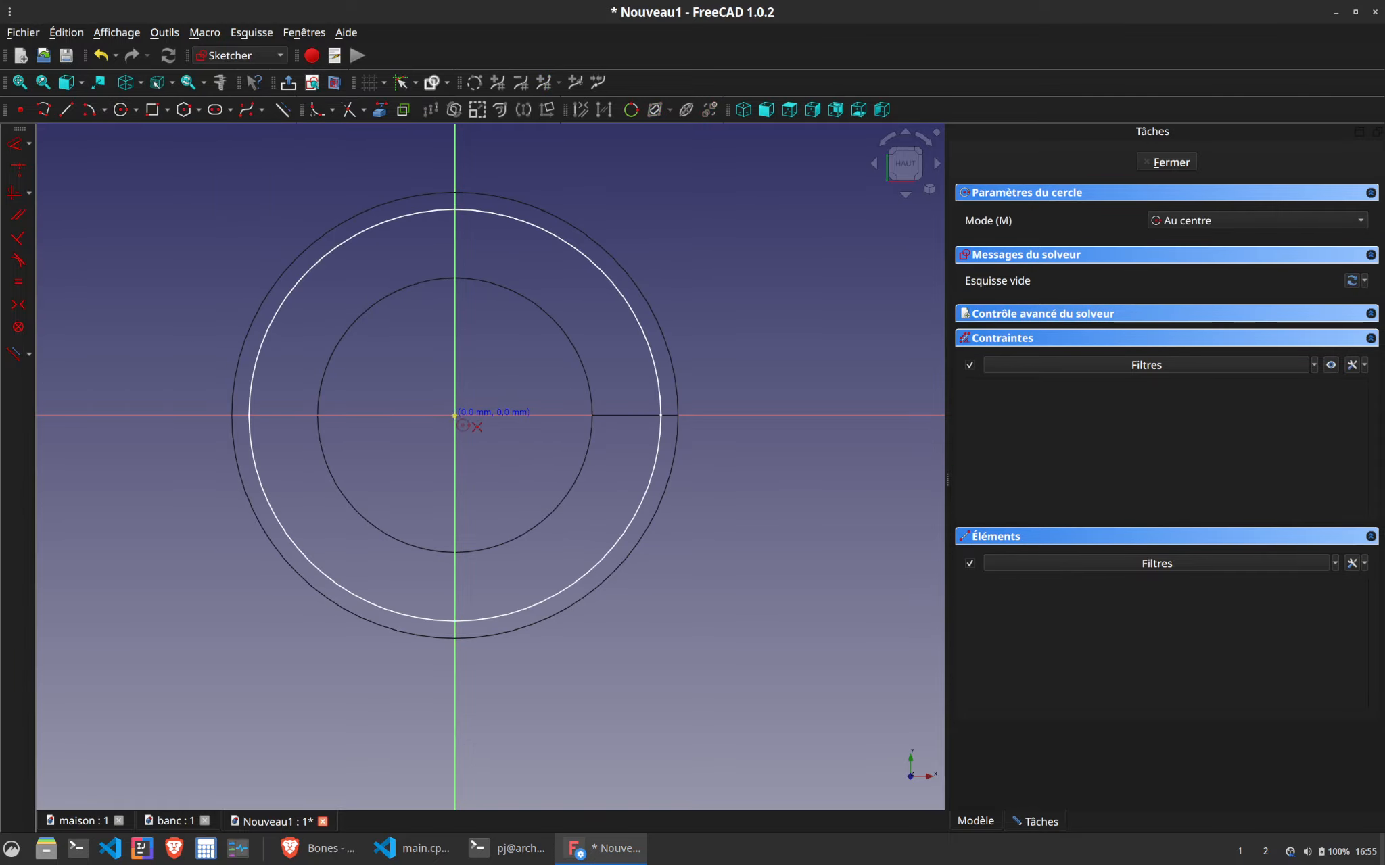
{"action": "left_click", "coordinate": [587, 499]}
Constrain the XY-plane circle's diameter to 45 mm and close the sketch
{"action": "left_click", "coordinate": [588, 494]}
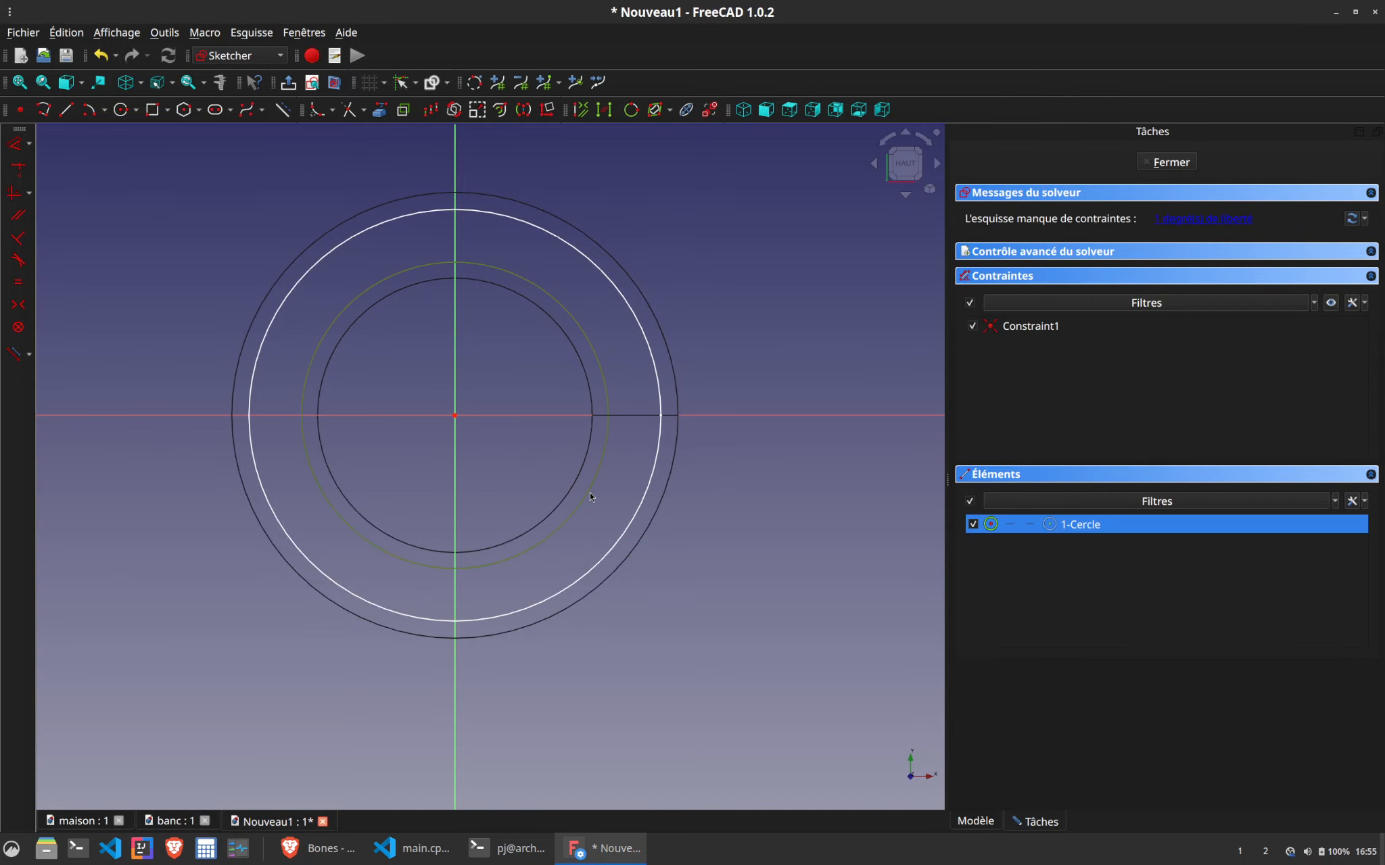
{"action": "key", "text": "d"}
{"action": "left_click", "coordinate": [609, 492]}
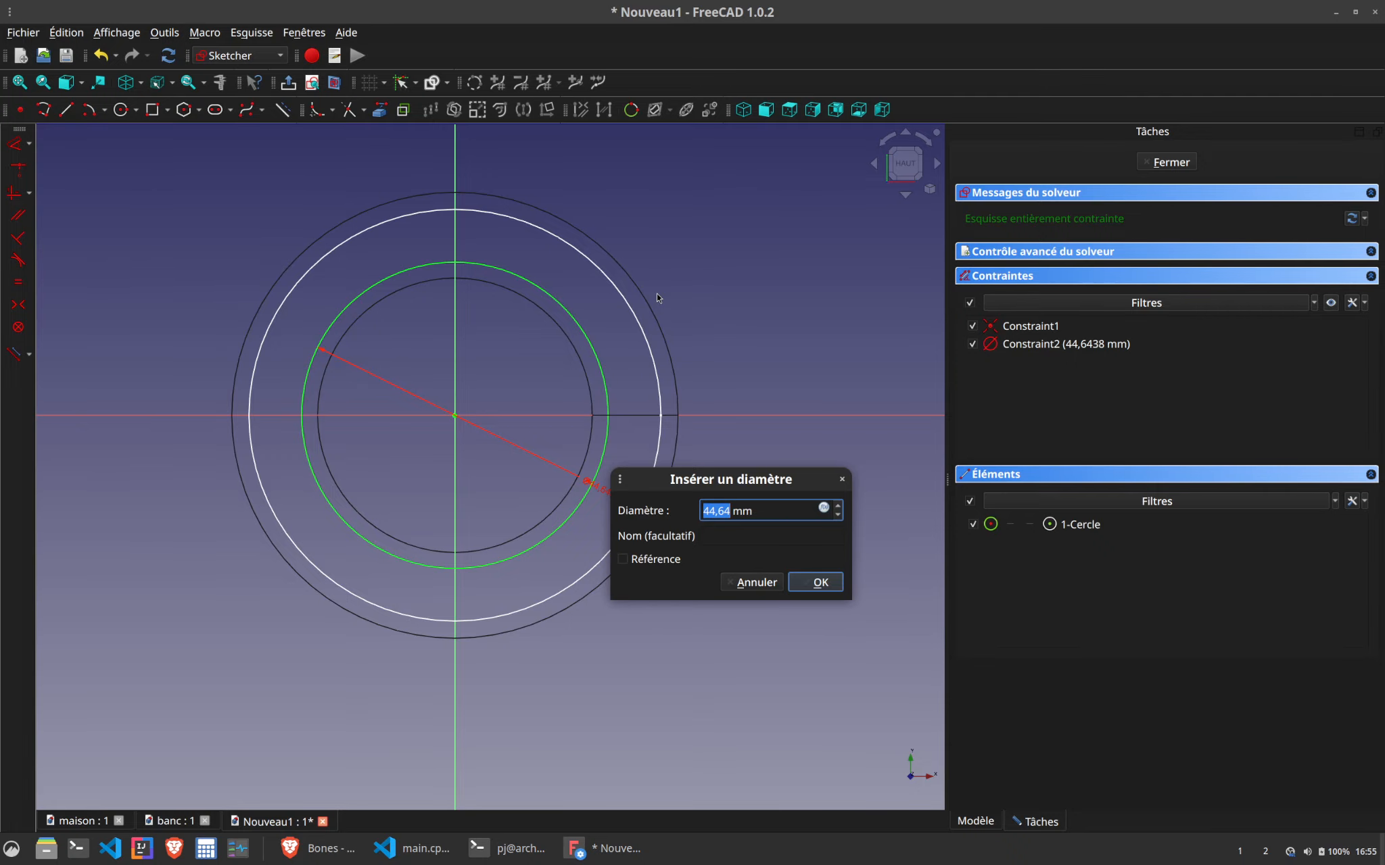
{"action": "type", "text": "45"}
{"action": "key", "text": "Return"}
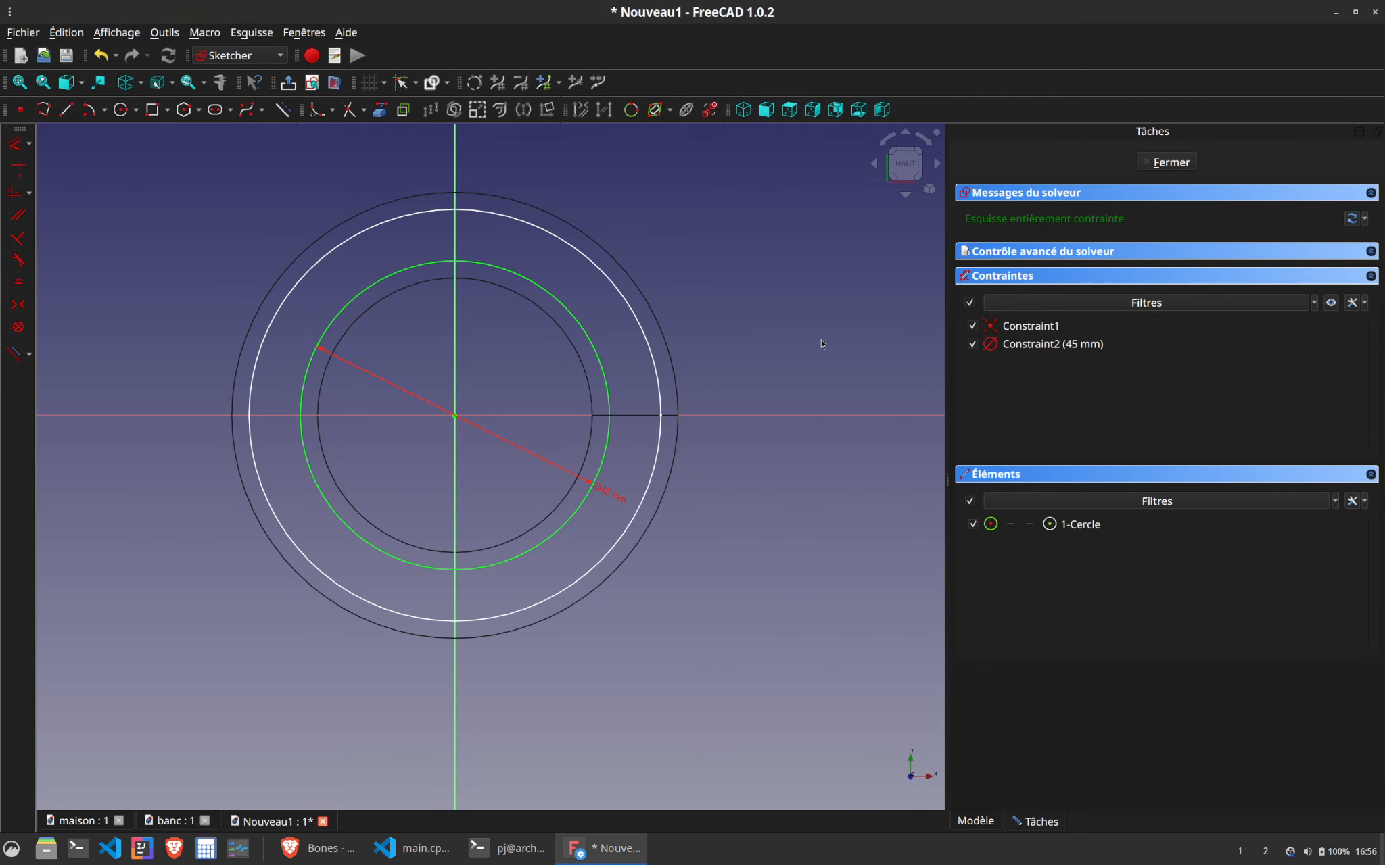
{"action": "left_click", "coordinate": [1170, 162]}
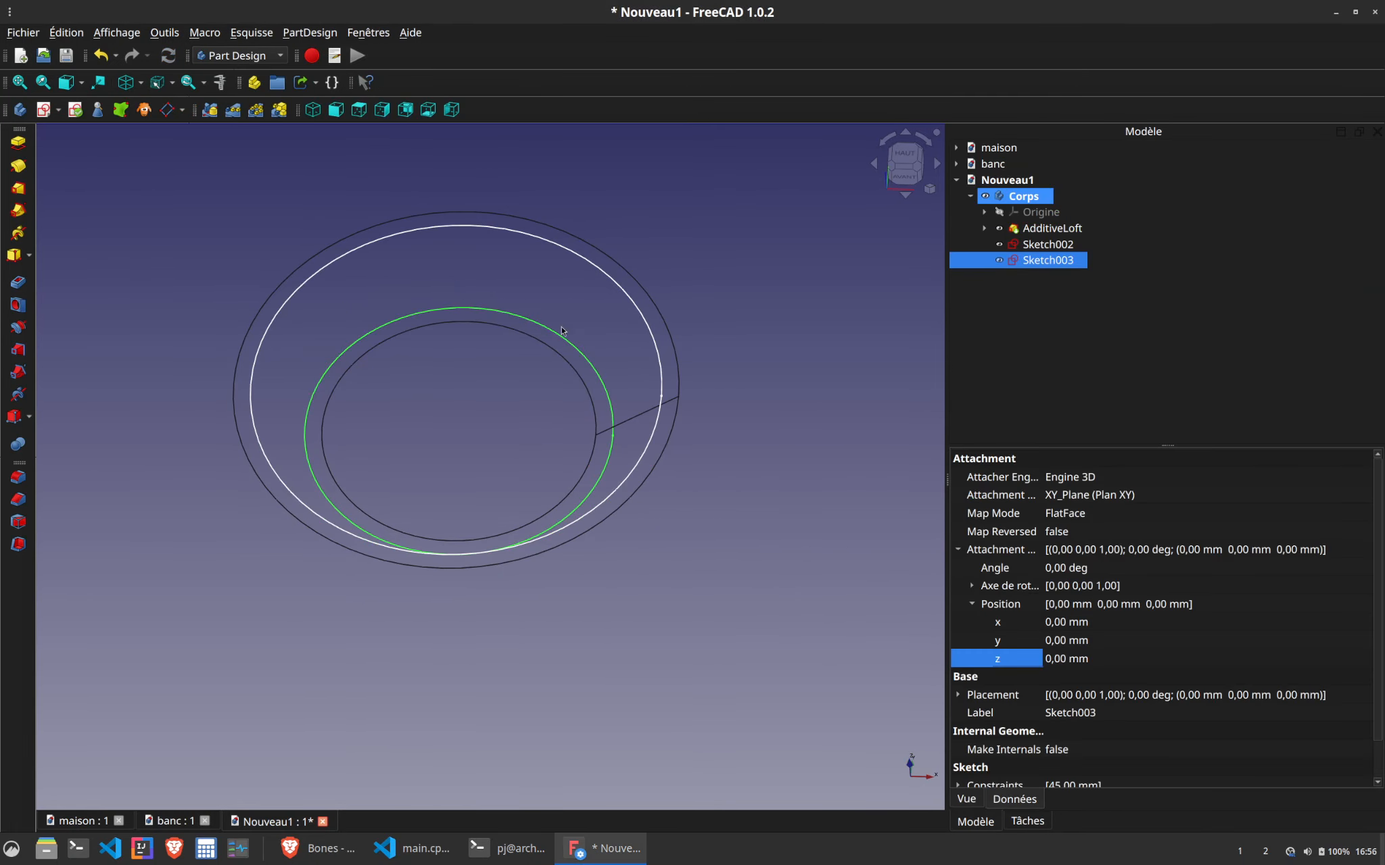
Cut the body with a subtractive loft from the 60 mm circle sketch to the 45 mm circle sketch
{"action": "left_click", "coordinate": [1046, 248]}
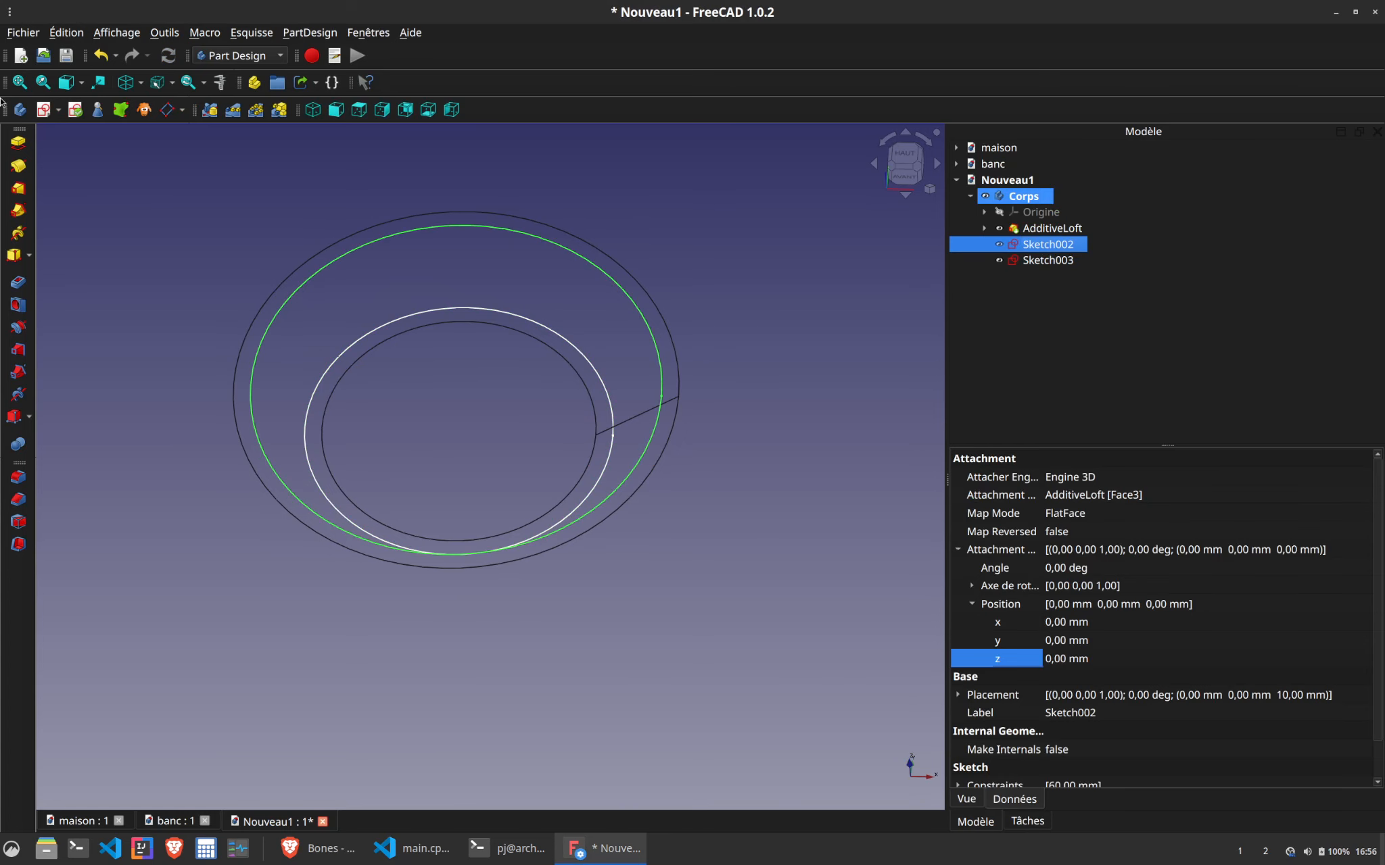
{"action": "left_click", "coordinate": [18, 350]}
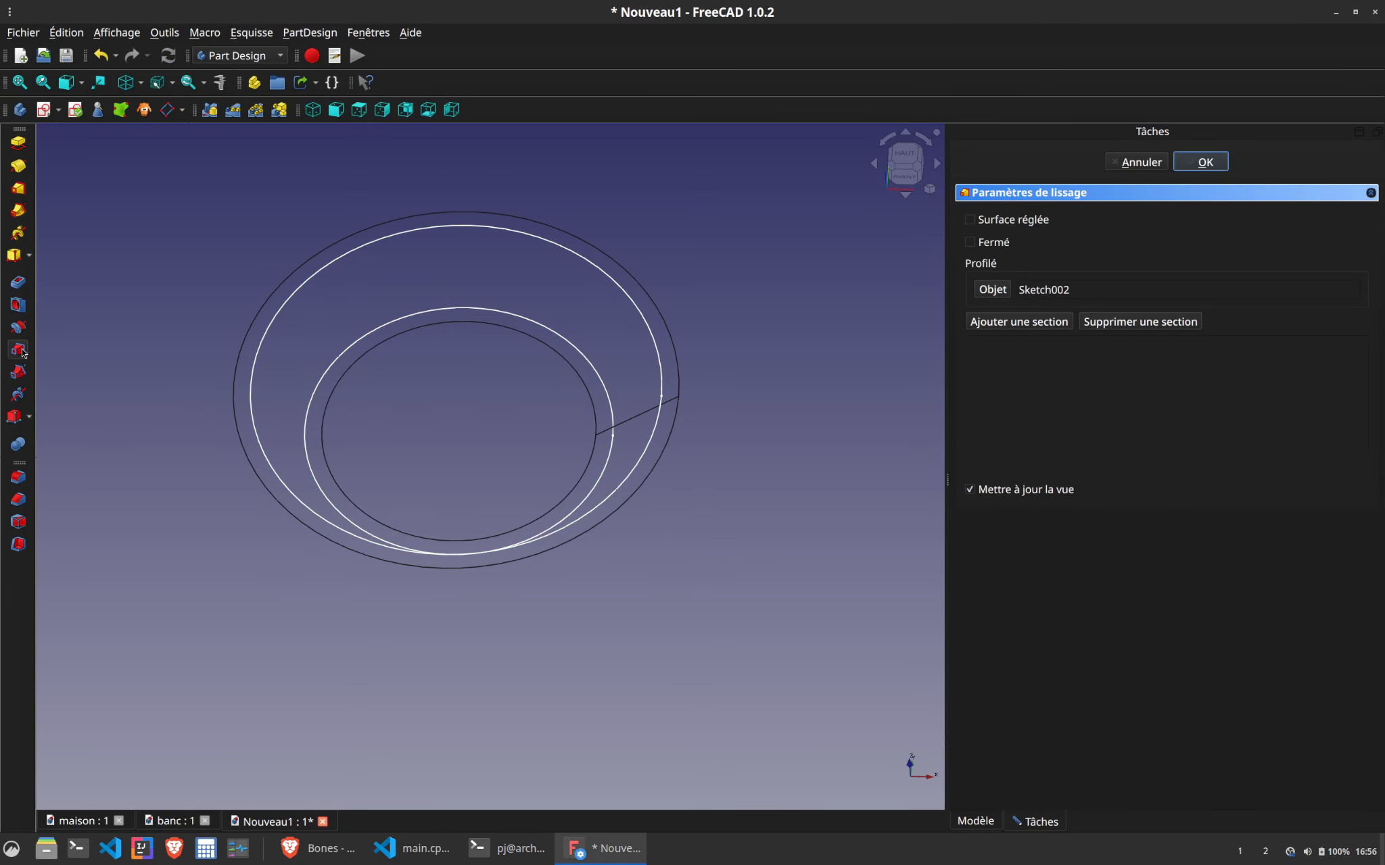
{"action": "left_click", "coordinate": [995, 328]}
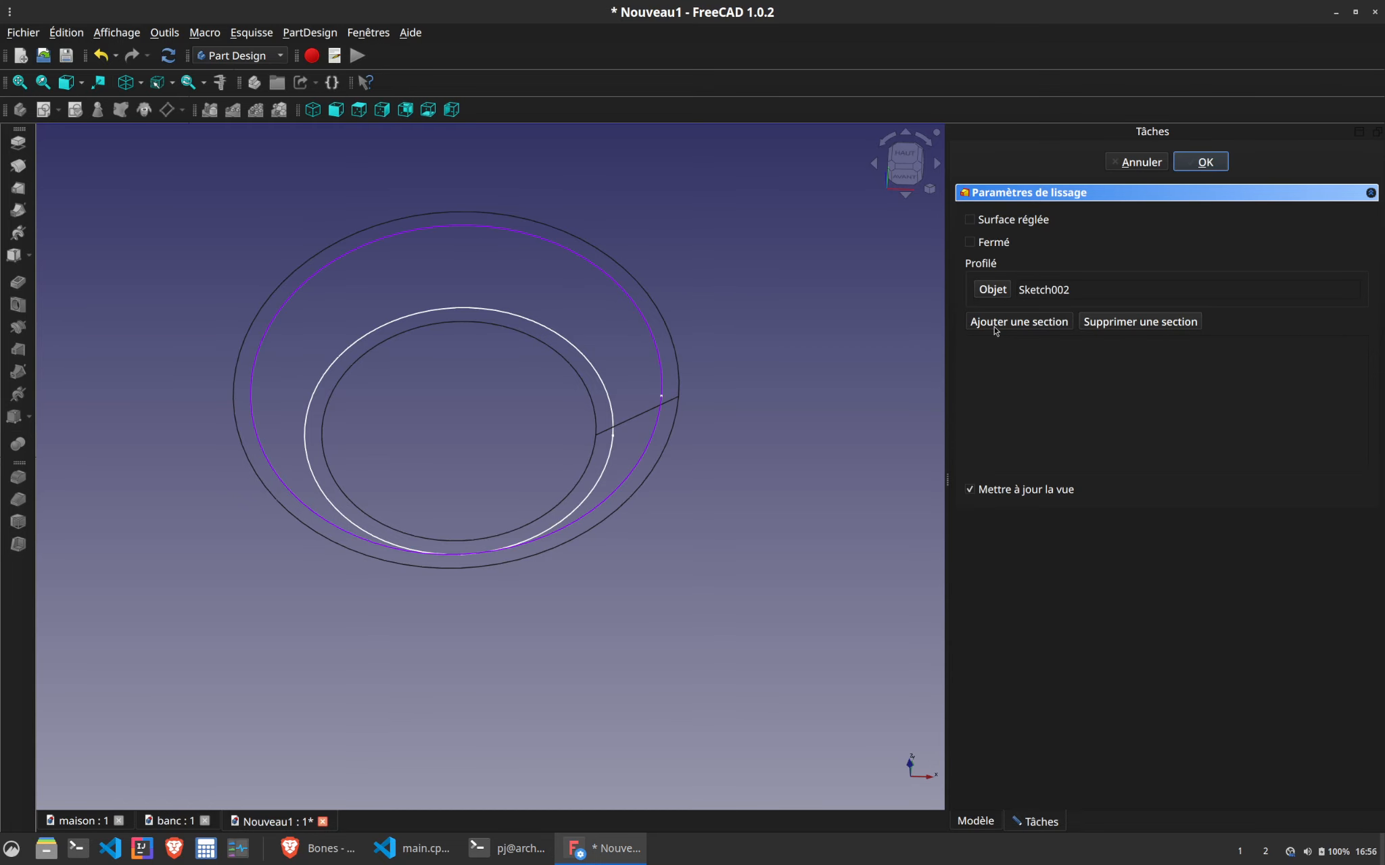
{"action": "left_click", "coordinate": [608, 457]}
{"action": "left_click", "coordinate": [1201, 162]}
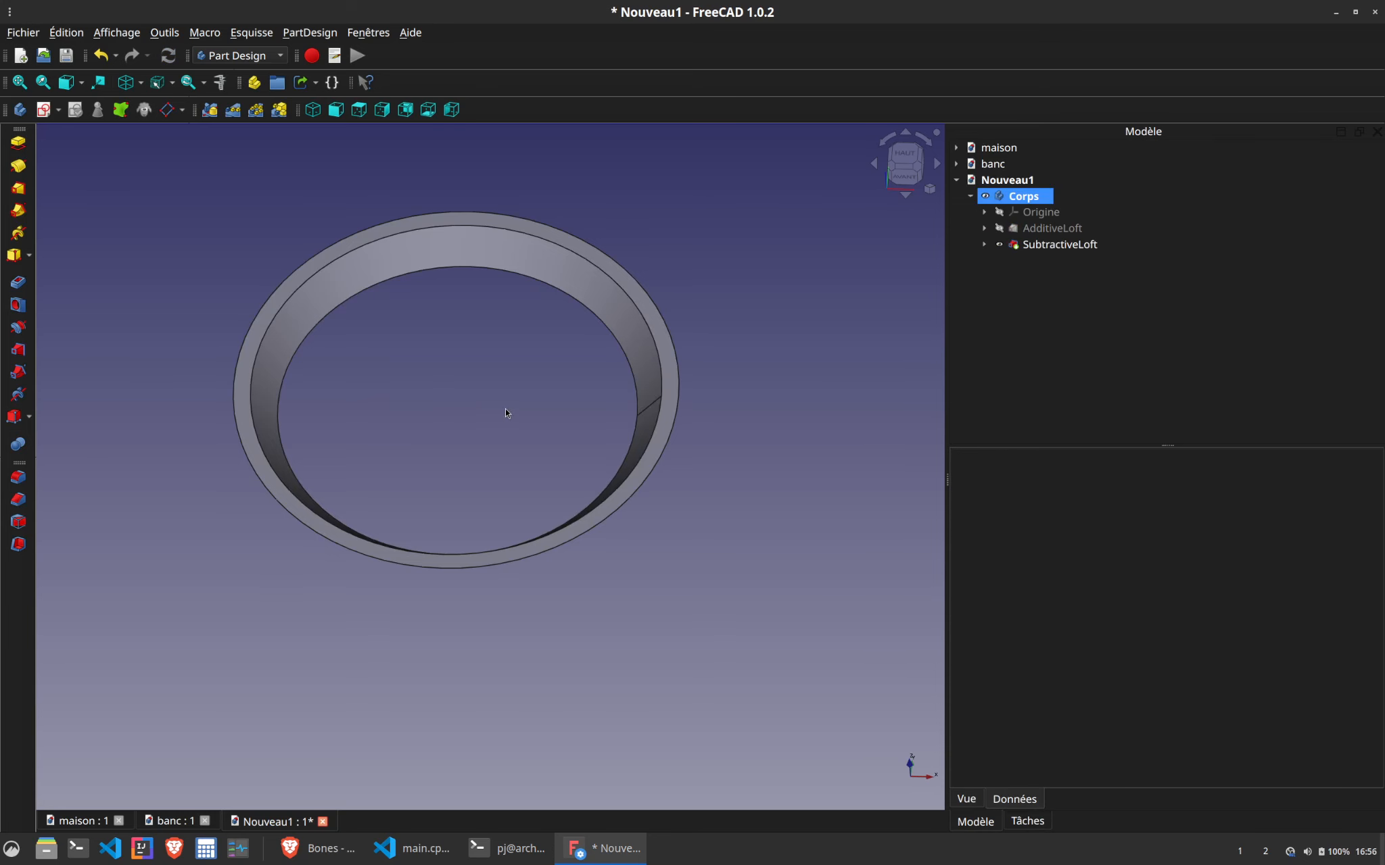
{"action": "mouse_move", "coordinate": [507, 411]}
{"action": "middle_mouse_down"}
{"action": "mouse_move", "coordinate": [500, 297]}
{"action": "mouse_move", "coordinate": [502, 404]}
{"action": "middle_mouse_up"}
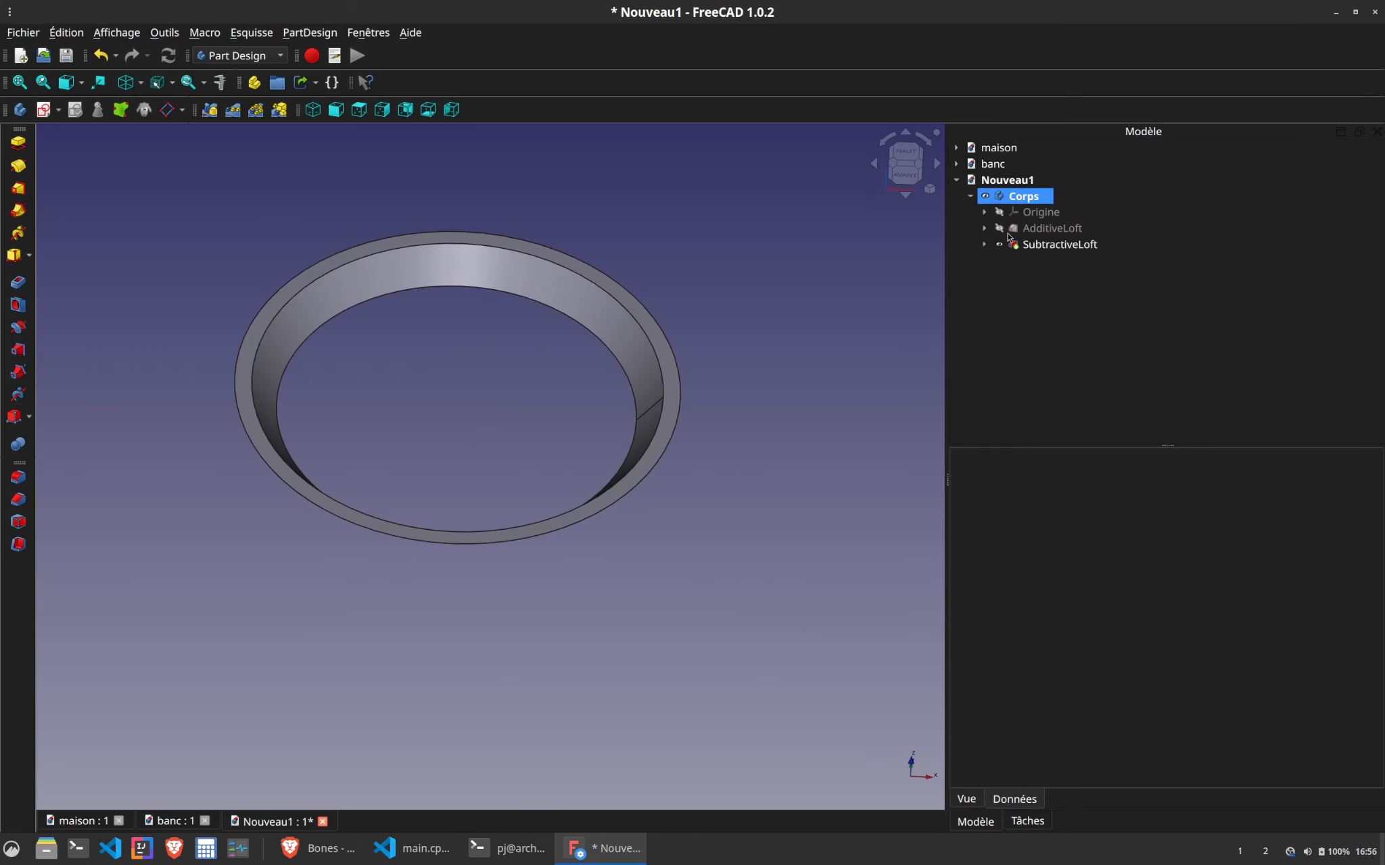
Show the subtractive loft's 45 mm circle sketch and set its attachment offset to 1 mm along Z
{"action": "left_click", "coordinate": [985, 244]}
{"action": "left_click", "coordinate": [1054, 278]}
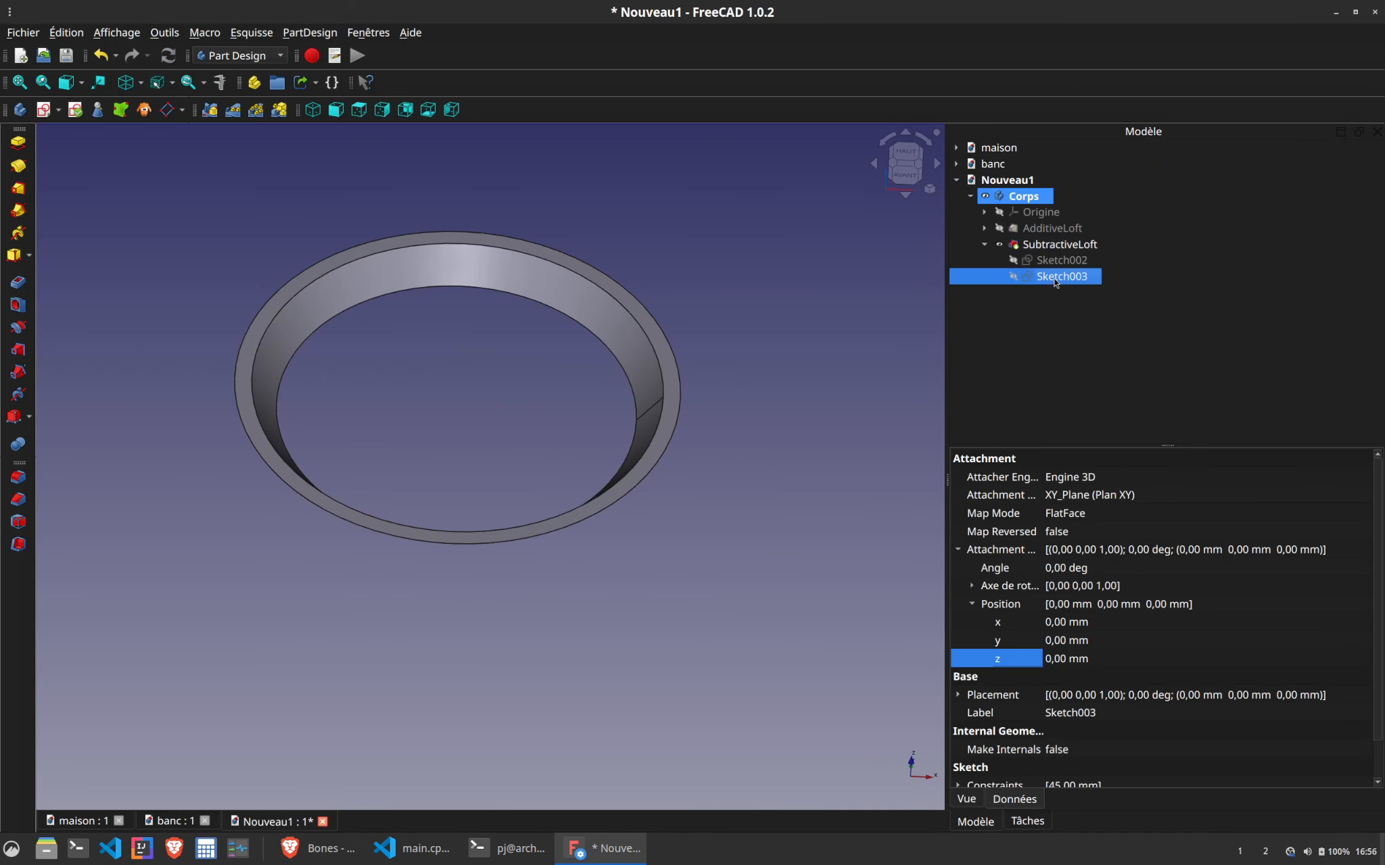
{"action": "key", "text": "space"}
{"action": "left_click", "coordinate": [1100, 664]}
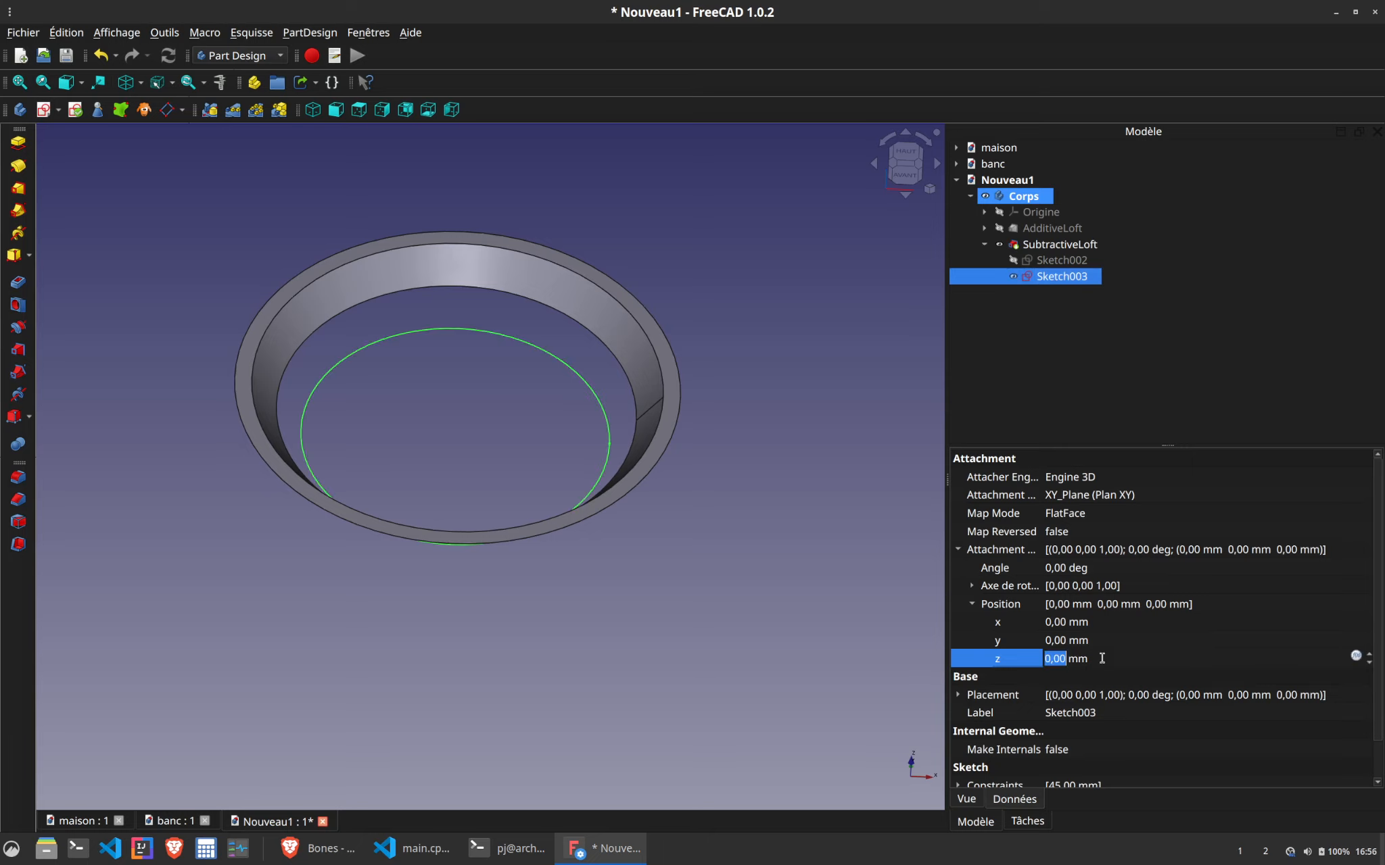
{"action": "type", "text": "1"}
{"action": "key", "text": "Return"}
{"action": "left_click", "coordinate": [847, 383]}
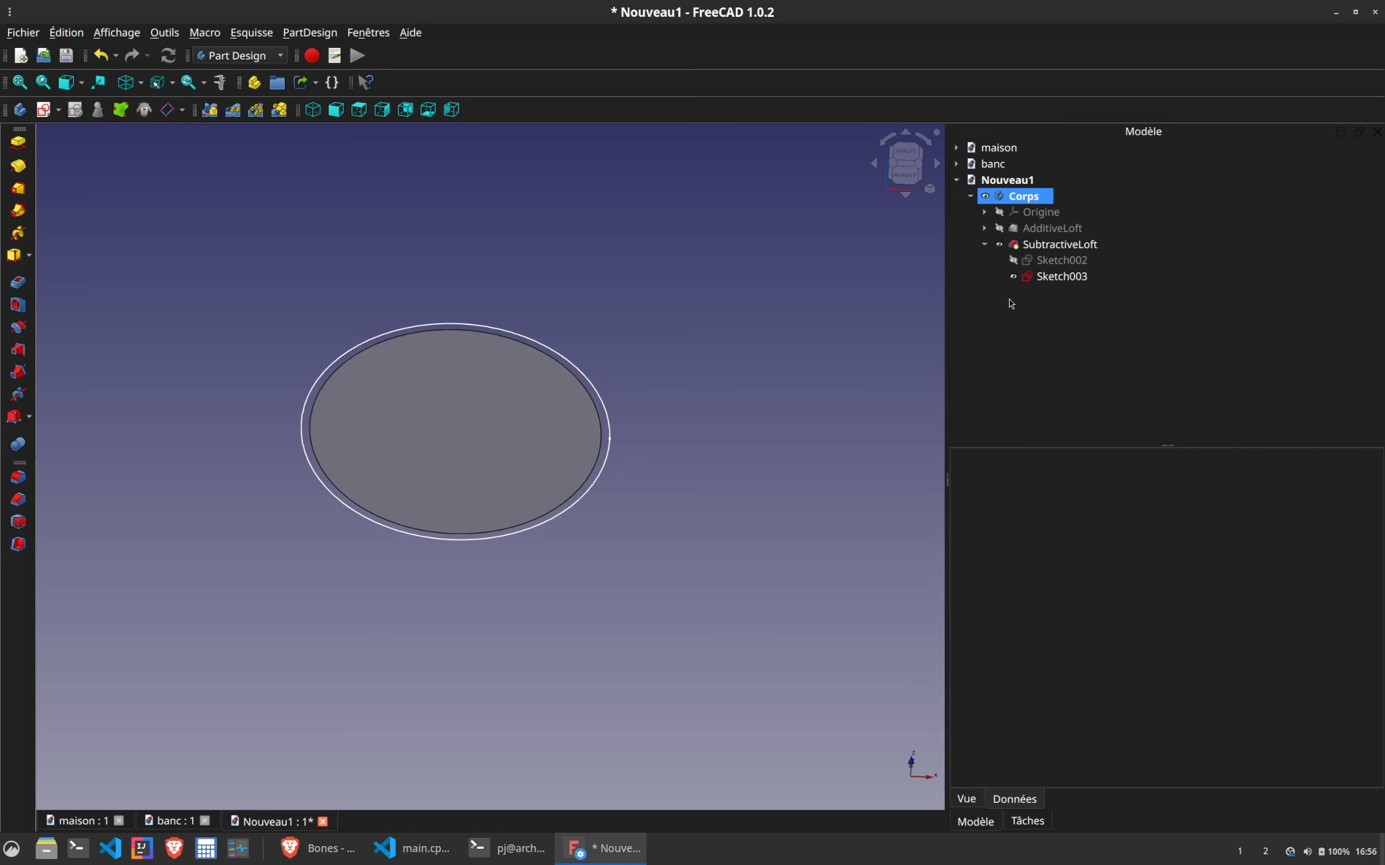
Hide the 45 mm circle sketch and inspect the body by toggling the visibility of the additive and subtractive lofts
{"action": "middle_click_drag", "start_coordinate": [825, 334], "coordinate": [875, 267]}
{"action": "left_click", "coordinate": [1060, 276]}
{"action": "key", "text": "space"}
{"action": "left_click", "coordinate": [714, 282]}
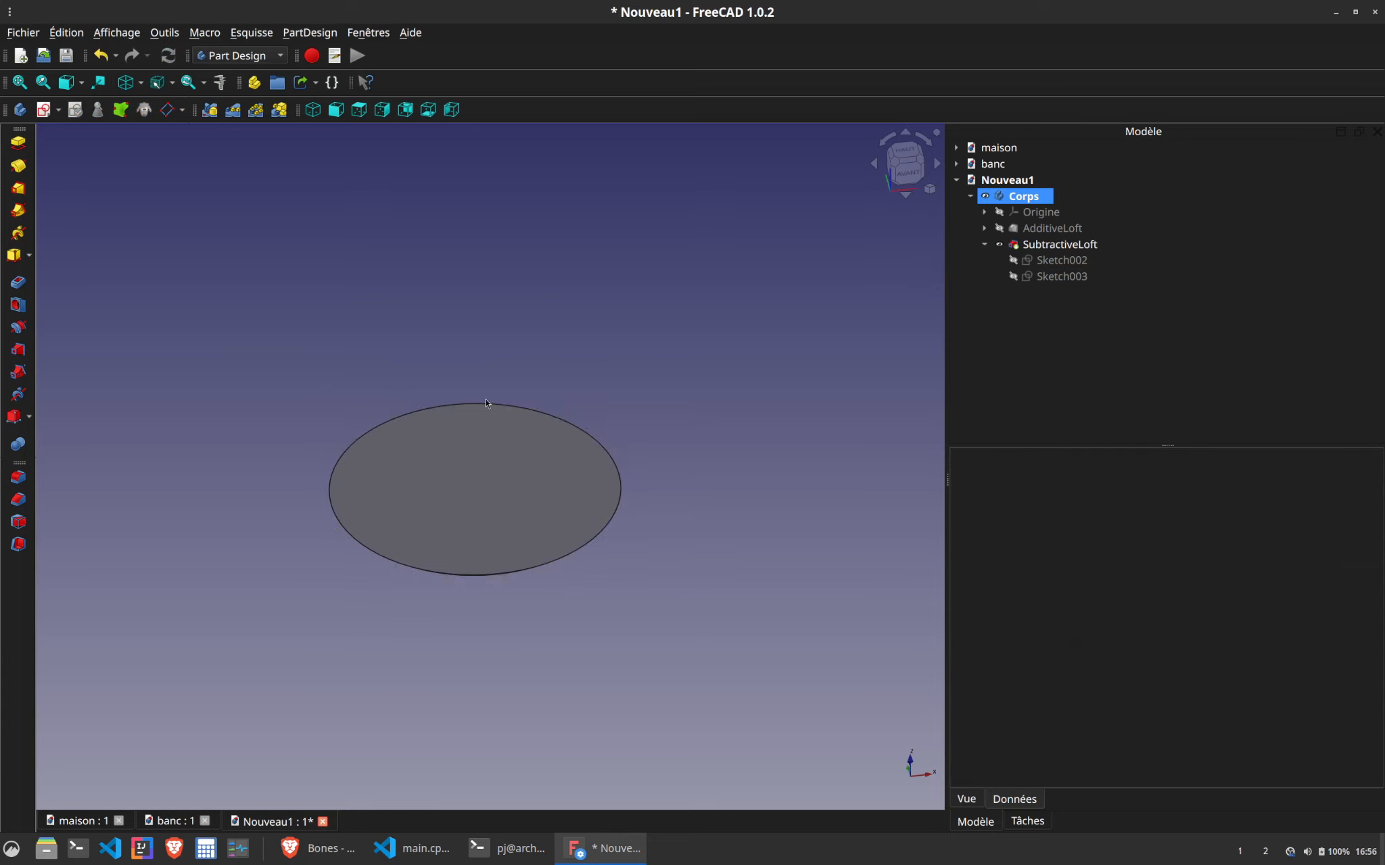
{"action": "middle_click_drag", "start_coordinate": [486, 404], "coordinate": [1085, 346]}
{"action": "left_click", "coordinate": [1040, 246]}
{"action": "key", "text": "space"}
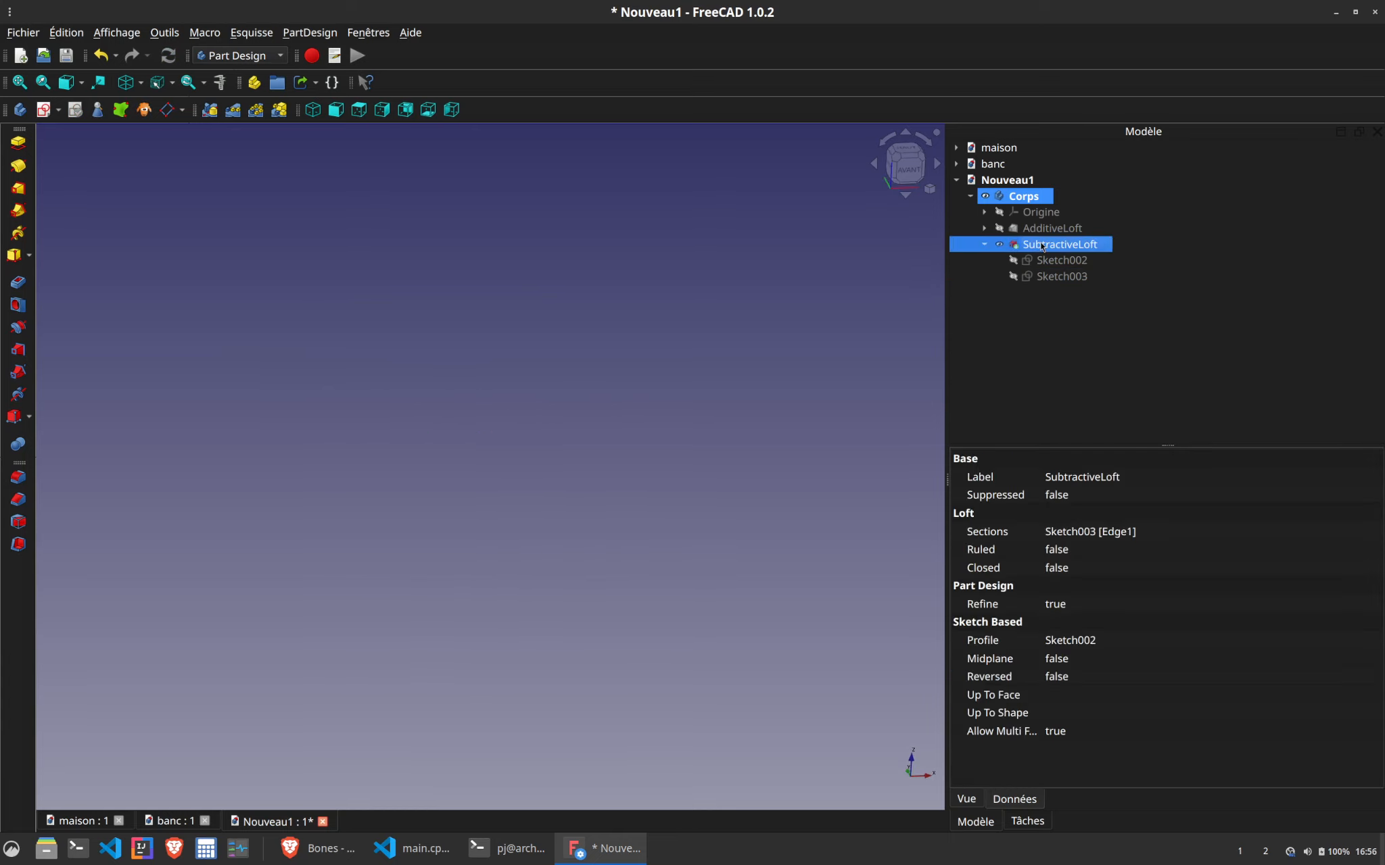
{"action": "left_click", "coordinate": [1052, 232]}
{"action": "key", "text": "space"}
{"action": "left_click", "coordinate": [1063, 248]}
{"action": "key", "text": "space"}
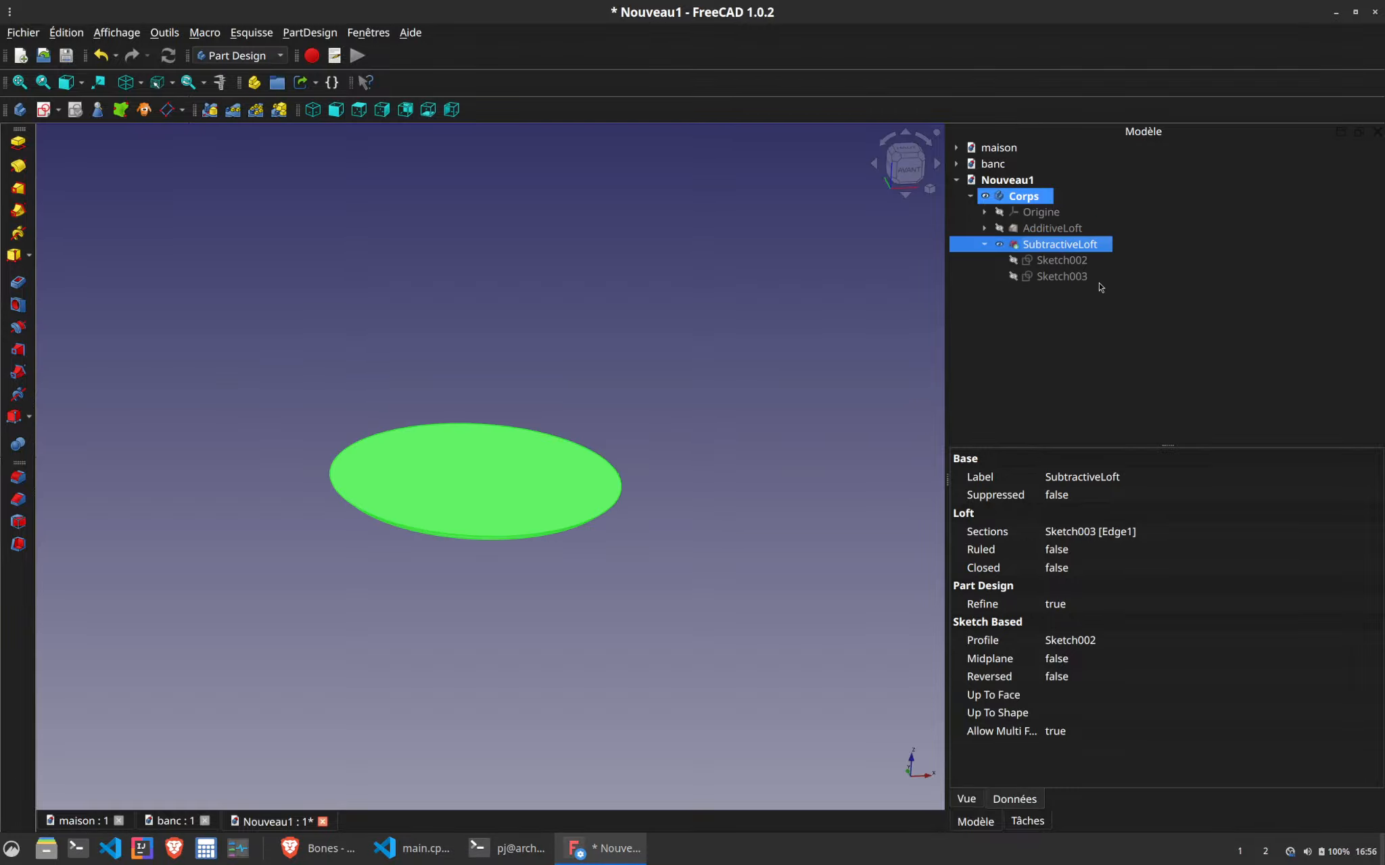
{"action": "left_click", "coordinate": [1010, 197]}
{"action": "key", "text": "space"}
{"action": "key", "text": "space"}
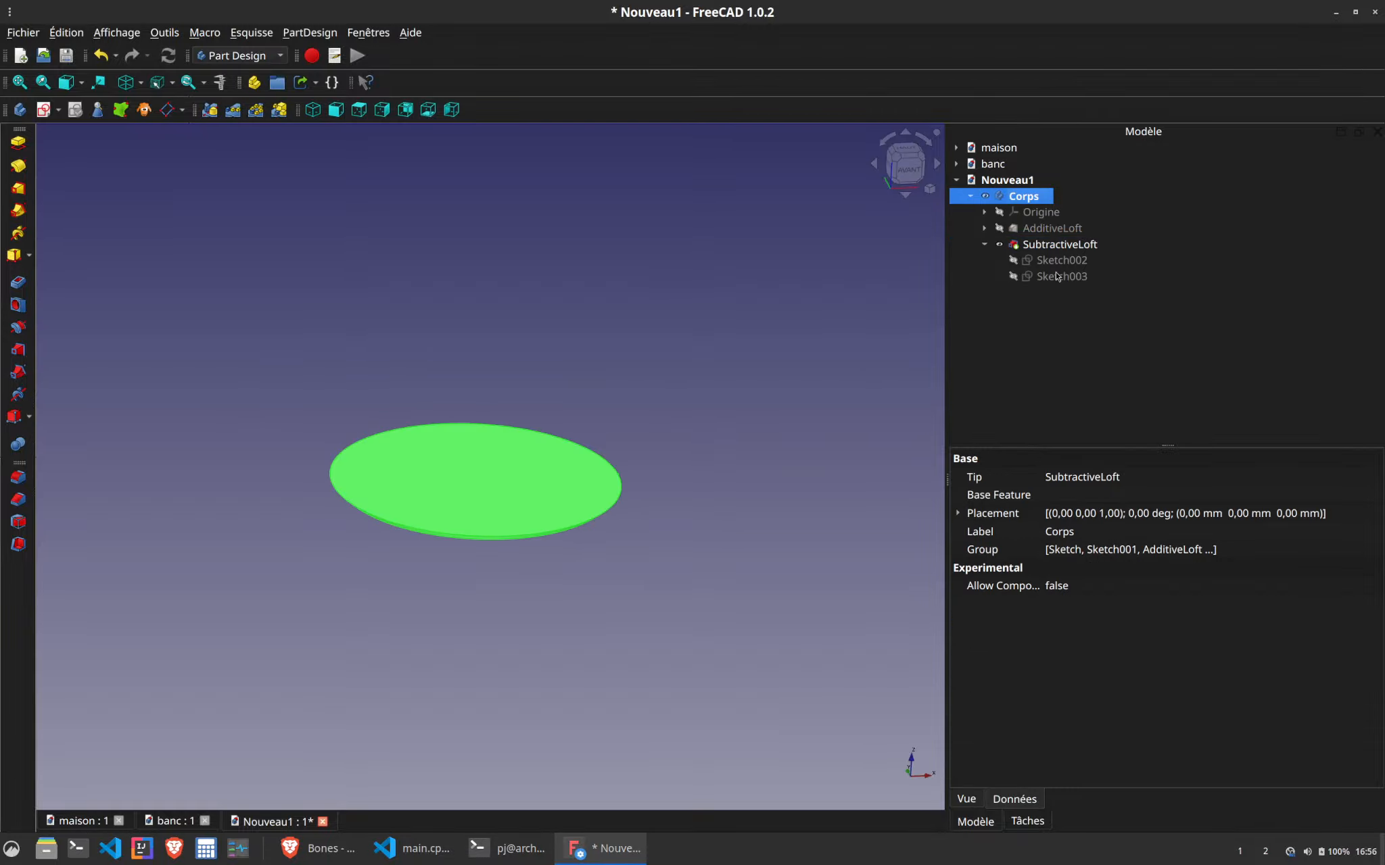
Delete the subtractive loft while keeping its two circle sketches
{"action": "left_click", "coordinate": [1058, 276]}
{"action": "left_click", "coordinate": [560, 389]}
{"action": "mouse_move", "coordinate": [559, 389]}
{"action": "middle_mouse_down"}
{"action": "mouse_move", "coordinate": [680, 396]}
{"action": "mouse_move", "coordinate": [689, 369]}
{"action": "mouse_move", "coordinate": [669, 381]}
{"action": "middle_mouse_up"}
{"action": "left_click", "coordinate": [1060, 277]}
{"action": "left_click", "coordinate": [1067, 245]}
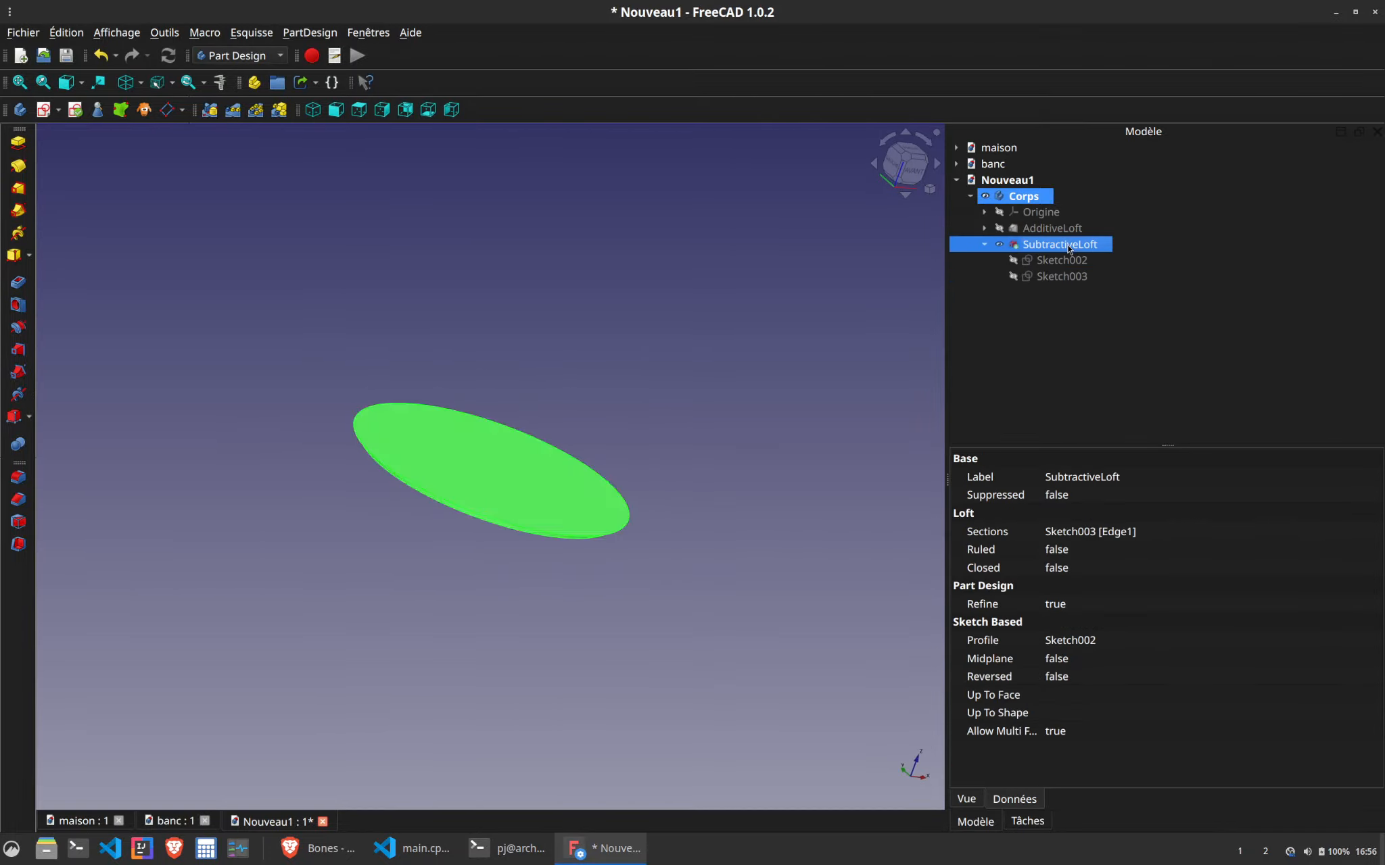
{"action": "key", "text": "Delete"}
Make the additive loft and both circle sketches of the removed cut visible
{"action": "left_click", "coordinate": [1050, 233]}
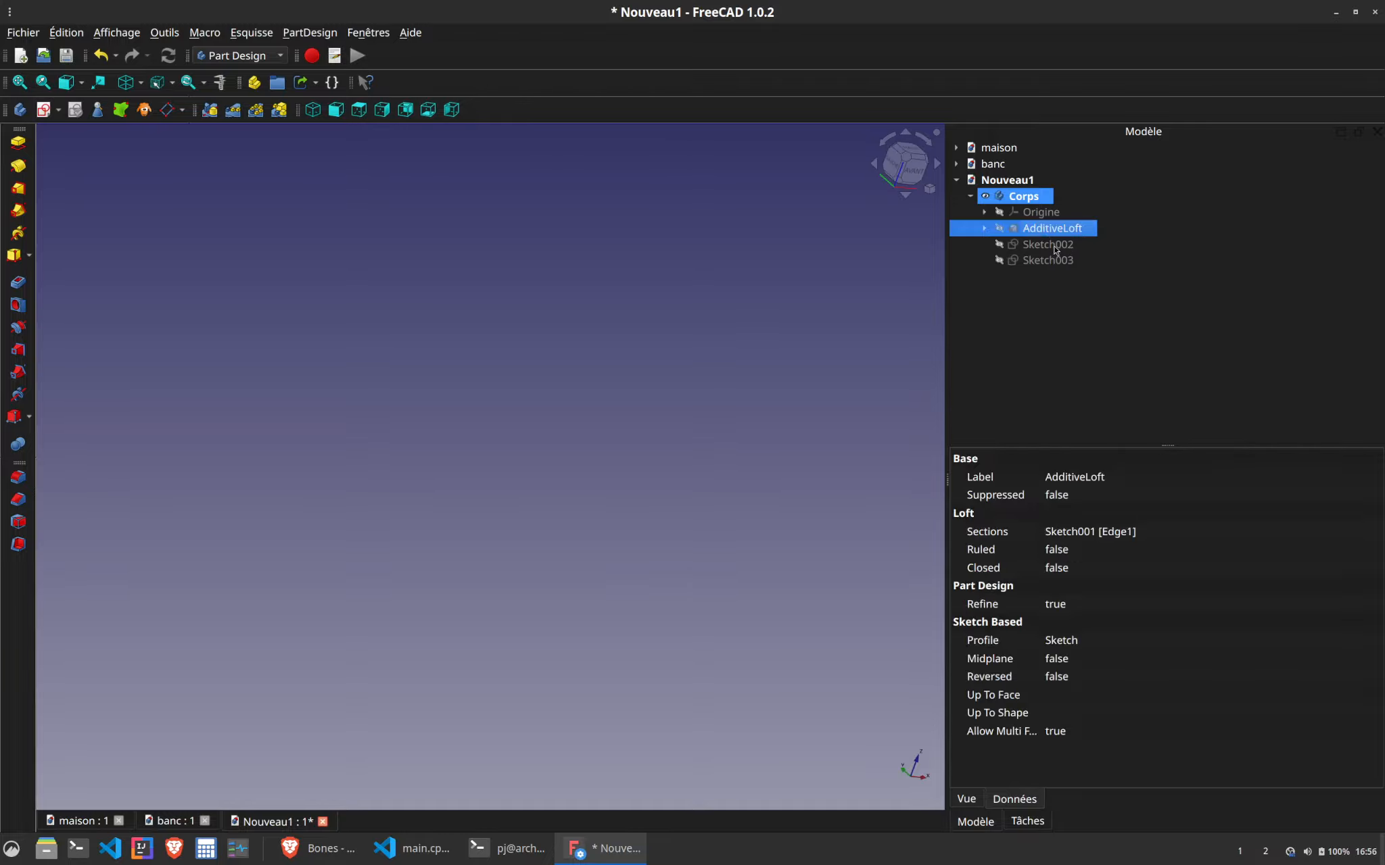
{"action": "left_click", "coordinate": [1052, 247]}
{"action": "left_click", "coordinate": [1039, 232]}
{"action": "key", "text": "space"}
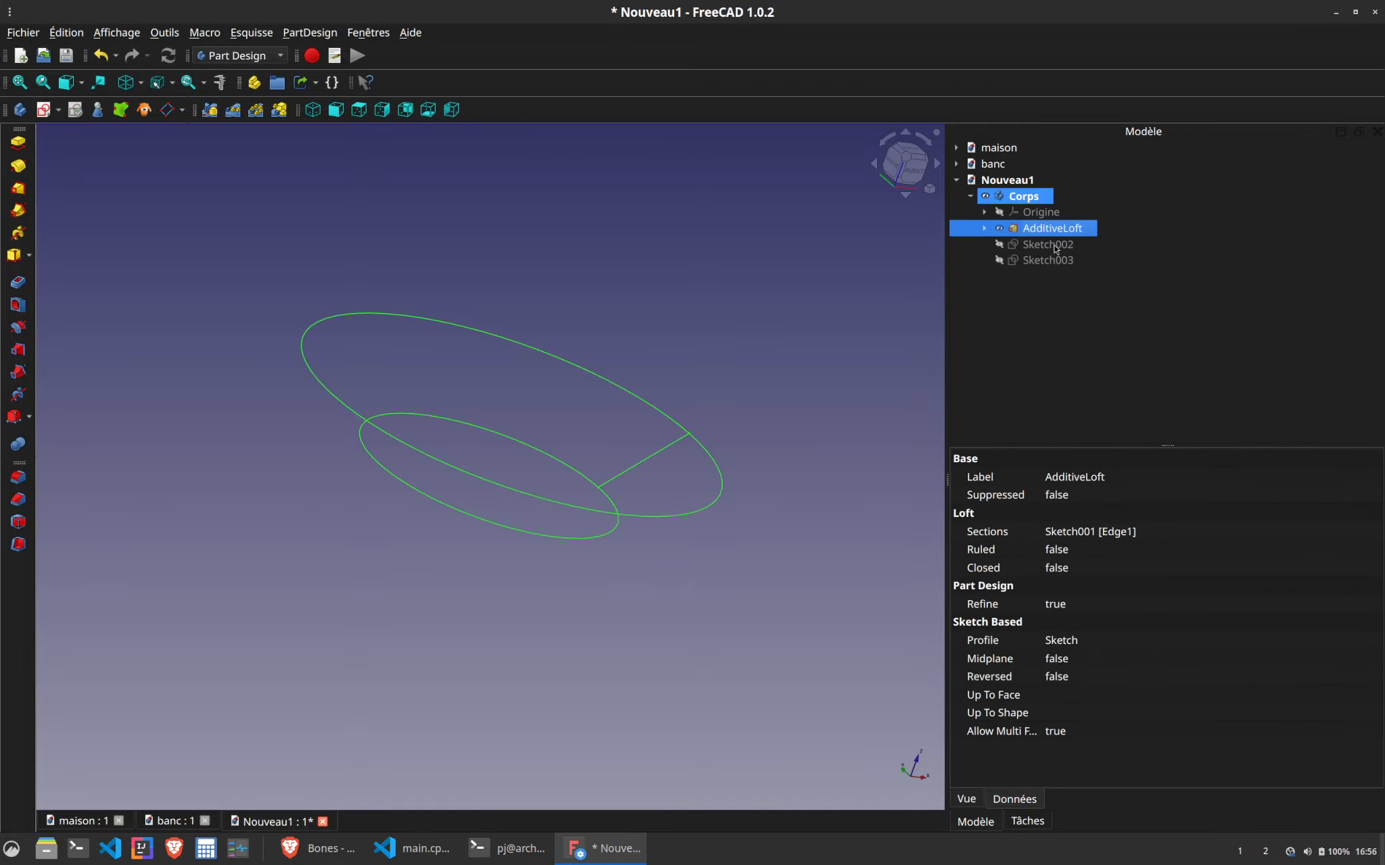
{"action": "left_click", "coordinate": [1052, 244]}
{"action": "key", "text": "space"}
{"action": "left_click", "coordinate": [1052, 261]}
{"action": "key", "text": "space"}
{"action": "left_click", "coordinate": [568, 331]}
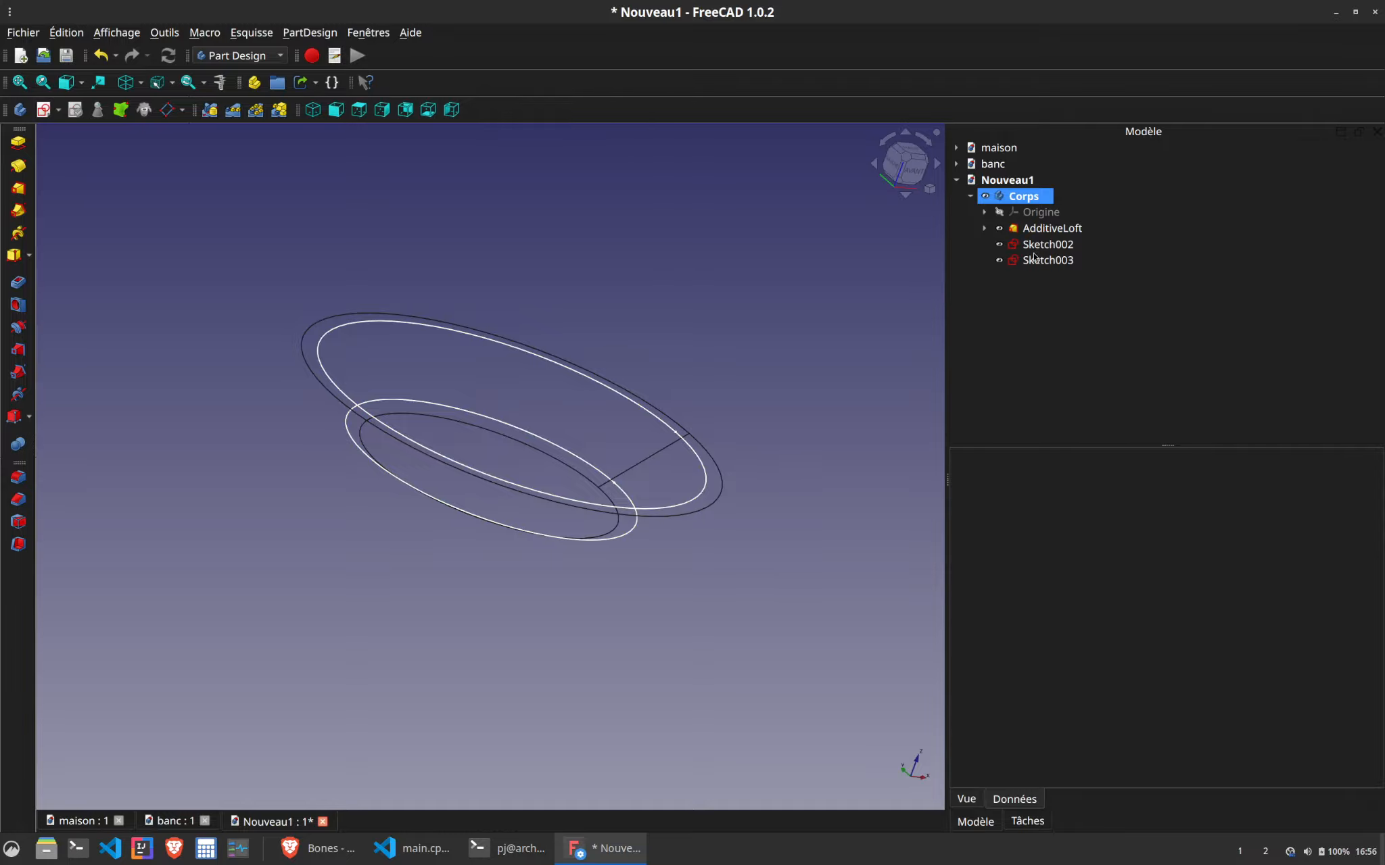
Switch the model display to shaded wireframe and examine how the lower circle compares with the loft's underside
{"action": "left_click", "coordinate": [140, 83]}
{"action": "left_click", "coordinate": [152, 102]}
{"action": "left_click", "coordinate": [140, 82]}
{"action": "left_click", "coordinate": [177, 222]}
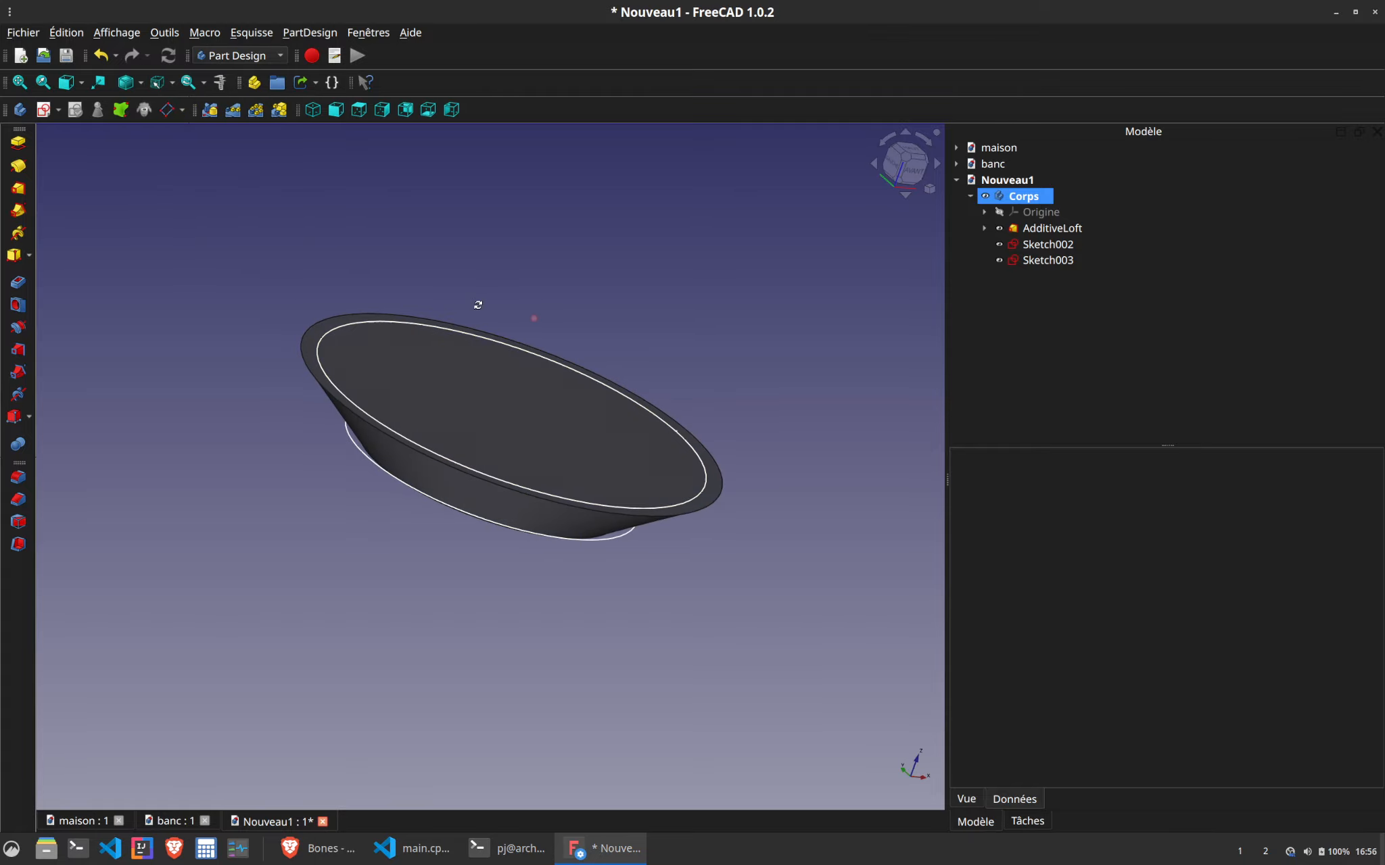
{"action": "mouse_move", "coordinate": [475, 303]}
{"action": "middle_mouse_down"}
{"action": "mouse_move", "coordinate": [440, 272]}
{"action": "mouse_move", "coordinate": [457, 227]}
{"action": "middle_mouse_up"}
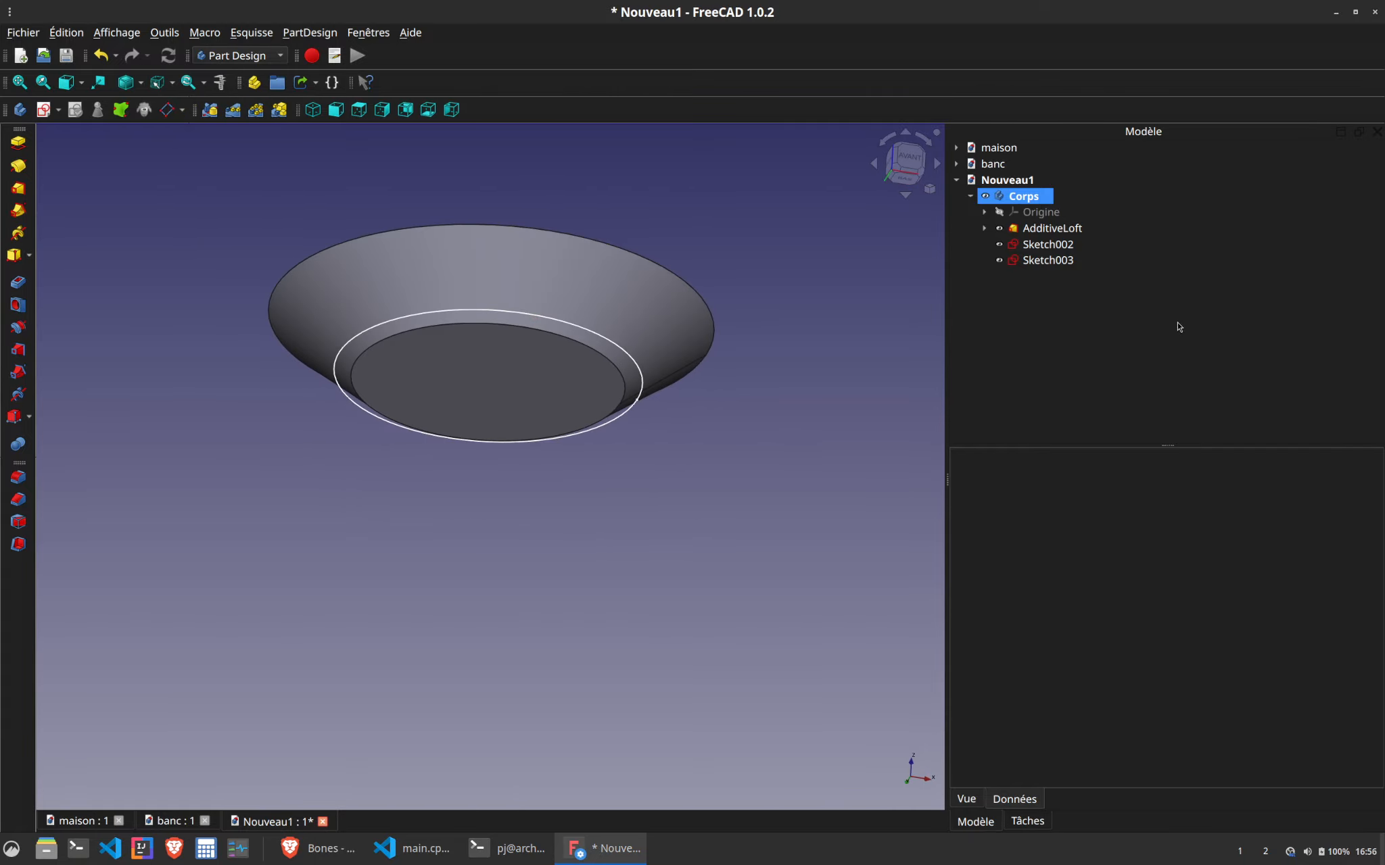
Open the lower circle sketch for editing, switch the display to wireframe and set the circle's diameter to 40 mm
{"action": "double_click", "coordinate": [1047, 261]}
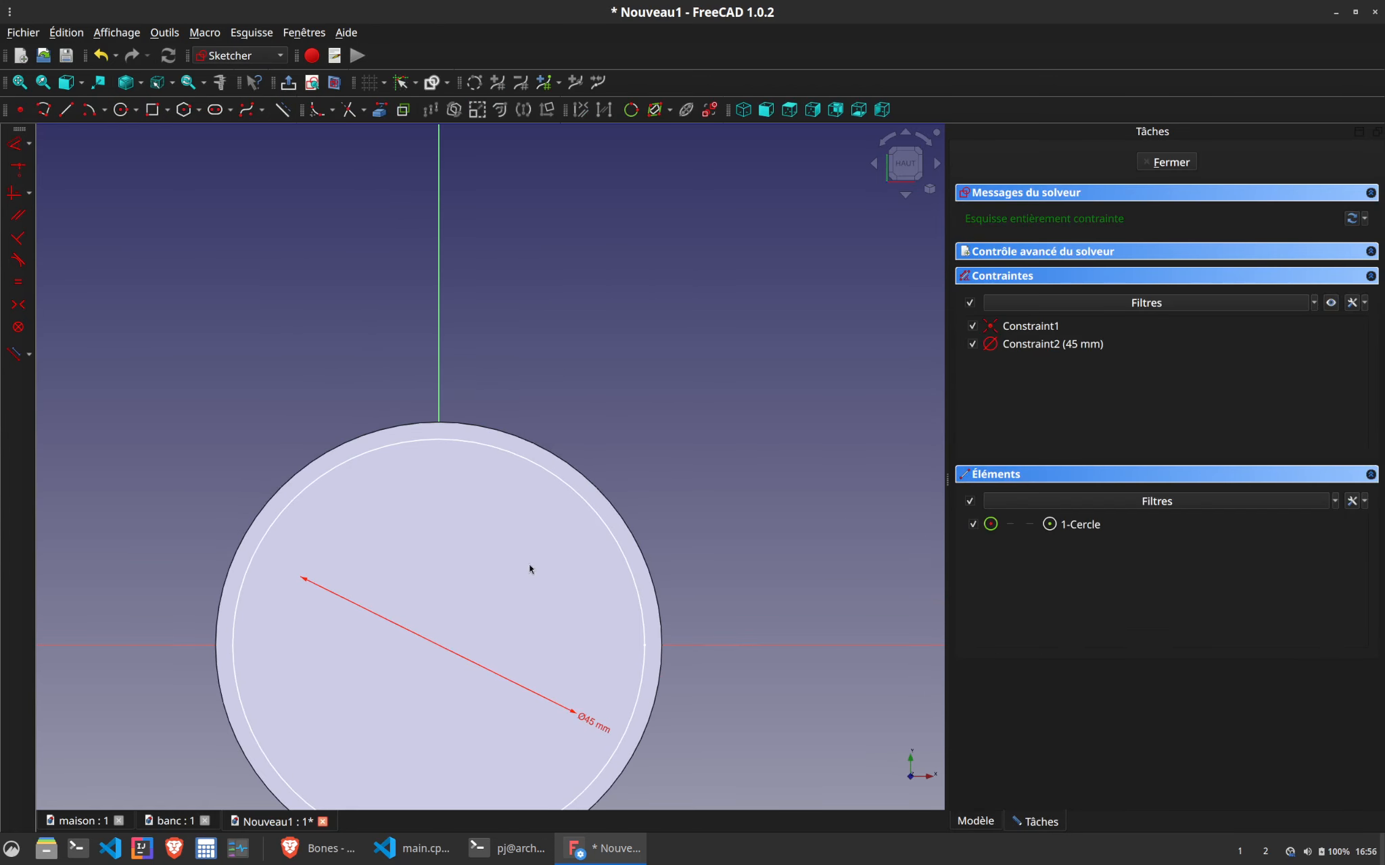
{"action": "left_click", "coordinate": [141, 83]}
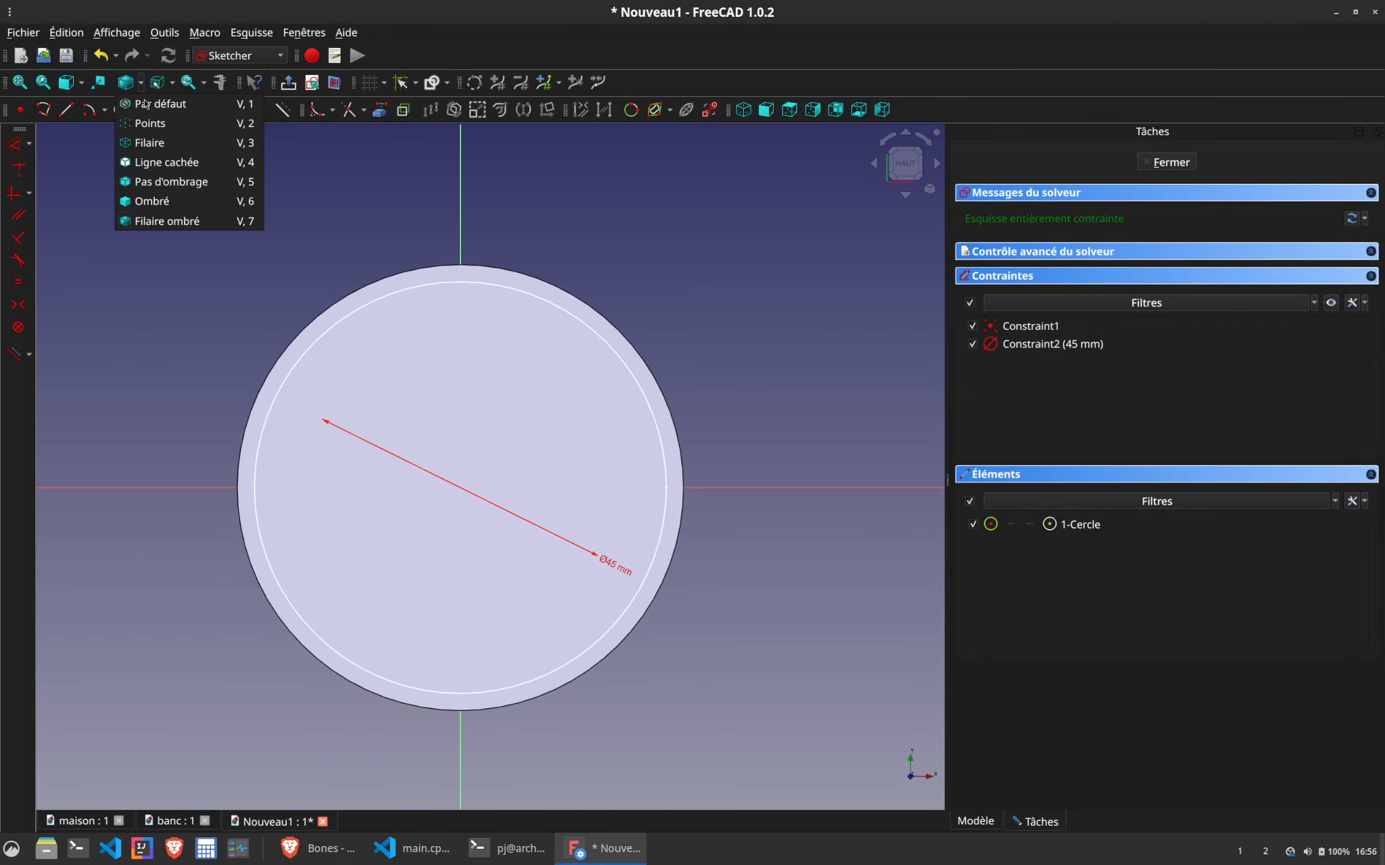
{"action": "left_click", "coordinate": [163, 143]}
{"action": "double_click", "coordinate": [624, 572]}
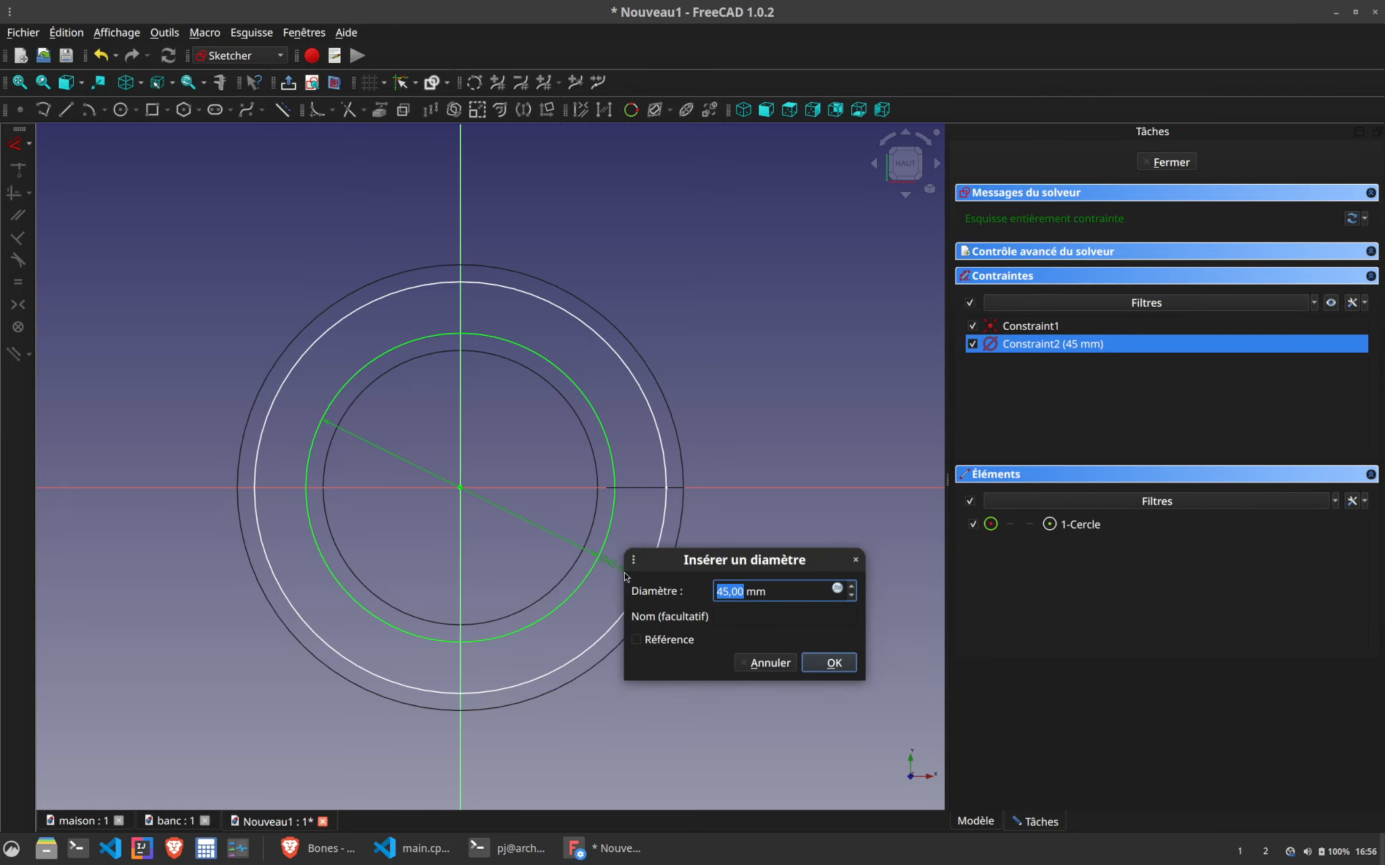
{"action": "type", "text": "40"}
{"action": "key", "text": "Return"}
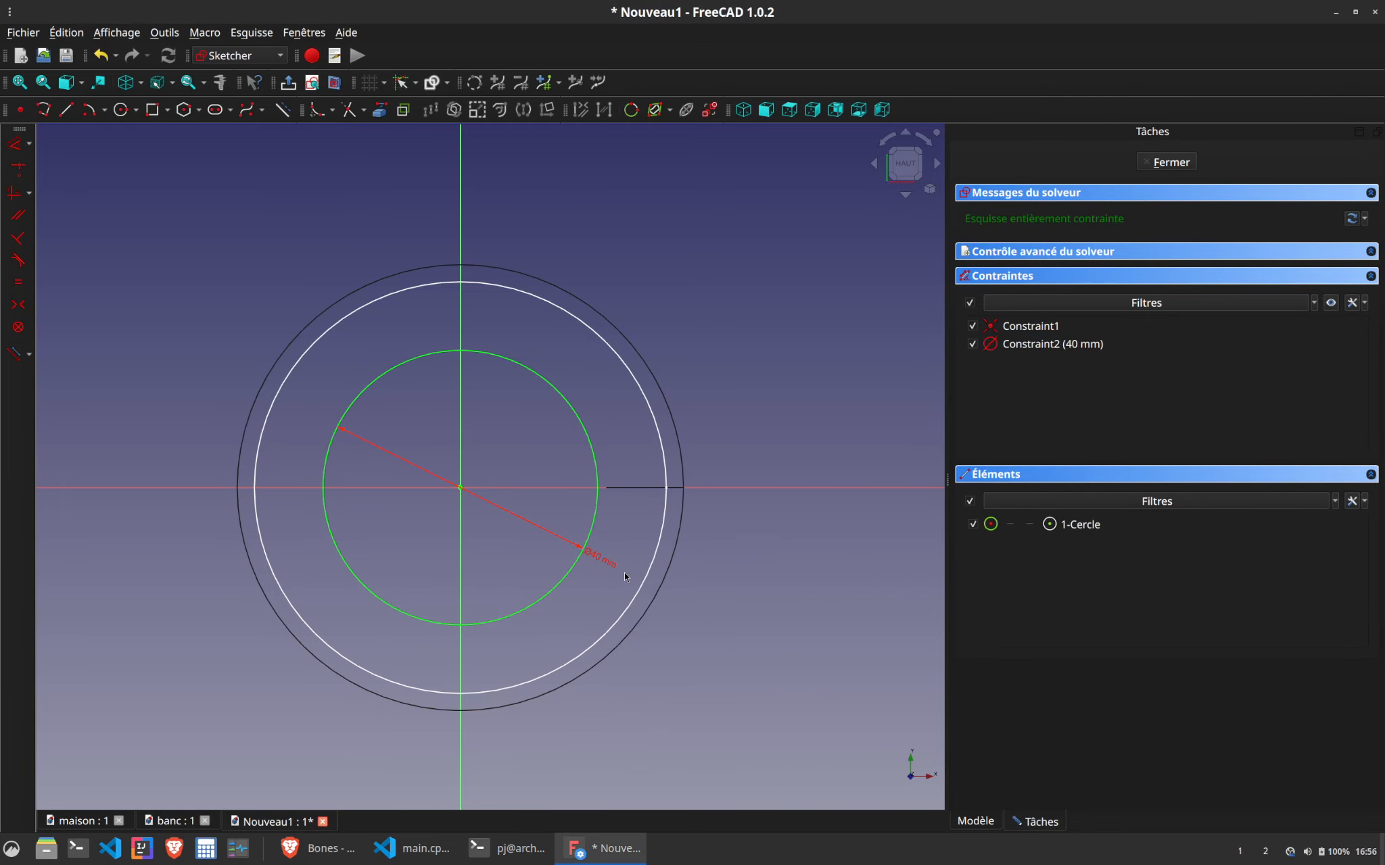
Set the lower circle's diameter to 35 mm and close the sketch
{"action": "double_click", "coordinate": [624, 572]}
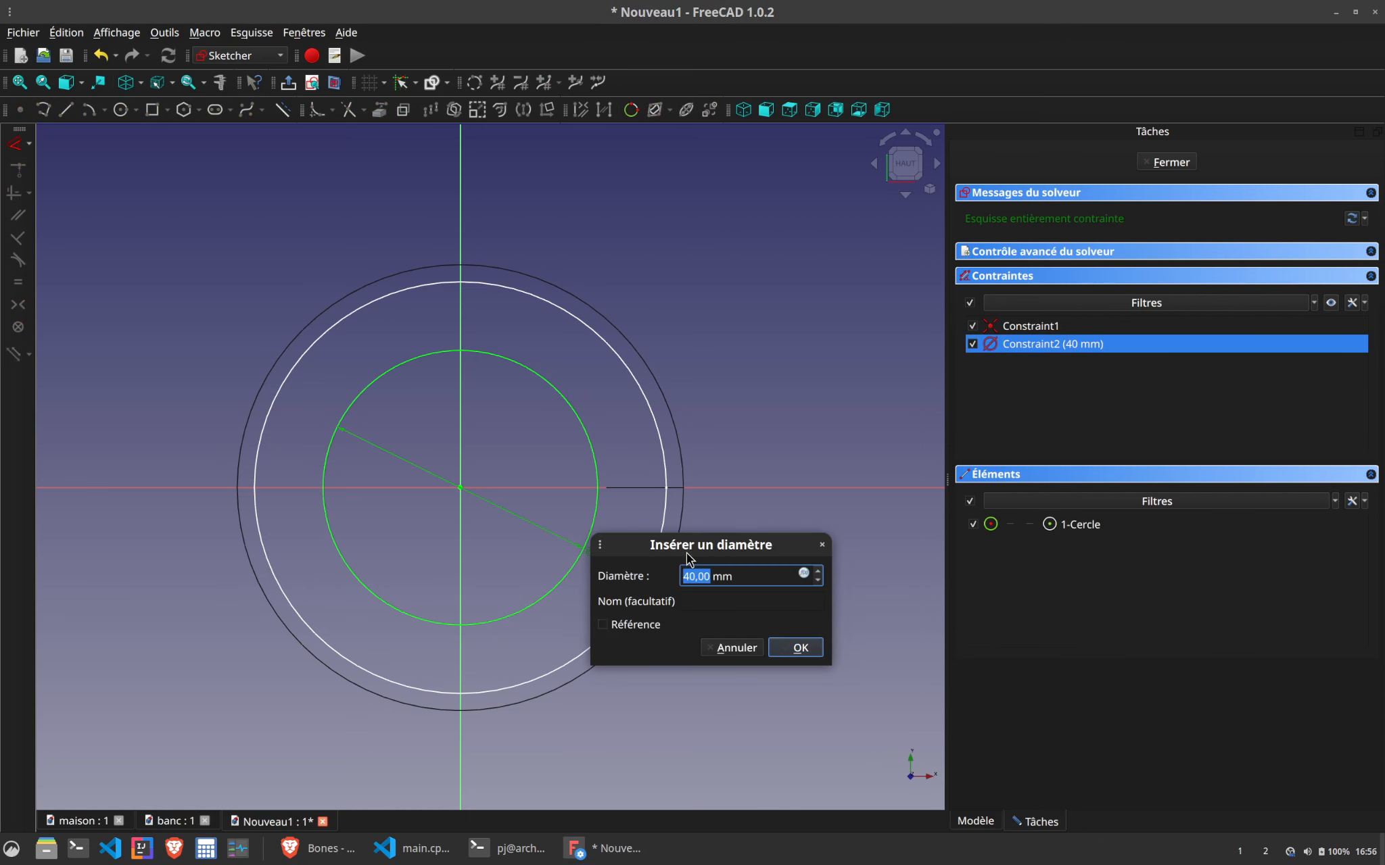
{"action": "type", "text": "35"}
{"action": "key", "text": "Return"}
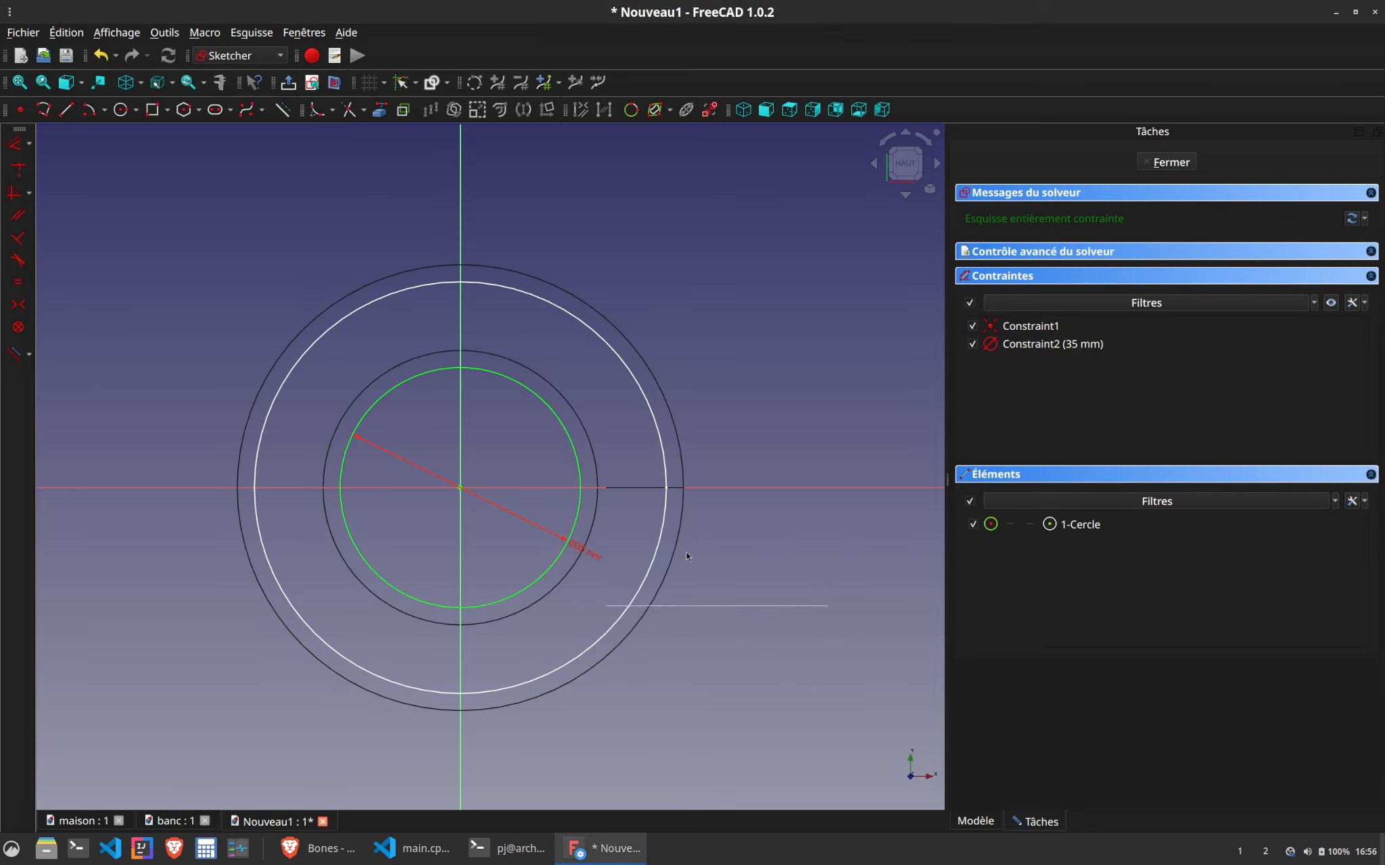
{"action": "left_click", "coordinate": [1159, 164]}
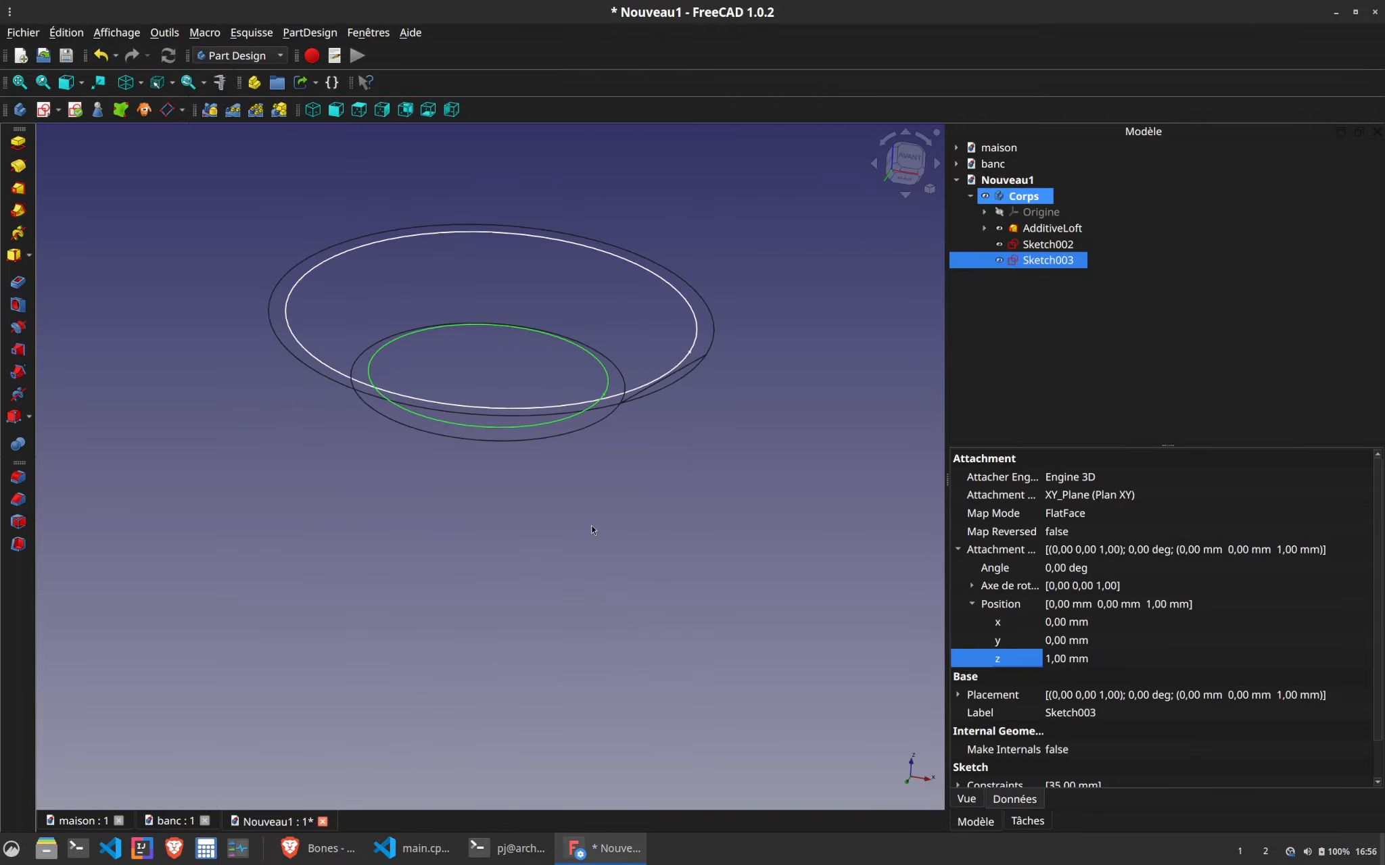
Compare the two circle sketches with the additive loft's outline from the side and from above
{"action": "middle_click_drag", "start_coordinate": [592, 530], "coordinate": [591, 570]}
{"action": "left_click", "coordinate": [1050, 247]}
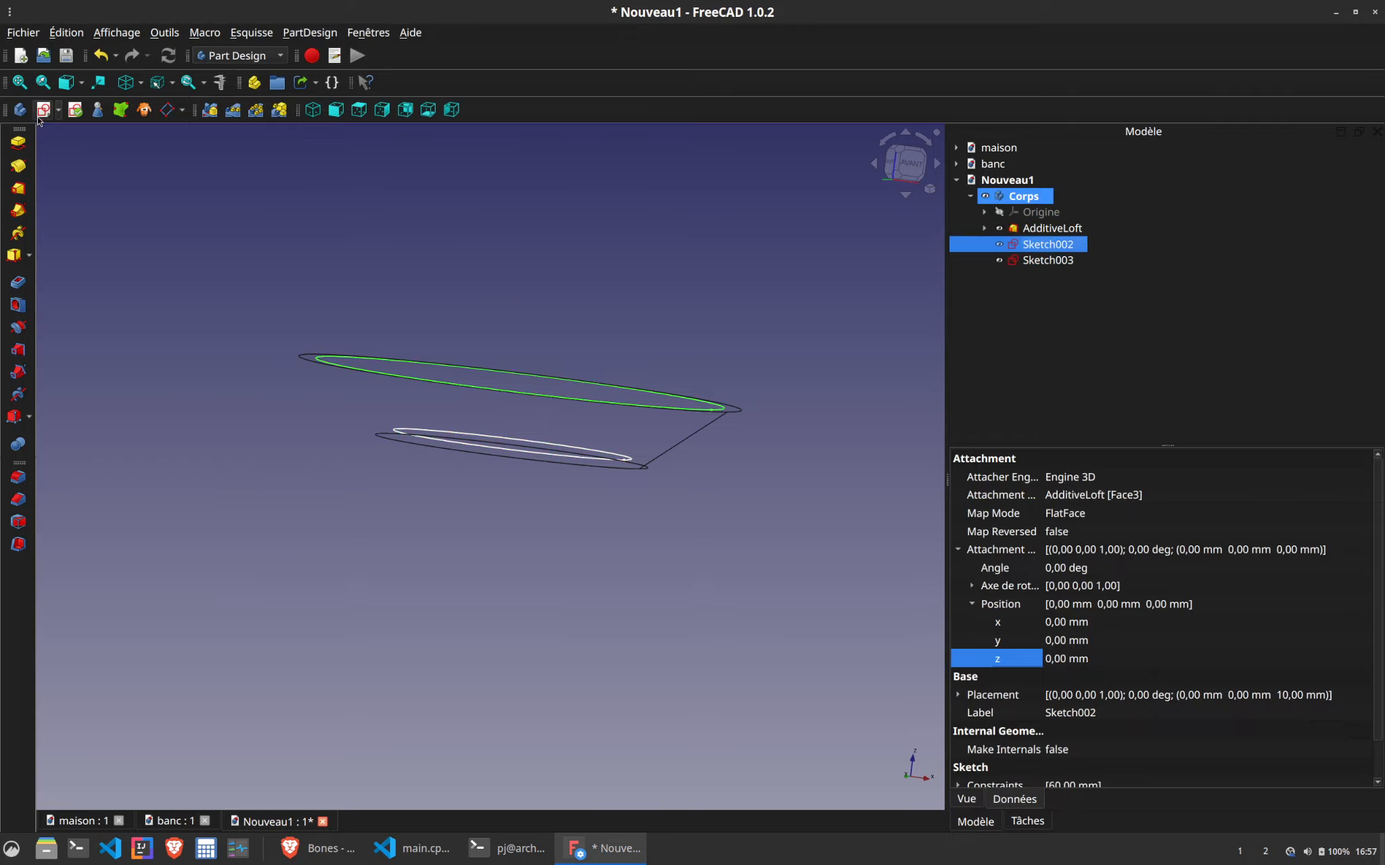
{"action": "left_click", "coordinate": [1051, 230]}
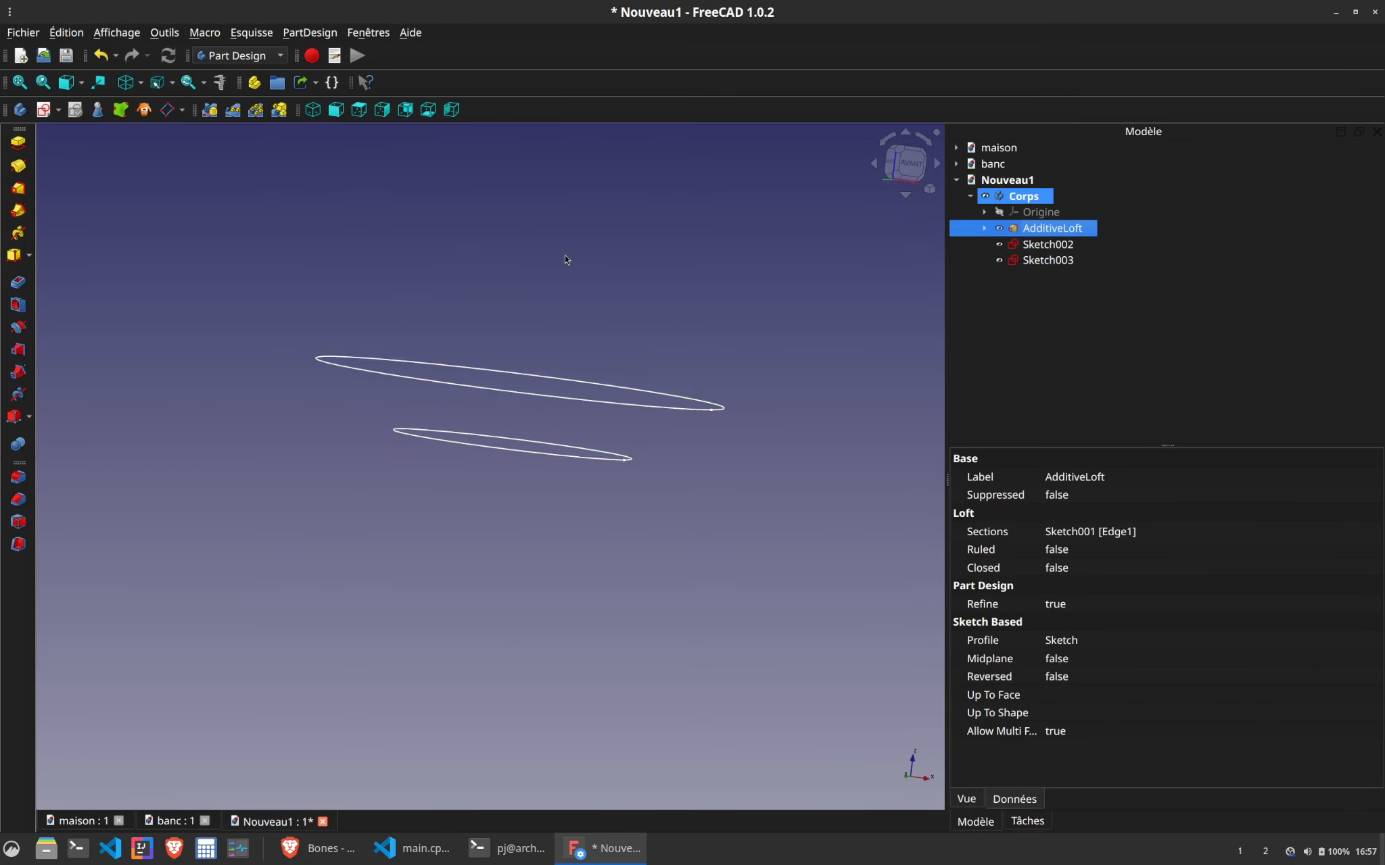
{"action": "middle_click_drag", "start_coordinate": [514, 258], "coordinate": [852, 291]}
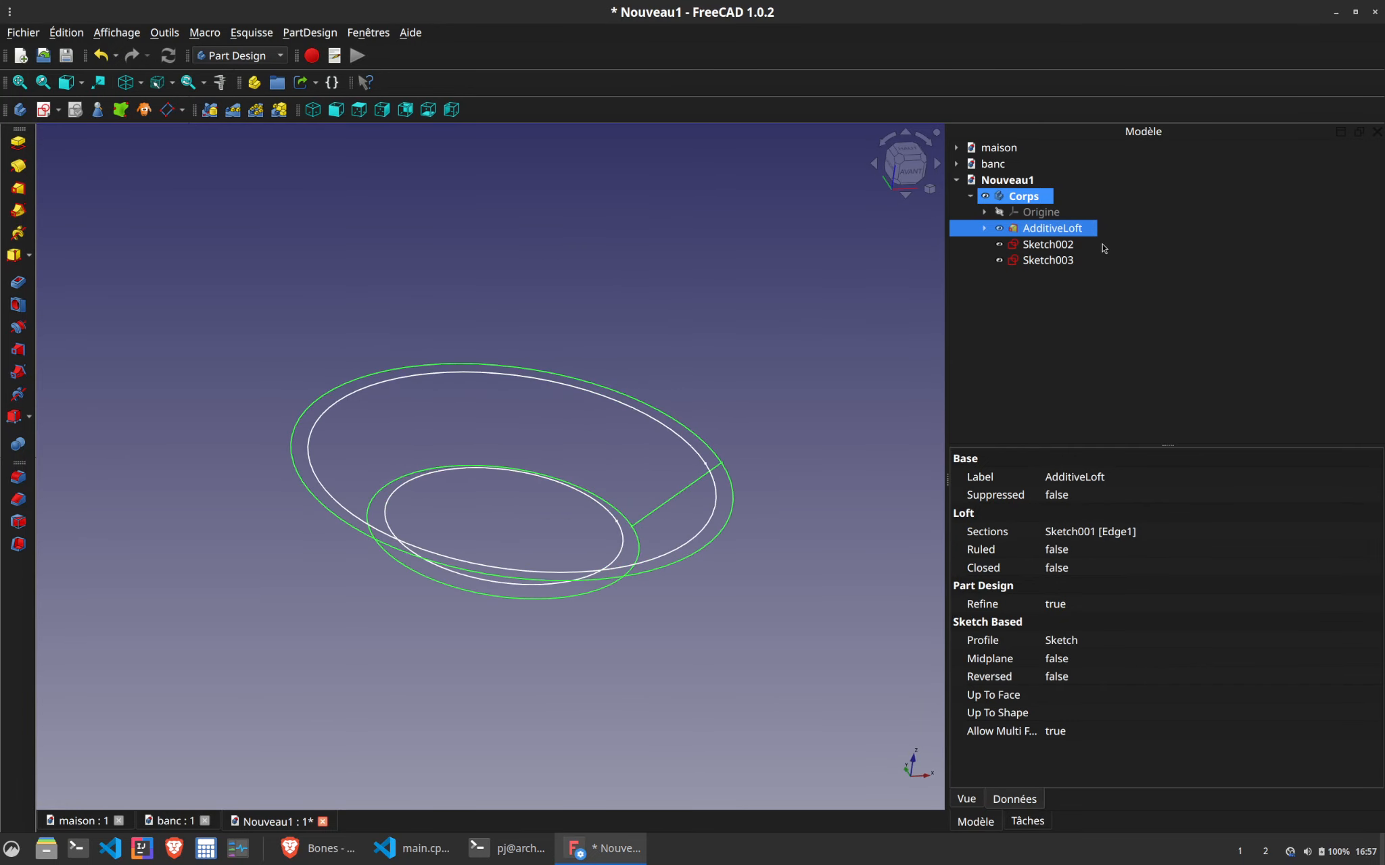
Switch the model display from wireframe back to a shaded style
{"action": "left_click", "coordinate": [140, 82]}
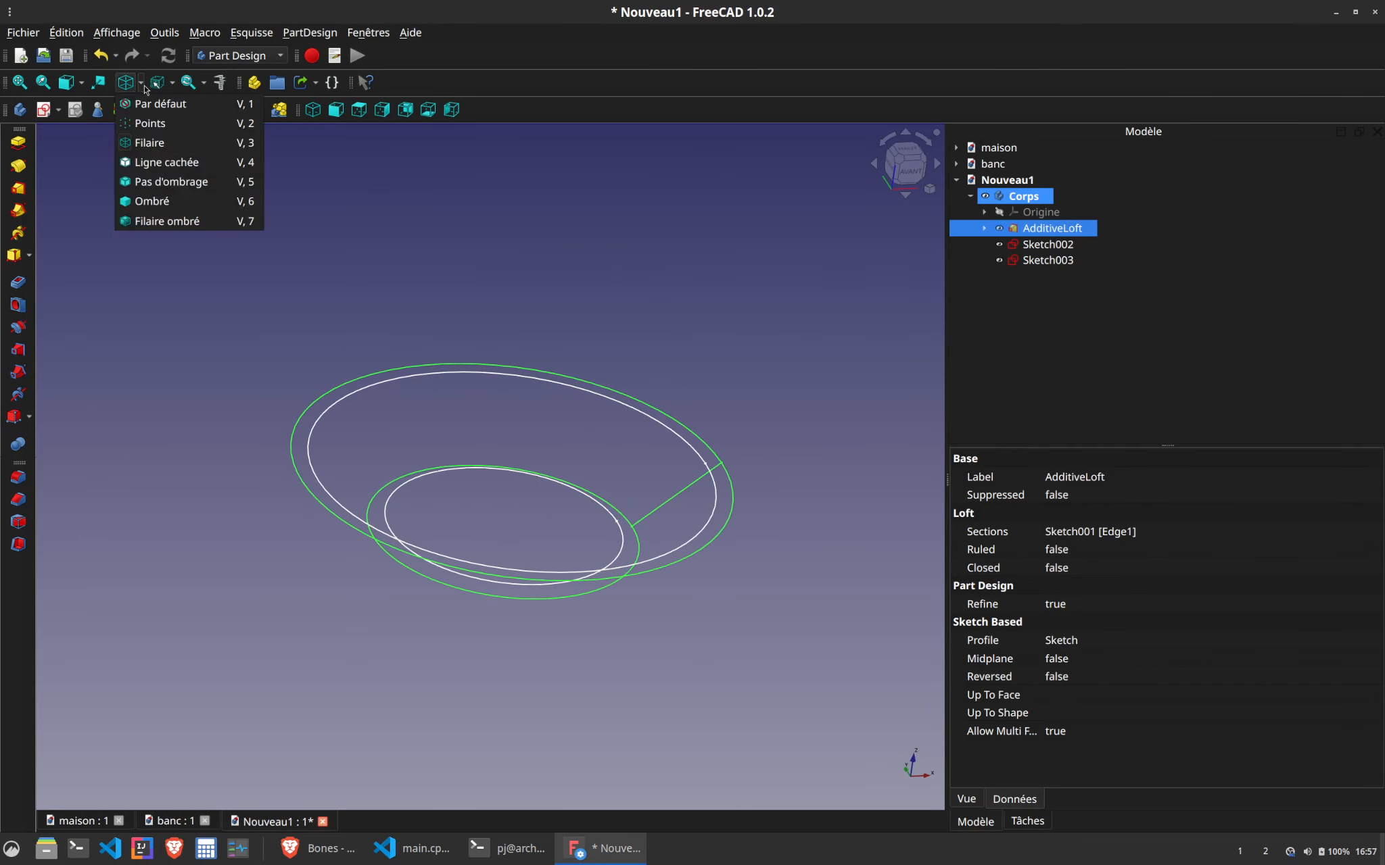
{"action": "left_click", "coordinate": [152, 222]}
{"action": "left_click", "coordinate": [420, 324]}
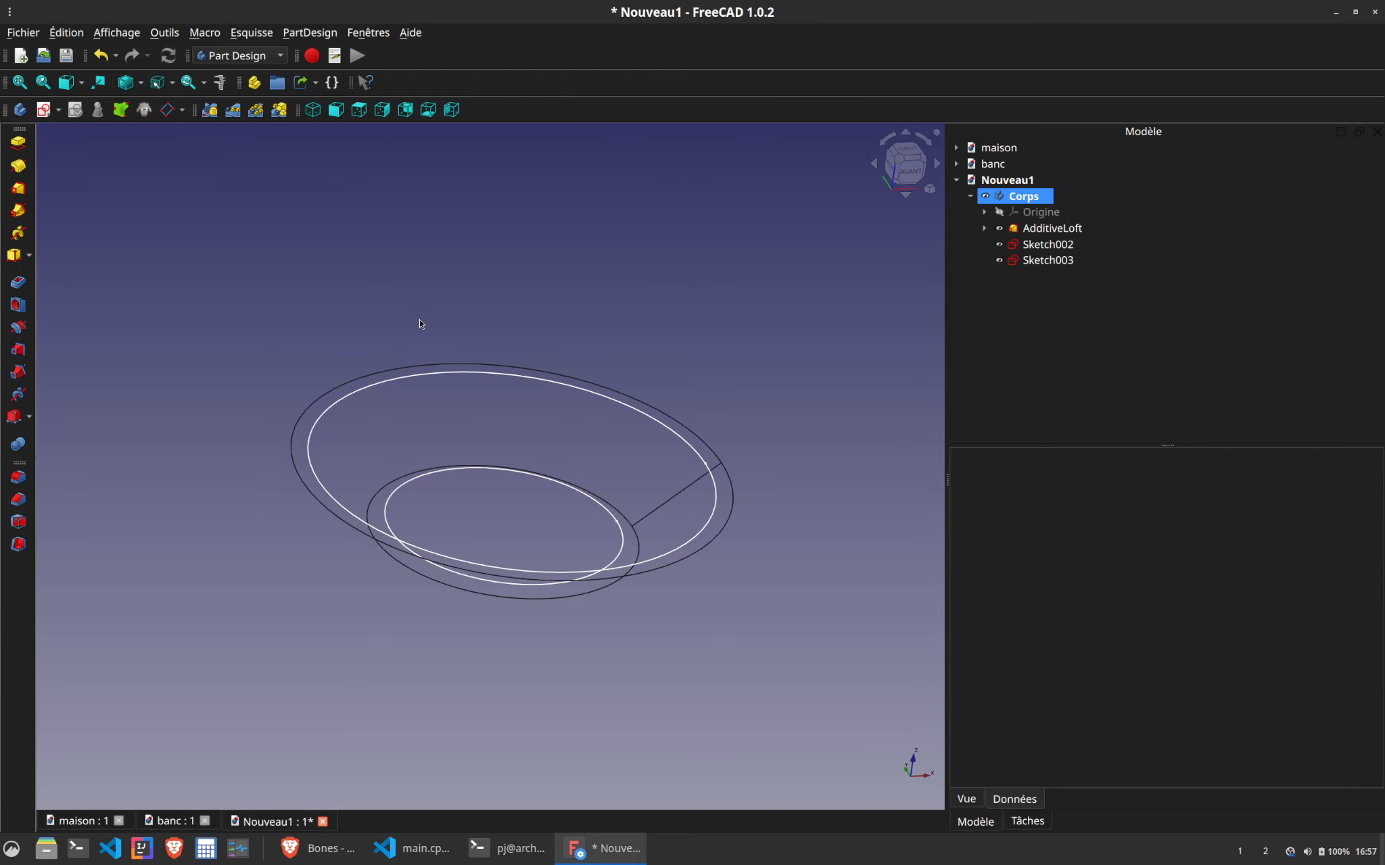
{"action": "left_click", "coordinate": [140, 83]}
{"action": "left_click", "coordinate": [228, 211]}
{"action": "middle_click_drag", "start_coordinate": [427, 299], "coordinate": [404, 300]}
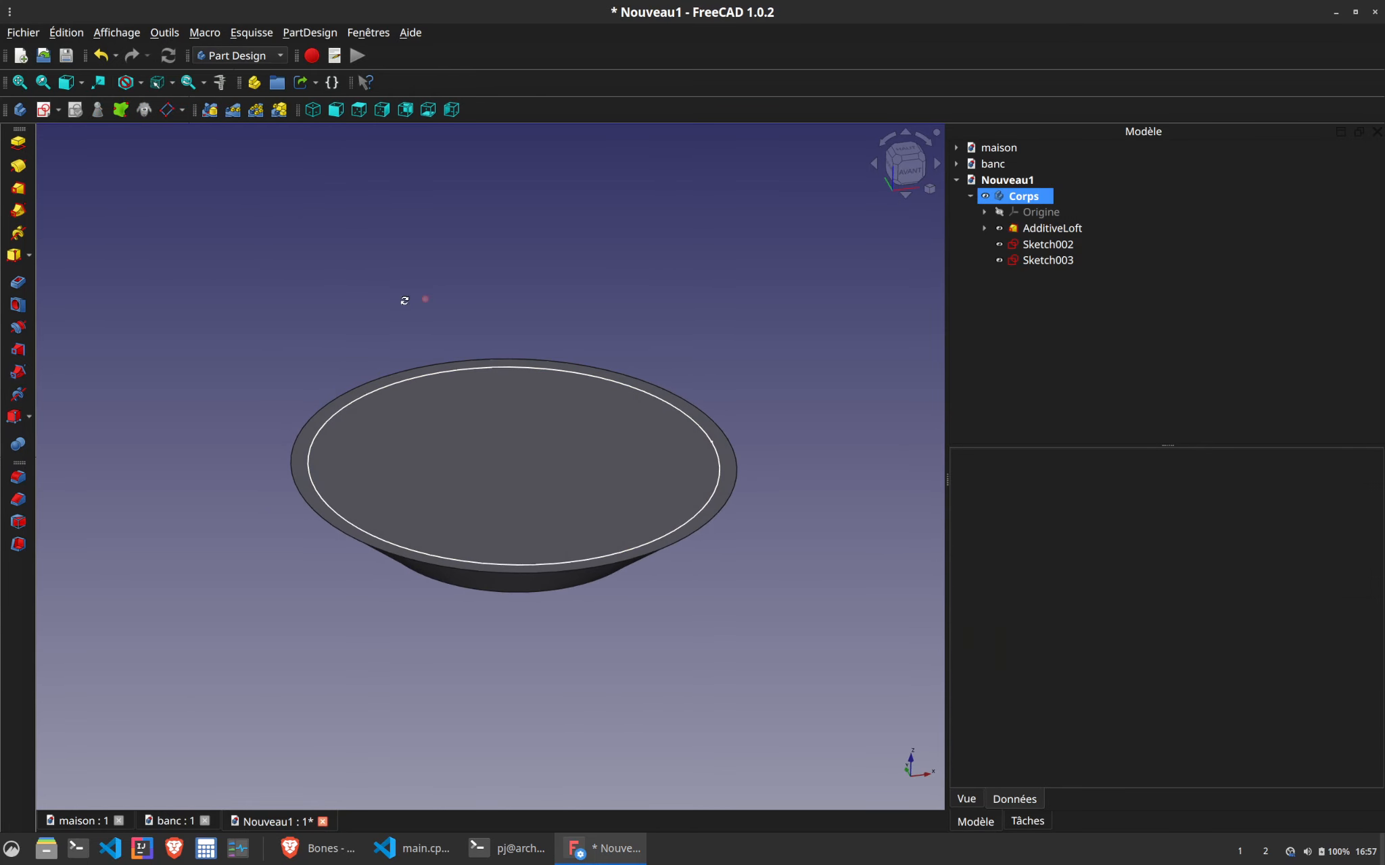
Cut the body with a subtractive loft from the 60 mm circle sketch to the 35 mm circle sketch
{"action": "left_click", "coordinate": [1068, 212]}
{"action": "left_click", "coordinate": [1072, 228]}
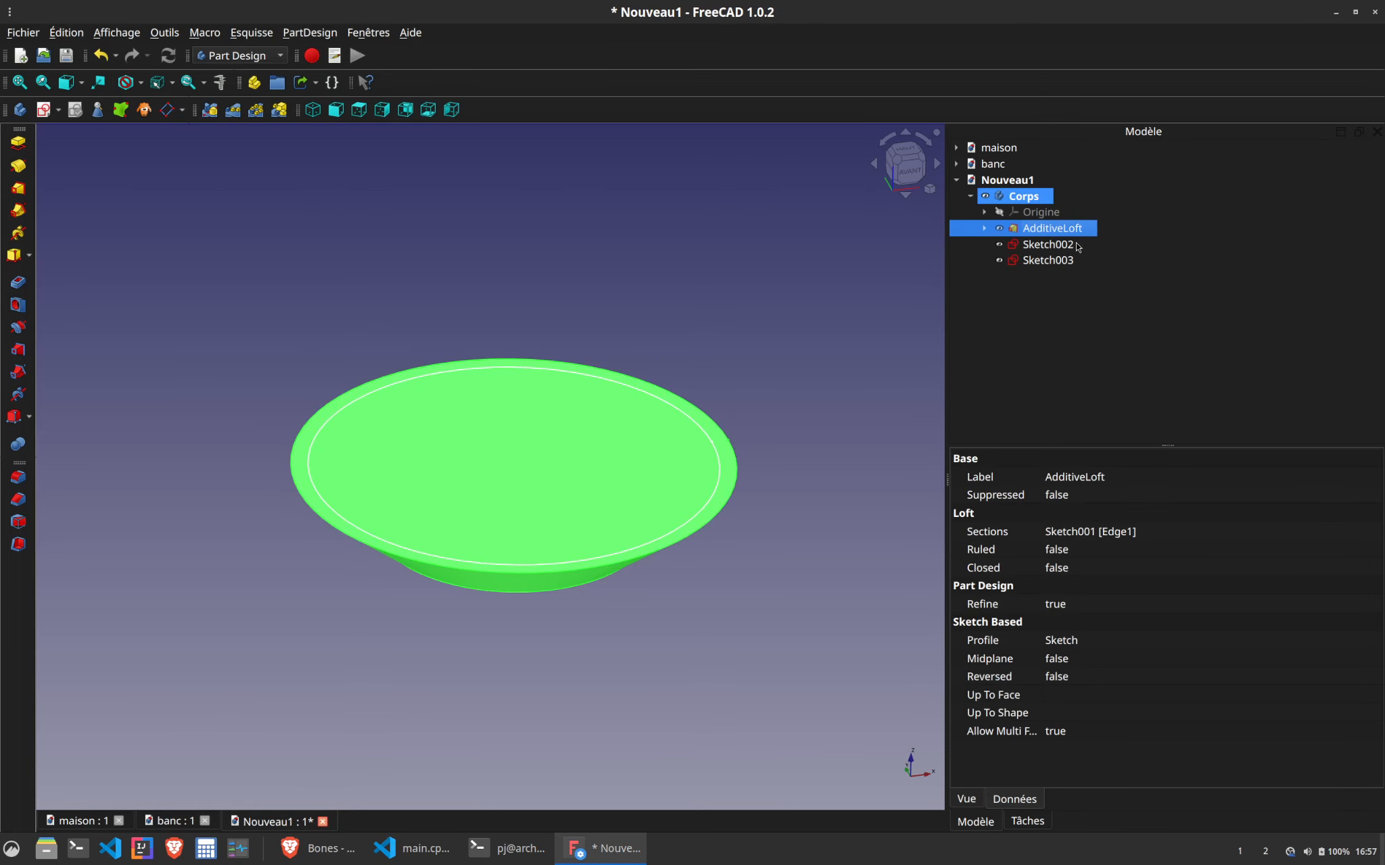
{"action": "left_click", "coordinate": [984, 229]}
{"action": "left_click", "coordinate": [985, 229]}
{"action": "left_click", "coordinate": [1058, 245]}
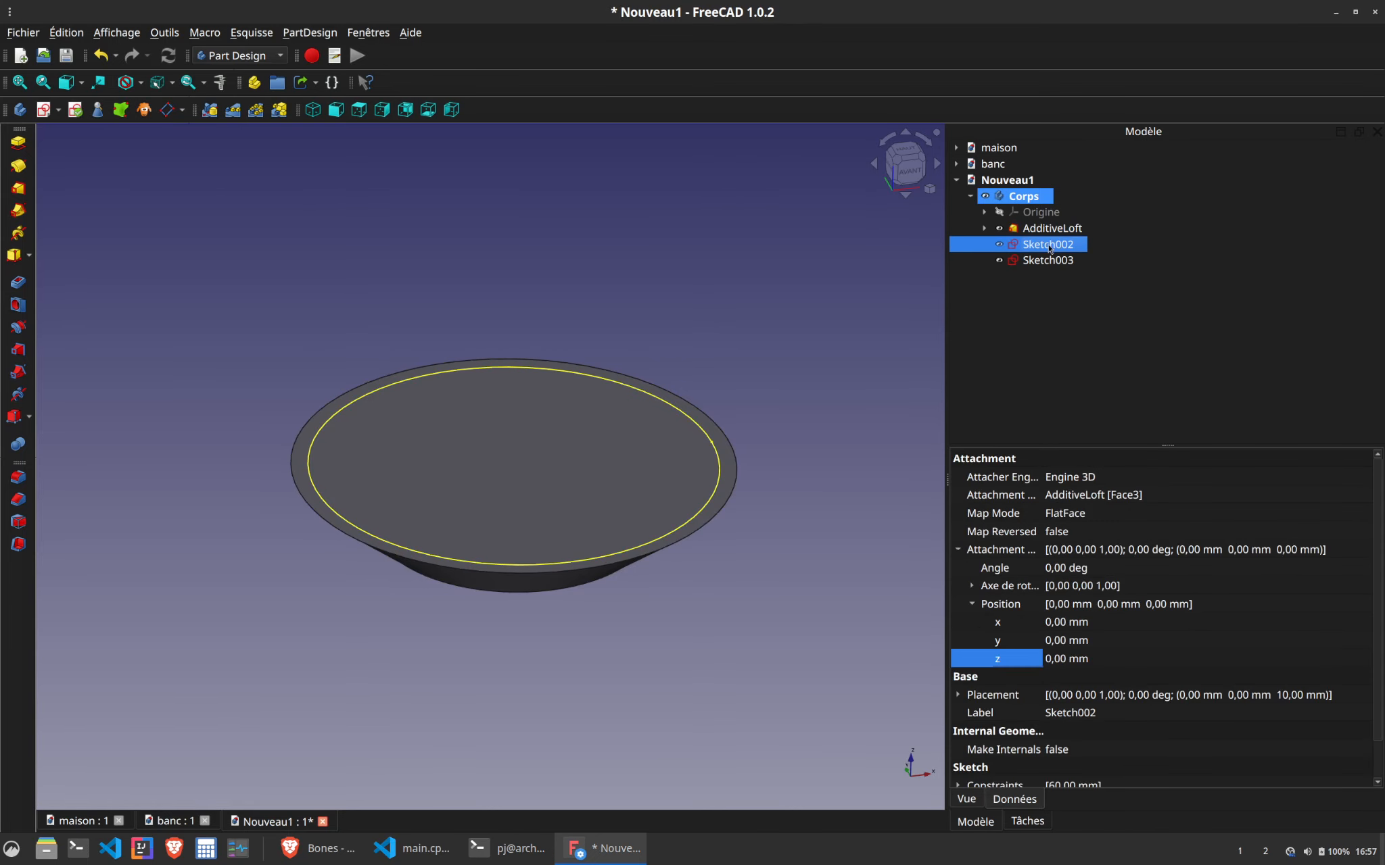
{"action": "left_click", "coordinate": [18, 349]}
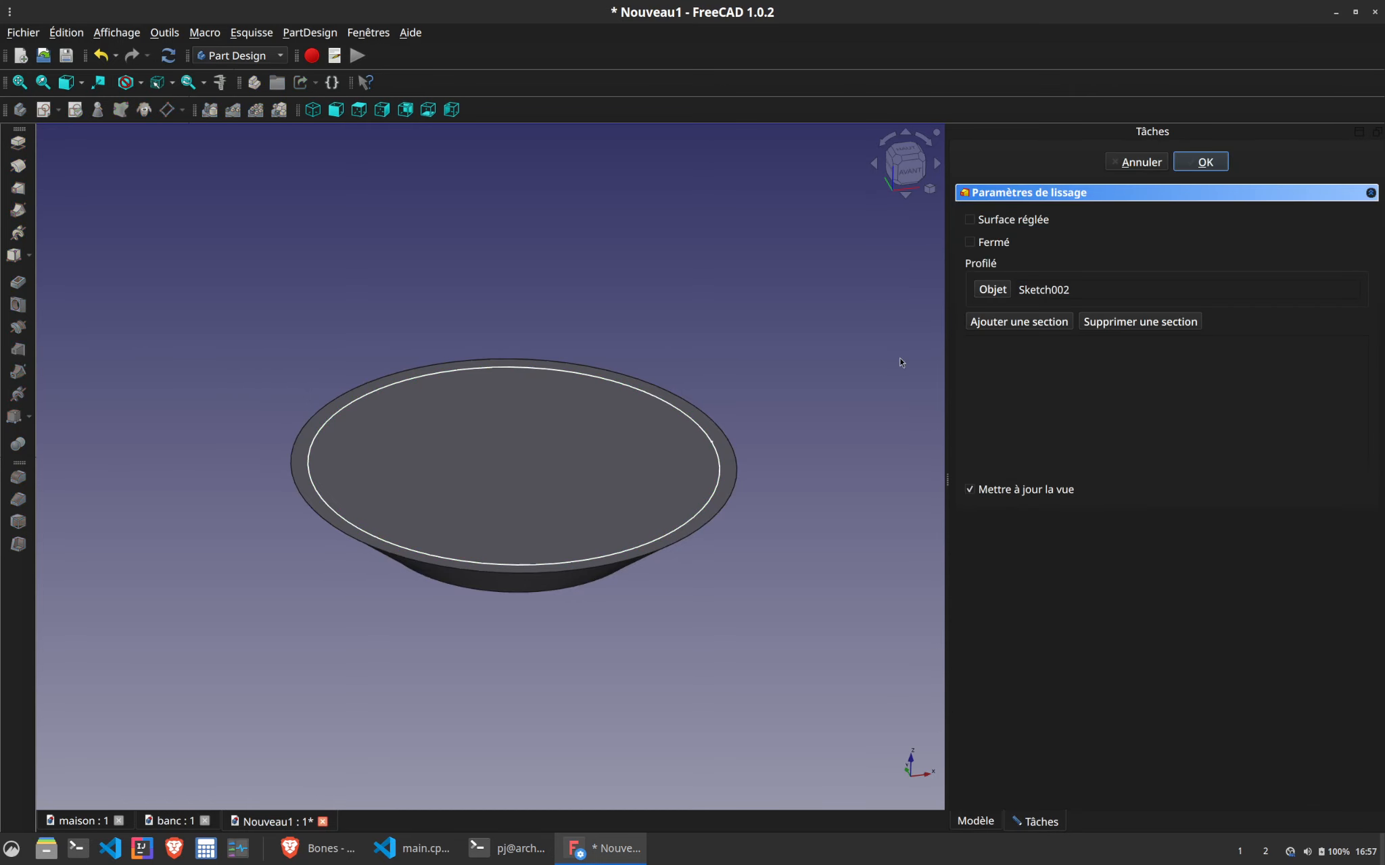
{"action": "left_click", "coordinate": [1025, 325]}
{"action": "left_click", "coordinate": [973, 827]}
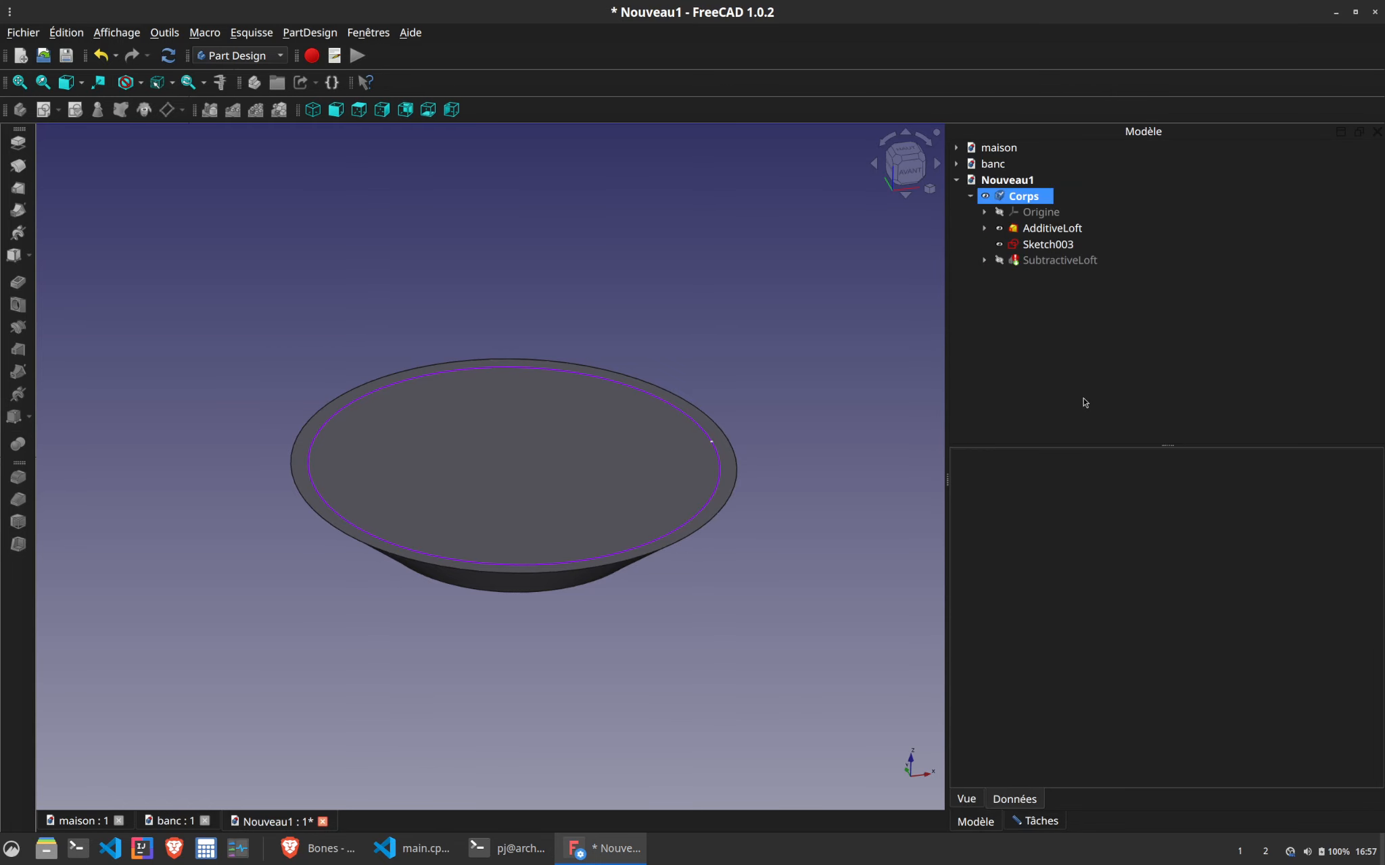
{"action": "left_click", "coordinate": [1054, 825]}
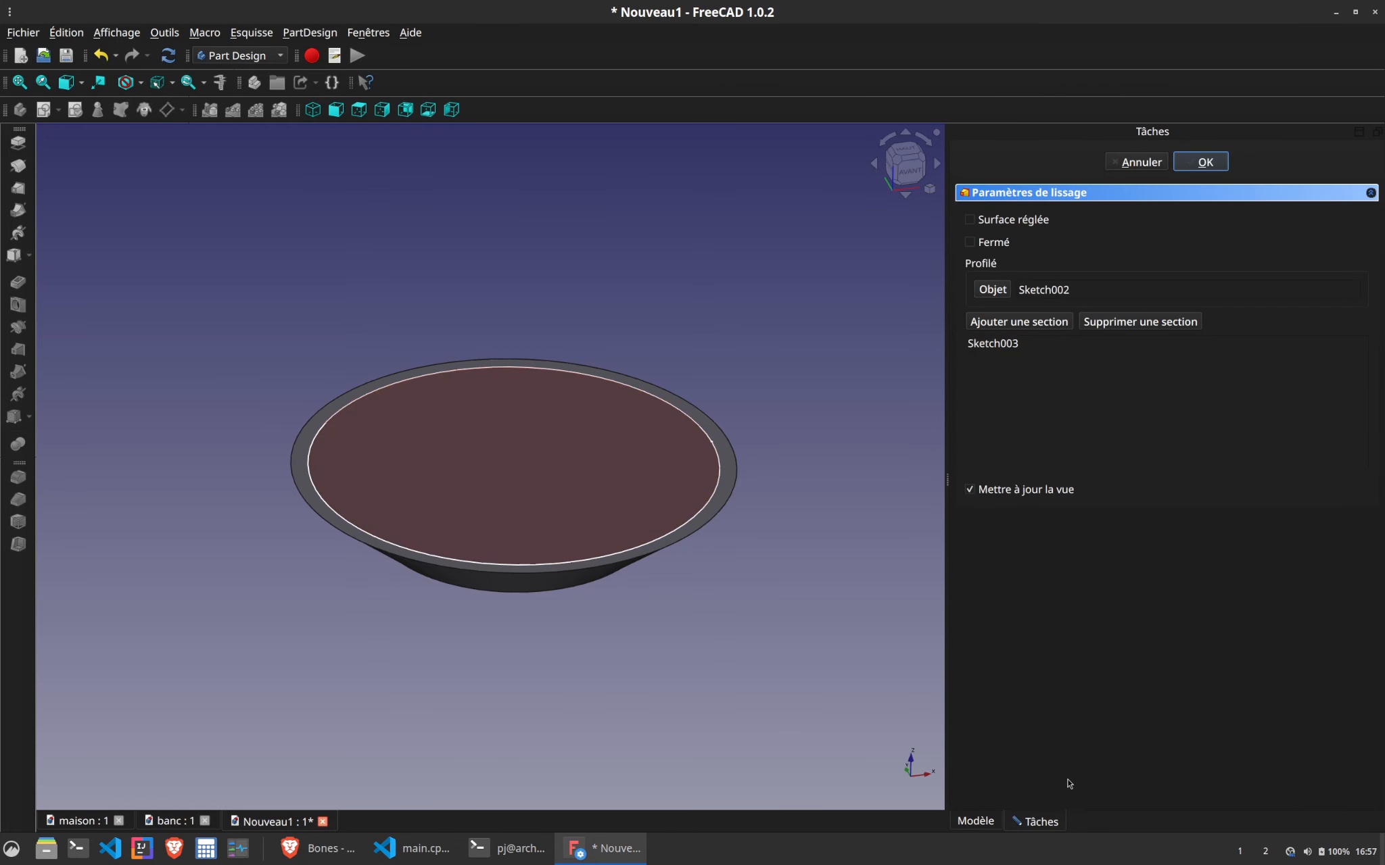
{"action": "left_click", "coordinate": [1205, 162]}
{"action": "middle_click_drag", "start_coordinate": [492, 488], "coordinate": [655, 501]}
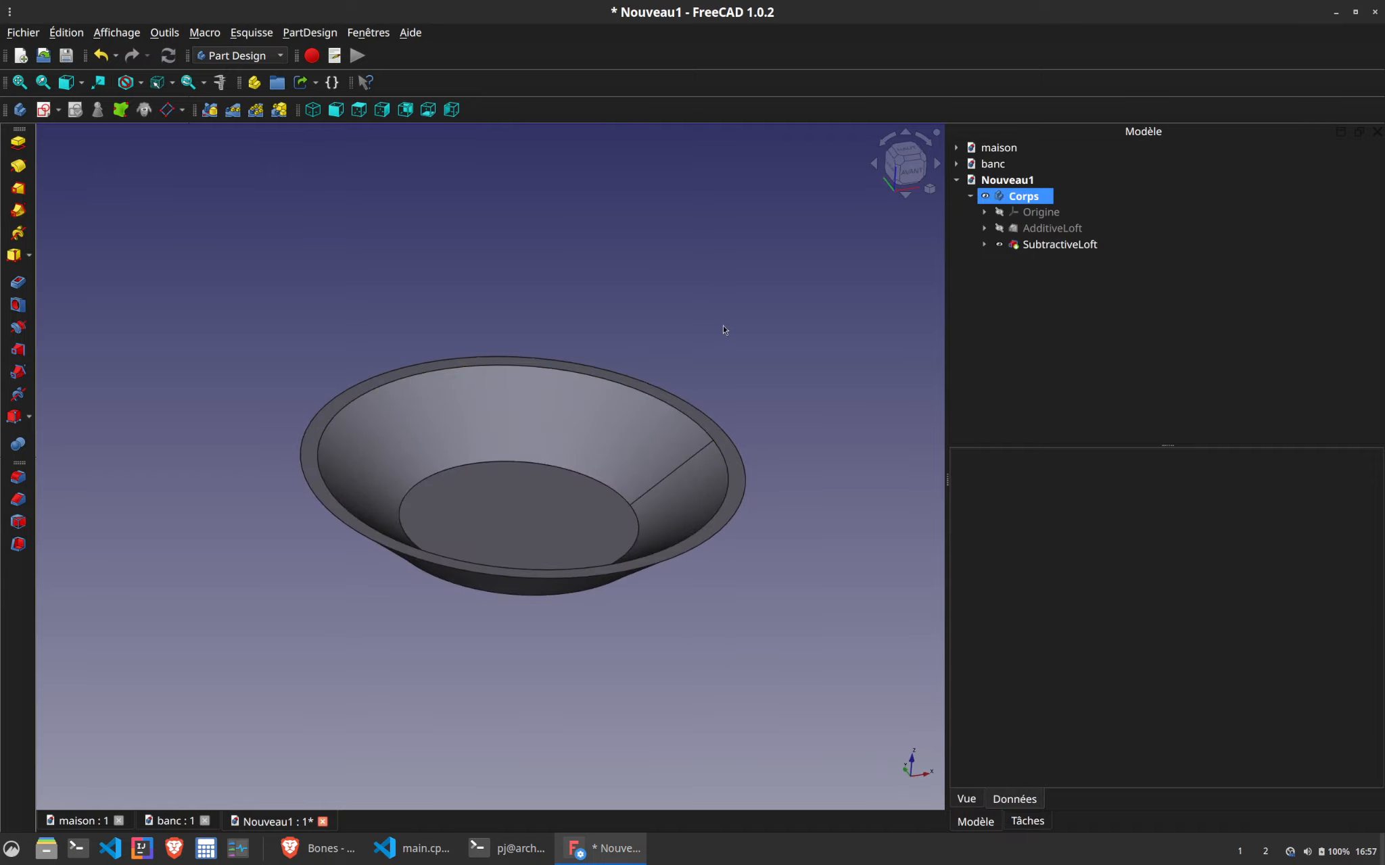
Start a sketch on the bowl's inner floor and draw a circle about 11.7 mm in diameter centred on the origin
{"action": "middle_click_drag", "start_coordinate": [723, 330], "coordinate": [532, 515]}
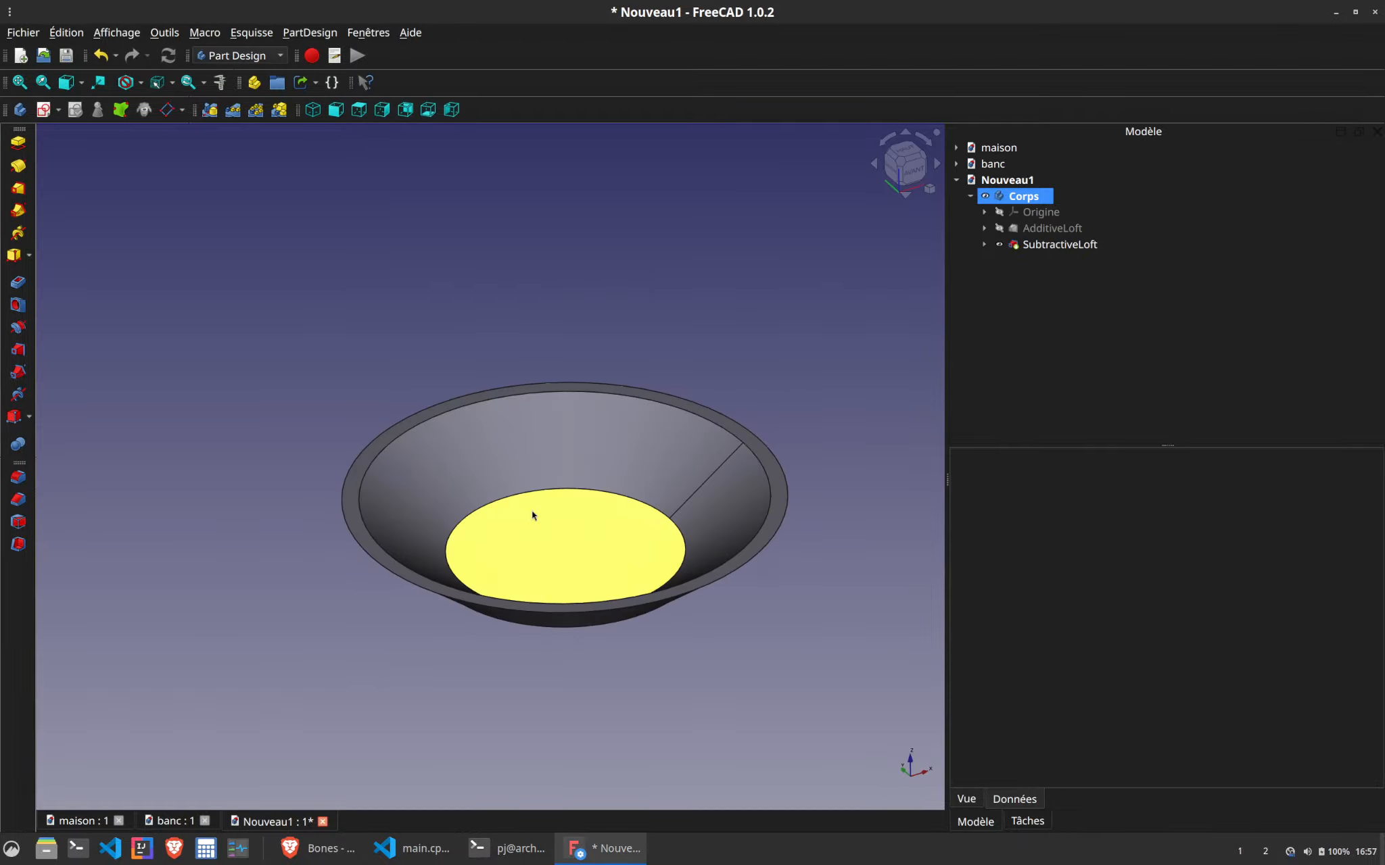
{"action": "left_click", "coordinate": [532, 516]}
{"action": "left_click", "coordinate": [44, 110]}
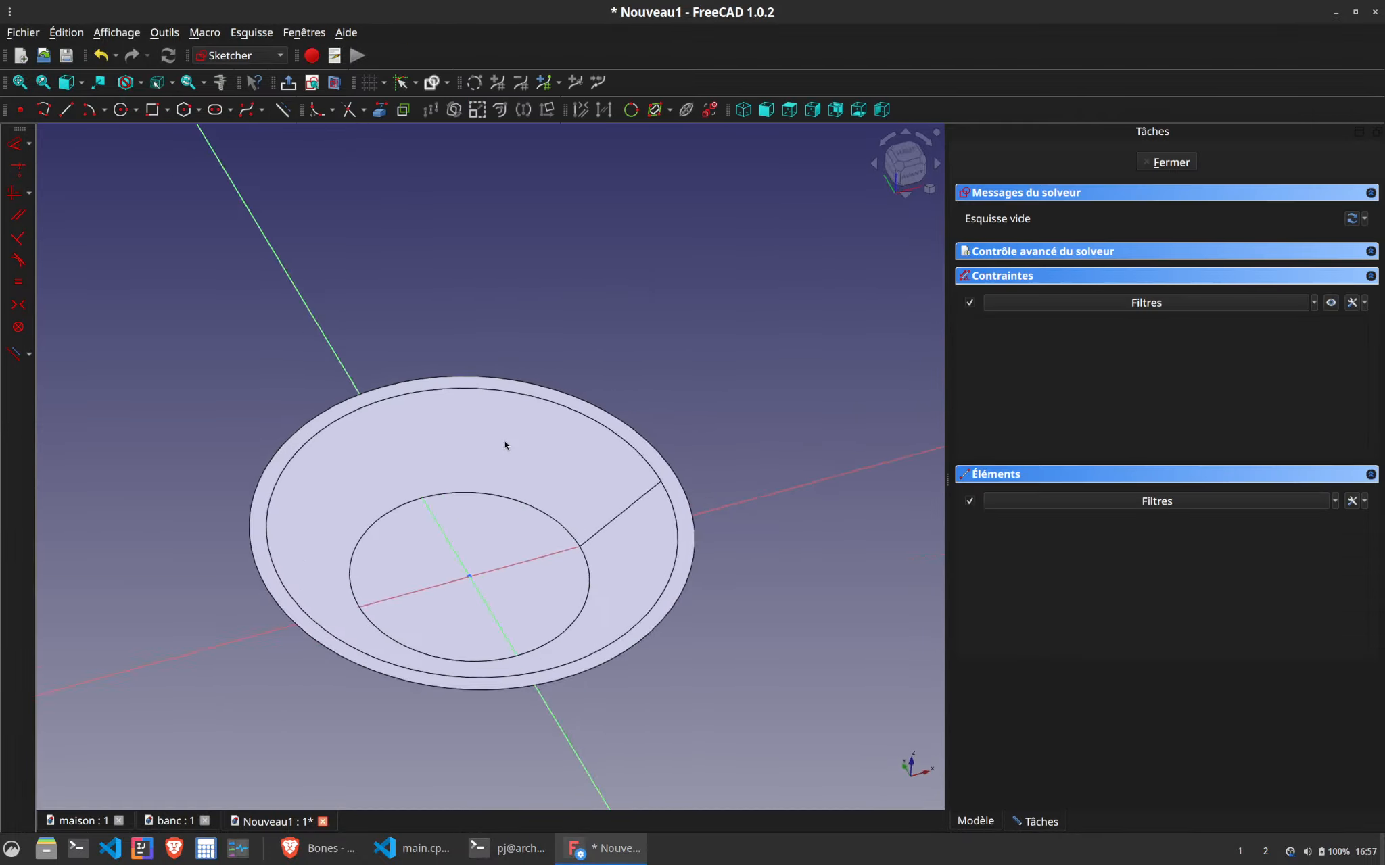
{"action": "left_click", "coordinate": [120, 110]}
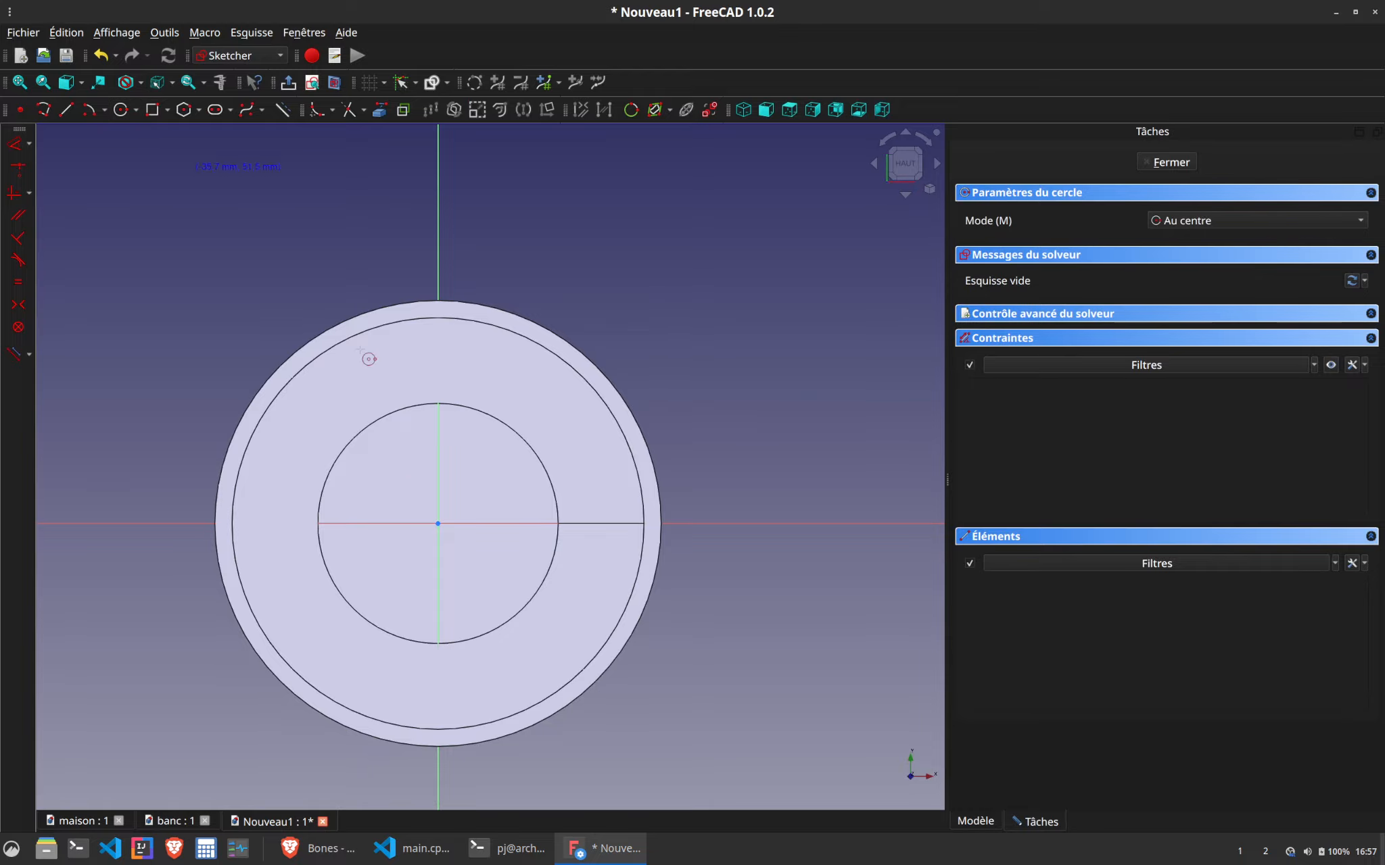
{"action": "left_click", "coordinate": [438, 523]}
{"action": "left_click", "coordinate": [473, 562]}
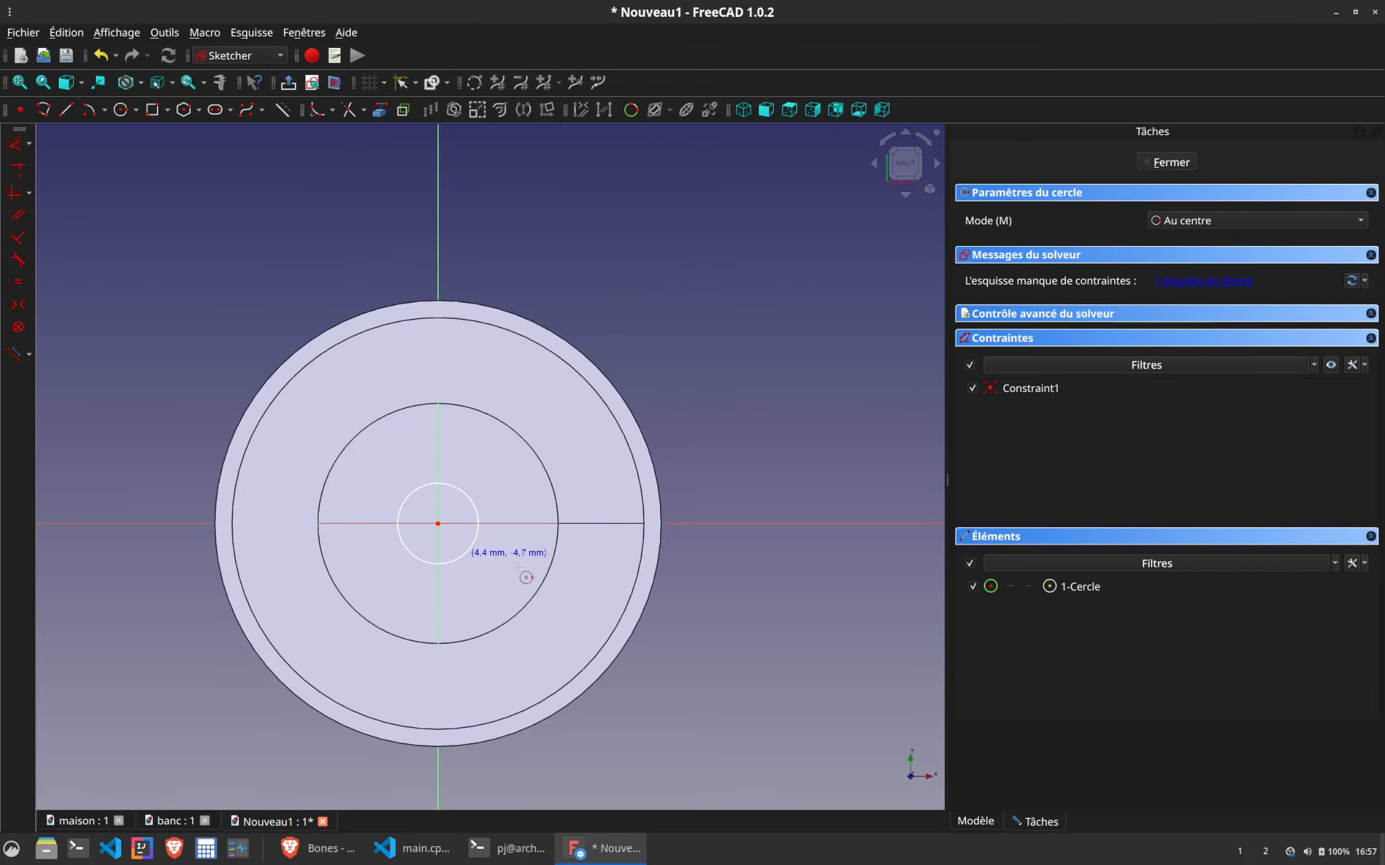
Constrain the floor circle's diameter to 10 mm and close the sketch
{"action": "type", "text": "ko"}
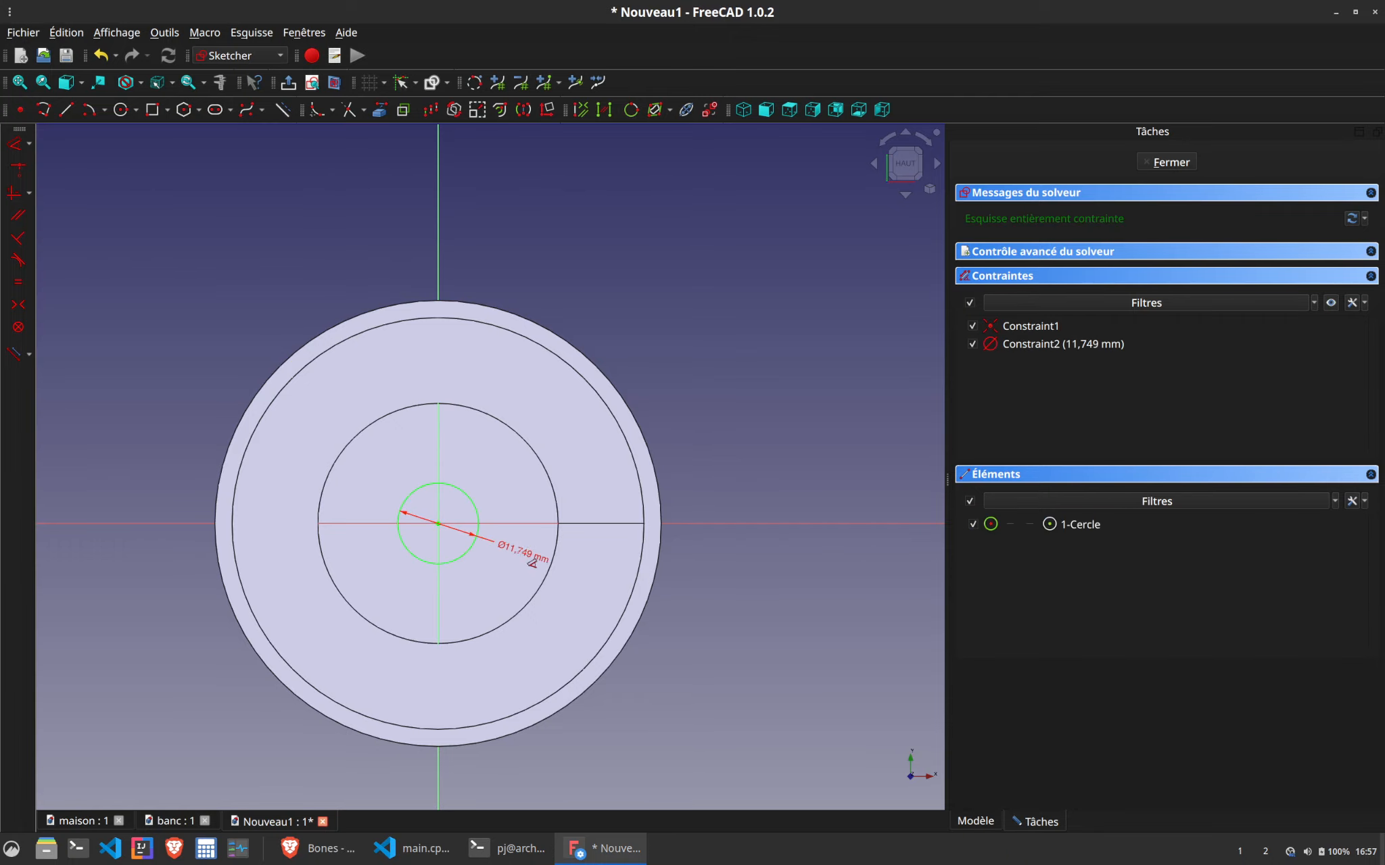
{"action": "type", "text": "10"}
{"action": "key", "text": "Return"}
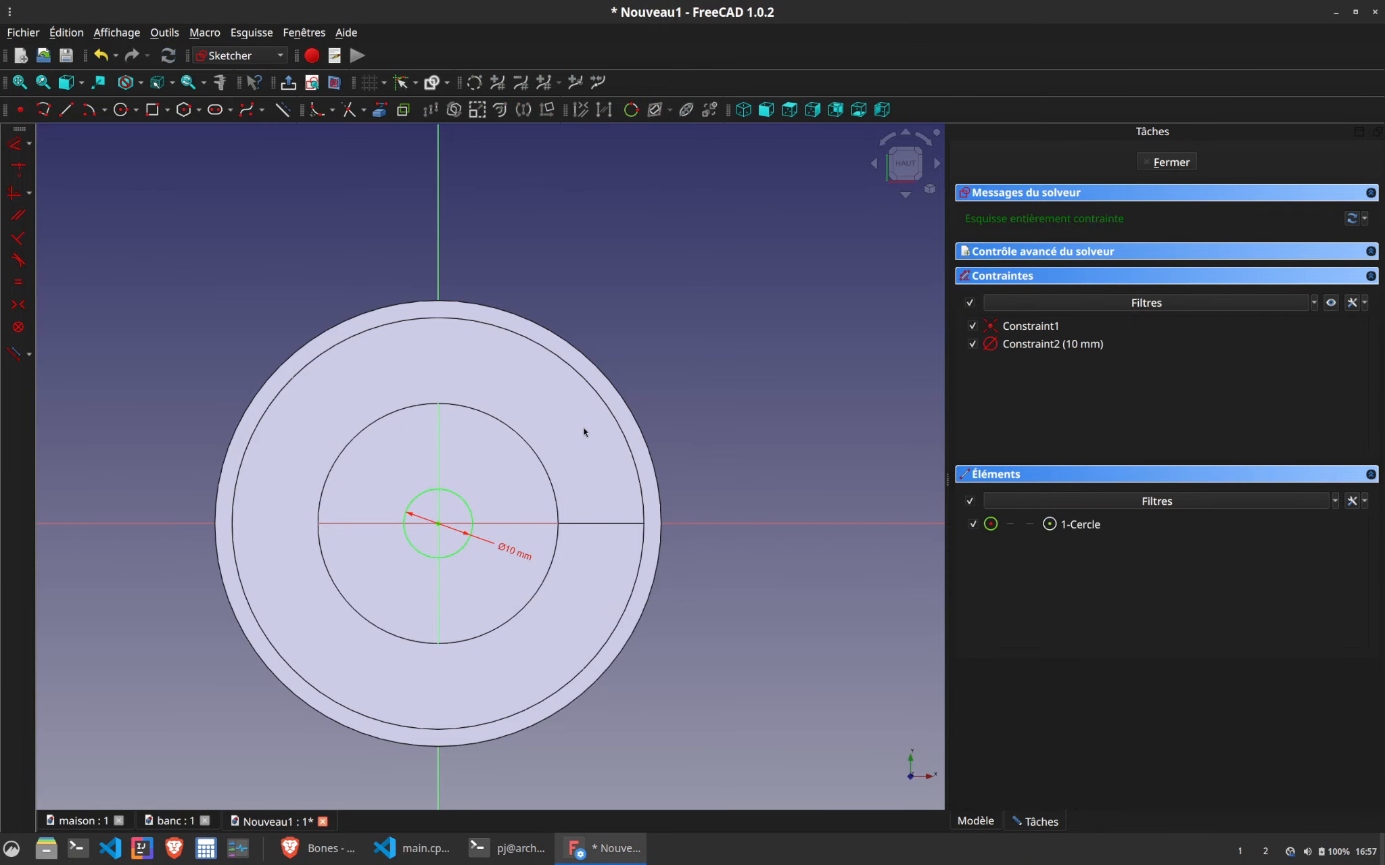
{"action": "left_click", "coordinate": [1187, 162]}
{"action": "left_click", "coordinate": [1184, 168]}
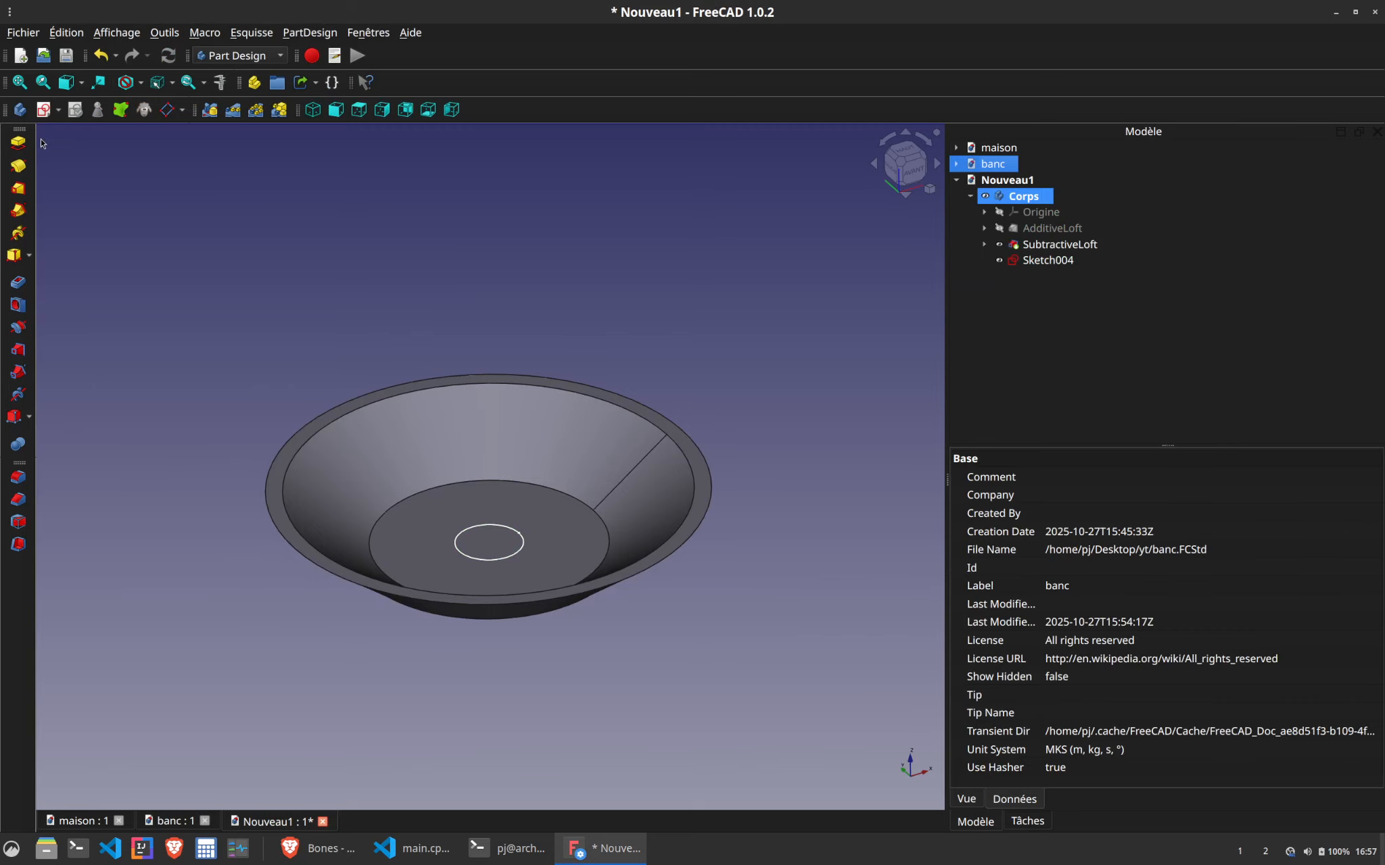
Pad the 10 mm circle 50 mm upward from the bowl's floor to form a central column
{"action": "left_click", "coordinate": [18, 143]}
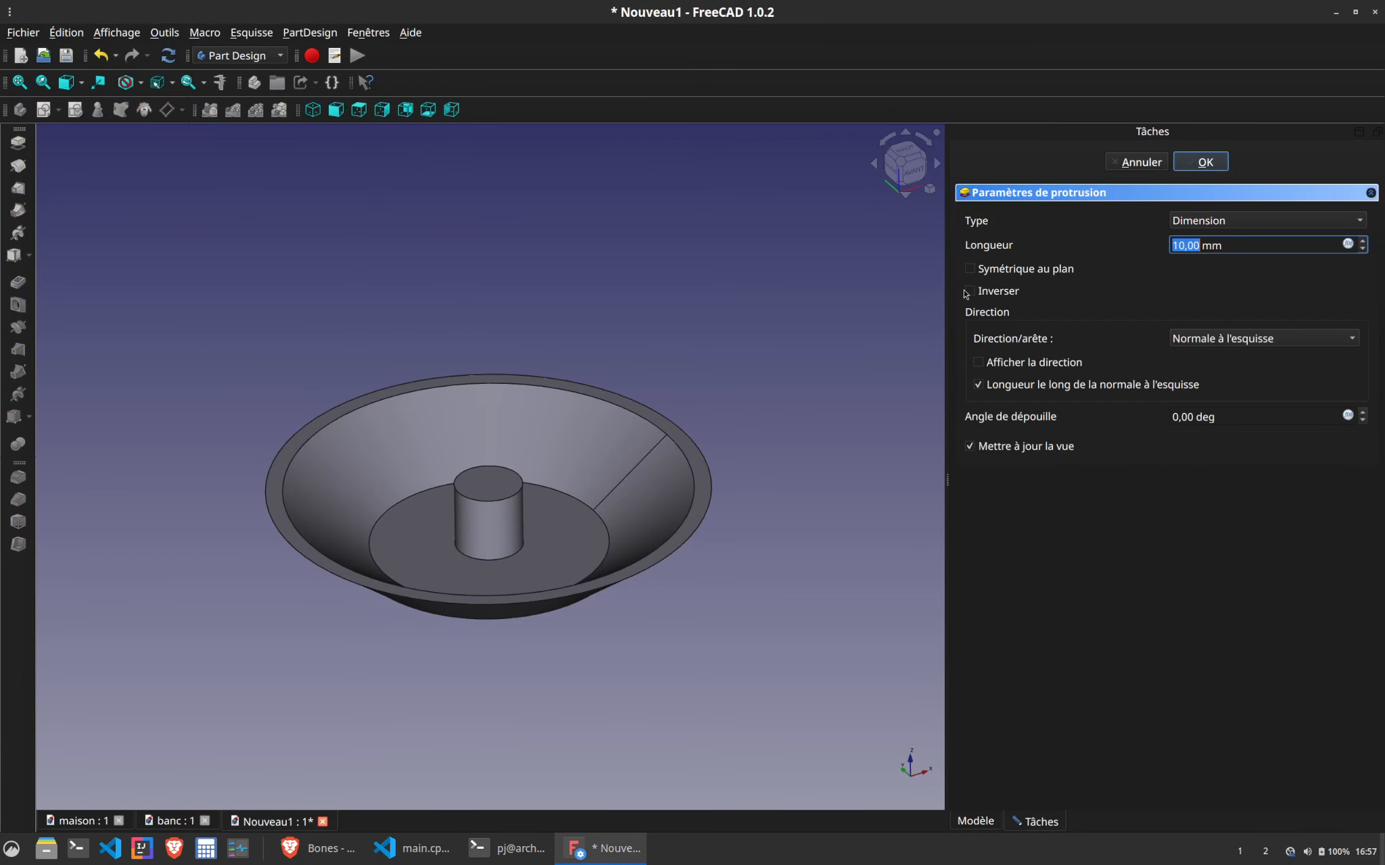
{"action": "type", "text": "50"}
{"action": "middle_click_drag", "start_coordinate": [539, 403], "coordinate": [871, 378]}
{"action": "left_click", "coordinate": [1198, 164]}
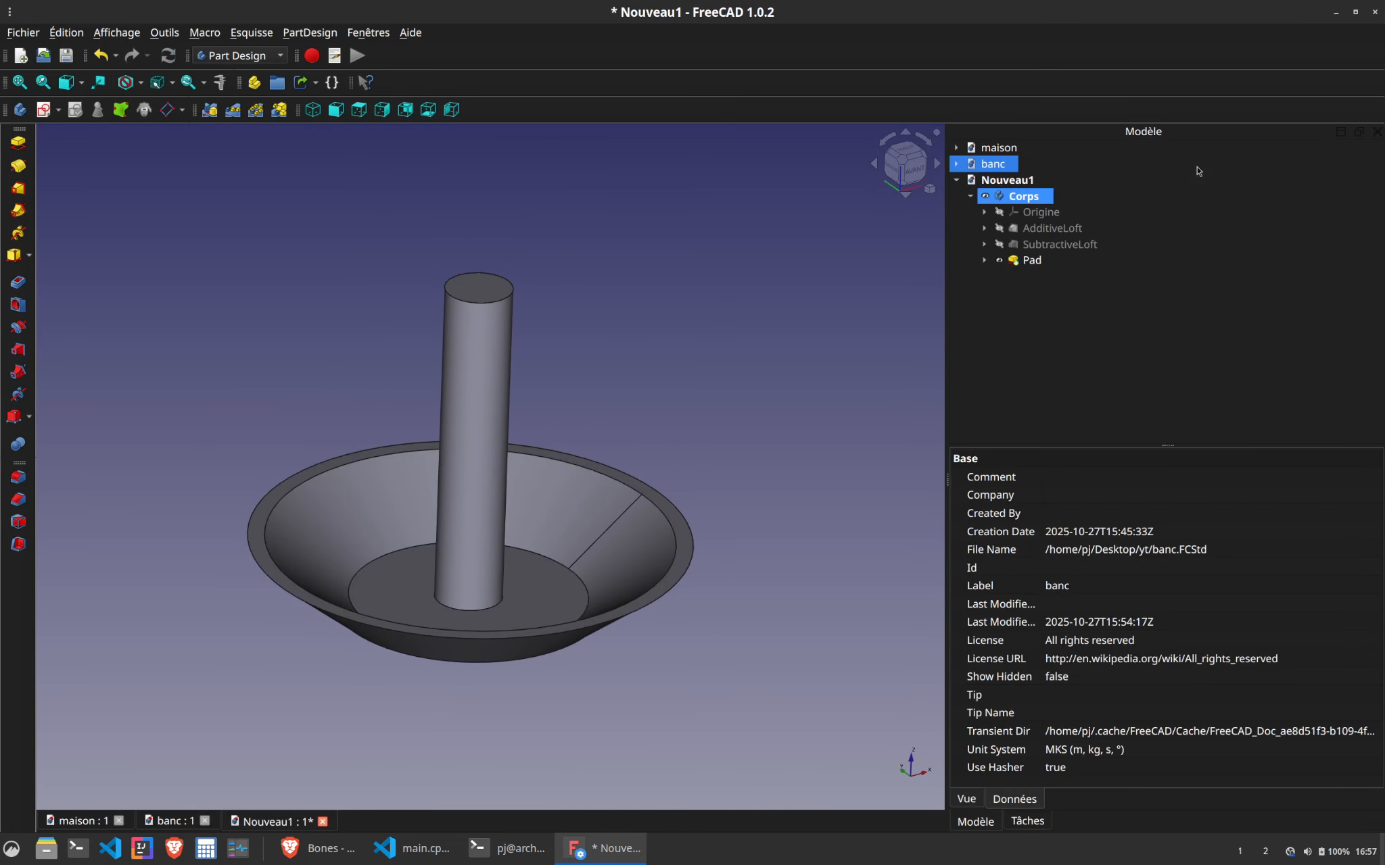
Sketch a circle about 17.3 mm in diameter on the column's top face, centred on the origin
{"action": "left_click", "coordinate": [482, 288]}
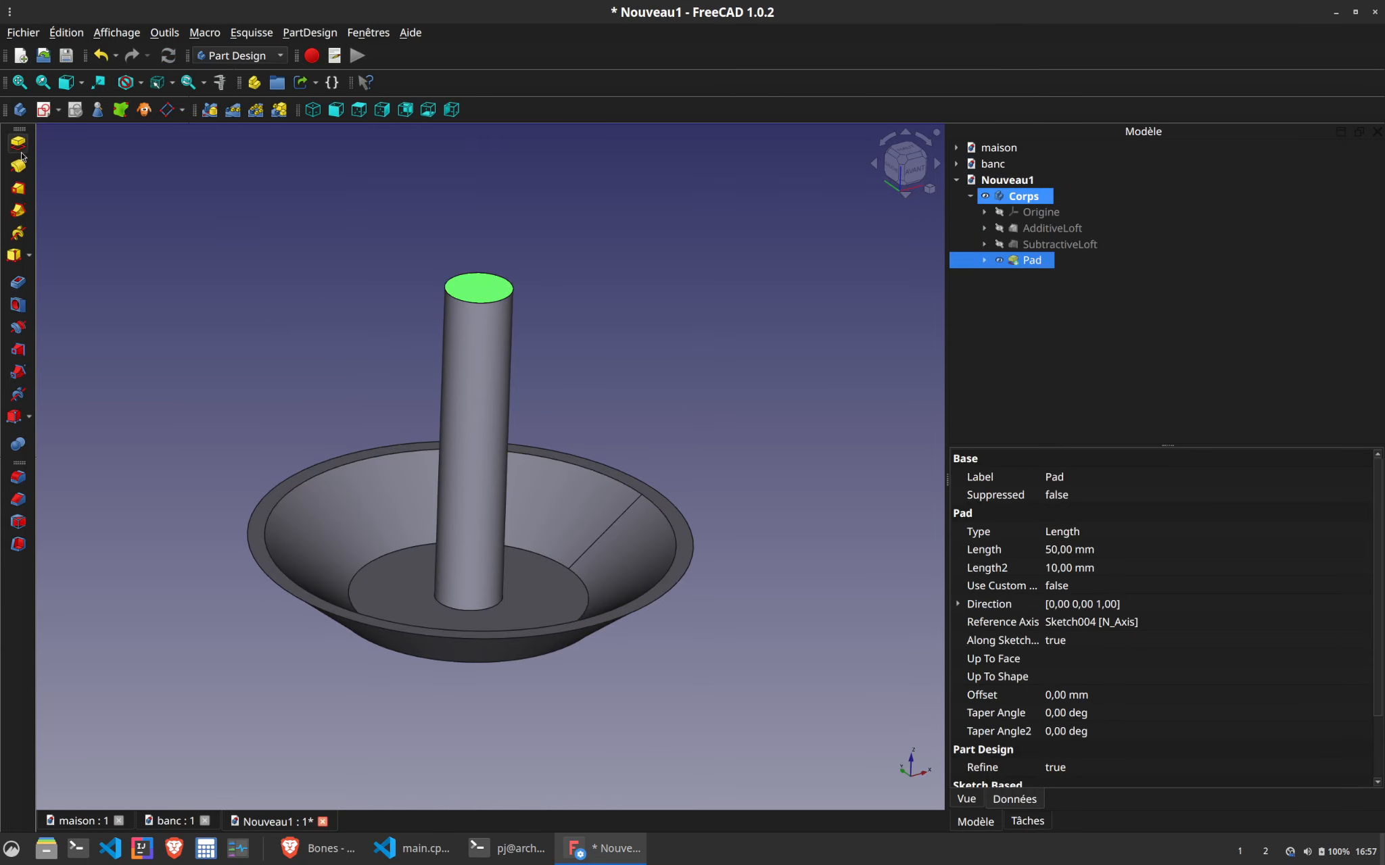
{"action": "left_click", "coordinate": [43, 109]}
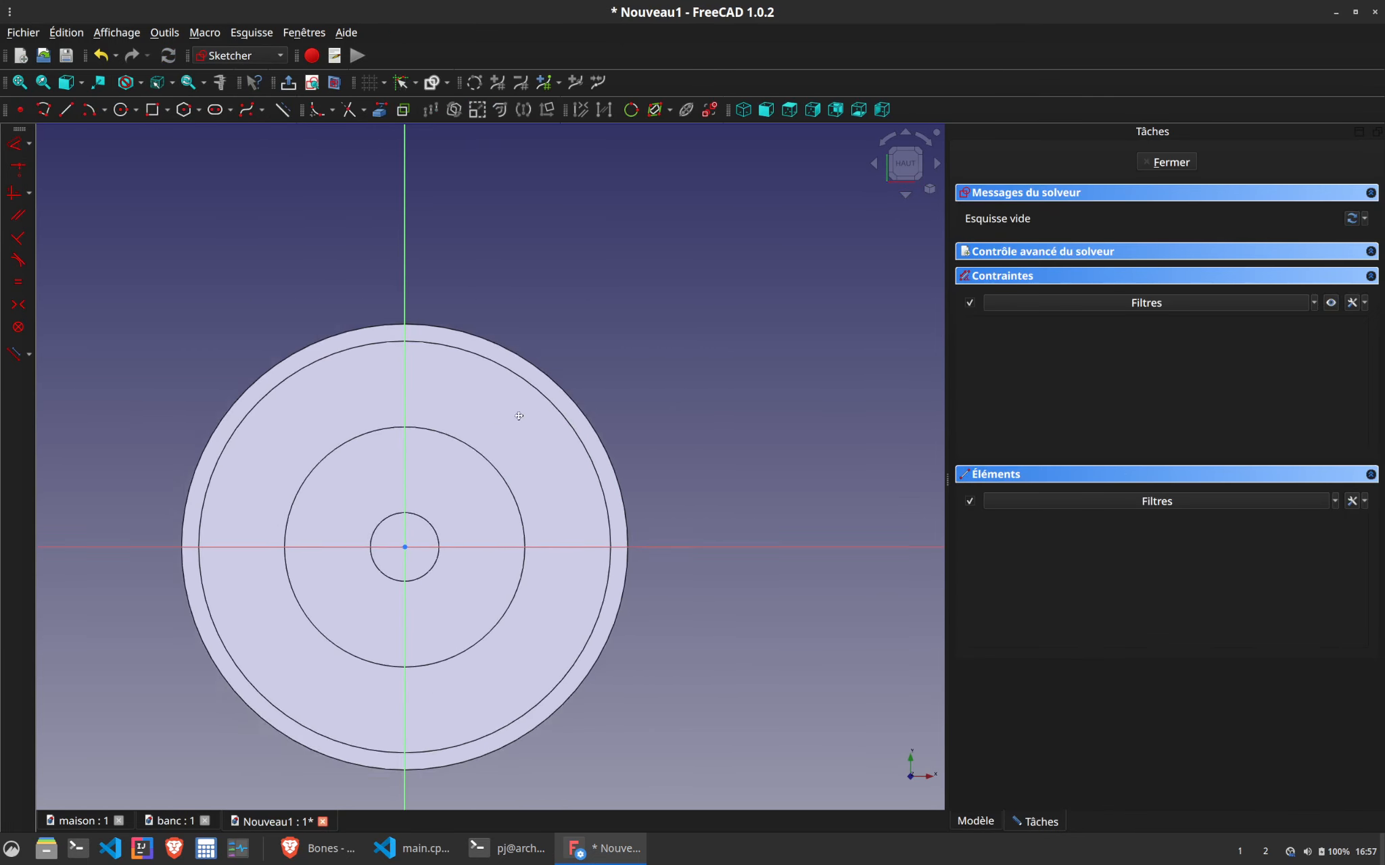
{"action": "left_click", "coordinate": [121, 109]}
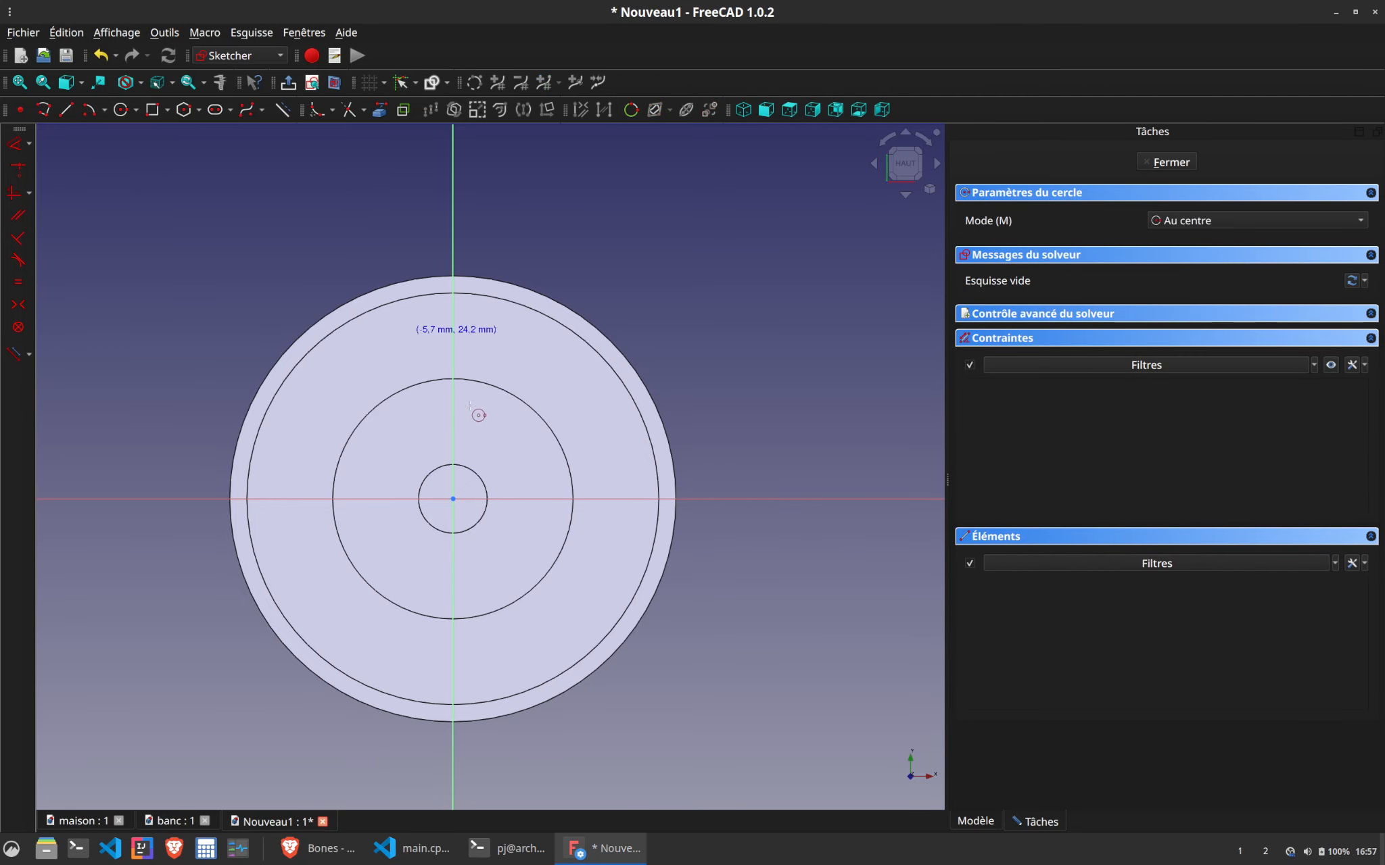
{"action": "left_click", "coordinate": [453, 499]}
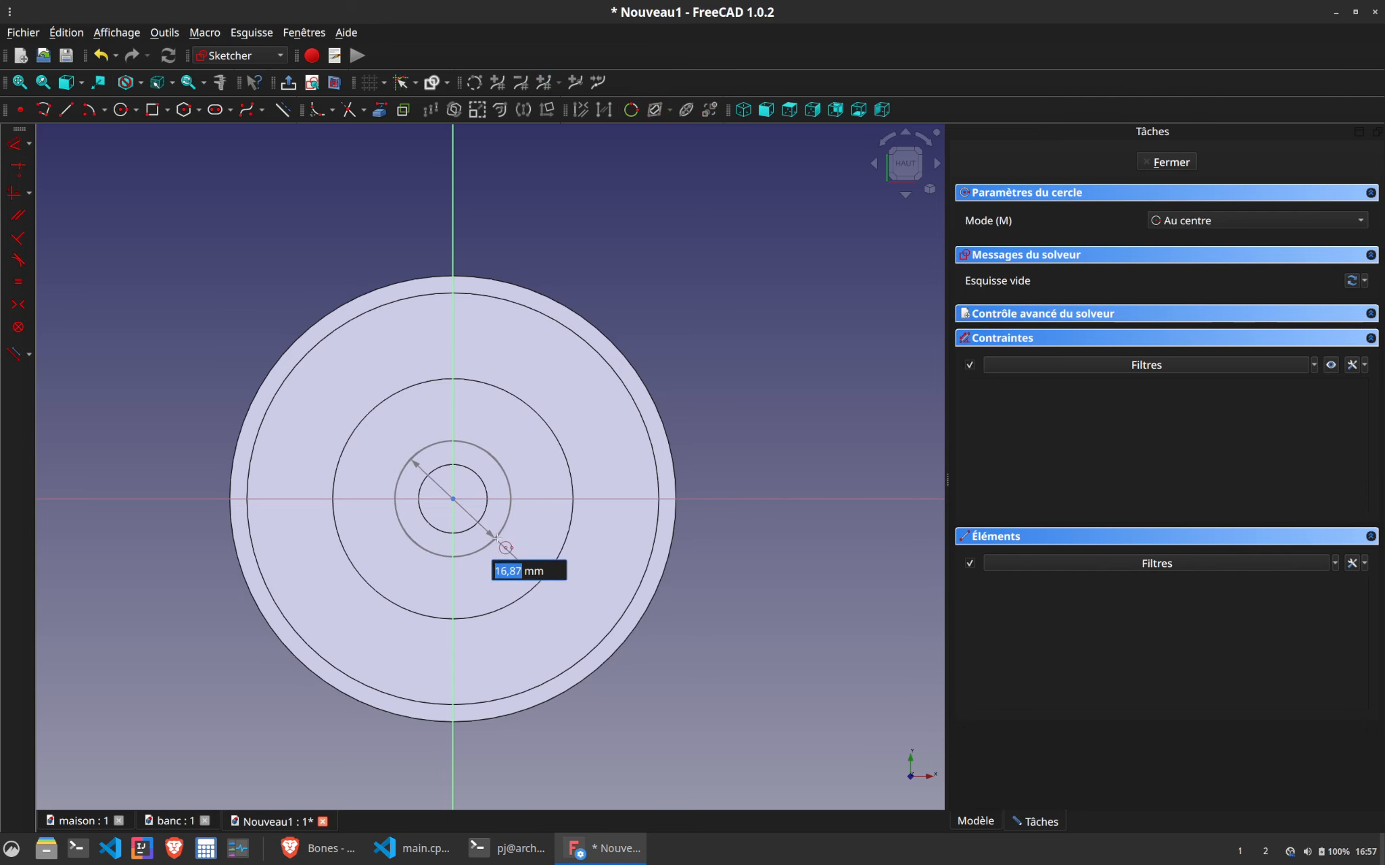
{"action": "left_click", "coordinate": [497, 539]}
{"action": "key", "text": "Escape"}
Constrain the circle on the column's top face to a 15 mm diameter and close the sketch
{"action": "left_click", "coordinate": [503, 534]}
{"action": "key", "text": "d"}
{"action": "left_click", "coordinate": [542, 547]}
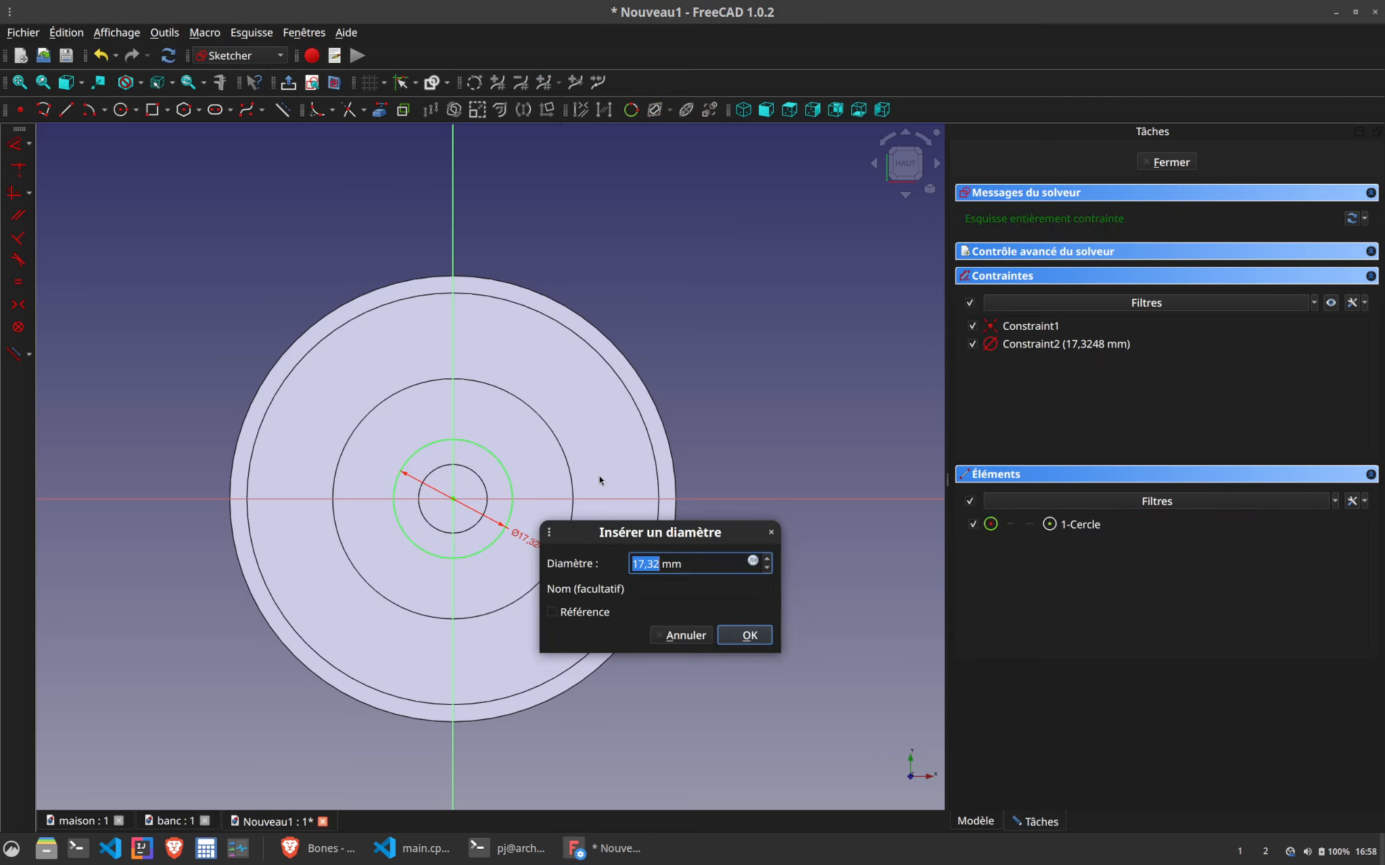
{"action": "type", "text": "15"}
{"action": "key", "text": "Return"}
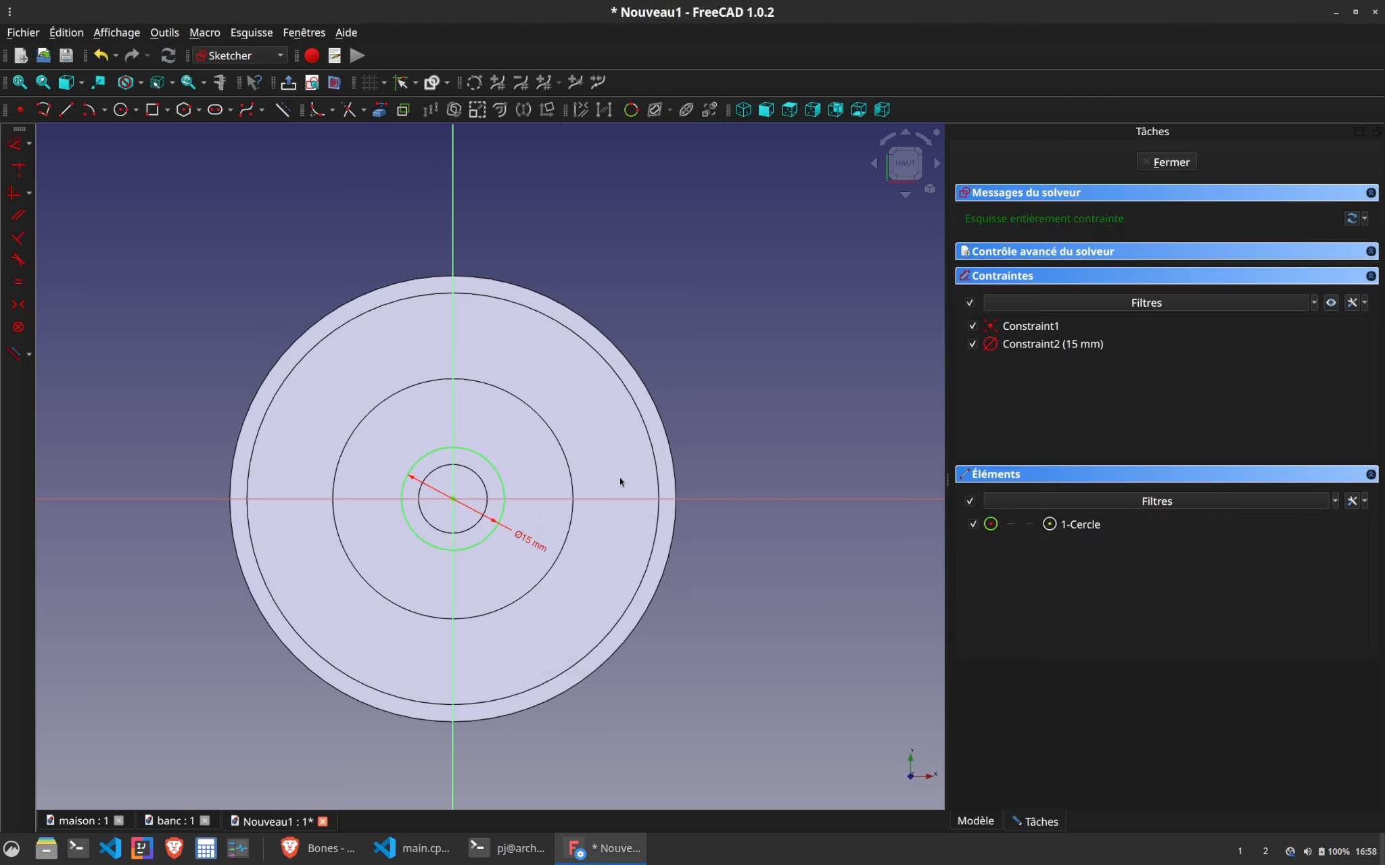
{"action": "left_click", "coordinate": [1177, 165]}
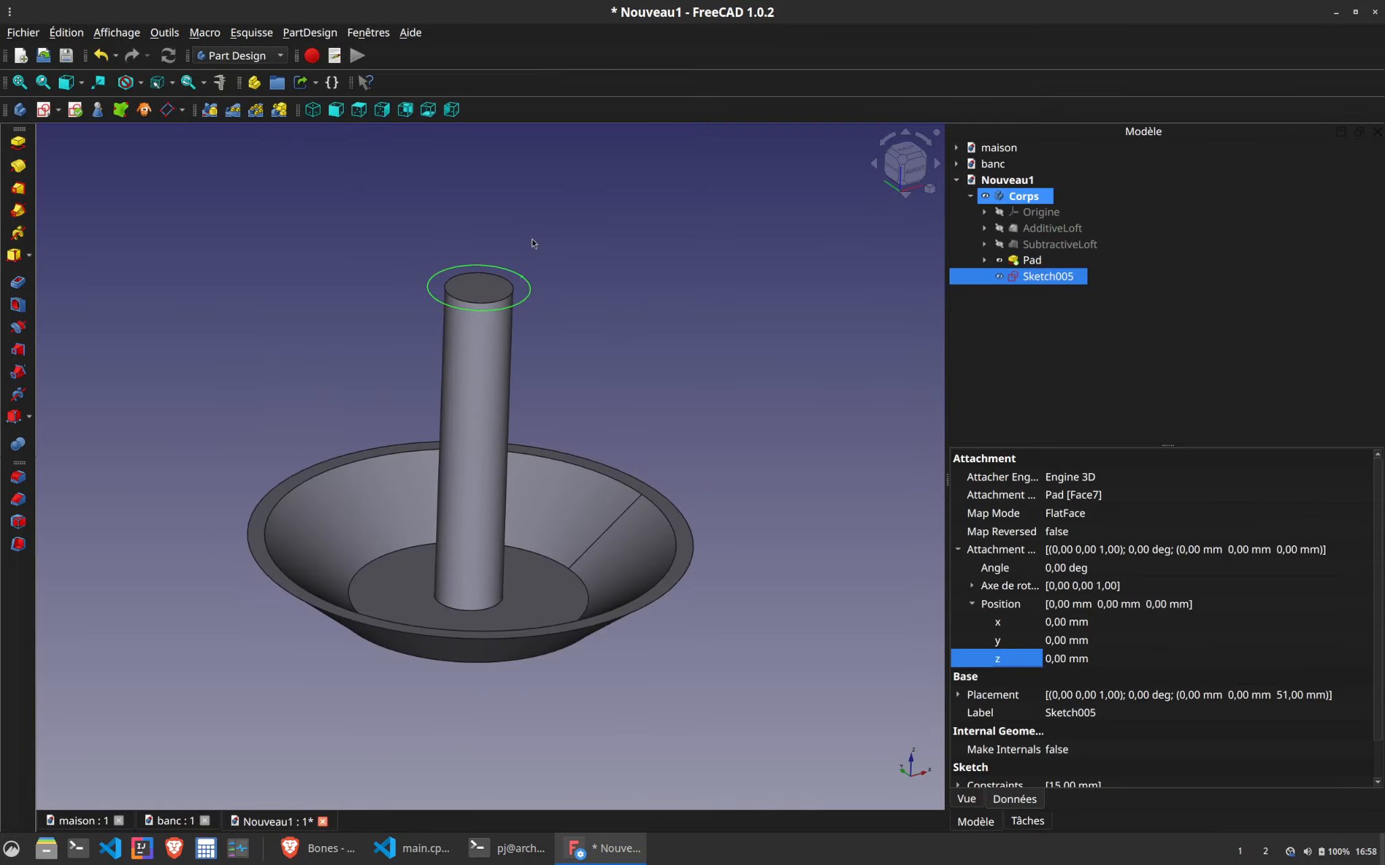
In a second sketch on the column's top face, draw an origin-centred circle about 24.1 mm in diameter
{"action": "left_click", "coordinate": [479, 288]}
{"action": "left_click", "coordinate": [43, 109]}
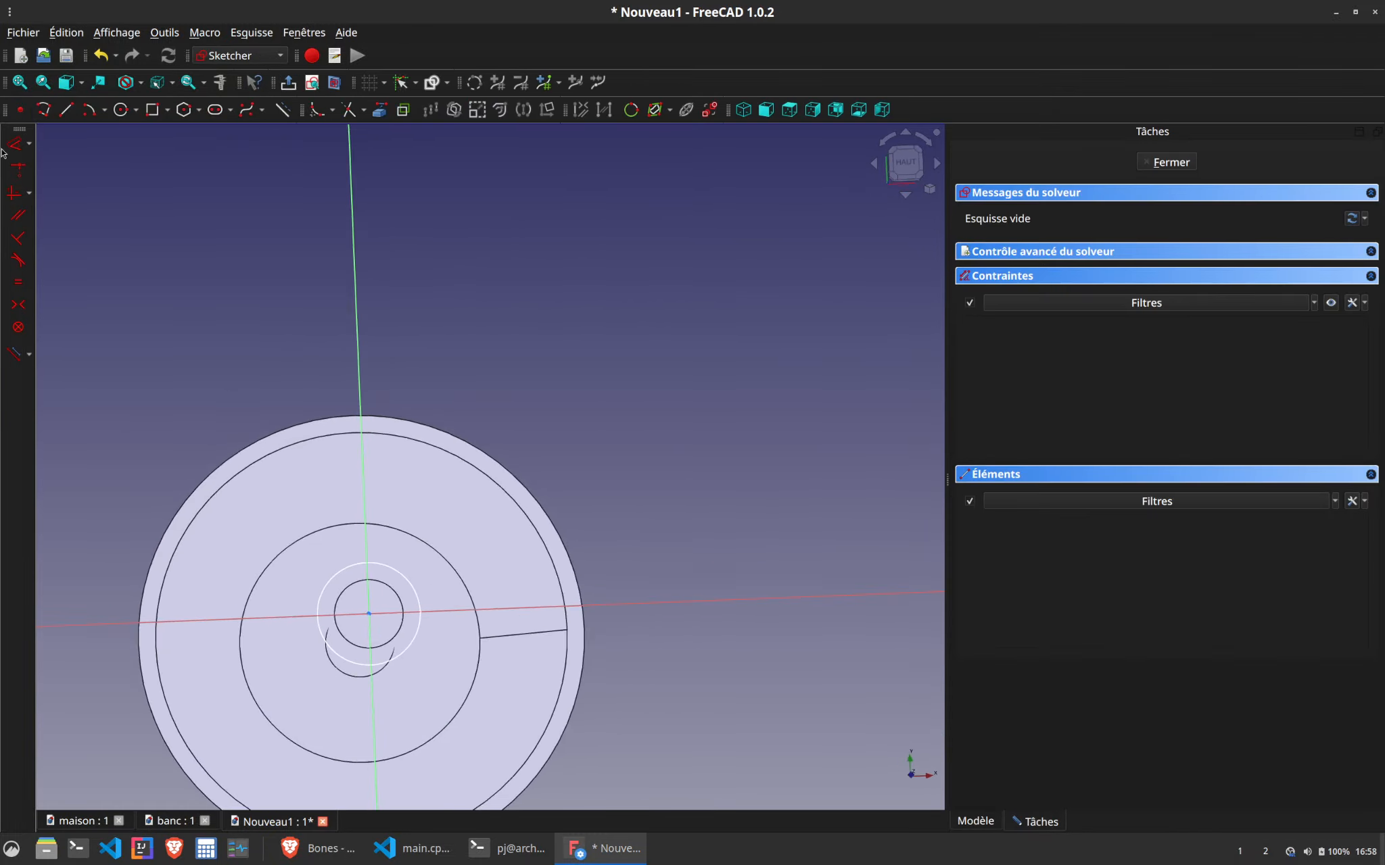
{"action": "left_click", "coordinate": [121, 110]}
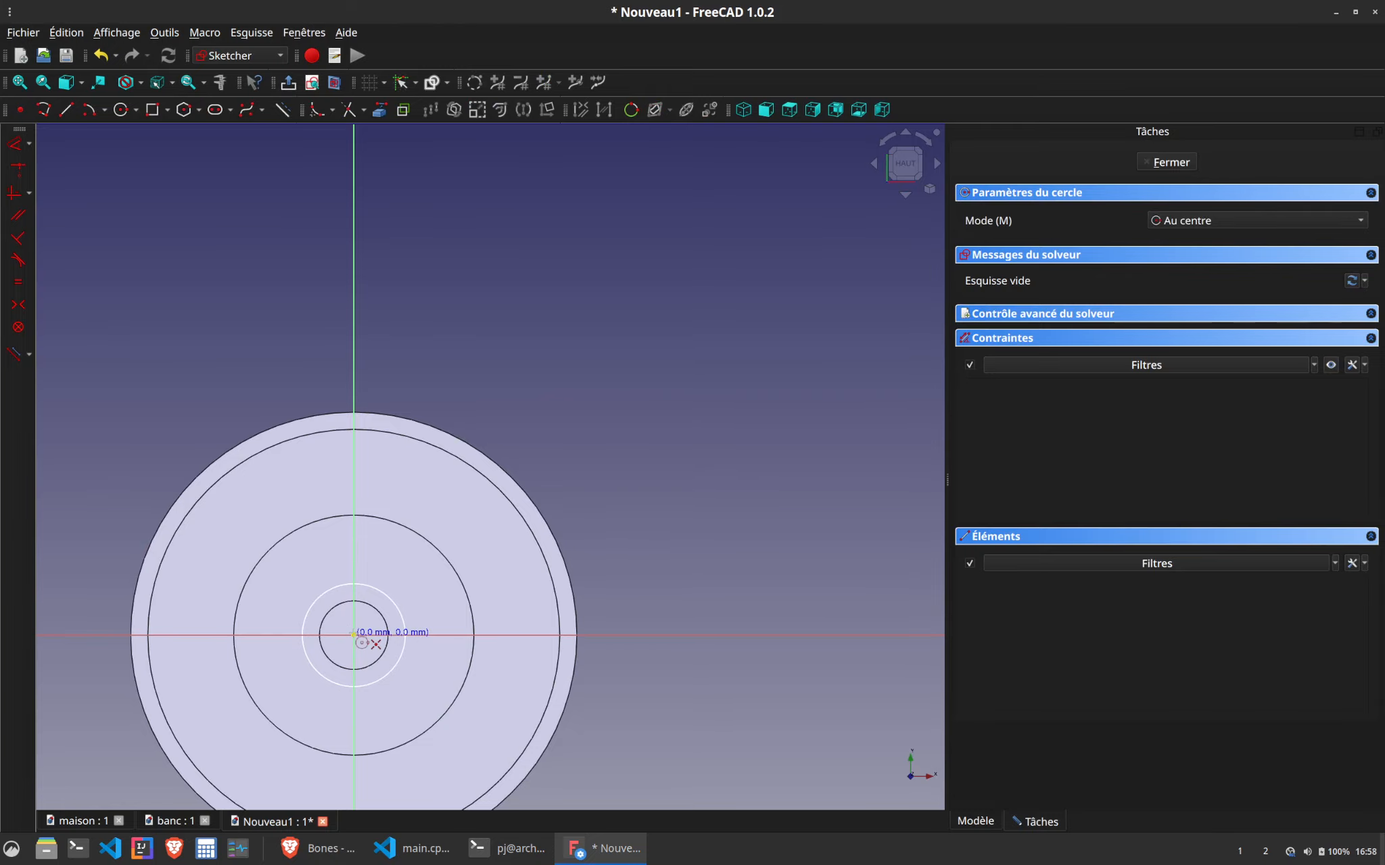
{"action": "left_click", "coordinate": [353, 635]}
{"action": "left_click", "coordinate": [406, 699]}
{"action": "key", "text": "Escape"}
Constrain the second sketch's circle to a 25 mm diameter and close the sketch
{"action": "left_click", "coordinate": [422, 682]}
{"action": "key", "text": "d"}
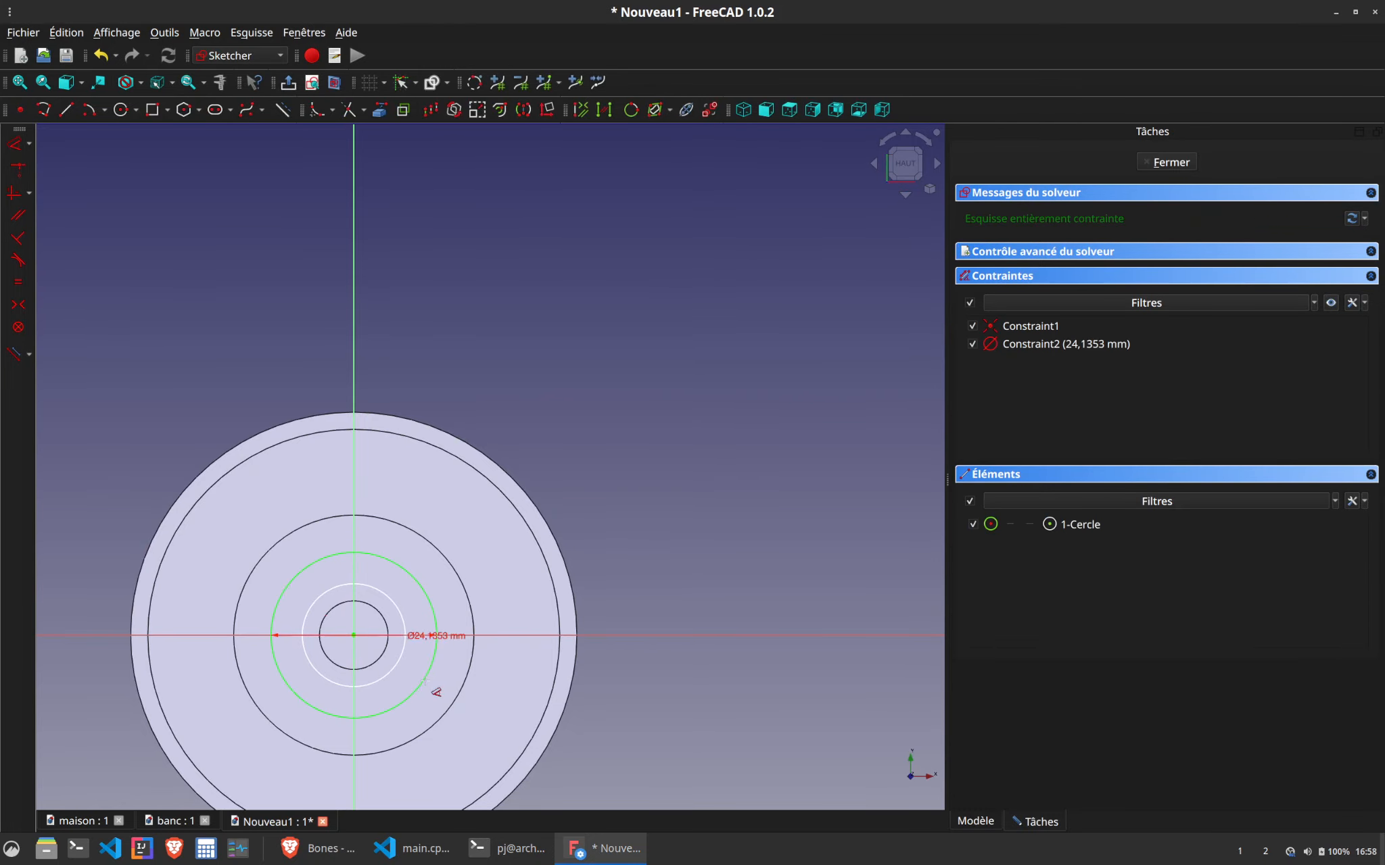
{"action": "left_click", "coordinate": [460, 690]}
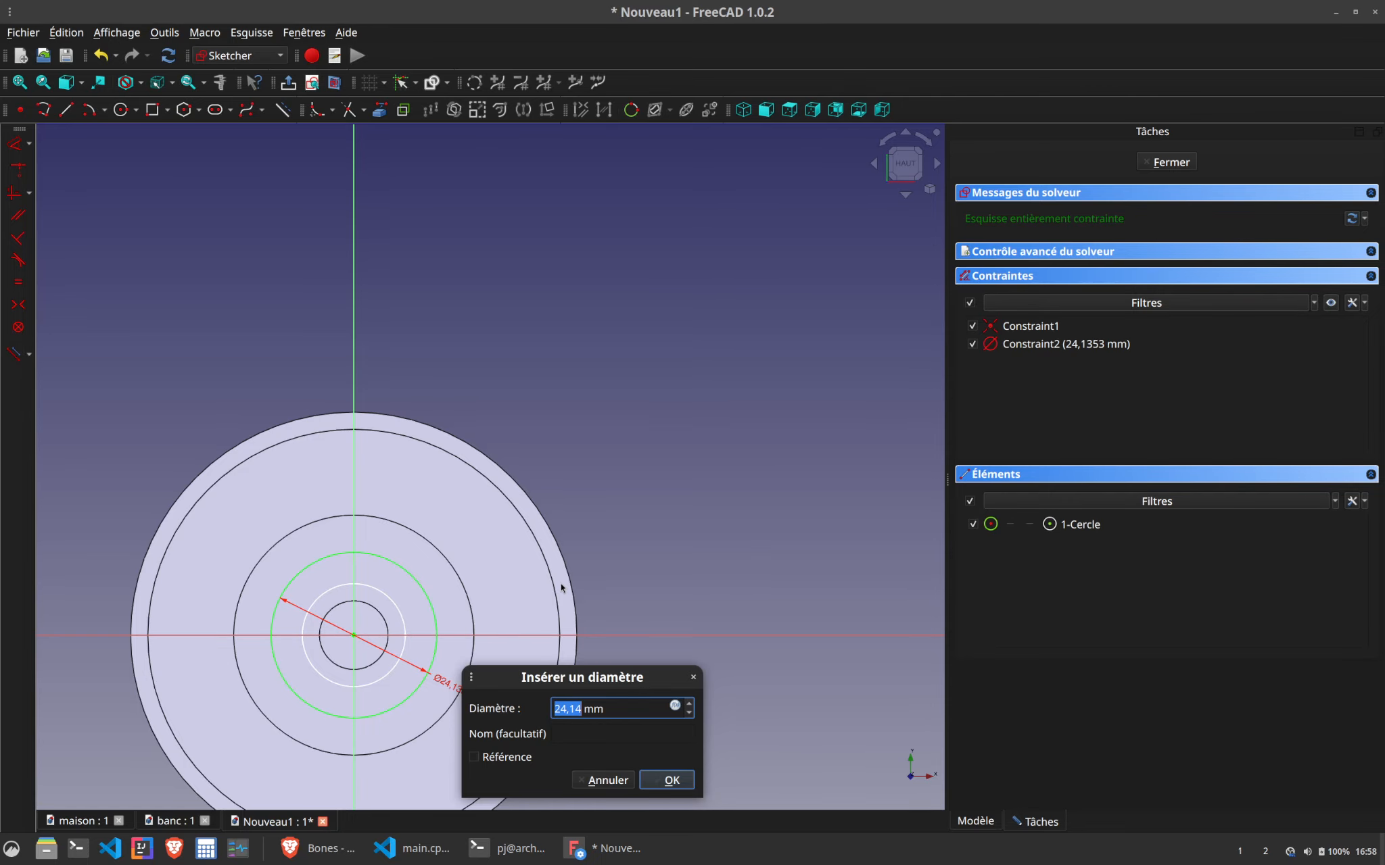
{"action": "type", "text": "25"}
{"action": "key", "text": "Return"}
{"action": "left_click", "coordinate": [1167, 164]}
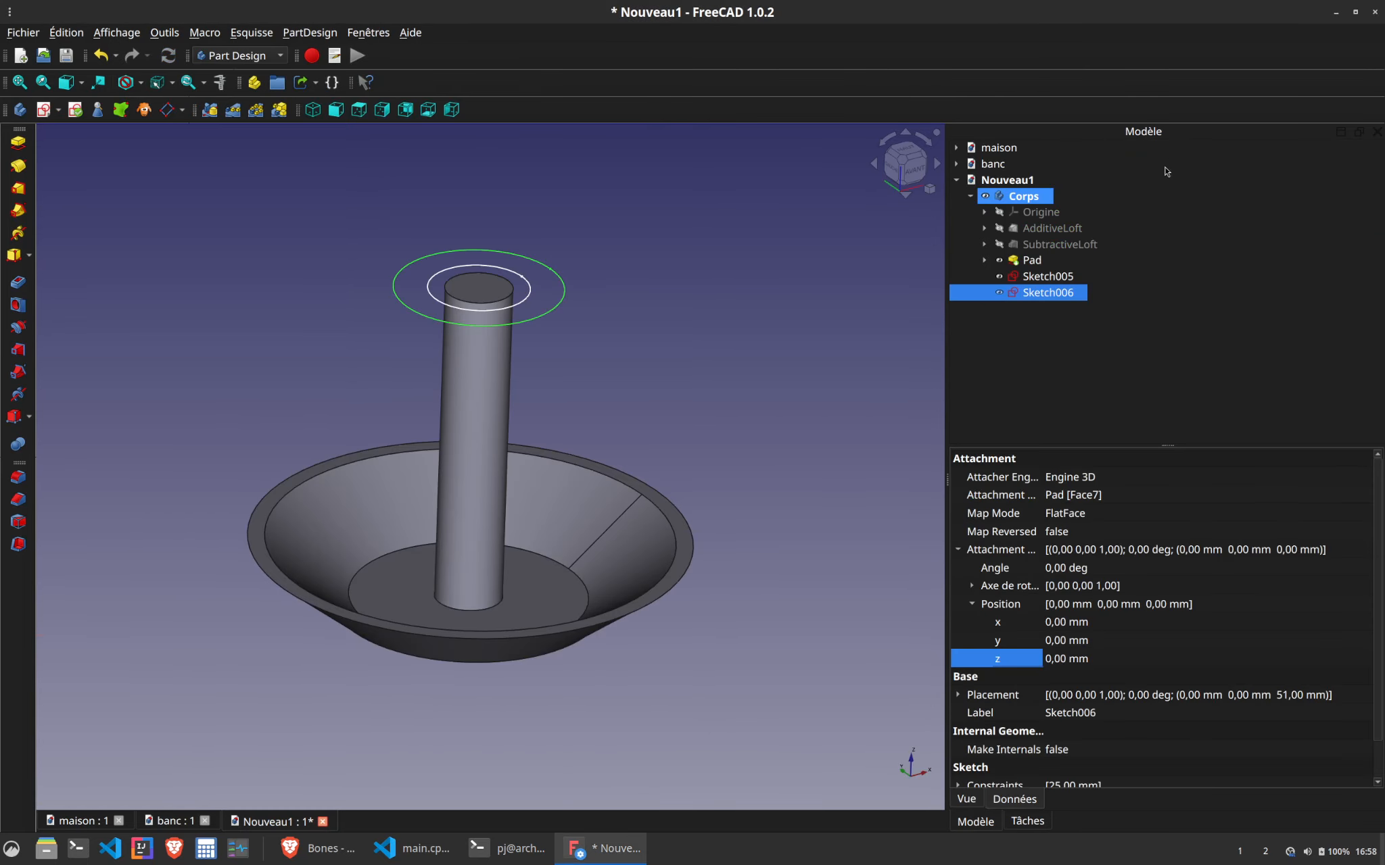
Raise the 25 mm circle sketch above the column by setting its attachment offset in Z to 5 mm
{"action": "left_click", "coordinate": [1068, 659]}
{"action": "scroll", "coordinate": [1073, 658], "scroll_direction": "up", "scroll_amount": 4}
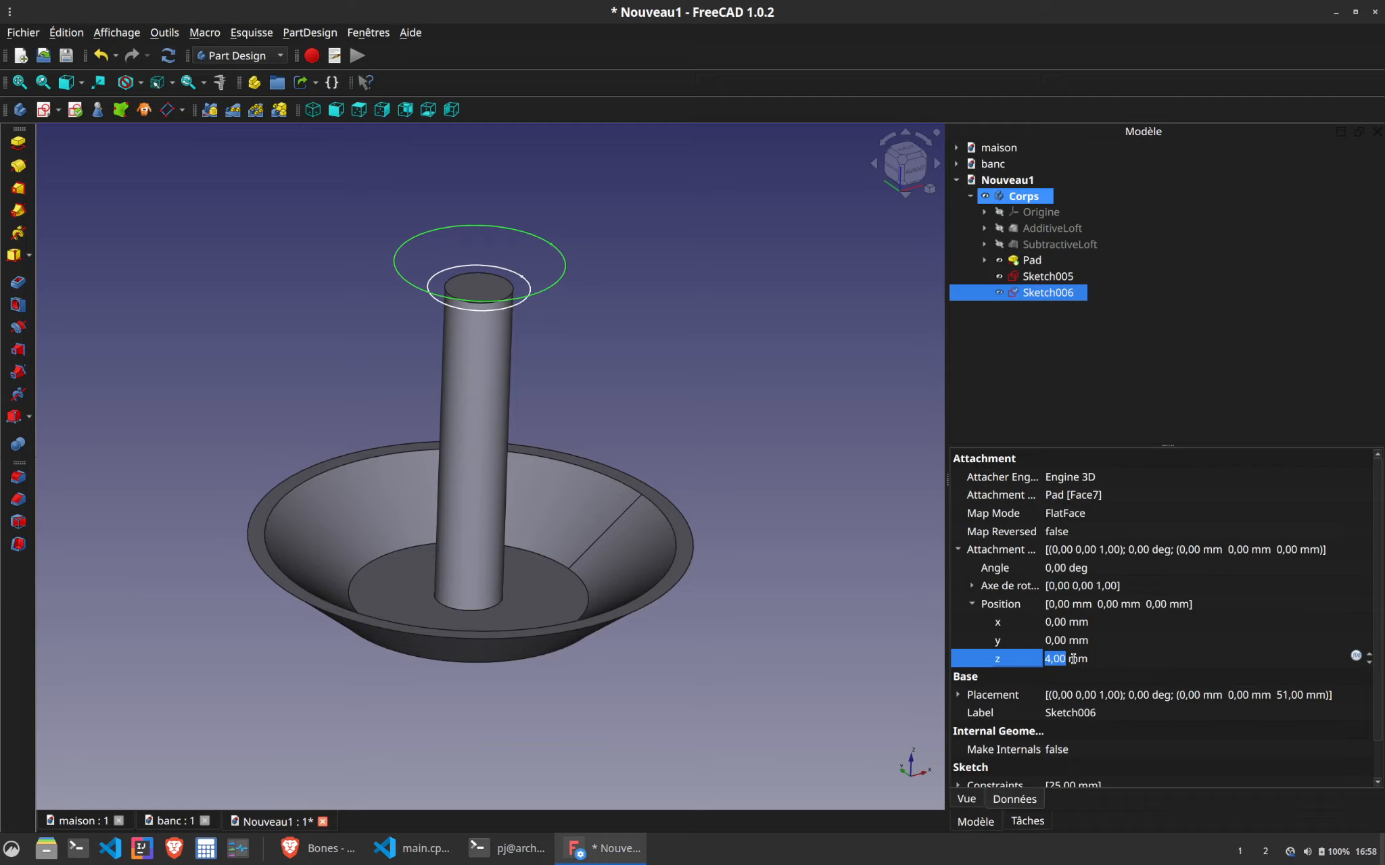
{"action": "scroll", "coordinate": [1073, 659], "scroll_direction": "up", "scroll_amount": 1}
{"action": "left_click", "coordinate": [575, 504]}
Create an additive loft from the 15 mm circle sketch to the raised 25 mm circle sketch above the column
{"action": "middle_click_drag", "start_coordinate": [503, 484], "coordinate": [507, 385]}
{"action": "left_click", "coordinate": [695, 379]}
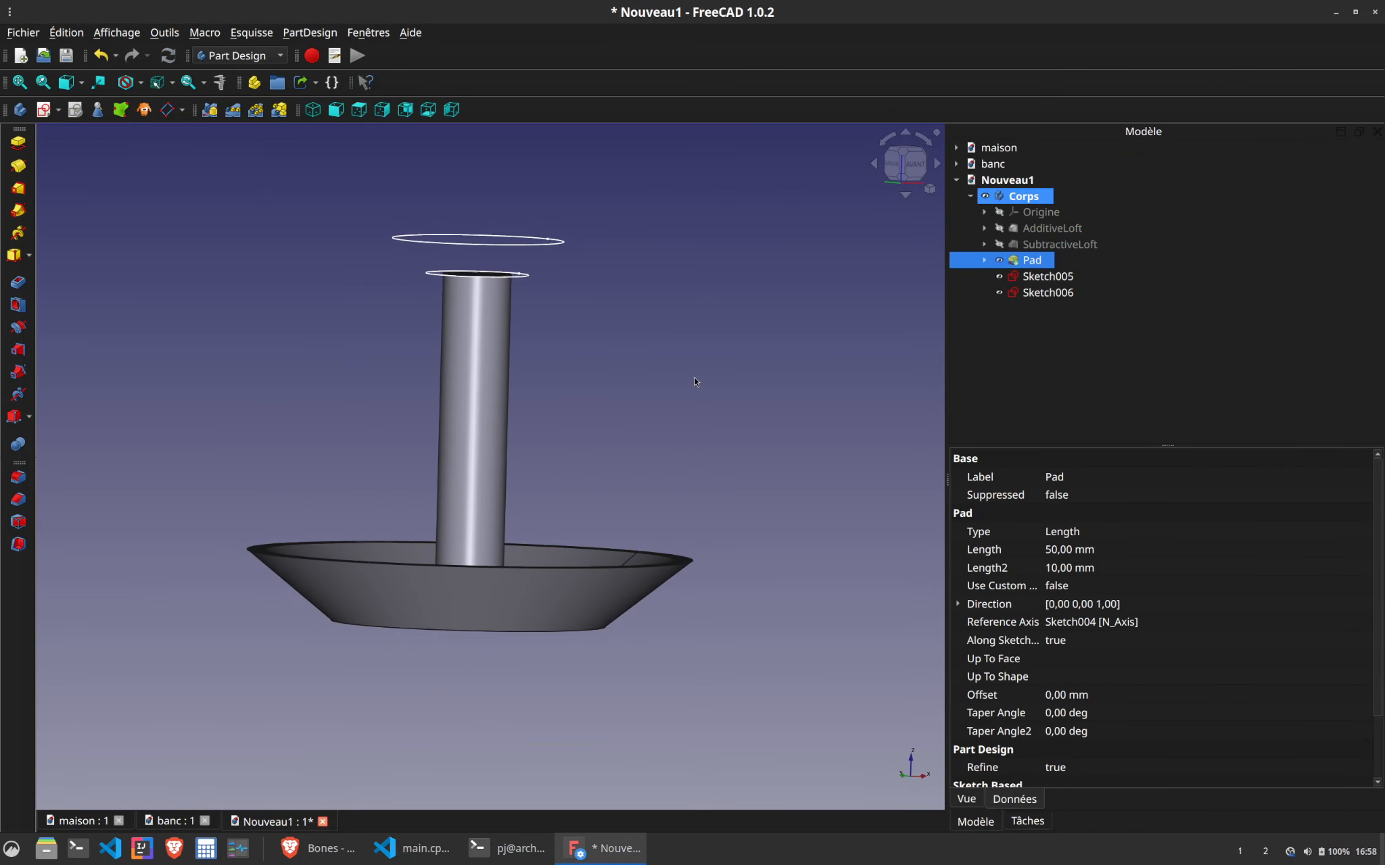
{"action": "left_click", "coordinate": [1022, 277]}
{"action": "left_click", "coordinate": [18, 188]}
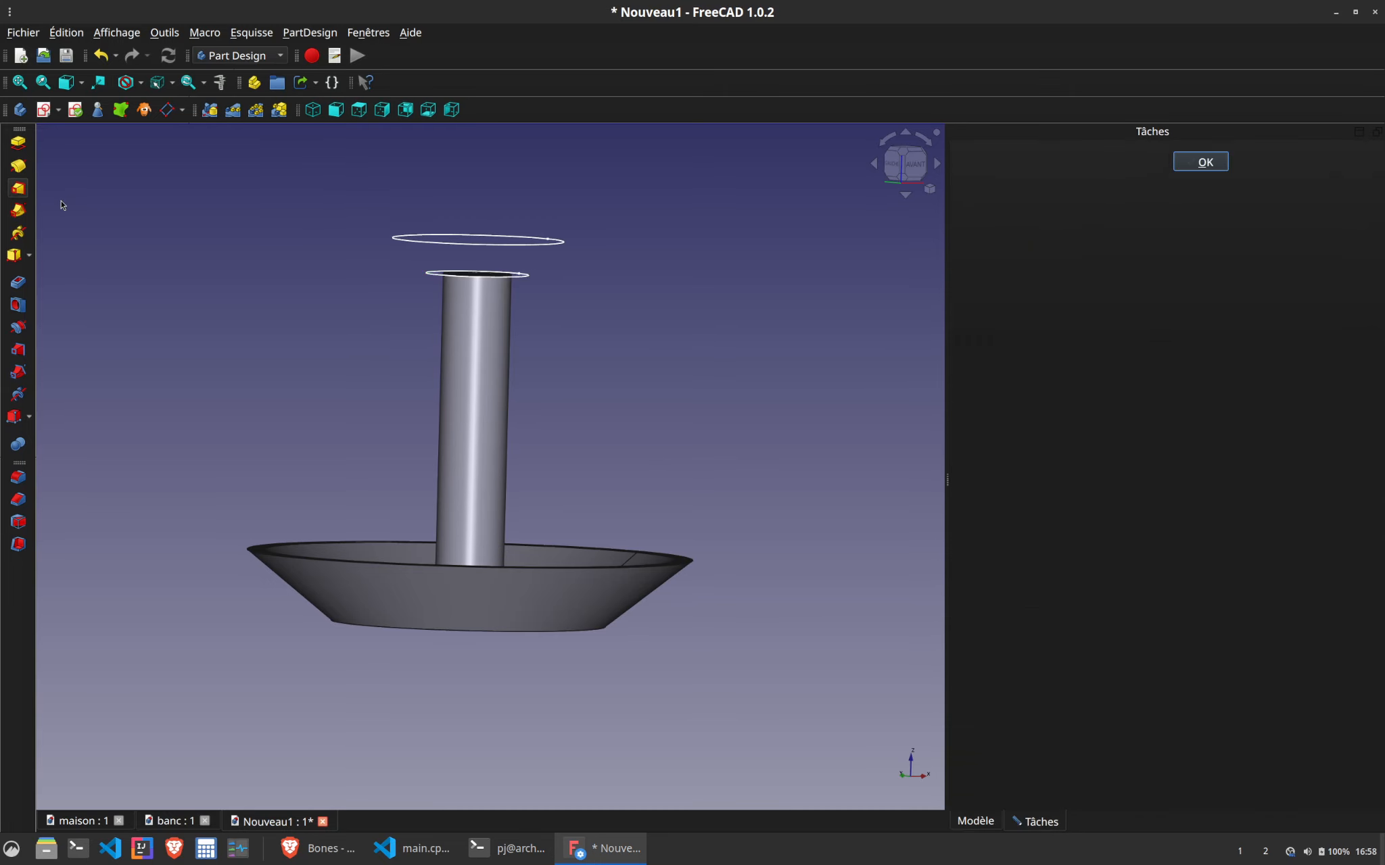
{"action": "left_click", "coordinate": [551, 243]}
{"action": "left_click", "coordinate": [1180, 167]}
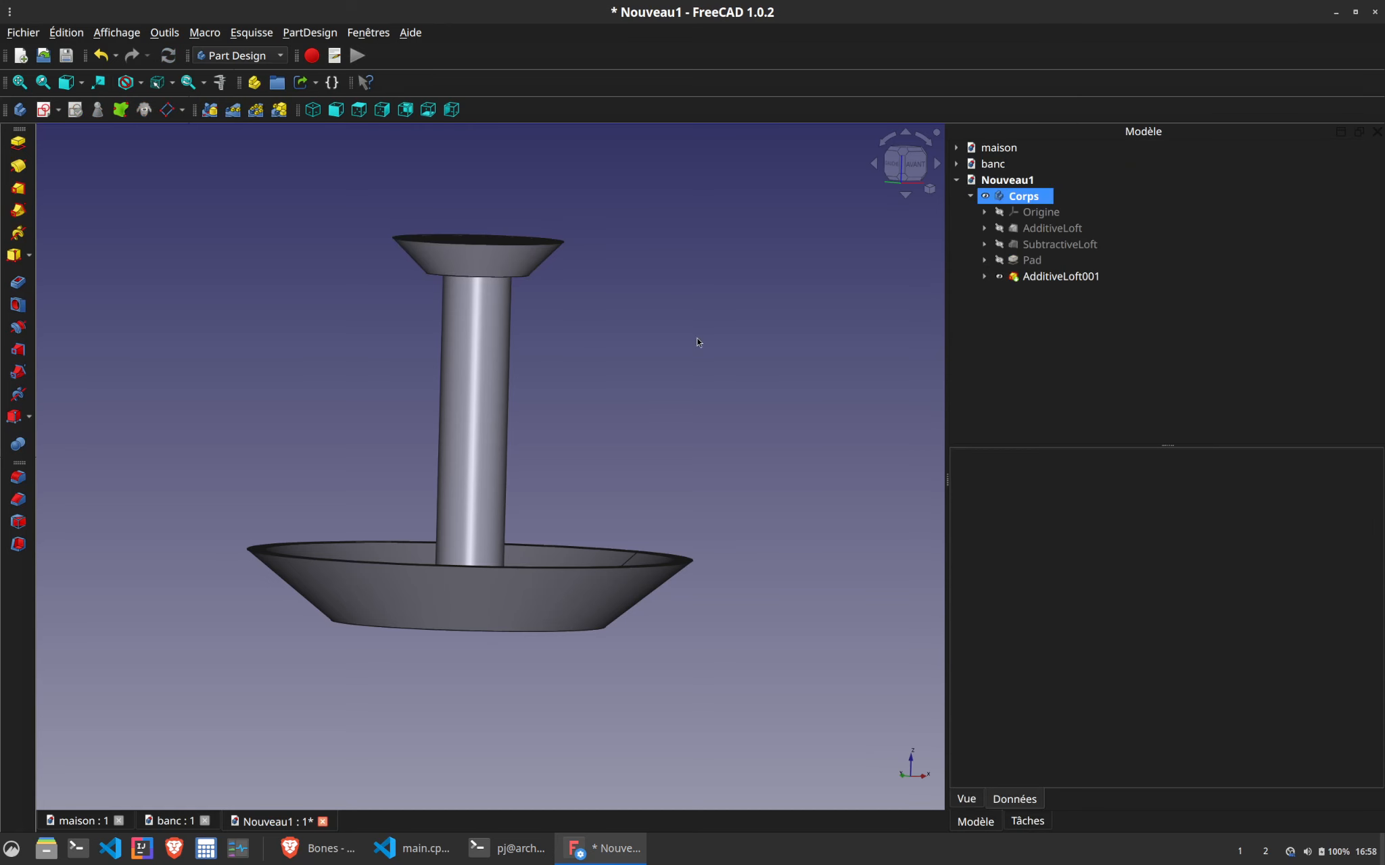
Try to hollow the upper cone from its top face with the Thickness tool, reducing the wall thickness to 0.70 mm
{"action": "middle_click_drag", "start_coordinate": [698, 342], "coordinate": [620, 404]}
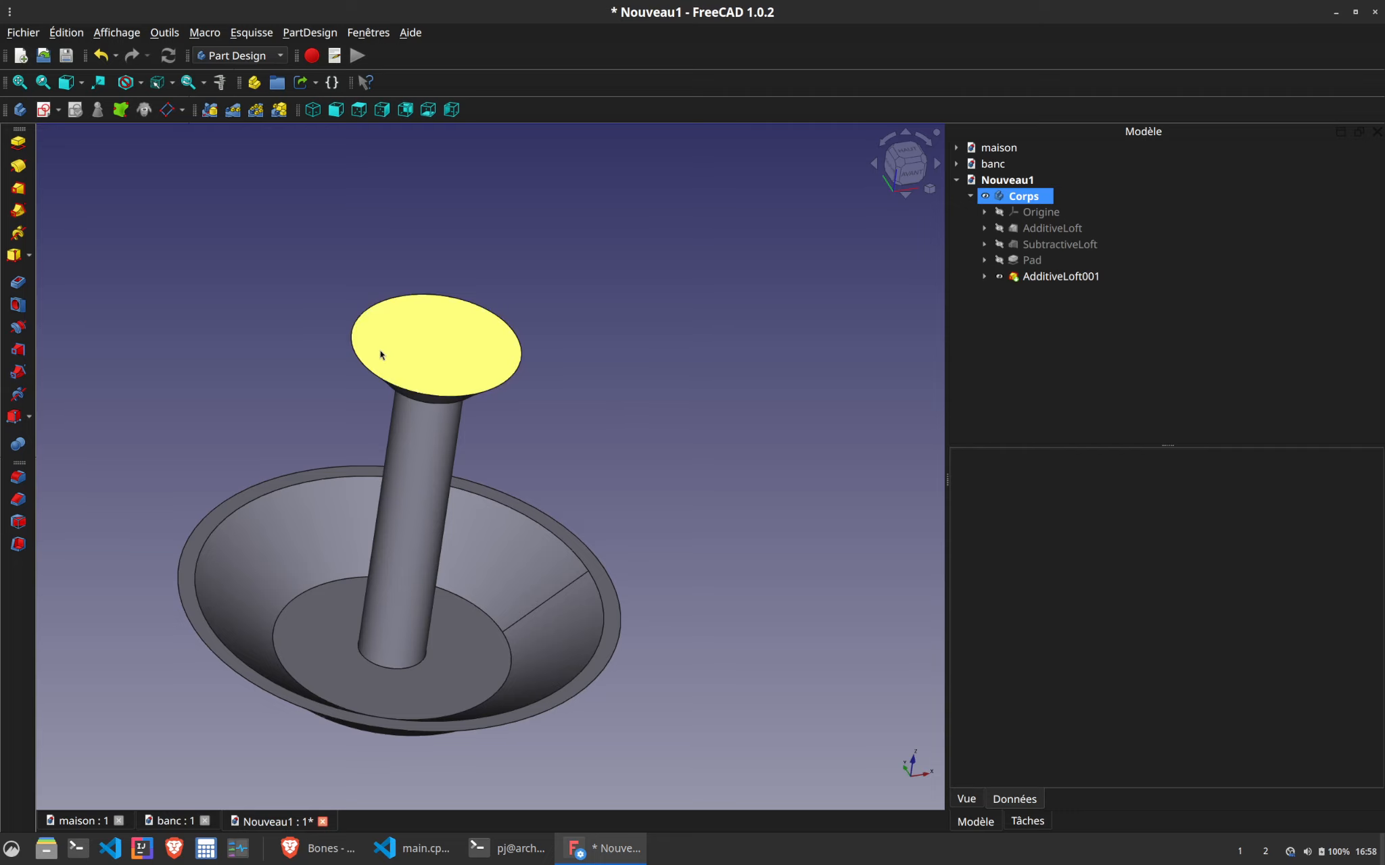
{"action": "left_click", "coordinate": [432, 356]}
{"action": "left_click", "coordinate": [20, 549]}
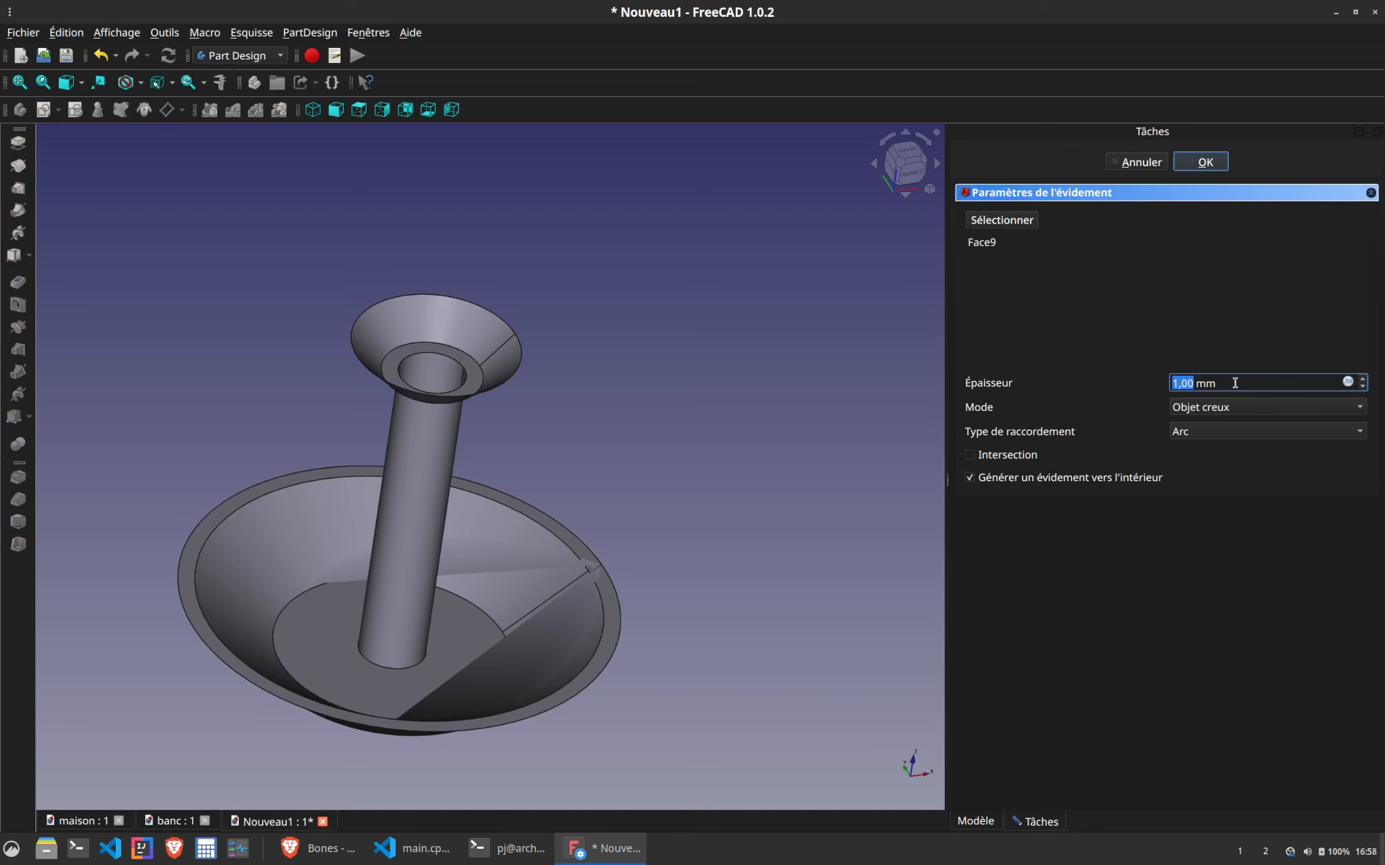
{"action": "scroll", "coordinate": [1235, 383], "scroll_direction": "down", "scroll_amount": 1}
{"action": "scroll", "coordinate": [1234, 382], "scroll_direction": "down", "scroll_amount": 1}
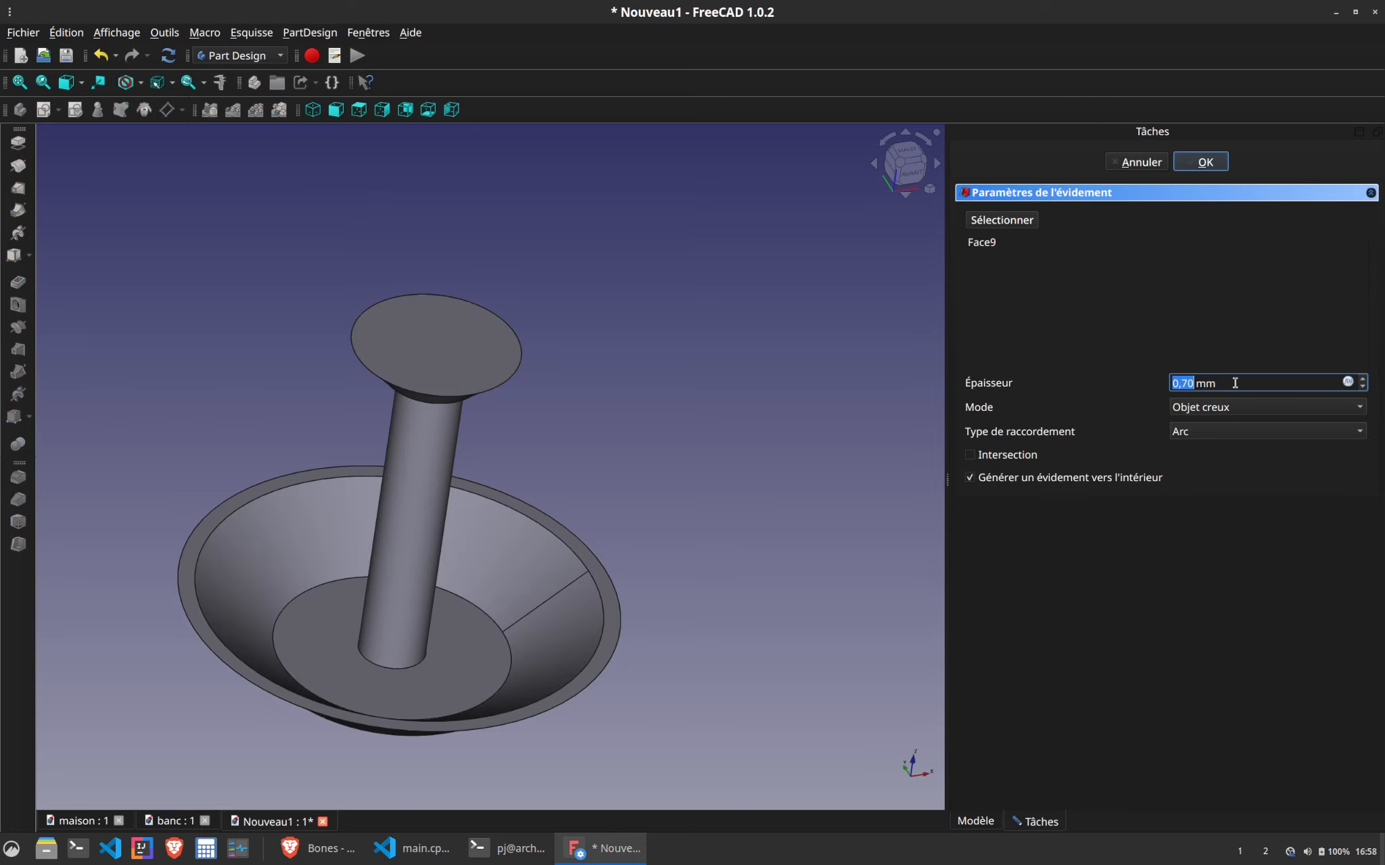
{"action": "left_click", "coordinate": [1142, 162]}
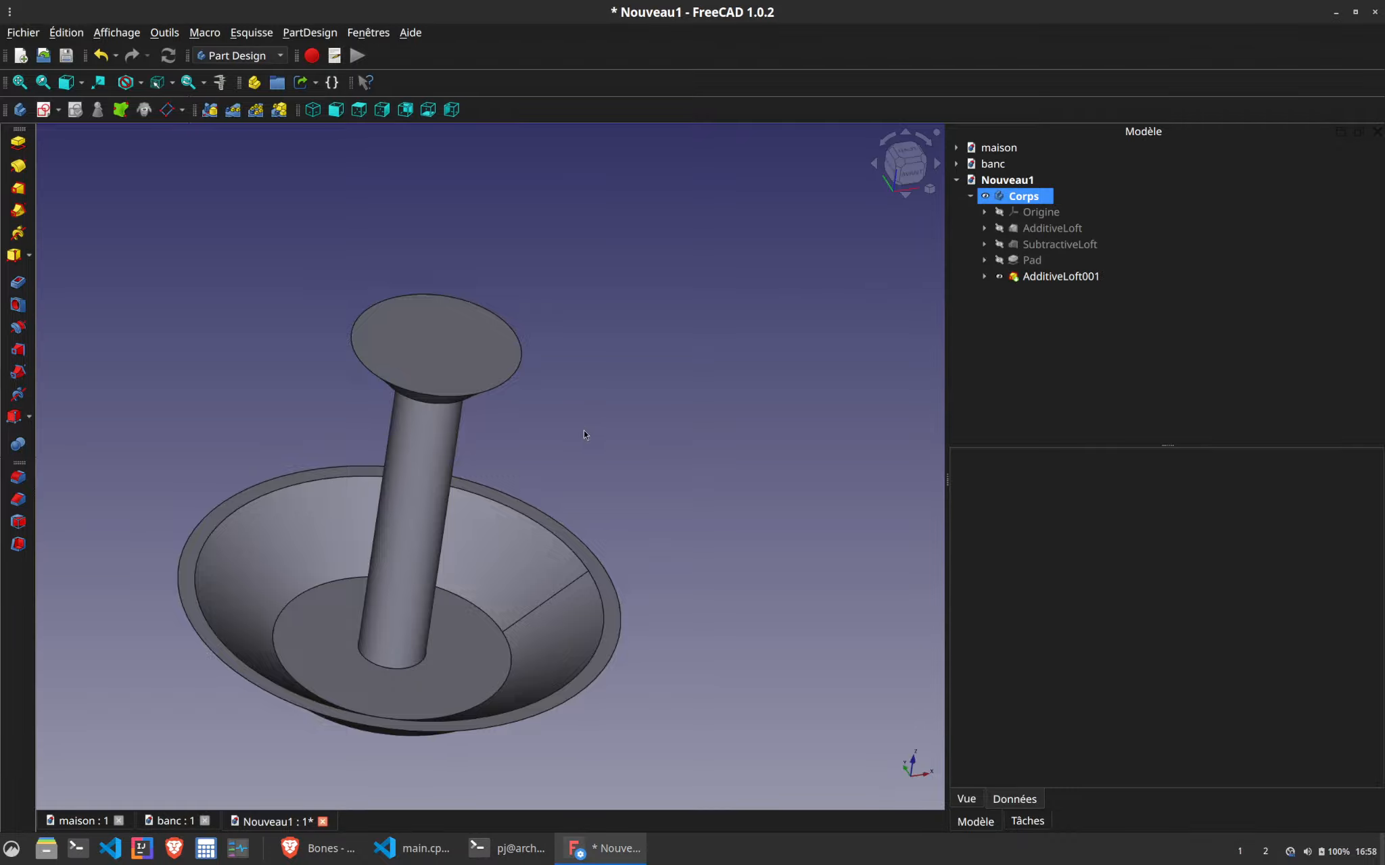
{"action": "mouse_move", "coordinate": [583, 428]}
{"action": "middle_mouse_down"}
{"action": "mouse_move", "coordinate": [620, 317]}
{"action": "mouse_move", "coordinate": [581, 411]}
{"action": "middle_mouse_up"}
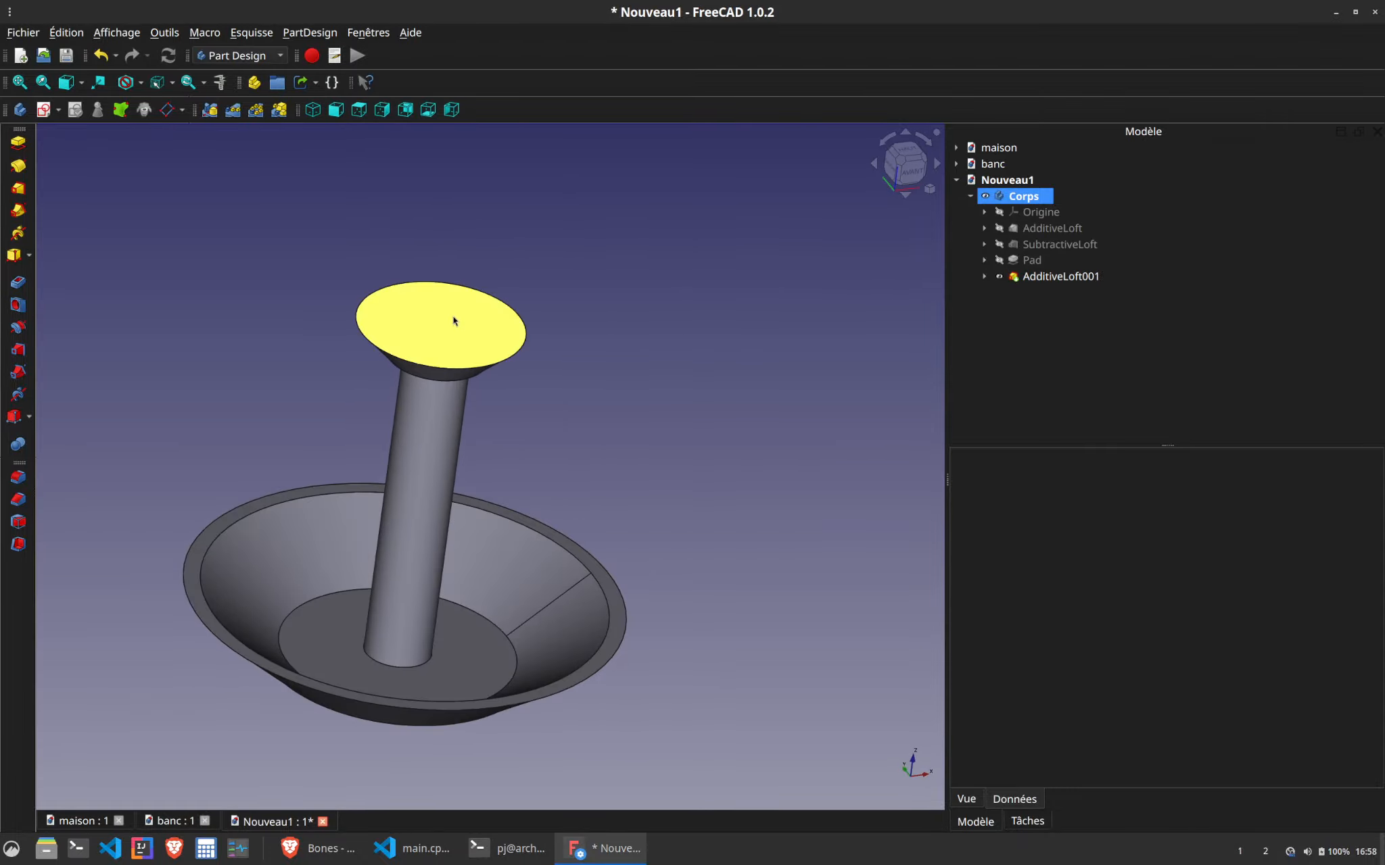
{"action": "middle_click_drag", "start_coordinate": [457, 319], "coordinate": [705, 391]}
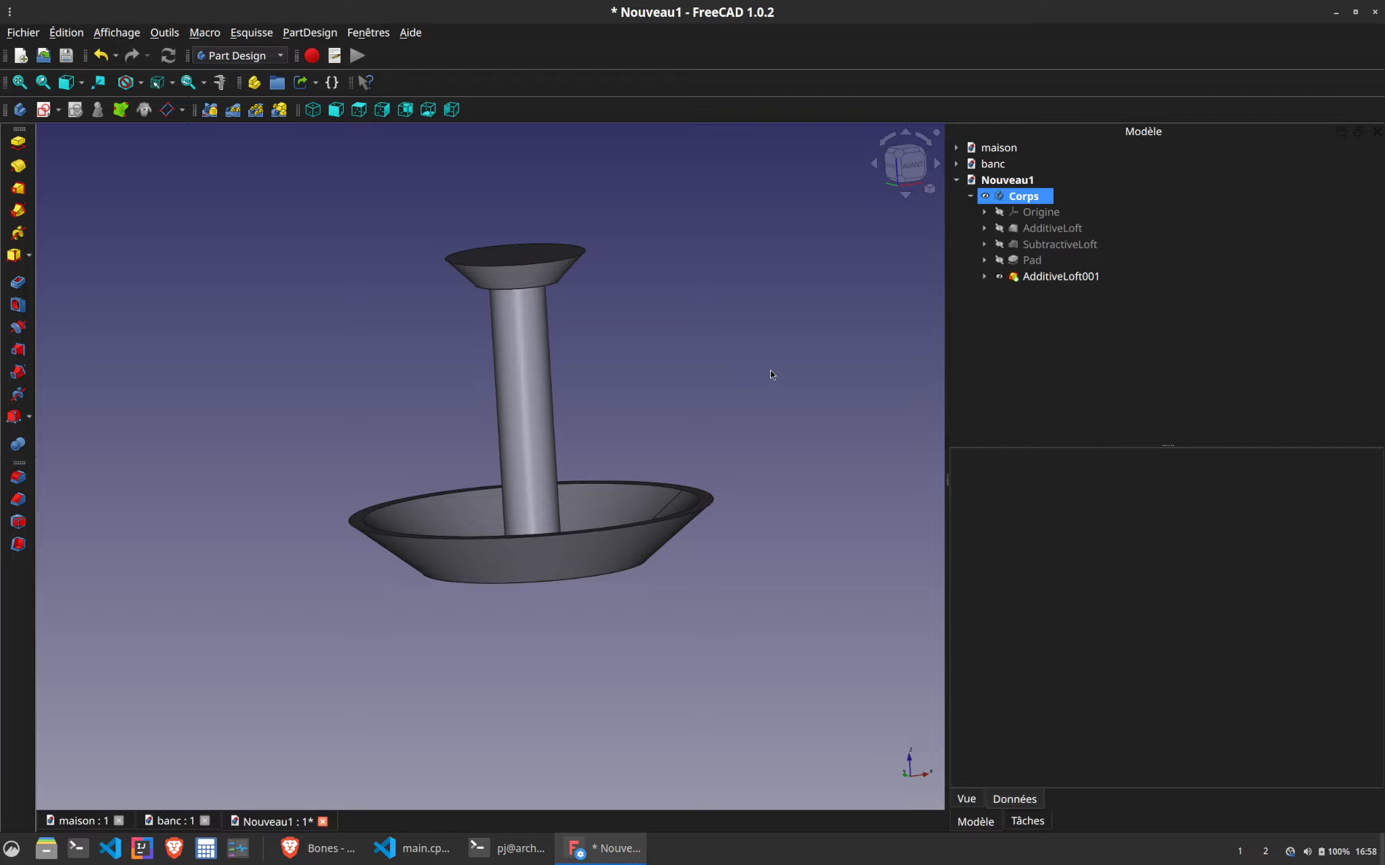
{"action": "middle_click_drag", "start_coordinate": [741, 372], "coordinate": [662, 438]}
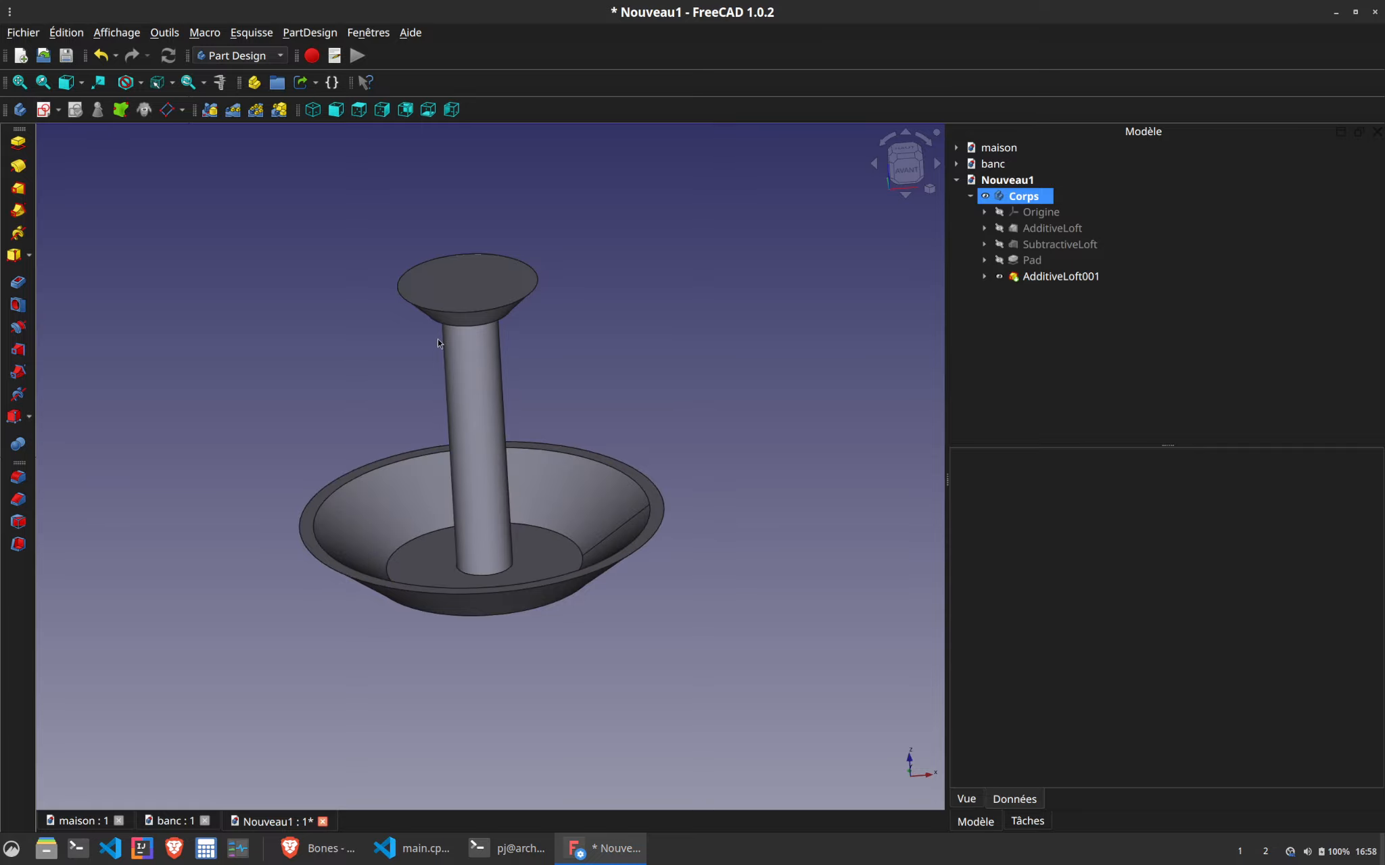
Rename the body as fontaine
{"action": "left_click", "coordinate": [1026, 196]}
{"action": "type", "text": "fontaine"}
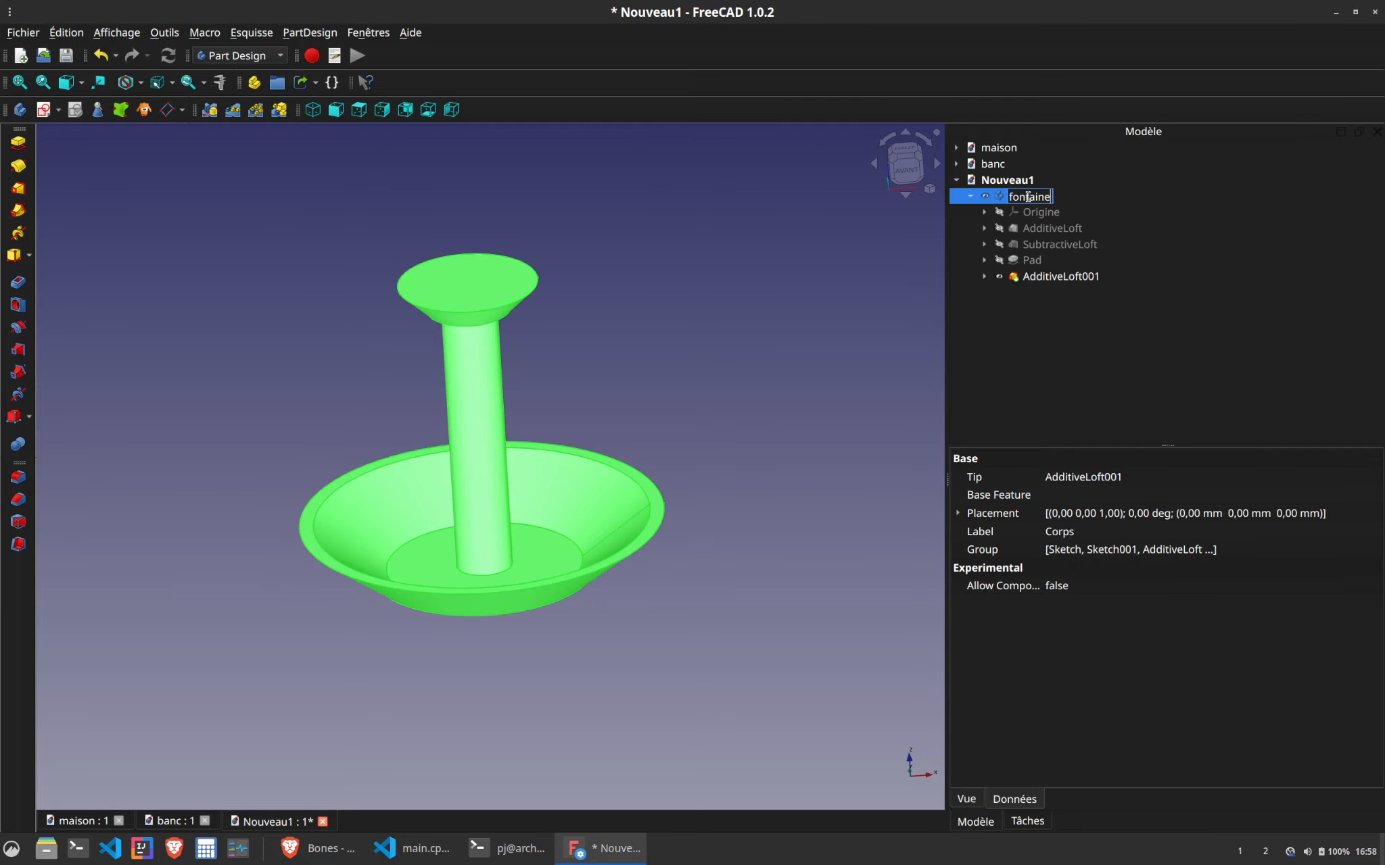
{"action": "key", "text": "Return"}
{"action": "left_click", "coordinate": [800, 296]}
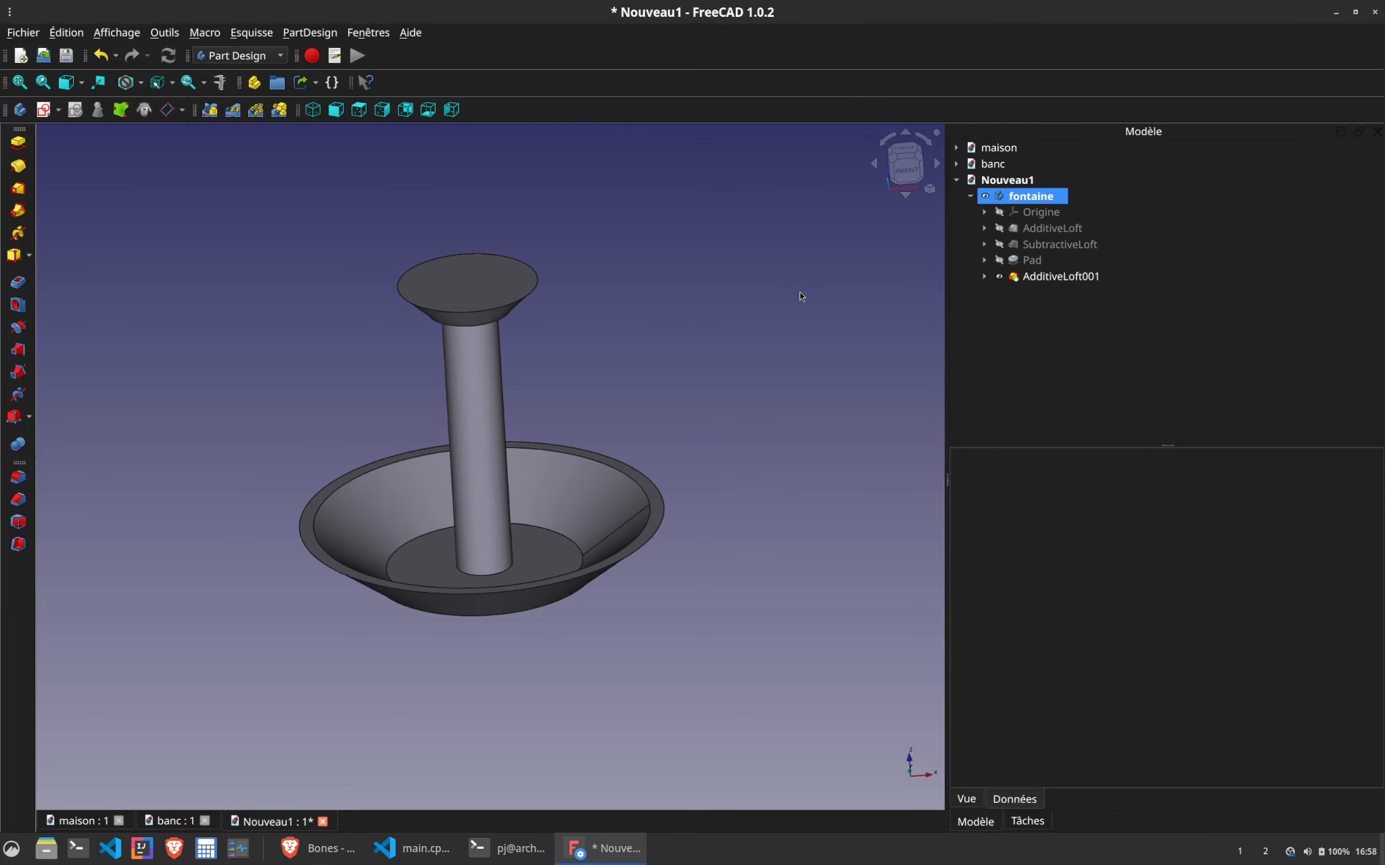
Start saving the document in the yt folder and enter fontaine as its file name
{"action": "key", "text": "ctrl+s"}
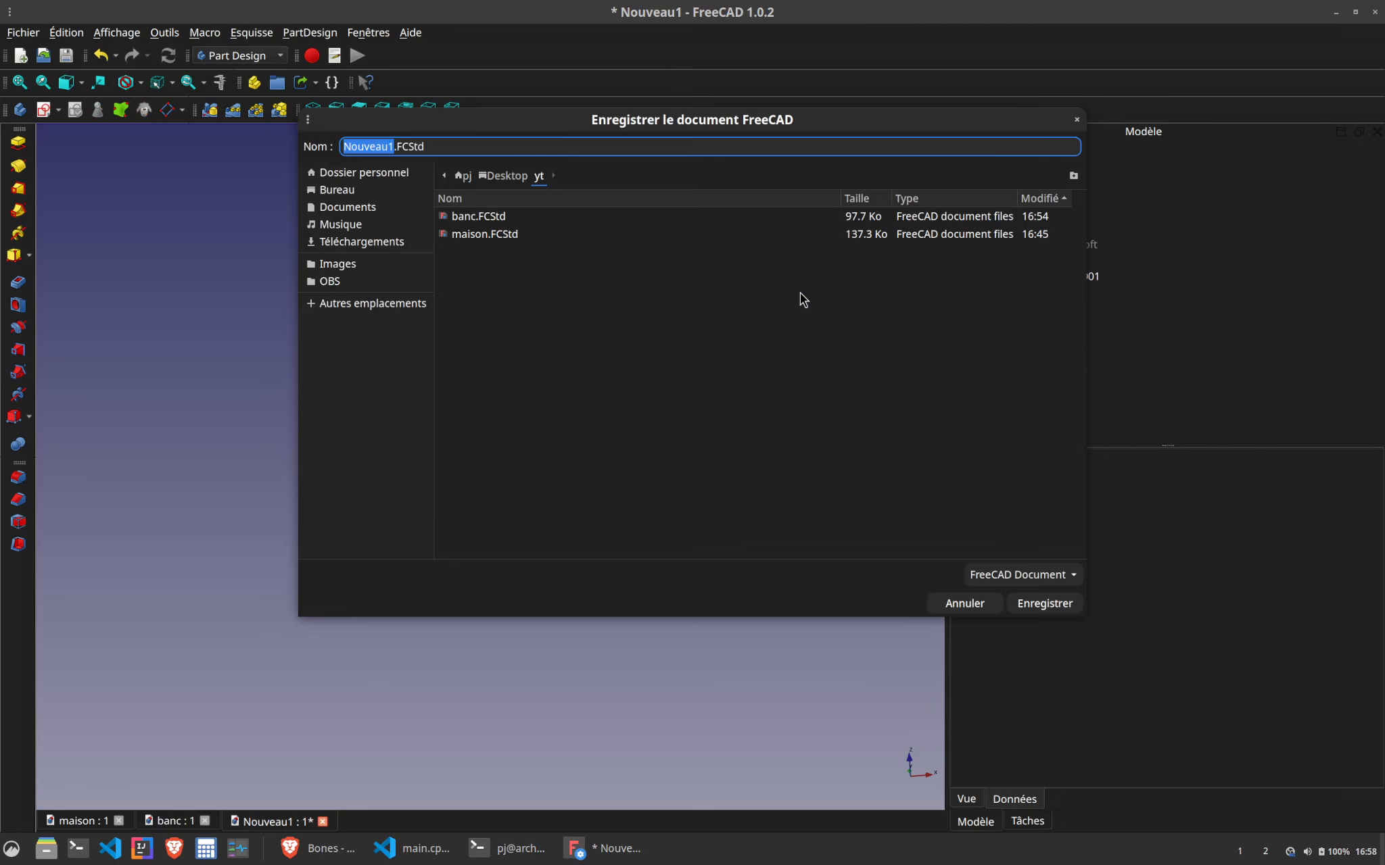
{"action": "type", "text": "fontaine"}
{"action": "key", "text": "Return"}
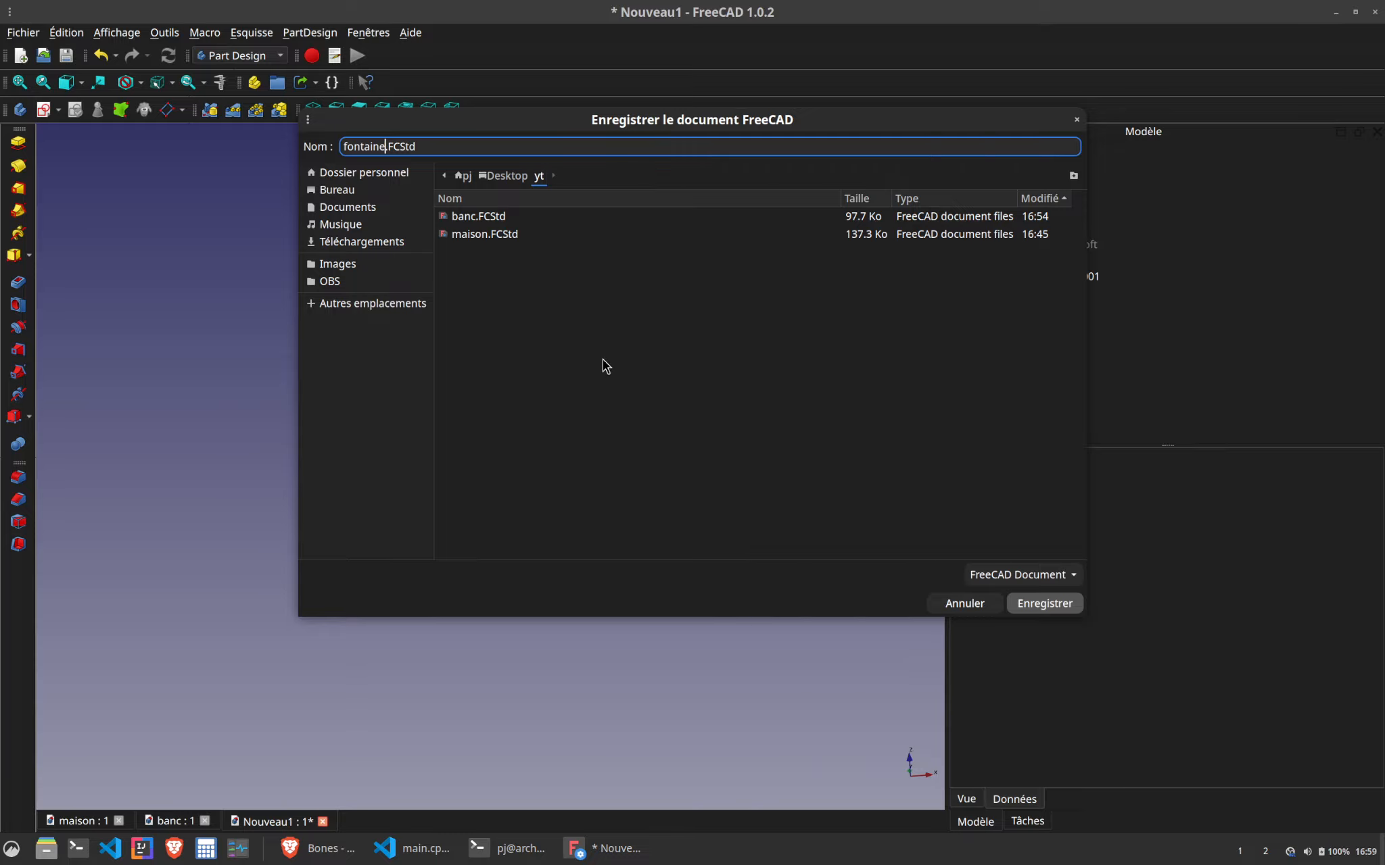
{"action": "left_click_drag", "start_coordinate": [653, 138], "coordinate": [565, 206]}
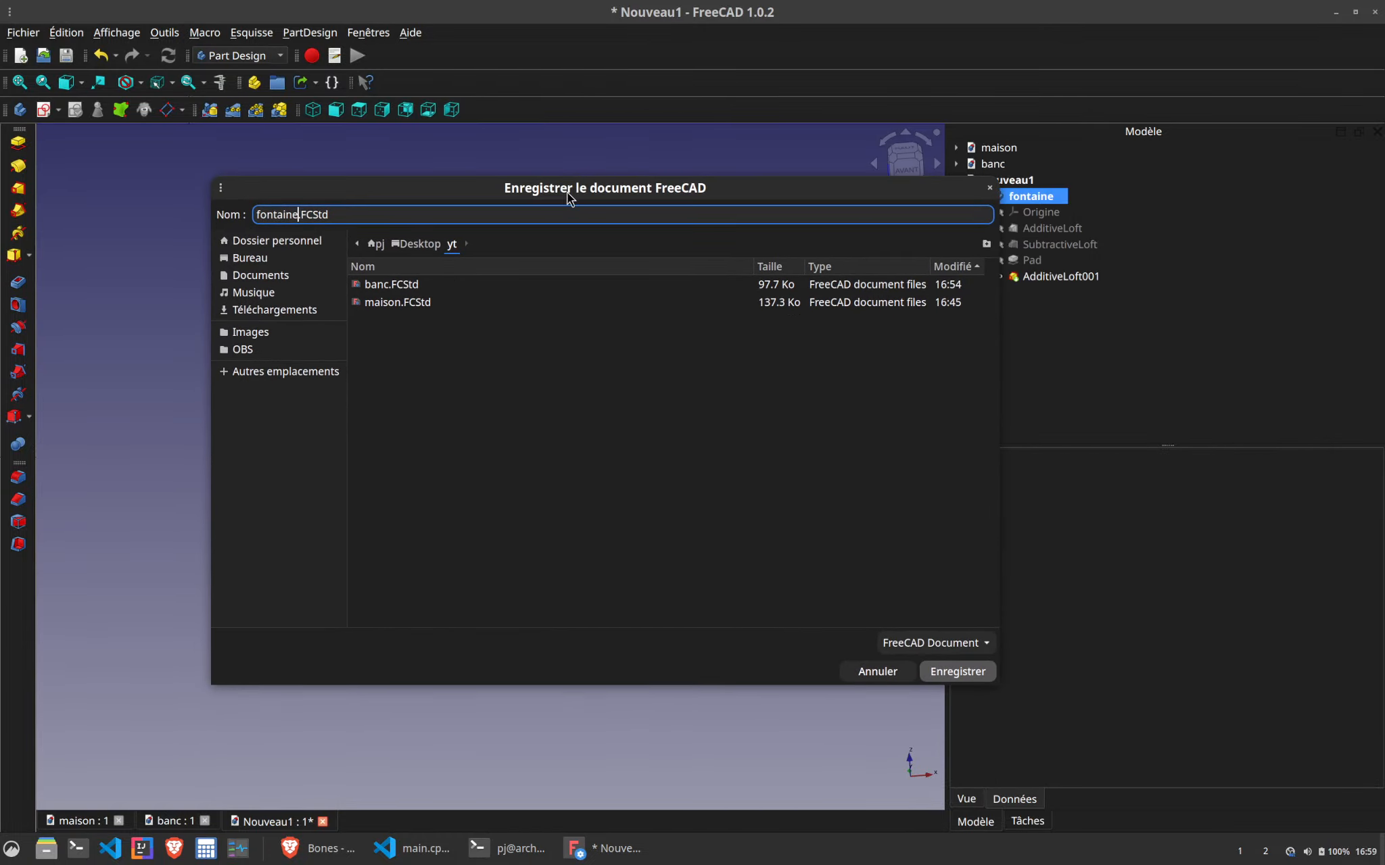
Launch Blender, start a new General file and delete the default cube
{"action": "left_click", "coordinate": [11, 850]}
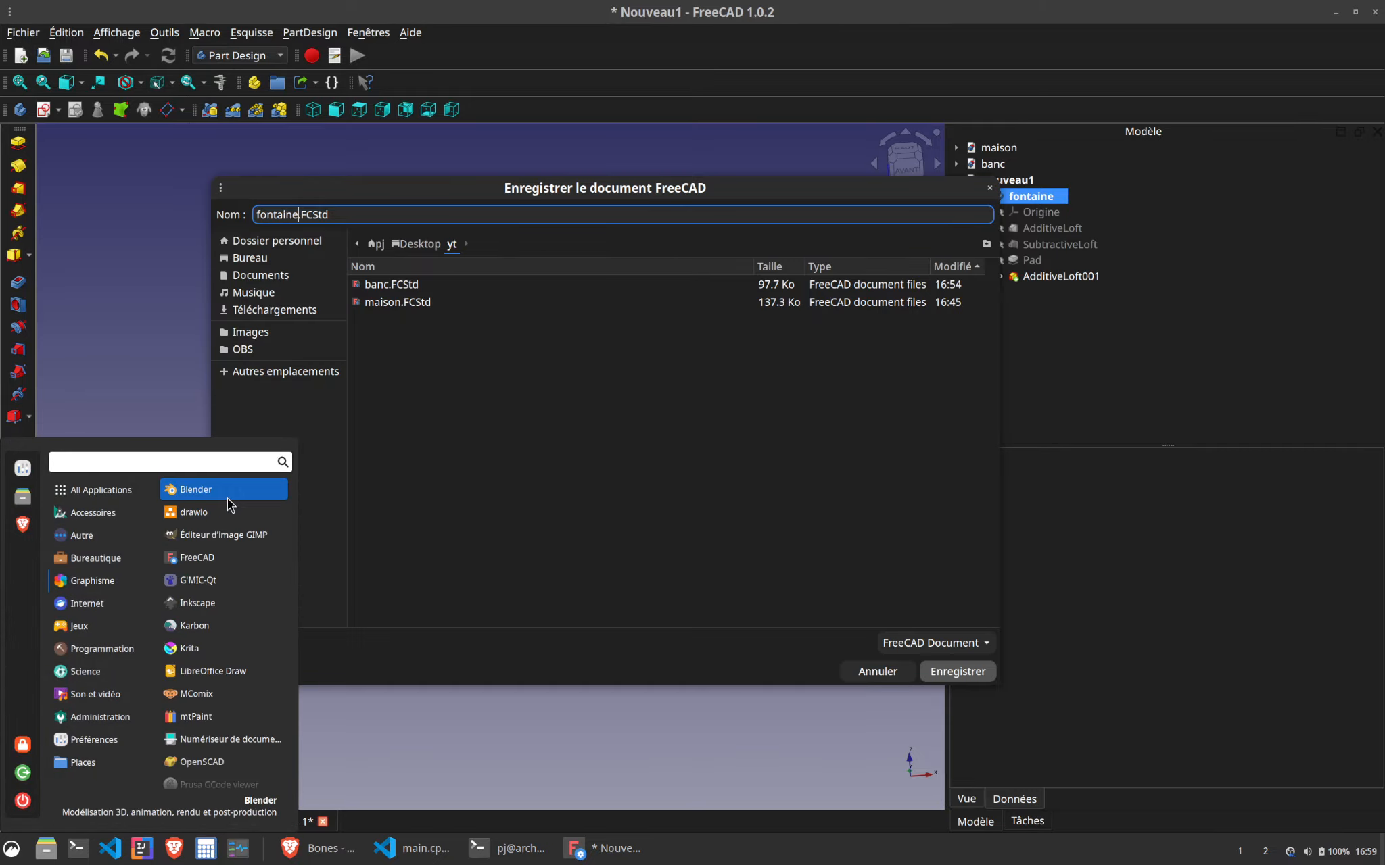
{"action": "left_click", "coordinate": [227, 498]}
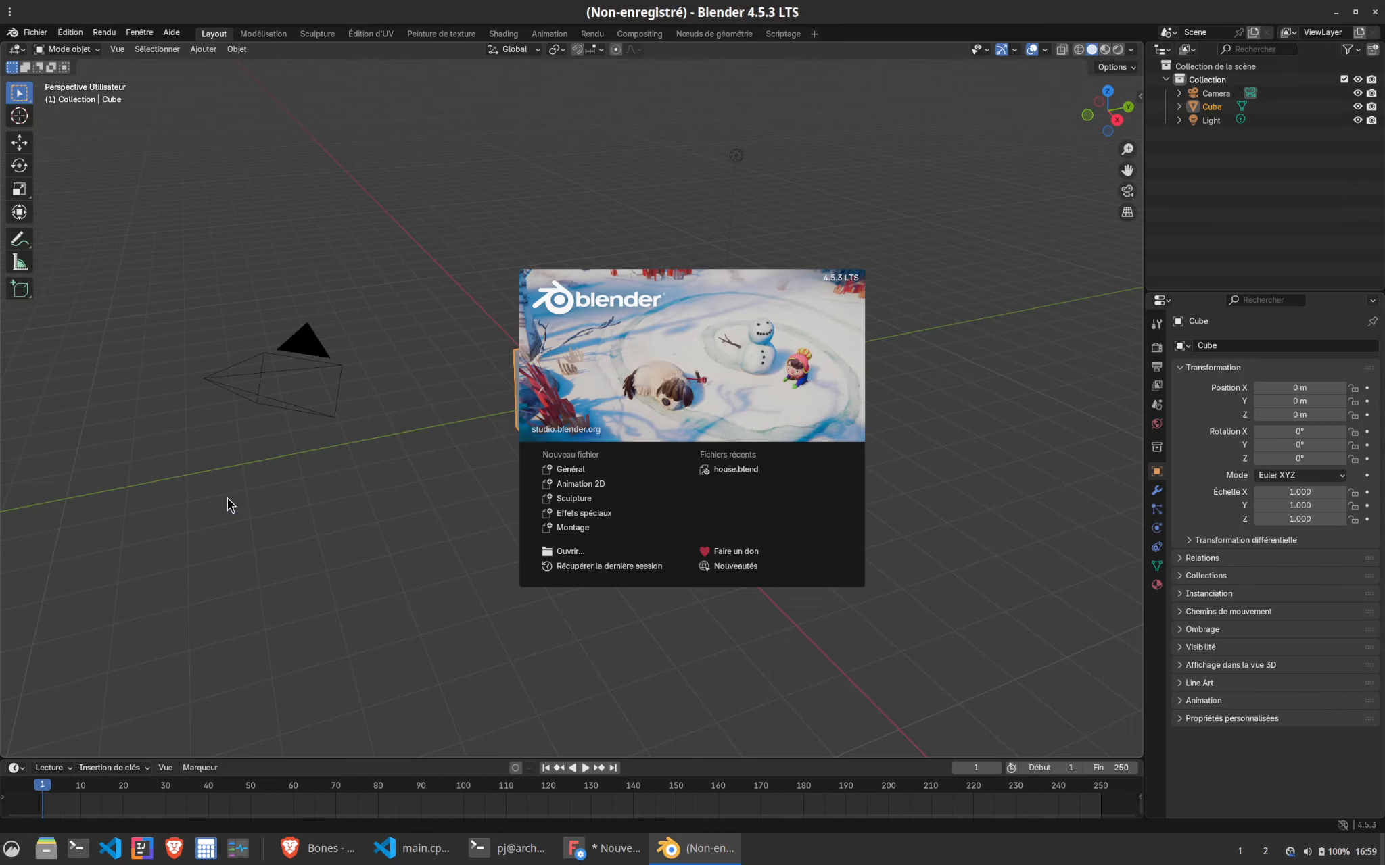
{"action": "left_click", "coordinate": [575, 471]}
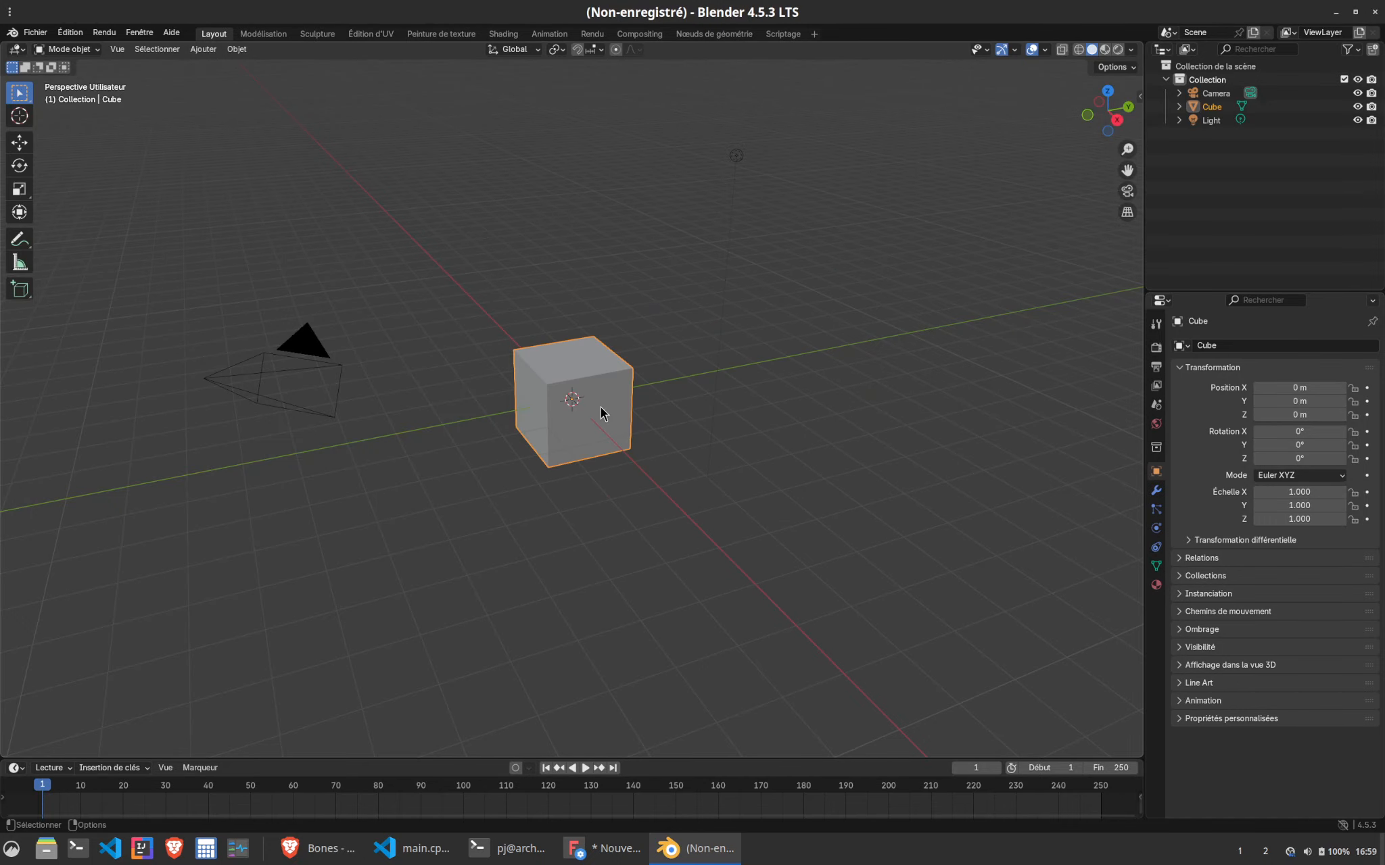
{"action": "right_click", "coordinate": [597, 429]}
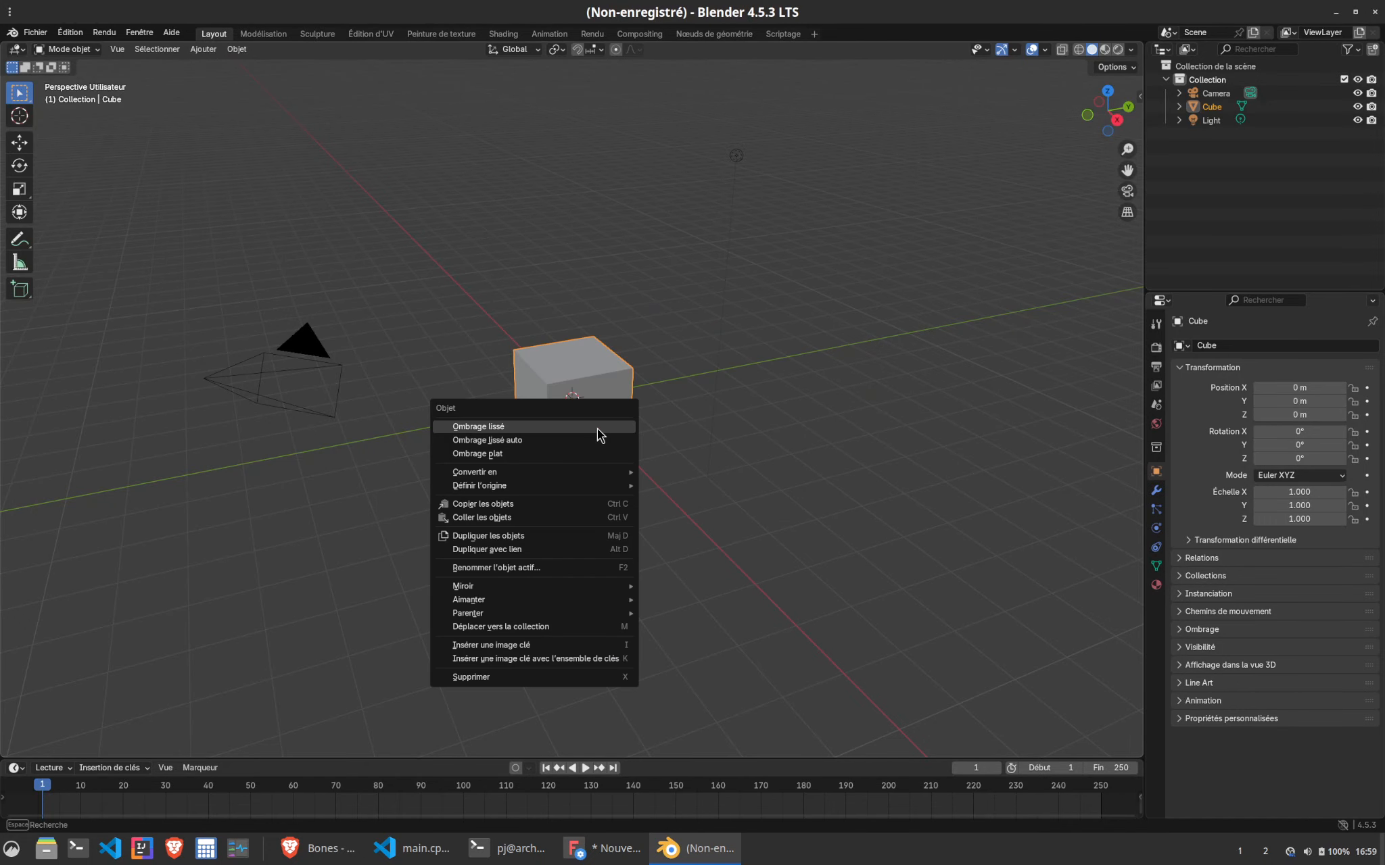
{"action": "left_click", "coordinate": [513, 678]}
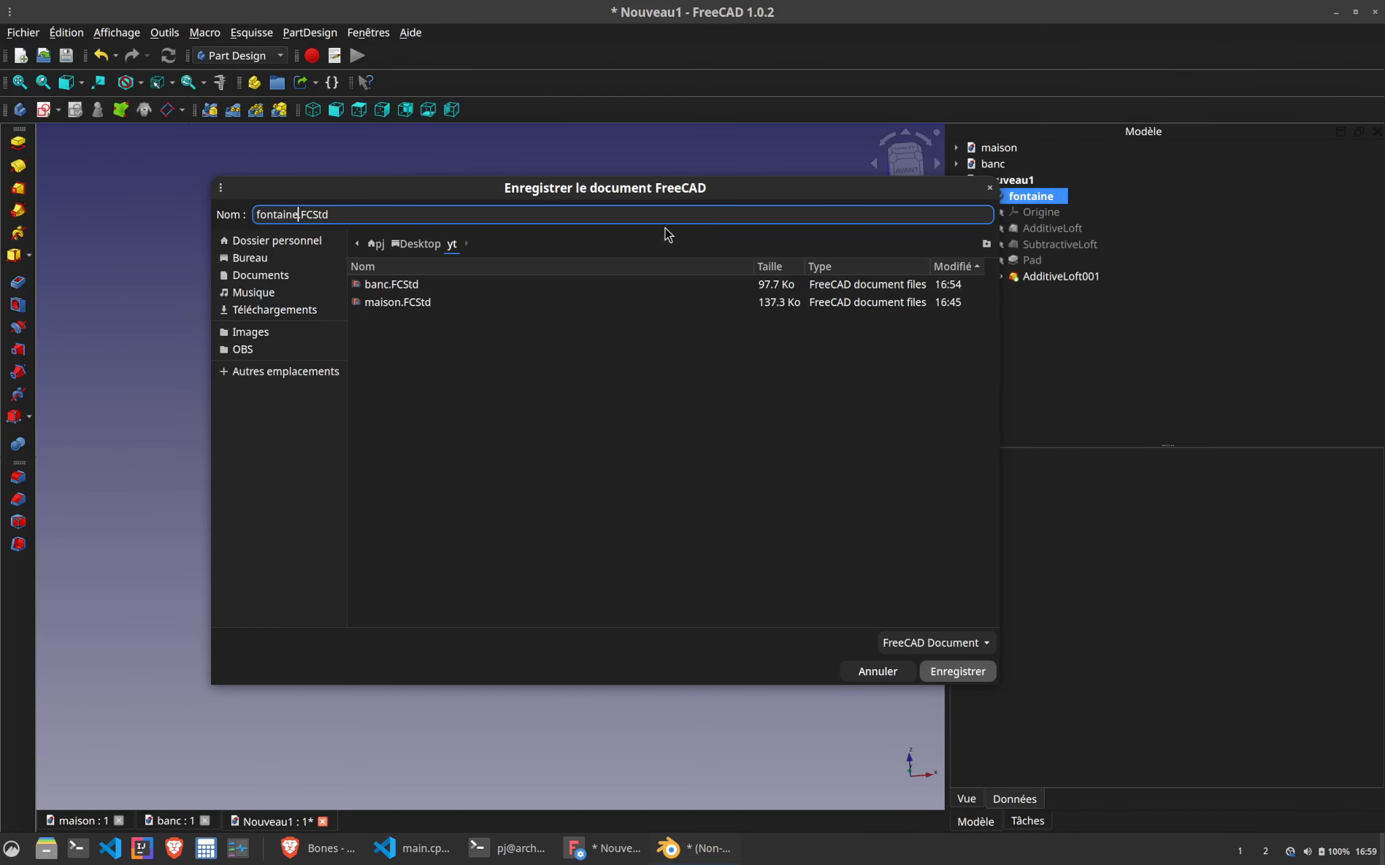
Return to FreeCAD, save the document as fontaine.FCStd and collapse its model tree
{"action": "left_click_drag", "start_coordinate": [672, 188], "coordinate": [748, 184]}
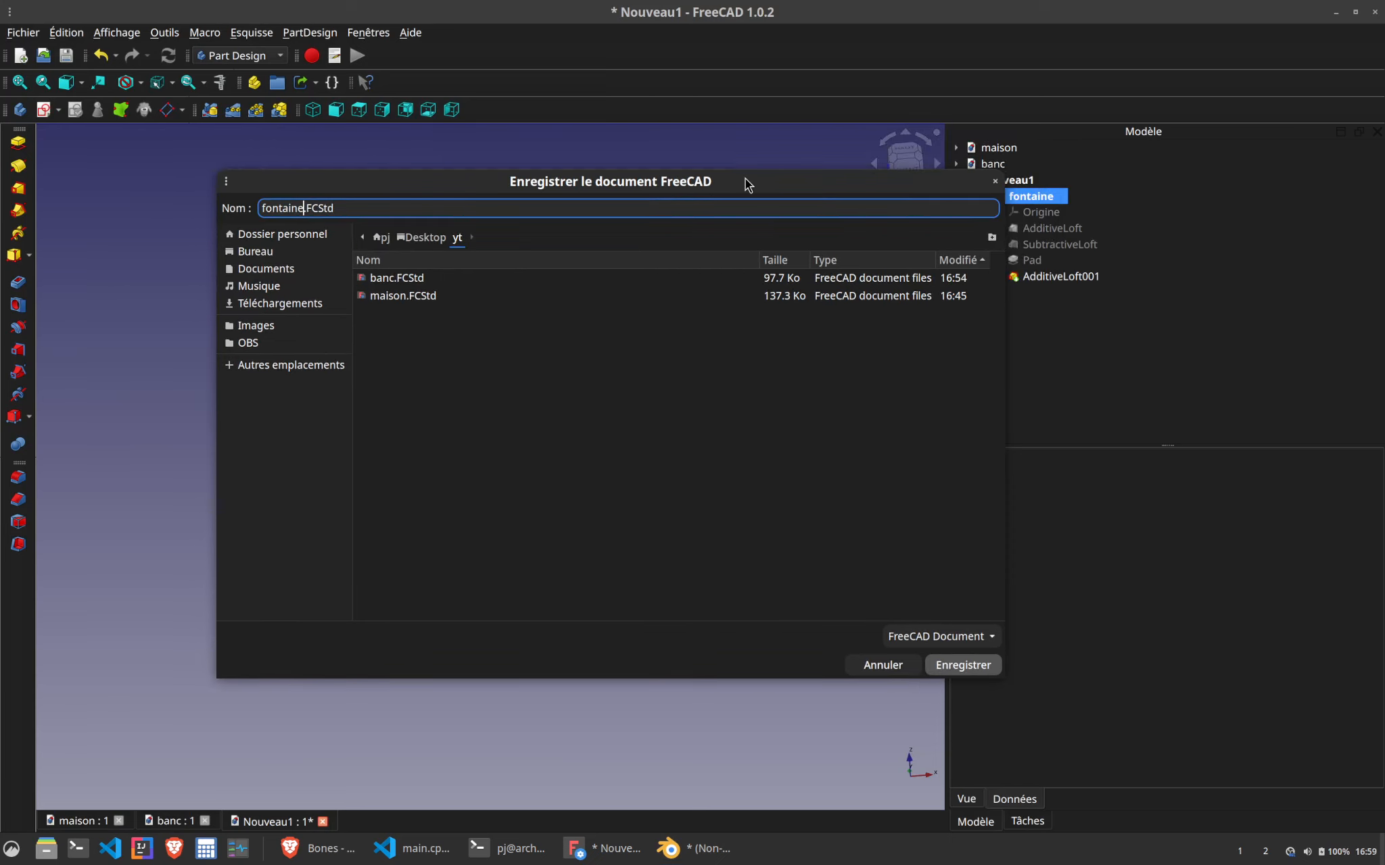
{"action": "key", "text": "Return"}
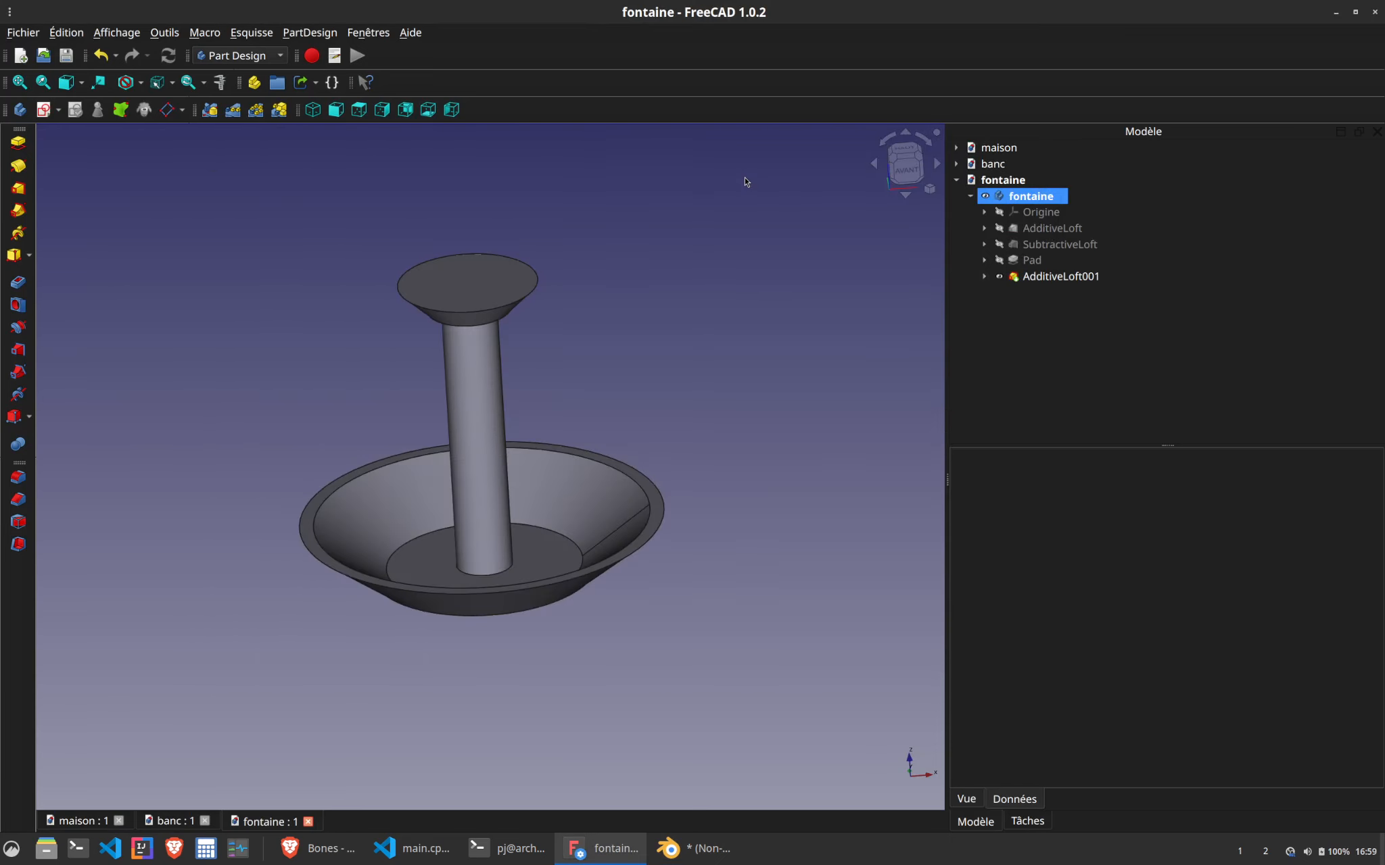
{"action": "left_click", "coordinate": [956, 180]}
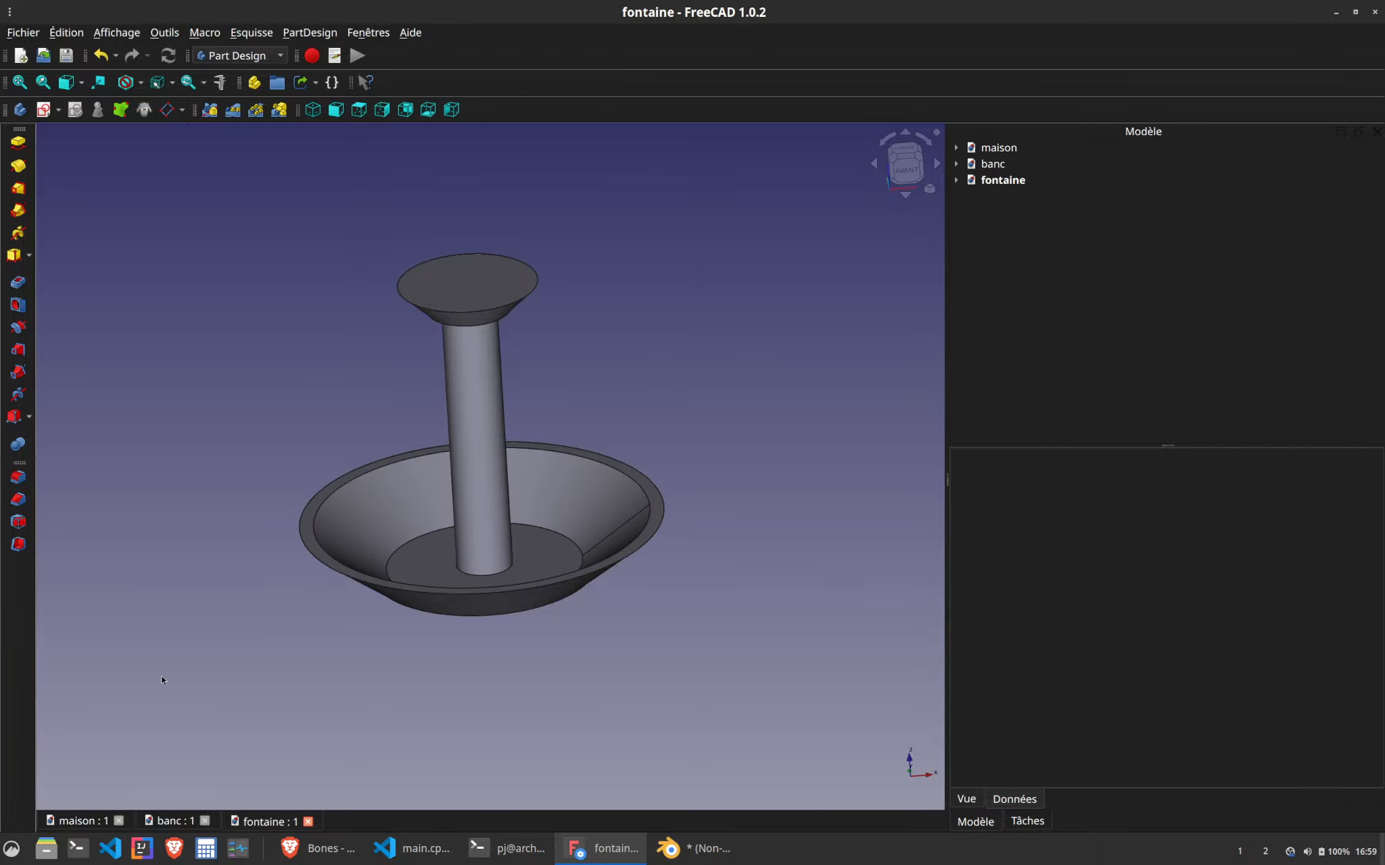
Select the Corps body of the maison document and open the file export for it
{"action": "left_click", "coordinate": [80, 820]}
{"action": "middle_click_drag", "start_coordinate": [487, 681], "coordinate": [488, 609]}
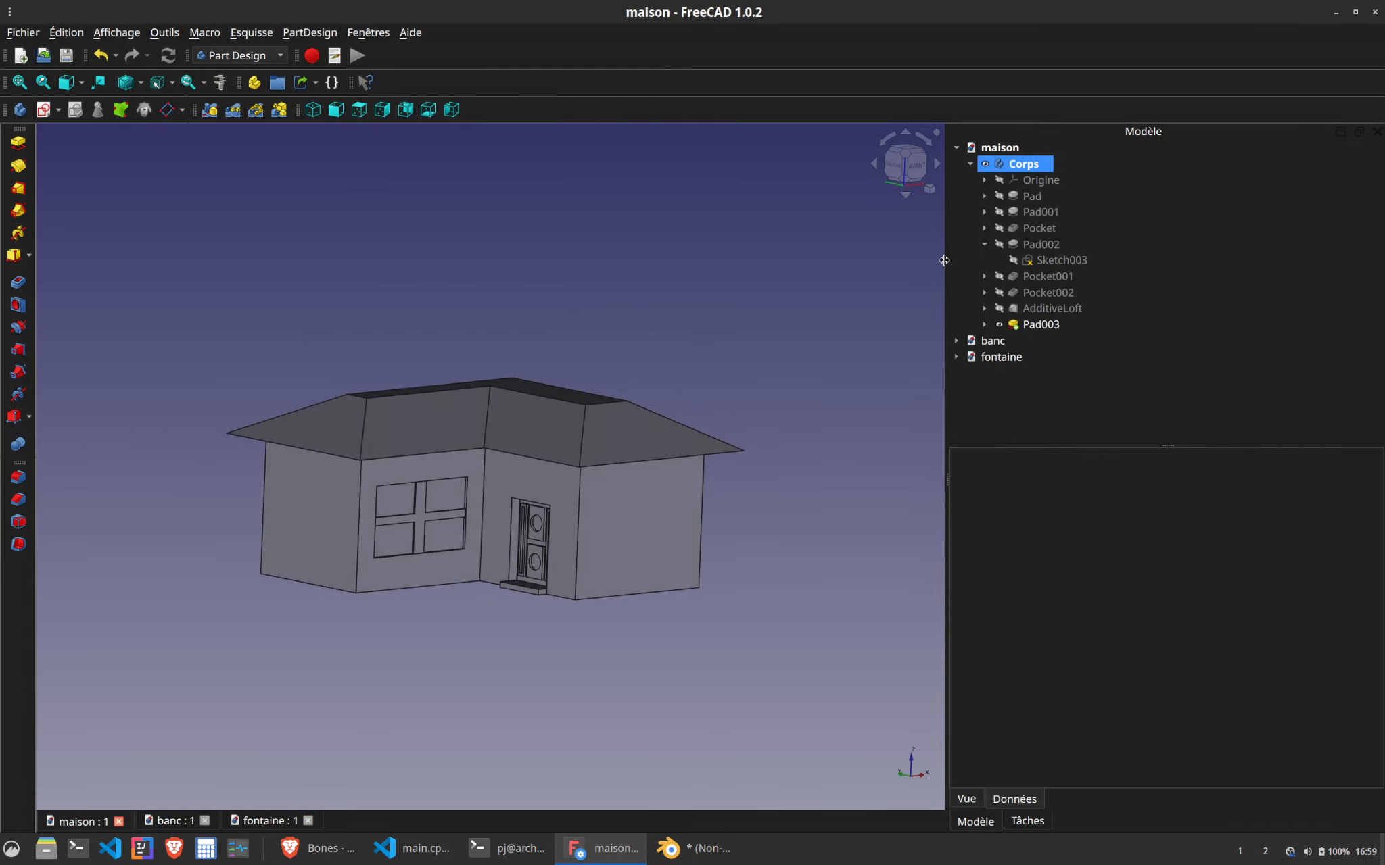
{"action": "left_click", "coordinate": [1066, 169]}
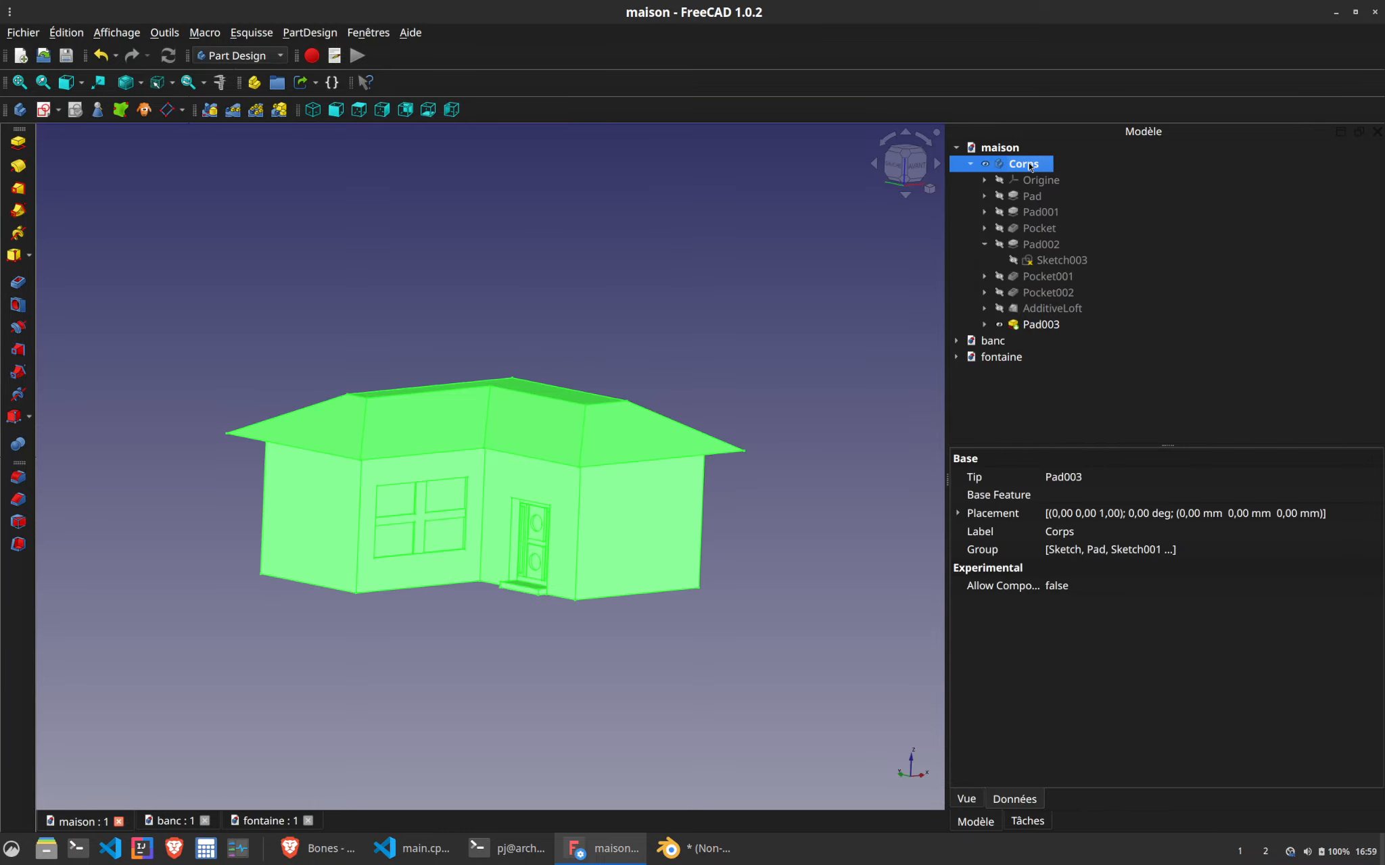
{"action": "left_click", "coordinate": [15, 34]}
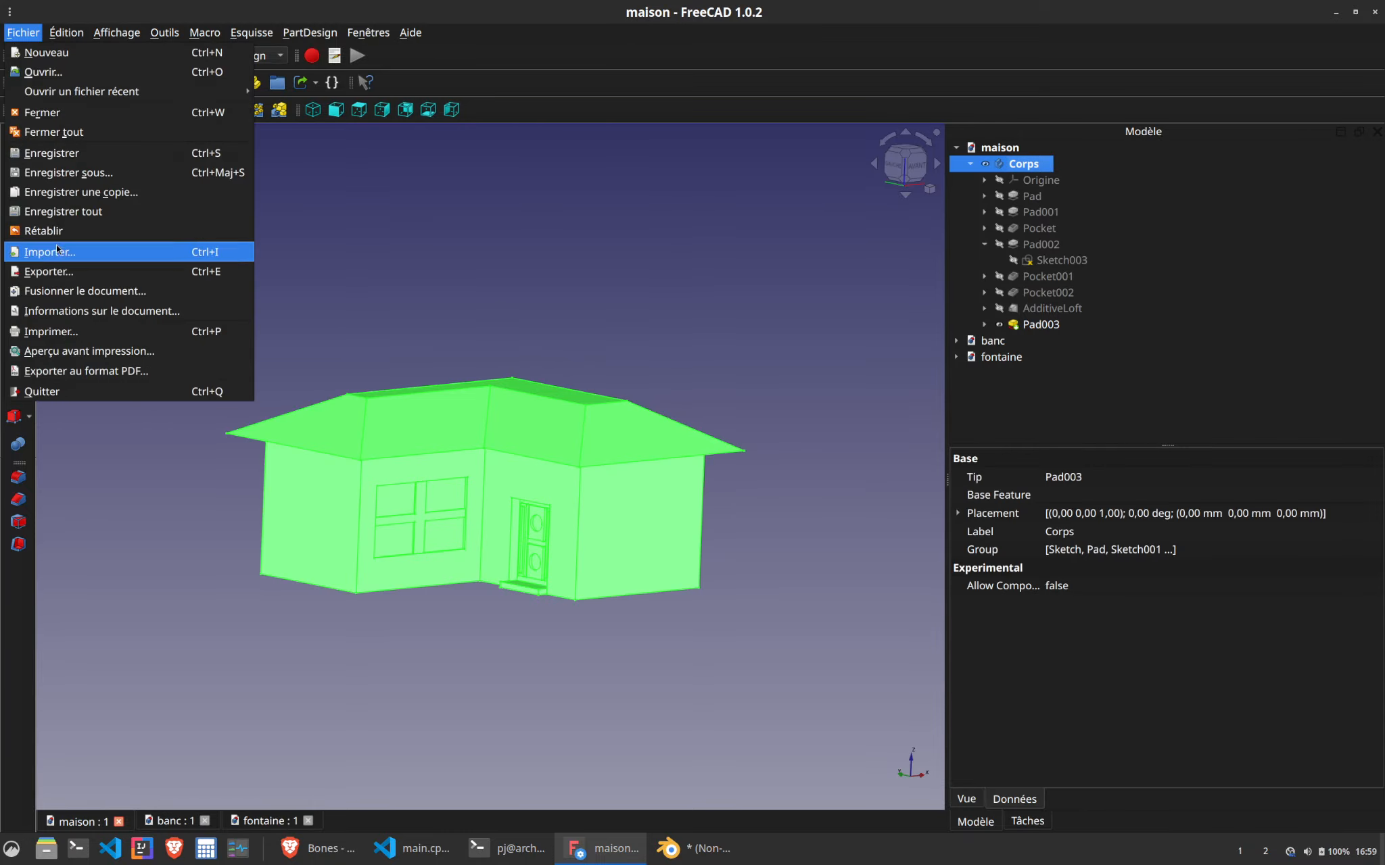
{"action": "key", "text": "Escape"}
{"action": "key", "text": "ctrl+e"}
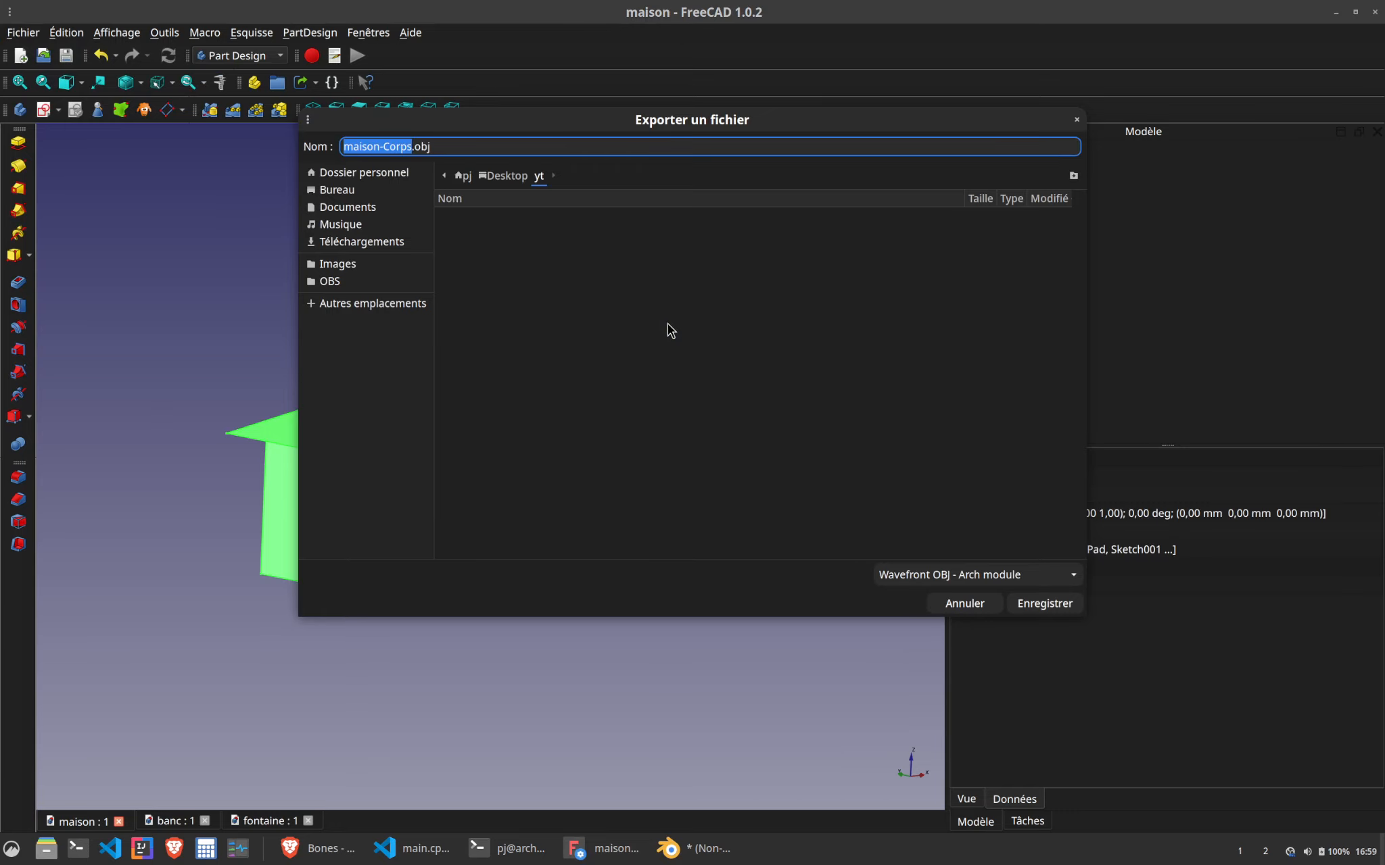
Export the house body as maison.obj in the Wavefront OBJ - Arch module format
{"action": "left_click", "coordinate": [1034, 579]}
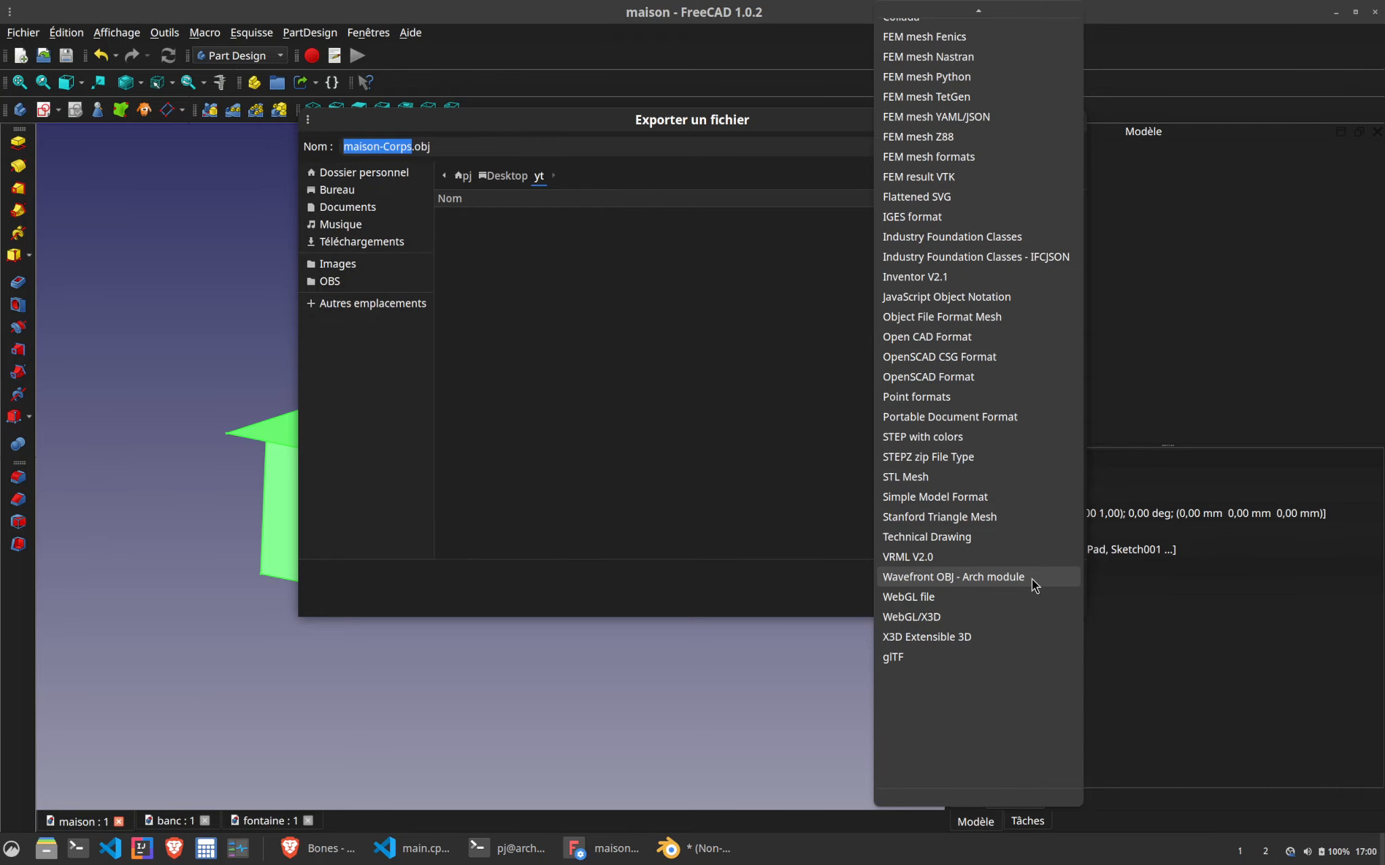
{"action": "scroll", "coordinate": [986, 380], "scroll_direction": "up", "scroll_amount": 1}
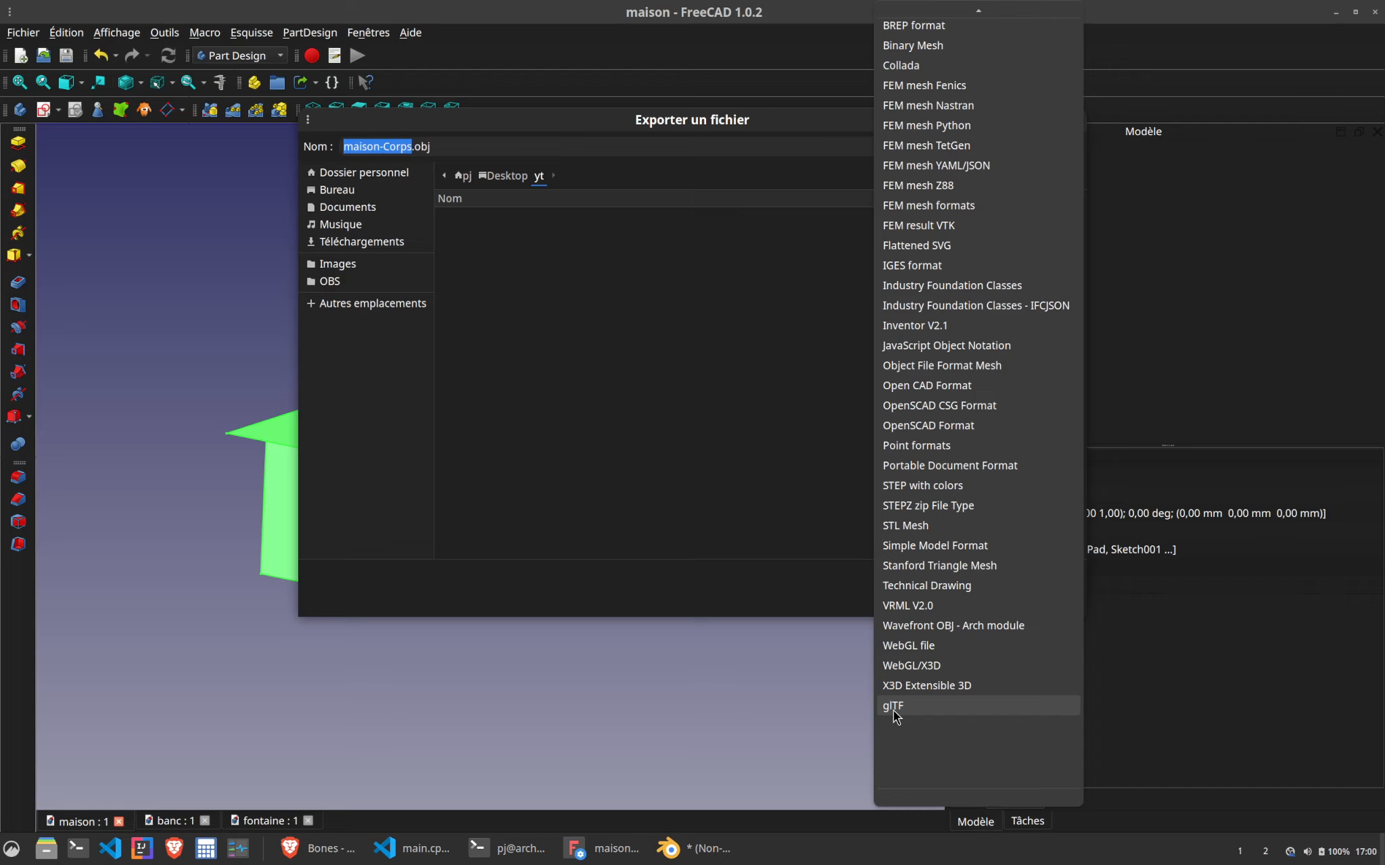
{"action": "left_click", "coordinate": [962, 625]}
{"action": "left_click", "coordinate": [484, 146]}
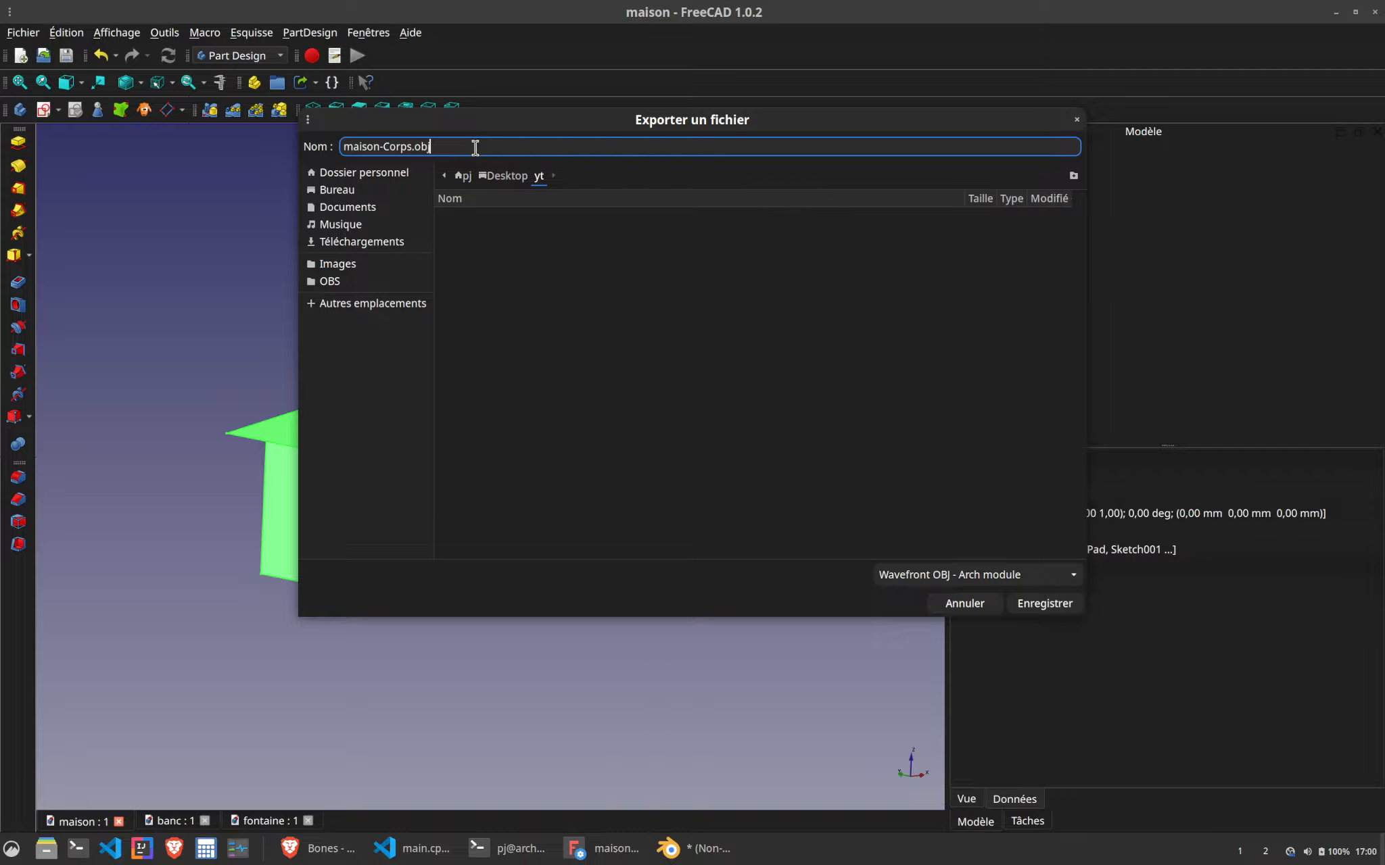
{"action": "double_click", "coordinate": [402, 146]}
{"action": "key", "text": "BackSpace"}
{"action": "key", "text": "BackSpace"}
{"action": "left_click", "coordinate": [1055, 606]}
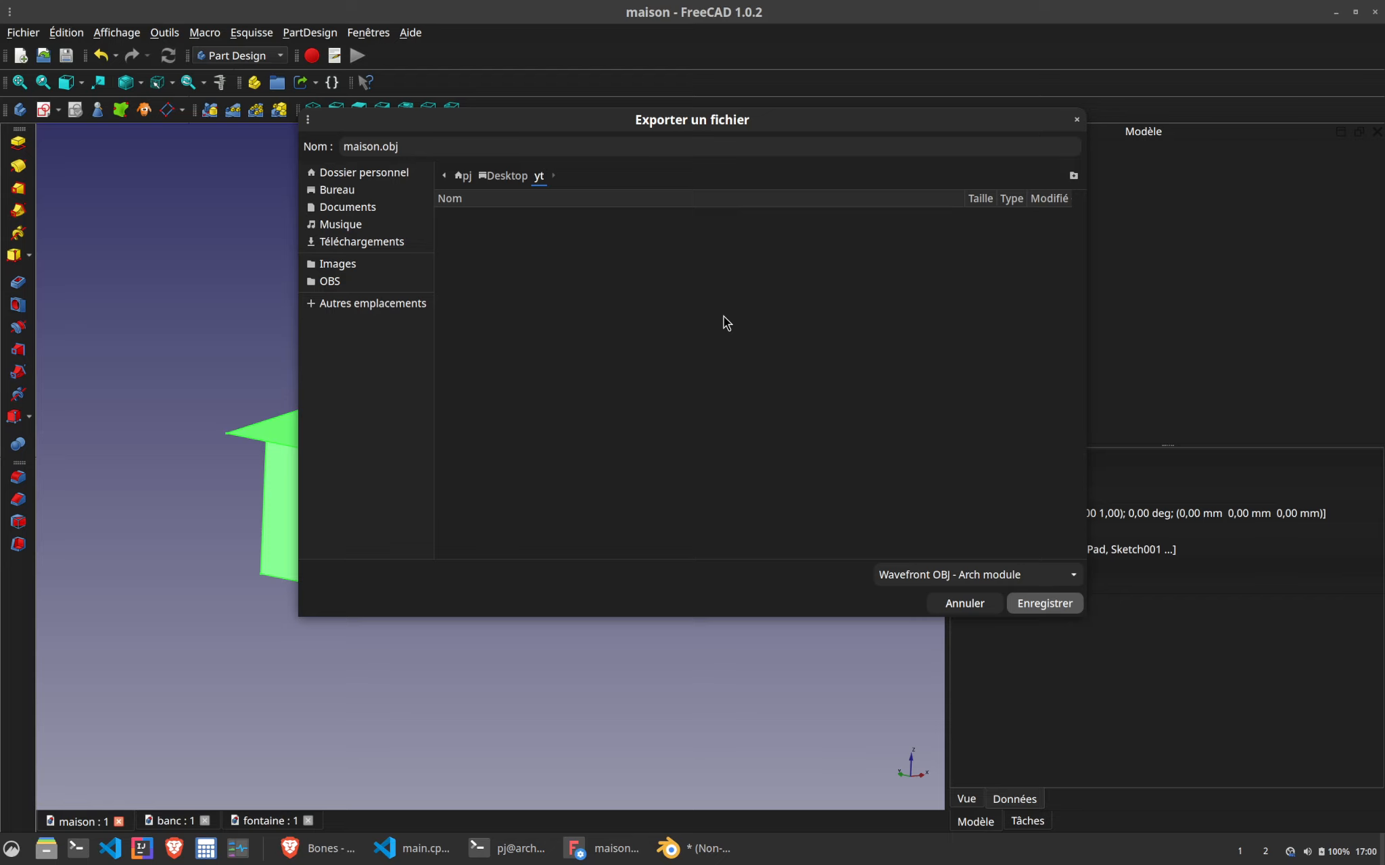
{"action": "left_click", "coordinate": [694, 849]}
{"action": "key", "text": "alt+Tab"}
{"action": "mouse_move", "coordinate": [706, 853]}
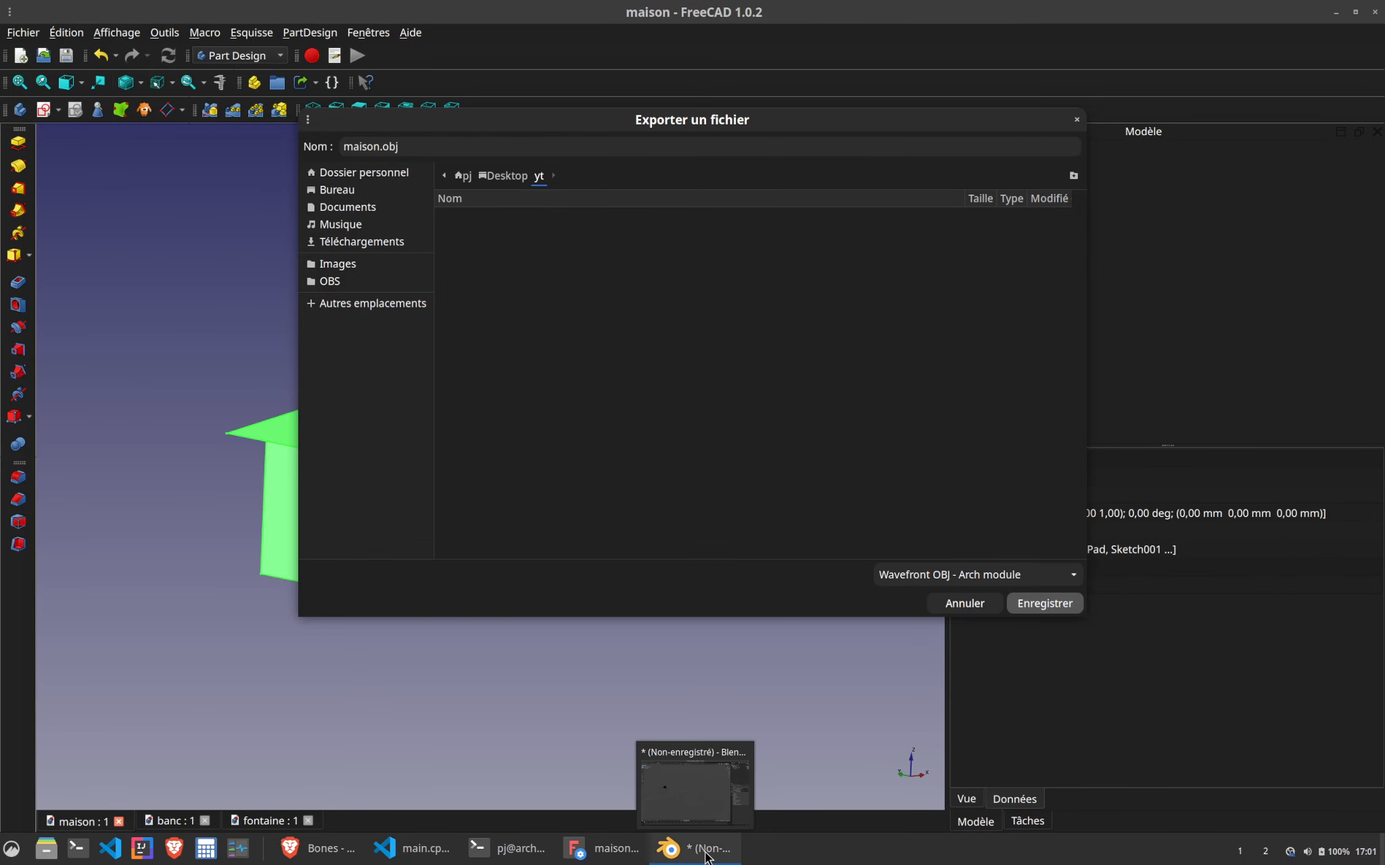
{"action": "left_click", "coordinate": [696, 849]}
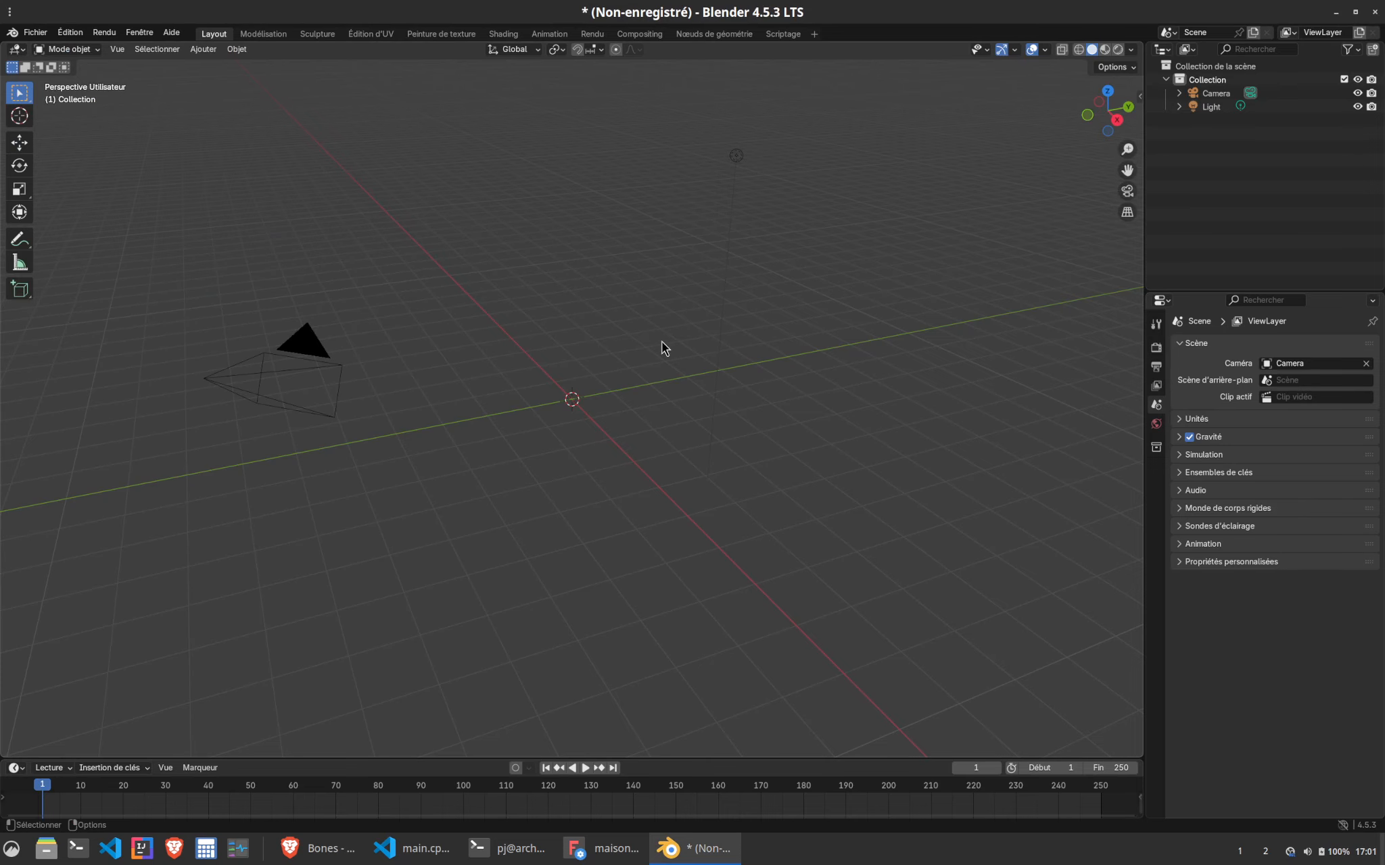
{"action": "left_click", "coordinate": [734, 860]}
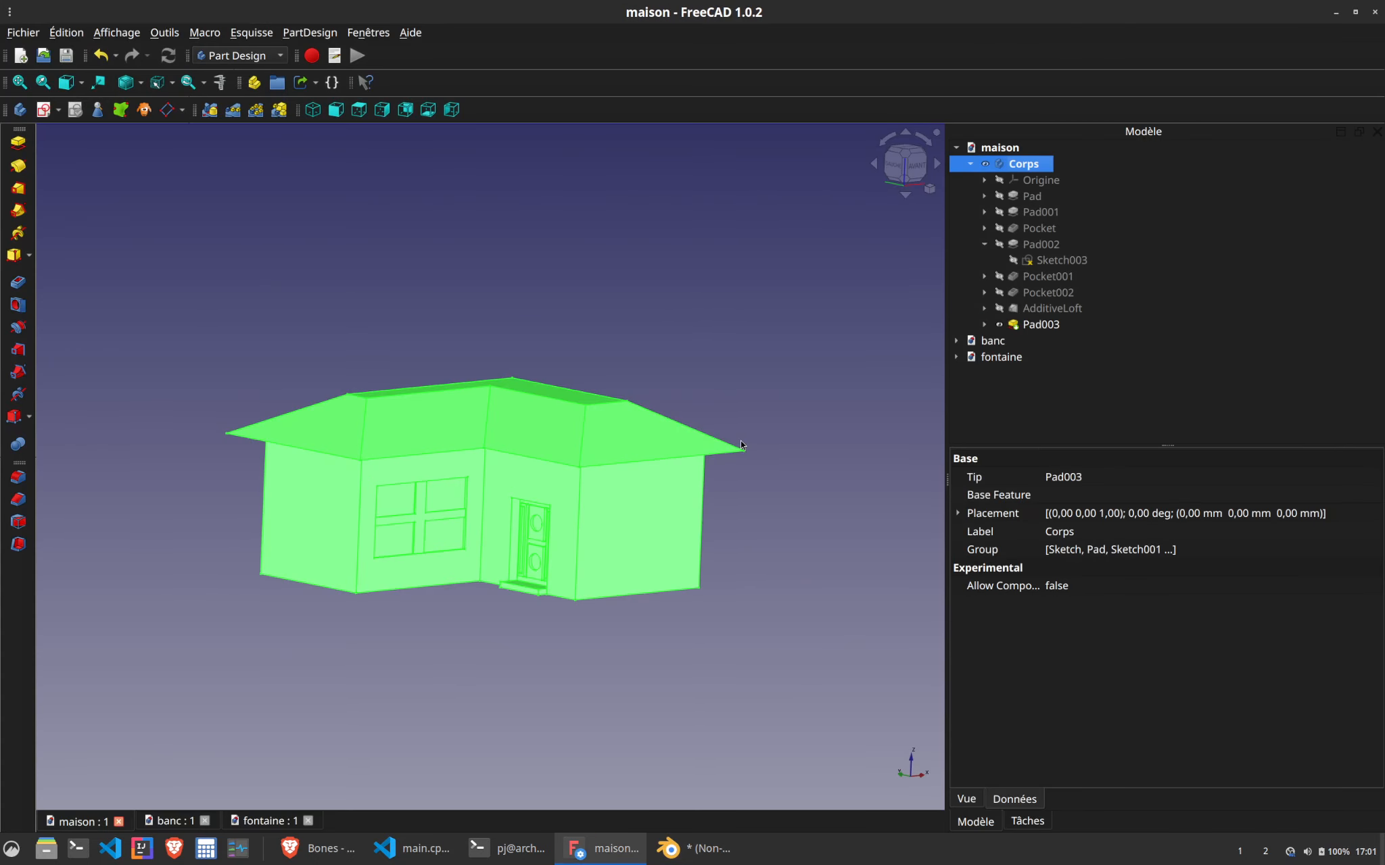
{"action": "left_click", "coordinate": [717, 862]}
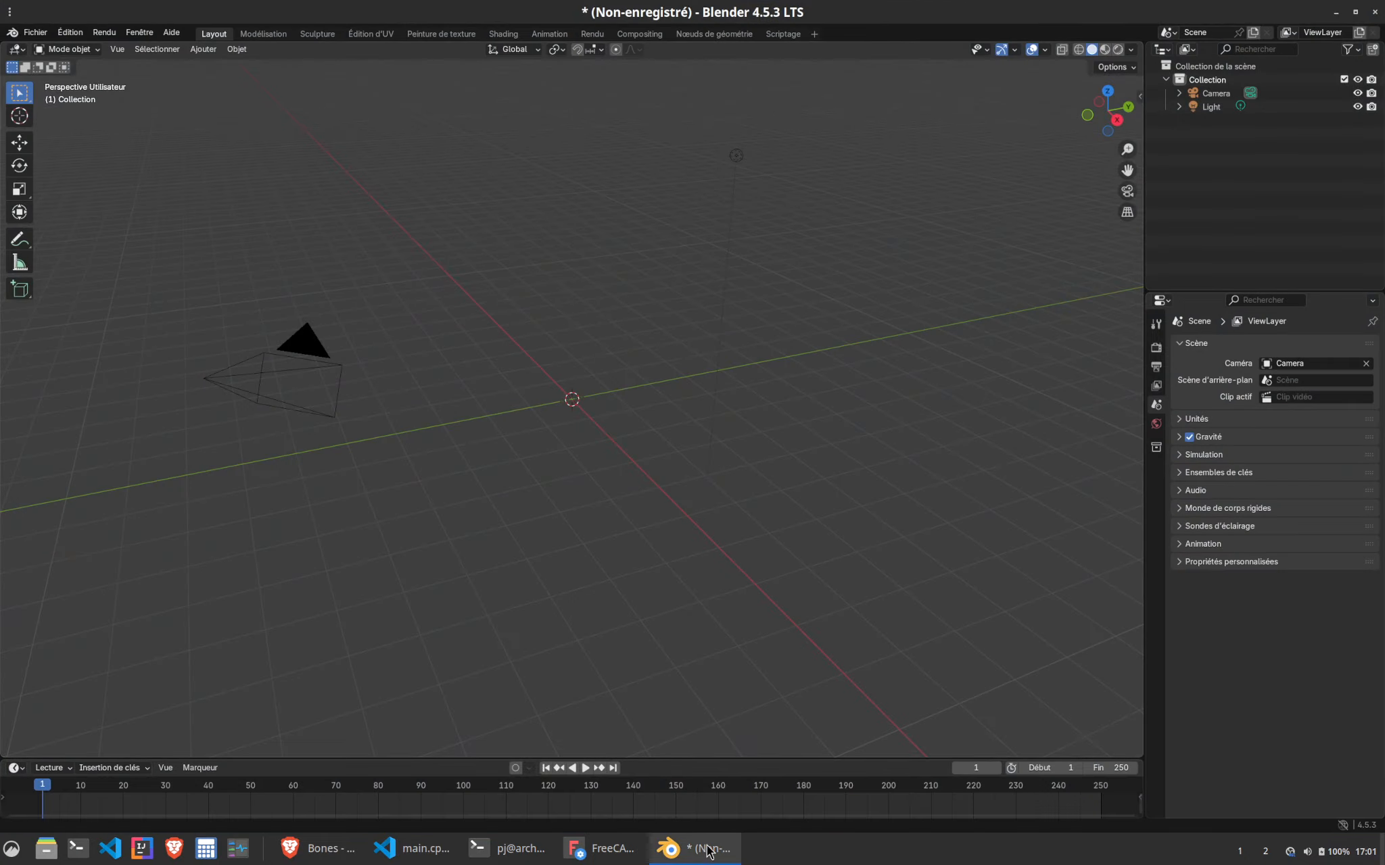
{"action": "left_click", "coordinate": [709, 849]}
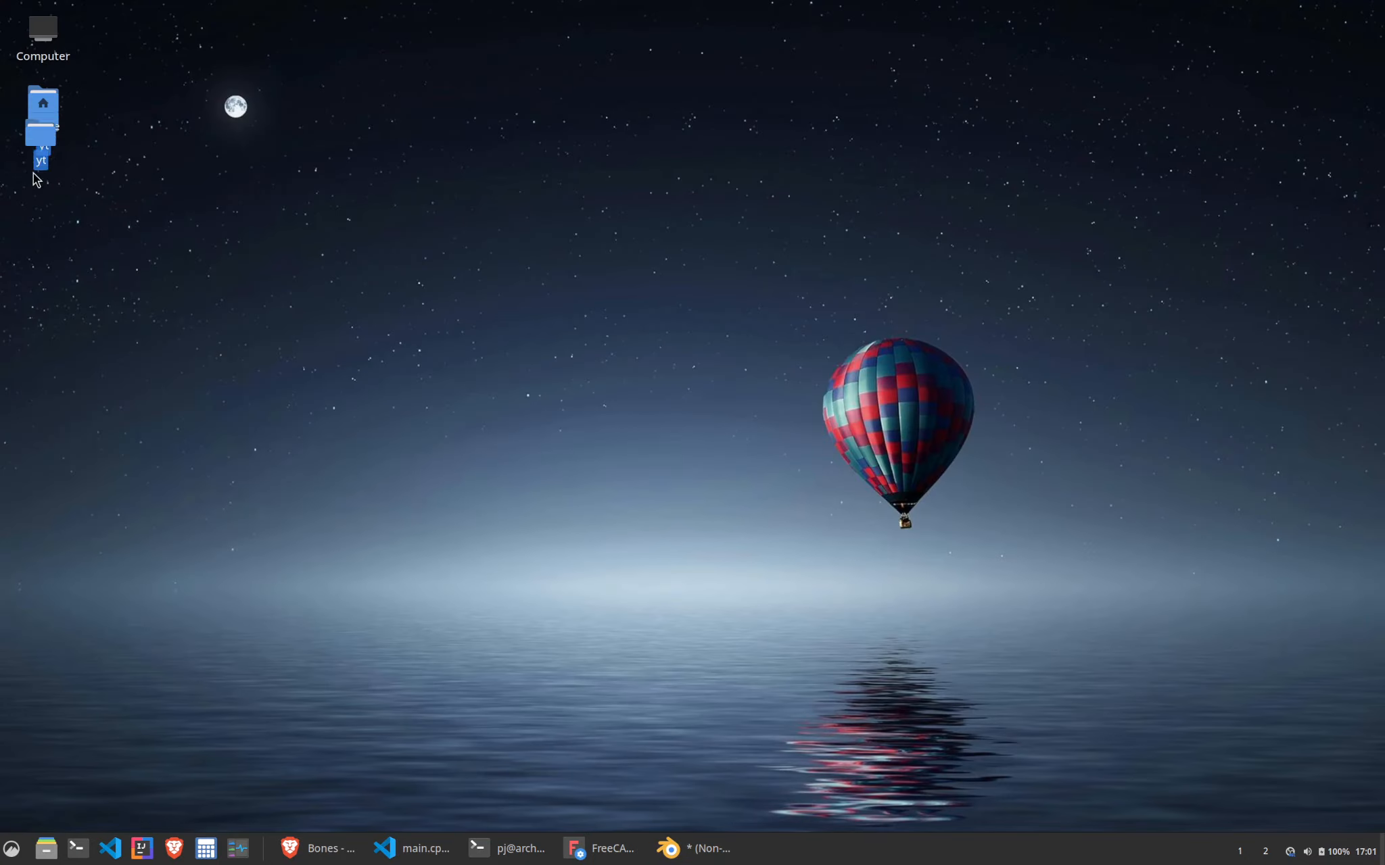
{"action": "left_click_drag", "start_coordinate": [33, 173], "coordinate": [35, 181]}
Switch to Blender and import maison.obj from the Desktop's yt folder as a Wavefront model
{"action": "left_click", "coordinate": [721, 860]}
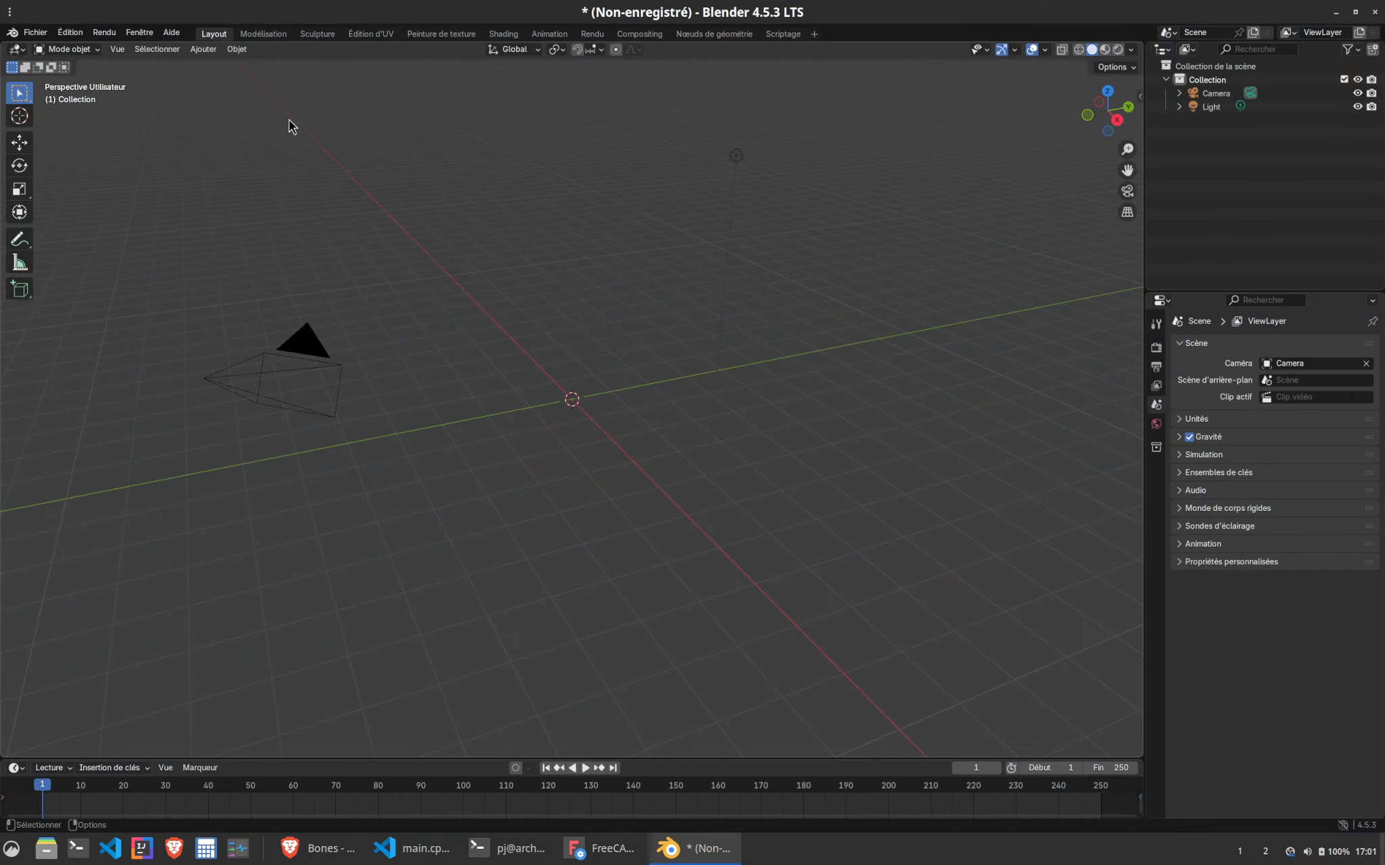
{"action": "left_click", "coordinate": [41, 31]}
{"action": "mouse_move", "coordinate": [54, 226]}
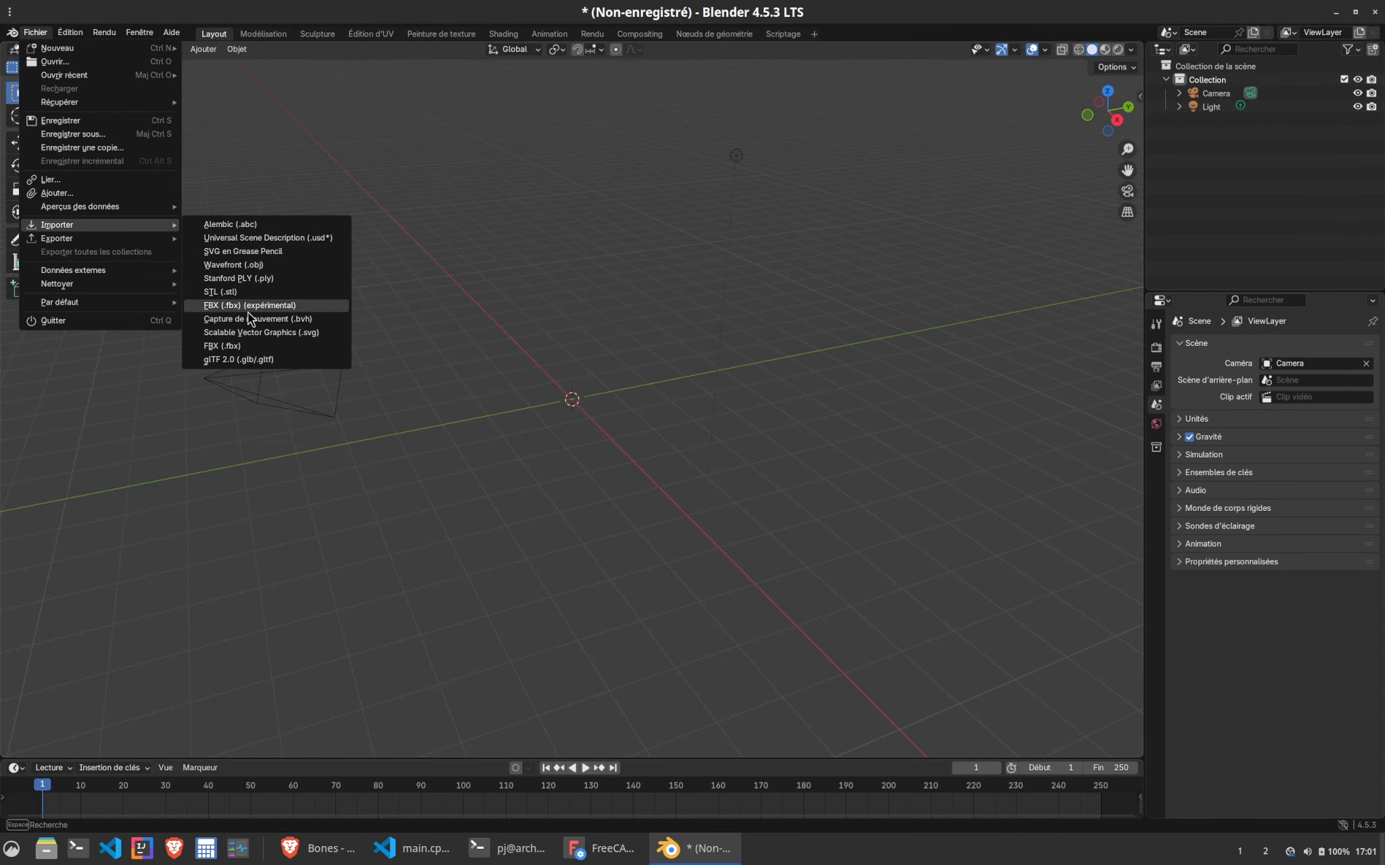
{"action": "left_click", "coordinate": [304, 267]}
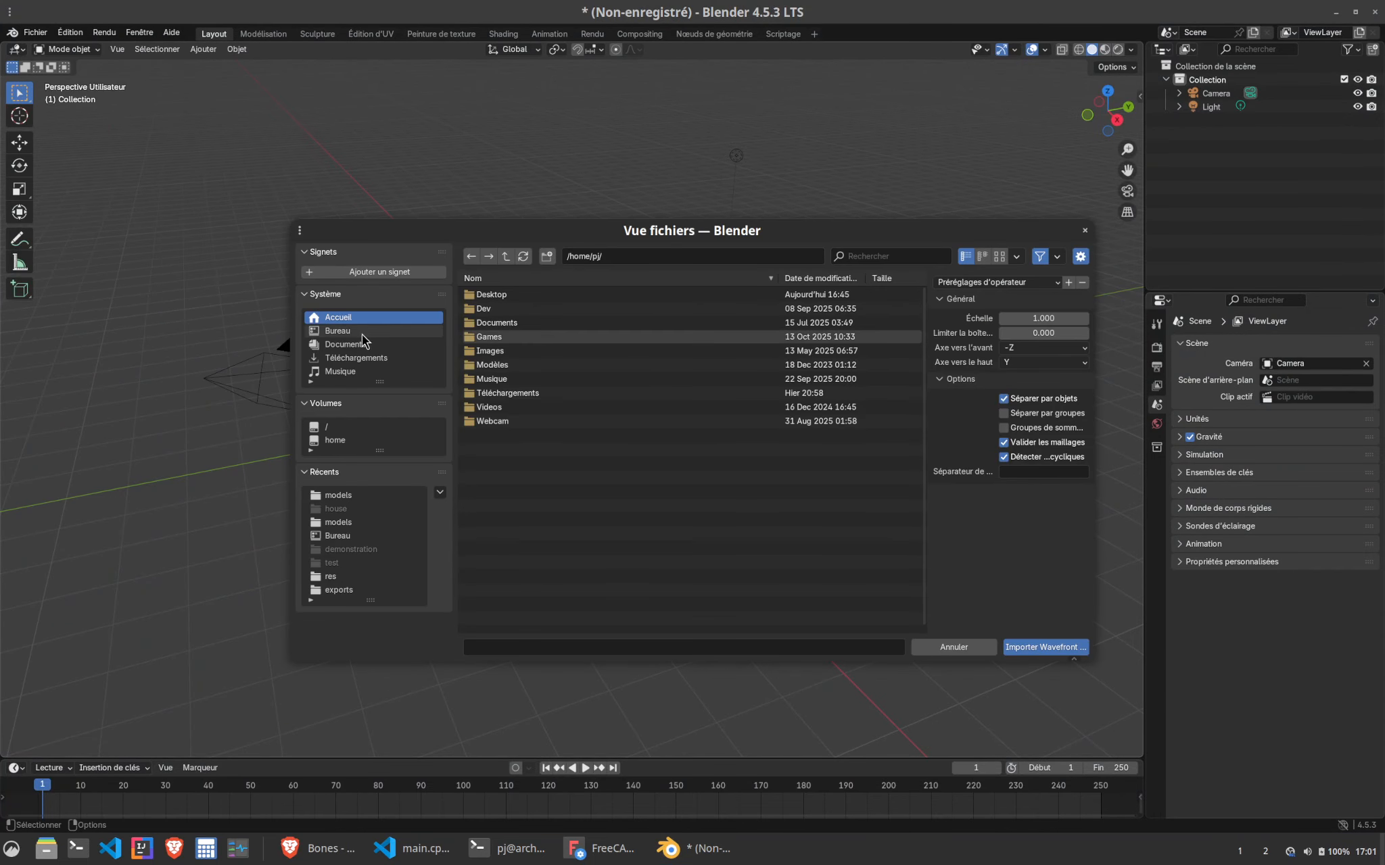
{"action": "left_click", "coordinate": [361, 334]}
{"action": "left_click", "coordinate": [488, 296]}
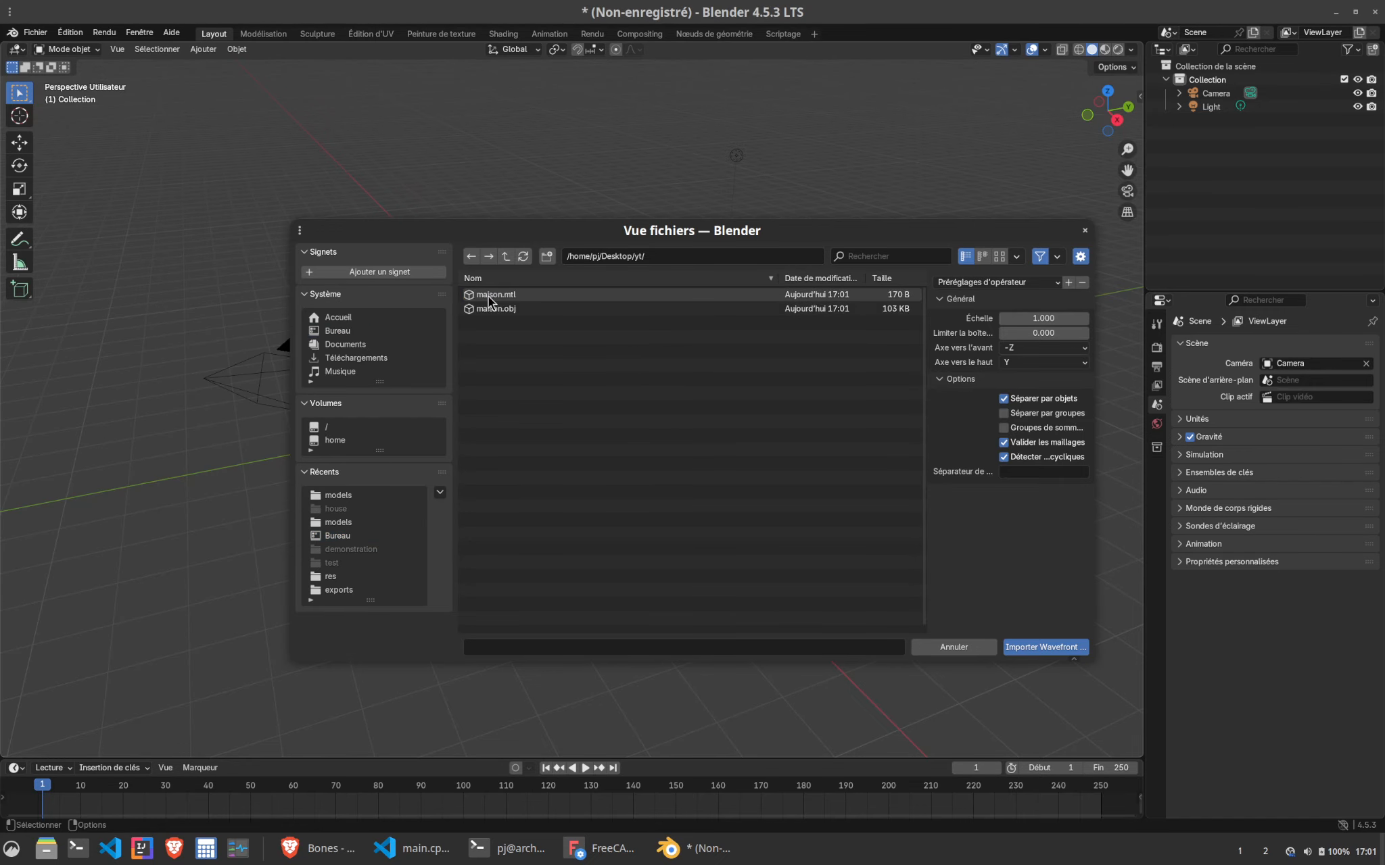
{"action": "double_click", "coordinate": [532, 309]}
{"action": "scroll", "coordinate": [537, 405], "scroll_direction": "down", "scroll_amount": 4}
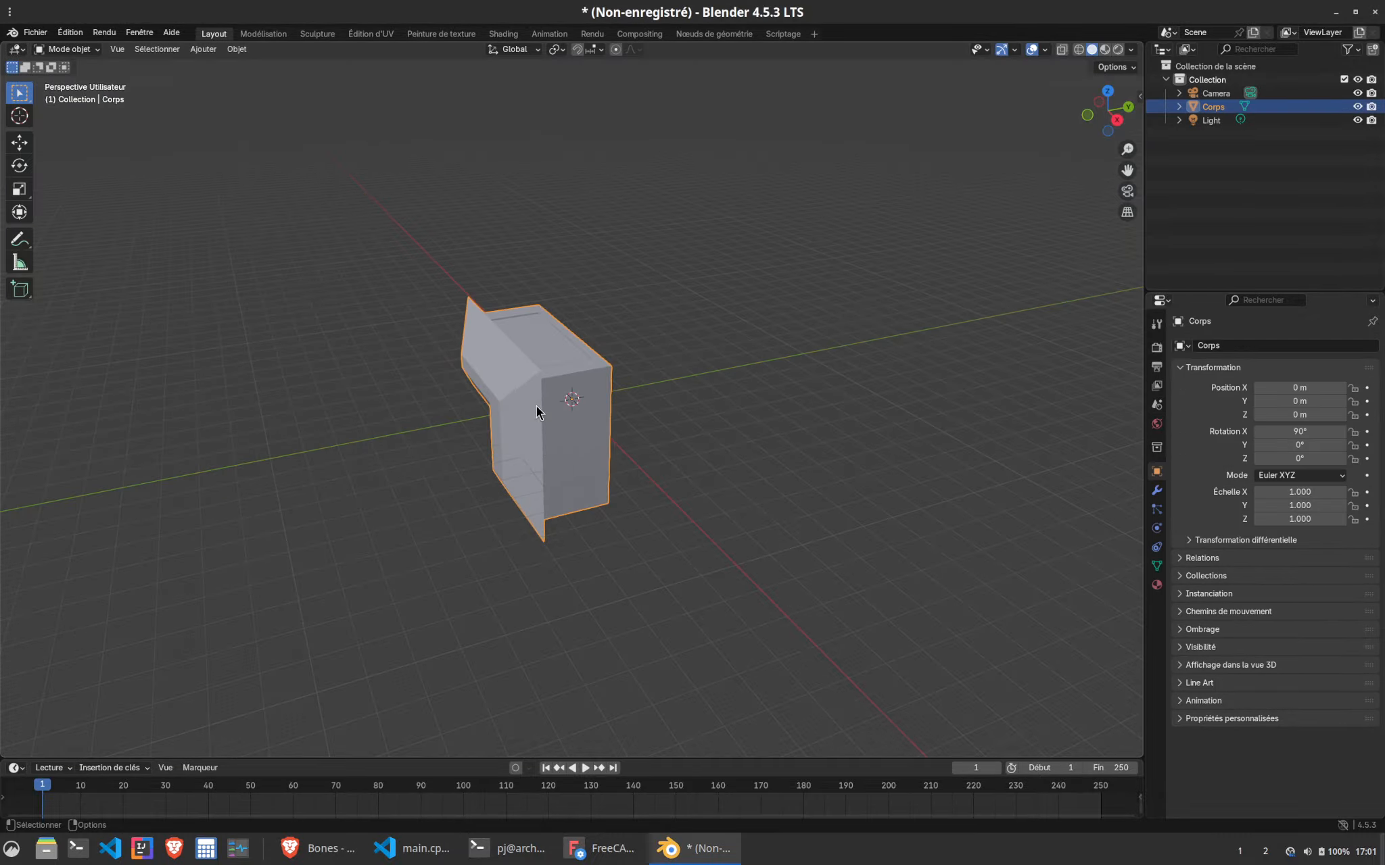
{"action": "scroll", "coordinate": [537, 449], "scroll_direction": "up", "scroll_amount": 2}
{"action": "middle_click_drag", "start_coordinate": [380, 494], "coordinate": [504, 482]}
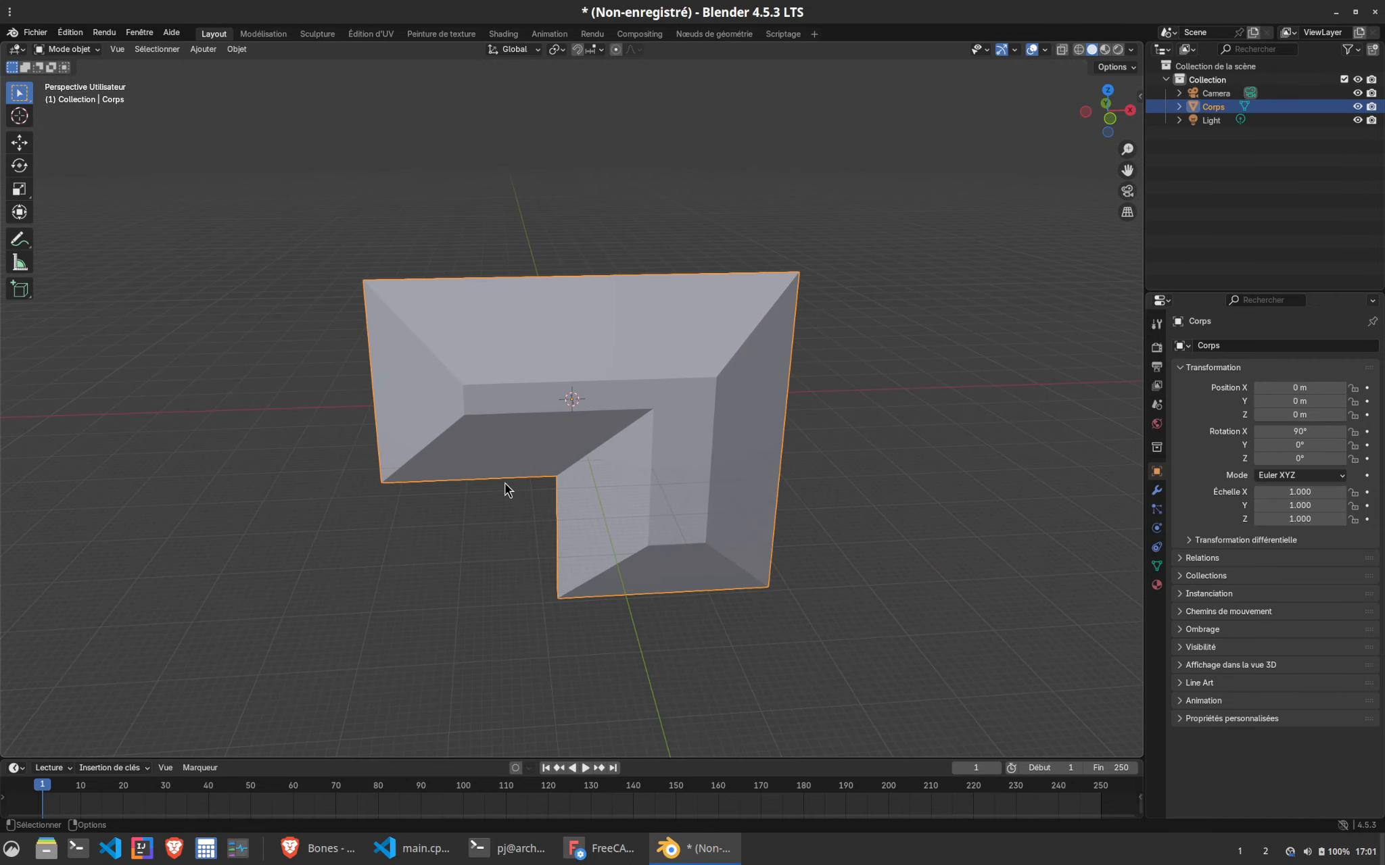
Switch to FreeCAD and show the house body's origin planes and axes to examine its orientation
{"action": "left_click", "coordinate": [600, 848]}
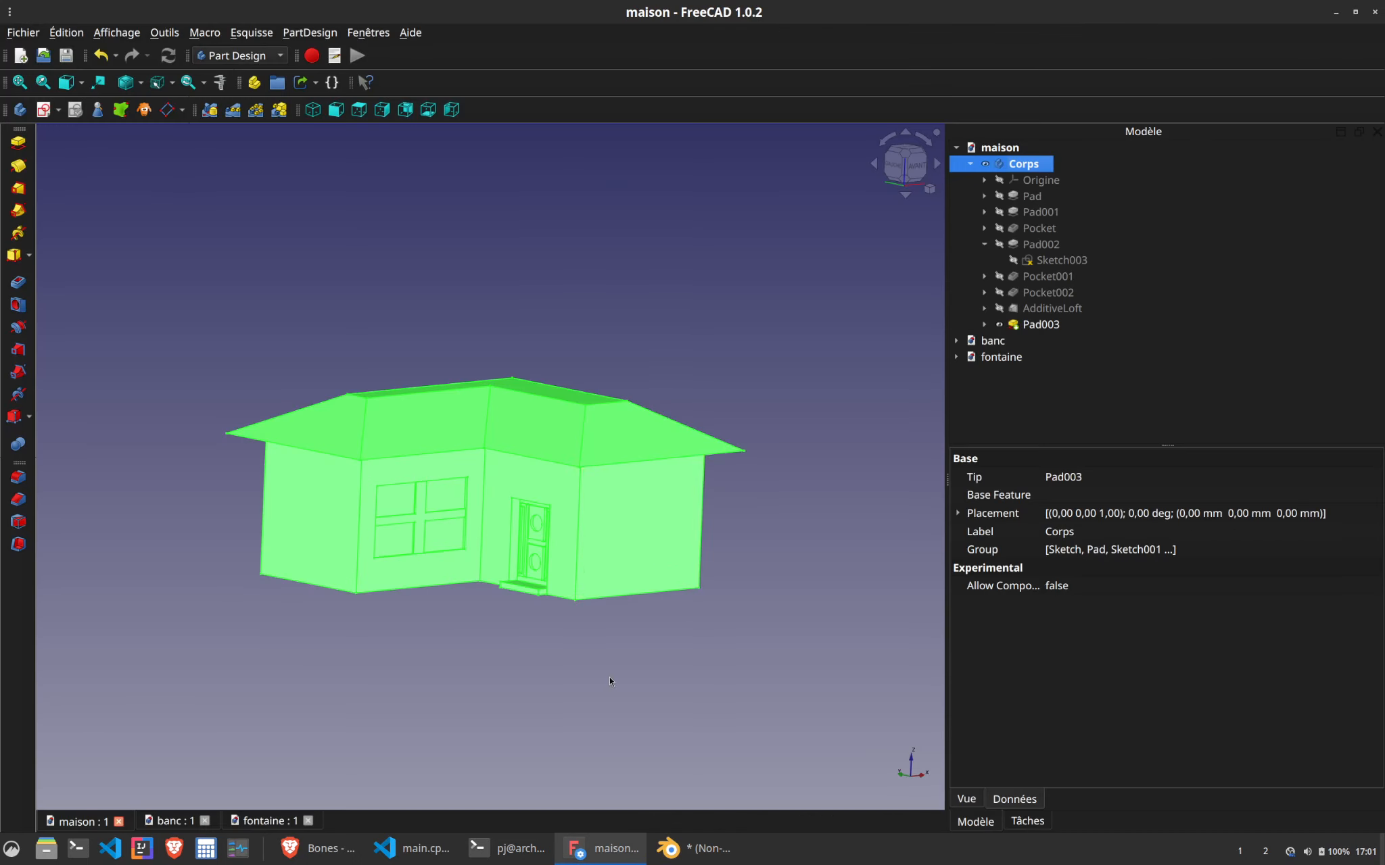
{"action": "left_click", "coordinate": [644, 329]}
{"action": "left_click", "coordinate": [1026, 188]}
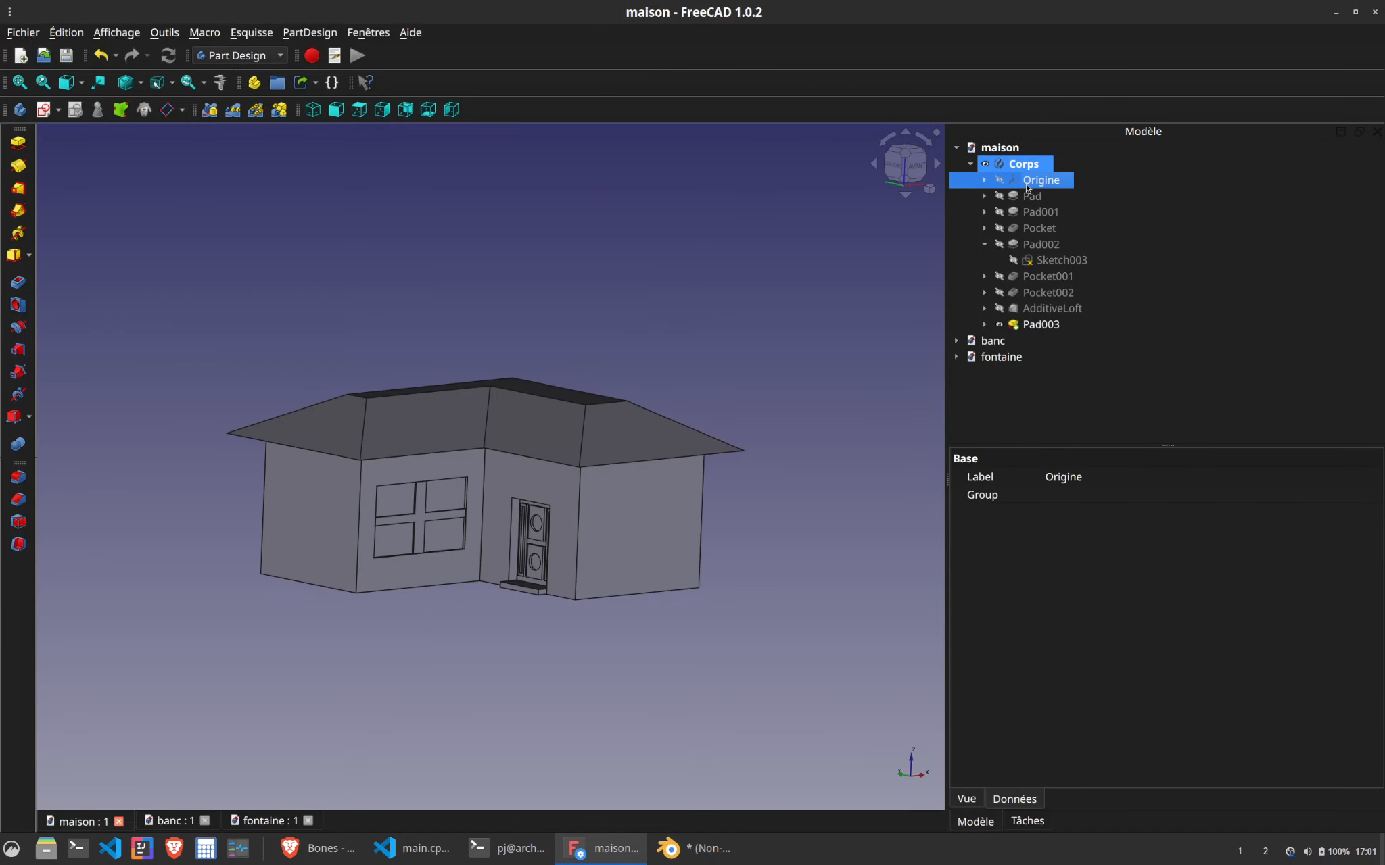
{"action": "key", "text": "space"}
{"action": "middle_click_drag", "start_coordinate": [669, 302], "coordinate": [620, 337]}
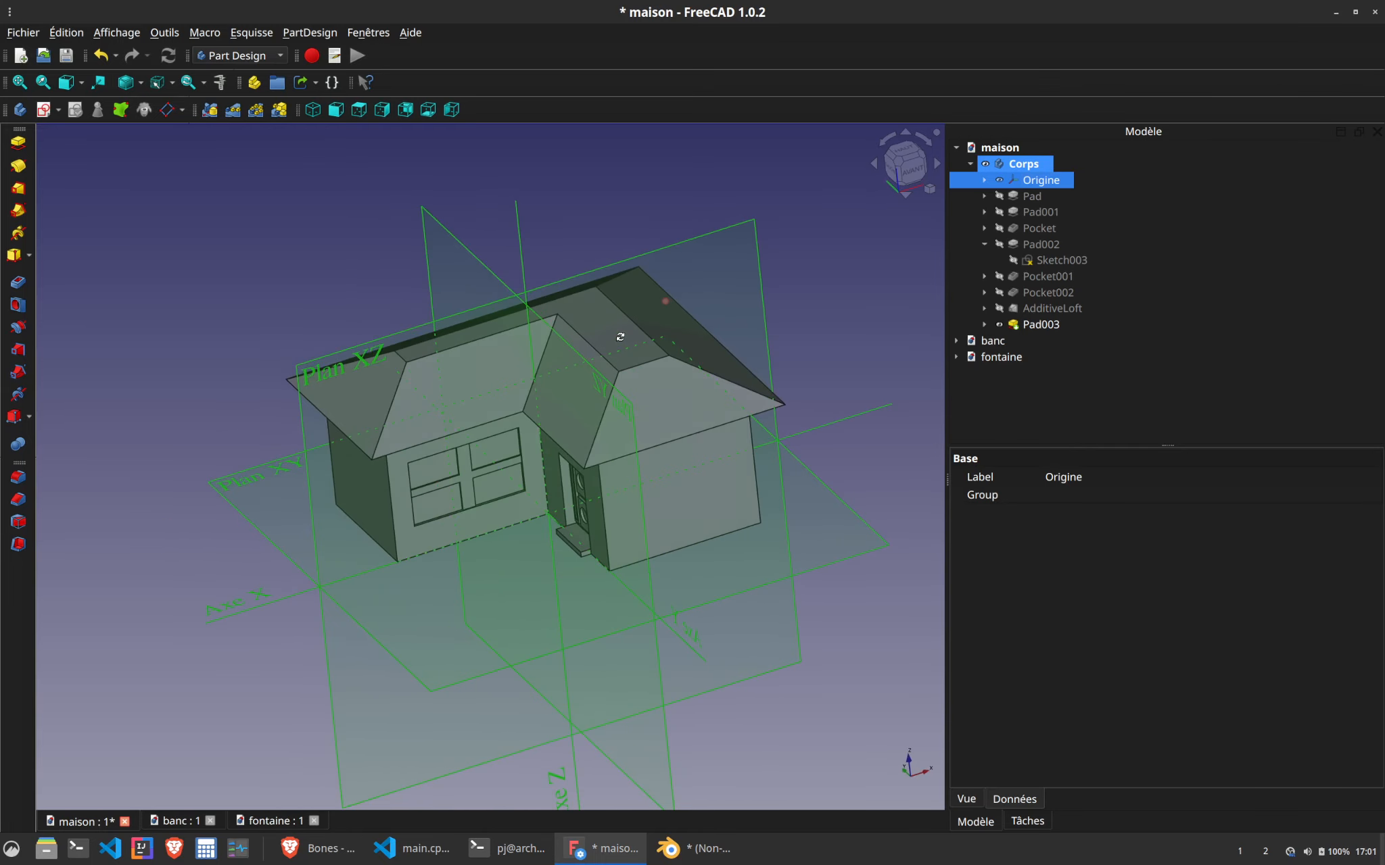
{"action": "middle_click_drag", "start_coordinate": [476, 579], "coordinate": [525, 557]}
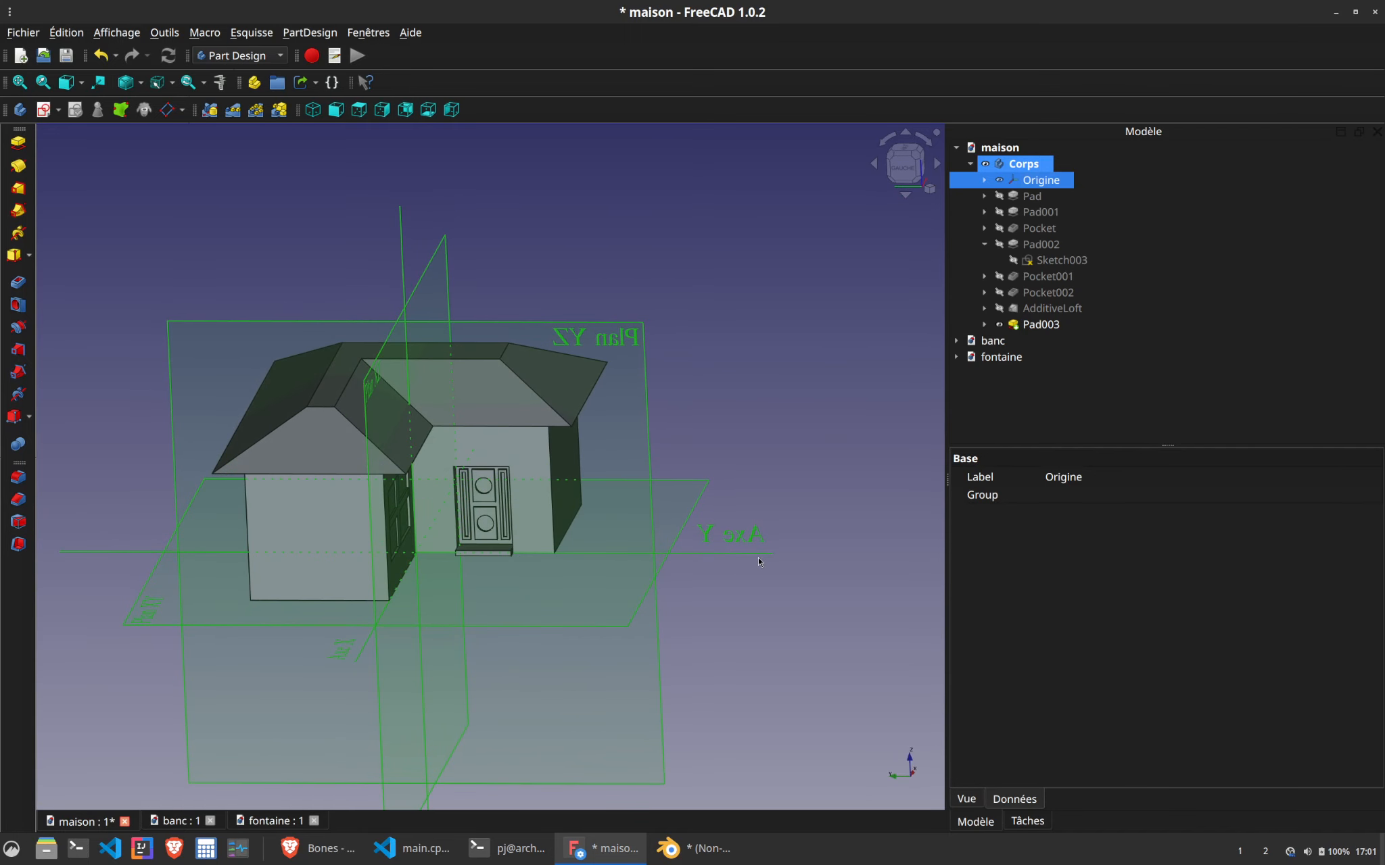
{"action": "middle_click_drag", "start_coordinate": [750, 549], "coordinate": [676, 537]}
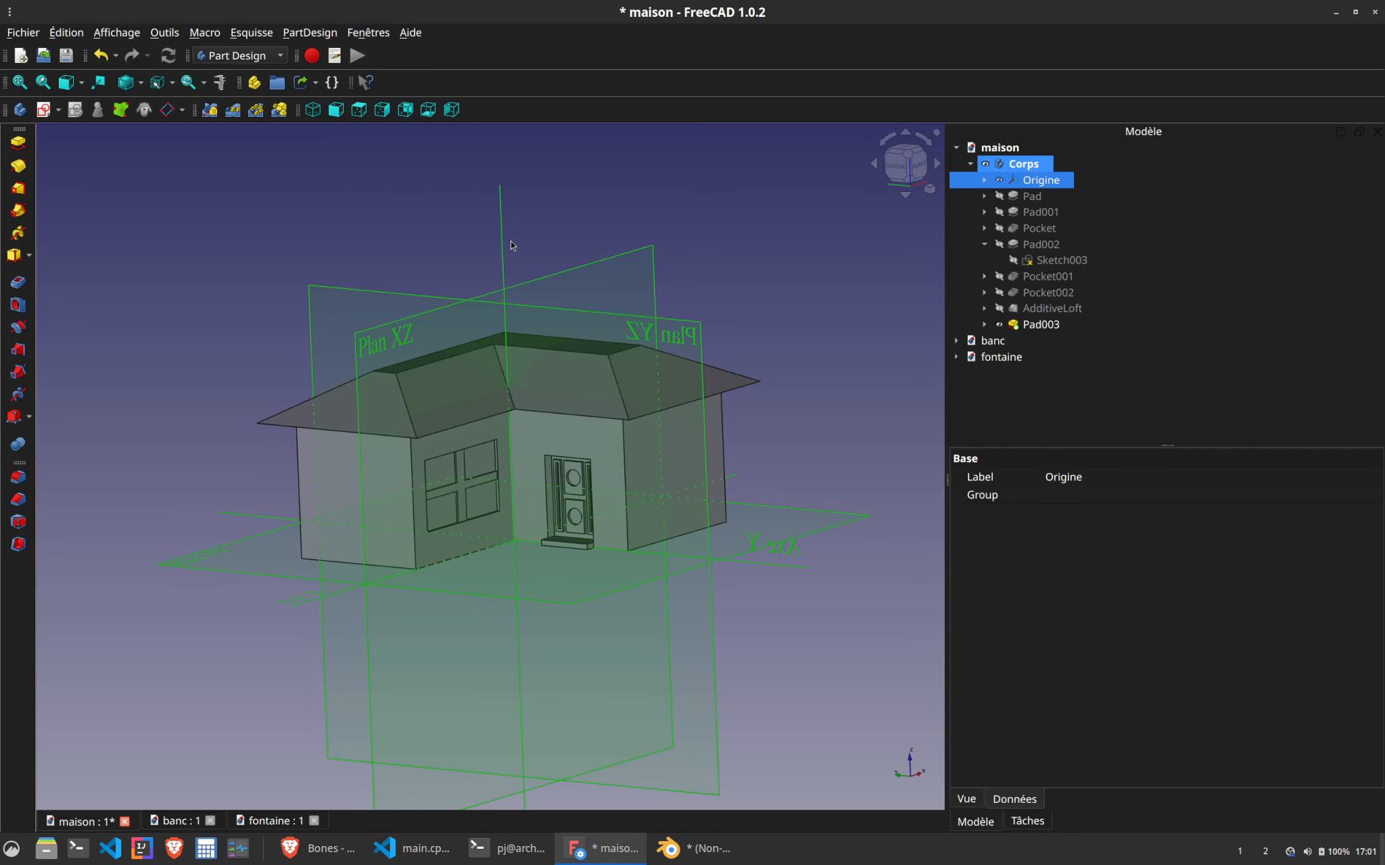
Compare the house's orientation against its origin planes in FreeCAD with the imported house in Blender
{"action": "middle_click_drag", "start_coordinate": [473, 439], "coordinate": [316, 457]}
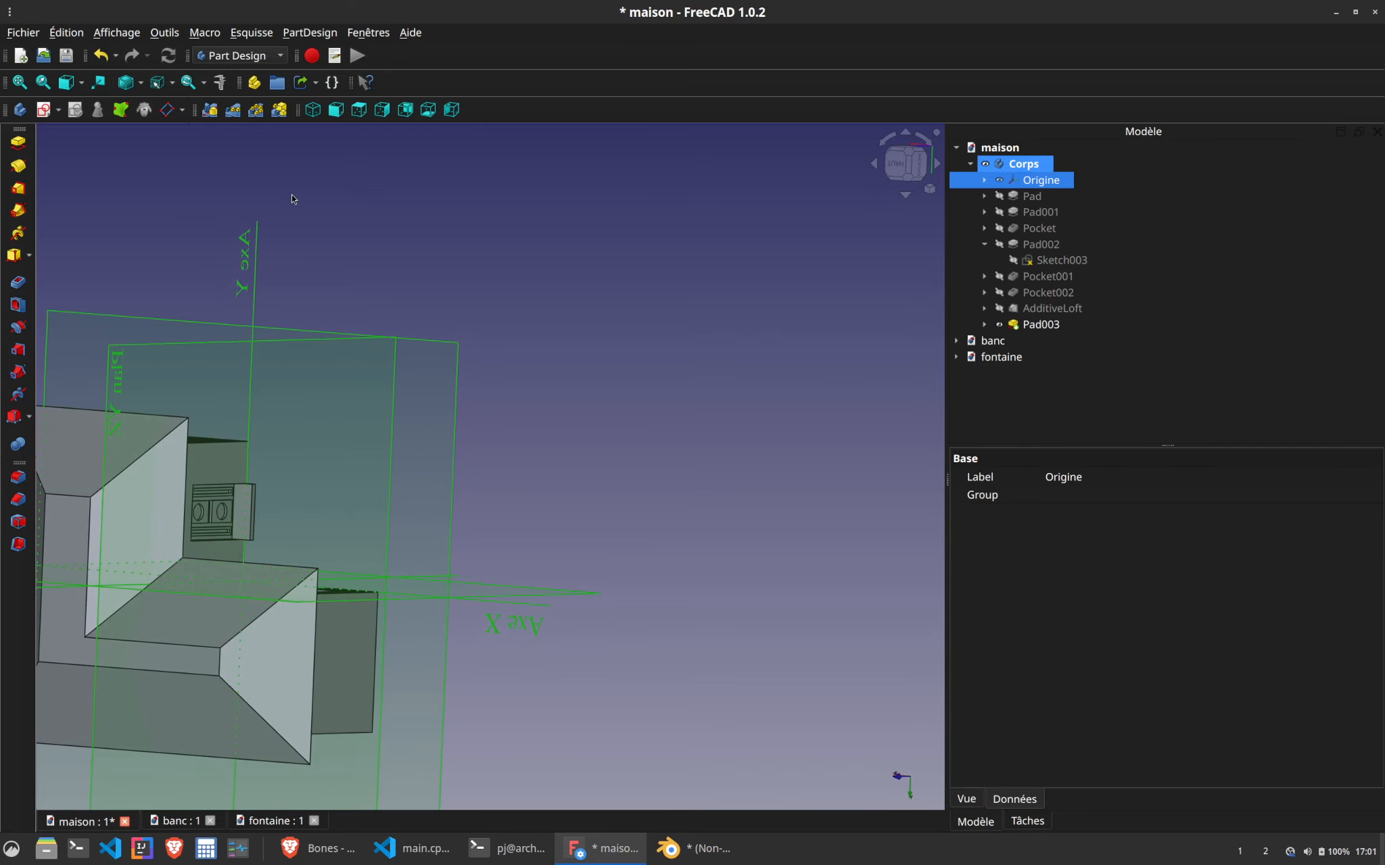
{"action": "middle_click_drag", "start_coordinate": [391, 652], "coordinate": [338, 661]}
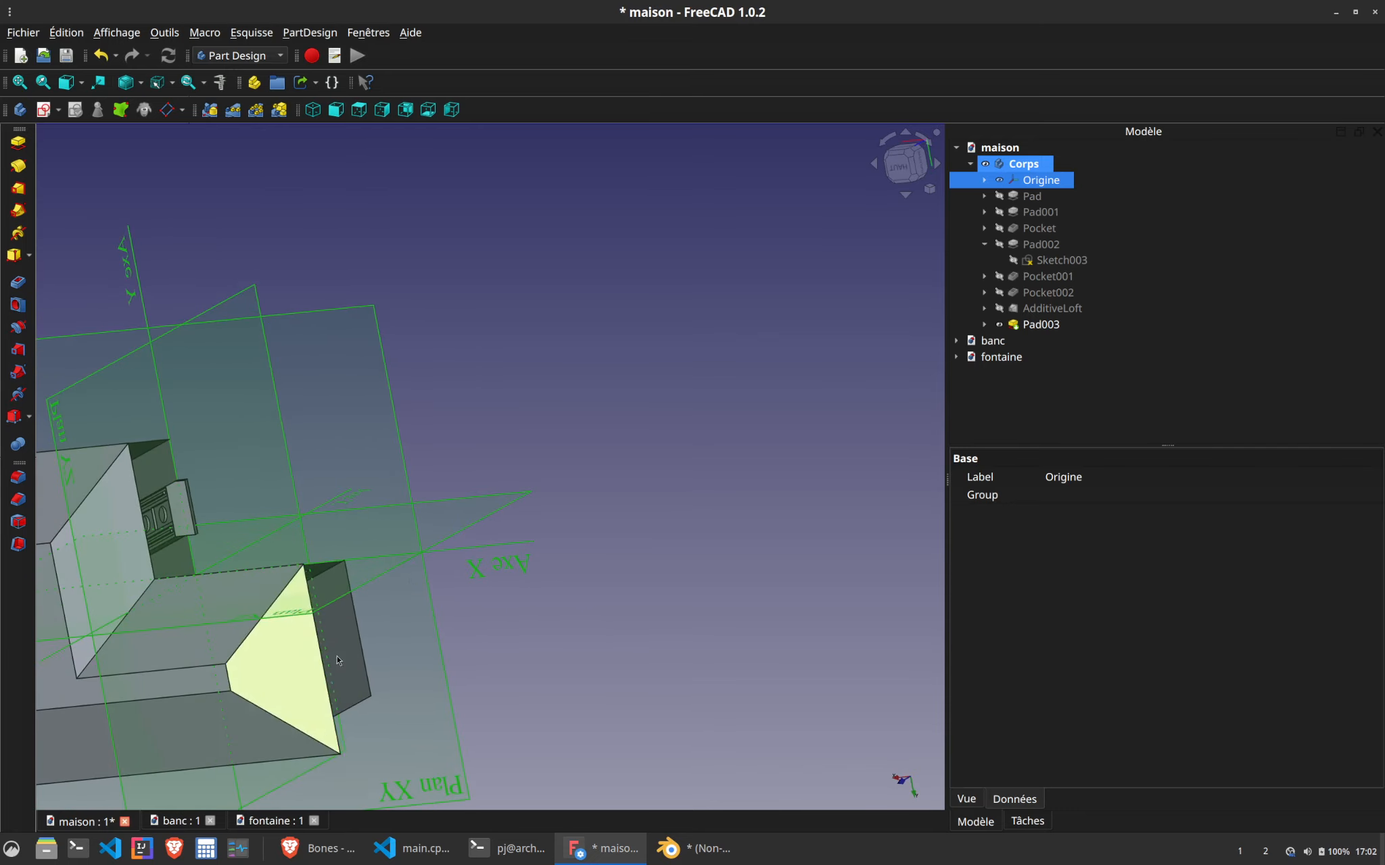
{"action": "middle_click_drag", "start_coordinate": [332, 548], "coordinate": [566, 386]}
{"action": "left_click", "coordinate": [696, 849]}
{"action": "scroll", "coordinate": [631, 491], "scroll_direction": "down", "scroll_amount": 3}
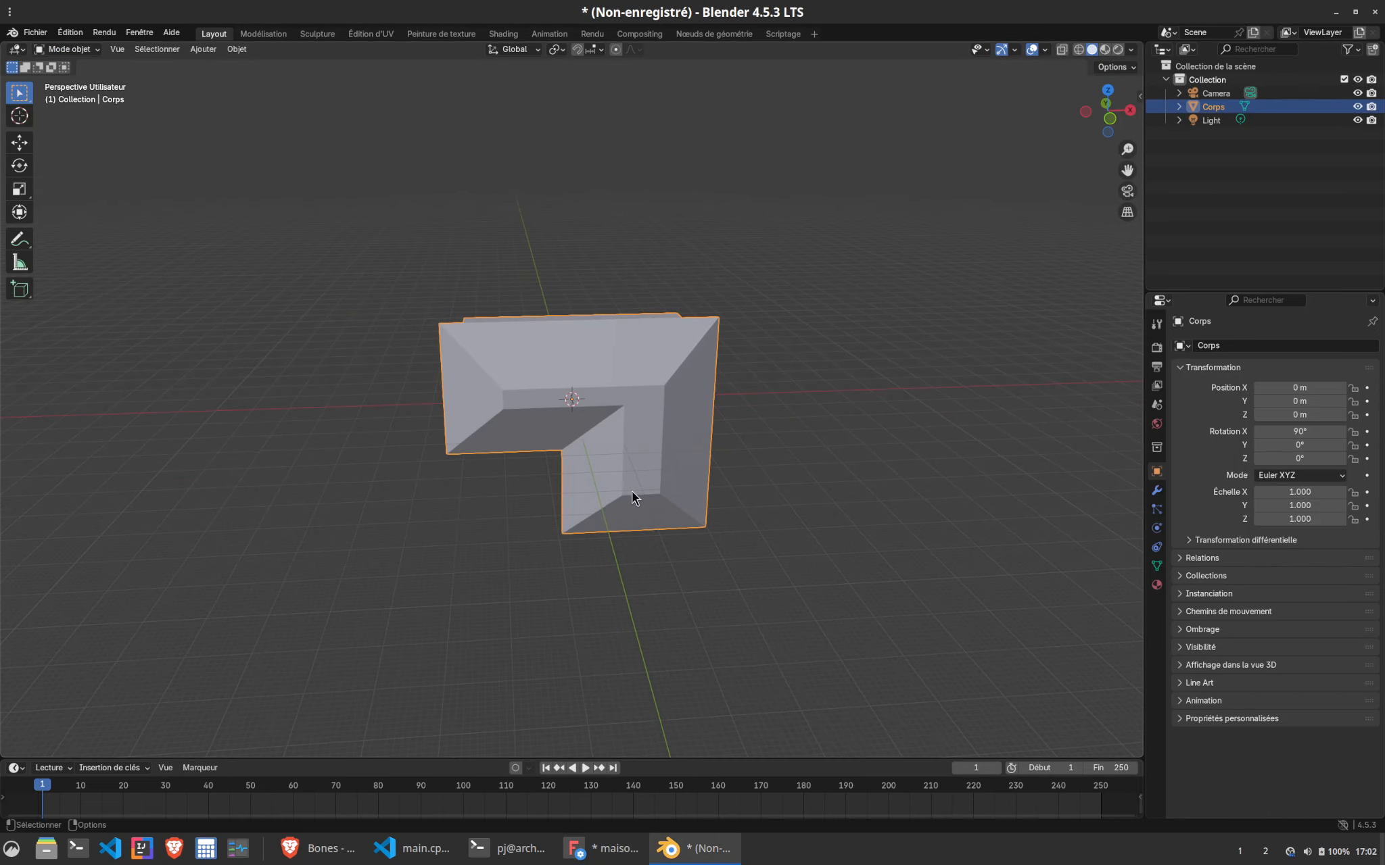
{"action": "middle_click_drag", "start_coordinate": [467, 518], "coordinate": [532, 485]}
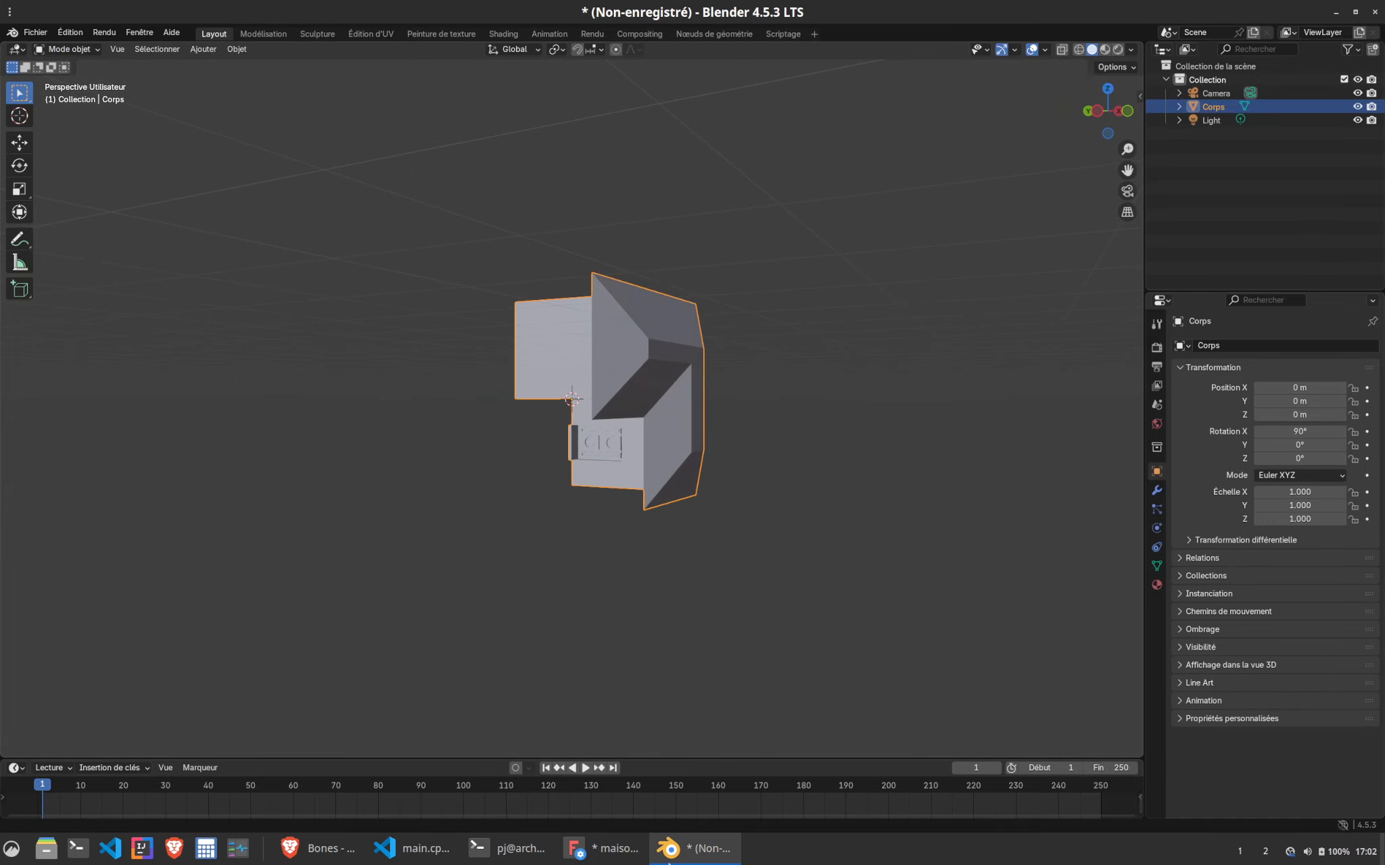
{"action": "left_click", "coordinate": [681, 853]}
{"action": "mouse_move", "coordinate": [682, 859]}
{"action": "scroll", "coordinate": [466, 734], "scroll_direction": "down", "scroll_amount": 4}
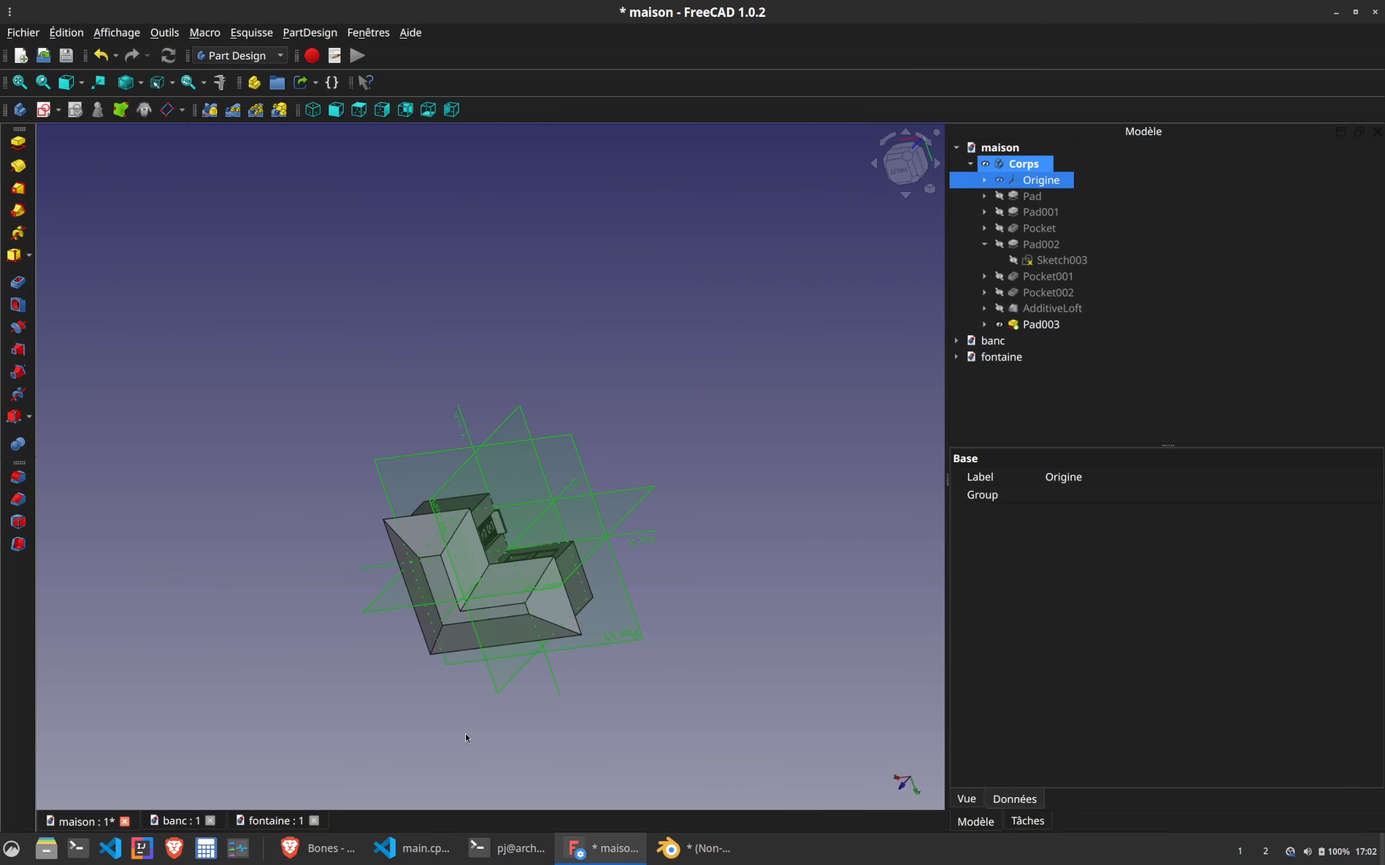
{"action": "middle_click_drag", "start_coordinate": [484, 726], "coordinate": [534, 467]}
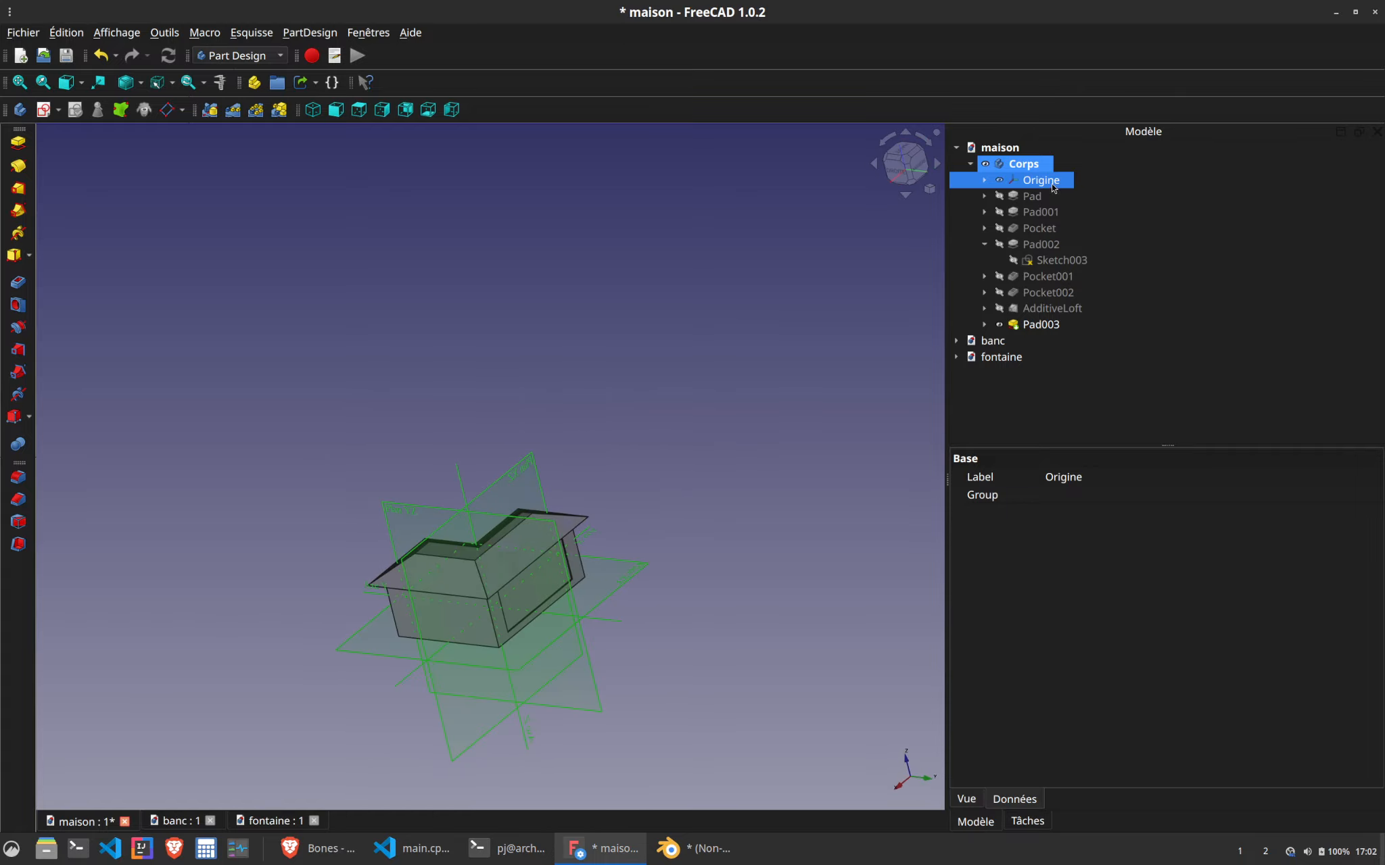
Hide the house body's origin planes and axes in the maison document and view the model isometrically
{"action": "key", "text": "space"}
{"action": "left_click", "coordinate": [472, 466]}
{"action": "key", "text": "0"}
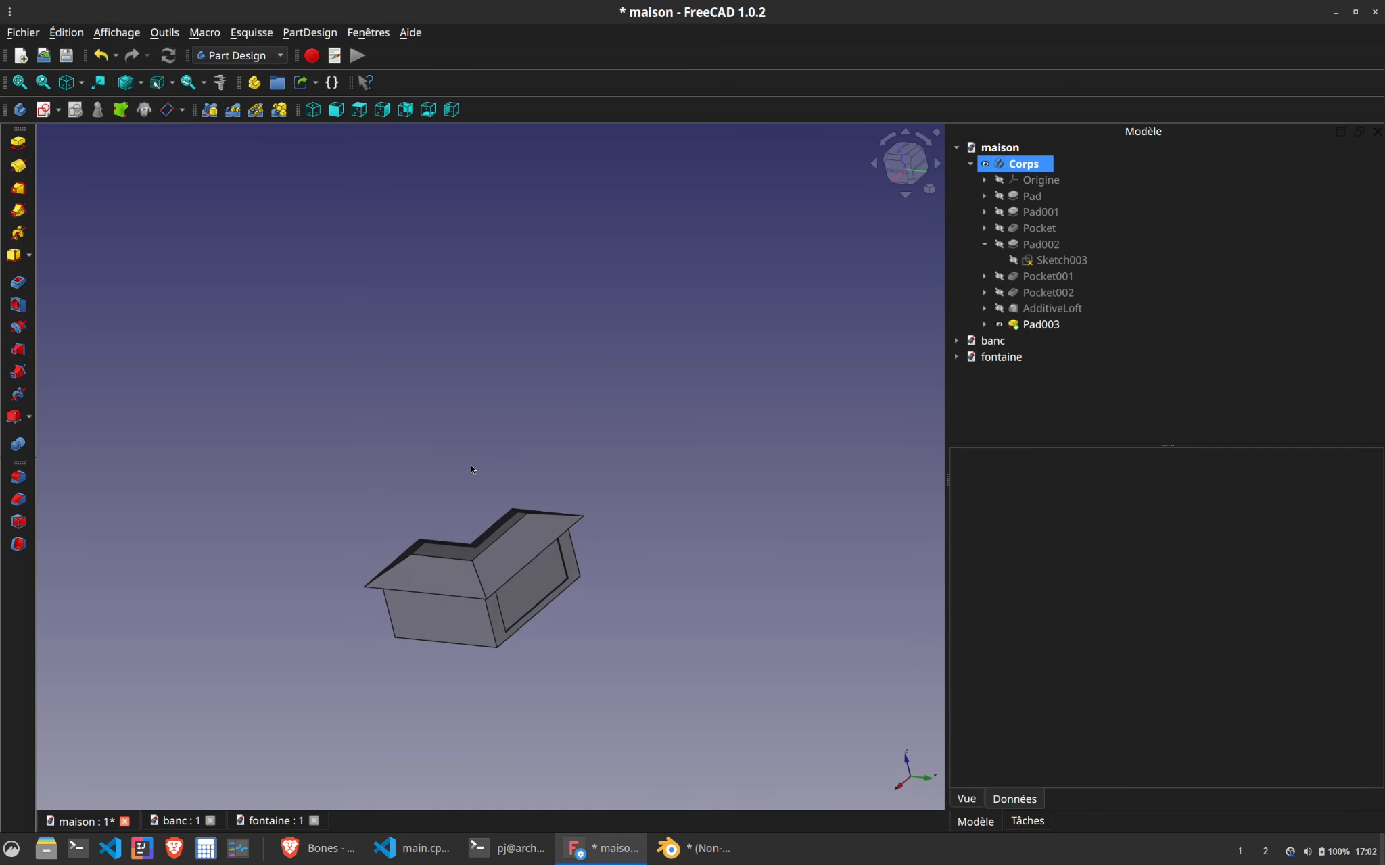
{"action": "scroll", "coordinate": [575, 438], "scroll_direction": "up", "scroll_amount": 4}
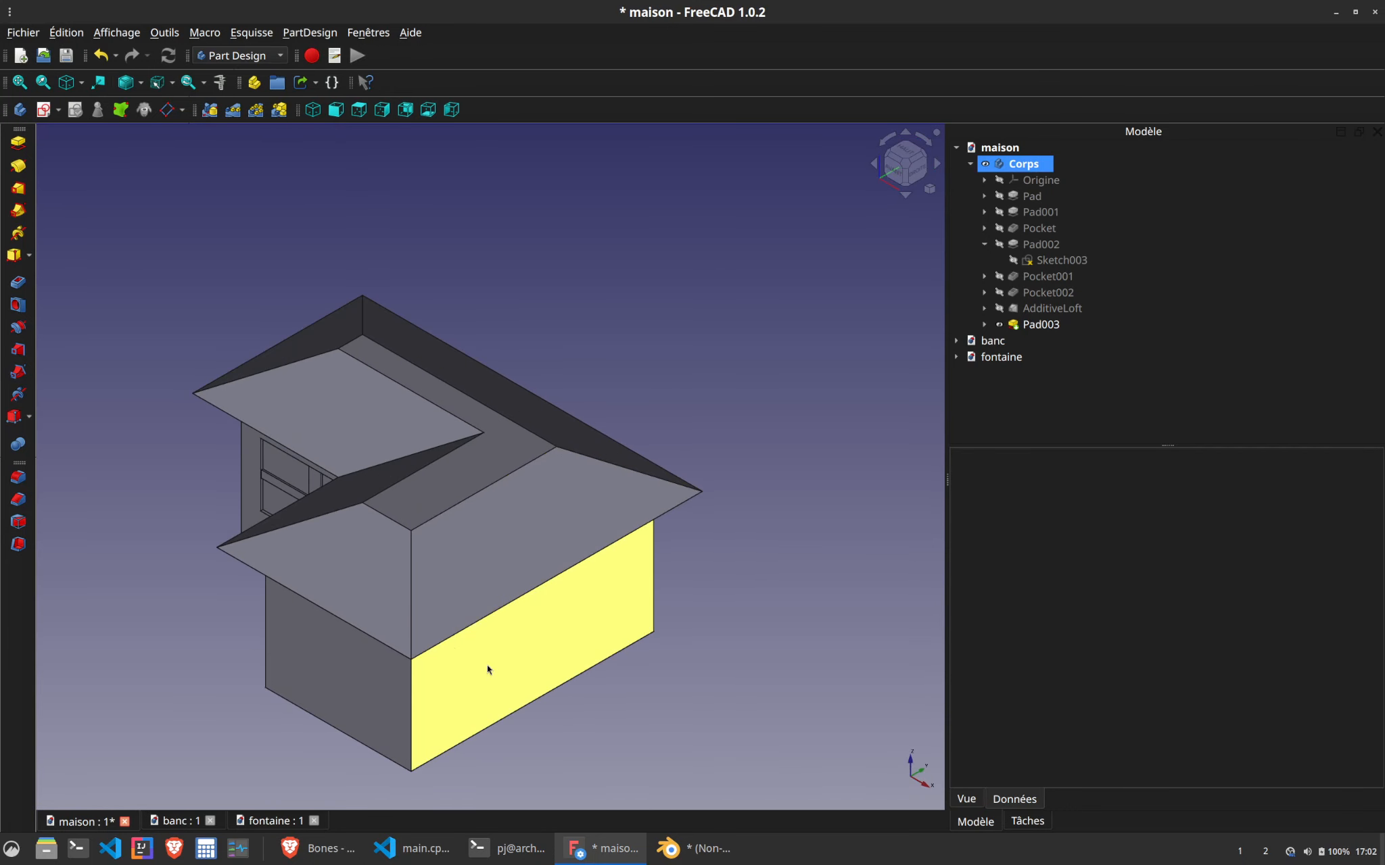
{"action": "middle_click_drag", "start_coordinate": [487, 669], "coordinate": [669, 595]}
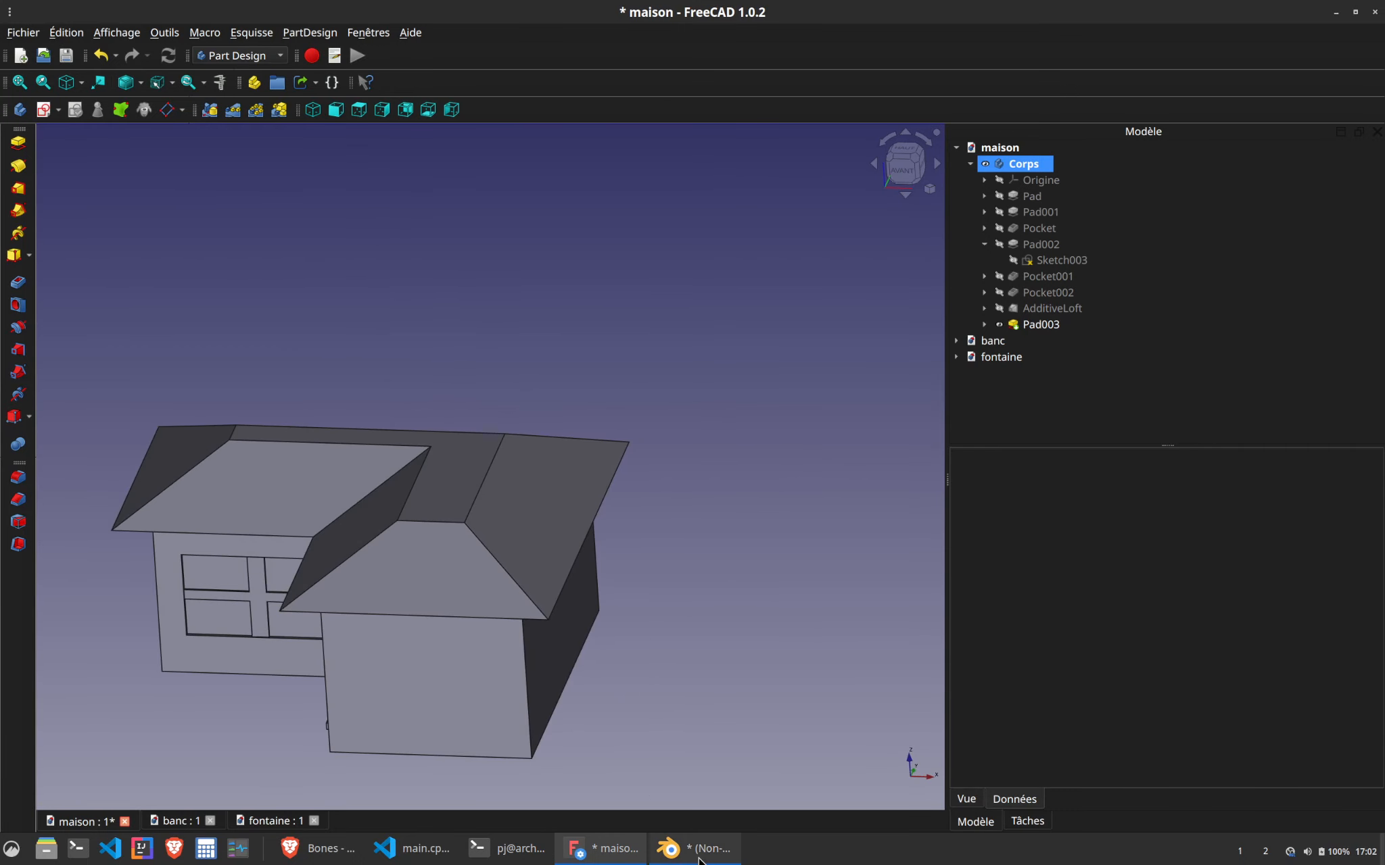
Switch to Blender and set the imported house's X rotation to 0°, checking its orientation up close
{"action": "left_click", "coordinate": [700, 851]}
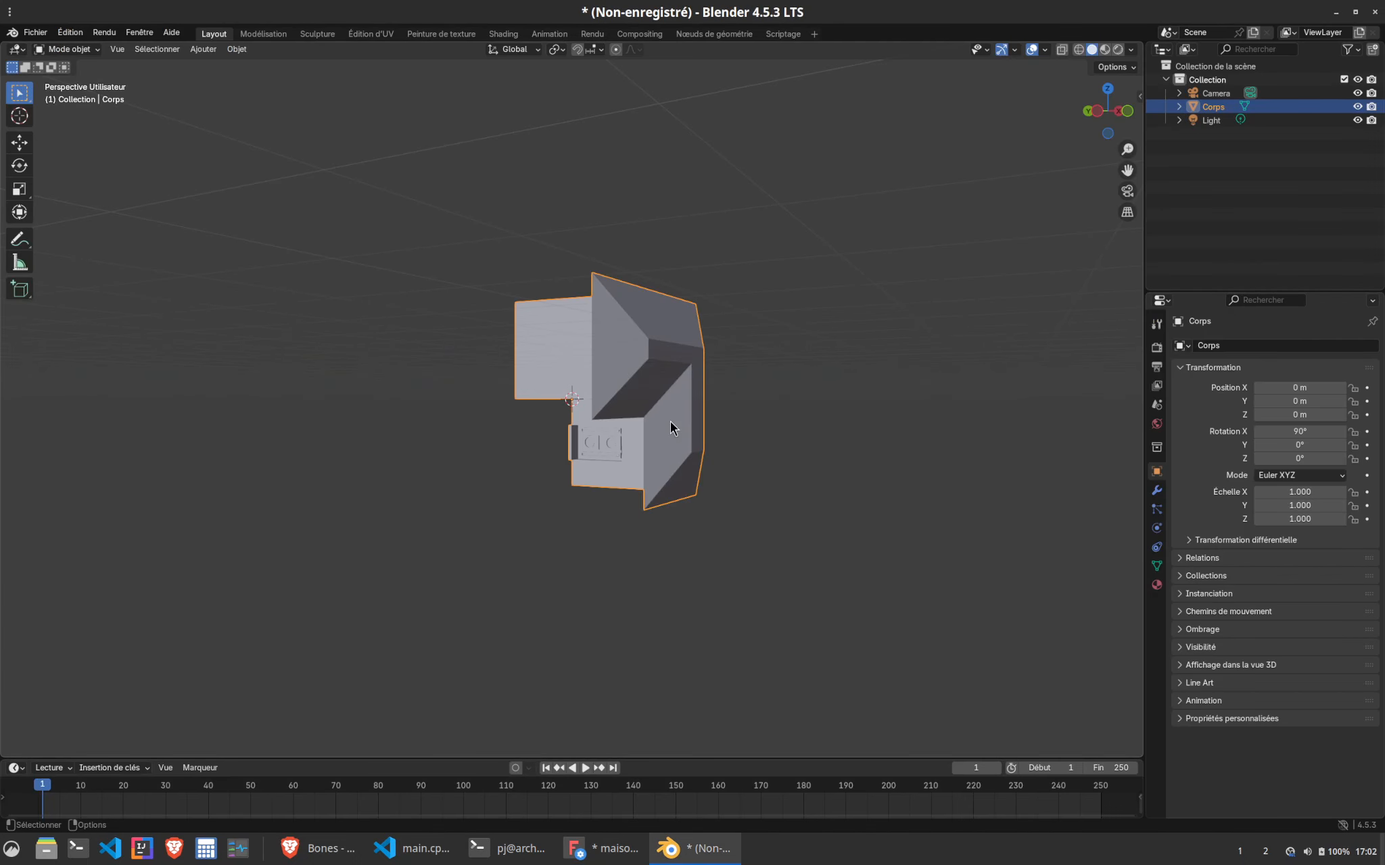
{"action": "left_click", "coordinate": [745, 388]}
{"action": "right_click", "coordinate": [783, 431]}
{"action": "left_click", "coordinate": [745, 474]}
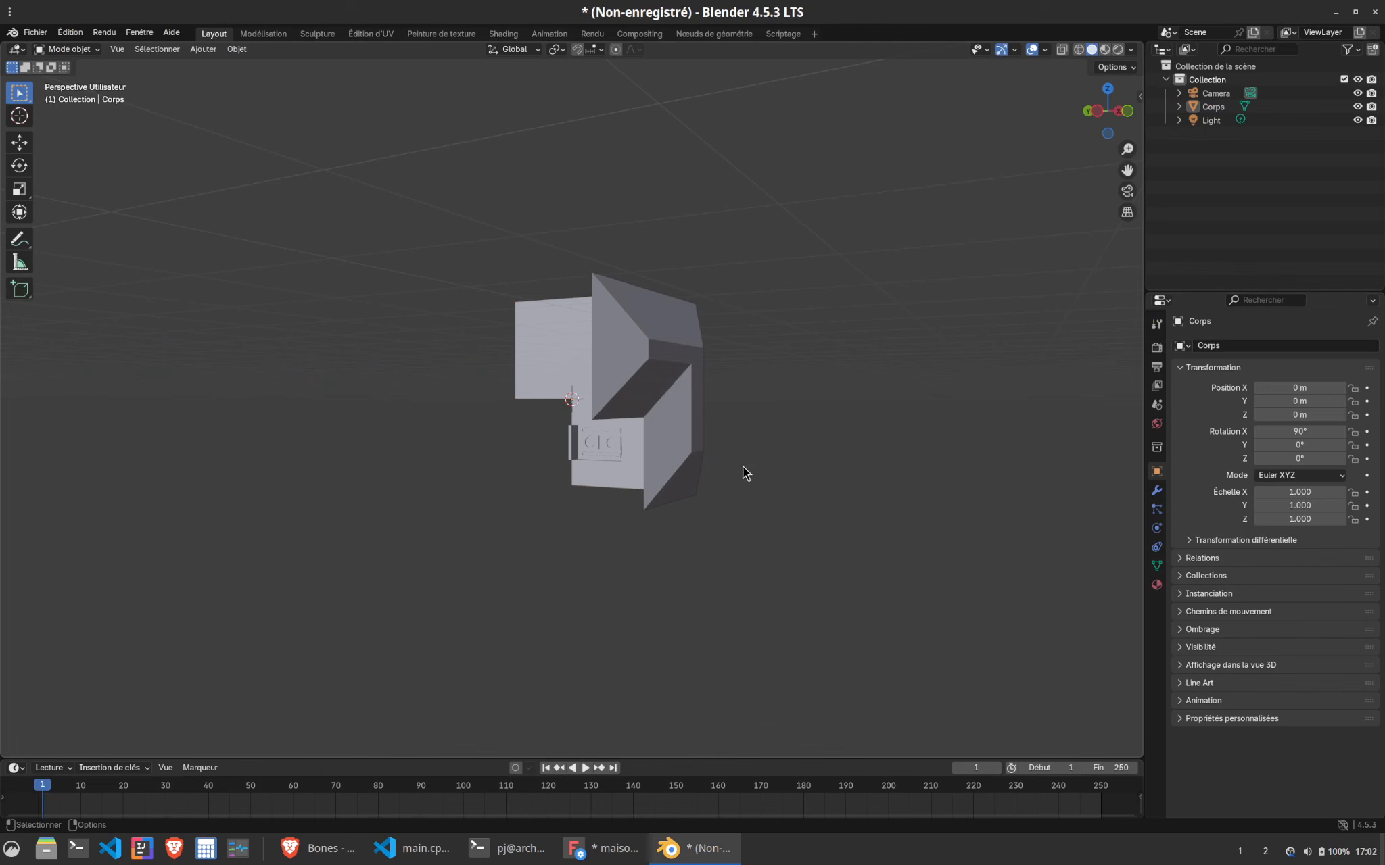
{"action": "left_click", "coordinate": [683, 473]}
{"action": "middle_click_drag", "start_coordinate": [743, 483], "coordinate": [717, 539]}
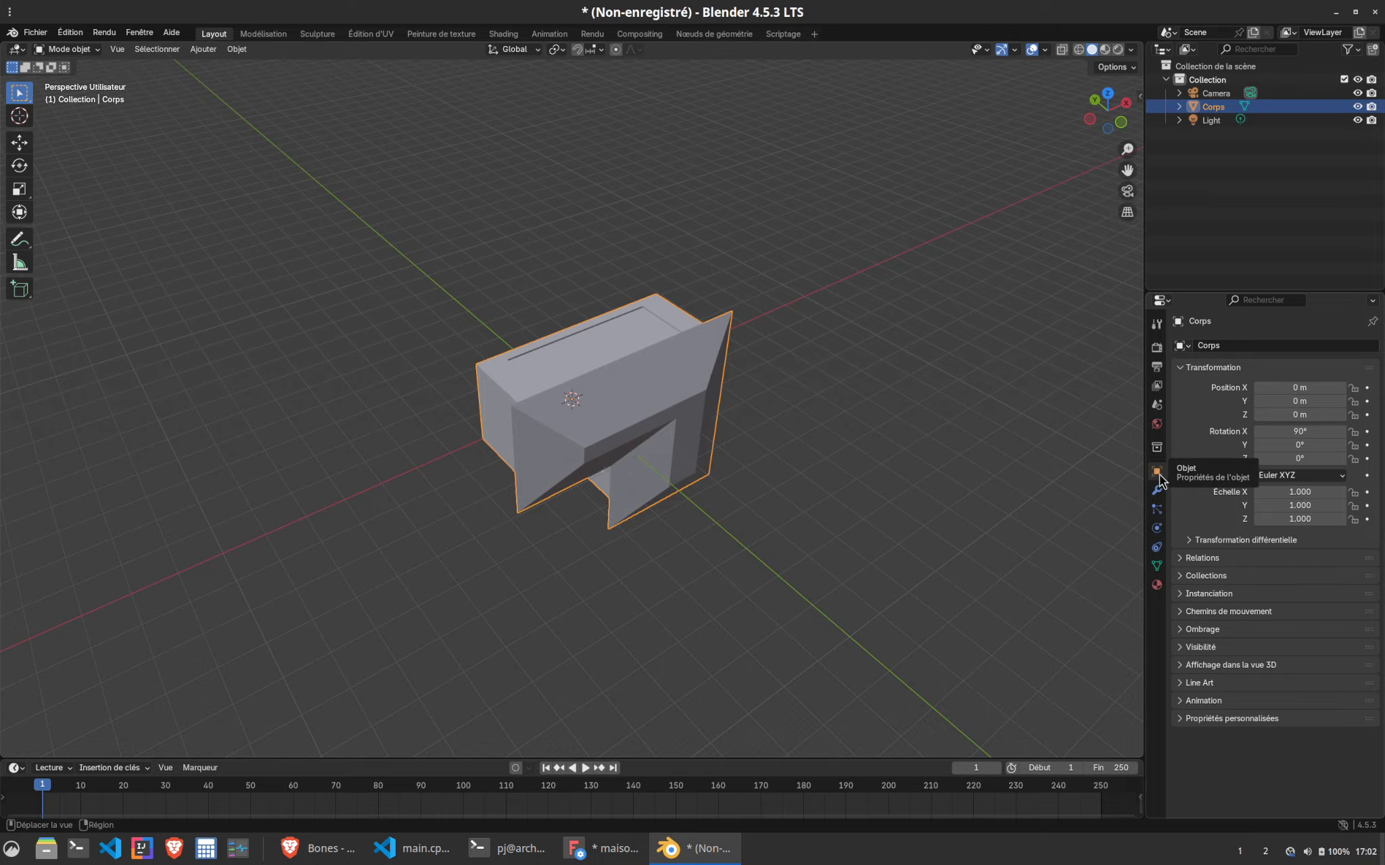
{"action": "left_click_drag", "start_coordinate": [1291, 431], "coordinate": [1291, 431]}
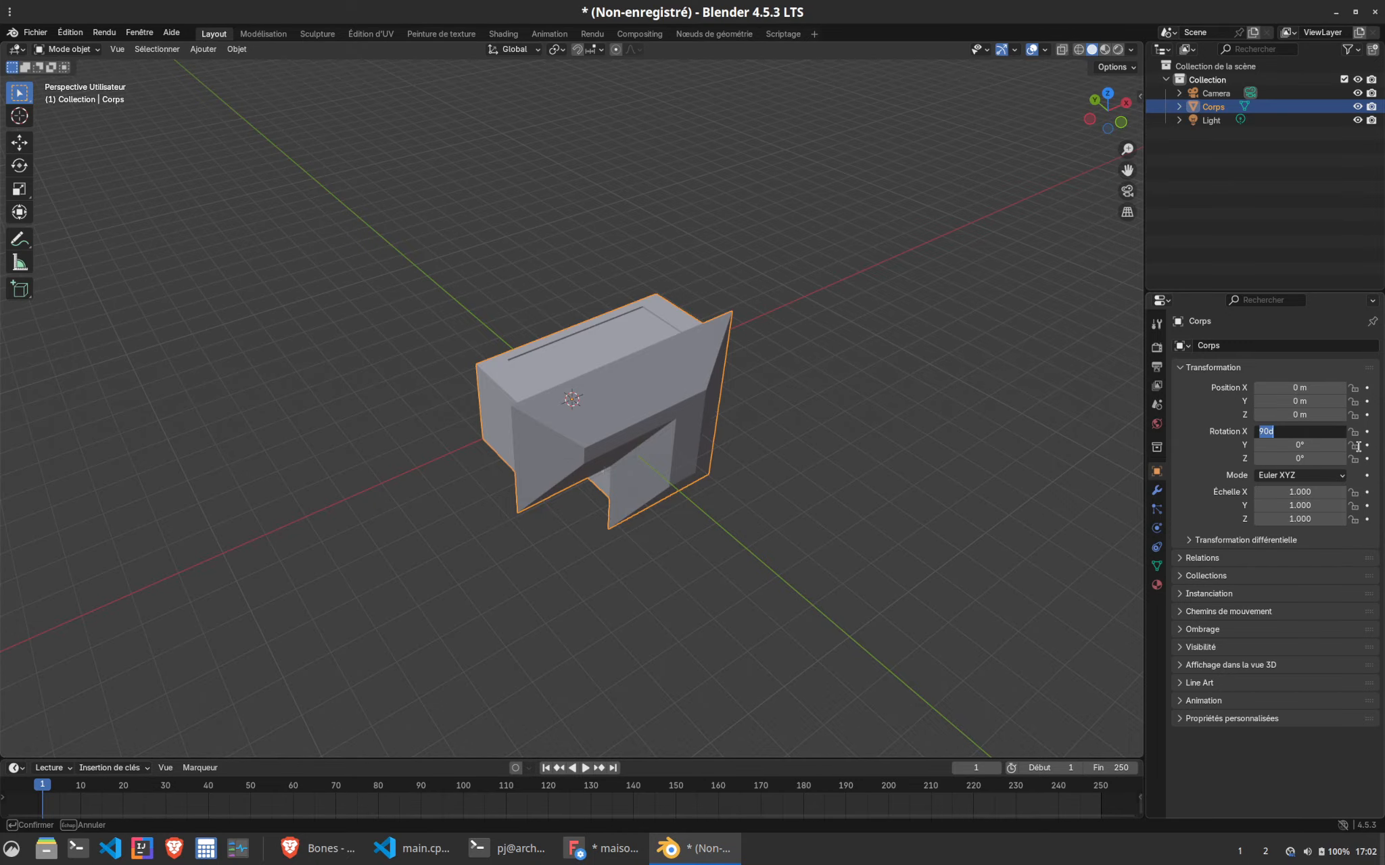
{"action": "type", "text": "0"}
{"action": "key", "text": "Return"}
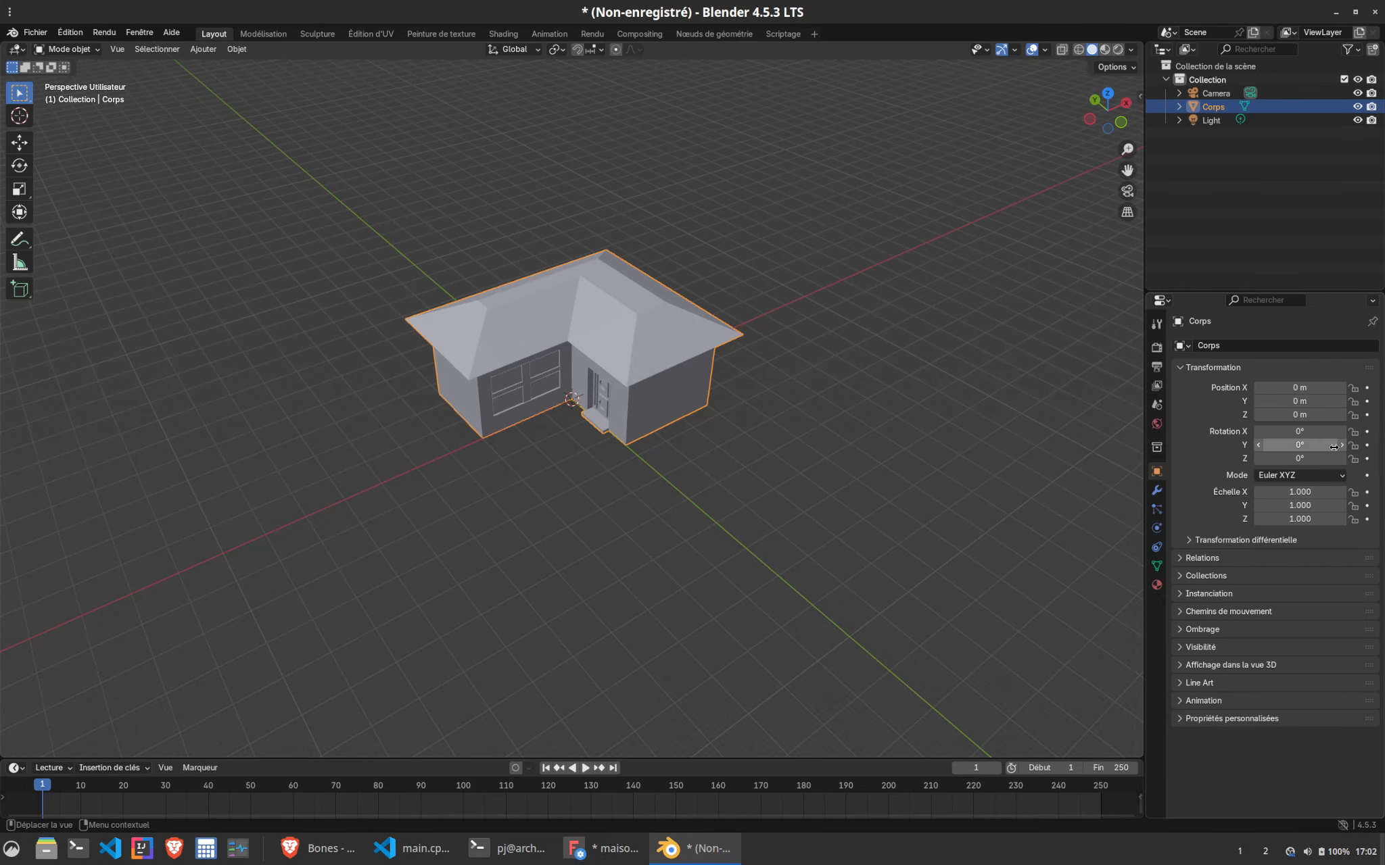
{"action": "left_click", "coordinate": [563, 440]}
{"action": "scroll", "coordinate": [566, 434], "scroll_direction": "up", "scroll_amount": 5}
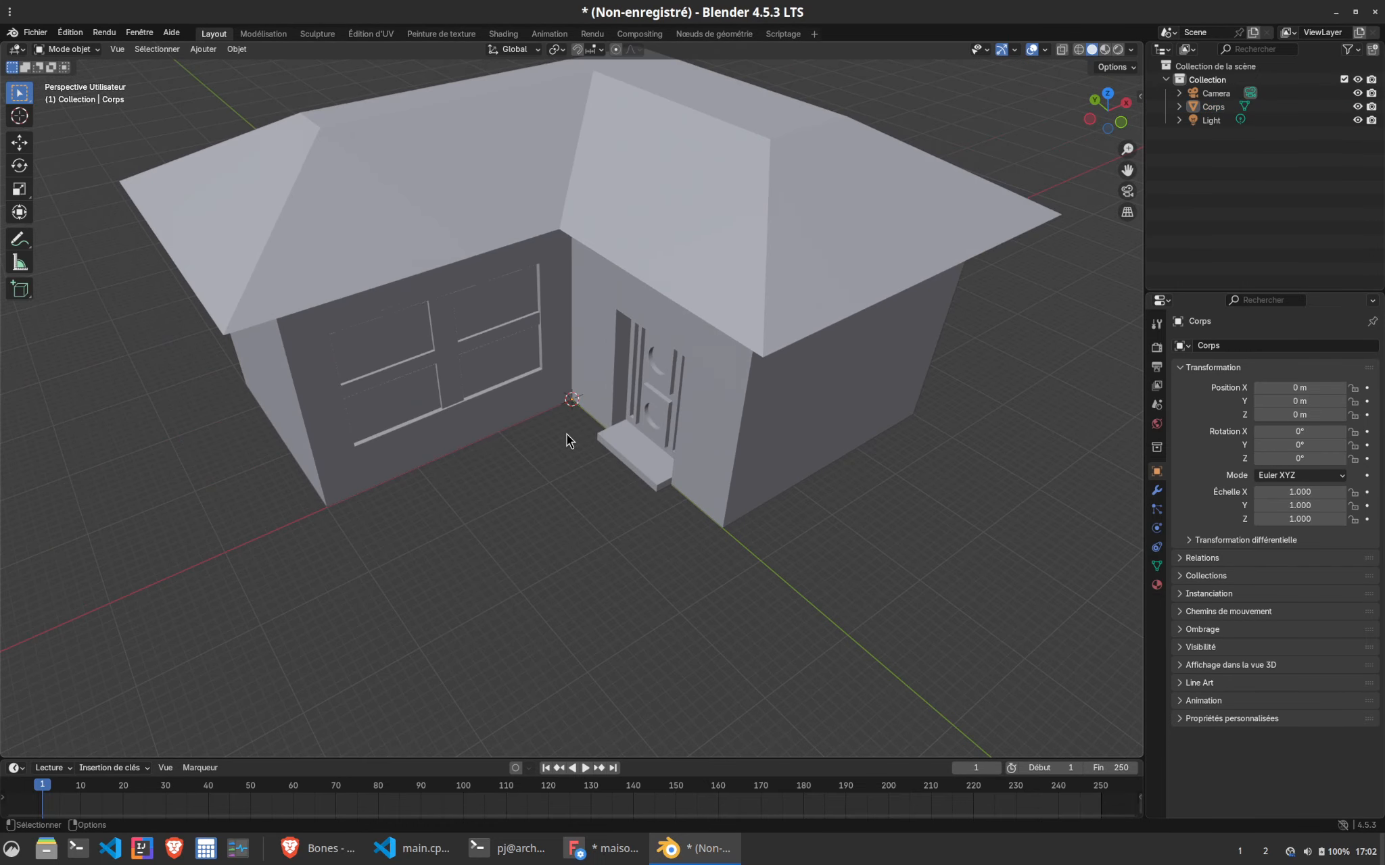
{"action": "right_click", "coordinate": [588, 491]}
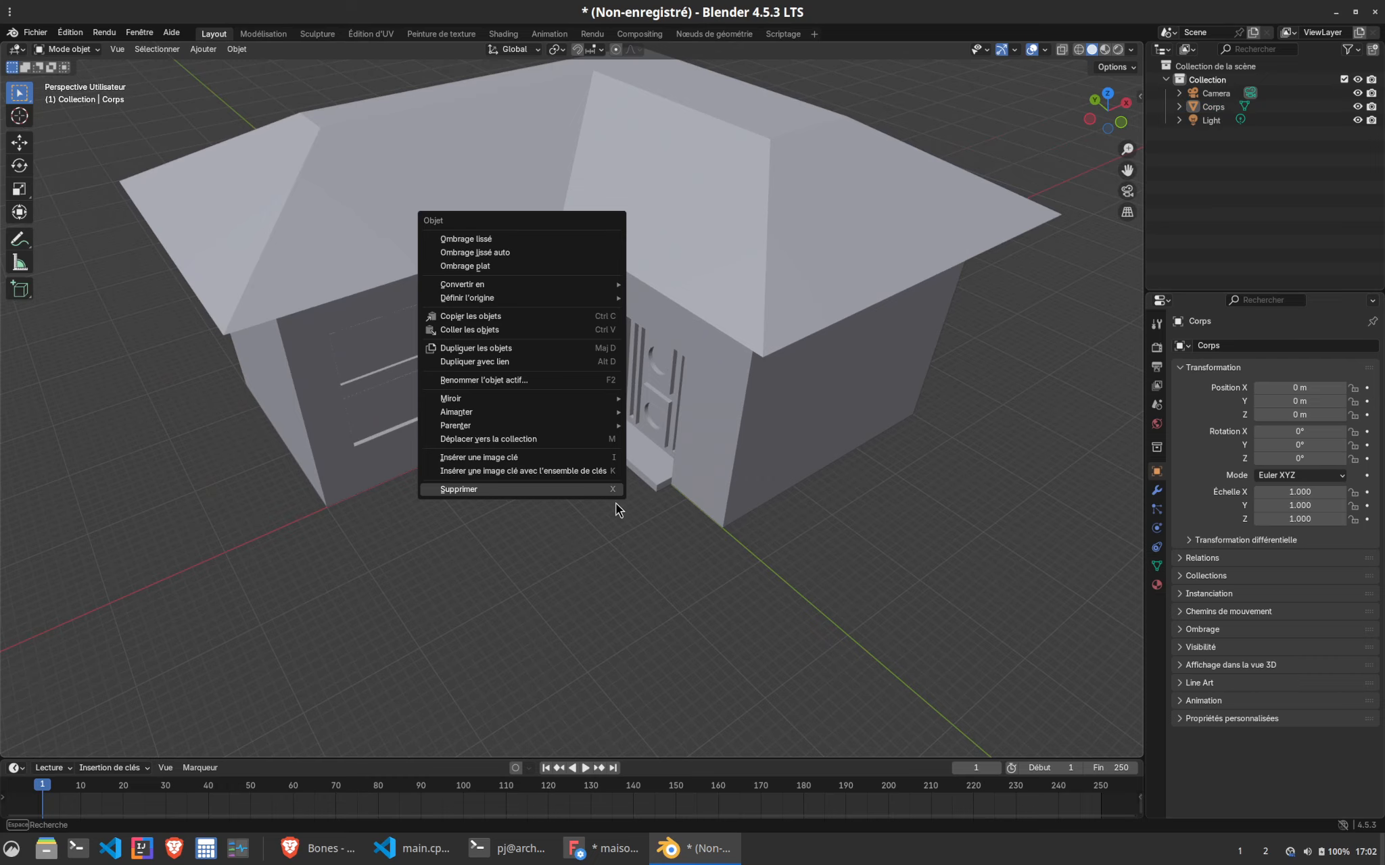
{"action": "left_click", "coordinate": [620, 466]}
{"action": "middle_click_drag", "start_coordinate": [620, 467], "coordinate": [585, 491]}
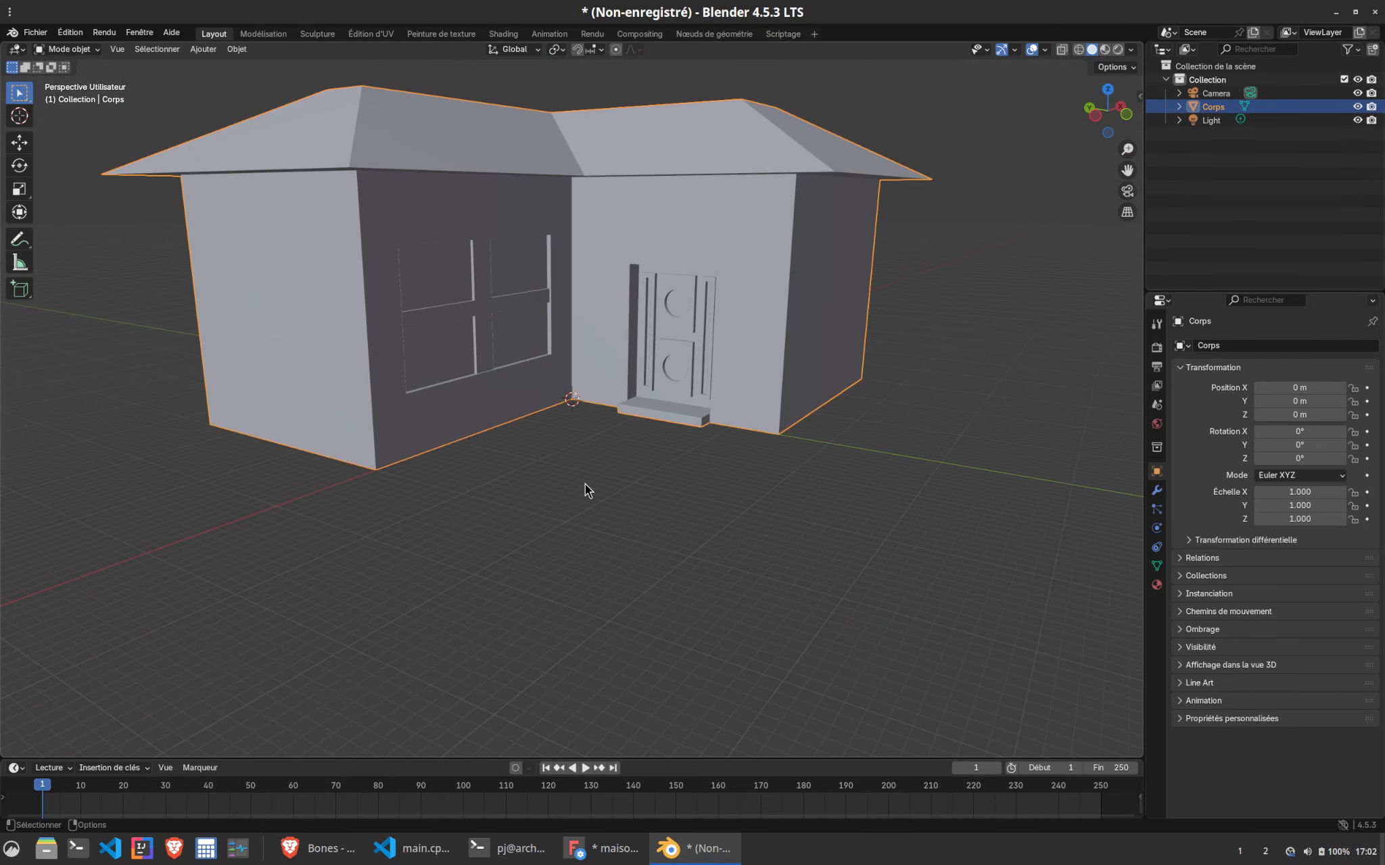
Switch to FreeCAD and assign a random colour to the house body
{"action": "left_click", "coordinate": [609, 849]}
{"action": "middle_click_drag", "start_coordinate": [522, 448], "coordinate": [593, 362]}
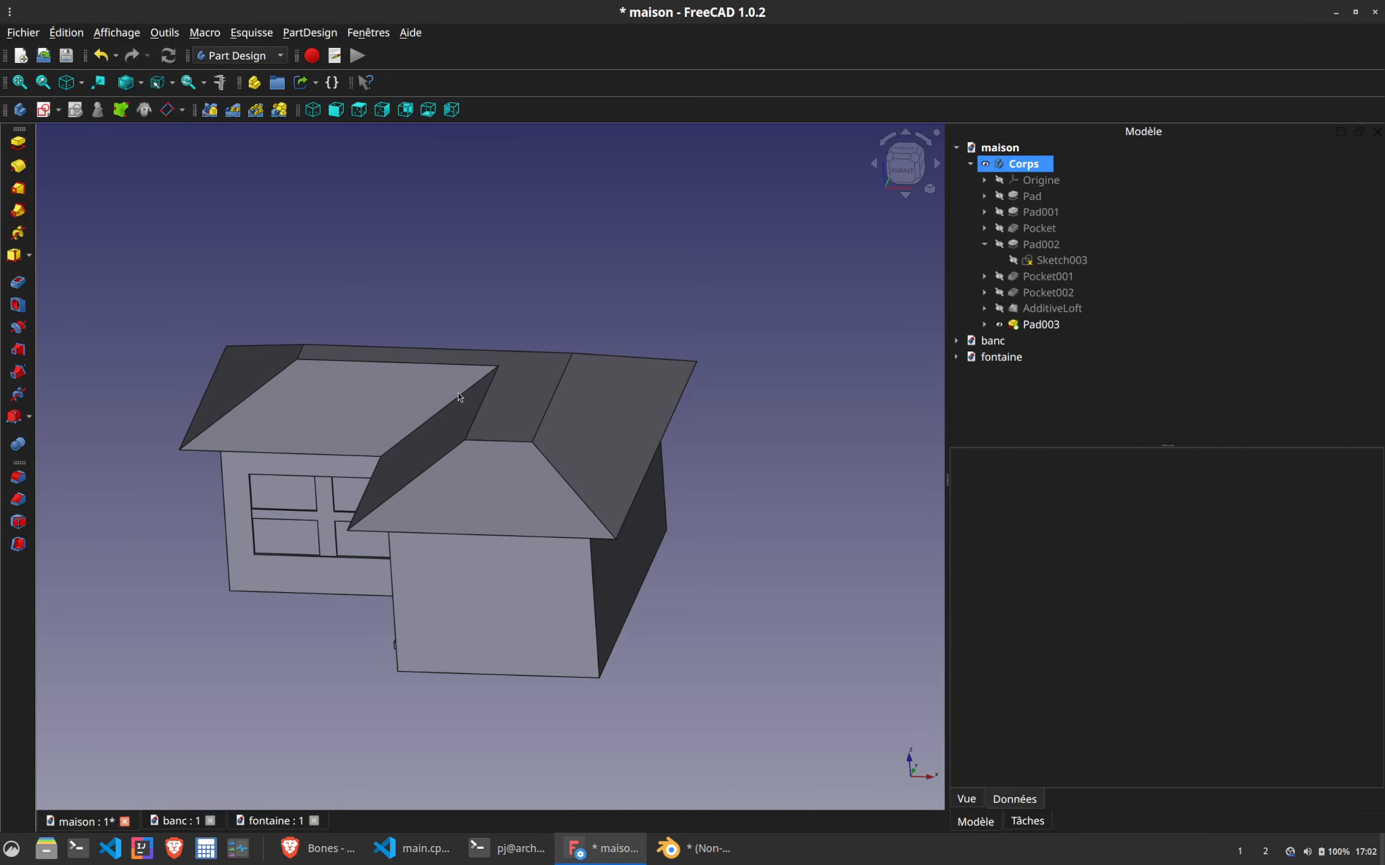
{"action": "right_click", "coordinate": [1016, 174]}
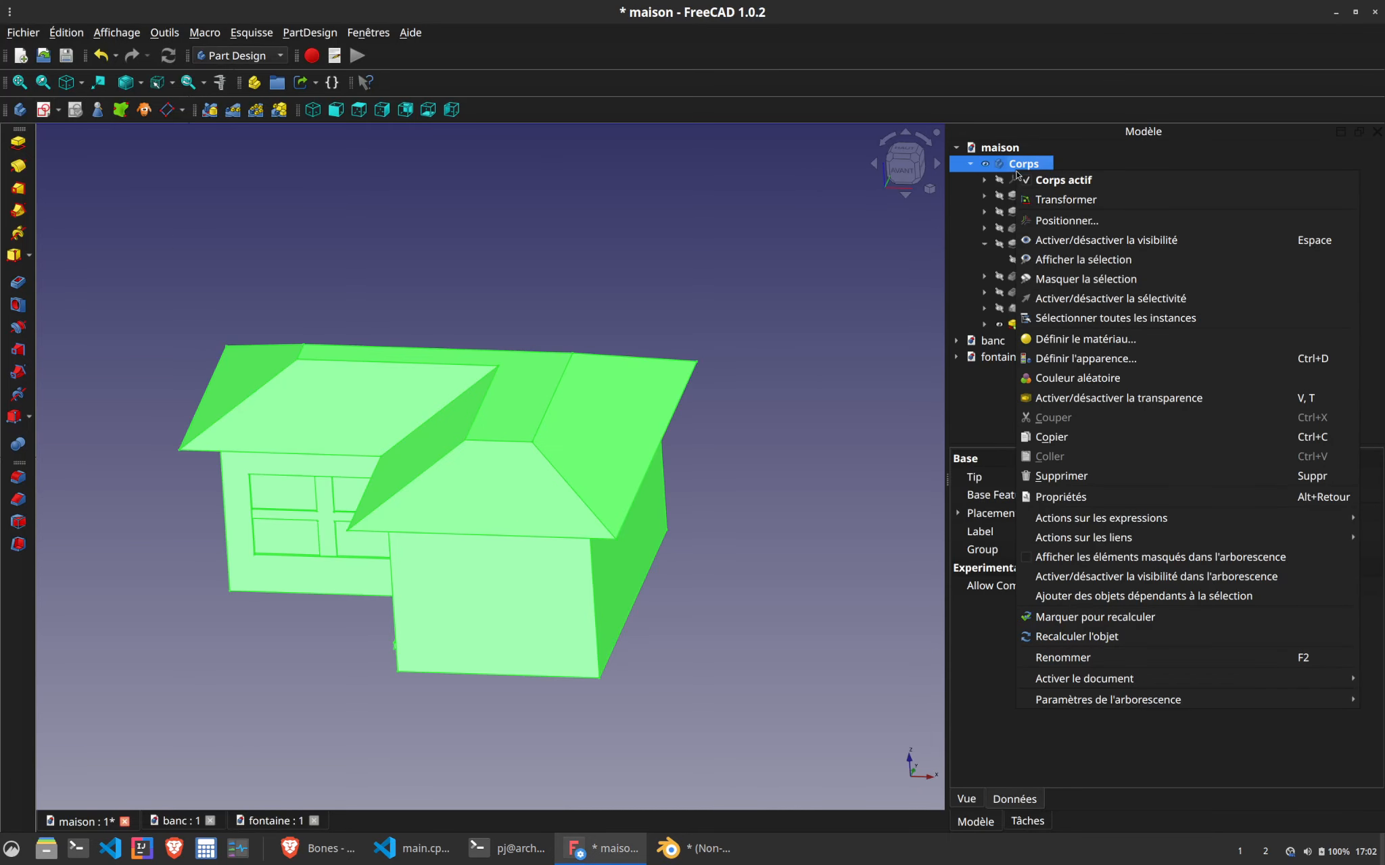
{"action": "left_click", "coordinate": [1092, 377]}
{"action": "left_click", "coordinate": [787, 523]}
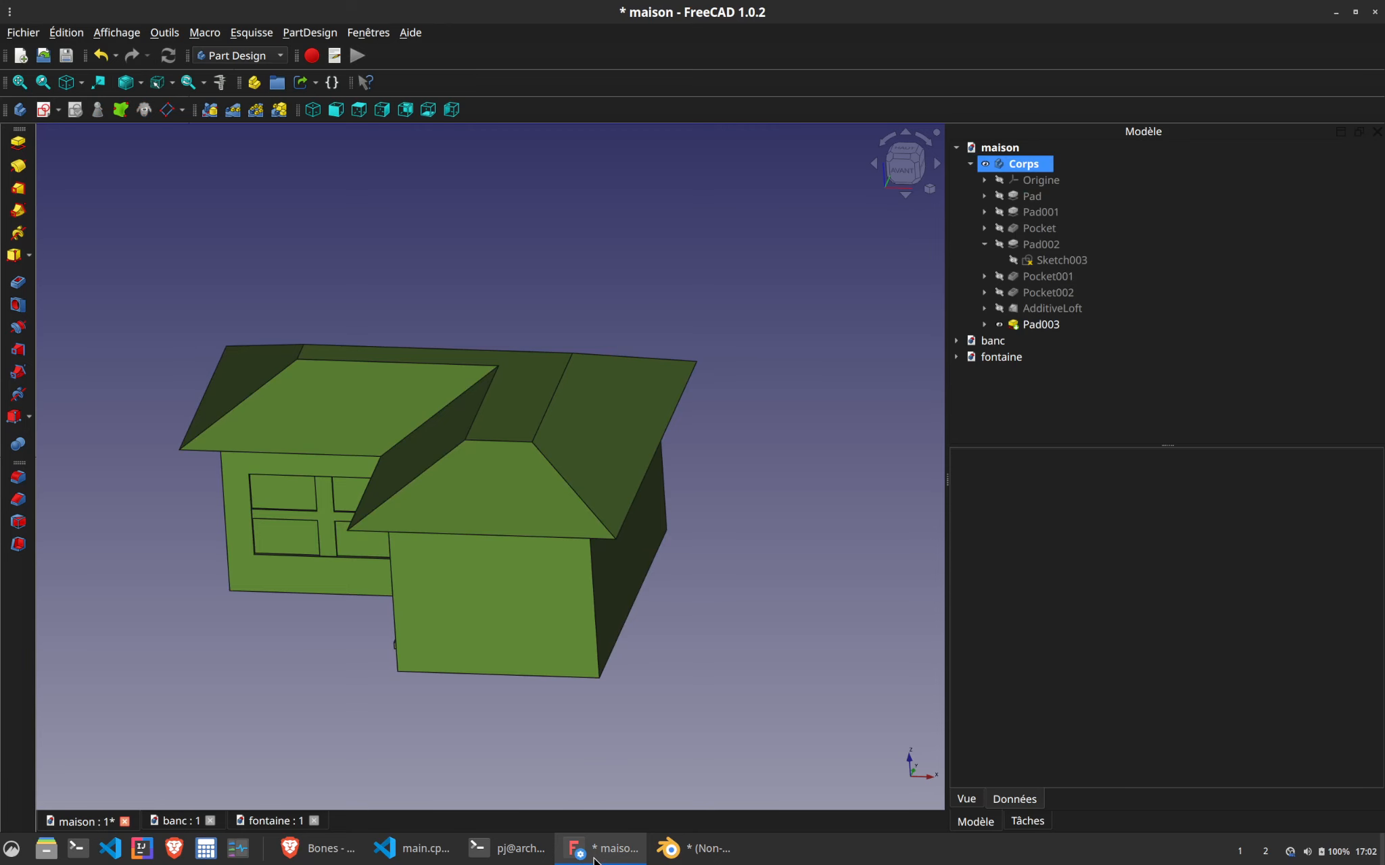
{"action": "left_click", "coordinate": [693, 848]}
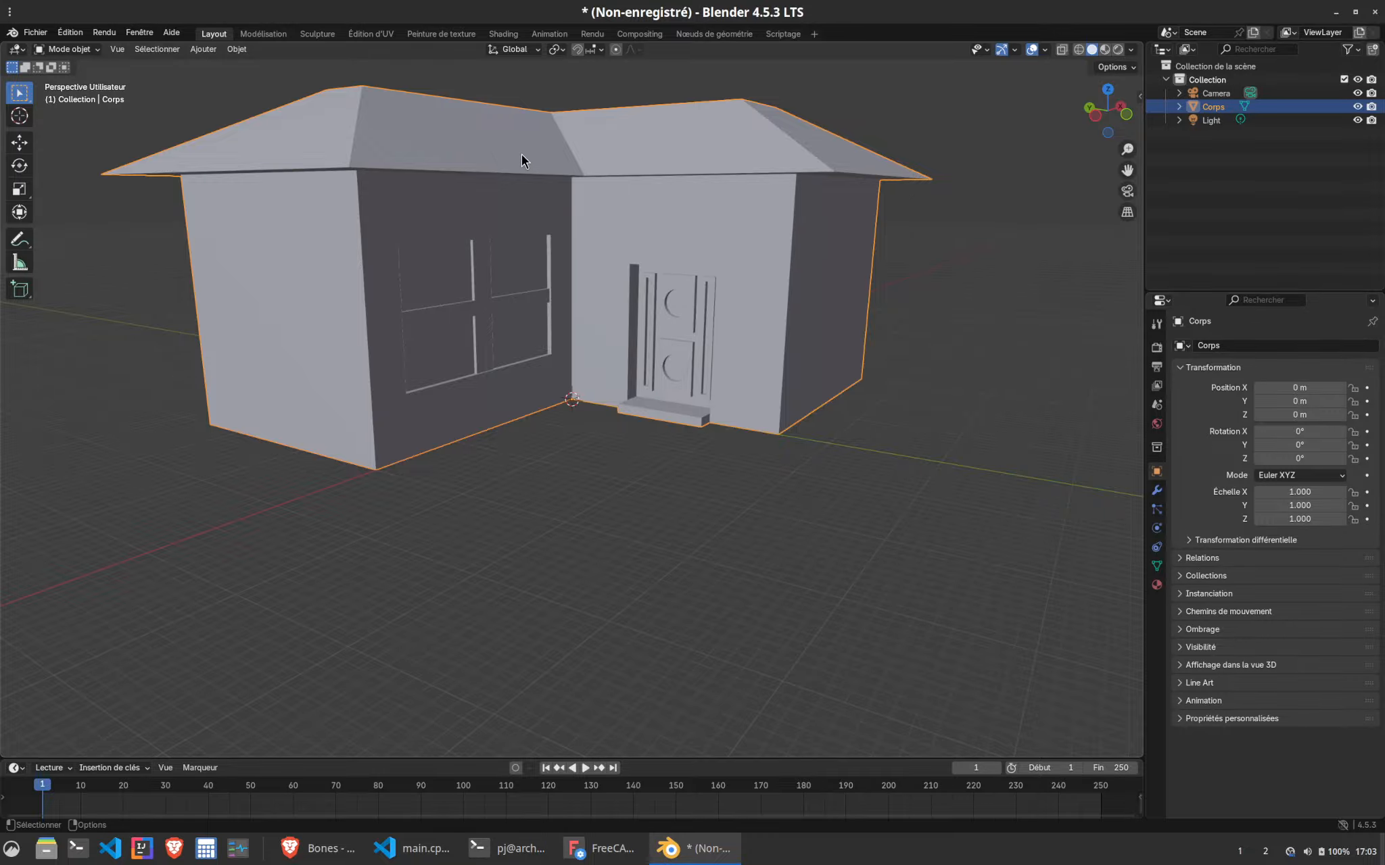
{"action": "key", "text": "super+d"}
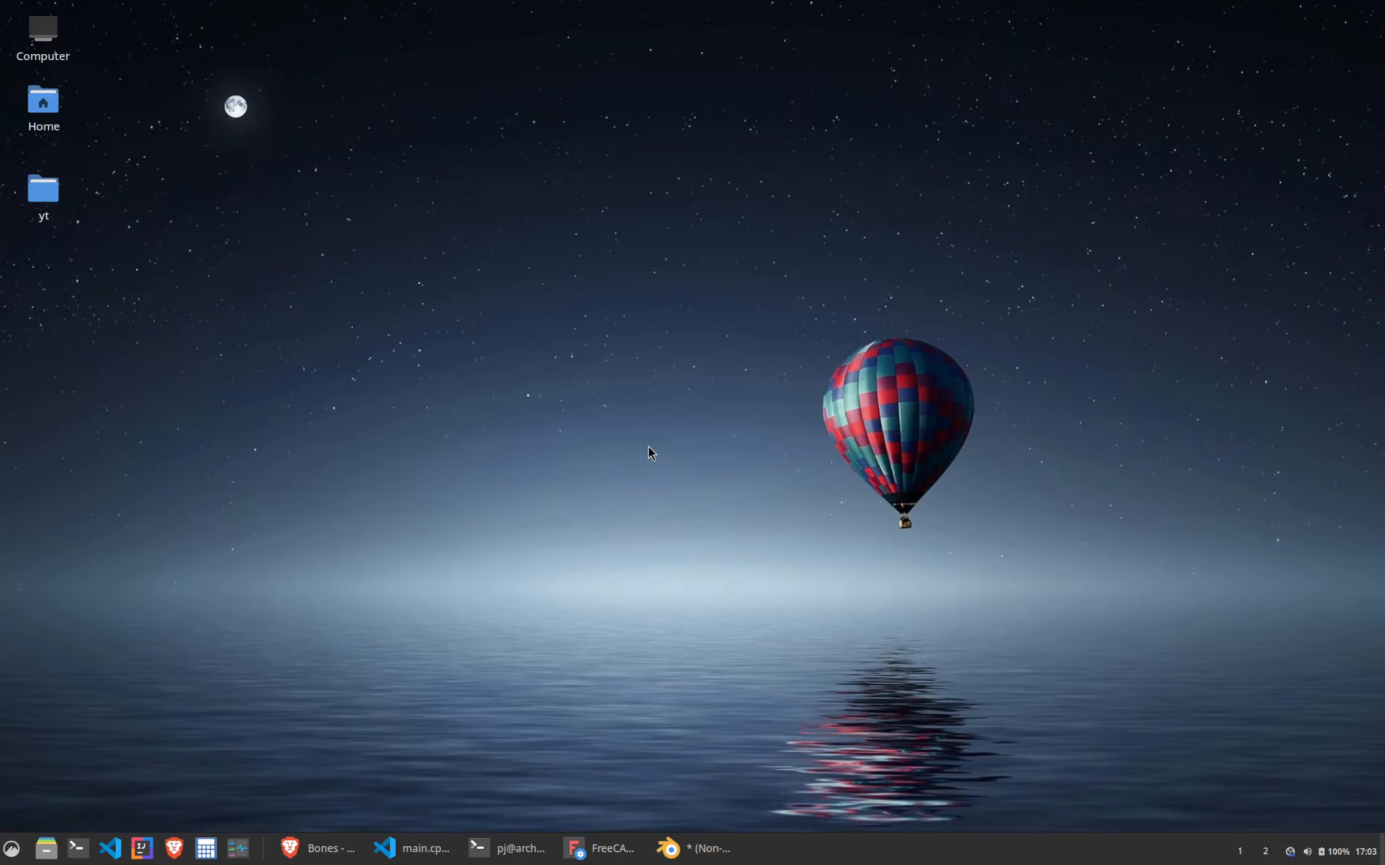
{"action": "left_click", "coordinate": [639, 854]}
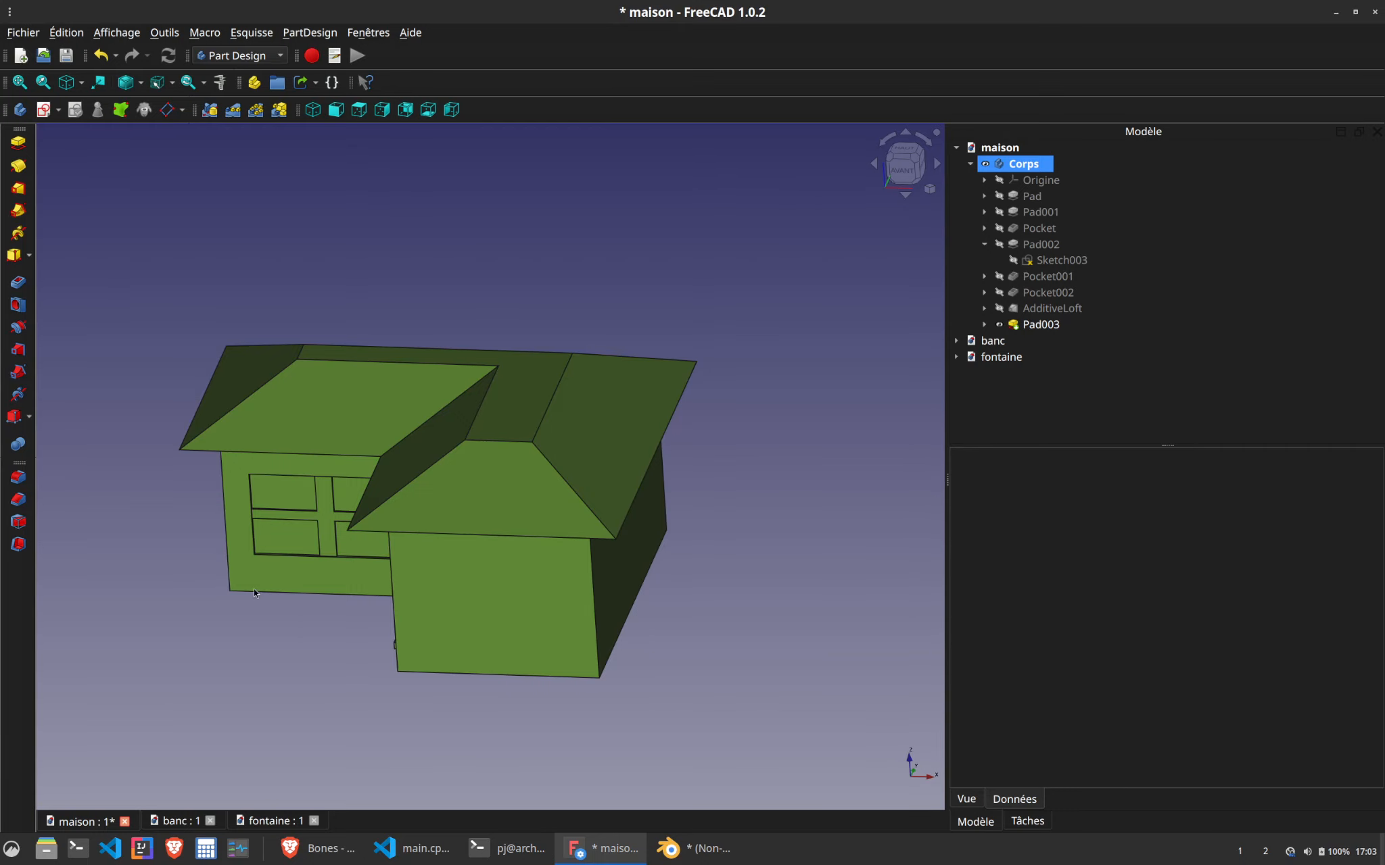
{"action": "middle_click_drag", "start_coordinate": [235, 552], "coordinate": [337, 593]}
{"action": "middle_click_drag", "start_coordinate": [358, 464], "coordinate": [455, 390]}
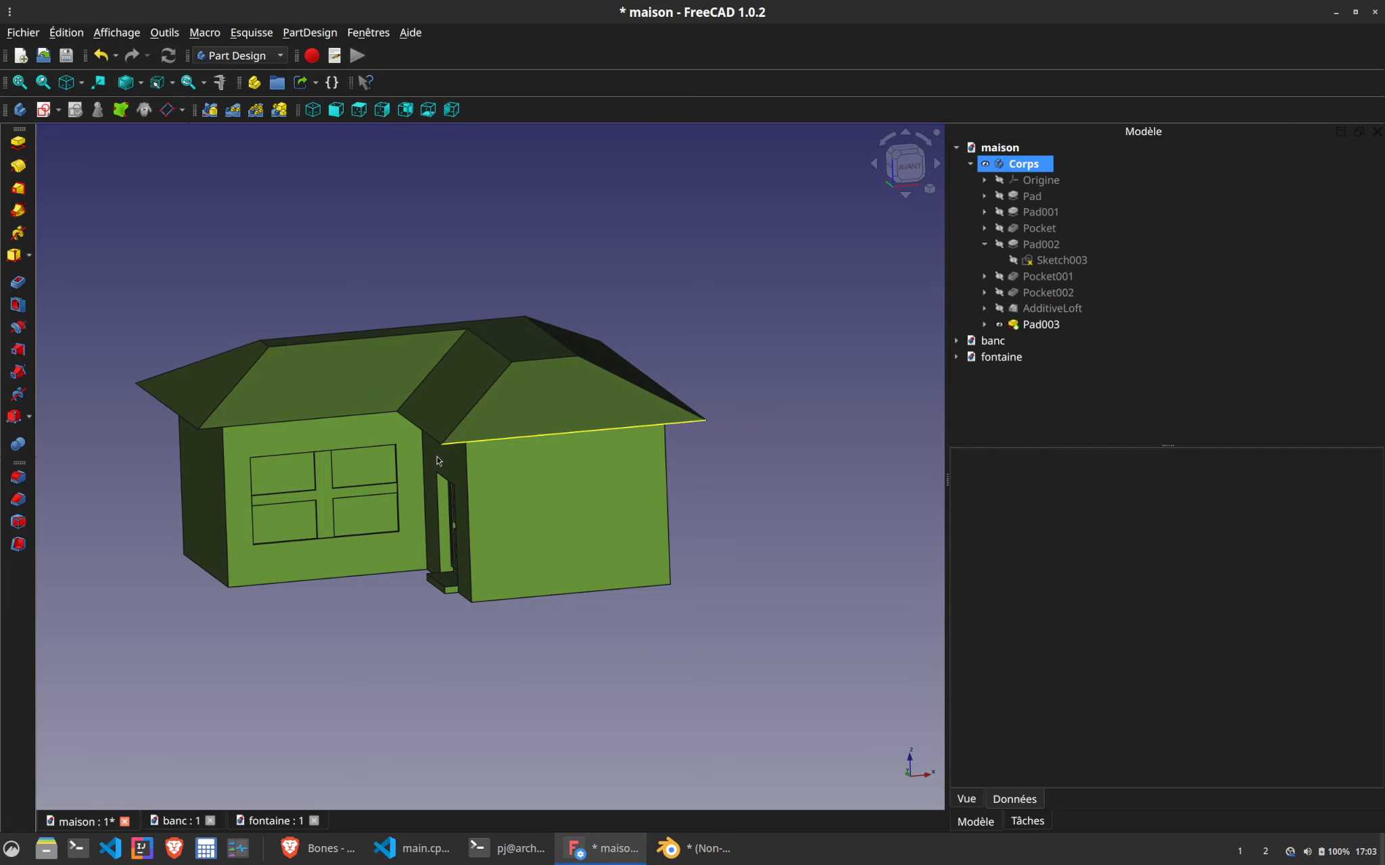
{"action": "right_click", "coordinate": [1022, 168]}
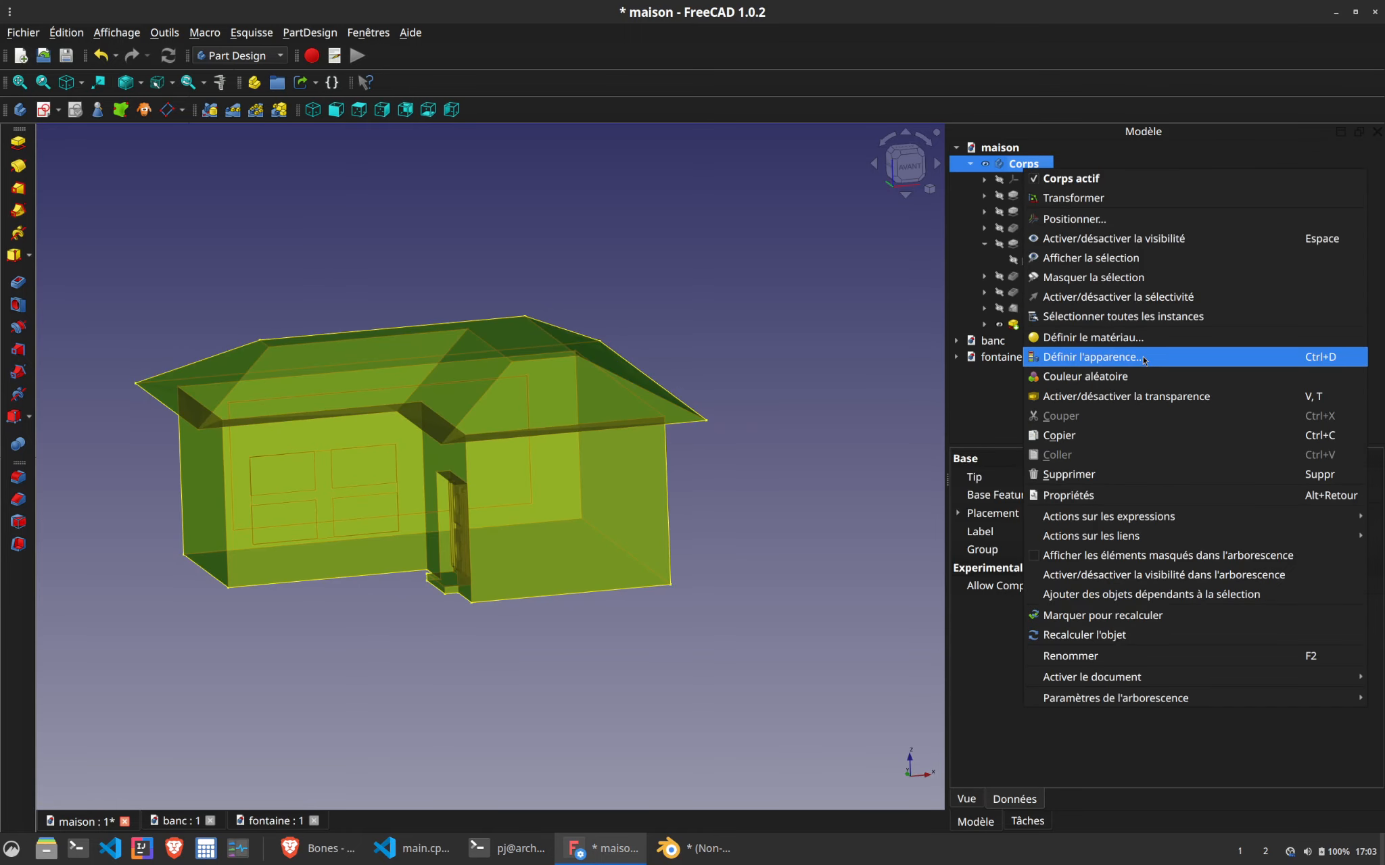
{"action": "left_click", "coordinate": [237, 633]}
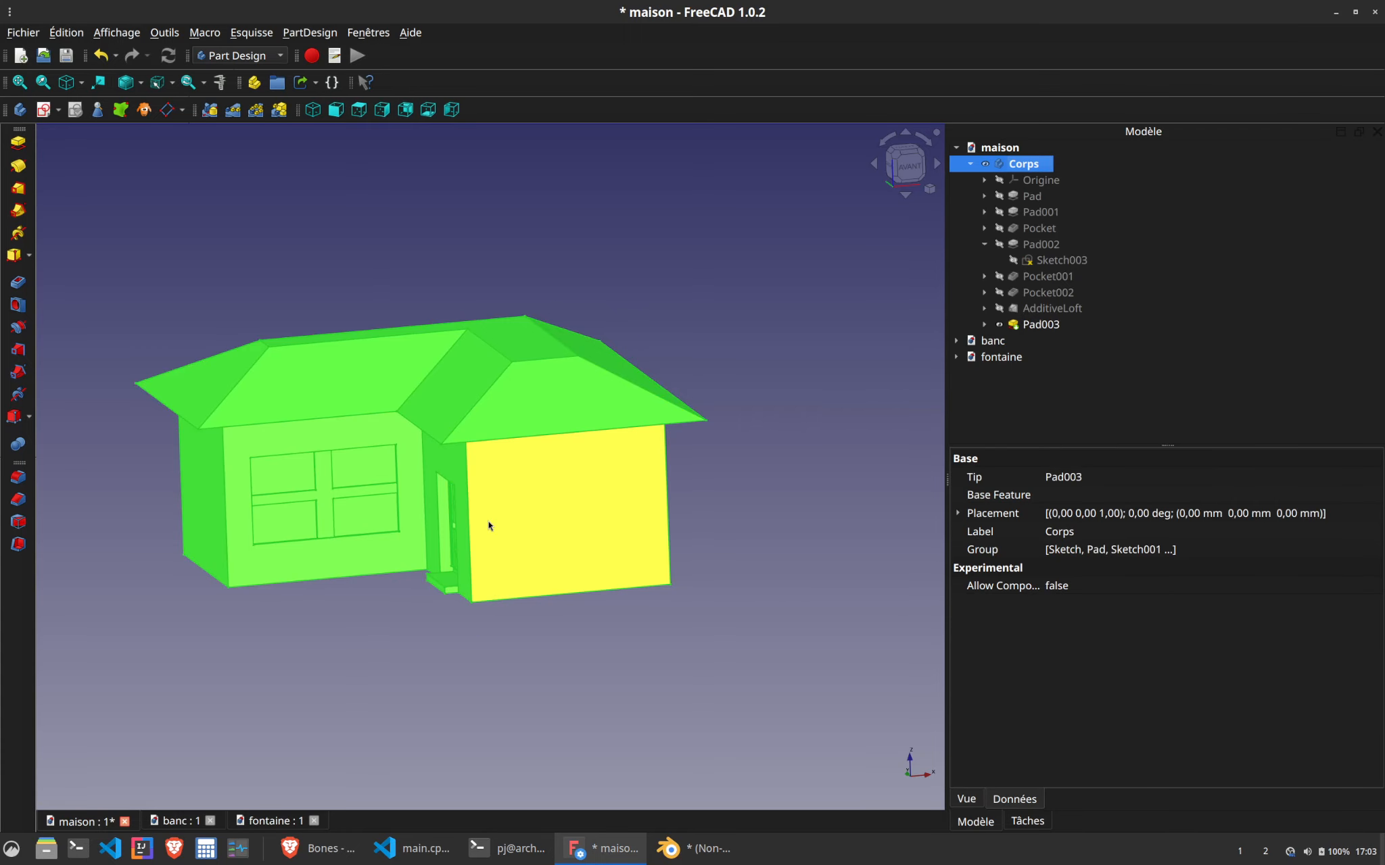
Apply a random colour to the house body twice in succession and inspect the model
{"action": "right_click", "coordinate": [1019, 164]}
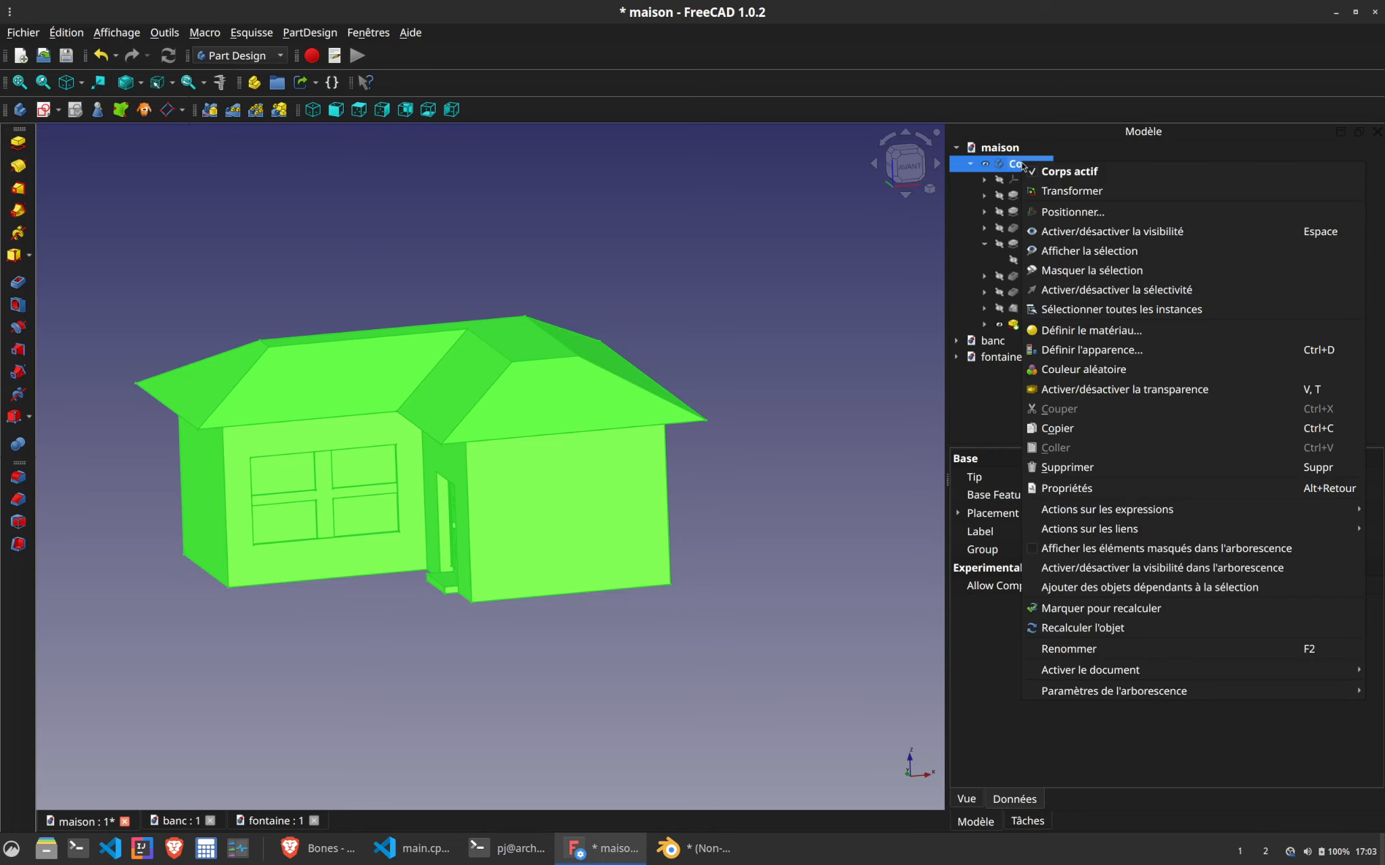
{"action": "left_click", "coordinate": [1106, 369]}
{"action": "left_click", "coordinate": [684, 284]}
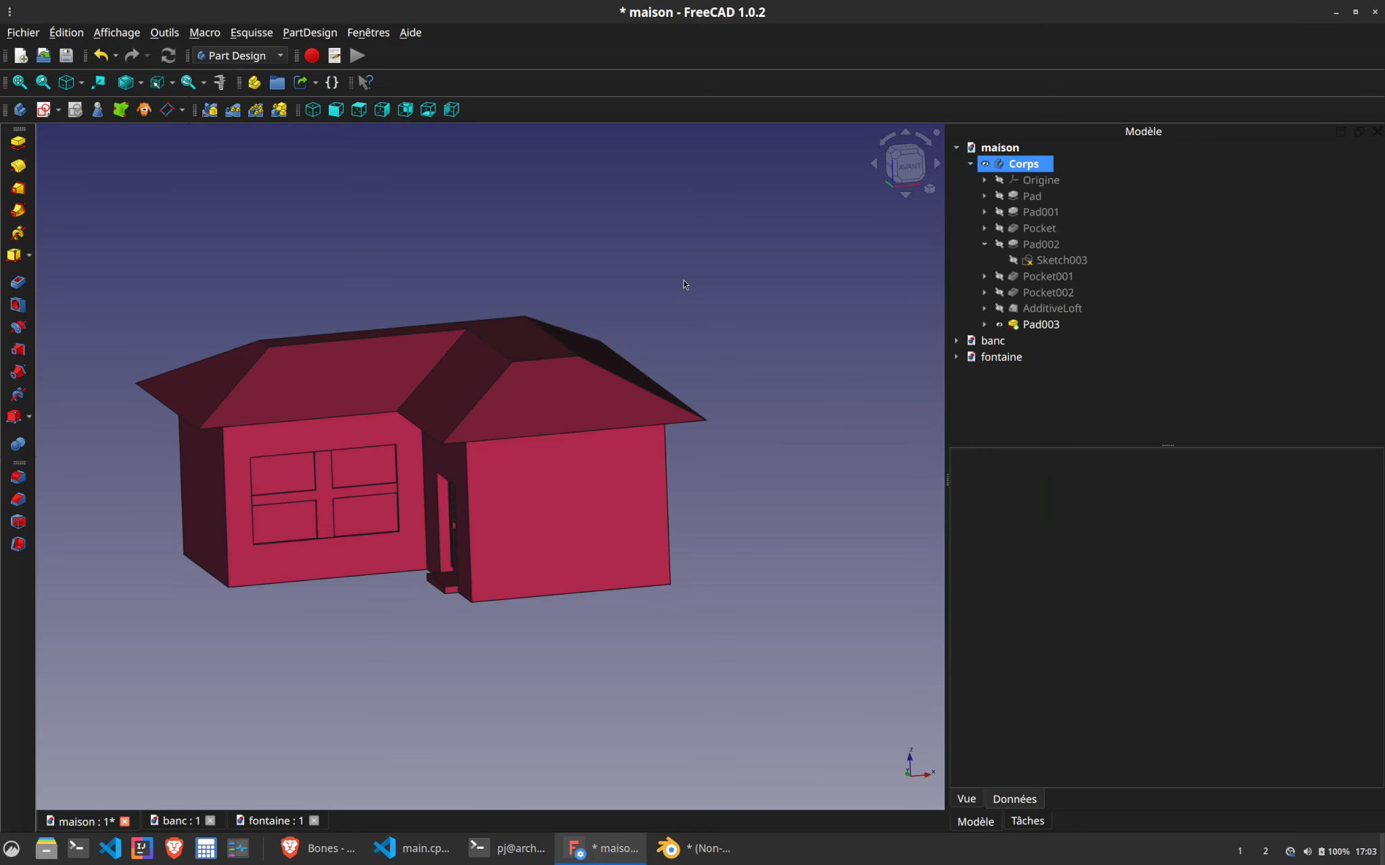
{"action": "right_click", "coordinate": [1024, 165]}
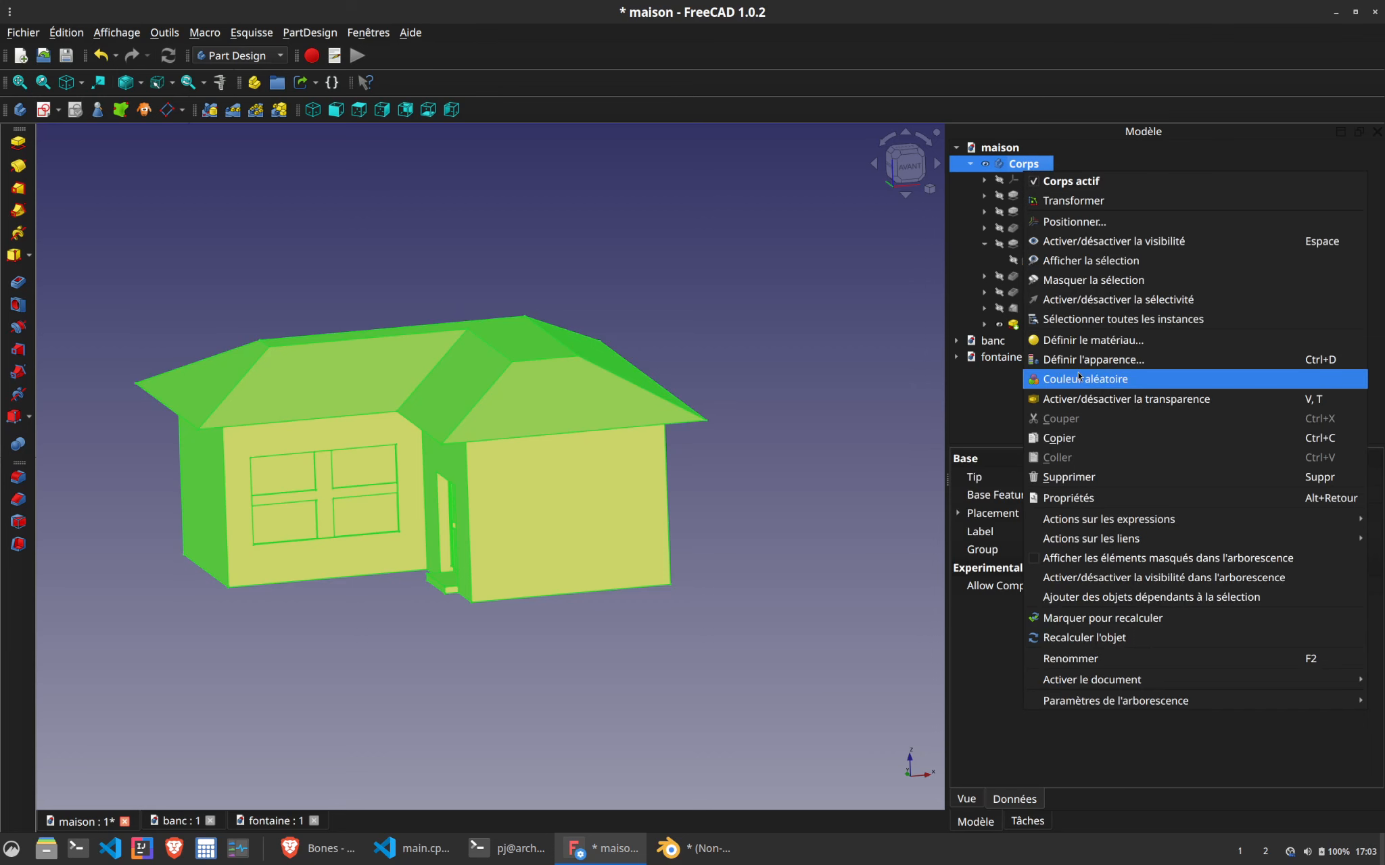
{"action": "left_click", "coordinate": [1106, 369]}
{"action": "left_click", "coordinate": [760, 291]}
{"action": "middle_click_drag", "start_coordinate": [689, 254], "coordinate": [744, 262]}
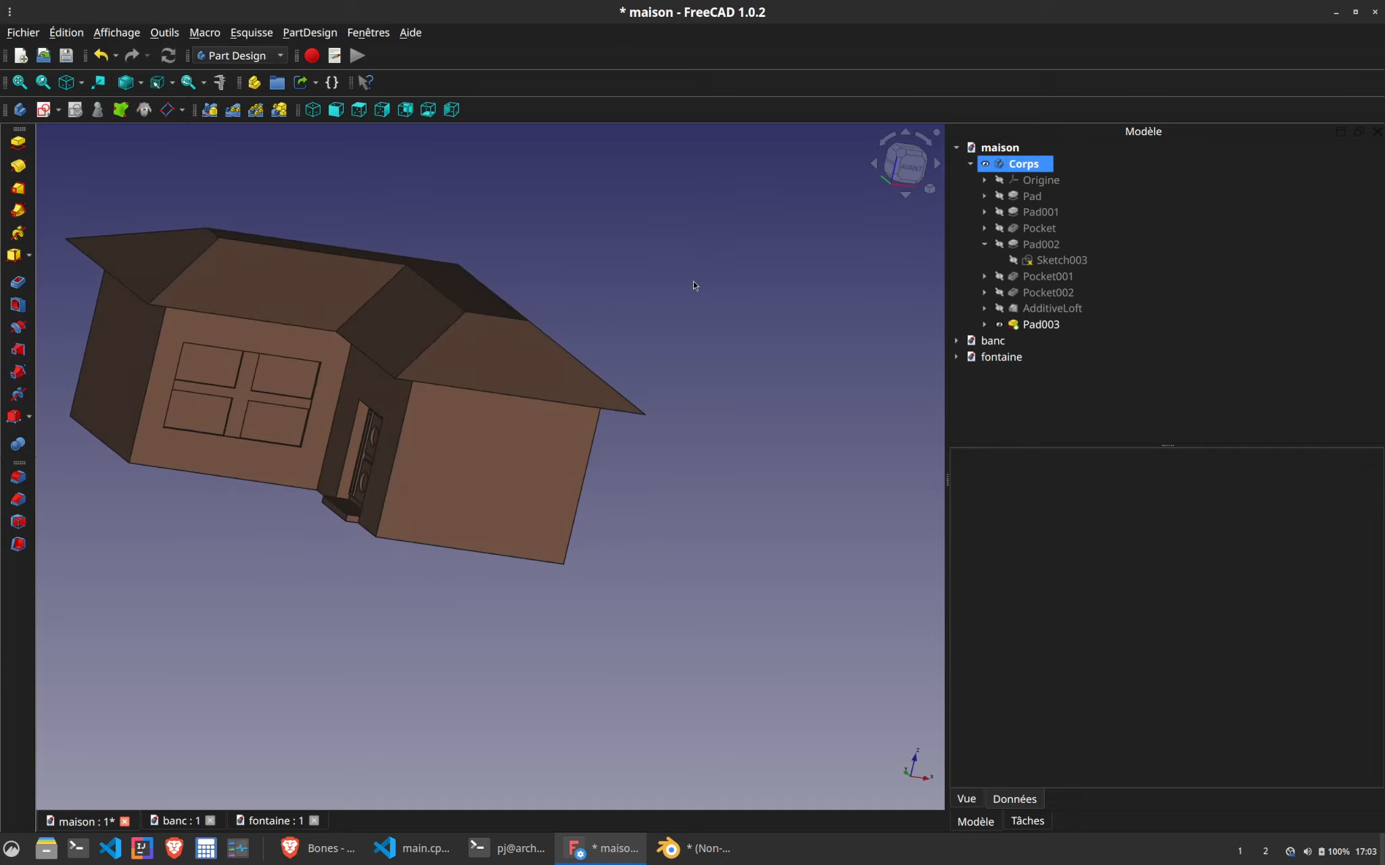
{"action": "middle_click_drag", "start_coordinate": [620, 305], "coordinate": [698, 331]}
Switch to Blender and examine the imported house's underside and rear wall
{"action": "left_click", "coordinate": [704, 848]}
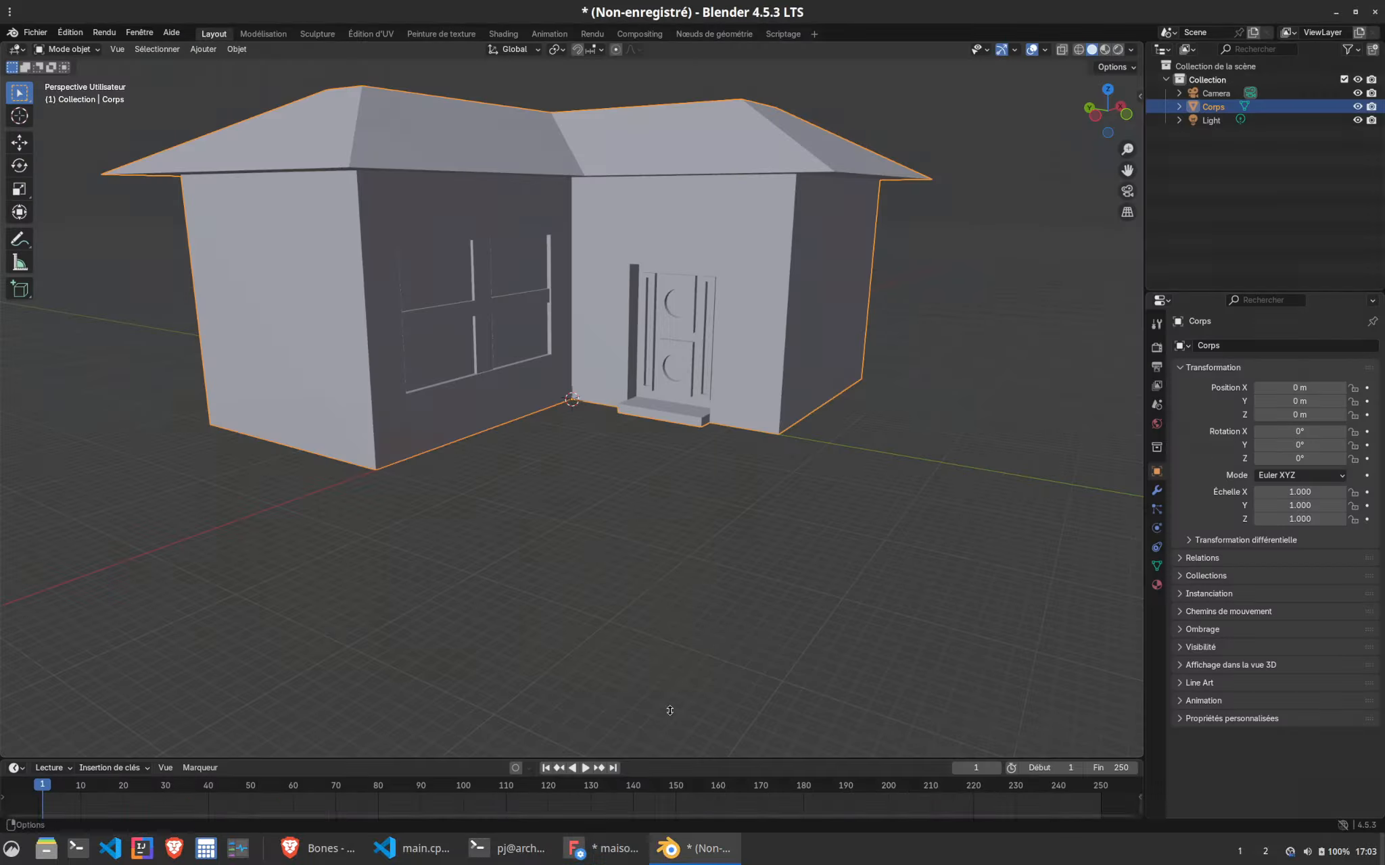
{"action": "right_click", "coordinate": [480, 458]}
{"action": "left_click", "coordinate": [615, 530]}
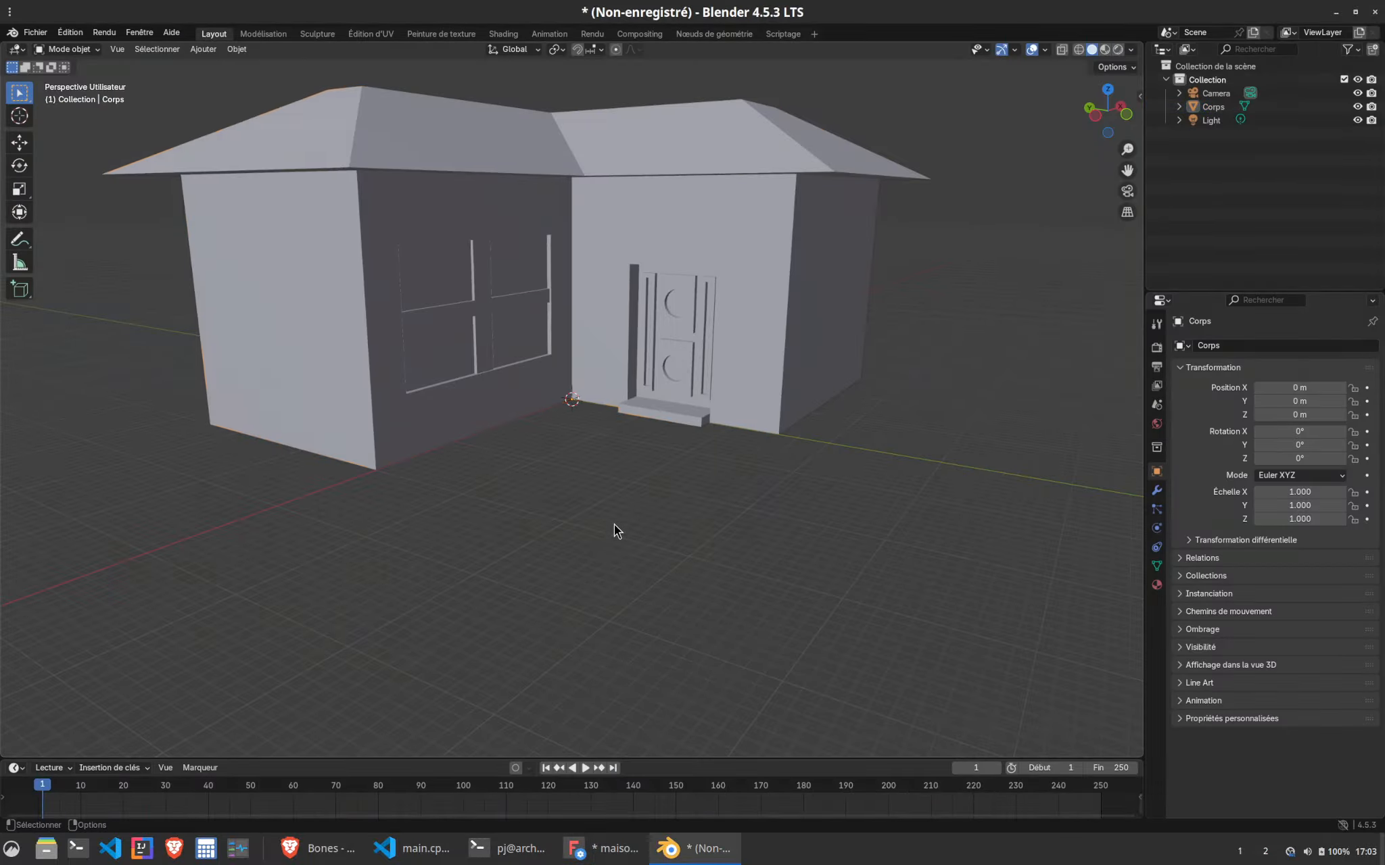
{"action": "left_click", "coordinate": [1045, 49]}
{"action": "middle_click_drag", "start_coordinate": [578, 463], "coordinate": [558, 274]}
{"action": "right_click", "coordinate": [549, 348]}
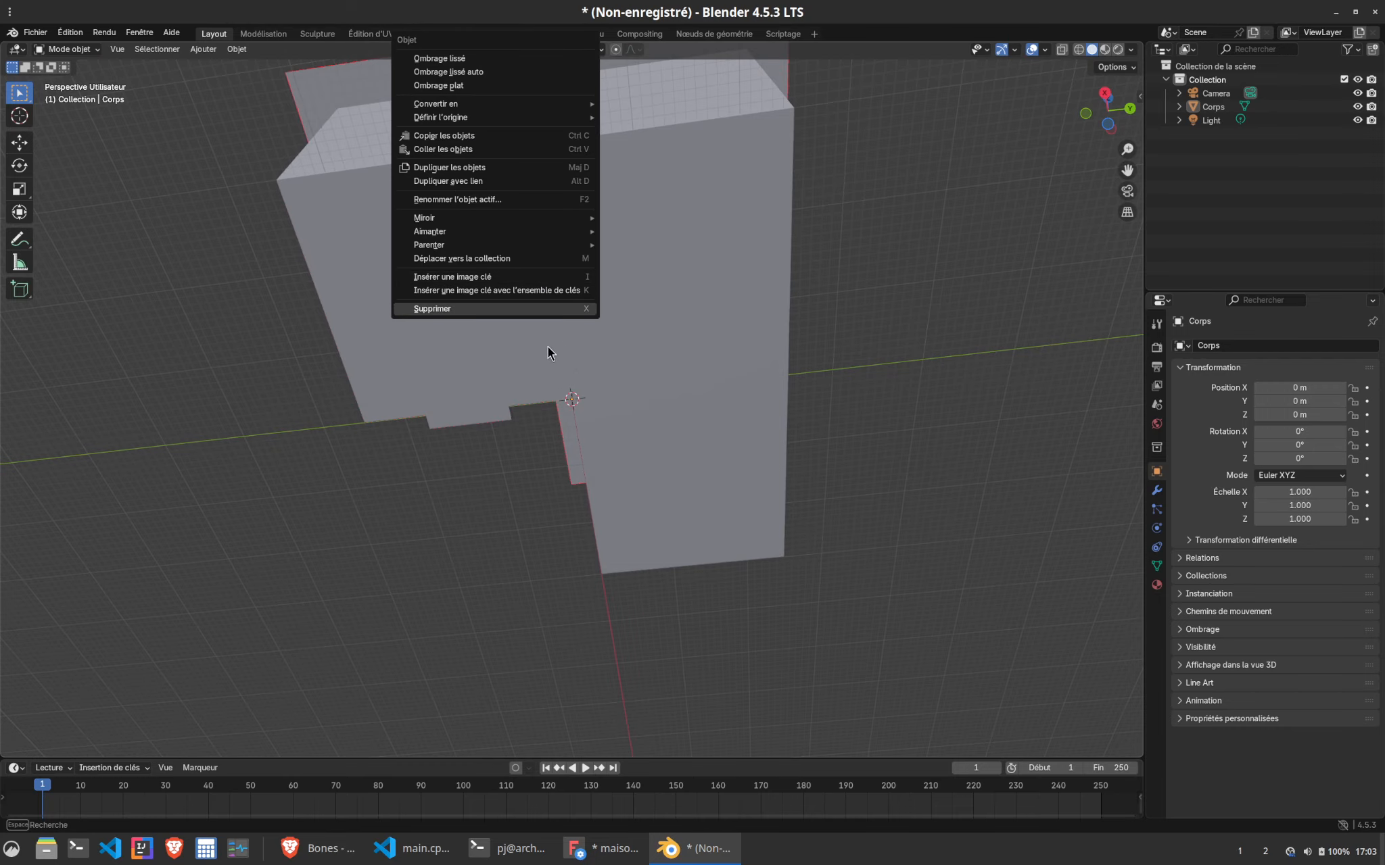
{"action": "scroll", "coordinate": [301, 56], "scroll_direction": "up", "scroll_amount": 5}
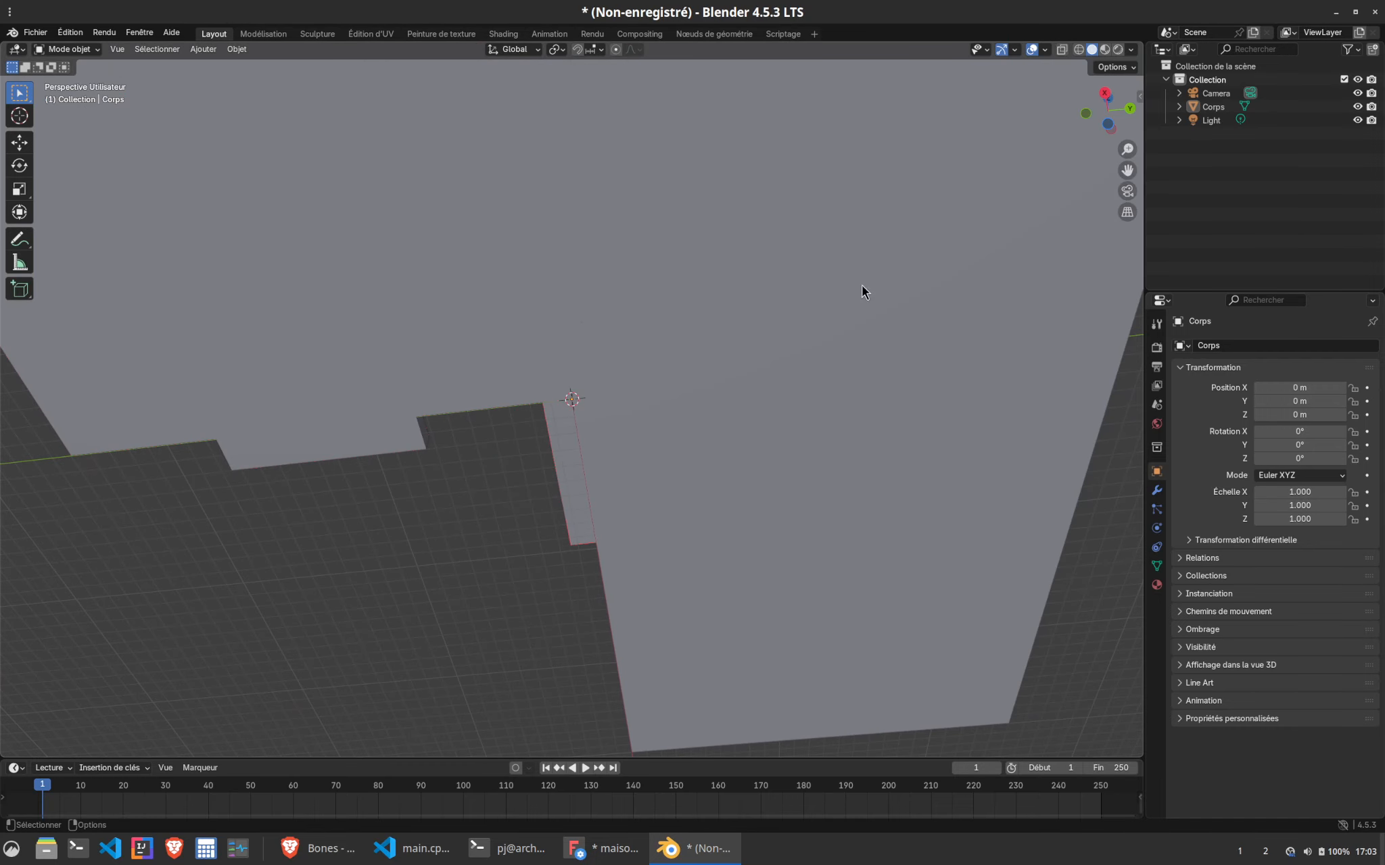
{"action": "left_click_drag", "start_coordinate": [1127, 170], "coordinate": [1160, 669]}
{"action": "middle_click_drag", "start_coordinate": [382, 259], "coordinate": [610, 434]}
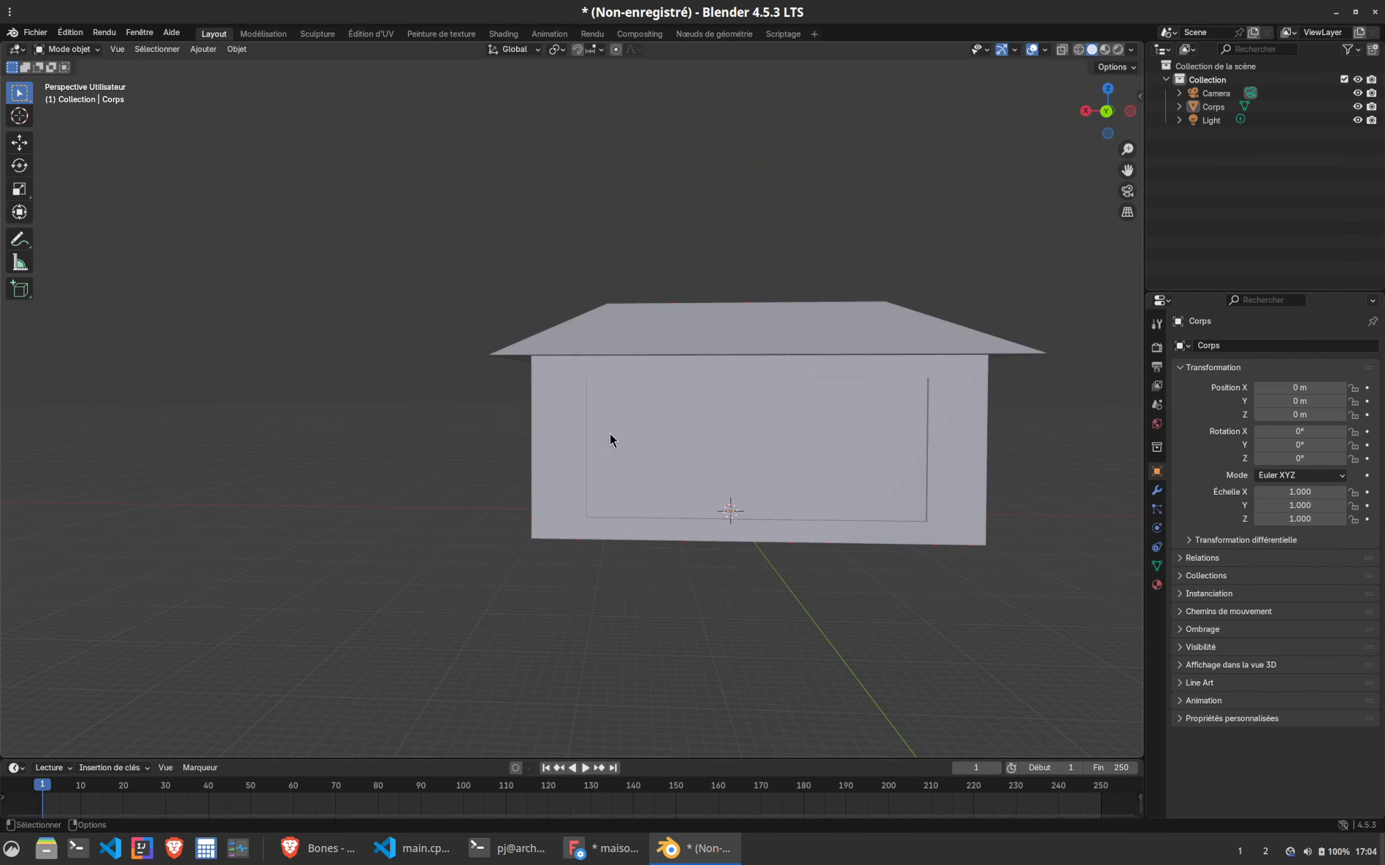
Enter Edit Mode with face selection and flip the normal of one large triangular face on the house's underside
{"action": "key", "text": "Tab"}
{"action": "right_click", "coordinate": [770, 401]}
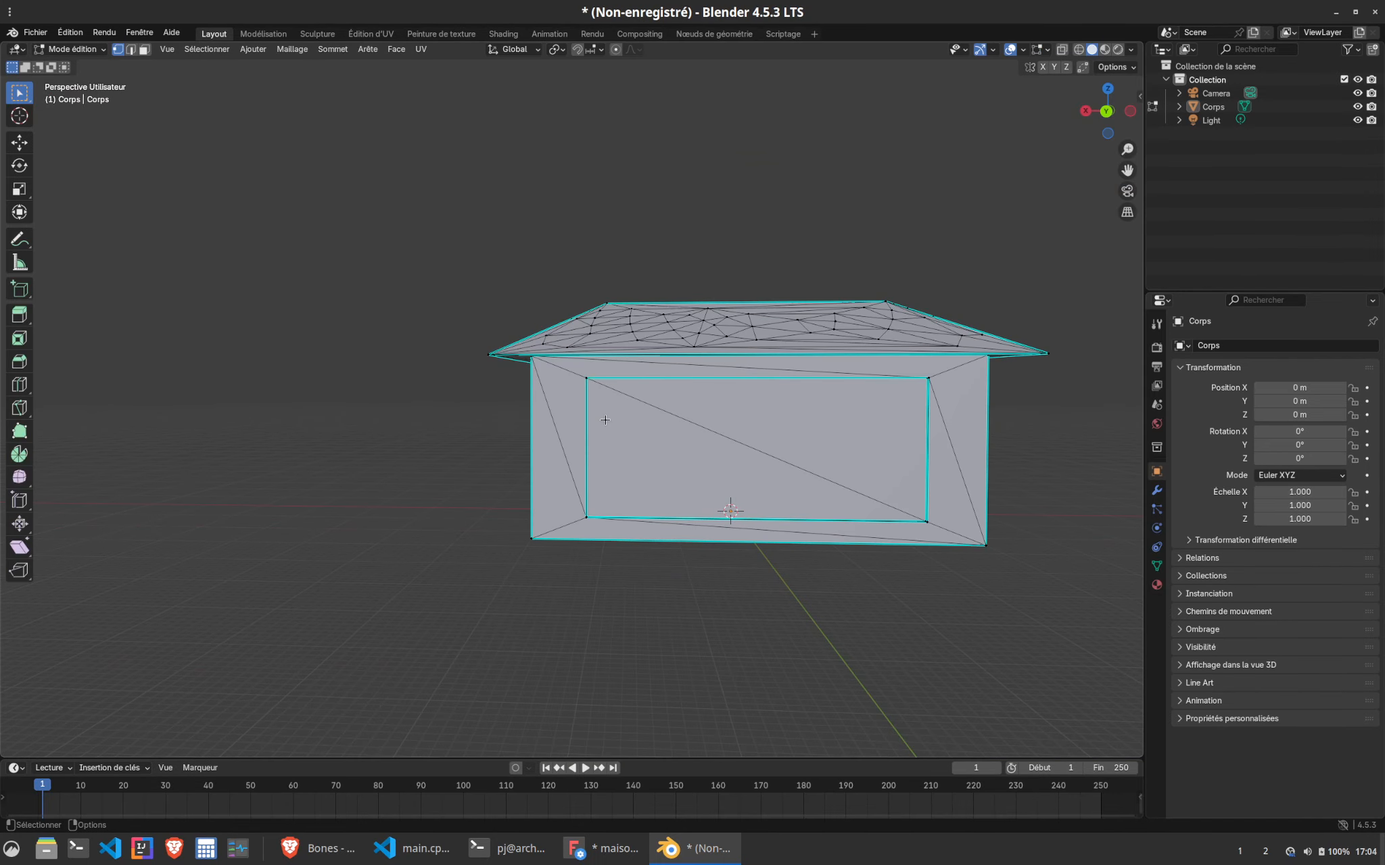
{"action": "mouse_move", "coordinate": [601, 405]}
{"action": "middle_mouse_down"}
{"action": "mouse_move", "coordinate": [581, 399]}
{"action": "mouse_move", "coordinate": [453, 464]}
{"action": "mouse_move", "coordinate": [411, 377]}
{"action": "mouse_move", "coordinate": [513, 298]}
{"action": "mouse_move", "coordinate": [642, 326]}
{"action": "mouse_move", "coordinate": [582, 404]}
{"action": "middle_mouse_up"}
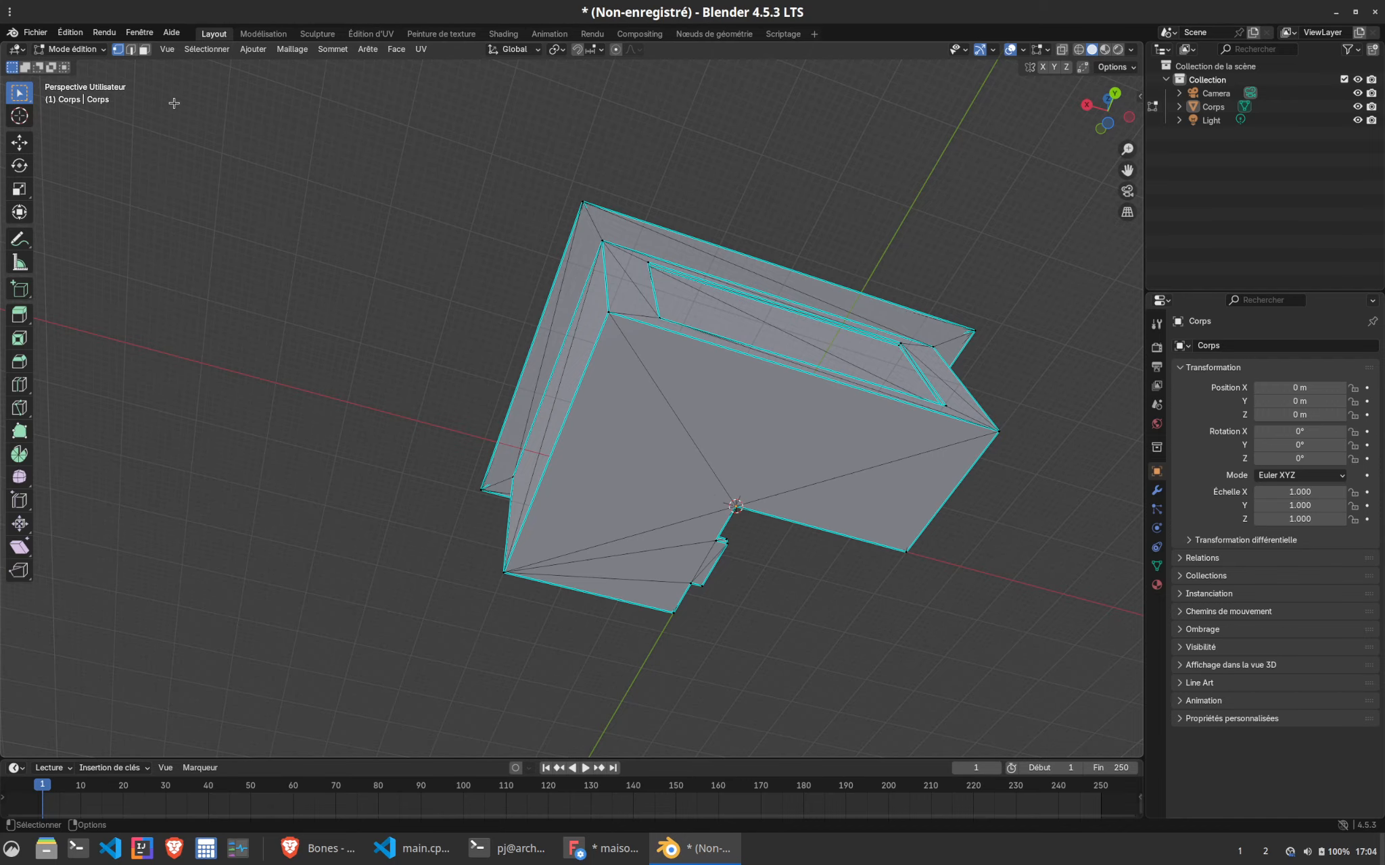
{"action": "left_click", "coordinate": [143, 50]}
{"action": "left_click", "coordinate": [636, 440]}
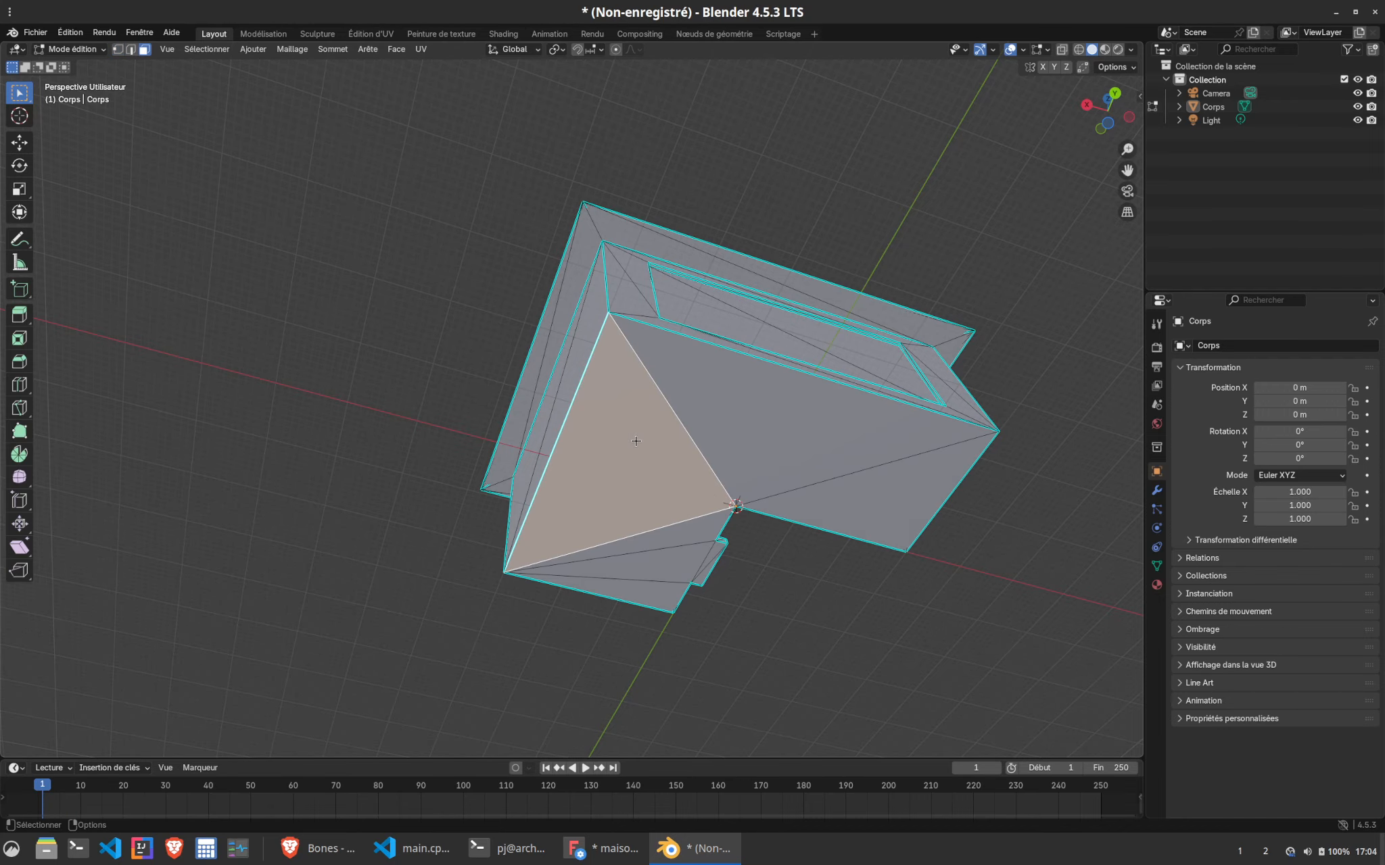
{"action": "key", "text": "alt+n"}
{"action": "left_click", "coordinate": [636, 442]}
{"action": "left_click", "coordinate": [316, 320]}
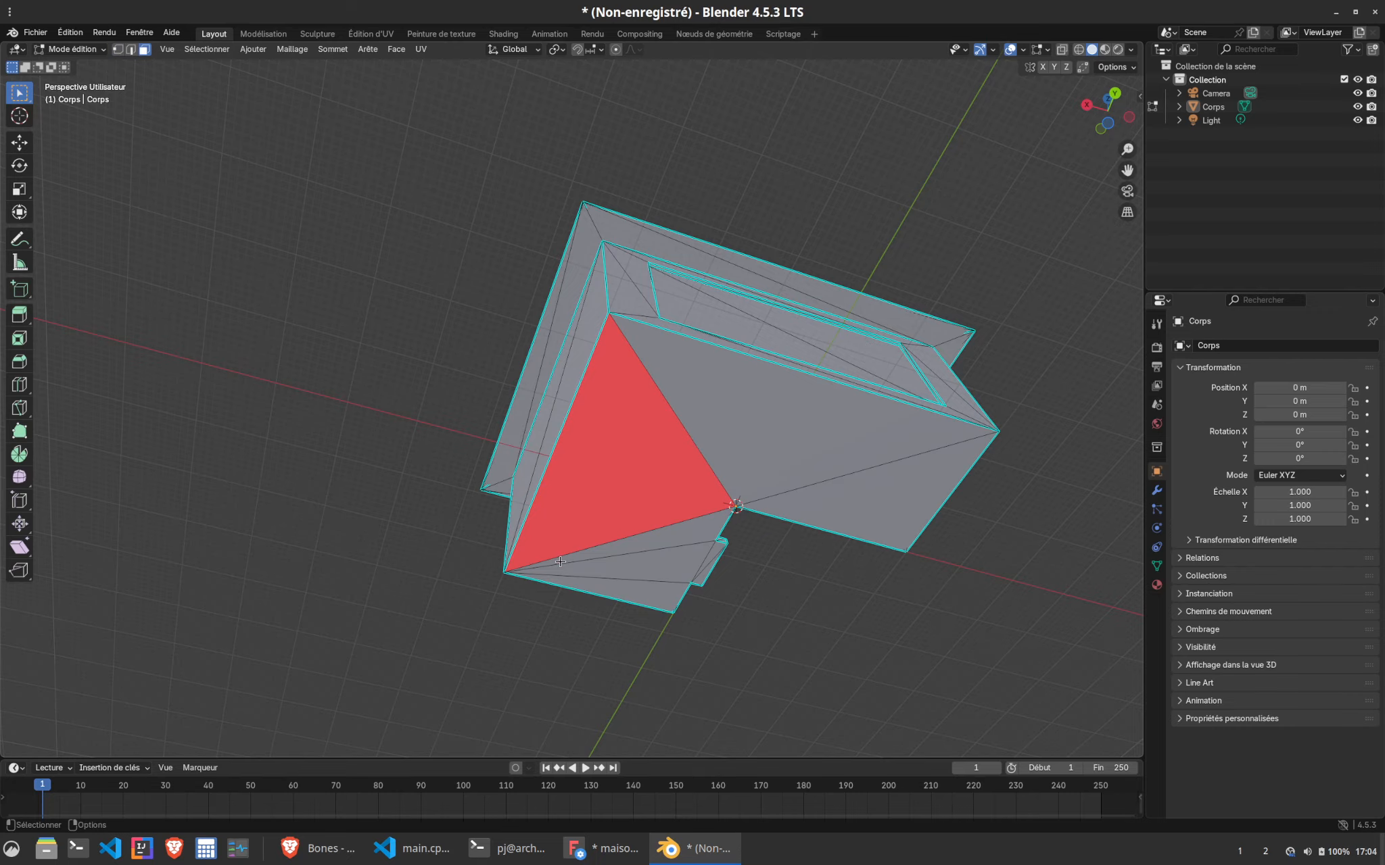
Flip the normal of the red triangular underside face back and clear the selection
{"action": "middle_click_drag", "start_coordinate": [717, 398], "coordinate": [693, 447]}
{"action": "middle_click_drag", "start_coordinate": [691, 471], "coordinate": [705, 396]}
{"action": "left_click", "coordinate": [580, 447]}
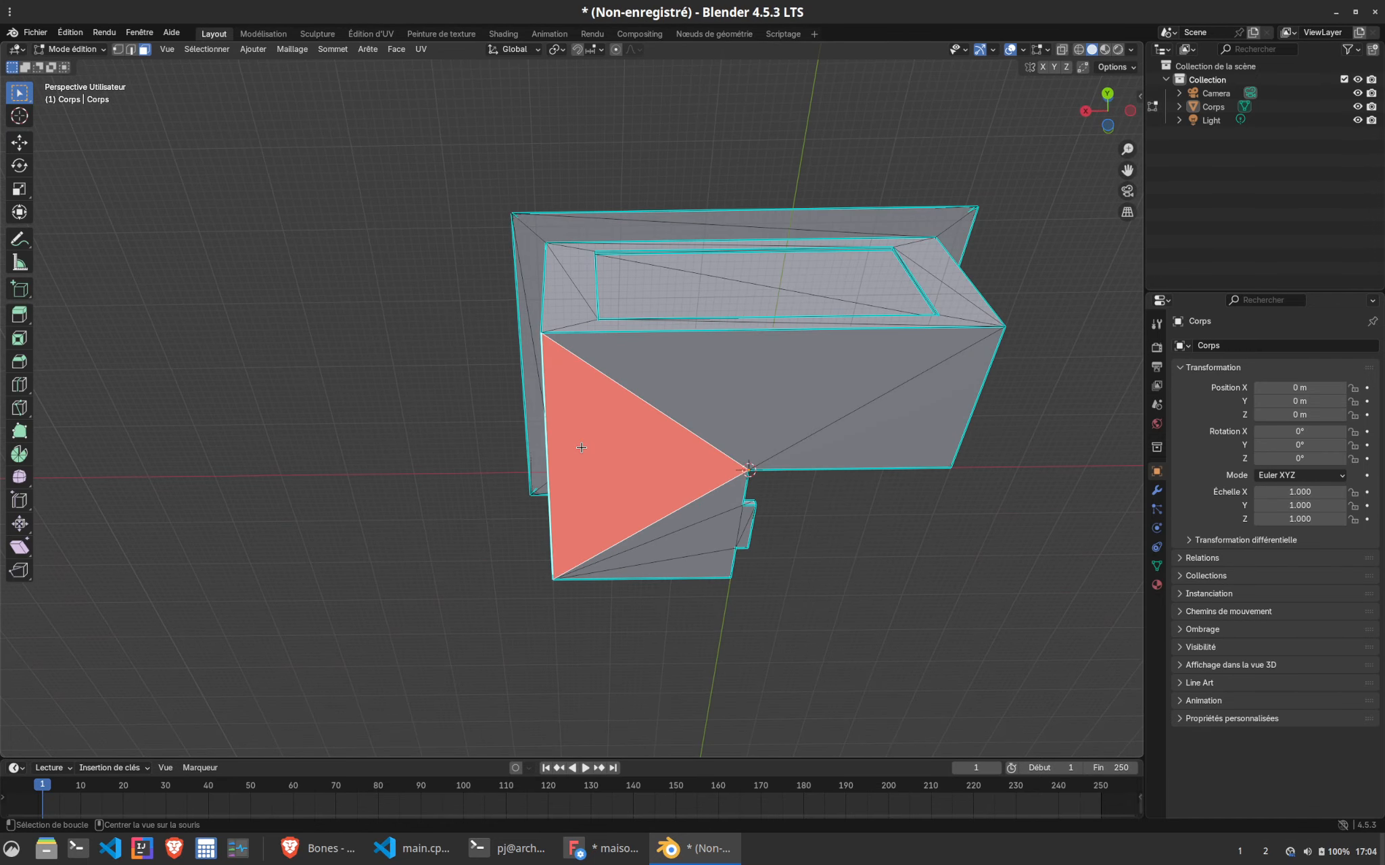
{"action": "right_click", "coordinate": [582, 448]}
{"action": "right_click", "coordinate": [601, 441]}
{"action": "left_click", "coordinate": [597, 444]}
{"action": "middle_click_drag", "start_coordinate": [683, 332], "coordinate": [522, 443]}
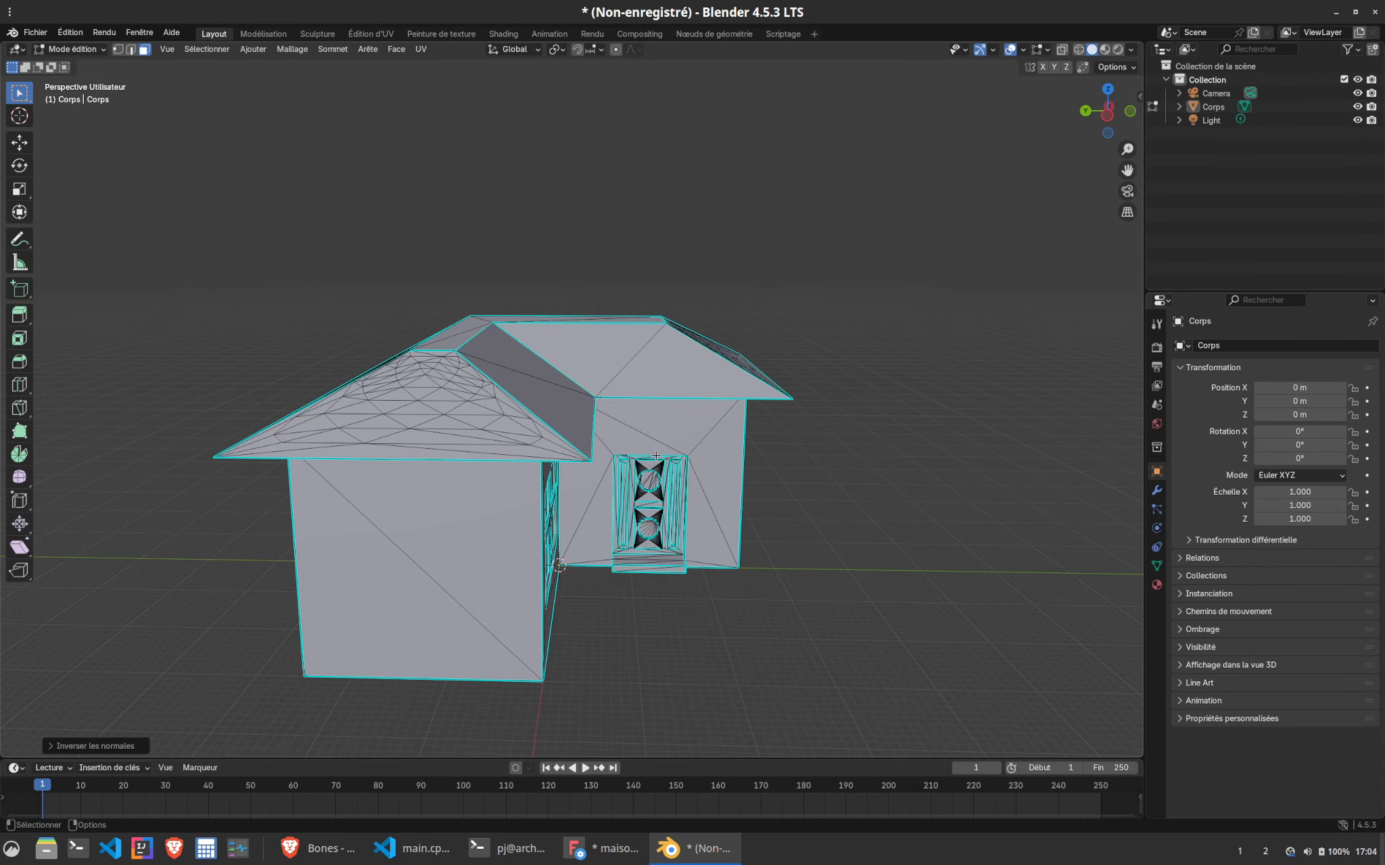
{"action": "right_click", "coordinate": [662, 433]}
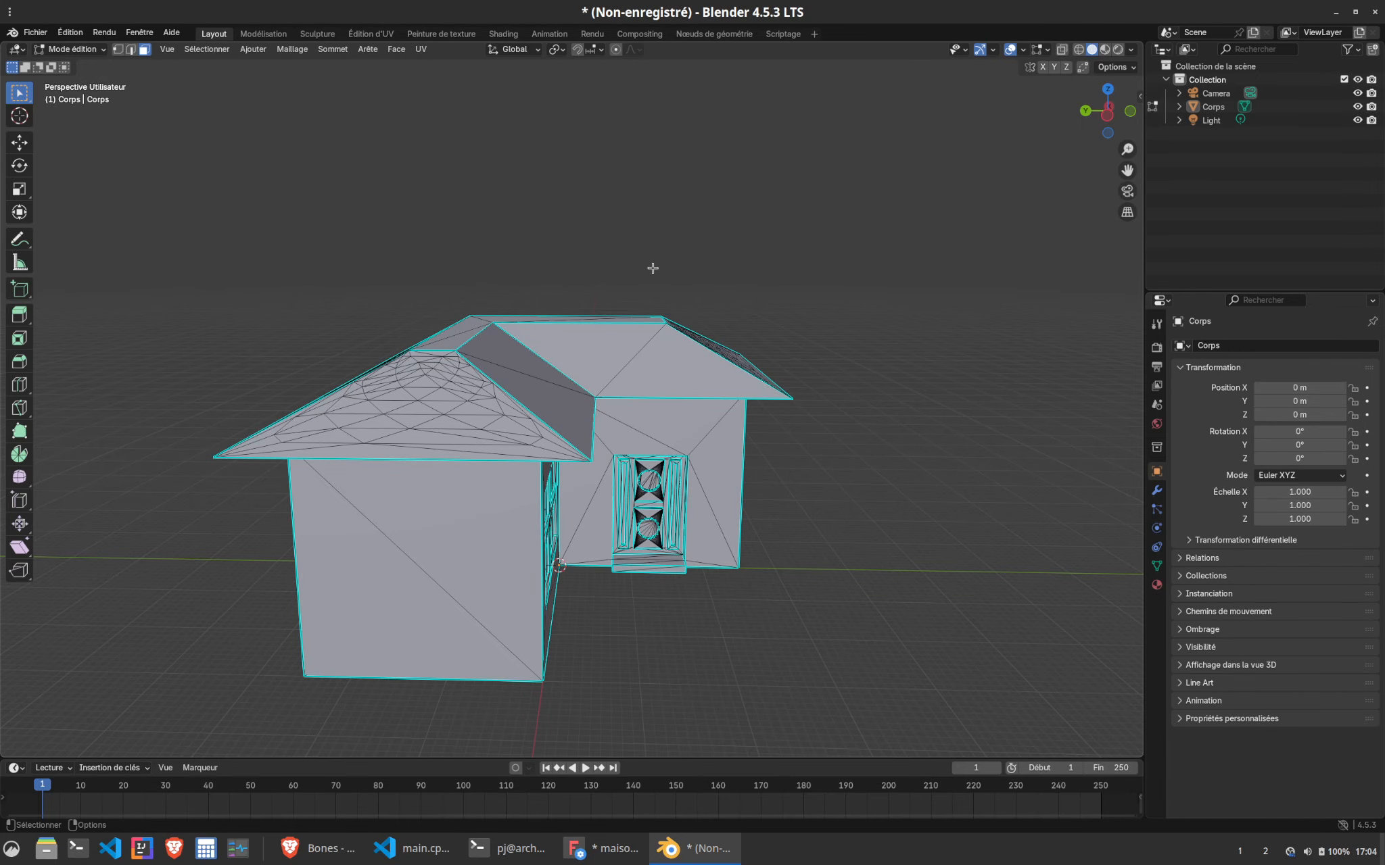
Return to Object Mode and examine the house's walls, windows, door and roof from several sides
{"action": "key", "text": "Tab"}
{"action": "middle_click_drag", "start_coordinate": [636, 488], "coordinate": [561, 462]}
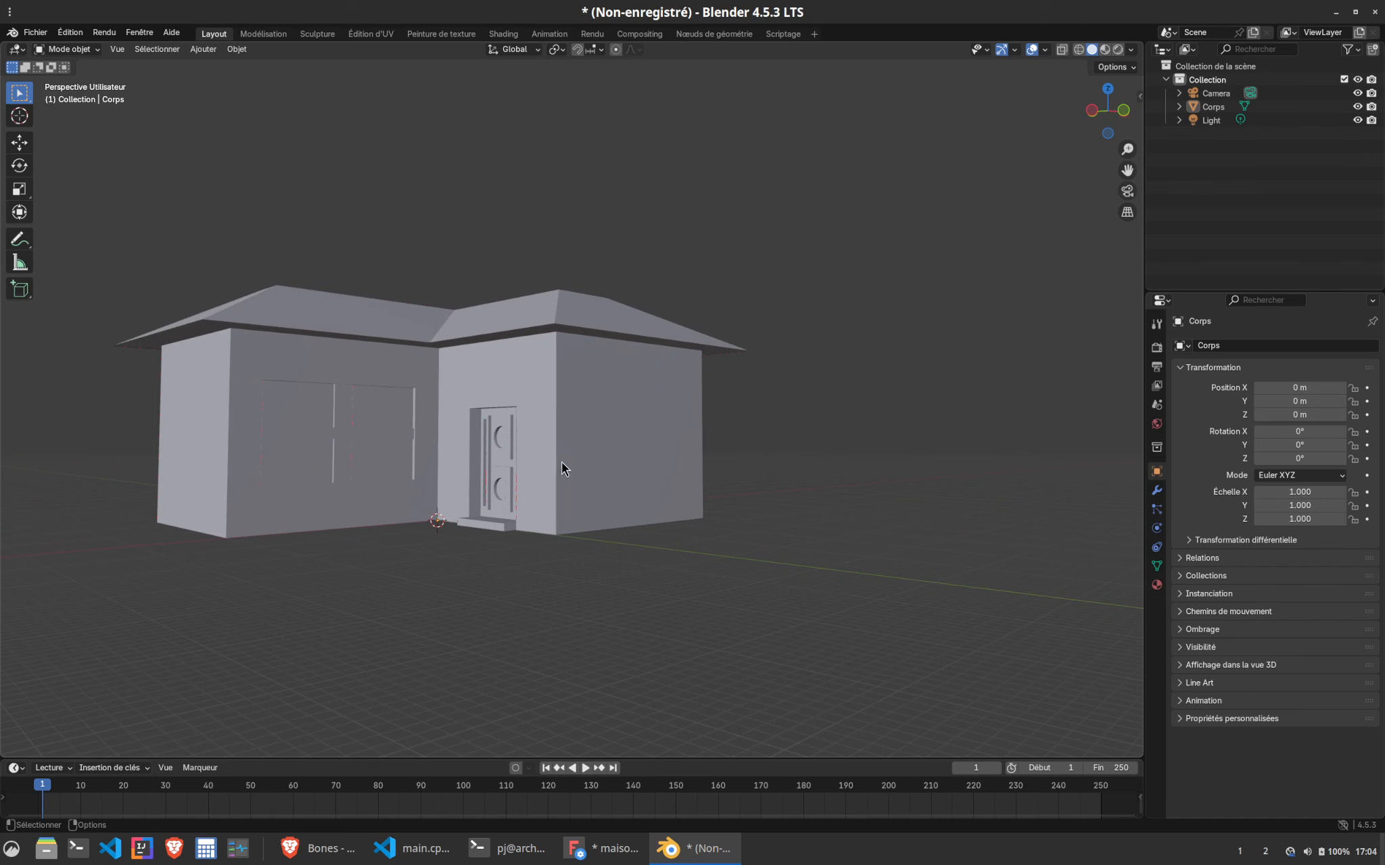
{"action": "left_click_drag", "start_coordinate": [1127, 171], "coordinate": [1272, 173]}
{"action": "middle_click_drag", "start_coordinate": [581, 364], "coordinate": [589, 488]}
{"action": "middle_click_drag", "start_coordinate": [361, 489], "coordinate": [589, 490]}
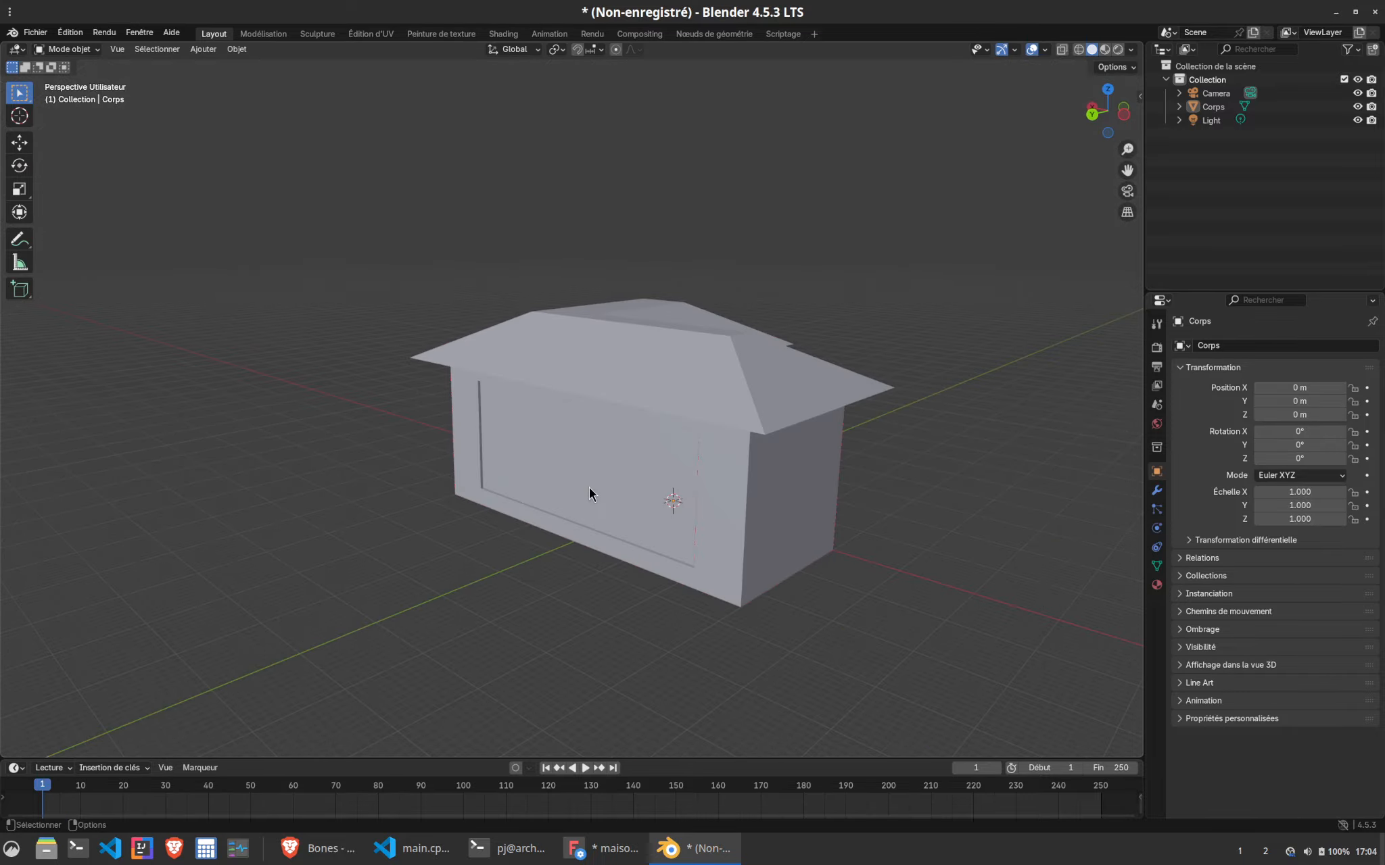
{"action": "middle_click_drag", "start_coordinate": [742, 487], "coordinate": [604, 461]}
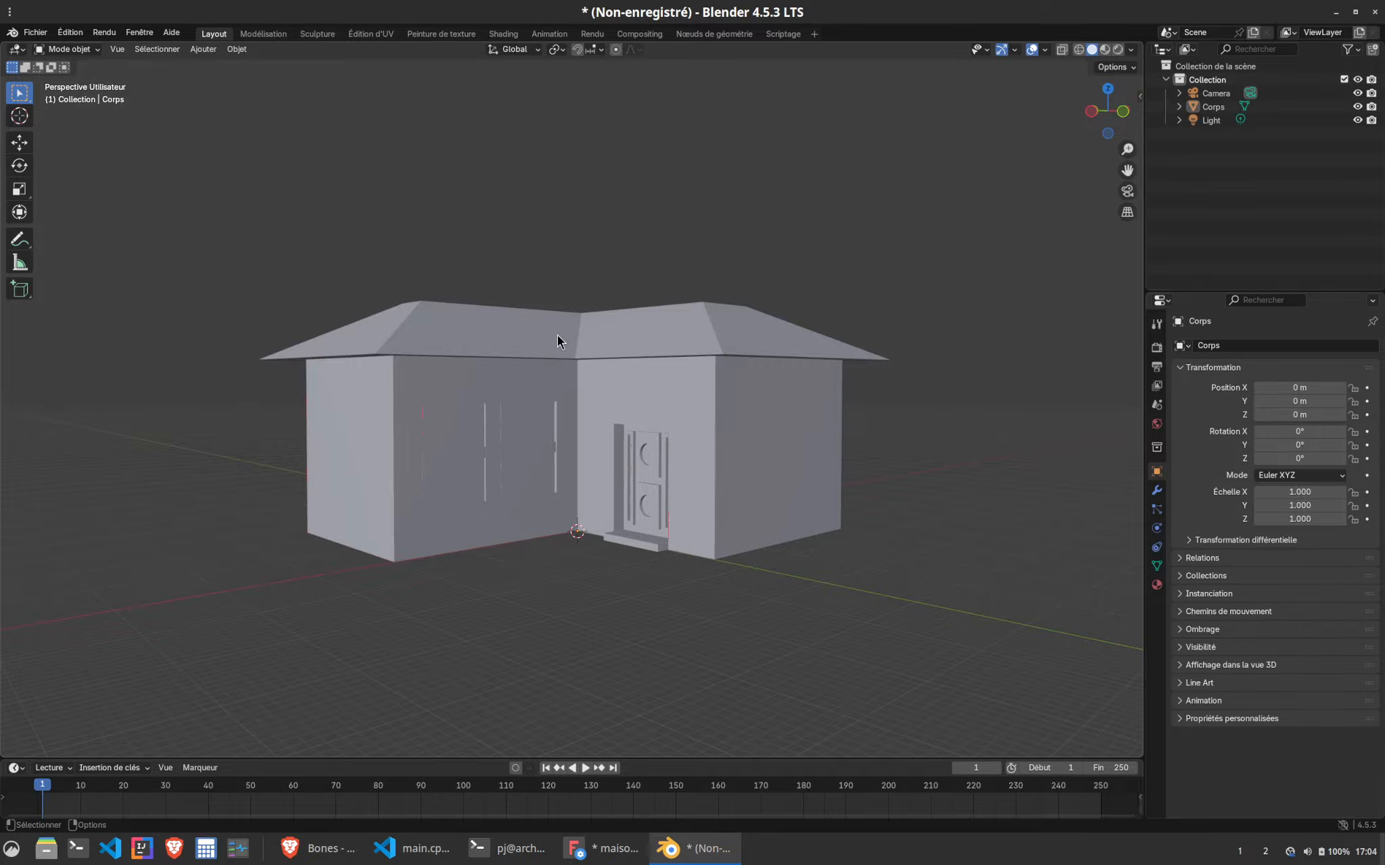
{"action": "middle_click_drag", "start_coordinate": [573, 434], "coordinate": [455, 434]}
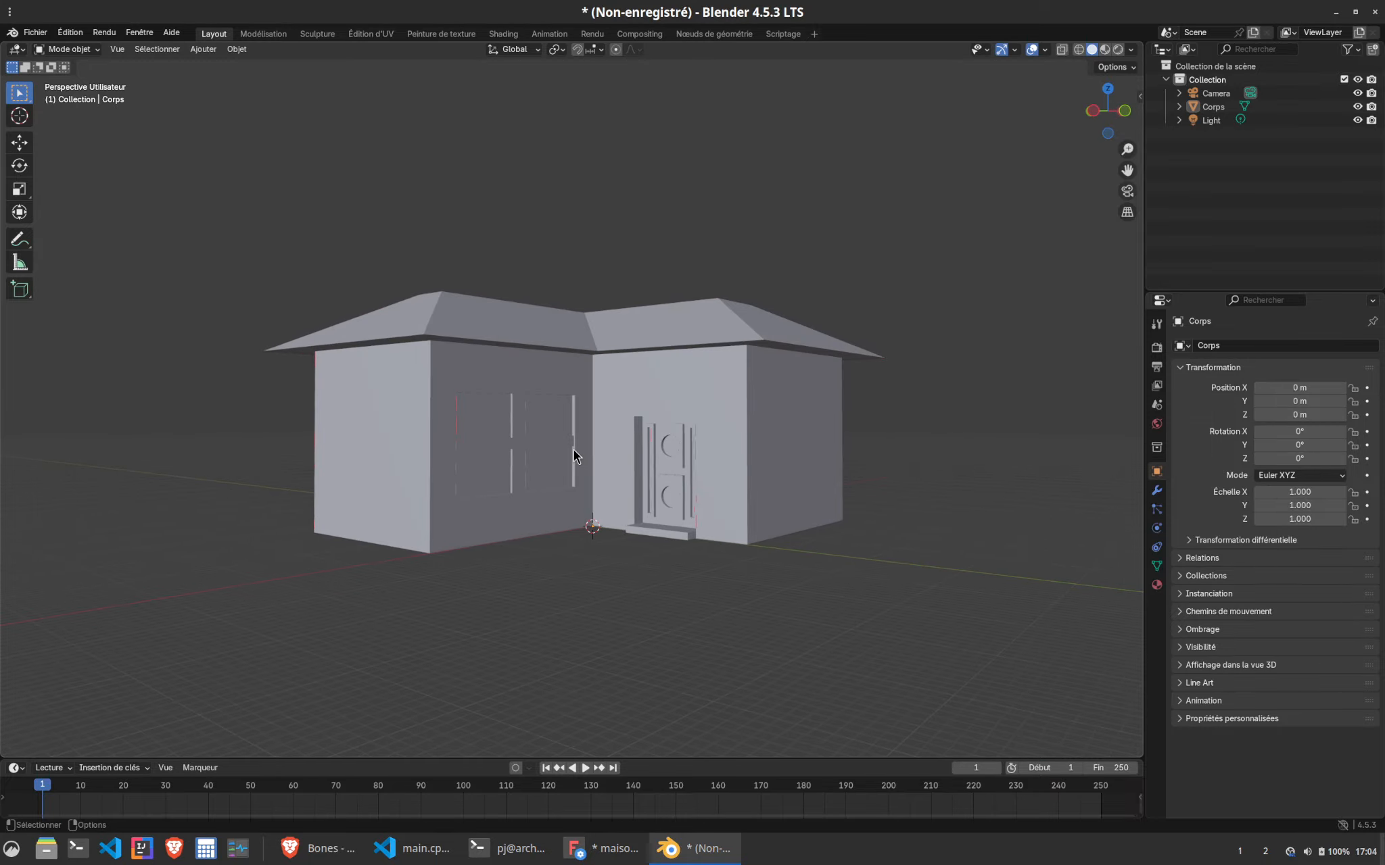
{"action": "middle_click_drag", "start_coordinate": [620, 433], "coordinate": [496, 445]}
{"action": "middle_click_drag", "start_coordinate": [774, 430], "coordinate": [622, 458]}
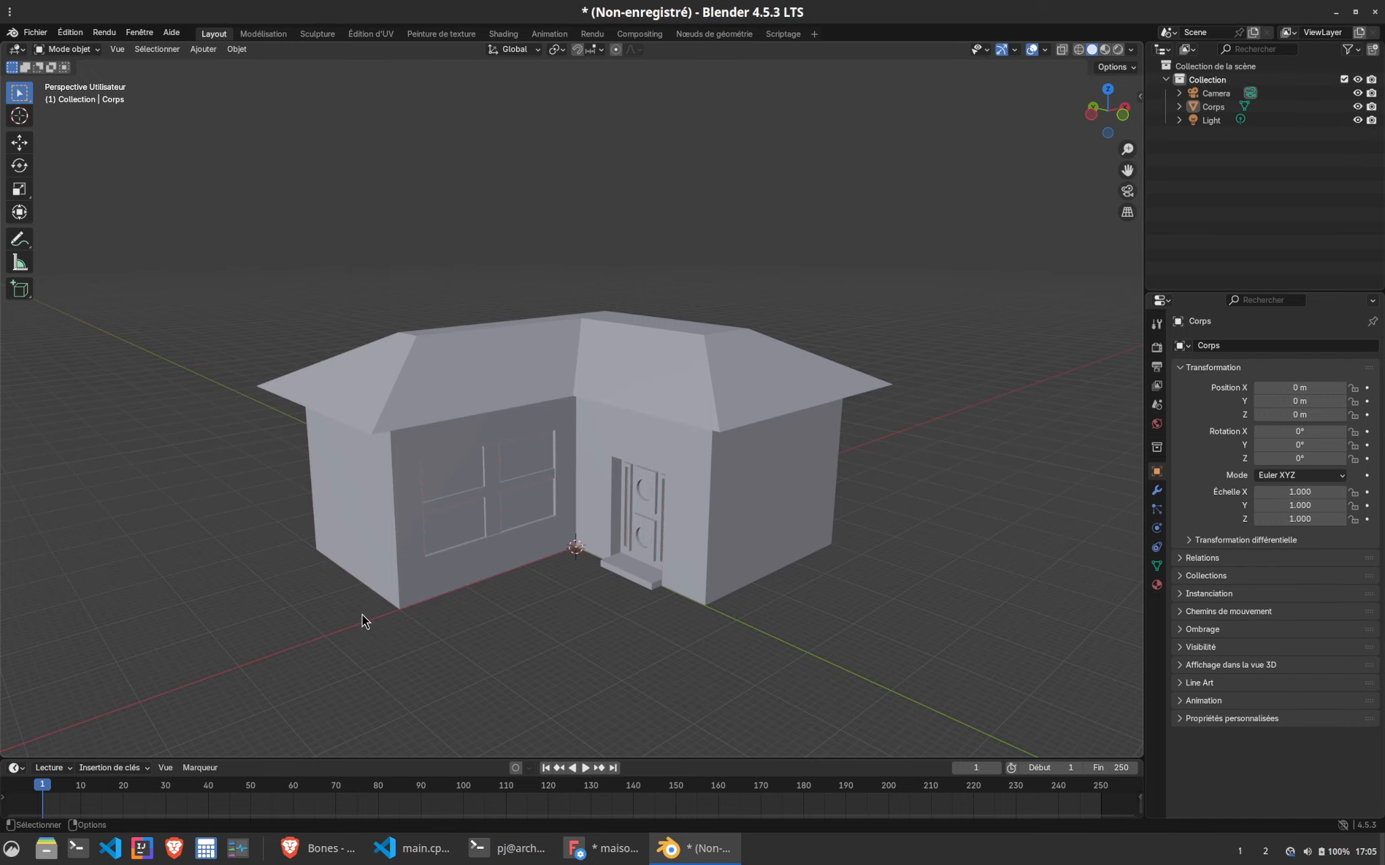
Enter Edit Mode on the house and turn off the sharp-edge (Dures) highlighting in the mesh edit overlays
{"action": "key", "text": "Tab"}
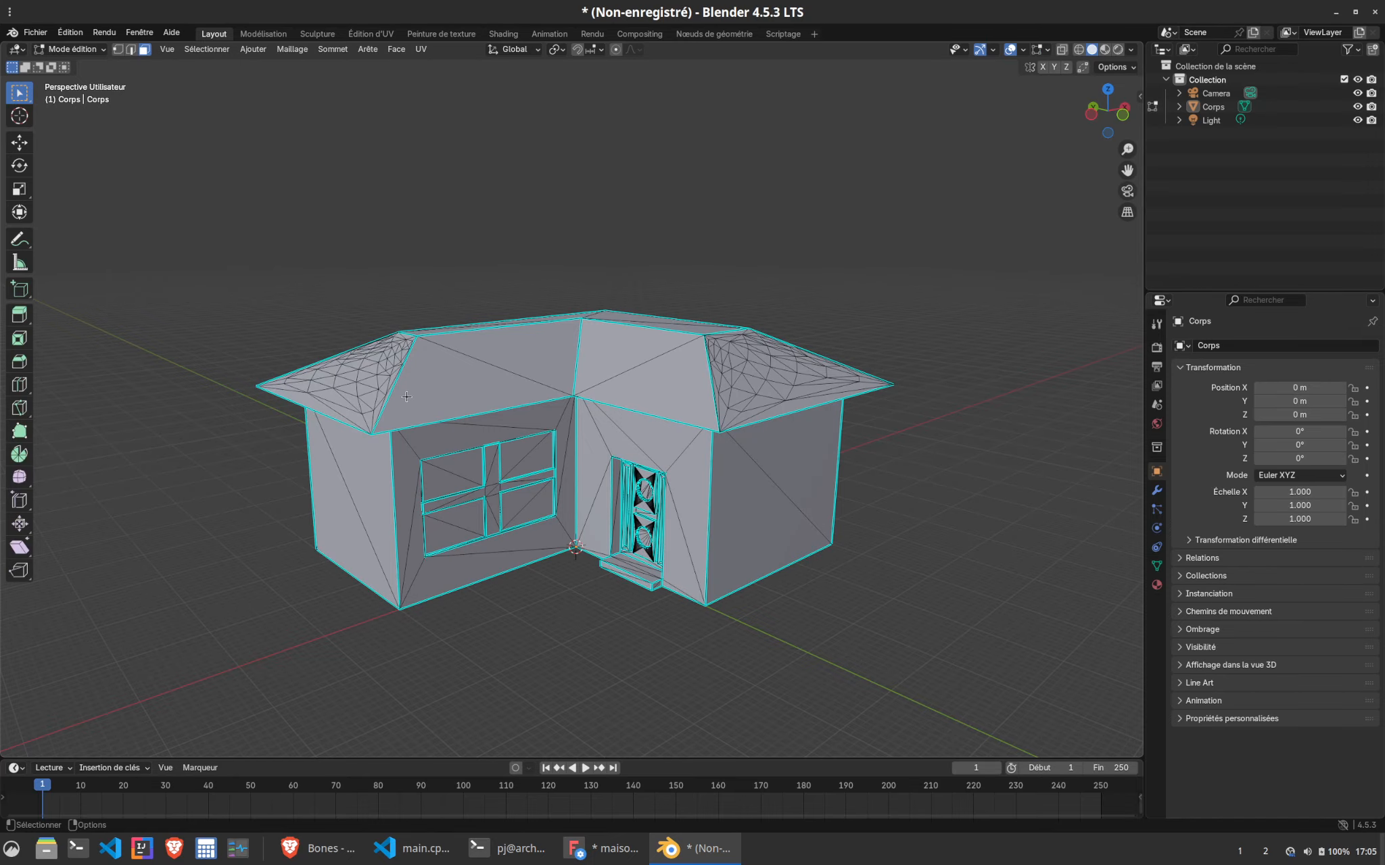
{"action": "middle_click_drag", "start_coordinate": [407, 397], "coordinate": [531, 460]}
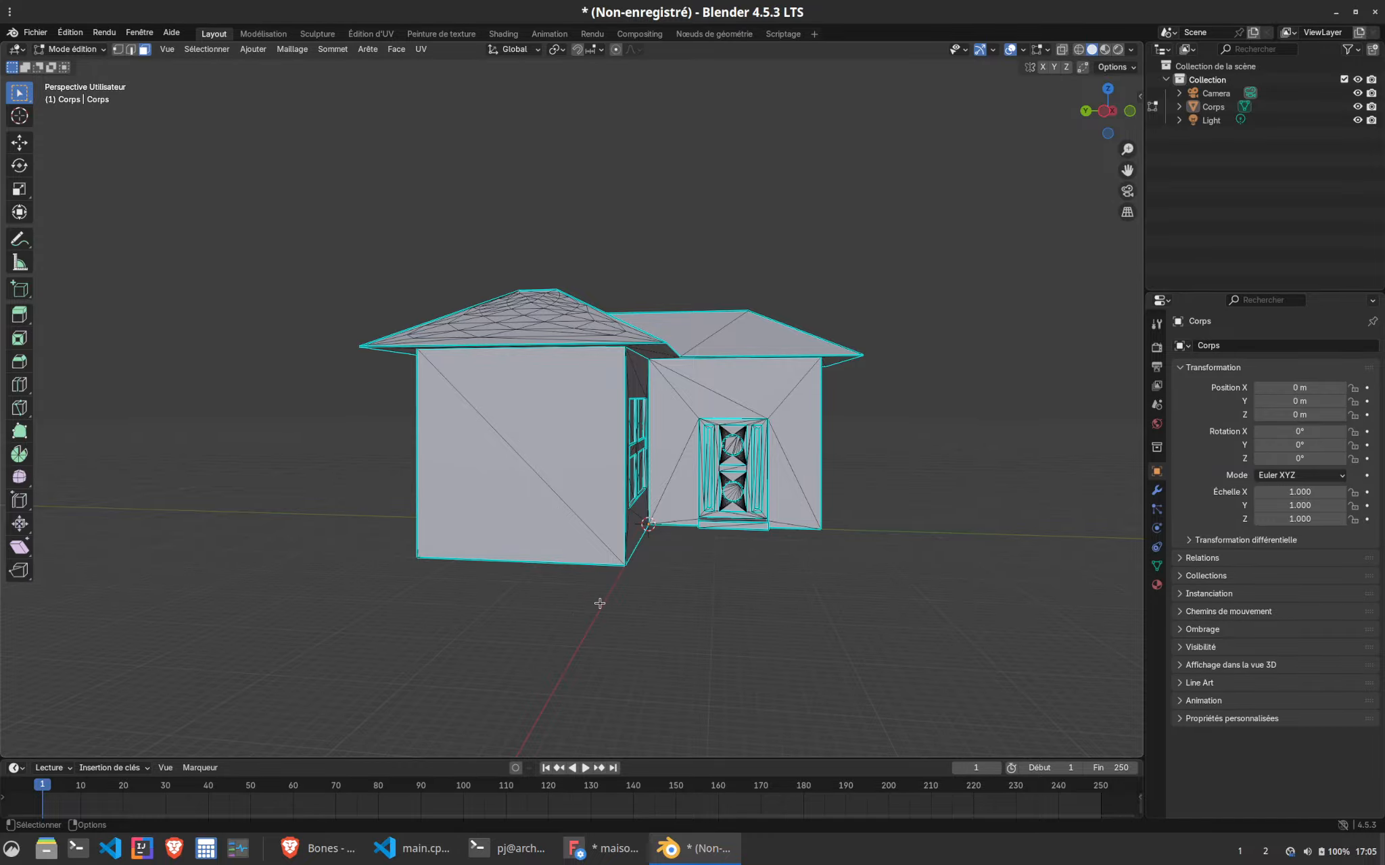
{"action": "middle_click_drag", "start_coordinate": [588, 590], "coordinate": [625, 509]}
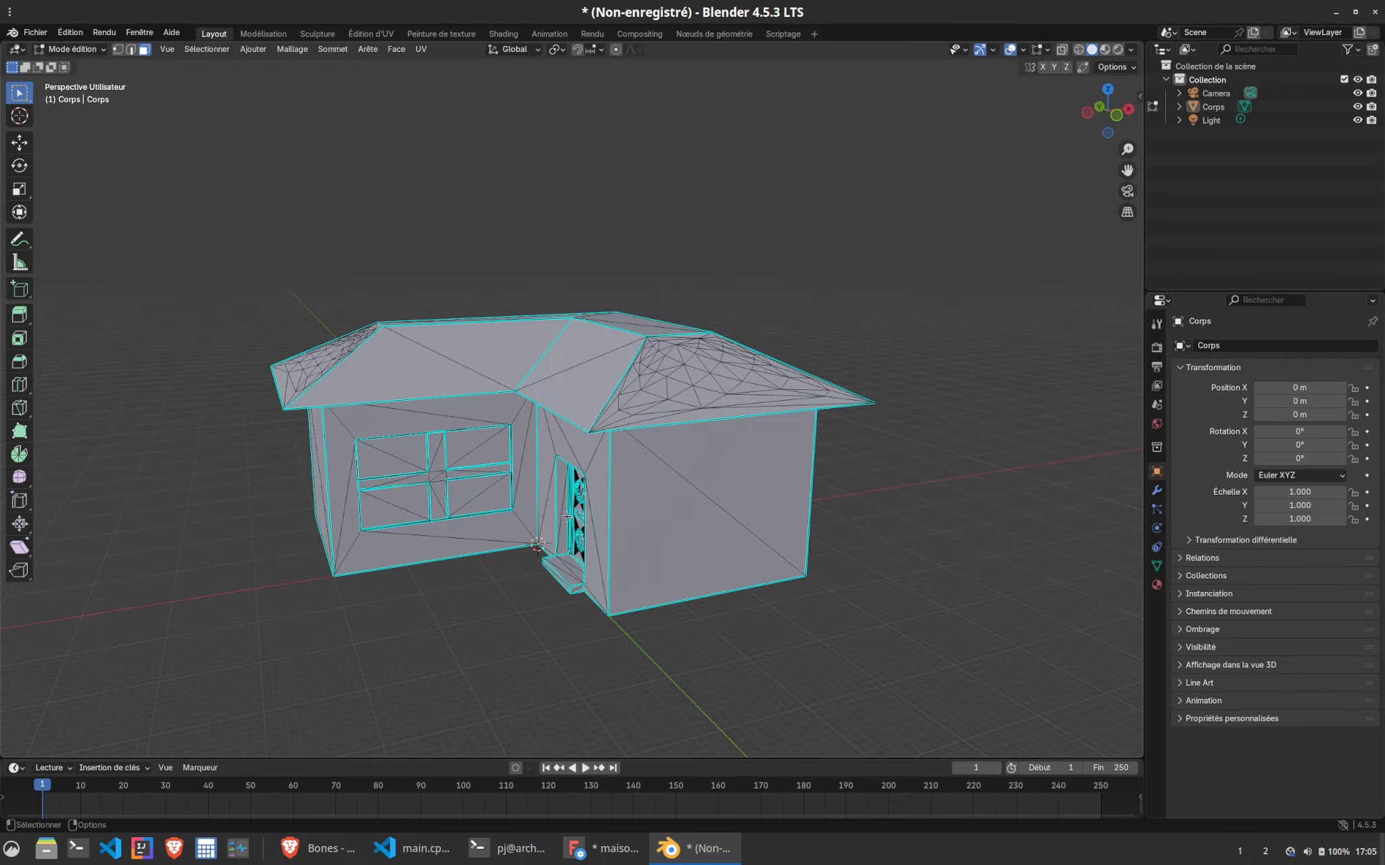
{"action": "mouse_move", "coordinate": [535, 525]}
{"action": "middle_mouse_down"}
{"action": "mouse_move", "coordinate": [710, 515]}
{"action": "mouse_move", "coordinate": [539, 517]}
{"action": "middle_mouse_up"}
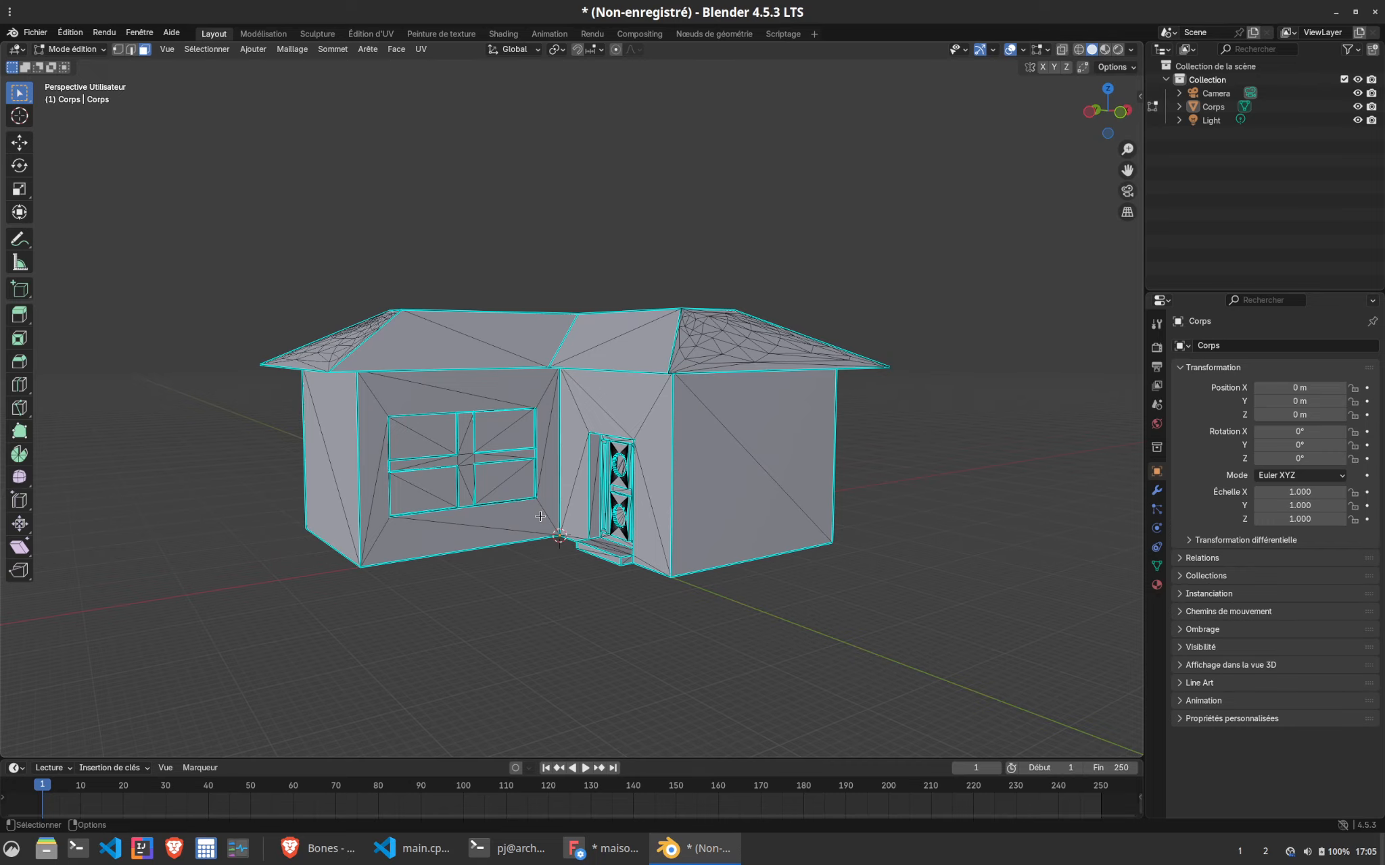
{"action": "middle_click_drag", "start_coordinate": [586, 468], "coordinate": [667, 468]}
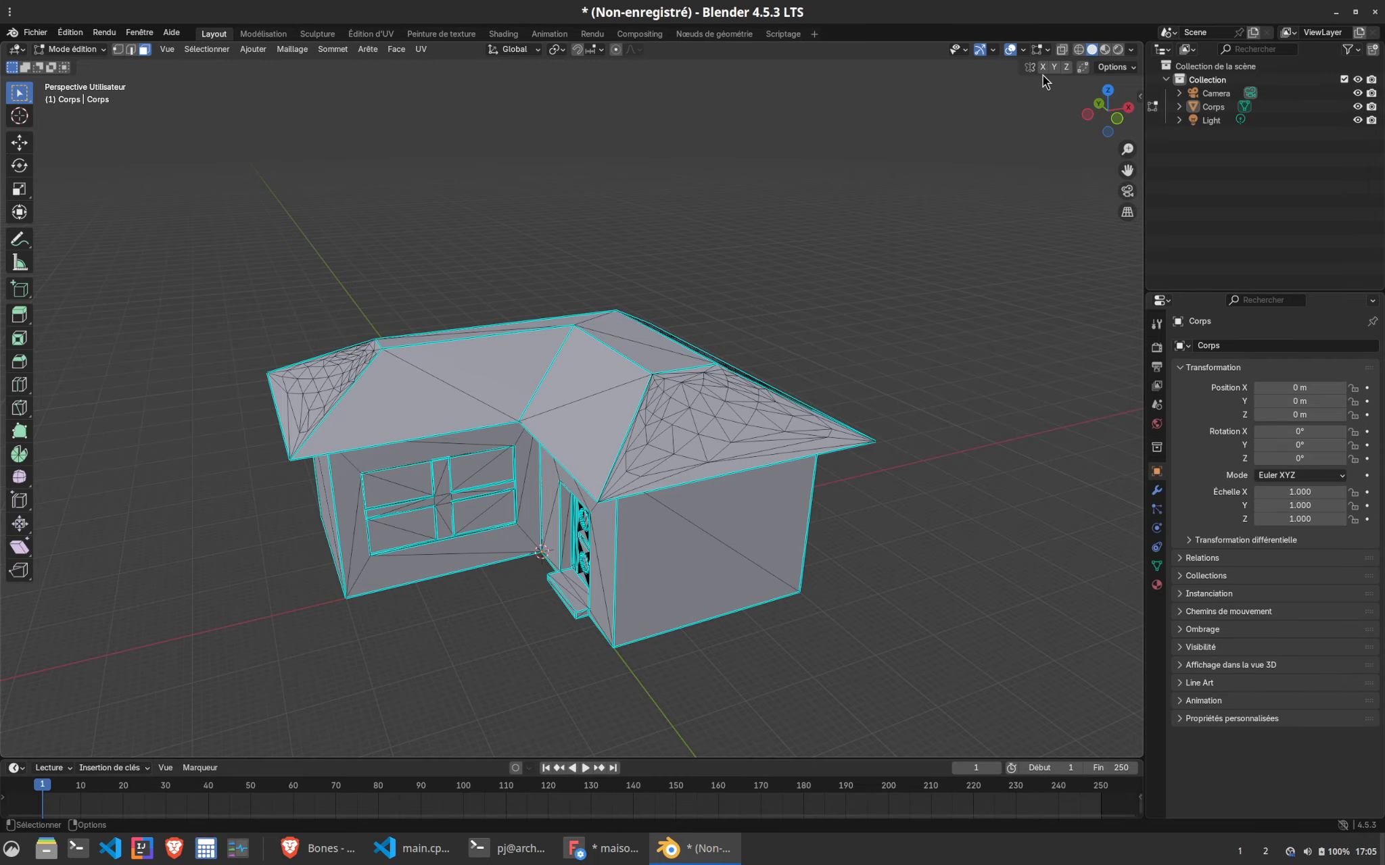
{"action": "left_click", "coordinate": [1023, 50]}
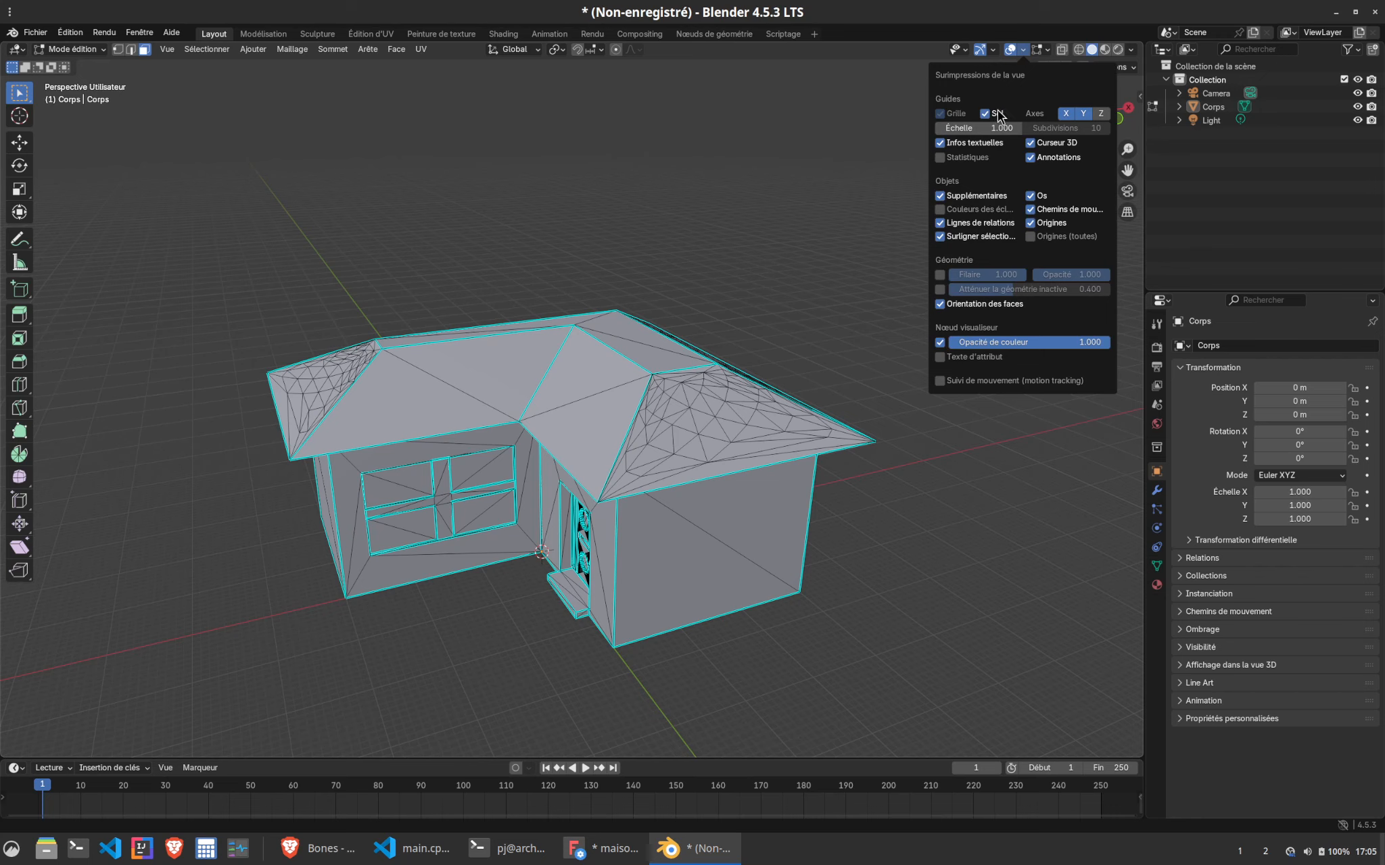
{"action": "left_click", "coordinate": [1038, 51]}
{"action": "left_click", "coordinate": [1019, 106]}
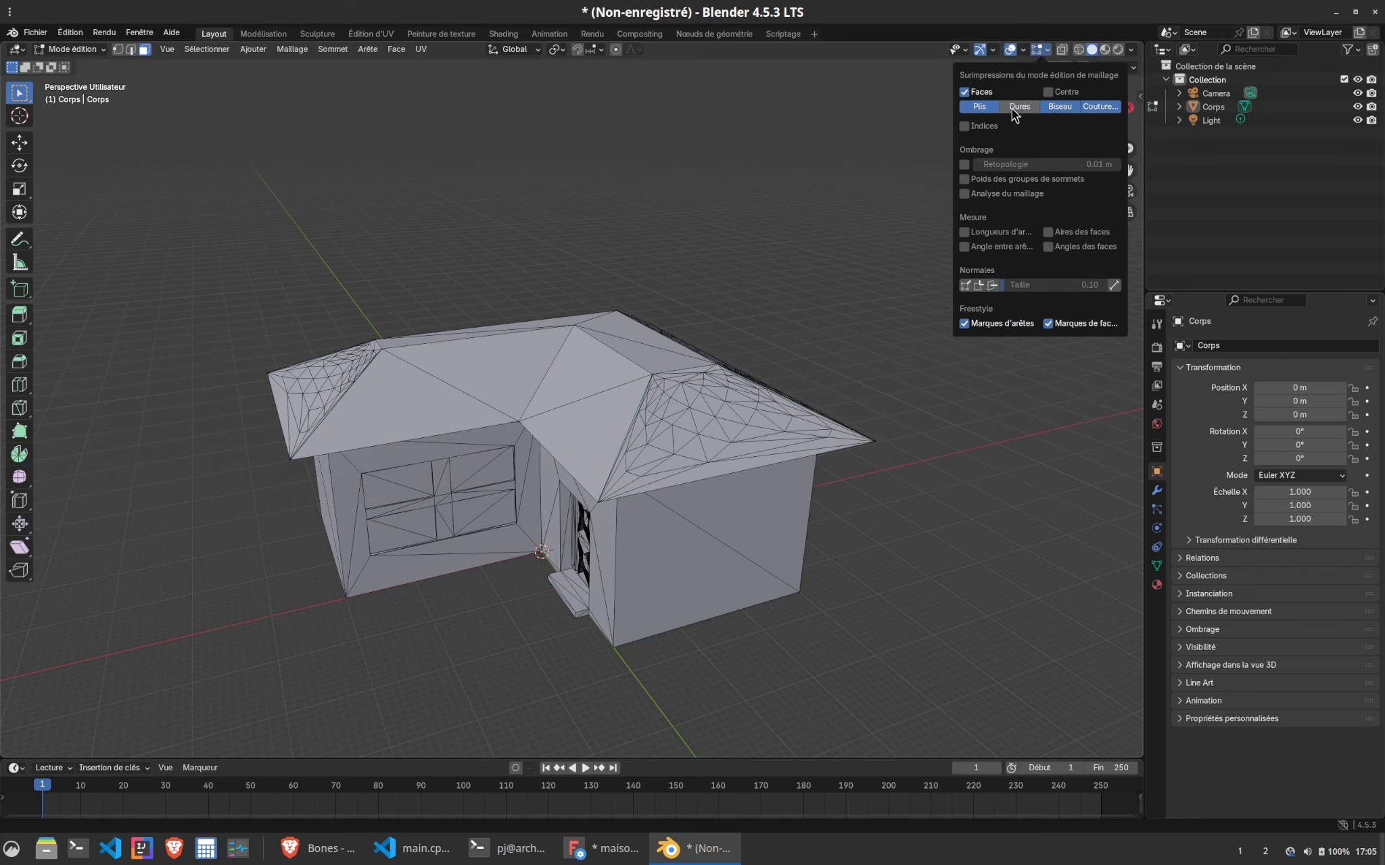
Examine the house's triangulated mesh, and switch to FreeCAD to compare it with the original body's roof faces
{"action": "mouse_move", "coordinate": [536, 555]}
{"action": "middle_mouse_down"}
{"action": "mouse_move", "coordinate": [515, 572]}
{"action": "mouse_move", "coordinate": [575, 500]}
{"action": "mouse_move", "coordinate": [538, 568]}
{"action": "middle_mouse_up"}
{"action": "scroll", "coordinate": [539, 568], "scroll_direction": "down", "scroll_amount": 5}
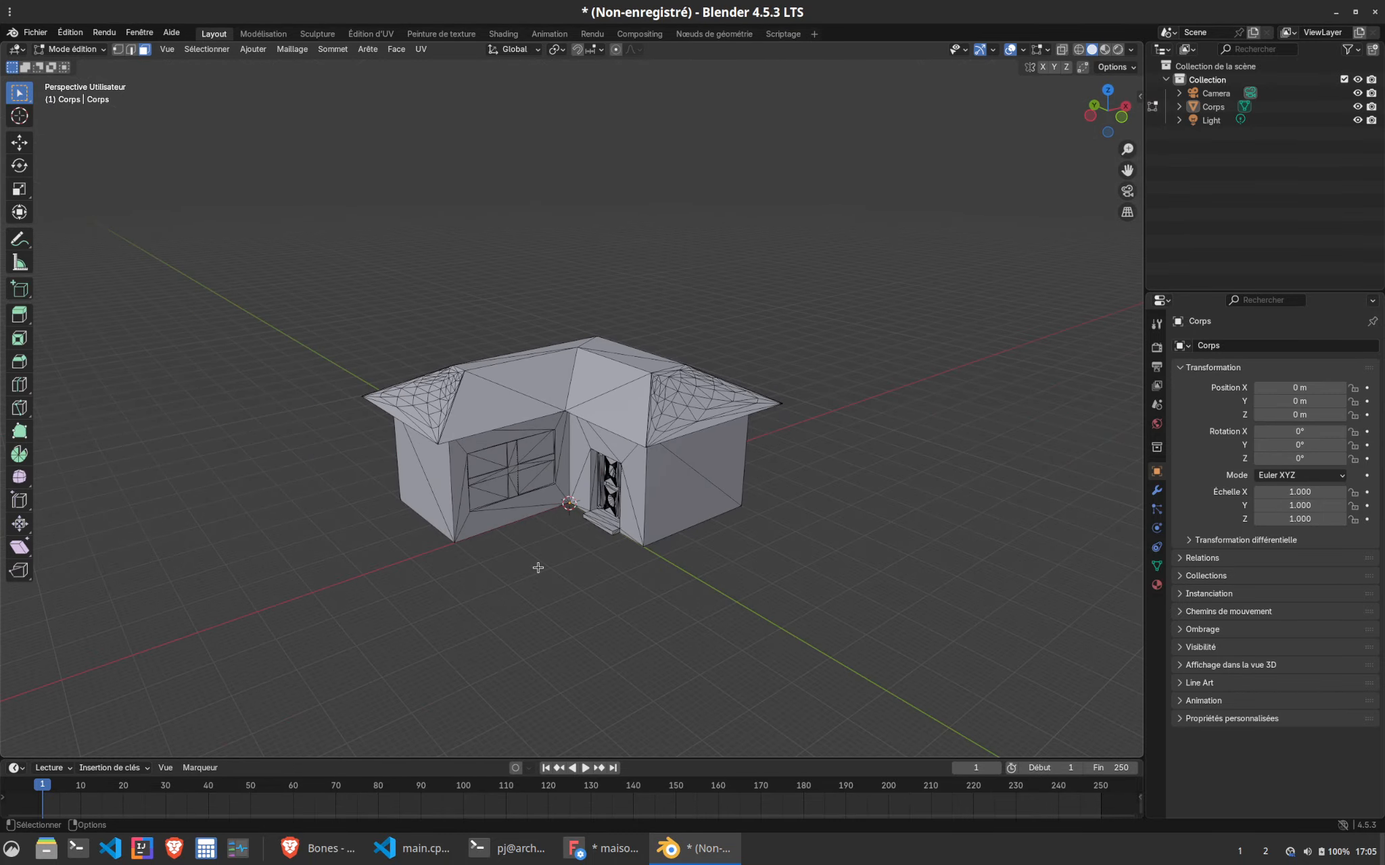
{"action": "middle_click_drag", "start_coordinate": [486, 512], "coordinate": [608, 514]}
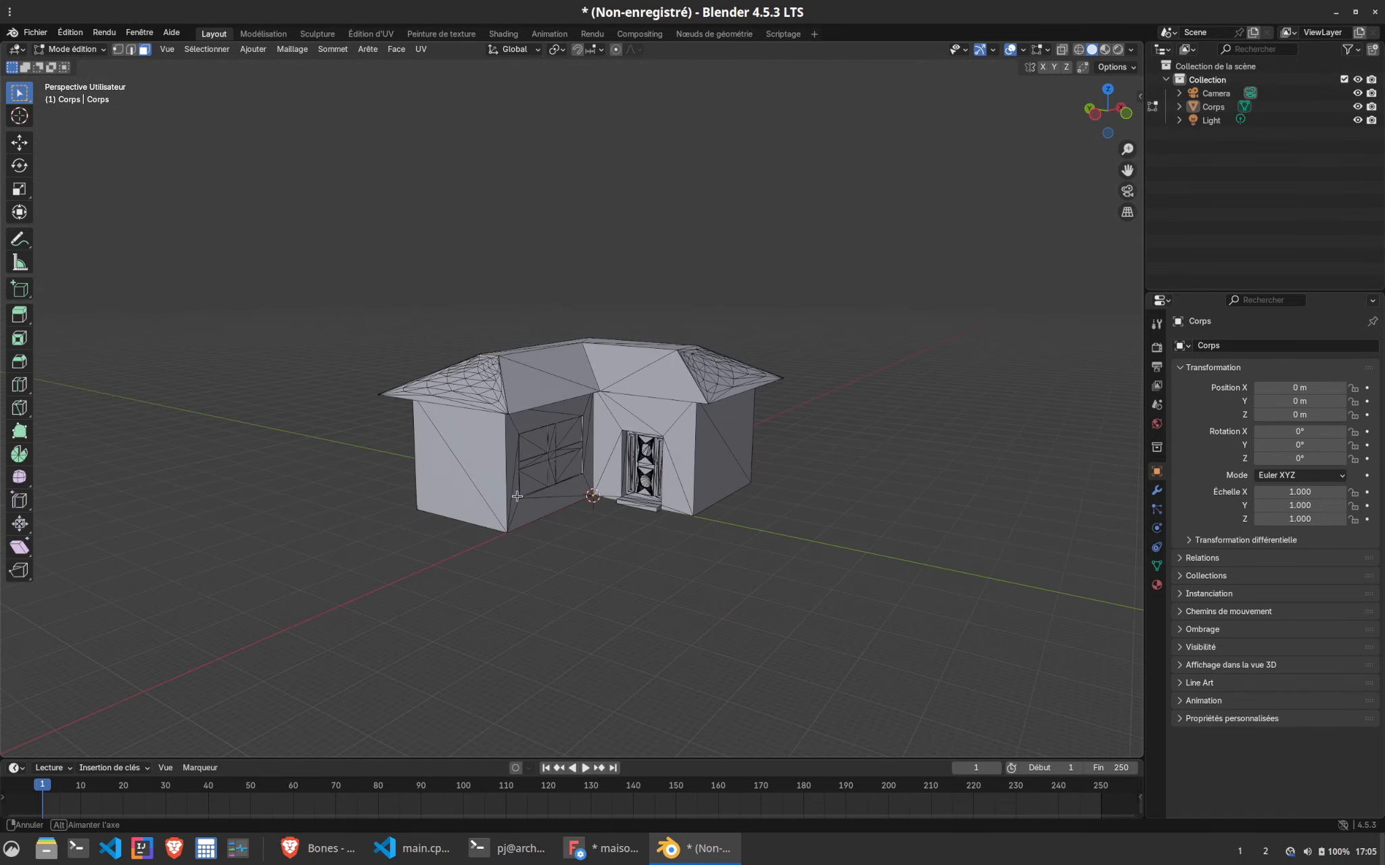
{"action": "left_click", "coordinate": [601, 848]}
{"action": "middle_click_drag", "start_coordinate": [648, 327], "coordinate": [613, 344]}
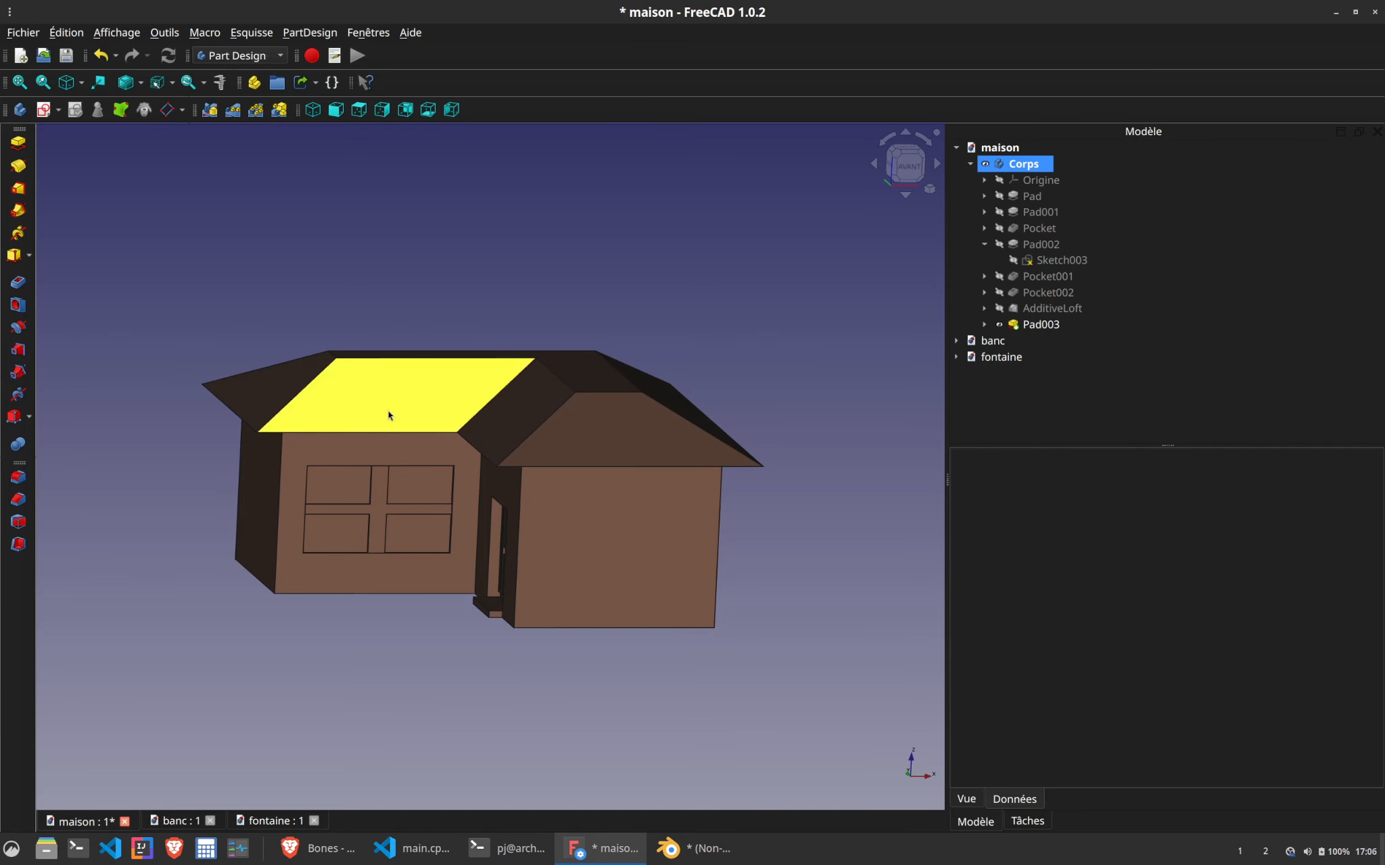
Switch to Blender and select single triangles of the roof slopes and walls one by one to examine the triangulation
{"action": "key", "text": "alt+Tab"}
{"action": "scroll", "coordinate": [661, 465], "scroll_direction": "up", "scroll_amount": 4}
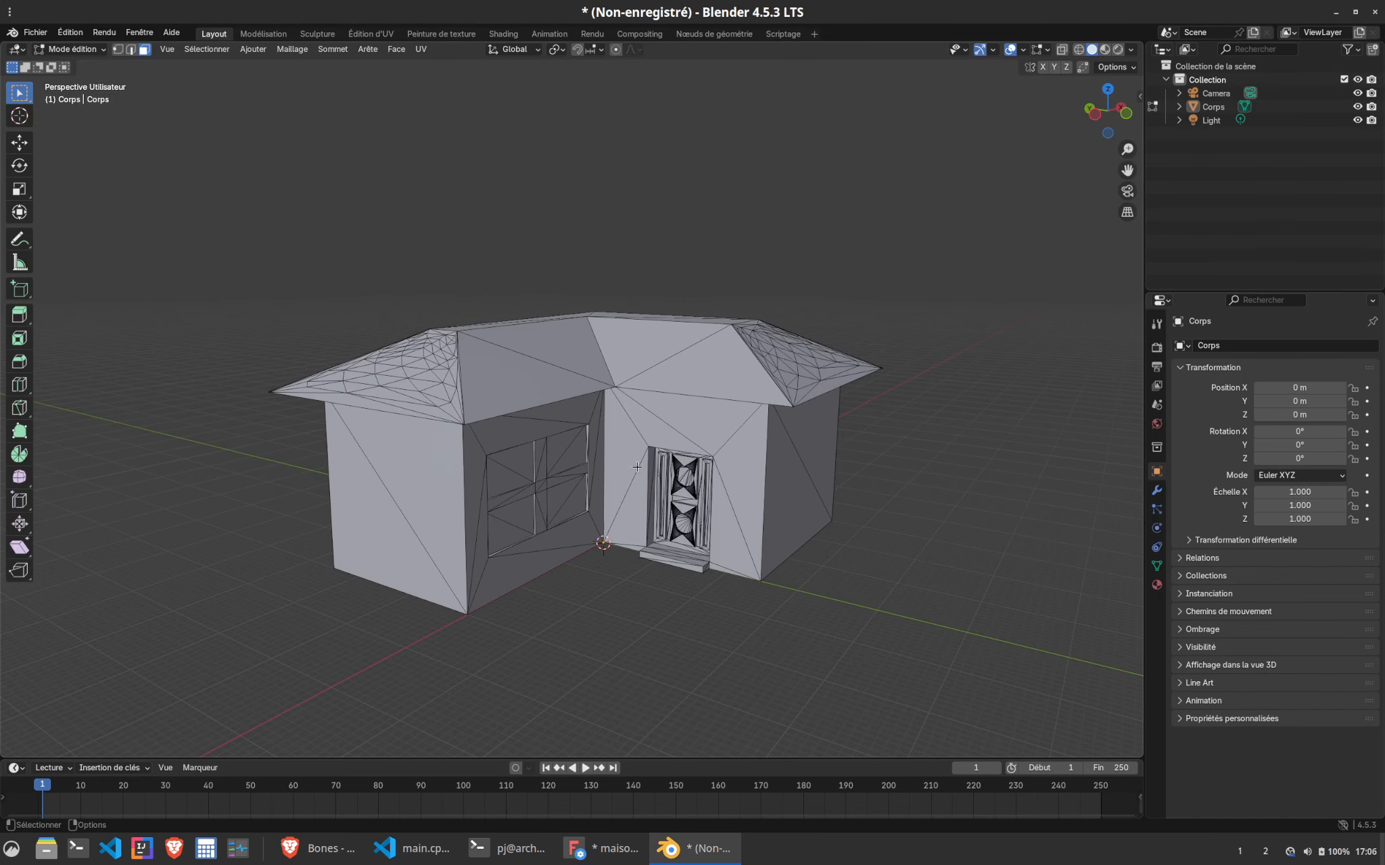
{"action": "middle_click_drag", "start_coordinate": [670, 618], "coordinate": [788, 411]}
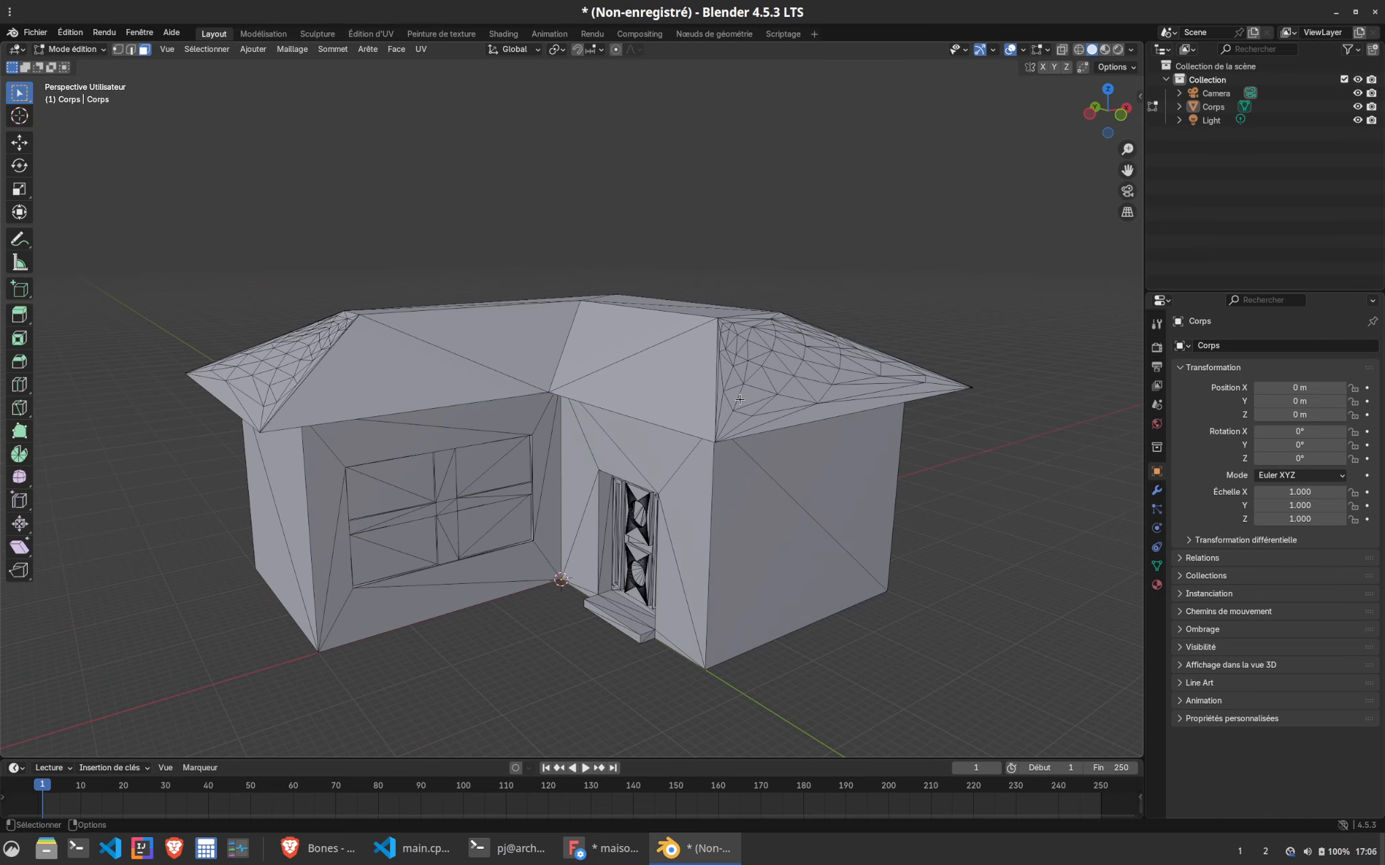
{"action": "left_click", "coordinate": [425, 358]}
{"action": "left_click", "coordinate": [496, 348]}
{"action": "left_click", "coordinate": [625, 342]}
{"action": "left_click", "coordinate": [661, 386]}
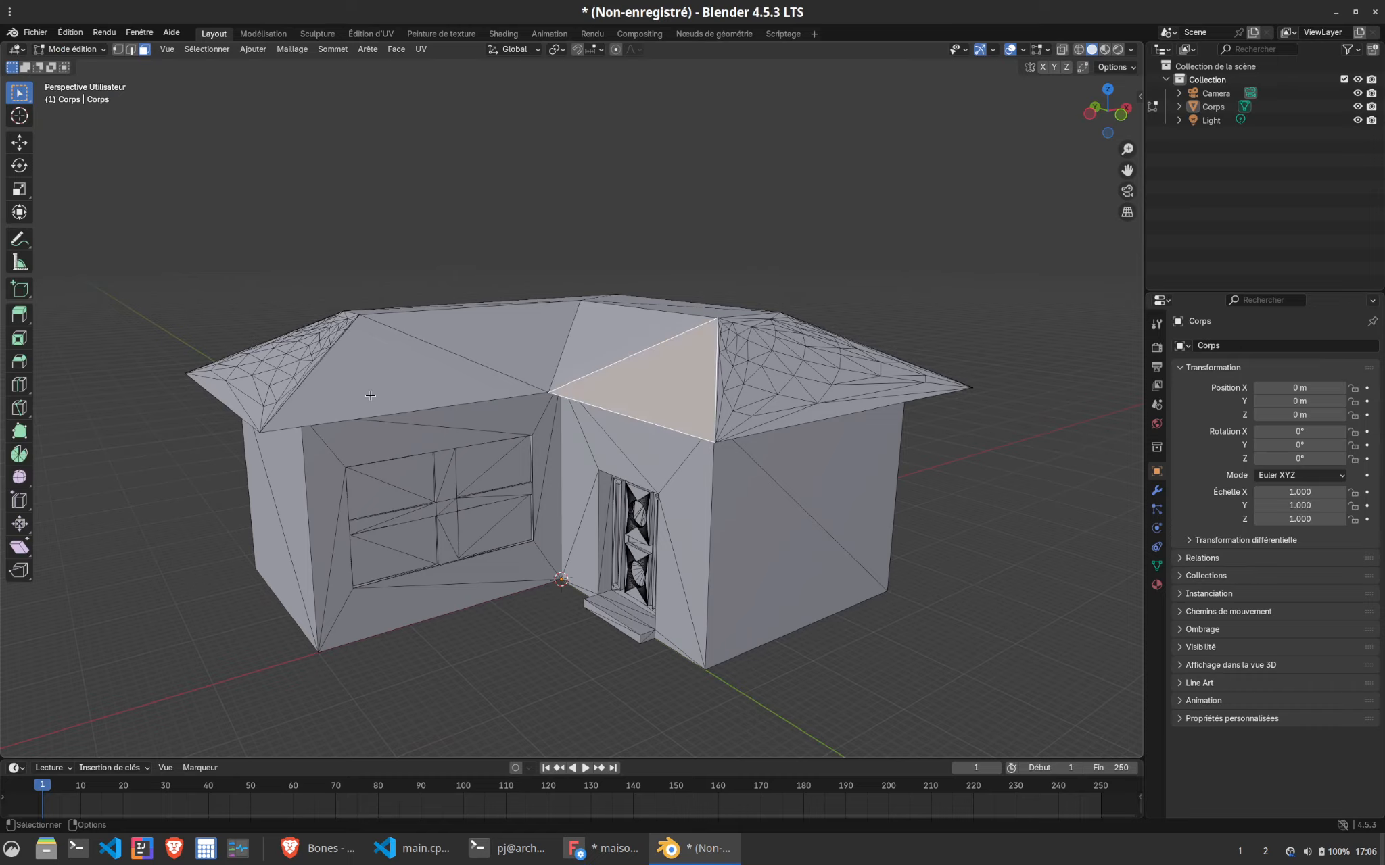
{"action": "left_click", "coordinate": [271, 501]}
{"action": "left_click", "coordinate": [261, 539]}
{"action": "left_click", "coordinate": [314, 493]}
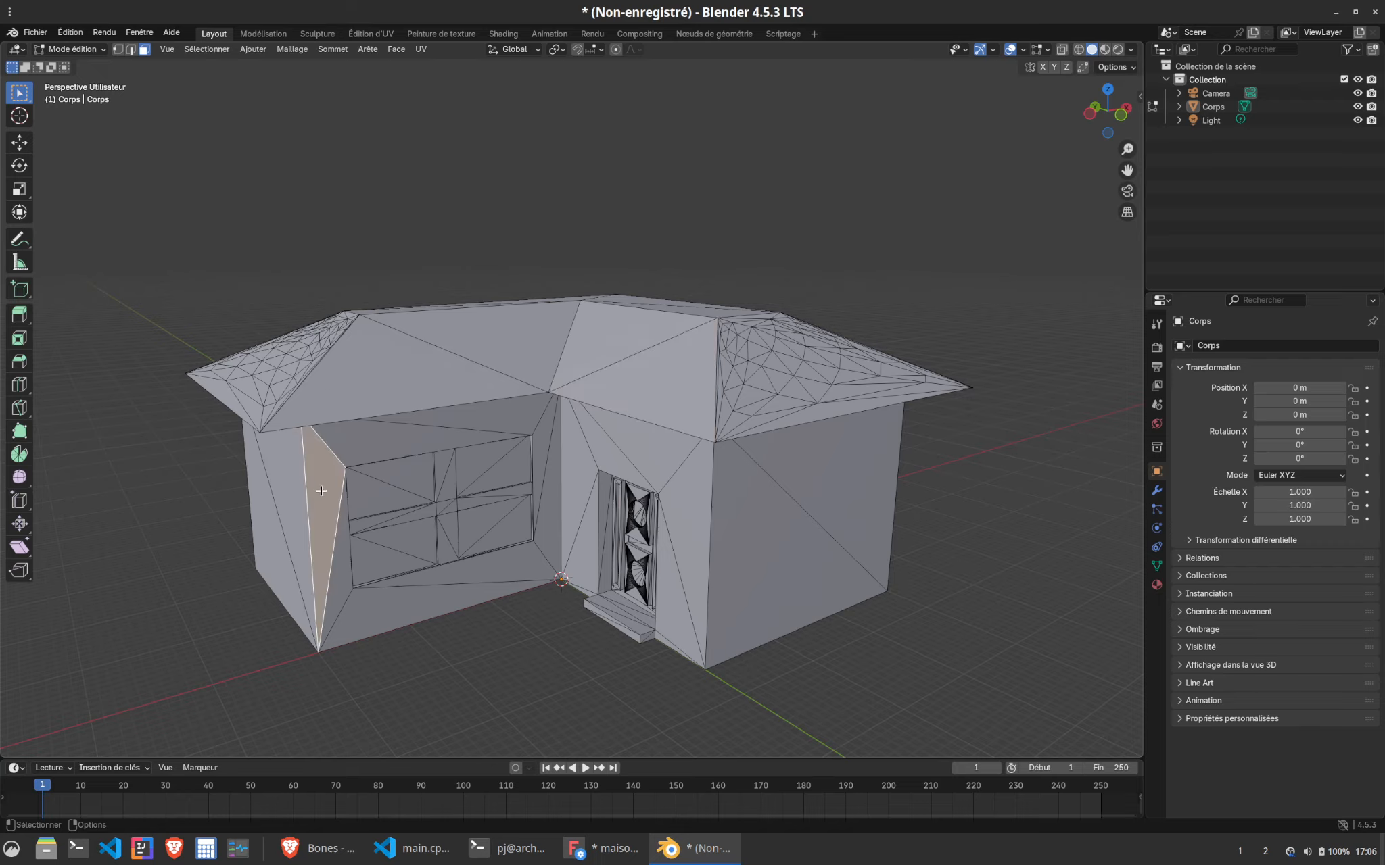
{"action": "left_click", "coordinate": [373, 445]}
{"action": "left_click", "coordinate": [435, 601]}
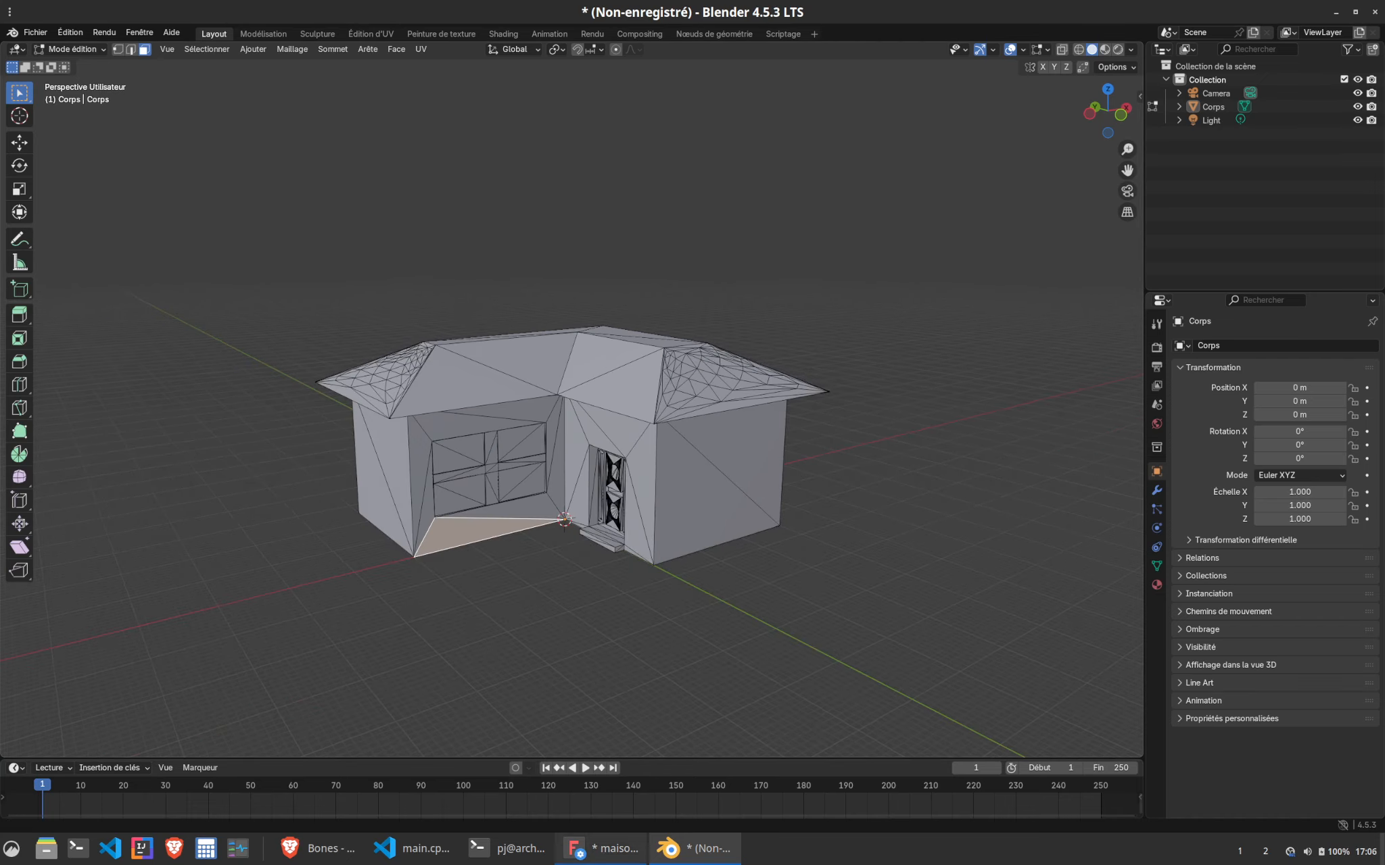
Compare the FreeCAD house with its Blender mesh, deselect the wall triangle, and examine the roof's triangulation from above
{"action": "left_click", "coordinate": [612, 849]}
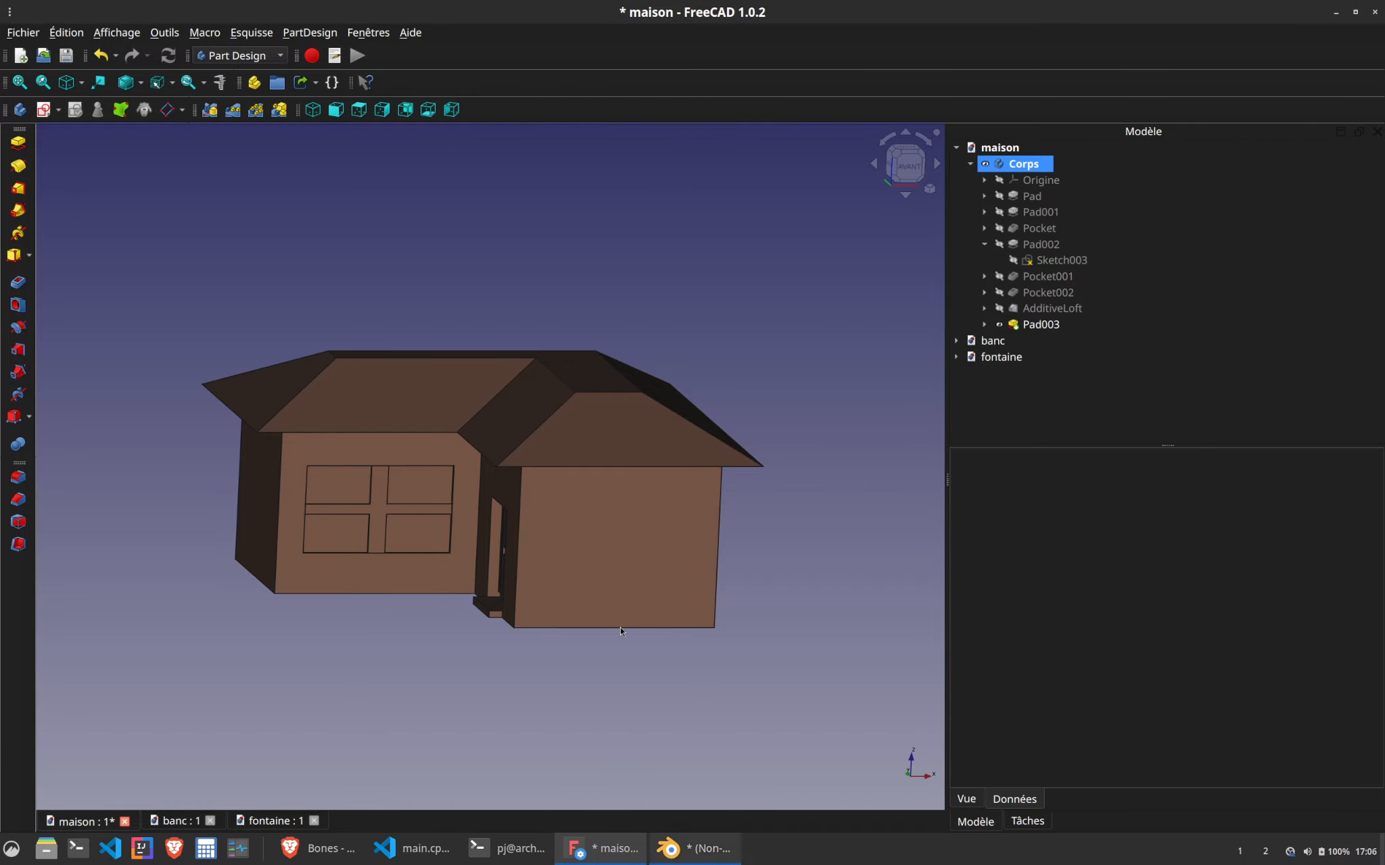
{"action": "left_click", "coordinate": [709, 850]}
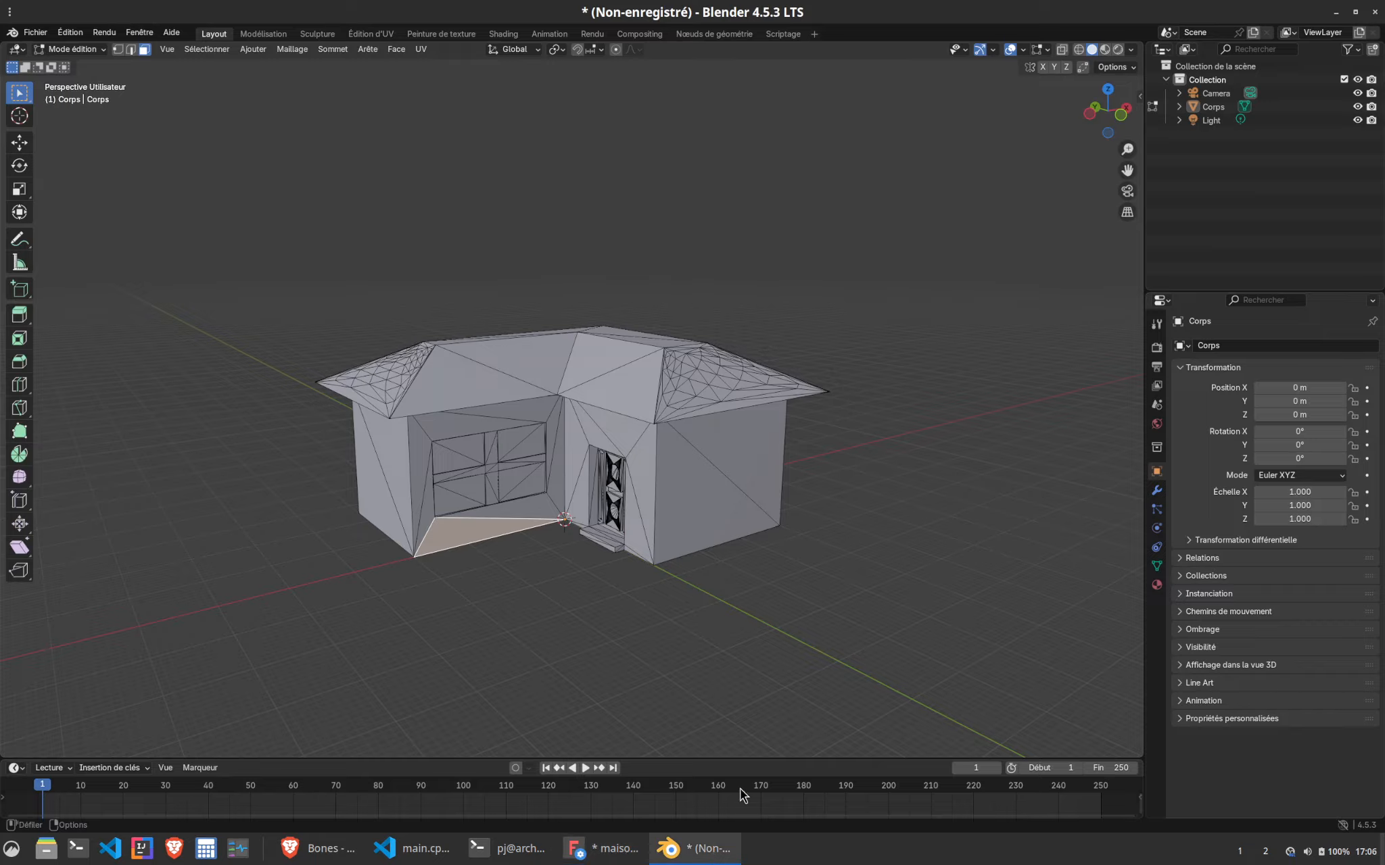
{"action": "left_click", "coordinate": [601, 849]}
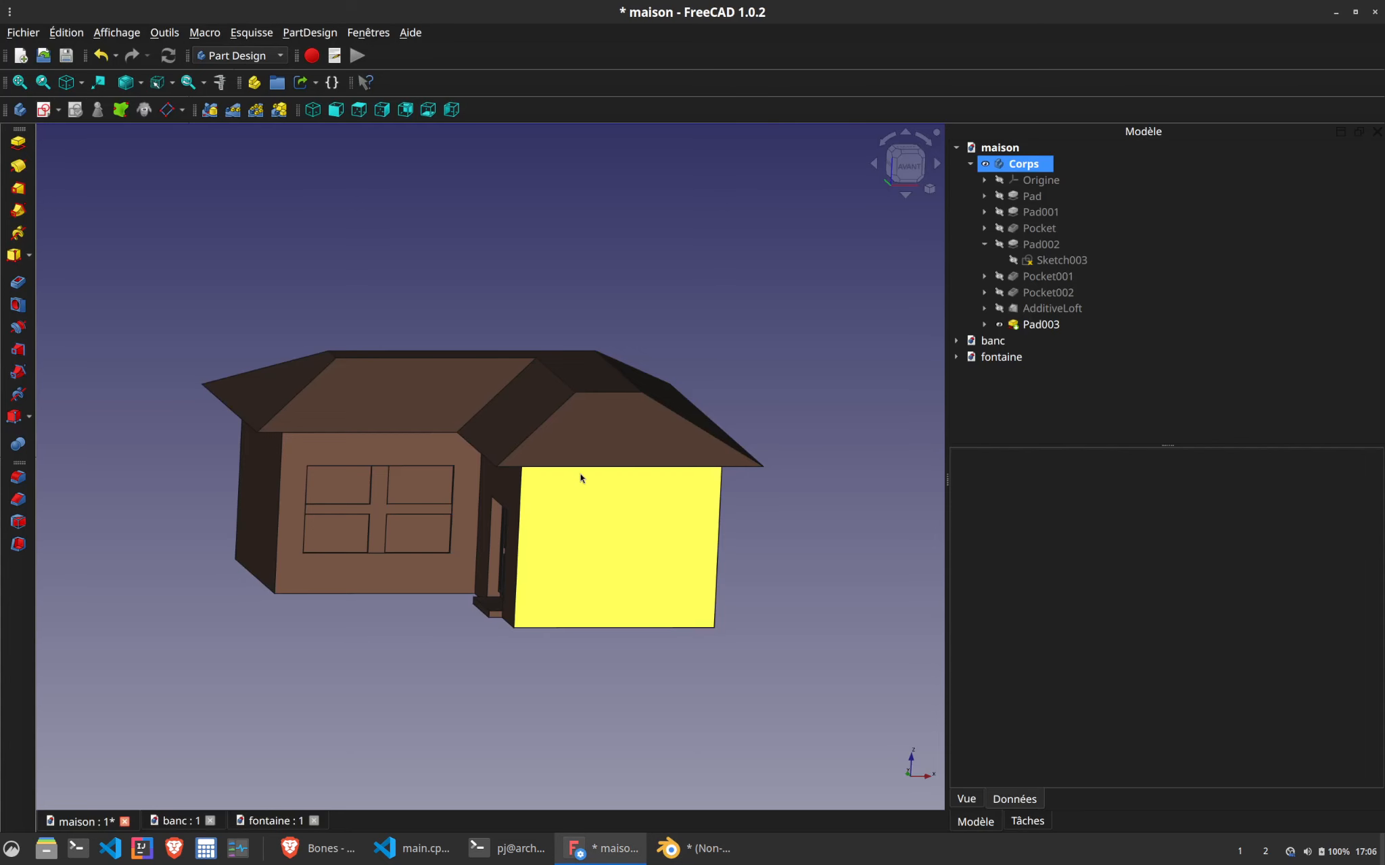
{"action": "left_click", "coordinate": [703, 850]}
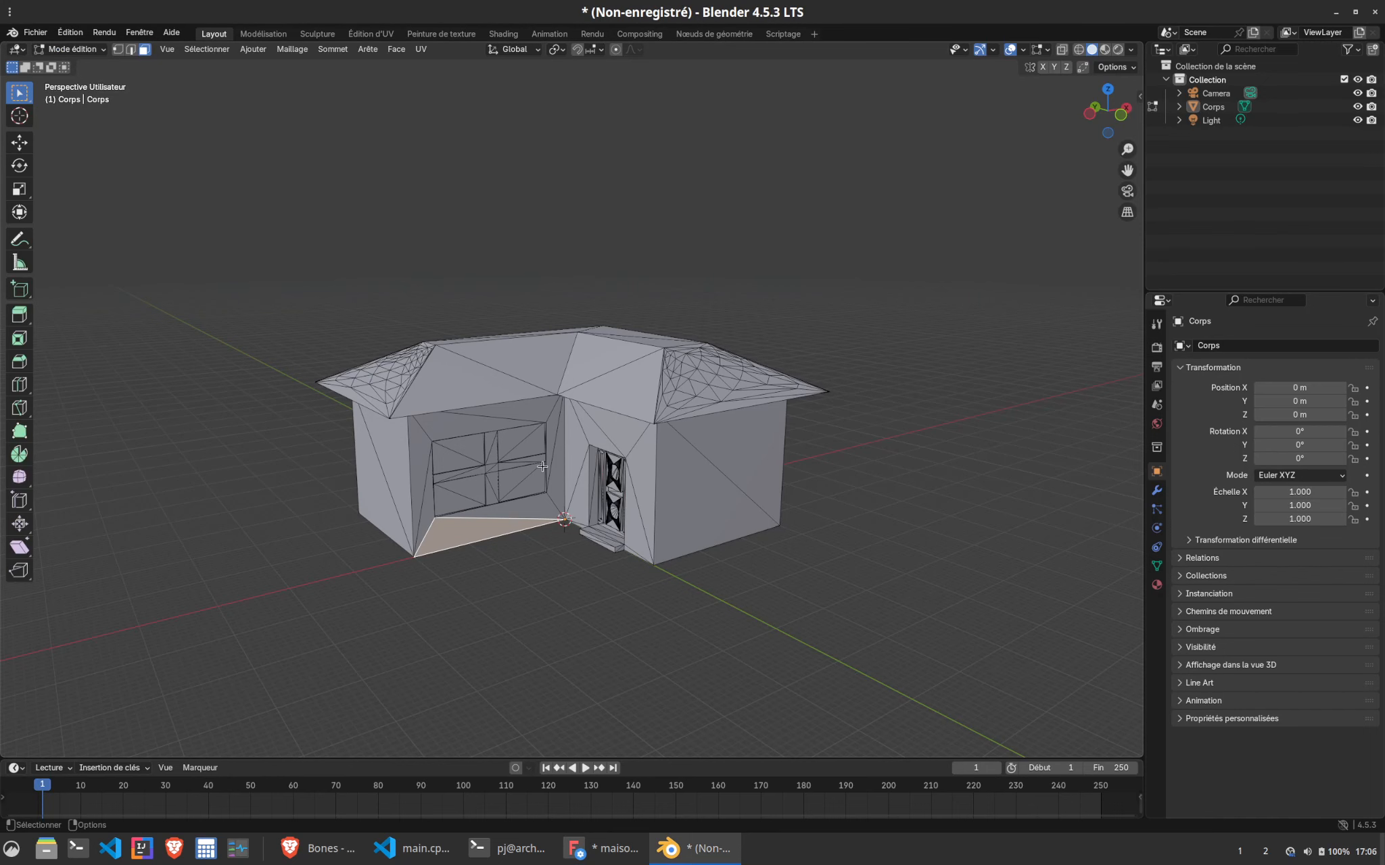
{"action": "left_click", "coordinate": [567, 551]}
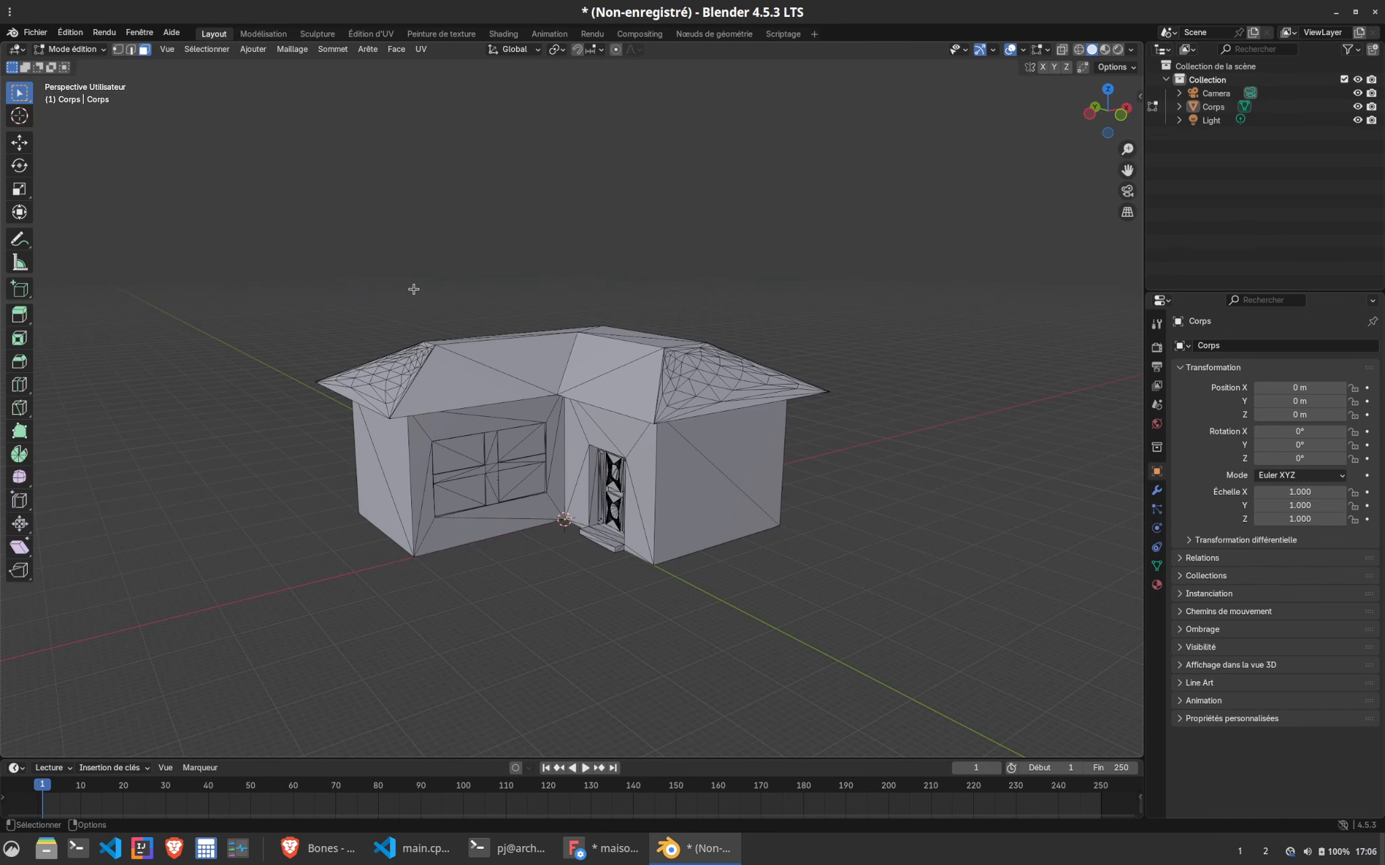
{"action": "left_click", "coordinate": [601, 849]}
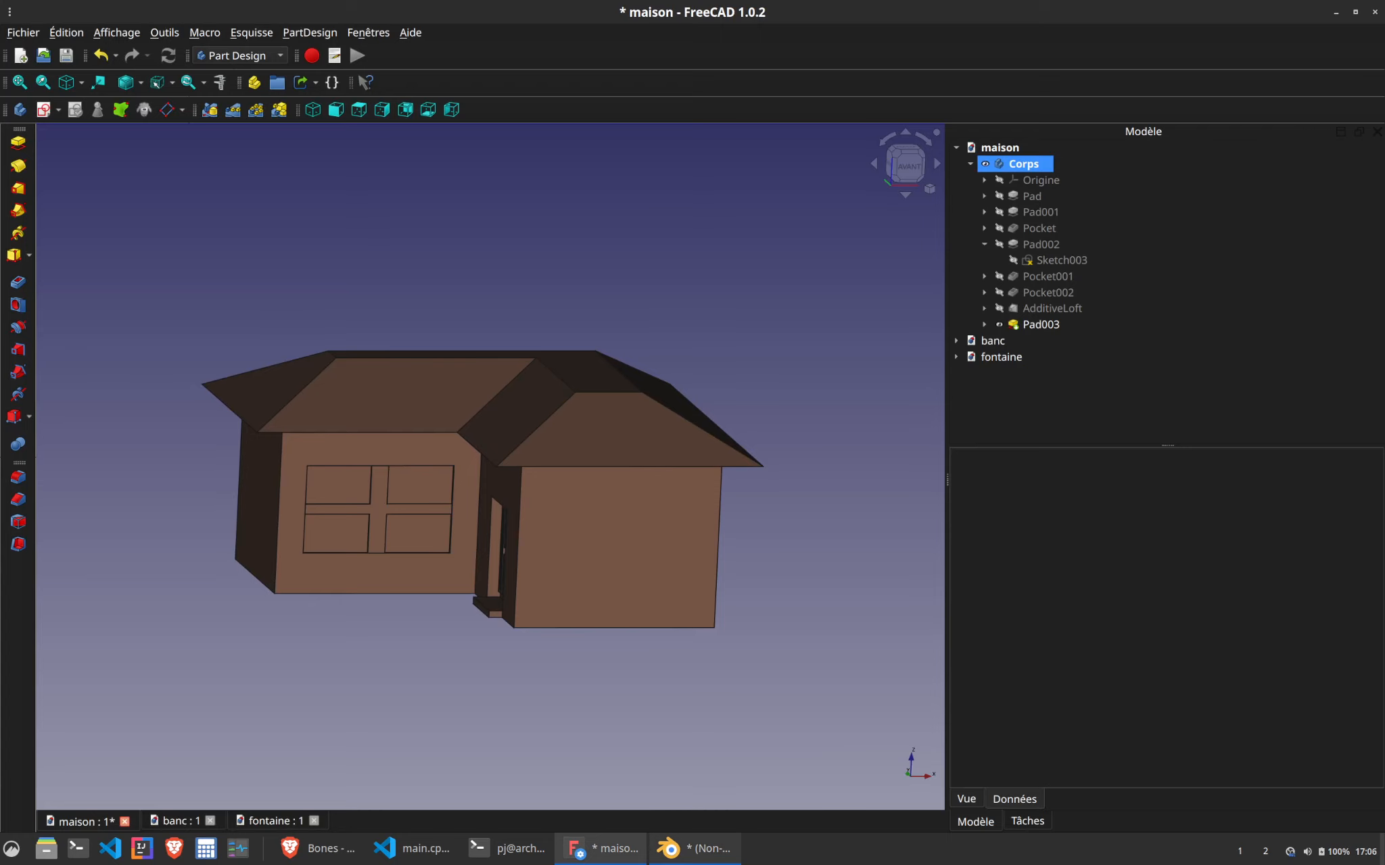
{"action": "left_click", "coordinate": [695, 849]}
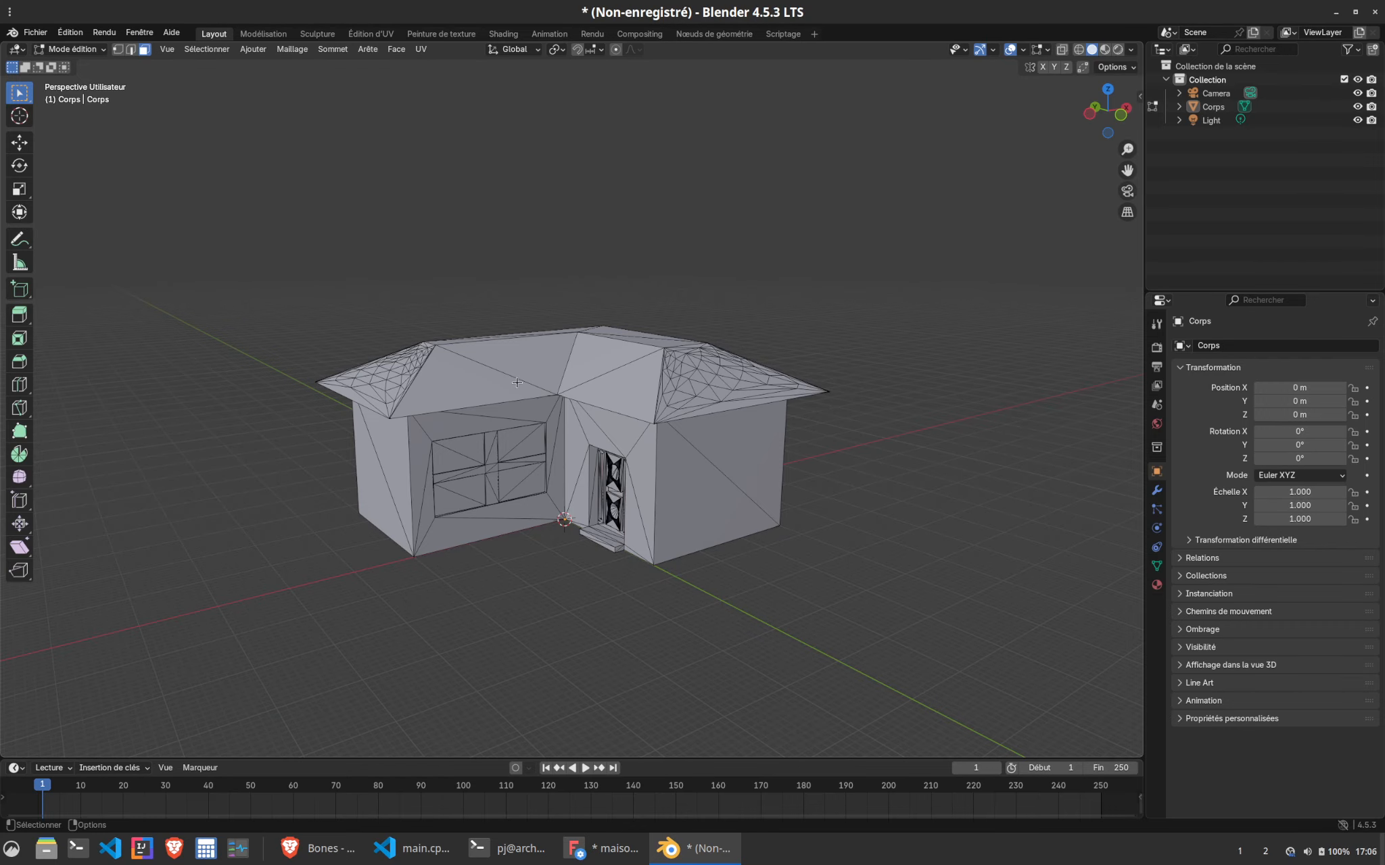
{"action": "middle_click_drag", "start_coordinate": [517, 383], "coordinate": [570, 609]}
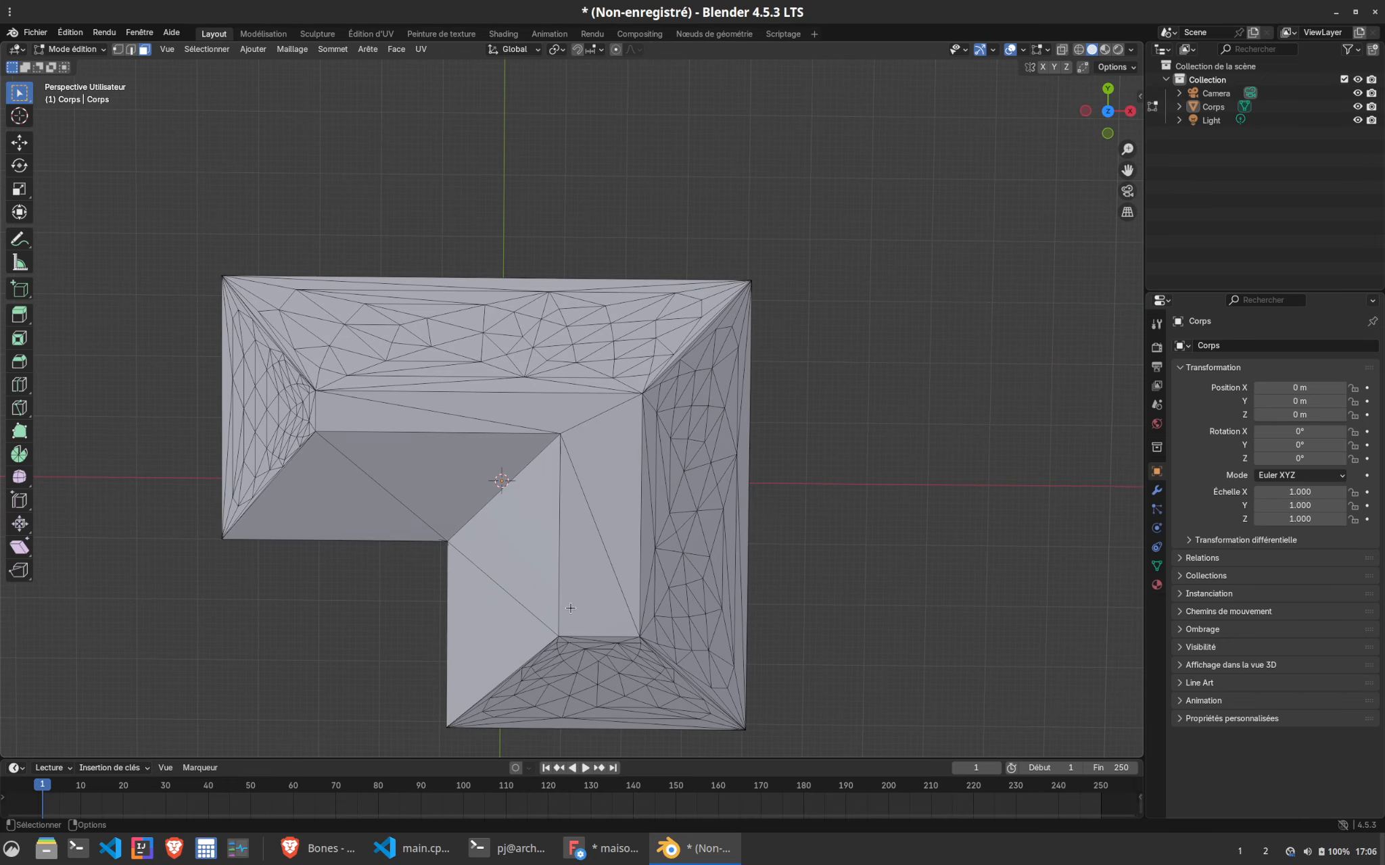
Open the house's material settings, select all the upper roof faces from above, and check the selection from underneath
{"action": "scroll", "coordinate": [571, 609], "scroll_direction": "down", "scroll_amount": 2}
{"action": "left_click", "coordinate": [20, 116]}
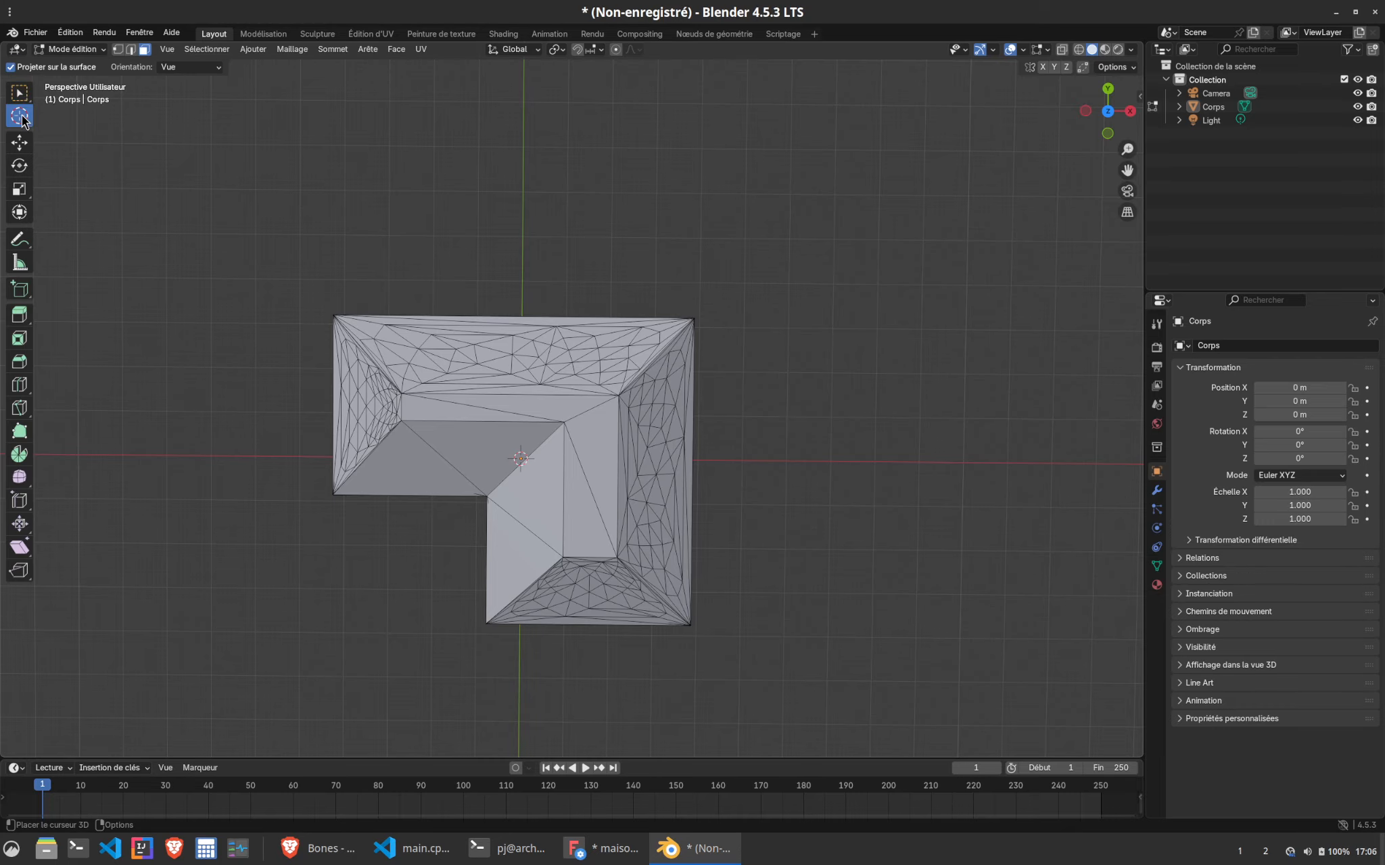
{"action": "left_click", "coordinate": [20, 92]}
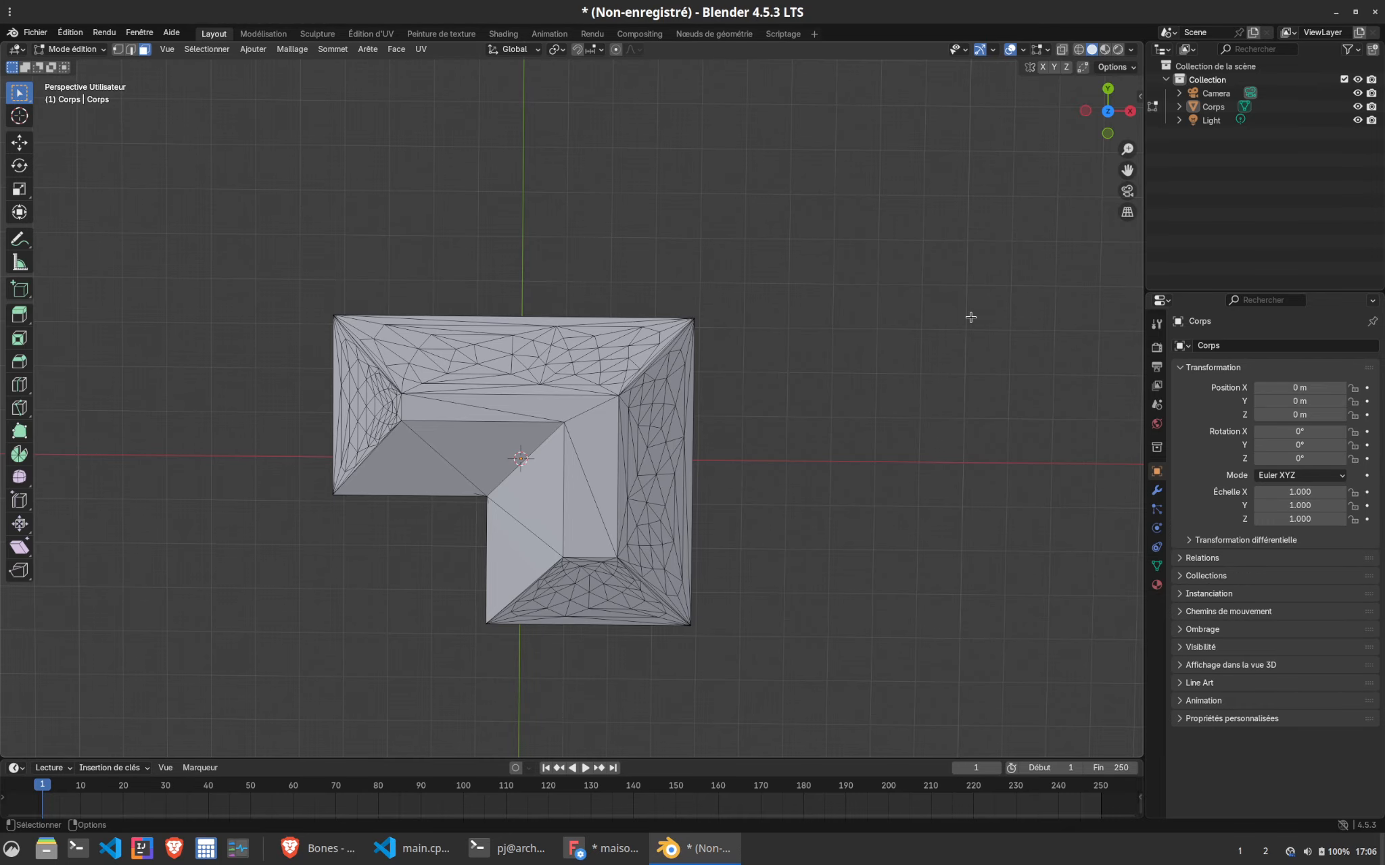
{"action": "left_click", "coordinate": [1155, 586]}
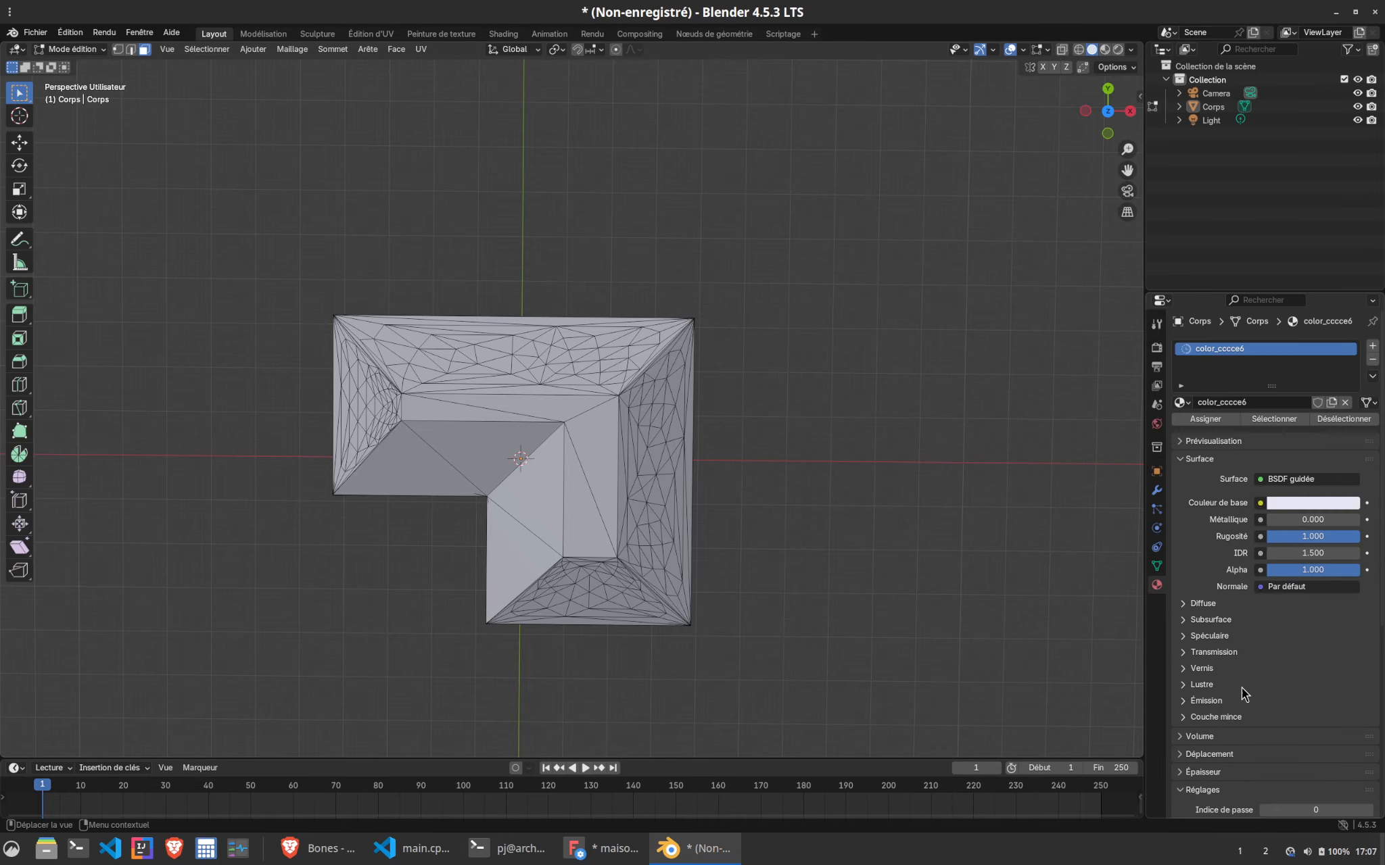
{"action": "left_click_drag", "start_coordinate": [247, 275], "coordinate": [815, 717]}
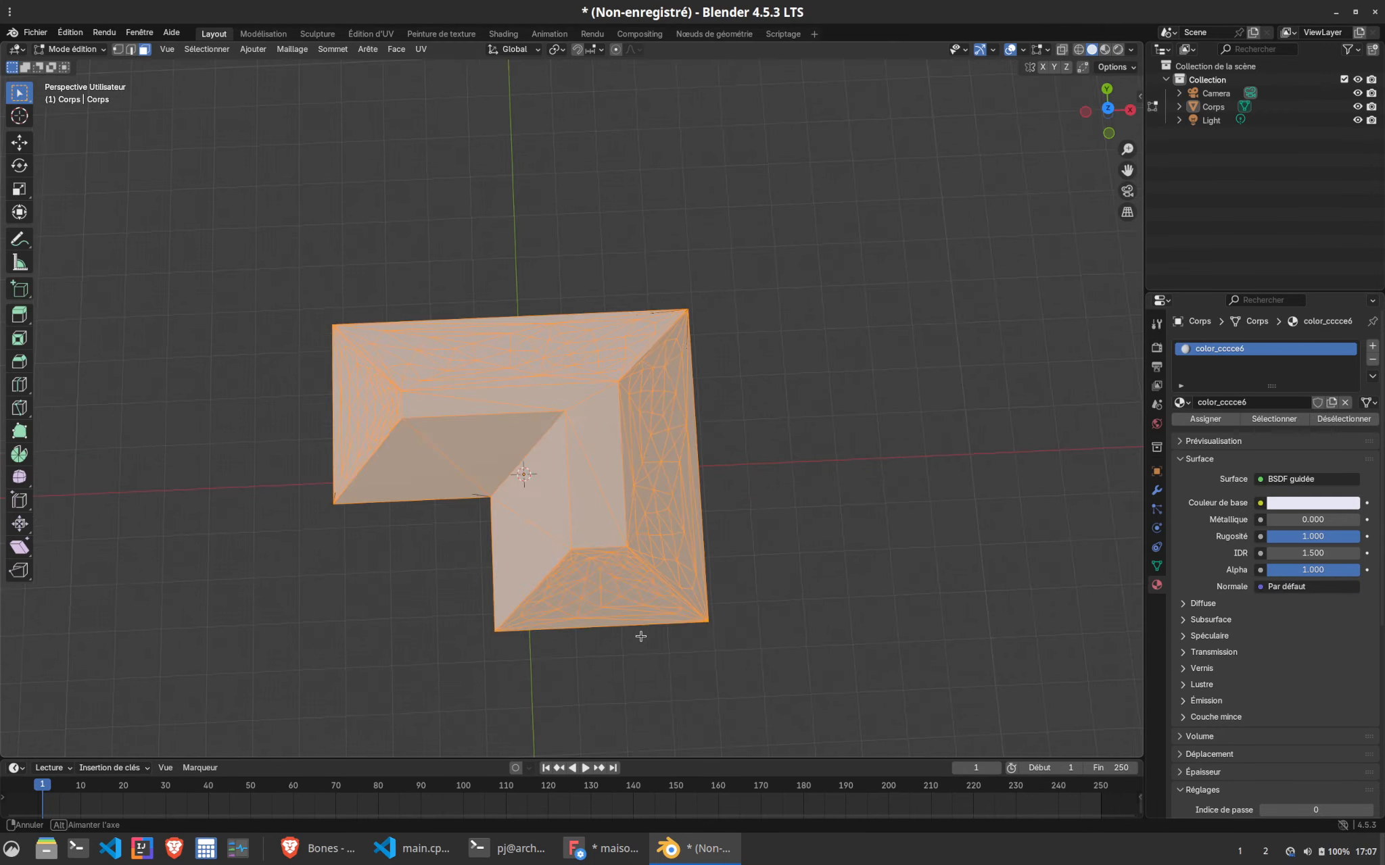
{"action": "middle_click_drag", "start_coordinate": [639, 633], "coordinate": [508, 145]}
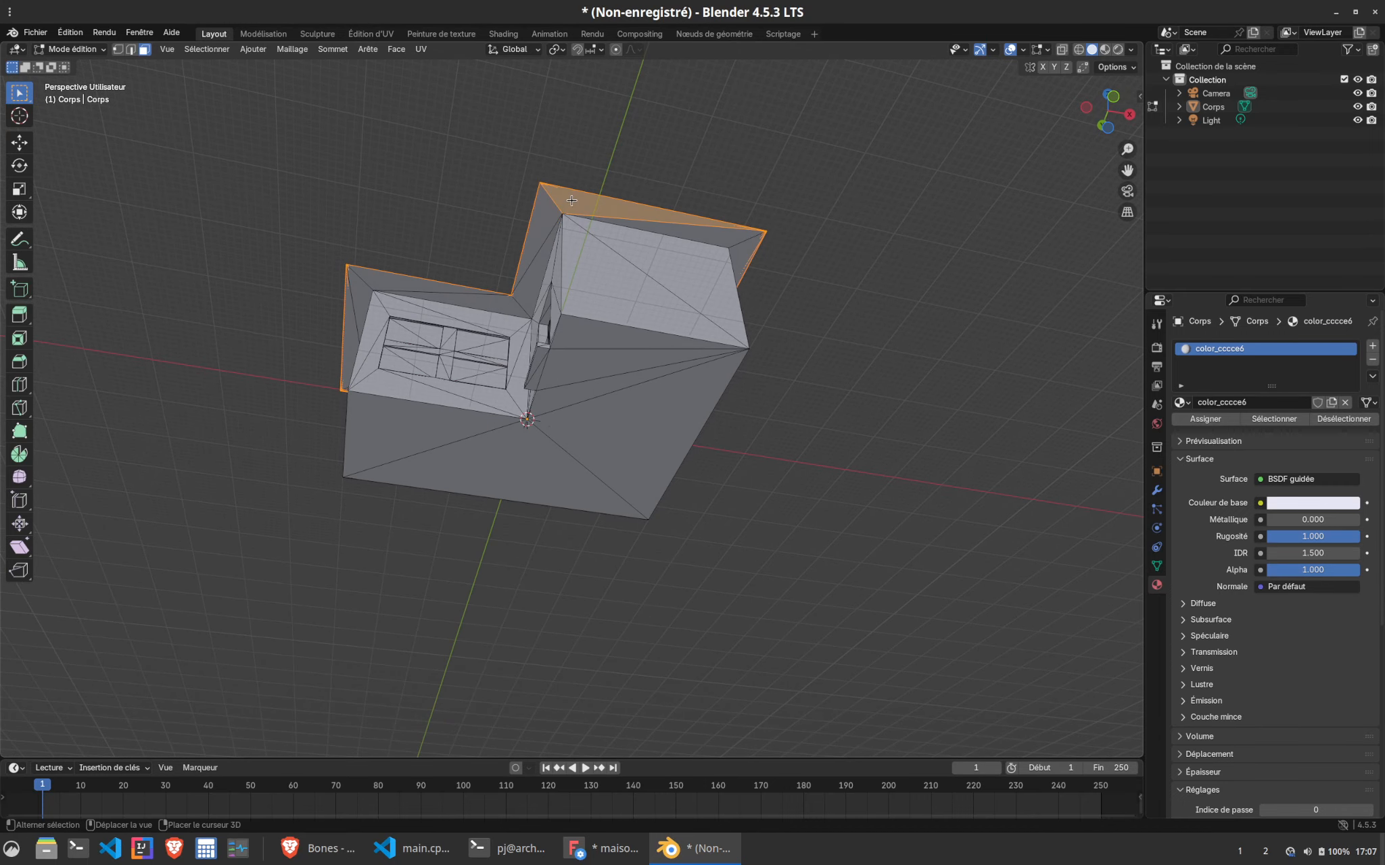
{"action": "middle_click_drag", "start_coordinate": [626, 272], "coordinate": [636, 406]}
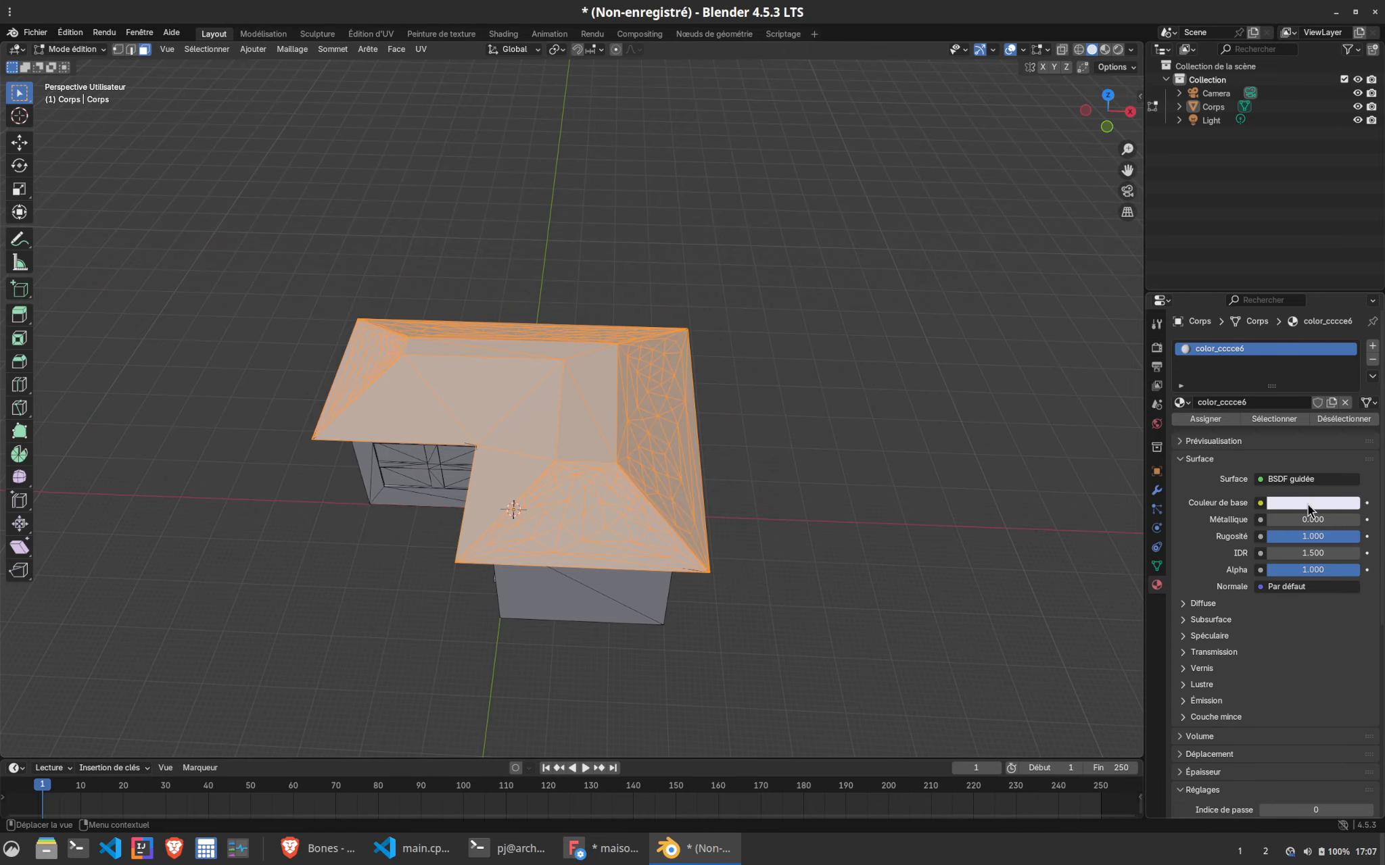
Add a material with a bright red base colour (#E72B46) and assign it to the selected roof faces
{"action": "left_click", "coordinate": [1372, 348]}
{"action": "left_click", "coordinate": [1258, 430]}
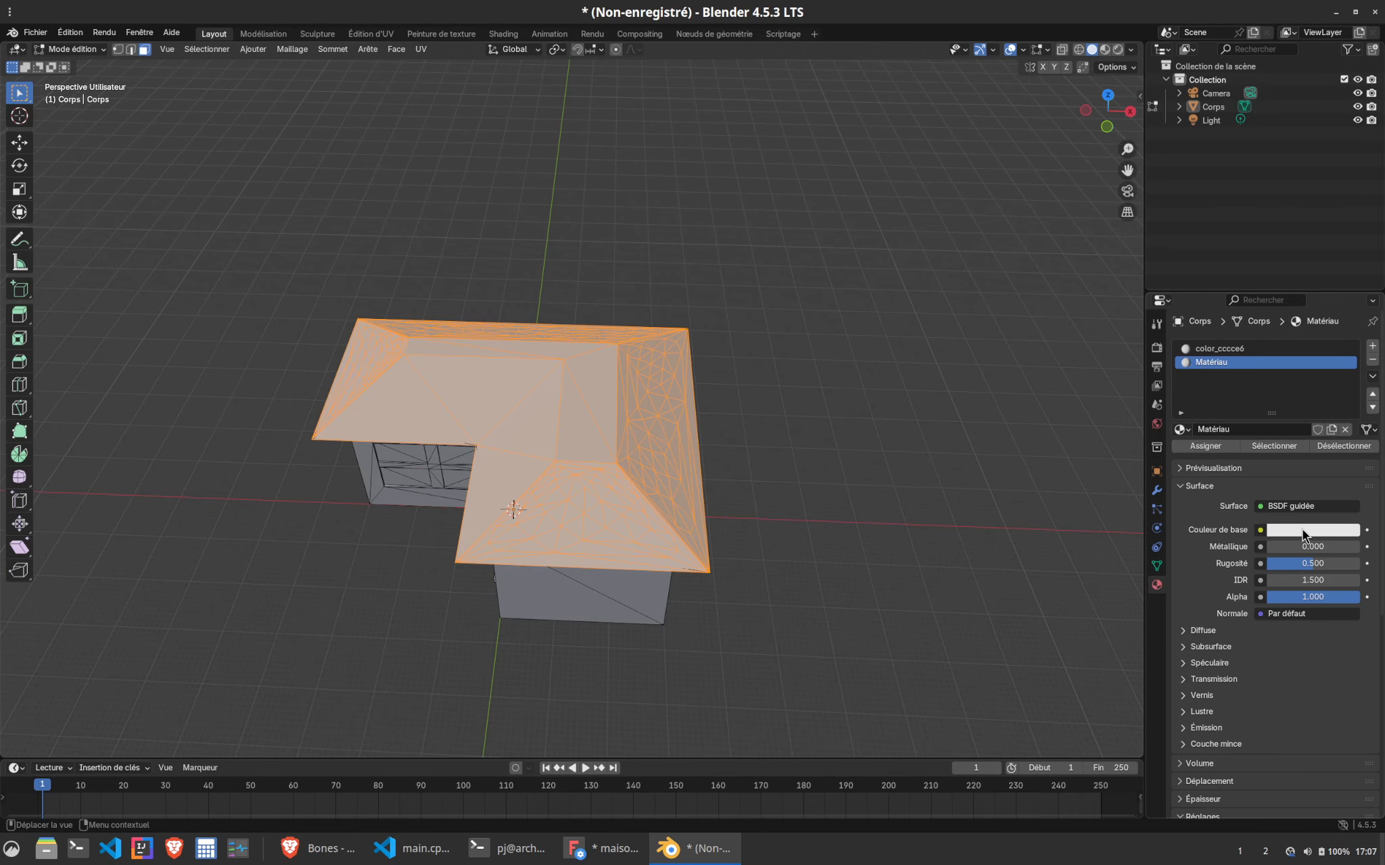
{"action": "left_click", "coordinate": [1302, 530]}
{"action": "left_click_drag", "start_coordinate": [1285, 390], "coordinate": [1290, 406]}
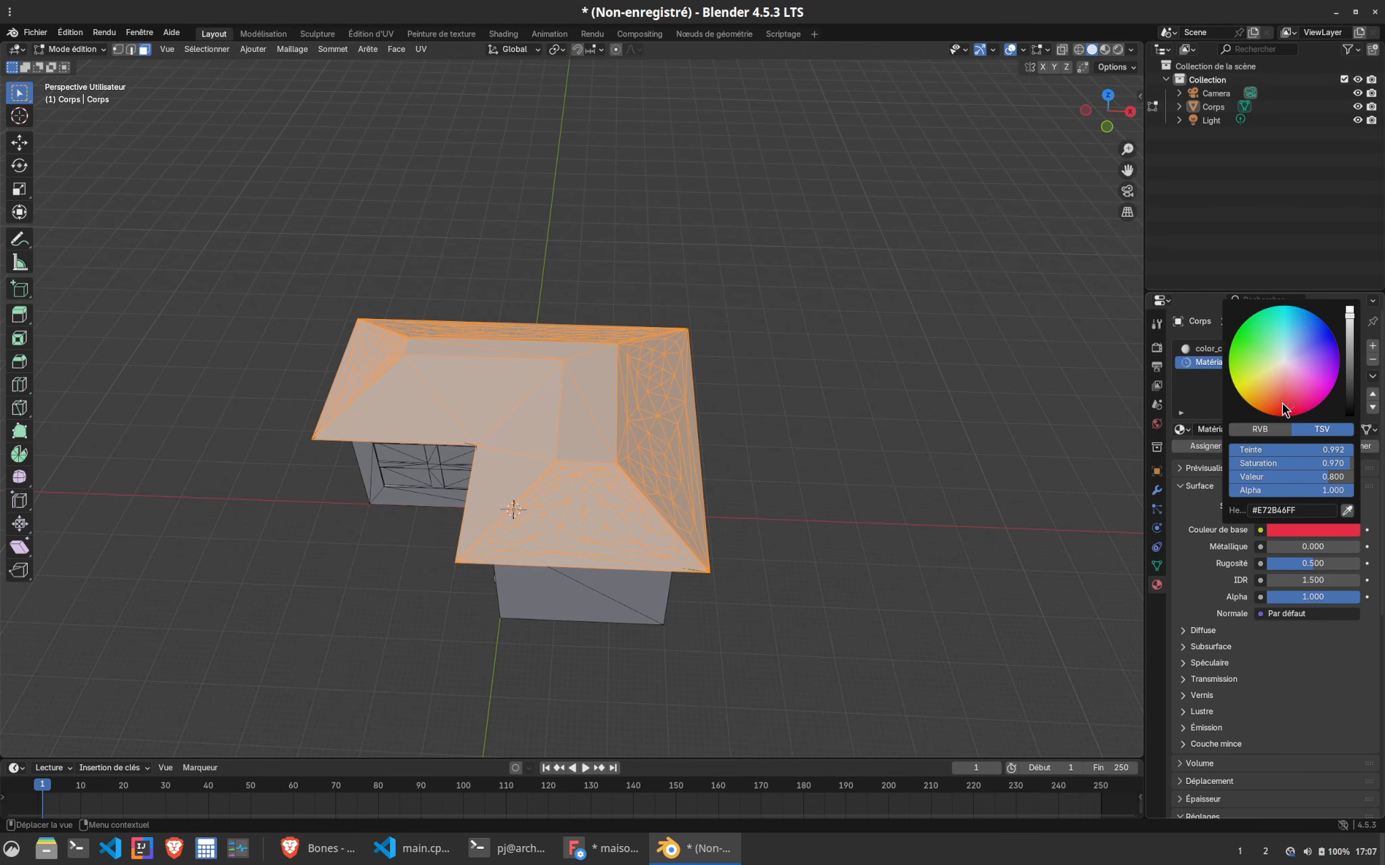
{"action": "left_click", "coordinate": [1213, 443]}
{"action": "left_click", "coordinate": [817, 495]}
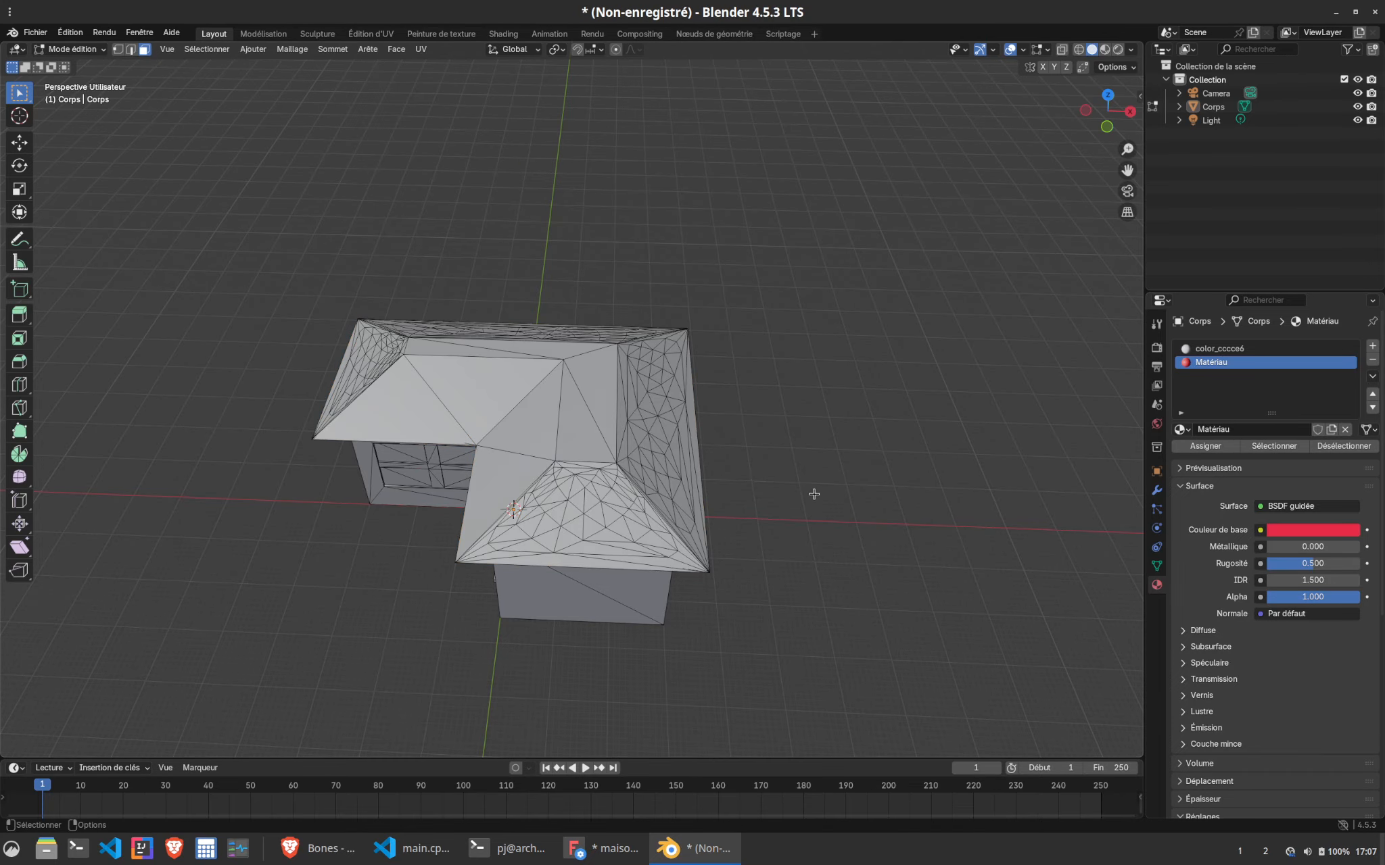
Switch the viewport to material preview shading and view the house from below
{"action": "left_click", "coordinate": [1105, 49]}
{"action": "middle_click_drag", "start_coordinate": [722, 578], "coordinate": [764, 549]}
{"action": "middle_click_drag", "start_coordinate": [668, 623], "coordinate": [643, 432]}
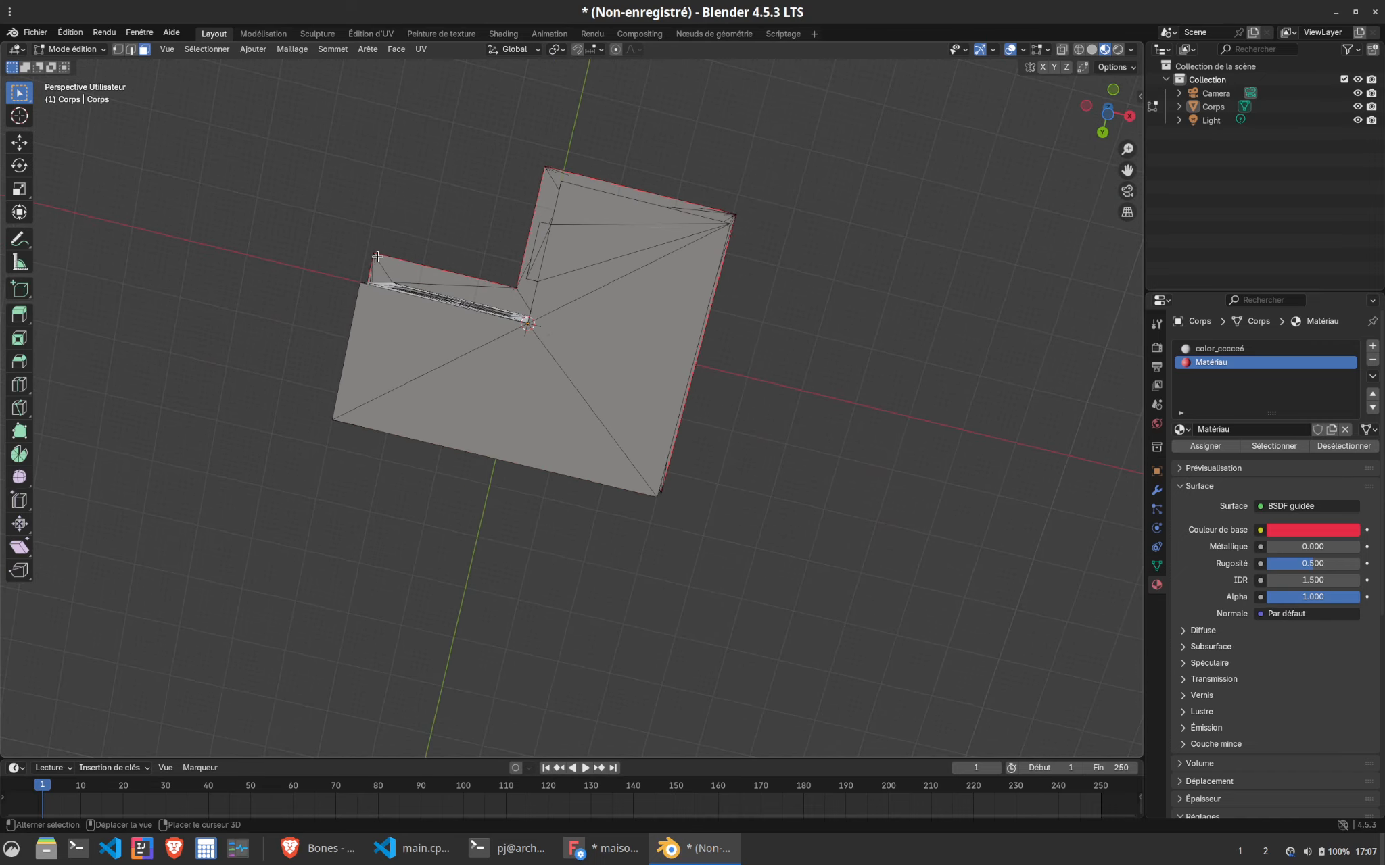
Select all the faces on the underside of the roof overhang around the house
{"action": "left_click", "coordinate": [415, 261]}
{"action": "middle_click_drag", "start_coordinate": [460, 287], "coordinate": [514, 242]}
{"action": "left_click", "coordinate": [527, 336], "text": "shift"}
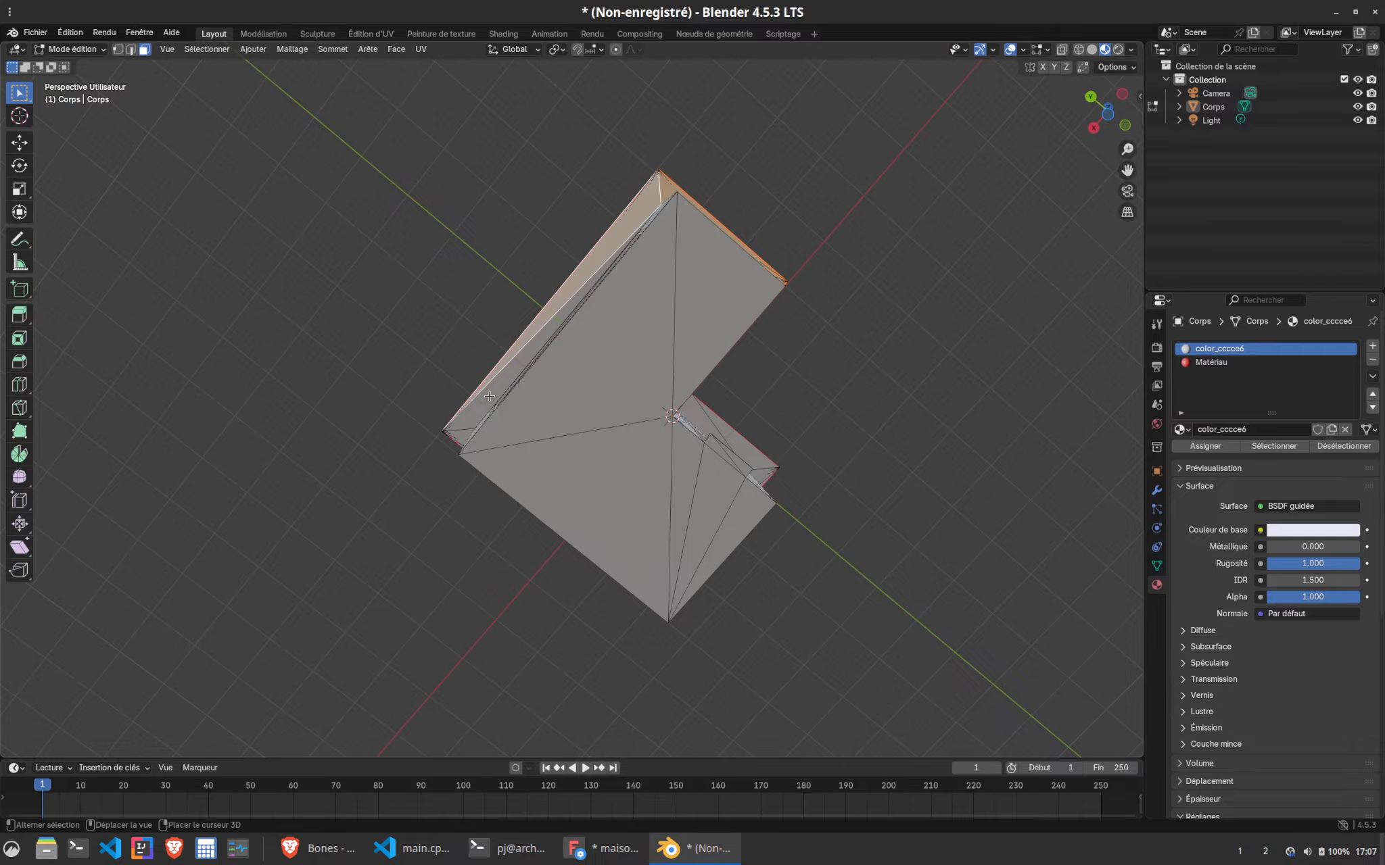
{"action": "middle_click_drag", "start_coordinate": [489, 396], "coordinate": [444, 382]}
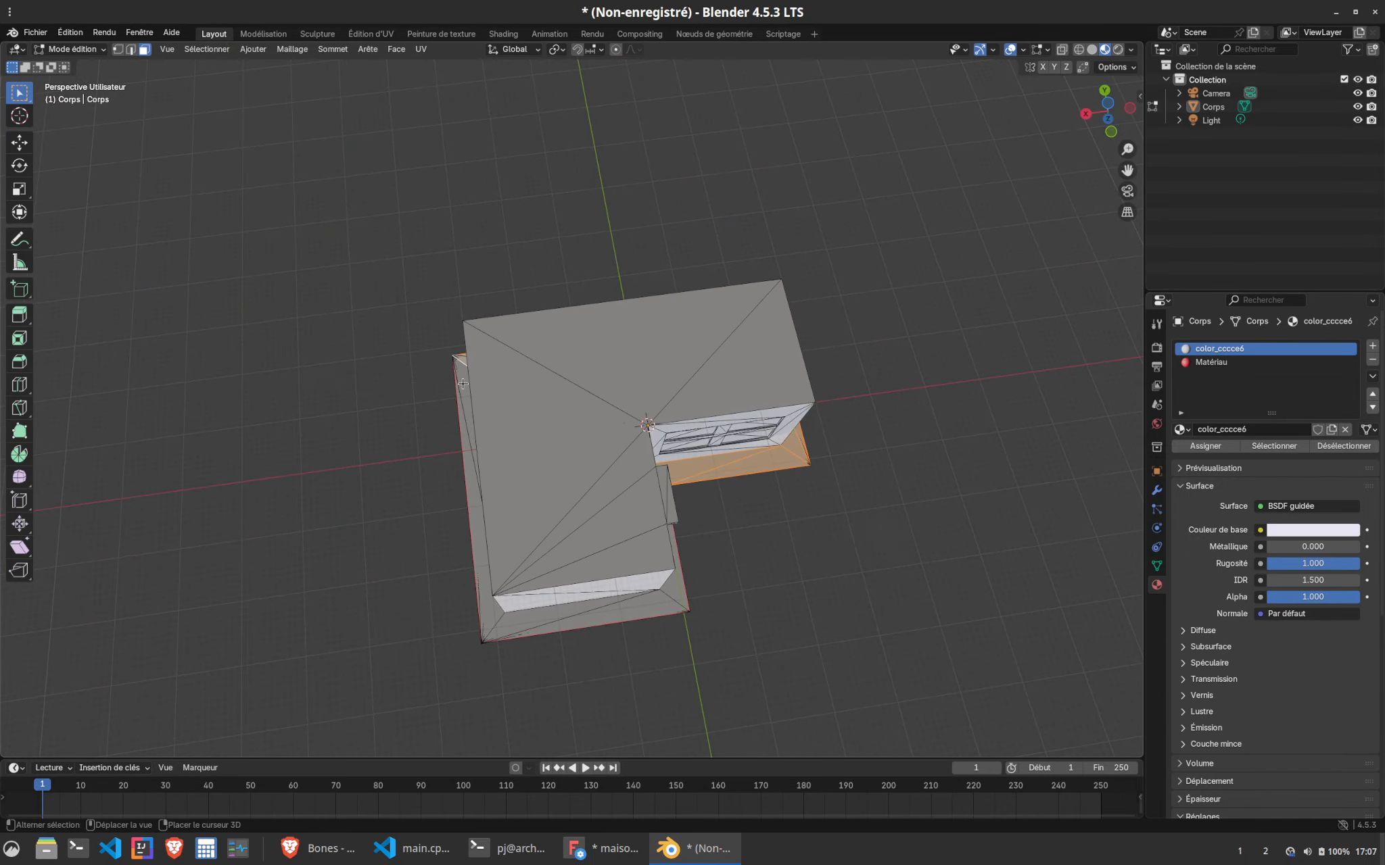
{"action": "left_click", "coordinate": [462, 499], "text": "shift"}
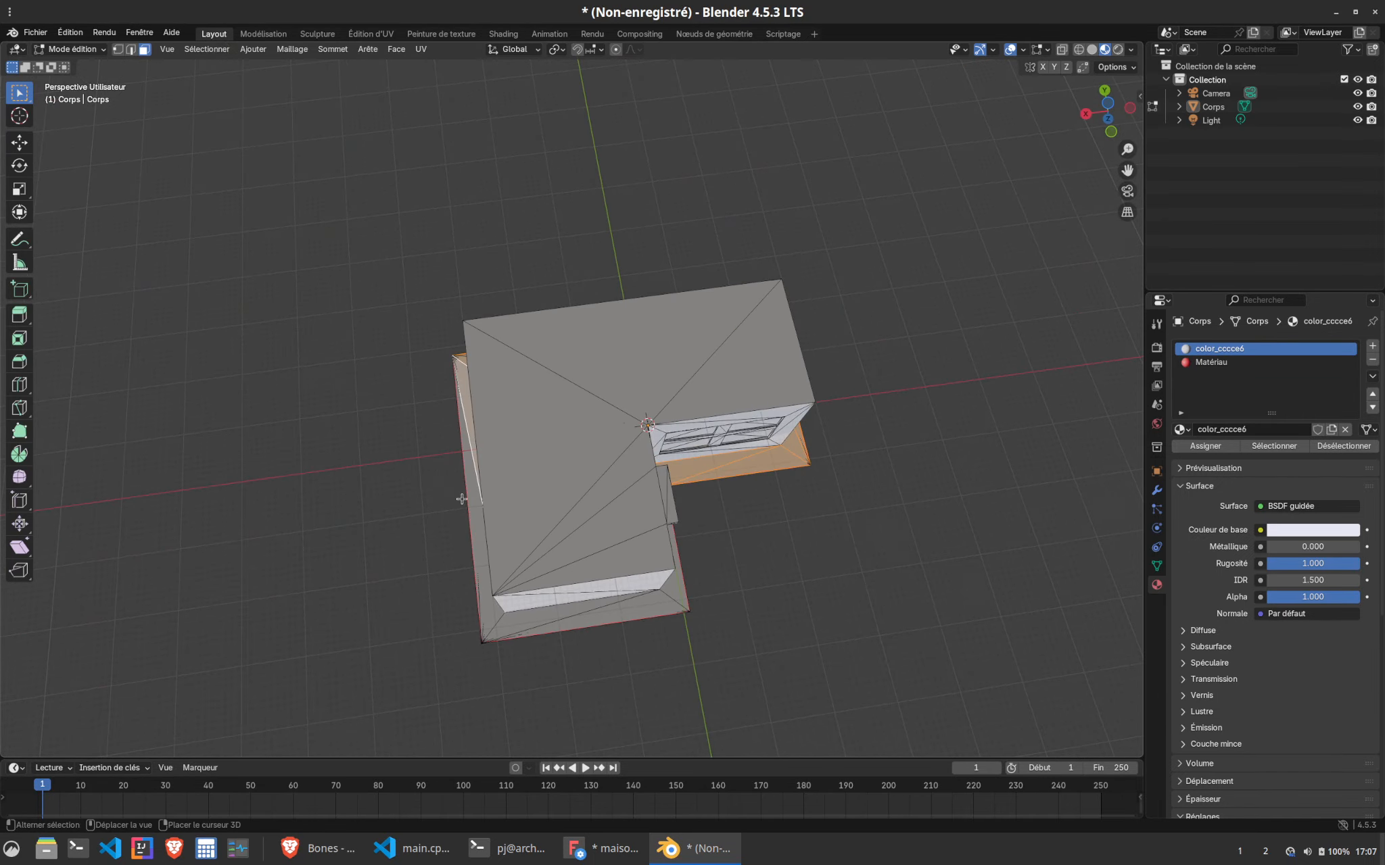
{"action": "left_click", "coordinate": [511, 622], "text": "shift"}
{"action": "left_click", "coordinate": [635, 609], "text": "shift"}
{"action": "left_click", "coordinate": [673, 595], "text": "shift"}
{"action": "middle_click_drag", "start_coordinate": [738, 591], "coordinate": [535, 528]}
{"action": "left_click", "coordinate": [568, 534], "text": "shift"}
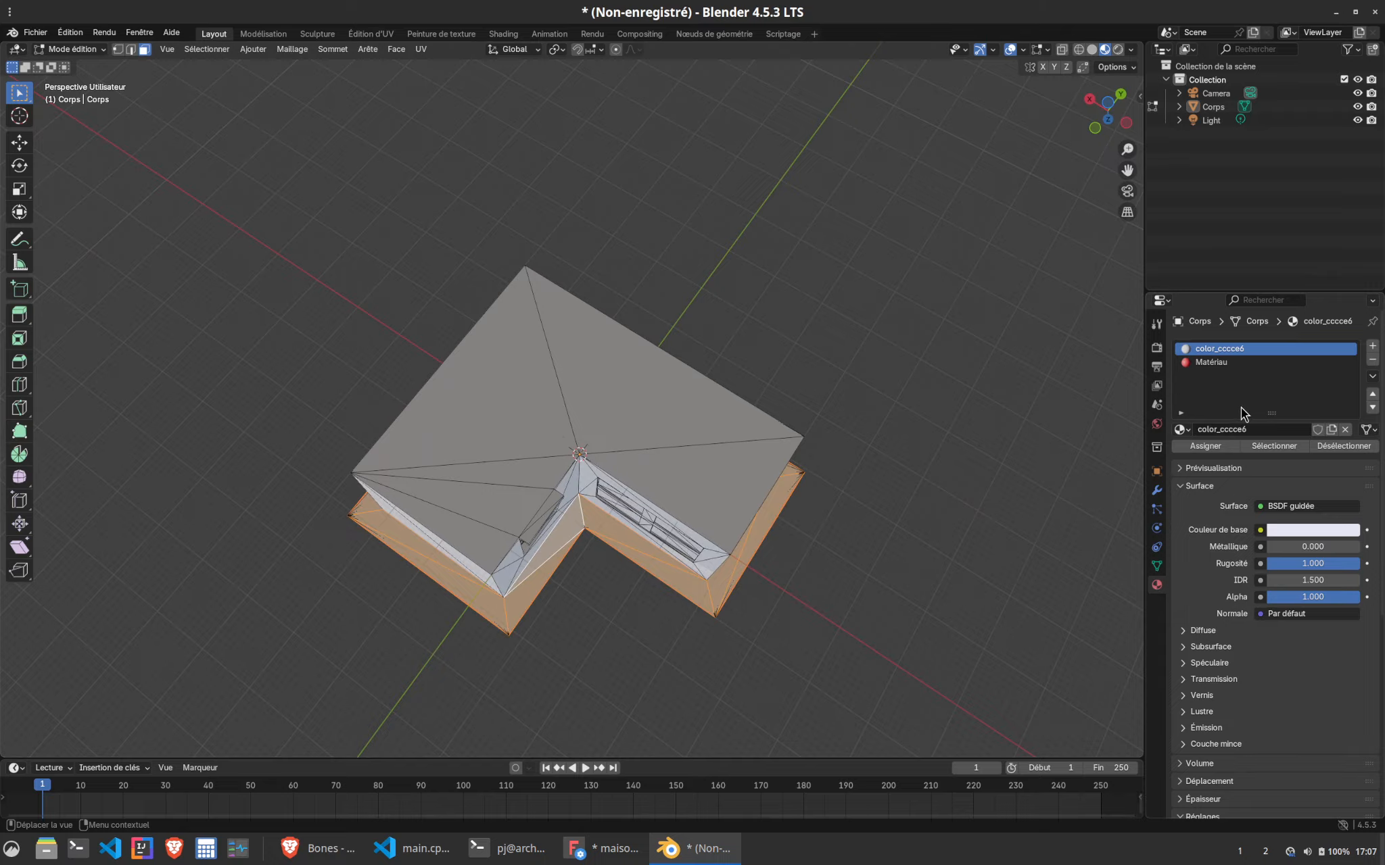
Add another material with a dark red base colour (#8A0C0F) and assign it to the selected overhang faces
{"action": "left_click", "coordinate": [1372, 346]}
{"action": "left_click", "coordinate": [1297, 430]}
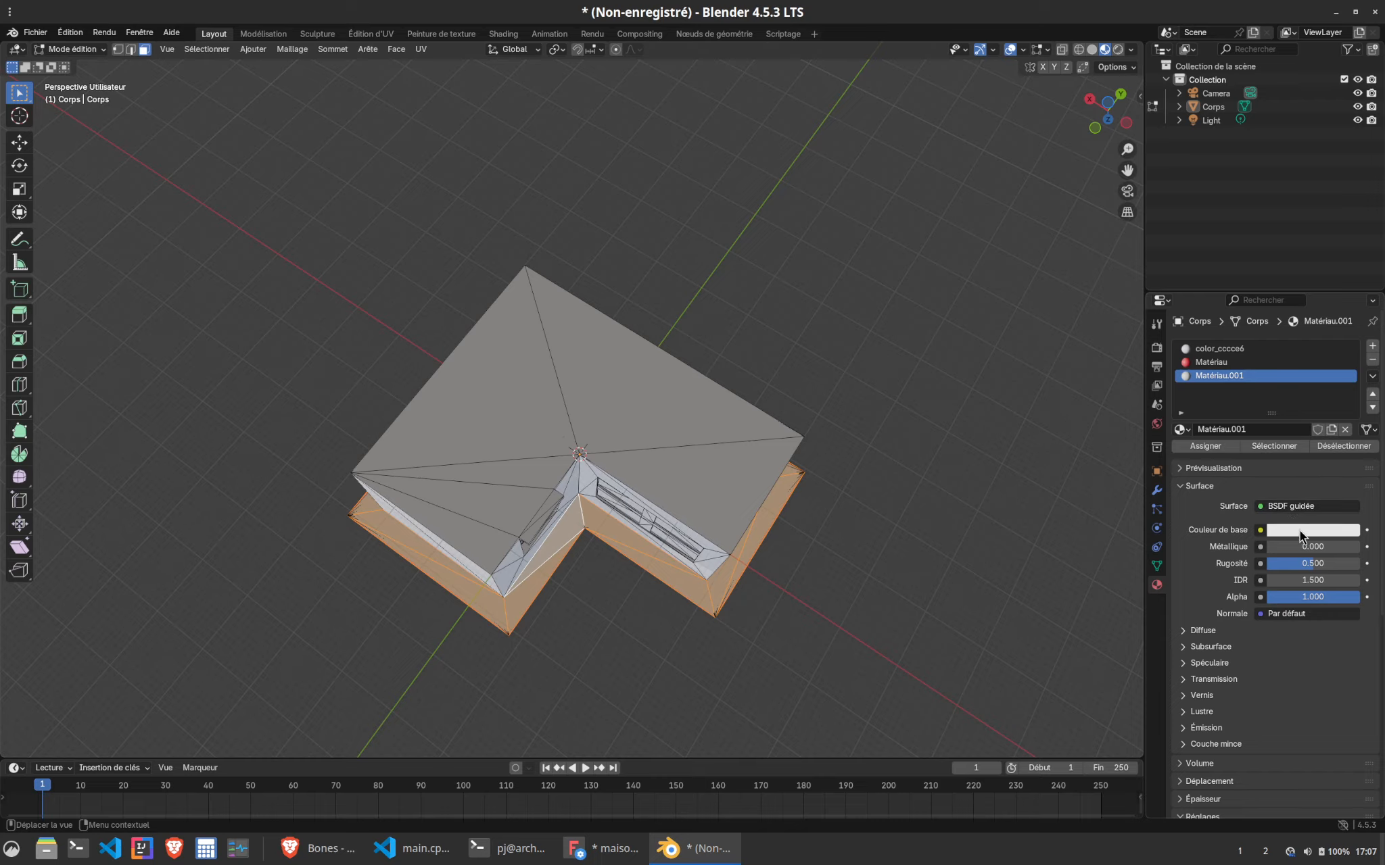
{"action": "left_click", "coordinate": [1299, 531]}
{"action": "left_click_drag", "start_coordinate": [1286, 393], "coordinate": [1284, 411]}
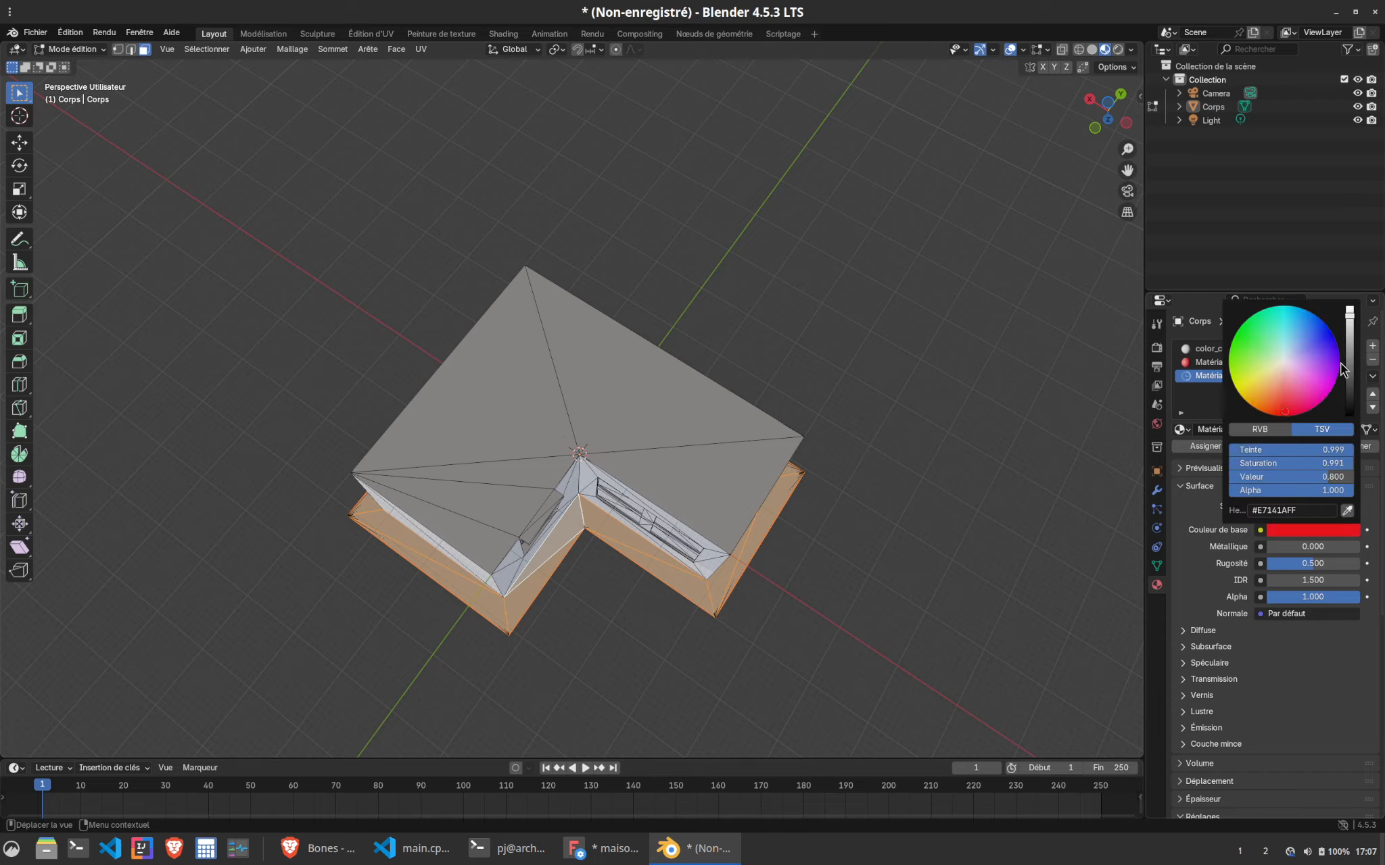
{"action": "left_click_drag", "start_coordinate": [1349, 357], "coordinate": [1348, 357]}
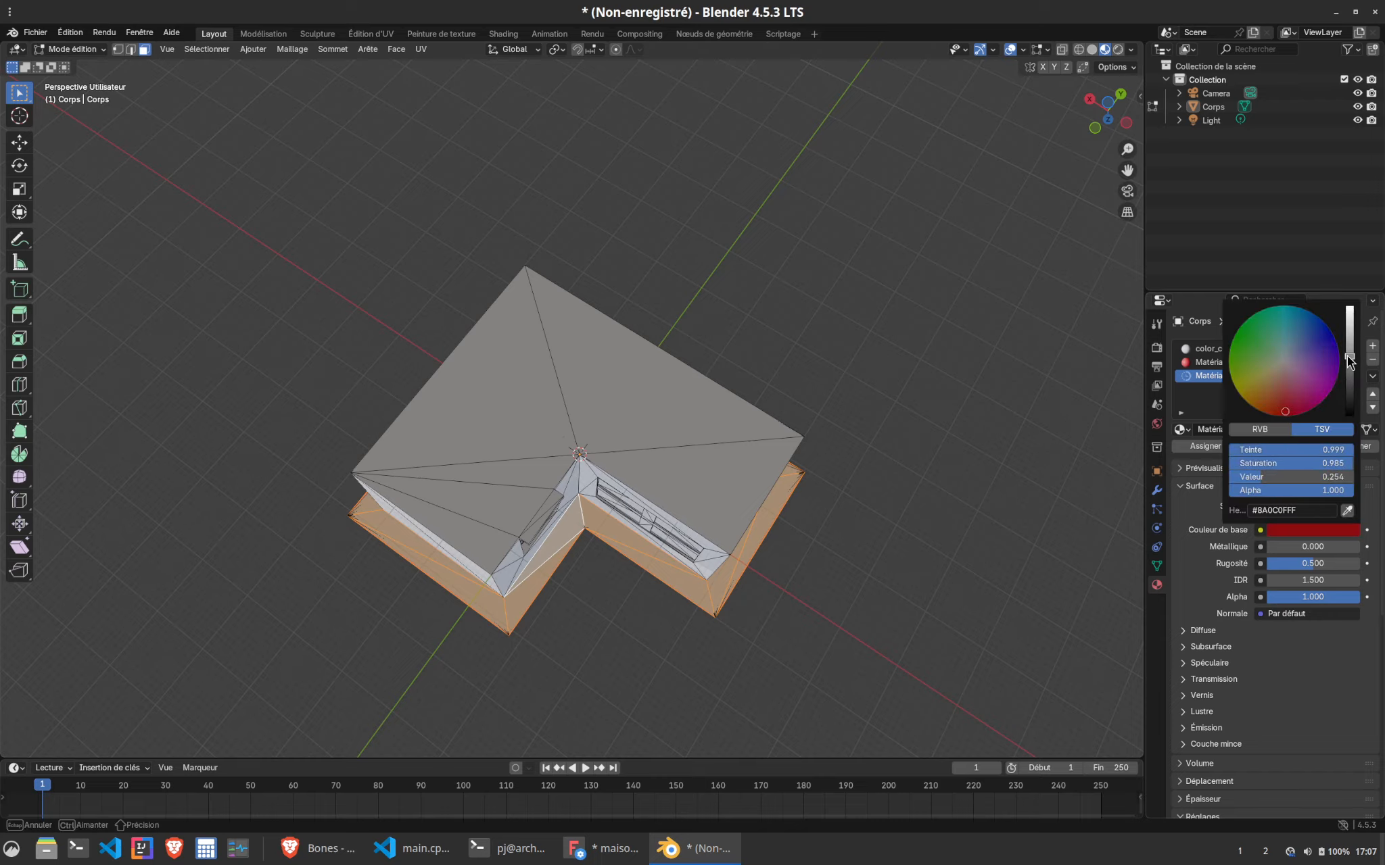
{"action": "left_click", "coordinate": [1205, 446]}
Deselect everything, examine the coloured roof in Object Mode, and return to Edit Mode facing the large window
{"action": "key", "text": "alt+a"}
{"action": "middle_click_drag", "start_coordinate": [676, 284], "coordinate": [703, 459]}
{"action": "key", "text": "Tab"}
{"action": "key", "text": "Tab"}
{"action": "scroll", "coordinate": [621, 455], "scroll_direction": "up", "scroll_amount": 3}
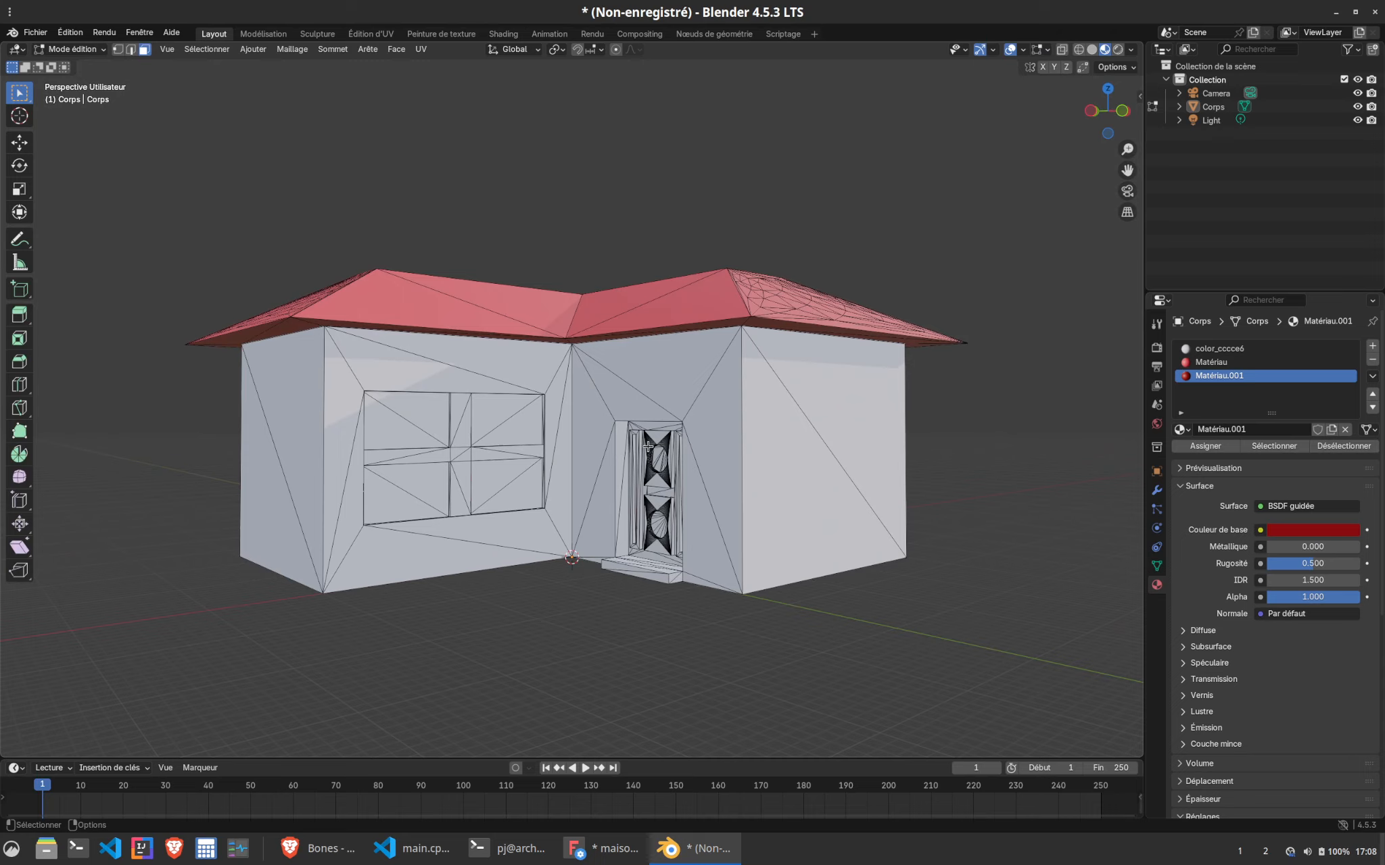
{"action": "left_click", "coordinate": [406, 411]}
{"action": "left_click", "coordinate": [406, 433], "text": "ctrl"}
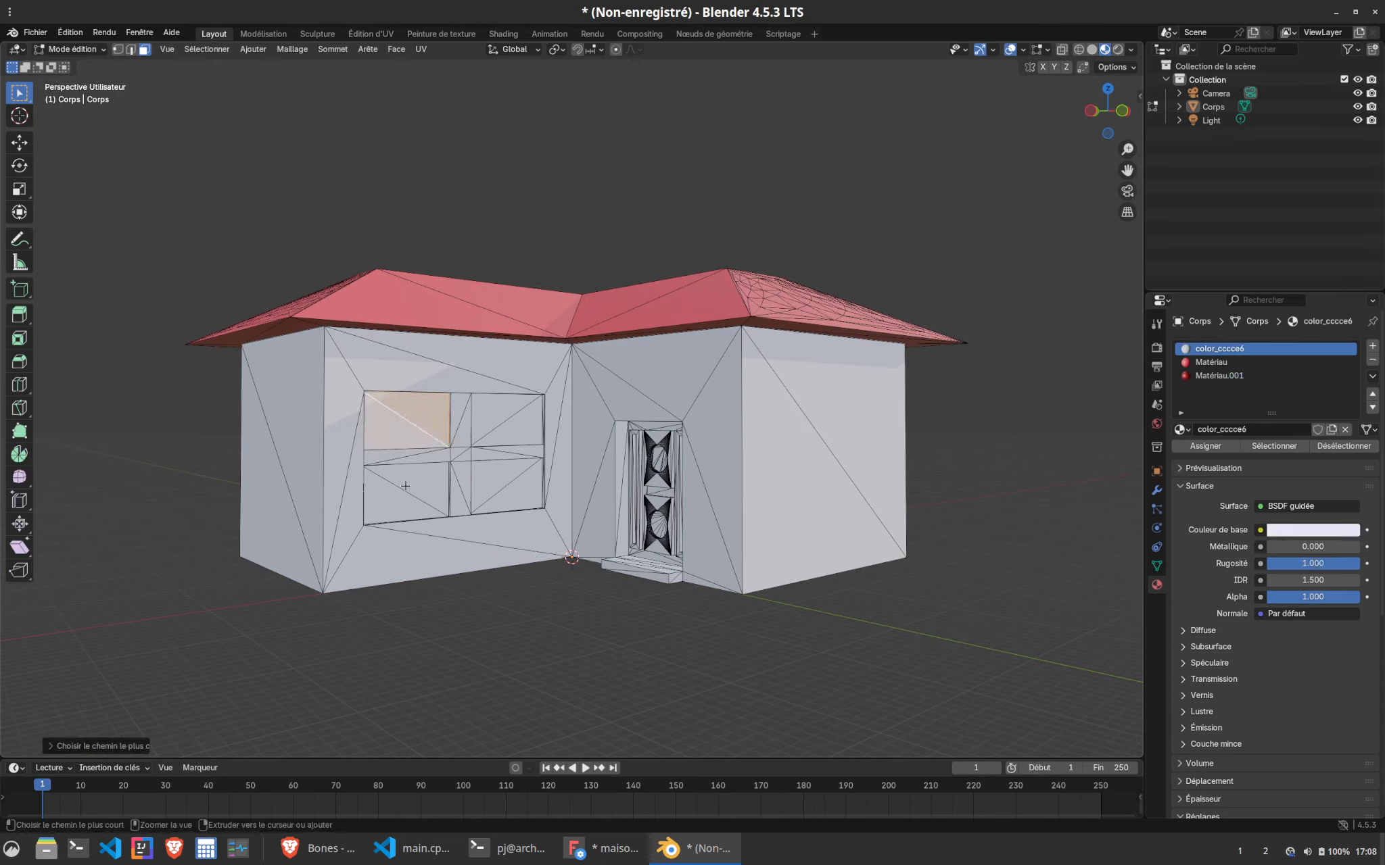
{"action": "left_click", "coordinate": [416, 487], "text": "ctrl"}
{"action": "left_click", "coordinate": [432, 504], "text": "ctrl"}
{"action": "left_click", "coordinate": [496, 482], "text": "ctrl"}
{"action": "left_click", "coordinate": [516, 495], "text": "ctrl"}
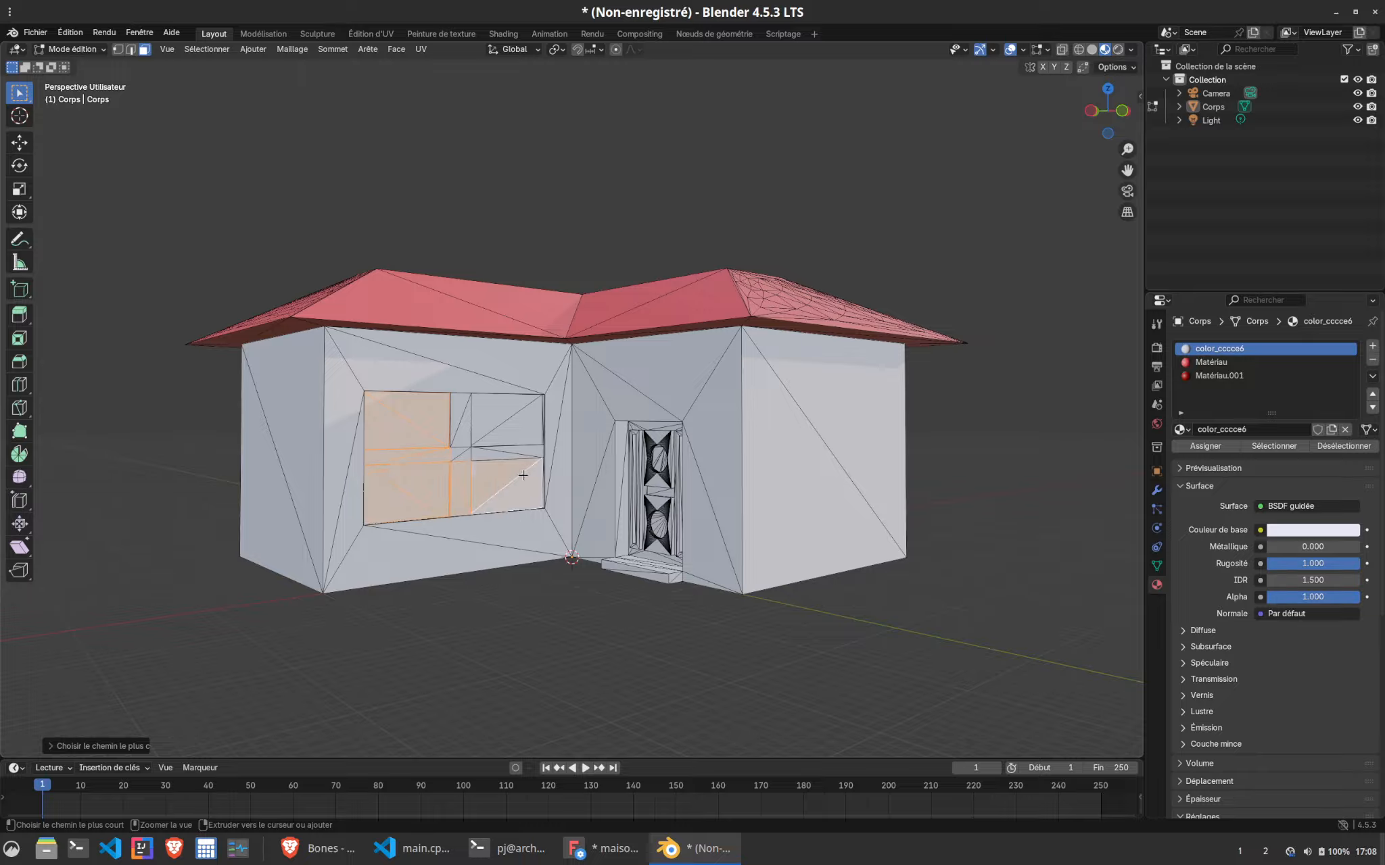
Select both triangles of each of the four panes in the large window, leaving out the crossbars
{"action": "left_click", "coordinate": [414, 434]}
{"action": "left_click", "coordinate": [443, 403], "text": "shift"}
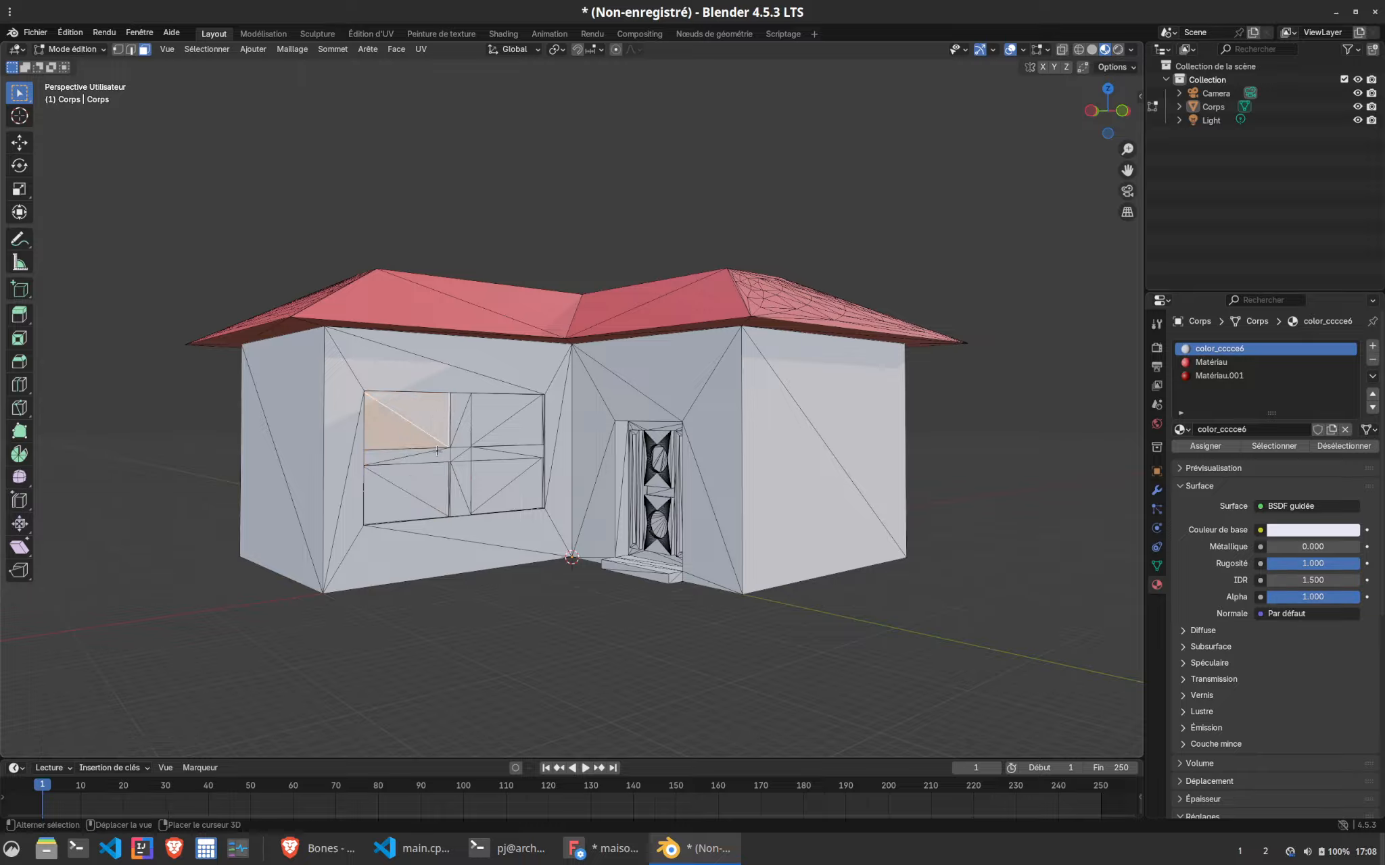
{"action": "left_click", "coordinate": [426, 481], "text": "shift"}
{"action": "left_click", "coordinate": [404, 499], "text": "shift"}
{"action": "left_click", "coordinate": [477, 504], "text": "shift"}
{"action": "left_click", "coordinate": [508, 495], "text": "shift"}
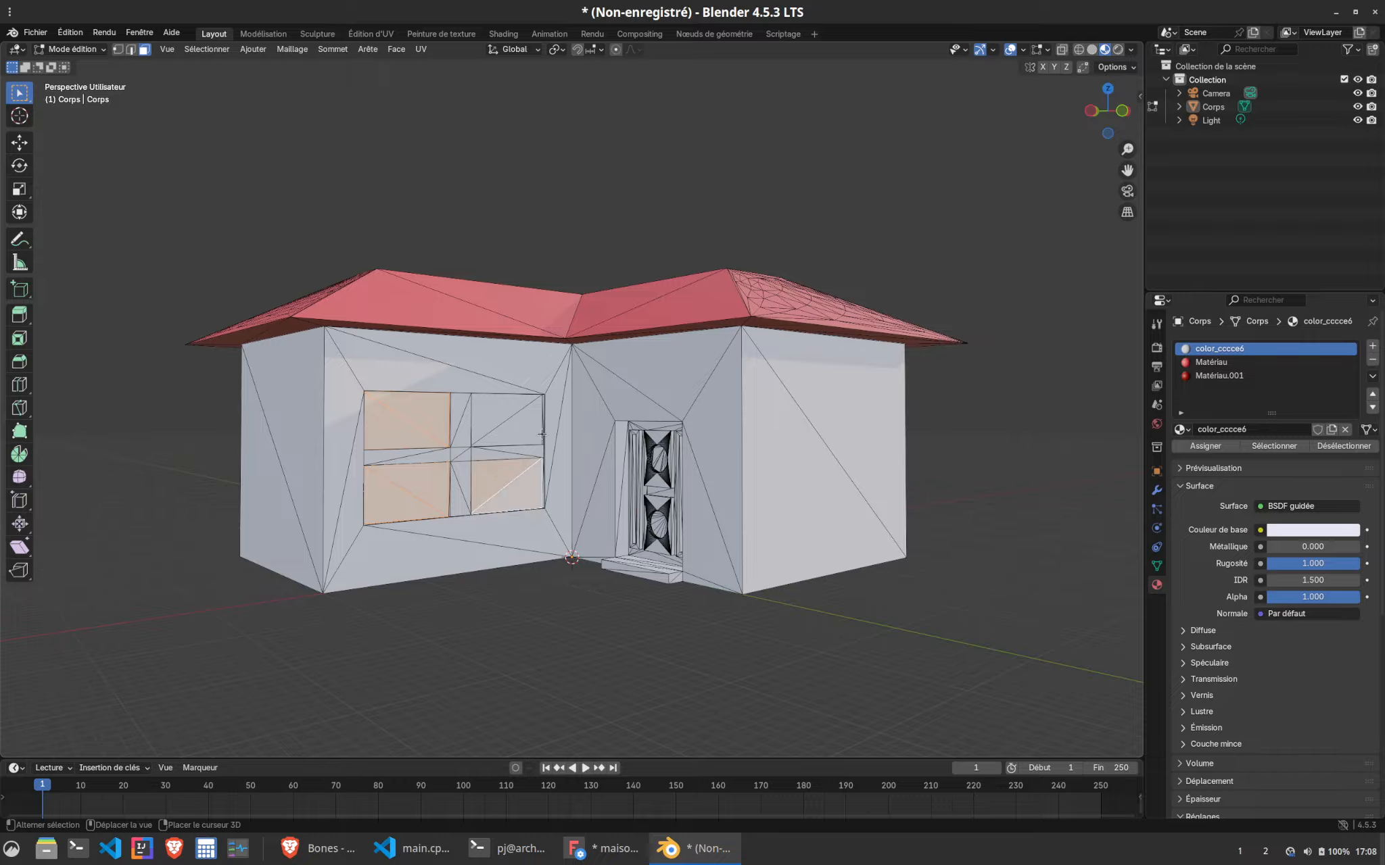
{"action": "left_click", "coordinate": [537, 431], "text": "shift"}
{"action": "left_click", "coordinate": [494, 407], "text": "shift"}
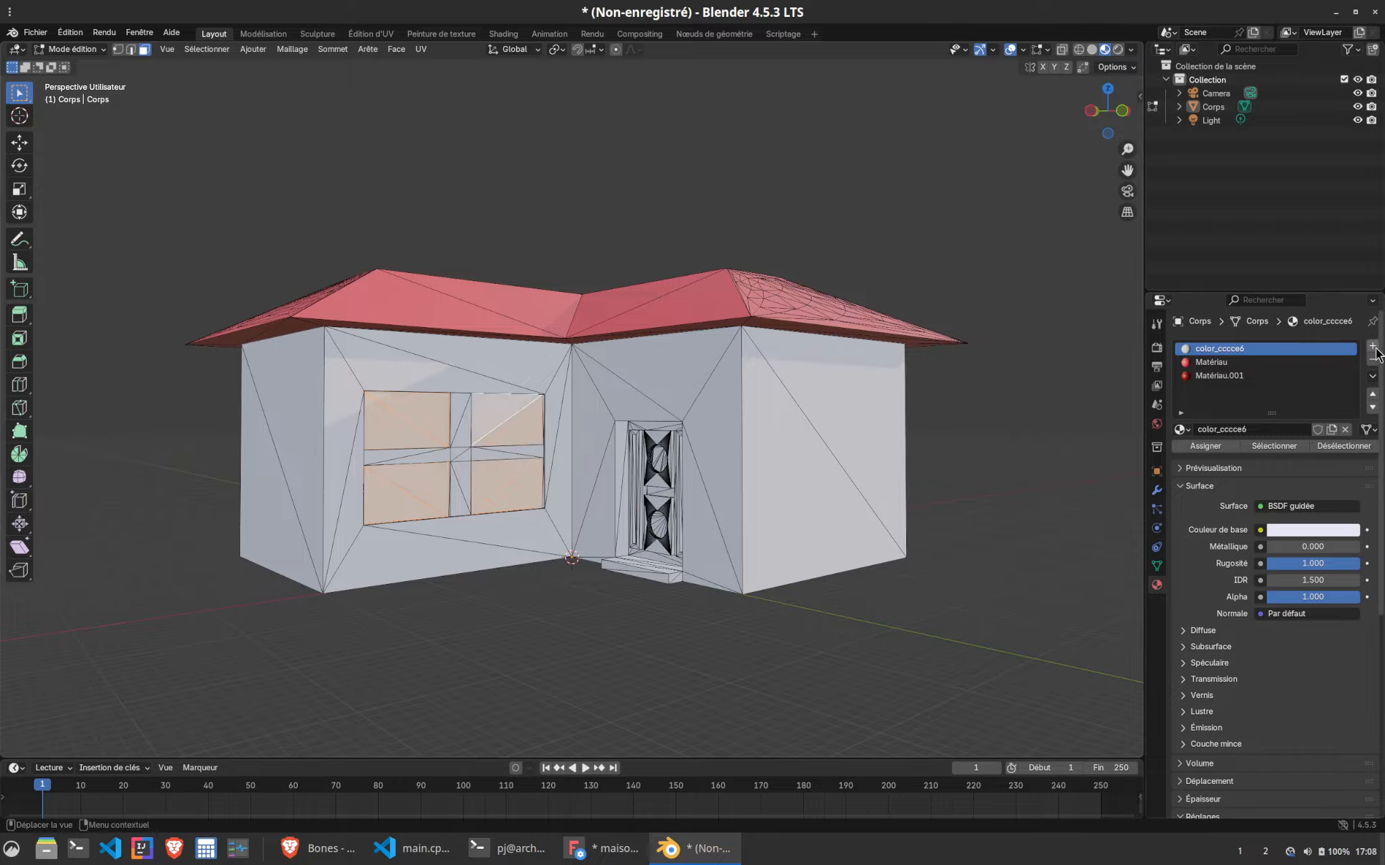
Add a material with a cyan base colour (#65E0E7), assign it to the window panes, and clear the selection
{"action": "left_click", "coordinate": [1372, 345]}
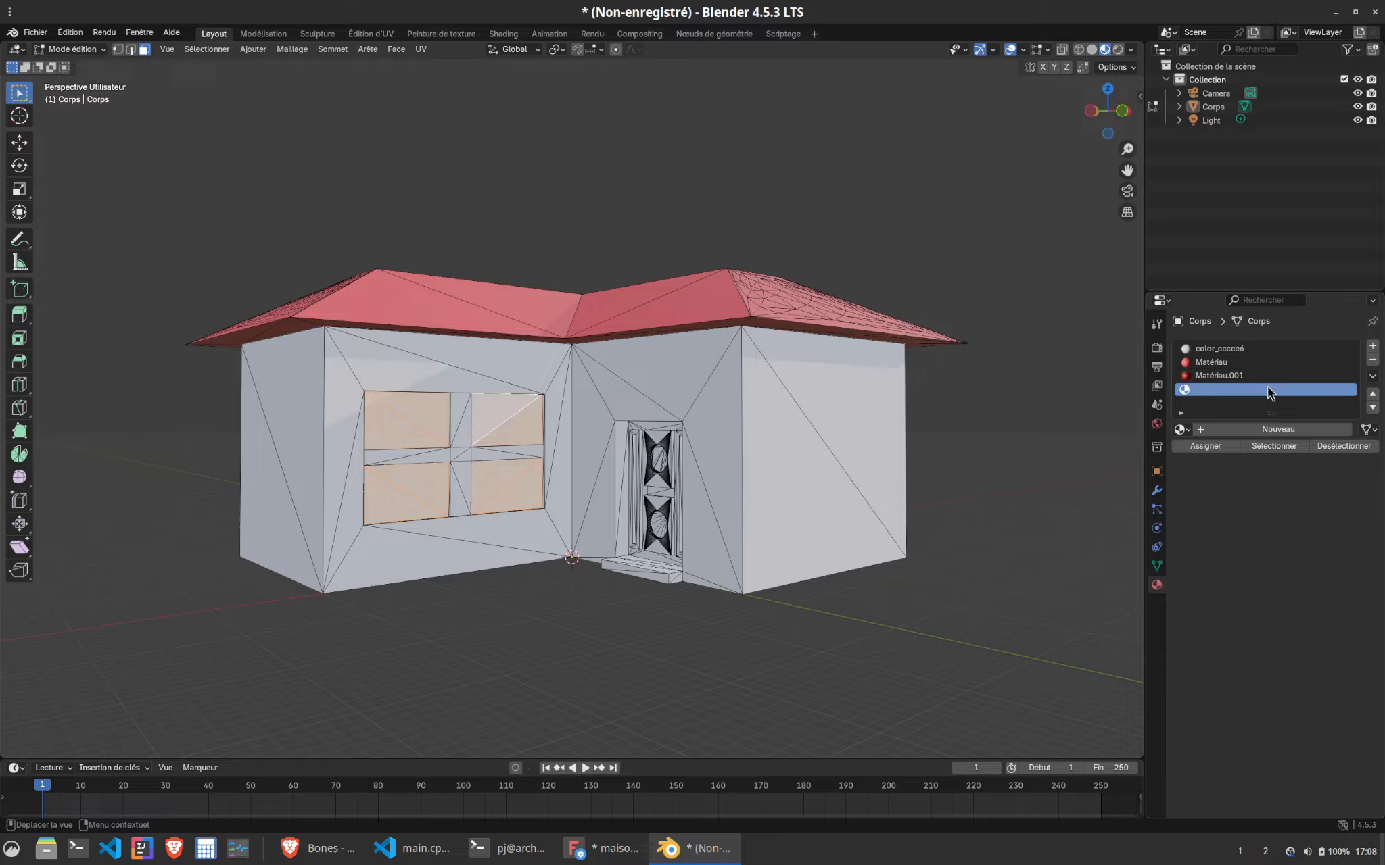
{"action": "left_click", "coordinate": [1281, 432]}
{"action": "left_click", "coordinate": [1305, 530]}
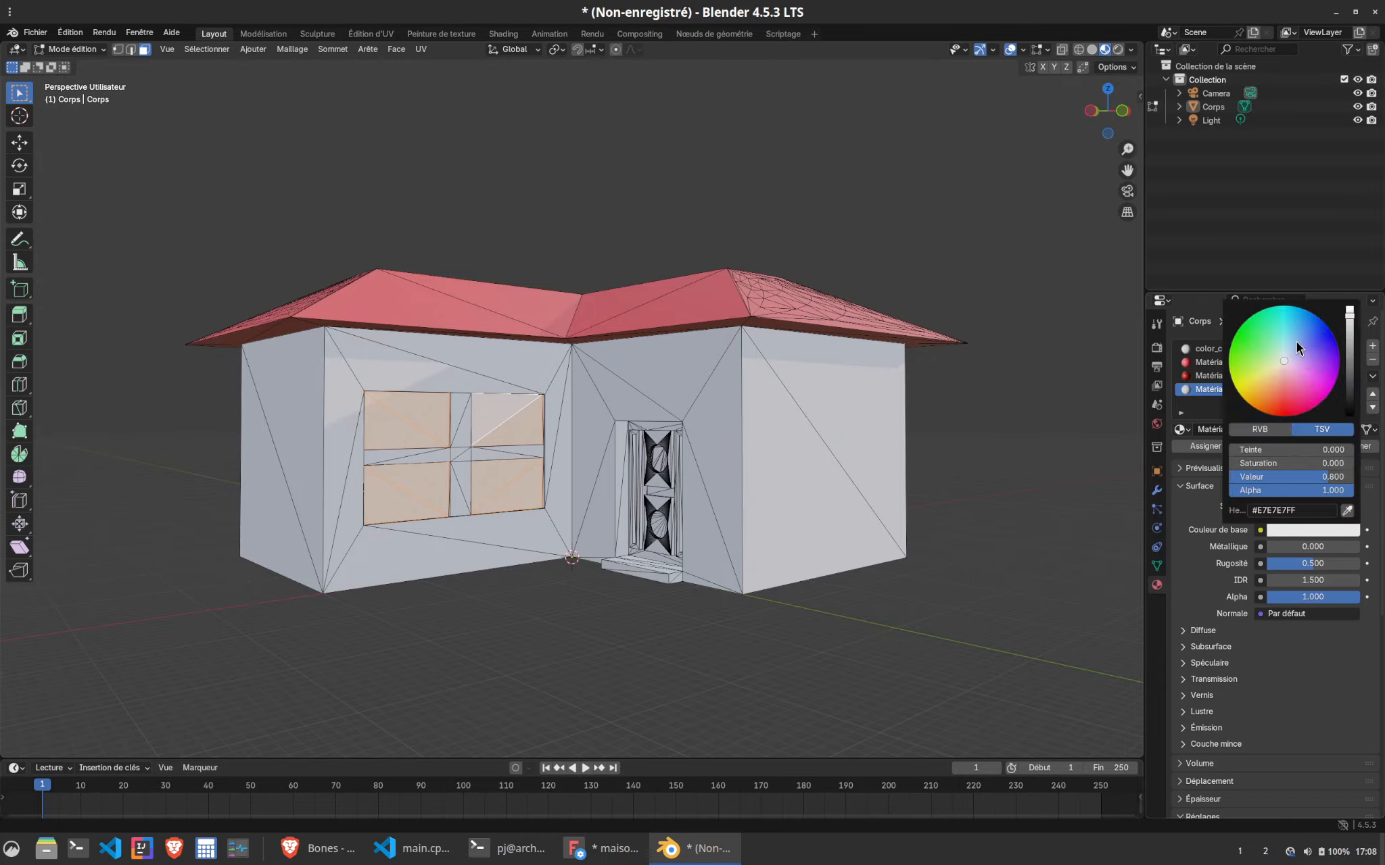
{"action": "left_click_drag", "start_coordinate": [1297, 342], "coordinate": [1288, 331]}
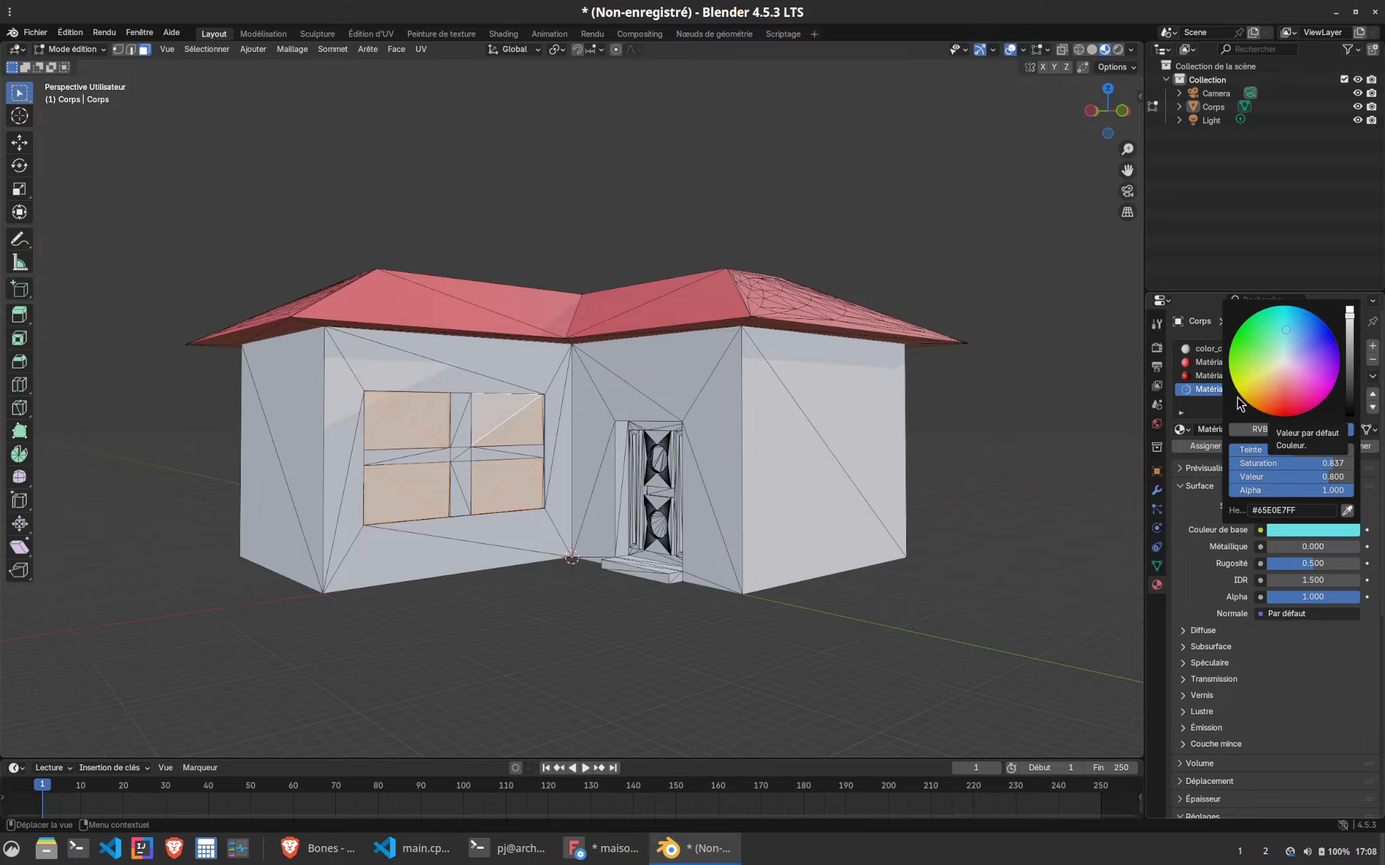
{"action": "left_click", "coordinate": [1221, 448]}
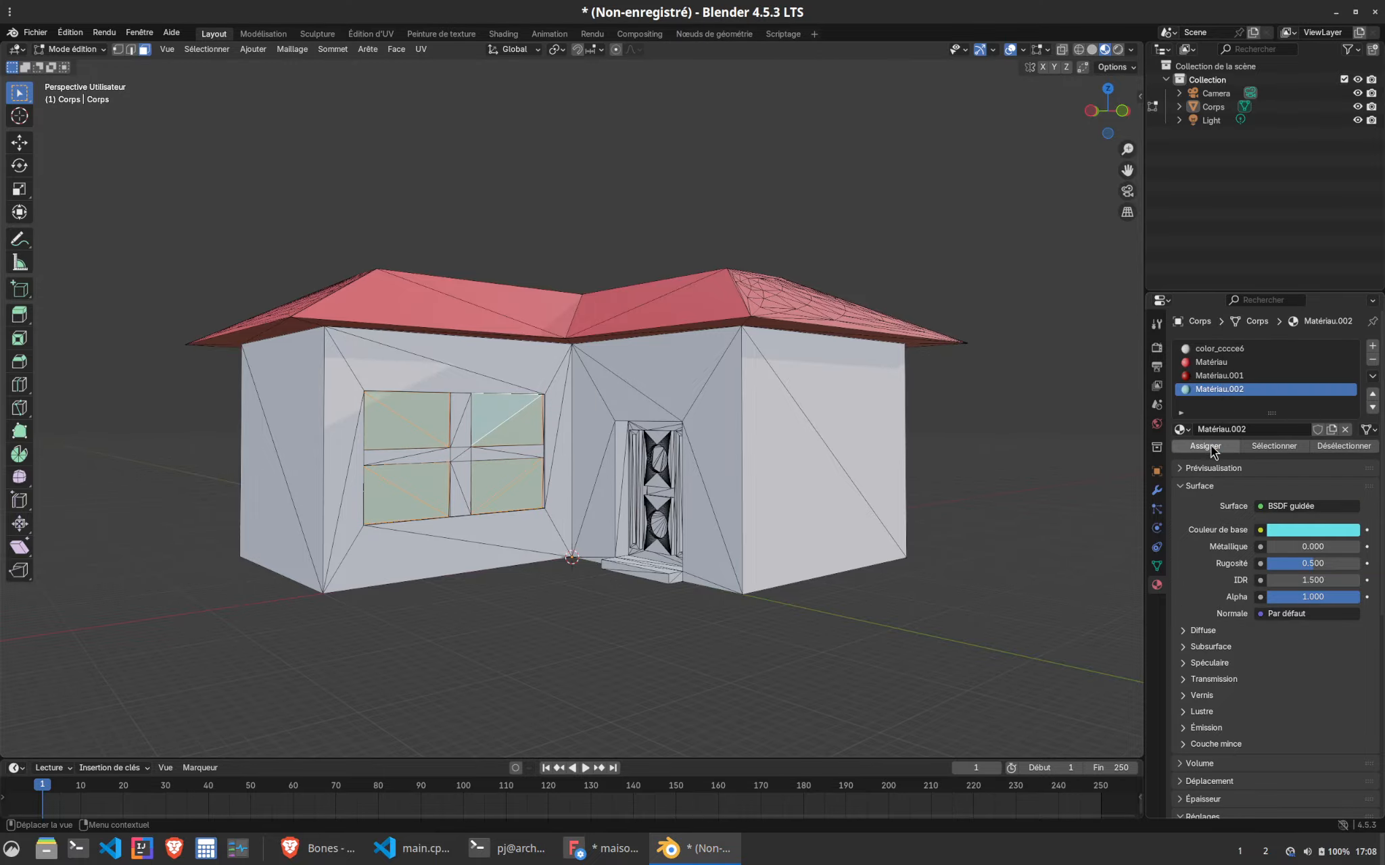
{"action": "left_click", "coordinate": [474, 588]}
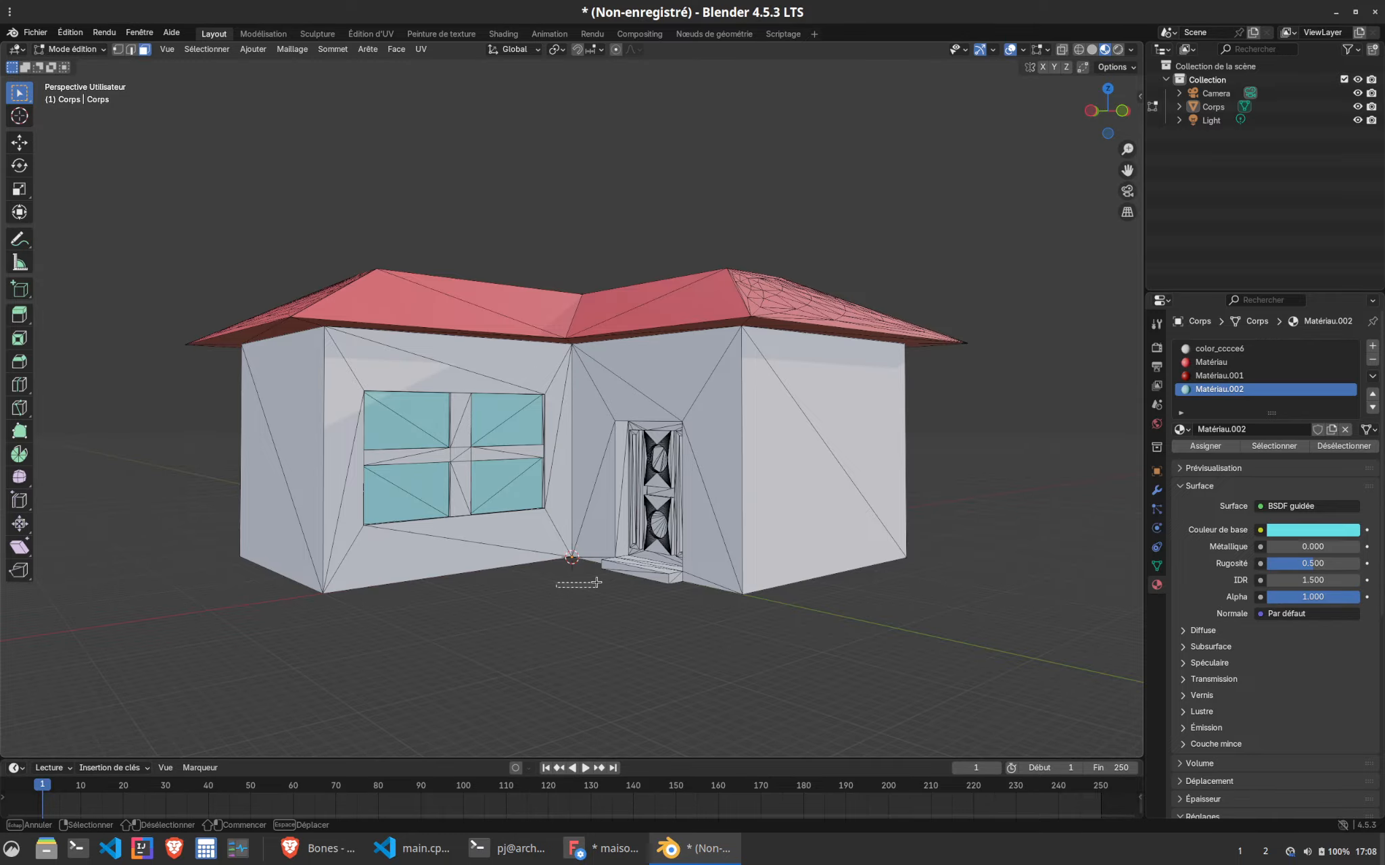
Examine the front door's triangulated panels up close and switch to Object Mode to view them without the mesh
{"action": "middle_click_drag", "start_coordinate": [575, 577], "coordinate": [841, 460]}
{"action": "scroll", "coordinate": [841, 460], "scroll_direction": "up", "scroll_amount": 3}
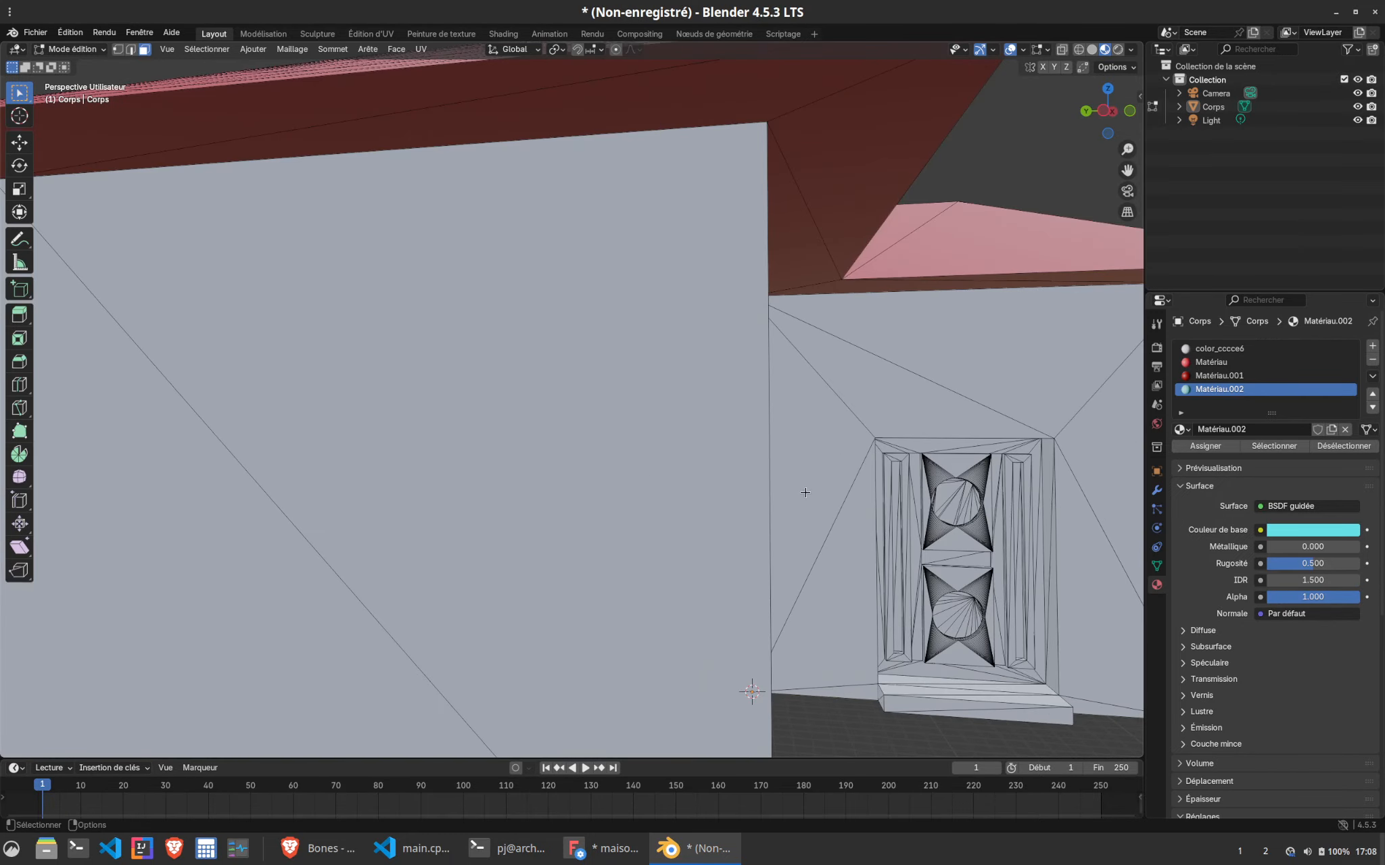
{"action": "scroll", "coordinate": [752, 691], "scroll_direction": "down", "scroll_amount": 4}
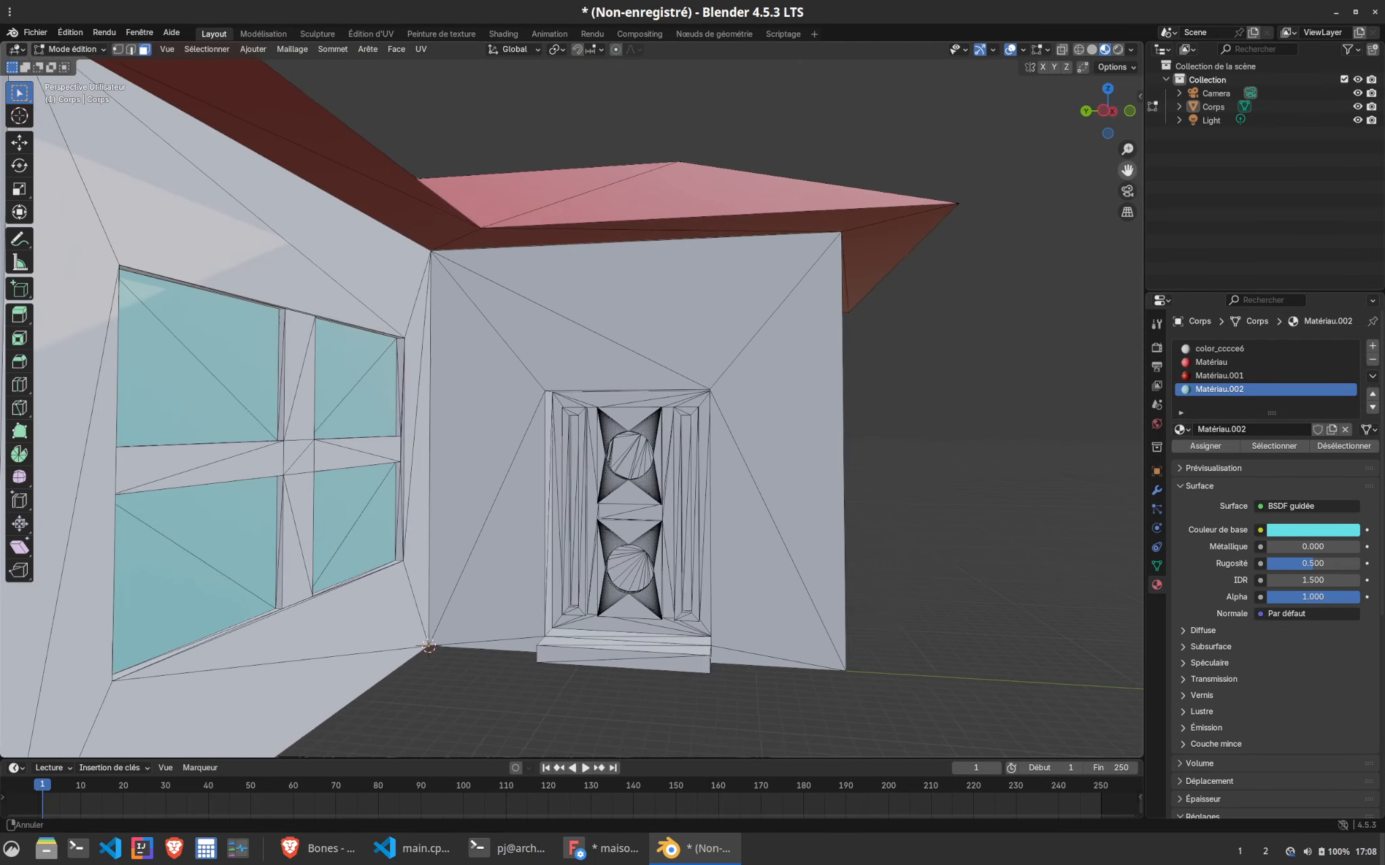
{"action": "scroll", "coordinate": [851, 438], "scroll_direction": "up", "scroll_amount": 6}
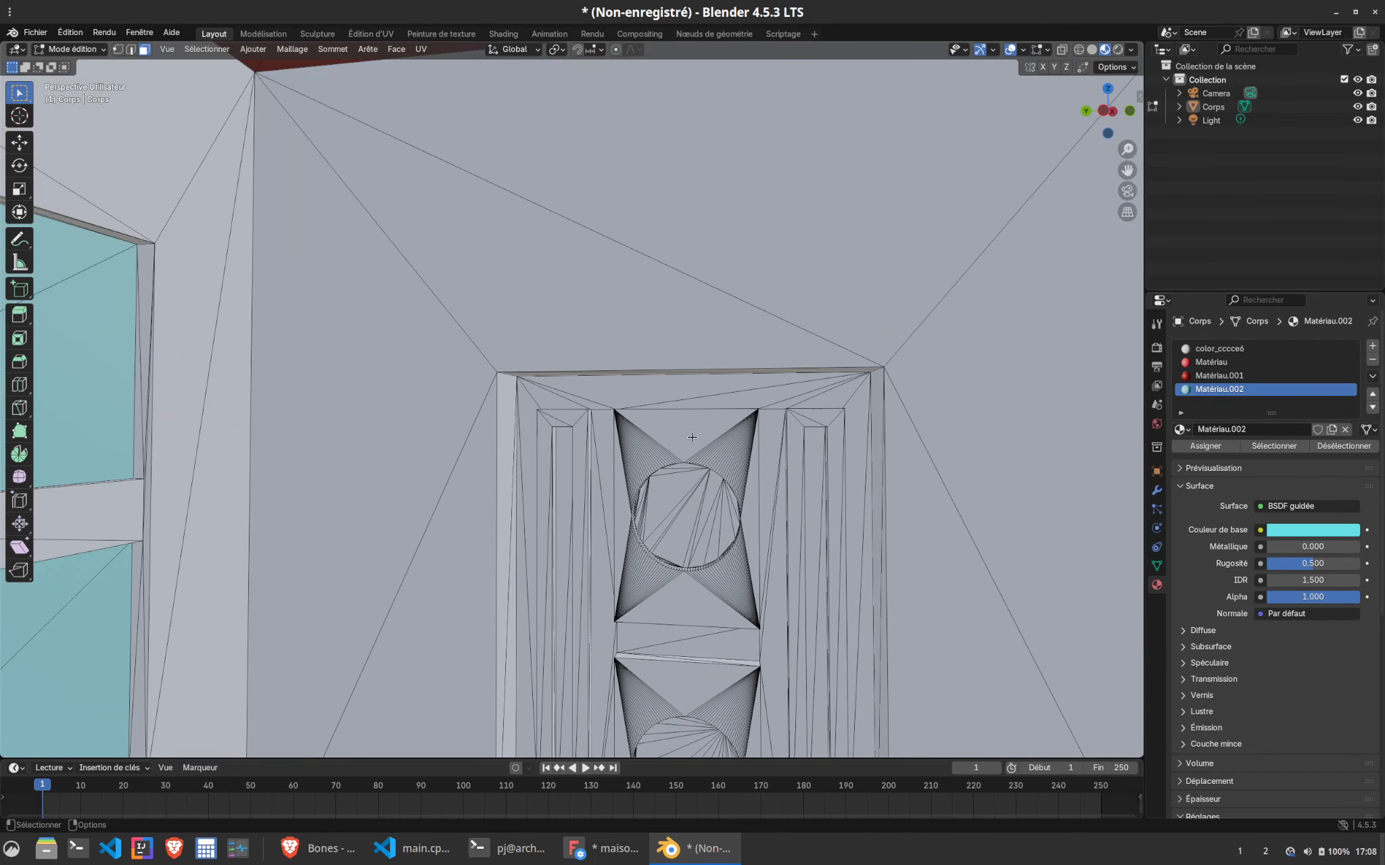
{"action": "key", "text": "Tab"}
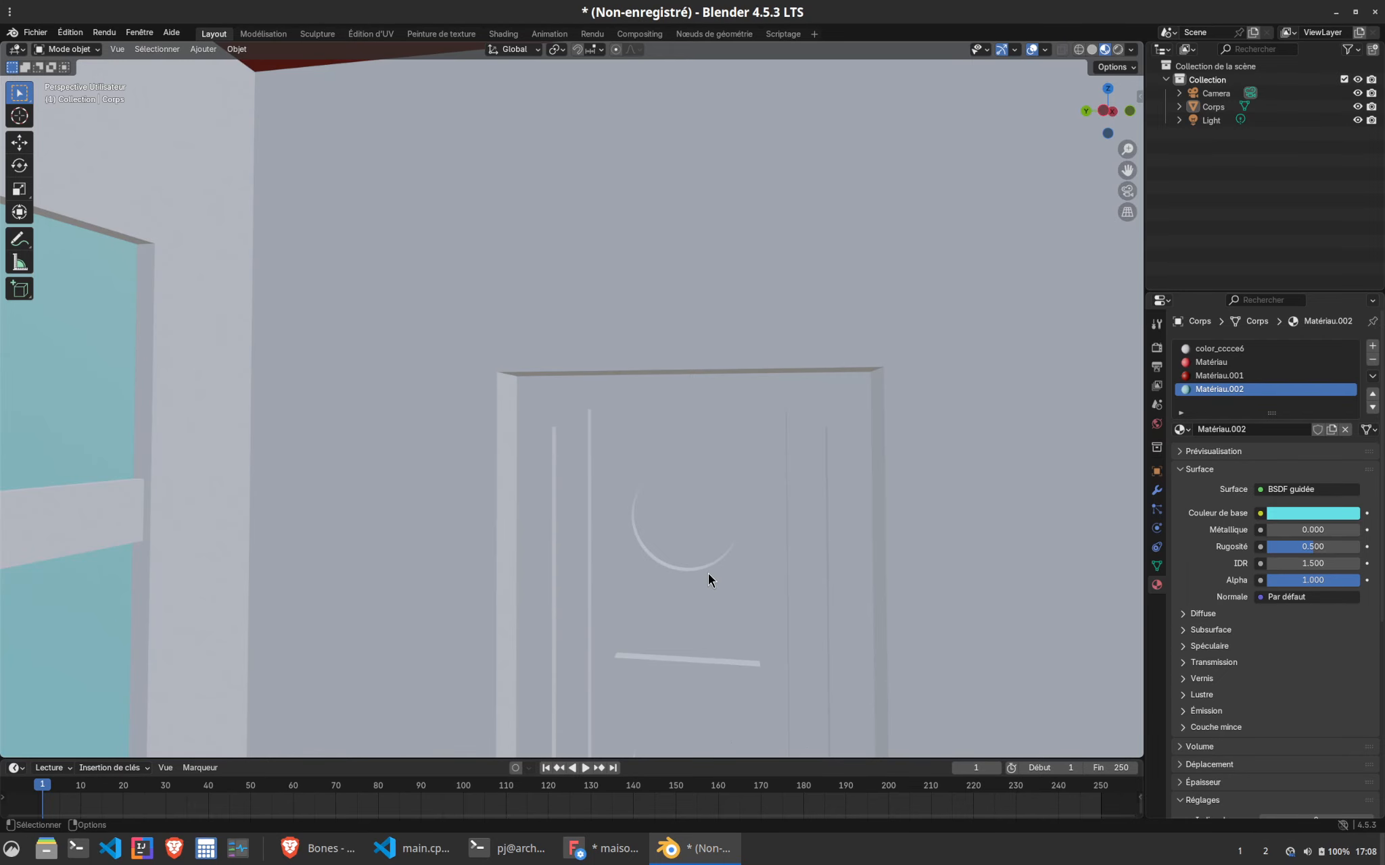
In Edit Mode on Corps, select all the sloped frame faces around the door's left narrow panel
{"action": "key", "text": "Tab"}
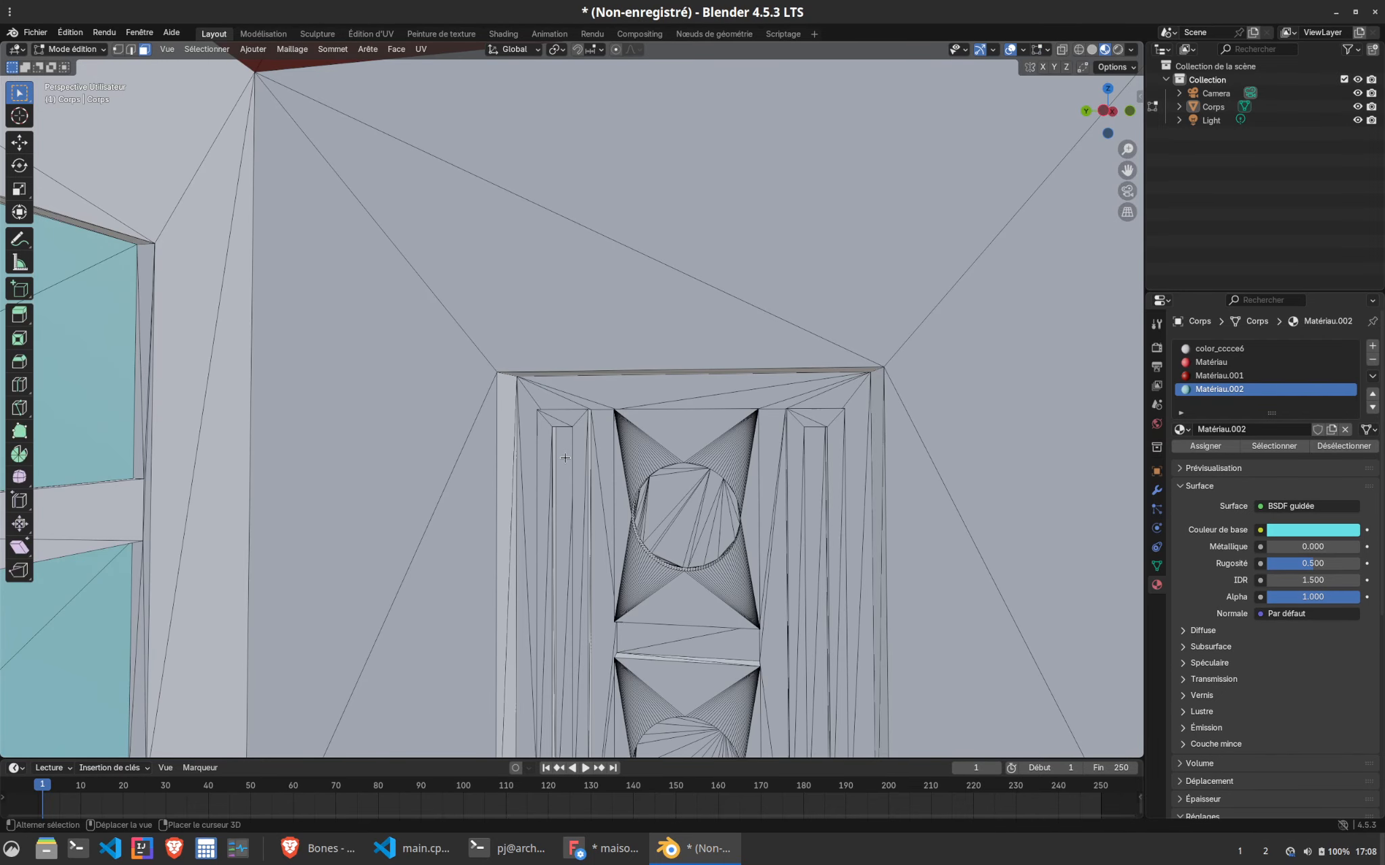
{"action": "left_click", "coordinate": [563, 458]}
{"action": "middle_click_drag", "start_coordinate": [565, 460], "coordinate": [749, 676], "text": "ctrl"}
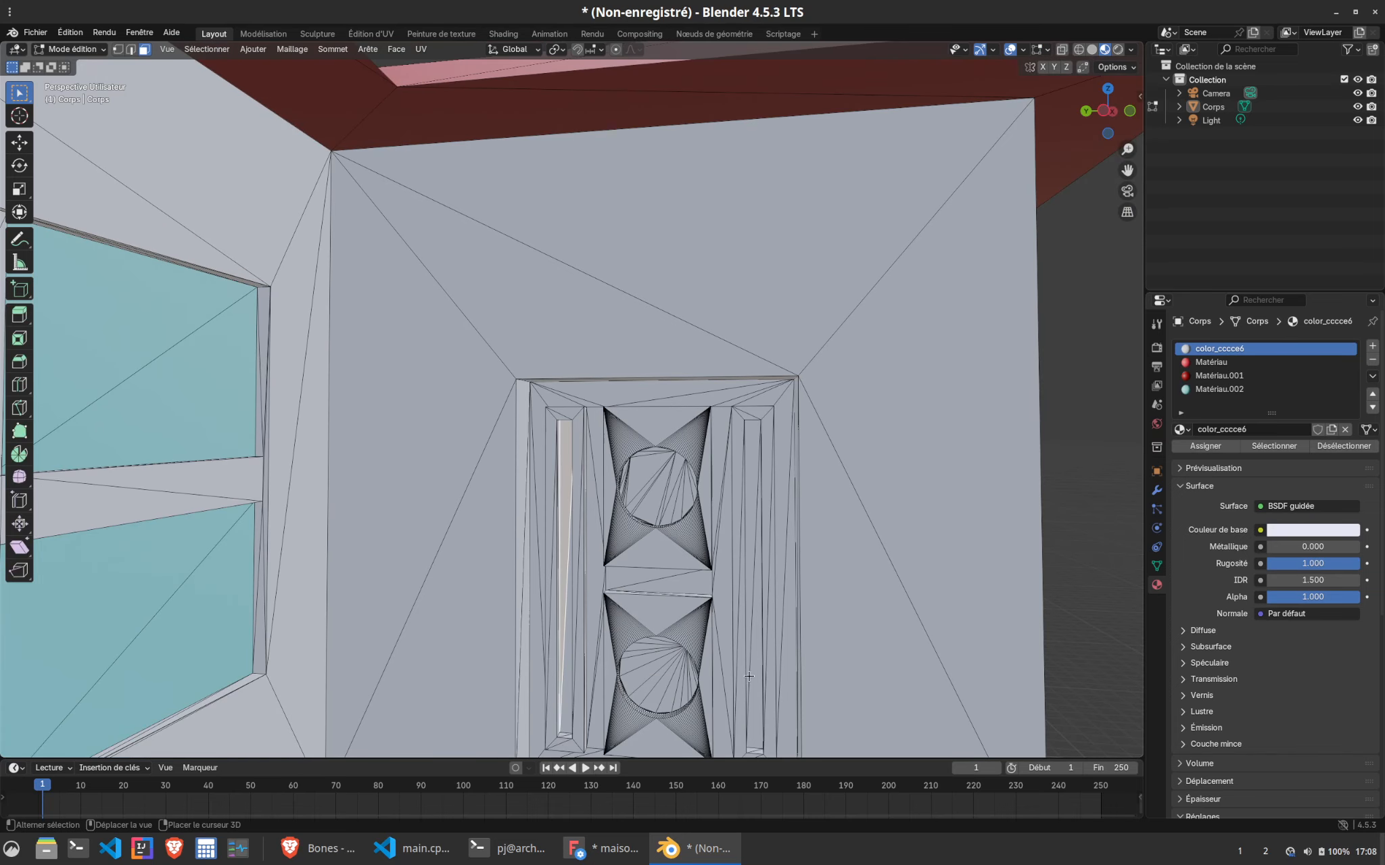
{"action": "right_click_drag", "start_coordinate": [757, 541], "coordinate": [755, 537], "text": "shift"}
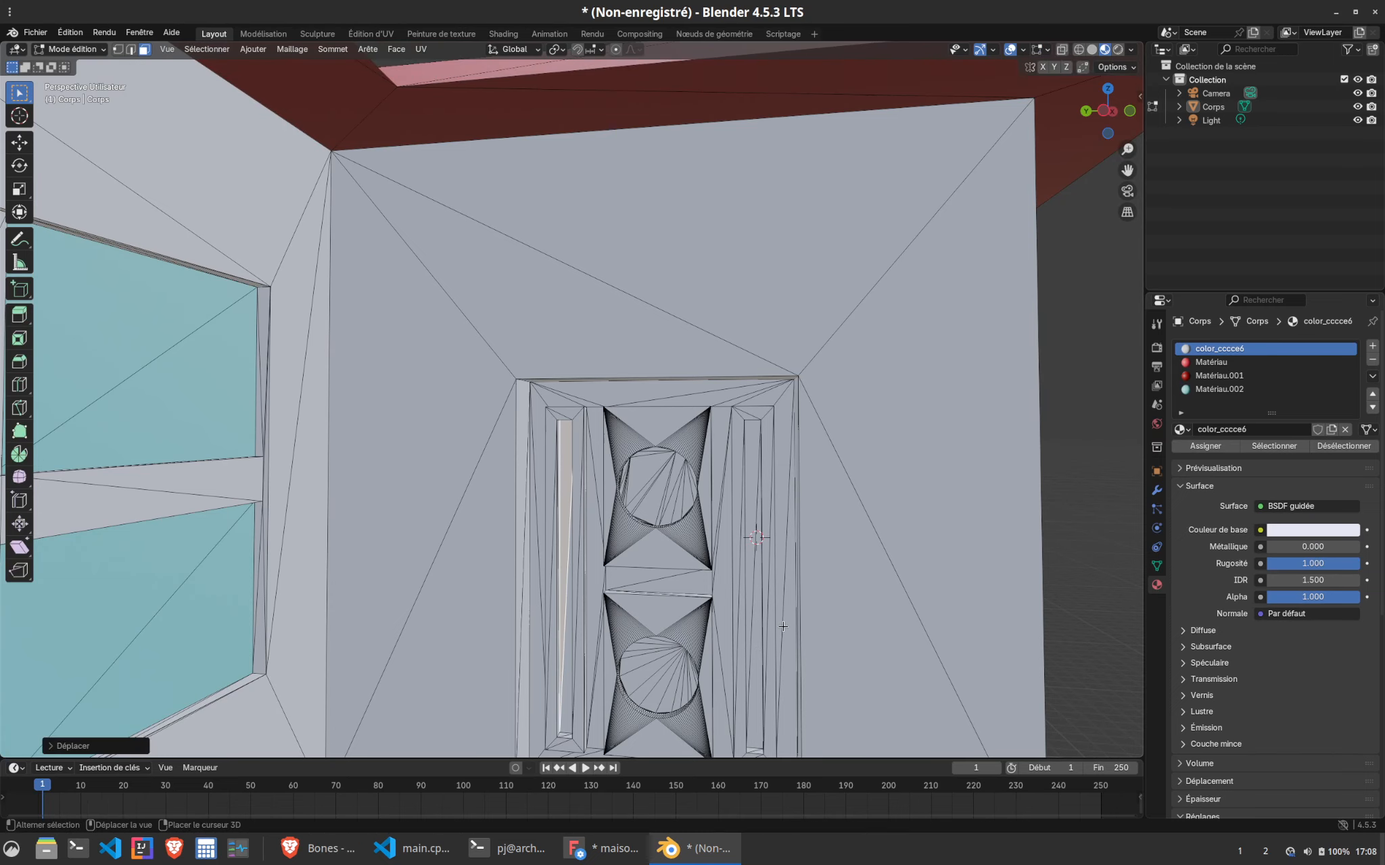
{"action": "left_click_drag", "start_coordinate": [1127, 170], "coordinate": [1094, 8]}
{"action": "left_click", "coordinate": [703, 544]}
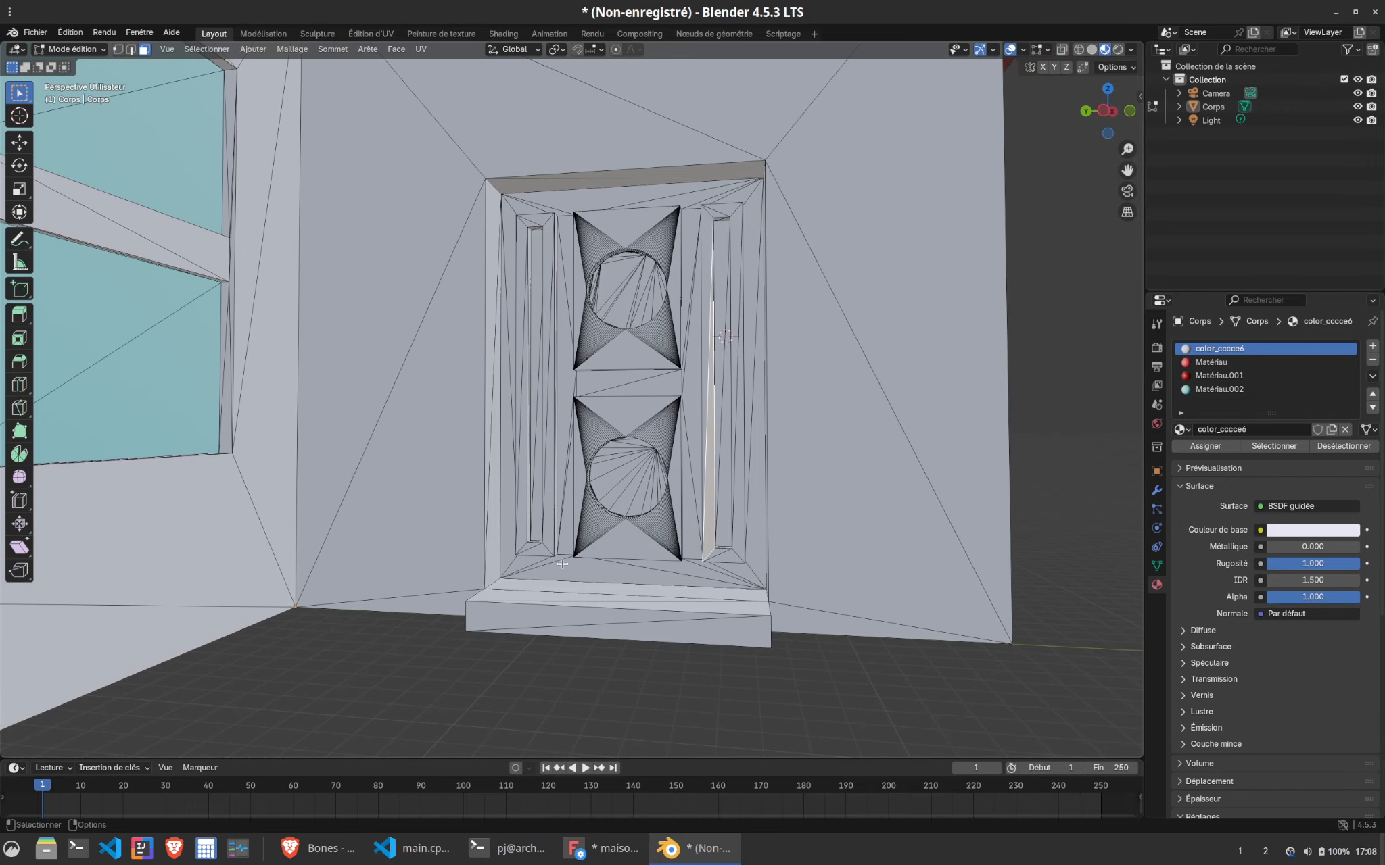
{"action": "left_click", "coordinate": [523, 537]}
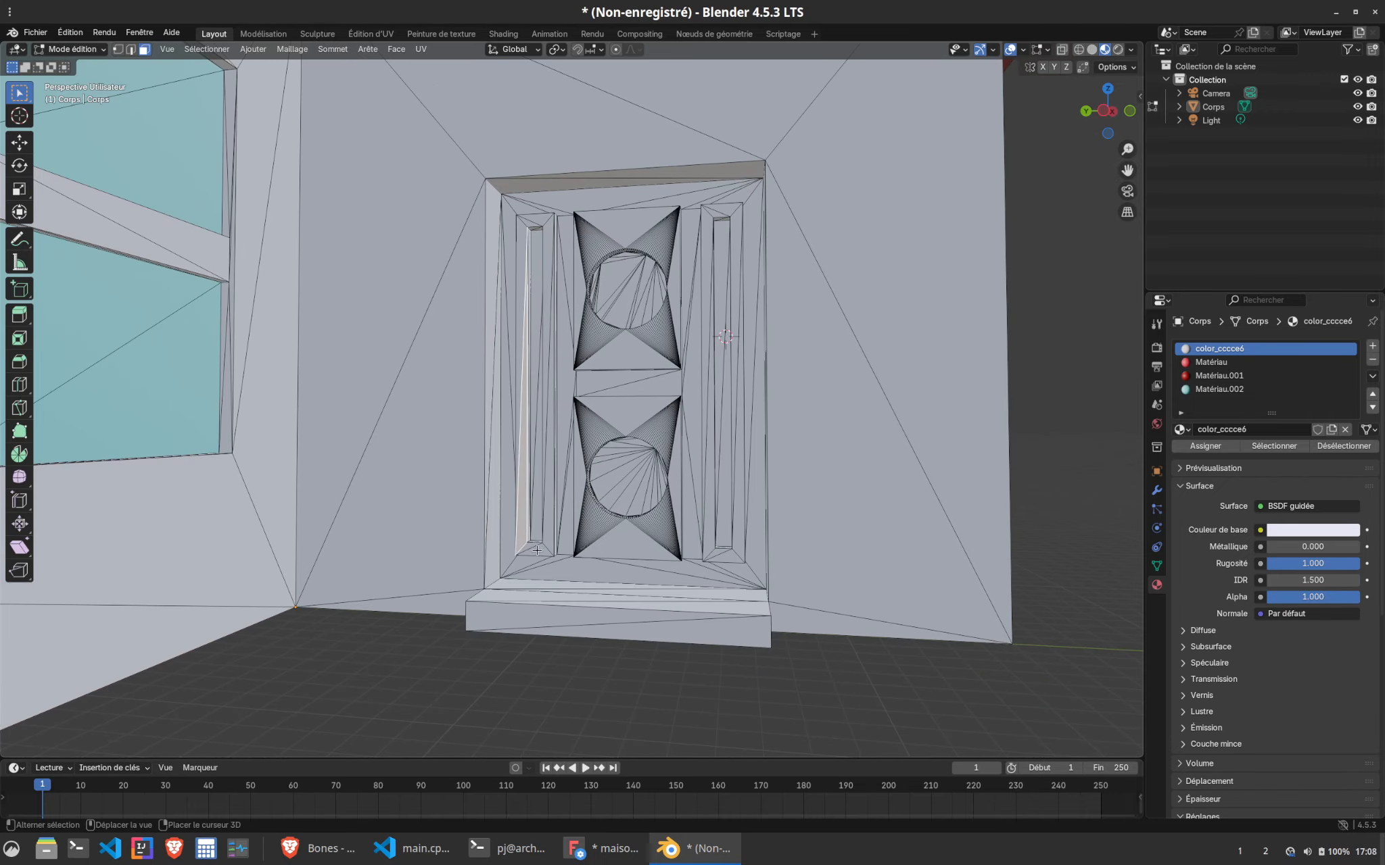
{"action": "scroll", "coordinate": [512, 613], "scroll_direction": "up", "scroll_amount": 5}
{"action": "left_click", "coordinate": [492, 666], "text": "shift"}
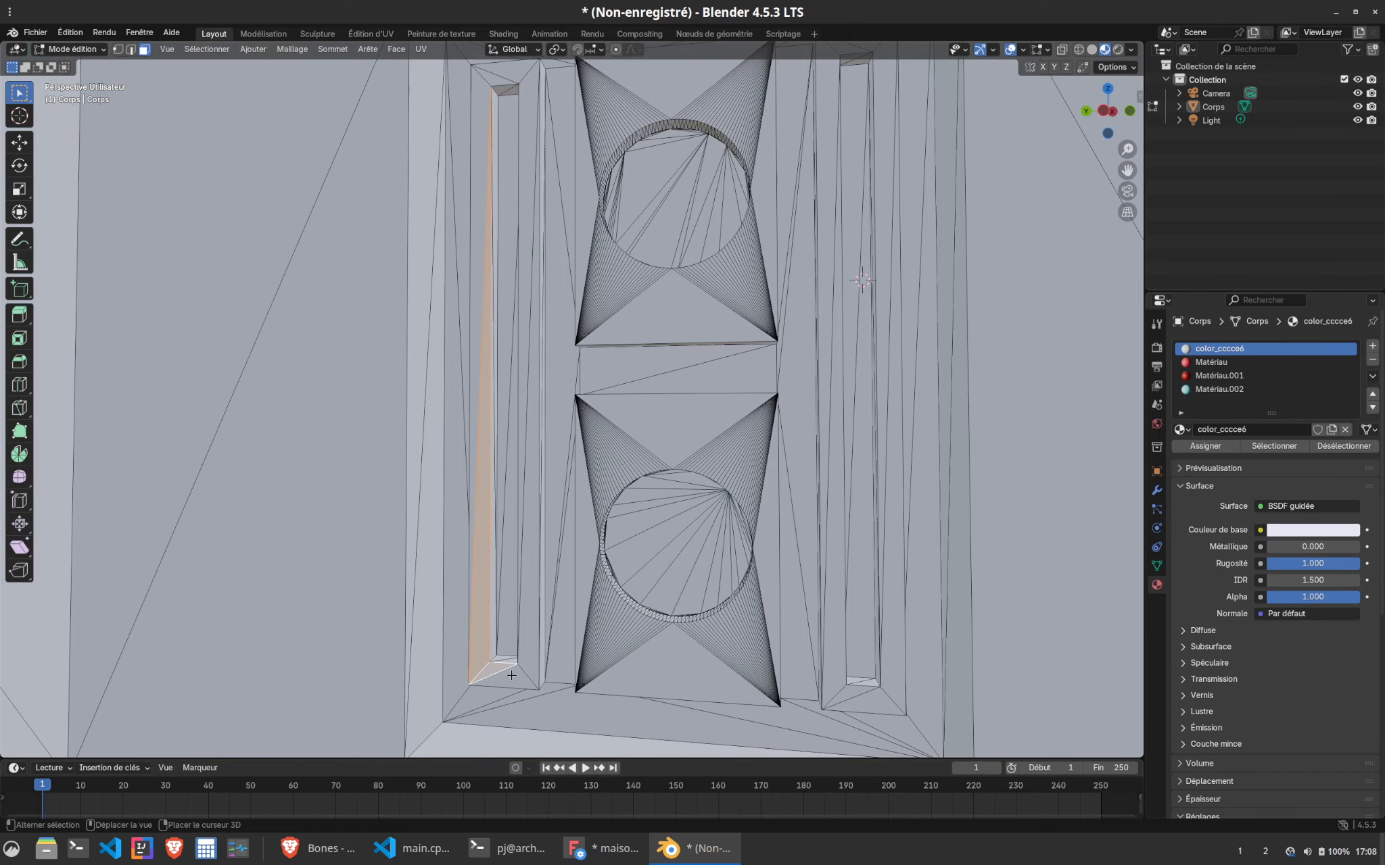
{"action": "left_click", "coordinate": [526, 261], "text": "shift"}
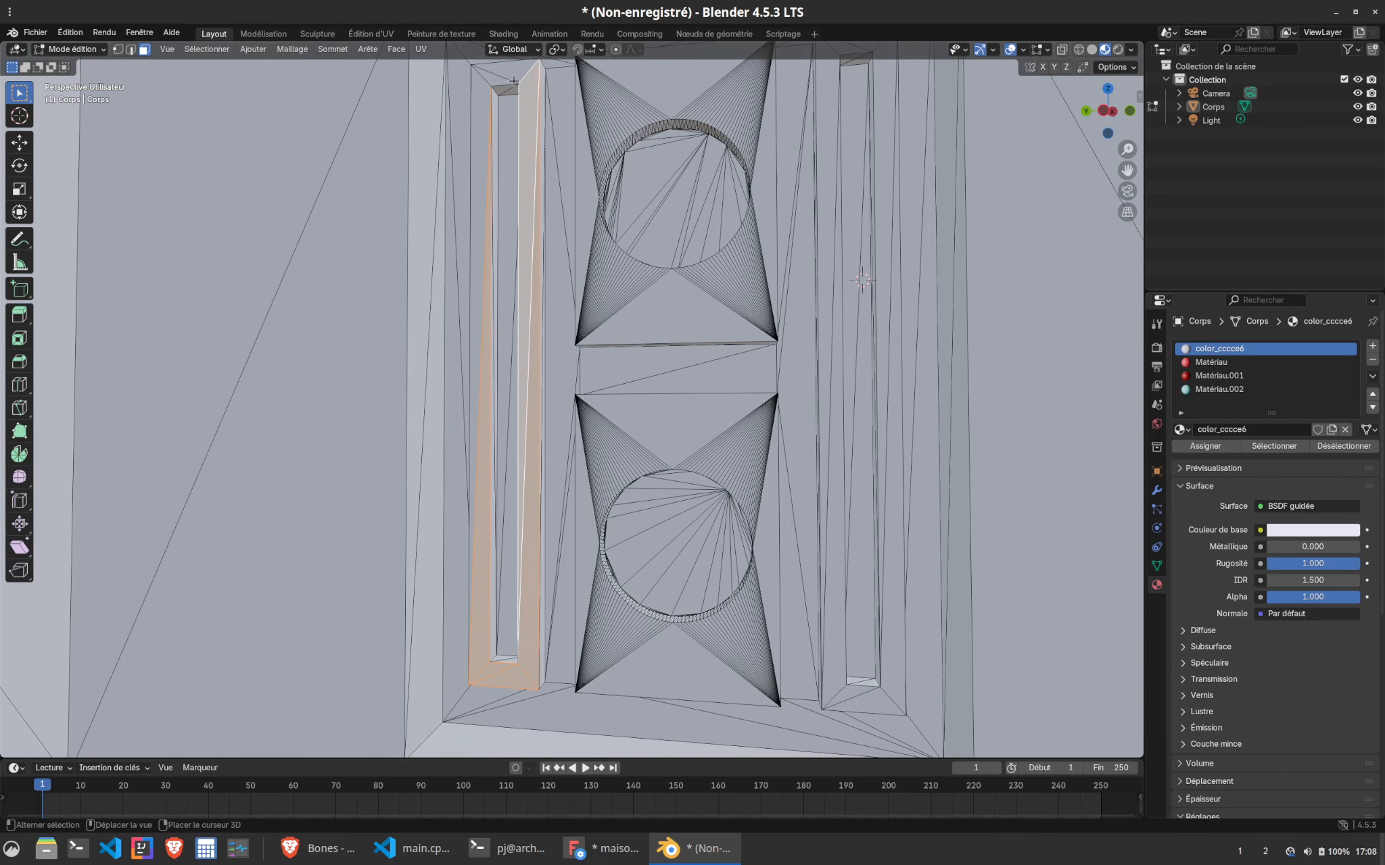
{"action": "left_click", "coordinate": [490, 77], "text": "shift"}
{"action": "left_click", "coordinate": [481, 93], "text": "shift"}
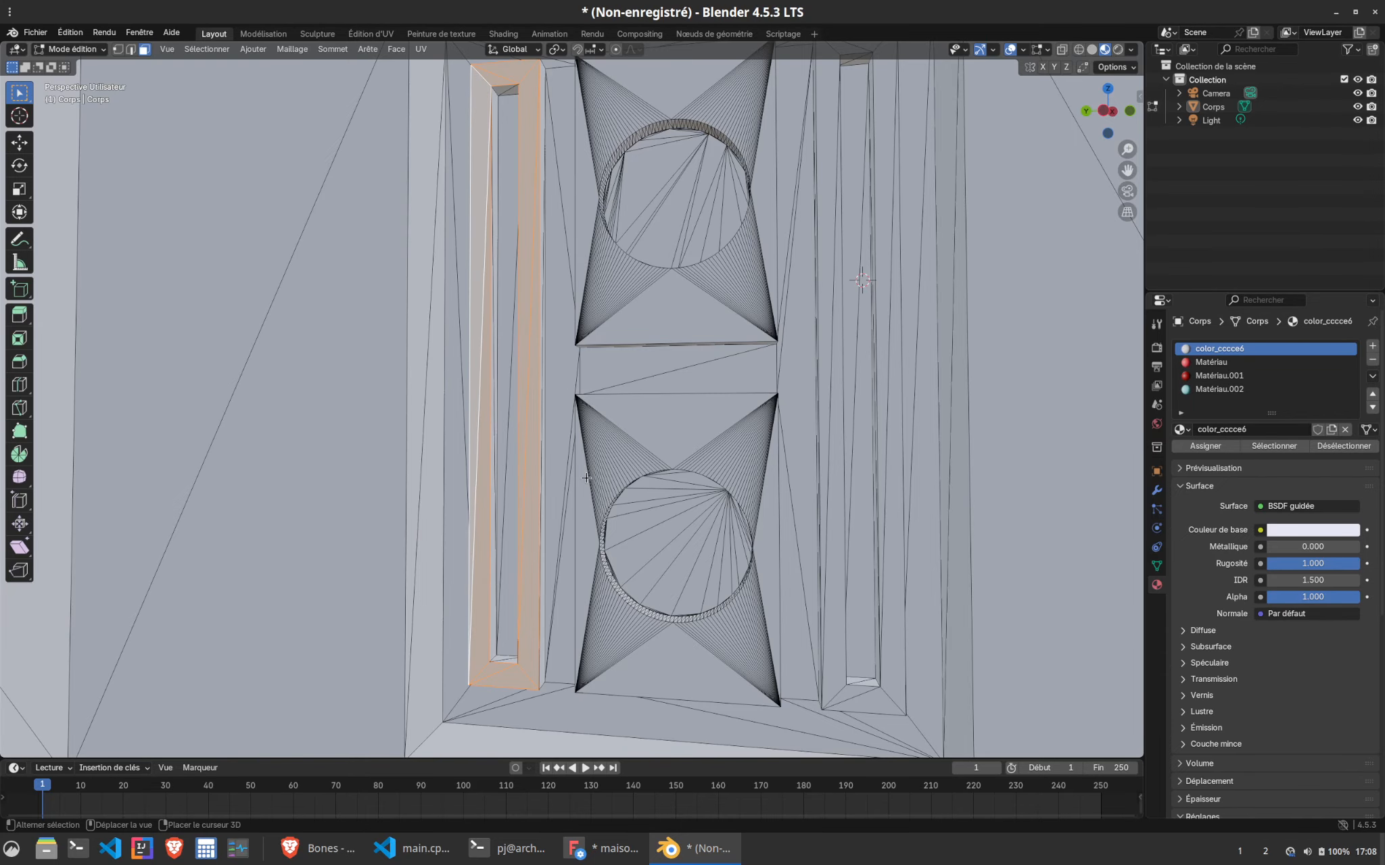
Add all the sloped frame faces around the door's right narrow panel to the selection
{"action": "left_click", "coordinate": [832, 677], "text": "shift"}
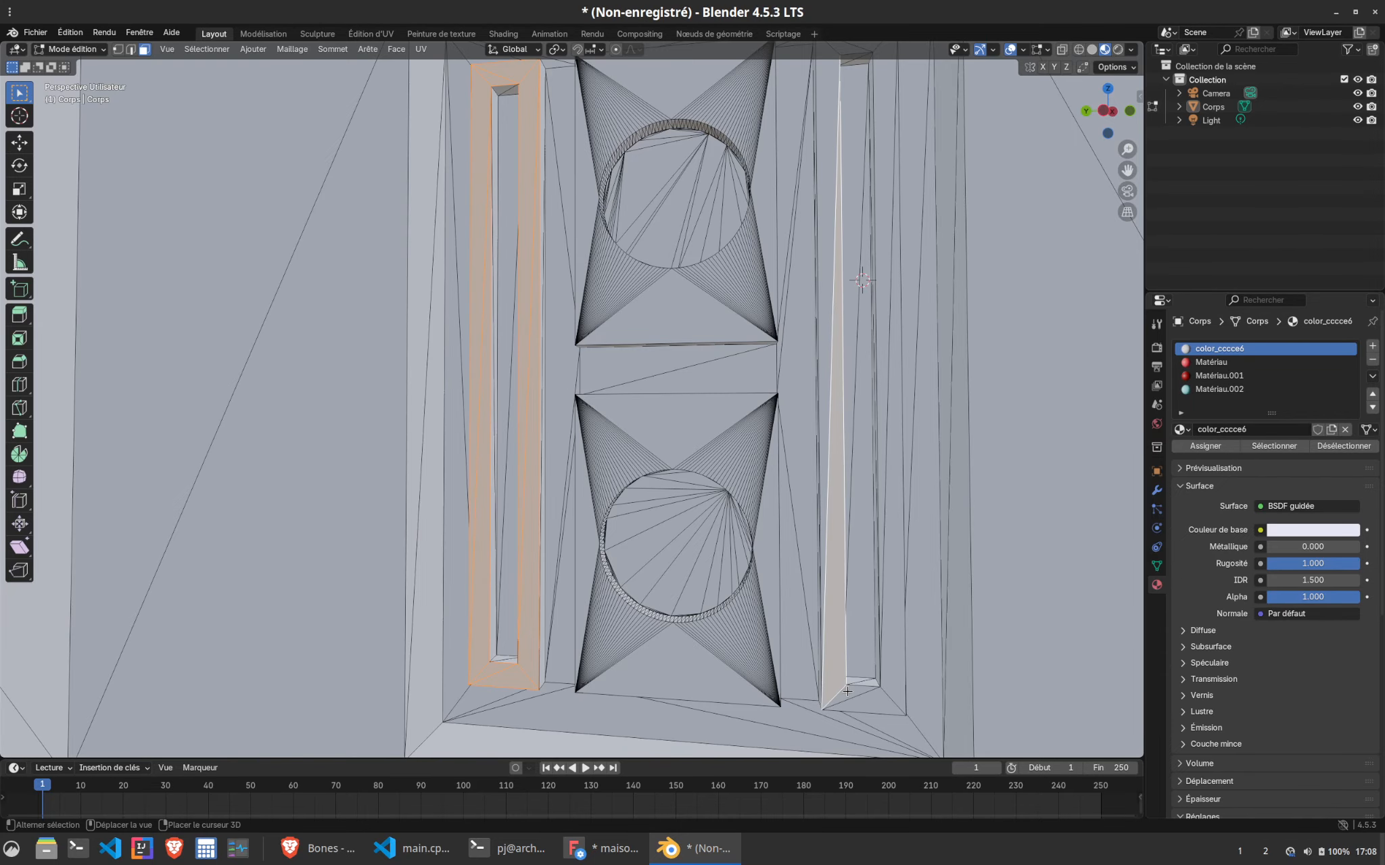
{"action": "left_click", "coordinate": [849, 693], "text": "shift"}
{"action": "left_click", "coordinate": [865, 703], "text": "shift"}
{"action": "left_click", "coordinate": [890, 392], "text": "shift"}
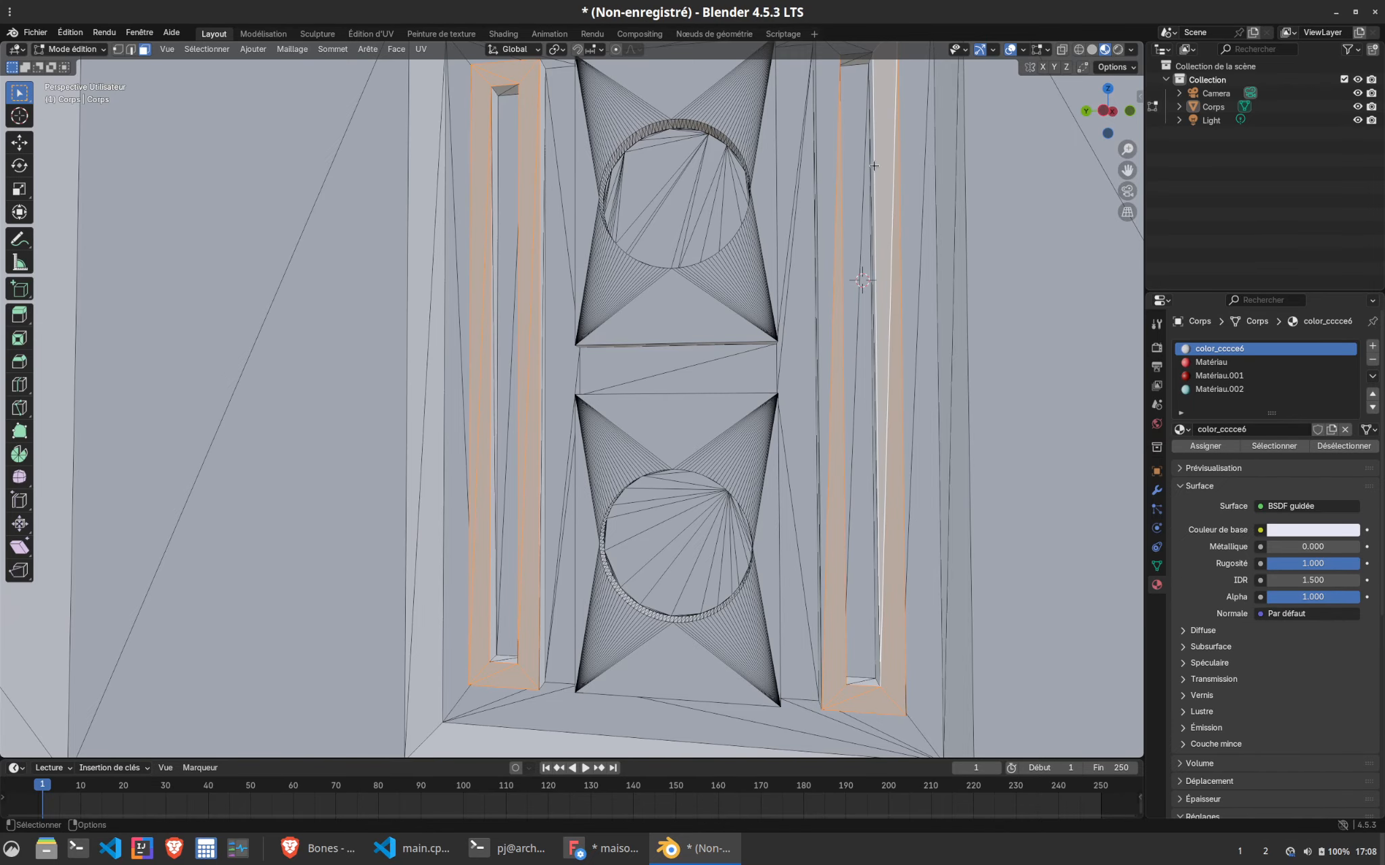
{"action": "left_click", "coordinate": [824, 75], "text": "shift"}
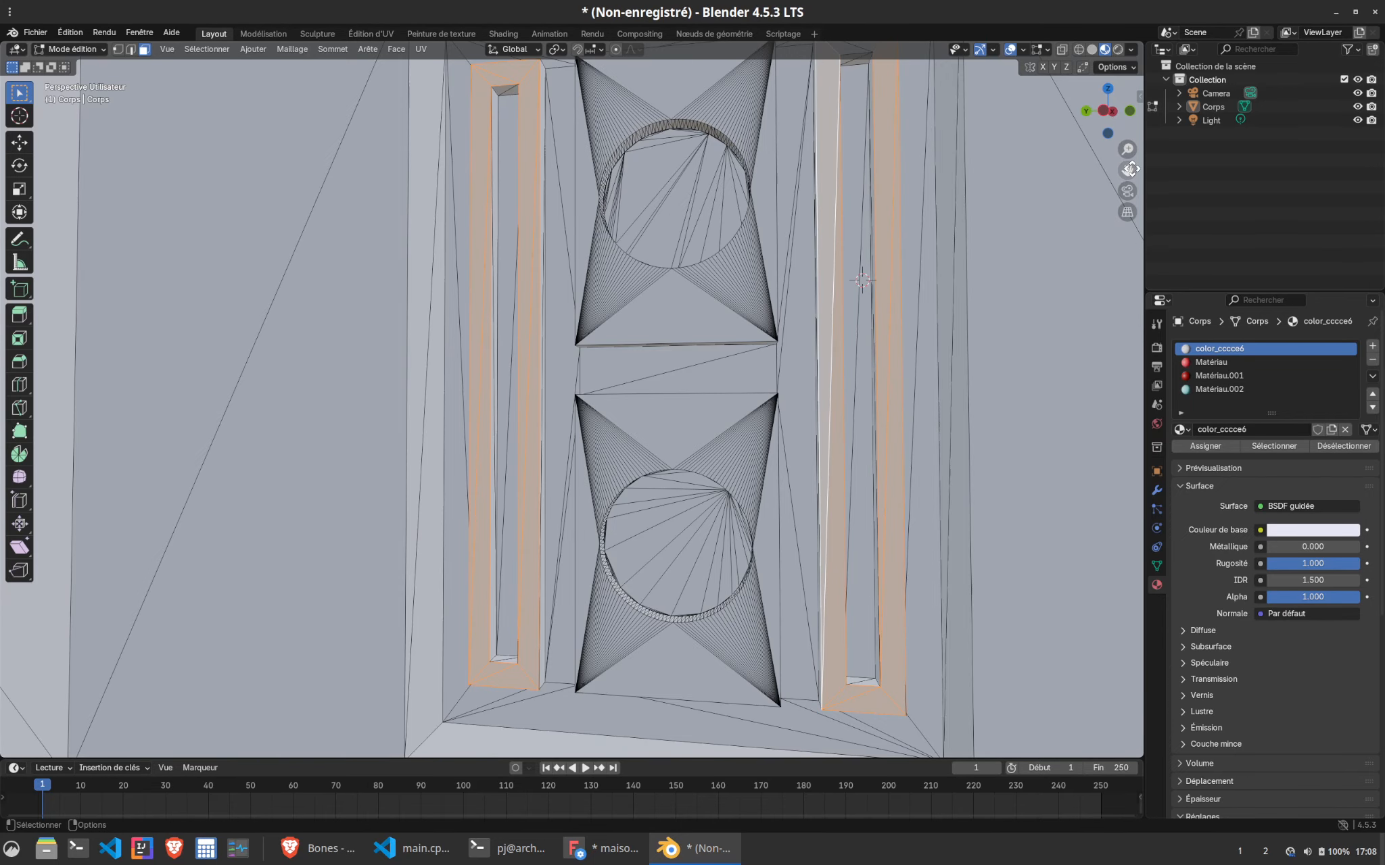
{"action": "left_click_drag", "start_coordinate": [1127, 170], "coordinate": [969, 109]}
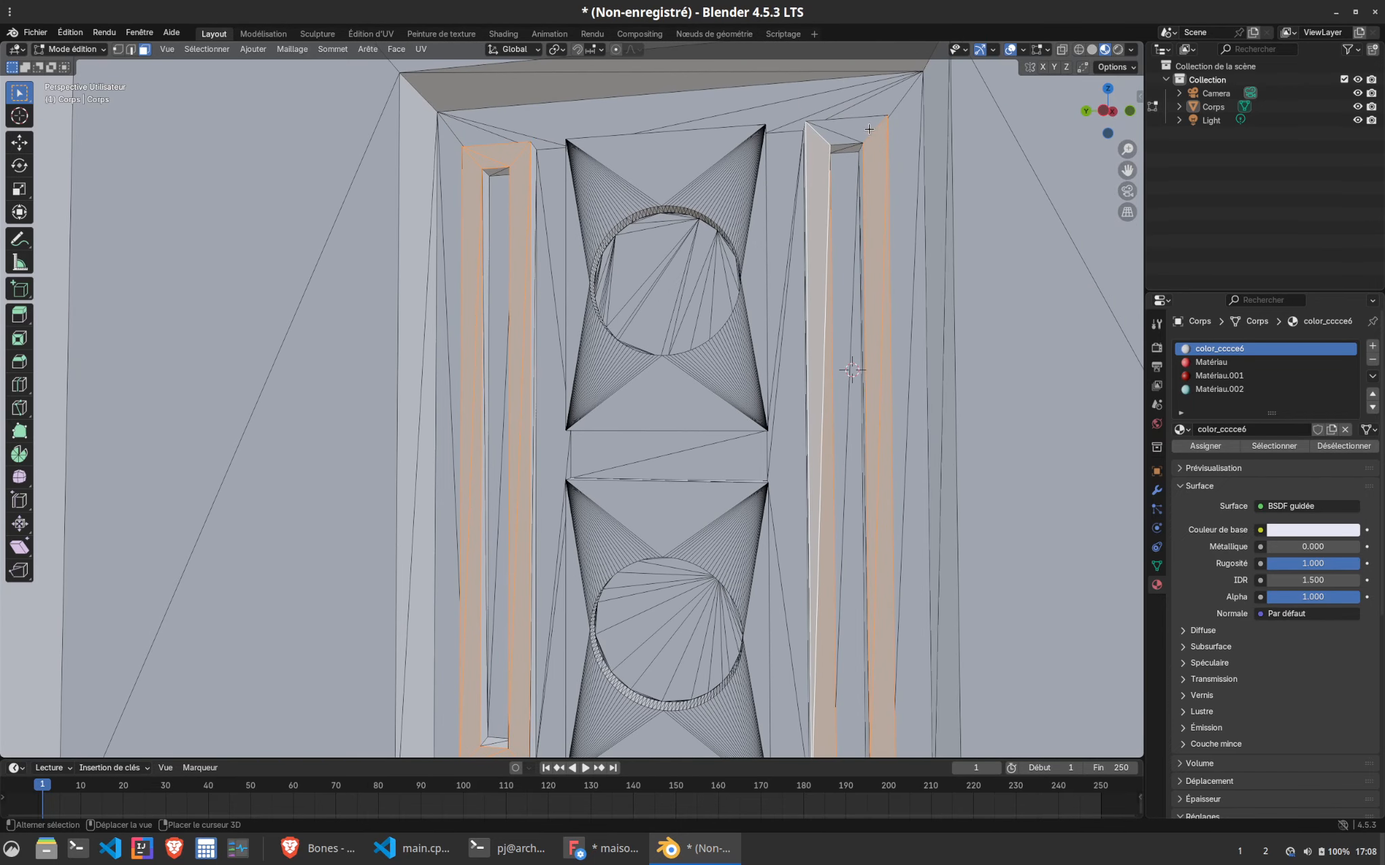
{"action": "left_click", "coordinate": [838, 133], "text": "shift"}
Create a new material with brown base colour #7A4524FF and assign it to the selected panel frame faces
{"action": "scroll", "coordinate": [731, 418], "scroll_direction": "down", "scroll_amount": 2}
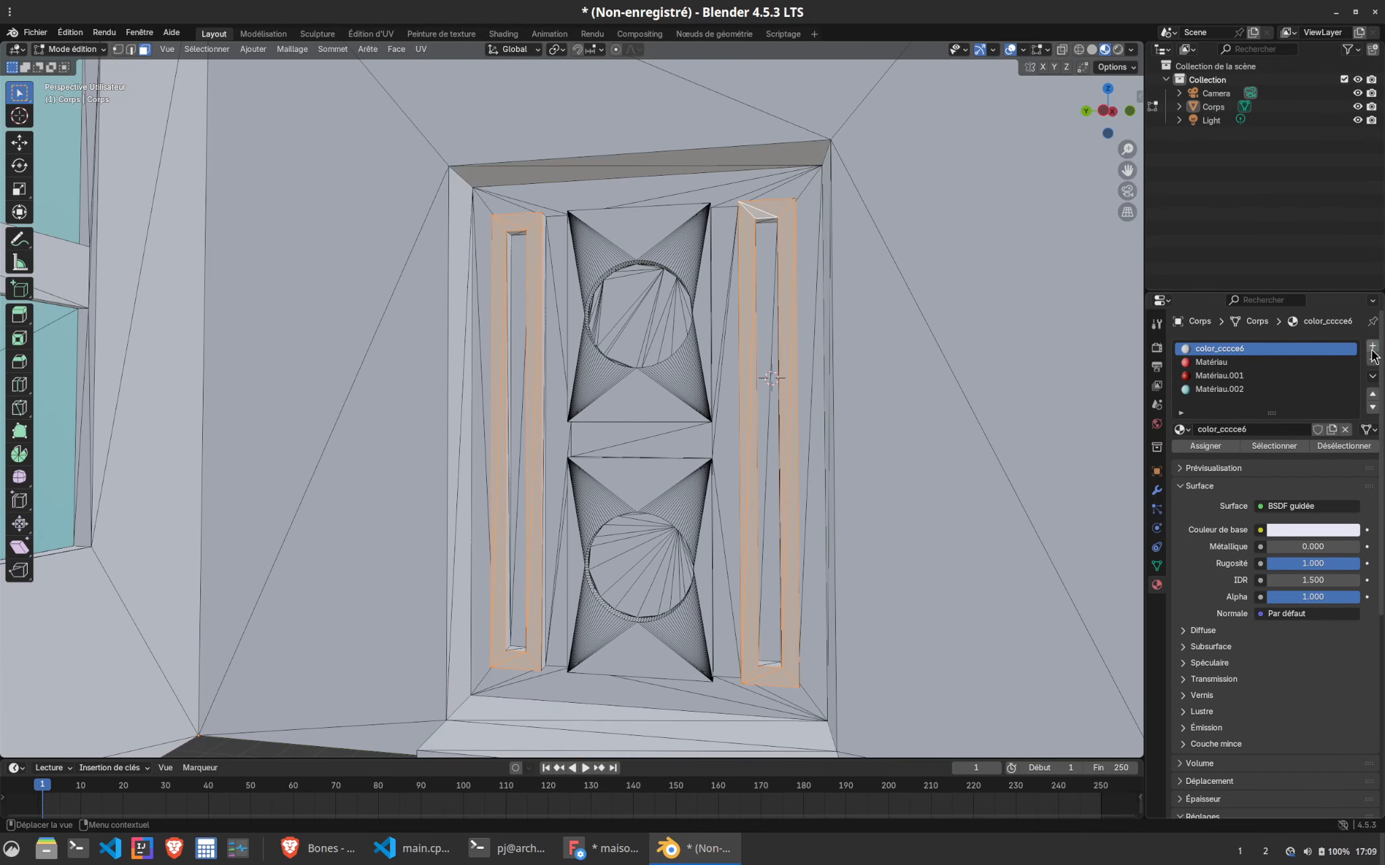
{"action": "left_click", "coordinate": [1372, 349]}
{"action": "left_click", "coordinate": [1254, 431]}
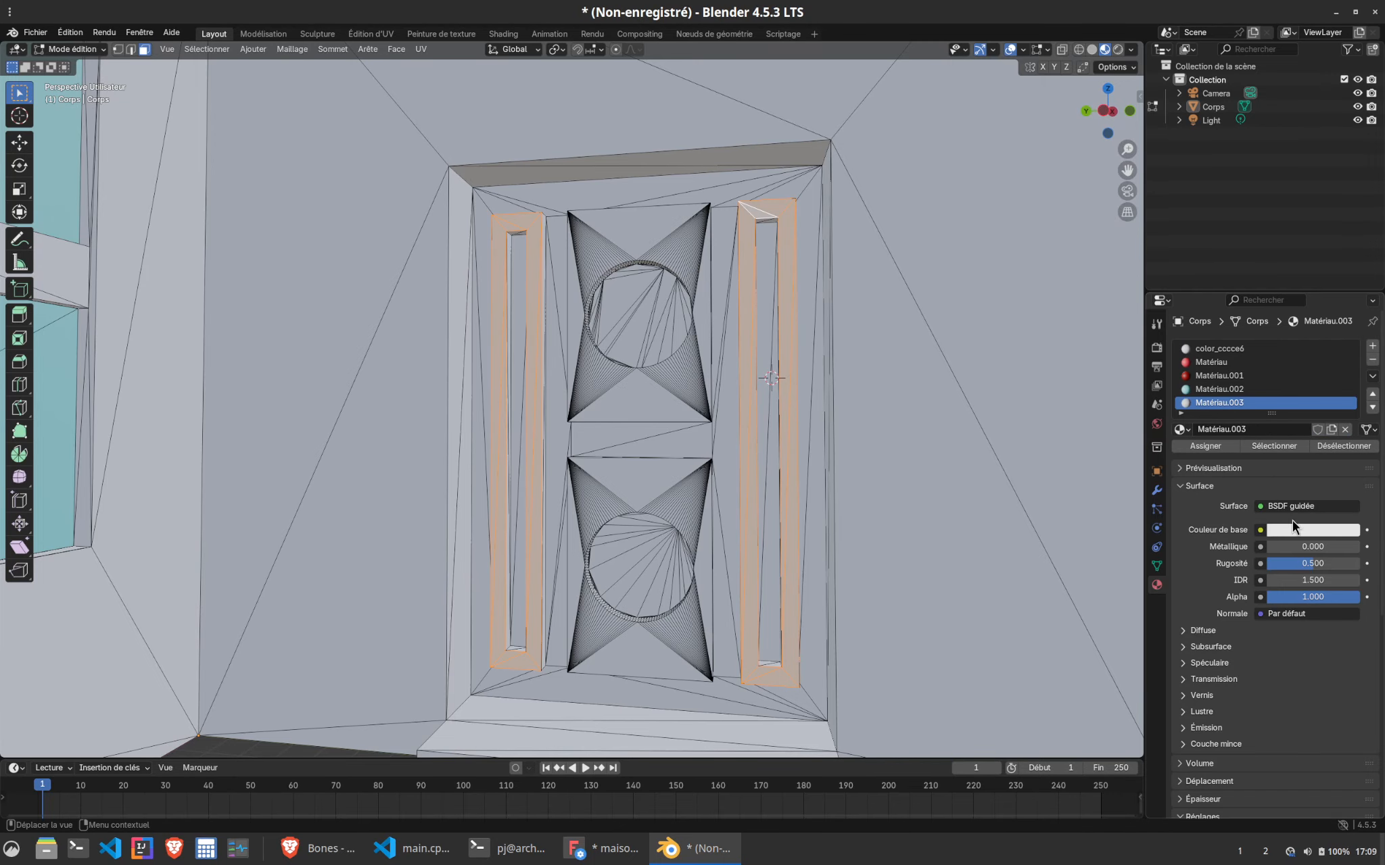
{"action": "left_click", "coordinate": [1297, 530]}
{"action": "left_click_drag", "start_coordinate": [1289, 381], "coordinate": [1268, 398]}
{"action": "left_click_drag", "start_coordinate": [1351, 353], "coordinate": [1350, 354]}
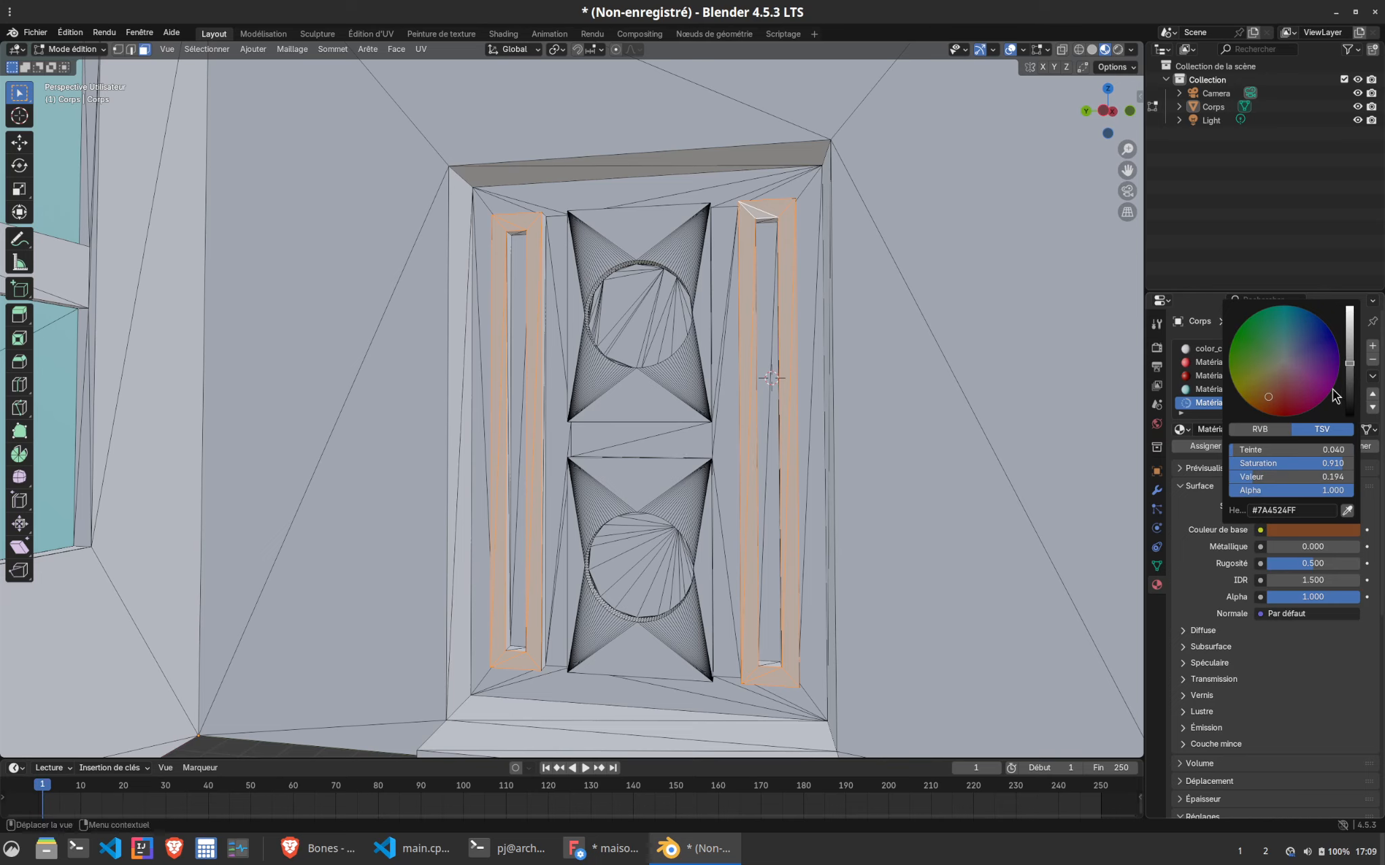
{"action": "left_click", "coordinate": [1207, 447]}
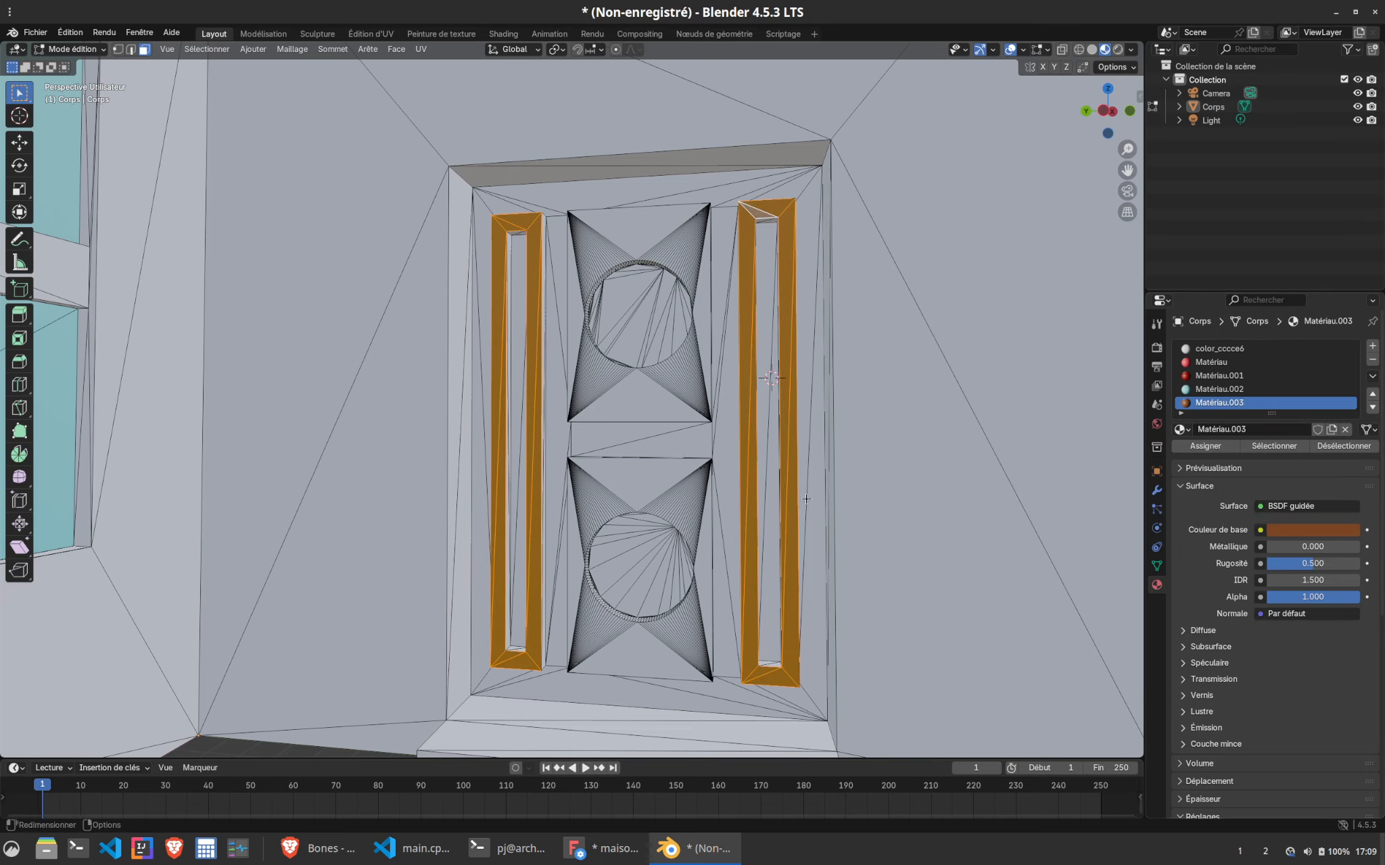
Select every face of the door's upper circular disc, including the thin slivers along its edge
{"action": "left_click", "coordinate": [1219, 348]}
{"action": "left_click", "coordinate": [465, 502]}
{"action": "scroll", "coordinate": [644, 395], "scroll_direction": "down", "scroll_amount": 2}
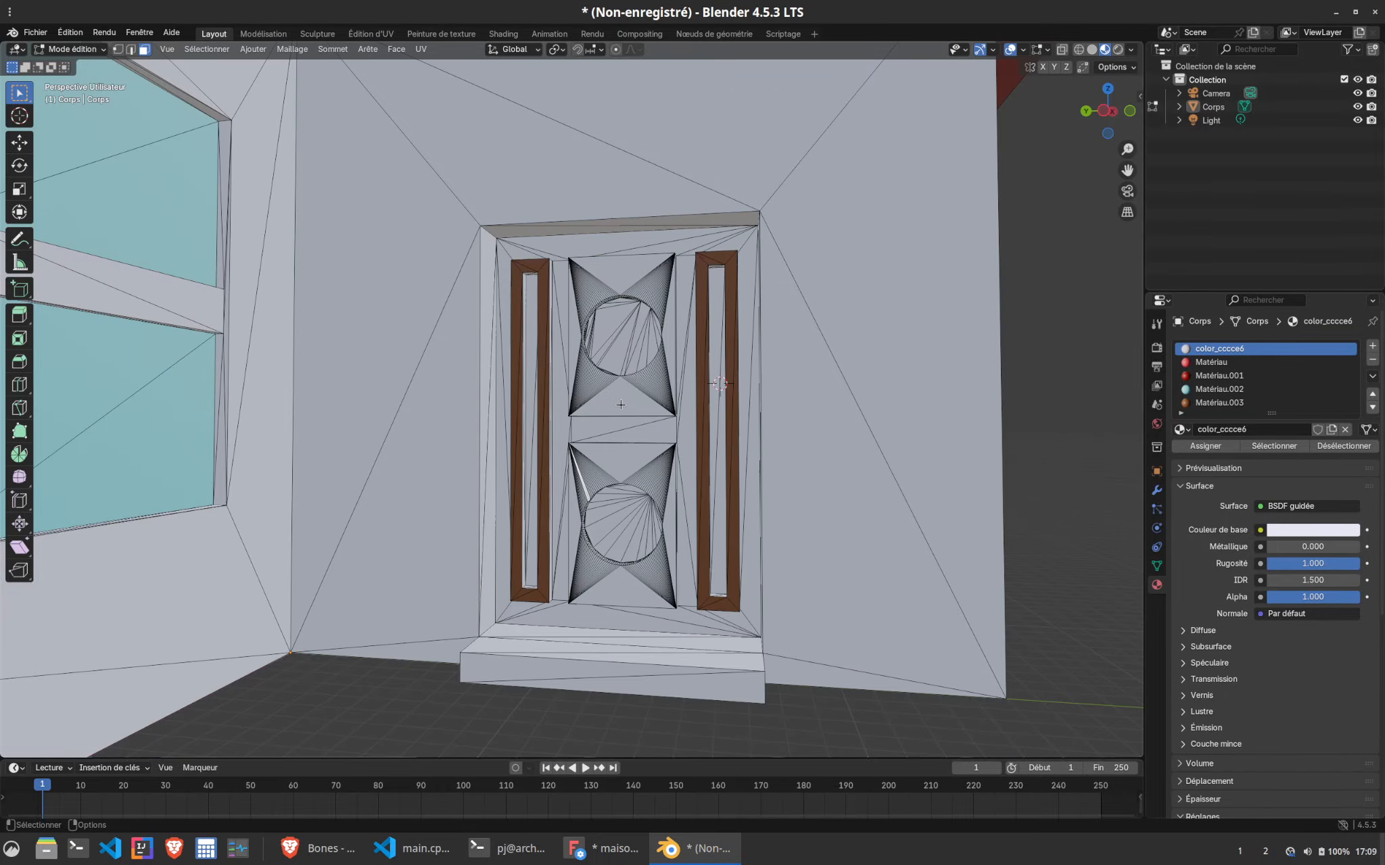
{"action": "scroll", "coordinate": [609, 243], "scroll_direction": "up", "scroll_amount": 3}
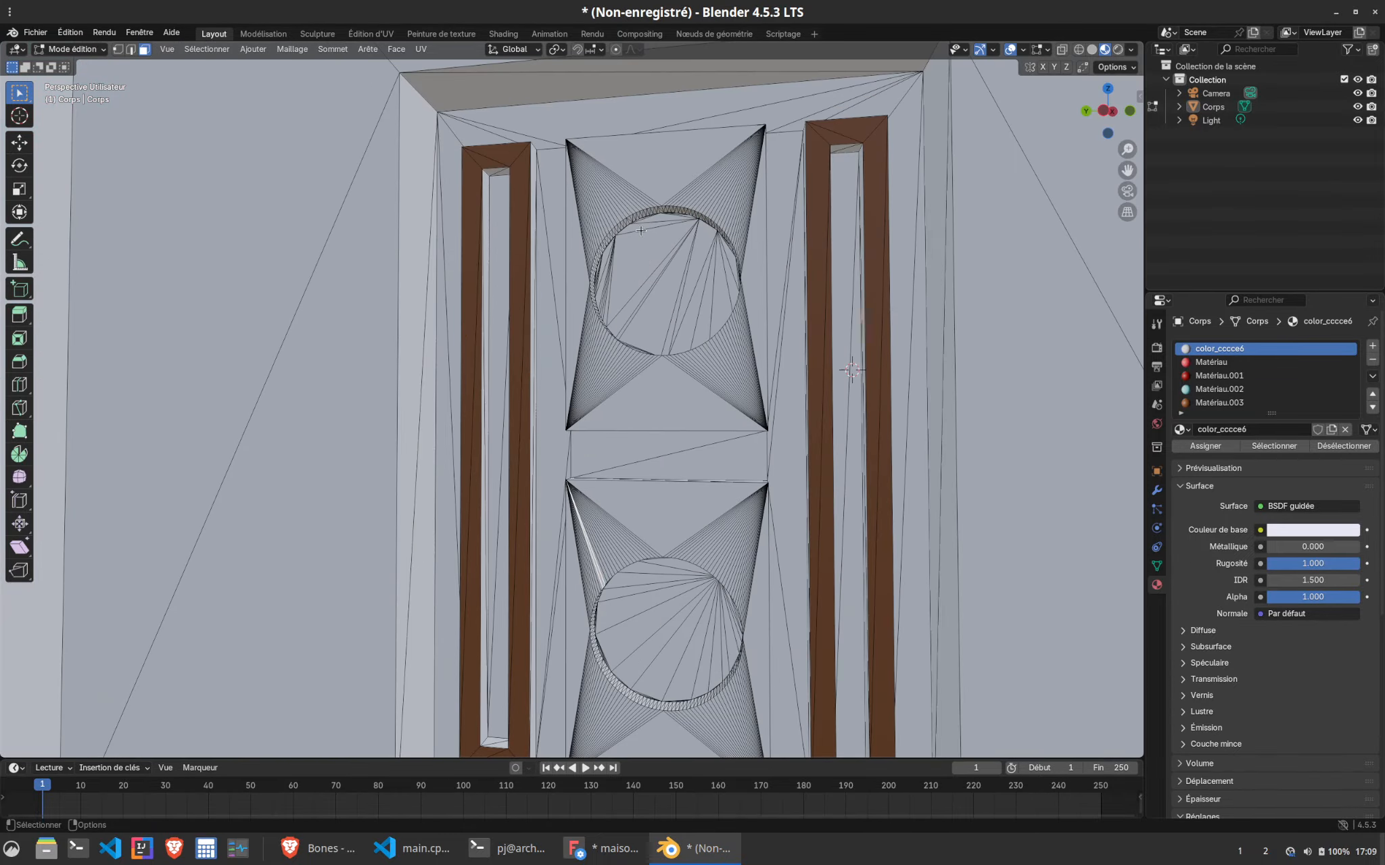
{"action": "left_click_drag", "start_coordinate": [641, 231], "coordinate": [719, 316]}
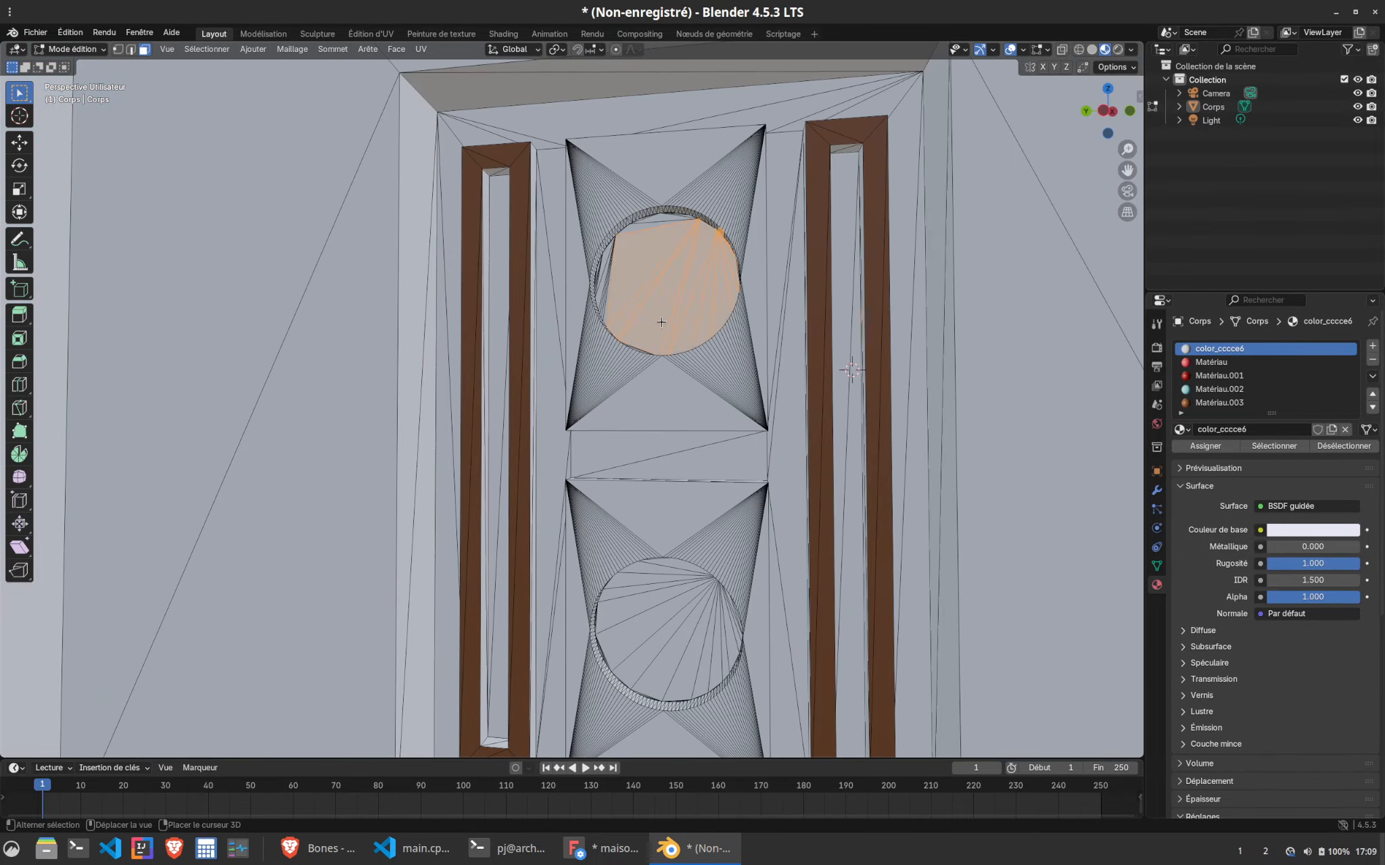
{"action": "left_click", "coordinate": [603, 292], "text": "shift"}
{"action": "left_click", "coordinate": [602, 284], "text": "shift"}
{"action": "left_click_drag", "start_coordinate": [618, 295], "coordinate": [601, 271], "text": "shift"}
{"action": "left_click_drag", "start_coordinate": [661, 233], "coordinate": [660, 219], "text": "shift"}
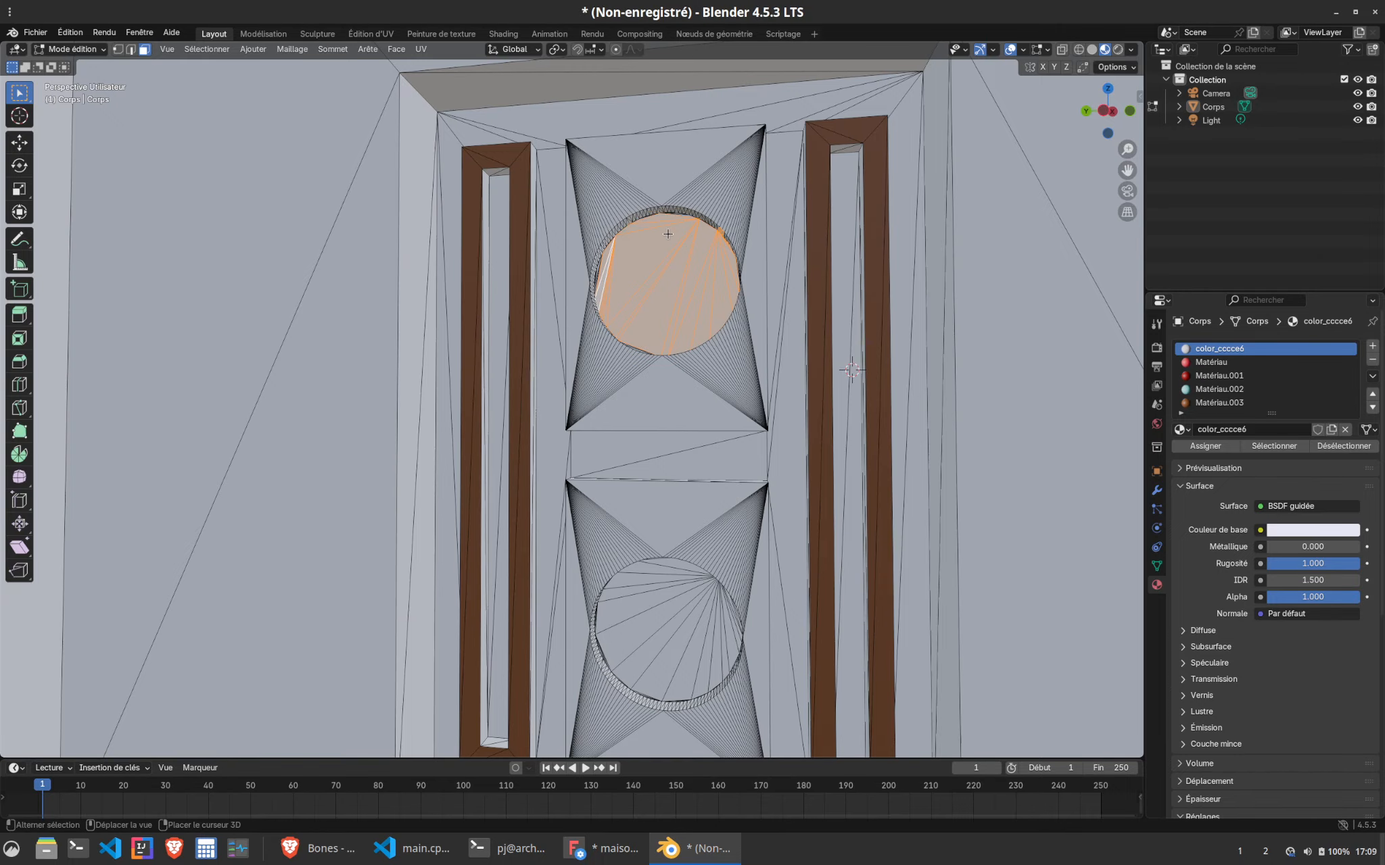
{"action": "scroll", "coordinate": [674, 225], "scroll_direction": "up", "scroll_amount": 15}
{"action": "scroll", "coordinate": [673, 224], "scroll_direction": "down", "scroll_amount": 15}
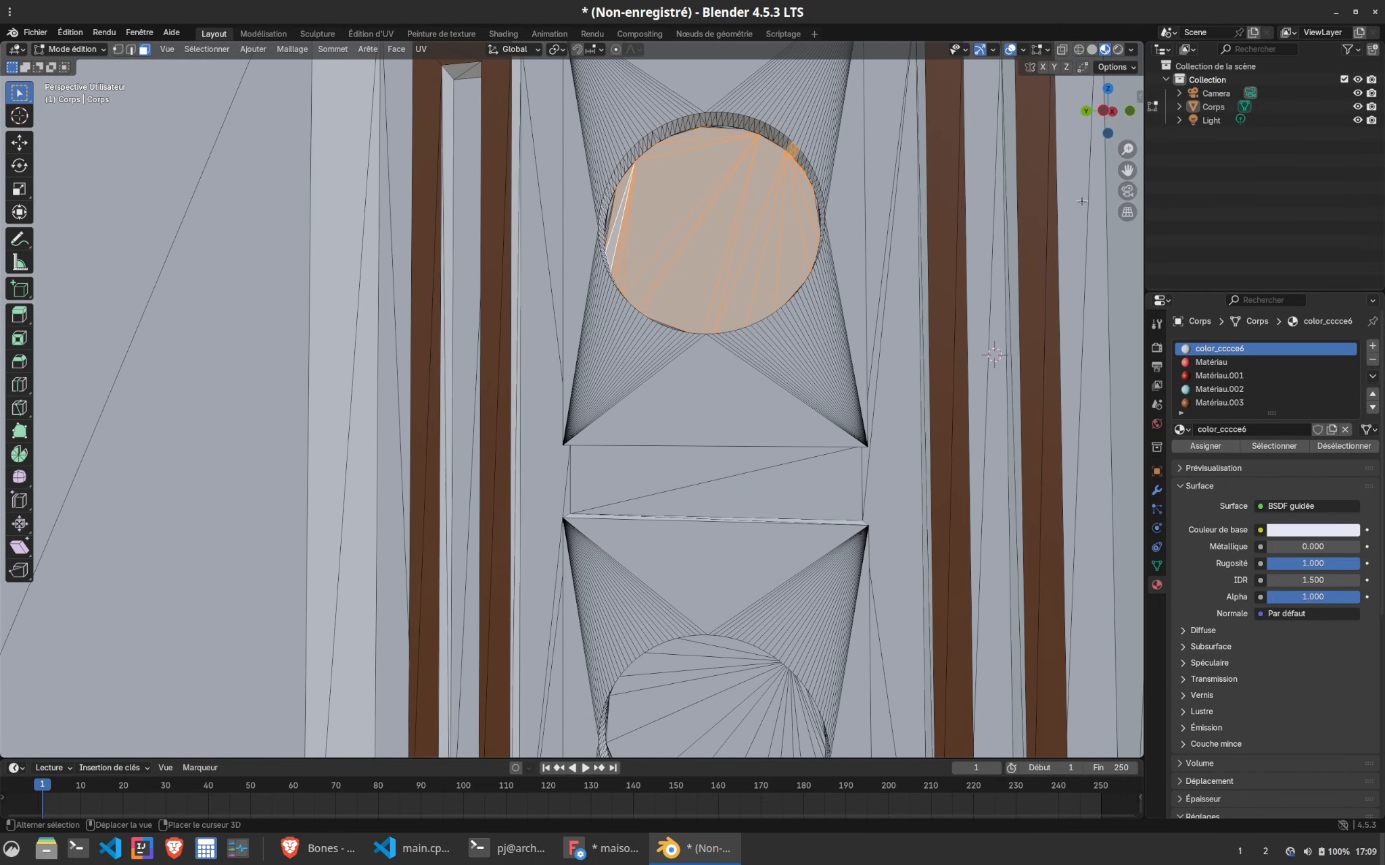
{"action": "middle_click_drag", "start_coordinate": [677, 234], "coordinate": [578, 531], "text": "shift"}
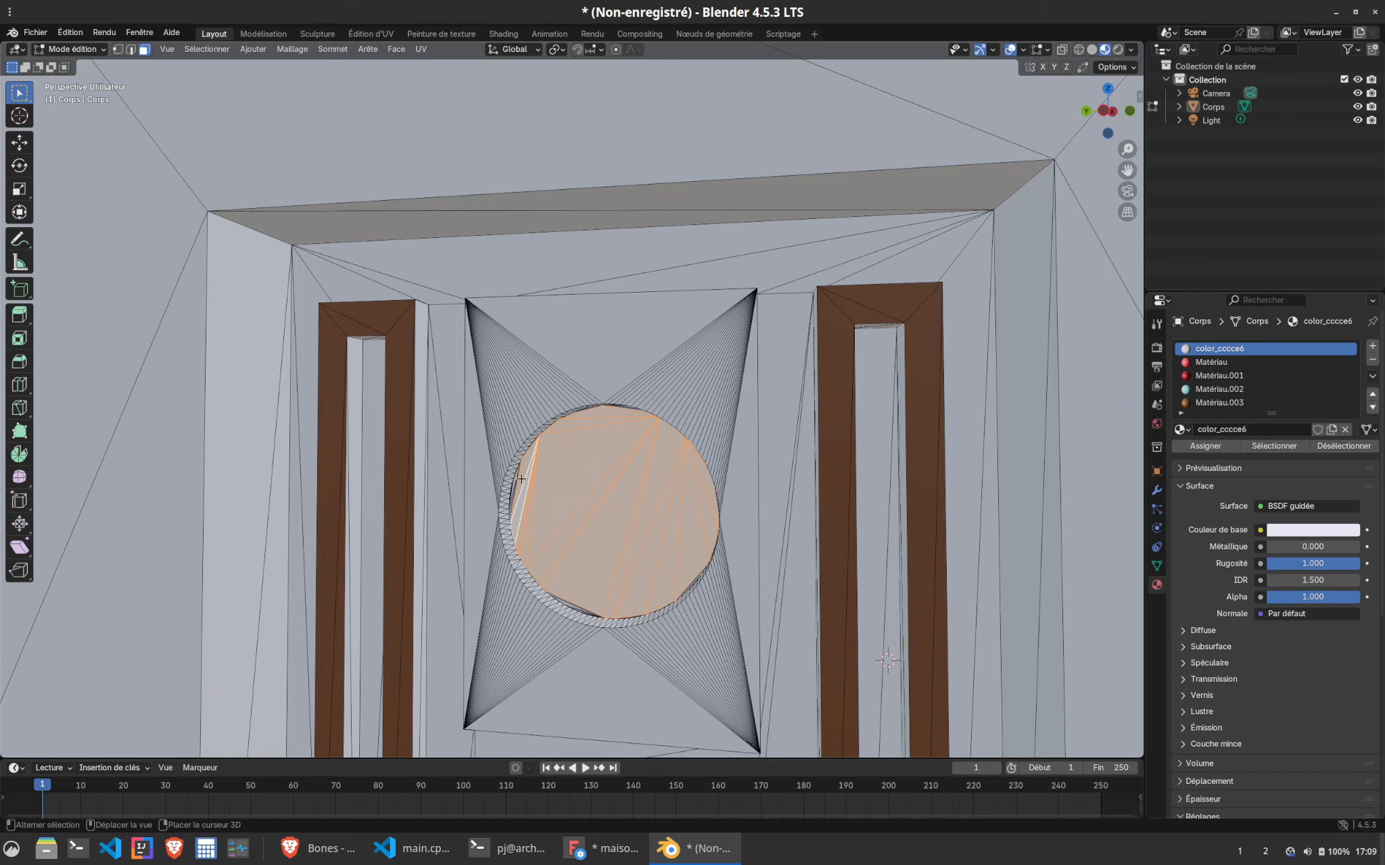
{"action": "left_click", "coordinate": [579, 531], "text": "shift"}
{"action": "left_click_drag", "start_coordinate": [556, 538], "coordinate": [513, 487], "text": "shift"}
Add every face of the door's lower circular disc to the selection
{"action": "scroll", "coordinate": [626, 542], "scroll_direction": "down", "scroll_amount": 5}
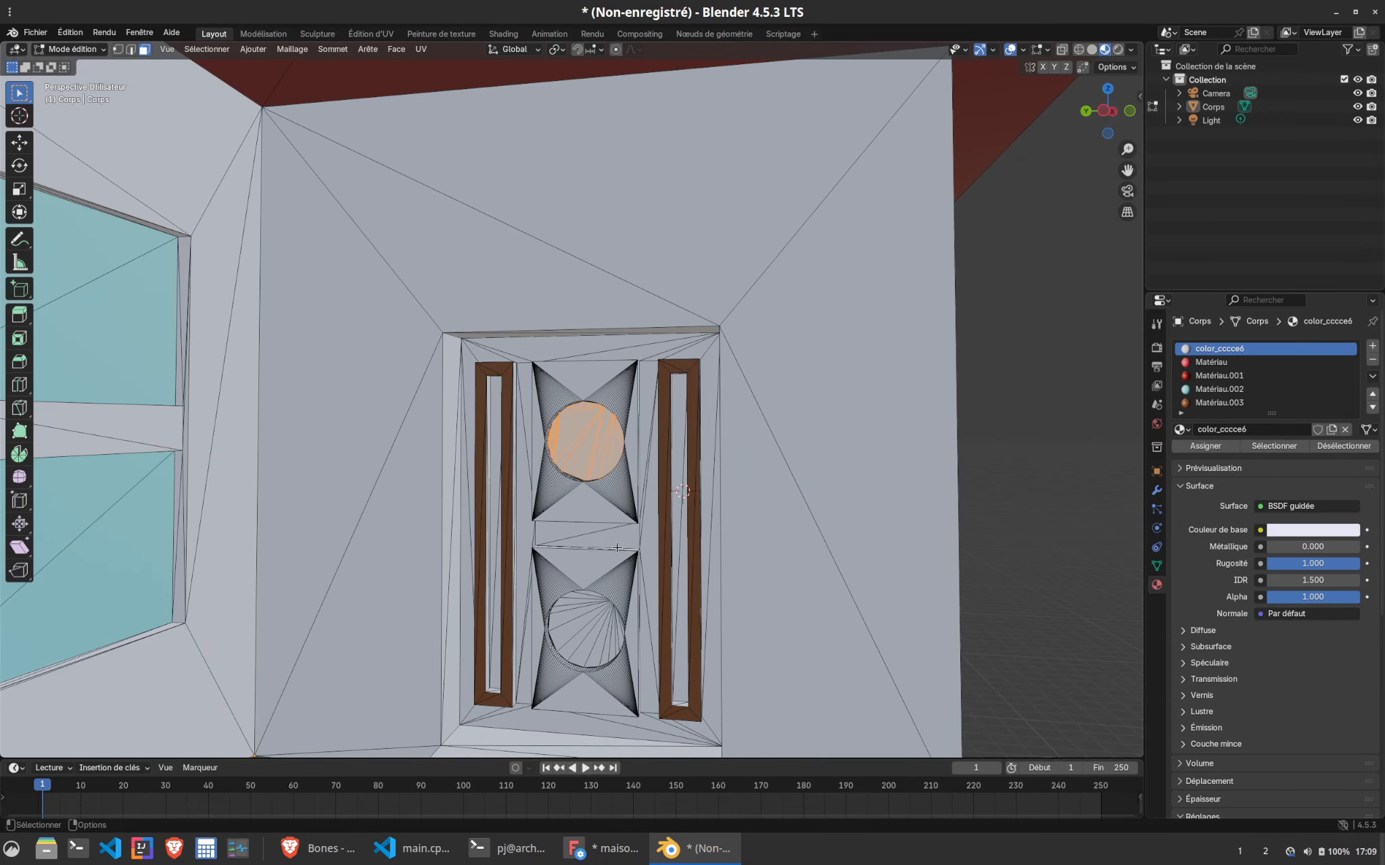
{"action": "left_click_drag", "start_coordinate": [578, 599], "coordinate": [606, 653]}
{"action": "scroll", "coordinate": [595, 661], "scroll_direction": "up", "scroll_amount": 2}
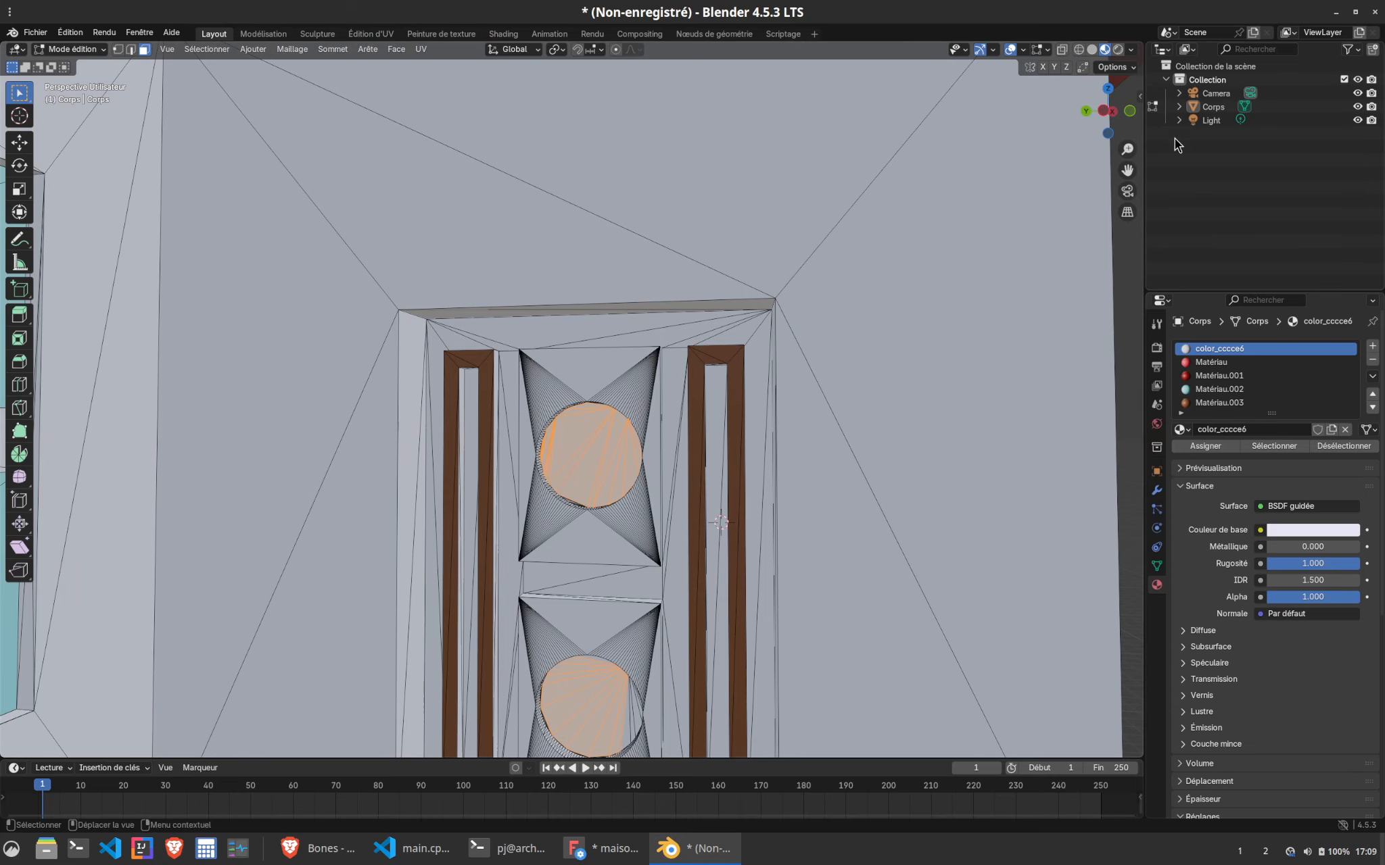
{"action": "middle_click_drag", "start_coordinate": [596, 661], "coordinate": [577, 492], "text": "shift"}
{"action": "scroll", "coordinate": [577, 492], "scroll_direction": "up", "scroll_amount": 6}
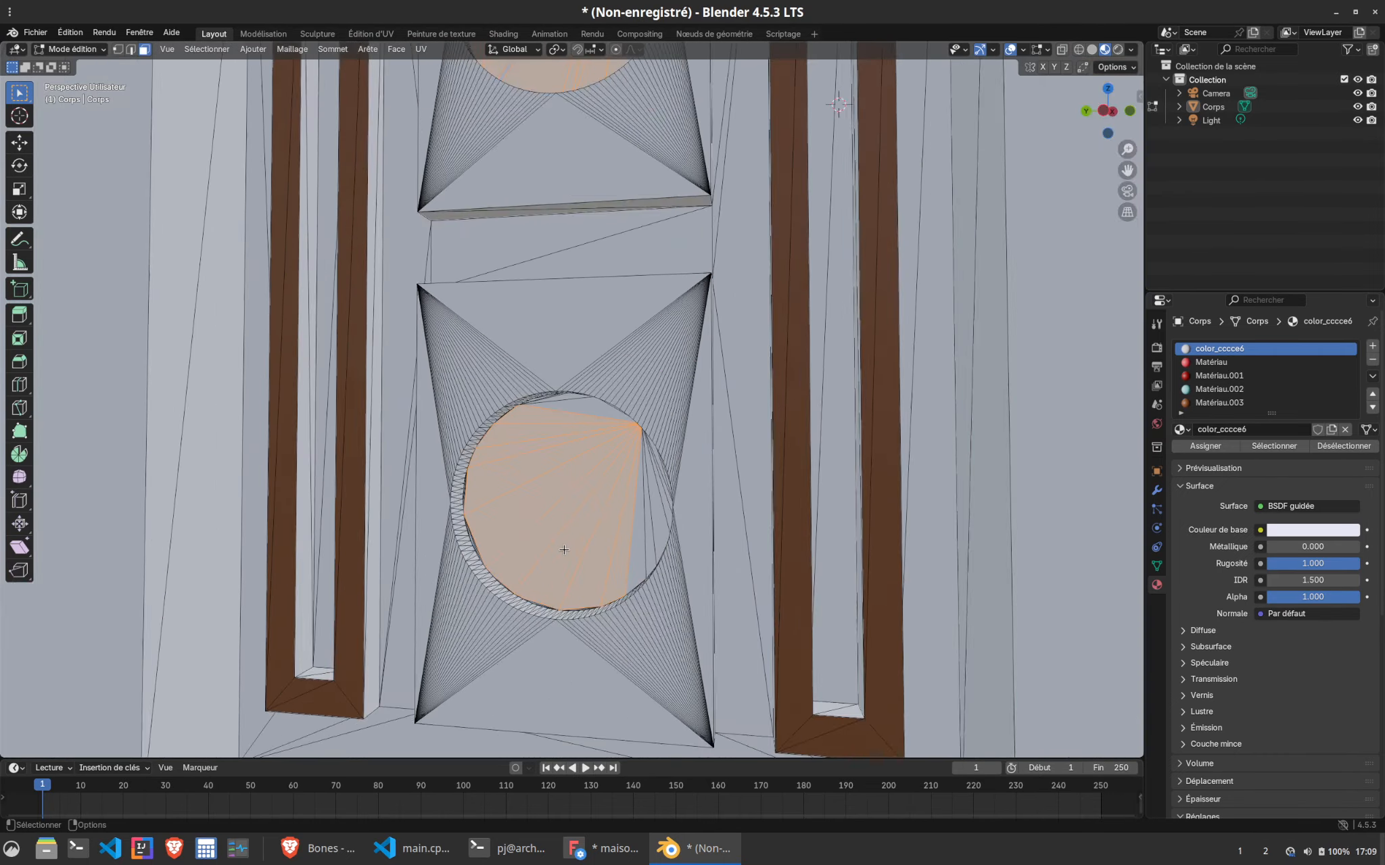
{"action": "left_click", "coordinate": [567, 405], "text": "shift"}
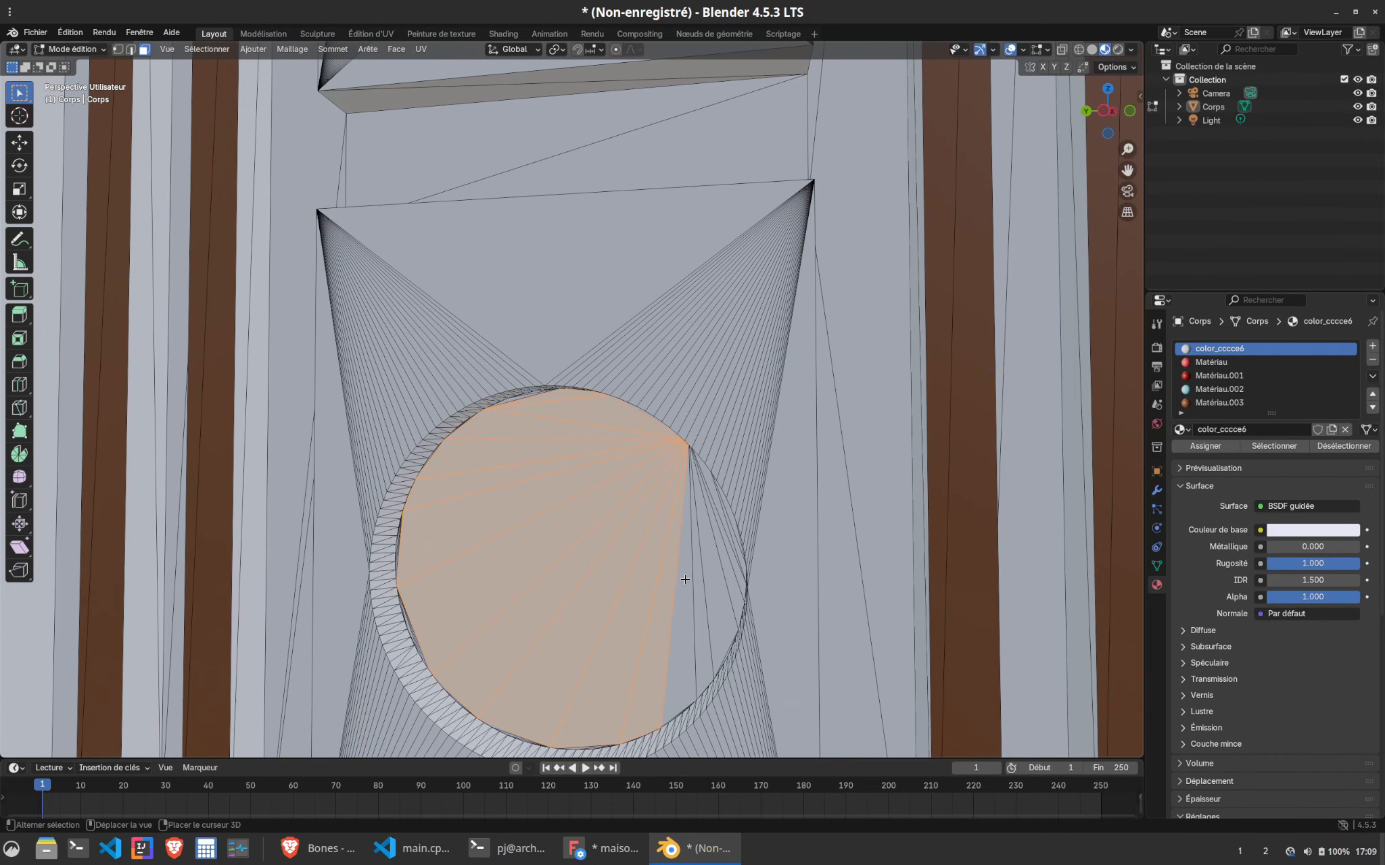
{"action": "left_click_drag", "start_coordinate": [665, 565], "coordinate": [737, 585], "text": "shift"}
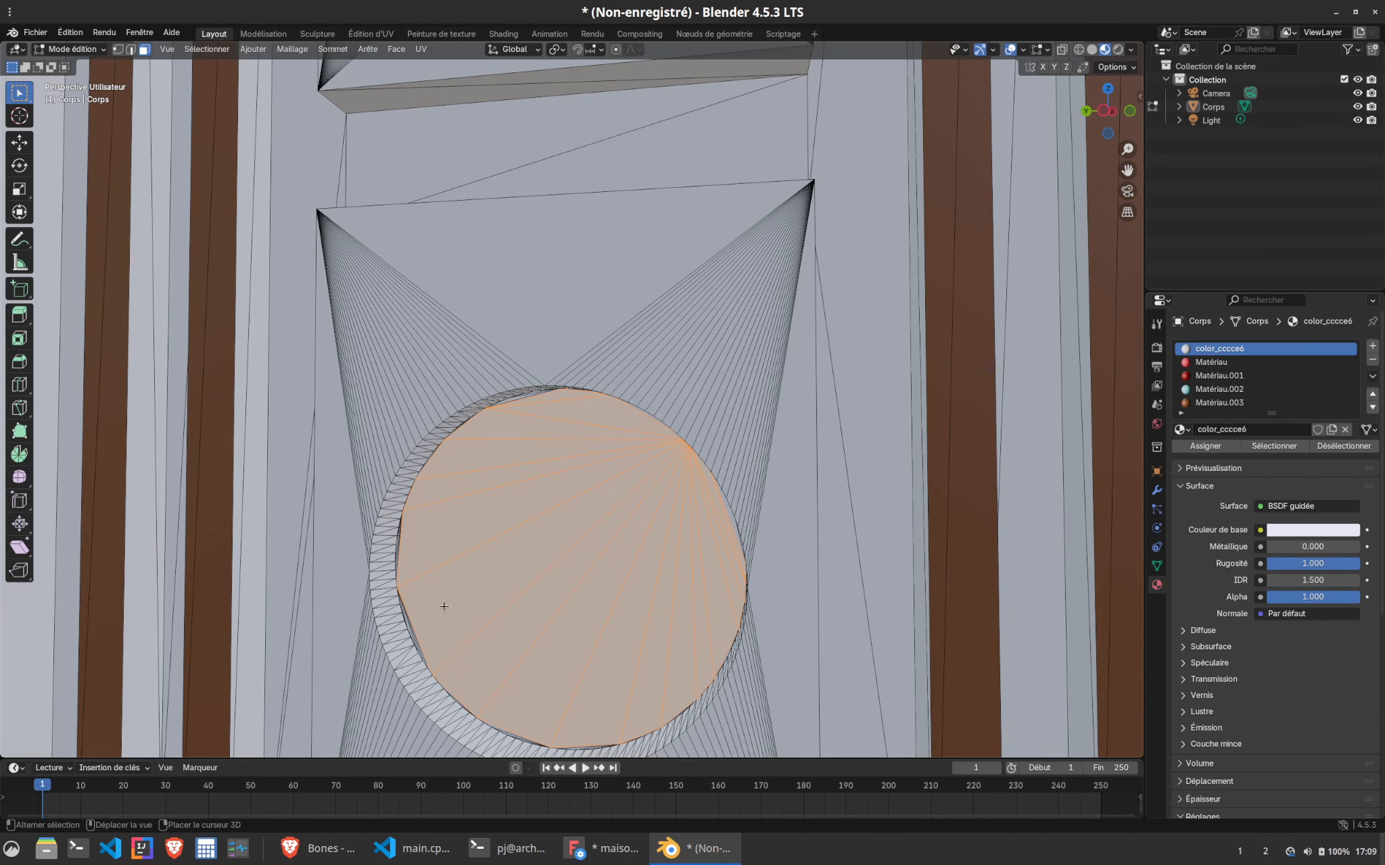
{"action": "left_click", "coordinate": [416, 621], "text": "shift"}
{"action": "scroll", "coordinate": [608, 584], "scroll_direction": "down", "scroll_amount": 10}
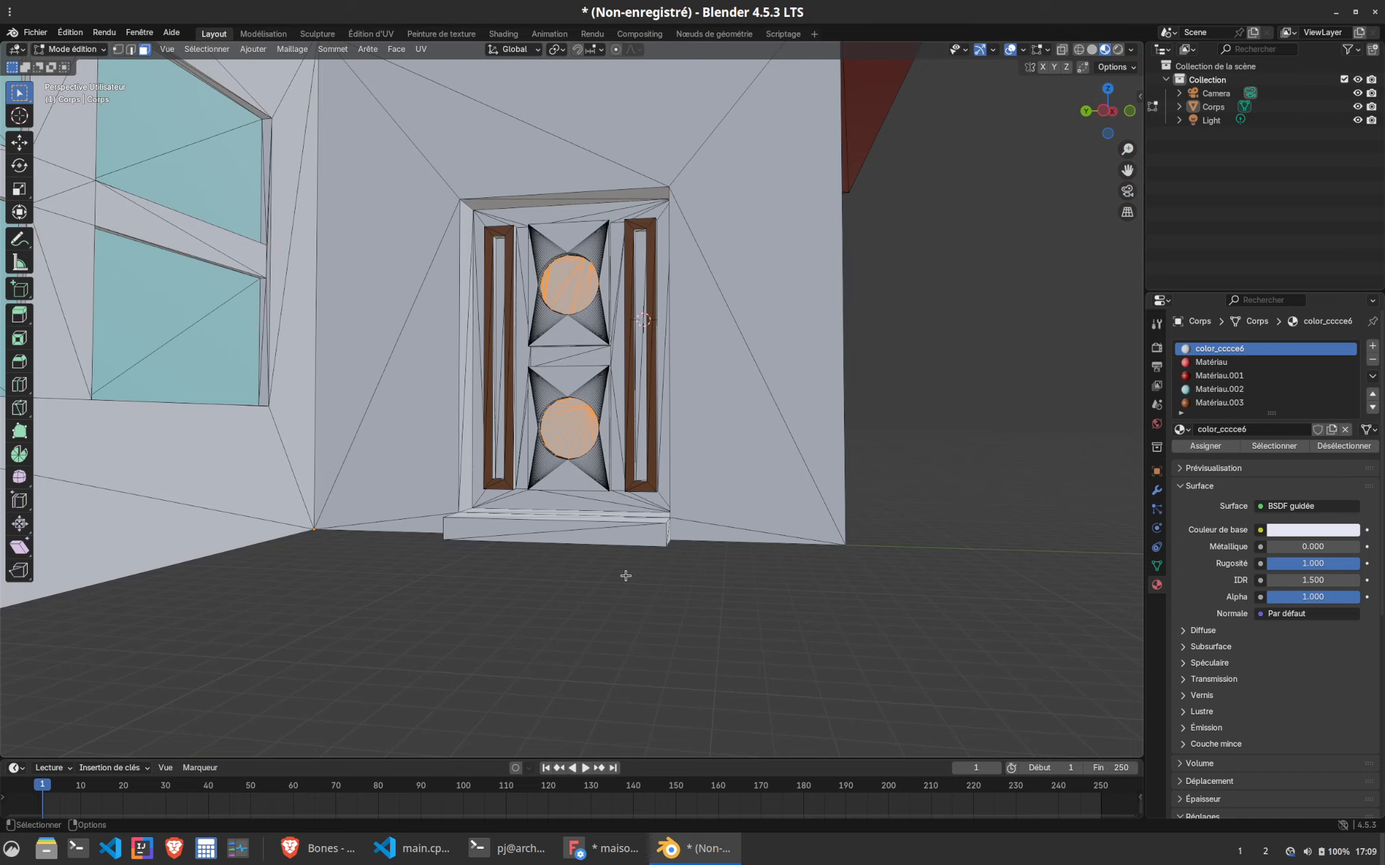
Assign the brown Matériau.003 to both selected discs and return to Object Mode with nothing selected
{"action": "left_click", "coordinate": [1219, 403]}
{"action": "left_click", "coordinate": [1210, 447]}
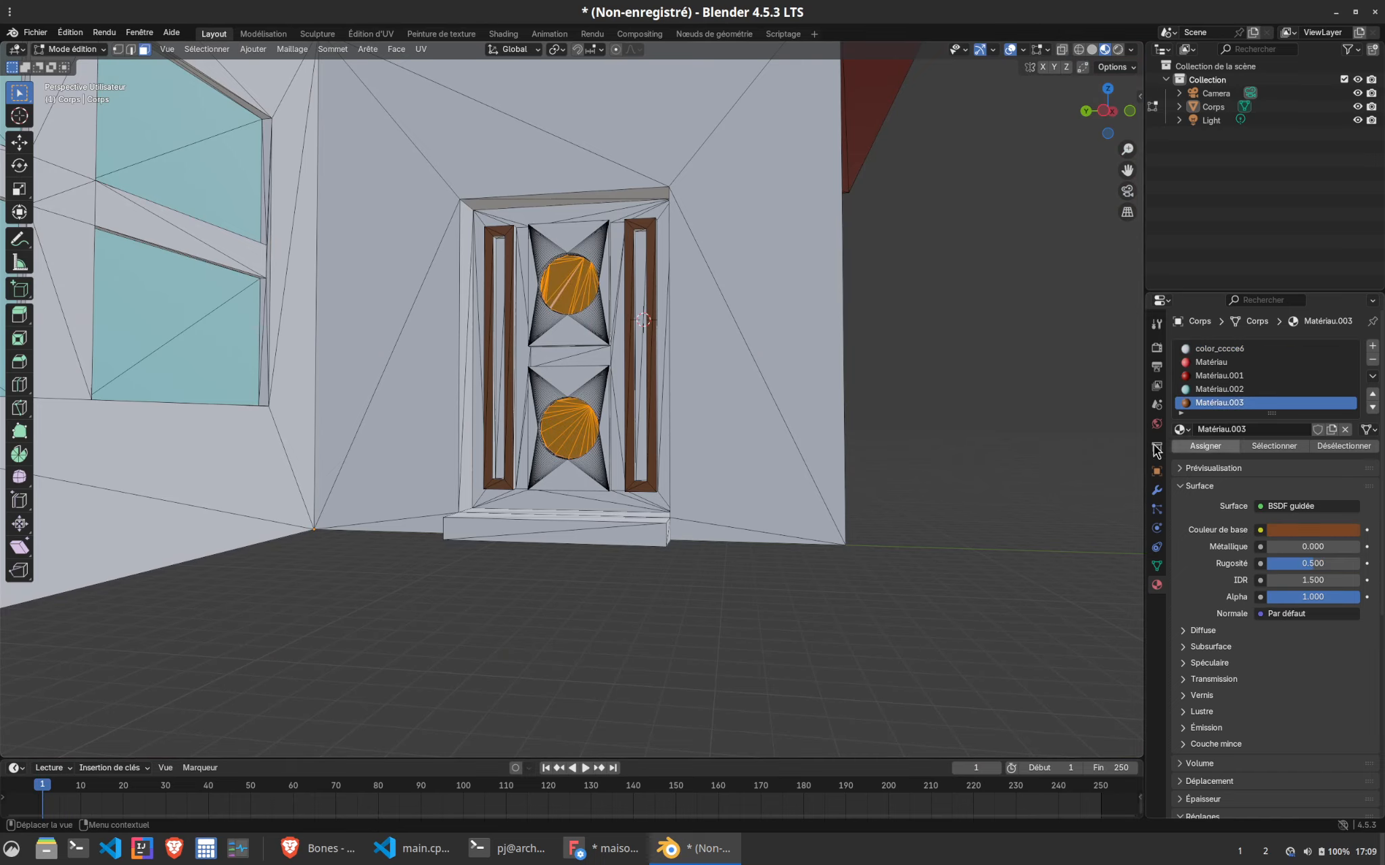
{"action": "left_click", "coordinate": [488, 584]}
{"action": "scroll", "coordinate": [532, 531], "scroll_direction": "down", "scroll_amount": 3}
{"action": "key", "text": "Tab"}
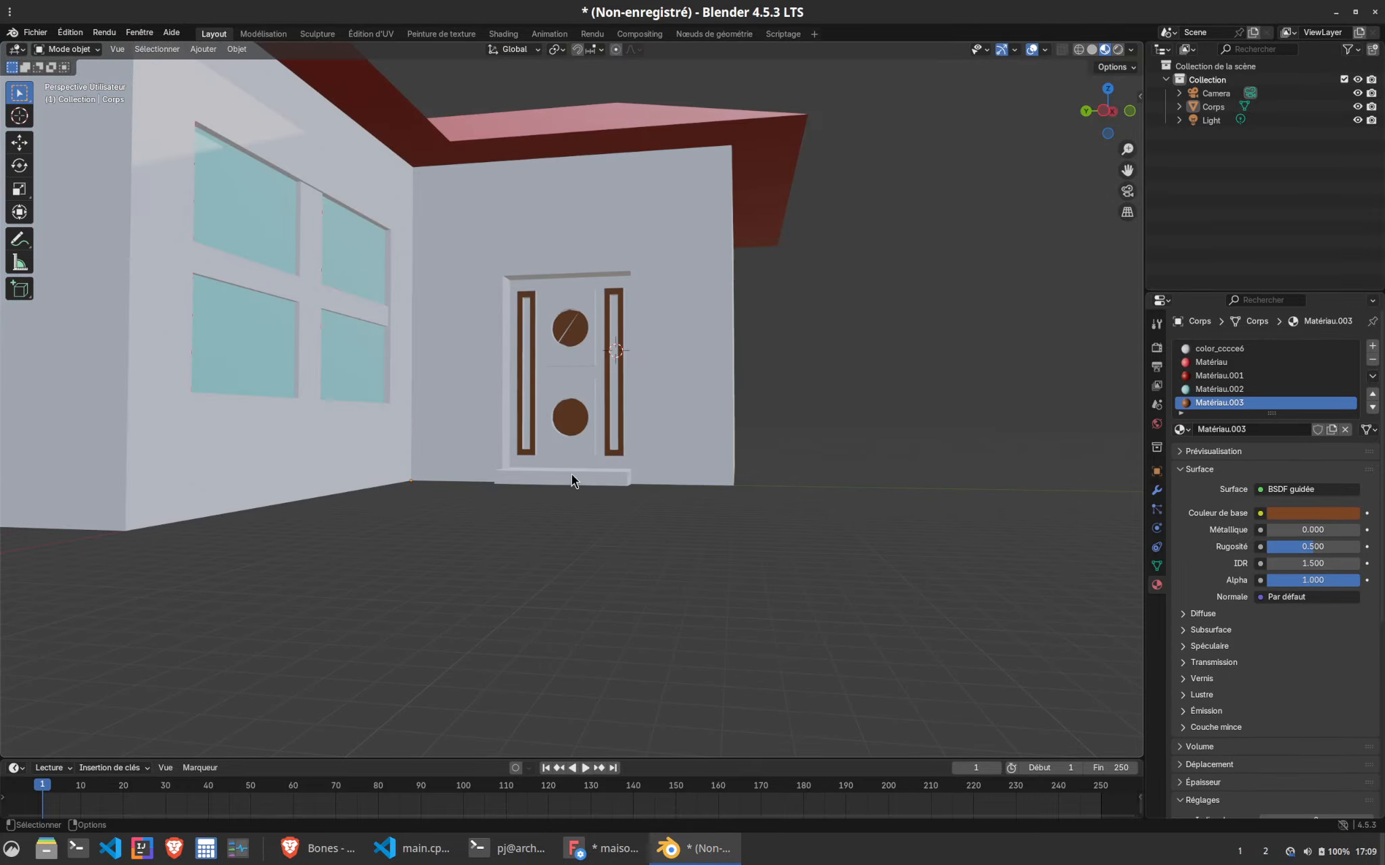
{"action": "left_click", "coordinate": [620, 373]}
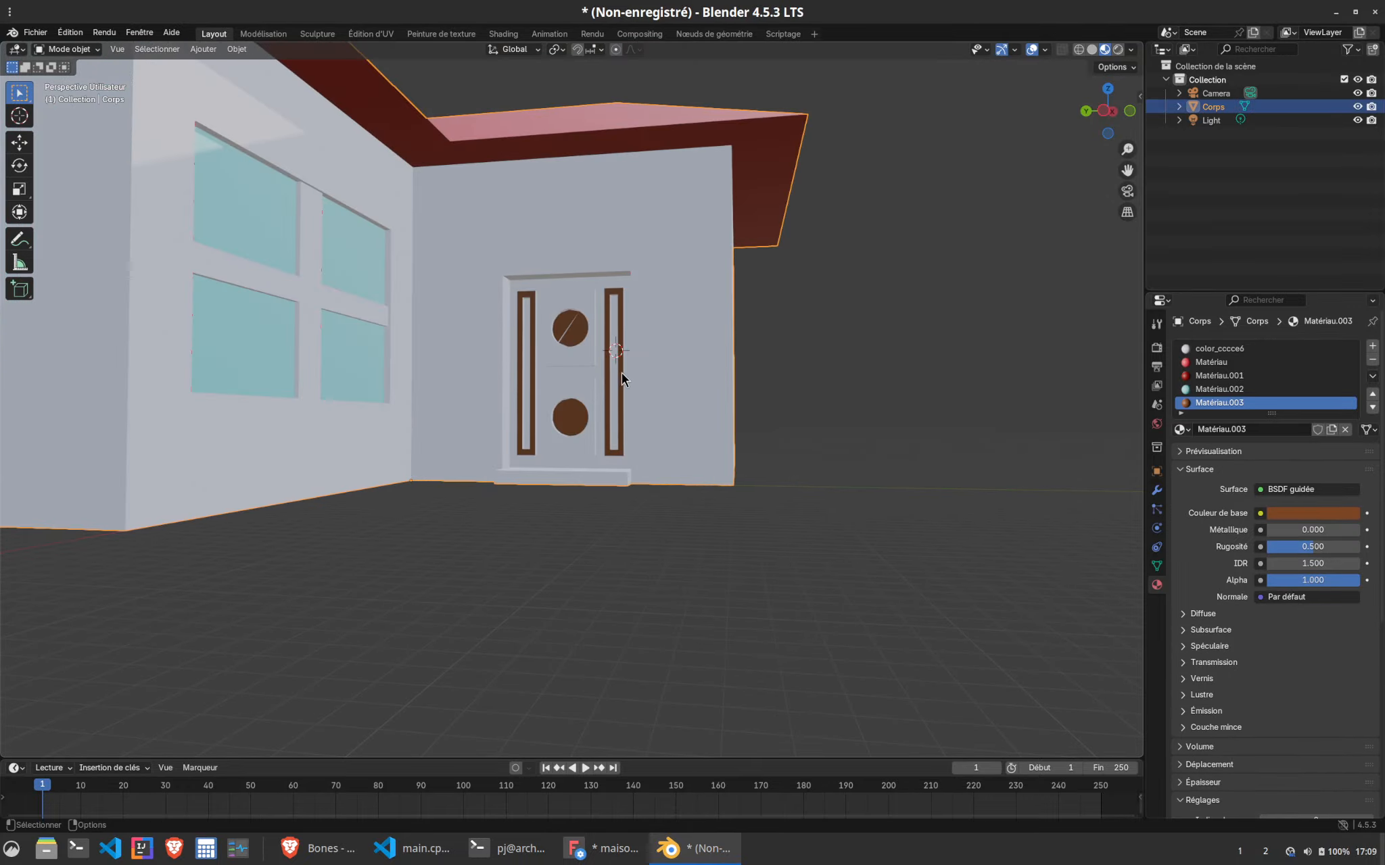
{"action": "left_click", "coordinate": [628, 526]}
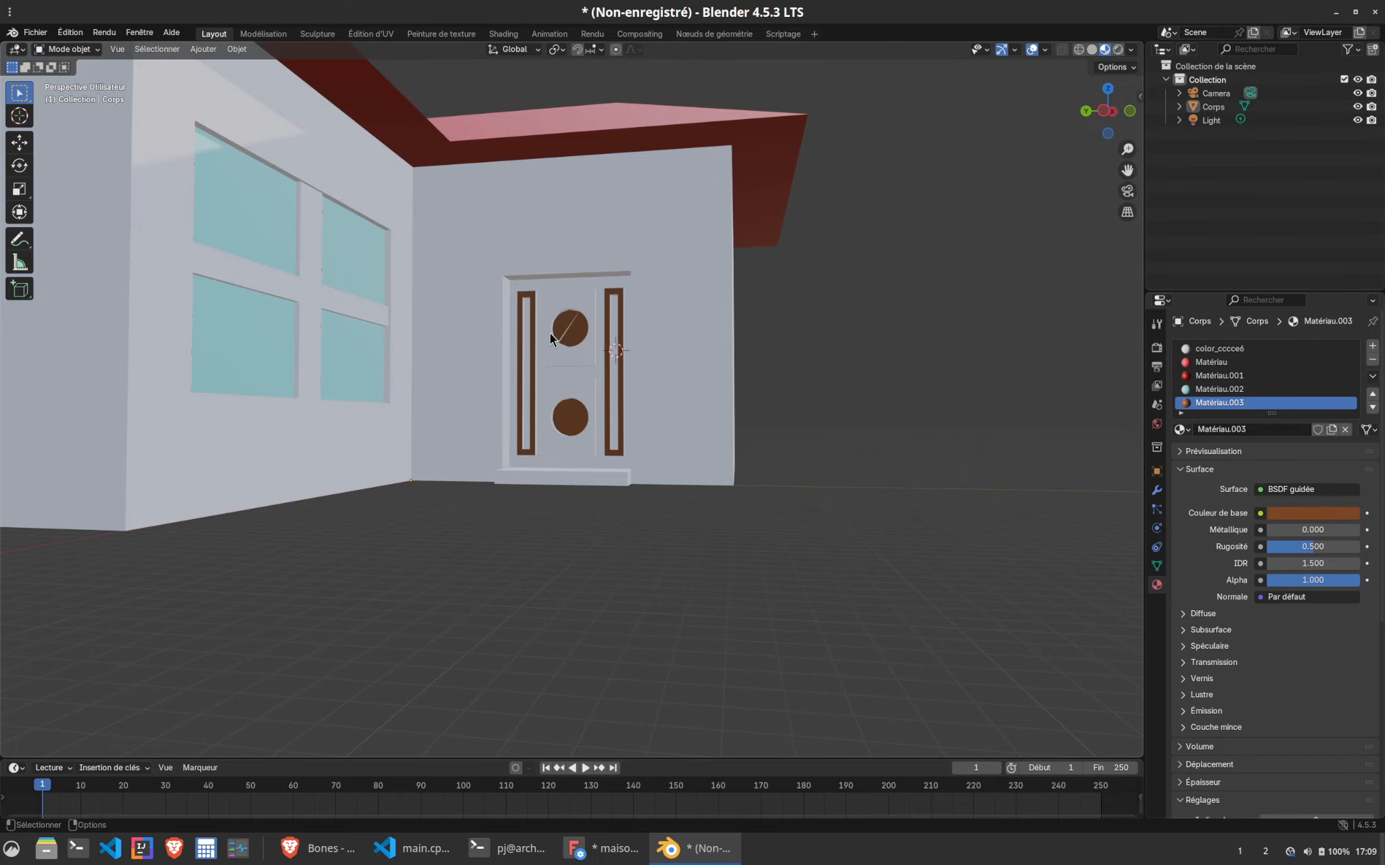
Assign the brown Matériau.003 to the uncoloured sliver faces across the door's upper disc and return to Object Mode
{"action": "key", "text": "Tab"}
{"action": "scroll", "coordinate": [550, 116], "scroll_direction": "up", "scroll_amount": 9}
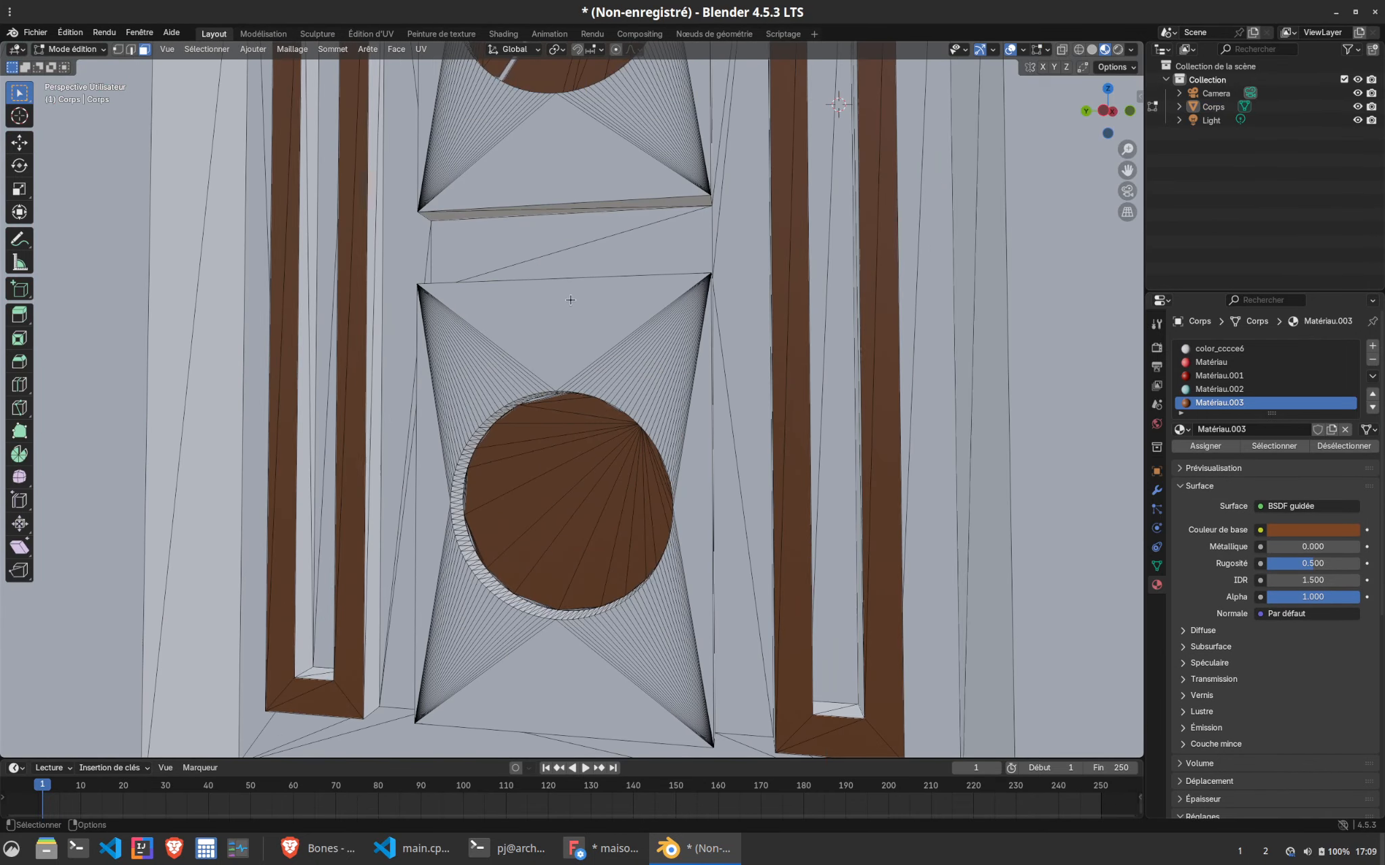
{"action": "left_click_drag", "start_coordinate": [1127, 171], "coordinate": [1119, 338]}
{"action": "left_click", "coordinate": [525, 114]}
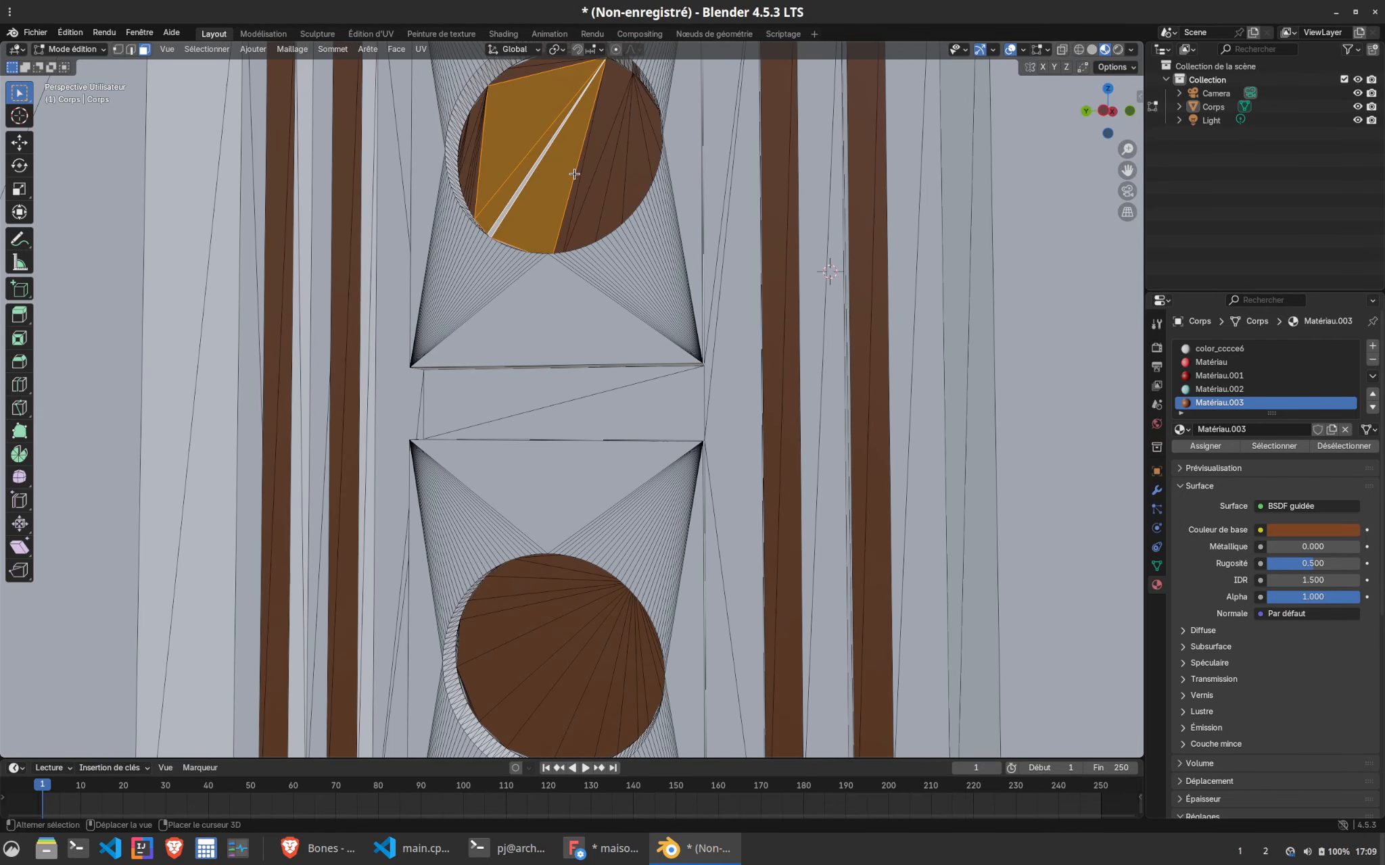
{"action": "left_click", "coordinate": [1301, 528]}
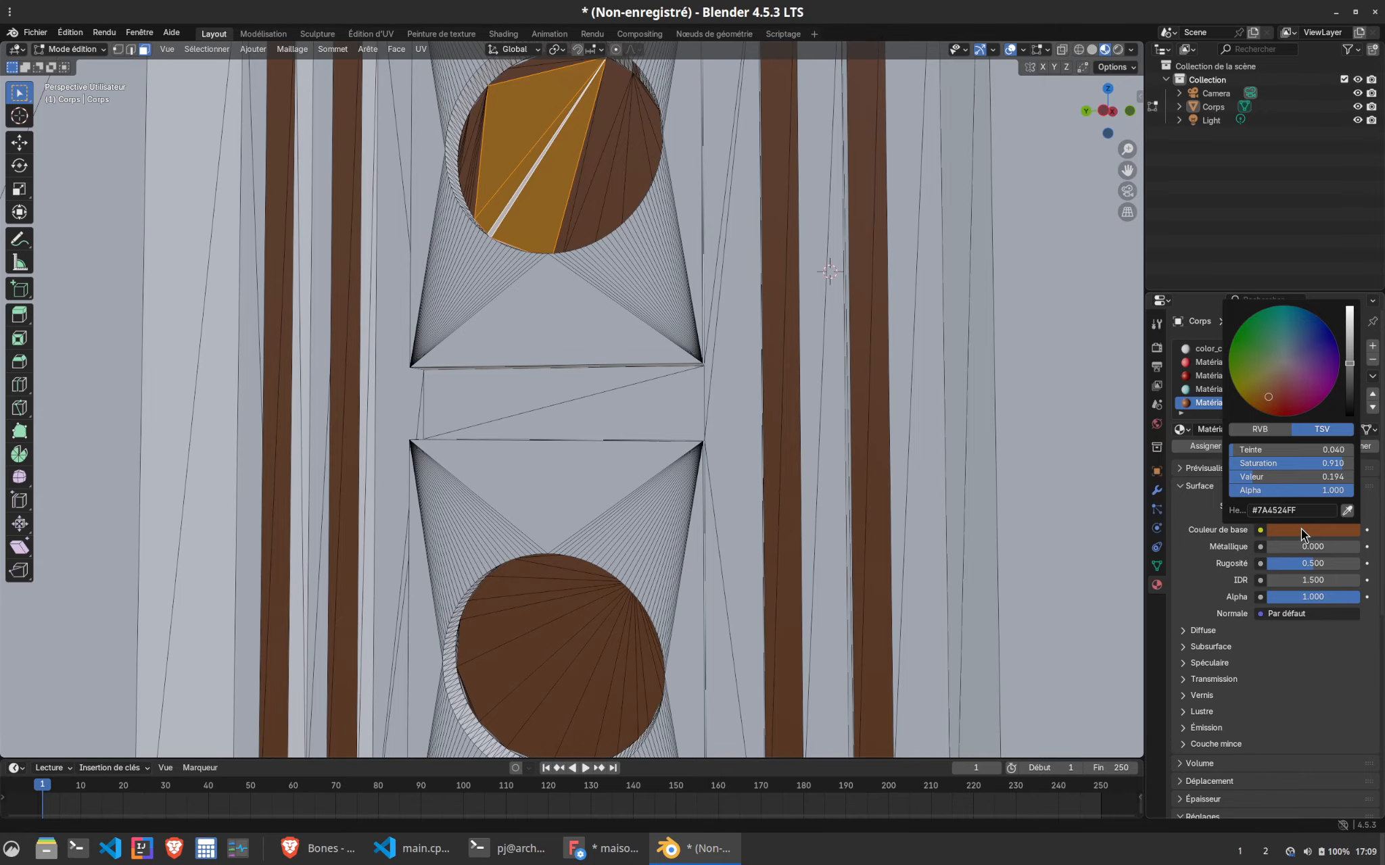
{"action": "left_click", "coordinate": [532, 234]}
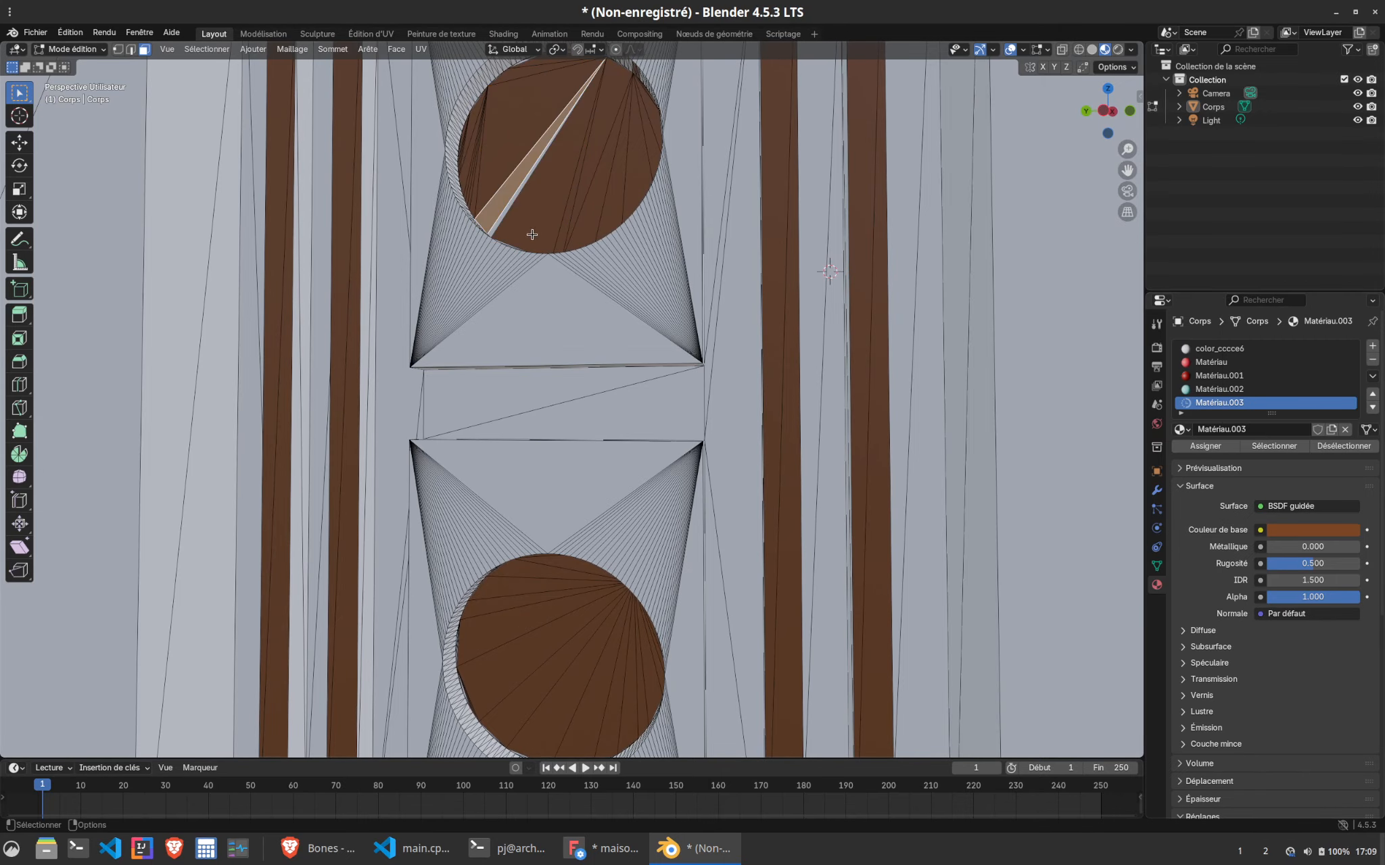
{"action": "left_click", "coordinate": [499, 218]}
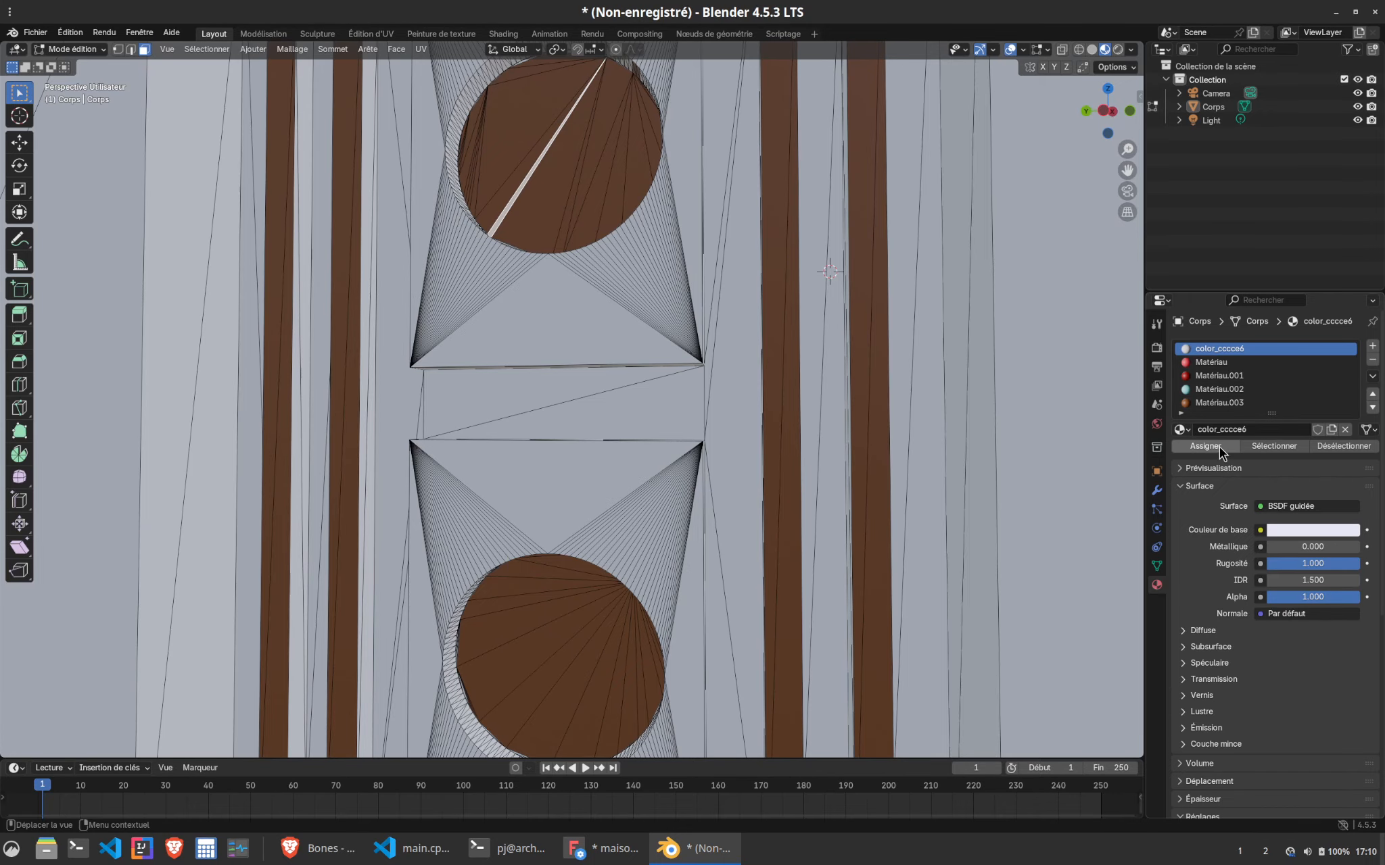
{"action": "scroll", "coordinate": [525, 215], "scroll_direction": "up", "scroll_amount": 5}
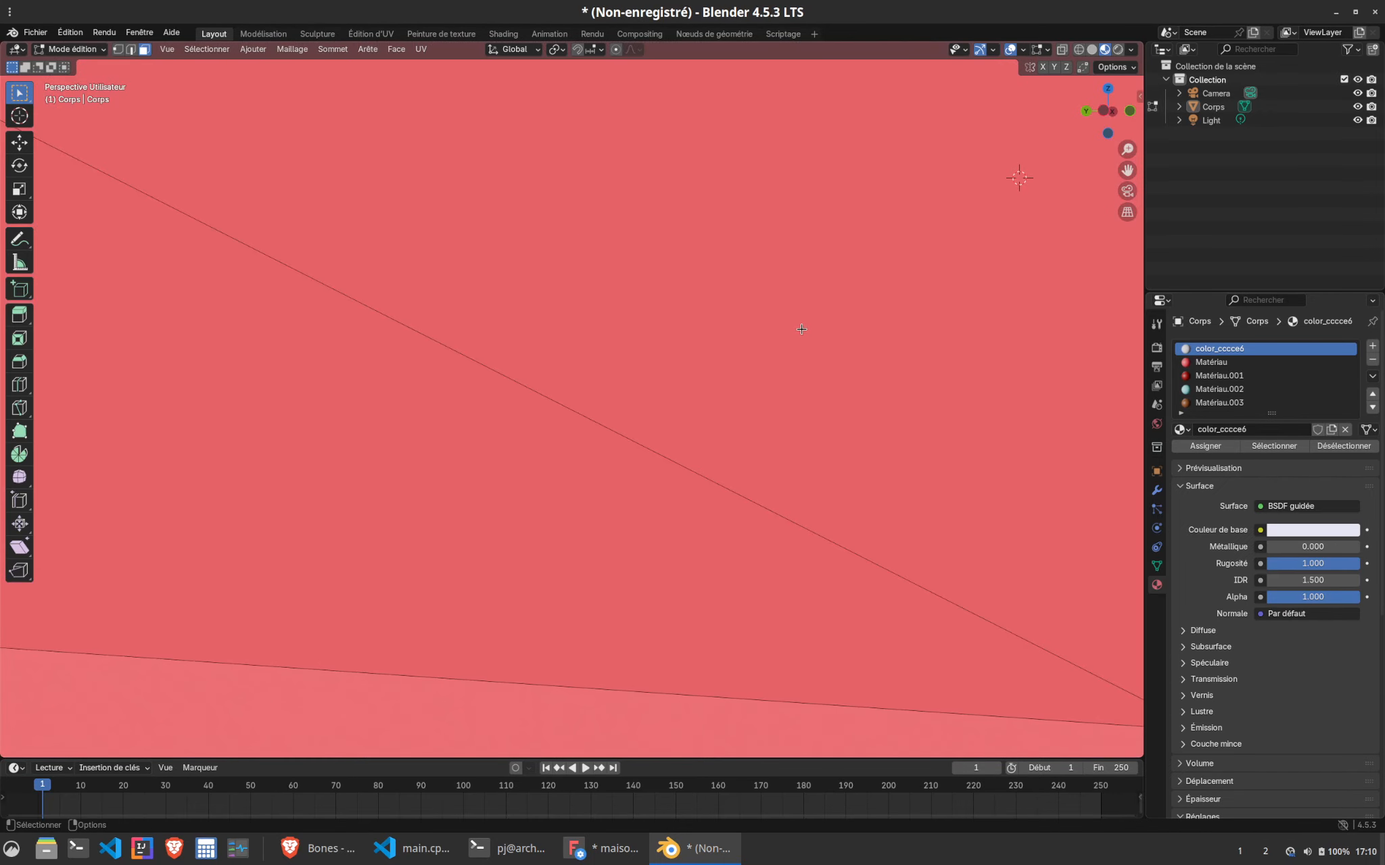
{"action": "scroll", "coordinate": [802, 330], "scroll_direction": "down", "scroll_amount": 5}
{"action": "left_click", "coordinate": [1213, 406]}
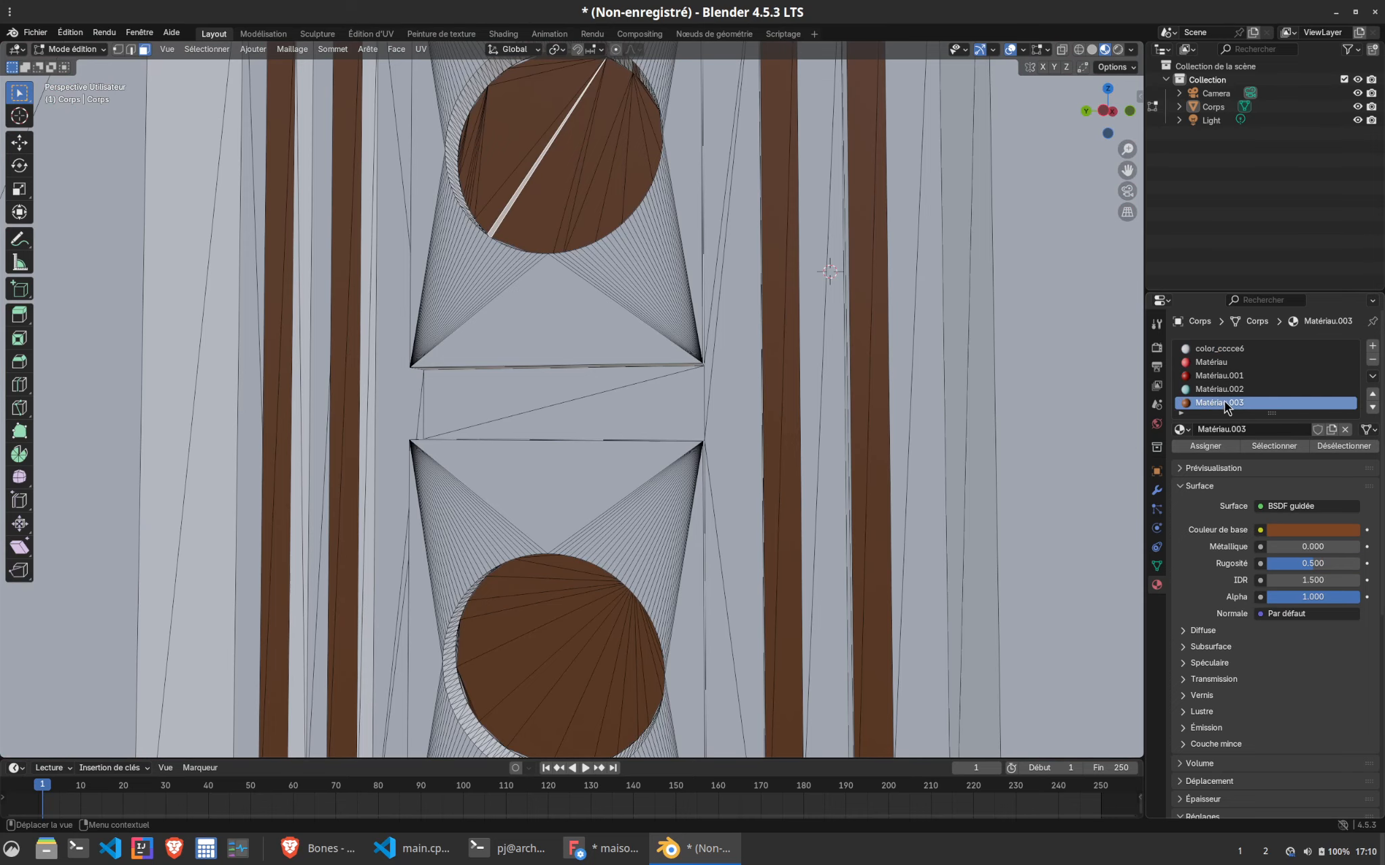
{"action": "scroll", "coordinate": [1223, 400], "scroll_direction": "down", "scroll_amount": 2}
{"action": "left_click", "coordinate": [494, 178]}
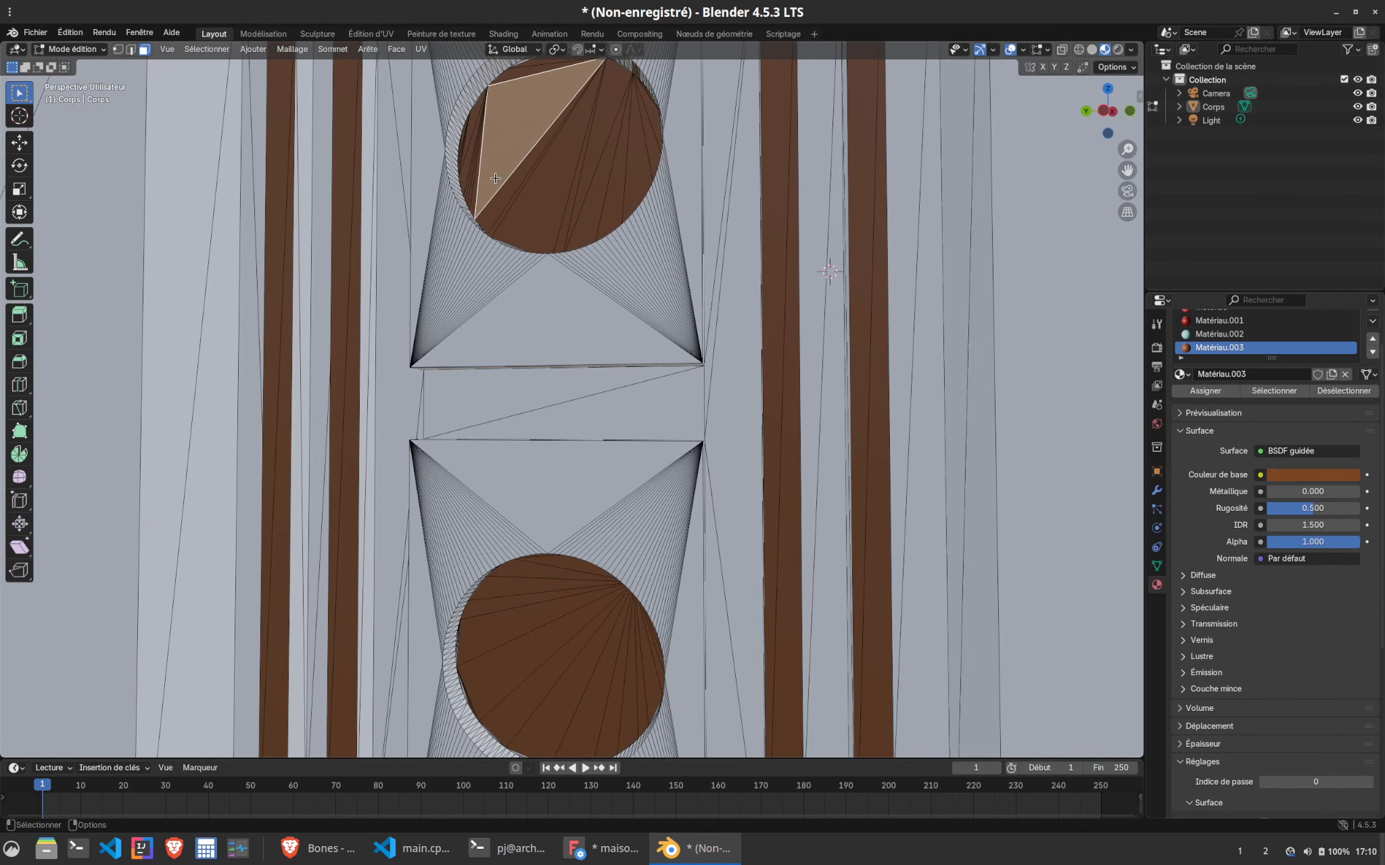
{"action": "scroll", "coordinate": [703, 359], "scroll_direction": "down", "scroll_amount": 5}
{"action": "key", "text": "Tab"}
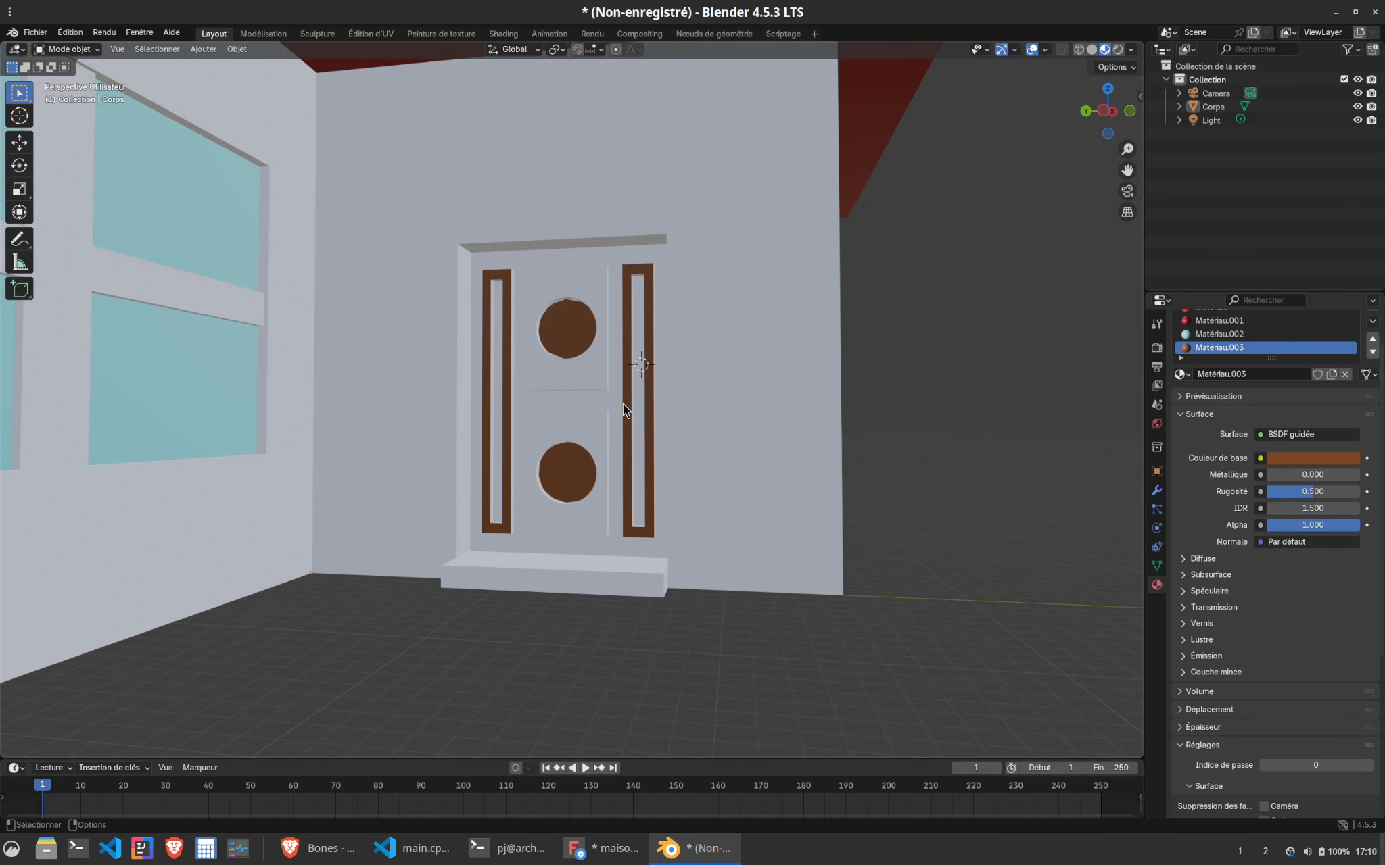
{"action": "left_click", "coordinate": [534, 517]}
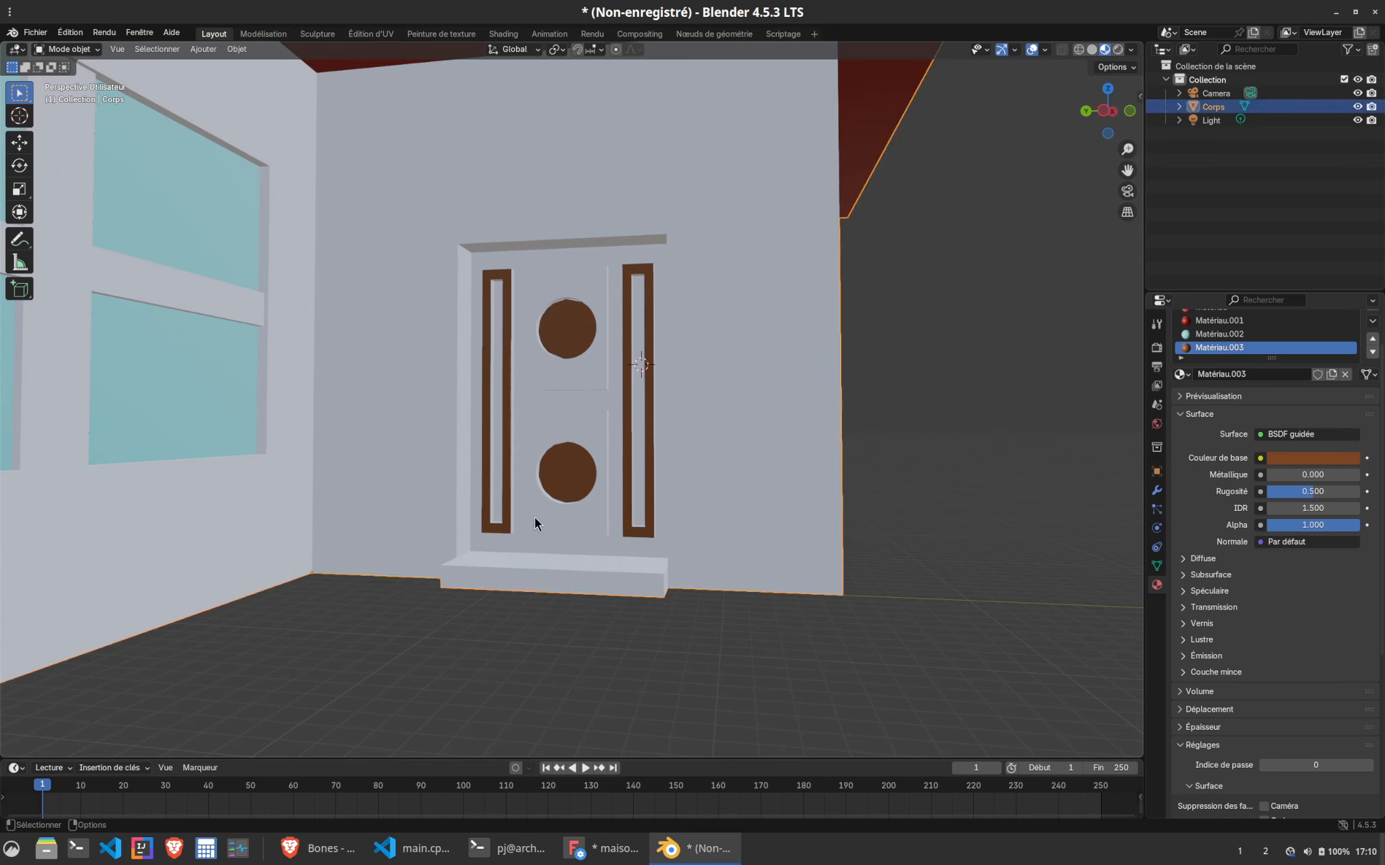
{"action": "scroll", "coordinate": [447, 593], "scroll_direction": "down", "scroll_amount": 6}
{"action": "left_click", "coordinate": [424, 561]}
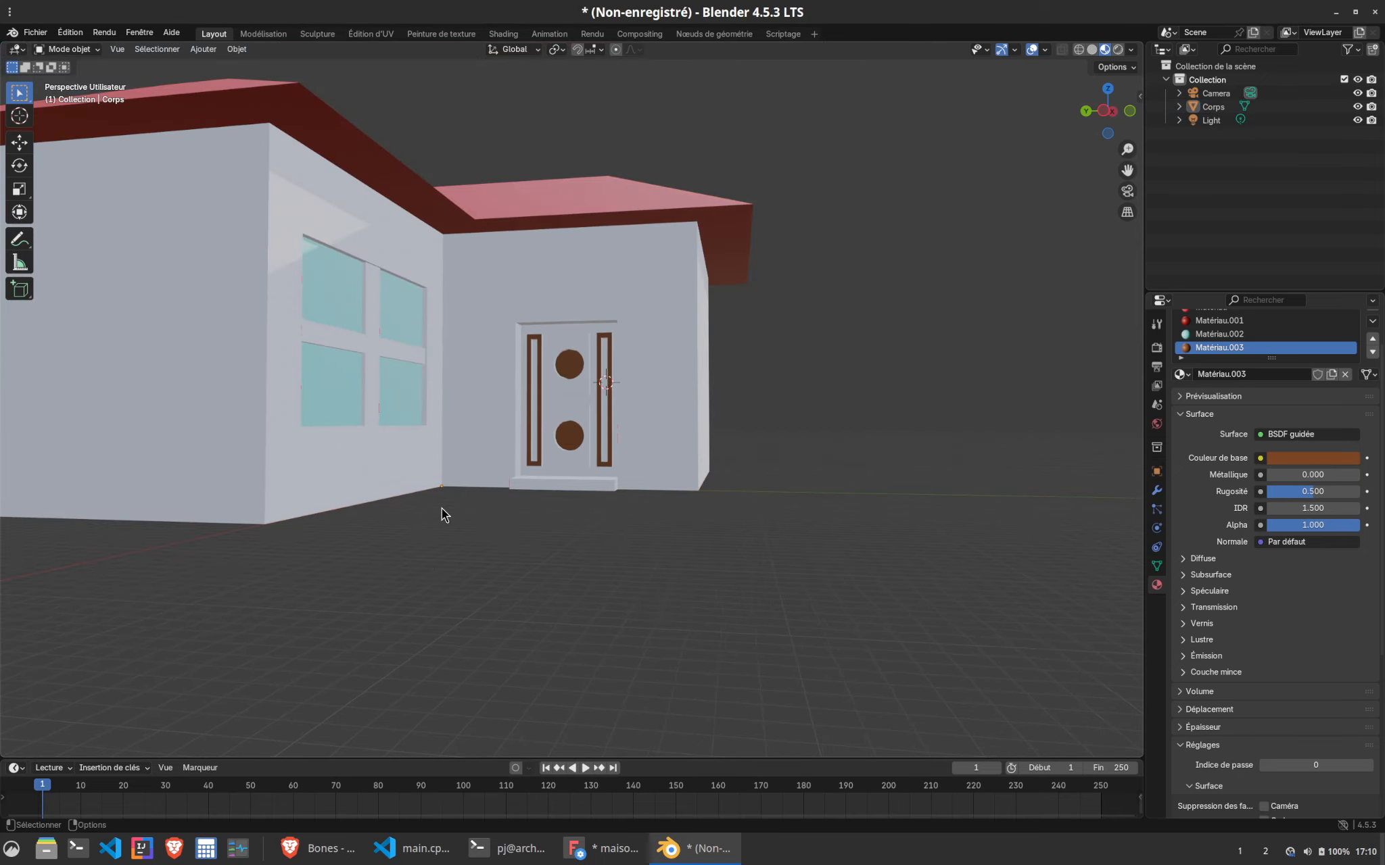
{"action": "right_click", "coordinate": [479, 547]}
{"action": "left_click", "coordinate": [542, 550]}
In Edit Mode, assign the light-blue Matériau.002 to the two triangular faces of the large window on the house's other side
{"action": "middle_click_drag", "start_coordinate": [415, 499], "coordinate": [575, 529]}
{"action": "key", "text": "Tab"}
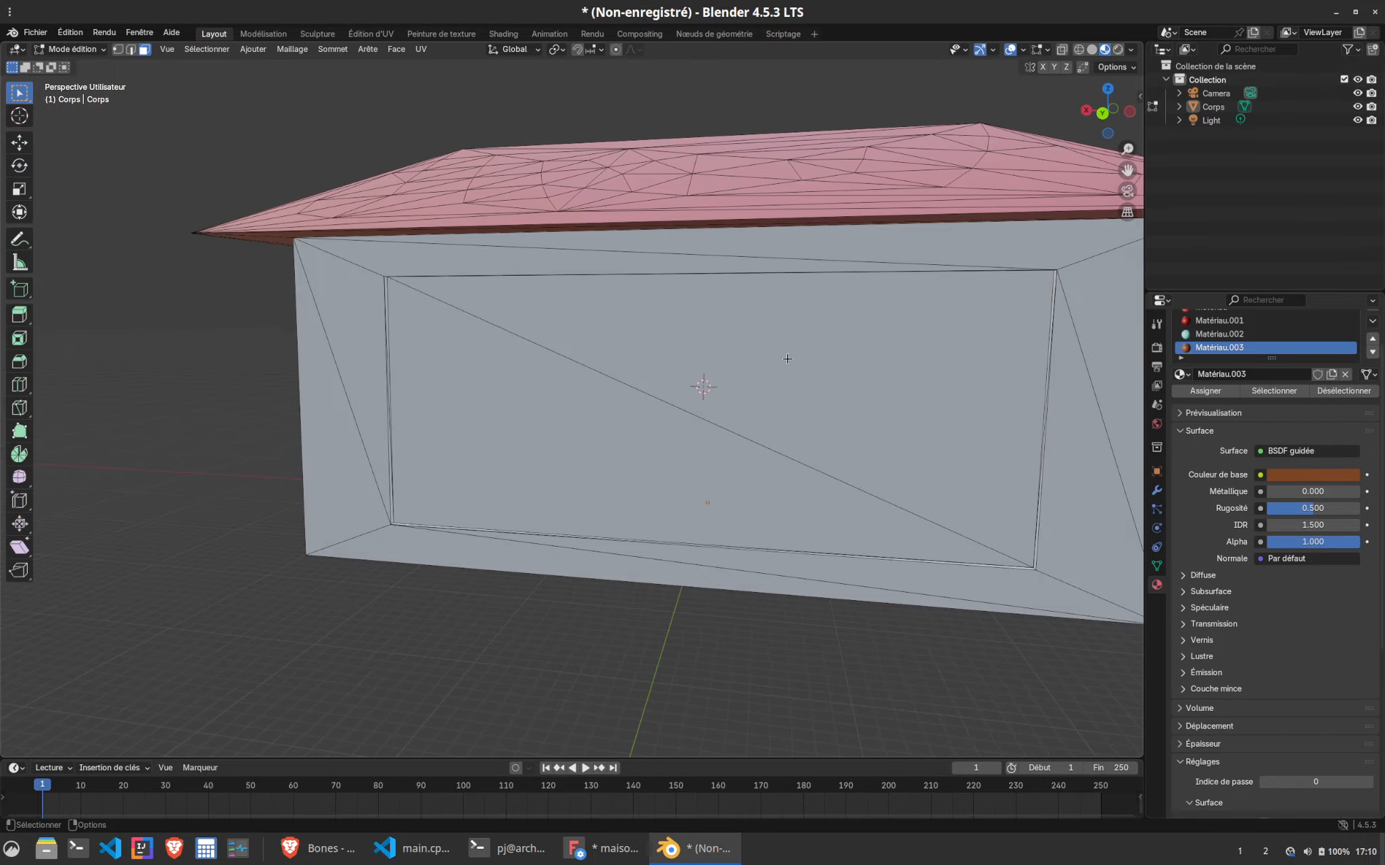
{"action": "left_click", "coordinate": [564, 313]}
{"action": "left_click", "coordinate": [541, 411], "text": "shift"}
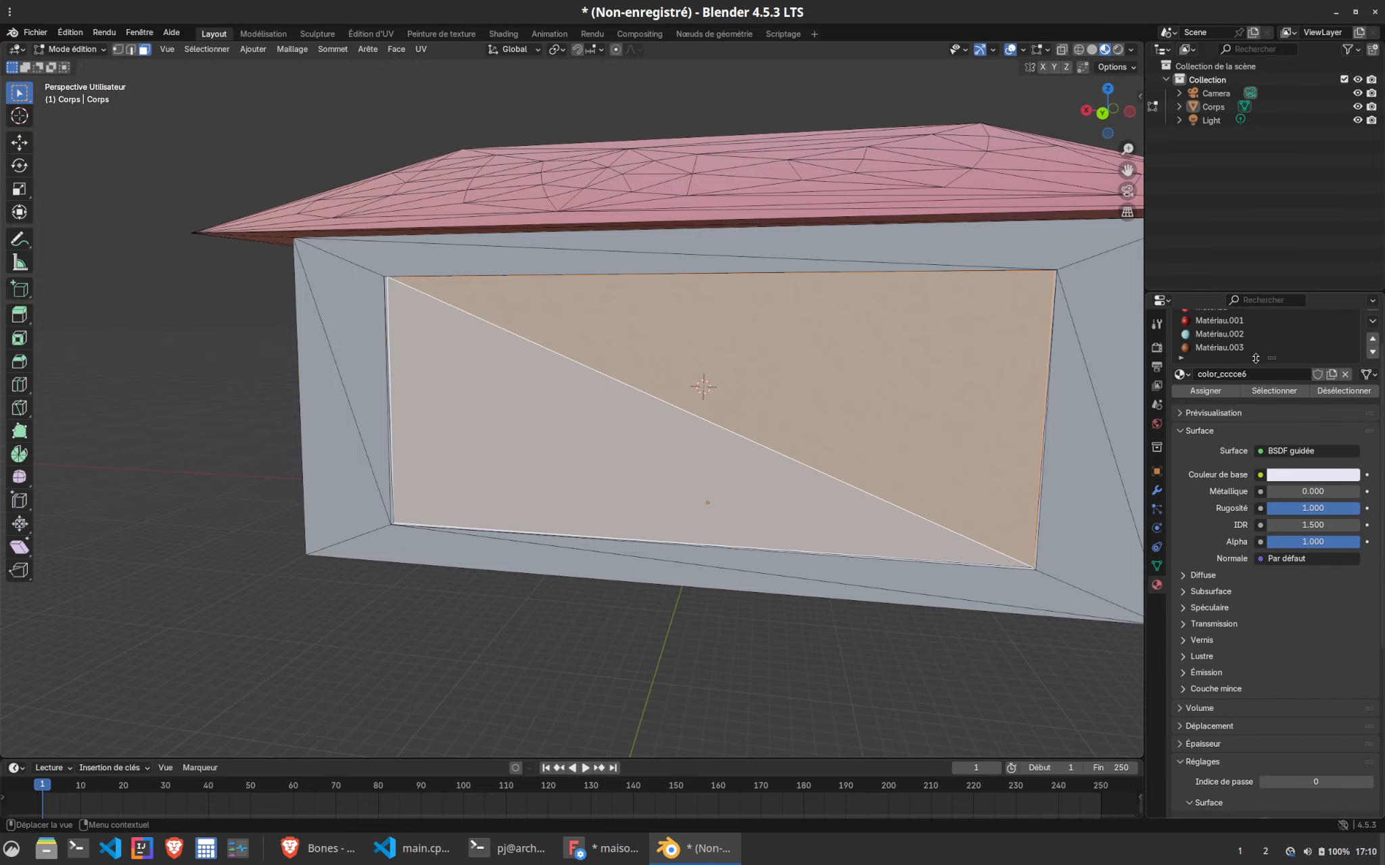
{"action": "left_click", "coordinate": [1221, 334]}
{"action": "left_click", "coordinate": [1220, 334]}
{"action": "left_click", "coordinate": [1201, 390]}
{"action": "left_click", "coordinate": [732, 611]}
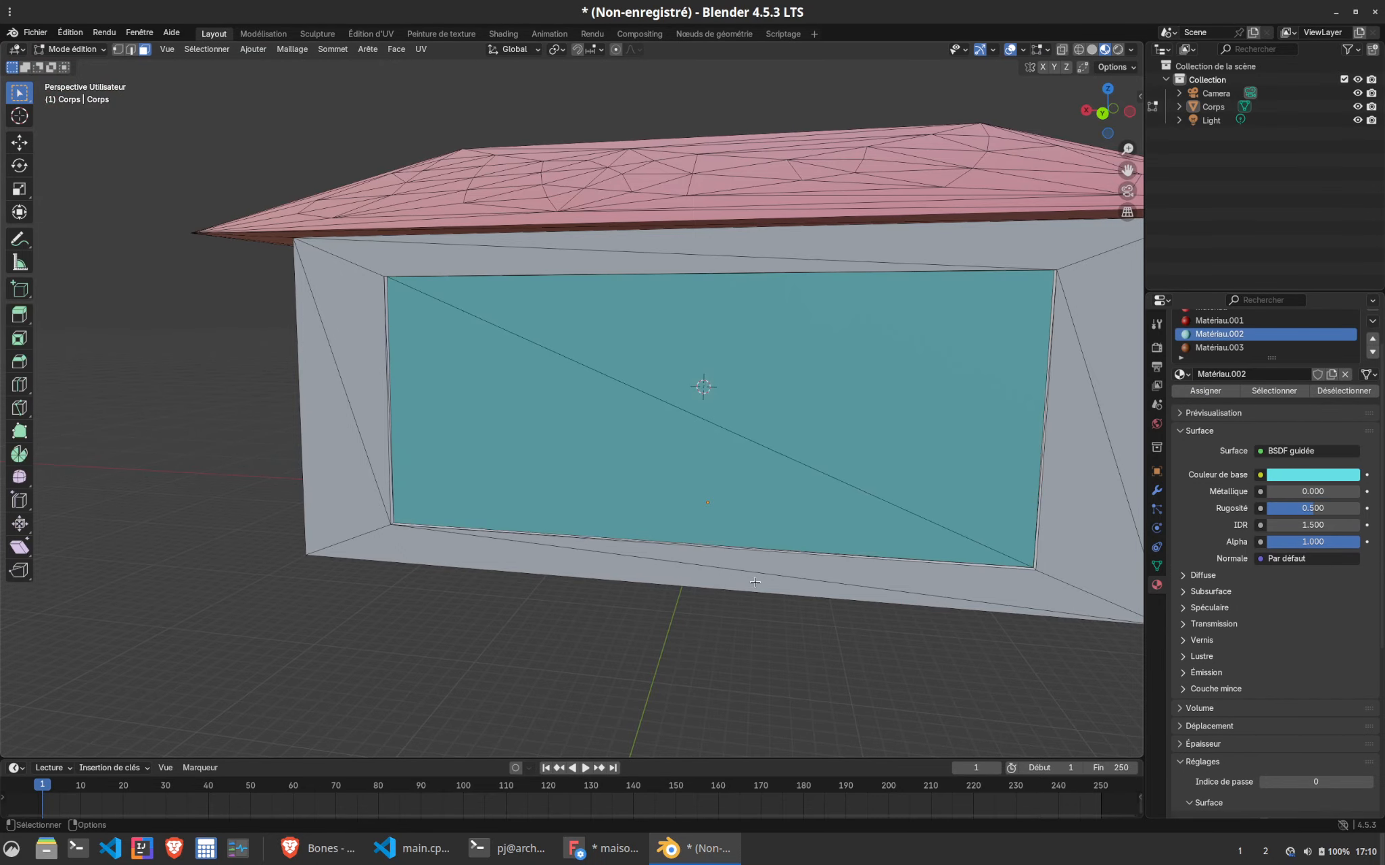
Darken the base colour of the wall material color_cccce6 to a light grey
{"action": "scroll", "coordinate": [778, 534], "scroll_direction": "down", "scroll_amount": 3}
{"action": "middle_click_drag", "start_coordinate": [778, 534], "coordinate": [685, 499]}
{"action": "scroll", "coordinate": [682, 498], "scroll_direction": "up", "scroll_amount": 5}
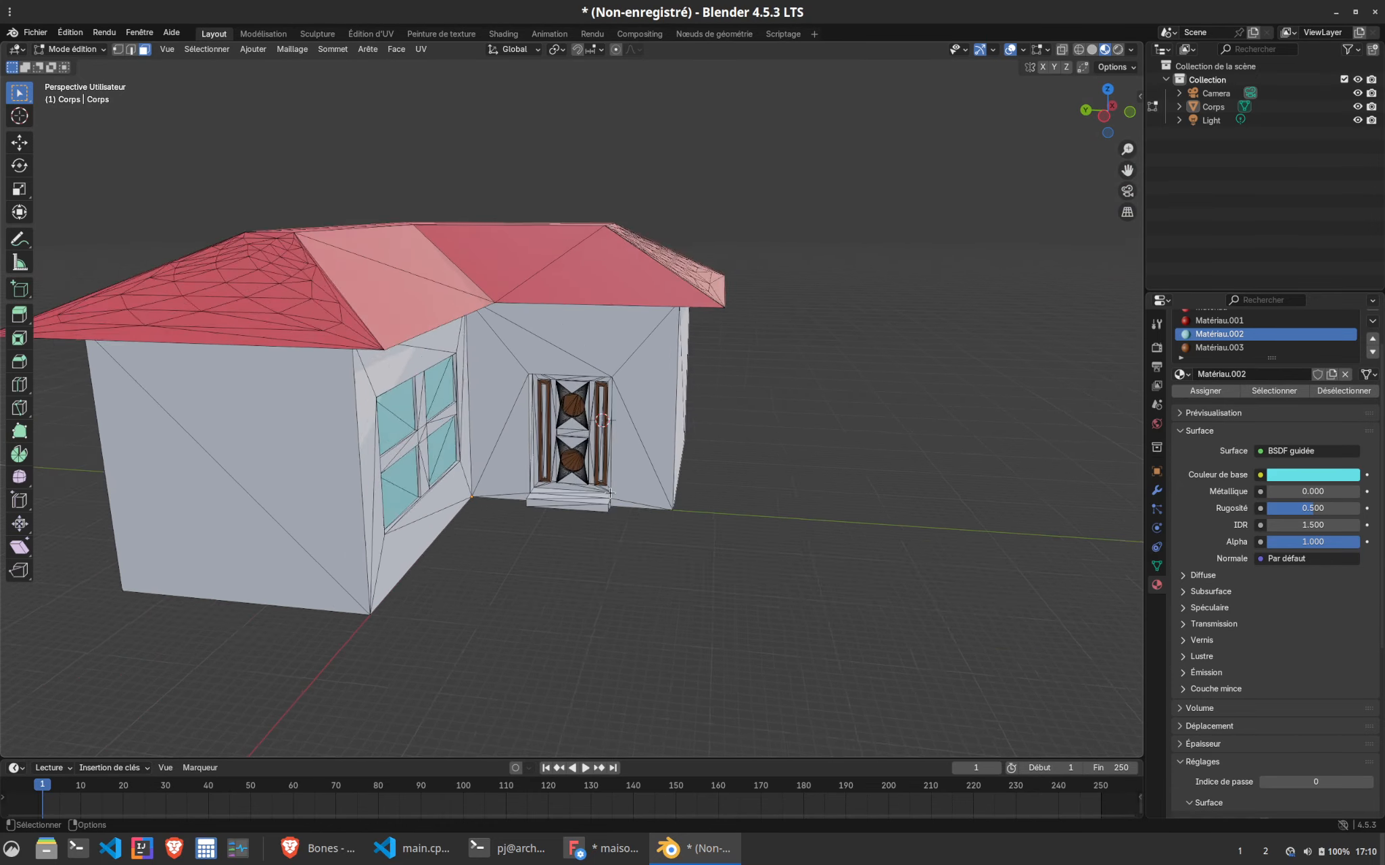
{"action": "scroll", "coordinate": [614, 526], "scroll_direction": "up", "scroll_amount": 3}
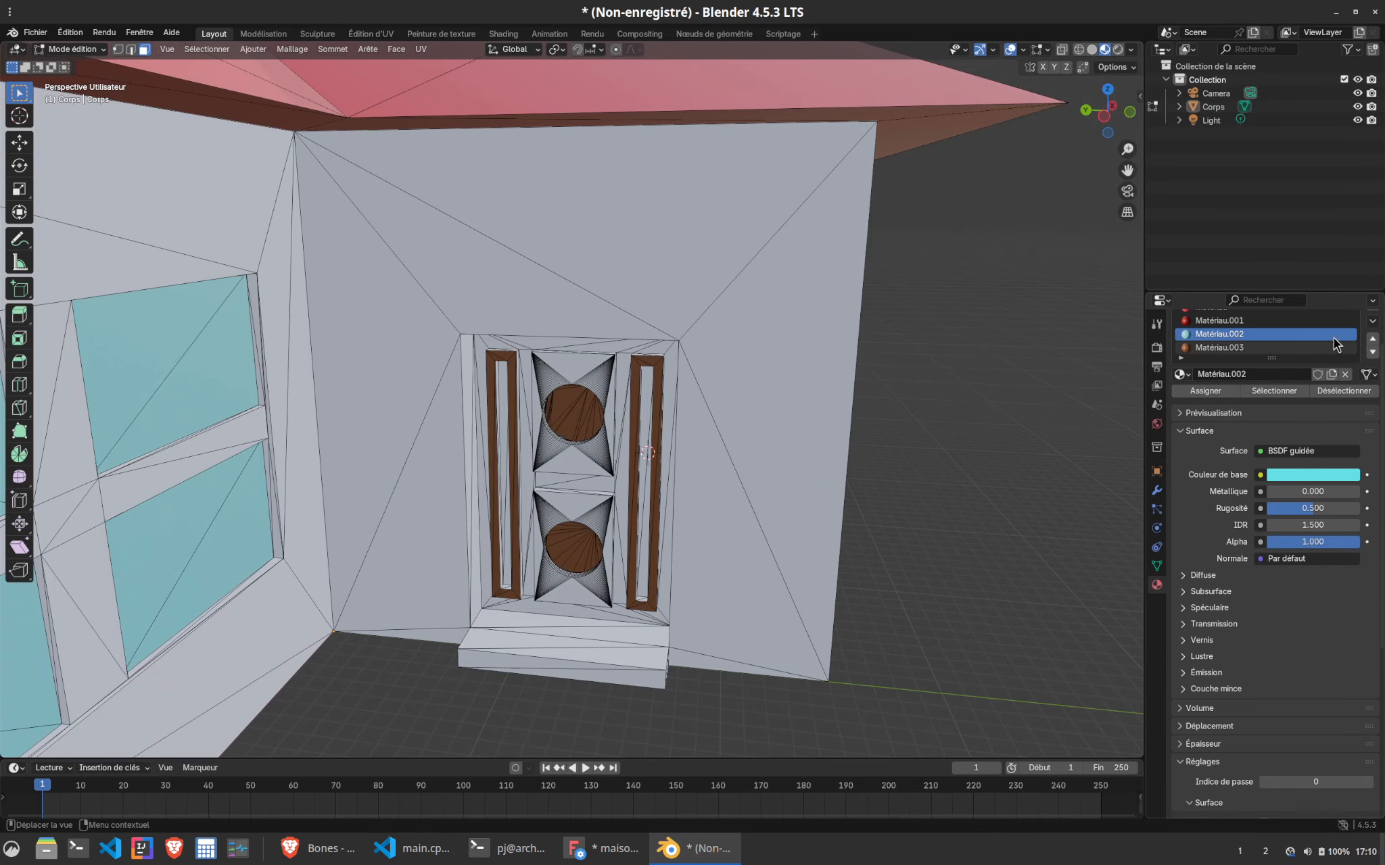
{"action": "scroll", "coordinate": [1333, 337], "scroll_direction": "up", "scroll_amount": 2}
{"action": "left_click", "coordinate": [1244, 348]}
{"action": "left_click", "coordinate": [1332, 531]}
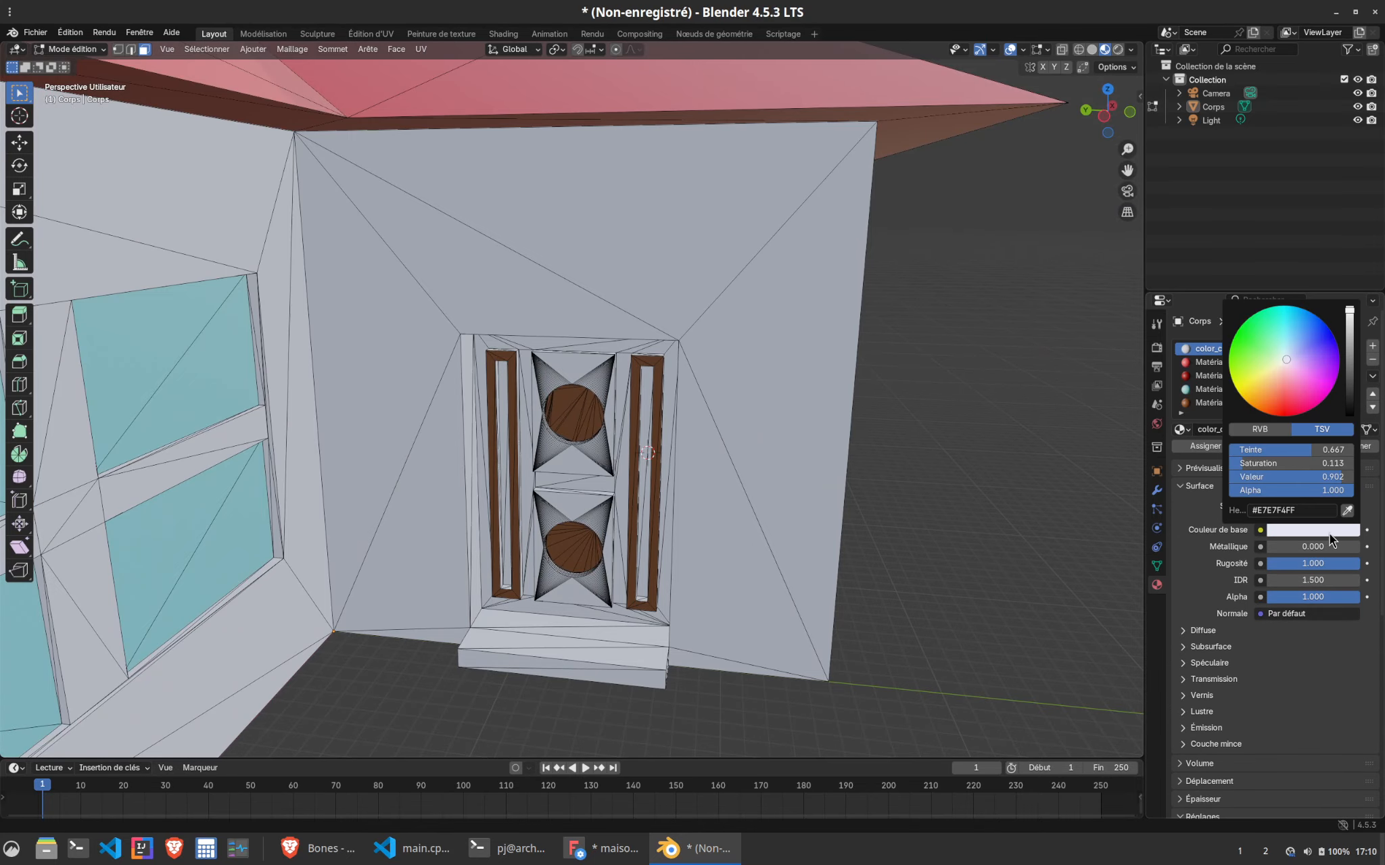
{"action": "left_click_drag", "start_coordinate": [1350, 311], "coordinate": [1350, 333]}
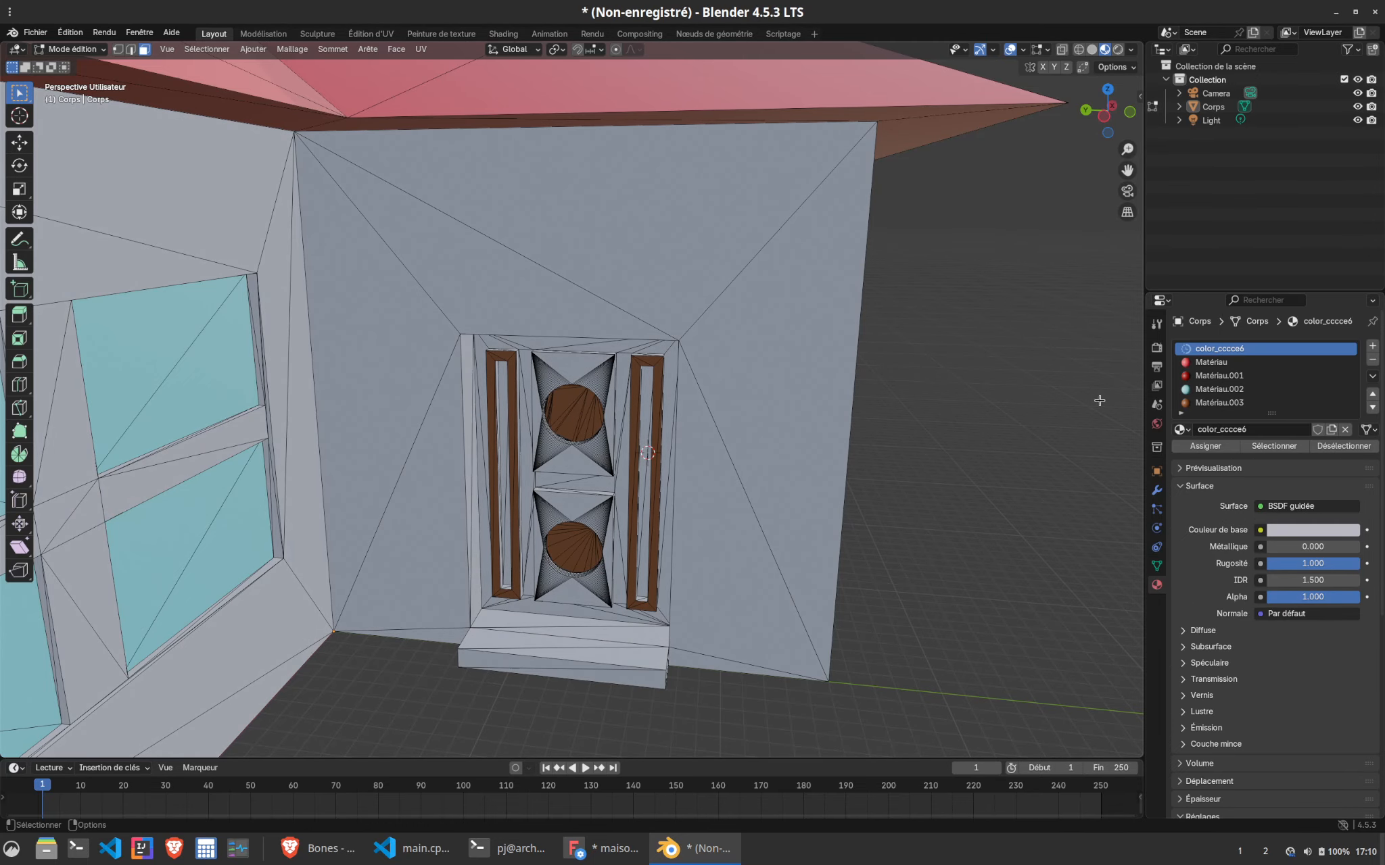
{"action": "scroll", "coordinate": [689, 537], "scroll_direction": "down", "scroll_amount": 6}
{"action": "middle_click_drag", "start_coordinate": [649, 541], "coordinate": [585, 538]}
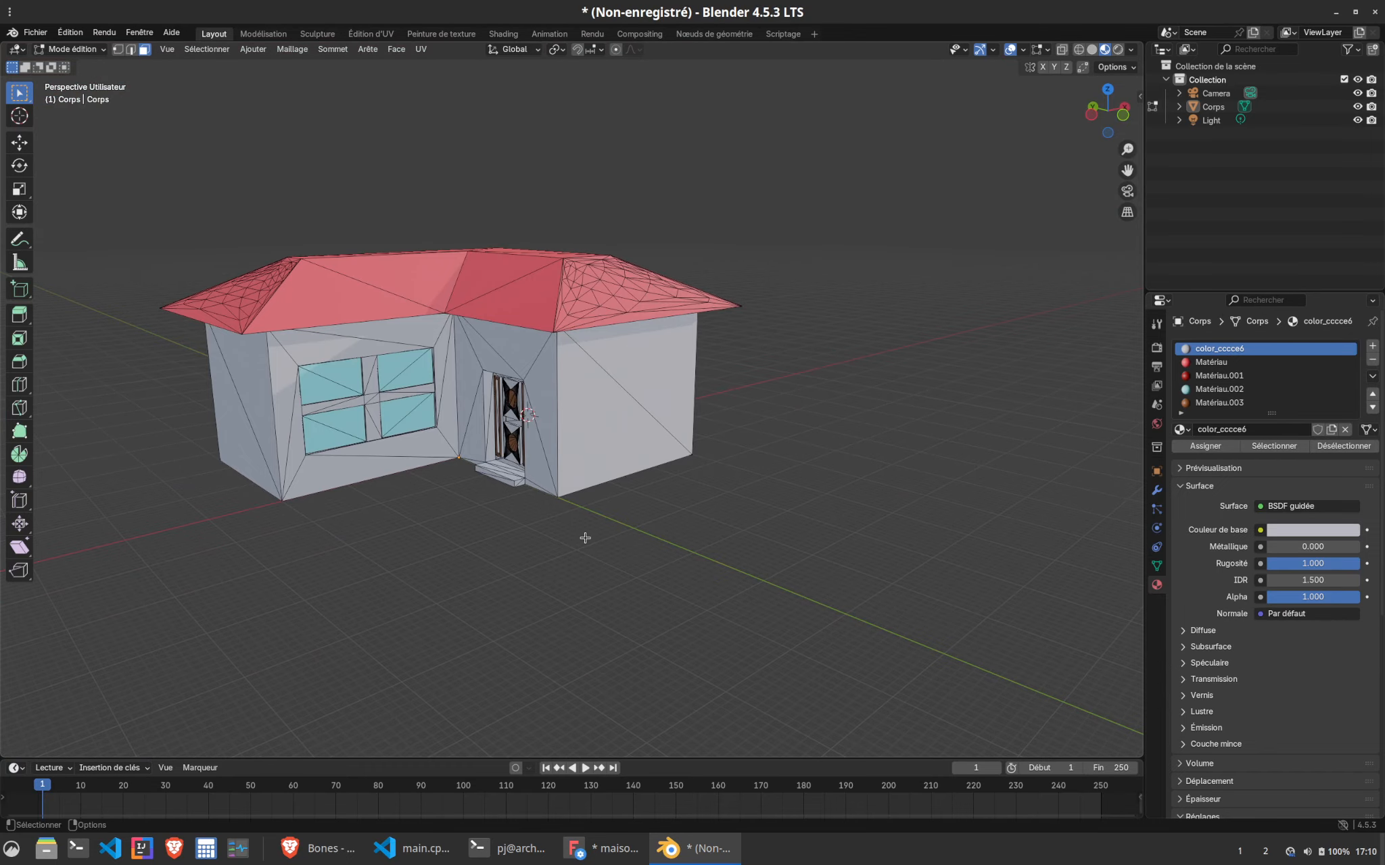
Save the project as house.blend in the yt folder on the desktop
{"action": "key", "text": "ctrl+s"}
{"action": "left_click", "coordinate": [488, 301]}
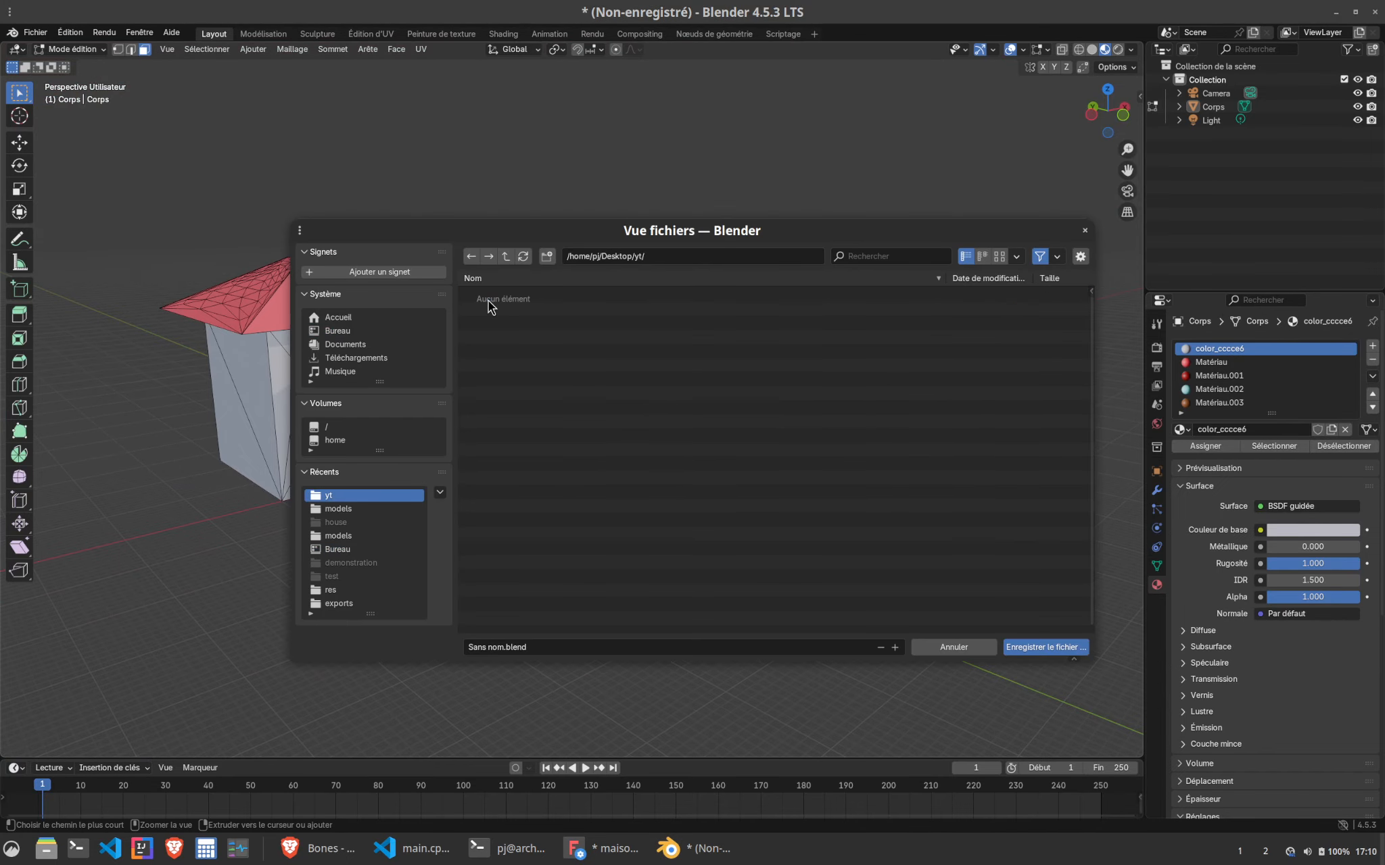
{"action": "left_click", "coordinate": [570, 651]}
{"action": "type", "text": "house.blen"}
{"action": "left_click", "coordinate": [1045, 652]}
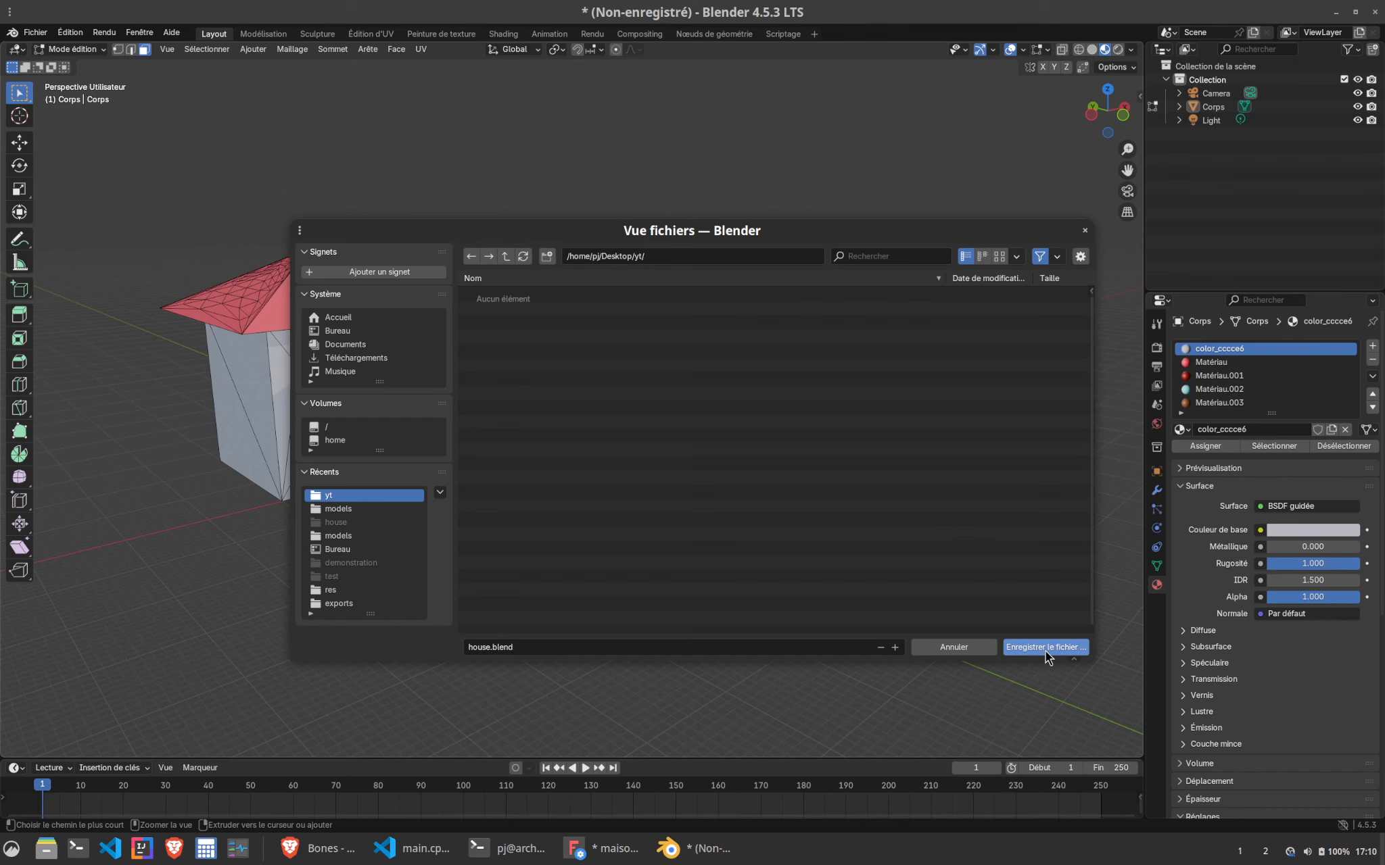
{"action": "left_click", "coordinate": [1046, 647]}
Export the house as a glTF 2.0 file named house.glb in the yt folder
{"action": "left_click", "coordinate": [36, 33]}
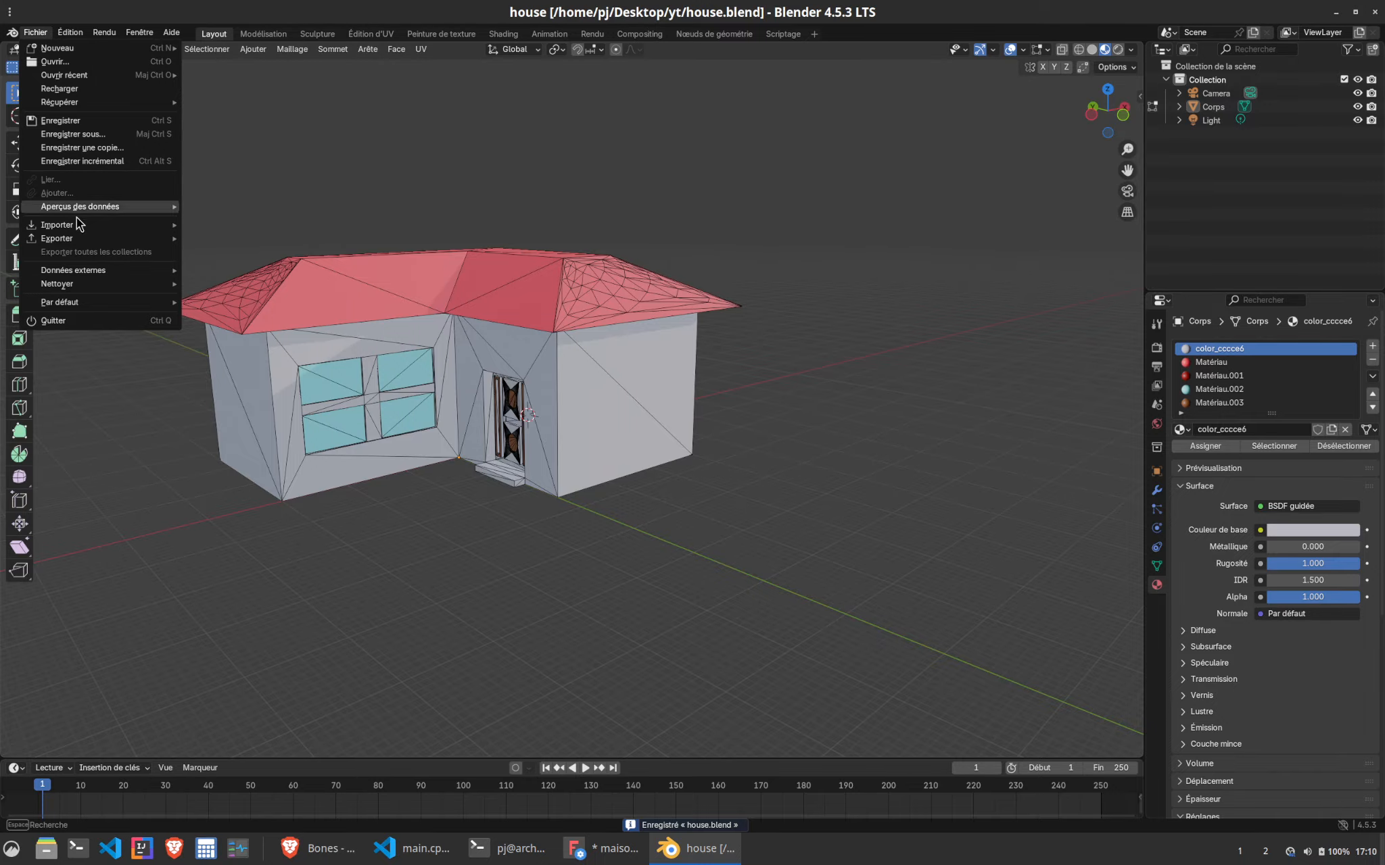
{"action": "mouse_move", "coordinate": [83, 236]}
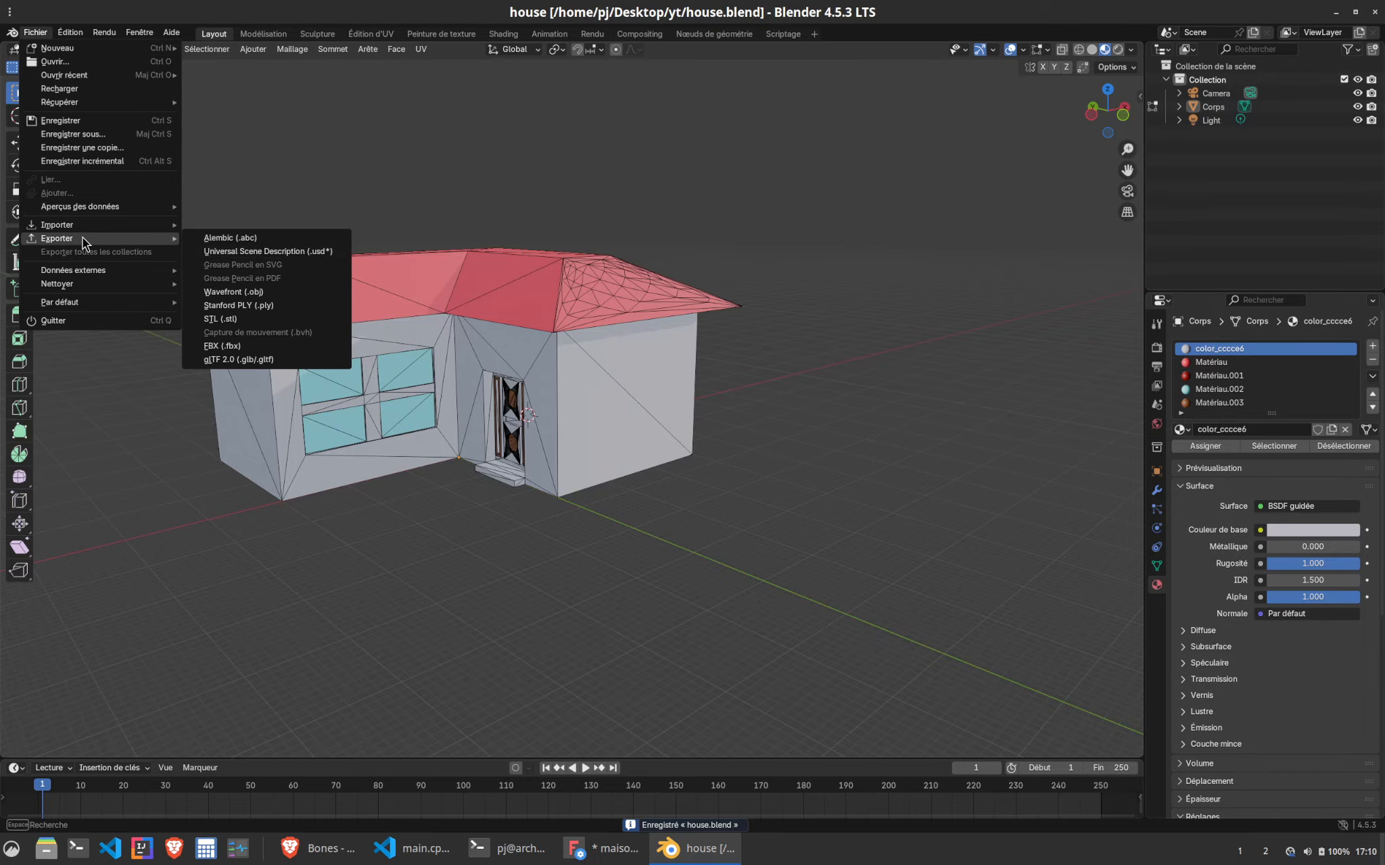
{"action": "left_click", "coordinate": [278, 364]}
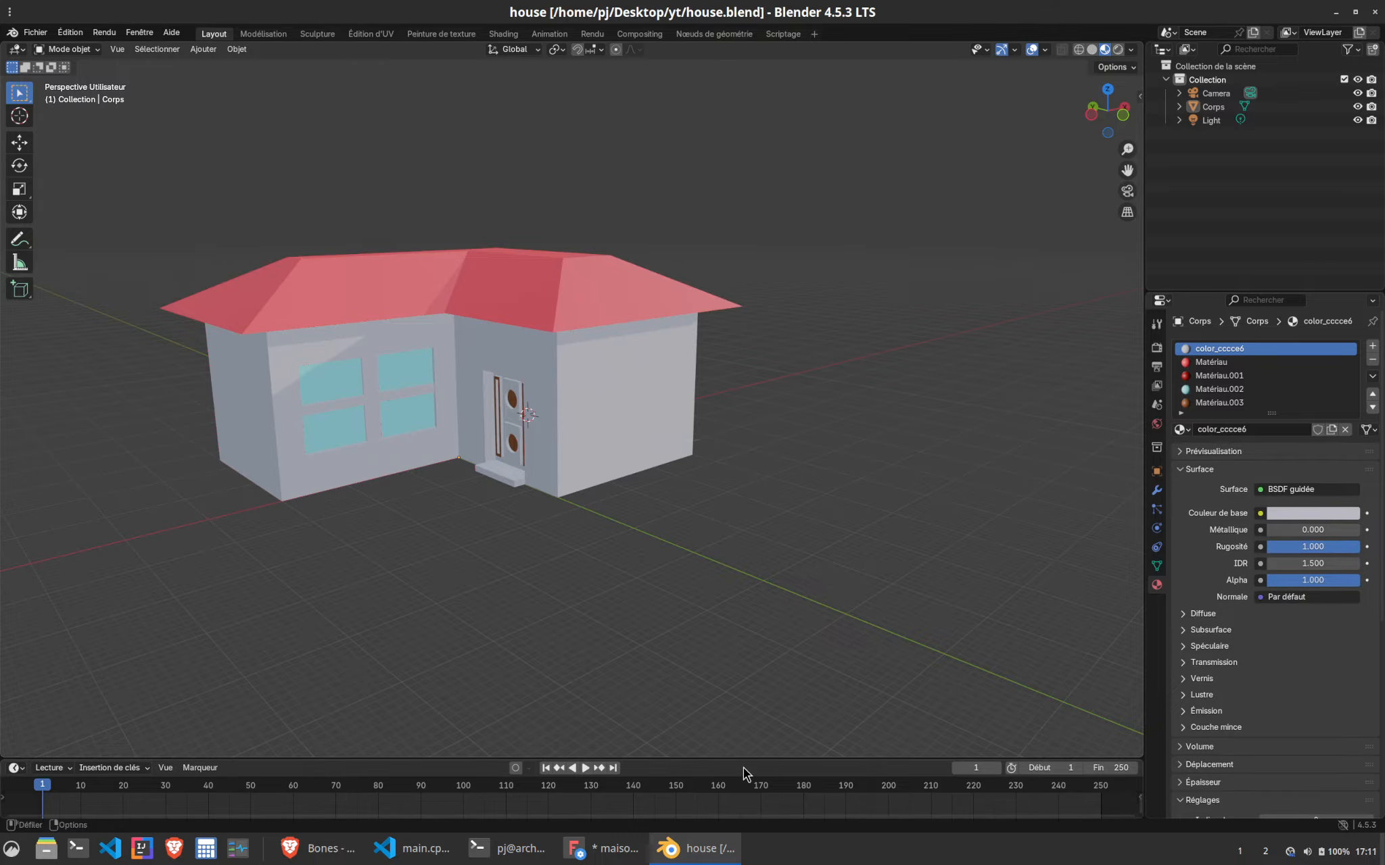
Switch to the desktop, open the yt folder and check the exported house.glb file, then minimise the open windows
{"action": "left_click", "coordinate": [709, 845]}
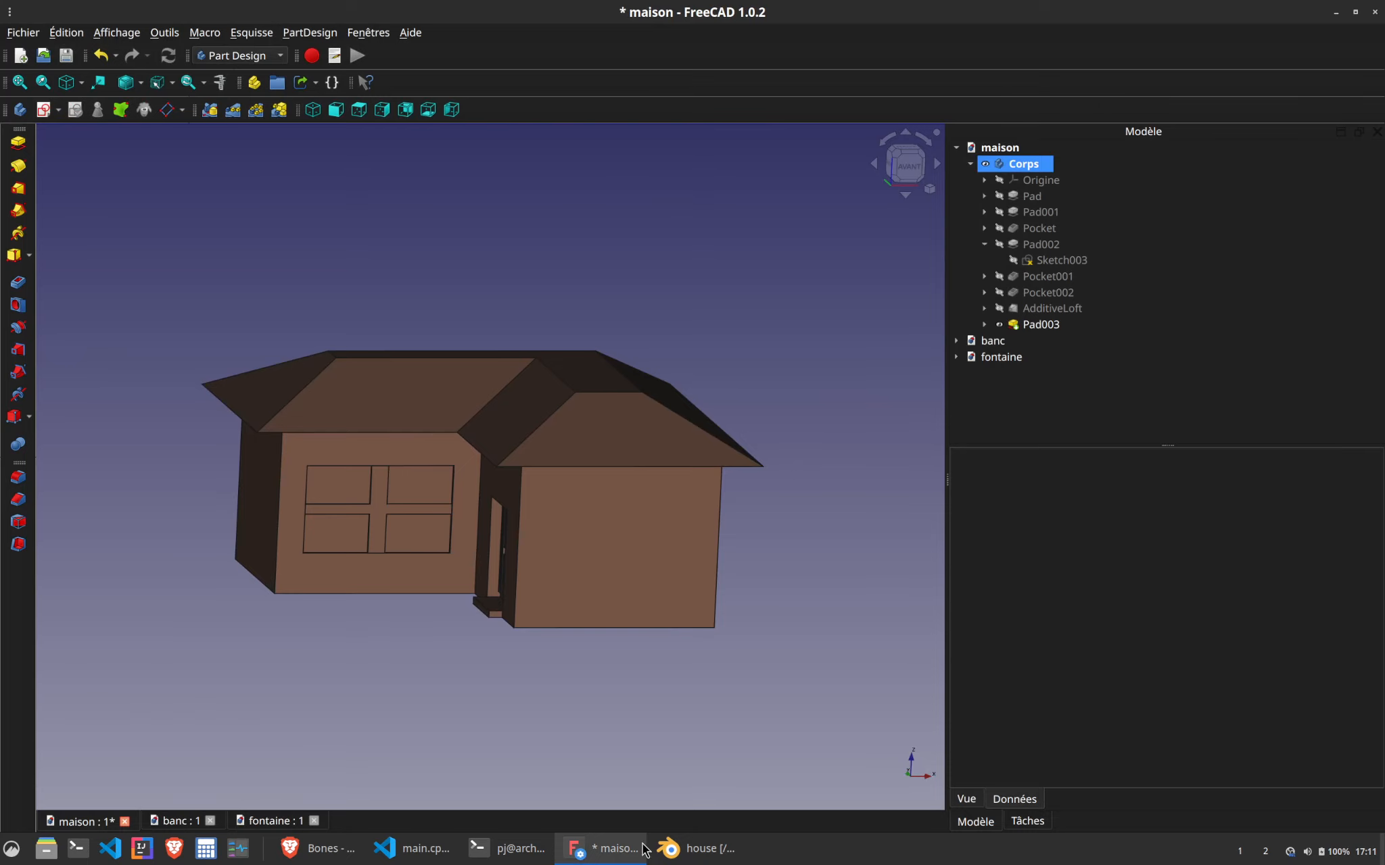
{"action": "left_click", "coordinate": [620, 850]}
{"action": "double_click", "coordinate": [45, 196]}
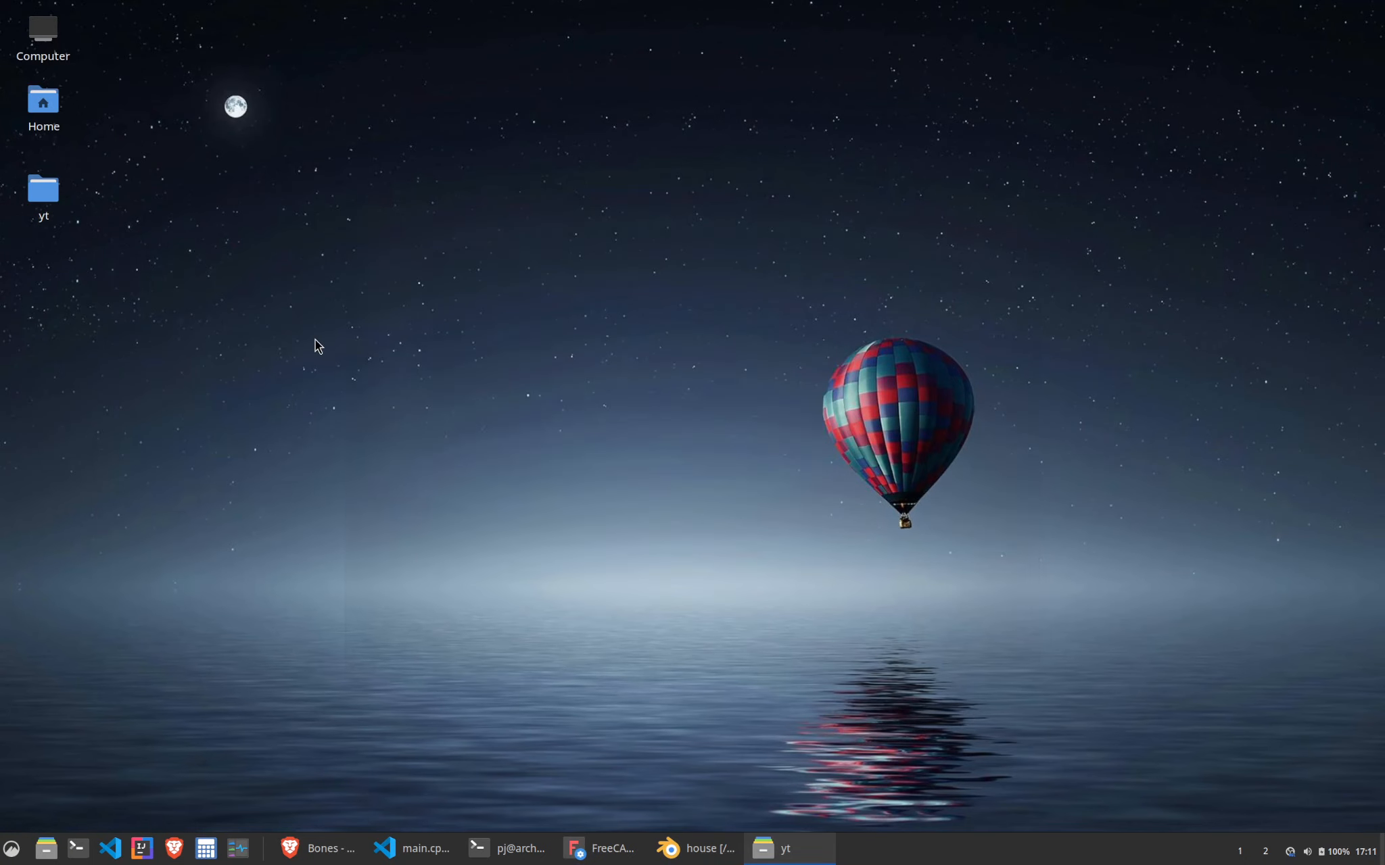
{"action": "left_click", "coordinate": [600, 848]}
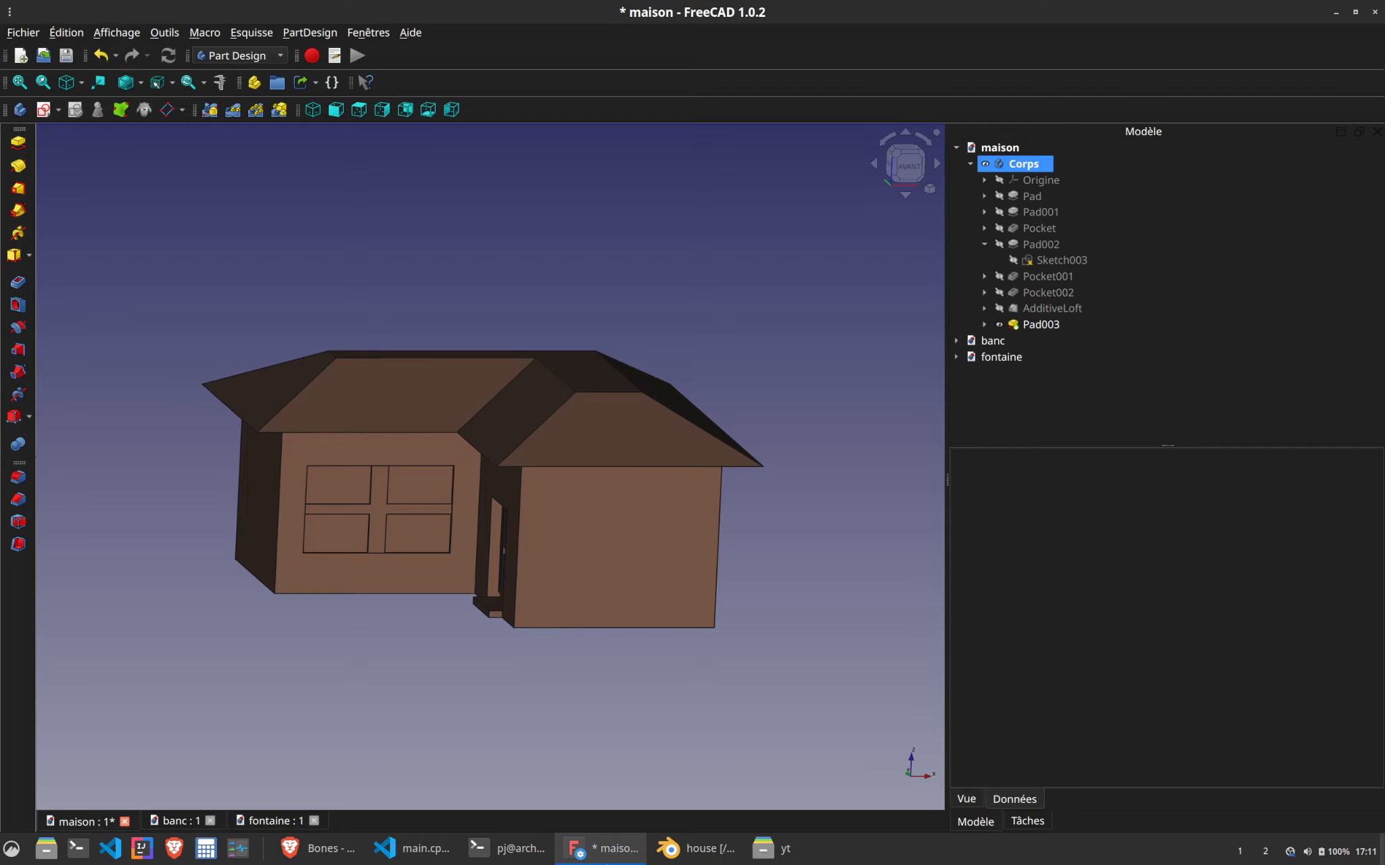
{"action": "key", "text": "alt+Tab"}
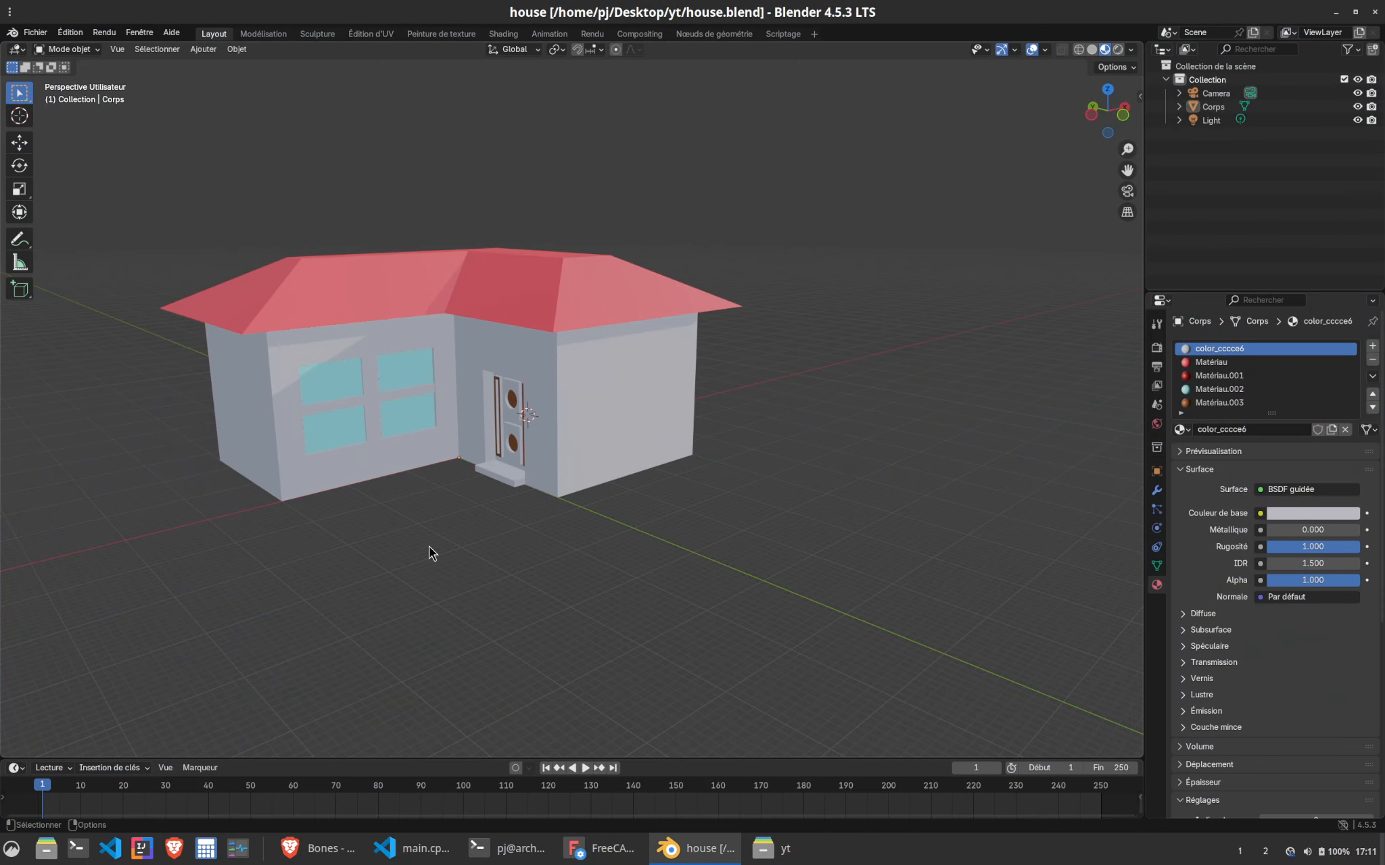
{"action": "left_click", "coordinate": [725, 849]}
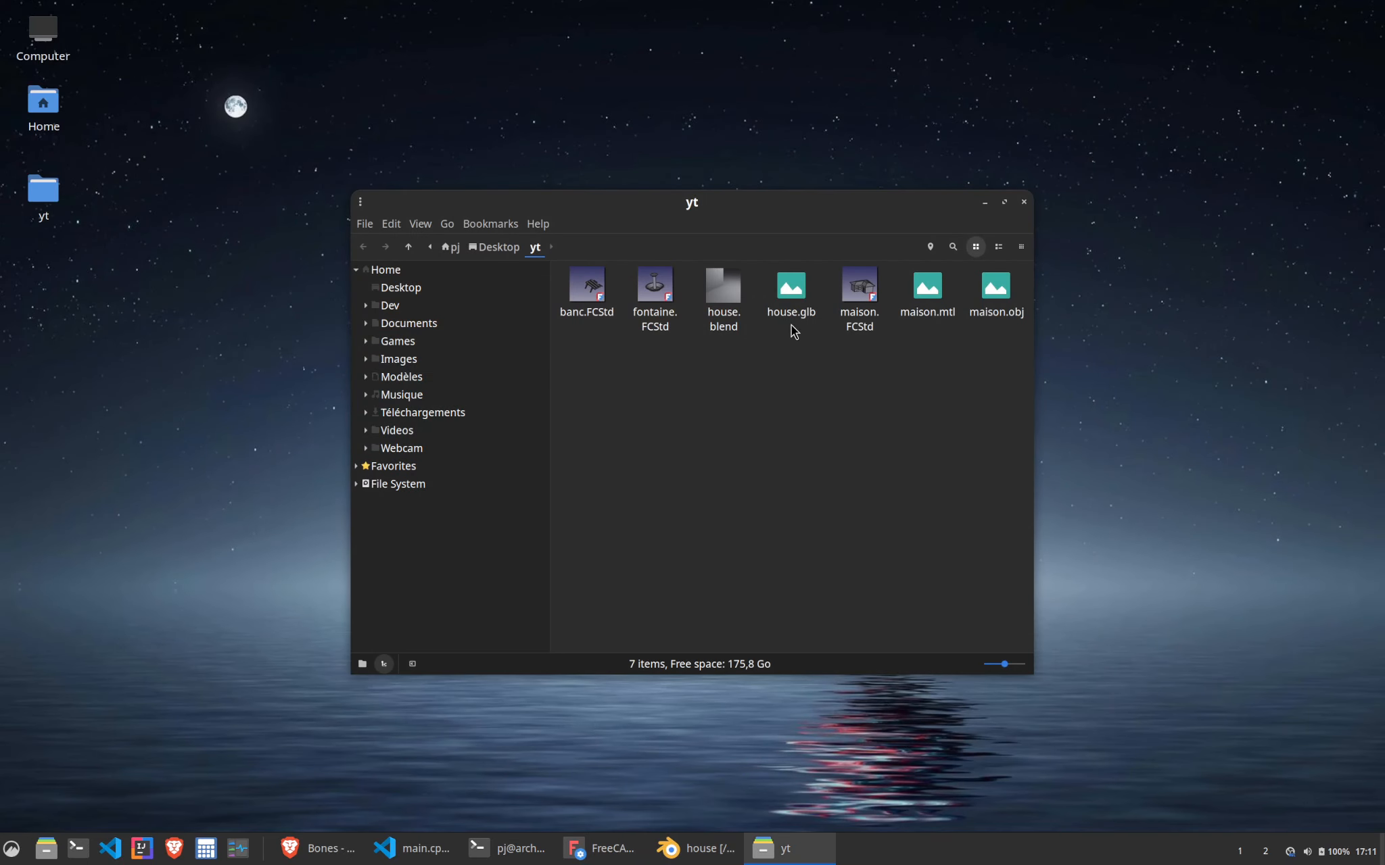
{"action": "left_click", "coordinate": [789, 298]}
{"action": "left_click", "coordinate": [785, 419]}
{"action": "left_click", "coordinate": [789, 297]}
{"action": "left_click", "coordinate": [790, 395]}
{"action": "left_click", "coordinate": [784, 849]}
Switch to the terminal, open the 002 project folder with nemo . and arrange both windows so they can be used together
{"action": "left_click", "coordinate": [500, 845]}
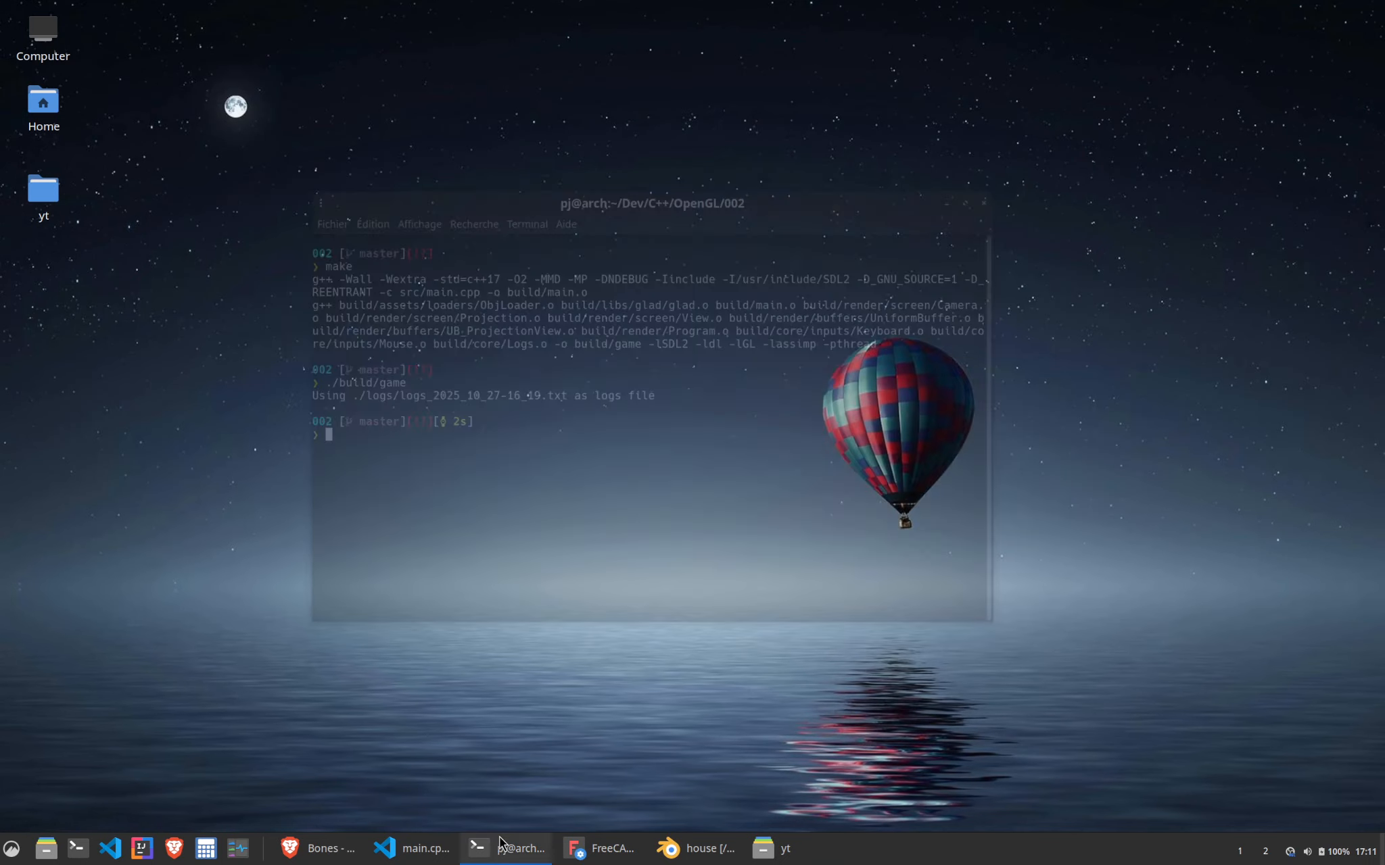
{"action": "key", "text": "Return"}
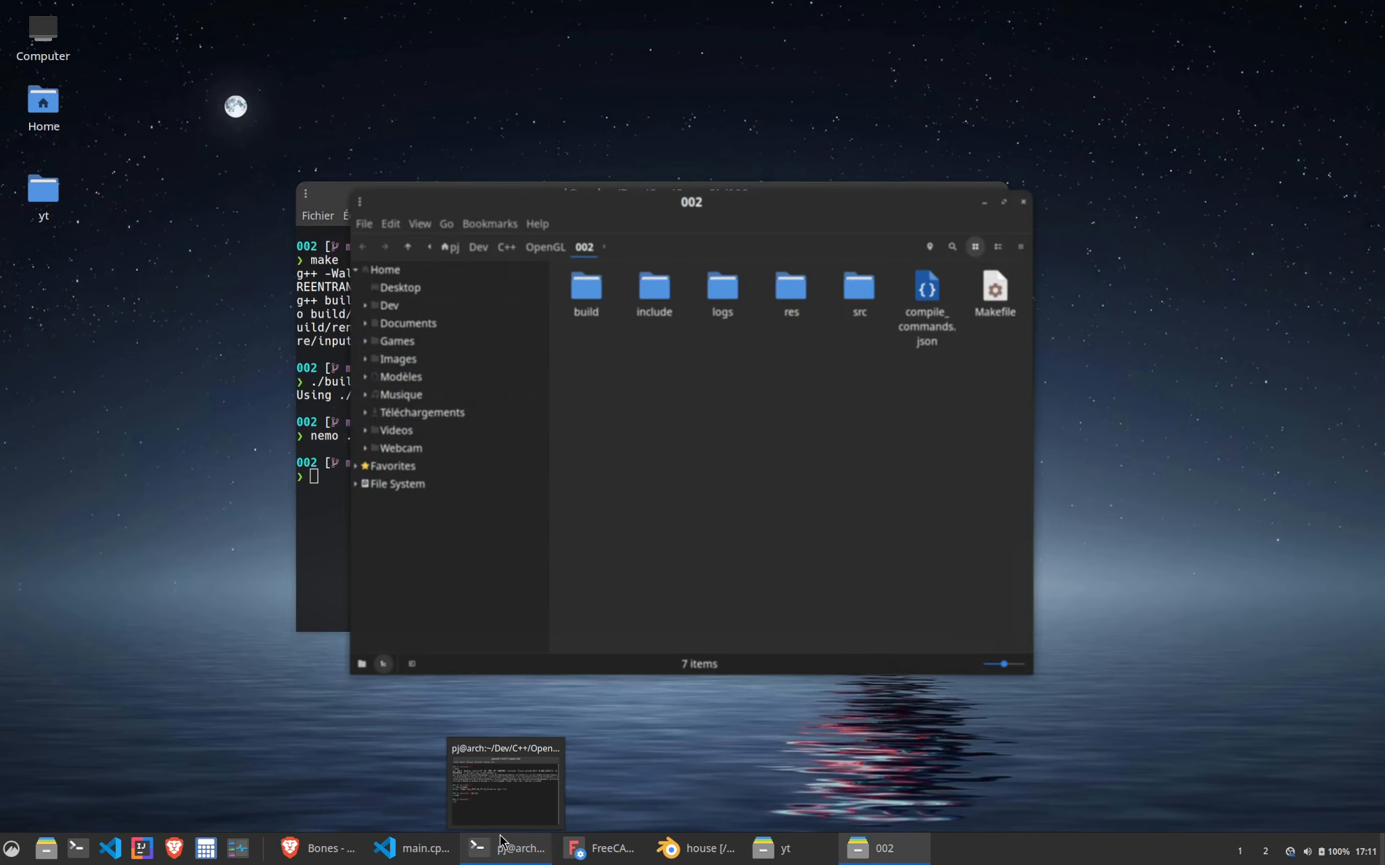
{"action": "left_click_drag", "start_coordinate": [760, 210], "coordinate": [908, 260]}
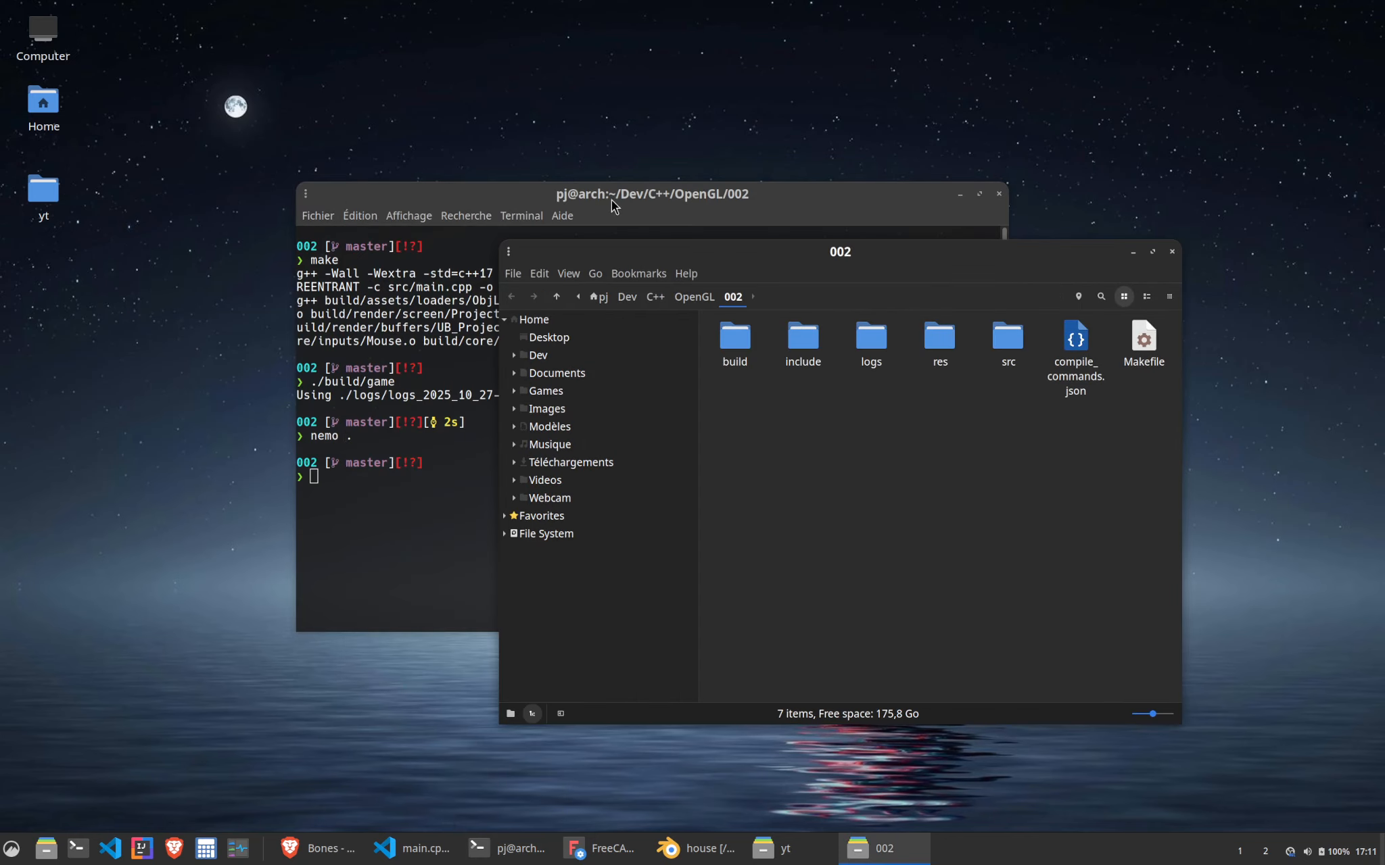
{"action": "left_click_drag", "start_coordinate": [604, 192], "coordinate": [449, 88]}
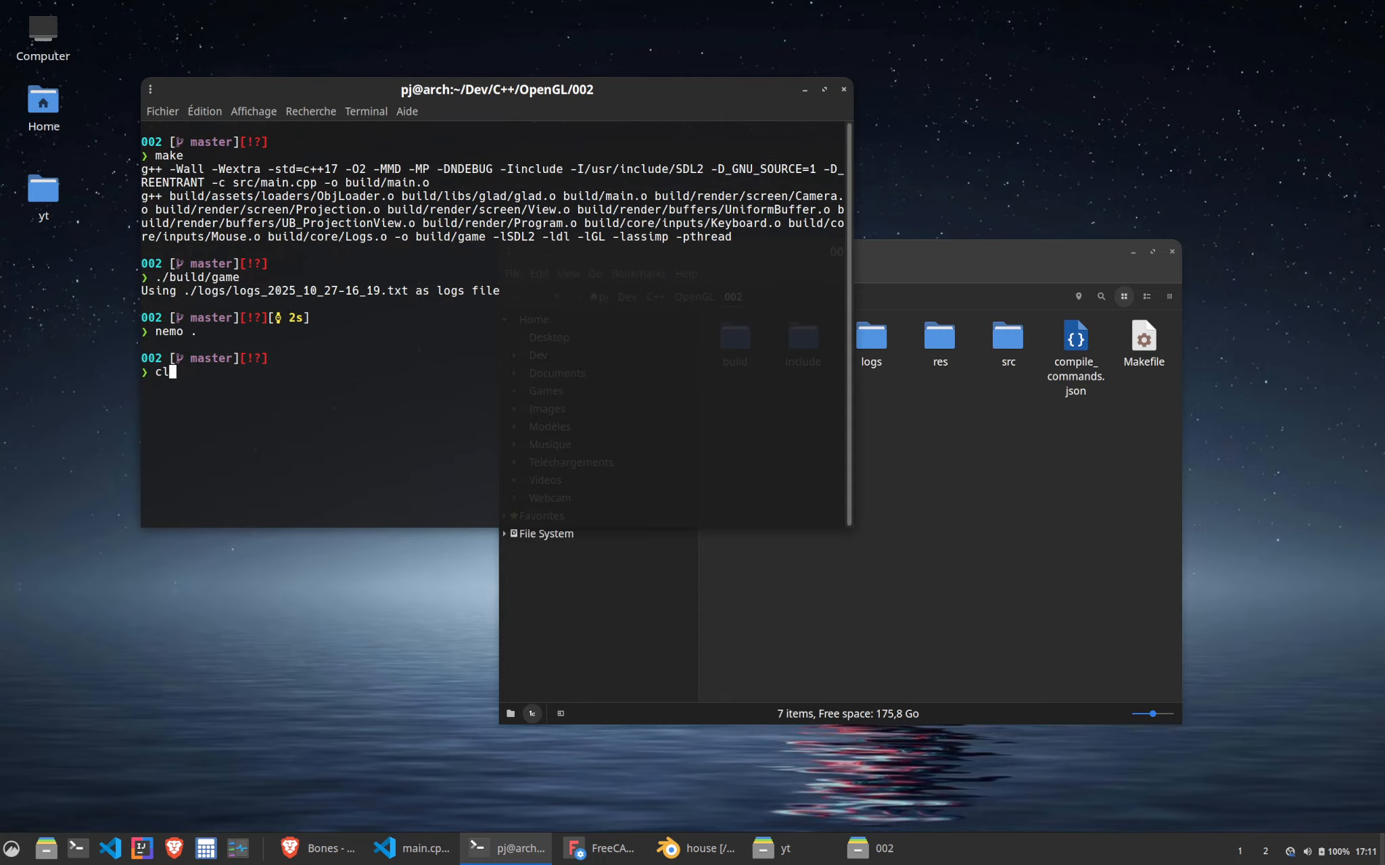
Clear the terminal and run the compiled program with ./build/game
{"action": "type", "text": "clear"}
{"action": "key", "text": "Return"}
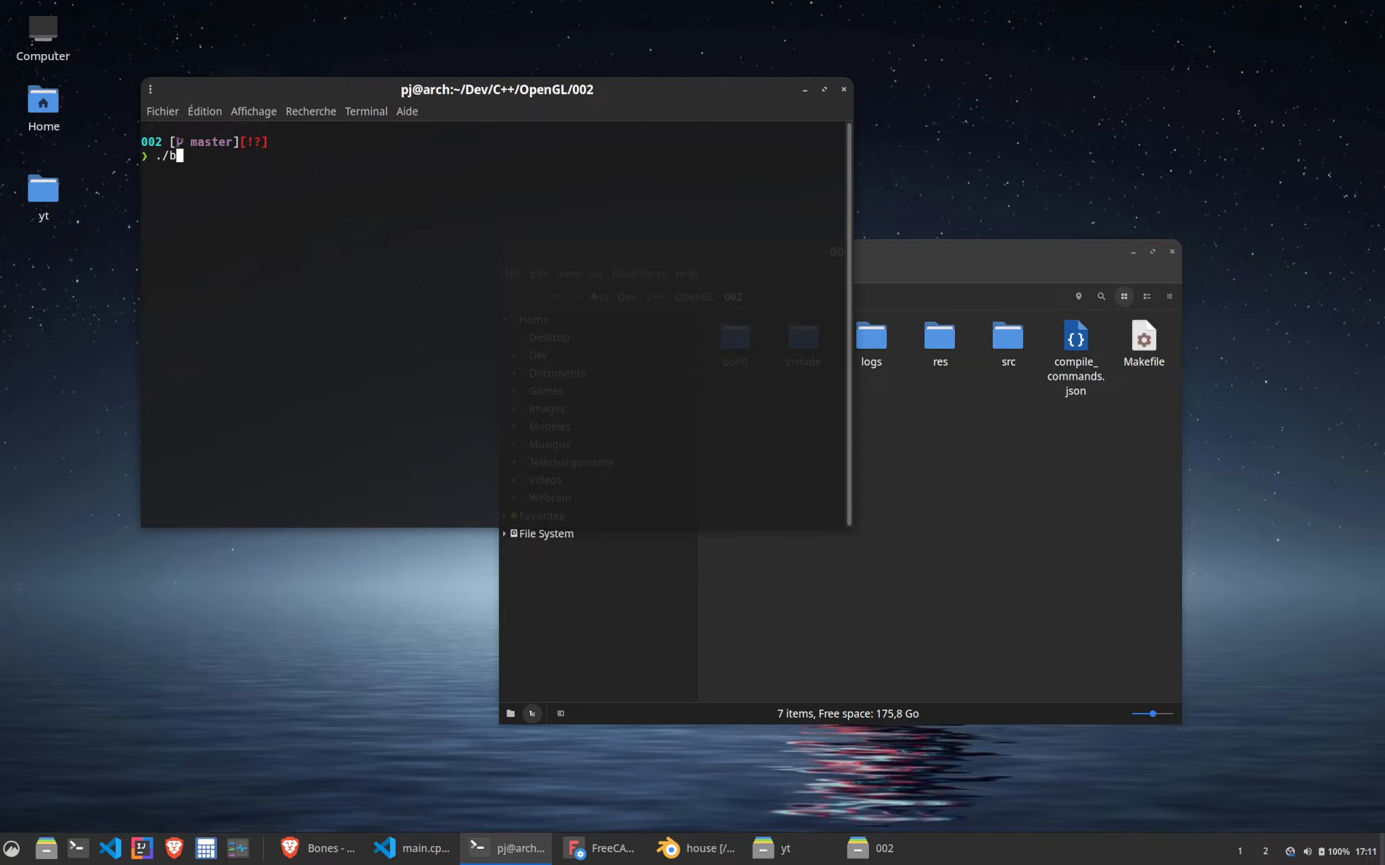
{"action": "key", "text": "Return"}
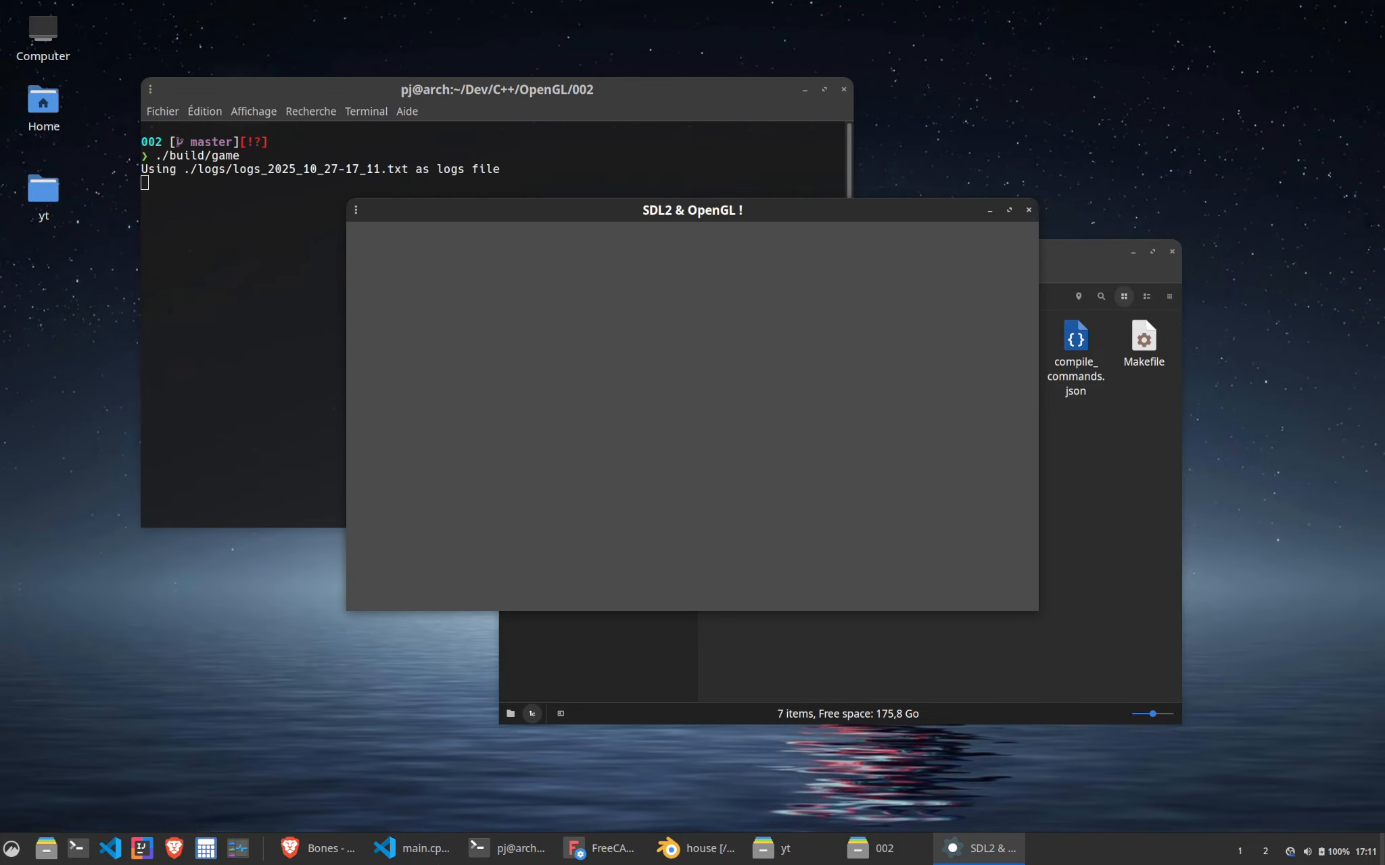
Quit the running game, open the project's res/models folder and permanently delete the old house.glb
{"action": "key", "text": "Escape"}
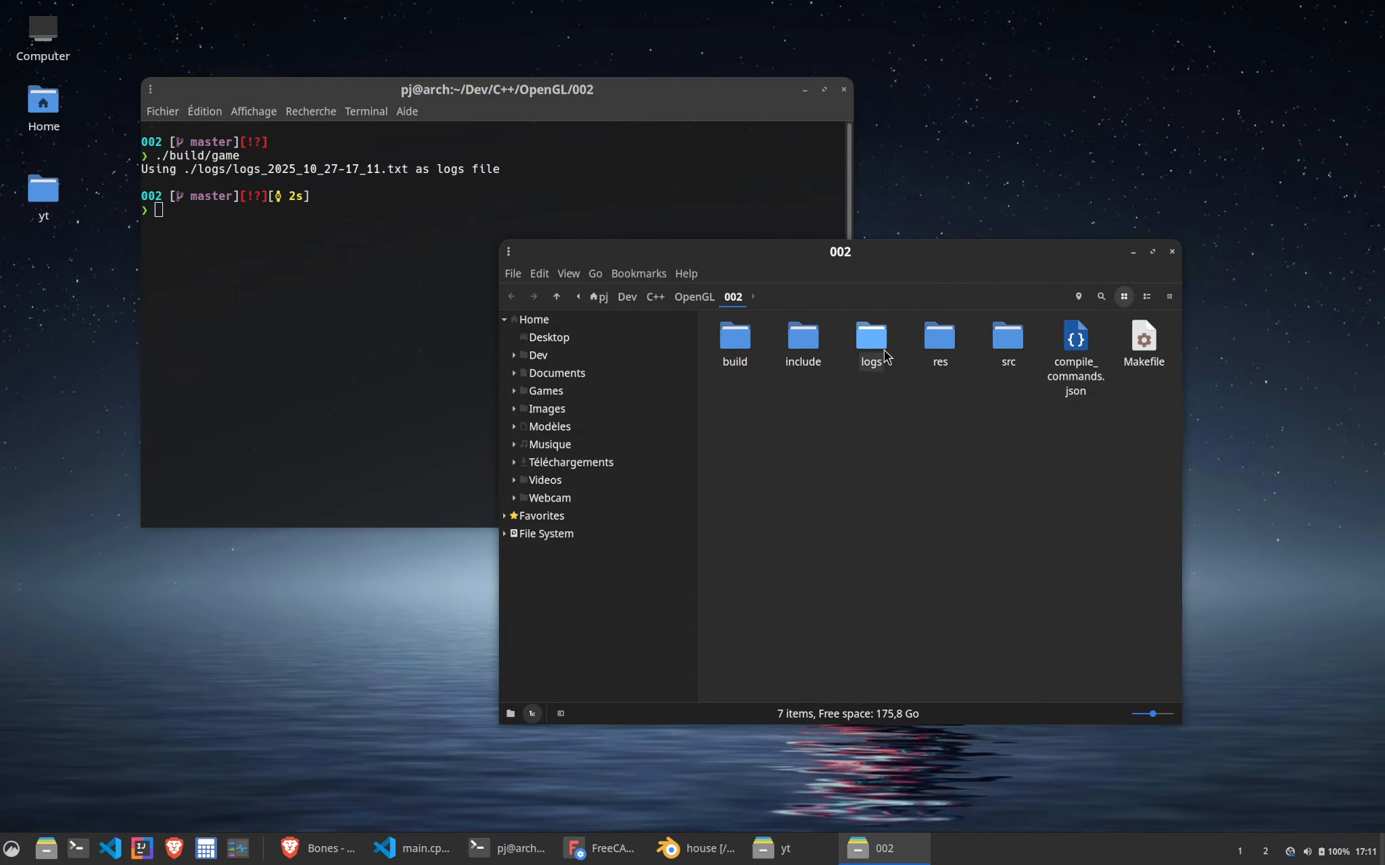
{"action": "double_click", "coordinate": [946, 341]}
{"action": "double_click", "coordinate": [735, 338]}
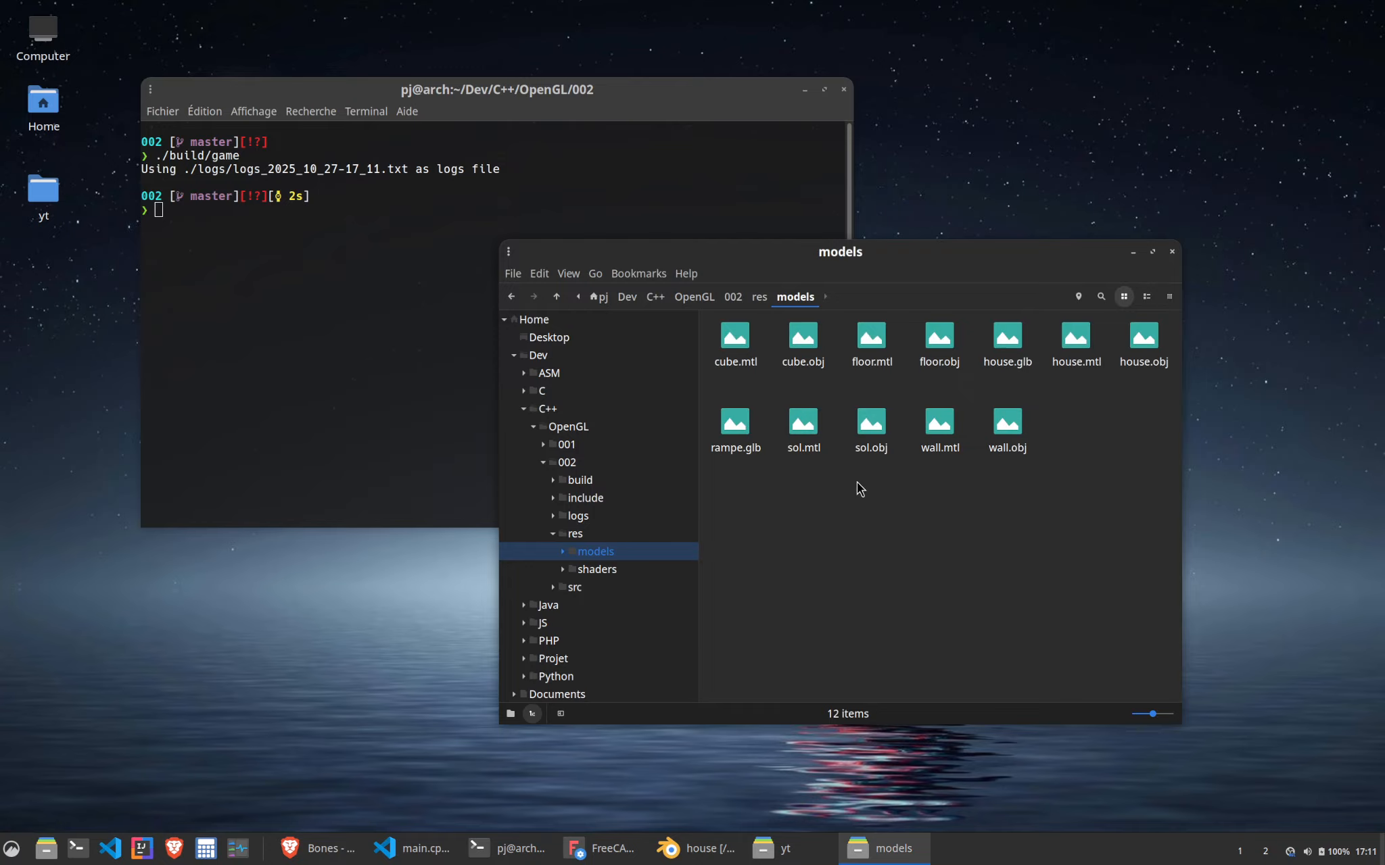
{"action": "left_click", "coordinate": [1018, 345]}
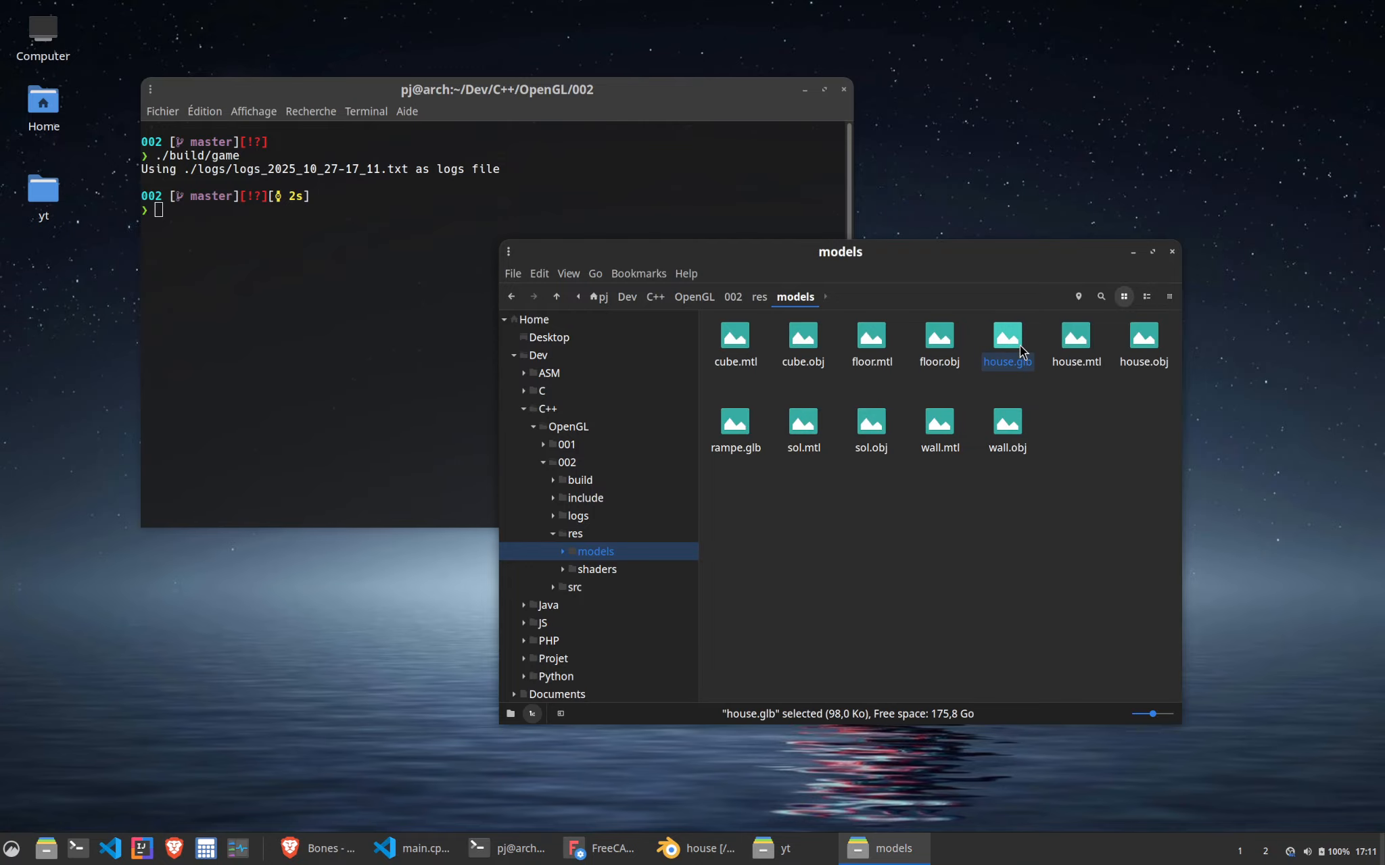
{"action": "key", "text": "shift+Delete"}
{"action": "key", "text": "Return"}
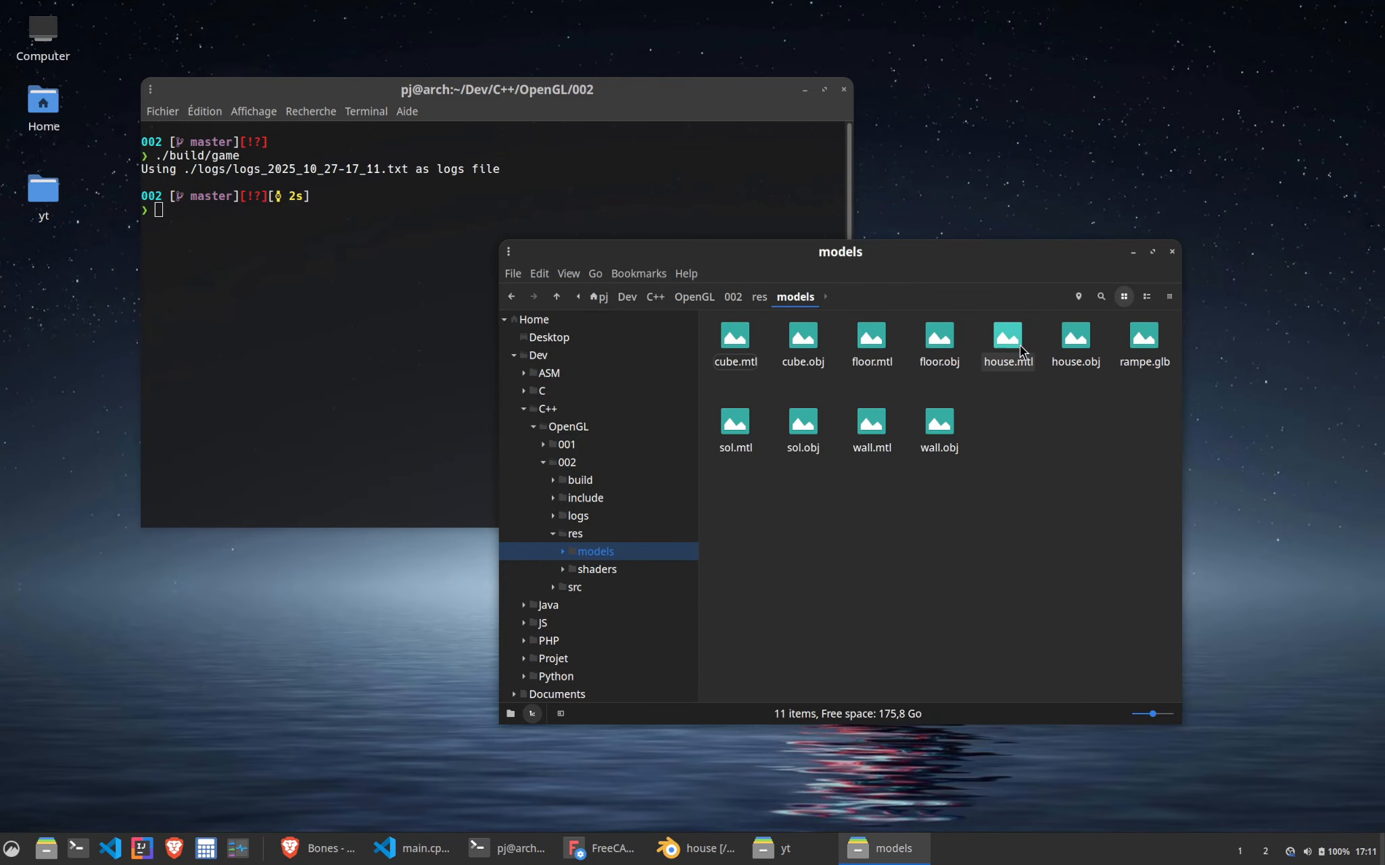
Copy house.glb from the yt folder into the project's models folder and minimise both file windows
{"action": "left_click", "coordinate": [781, 851]}
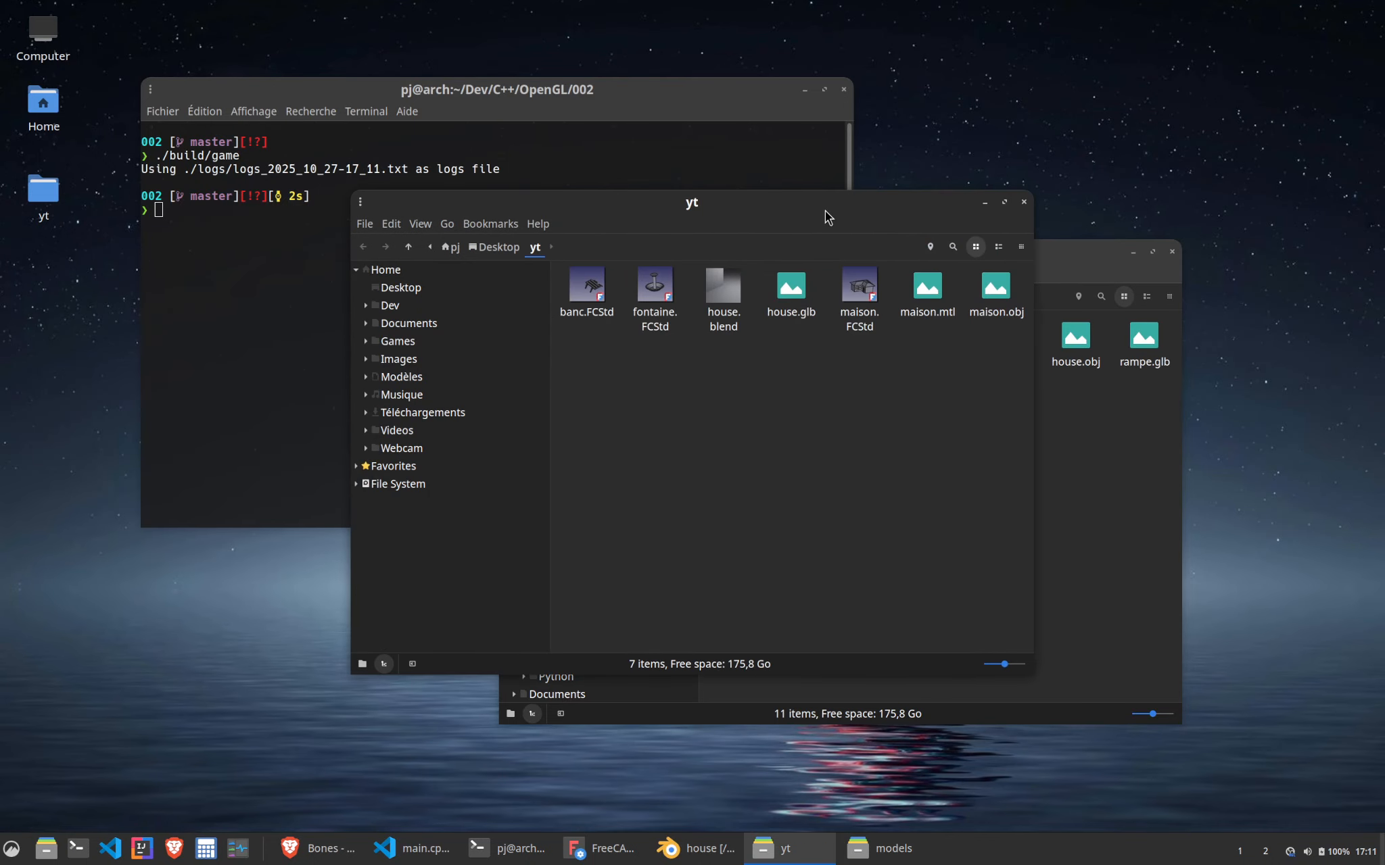
{"action": "left_click_drag", "start_coordinate": [826, 216], "coordinate": [626, 181]}
{"action": "right_click", "coordinate": [599, 253]}
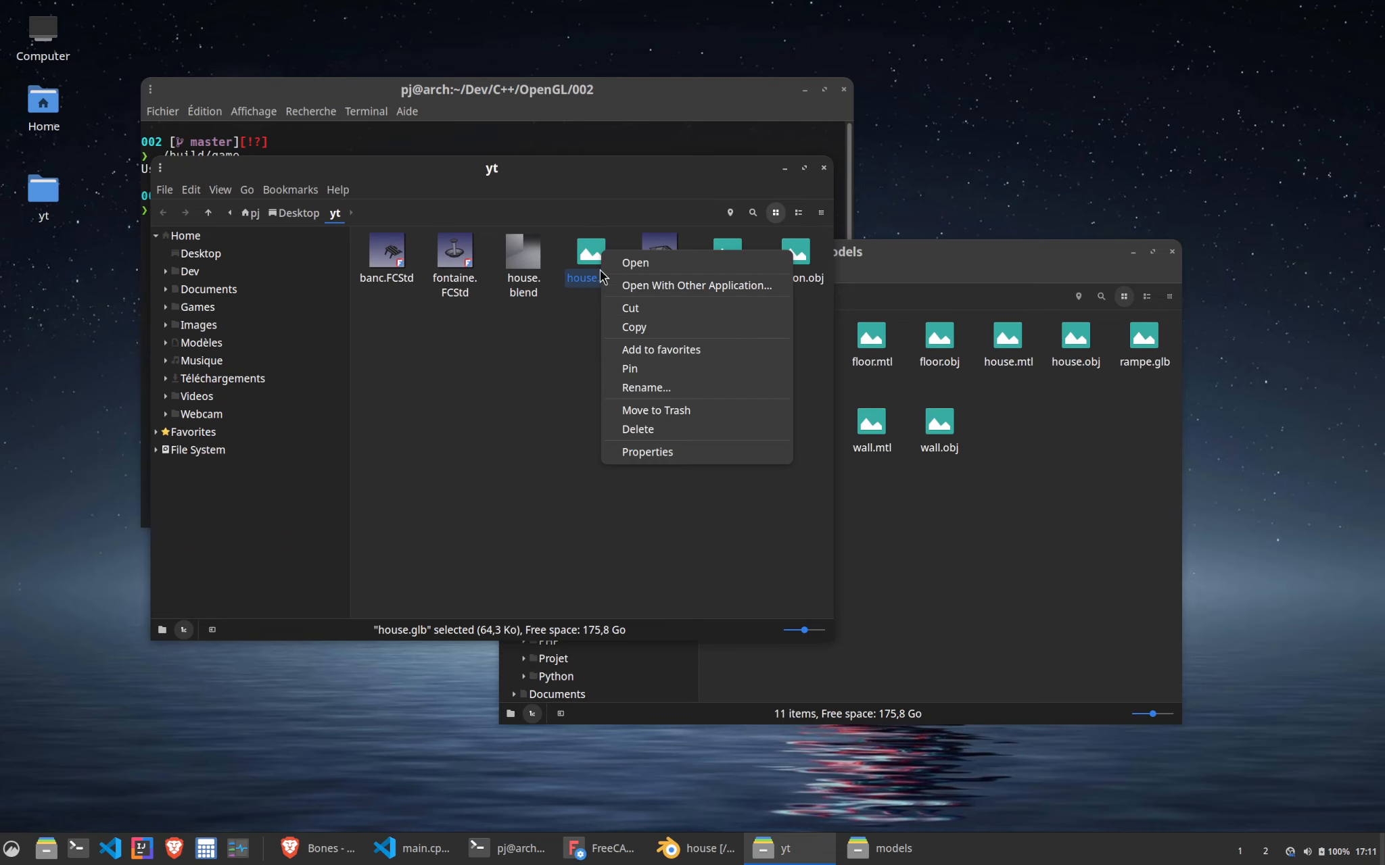
{"action": "left_click", "coordinate": [635, 327]}
{"action": "right_click", "coordinate": [1010, 489]}
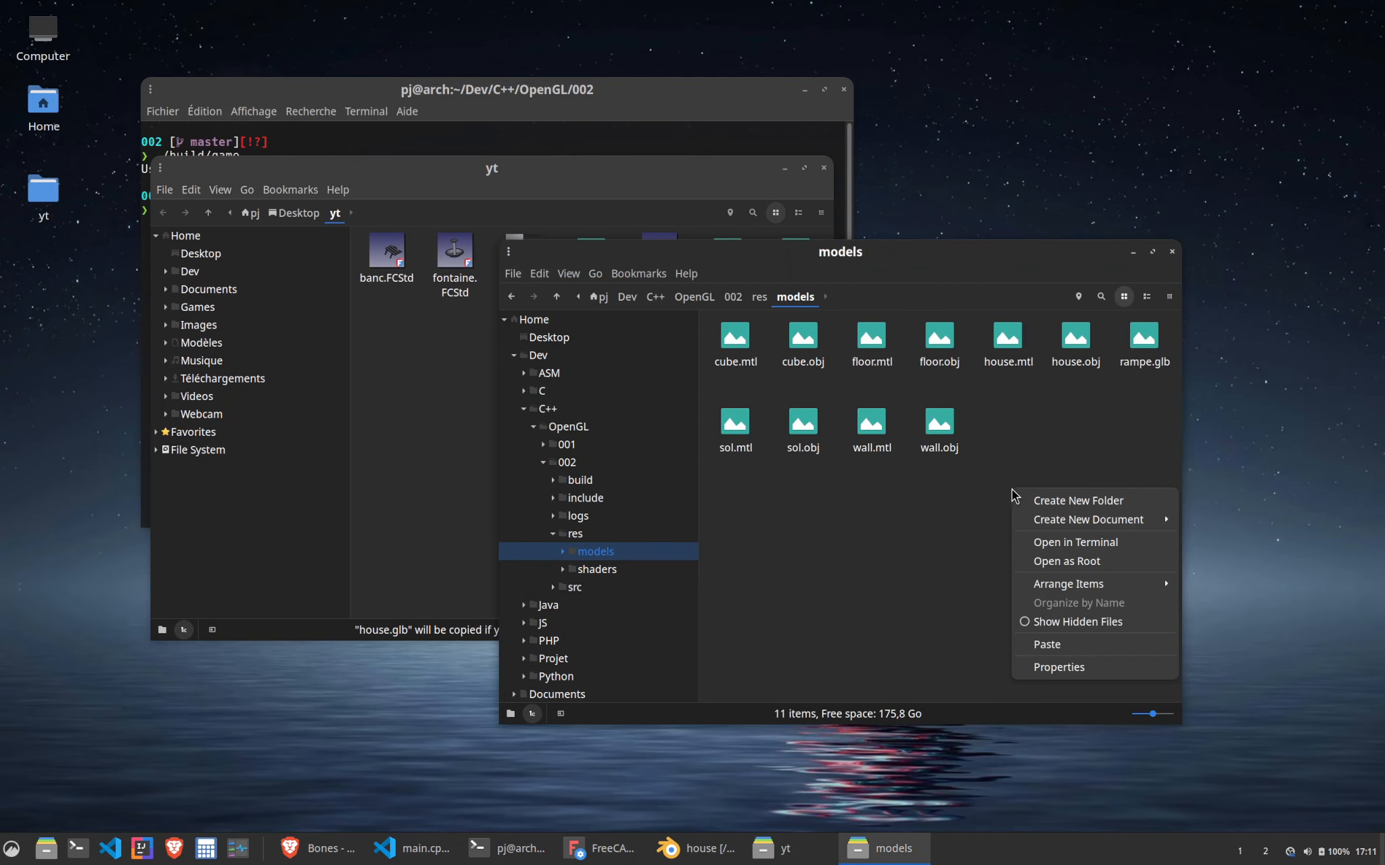
{"action": "left_click", "coordinate": [1067, 648]}
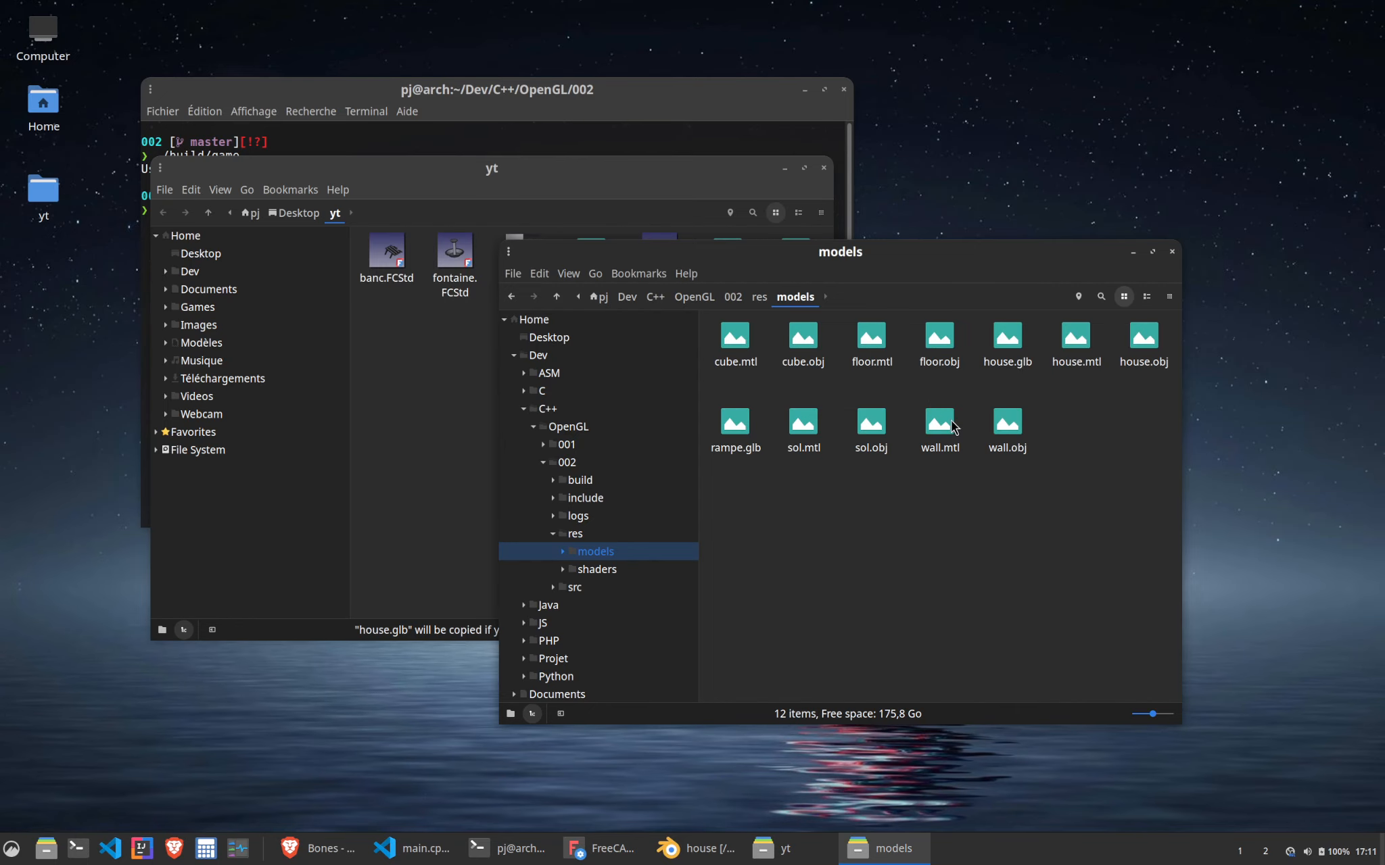
{"action": "left_click", "coordinate": [879, 848]}
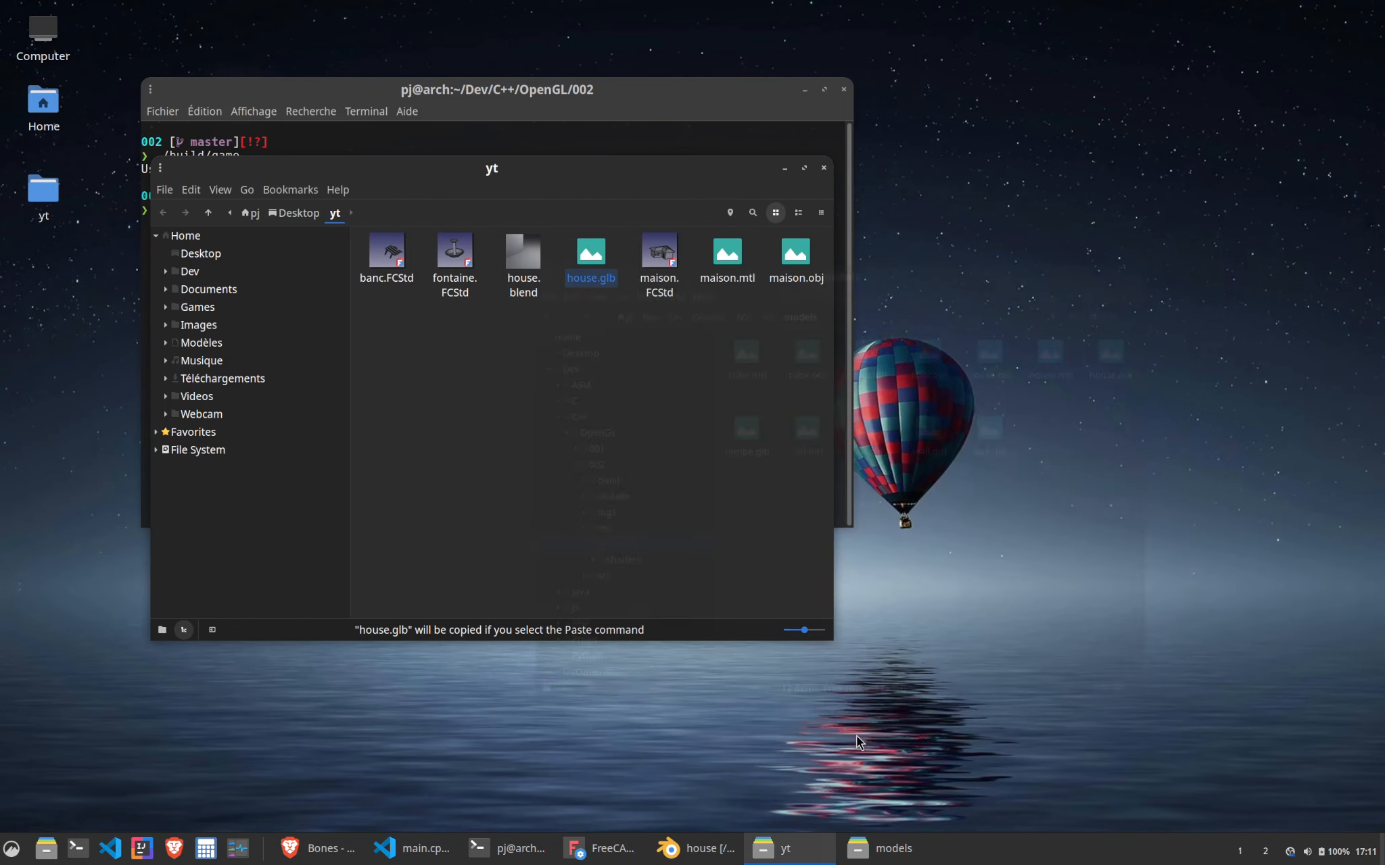
{"action": "left_click", "coordinate": [770, 848]}
Switch to VS Code, add ObjLoader house{ logs, "./res/models/house.glb" }; below the rampe declaration in main.cpp, and save
{"action": "left_click", "coordinate": [428, 848]}
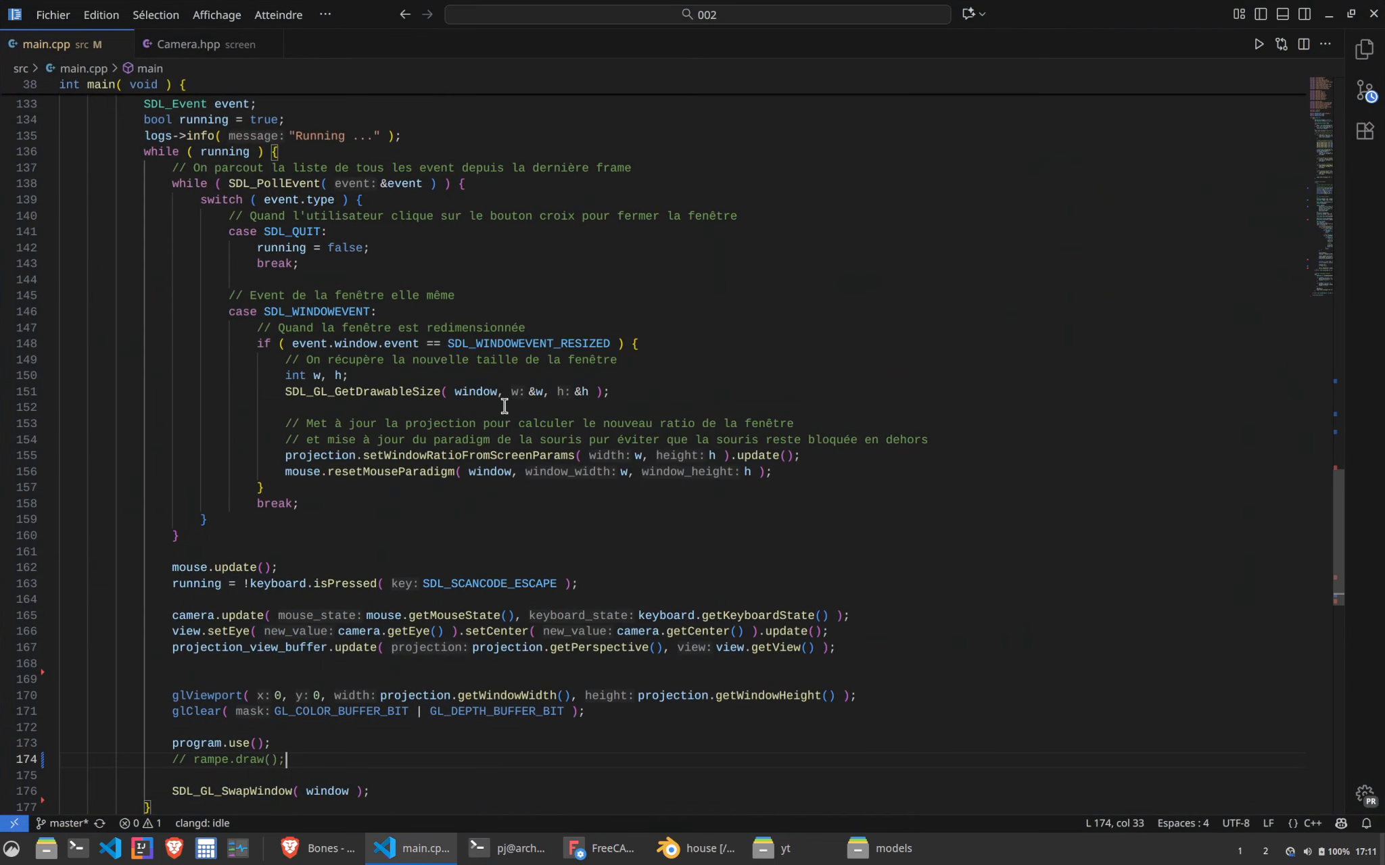
{"action": "scroll", "coordinate": [386, 507], "scroll_direction": "up", "scroll_amount": 12}
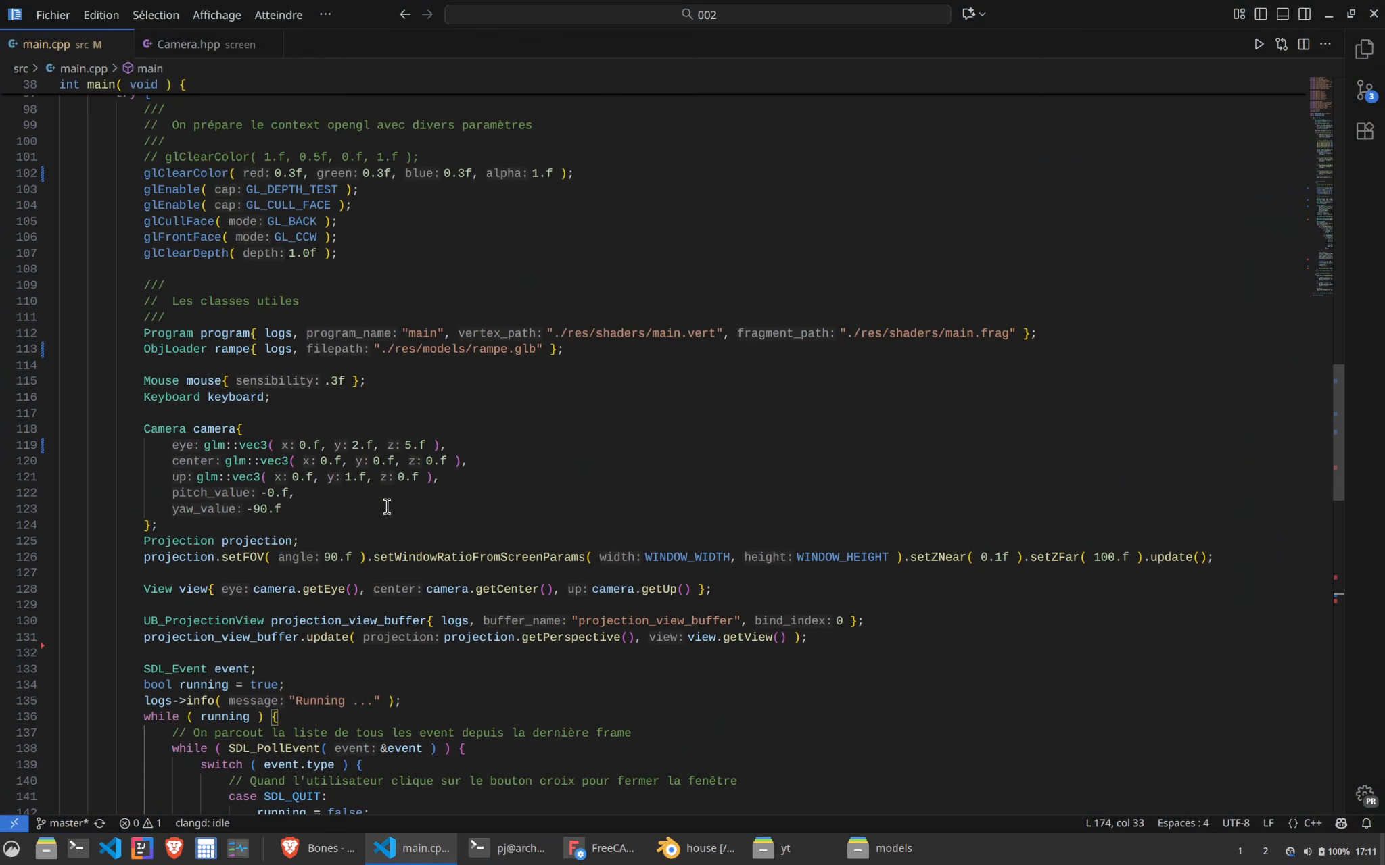
{"action": "left_click", "coordinate": [623, 354]}
{"action": "key", "text": "Return"}
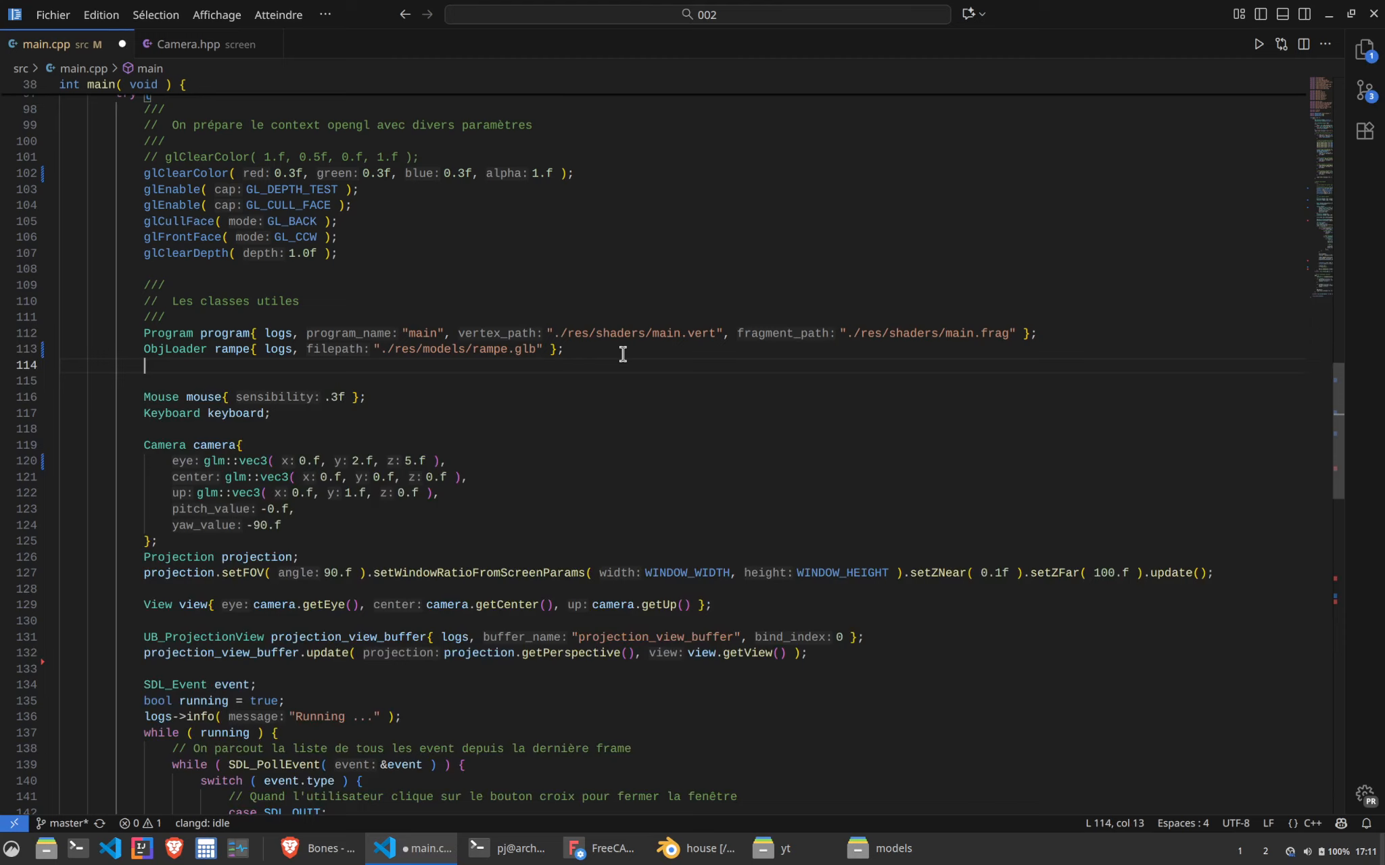
{"action": "type", "text": "O"}
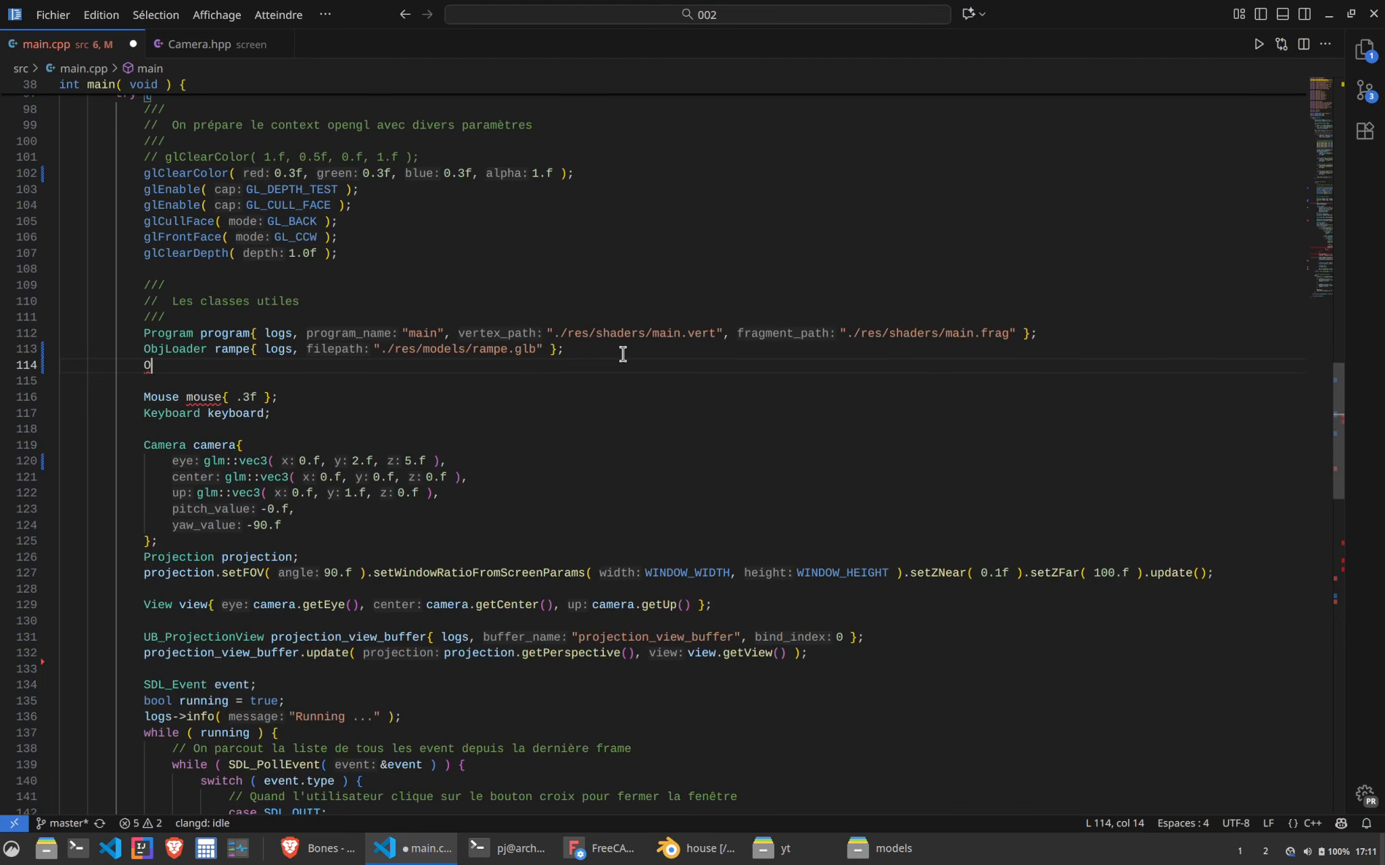
{"action": "type", "text": "jbjLoadz"}
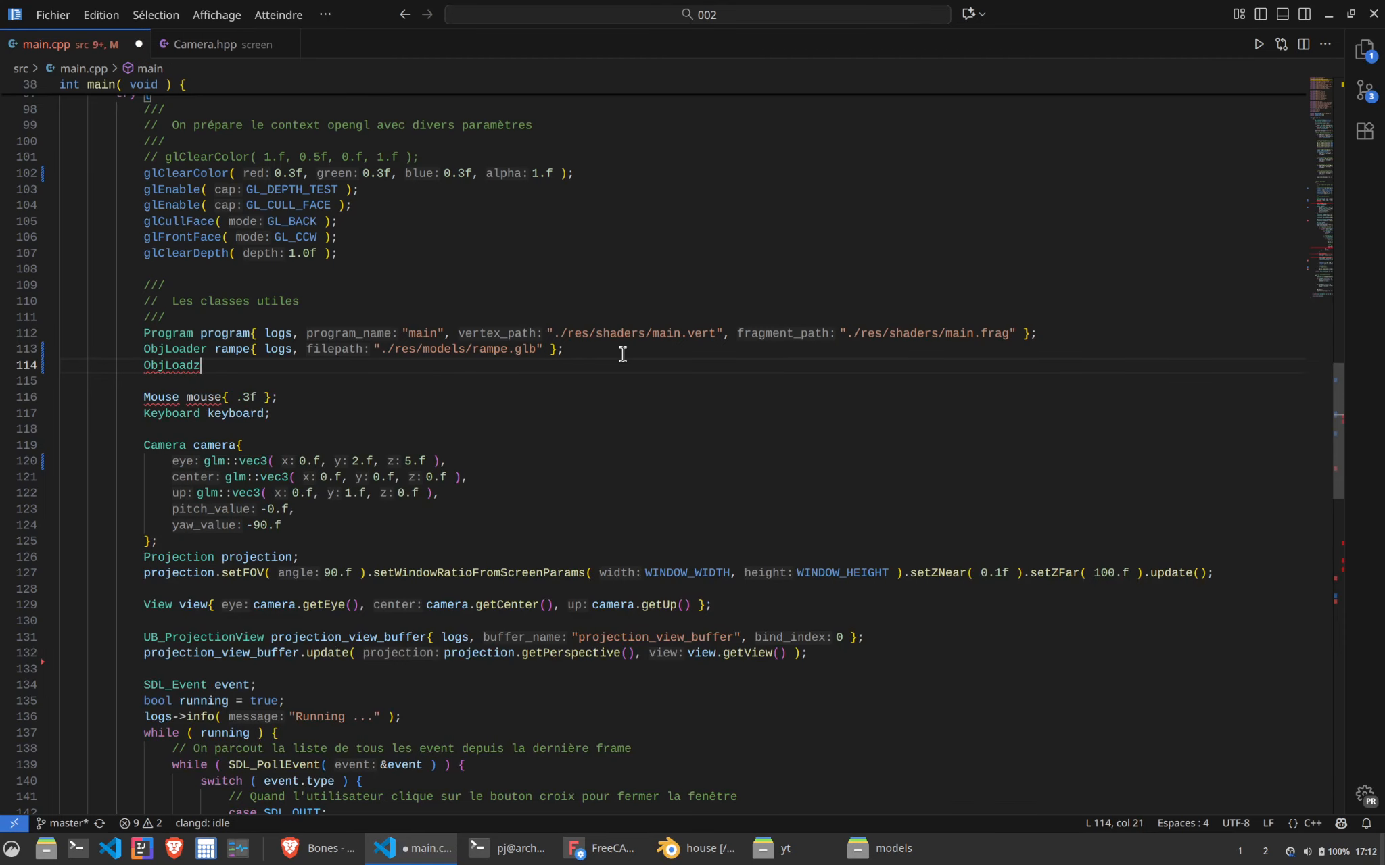
{"action": "key", "text": "BackSpace"}
{"action": "key", "text": "Return"}
{"action": "type", "text": "house"}
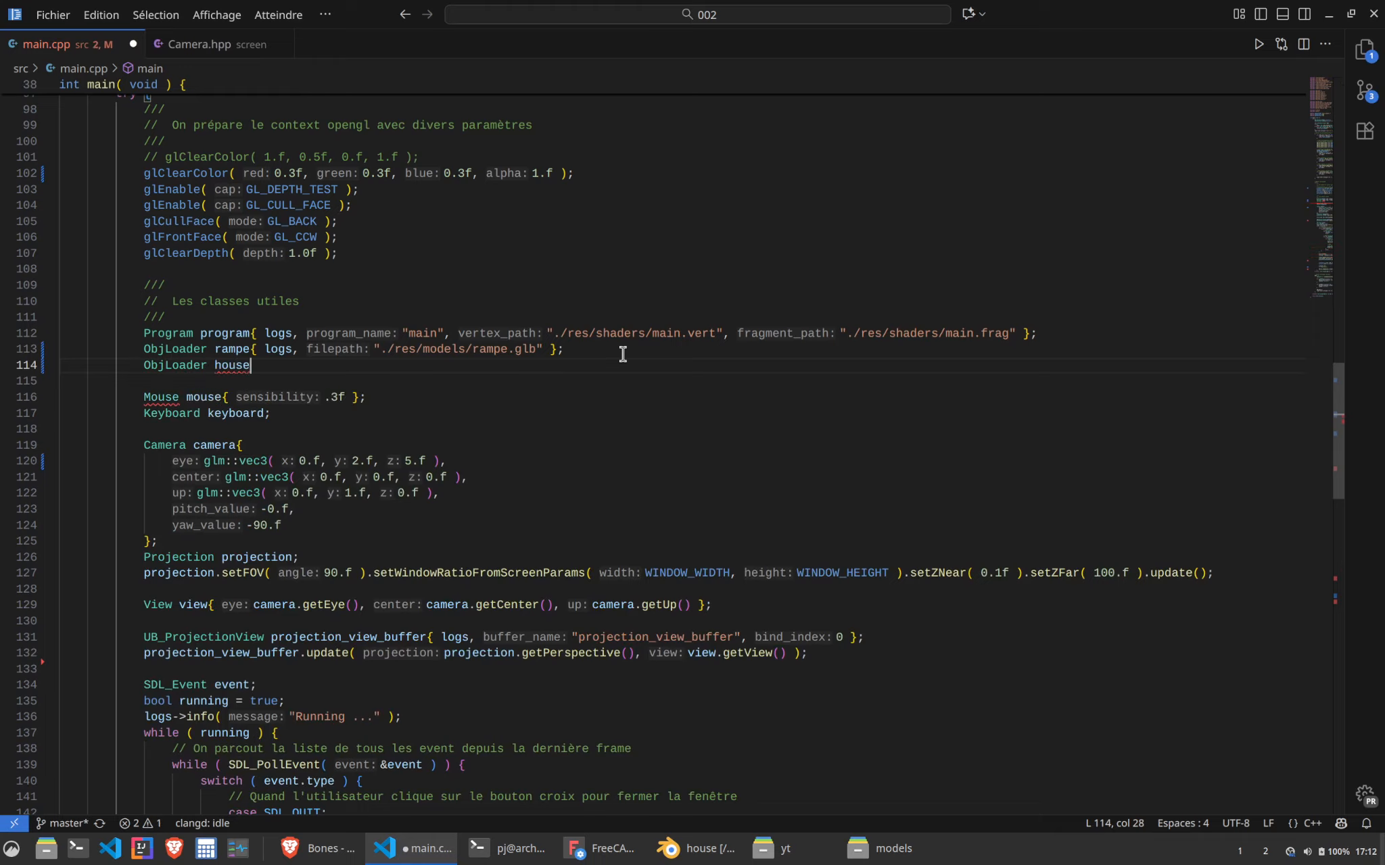
{"action": "type", "text": "{ "}
{"action": "type", "text": "logs, \"./"}
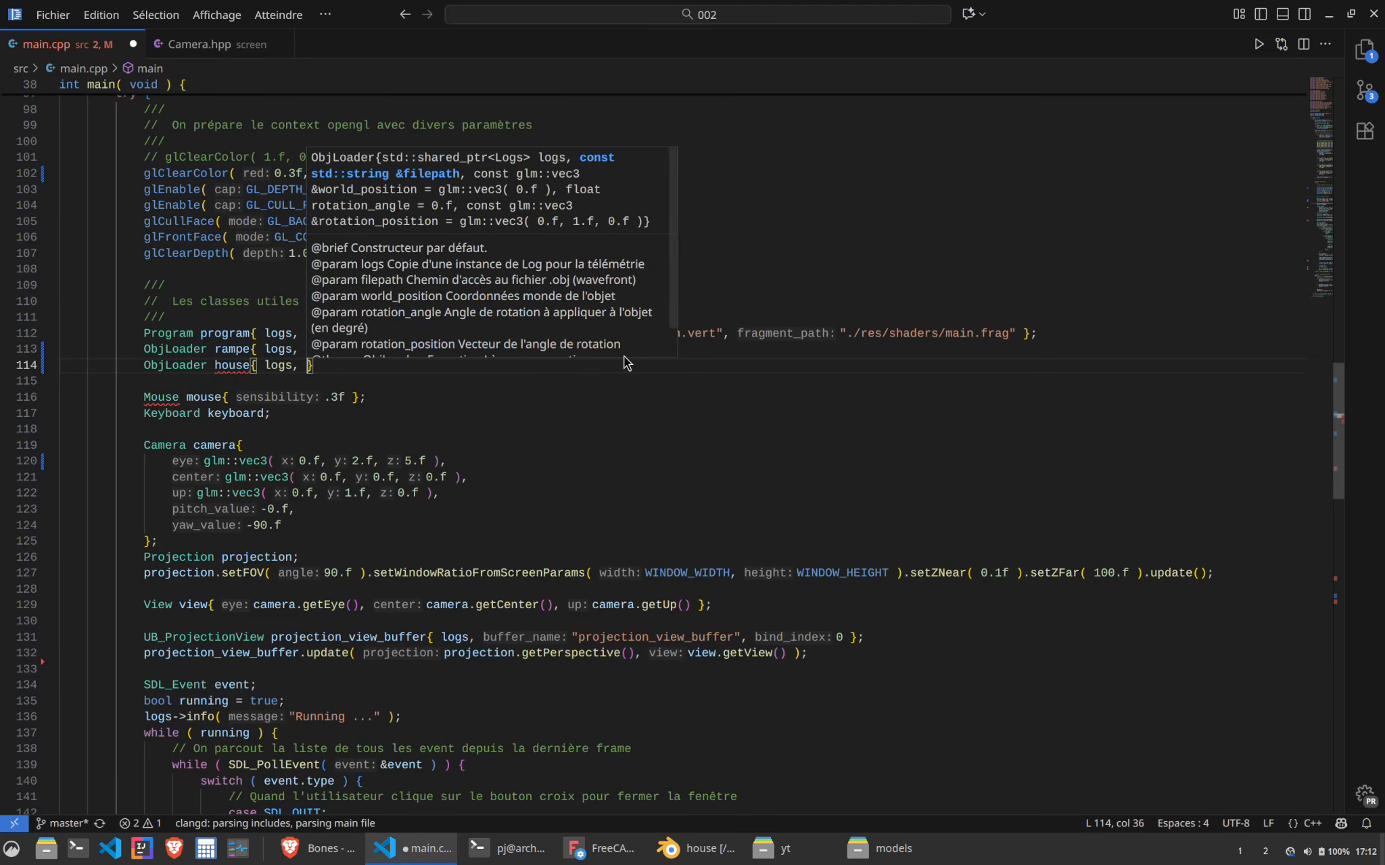
{"action": "type", "text": "res"}
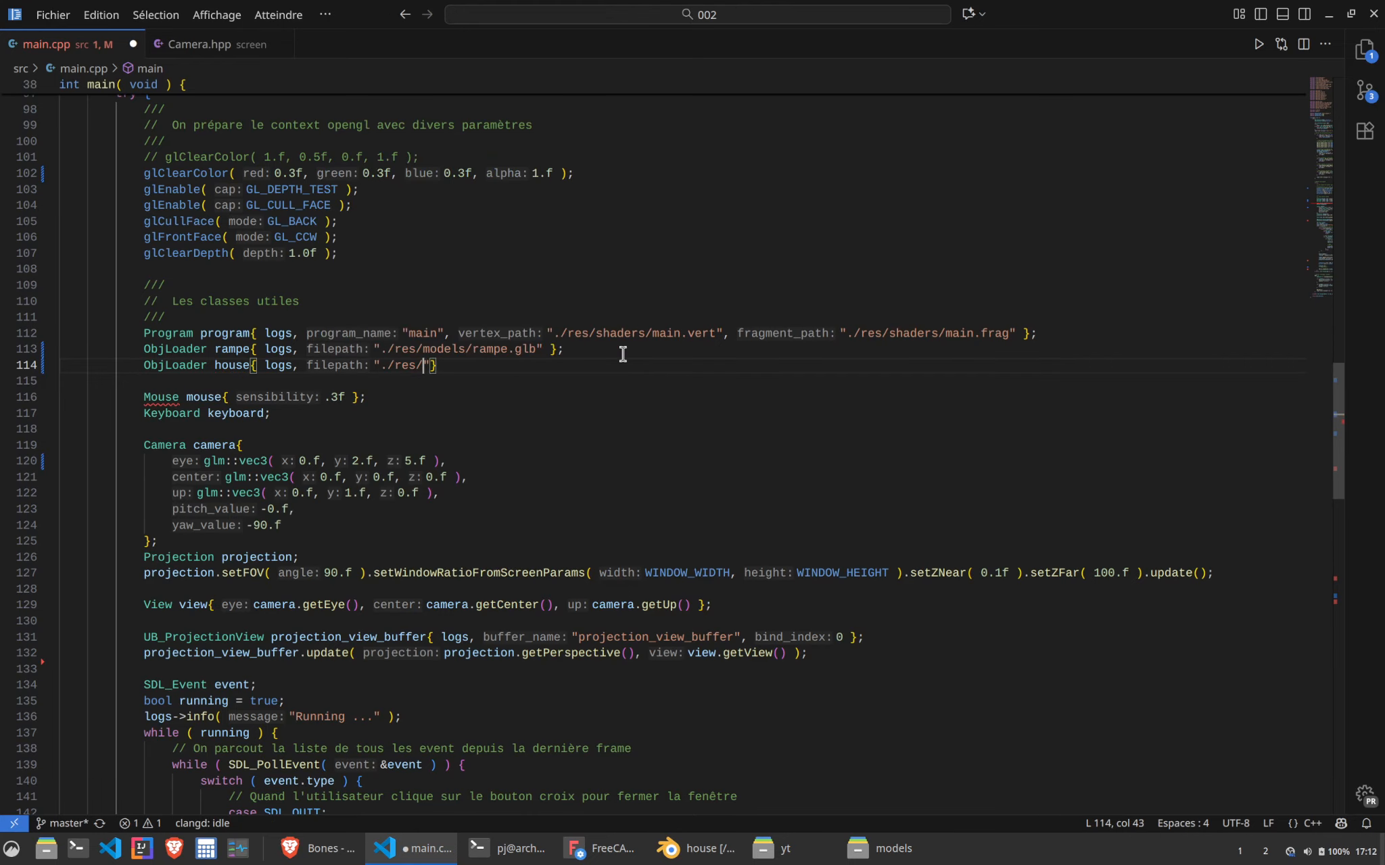
{"action": "type", "text": "/models/house.glb\""}
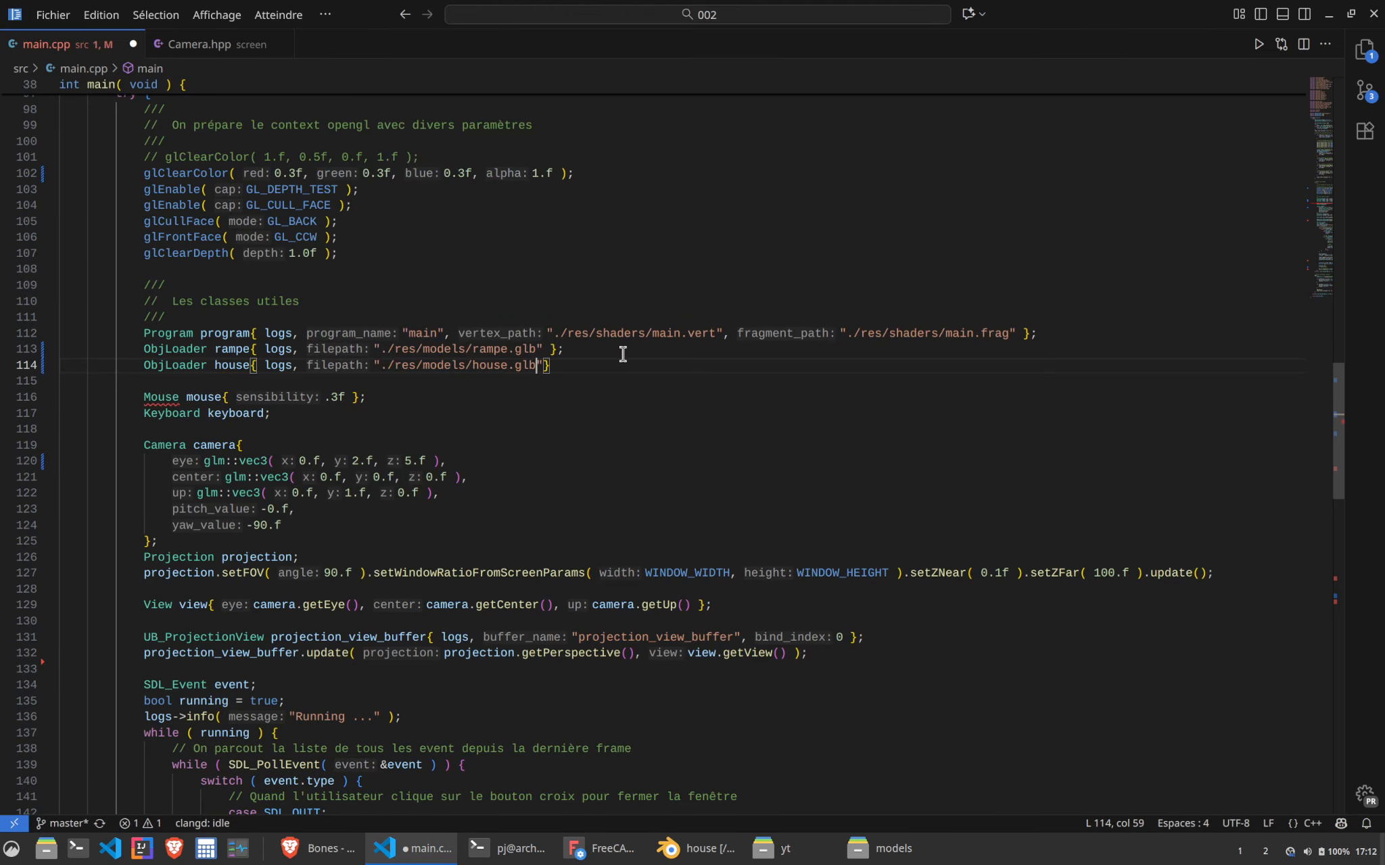
{"action": "type", "text": " };"}
{"action": "key", "text": "ctrl+s"}
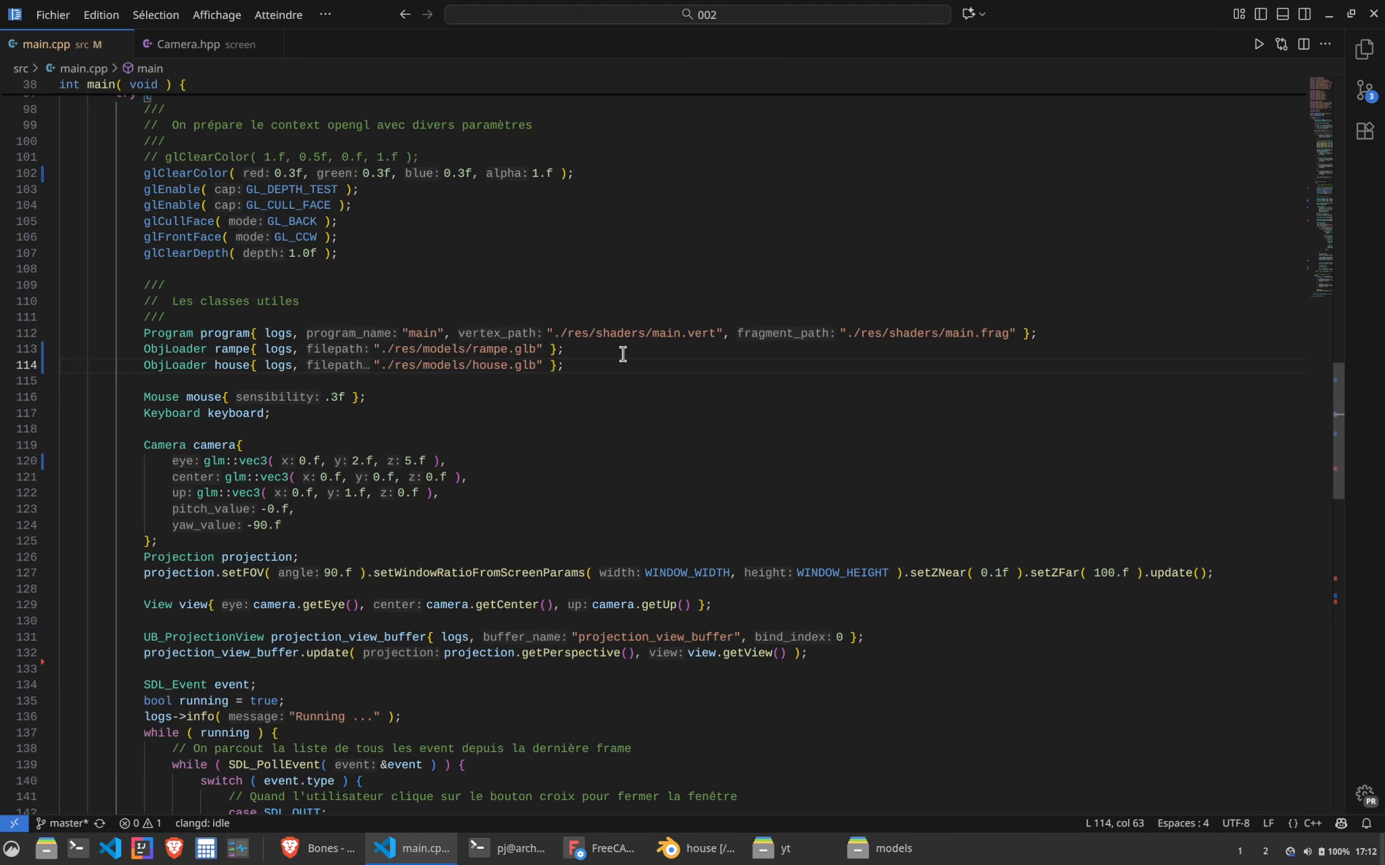
Add house.draw(); below the commented-out rampe.draw() line in the render loop and save main.cpp
{"action": "scroll", "coordinate": [557, 415], "scroll_direction": "down", "scroll_amount": 10}
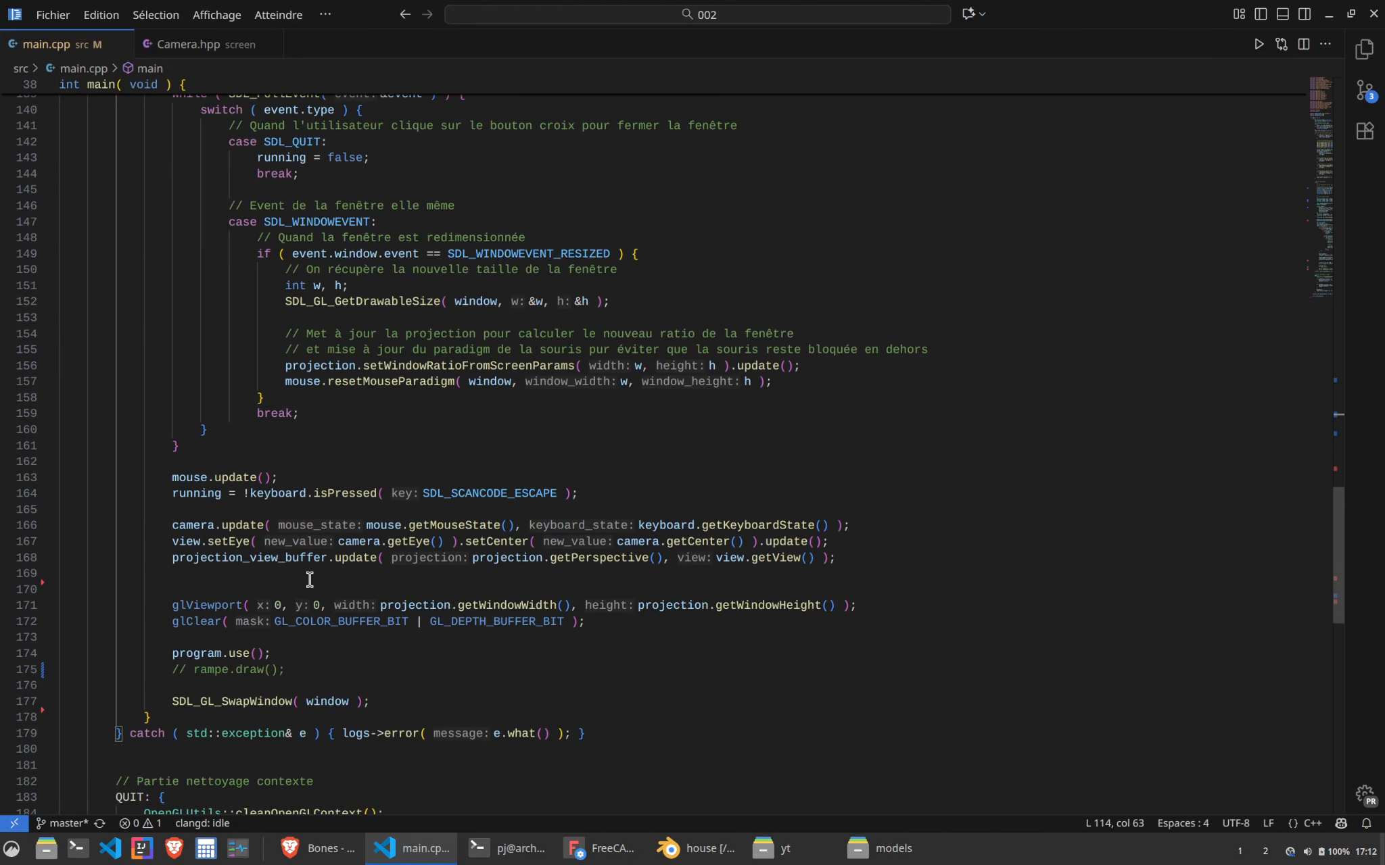
{"action": "left_click", "coordinate": [331, 671]}
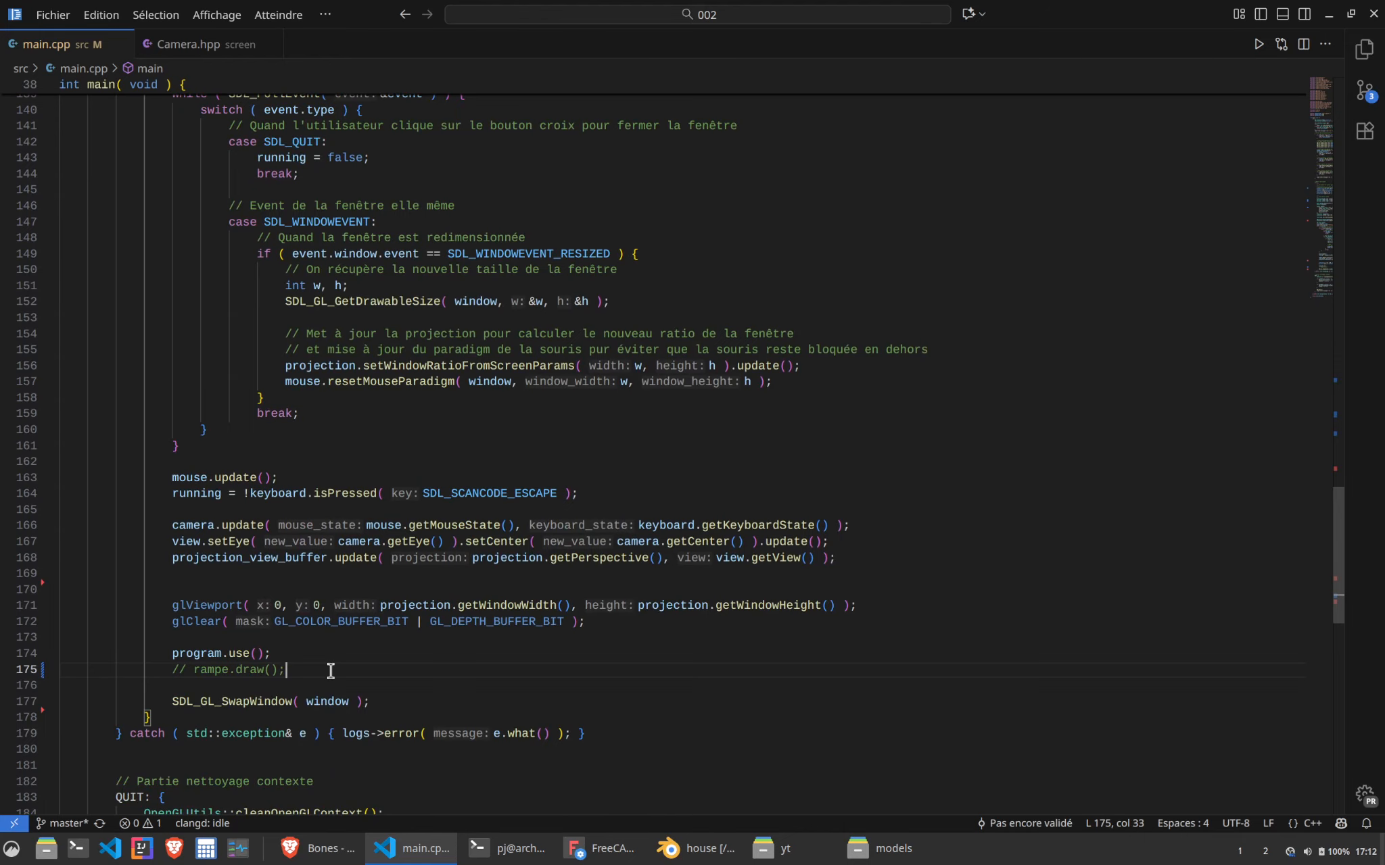
{"action": "key", "text": "Return"}
{"action": "type", "text": "house.draw();"}
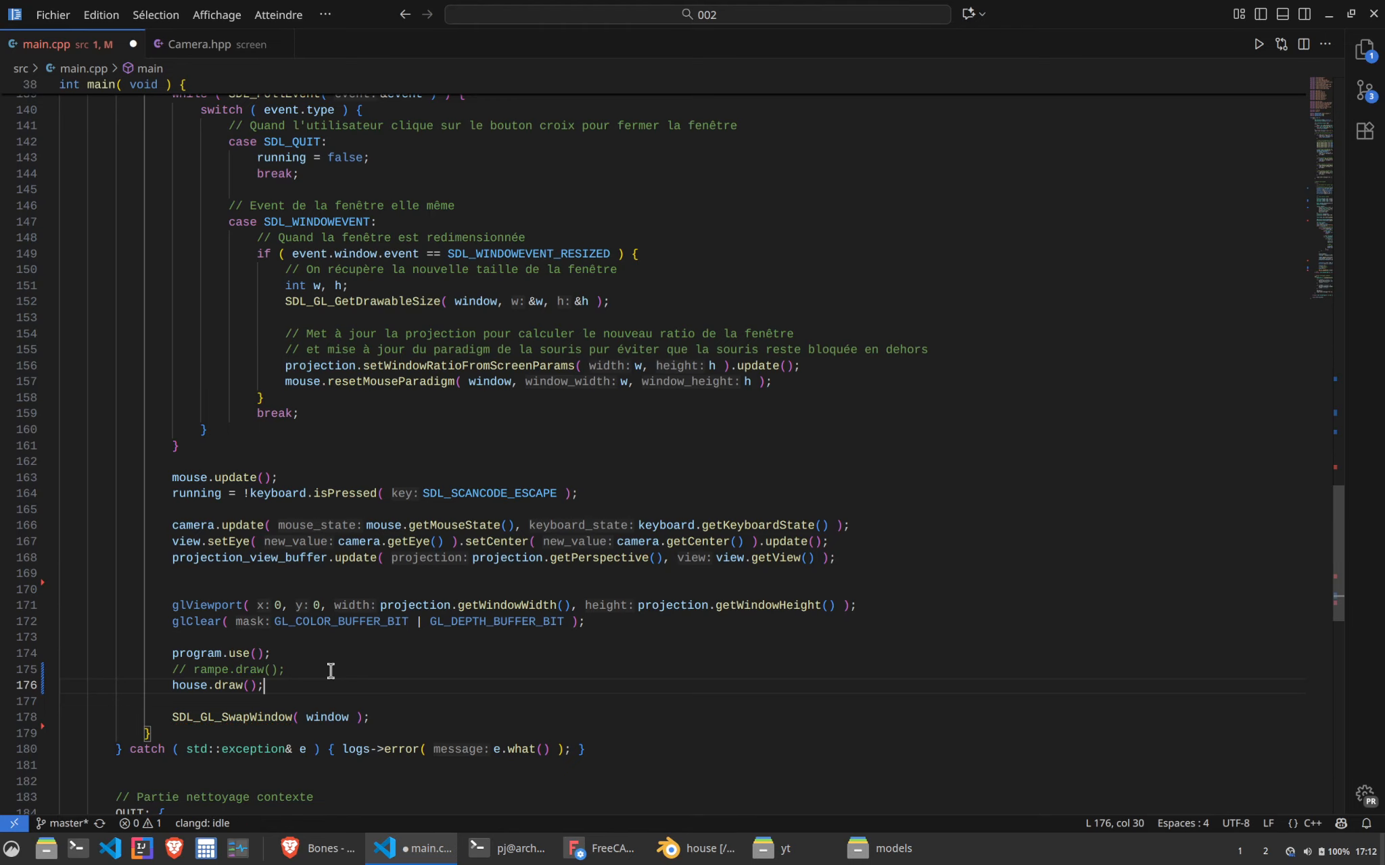
{"action": "key", "text": "ctrl+s"}
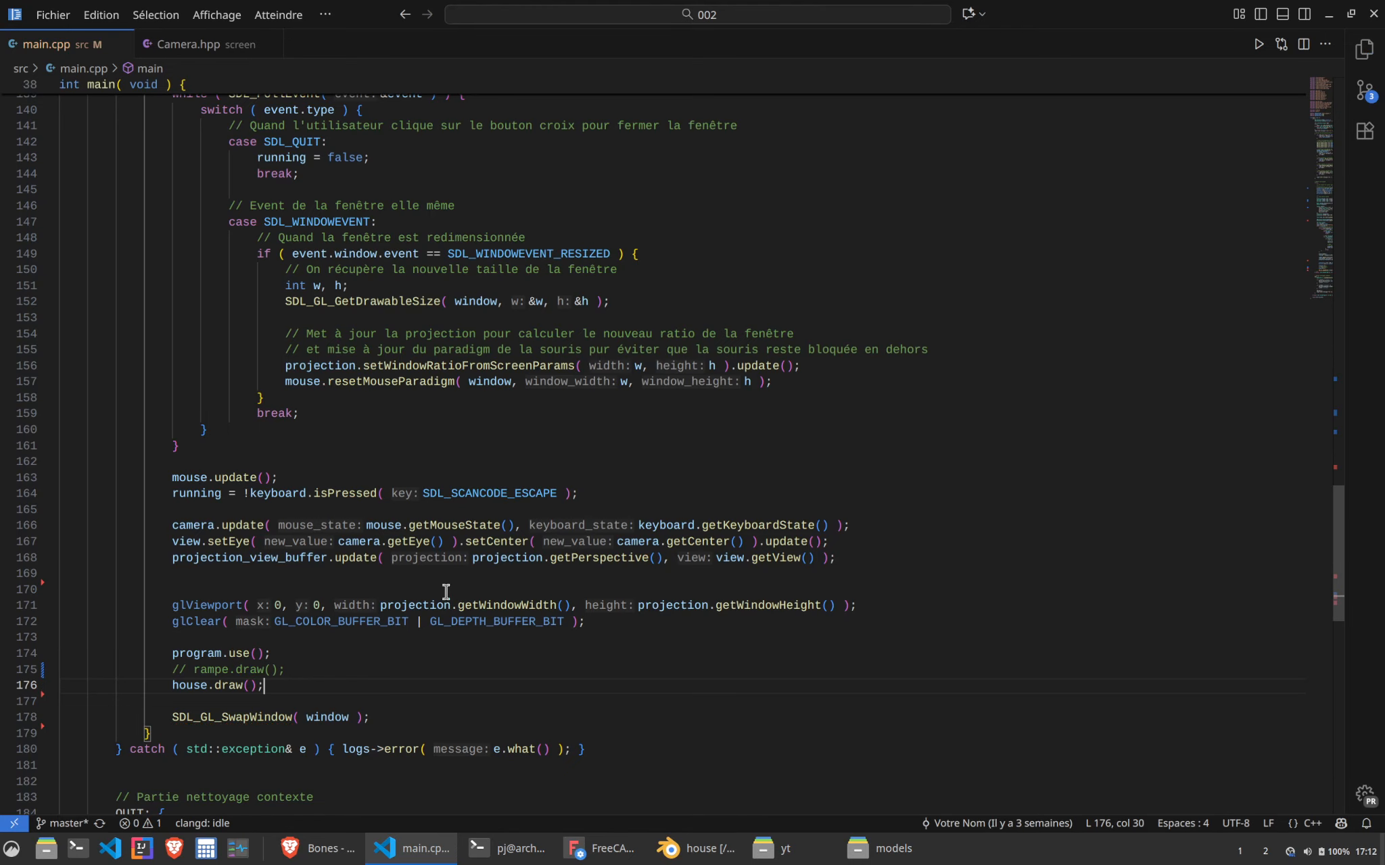
Switch to the terminal, rebuild the project with make and run ./build/game
{"action": "left_click", "coordinate": [512, 849]}
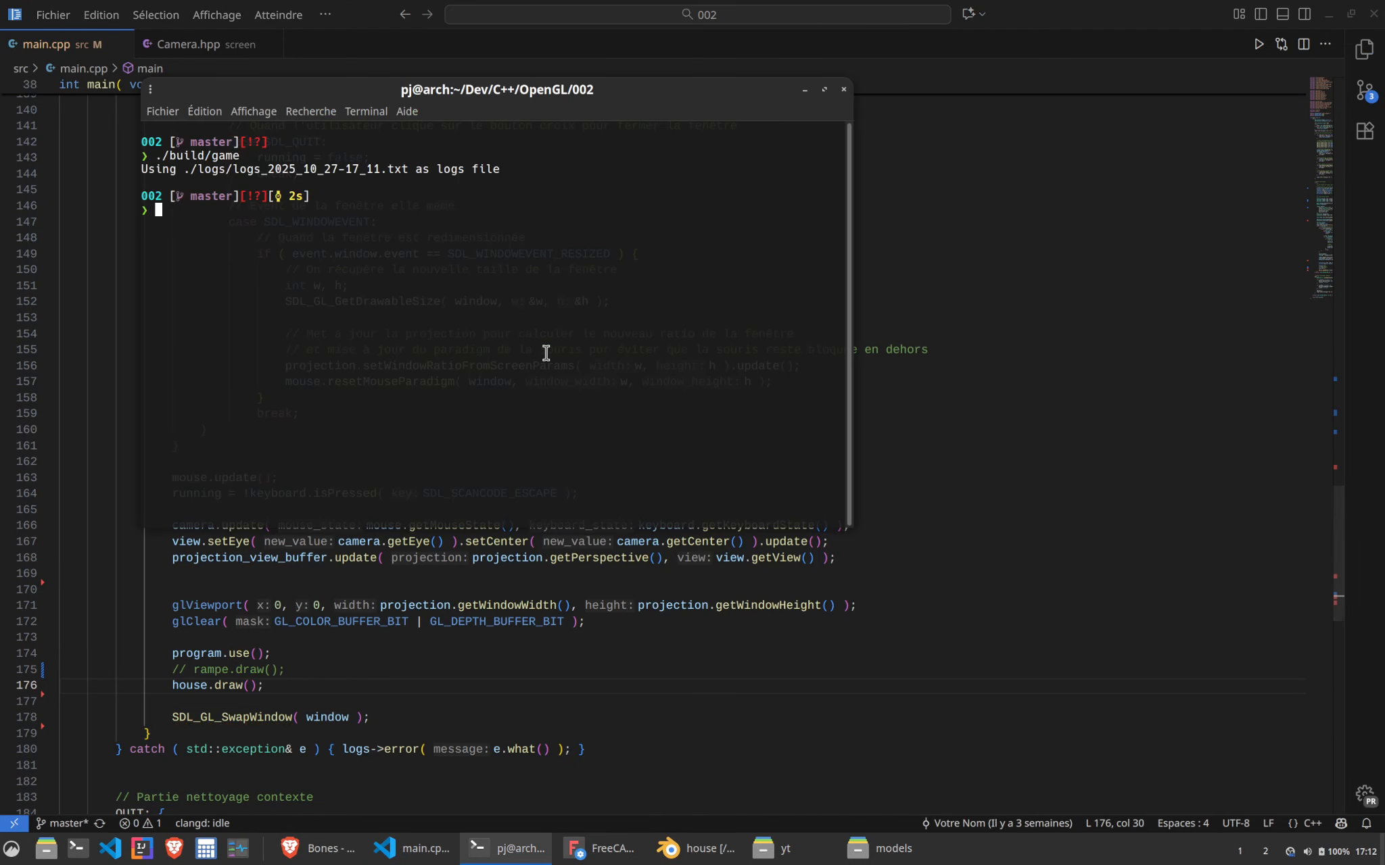
{"action": "type", "text": "make"}
{"action": "key", "text": "Return"}
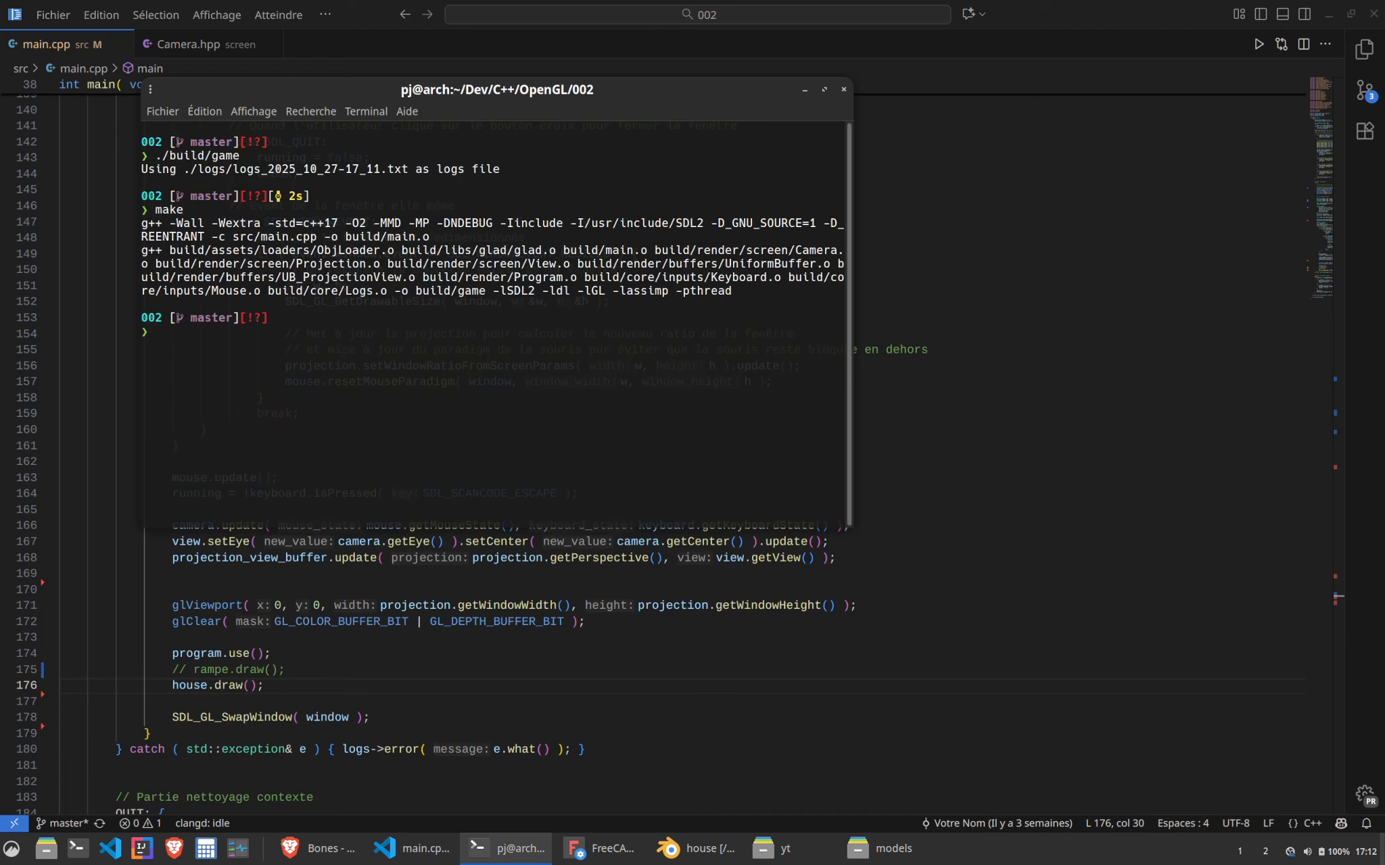
{"action": "key", "text": "Return"}
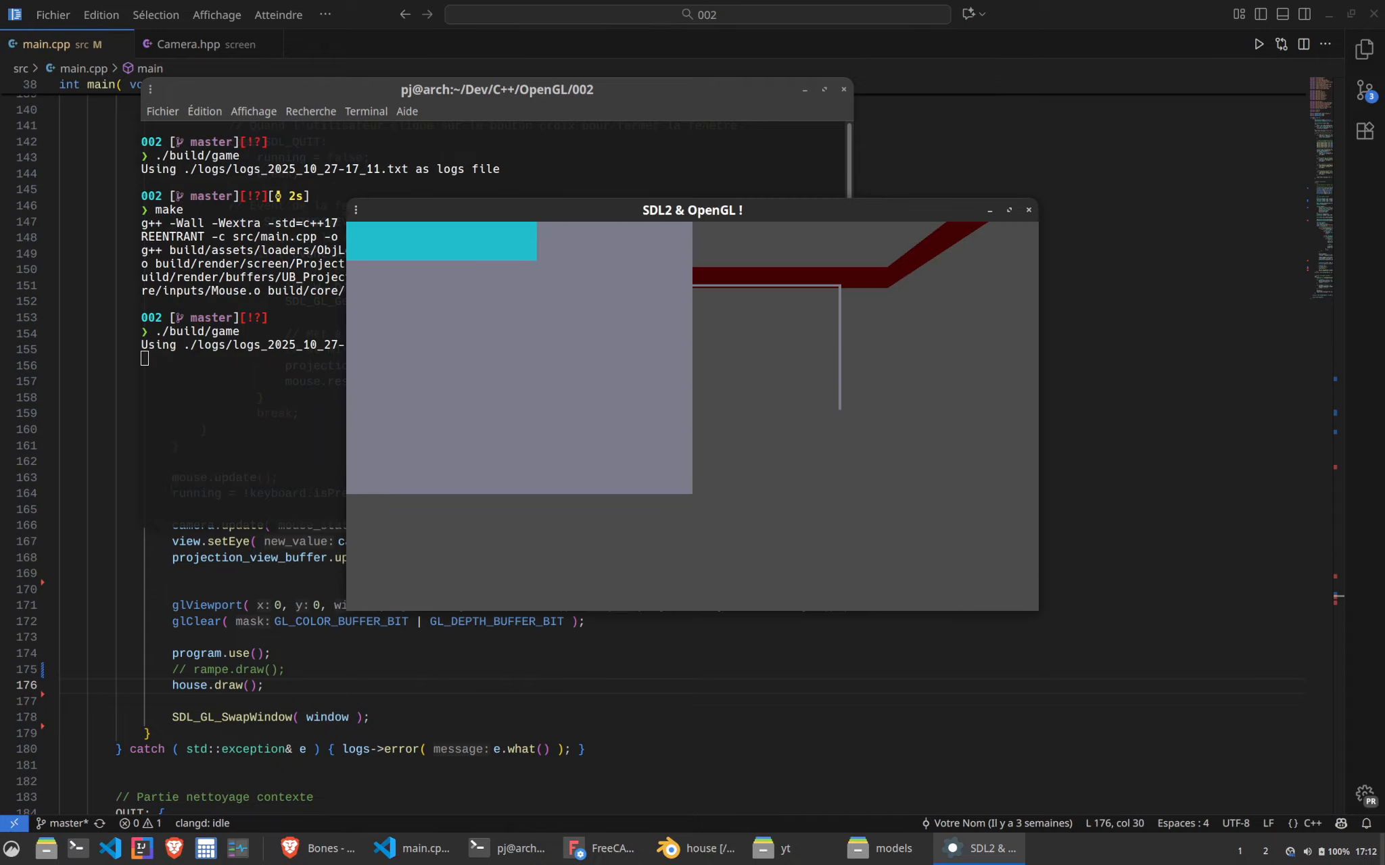
Maximise the game window and move the camera around the house to examine its walls, windows, door and roof
{"action": "key", "text": "super+Up"}
{"action": "key", "text": "s"}
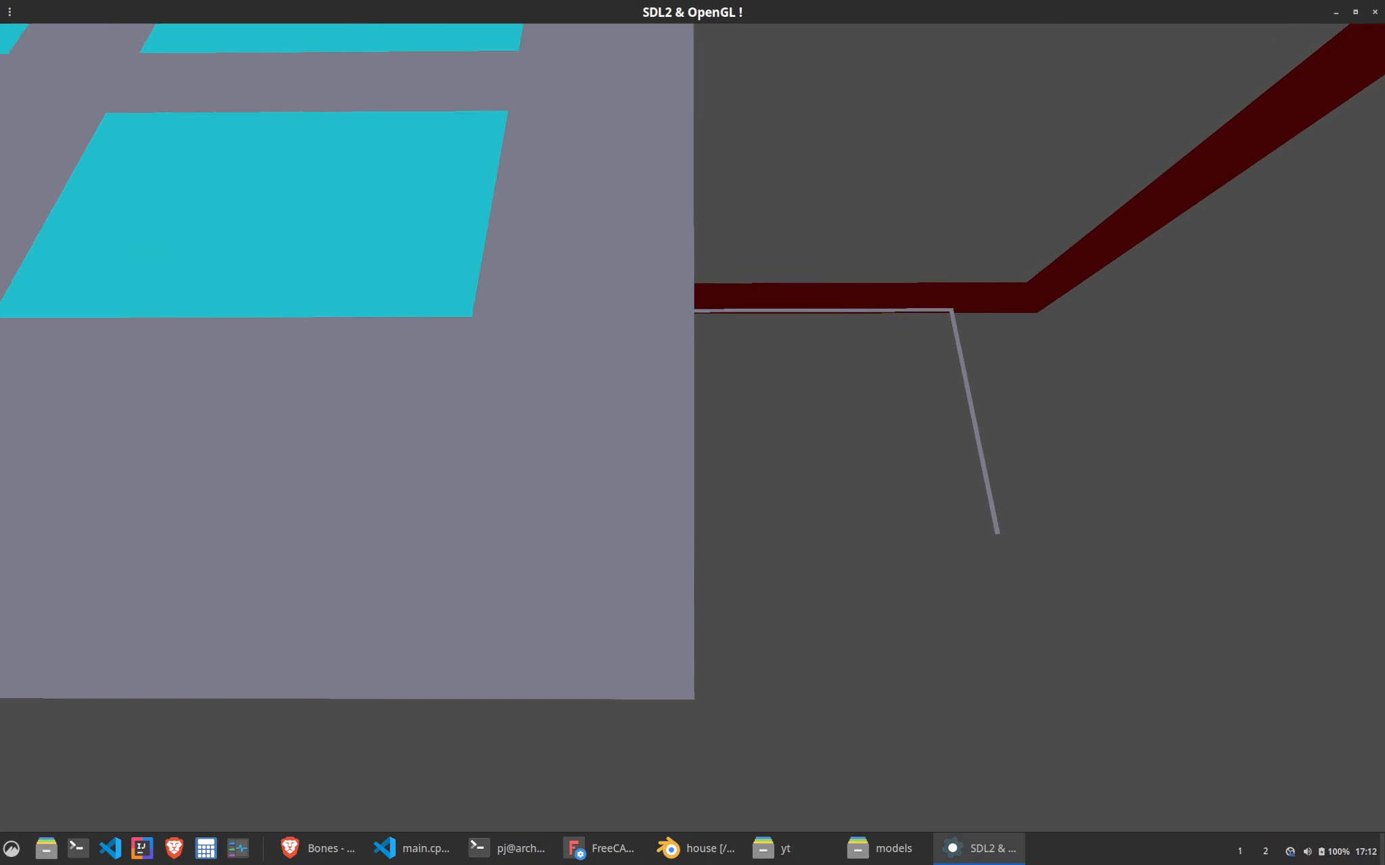
{"action": "key", "text": "a"}
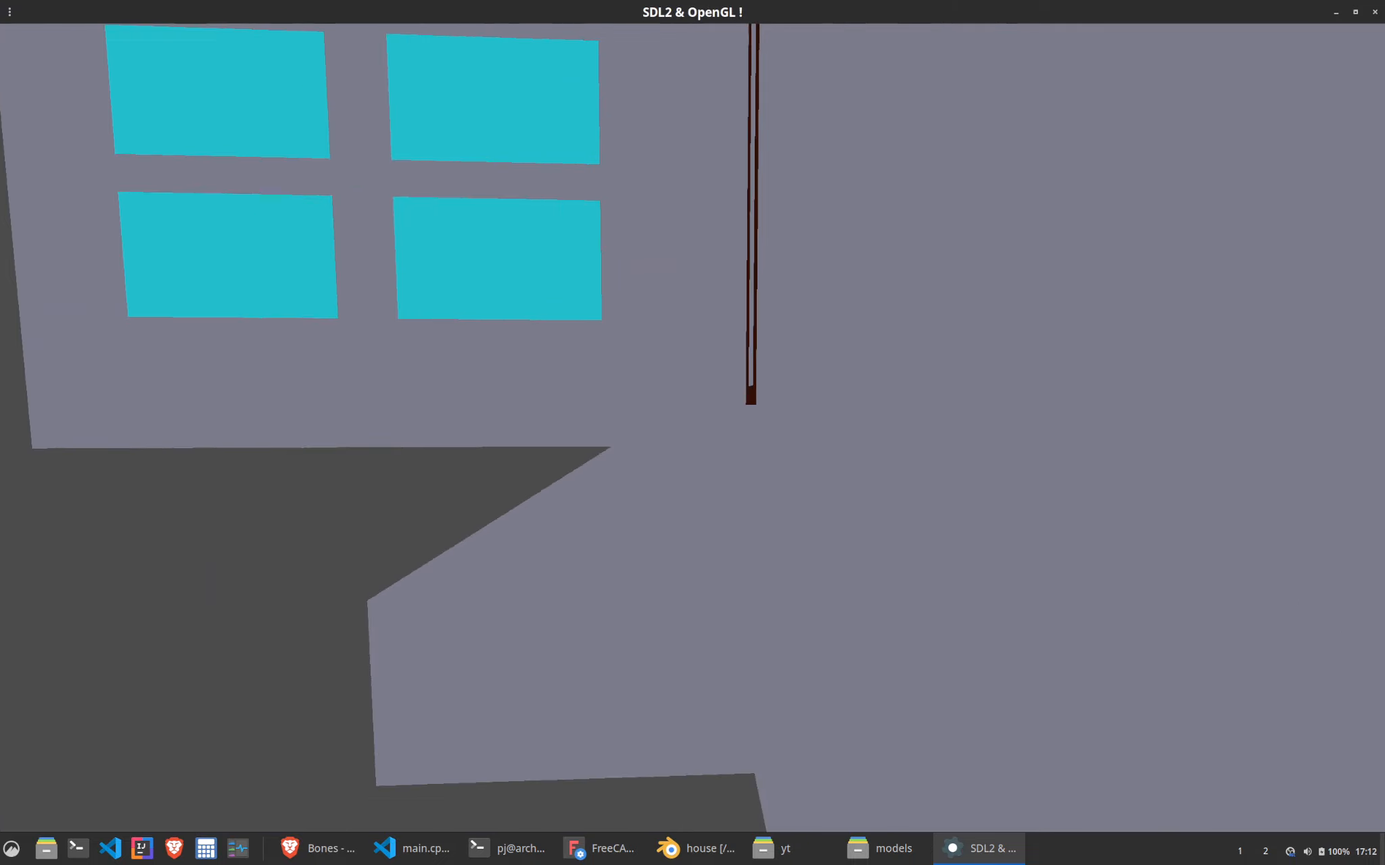
{"action": "key", "text": "s"}
{"action": "key", "text": "s"}
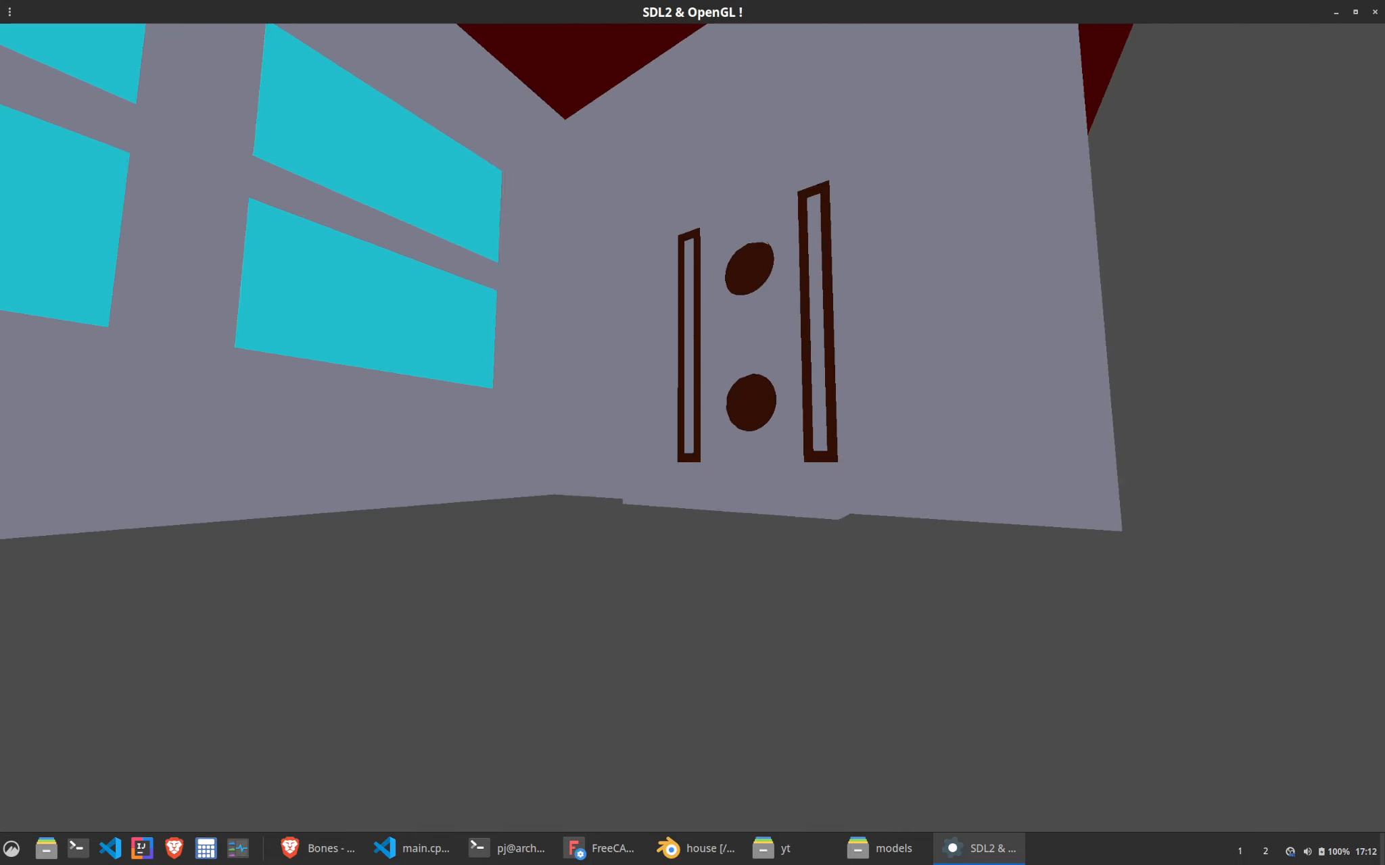
{"action": "key", "text": "d"}
{"action": "key", "text": "s"}
{"action": "key", "text": "d"}
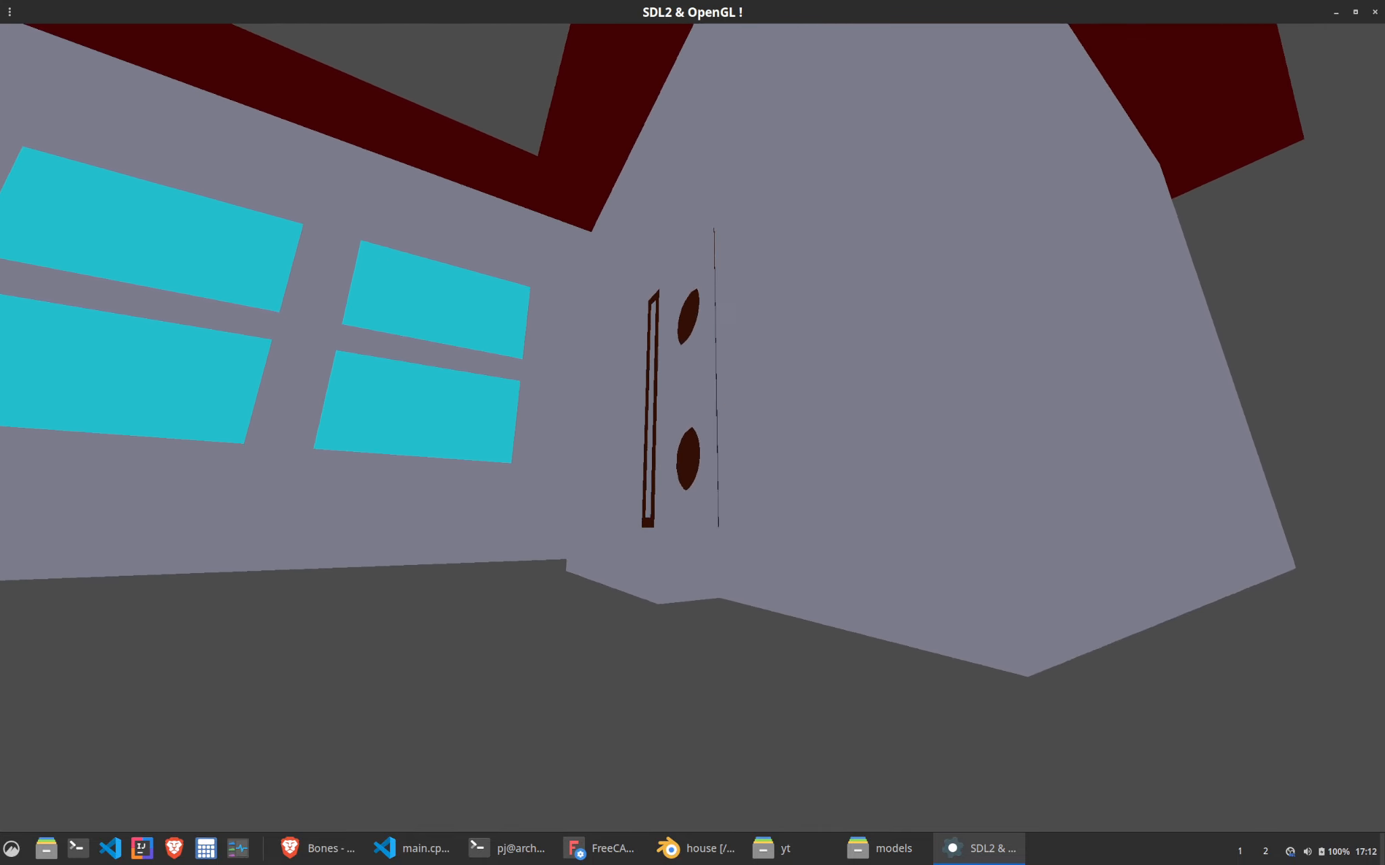
{"action": "key", "text": "w"}
{"action": "key", "text": "d"}
{"action": "key", "text": "a"}
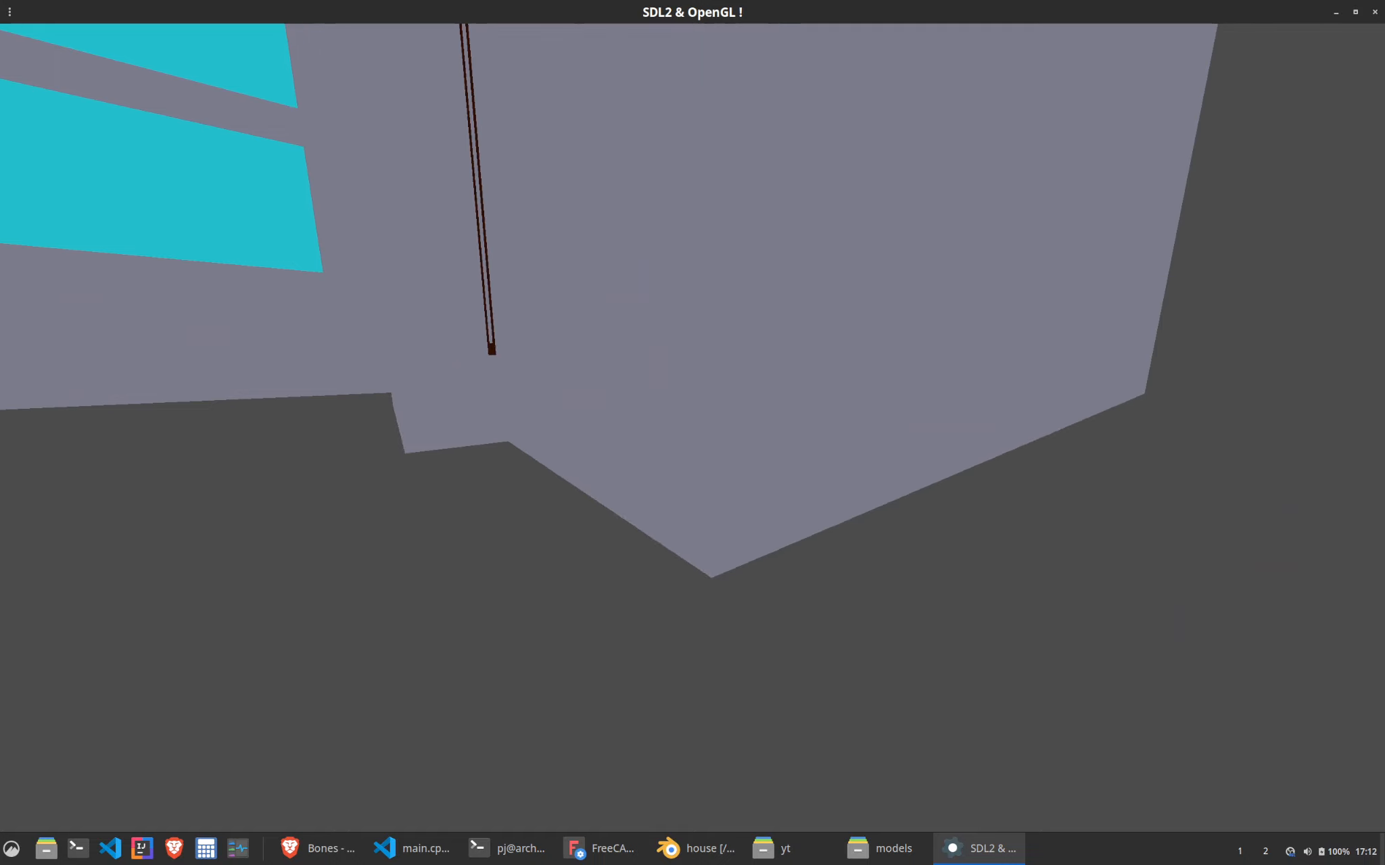
{"action": "key", "text": "a"}
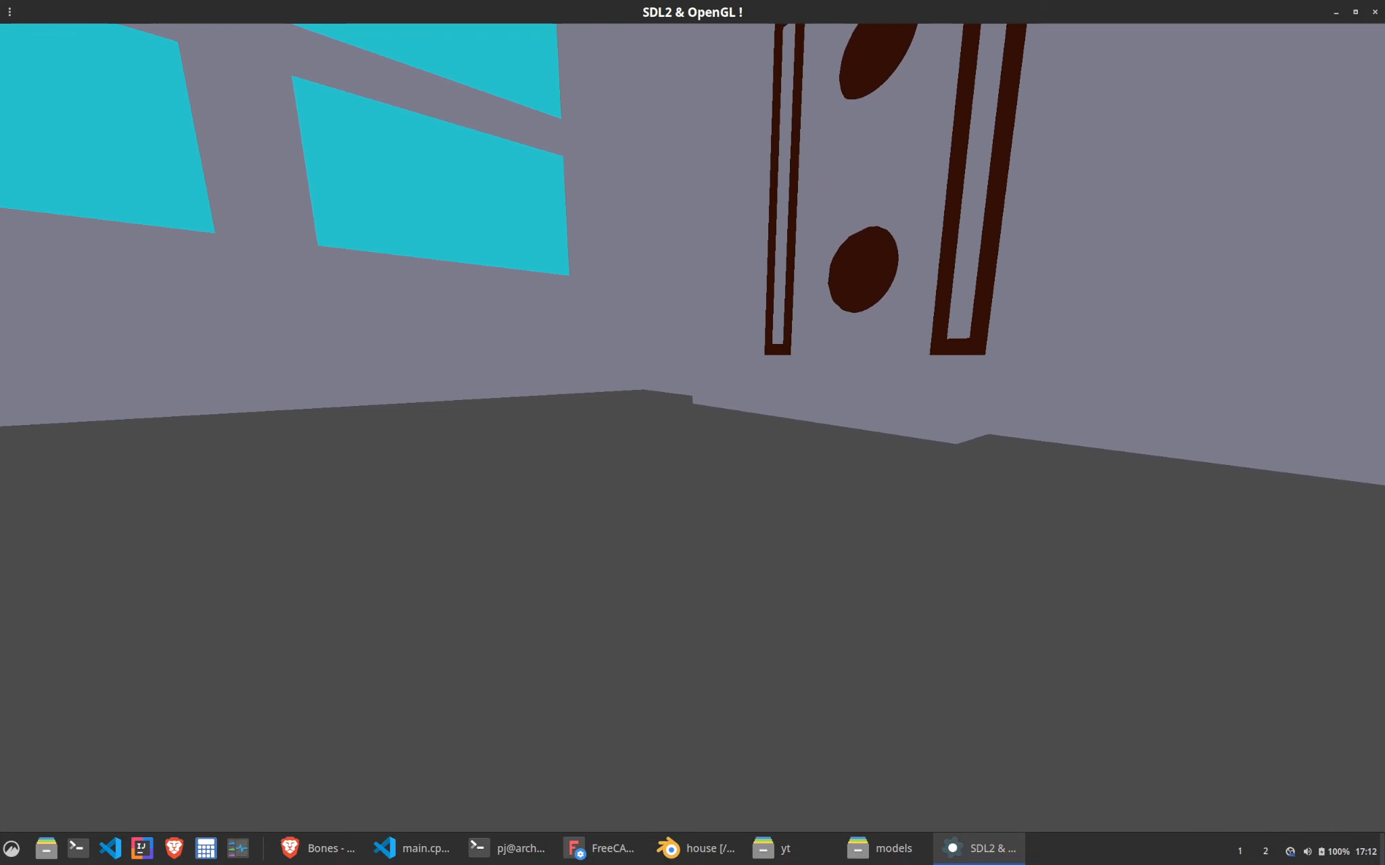
{"action": "key", "text": "a"}
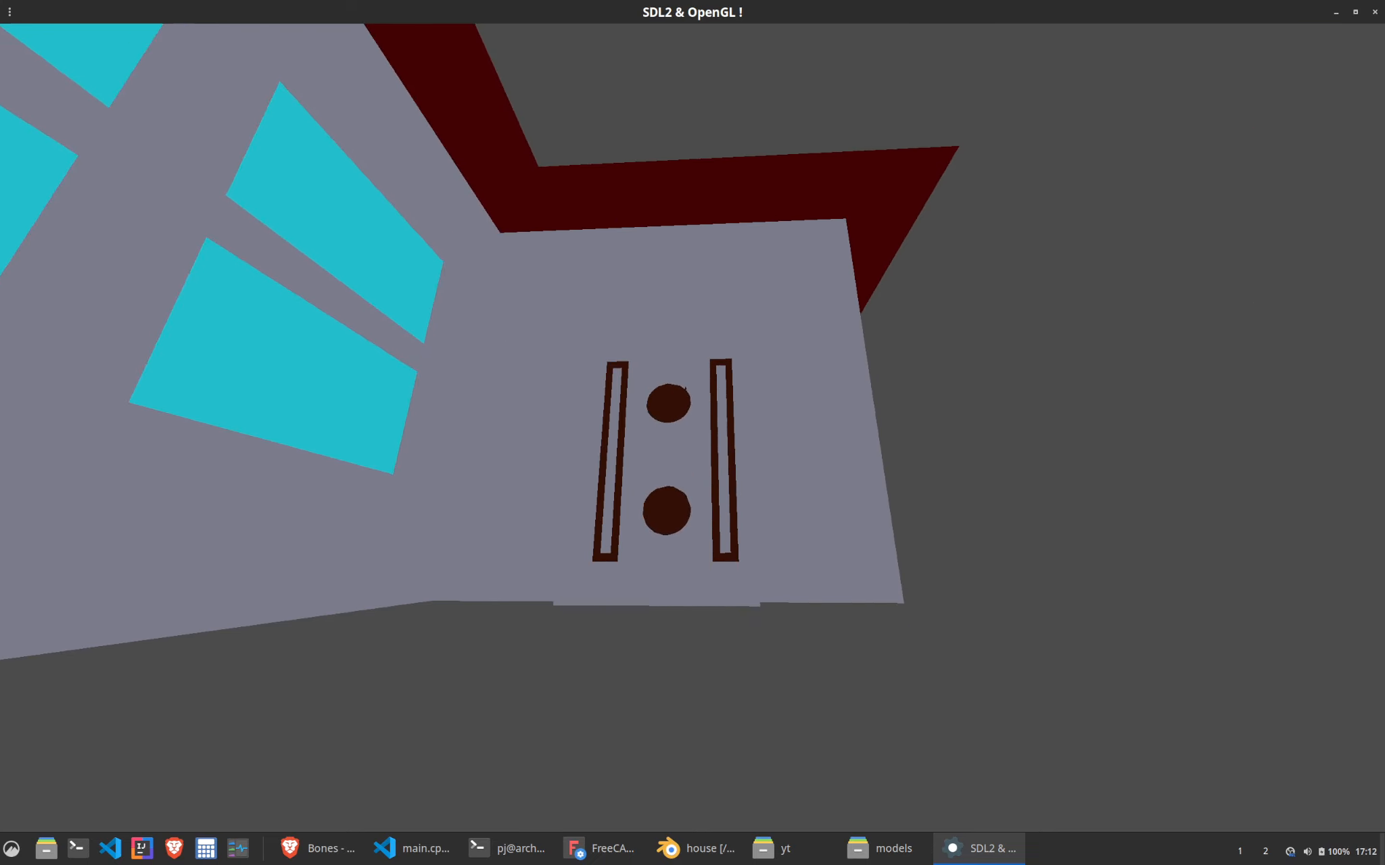
{"action": "key", "text": "a"}
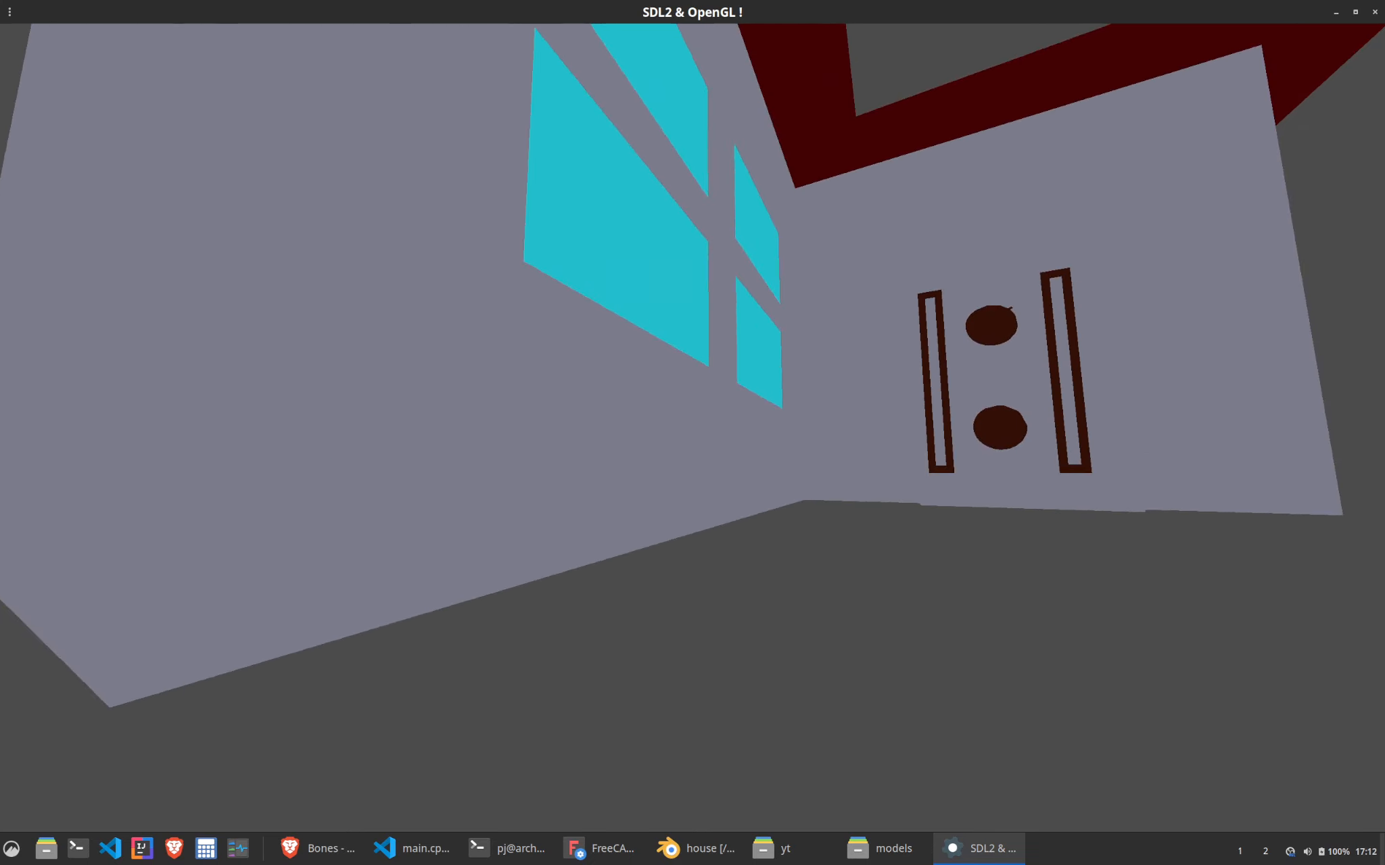
{"action": "key", "text": "s"}
{"action": "key", "text": "d"}
{"action": "key", "text": "d"}
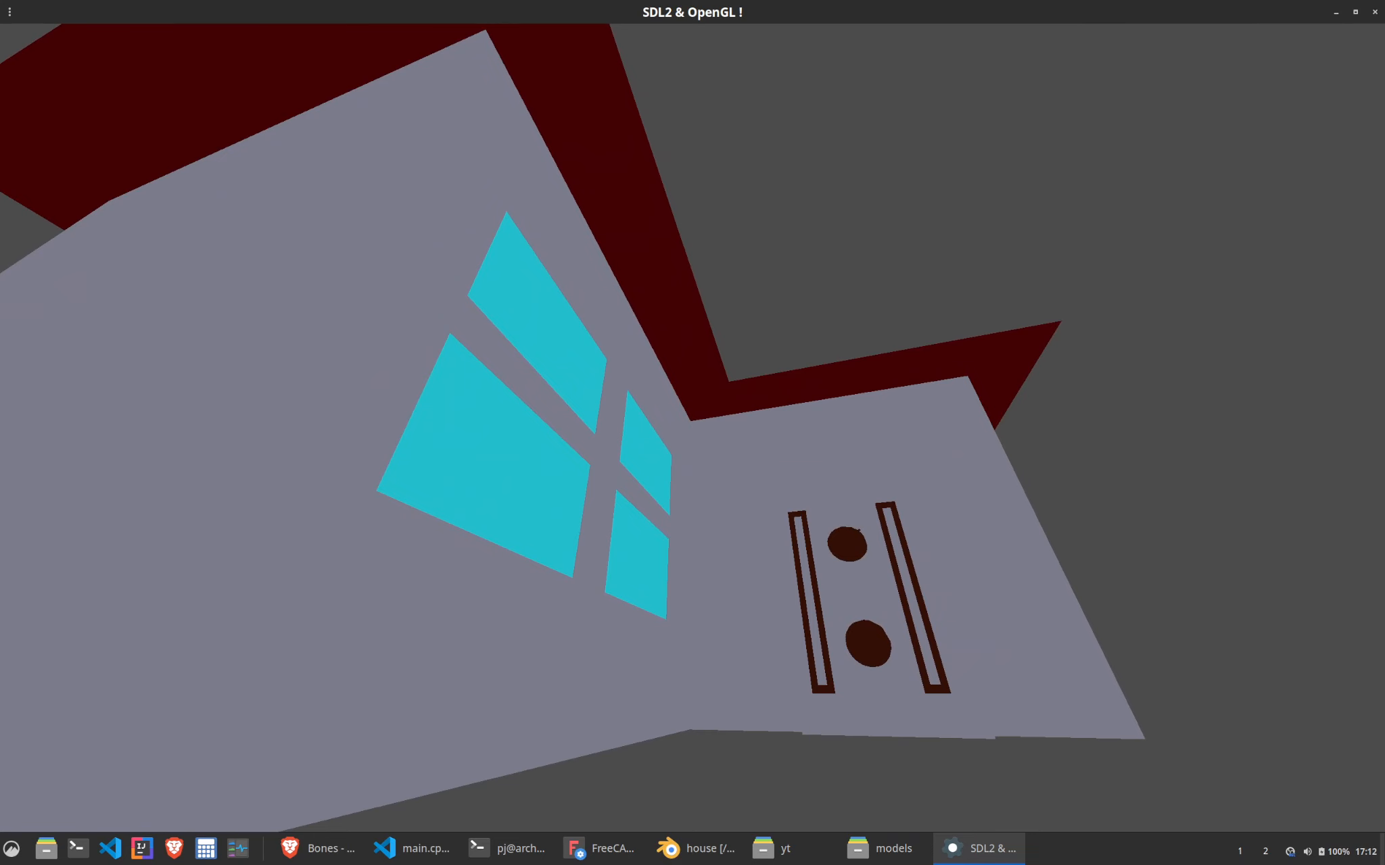
Quit the running game and switch to Blender to view the front door side of the house
{"action": "key", "text": "d"}
{"action": "key", "text": "Escape"}
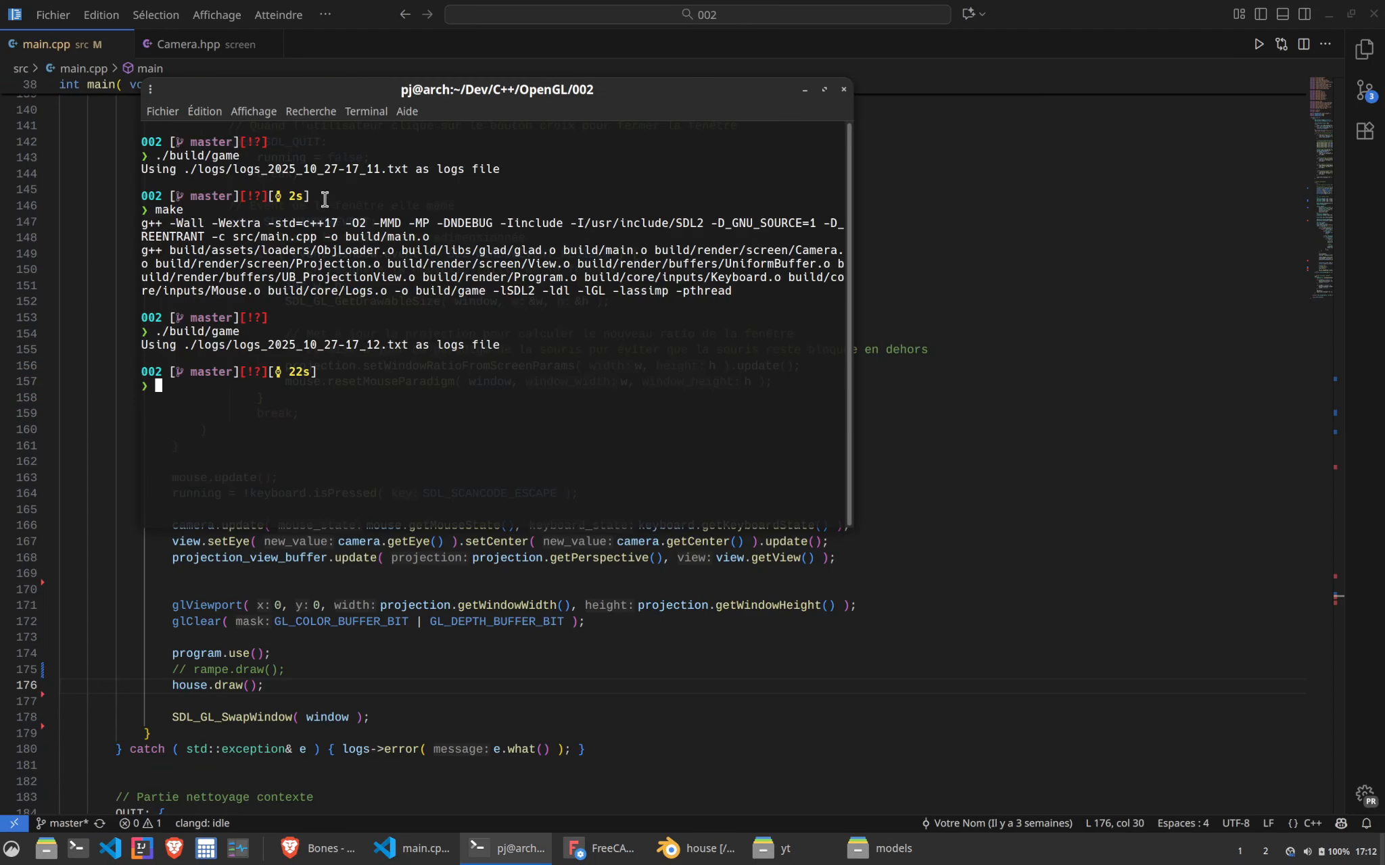
{"action": "left_click", "coordinate": [693, 846]}
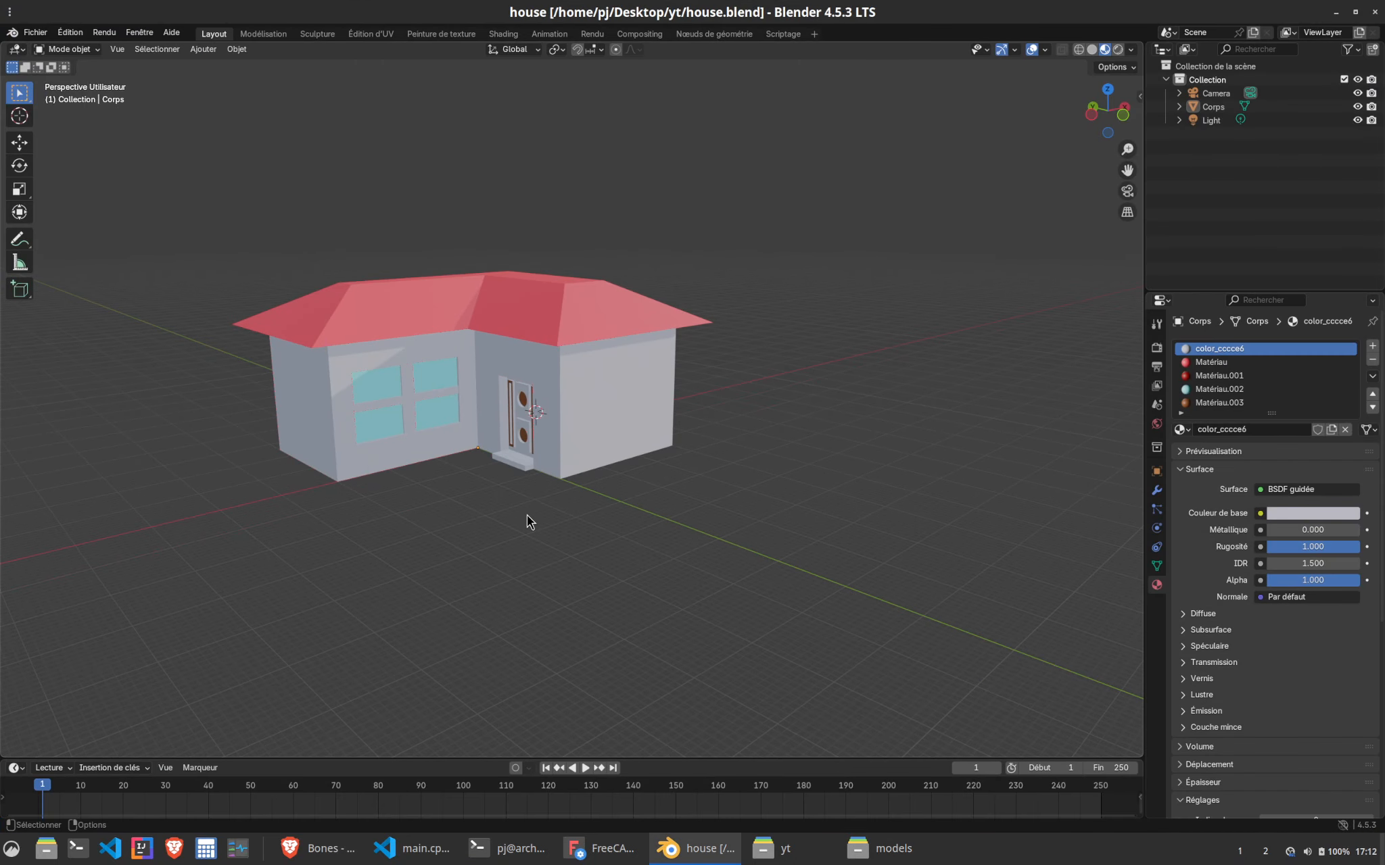
{"action": "scroll", "coordinate": [476, 487], "scroll_direction": "up", "scroll_amount": 5}
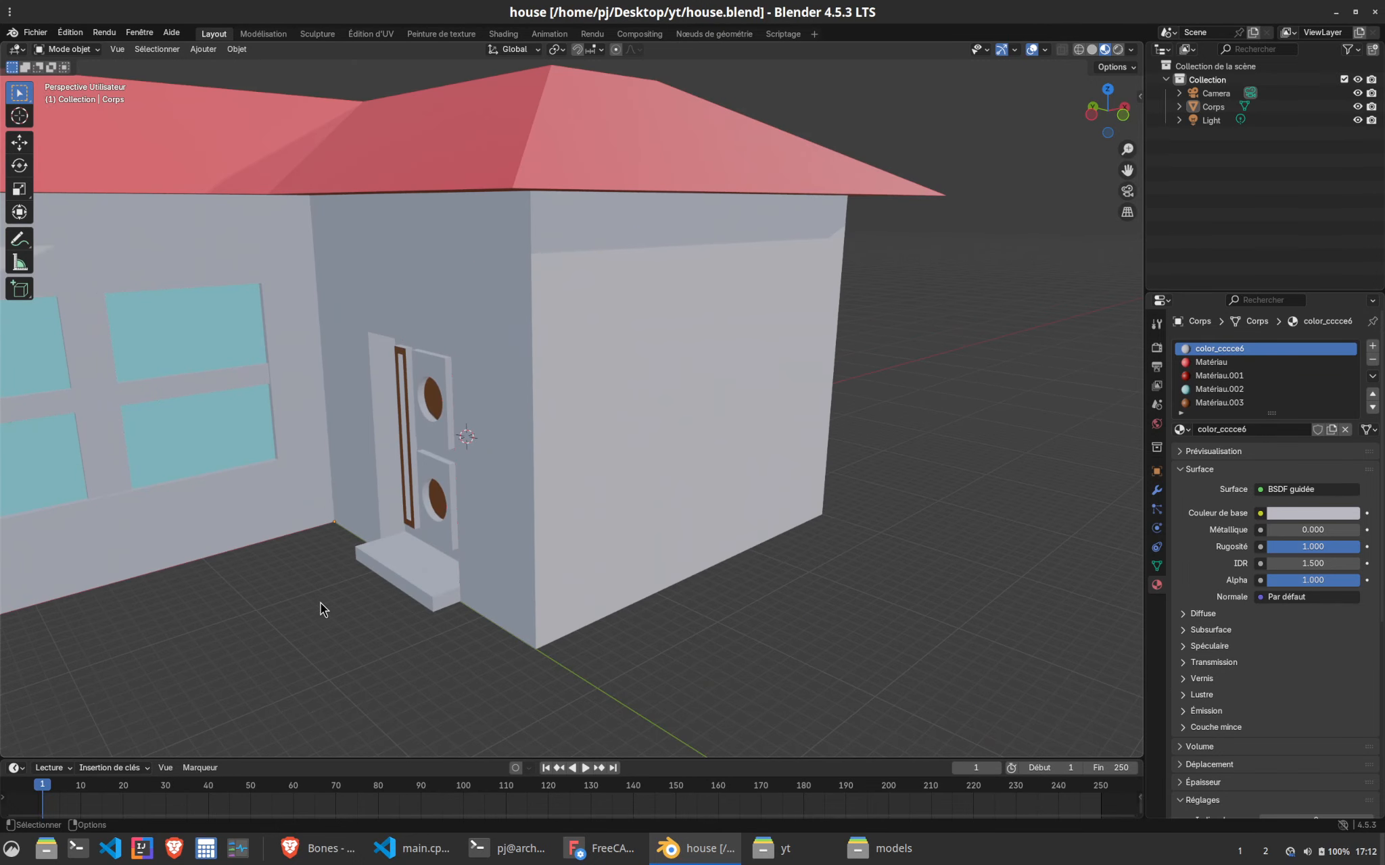
{"action": "right_click", "coordinate": [321, 603]}
{"action": "left_click_drag", "start_coordinate": [1127, 170], "coordinate": [1326, 41]}
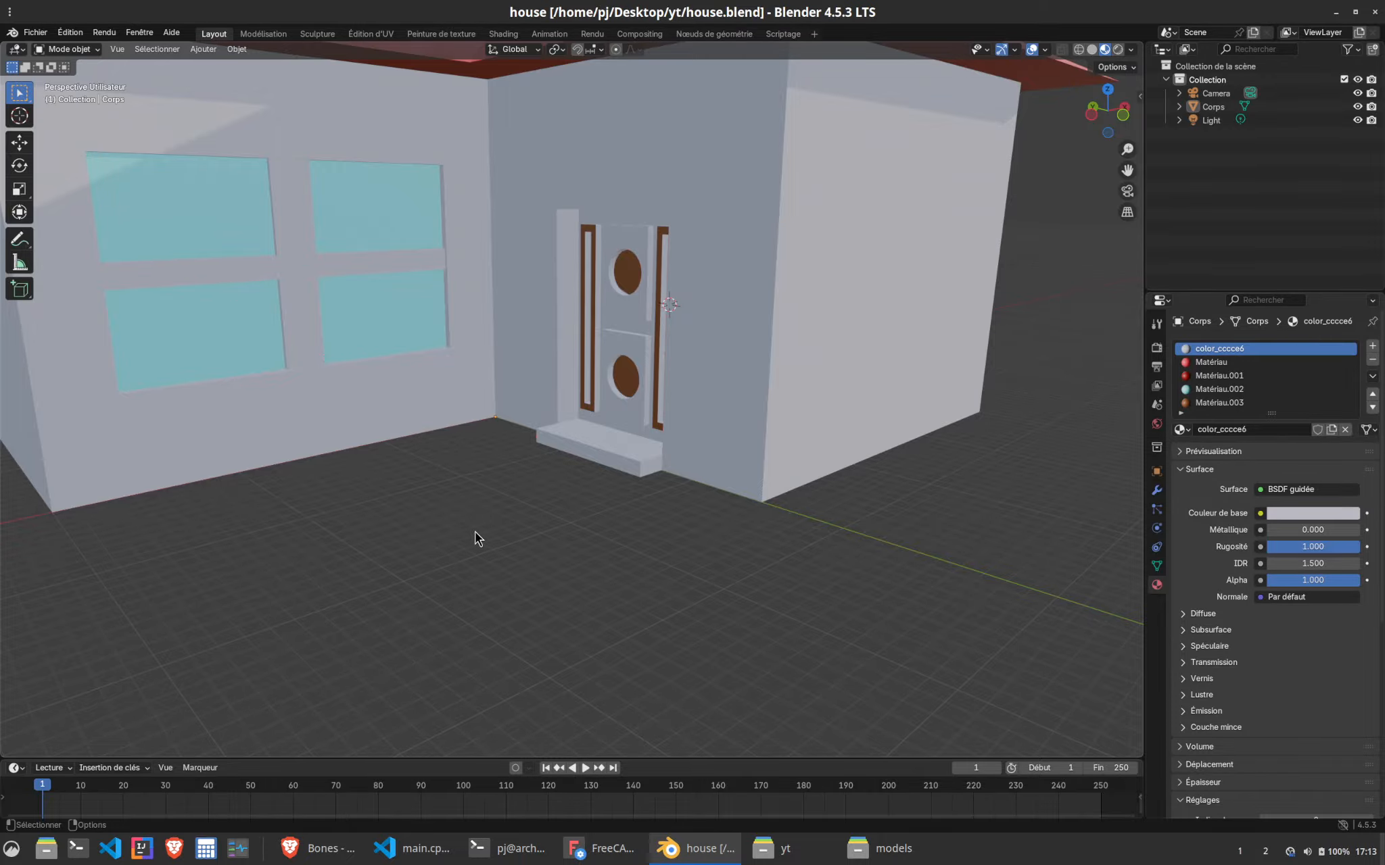
Set the Corps object's X, Y and Z scale to 0.2 in its object properties
{"action": "left_click", "coordinate": [1156, 471]}
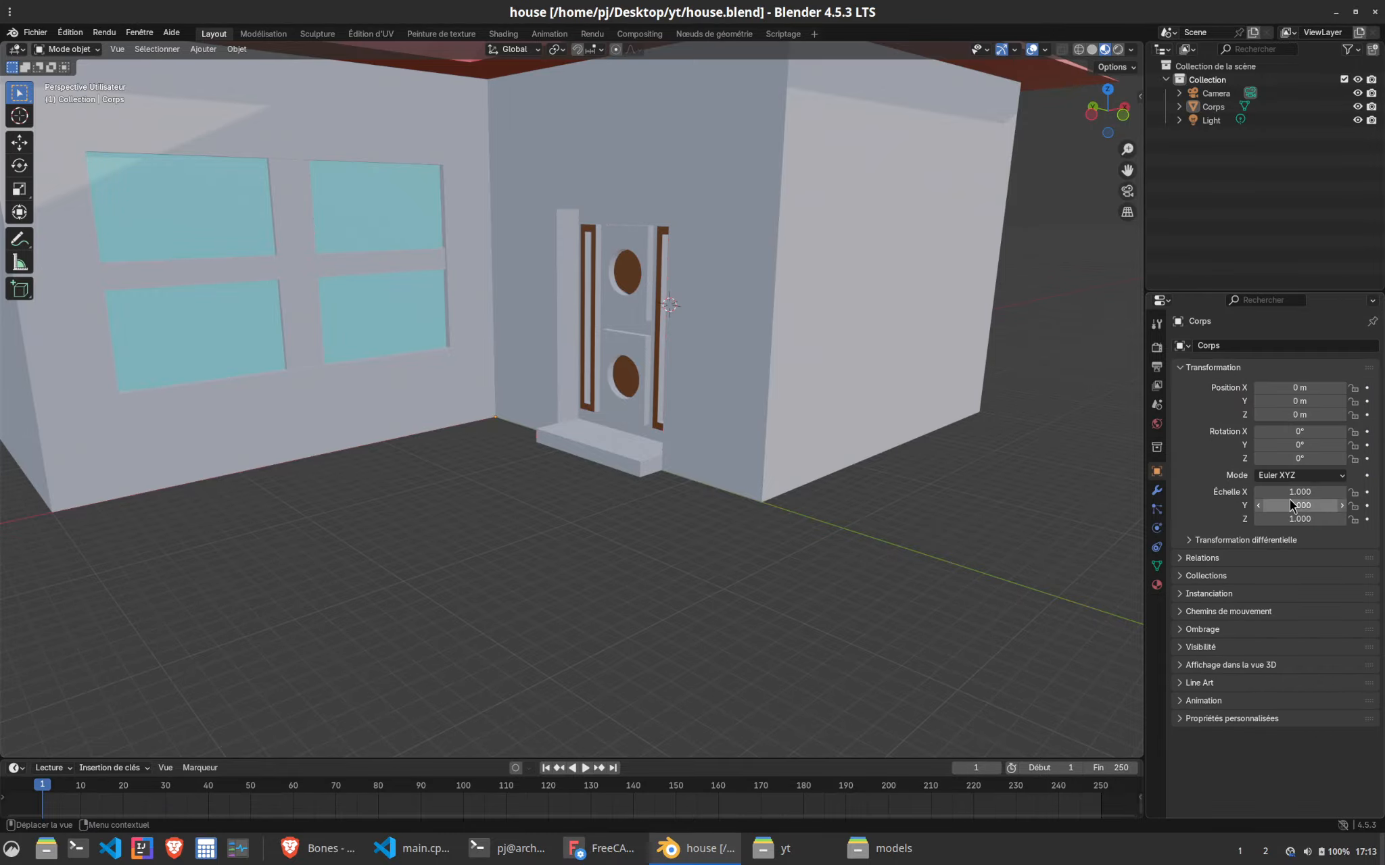
{"action": "left_click", "coordinate": [1316, 491]}
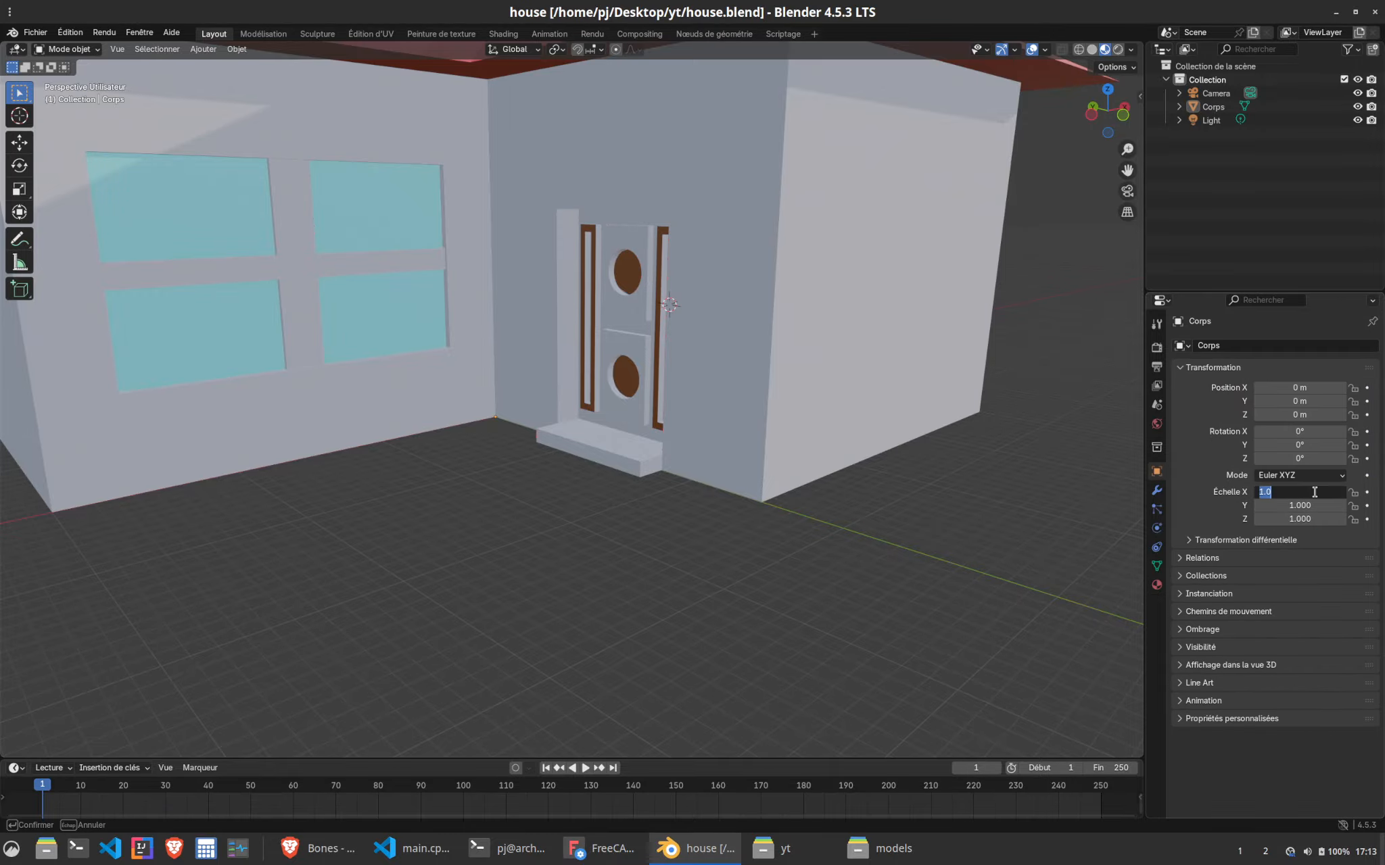
{"action": "key", "text": "Tab"}
{"action": "type", "text": "0.2"}
{"action": "key", "text": "Tab"}
{"action": "type", "text": "0.2"}
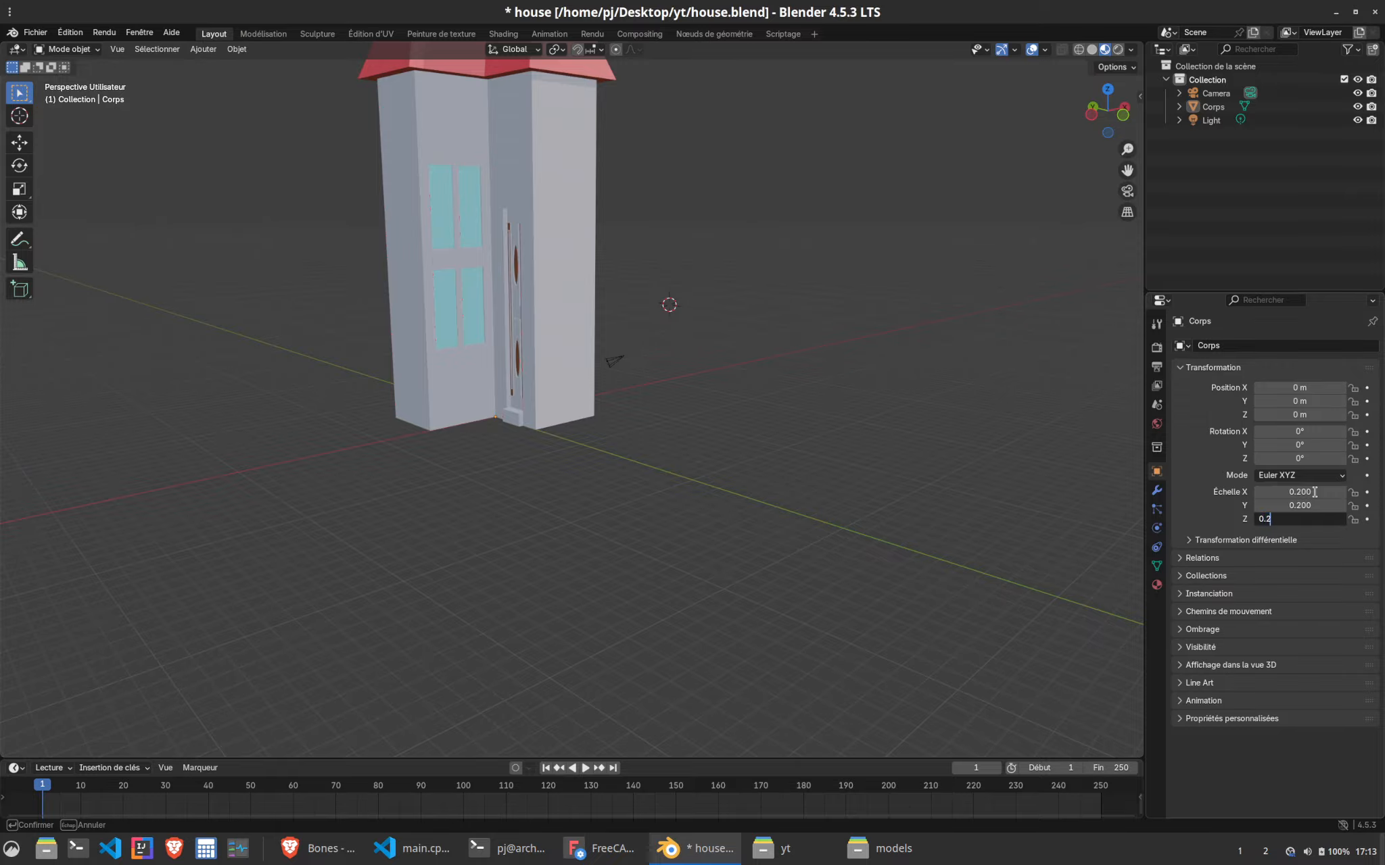
{"action": "key", "text": "Return"}
Select the Corps house and set its X, Y and Z scale to 0.15
{"action": "scroll", "coordinate": [464, 386], "scroll_direction": "up", "scroll_amount": 5}
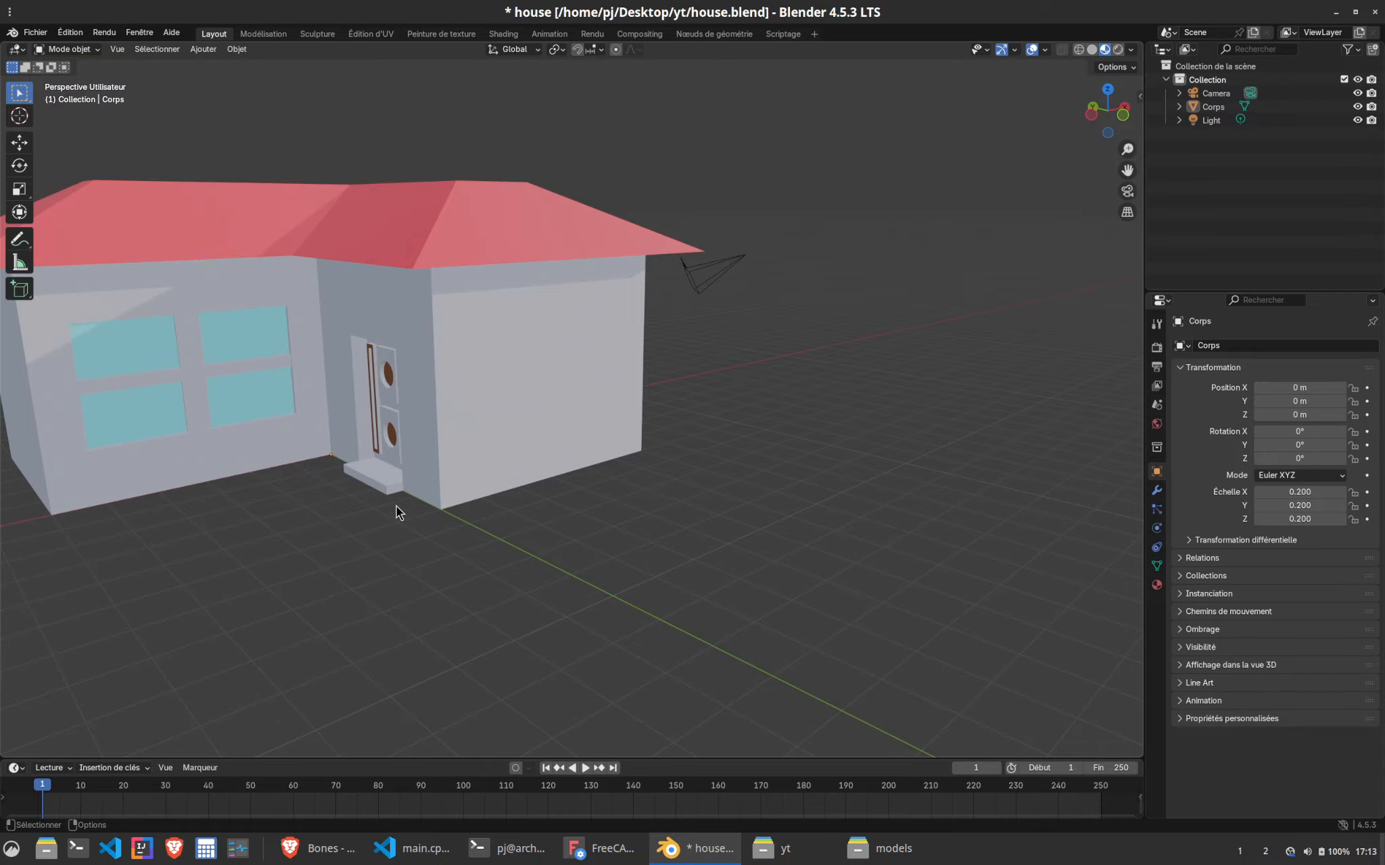
{"action": "left_click", "coordinate": [418, 508]}
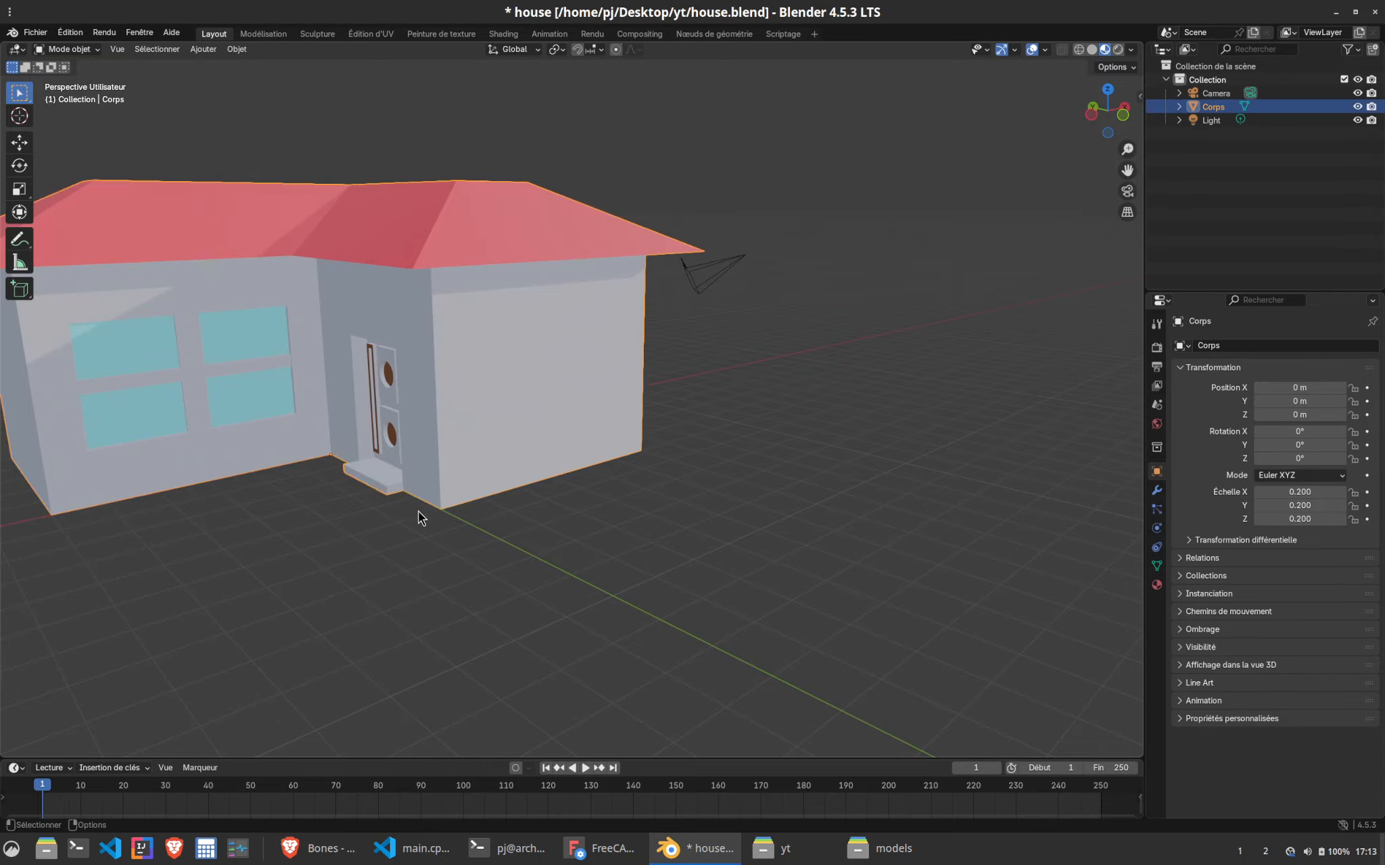
{"action": "middle_click_drag", "start_coordinate": [418, 511], "coordinate": [462, 520]}
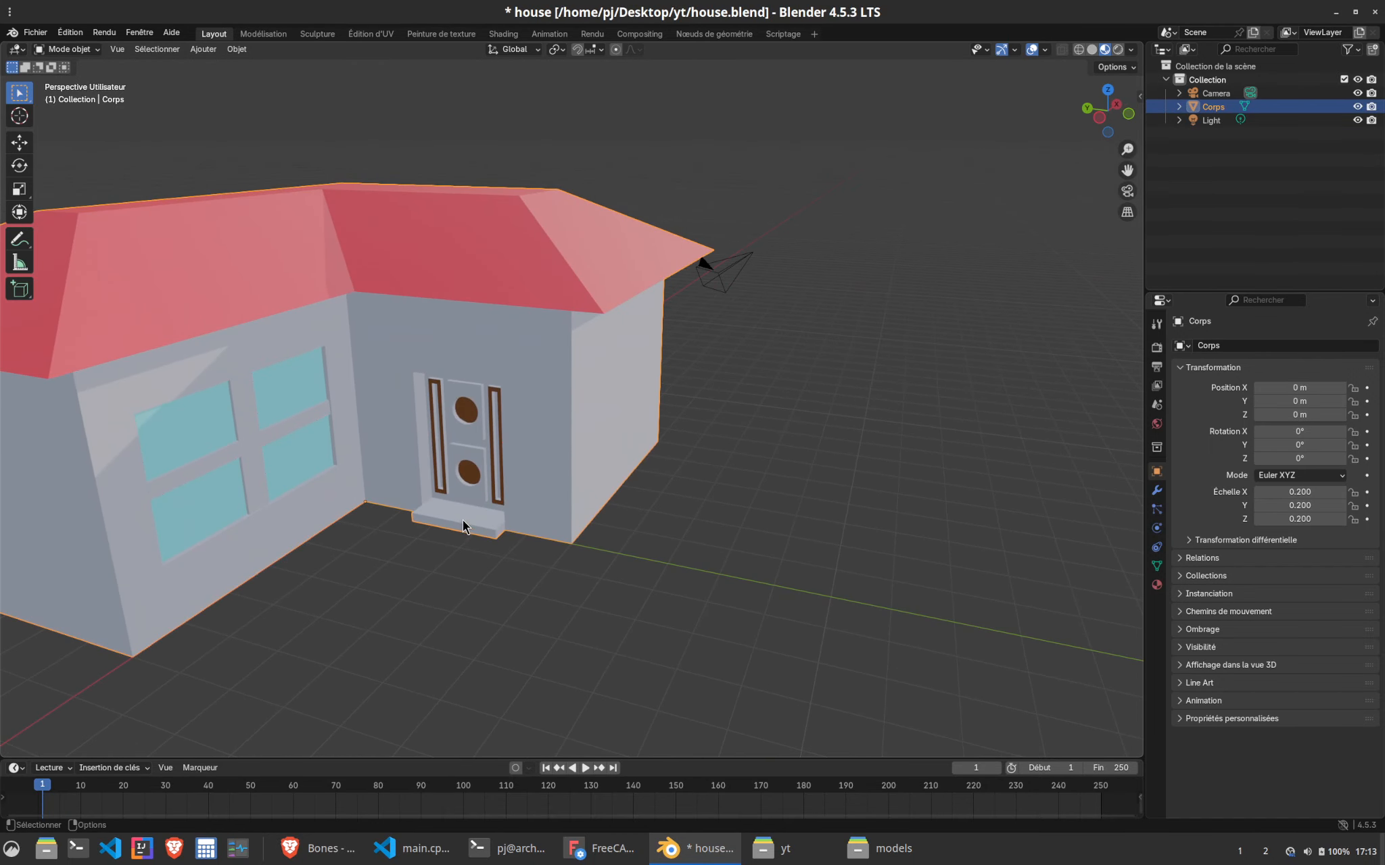
{"action": "left_click", "coordinate": [1316, 491]}
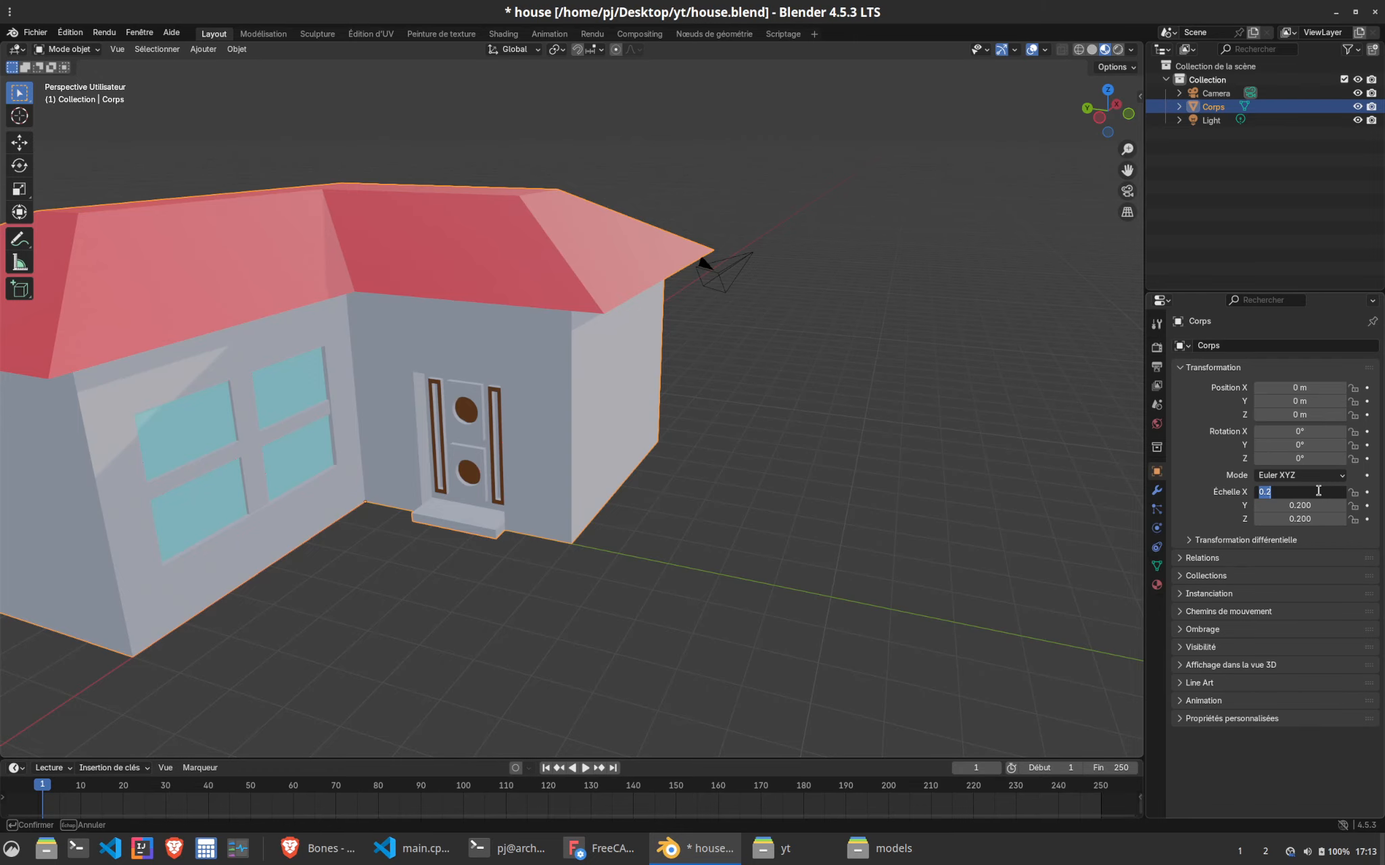
{"action": "type", "text": "0.15"}
{"action": "key", "text": "Tab"}
{"action": "type", "text": "0.15"}
{"action": "key", "text": "Tab"}
{"action": "type", "text": "0"}
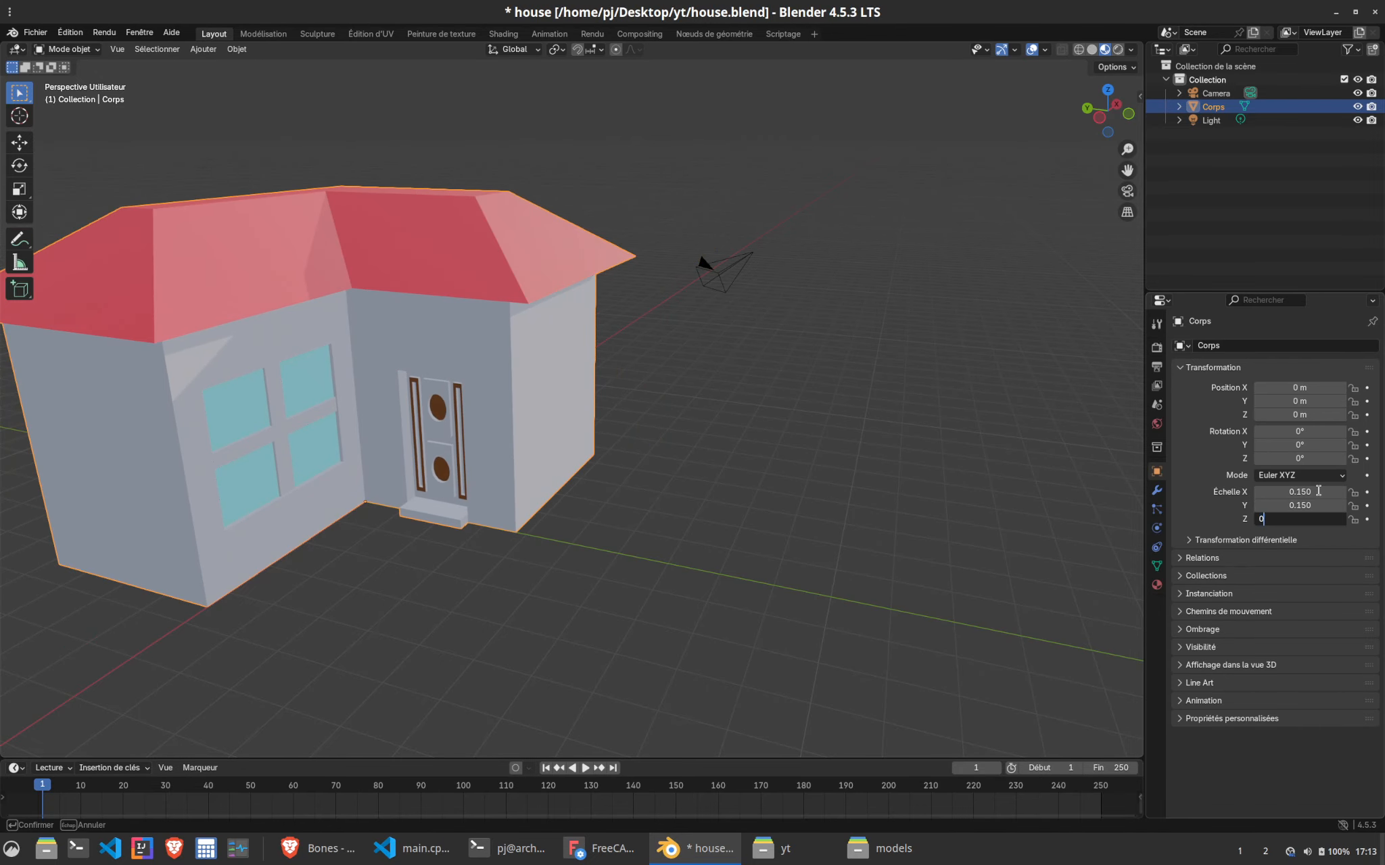
{"action": "type", "text": ".15"}
{"action": "key", "text": "Return"}
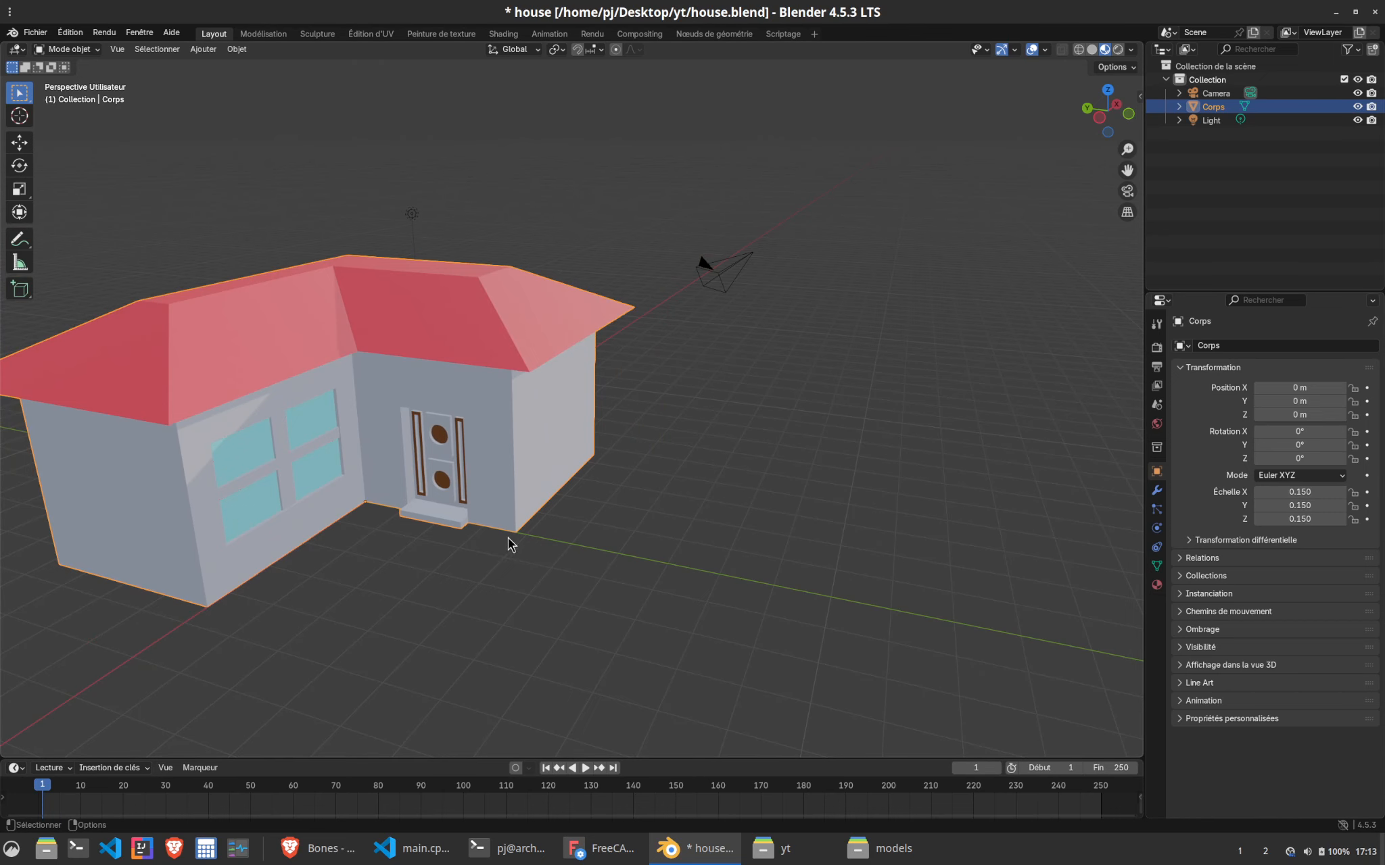
{"action": "mouse_move", "coordinate": [488, 552]}
{"action": "middle_mouse_down"}
{"action": "mouse_move", "coordinate": [429, 527]}
{"action": "mouse_move", "coordinate": [479, 523]}
{"action": "mouse_move", "coordinate": [484, 543]}
{"action": "middle_mouse_up"}
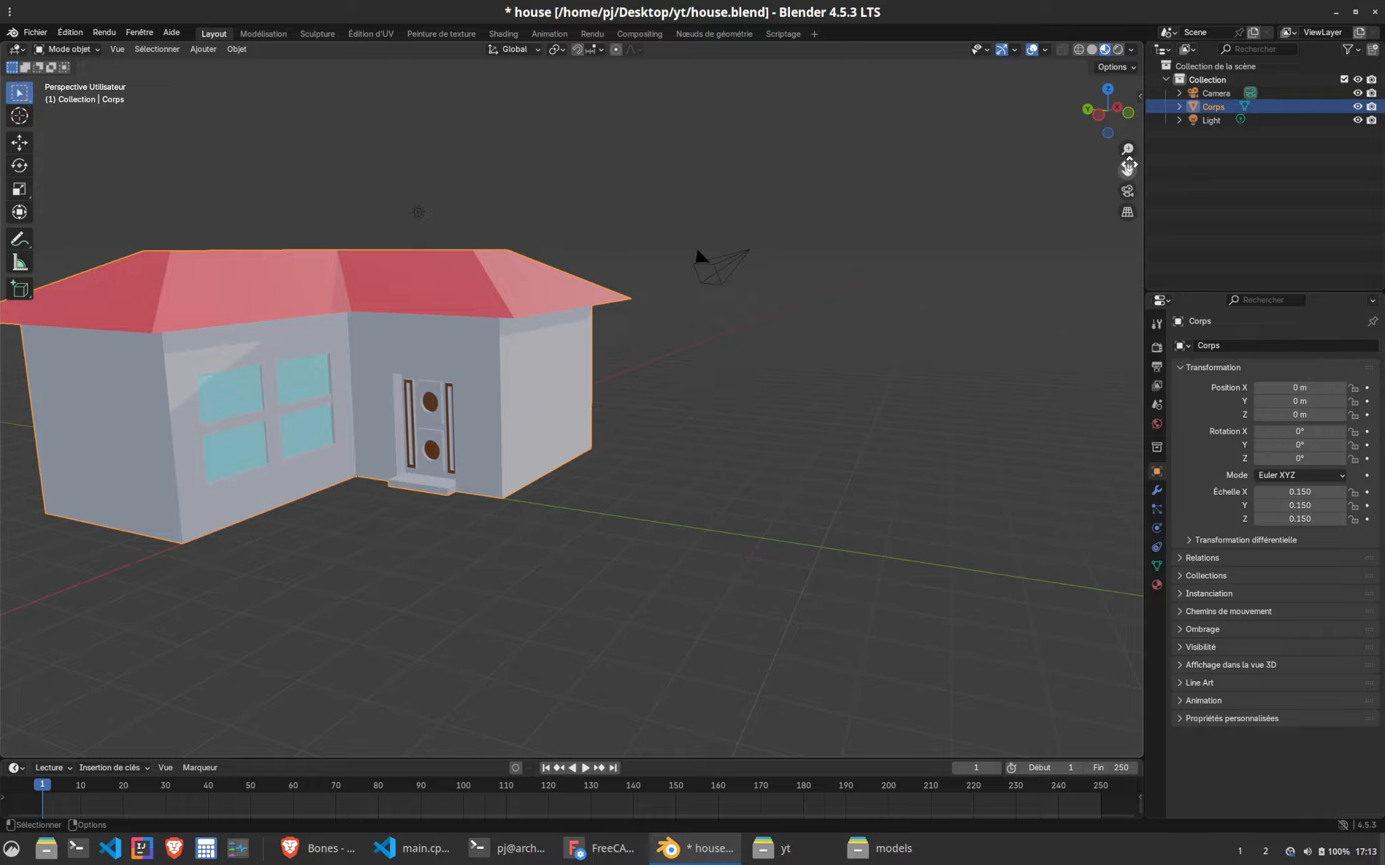
{"action": "left_click_drag", "start_coordinate": [1129, 165], "coordinate": [1205, 186]}
Save house.blend and export the model as glTF Binary to house.glb in the yt folder
{"action": "key", "text": "ctrl+s"}
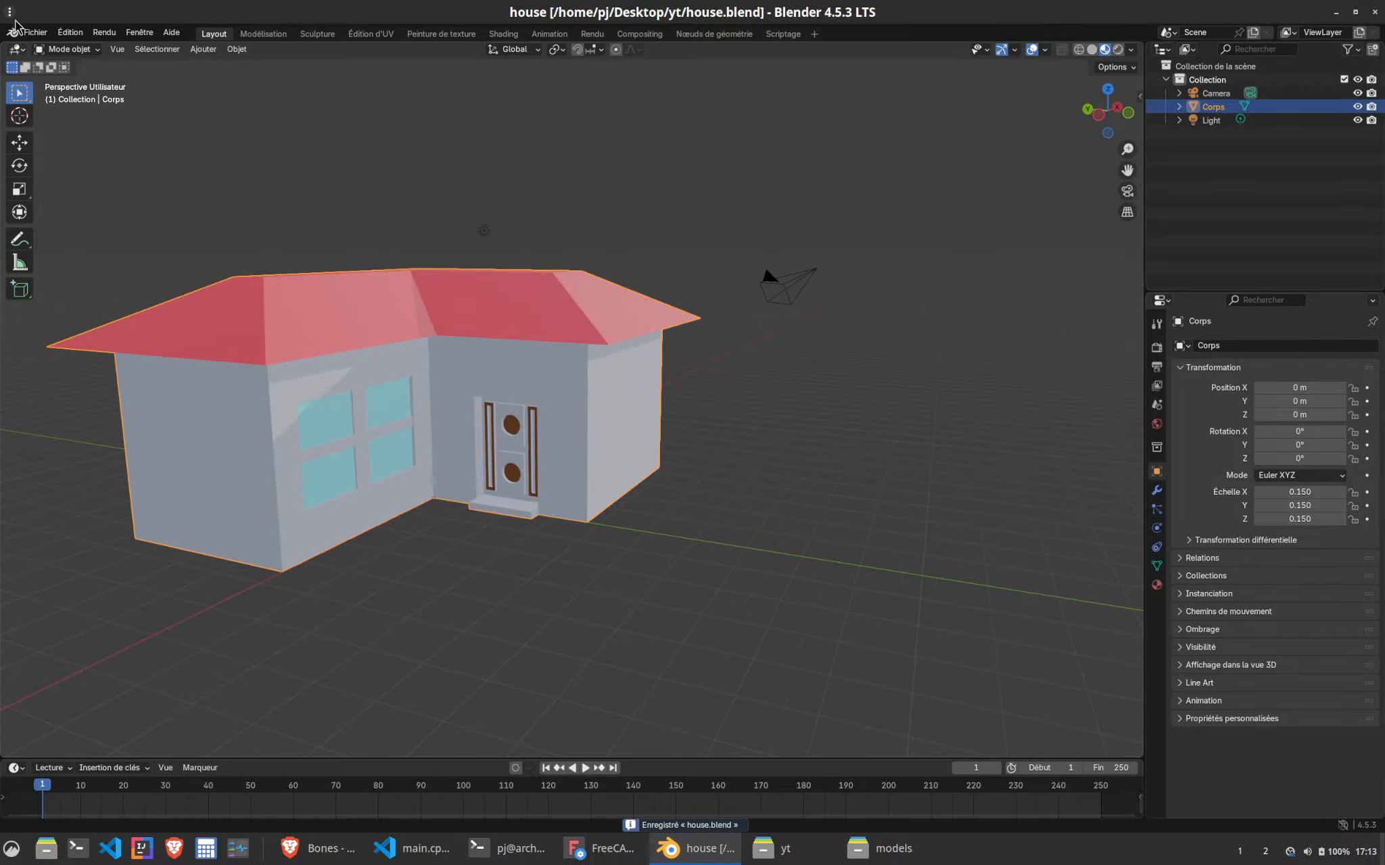
{"action": "left_click", "coordinate": [36, 31]}
{"action": "mouse_move", "coordinate": [91, 240]}
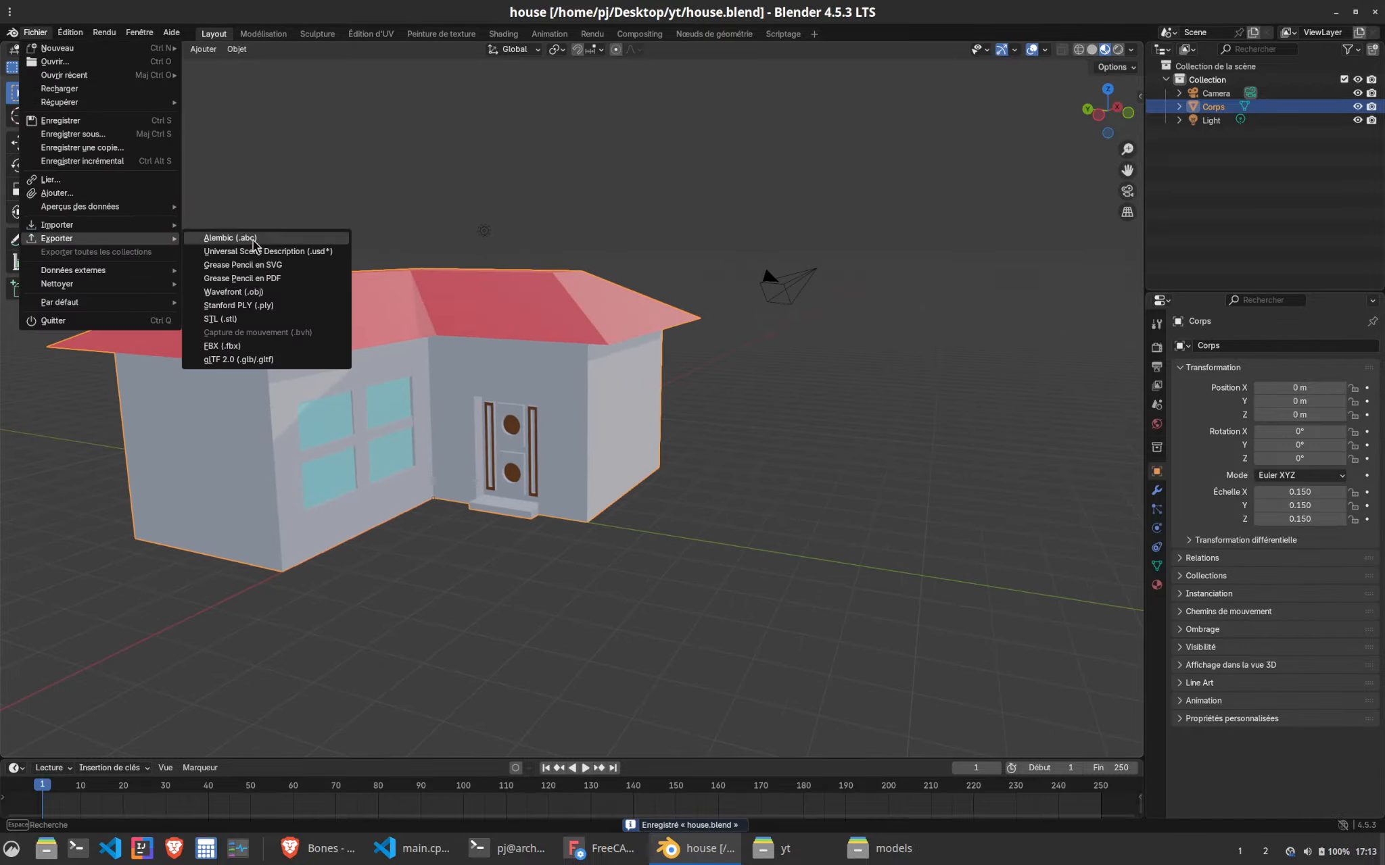
{"action": "left_click", "coordinate": [237, 364]}
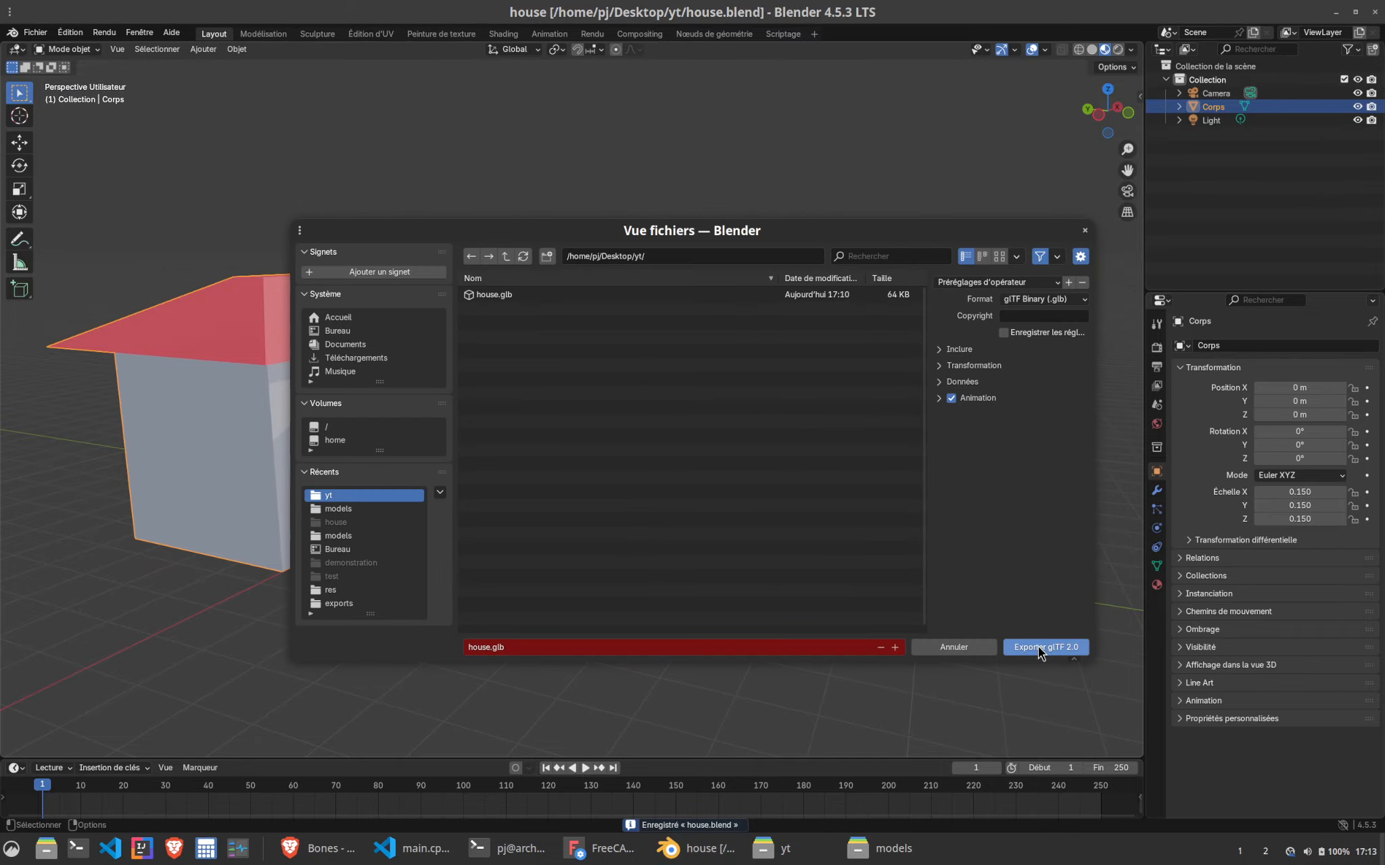
{"action": "left_click", "coordinate": [1040, 647]}
Copy house.glb from the yt folder into the game project's res/models folder, replacing the existing file
{"action": "left_click", "coordinate": [1382, 859]}
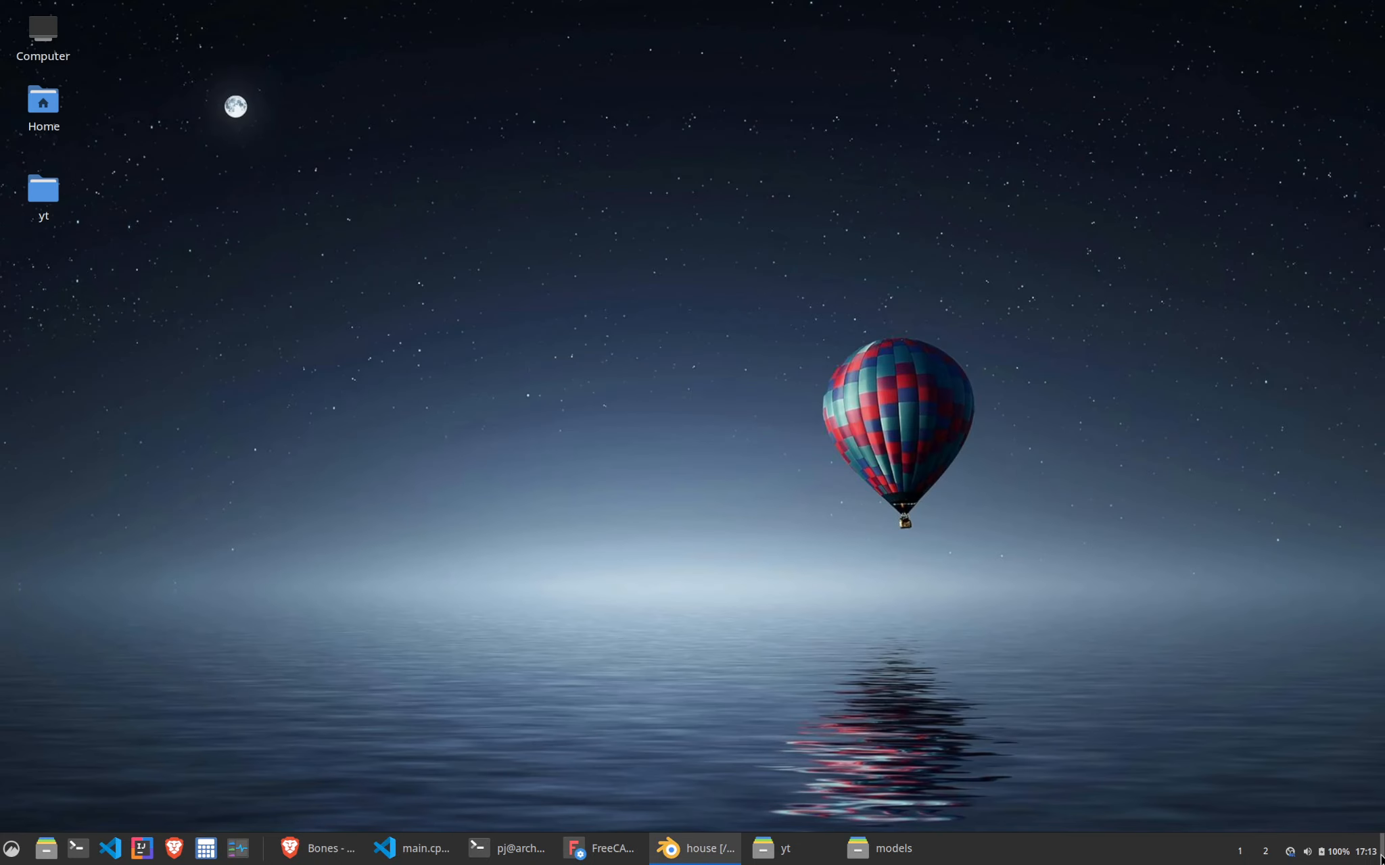
{"action": "left_click", "coordinate": [785, 849]}
{"action": "left_click", "coordinate": [568, 358]}
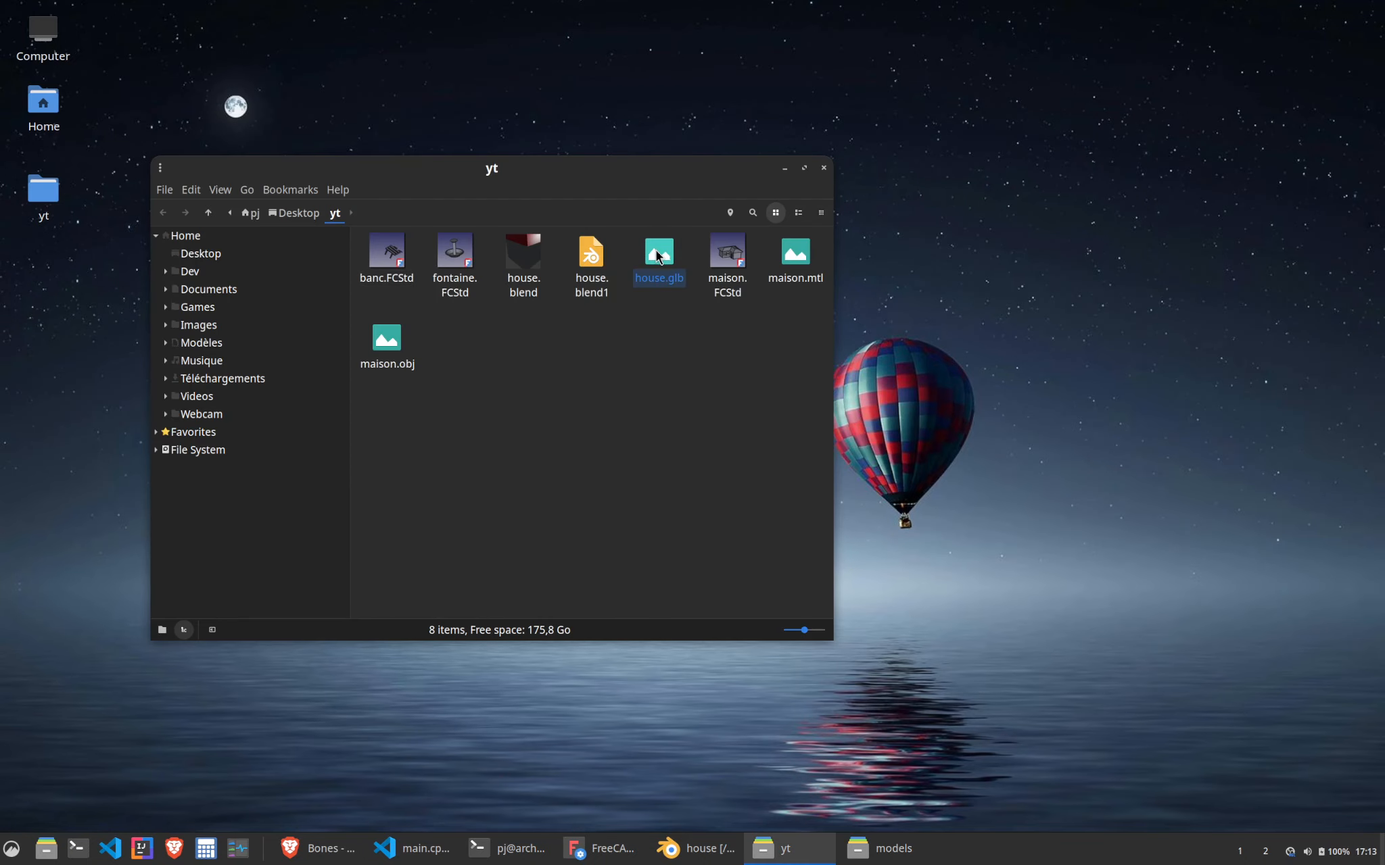
{"action": "key", "text": "ctrl+c"}
{"action": "left_click", "coordinate": [861, 852]}
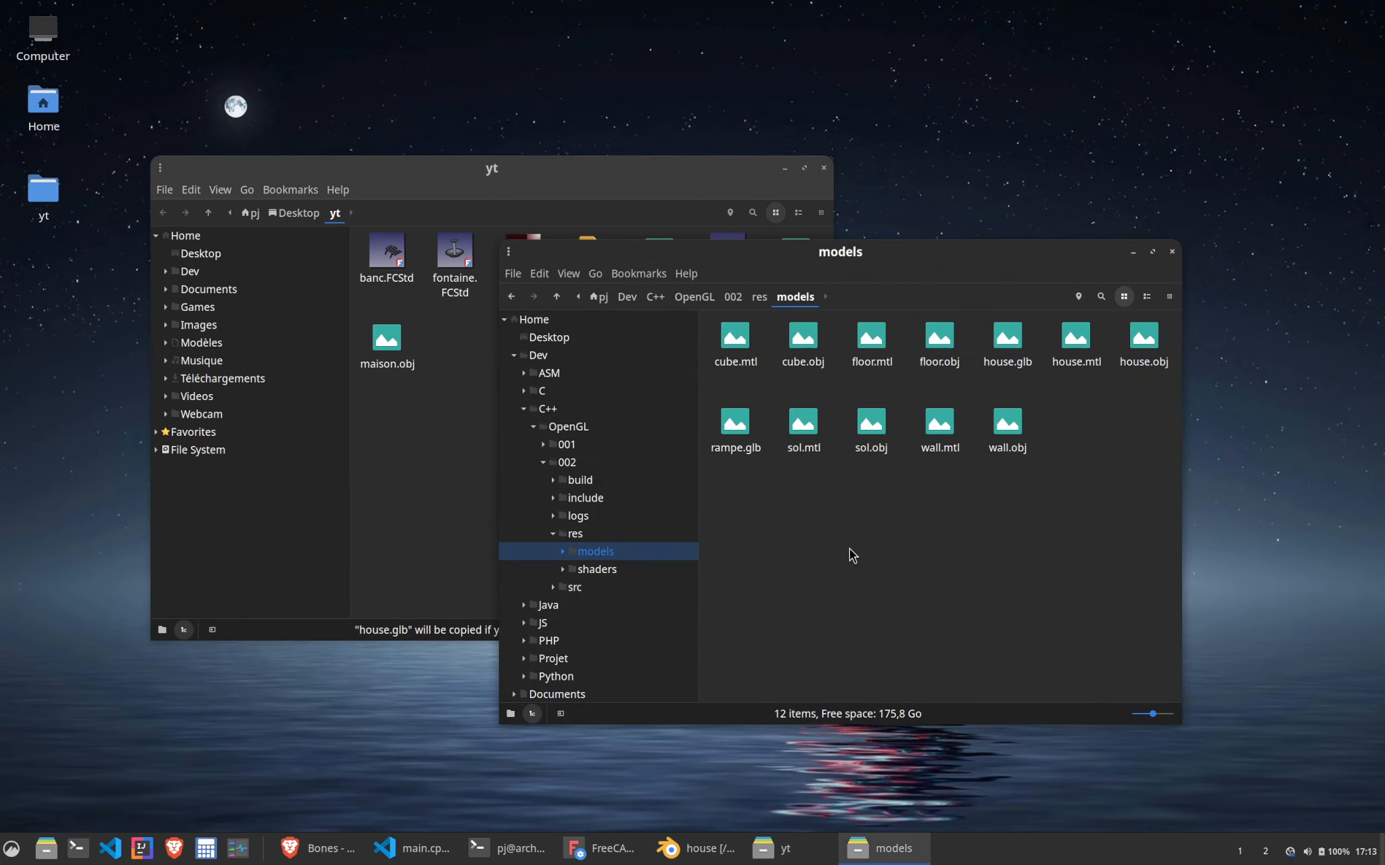
{"action": "key", "text": "ctrl+v"}
{"action": "left_click", "coordinate": [939, 714]}
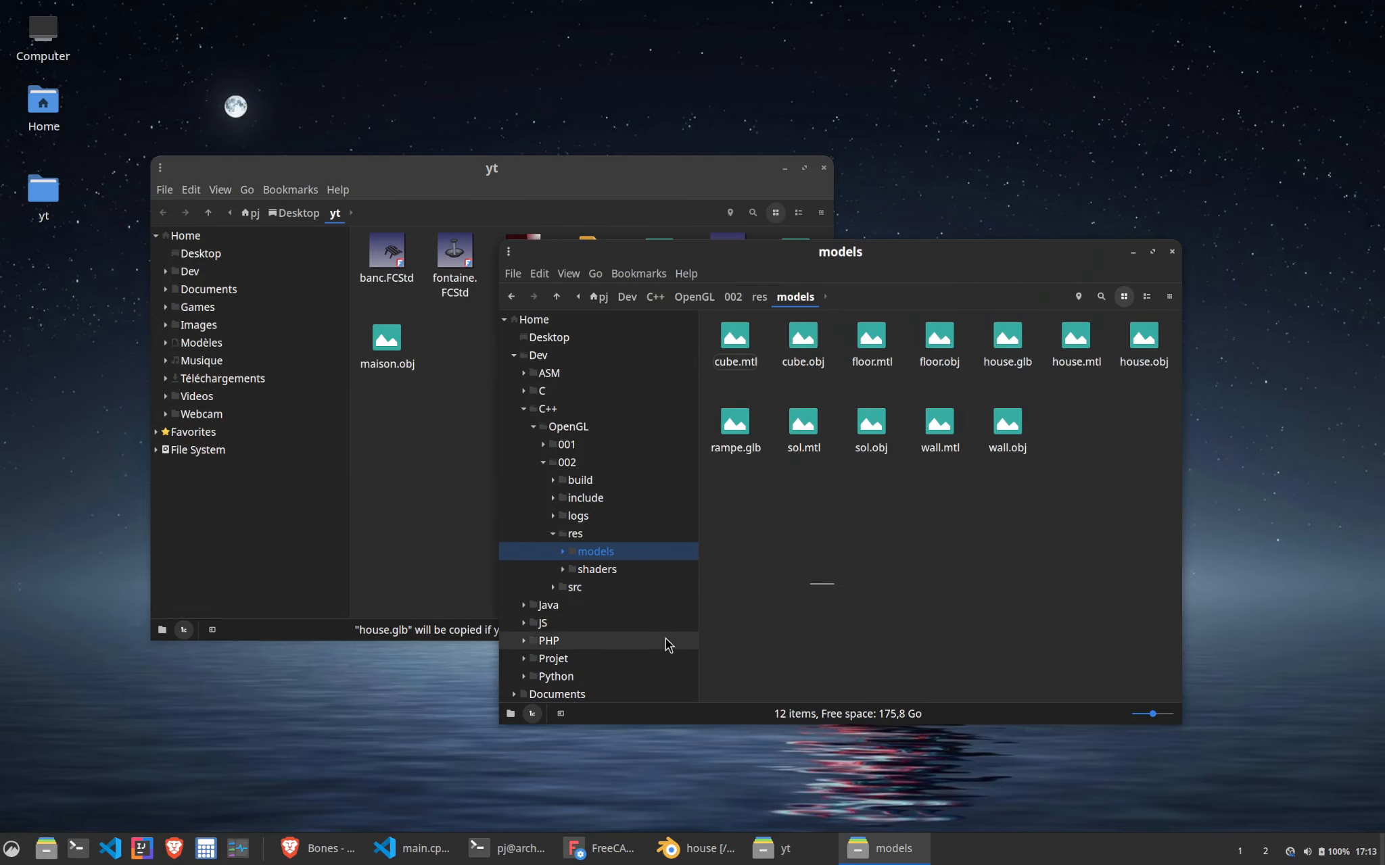
Switch to the terminal, run ./build/game again, move the camera towards the house and maximise the game window
{"action": "left_click", "coordinate": [511, 849]}
{"action": "key", "text": "Return"}
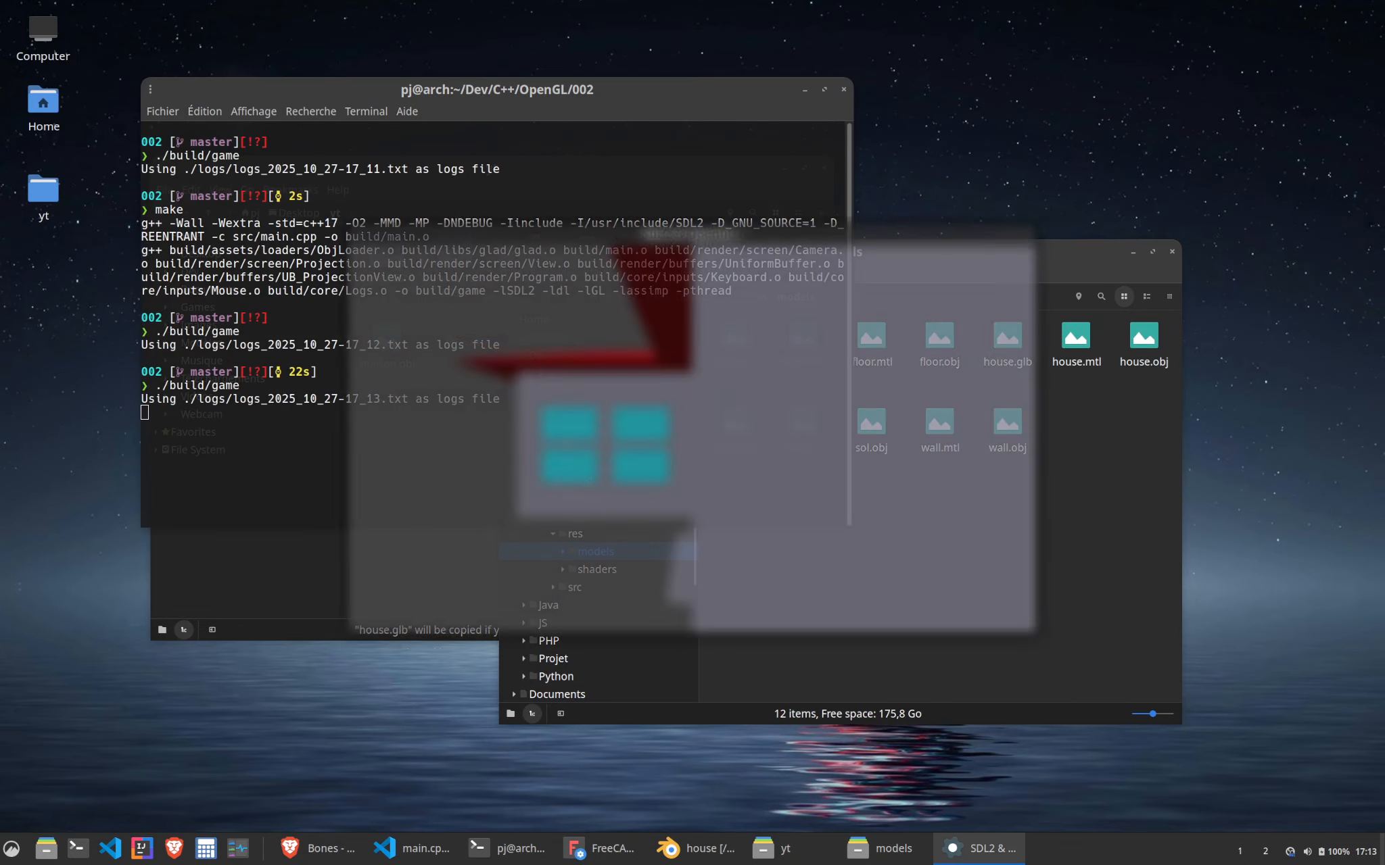
{"action": "key", "text": "a"}
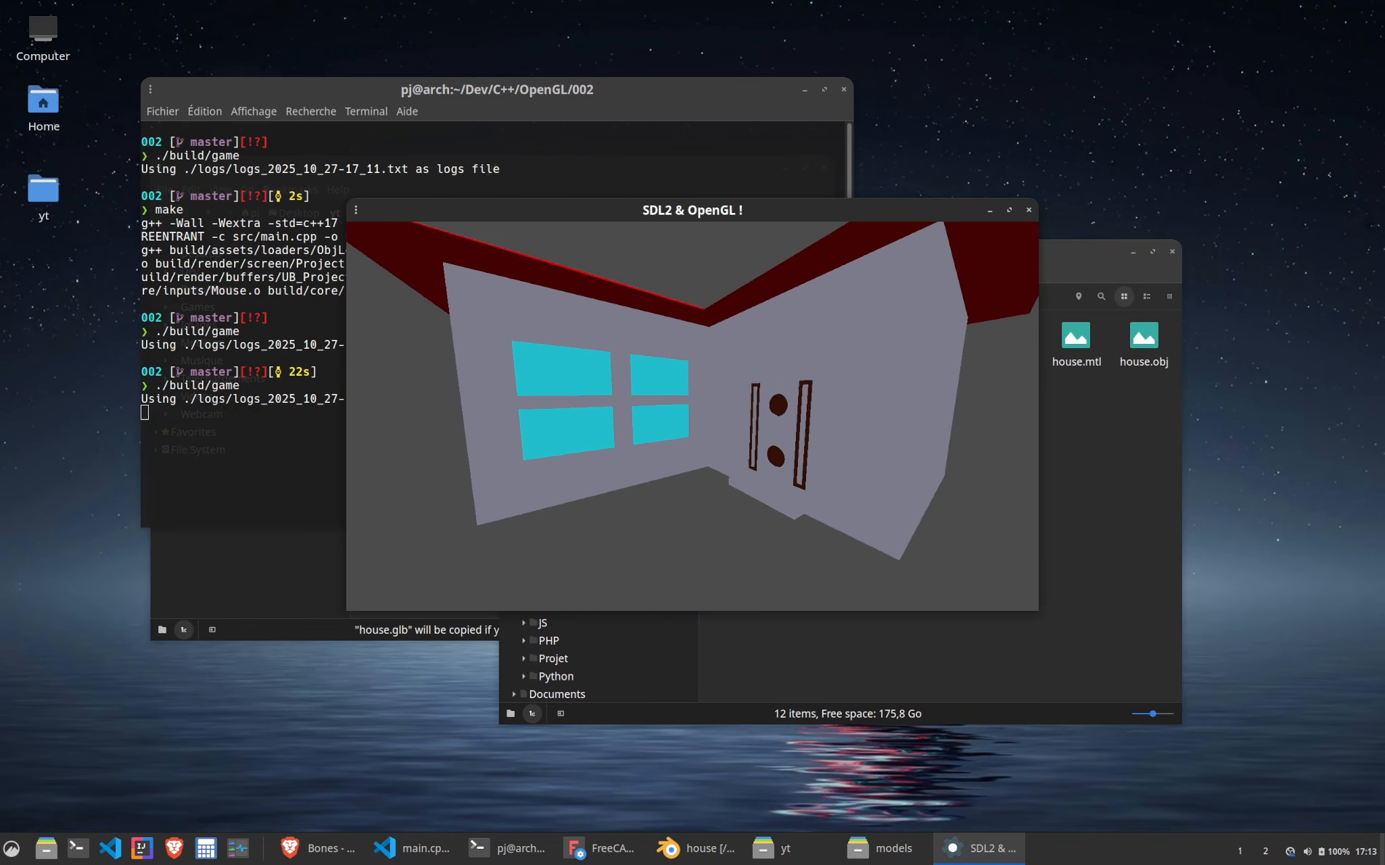
{"action": "key", "text": "w"}
{"action": "key", "text": "s"}
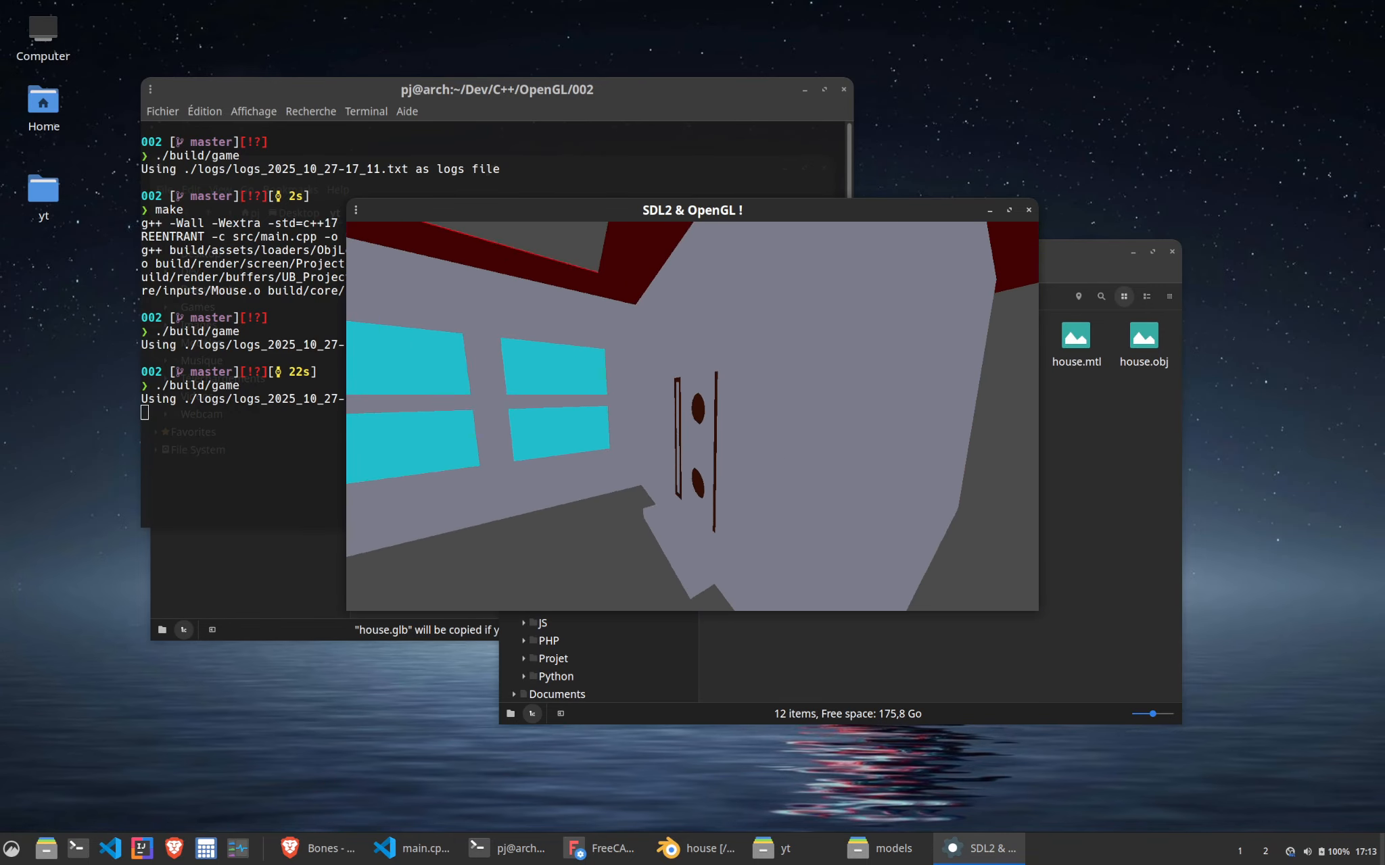
{"action": "key", "text": "d"}
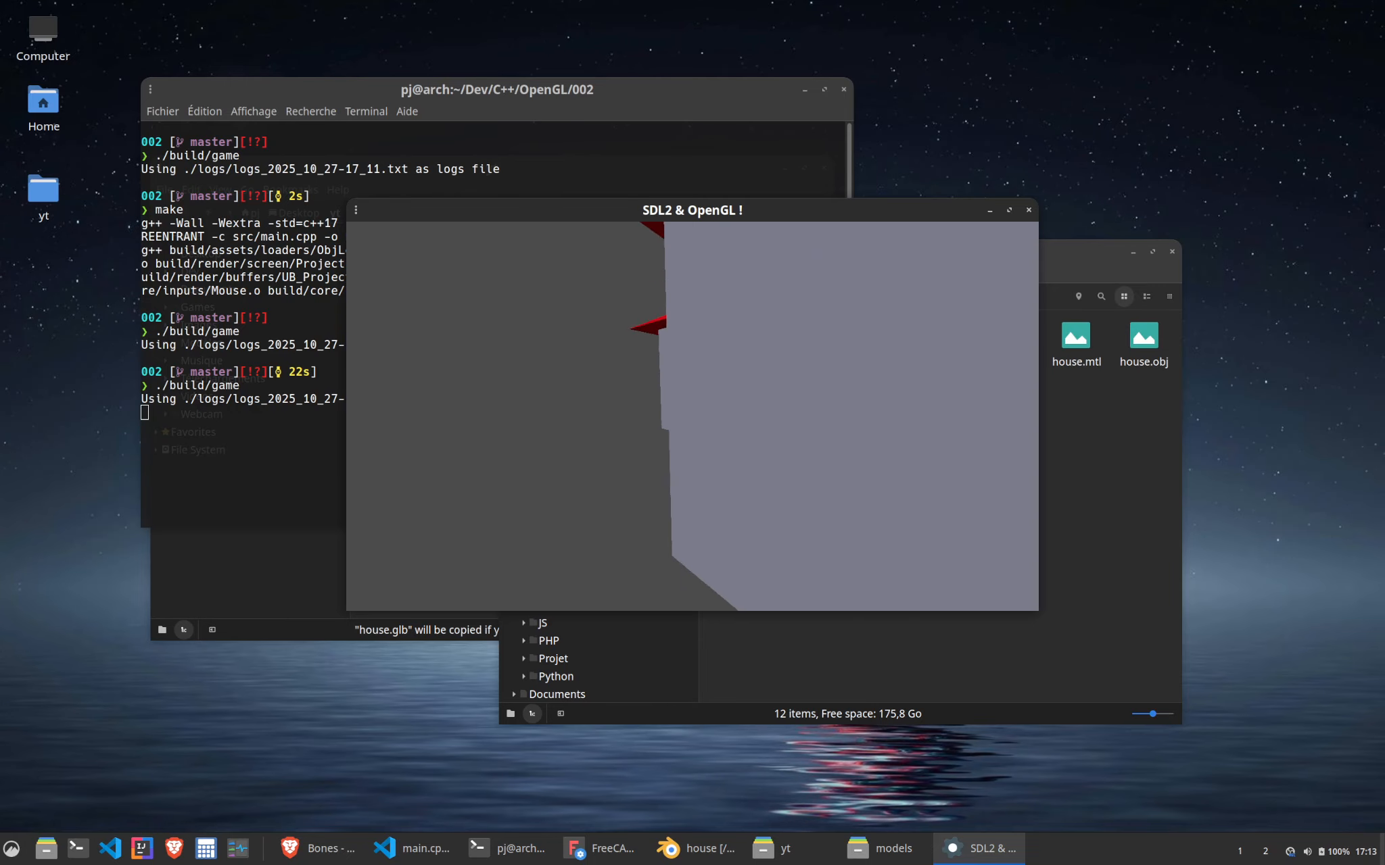
{"action": "key", "text": "w"}
{"action": "key", "text": "super+Up"}
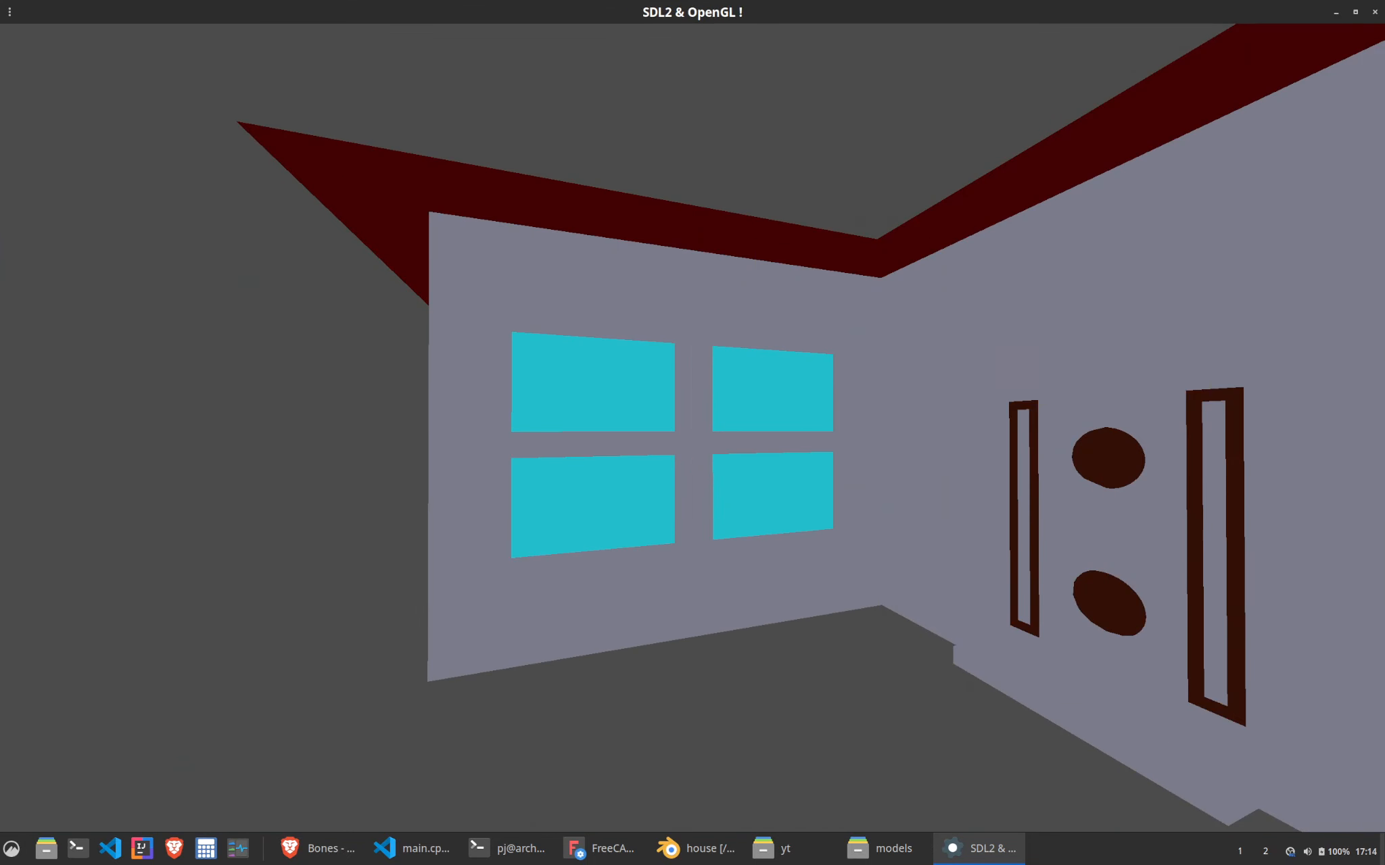
Move the camera around the rescaled house to examine its windows, side walls, door and roof, and quit the game
{"action": "key", "text": "a"}
{"action": "key", "text": "a"}
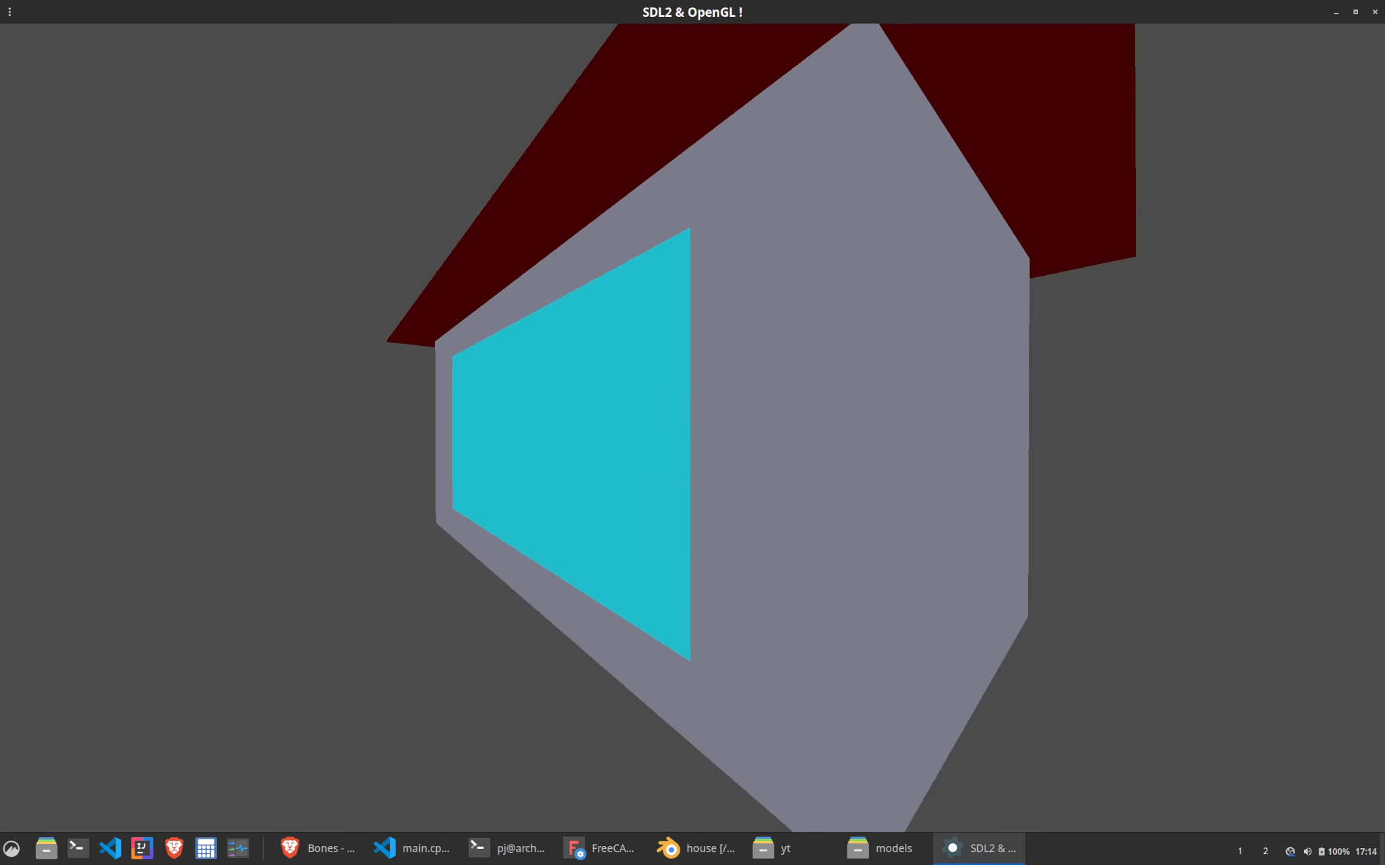
{"action": "key", "text": "w"}
{"action": "key", "text": "a"}
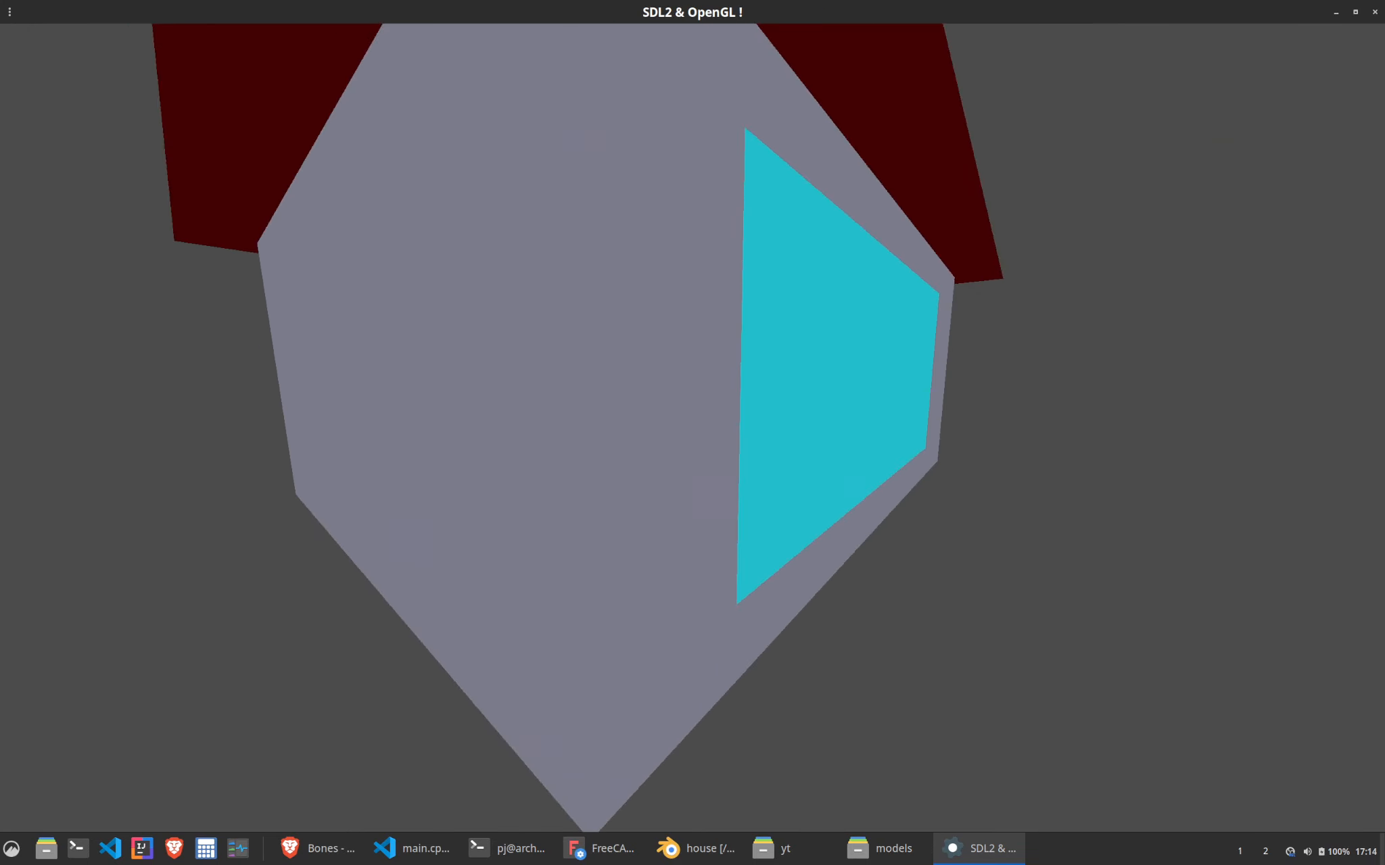
{"action": "key", "text": "w"}
{"action": "key", "text": "s"}
{"action": "key", "text": "a"}
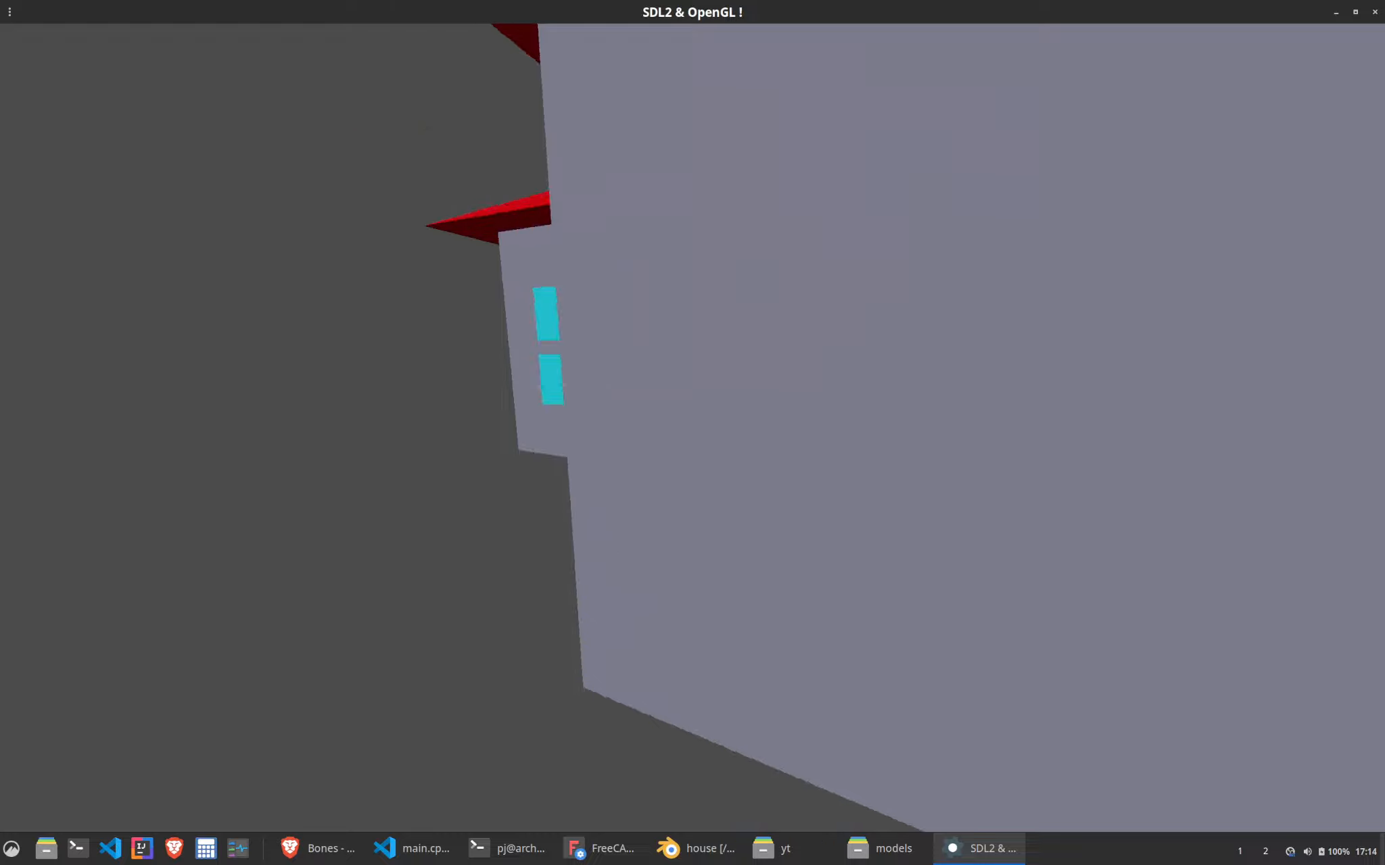
{"action": "key", "text": "s"}
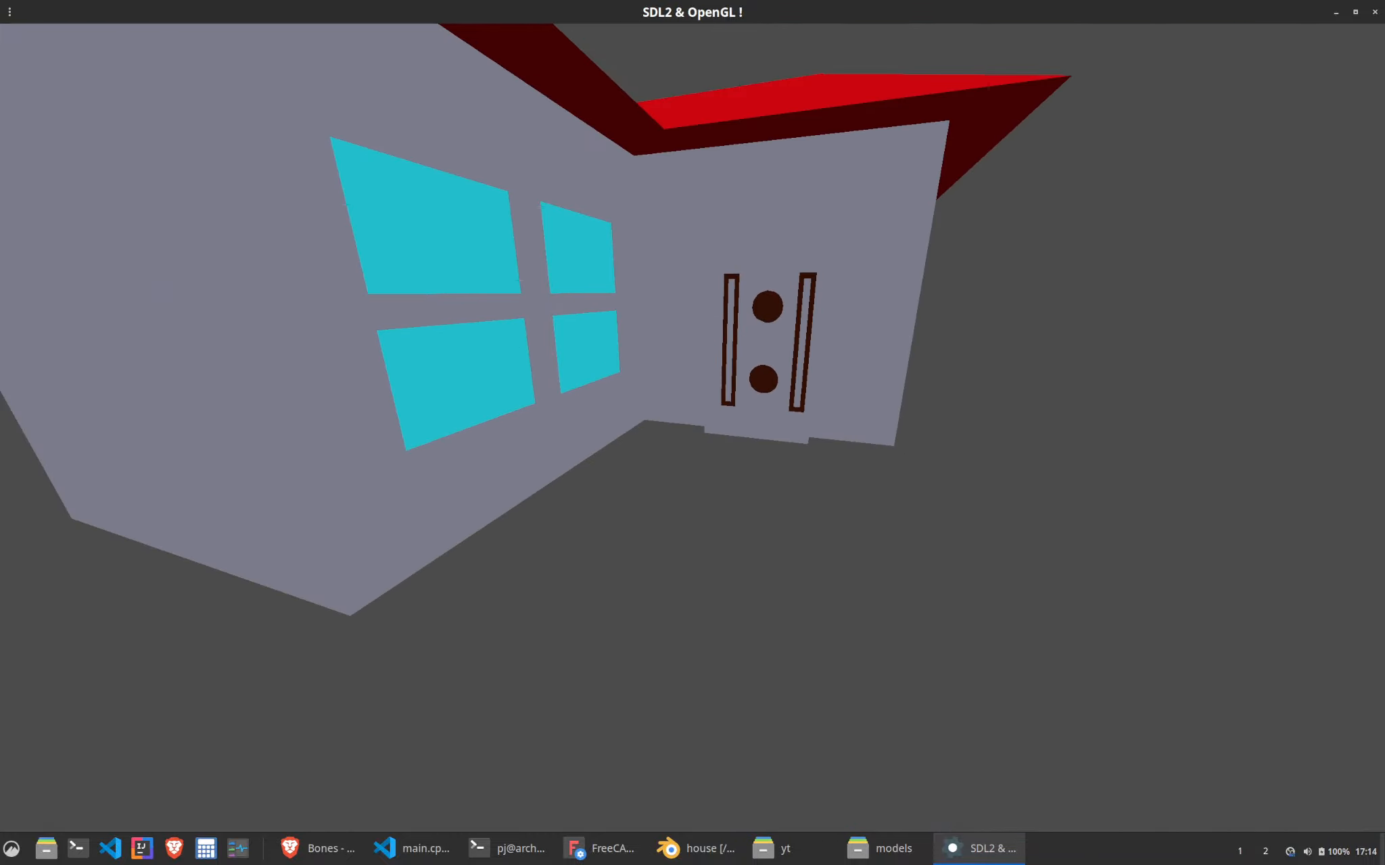
{"action": "key", "text": "d"}
{"action": "key", "text": "w"}
{"action": "key", "text": "a"}
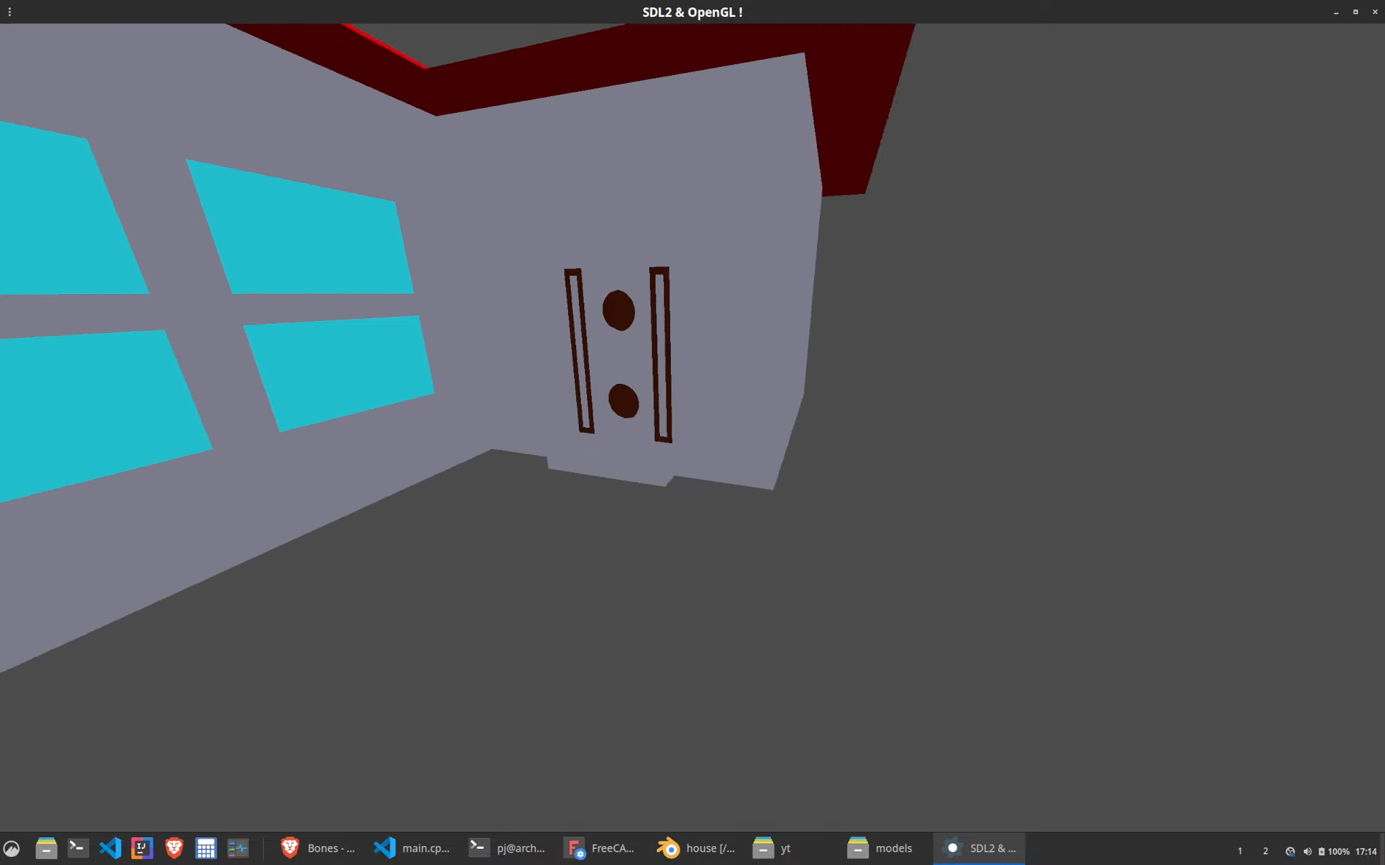
{"action": "key", "text": "Escape"}
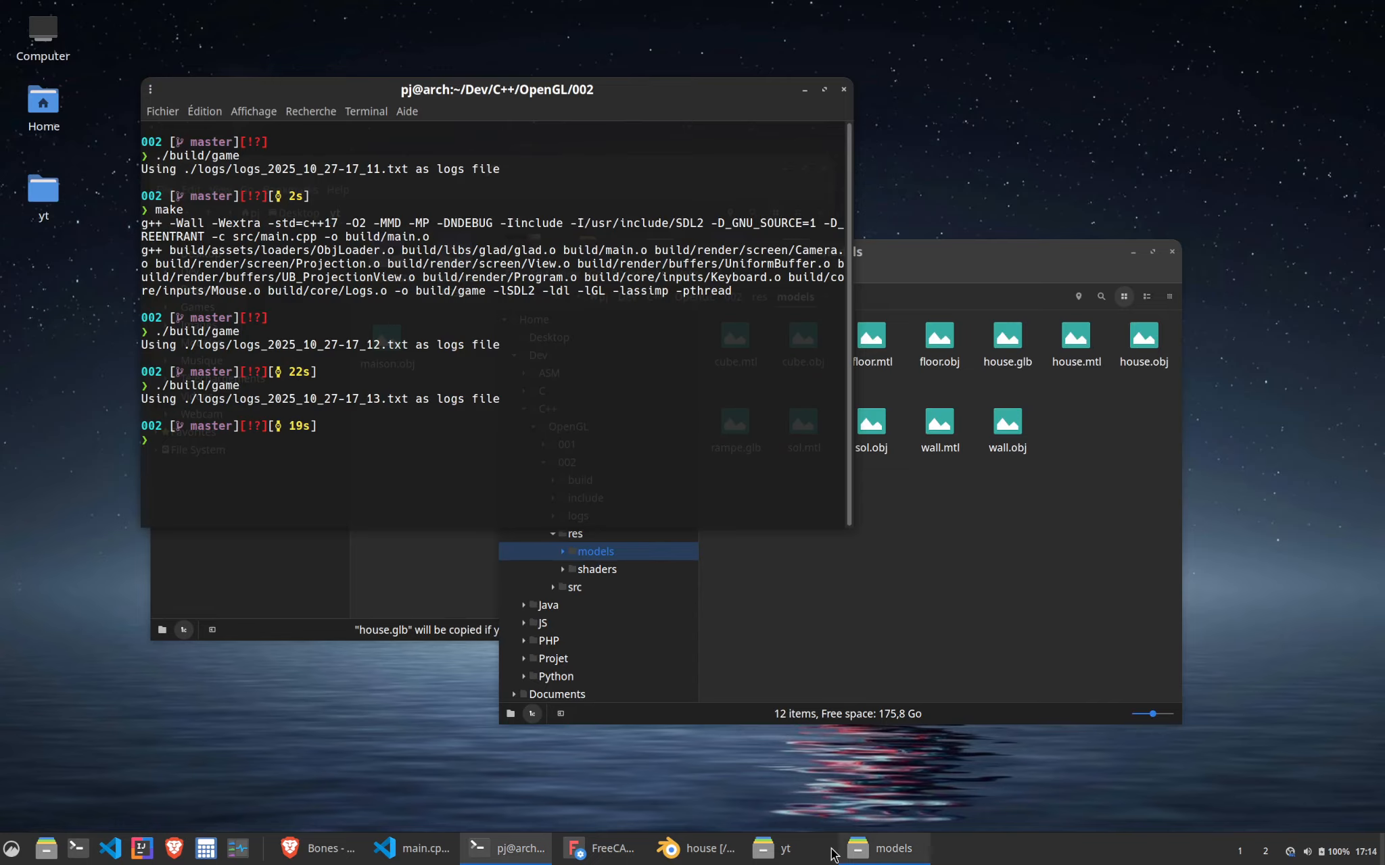
Switch to Blender and set the Corps house's scale to 0.2 on all three axes
{"action": "left_click", "coordinate": [696, 849]}
{"action": "left_click", "coordinate": [1323, 491]}
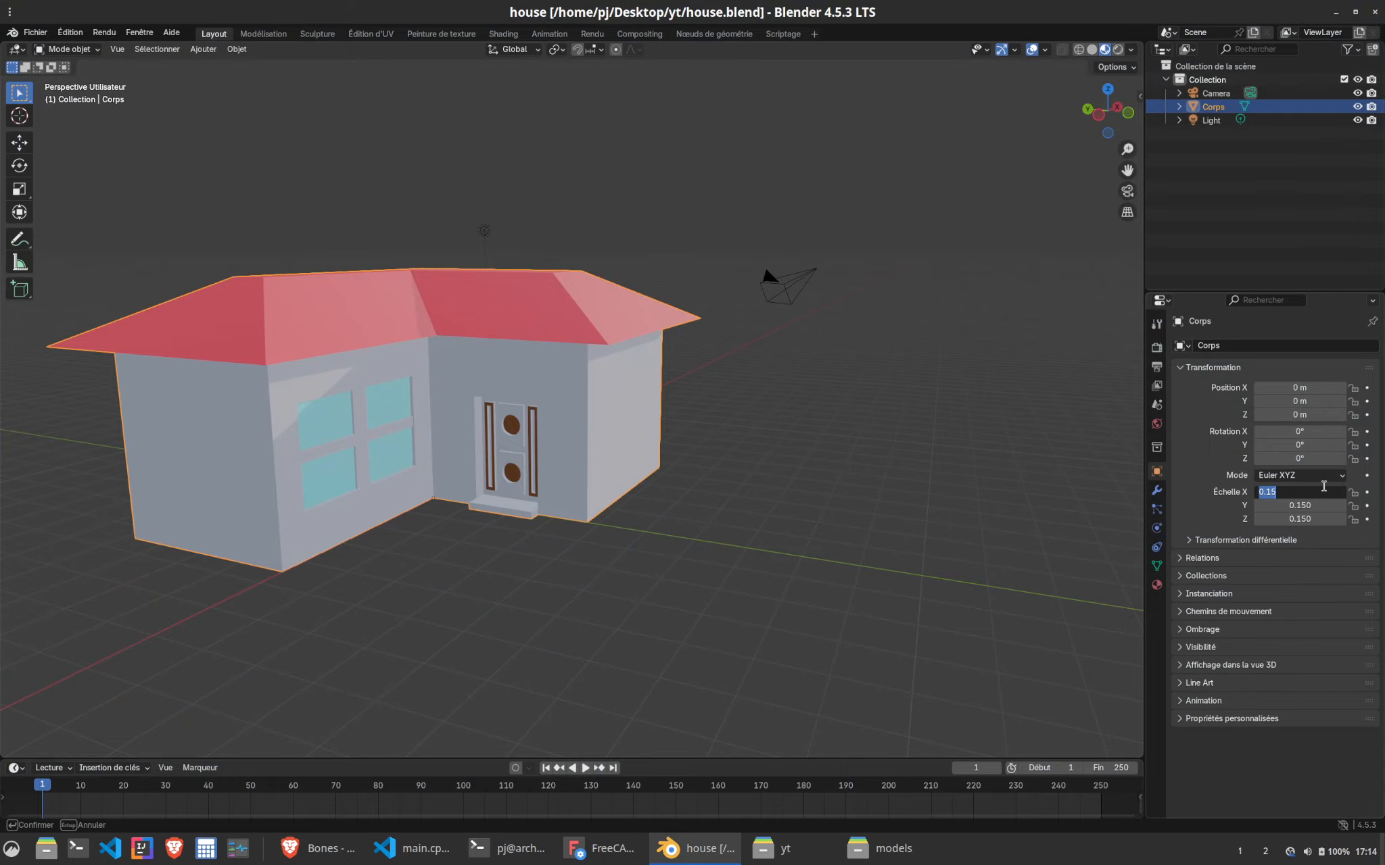
{"action": "type", "text": "0.2"}
{"action": "key", "text": "Tab"}
{"action": "type", "text": "0.2"}
{"action": "key", "text": "Tab"}
{"action": "type", "text": "0.2"}
{"action": "key", "text": "Return"}
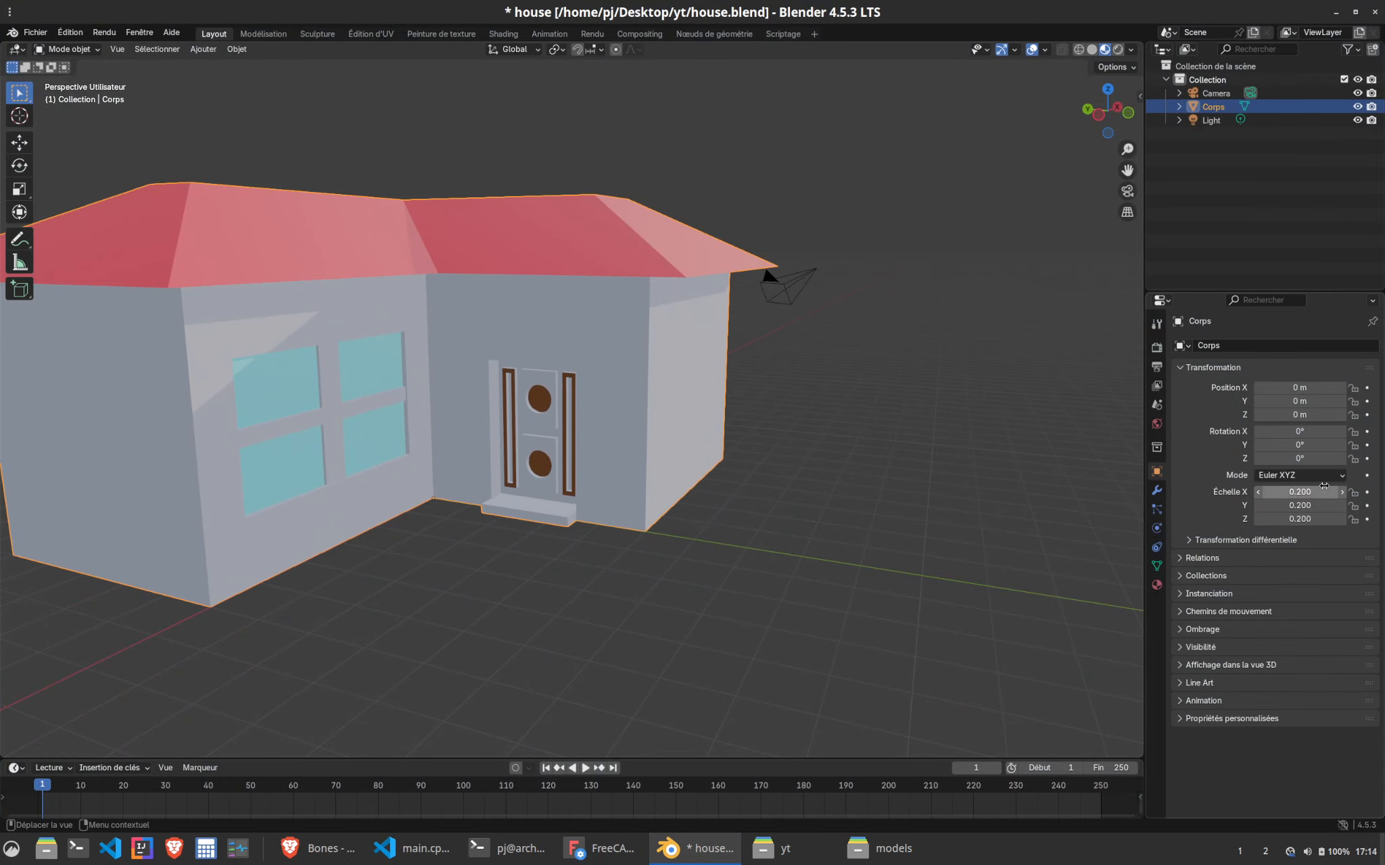
Save house.blend and export the house as glTF 2.0, overwriting house.glb in the yt folder
{"action": "key", "text": "ctrl+s"}
{"action": "left_click", "coordinate": [38, 30]}
{"action": "mouse_move", "coordinate": [85, 235]}
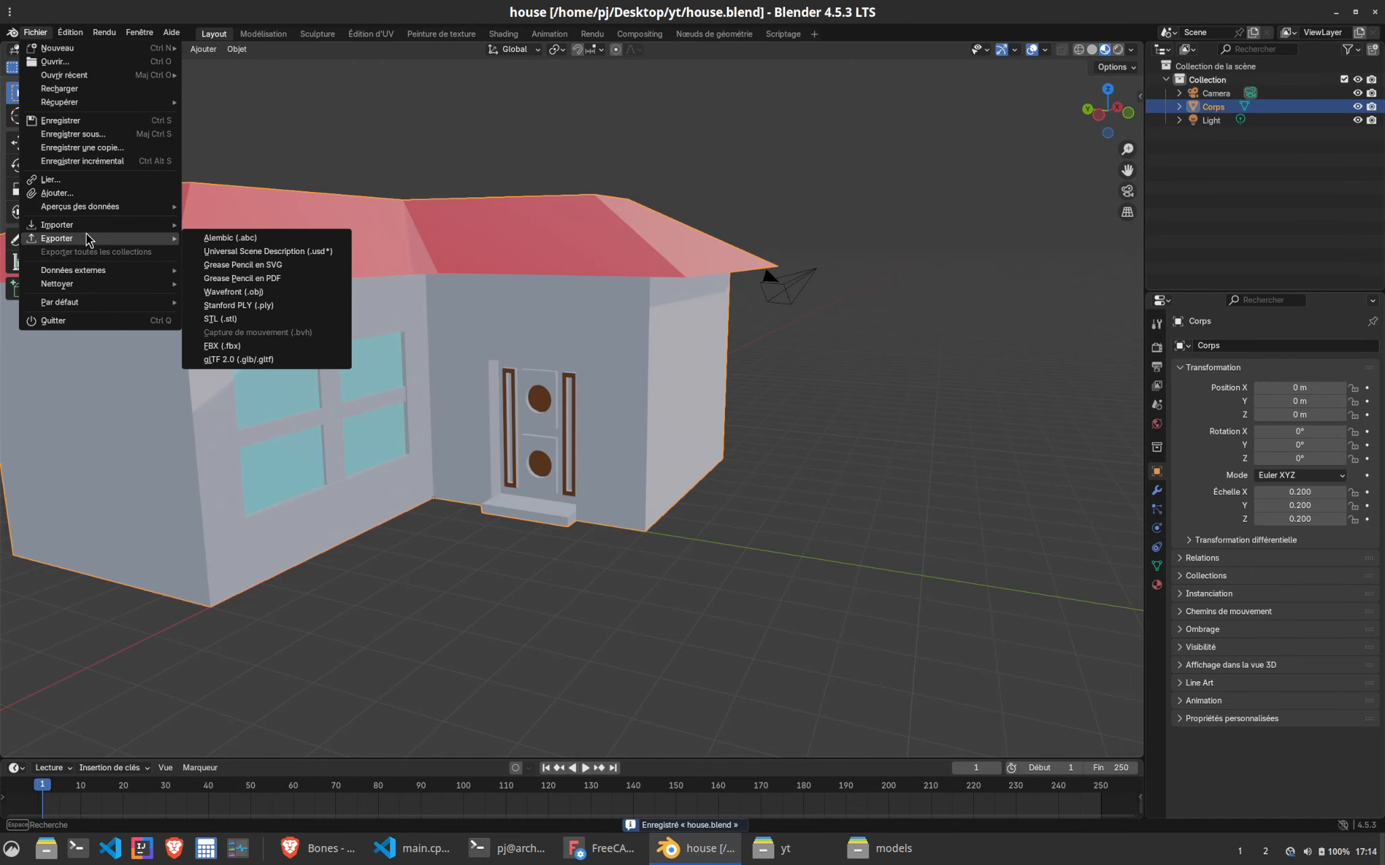
{"action": "left_click", "coordinate": [280, 359]}
{"action": "left_click", "coordinate": [1029, 654]}
Switch to the file manager and copy house.glb from the yt folder into res/models, replacing the existing file
{"action": "key", "text": "super+d"}
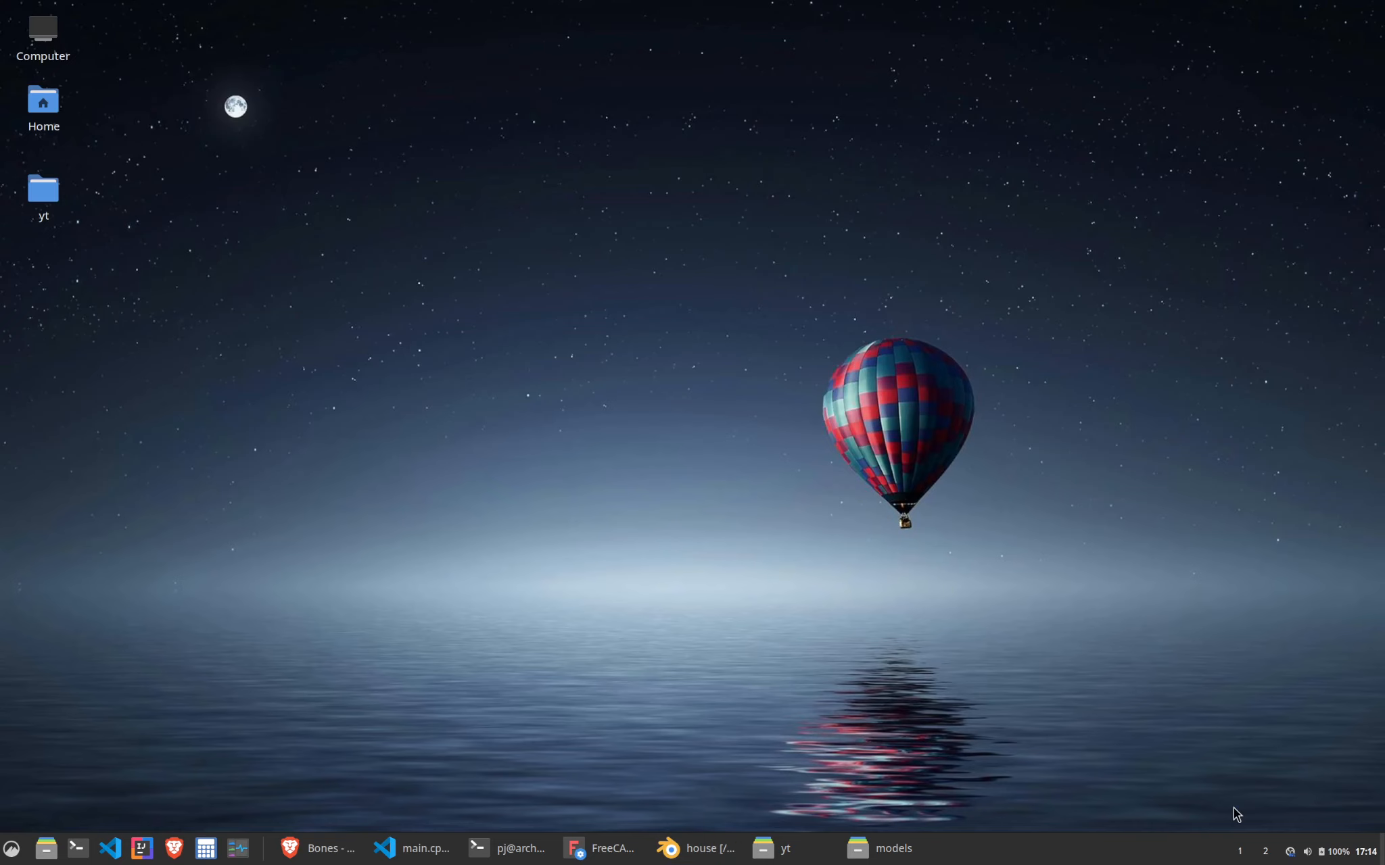
{"action": "left_click", "coordinate": [787, 848]}
{"action": "left_click", "coordinate": [633, 355]}
{"action": "left_click", "coordinate": [659, 260]}
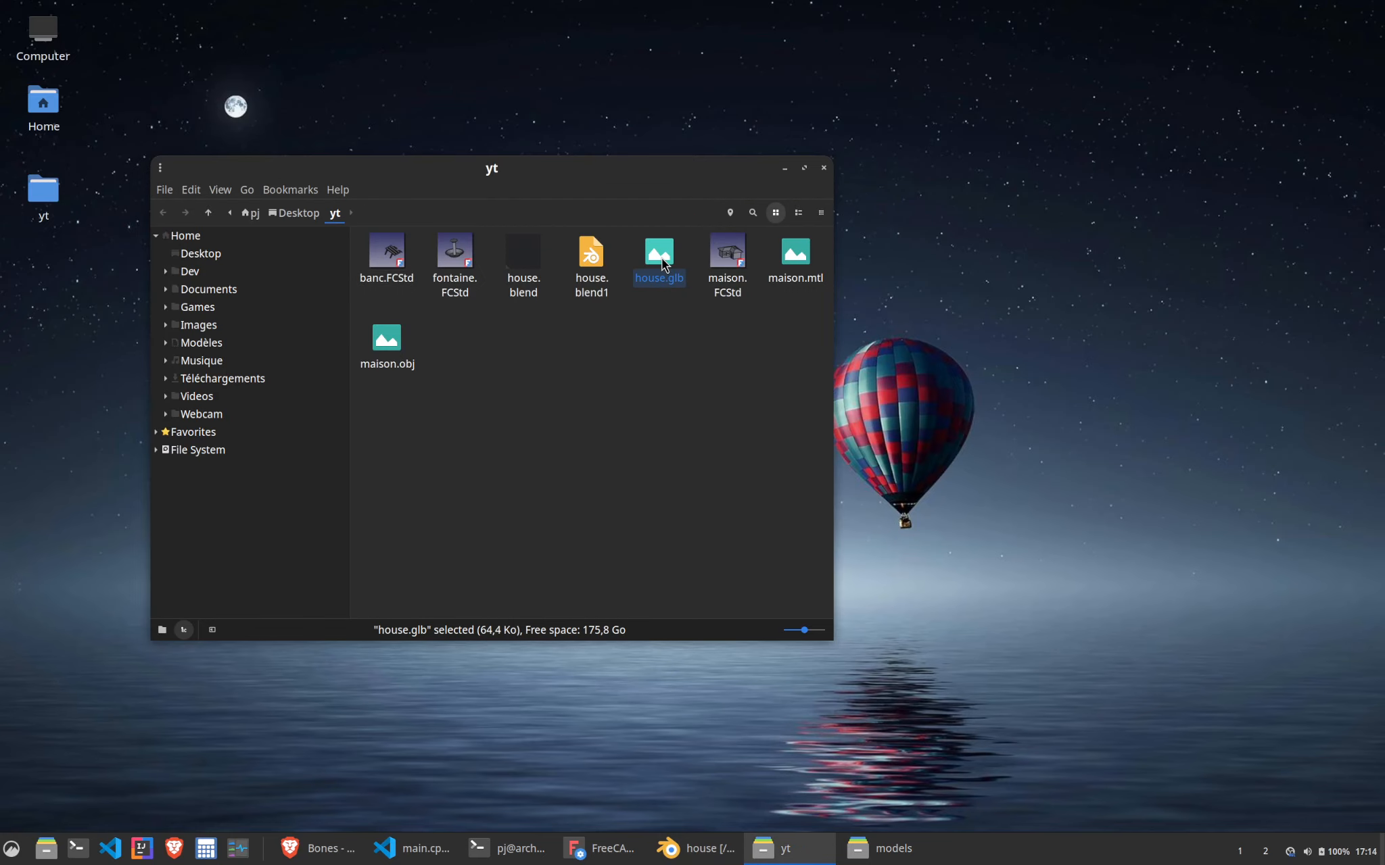
{"action": "key", "text": "ctrl+c"}
{"action": "key", "text": "alt+Tab"}
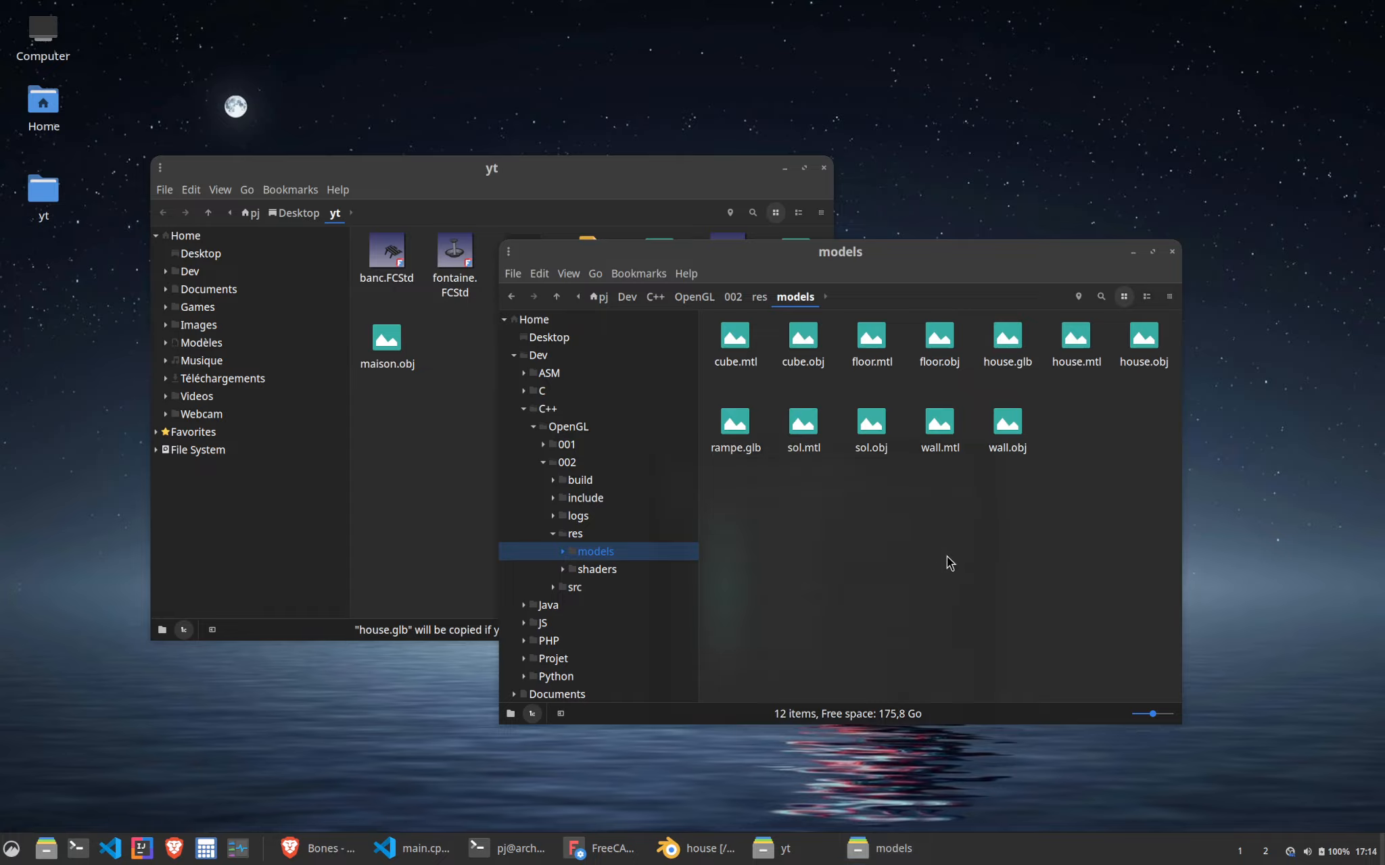
{"action": "key", "text": "ctrl+v"}
{"action": "left_click", "coordinate": [959, 698]}
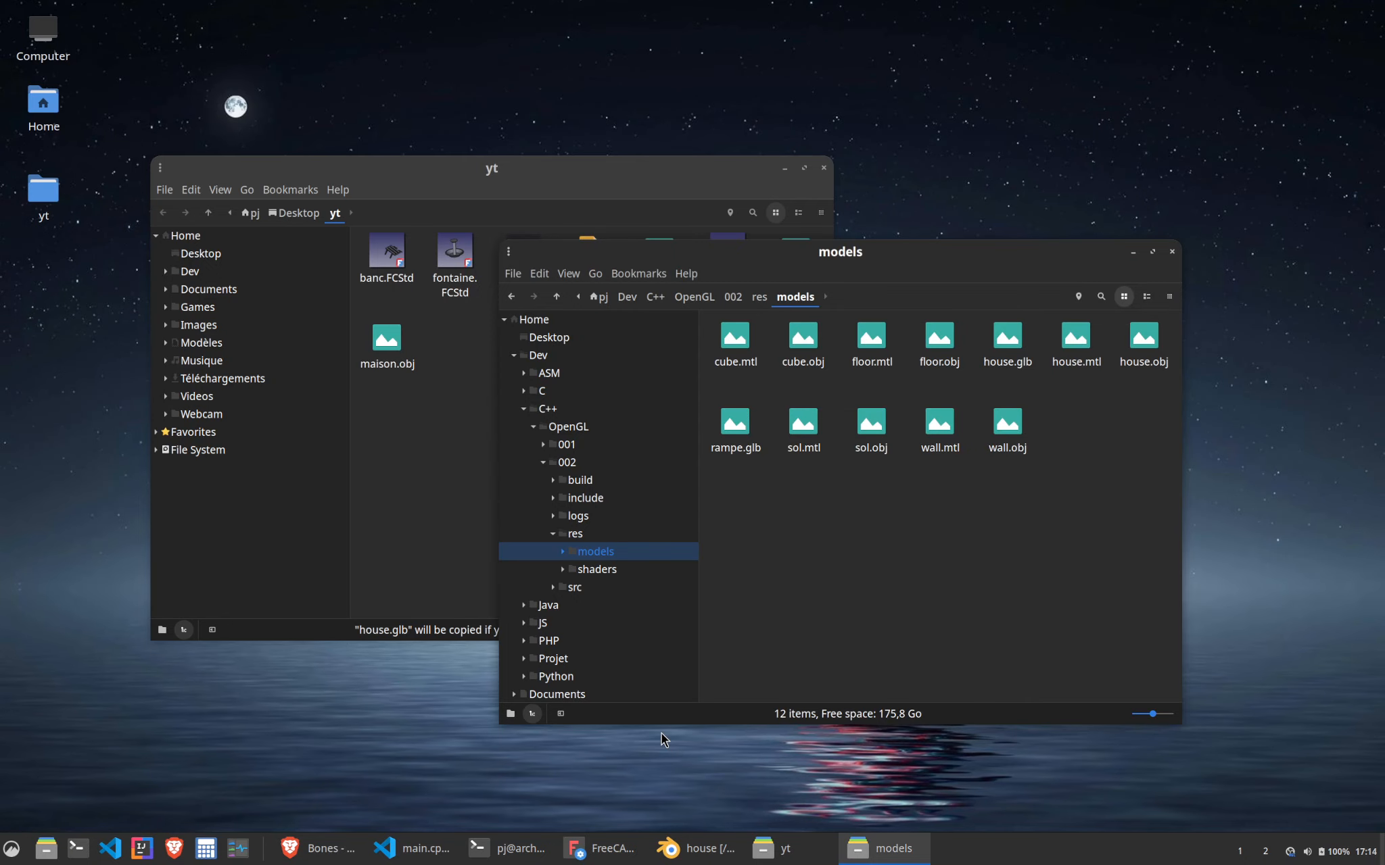
Switch to the terminal, run ./build/game again and maximise the game window
{"action": "left_click", "coordinate": [418, 850]}
{"action": "left_click", "coordinate": [512, 849]}
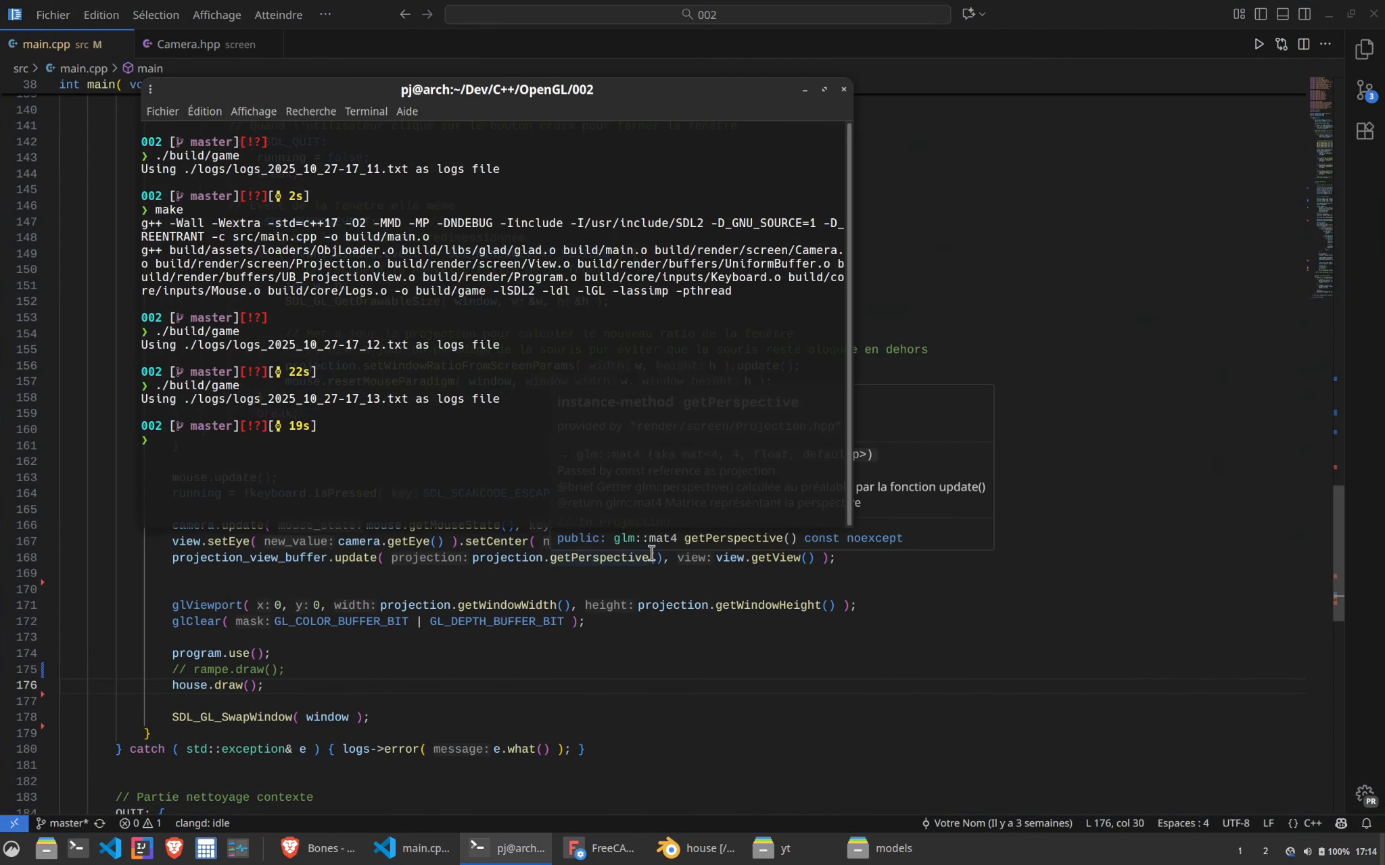
{"action": "key", "text": "Up"}
{"action": "key", "text": "Return"}
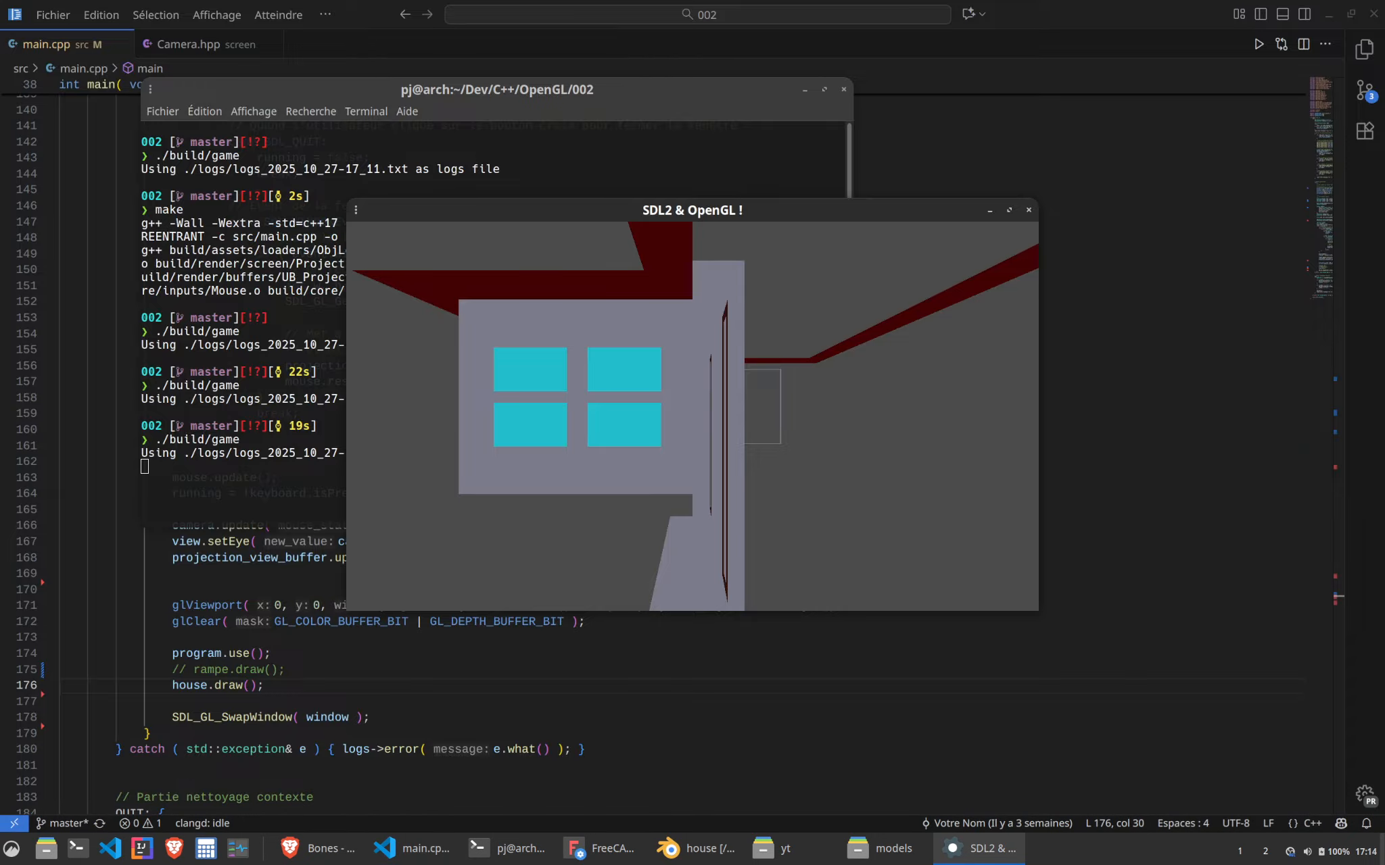
{"action": "key", "text": "super+Up"}
Move the camera around the house to examine the size of its windows, door, walls and roof, and quit the game
{"action": "key", "text": "a"}
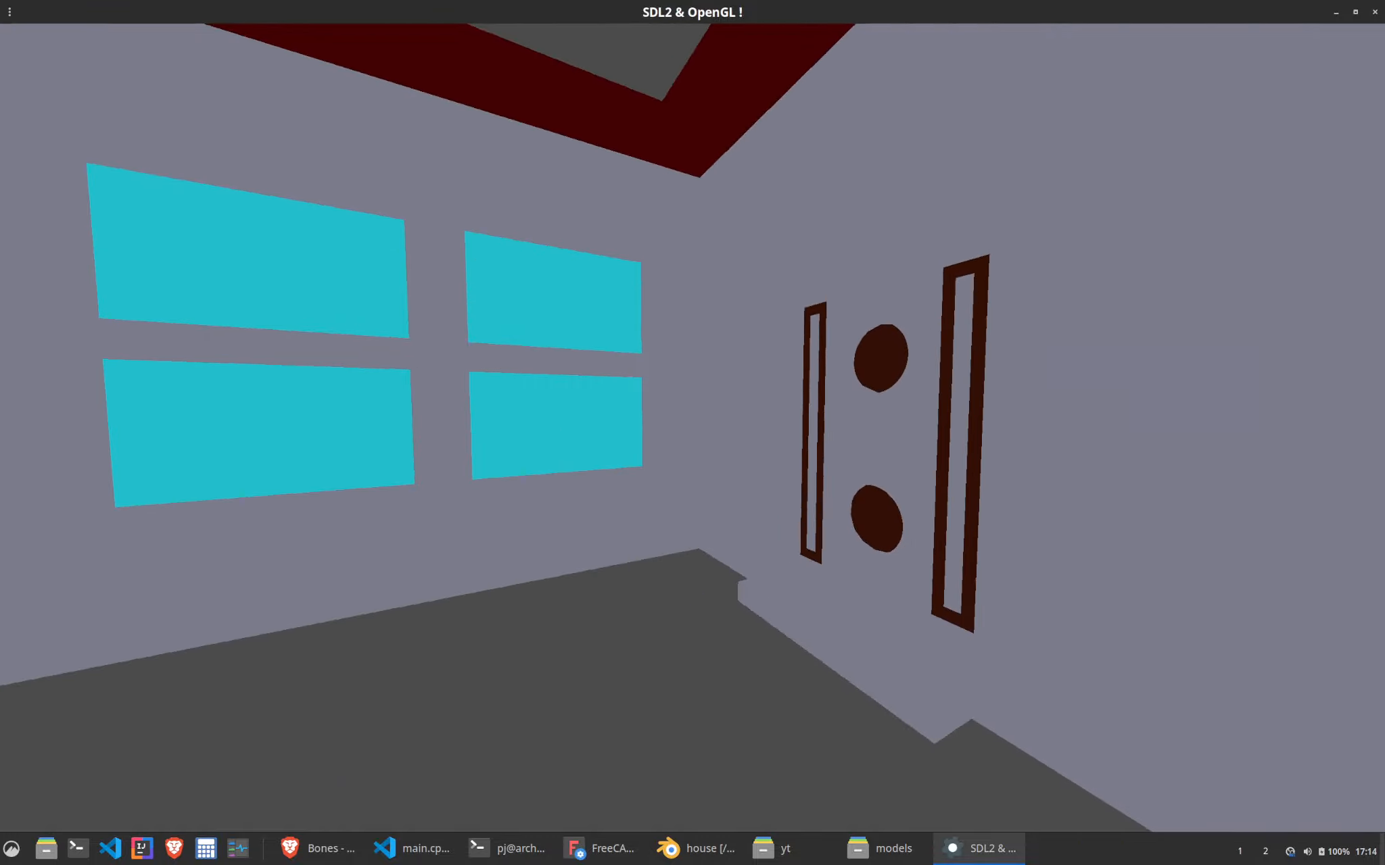
{"action": "key", "text": "w"}
{"action": "key", "text": "d"}
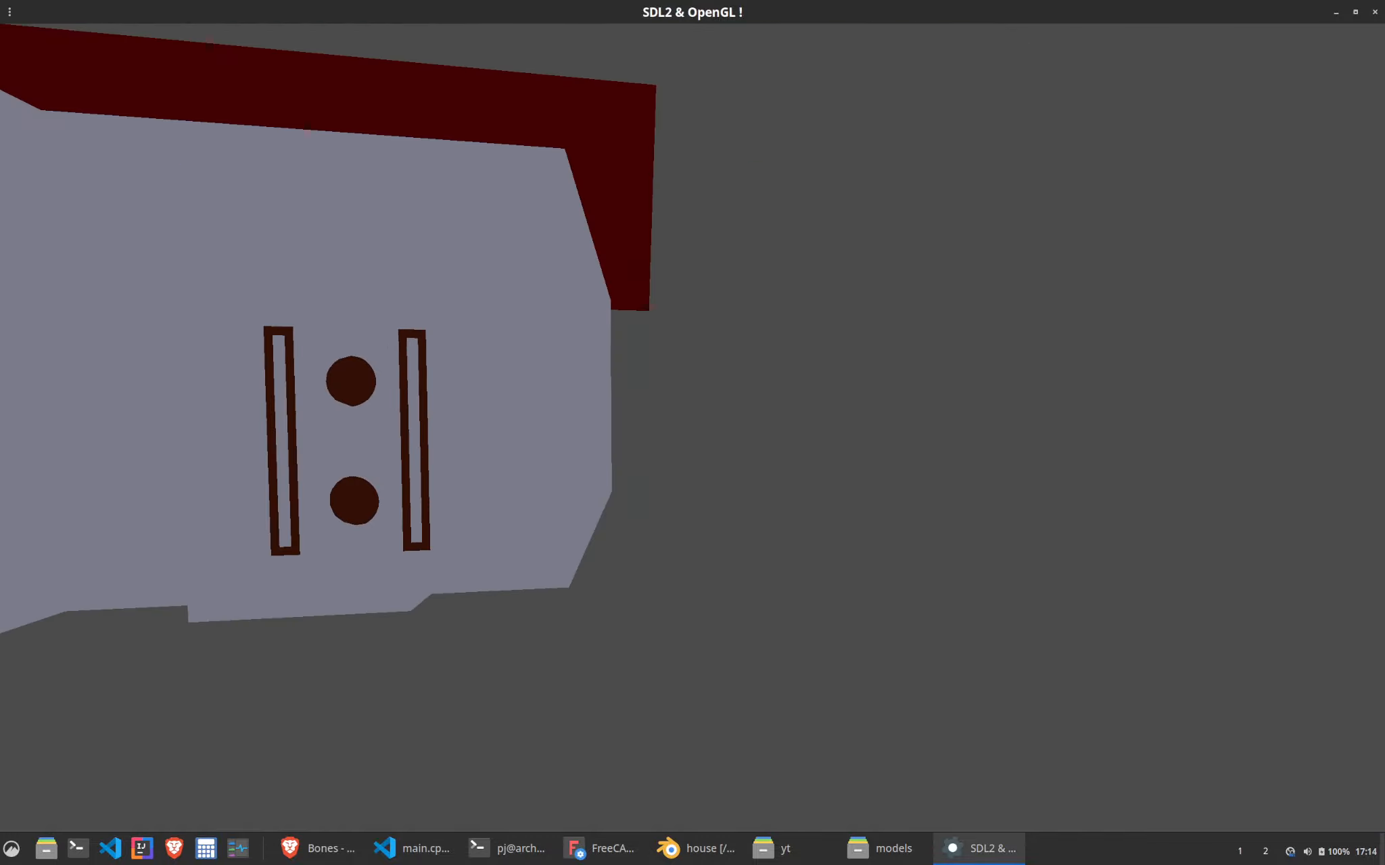
{"action": "key", "text": "w"}
{"action": "key", "text": "w"}
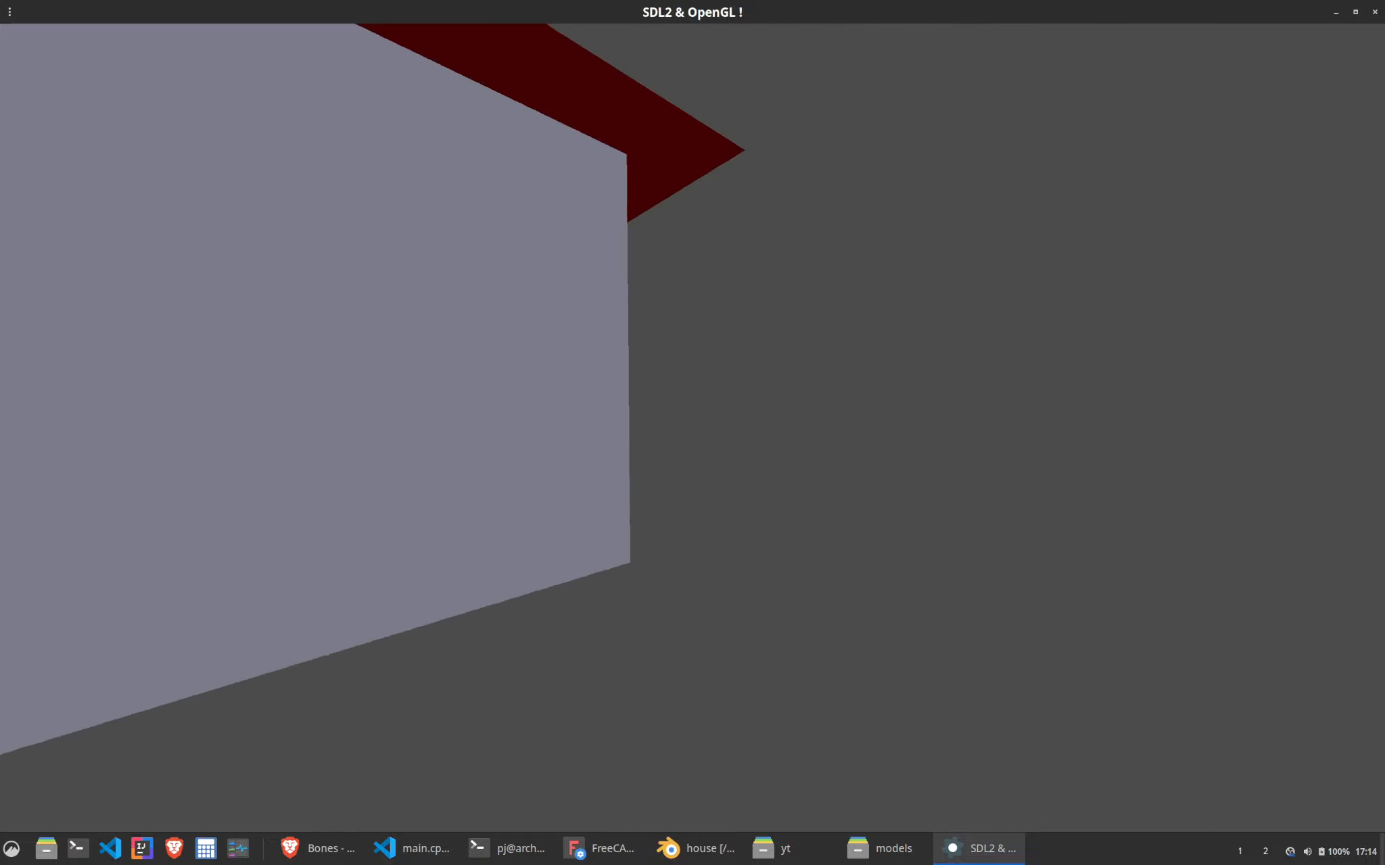
{"action": "key", "text": "s"}
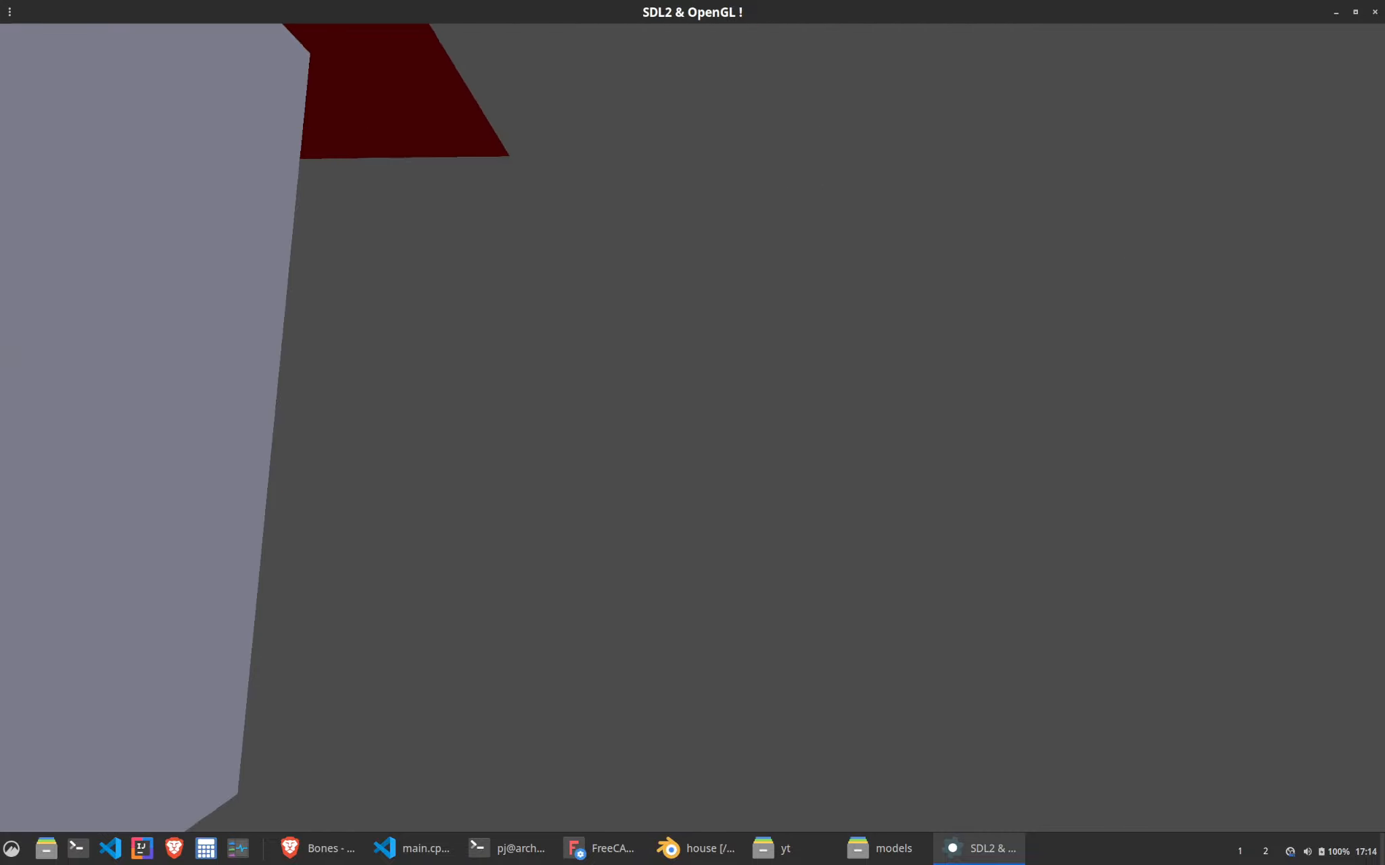
{"action": "key", "text": "w"}
{"action": "key", "text": "a"}
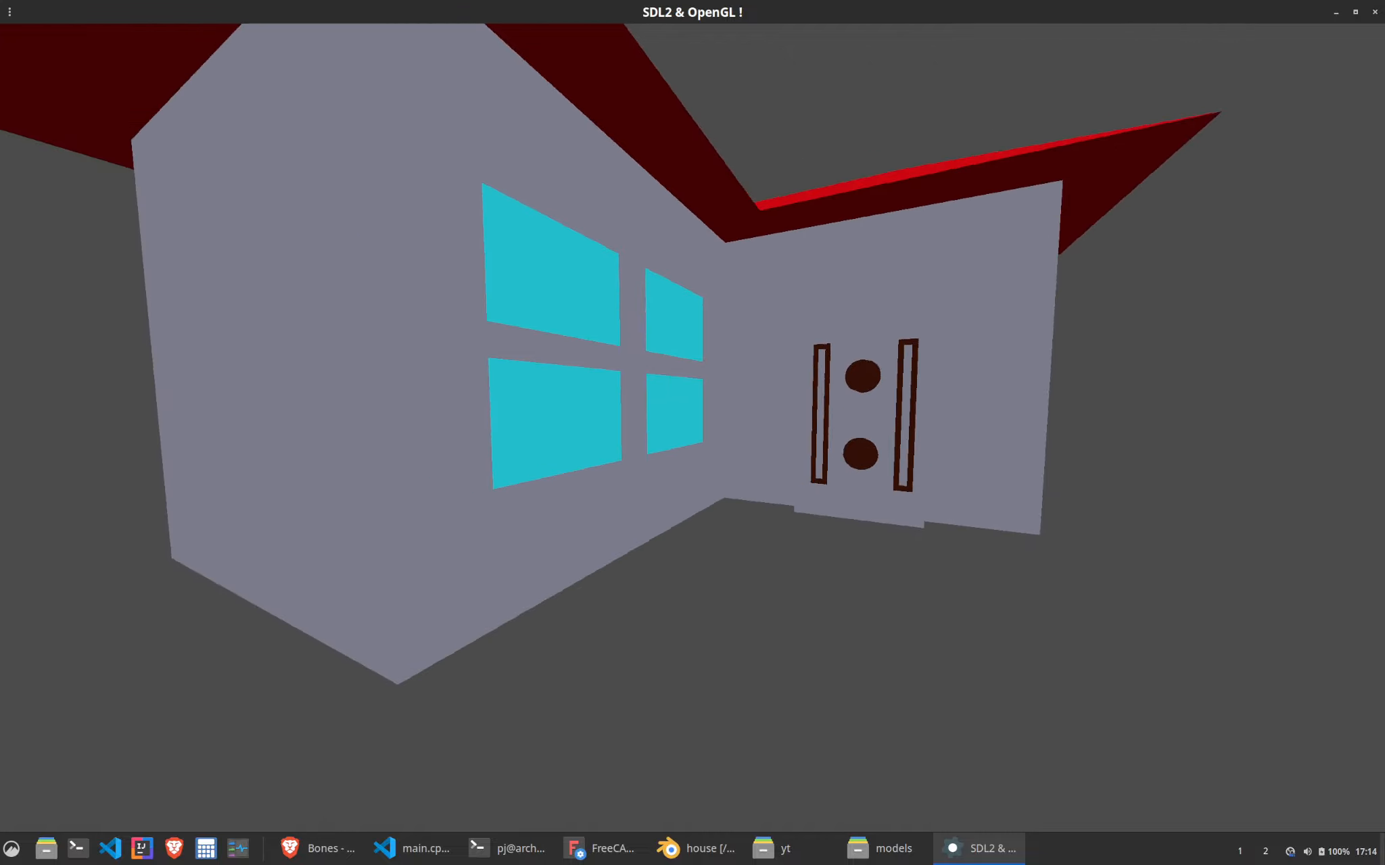
{"action": "key", "text": "a"}
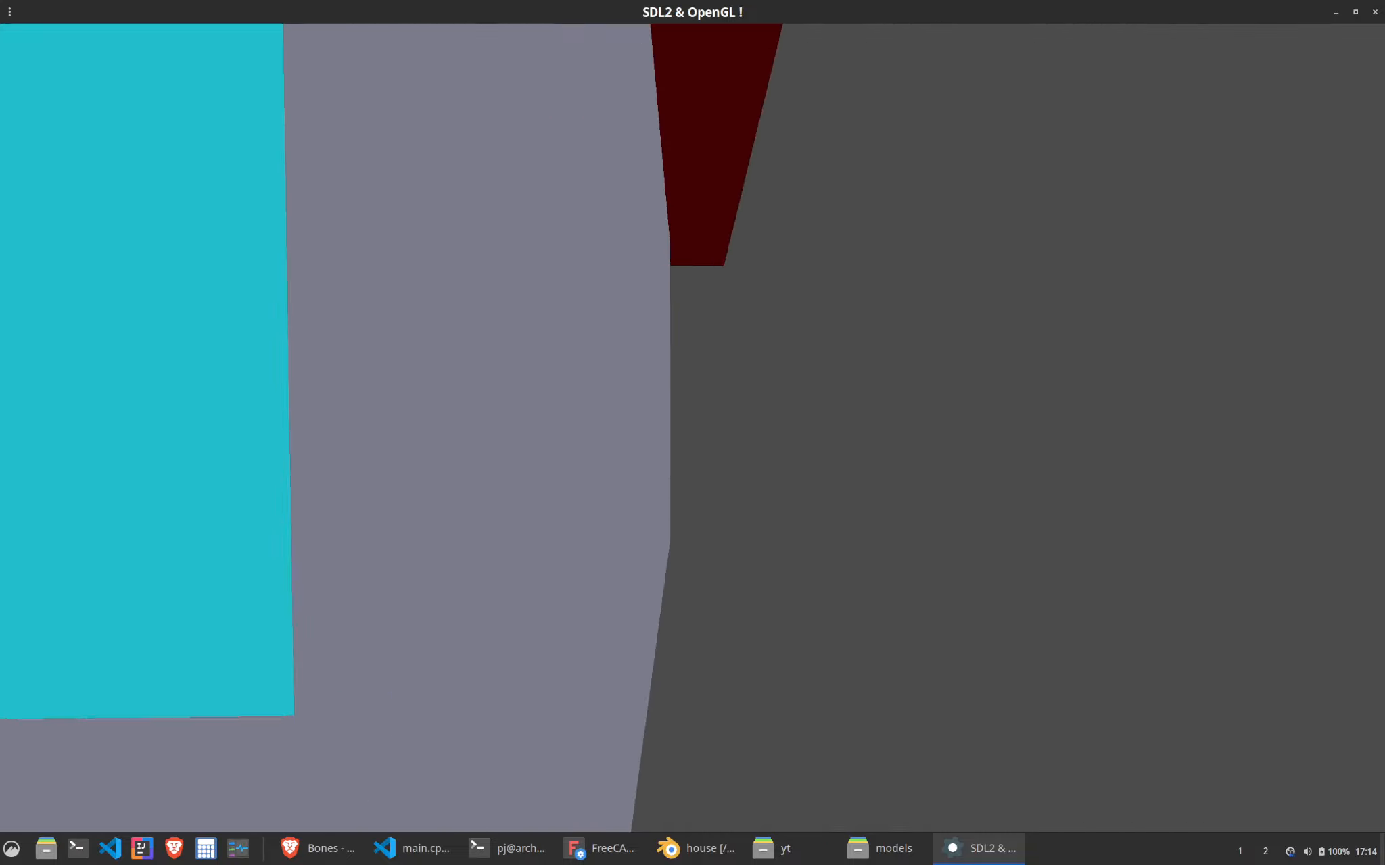
{"action": "key", "text": "d"}
{"action": "key", "text": "d"}
{"action": "key", "text": "w"}
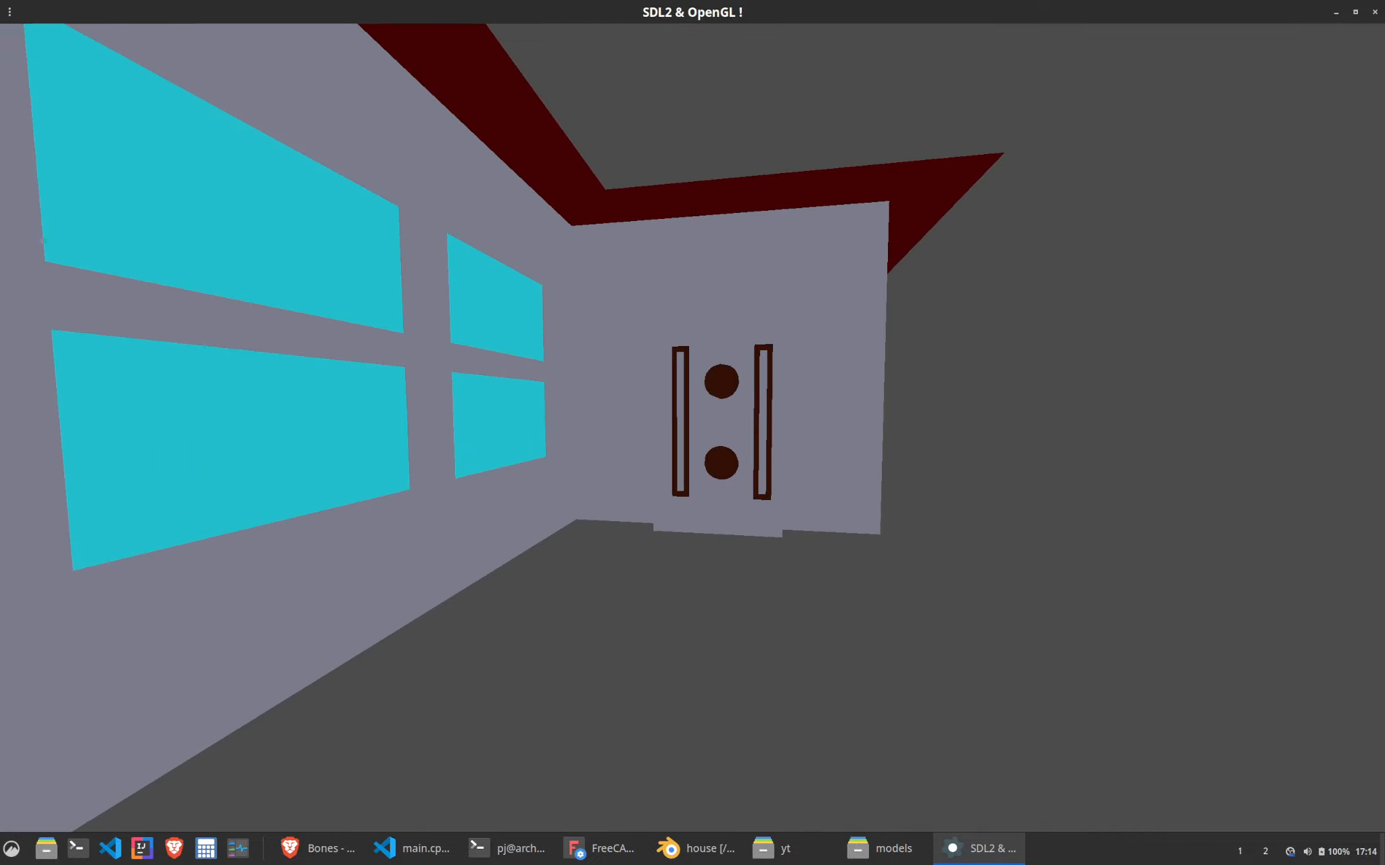
{"action": "key", "text": "Escape"}
In main.cpp in the code editor, add a glm::vec3 world position argument after the house.glb path in the house ObjLoader
{"action": "left_click", "coordinate": [439, 575]}
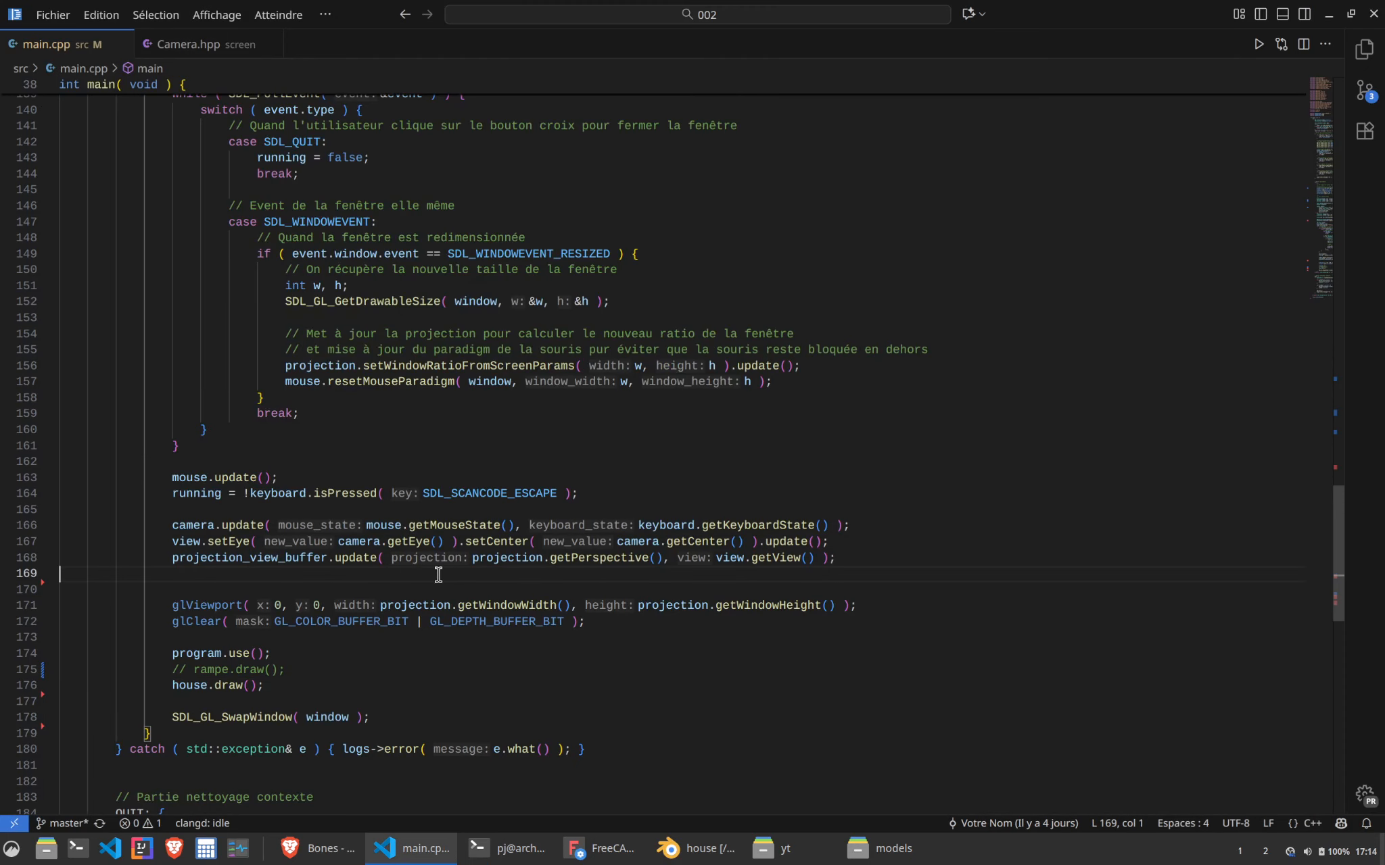
{"action": "scroll", "coordinate": [451, 568], "scroll_direction": "up", "scroll_amount": 6}
{"action": "scroll", "coordinate": [452, 568], "scroll_direction": "up", "scroll_amount": 6}
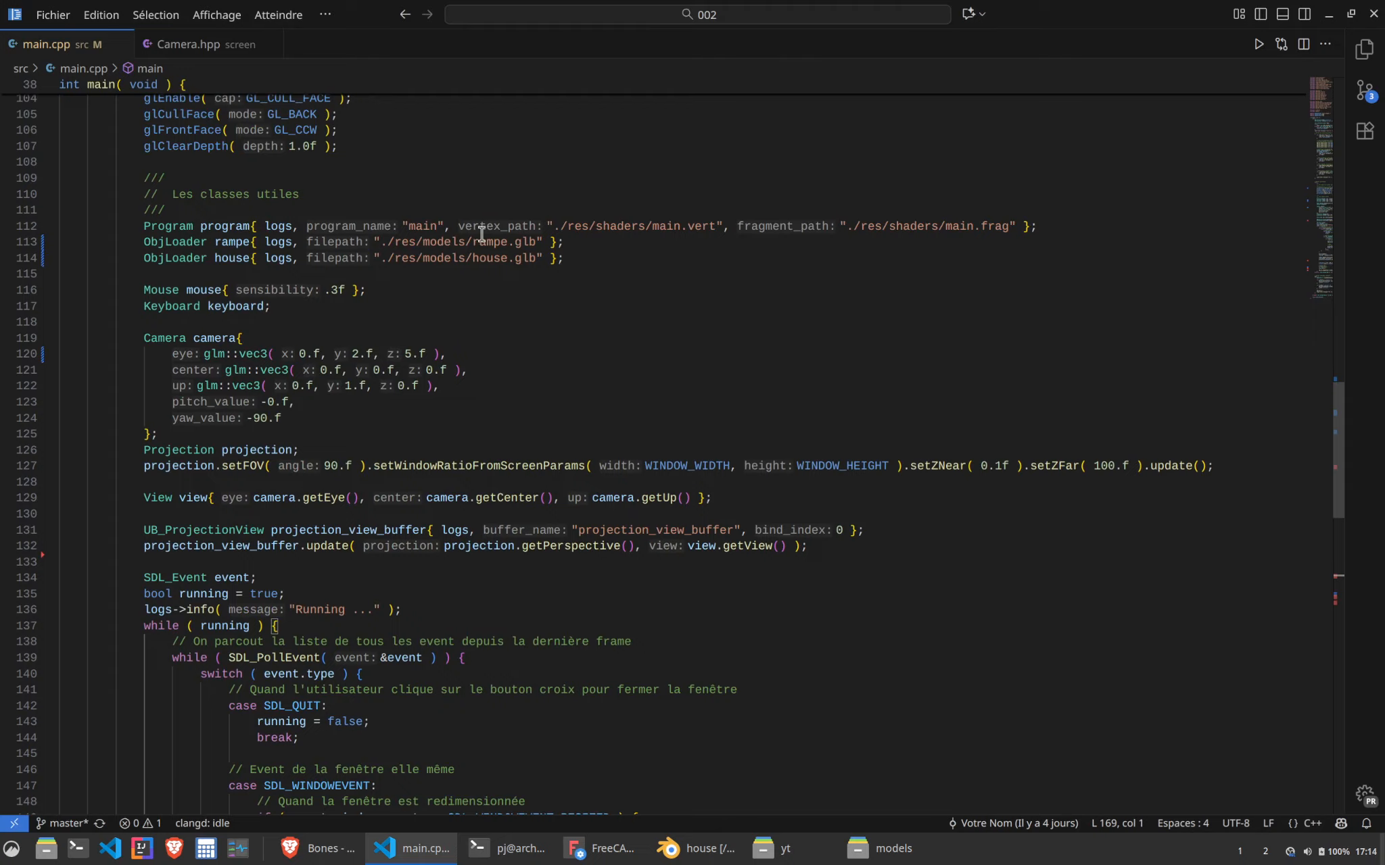
{"action": "left_click", "coordinate": [545, 258]}
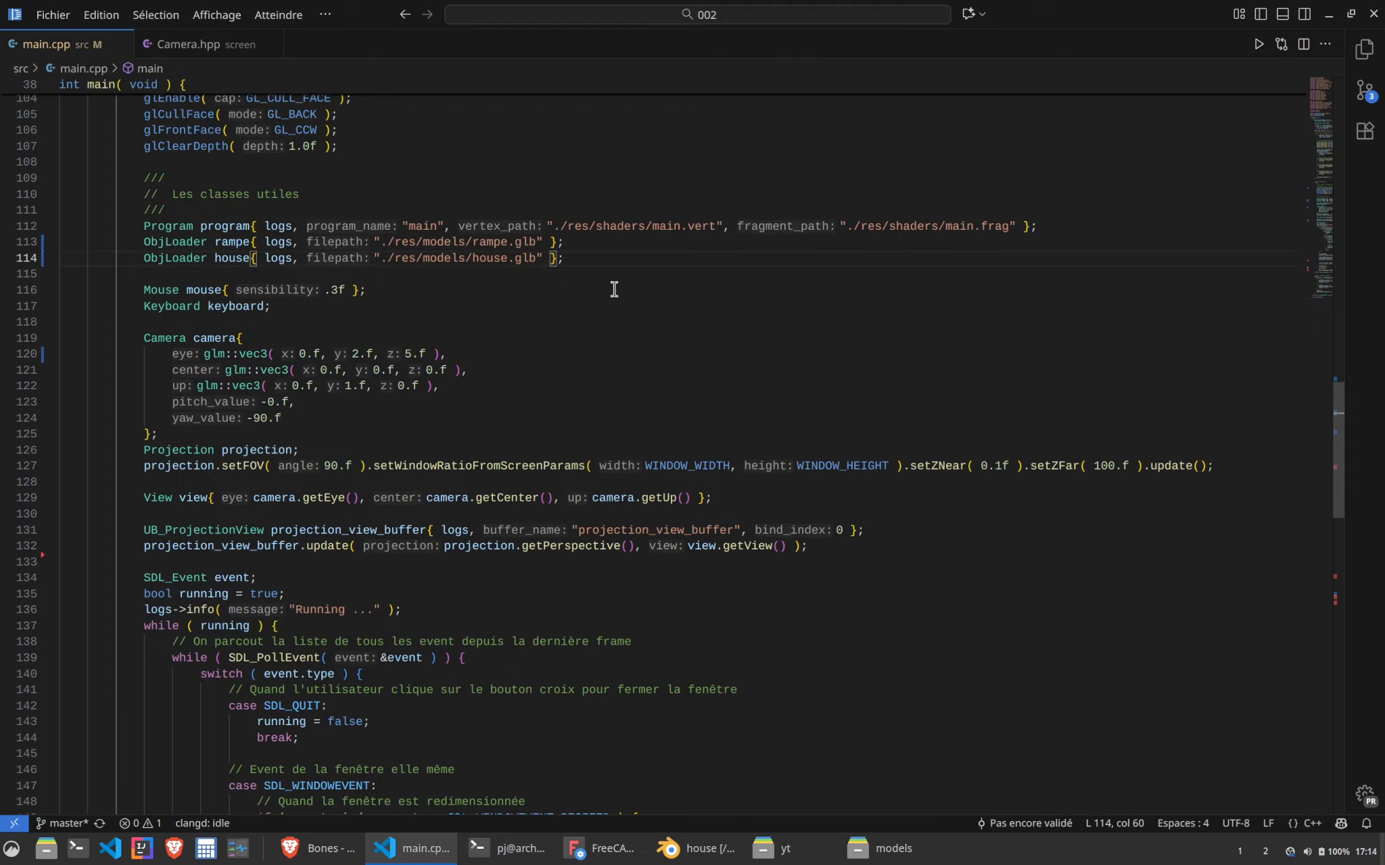
{"action": "type", "text": ", glm::vec3"}
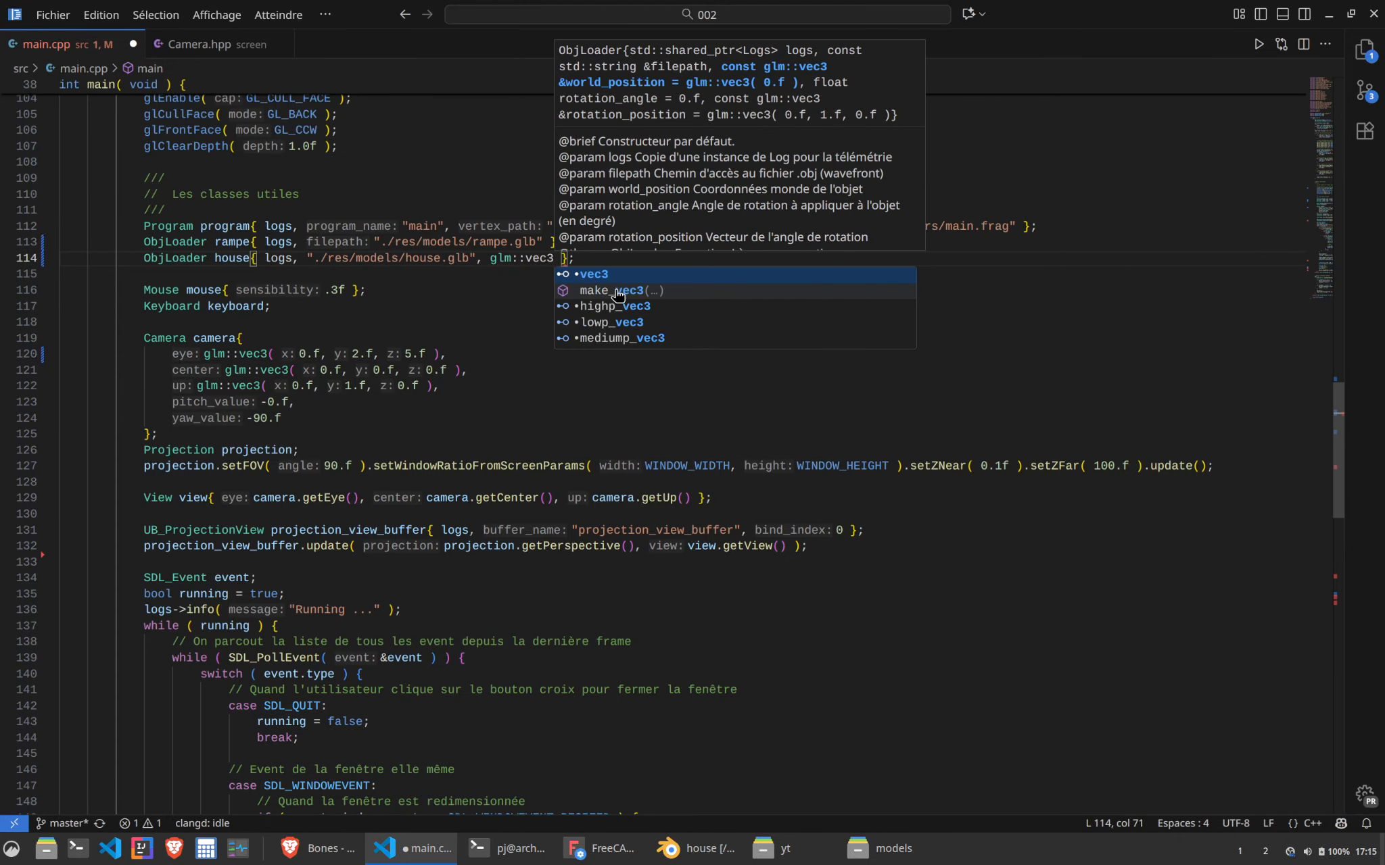
{"action": "type", "text": "("}
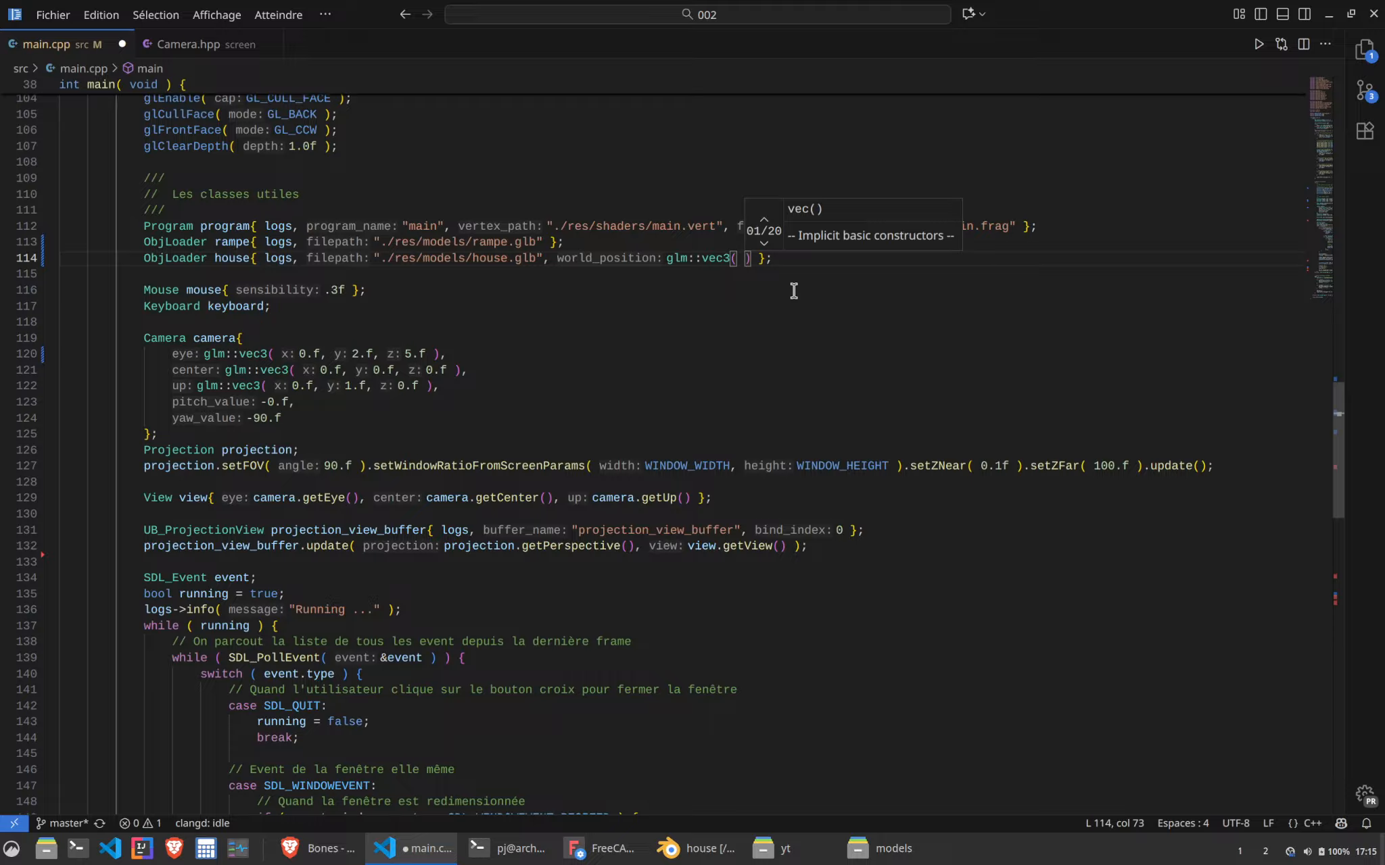
Set the house's world position vector to -3.f, 0.f, 5.f and save main.cpp
{"action": "type", "text": "-"}
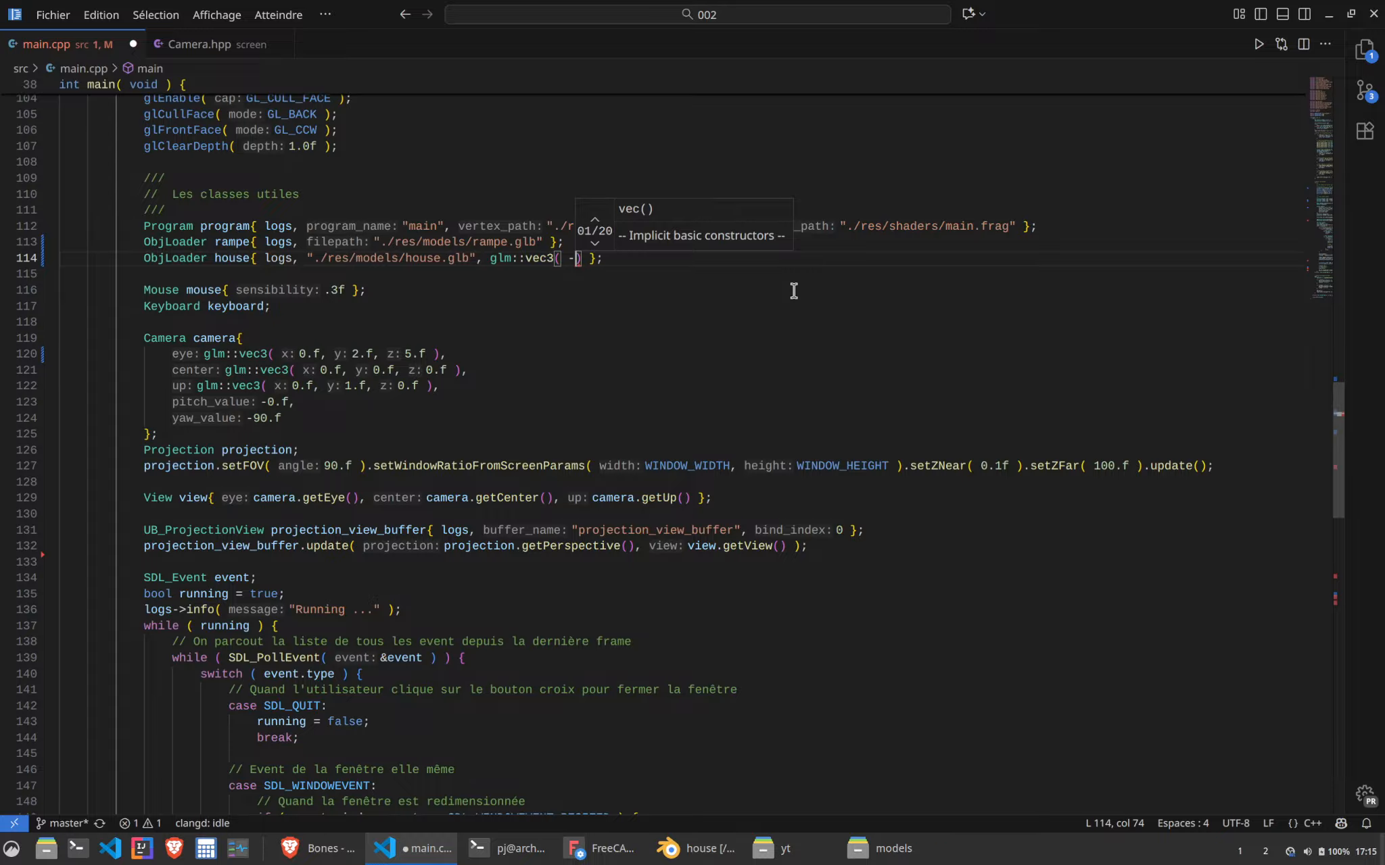
{"action": "type", "text": "3"}
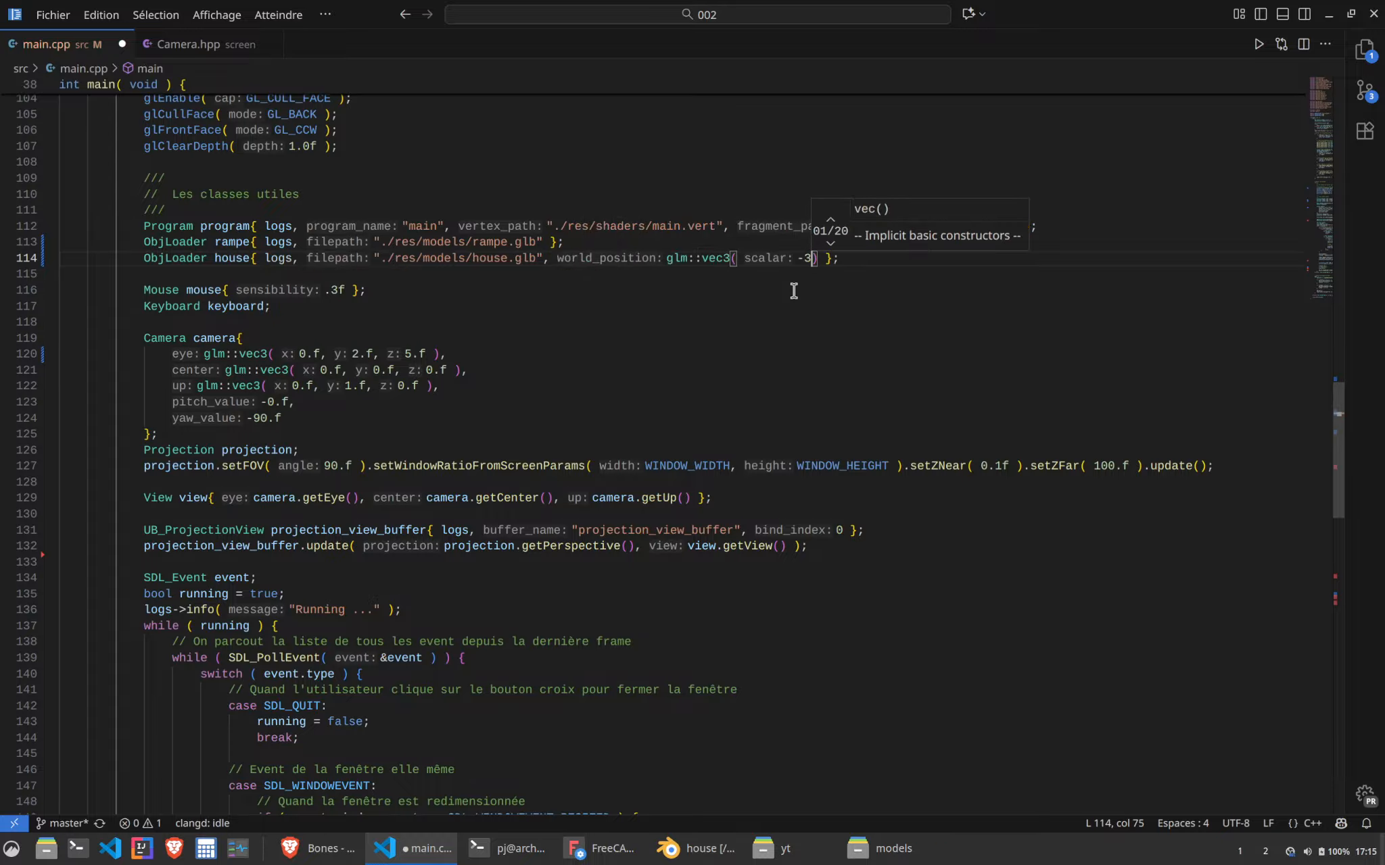
{"action": "type", "text": ","}
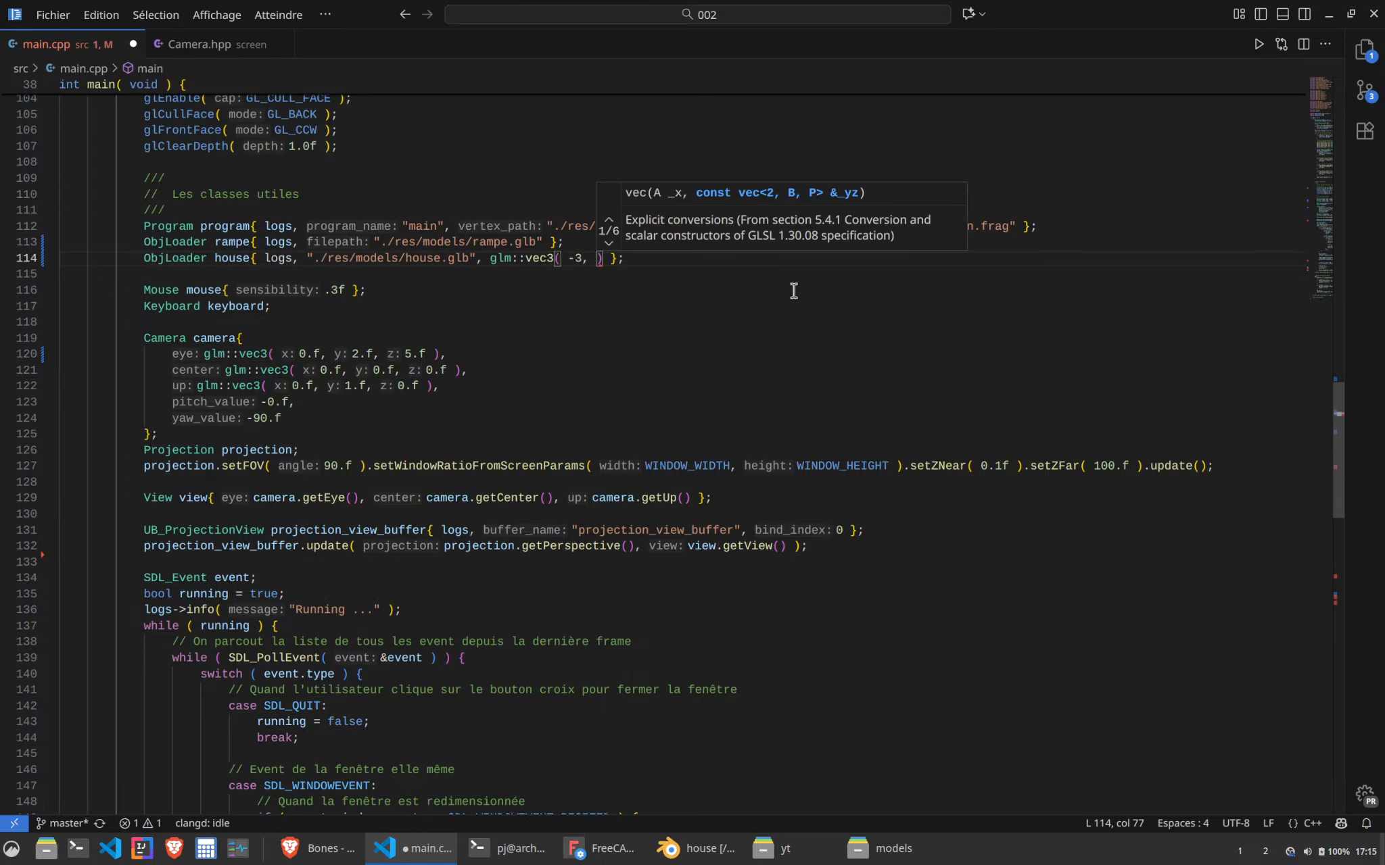
{"action": "key", "text": "Left"}
{"action": "key", "text": "Left"}
{"action": "type", "text": ".f"}
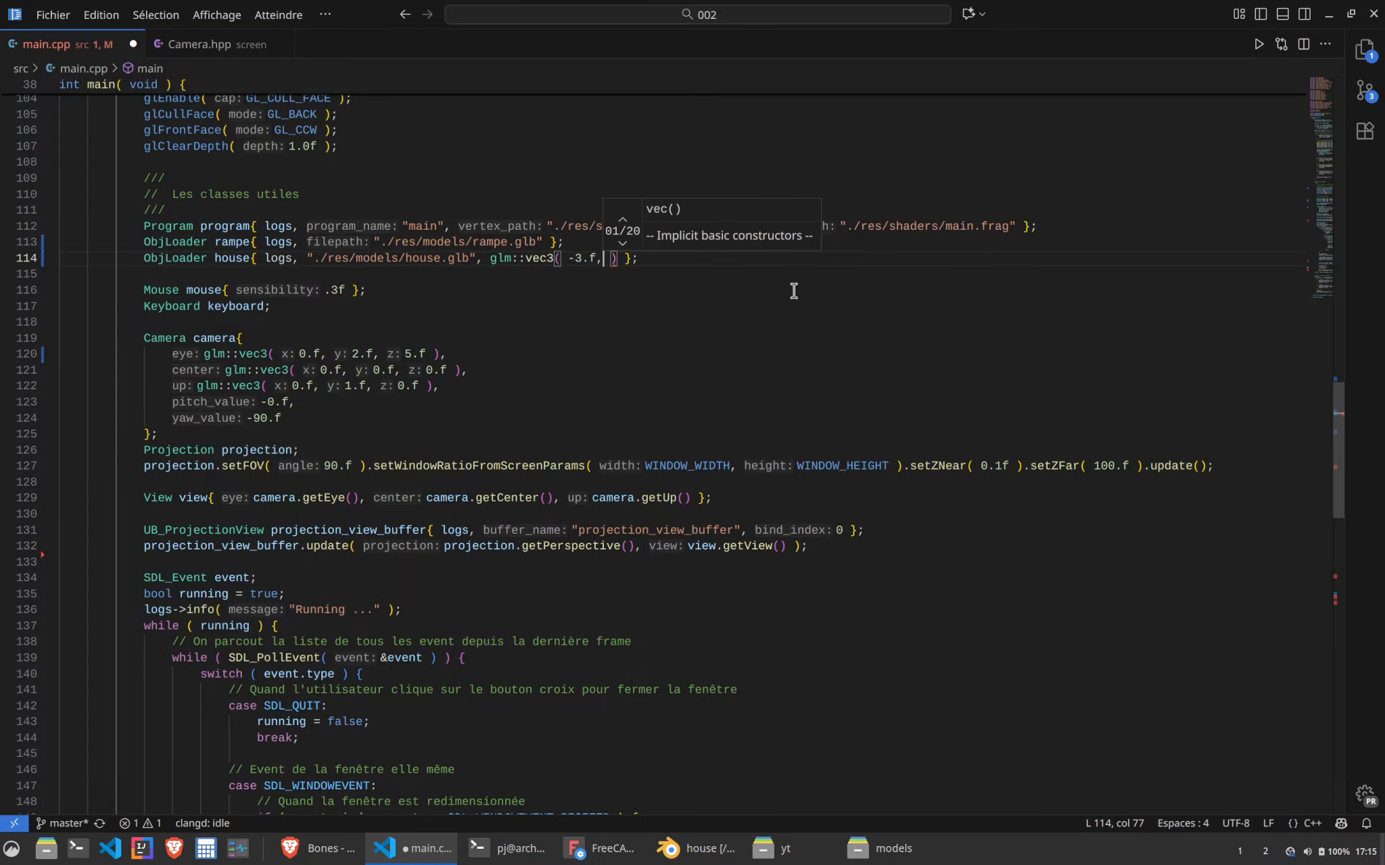
{"action": "key", "text": "Right"}
{"action": "key", "text": "Right"}
{"action": "key", "text": "Right"}
{"action": "type", "text": "0.f, "}
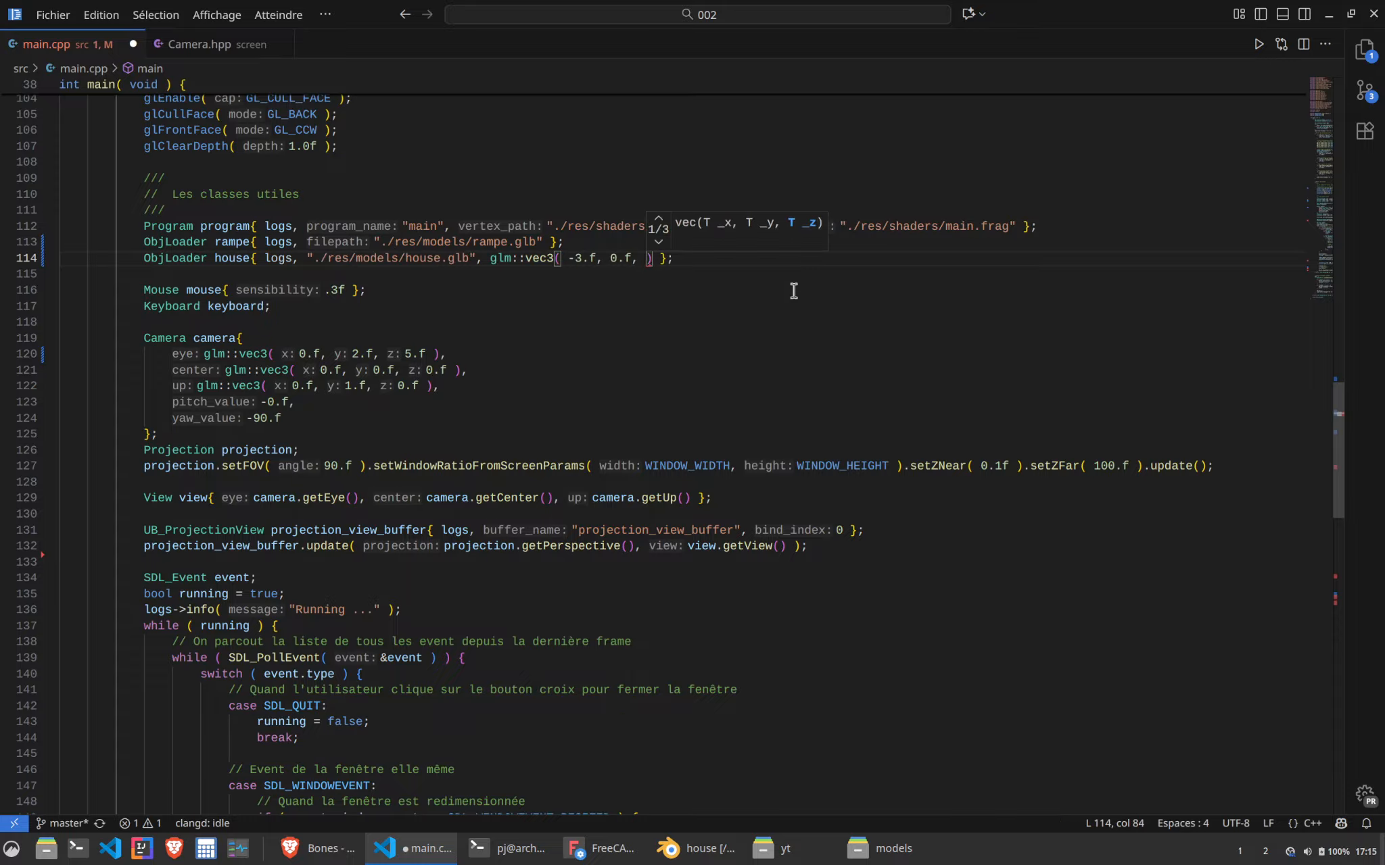
{"action": "type", "text": "5.f"}
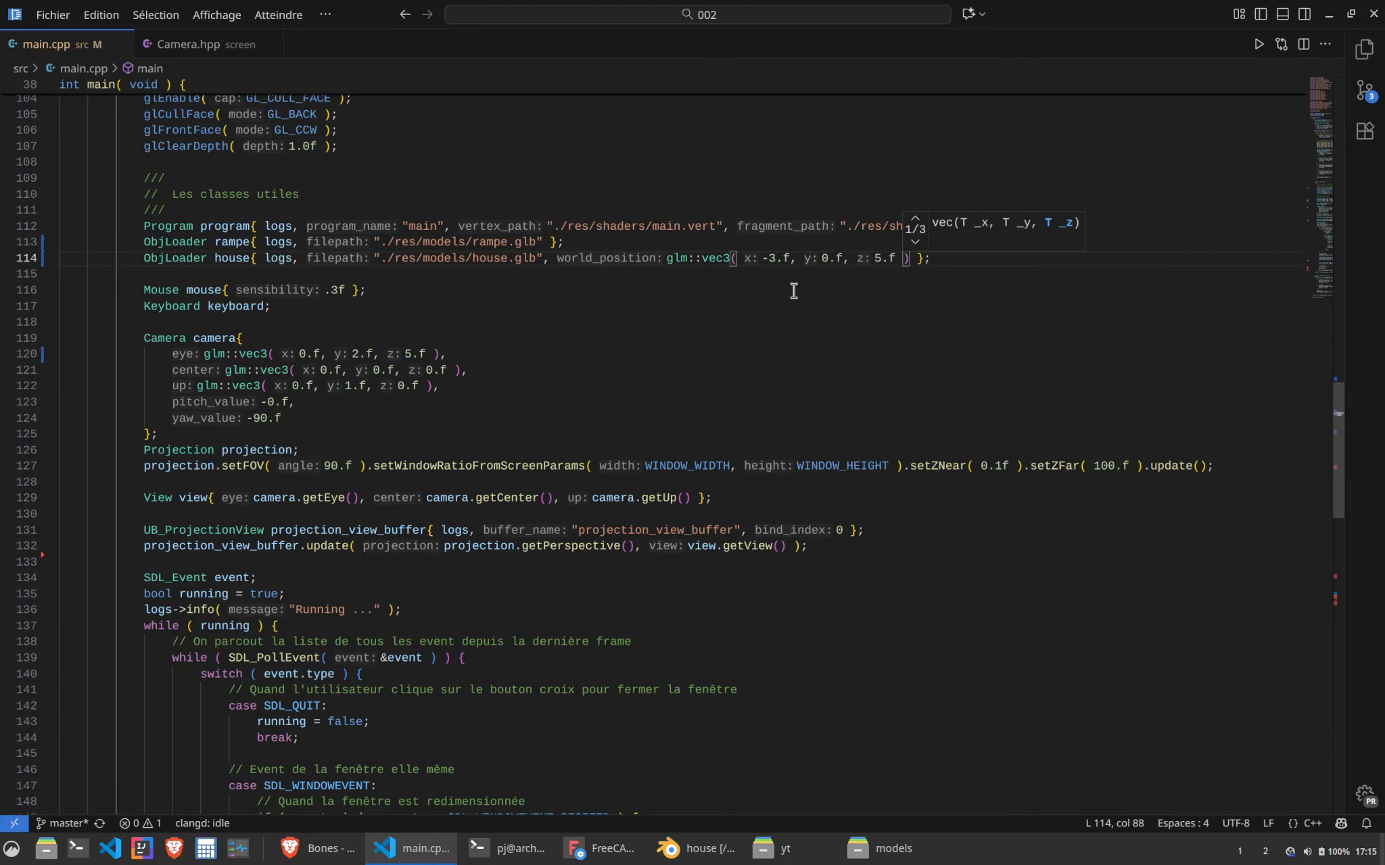
Switch to the terminal, rebuild the project with make and run ./build/game
{"action": "key", "text": "alt+Tab"}
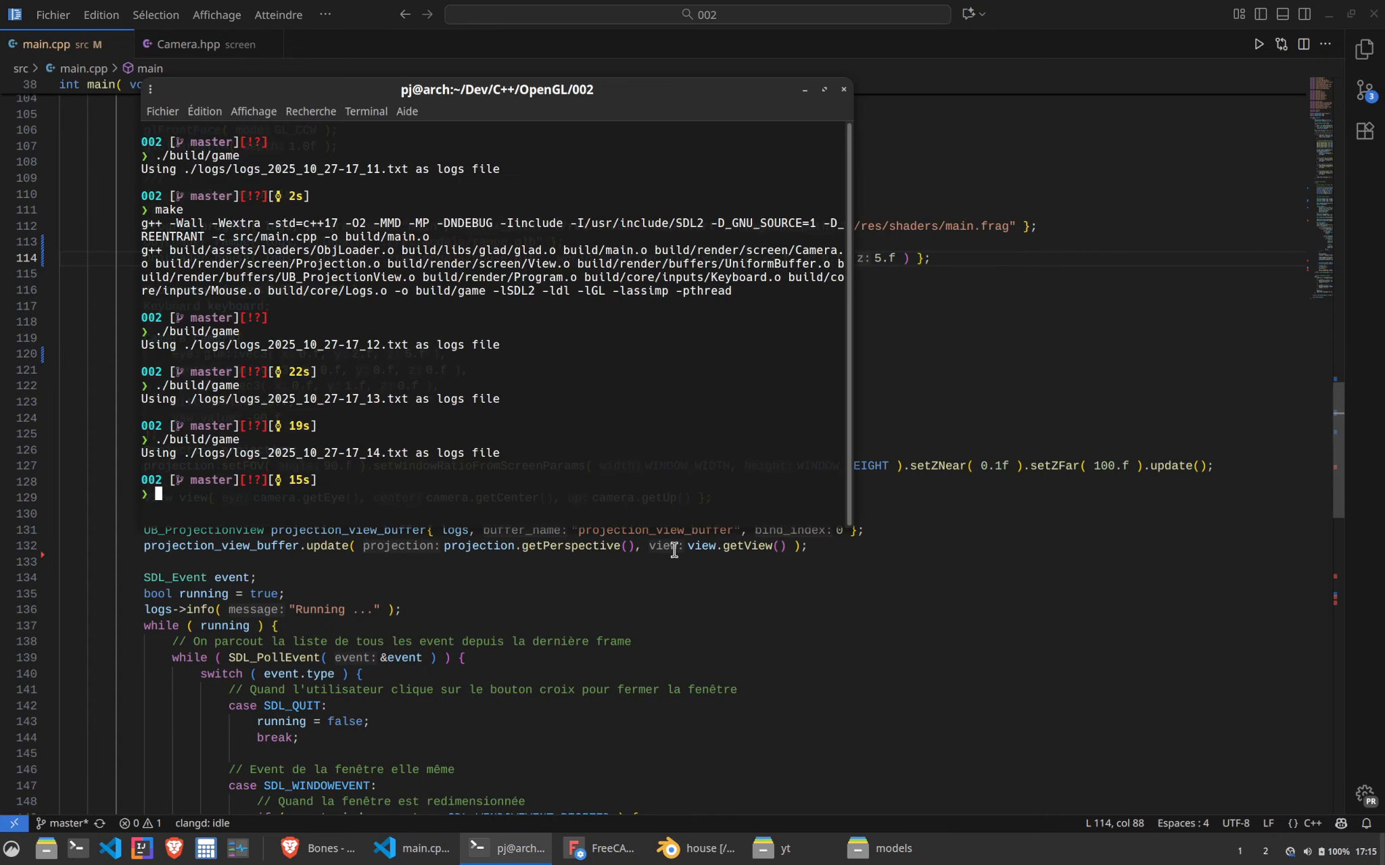
{"action": "type", "text": "make"}
{"action": "key", "text": "Return"}
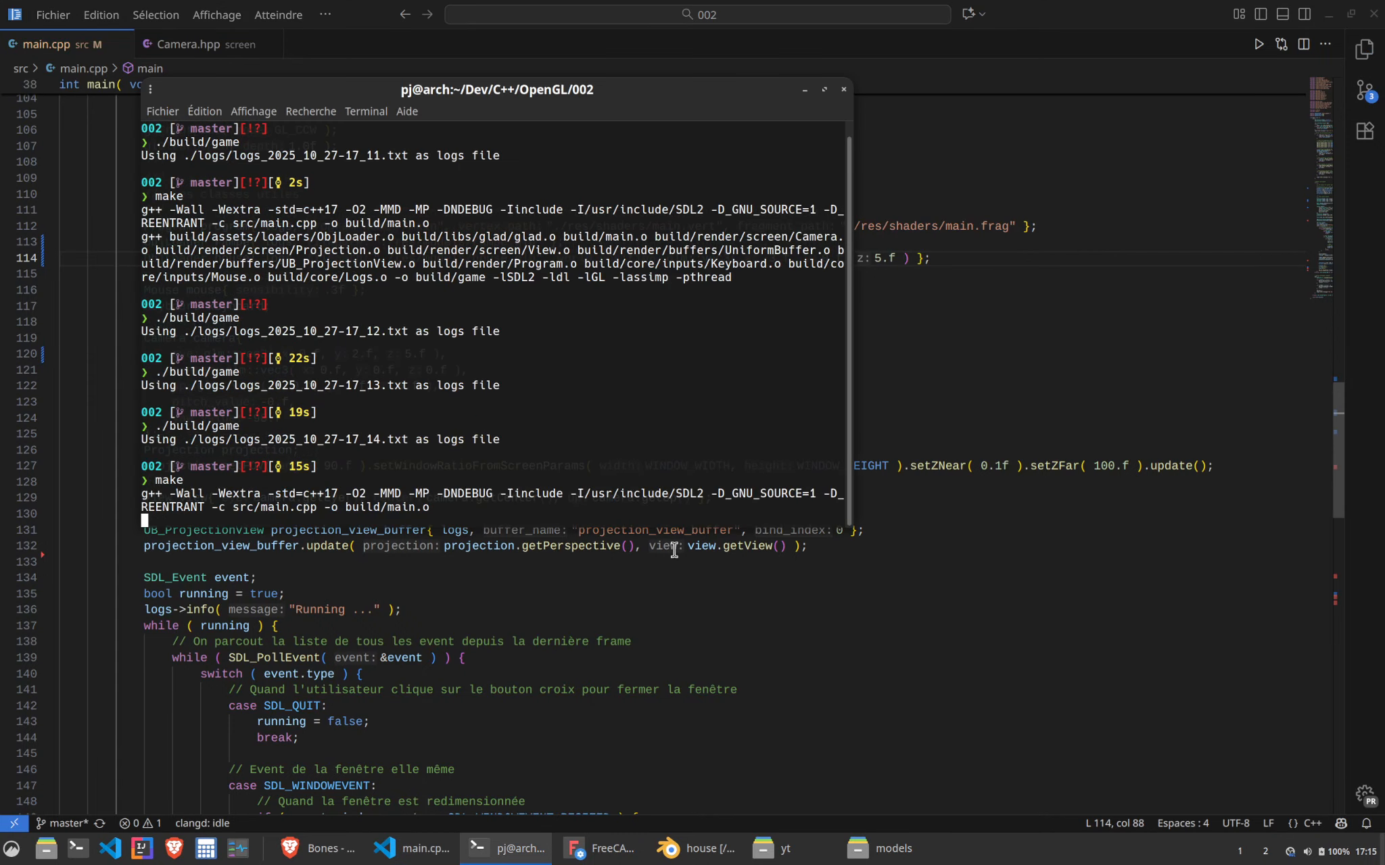
{"action": "type", "text": "./build/game"}
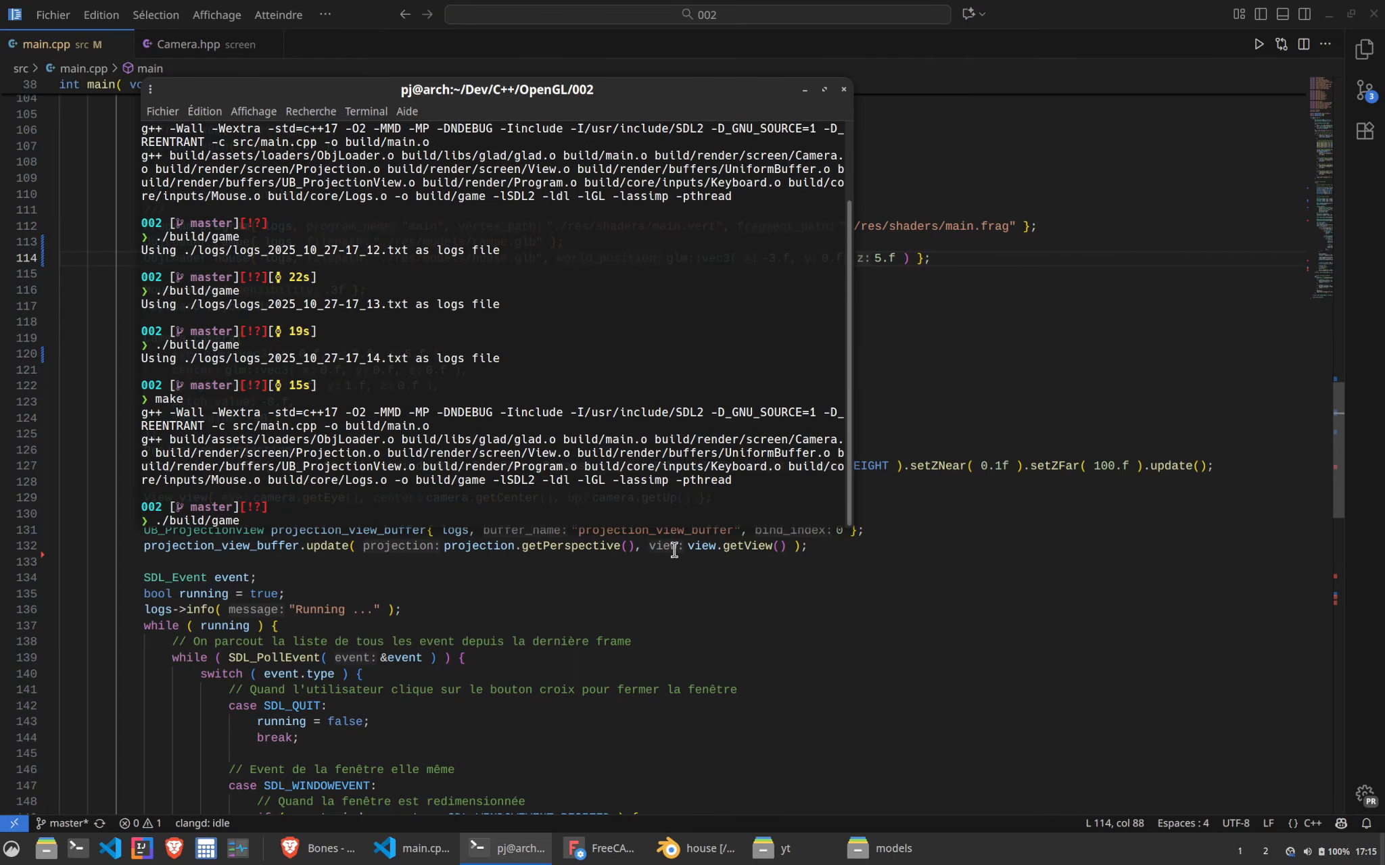
{"action": "key", "text": "Return"}
Maximise the game window, move the camera to check the house's new position, and quit the game
{"action": "key", "text": "super+Up"}
{"action": "key", "text": "super+Up"}
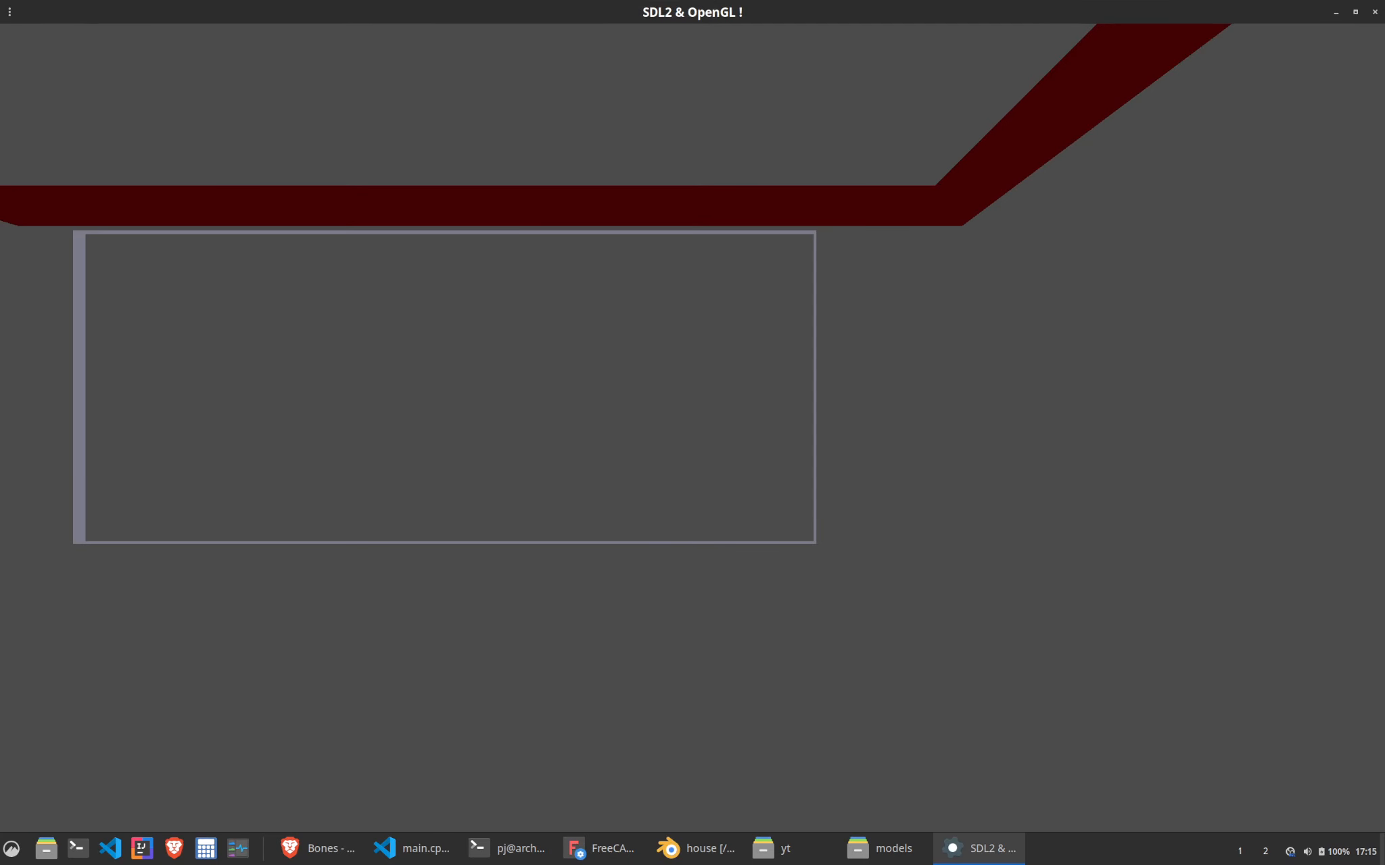
{"action": "key", "text": "w"}
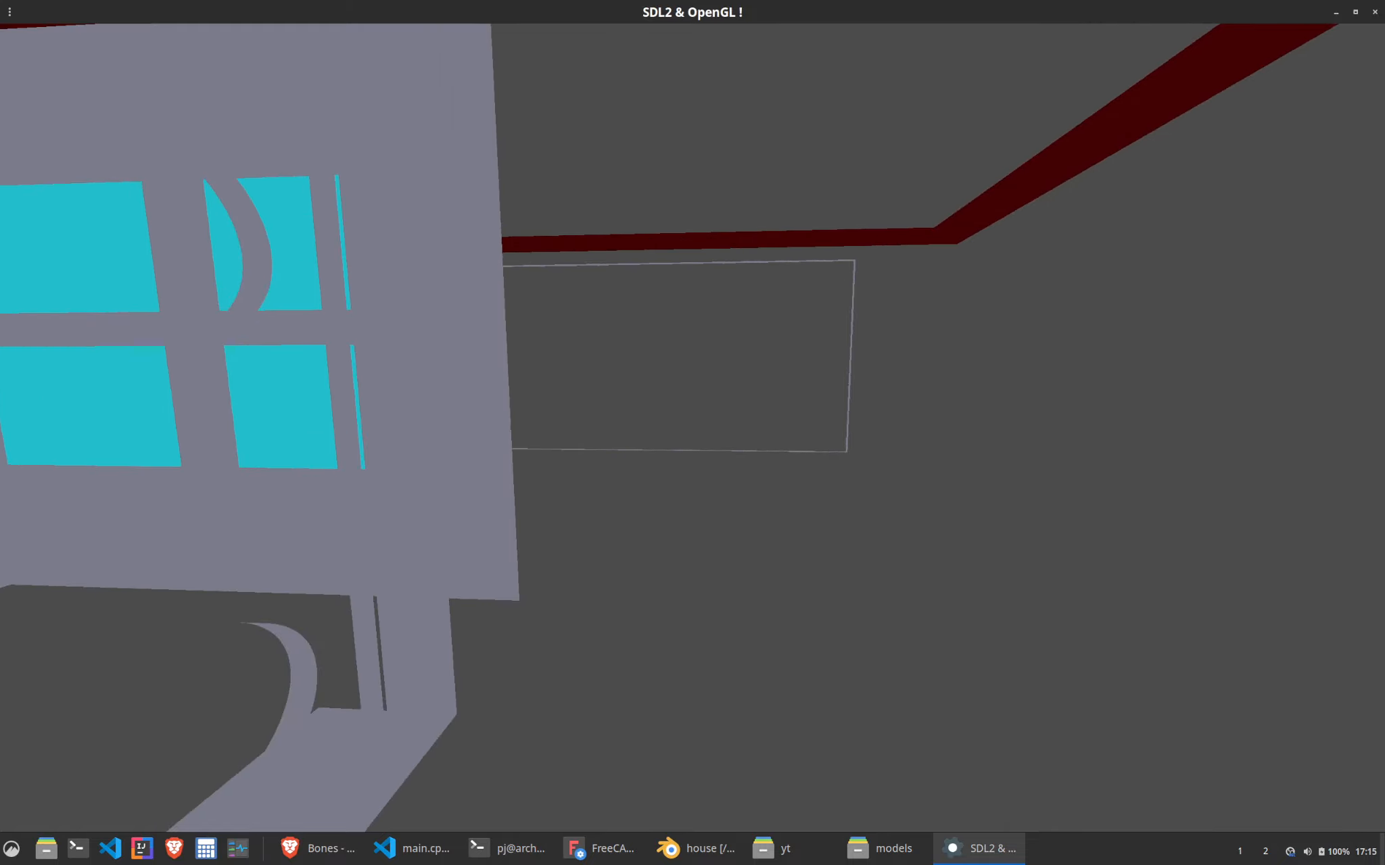
{"action": "key", "text": "Escape"}
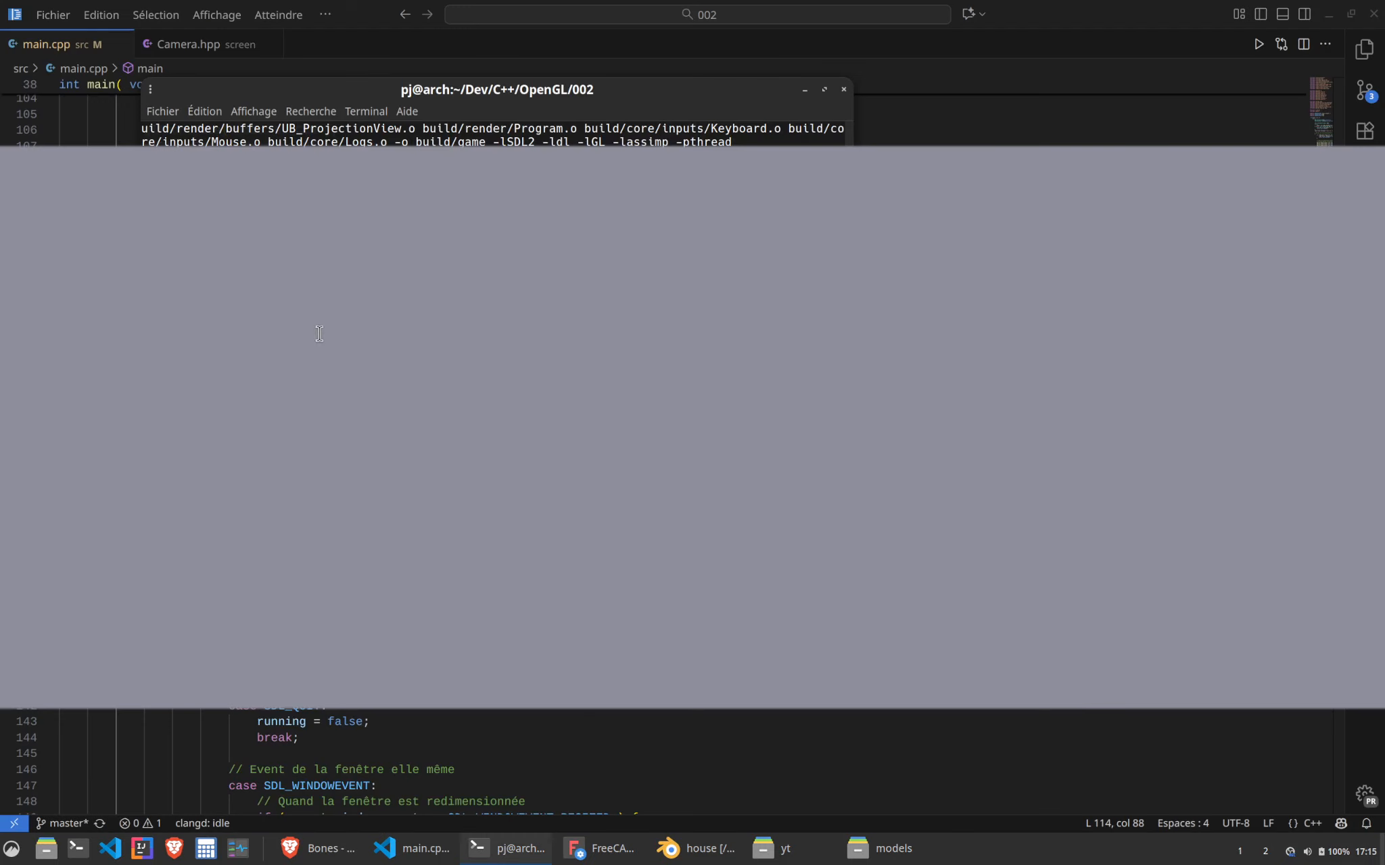
Switch to the code editor, set the z value of the house's world position to -5.f and save main.cpp
{"action": "left_click", "coordinate": [757, 594]}
{"action": "left_click", "coordinate": [876, 253]}
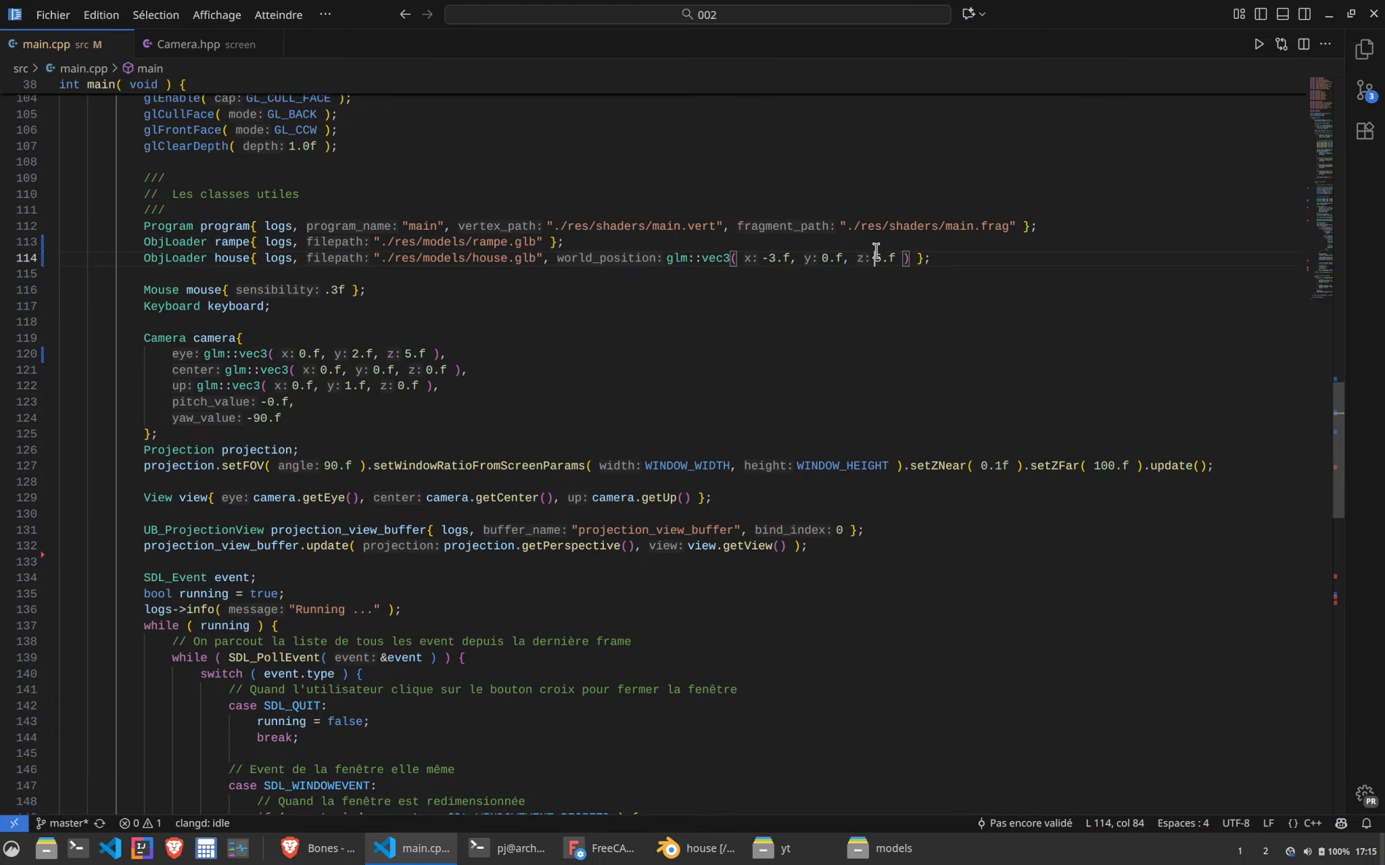
{"action": "type", "text": "-"}
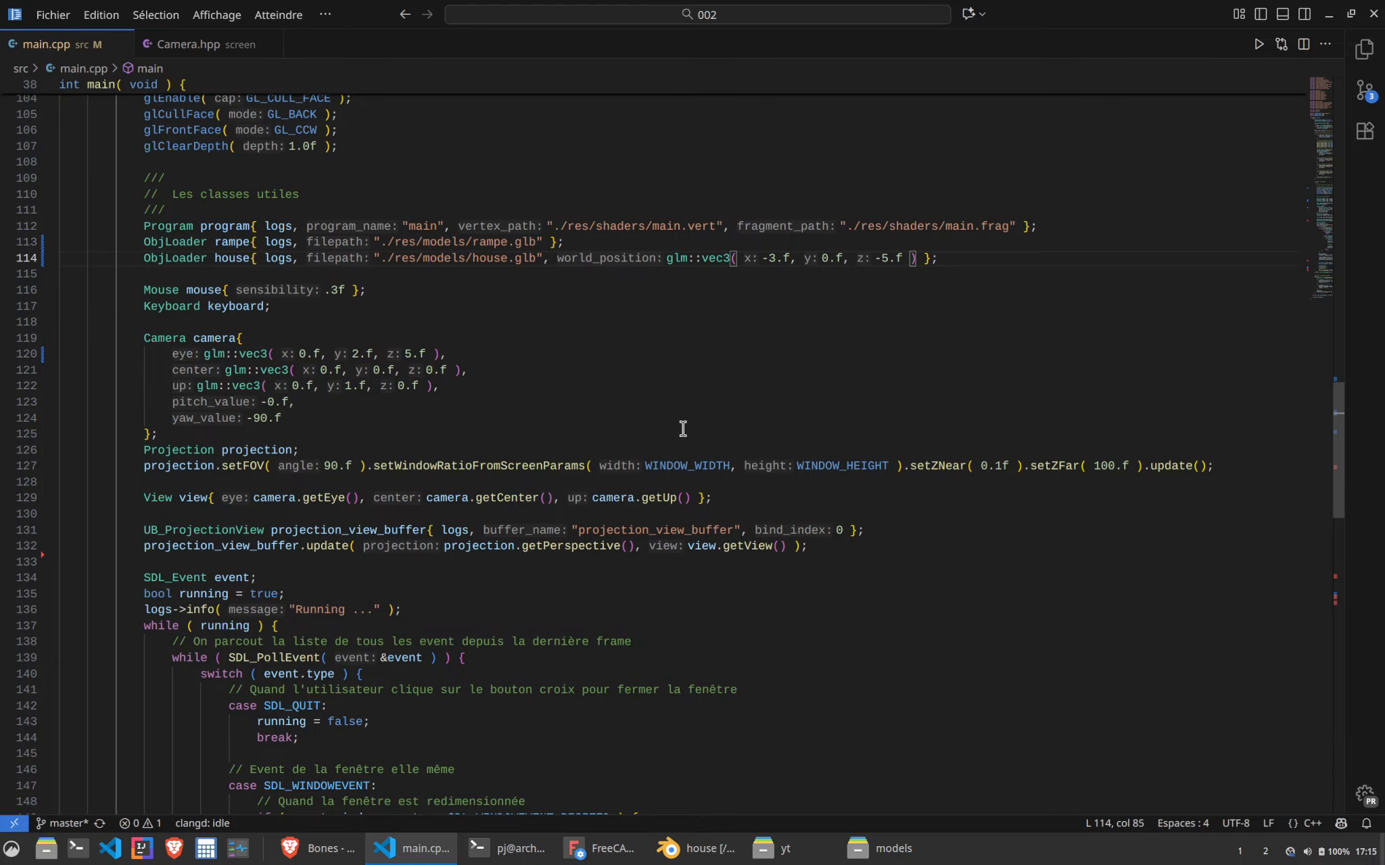
Switch to the terminal, recompile with make and launch ./build/game with the corrected house position
{"action": "left_click", "coordinate": [519, 849]}
{"action": "type", "text": "make"}
{"action": "key", "text": "Return"}
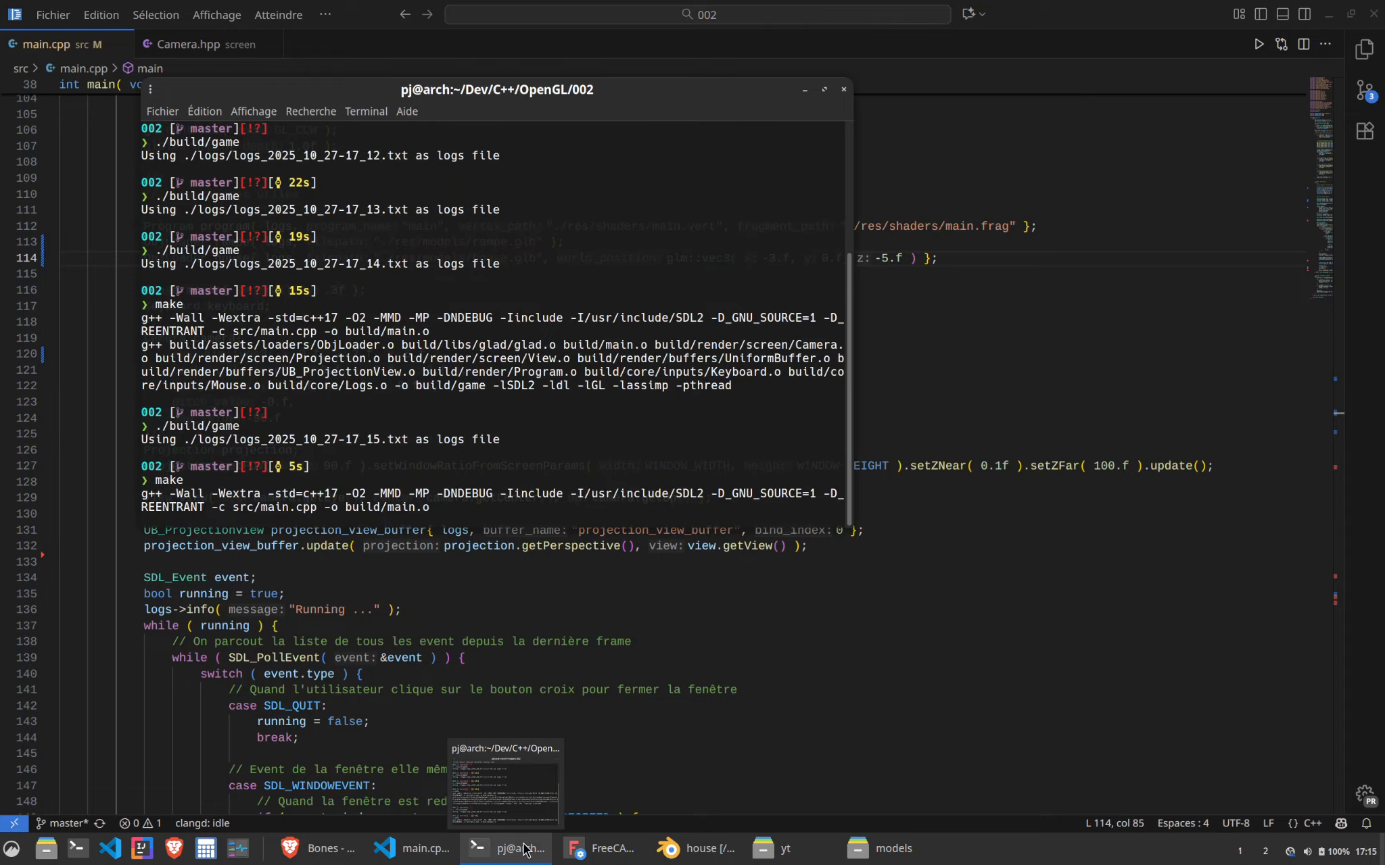
{"action": "type", "text": "./build/game"}
{"action": "key", "text": "Return"}
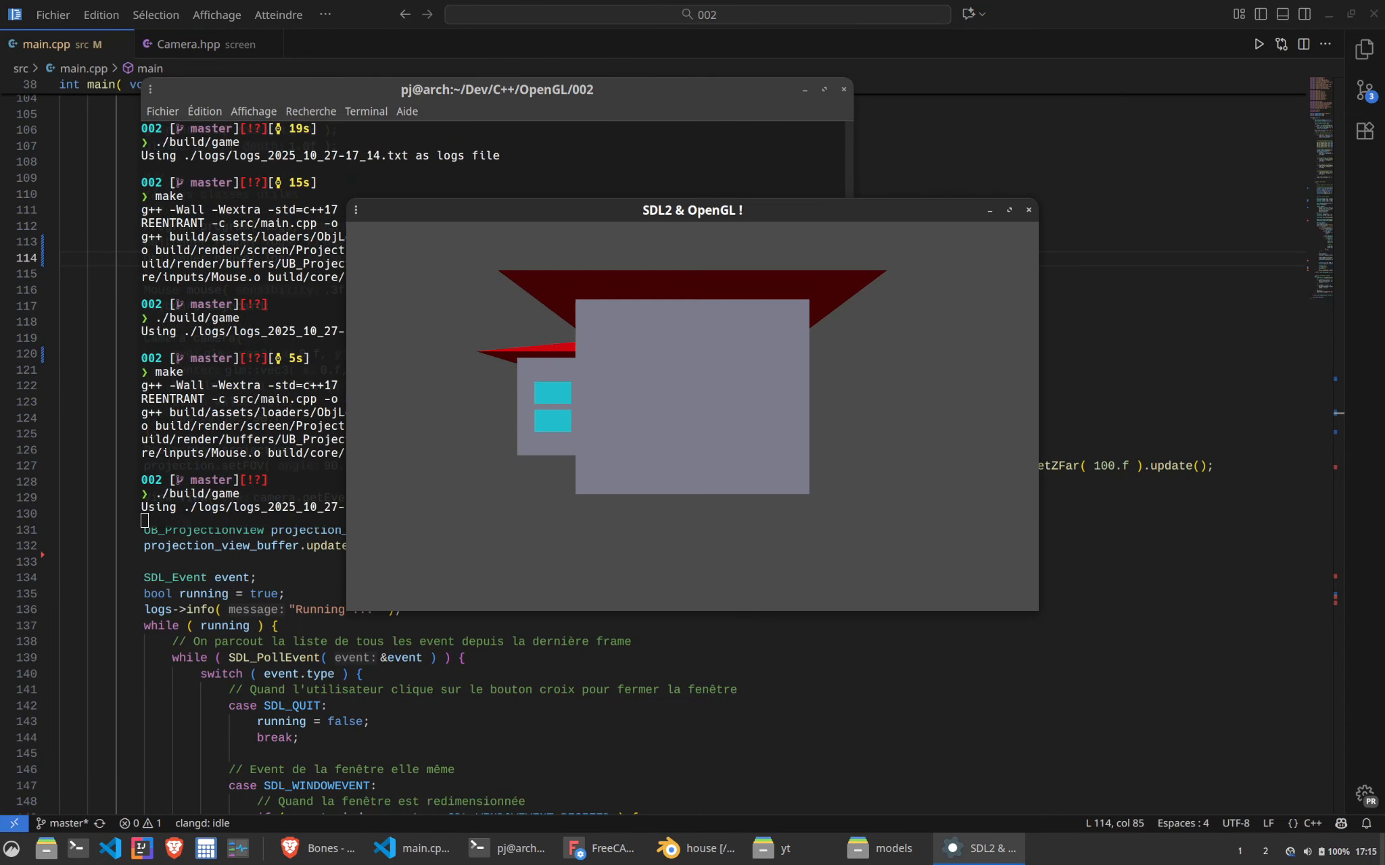
Maximise the game window, fly the camera around the house to examine its front and door, and quit the game
{"action": "key", "text": "super+Up"}
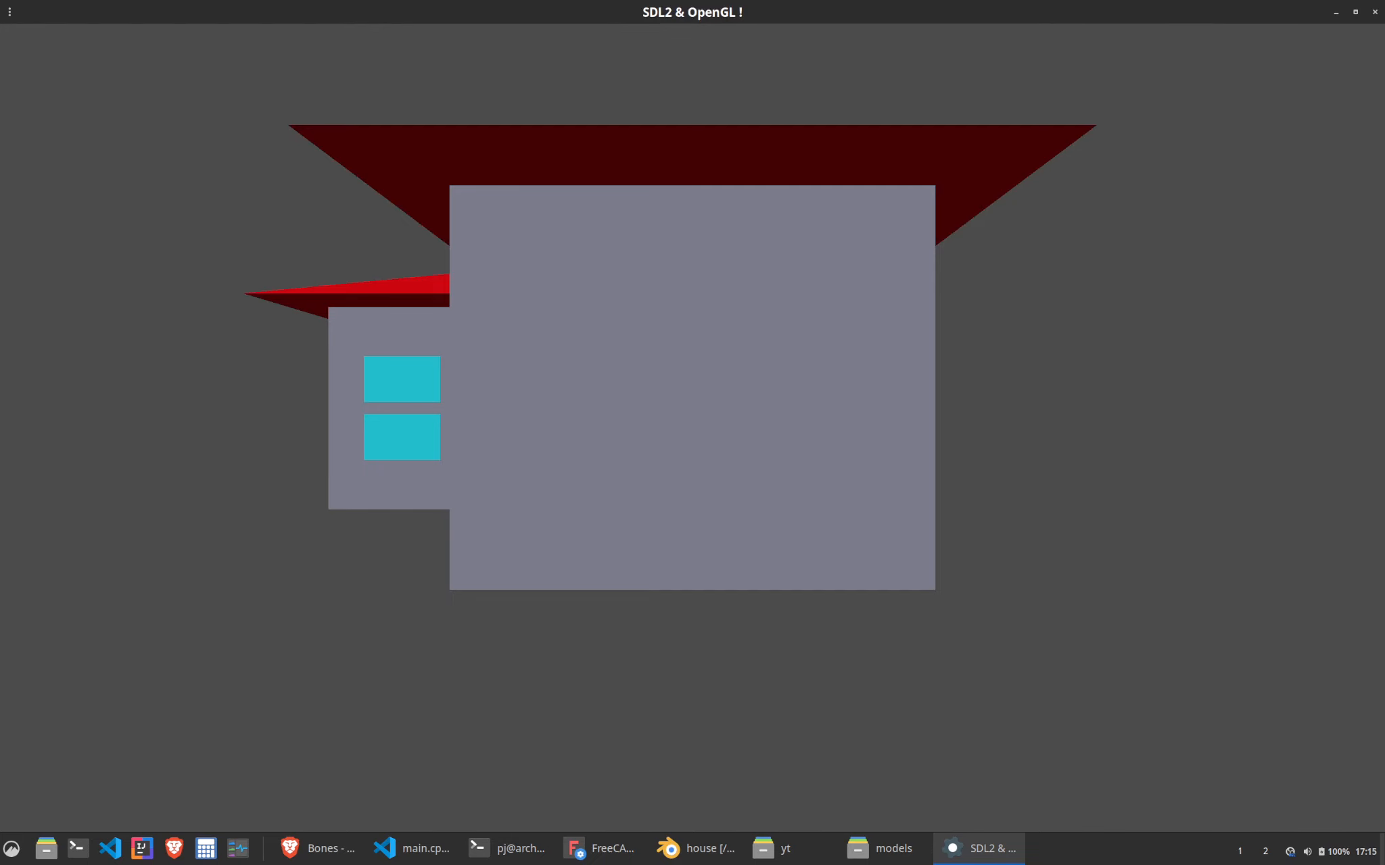
{"action": "key", "text": "a"}
{"action": "key", "text": "w"}
{"action": "key", "text": "s"}
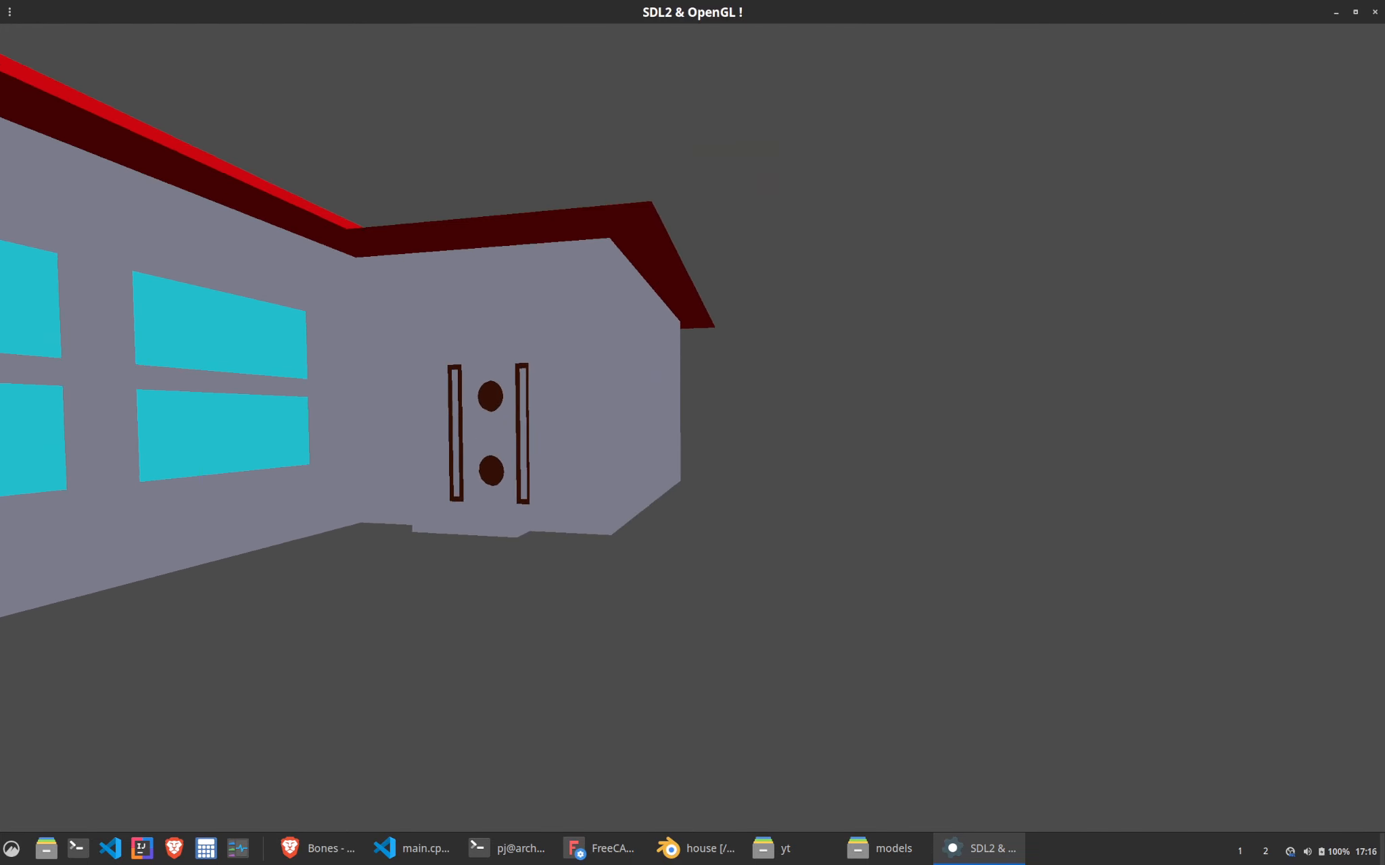
{"action": "key", "text": "a"}
{"action": "key", "text": "w"}
{"action": "key", "text": "d"}
{"action": "key", "text": "w"}
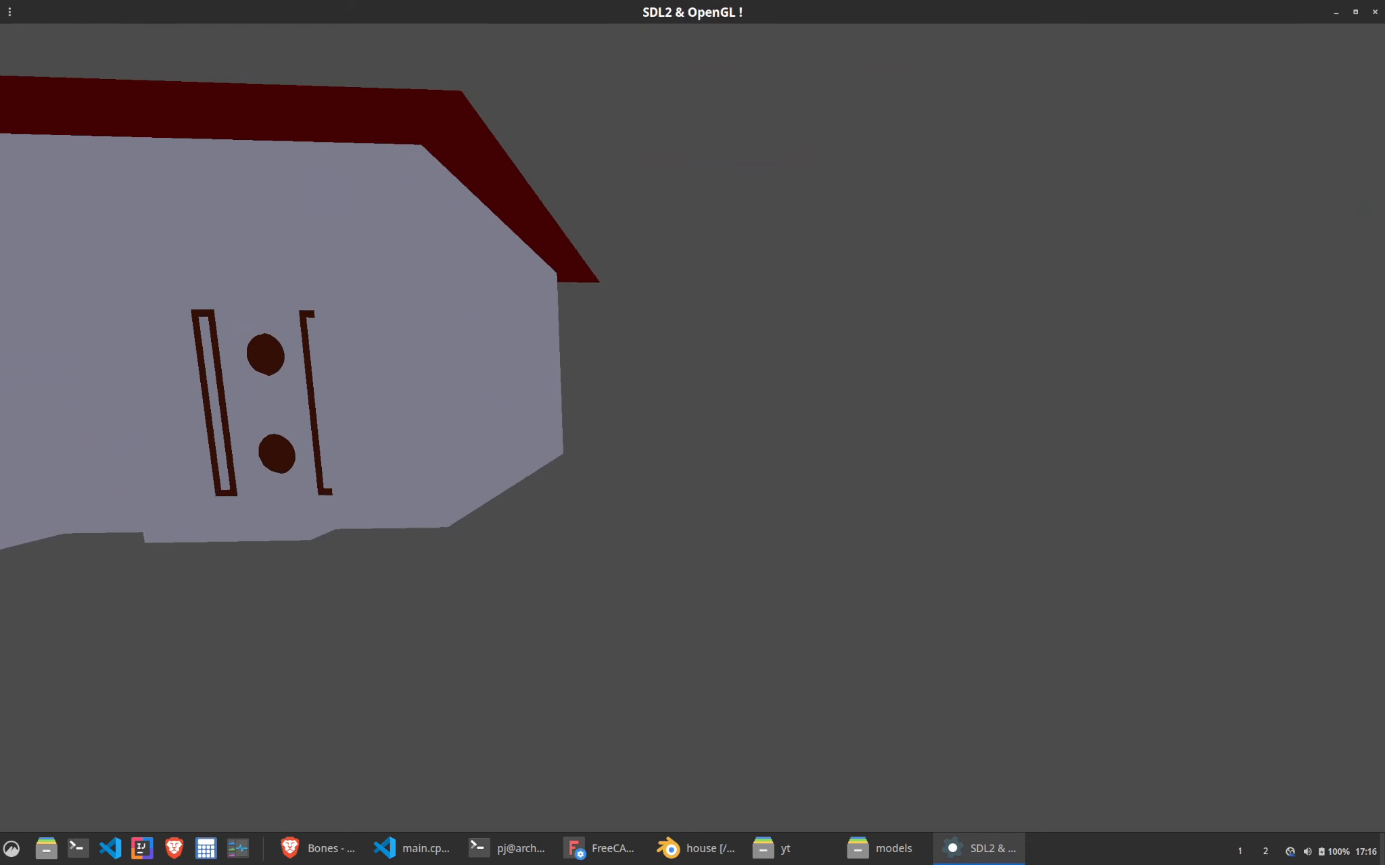
{"action": "key", "text": "d"}
{"action": "key", "text": "a"}
{"action": "key", "text": "s"}
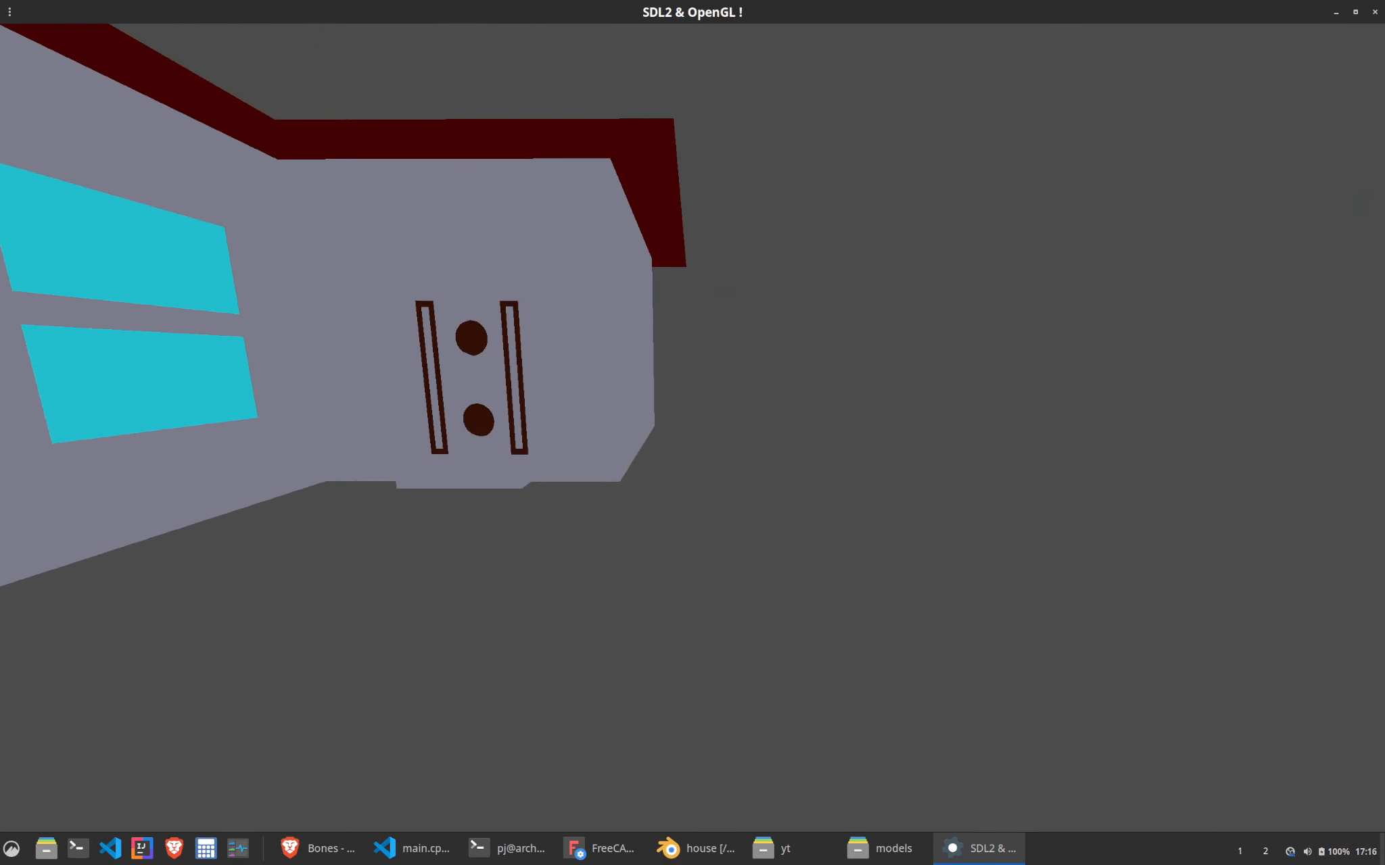
{"action": "key", "text": "d"}
{"action": "key", "text": "w"}
{"action": "key", "text": "Escape"}
Switch to the code editor, set the house's world position to x -5.f and z -10.f, and save main.cpp
{"action": "left_click", "coordinate": [542, 562]}
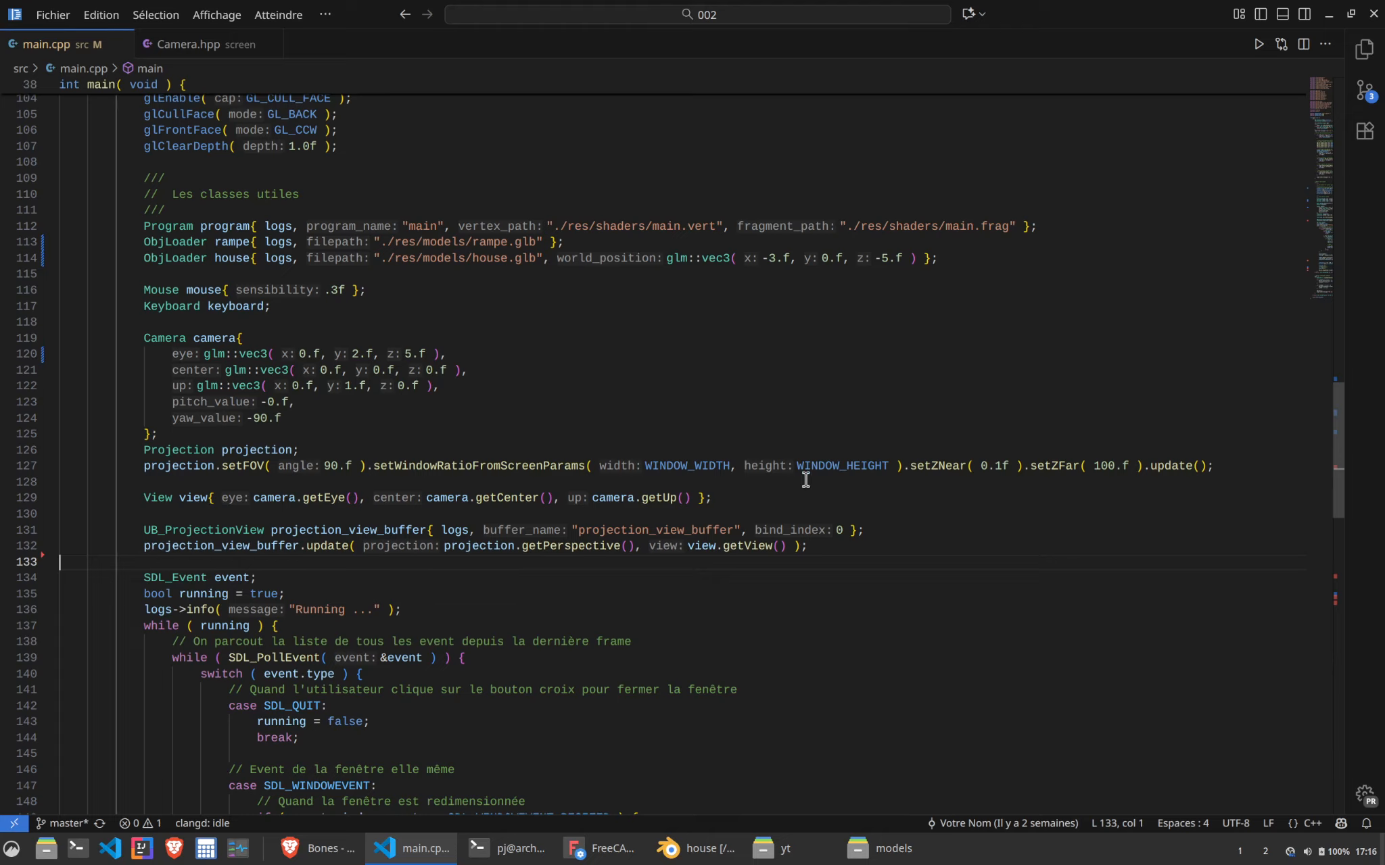
{"action": "left_click", "coordinate": [892, 258]}
{"action": "key", "text": "BackSpace"}
{"action": "type", "text": "10"}
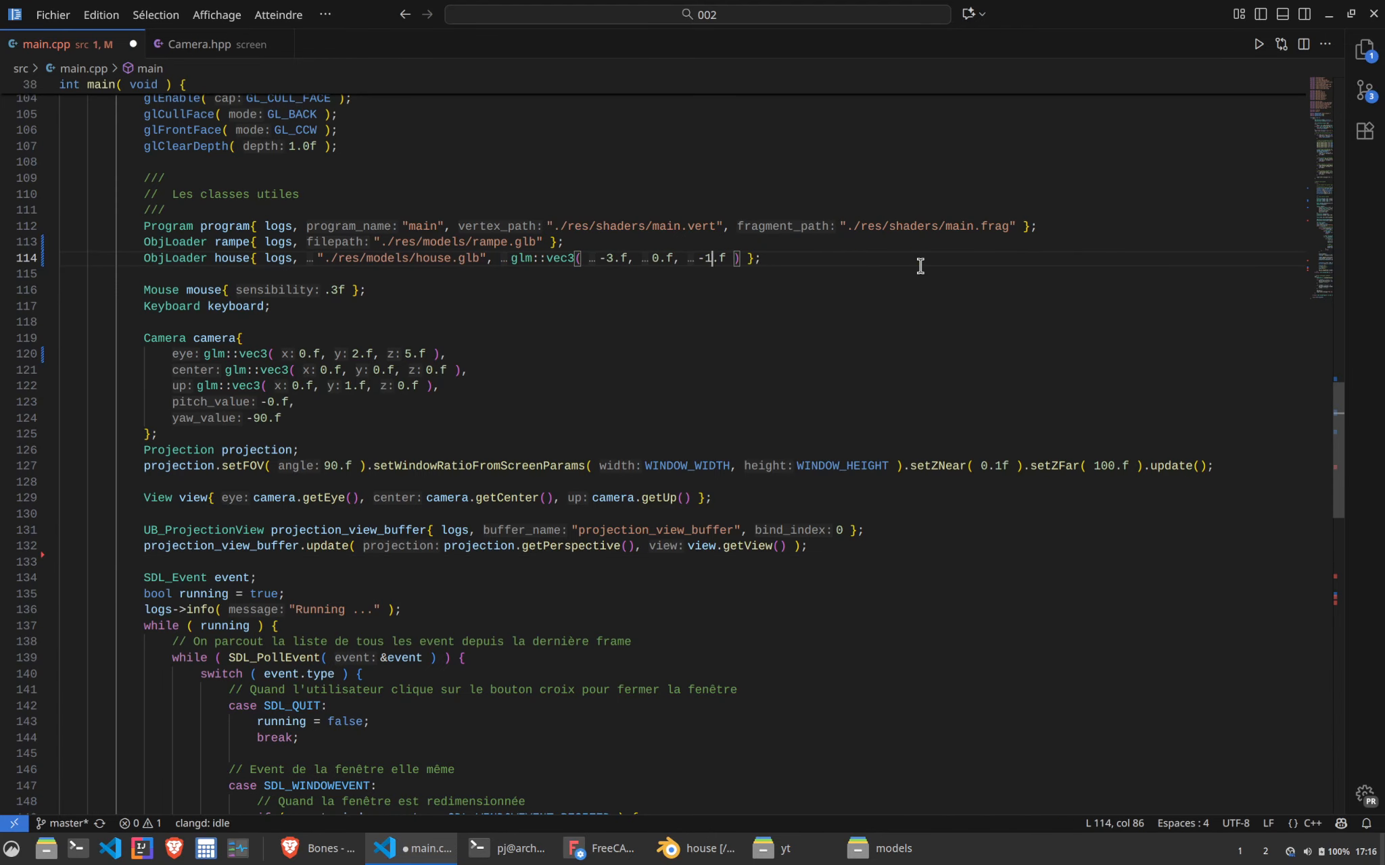
{"action": "left_click", "coordinate": [775, 257]}
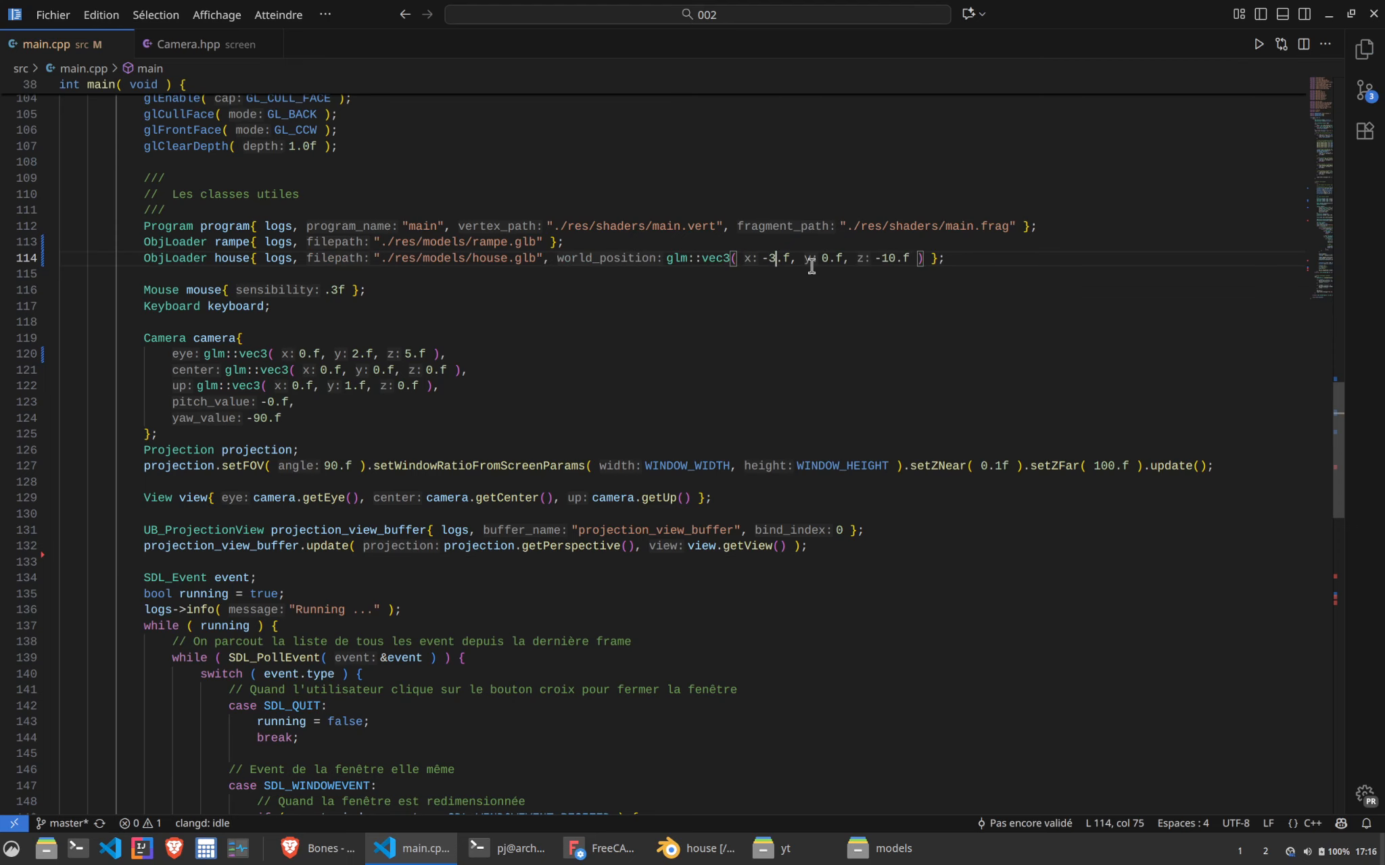
{"action": "key", "text": "BackSpace"}
{"action": "type", "text": "5"}
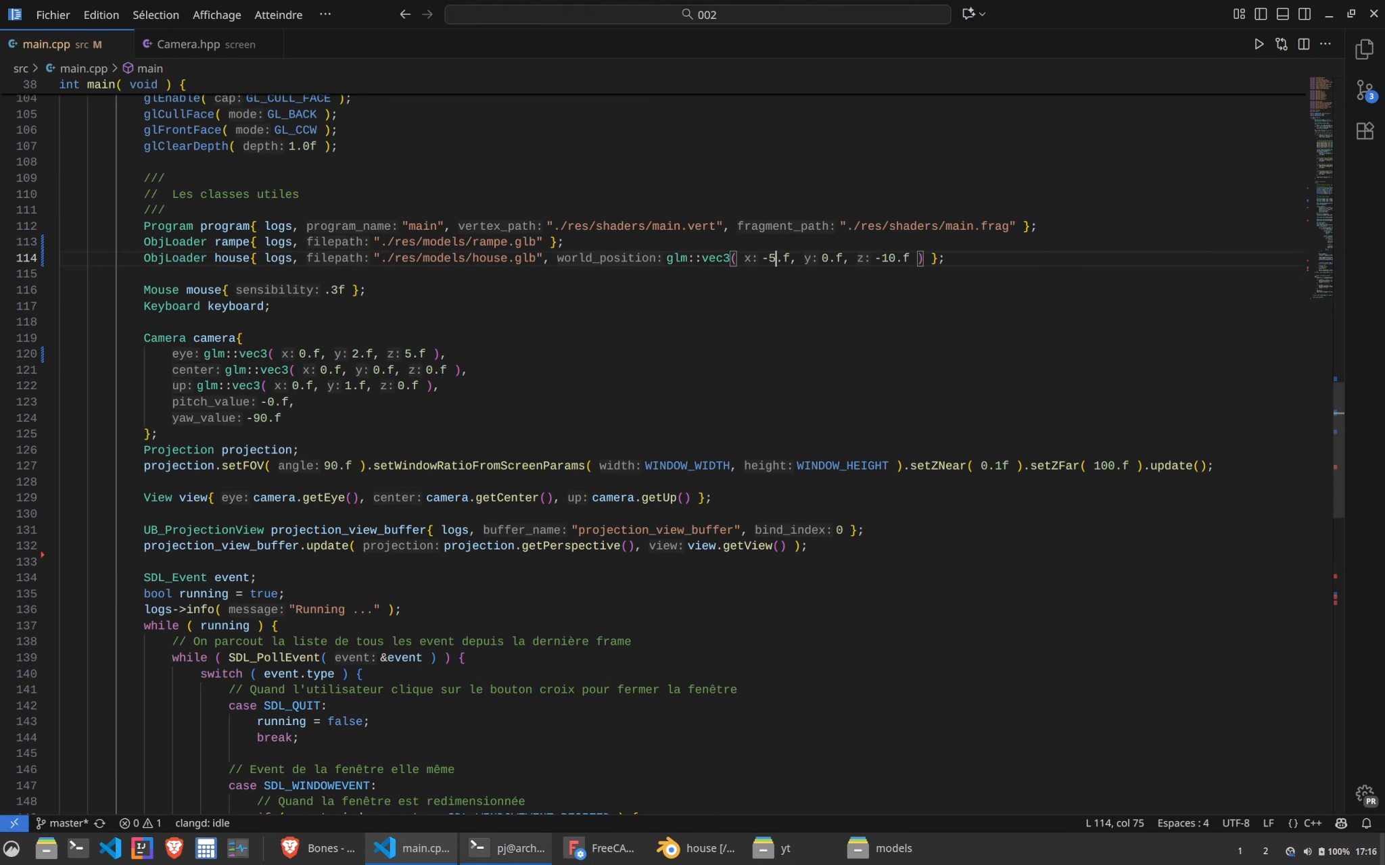
Switch to the terminal, rebuild the project with make and run ./build/game with the shifted house
{"action": "left_click", "coordinate": [504, 849]}
{"action": "type", "text": "make"}
{"action": "key", "text": "Return"}
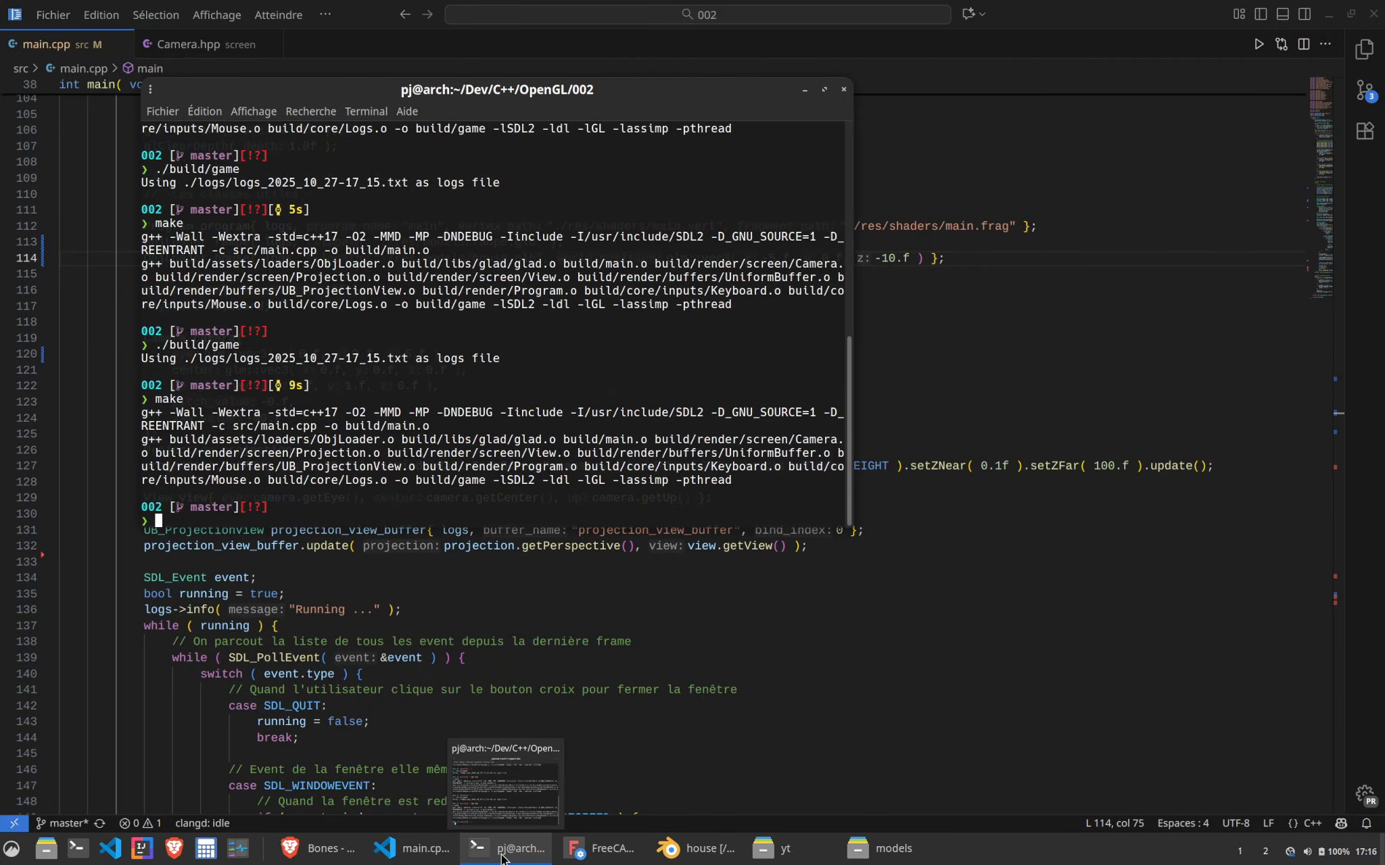
{"action": "type", "text": "./build/game"}
{"action": "key", "text": "Return"}
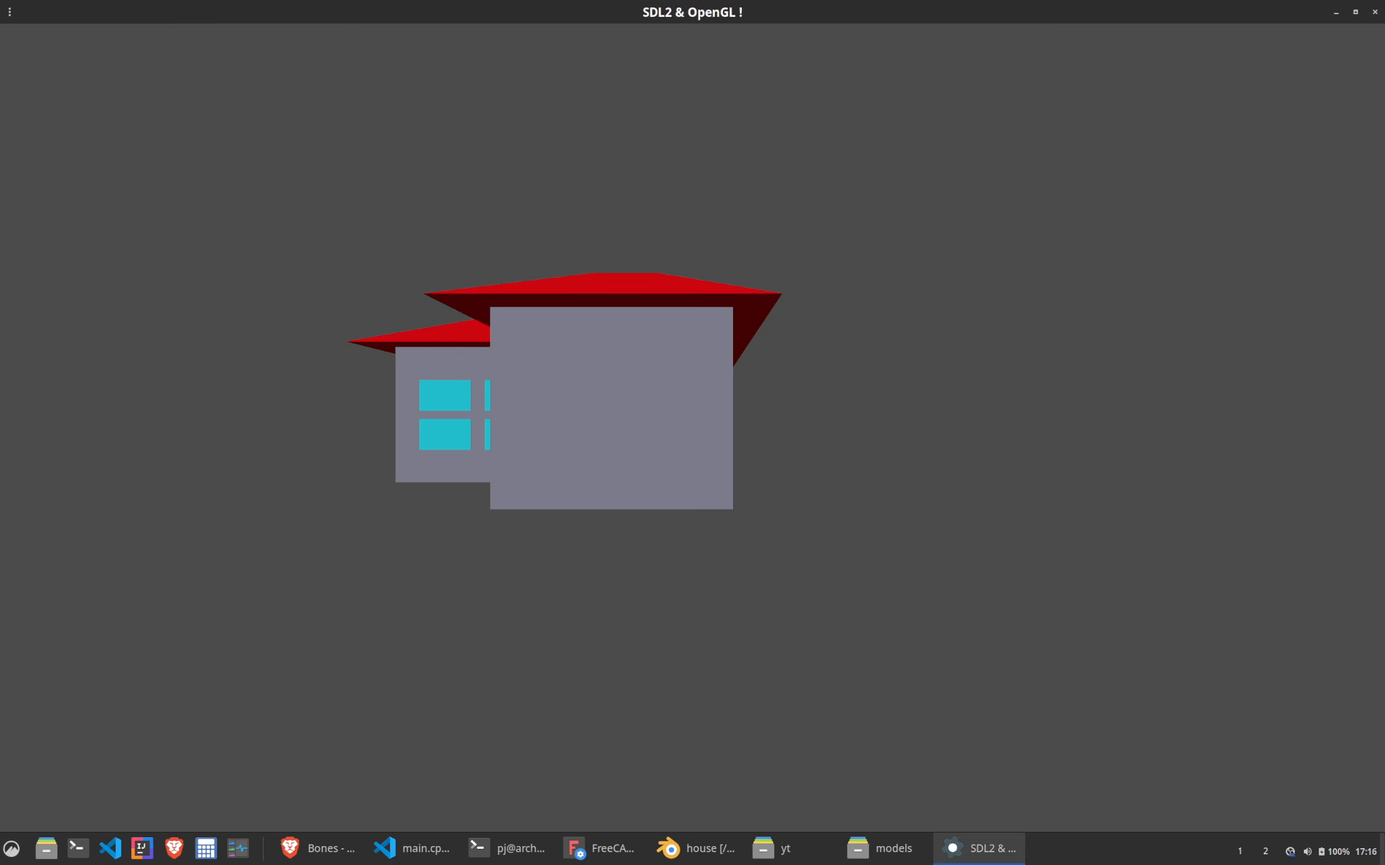
Move the camera around the house to examine its placement and size, and quit the game
{"action": "key", "text": "a"}
{"action": "key", "text": "w"}
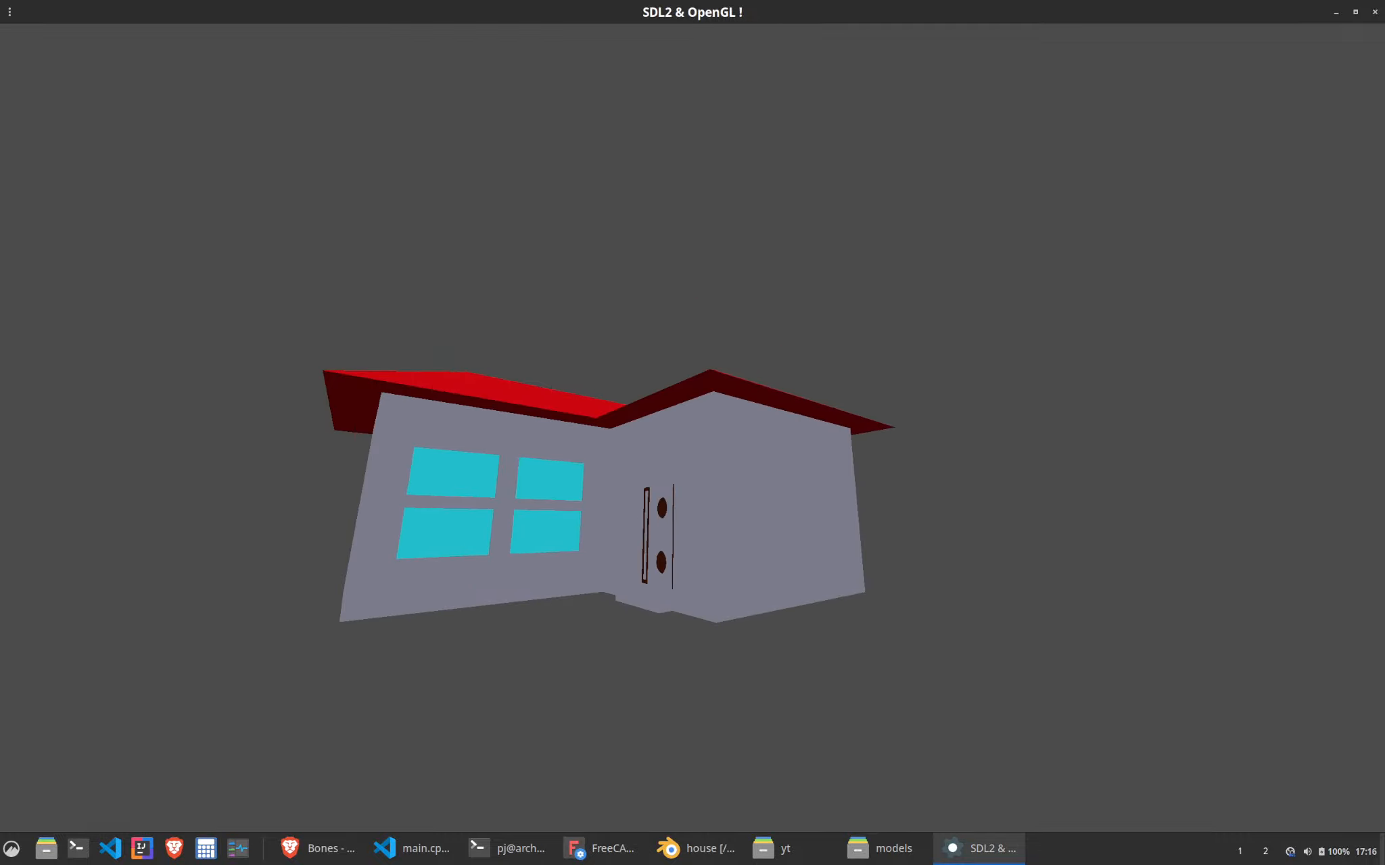
{"action": "key", "text": "w"}
{"action": "key", "text": "a"}
{"action": "key", "text": "d"}
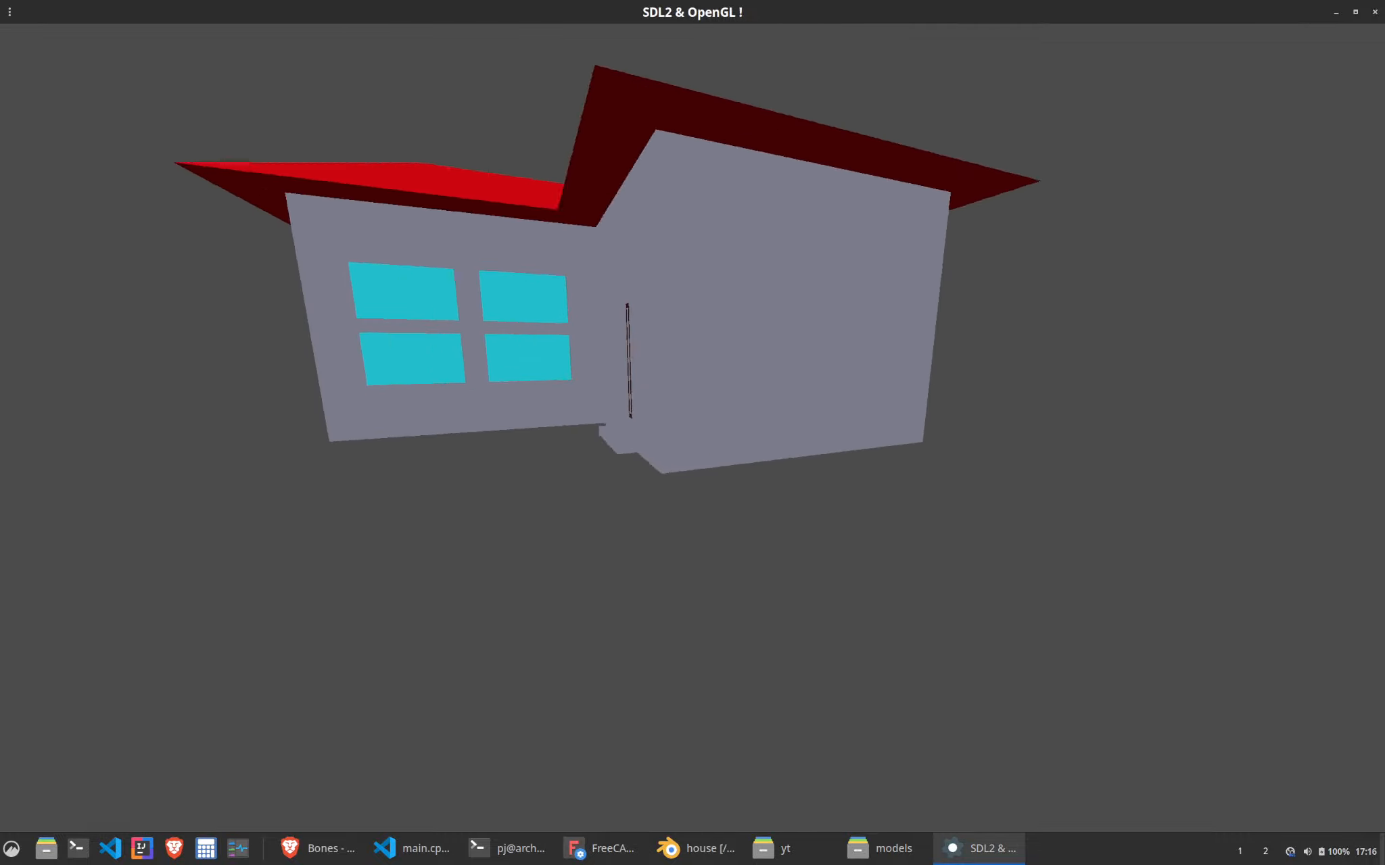
{"action": "key", "text": "d"}
{"action": "key", "text": "a"}
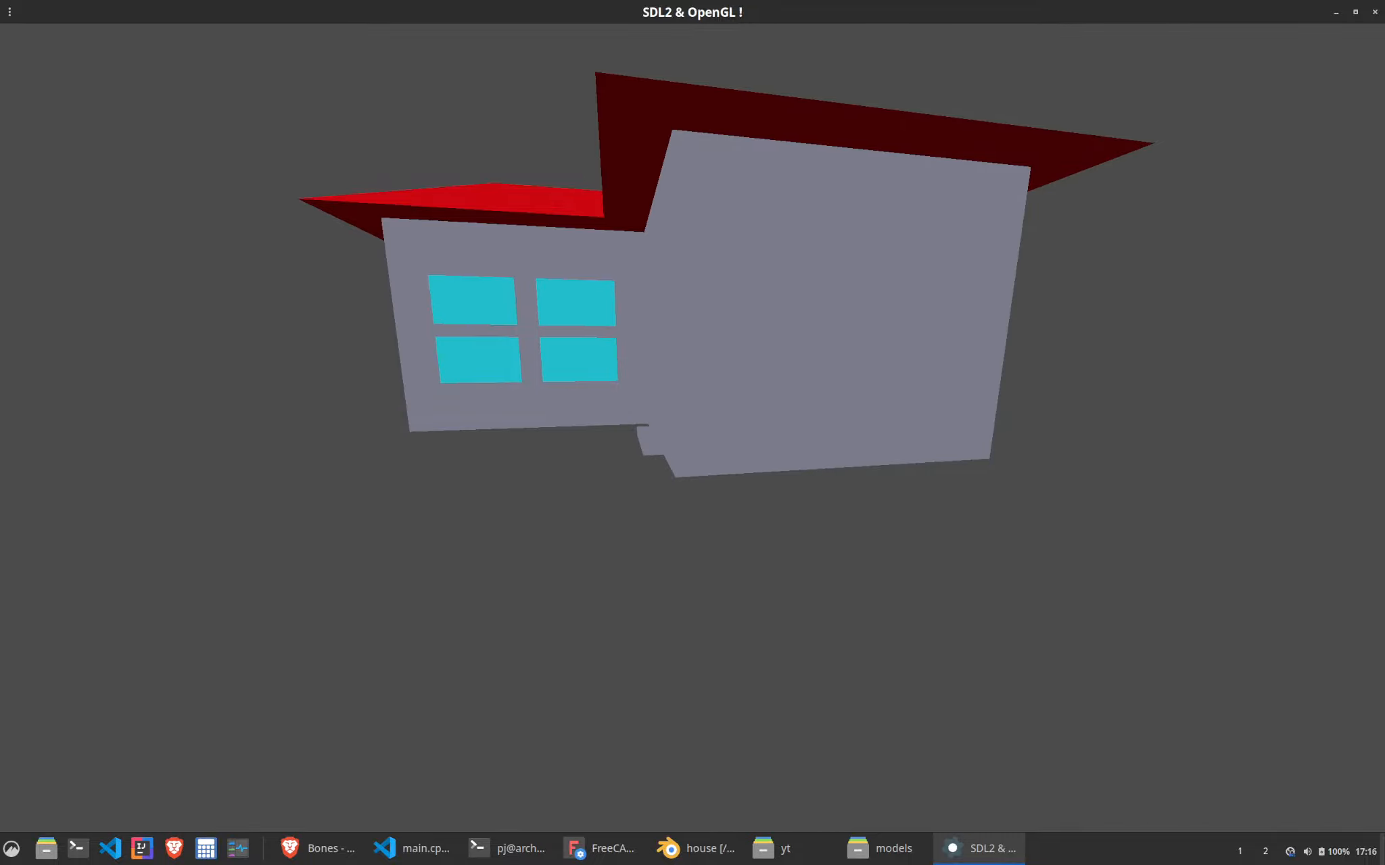
{"action": "key", "text": "Escape"}
Run ./build/game again to view the house from the camera's starting position, and quit it
{"action": "key", "text": "Up"}
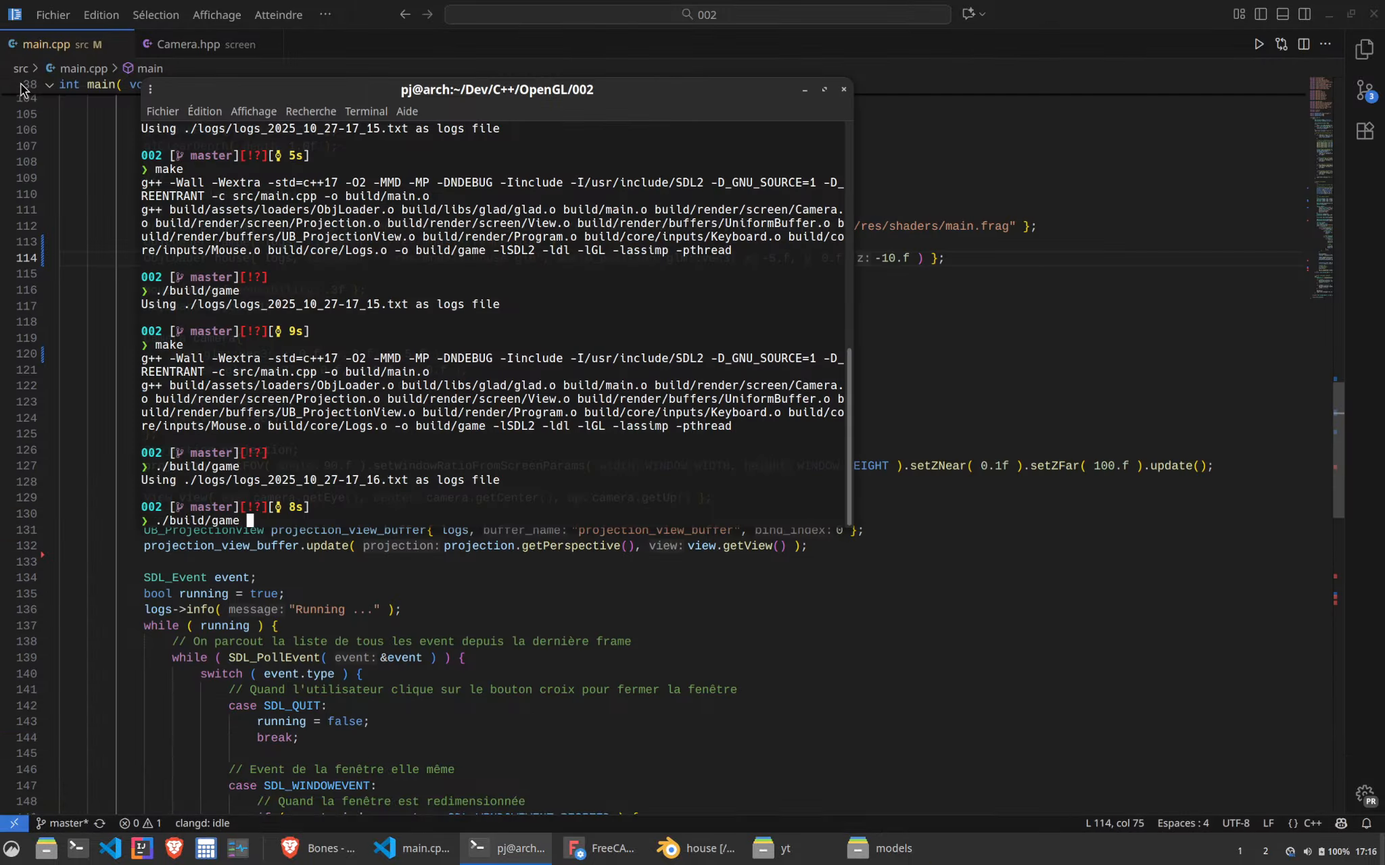
{"action": "key", "text": "Return"}
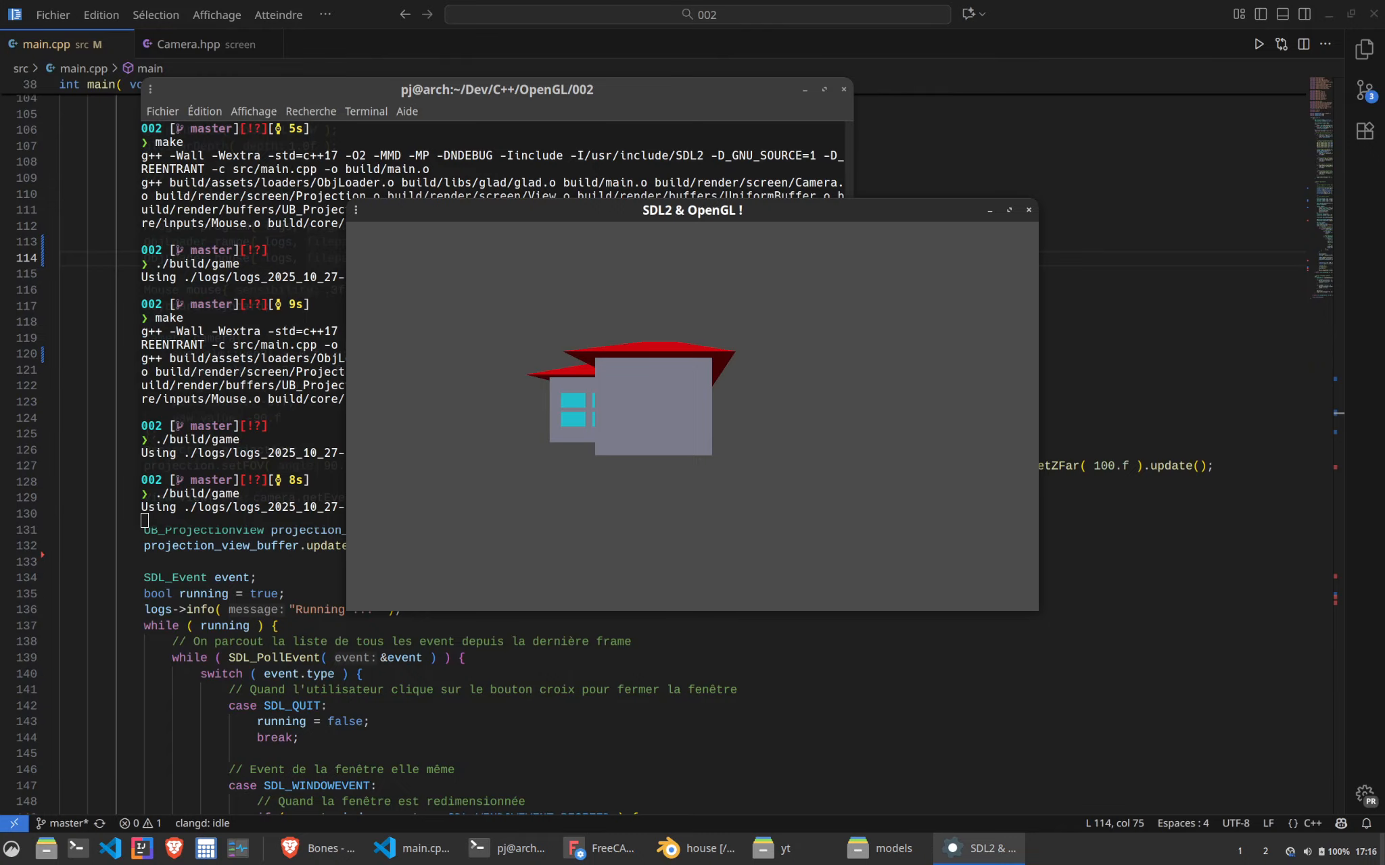
{"action": "key", "text": "Escape"}
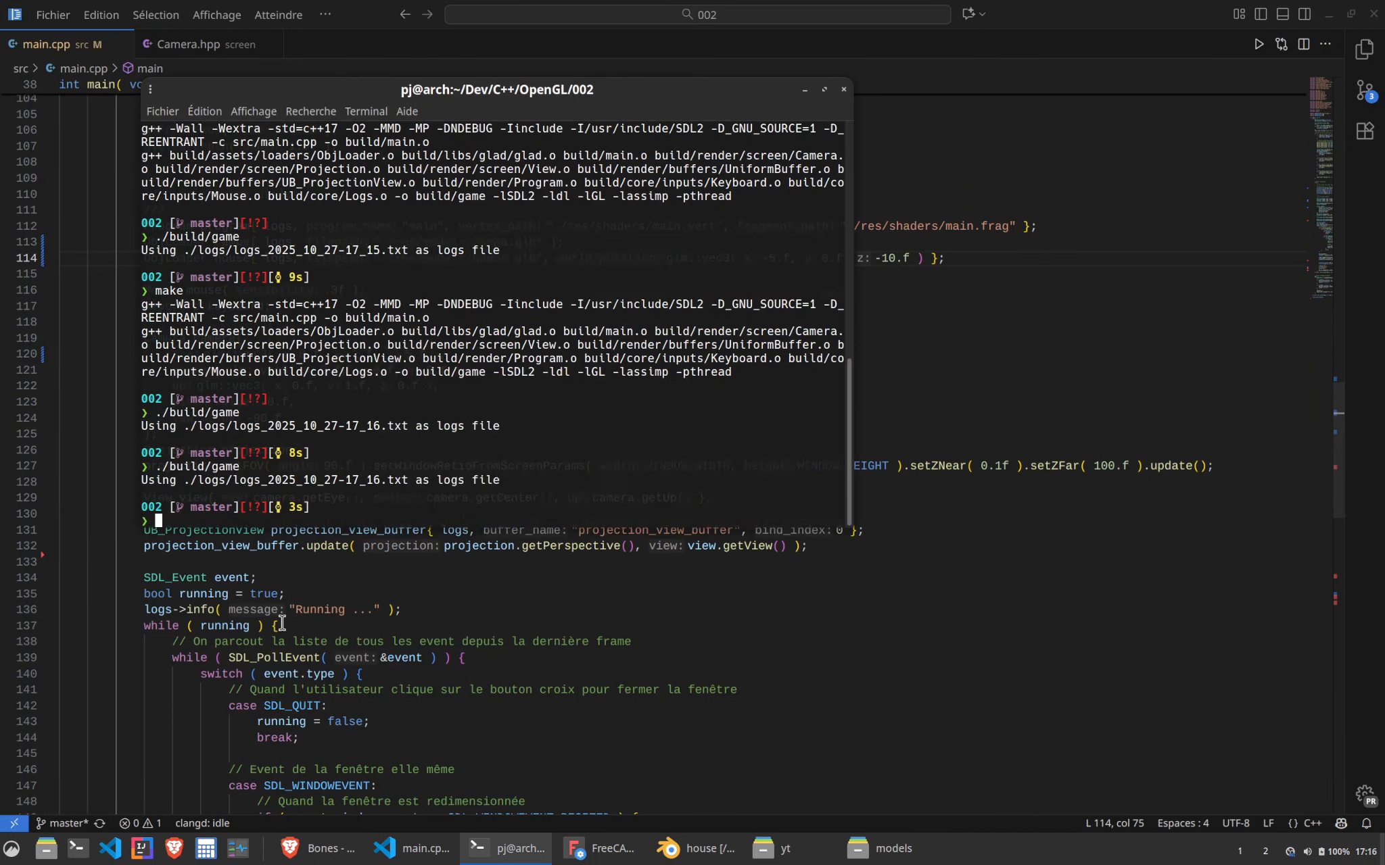
Switch to the code editor, set the z value of the camera's eye position to 0.f and save main.cpp
{"action": "left_click", "coordinate": [299, 641]}
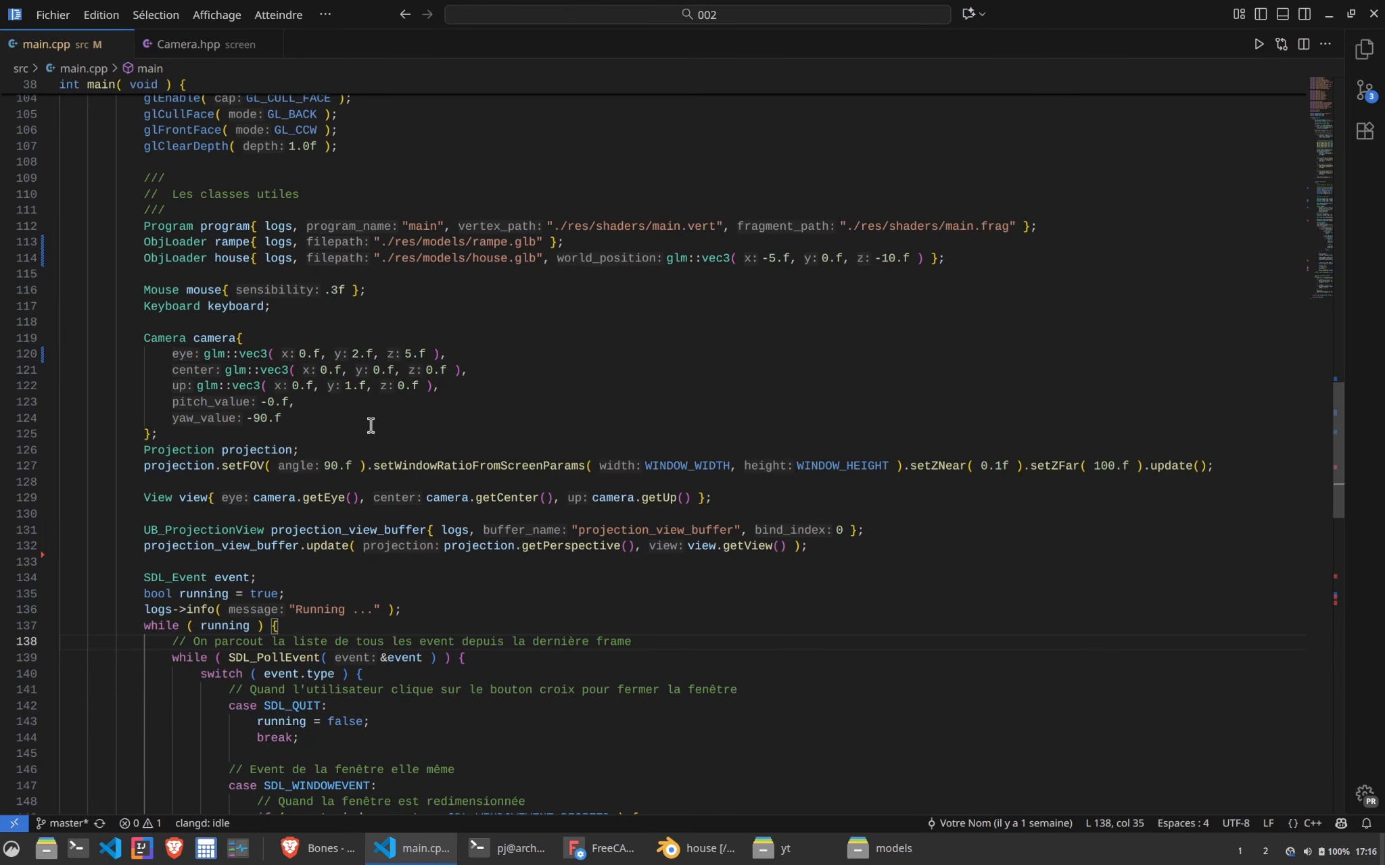
{"action": "left_click", "coordinate": [410, 353]}
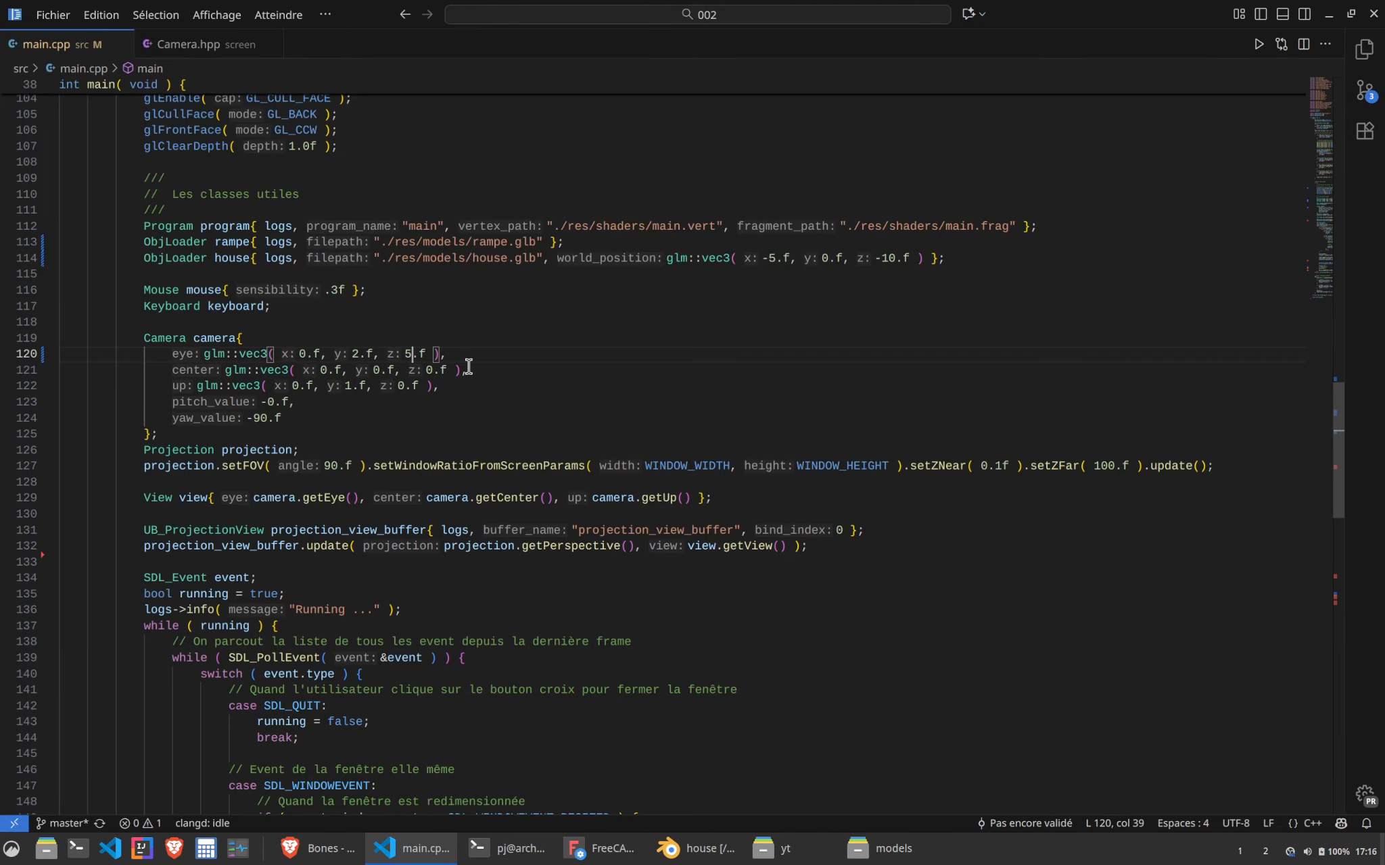
{"action": "mouse_move", "coordinate": [468, 367]}
{"action": "key", "text": "BackSpace"}
{"action": "type", "text": "0"}
Switch to the terminal, recompile with make and launch ./build/game with the new camera start position
{"action": "key", "text": "alt+Tab"}
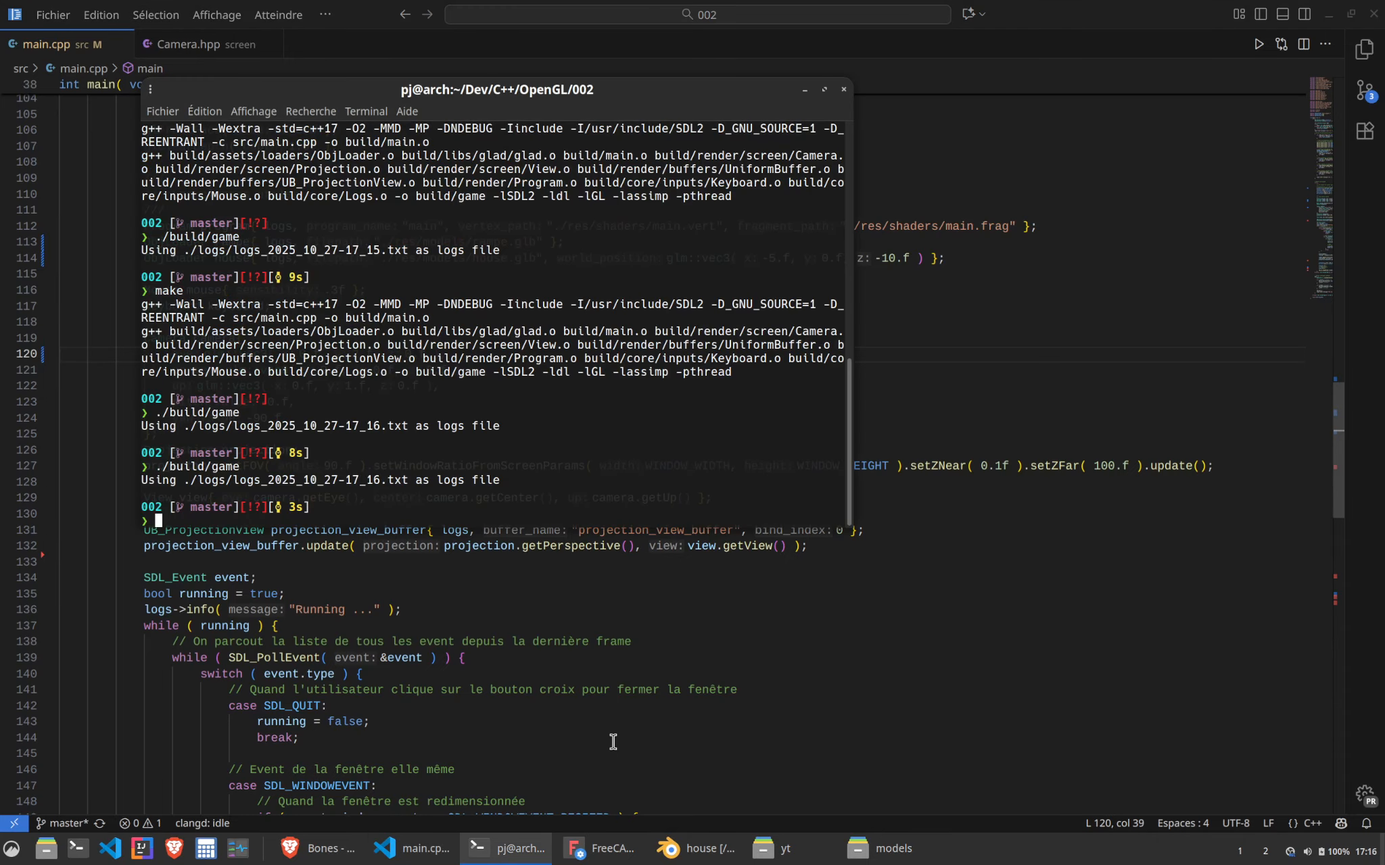
{"action": "key", "text": "Up"}
{"action": "key", "text": "Up"}
{"action": "key", "text": "Return"}
{"action": "key", "text": "Up"}
{"action": "key", "text": "Up"}
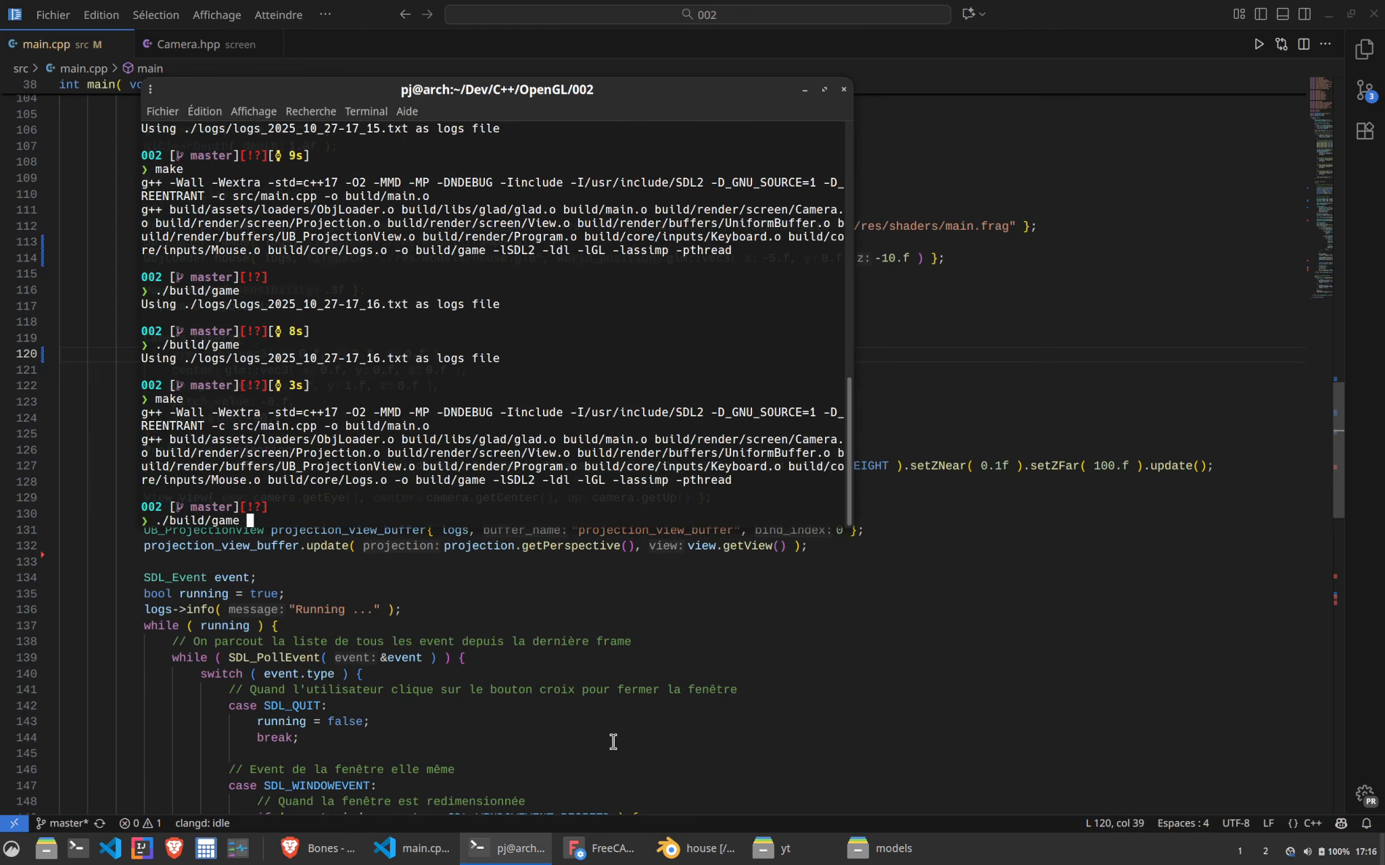
{"action": "key", "text": "Return"}
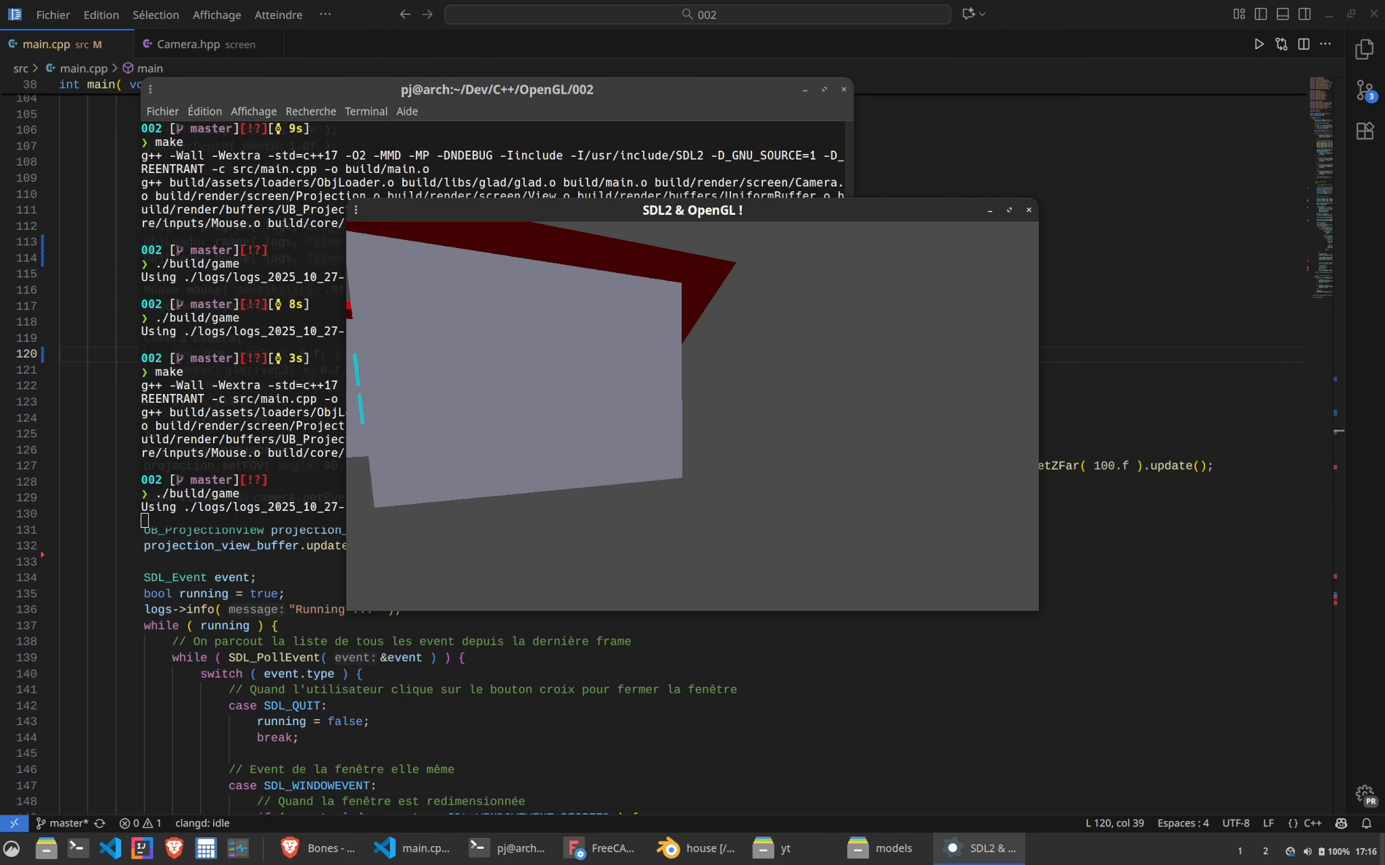
Move the camera sideways and forward to check the house from the new start position, and quit the game
{"action": "key", "text": "q"}
{"action": "key", "text": "d"}
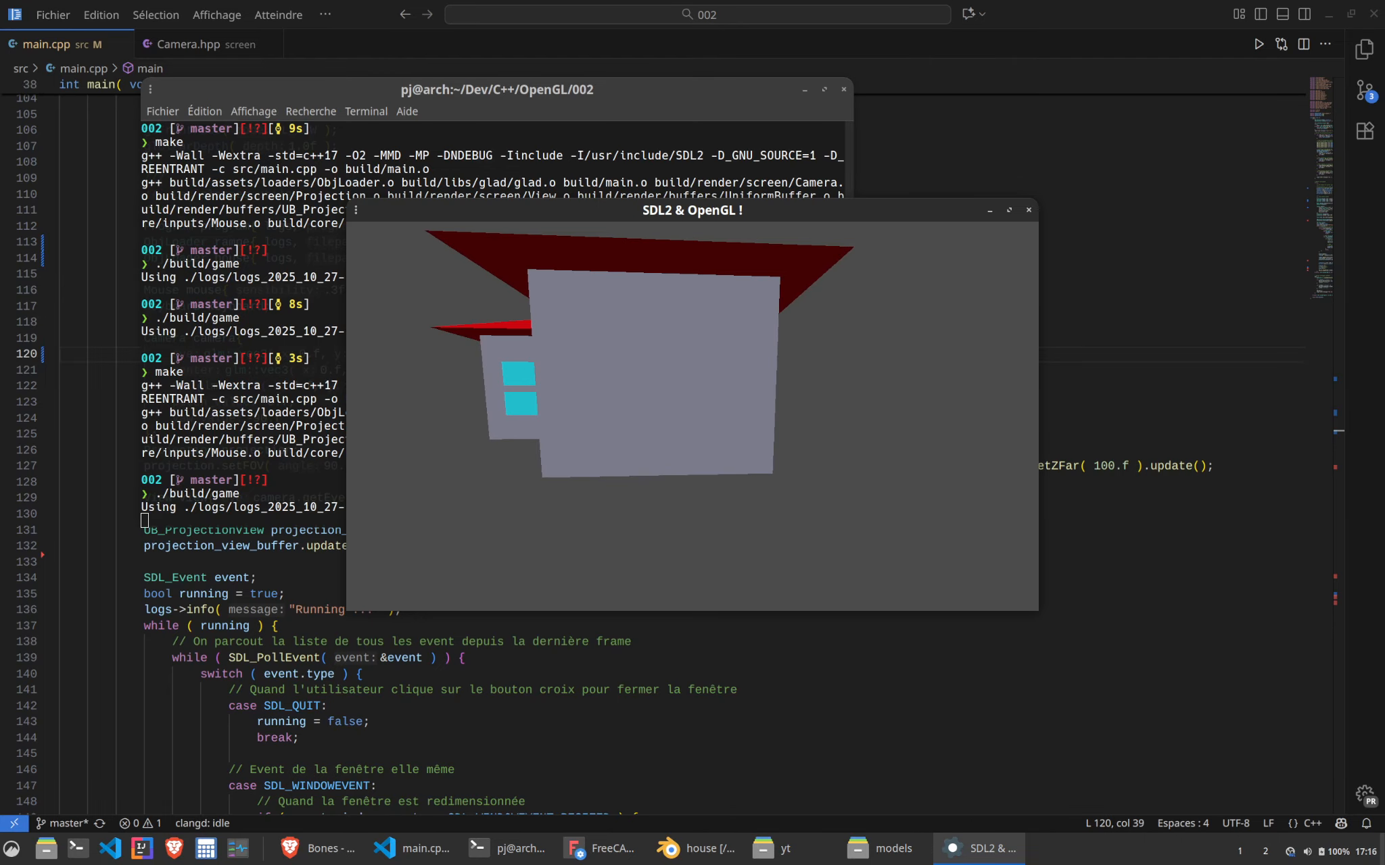
{"action": "key", "text": "q"}
{"action": "key", "text": "z"}
{"action": "key", "text": "d"}
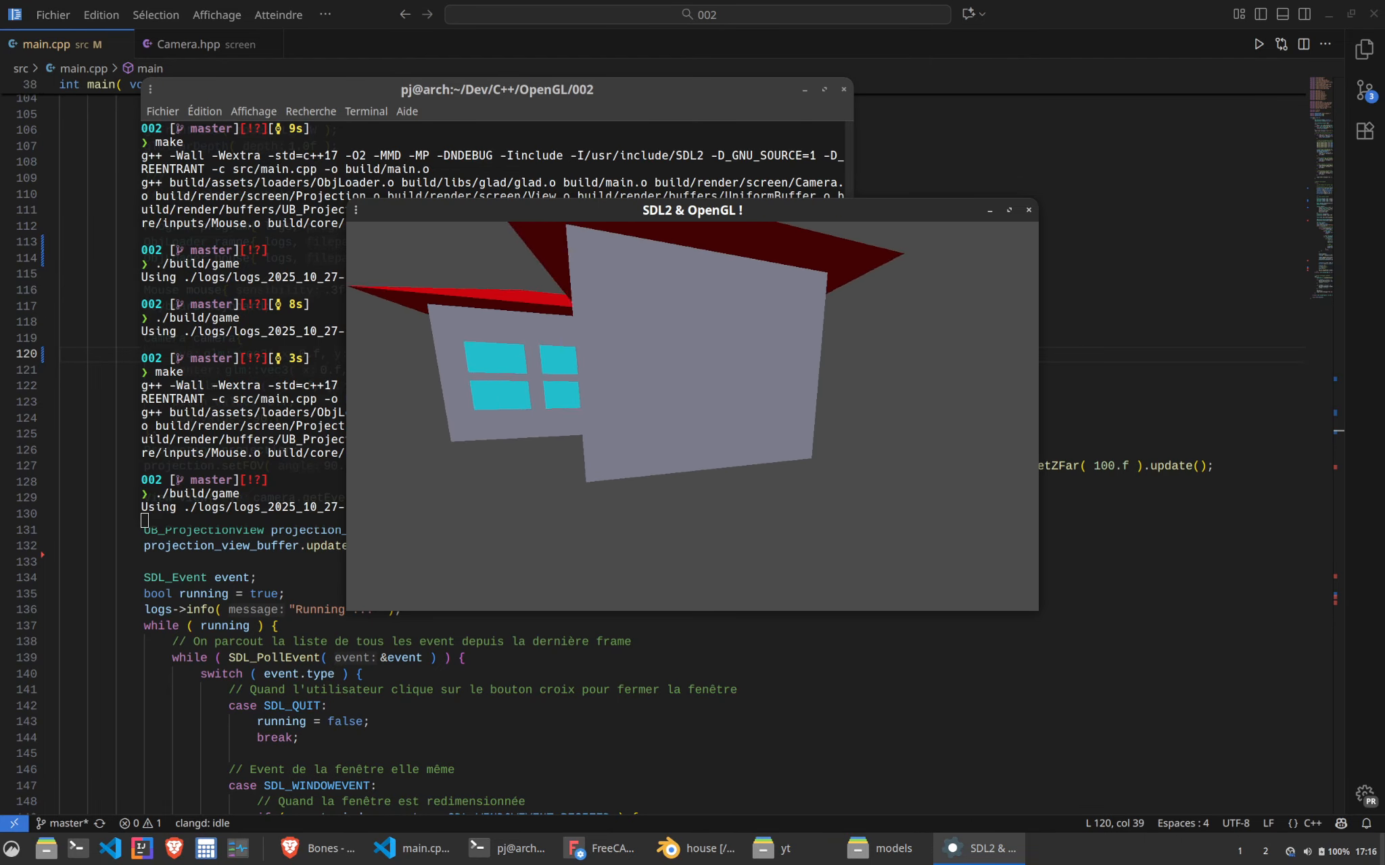
{"action": "key", "text": "Escape"}
Switch to the code editor, add a rotation angle of 90.f to the house's ObjLoader declaration and save main.cpp
{"action": "left_click", "coordinate": [514, 710]}
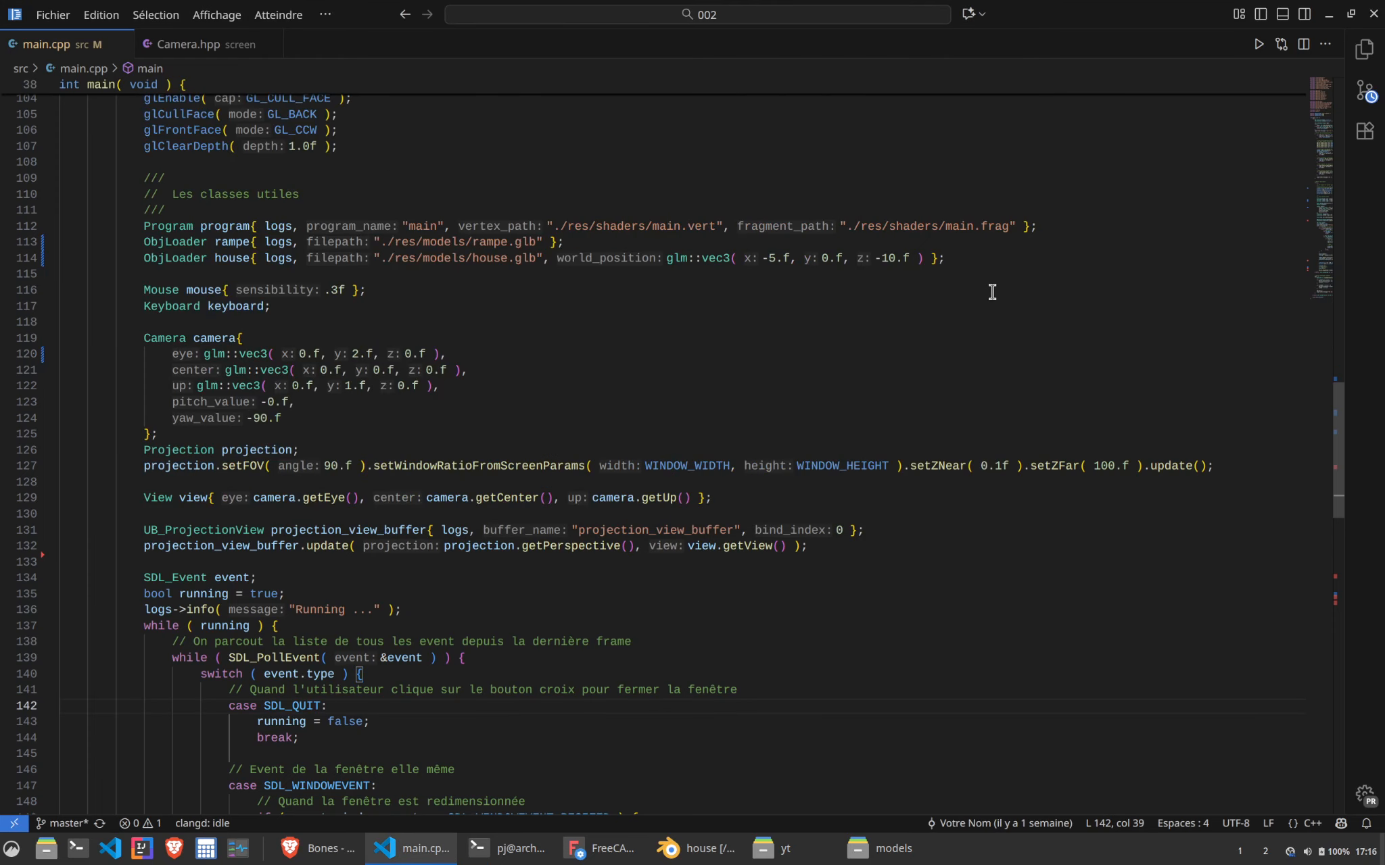
{"action": "left_click", "coordinate": [923, 257]}
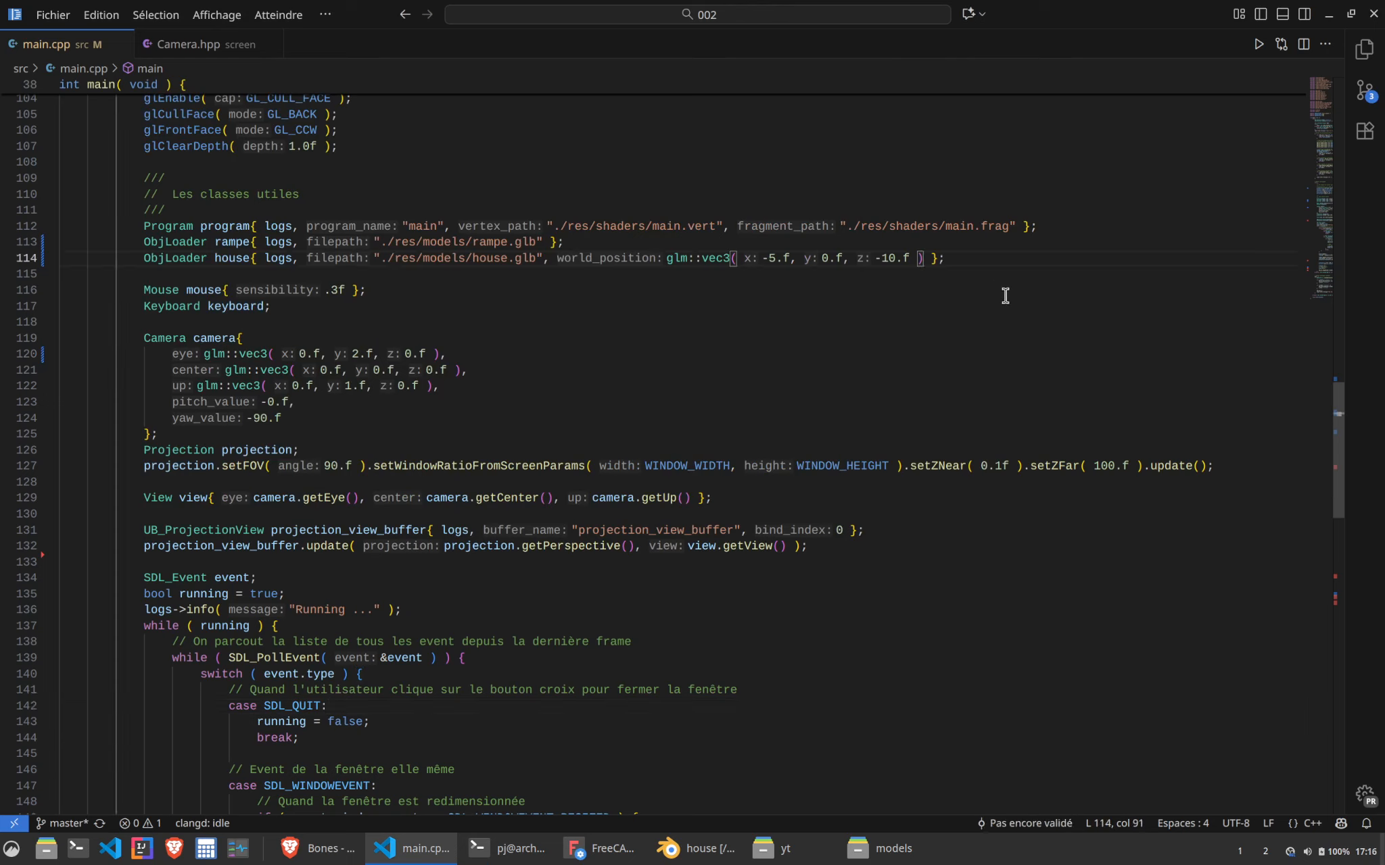
{"action": "key", "text": "Right"}
{"action": "type", "text": ","}
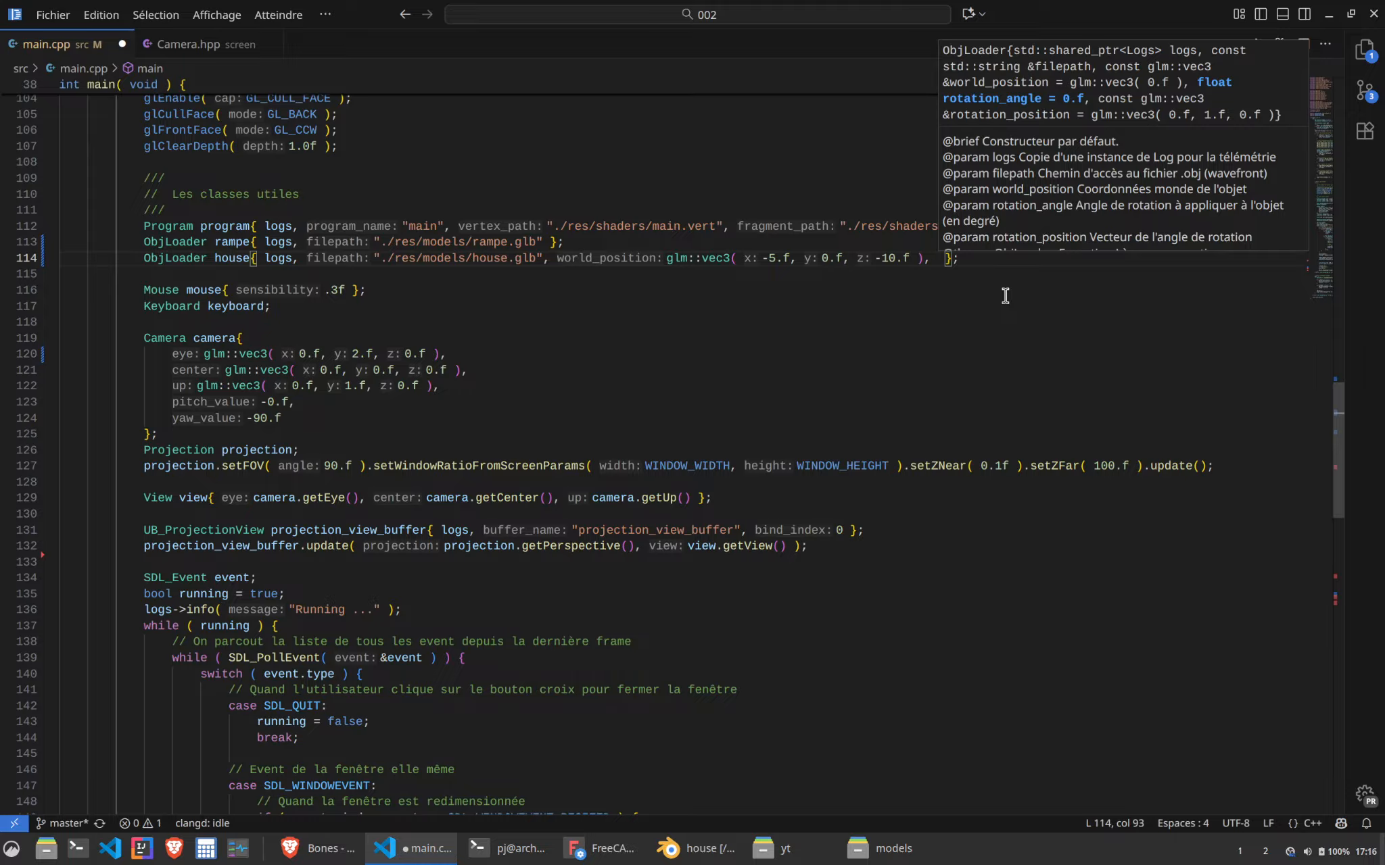
{"action": "type", "text": "90.f"}
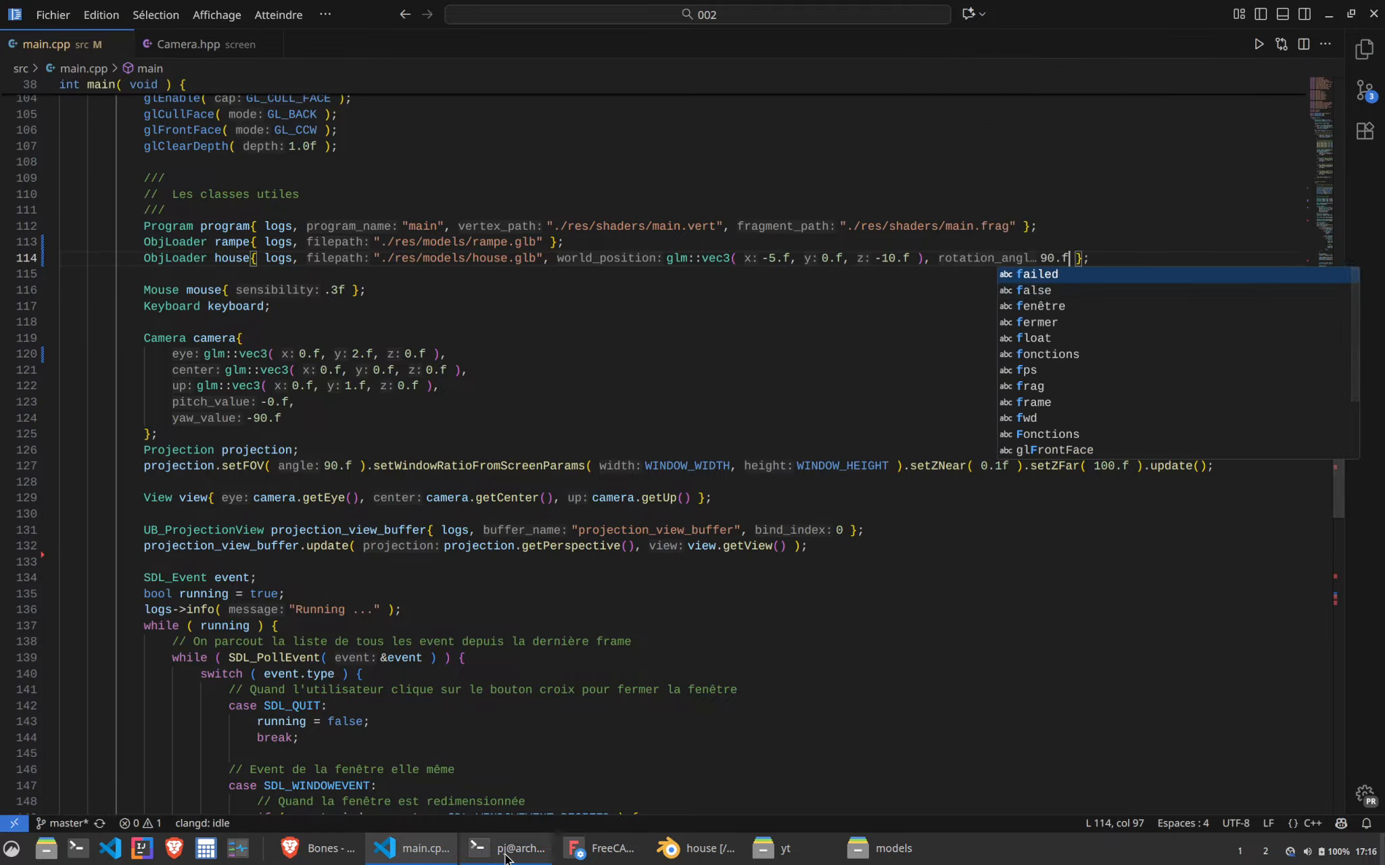
Switch to the terminal, compile with make and start ./build/game with the rotated house
{"action": "left_click", "coordinate": [506, 853]}
{"action": "type", "text": "make"}
{"action": "key", "text": "Return"}
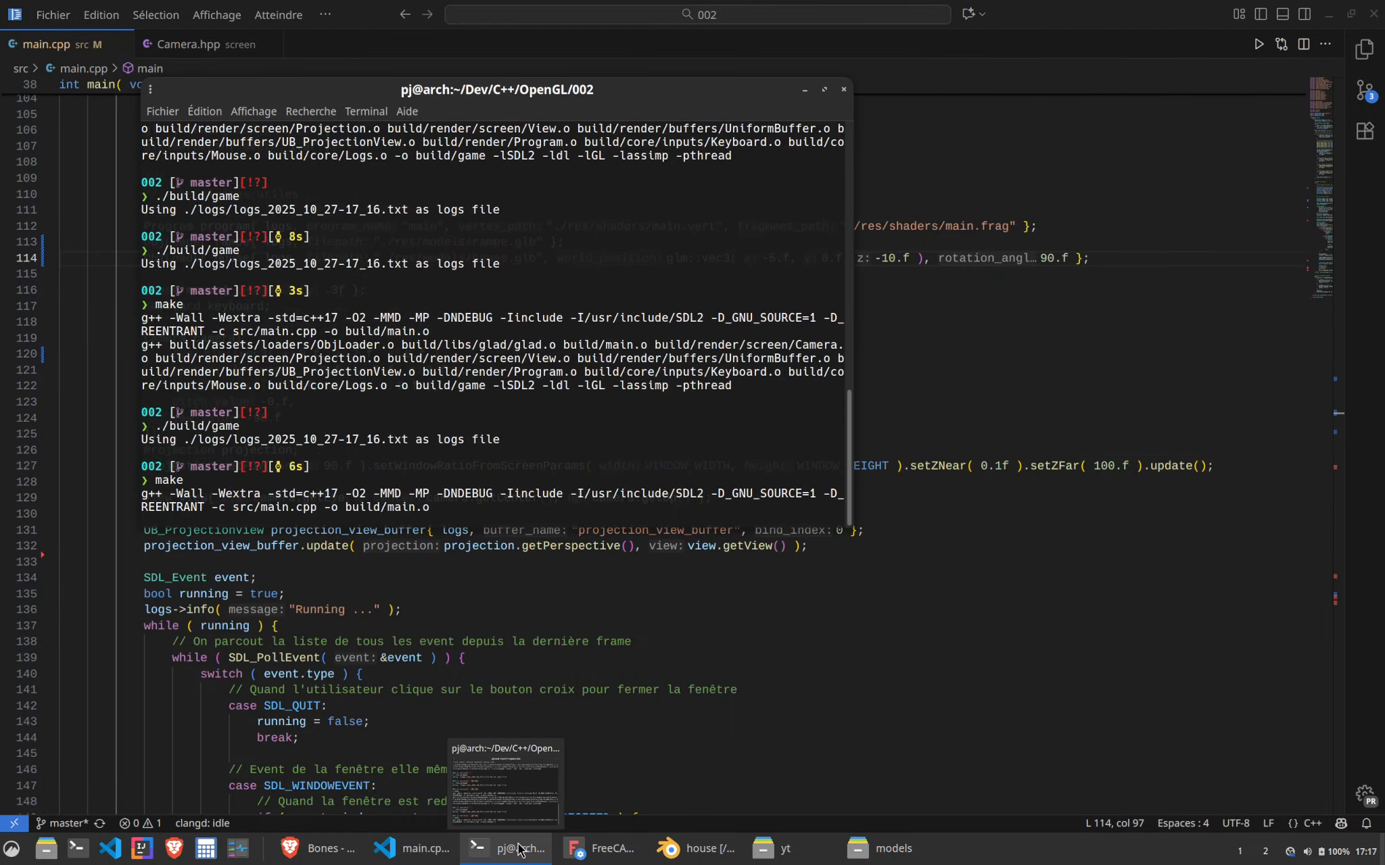
{"action": "type", "text": "./build/game"}
{"action": "key", "text": "Return"}
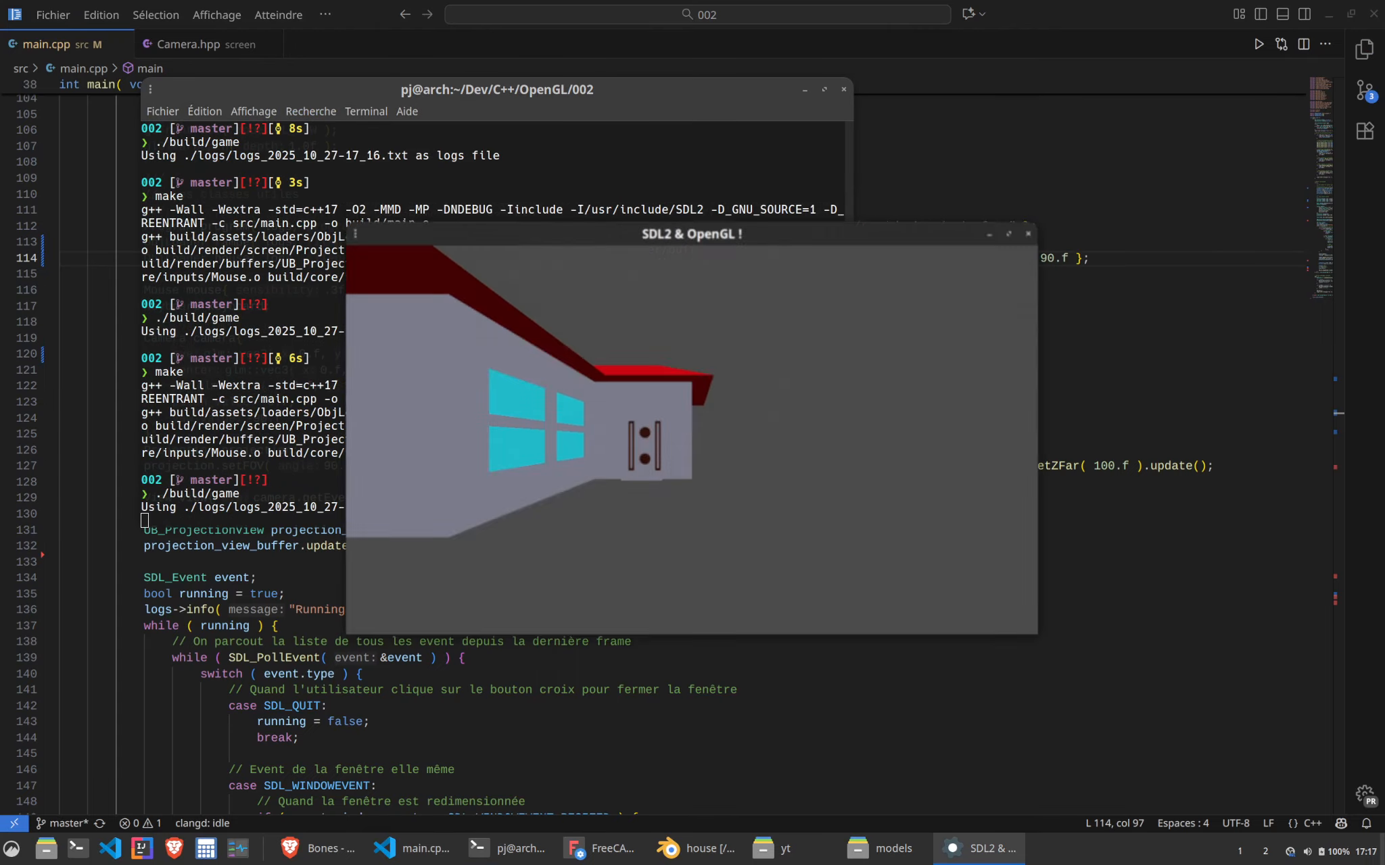
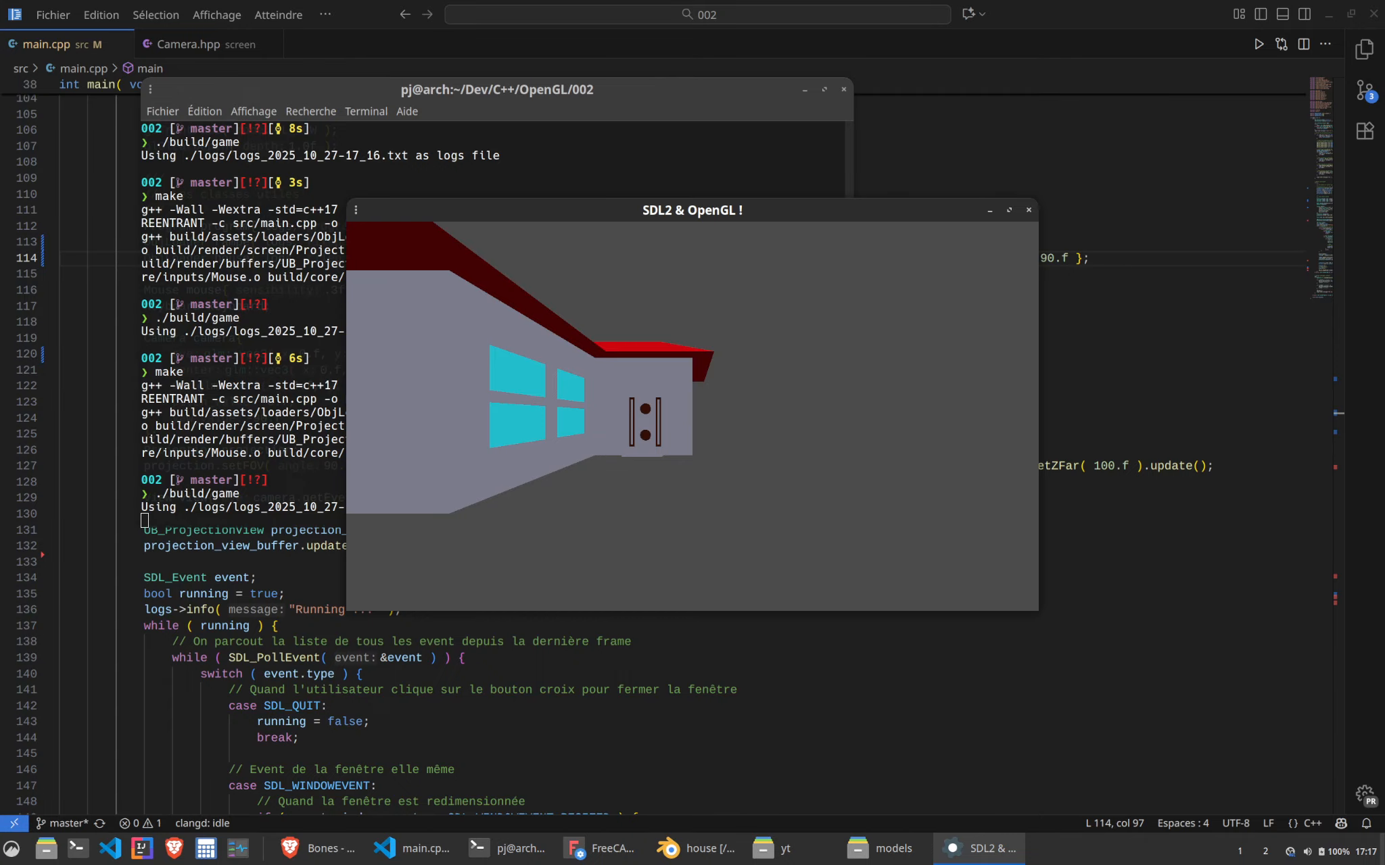
Move the camera and maximise the game window to examine the rotated house, and quit the game
{"action": "key", "text": "z"}
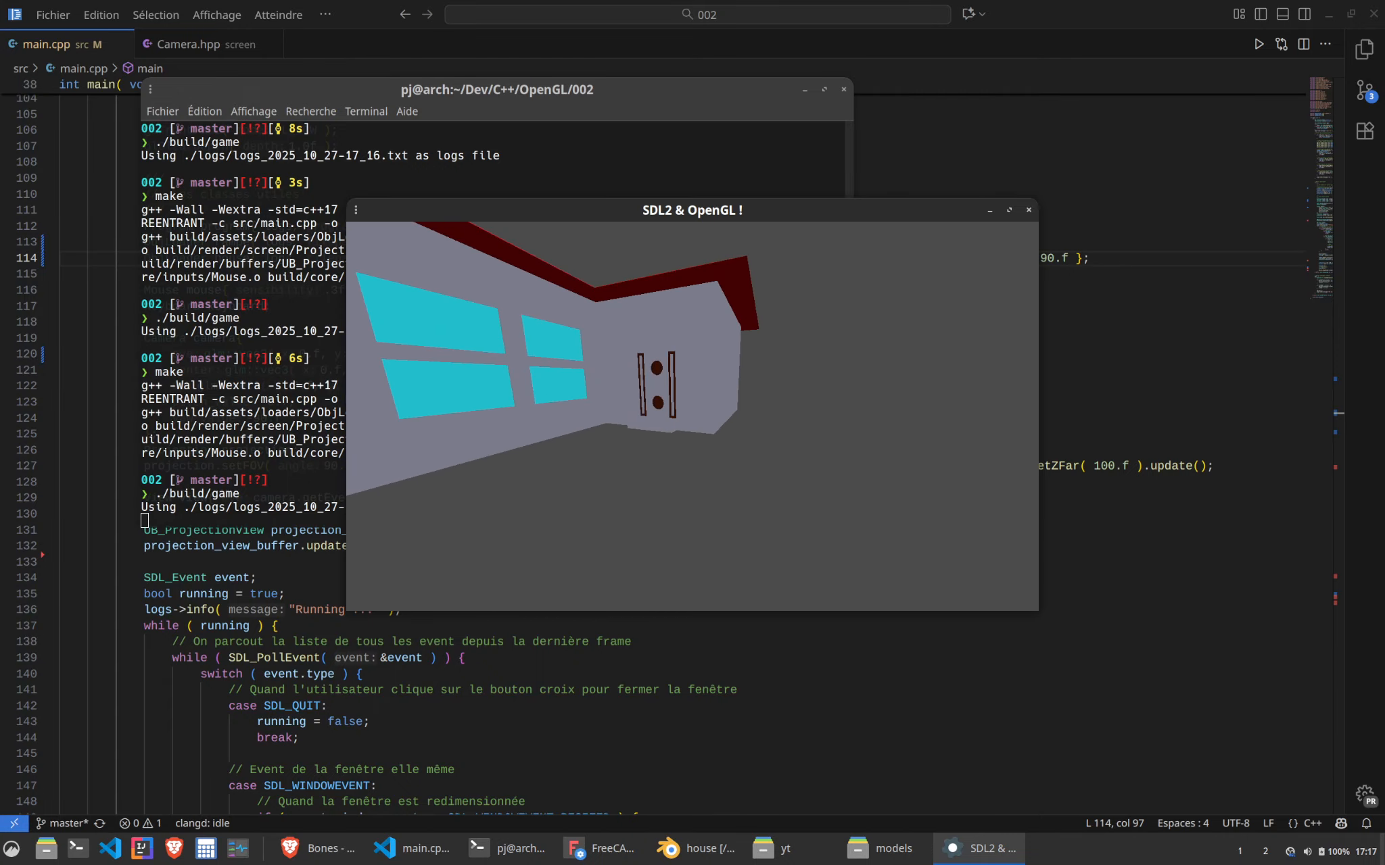
{"action": "key", "text": "super+Up"}
{"action": "key", "text": "s"}
{"action": "key", "text": "z"}
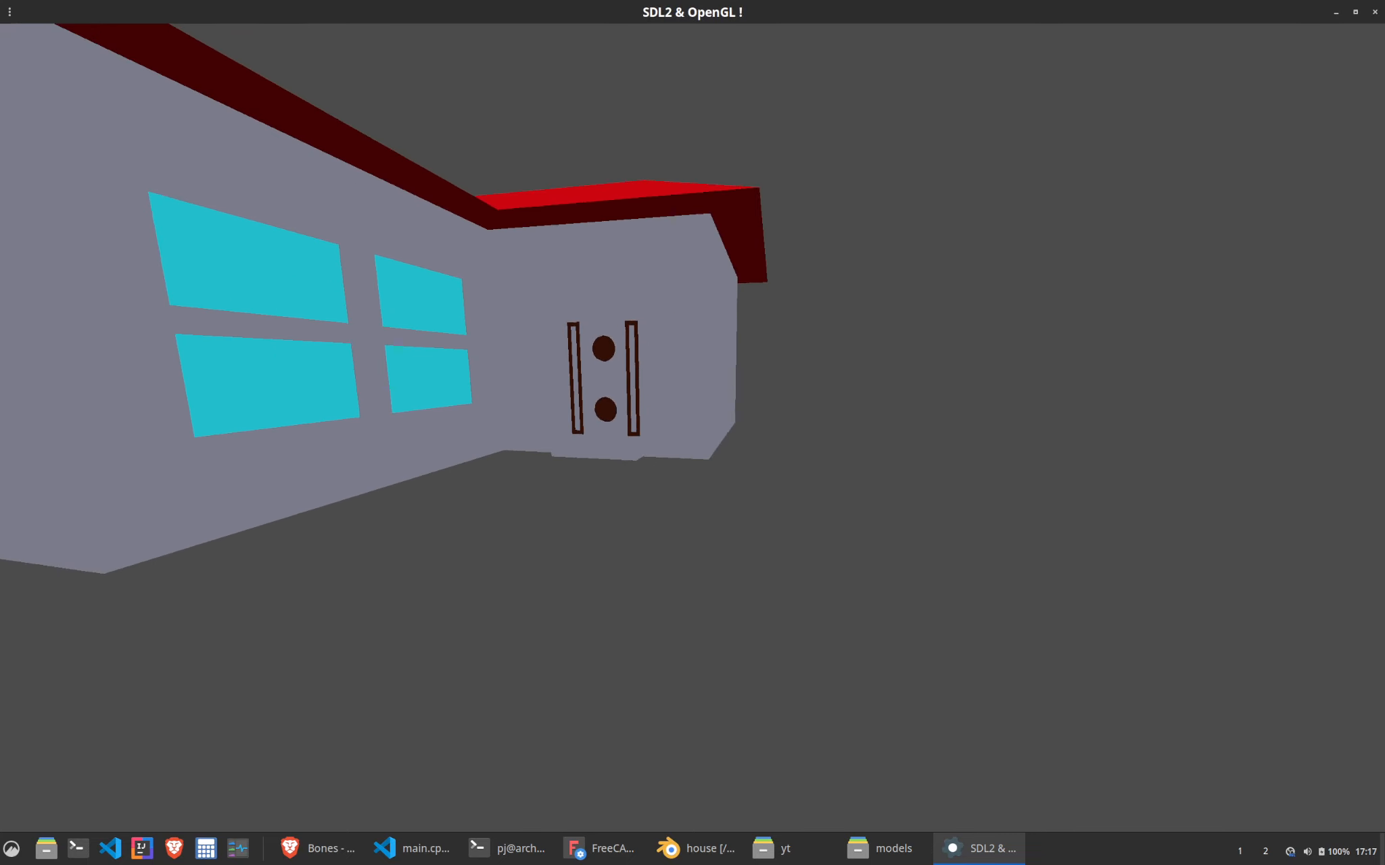
{"action": "key", "text": "Escape"}
Switch to the code editor, duplicate the house ObjLoader line below itself and name the copy house2
{"action": "key", "text": "alt+Tab"}
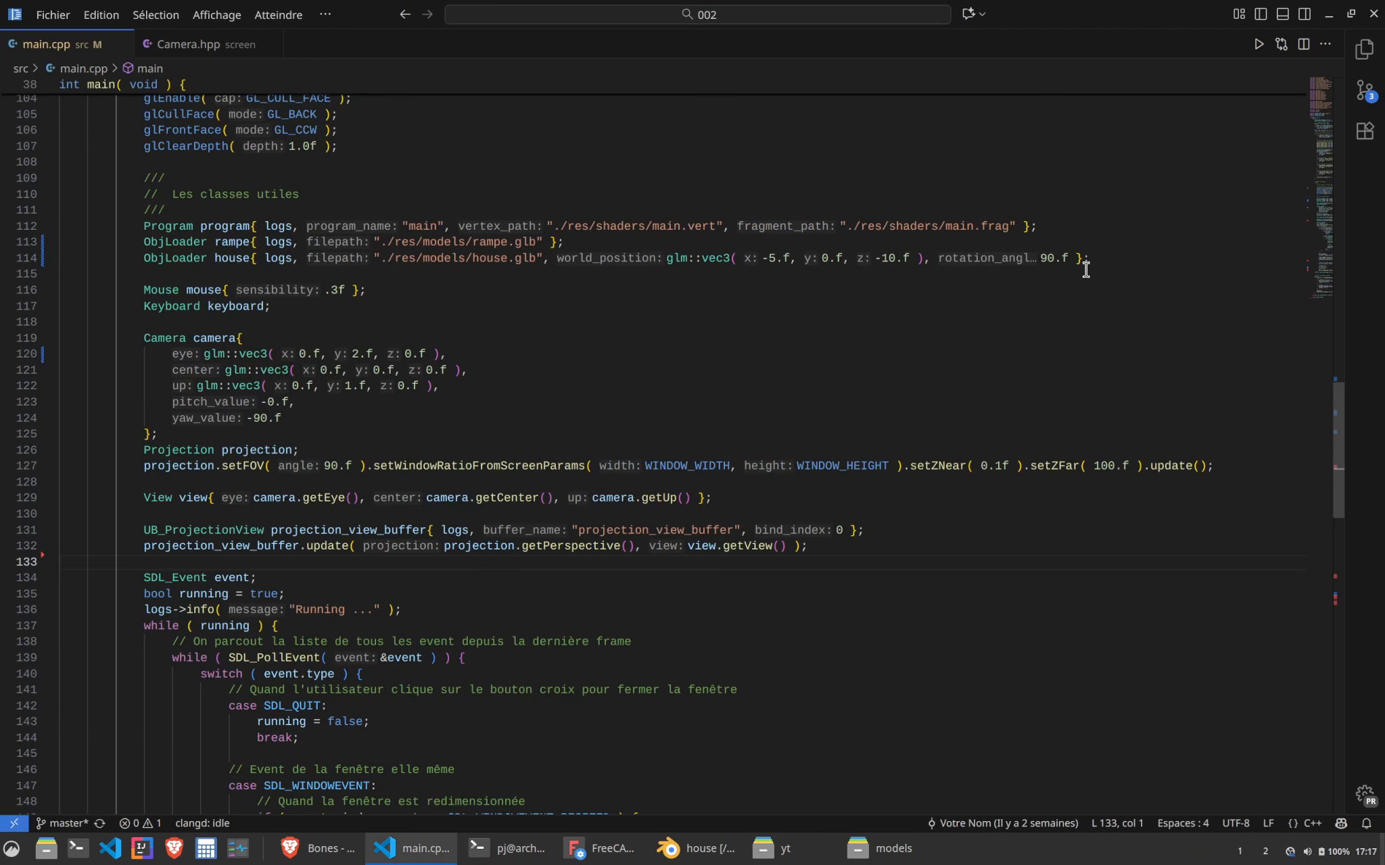
{"action": "left_click", "coordinate": [1109, 256]}
{"action": "key", "text": "ctrl+shift+alt+Down"}
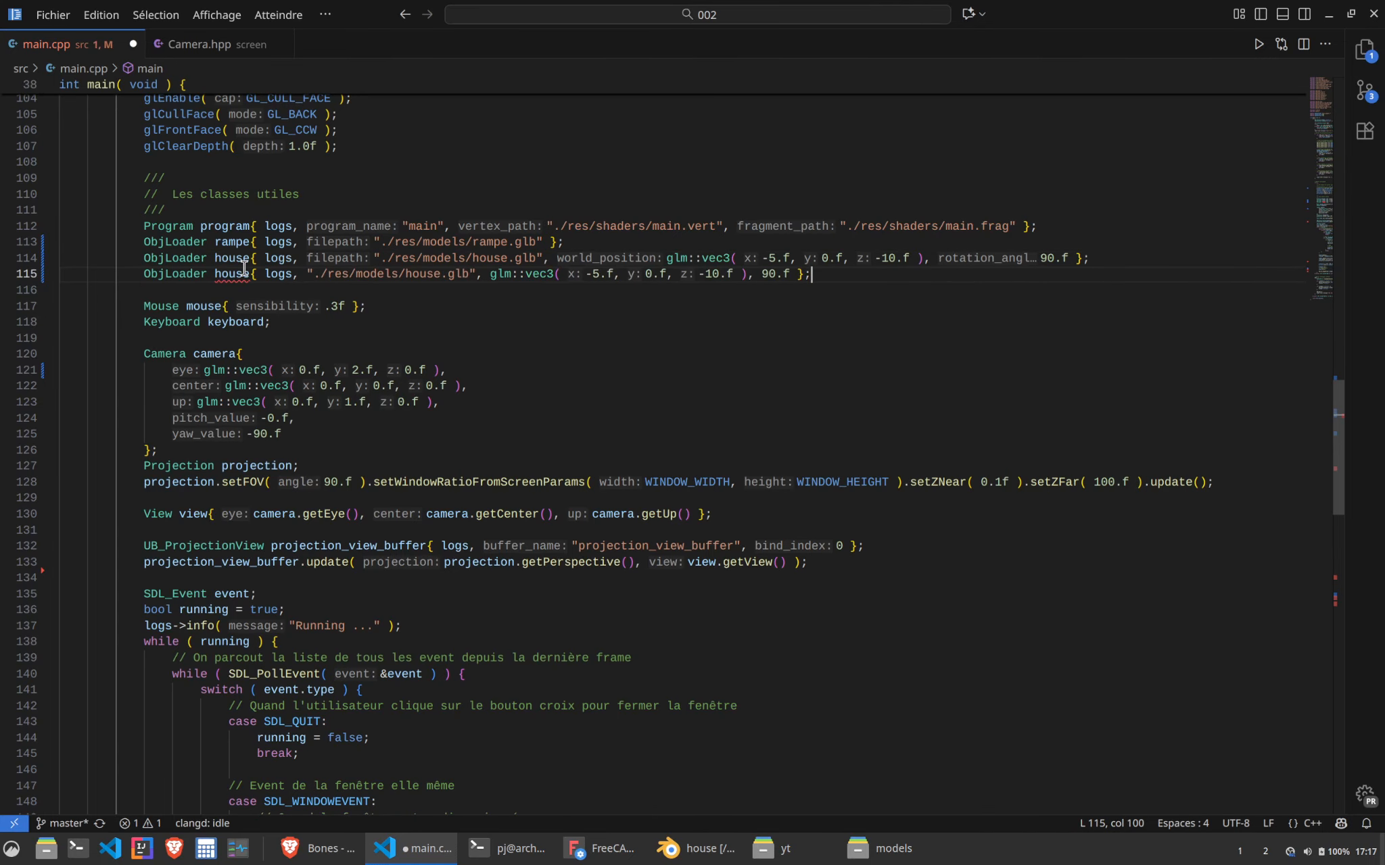
{"action": "left_click", "coordinate": [251, 274]}
{"action": "type", "text": "2"}
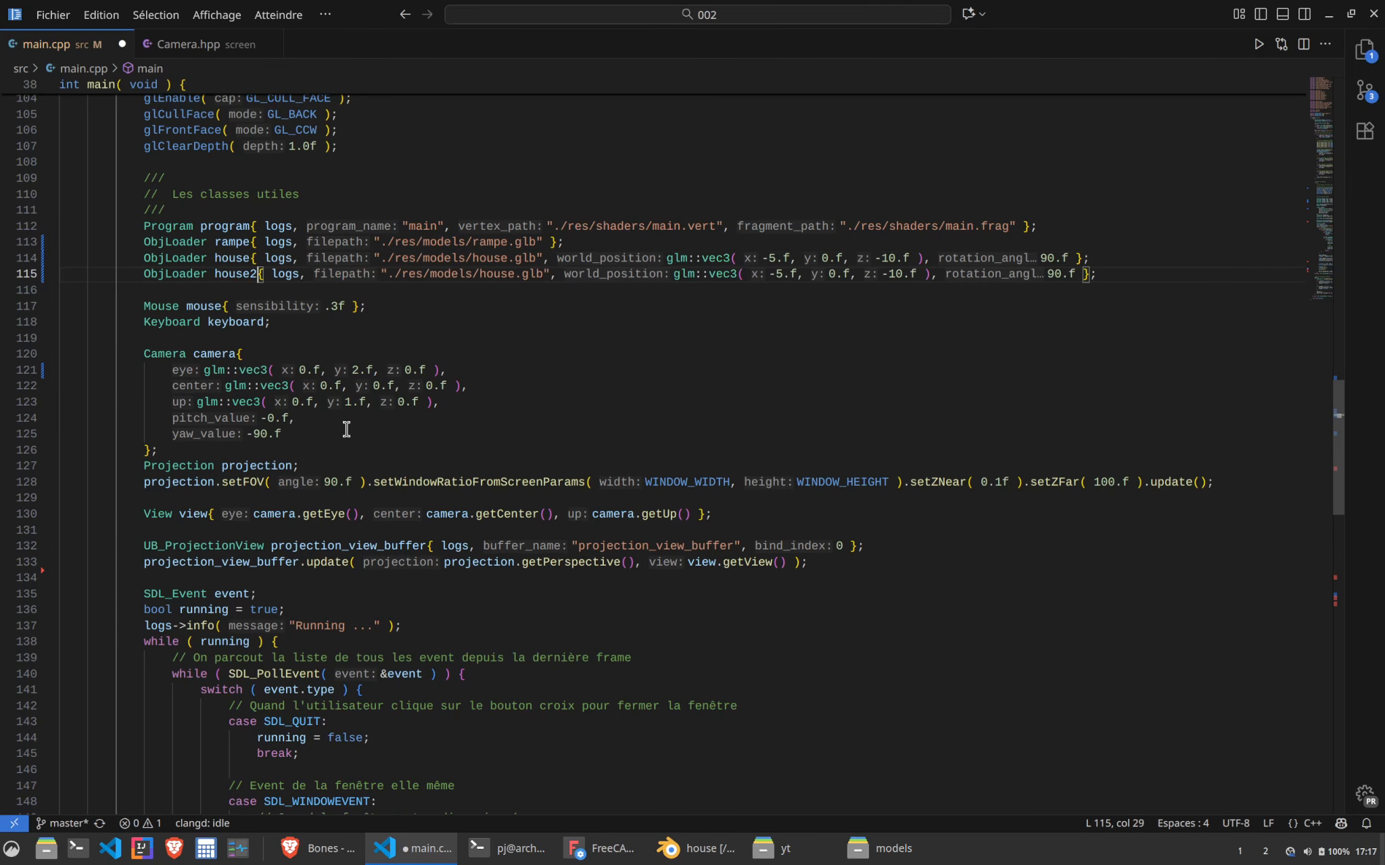
Add a house2.draw(); call directly below house.draw(); in the main render loop
{"action": "scroll", "coordinate": [347, 430], "scroll_direction": "down", "scroll_amount": 15}
{"action": "left_click", "coordinate": [330, 559]}
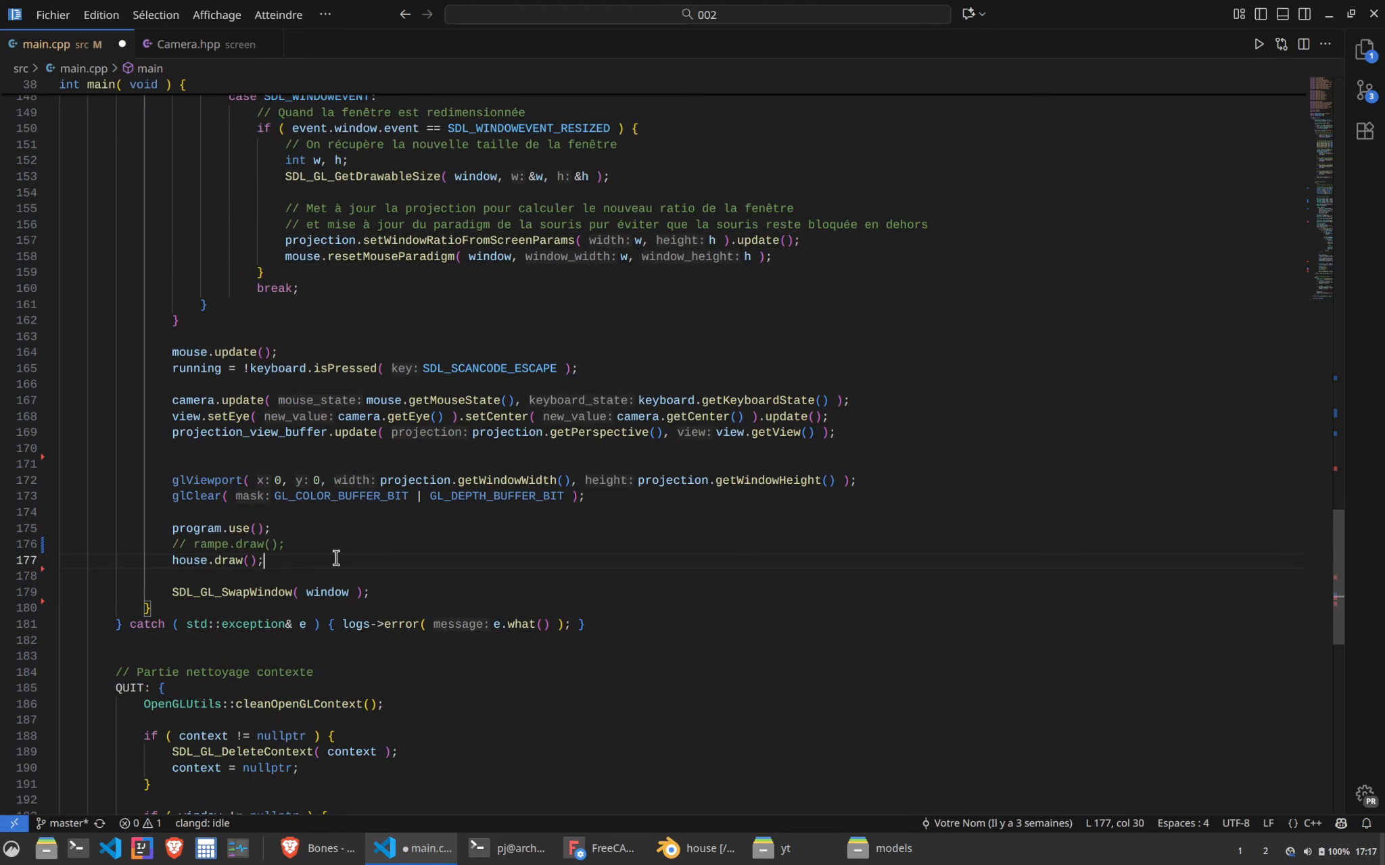
{"action": "key", "text": "Return"}
{"action": "type", "text": "house2;draw();"}
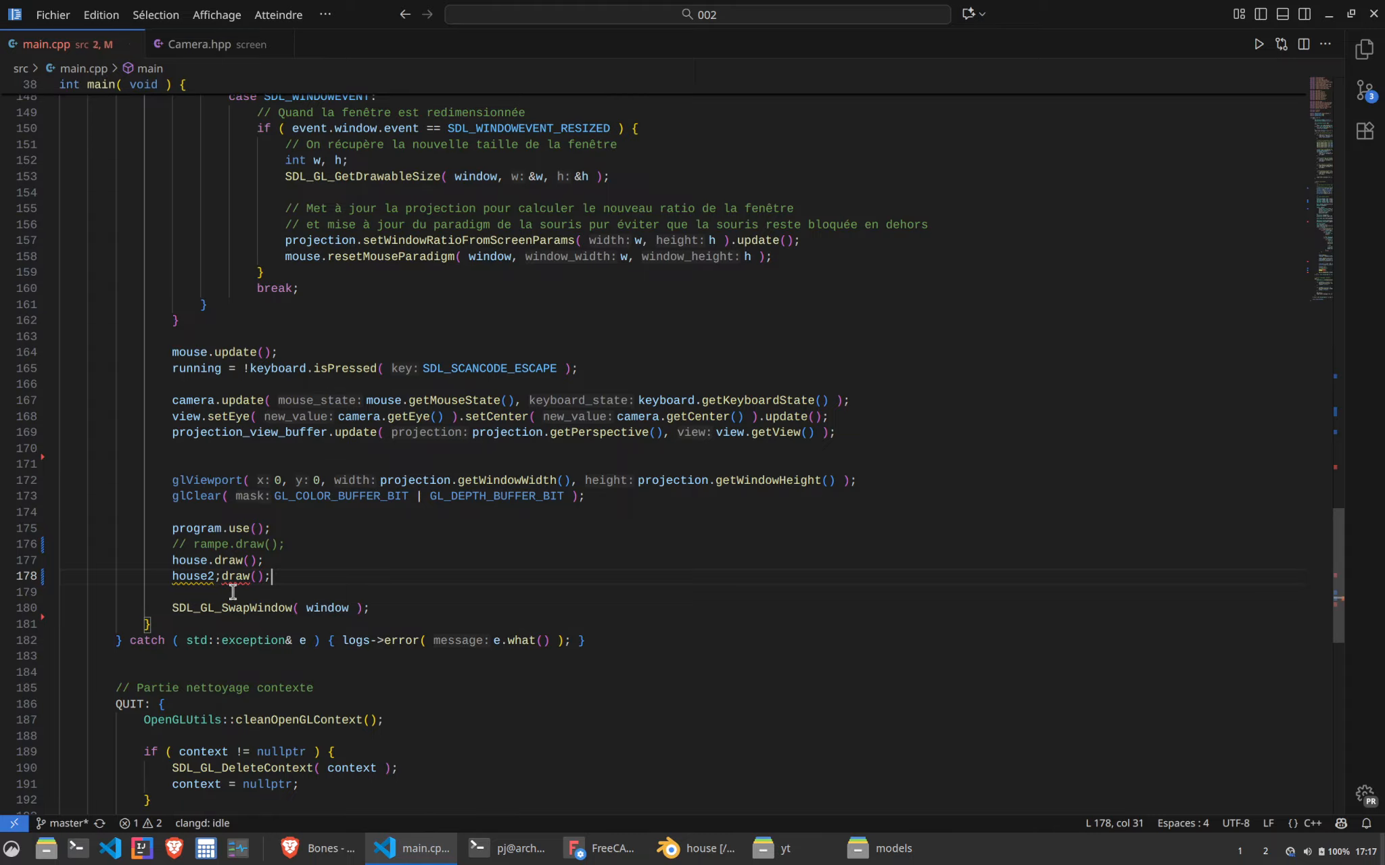
{"action": "left_click", "coordinate": [215, 577]}
{"action": "key", "text": "Delete"}
{"action": "type", "text": "."}
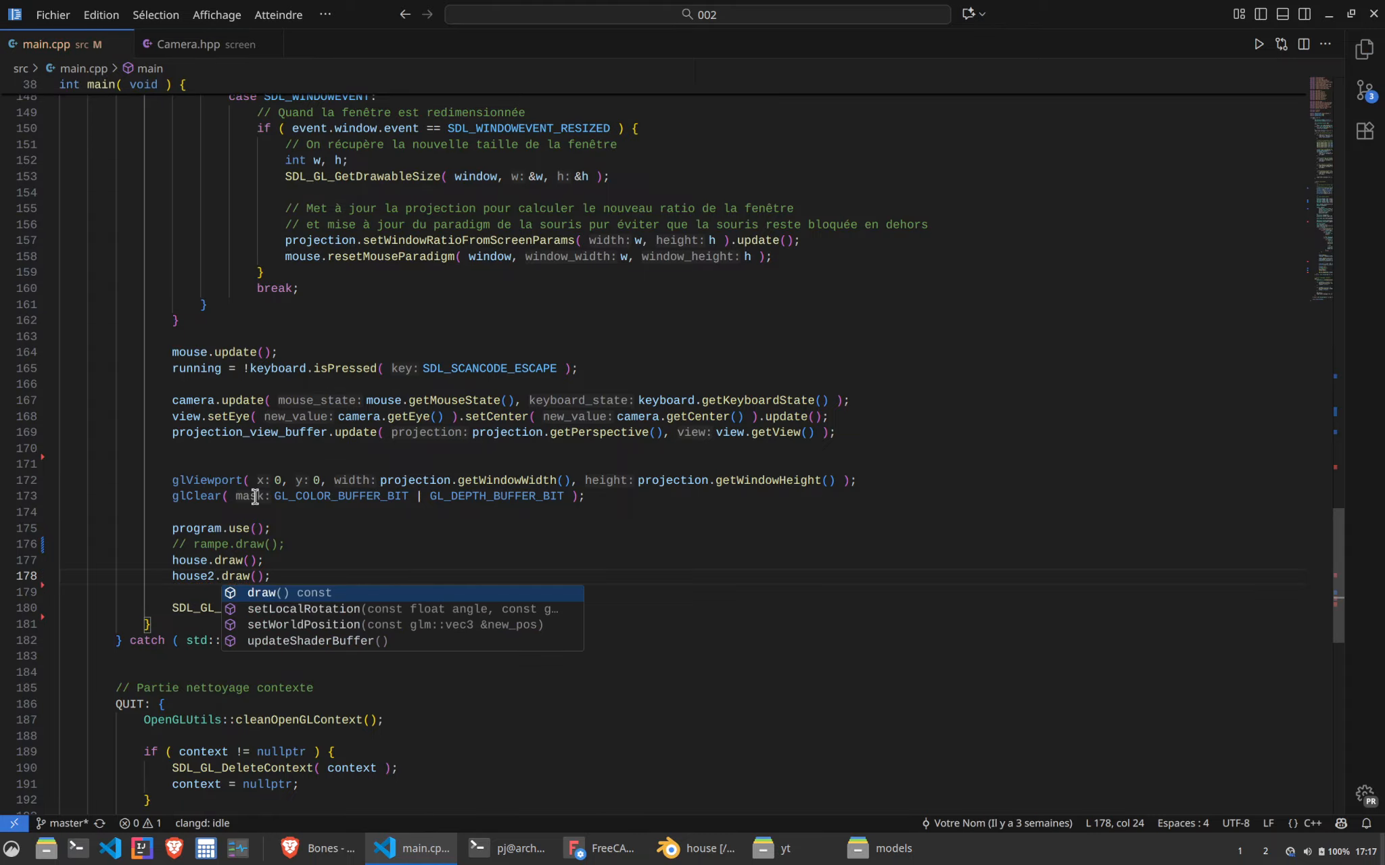
In the house2 ObjLoader declaration, set the x position to 5.f and the rotation angle to -90.f, and save main.cpp
{"action": "scroll", "coordinate": [344, 473], "scroll_direction": "up", "scroll_amount": 13}
{"action": "scroll", "coordinate": [345, 417], "scroll_direction": "up", "scroll_amount": 3}
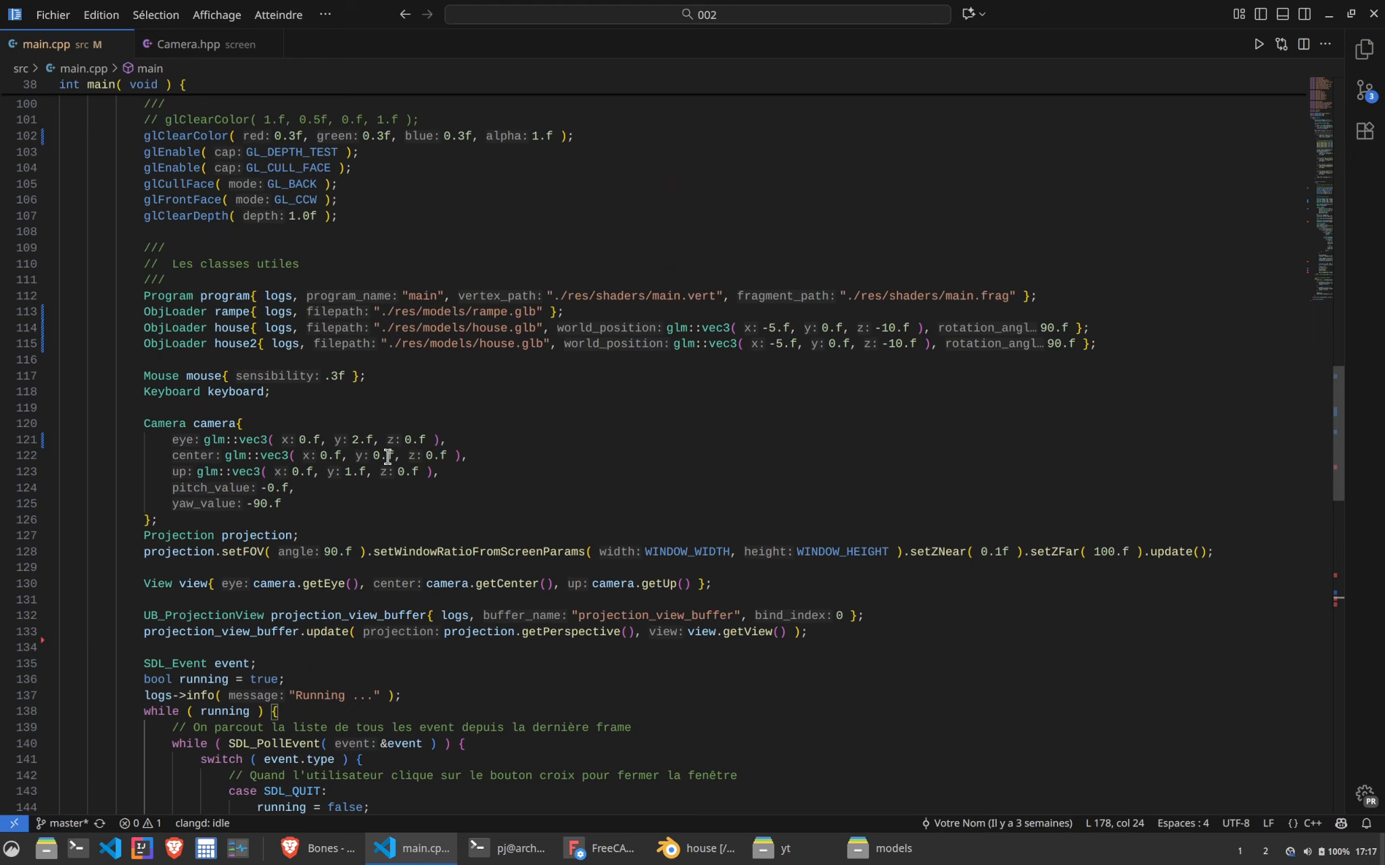
{"action": "left_click", "coordinate": [779, 344]}
{"action": "key", "text": "BackSpace"}
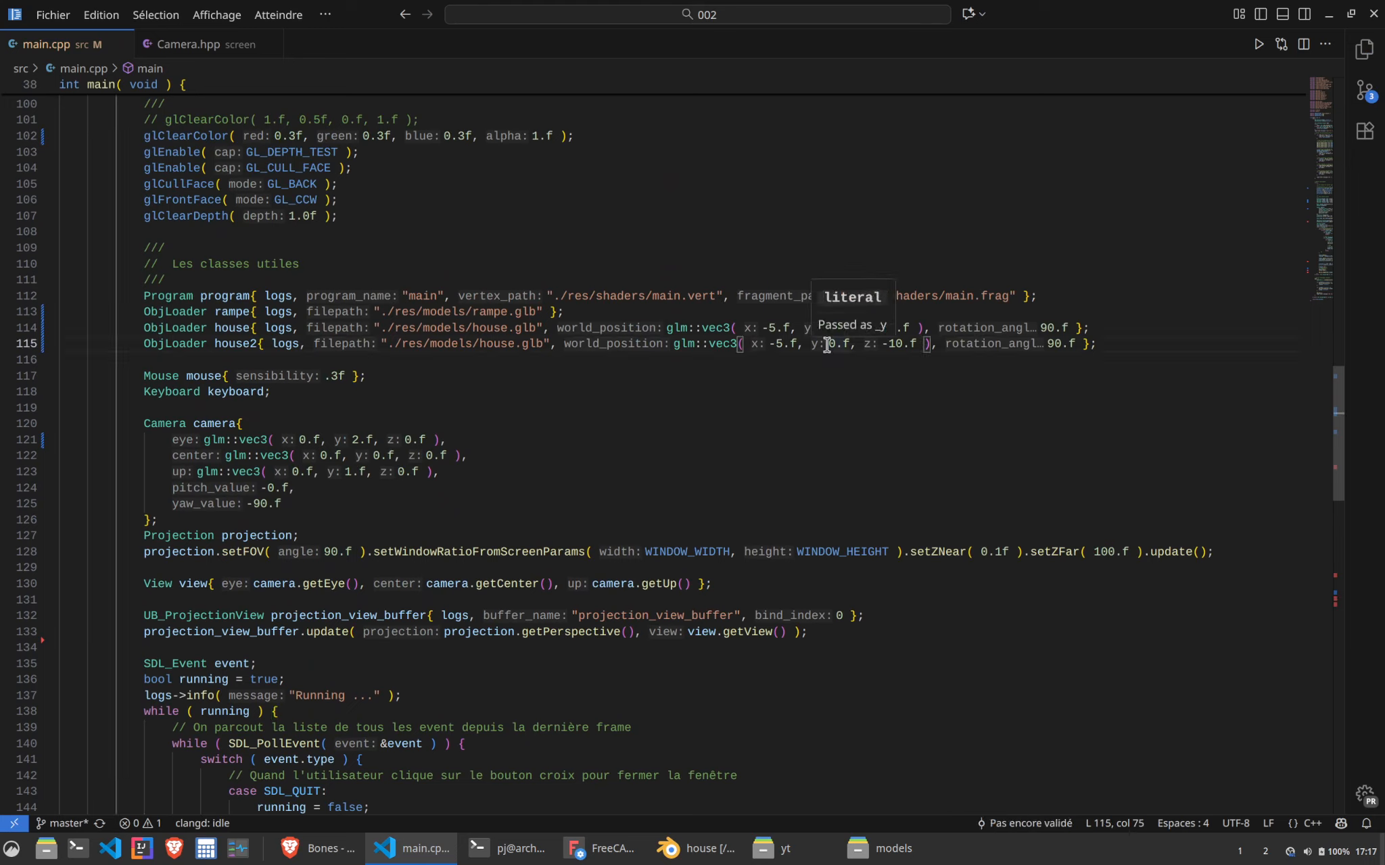
{"action": "double_click", "coordinate": [1046, 342]}
{"action": "type", "text": "-90"}
{"action": "key", "text": "ctrl+s"}
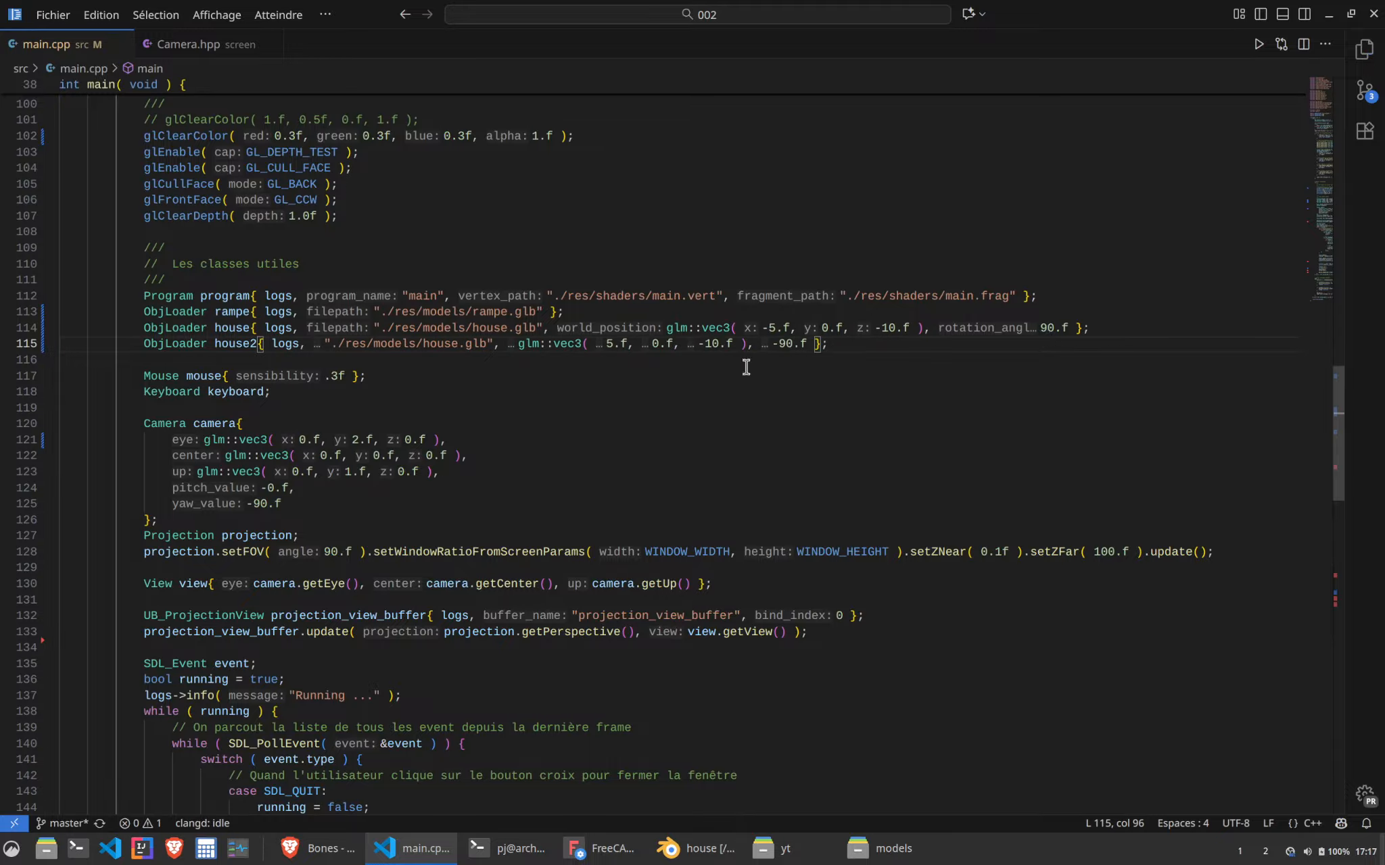
Switch to the terminal, compile with make and start ./build/game with the second house
{"action": "key", "text": "alt+Tab"}
{"action": "type", "text": "make"}
{"action": "key", "text": "Return"}
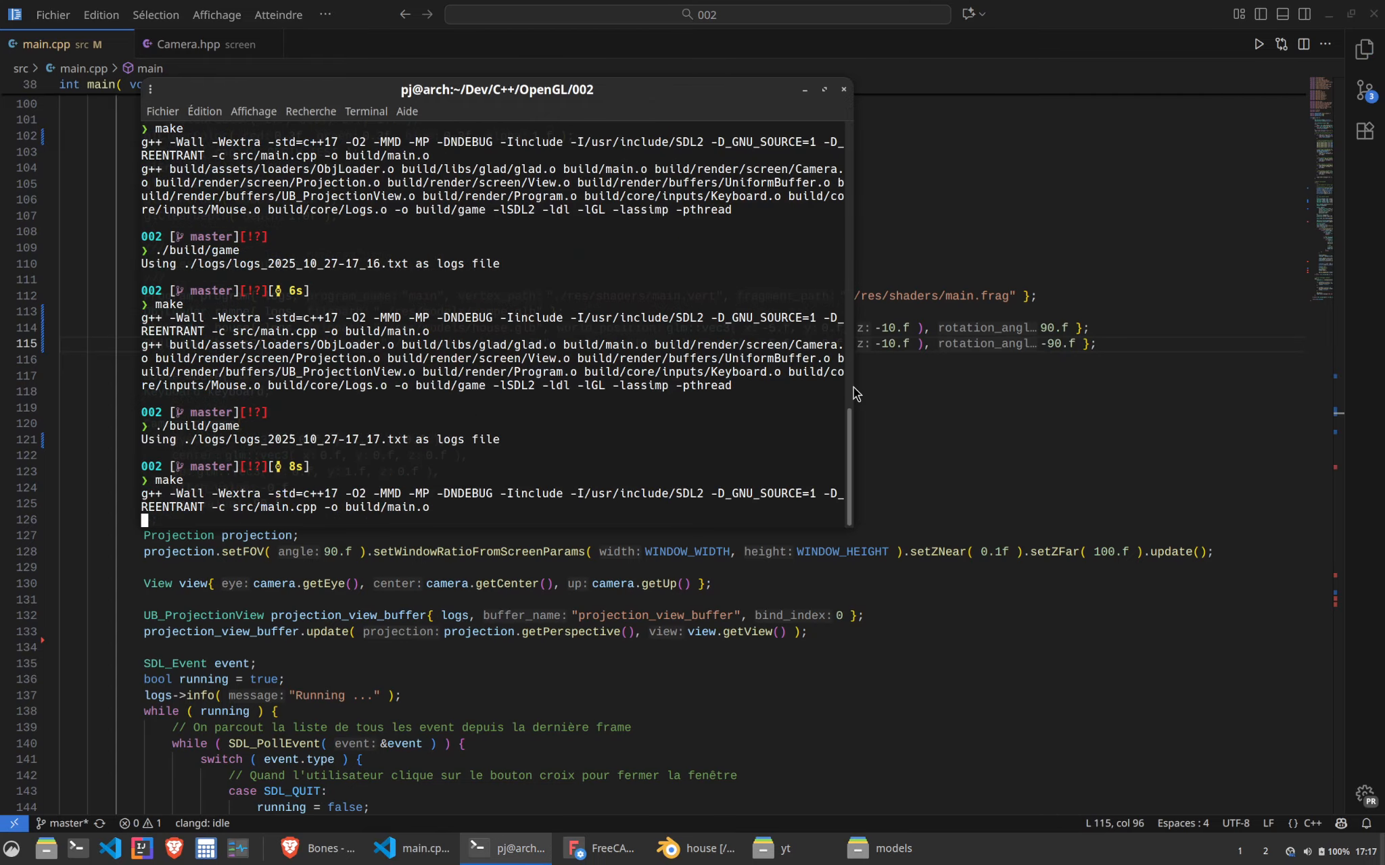
{"action": "type", "text": "./build/game"}
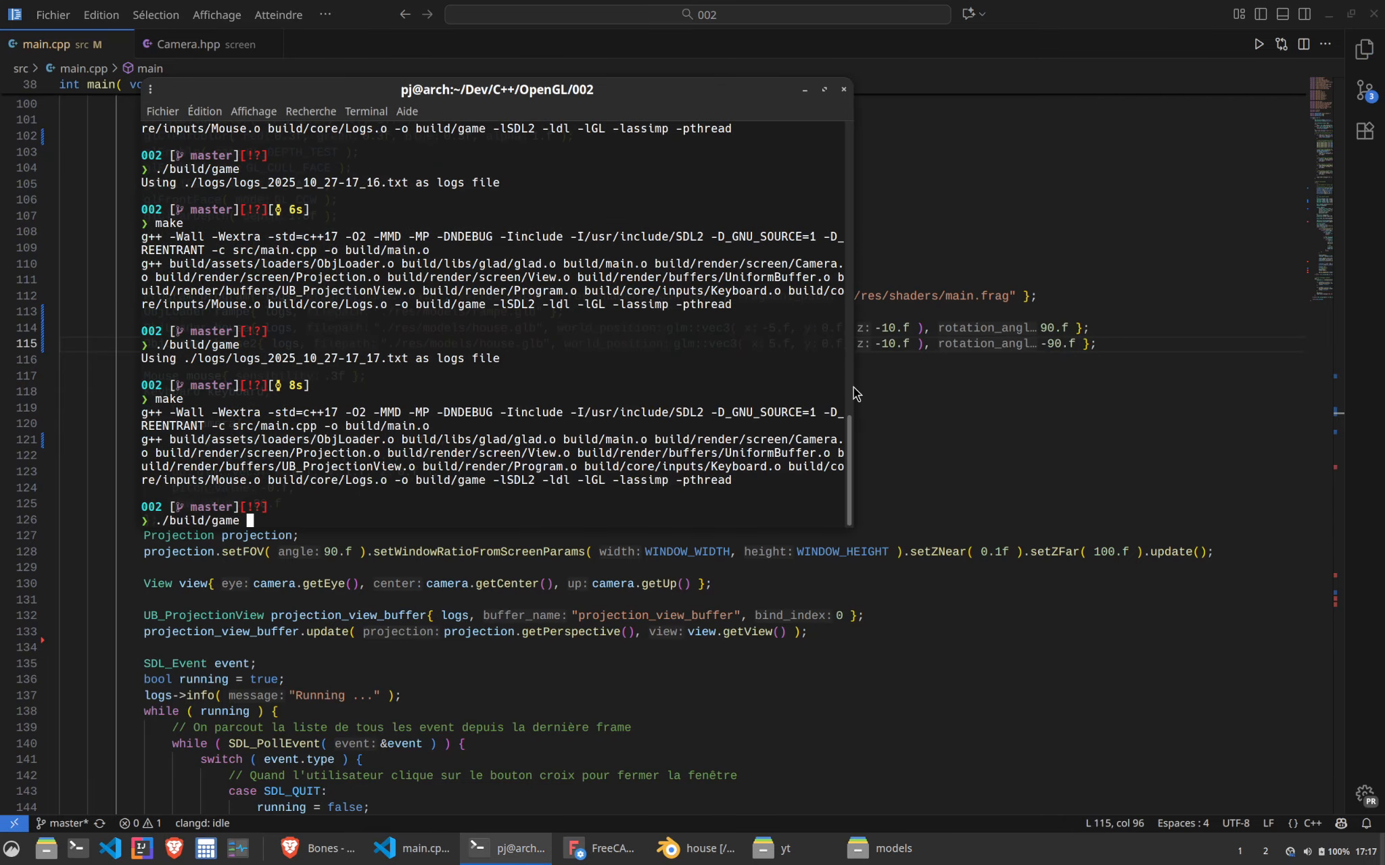
{"action": "key", "text": "Return"}
Move the camera forward through the scene to examine how the two houses stand, and quit the game
{"action": "key", "text": "z"}
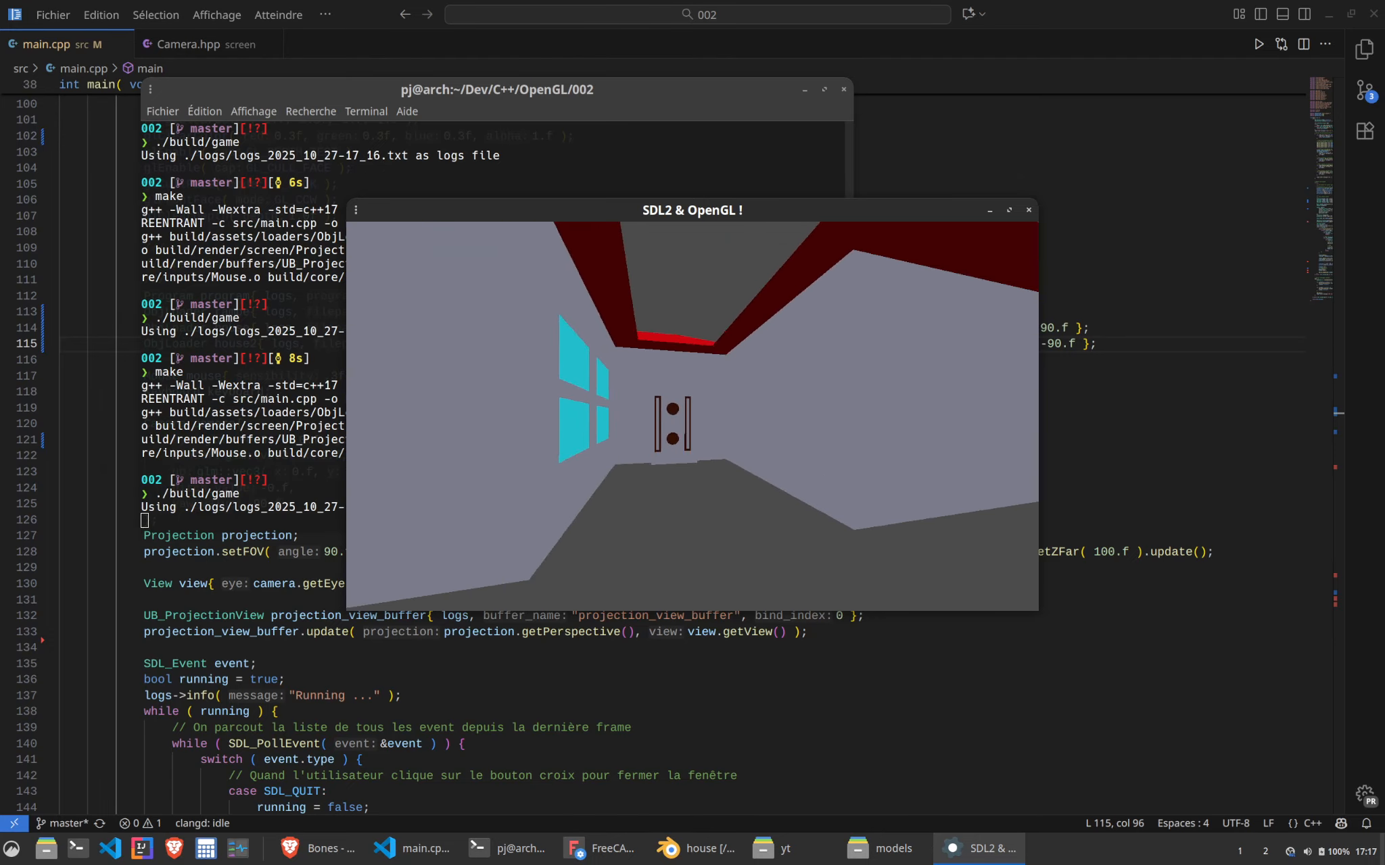
{"action": "key", "text": "z"}
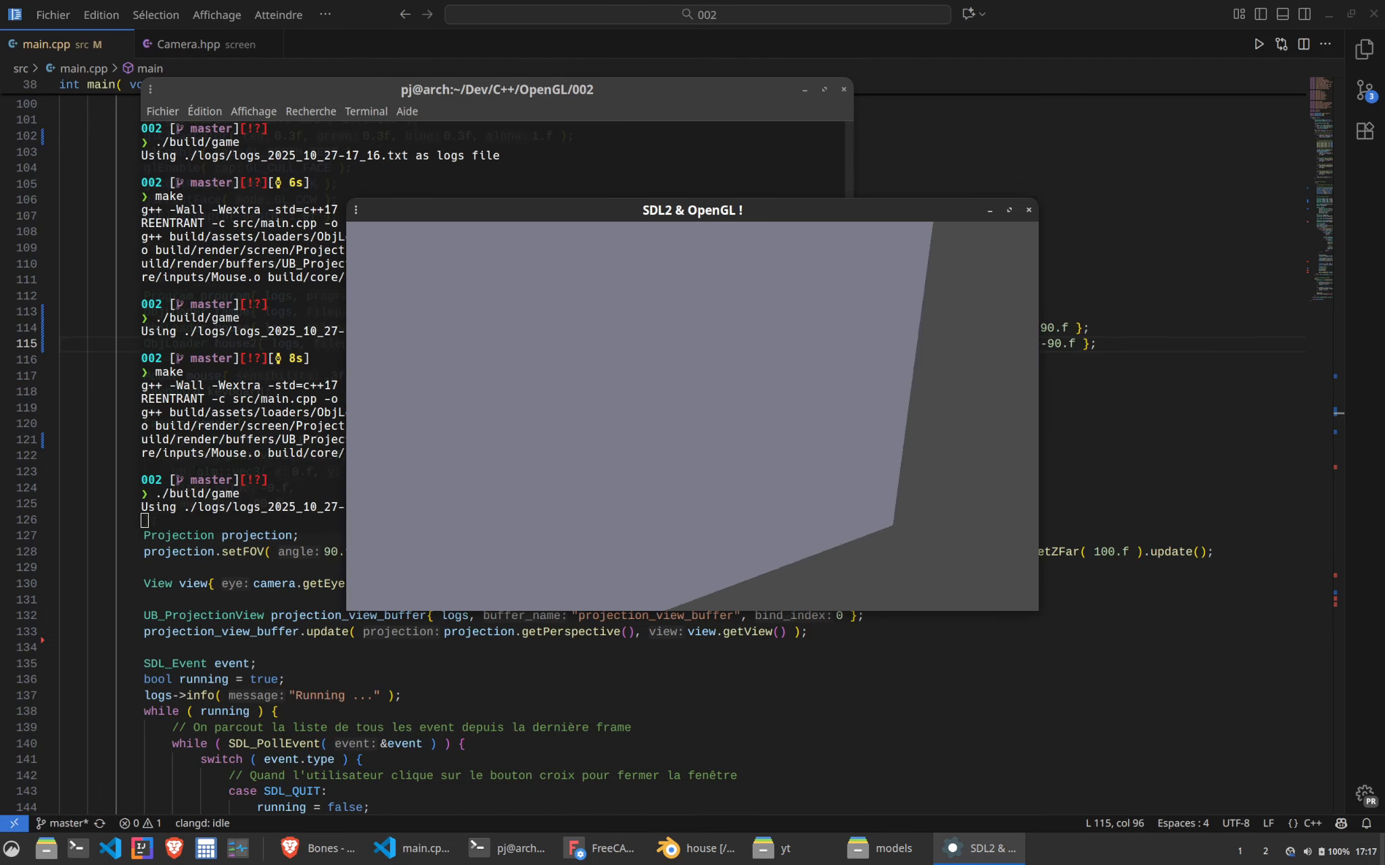
{"action": "key", "text": "z"}
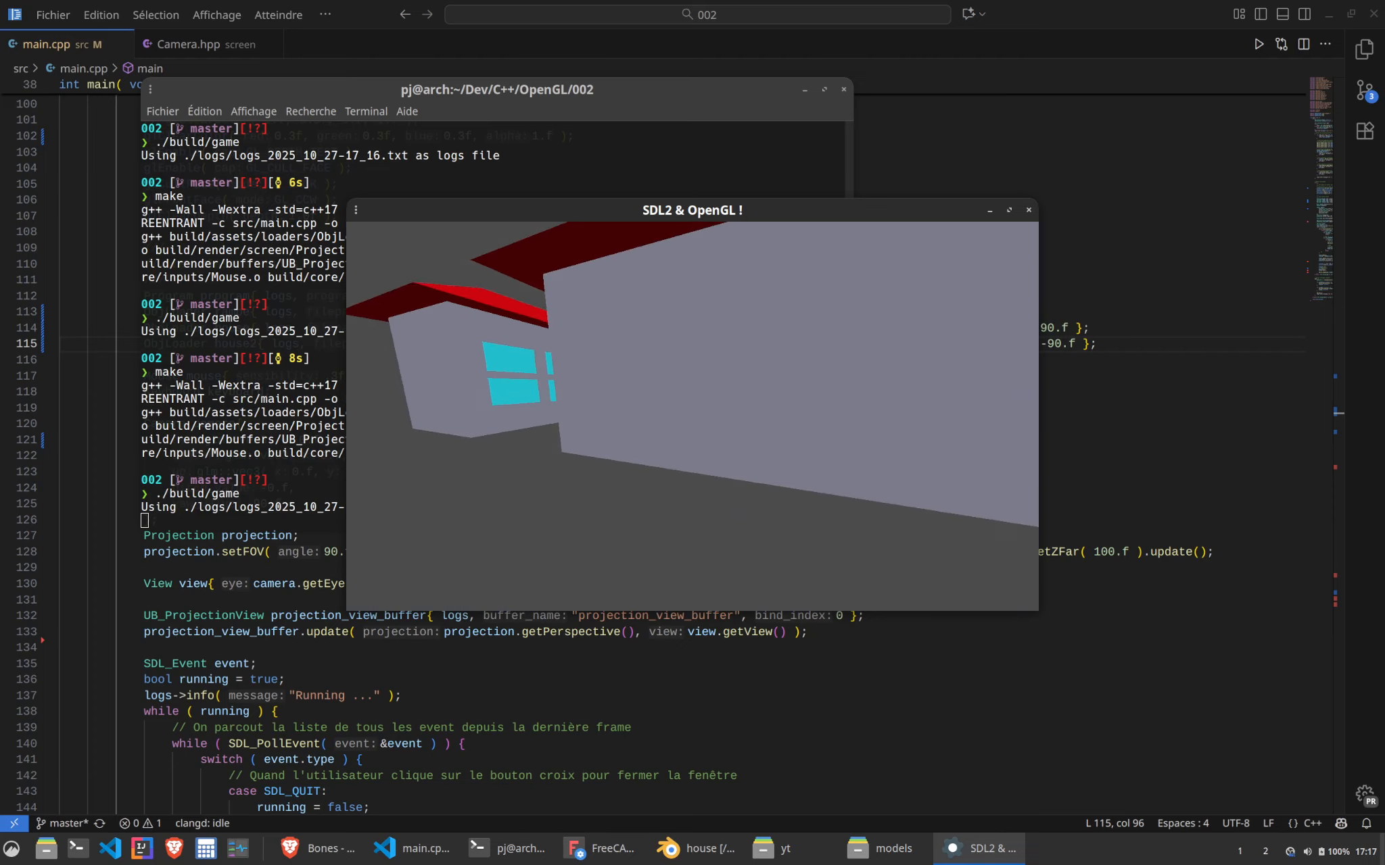
{"action": "key", "text": "Escape"}
Switch to the code editor, set house's x position to -10.f and house2's to 10.f, and save main.cpp
{"action": "left_click", "coordinate": [730, 632]}
{"action": "left_click", "coordinate": [779, 329]}
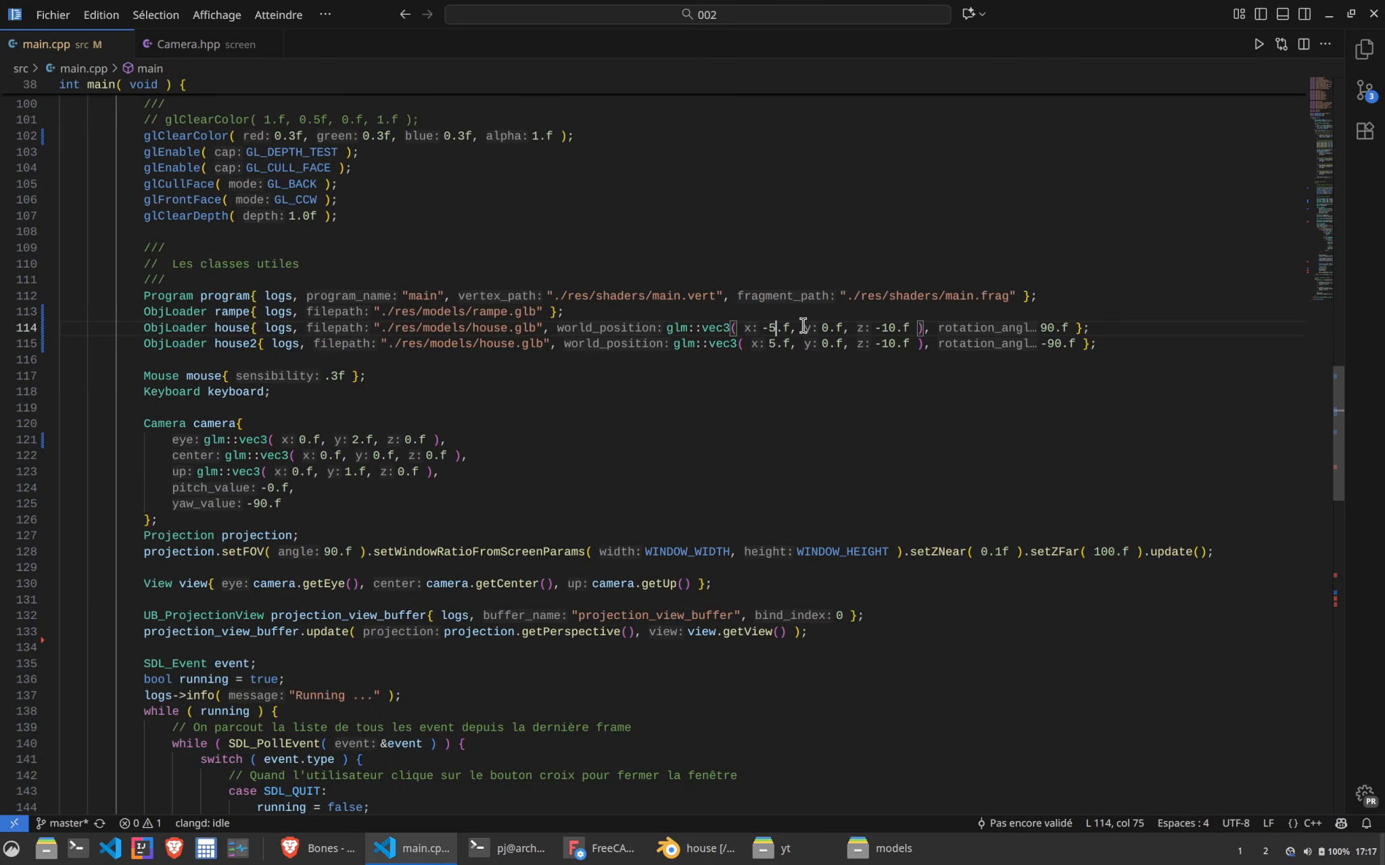
{"action": "key", "text": "BackSpace"}
{"action": "type", "text": "10"}
{"action": "key", "text": "Down"}
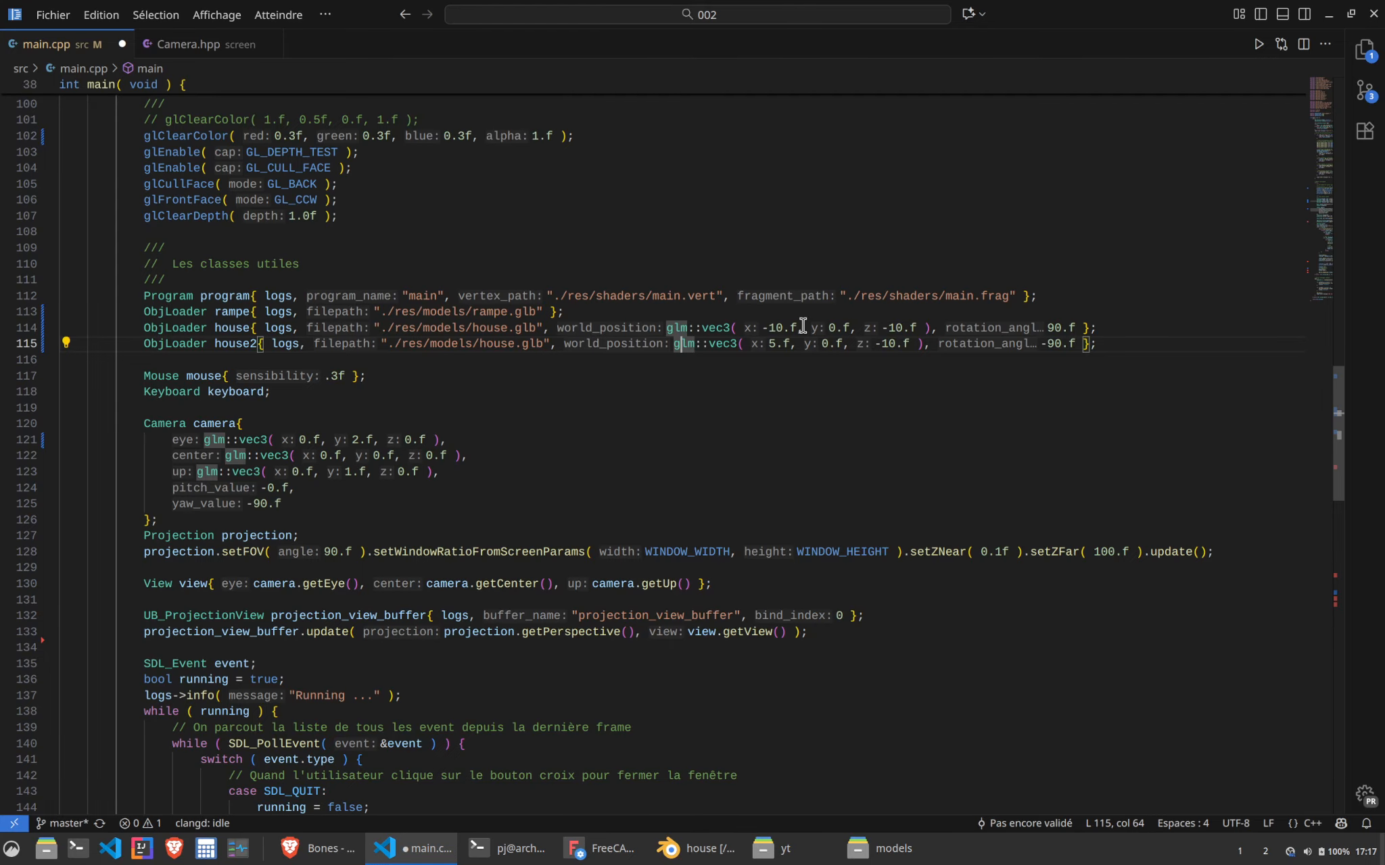
{"action": "key", "text": "BackSpace"}
{"action": "type", "text": "10"}
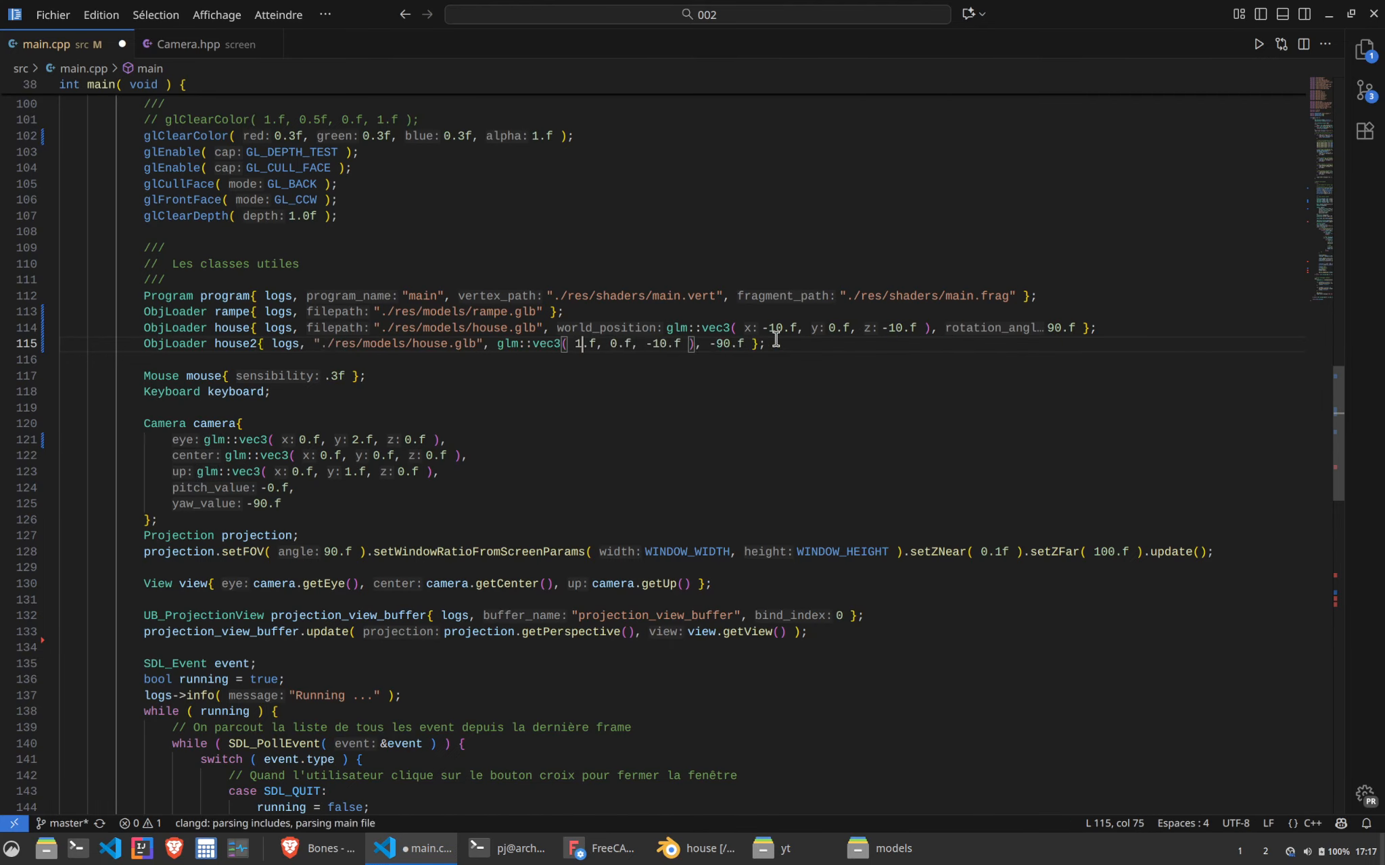
{"action": "key", "text": "ctrl+s"}
Switch to the terminal, compile with make and start ./build/game with the houses spaced further apart
{"action": "left_click", "coordinate": [473, 850]}
{"action": "type", "text": "make"}
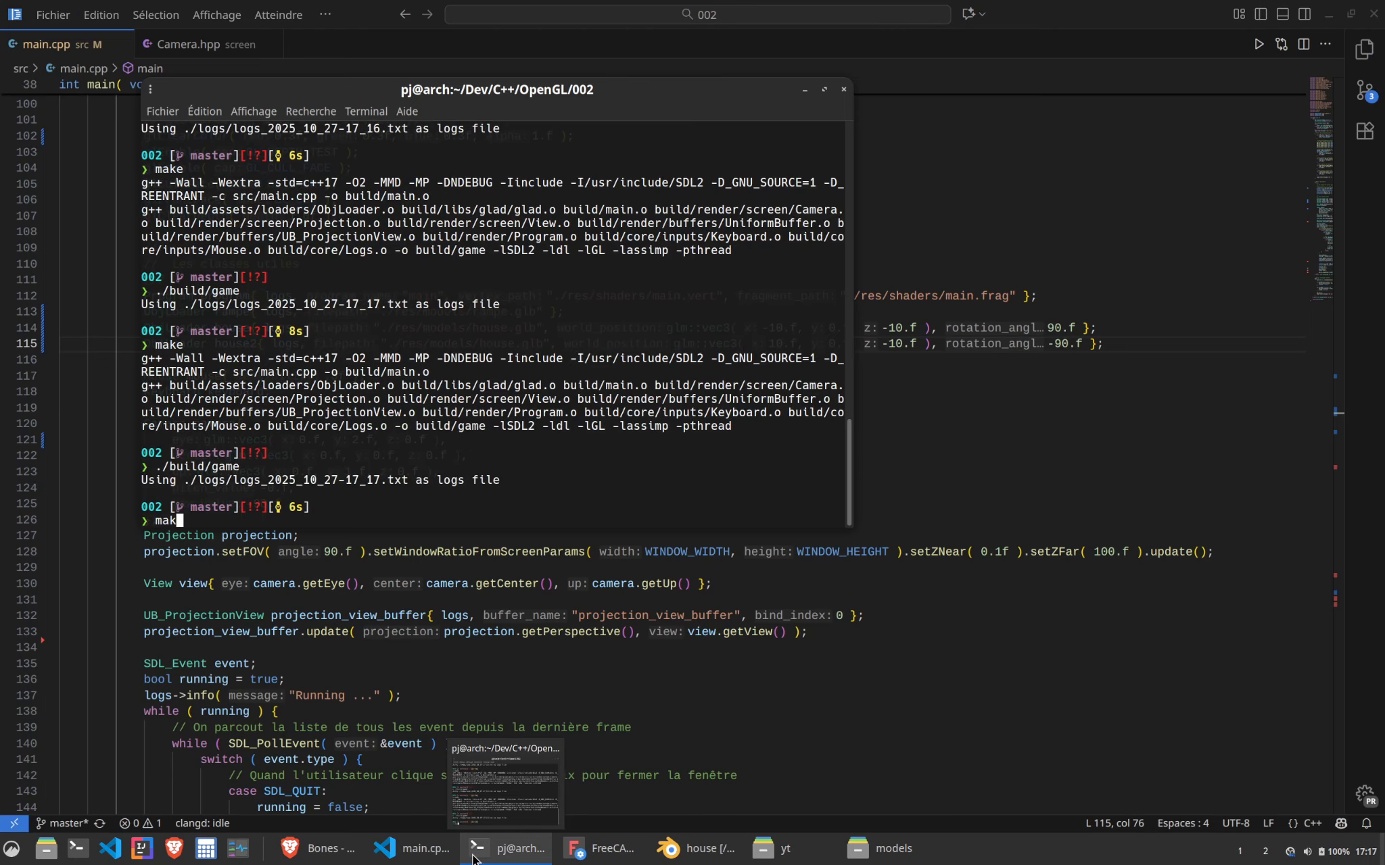
{"action": "key", "text": "Return"}
{"action": "key", "text": "Up"}
{"action": "key", "text": "Up"}
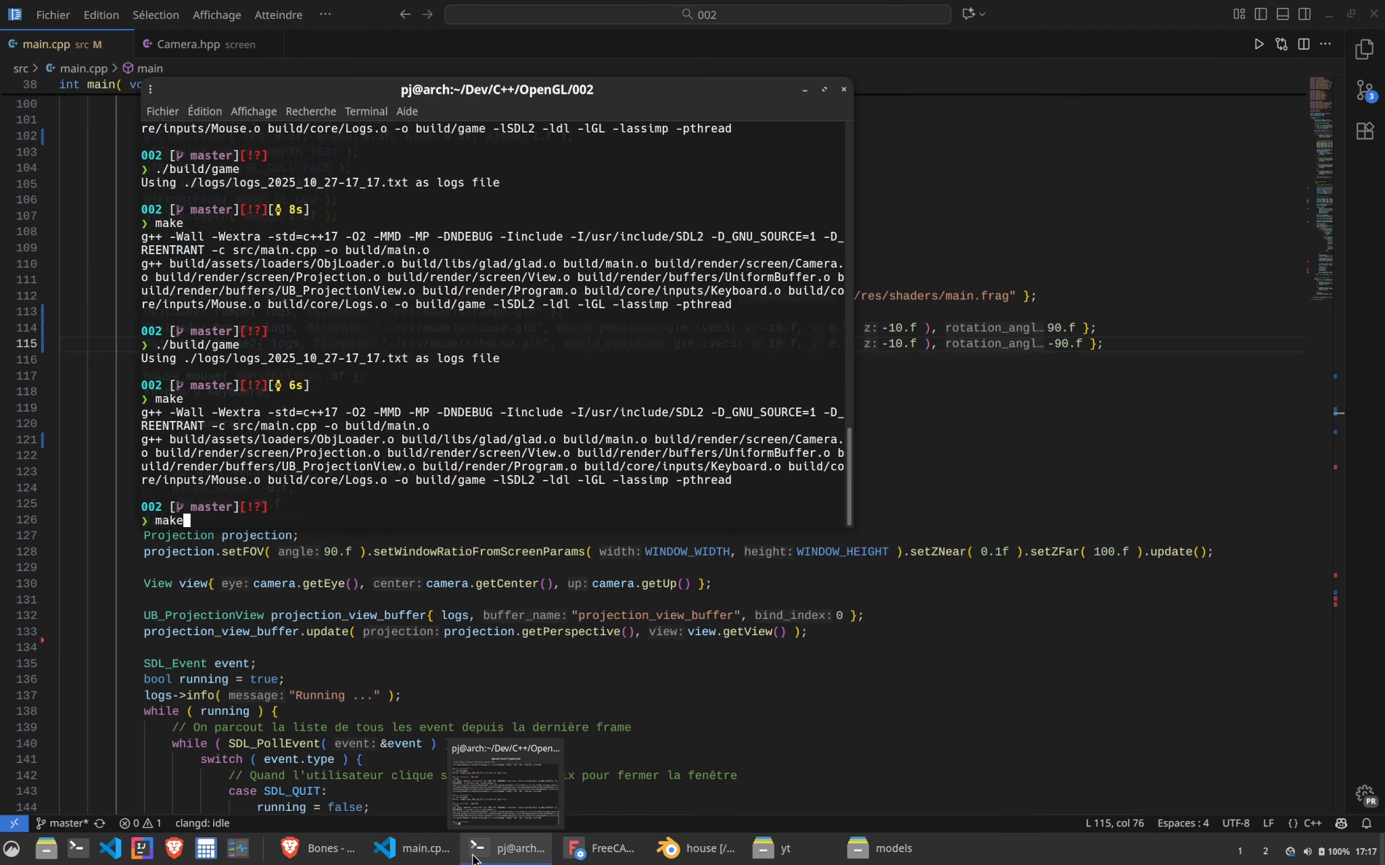
{"action": "key", "text": "Return"}
Maximise the game window, move the camera to examine both houses' spacing and orientation, and quit the game
{"action": "key", "text": "super+Up"}
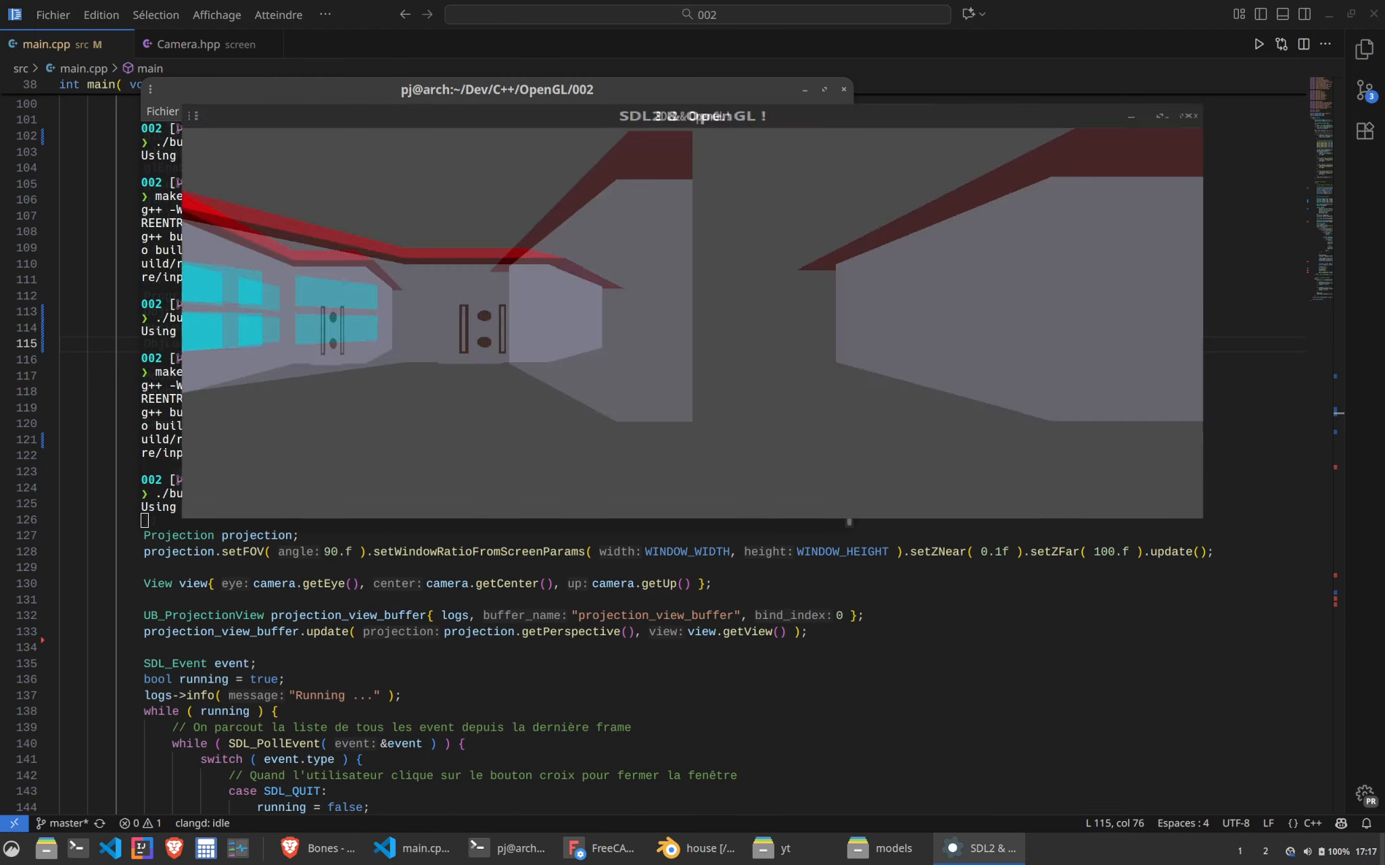
{"action": "key", "text": "super+Down"}
{"action": "key", "text": "super+Up"}
{"action": "key", "text": "super+Up"}
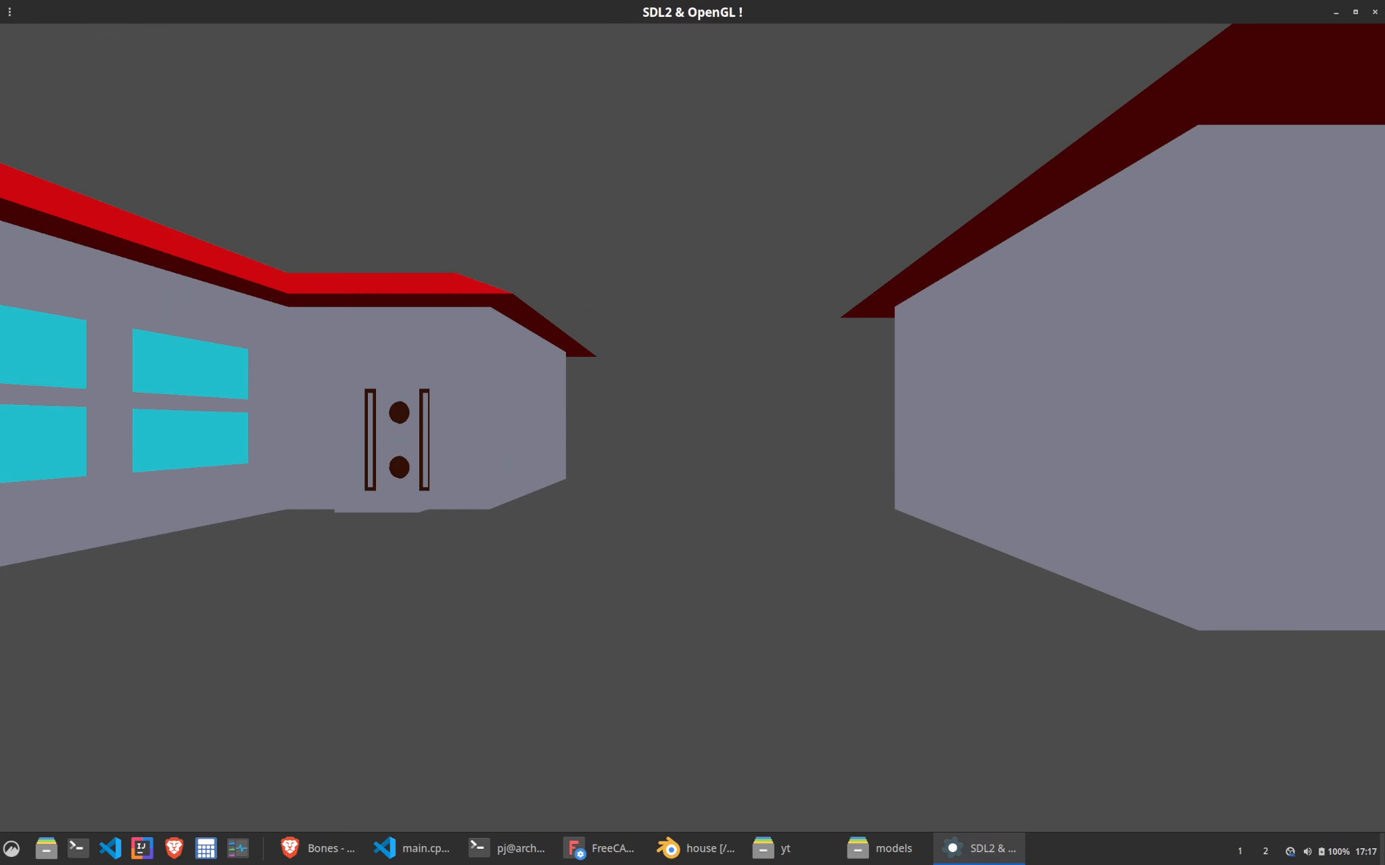
{"action": "key", "text": "s"}
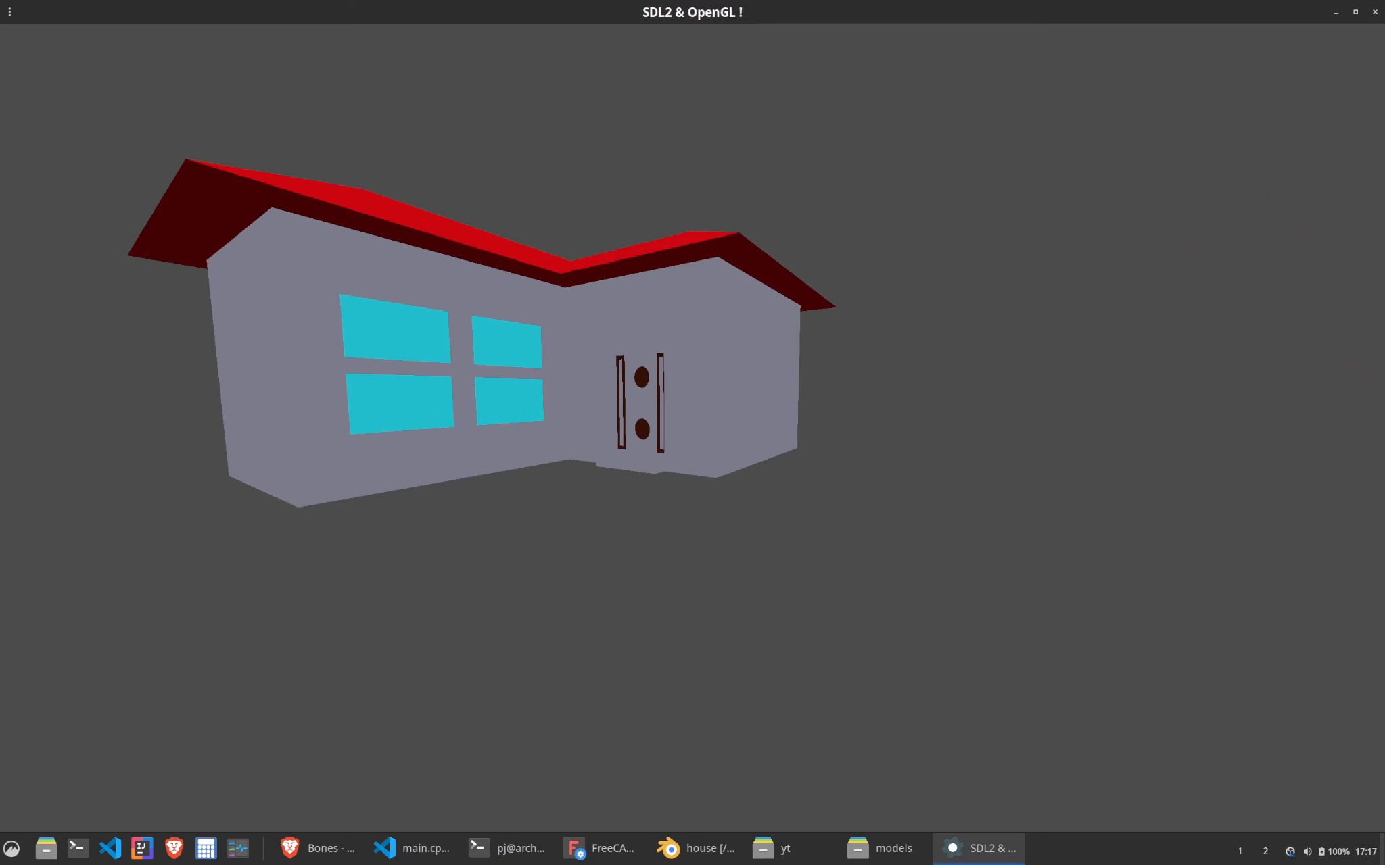
{"action": "key", "text": "Escape"}
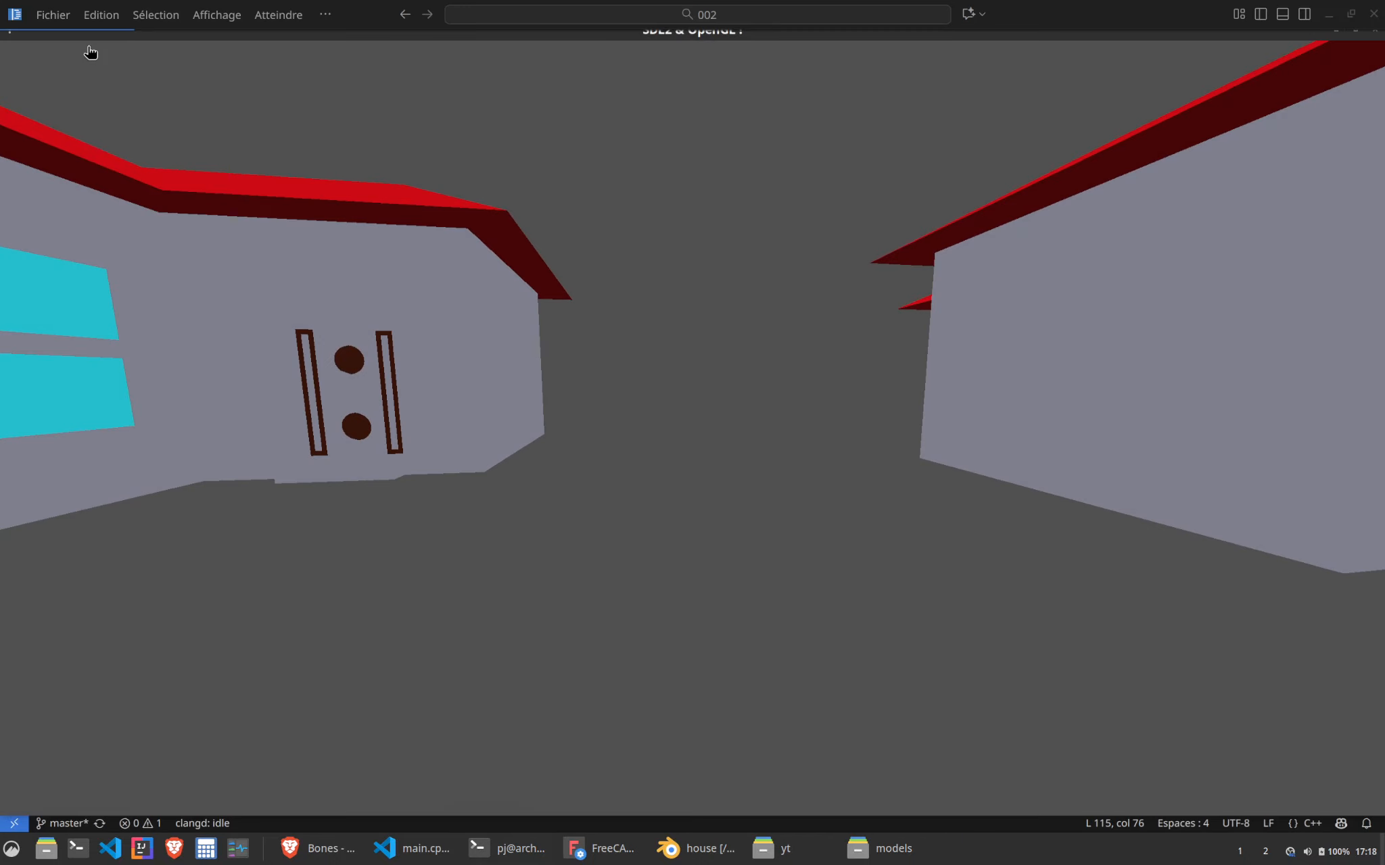
Switch to the code editor, set house2's rotation angle to 180.f and save main.cpp
{"action": "left_click", "coordinate": [1038, 406]}
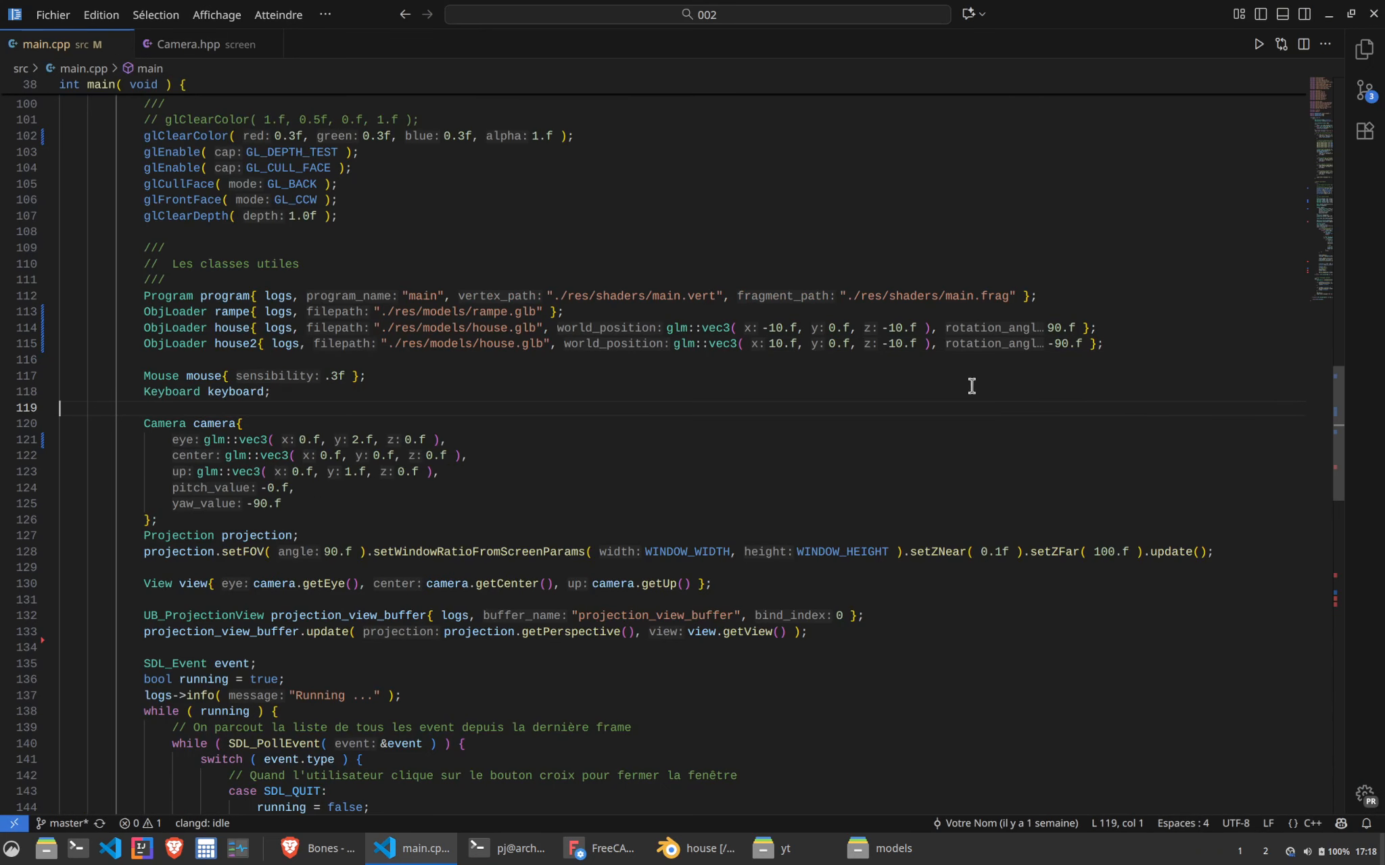
{"action": "double_click", "coordinate": [1061, 343]}
{"action": "key", "text": "BackSpace"}
{"action": "key", "text": "BackSpace"}
{"action": "type", "text": "180"}
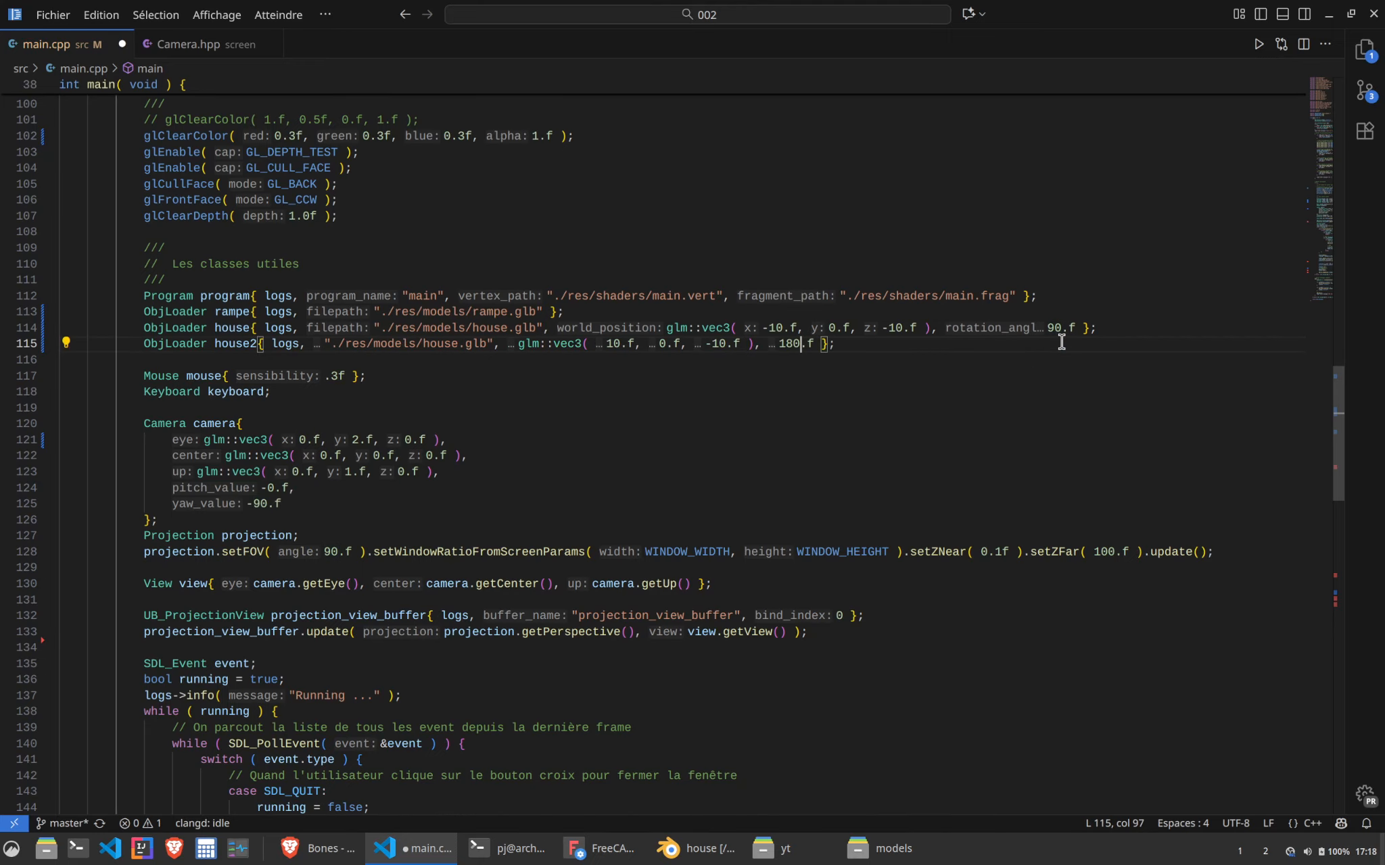
{"action": "key", "text": "ctrl+s"}
Switch to the terminal, compile with make, run ./build/game to check house2 at 180 degrees, and quit the game
{"action": "left_click", "coordinate": [524, 862]}
{"action": "mouse_move", "coordinate": [524, 863]}
{"action": "key", "text": "Up"}
{"action": "key", "text": "Up"}
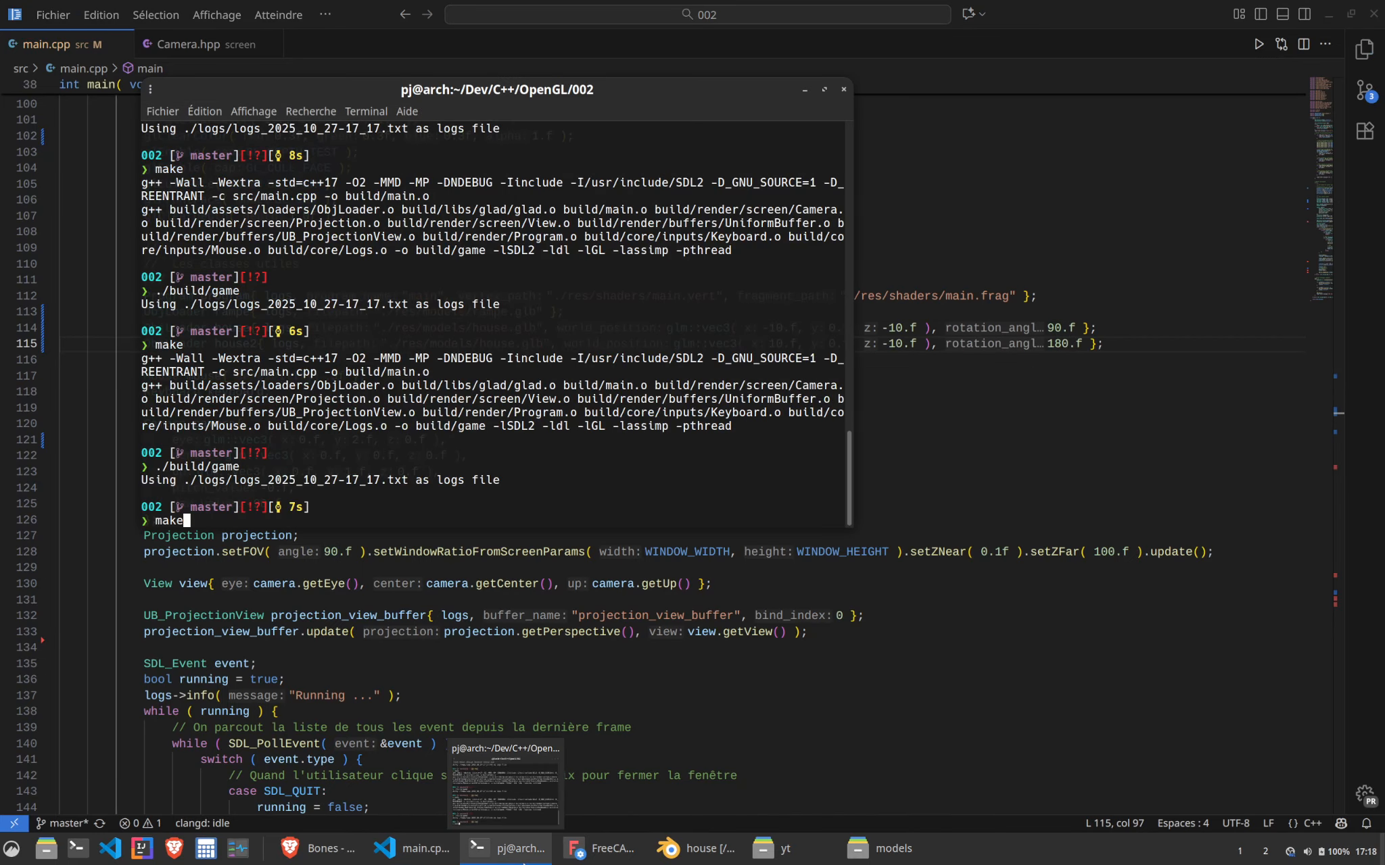
{"action": "key", "text": "Return"}
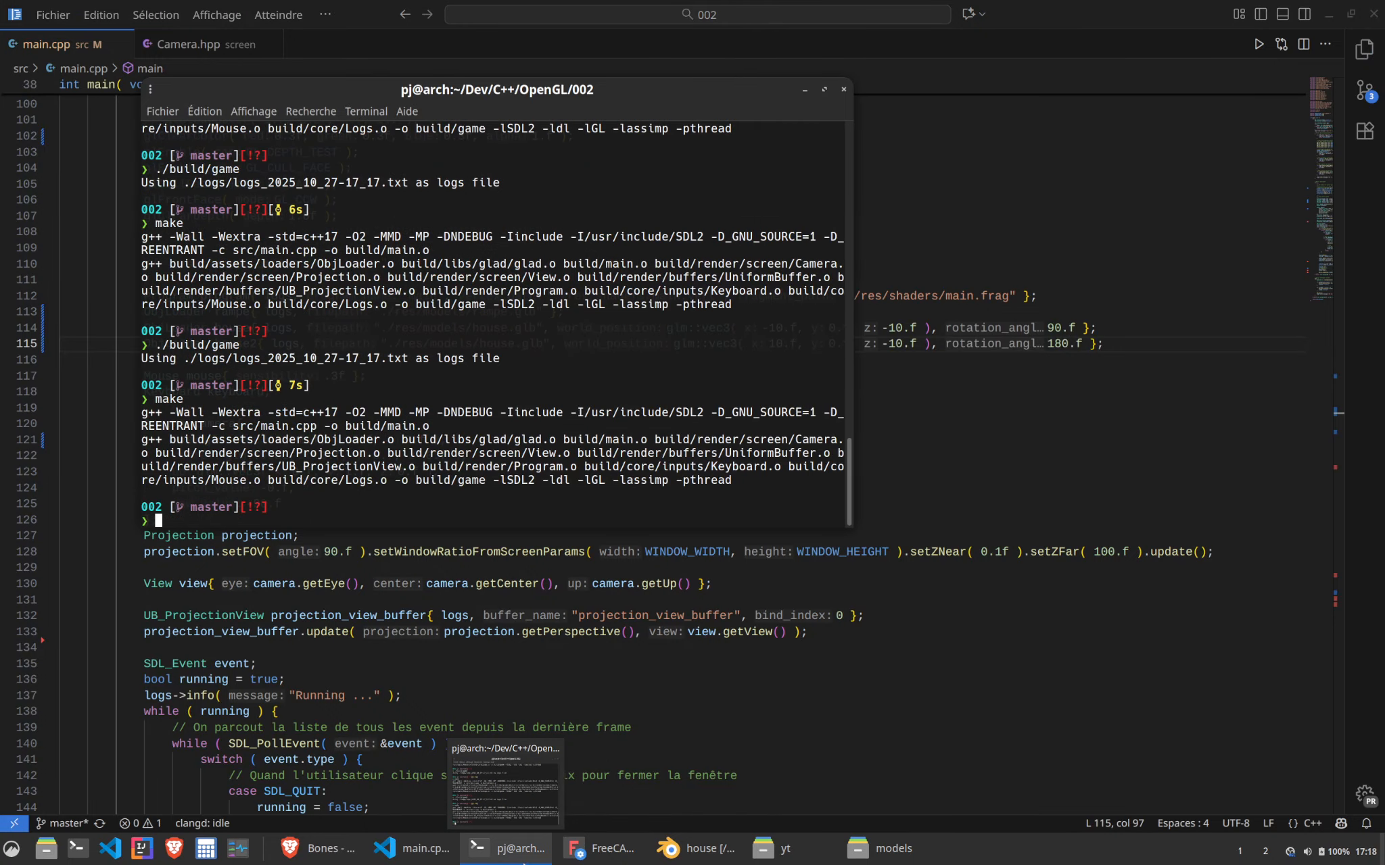
{"action": "key", "text": "Up"}
{"action": "key", "text": "Up"}
{"action": "key", "text": "Return"}
{"action": "key", "text": "Escape"}
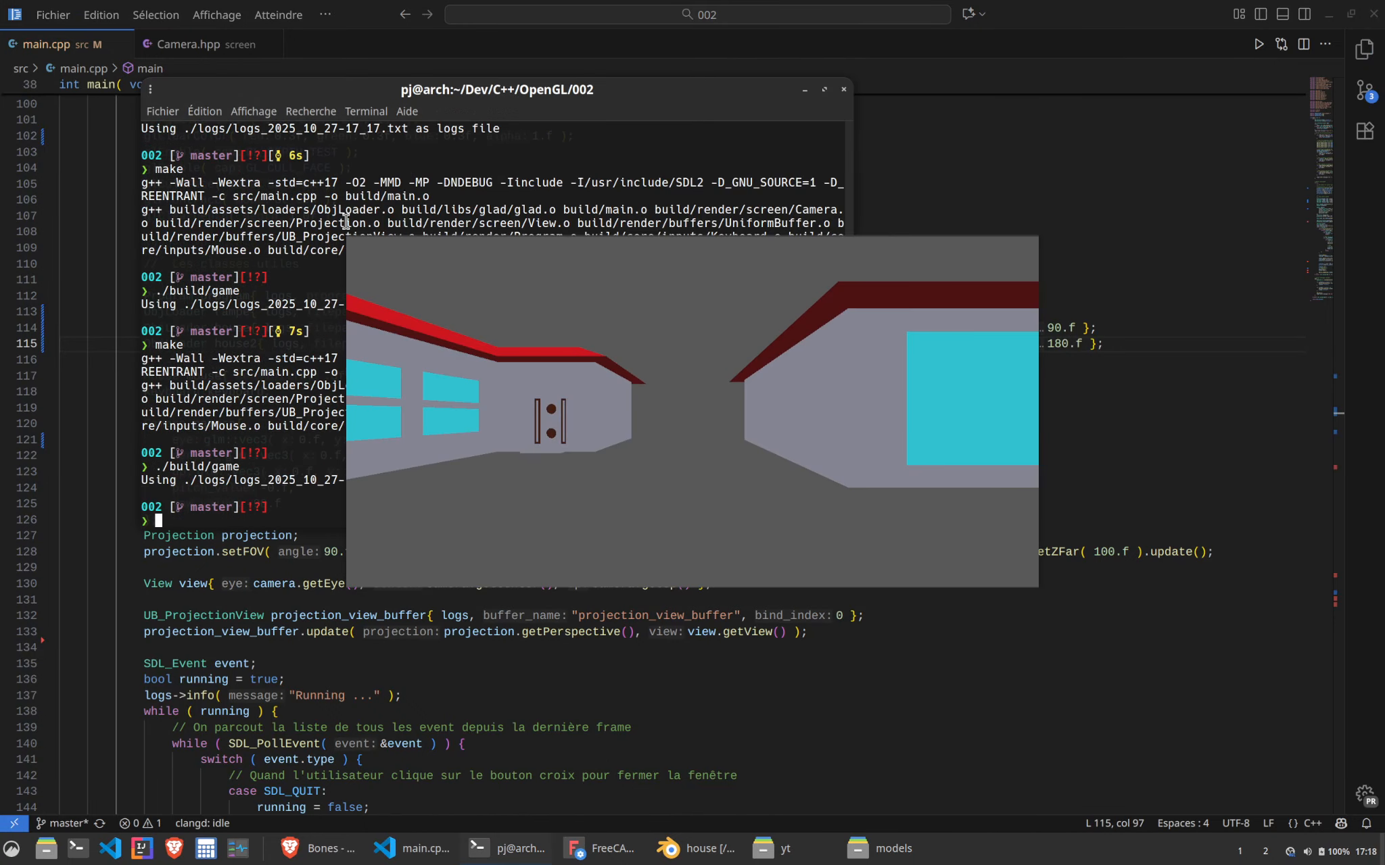
Switch to the code editor, set house2's rotation angle to 90.f and save main.cpp
{"action": "left_click", "coordinate": [734, 600]}
{"action": "left_click", "coordinate": [1054, 346]}
{"action": "double_click", "coordinate": [1054, 345]}
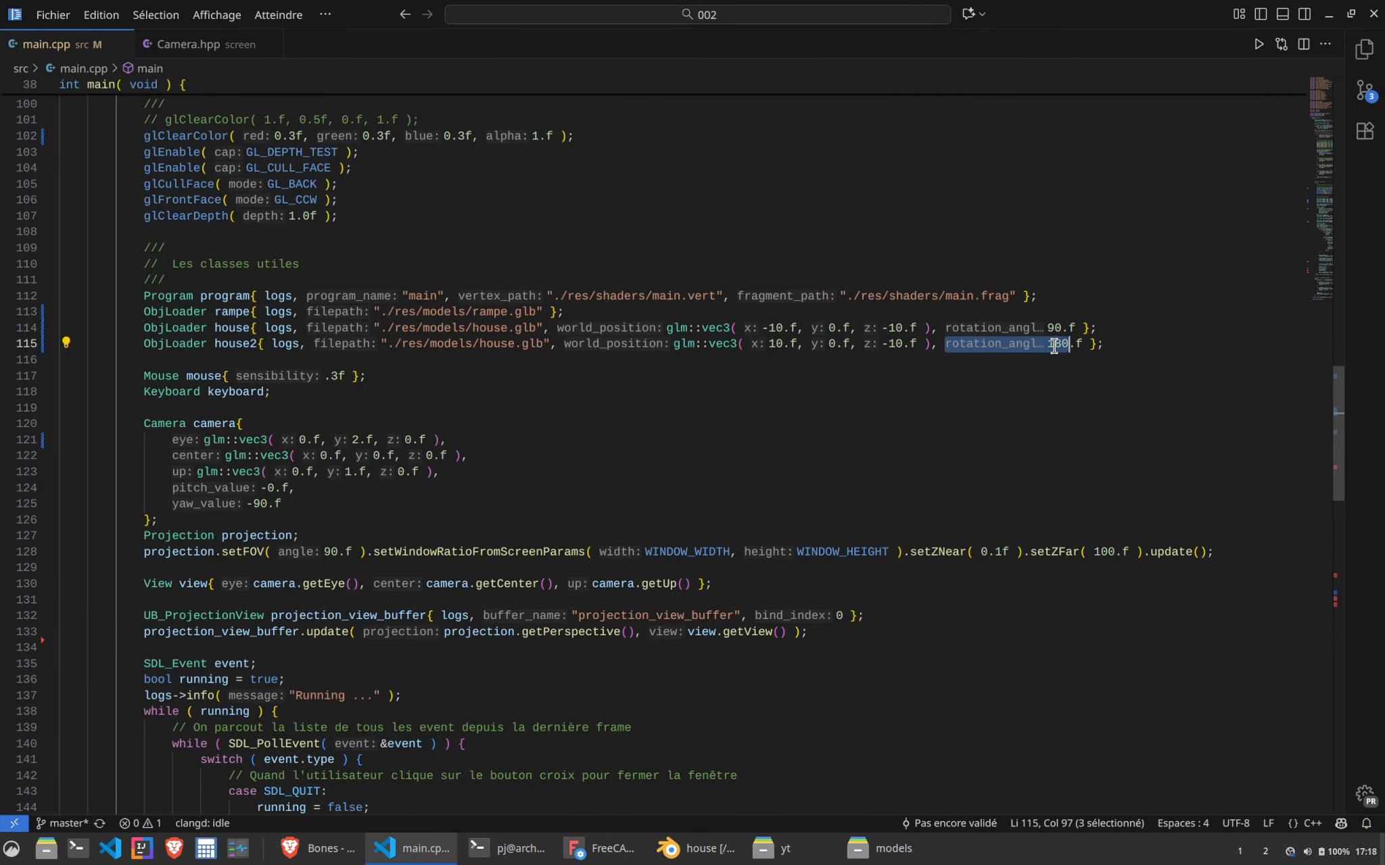
{"action": "type", "text": "90"}
{"action": "key", "text": "ctrl+s"}
Switch to the terminal, compile with make, run ./build/game to check house2 at 90 degrees, and quit the game
{"action": "left_click", "coordinate": [514, 848]}
{"action": "mouse_move", "coordinate": [513, 849]}
{"action": "key", "text": "Up"}
{"action": "key", "text": "Up"}
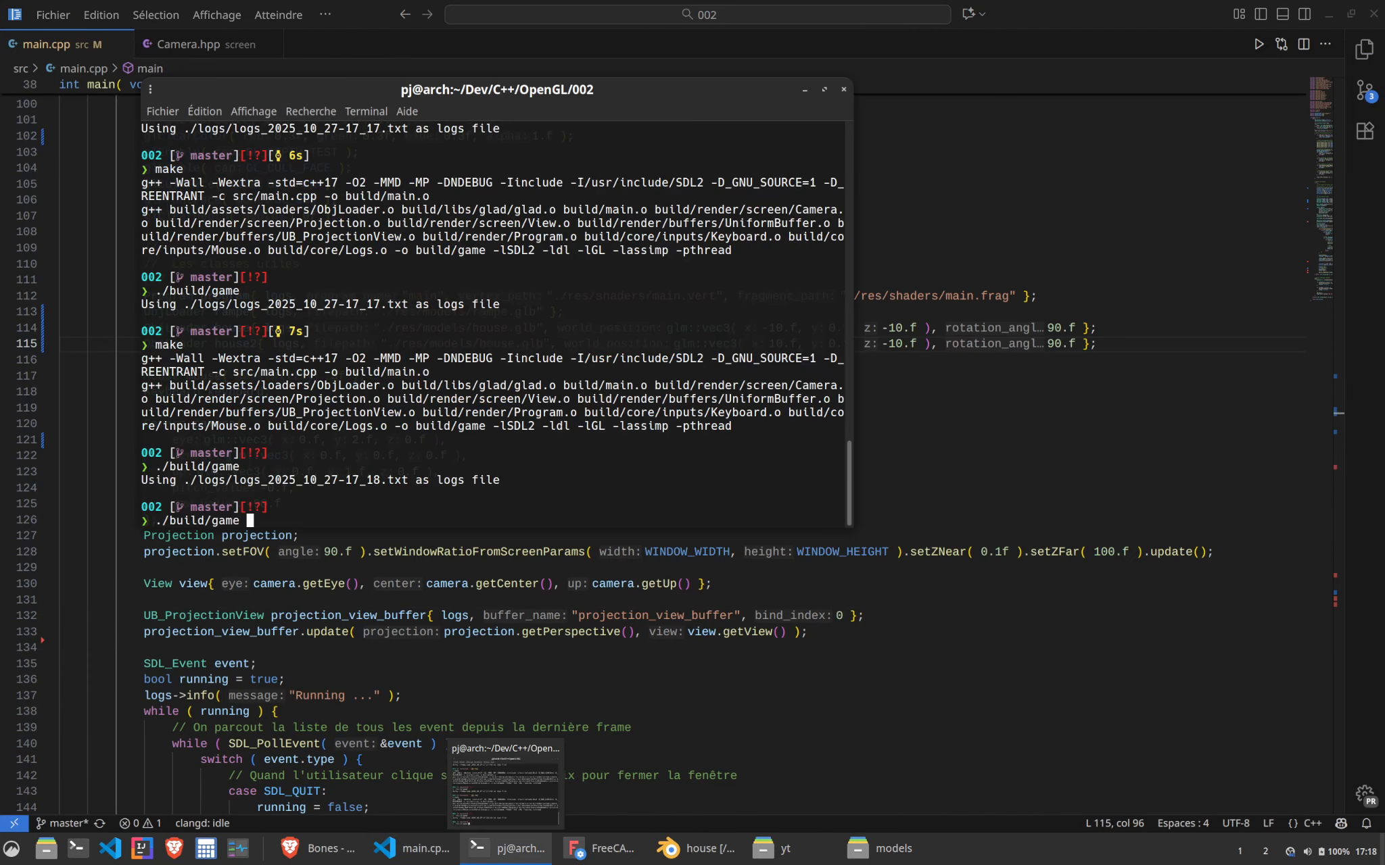
{"action": "key", "text": "Return"}
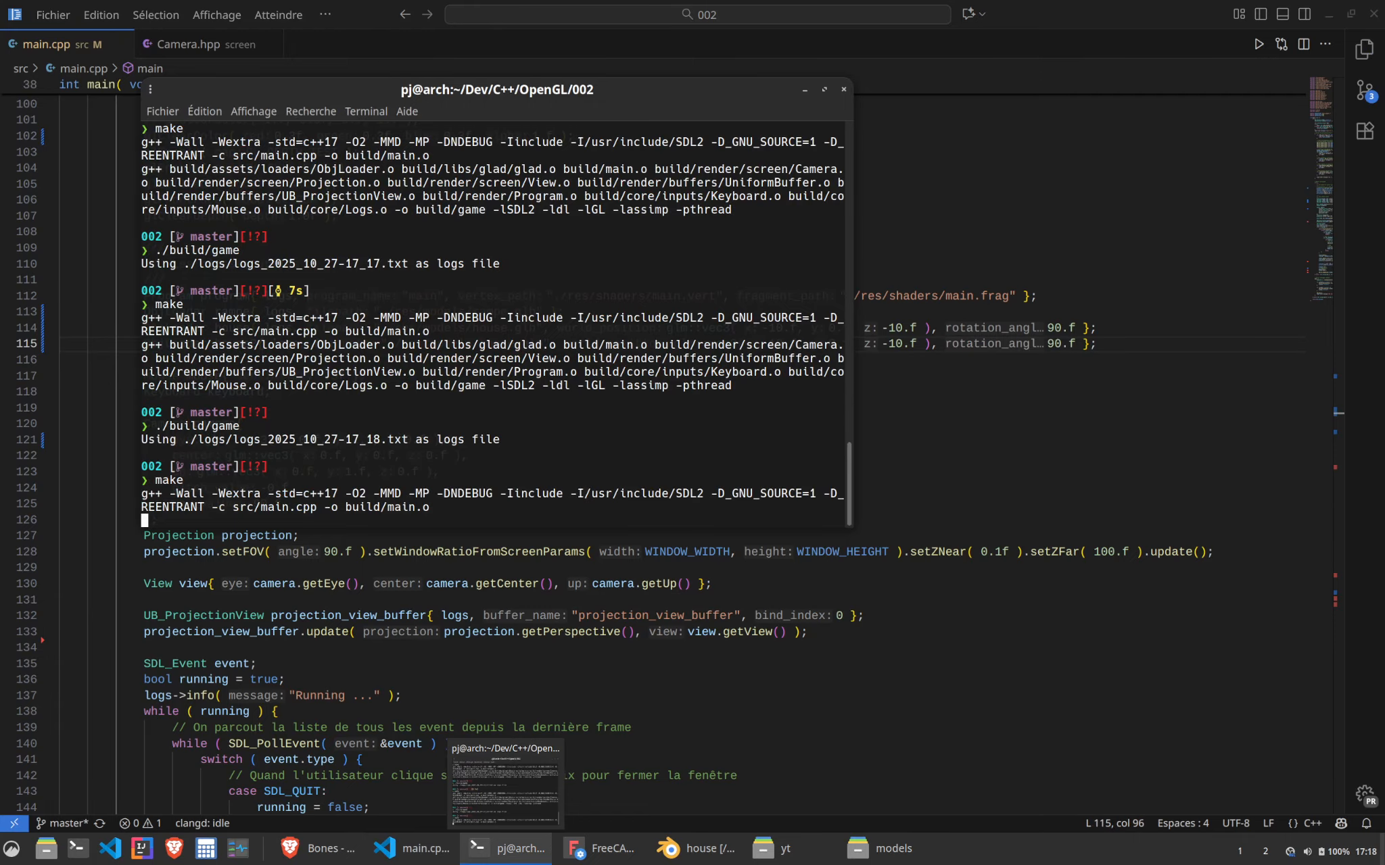
{"action": "key", "text": "Up"}
{"action": "key", "text": "Up"}
{"action": "key", "text": "Return"}
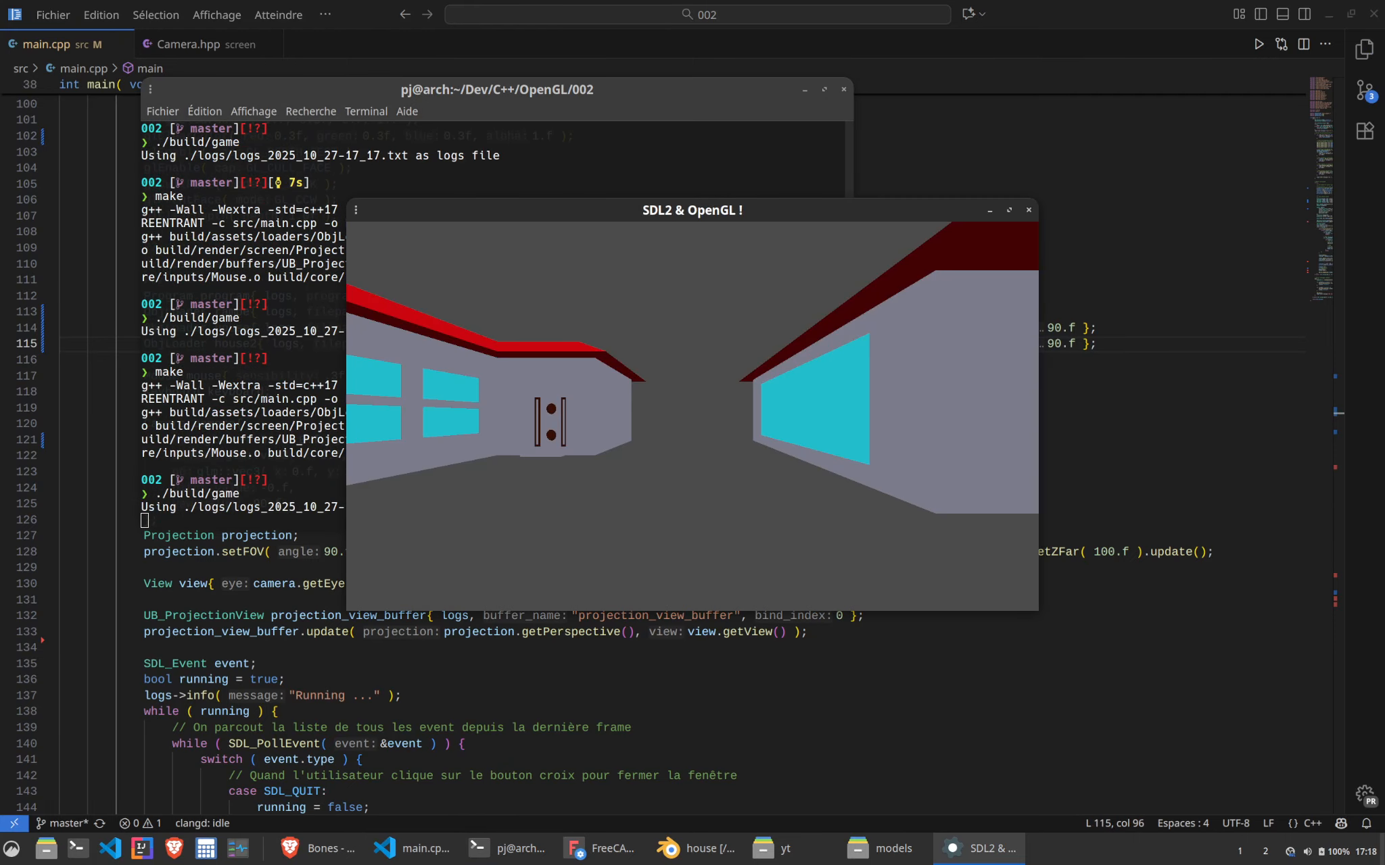
{"action": "key", "text": "Escape"}
Switch to the code editor, set house2's rotation angle to 0.f and save main.cpp
{"action": "left_click", "coordinate": [1011, 404]}
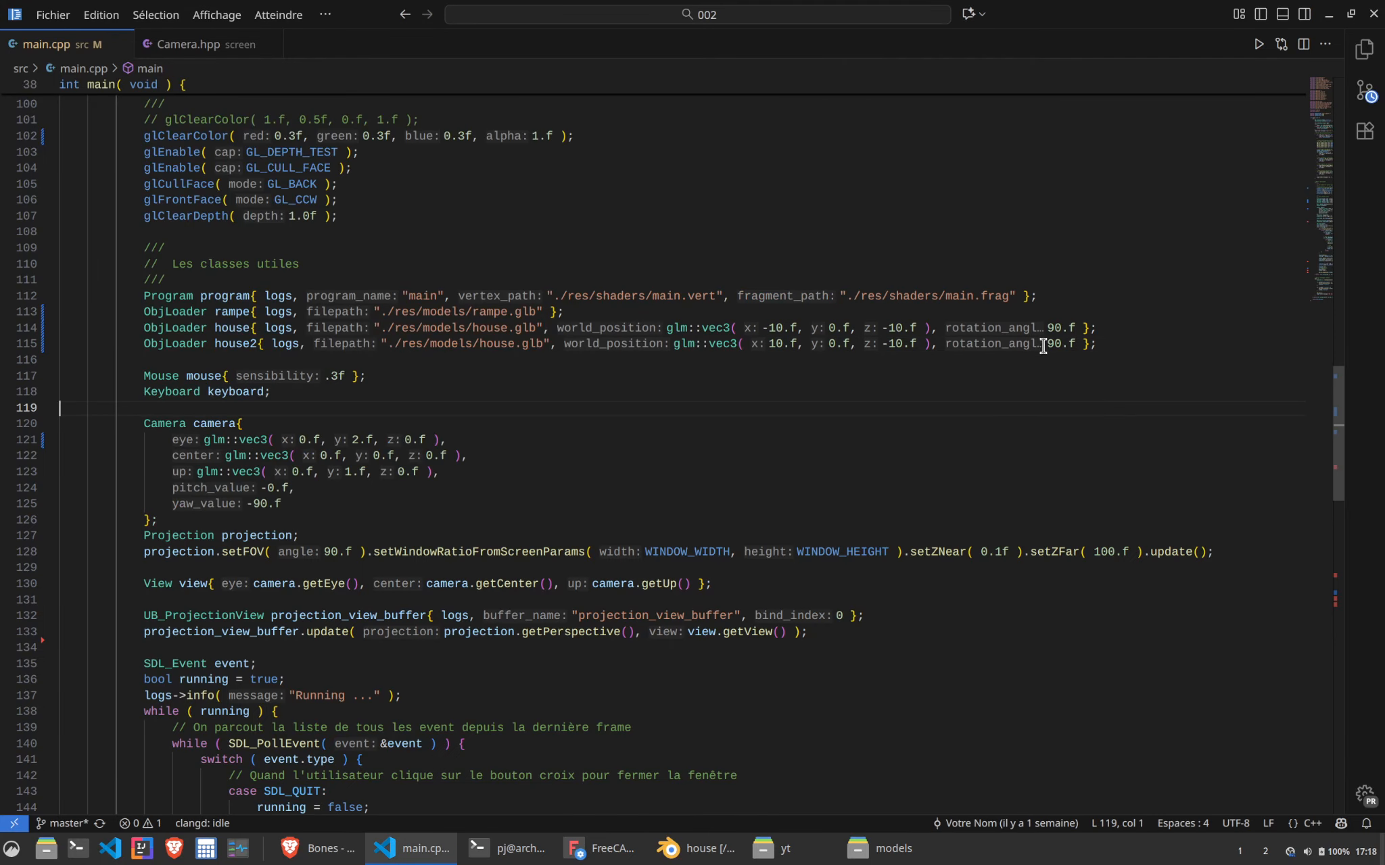
{"action": "left_click", "coordinate": [1043, 347]}
{"action": "key", "text": "Delete"}
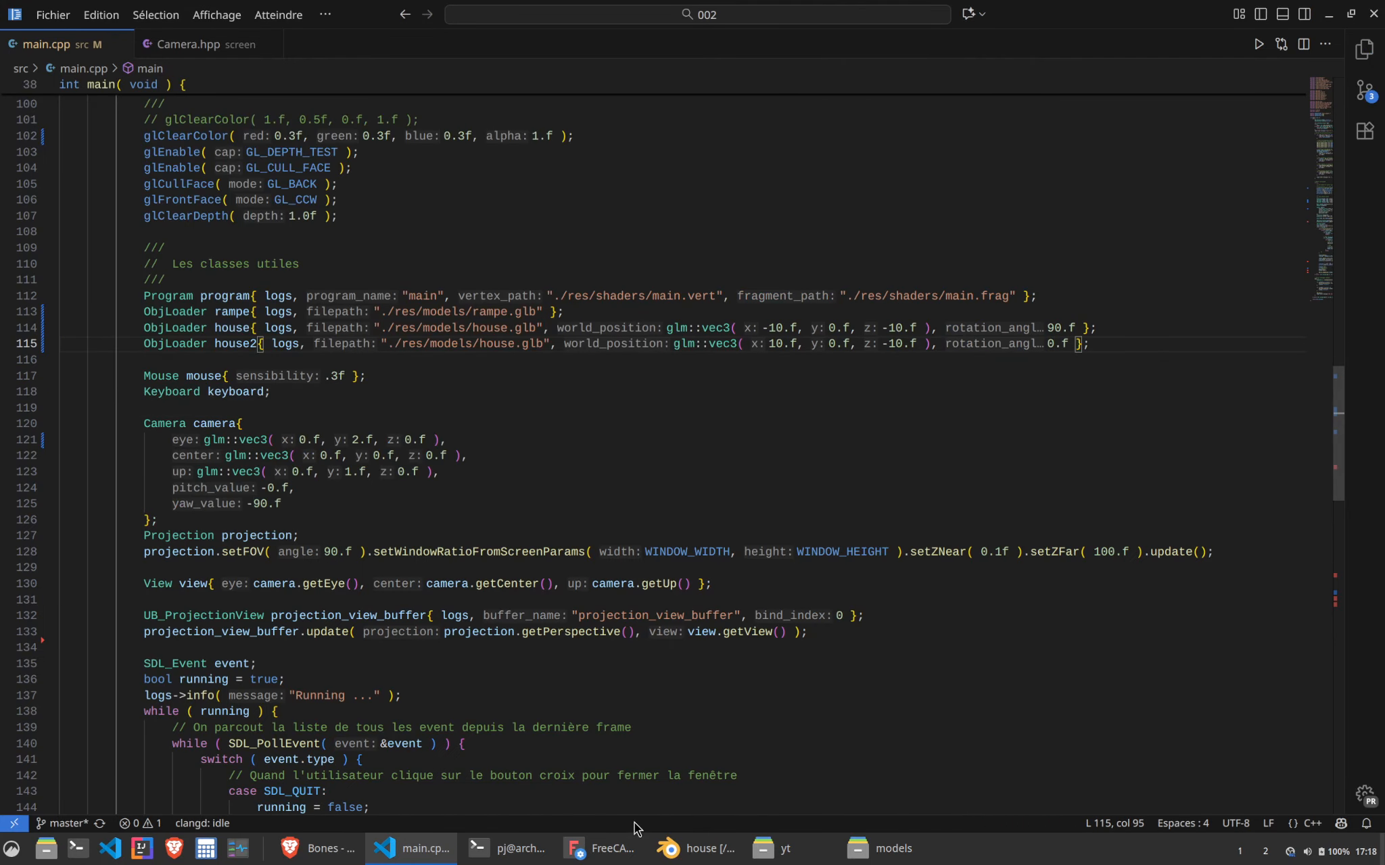
Switch to the terminal, compile with make and start ./build/game with house2 at 0 degrees
{"action": "left_click", "coordinate": [524, 844]}
{"action": "key", "text": "Up"}
{"action": "key", "text": "Up"}
{"action": "key", "text": "Return"}
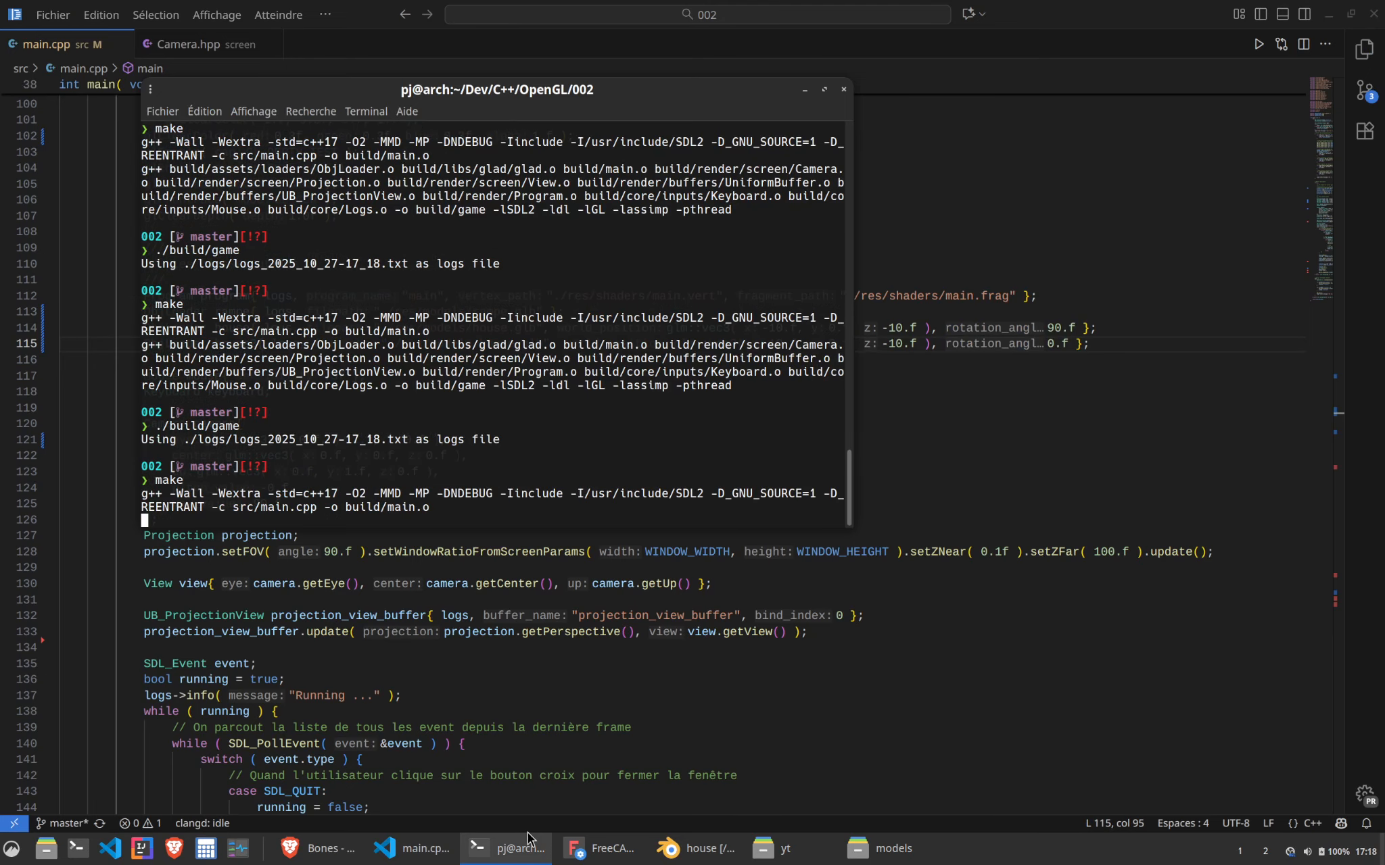
{"action": "key", "text": "Up"}
{"action": "key", "text": "Up"}
{"action": "key", "text": "Return"}
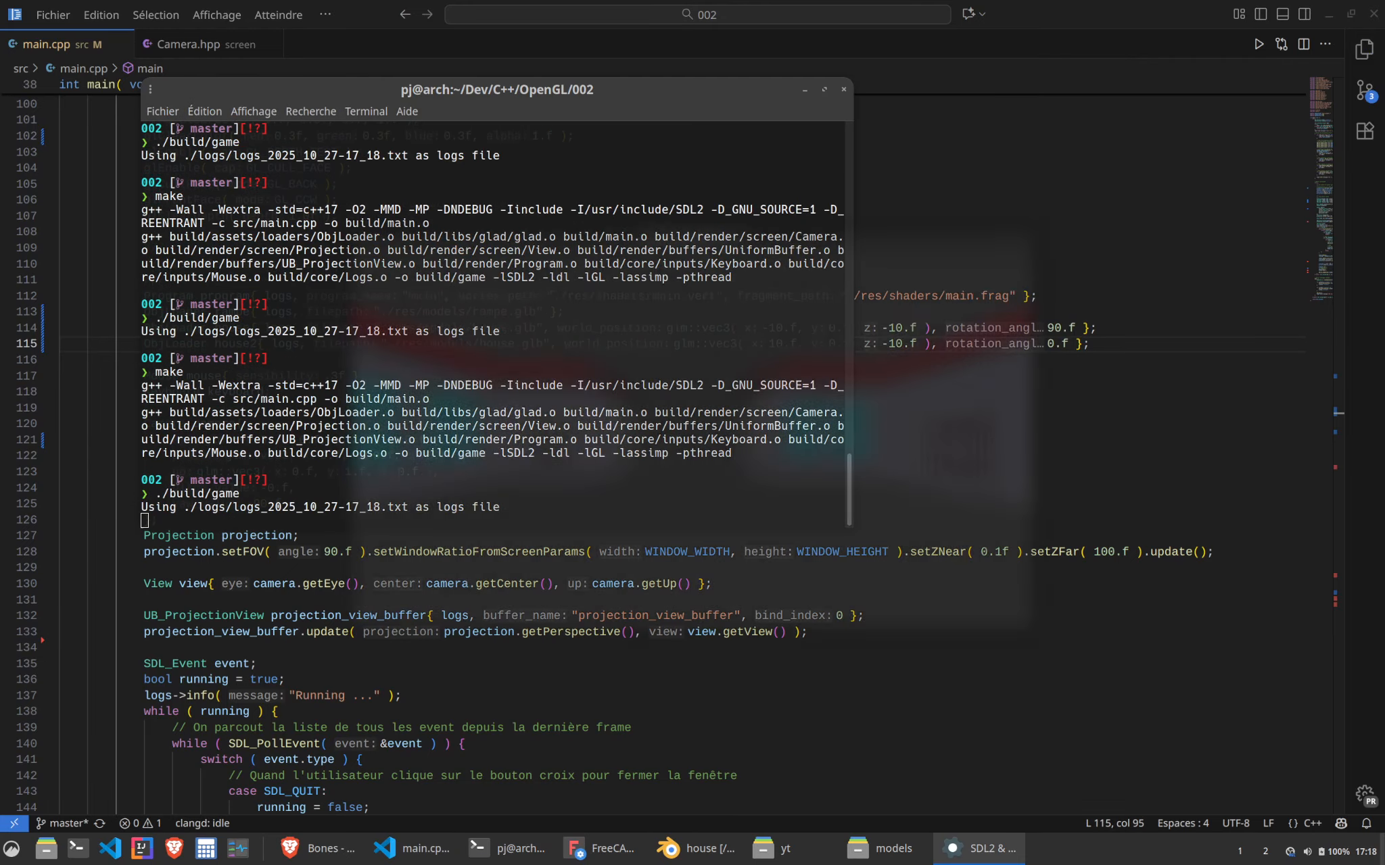
Maximize the game window, move around both houses to examine how they face each other, and quit the game
{"action": "key", "text": "super+Up"}
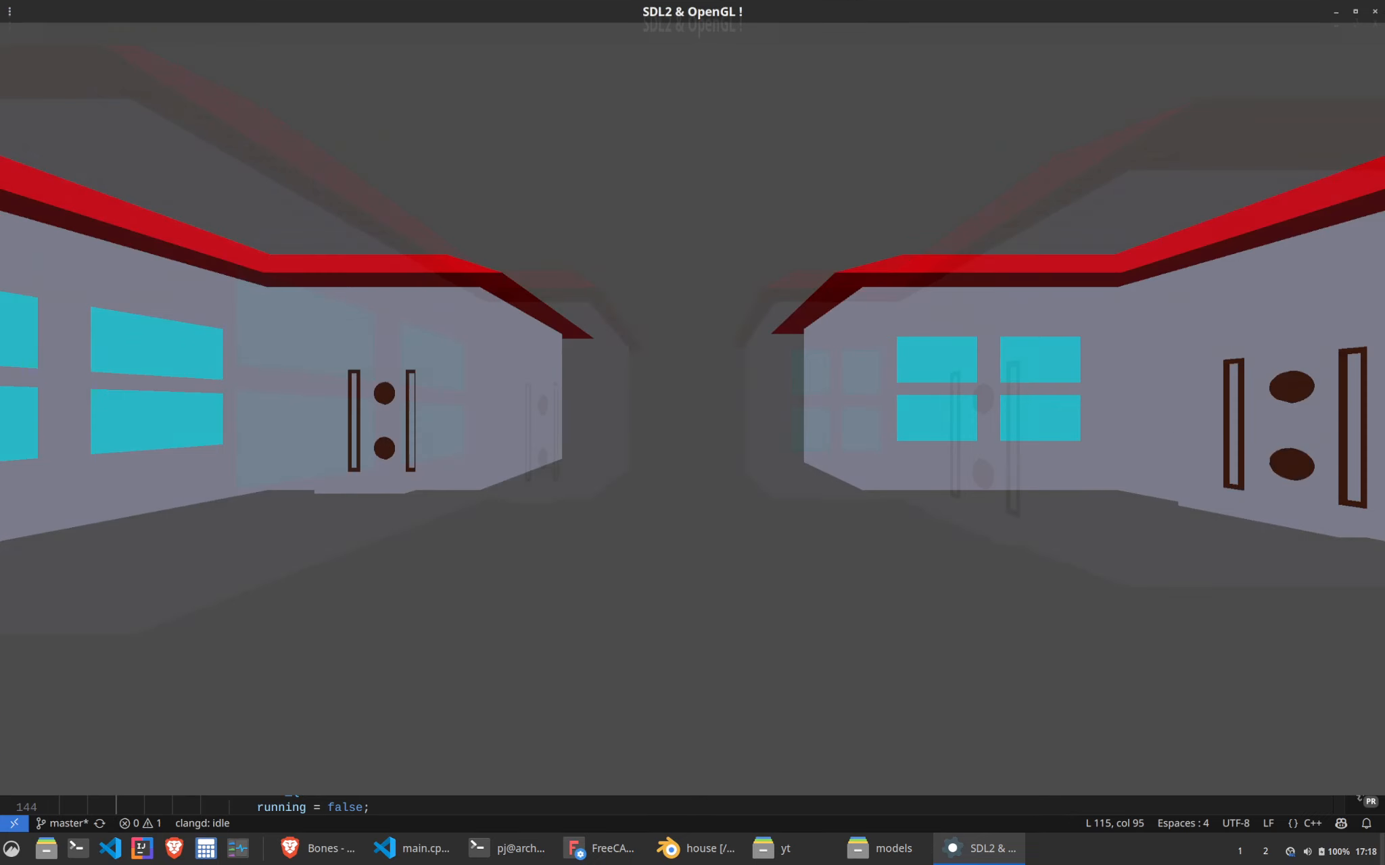
{"action": "key", "text": "z"}
{"action": "key", "text": "q"}
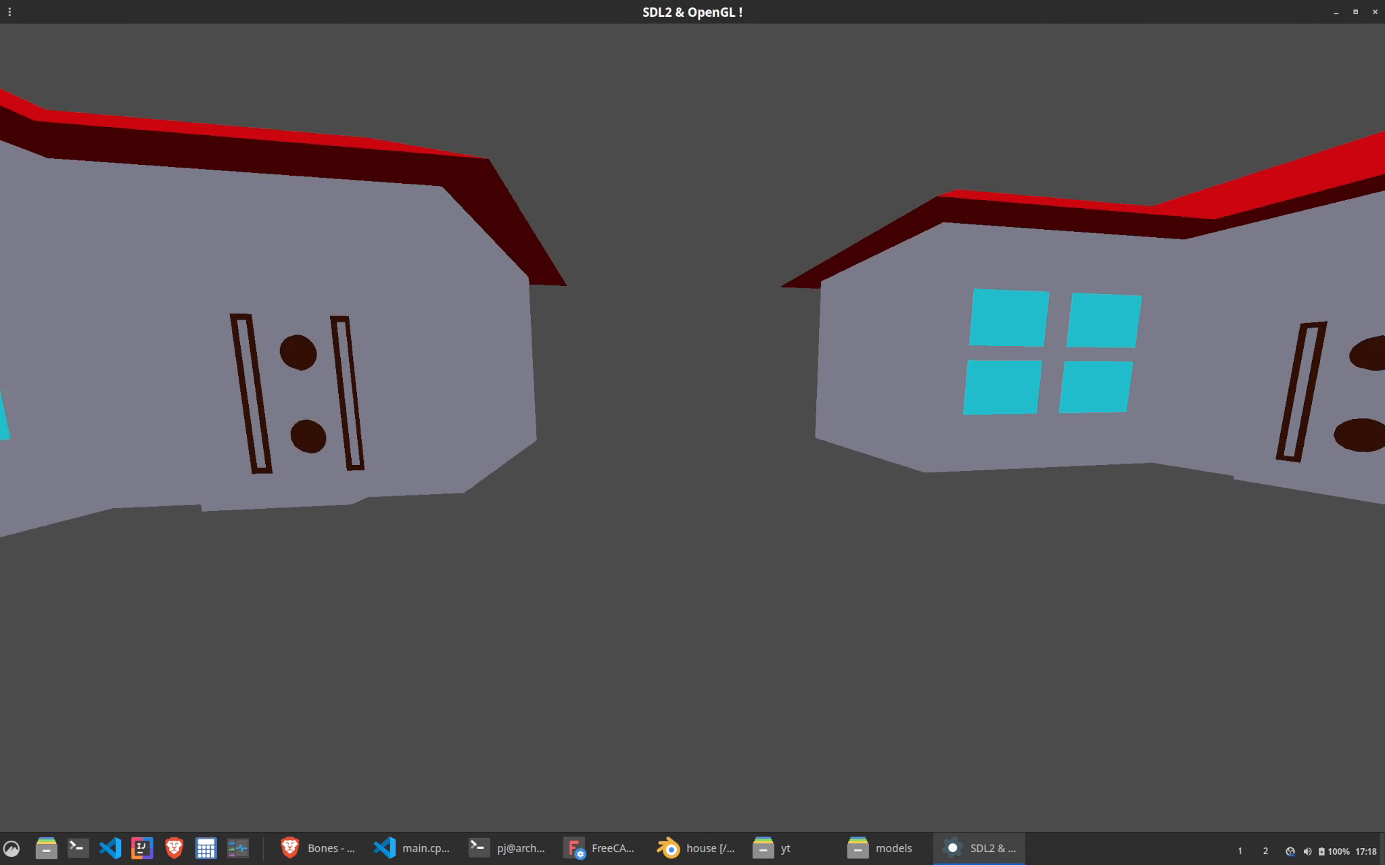
{"action": "key", "text": "s"}
{"action": "key", "text": "z"}
{"action": "key", "text": "z"}
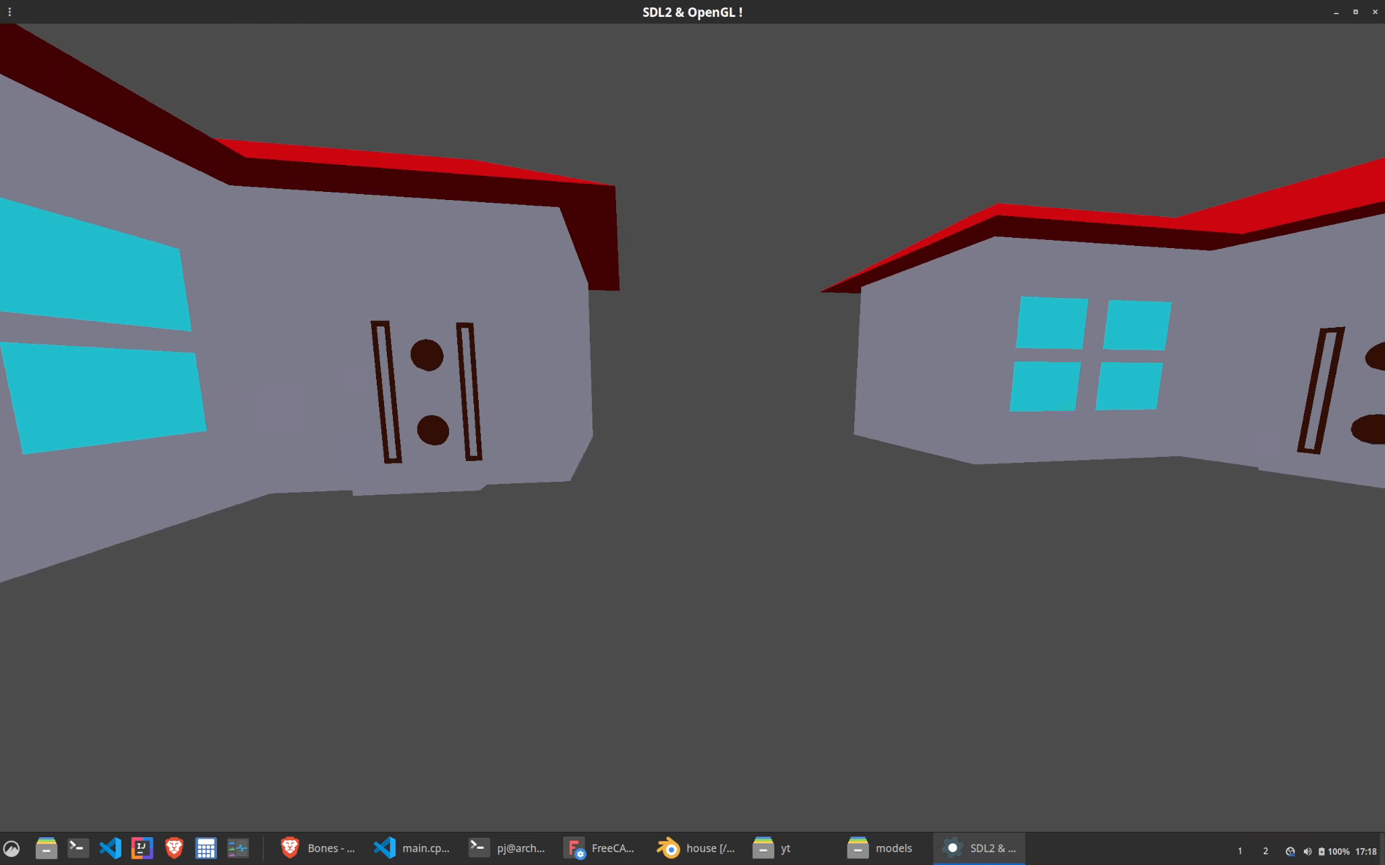
{"action": "key", "text": "z"}
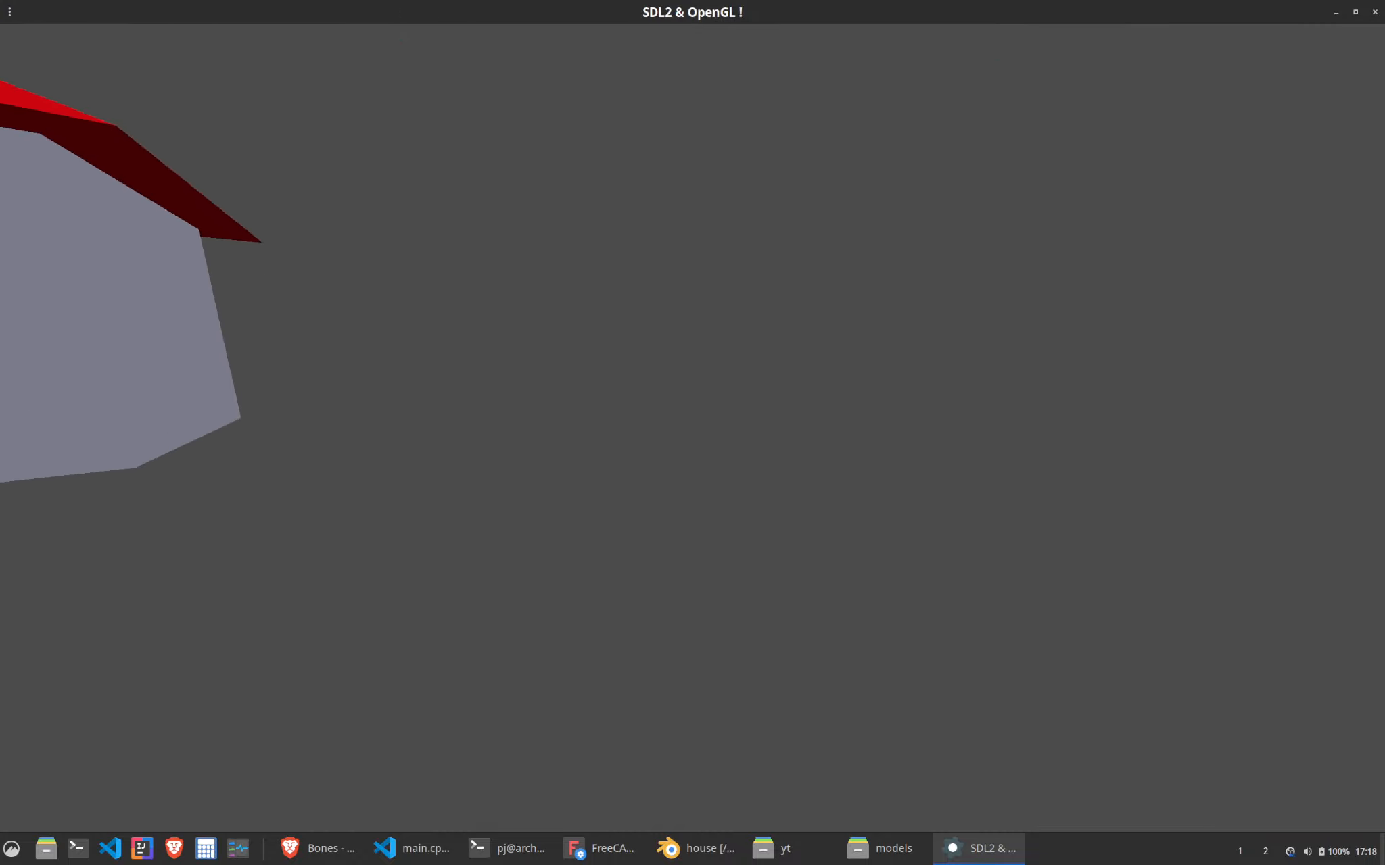
{"action": "key", "text": "z"}
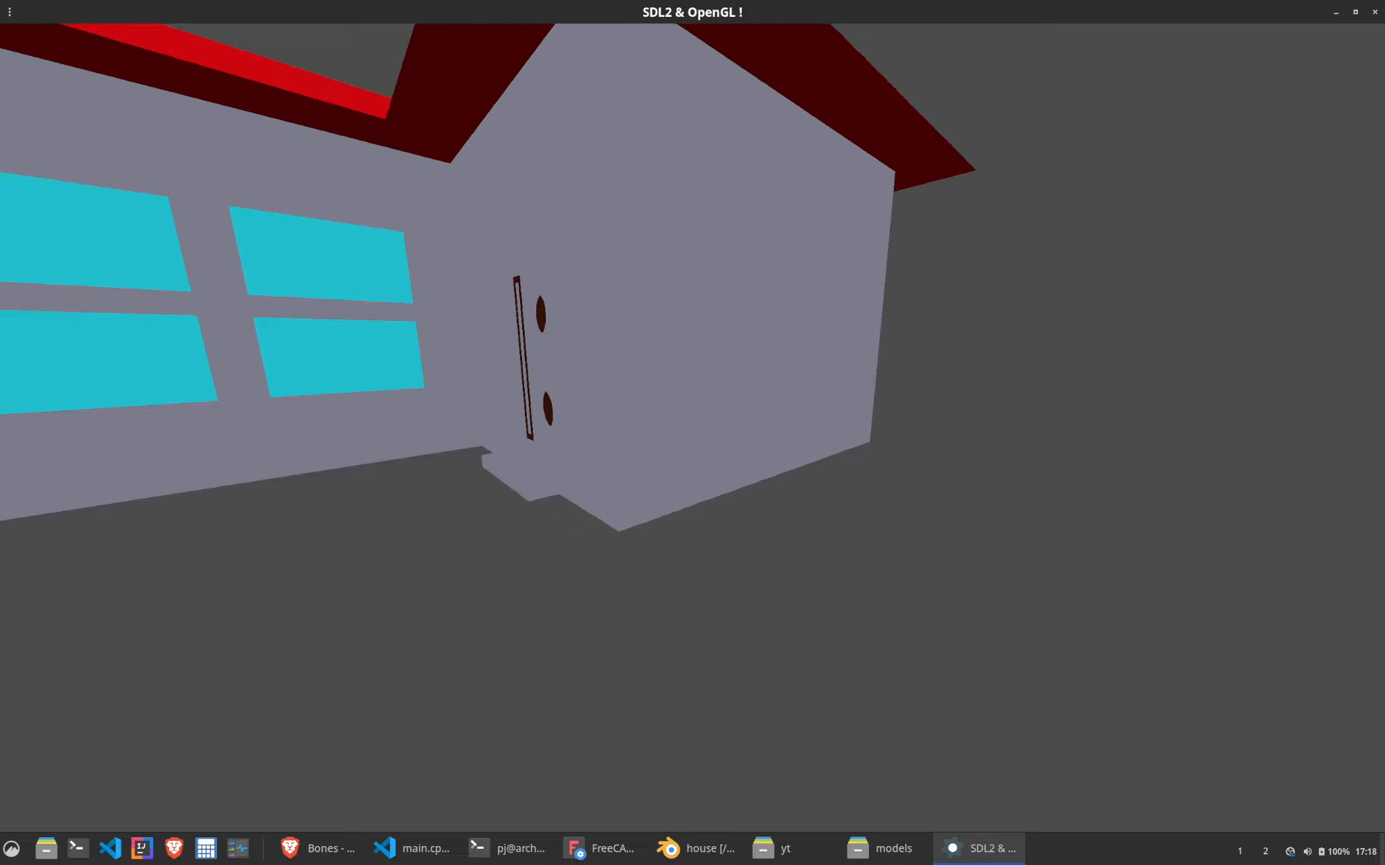
{"action": "key", "text": "z"}
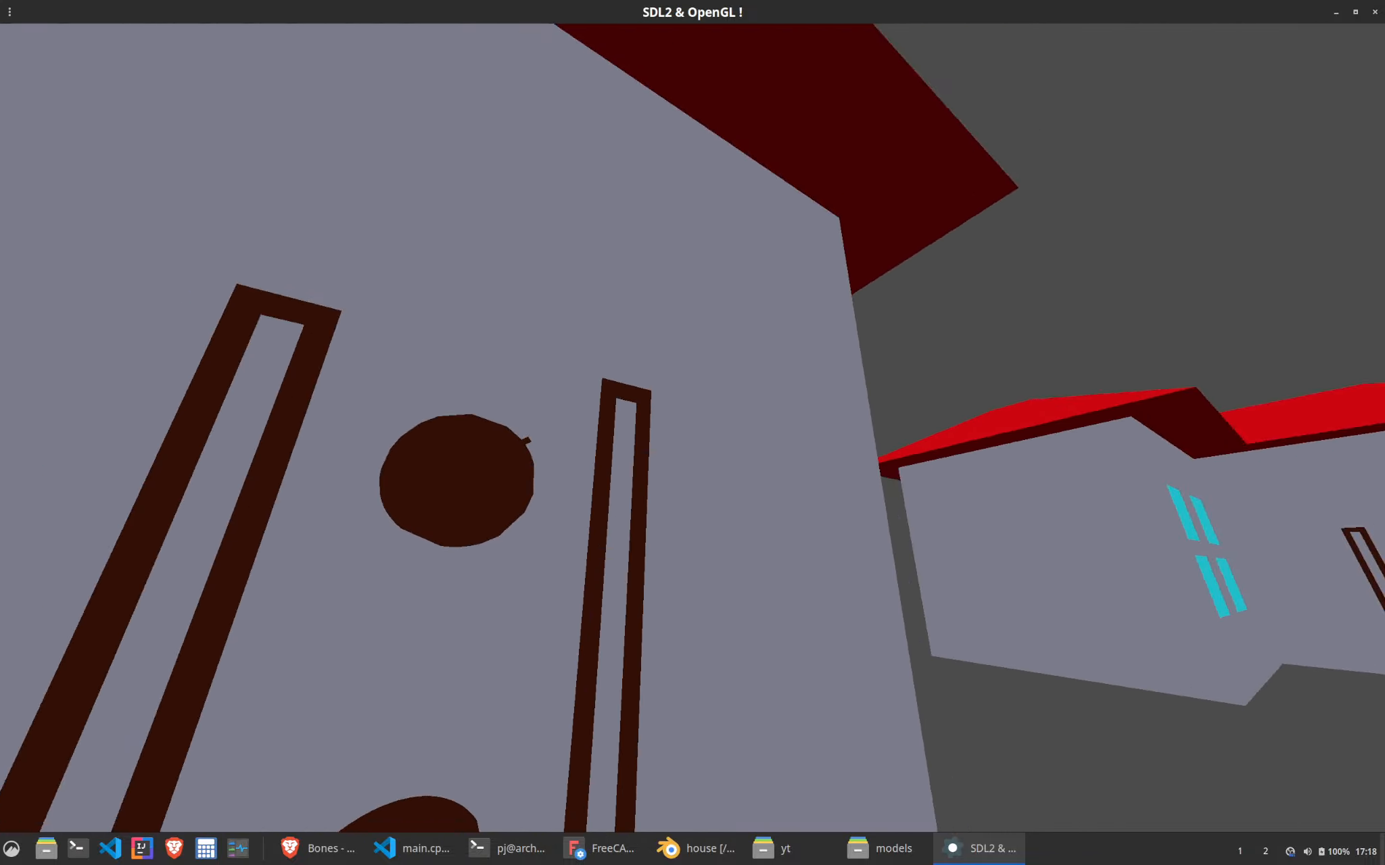
{"action": "key", "text": "z"}
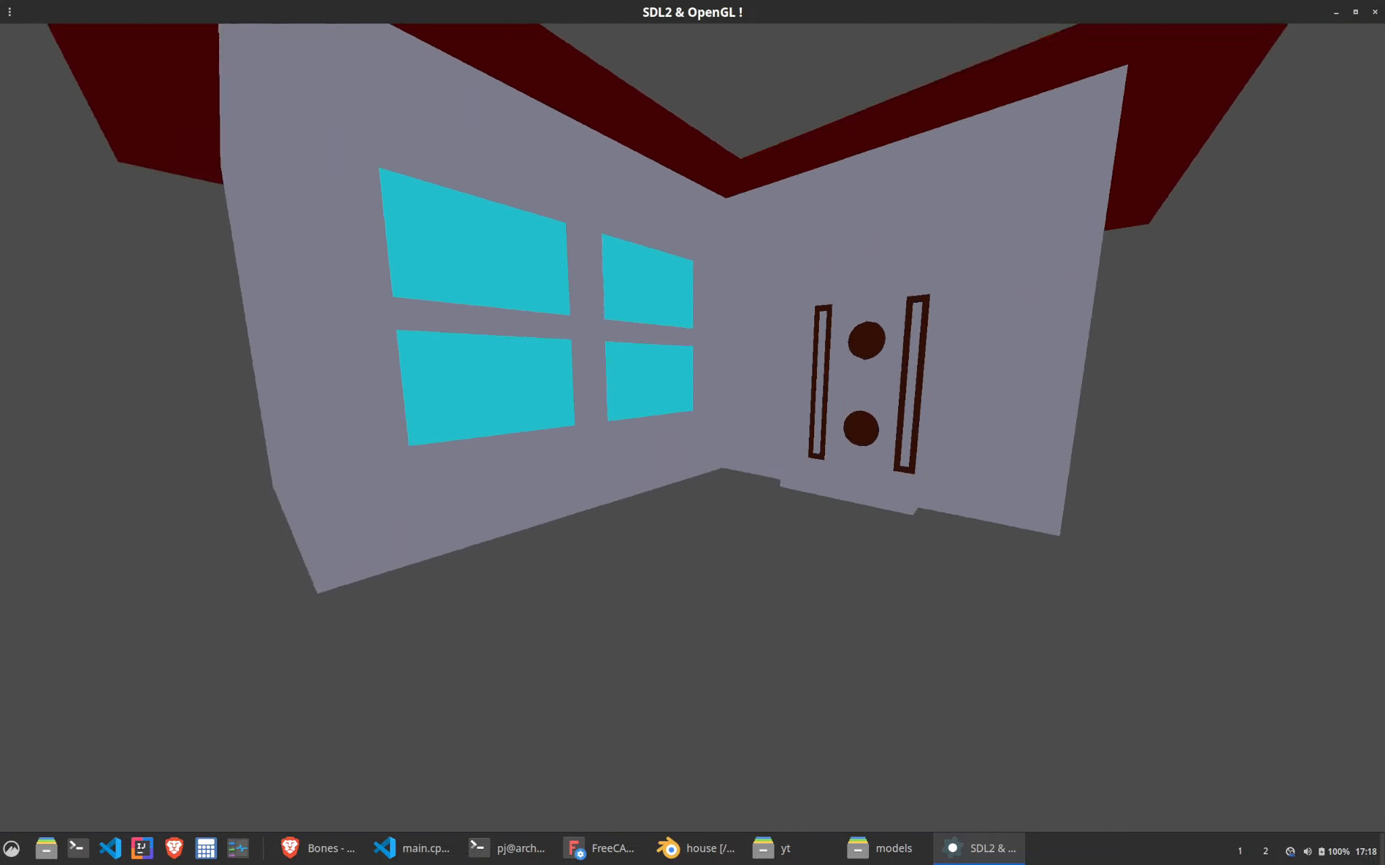
{"action": "key", "text": "z"}
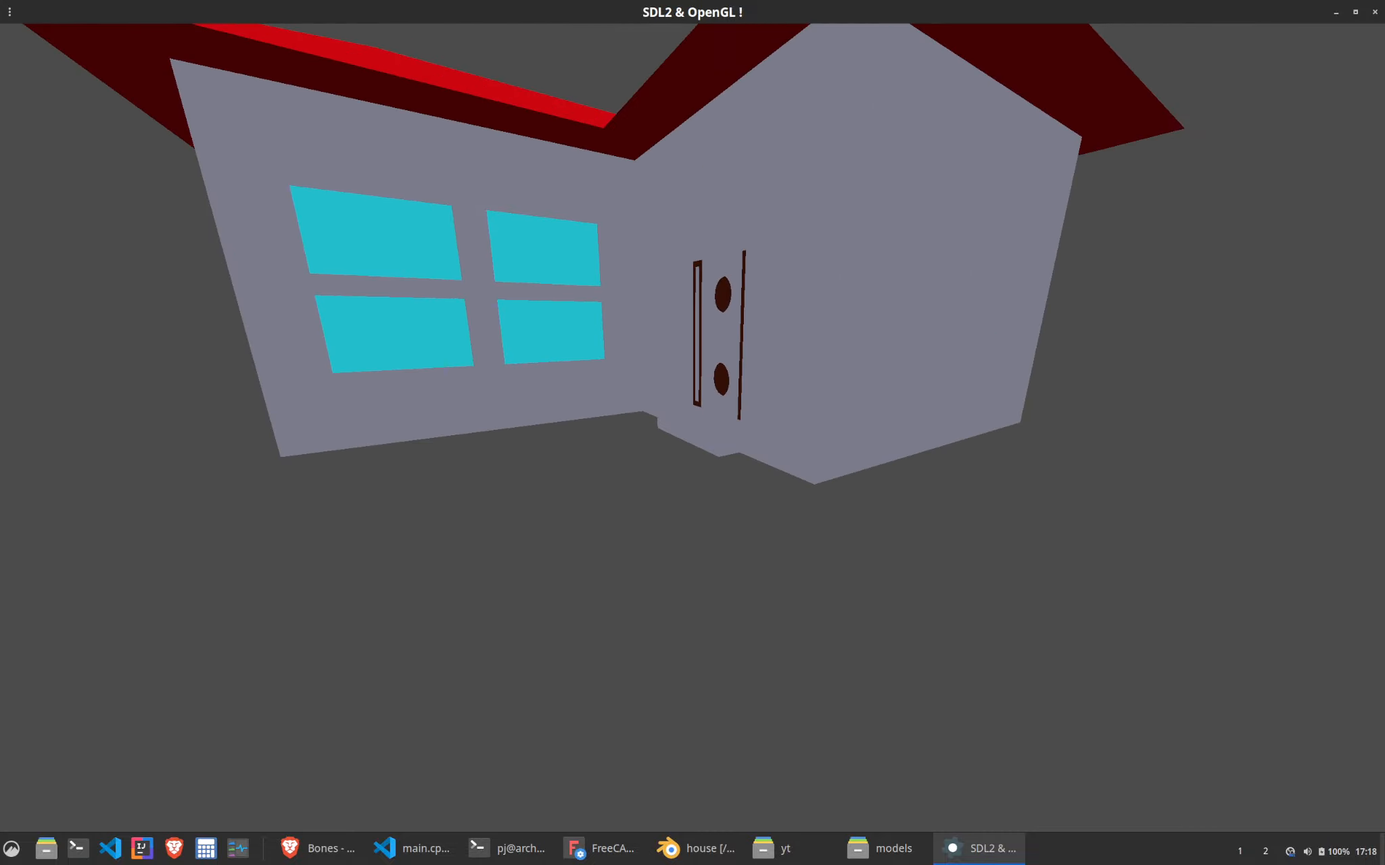
{"action": "key", "text": "z"}
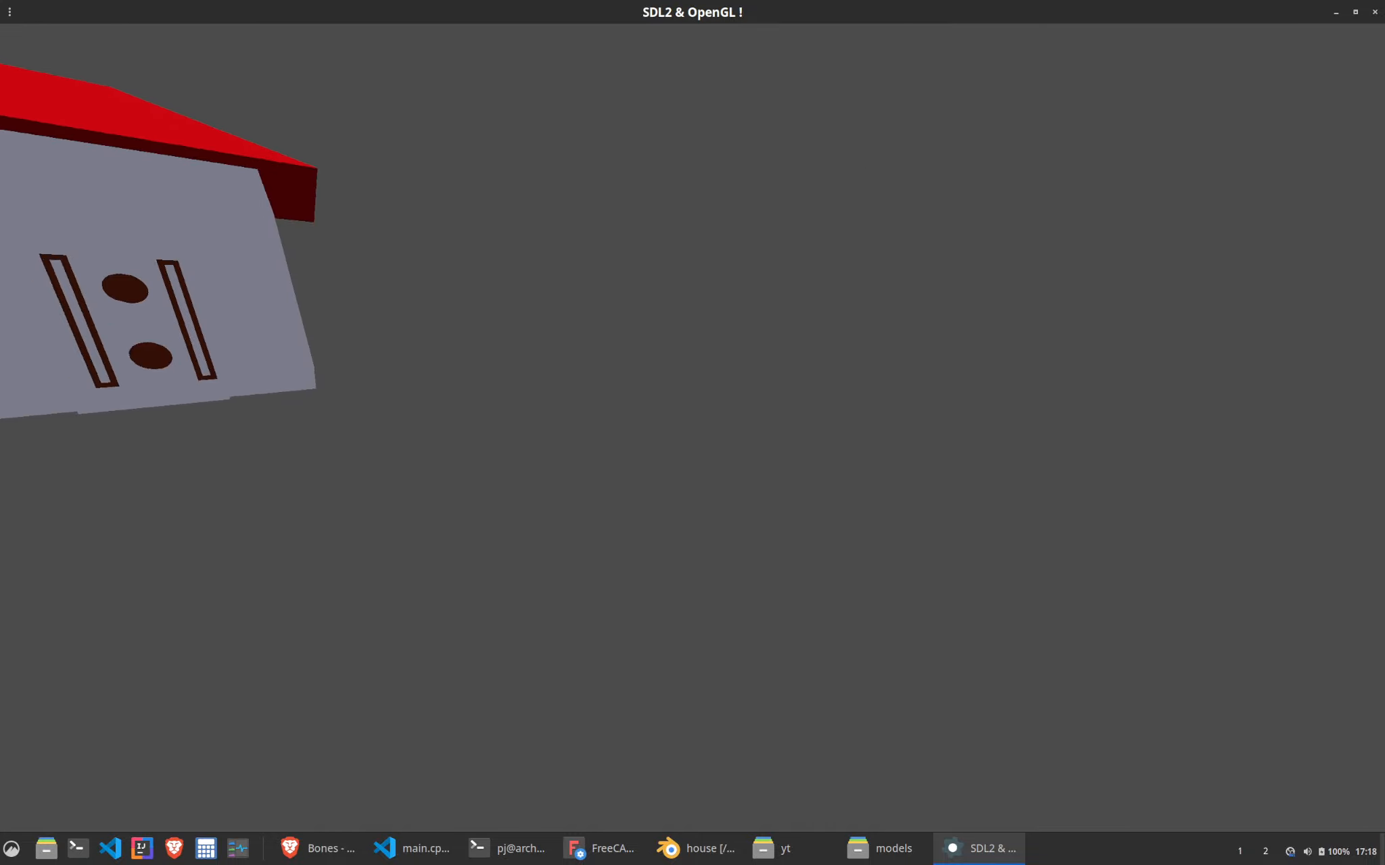
{"action": "key", "text": "s"}
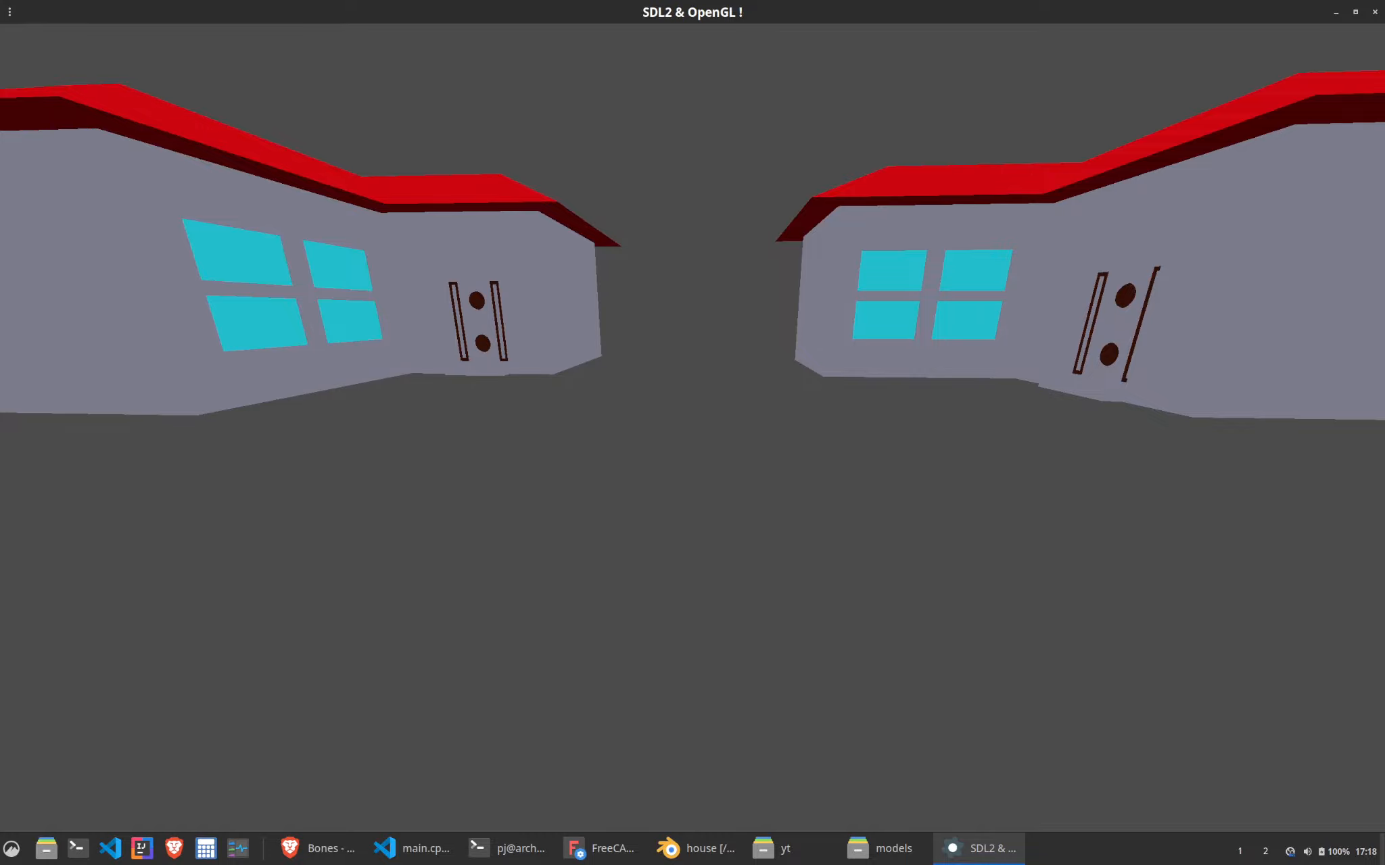
{"action": "key", "text": "Escape"}
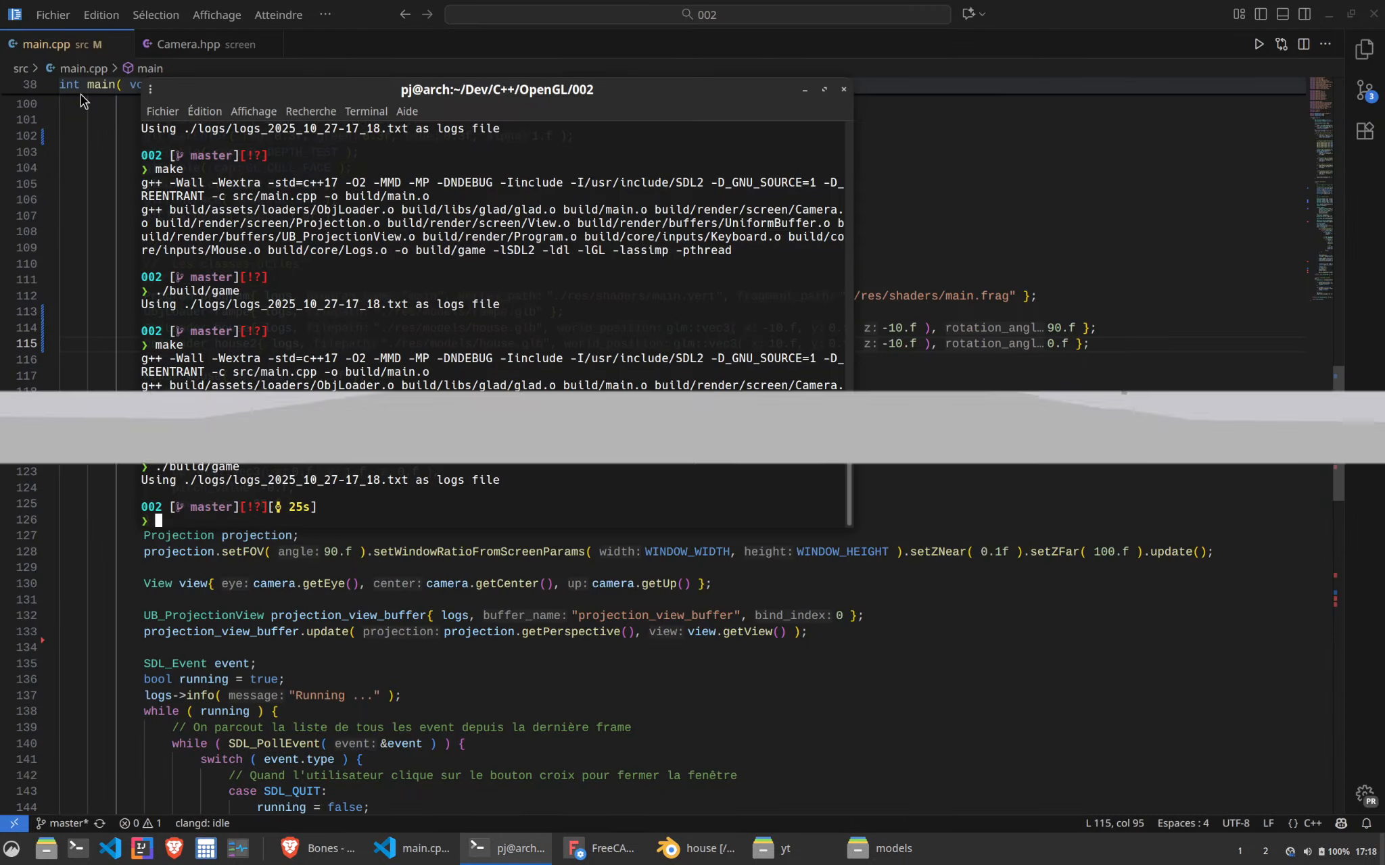
Switch to FreeCAD and bring up the fontaine document
{"action": "left_click", "coordinate": [517, 662]}
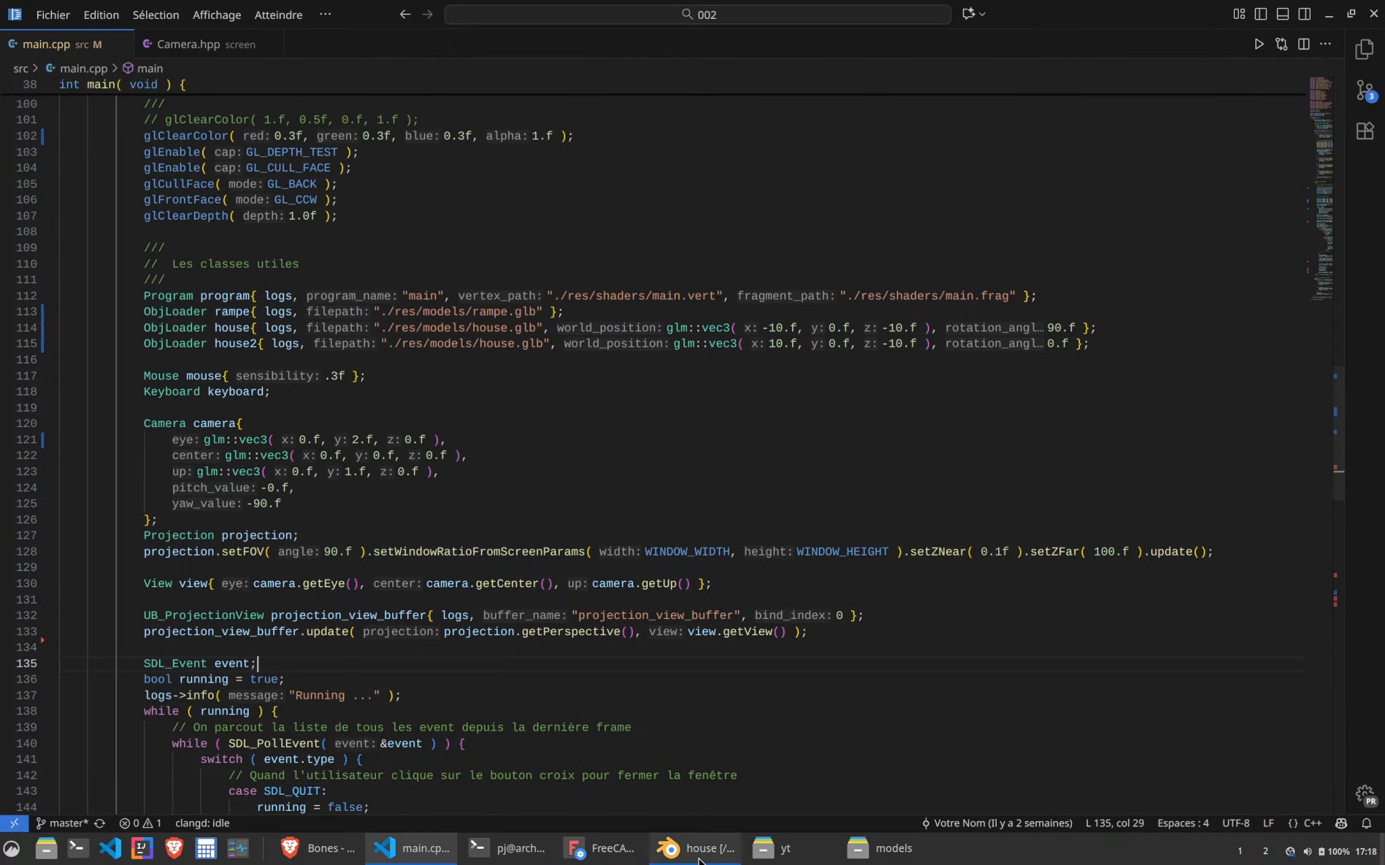
{"action": "left_click", "coordinate": [601, 848]}
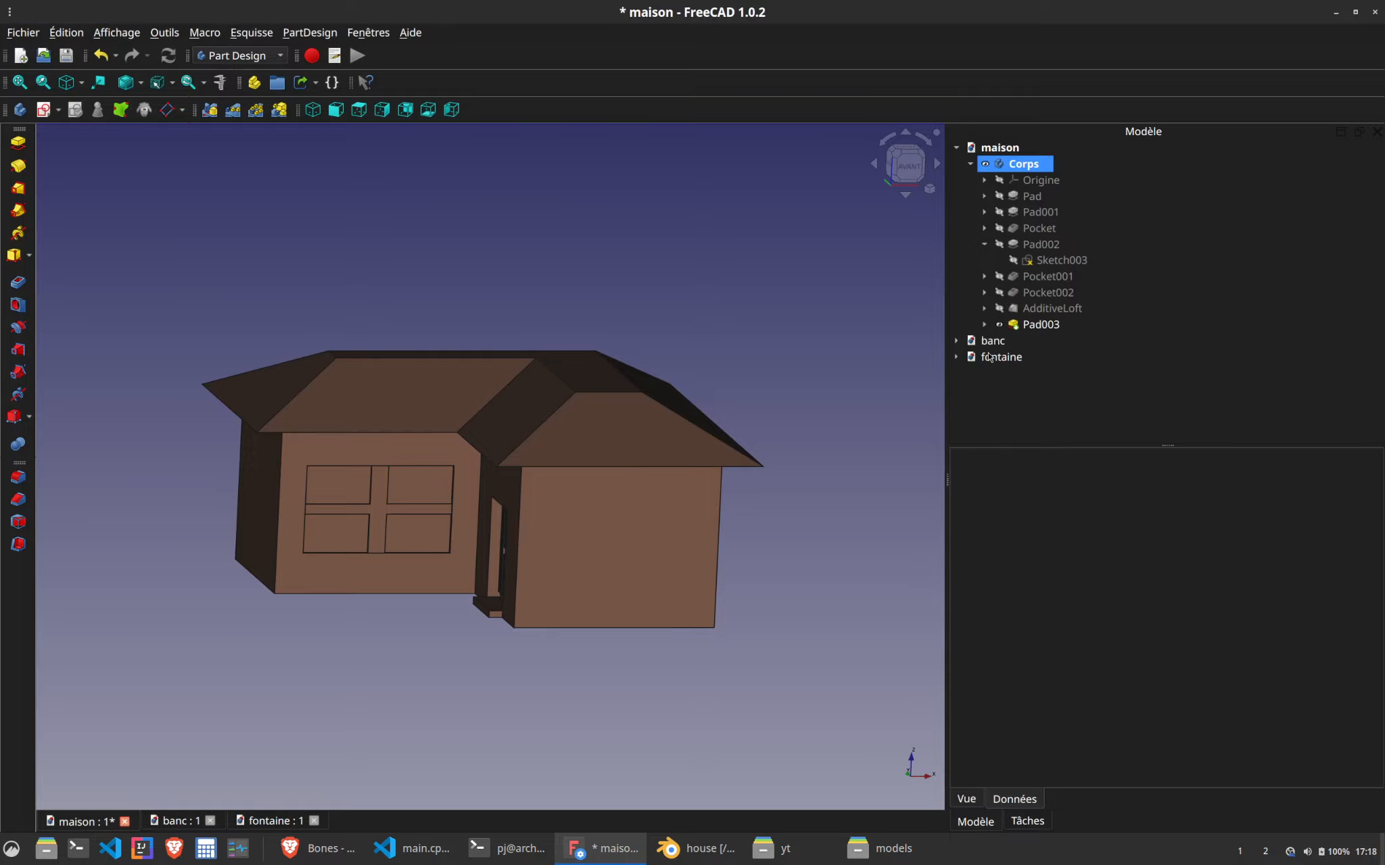
{"action": "left_click", "coordinate": [269, 820]}
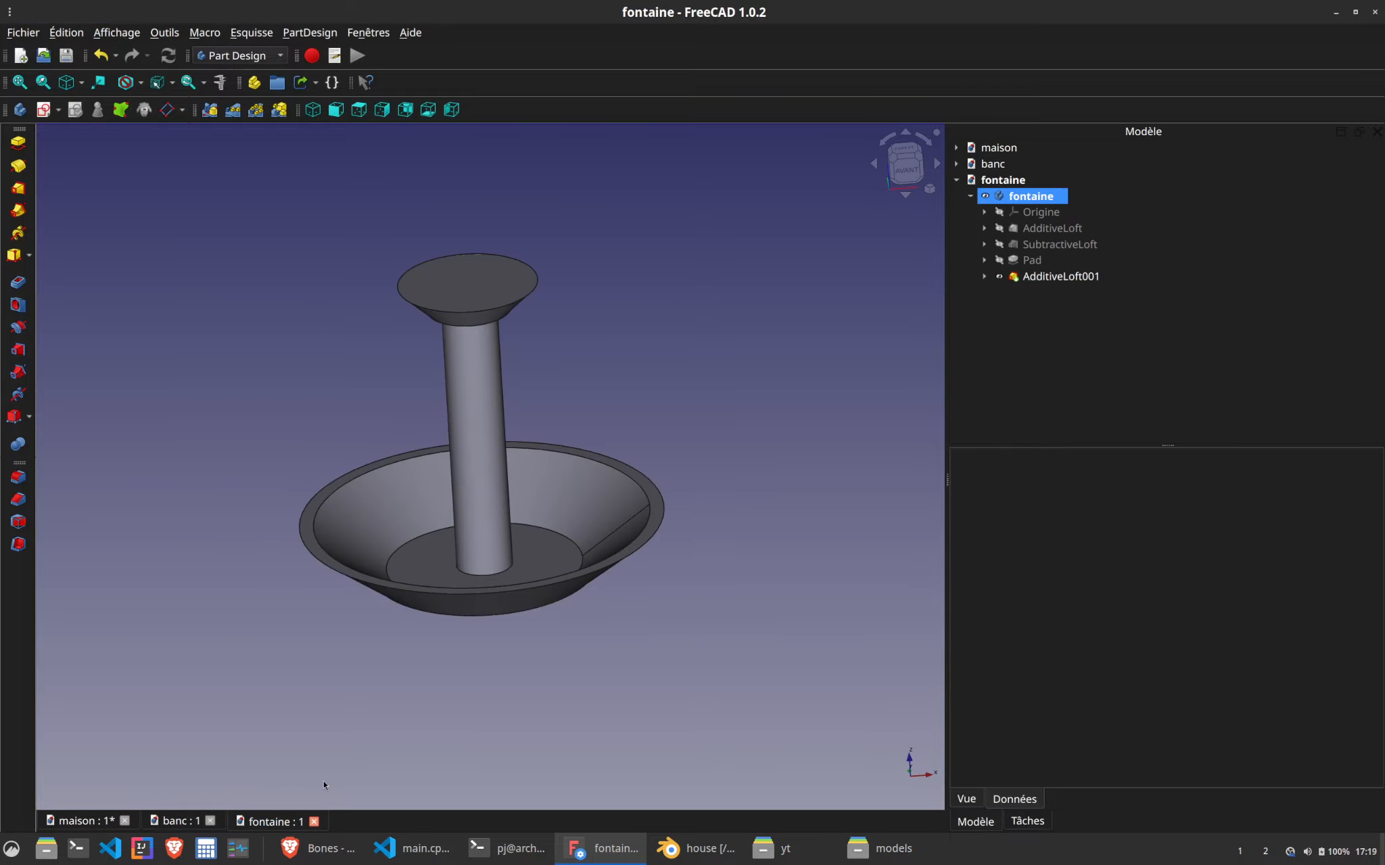
Export the fontaine body in Wavefront OBJ format as fontaine.obj in the Desktop/yt folder
{"action": "left_click", "coordinate": [1031, 197]}
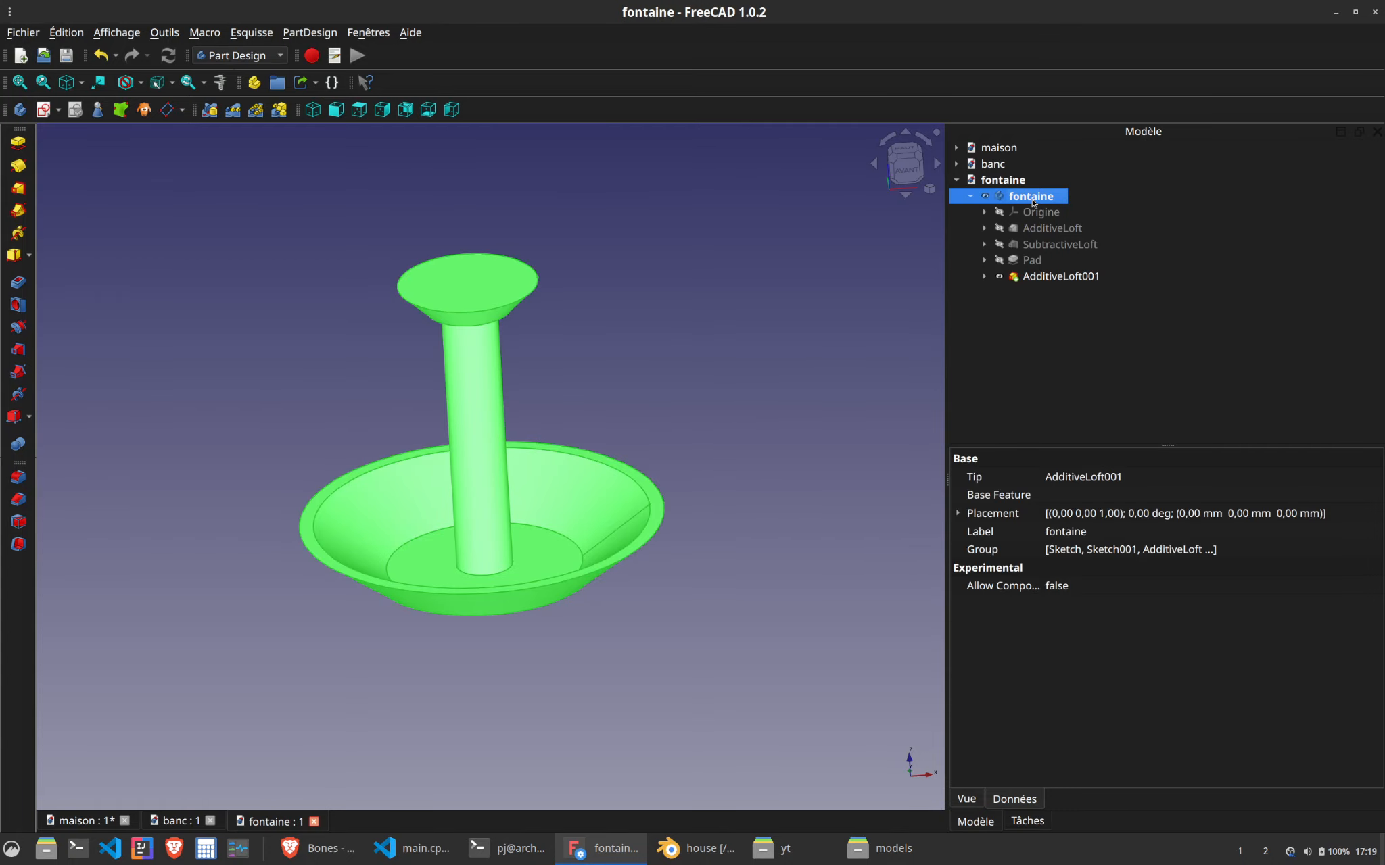
{"action": "left_click", "coordinate": [23, 32]}
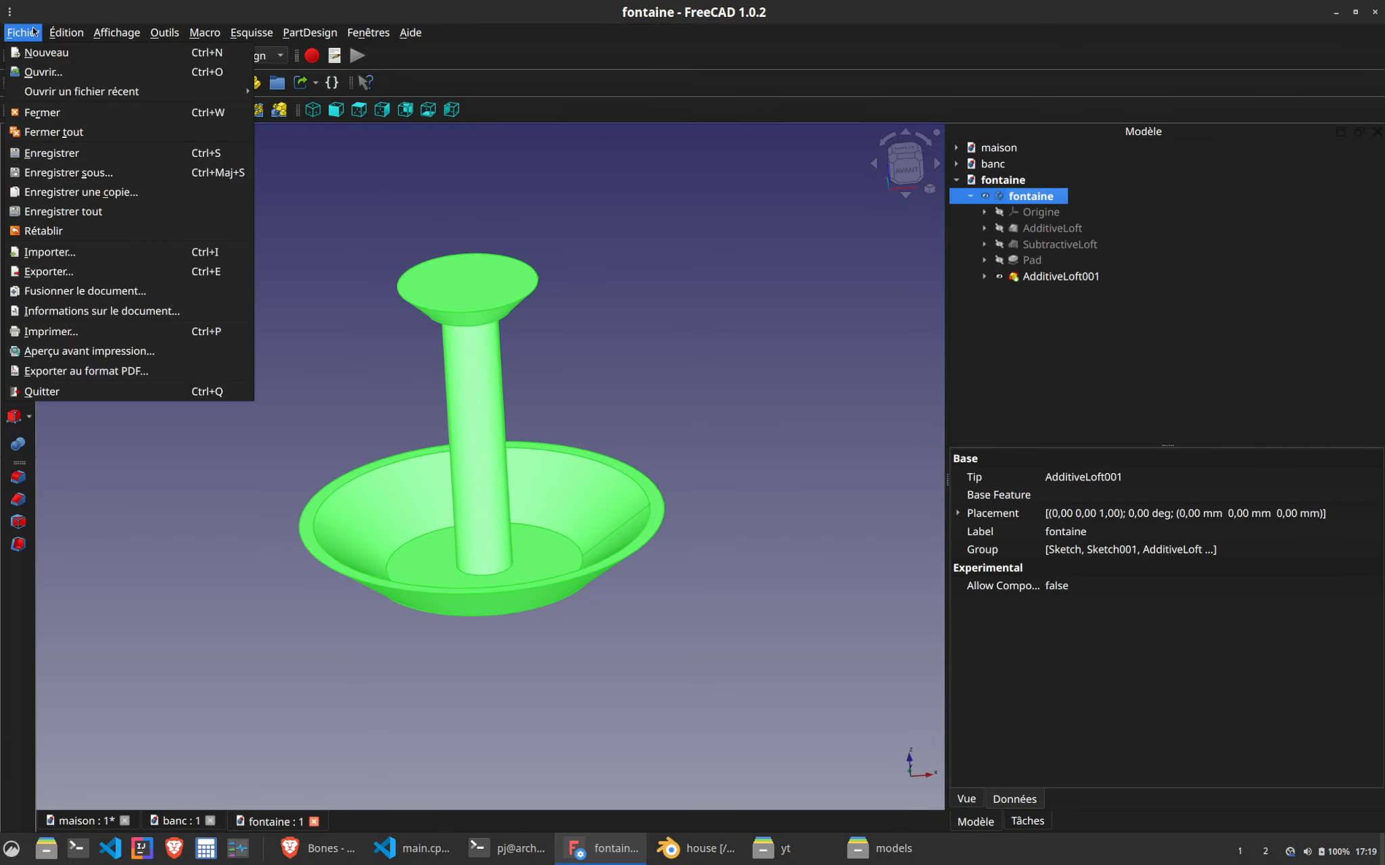
{"action": "left_click", "coordinate": [49, 271]}
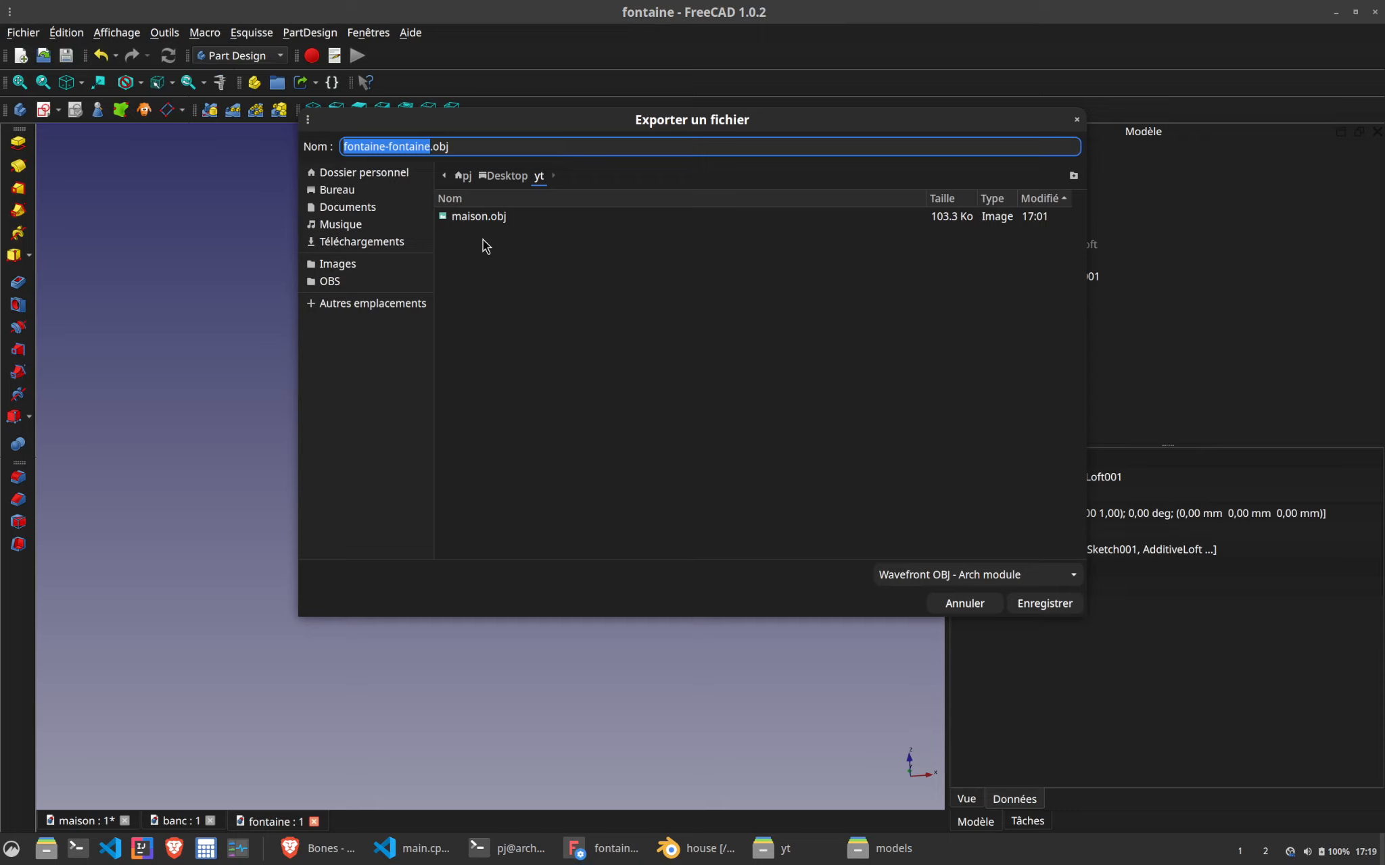
{"action": "type", "text": "fonatine"}
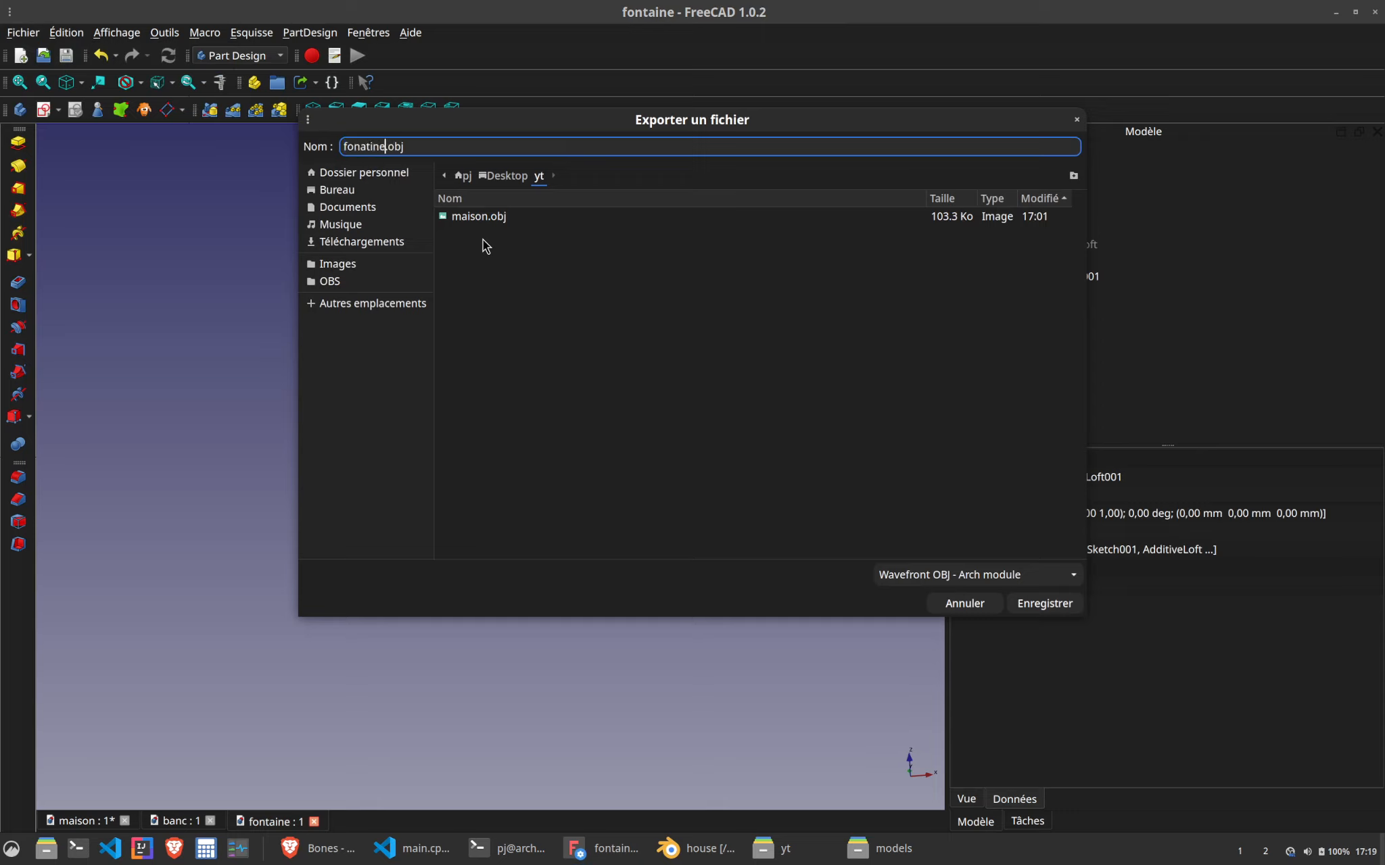
{"action": "key", "text": "BackSpace"}
{"action": "key", "text": "BackSpace"}
{"action": "key", "text": "BackSpace"}
{"action": "key", "text": "BackSpace"}
{"action": "key", "text": "BackSpace"}
{"action": "key", "text": "BackSpace"}
{"action": "key", "text": "BackSpace"}
{"action": "key", "text": "BackSpace"}
{"action": "type", "text": "fo"}
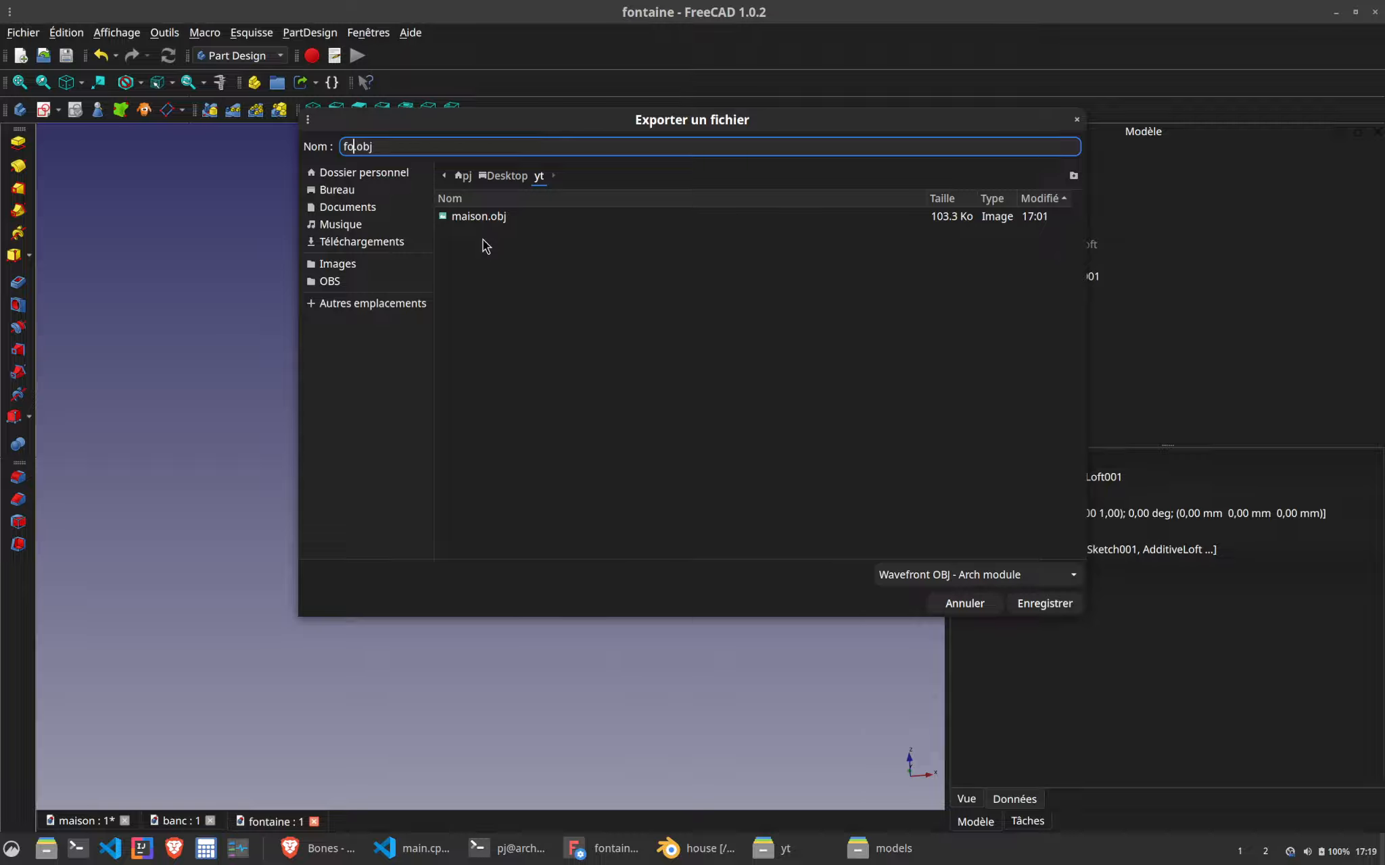
{"action": "type", "text": "ntaine"}
{"action": "left_click", "coordinate": [1042, 604]}
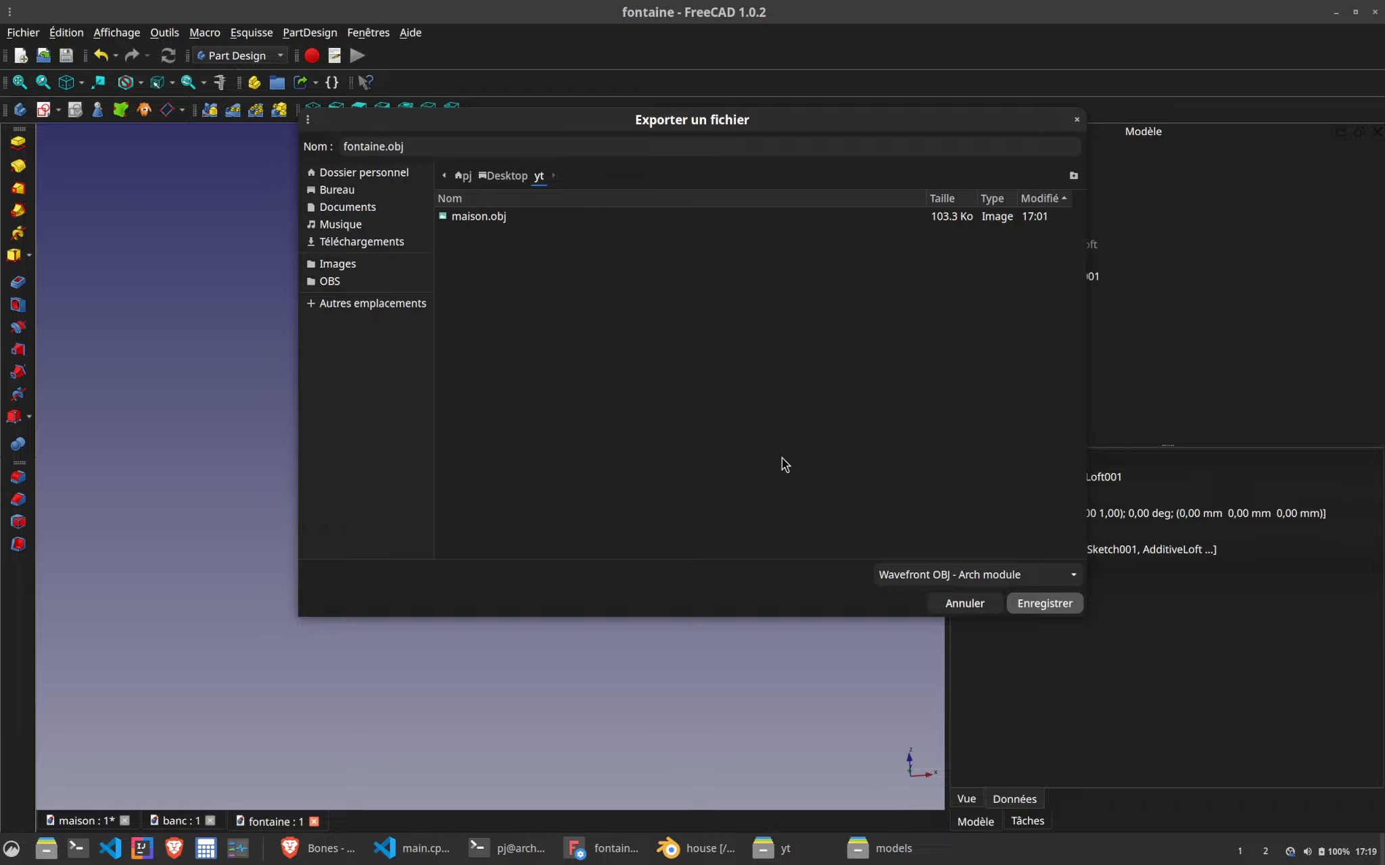
Switch to Blender and save house.blend
{"action": "mouse_move", "coordinate": [698, 858]}
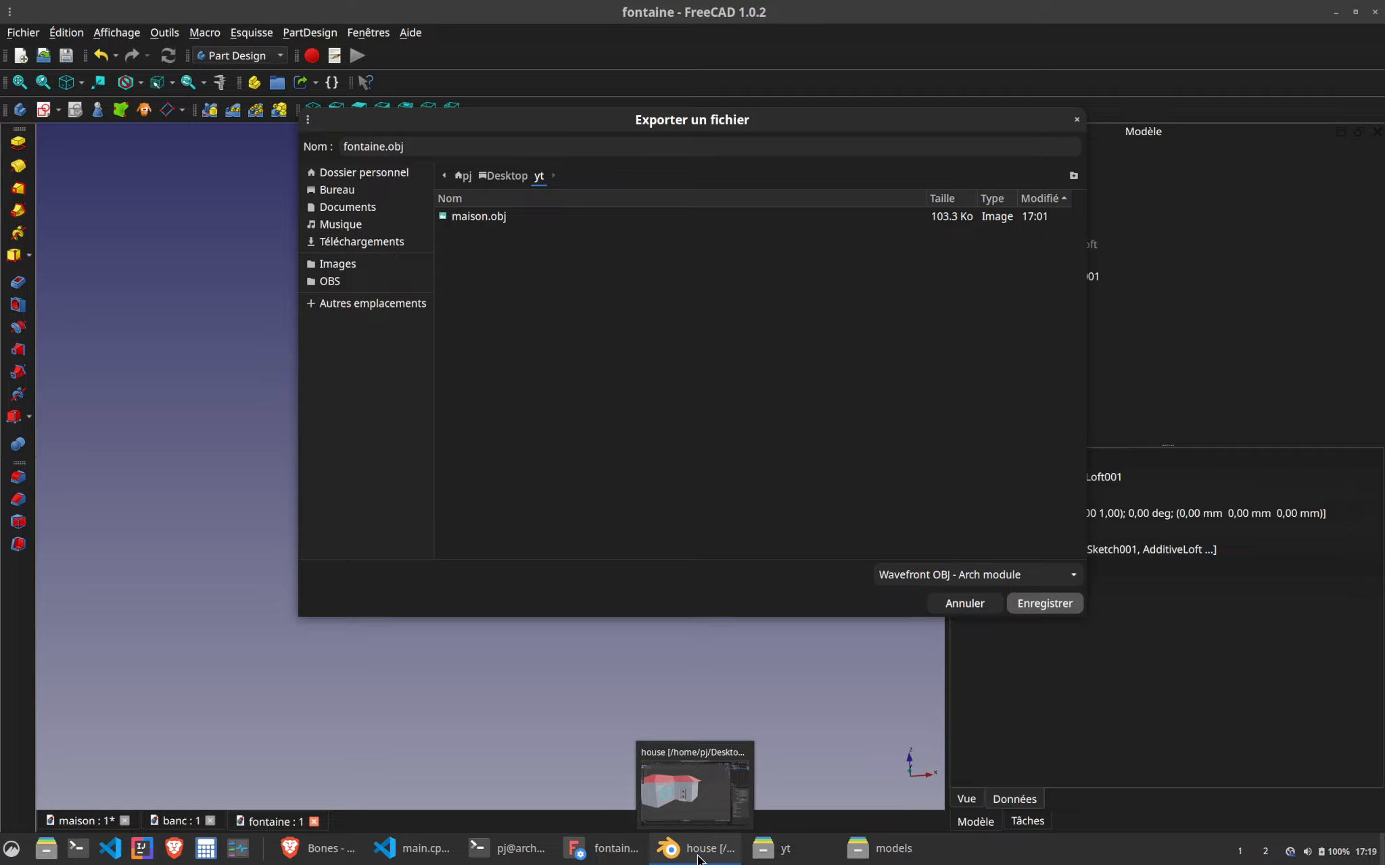
{"action": "left_click", "coordinate": [698, 858]}
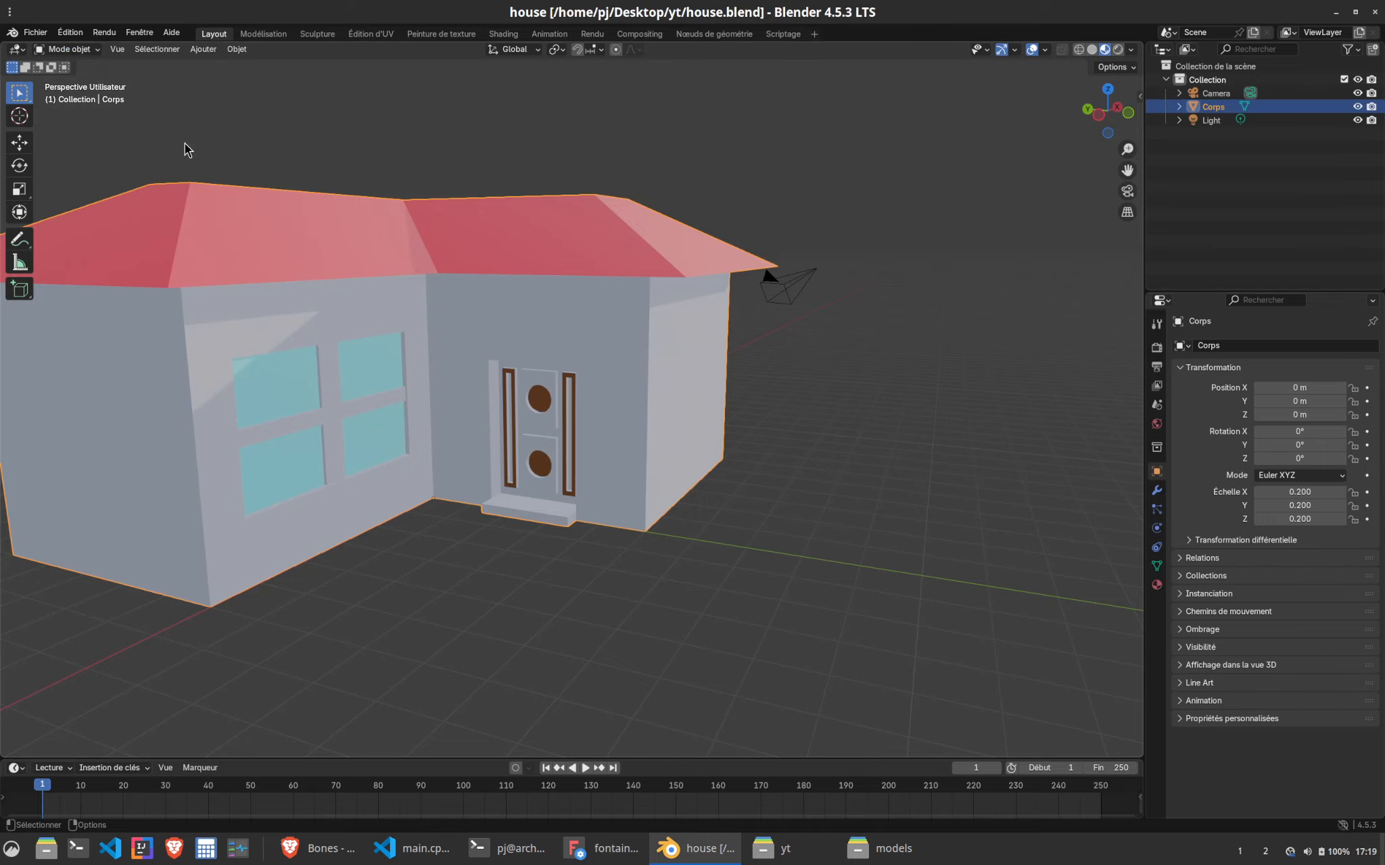
{"action": "key", "text": "ctrl+s"}
Create a new General file and delete its default cube
{"action": "left_click", "coordinate": [35, 32]}
{"action": "mouse_move", "coordinate": [42, 51]}
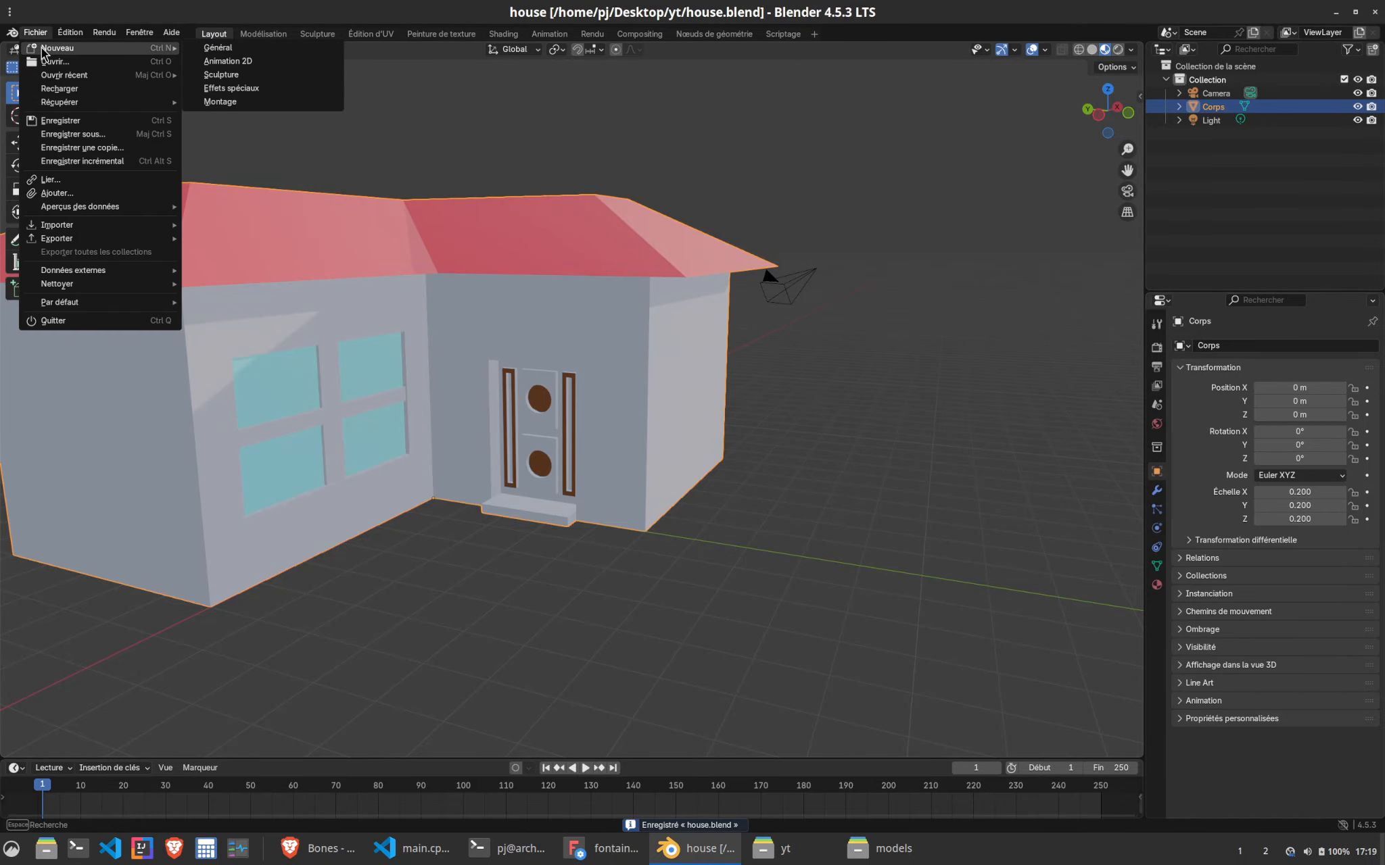
{"action": "left_click", "coordinate": [218, 48]}
{"action": "right_click", "coordinate": [643, 404]}
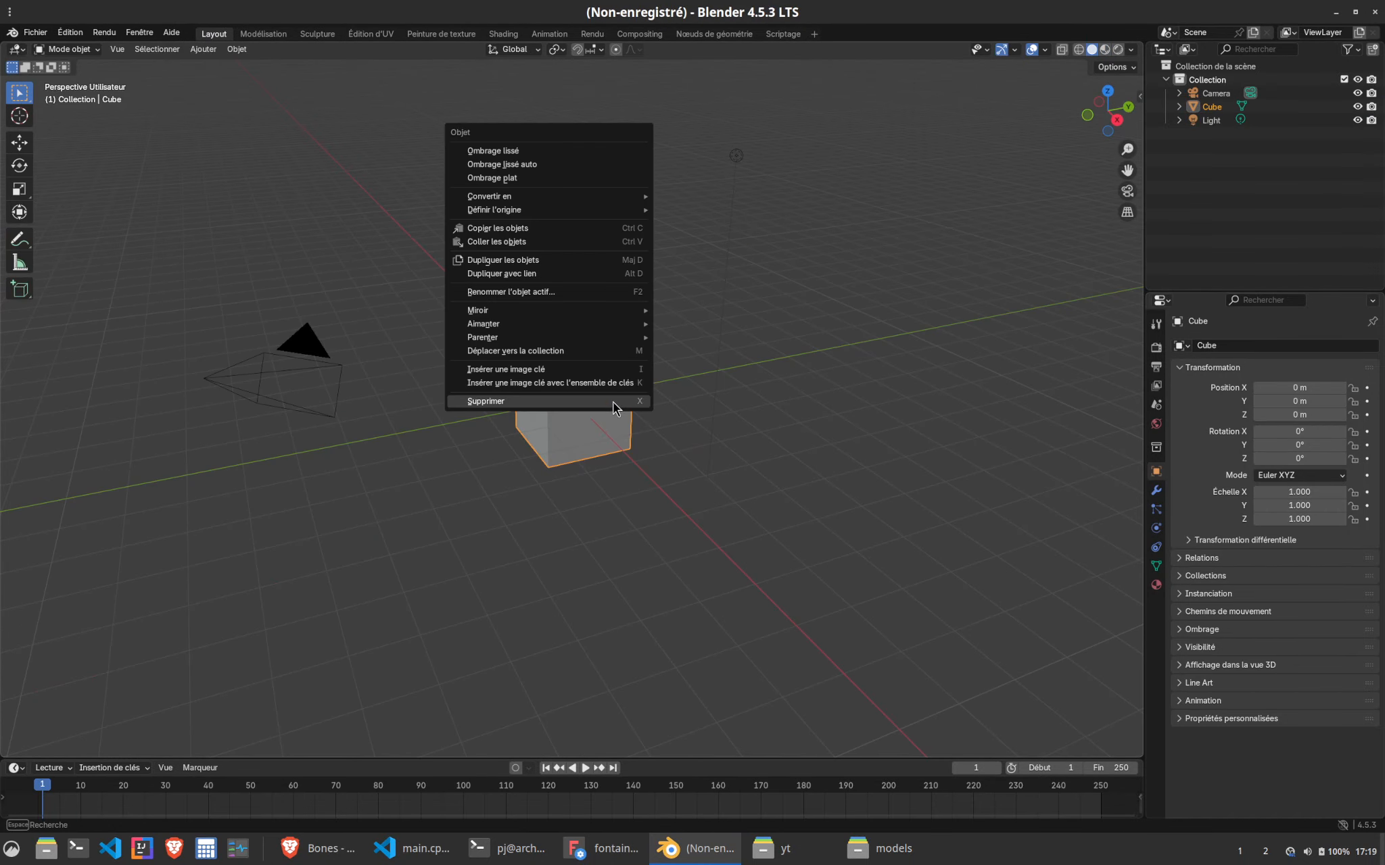
{"action": "left_click", "coordinate": [588, 401]}
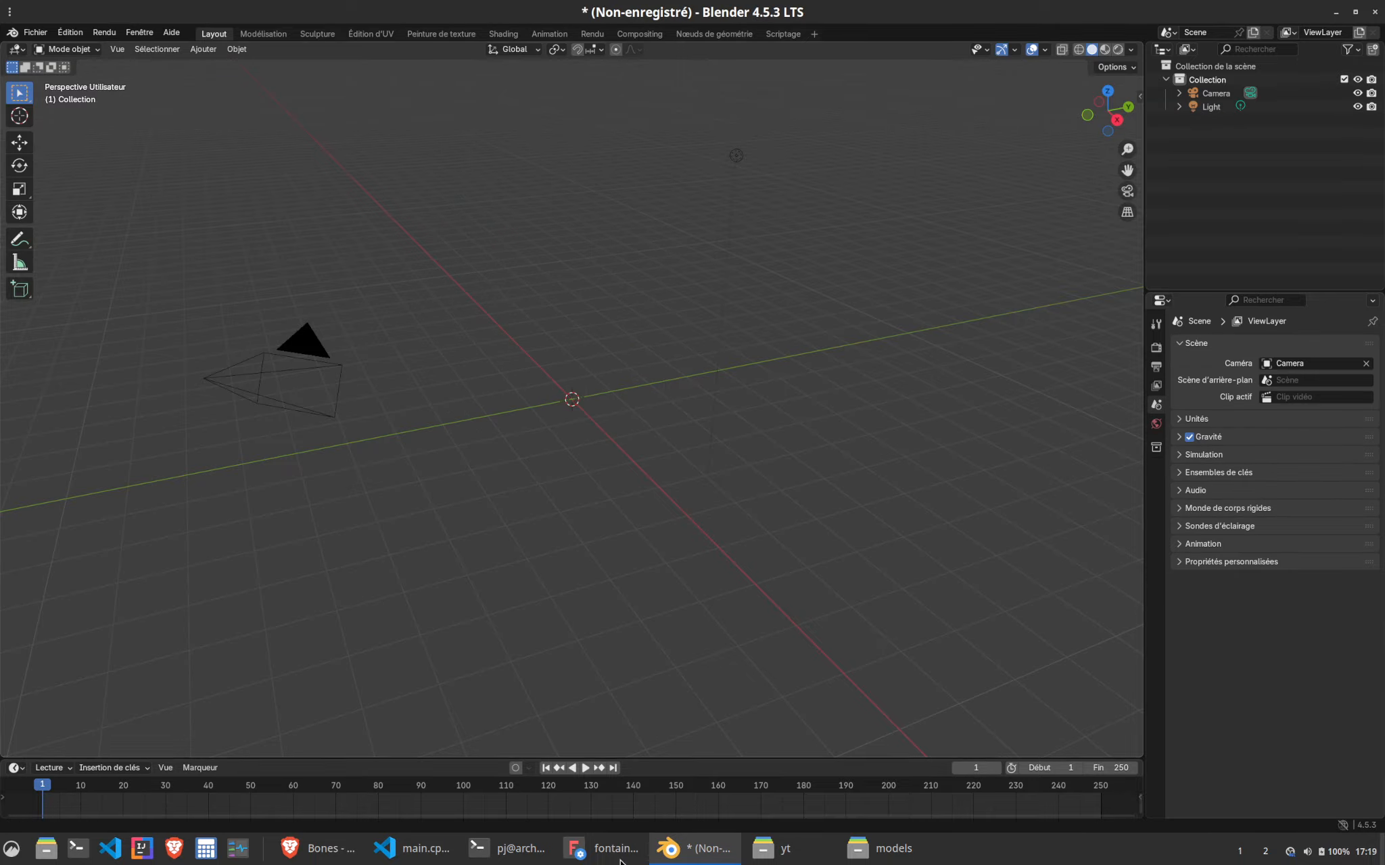
Switch to FreeCAD and check whether the fontaine.obj export has completed
{"action": "key", "text": "alt+Tab"}
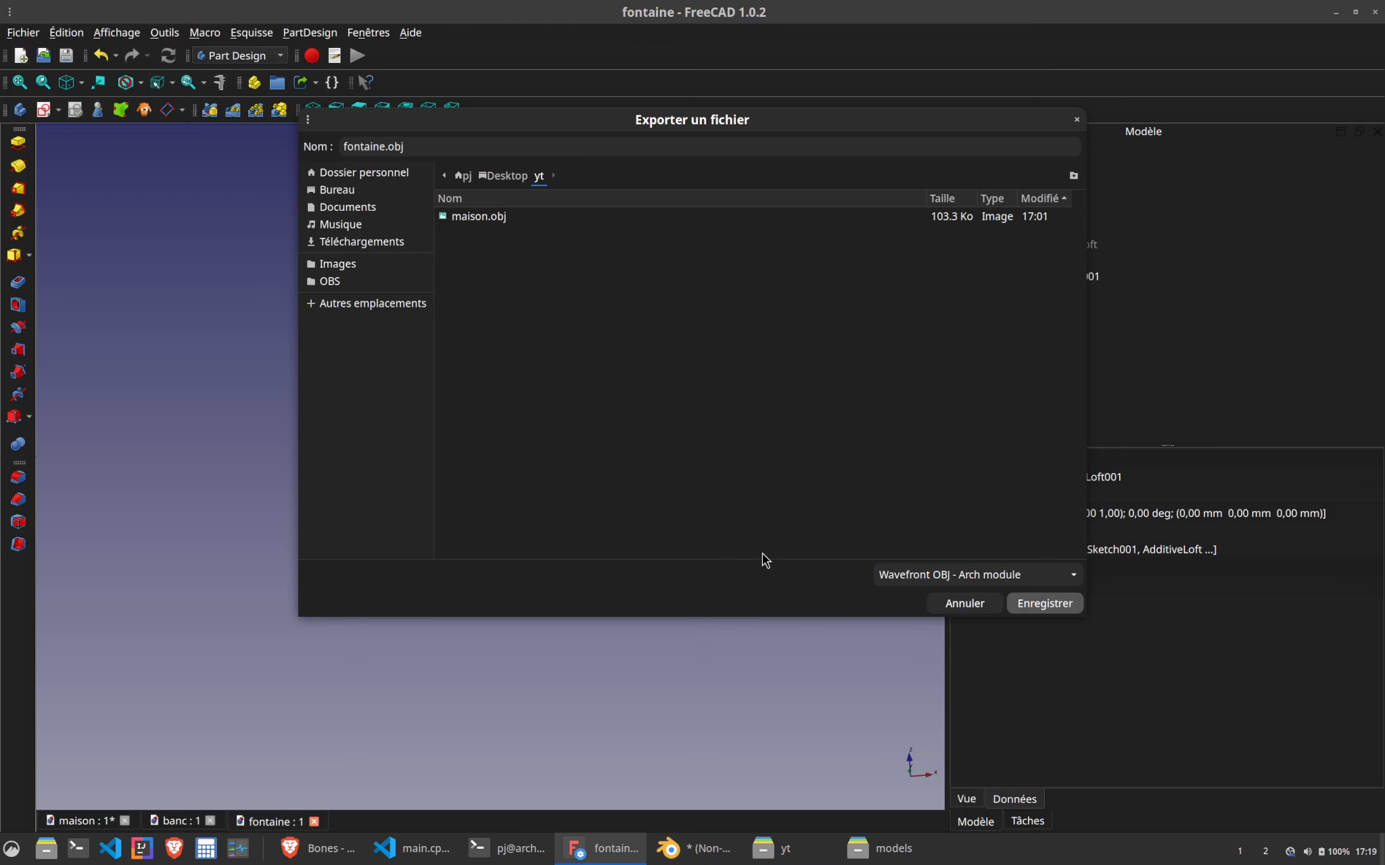
{"action": "left_click", "coordinate": [705, 861]}
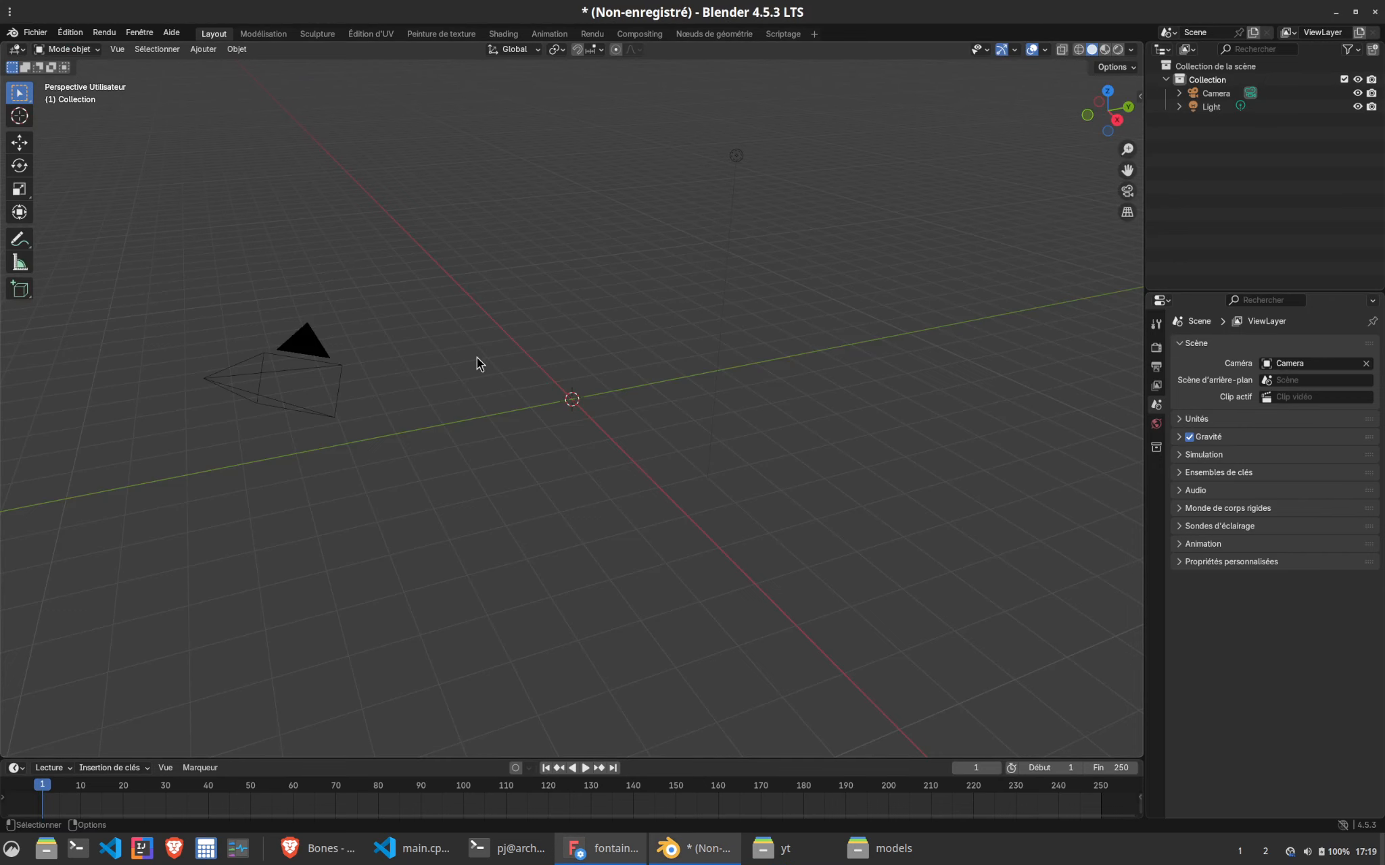
{"action": "left_click", "coordinate": [600, 852]}
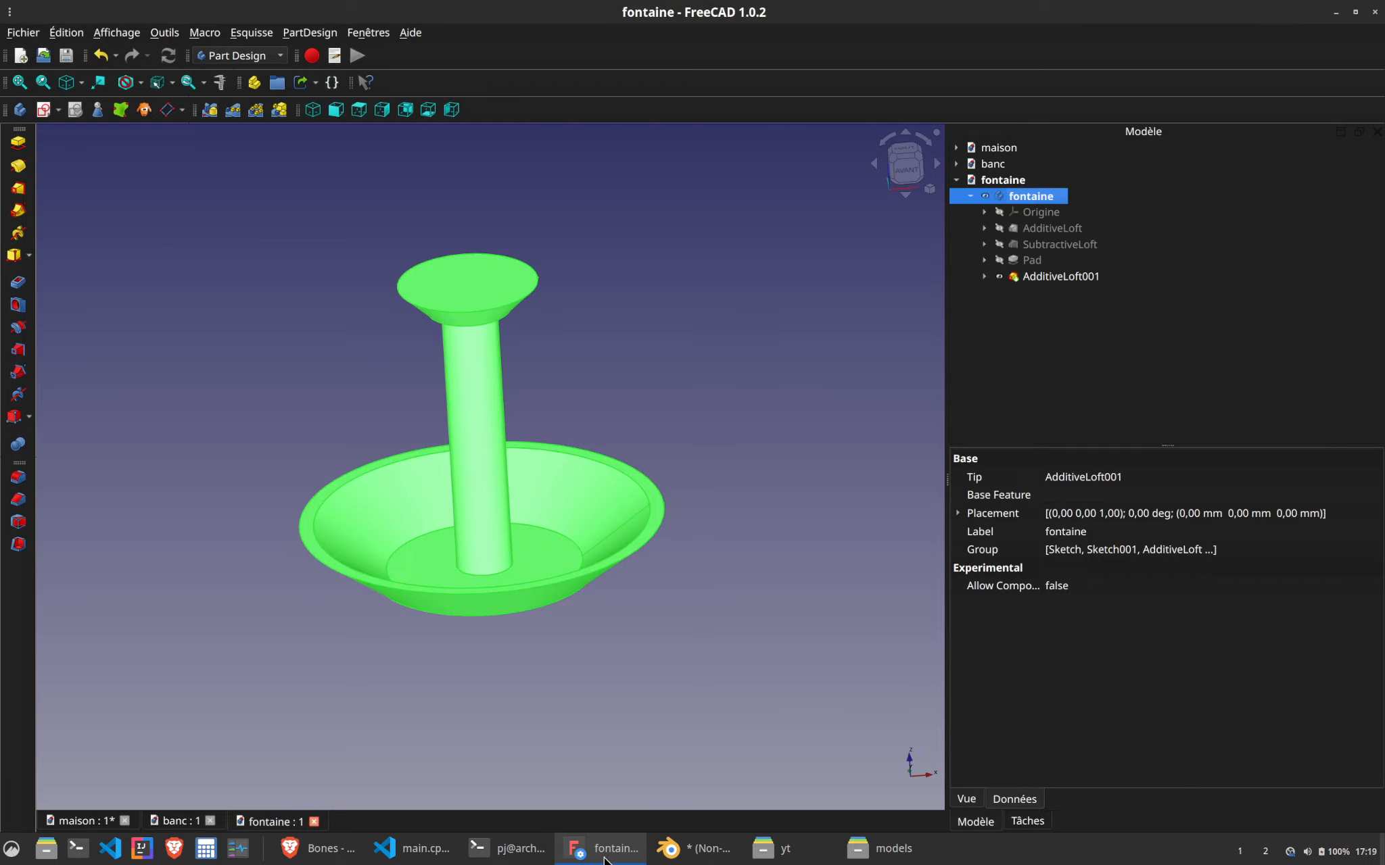
Switch to Blender and import the Wavefront file fontaine.obj from the Desktop/yt folder
{"action": "left_click", "coordinate": [693, 849]}
{"action": "left_click", "coordinate": [35, 31]}
{"action": "mouse_move", "coordinate": [96, 227]}
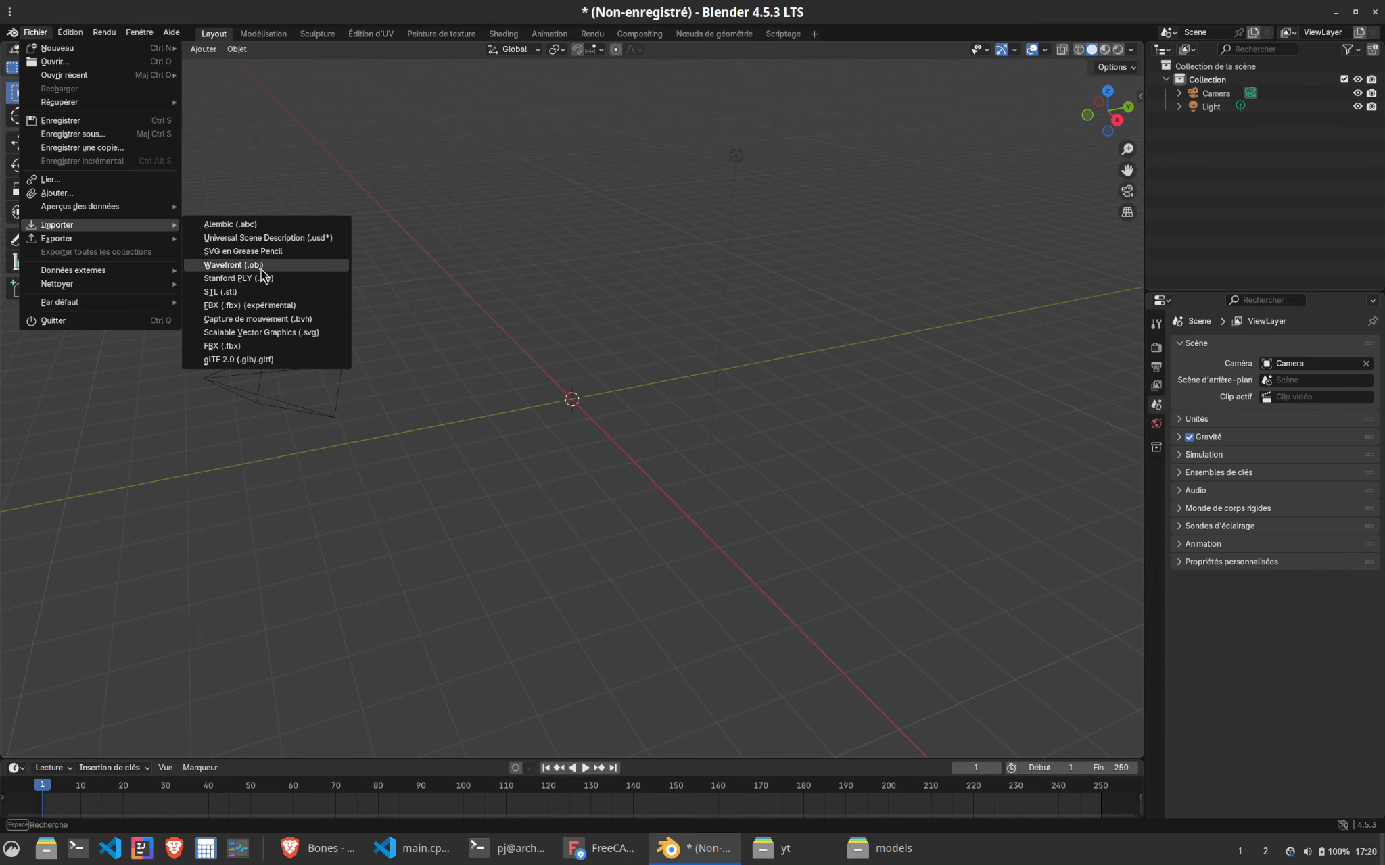
{"action": "left_click", "coordinate": [262, 267]}
{"action": "left_click", "coordinate": [511, 297]}
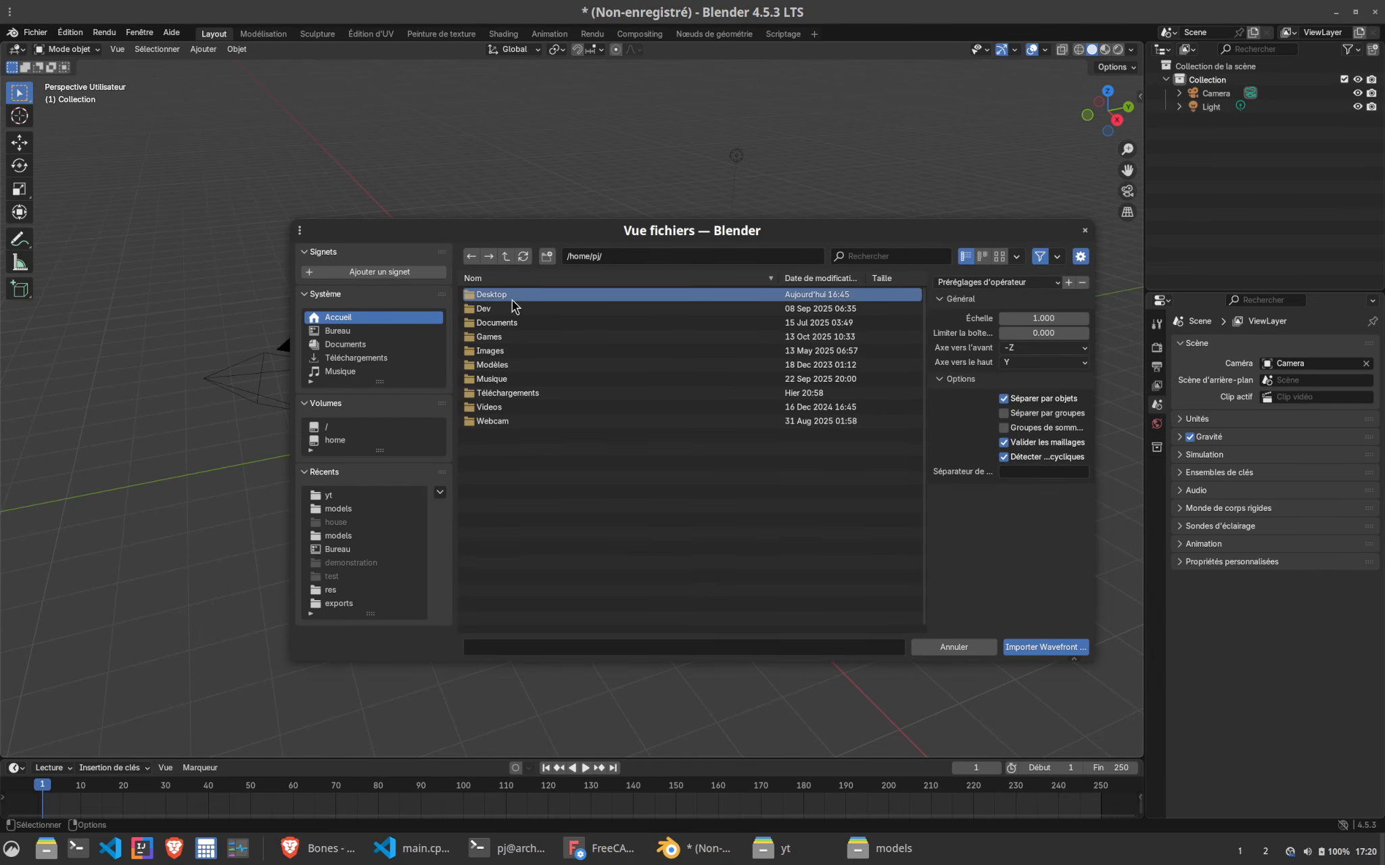
{"action": "double_click", "coordinate": [512, 299]}
{"action": "double_click", "coordinate": [510, 298]}
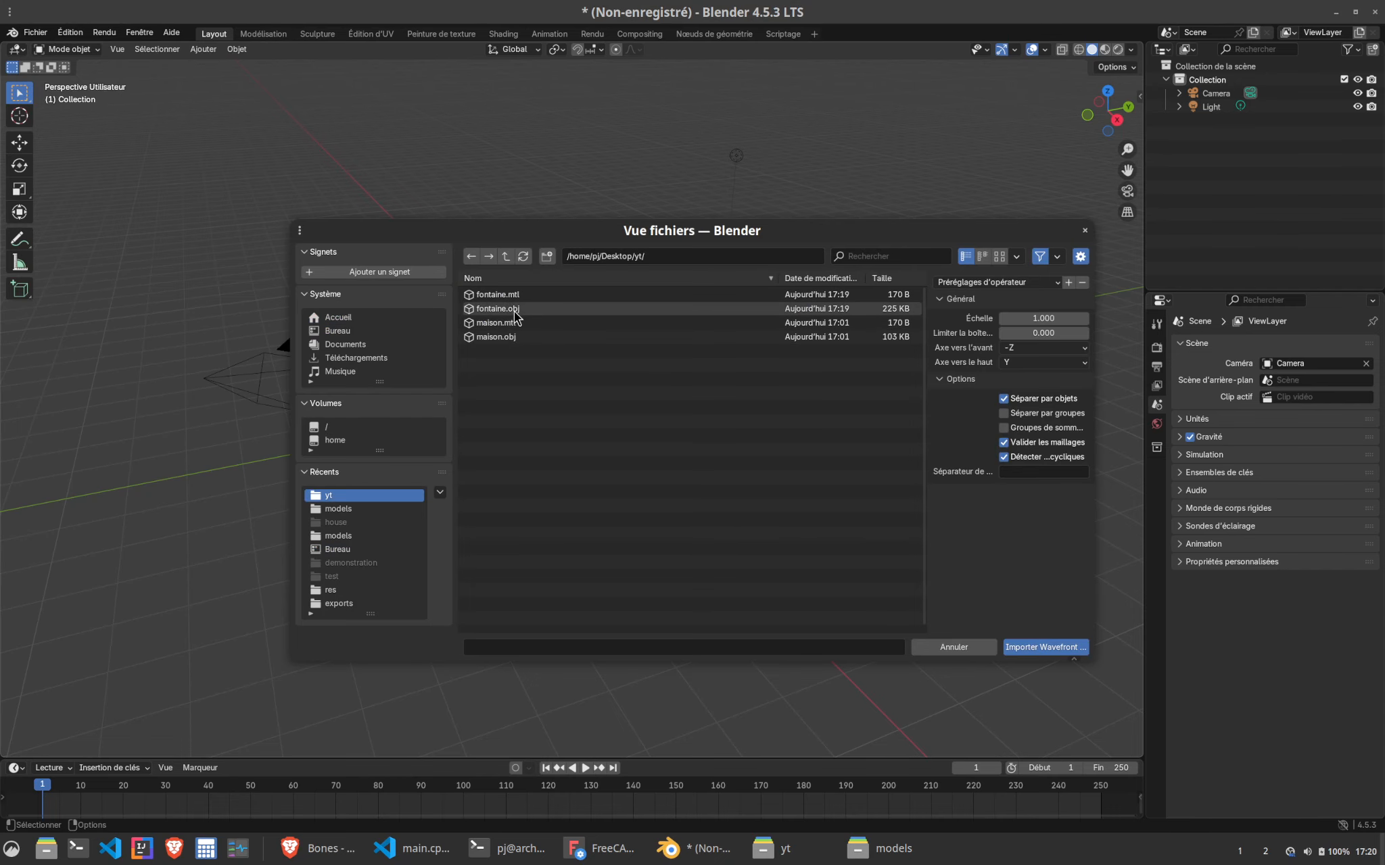
{"action": "double_click", "coordinate": [515, 310]}
Set the imported fountain's X rotation to 0° so that it stands upright
{"action": "scroll", "coordinate": [712, 434], "scroll_direction": "down", "scroll_amount": 5}
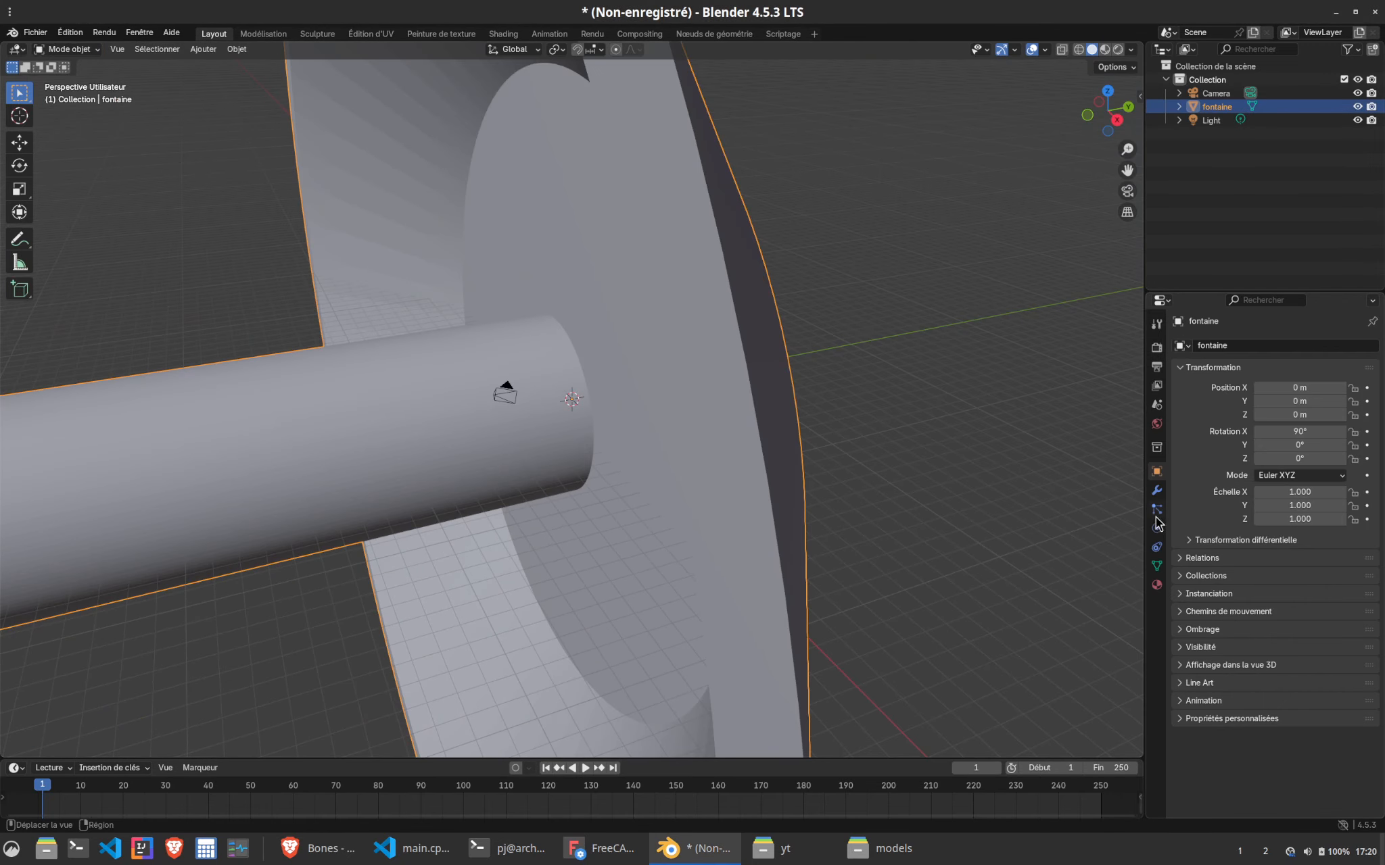
{"action": "scroll", "coordinate": [983, 559], "scroll_direction": "down", "scroll_amount": 2}
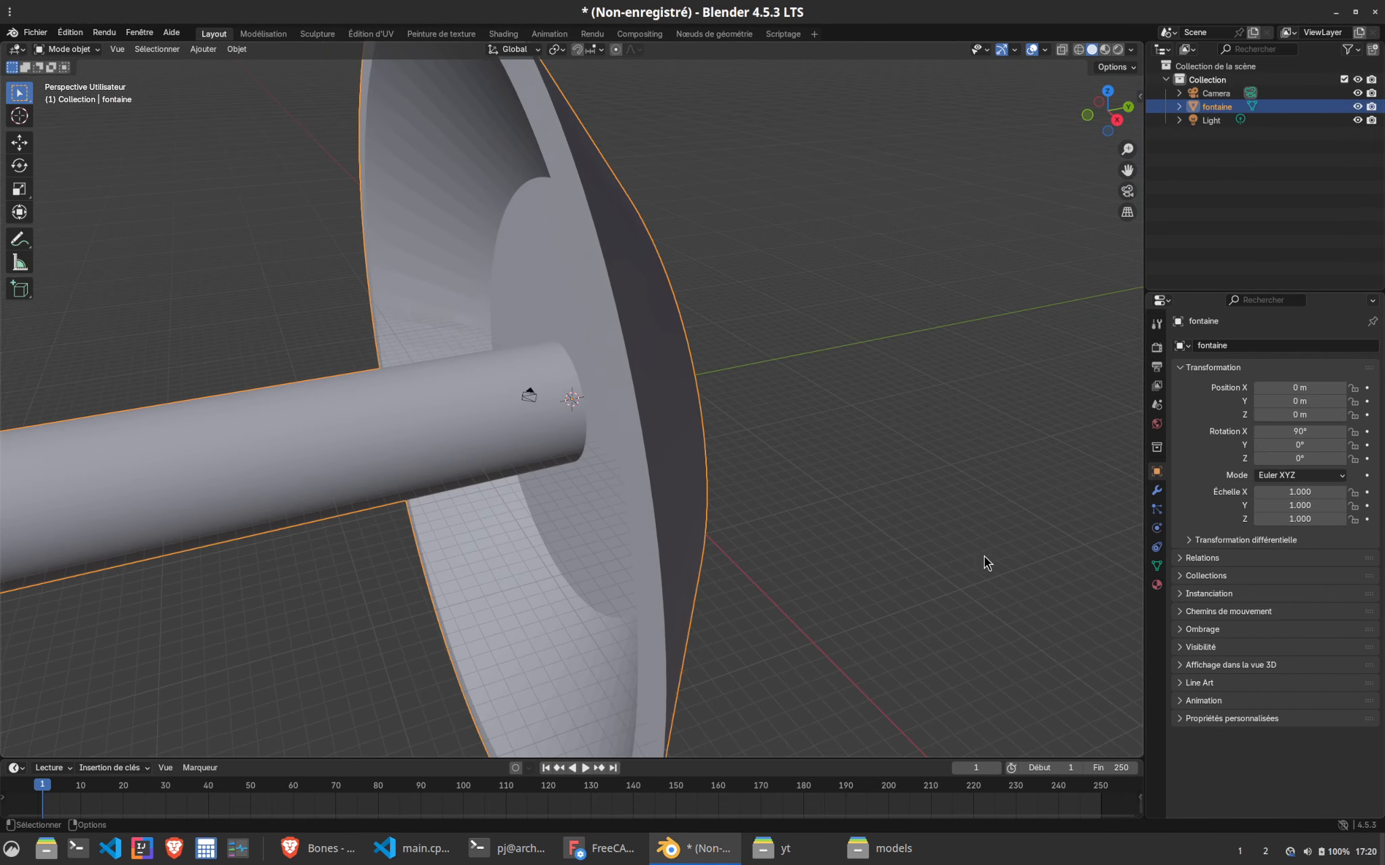
{"action": "left_click", "coordinate": [1159, 584]}
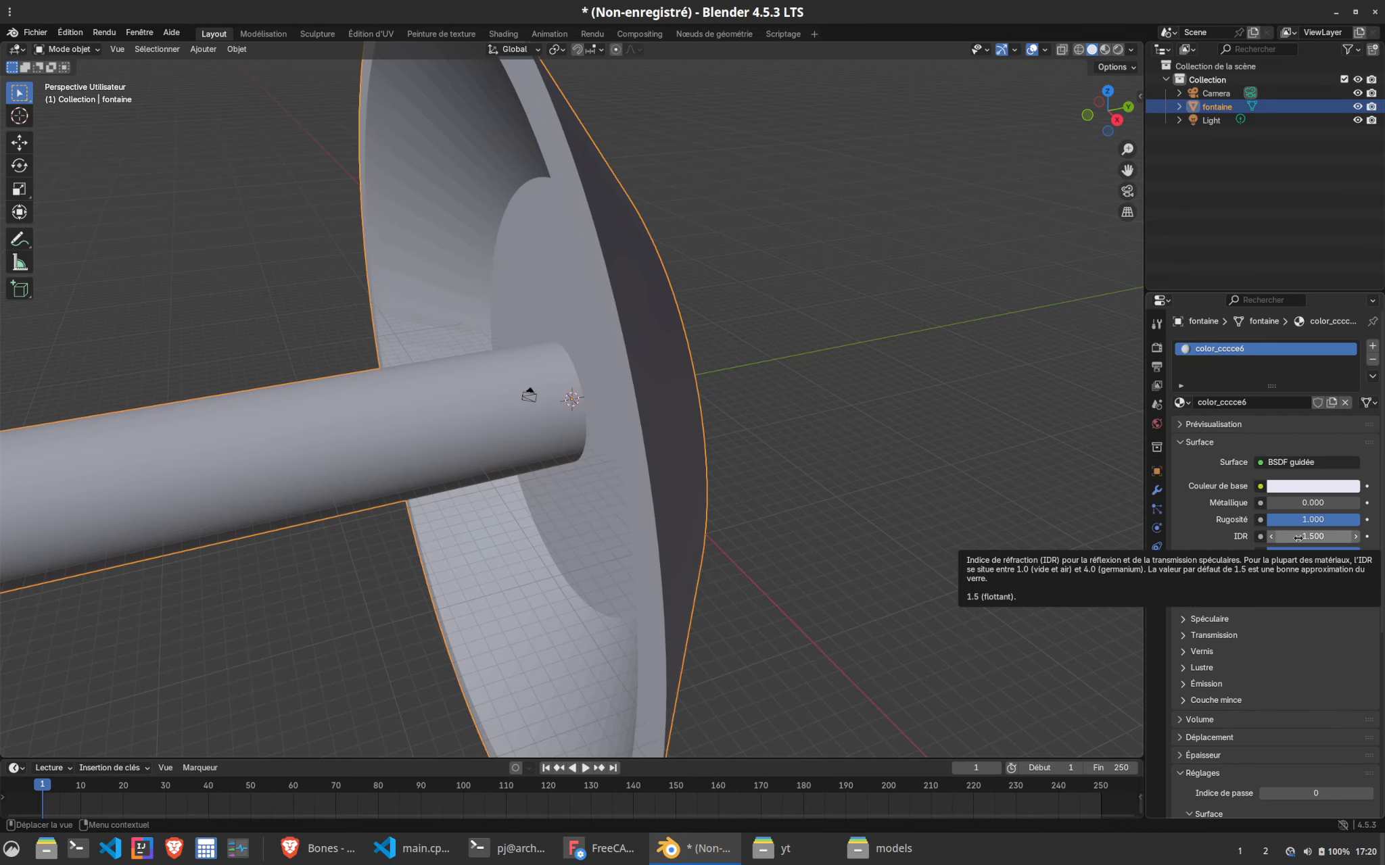
{"action": "left_click", "coordinate": [1156, 472]}
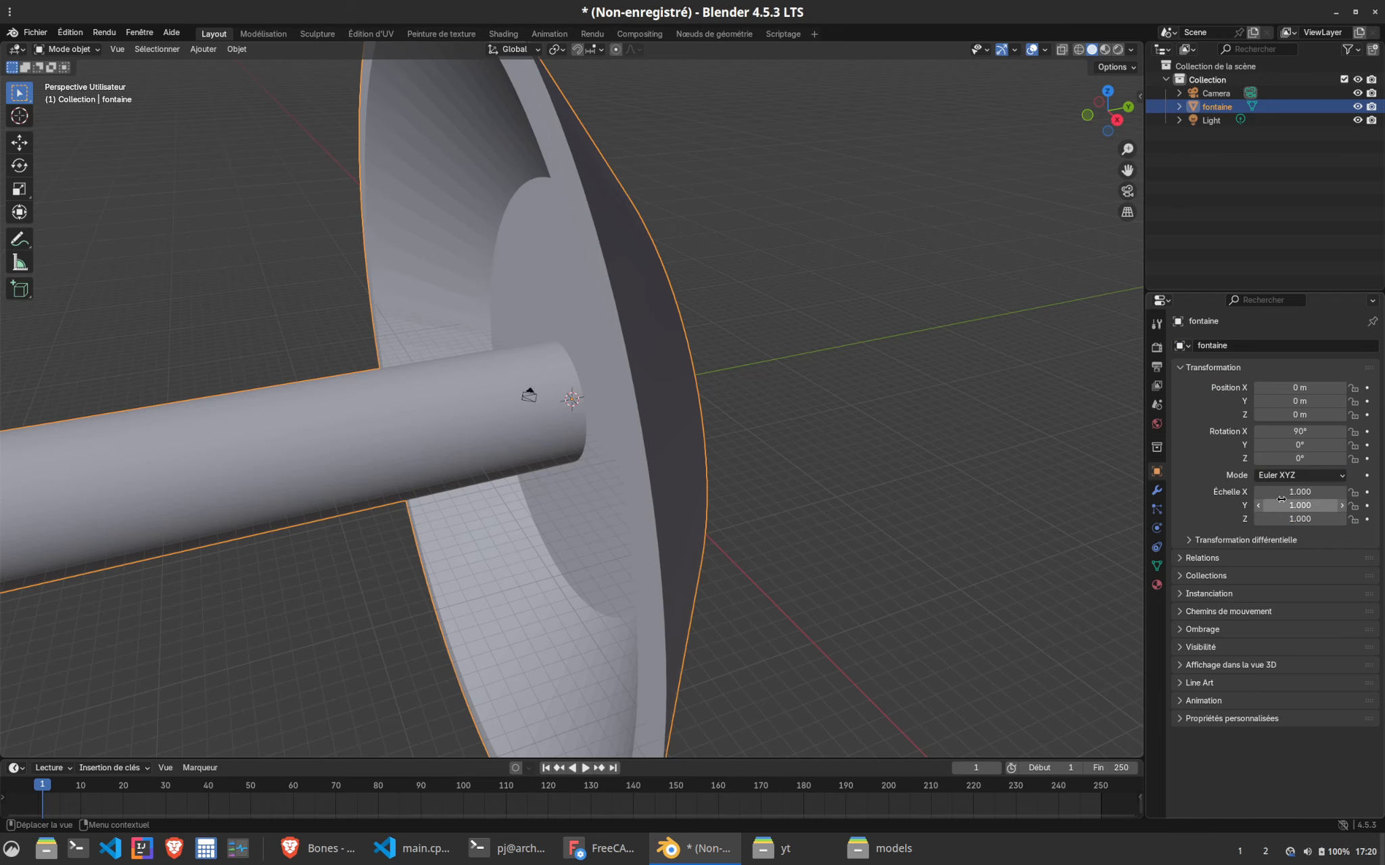
{"action": "left_click", "coordinate": [1308, 432]}
{"action": "key", "text": "Return"}
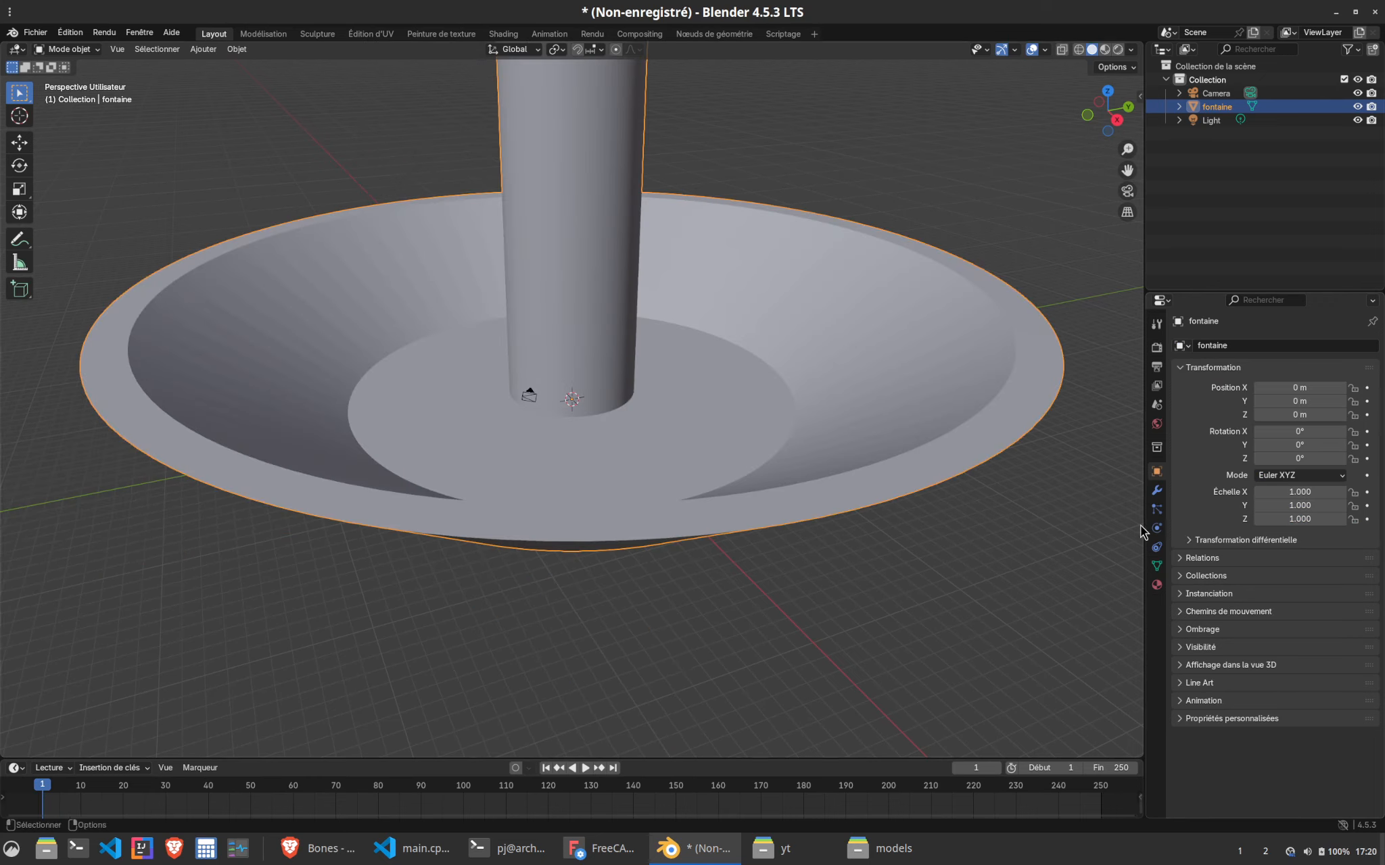
Scale the fountain to 0.2 on the X, Y and Z axes
{"action": "left_click", "coordinate": [1329, 492]}
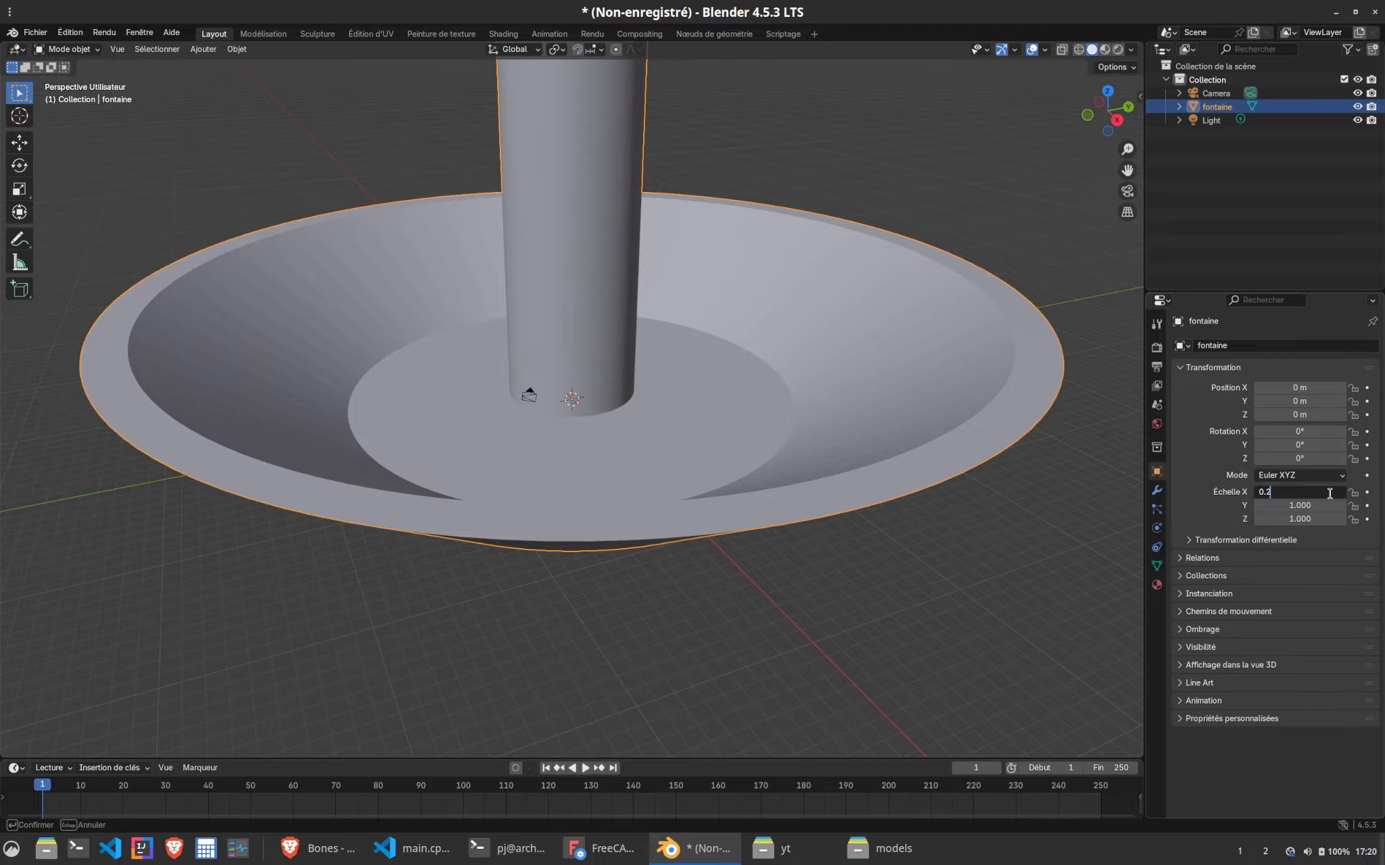
{"action": "type", "text": "0.2"}
{"action": "key", "text": "Tab"}
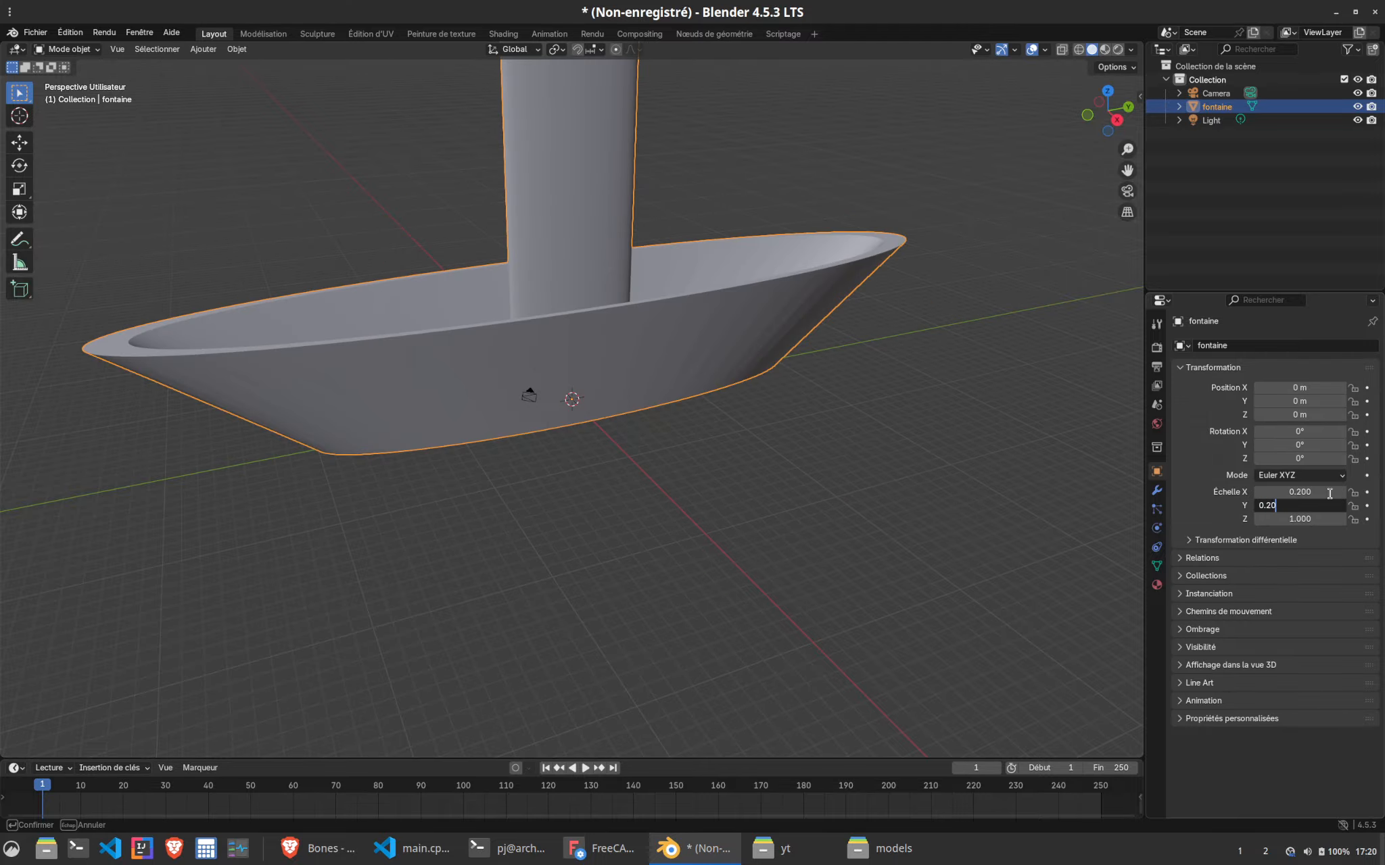
{"action": "type", "text": "0.20"}
{"action": "key", "text": "Tab"}
{"action": "type", "text": "0.2"}
{"action": "key", "text": "Return"}
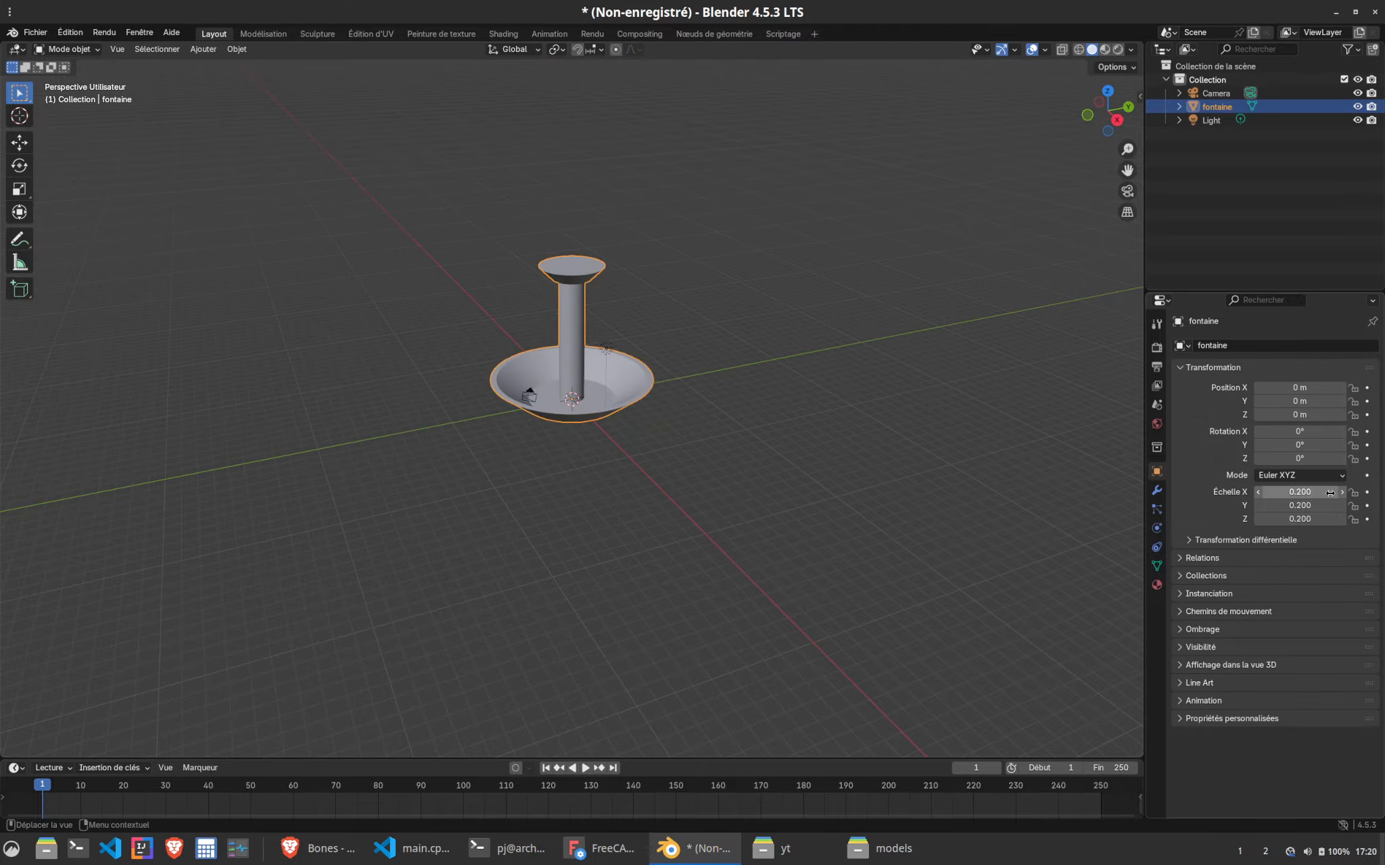
{"action": "scroll", "coordinate": [580, 470], "scroll_direction": "up", "scroll_amount": 3}
{"action": "left_click", "coordinate": [569, 476]}
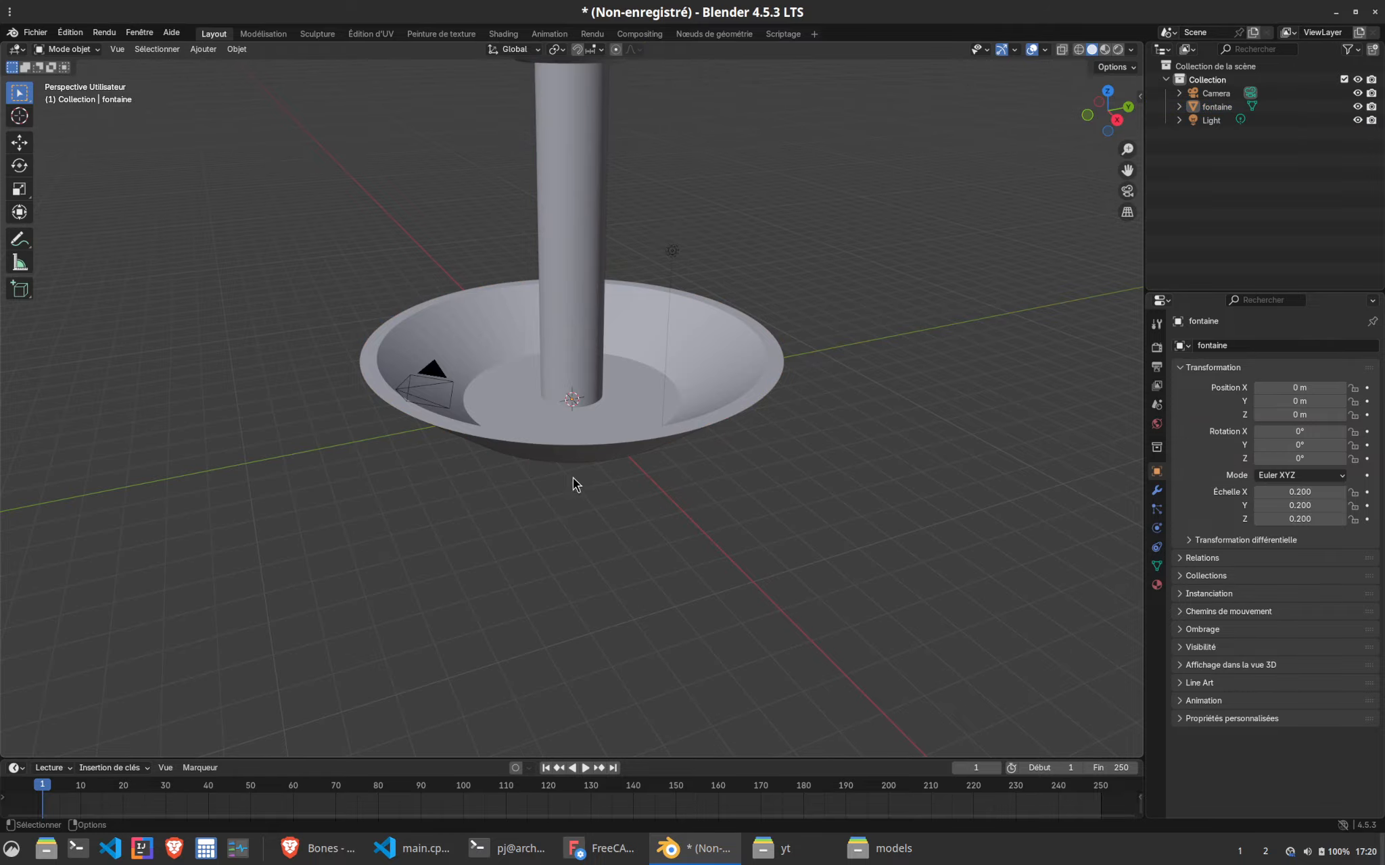
Set the fountain's scale to 0.1 on the X, Y and Z axes
{"action": "left_click", "coordinate": [1317, 495]}
{"action": "type", "text": "0.1"}
{"action": "key", "text": "Tab"}
{"action": "type", "text": "0.1"}
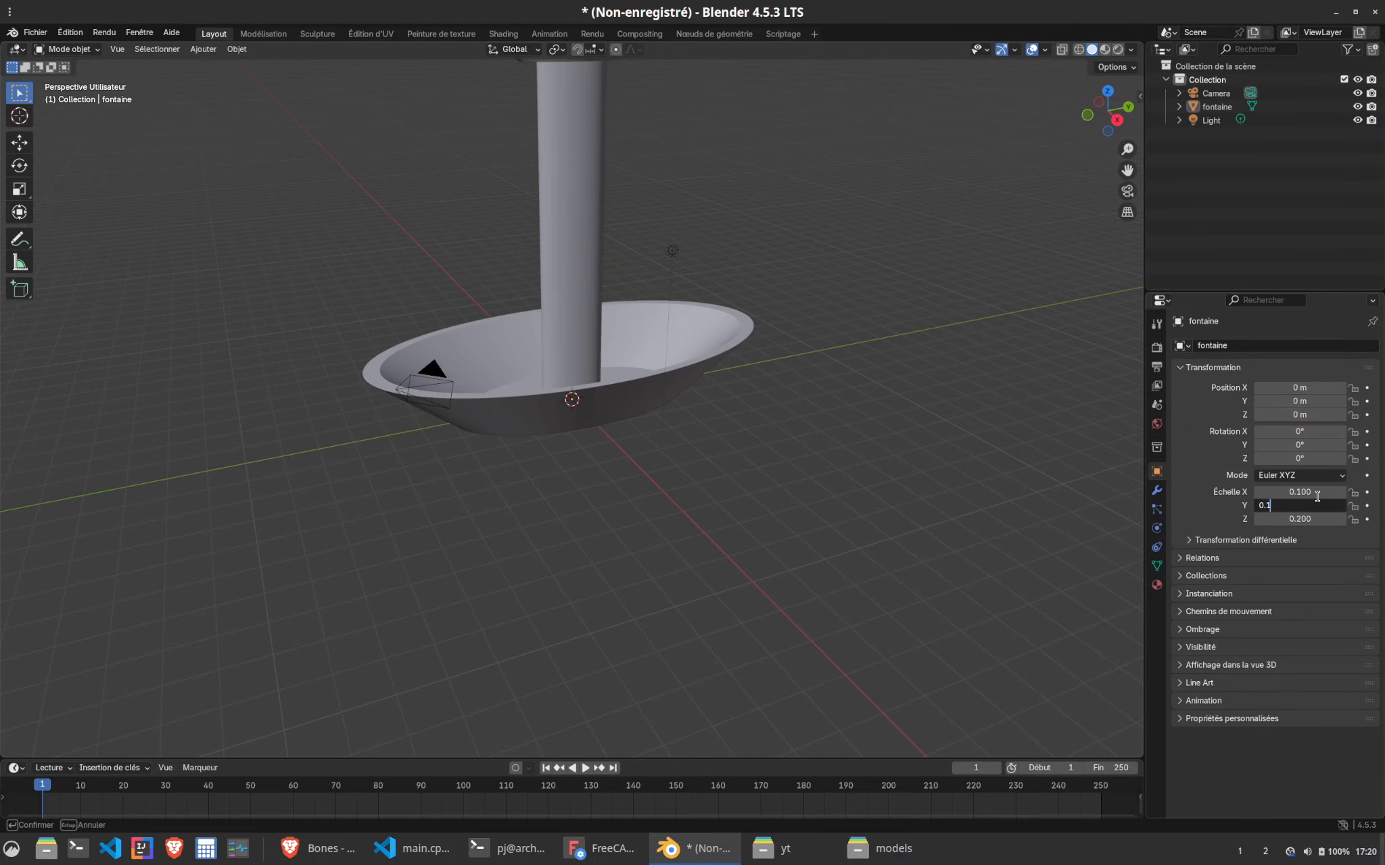
{"action": "key", "text": "Tab"}
{"action": "type", "text": "0.1"}
{"action": "key", "text": "Return"}
{"action": "scroll", "coordinate": [588, 453], "scroll_direction": "up", "scroll_amount": 3}
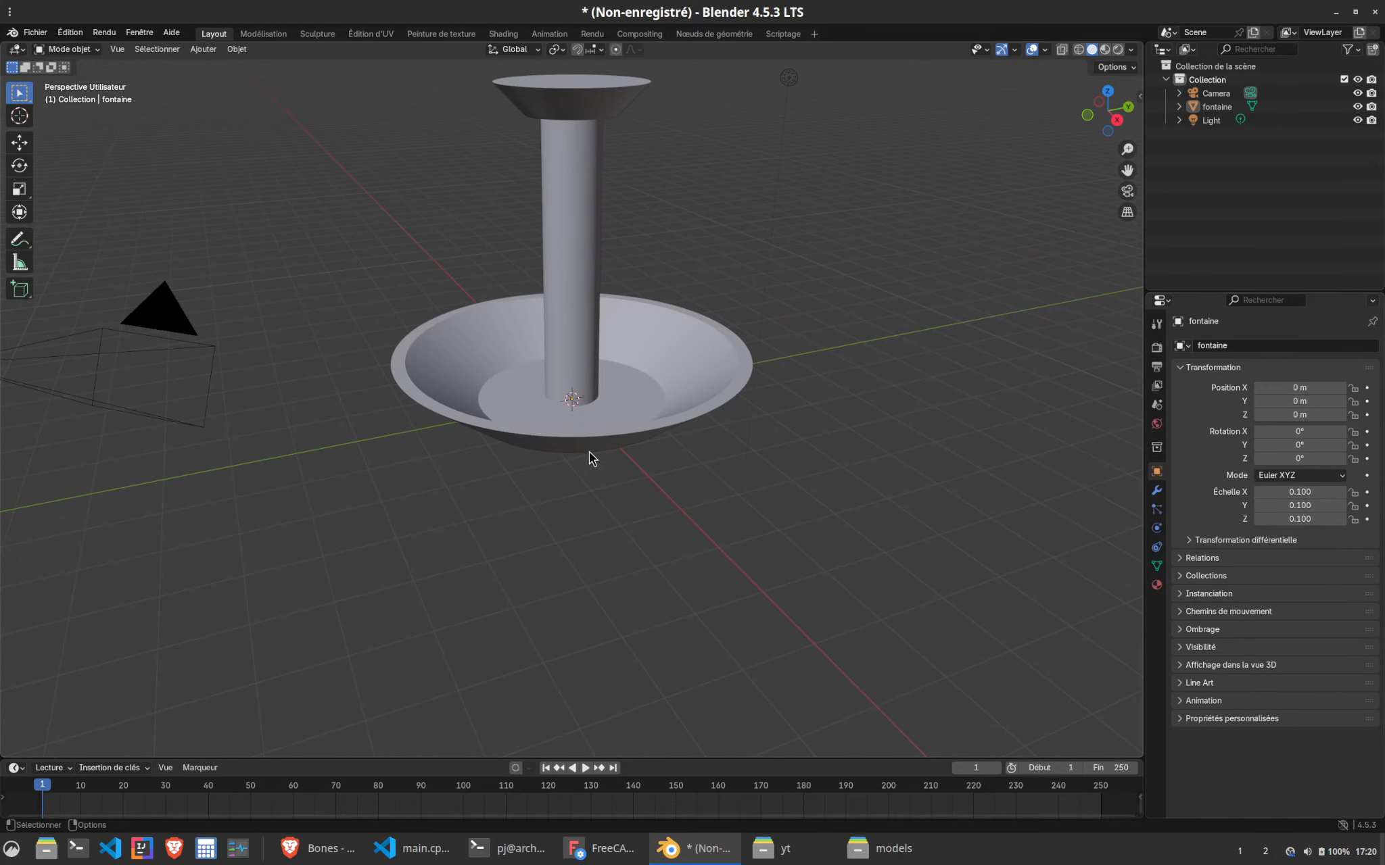
{"action": "middle_click_drag", "start_coordinate": [626, 489], "coordinate": [596, 538]}
Show the fountain's material settings, enter Edit Mode and turn off the sharp-edge highlighting
{"action": "left_click", "coordinate": [1155, 586]}
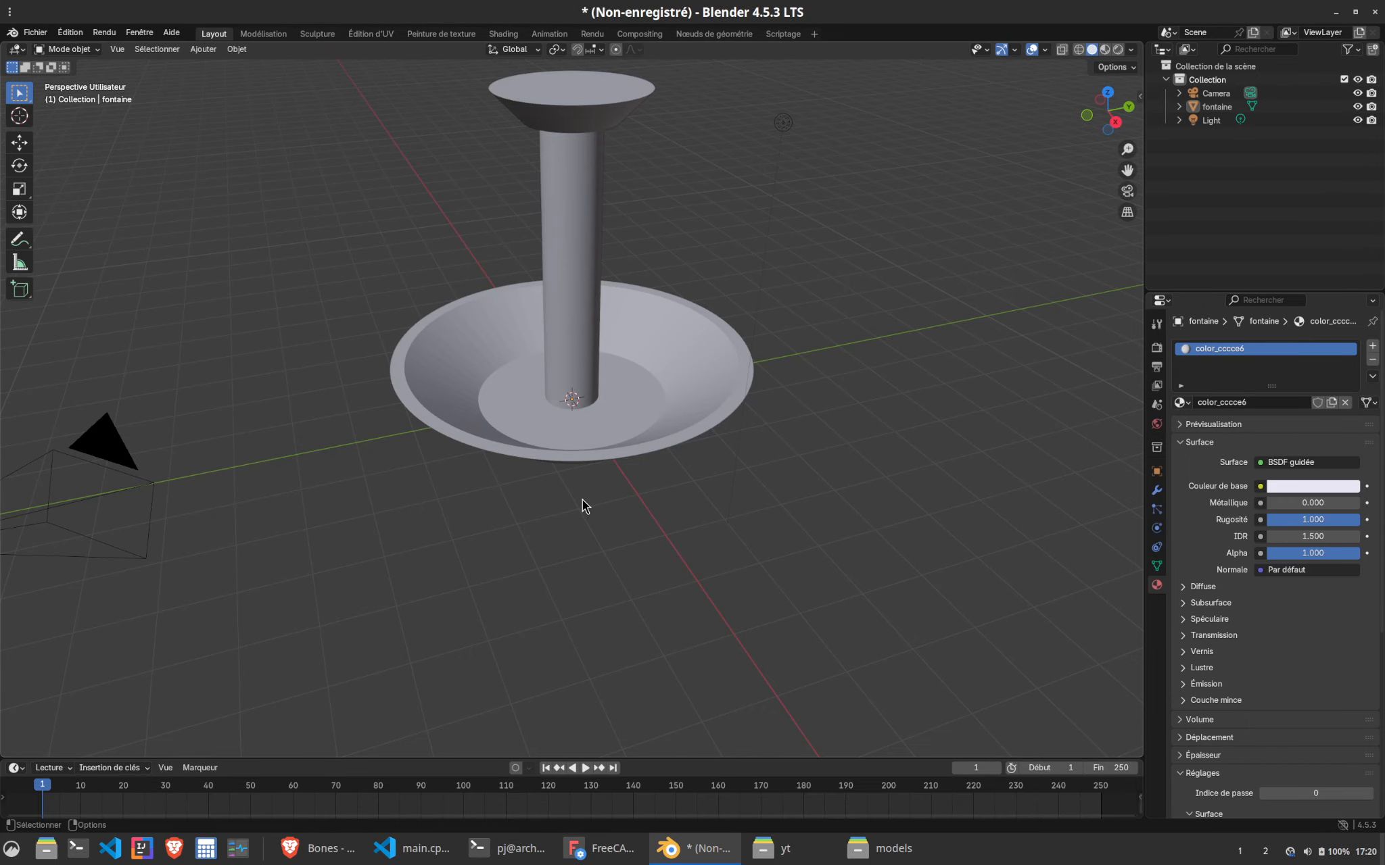
{"action": "middle_click_drag", "start_coordinate": [582, 499], "coordinate": [603, 301]}
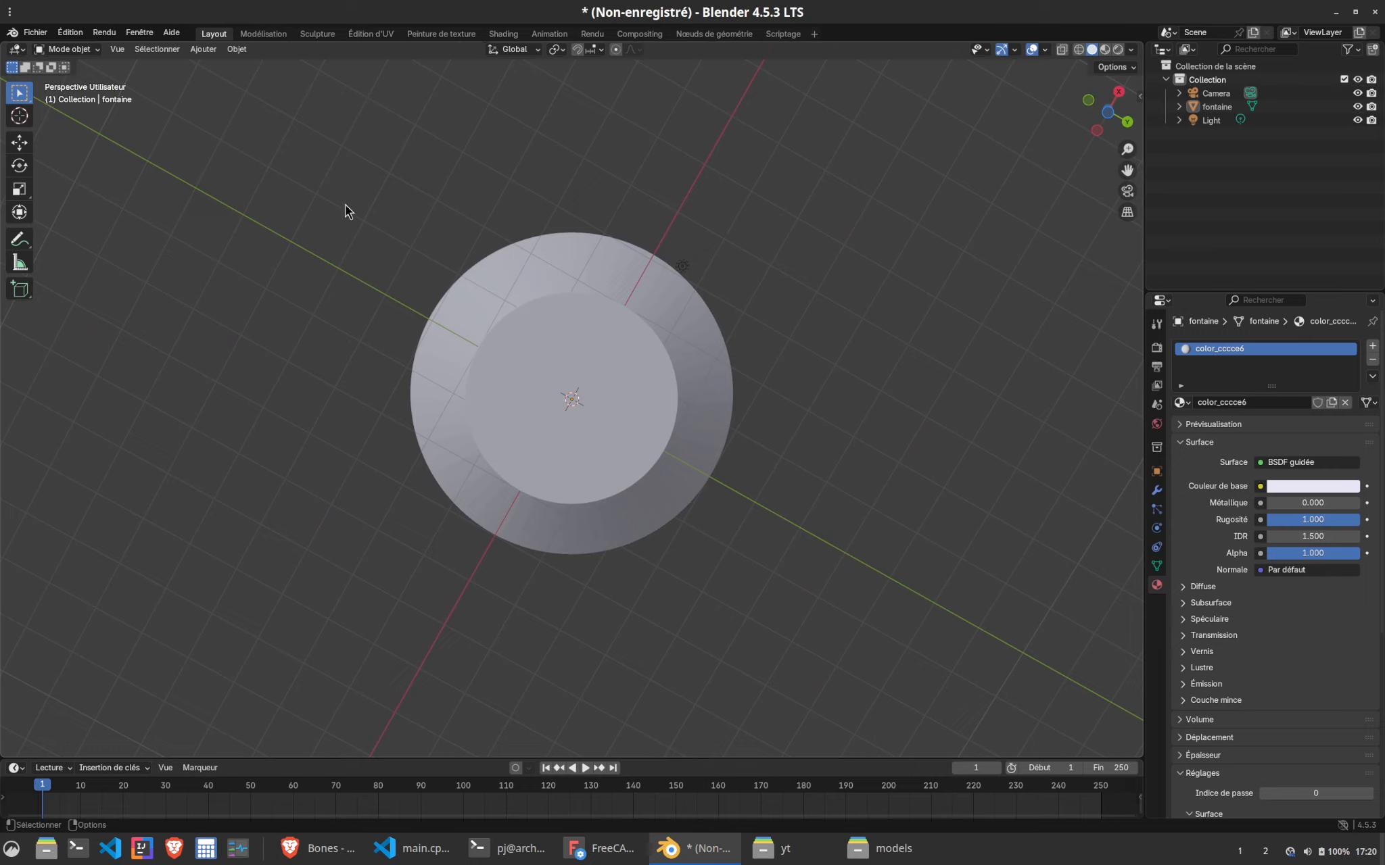
{"action": "key", "text": "Tab"}
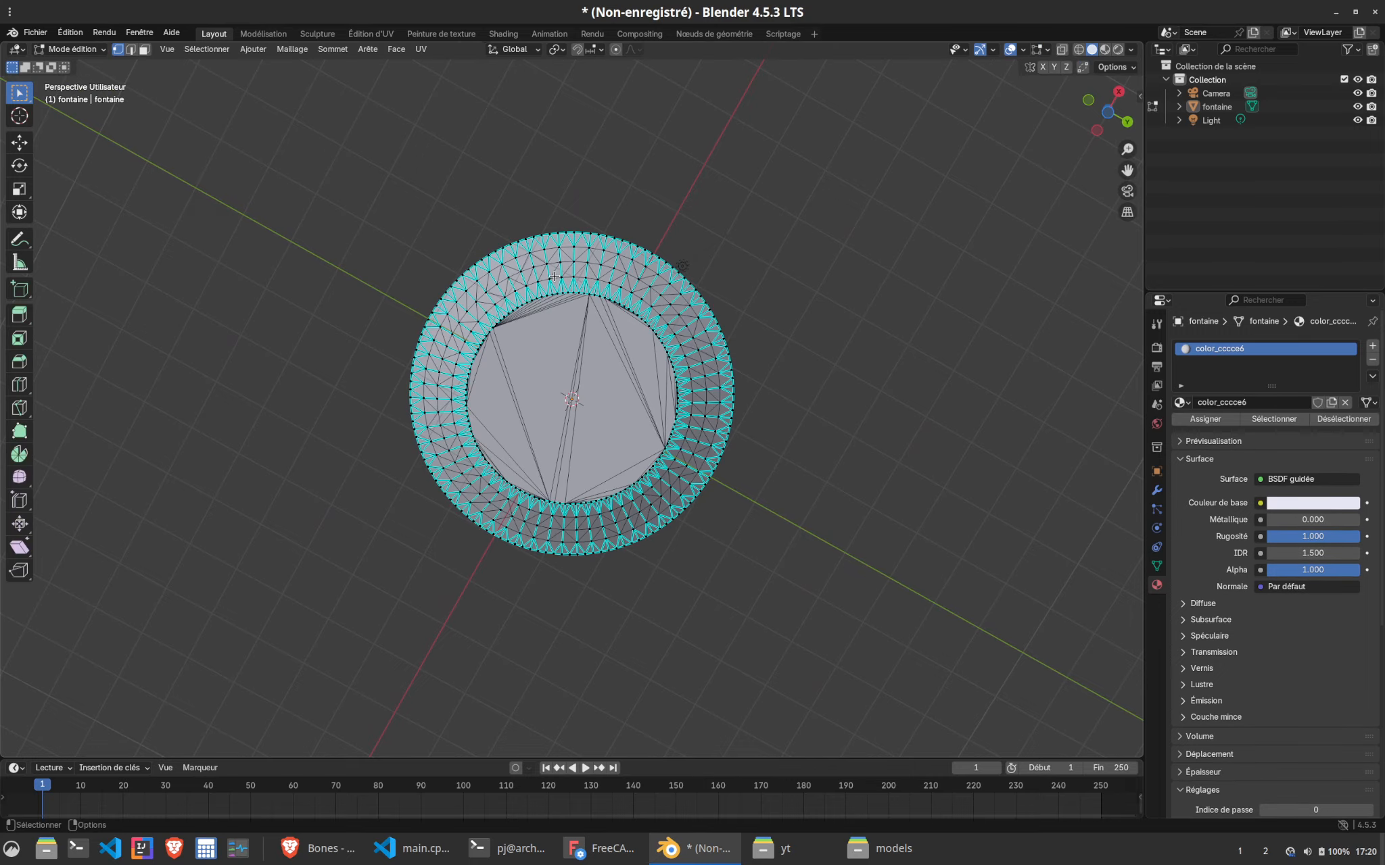
{"action": "mouse_move", "coordinate": [622, 260]}
{"action": "middle_mouse_down"}
{"action": "mouse_move", "coordinate": [623, 324]}
{"action": "mouse_move", "coordinate": [626, 290]}
{"action": "middle_mouse_up"}
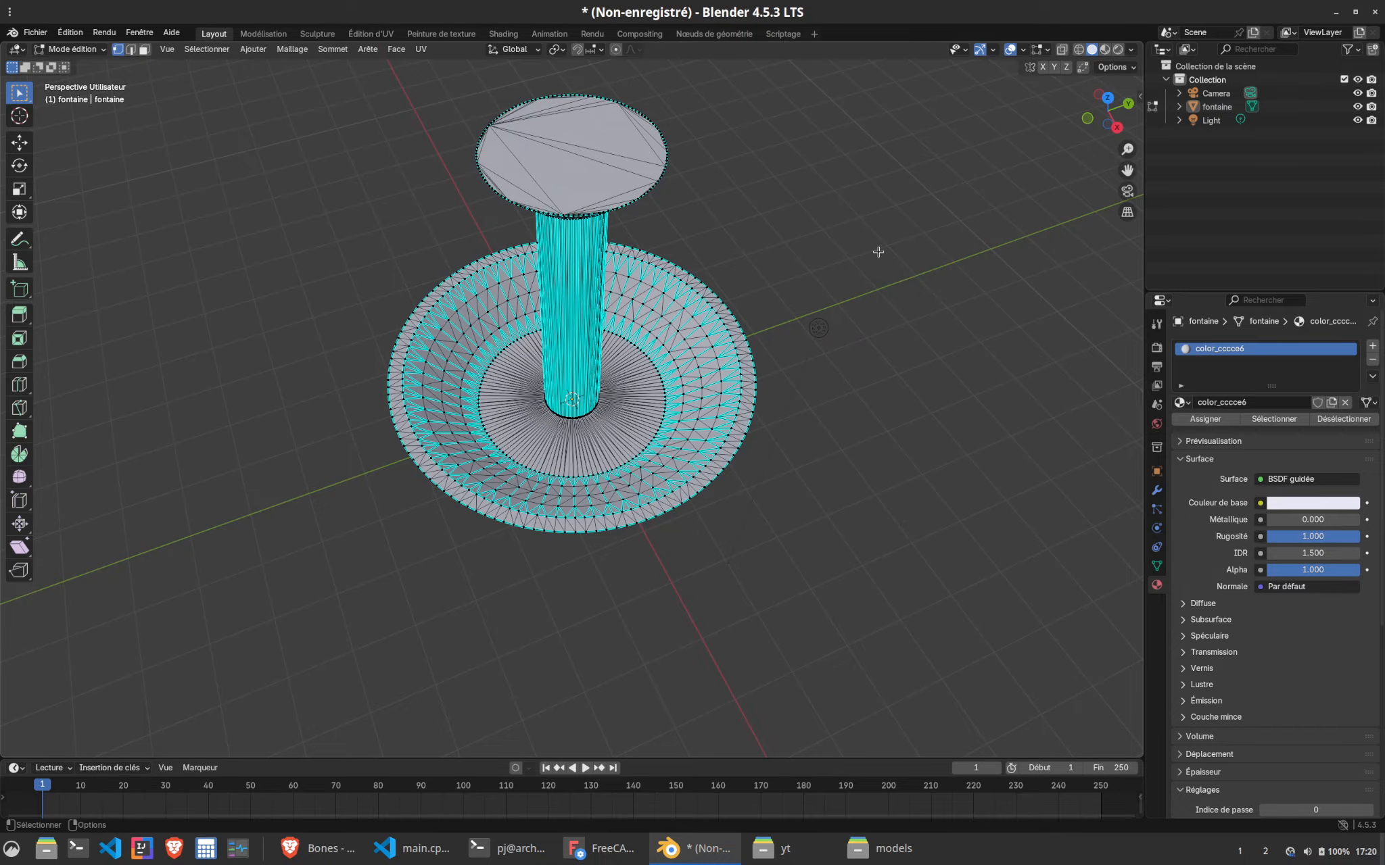
{"action": "left_click", "coordinate": [1025, 49]}
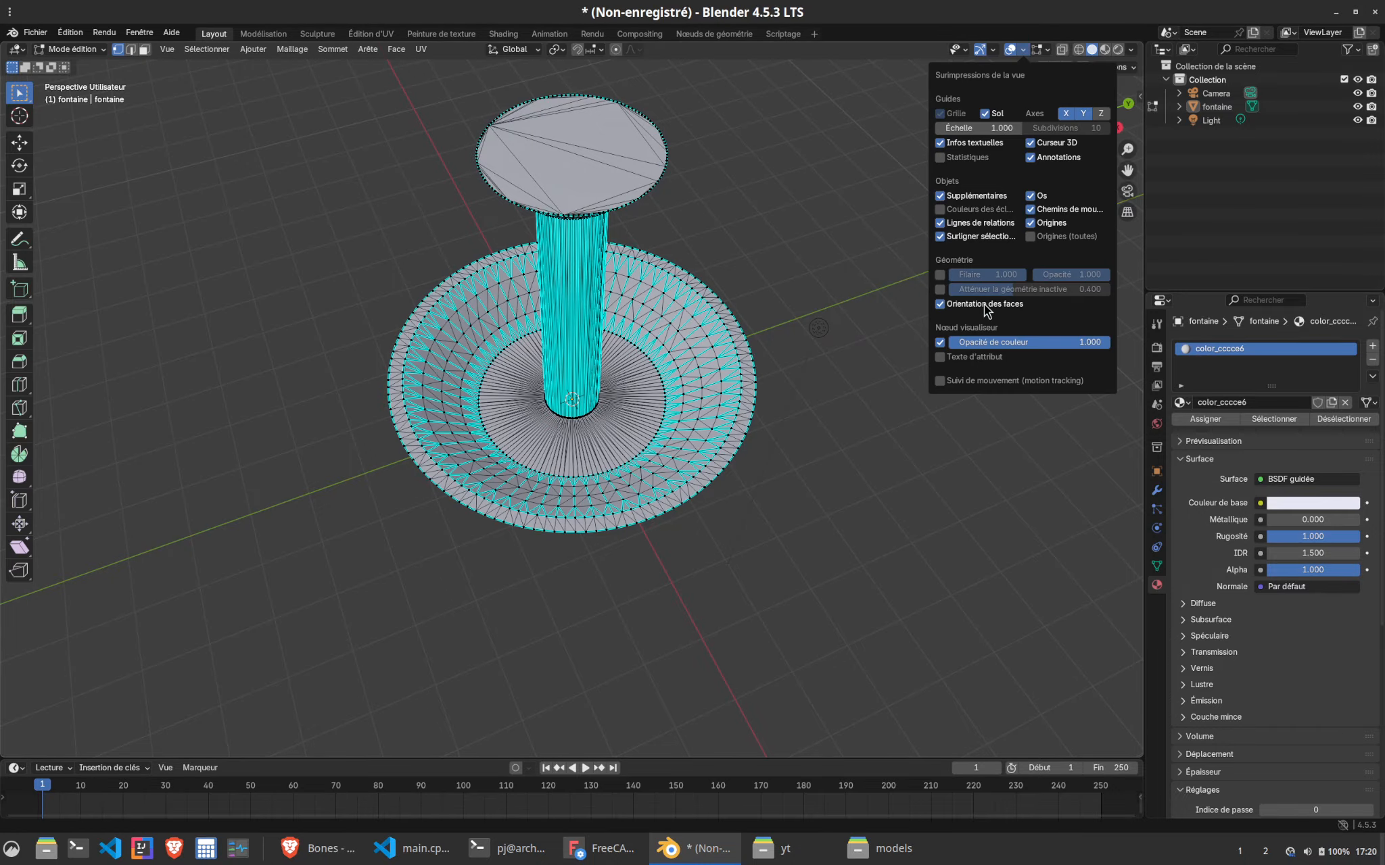
{"action": "left_click", "coordinate": [702, 323]}
{"action": "middle_click_drag", "start_coordinate": [556, 432], "coordinate": [779, 248]}
{"action": "left_click", "coordinate": [1045, 52]}
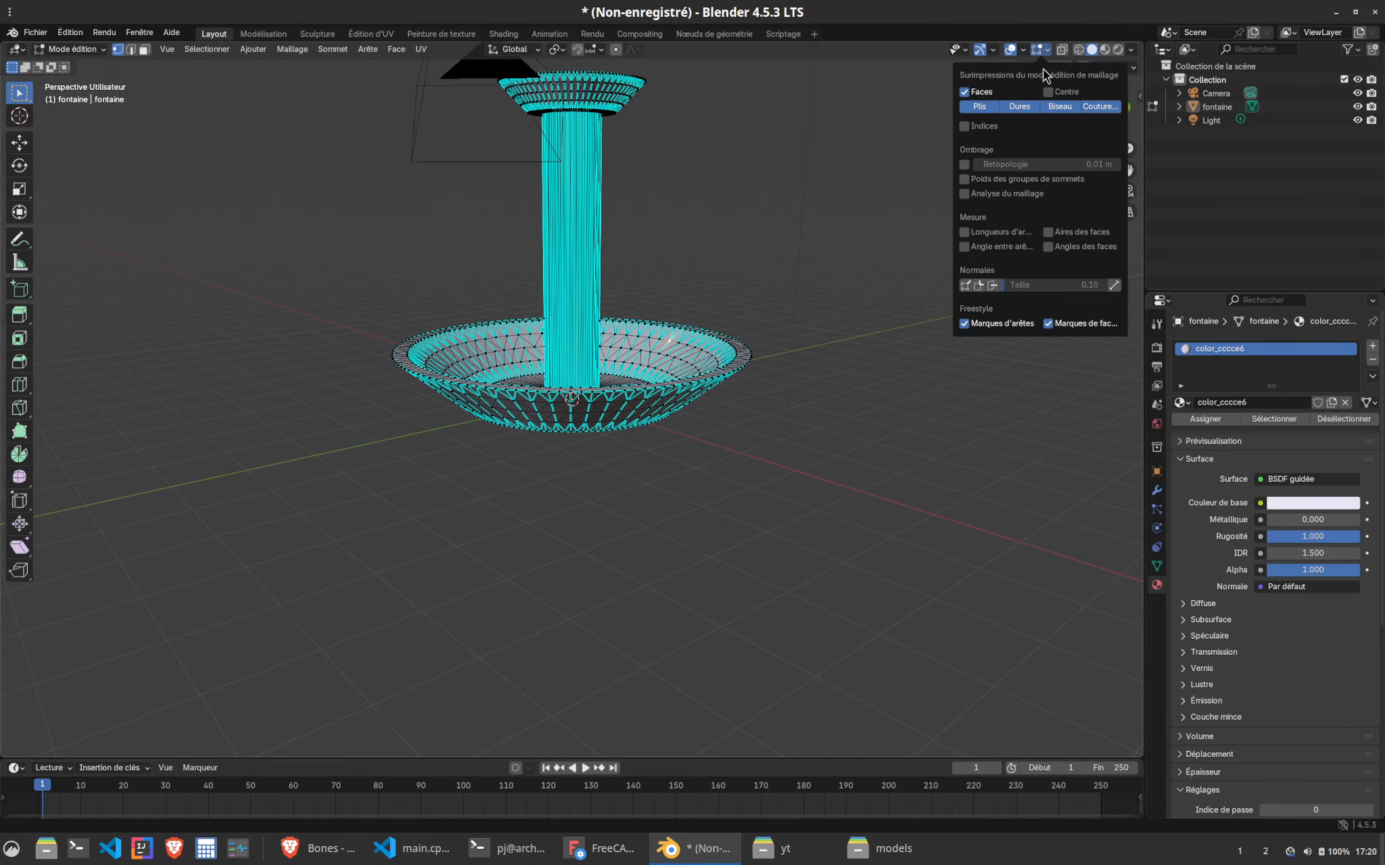
{"action": "left_click", "coordinate": [1021, 108]}
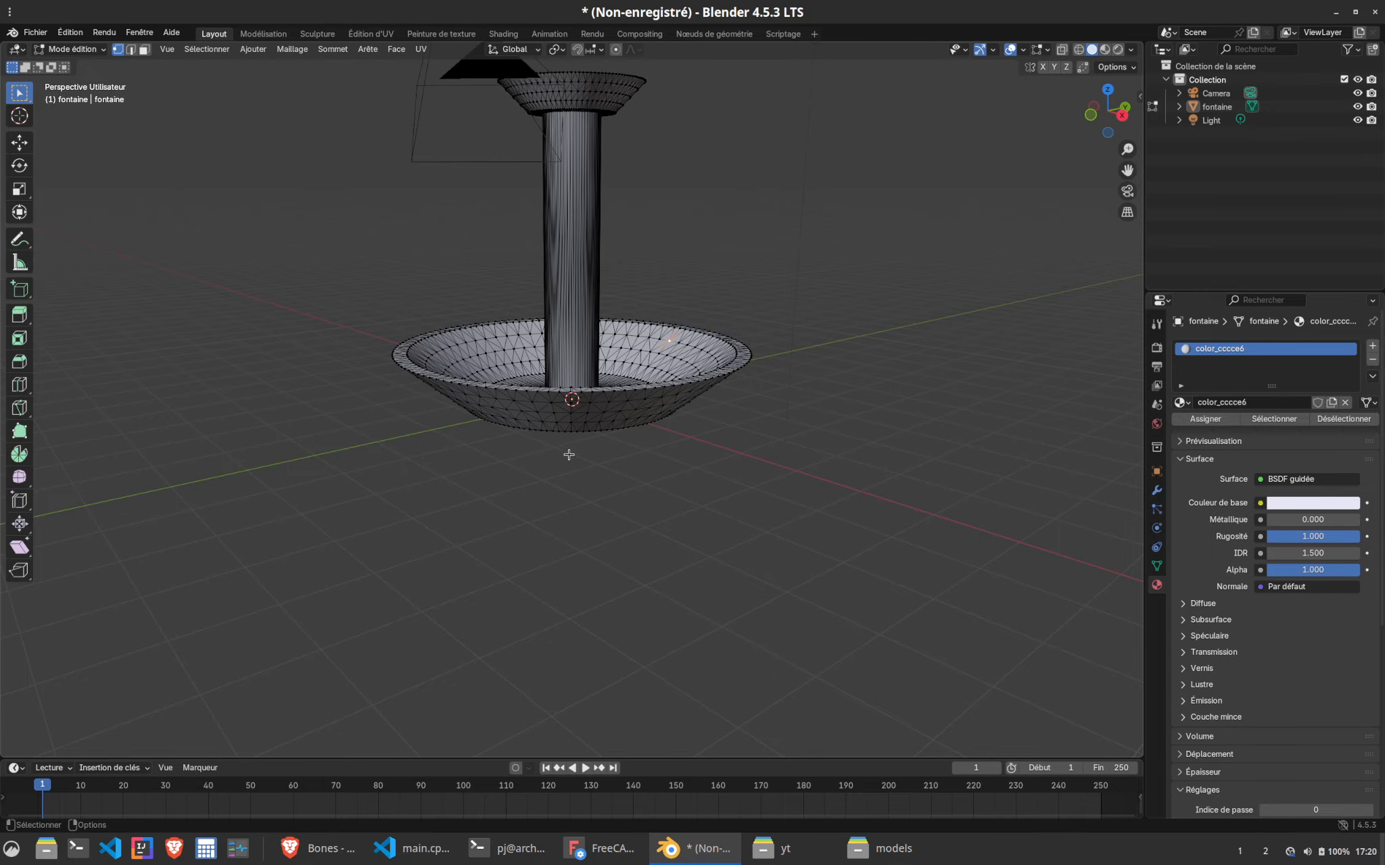
Box-select the fountain mesh from below and darken the base colour of material color_cccce6 to grey
{"action": "middle_click_drag", "start_coordinate": [594, 481], "coordinate": [313, 229]}
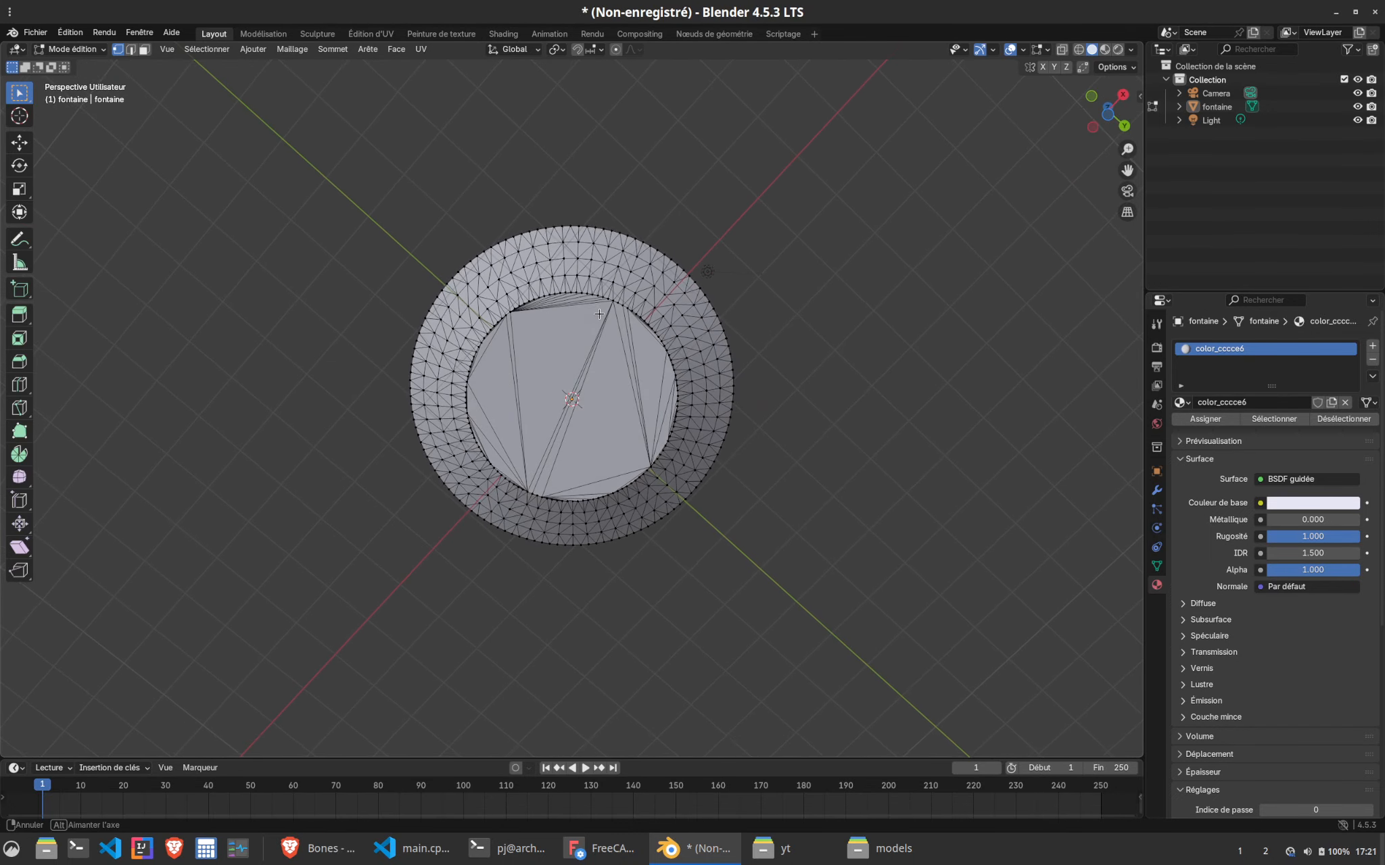
{"action": "key", "text": "b"}
{"action": "left_click_drag", "start_coordinate": [313, 229], "coordinate": [833, 590]}
{"action": "middle_click_drag", "start_coordinate": [833, 594], "coordinate": [613, 420]}
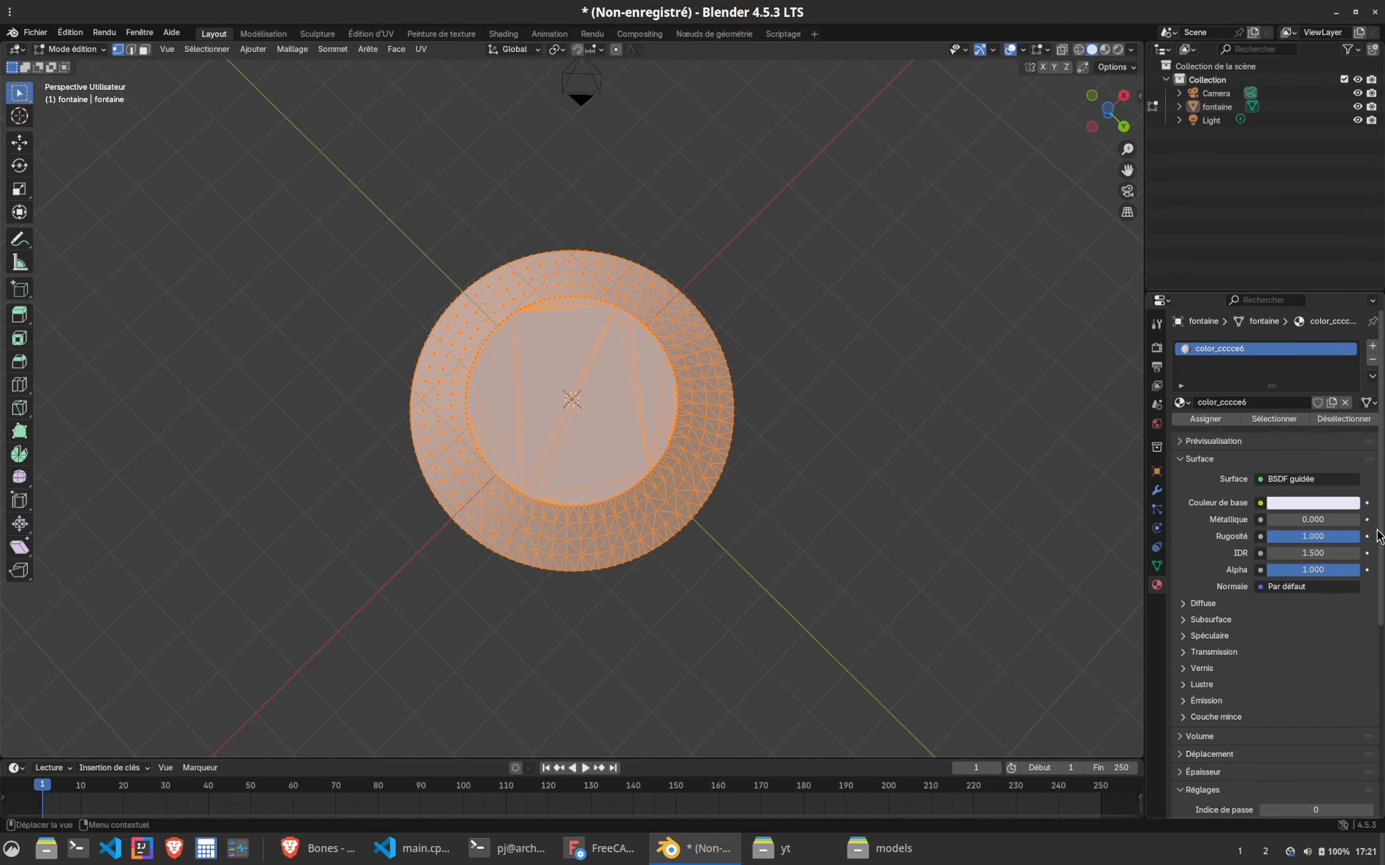
{"action": "left_click", "coordinate": [1300, 506]}
{"action": "left_click_drag", "start_coordinate": [1343, 359], "coordinate": [1343, 382]}
{"action": "left_click", "coordinate": [913, 208]}
Box-select the basin's sloped wall and rim with the top dish, and add a new material in a second slot
{"action": "middle_click_drag", "start_coordinate": [643, 254], "coordinate": [657, 571]}
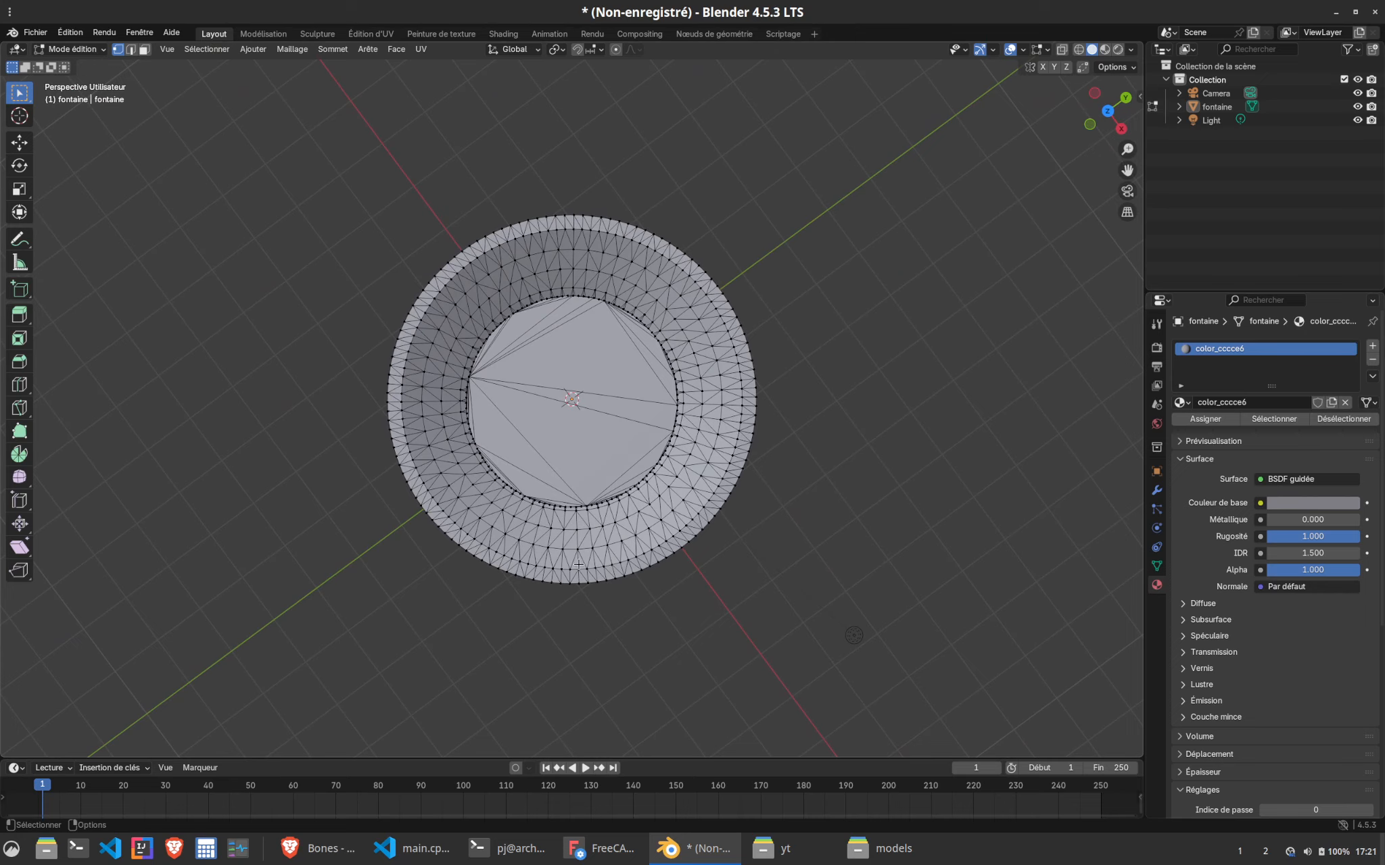
{"action": "key", "text": "b"}
{"action": "left_click_drag", "start_coordinate": [501, 309], "coordinate": [867, 642]}
{"action": "middle_click_drag", "start_coordinate": [722, 642], "coordinate": [789, 579]}
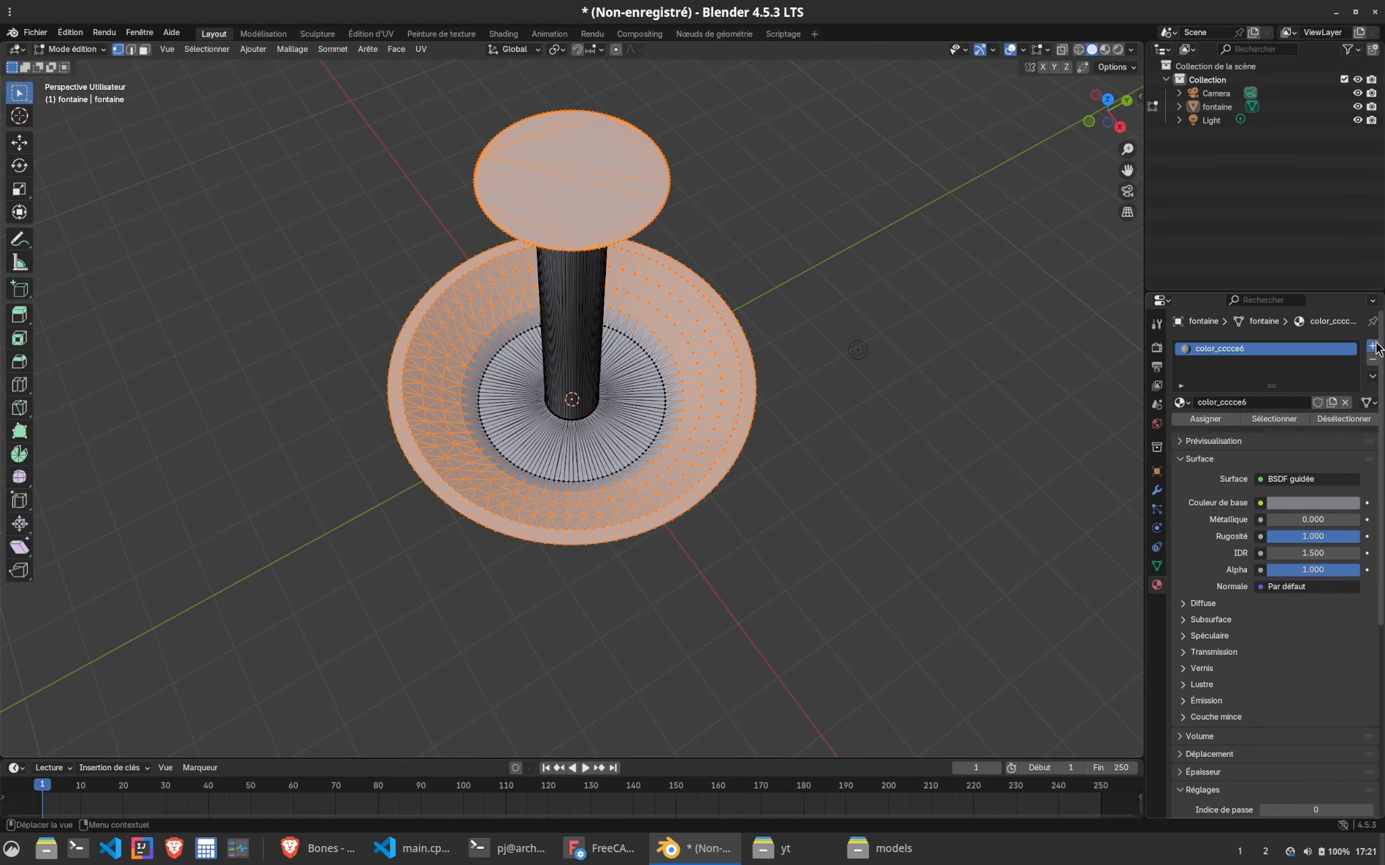
{"action": "left_click", "coordinate": [1372, 347]}
{"action": "left_click", "coordinate": [1248, 427]}
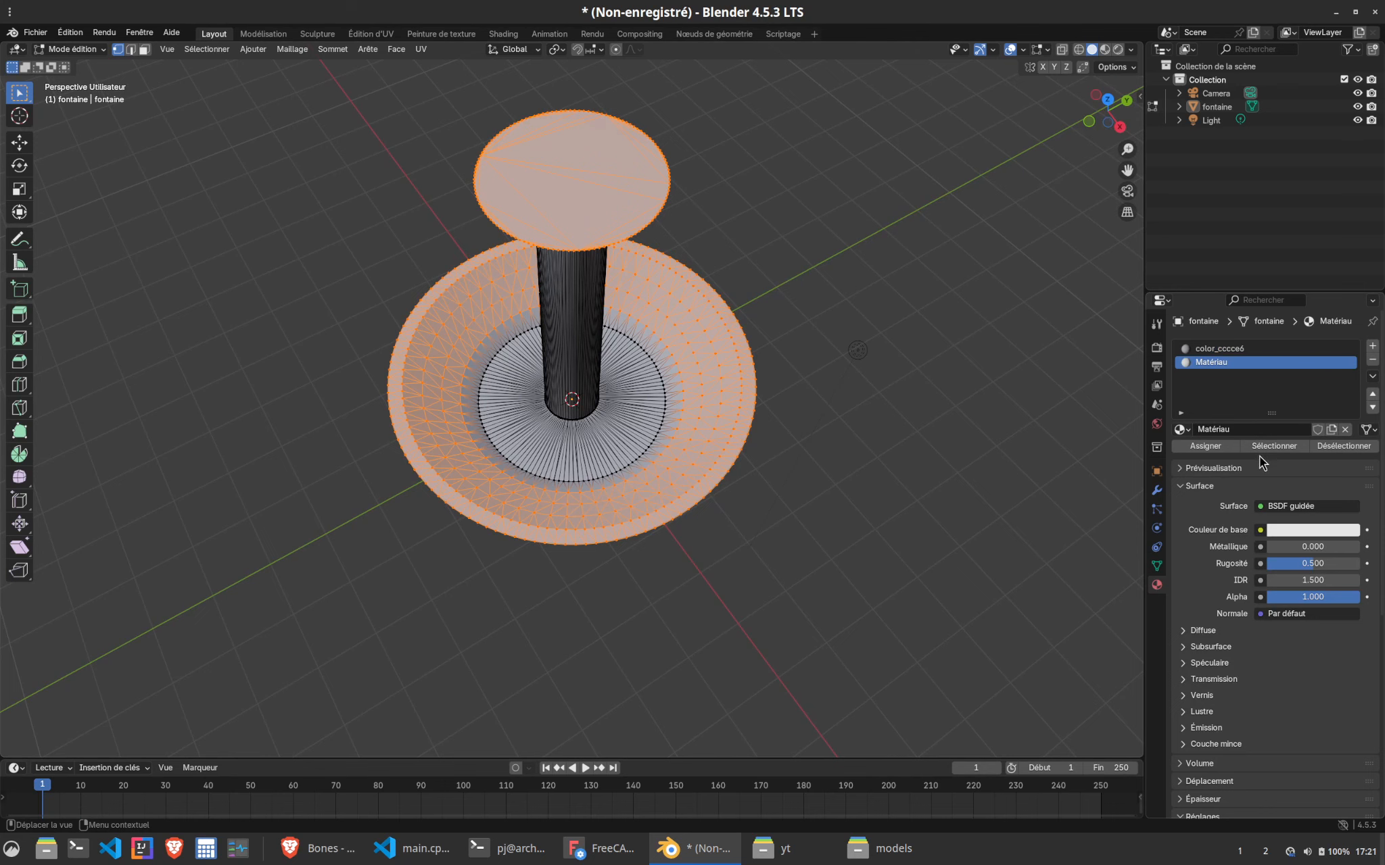
Set the new material's base colour to grey #777777 and assign it to the selected faces
{"action": "left_click", "coordinate": [1303, 530]}
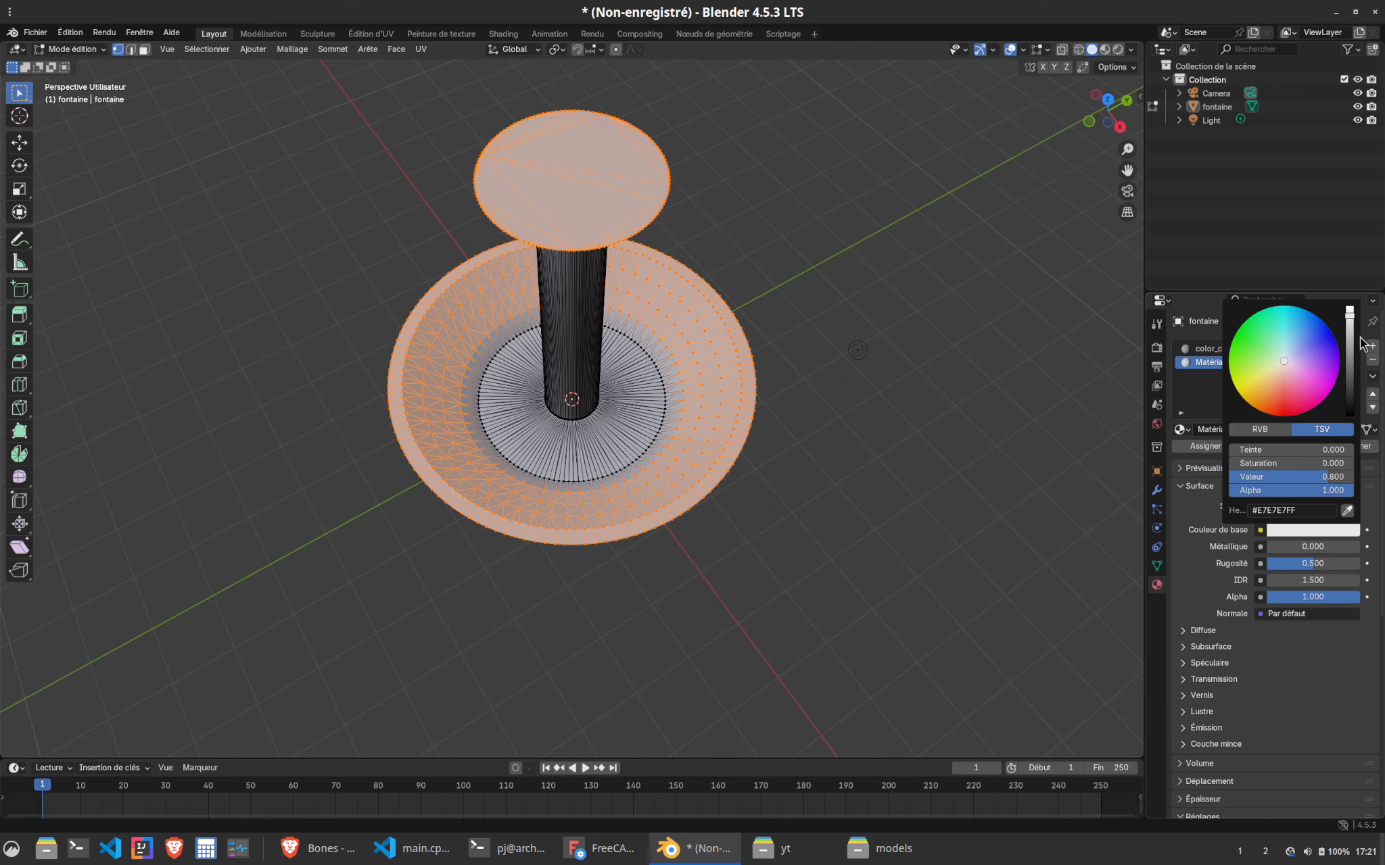
{"action": "left_click_drag", "start_coordinate": [1349, 338], "coordinate": [1348, 366]}
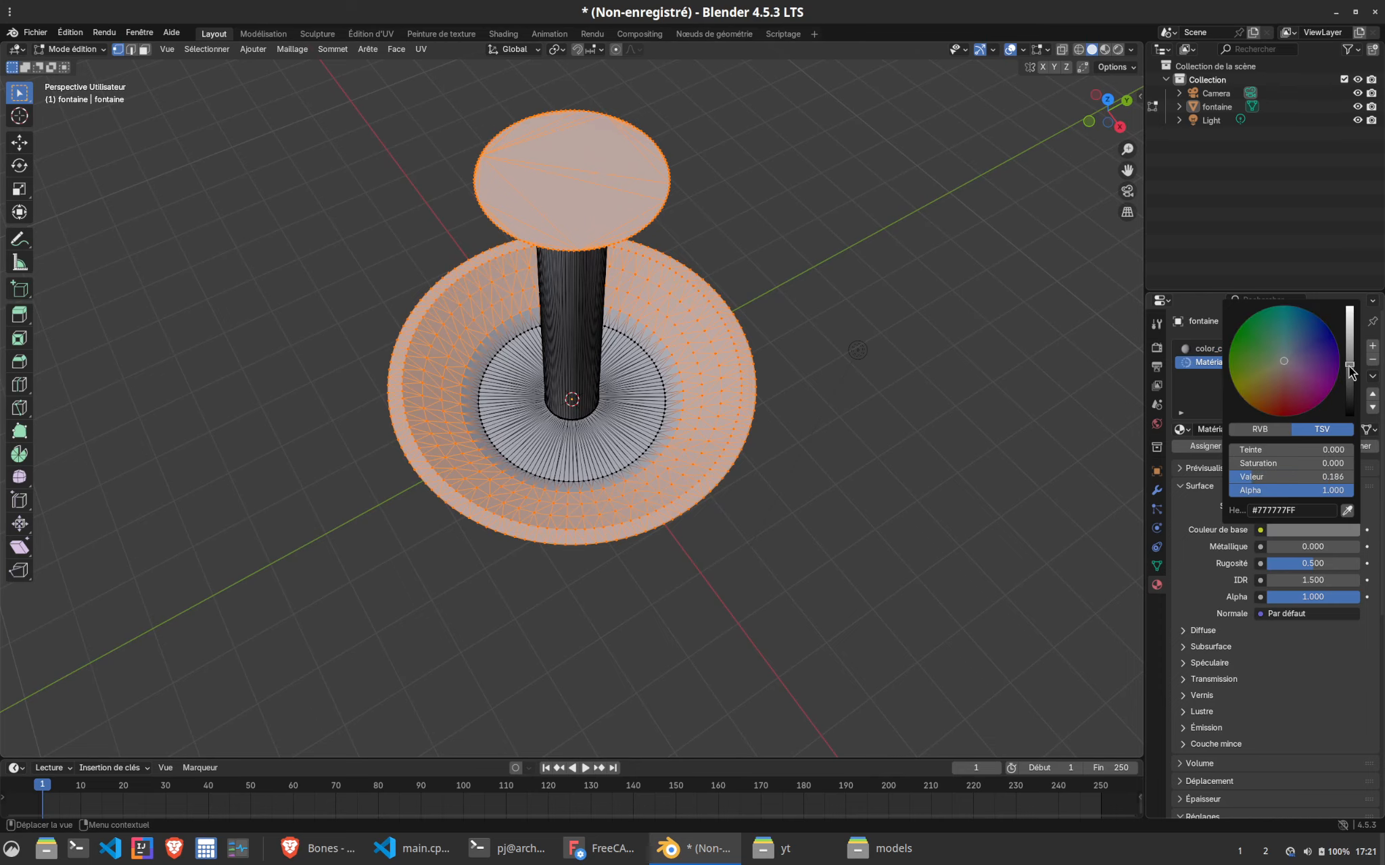
{"action": "left_click", "coordinate": [824, 497]}
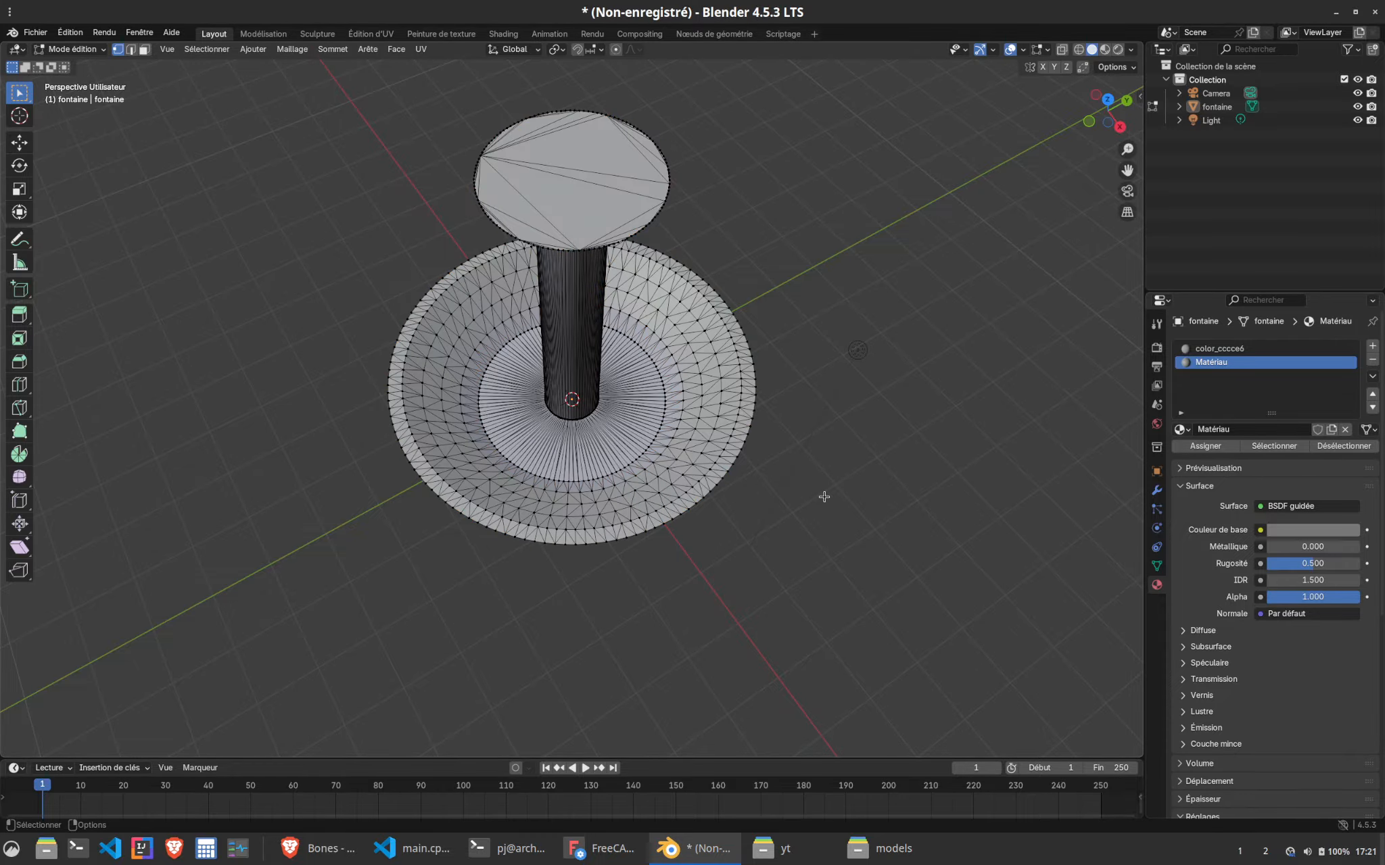
Inspect the fountain's materials in Object Mode with rendered and material preview shading
{"action": "left_click", "coordinate": [1117, 51]}
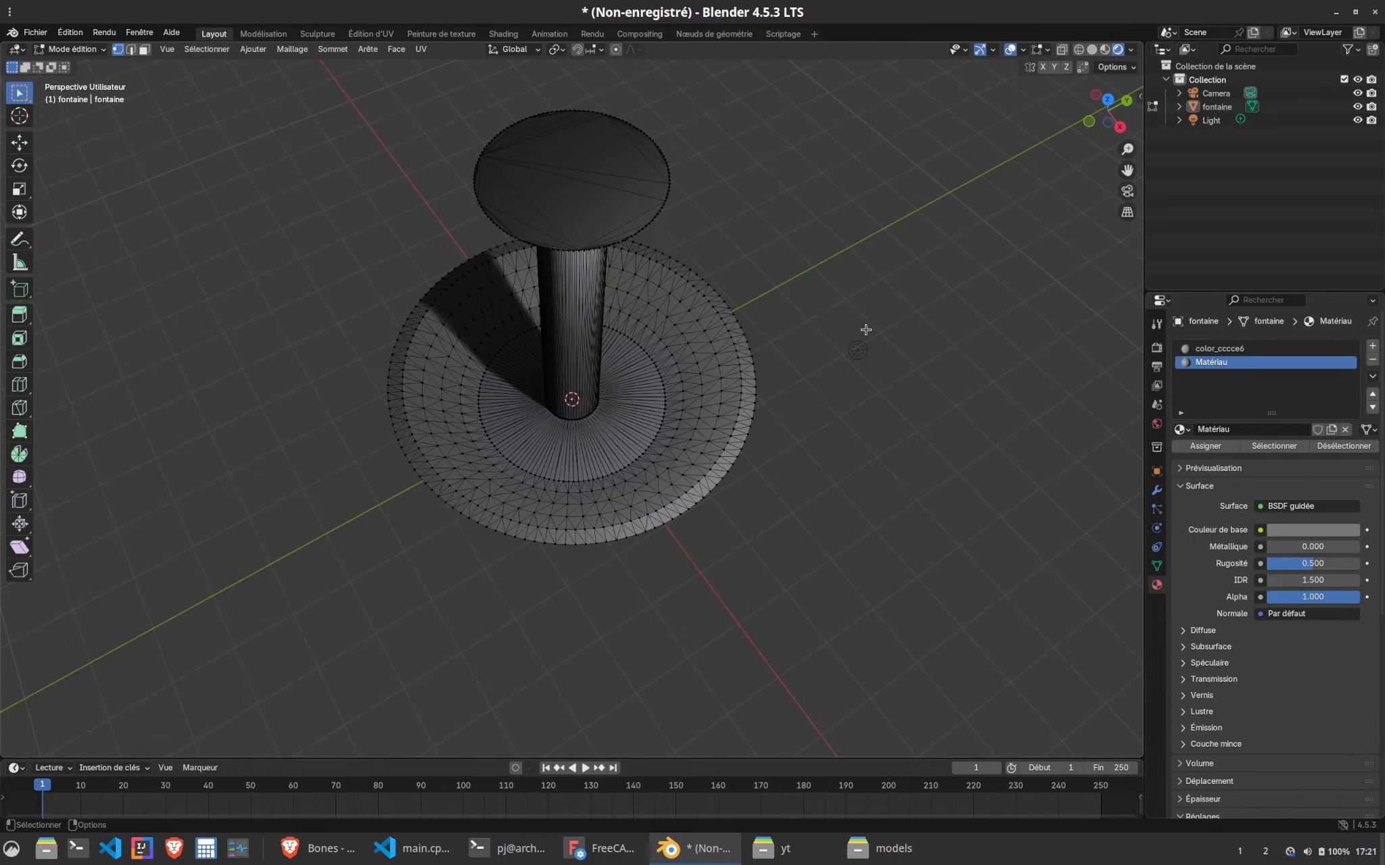
{"action": "middle_click_drag", "start_coordinate": [866, 330], "coordinate": [794, 432]}
{"action": "key", "text": "Tab"}
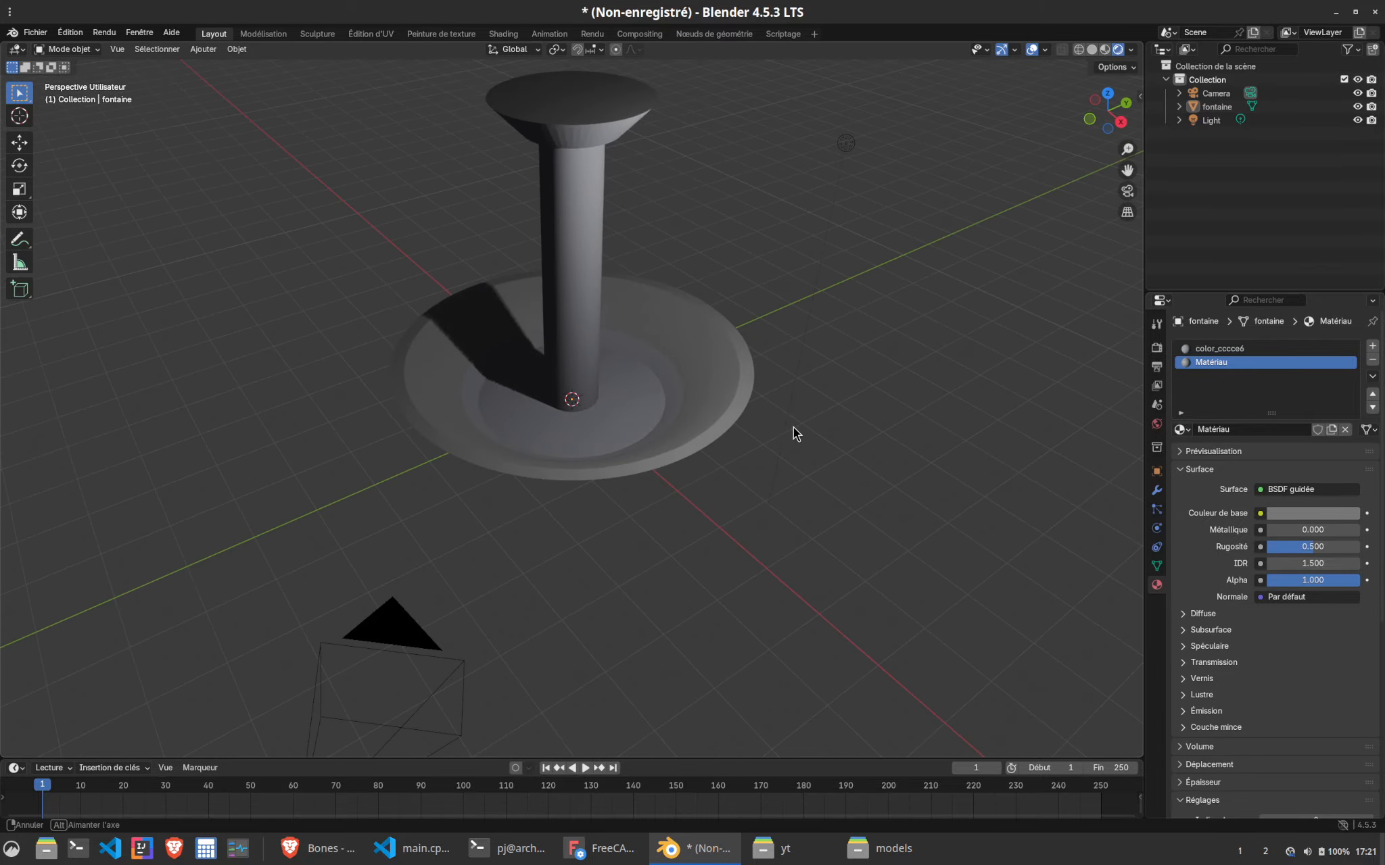
{"action": "left_click", "coordinate": [1104, 50]}
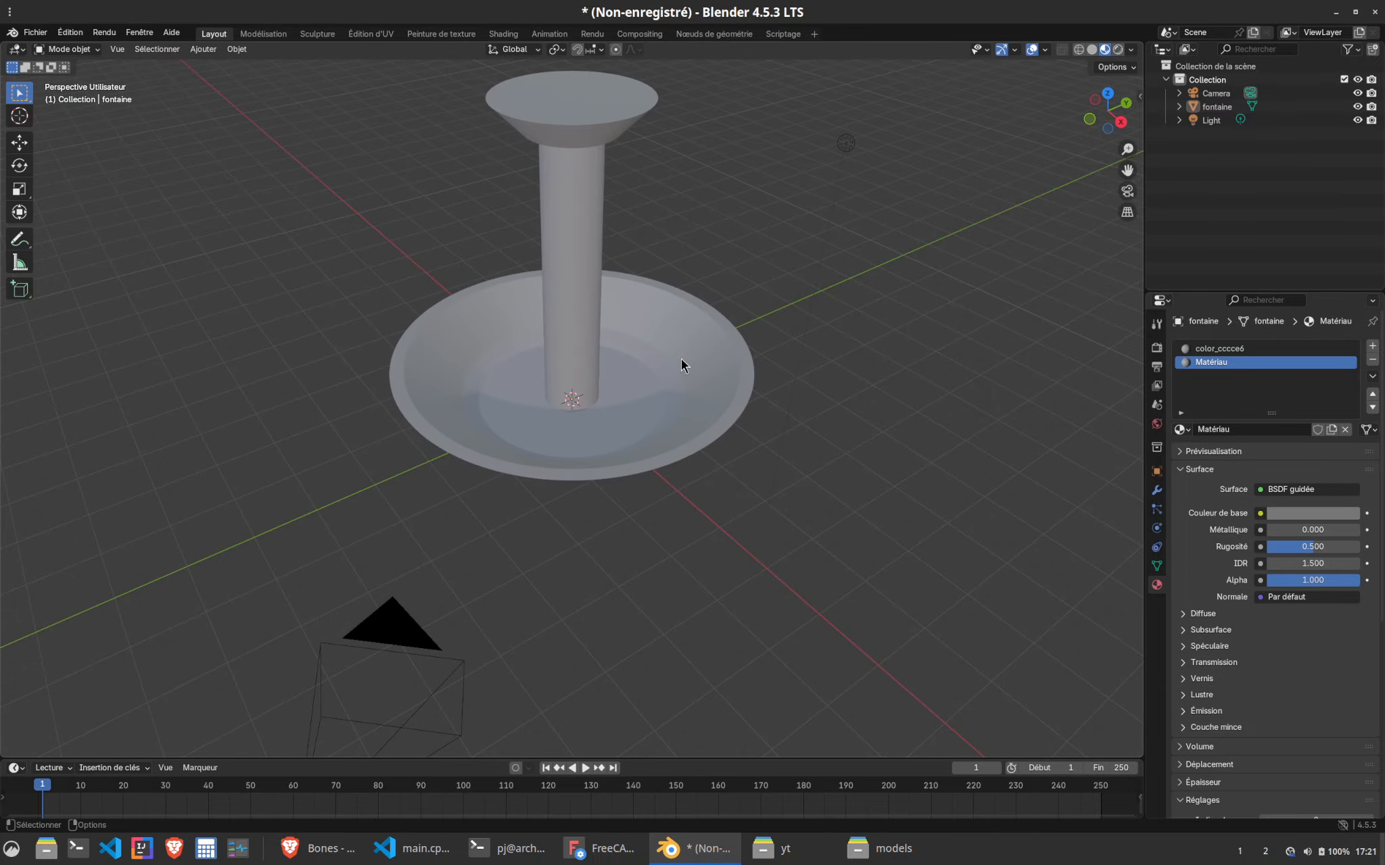
{"action": "middle_click_drag", "start_coordinate": [639, 396], "coordinate": [669, 469]}
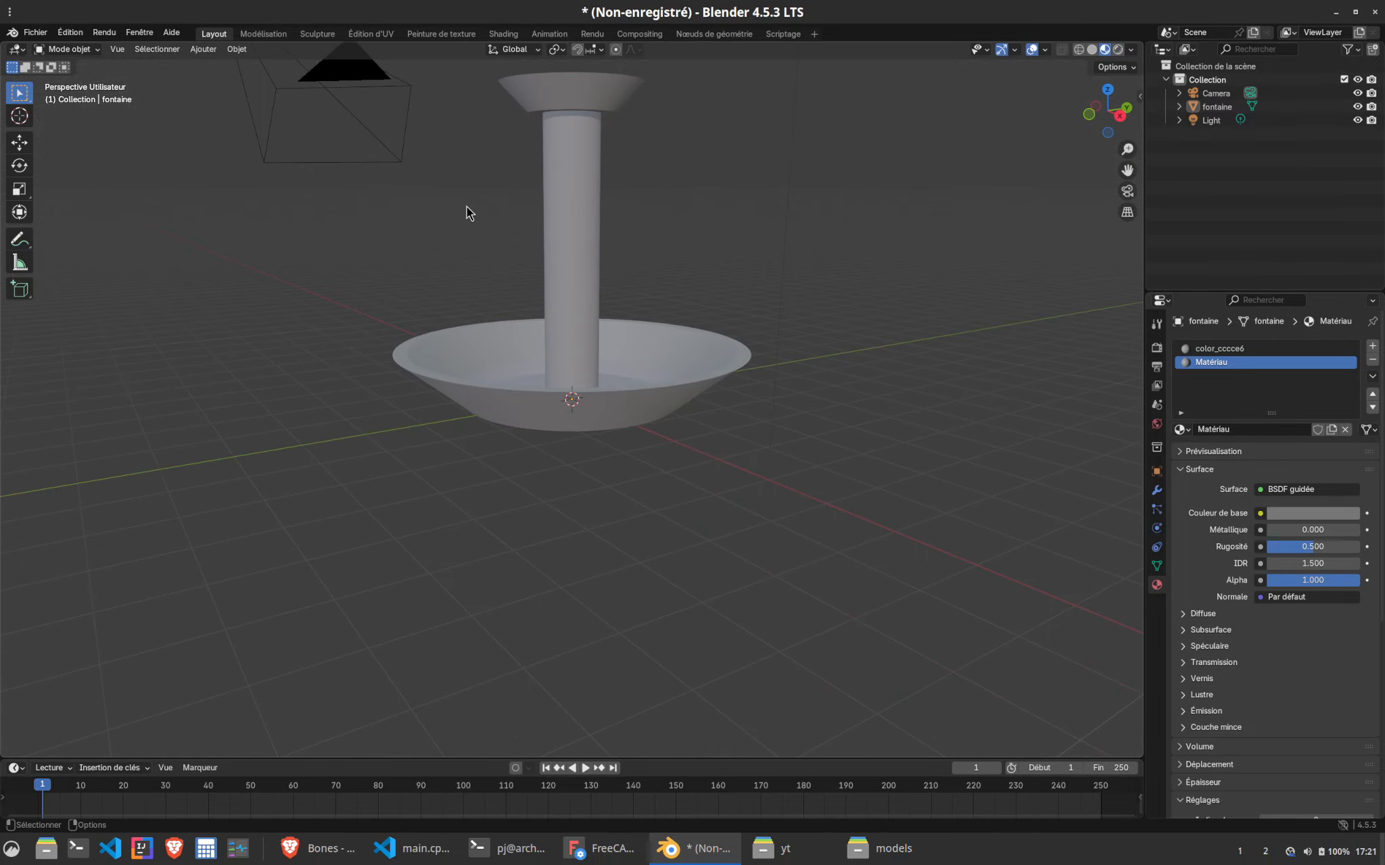
Select the fountain, return to Edit Mode and switch the viewport back to solid shading
{"action": "left_click_drag", "start_coordinate": [460, 192], "coordinate": [659, 237]}
{"action": "key", "text": "Tab"}
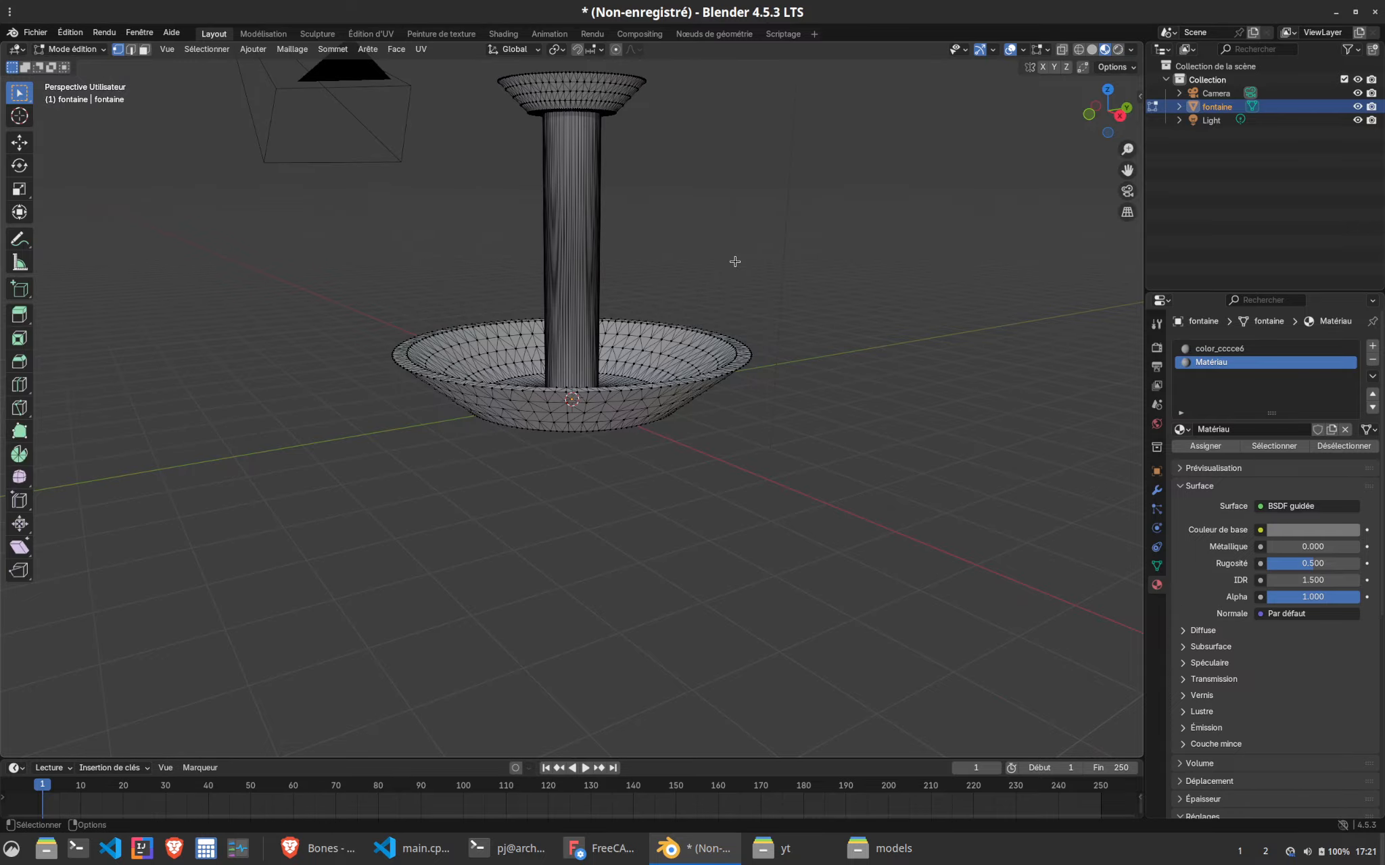
{"action": "left_click_drag", "start_coordinate": [440, 203], "coordinate": [642, 302]}
{"action": "scroll", "coordinate": [626, 248], "scroll_direction": "up", "scroll_amount": 2}
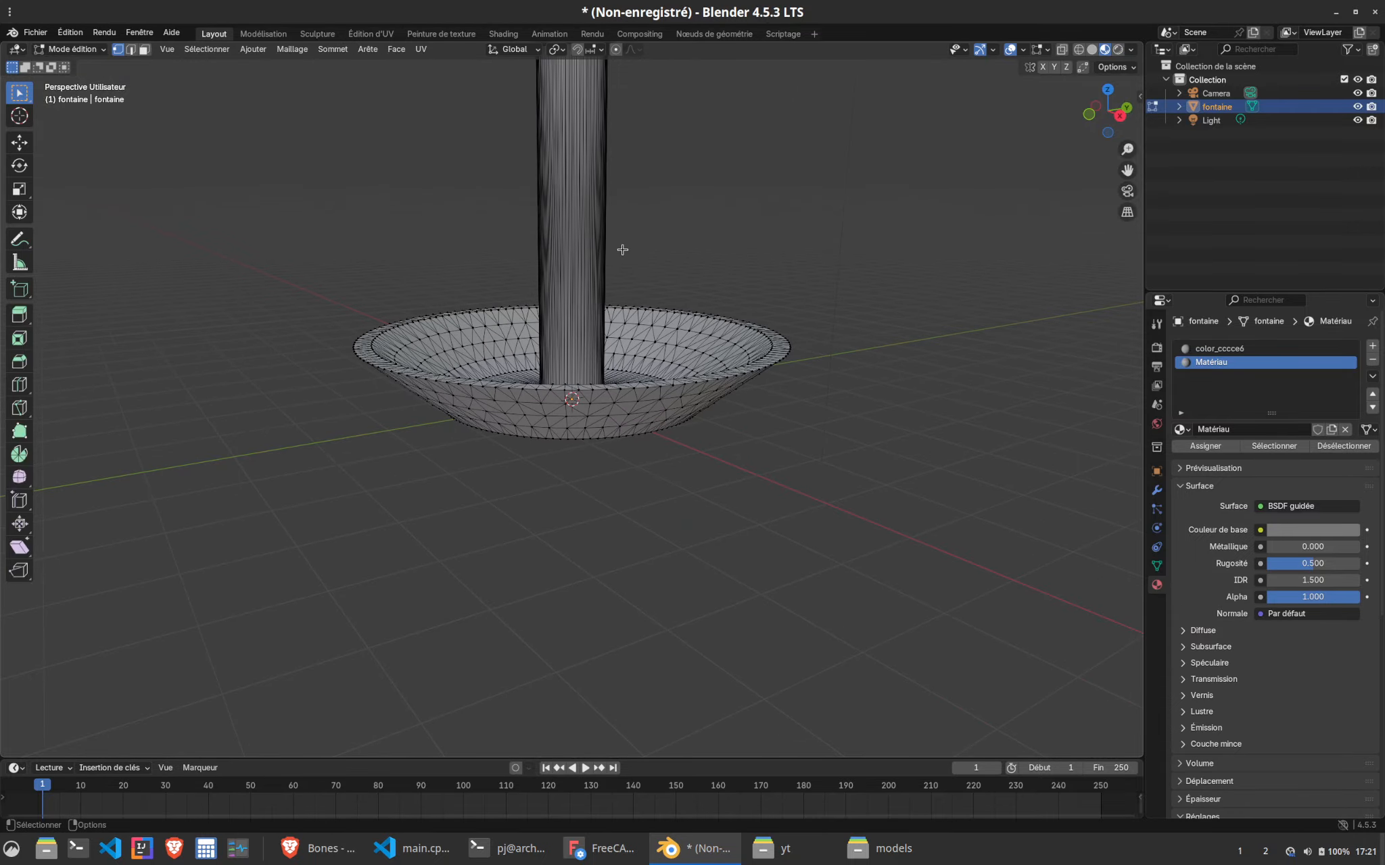
{"action": "middle_click_drag", "start_coordinate": [624, 249], "coordinate": [642, 292]}
{"action": "left_click", "coordinate": [1091, 50]}
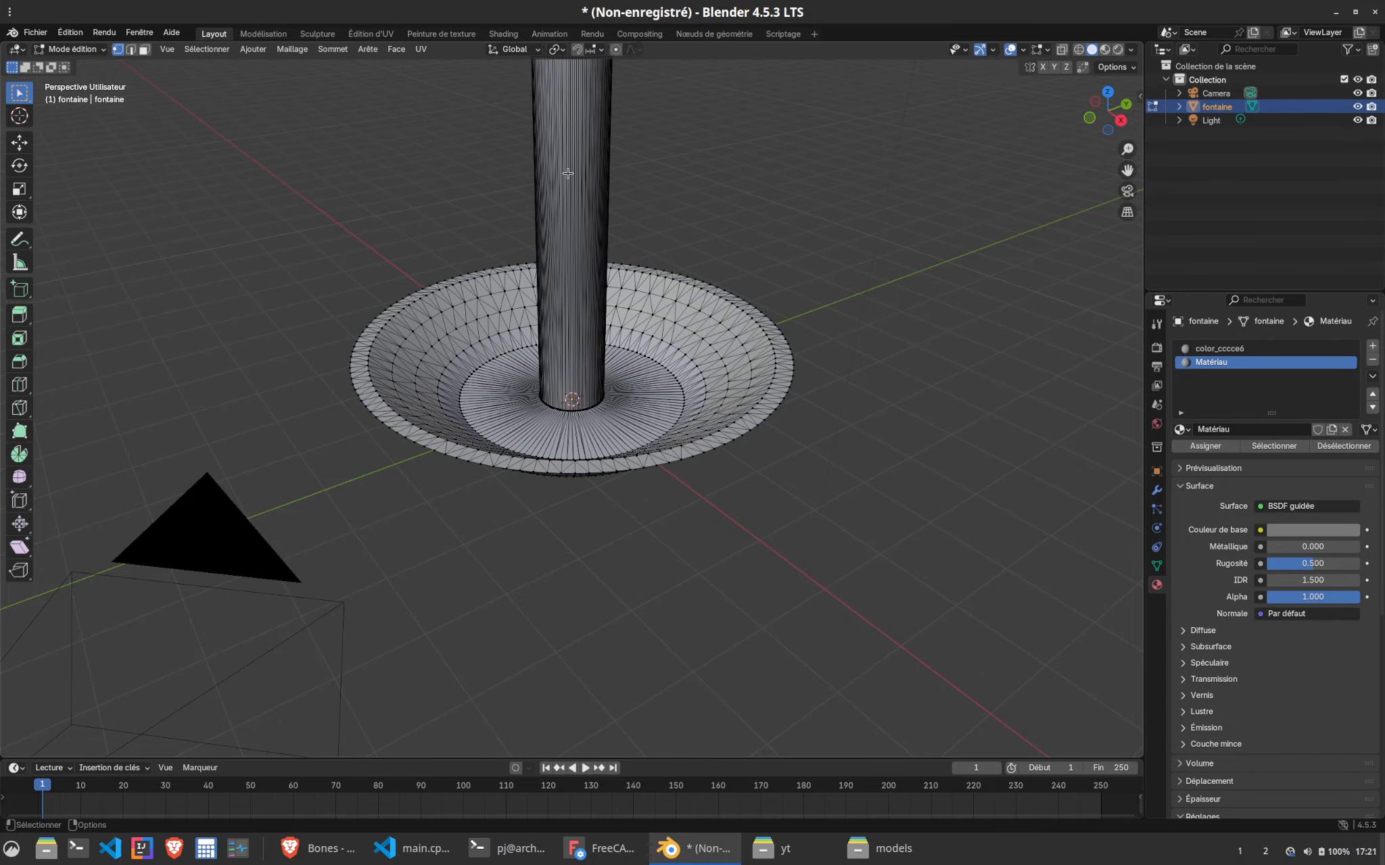
Select all faces around the fountain's central column in face selection mode, covering every side
{"action": "left_click_drag", "start_coordinate": [480, 127], "coordinate": [684, 233]}
{"action": "left_click_drag", "start_coordinate": [567, 167], "coordinate": [696, 212]}
{"action": "left_click", "coordinate": [144, 49]}
{"action": "left_click", "coordinate": [573, 199]}
{"action": "left_click_drag", "start_coordinate": [413, 119], "coordinate": [711, 223]}
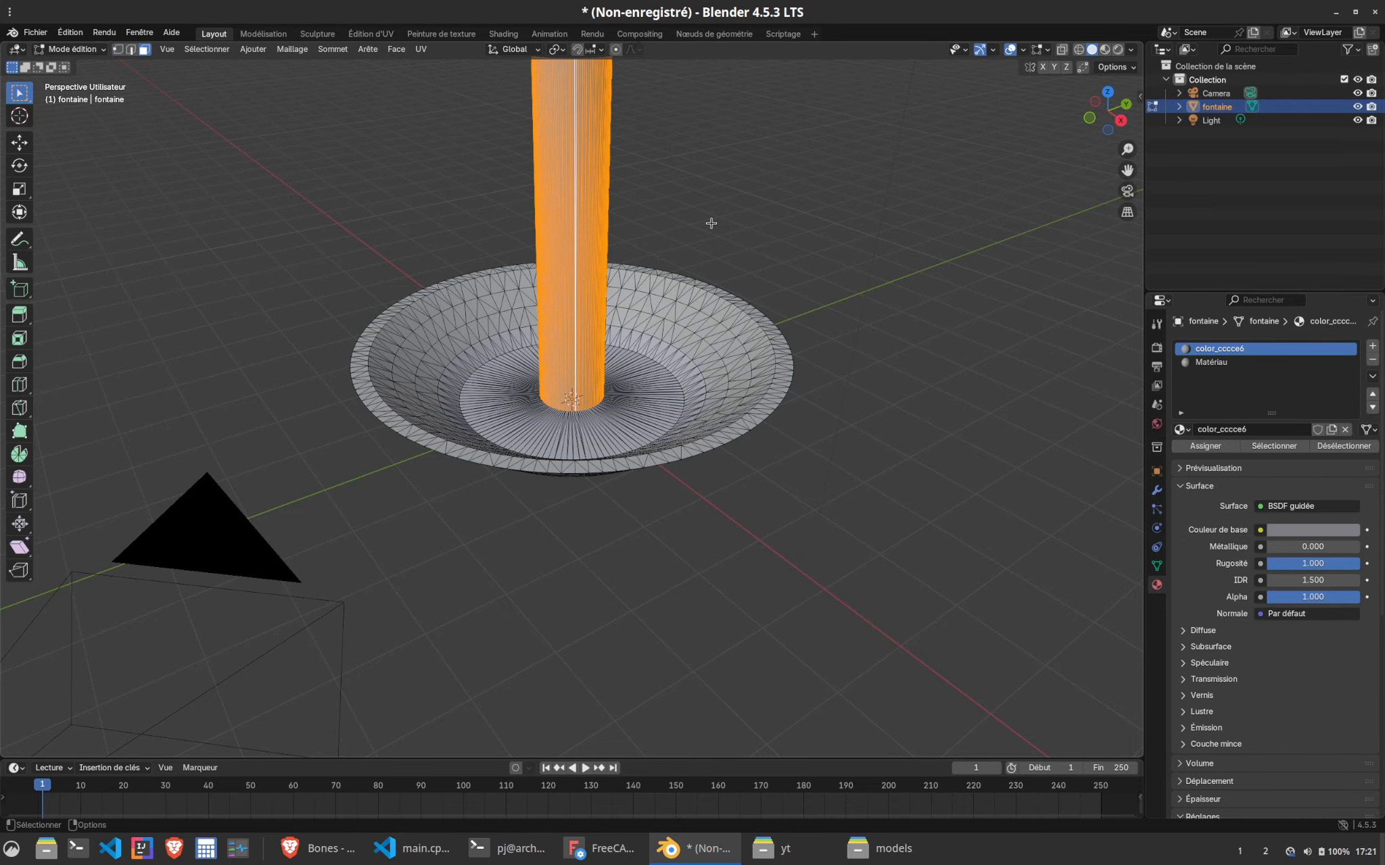
{"action": "middle_click_drag", "start_coordinate": [711, 223], "coordinate": [662, 270]}
{"action": "left_click_drag", "start_coordinate": [426, 147], "coordinate": [751, 217]}
{"action": "middle_click_drag", "start_coordinate": [380, 213], "coordinate": [476, 183]}
{"action": "left_click_drag", "start_coordinate": [405, 117], "coordinate": [733, 161]}
{"action": "middle_click_drag", "start_coordinate": [733, 161], "coordinate": [400, 167]}
{"action": "left_click_drag", "start_coordinate": [381, 158], "coordinate": [639, 204]}
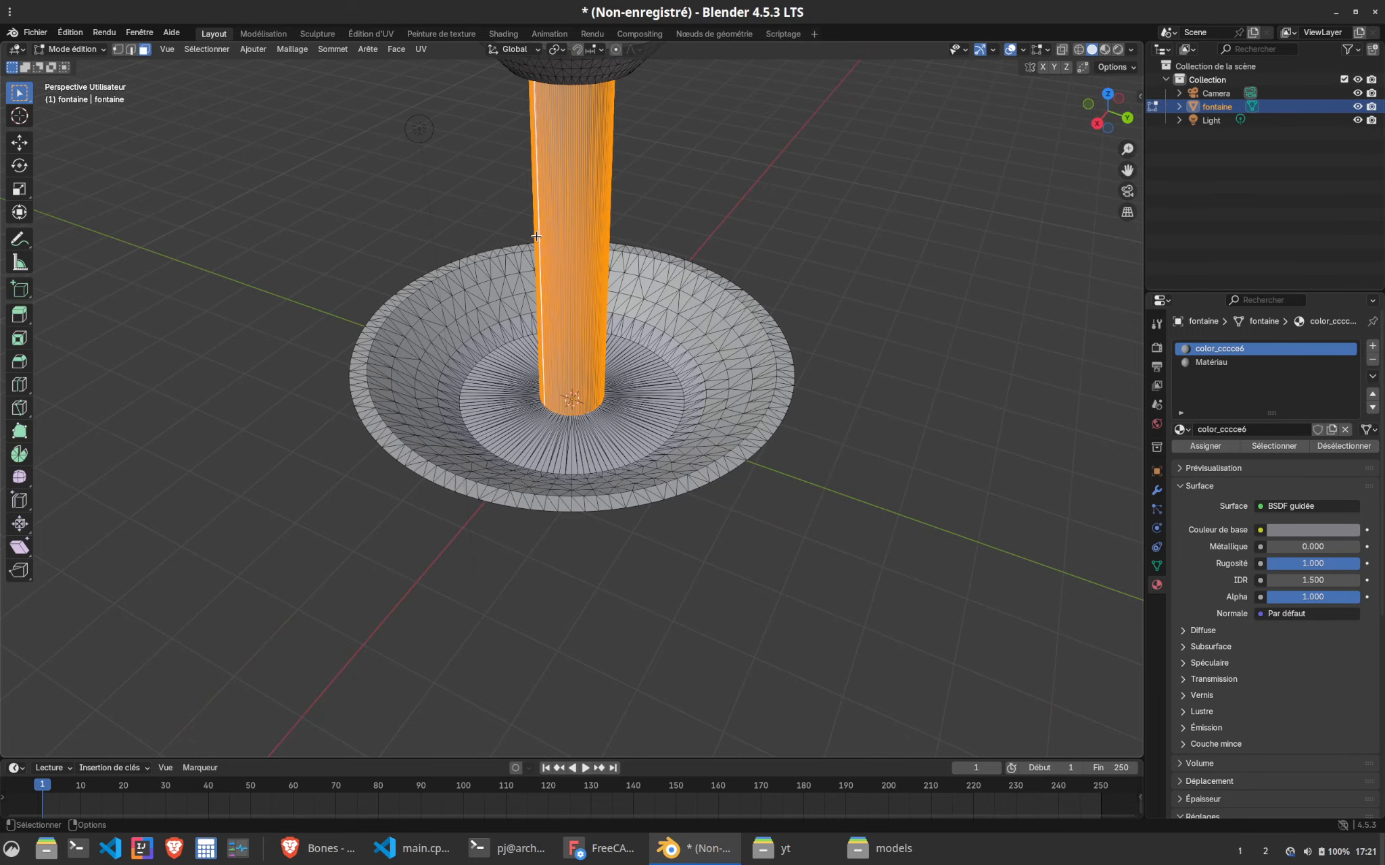
{"action": "middle_click_drag", "start_coordinate": [638, 204], "coordinate": [724, 275]}
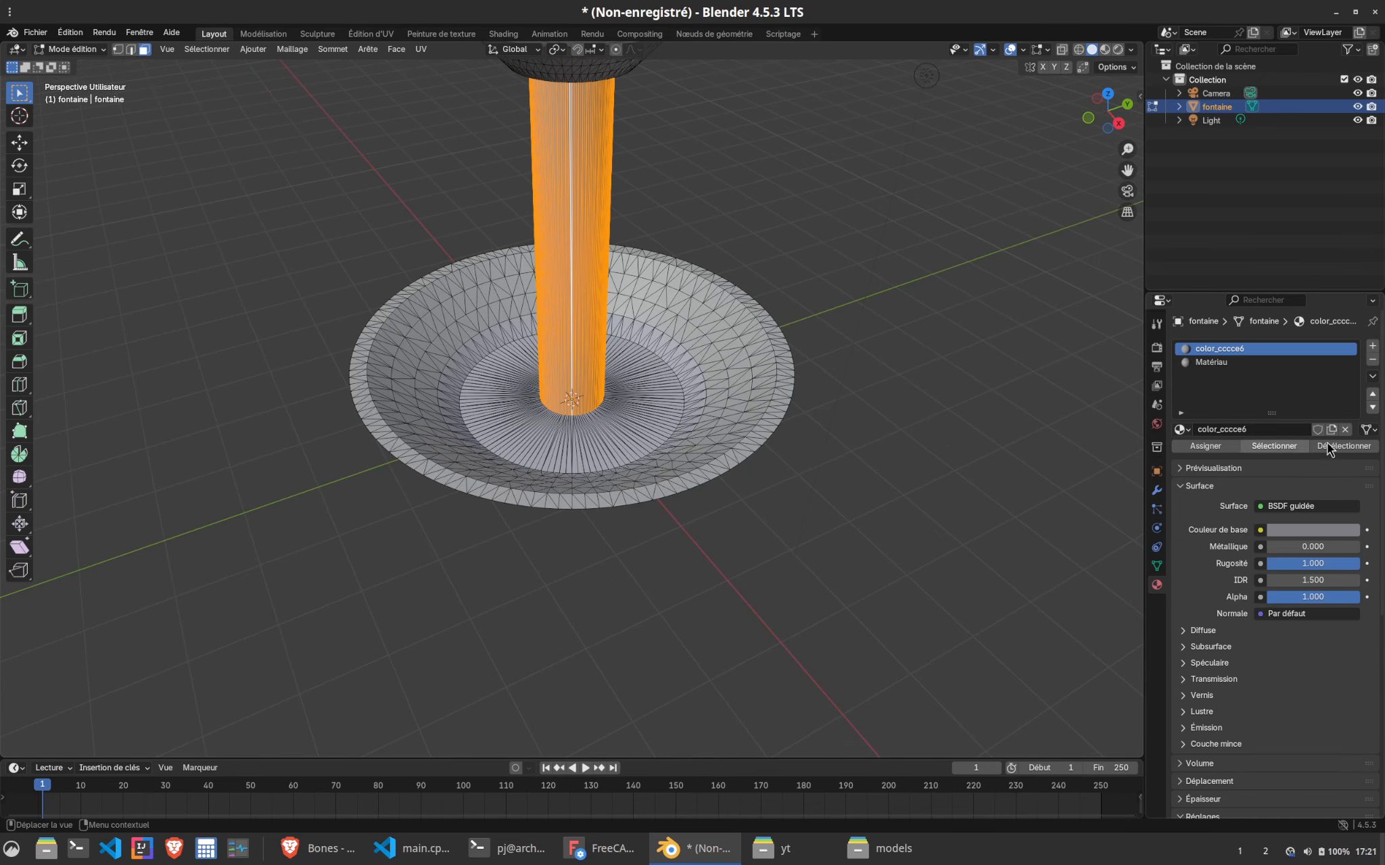
Add a new material in a third slot with base colour #ADADAD and assign it to the selected column faces
{"action": "left_click", "coordinate": [1373, 348]}
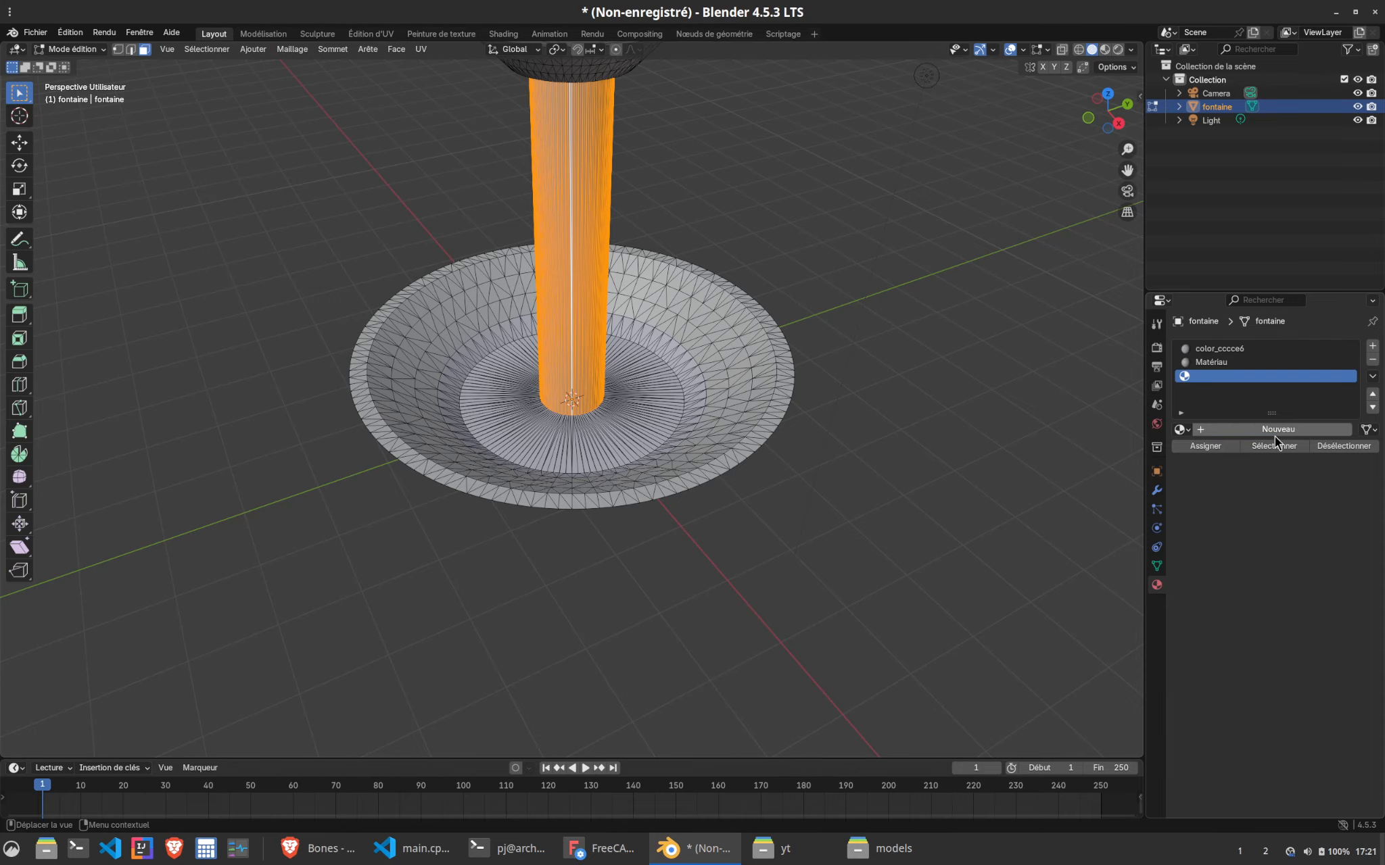
{"action": "left_click", "coordinate": [1275, 436]}
{"action": "left_click", "coordinate": [1319, 532]}
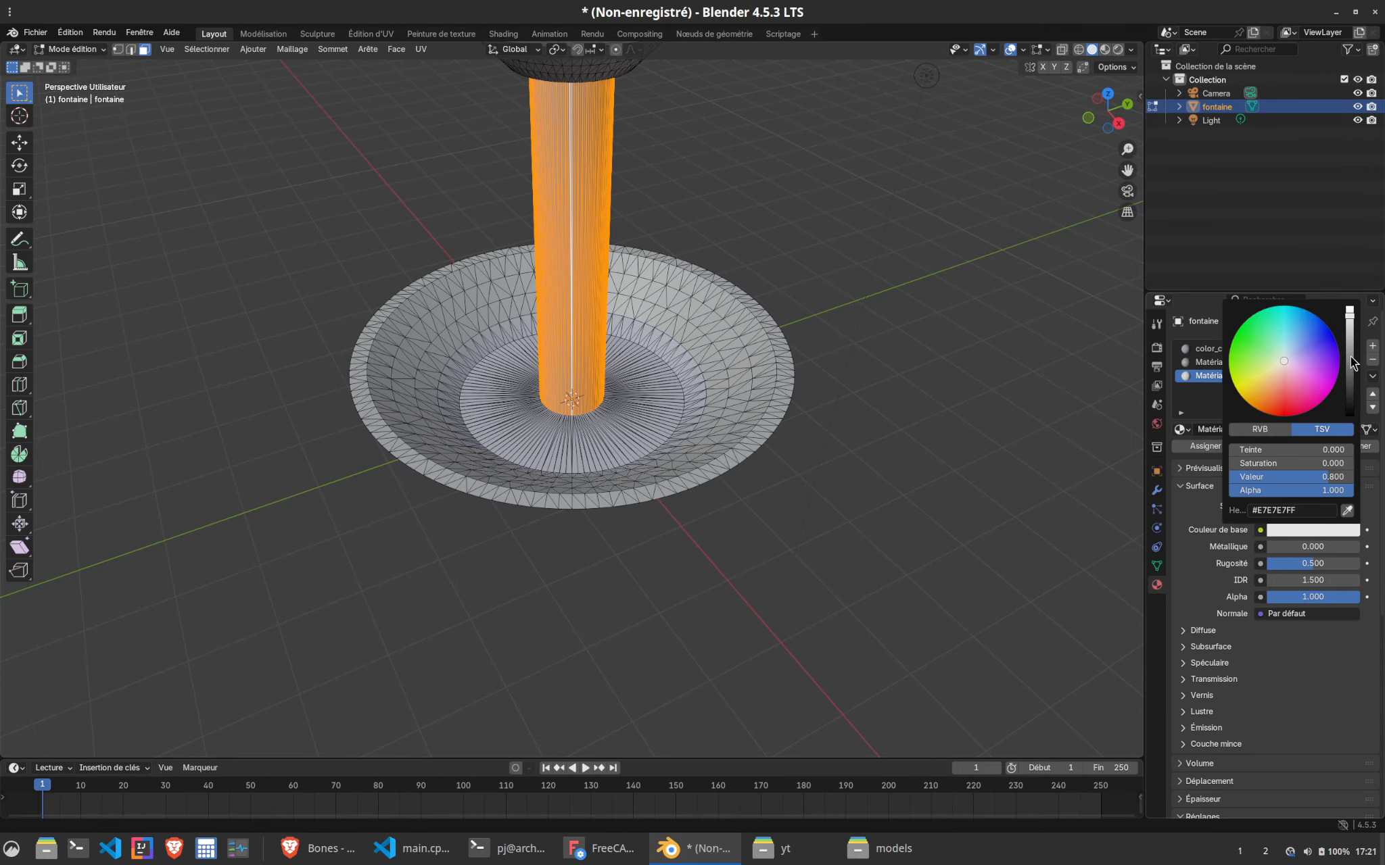
{"action": "left_click_drag", "start_coordinate": [1353, 344], "coordinate": [1349, 342]}
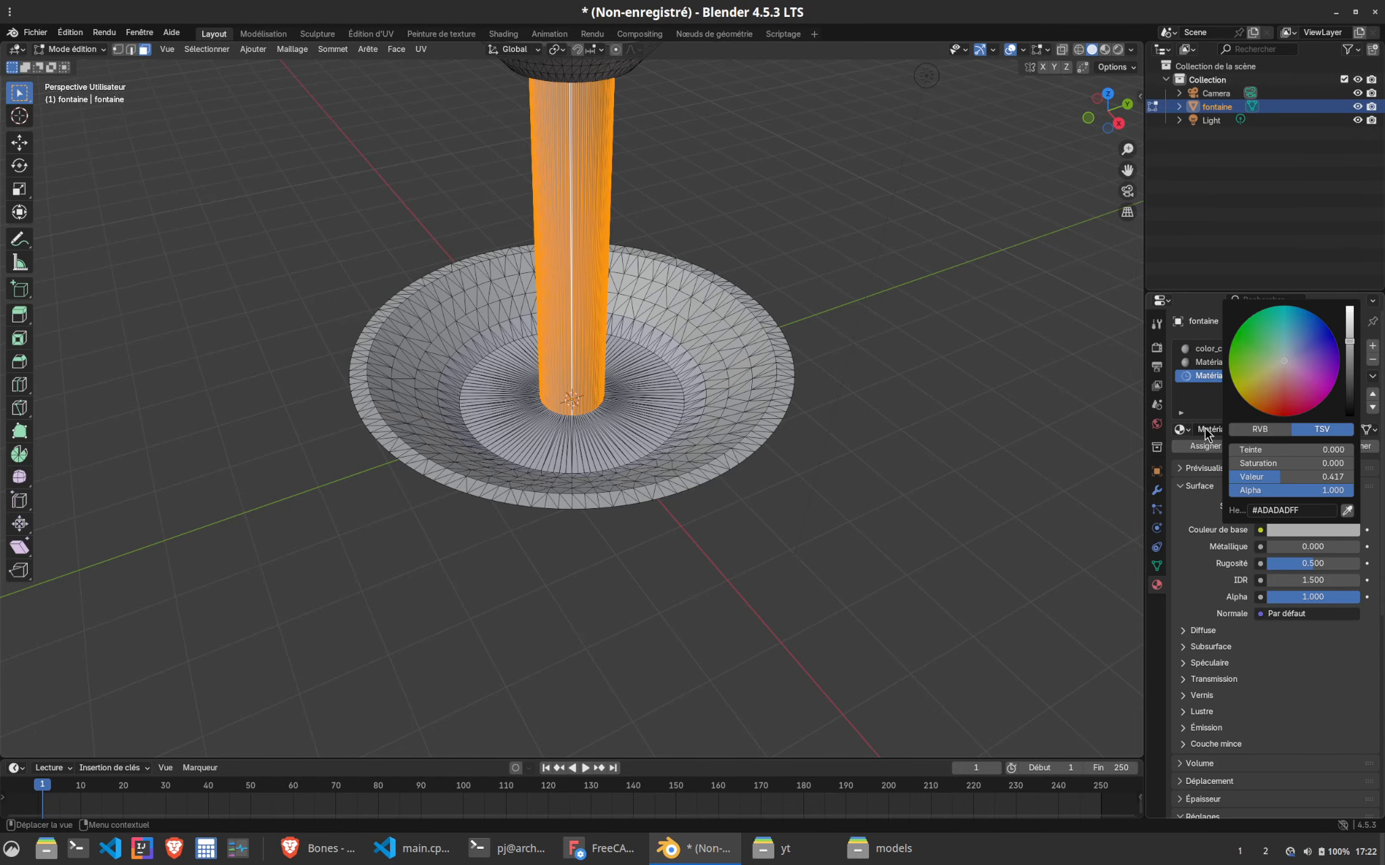
{"action": "left_click", "coordinate": [1207, 446]}
{"action": "left_click", "coordinate": [930, 560]}
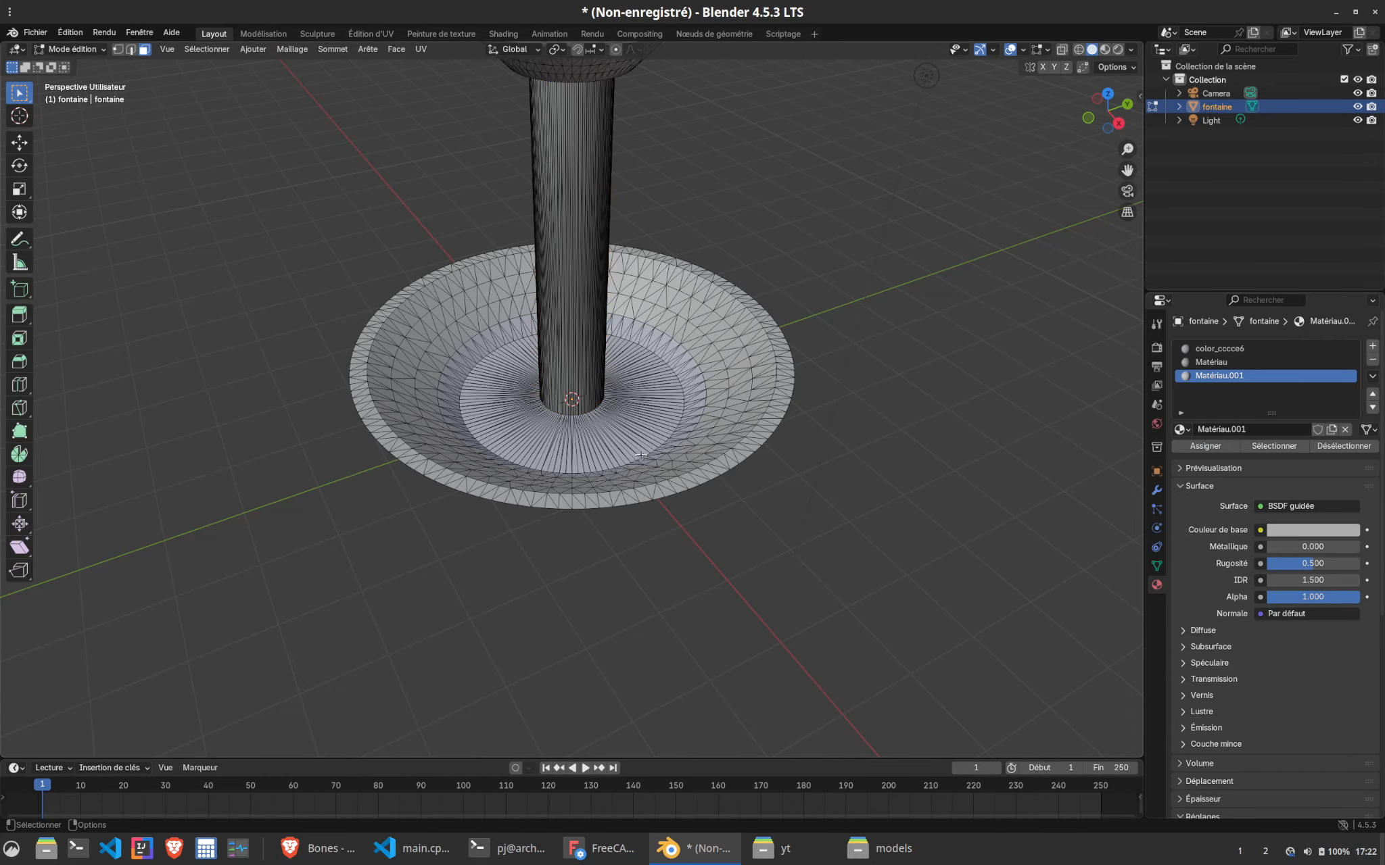
Save the Blender project as fontaine.blend in the yt folder
{"action": "scroll", "coordinate": [641, 455], "scroll_direction": "down", "scroll_amount": 2}
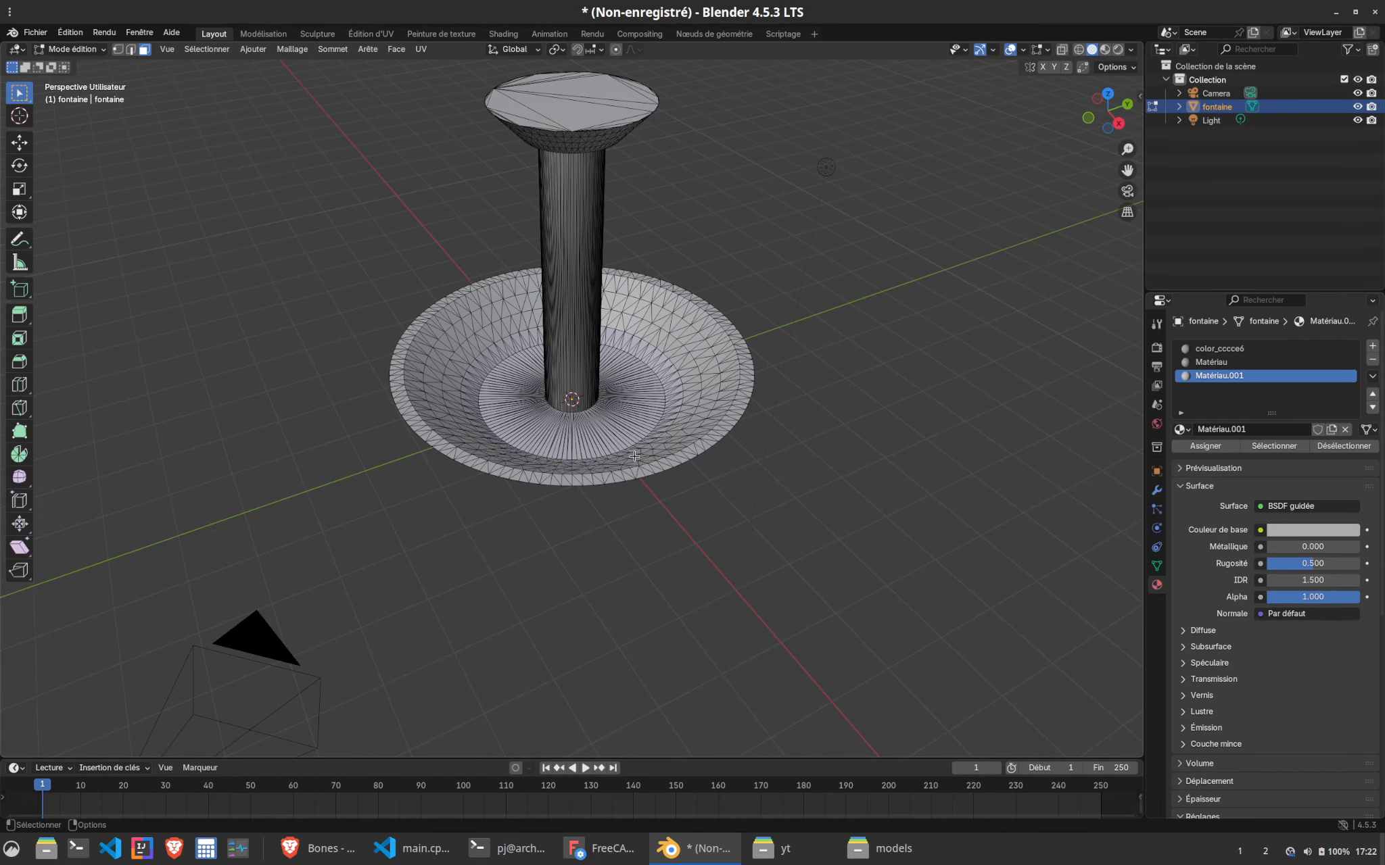
{"action": "left_click", "coordinate": [33, 33]}
{"action": "mouse_move", "coordinate": [74, 236]}
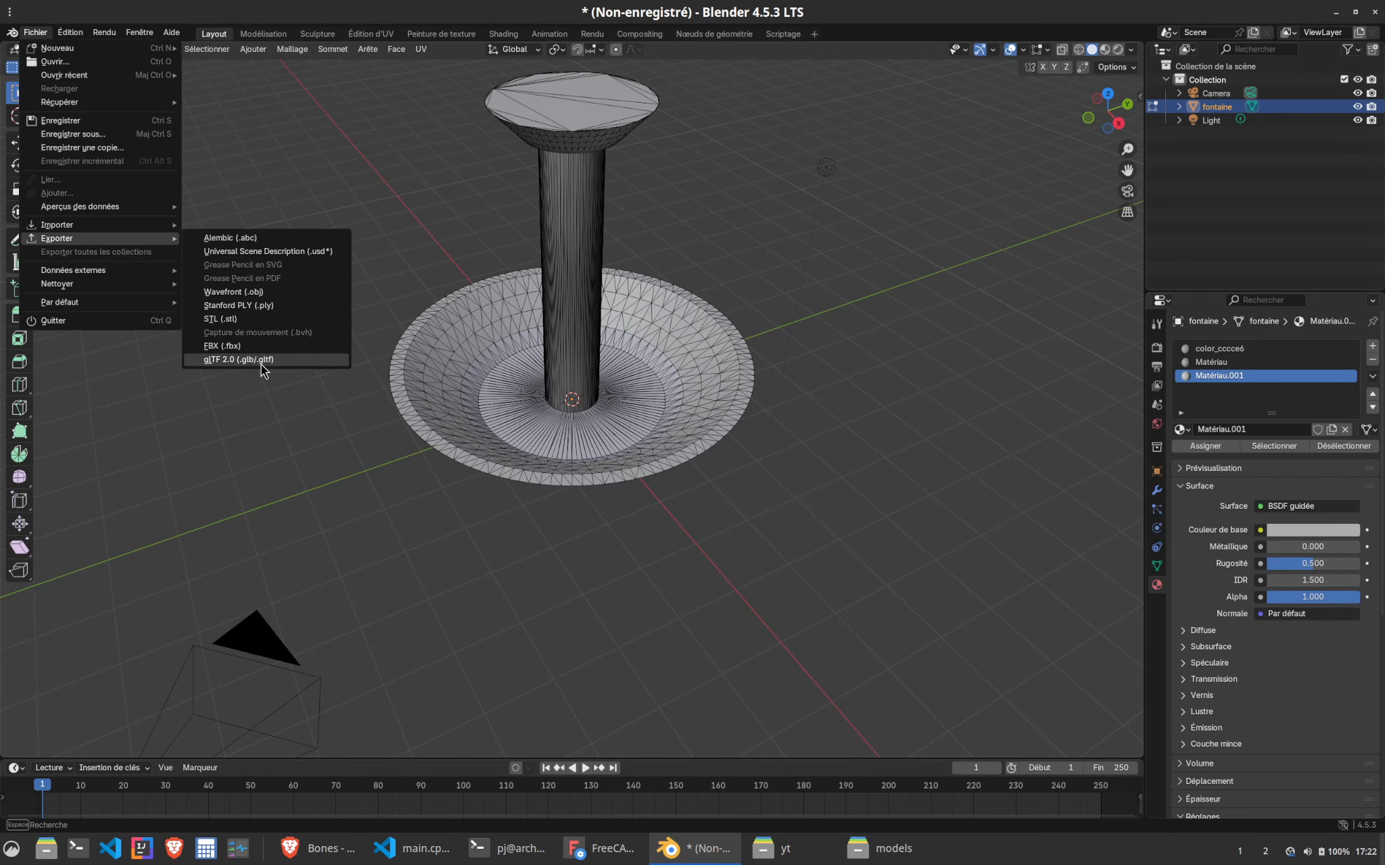
{"action": "key", "text": "ctrl+s"}
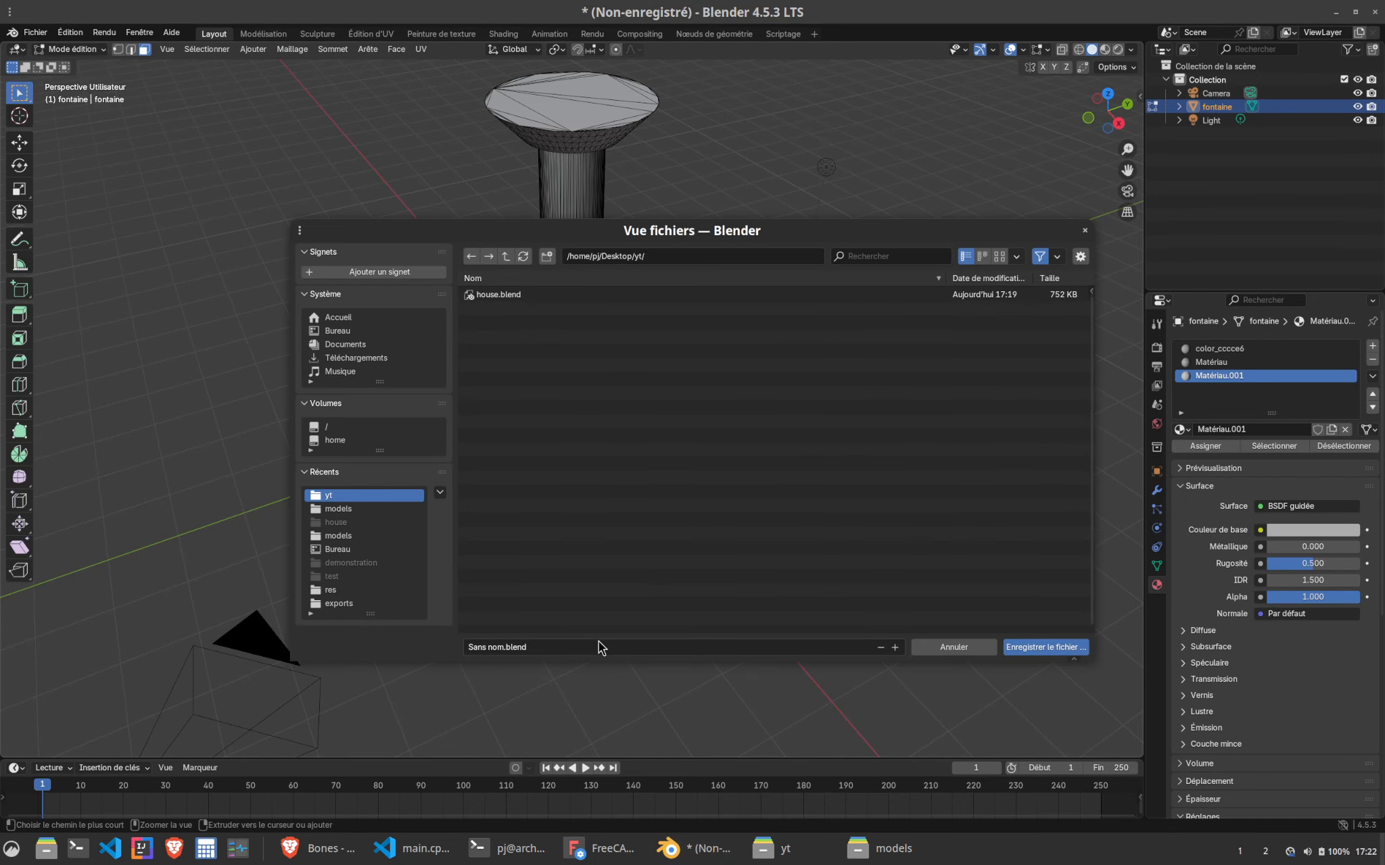
{"action": "left_click", "coordinate": [593, 647]}
{"action": "left_click", "coordinate": [1045, 648]}
Export the fountain as glTF Binary to fontaine.glb in the yt folder
{"action": "left_click", "coordinate": [32, 34]}
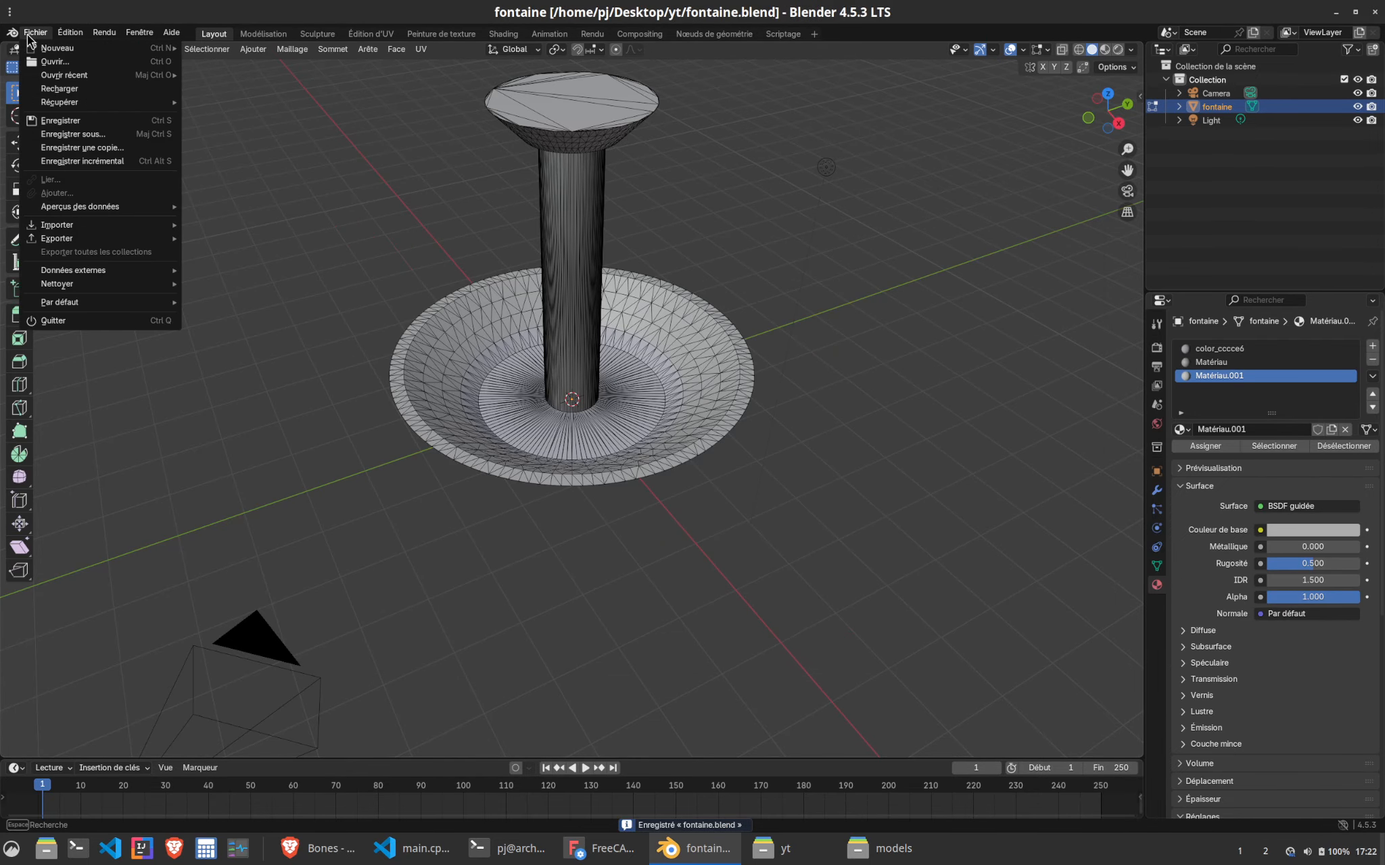
{"action": "mouse_move", "coordinate": [121, 238]}
{"action": "left_click", "coordinate": [258, 361]}
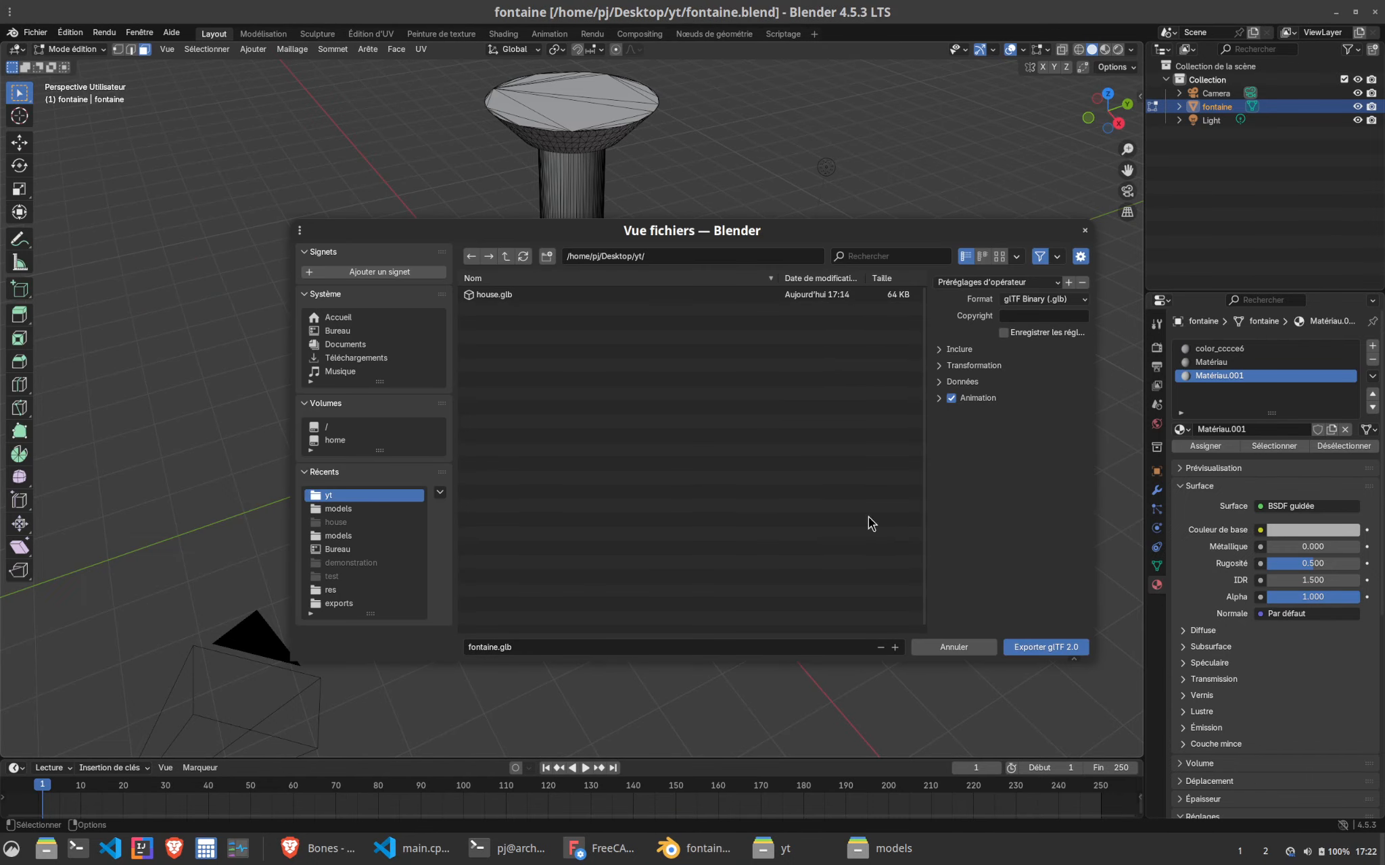
{"action": "left_click", "coordinate": [1045, 647]}
Copy fontaine.glb from the yt folder into the game project's res/models folder using the file manager
{"action": "left_click", "coordinate": [1382, 854]}
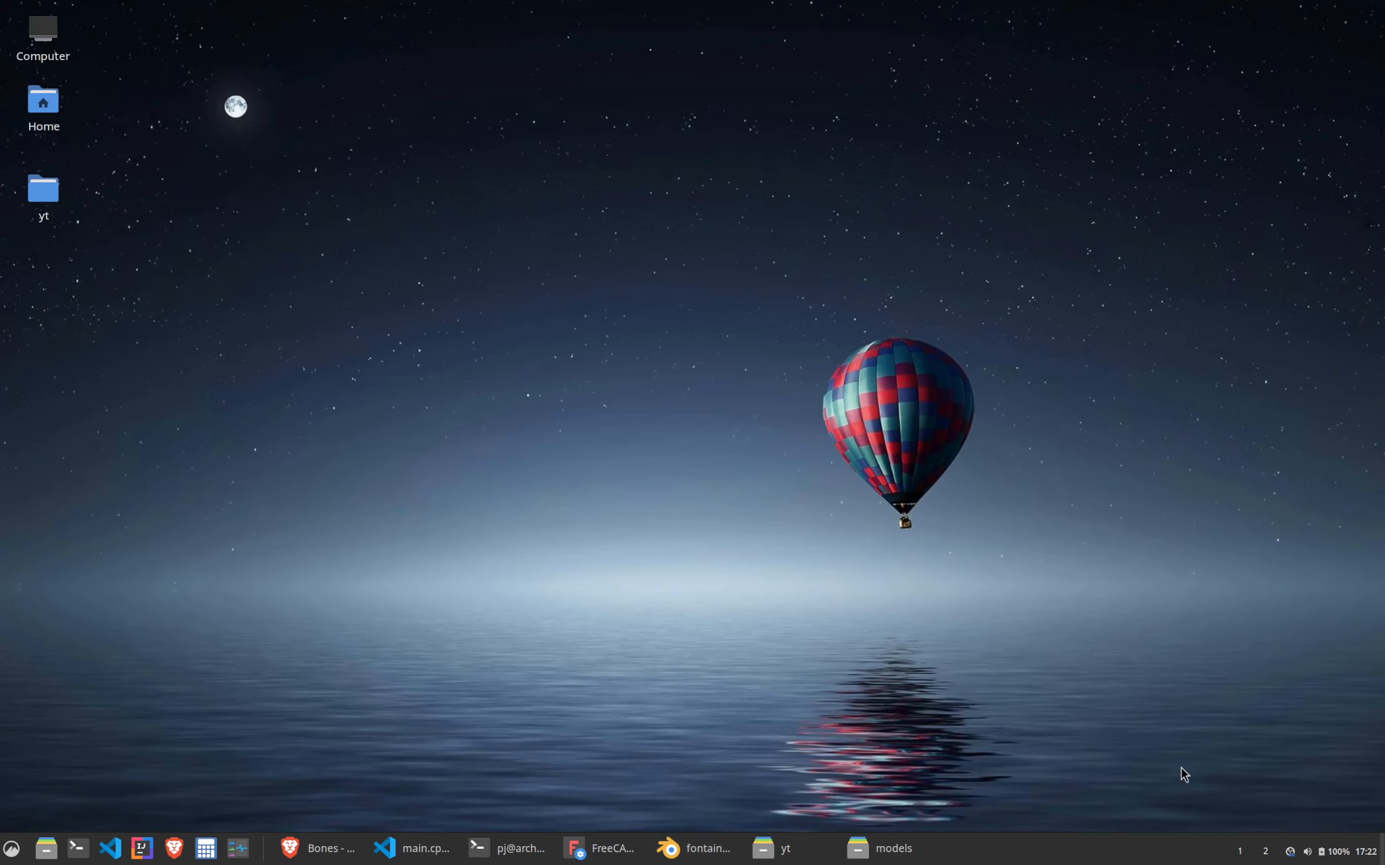
{"action": "left_click", "coordinate": [795, 850]}
{"action": "left_click", "coordinate": [510, 495]}
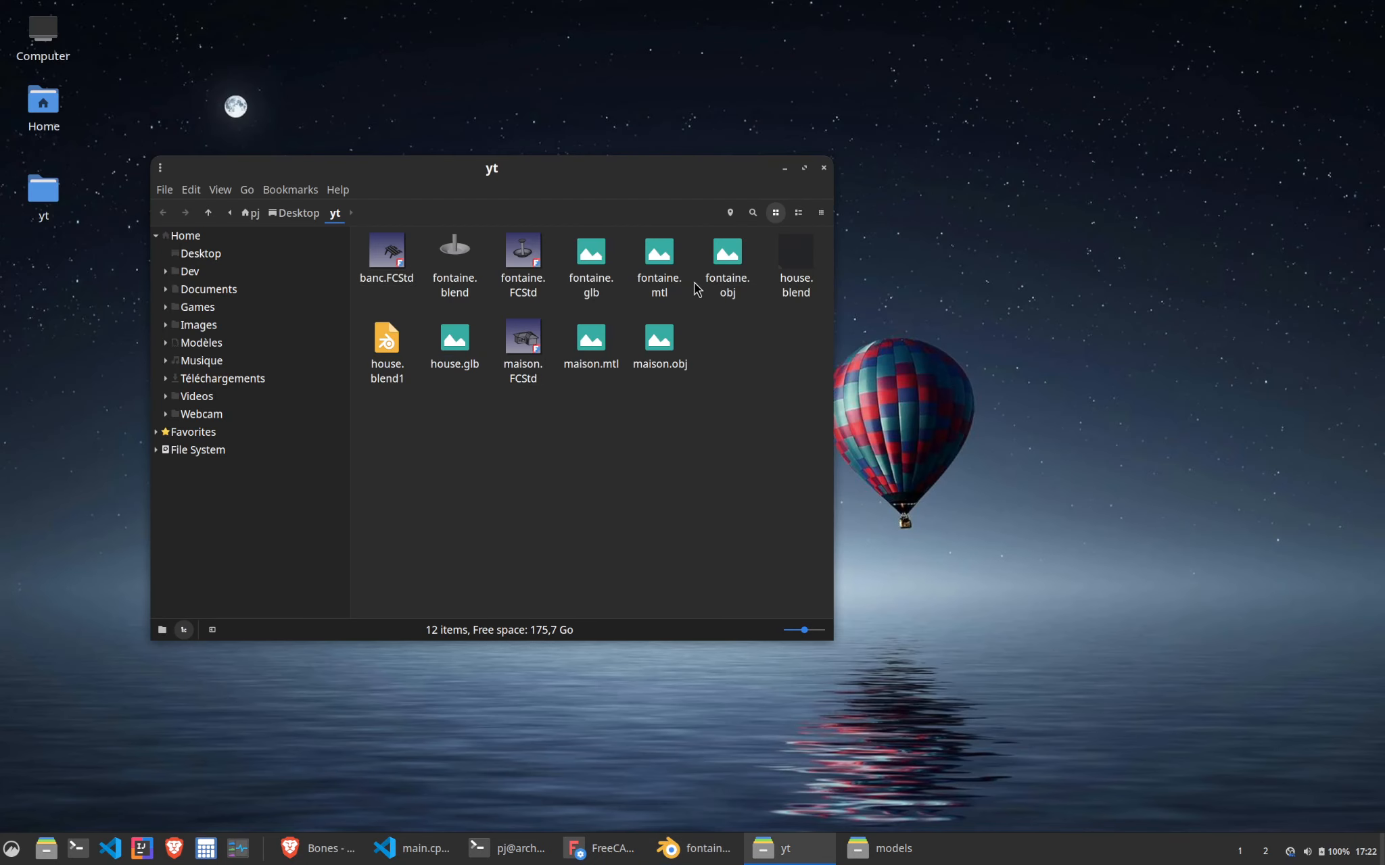
{"action": "left_click", "coordinate": [724, 267]}
{"action": "left_click", "coordinate": [588, 252]}
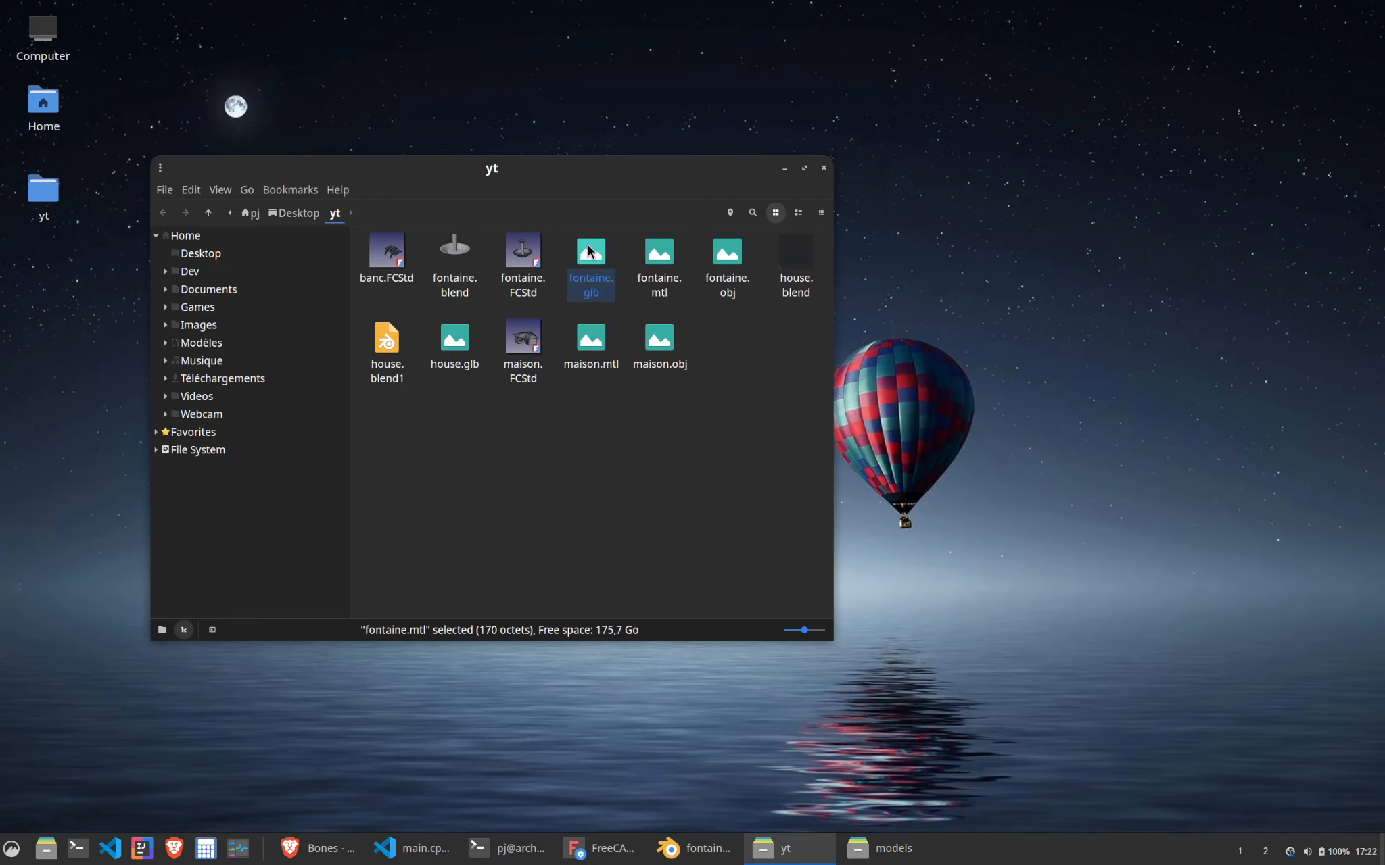
{"action": "key", "text": "ctrl+c"}
{"action": "left_click", "coordinate": [787, 850]}
{"action": "left_click", "coordinate": [886, 850]}
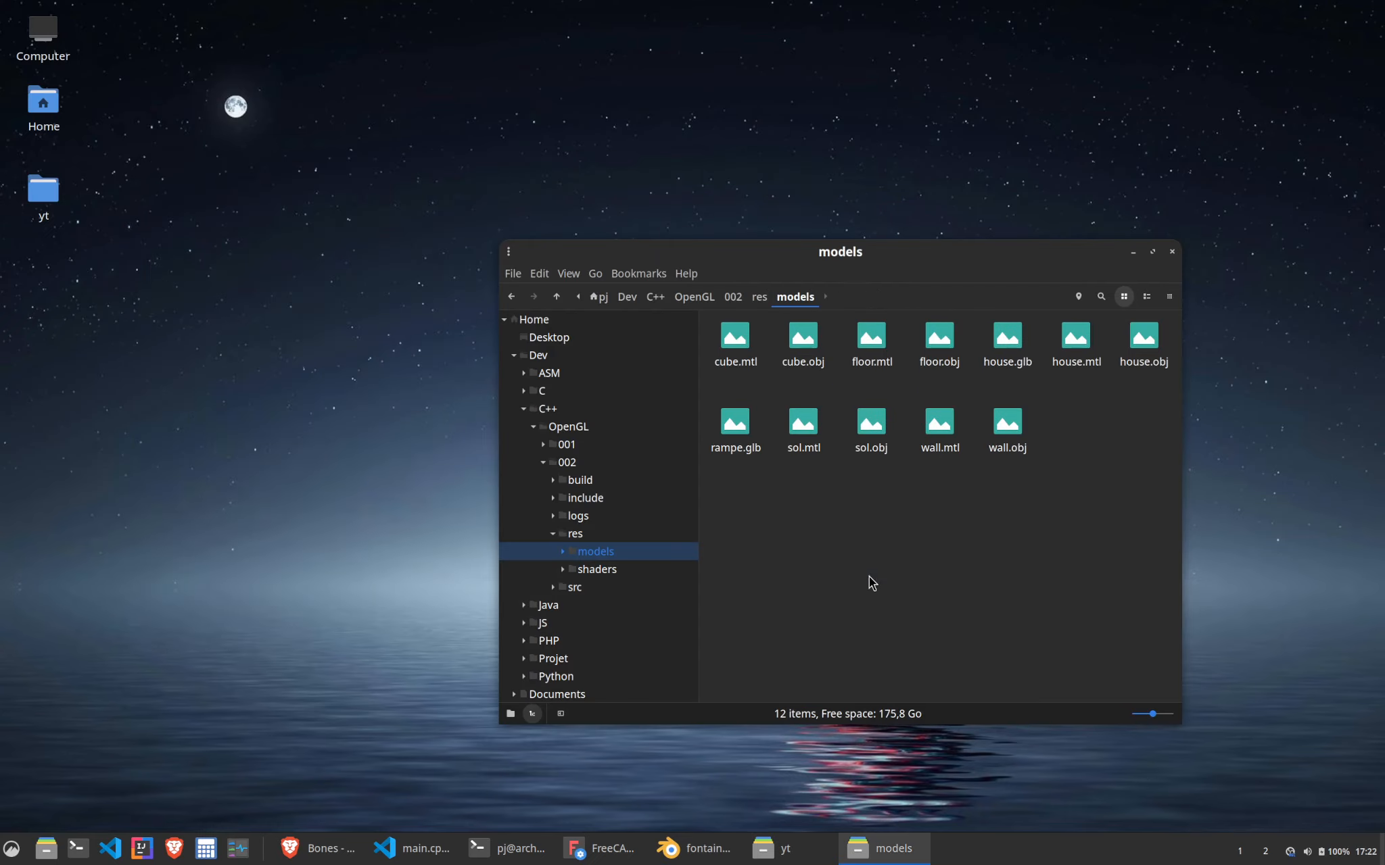
{"action": "key", "text": "ctrl+v"}
Switch to main.cpp in VS Code and duplicate the house2 loader line as fontaine, loading "./res/models/fontaine.glb"
{"action": "left_click", "coordinate": [411, 849]}
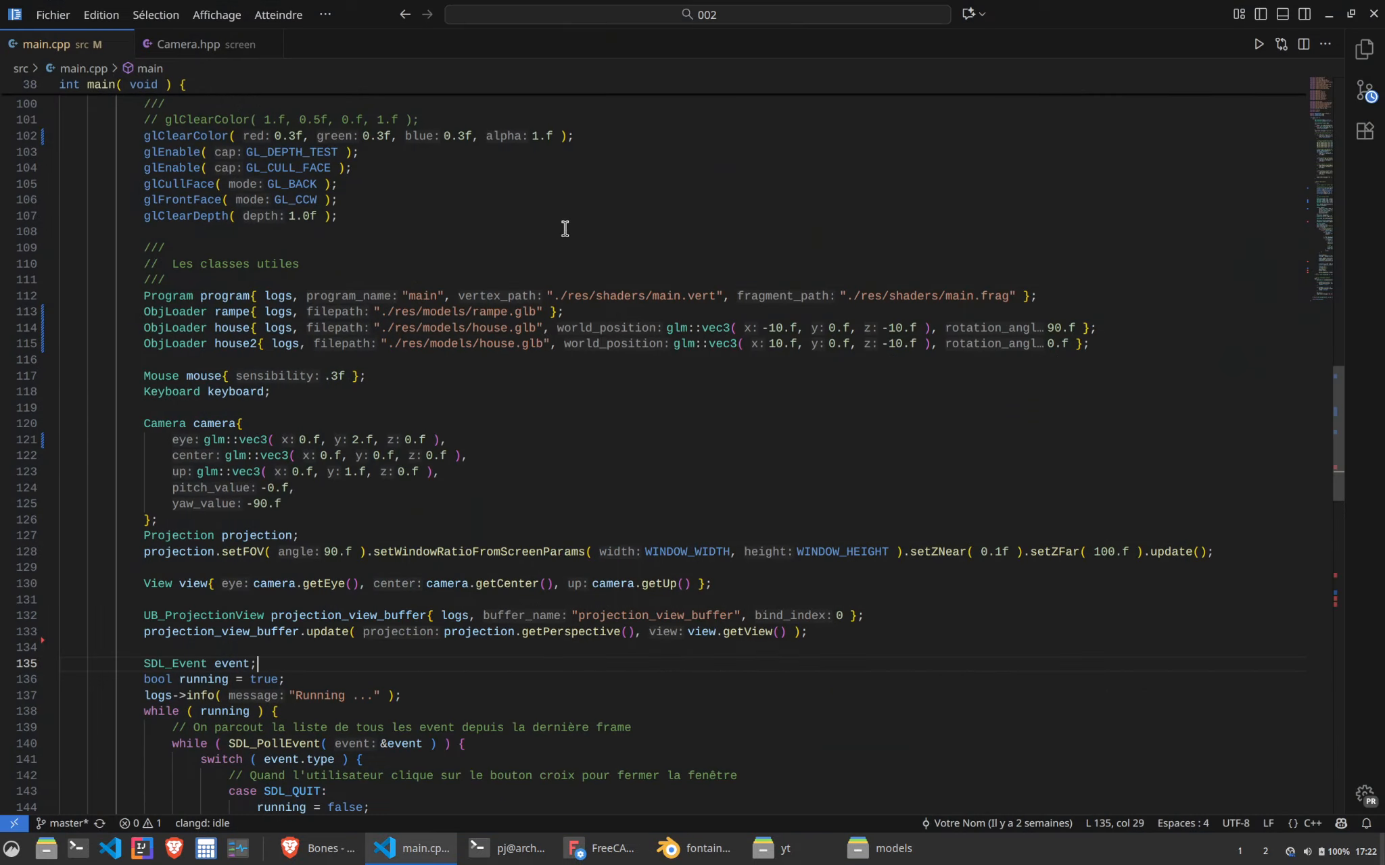
{"action": "scroll", "coordinate": [564, 434], "scroll_direction": "up", "scroll_amount": 2}
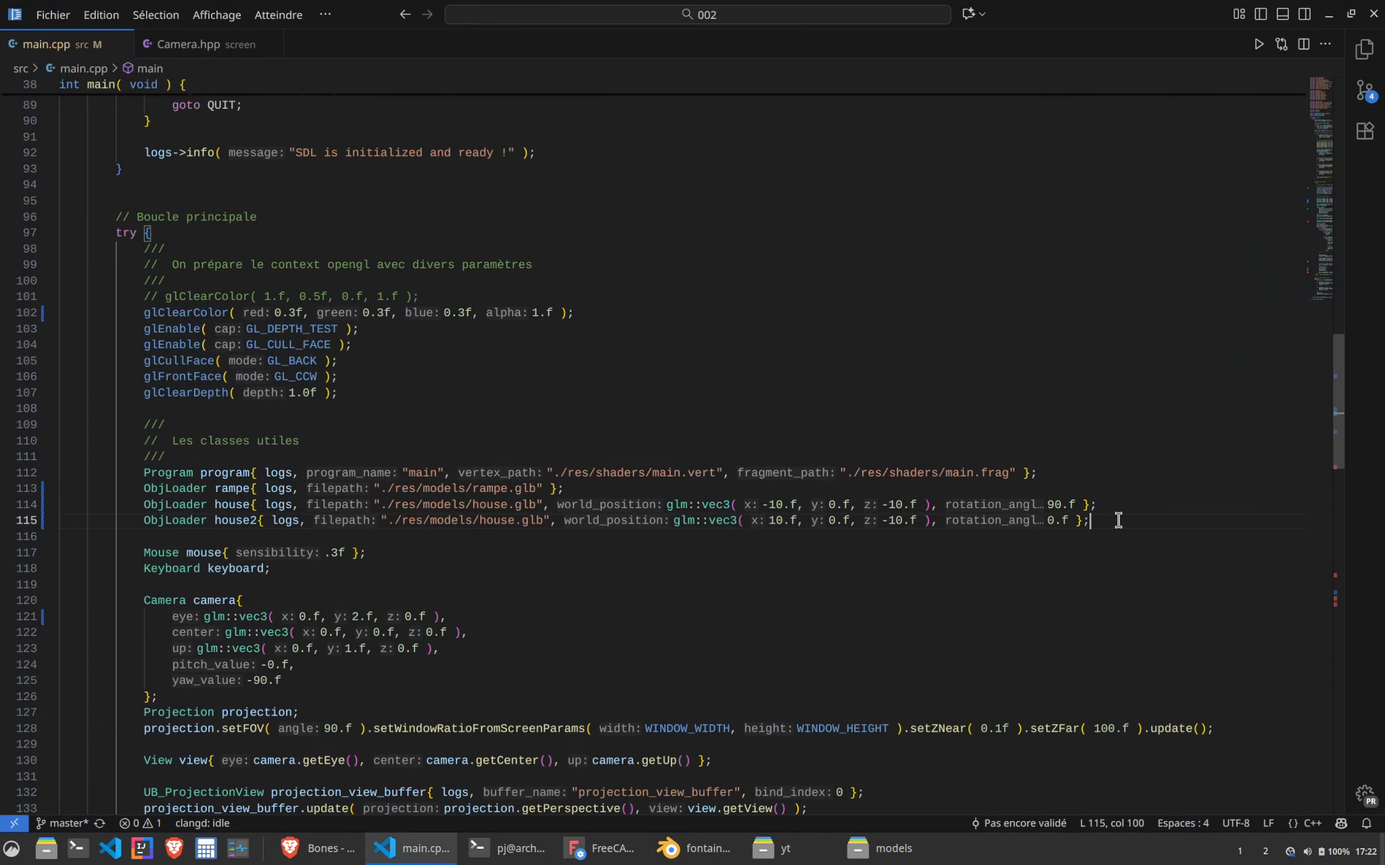
{"action": "key", "text": "ctrl+shift+alt+Down"}
{"action": "double_click", "coordinate": [241, 537]}
{"action": "type", "text": "fontaine"}
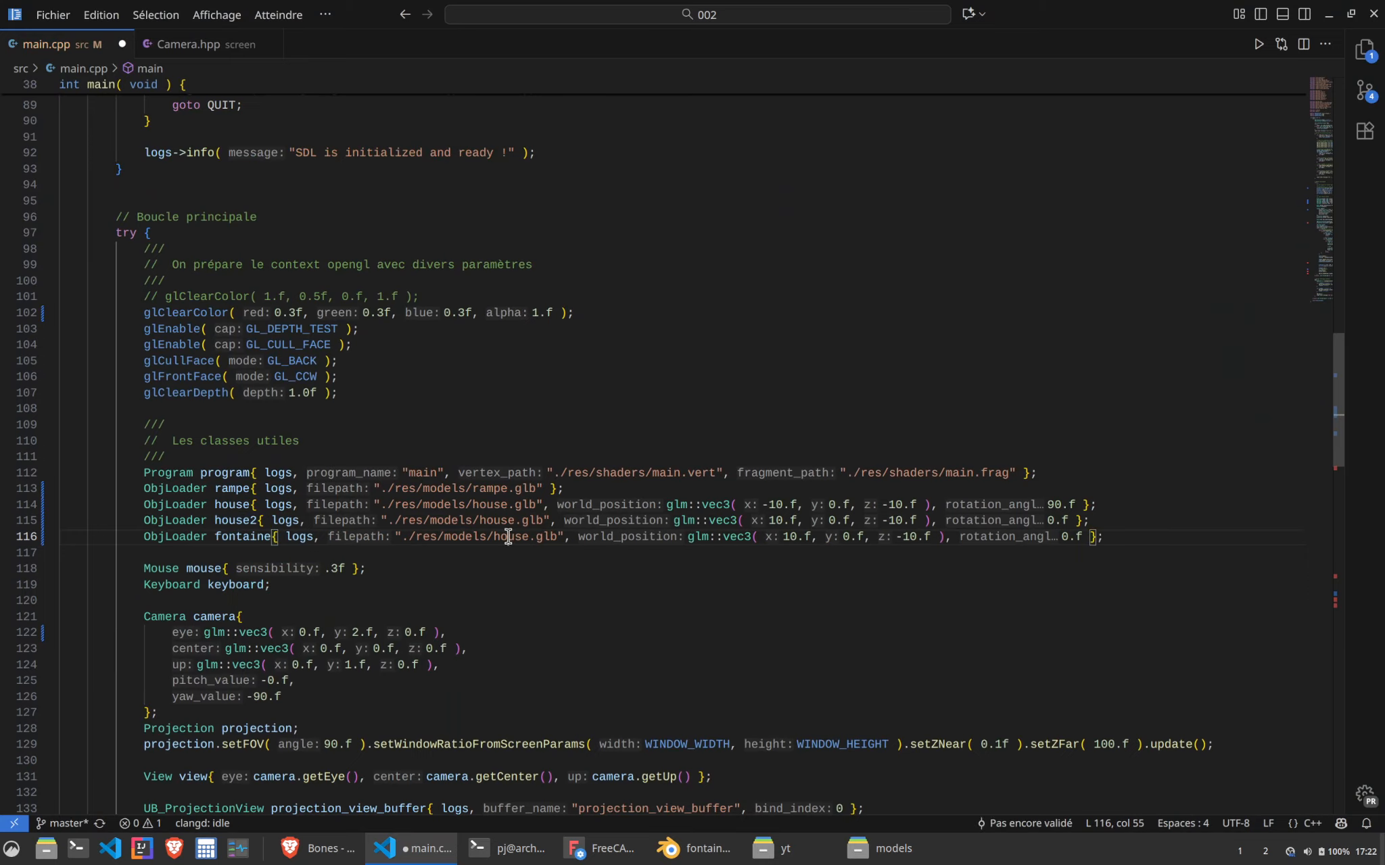
{"action": "double_click", "coordinate": [509, 537]}
{"action": "type", "text": "fontaine"}
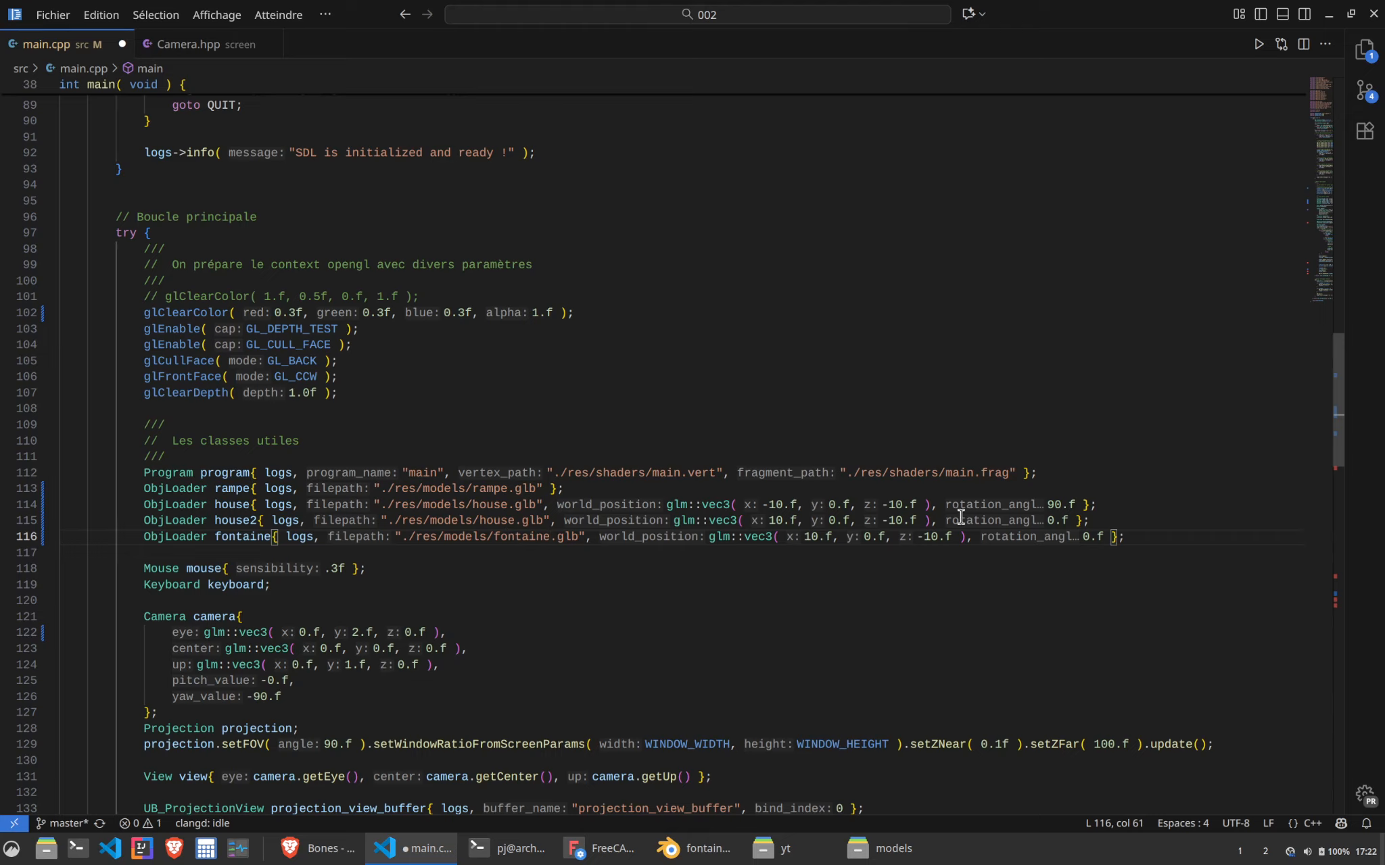
Set the fontaine loader's world position to x 0.f and z 0.f, and save main.cpp
{"action": "triple_click", "coordinate": [812, 537]}
{"action": "left_click", "coordinate": [812, 538]}
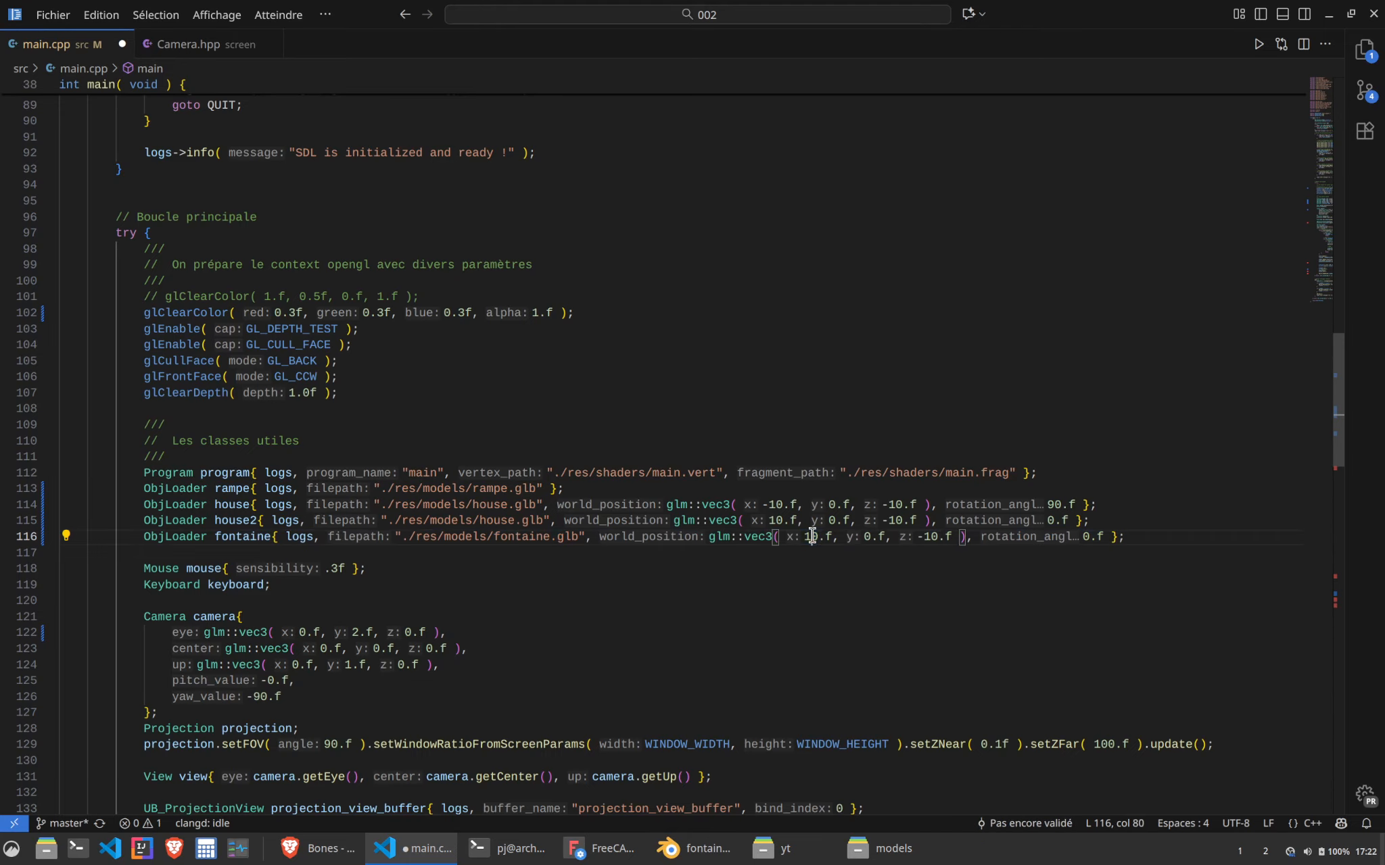
{"action": "double_click", "coordinate": [812, 538]}
{"action": "type", "text": "0"}
{"action": "double_click", "coordinate": [923, 537]}
{"action": "type", "text": "0"}
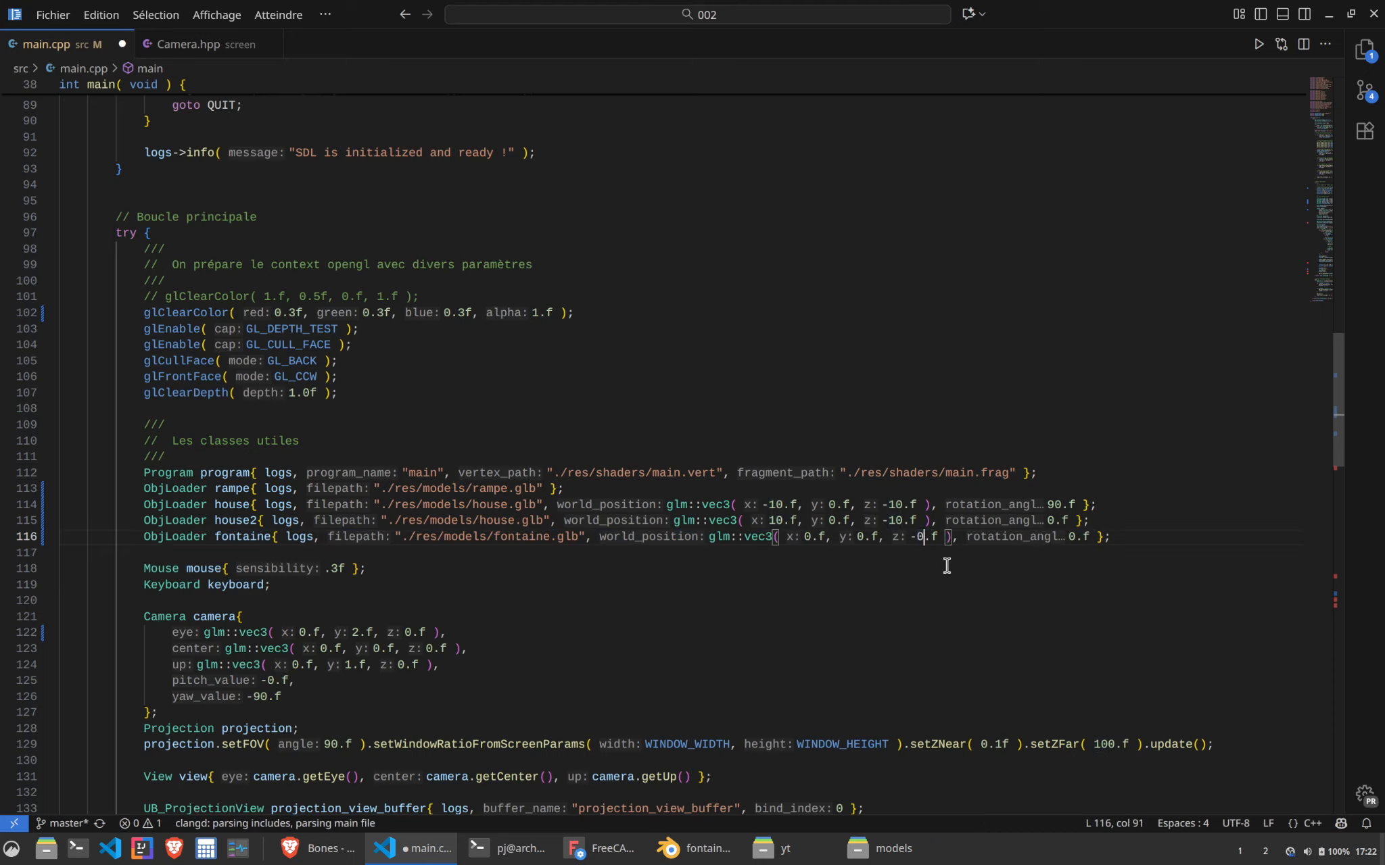
{"action": "key", "text": "Left"}
{"action": "key", "text": "BackSpace"}
{"action": "key", "text": "Right"}
{"action": "key", "text": "ctrl+s"}
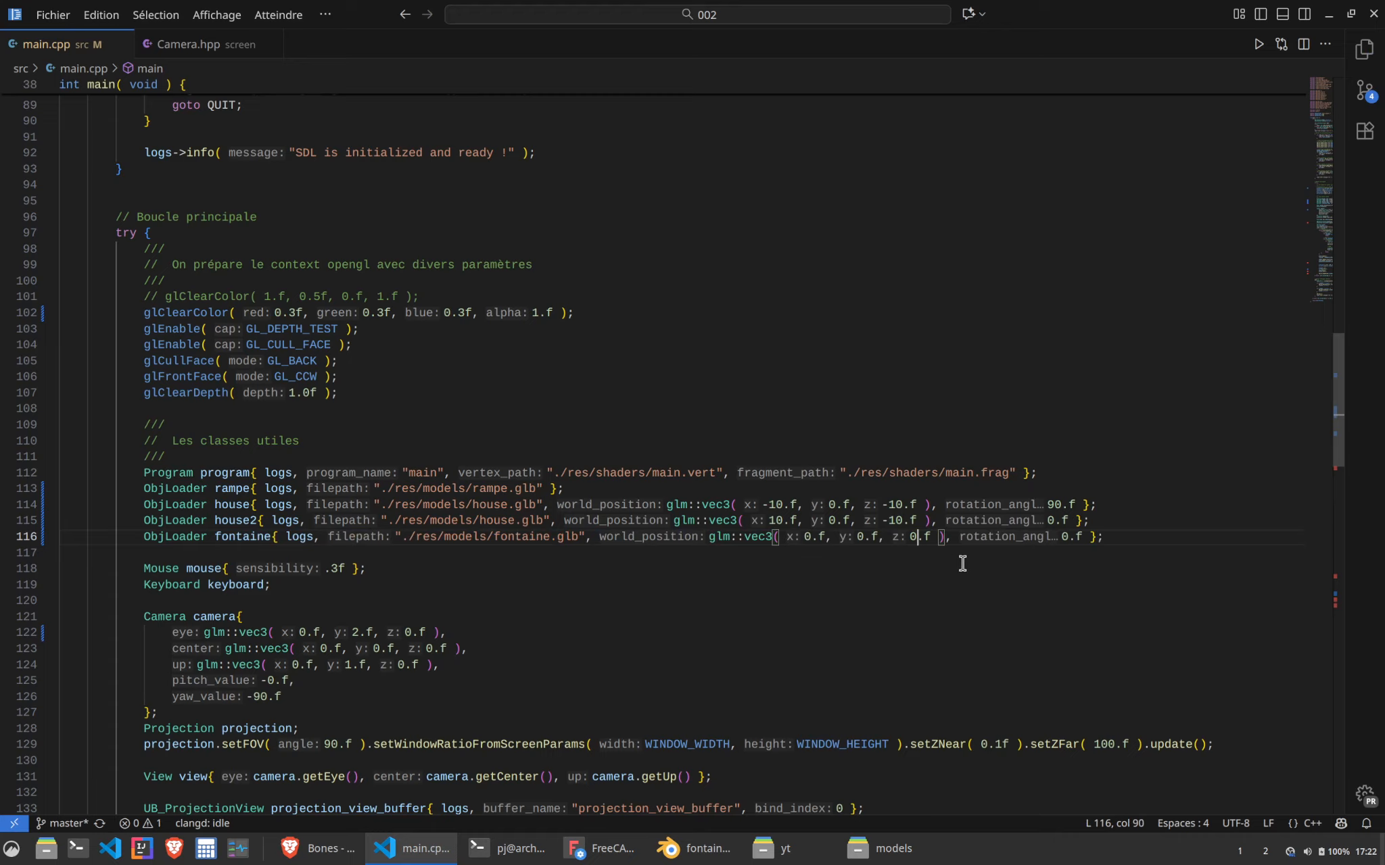
Remove the rotation angle argument and its preceding comma from the house2 and fontaine loader lines
{"action": "left_click_drag", "start_coordinate": [1082, 537], "coordinate": [1047, 520]}
{"action": "key", "text": "BackSpace"}
{"action": "key", "text": "BackSpace"}
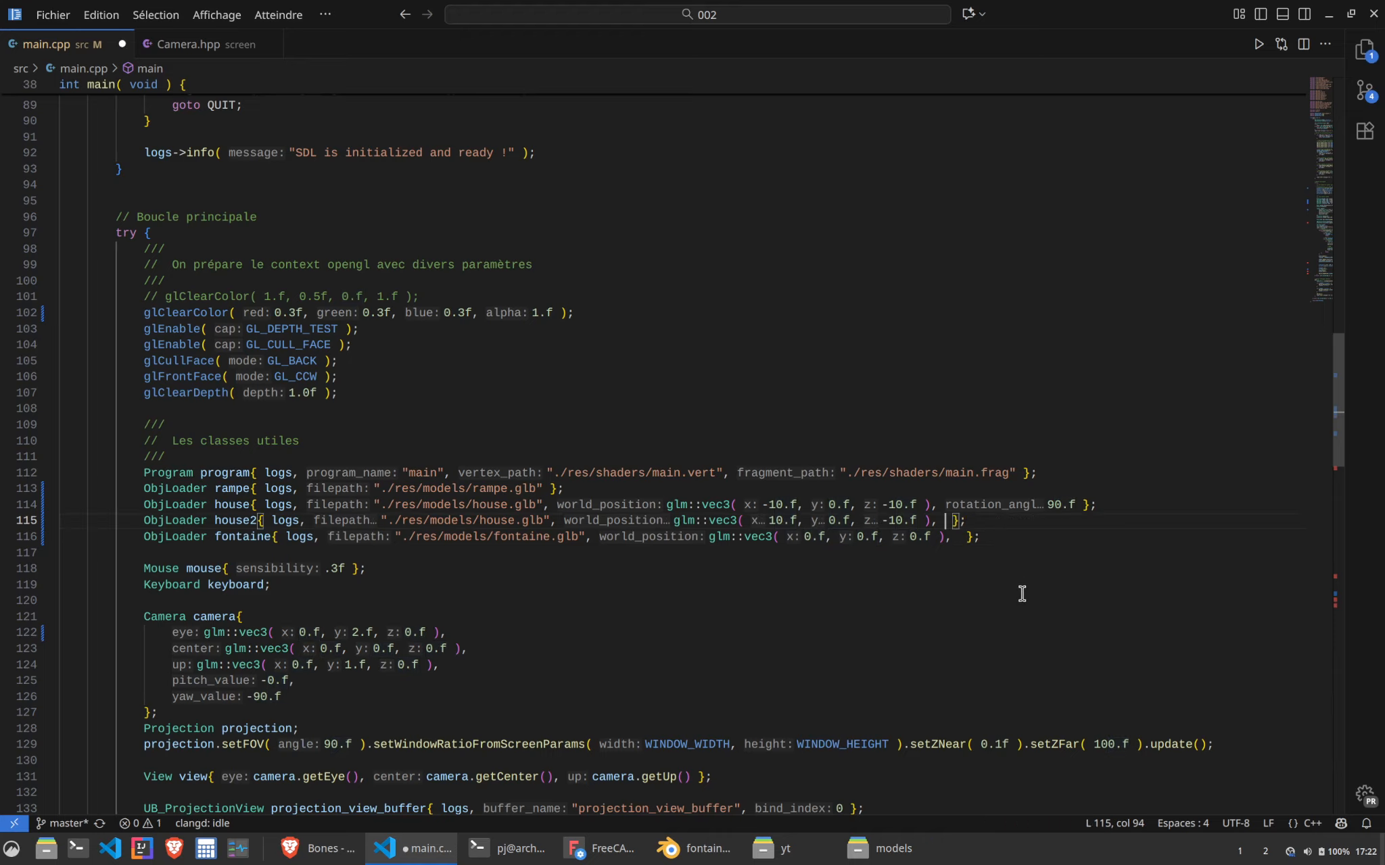
{"action": "left_click", "coordinate": [952, 537]}
{"action": "key", "text": "BackSpace"}
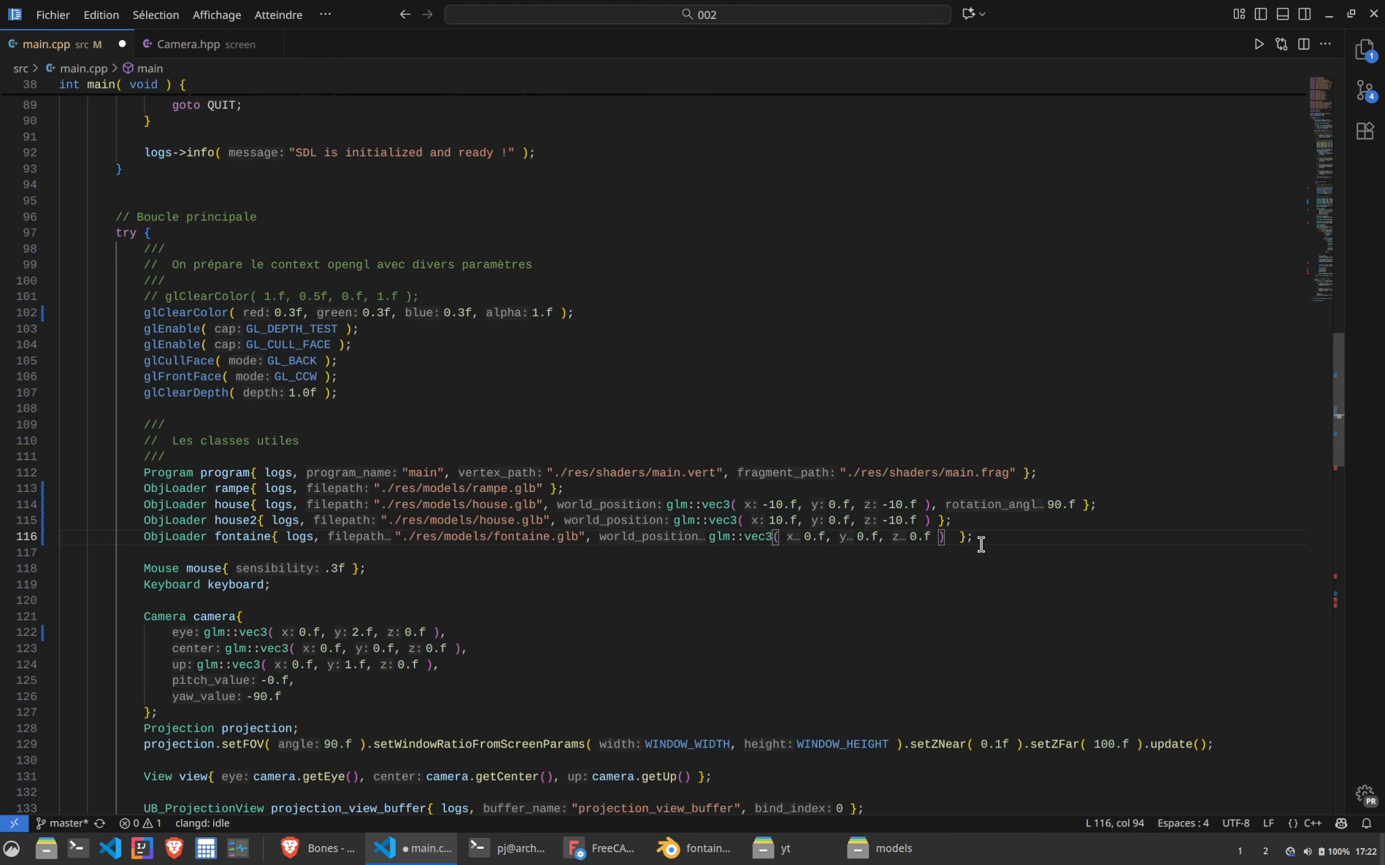
Add fontaine.draw(); on a new line below house2.draw(); in the render loop
{"action": "scroll", "coordinate": [421, 561], "scroll_direction": "down", "scroll_amount": 15}
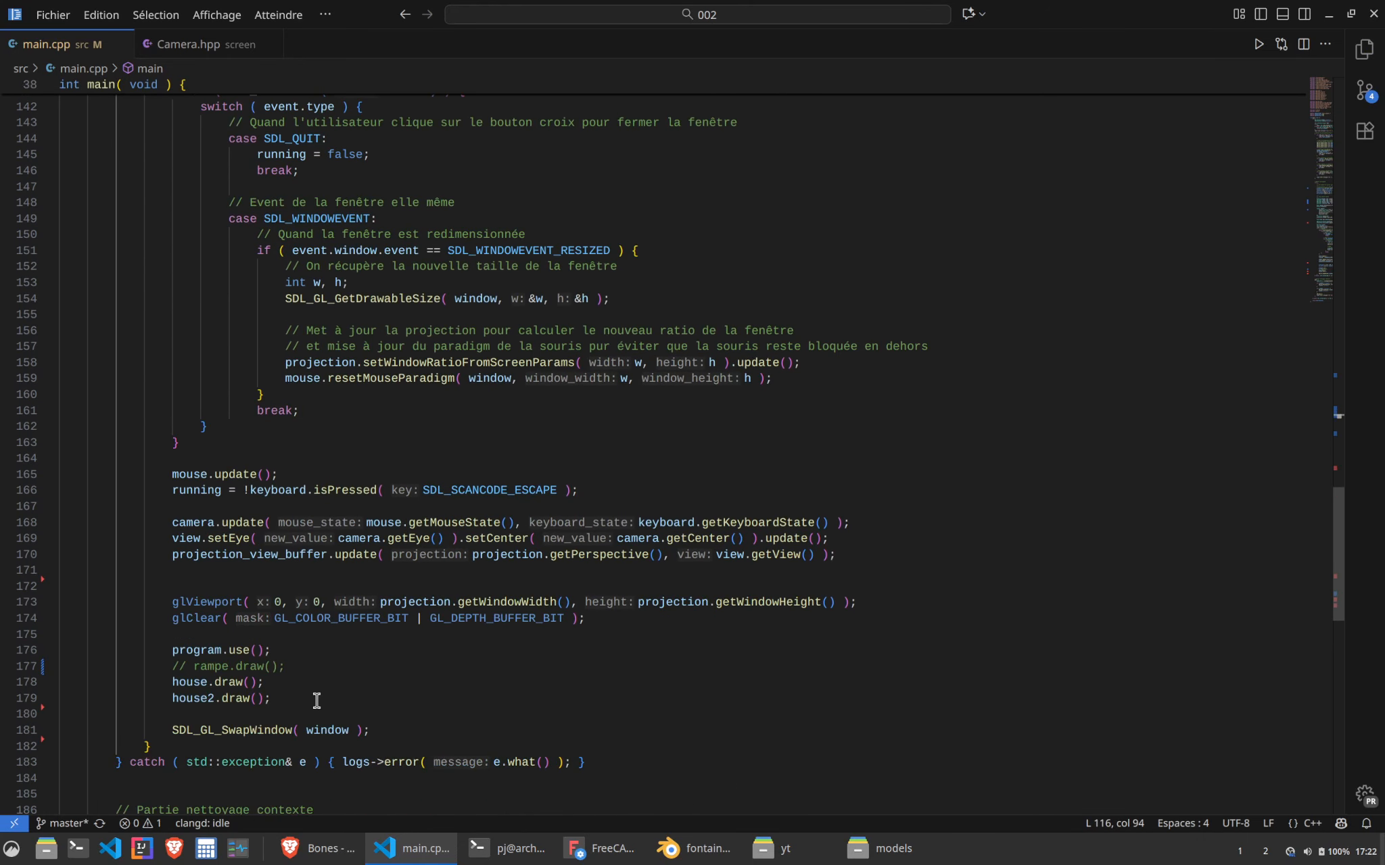
{"action": "left_click", "coordinate": [315, 698]}
{"action": "key", "text": "Return"}
{"action": "type", "text": "fona"}
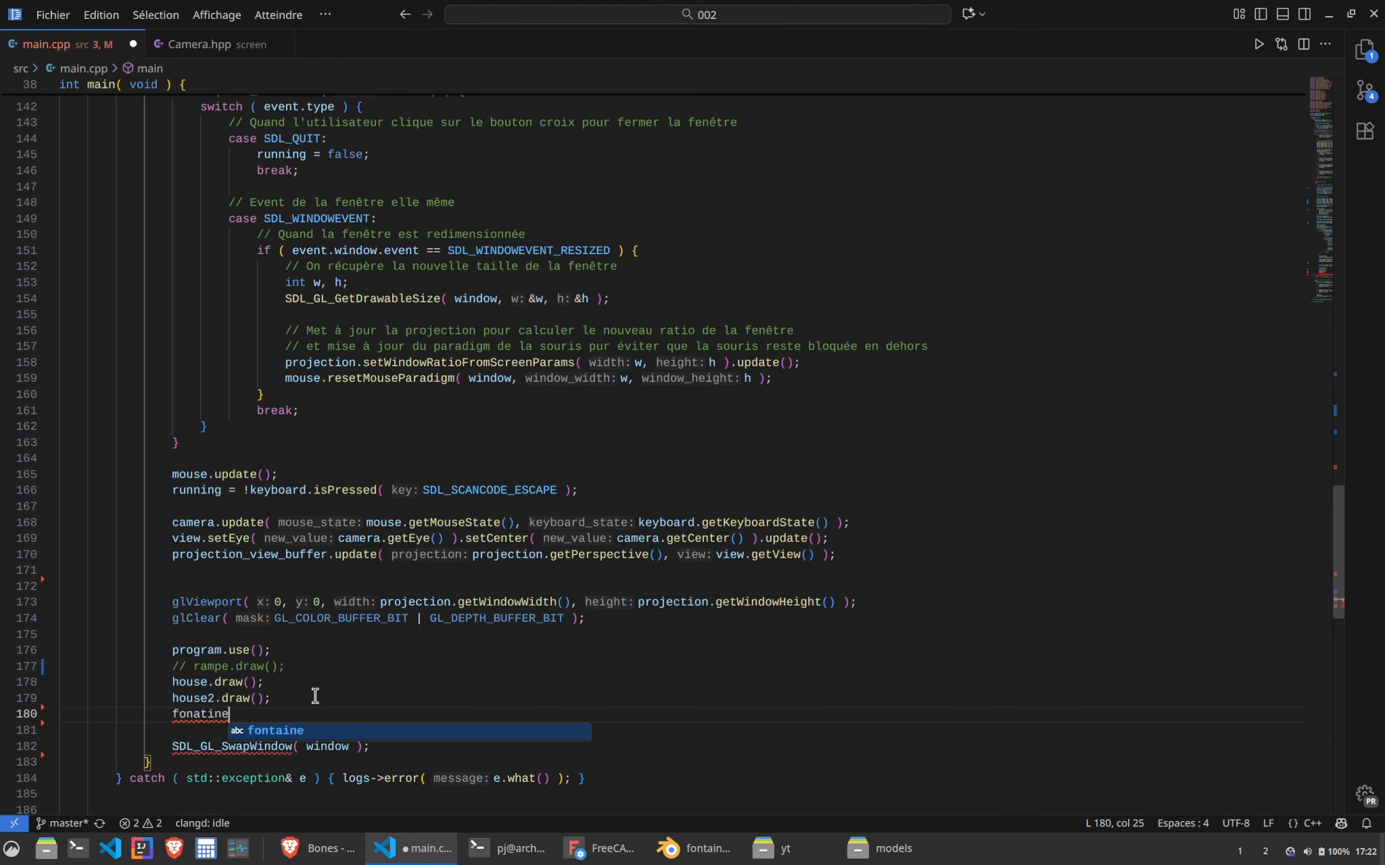
{"action": "key", "text": "BackSpace"}
{"action": "type", "text": "taine.glb"}
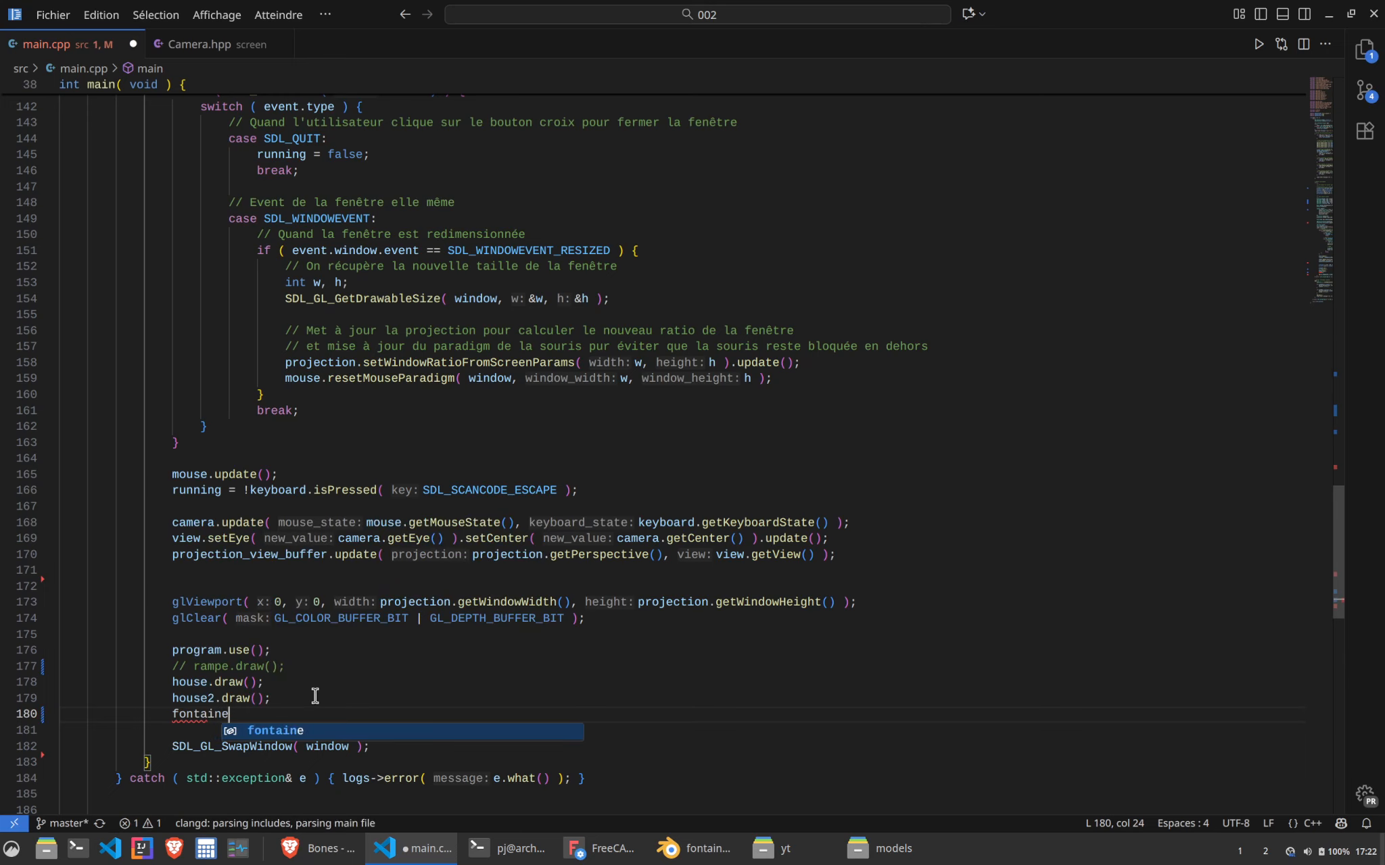
{"action": "key", "text": "BackSpace"}
{"action": "key", "text": "BackSpace"}
{"action": "key", "text": "BackSpace"}
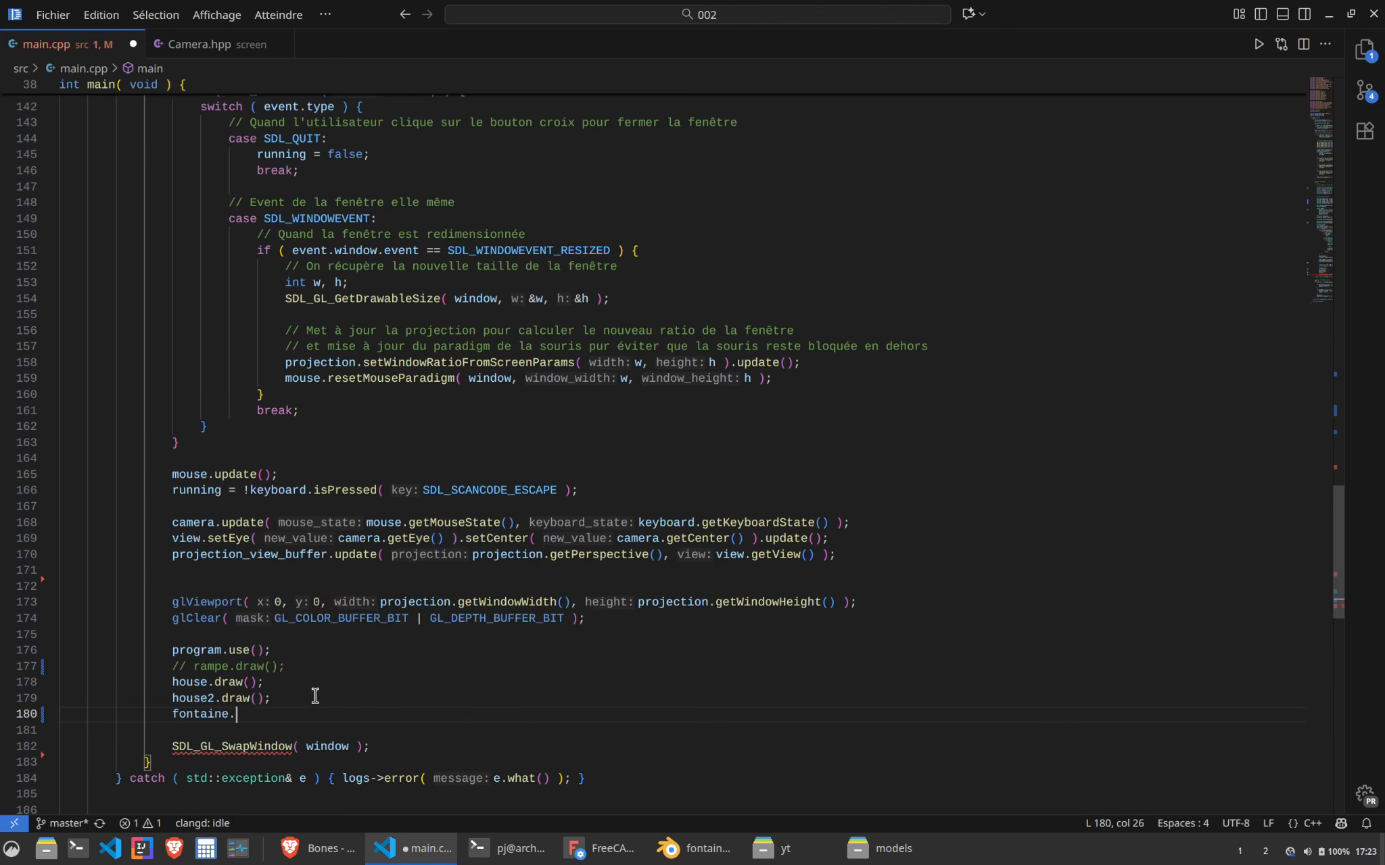
{"action": "type", "text": "r"}
{"action": "key", "text": "BackSpace"}
{"action": "type", "text": "draw();"}
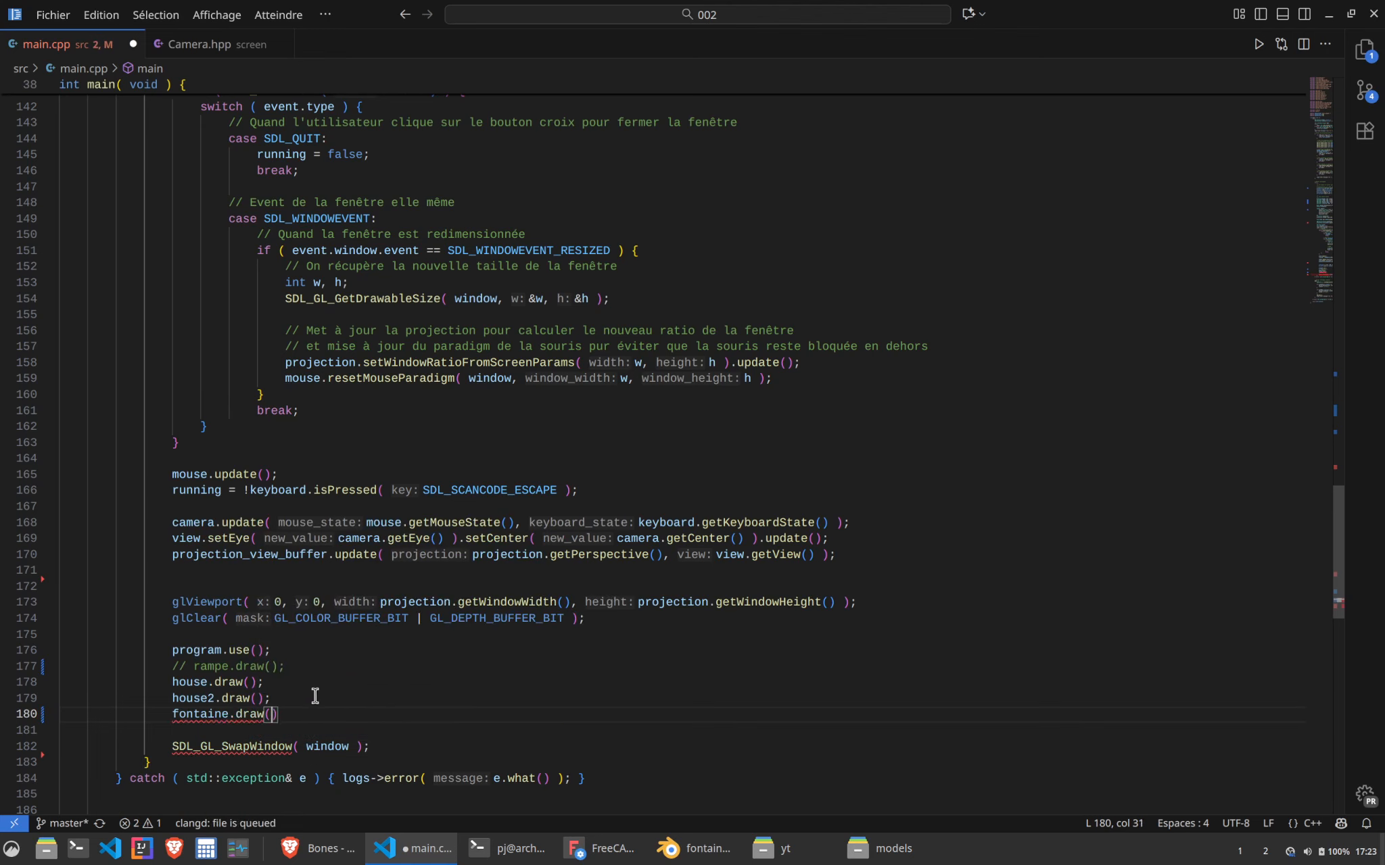
Switch to the terminal, rebuild the project with make and run ./build/game
{"action": "left_click", "coordinate": [545, 860]}
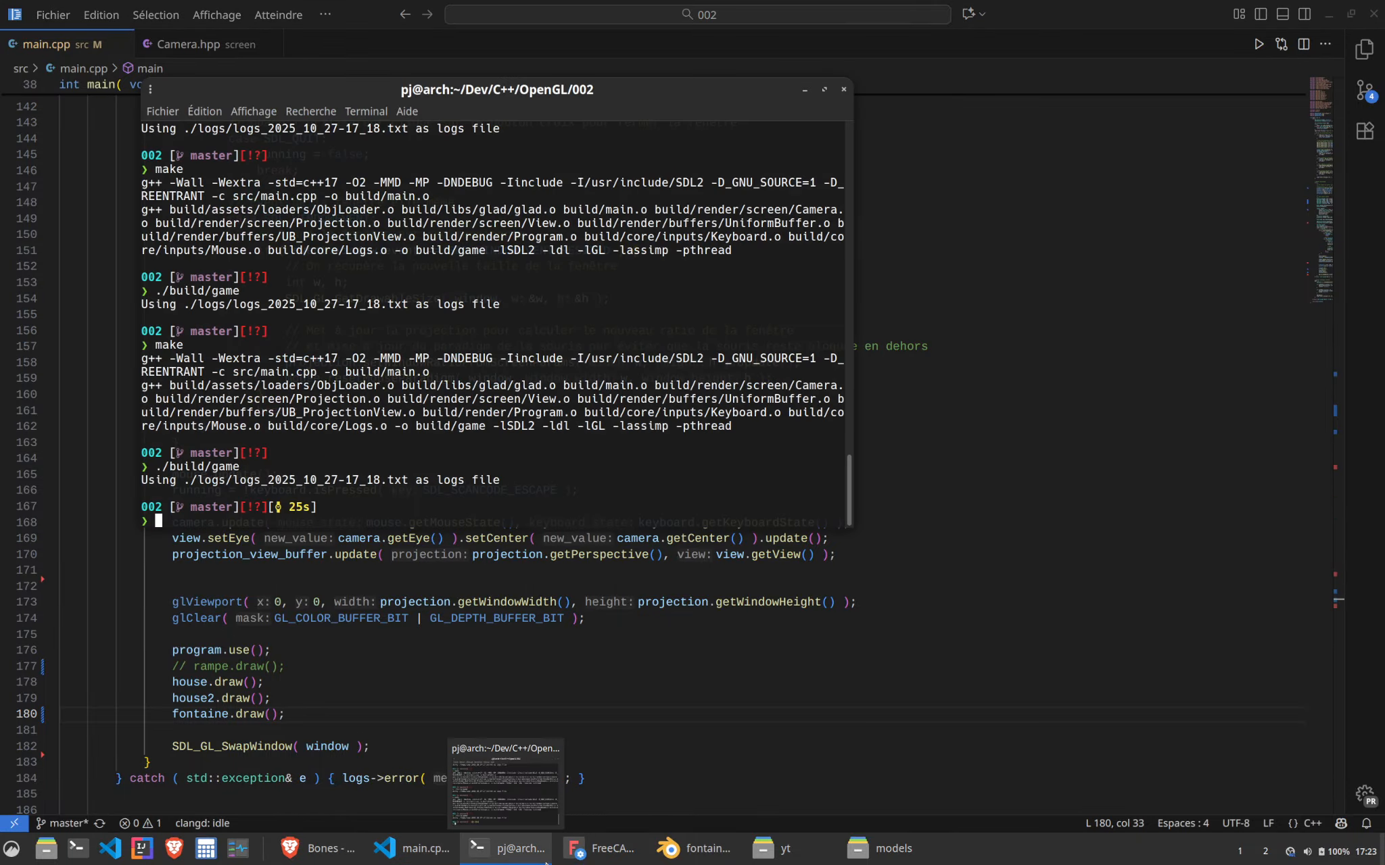
{"action": "type", "text": "make"}
{"action": "key", "text": "Return"}
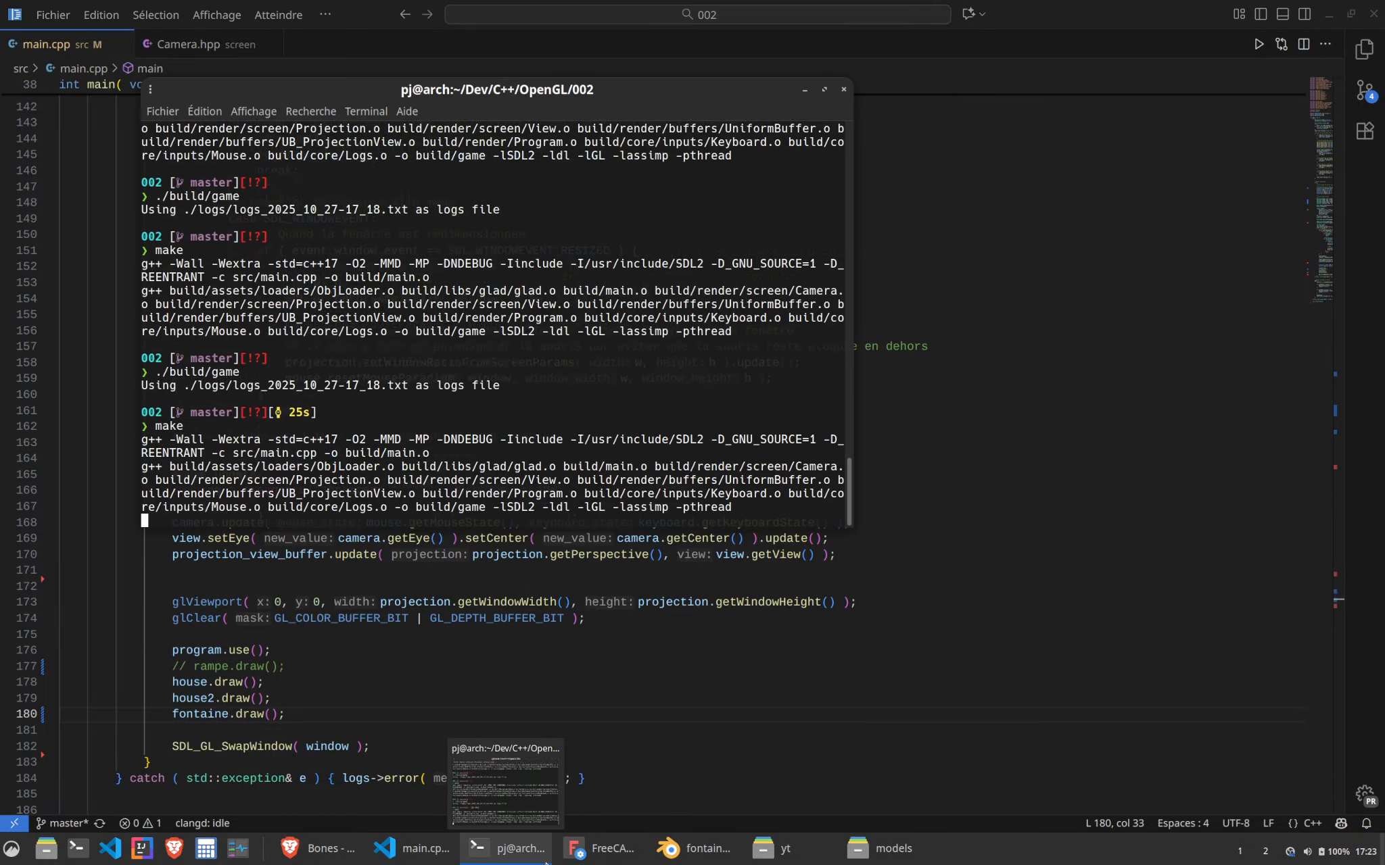
{"action": "key", "text": "Up"}
{"action": "key", "text": "Up"}
{"action": "key", "text": "Return"}
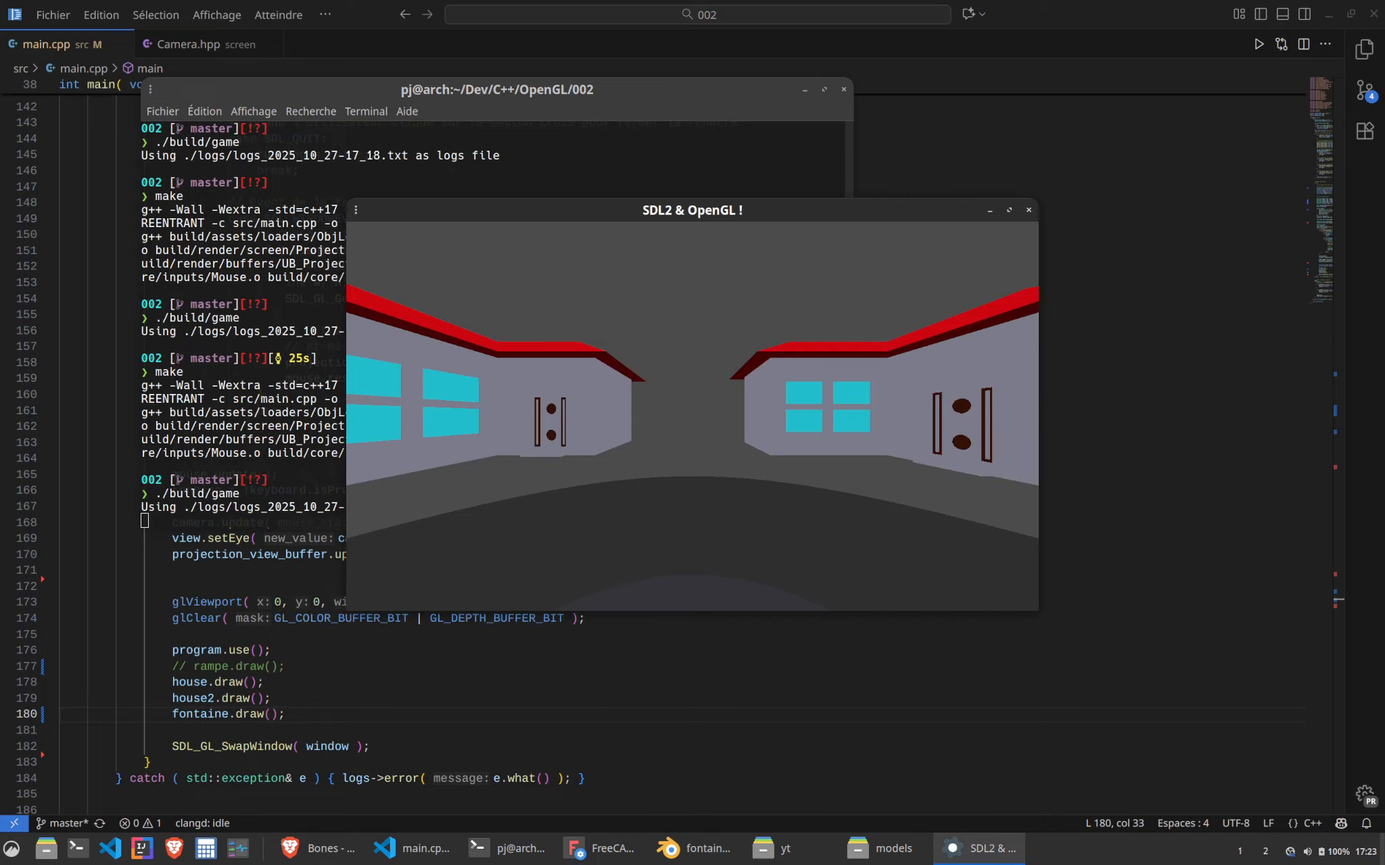
Maximize the game window and move around the scene to inspect the fountain between the houses
{"action": "key", "text": "super+Up"}
{"action": "key", "text": "s"}
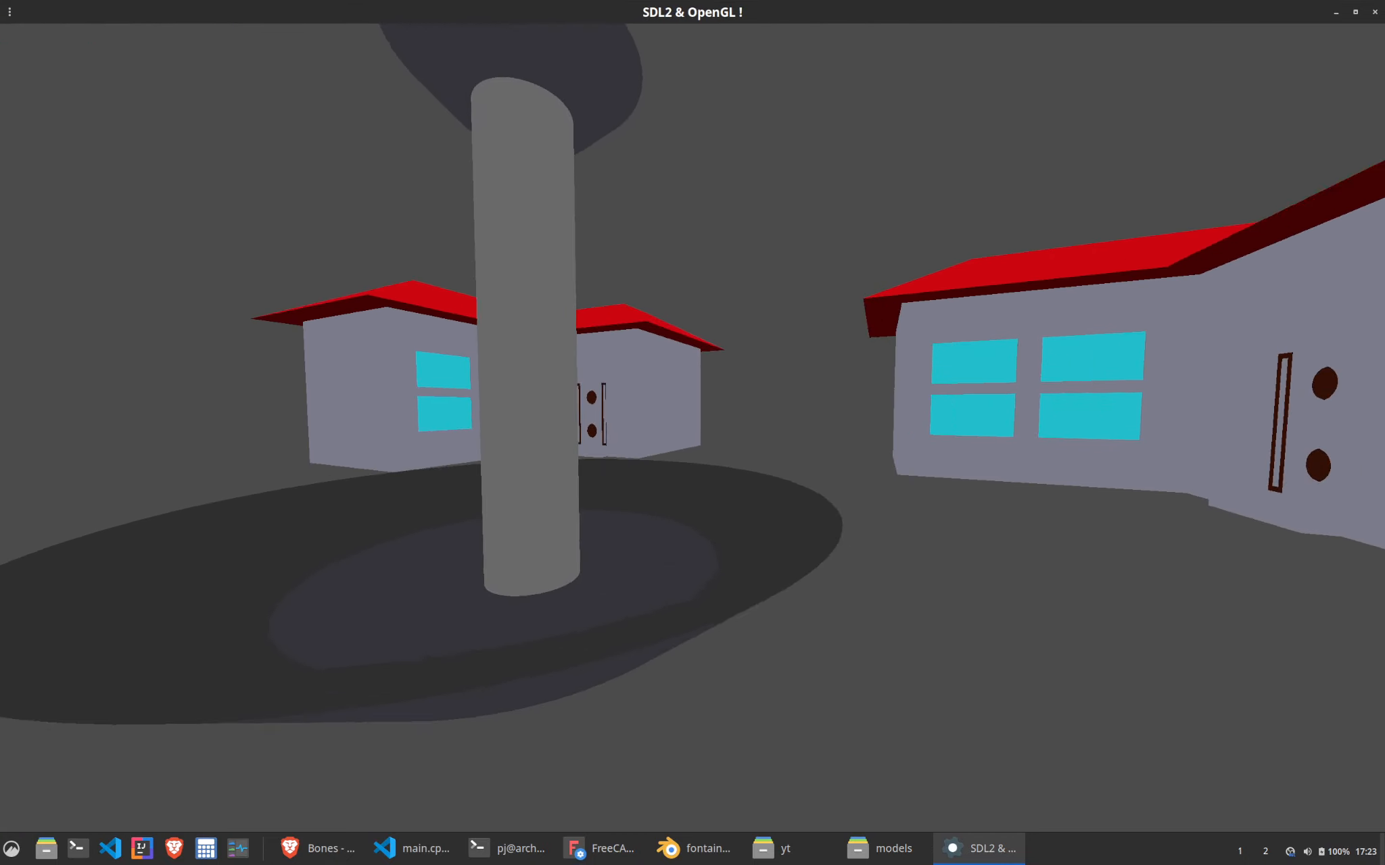
{"action": "key", "text": "a"}
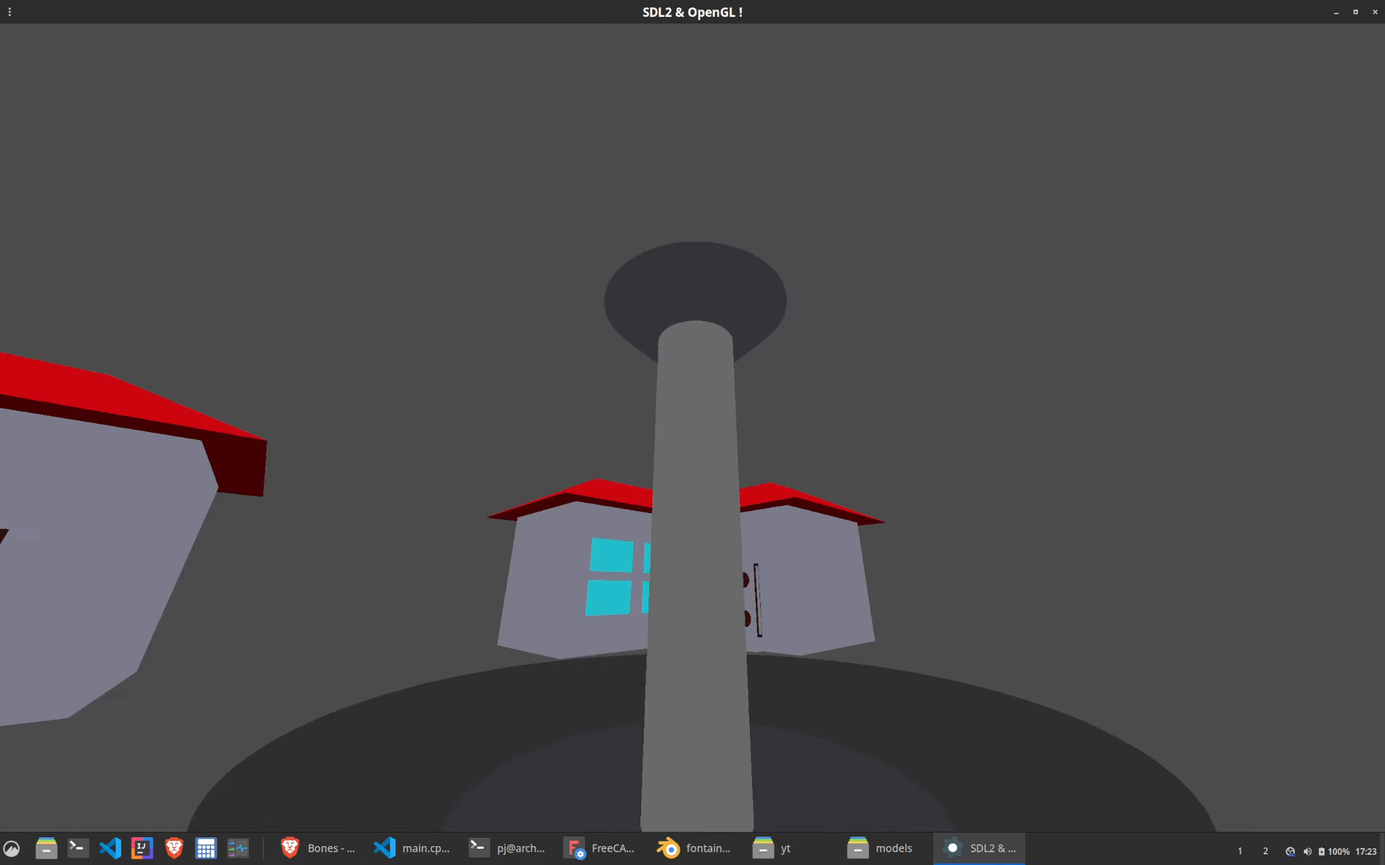
Walk around the fountain from all sides to judge its size and spacing against the houses, and quit the game
{"action": "key", "text": "w"}
{"action": "key", "text": "s"}
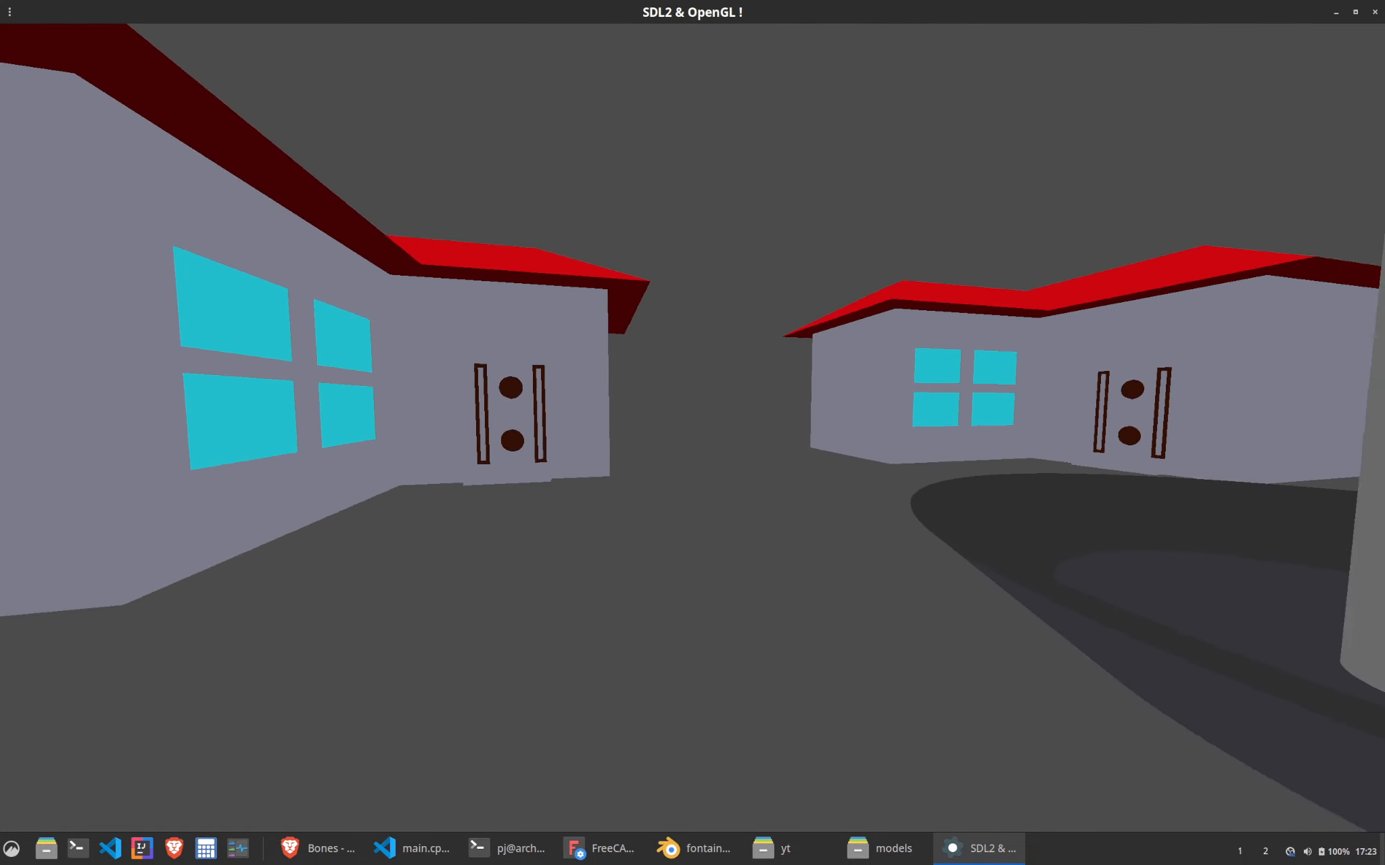
{"action": "key", "text": "d"}
{"action": "key", "text": "w"}
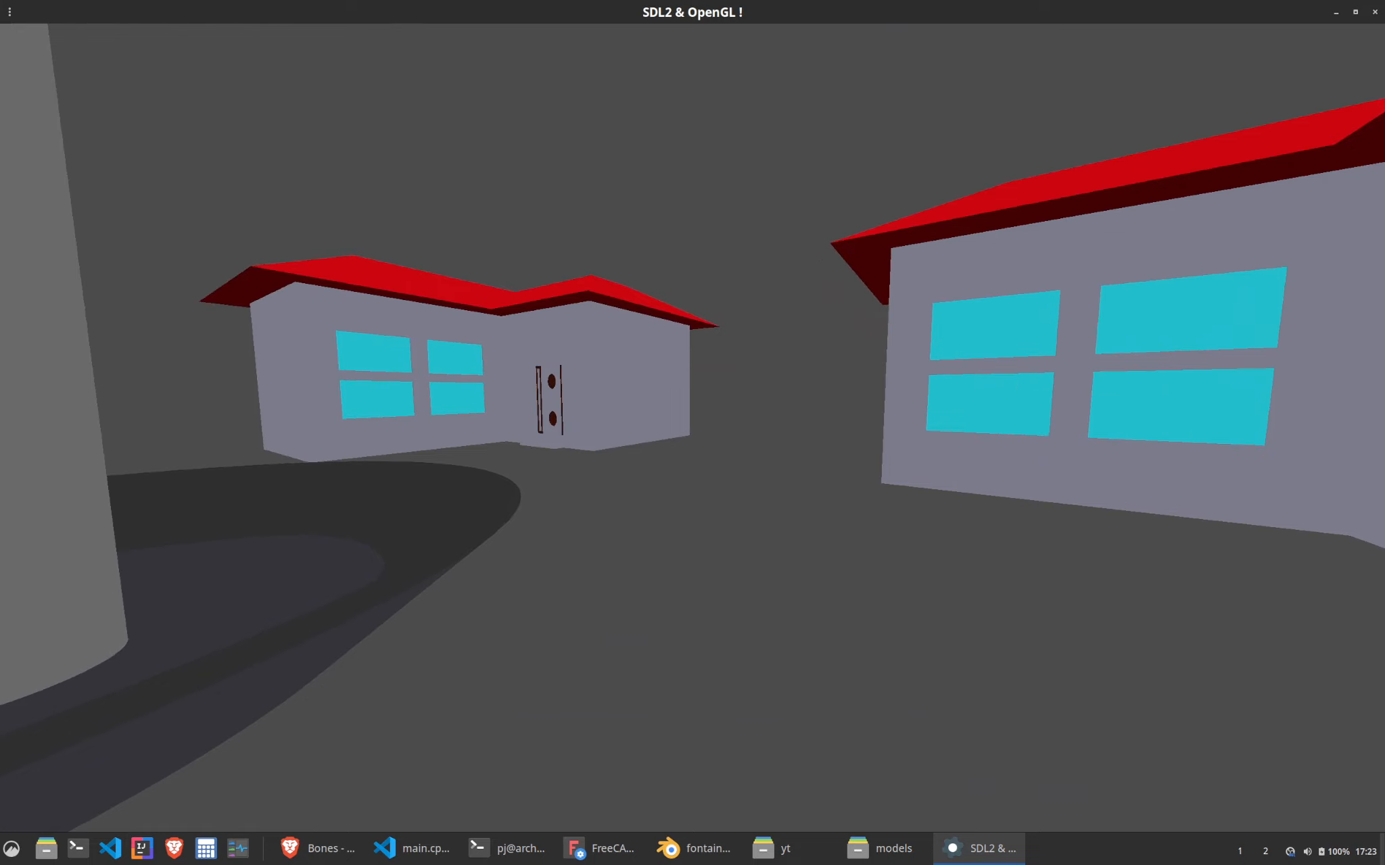
{"action": "key", "text": "s"}
{"action": "key", "text": "w"}
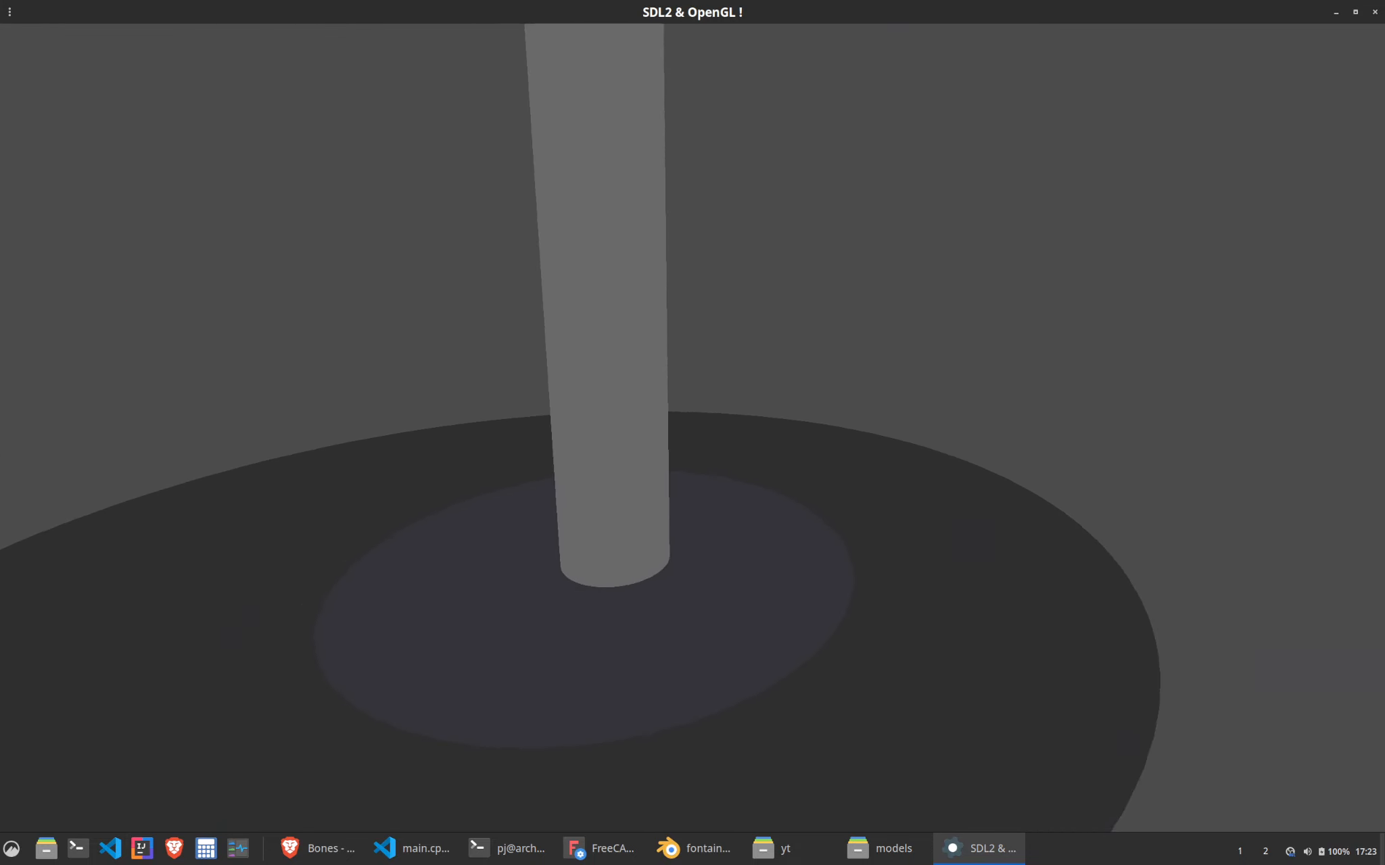
{"action": "key", "text": "d"}
{"action": "key", "text": "s"}
{"action": "key", "text": "d"}
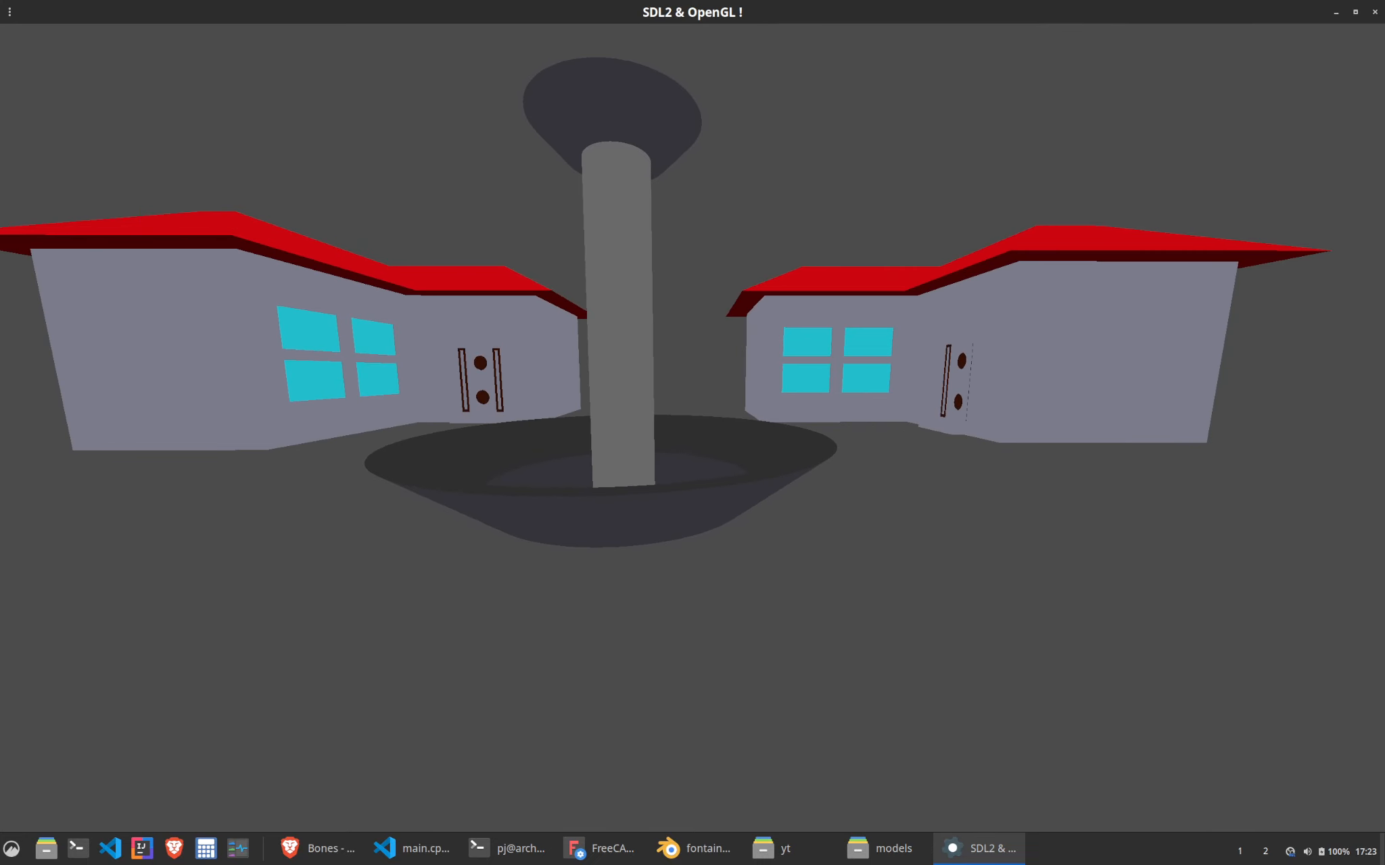
{"action": "key", "text": "w"}
{"action": "key", "text": "a"}
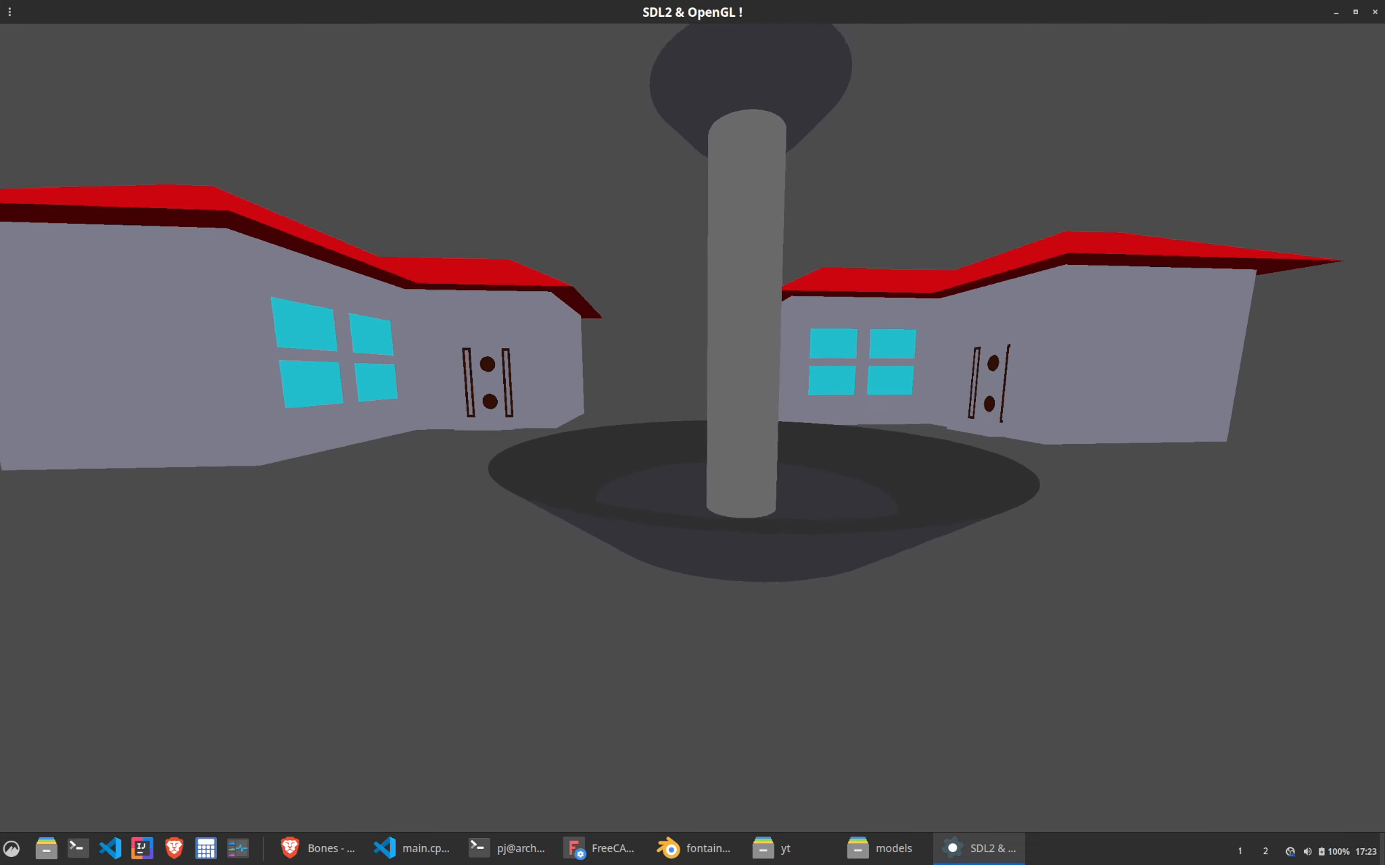
{"action": "key", "text": "w"}
{"action": "key", "text": "a"}
{"action": "key", "text": "d"}
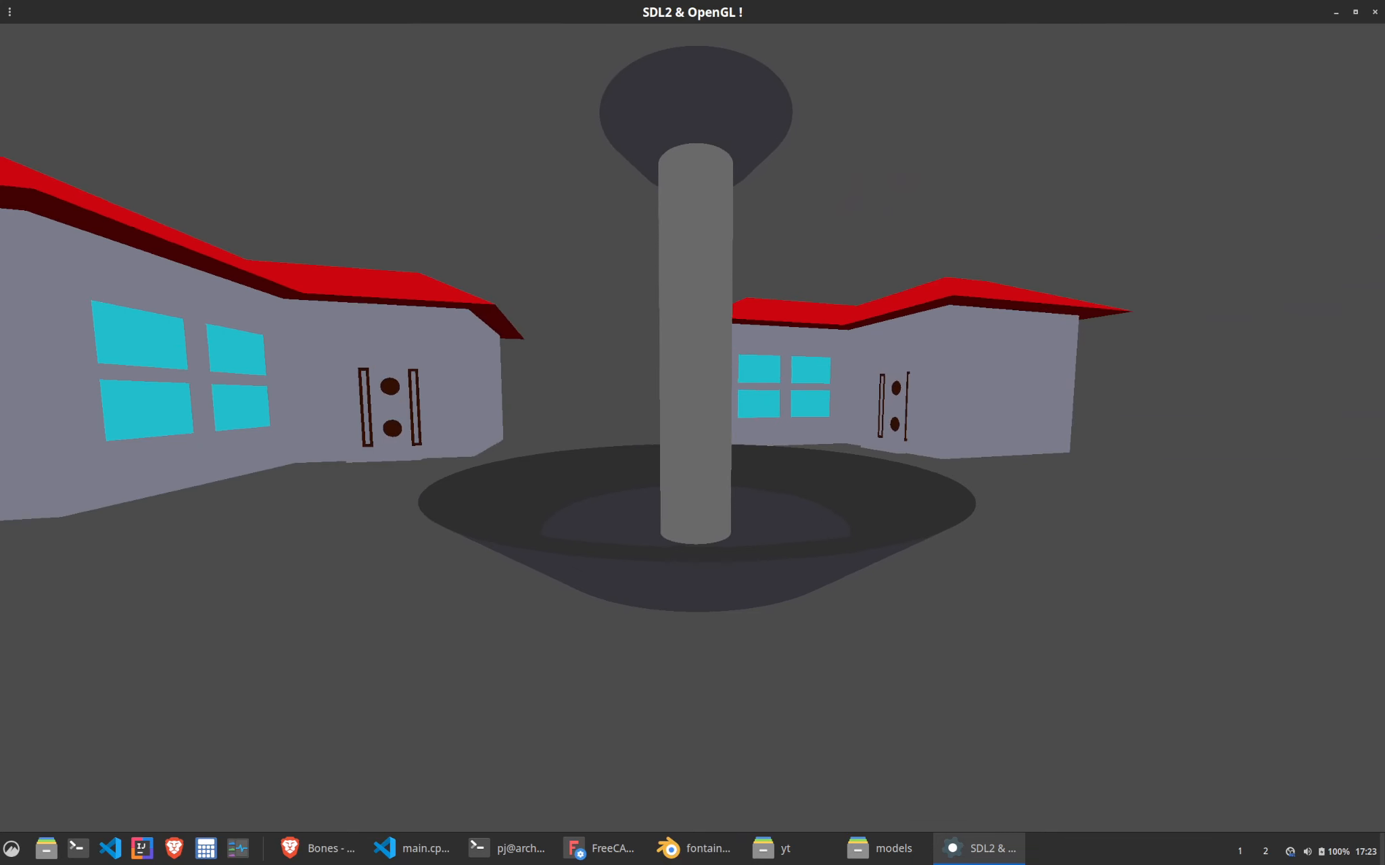
{"action": "key", "text": "d"}
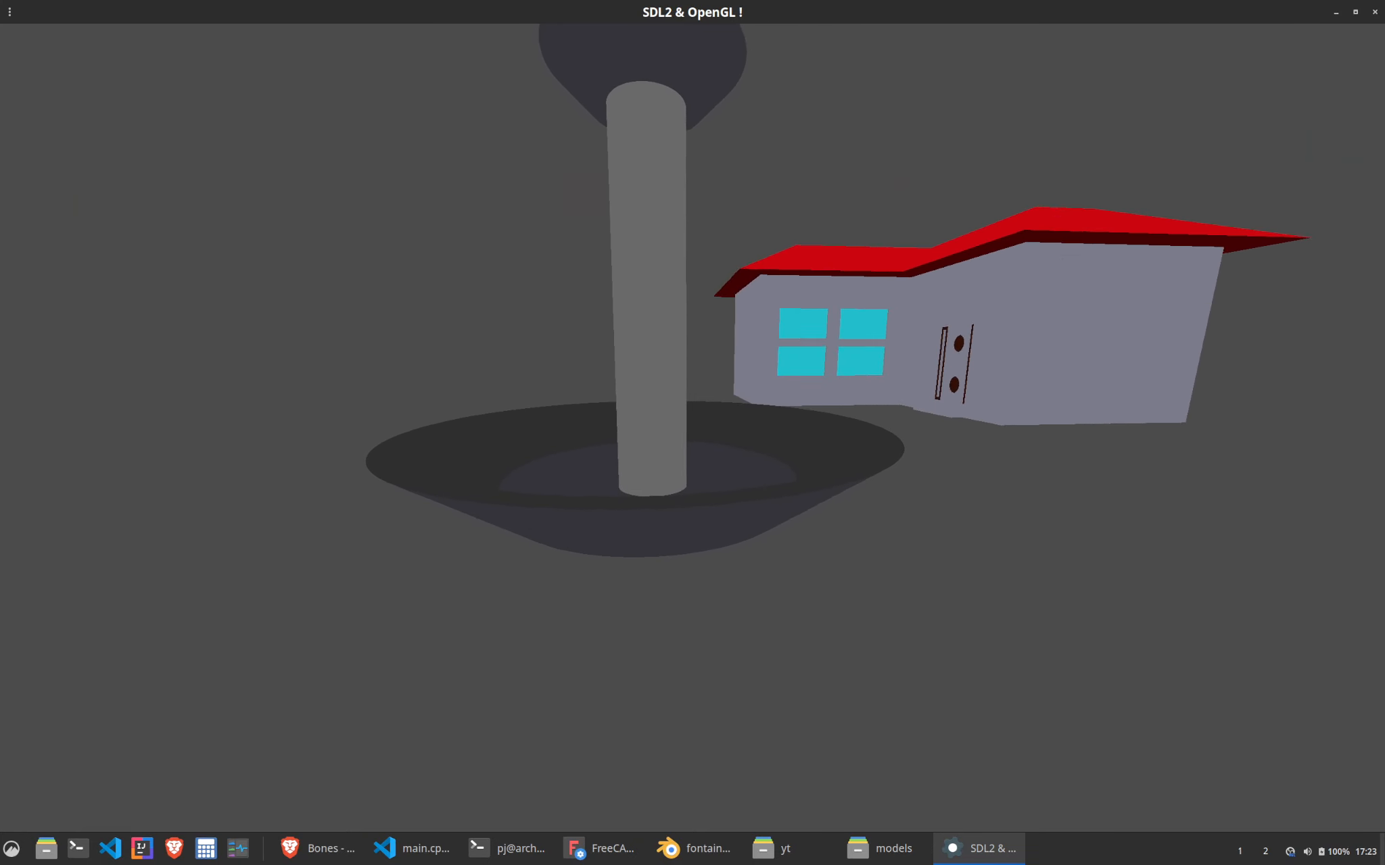
{"action": "key", "text": "a"}
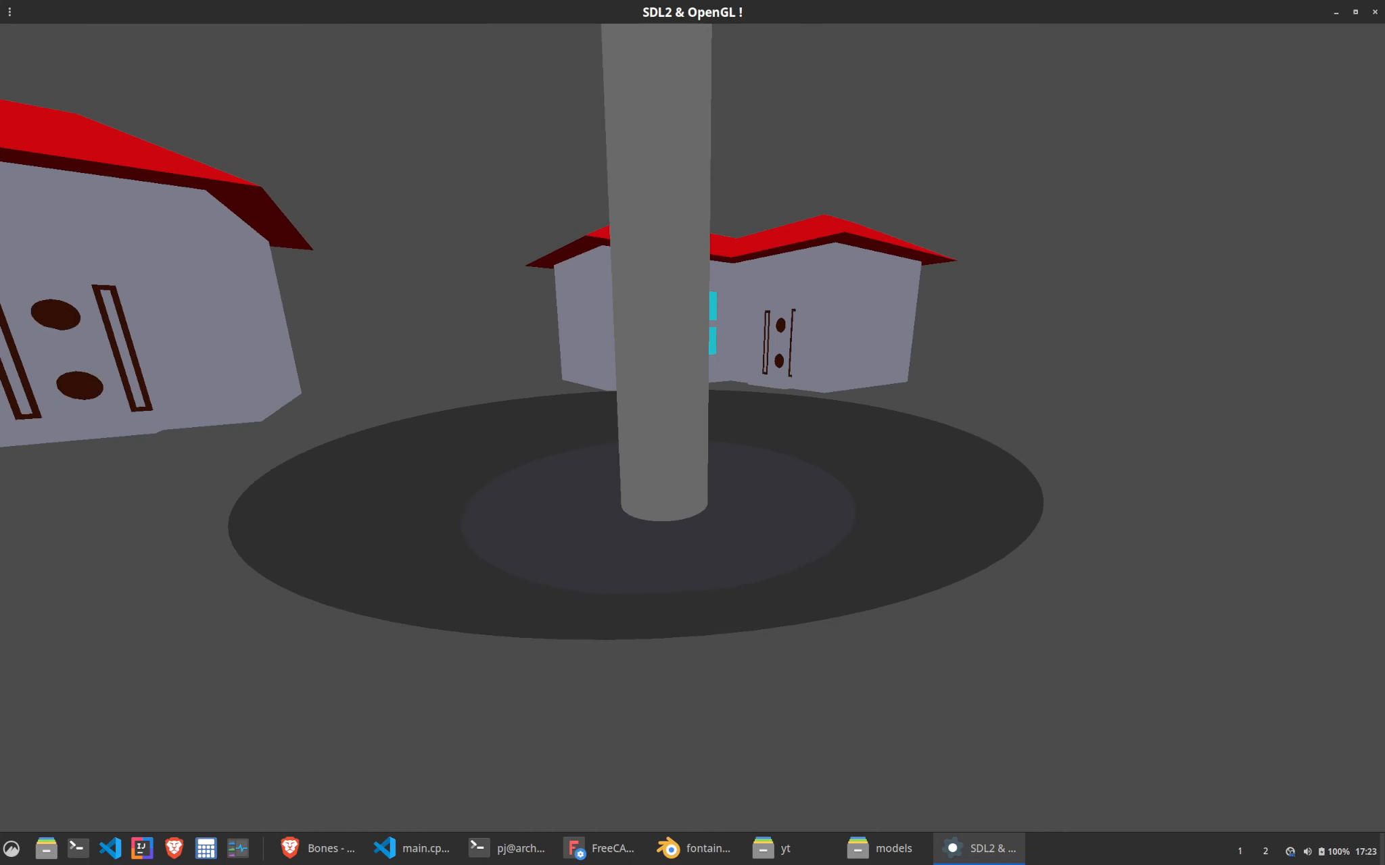
{"action": "key", "text": "s"}
{"action": "key", "text": "s"}
{"action": "key", "text": "w"}
{"action": "key", "text": "d"}
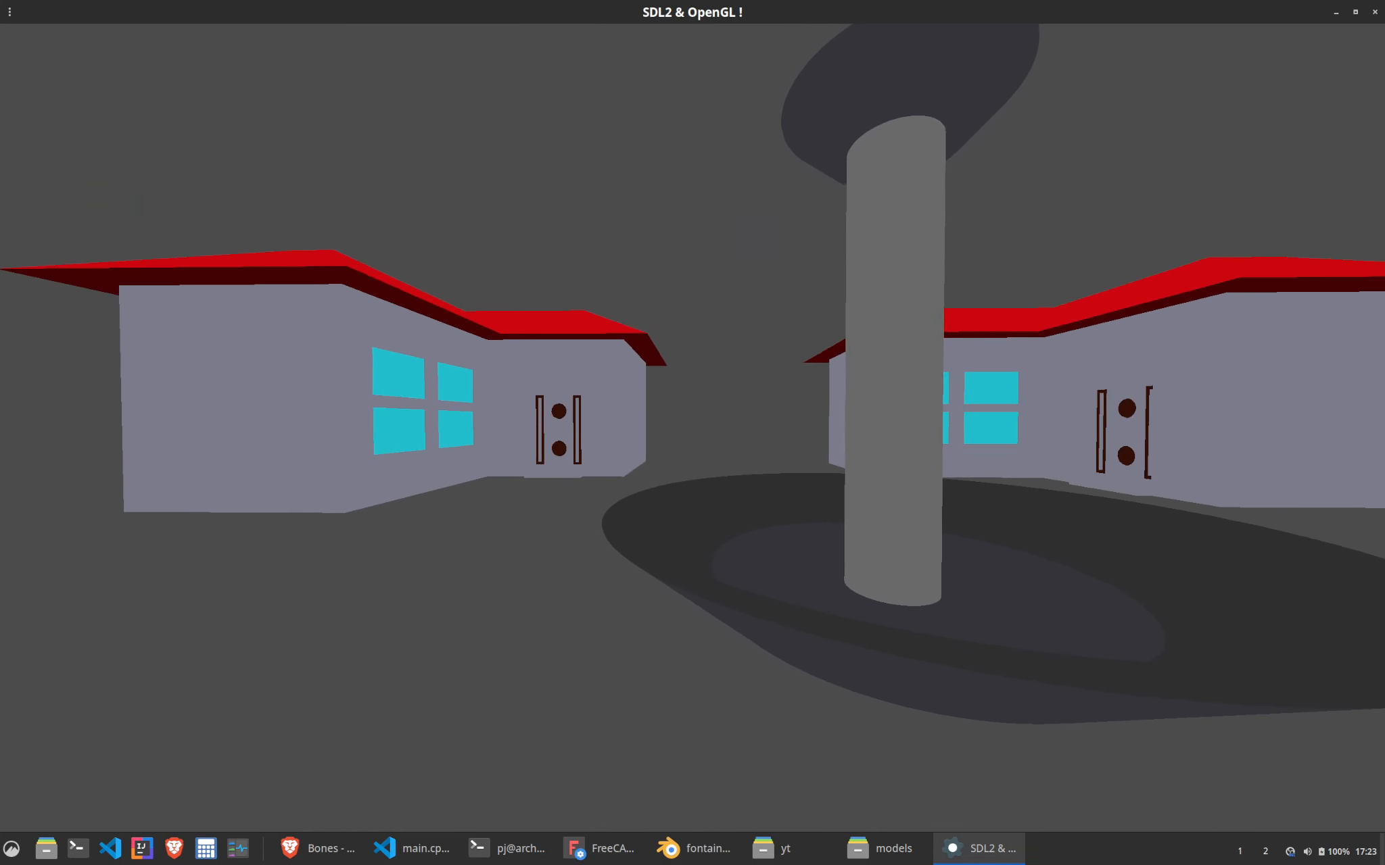
{"action": "key", "text": "s"}
{"action": "key", "text": "s"}
{"action": "key", "text": "d"}
{"action": "key", "text": "w"}
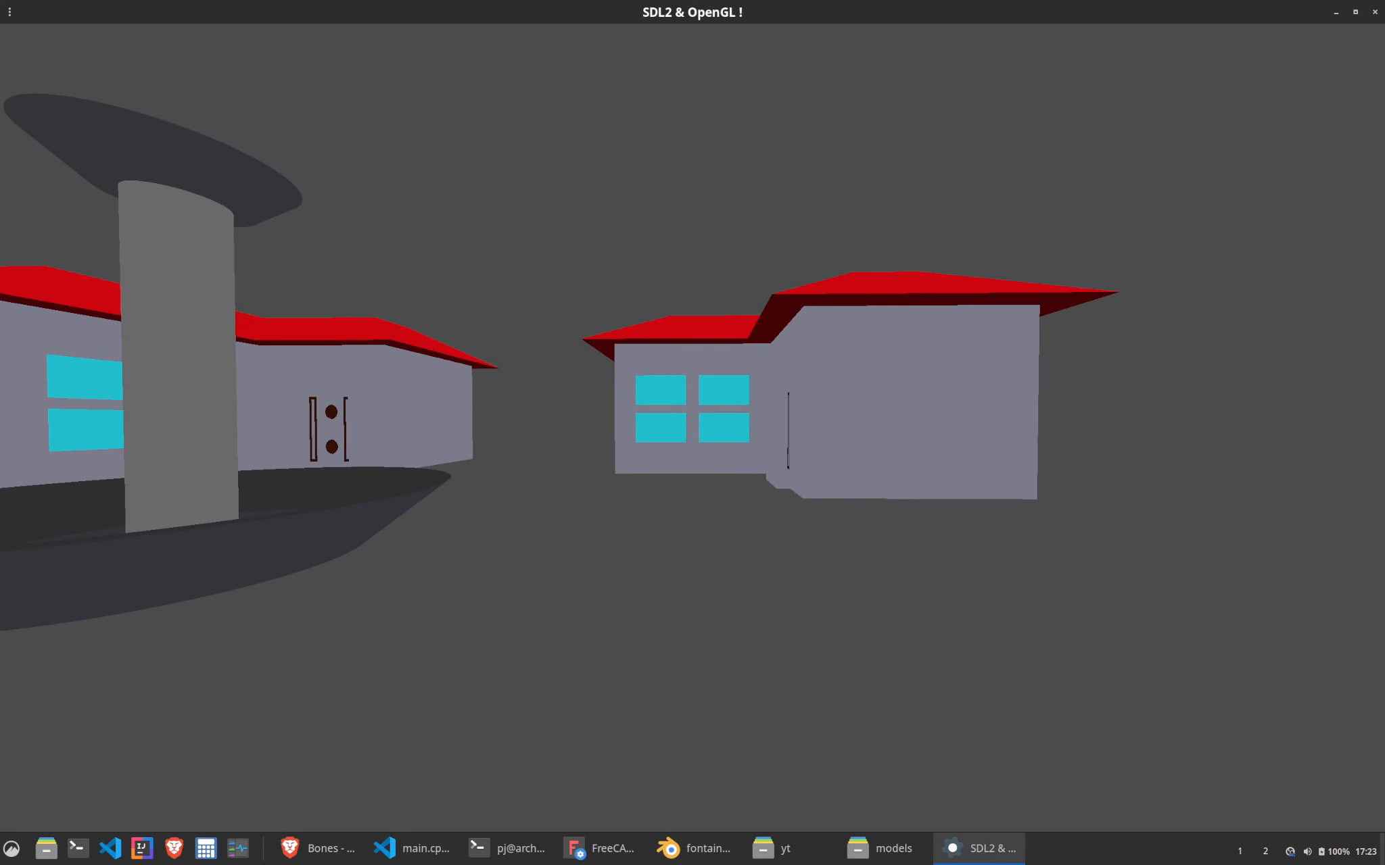
{"action": "key", "text": "a"}
{"action": "key", "text": "a"}
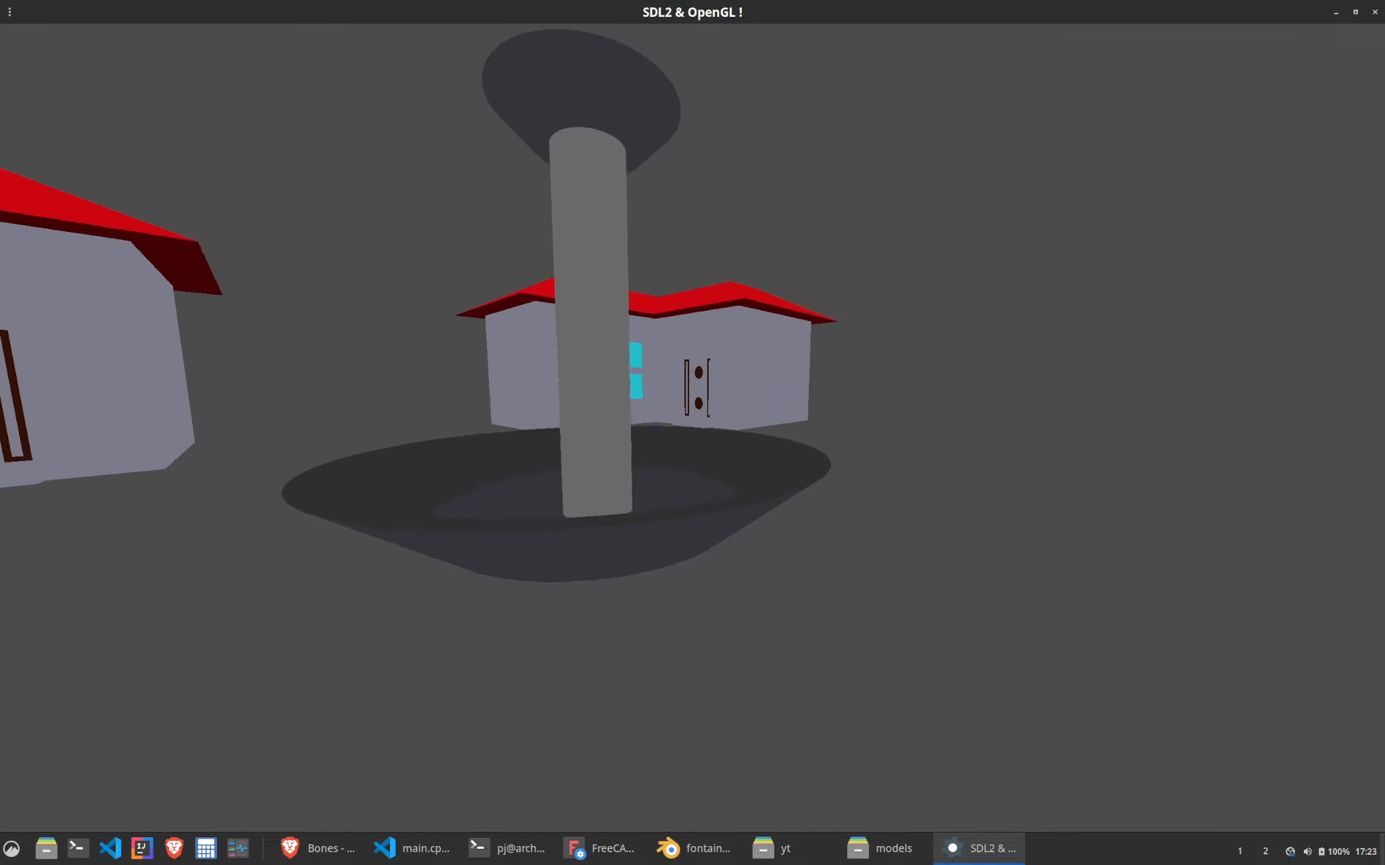
{"action": "key", "text": "s"}
{"action": "key", "text": "a"}
{"action": "key", "text": "w"}
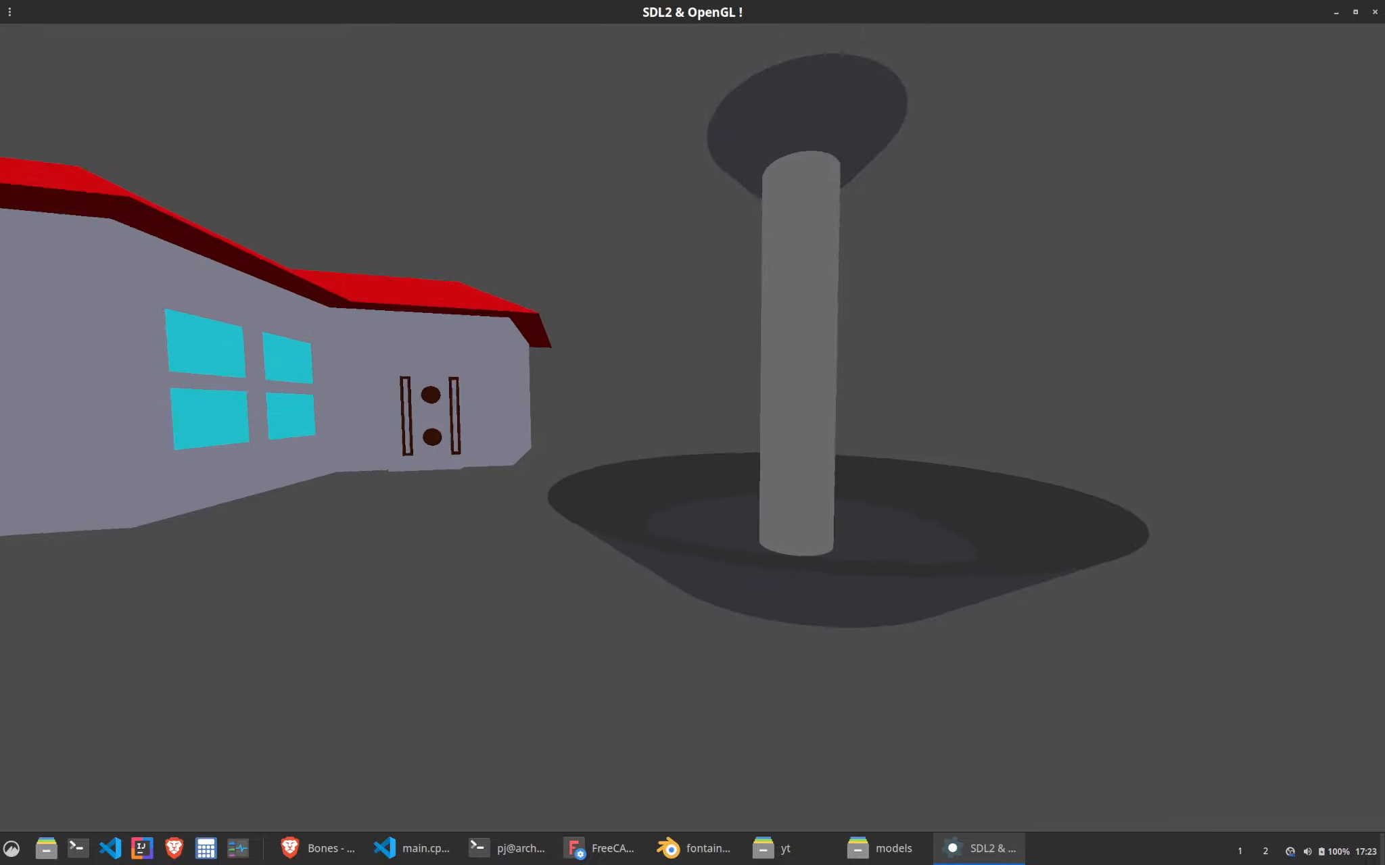
{"action": "key", "text": "a"}
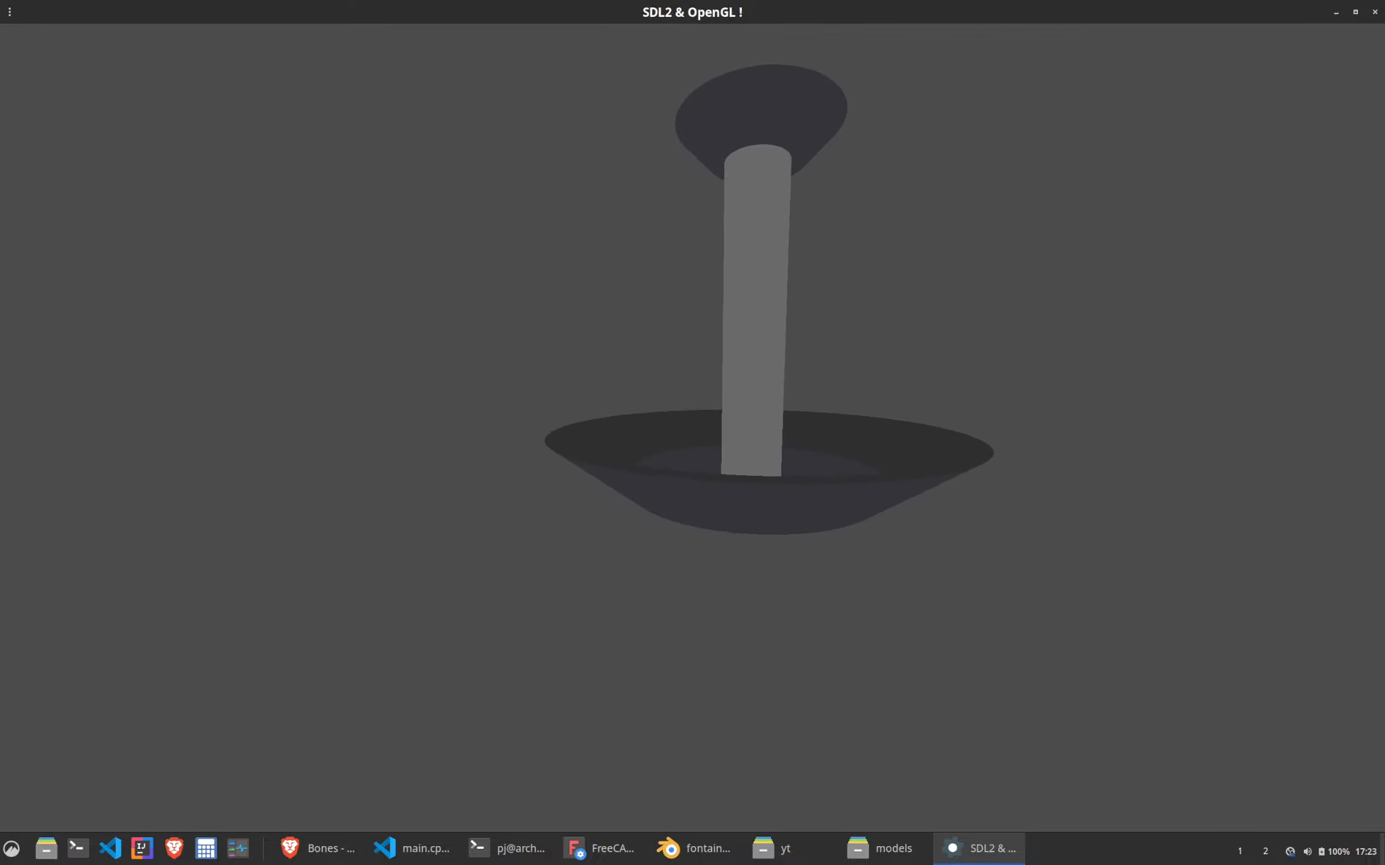
{"action": "key", "text": "s"}
{"action": "key", "text": "d"}
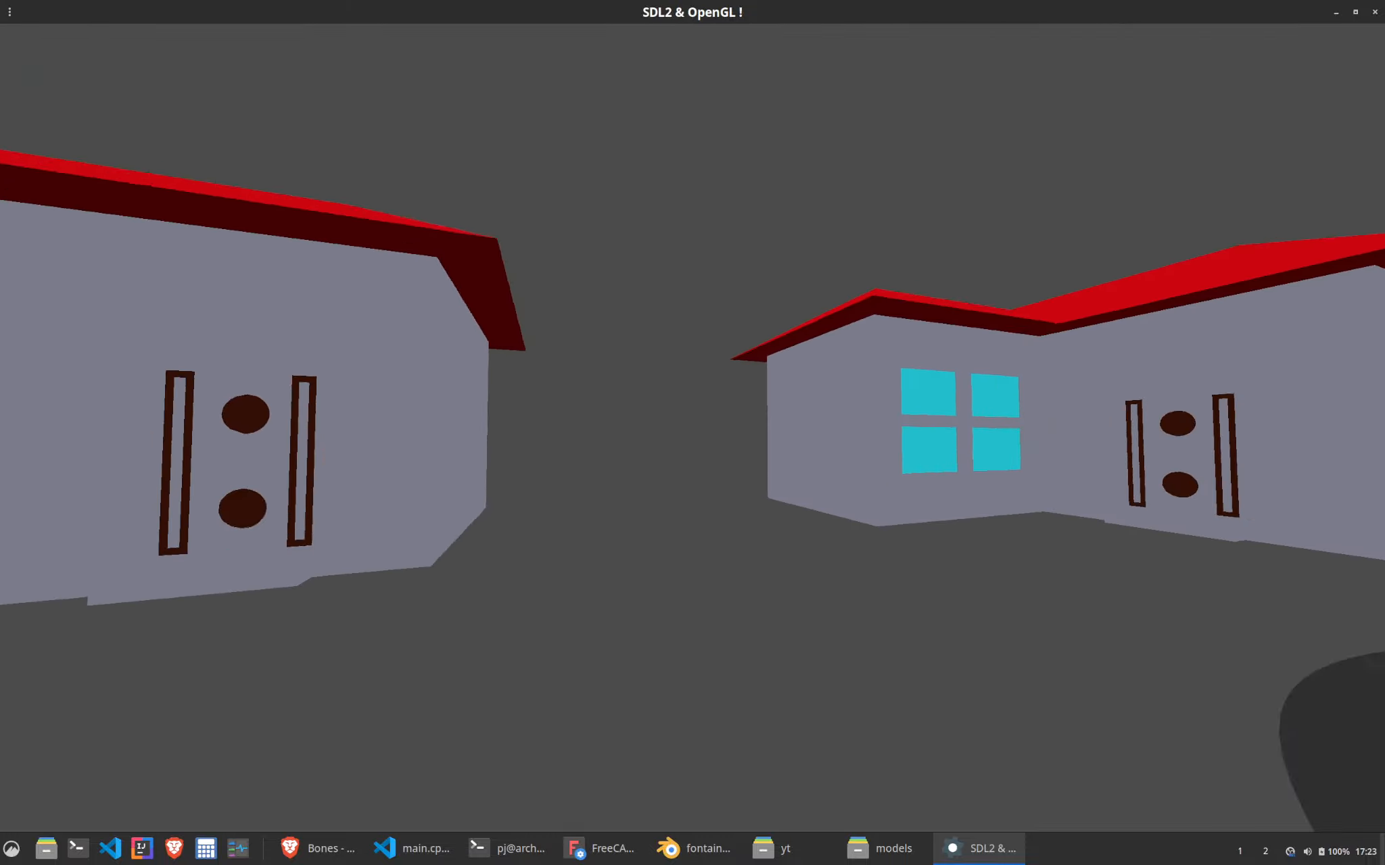
{"action": "key", "text": "s"}
{"action": "key", "text": "s"}
{"action": "key", "text": "d"}
{"action": "key", "text": "w"}
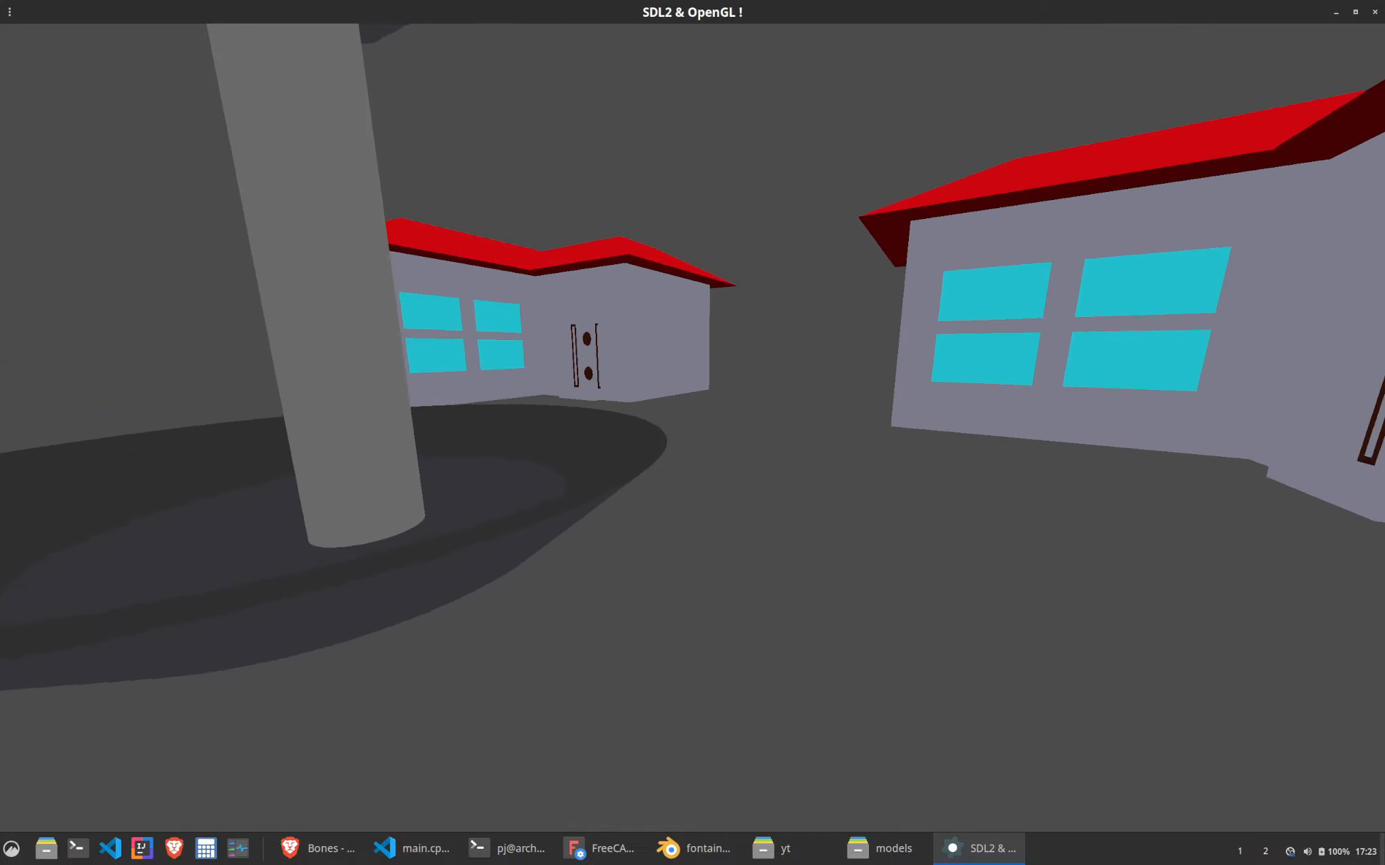
{"action": "key", "text": "s"}
{"action": "key", "text": "d"}
{"action": "key", "text": "w"}
{"action": "key", "text": "s"}
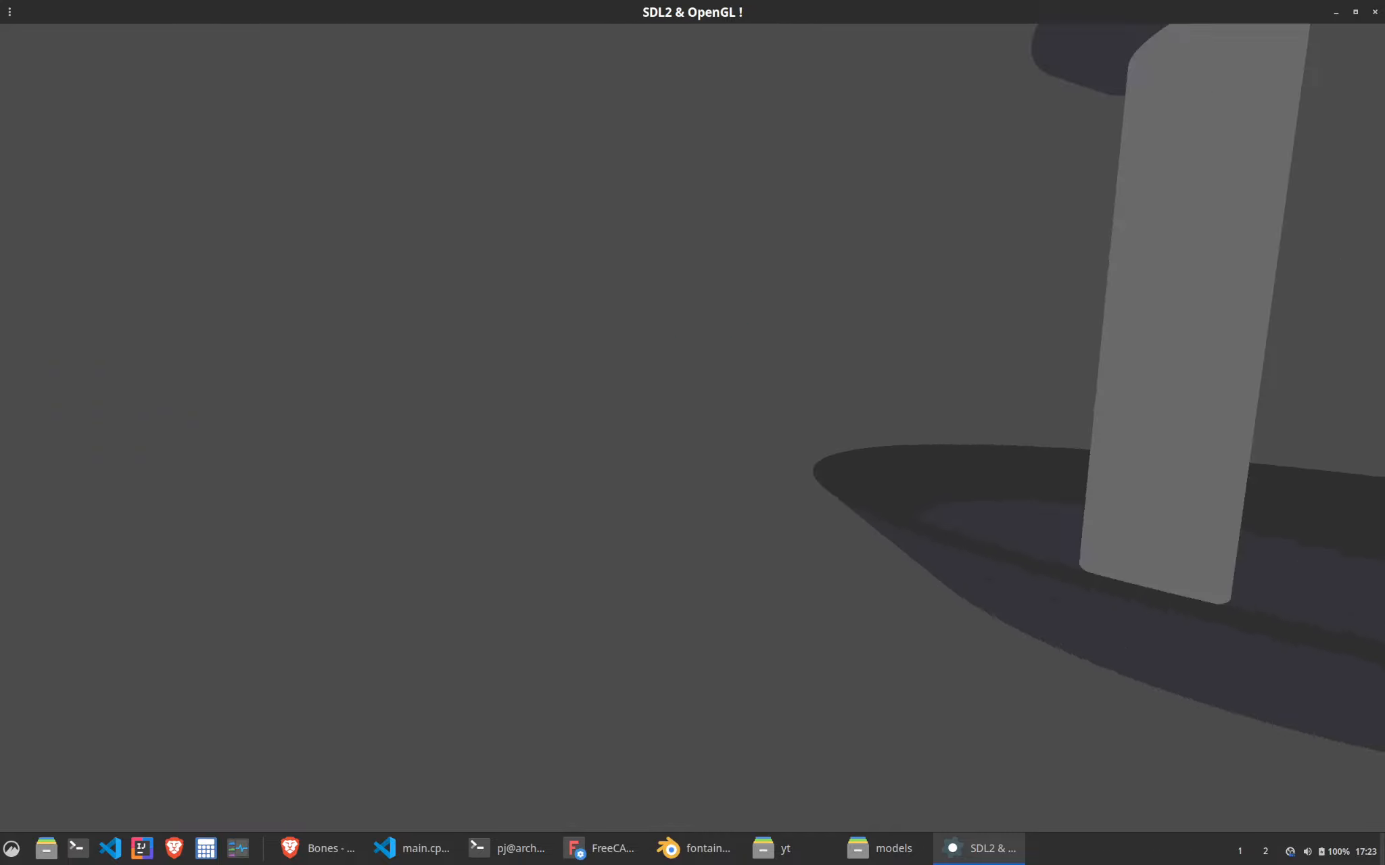
{"action": "key", "text": "w"}
{"action": "key", "text": "s"}
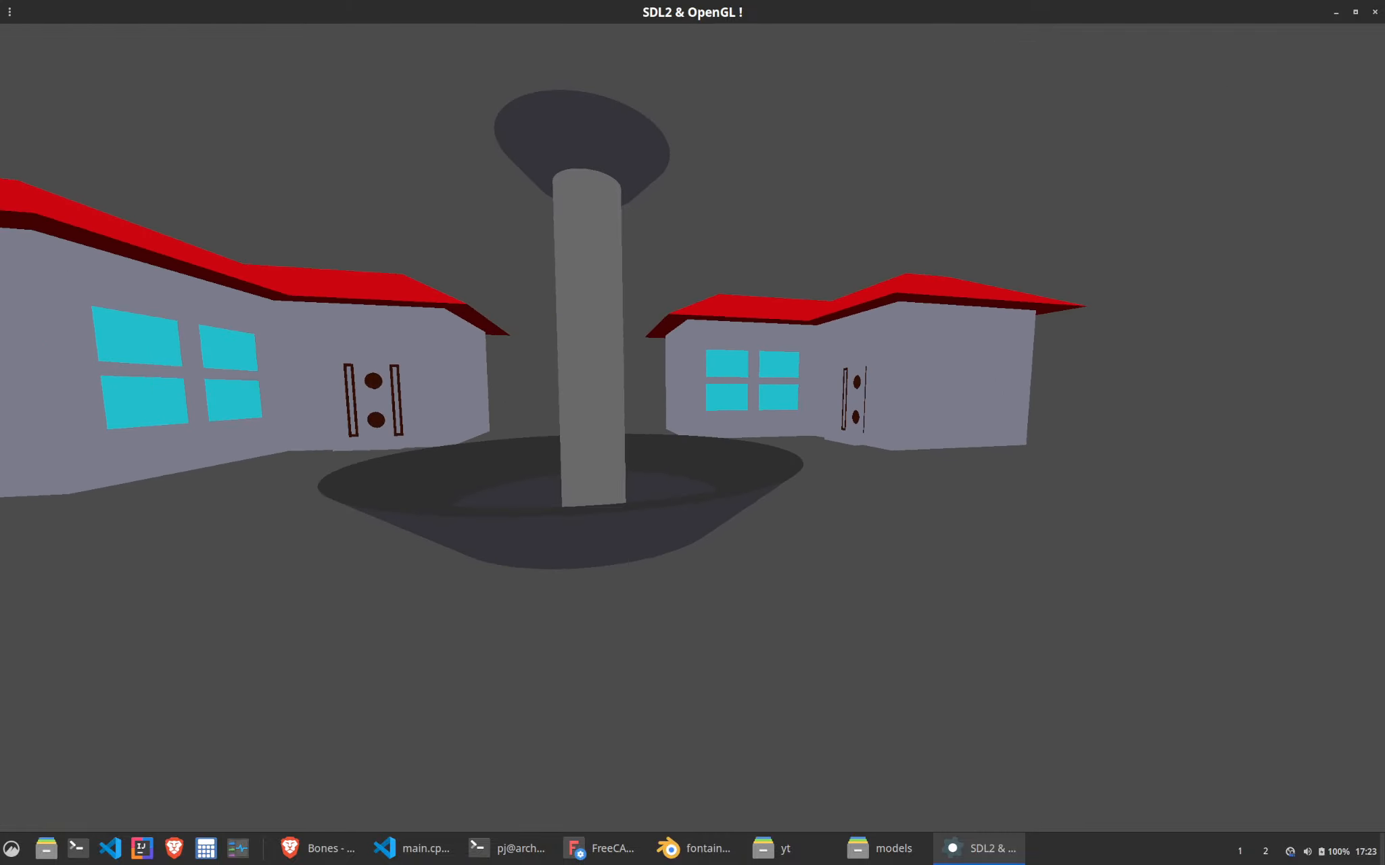
{"action": "key", "text": "a"}
{"action": "key", "text": "a"}
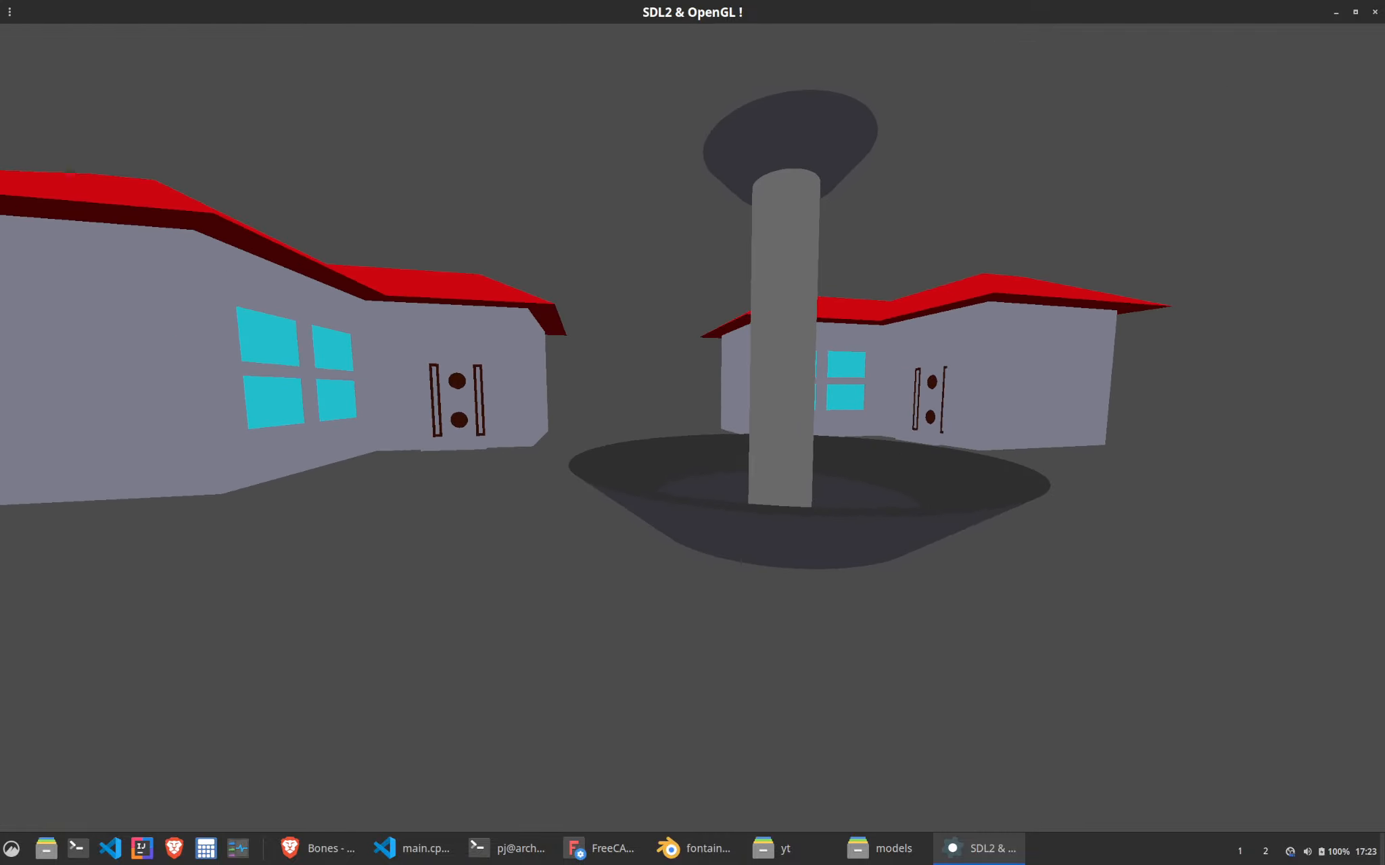
{"action": "key", "text": "w"}
{"action": "key", "text": "d"}
{"action": "key", "text": "a"}
{"action": "key", "text": "Escape"}
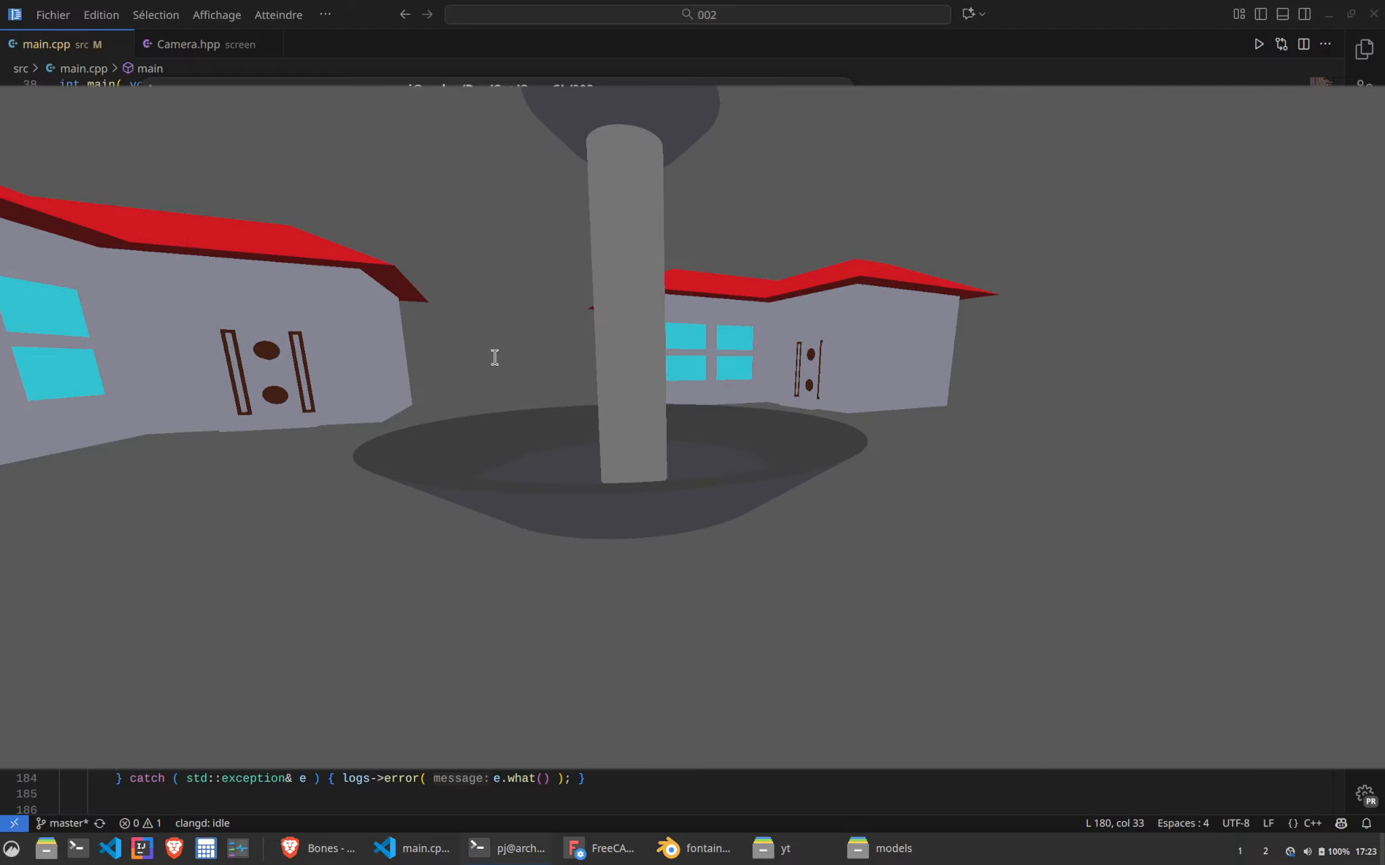
Switch to Blender and show the fontaine object's transformation properties
{"action": "left_click", "coordinate": [685, 846]}
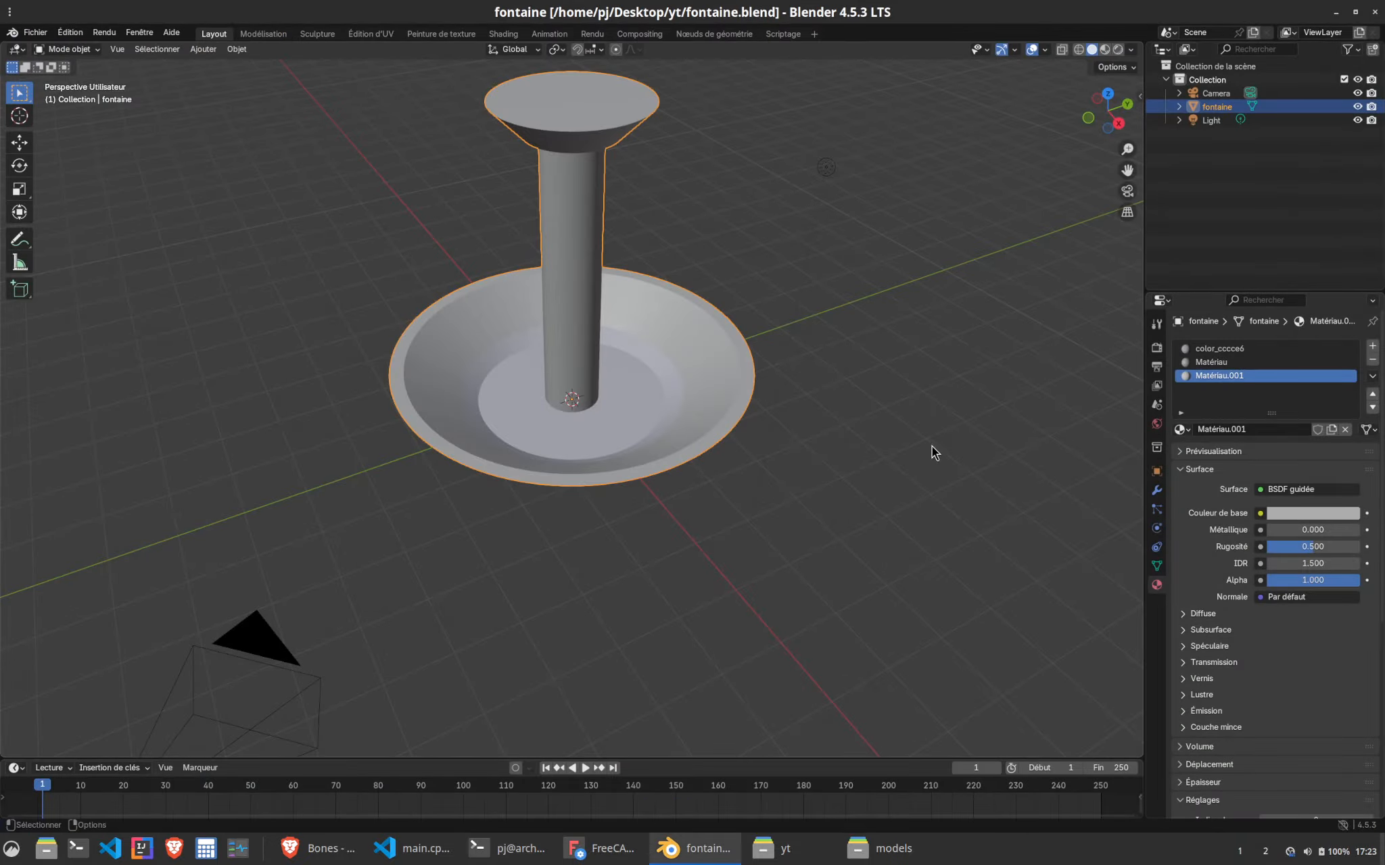
{"action": "left_click", "coordinate": [1156, 472]}
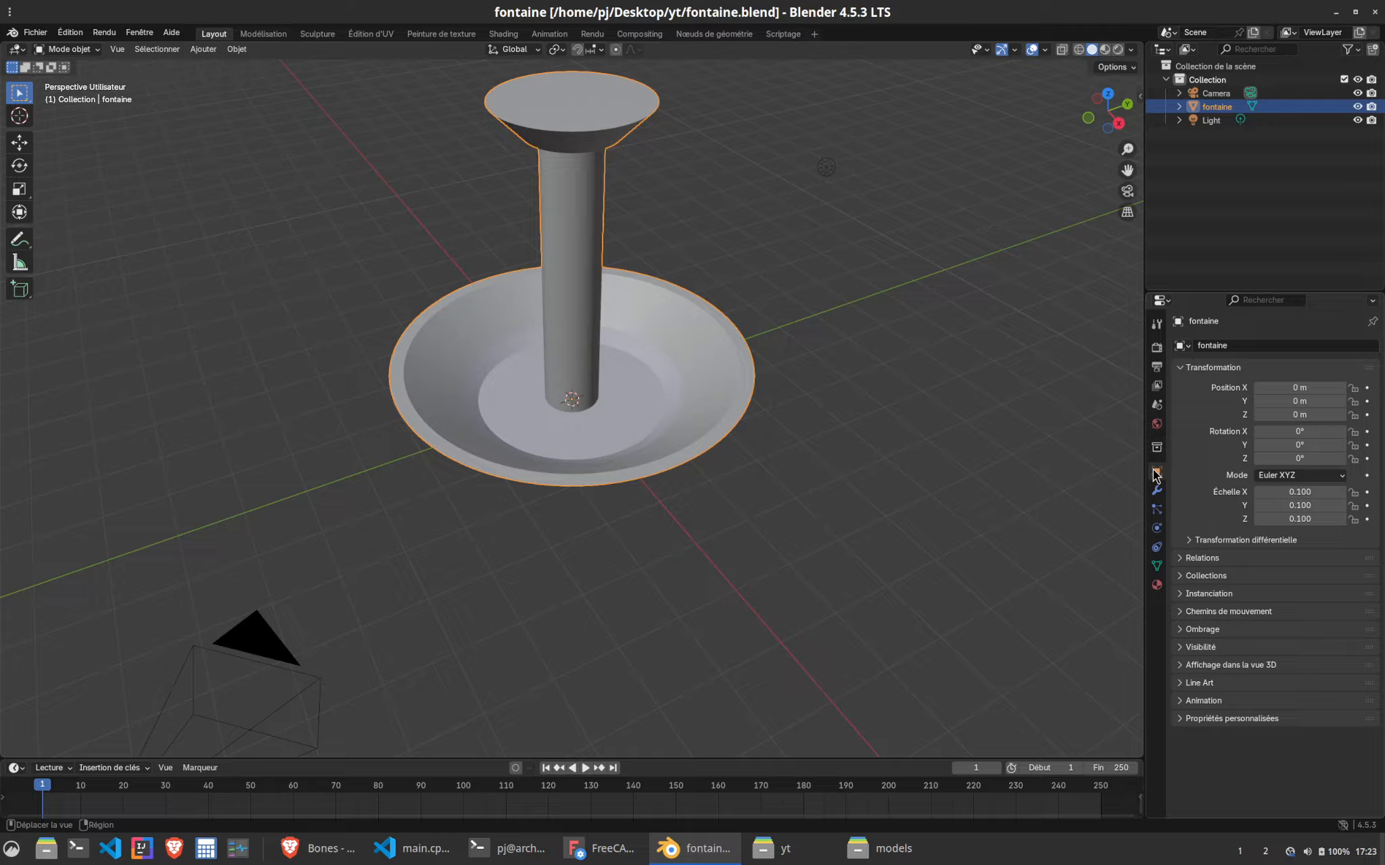
Set the fontaine object's scale to 0.8 on X, Y and Z
{"action": "left_click", "coordinate": [1318, 489]}
{"action": "type", "text": "0.8"}
{"action": "key", "text": "Tab"}
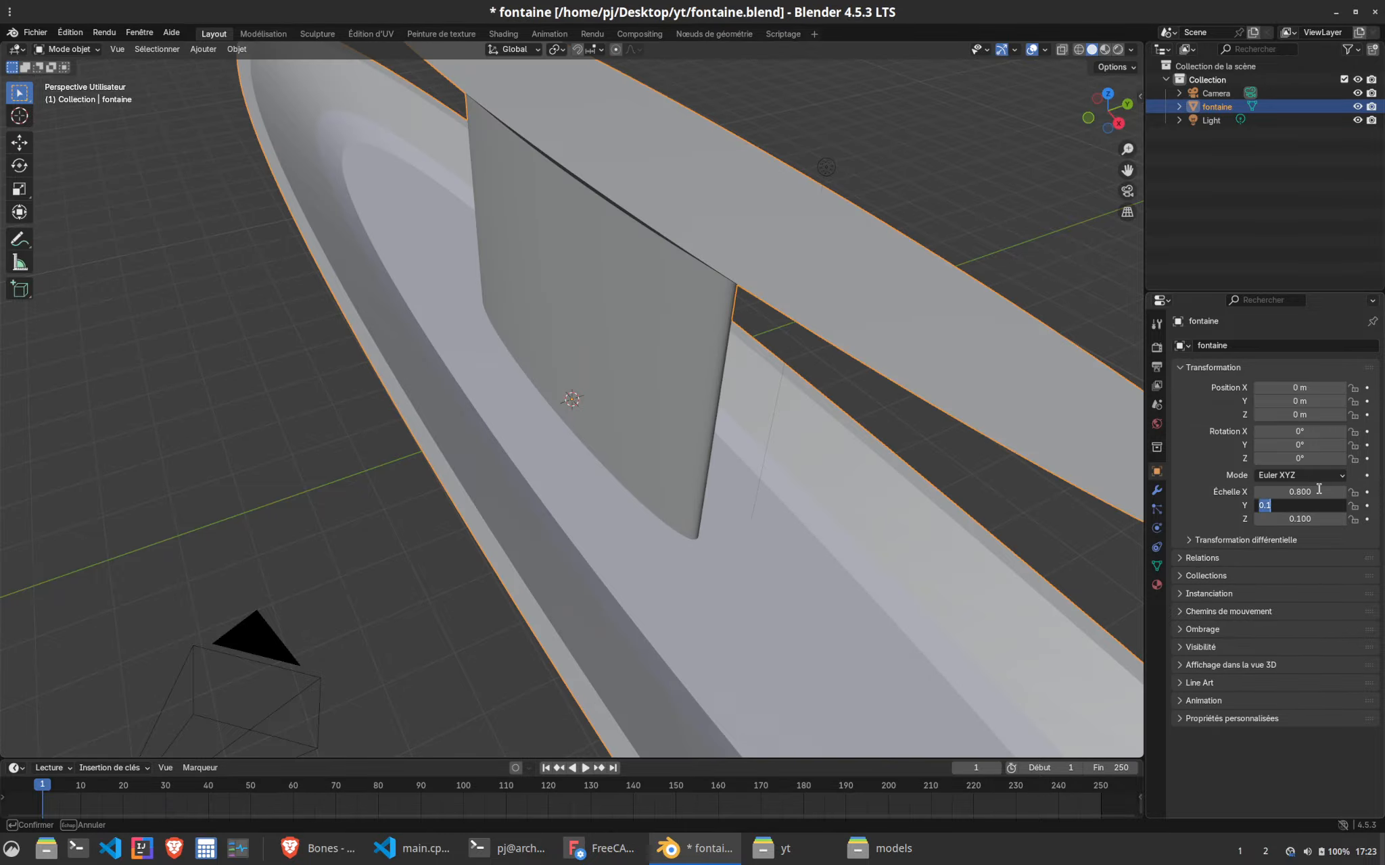
{"action": "type", "text": "0.8"}
{"action": "key", "text": "Tab"}
{"action": "type", "text": "0"}
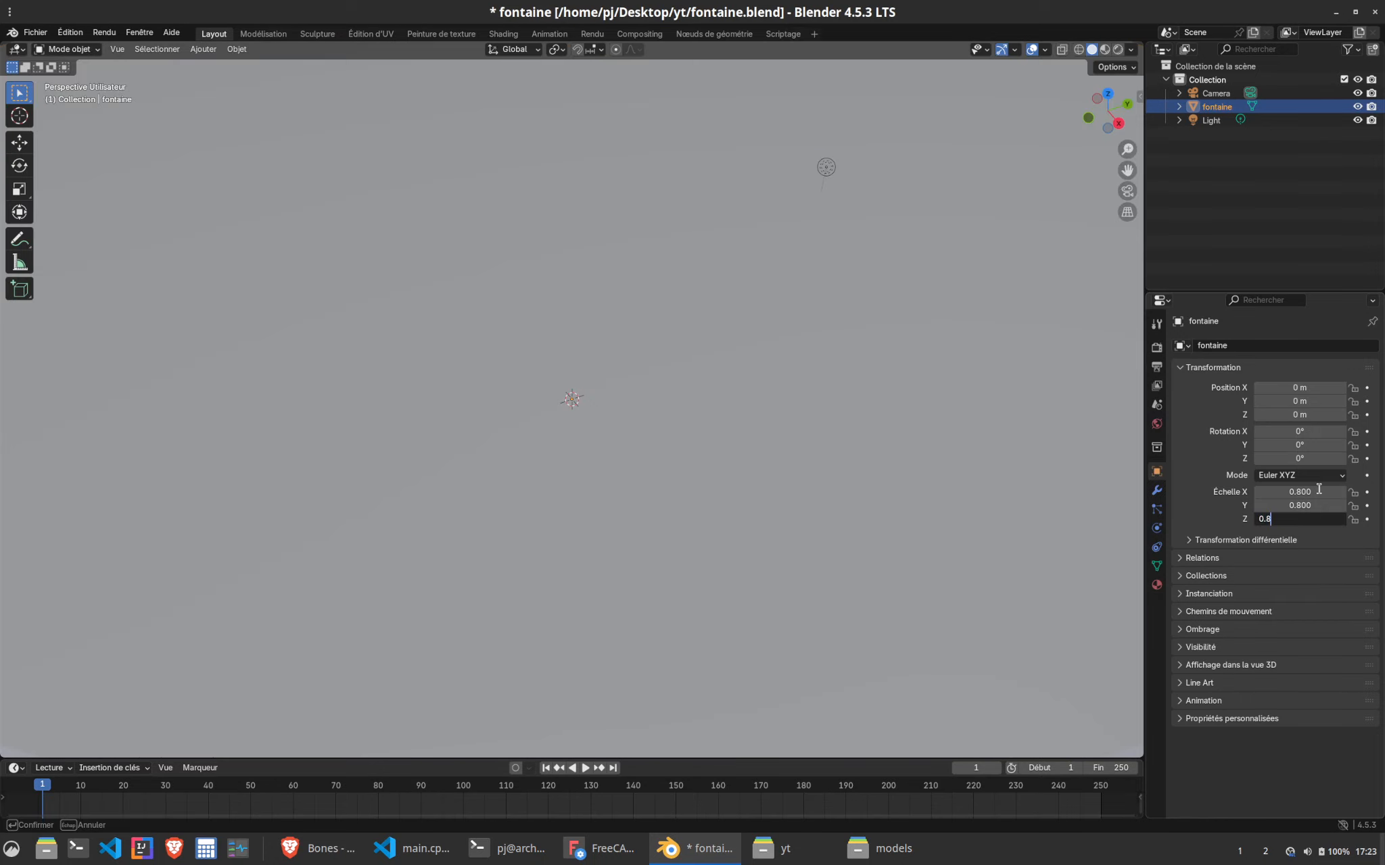
{"action": "type", "text": ".8"}
{"action": "key", "text": "Return"}
{"action": "scroll", "coordinate": [677, 464], "scroll_direction": "down", "scroll_amount": 5}
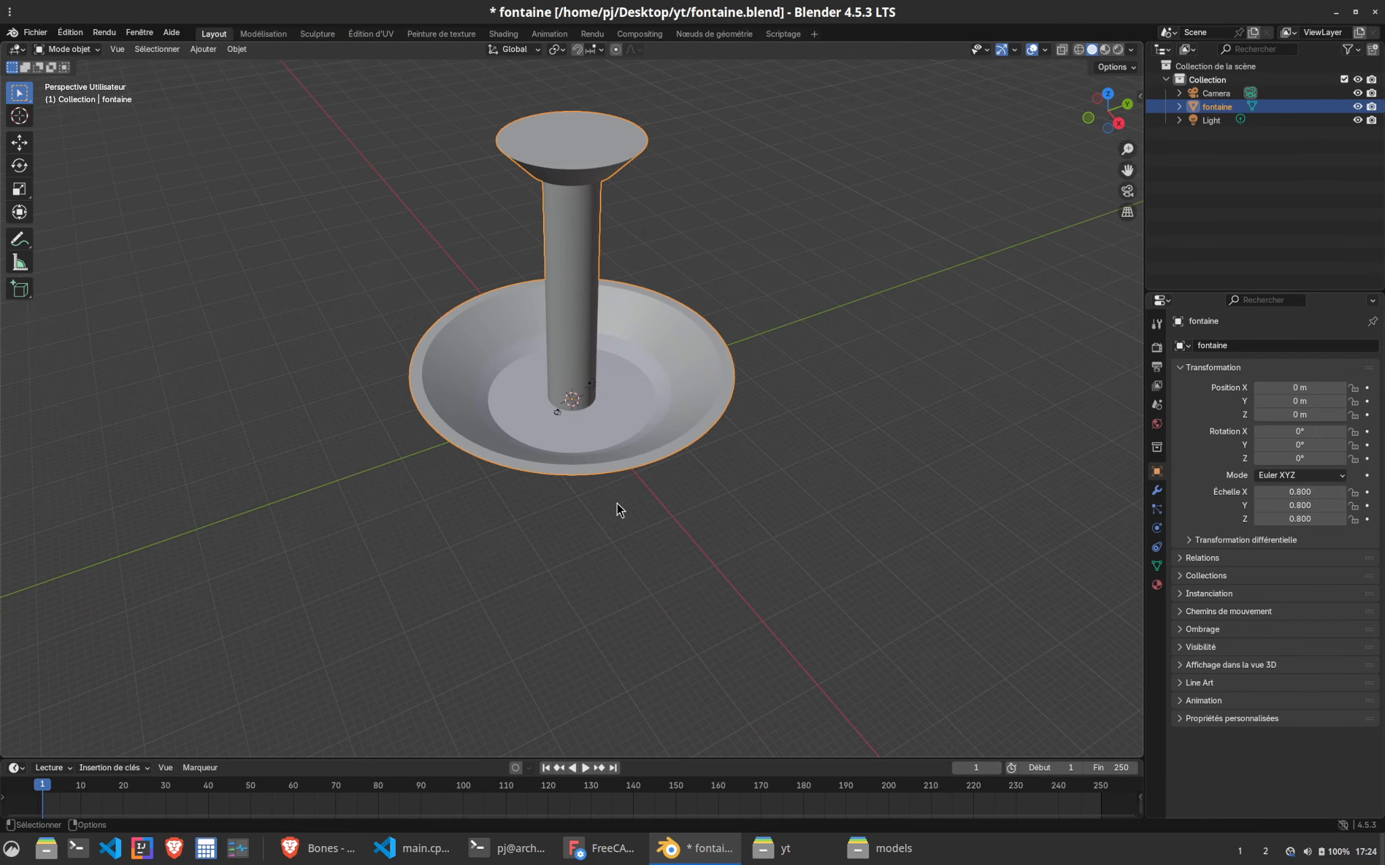
Set the fontaine object's scale to 0.08 on X, Y and Z and deselect the object
{"action": "left_click", "coordinate": [1306, 490]}
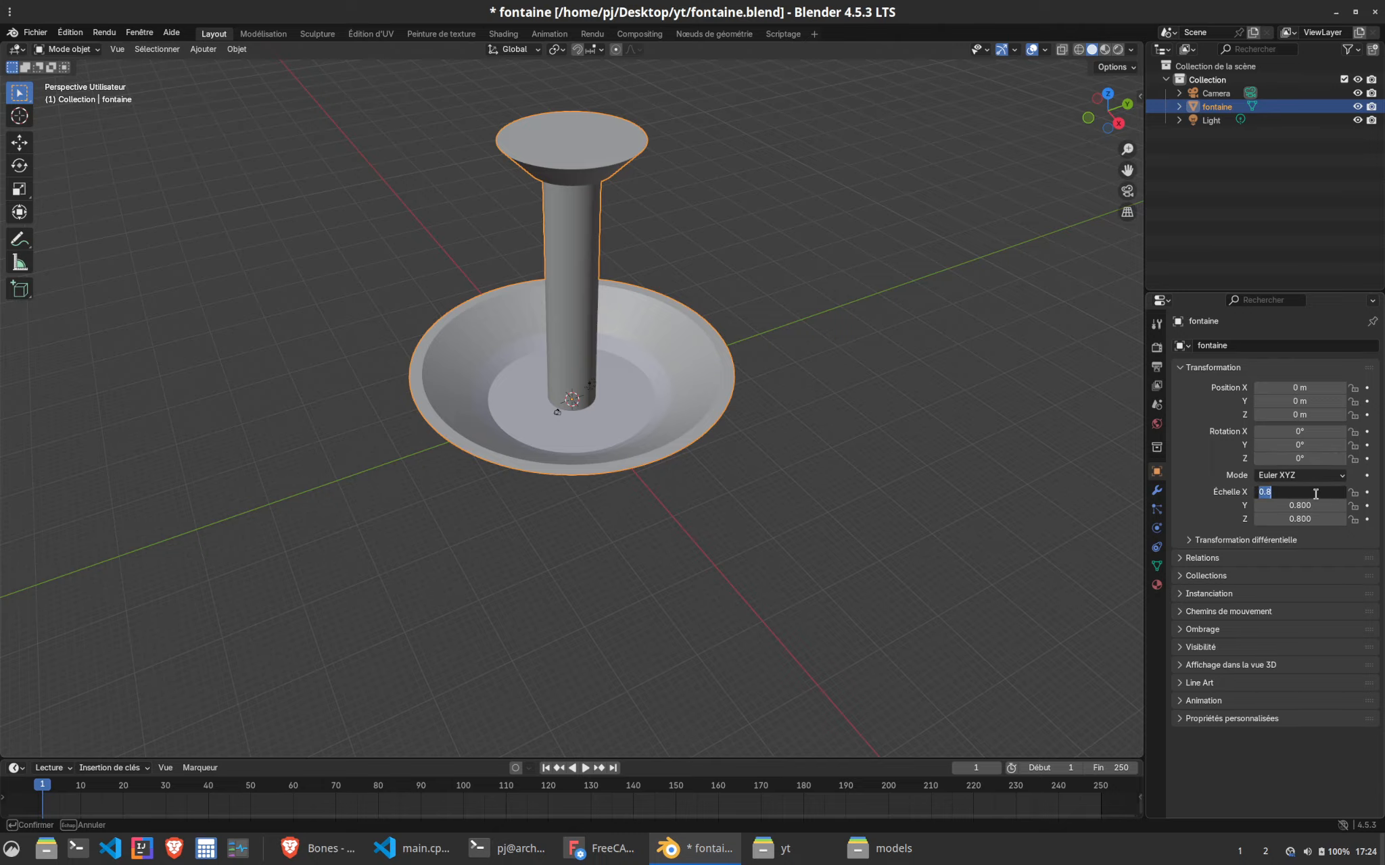
{"action": "type", "text": "0.08"}
{"action": "key", "text": "Tab"}
{"action": "type", "text": "0"}
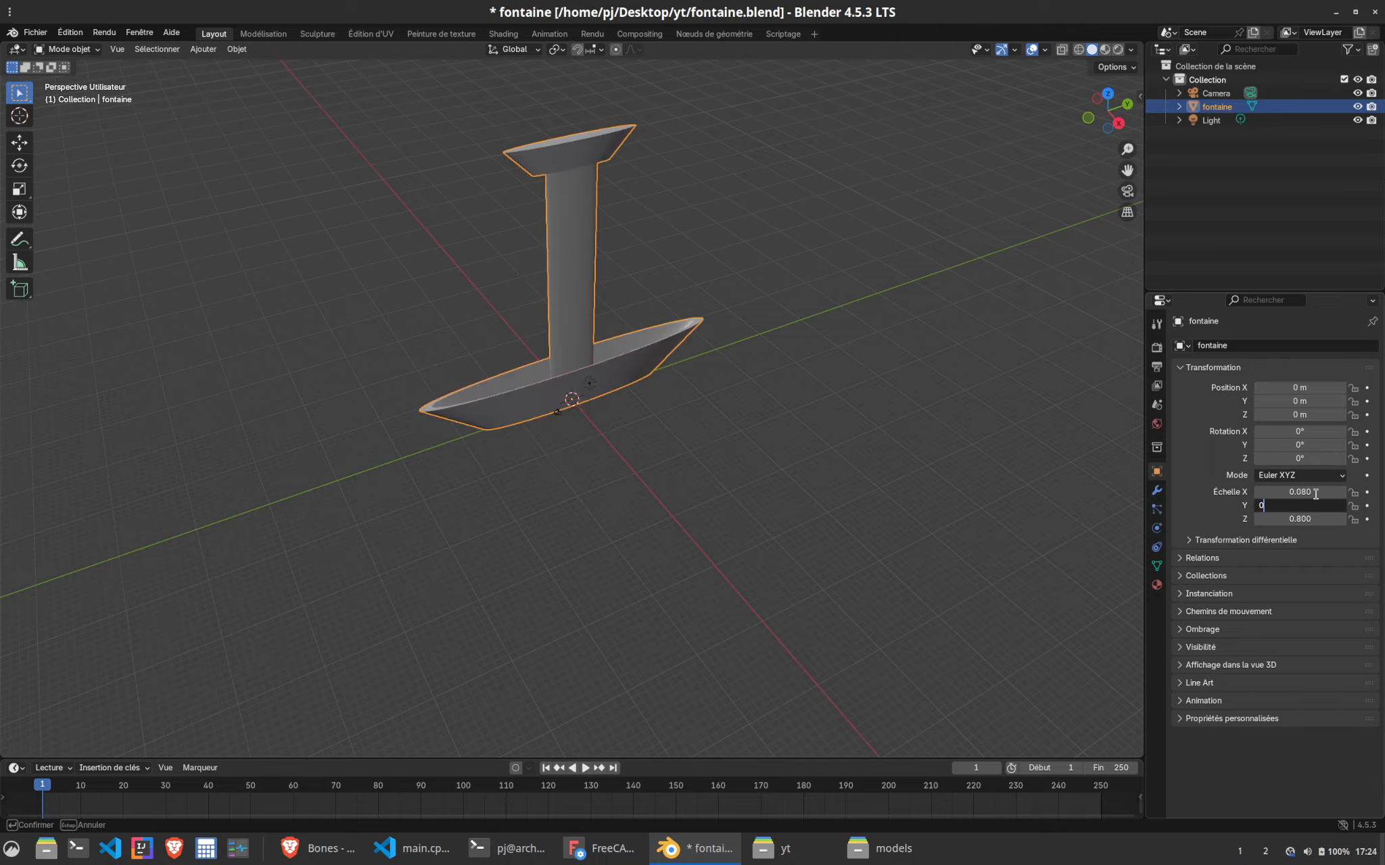
{"action": "type", "text": ".08"}
{"action": "key", "text": "Tab"}
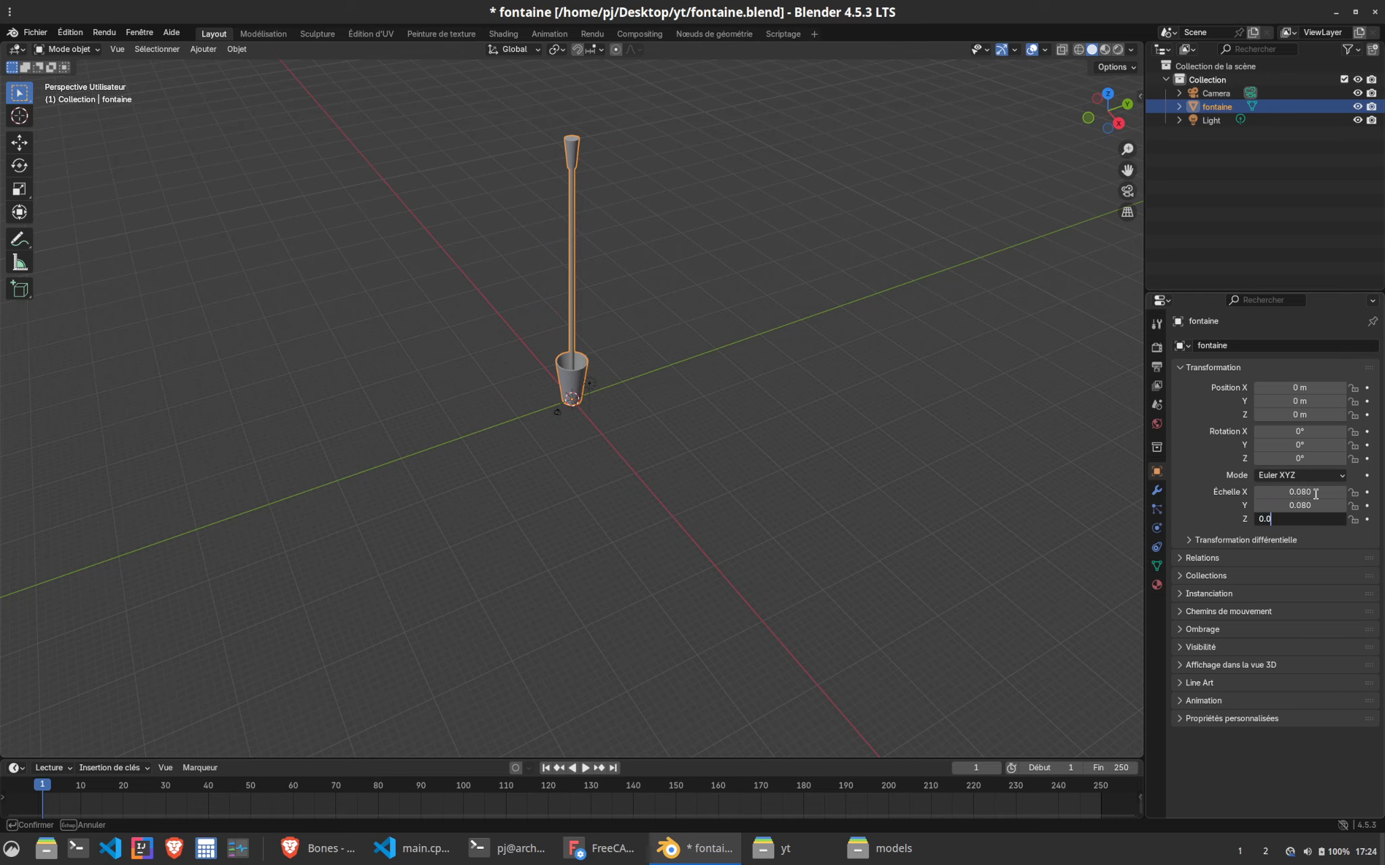
{"action": "type", "text": "0.08"}
{"action": "key", "text": "Return"}
{"action": "scroll", "coordinate": [624, 409], "scroll_direction": "up", "scroll_amount": 8}
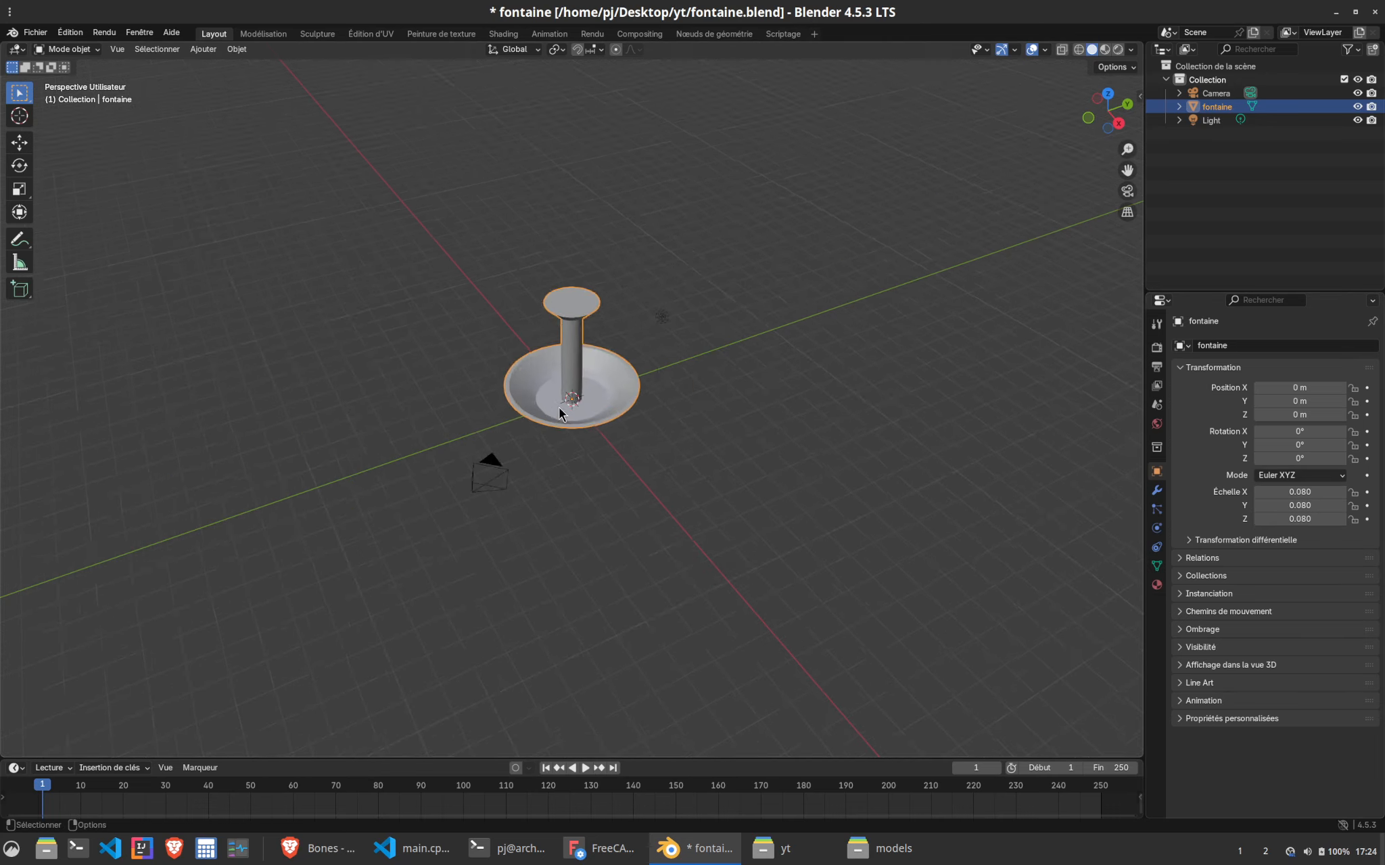
{"action": "left_click", "coordinate": [611, 512]}
{"action": "middle_click_drag", "start_coordinate": [637, 501], "coordinate": [634, 470]}
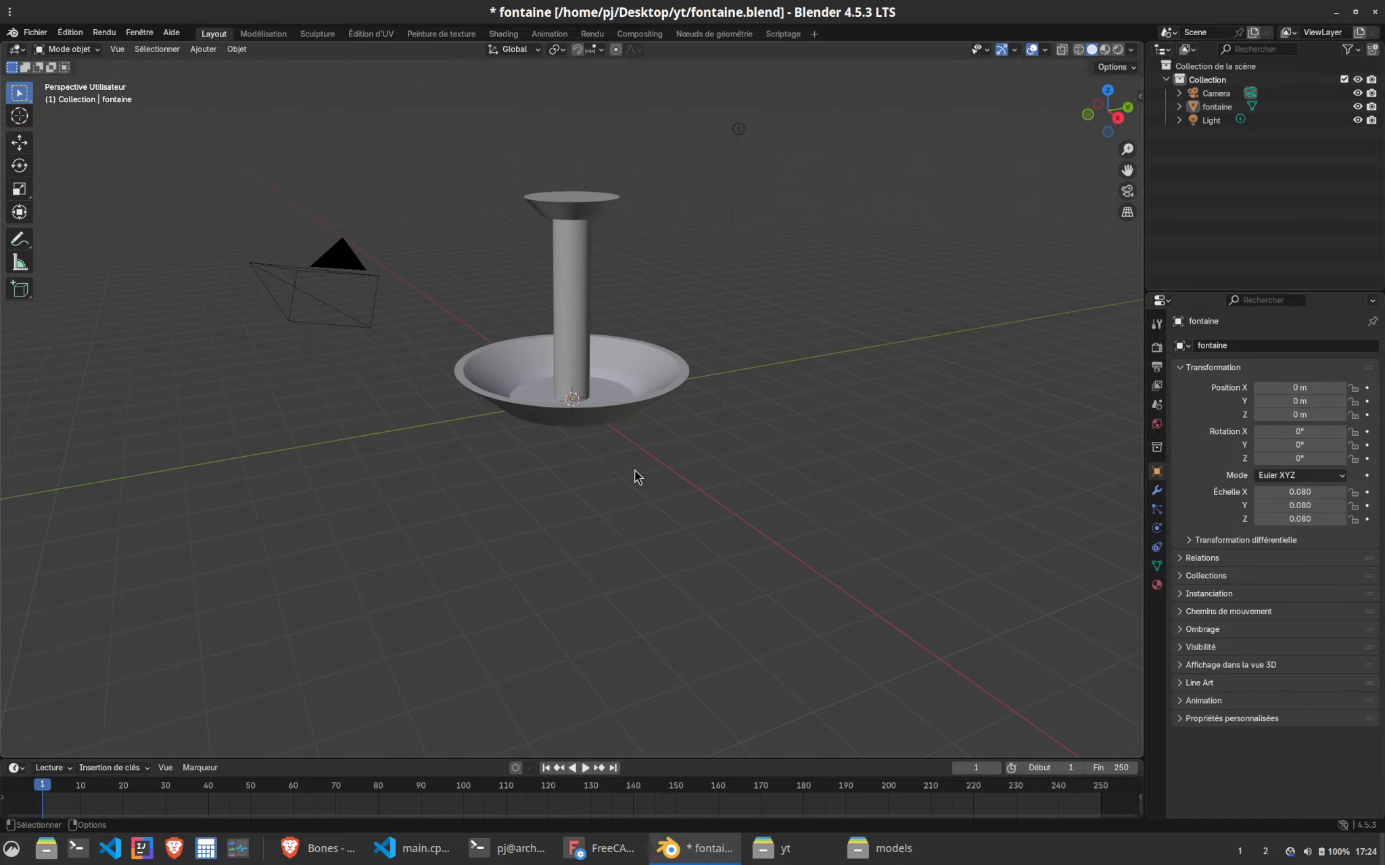
Save fontaine.blend and export the model as glTF Binary over fontaine.glb in the yt folder
{"action": "key", "text": "ctrl+s"}
{"action": "left_click", "coordinate": [42, 37]}
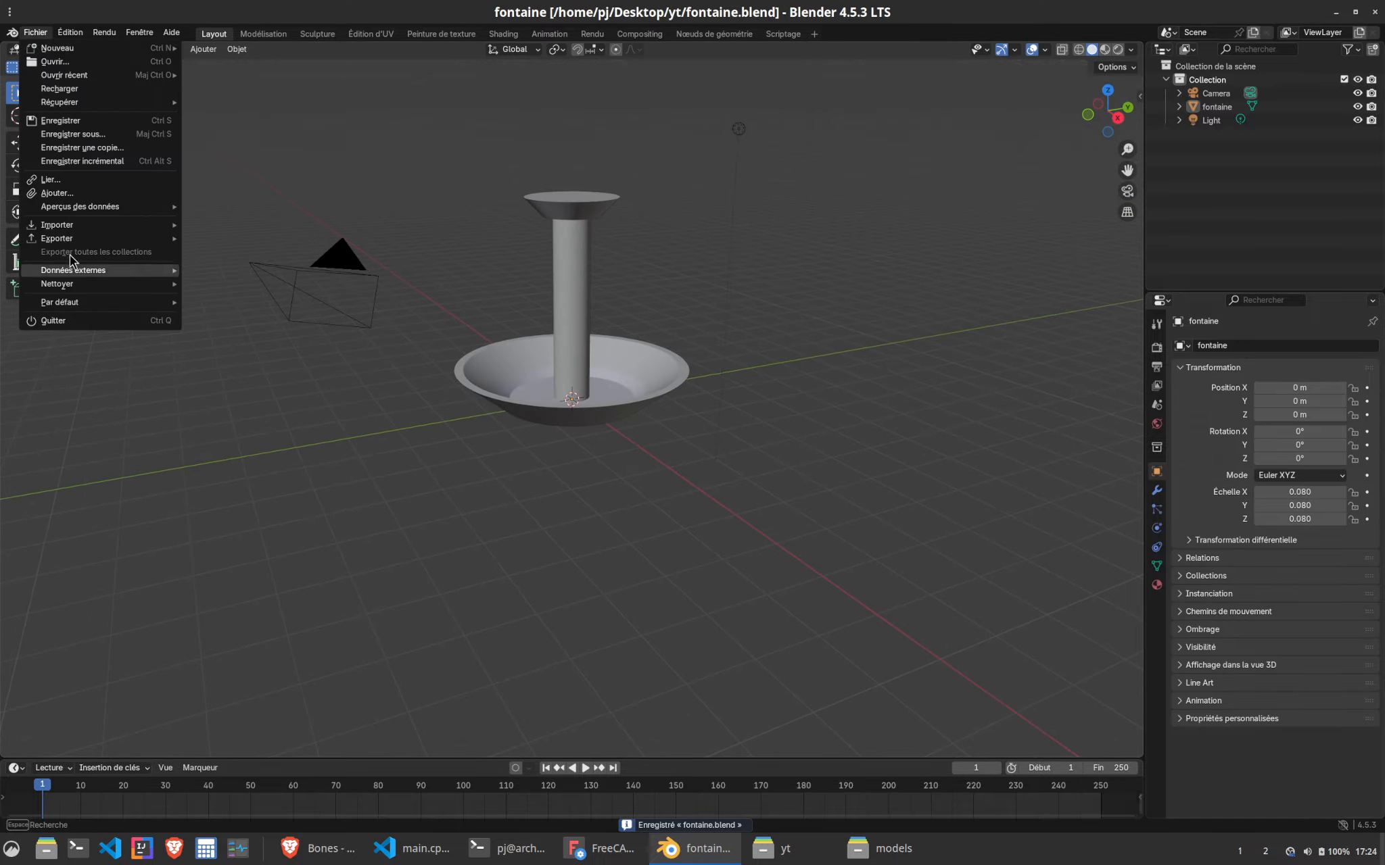
{"action": "mouse_move", "coordinate": [149, 239]}
{"action": "left_click", "coordinate": [272, 360]}
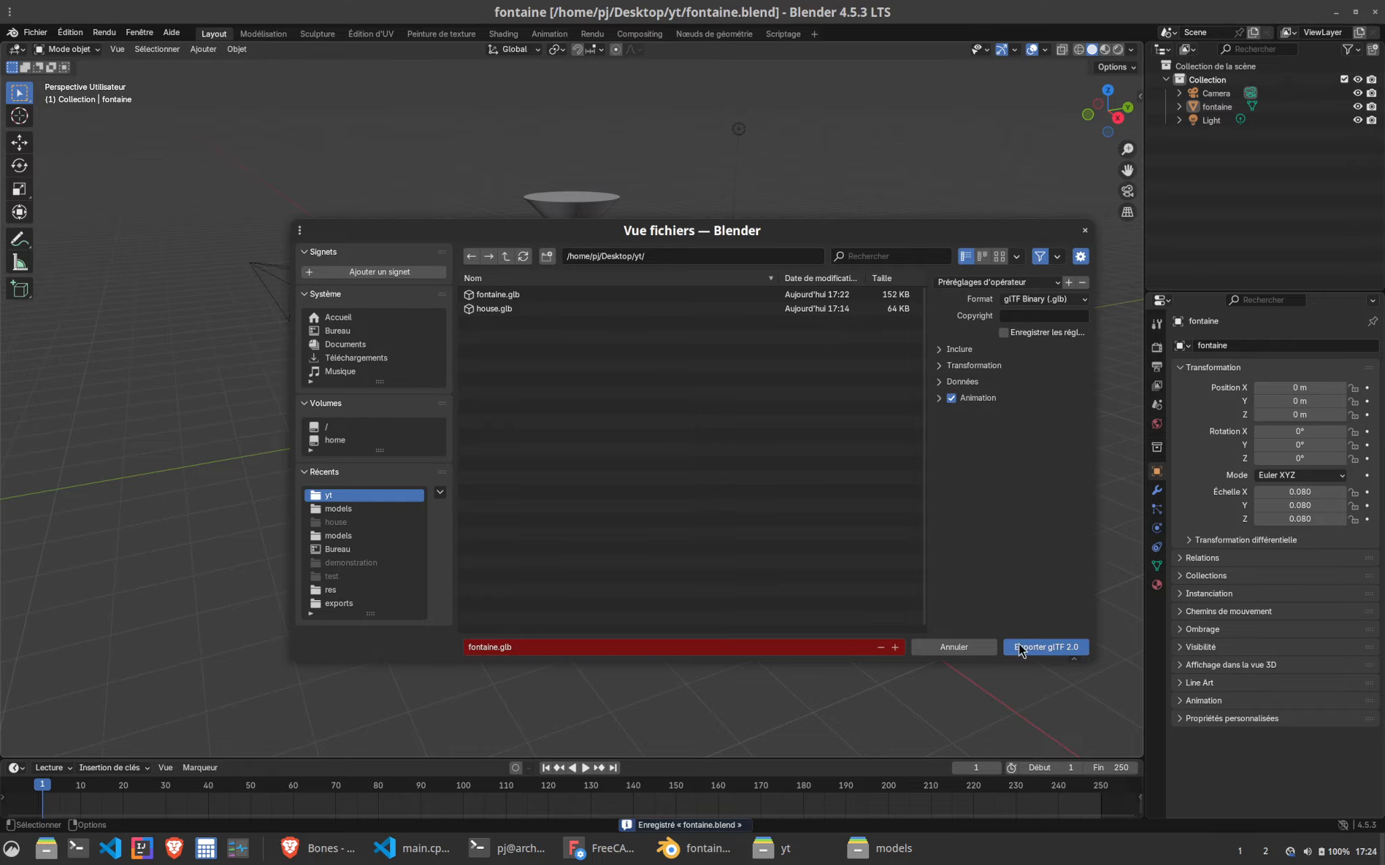
{"action": "left_click", "coordinate": [1042, 648]}
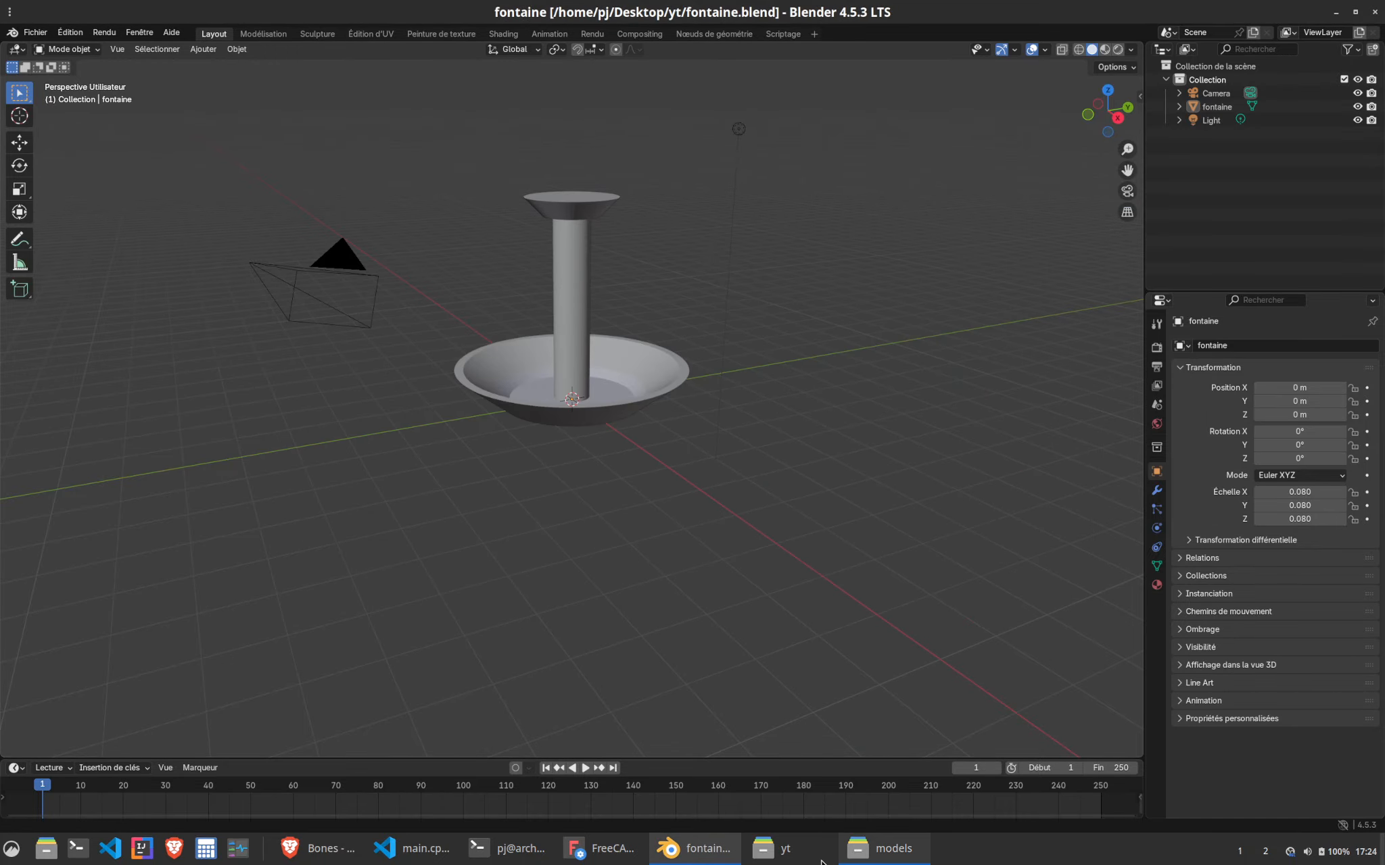
Copy fontaine.glb from the yt folder into the project's res/models folder, replacing the existing file
{"action": "left_click", "coordinate": [785, 849]}
{"action": "left_click", "coordinate": [655, 414]}
{"action": "key", "text": "ctrl+c"}
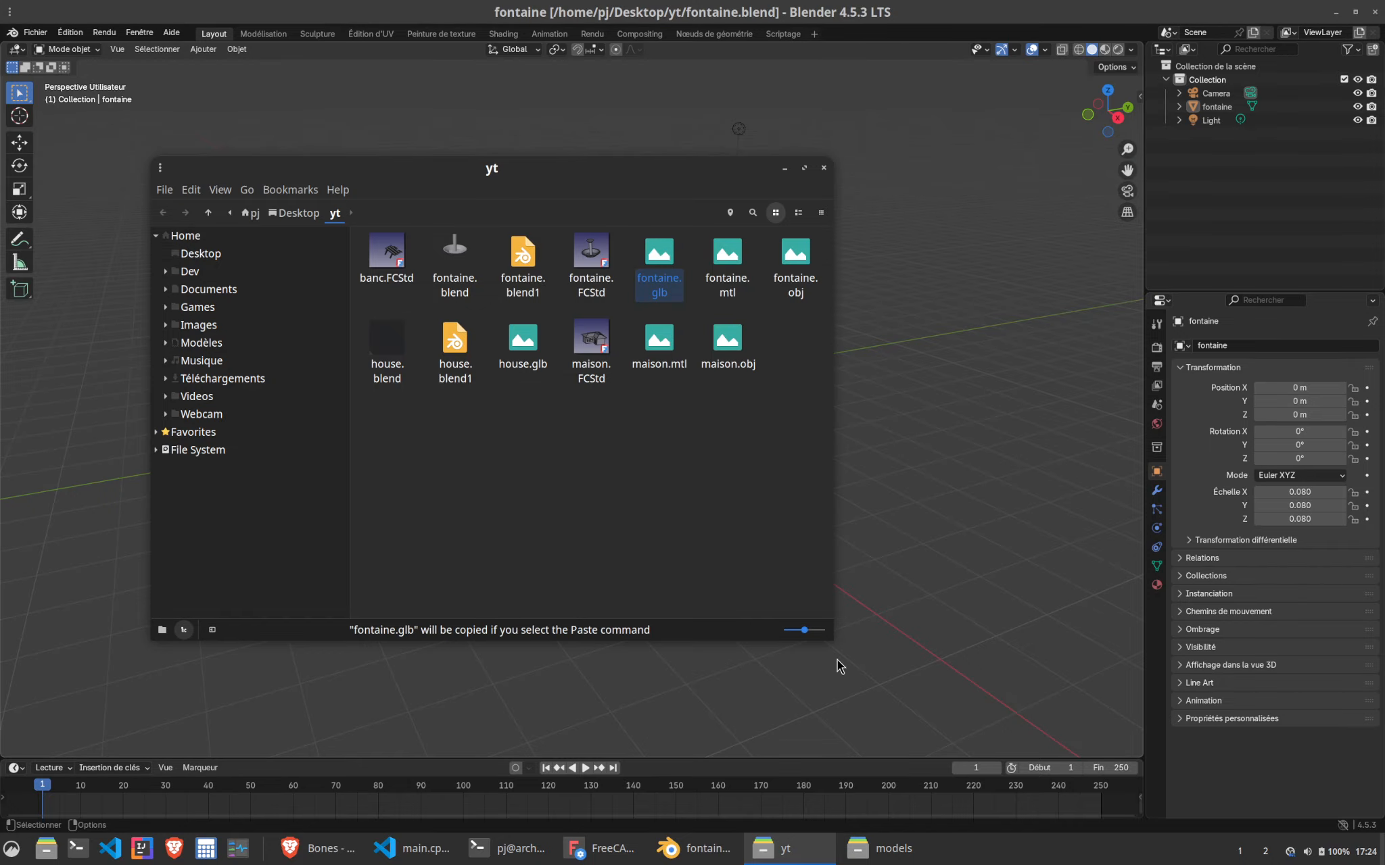
{"action": "key", "text": "alt+Tab"}
{"action": "key", "text": "ctrl+v"}
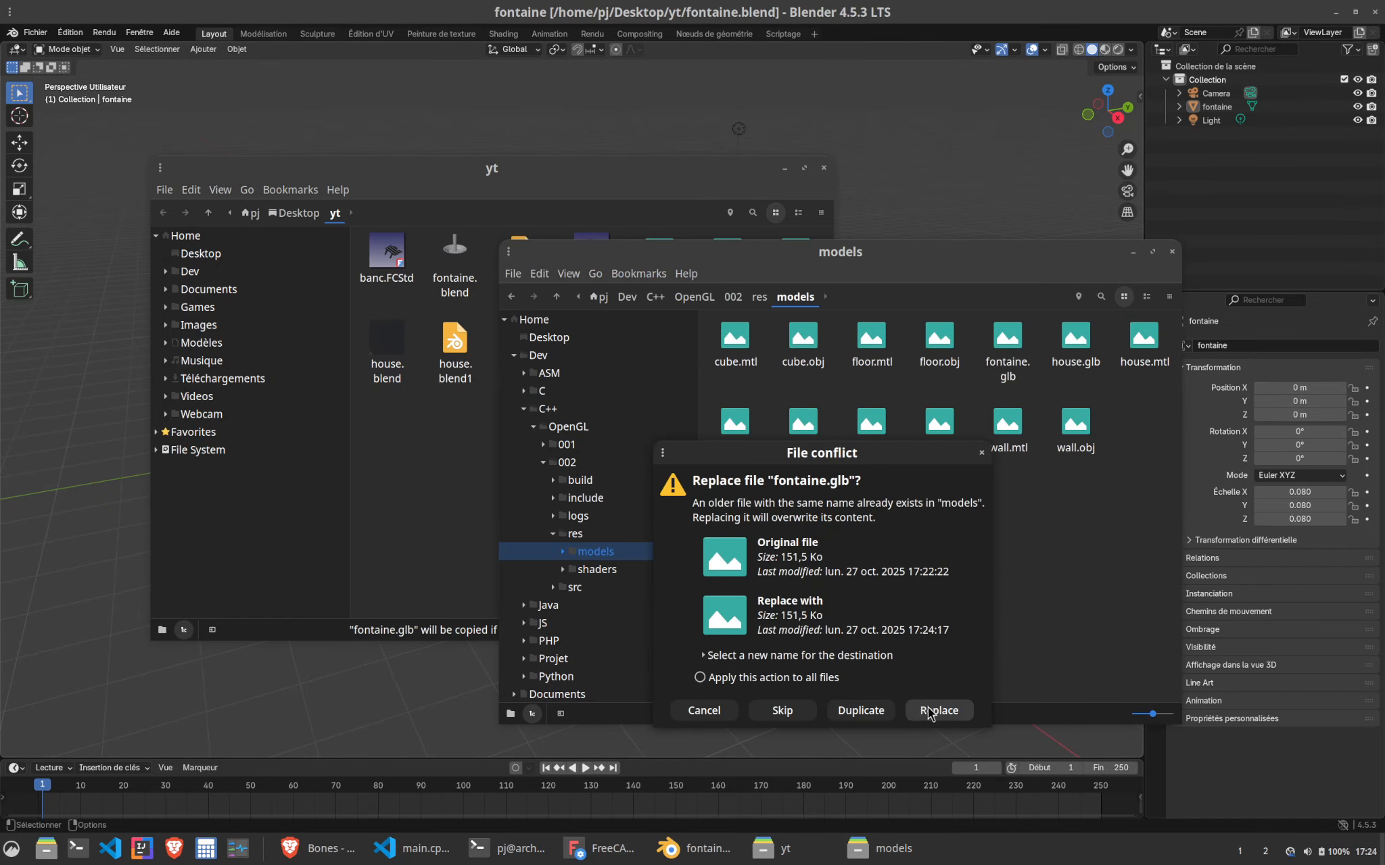
{"action": "left_click", "coordinate": [939, 709]}
Switch to the terminal, rerun ./build/game and maximize the game window
{"action": "left_click", "coordinate": [534, 849]}
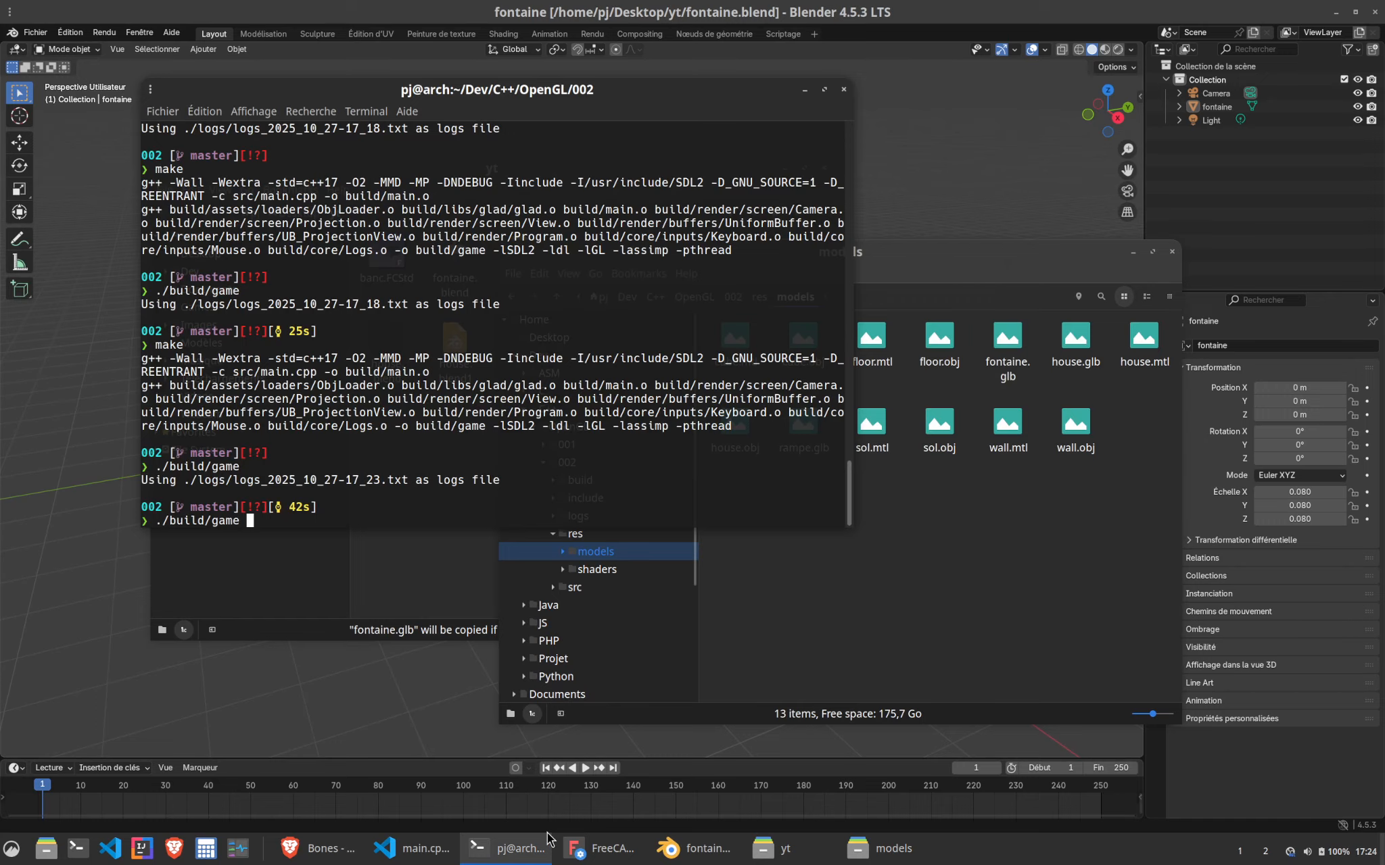
{"action": "key", "text": "Return"}
{"action": "key", "text": "super+Up"}
Move around the rescaled fountain to check its size between the houses, and quit the game
{"action": "key", "text": "s"}
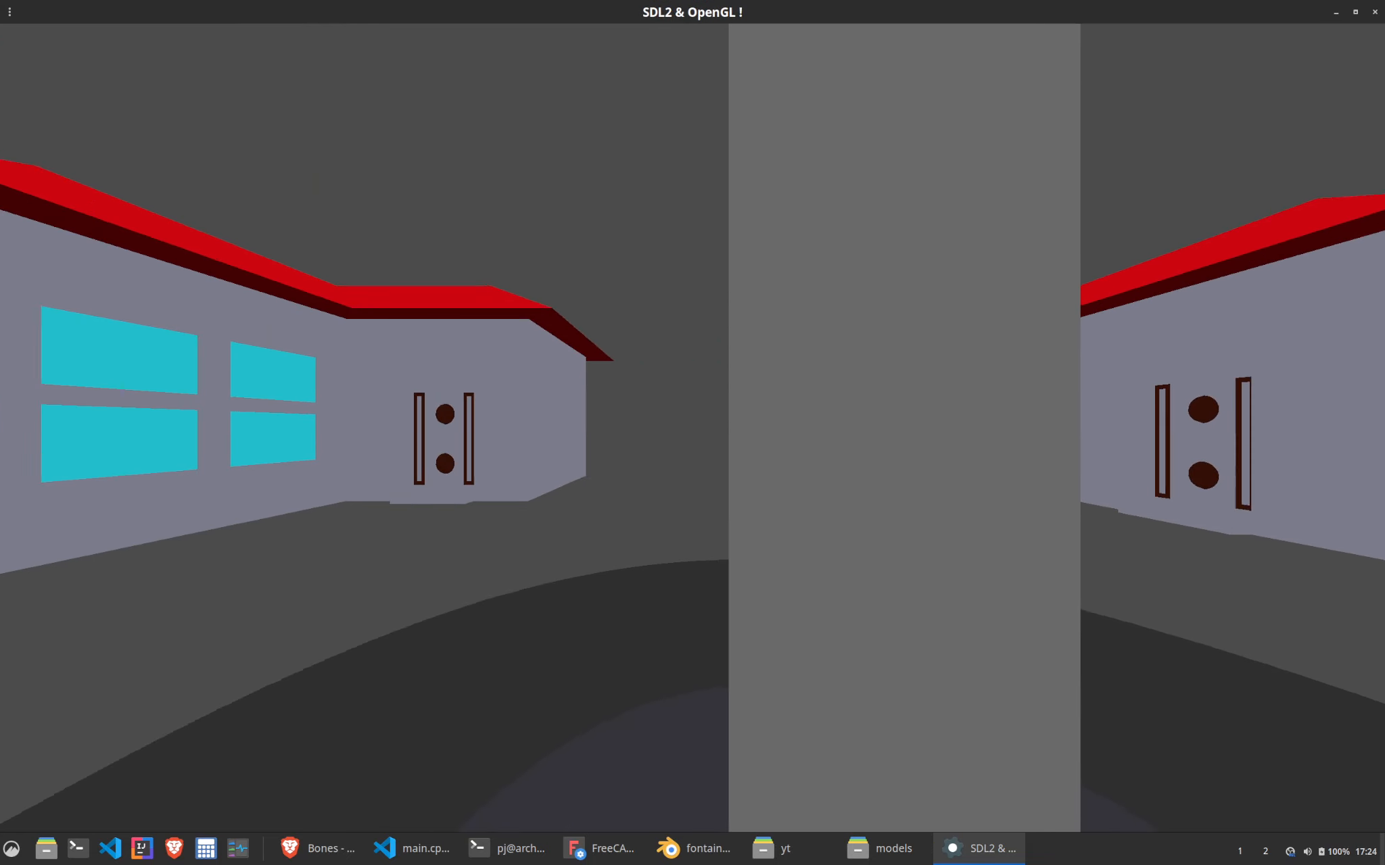
{"action": "key", "text": "w"}
{"action": "key", "text": "a"}
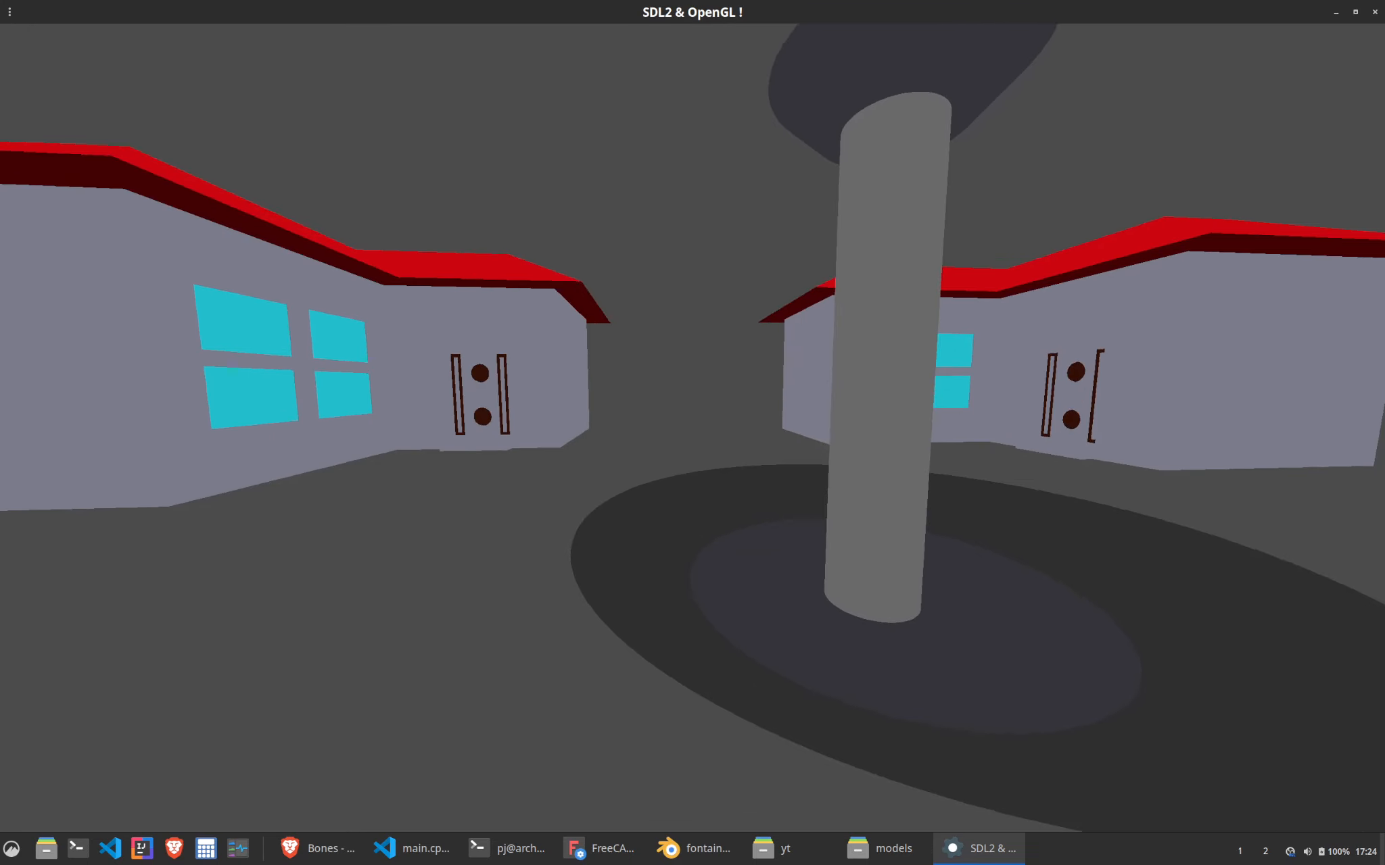
{"action": "key", "text": "w"}
{"action": "key", "text": "s"}
{"action": "key", "text": "a"}
{"action": "key", "text": "d"}
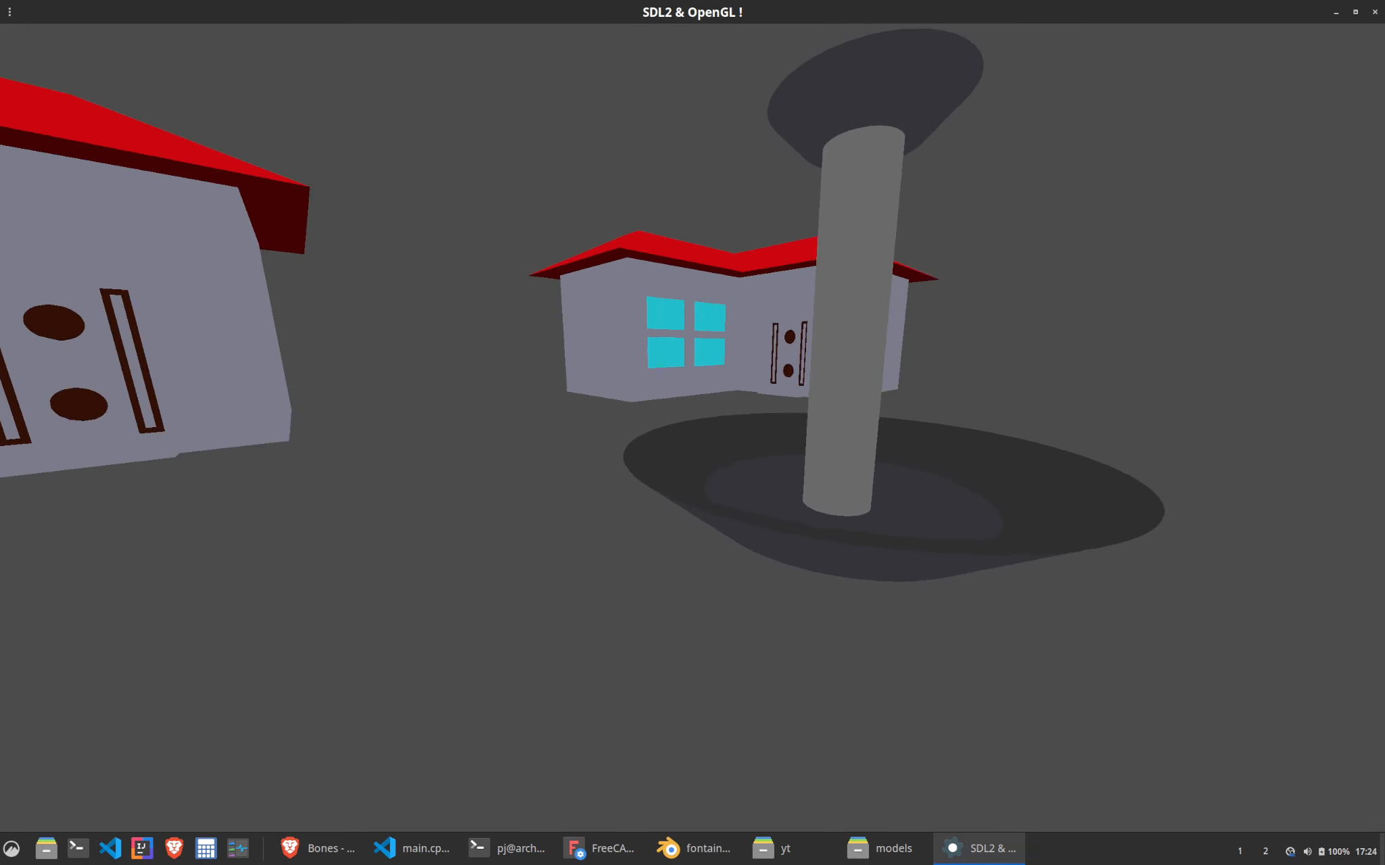
{"action": "key", "text": "s"}
{"action": "key", "text": "w"}
{"action": "key", "text": "d"}
{"action": "key", "text": "Escape"}
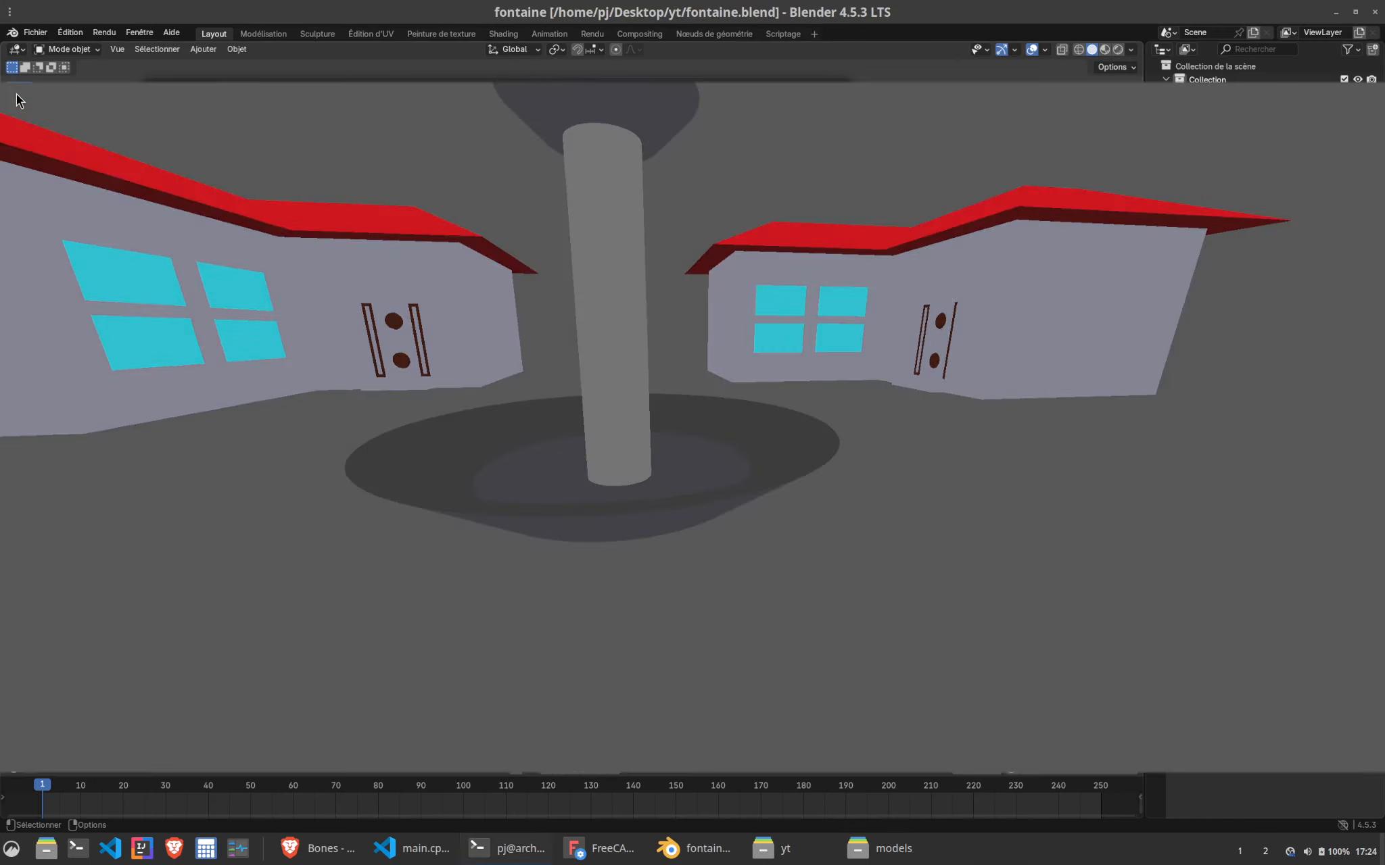
Switch to main.cpp in VS Code and set the z coordinate of the camera's eye vector to 4.f
{"action": "key", "text": "alt+Tab"}
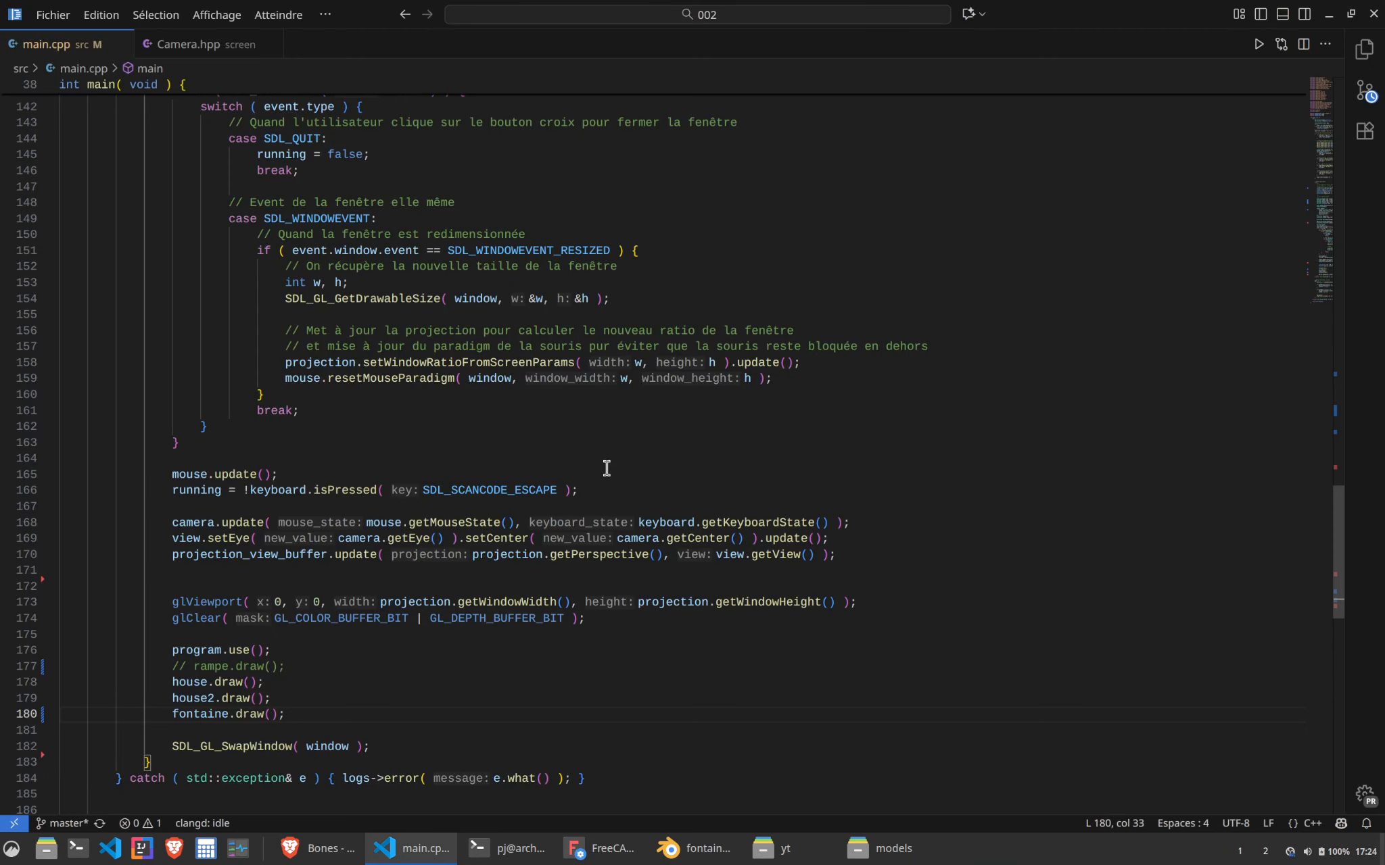
{"action": "scroll", "coordinate": [550, 497], "scroll_direction": "up", "scroll_amount": 10}
{"action": "scroll", "coordinate": [550, 497], "scroll_direction": "up", "scroll_amount": 5}
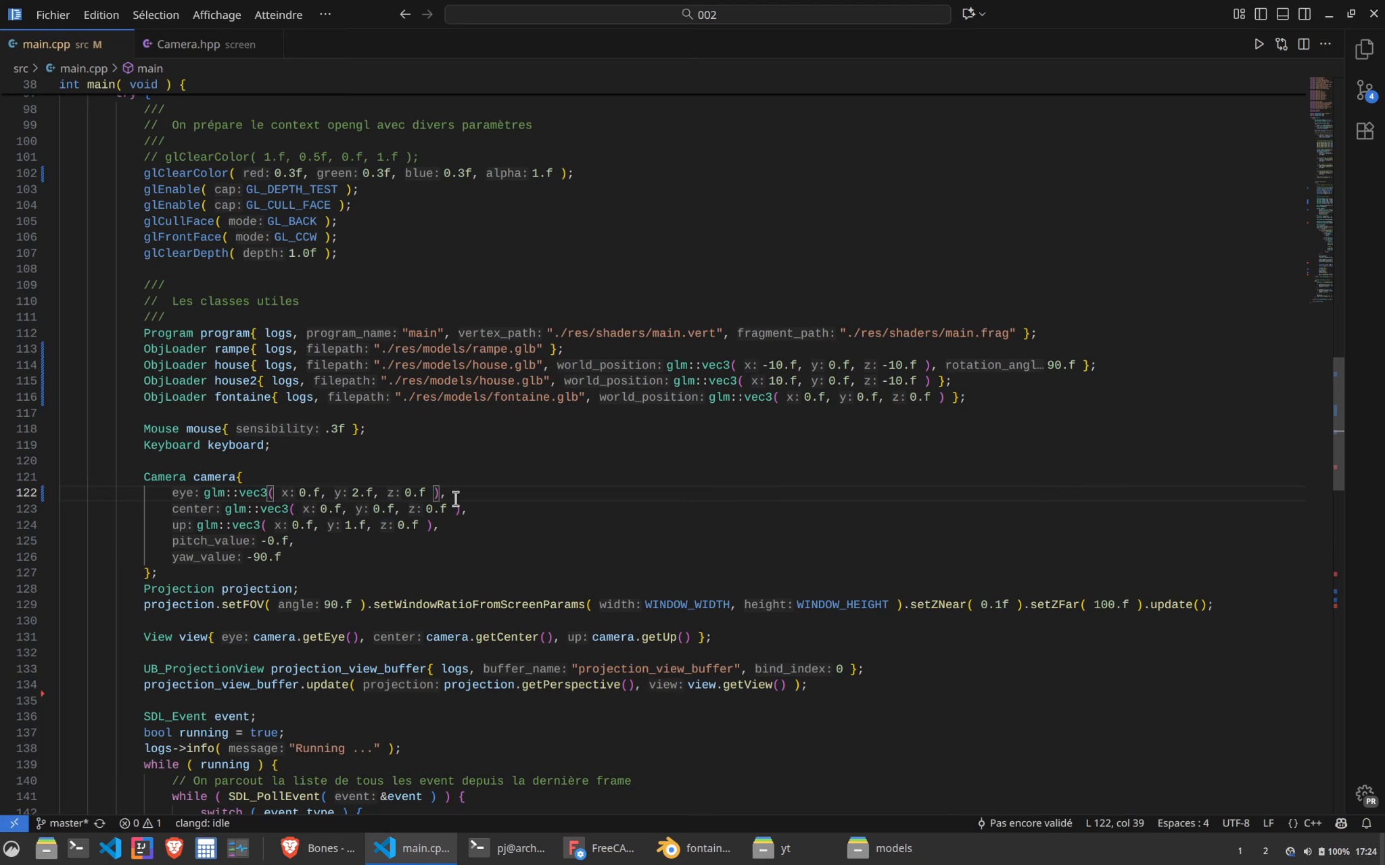
{"action": "key", "text": "BackSpace"}
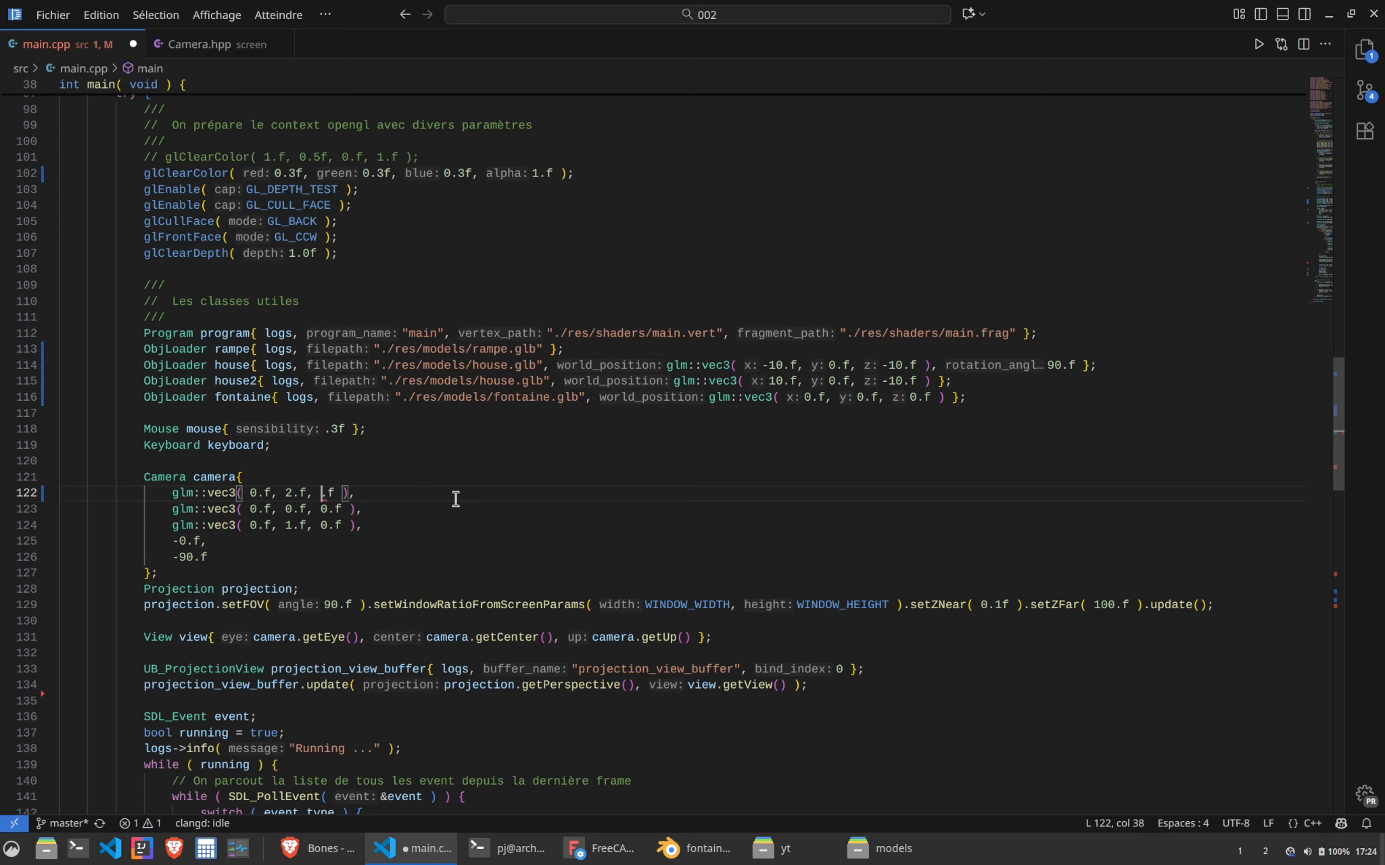
{"action": "type", "text": "4"}
Rebuild the project with make in the terminal and run ./build/game
{"action": "left_click", "coordinate": [505, 851]}
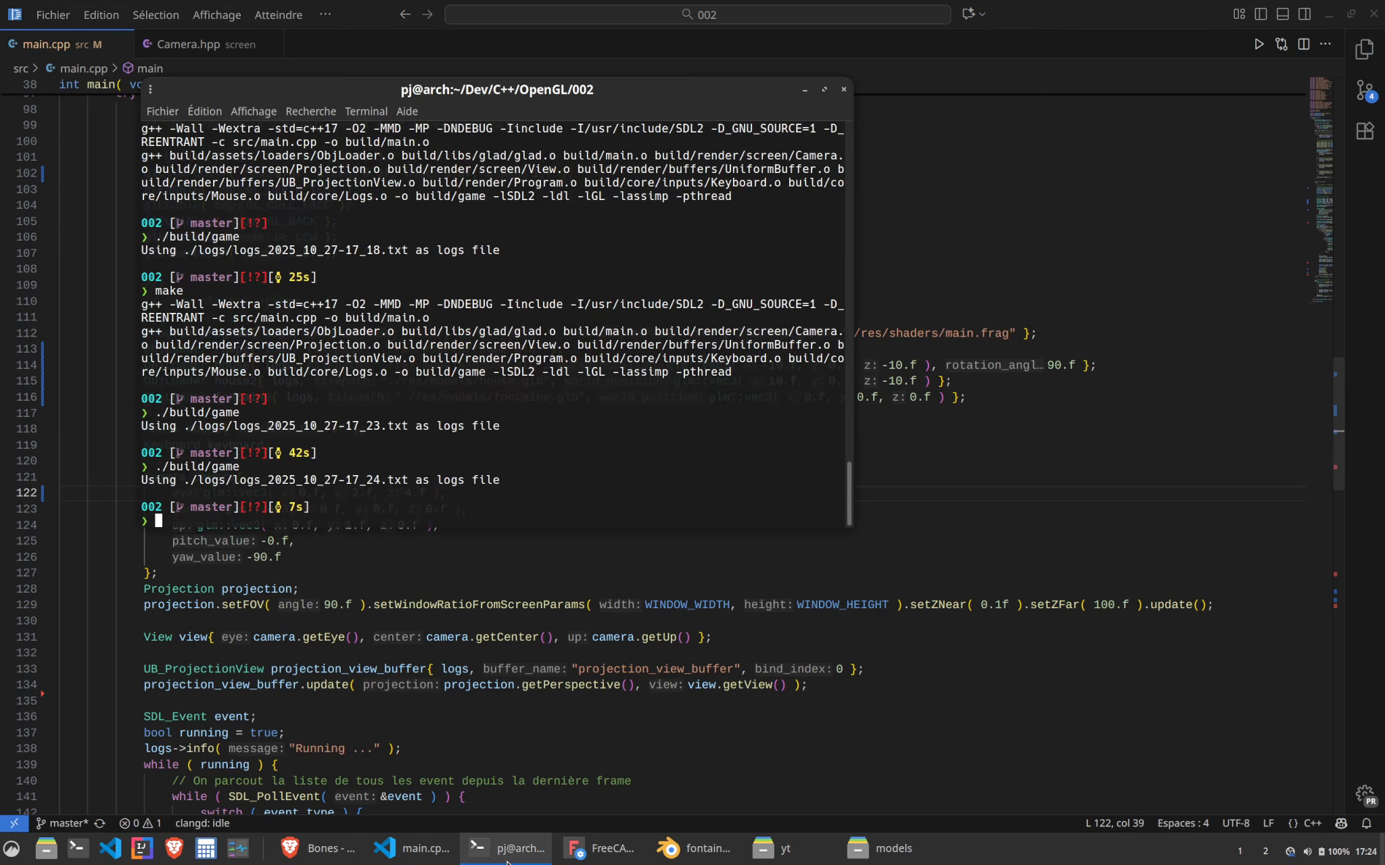
{"action": "type", "text": "make"}
{"action": "key", "text": "Return"}
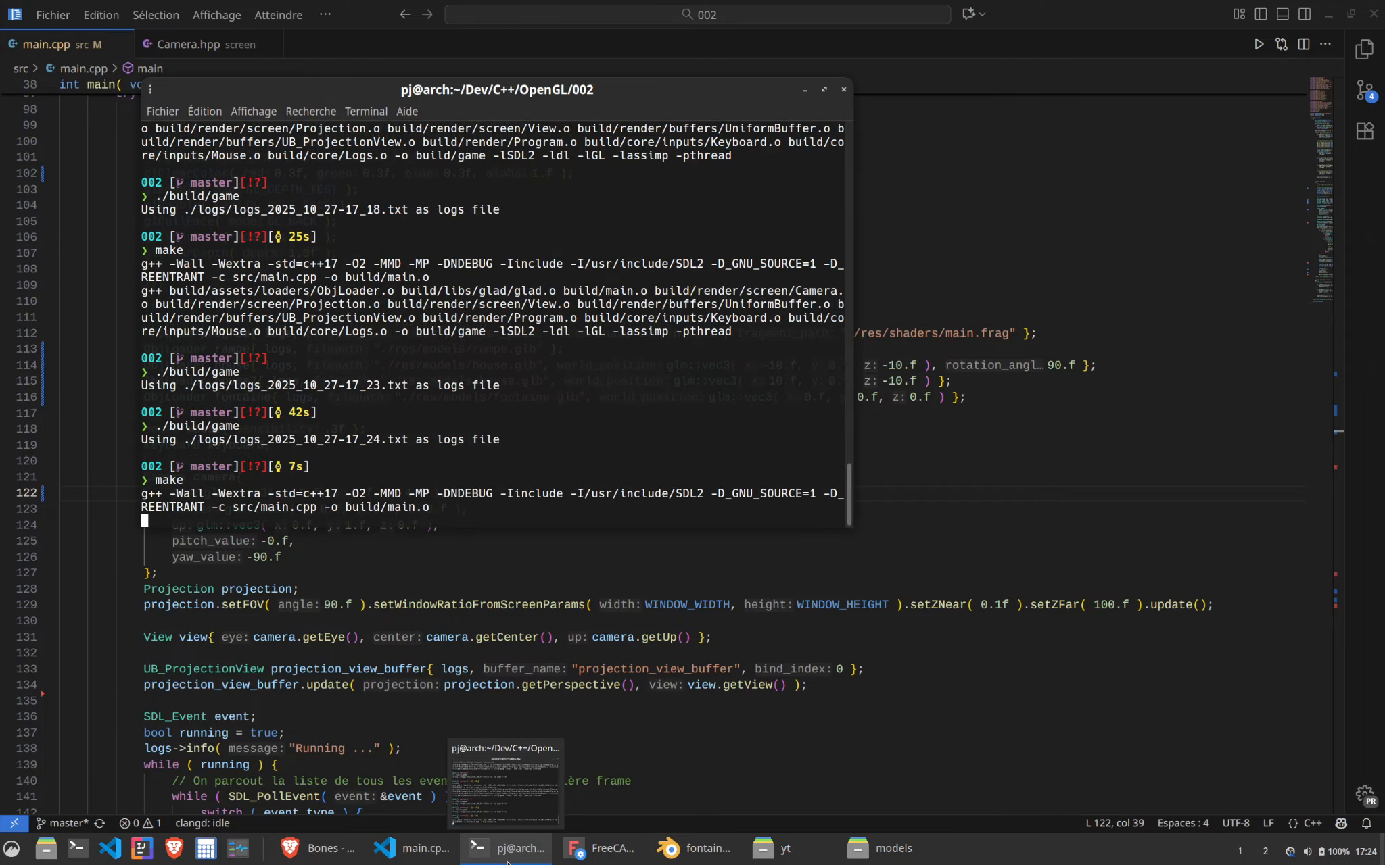
{"action": "key", "text": "Return"}
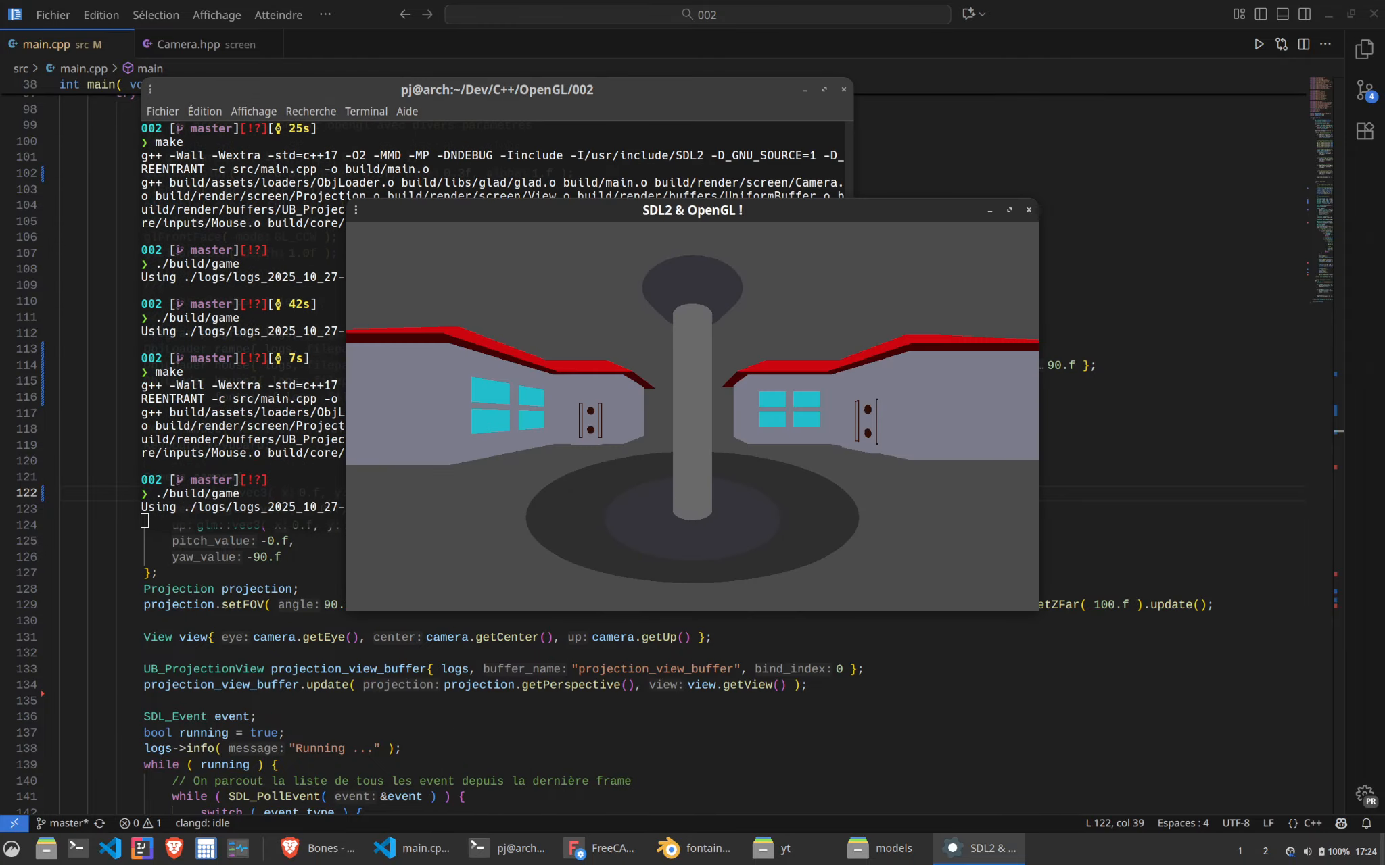
Inspect the fountain and the houses from several sides in the maximised game window, then quit the game
{"action": "key", "text": "d"}
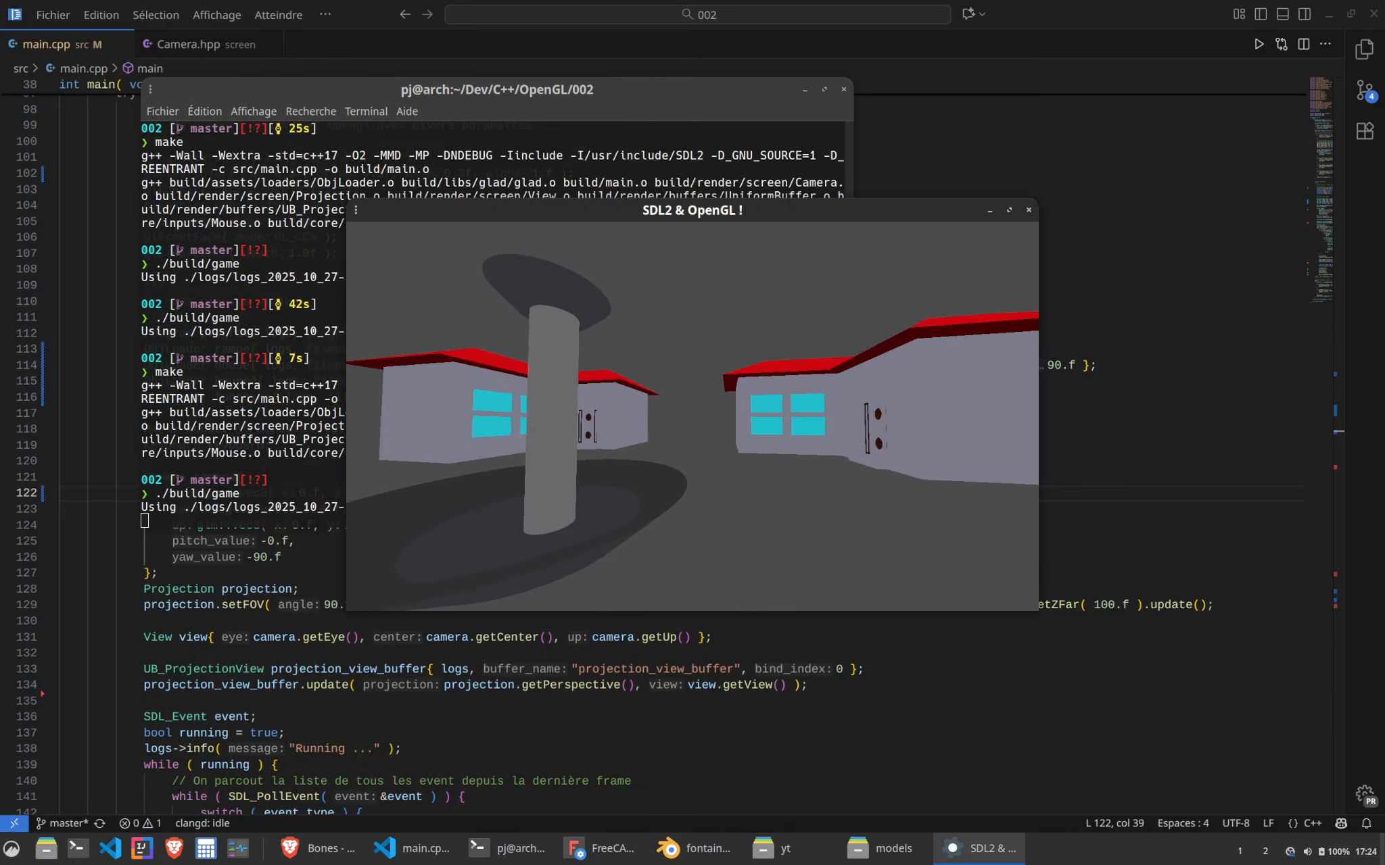
{"action": "key", "text": "q"}
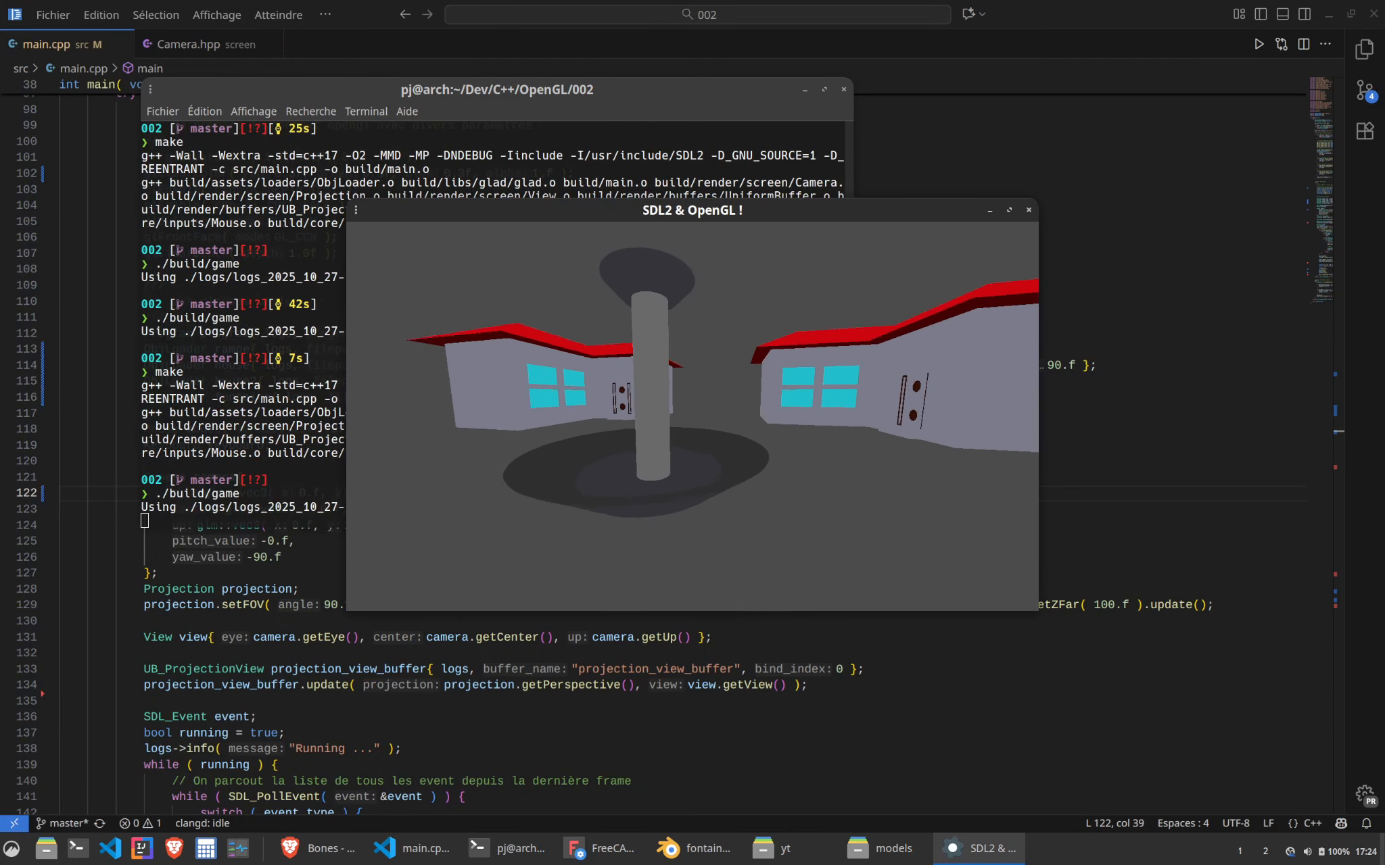
{"action": "key", "text": "d"}
{"action": "key", "text": "q"}
{"action": "key", "text": "q"}
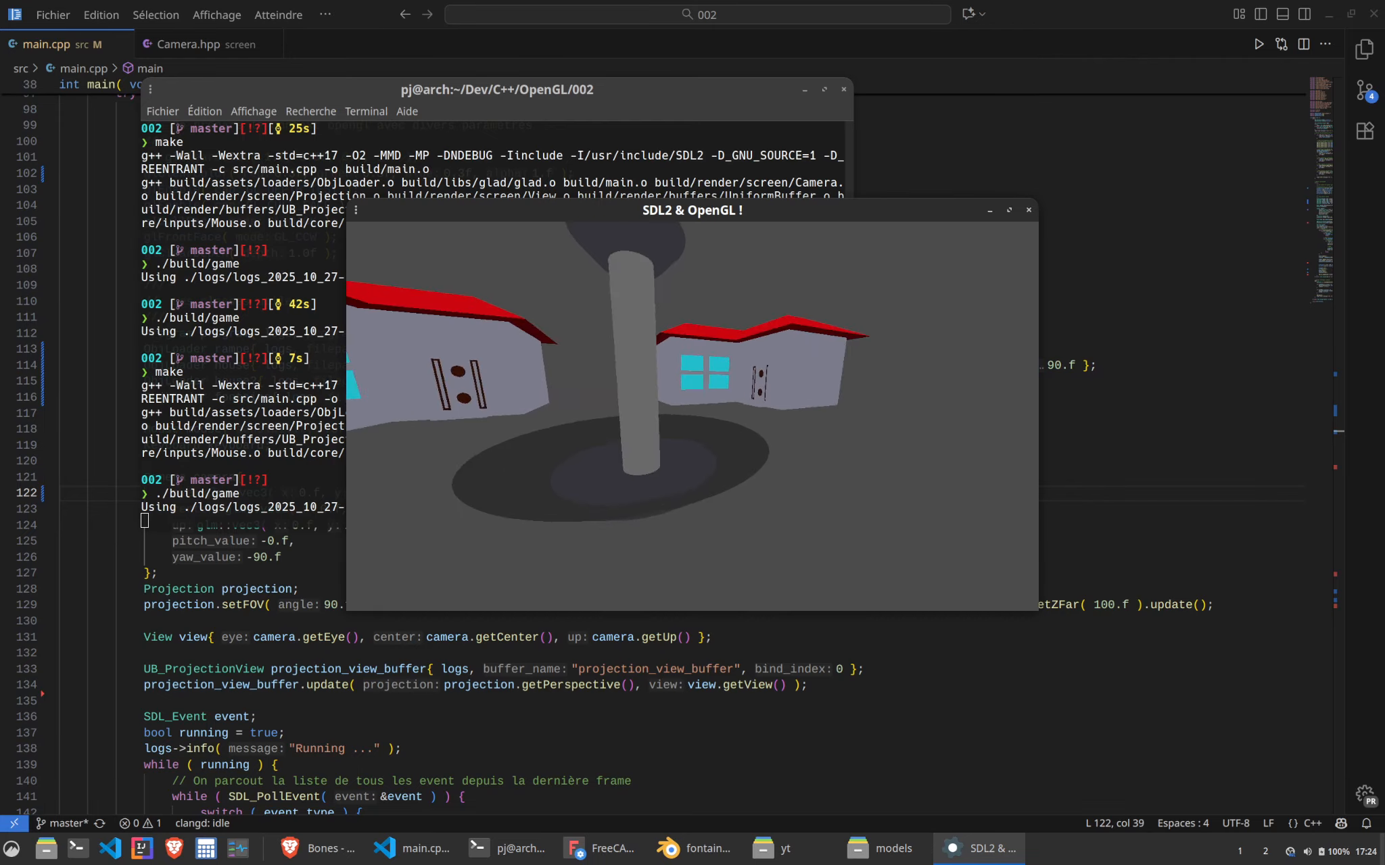
{"action": "key", "text": "super+Up"}
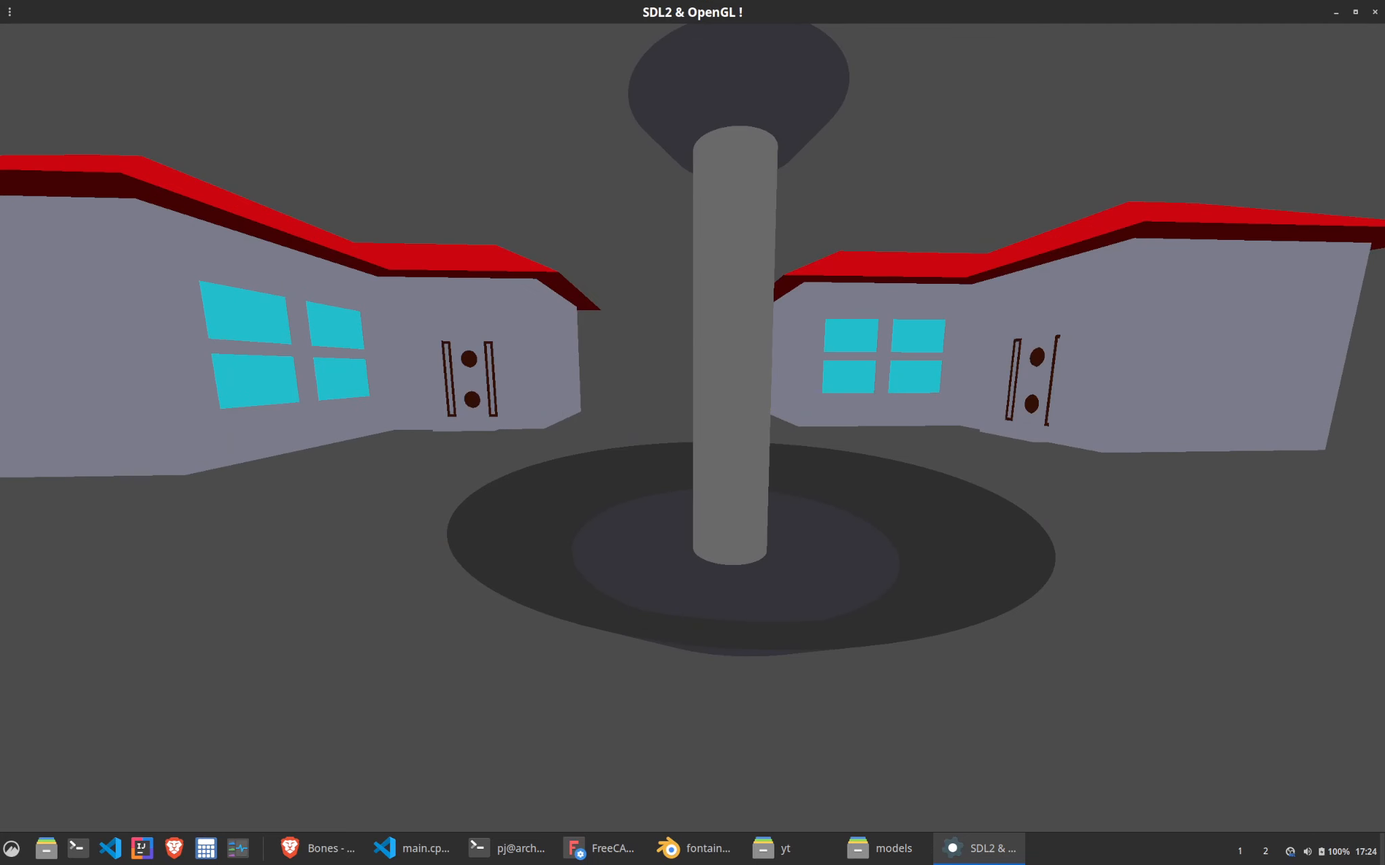
{"action": "key", "text": "q"}
{"action": "key", "text": "d"}
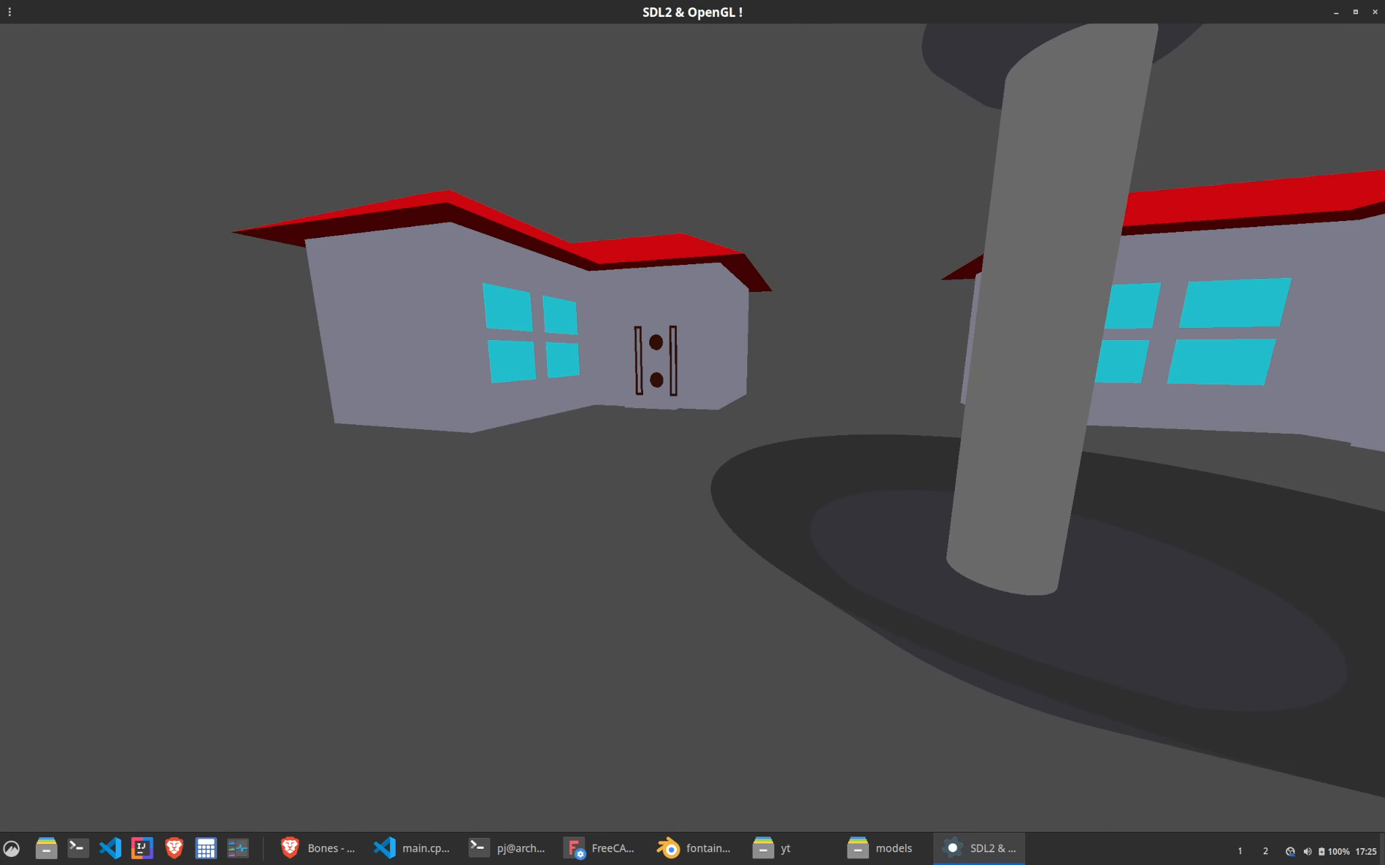
{"action": "key", "text": "d"}
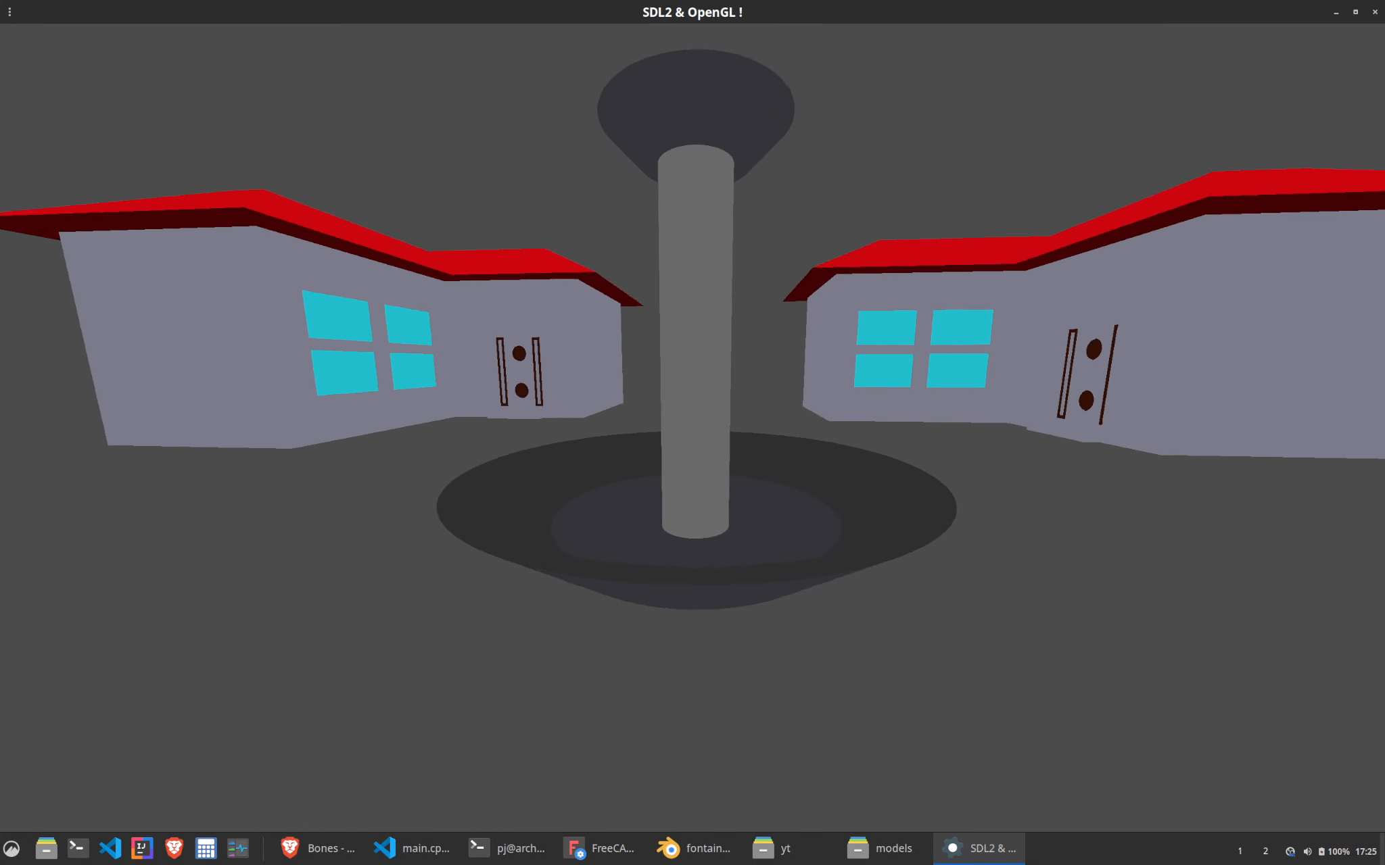
{"action": "key", "text": "q"}
{"action": "key", "text": "q"}
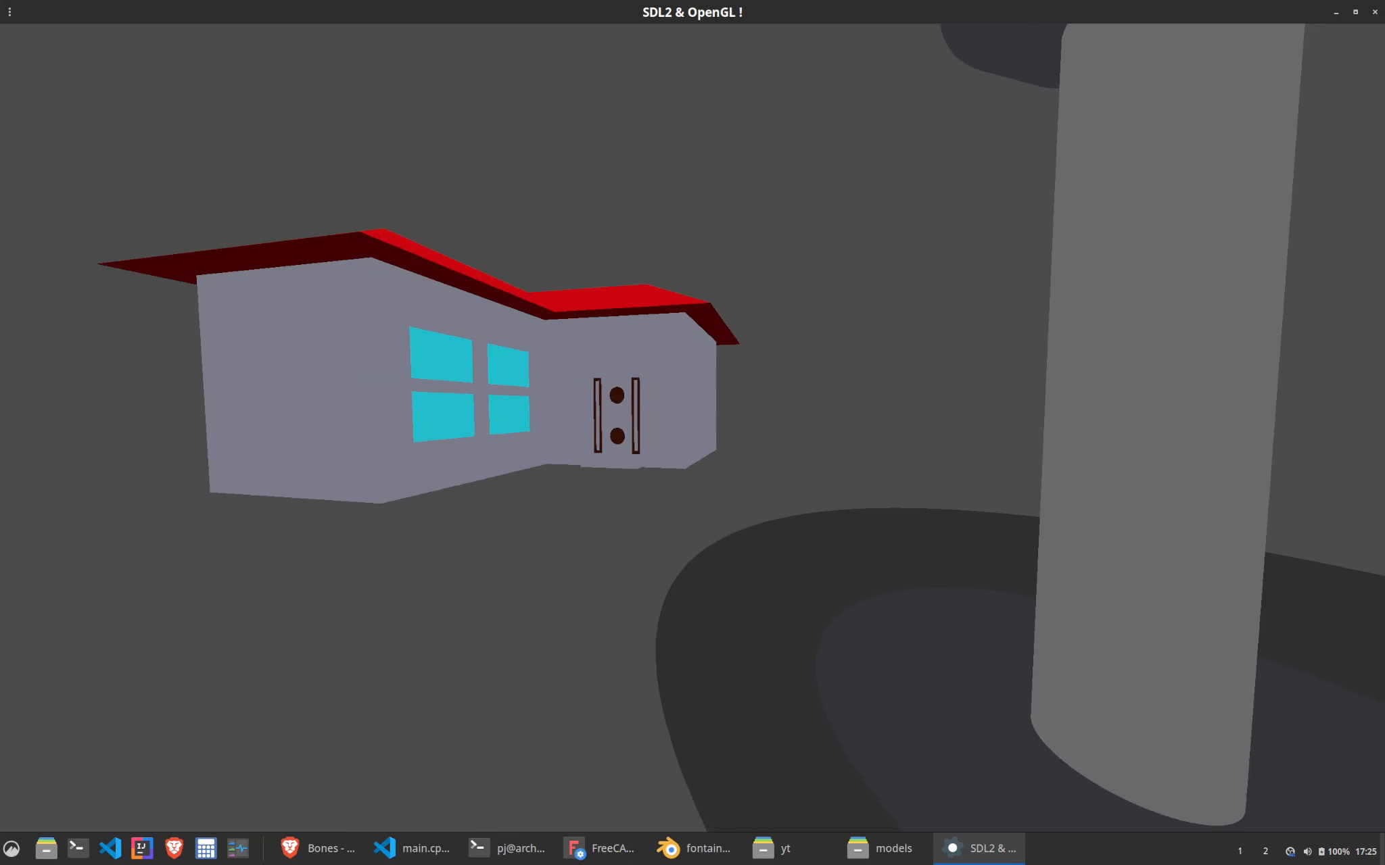
{"action": "key", "text": "d"}
{"action": "key", "text": "d"}
{"action": "key", "text": "Escape"}
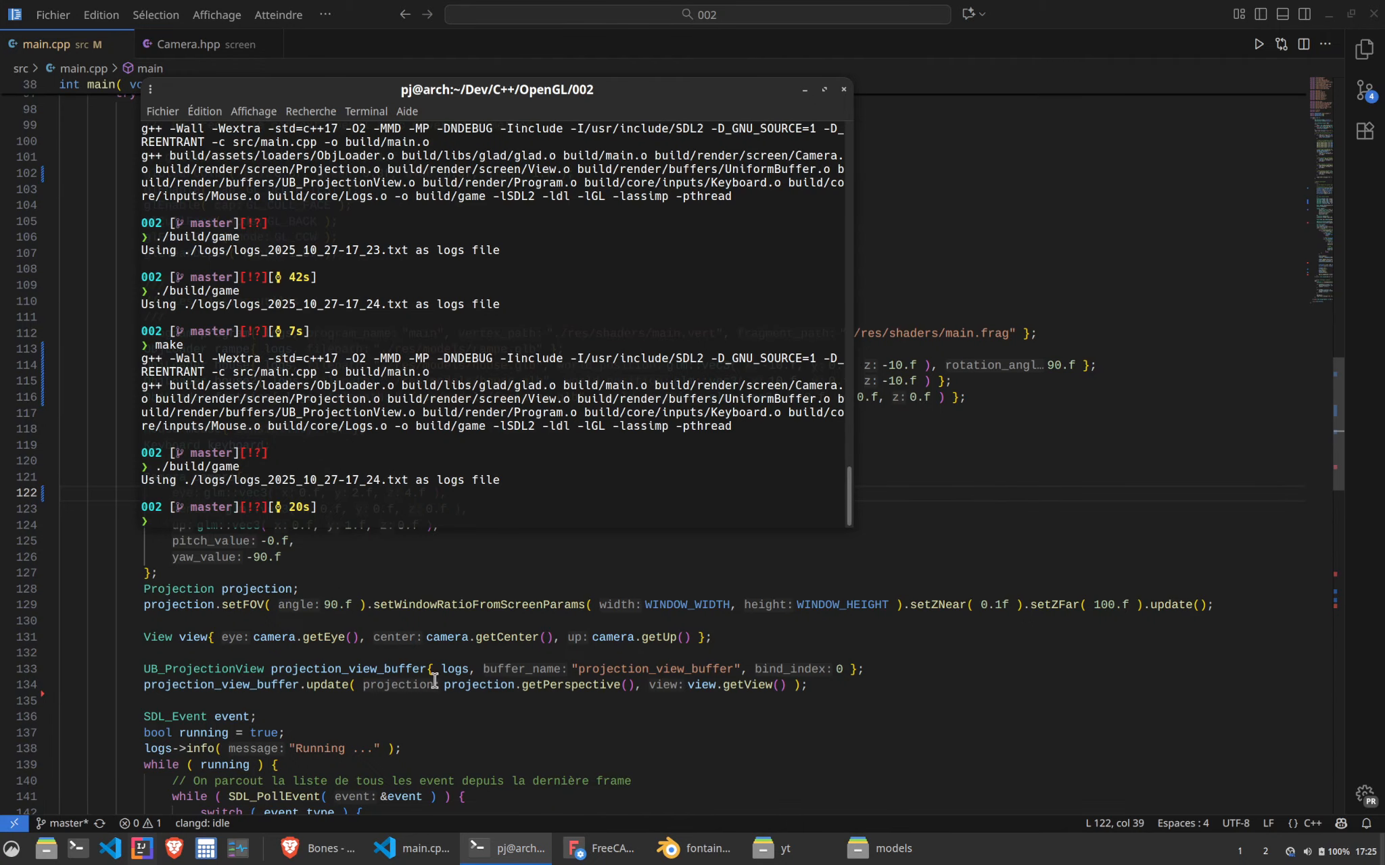
Switch to FreeCAD, bring up the banc document and select its banc body in the model tree
{"action": "left_click", "coordinate": [601, 849]}
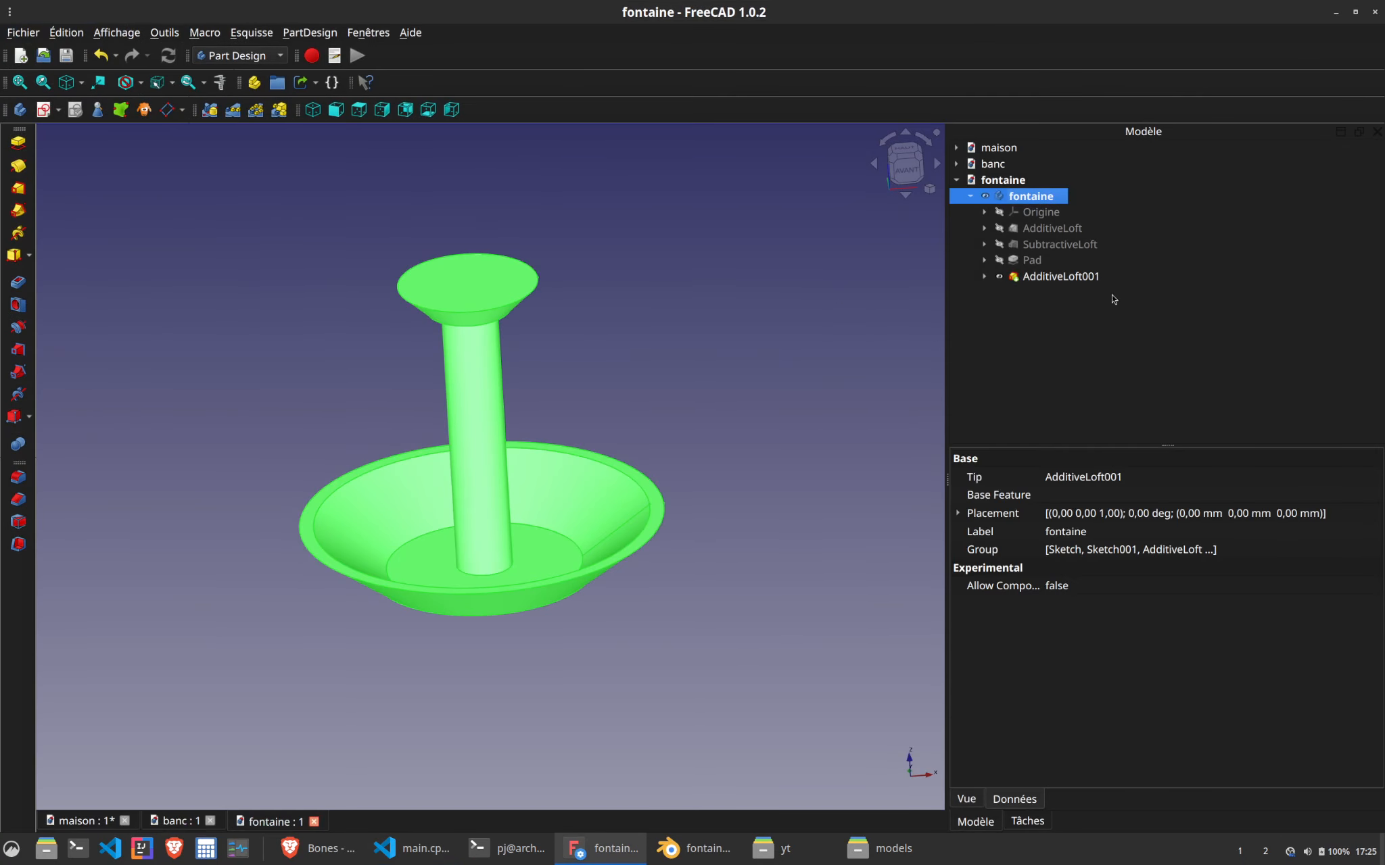
{"action": "left_click", "coordinate": [956, 180]}
{"action": "left_click", "coordinate": [956, 164]}
{"action": "left_click", "coordinate": [989, 165]}
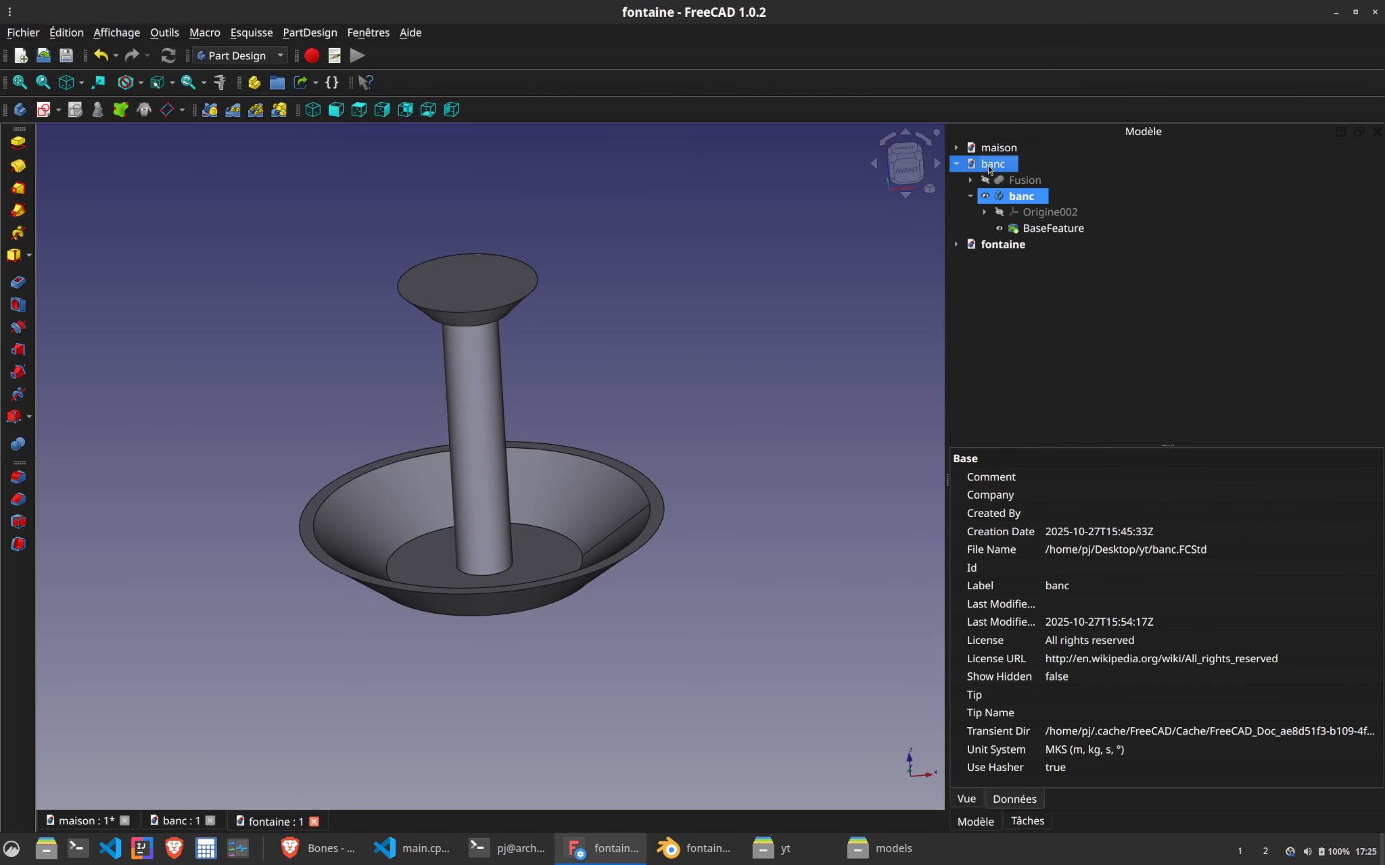
{"action": "left_click", "coordinate": [1022, 197]}
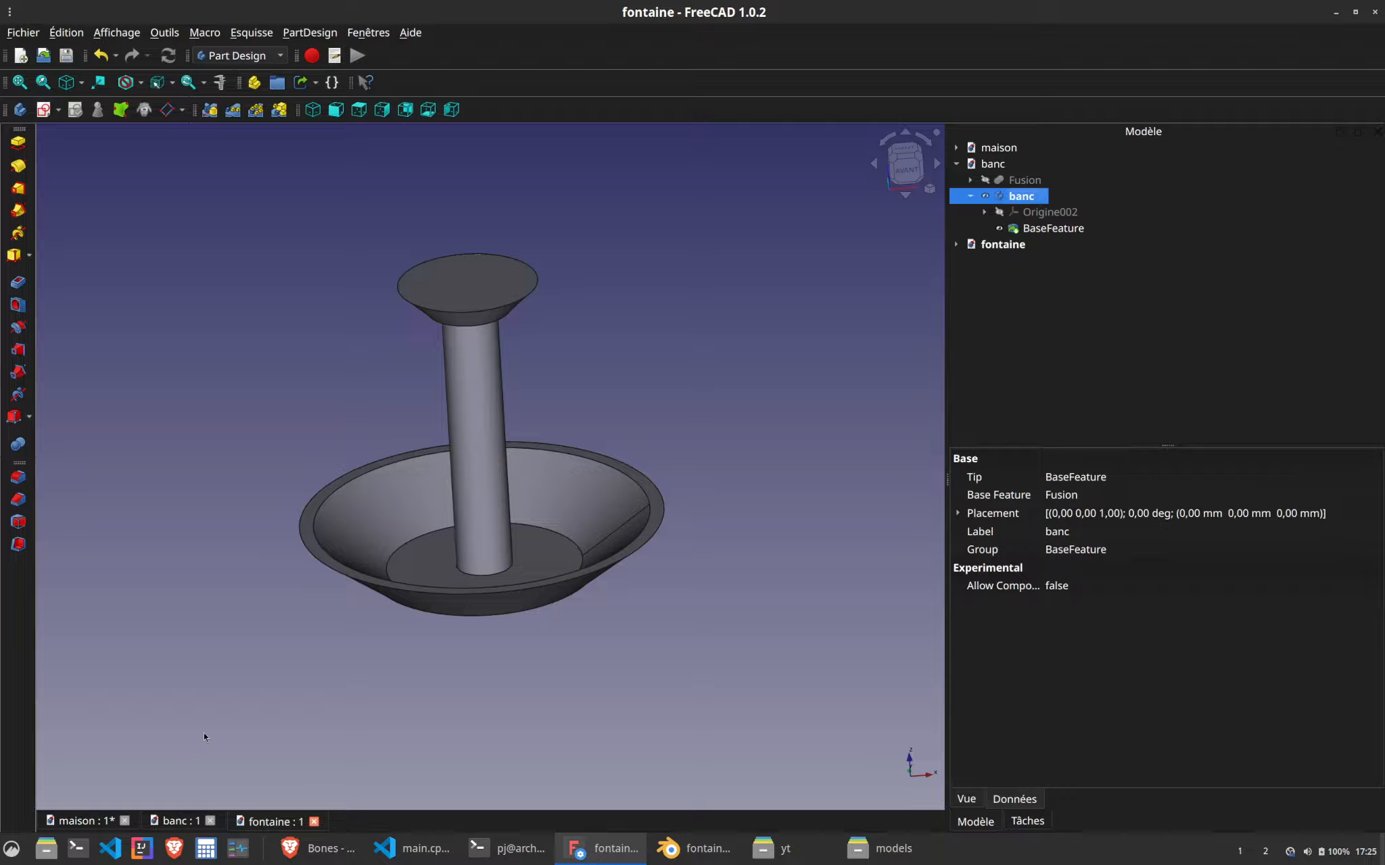
{"action": "left_click", "coordinate": [180, 822]}
{"action": "left_click", "coordinate": [415, 580]}
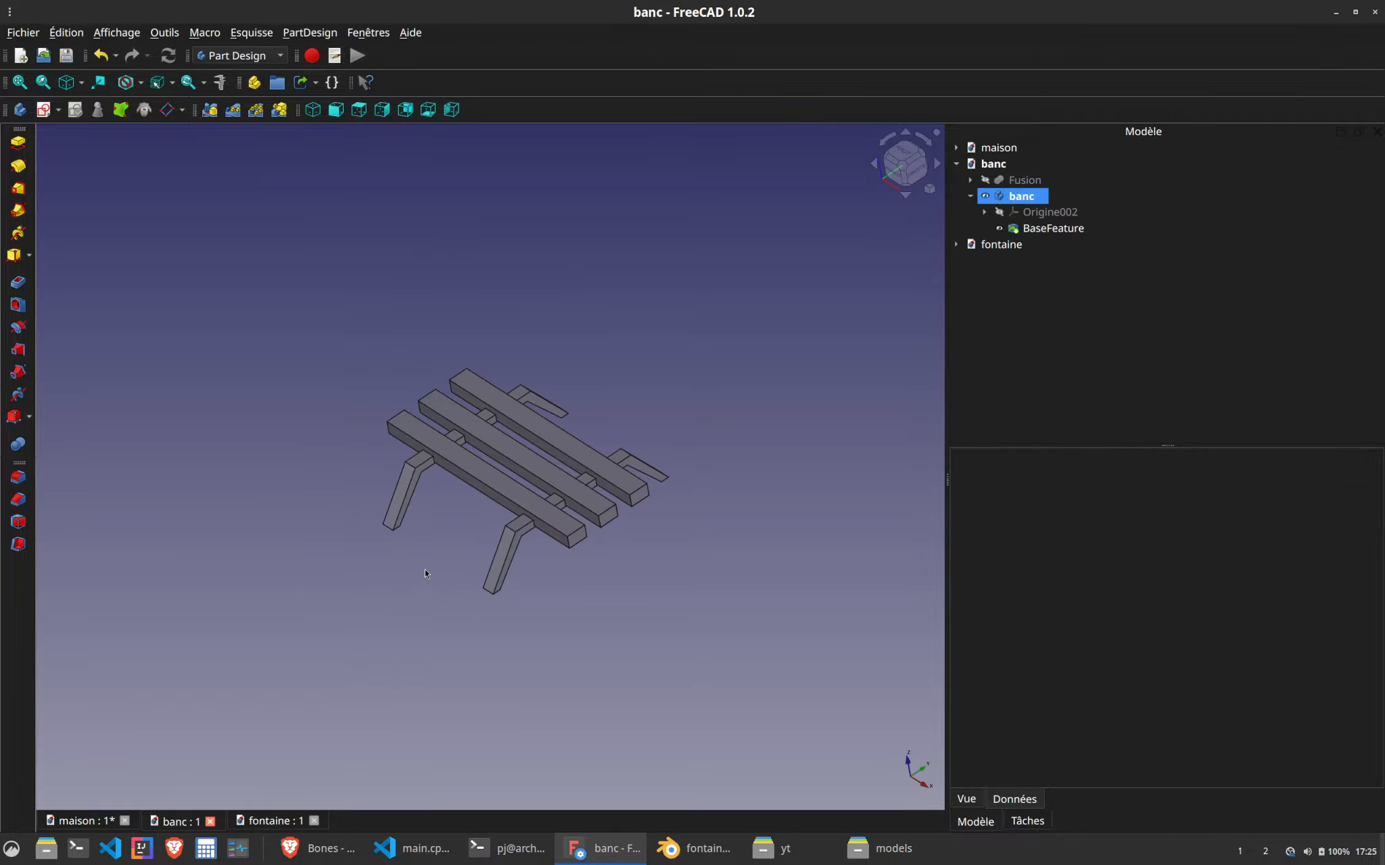
{"action": "left_click", "coordinate": [1022, 196]}
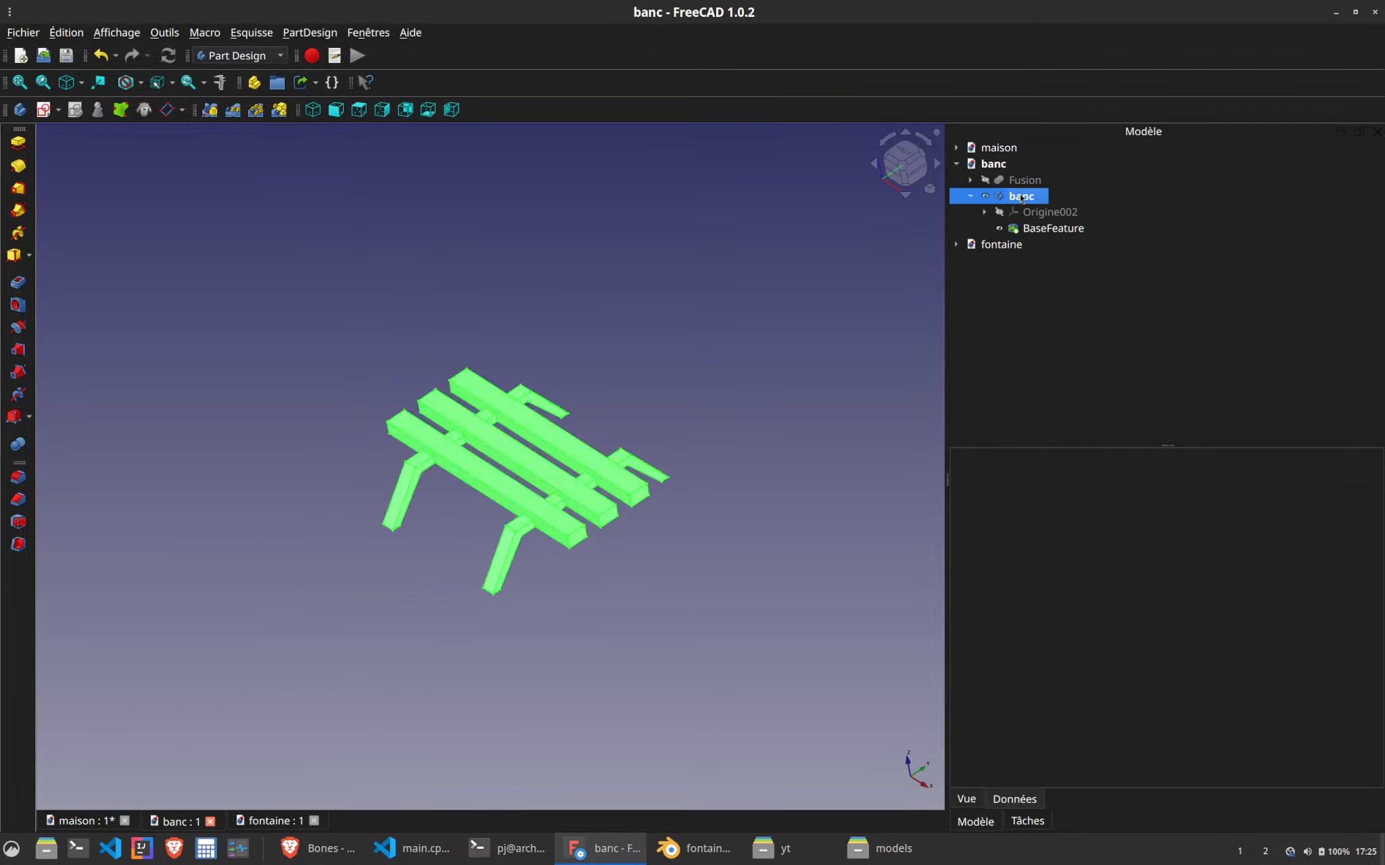
Export the selected banc body as the Wavefront OBJ file banc.obj in the yt folder
{"action": "left_click", "coordinate": [23, 33]}
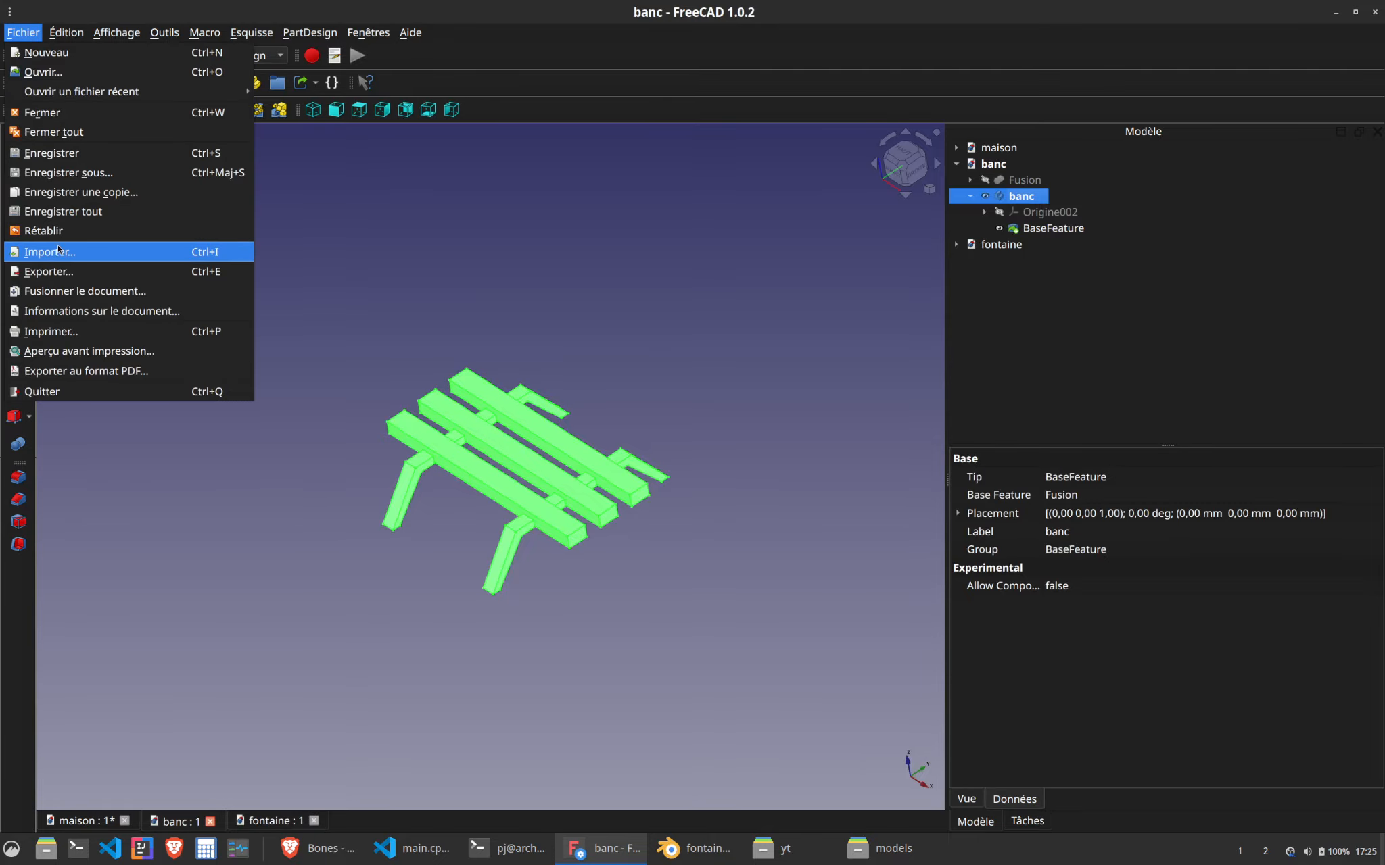
{"action": "key", "text": "Escape"}
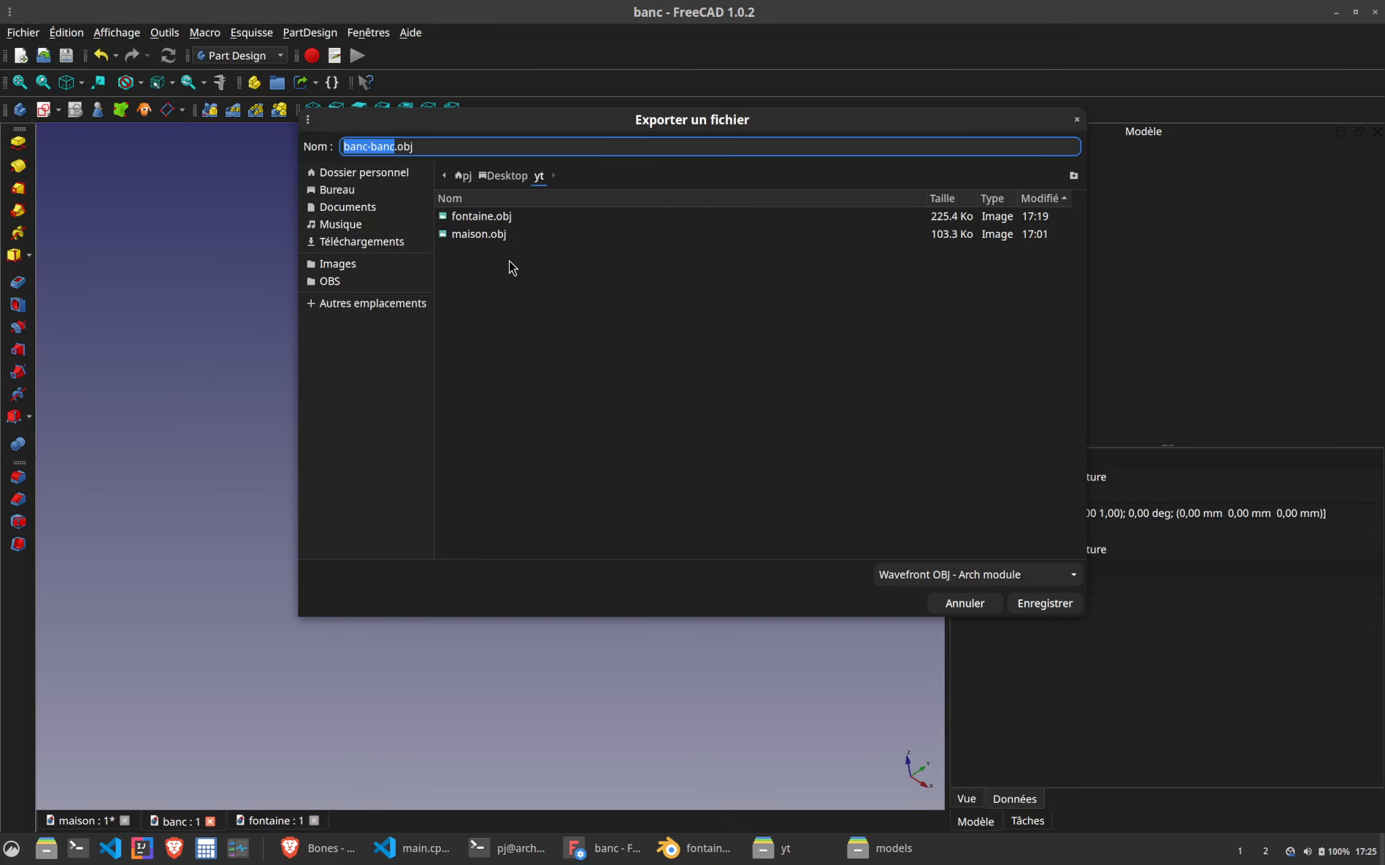
{"action": "key", "text": "BackSpace"}
{"action": "type", "text": "banc"}
{"action": "left_click", "coordinate": [1031, 602]}
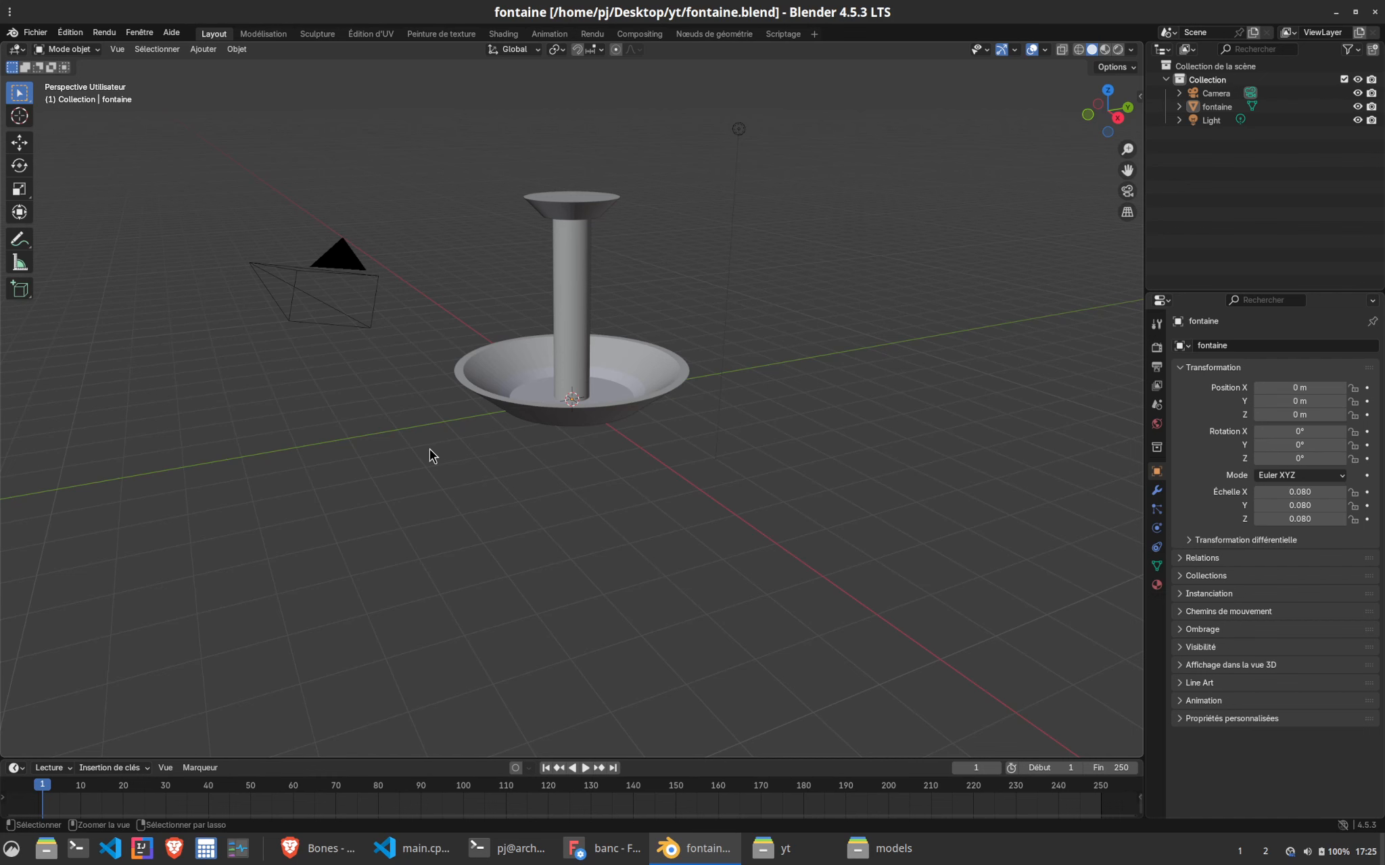
Switch to Blender, save fontaine.blend and create a new General file
{"action": "key", "text": "ctrl+s"}
{"action": "left_click", "coordinate": [36, 32]}
{"action": "mouse_move", "coordinate": [41, 53]}
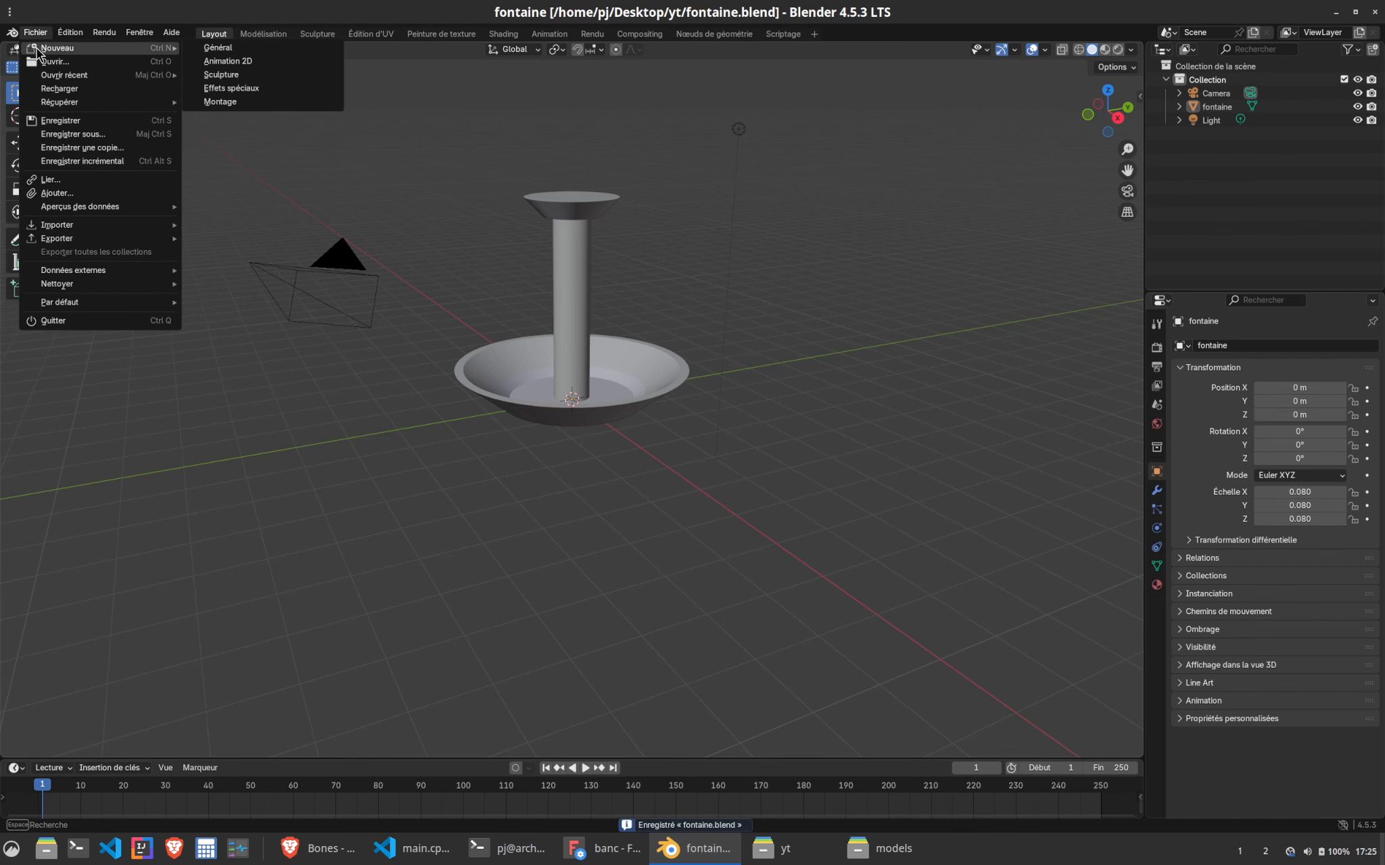
{"action": "left_click", "coordinate": [195, 48]}
Delete the default cube from the new scene and check on the bench export in FreeCAD
{"action": "right_click", "coordinate": [599, 452]}
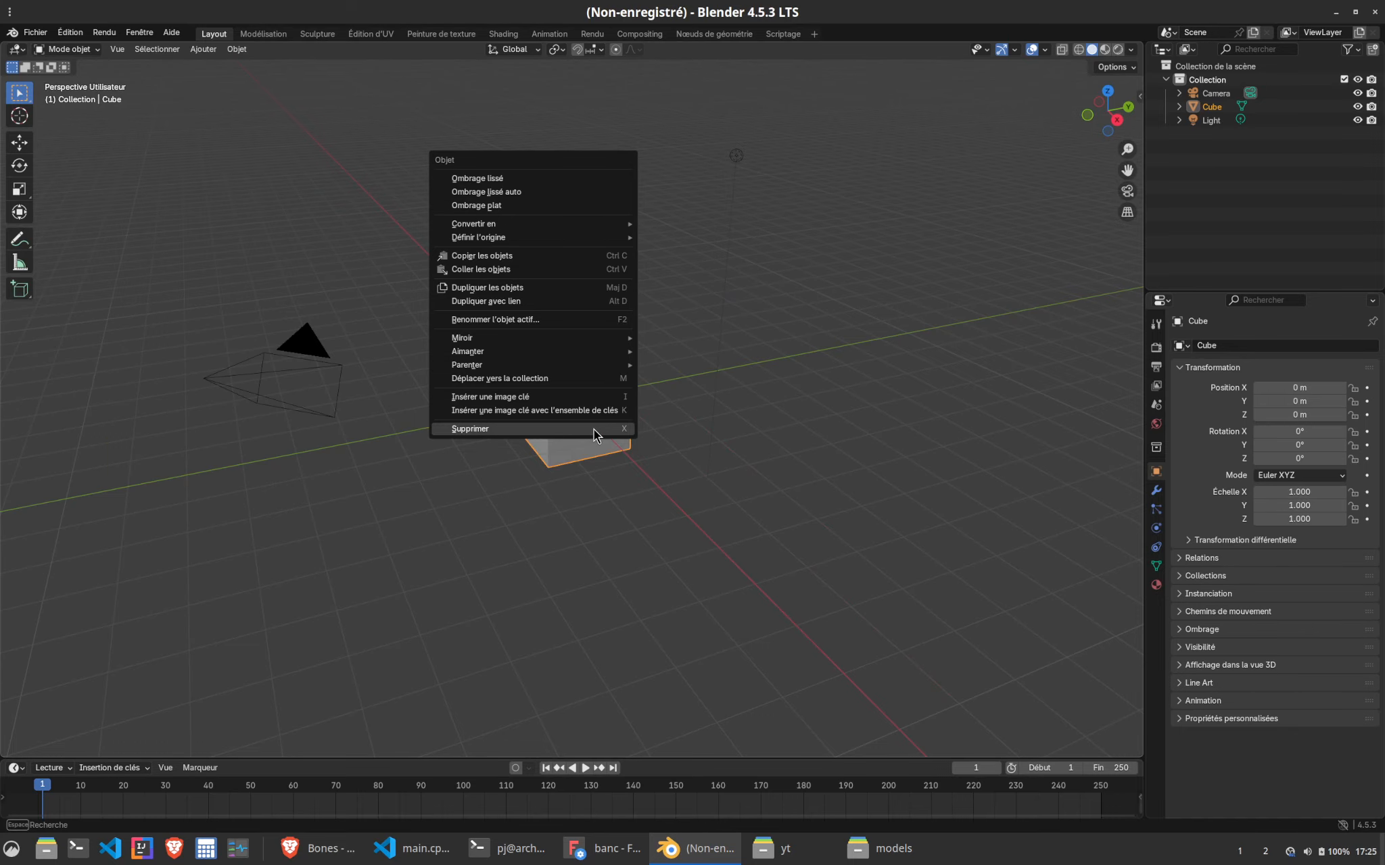
{"action": "left_click", "coordinate": [593, 429]}
{"action": "left_click", "coordinate": [602, 849]}
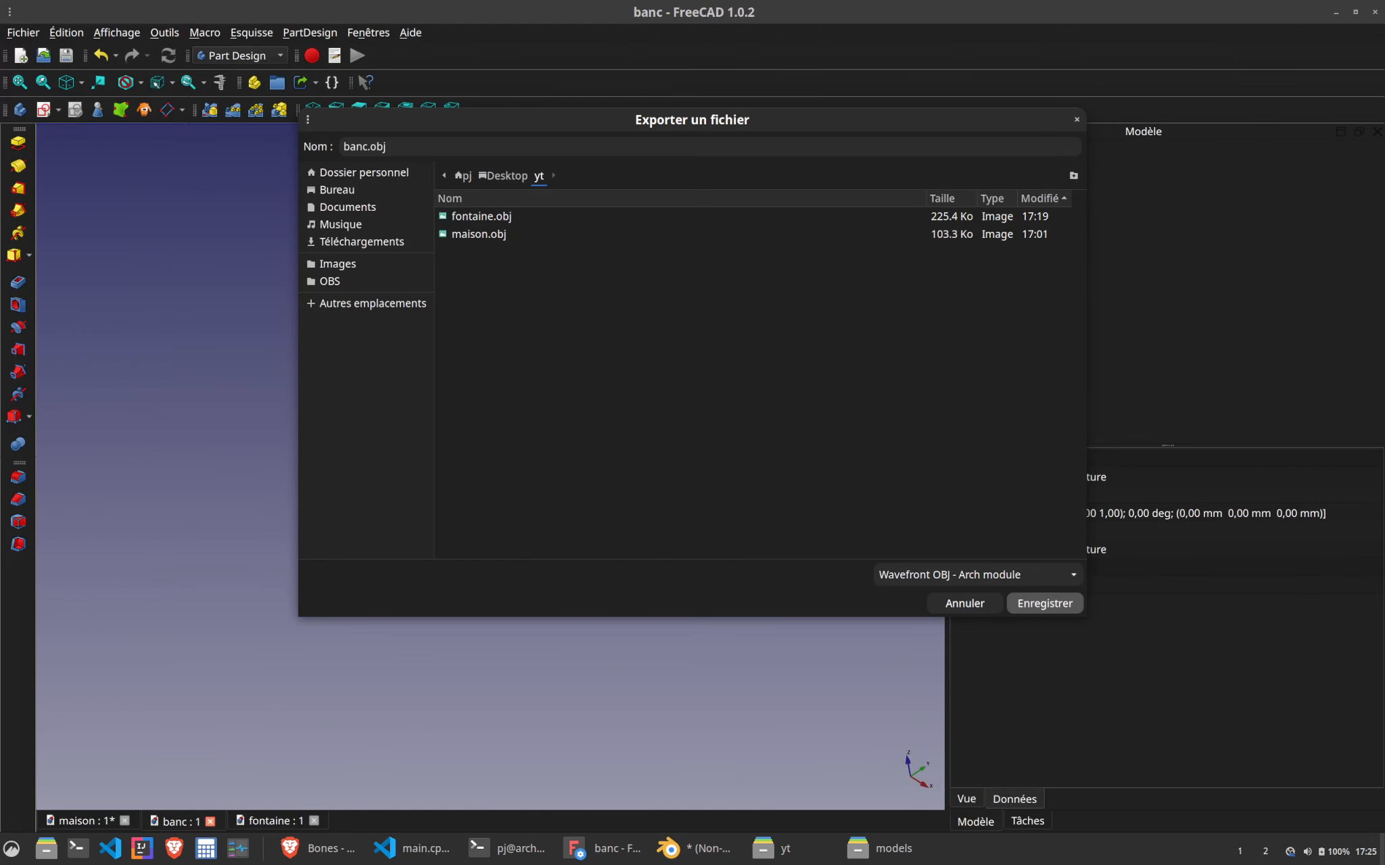
In main.cpp, move the fontaine ObjLoader declaration above the house declarations and comment out the rampe declaration
{"action": "left_click", "coordinate": [429, 857]}
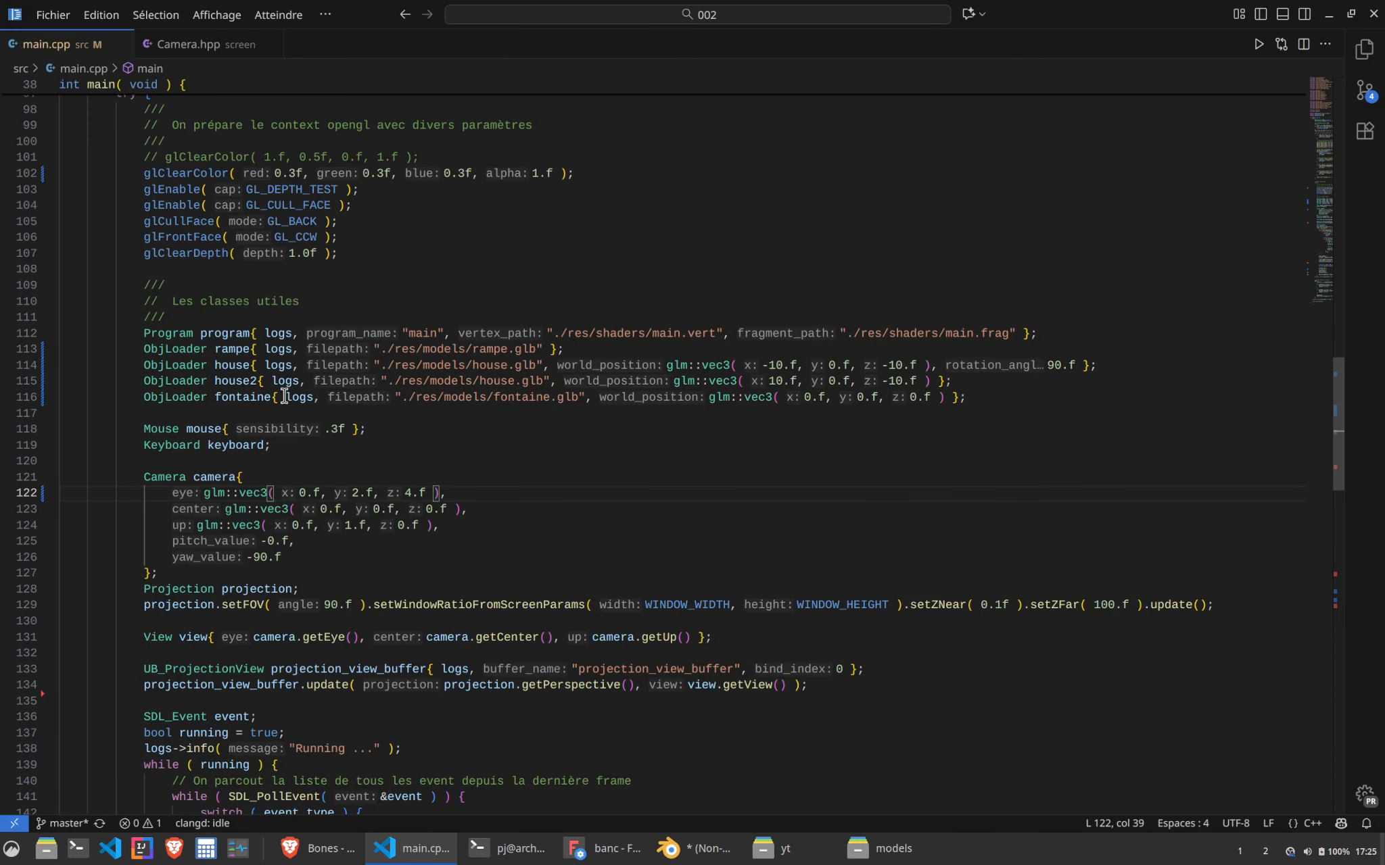
{"action": "left_click_drag", "start_coordinate": [979, 396], "coordinate": [979, 386]}
{"action": "key", "text": "ctrl+c"}
{"action": "key", "text": "BackSpace"}
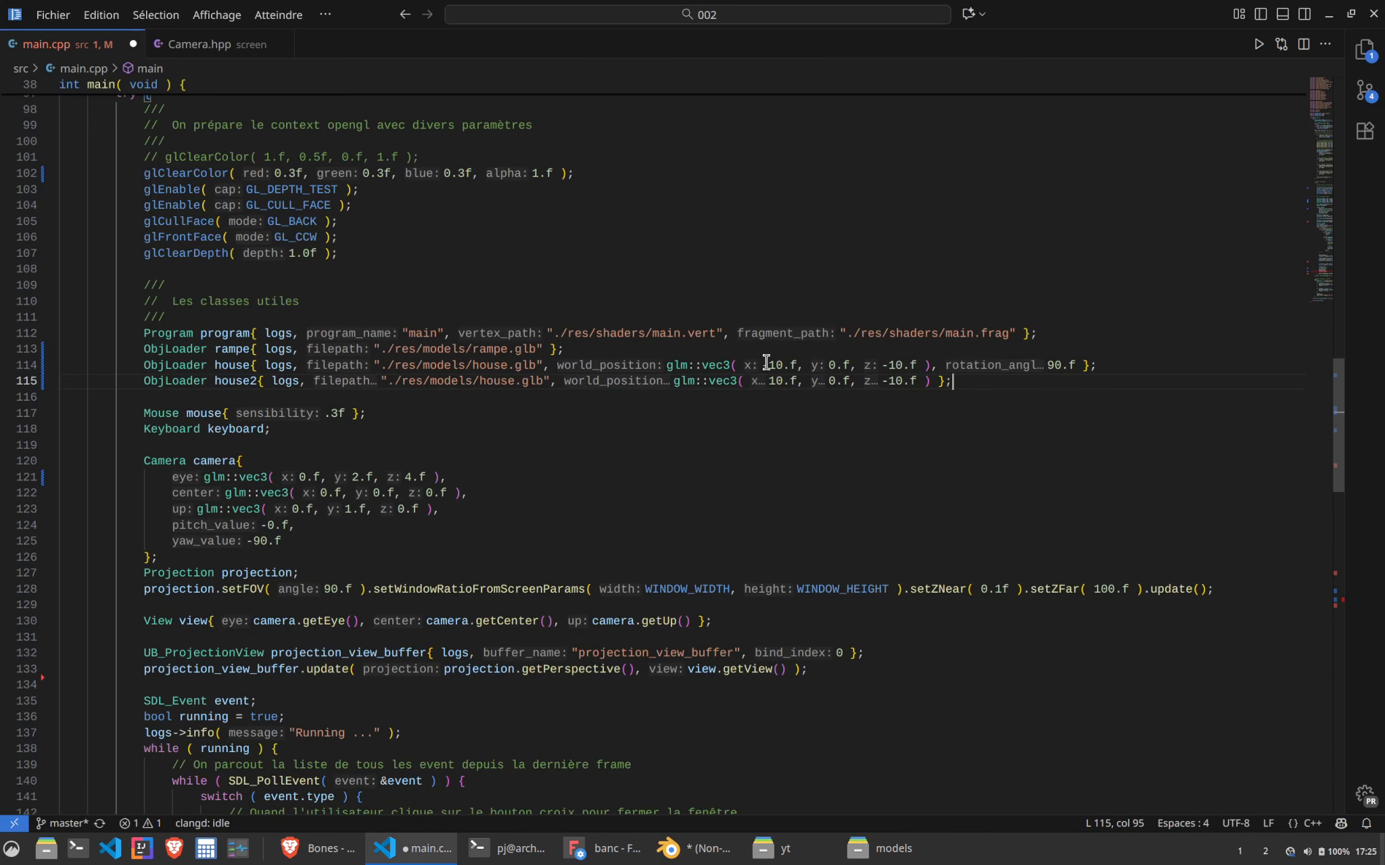
{"action": "key", "text": "ctrl+v"}
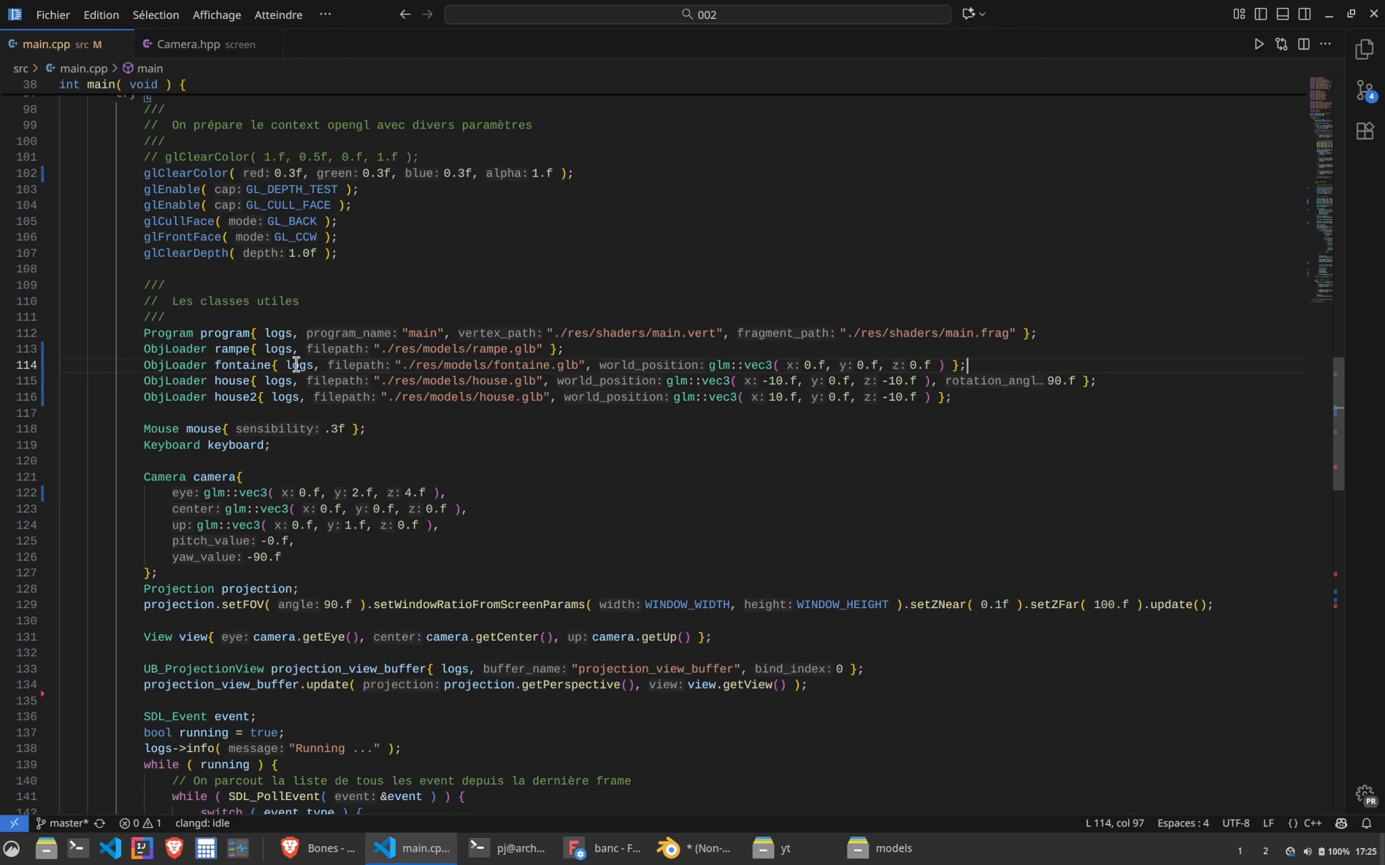
{"action": "left_click", "coordinate": [425, 356]}
{"action": "key", "text": "ctrl+slash"}
Move the fontaine.draw() call directly below the commented-out rampe.draw() line in the render loop
{"action": "scroll", "coordinate": [441, 658], "scroll_direction": "down", "scroll_amount": 12}
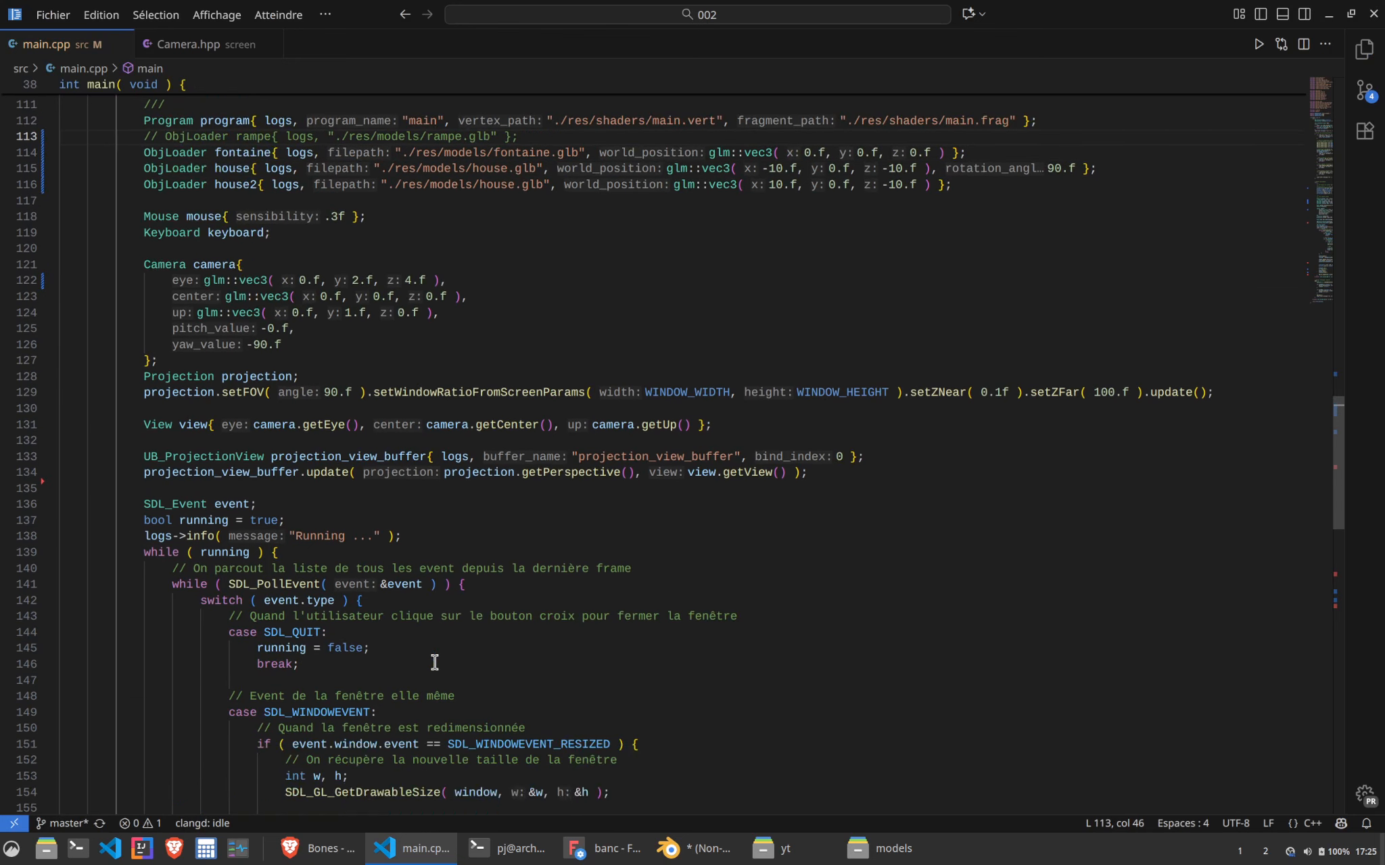
{"action": "scroll", "coordinate": [440, 658], "scroll_direction": "down", "scroll_amount": 2}
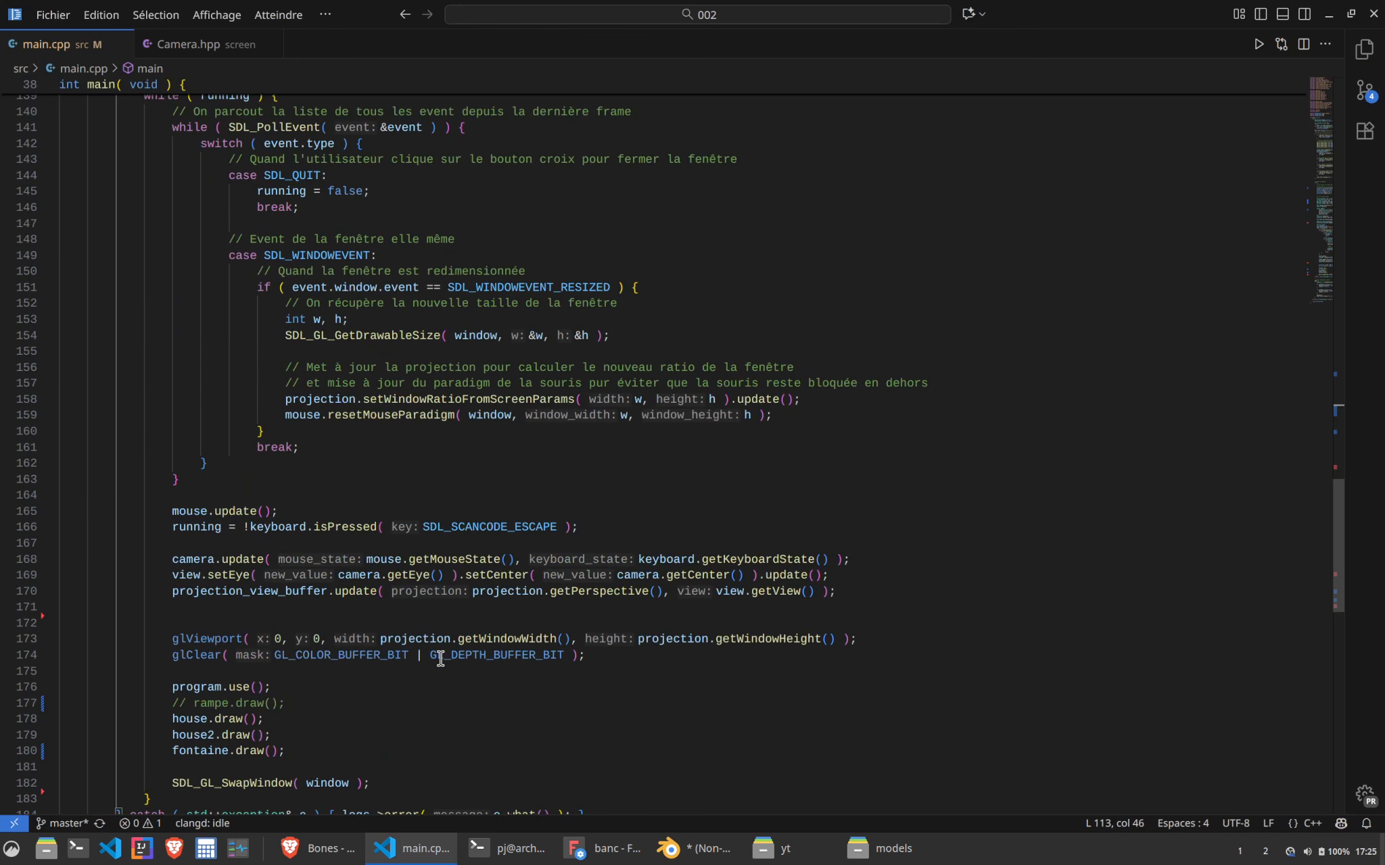
{"action": "left_click", "coordinate": [319, 748]}
{"action": "key", "text": "alt+Up"}
{"action": "key", "text": "alt+Up"}
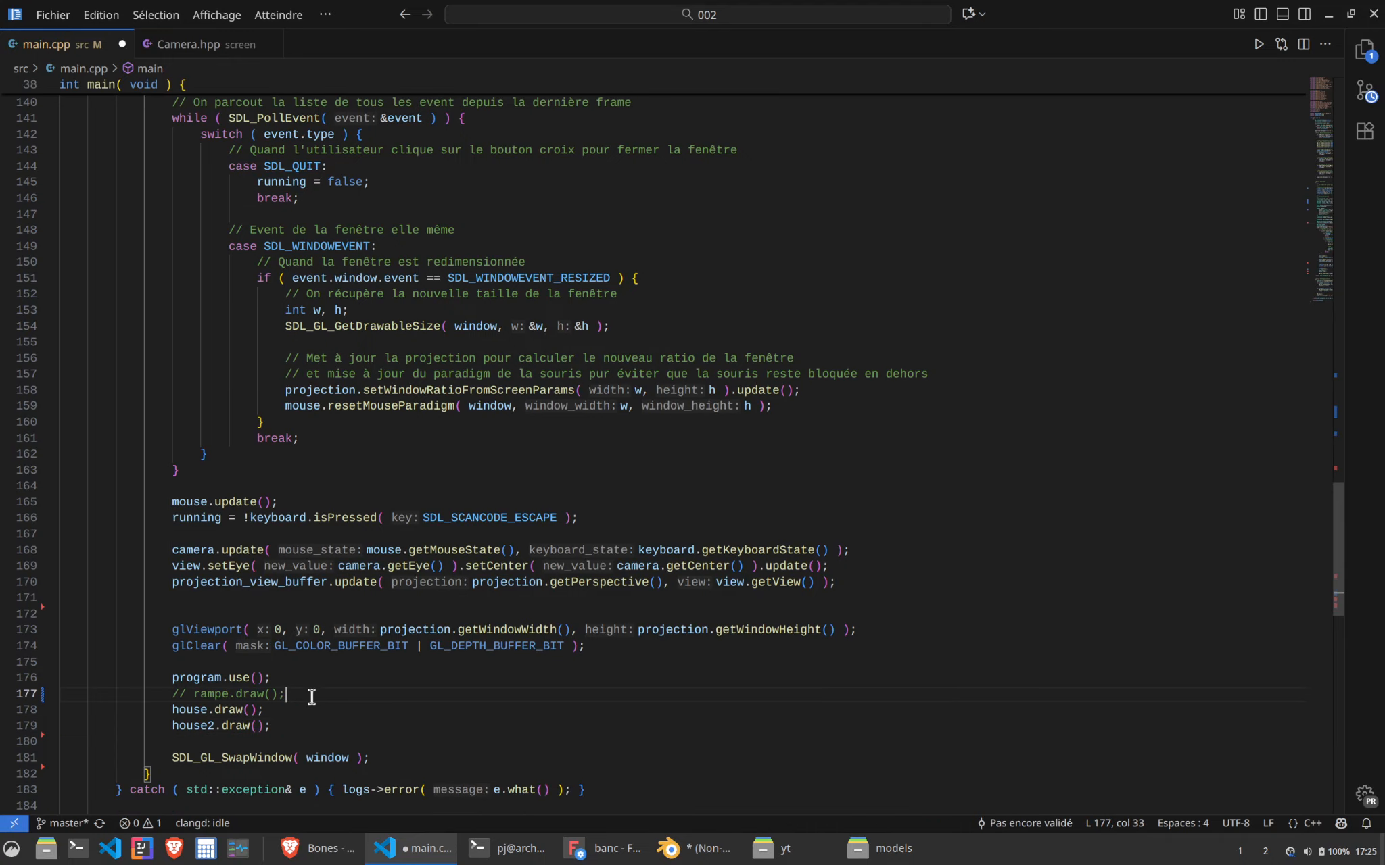
Duplicate the house2 ObjLoader declaration twice directly below the original
{"action": "scroll", "coordinate": [498, 559], "scroll_direction": "up", "scroll_amount": 12}
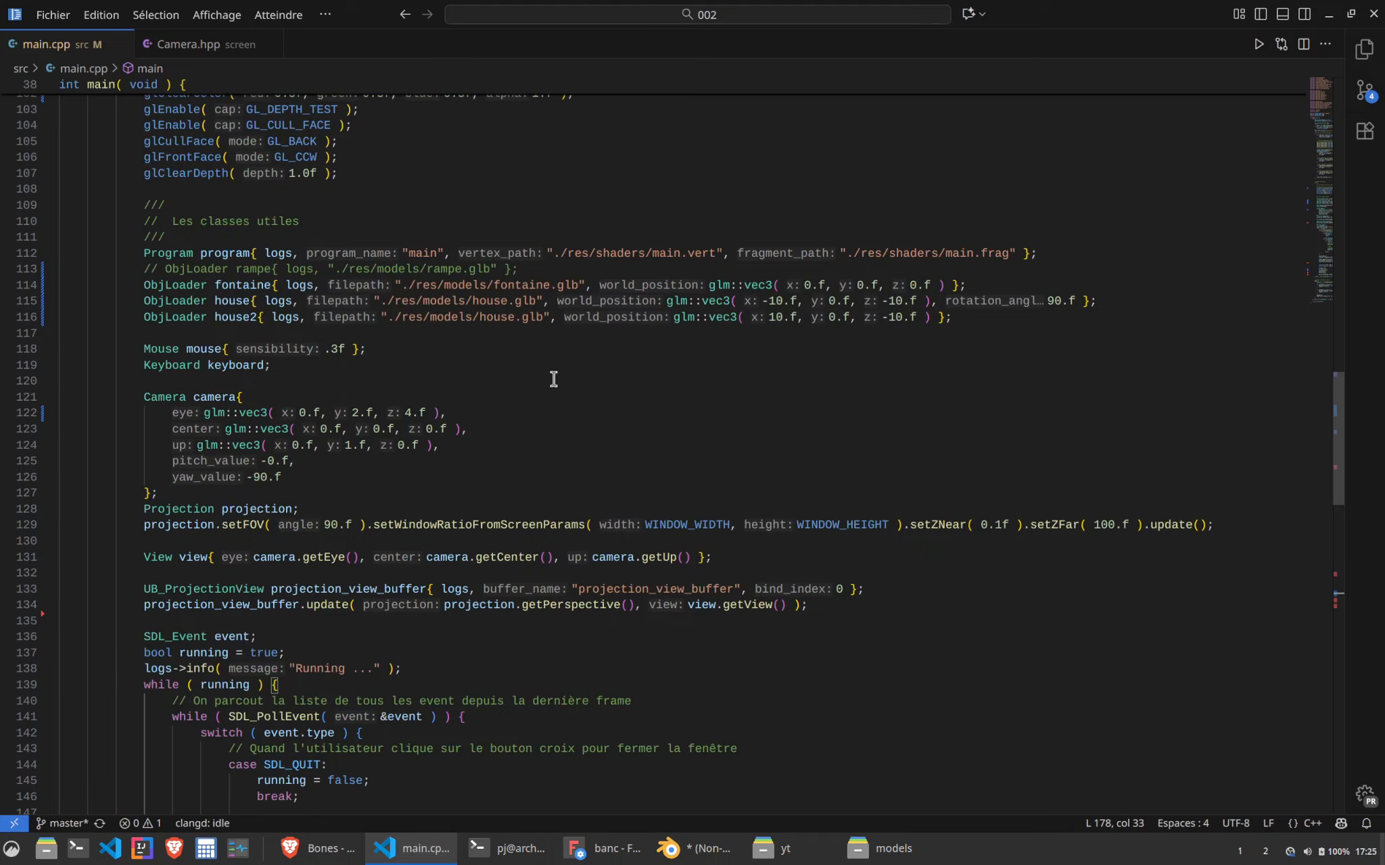
{"action": "left_click", "coordinate": [1007, 323]}
{"action": "key", "text": "ctrl+shift+alt+Down"}
{"action": "key", "text": "ctrl+shift+alt+Down"}
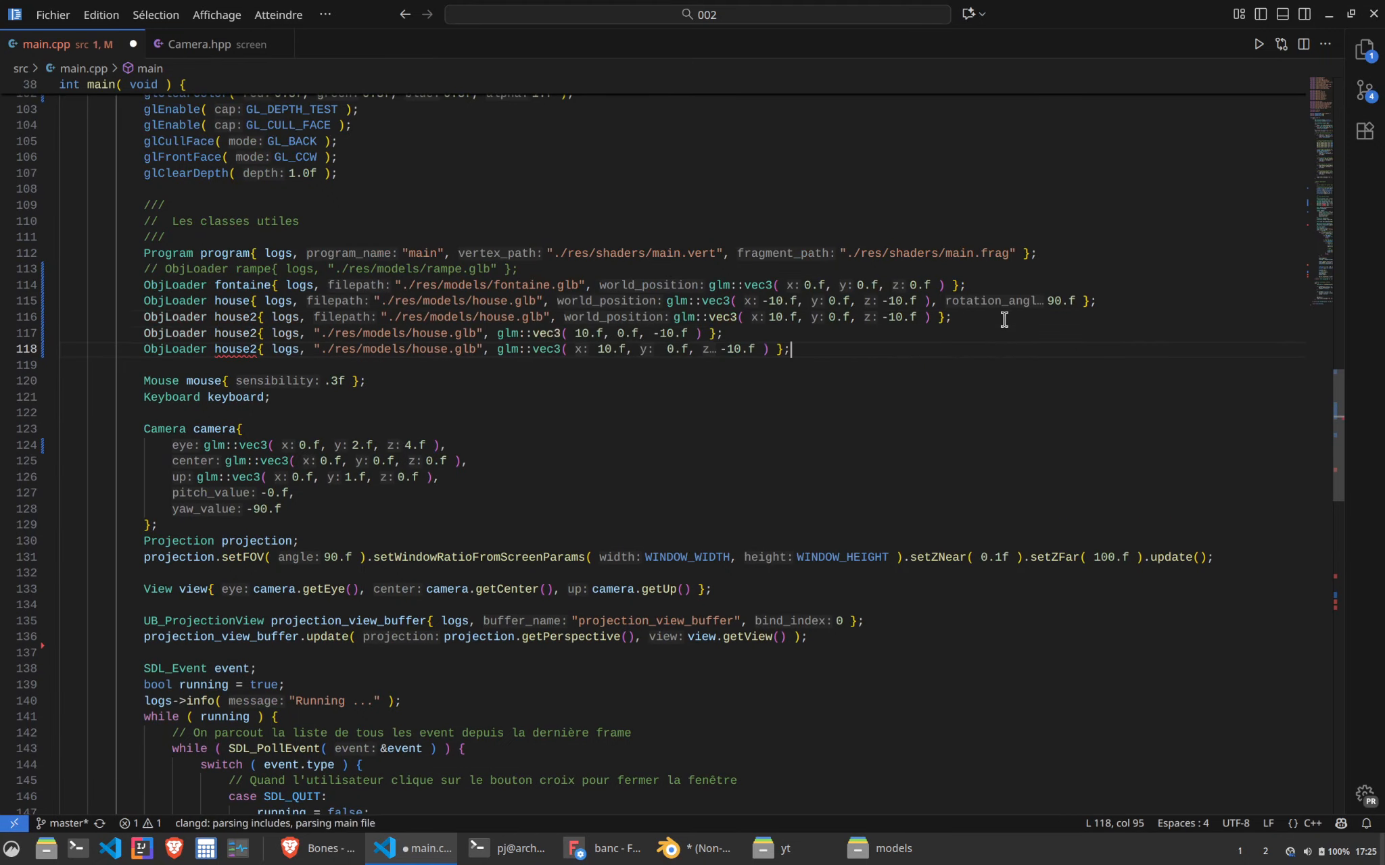
Rename the two duplicated house2 loaders as house3 and house4
{"action": "left_click", "coordinate": [254, 332]}
{"action": "key", "text": "BackSpace"}
{"action": "type", "text": "3"}
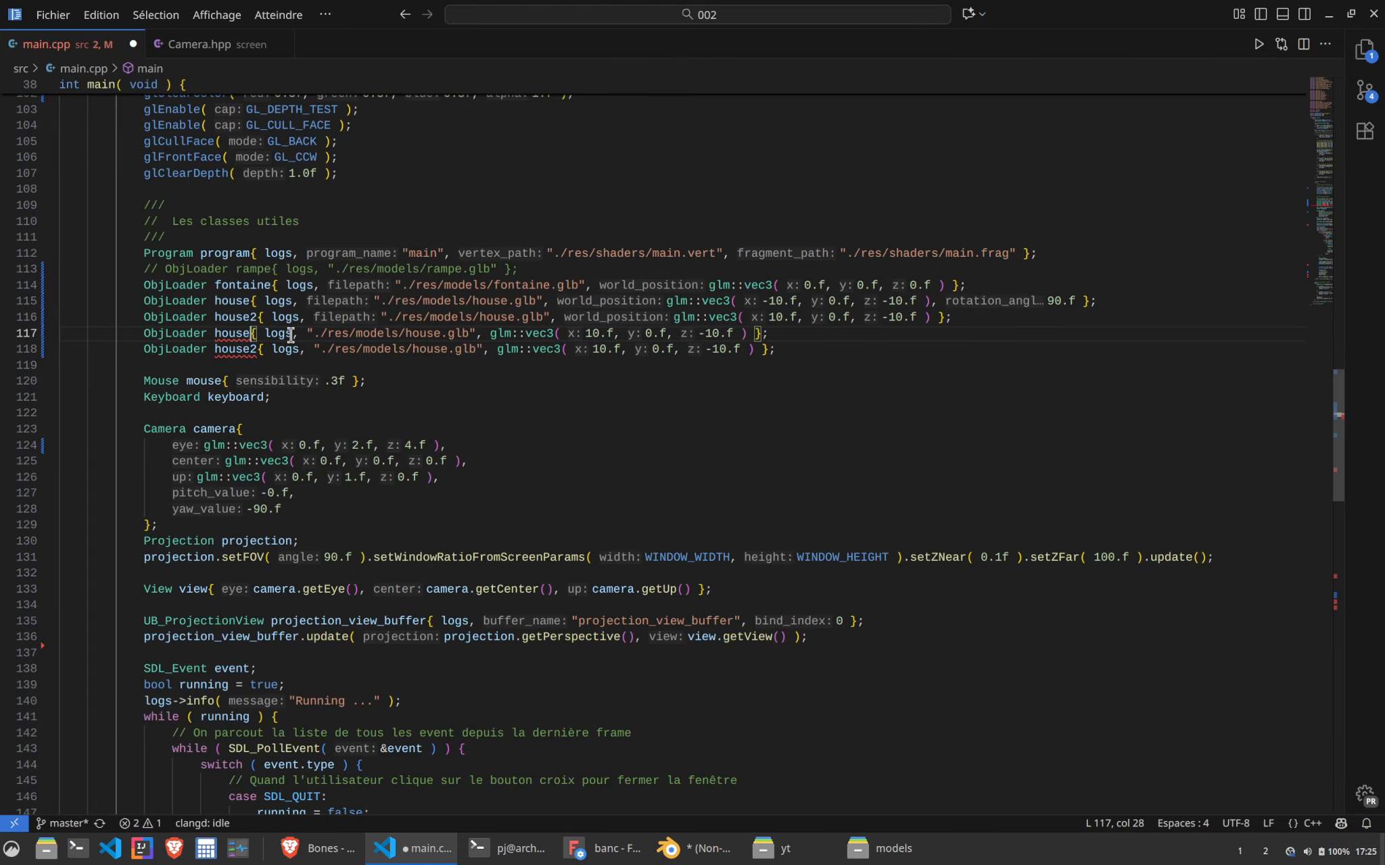
{"action": "key", "text": "Down"}
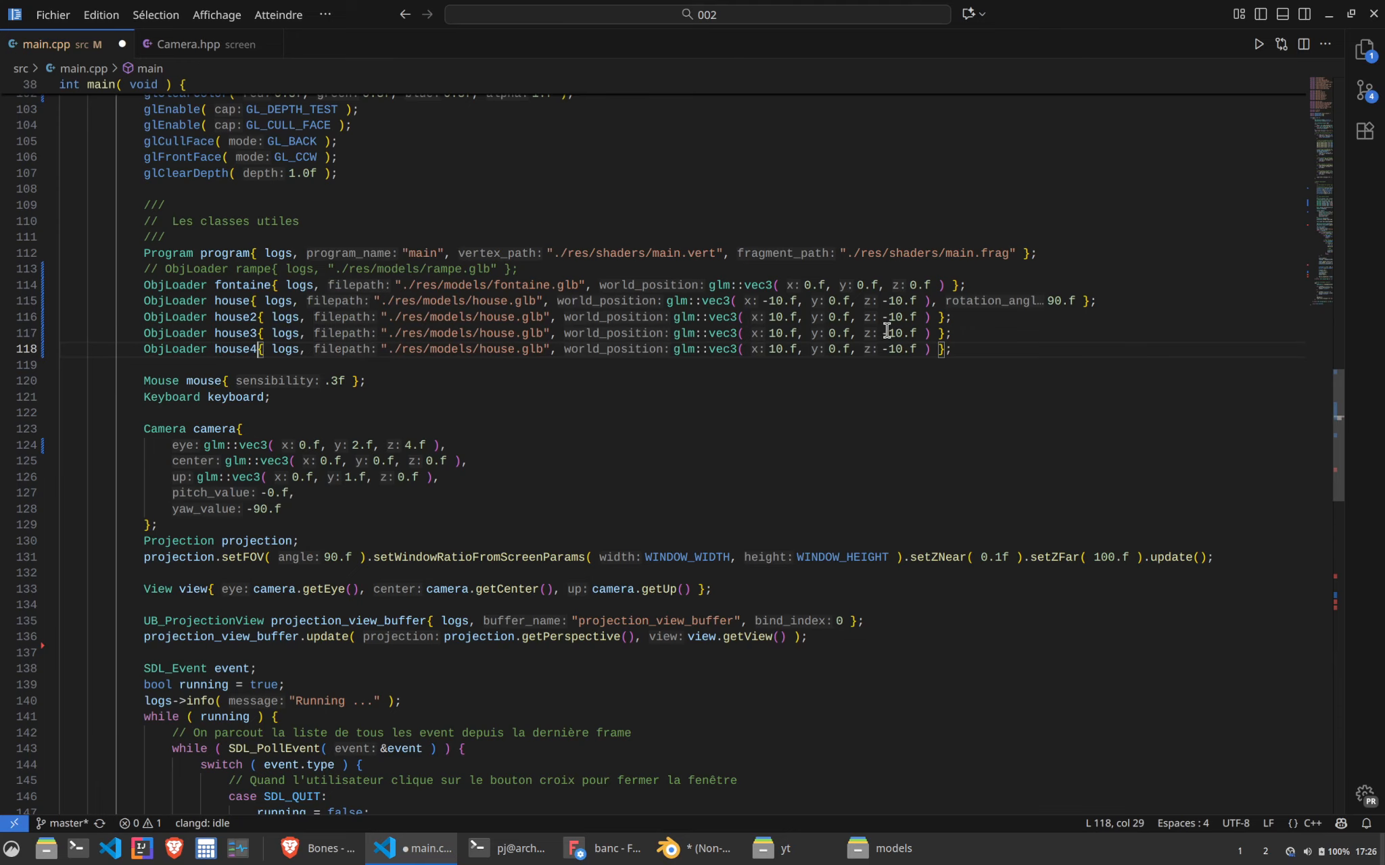
Set the world position of house3 to x -10.f and z 10.f, and set house4's z to 10.f
{"action": "key", "text": "BackSpace"}
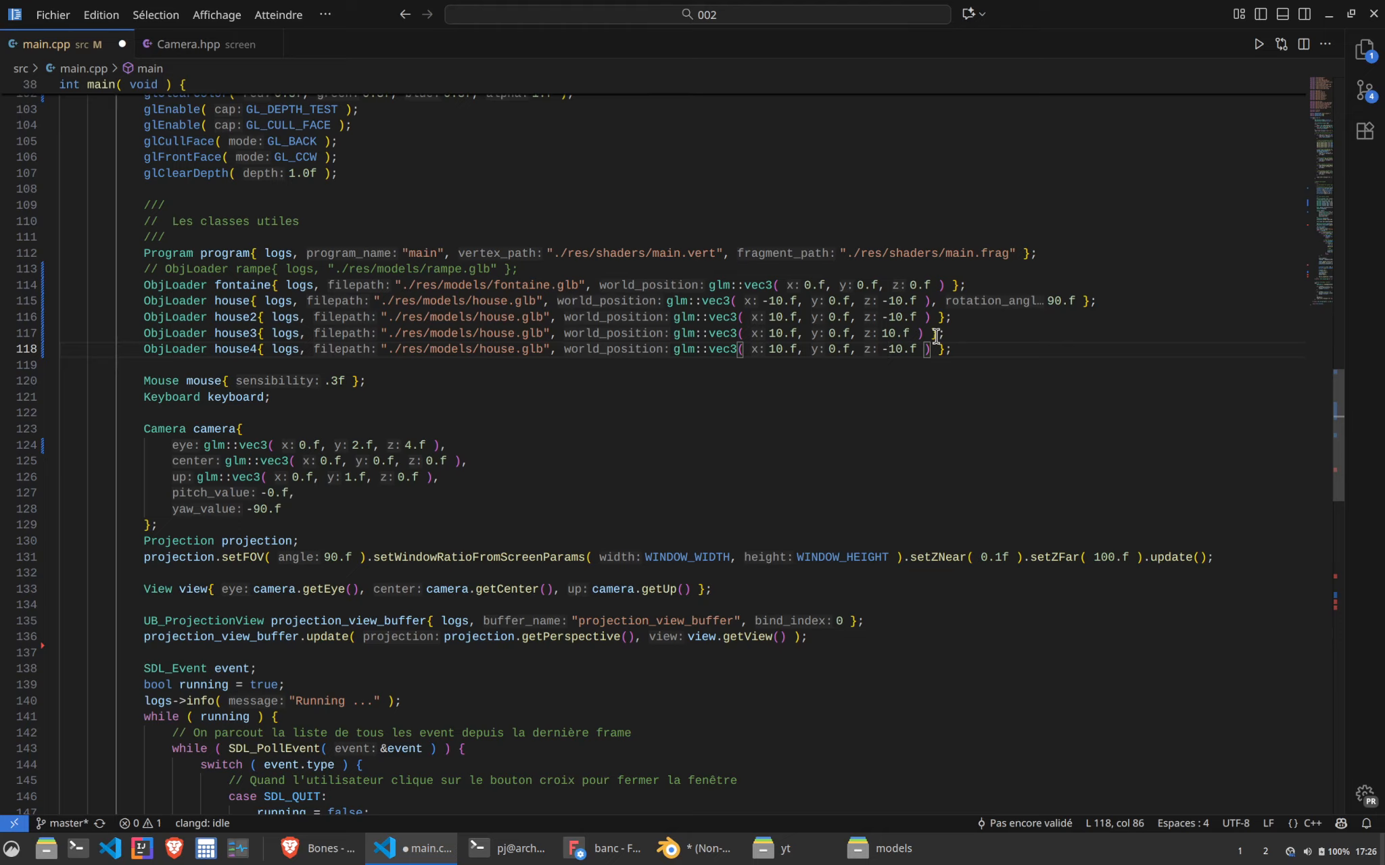
{"action": "key", "text": "BackSpace"}
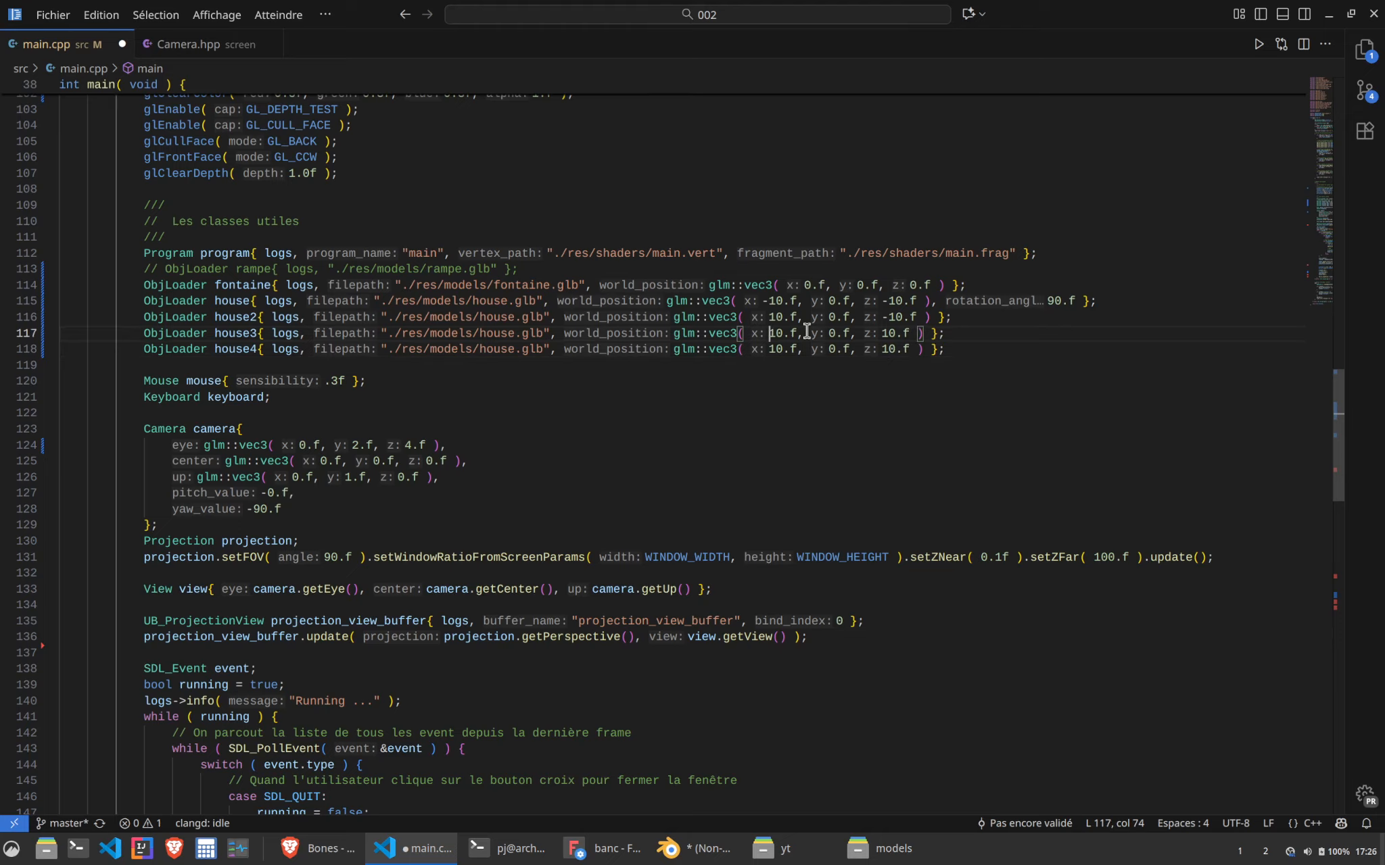
{"action": "type", "text": "-"}
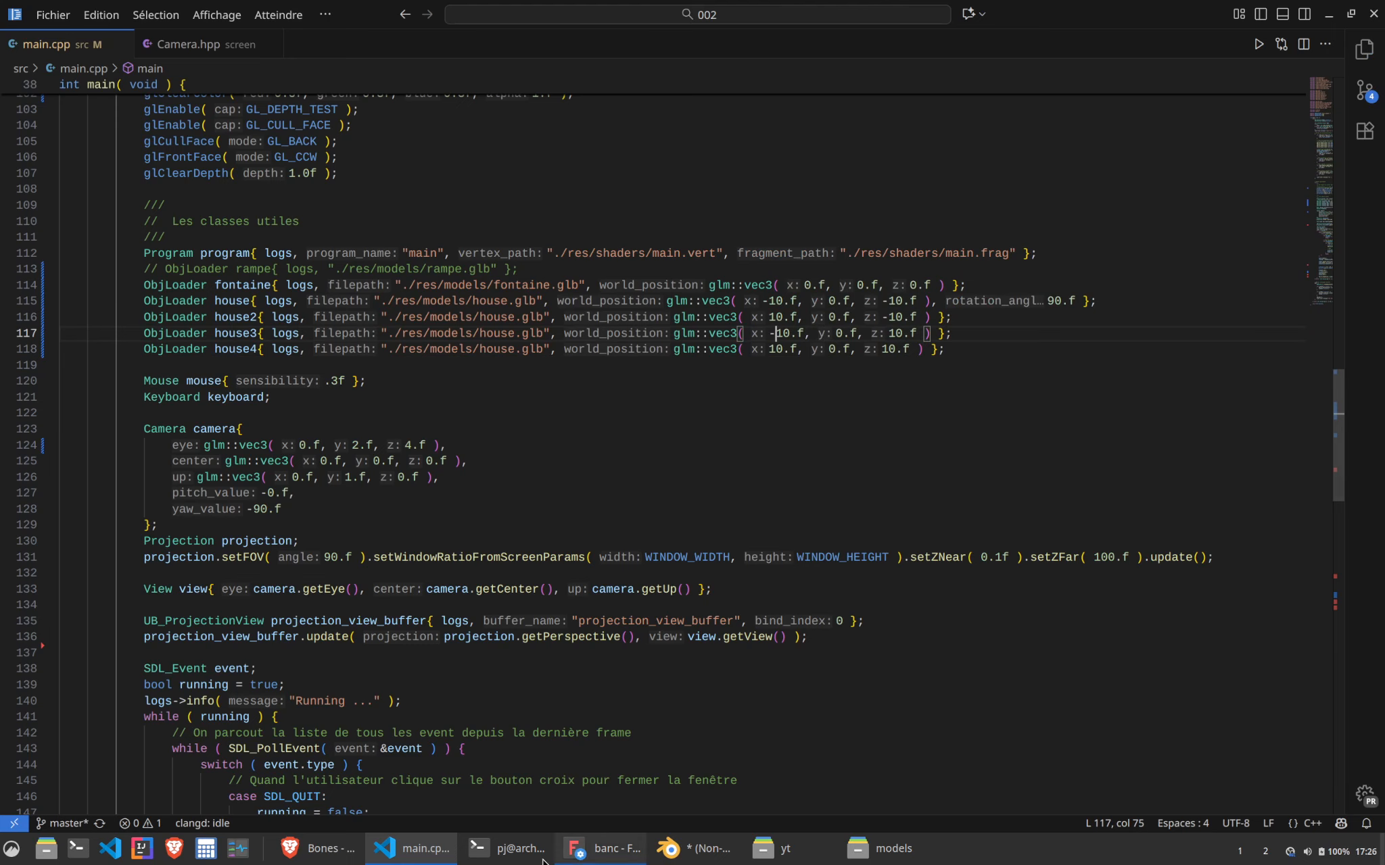
Switch to the terminal, rebuild the project with make and run ./build/game, closing the game after a quick check
{"action": "left_click", "coordinate": [543, 857]}
{"action": "key", "text": "Return"}
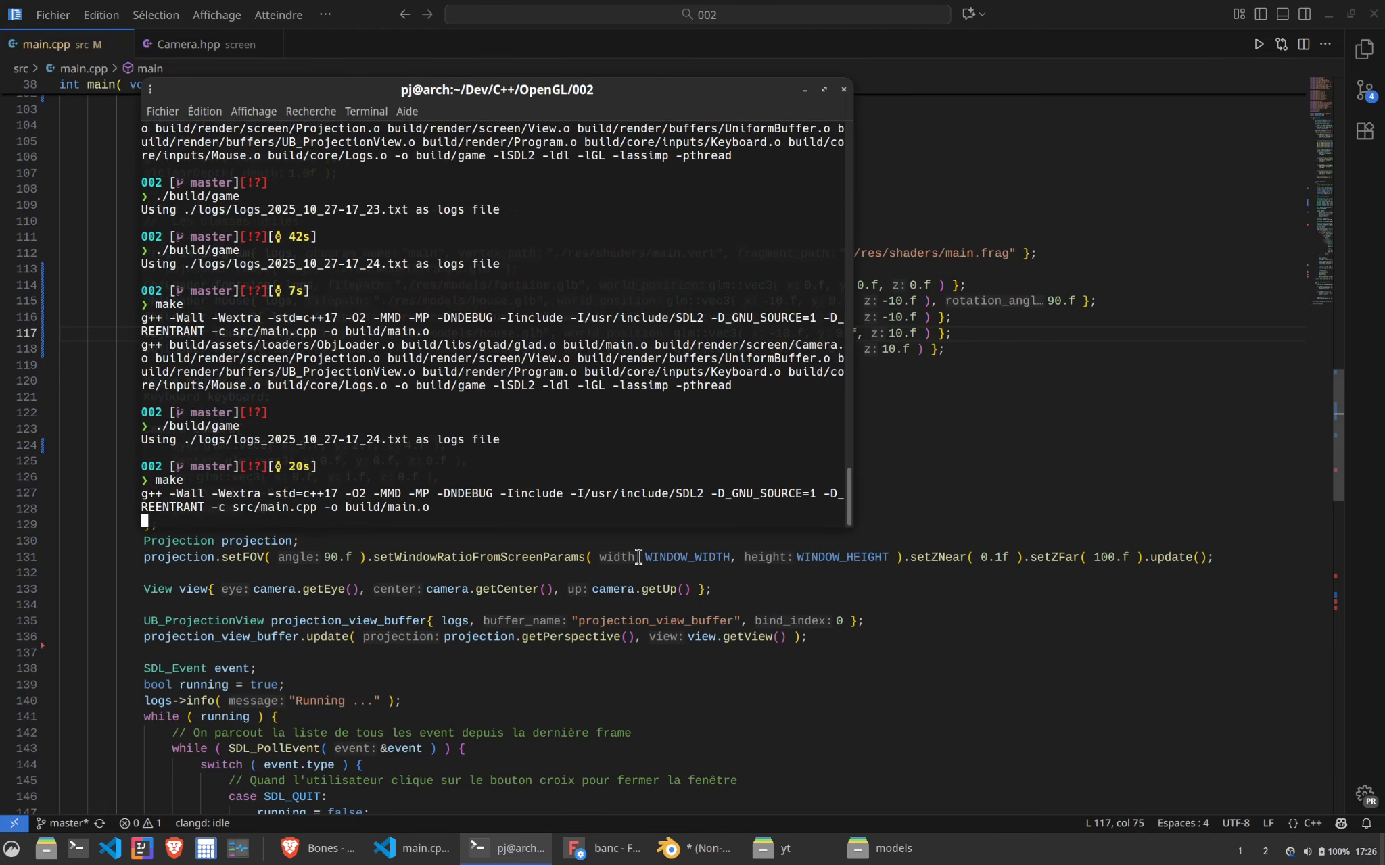
{"action": "key", "text": "Up"}
{"action": "key", "text": "Up"}
{"action": "key", "text": "Return"}
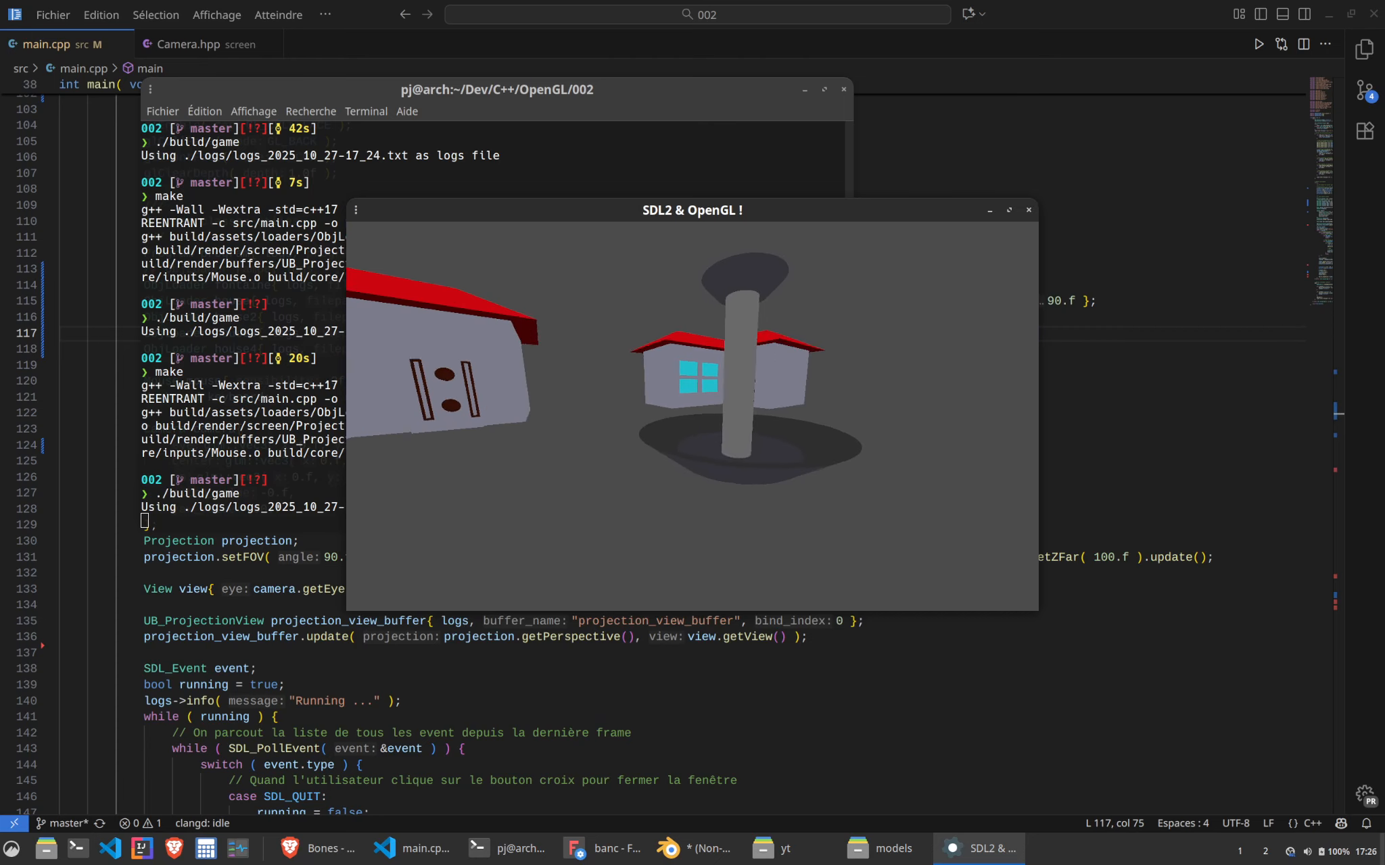
{"action": "key", "text": "Escape"}
In the render loop of main.cpp, duplicate house2.draw() twice below the original and rename the copies' objects as house3 and house4
{"action": "left_click", "coordinate": [511, 694]}
{"action": "scroll", "coordinate": [330, 718], "scroll_direction": "down", "scroll_amount": 10}
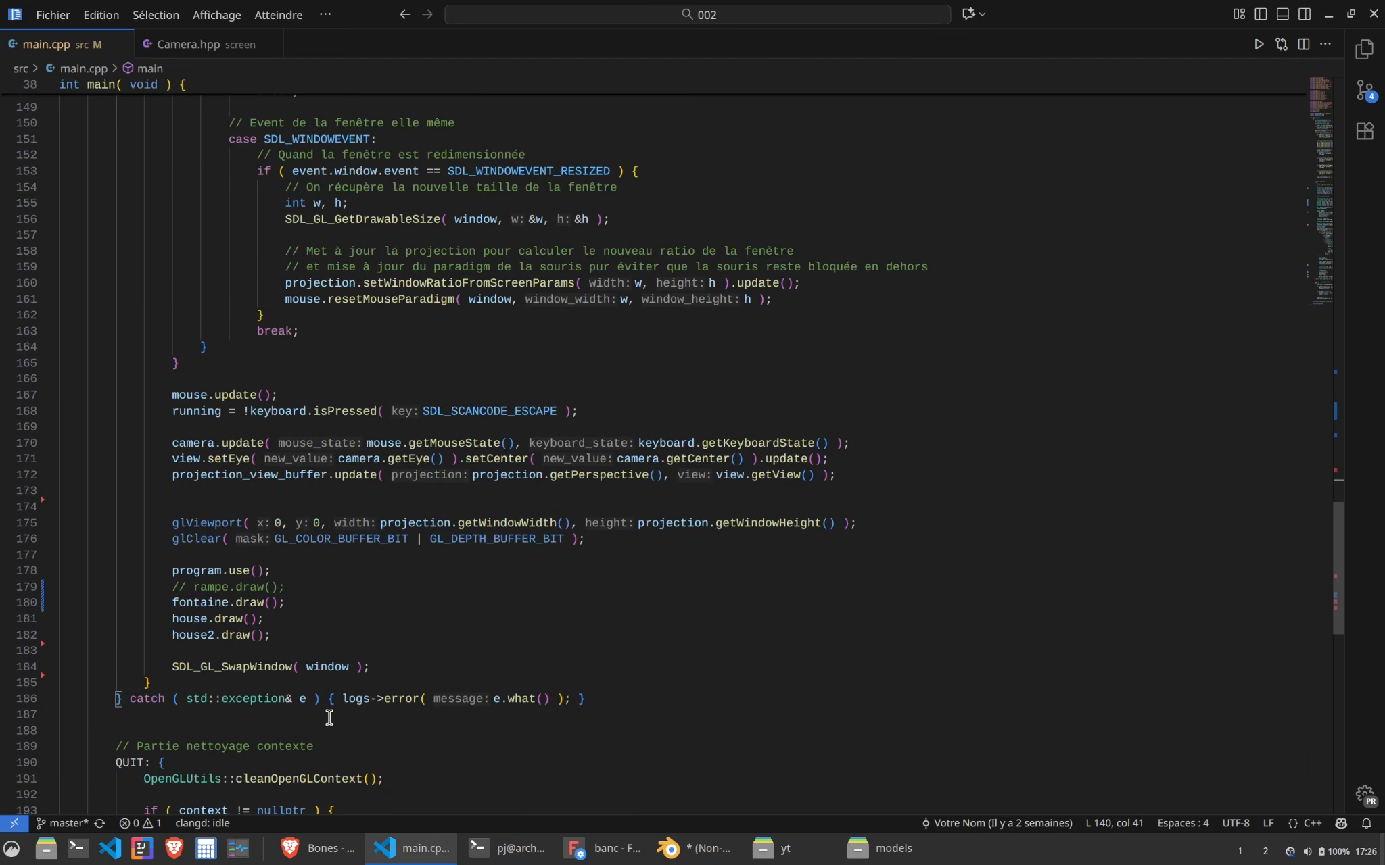
{"action": "left_click", "coordinate": [336, 637]}
{"action": "key", "text": "shift+alt+Down"}
{"action": "key", "text": "shift+alt+Down"}
{"action": "left_click", "coordinate": [216, 650]}
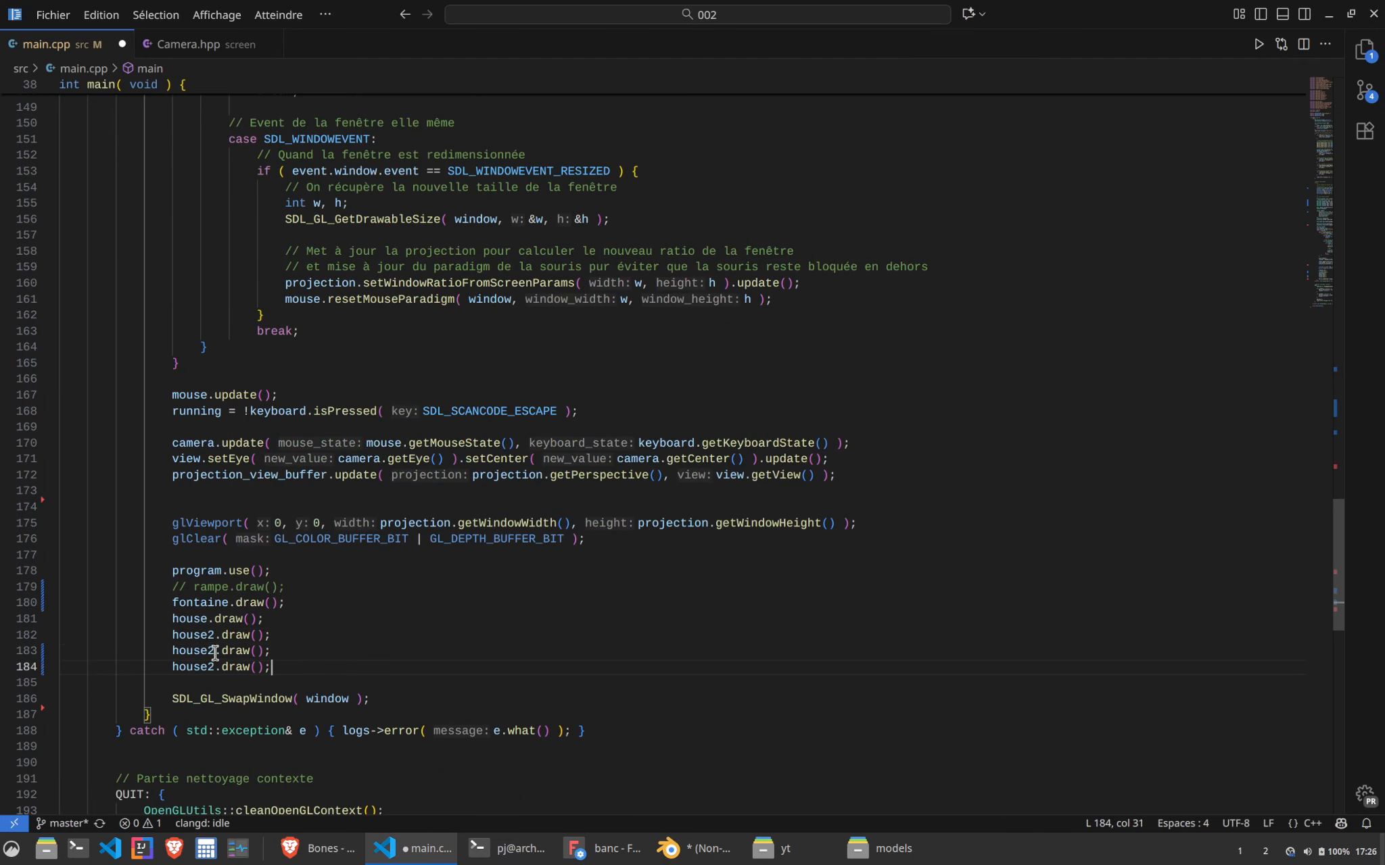
{"action": "key", "text": "BackSpace"}
{"action": "type", "text": "3"}
{"action": "key", "text": "Down"}
{"action": "key", "text": "BackSpace"}
{"action": "type", "text": "4"}
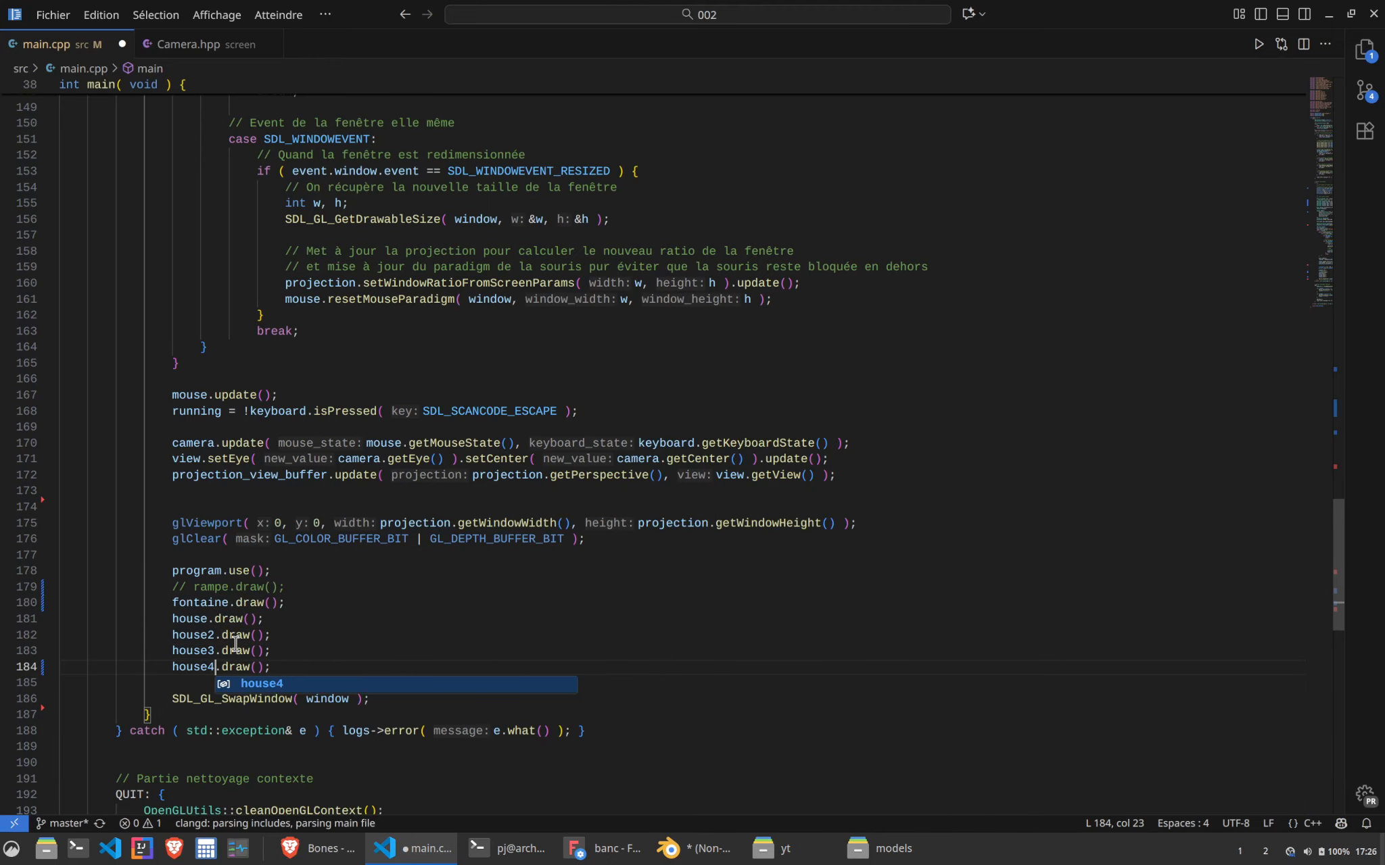
Rebuild with make in the terminal and run ./build/game to check the orientation of the four houses around the fountain
{"action": "left_click", "coordinate": [489, 853]}
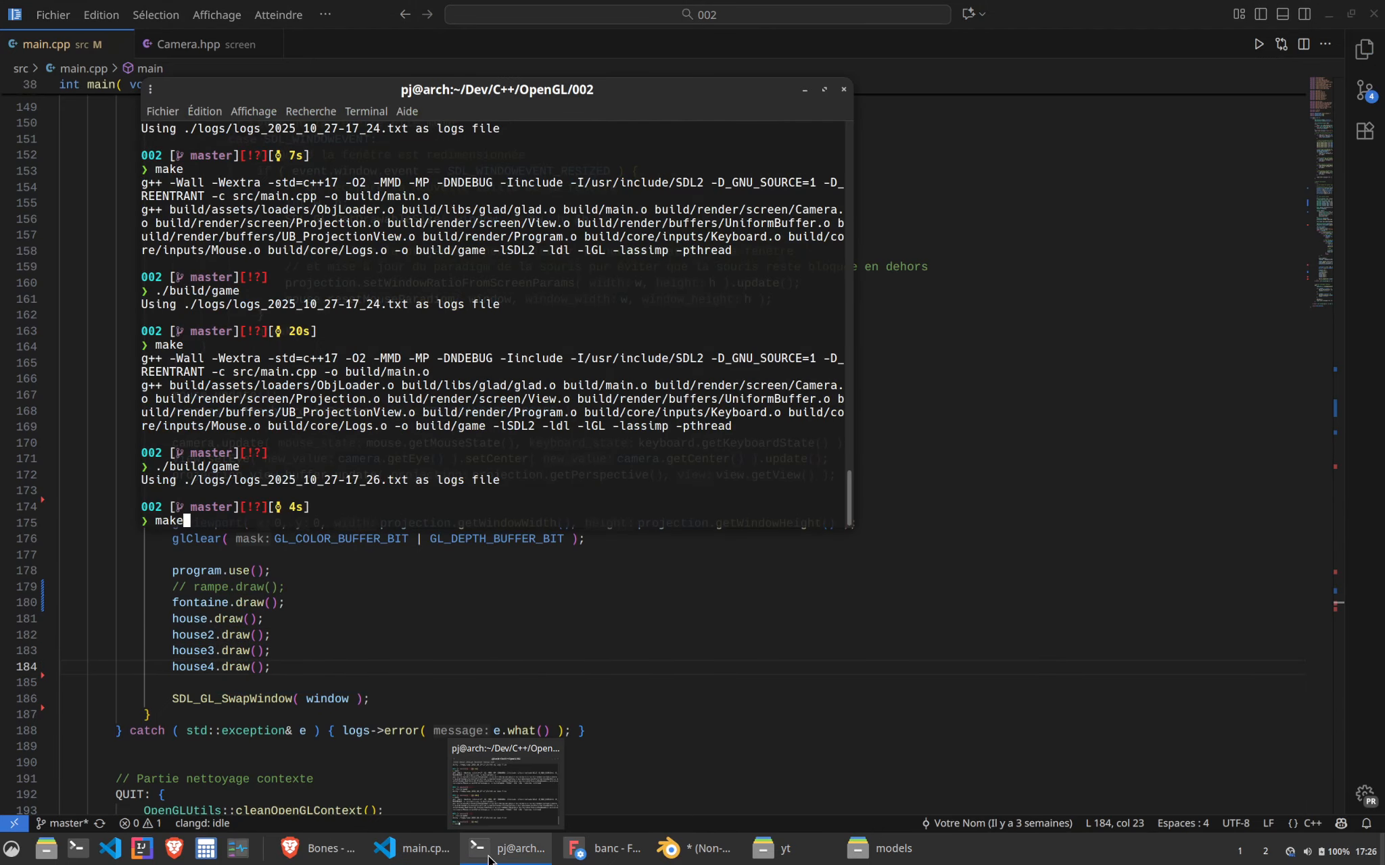
{"action": "type", "text": "make"}
{"action": "key", "text": "Return"}
{"action": "type", "text": "./build/game"}
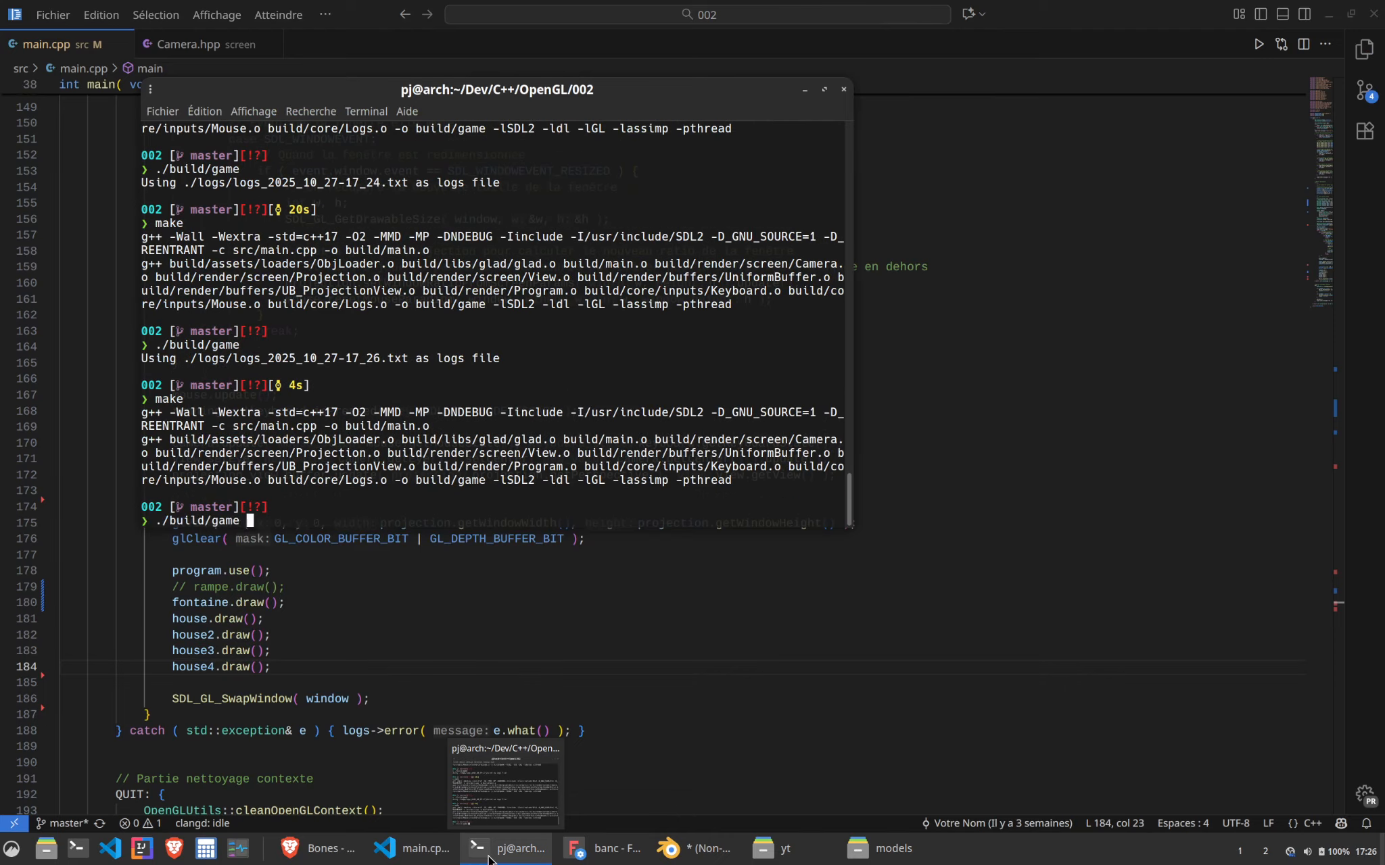
{"action": "key", "text": "Return"}
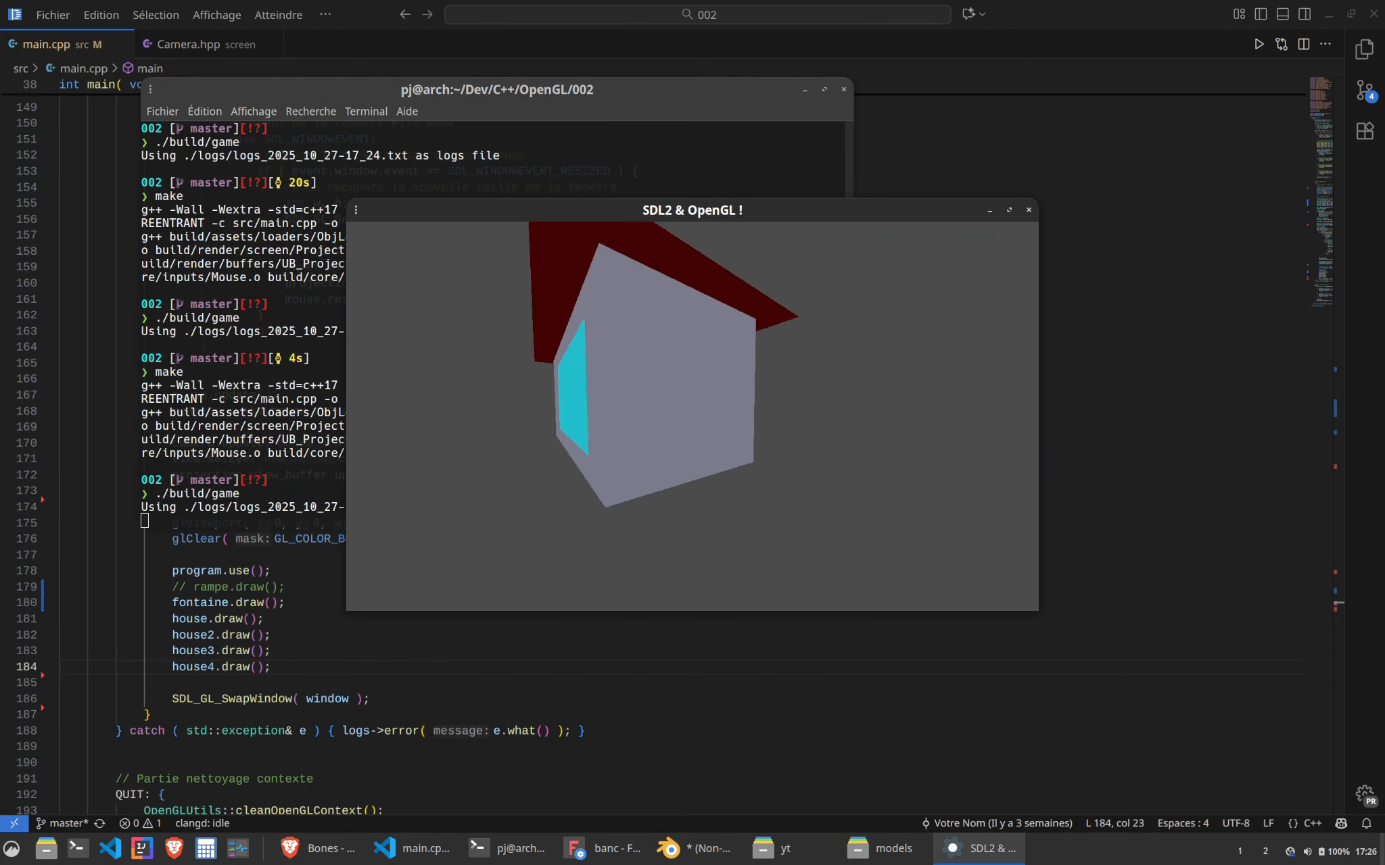
{"action": "key", "text": "z"}
{"action": "key", "text": "z"}
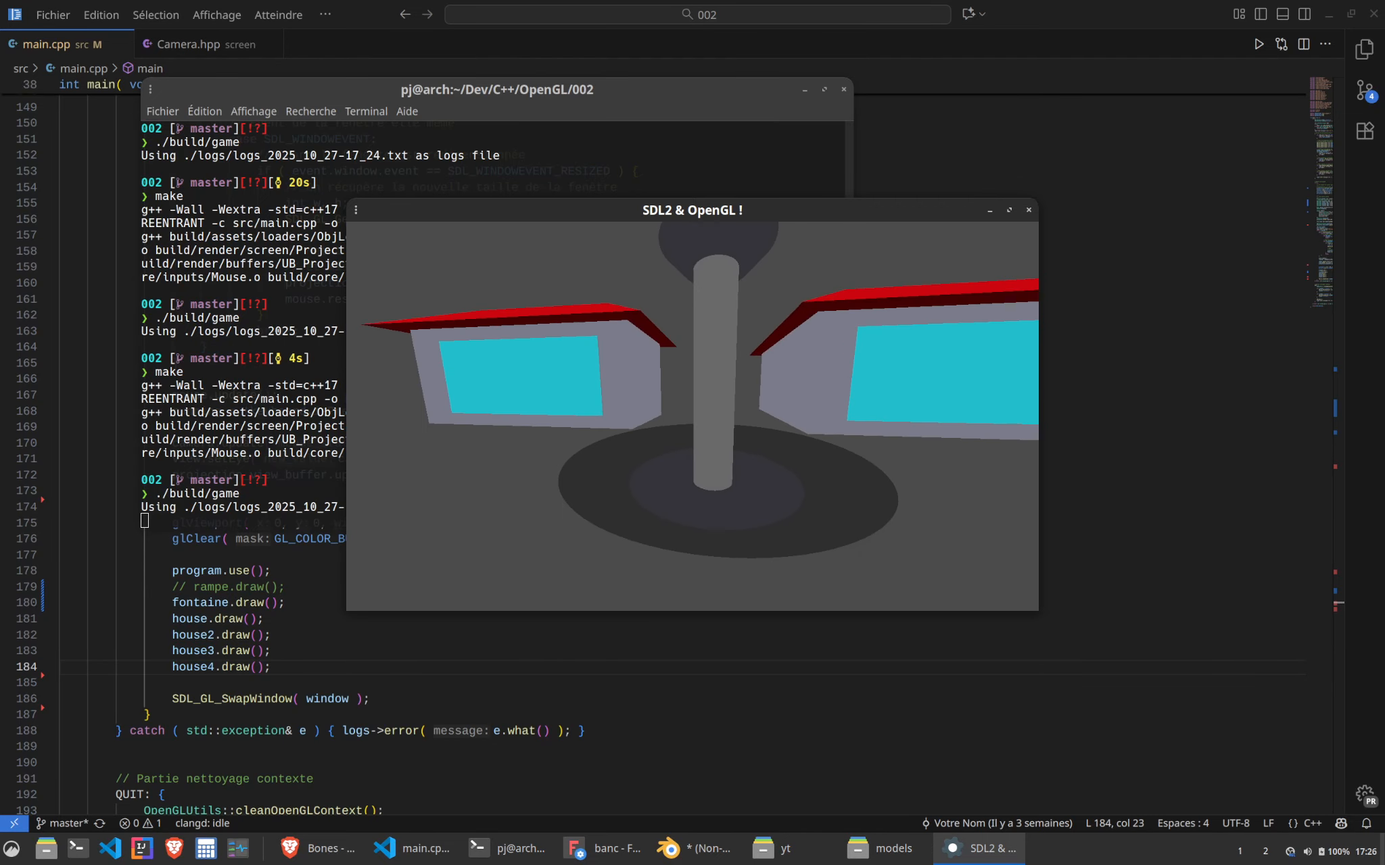
{"action": "key", "text": "z"}
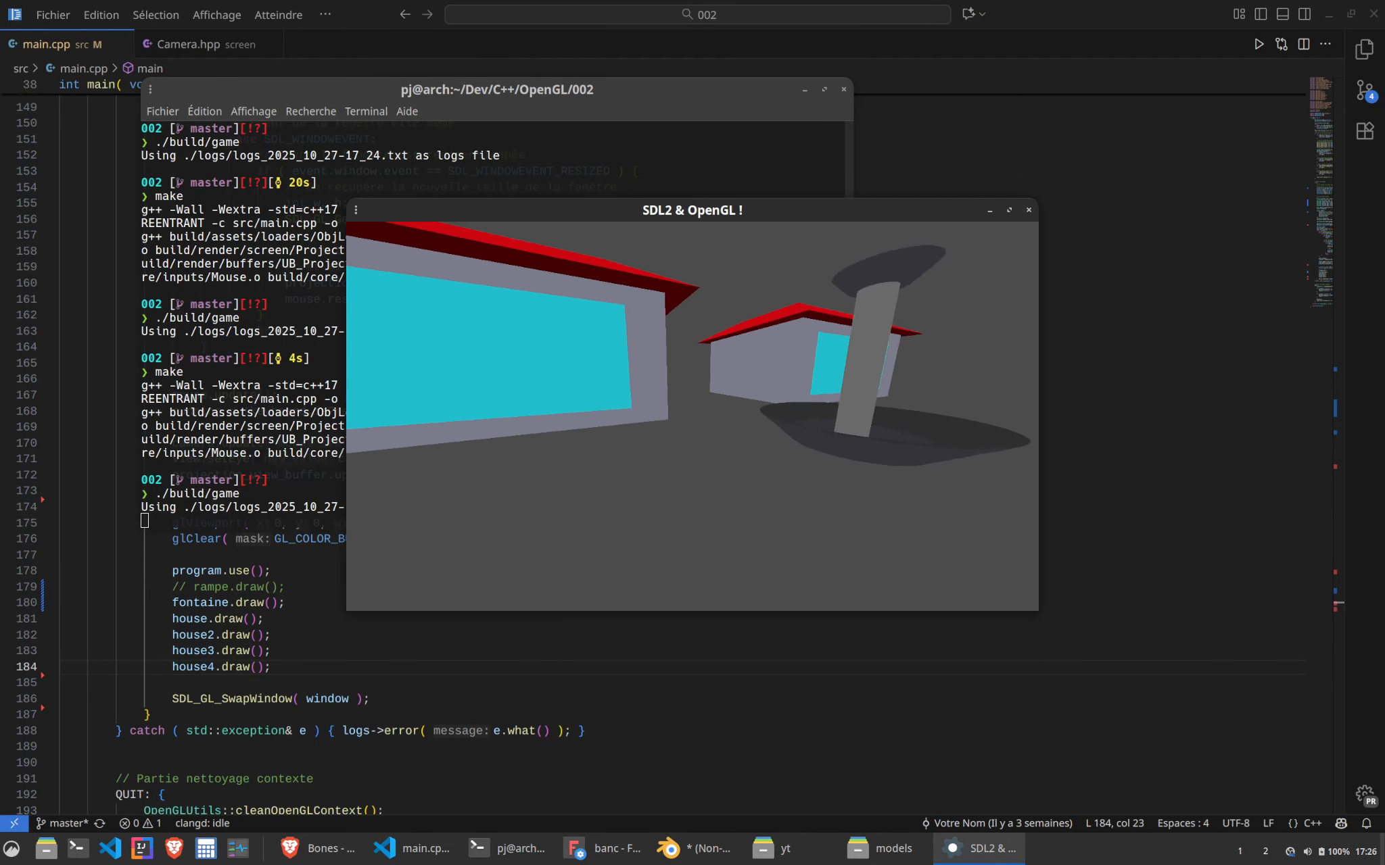
{"action": "key", "text": "d"}
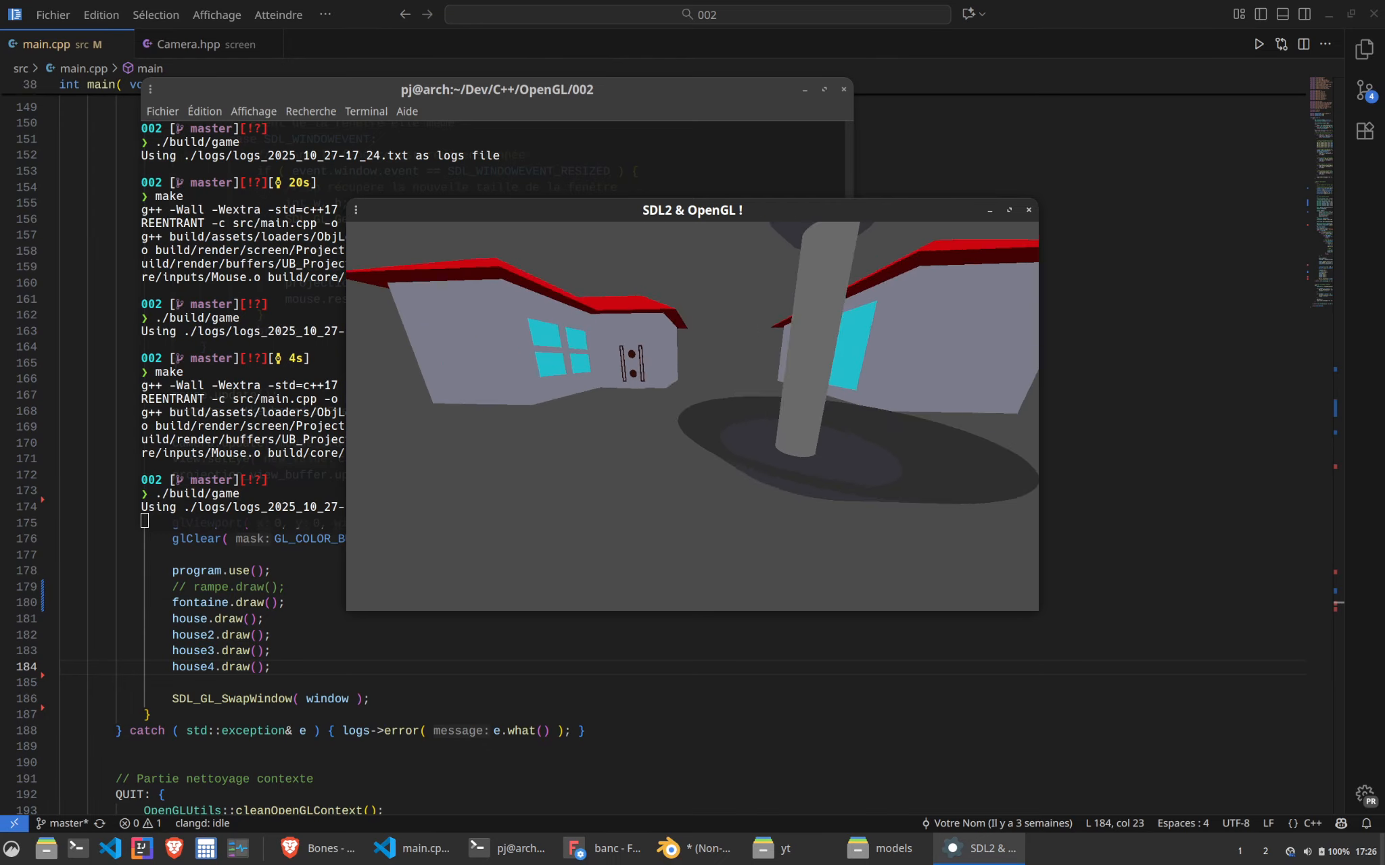
{"action": "key", "text": "d"}
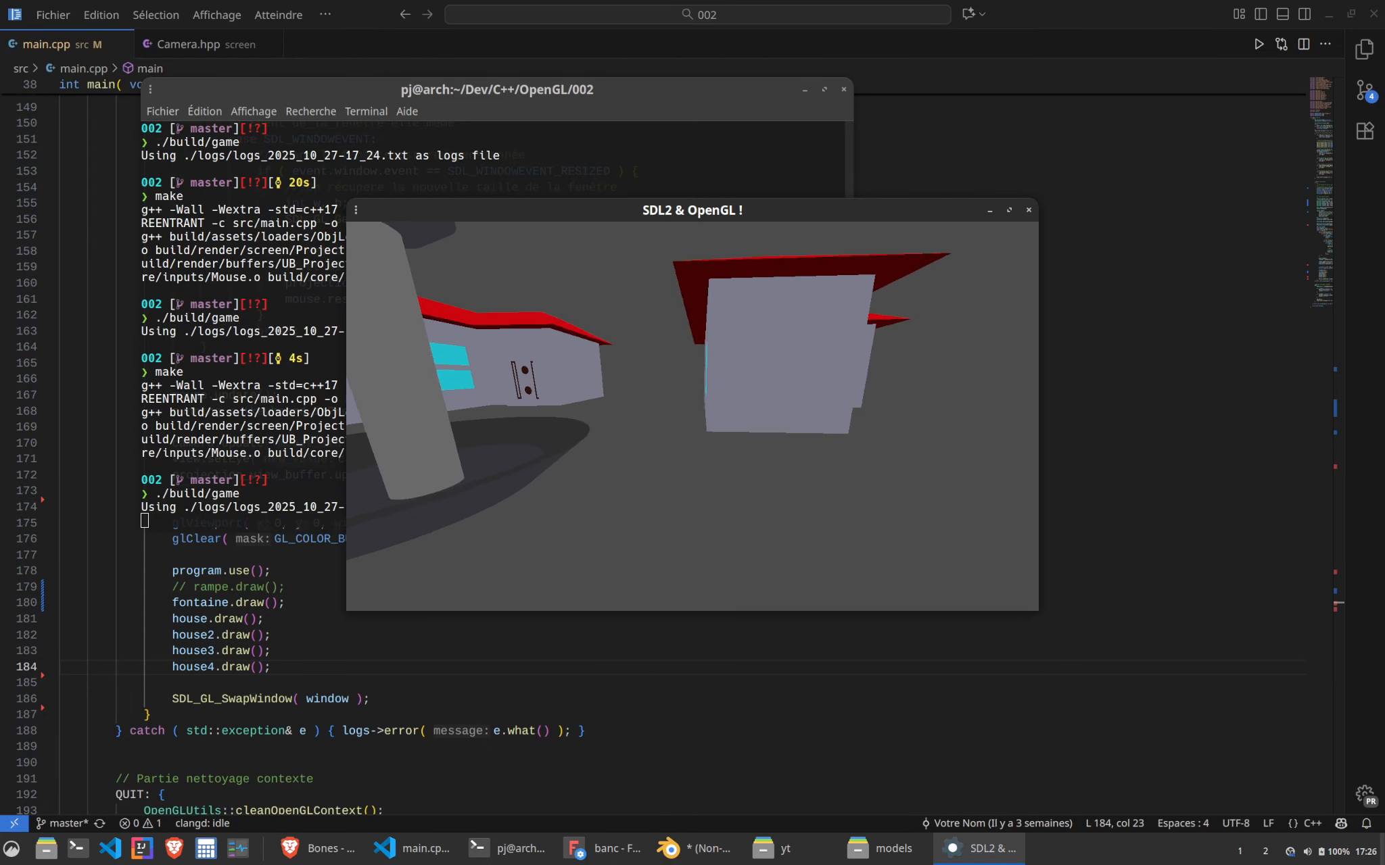
{"action": "key", "text": "Escape"}
In main.cpp, add a rotation angle of 90.f to the house3 ObjLoader declaration after its world position
{"action": "left_click", "coordinate": [358, 710]}
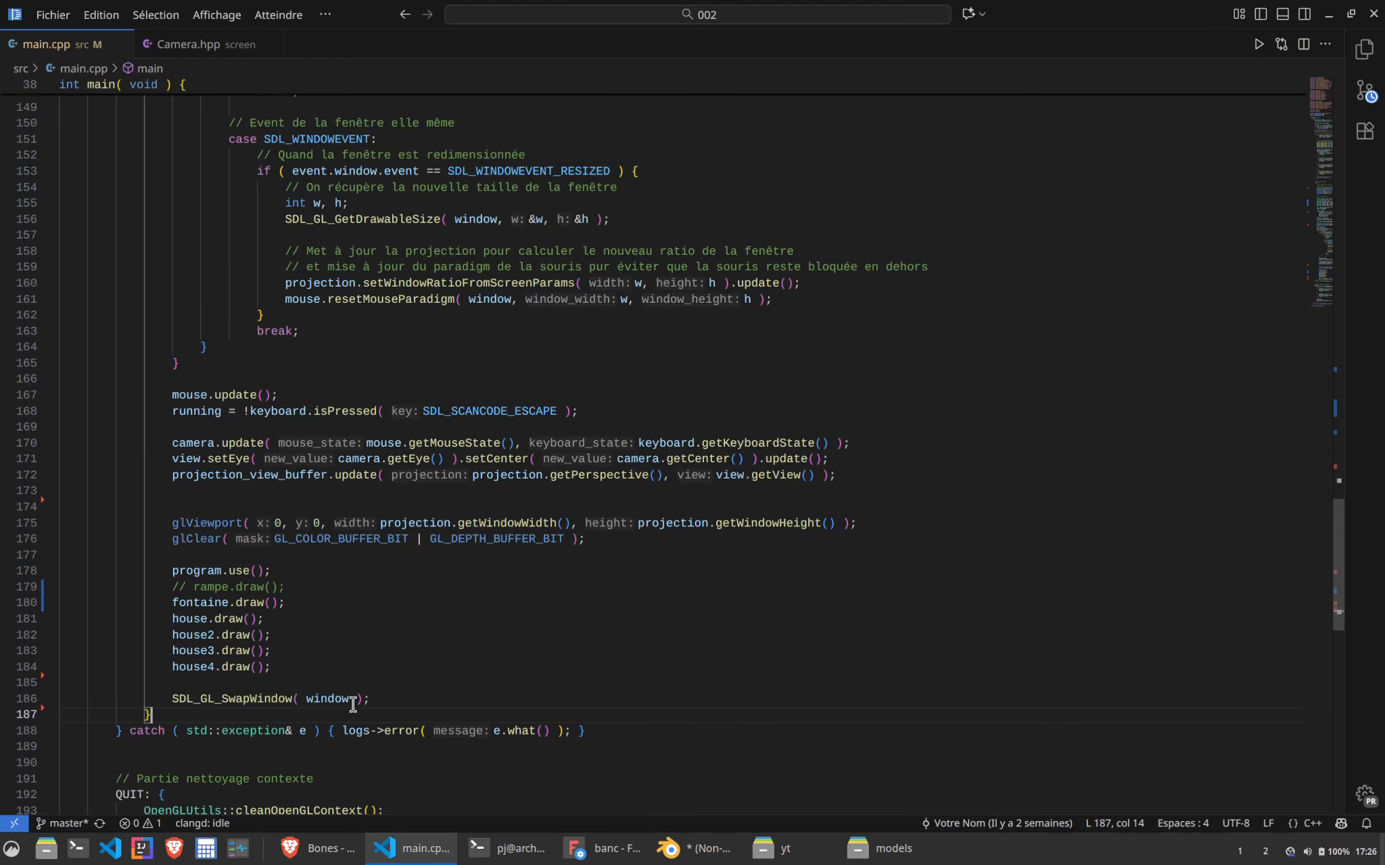
{"action": "scroll", "coordinate": [537, 500], "scroll_direction": "up", "scroll_amount": 10}
{"action": "scroll", "coordinate": [538, 500], "scroll_direction": "up", "scroll_amount": 7}
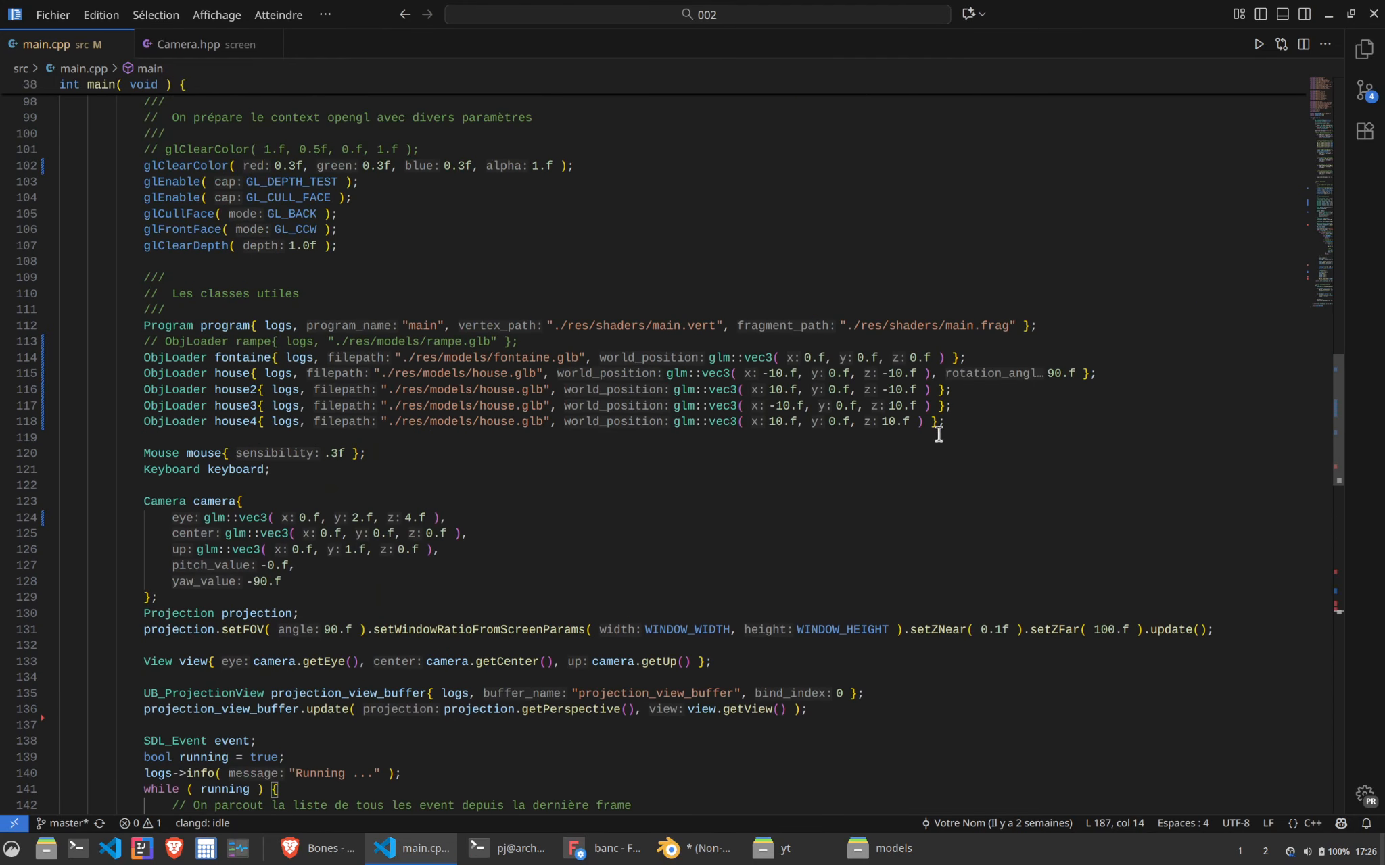
{"action": "left_click", "coordinate": [932, 405]}
{"action": "type", "text": ", 9"}
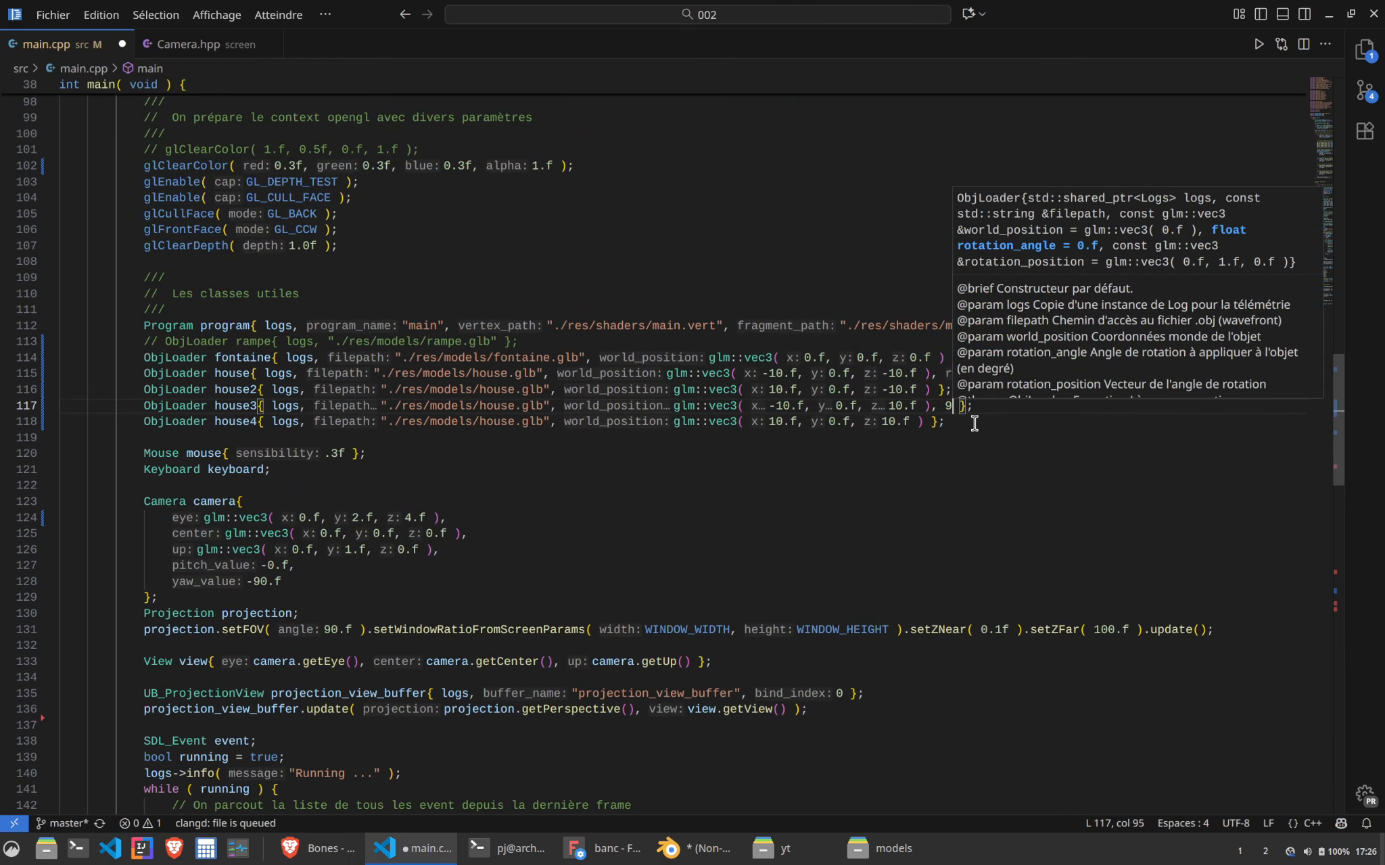
{"action": "type", "text": "0.f"}
Rebuild the project in the terminal and run the game briefly to check house3's rotation
{"action": "left_click", "coordinate": [519, 850]}
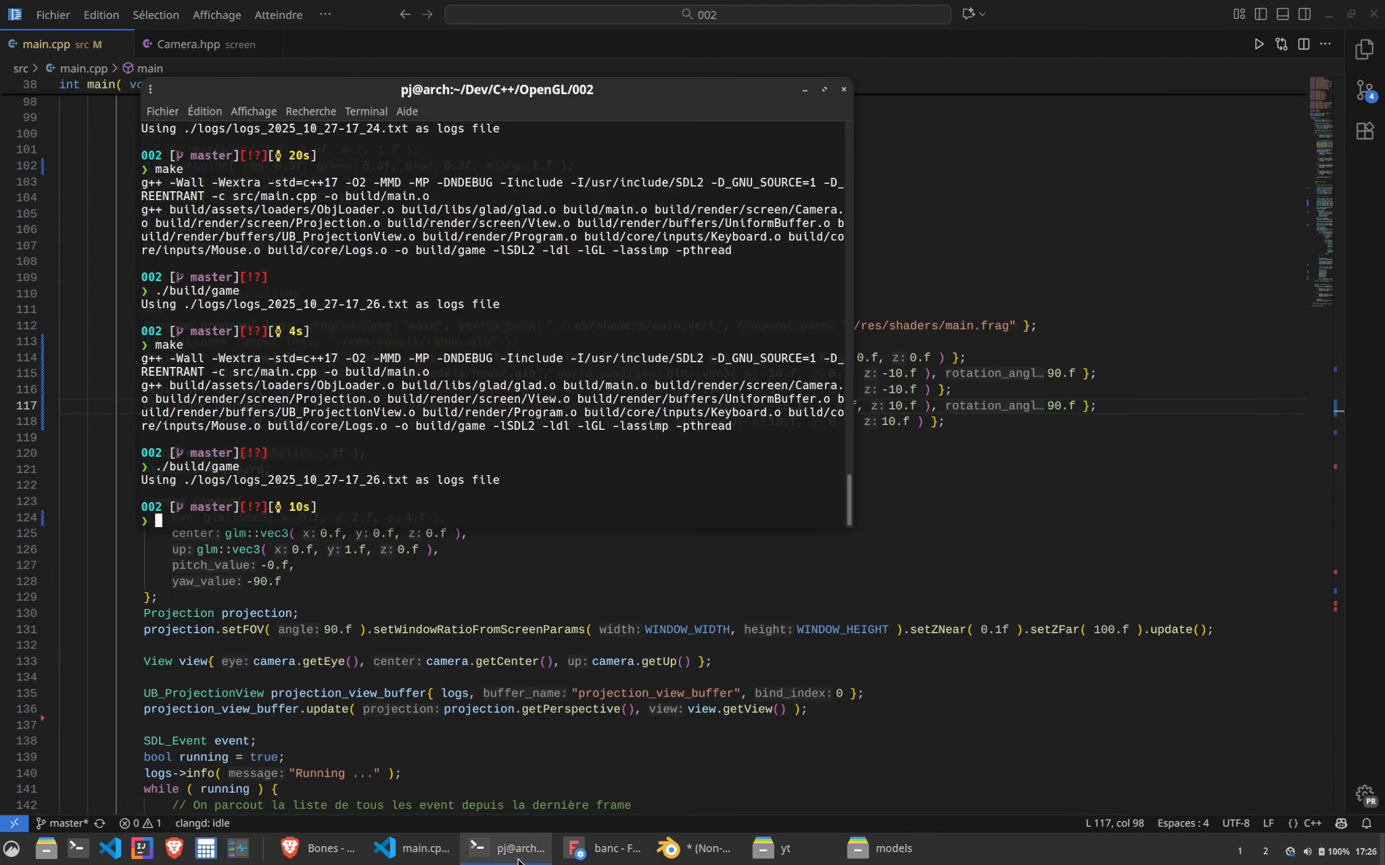
{"action": "type", "text": "make"}
{"action": "key", "text": "Return"}
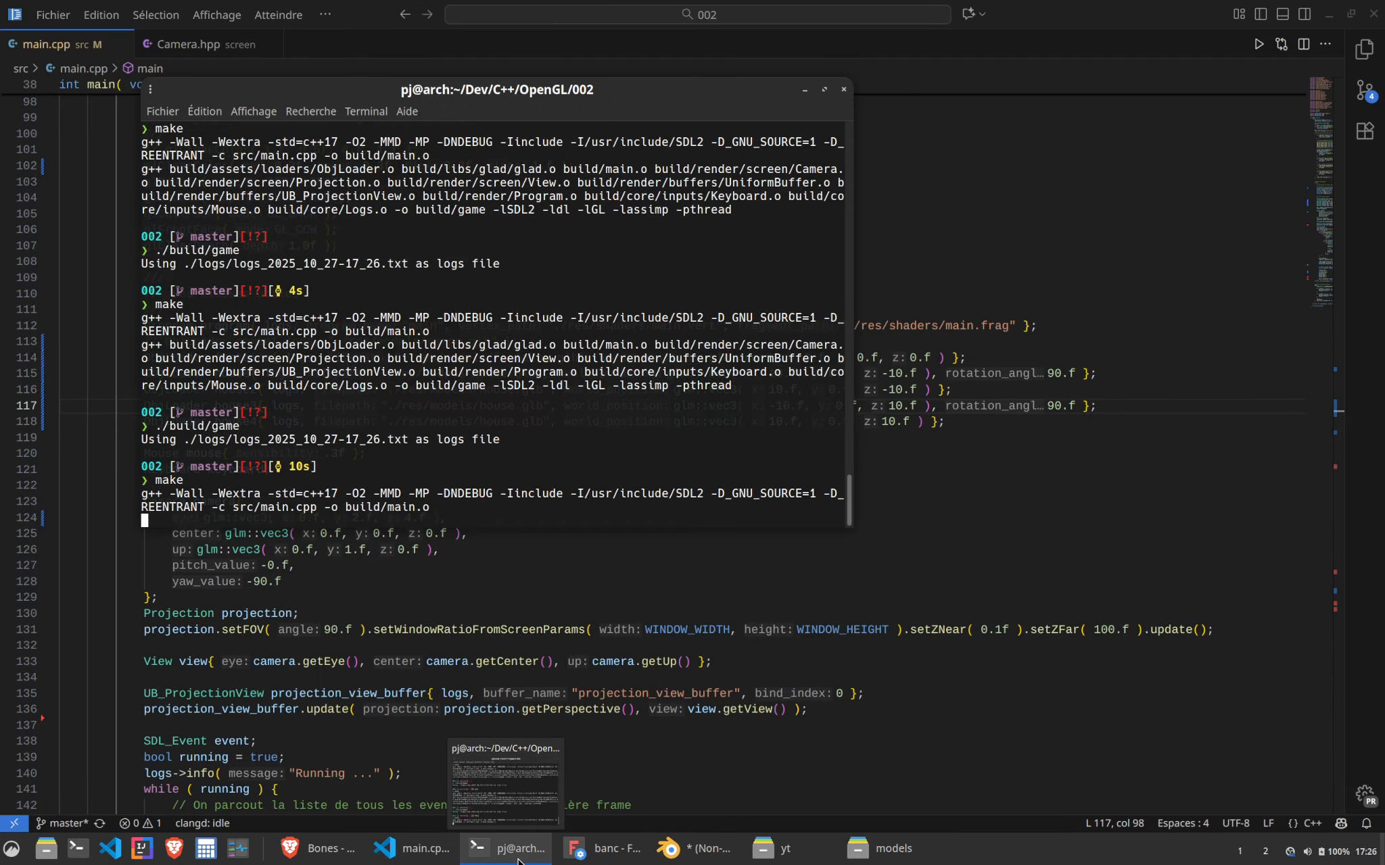
{"action": "type", "text": "make"}
{"action": "key", "text": "Return"}
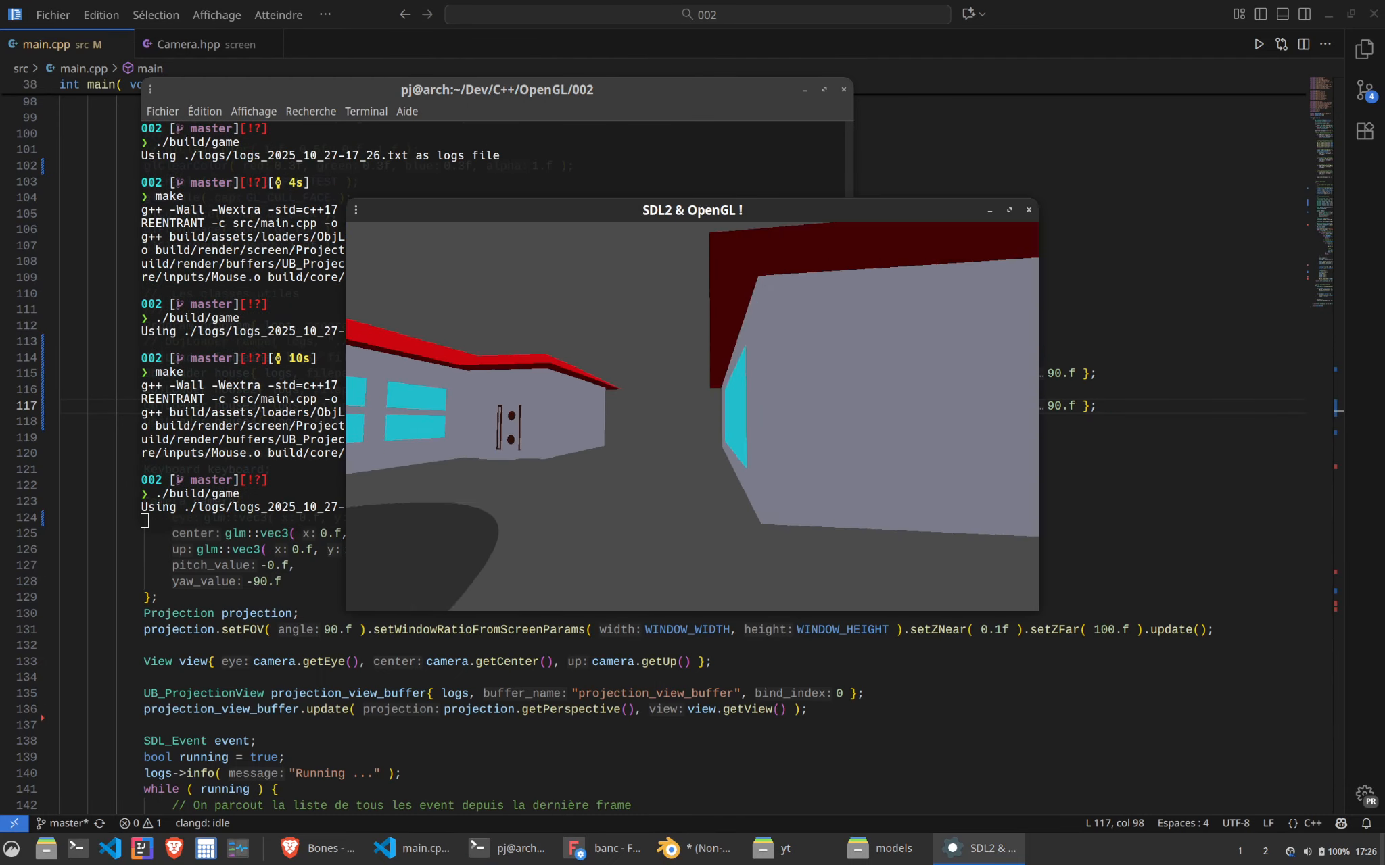
{"action": "key", "text": "Escape"}
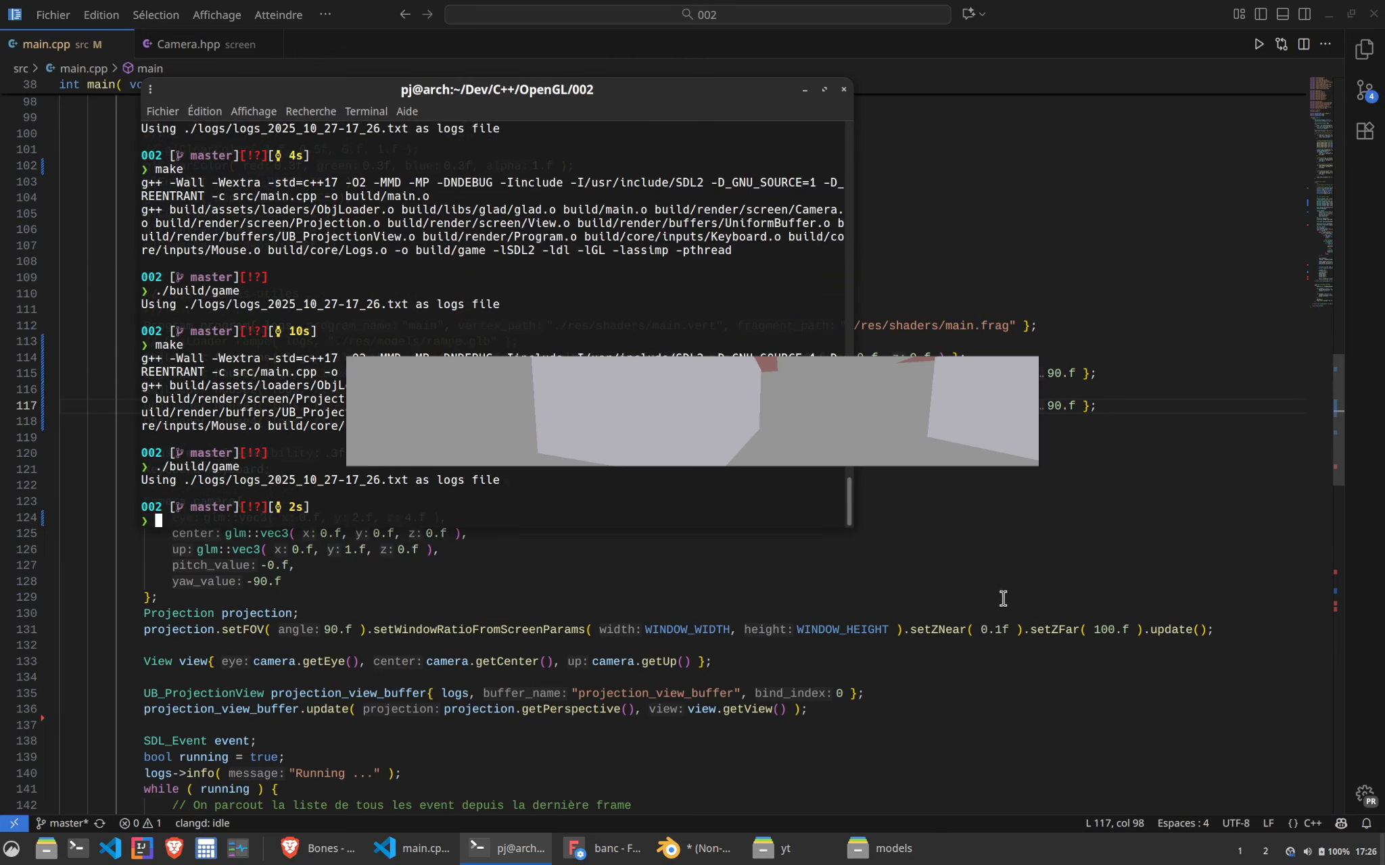
Change the rotation angle of the house3 loader in main.cpp to 180.f
{"action": "left_click", "coordinate": [1008, 645]}
{"action": "double_click", "coordinate": [1052, 405]}
{"action": "type", "text": "18"}
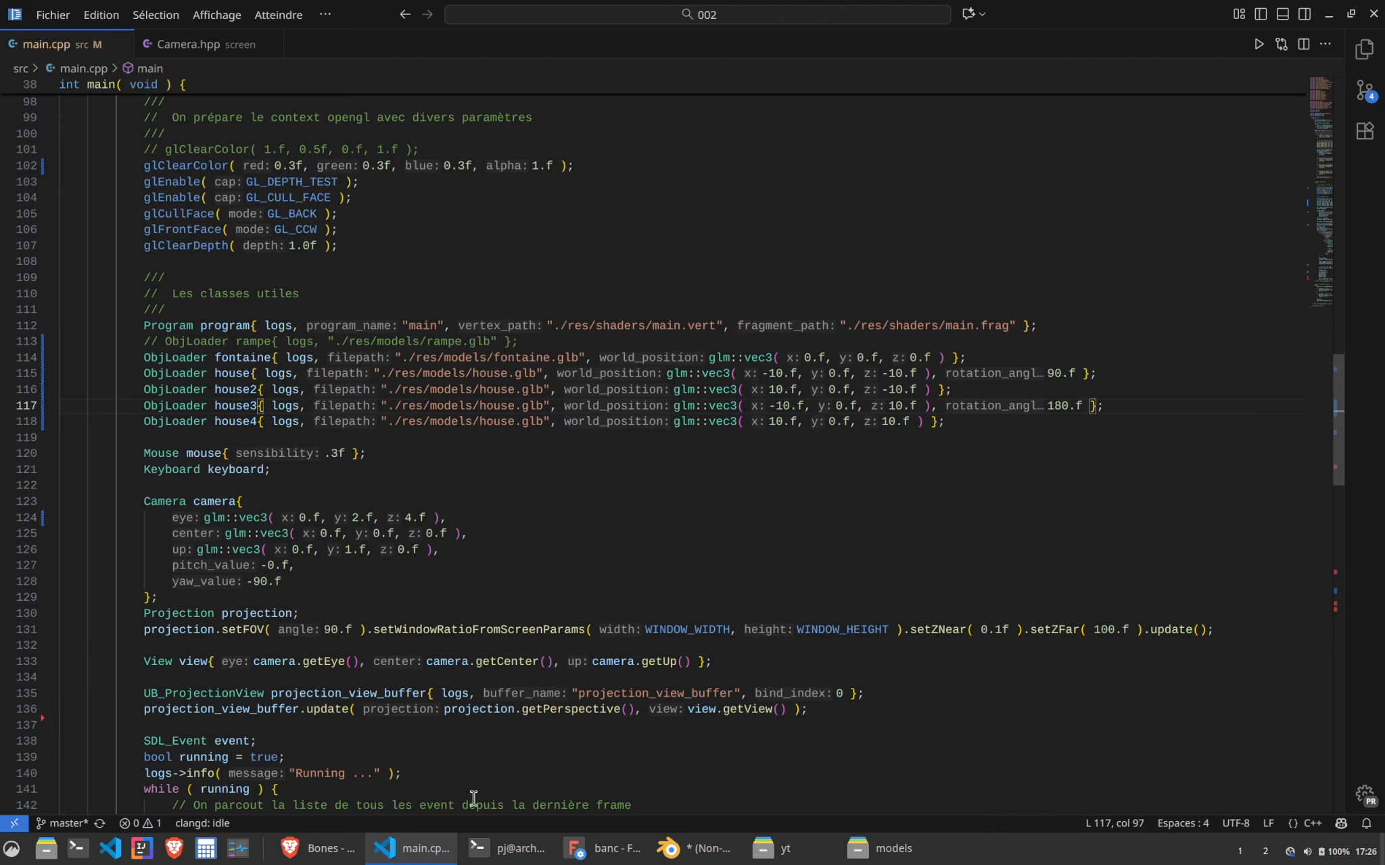
Compile again with make, launch ./build/game and walk through the scene to compare house3 and house4 with the other houses
{"action": "left_click", "coordinate": [494, 862]}
{"action": "type", "text": "make"}
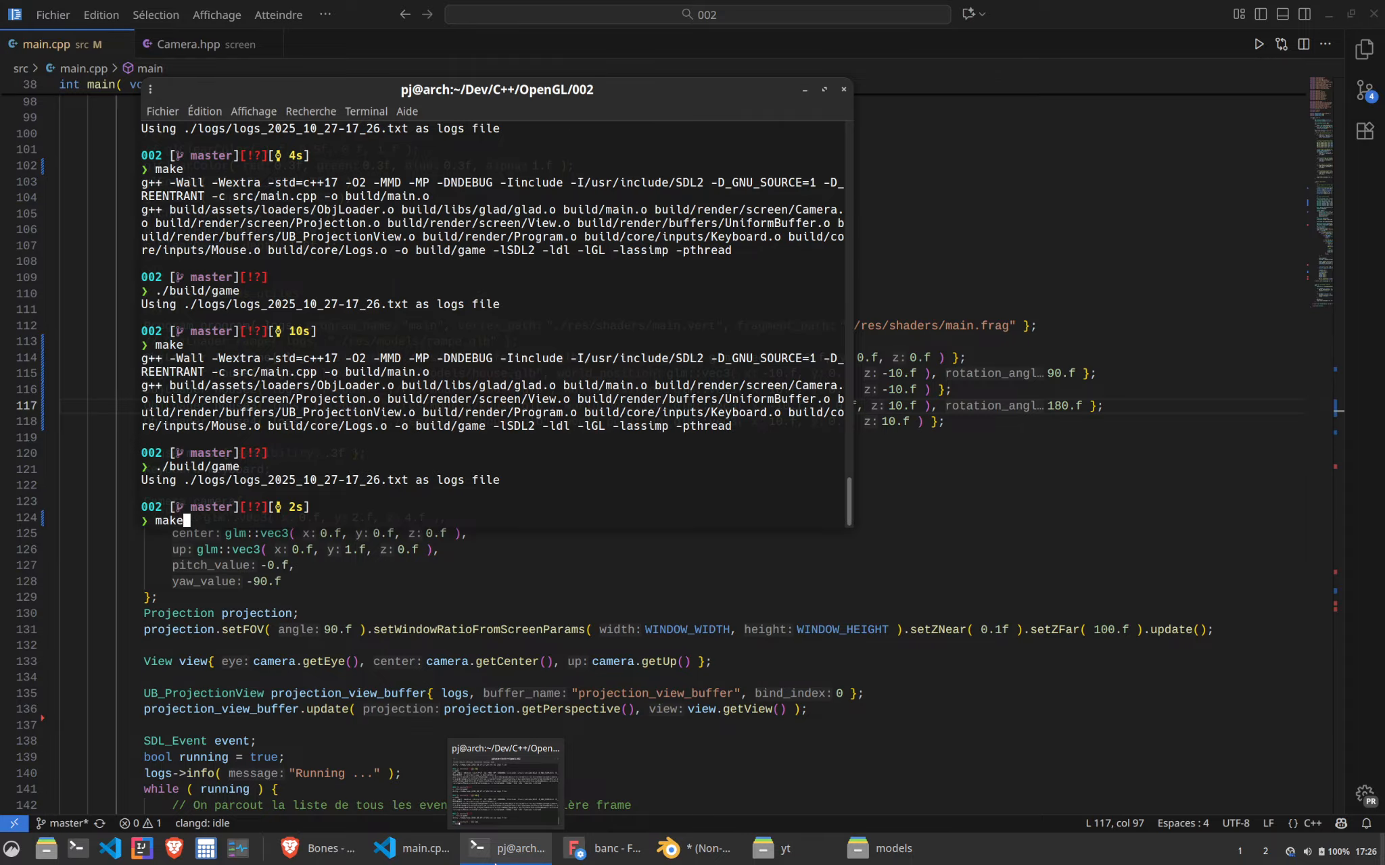
{"action": "key", "text": "Return"}
{"action": "type", "text": "./build/game"}
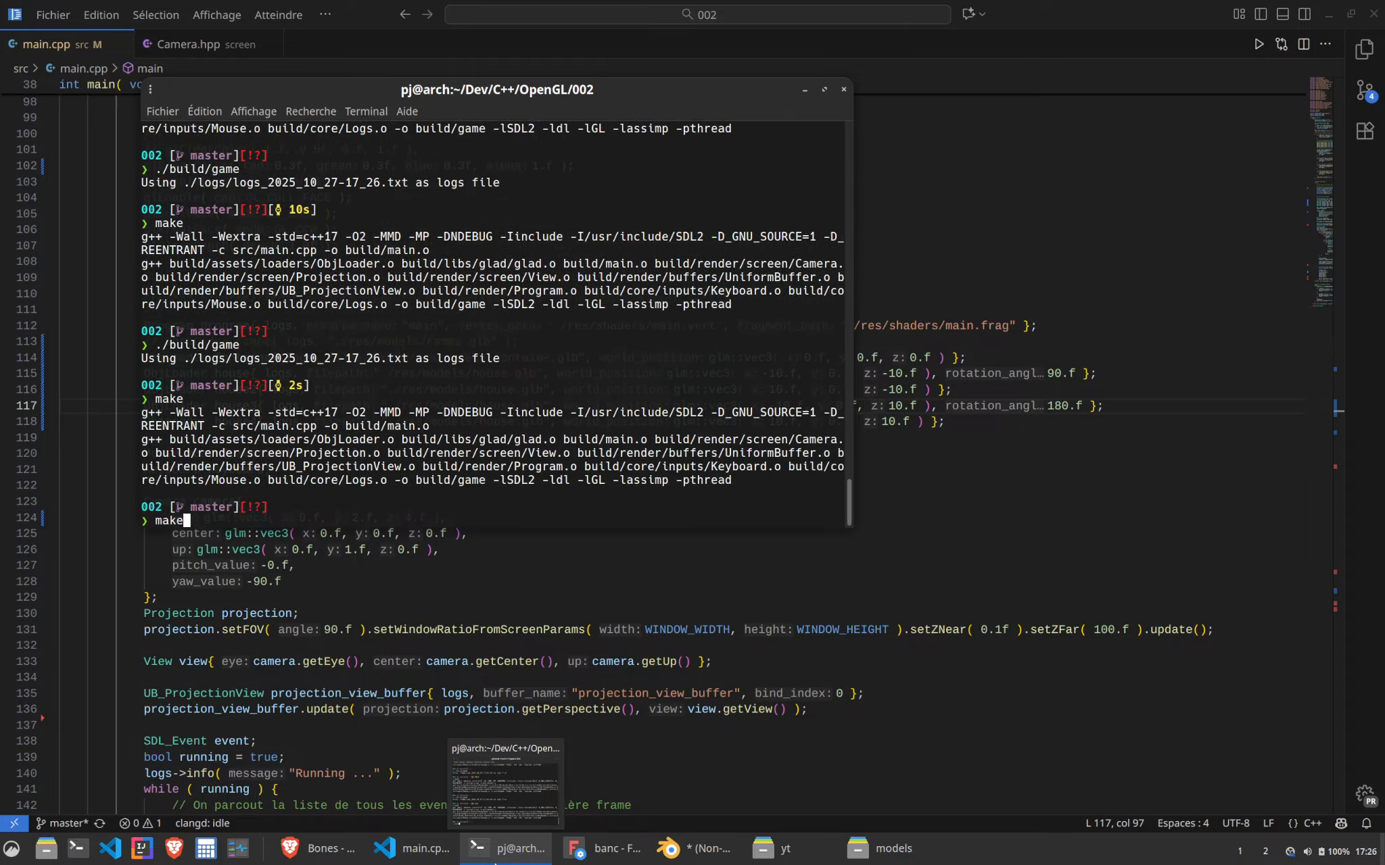
{"action": "key", "text": "Return"}
{"action": "key", "text": "z"}
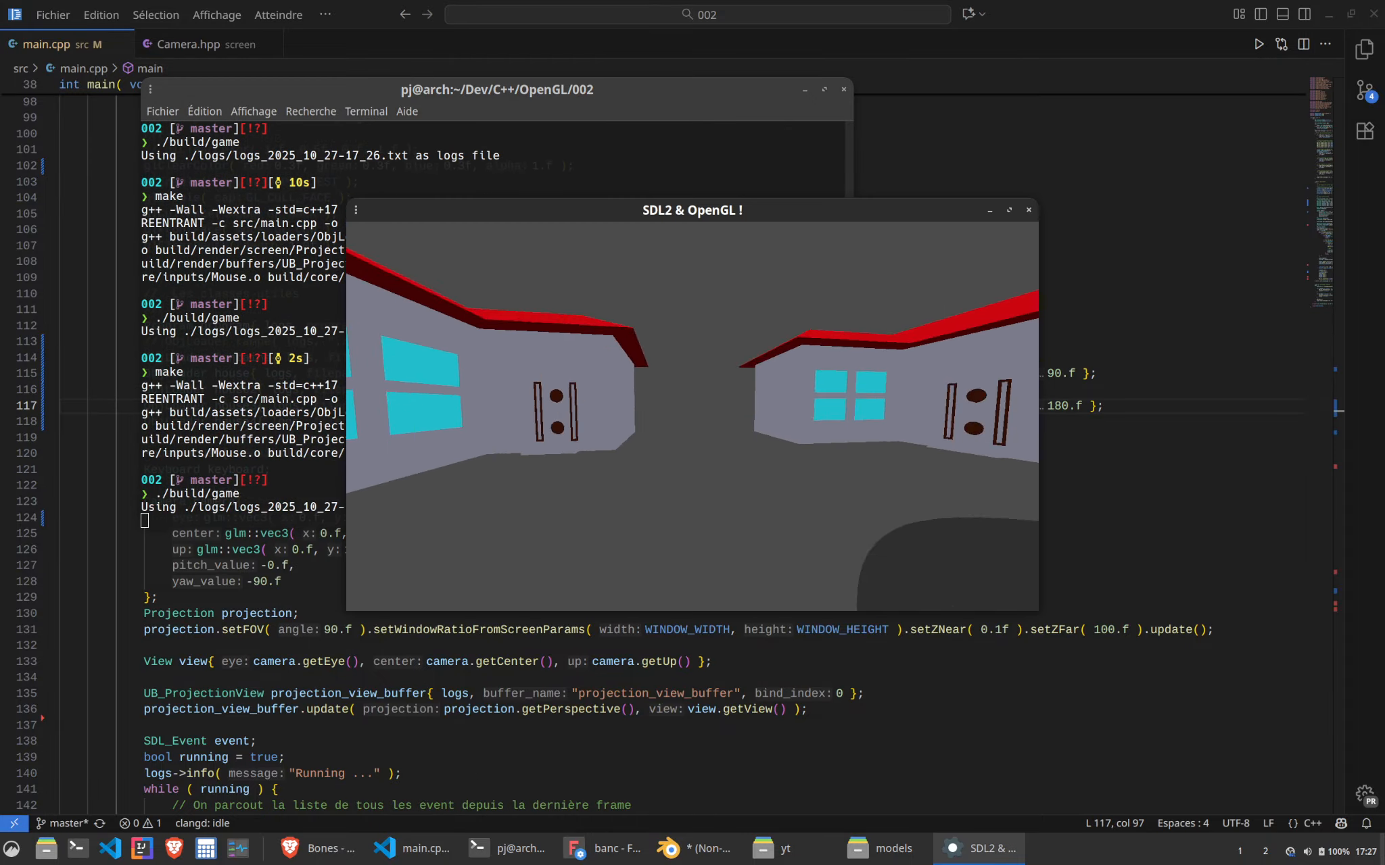
{"action": "key", "text": "s"}
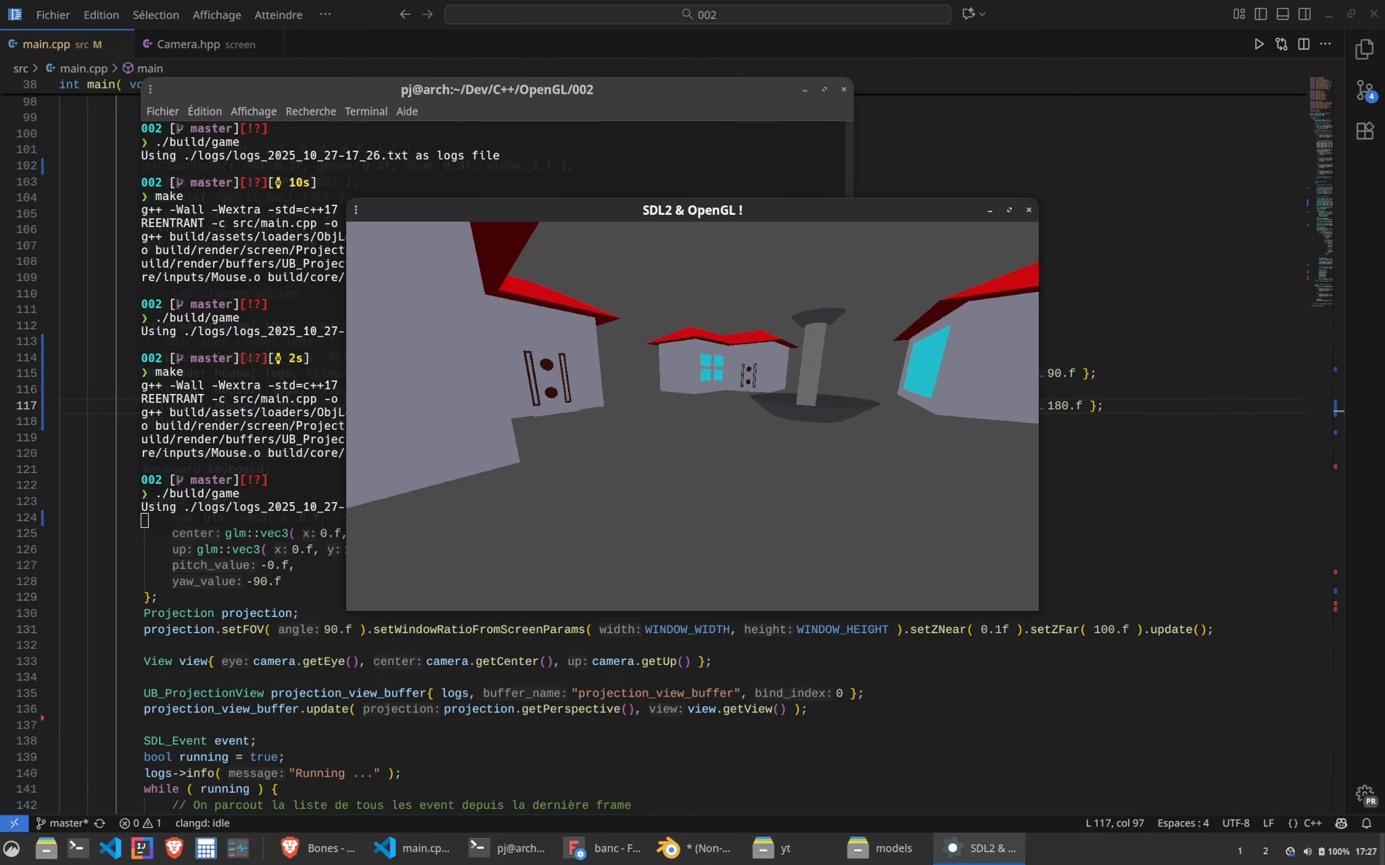
{"action": "key", "text": "z"}
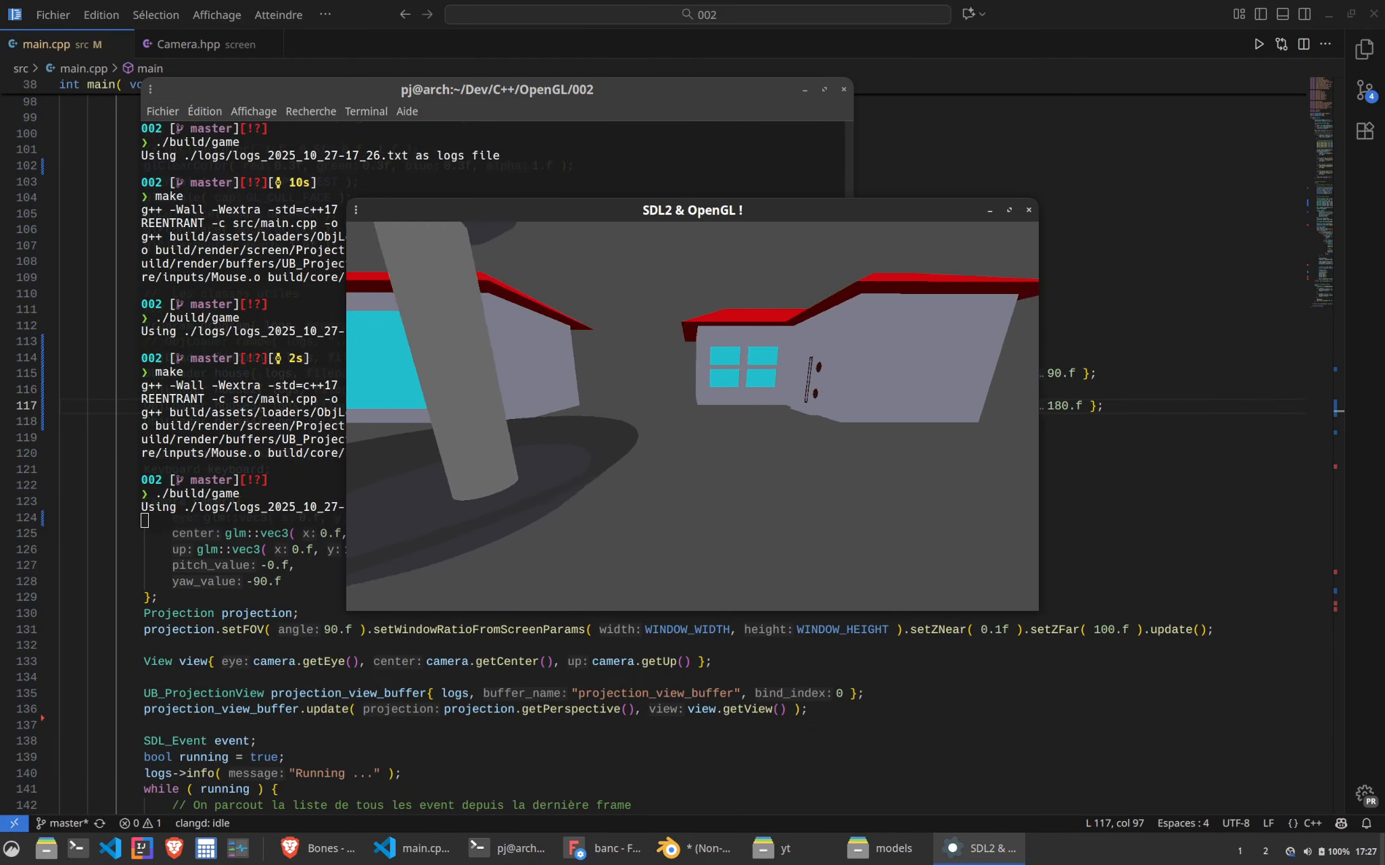
{"action": "key", "text": "Escape"}
Add a rotation angle of -90.f to the house4 ObjLoader declaration in main.cpp and save the file
{"action": "left_click", "coordinate": [614, 651]}
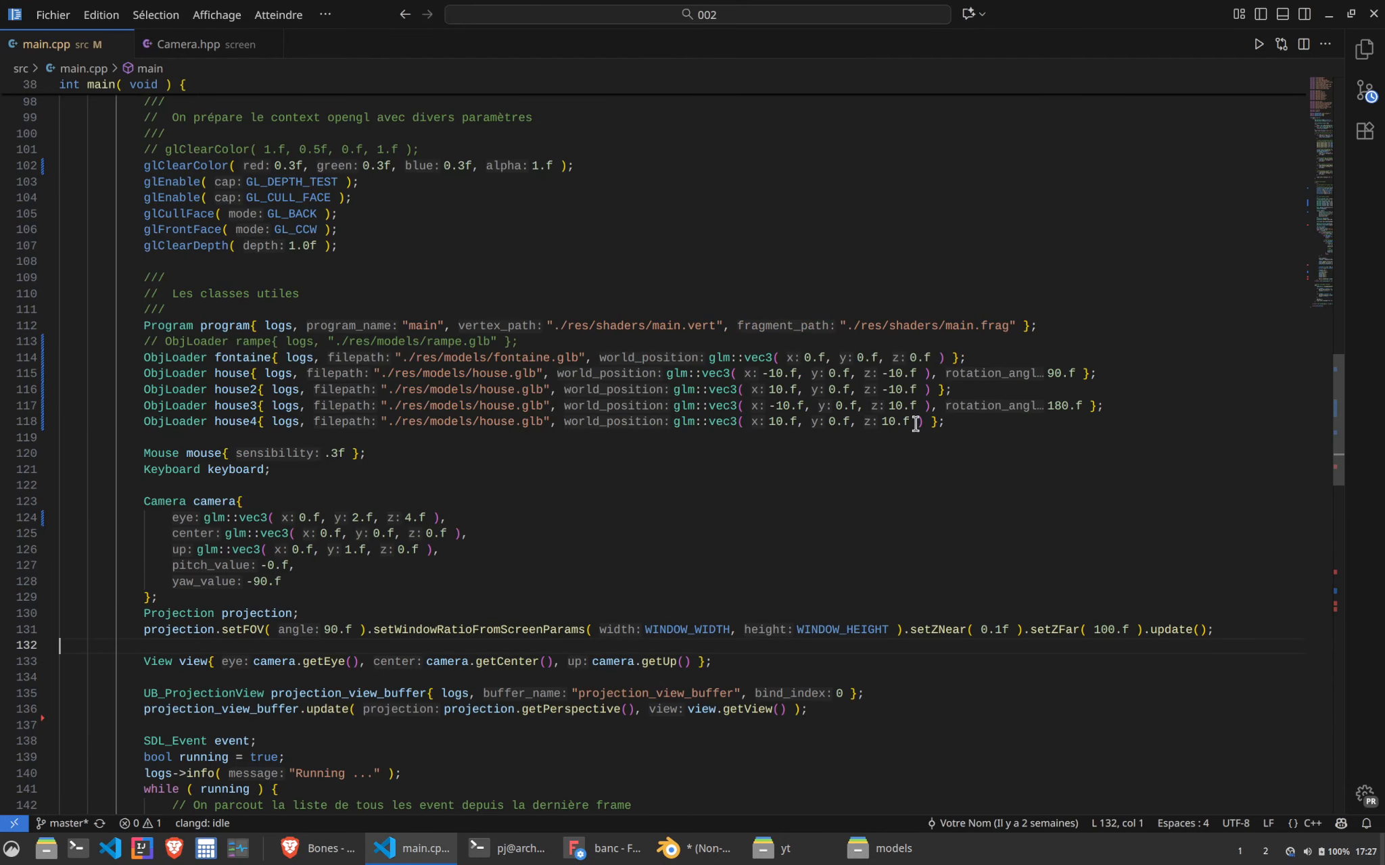
{"action": "type", "text": ", -90.f"}
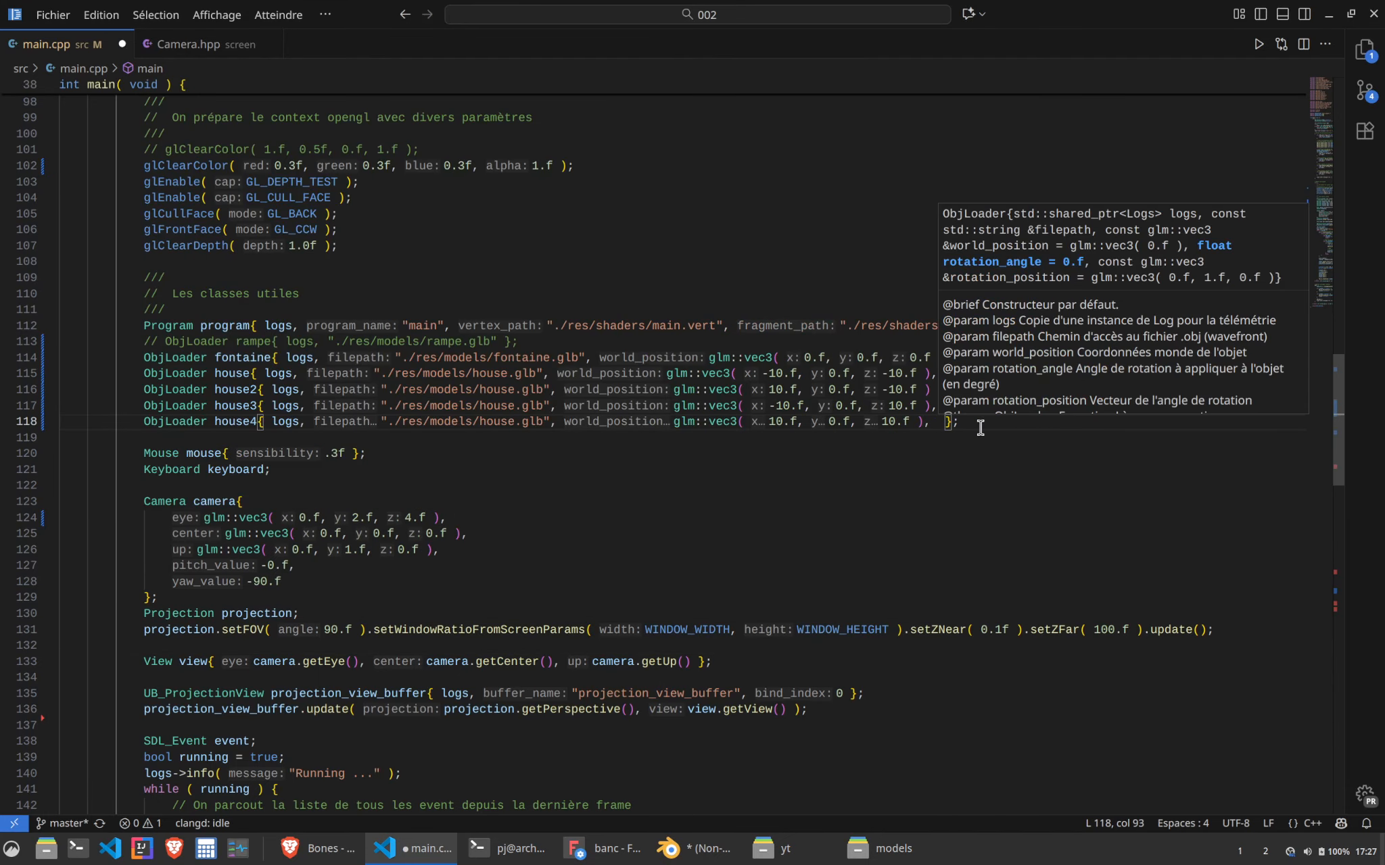
{"action": "key", "text": "ctrl+s"}
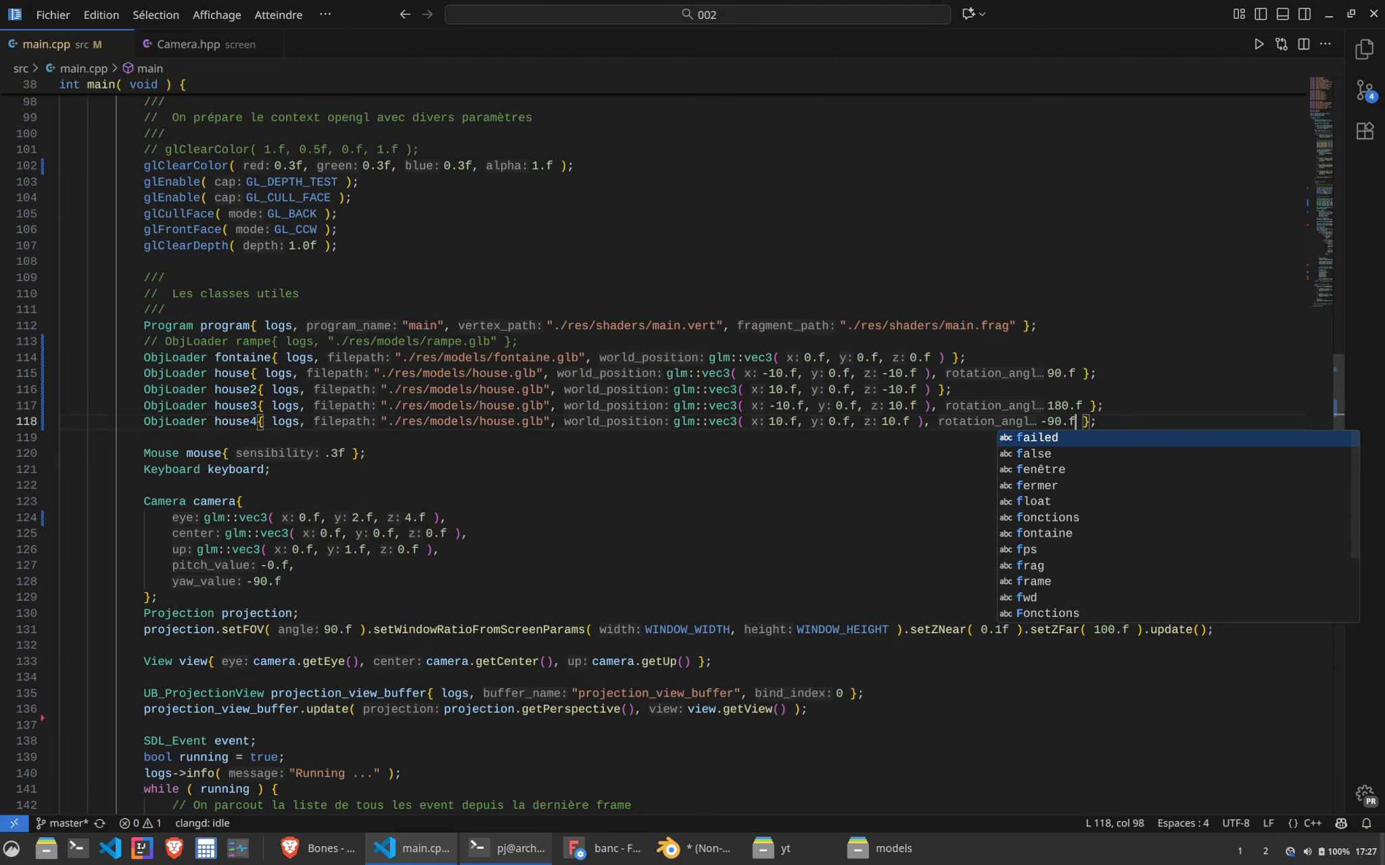
Run make in the terminal to compile house4's rotation, and launch ./build/game
{"action": "left_click", "coordinate": [514, 848]}
{"action": "type", "text": "make"}
{"action": "key", "text": "Return"}
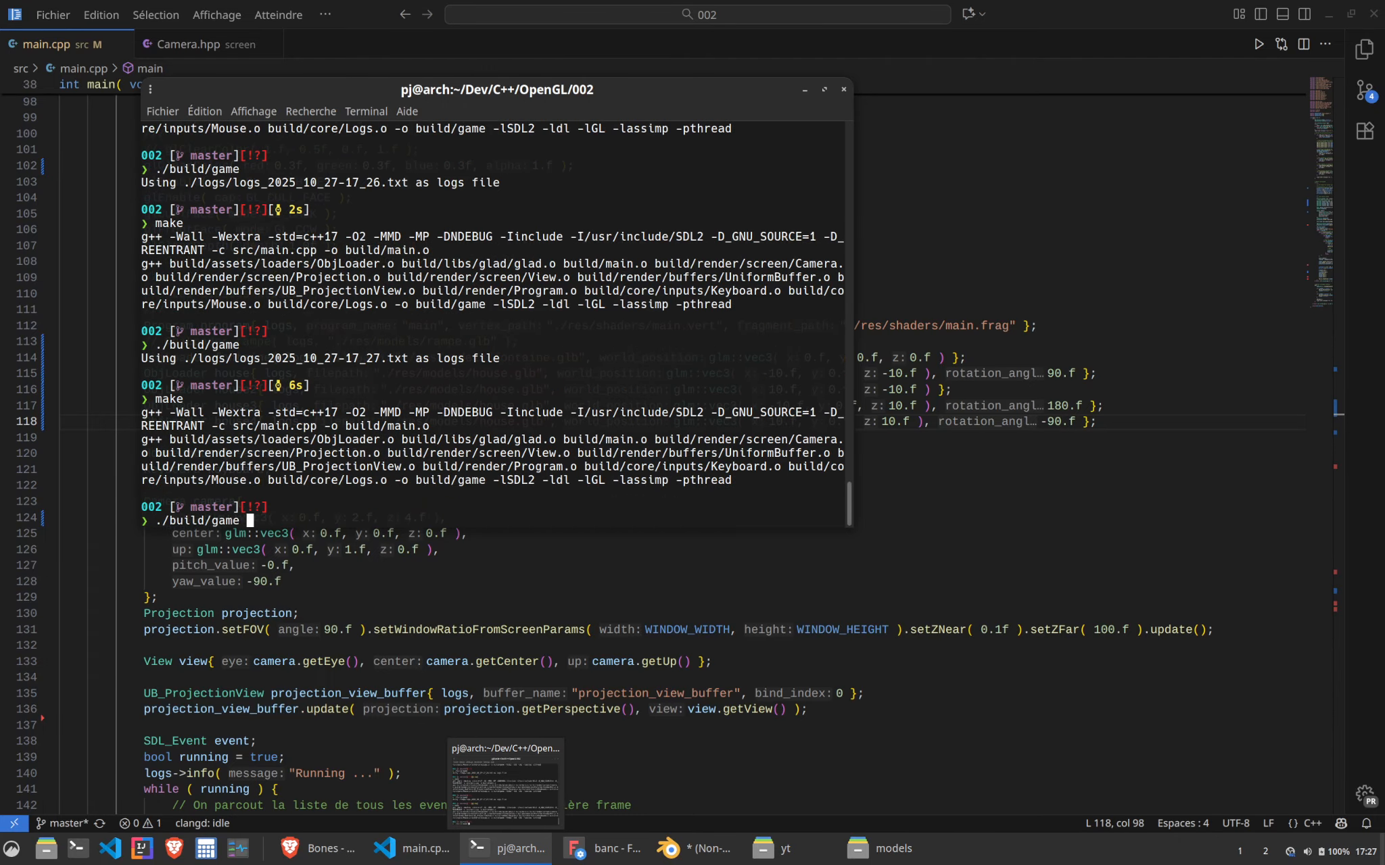
{"action": "key", "text": "Return"}
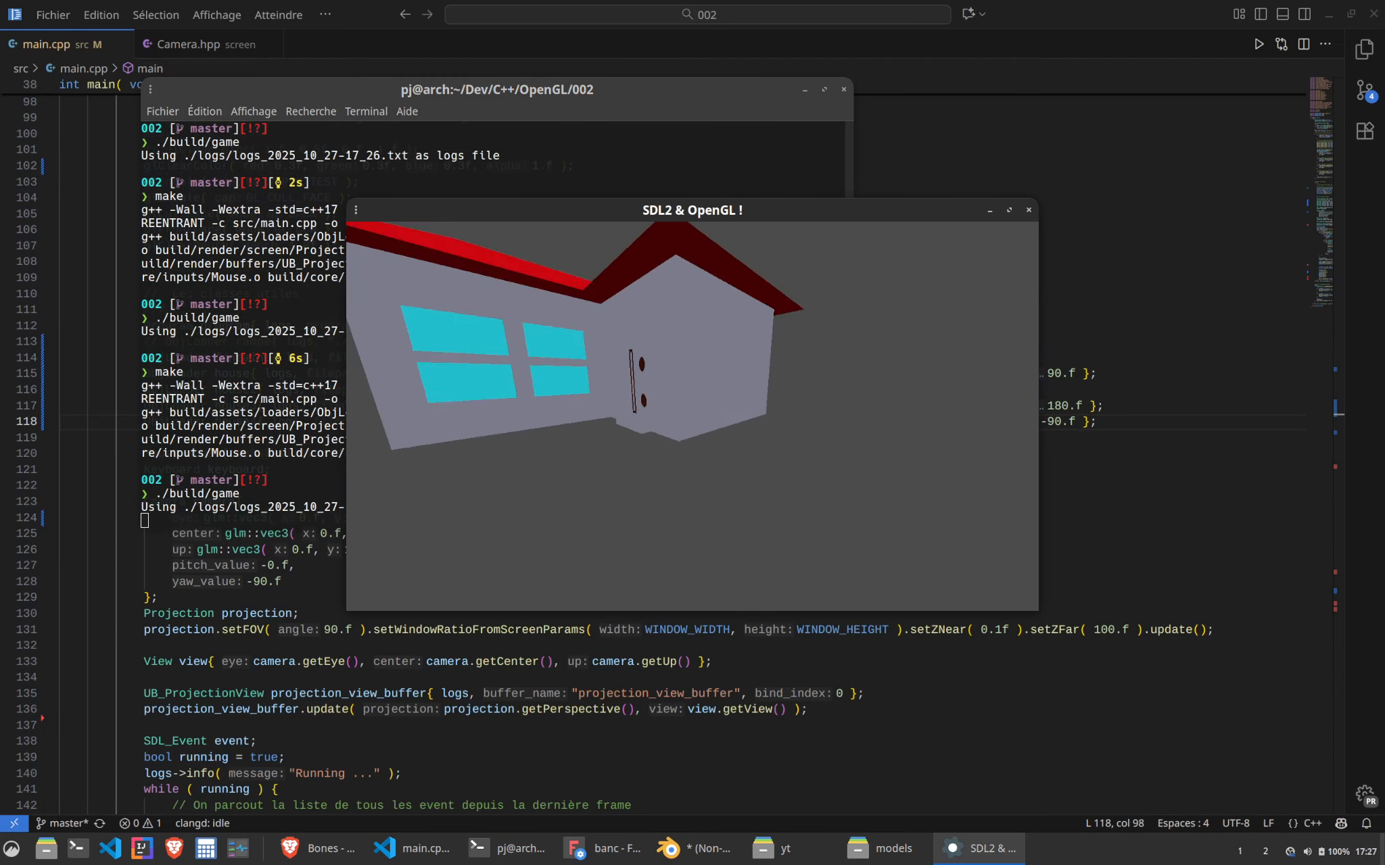
Maximize the game window and move around the fountain to examine how all four houses face the centre
{"action": "key", "text": "super+Up"}
{"action": "key", "text": "super+Up"}
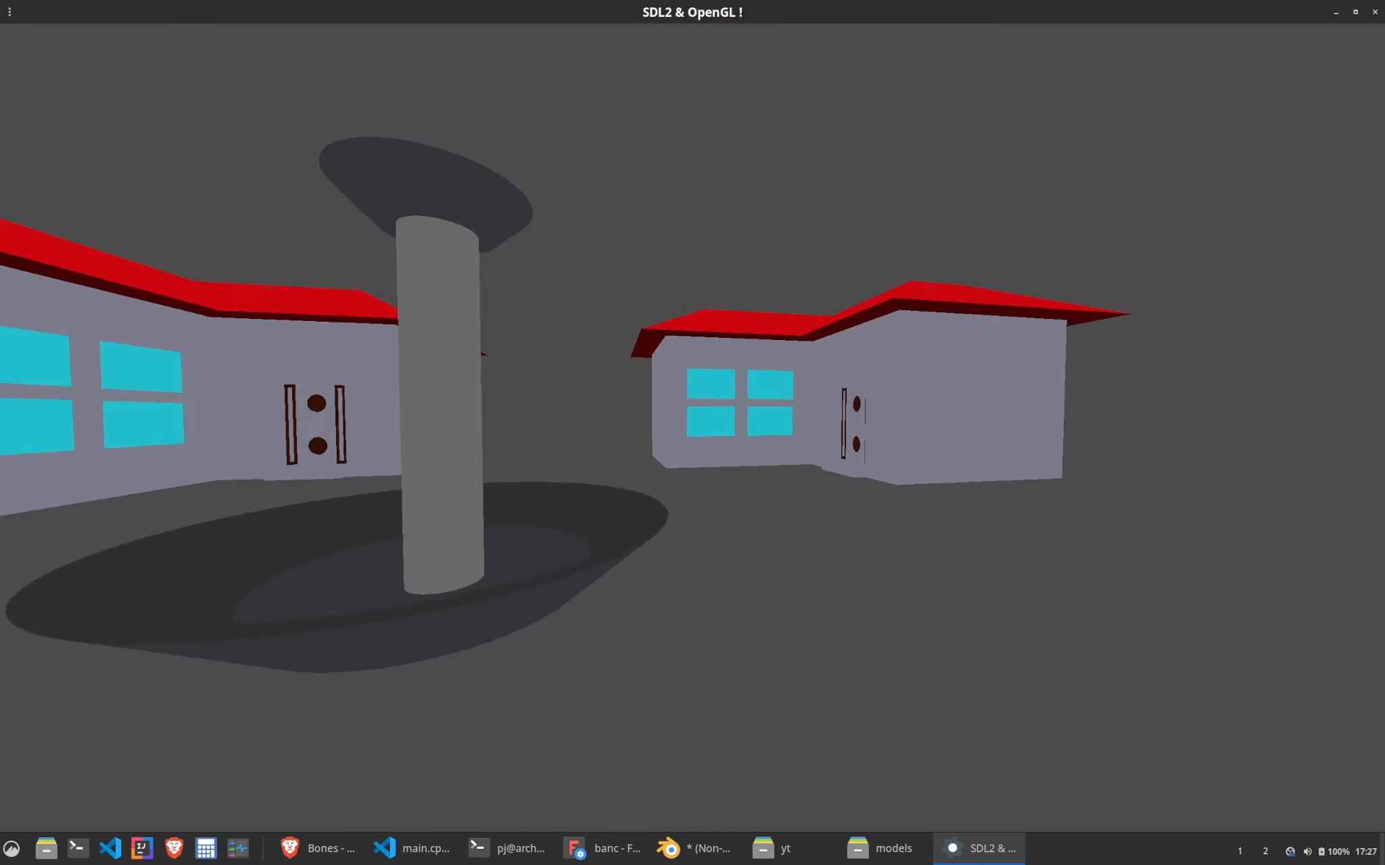
{"action": "key", "text": "q"}
{"action": "key", "text": "d"}
{"action": "key", "text": "z"}
{"action": "key", "text": "q"}
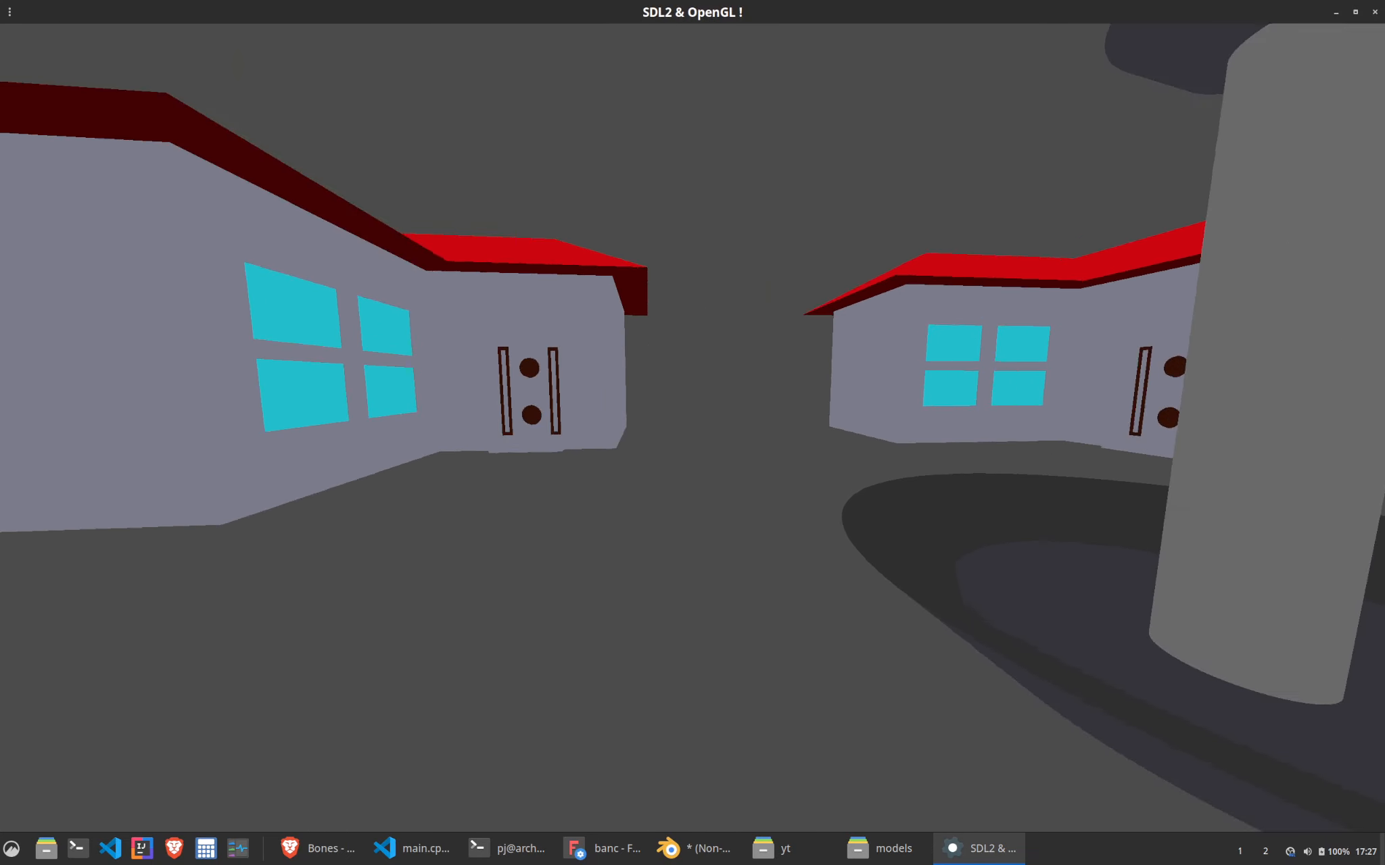
Walk around the fountain to examine the placement and facing of the houses, and close the game
{"action": "key", "text": "z"}
{"action": "key", "text": "s"}
{"action": "key", "text": "d"}
{"action": "key", "text": "q"}
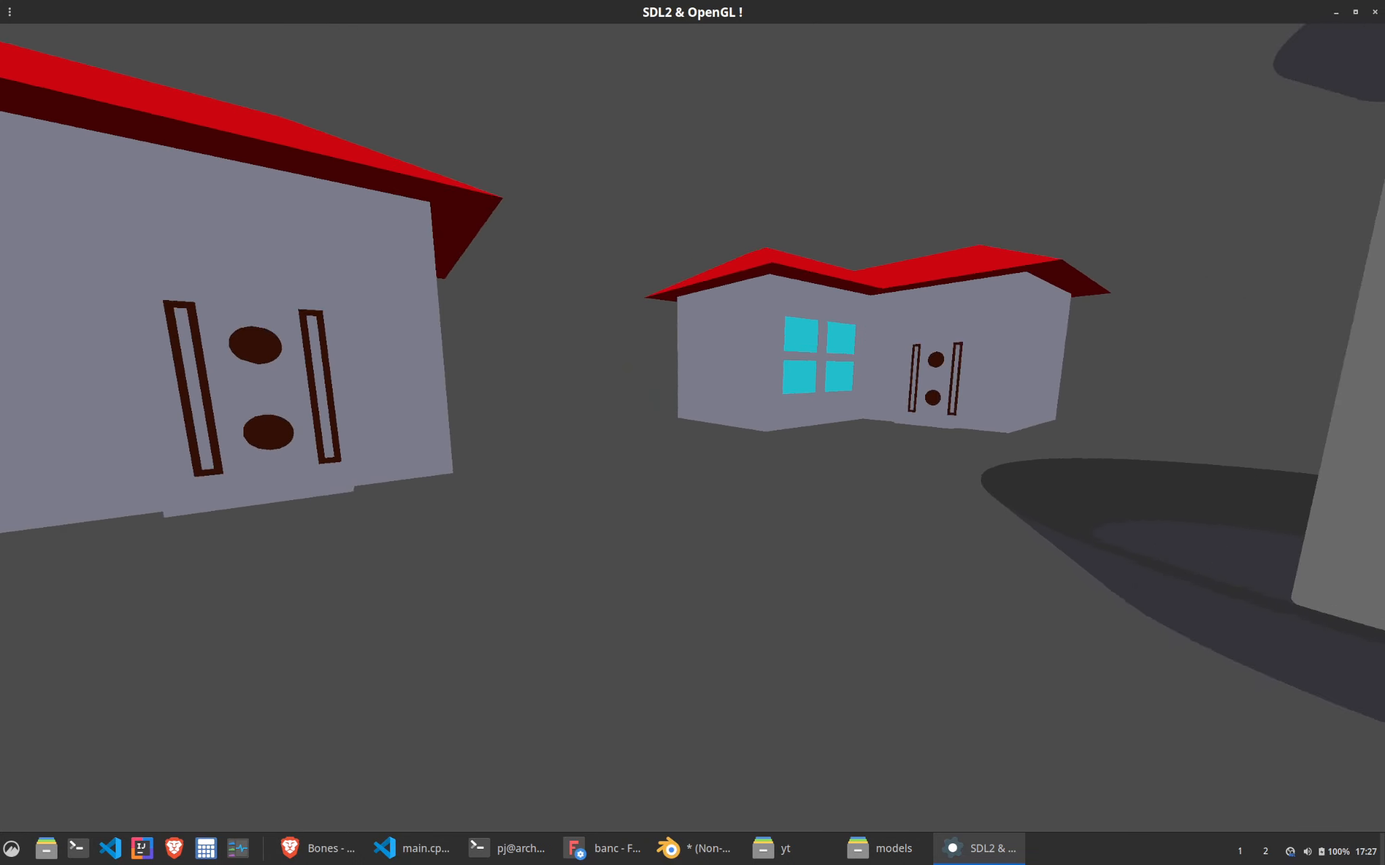
{"action": "key", "text": "q"}
{"action": "key", "text": "z"}
{"action": "key", "text": "d"}
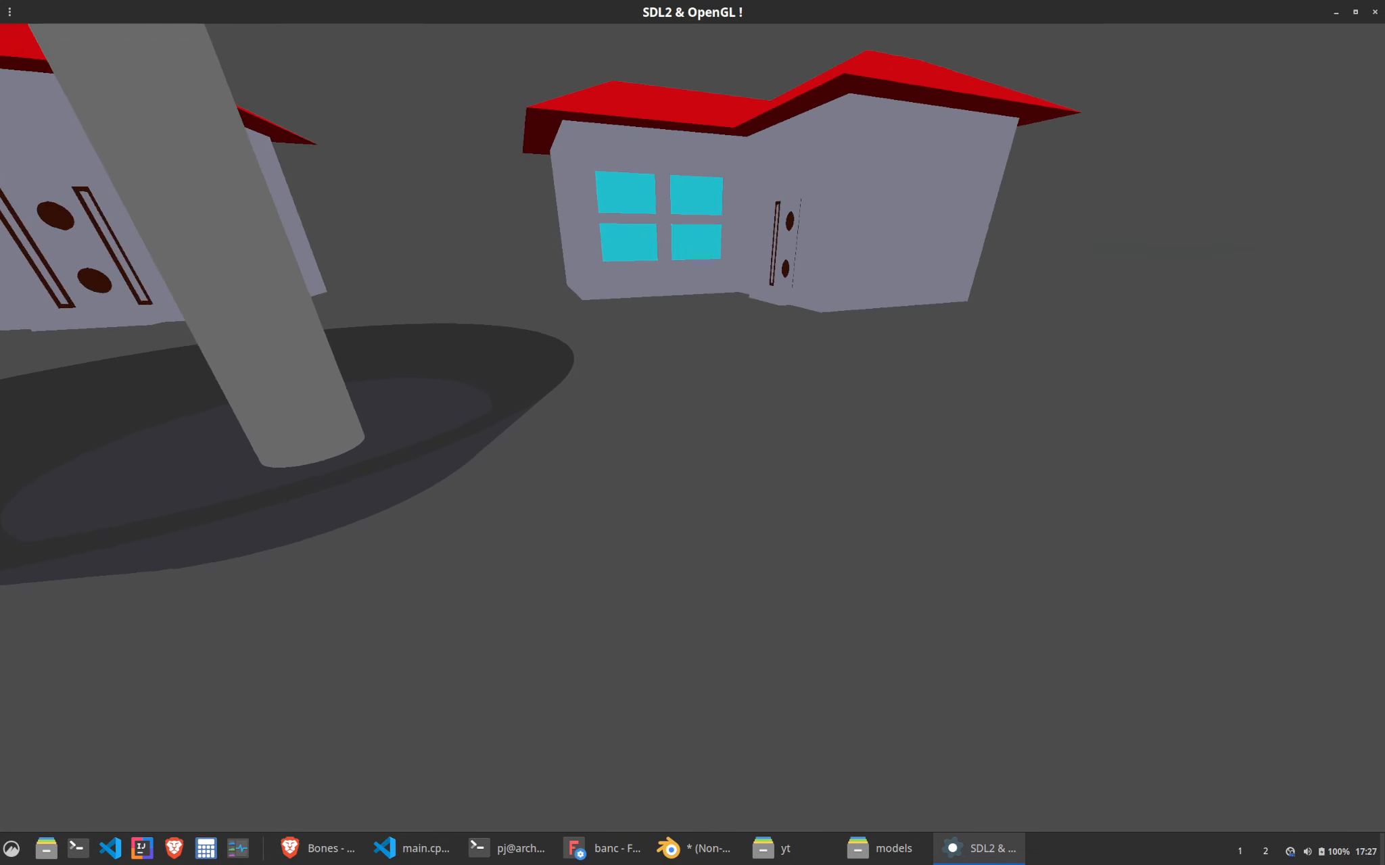
{"action": "key", "text": "Escape"}
Switch to Blender and import the Wavefront model banc.obj from the Desktop/yt folder
{"action": "left_click", "coordinate": [630, 845]}
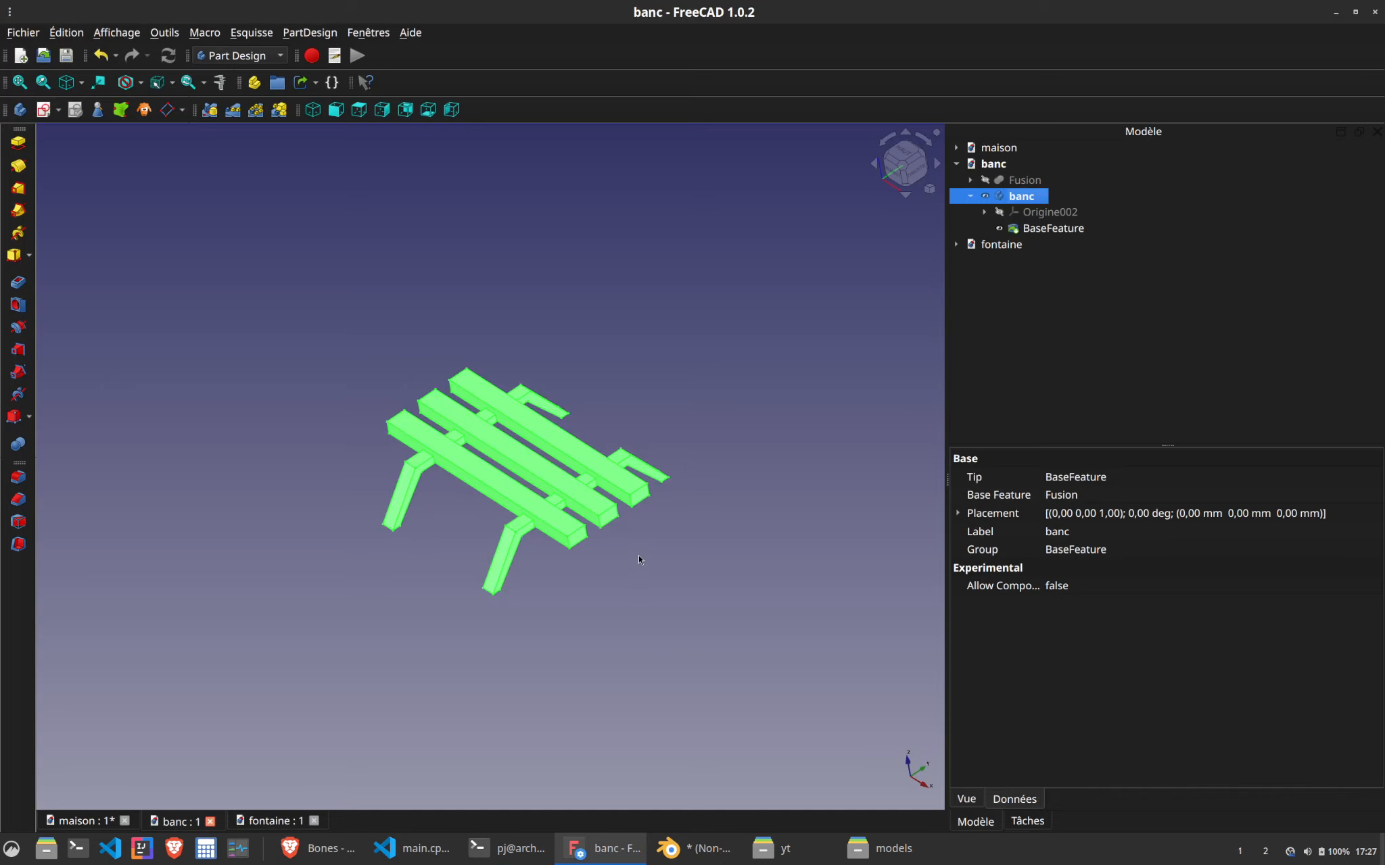
{"action": "left_click", "coordinate": [664, 664]}
{"action": "left_click", "coordinate": [626, 847]}
{"action": "left_click", "coordinate": [683, 848]}
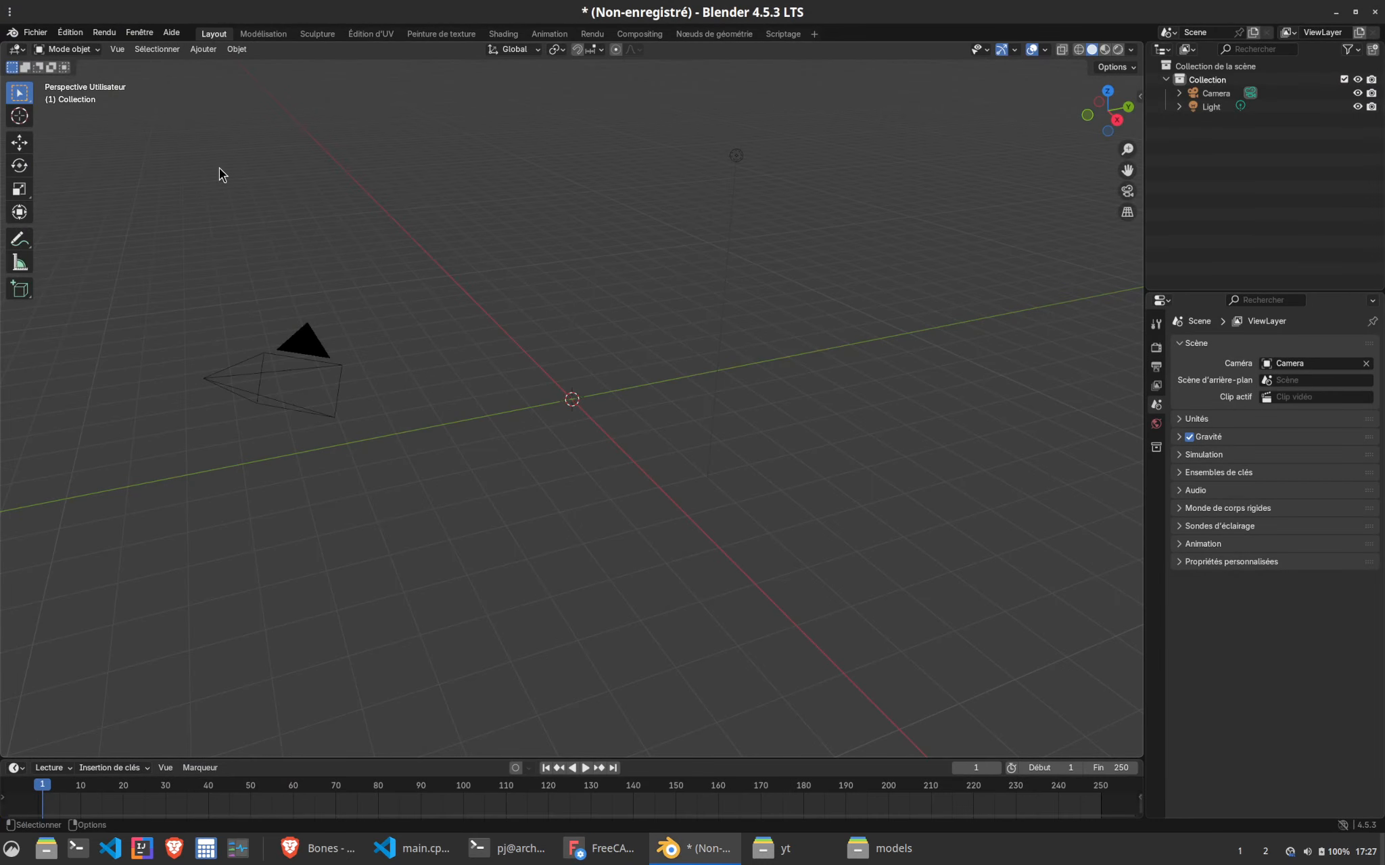
{"action": "left_click", "coordinate": [36, 31]}
{"action": "mouse_move", "coordinate": [77, 223]}
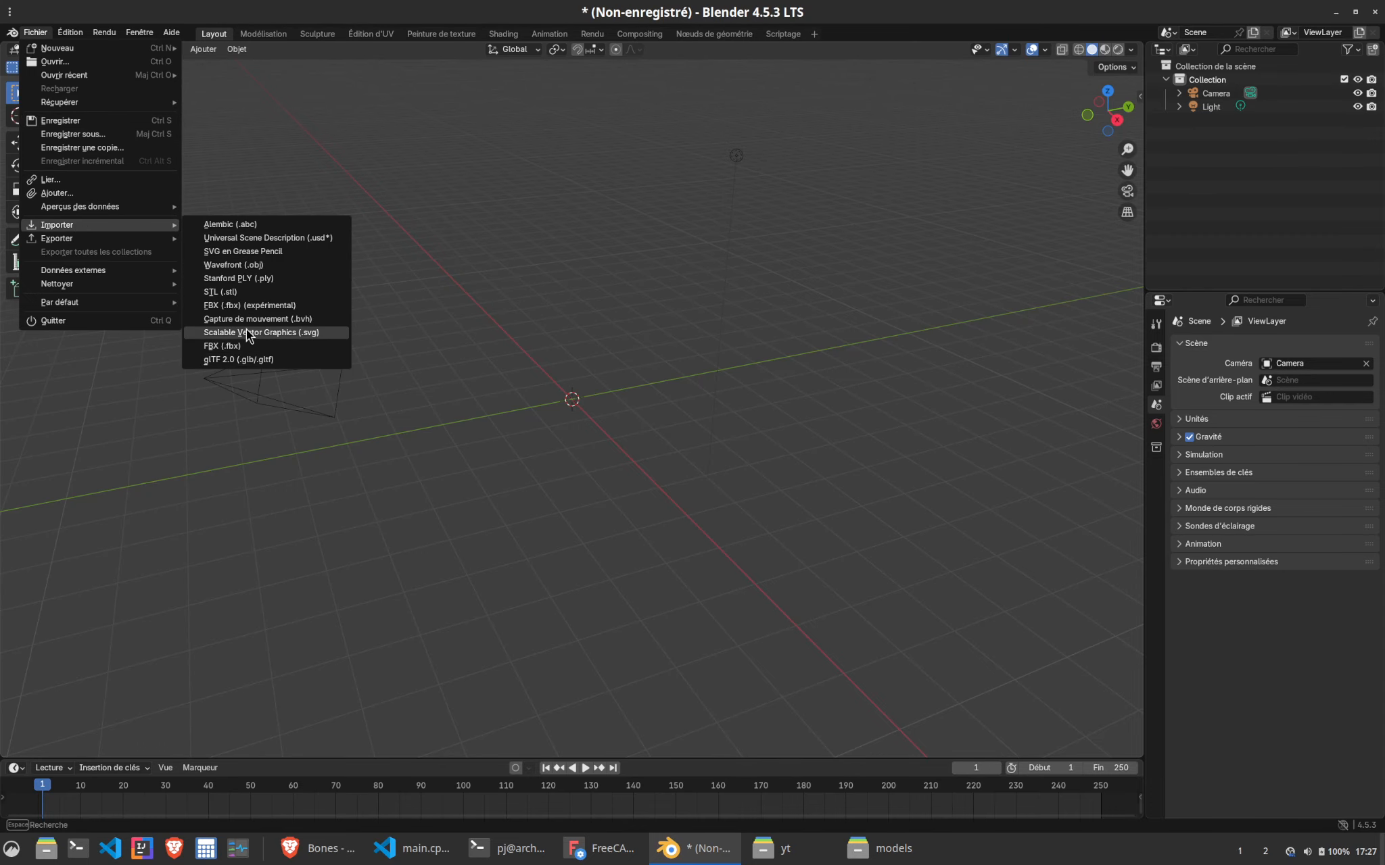
{"action": "left_click", "coordinate": [263, 266]}
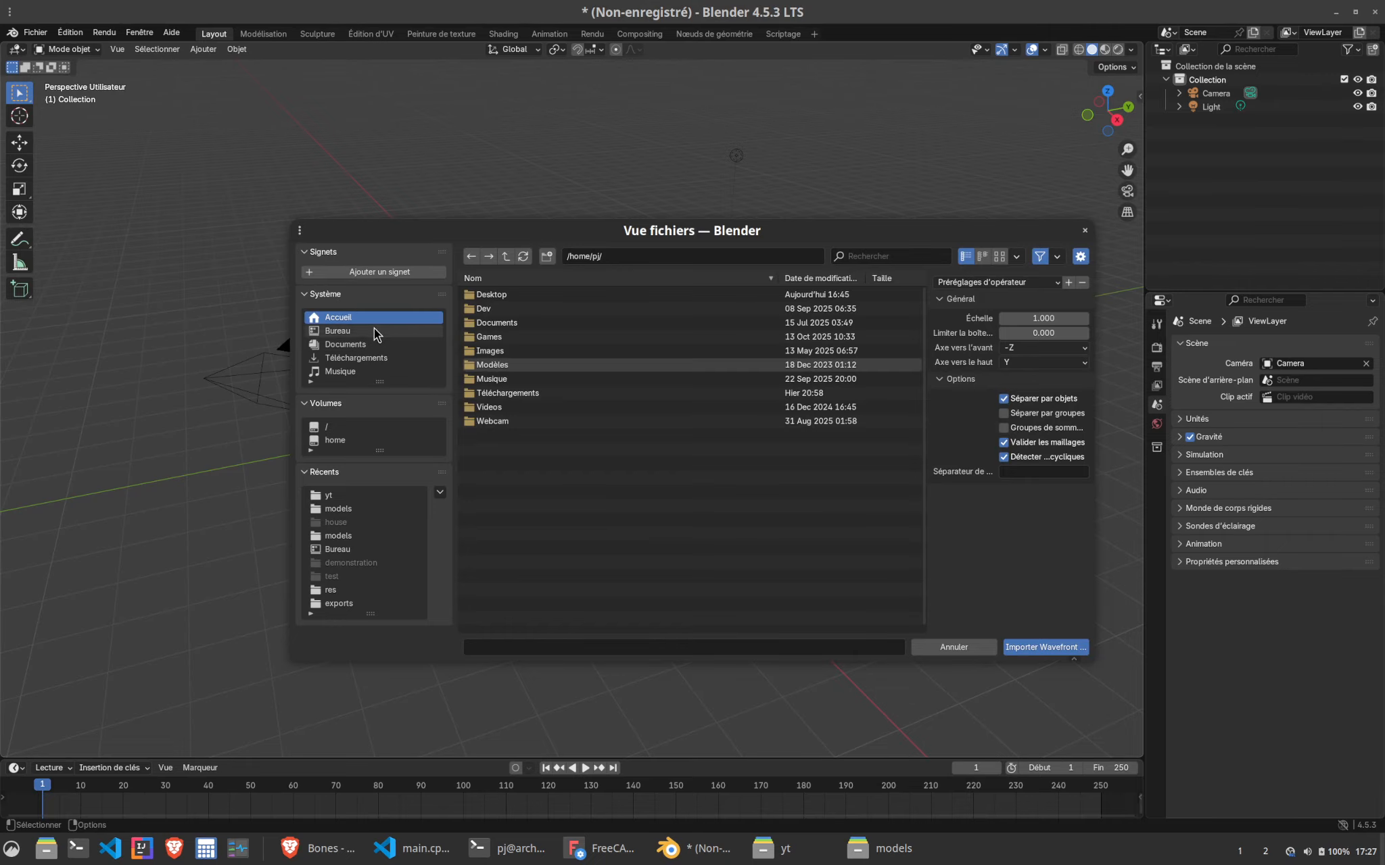
{"action": "double_click", "coordinate": [496, 298]}
{"action": "double_click", "coordinate": [501, 296]}
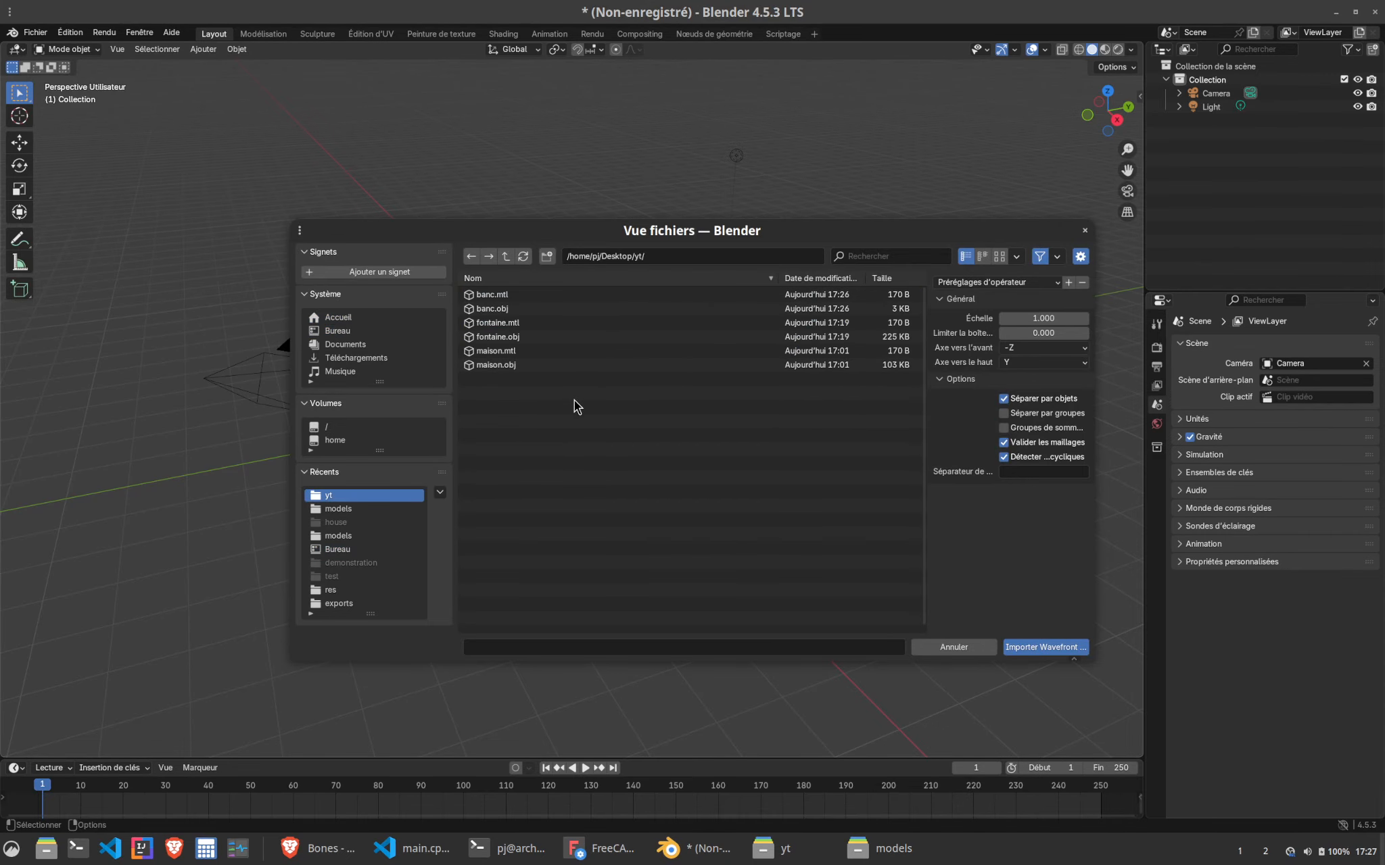
{"action": "double_click", "coordinate": [488, 309]}
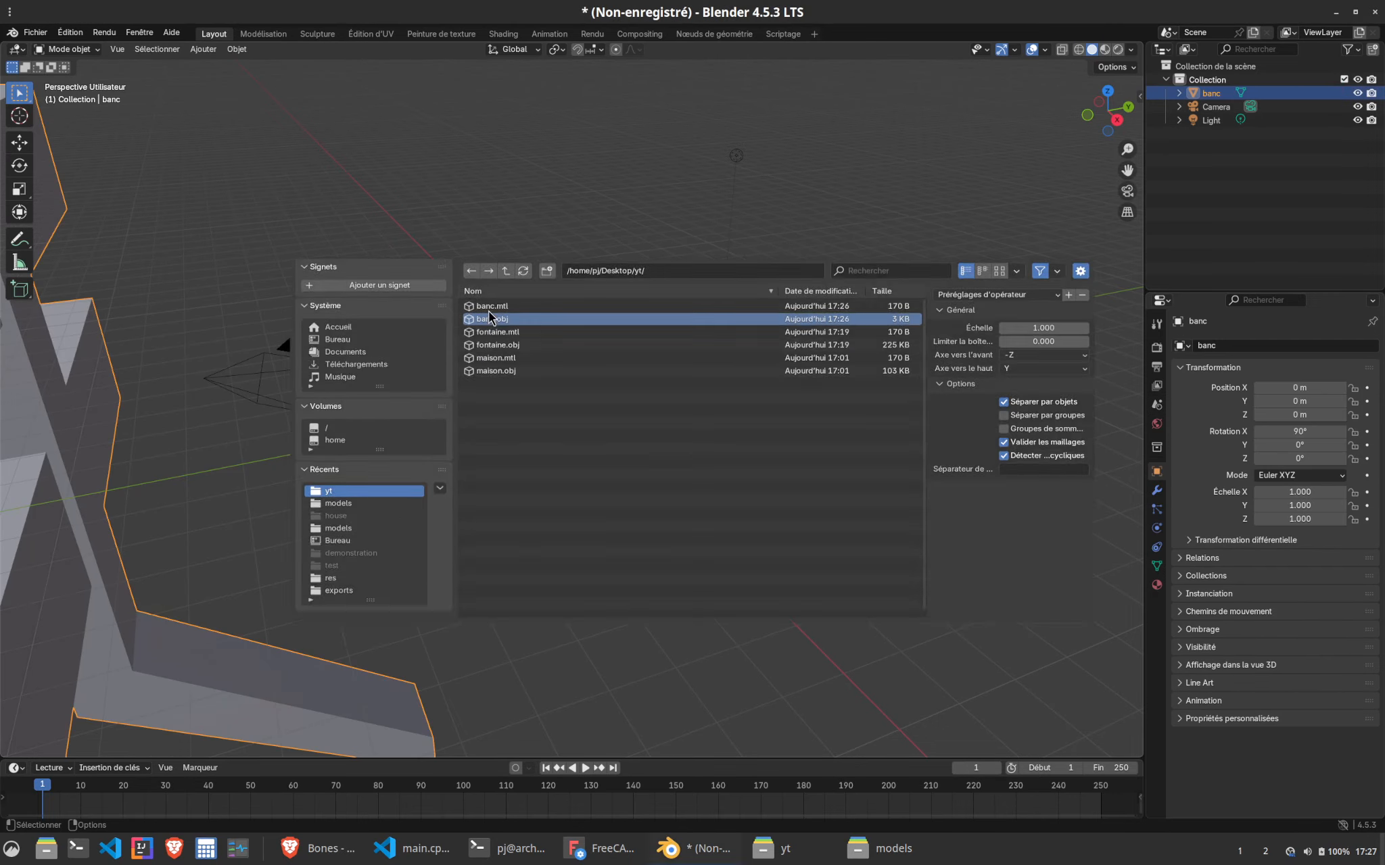
Set the imported bench's X rotation to 0°
{"action": "left_click", "coordinate": [1317, 433]}
{"action": "type", "text": "0"}
{"action": "key", "text": "Return"}
{"action": "scroll", "coordinate": [950, 490], "scroll_direction": "down", "scroll_amount": 10}
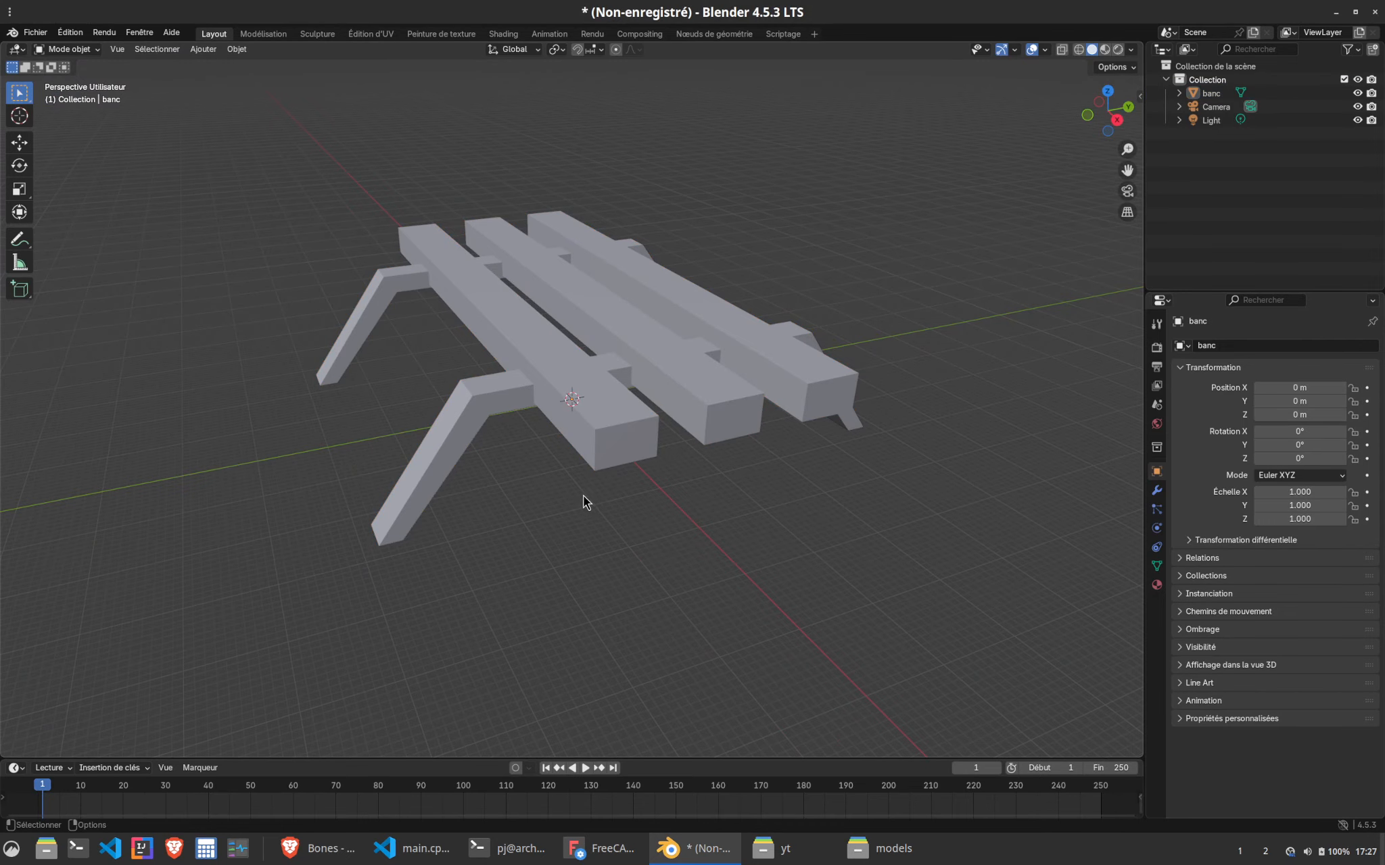
Turn on the face orientation overlay to reveal the bench's inverted faces
{"action": "scroll", "coordinate": [582, 497], "scroll_direction": "up", "scroll_amount": 5}
{"action": "middle_click_drag", "start_coordinate": [547, 528], "coordinate": [608, 578]}
{"action": "scroll", "coordinate": [666, 590], "scroll_direction": "down", "scroll_amount": 4}
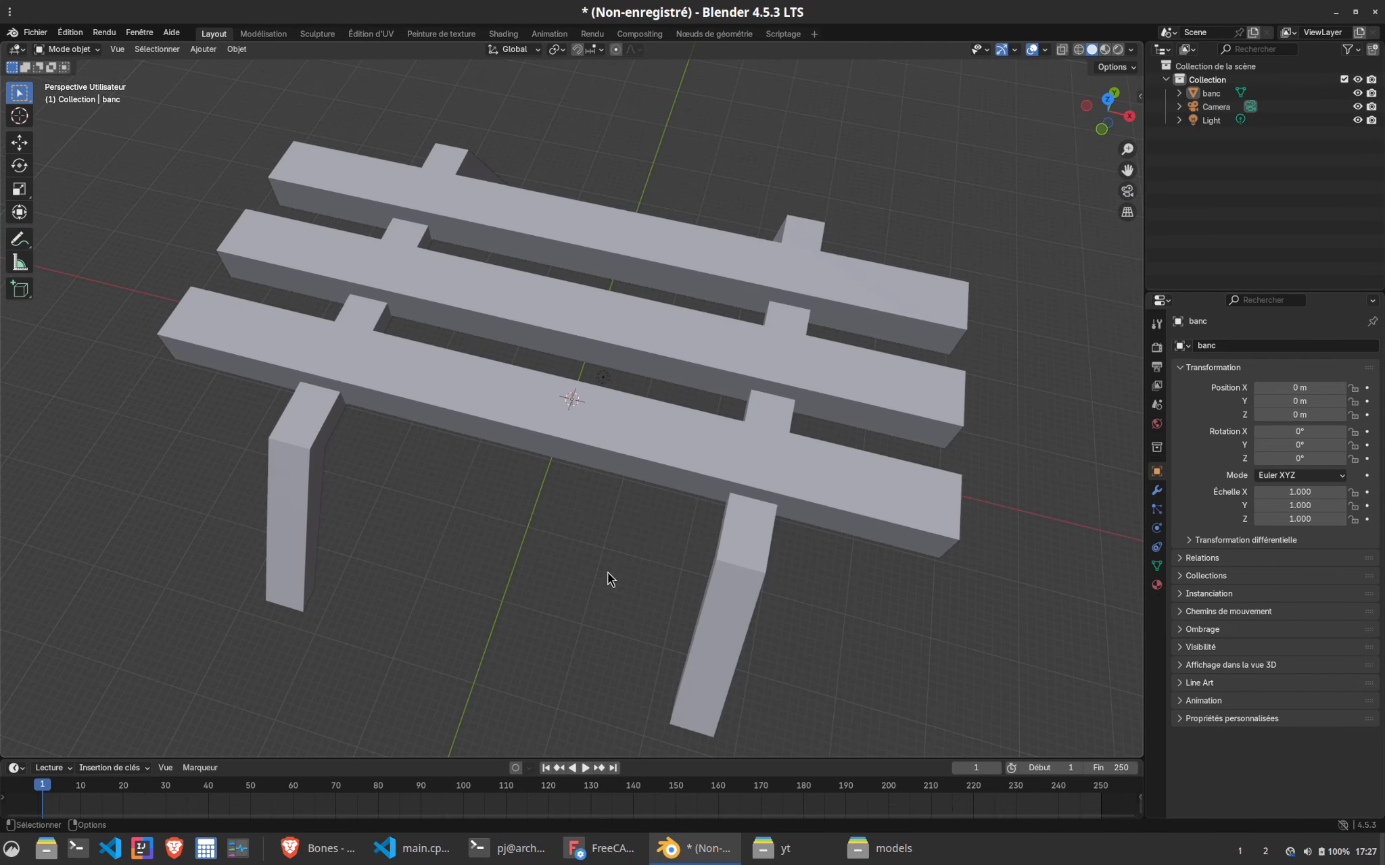
{"action": "left_click", "coordinate": [1045, 50]}
{"action": "left_click", "coordinate": [1004, 290]}
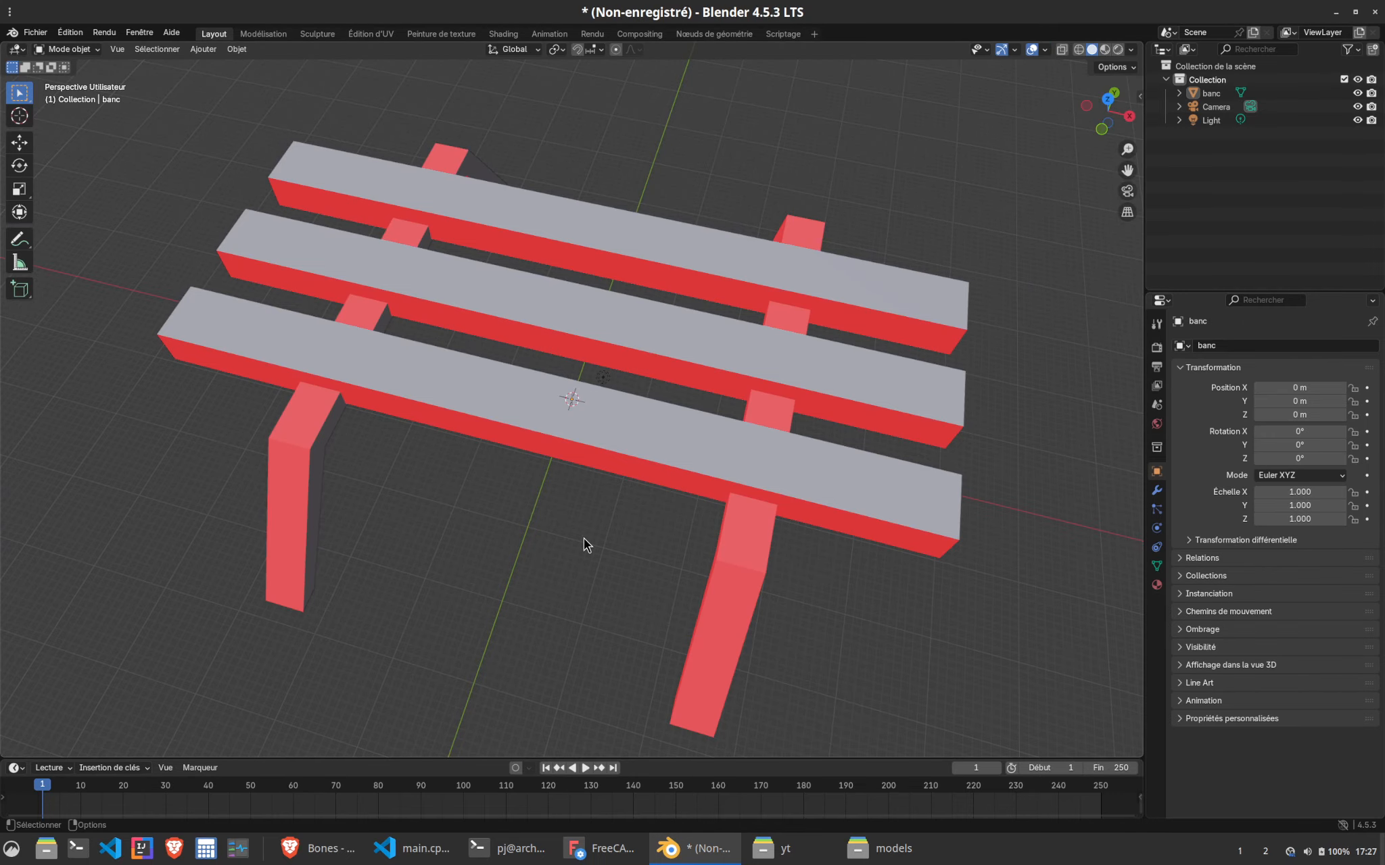
Enter Edit Mode with face selection and recalculate outward the normals of the three slats' long front side faces
{"action": "middle_click_drag", "start_coordinate": [567, 525], "coordinate": [593, 512]}
{"action": "key", "text": "Tab"}
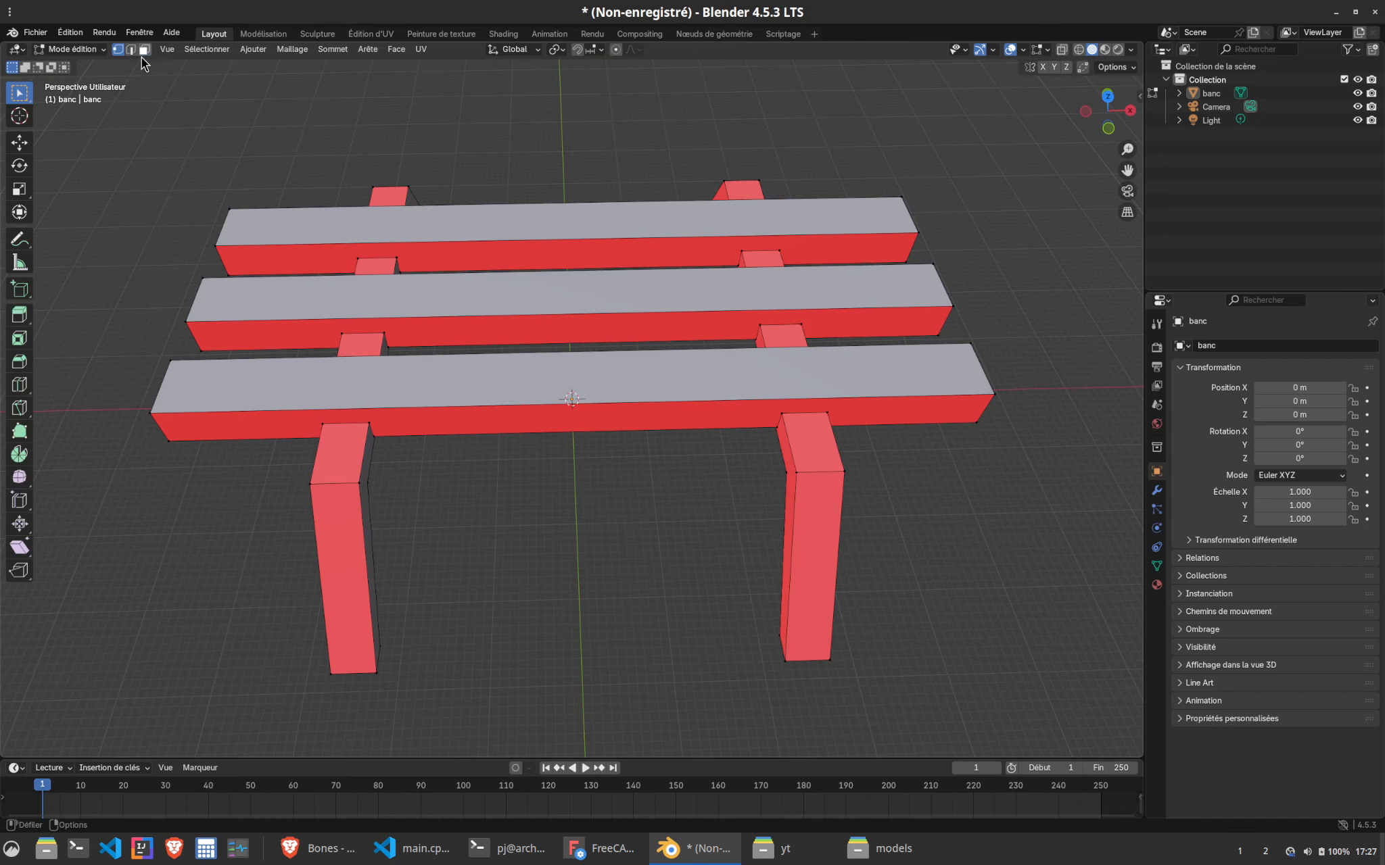
{"action": "left_click", "coordinate": [142, 54]}
{"action": "left_click", "coordinate": [408, 429]}
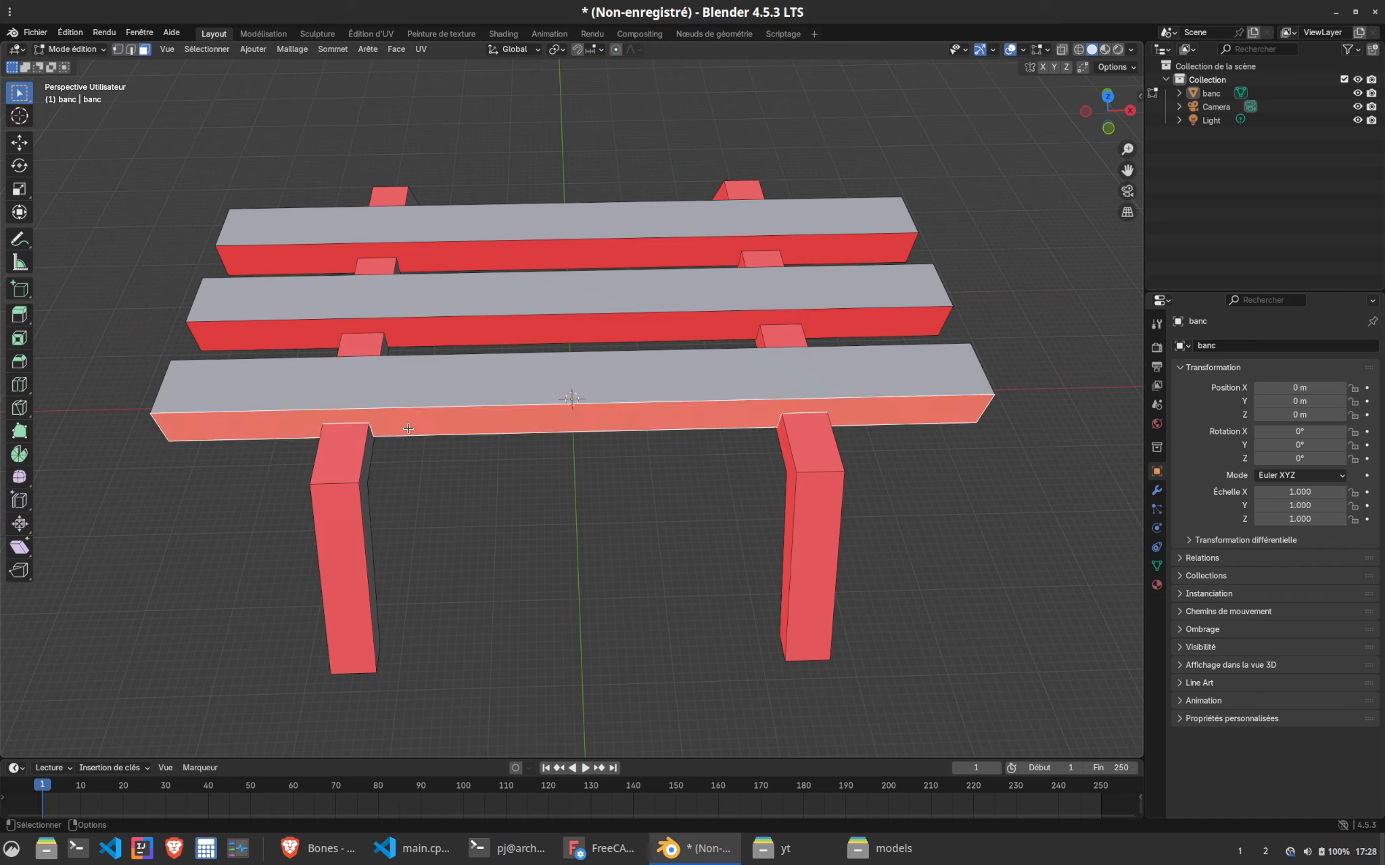
{"action": "key", "text": "shift+n"}
{"action": "left_click", "coordinate": [422, 339]}
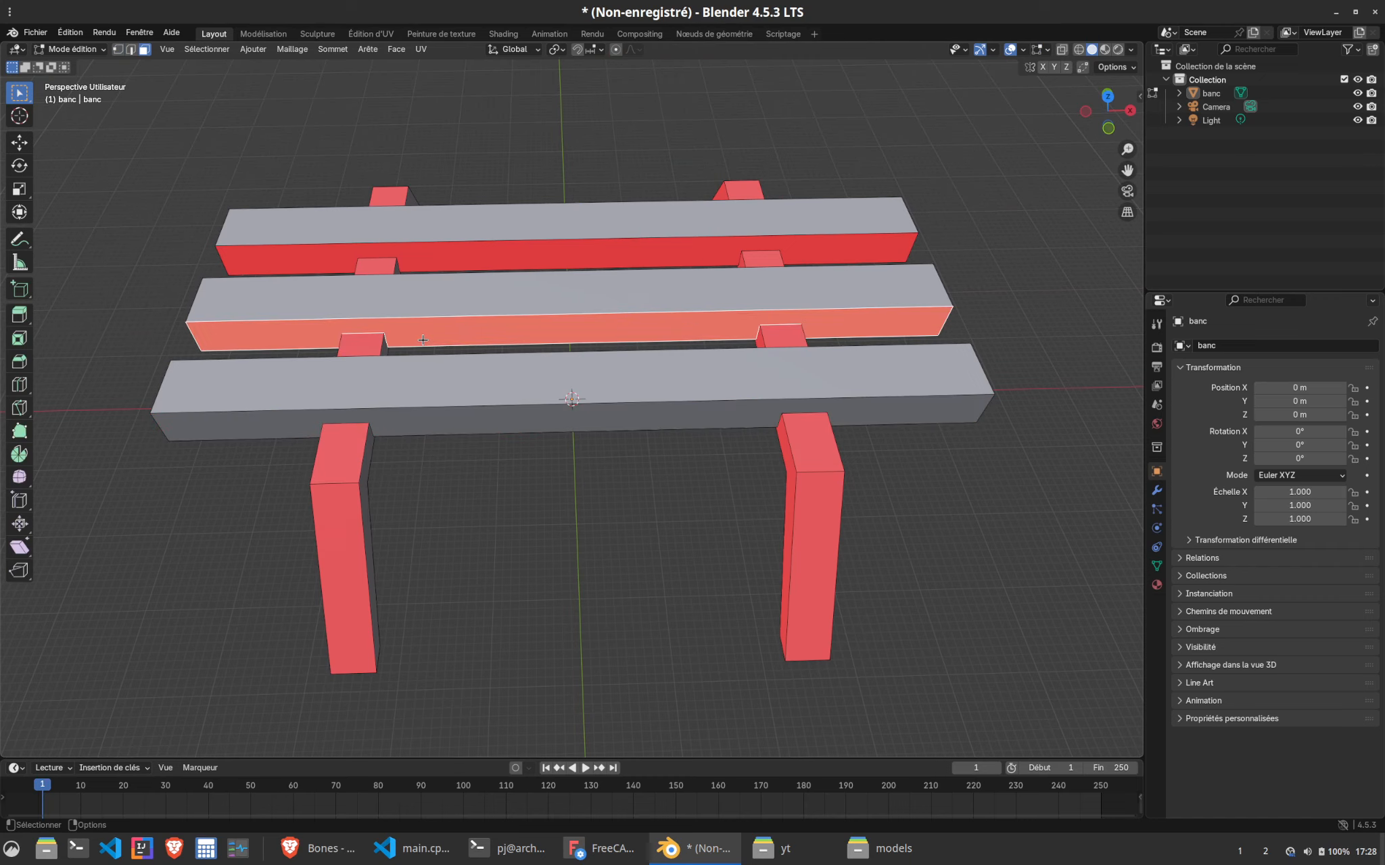
{"action": "left_click", "coordinate": [445, 275]}
{"action": "key", "text": "shift+n"}
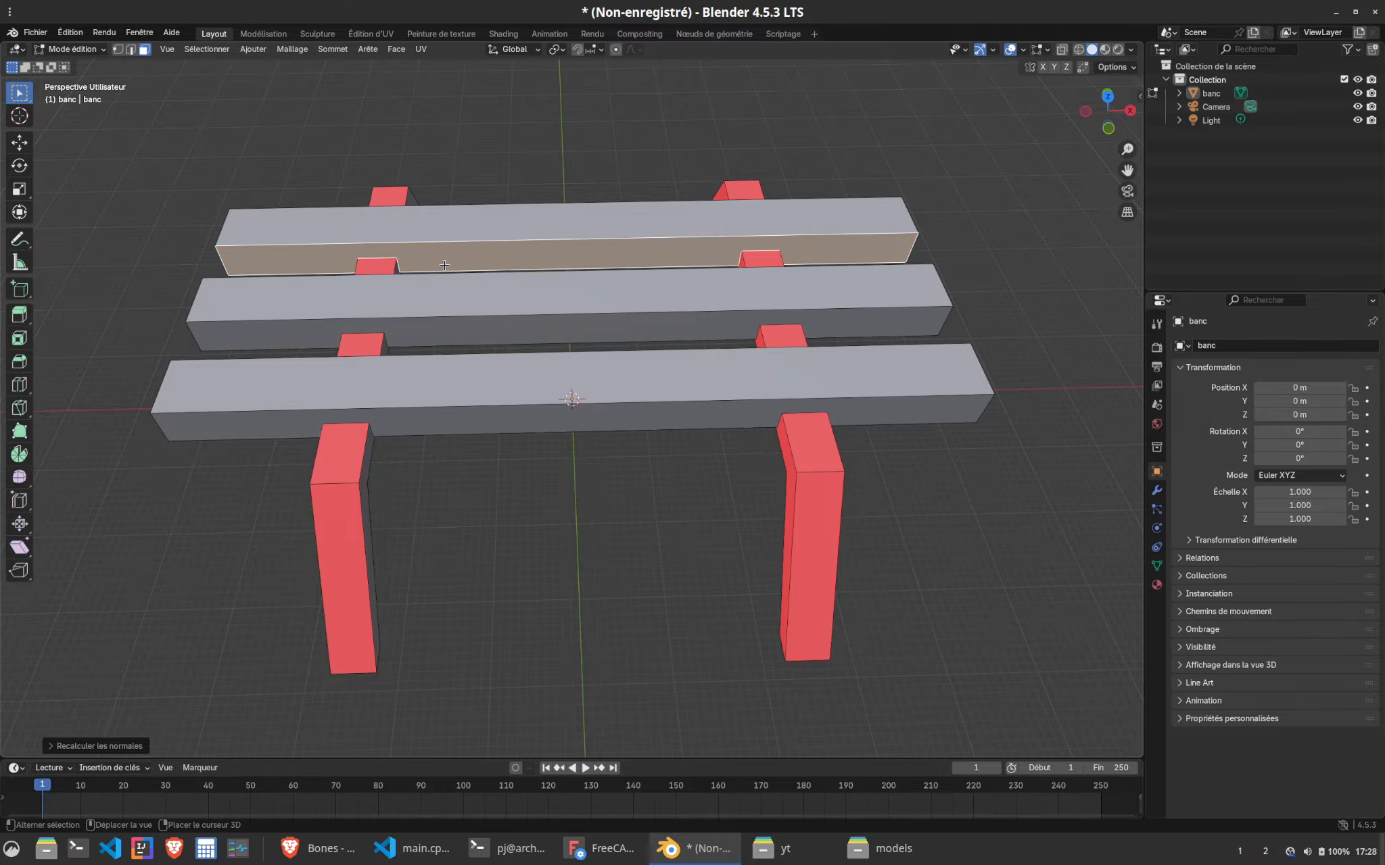
Recalculate outward the normals of both front legs' sloping and top faces, plus the red side face of one leg frame
{"action": "left_click", "coordinate": [345, 547]}
{"action": "key", "text": "shift+n"}
{"action": "left_click", "coordinate": [342, 463]}
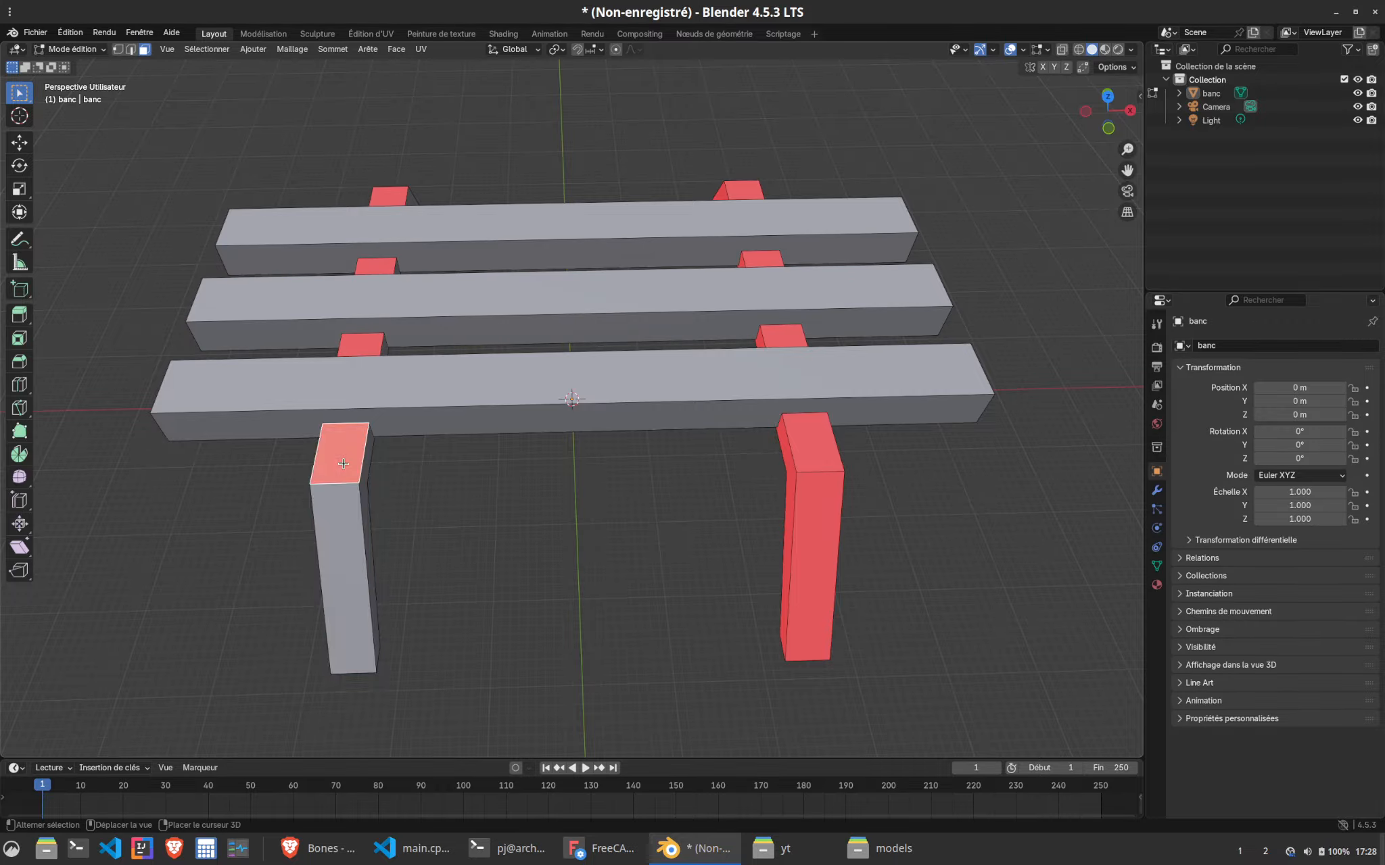
{"action": "key", "text": "shift+n"}
{"action": "left_click", "coordinate": [834, 566]}
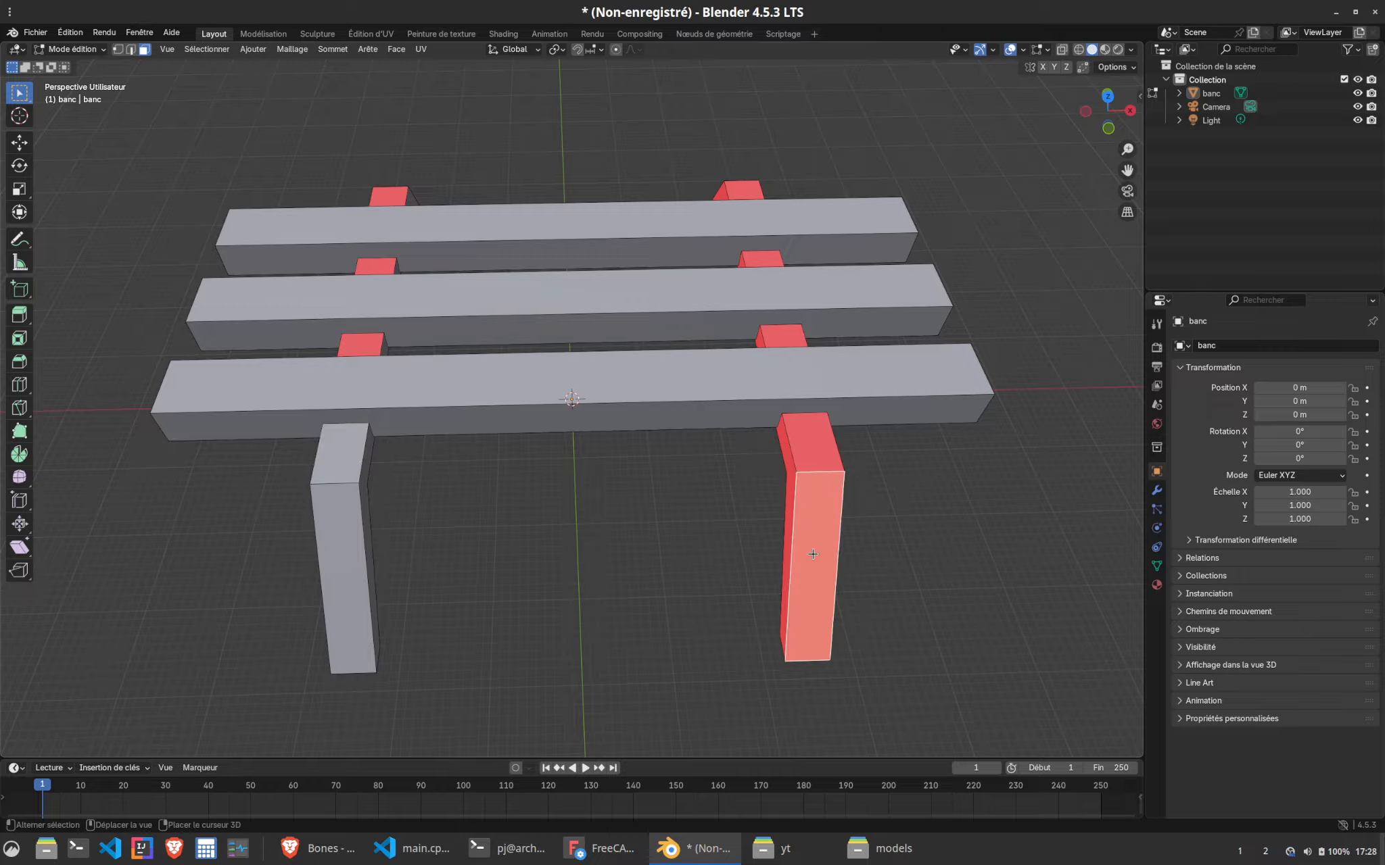
{"action": "key", "text": "shift+n"}
{"action": "left_click", "coordinate": [789, 463]}
{"action": "key", "text": "shift+n"}
{"action": "left_click", "coordinate": [790, 463]}
{"action": "key", "text": "shift+n"}
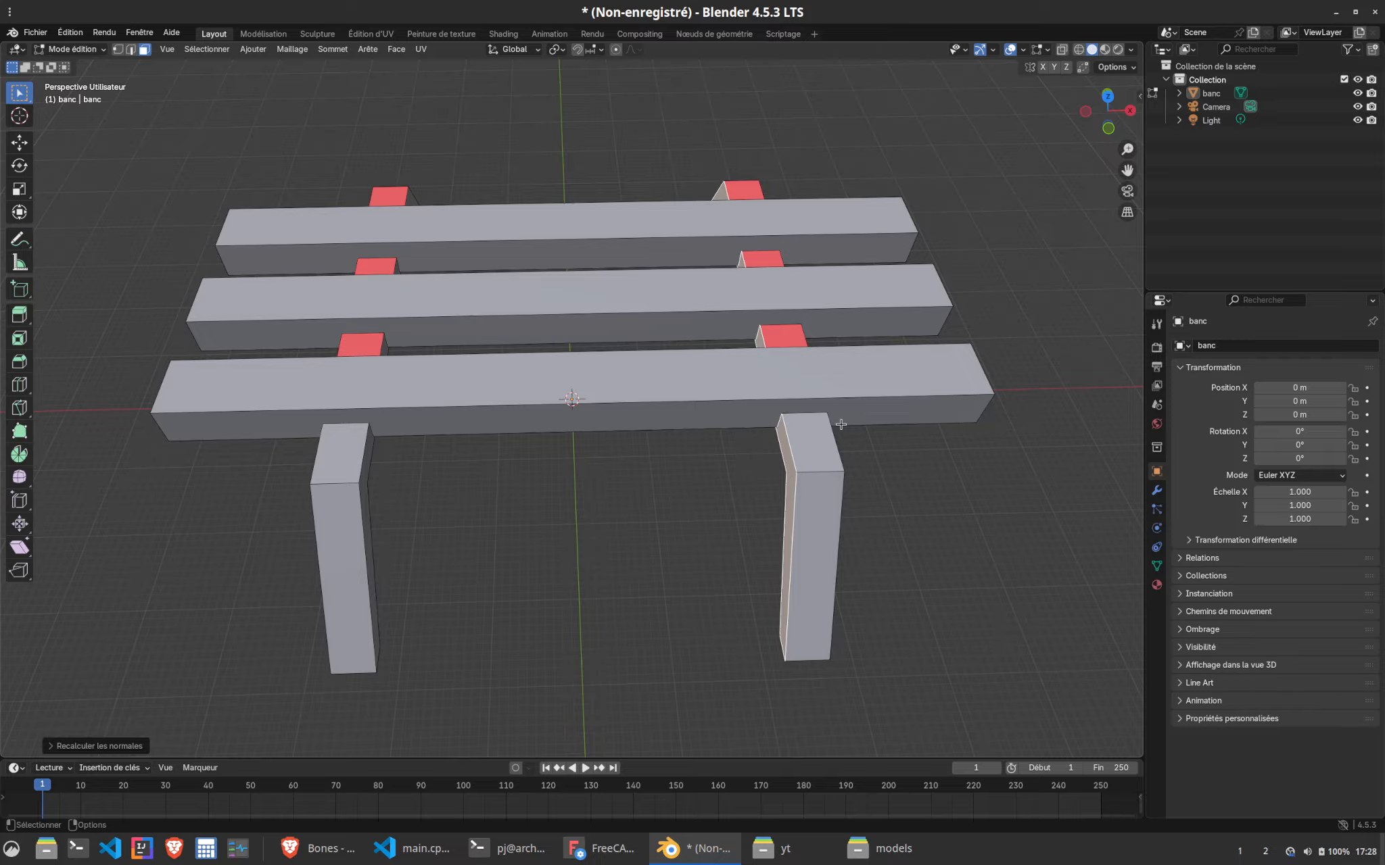
Recalculate outward the normals of the red crossbar top faces between the bench slats
{"action": "left_click", "coordinate": [787, 347]}
{"action": "key", "text": "alt+n"}
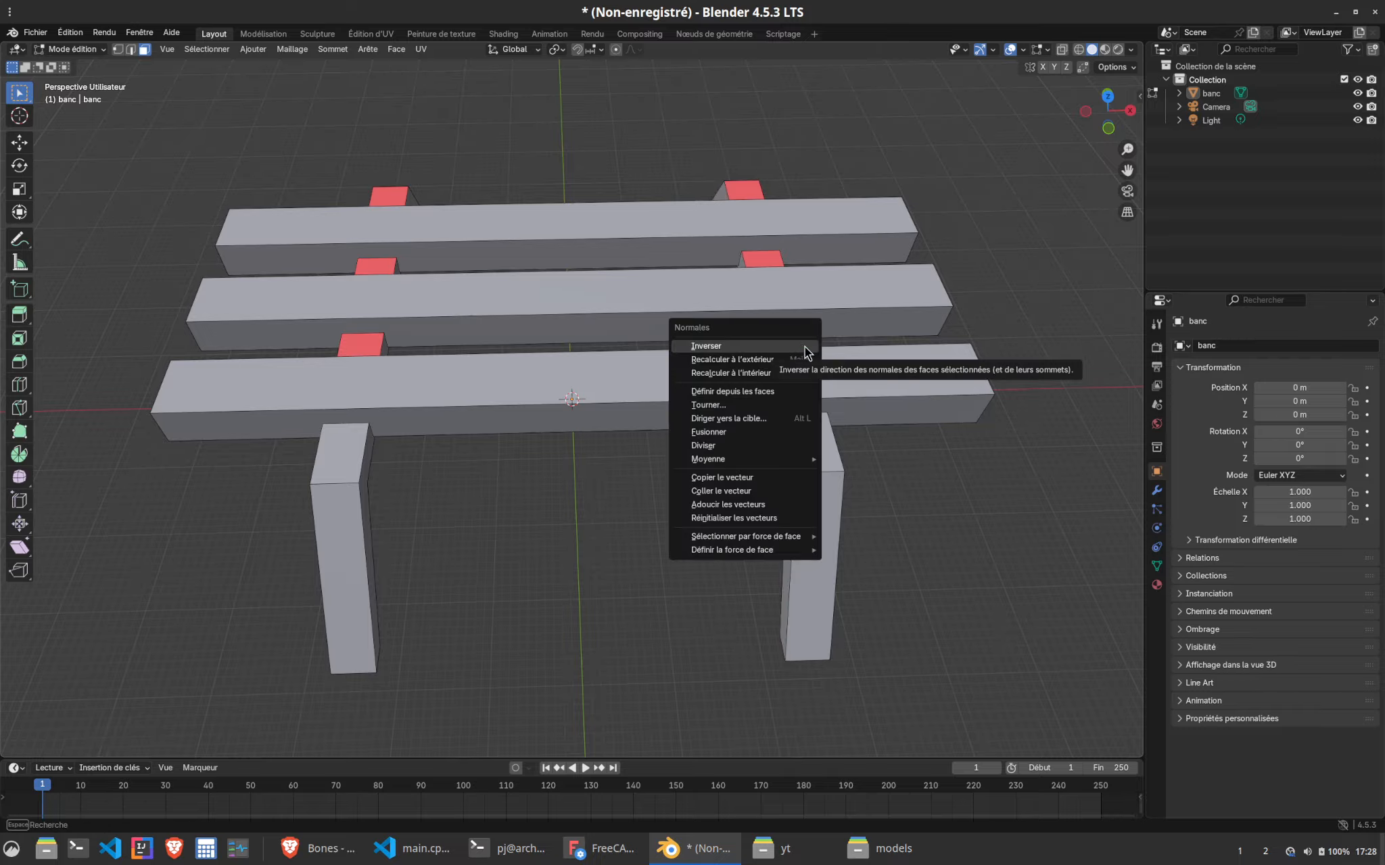
{"action": "key", "text": "Escape"}
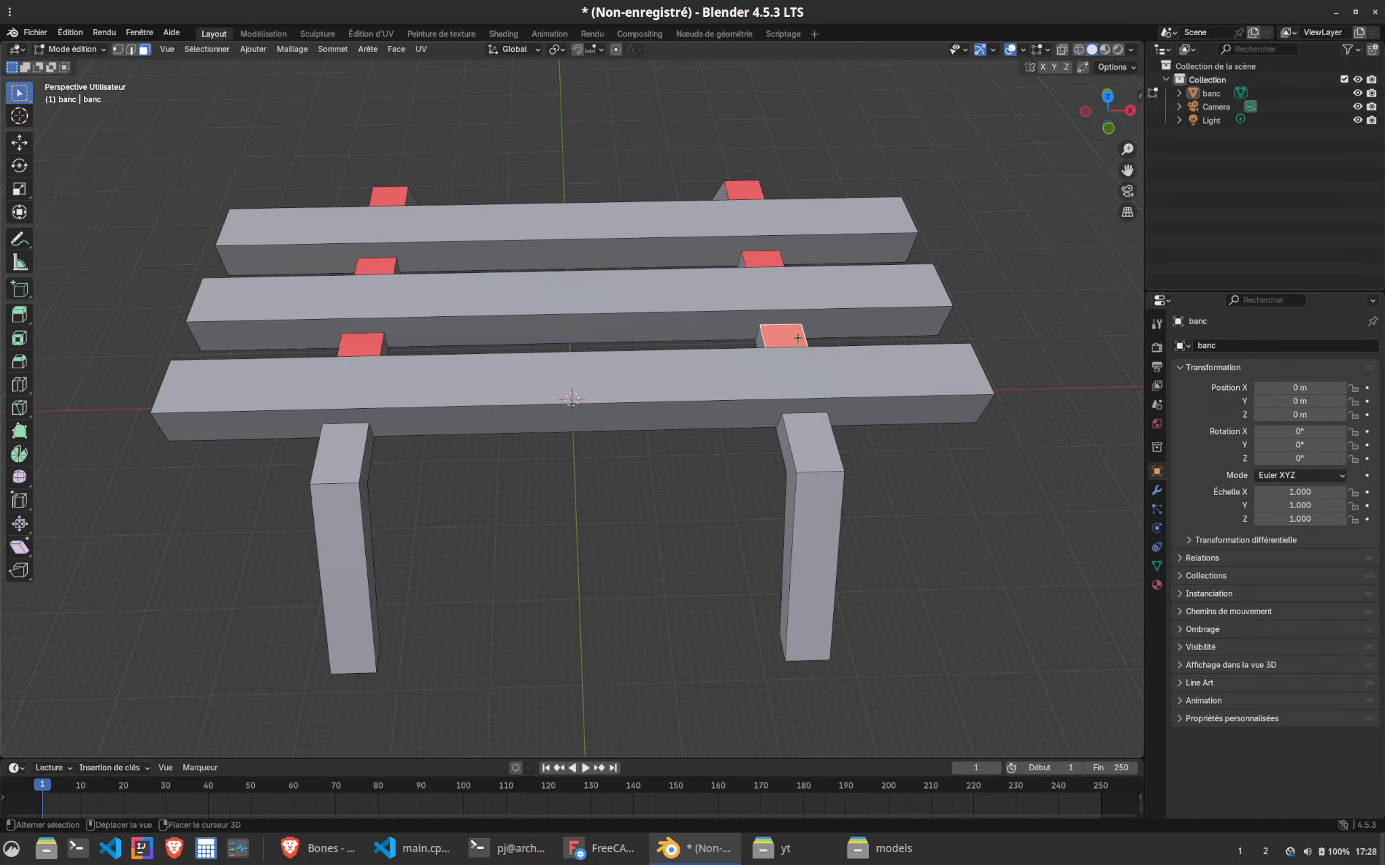
{"action": "key", "text": "shift+n"}
{"action": "left_click", "coordinate": [358, 346]}
{"action": "key", "text": "shift+n"}
{"action": "middle_click_drag", "start_coordinate": [358, 347], "coordinate": [562, 387]}
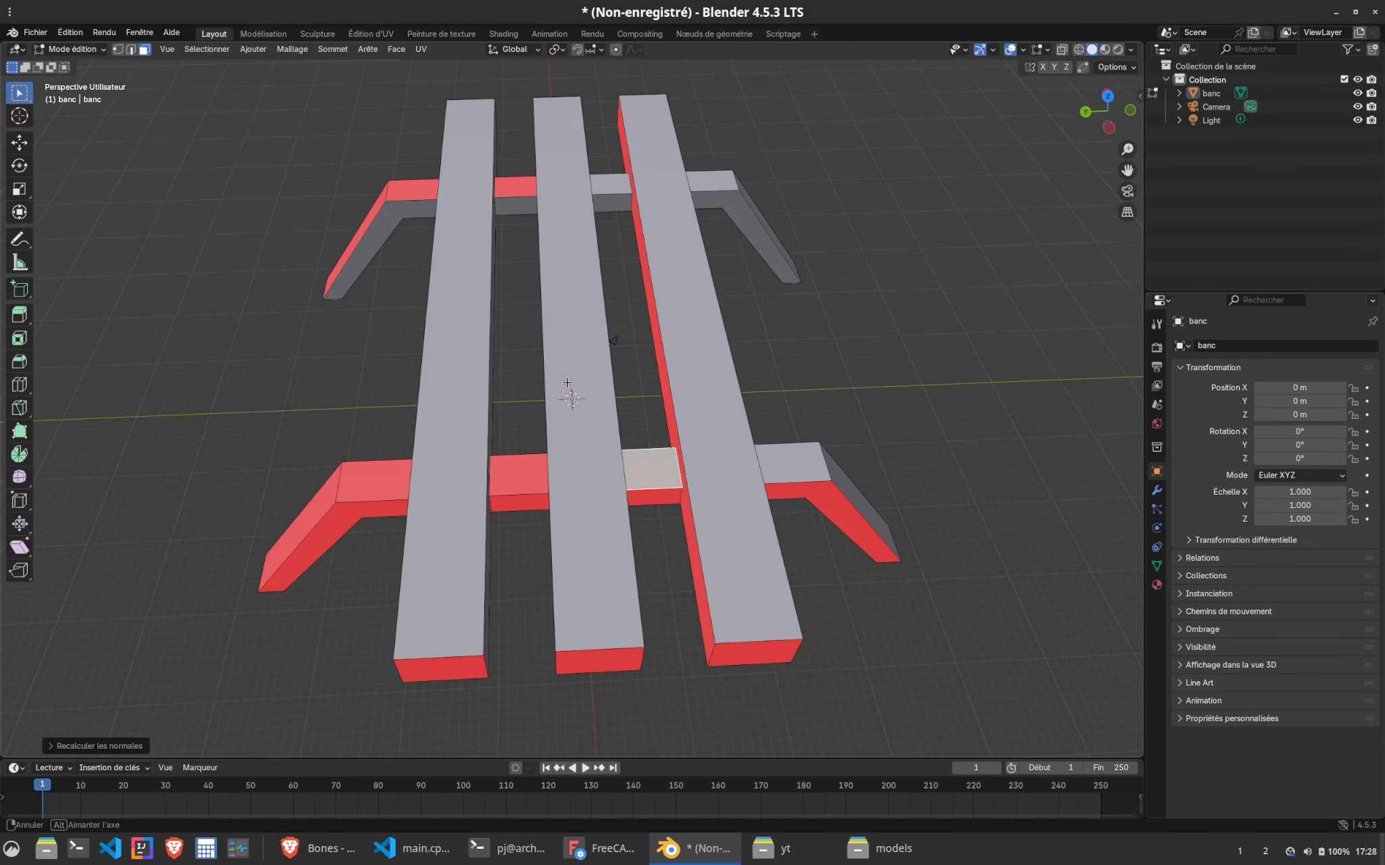
{"action": "left_click", "coordinate": [526, 476]}
{"action": "key", "text": "shift+n"}
On the bench's opposite side, recalculate outward the normals of one leg's sloping and top faces and the outer slat's long side
{"action": "middle_click_drag", "start_coordinate": [525, 476], "coordinate": [427, 425]}
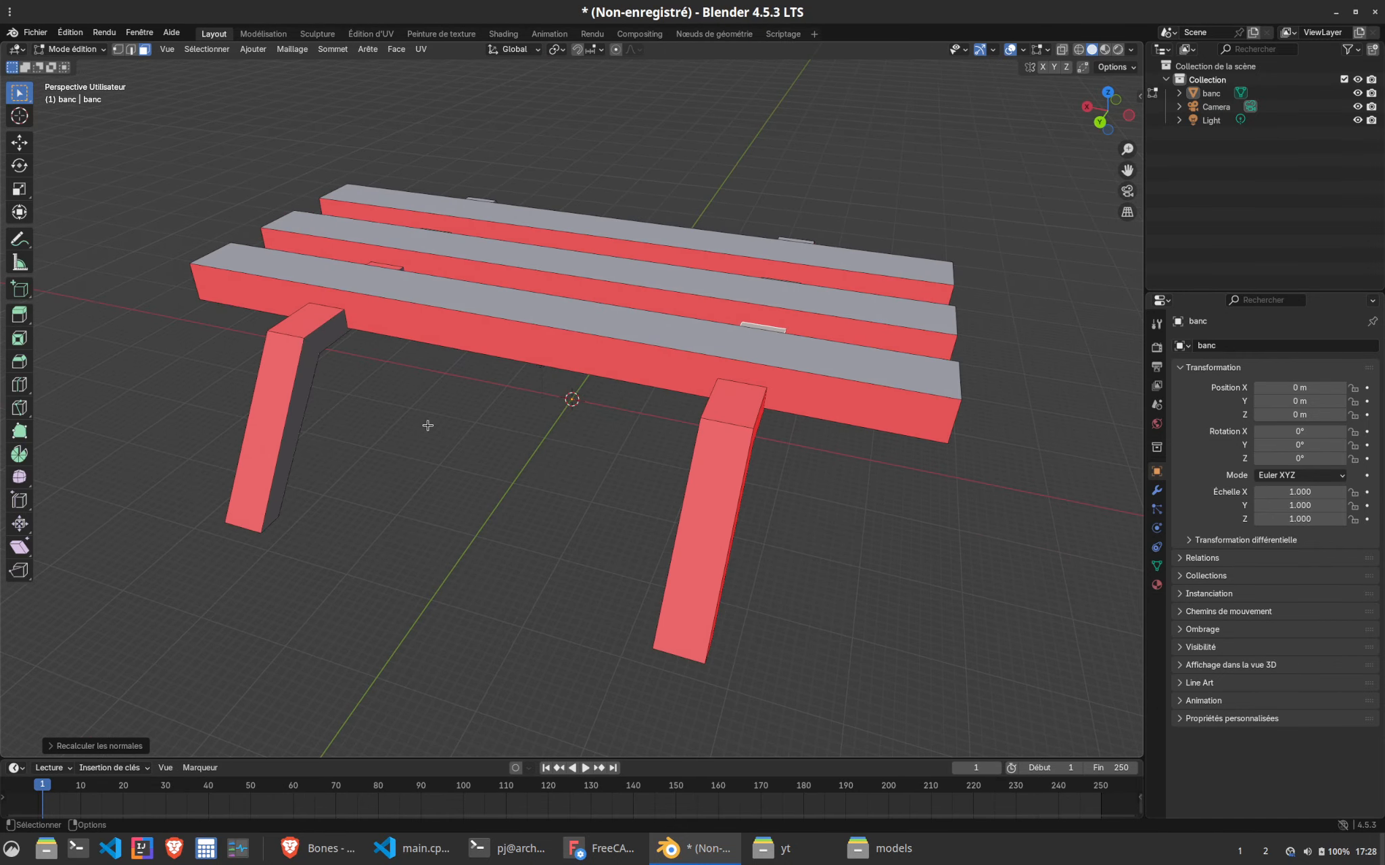
{"action": "left_click", "coordinate": [288, 365]}
{"action": "key", "text": "shift+n"}
{"action": "left_click", "coordinate": [307, 324]}
{"action": "key", "text": "shift+n"}
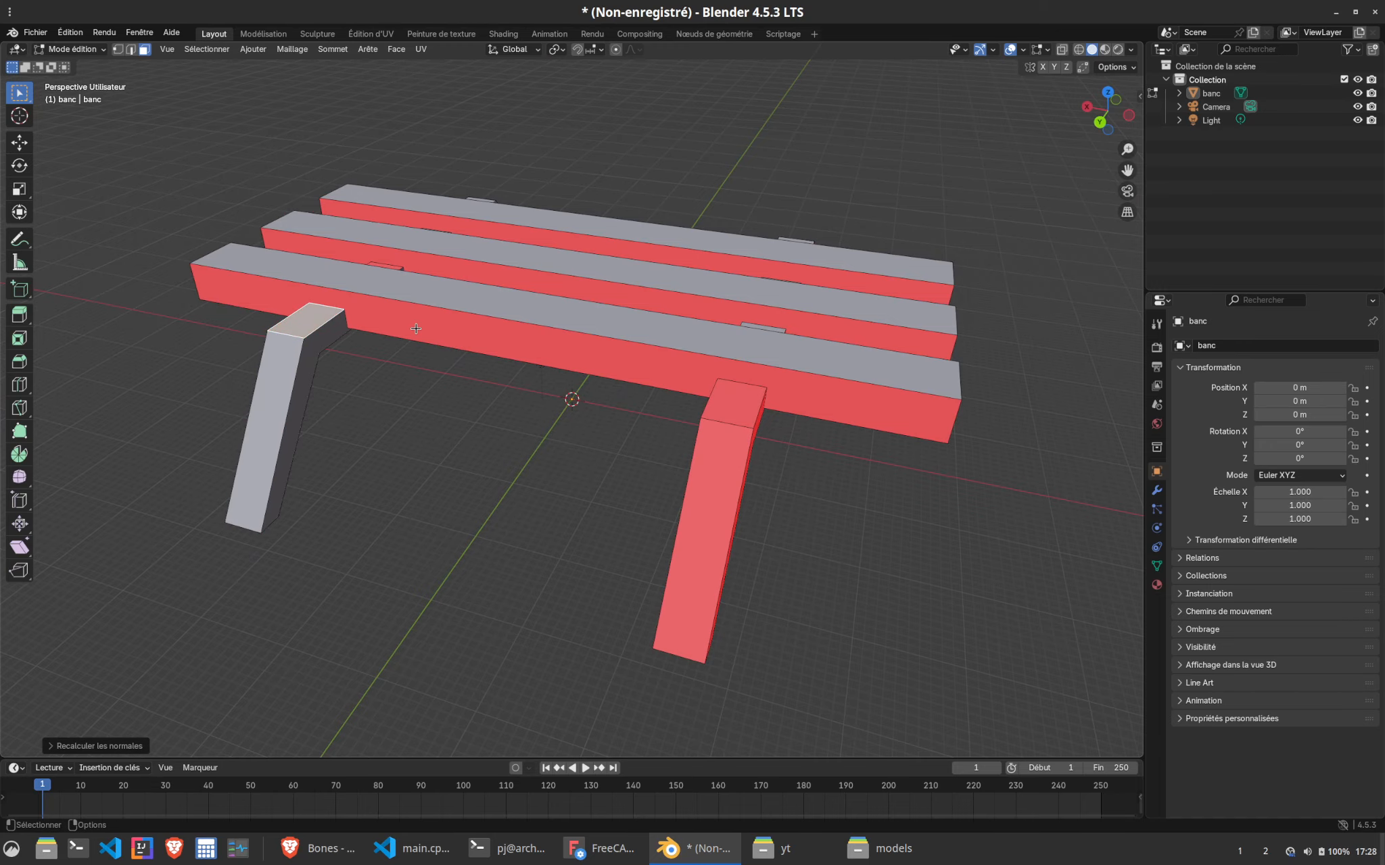
{"action": "left_click", "coordinate": [494, 338]}
{"action": "key", "text": "shift+n"}
Recalculate outward the normals of the other leg's sloping and top faces and its frame's side face
{"action": "left_click", "coordinate": [708, 462]}
{"action": "key", "text": "shift+n"}
{"action": "middle_click_drag", "start_coordinate": [708, 462], "coordinate": [665, 492]}
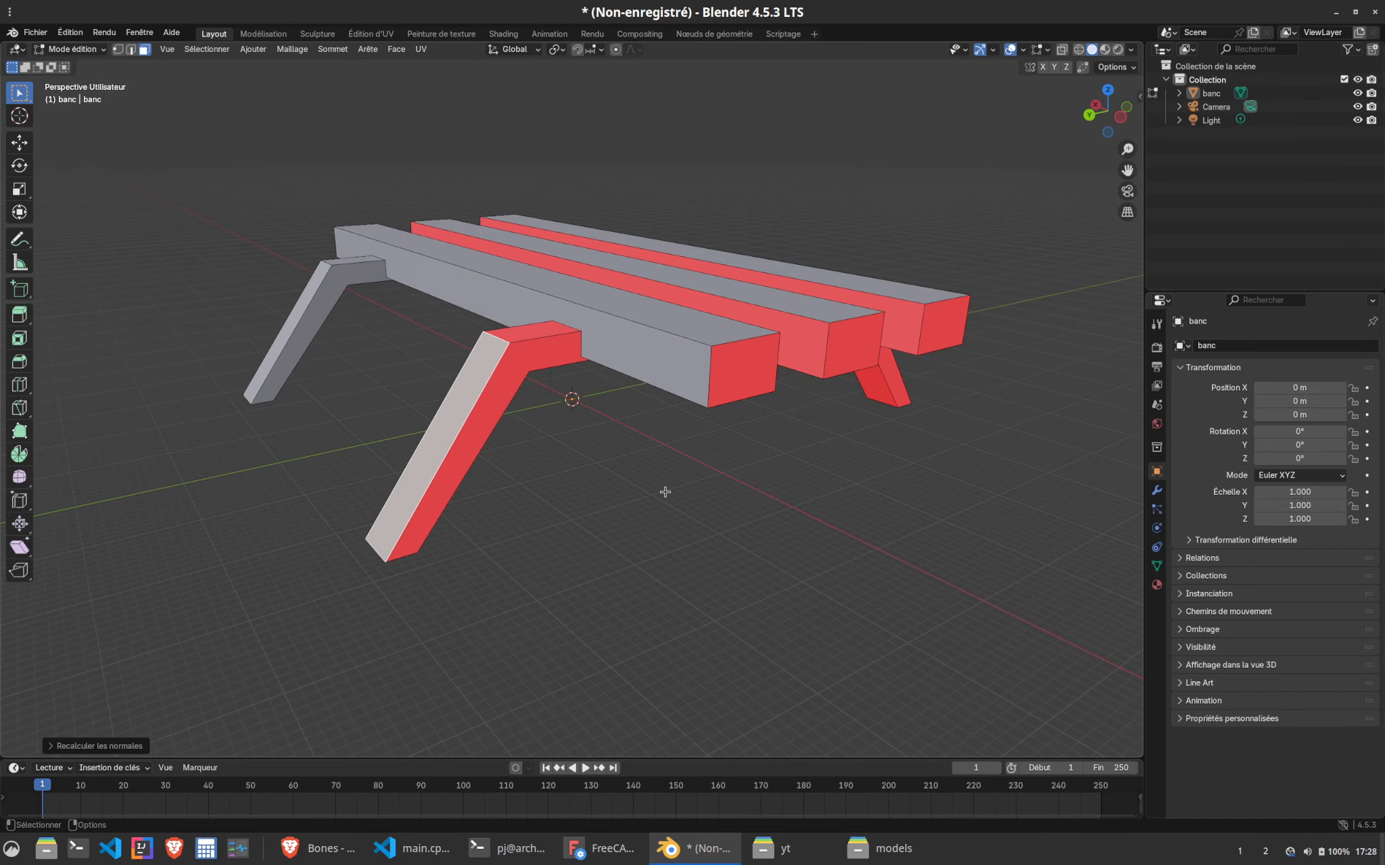
{"action": "left_click", "coordinate": [478, 413]}
{"action": "key", "text": "shift+n"}
{"action": "left_click", "coordinate": [541, 330]}
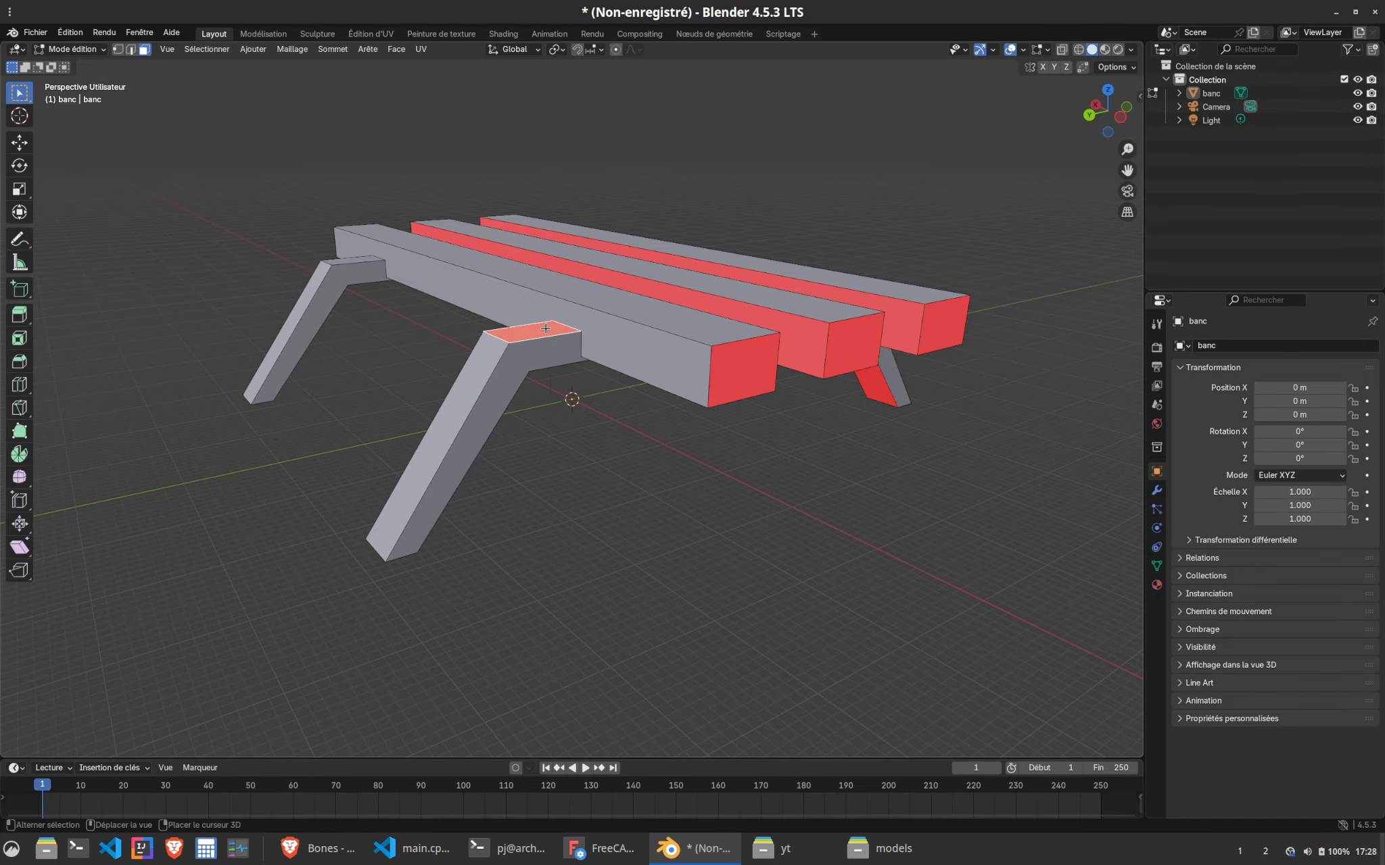
{"action": "key", "text": "shift+n"}
Recalculate outward the normals of the remaining long side faces on two slats and the last red crossbar top face
{"action": "middle_click_drag", "start_coordinate": [553, 445], "coordinate": [711, 439]}
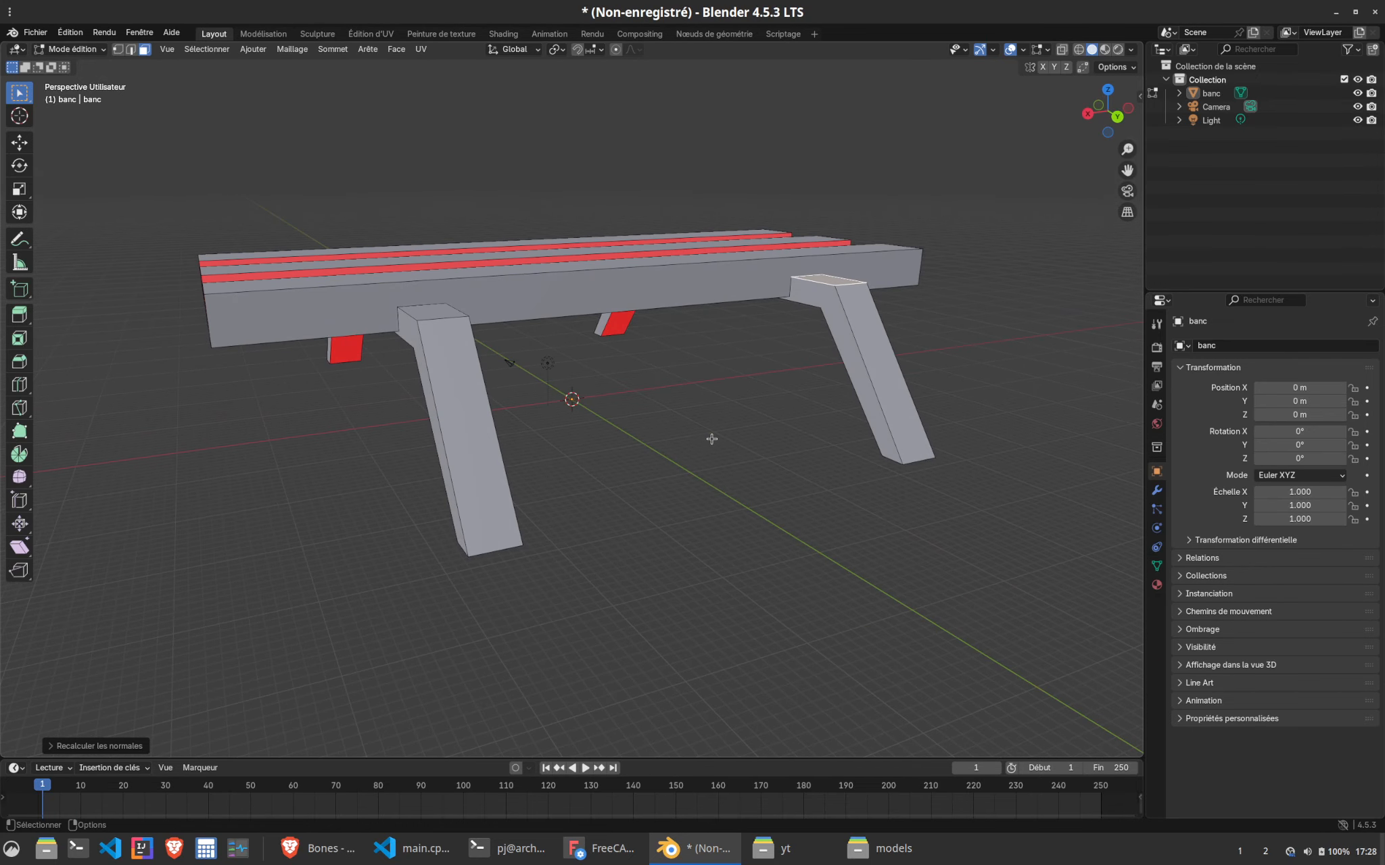
{"action": "left_click", "coordinate": [557, 433]}
{"action": "mouse_move", "coordinate": [556, 432]}
{"action": "middle_mouse_down"}
{"action": "mouse_move", "coordinate": [575, 457]}
{"action": "mouse_move", "coordinate": [531, 432]}
{"action": "middle_mouse_up"}
{"action": "left_click", "coordinate": [490, 369]}
{"action": "key", "text": "shift+n"}
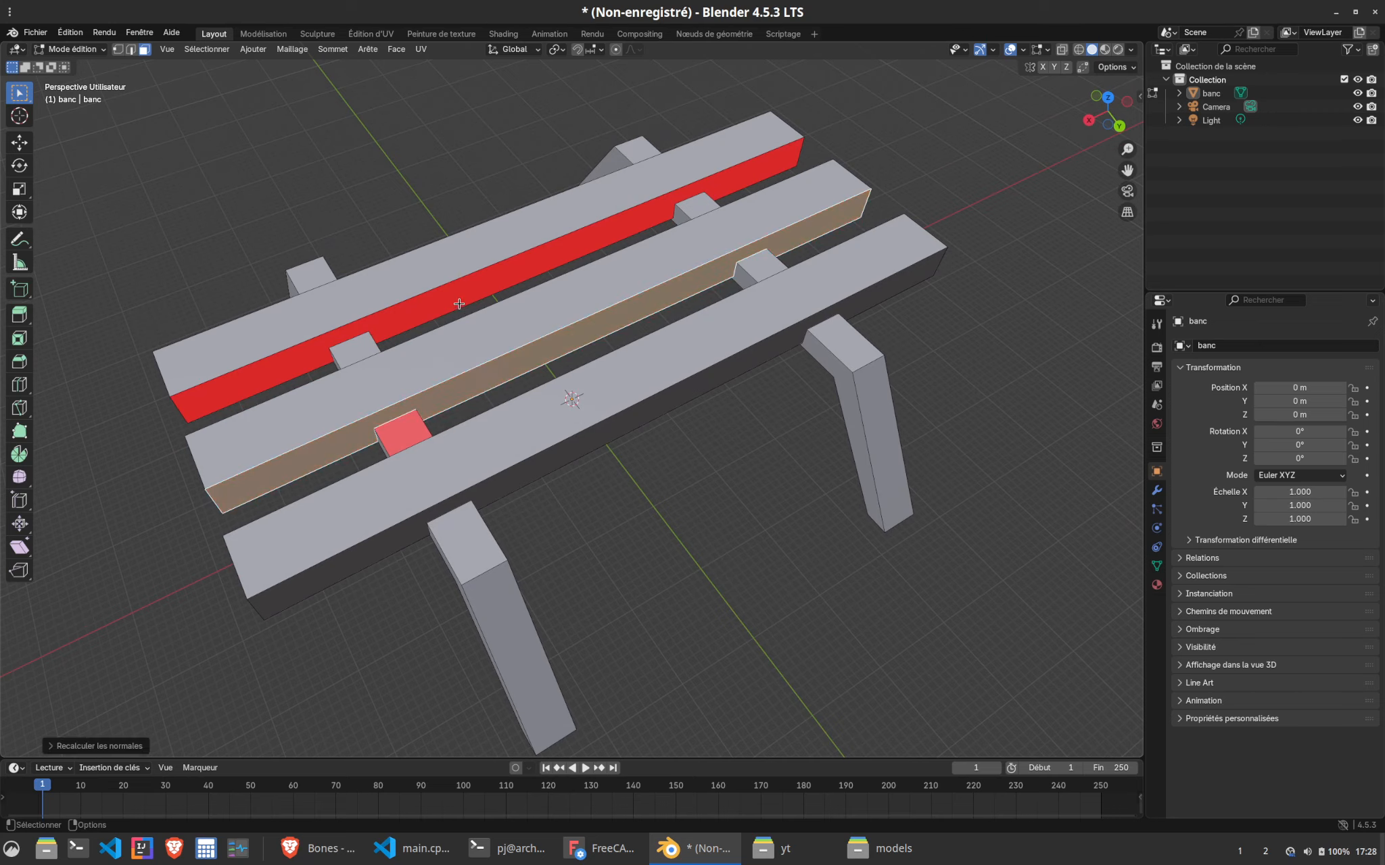
{"action": "left_click", "coordinate": [458, 303]}
{"action": "key", "text": "shift+n"}
{"action": "left_click", "coordinate": [392, 438]}
{"action": "key", "text": "shift+n"}
Recalculate outward the normals of the three slats' red end faces
{"action": "middle_click_drag", "start_coordinate": [513, 479], "coordinate": [602, 449]}
{"action": "left_click", "coordinate": [547, 487]}
{"action": "key", "text": "shift+n"}
{"action": "left_click", "coordinate": [651, 493]}
{"action": "key", "text": "shift+n"}
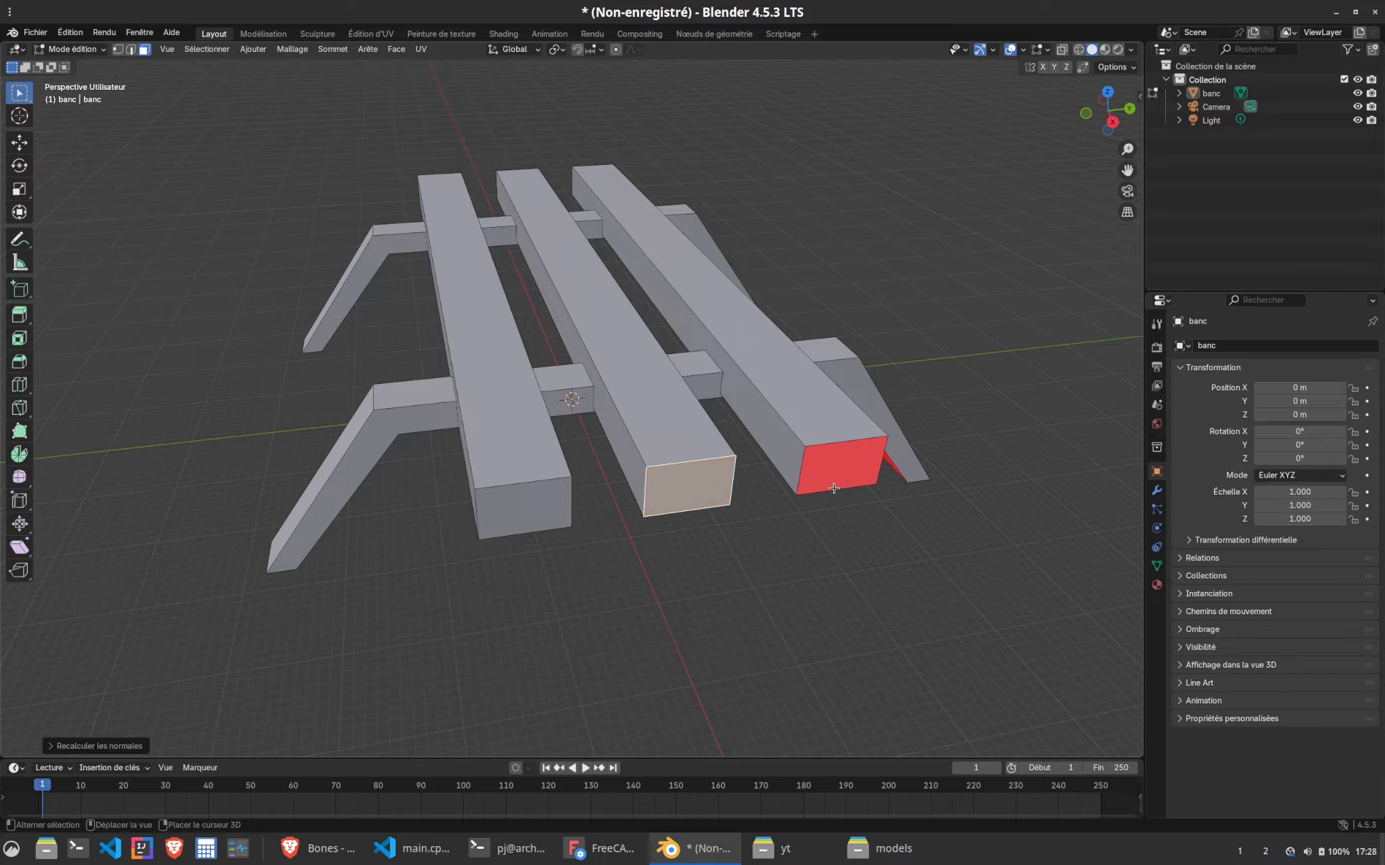
{"action": "left_click", "coordinate": [838, 469]}
{"action": "key", "text": "shift+n"}
From below, recalculate outward the normals of the near frame's crossbar underside, inner leg faces and one foot, plus the first slat's middle underside
{"action": "middle_click_drag", "start_coordinate": [839, 470], "coordinate": [762, 474]}
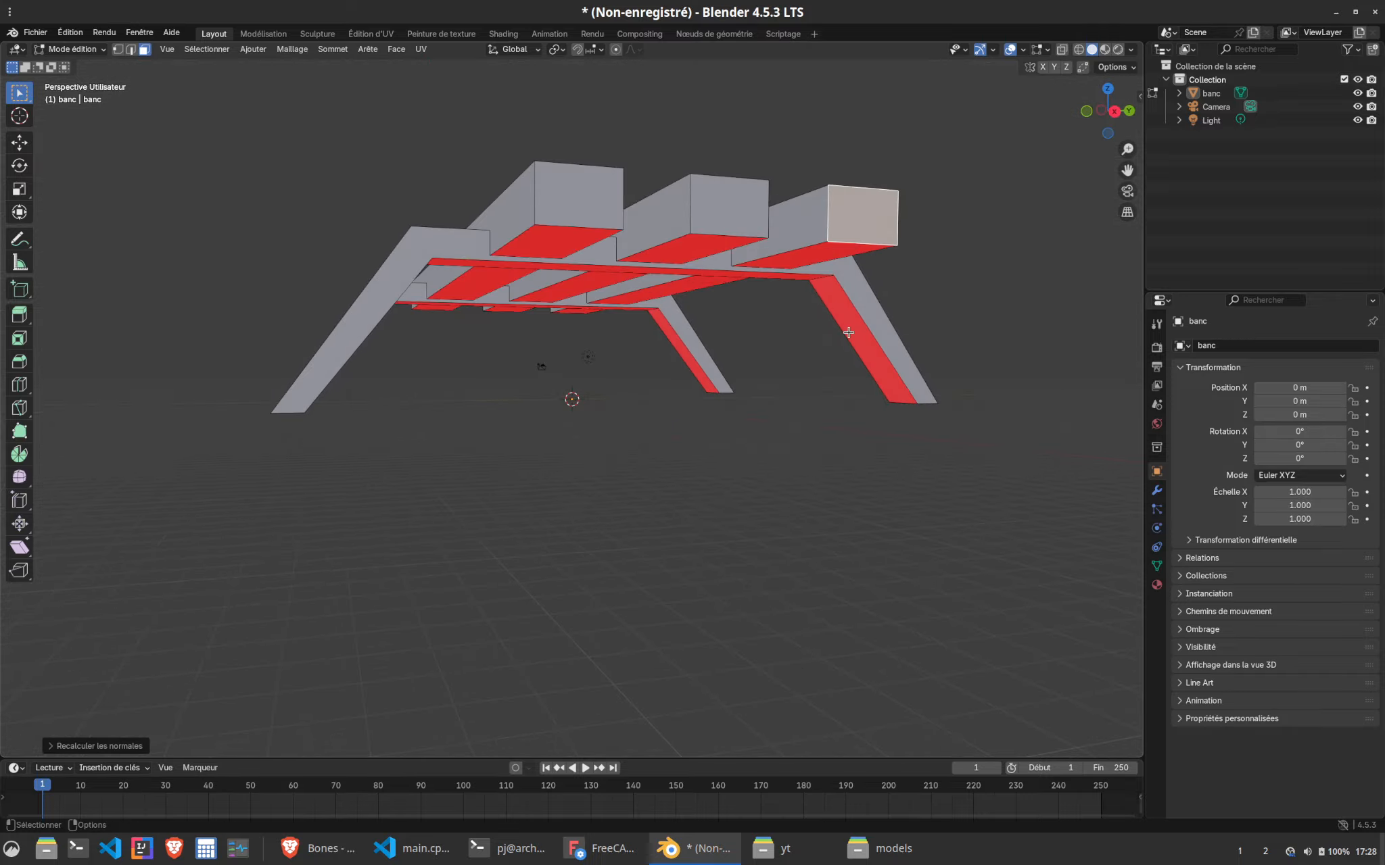
{"action": "left_click", "coordinate": [848, 332]}
{"action": "key", "text": "shift+n"}
{"action": "middle_click_drag", "start_coordinate": [849, 333], "coordinate": [736, 340]}
{"action": "left_click", "coordinate": [470, 255]}
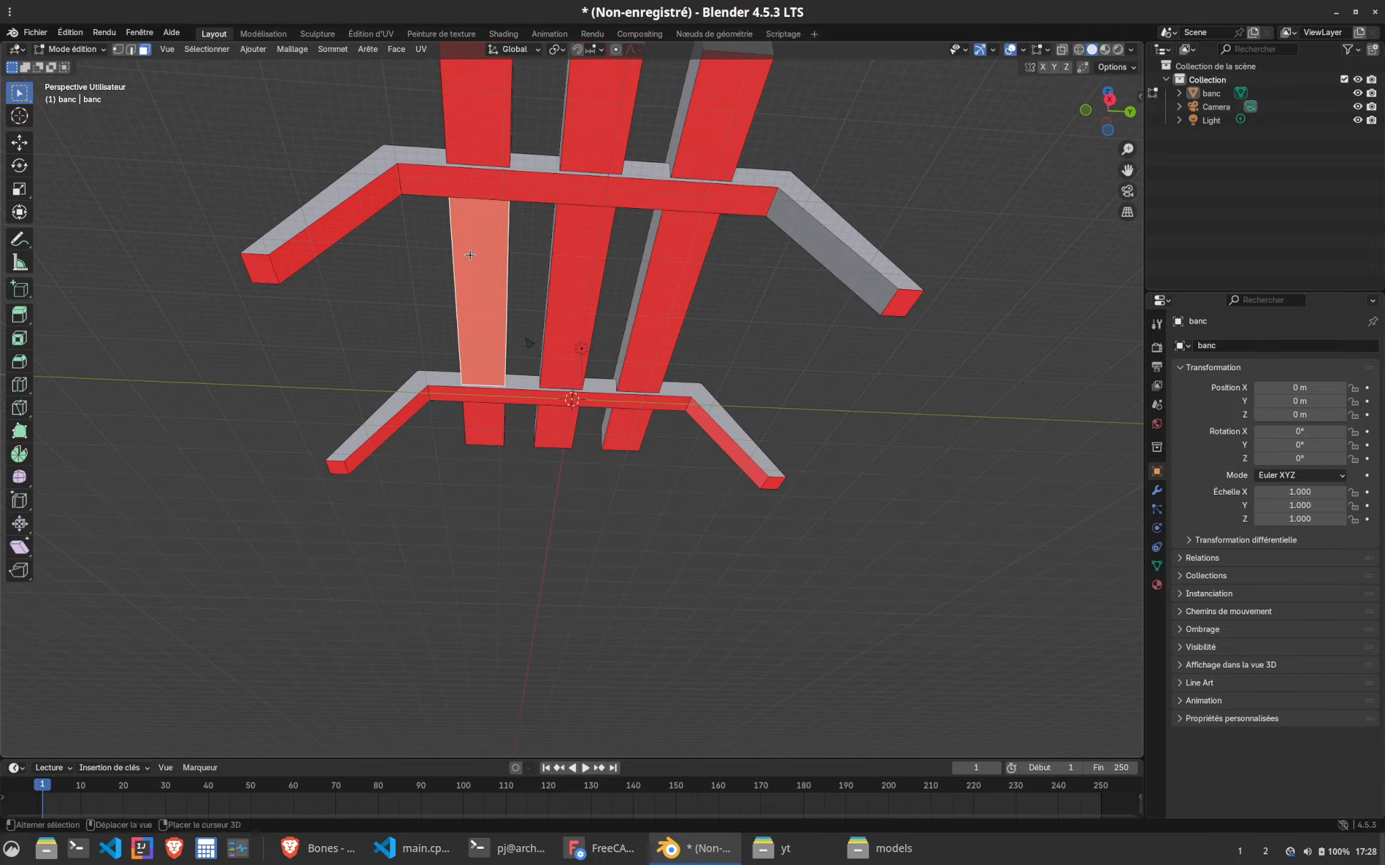
{"action": "key", "text": "shift+n"}
{"action": "left_click", "coordinate": [453, 185]}
{"action": "key", "text": "shift+n"}
{"action": "left_click", "coordinate": [350, 222]}
{"action": "key", "text": "shift+n"}
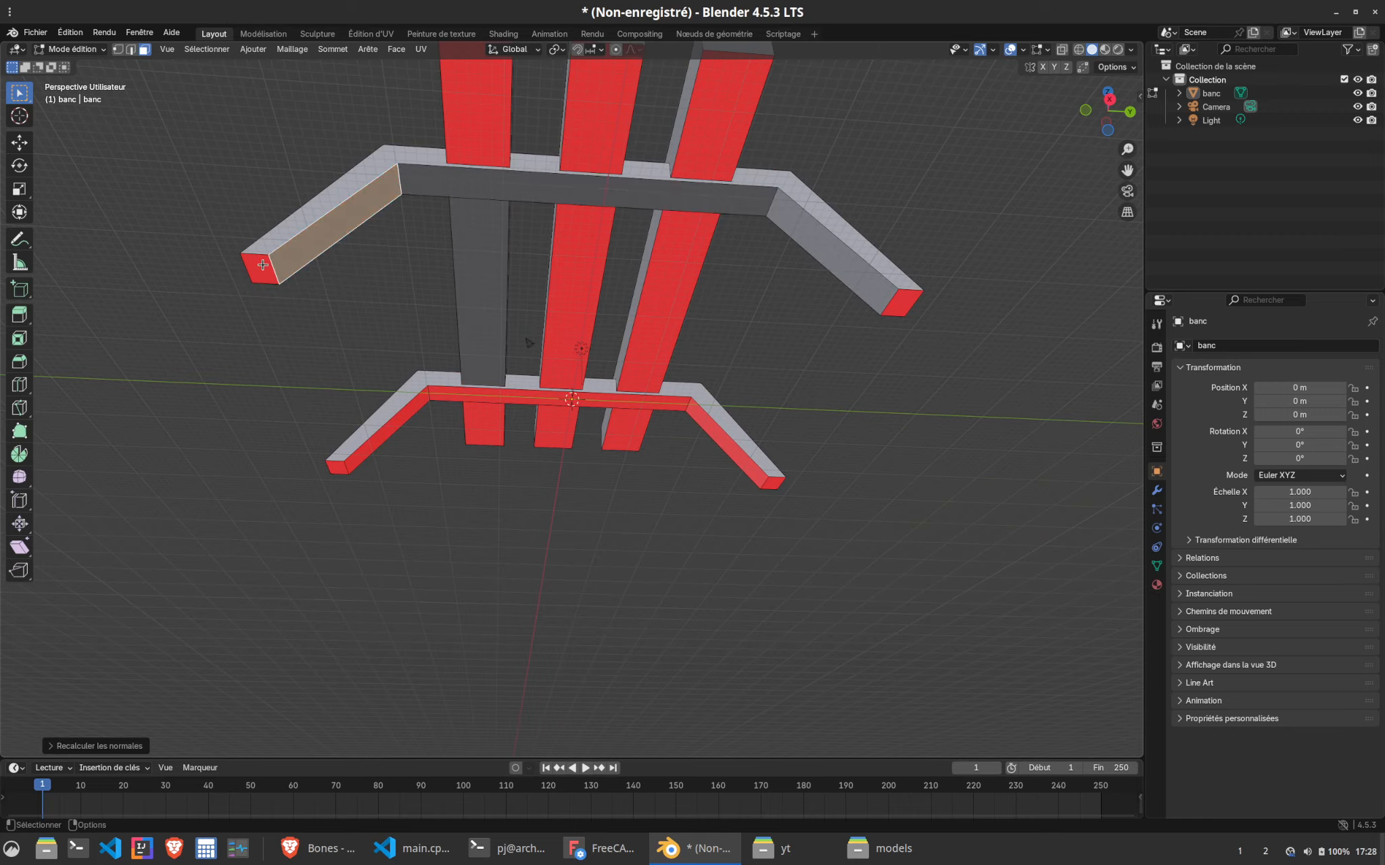
{"action": "left_click", "coordinate": [259, 269]}
{"action": "key", "text": "shift+n"}
Recalculate outward the normals of the far frame's crossbar underside, one inner leg face and its foot, plus the first slat's far-end underside
{"action": "left_click", "coordinate": [365, 461]}
{"action": "key", "text": "shift+n"}
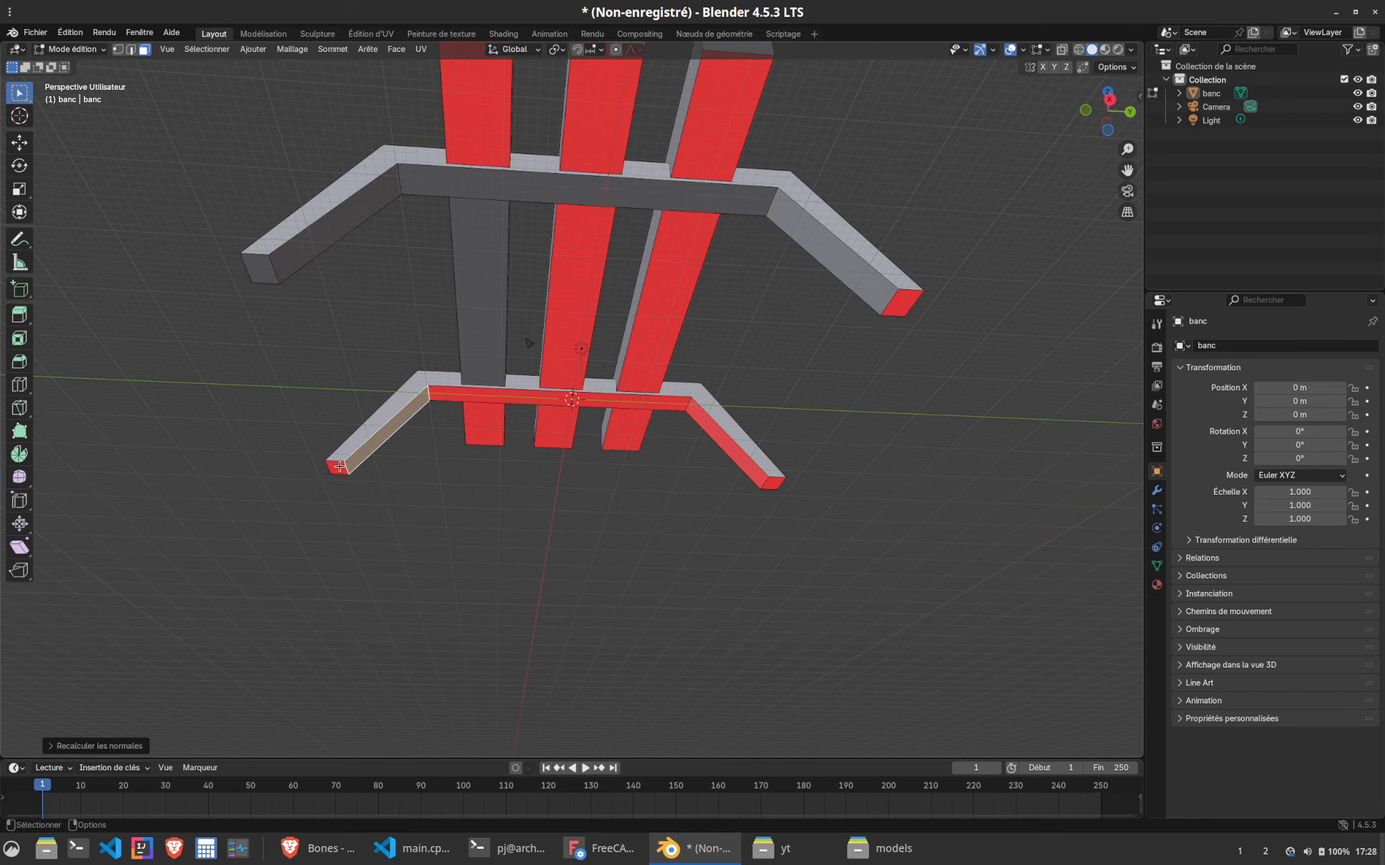
{"action": "left_click", "coordinate": [340, 467]}
{"action": "key", "text": "shift+n"}
{"action": "left_click", "coordinate": [484, 423]}
{"action": "key", "text": "shift+n"}
{"action": "left_click", "coordinate": [483, 397]}
{"action": "key", "text": "shift+n"}
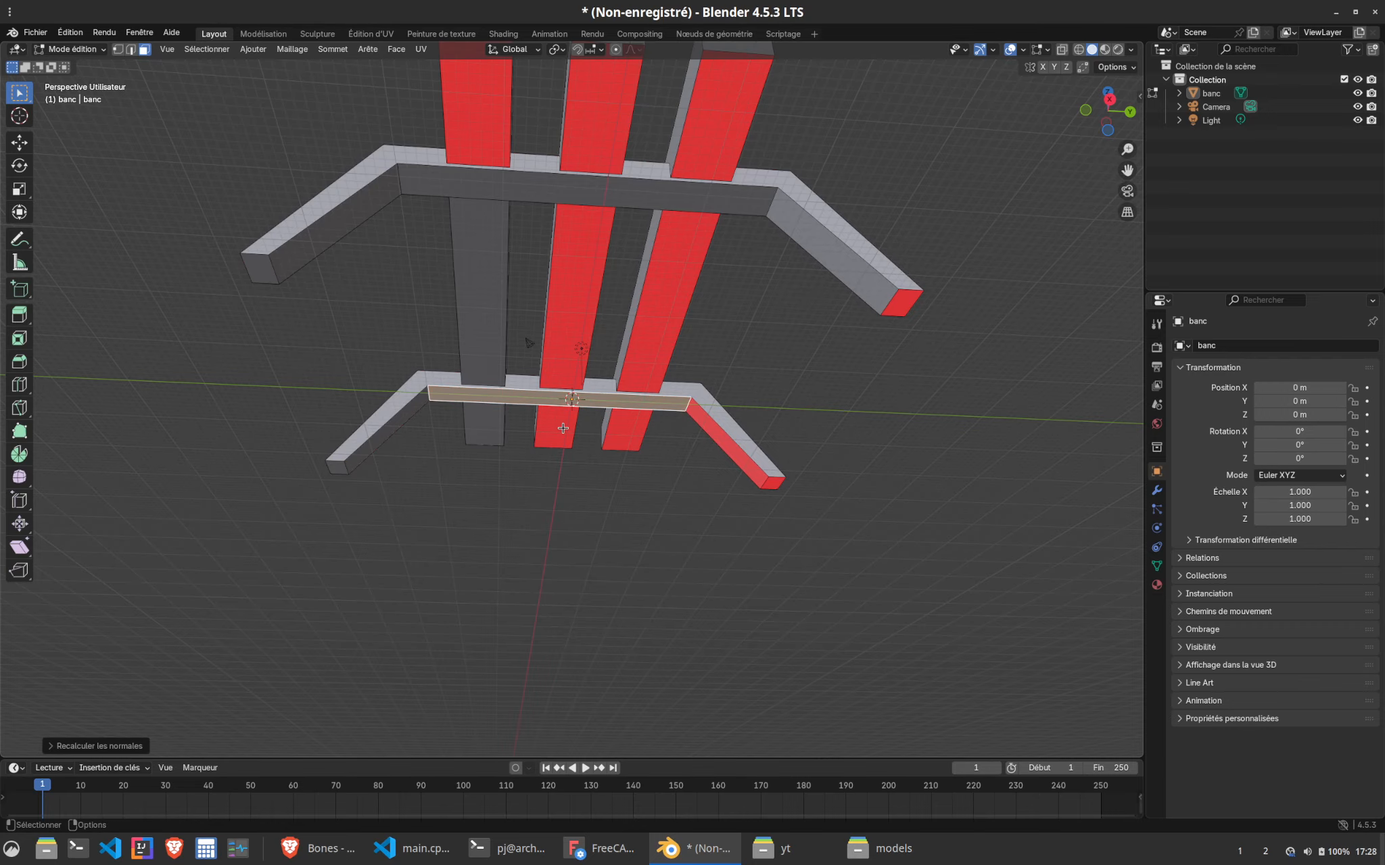
Recalculate outward the normals of the second and third slats' undersides, in the middle and at the far end
{"action": "left_click", "coordinate": [556, 425]}
{"action": "key", "text": "shift+n"}
{"action": "left_click", "coordinate": [578, 298]}
{"action": "key", "text": "shift+n"}
{"action": "left_click", "coordinate": [666, 304]}
{"action": "key", "text": "shift+n"}
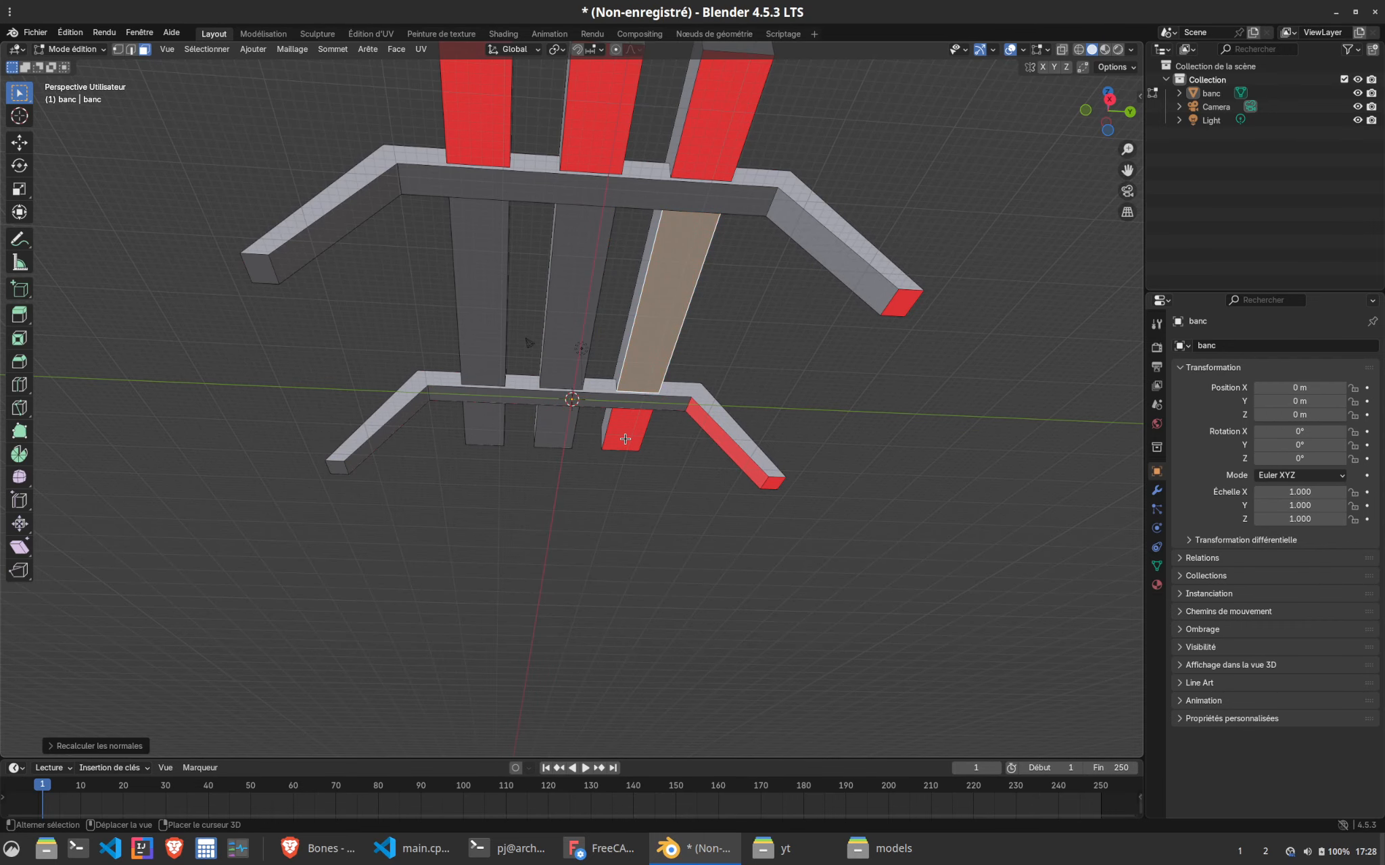
{"action": "left_click", "coordinate": [626, 430]}
{"action": "key", "text": "shift+n"}
Recalculate outward the normals of the far frame's remaining inner leg face, the third slat's far-end underside and the near frame's remaining foot
{"action": "left_click", "coordinate": [727, 443]}
{"action": "key", "text": "shift+n"}
{"action": "left_click", "coordinate": [886, 311]}
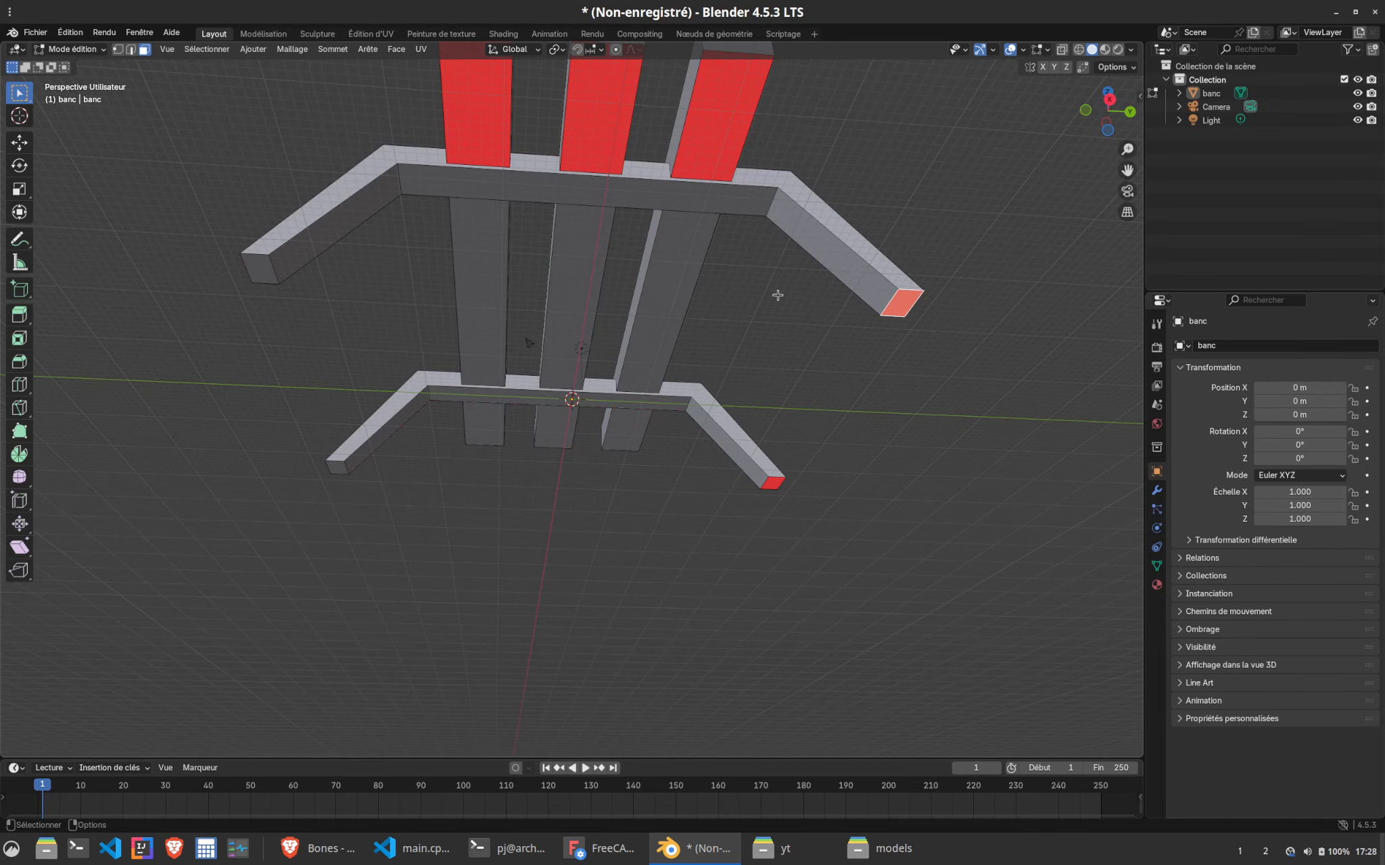
{"action": "key", "text": "shift+n"}
Recalculate outward the normals of the three slats' near-end undersides and the far frame's last red foot
{"action": "left_click", "coordinate": [692, 145]}
{"action": "key", "text": "shift+n"}
{"action": "left_click", "coordinate": [599, 112]}
{"action": "key", "text": "shift+n"}
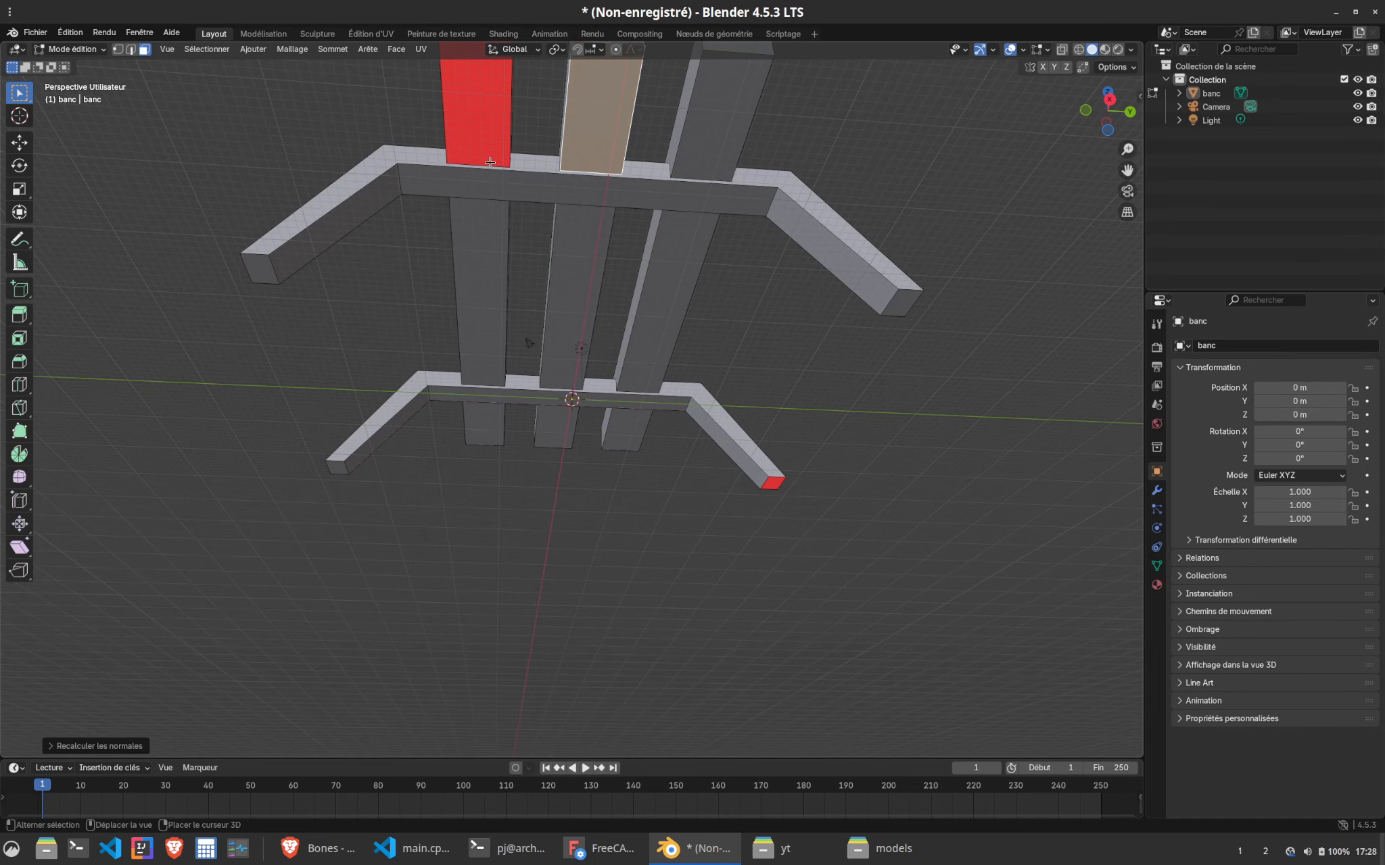
{"action": "left_click", "coordinate": [449, 134]}
{"action": "key", "text": "shift+n"}
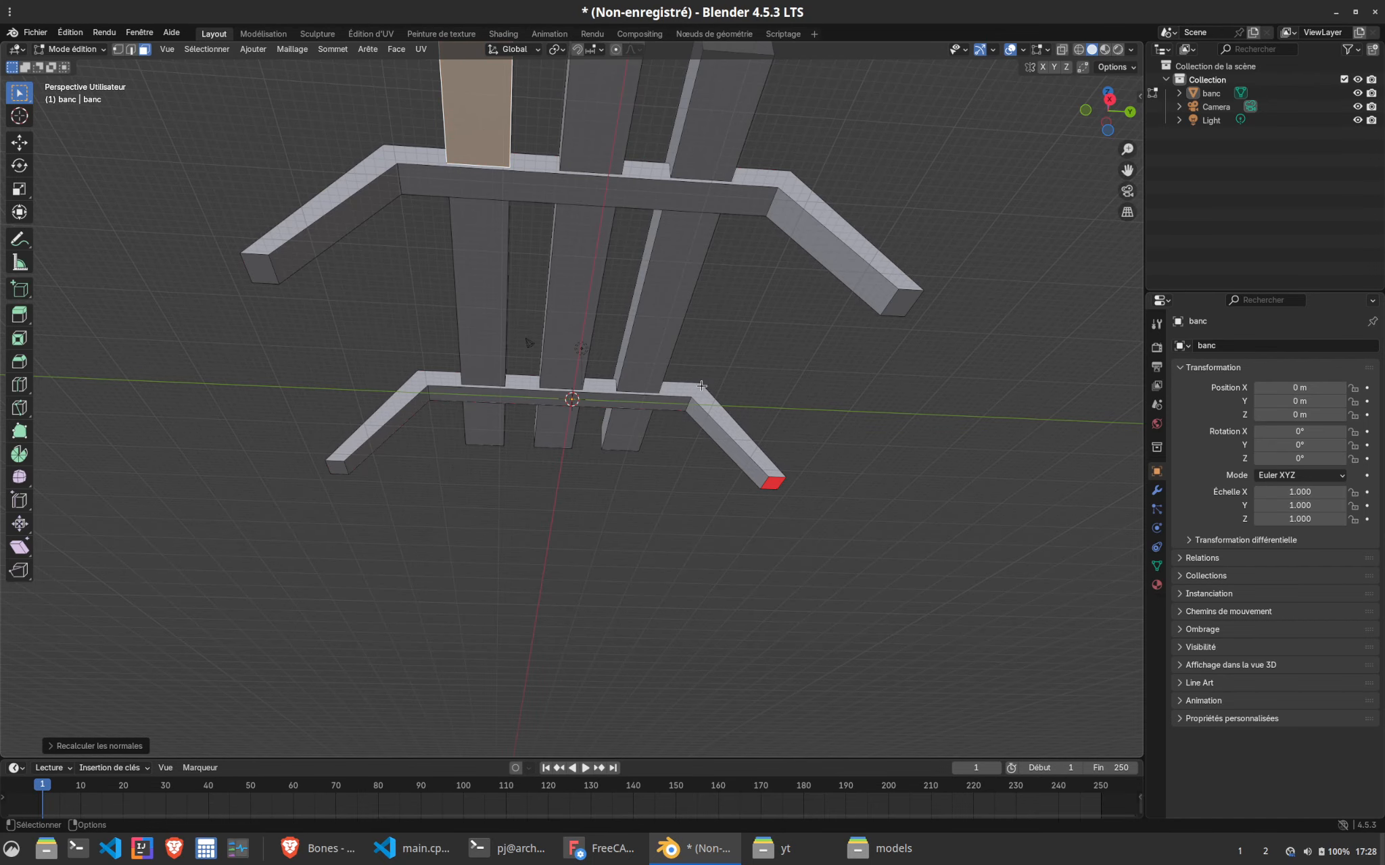
{"action": "left_click", "coordinate": [773, 481]}
{"action": "key", "text": "shift+n"}
Recalculate outward the normals of the red end faces at the opposite end of the three slats
{"action": "left_click_drag", "start_coordinate": [558, 357], "coordinate": [560, 398]}
{"action": "middle_click_drag", "start_coordinate": [559, 397], "coordinate": [568, 464]}
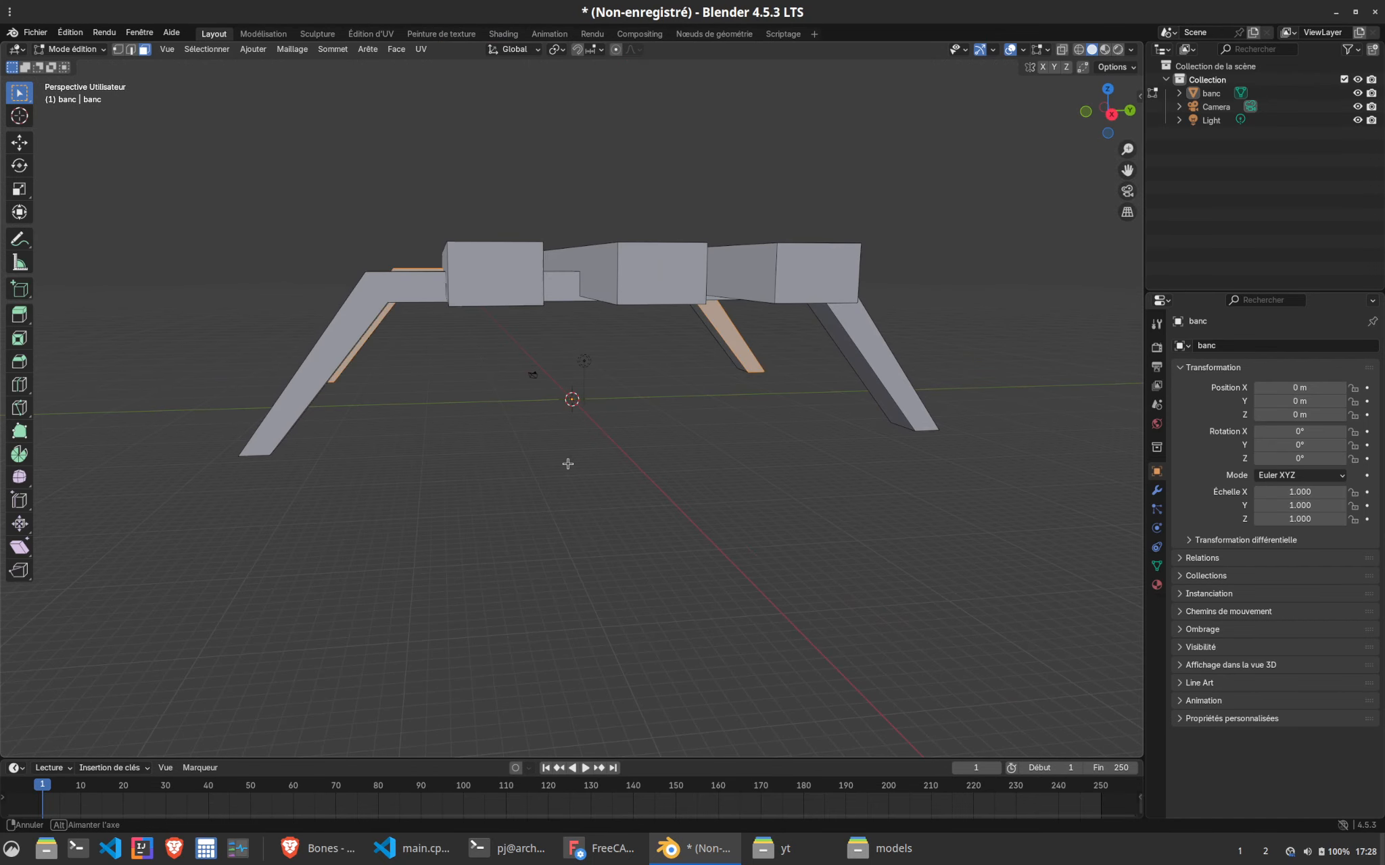
{"action": "left_click", "coordinate": [458, 364]}
{"action": "middle_click_drag", "start_coordinate": [458, 365], "coordinate": [761, 403]}
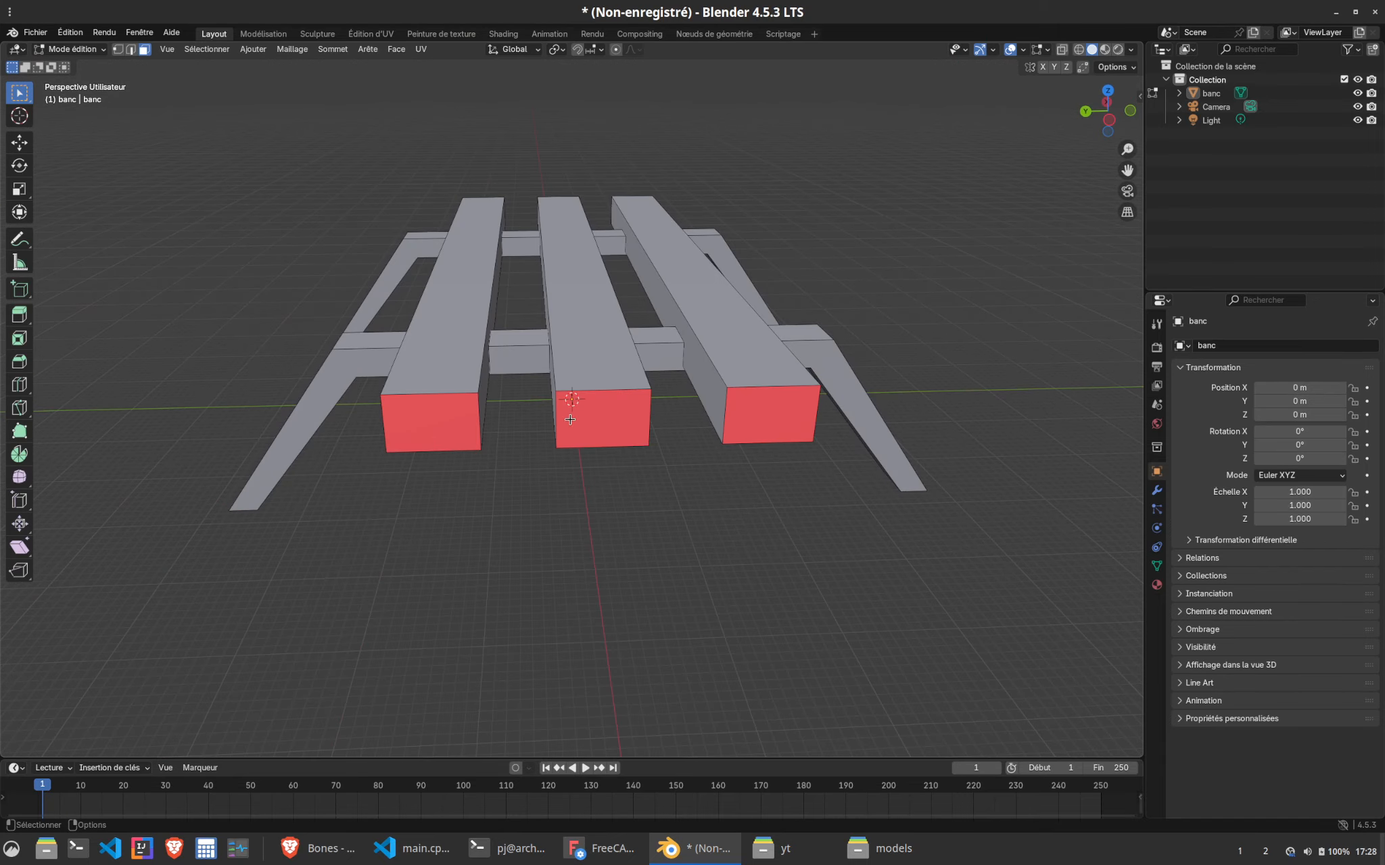
{"action": "left_click", "coordinate": [424, 425]}
{"action": "key", "text": "shift+n"}
{"action": "left_click", "coordinate": [602, 419]}
{"action": "key", "text": "shift+n"}
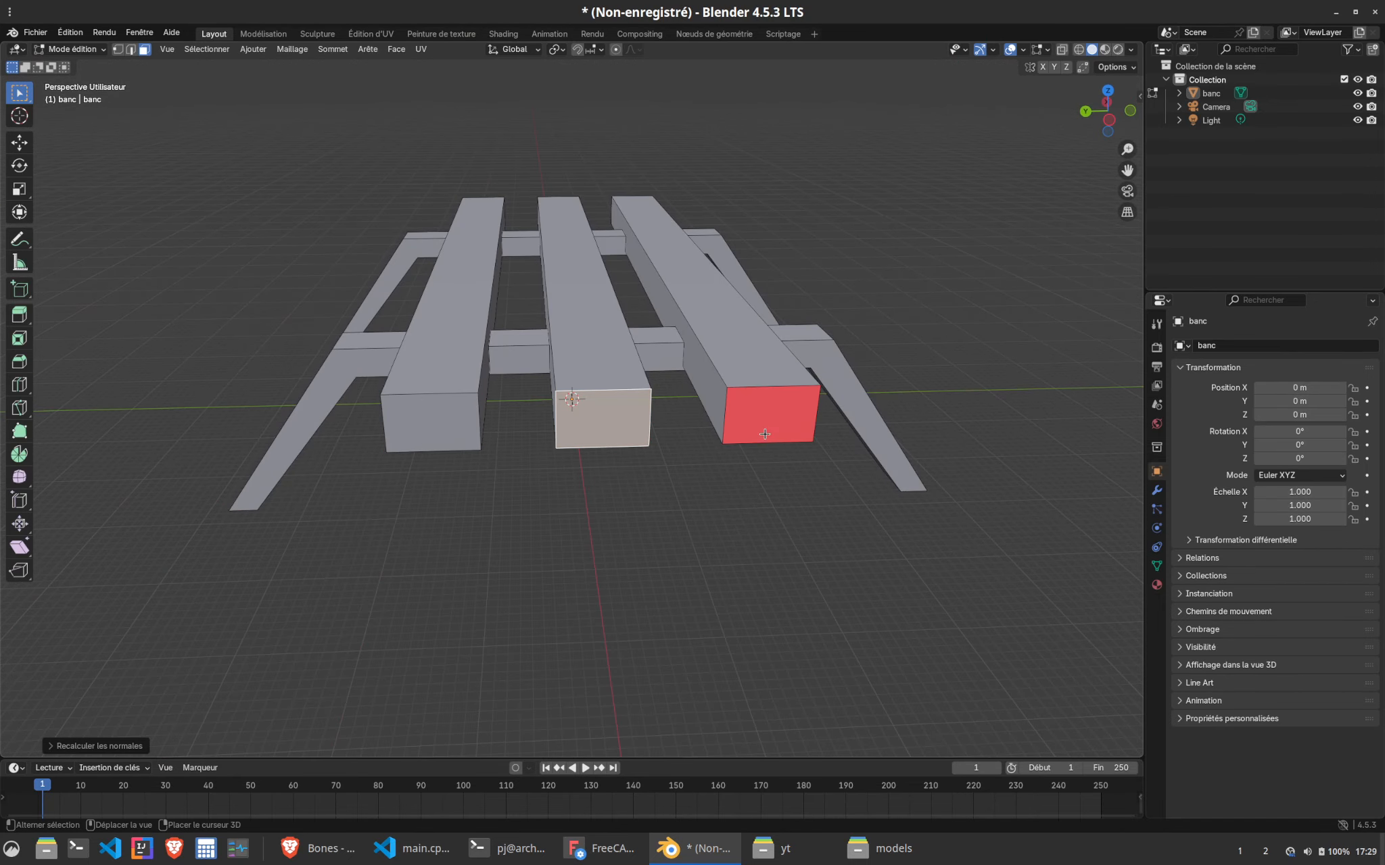
{"action": "left_click", "coordinate": [771, 414]}
{"action": "key", "text": "shift+n"}
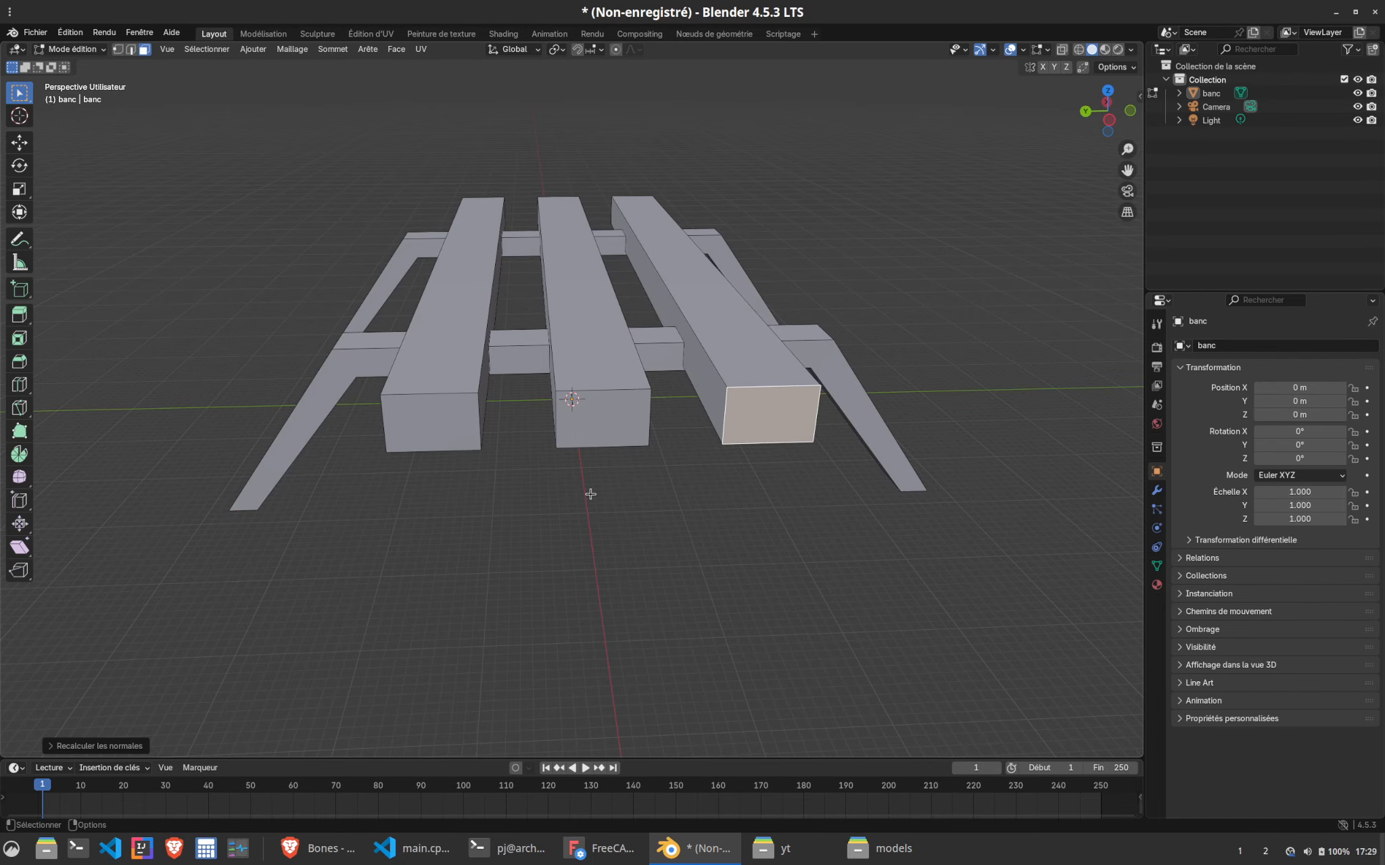
Inspect the bench from below, above and the sides for any remaining inverted faces
{"action": "middle_click_drag", "start_coordinate": [590, 494], "coordinate": [588, 457]}
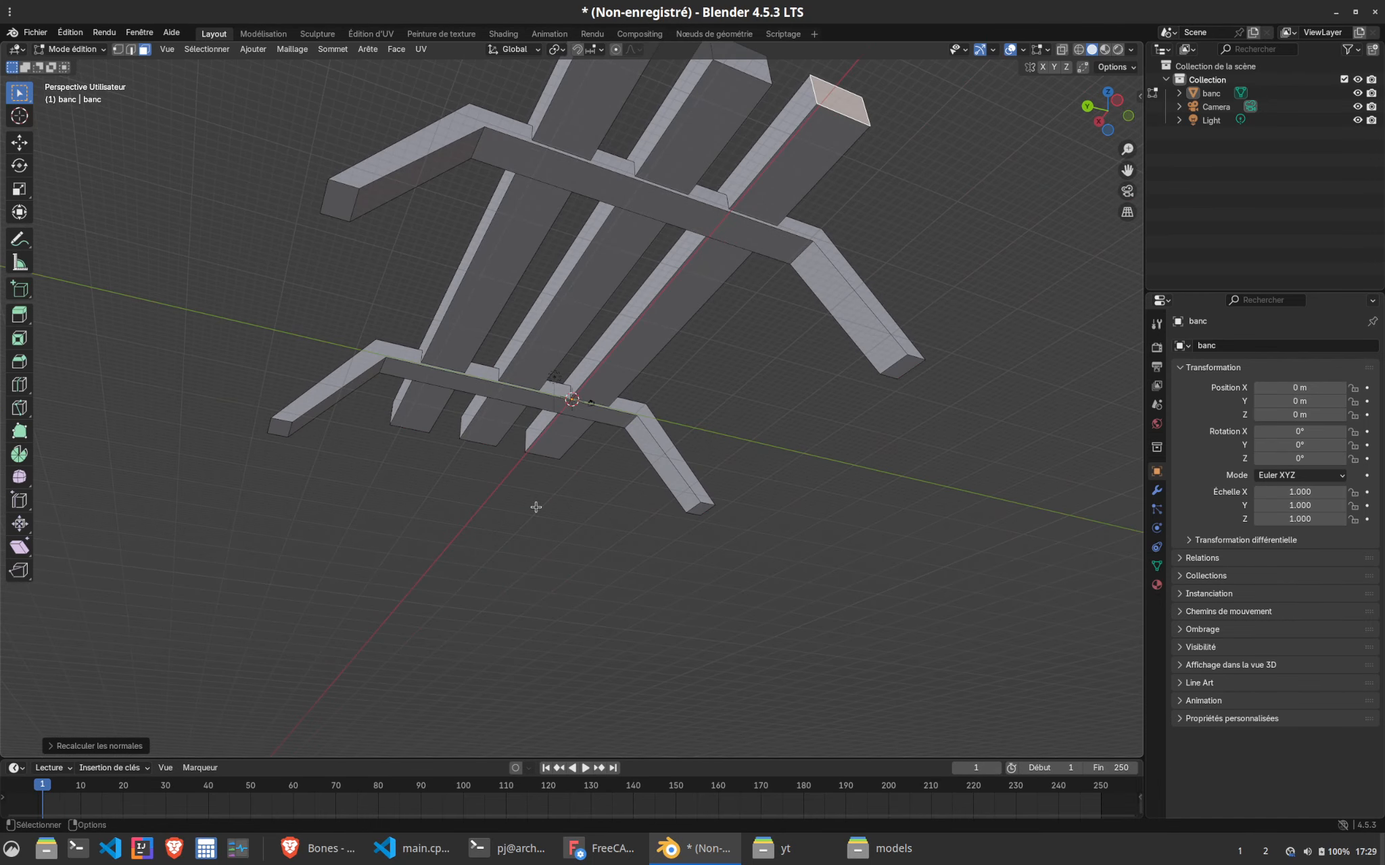
{"action": "mouse_move", "coordinate": [537, 508]}
{"action": "middle_mouse_down"}
{"action": "mouse_move", "coordinate": [371, 612]}
{"action": "mouse_move", "coordinate": [428, 568]}
{"action": "mouse_move", "coordinate": [440, 535]}
{"action": "mouse_move", "coordinate": [552, 491]}
{"action": "middle_mouse_up"}
{"action": "middle_click_drag", "start_coordinate": [383, 533], "coordinate": [611, 589]}
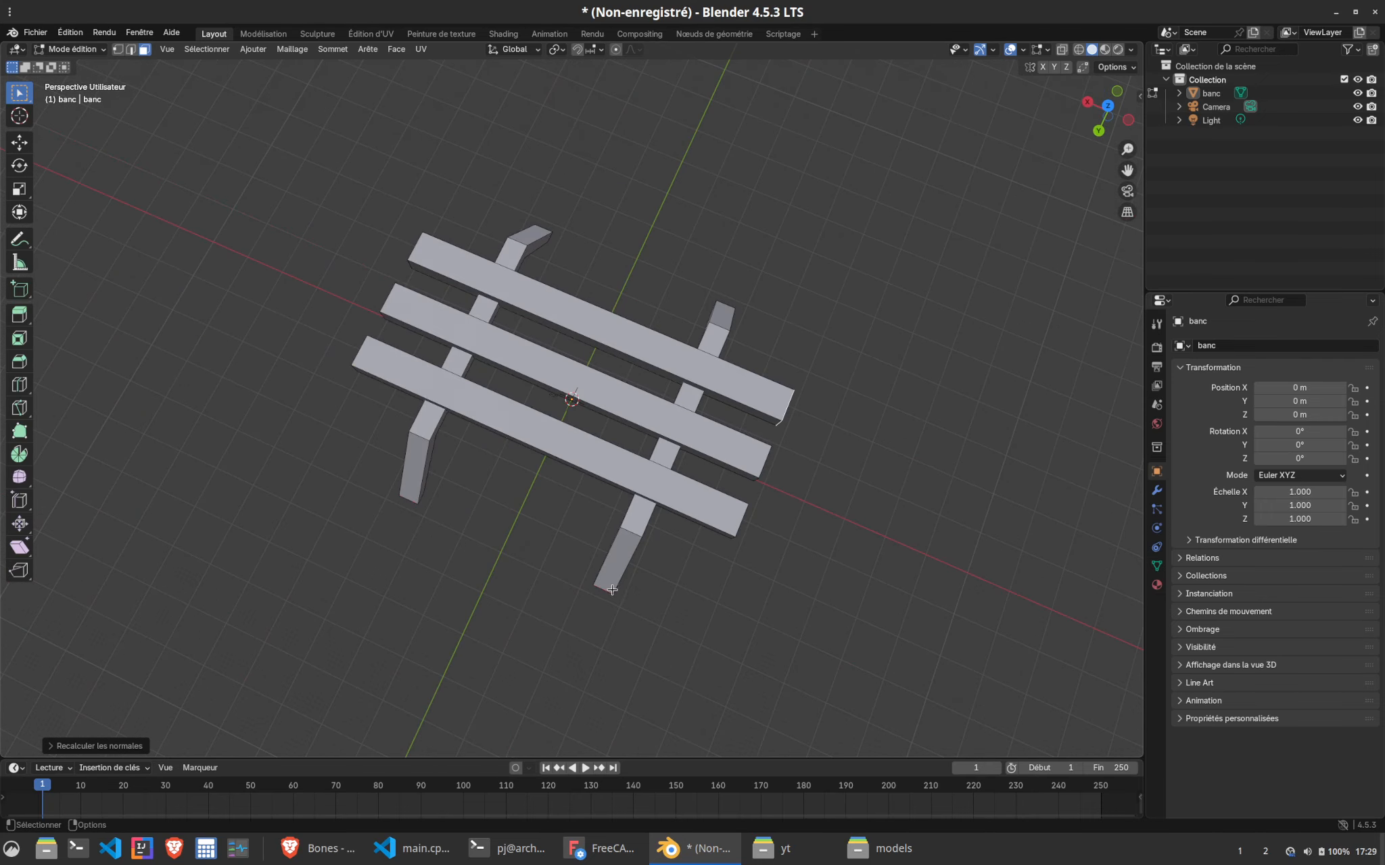
{"action": "middle_click_drag", "start_coordinate": [541, 502], "coordinate": [576, 451]}
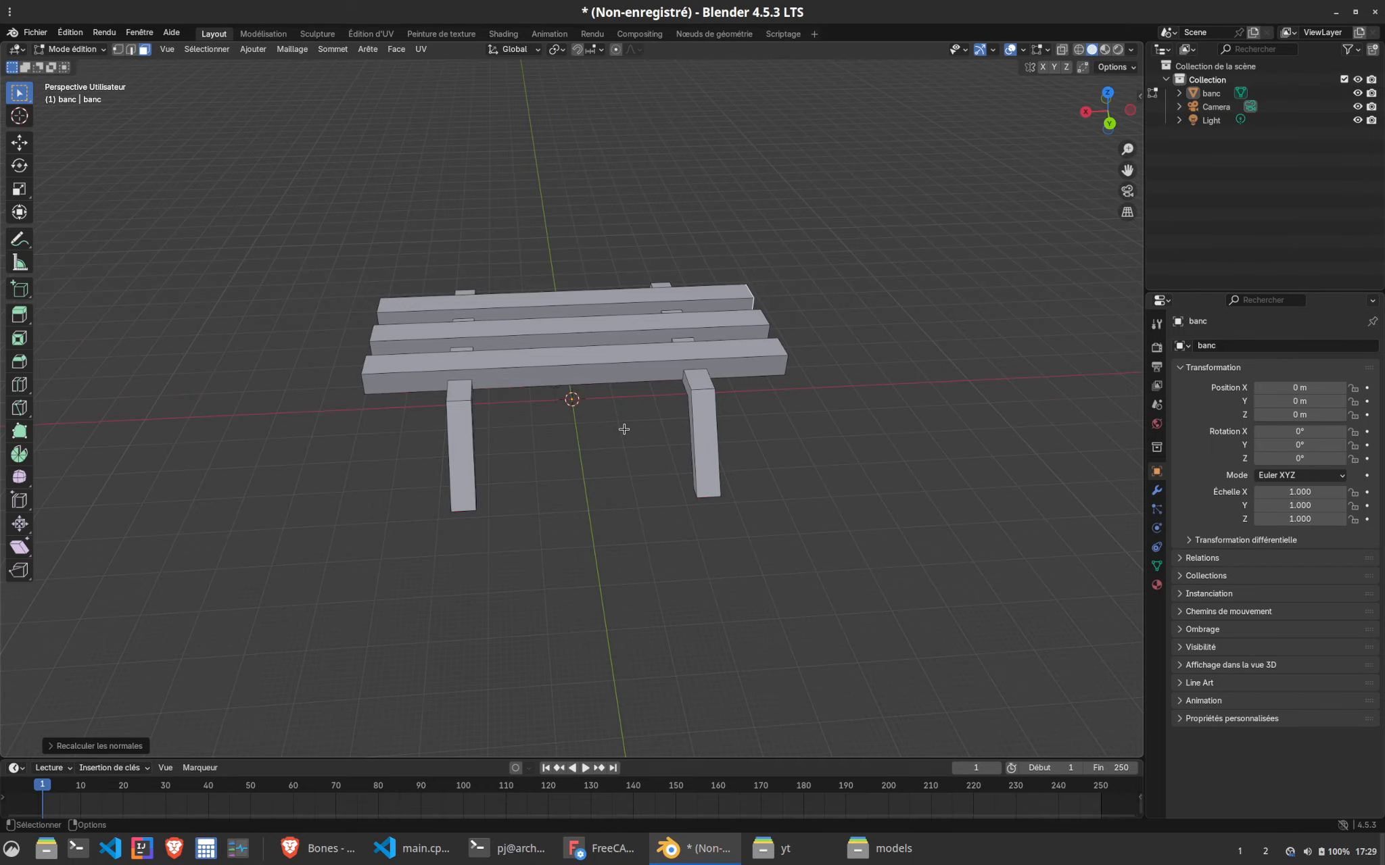
{"action": "key", "text": "Tab"}
{"action": "key", "text": "Tab"}
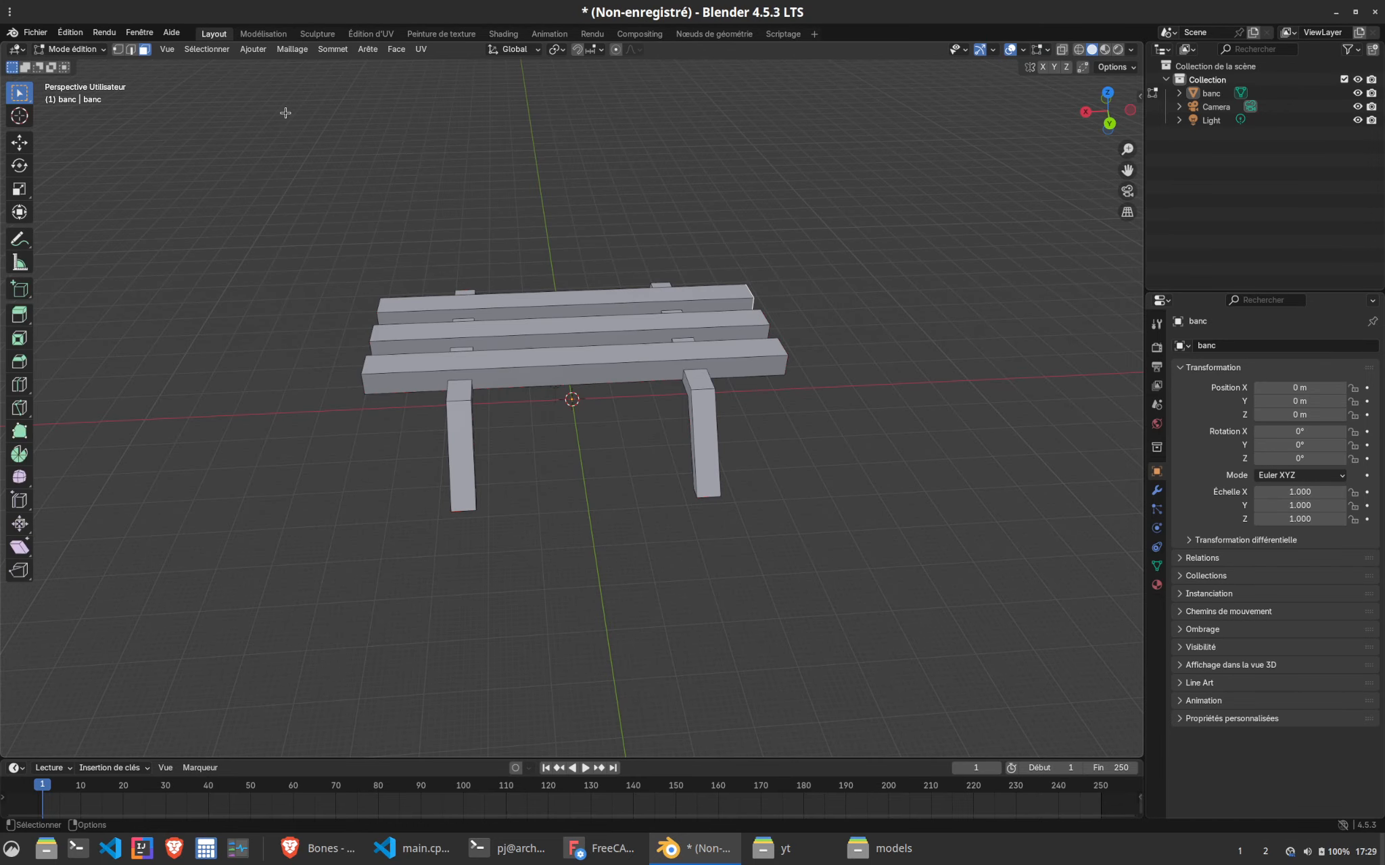
{"action": "middle_click_drag", "start_coordinate": [523, 280], "coordinate": [608, 337]}
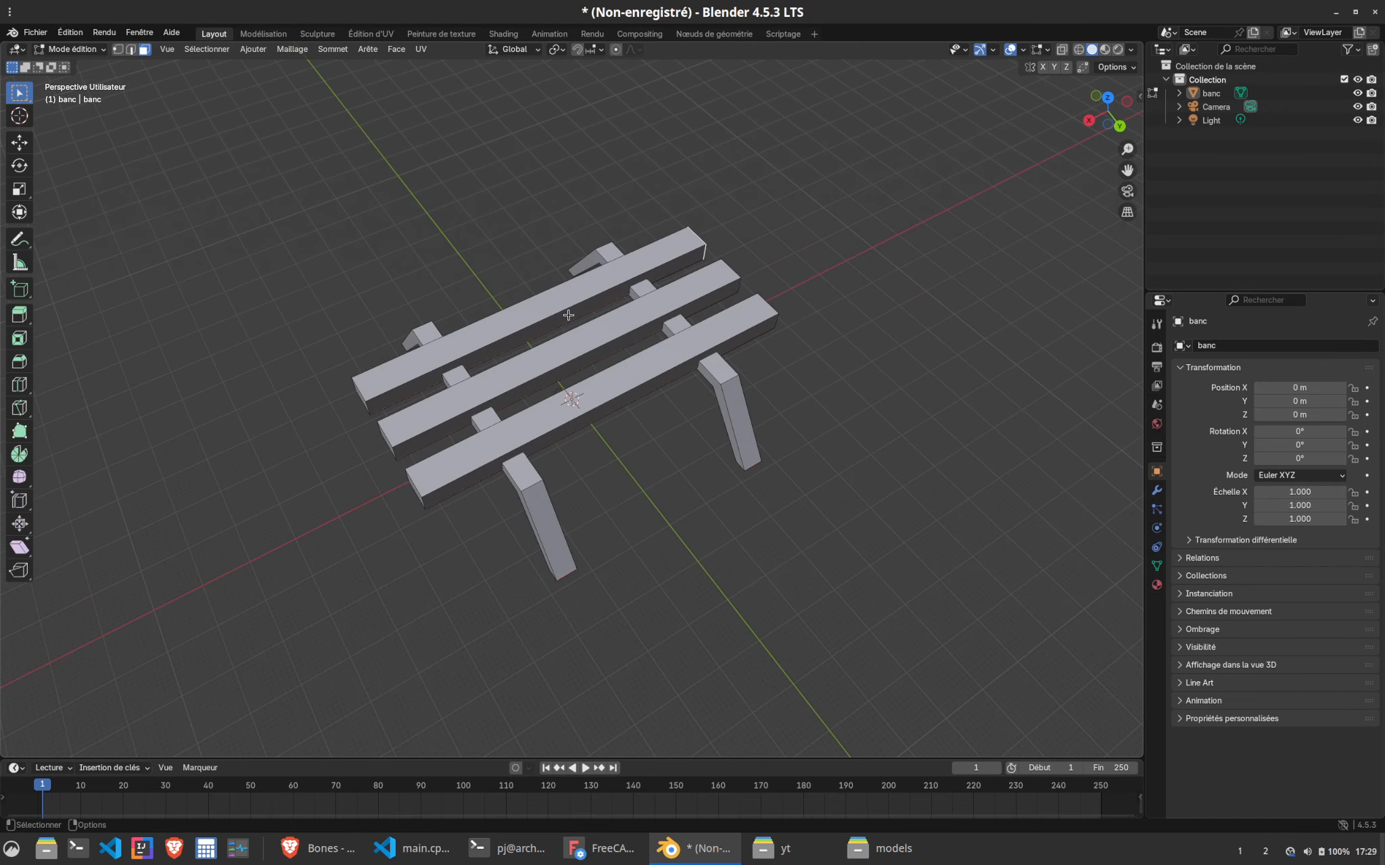
{"action": "scroll", "coordinate": [609, 338], "scroll_direction": "up", "scroll_amount": 3}
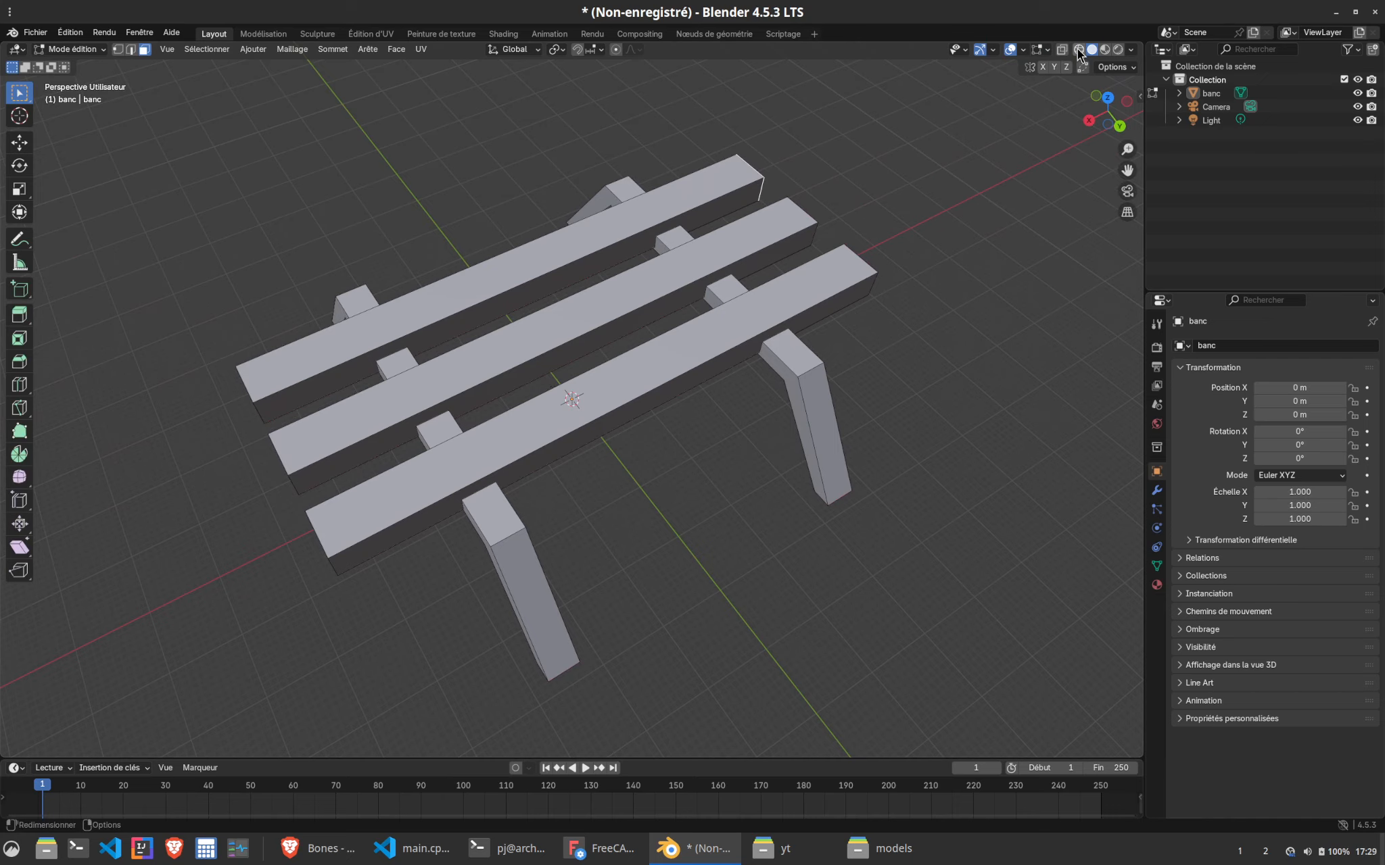
{"action": "left_click", "coordinate": [1048, 50]}
{"action": "key", "text": "Tab"}
{"action": "key", "text": "Tab"}
{"action": "key", "text": "a"}
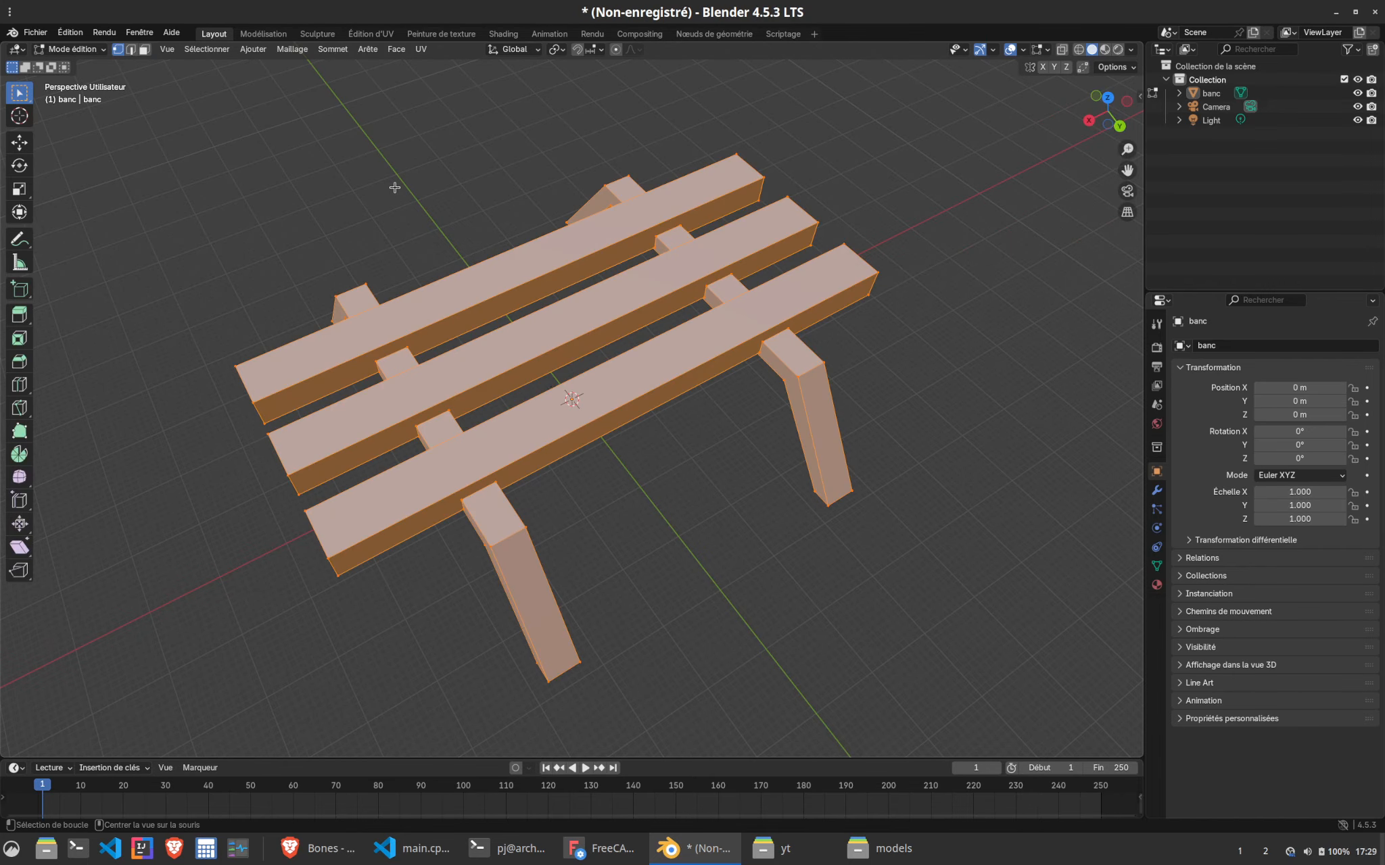
{"action": "key", "text": "alt+a"}
{"action": "middle_click_drag", "start_coordinate": [729, 519], "coordinate": [684, 474]}
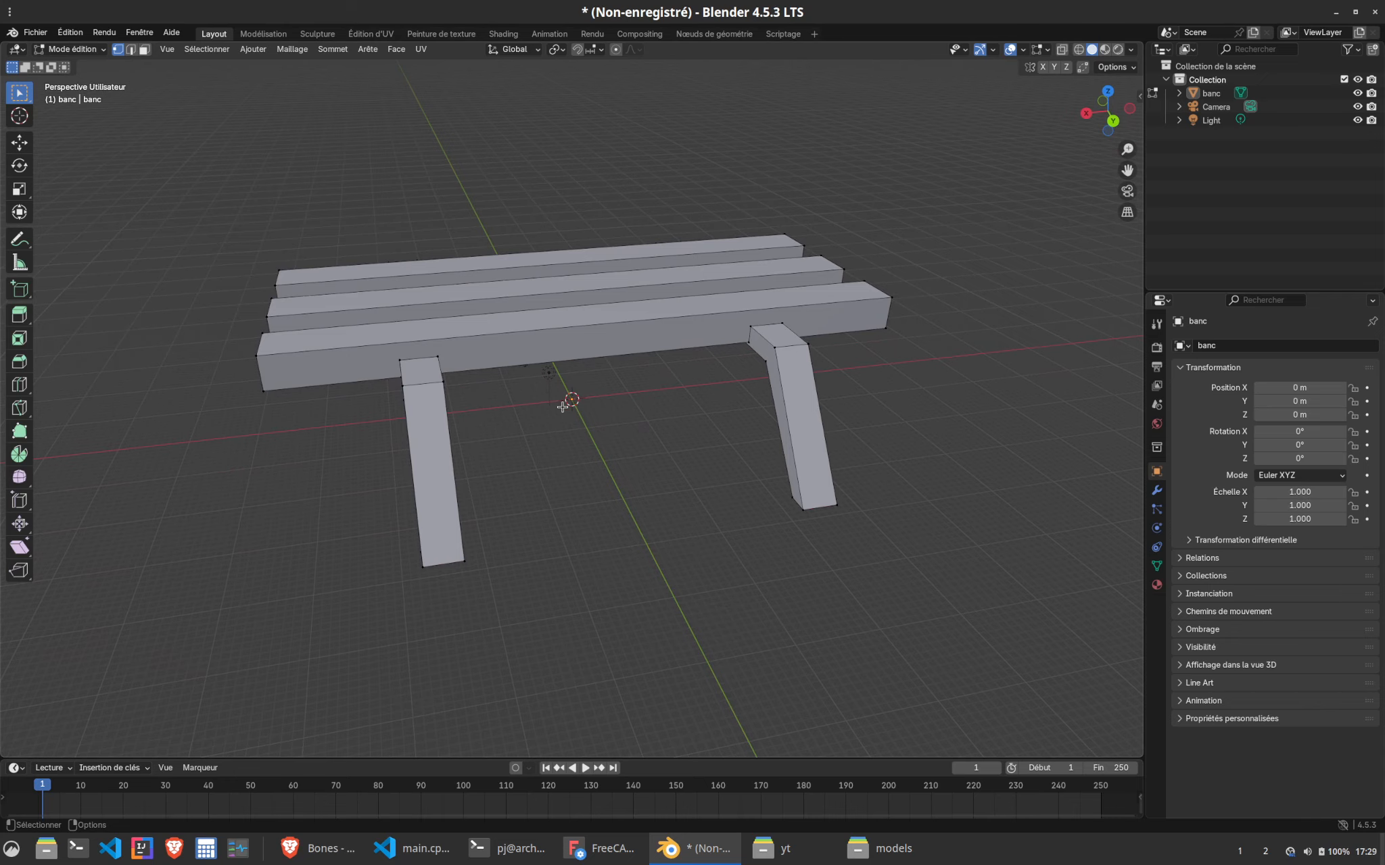
{"action": "middle_click_drag", "start_coordinate": [563, 407], "coordinate": [603, 436]}
{"action": "left_click", "coordinate": [144, 49]}
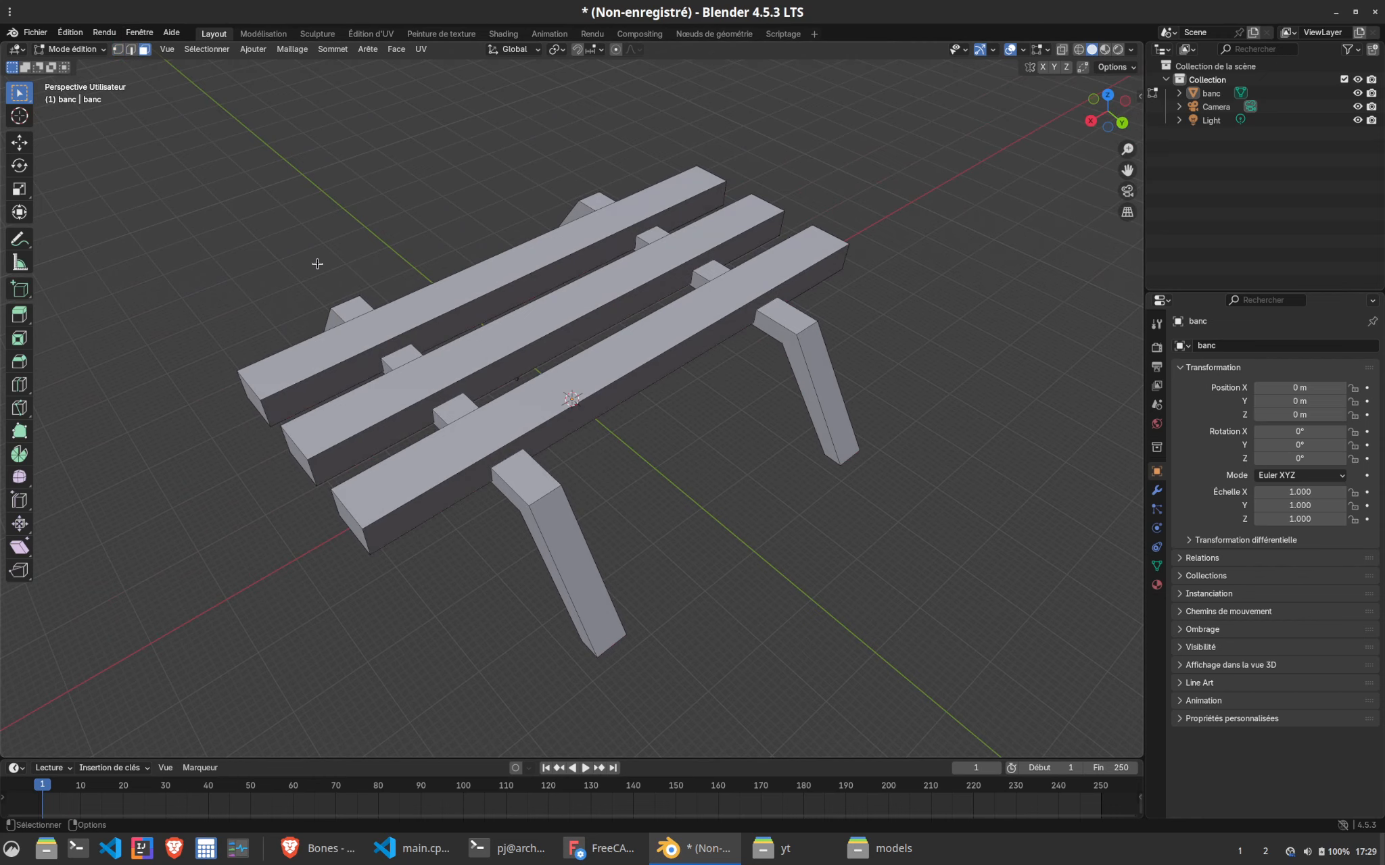
{"action": "middle_click_drag", "start_coordinate": [446, 325], "coordinate": [495, 332]}
{"action": "left_click", "coordinate": [494, 333]}
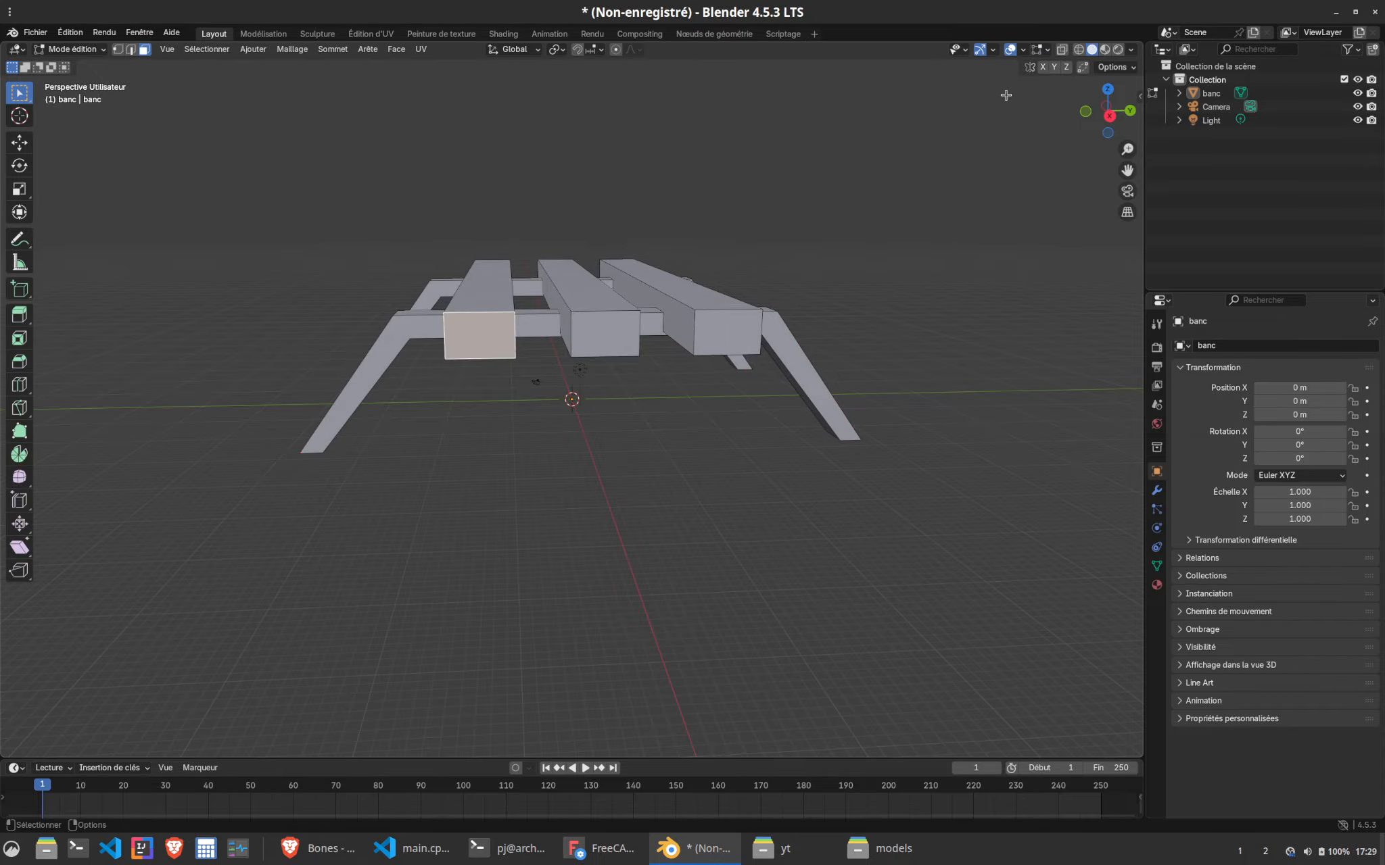
{"action": "left_click", "coordinate": [1024, 50]}
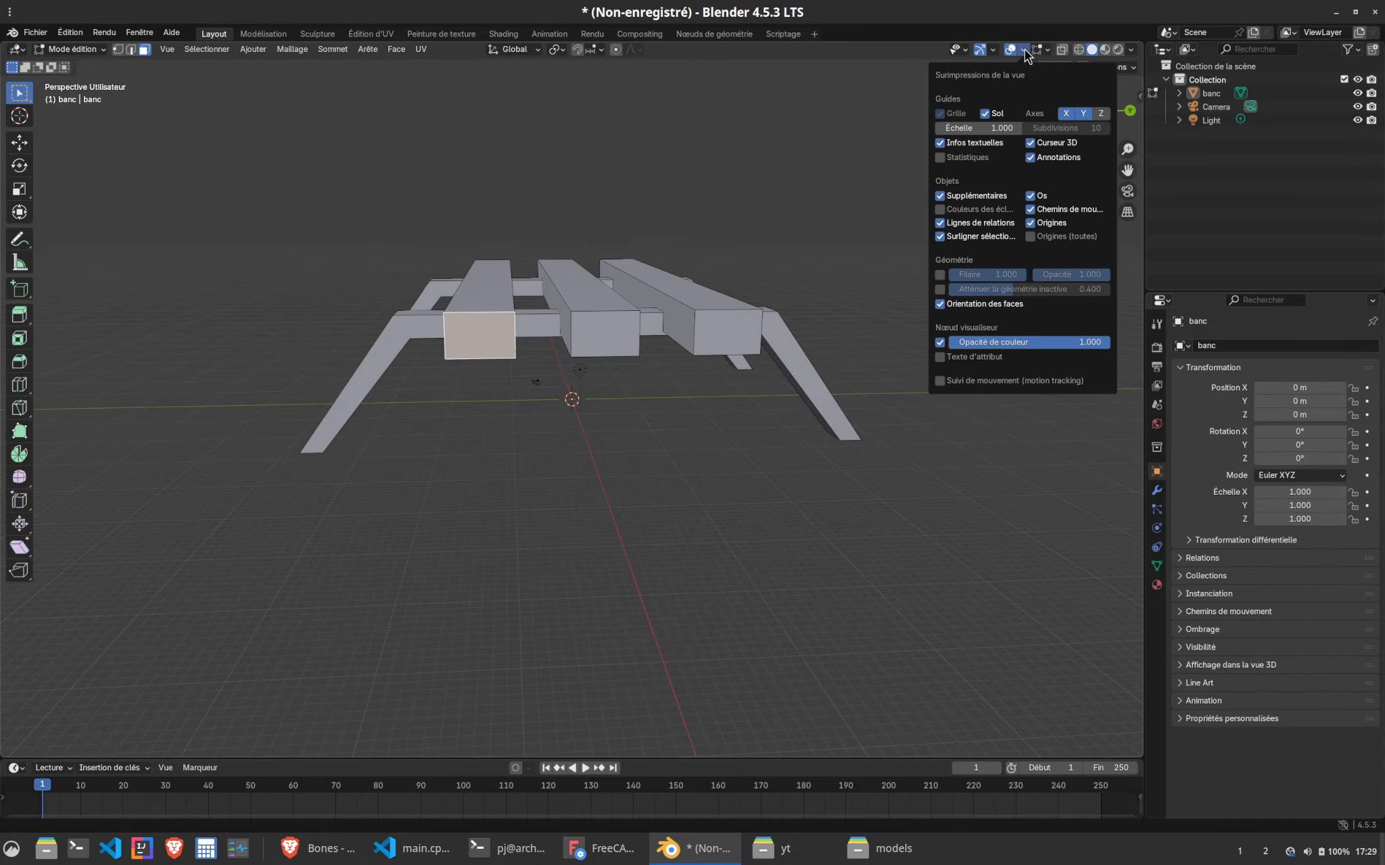
{"action": "left_click", "coordinate": [1046, 50]}
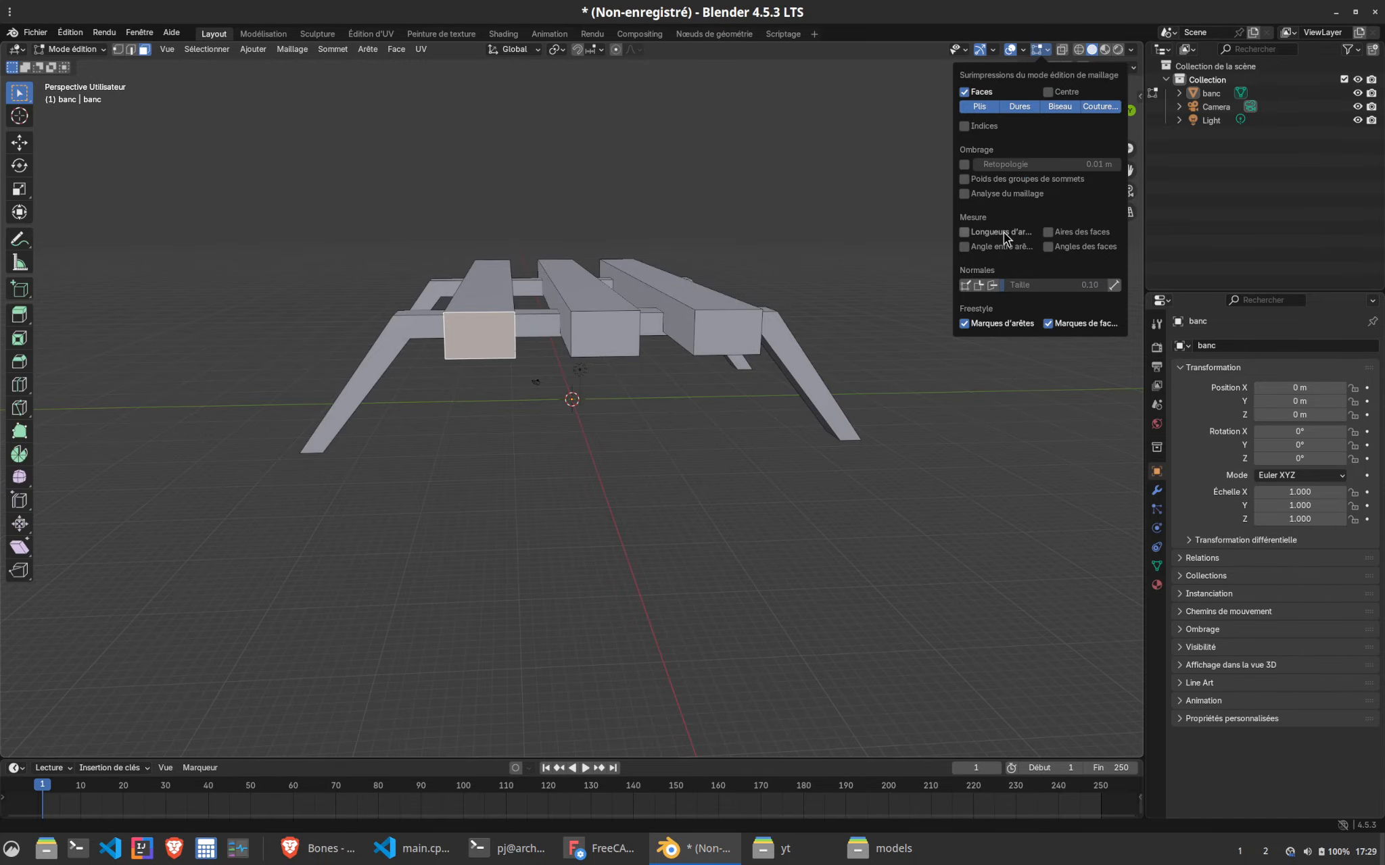
{"action": "left_click", "coordinate": [850, 179]}
Switch the viewport to Material Preview shading and triangulate the top face of the front slat
{"action": "left_click", "coordinate": [1104, 49]}
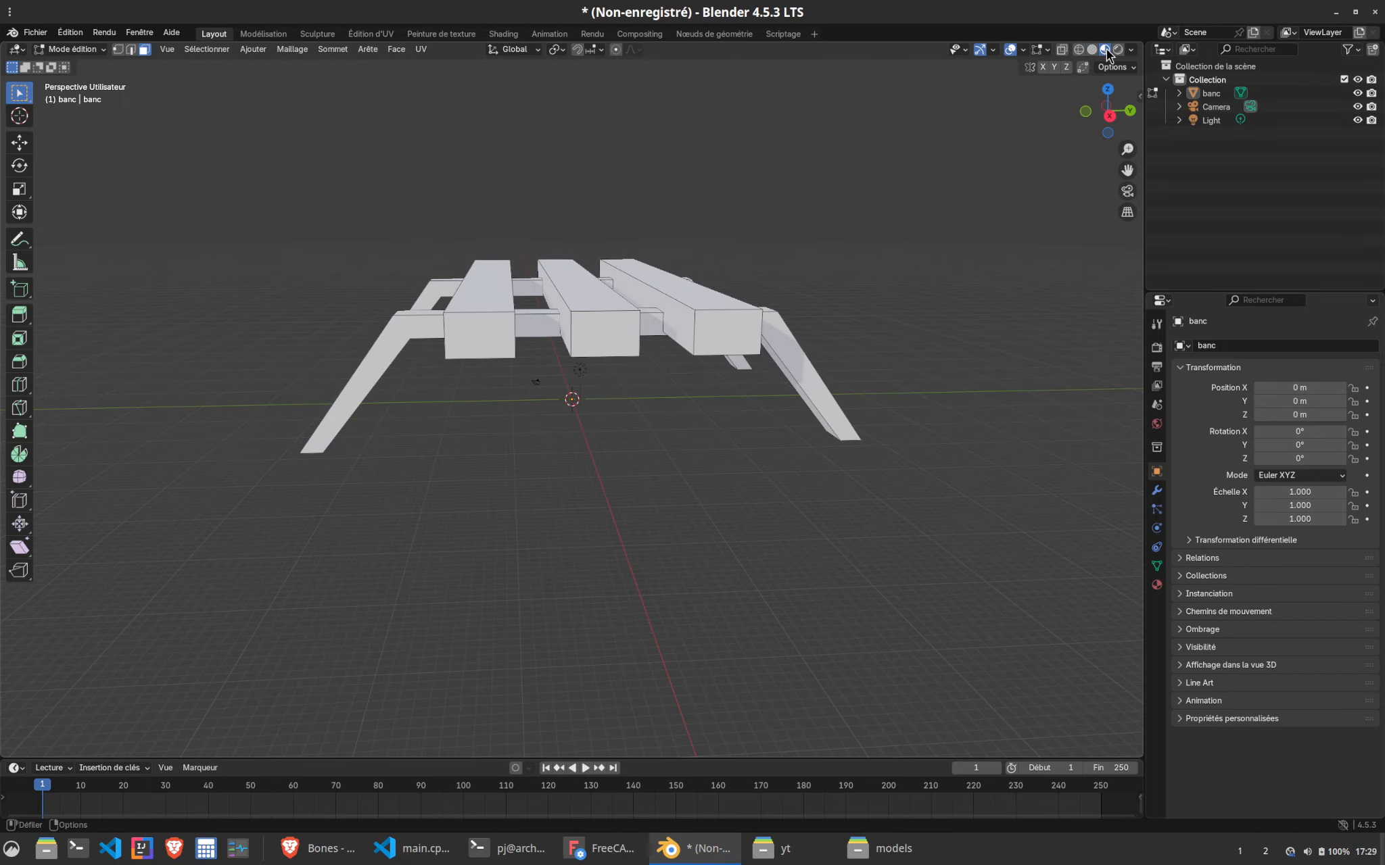
{"action": "middle_click_drag", "start_coordinate": [813, 195], "coordinate": [681, 230]}
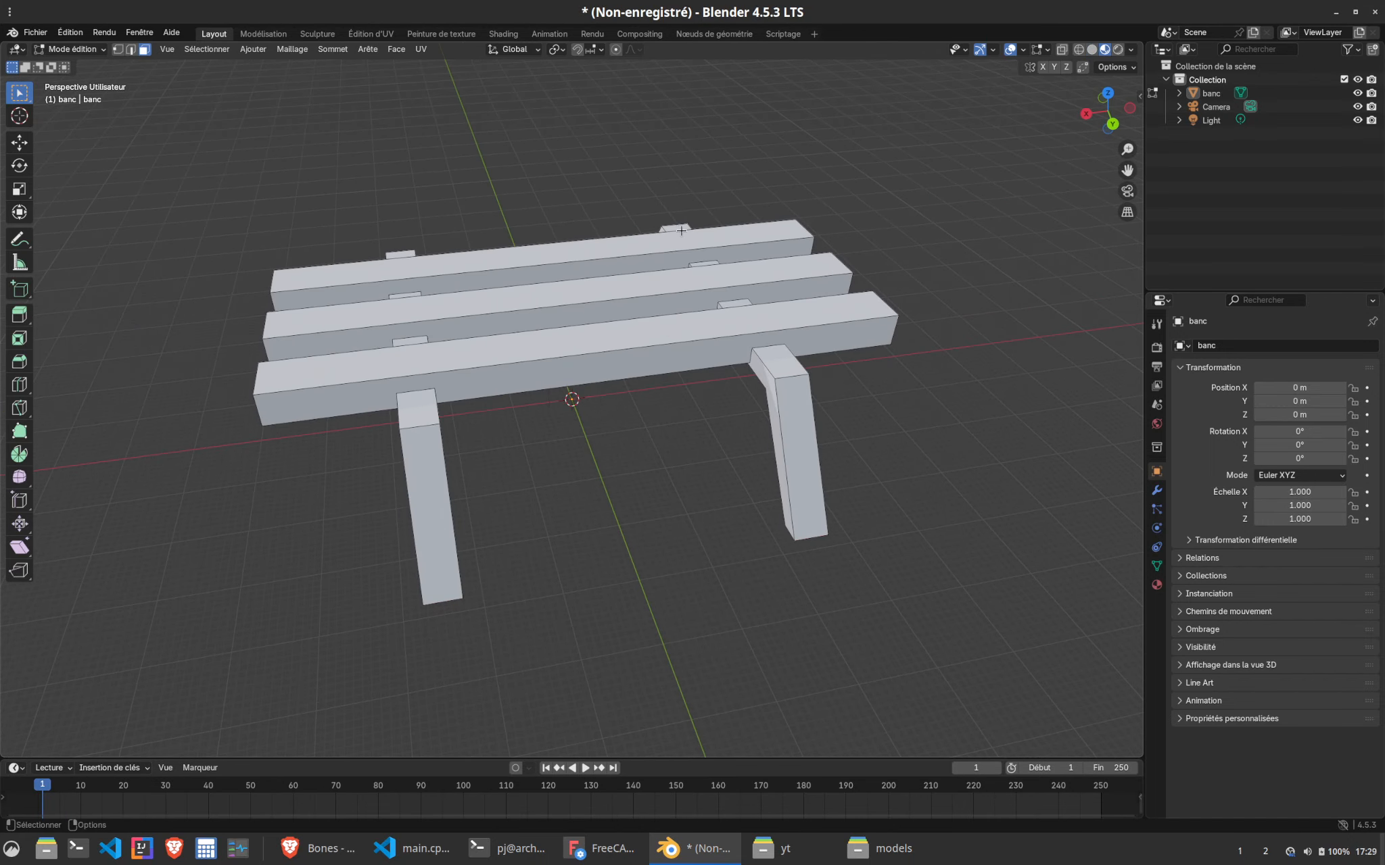
{"action": "left_click", "coordinate": [567, 375]}
{"action": "left_click", "coordinate": [567, 349]}
{"action": "key", "text": "shift"}
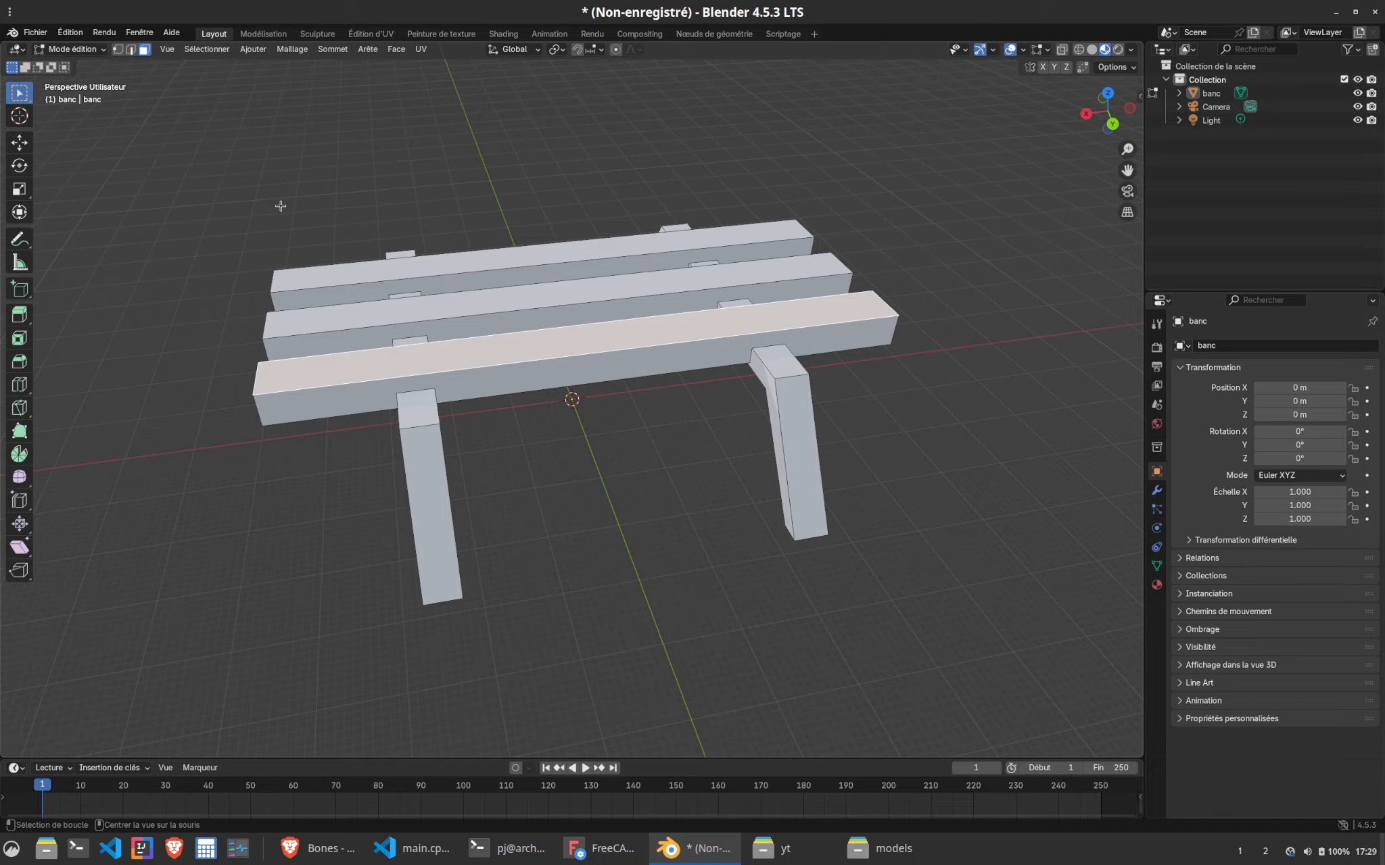
{"action": "key", "text": "ctrl+t"}
Triangulate all faces of the bench mesh and clear the selection
{"action": "left_click", "coordinate": [420, 268]}
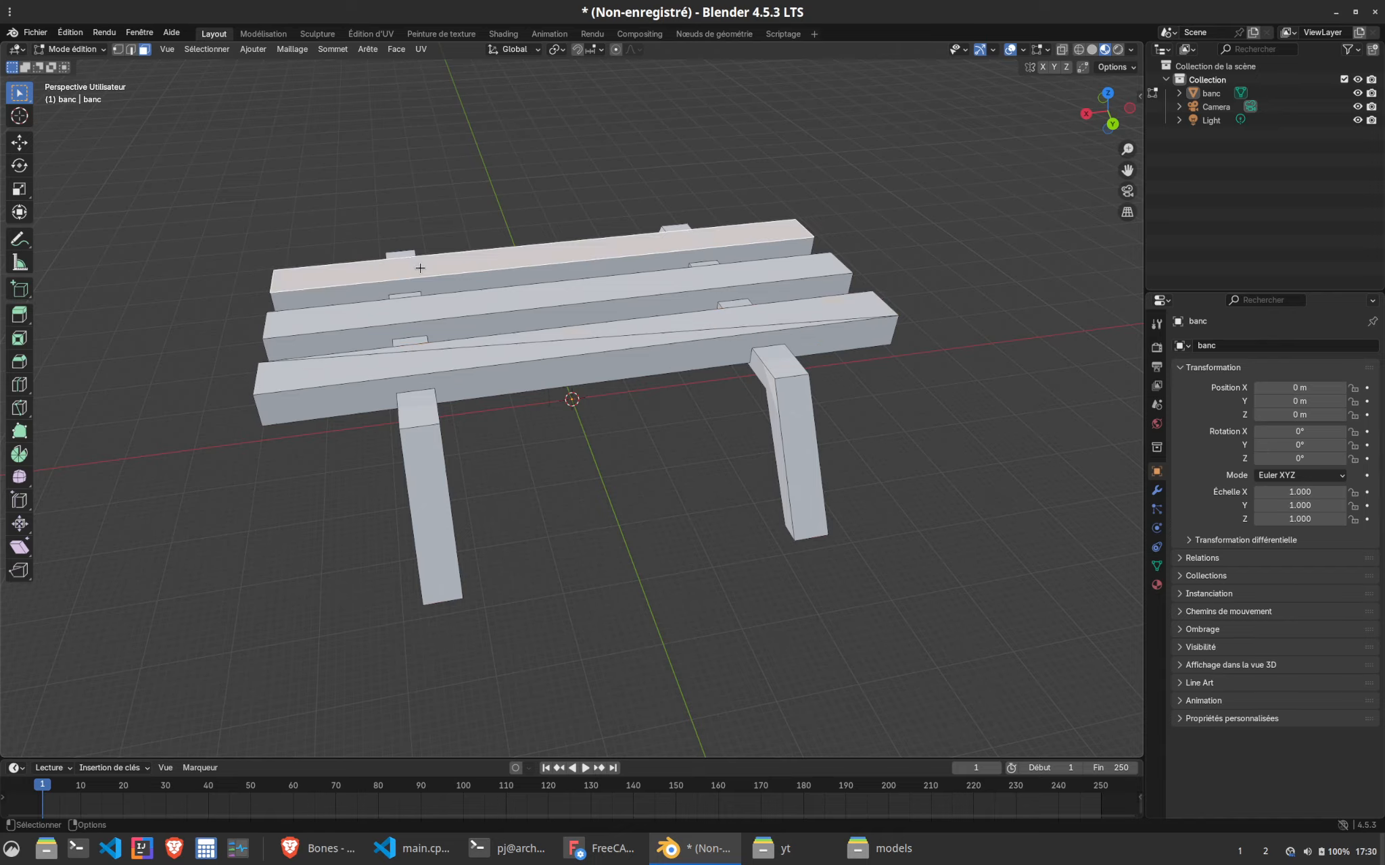
{"action": "key", "text": "a"}
{"action": "key", "text": "ctrl+t"}
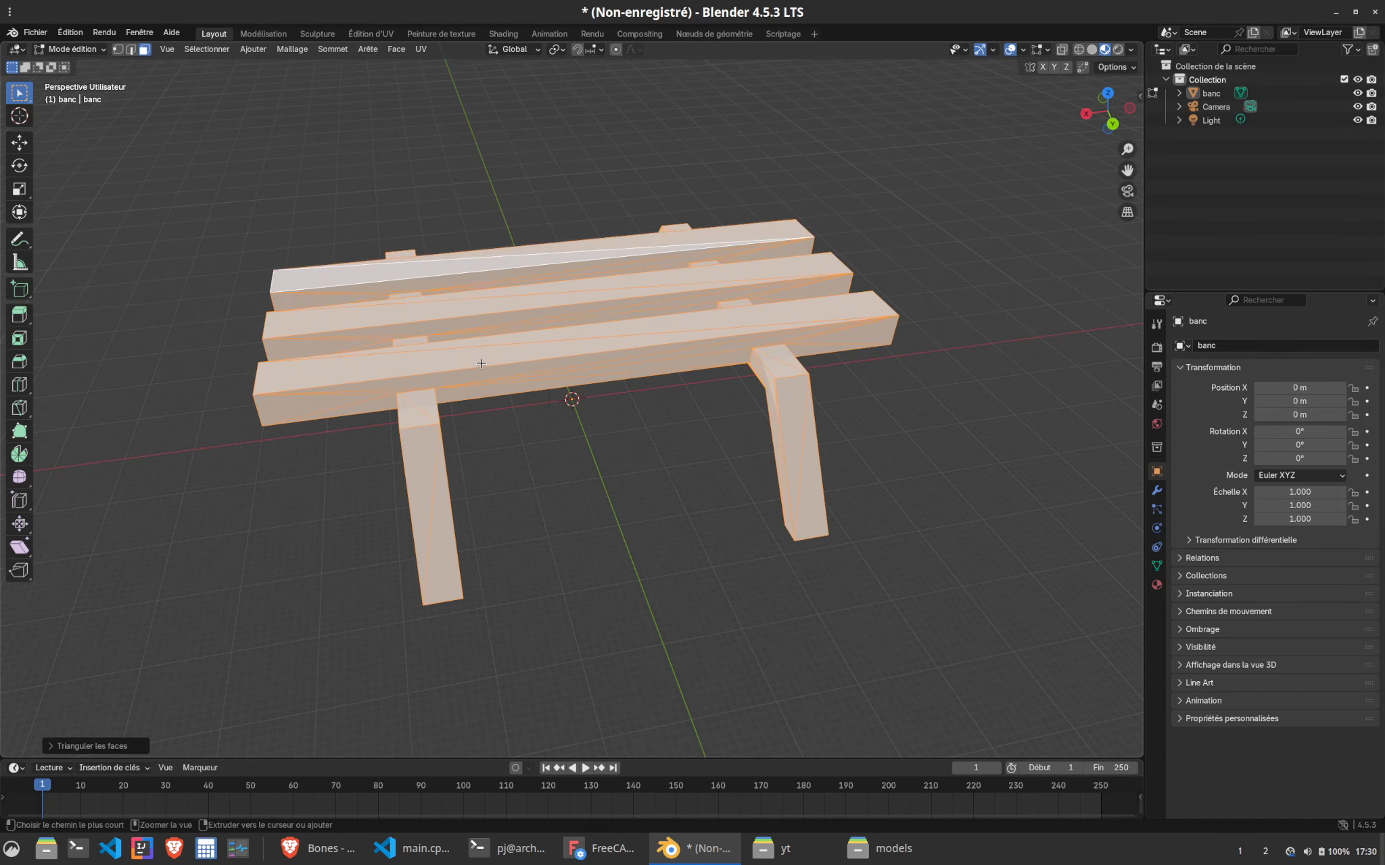
{"action": "left_click", "coordinate": [501, 509]}
{"action": "middle_click_drag", "start_coordinate": [500, 508], "coordinate": [551, 515]}
{"action": "key", "text": "a"}
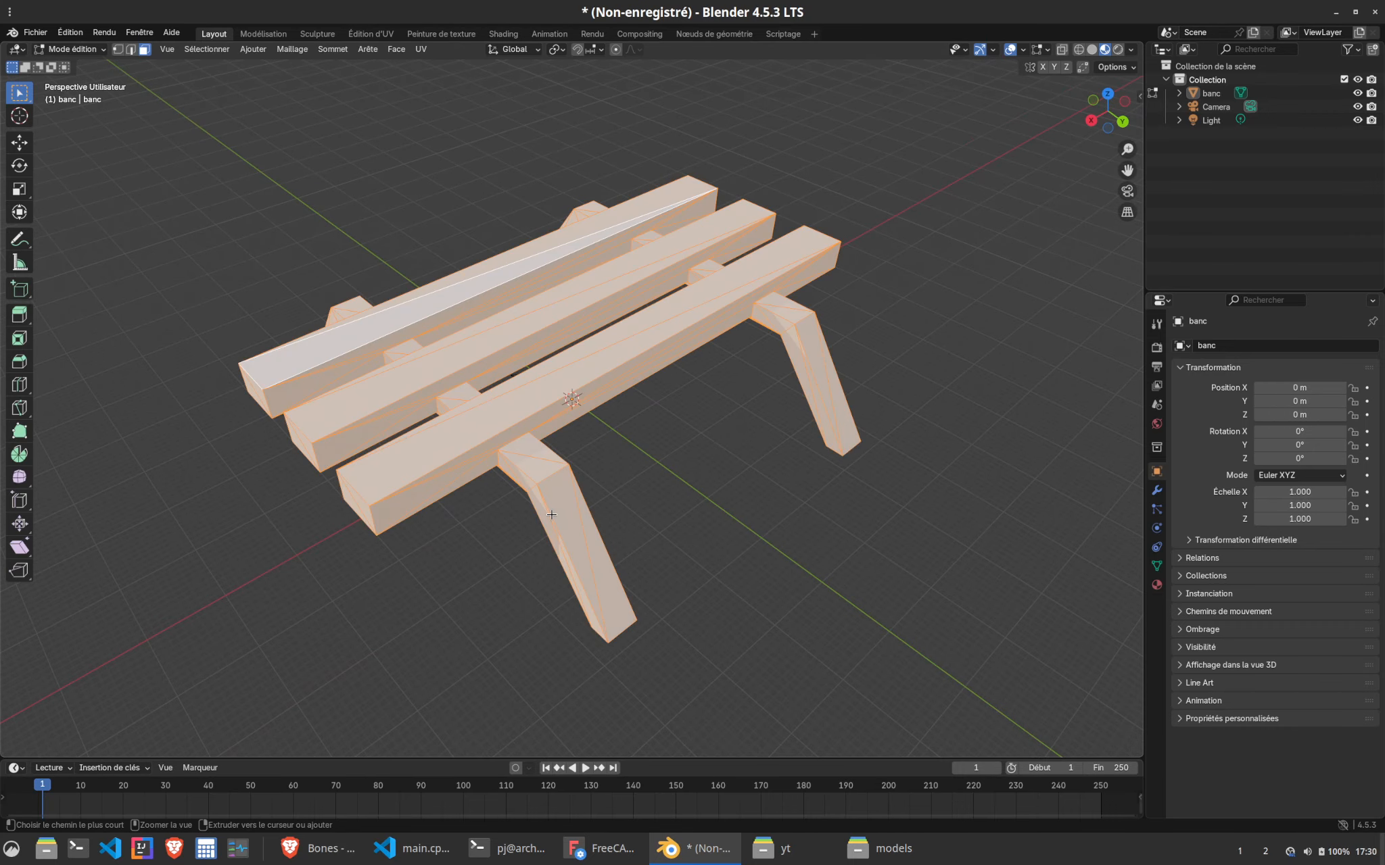
{"action": "key", "text": "ctrl+t"}
{"action": "left_click", "coordinate": [683, 574]}
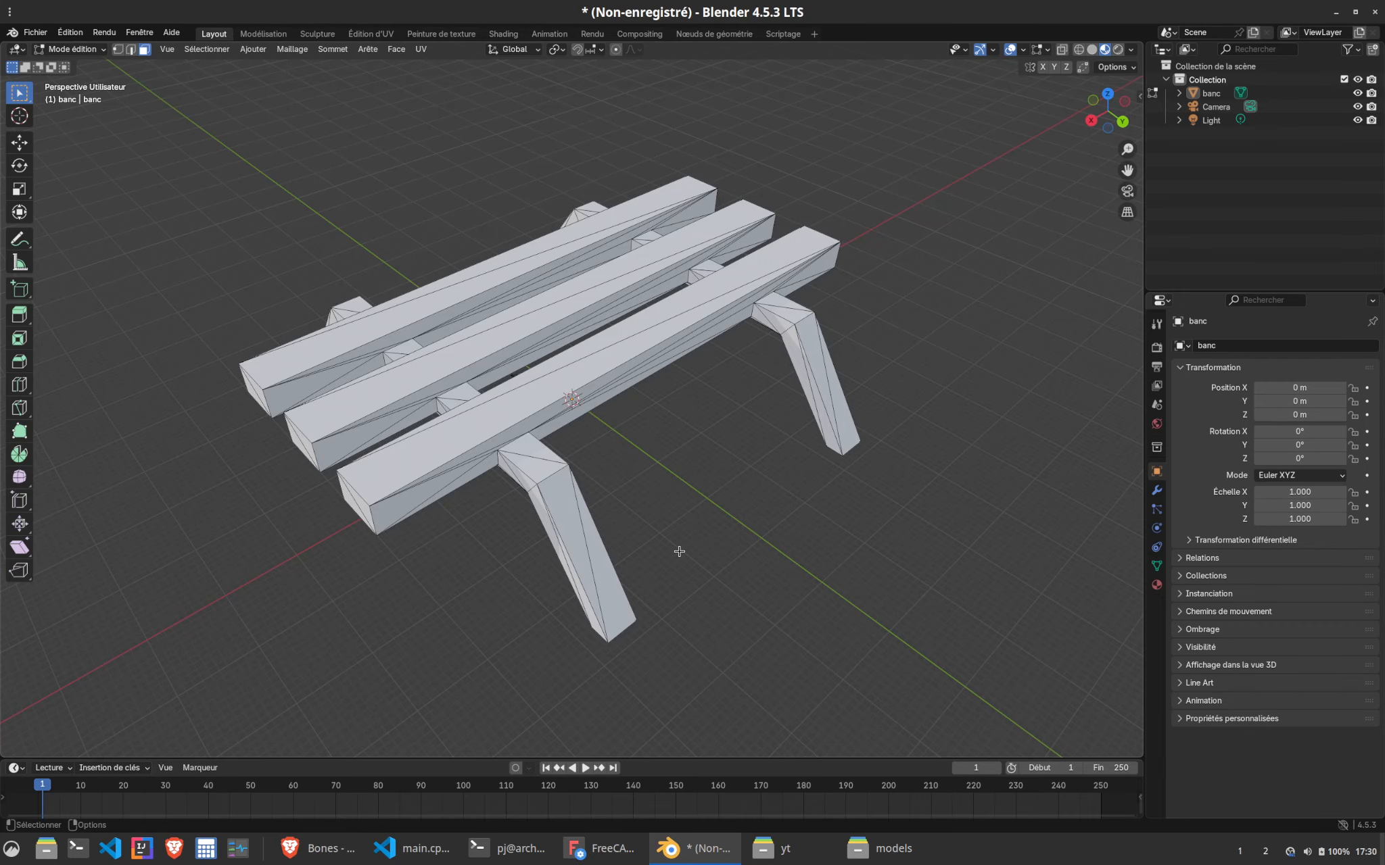
{"action": "key", "text": "a"}
{"action": "key", "text": "ctrl+t"}
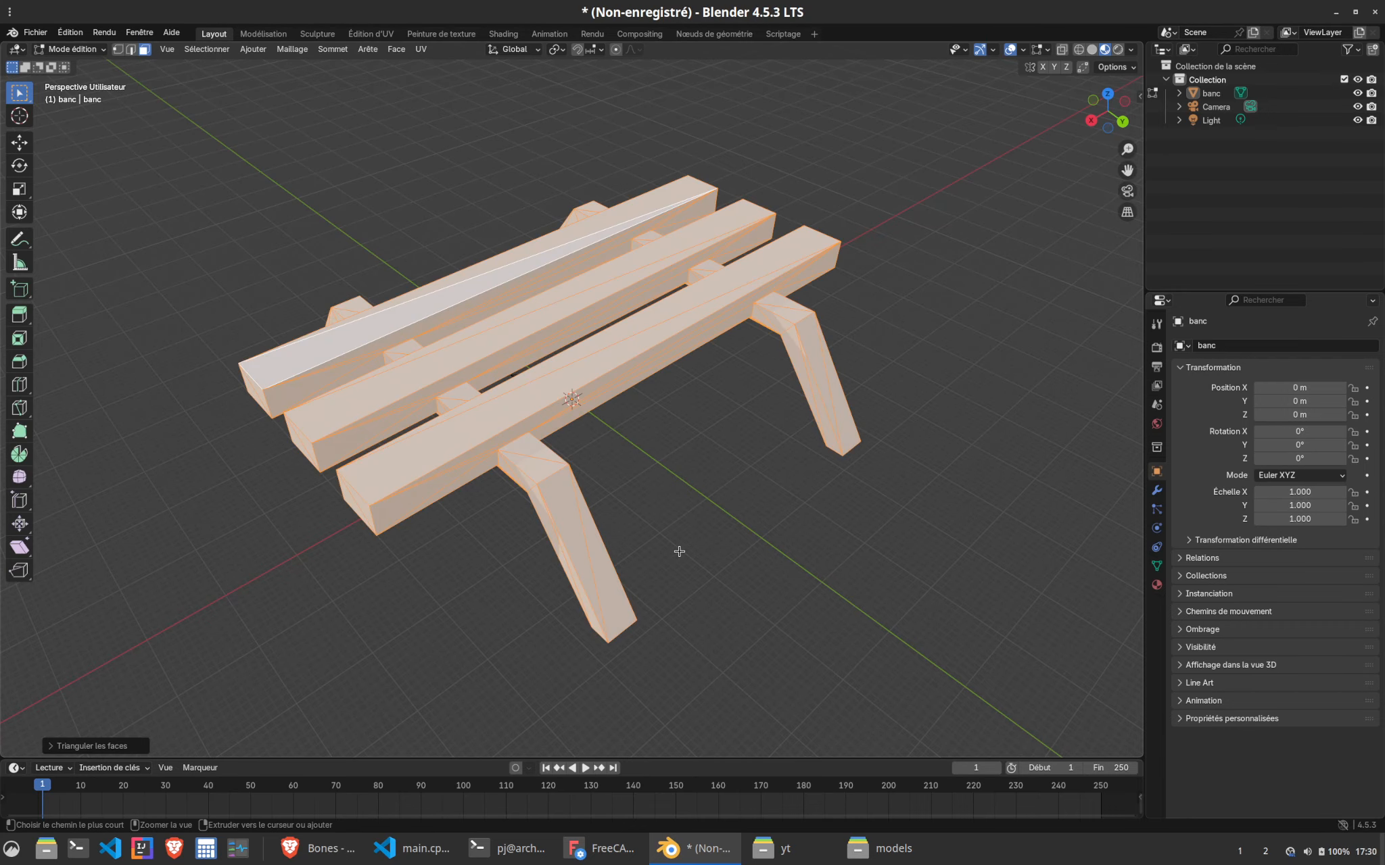
{"action": "left_click", "coordinate": [687, 510]}
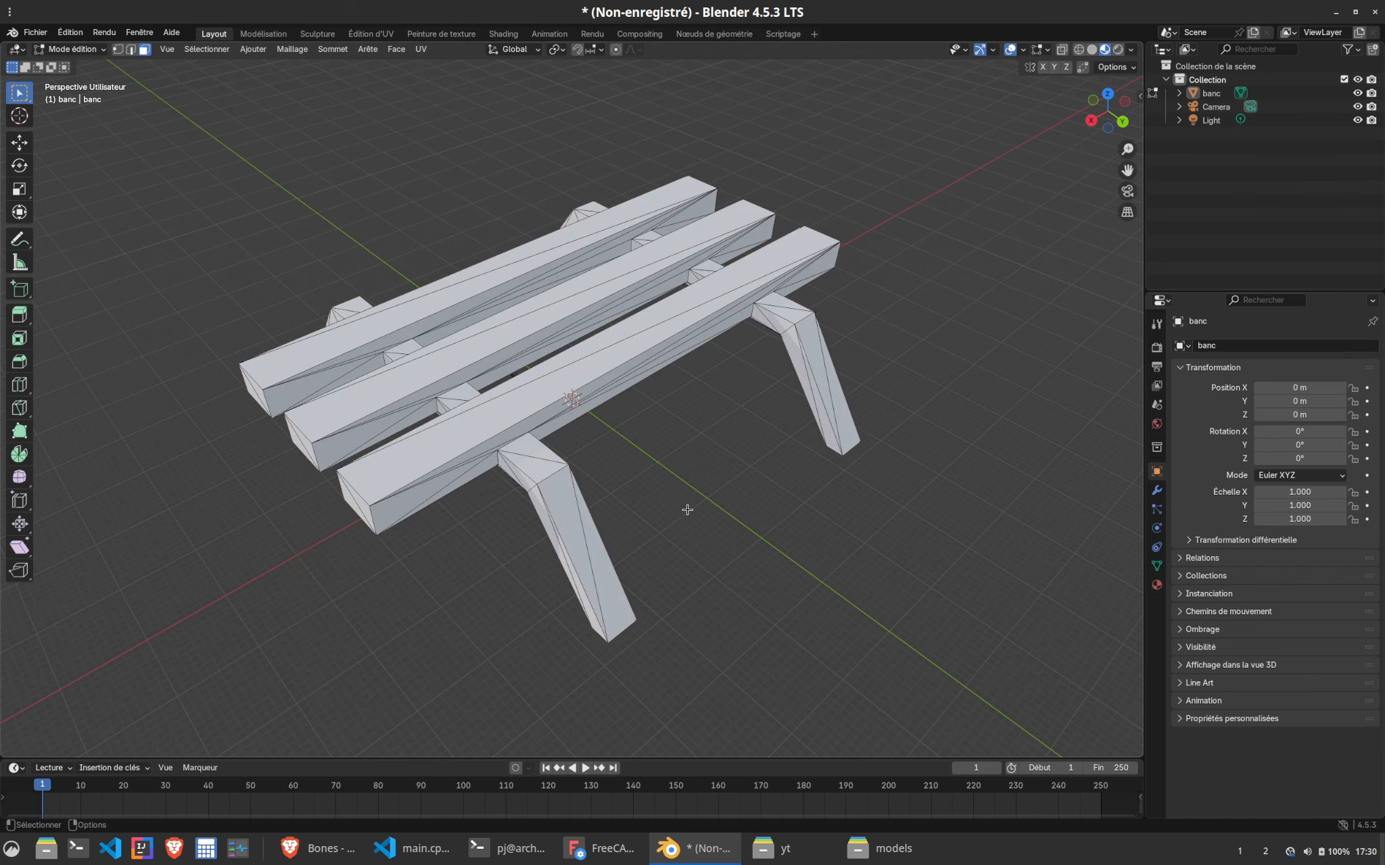
Select the faces of the two front legs, including their undersides and feet
{"action": "middle_click_drag", "start_coordinate": [687, 510], "coordinate": [841, 464]}
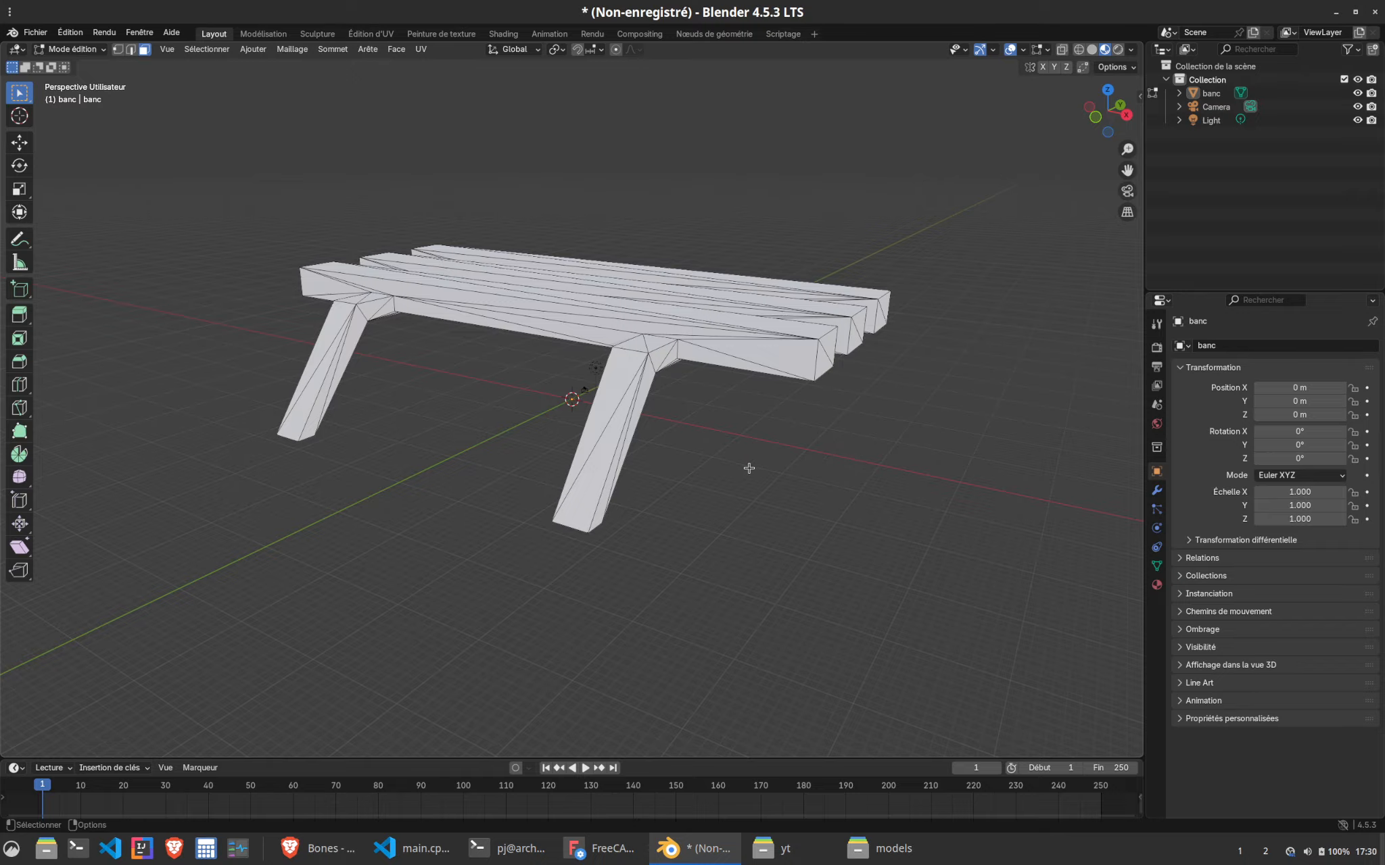
{"action": "middle_click_drag", "start_coordinate": [695, 467], "coordinate": [625, 461]}
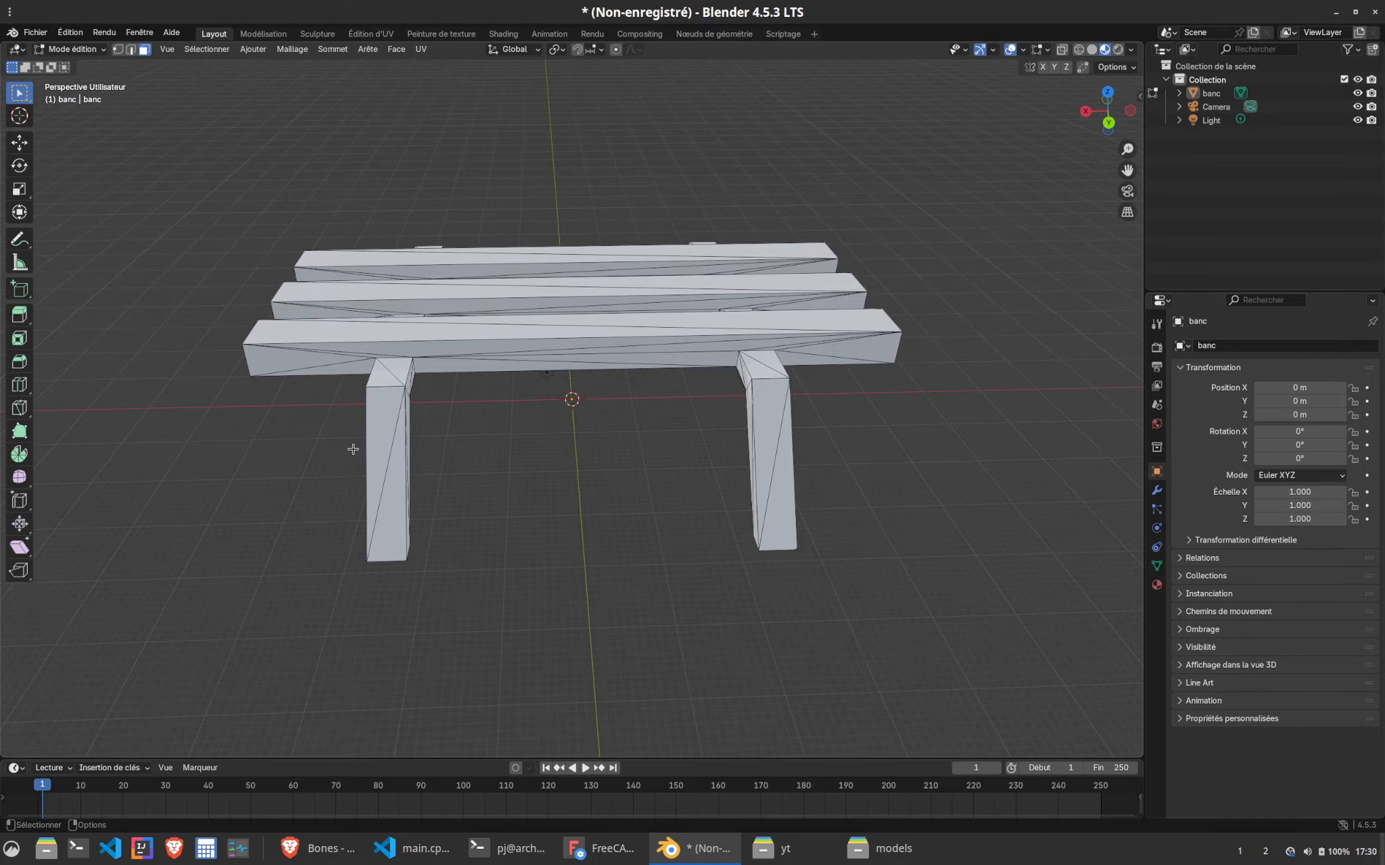
{"action": "left_click_drag", "start_coordinate": [355, 448], "coordinate": [872, 553]}
{"action": "middle_click_drag", "start_coordinate": [552, 508], "coordinate": [449, 161]}
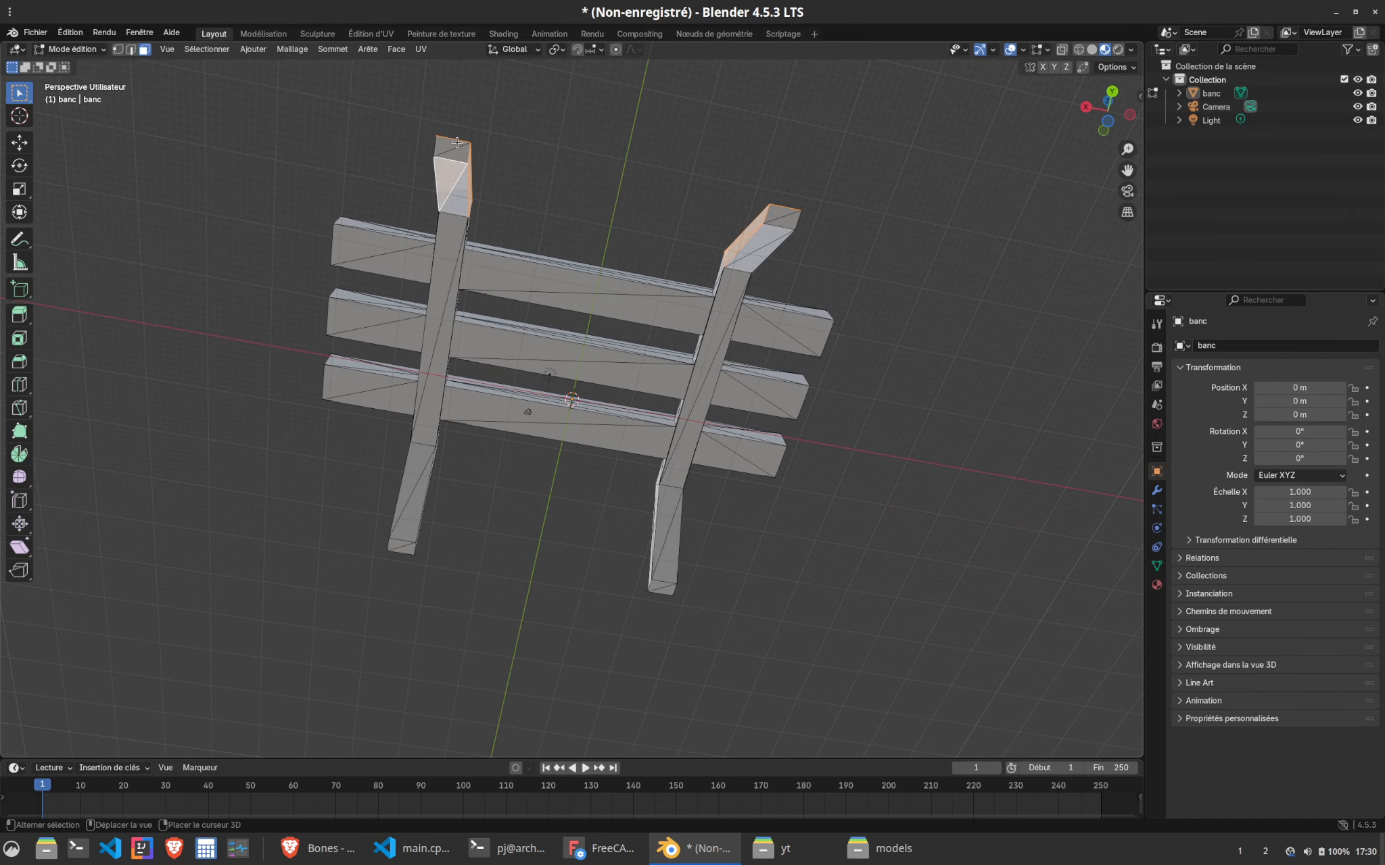
{"action": "left_click_drag", "start_coordinate": [451, 113], "coordinate": [804, 207]}
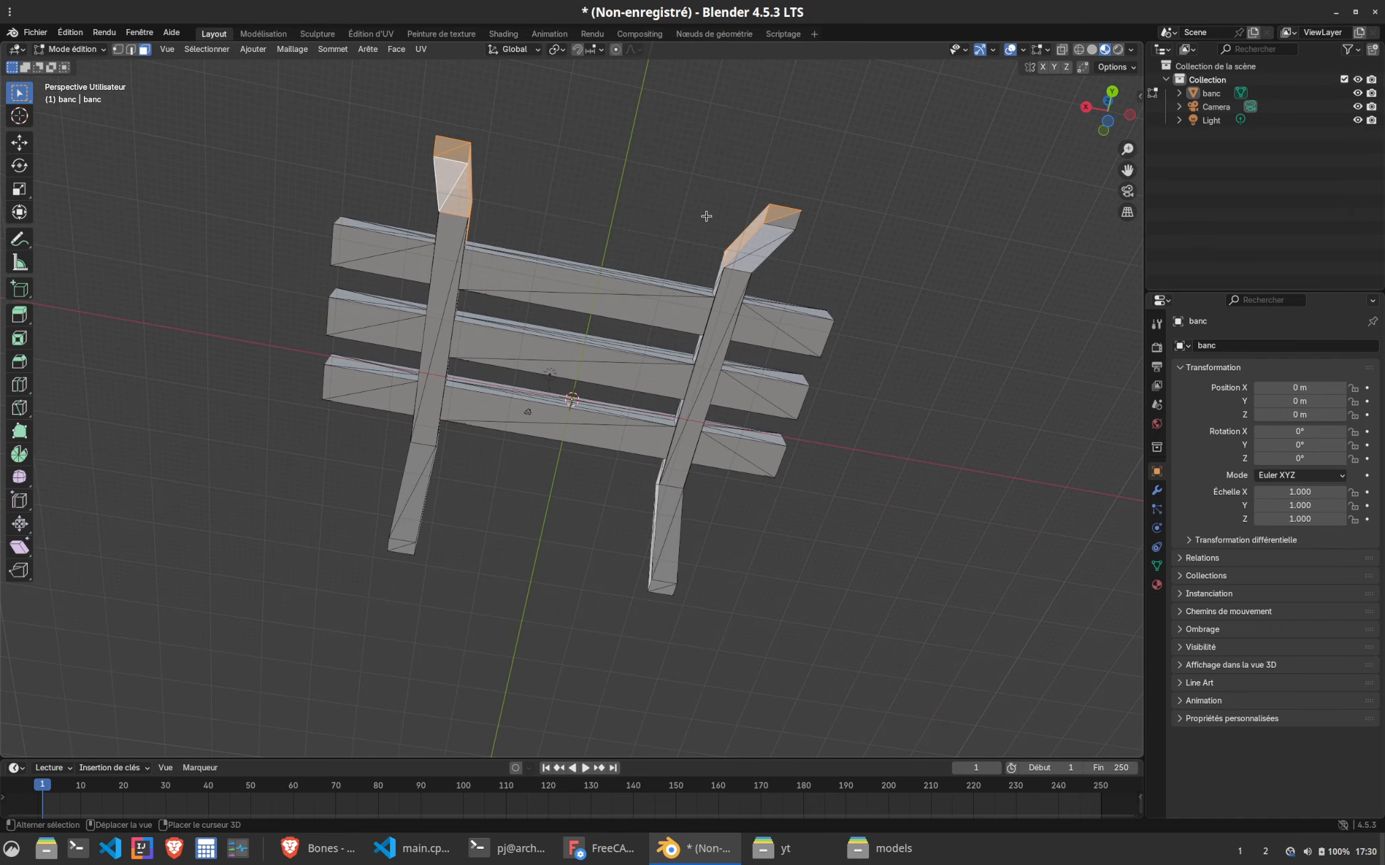
{"action": "left_click_drag", "start_coordinate": [681, 178], "coordinate": [834, 259], "text": "shift"}
Add the undersides of both leg frames' crossbars and the lower faces of the remaining two legs to the selection
{"action": "left_click_drag", "start_coordinate": [724, 307], "coordinate": [704, 403]}
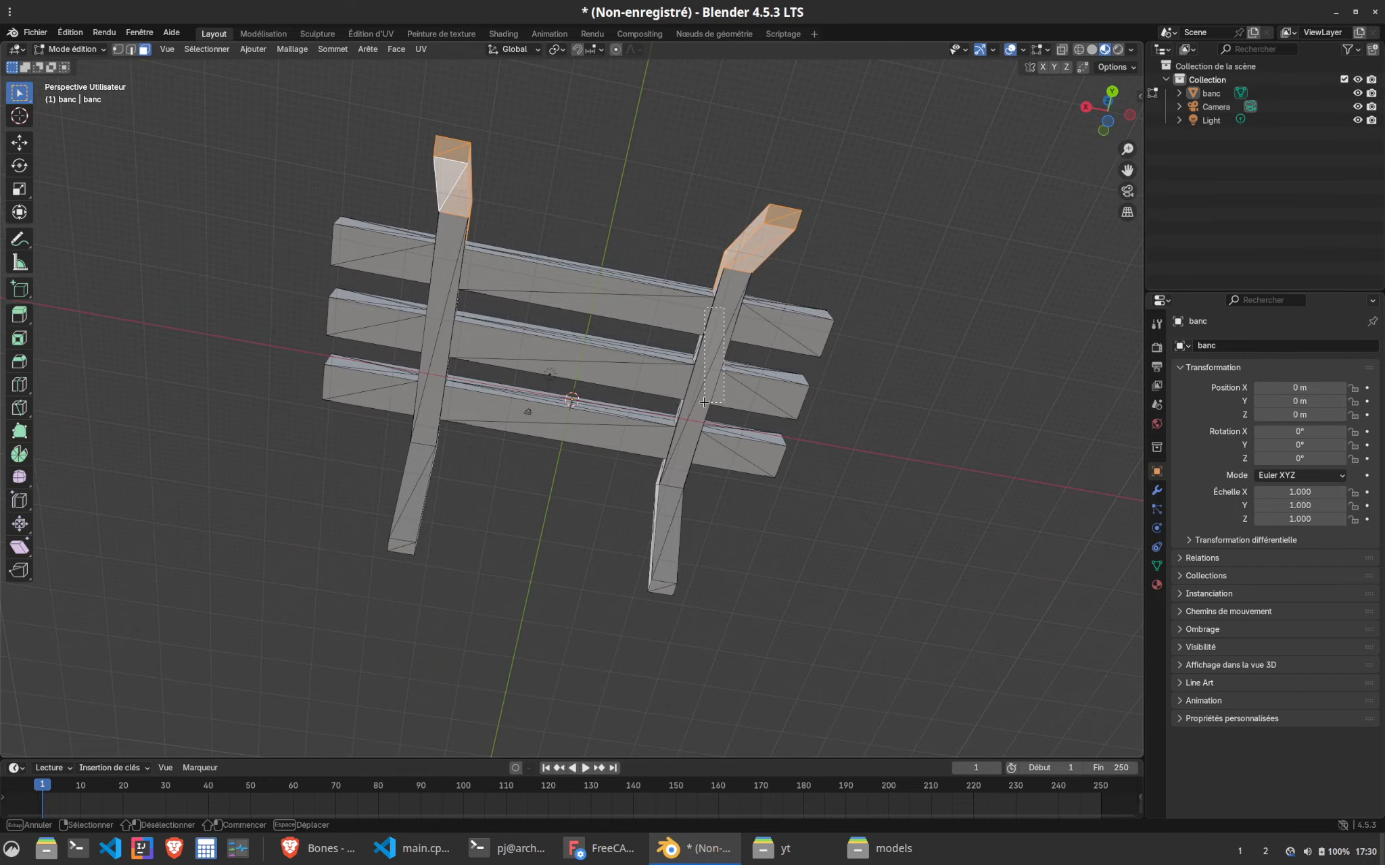
{"action": "left_click_drag", "start_coordinate": [720, 332], "coordinate": [720, 332], "text": "shift"}
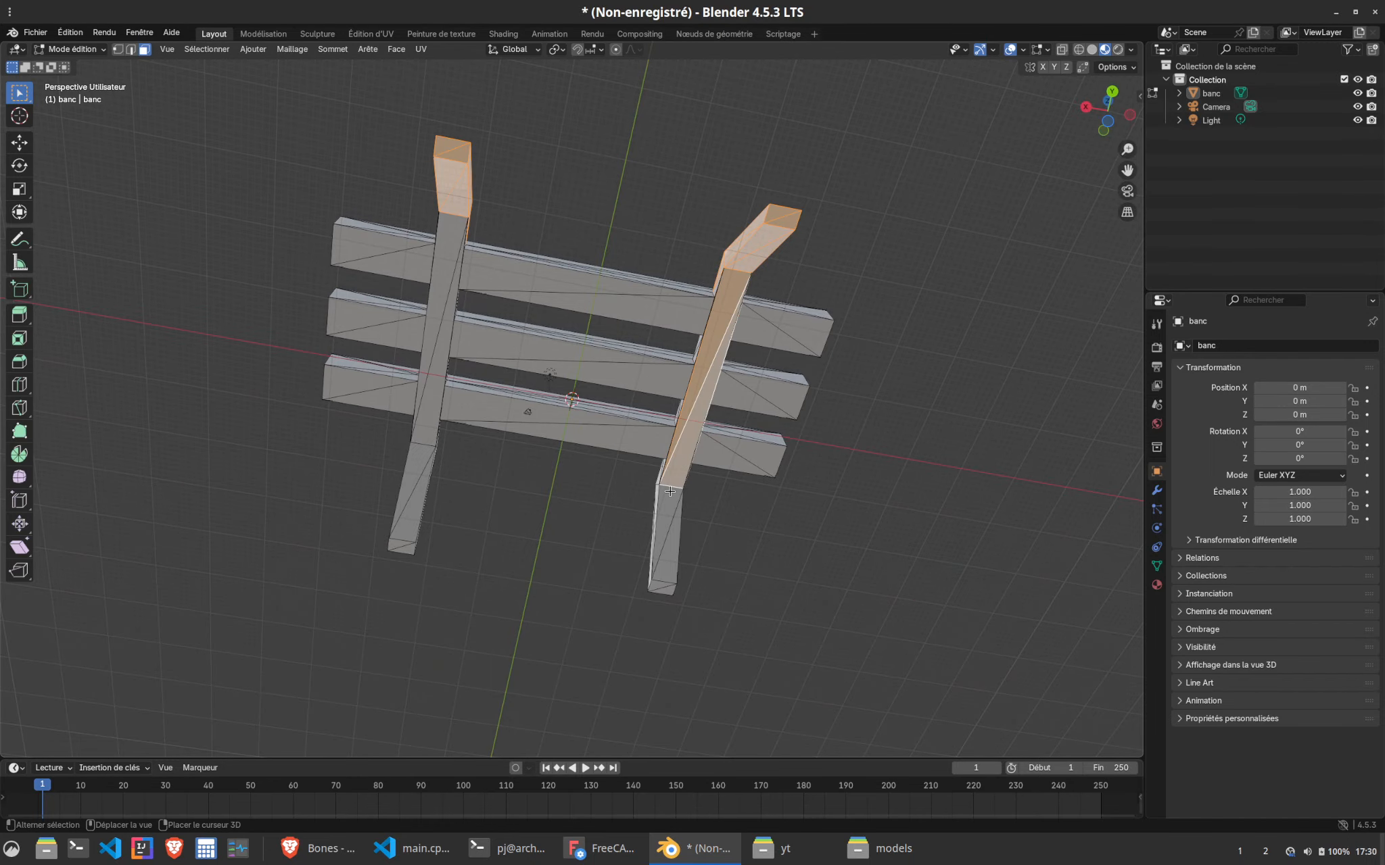
{"action": "left_click_drag", "start_coordinate": [625, 508], "coordinate": [690, 583], "text": "shift"}
{"action": "left_click_drag", "start_coordinate": [342, 492], "coordinate": [503, 602], "text": "shift"}
{"action": "left_click", "coordinate": [434, 423], "text": "shift"}
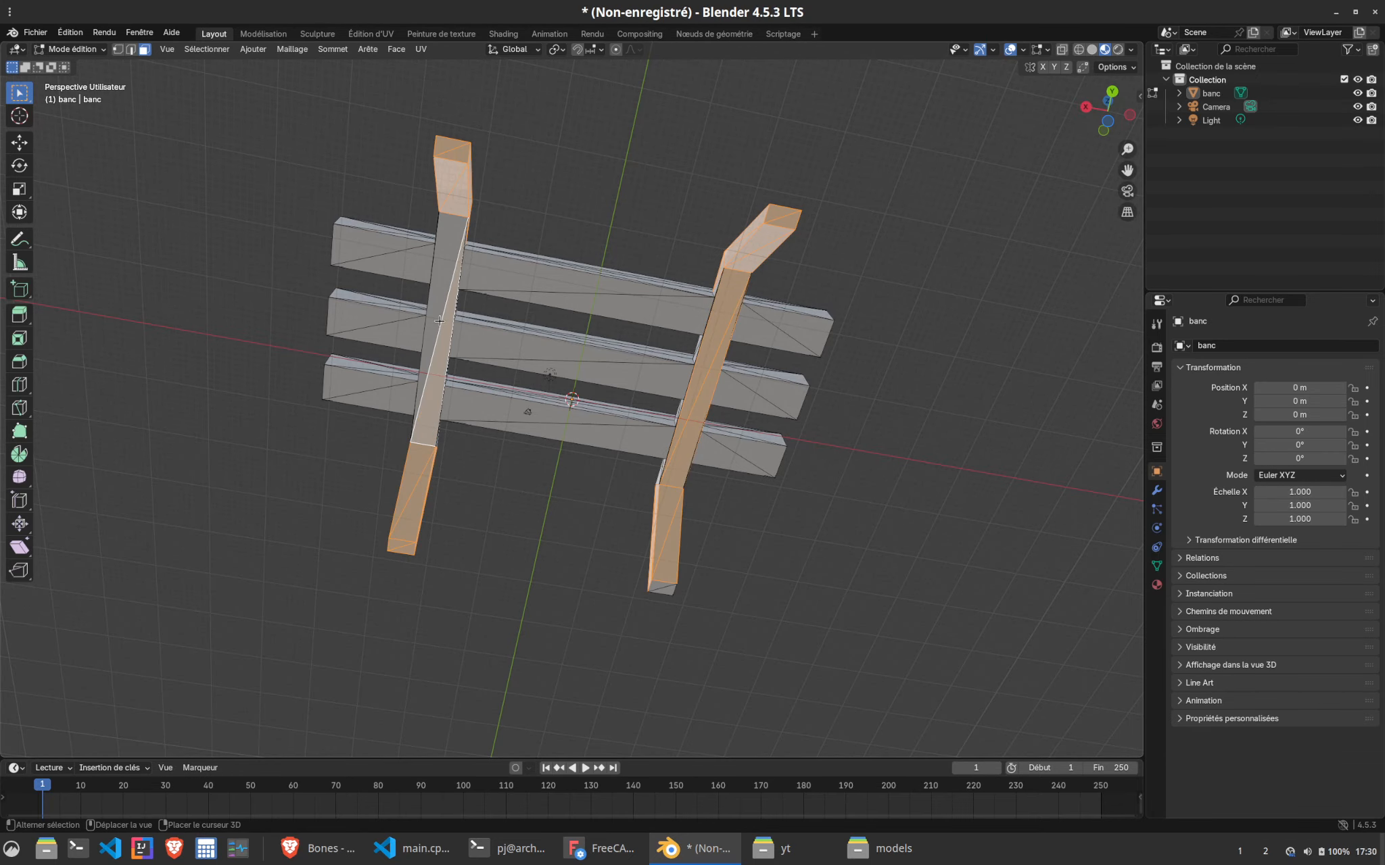
{"action": "left_click", "coordinate": [442, 277], "text": "shift"}
{"action": "middle_click_drag", "start_coordinate": [483, 374], "coordinate": [424, 344]}
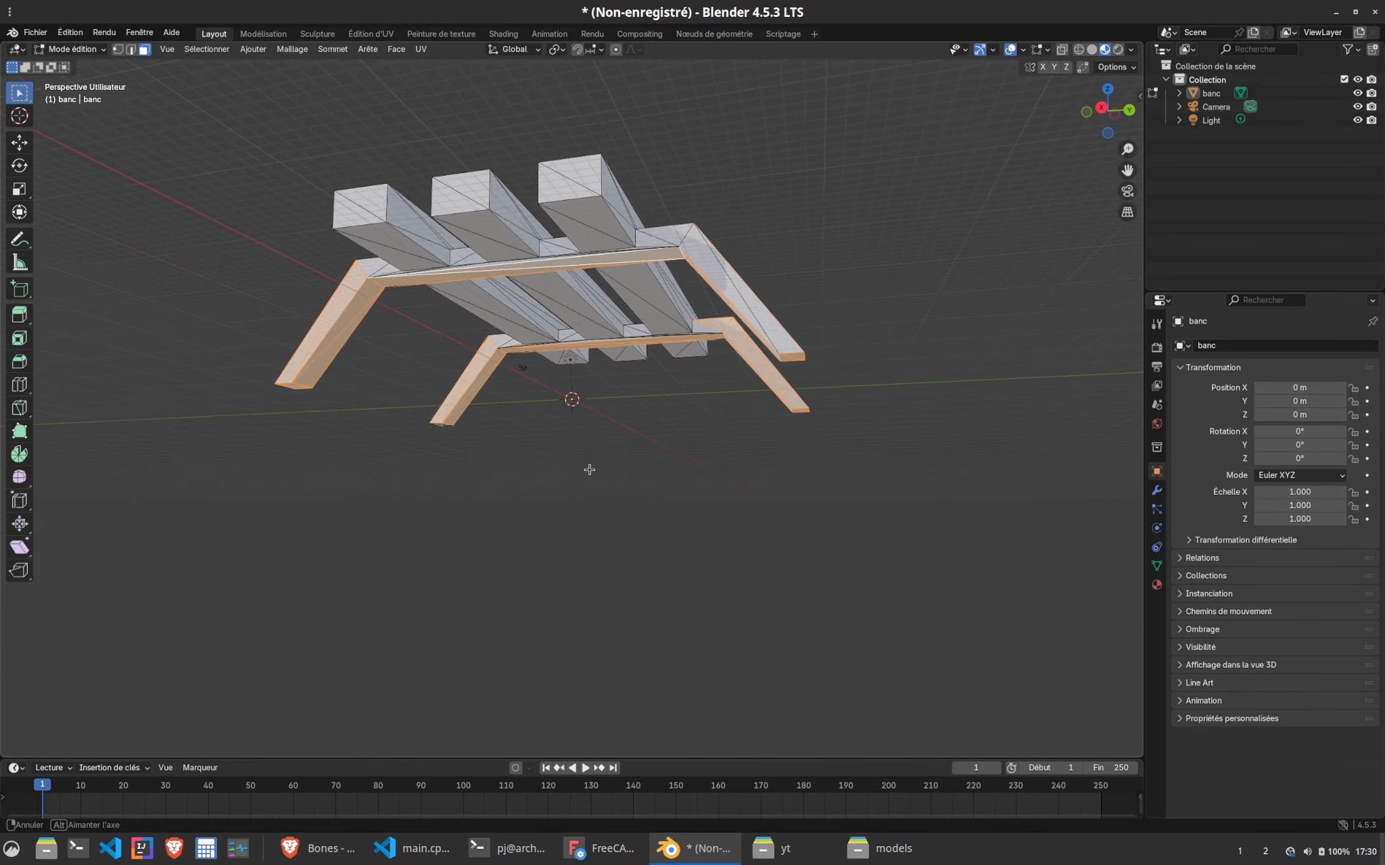
Add the side faces of both leg frames, between and beside the slats, to the selection from one end of the bench
{"action": "left_click_drag", "start_coordinate": [356, 254], "coordinate": [372, 277]}
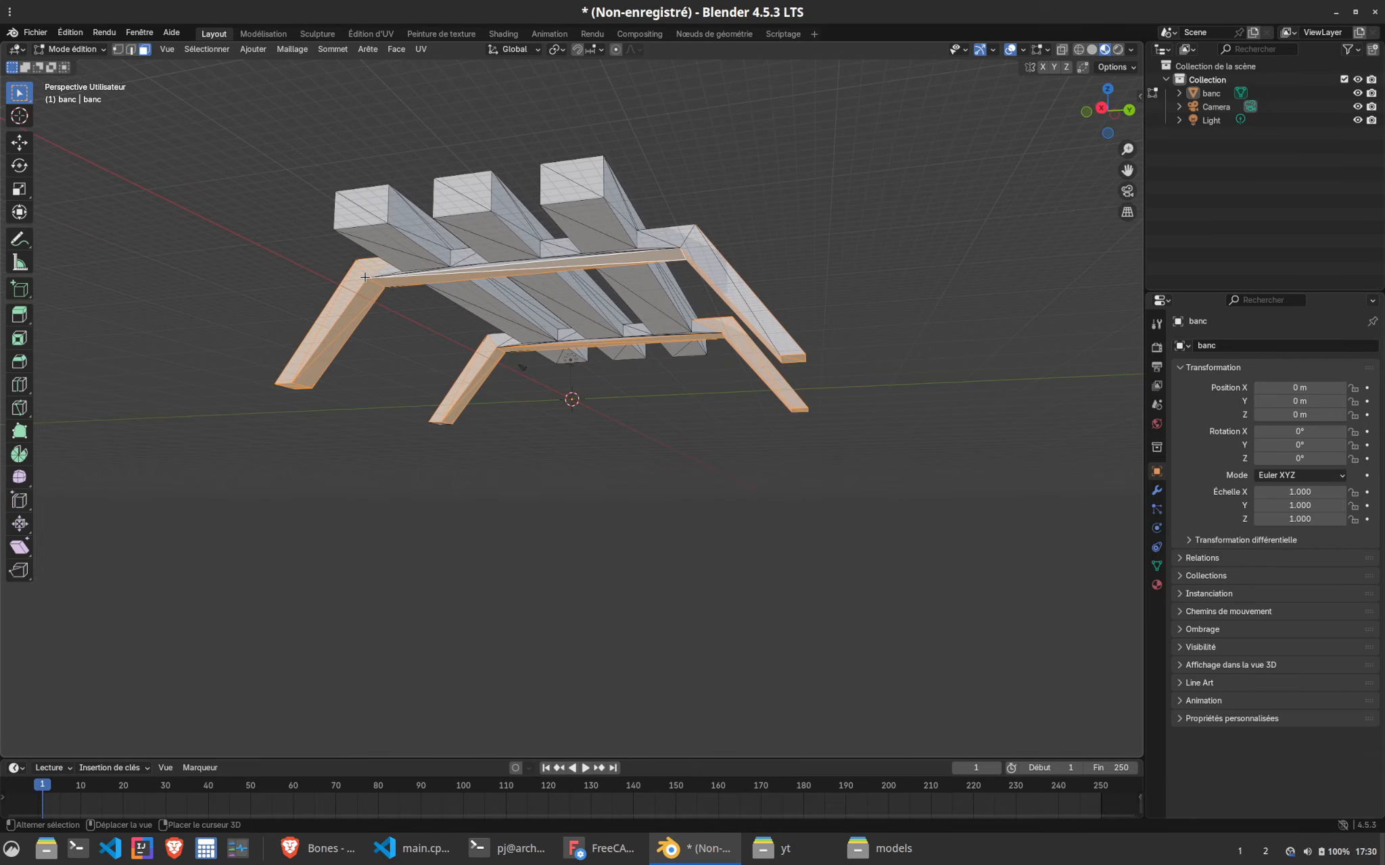
{"action": "left_click", "coordinate": [467, 257], "text": "shift"}
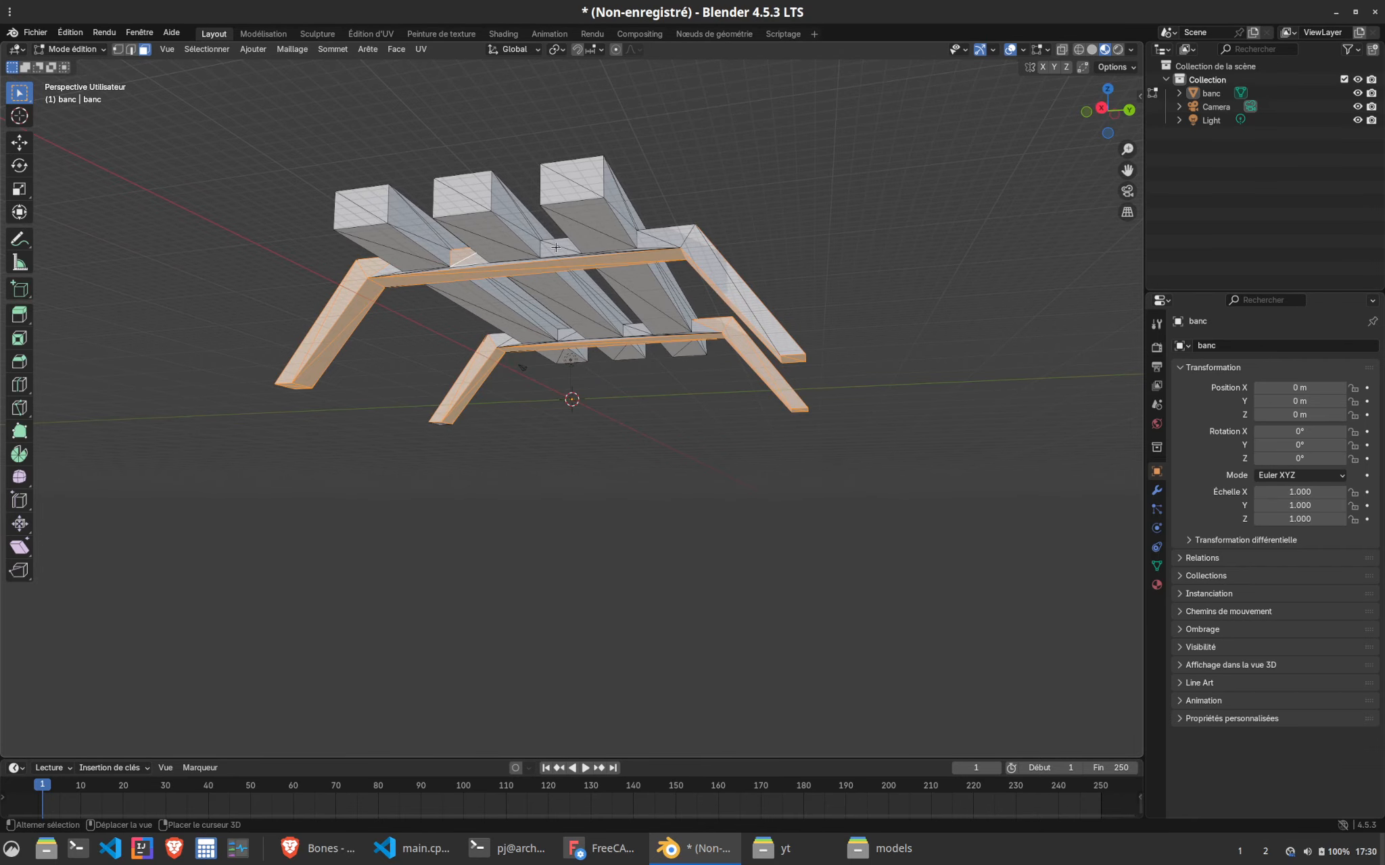
{"action": "middle_click_drag", "start_coordinate": [555, 247], "coordinate": [604, 270]}
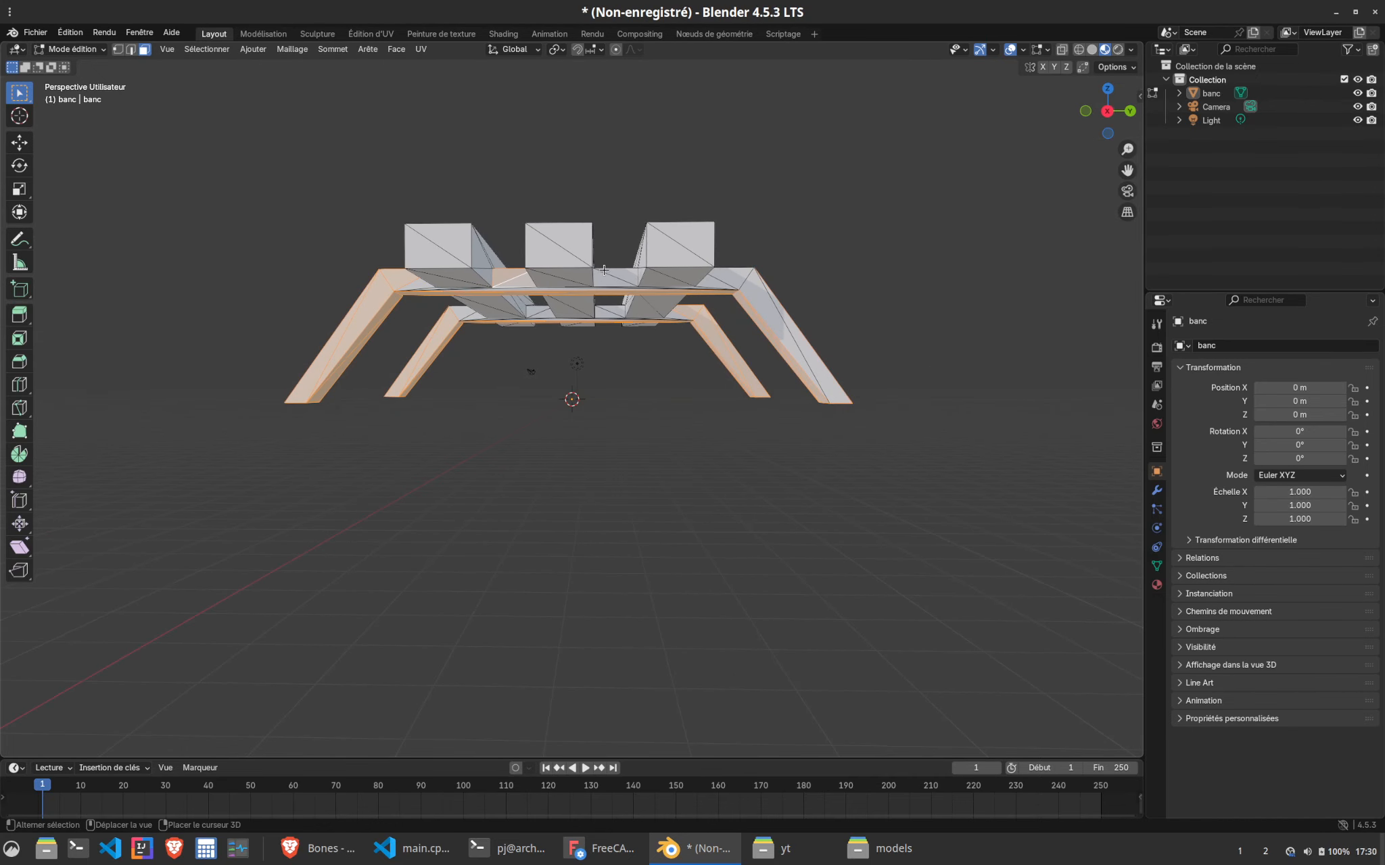
{"action": "left_click_drag", "start_coordinate": [603, 270], "coordinate": [607, 346], "text": "shift"}
{"action": "middle_click_drag", "start_coordinate": [508, 249], "coordinate": [523, 253]}
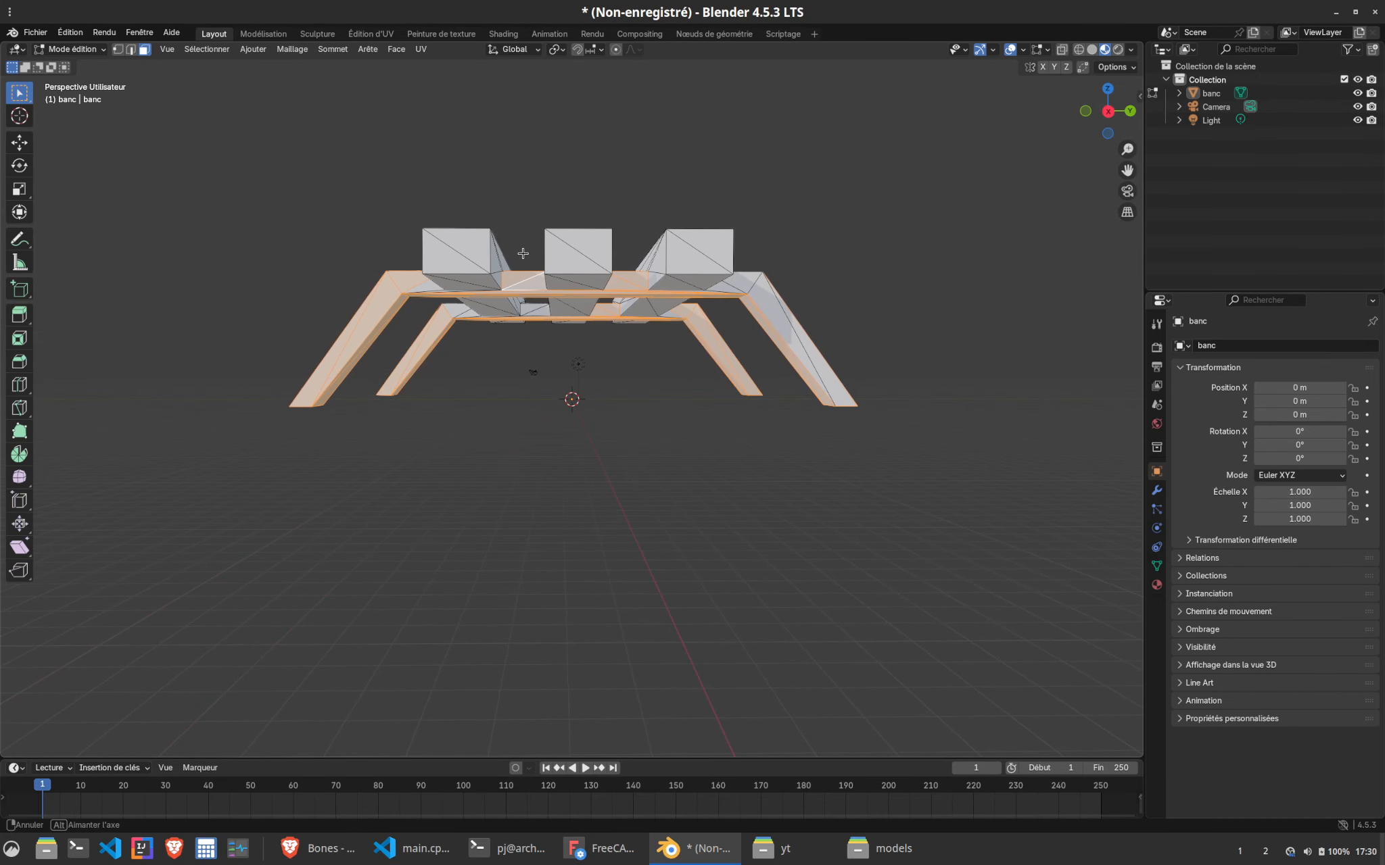
{"action": "left_click_drag", "start_coordinate": [529, 254], "coordinate": [534, 327], "text": "shift"}
{"action": "middle_click_drag", "start_coordinate": [513, 334], "coordinate": [524, 330]}
{"action": "left_click_drag", "start_coordinate": [406, 222], "coordinate": [440, 351], "text": "shift"}
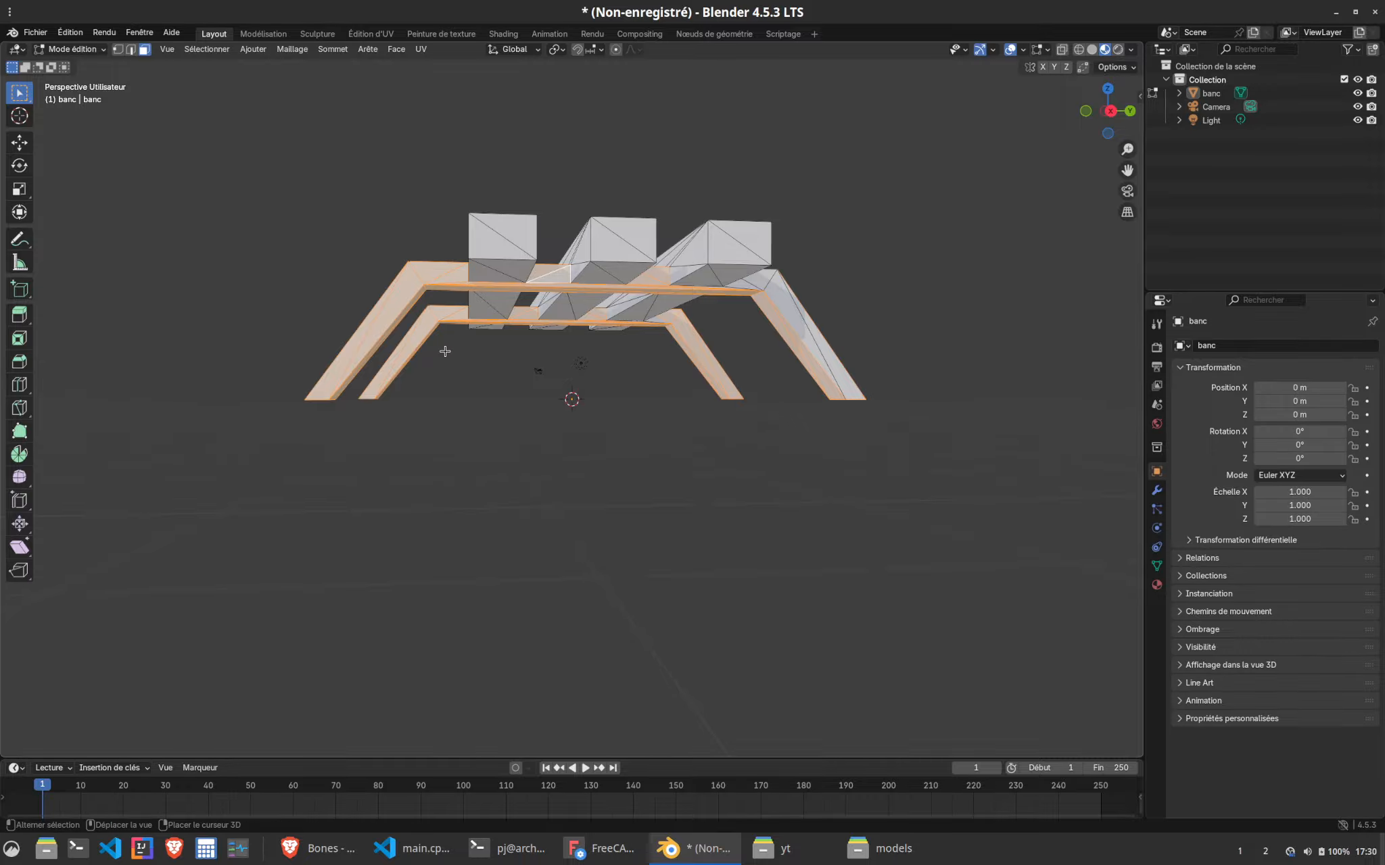
{"action": "middle_click_drag", "start_coordinate": [587, 346], "coordinate": [566, 344]}
{"action": "left_click_drag", "start_coordinate": [690, 225], "coordinate": [873, 431], "text": "shift"}
{"action": "middle_click_drag", "start_coordinate": [795, 426], "coordinate": [344, 381]}
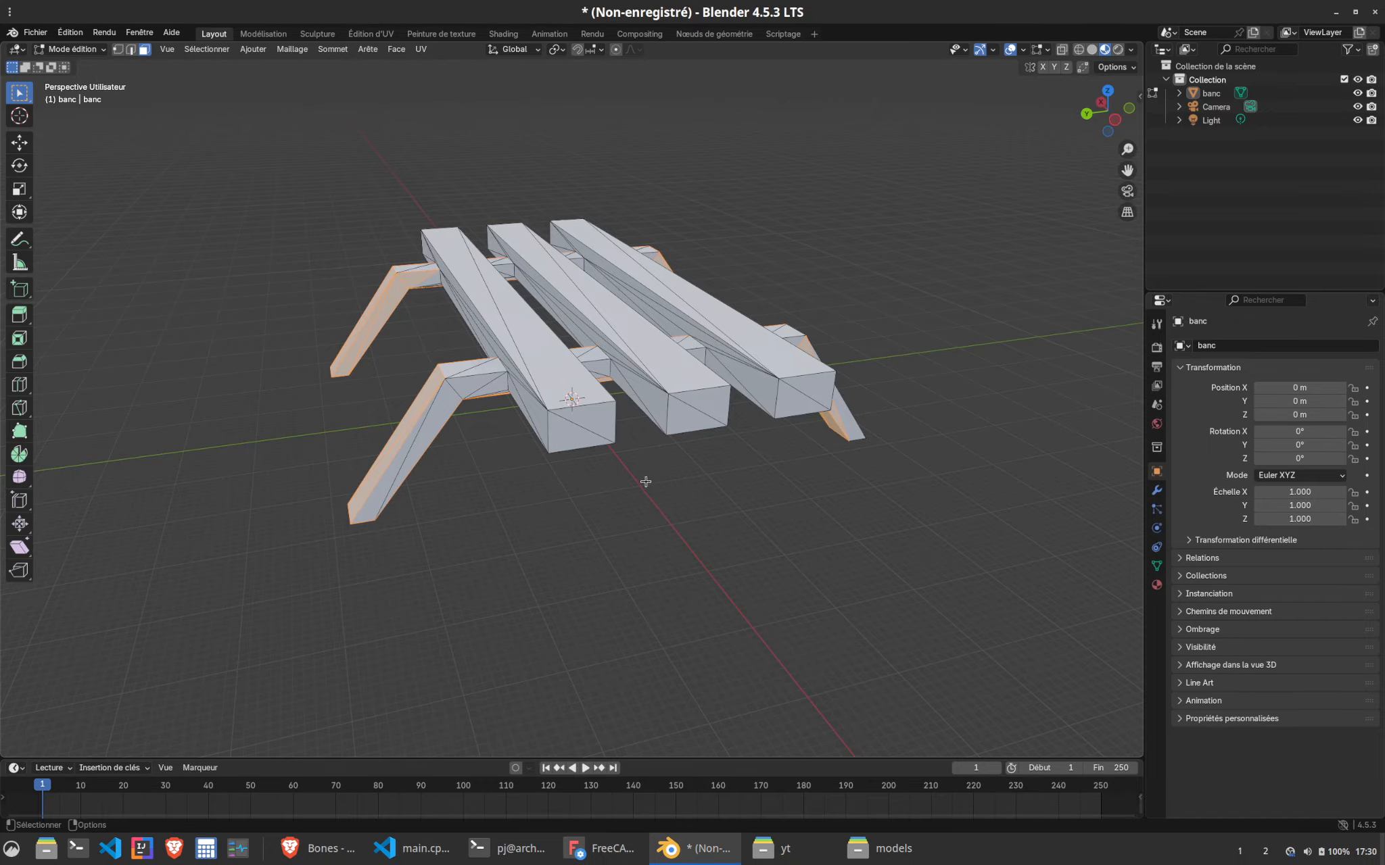
Box-select the leg faces and first crossbar gap of both frames from the bench's opposite end, adding them to the selection
{"action": "middle_click_drag", "start_coordinate": [646, 481], "coordinate": [631, 464]}
{"action": "key", "text": "b"}
{"action": "left_click_drag", "start_coordinate": [340, 223], "coordinate": [450, 527]}
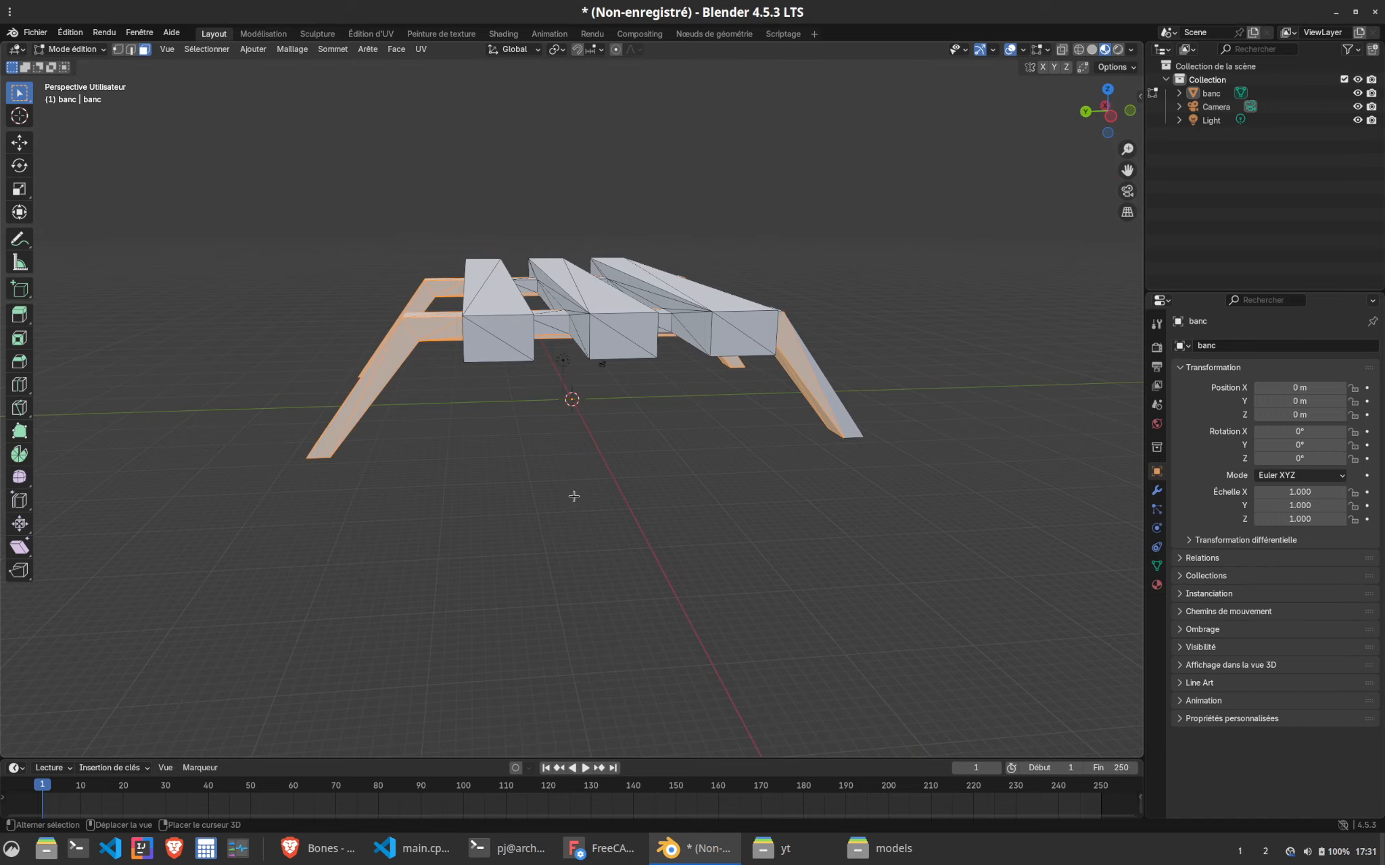
{"action": "middle_click_drag", "start_coordinate": [573, 496], "coordinate": [550, 448]}
{"action": "key", "text": "b"}
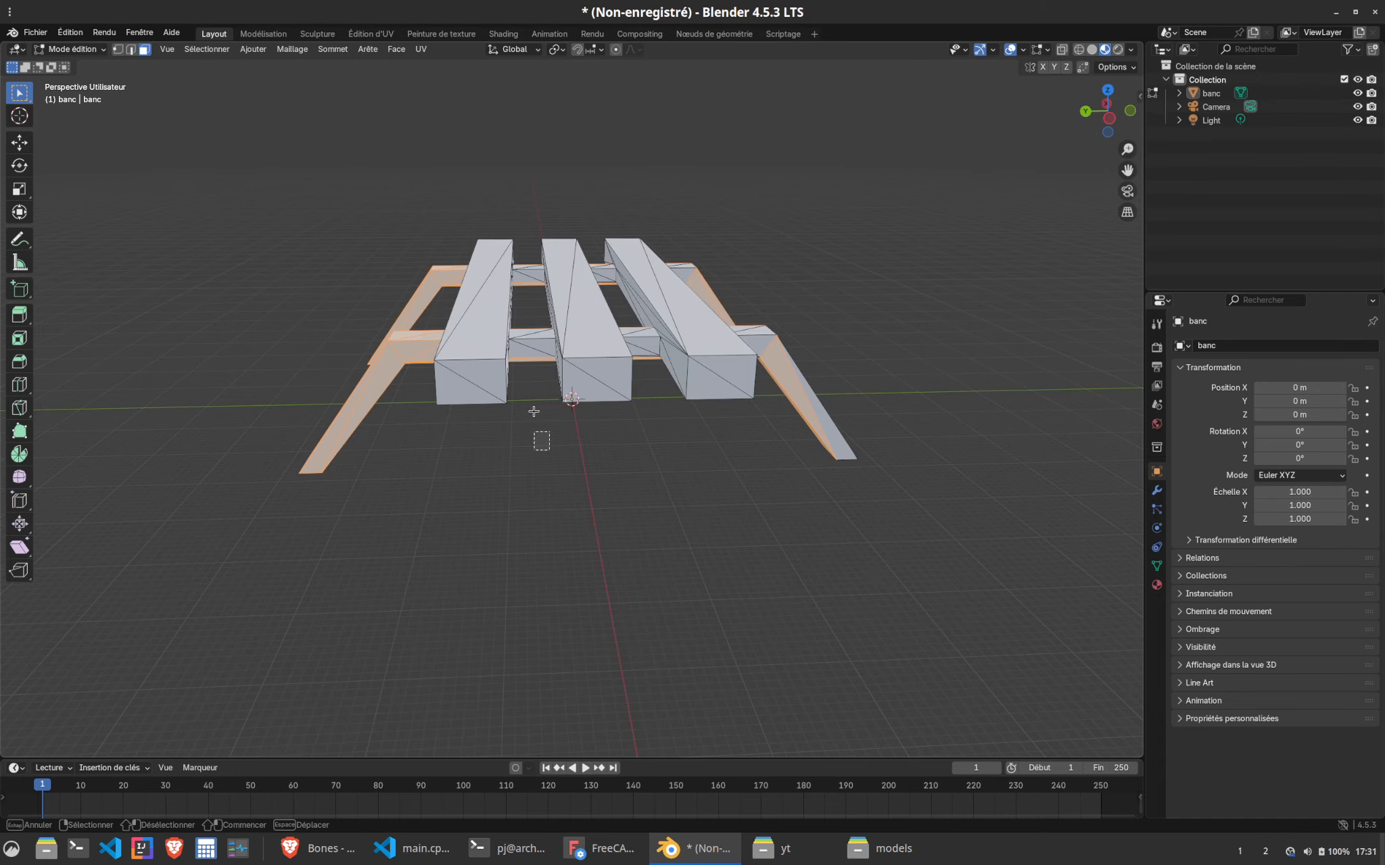
{"action": "left_click_drag", "start_coordinate": [534, 438], "coordinate": [522, 250]}
Add the remaining crossbar gap faces and leg faces so that both leg frames are entirely selected
{"action": "middle_click_drag", "start_coordinate": [583, 347], "coordinate": [649, 467]}
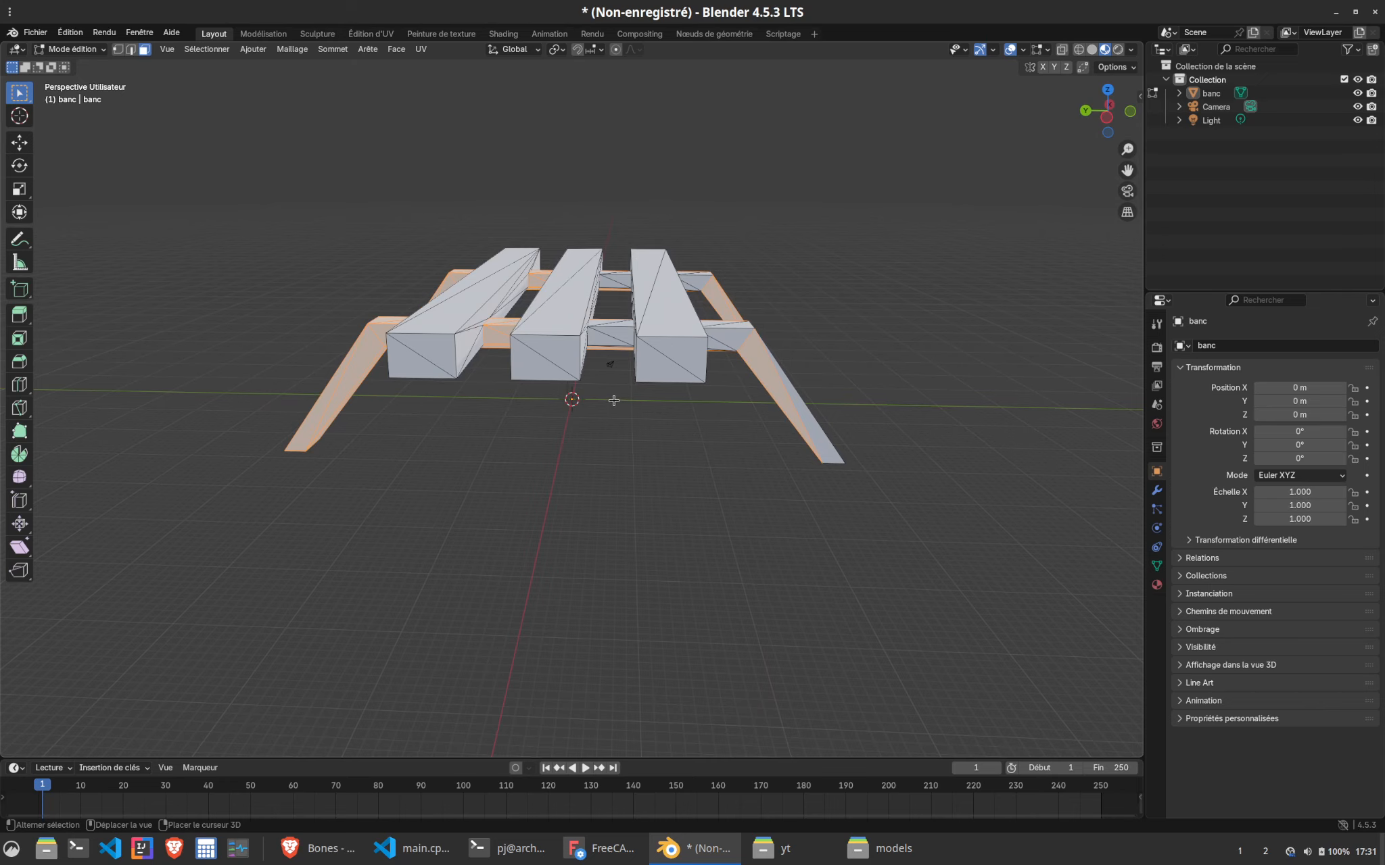
{"action": "key", "text": "b"}
{"action": "left_click_drag", "start_coordinate": [613, 400], "coordinate": [616, 265]}
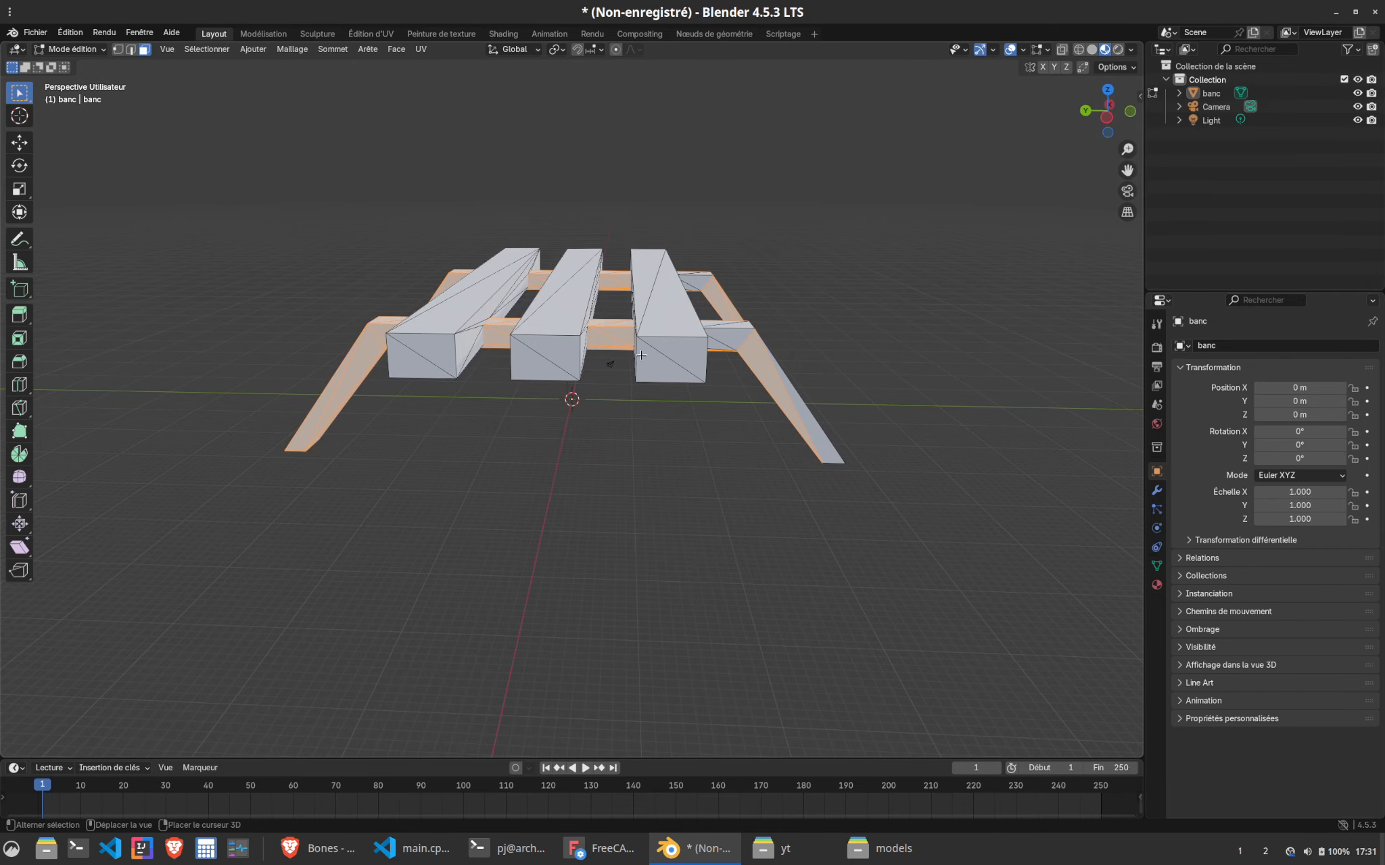
{"action": "middle_click_drag", "start_coordinate": [803, 479], "coordinate": [791, 480]}
{"action": "left_click_drag", "start_coordinate": [669, 506], "coordinate": [872, 403]}
{"action": "left_click_drag", "start_coordinate": [708, 498], "coordinate": [768, 244]}
{"action": "left_click_drag", "start_coordinate": [707, 440], "coordinate": [685, 335]}
{"action": "middle_click_drag", "start_coordinate": [708, 417], "coordinate": [775, 563]}
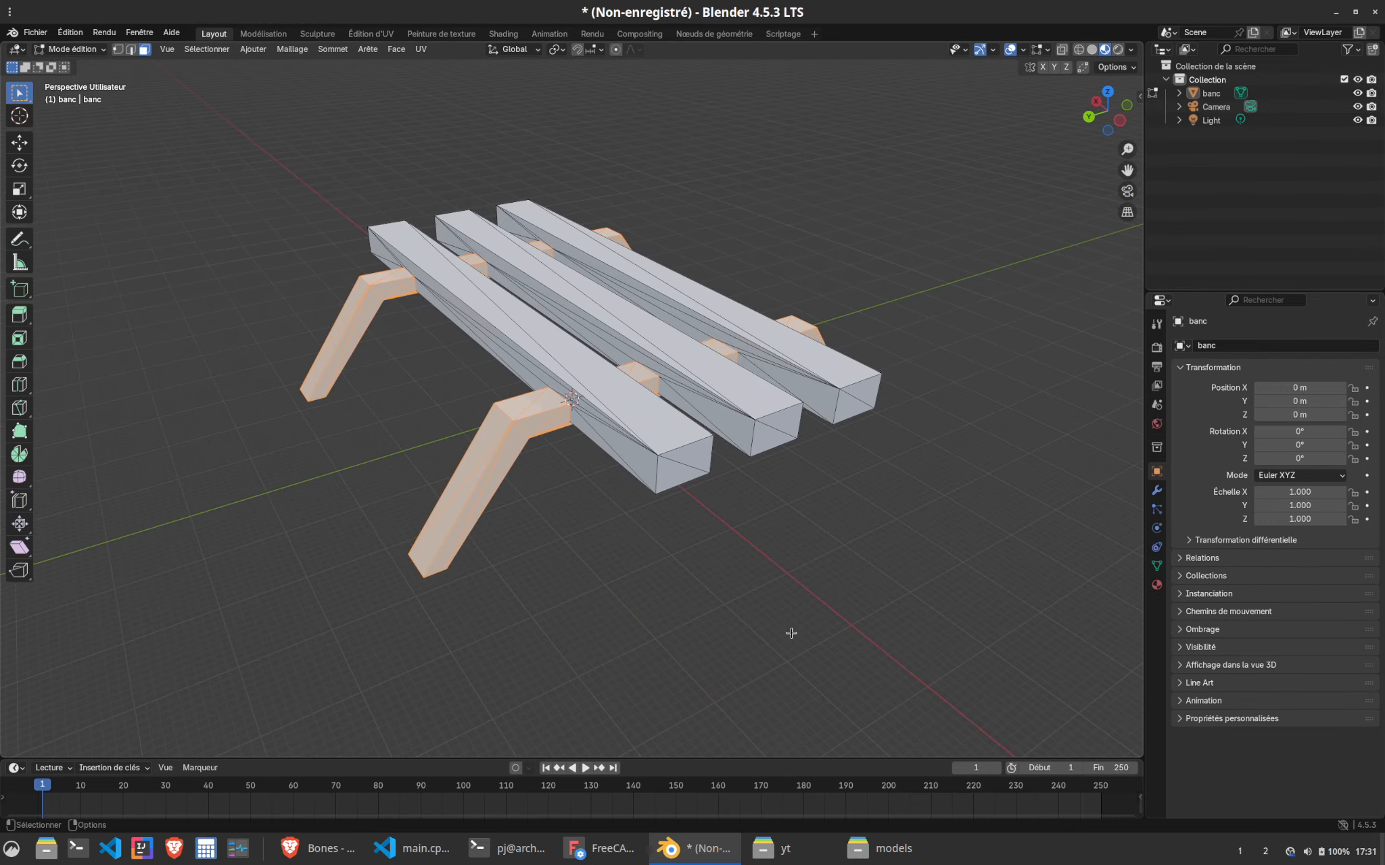
Add a second material slot to the bench and create a new material in it
{"action": "left_click", "coordinate": [1158, 585]}
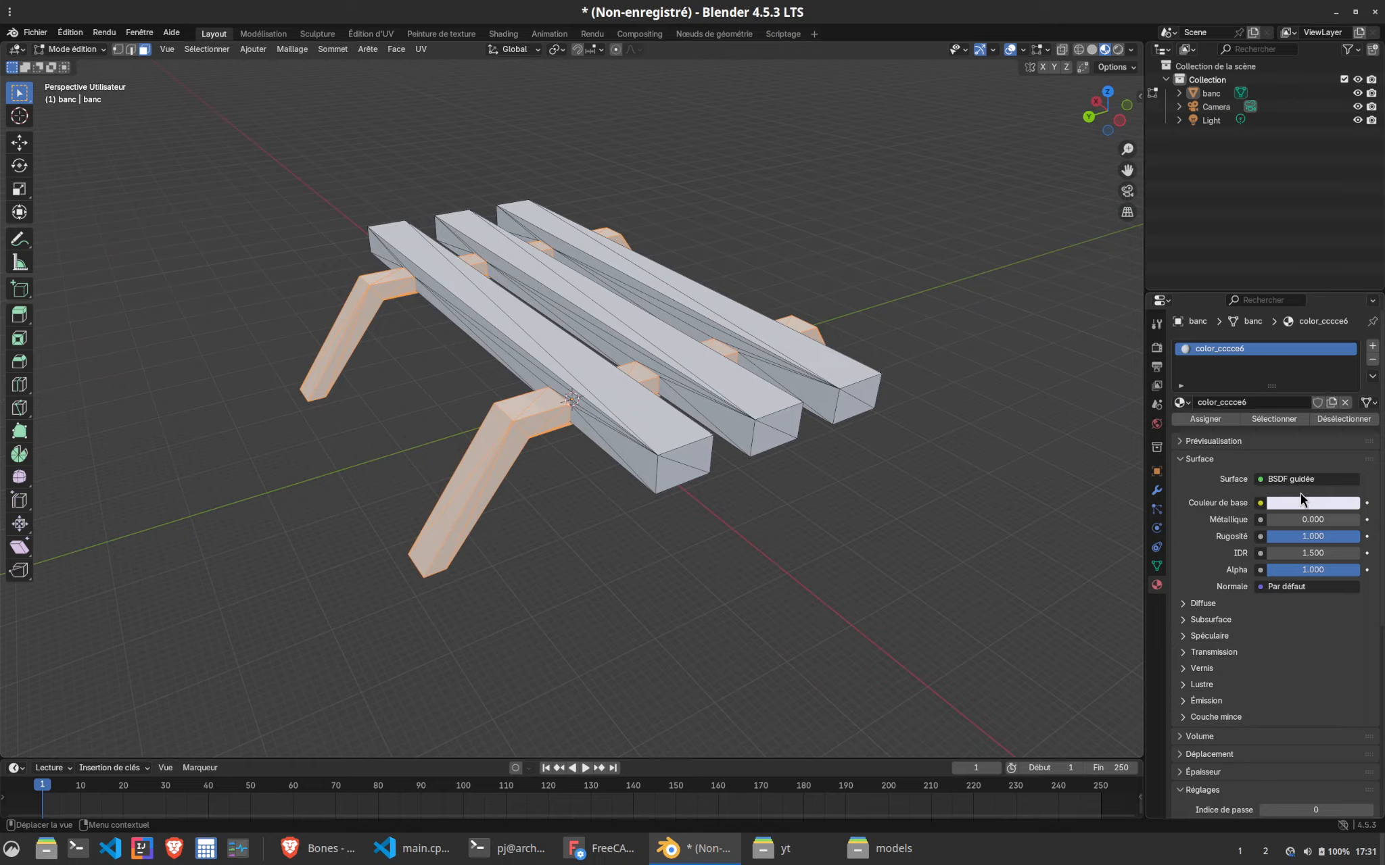
{"action": "left_click", "coordinate": [1301, 503]}
{"action": "left_click_drag", "start_coordinate": [1354, 330], "coordinate": [1350, 279]}
{"action": "left_click", "coordinate": [1372, 346]}
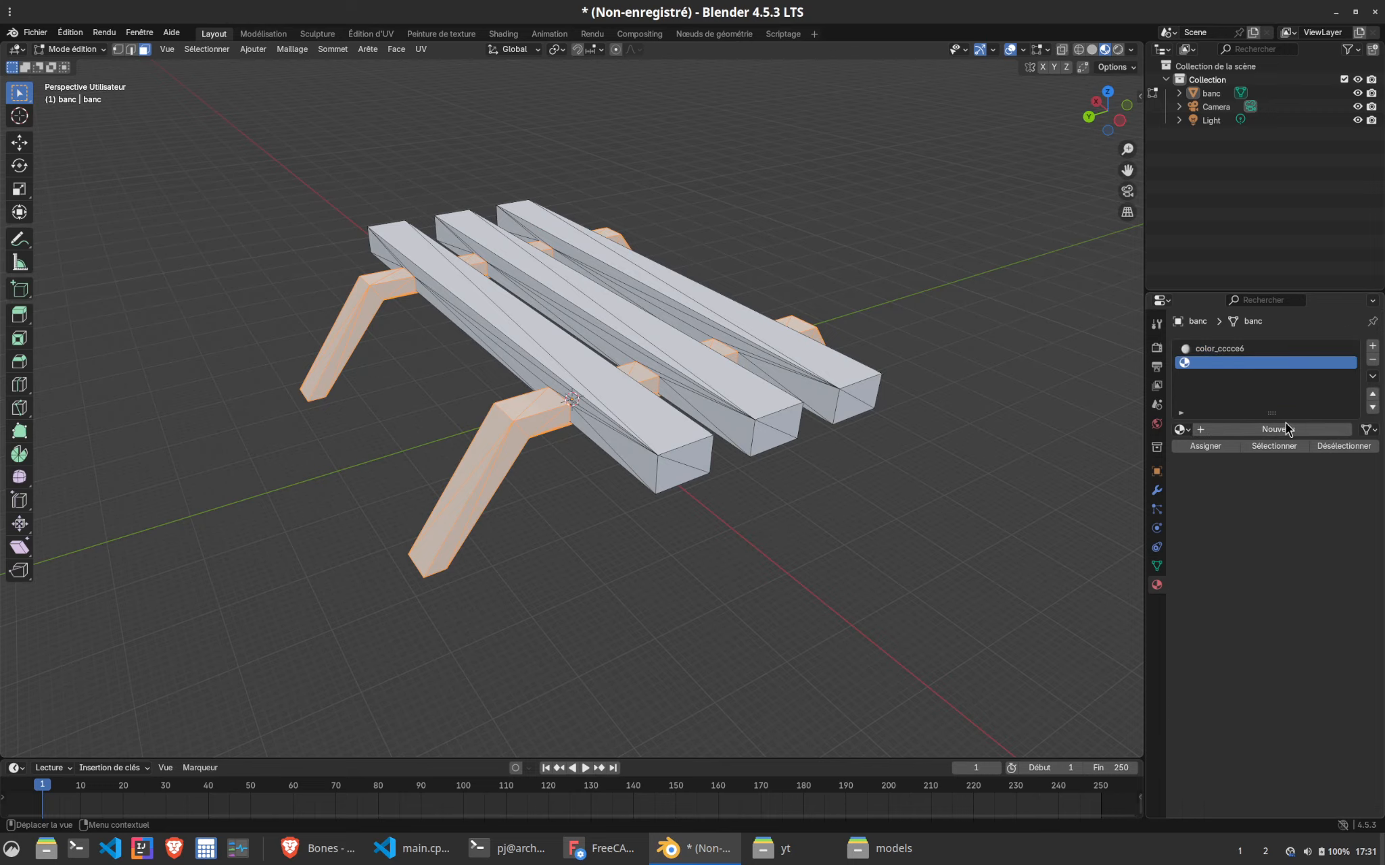
{"action": "left_click", "coordinate": [1285, 430]}
Set the new material's base colour to dark grey, assign it to the selected leg frames and clear the selection
{"action": "left_click", "coordinate": [1296, 528]}
{"action": "left_click_drag", "start_coordinate": [1331, 476], "coordinate": [1280, 477]}
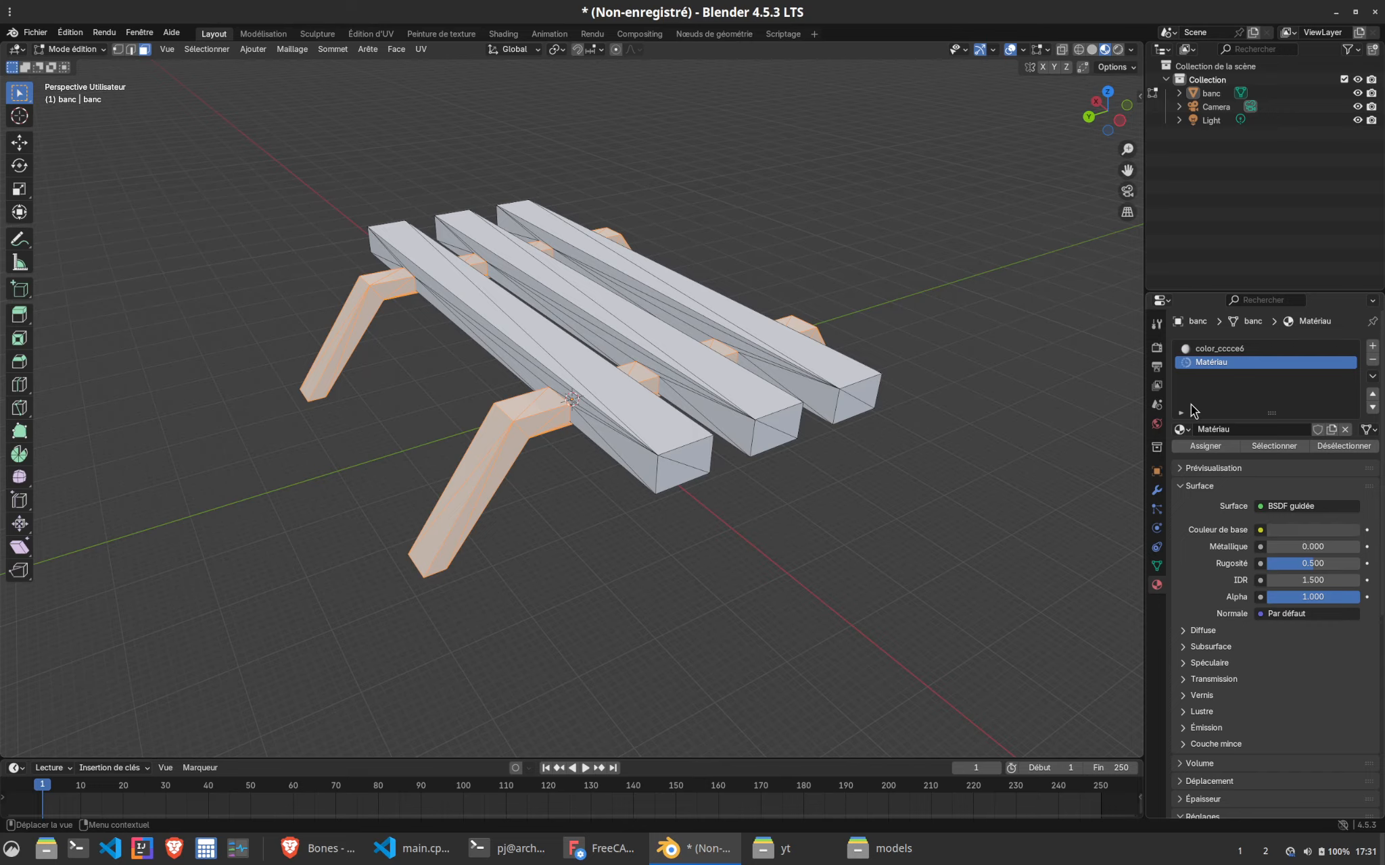
{"action": "left_click", "coordinate": [1196, 449]}
{"action": "left_click", "coordinate": [576, 474]}
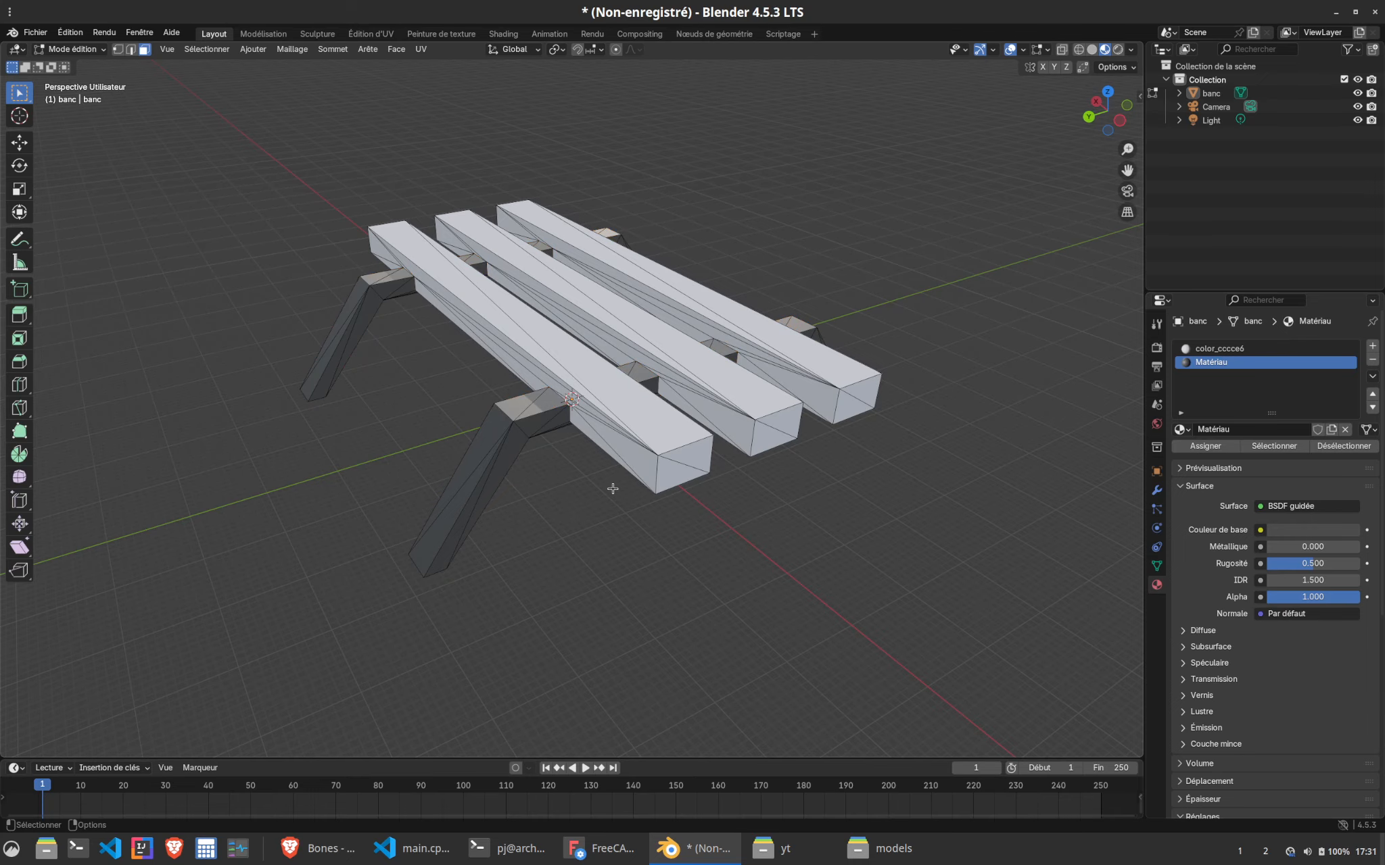
Set the base colour of the slats' material color_cccce6 to brown, about #5C4834, and return to Object Mode
{"action": "middle_click_drag", "start_coordinate": [613, 488], "coordinate": [651, 560]}
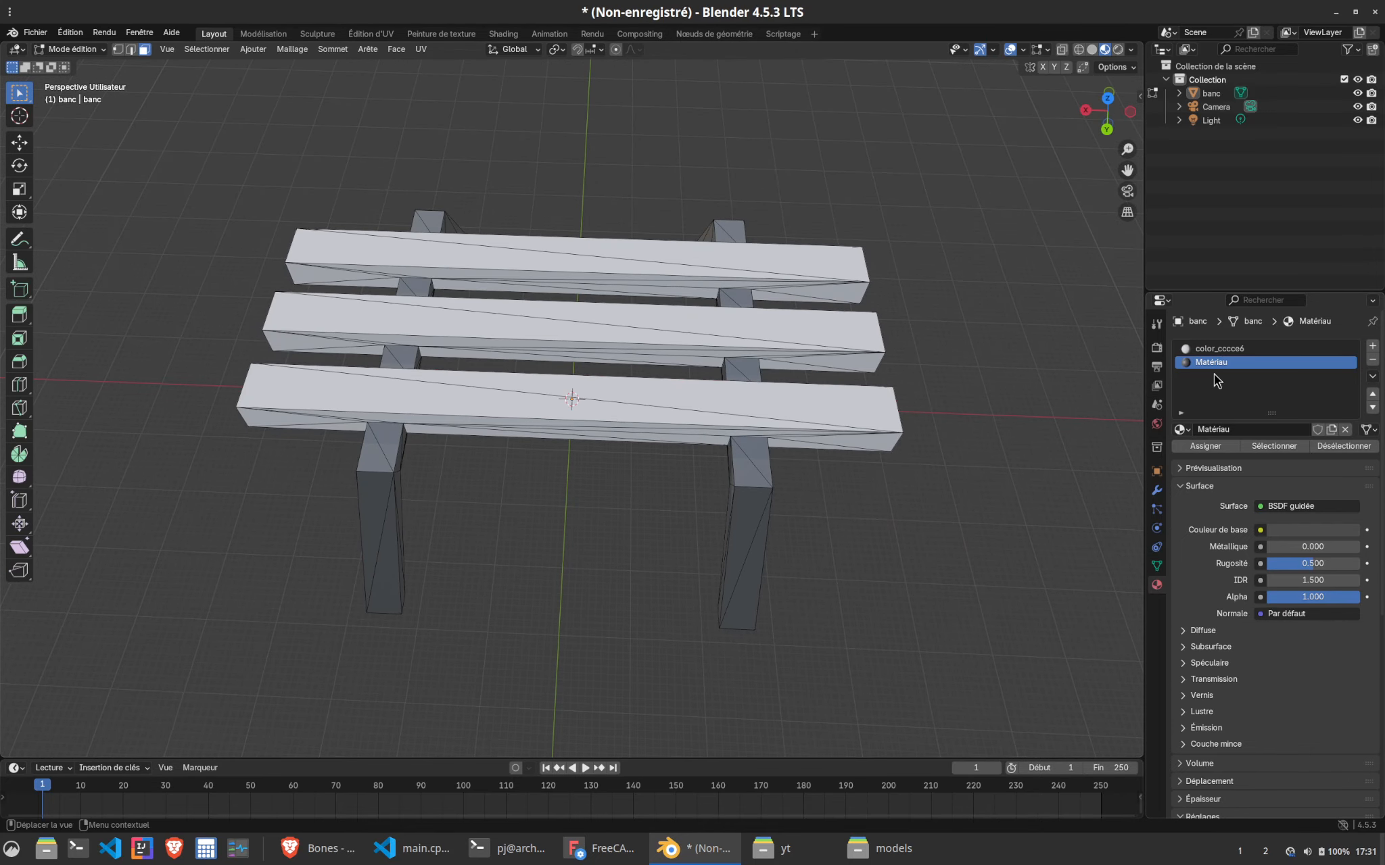
{"action": "left_click", "coordinate": [1217, 351]}
{"action": "left_click", "coordinate": [1295, 528]}
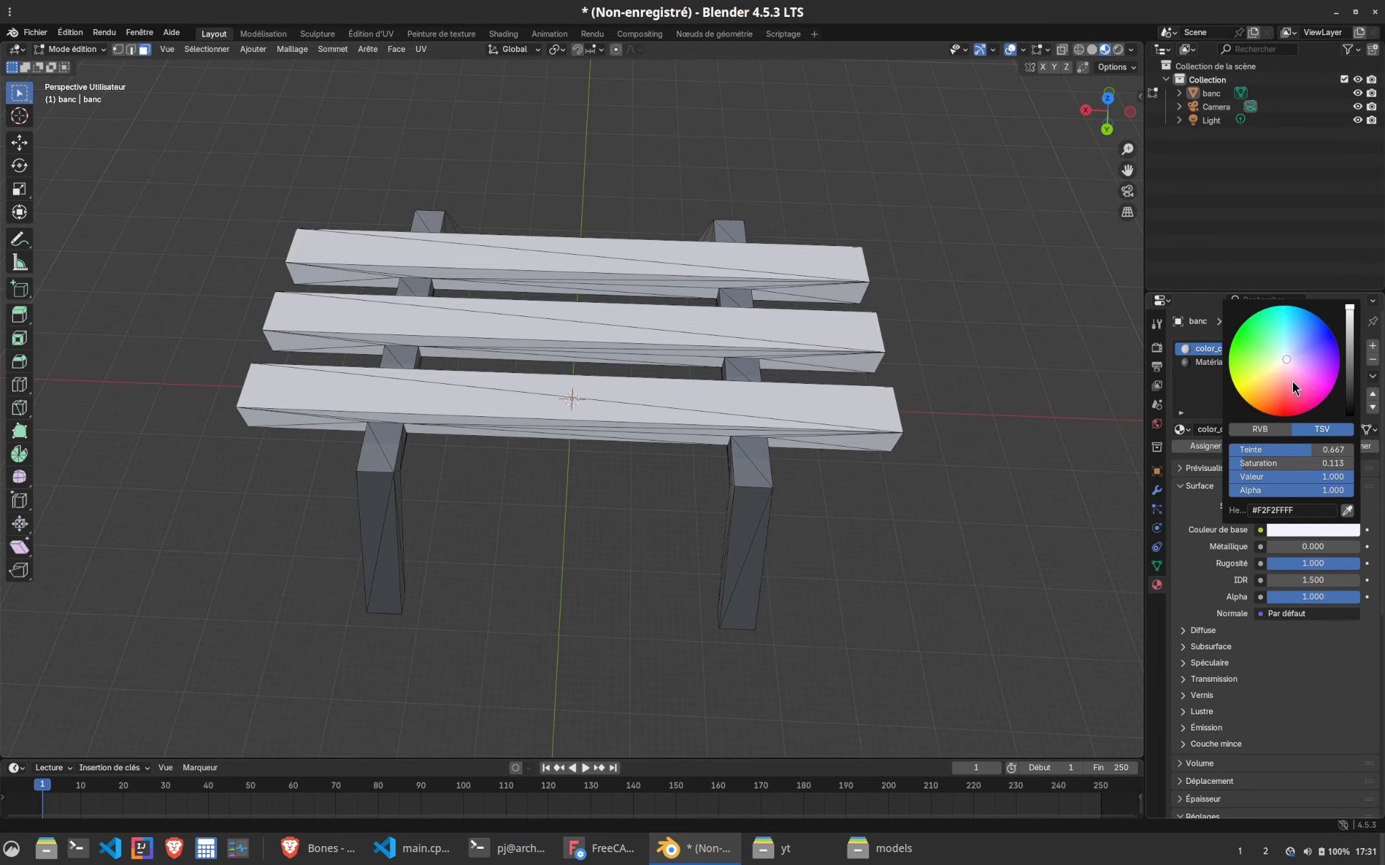
{"action": "left_click_drag", "start_coordinate": [1292, 382], "coordinate": [1284, 379]}
{"action": "left_click_drag", "start_coordinate": [1349, 308], "coordinate": [1276, 379]}
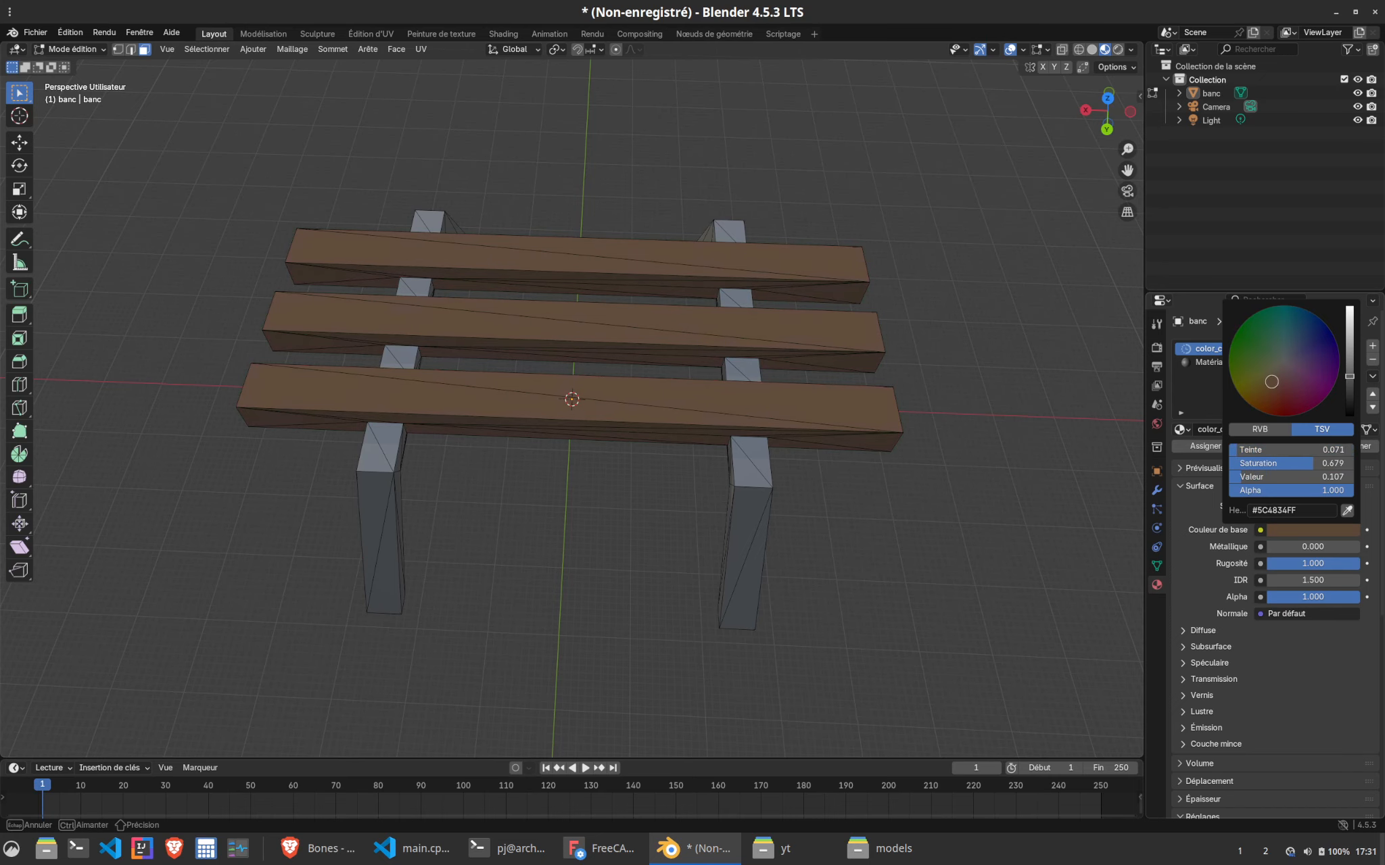
{"action": "middle_click_drag", "start_coordinate": [602, 528], "coordinate": [601, 459]}
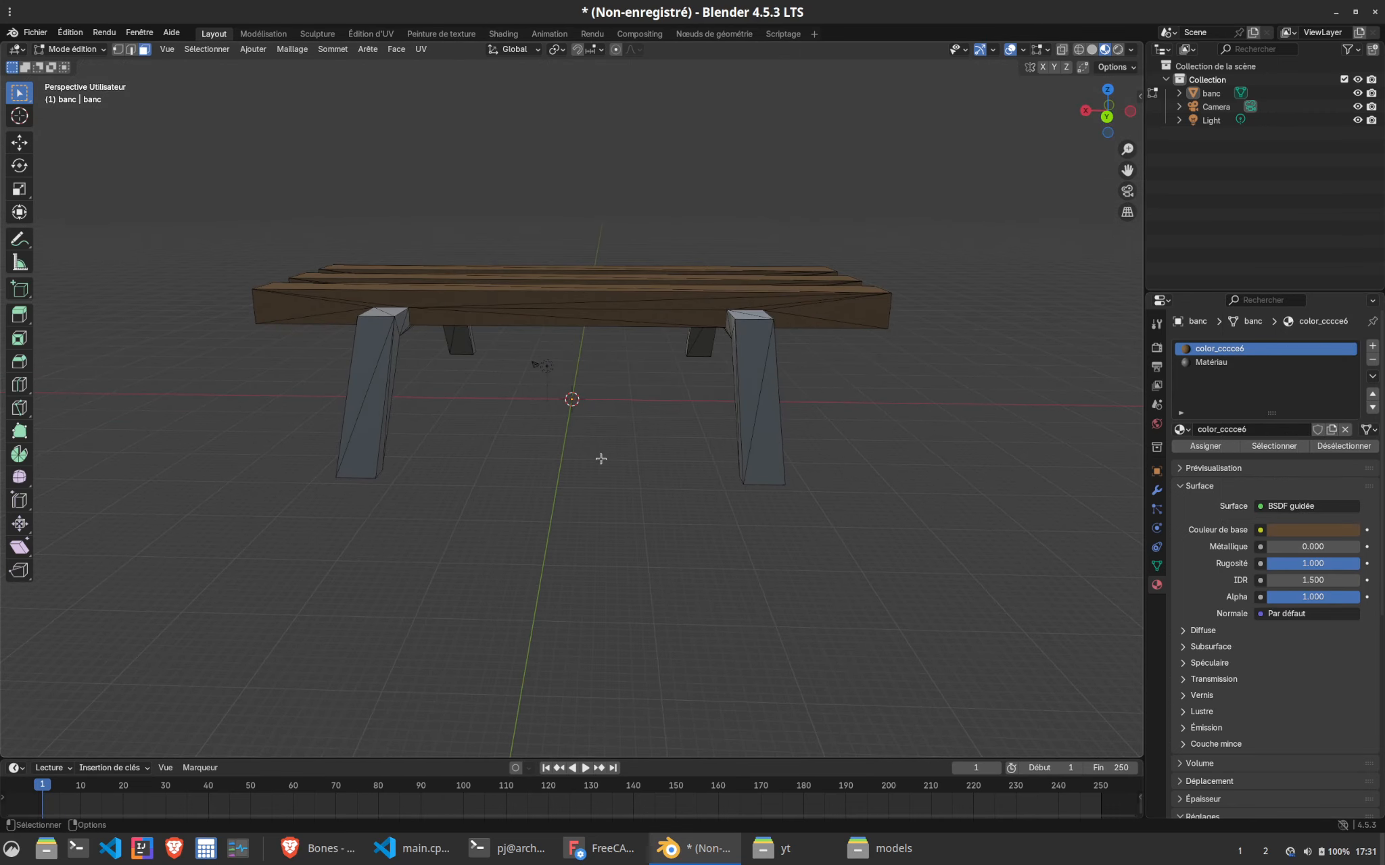
{"action": "key", "text": "Tab"}
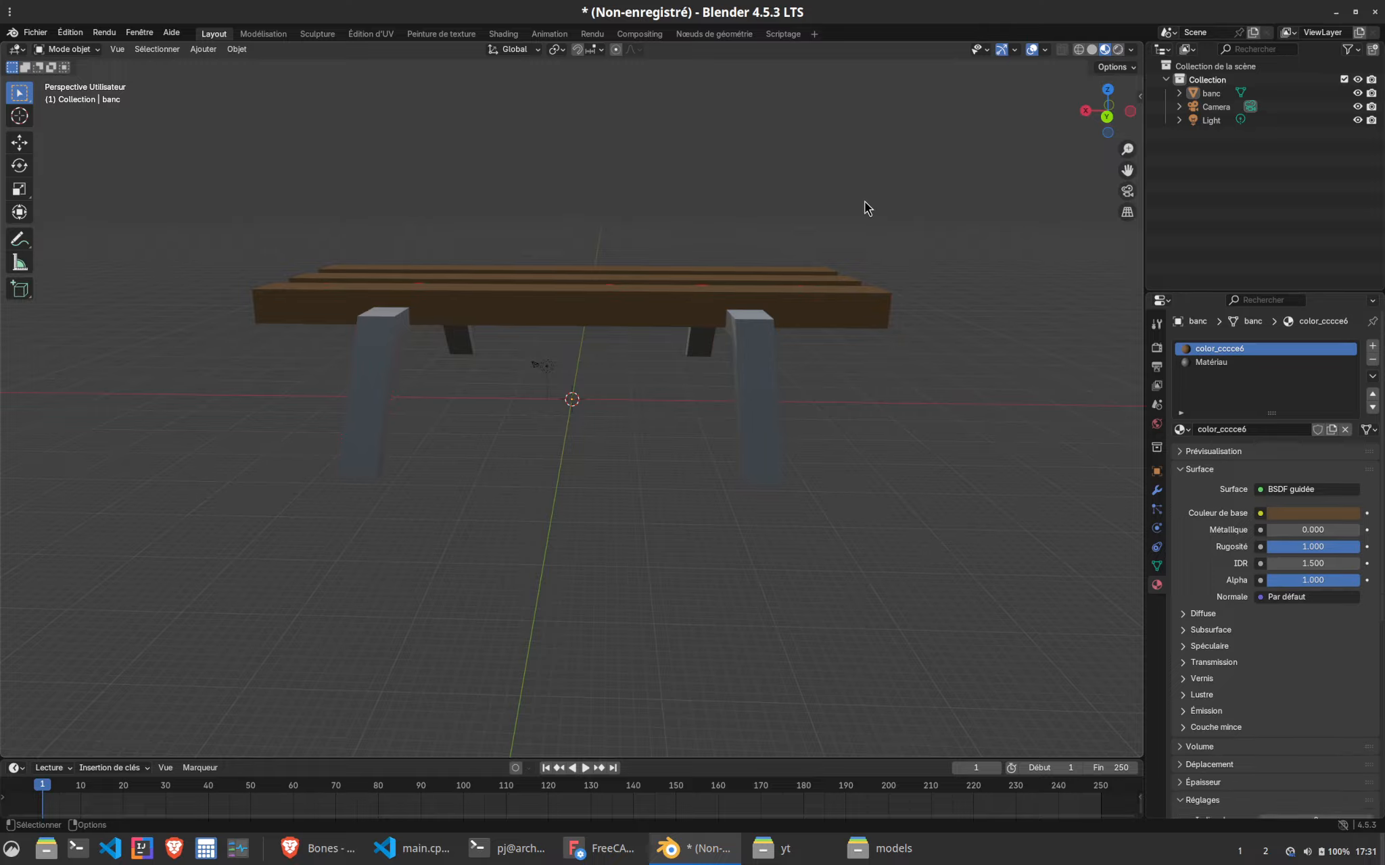
{"action": "middle_click_drag", "start_coordinate": [864, 201], "coordinate": [631, 421]}
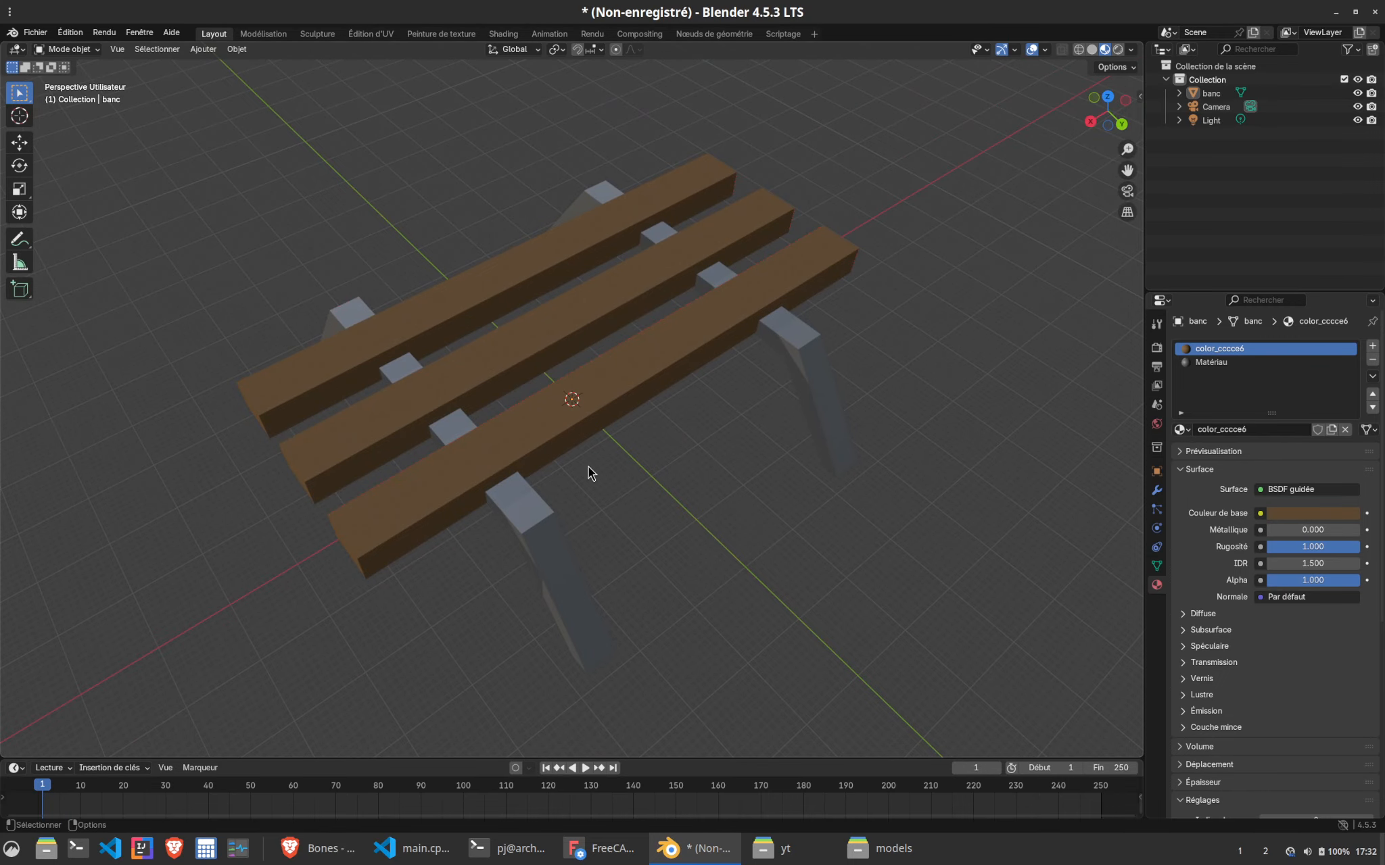
Save the Blender project as banc.blend in the yt folder
{"action": "key", "text": "ctrl+s"}
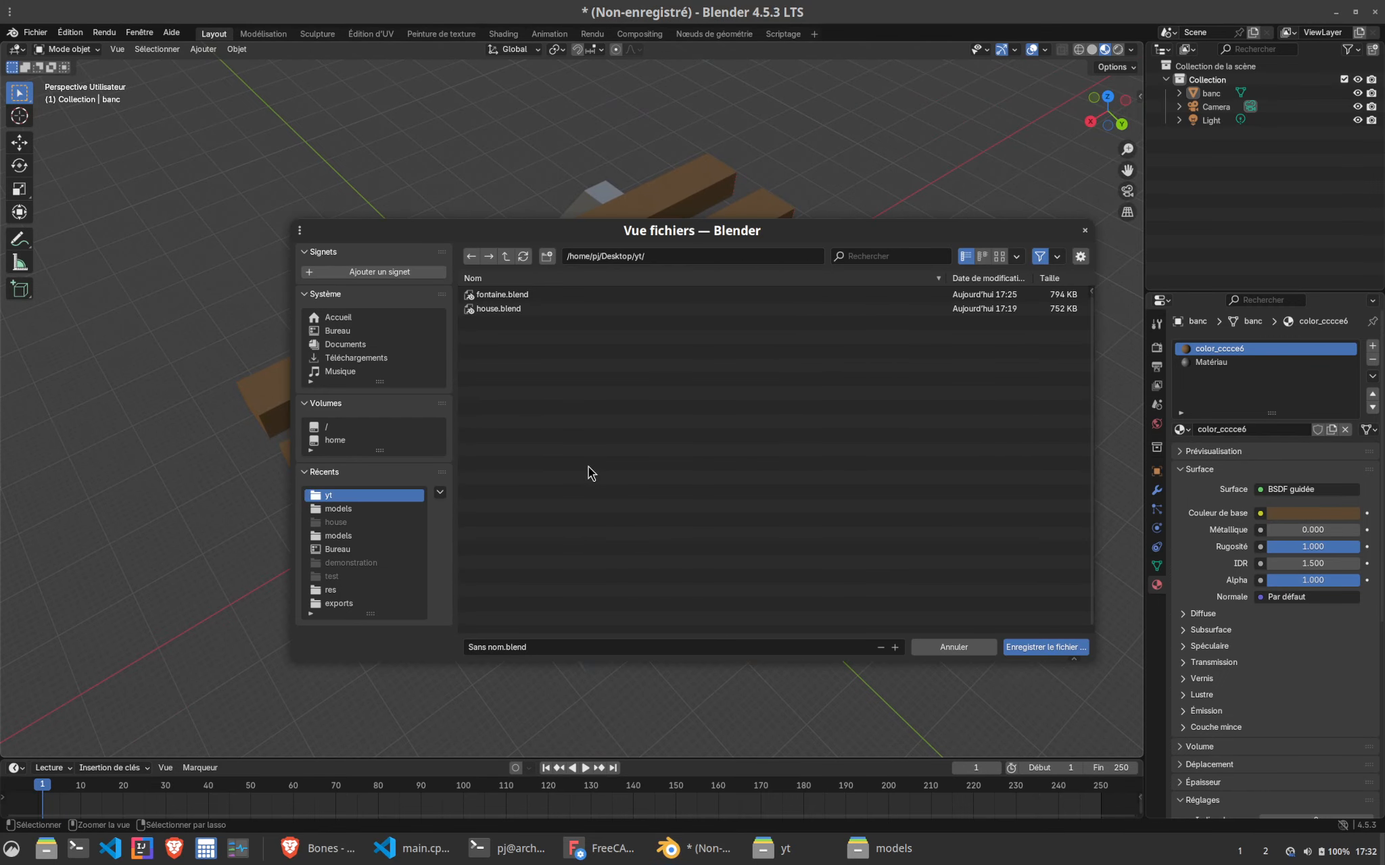
{"action": "left_click", "coordinate": [549, 647]}
{"action": "type", "text": "banc.blend"}
{"action": "key", "text": "Return"}
{"action": "left_click", "coordinate": [1036, 651]}
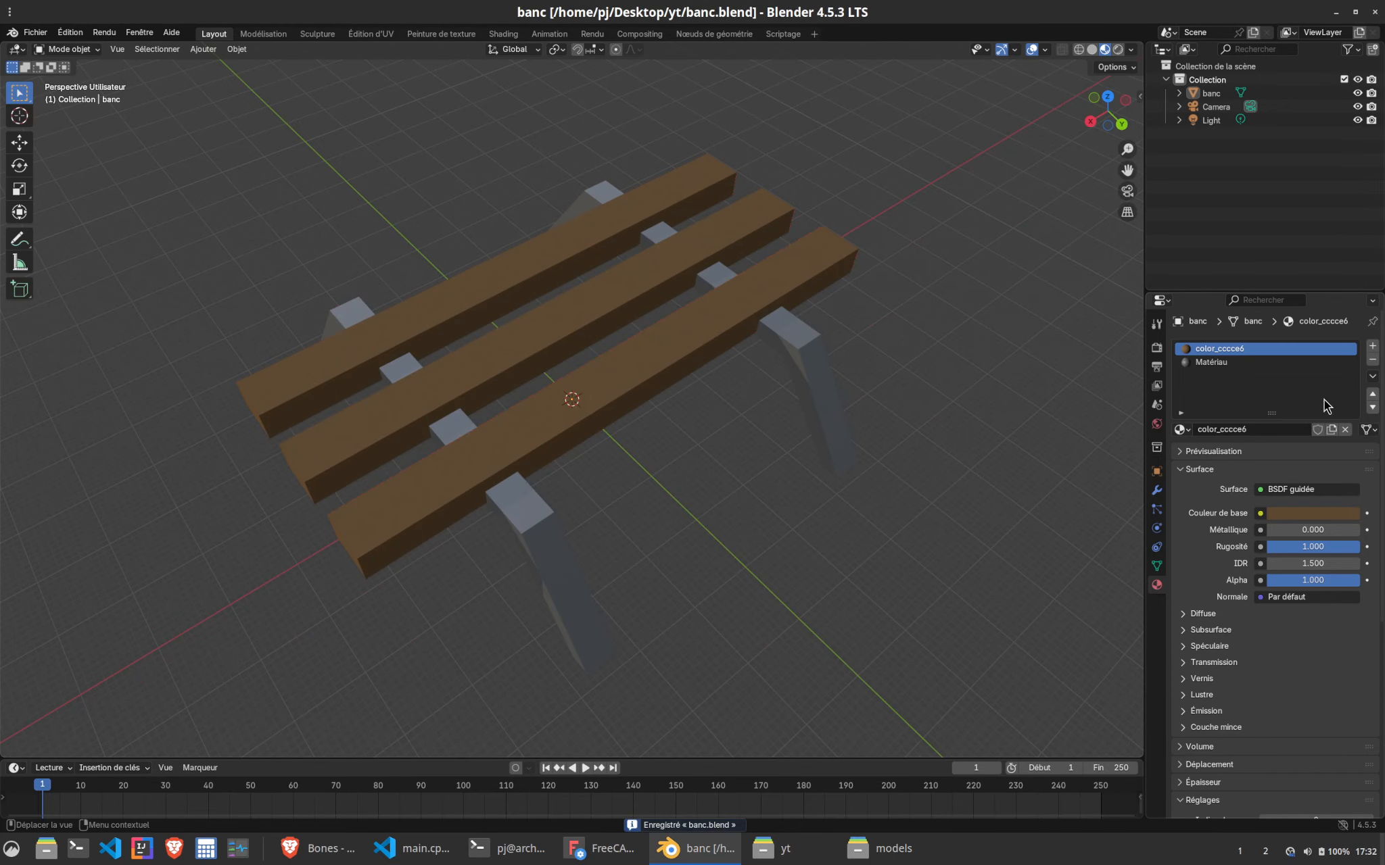
Set the bench's scale to 0.1 on X, Y and Z
{"action": "left_click", "coordinate": [1156, 471]}
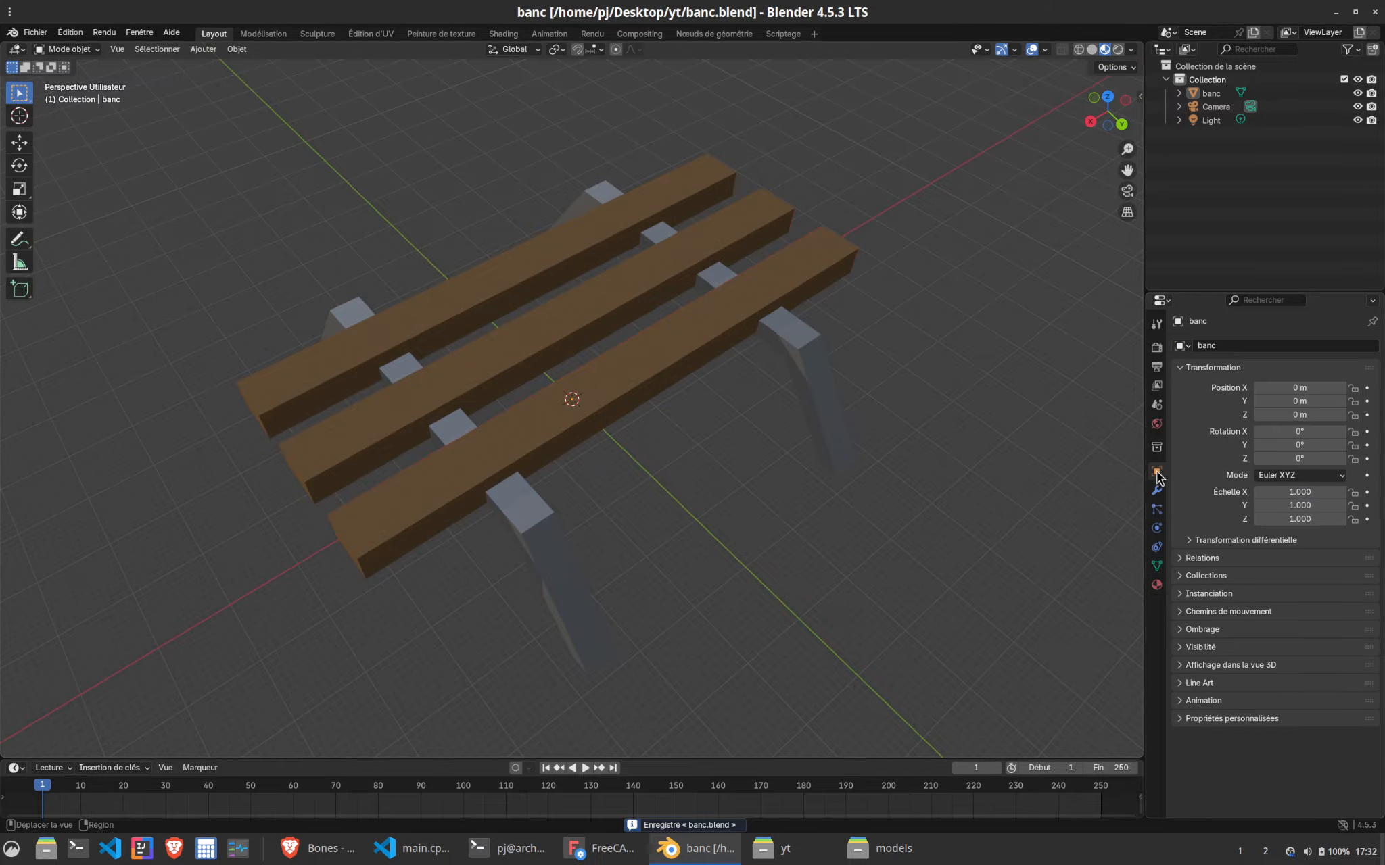
{"action": "double_click", "coordinate": [1309, 505]}
{"action": "key", "text": "Return"}
{"action": "double_click", "coordinate": [1319, 492]}
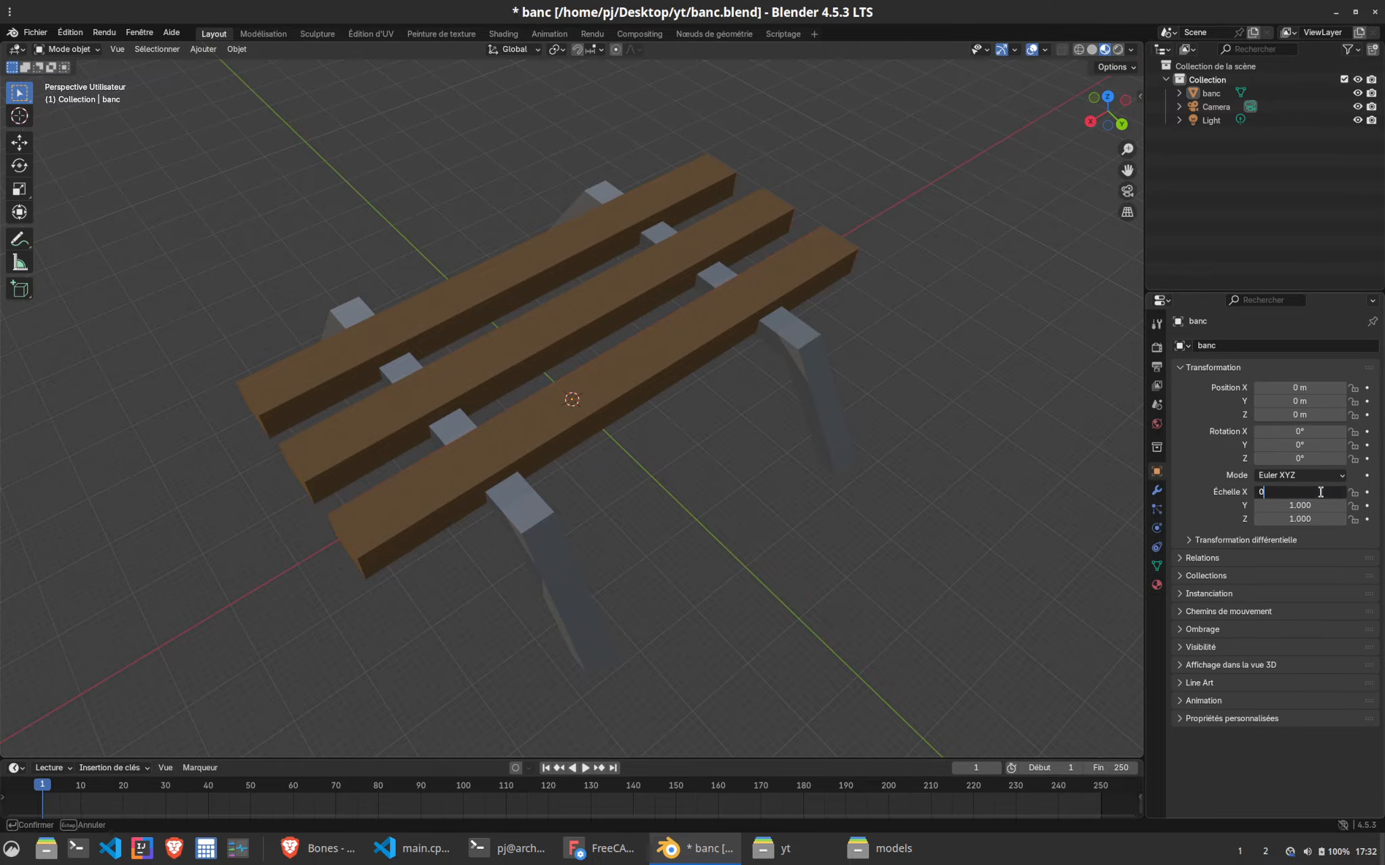
{"action": "type", "text": "0.1"}
{"action": "key", "text": "Tab"}
{"action": "type", "text": "0.1"}
{"action": "key", "text": "Tab"}
{"action": "type", "text": "0.1"}
{"action": "key", "text": "Return"}
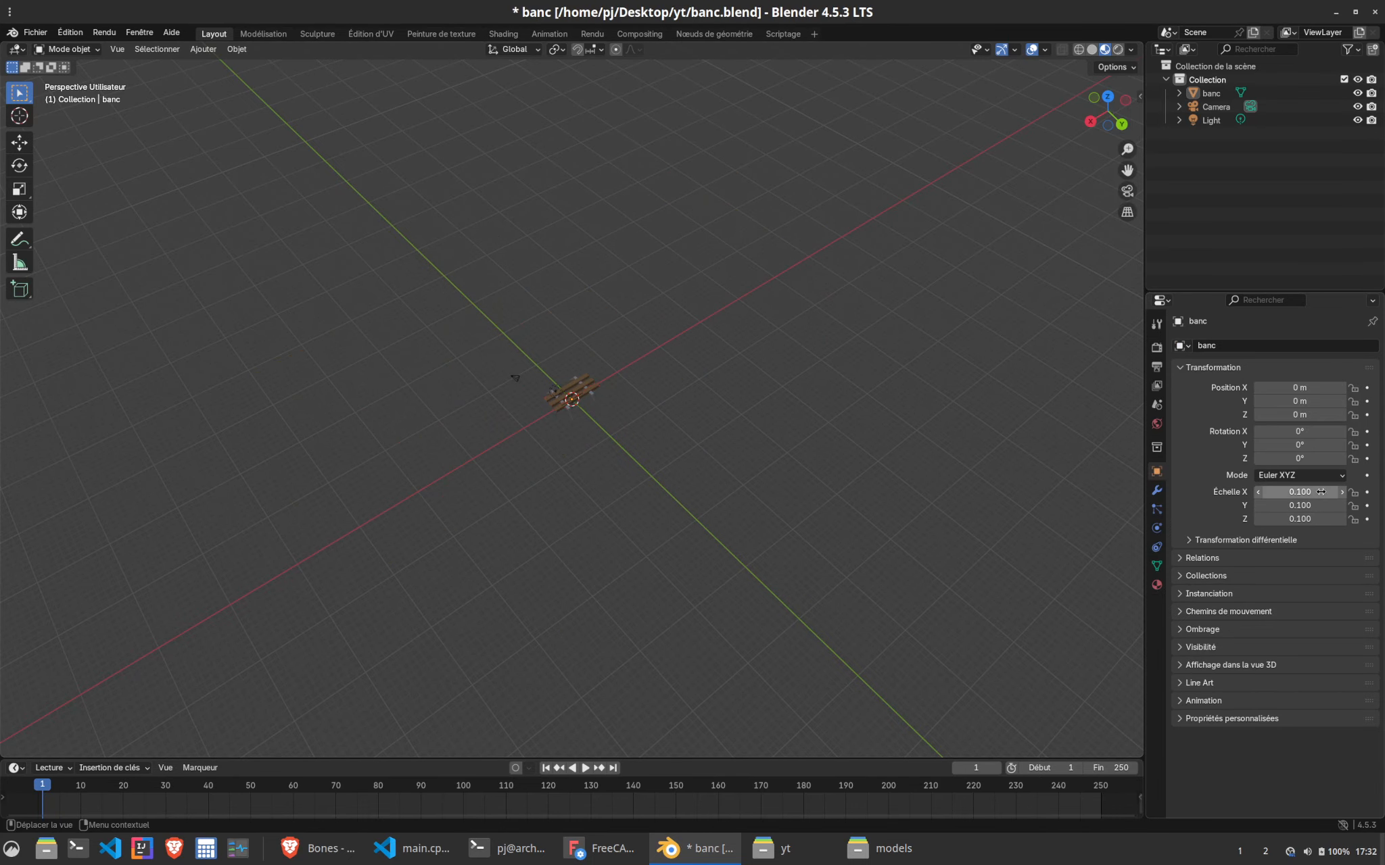
{"action": "scroll", "coordinate": [641, 416], "scroll_direction": "up", "scroll_amount": 10}
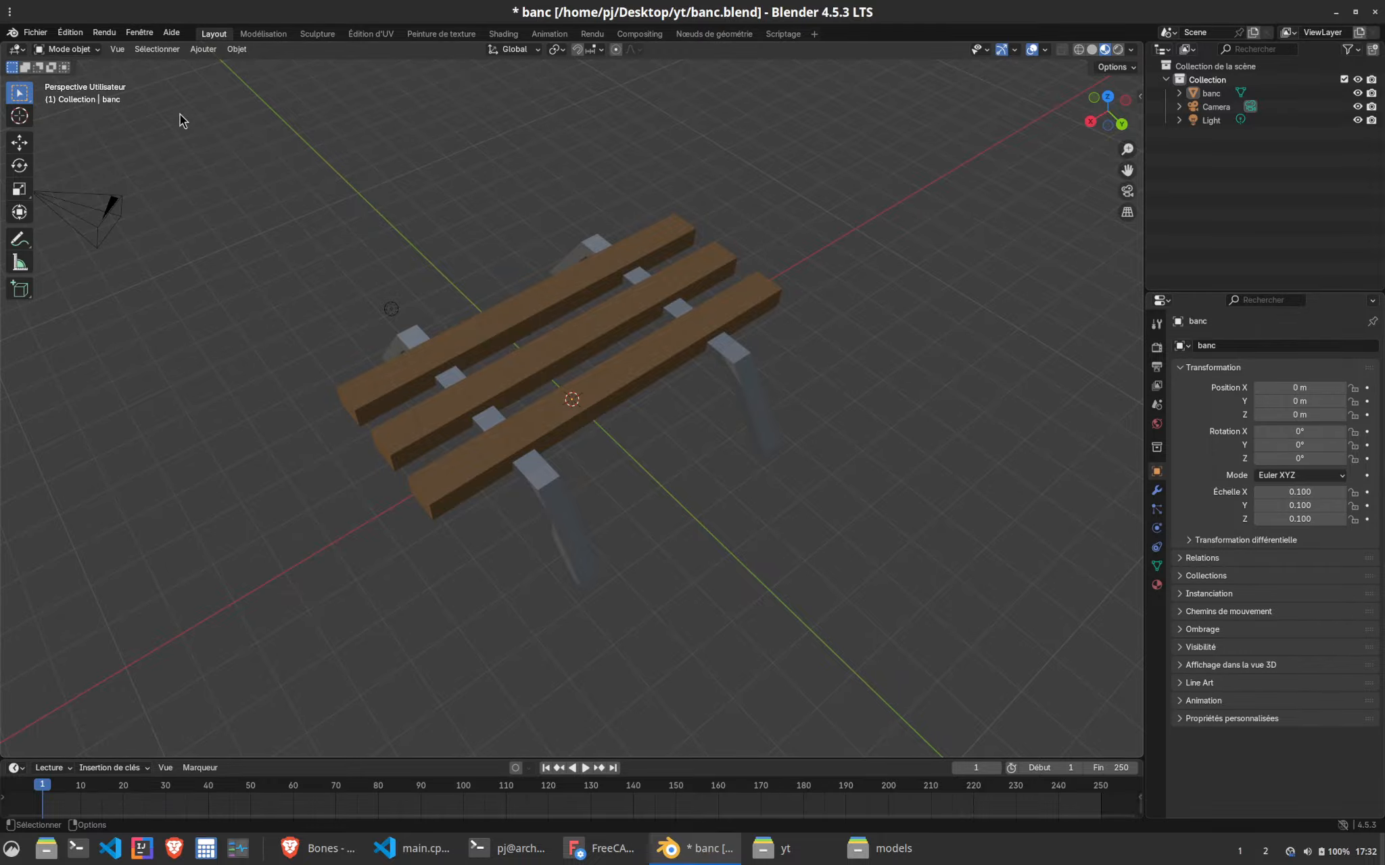
Save the project and export the bench model to a file
{"action": "key", "text": "ctrl+s"}
{"action": "left_click", "coordinate": [39, 39]}
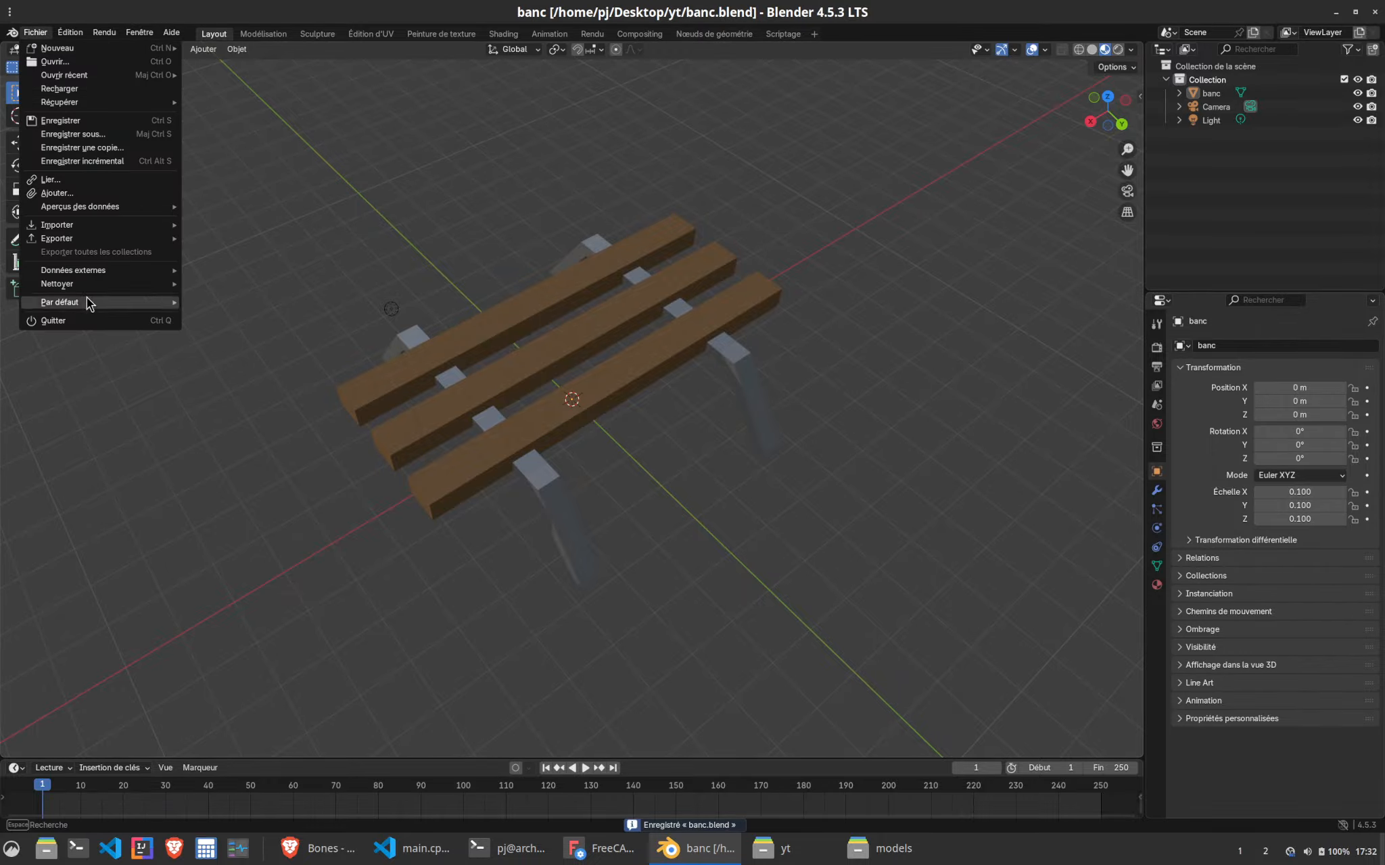
{"action": "mouse_move", "coordinate": [96, 238]}
{"action": "left_click", "coordinate": [279, 359]}
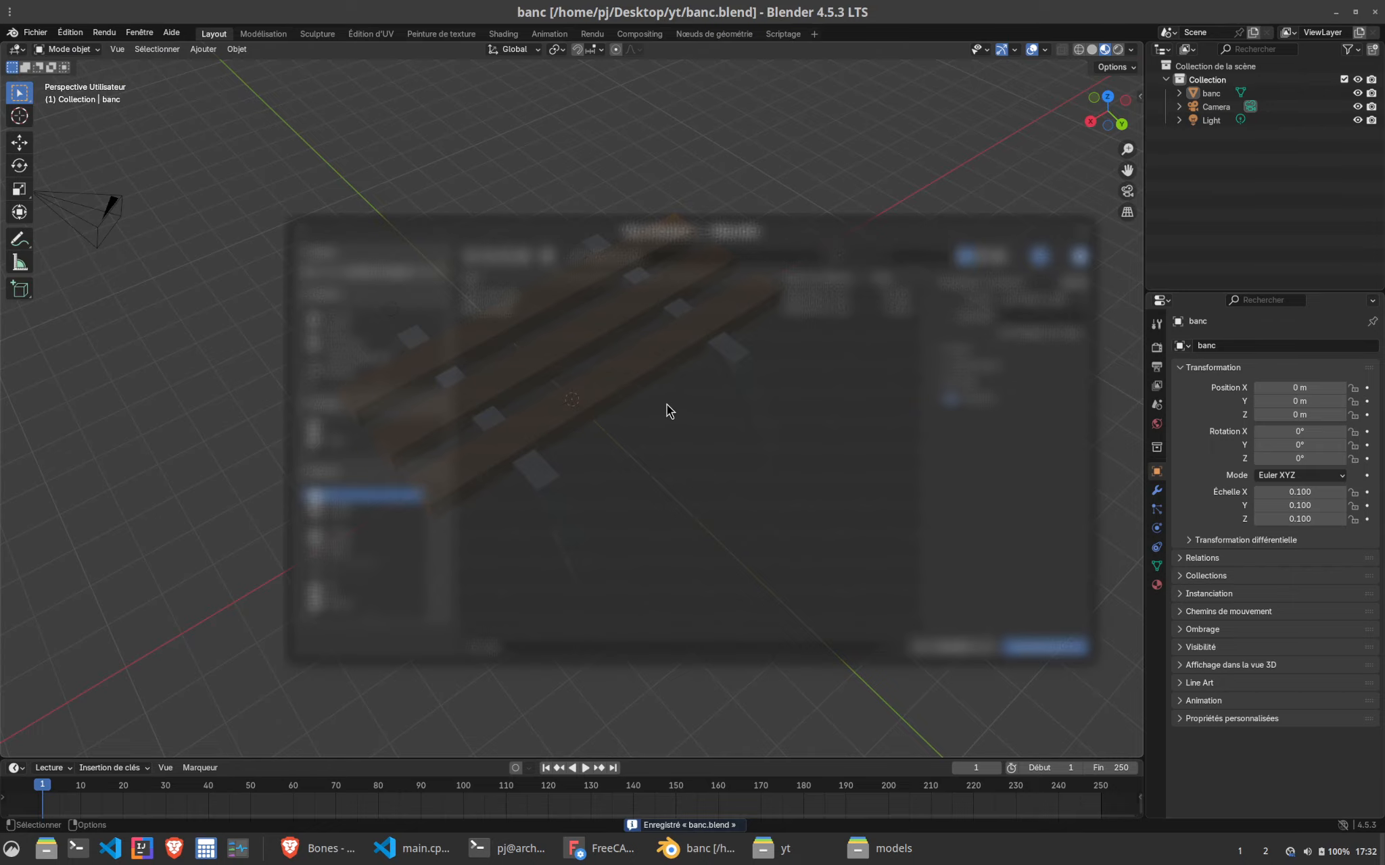
{"action": "left_click", "coordinate": [1042, 648]}
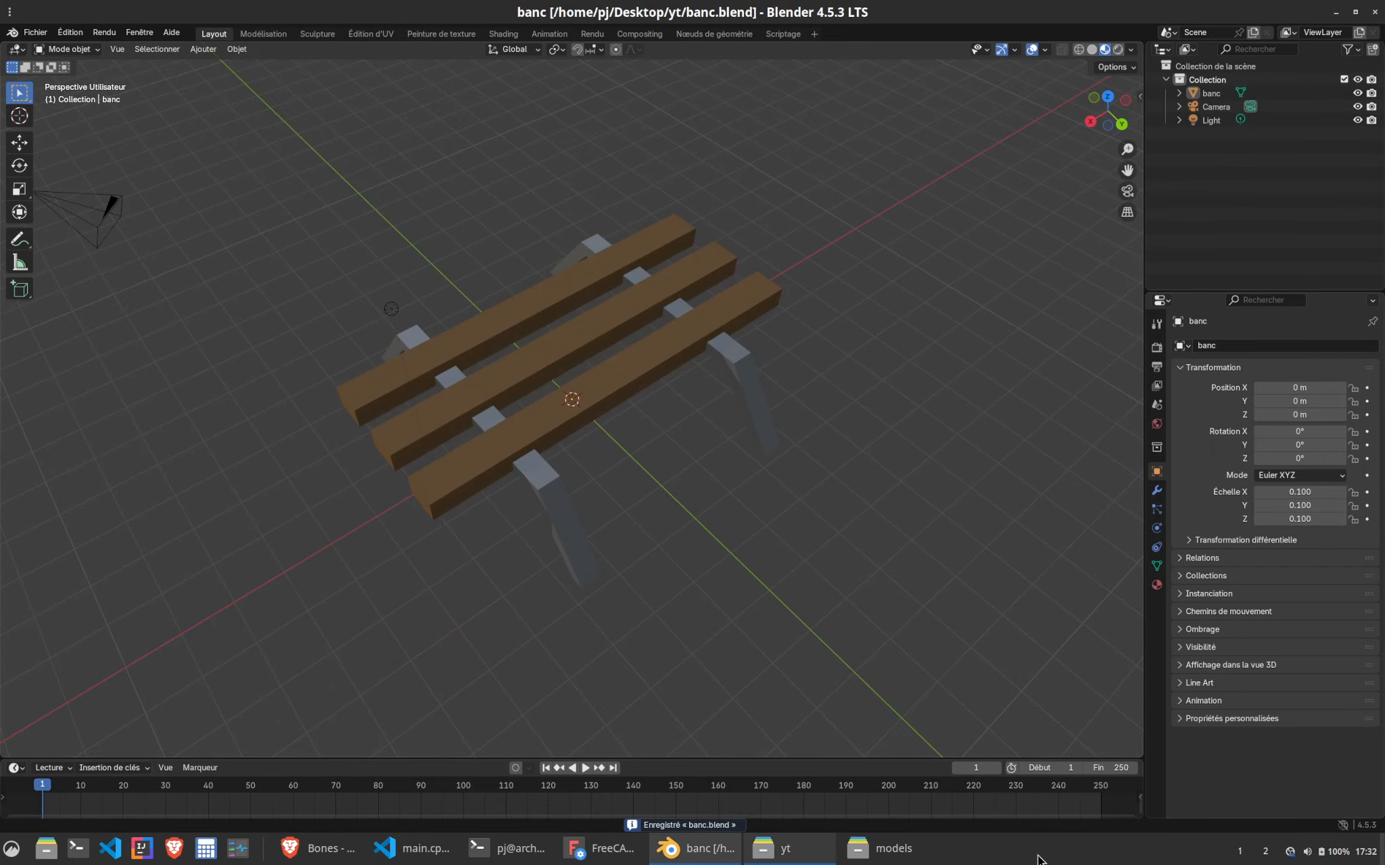
{"action": "left_click", "coordinate": [1336, 852]}
{"action": "left_click", "coordinate": [1365, 852]}
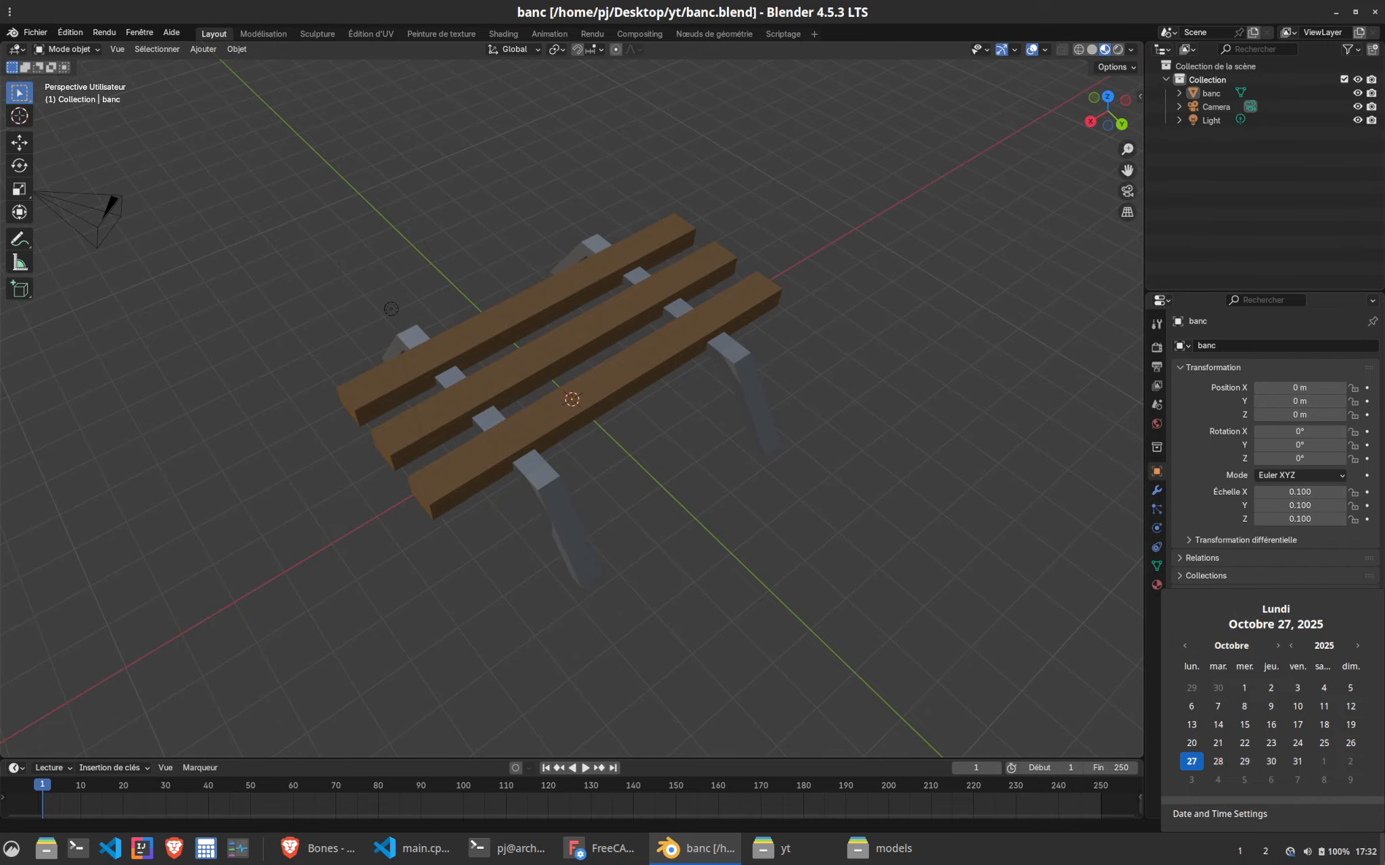
Copy banc.glb from the yt folder into the OpenGL project's res/models folder in the file manager
{"action": "left_click", "coordinate": [1382, 853]}
{"action": "left_click", "coordinate": [798, 850]}
{"action": "left_click", "coordinate": [710, 451]}
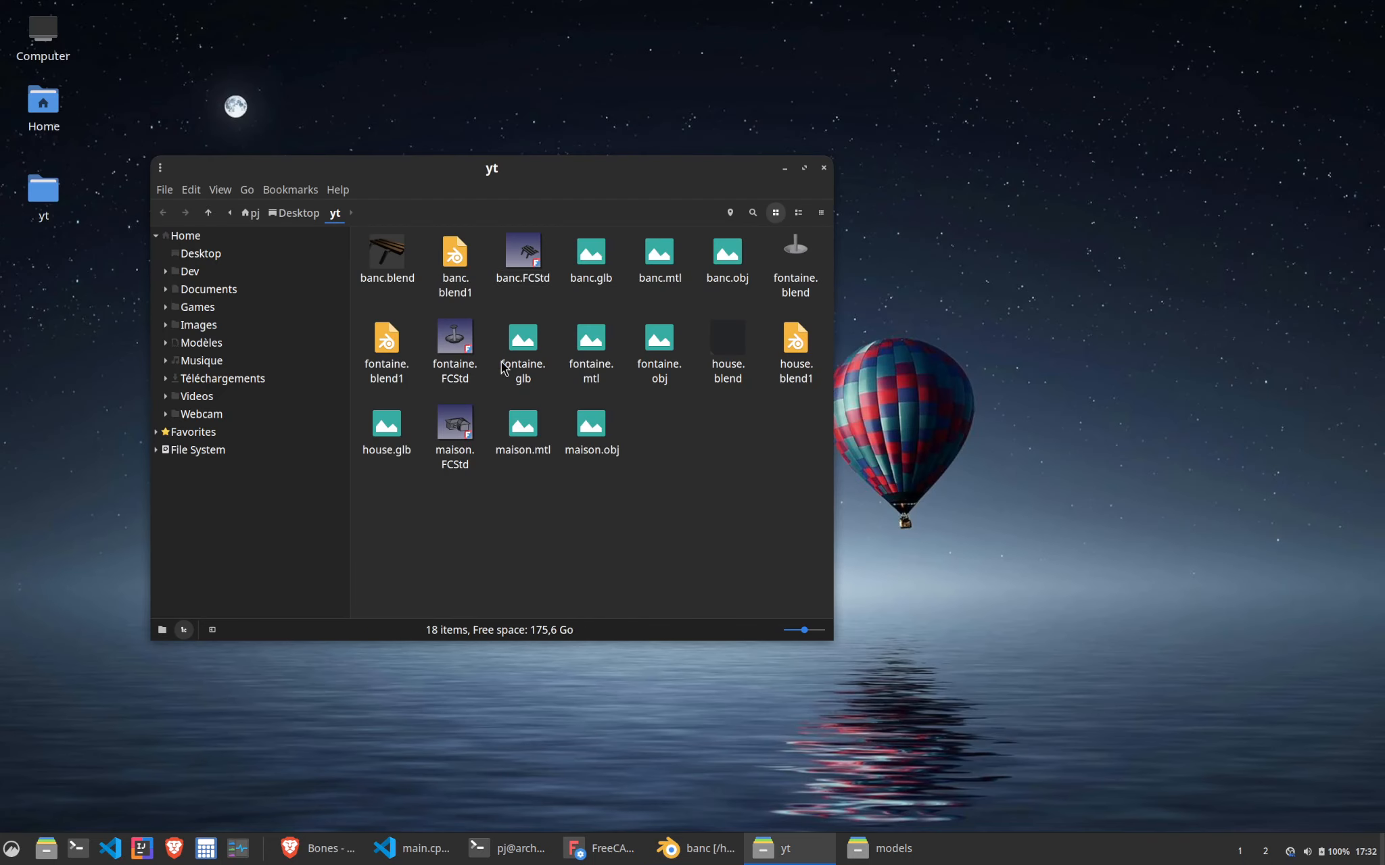
{"action": "left_click", "coordinate": [598, 264]}
{"action": "key", "text": "ctrl+c"}
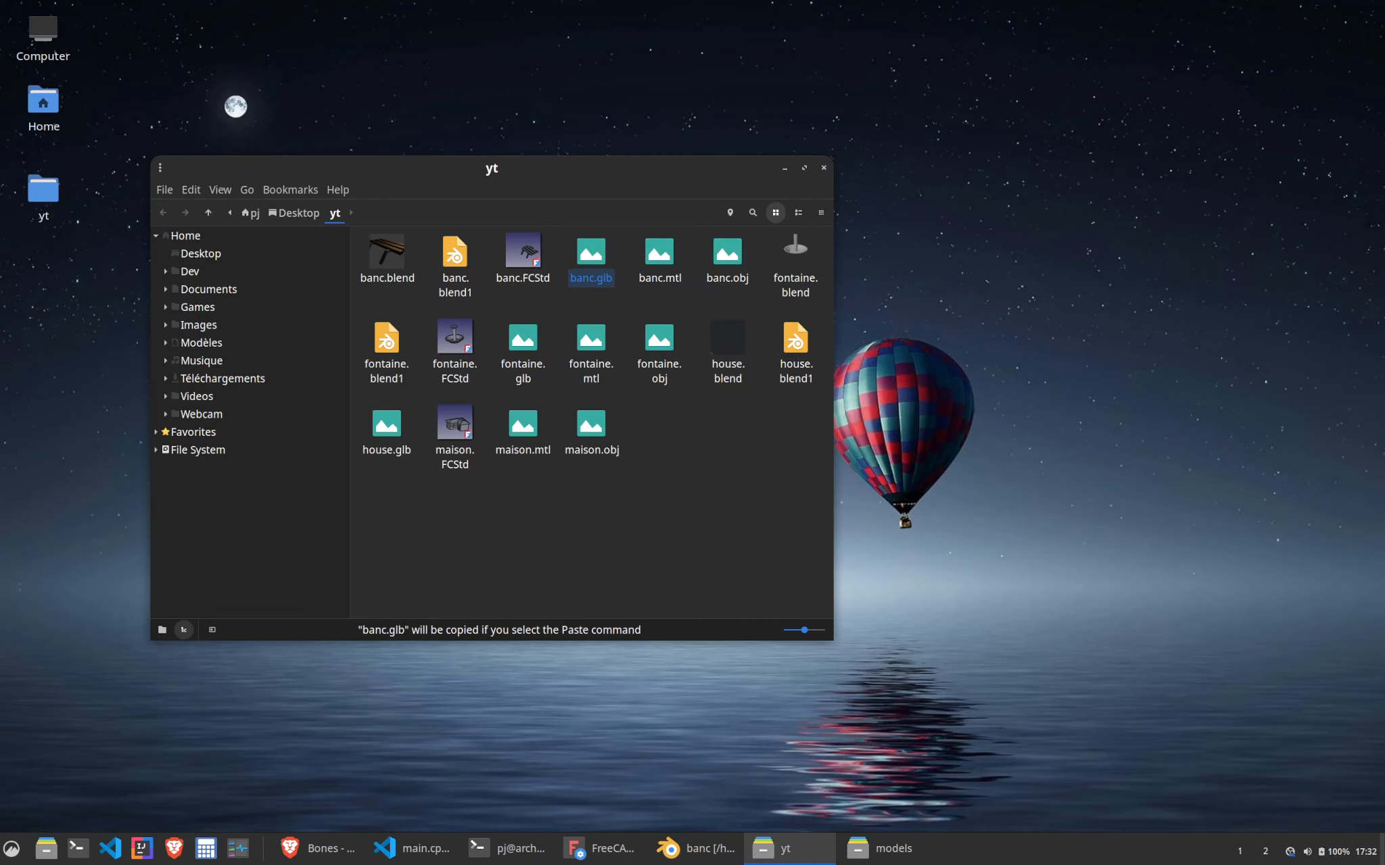
{"action": "key", "text": "alt+Tab"}
{"action": "key", "text": "ctrl+v"}
{"action": "left_click", "coordinate": [841, 603]}
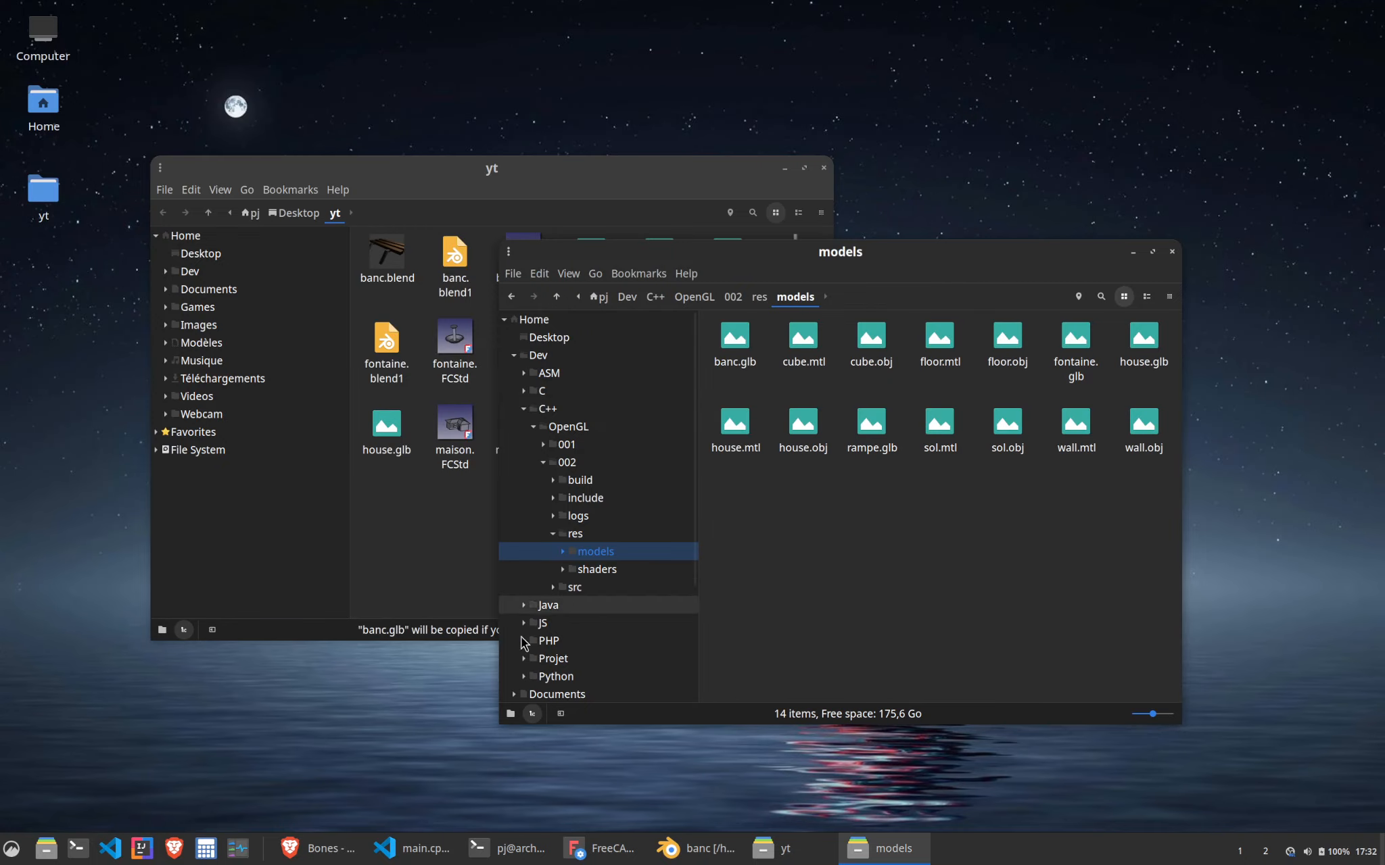
In VS Code, add an ObjLoader line with logs and "./res/models/banc.glb" below house4 in main.cpp and save
{"action": "left_click", "coordinate": [411, 849]}
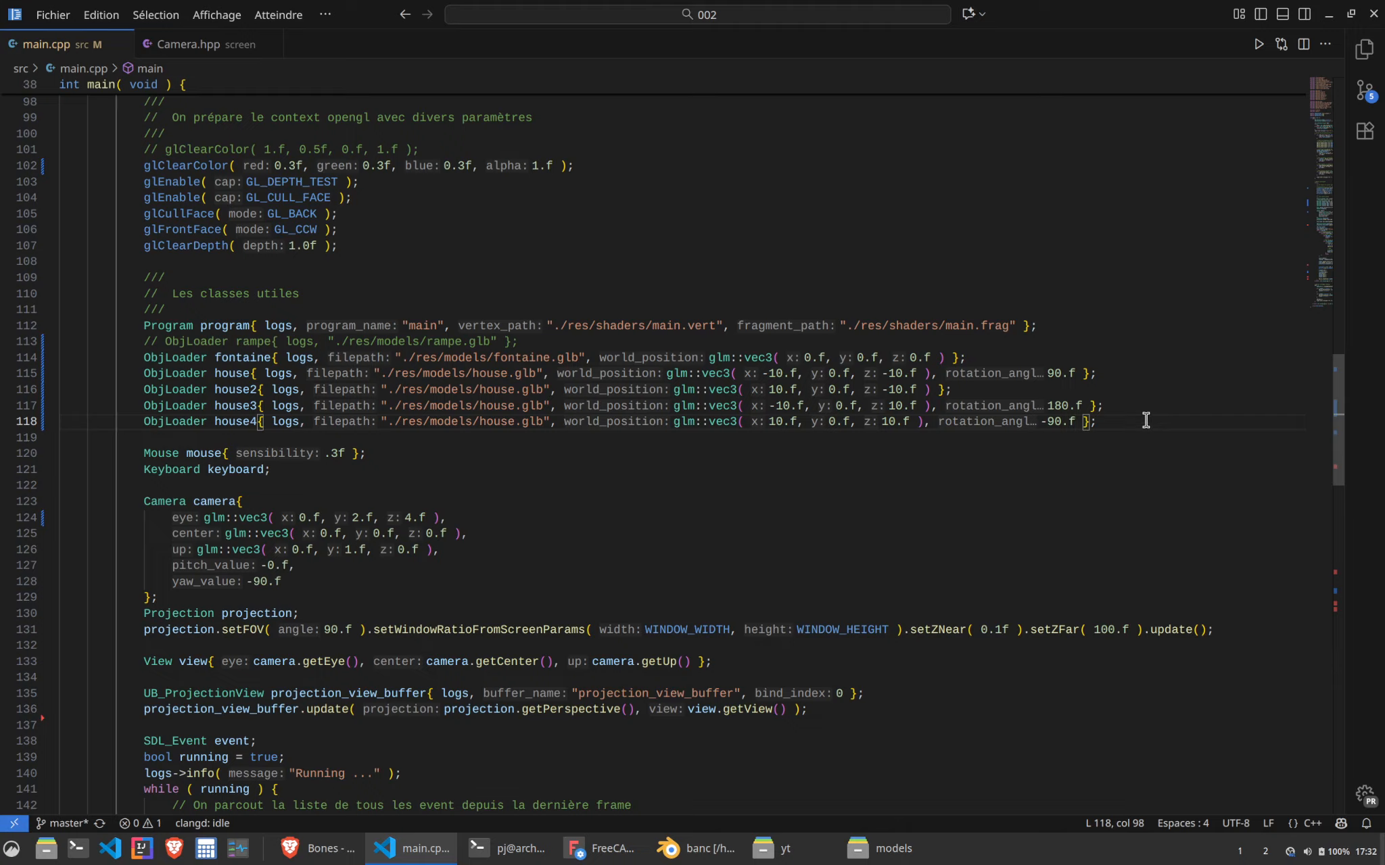
{"action": "left_click", "coordinate": [1146, 420]}
{"action": "key", "text": "Return"}
{"action": "type", "text": "ObjL"}
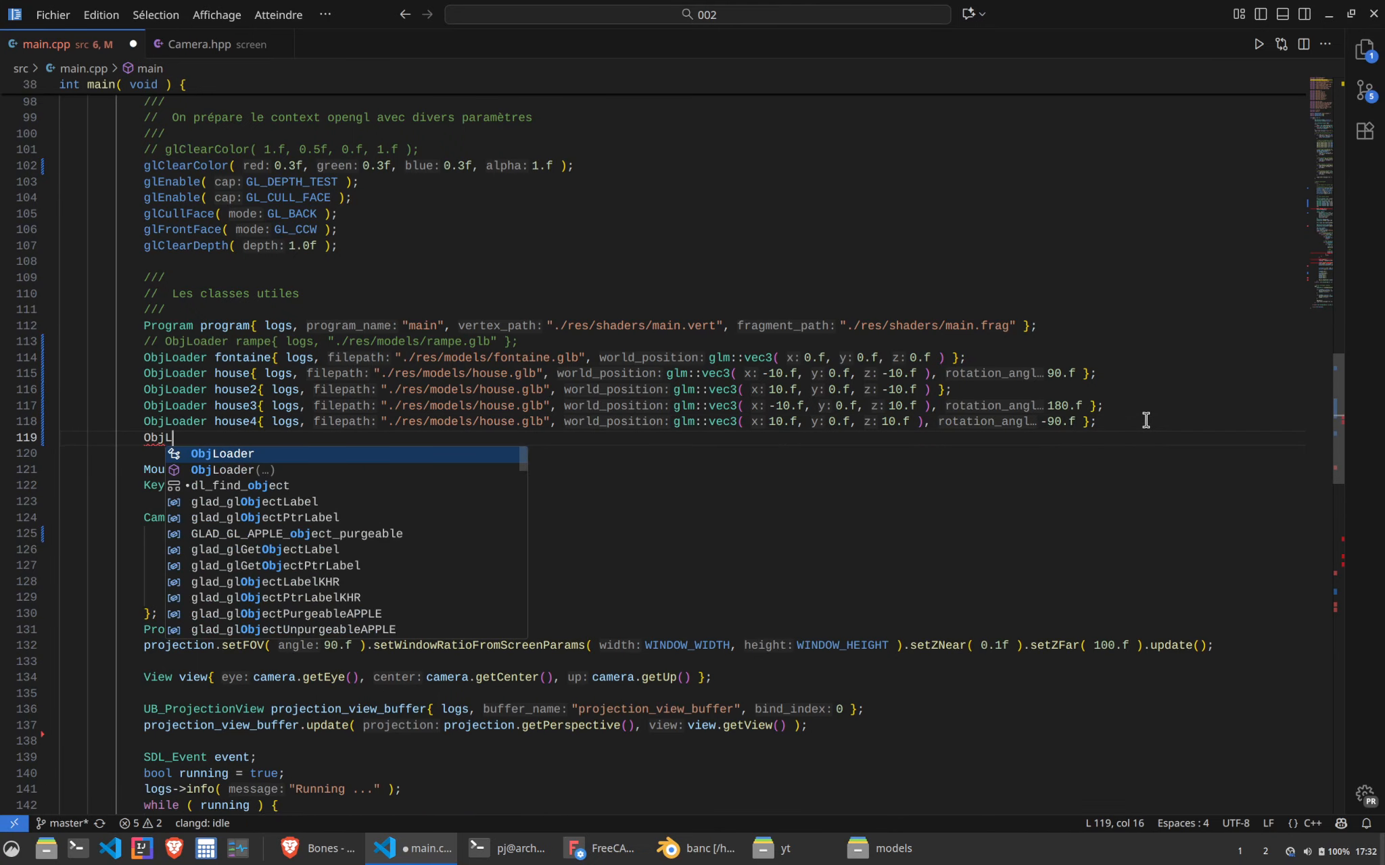
{"action": "type", "text": "oader{ logs"}
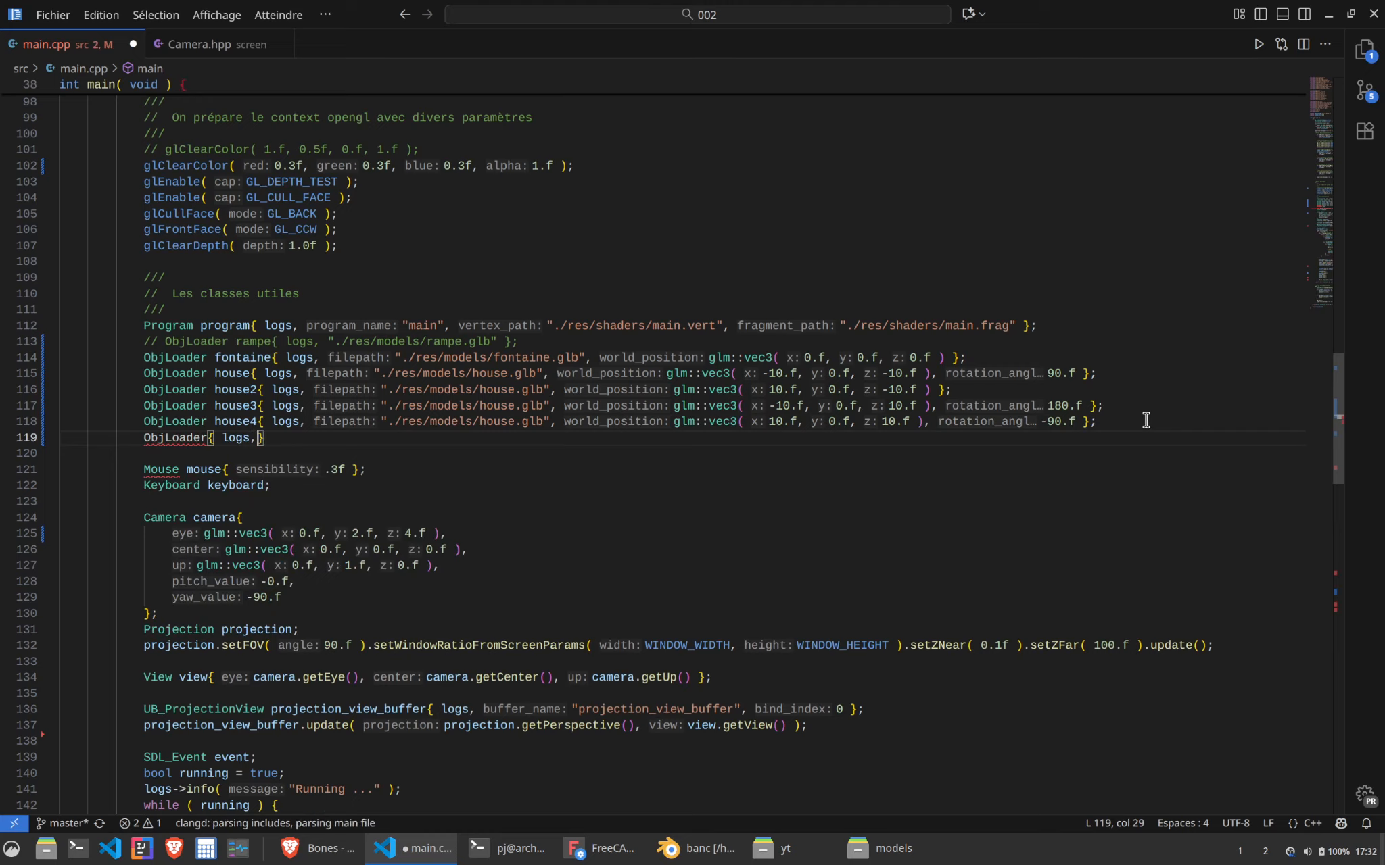
{"action": "type", "text": ", \""}
{"action": "type", "text": "./res/model"}
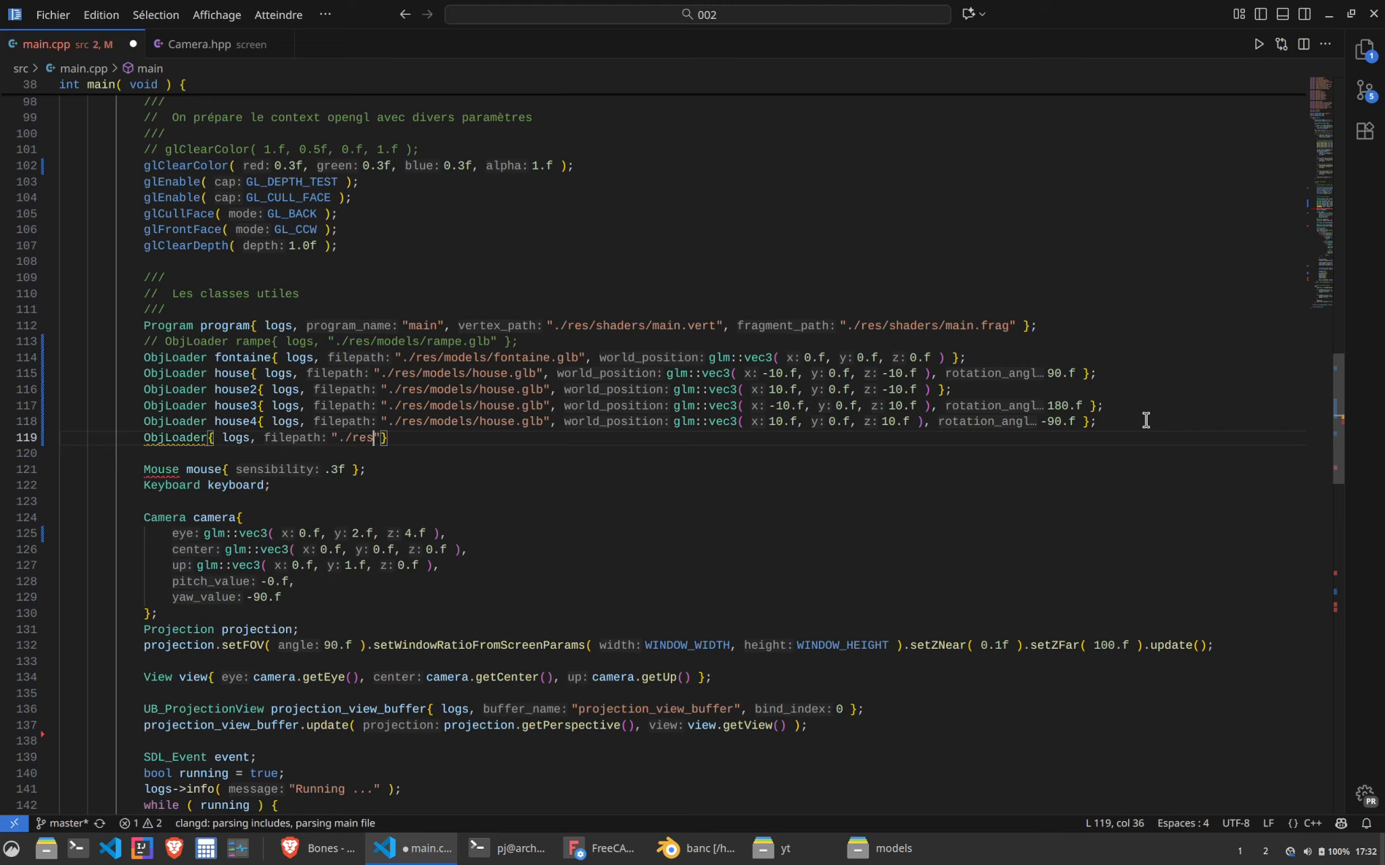
{"action": "type", "text": "s"}
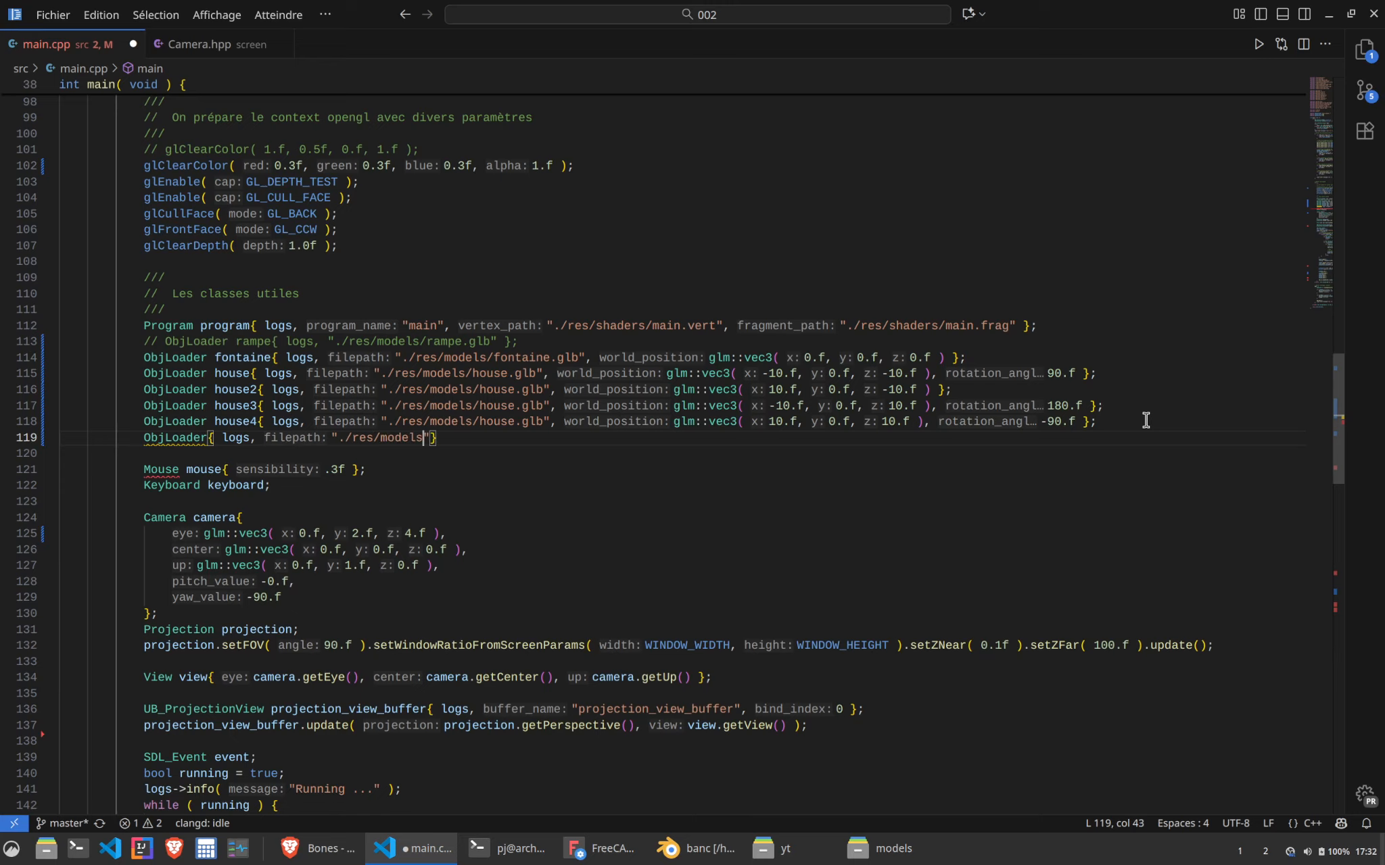
{"action": "type", "text": "/banc.glb\""}
{"action": "key", "text": "ctrl+s"}
Name the new ObjLoader variable banc and save main.cpp
{"action": "left_click", "coordinate": [209, 437]}
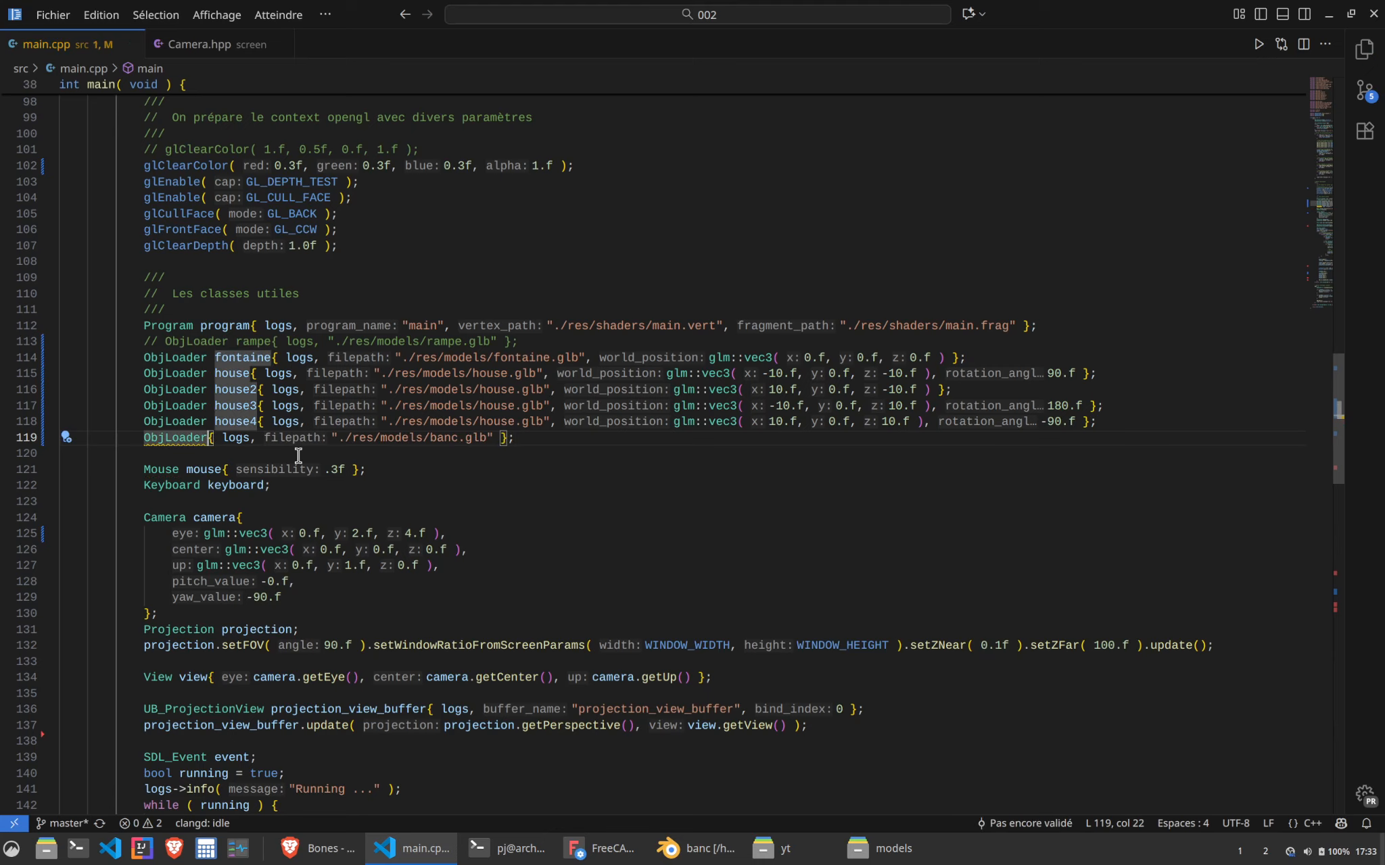
{"action": "type", "text": "banc"}
{"action": "key", "text": "Left"}
{"action": "key", "text": "Left"}
{"action": "key", "text": "Left"}
{"action": "key", "text": "Left"}
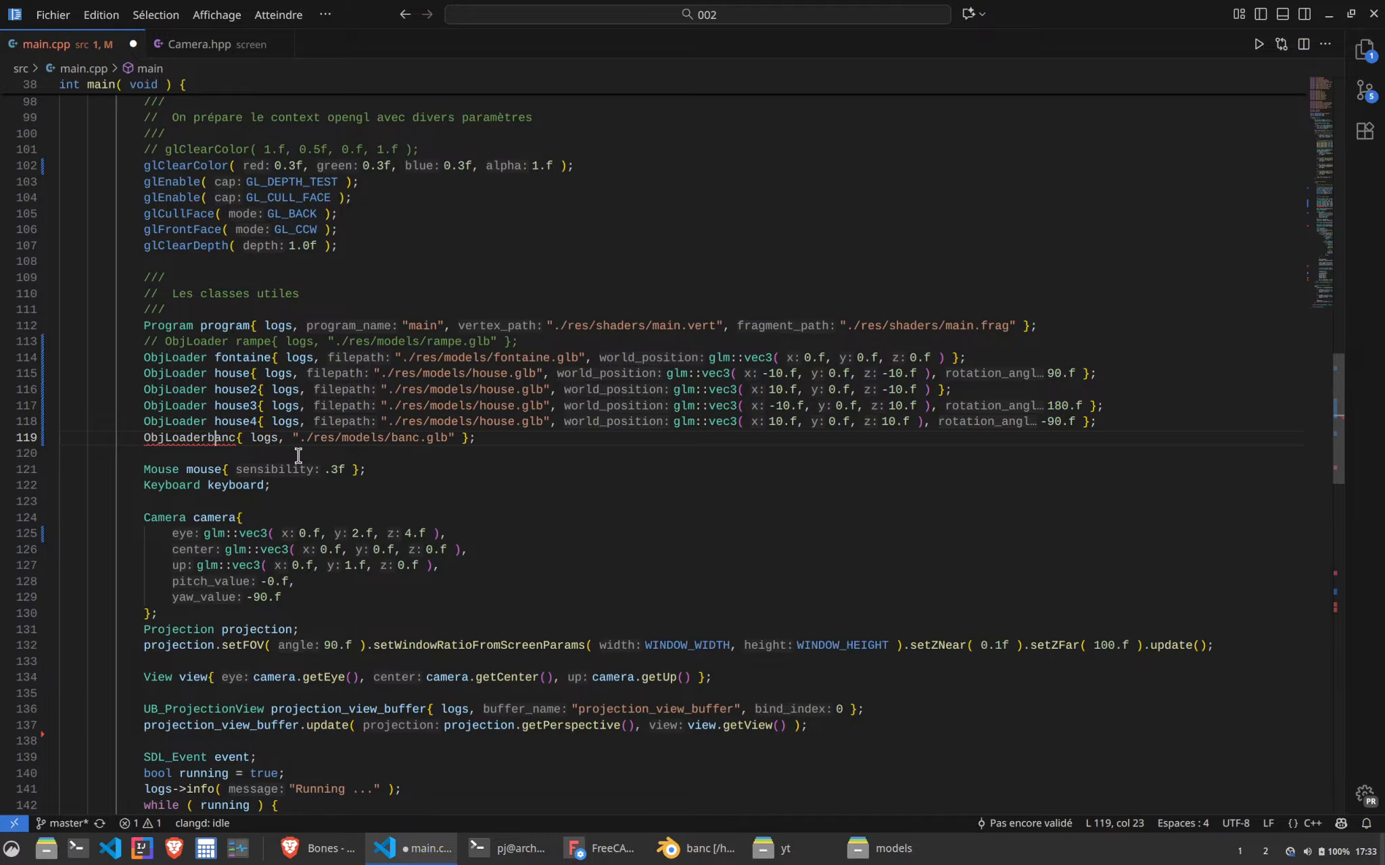
{"action": "key", "text": "ctrl+s"}
Add banc.draw(); after fontaine.draw(); in the render loop and save main.cpp
{"action": "scroll", "coordinate": [250, 485], "scroll_direction": "down", "scroll_amount": 7}
{"action": "scroll", "coordinate": [251, 484], "scroll_direction": "down", "scroll_amount": 9}
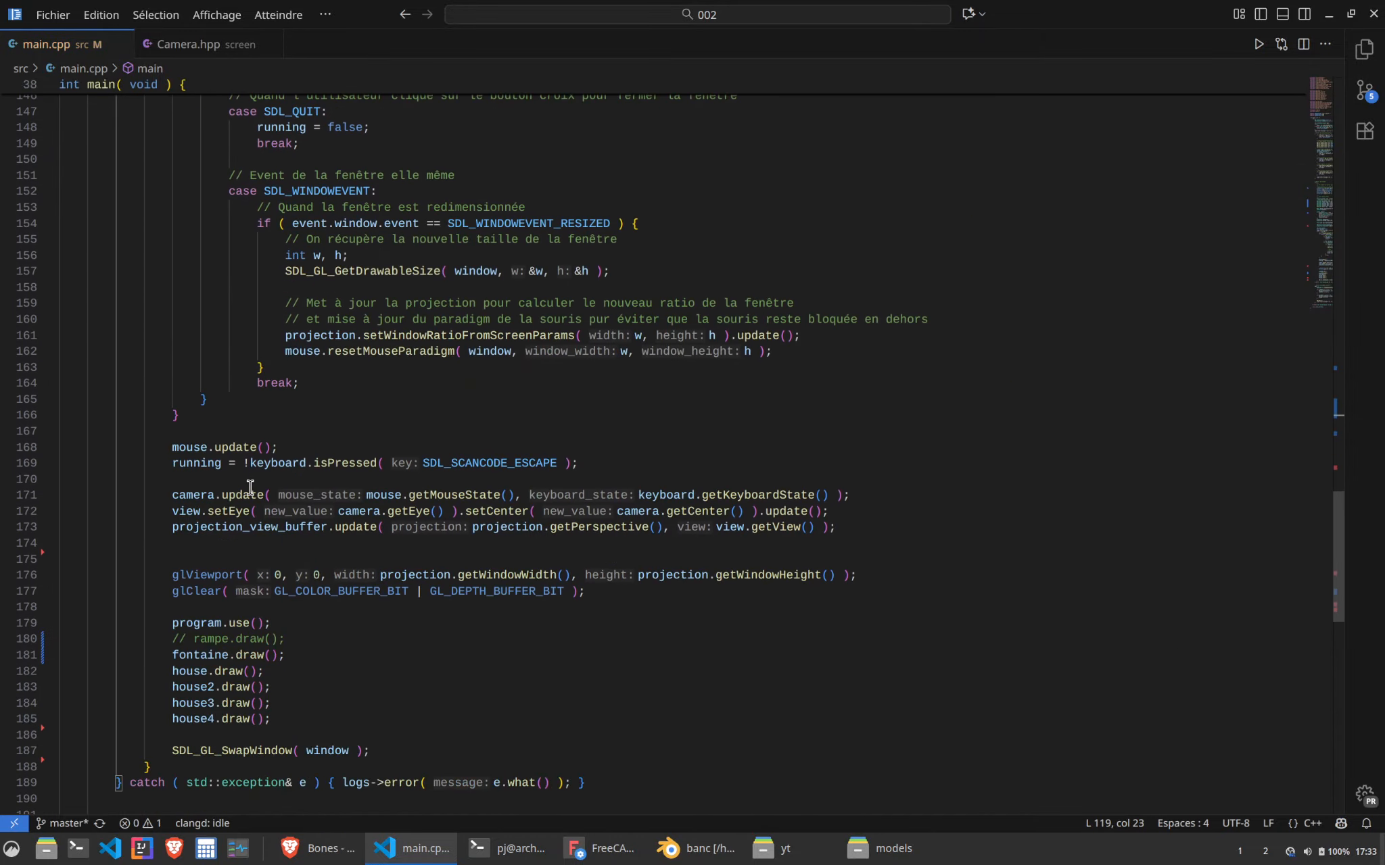
{"action": "left_click", "coordinate": [332, 654]}
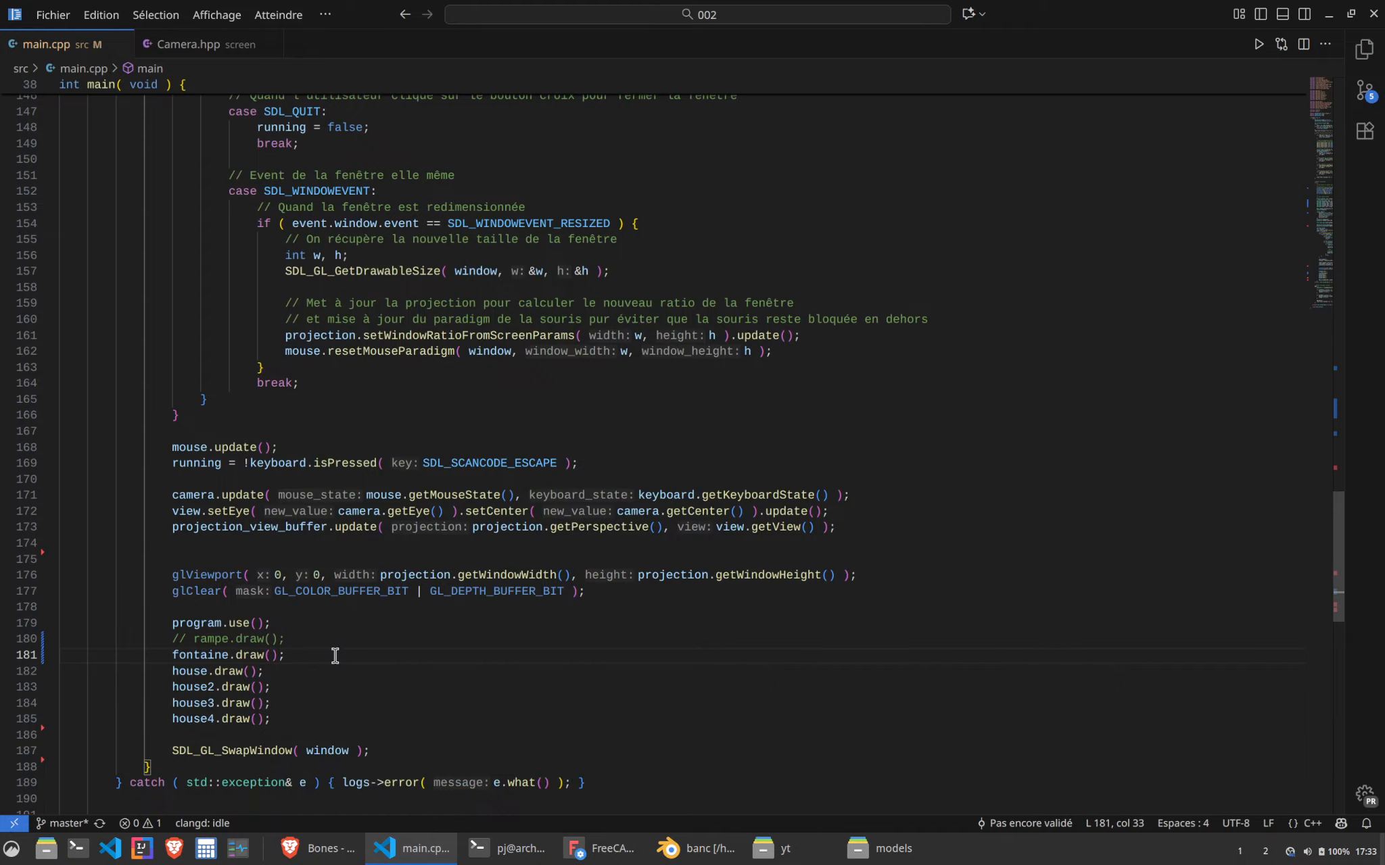
{"action": "key", "text": "Return"}
{"action": "type", "text": "banc.dra"}
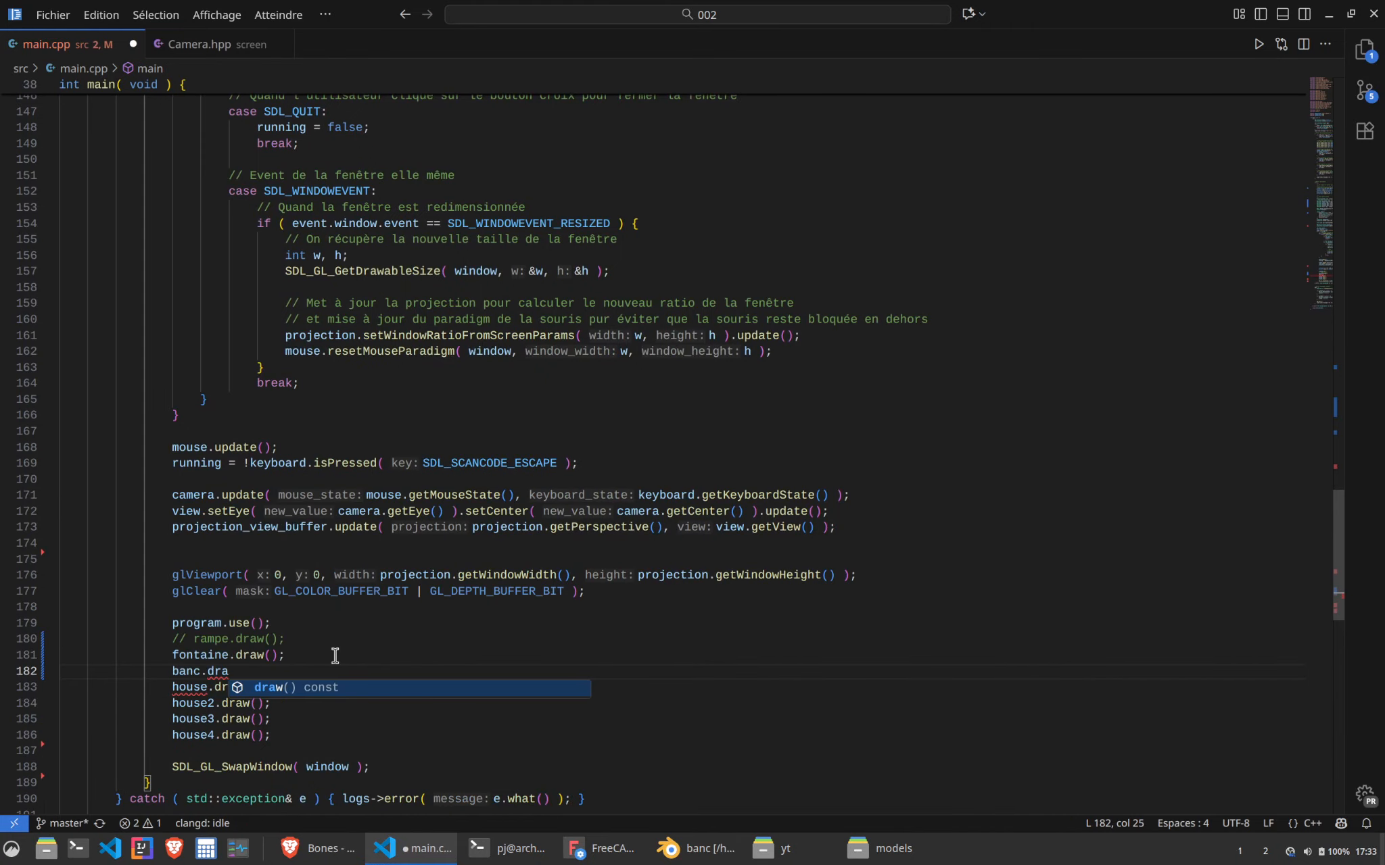
{"action": "type", "text": "w();"}
{"action": "key", "text": "ctrl+s"}
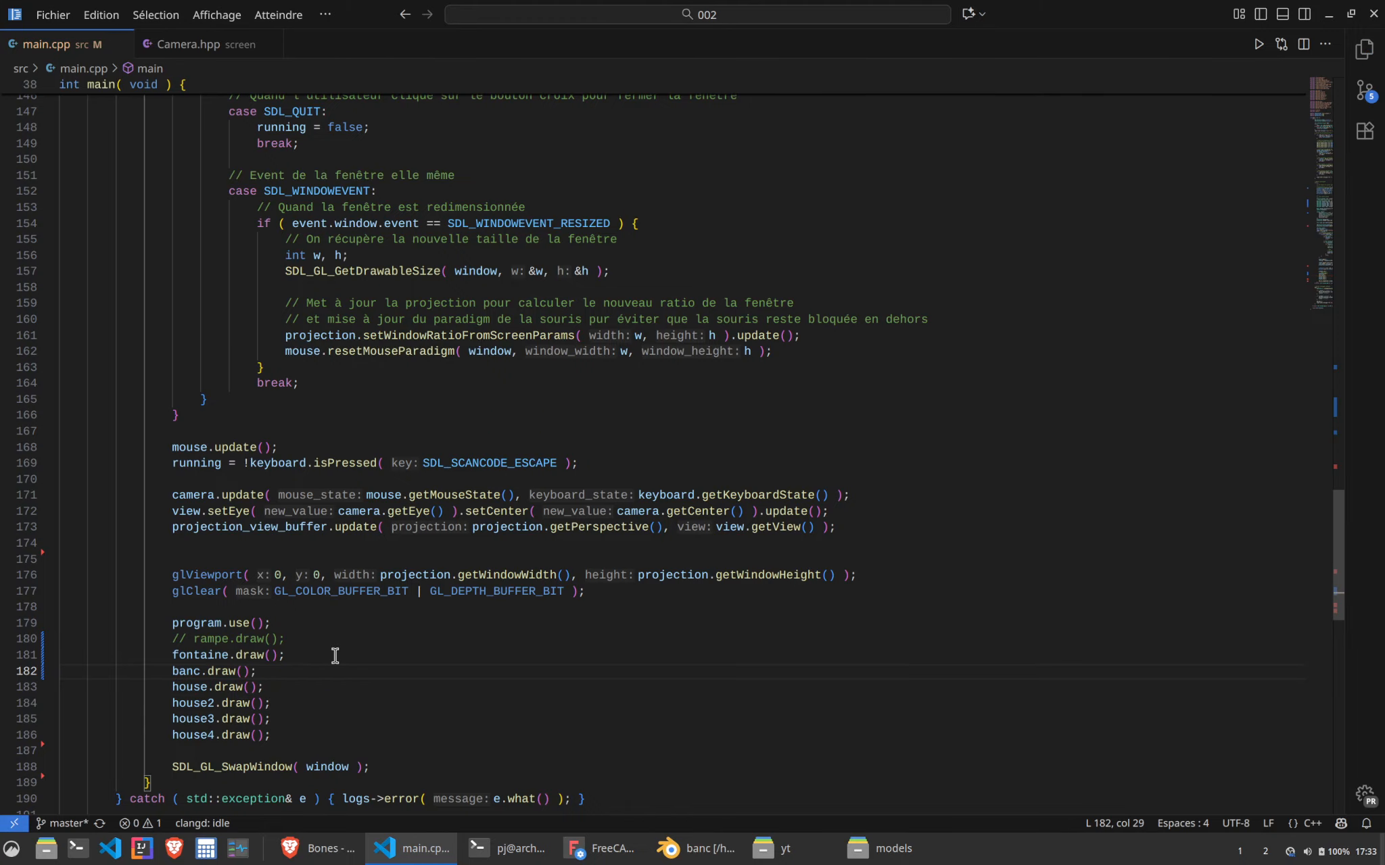
Switch to the terminal, compile the project with make and run ./build/game
{"action": "key", "text": "alt+Tab"}
{"action": "type", "text": "ma"}
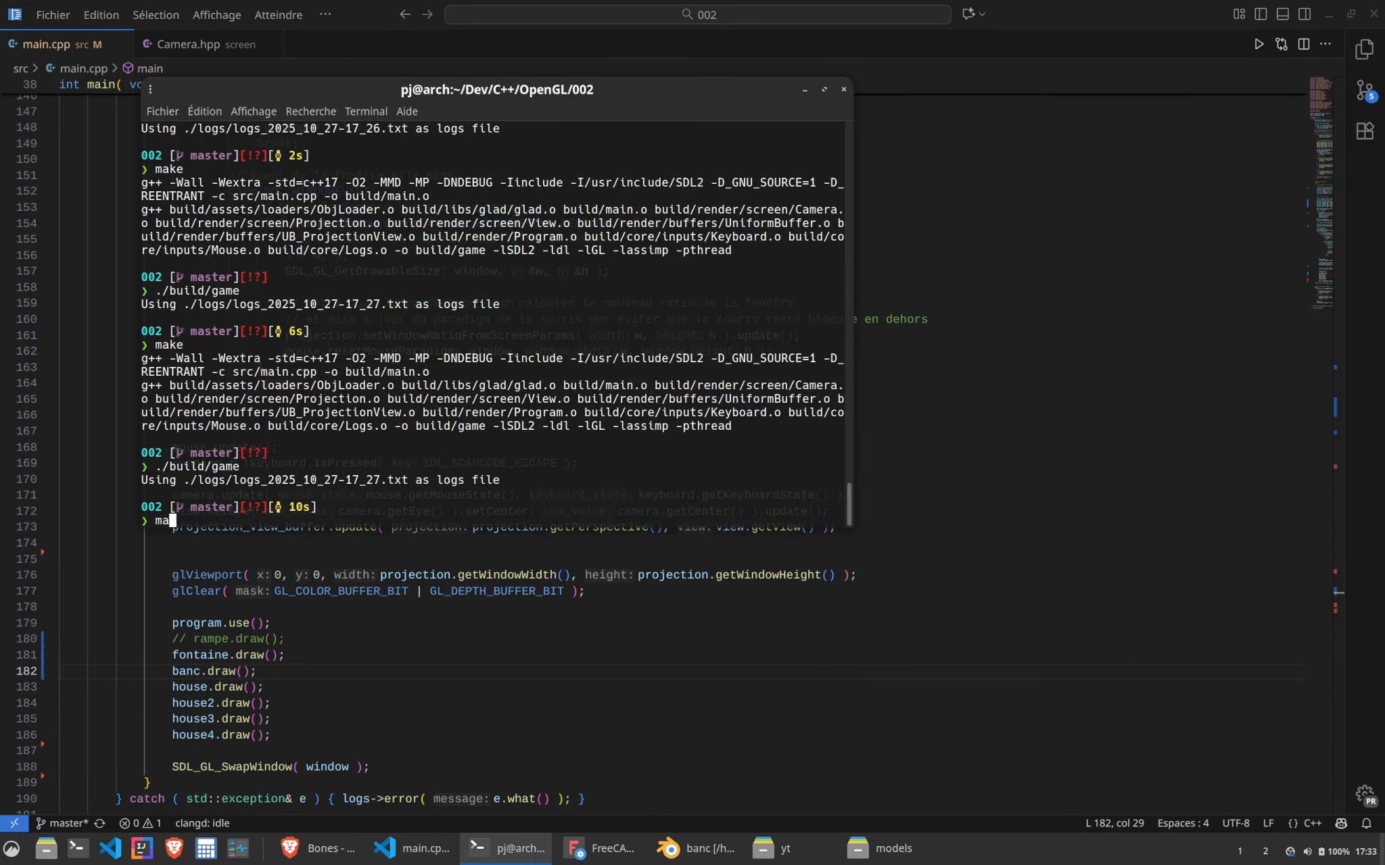
{"action": "type", "text": "ke"}
{"action": "key", "text": "Return"}
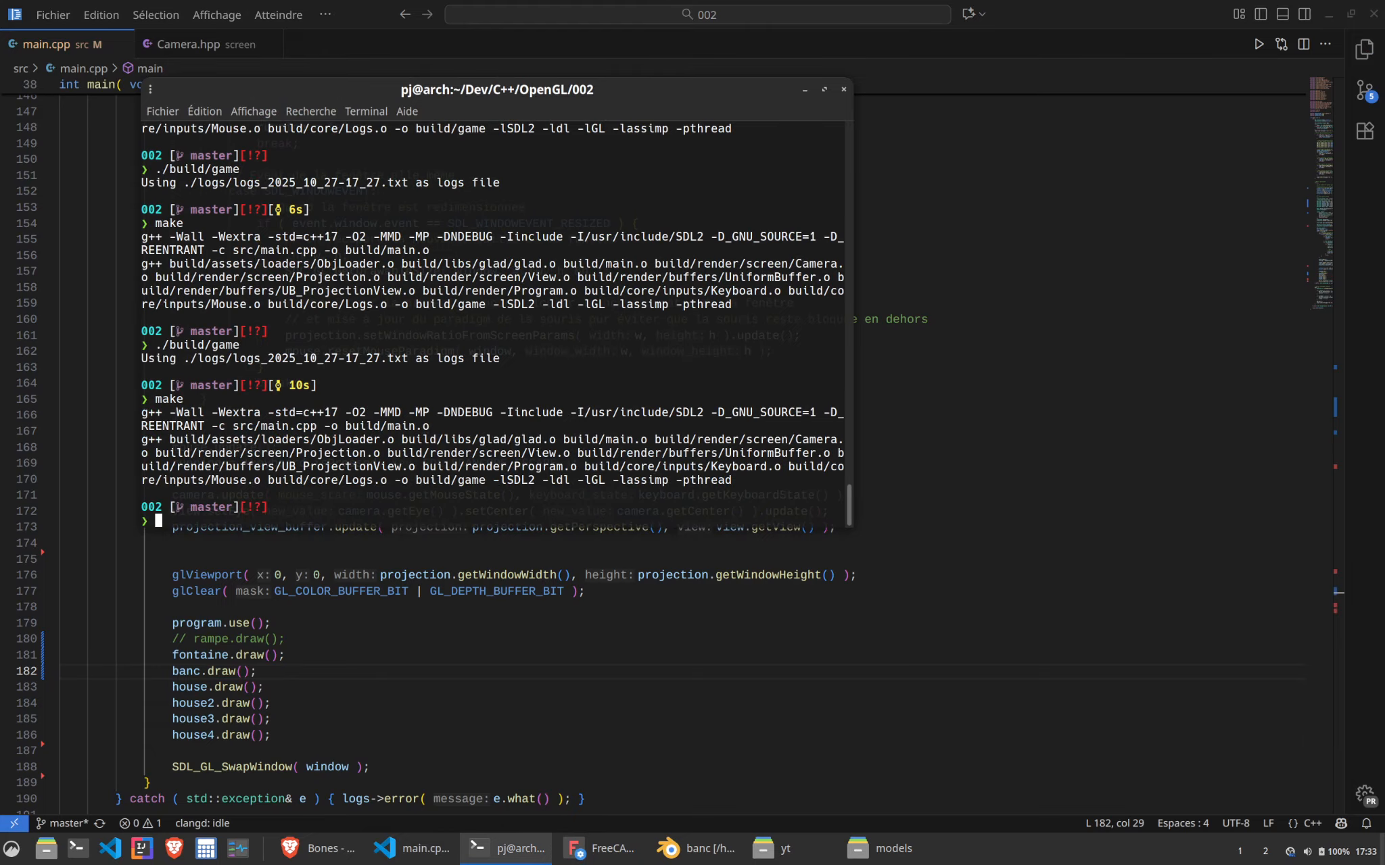
{"action": "key", "text": "Return"}
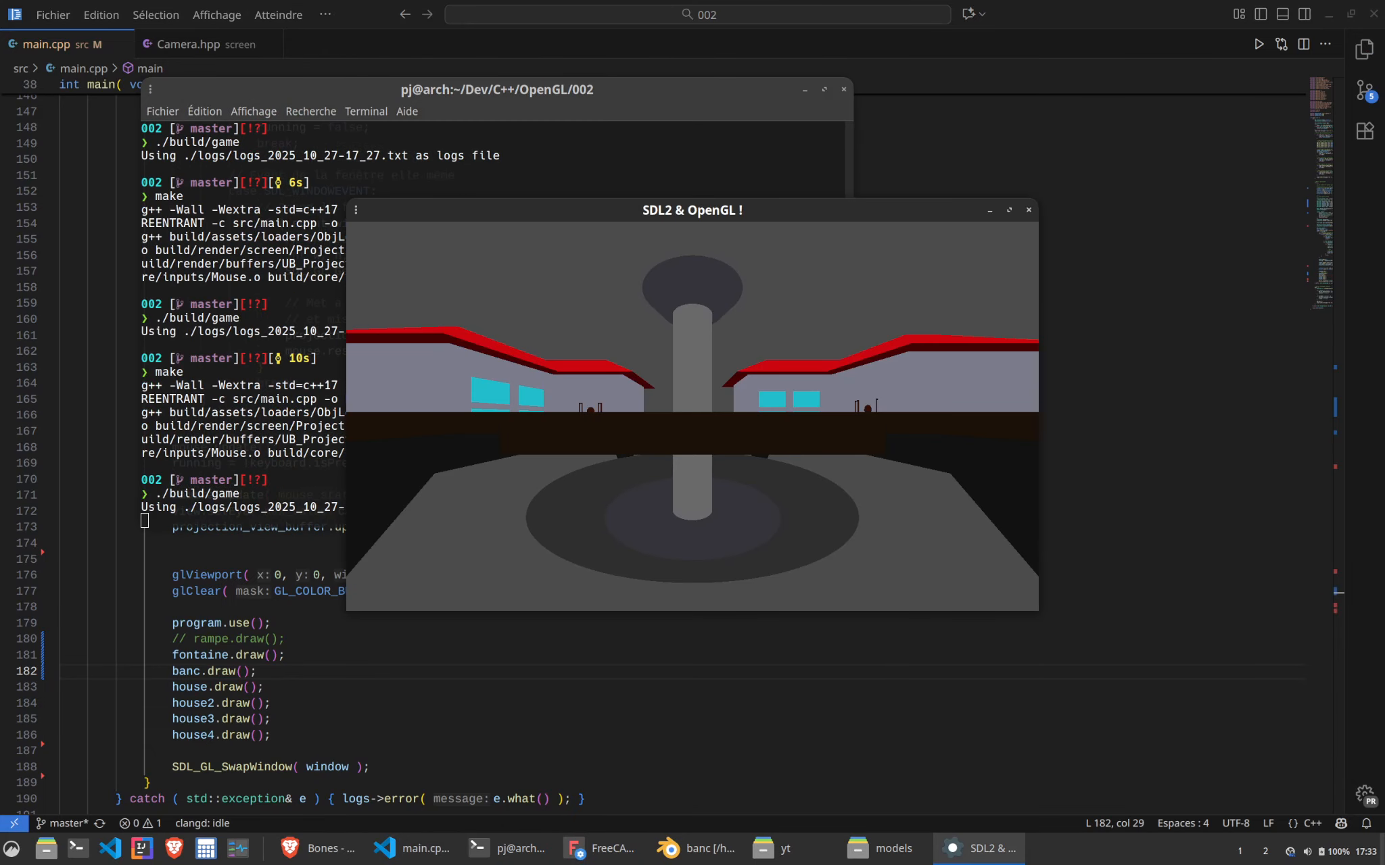
Maximize the game window, examine the bench's size and colours from several sides in the scene, and quit the game
{"action": "key", "text": "super+Up"}
{"action": "key", "text": "s"}
{"action": "key", "text": "q"}
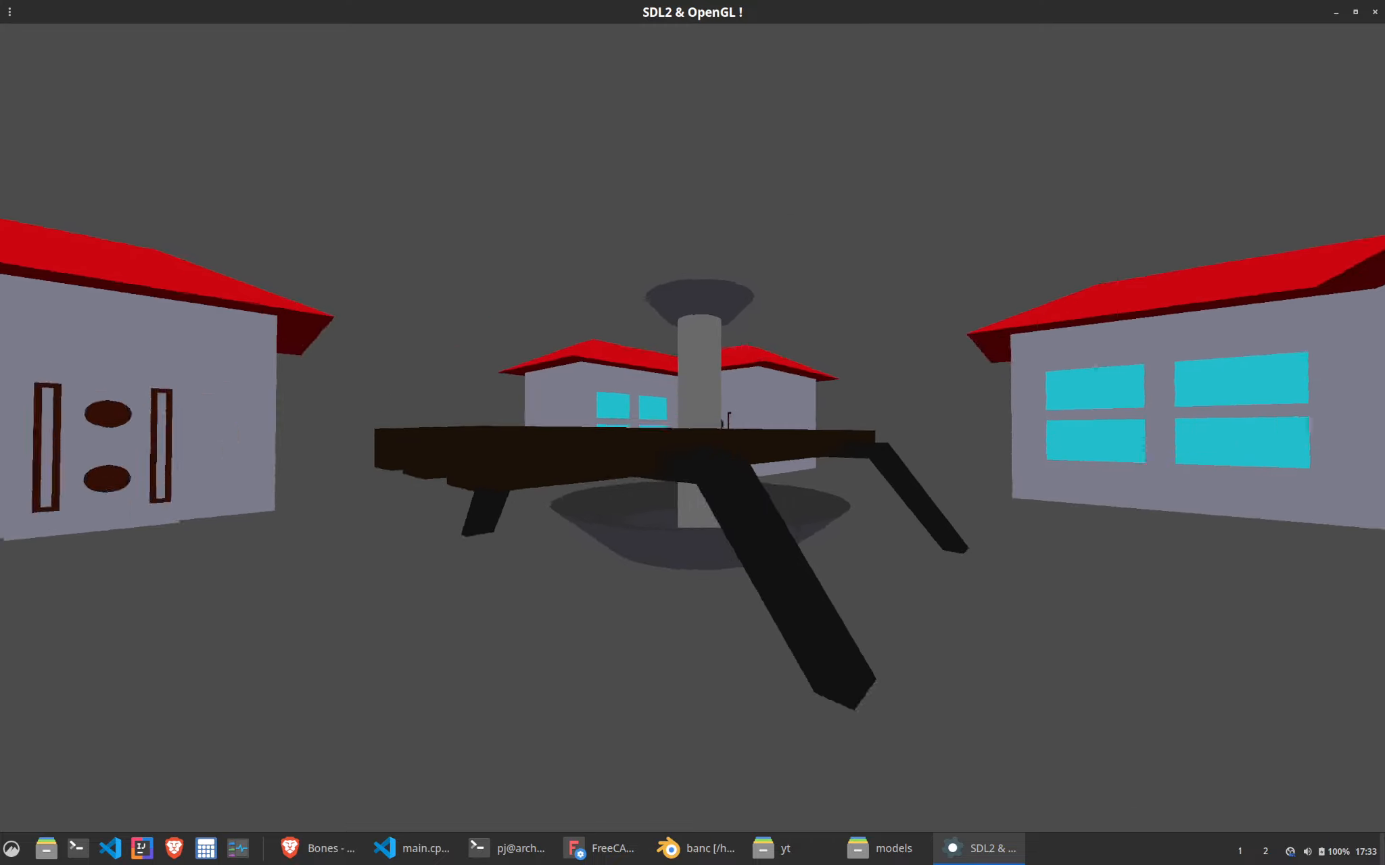
{"action": "key", "text": "z"}
{"action": "key", "text": "d"}
{"action": "key", "text": "q"}
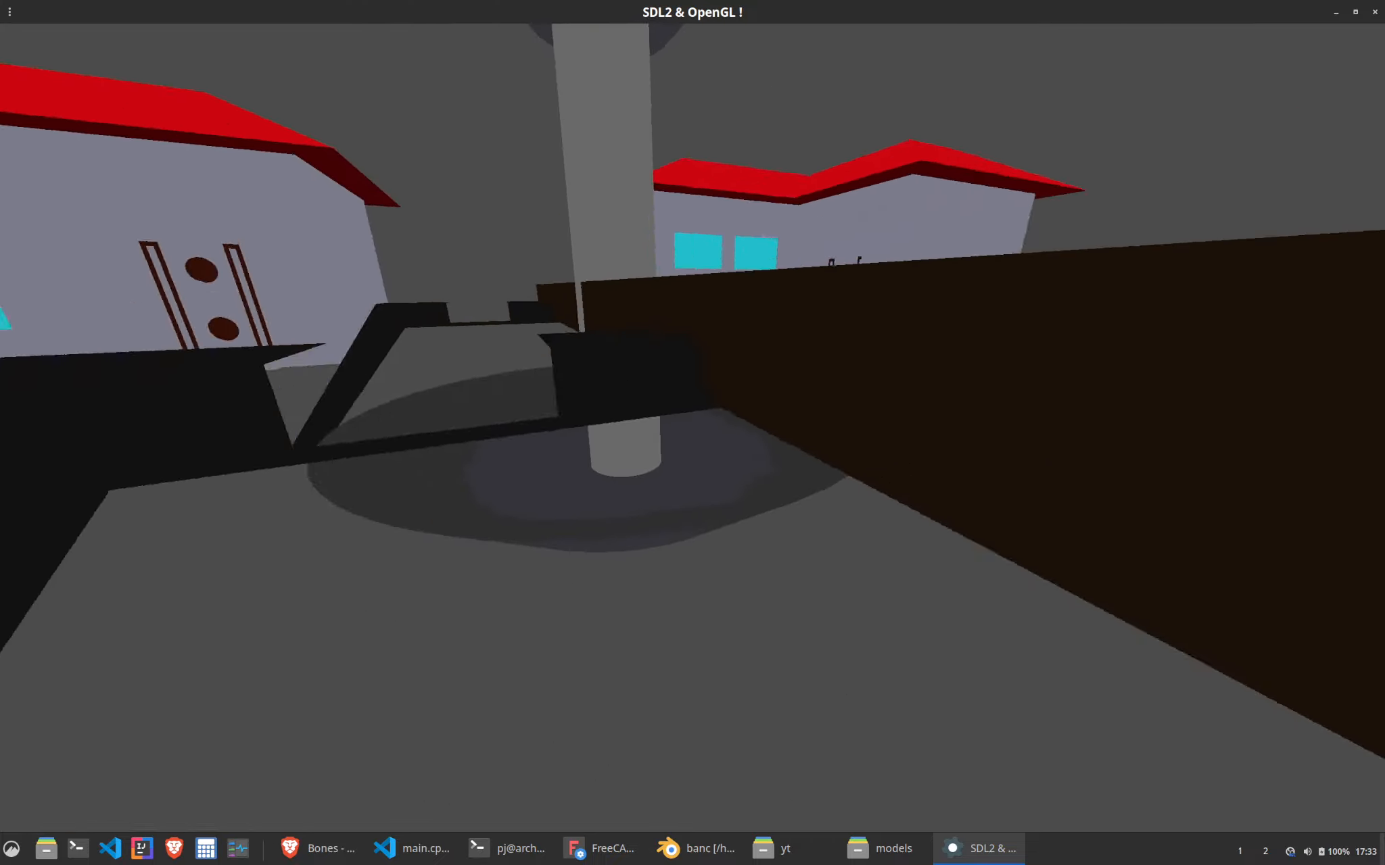
{"action": "key", "text": "s"}
{"action": "key", "text": "d"}
{"action": "key", "text": "z"}
{"action": "key", "text": "q"}
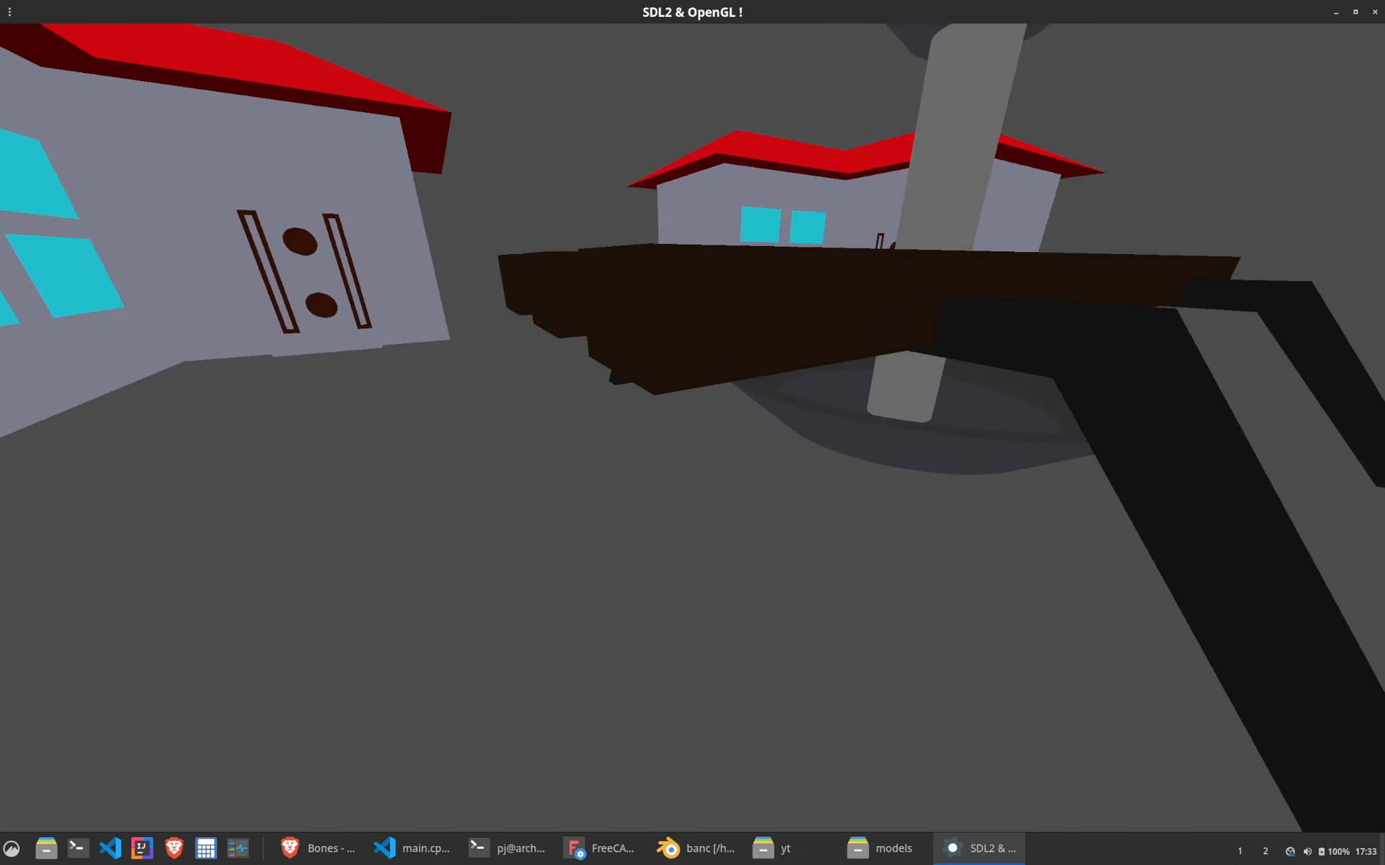
{"action": "key", "text": "s"}
{"action": "key", "text": "d"}
{"action": "key", "text": "z"}
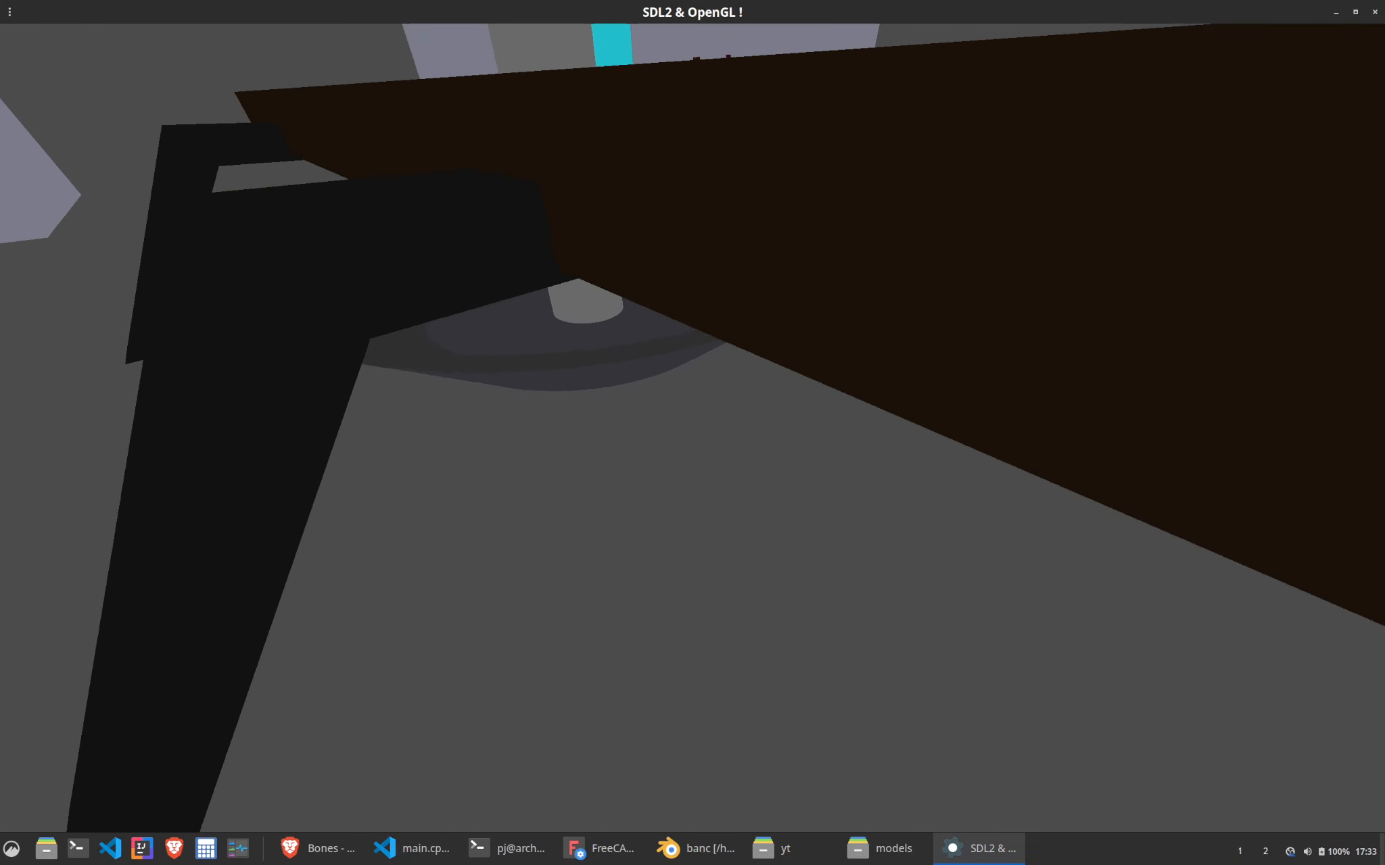
{"action": "key", "text": "s"}
{"action": "key", "text": "Escape"}
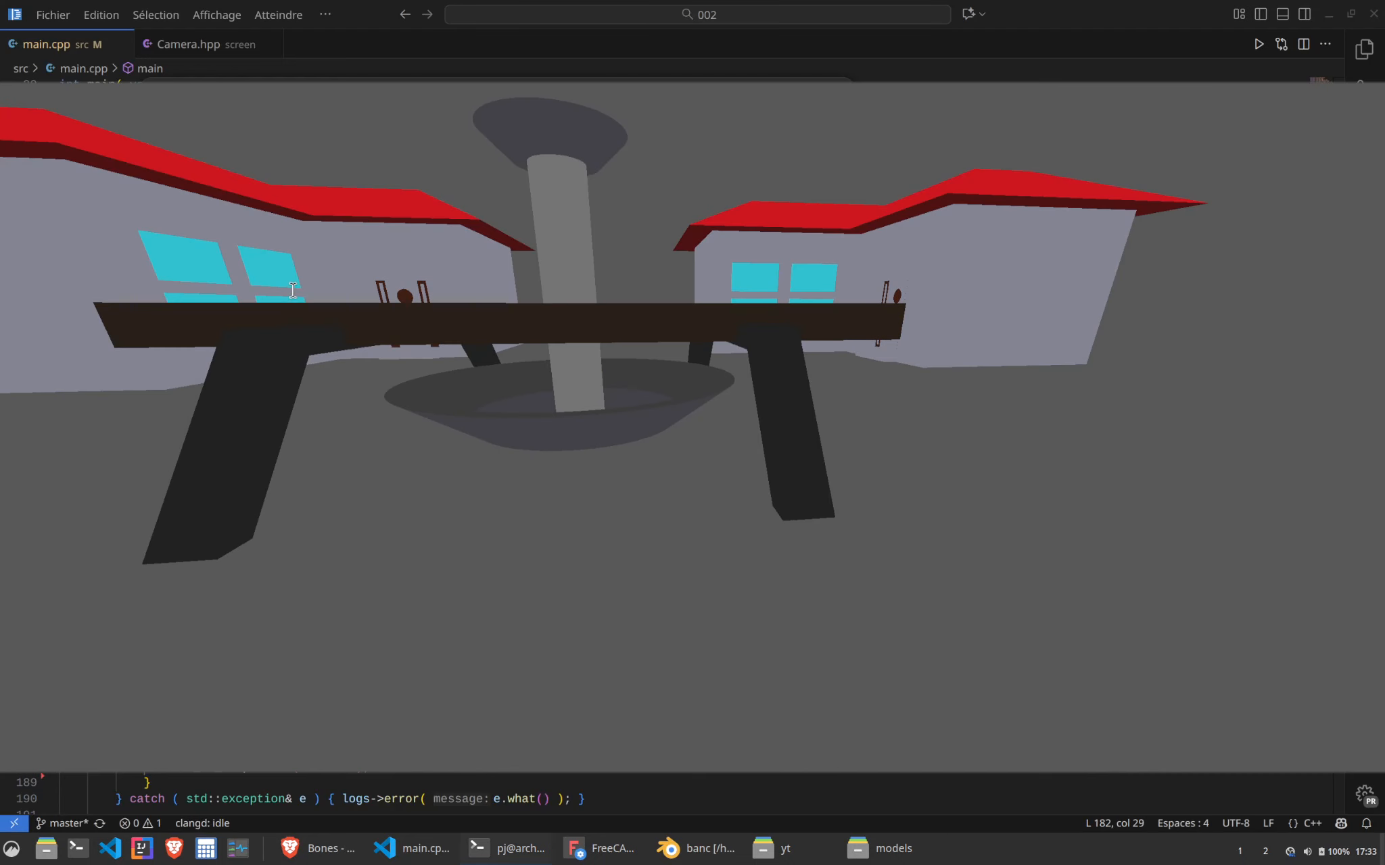
In Blender, lighten the base colour of the slats' material color_cccce6 to about #957552 and save the project
{"action": "left_click", "coordinate": [695, 849]}
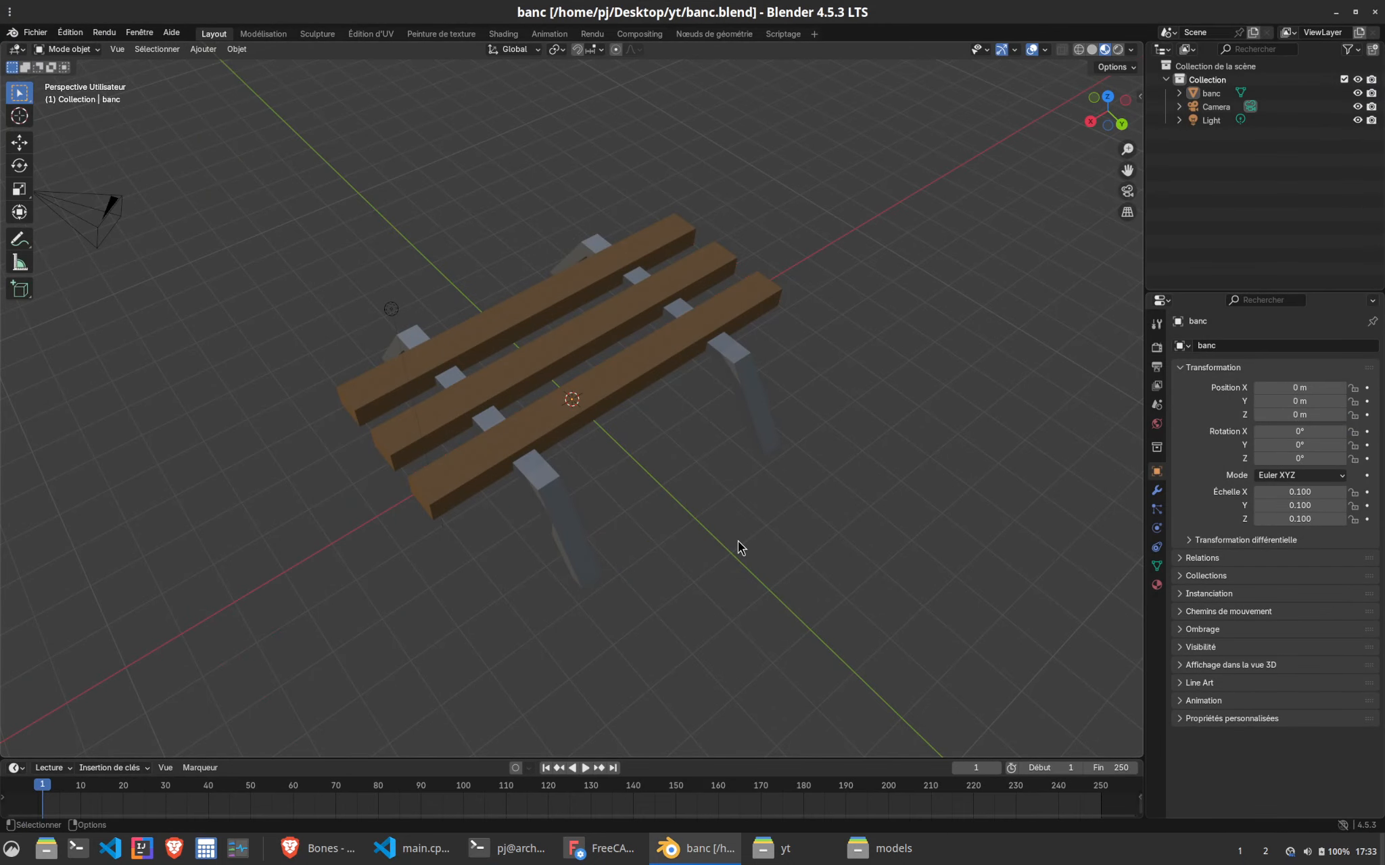
{"action": "left_click", "coordinate": [1157, 585]}
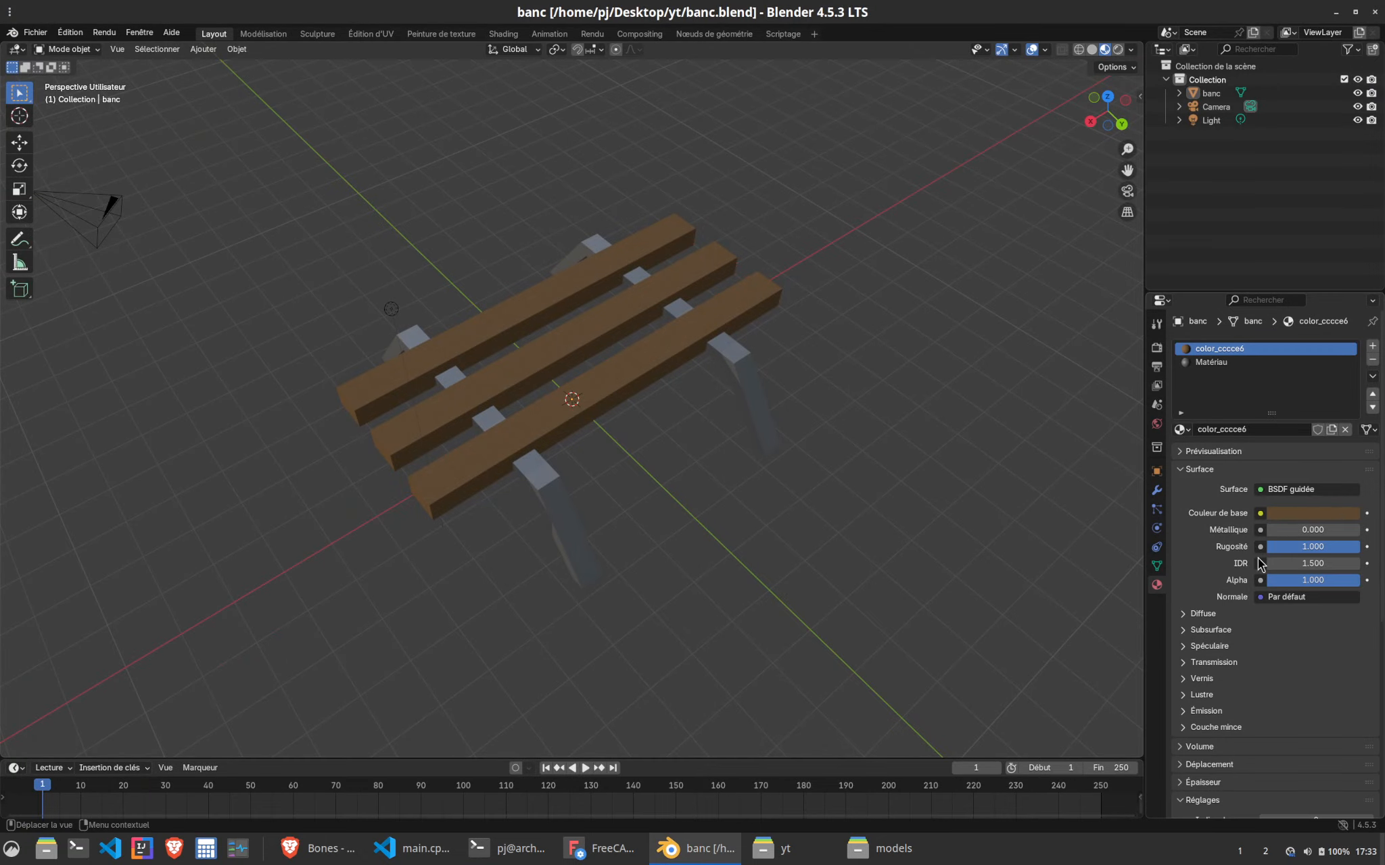
{"action": "left_click", "coordinate": [1318, 515]}
{"action": "left_click_drag", "start_coordinate": [1351, 365], "coordinate": [1345, 345]}
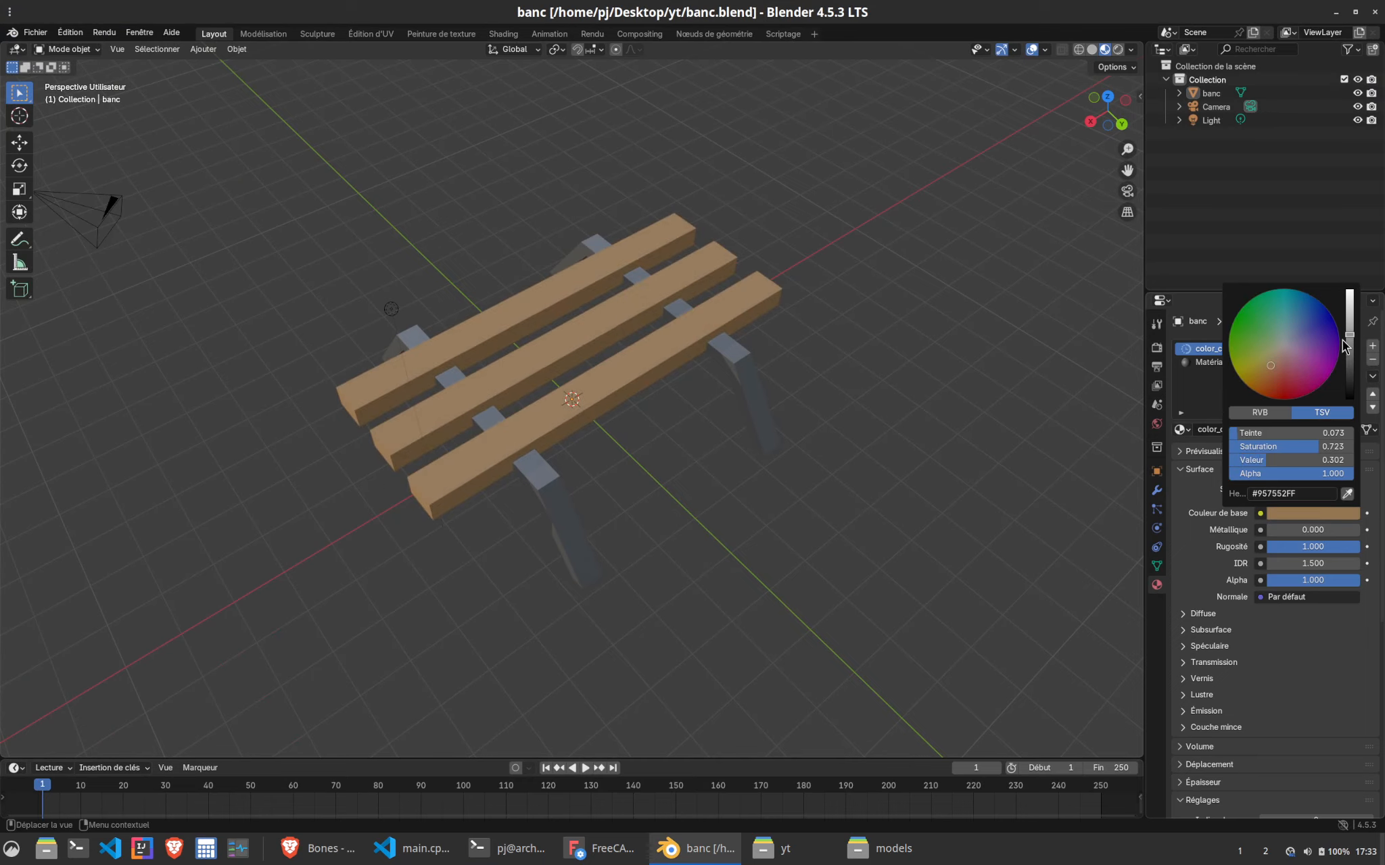
{"action": "key", "text": "ctrl+s"}
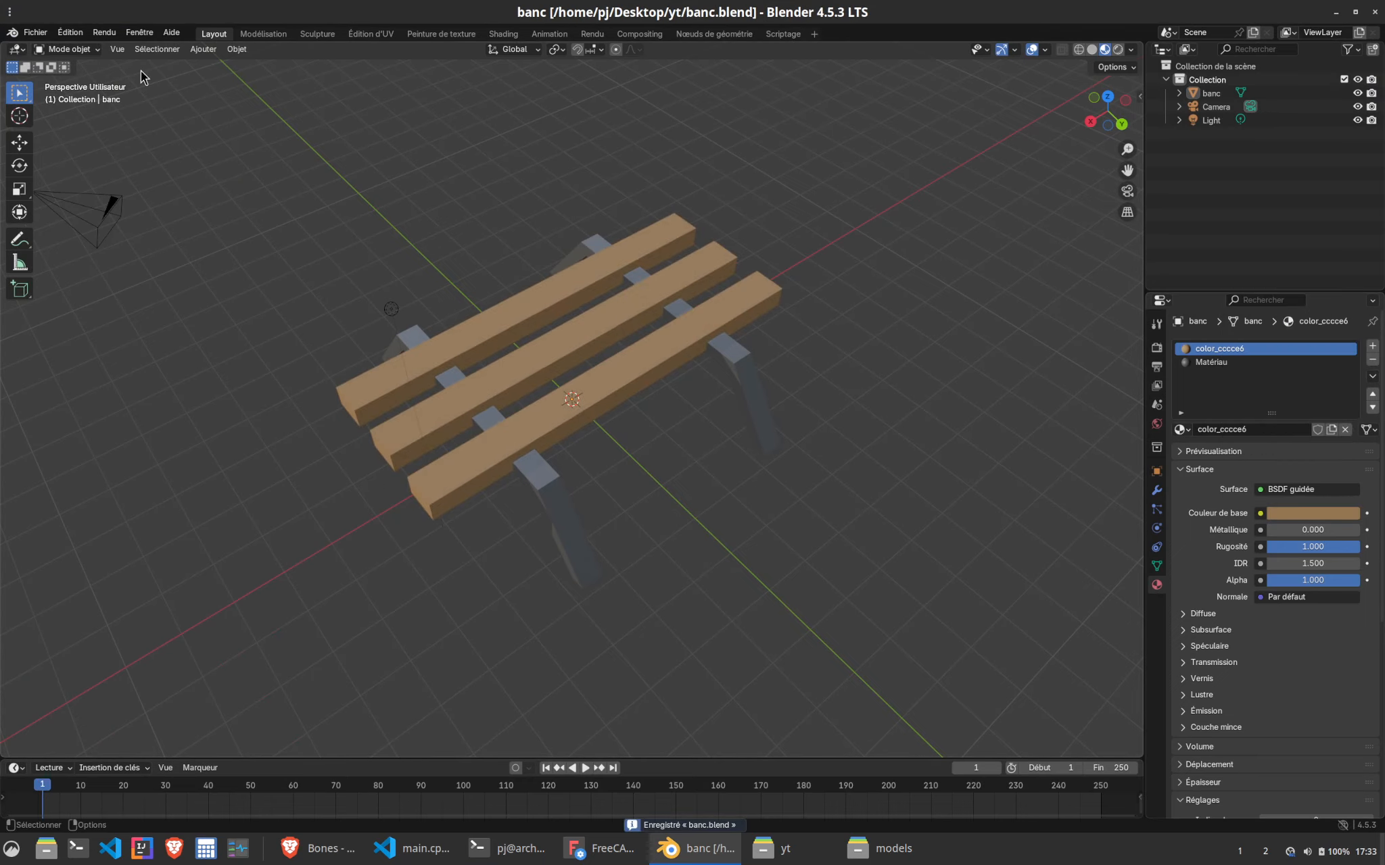
Export the recoloured bench in glTF 2.0 format and bring up the yt folder in the file manager
{"action": "left_click", "coordinate": [35, 32]}
{"action": "mouse_move", "coordinate": [79, 239]}
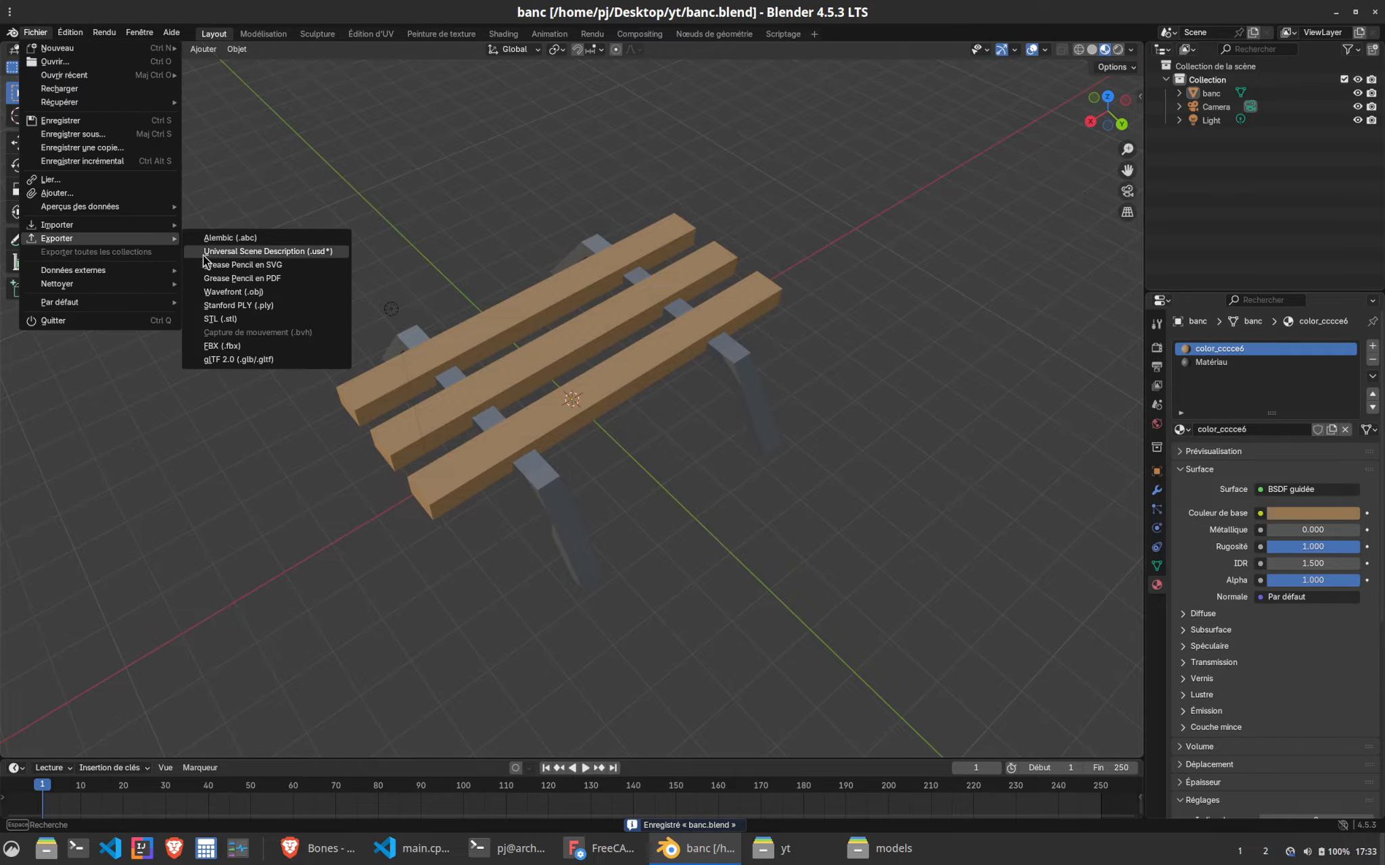
{"action": "left_click", "coordinate": [233, 361]}
{"action": "left_click", "coordinate": [1035, 648]}
{"action": "left_click", "coordinate": [1382, 862]}
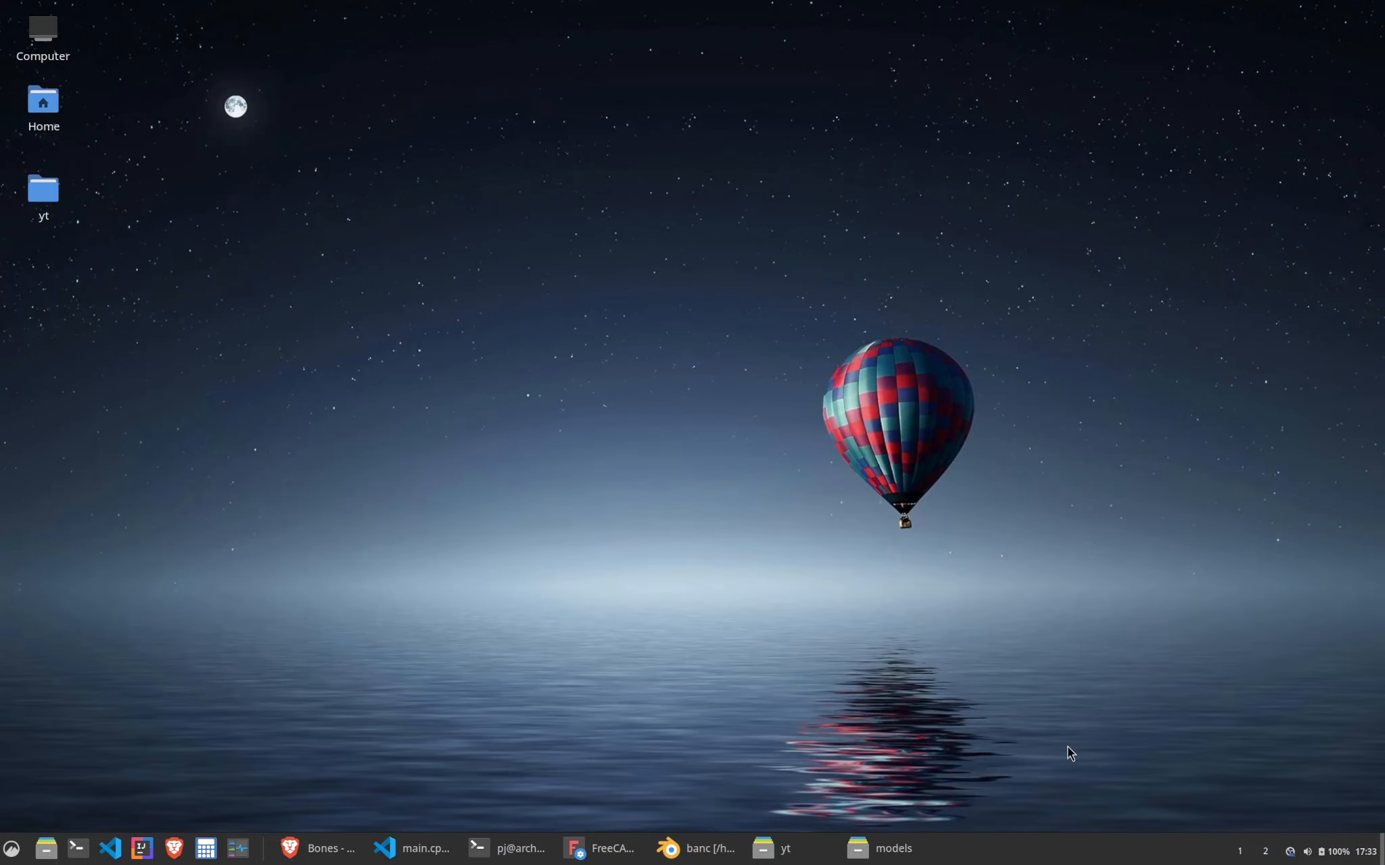
{"action": "left_click", "coordinate": [789, 853]}
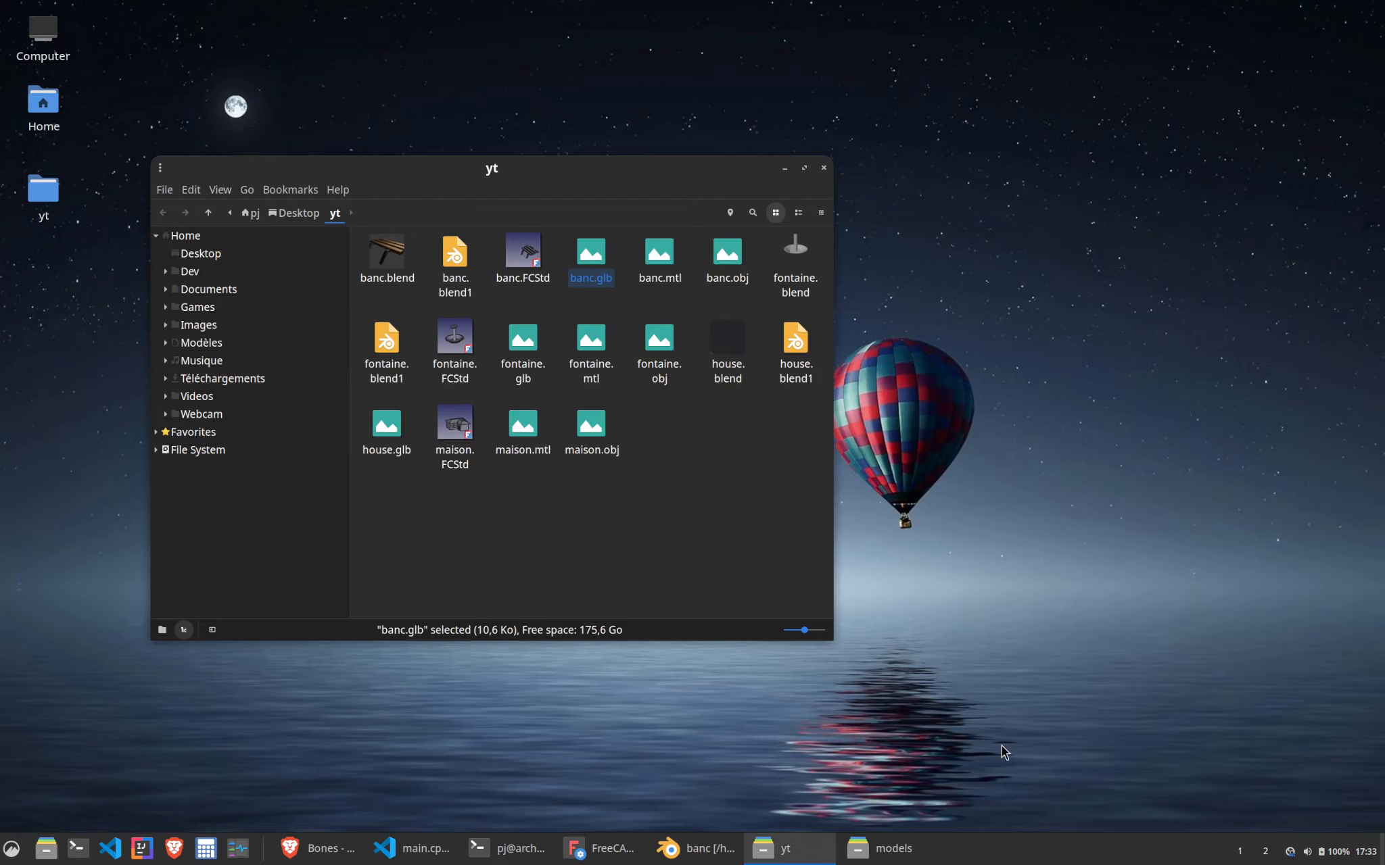
Return to Blender and set the bench's scale to 0.05 on X, Y and Z
{"action": "left_click", "coordinate": [731, 855]}
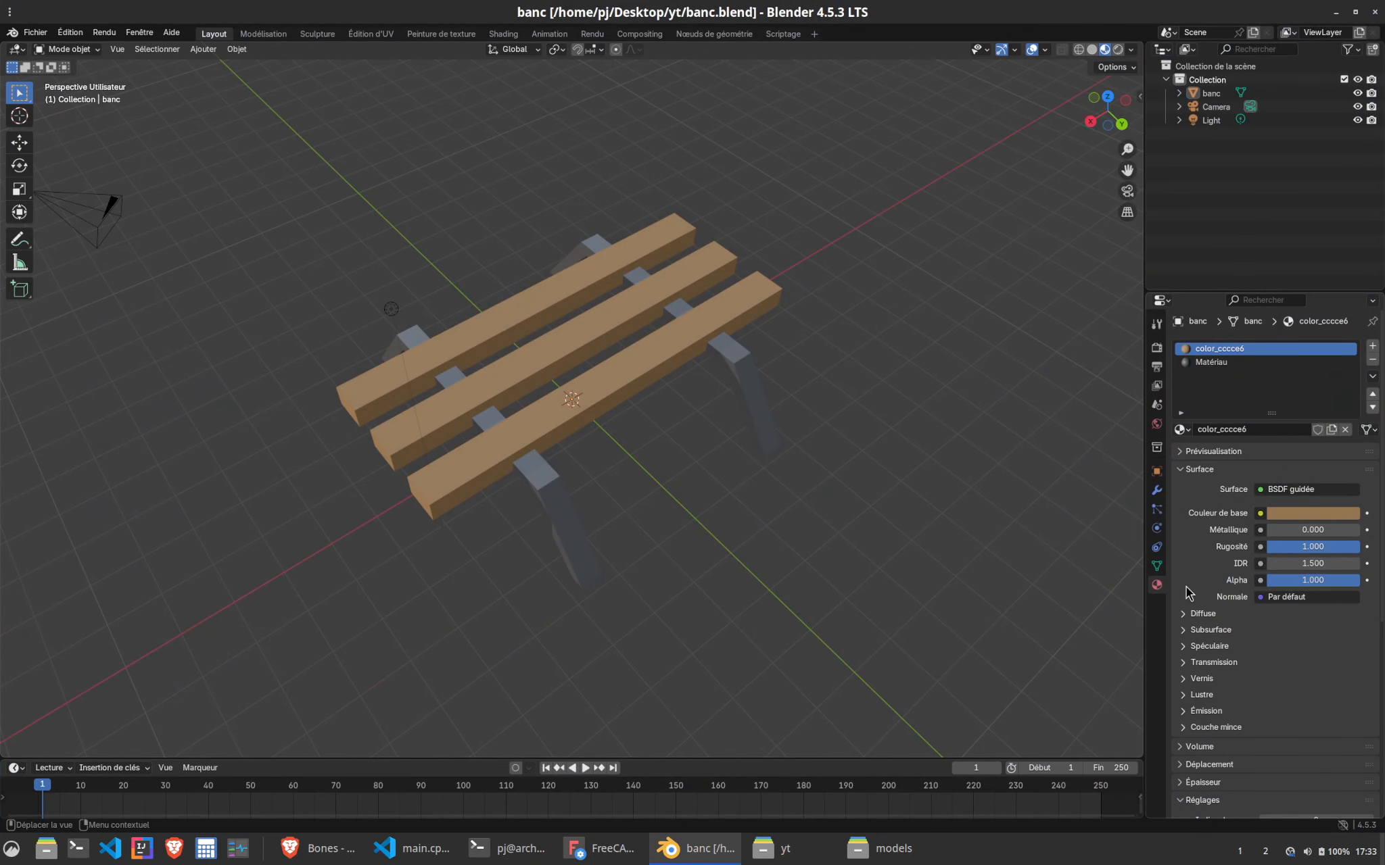
{"action": "left_click", "coordinate": [1156, 471]}
{"action": "left_click", "coordinate": [1317, 492]}
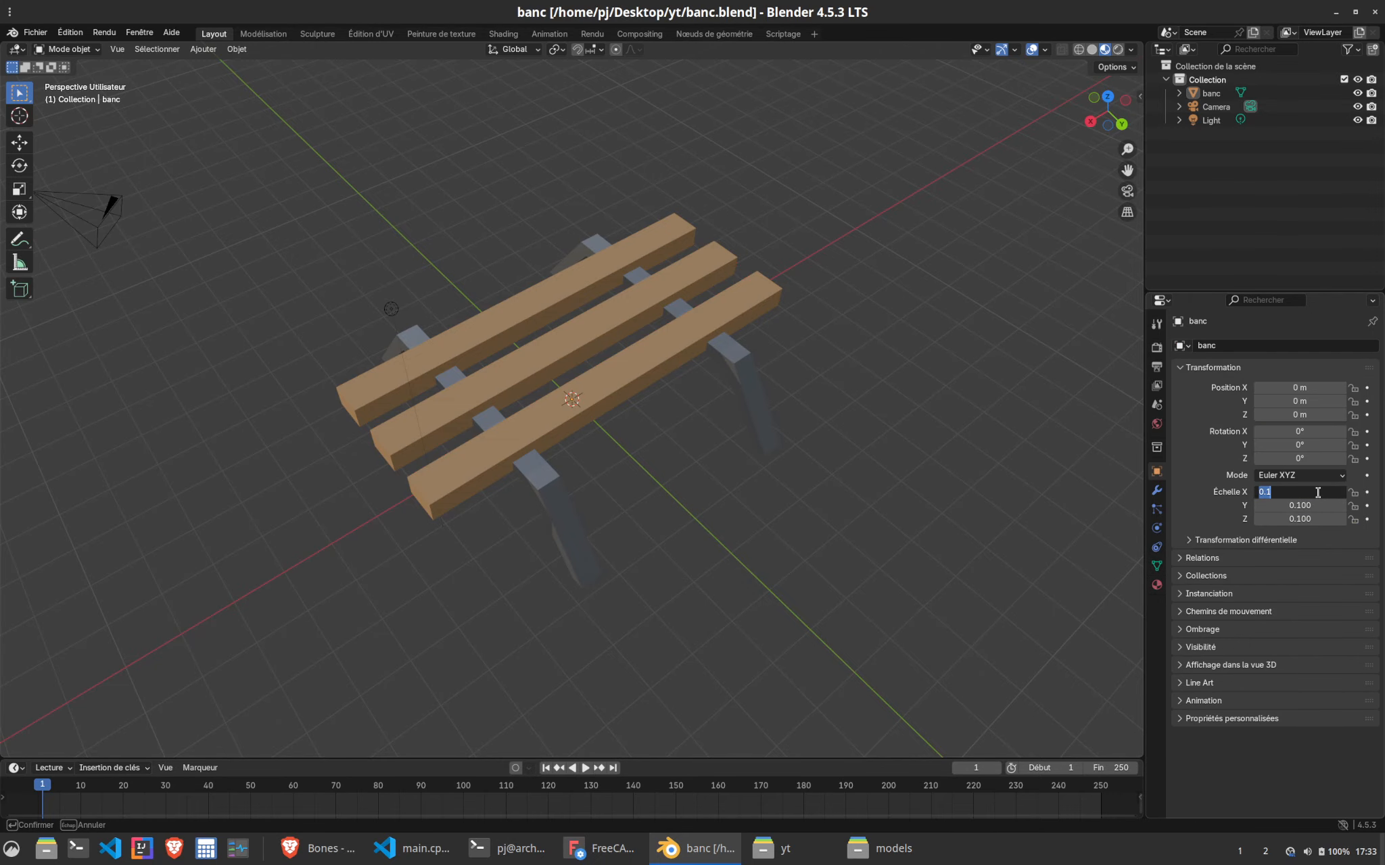
{"action": "type", "text": "0.05"}
{"action": "key", "text": "Tab"}
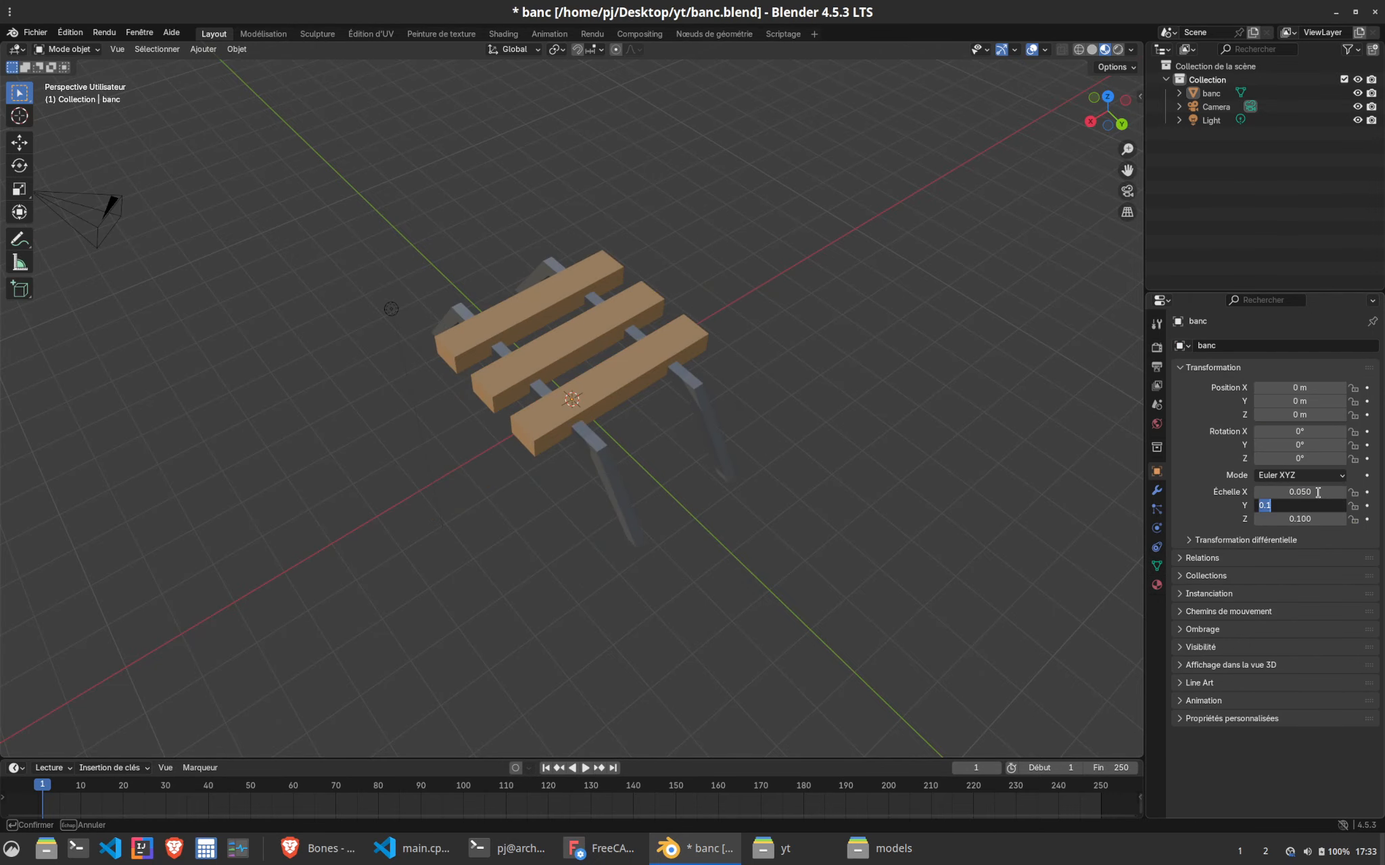
{"action": "type", "text": "0.05"}
{"action": "key", "text": "Tab"}
{"action": "type", "text": "0"}
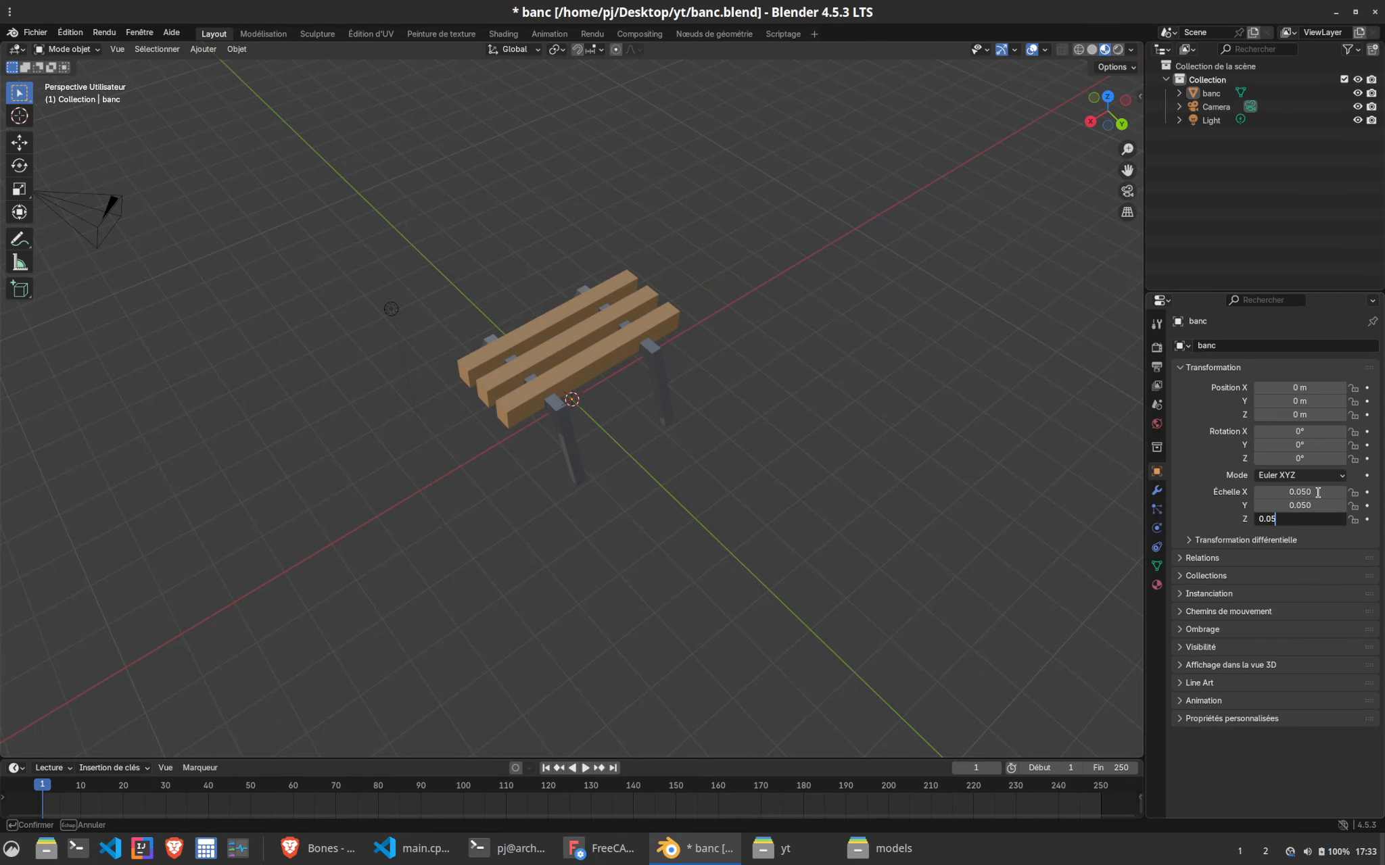
{"action": "key", "text": "Return"}
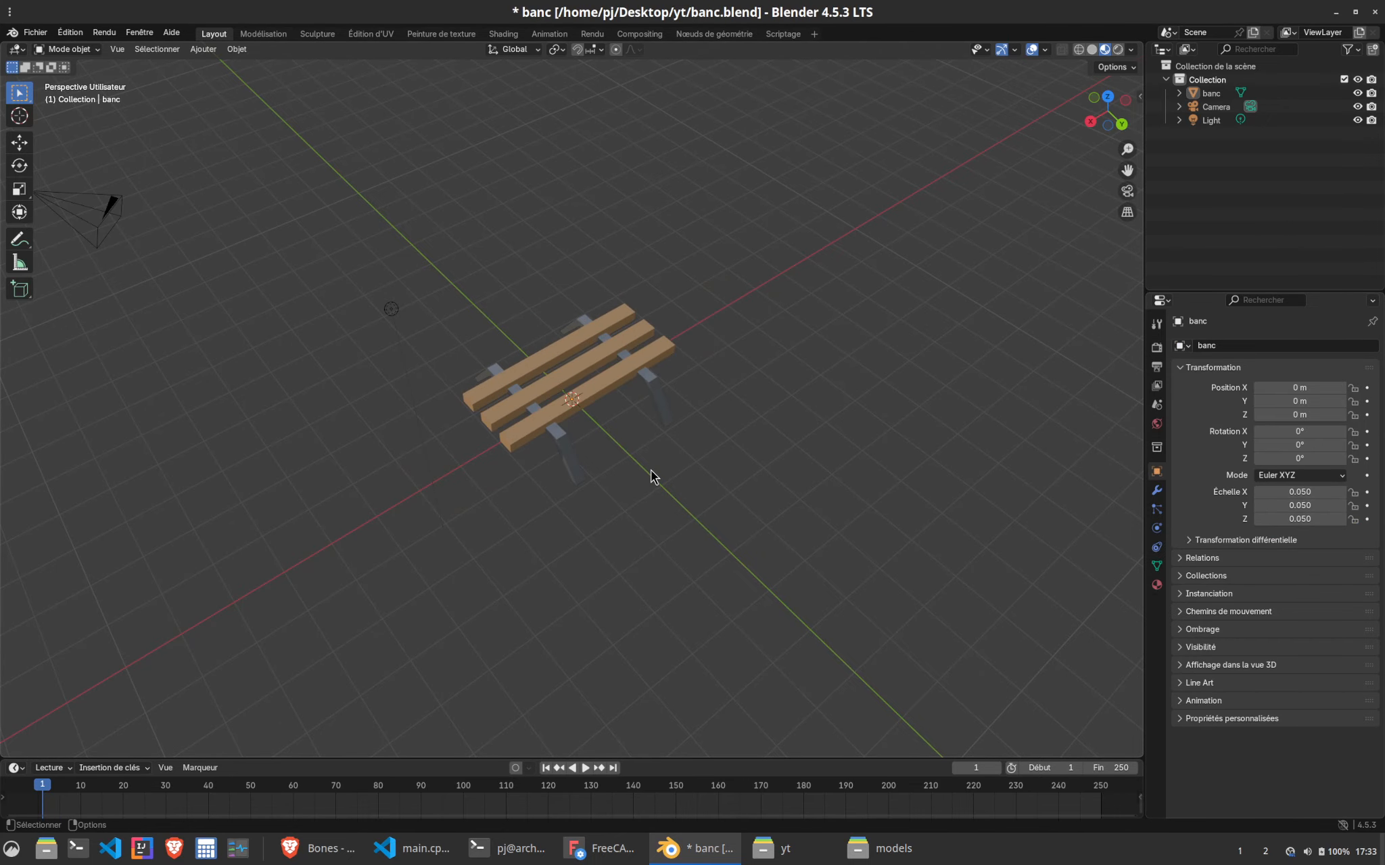
Save the bench project and export it in glTF 2.0 format over banc.glb in the yt folder
{"action": "key", "text": "ctrl+s"}
{"action": "left_click", "coordinate": [35, 31]}
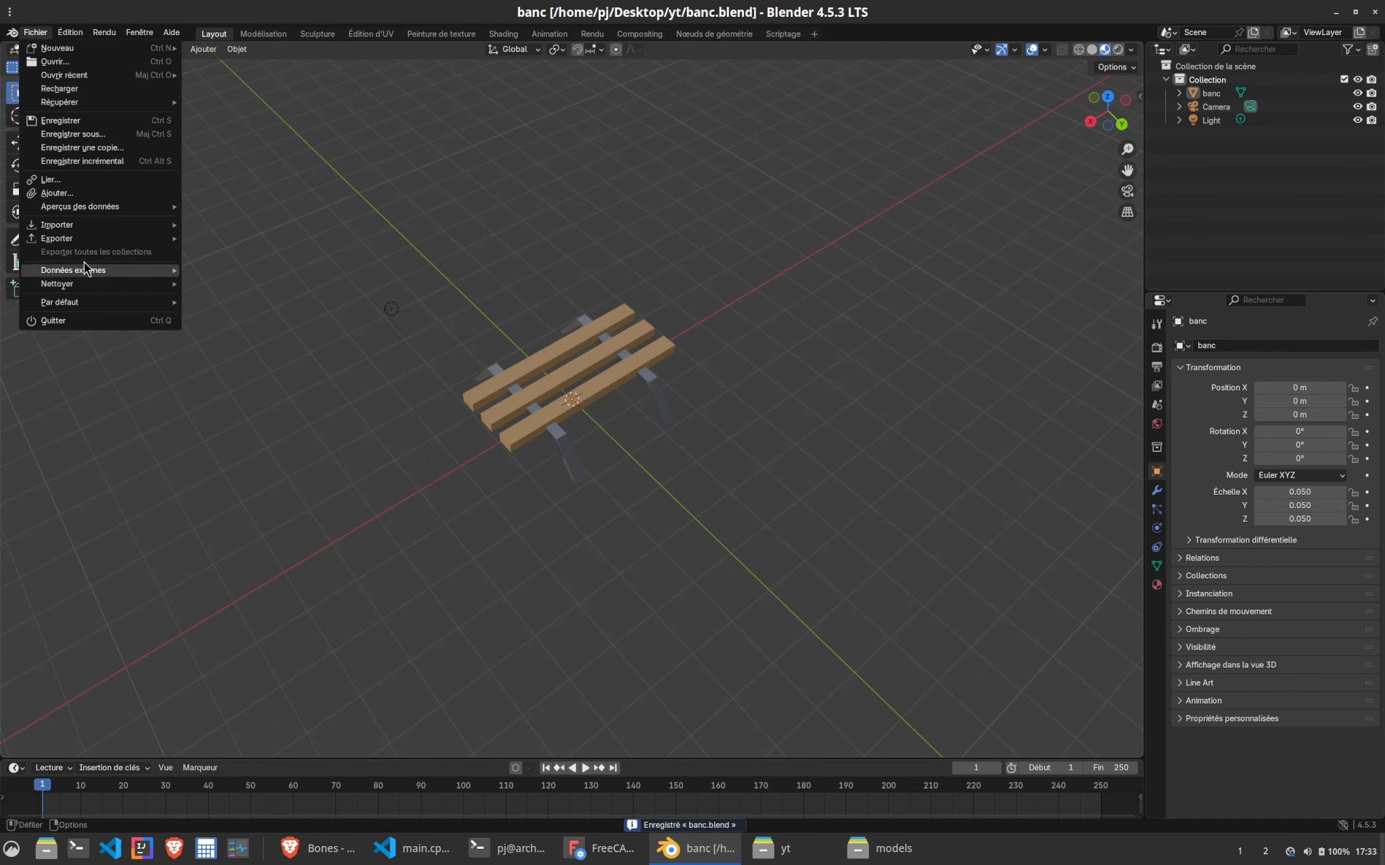
{"action": "mouse_move", "coordinate": [117, 242]}
{"action": "left_click", "coordinate": [271, 360]}
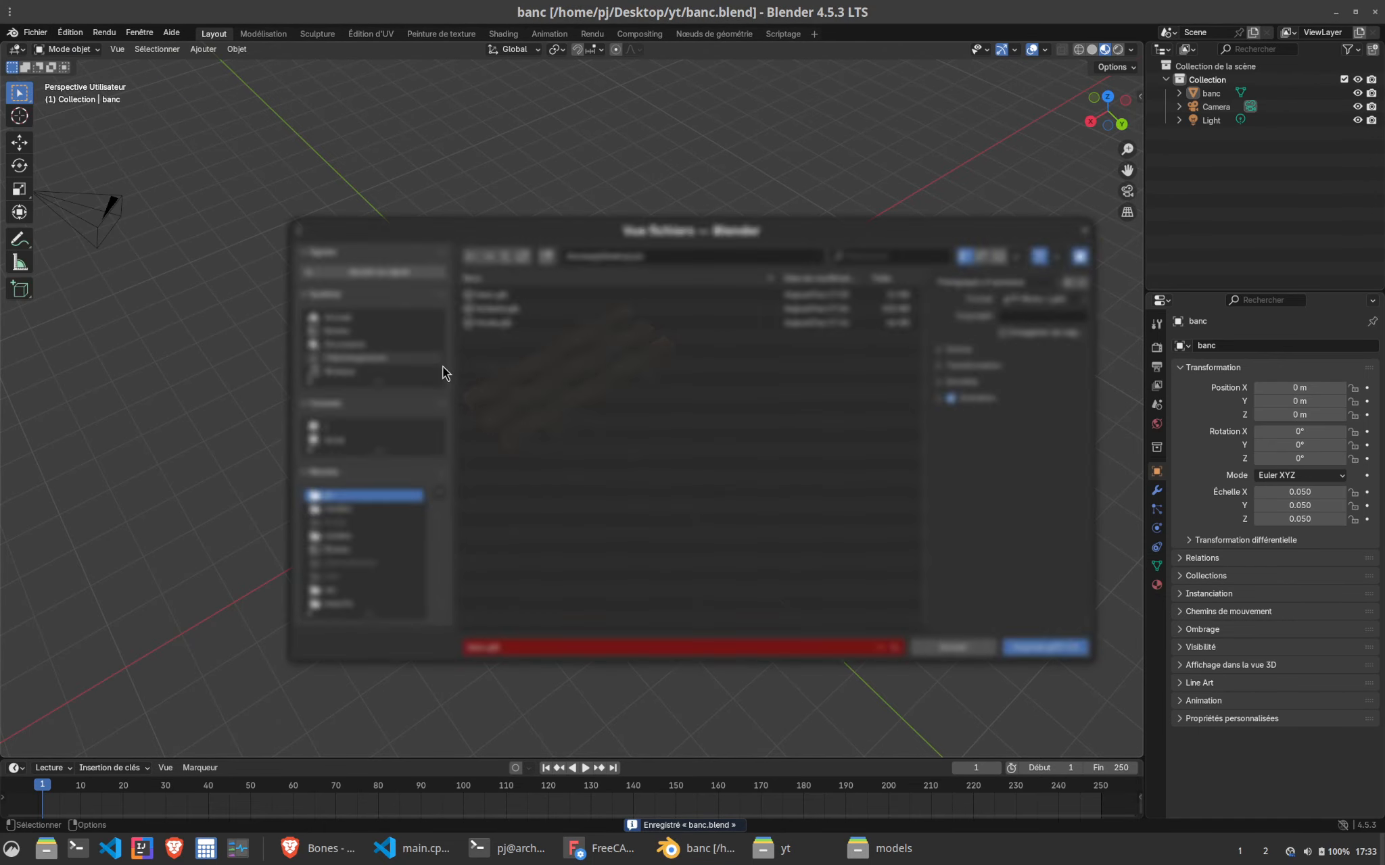
{"action": "left_click", "coordinate": [1068, 649]}
Copy banc.glb from the yt folder into the project's res/models folder, replacing the existing file
{"action": "left_click", "coordinate": [1382, 859]}
{"action": "left_click", "coordinate": [831, 851]}
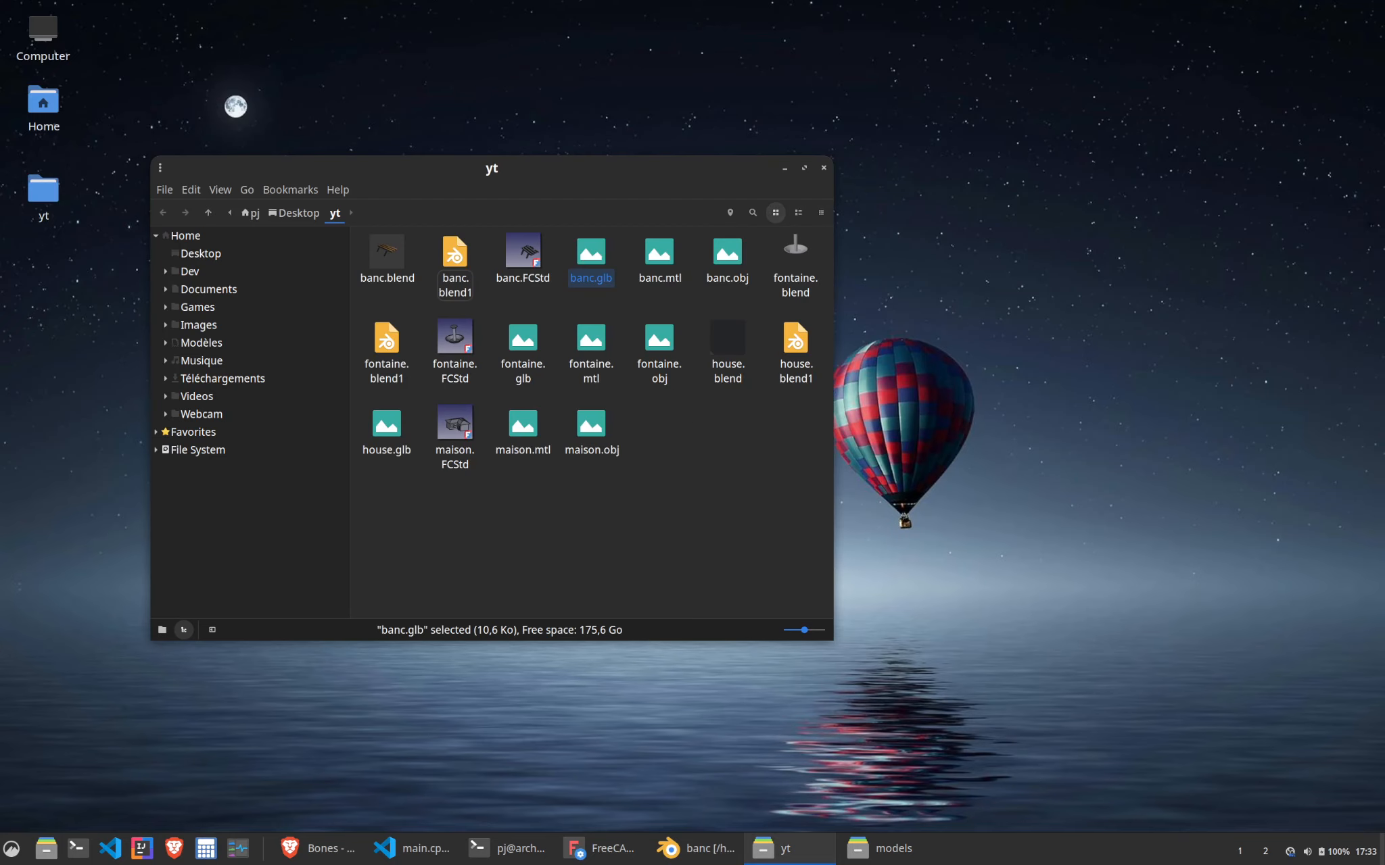
{"action": "left_click", "coordinate": [592, 277]}
{"action": "key", "text": "ctrl+c"}
{"action": "left_click", "coordinate": [879, 848]}
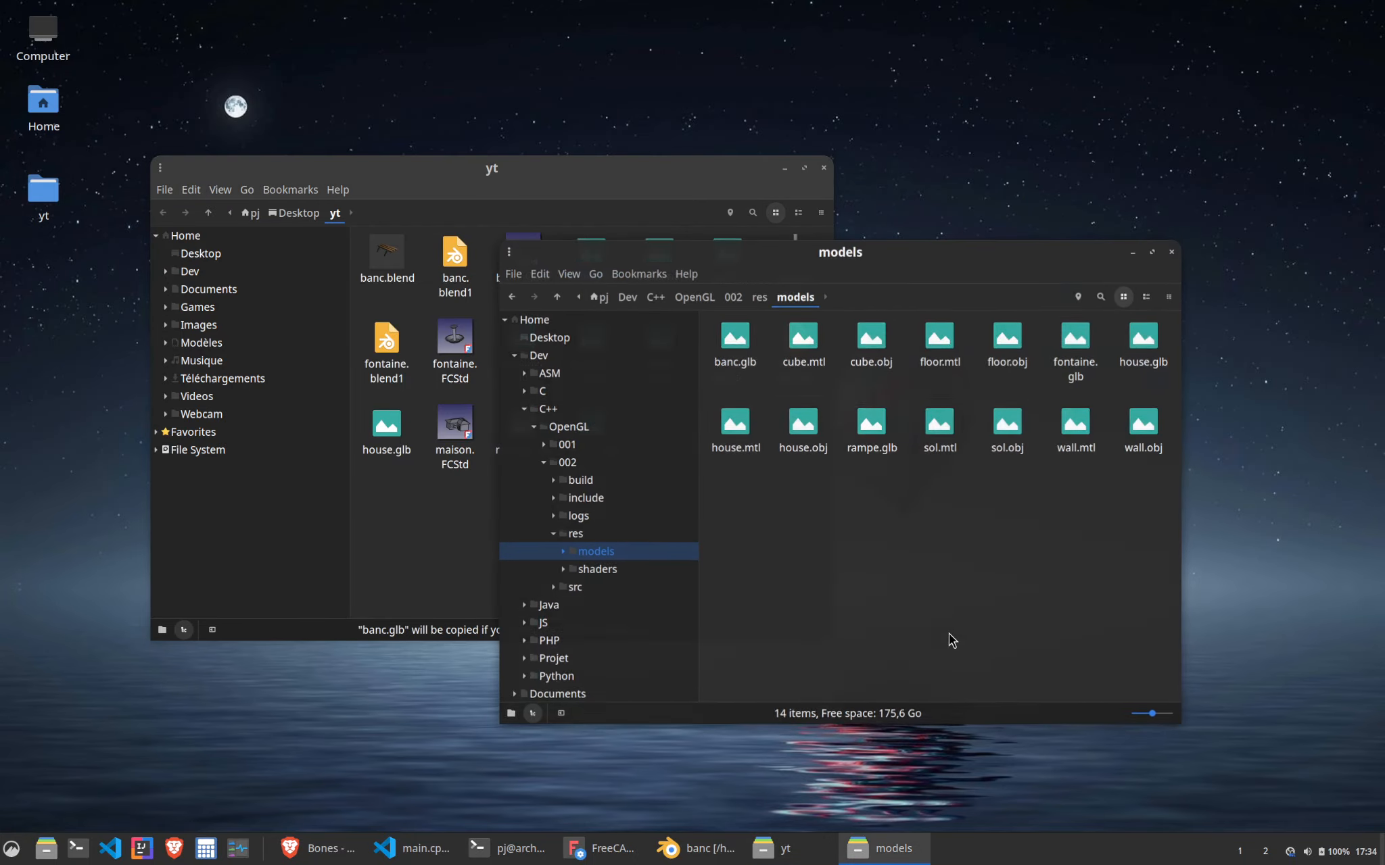
{"action": "key", "text": "ctrl+v"}
{"action": "left_click", "coordinate": [938, 710]}
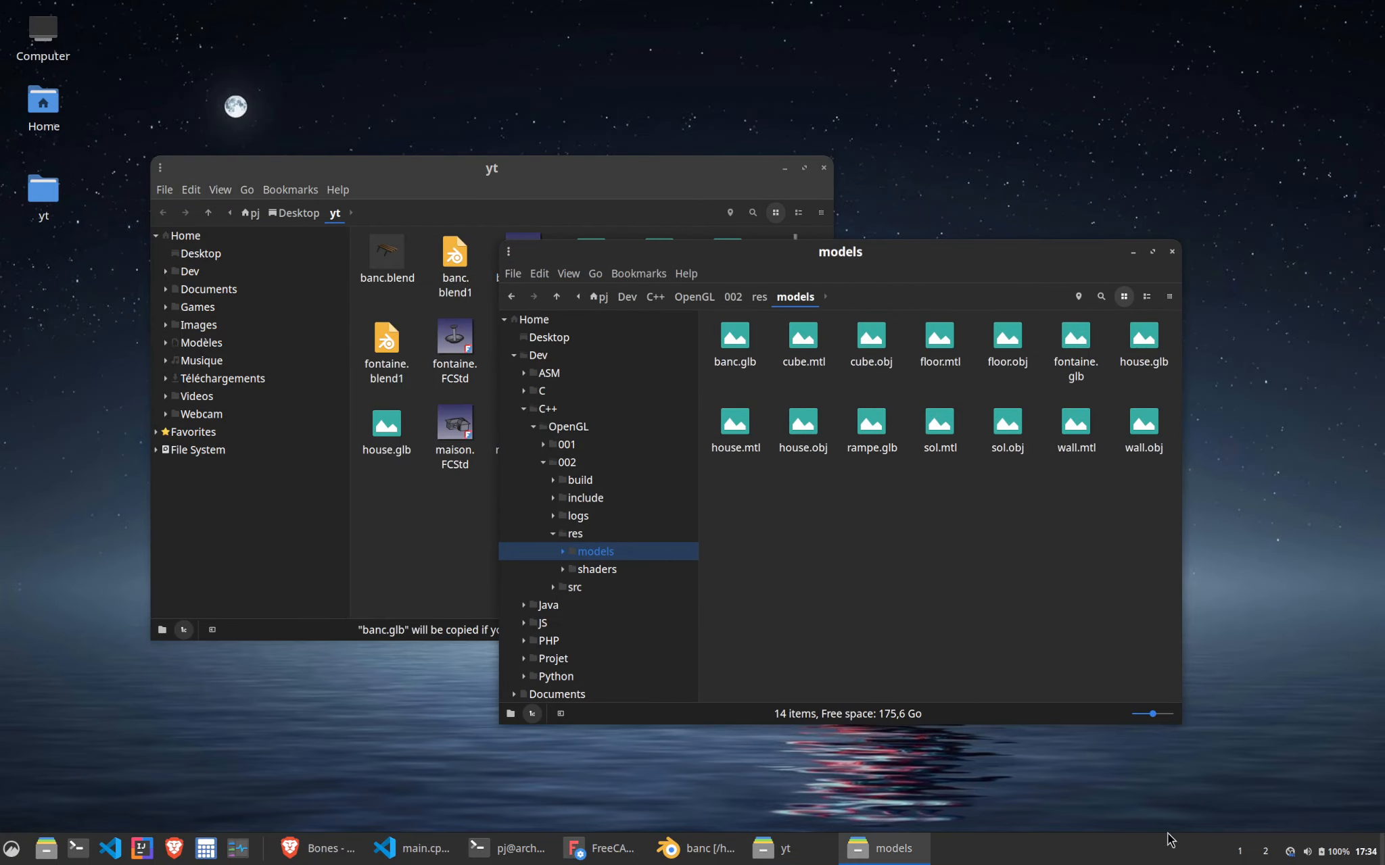
Switch to the terminal, run ./build/game again and maximize the game window
{"action": "left_click", "coordinate": [514, 849]}
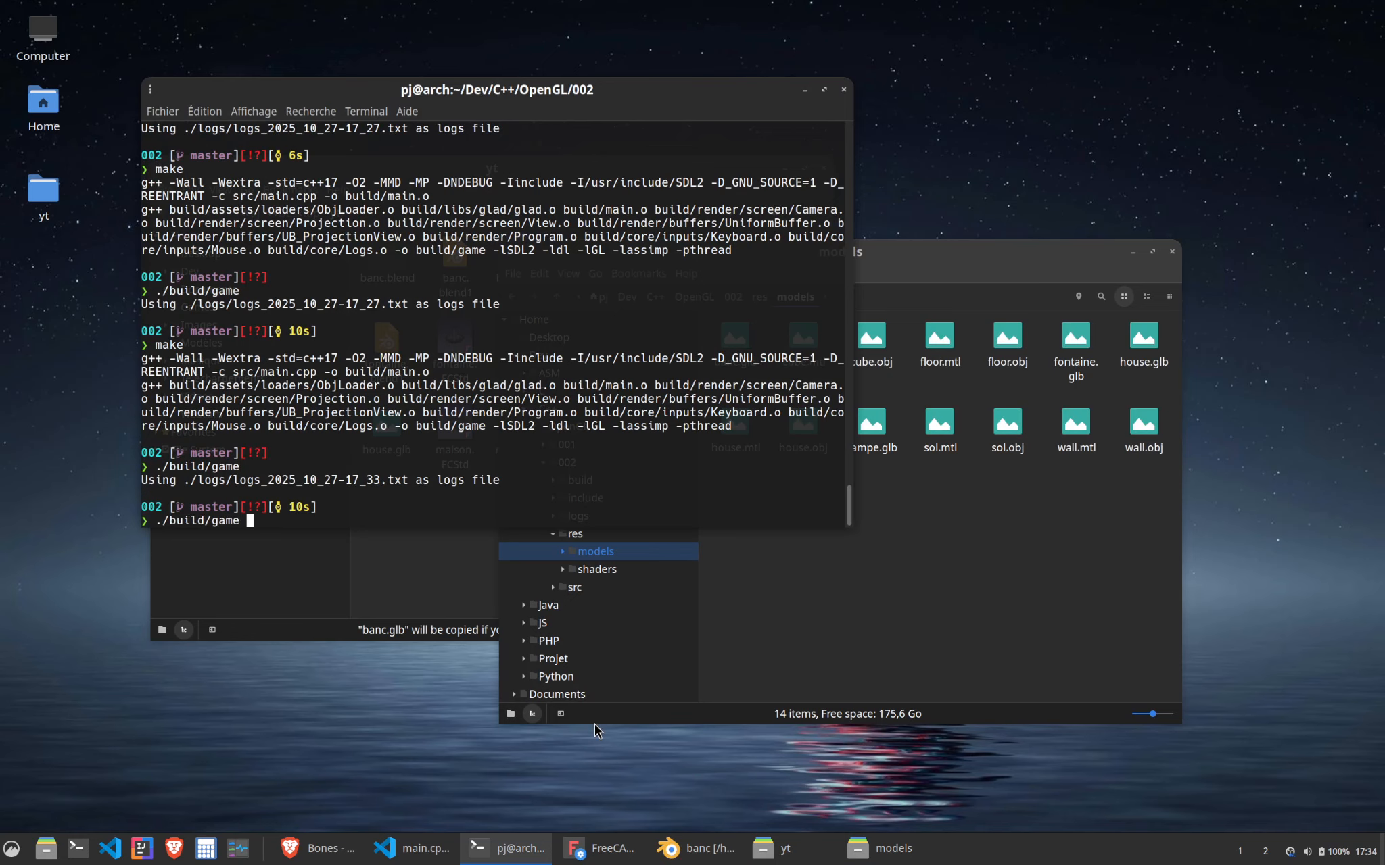
{"action": "key", "text": "Return"}
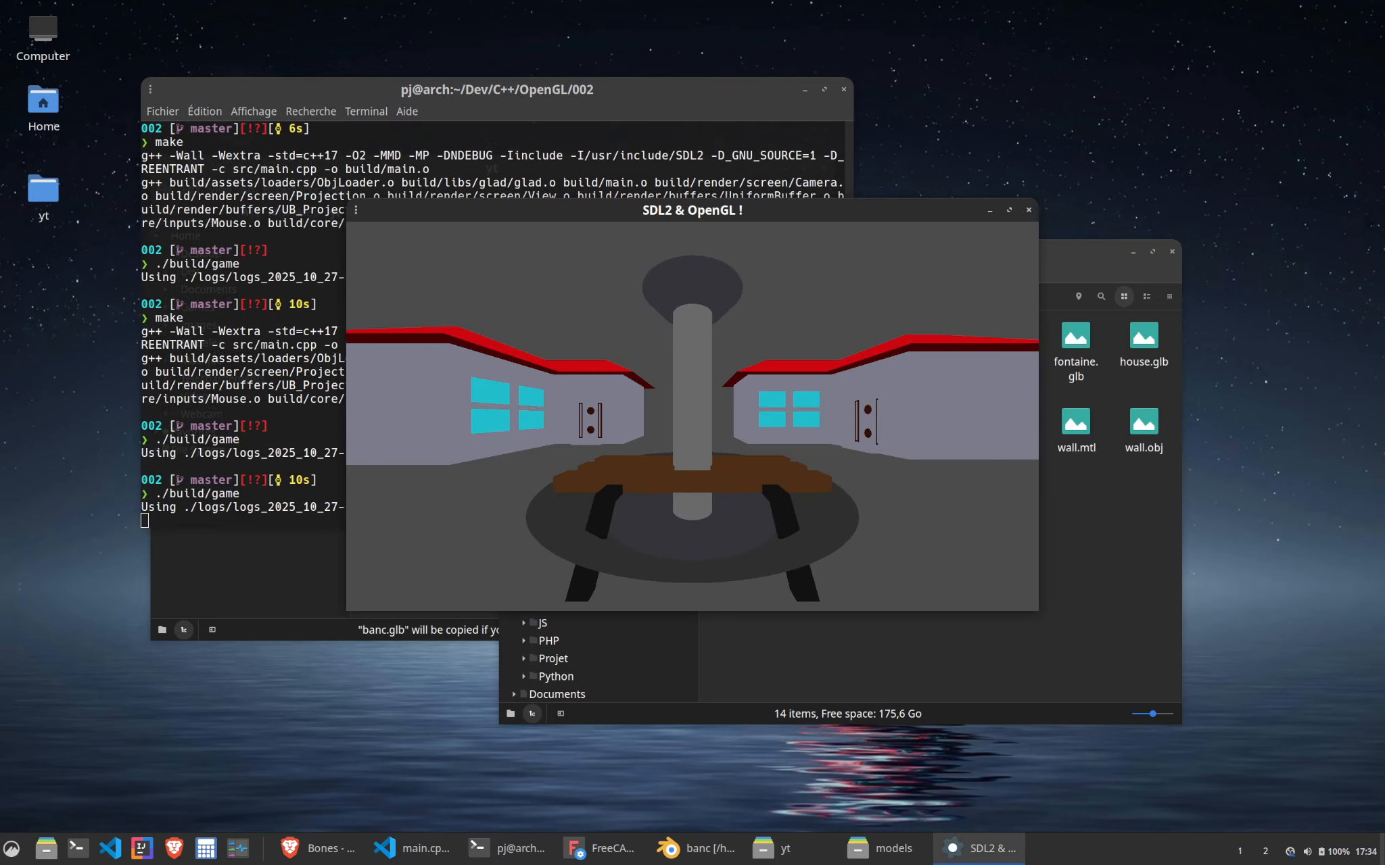
{"action": "key", "text": "super+Up"}
{"action": "key", "text": "super+Up"}
Move around the scene to examine the rescaled bench against the fountain and houses, and quit the game
{"action": "key", "text": "d"}
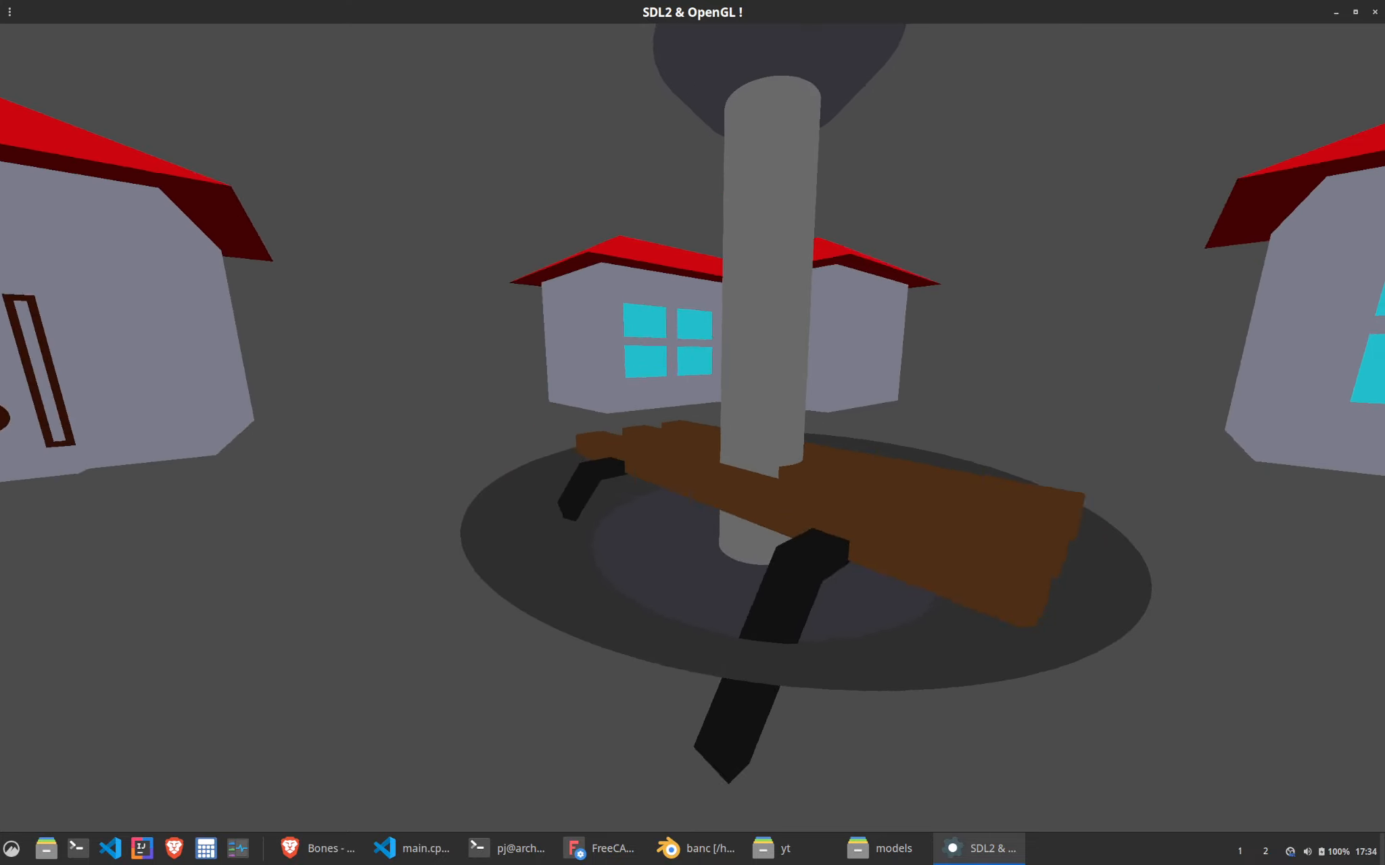
{"action": "key", "text": "w"}
{"action": "key", "text": "w"}
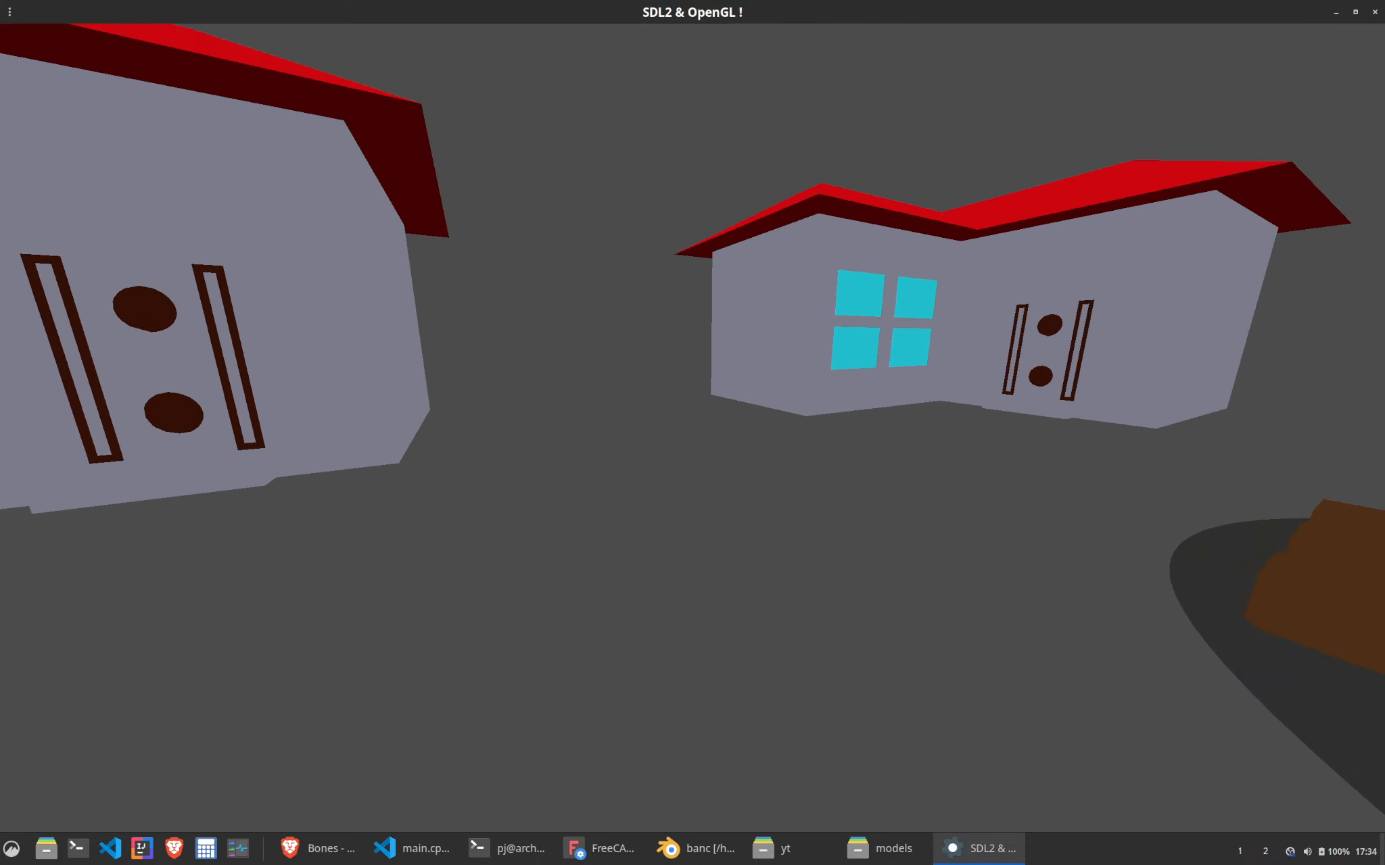
{"action": "key", "text": "s"}
{"action": "key", "text": "d"}
{"action": "key", "text": "a"}
{"action": "key", "text": "d"}
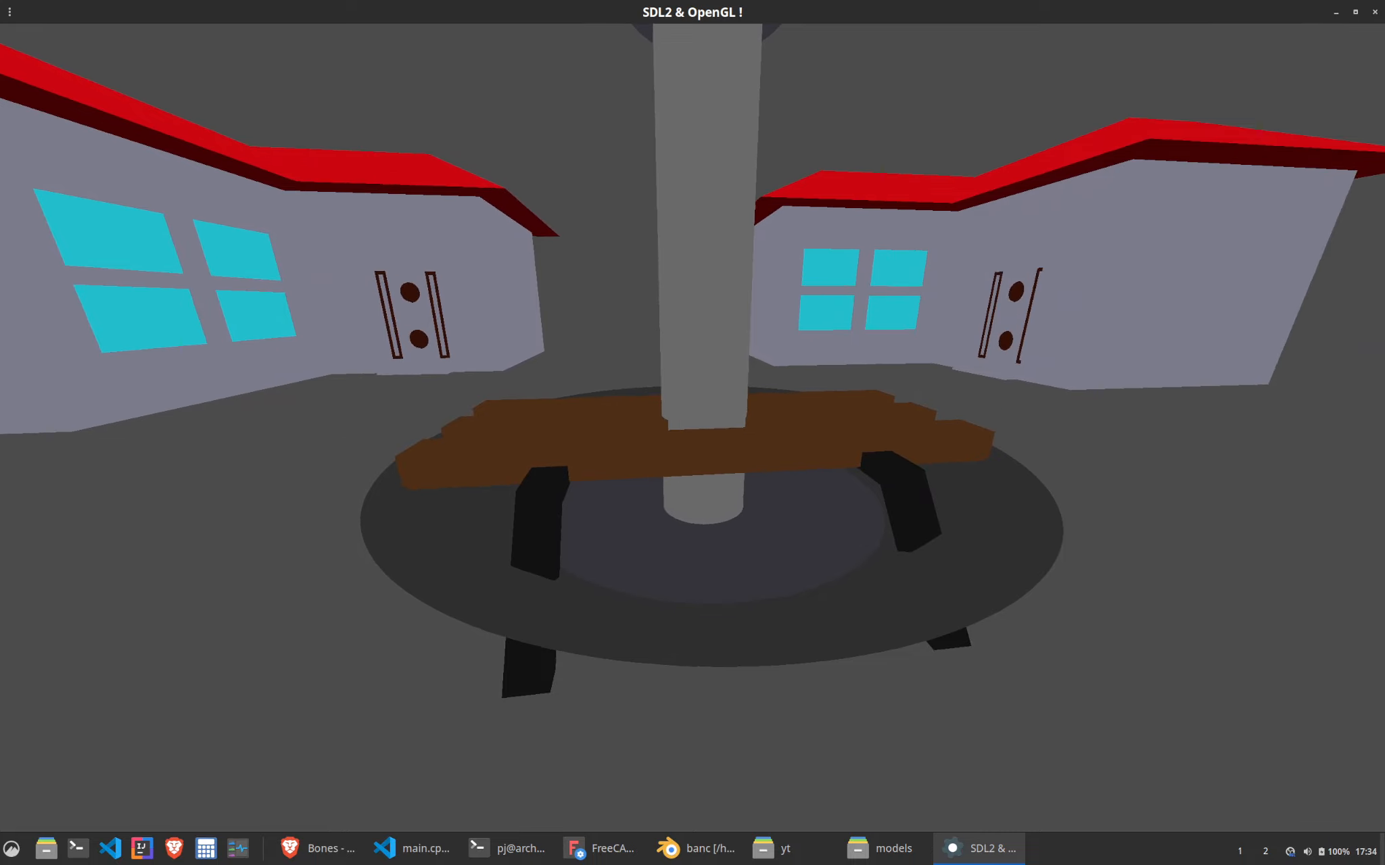
{"action": "key", "text": "a"}
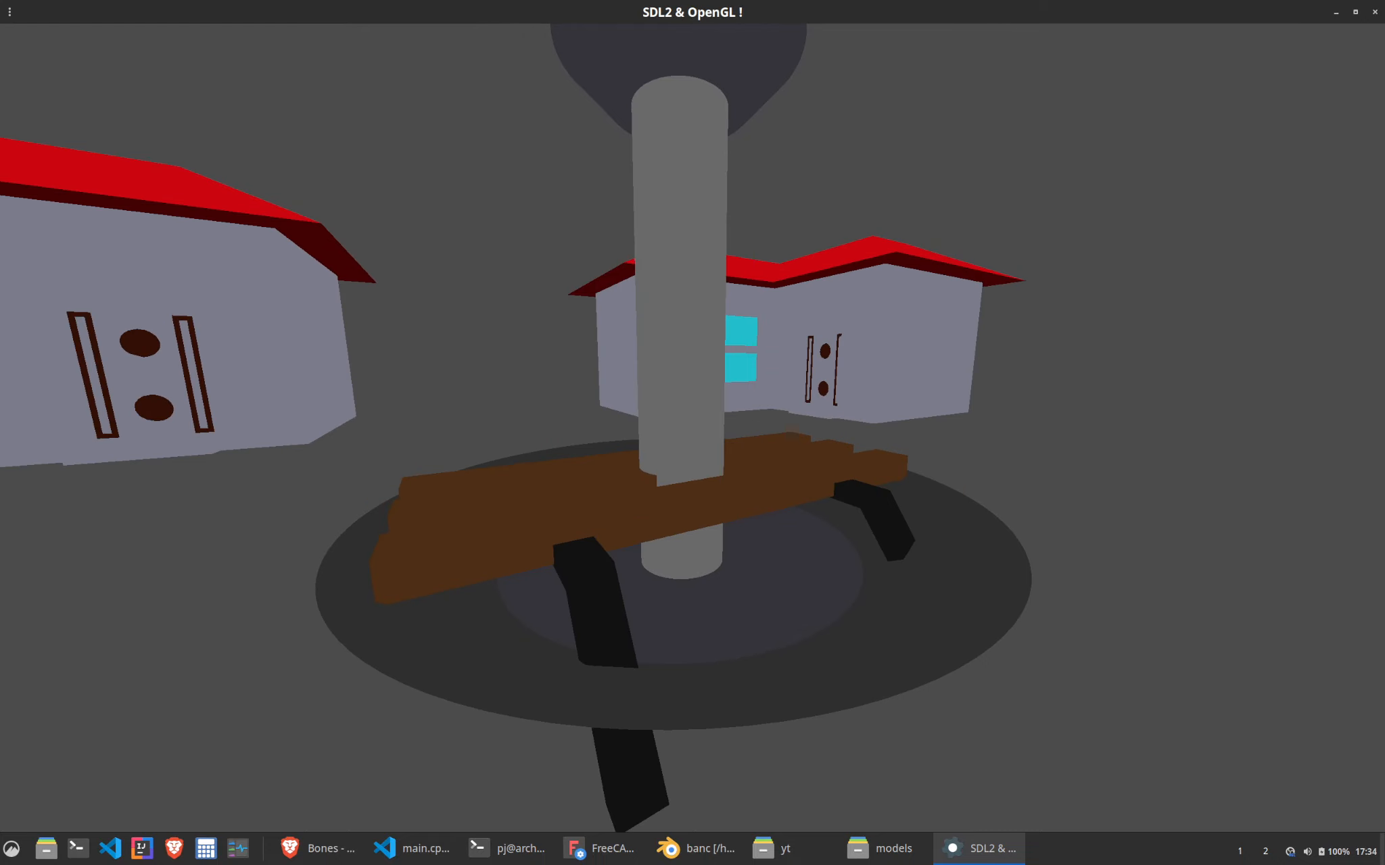
{"action": "key", "text": "Escape"}
In main.cpp, give the banc loader the world position glm::vec3( -5.f, 0.f, 0.f ) and rotation angle 90.f, and save the file
{"action": "left_click", "coordinate": [687, 850]}
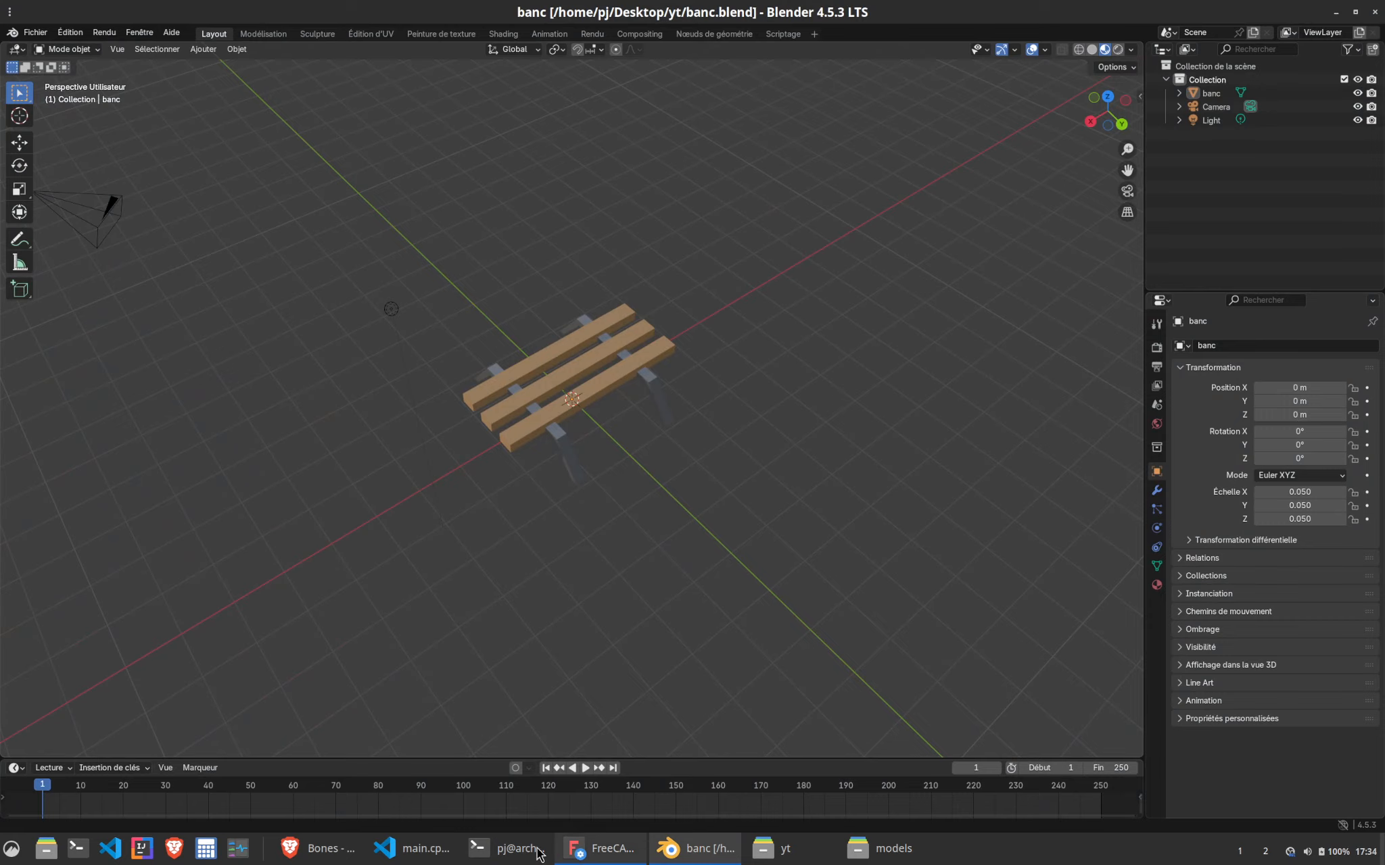
{"action": "left_click", "coordinate": [409, 849]}
{"action": "scroll", "coordinate": [424, 524], "scroll_direction": "up", "scroll_amount": 9}
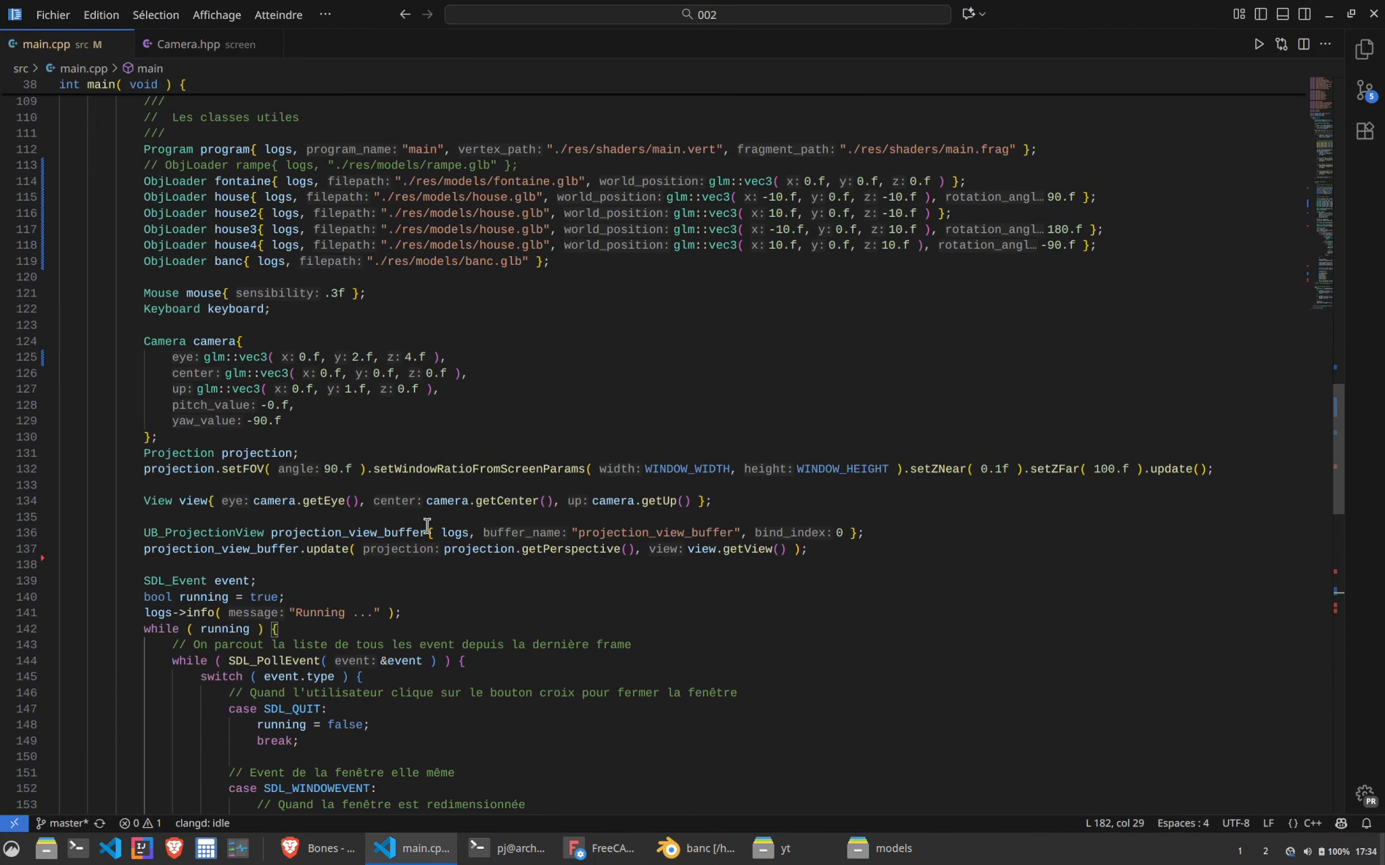
{"action": "left_click", "coordinate": [528, 367]}
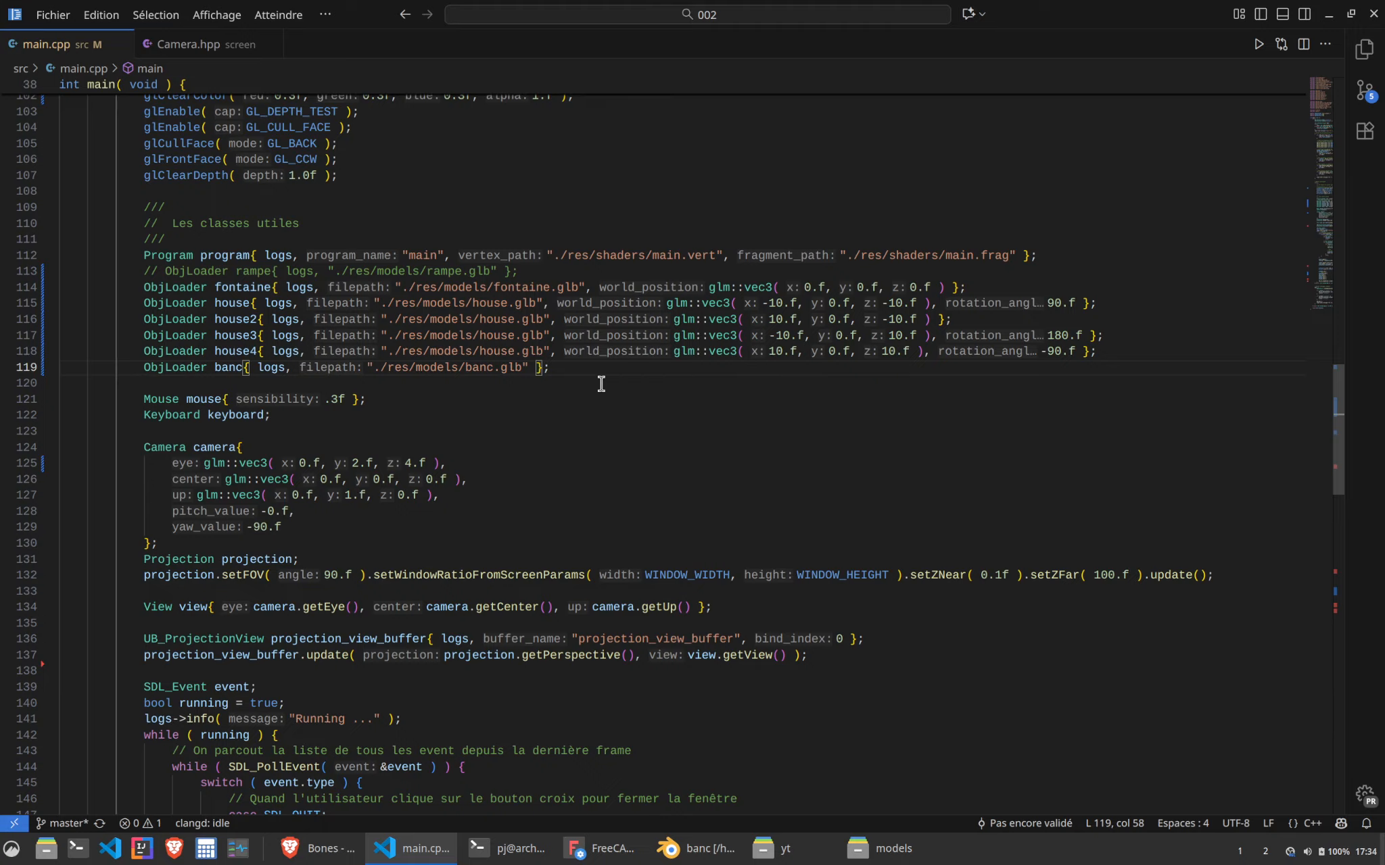
{"action": "type", "text": ", glm::ve"}
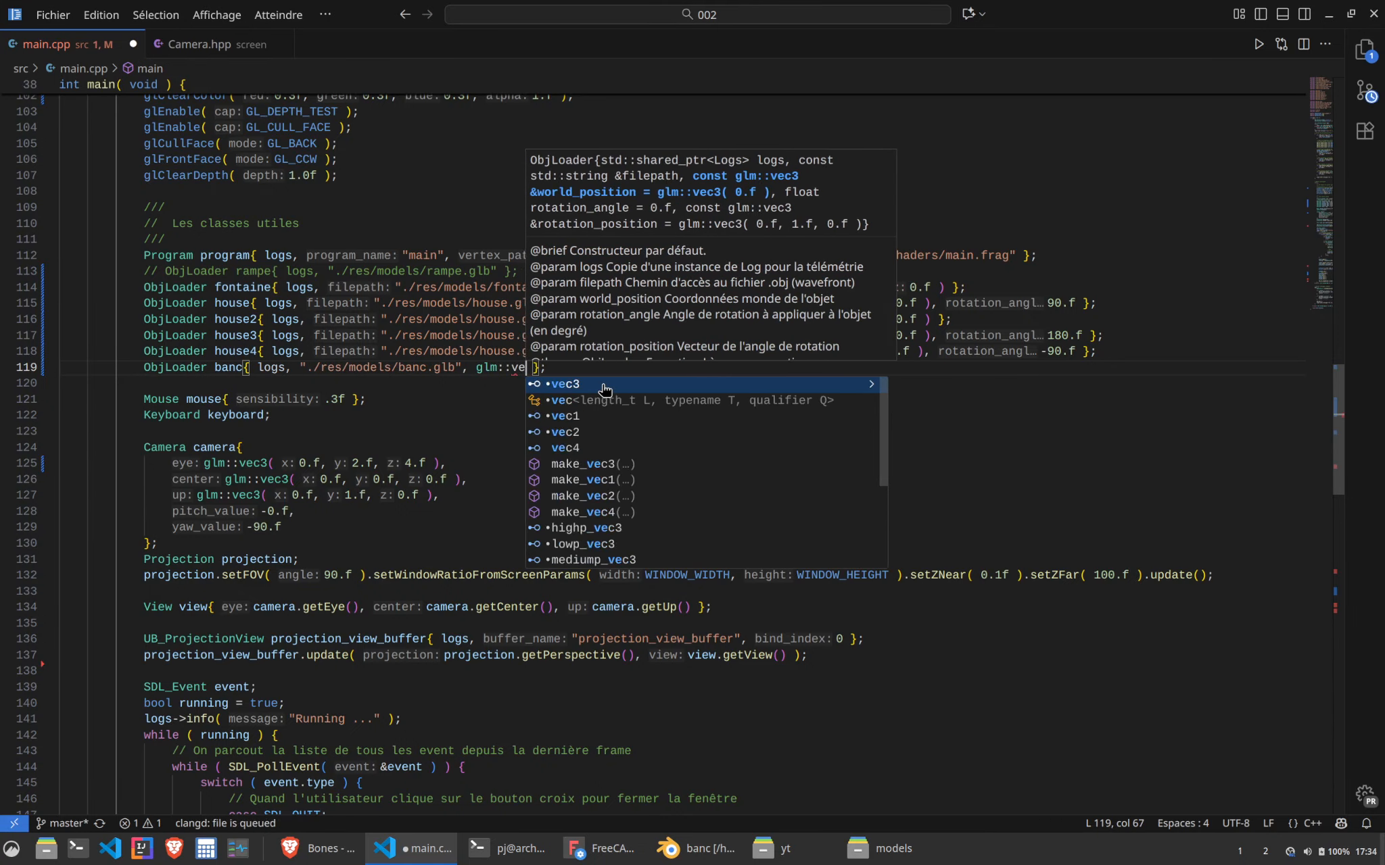
{"action": "type", "text": "c3( "}
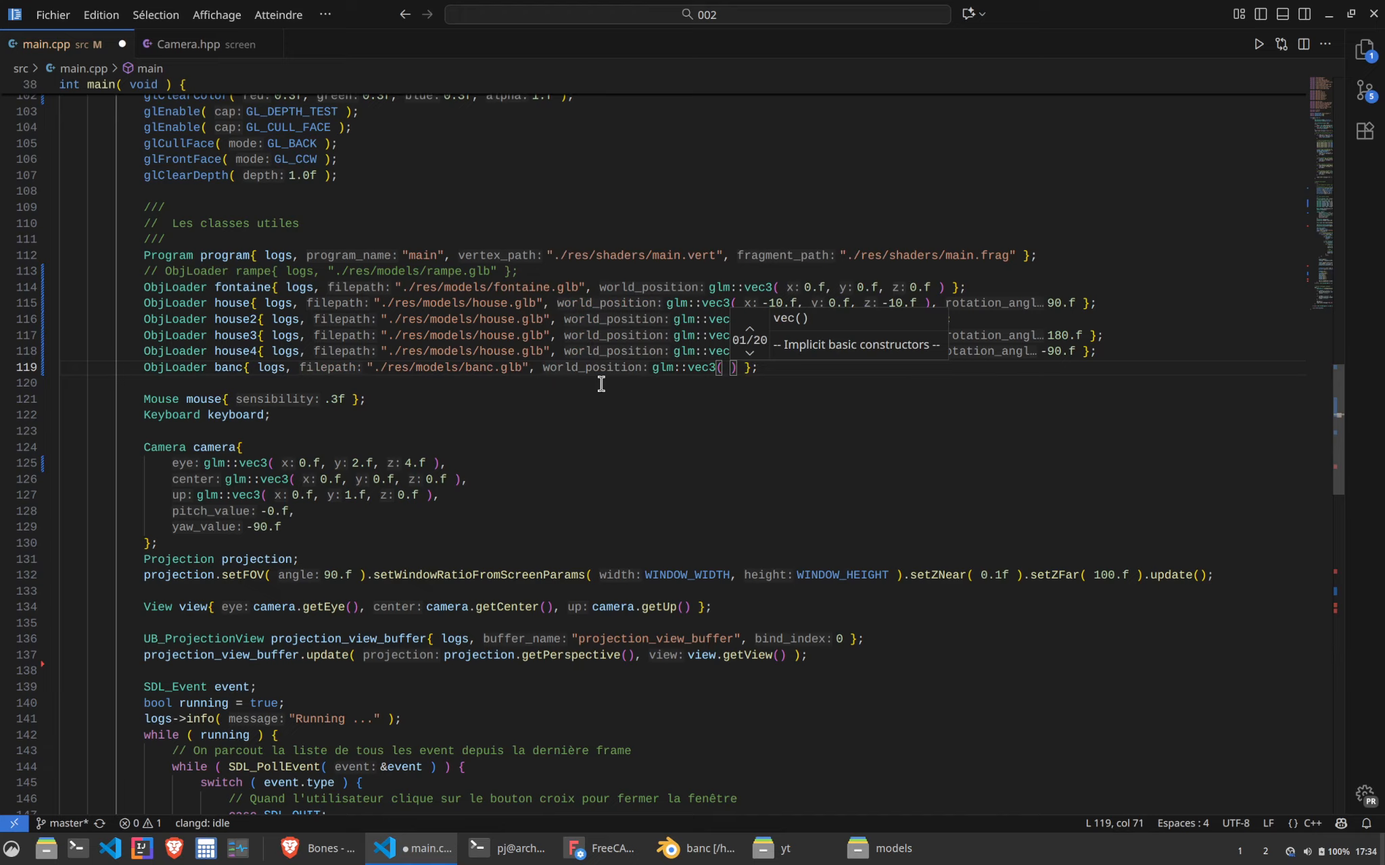
{"action": "type", "text": "-5.f, "}
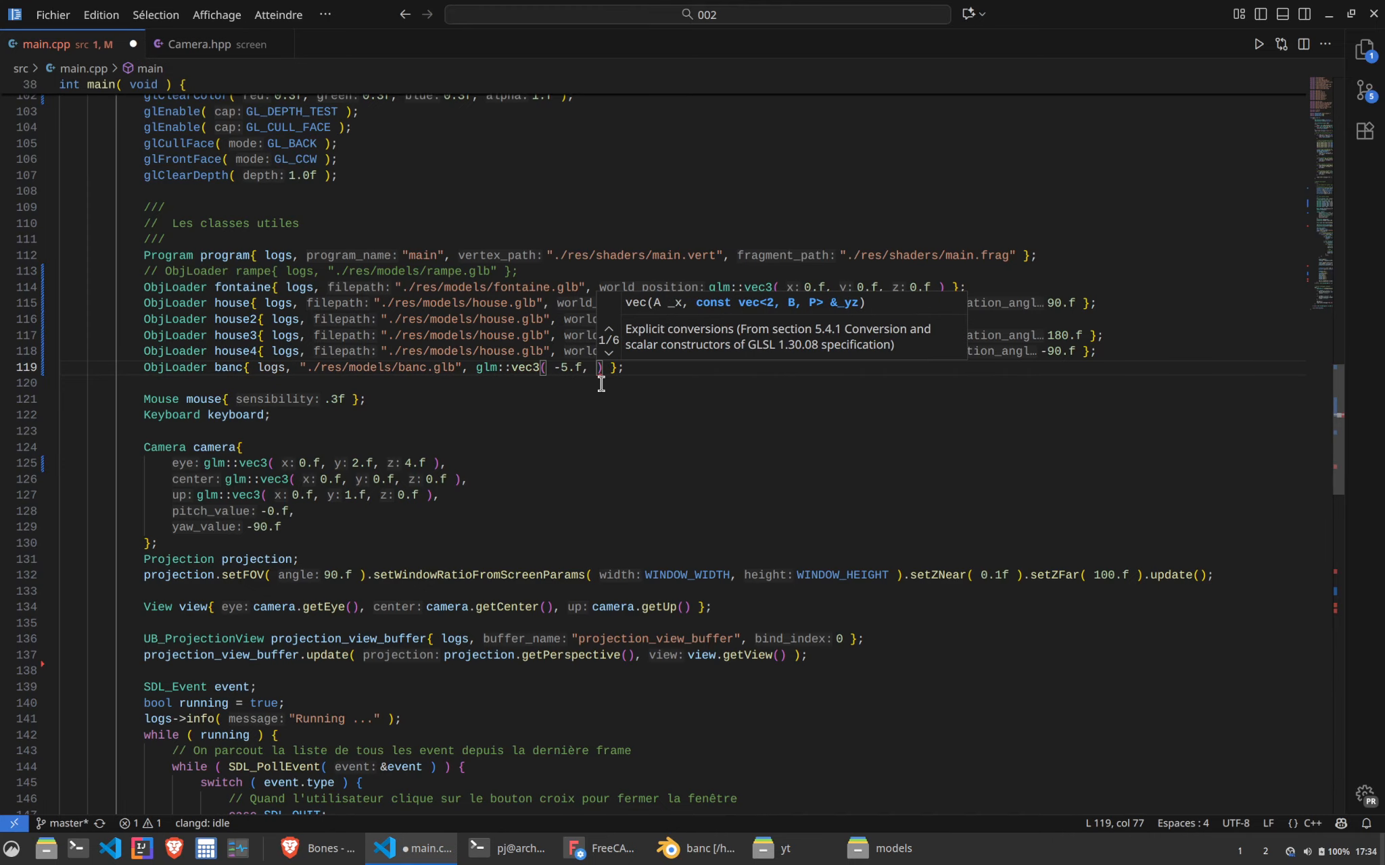
{"action": "type", "text": "0.f, 0.f"}
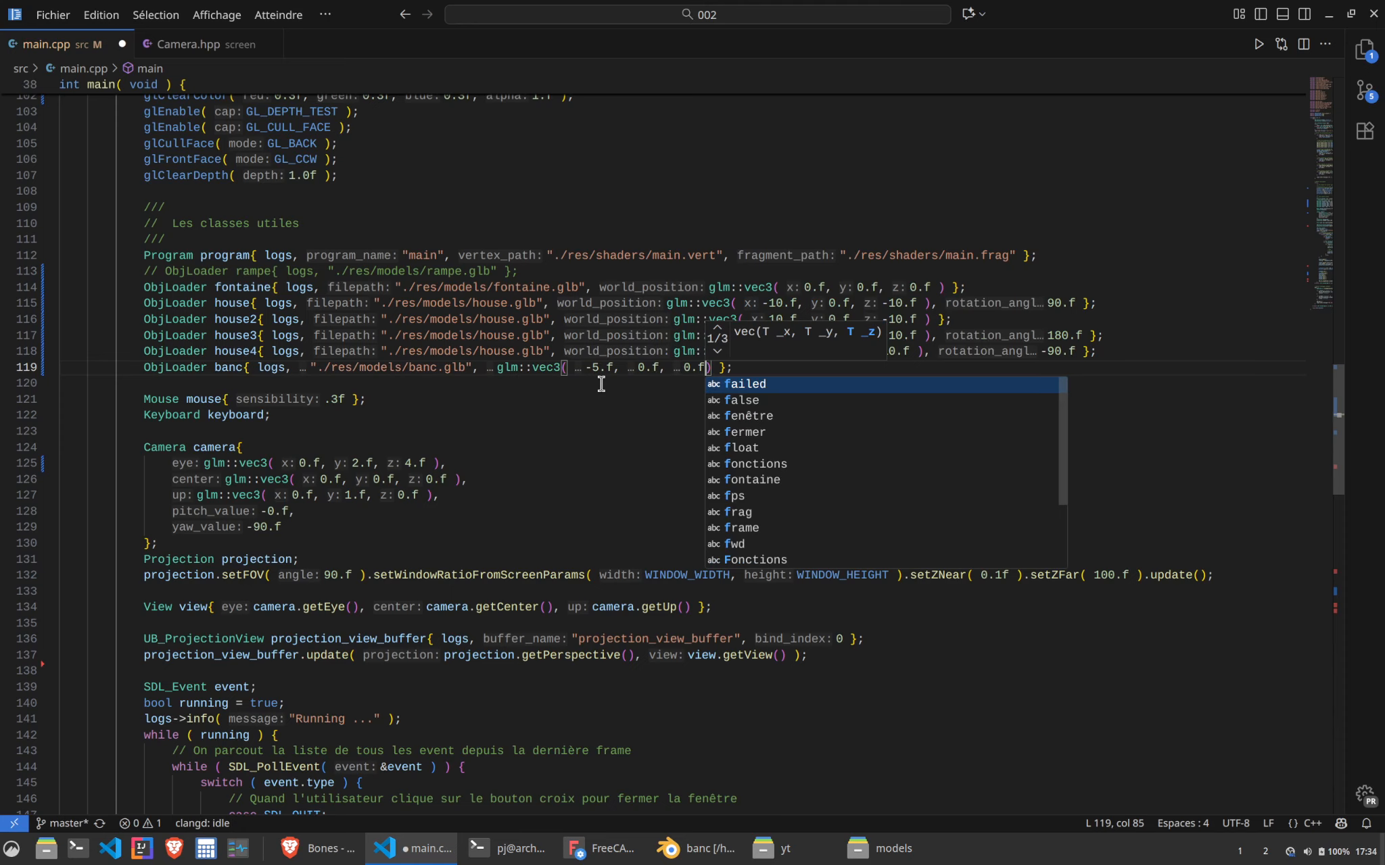
{"action": "type", "text": " ), "}
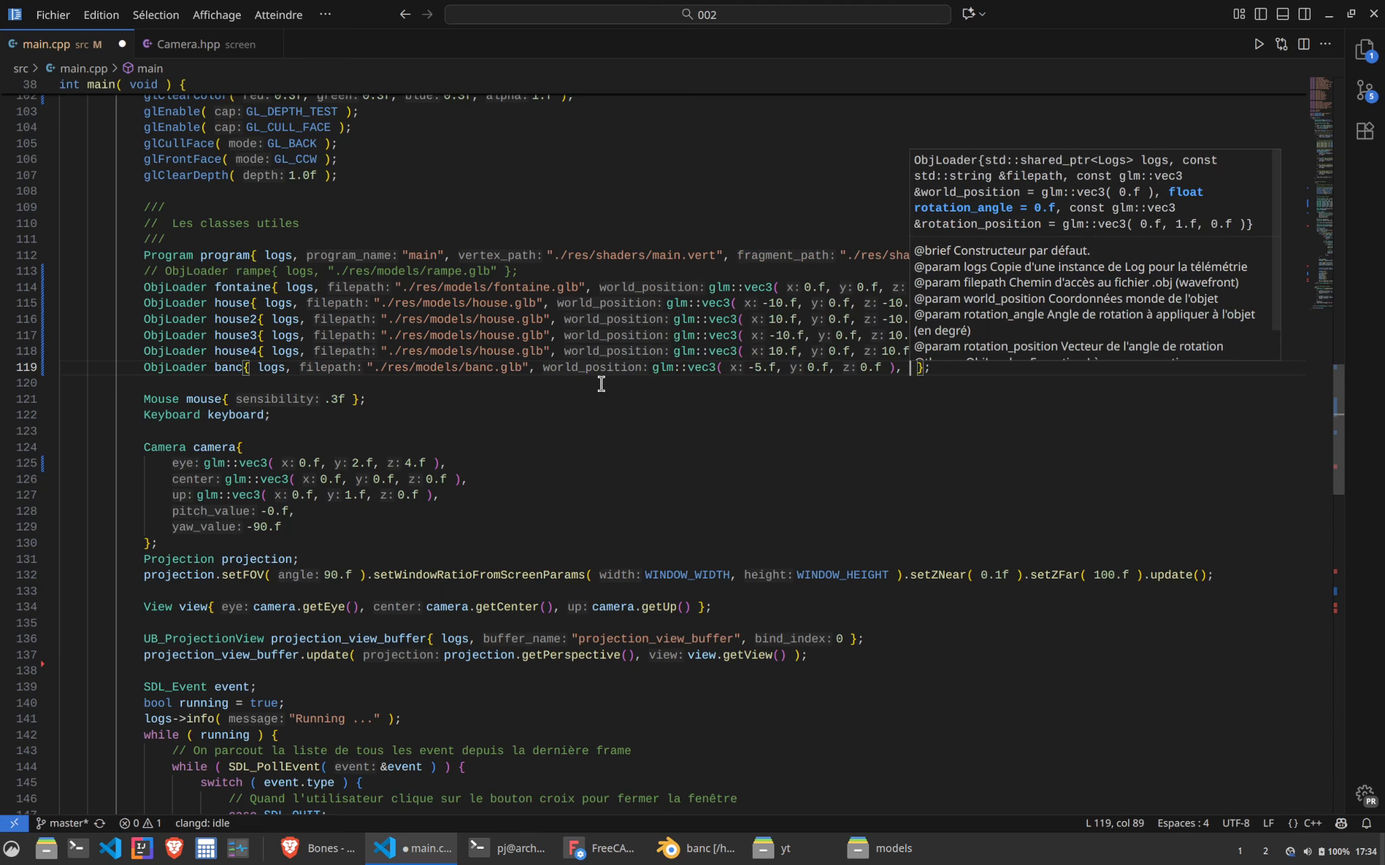
{"action": "type", "text": "90.f"}
{"action": "key", "text": "ctrl+s"}
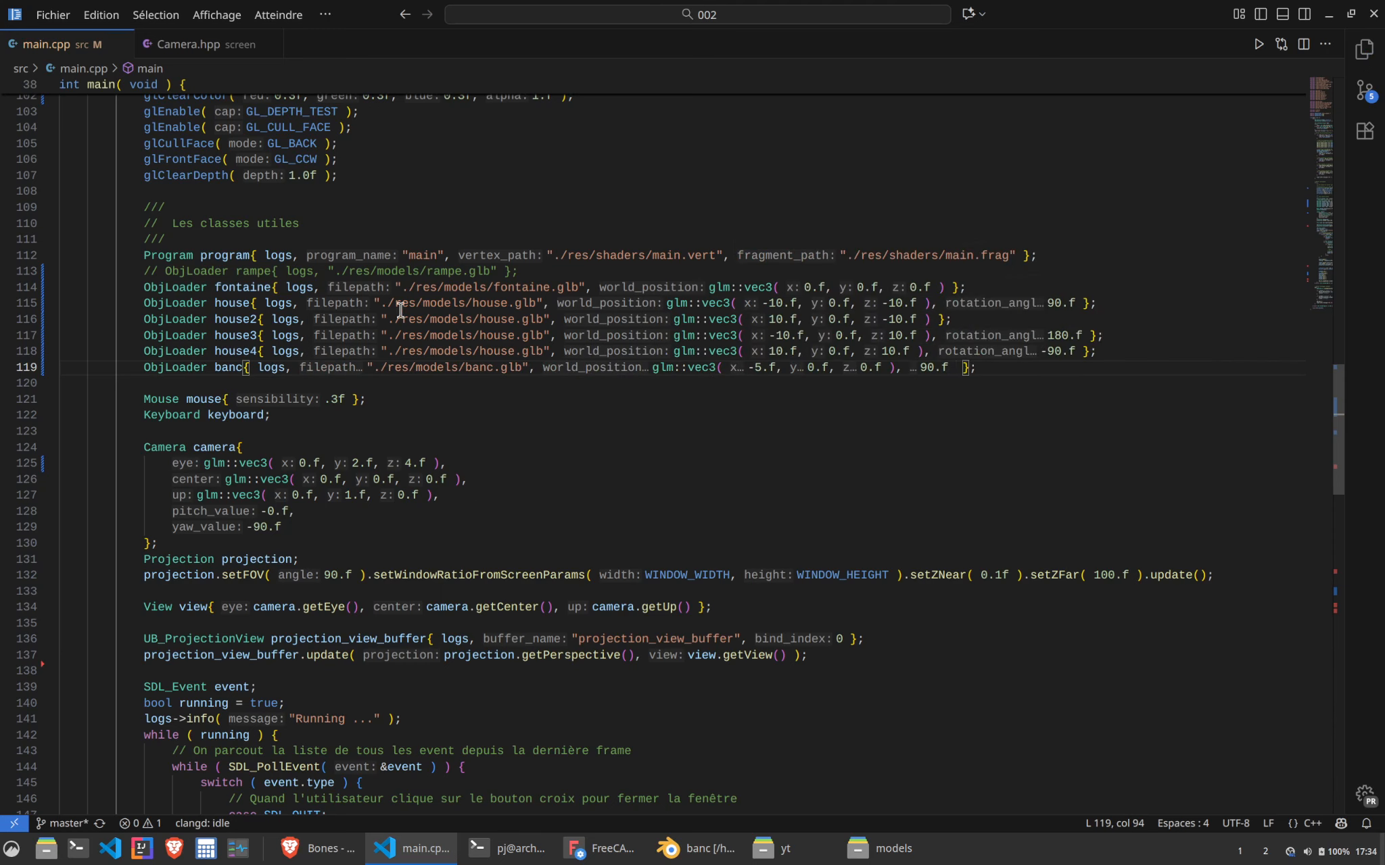
In the terminal, rebuild the project with make and launch ./build/game
{"action": "left_click", "coordinate": [513, 850]}
{"action": "type", "text": "make"}
{"action": "key", "text": "Return"}
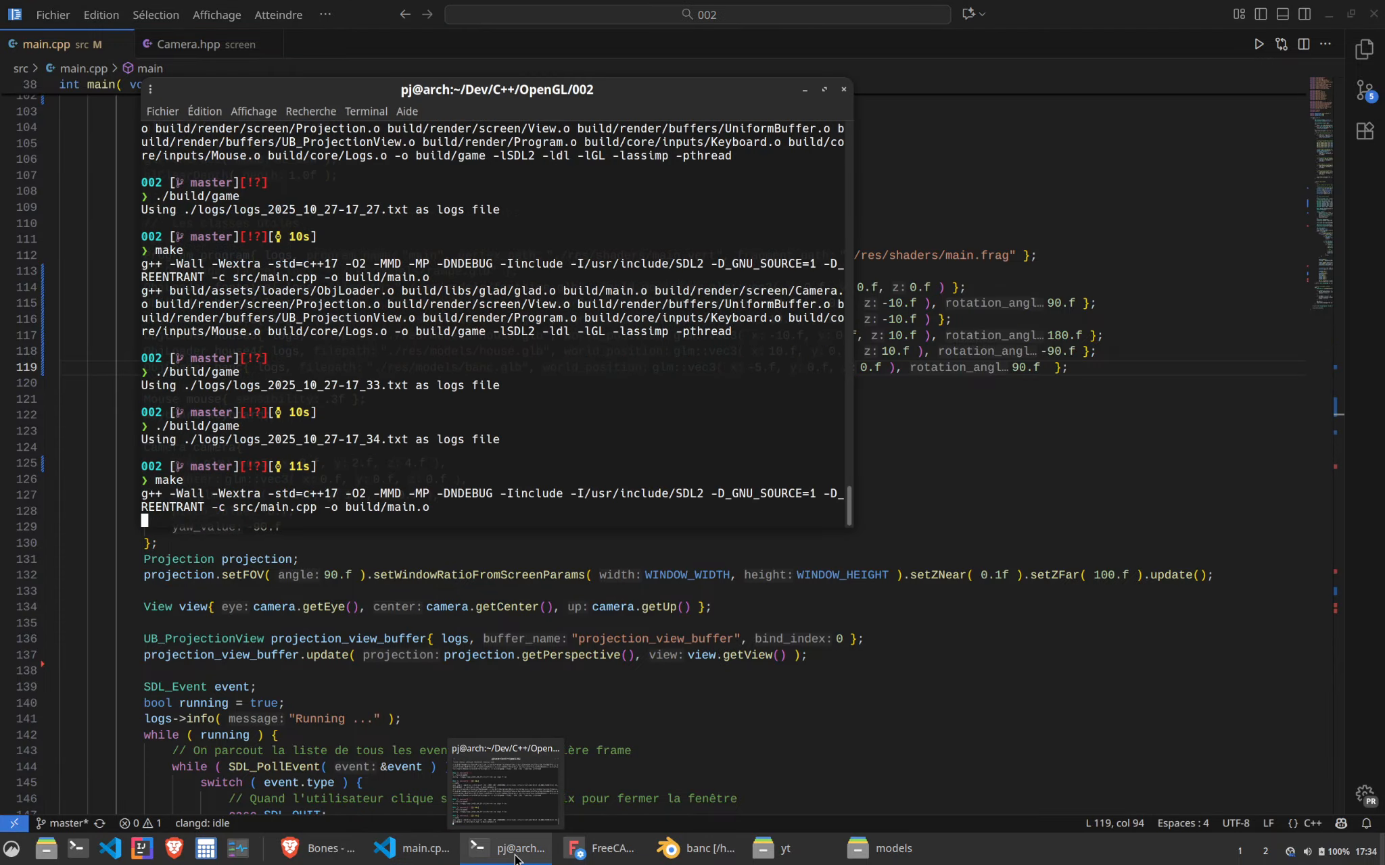
{"action": "key", "text": "Up"}
{"action": "key", "text": "Up"}
{"action": "key", "text": "Return"}
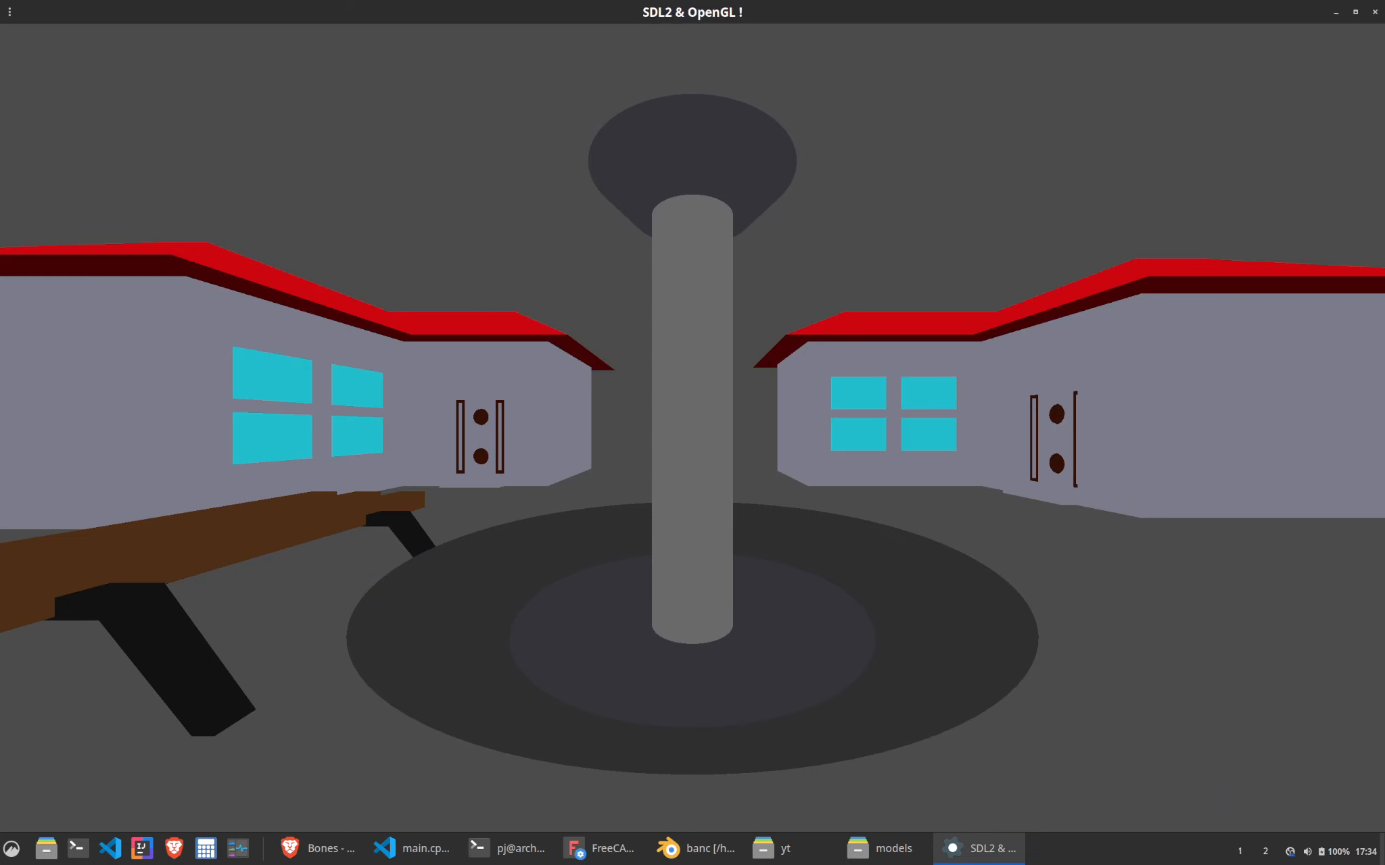
Move around the bench to check its position, orientation and size beside the fountain, and quit the game
{"action": "key", "text": "a"}
{"action": "key", "text": "d"}
{"action": "key", "text": "a"}
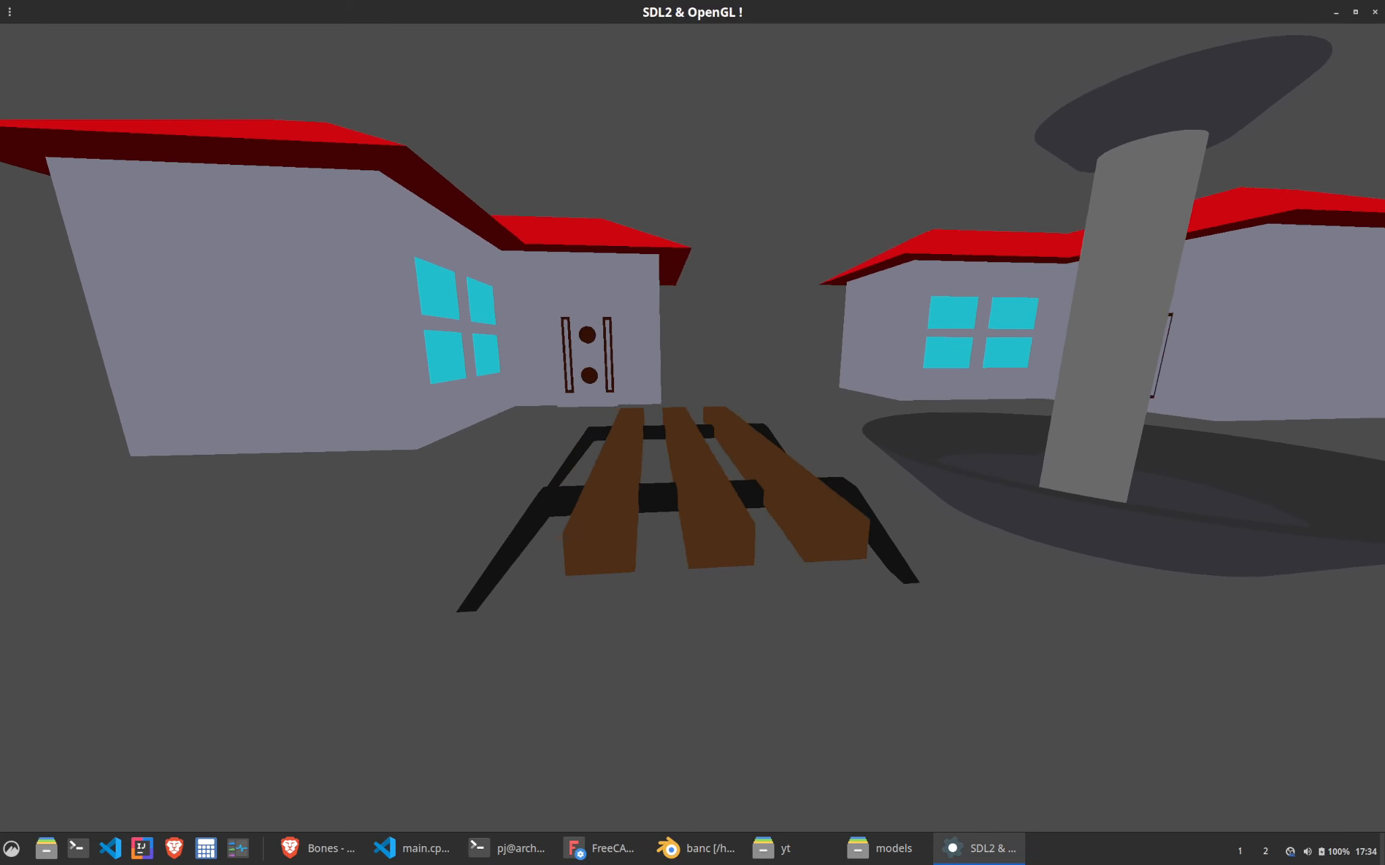
{"action": "key", "text": "d"}
{"action": "key", "text": "a"}
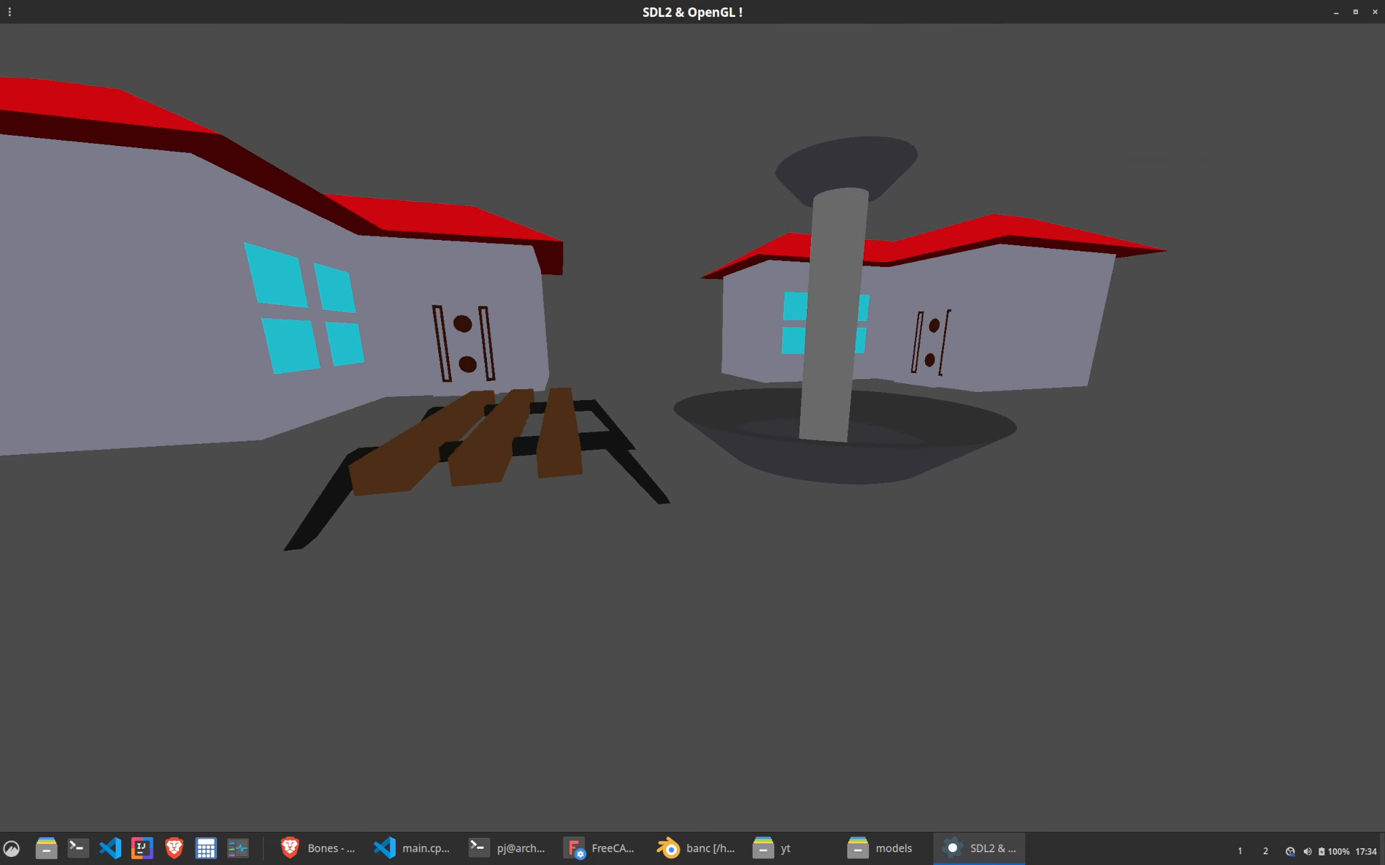
{"action": "key", "text": "d"}
{"action": "key", "text": "Escape"}
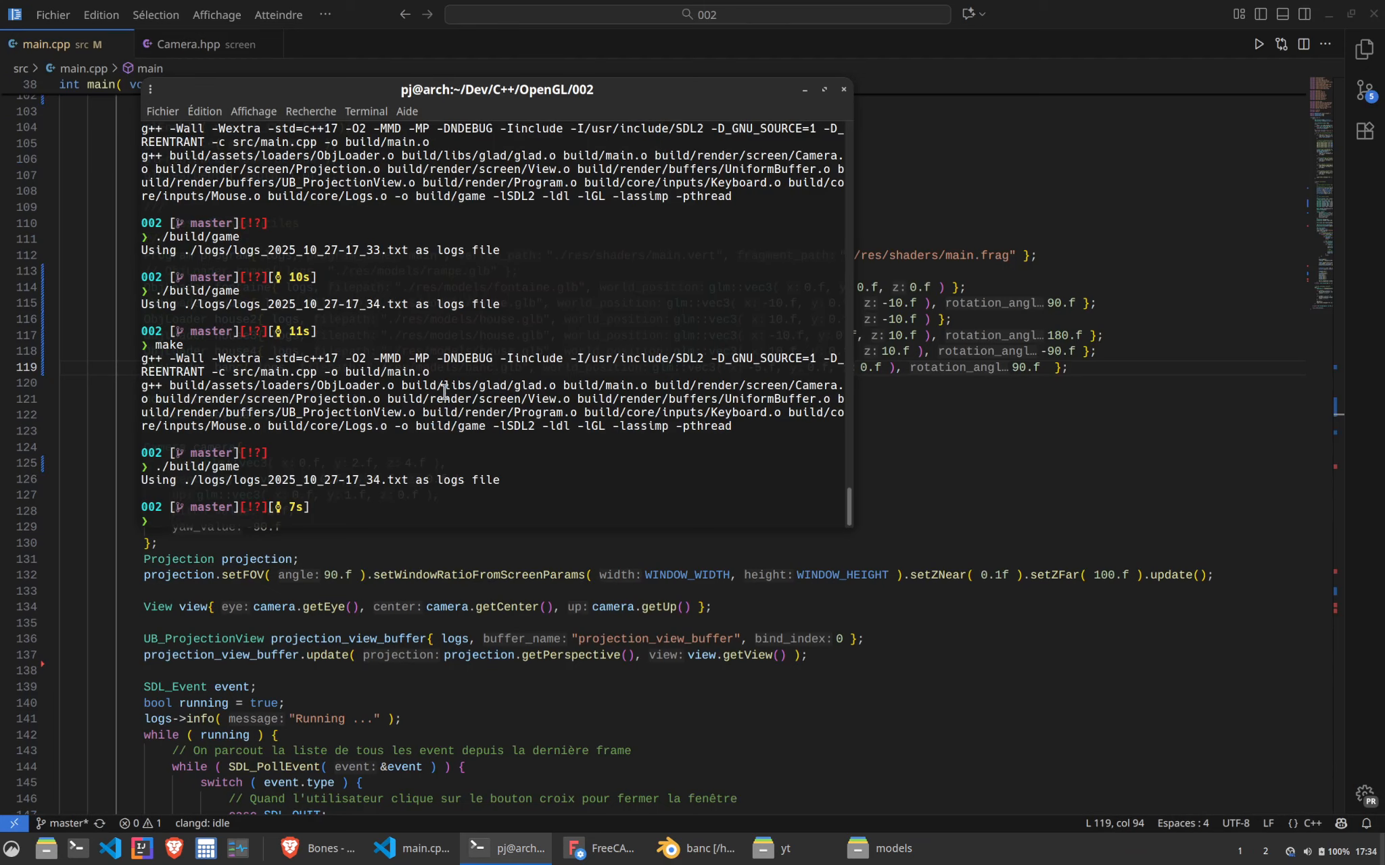
Switch to Blender and set the bench's scale to 0.03 on X, Y and Z
{"action": "left_click", "coordinate": [478, 655]}
{"action": "left_click", "coordinate": [693, 848]}
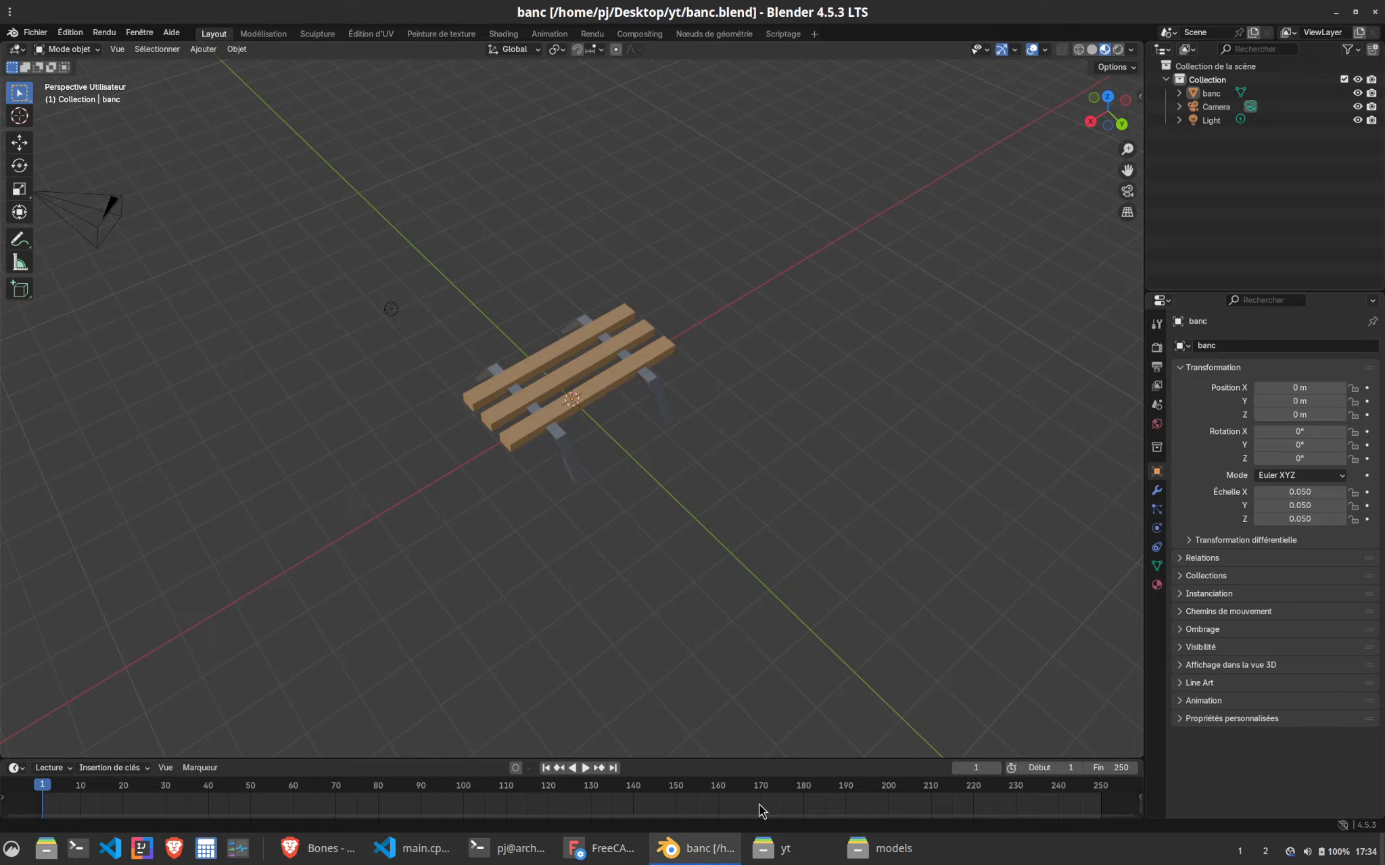
{"action": "left_click", "coordinate": [1313, 491]}
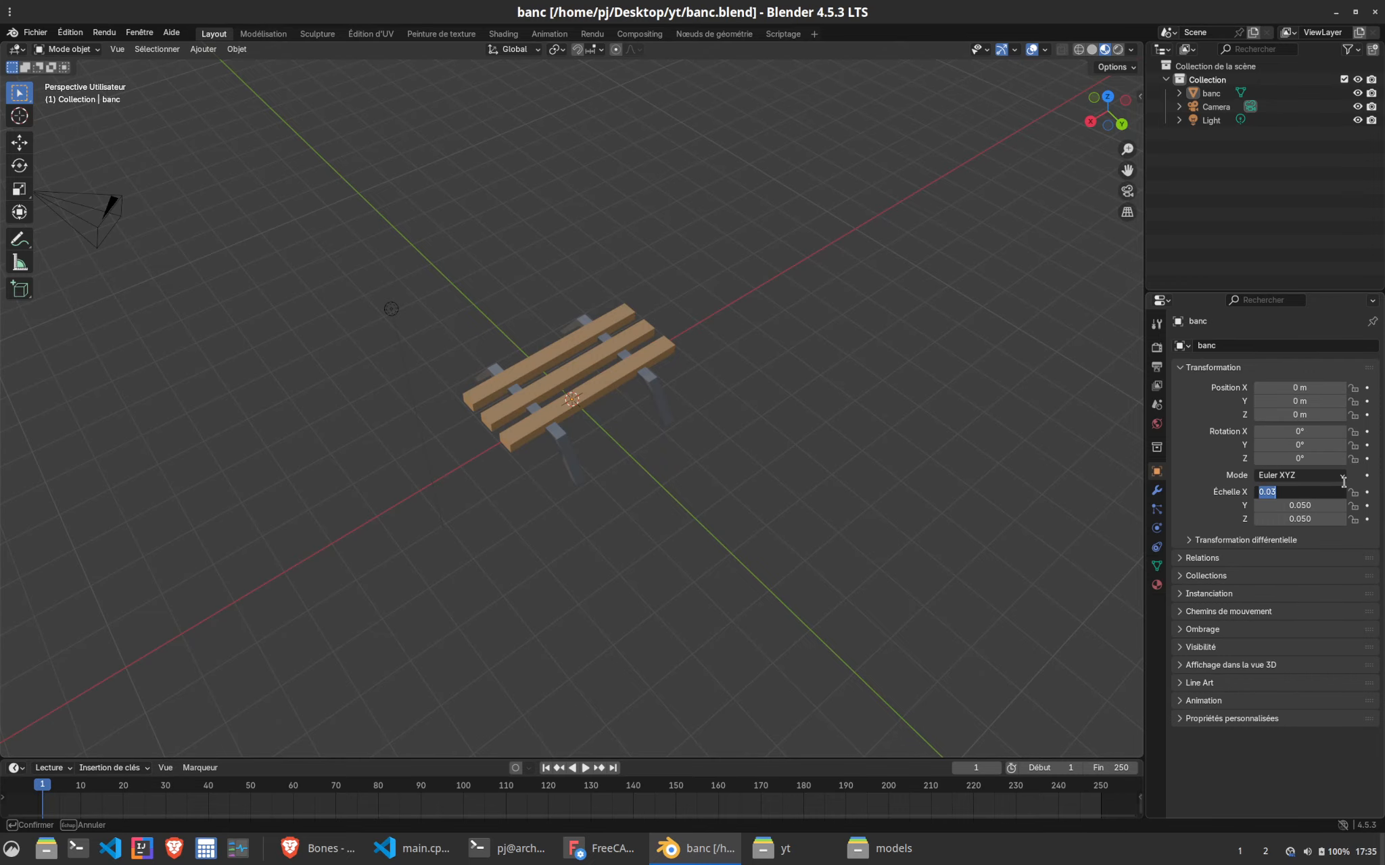
{"action": "key", "text": "Return"}
{"action": "left_click", "coordinate": [1324, 505]}
{"action": "type", "text": "0.03"}
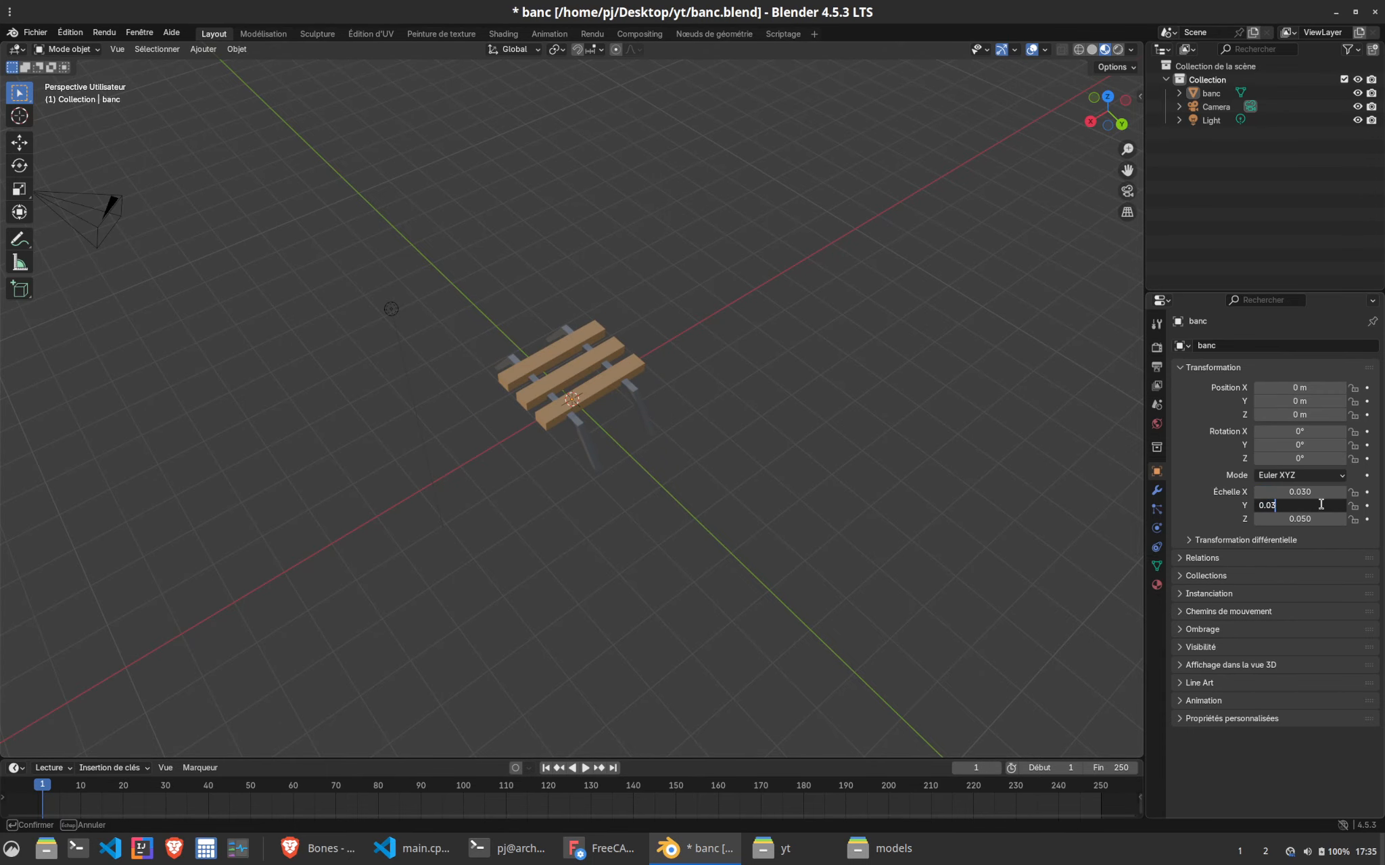
{"action": "key", "text": "Return"}
{"action": "left_click", "coordinate": [1314, 519]}
{"action": "type", "text": "0.03"}
{"action": "key", "text": "Return"}
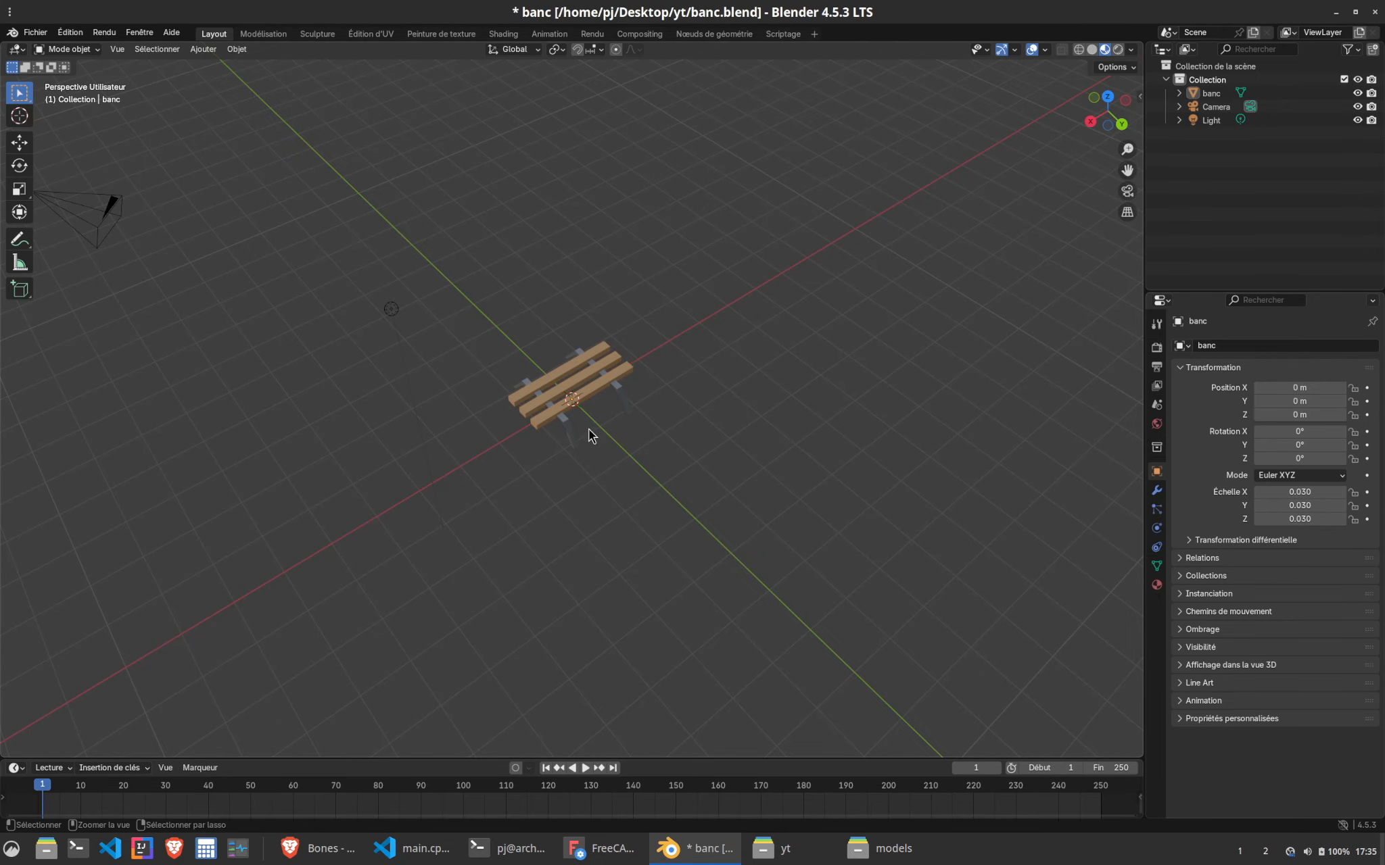
Save the project with the smaller bench and export it as glTF 2.0, overwriting banc.glb in the yt folder
{"action": "key", "text": "ctrl+s"}
{"action": "left_click", "coordinate": [30, 35]}
{"action": "mouse_move", "coordinate": [92, 240]}
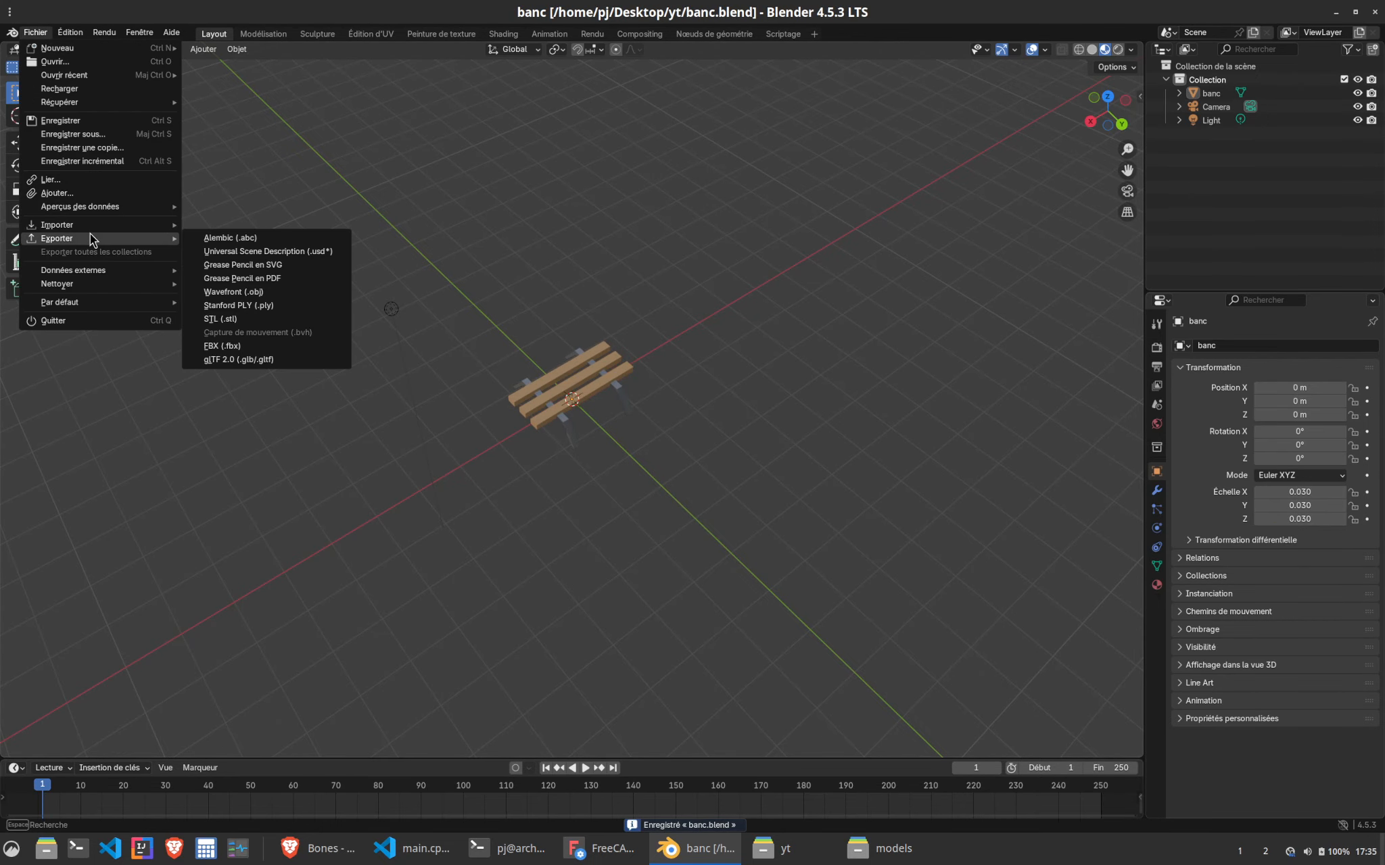
{"action": "left_click", "coordinate": [238, 359]}
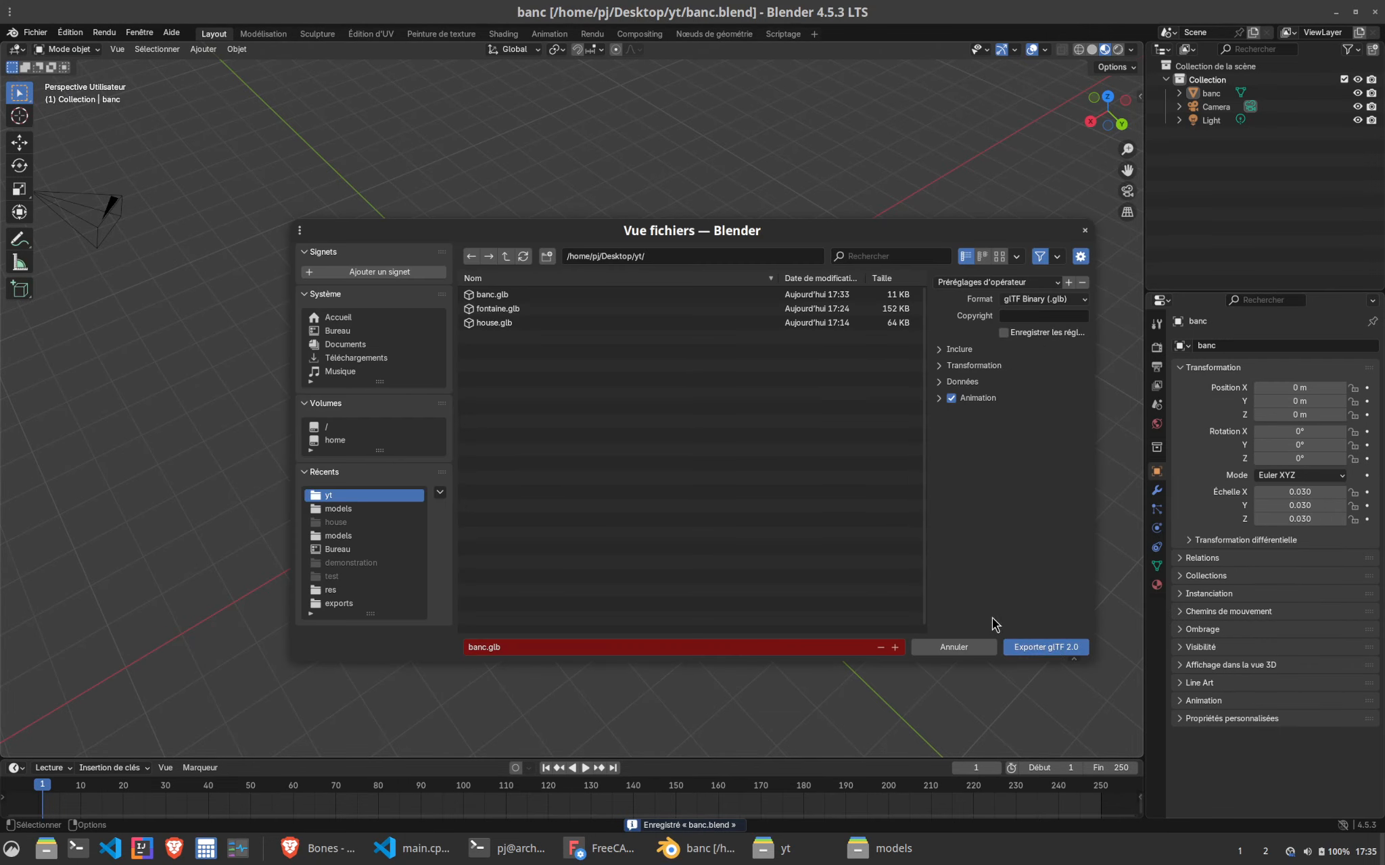
{"action": "left_click", "coordinate": [1057, 647]}
Copy the newly exported banc.glb from yt into res/models, overwriting the previous bench model
{"action": "left_click", "coordinate": [799, 847]}
{"action": "left_click", "coordinate": [698, 429]}
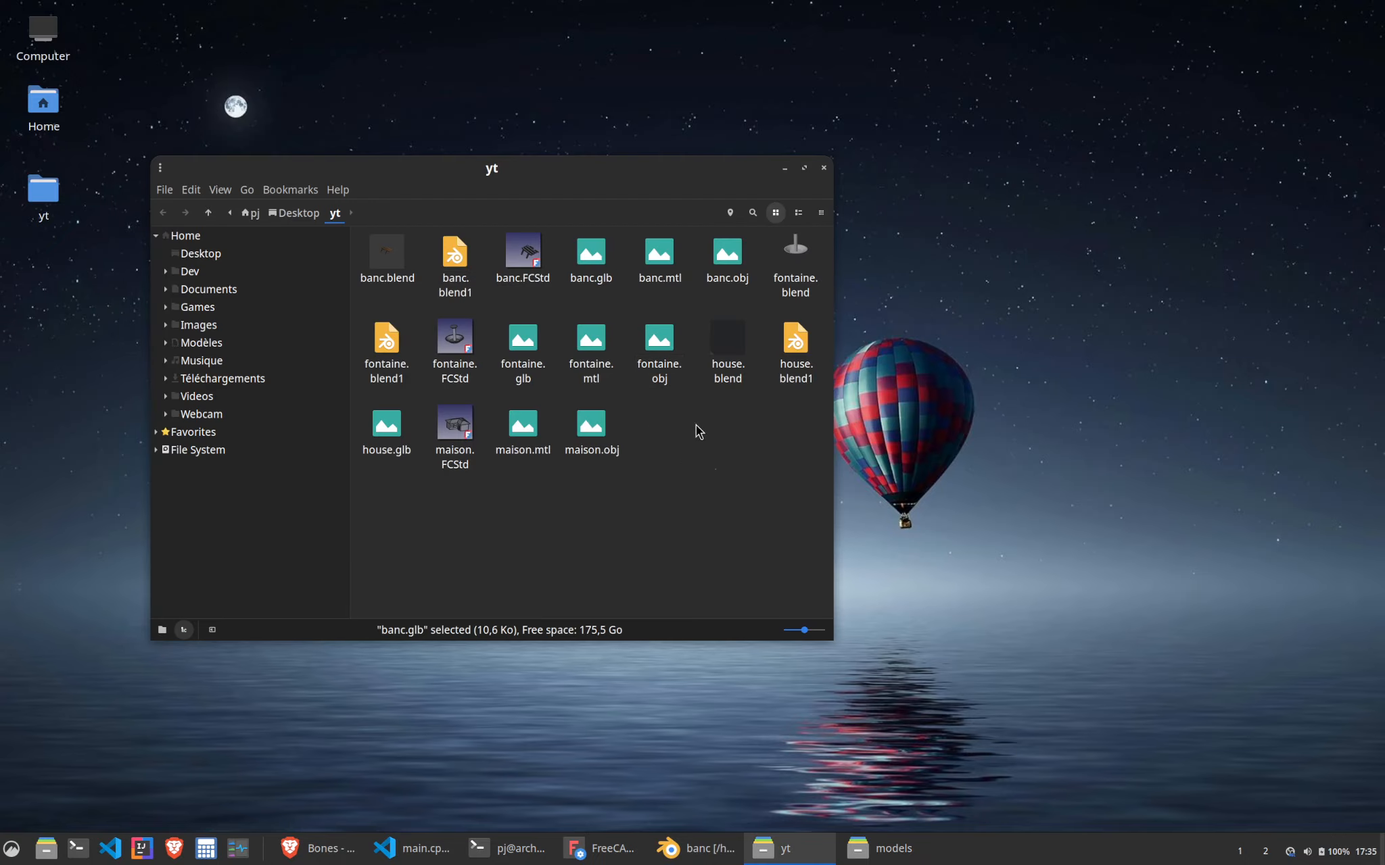
{"action": "left_click", "coordinate": [591, 271]}
{"action": "key", "text": "ctrl+c"}
{"action": "left_click", "coordinate": [886, 848]}
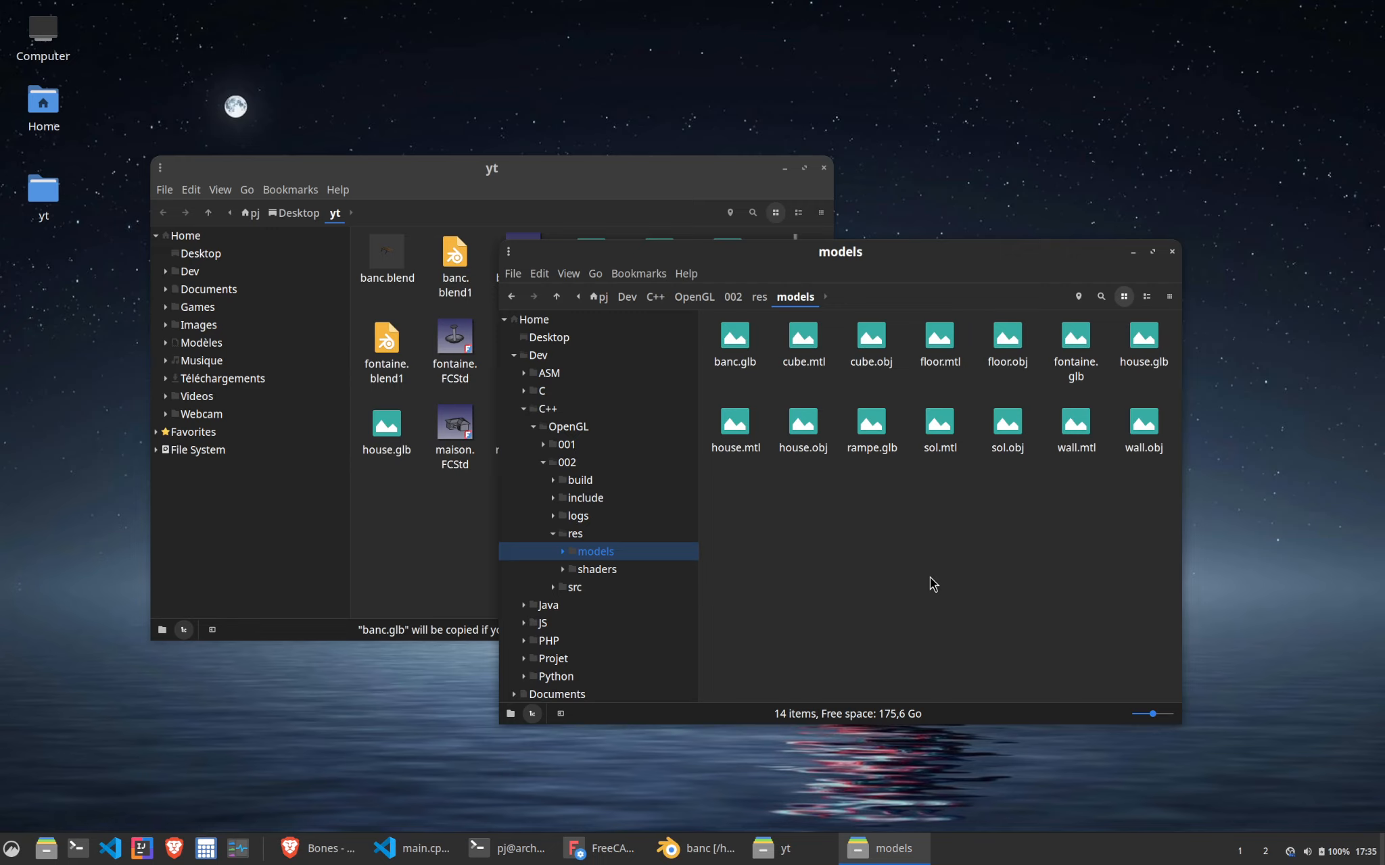
{"action": "key", "text": "ctrl+v"}
{"action": "left_click", "coordinate": [940, 711]}
Relaunch ./build/game from the terminal to view the smaller bench in the scene
{"action": "left_click", "coordinate": [507, 848]}
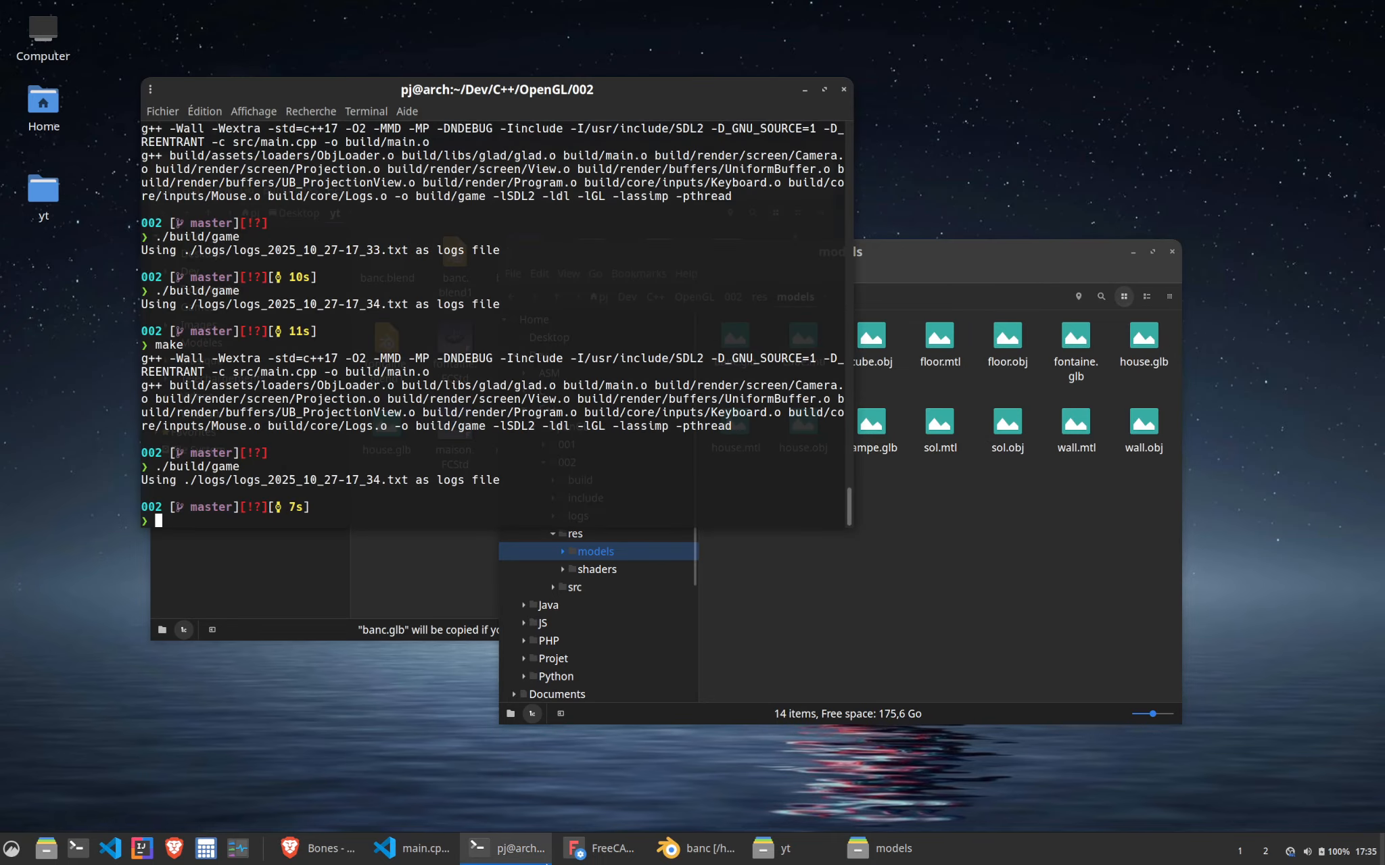
{"action": "key", "text": "Up"}
{"action": "key", "text": "Return"}
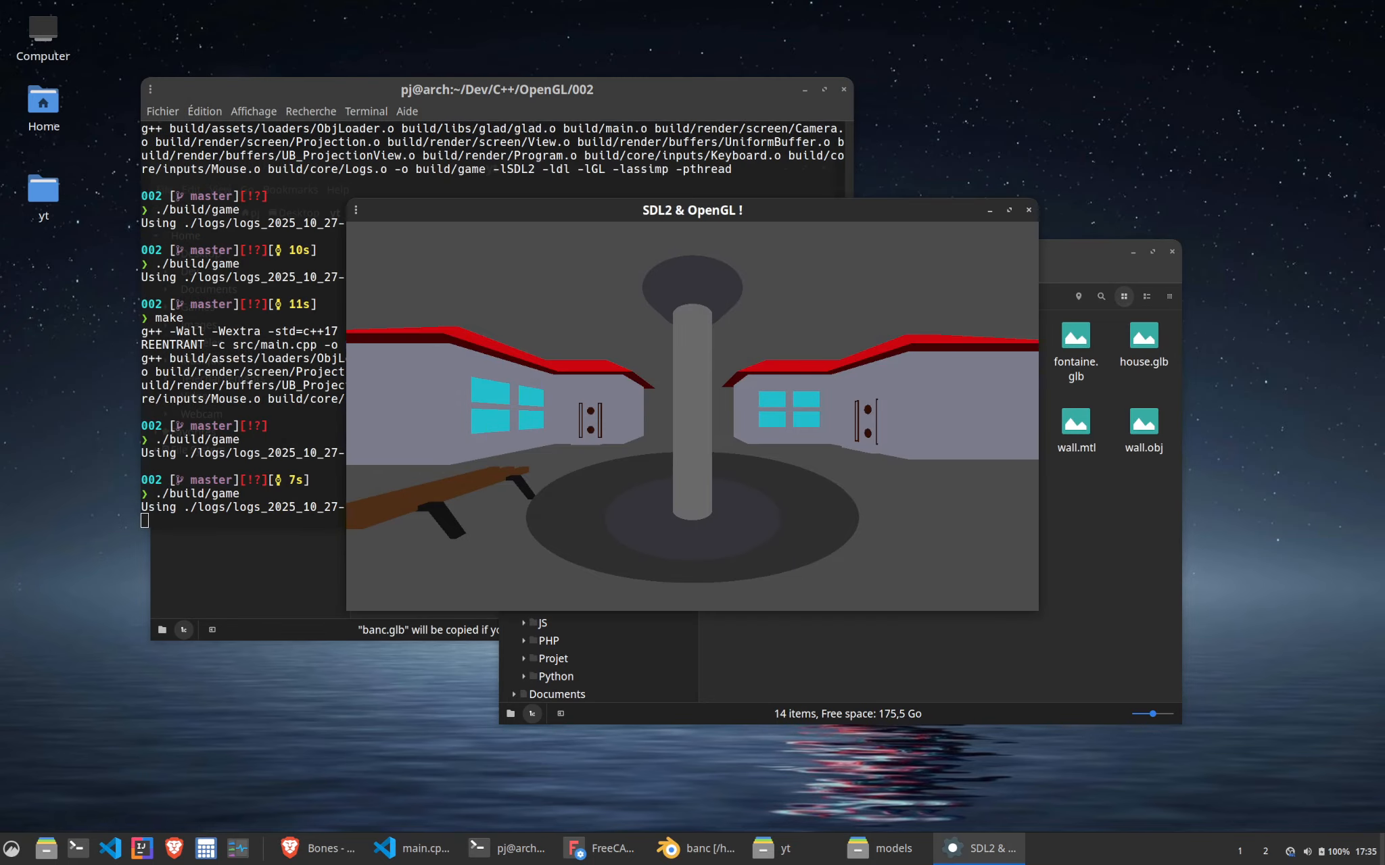
Maximize the game window, inspect the resized bench beside the fountain from several angles, and quit the game
{"action": "key", "text": "super+Up"}
{"action": "key", "text": "q"}
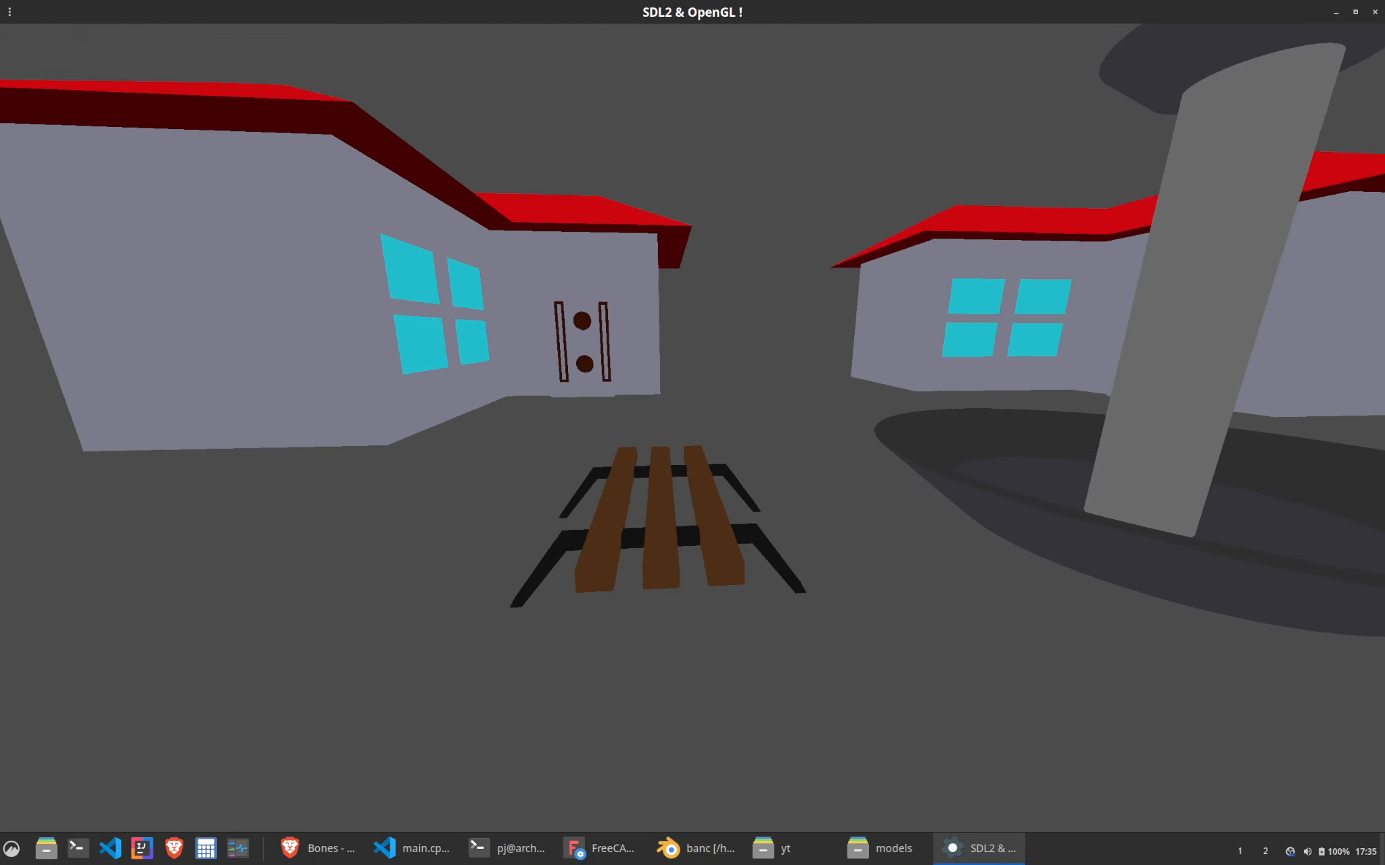
{"action": "key", "text": "q"}
{"action": "key", "text": "d"}
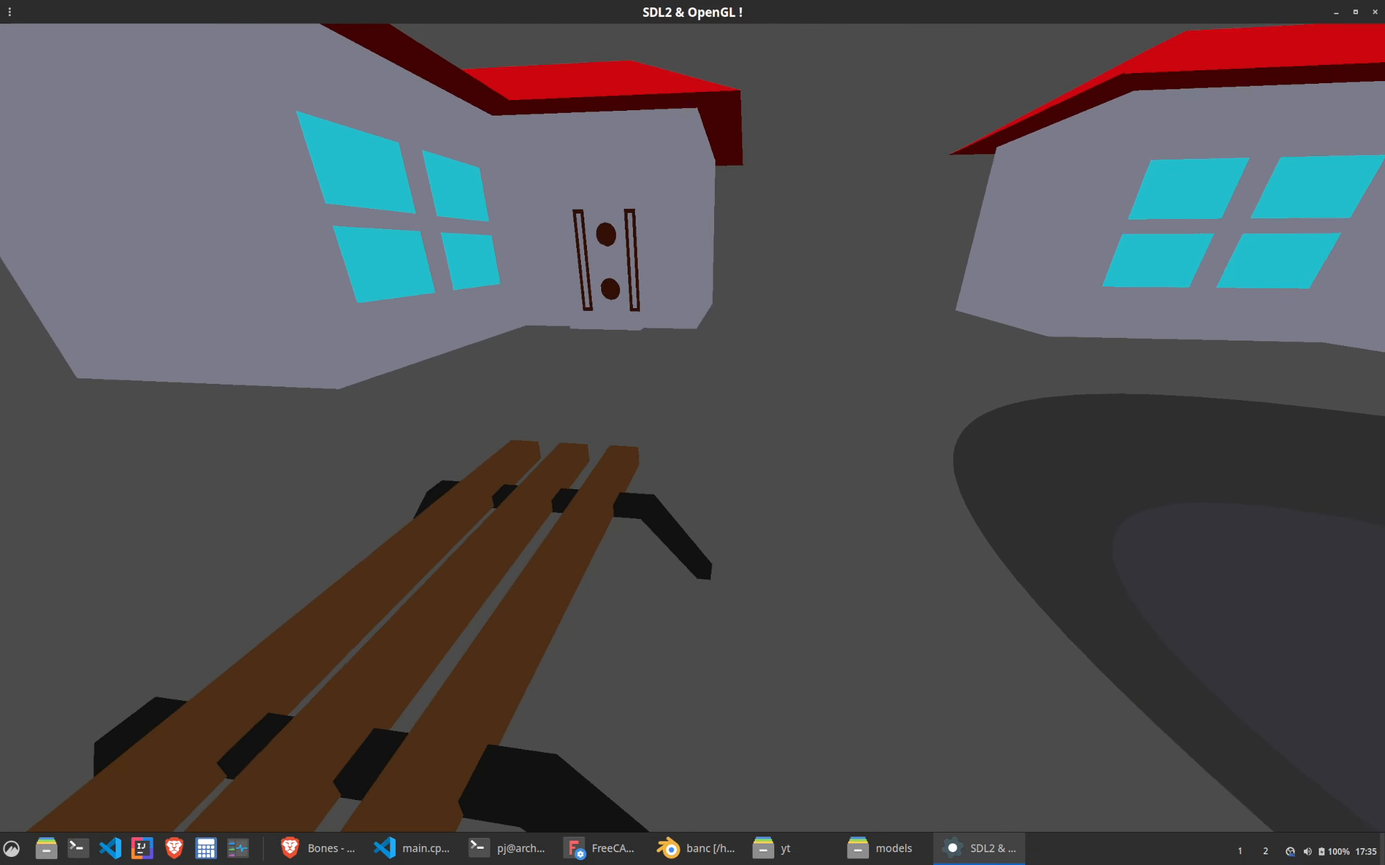
{"action": "key", "text": "s"}
{"action": "key", "text": "d"}
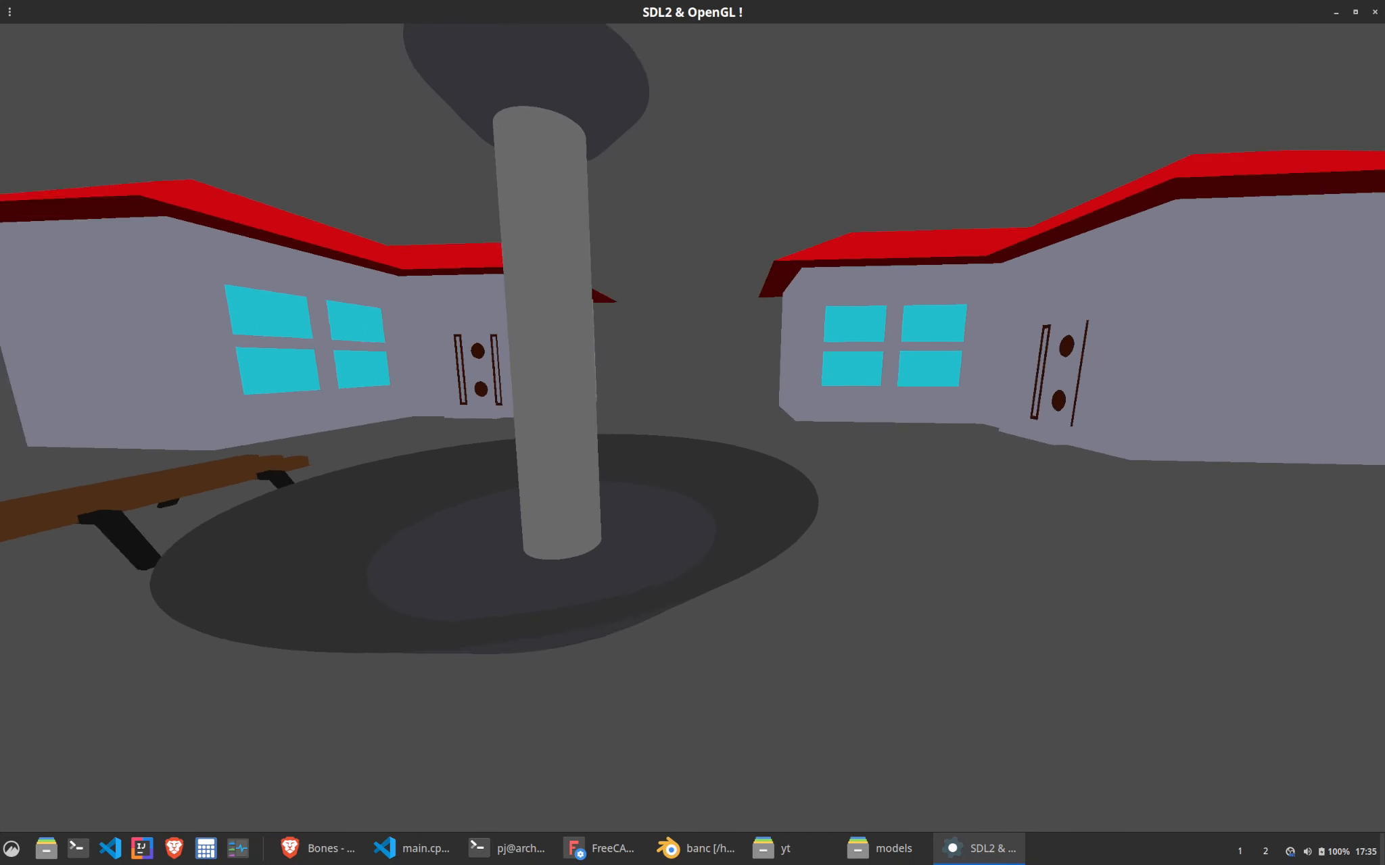
{"action": "key", "text": "q"}
{"action": "key", "text": "Escape"}
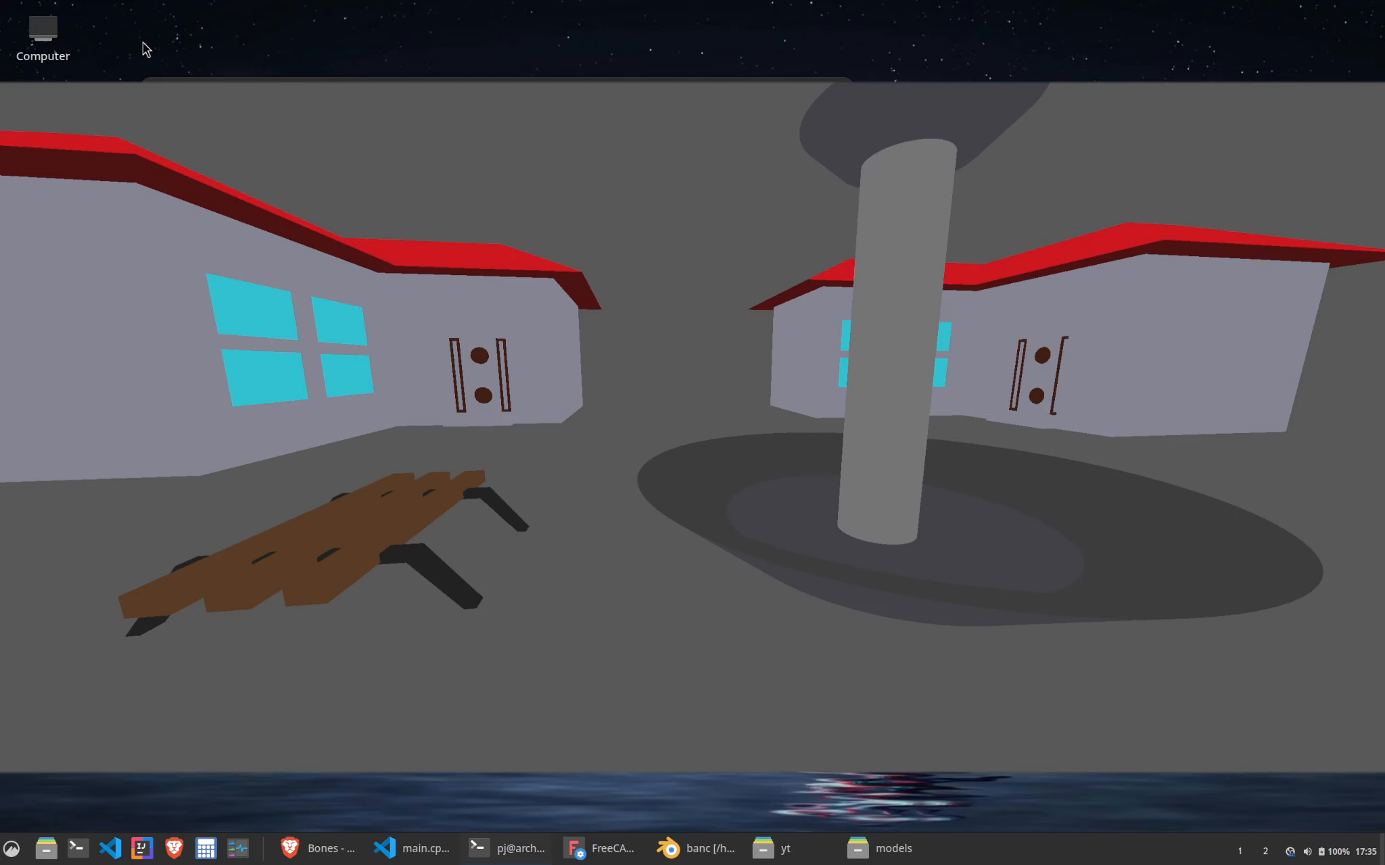
Switch to VS Code, duplicate the banc ObjLoader line in main.cpp as banc2 with world position x 5.f, and save
{"action": "left_click", "coordinate": [419, 848]}
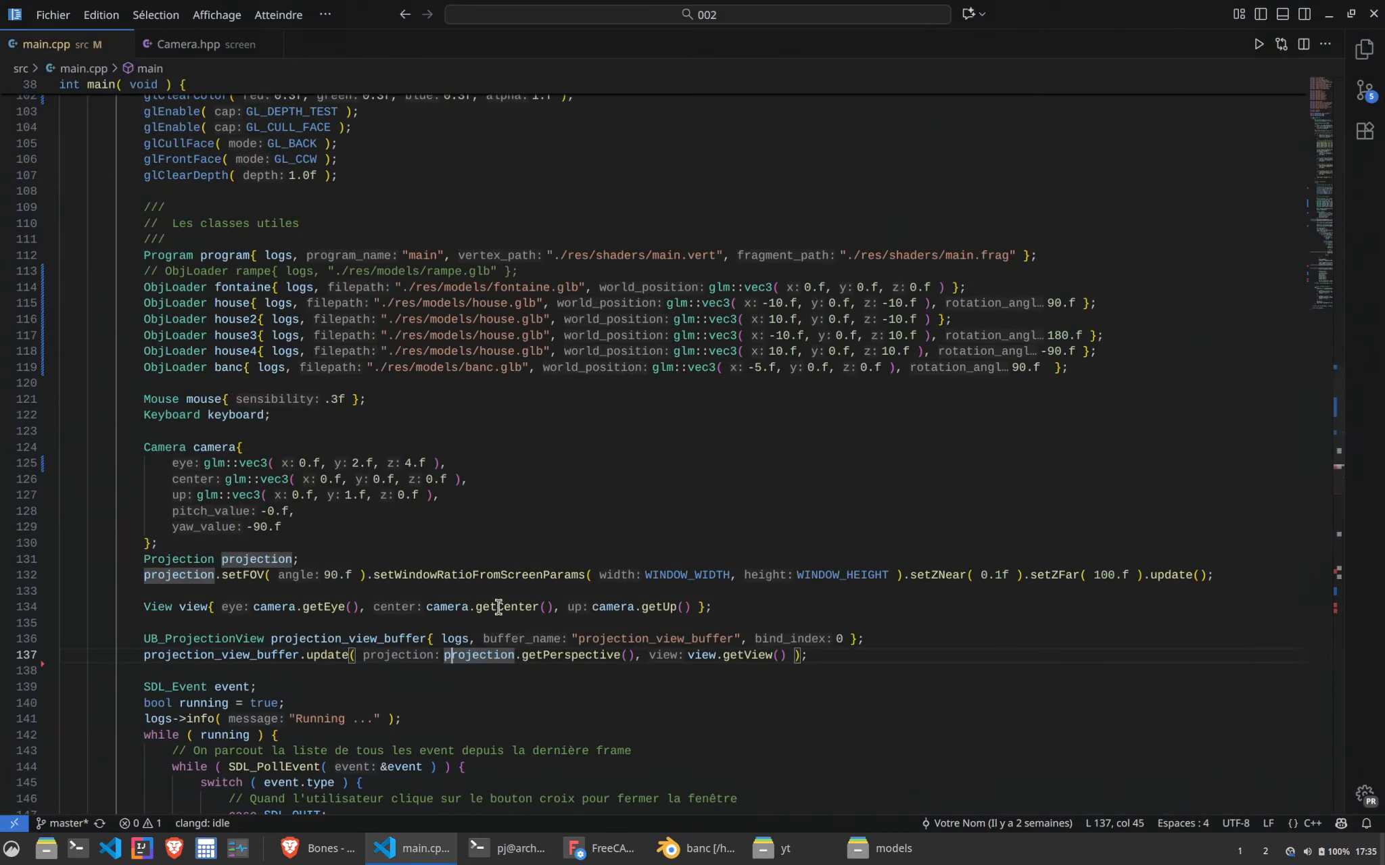
{"action": "left_click", "coordinate": [1106, 370]}
{"action": "key", "text": "shift+alt+Down"}
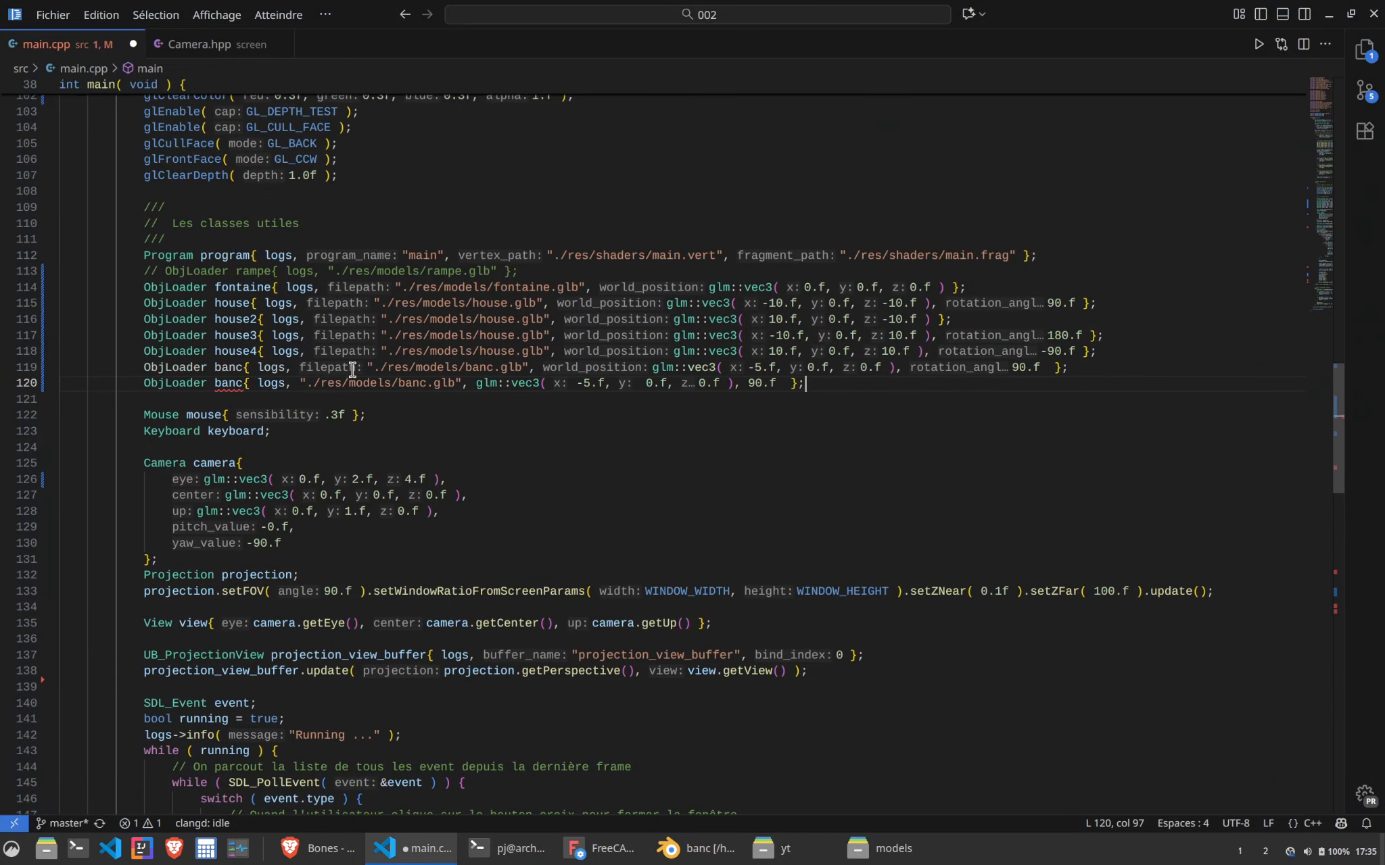
{"action": "left_click", "coordinate": [244, 384]}
{"action": "type", "text": "2"}
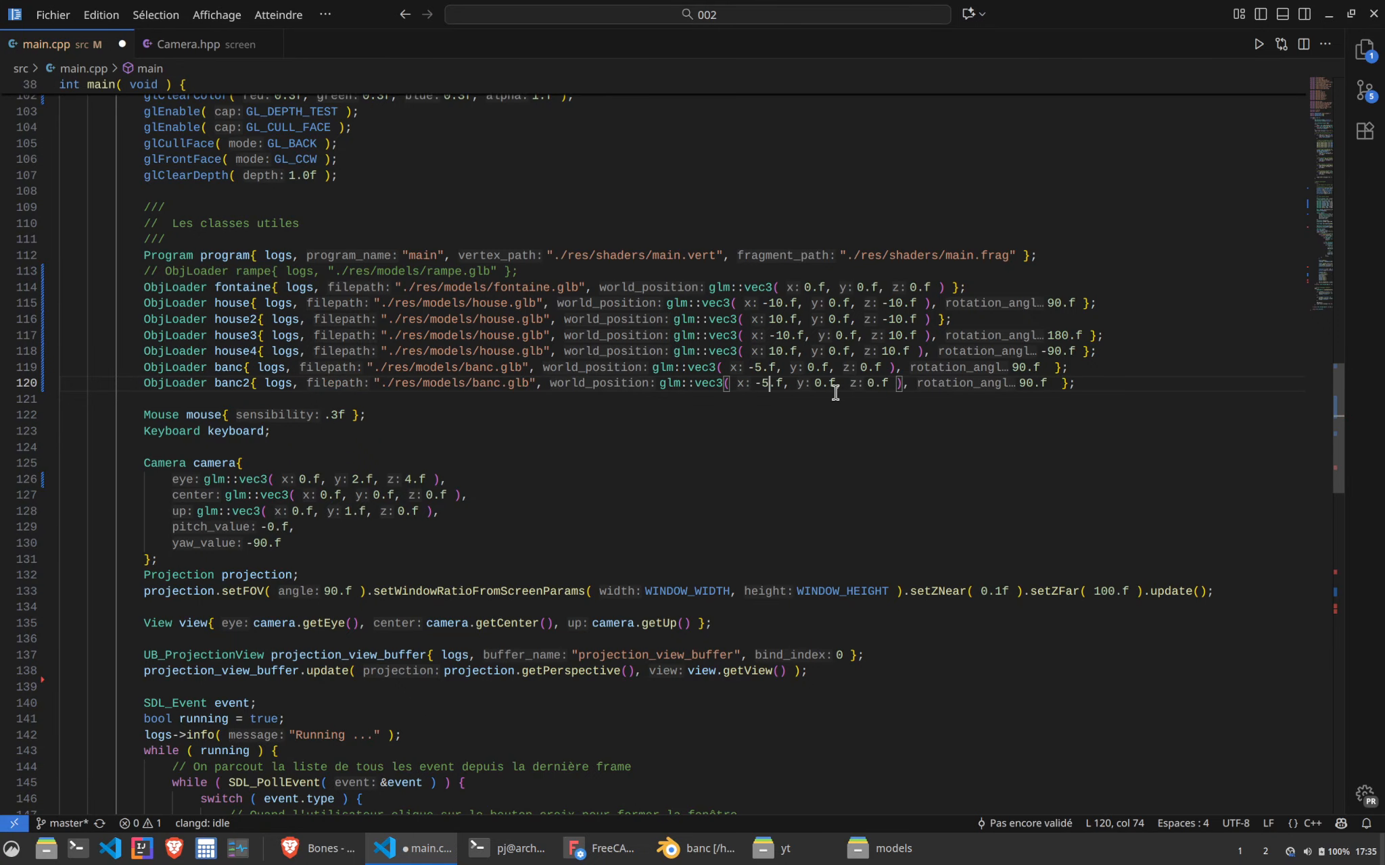
{"action": "key", "text": "BackSpace"}
{"action": "key", "text": "BackSpace"}
{"action": "type", "text": "5"}
{"action": "key", "text": "ctrl+s"}
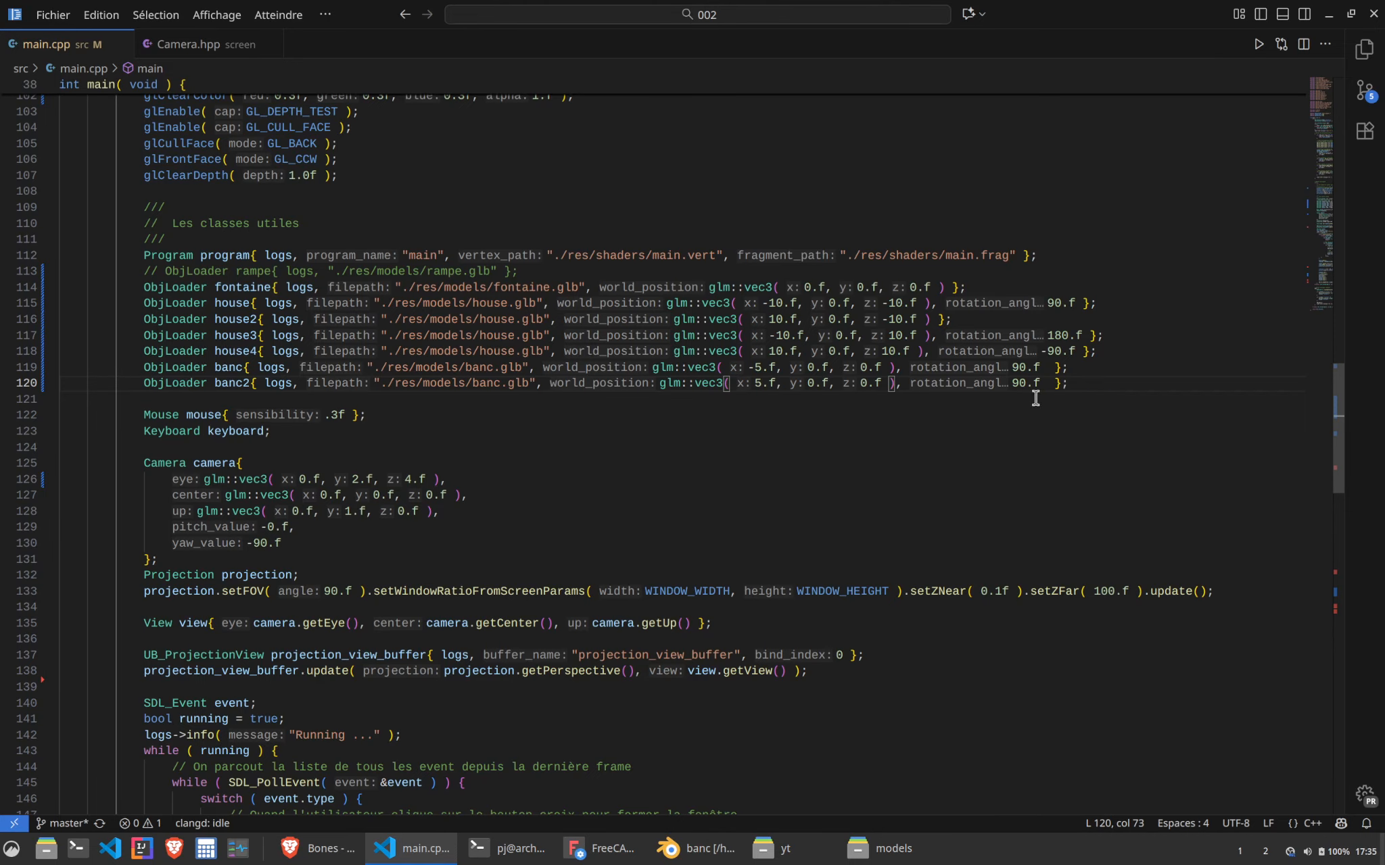
Duplicate the banc.draw() call in the render loop as banc2.draw() and save main.cpp
{"action": "scroll", "coordinate": [462, 676], "scroll_direction": "down", "scroll_amount": 10}
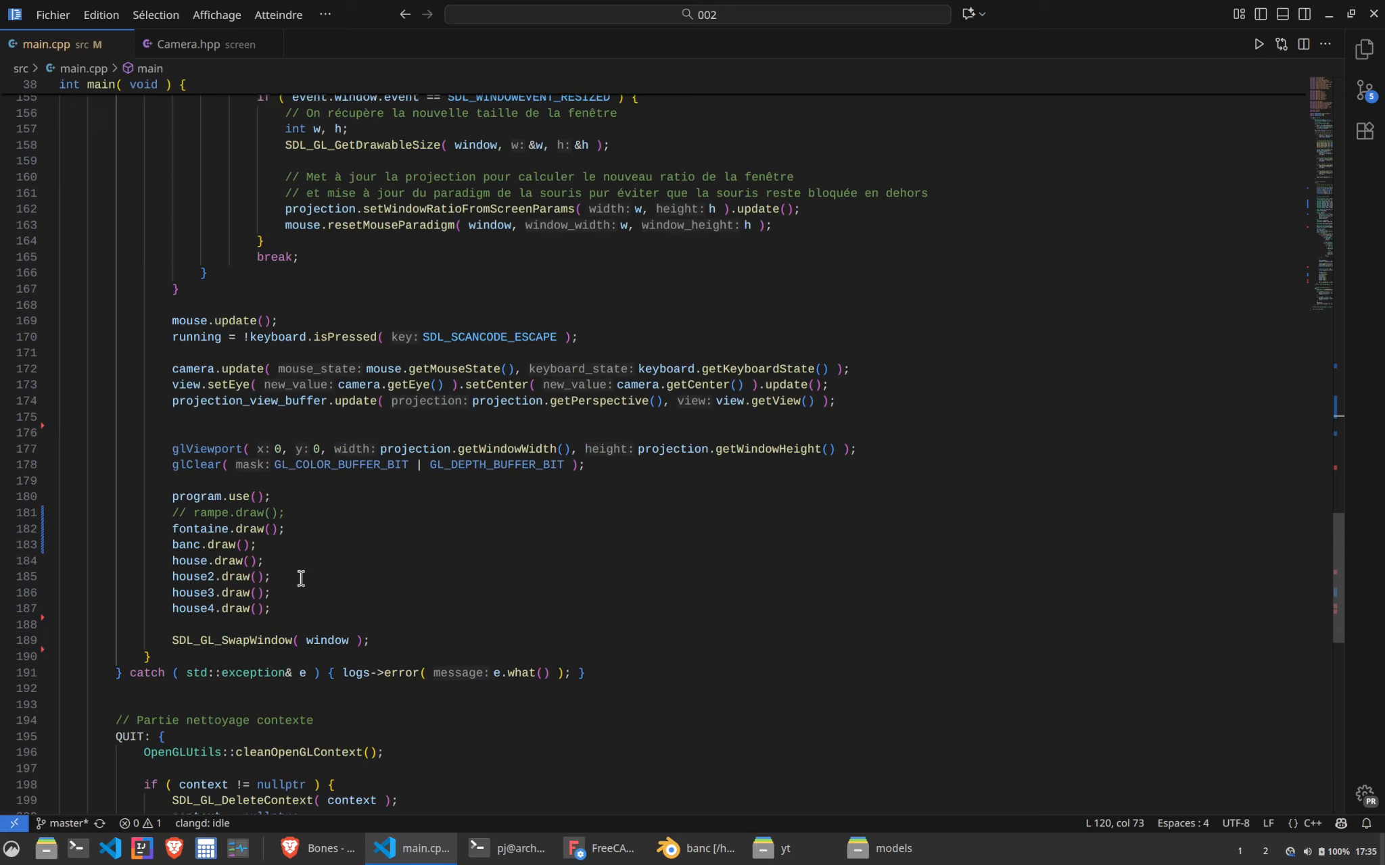
{"action": "left_click", "coordinate": [300, 541]}
{"action": "key", "text": "shift+alt+Down"}
{"action": "left_click", "coordinate": [201, 561]}
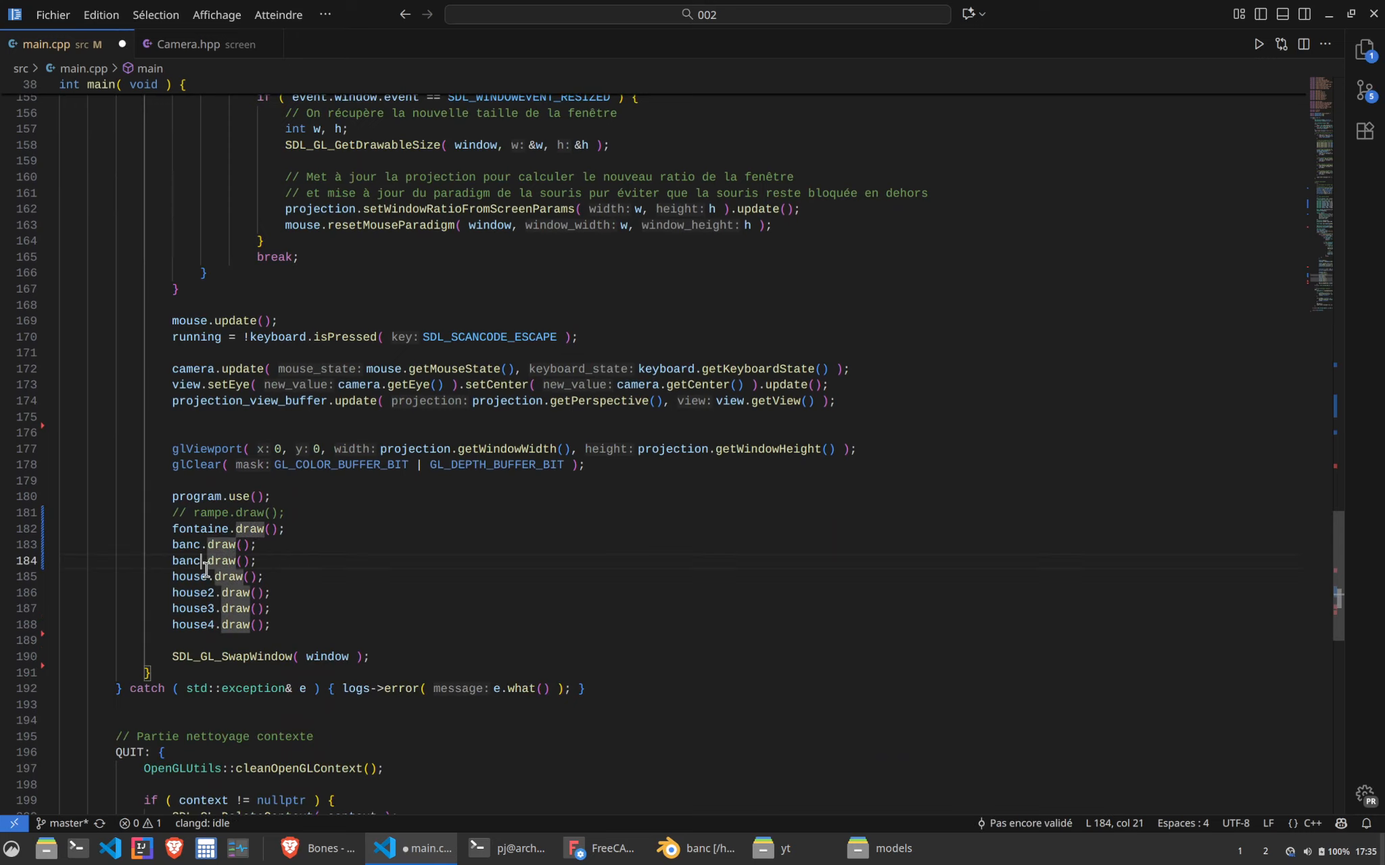
{"action": "type", "text": "2"}
Switch to the terminal, rebuild the project with make and launch ./build/game
{"action": "key", "text": "alt+Tab"}
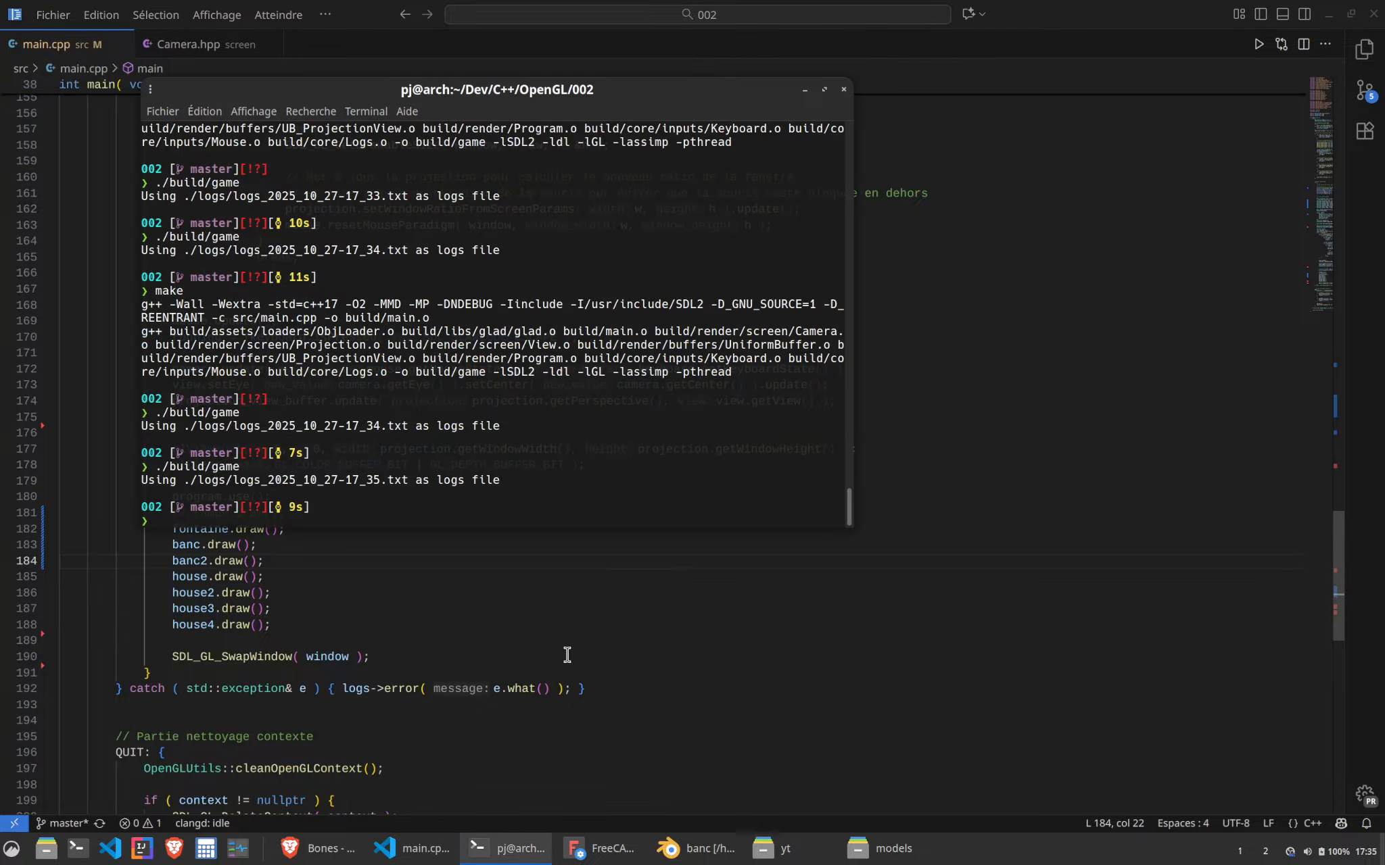
{"action": "type", "text": "make"}
{"action": "key", "text": "Return"}
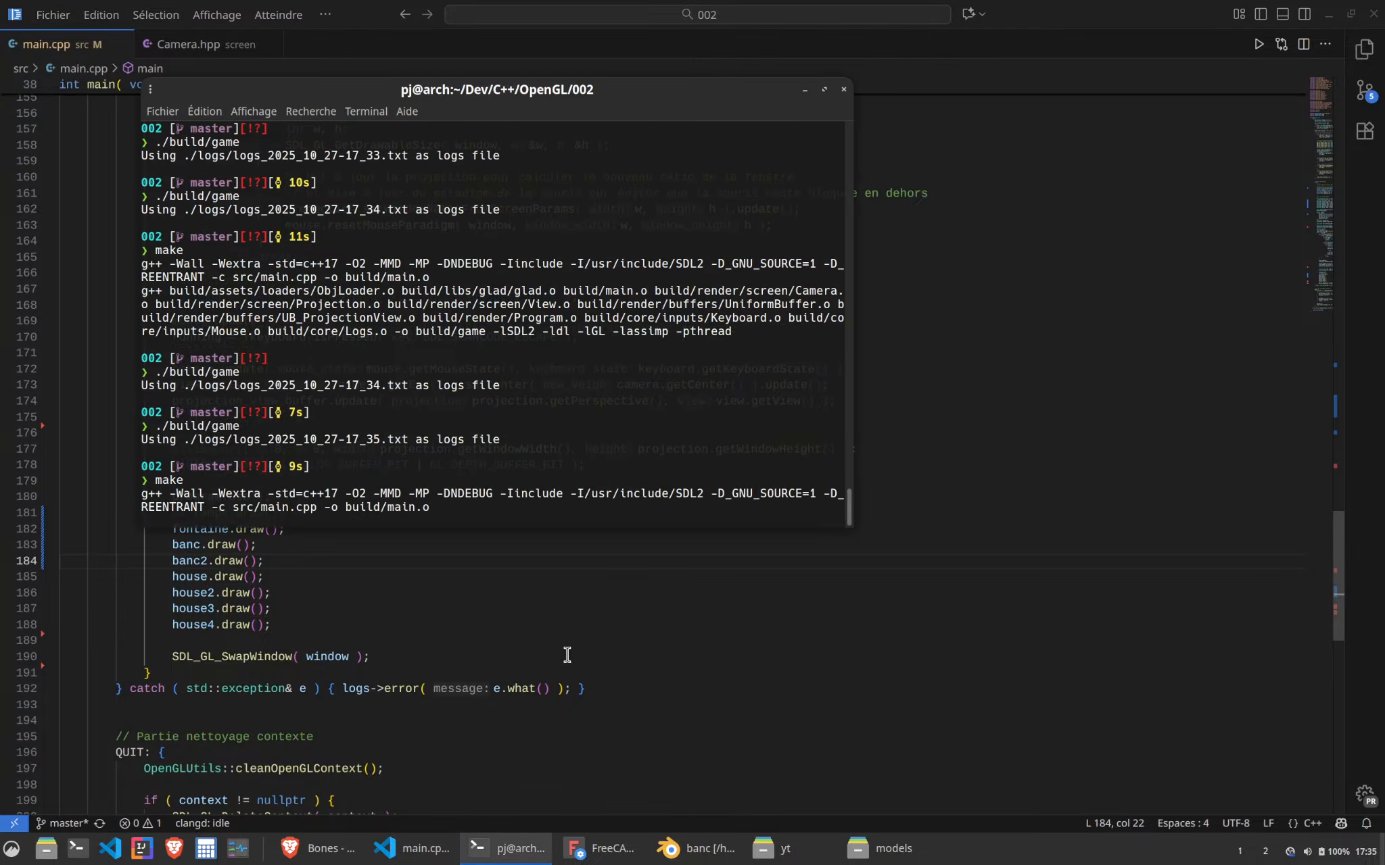
{"action": "key", "text": "Up"}
{"action": "key", "text": "Up"}
{"action": "key", "text": "Return"}
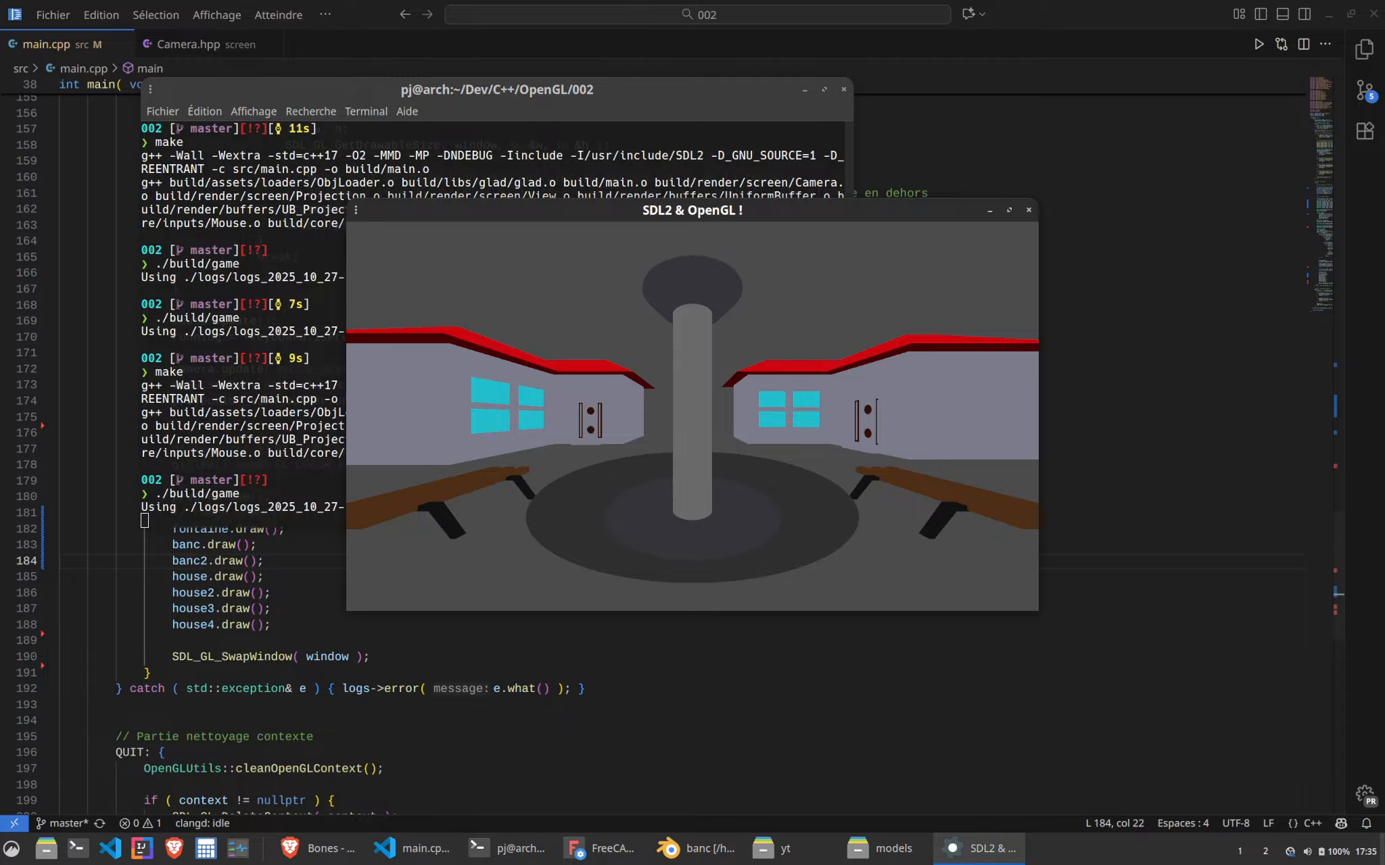
Maximize the game window and walk through the village to examine both benches, the fountain and the four houses
{"action": "key", "text": "super+Up"}
{"action": "key", "text": "super+Up"}
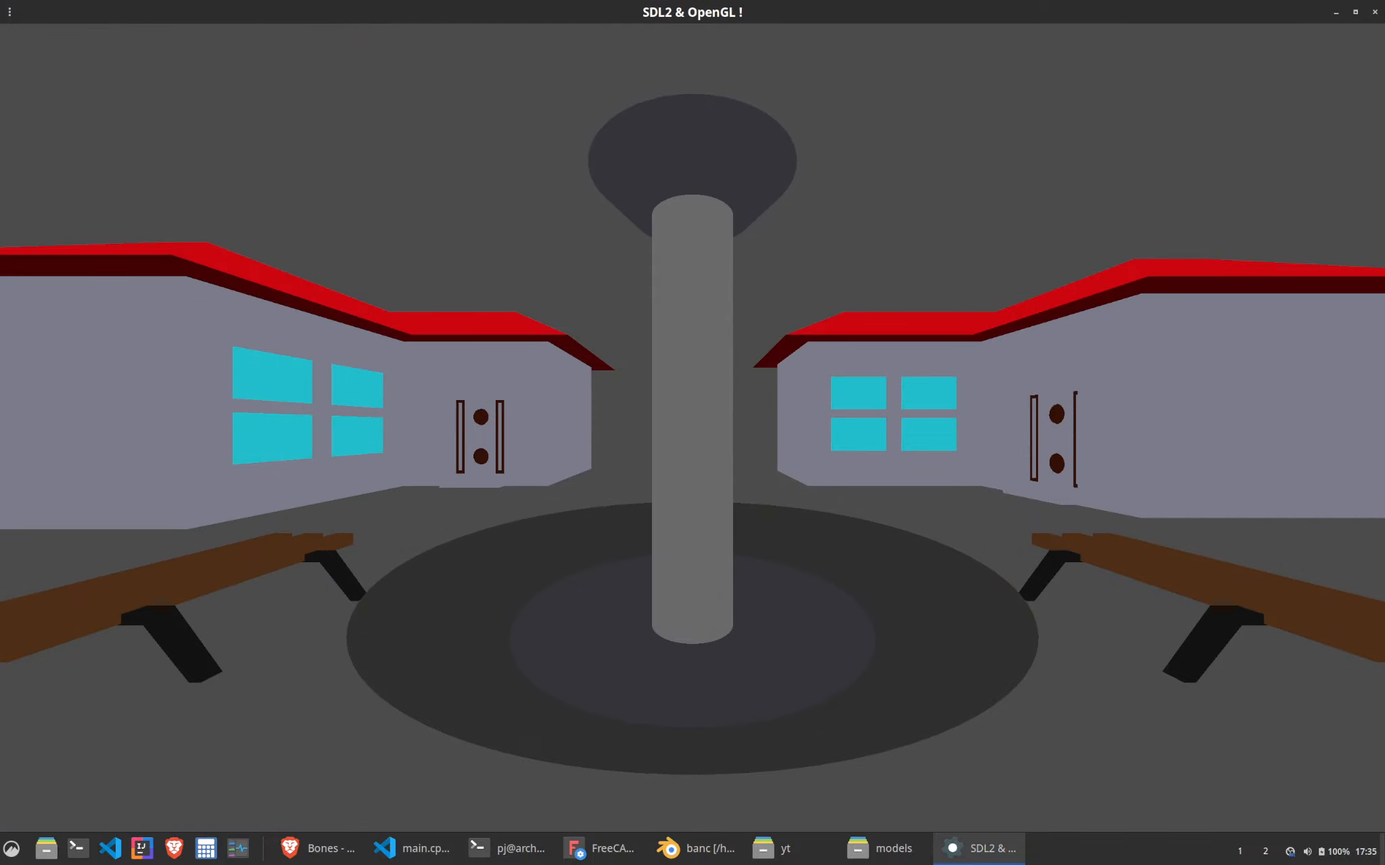
{"action": "key", "text": "a"}
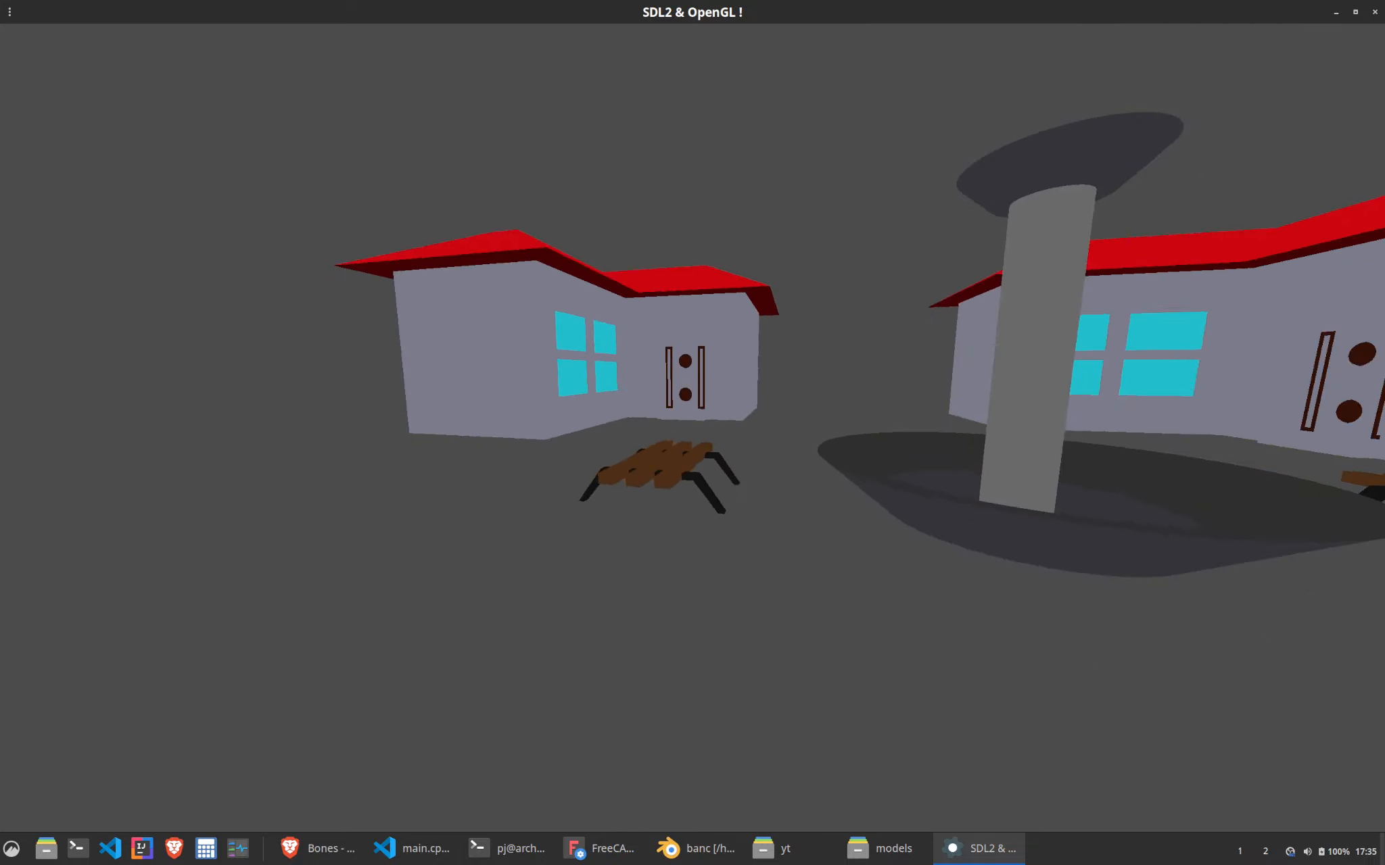
{"action": "key", "text": "w"}
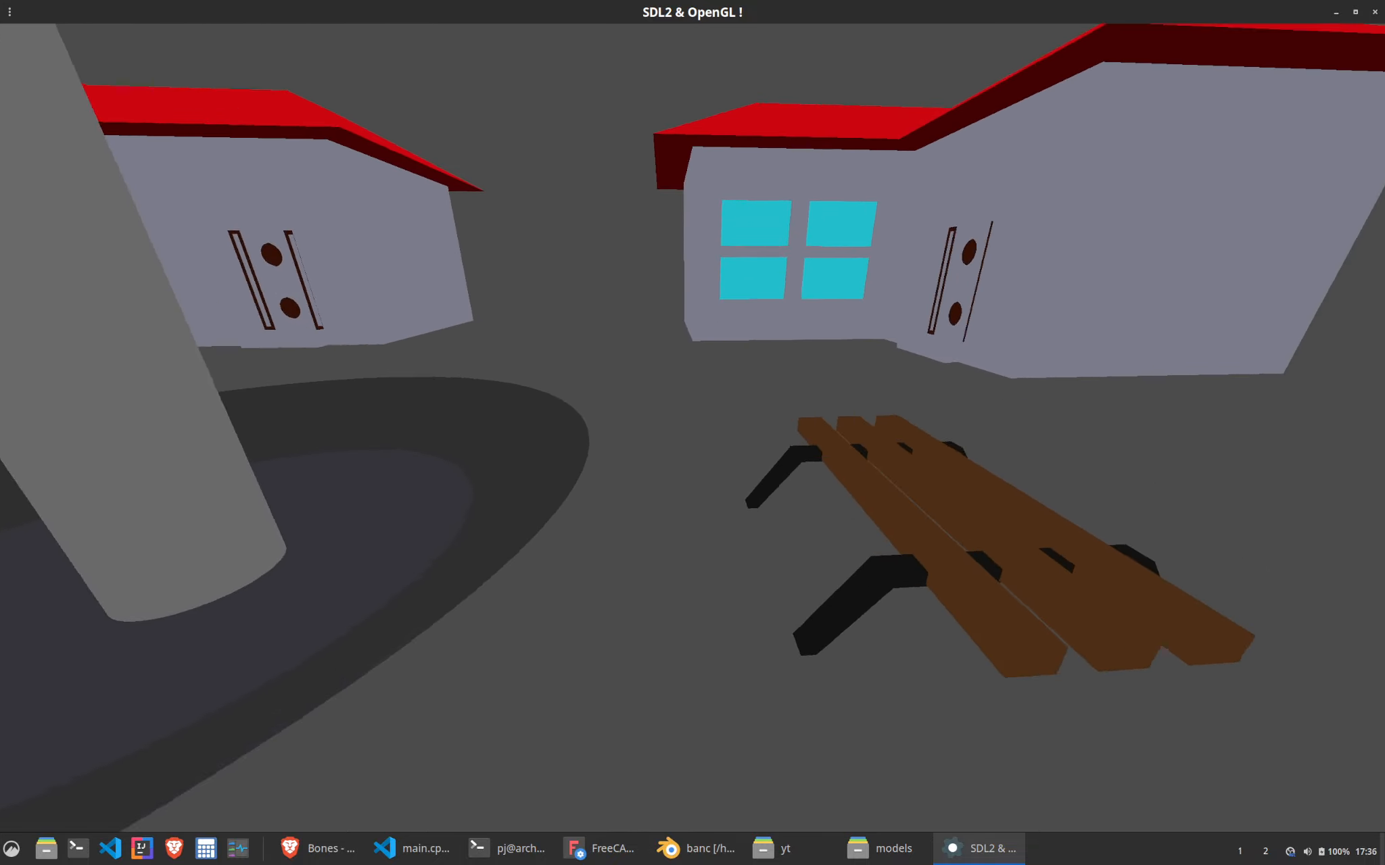
{"action": "key", "text": "a"}
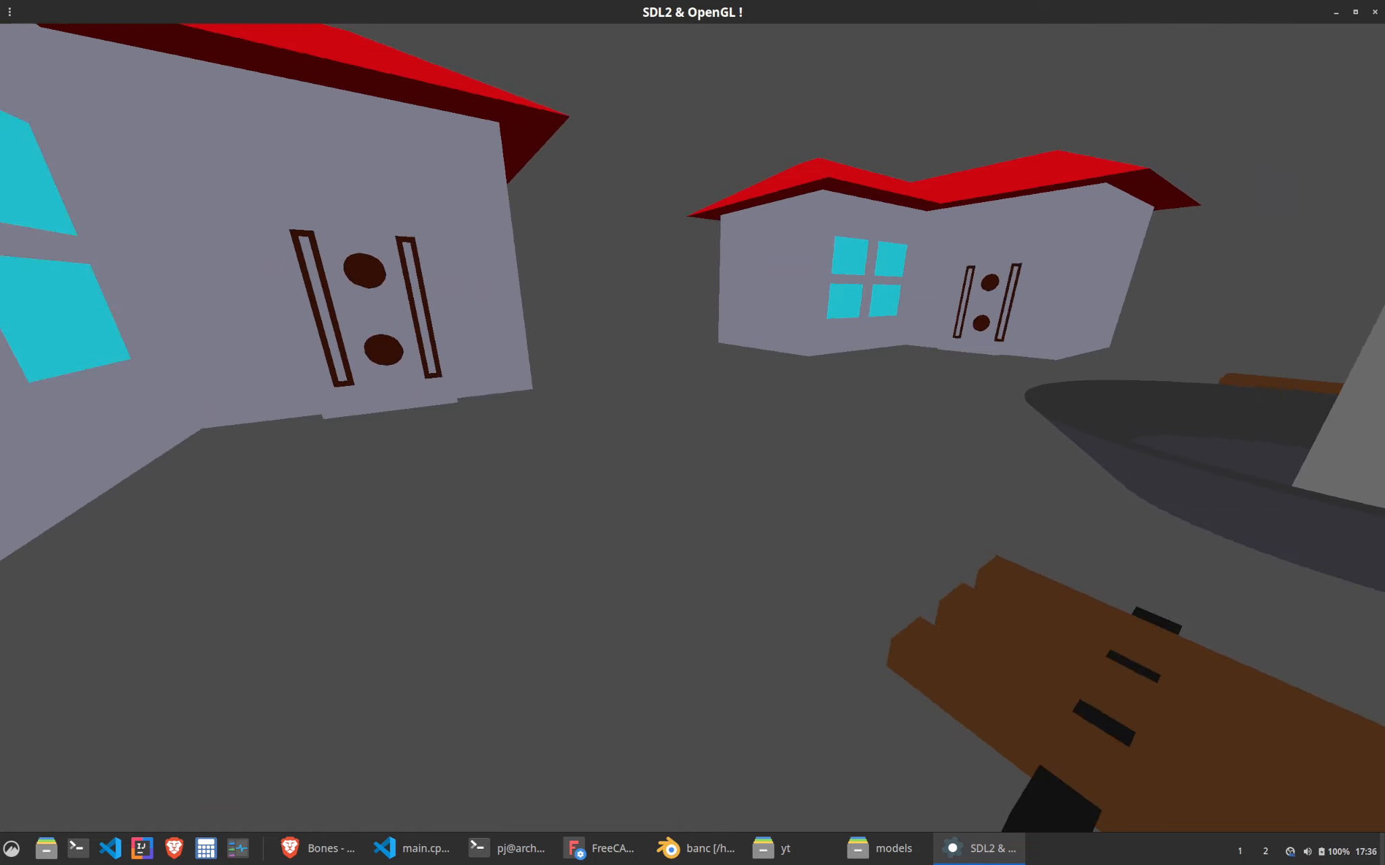
{"action": "key", "text": "w"}
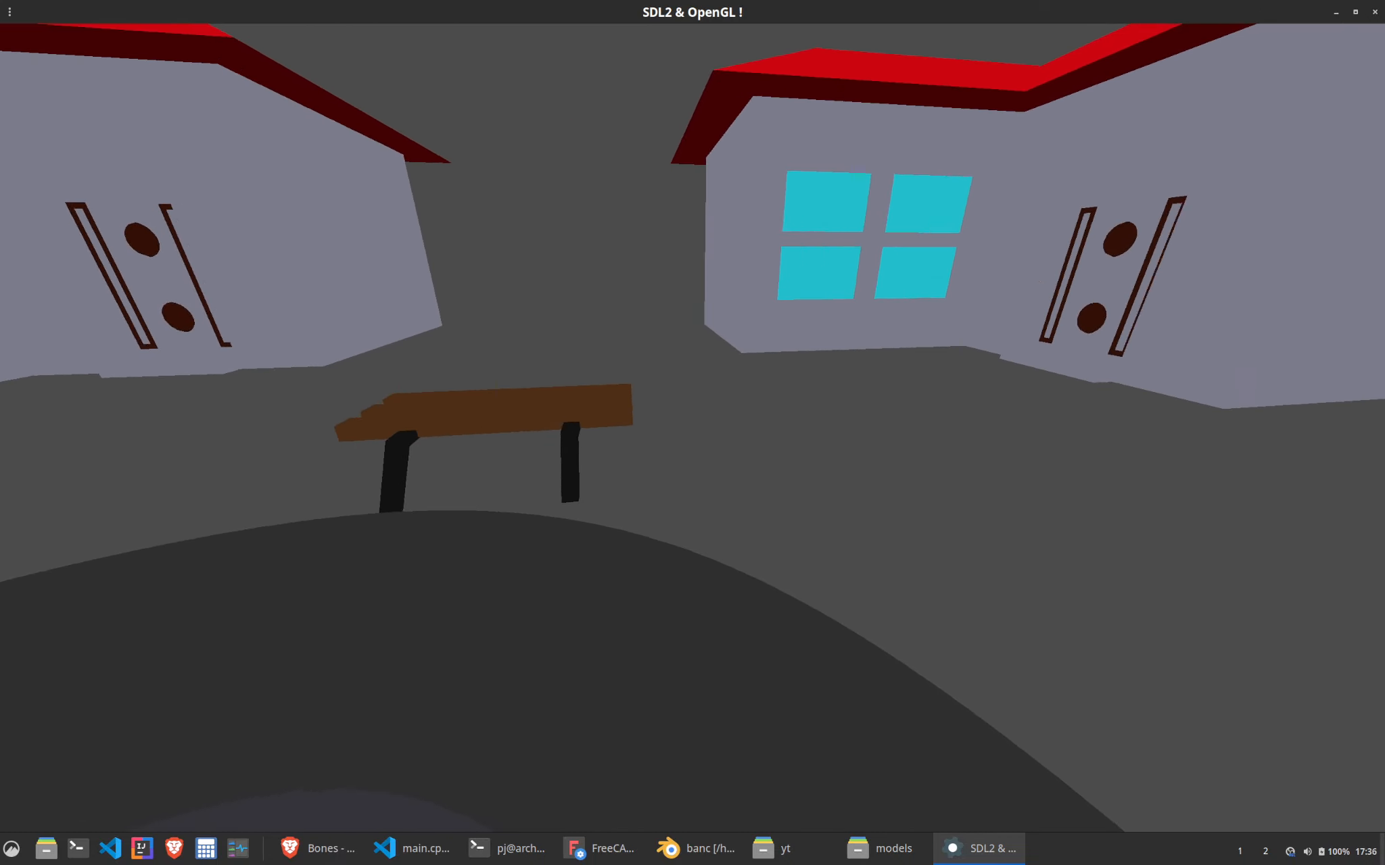
{"action": "key", "text": "w"}
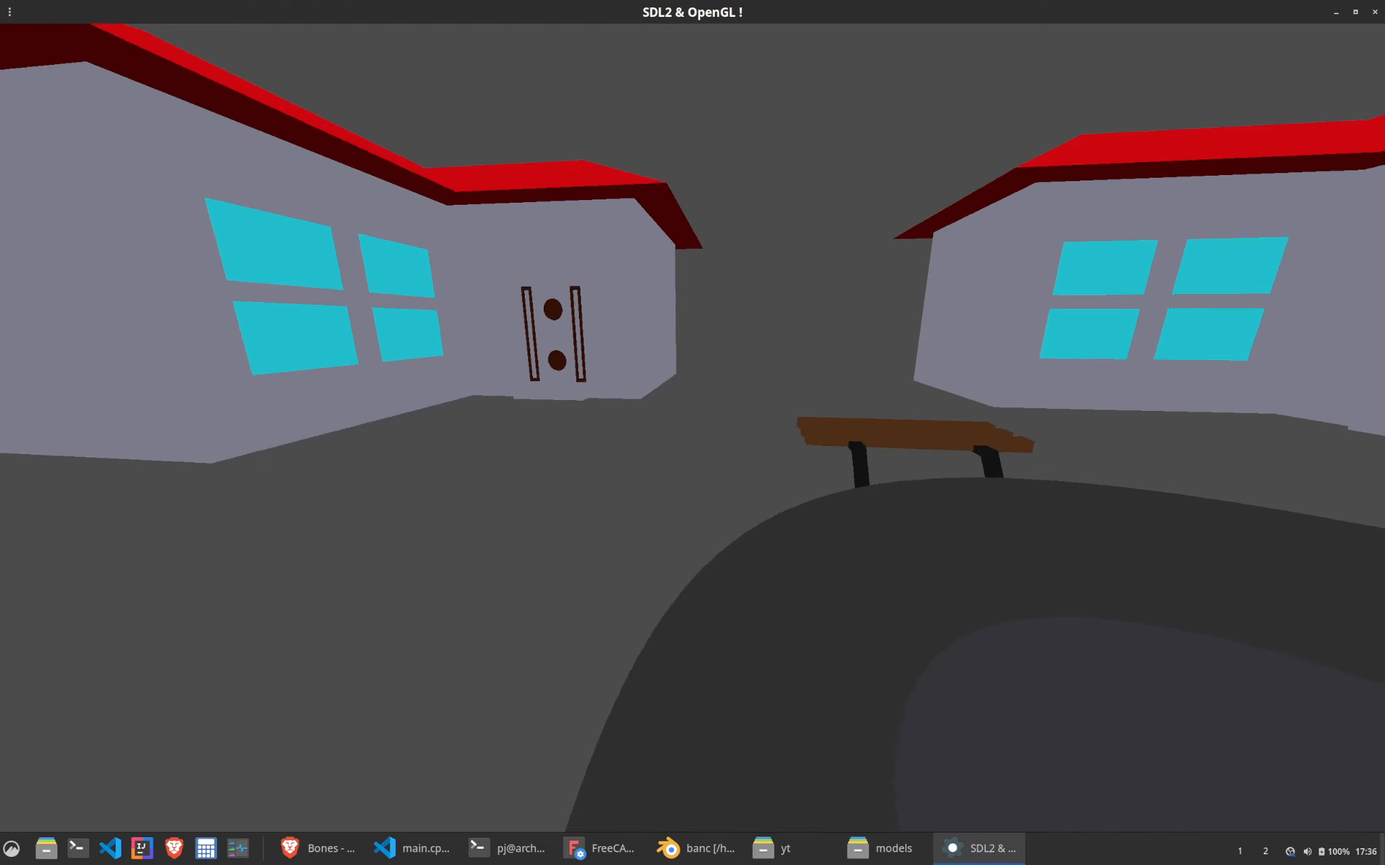
{"action": "key", "text": "w"}
{"action": "key", "text": "a"}
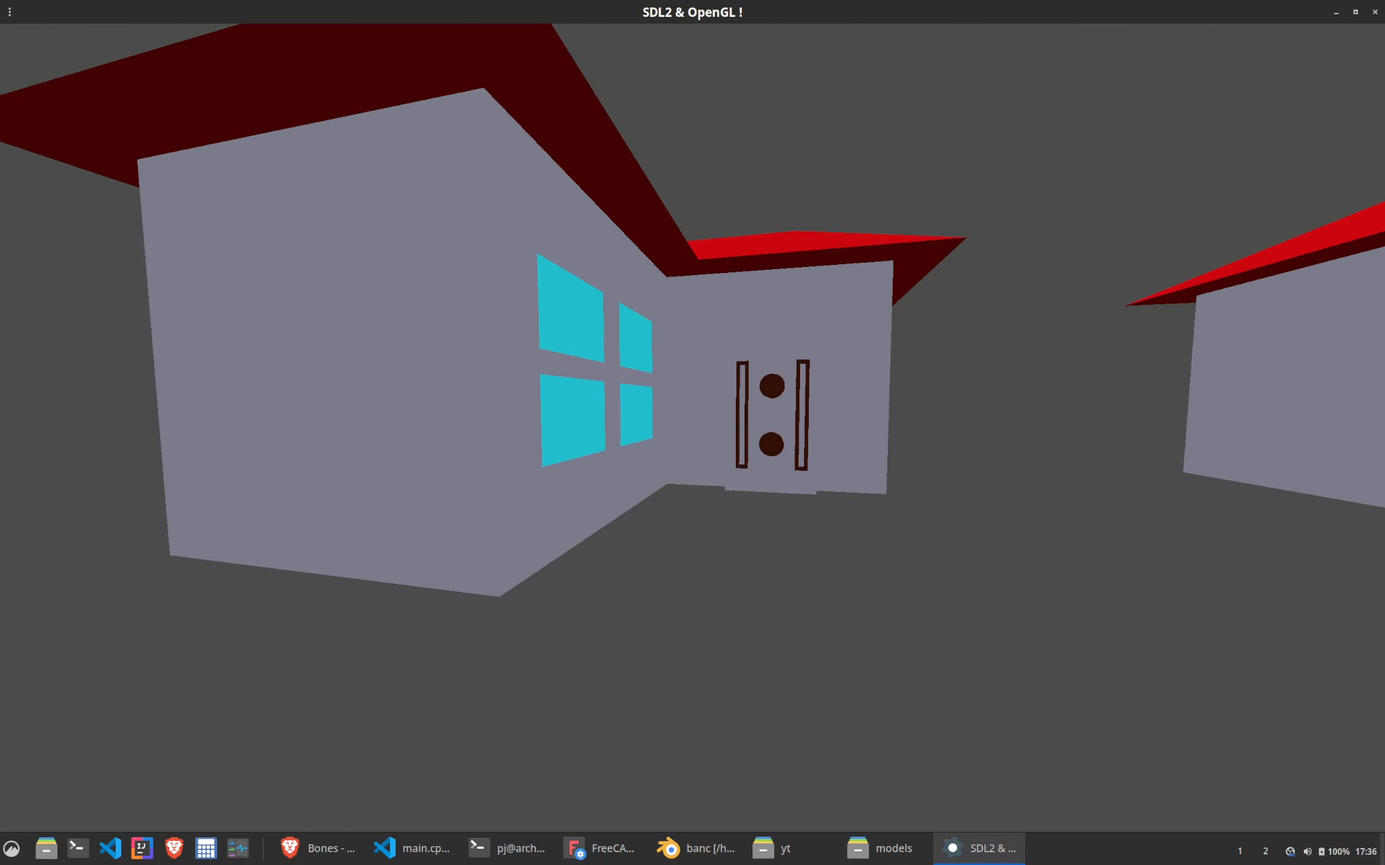
{"action": "key", "text": "w"}
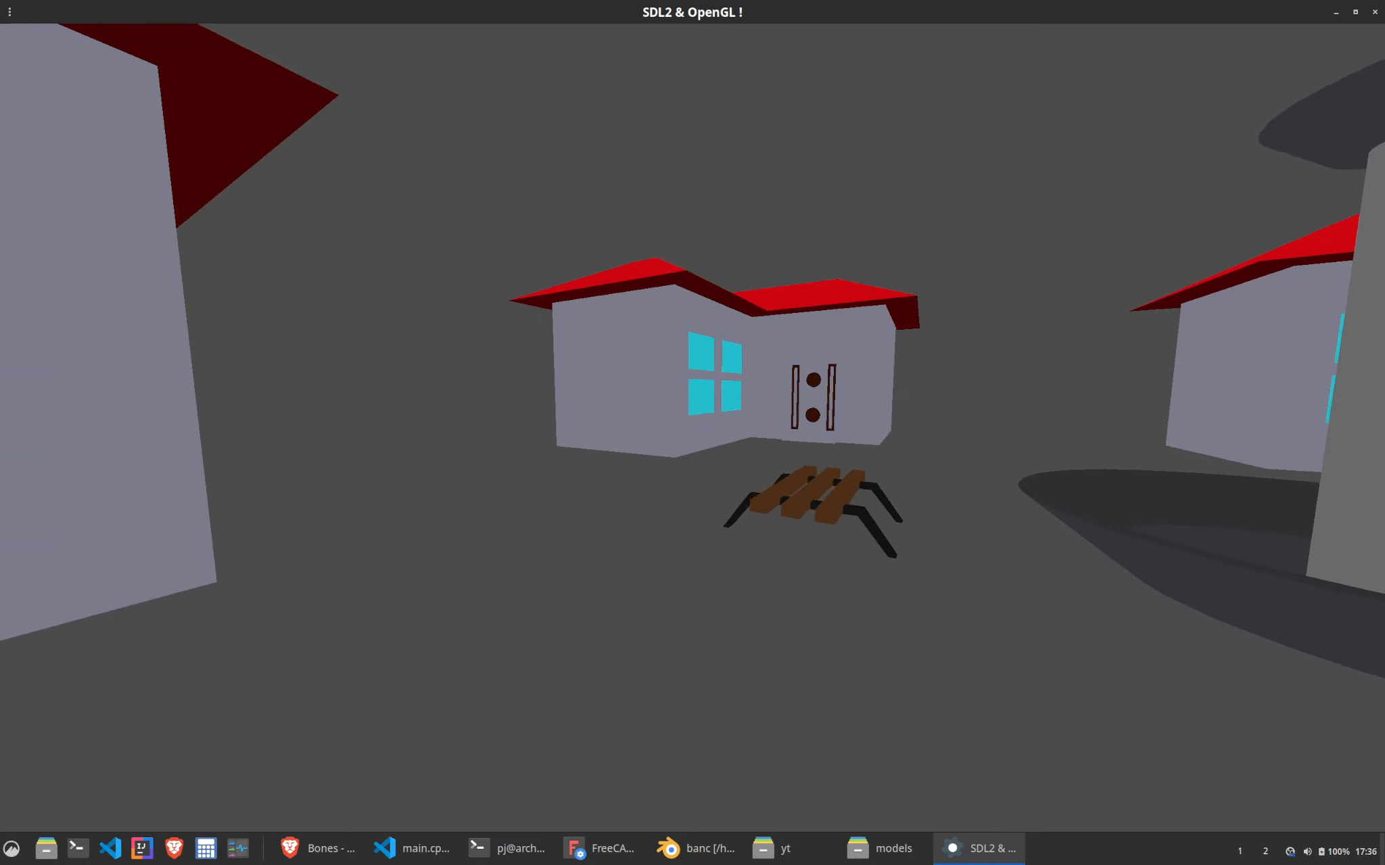
{"action": "key", "text": "a"}
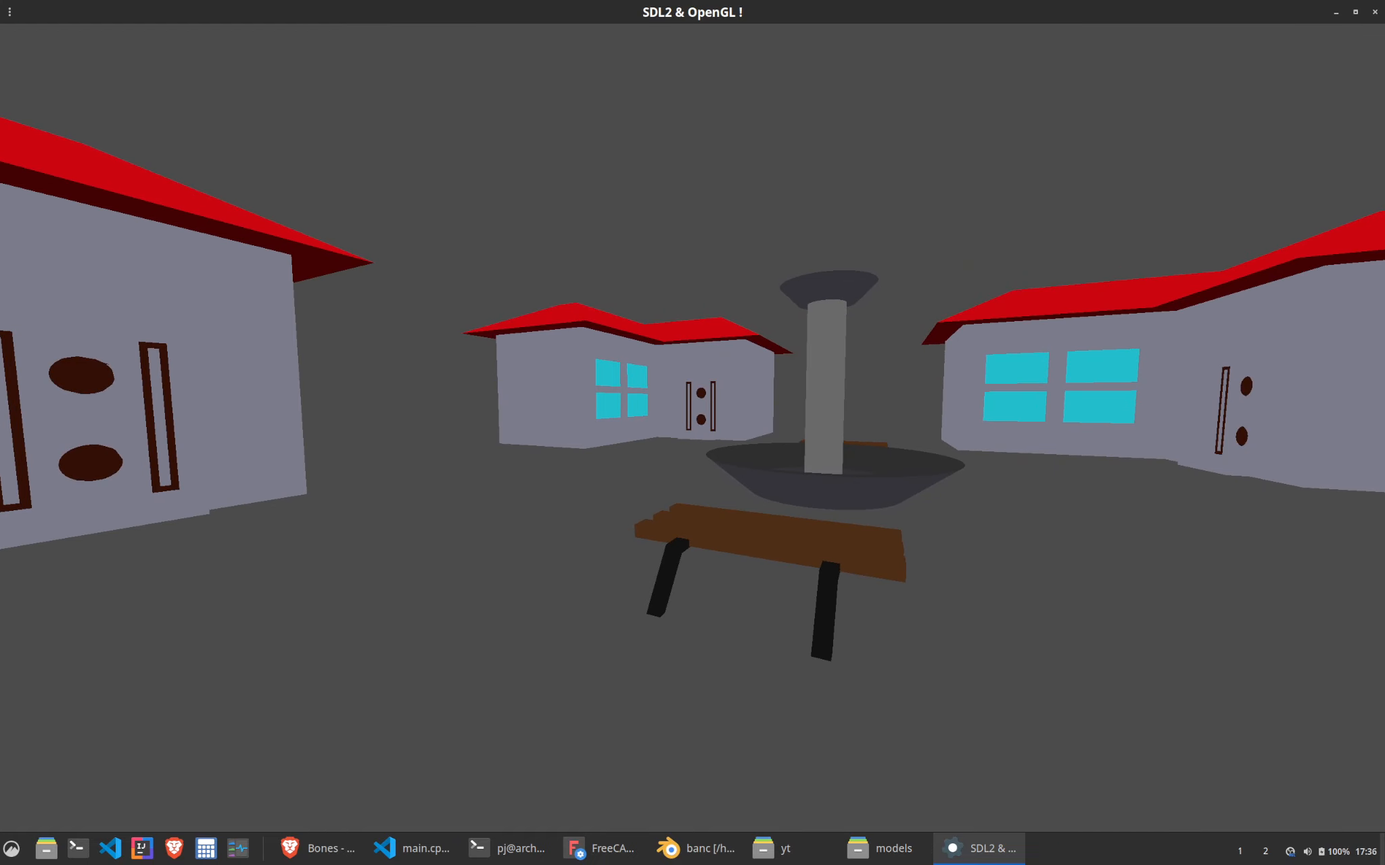
{"action": "key", "text": "w"}
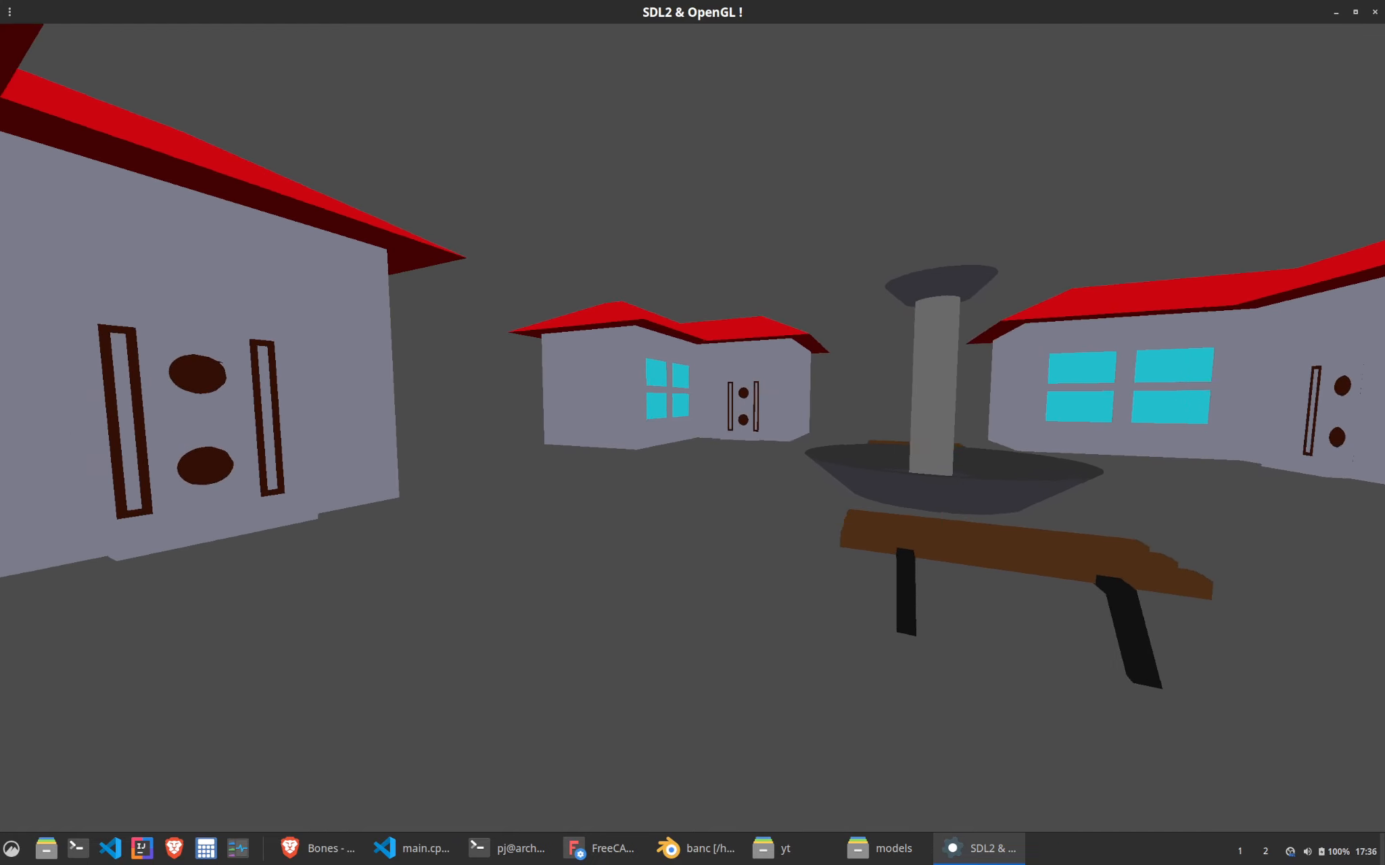
{"action": "key", "text": "w"}
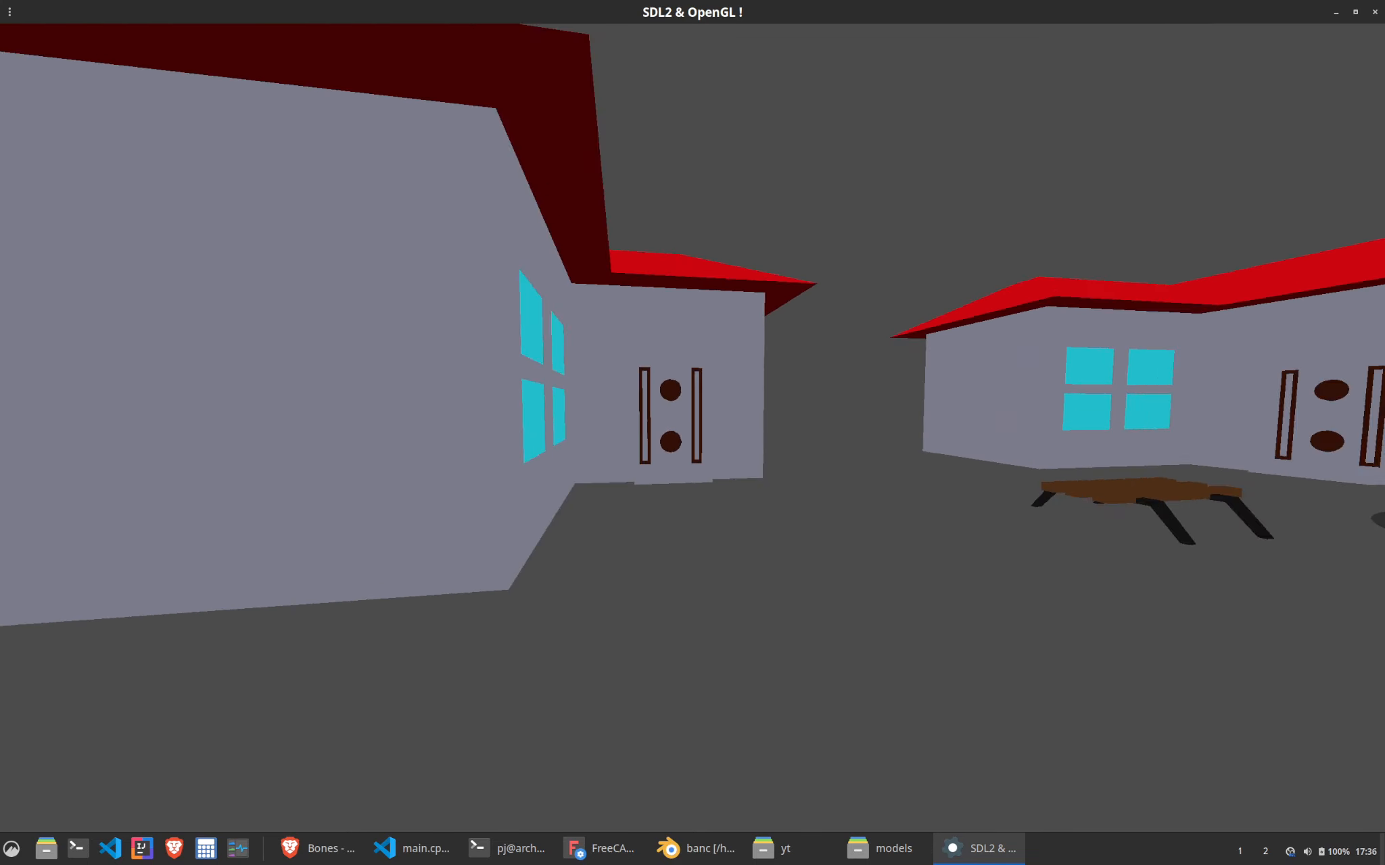
{"action": "key", "text": "w"}
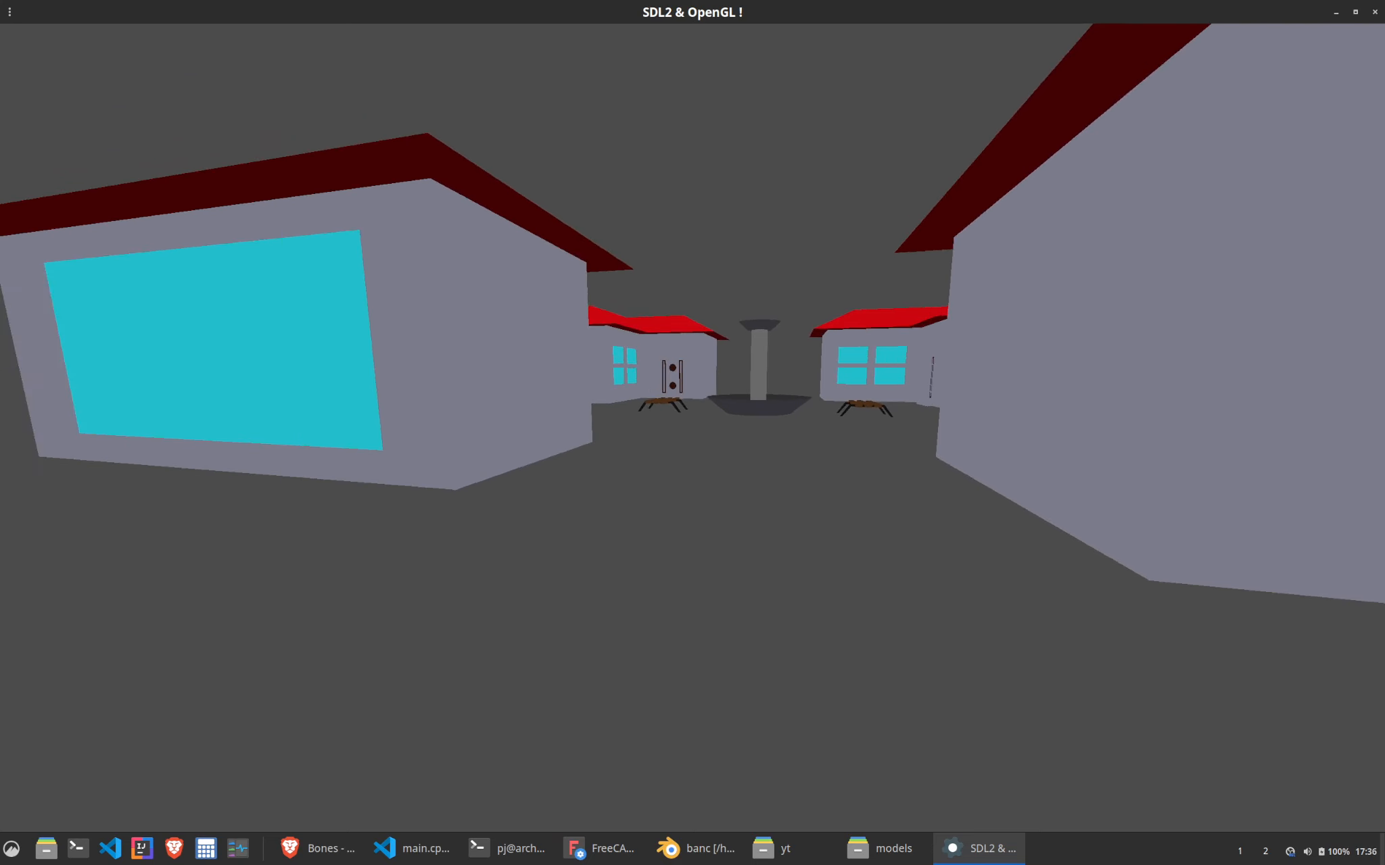
{"action": "key", "text": "w"}
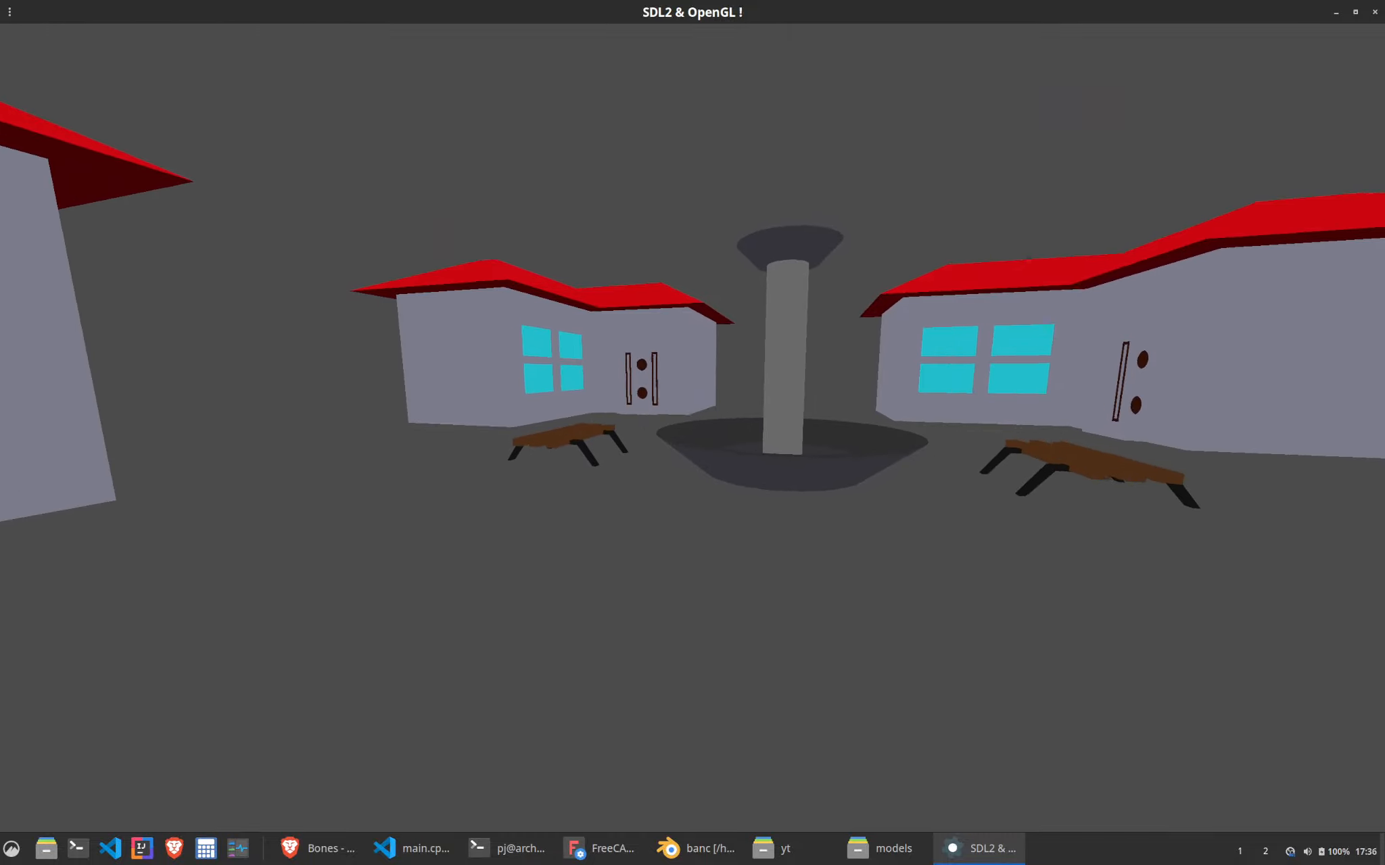
{"action": "key", "text": "w"}
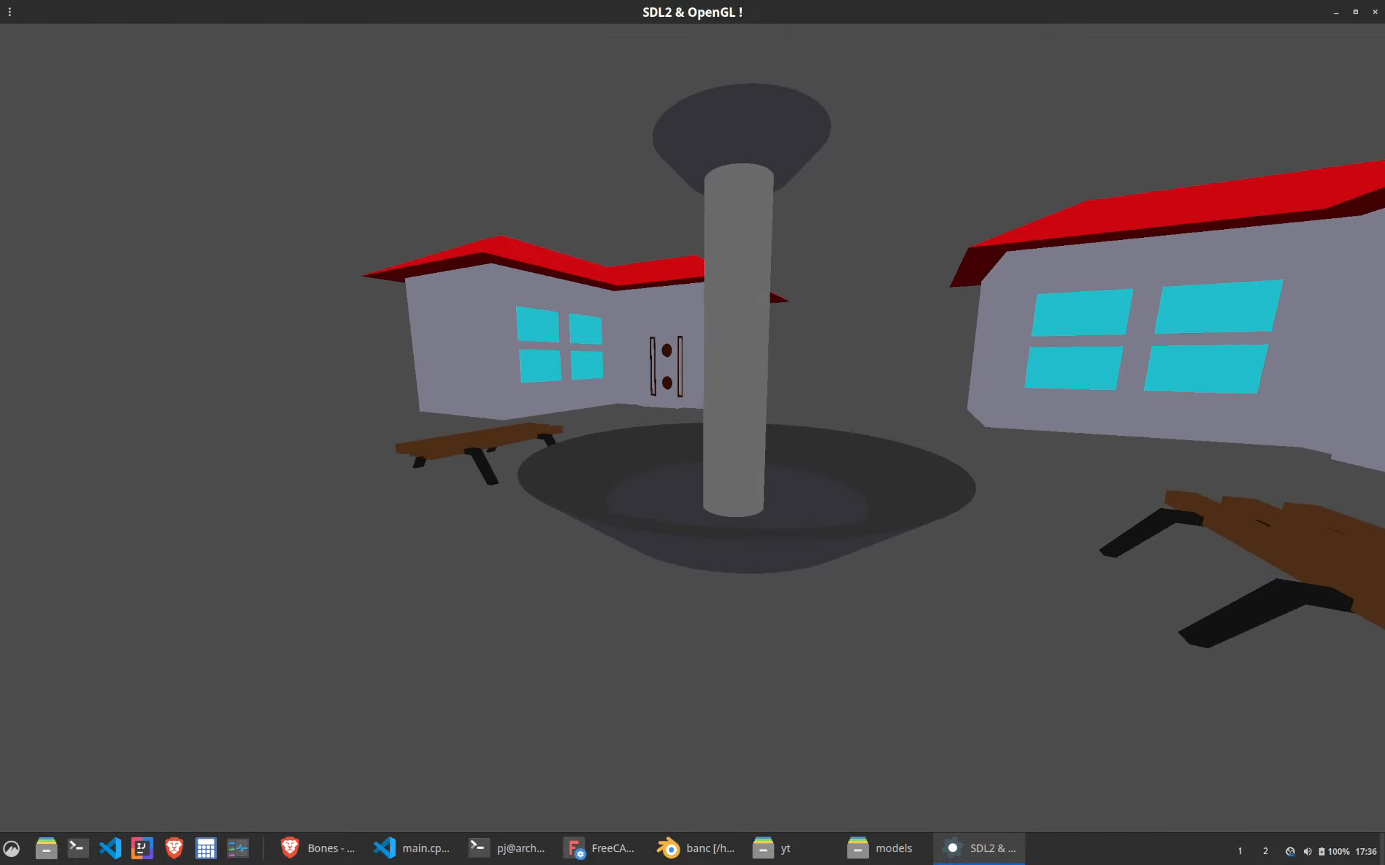
{"action": "key", "text": "a"}
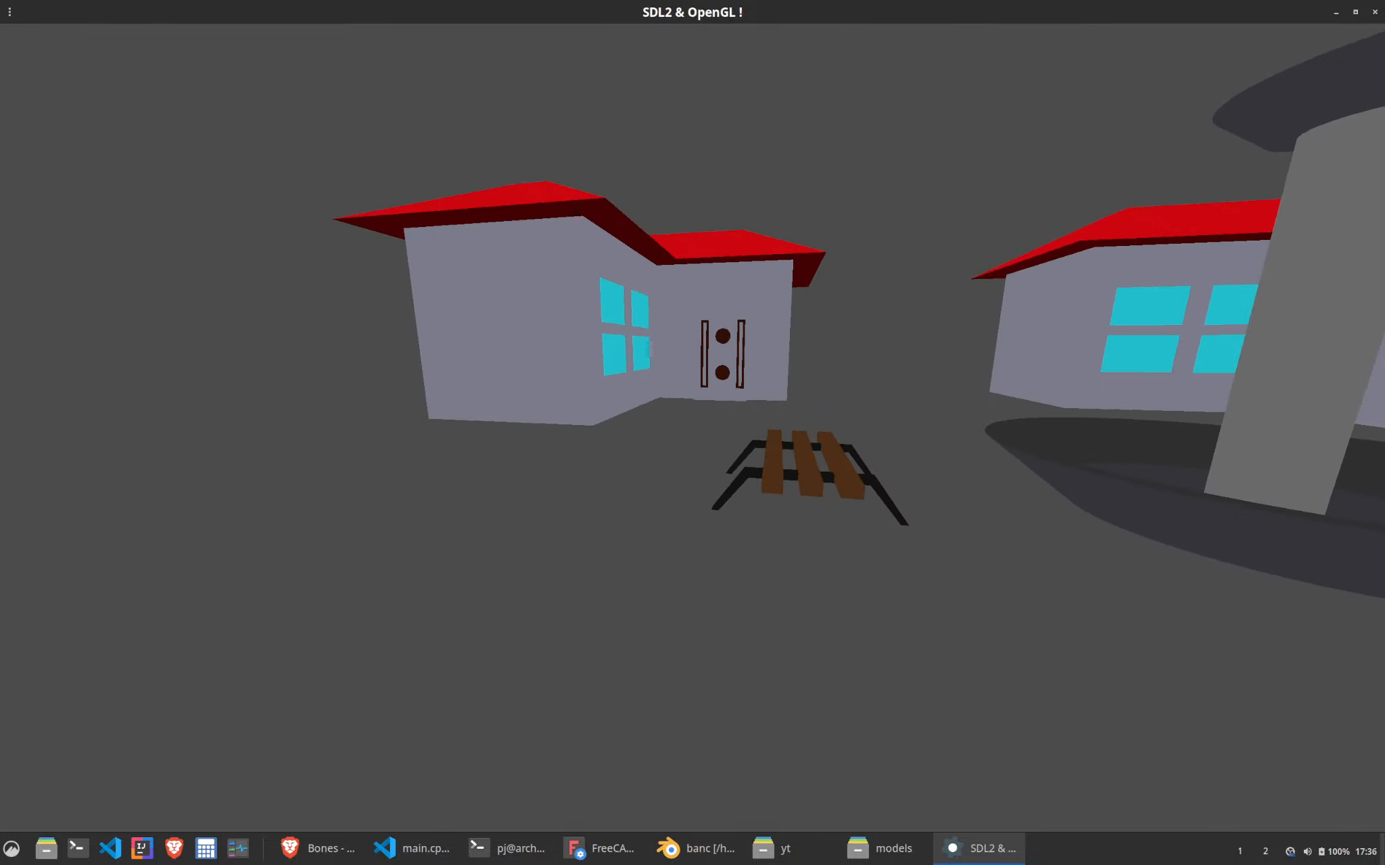
Switch to VS Code to review main.cpp and the project's file tree, and return to the running game window
{"action": "key", "text": "alt+Tab"}
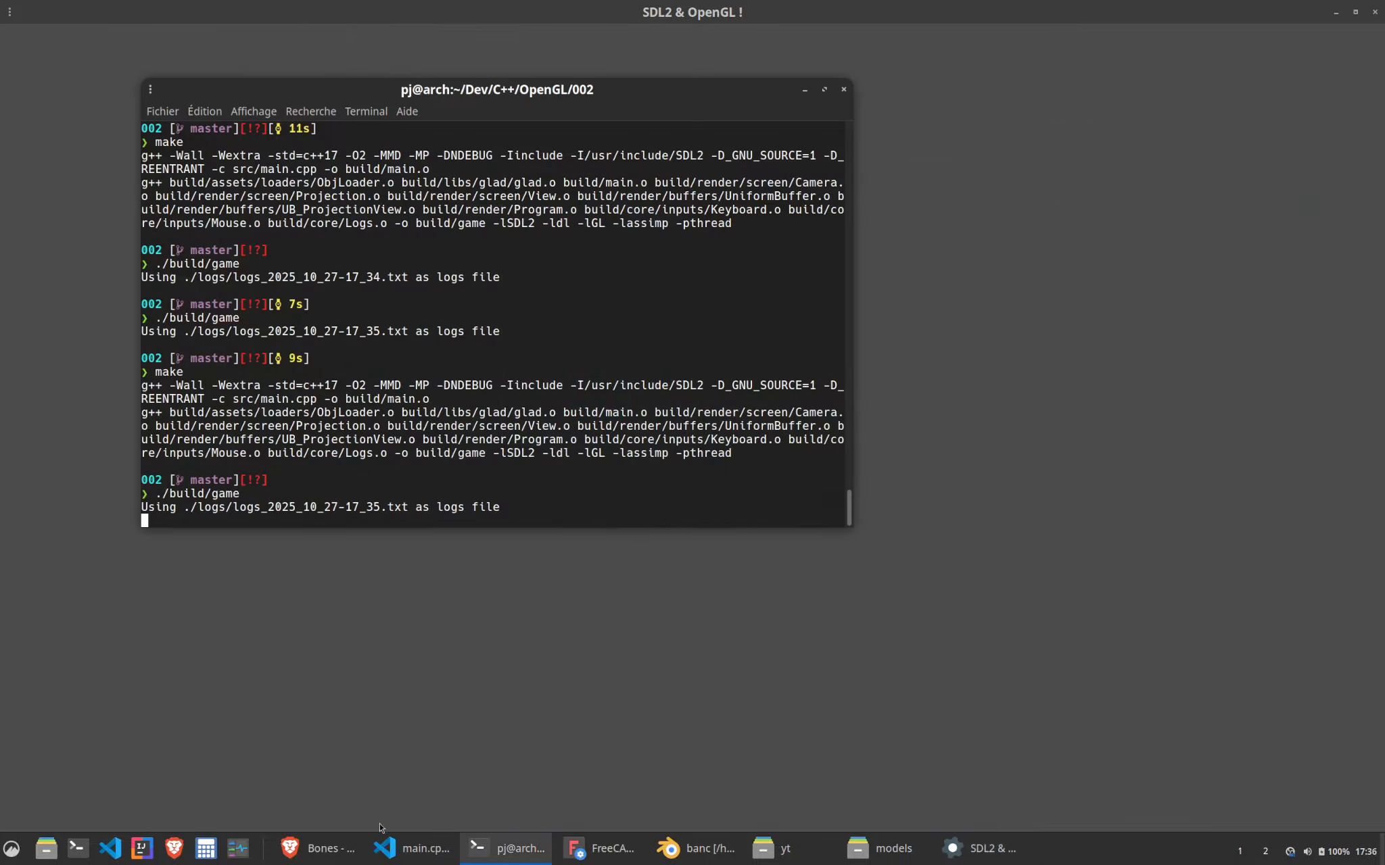
{"action": "left_click", "coordinate": [382, 847]}
{"action": "scroll", "coordinate": [433, 487], "scroll_direction": "up", "scroll_amount": 20}
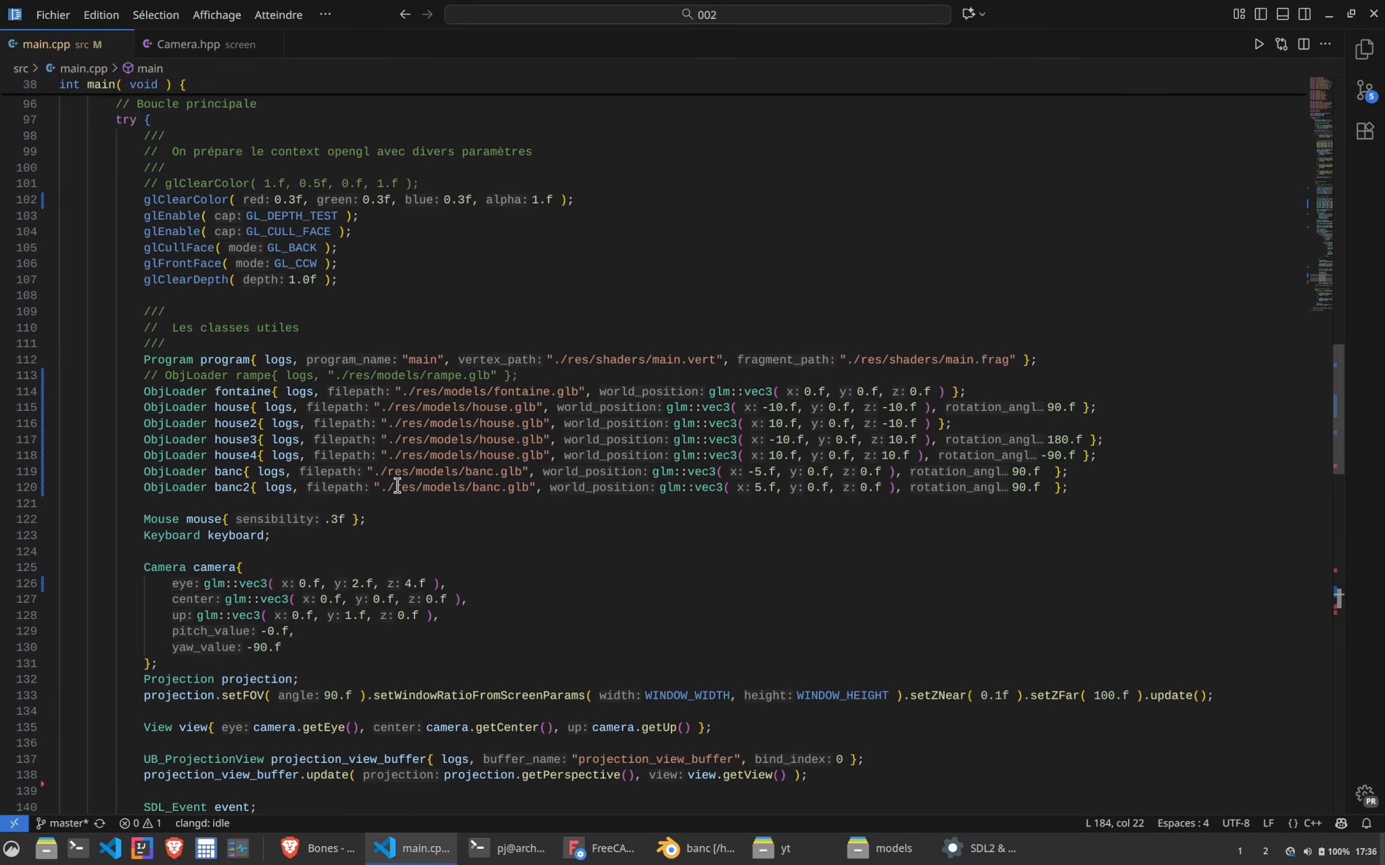
{"action": "scroll", "coordinate": [398, 487], "scroll_direction": "up", "scroll_amount": 20}
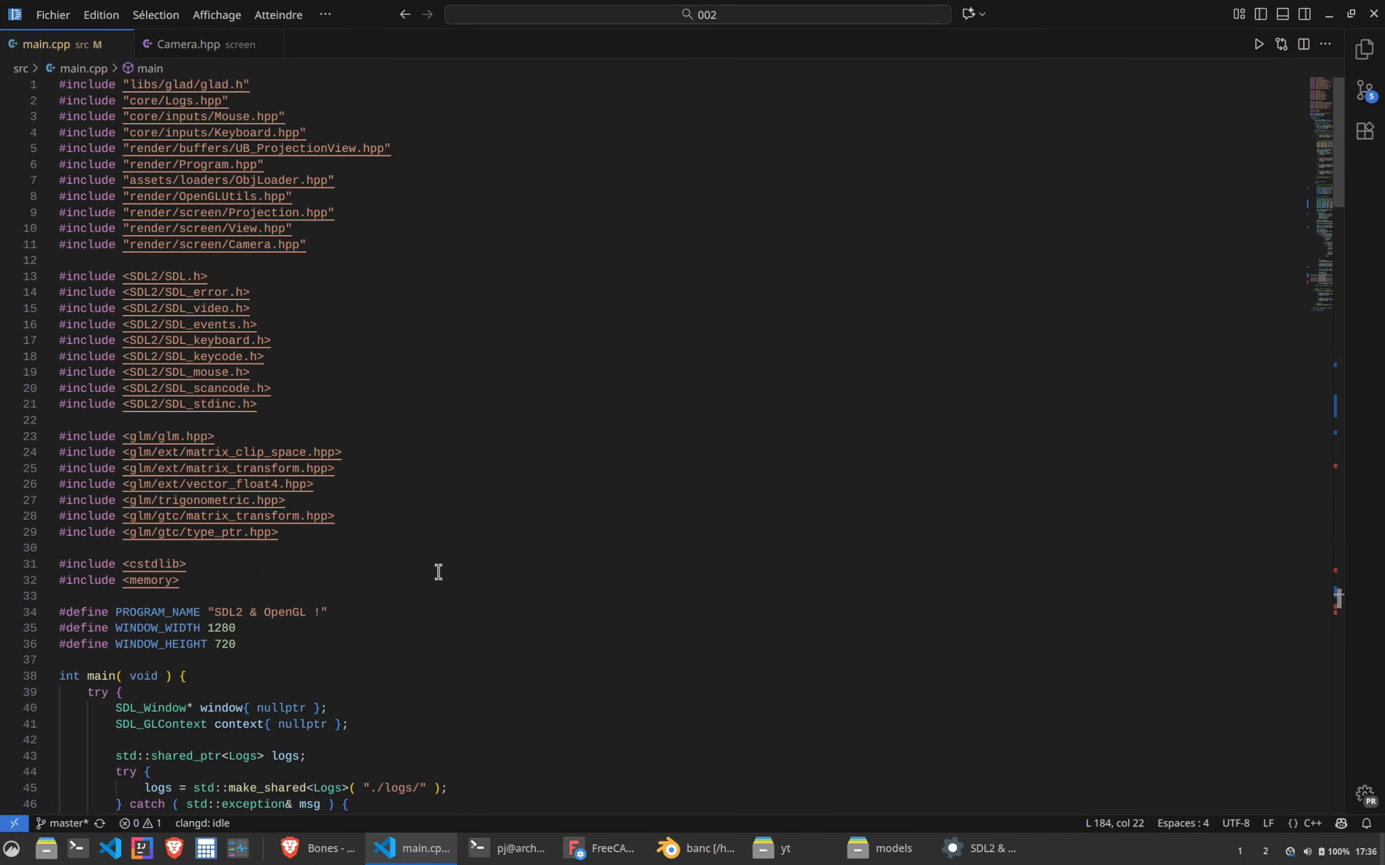
{"action": "scroll", "coordinate": [438, 572], "scroll_direction": "down", "scroll_amount": 20}
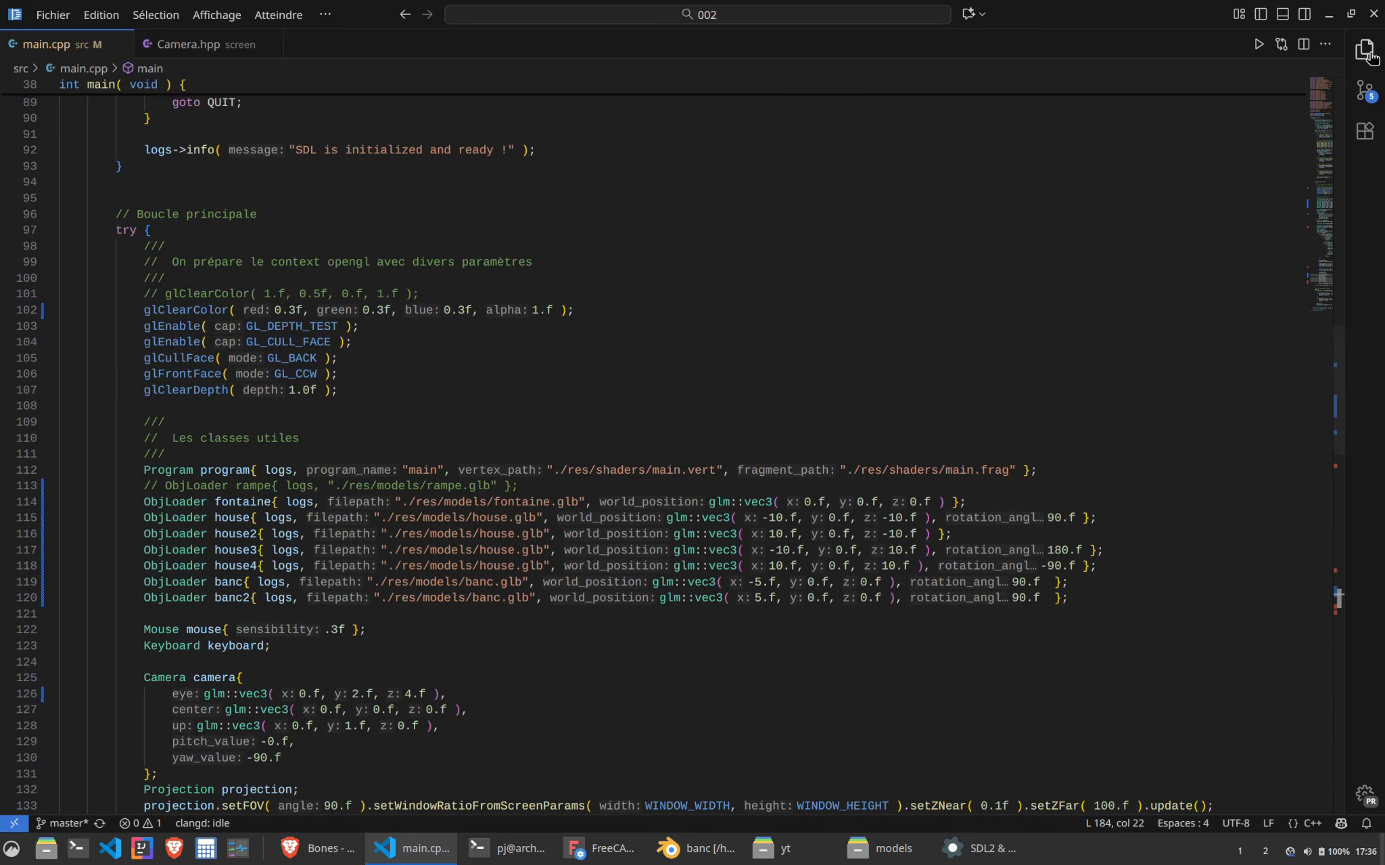
{"action": "left_click", "coordinate": [1366, 51]}
{"action": "scroll", "coordinate": [1244, 575], "scroll_direction": "up", "scroll_amount": 3}
{"action": "scroll", "coordinate": [1239, 480], "scroll_direction": "down", "scroll_amount": 3}
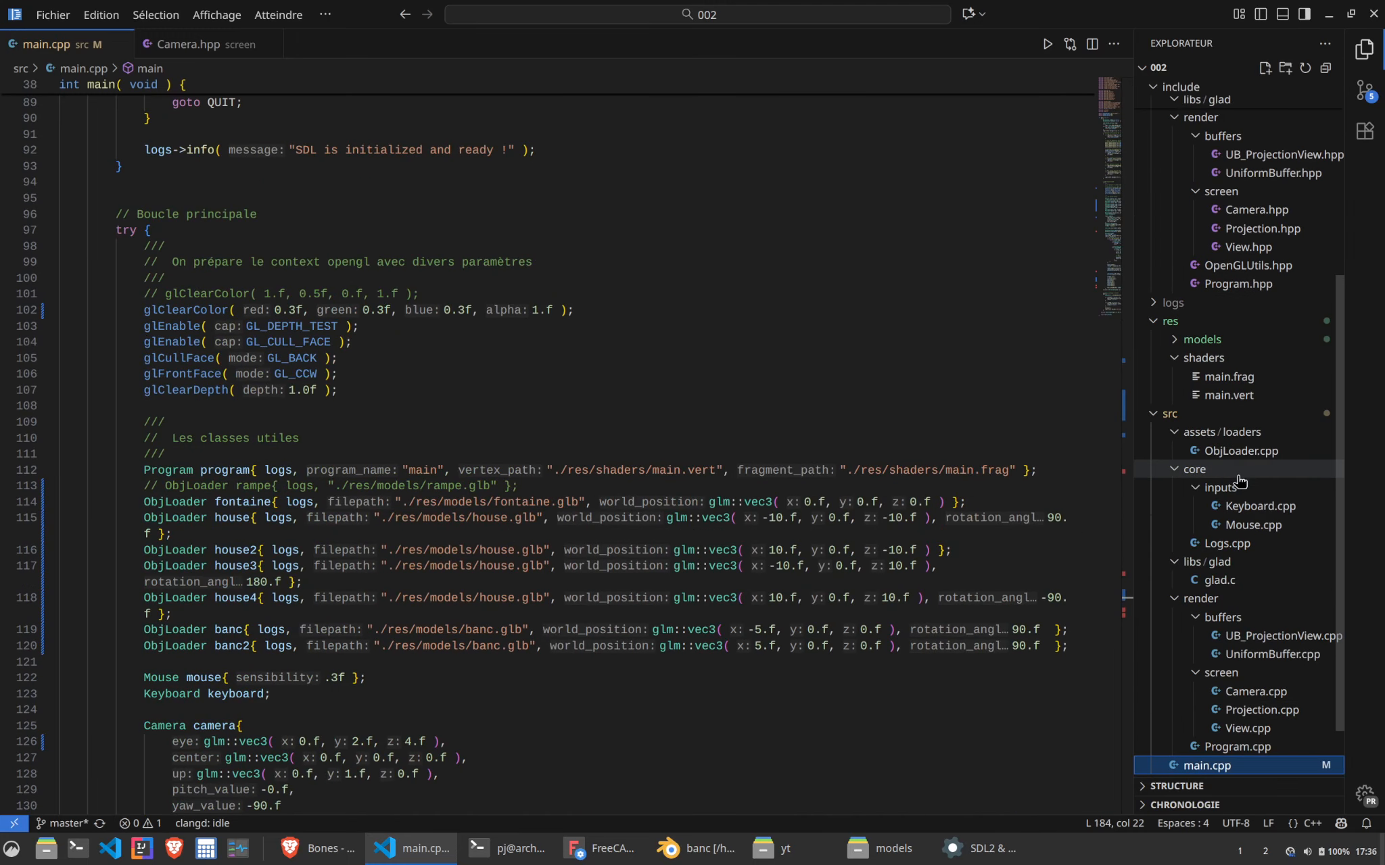
{"action": "left_click", "coordinate": [1366, 48]}
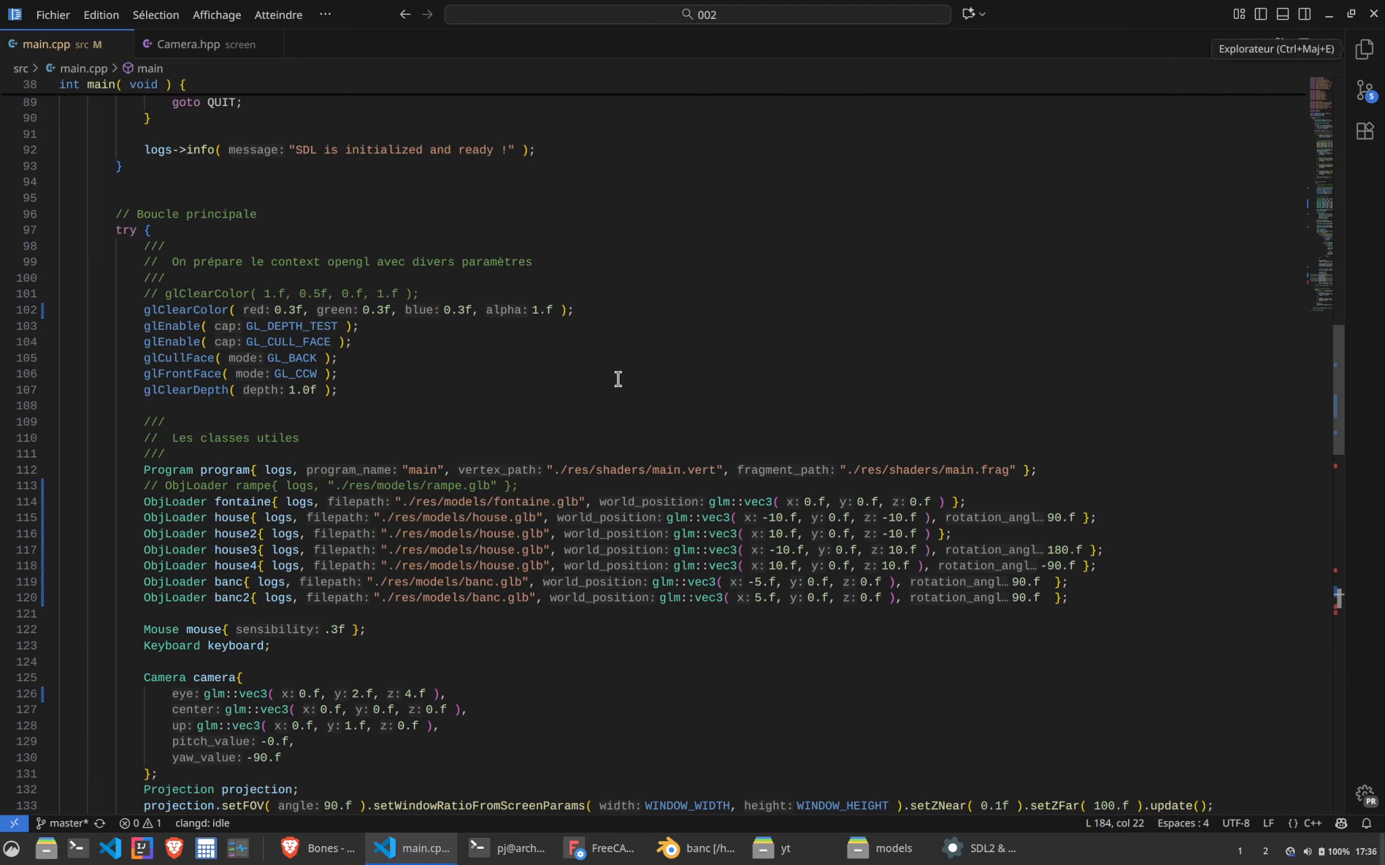
{"action": "left_click", "coordinate": [443, 860]}
{"action": "left_click", "coordinate": [979, 849]}
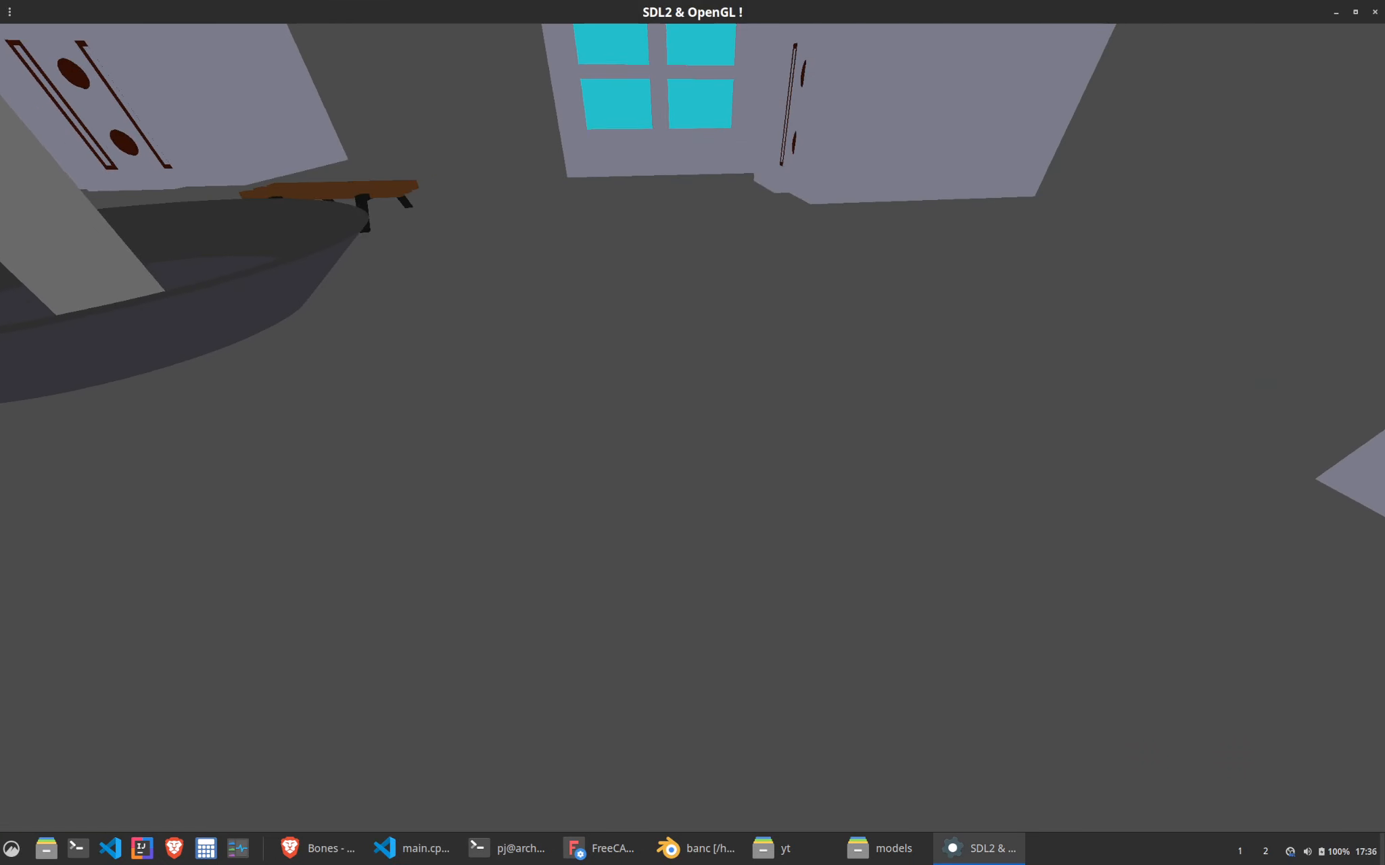
Walk around the village to examine the fountain, both benches and the houses, and close the game
{"action": "key", "text": "w"}
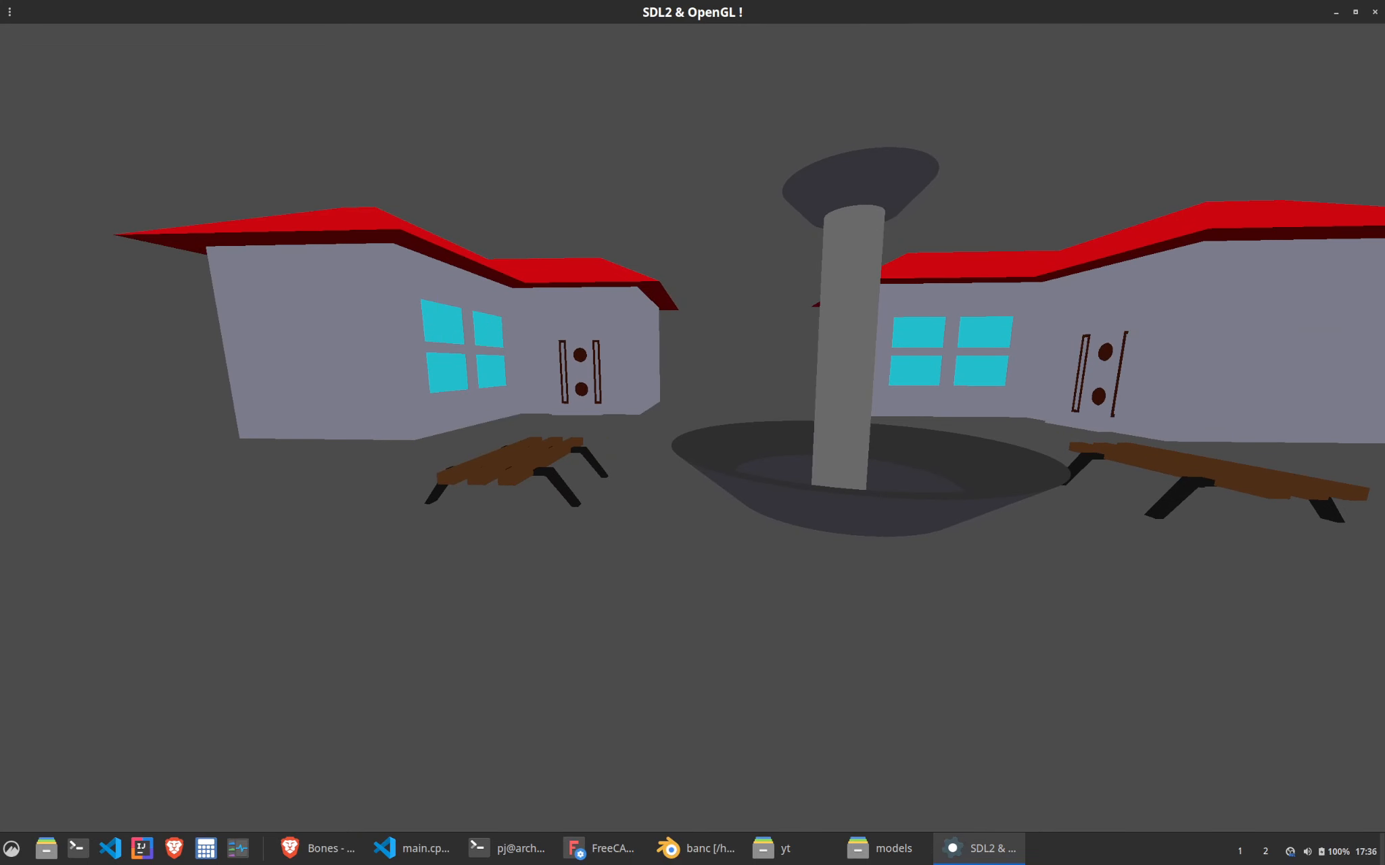
{"action": "key", "text": "a"}
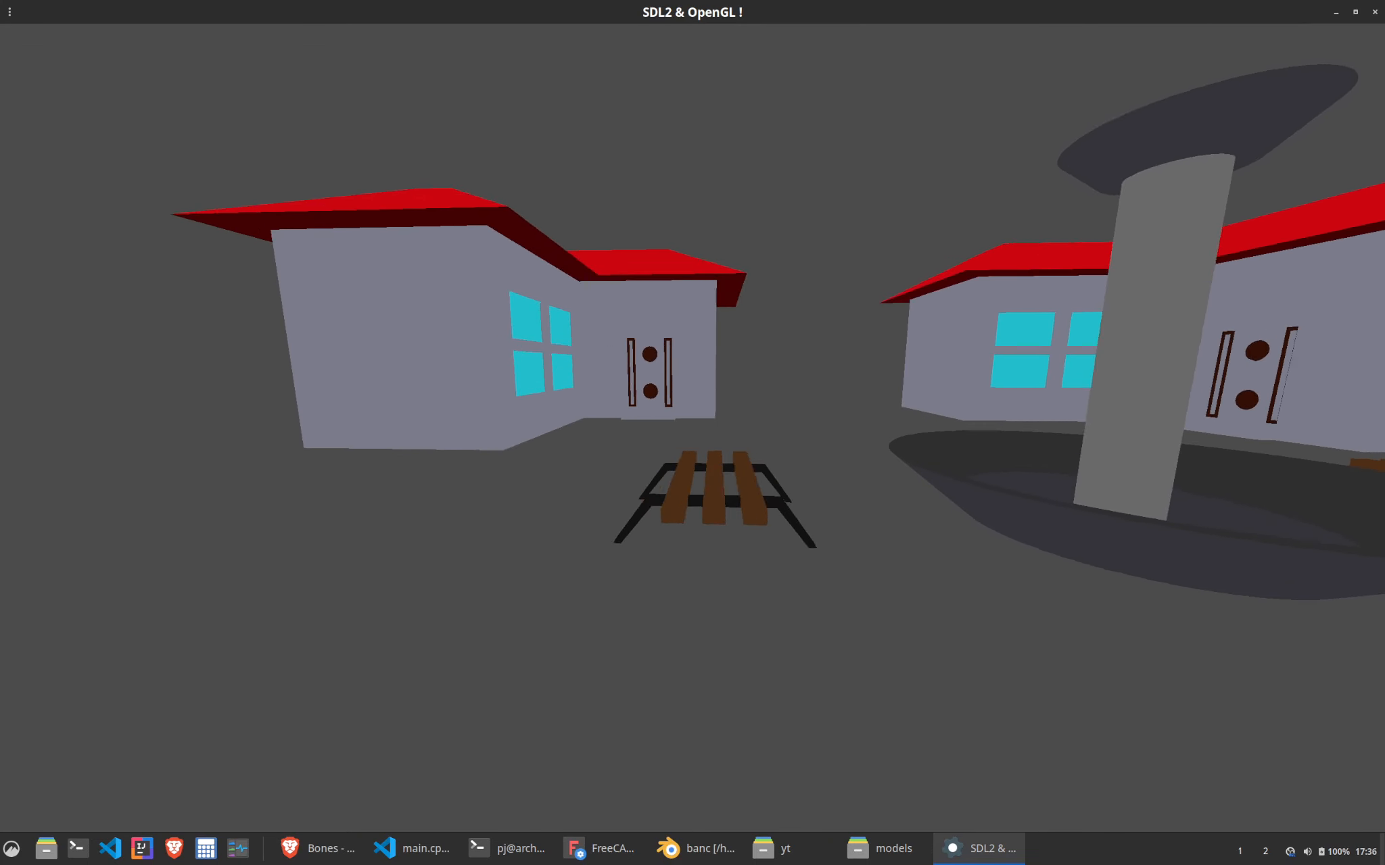
{"action": "key", "text": "w"}
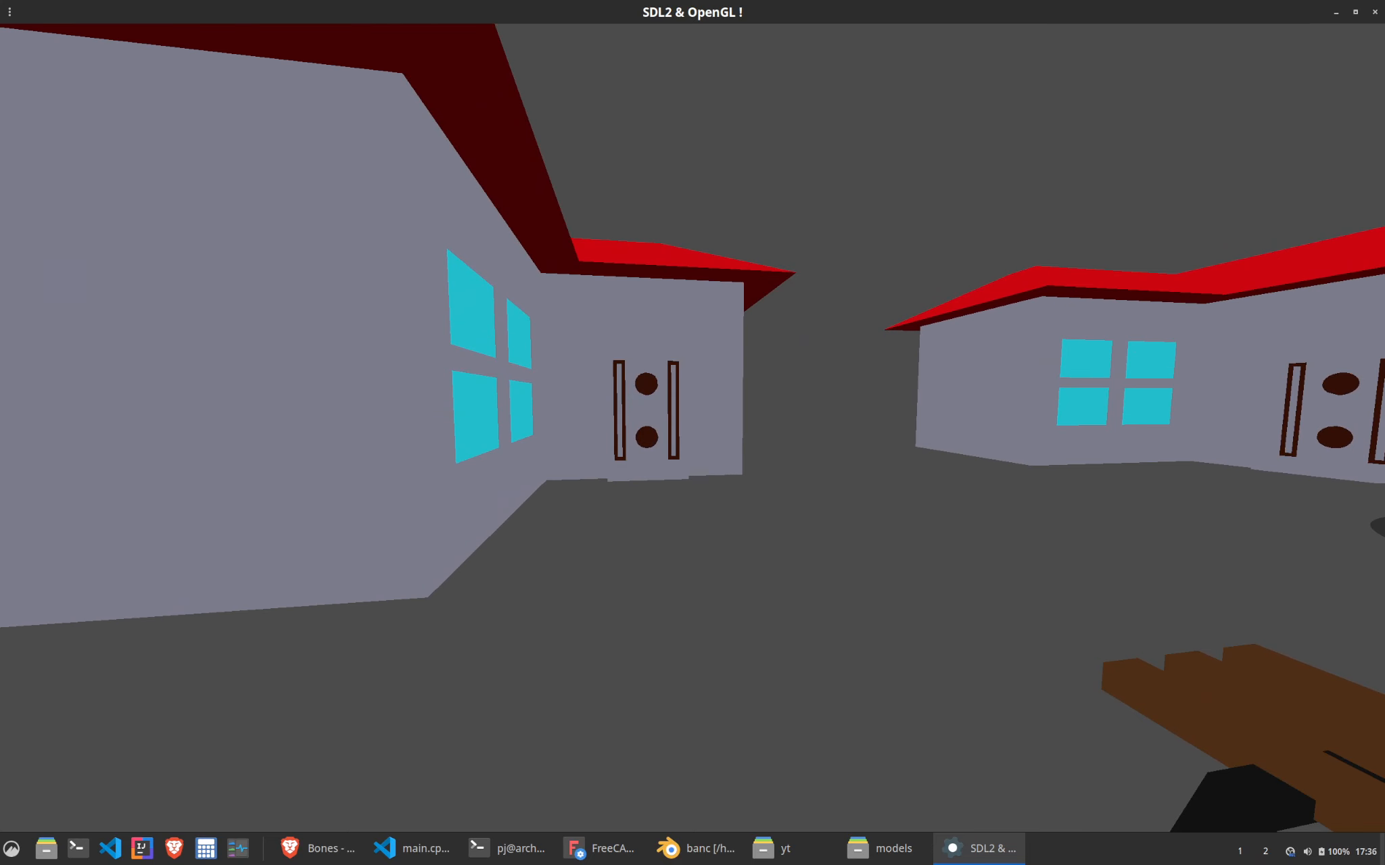
{"action": "key", "text": "w"}
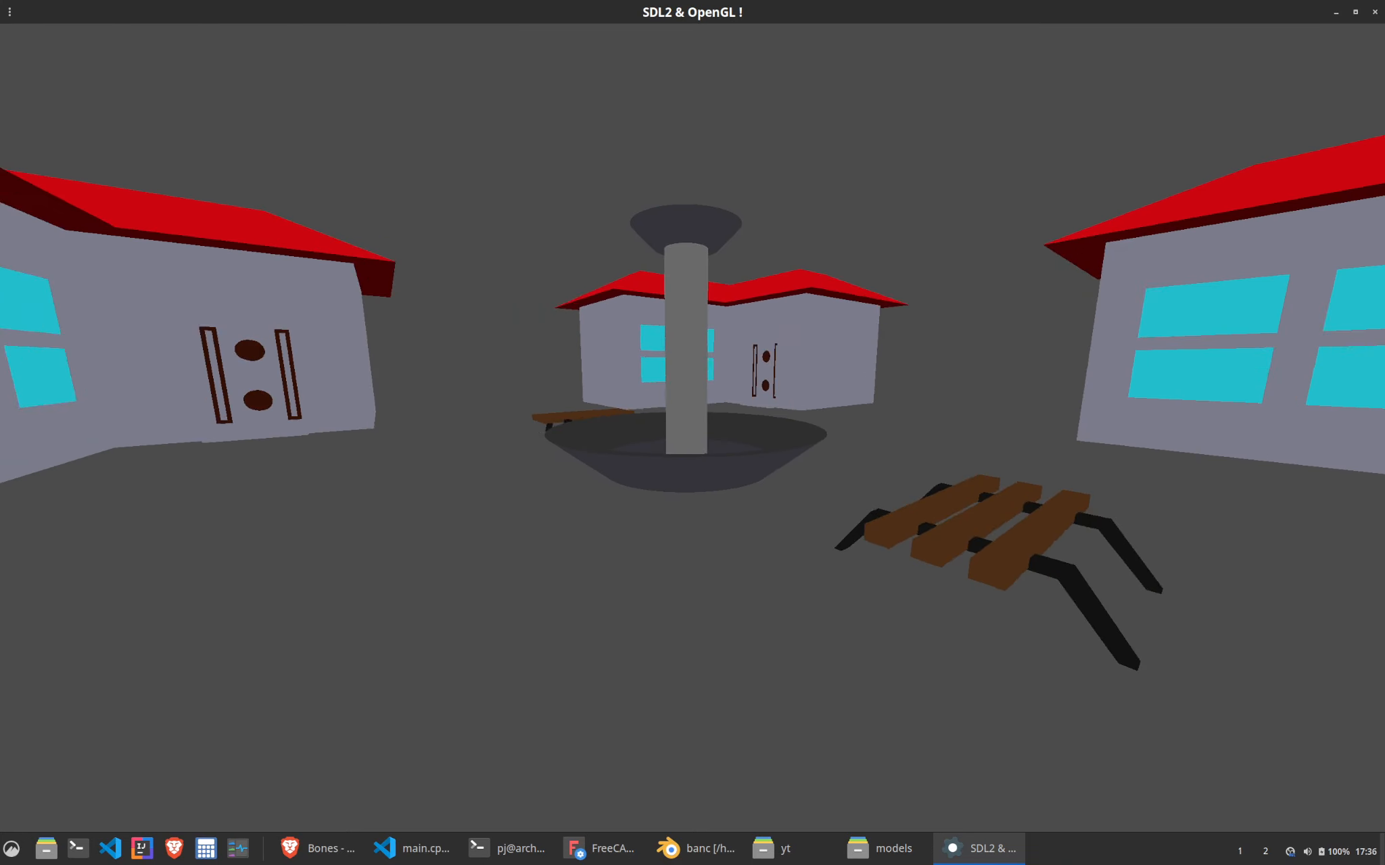
{"action": "key", "text": "w"}
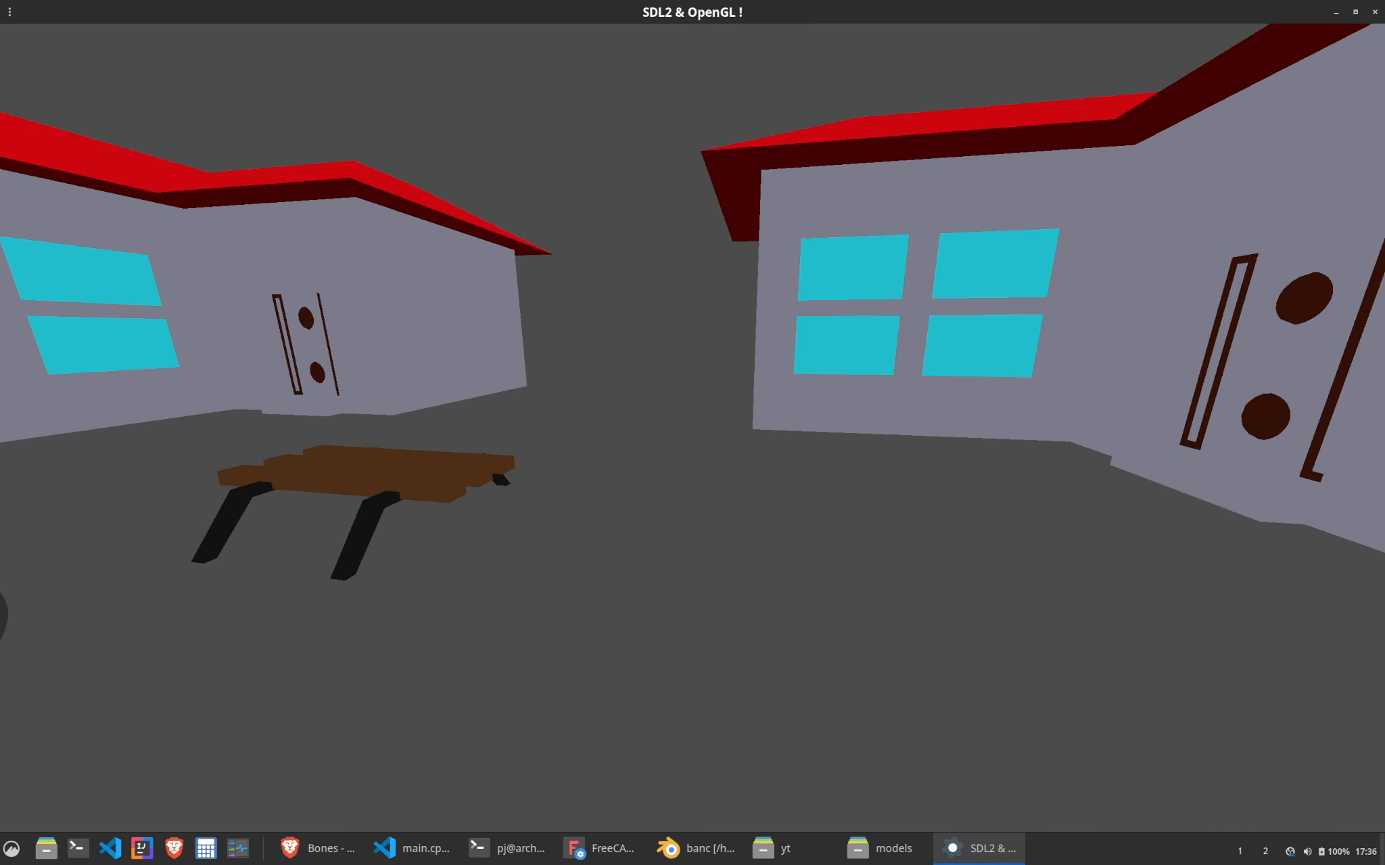
{"action": "key", "text": "w"}
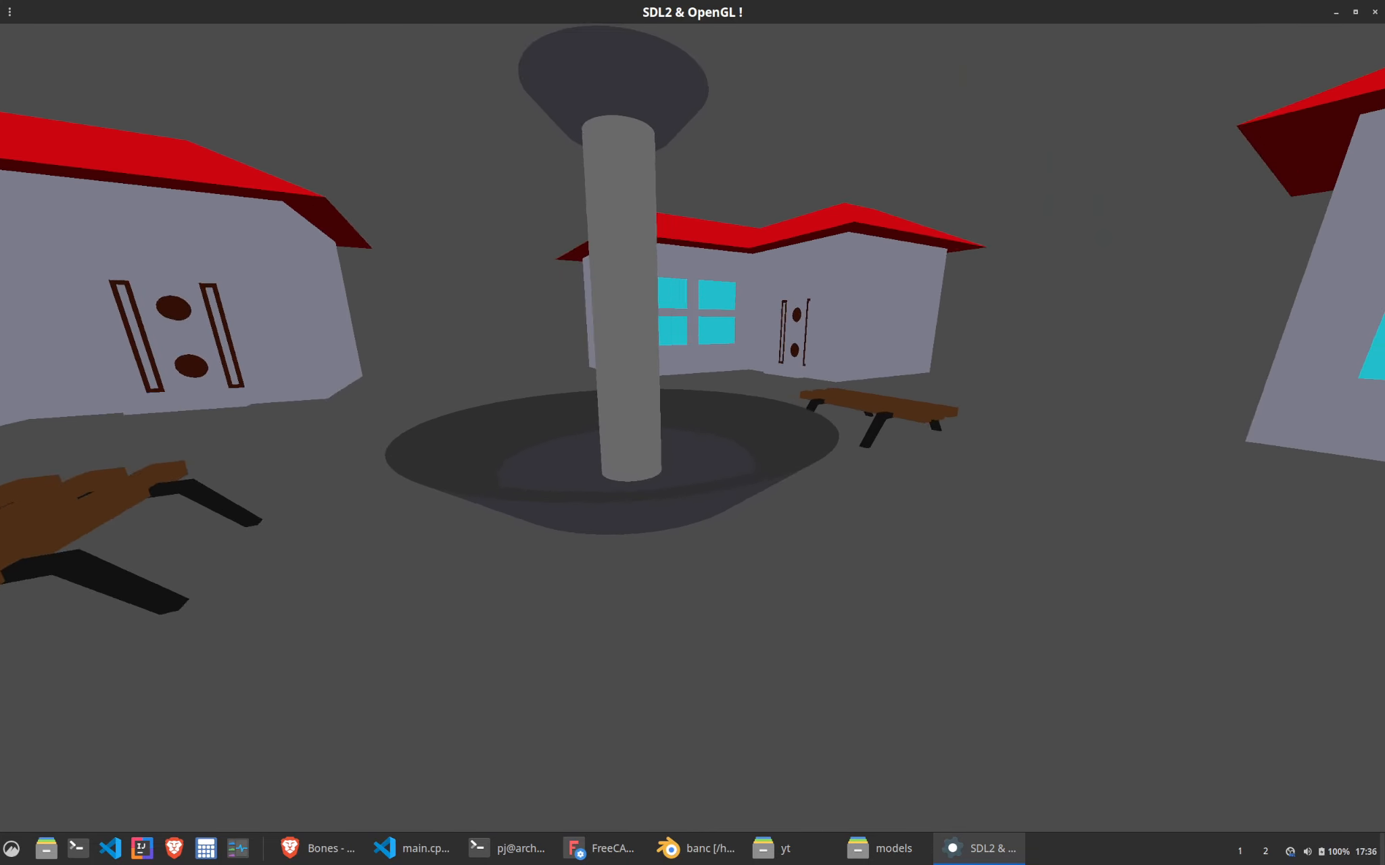
{"action": "key", "text": "w"}
{"action": "key", "text": "alt+Tab"}
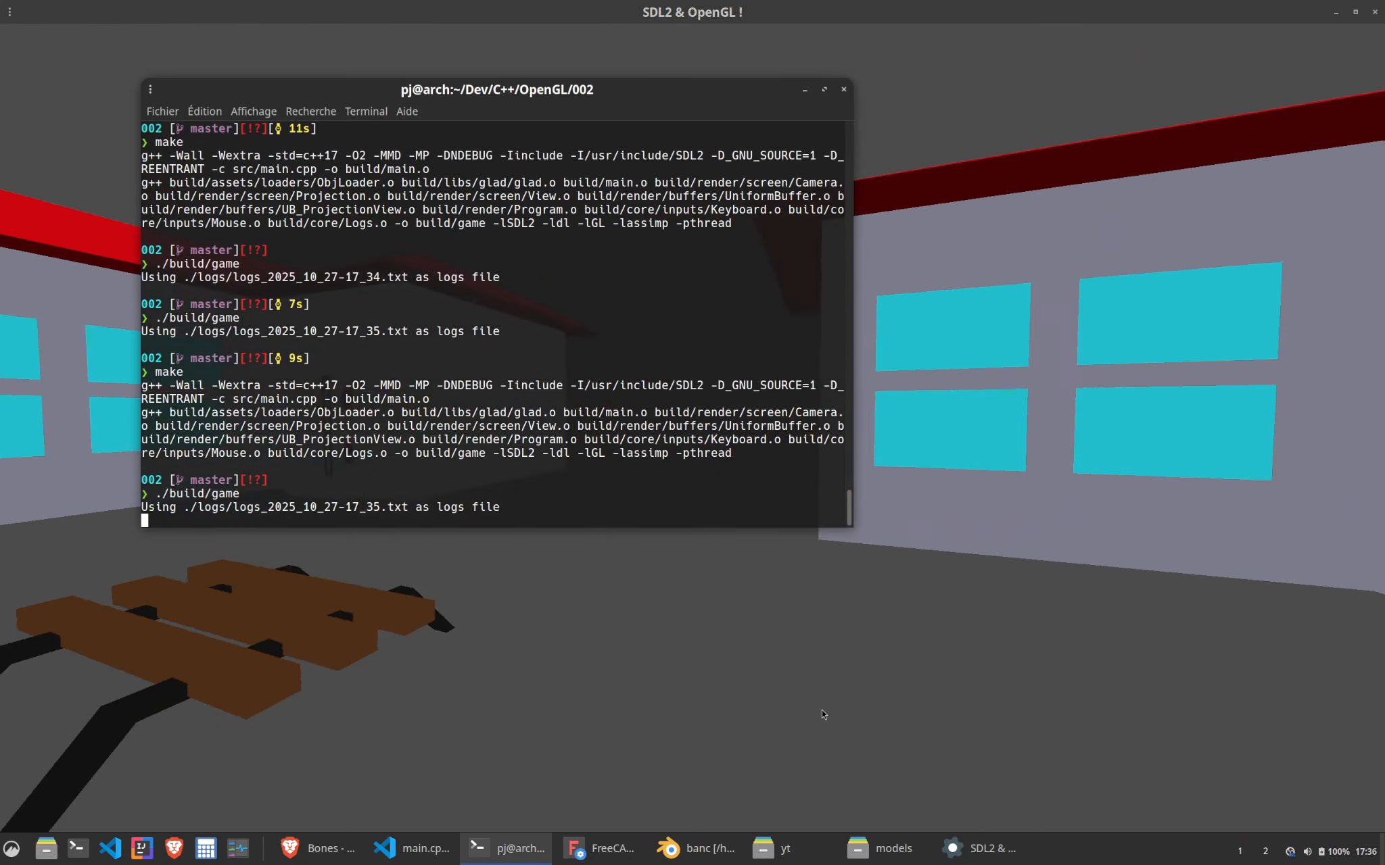
{"action": "key", "text": "alt+Tab"}
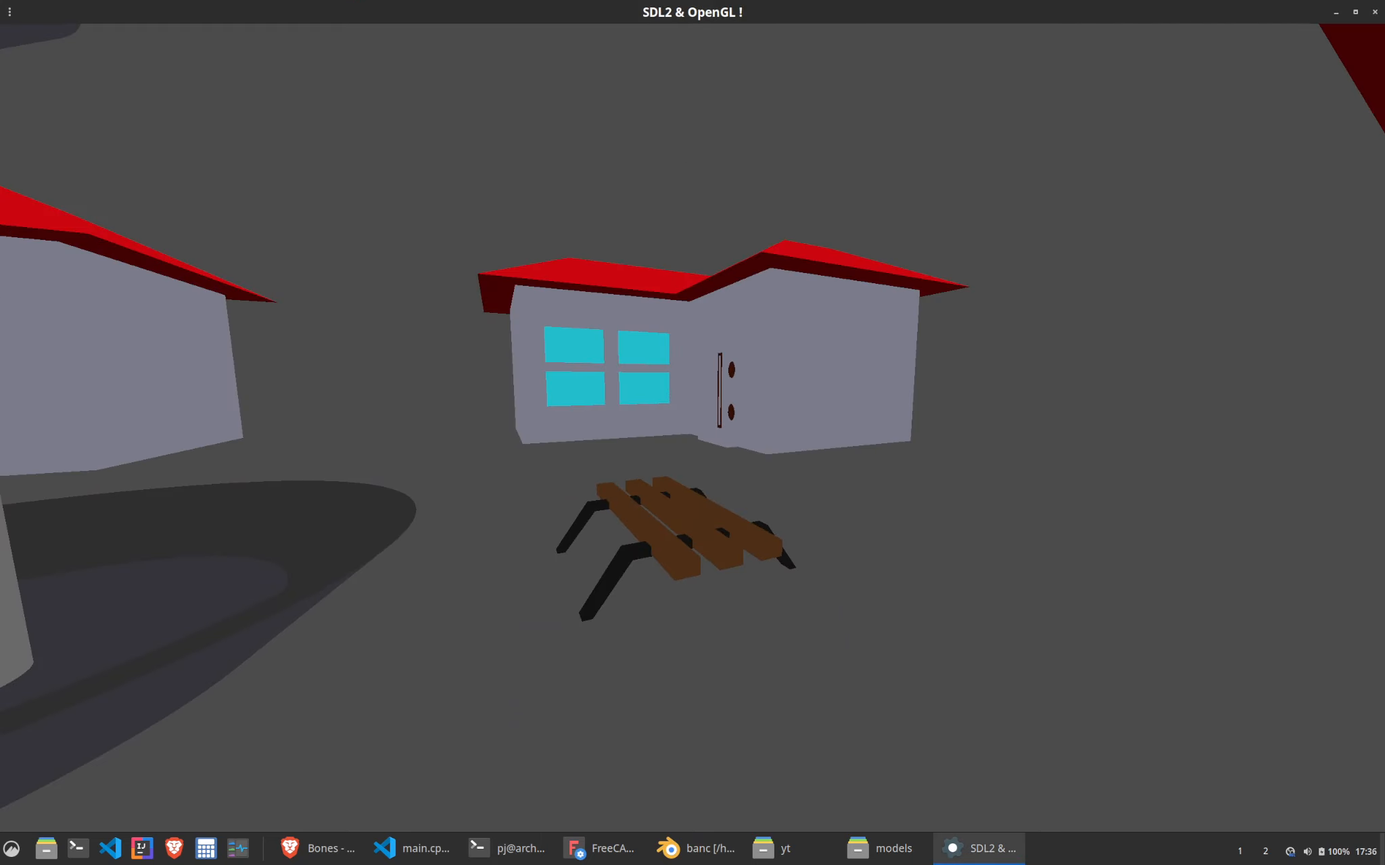
{"action": "key", "text": "Escape"}
Switch to Blender to inspect the banc model from another angle, and to FreeCAD to inspect the original banc body
{"action": "left_click", "coordinate": [695, 849]}
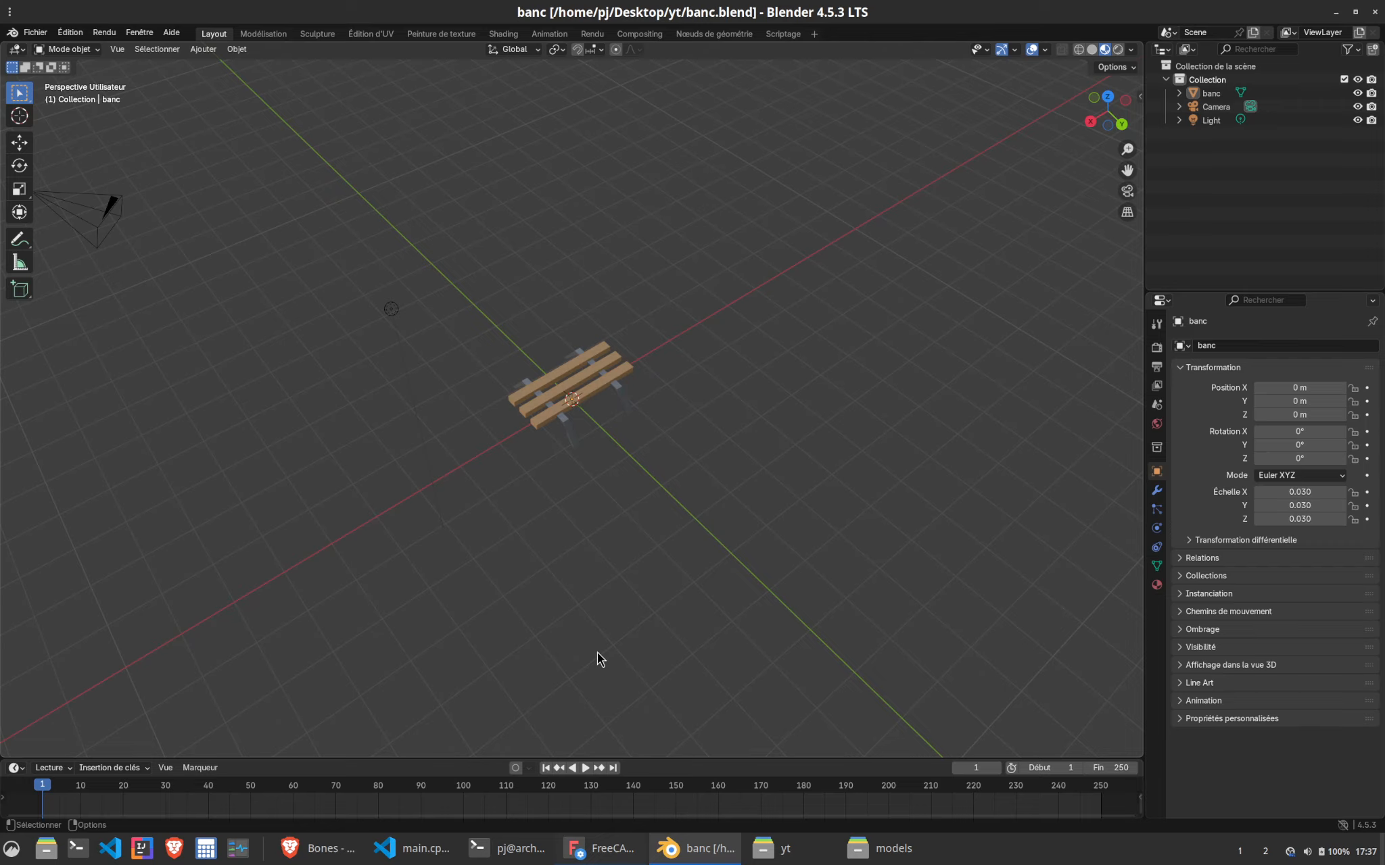
{"action": "mouse_move", "coordinate": [612, 481]}
{"action": "middle_mouse_down"}
{"action": "mouse_move", "coordinate": [601, 496]}
{"action": "mouse_move", "coordinate": [615, 454]}
{"action": "mouse_move", "coordinate": [613, 492]}
{"action": "middle_mouse_up"}
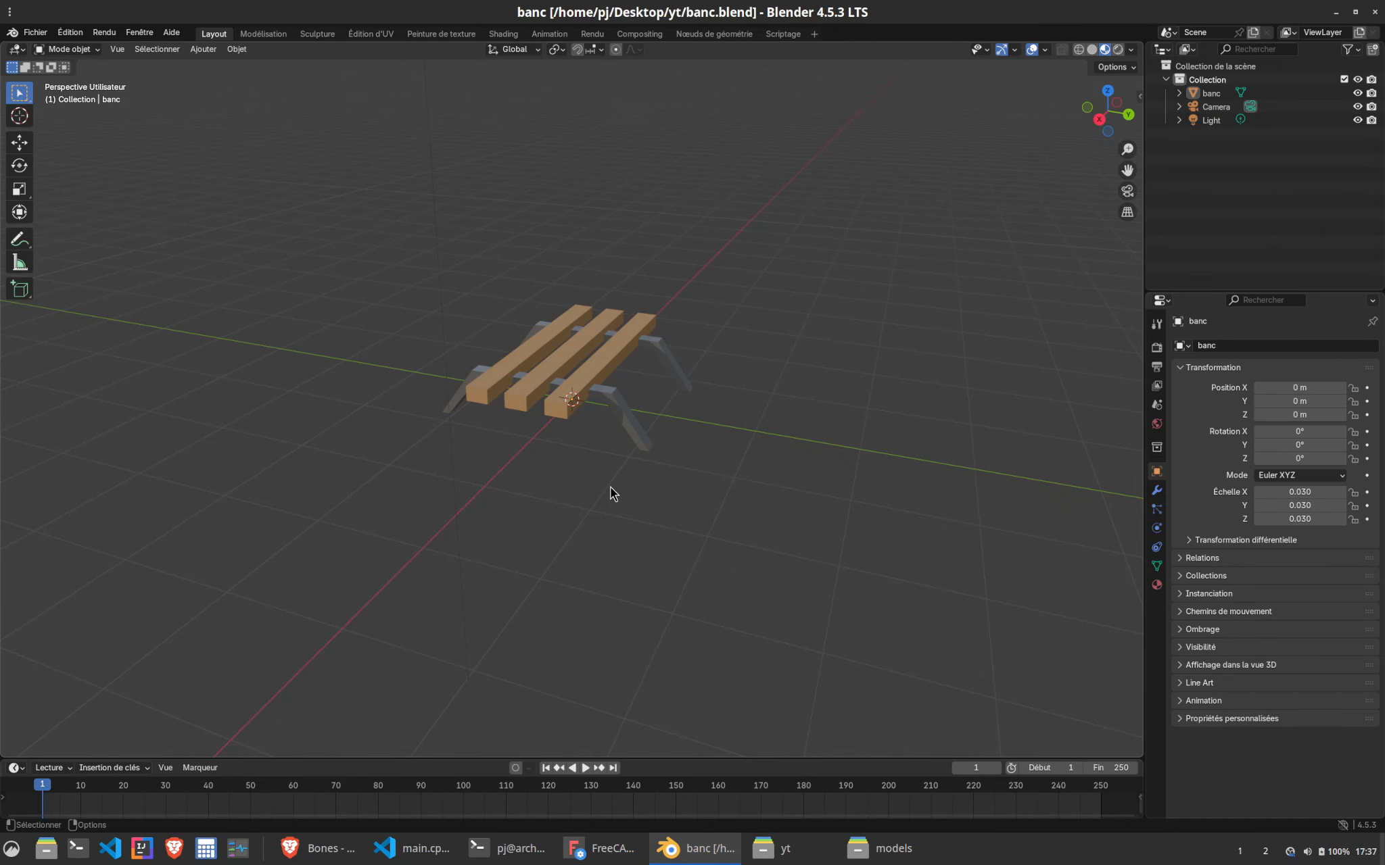
{"action": "left_click", "coordinate": [600, 849]}
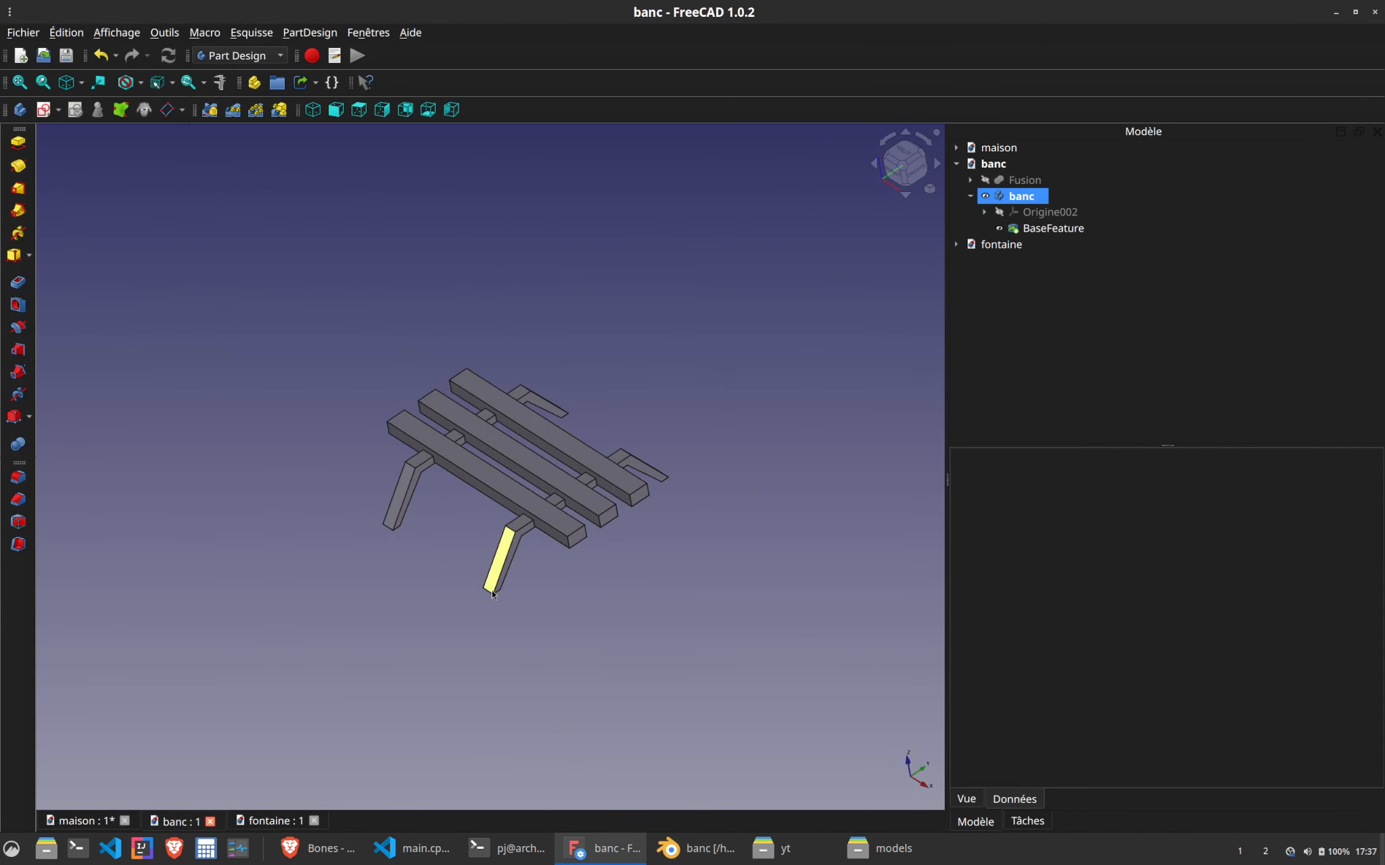
{"action": "middle_click_drag", "start_coordinate": [407, 606], "coordinate": [485, 550]}
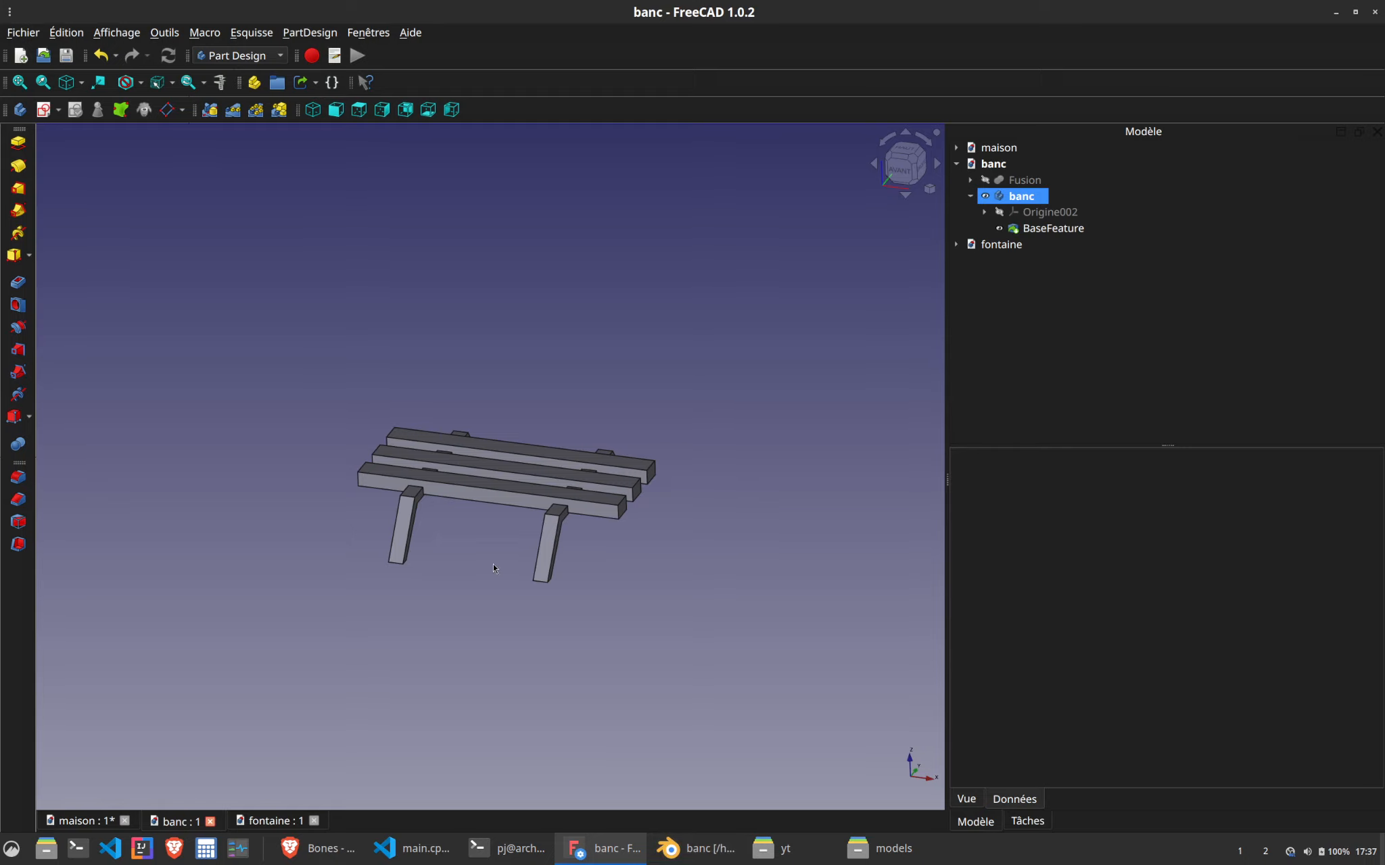
Alternate between Blender and FreeCAD to compare the coloured bench mesh with its CAD body from matching viewpoints
{"action": "left_click", "coordinate": [697, 849]}
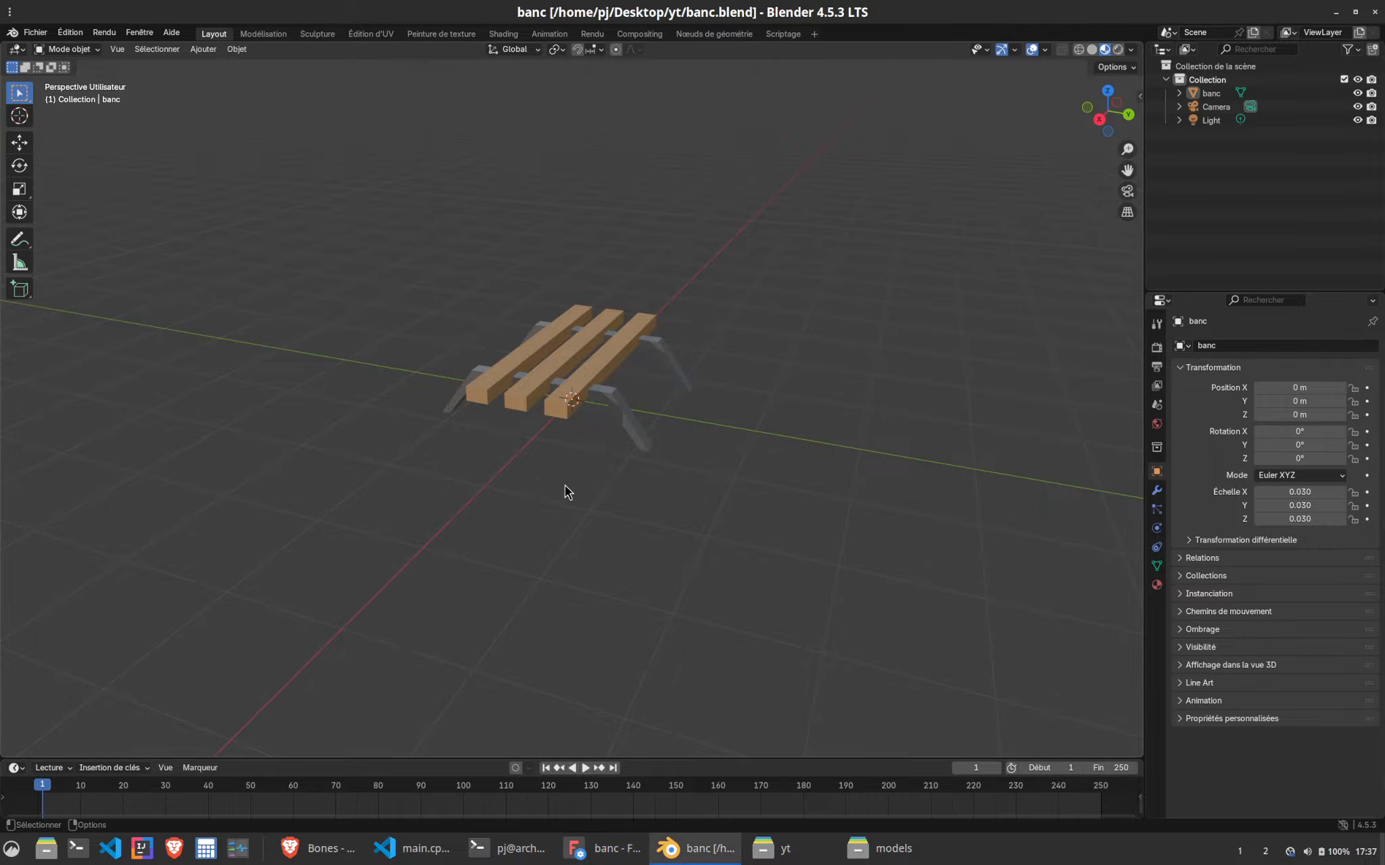
{"action": "left_click", "coordinate": [620, 853]}
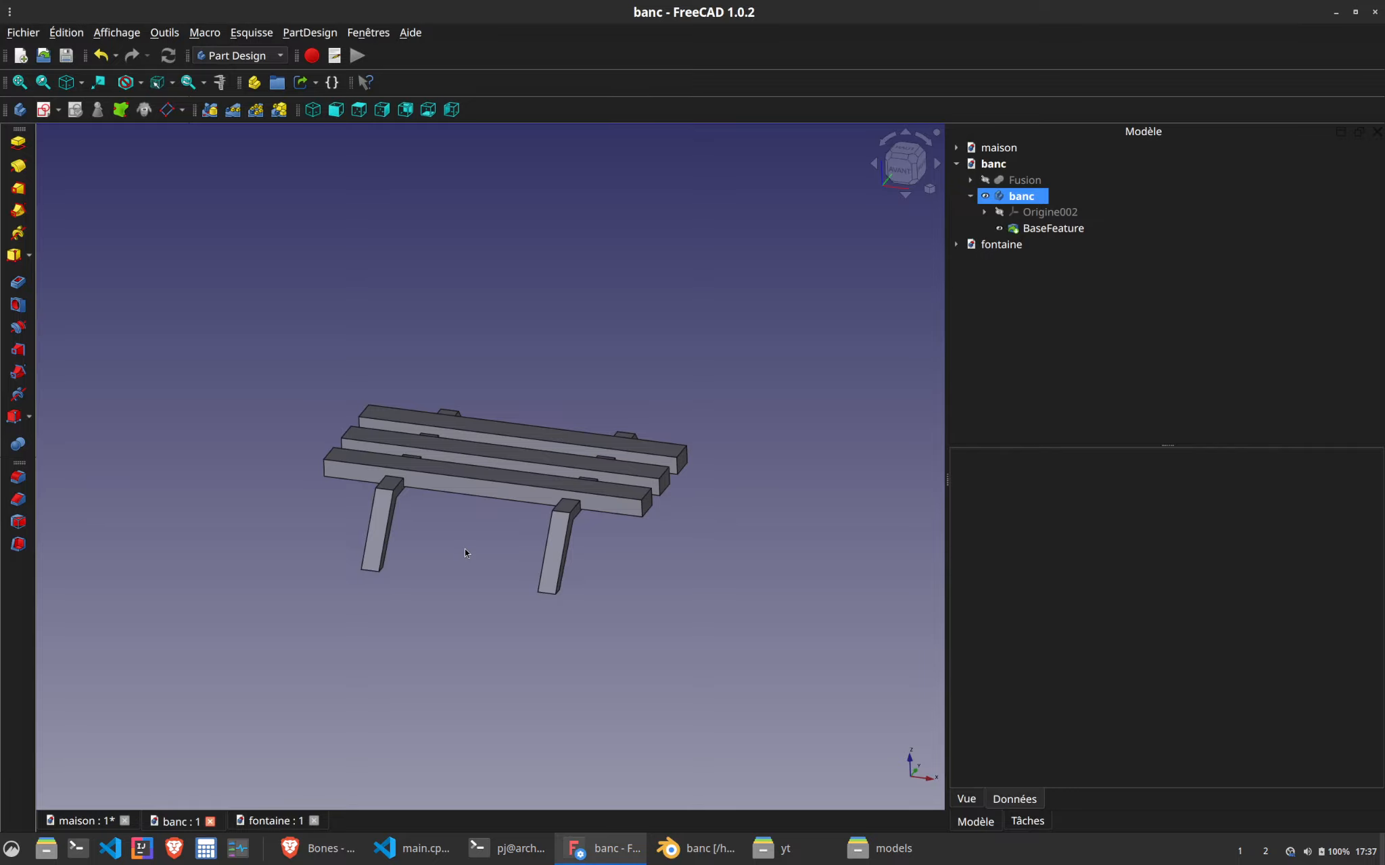
{"action": "left_click", "coordinate": [723, 854]}
{"action": "middle_click_drag", "start_coordinate": [678, 534], "coordinate": [678, 537]}
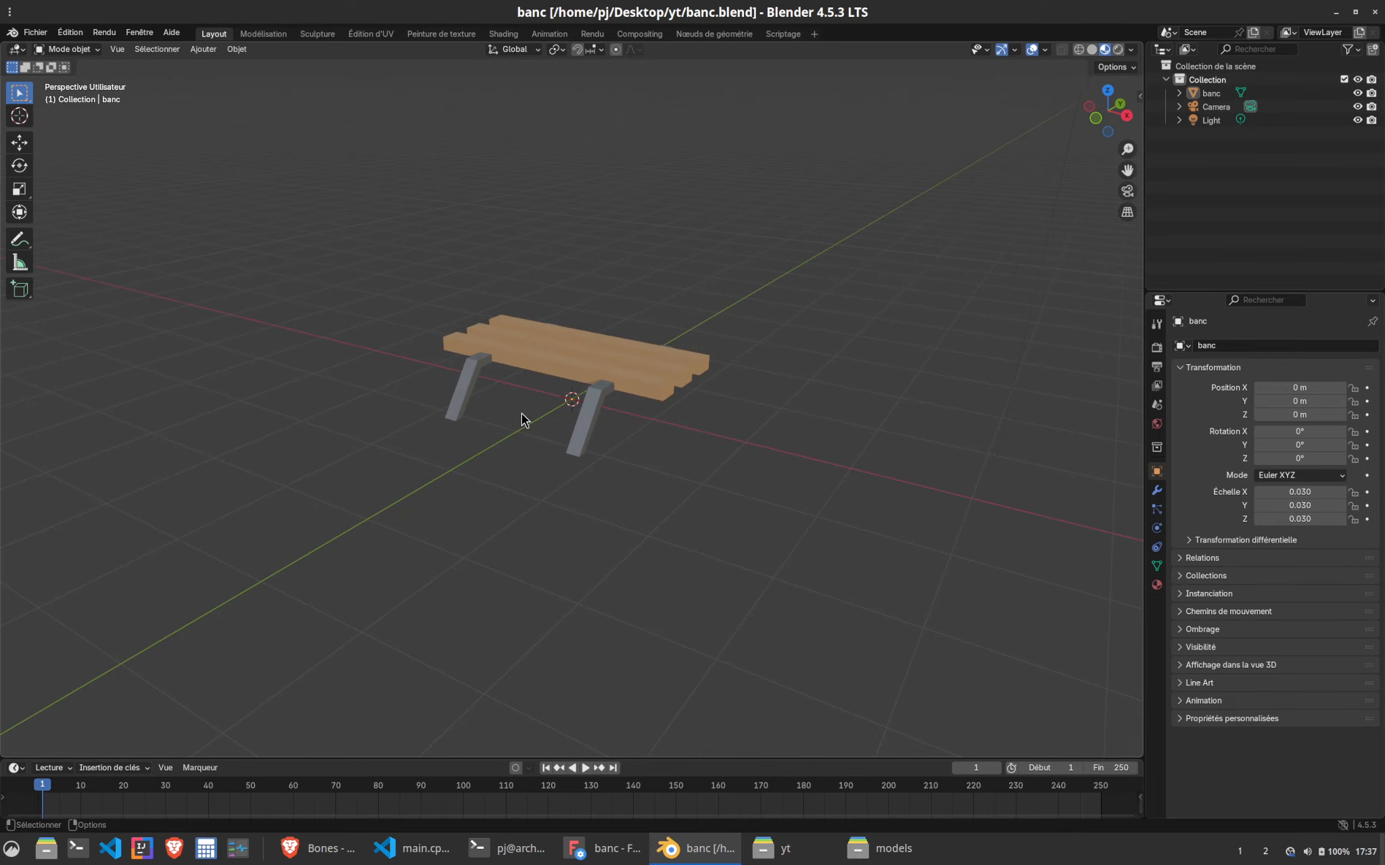
{"action": "middle_click_drag", "start_coordinate": [586, 448], "coordinate": [602, 501]}
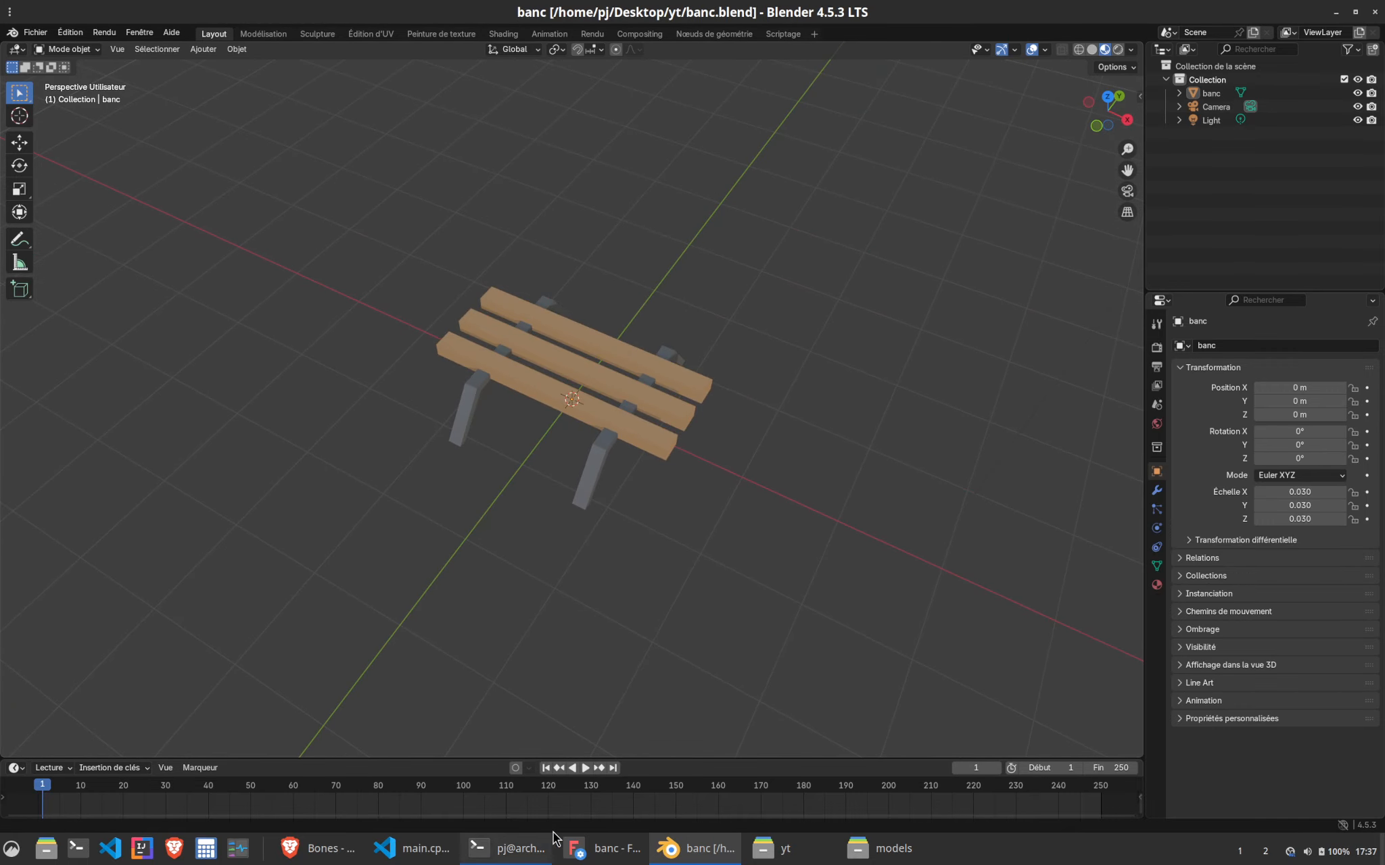
{"action": "left_click", "coordinate": [603, 848]}
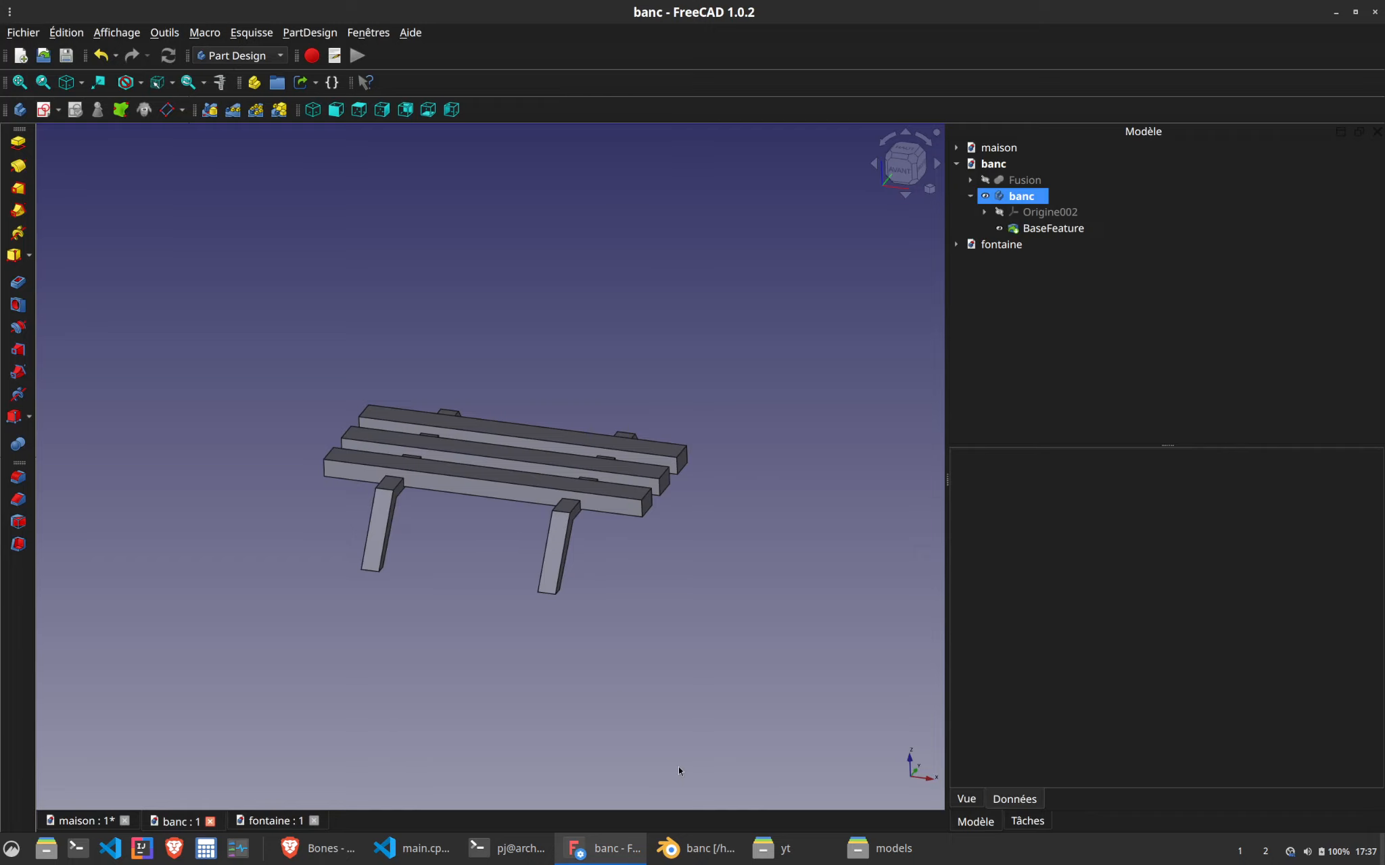
{"action": "left_click", "coordinate": [695, 849]}
{"action": "middle_click_drag", "start_coordinate": [620, 424], "coordinate": [649, 464]}
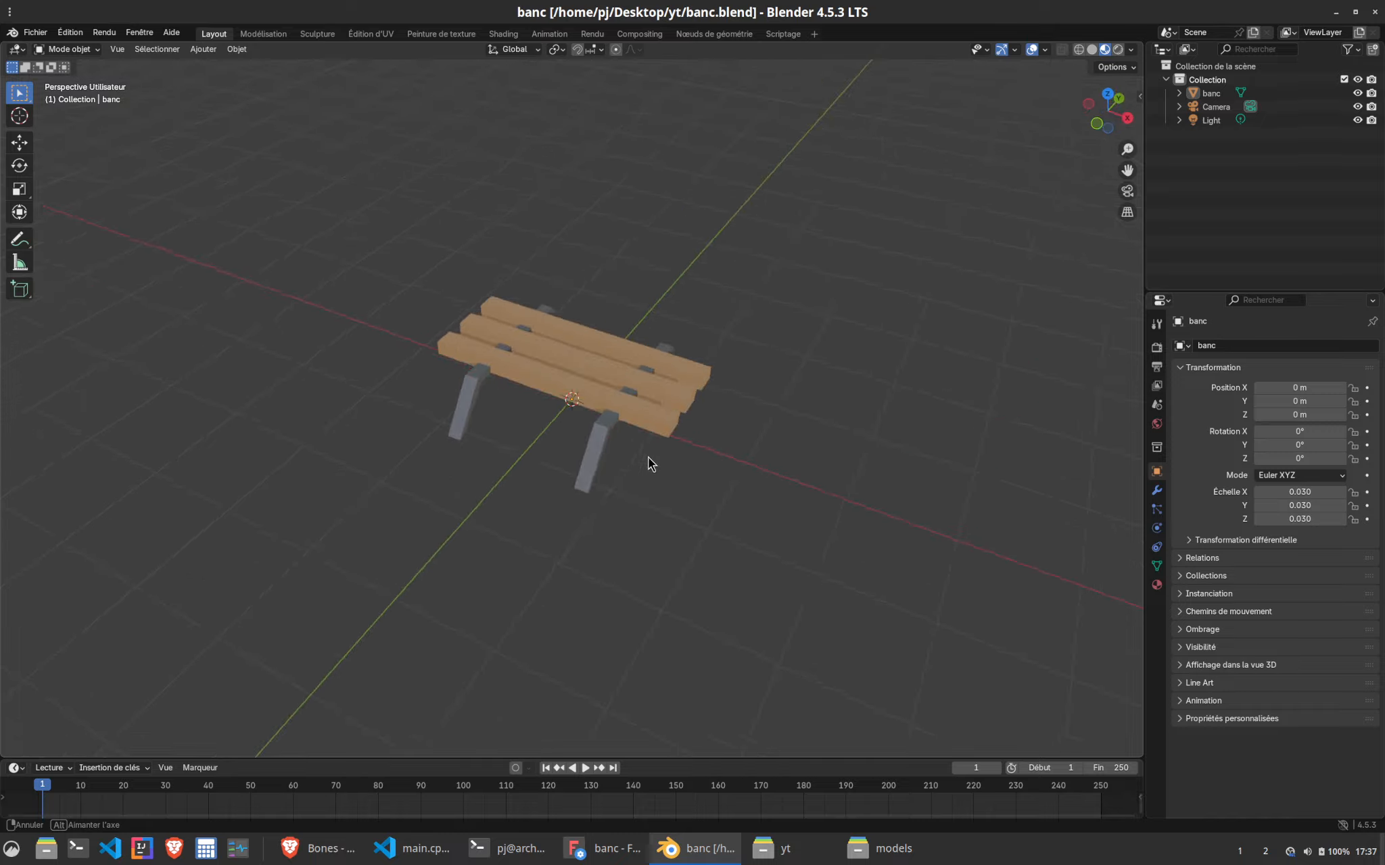
{"action": "left_click", "coordinate": [604, 848]}
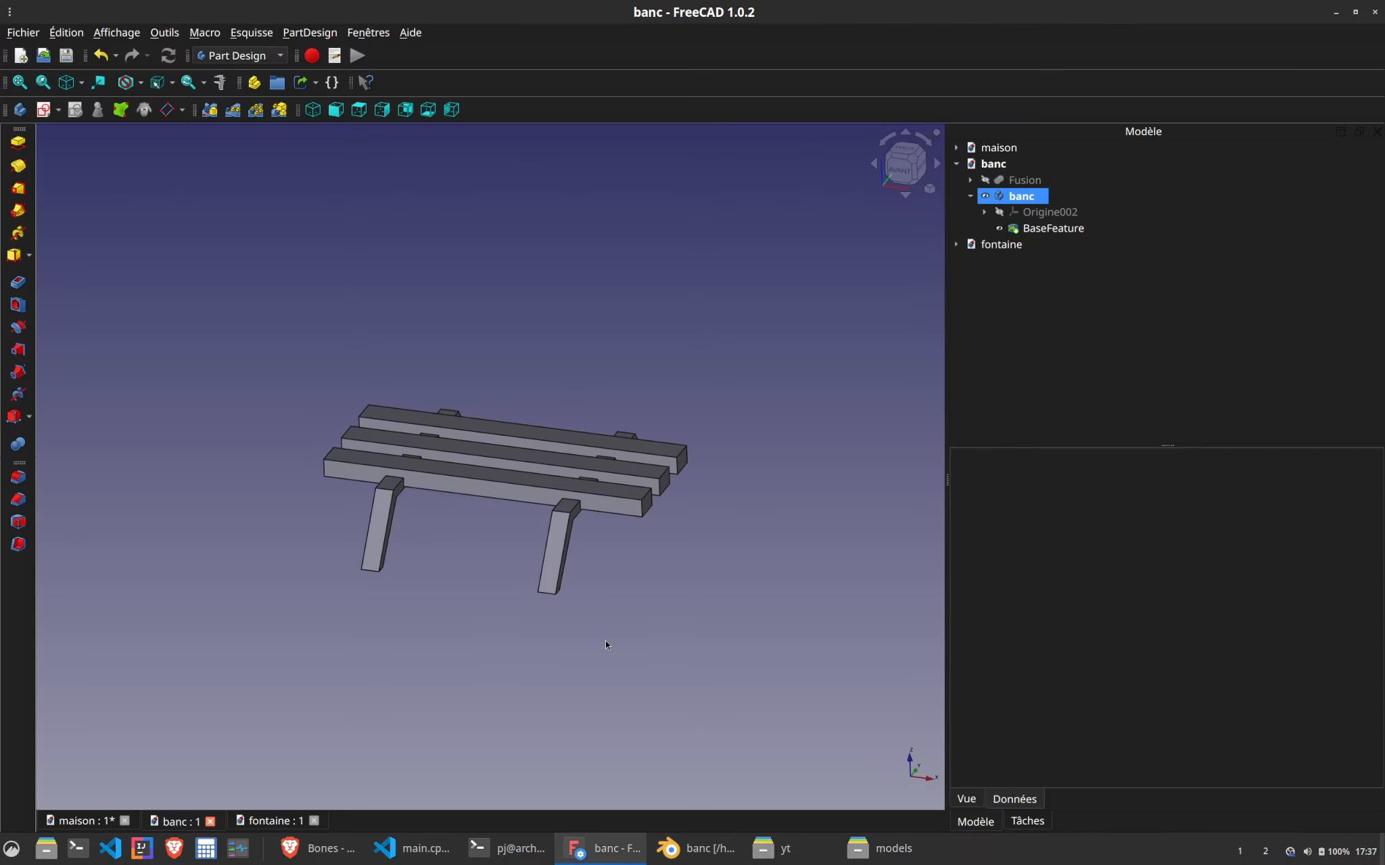
{"action": "key", "text": "alt+Tab"}
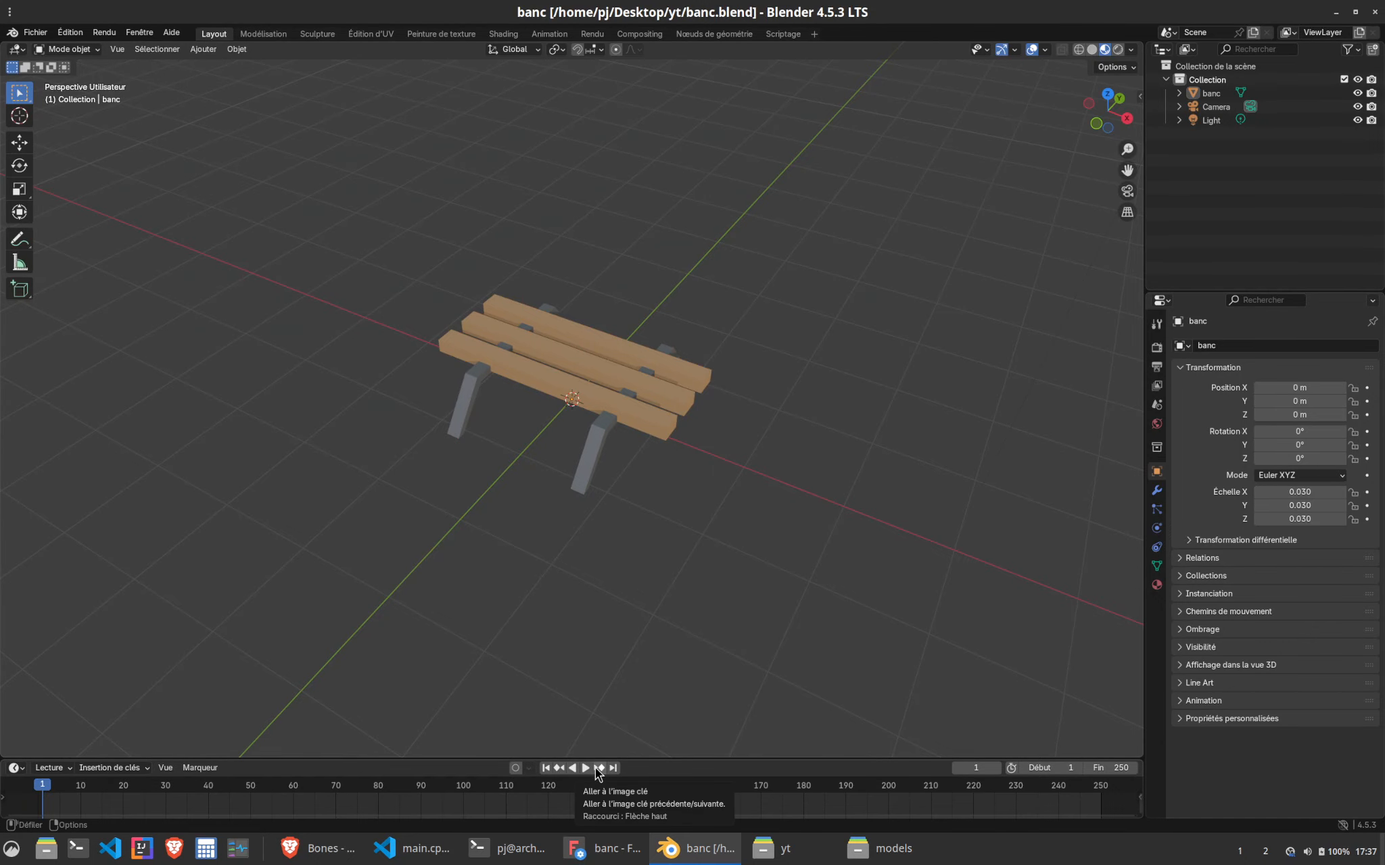
Review main.cpp in VS Code, and switch to the terminal to relaunch ./build/game in a maximized window
{"action": "left_click", "coordinate": [412, 849]}
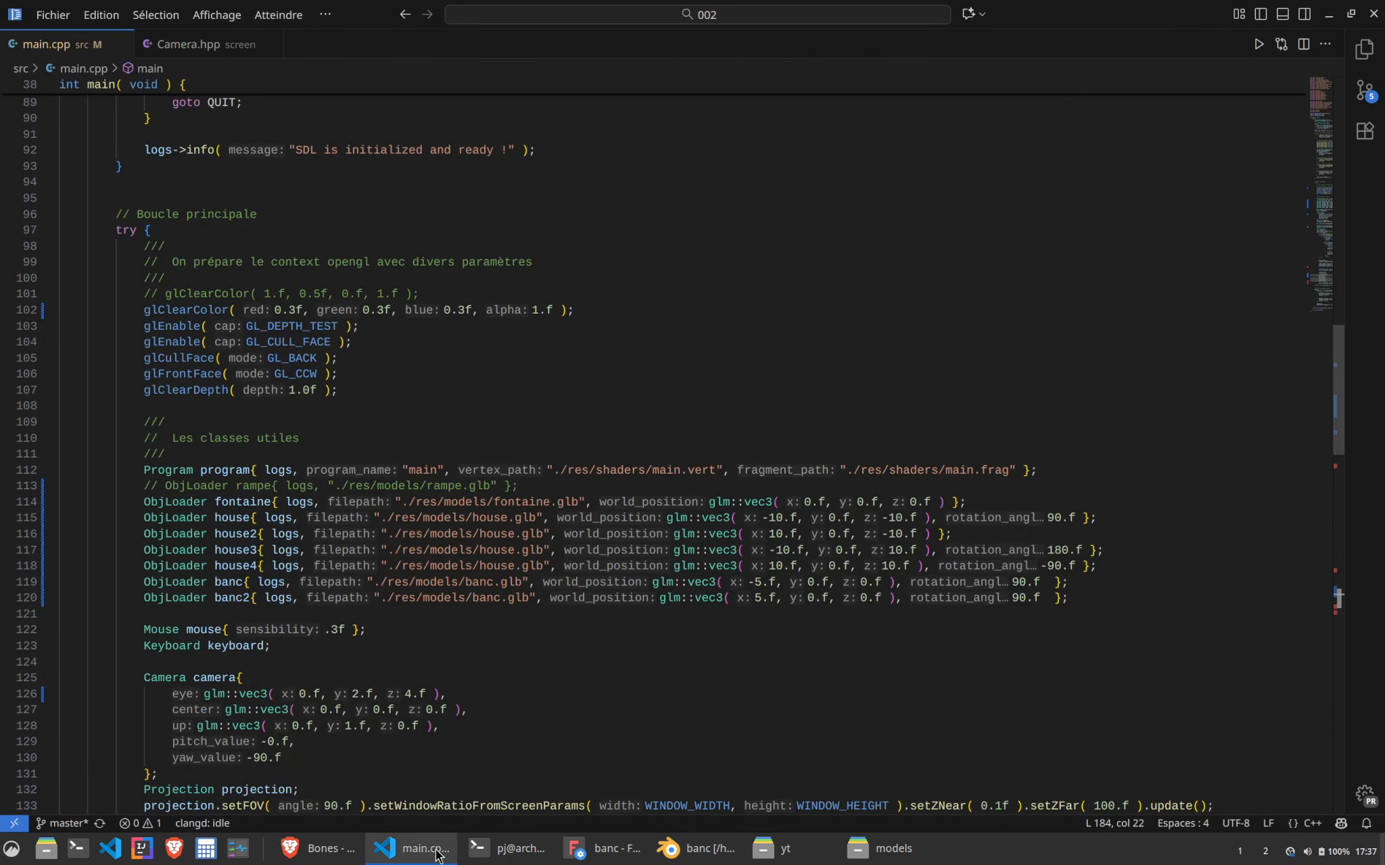
{"action": "scroll", "coordinate": [473, 473], "scroll_direction": "down", "scroll_amount": 10}
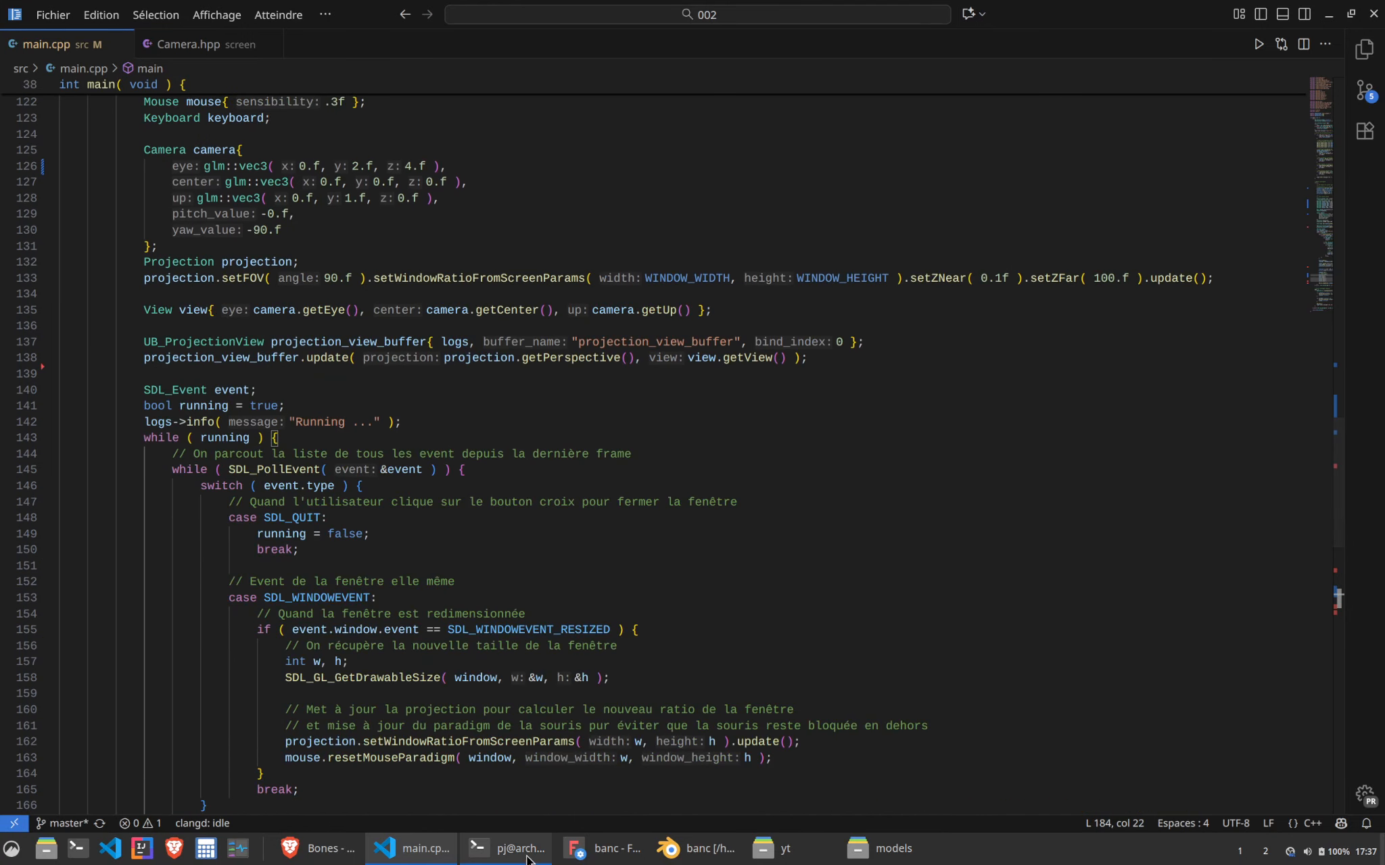
{"action": "left_click", "coordinate": [514, 849]}
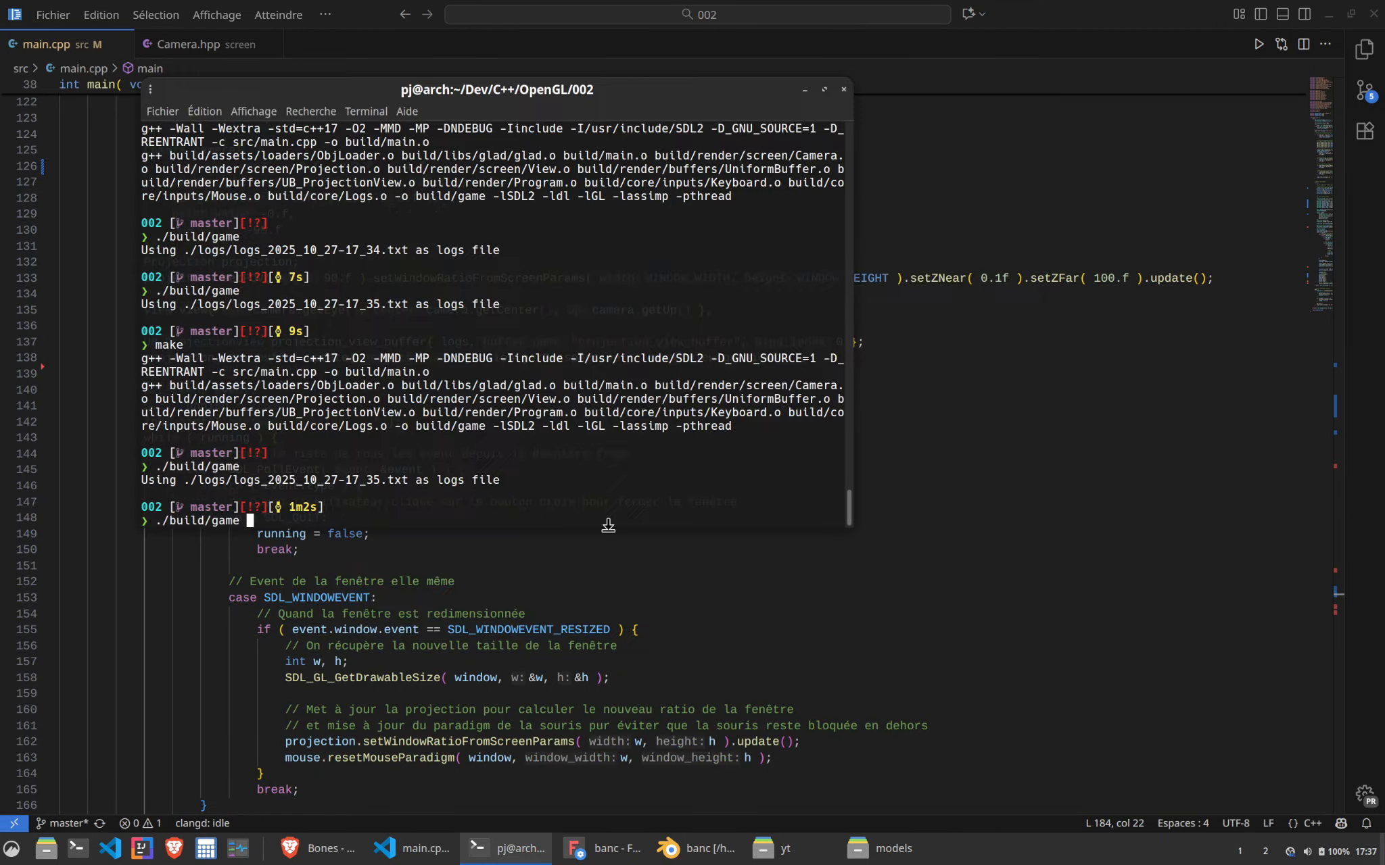
{"action": "key", "text": "Return"}
{"action": "key", "text": "super+Up"}
Walk past the fountain and between the houses to examine the house fronts and the whole square from a distance
{"action": "key", "text": "z"}
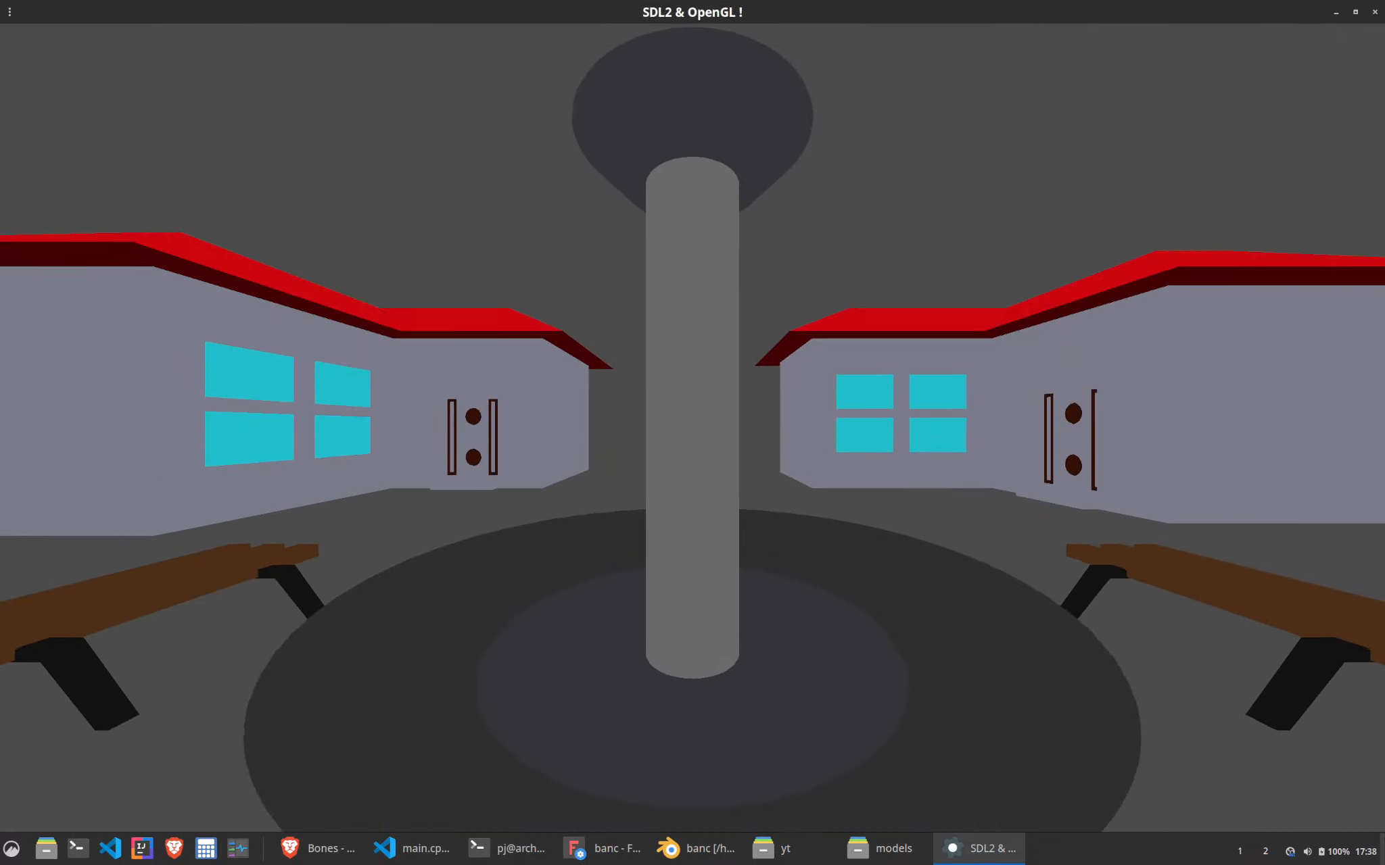
{"action": "key", "text": "q"}
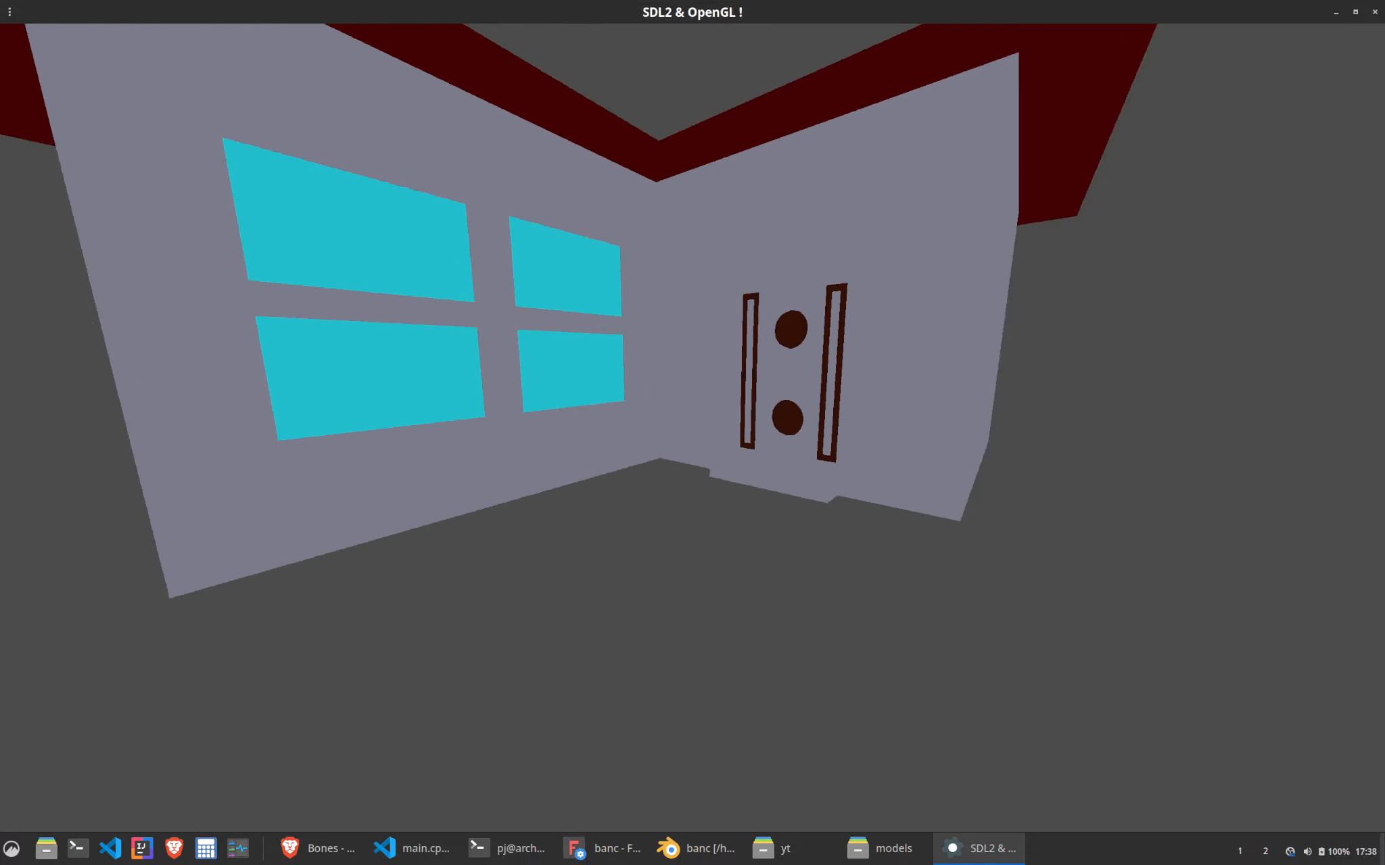
{"action": "key", "text": "q"}
{"action": "key", "text": "z"}
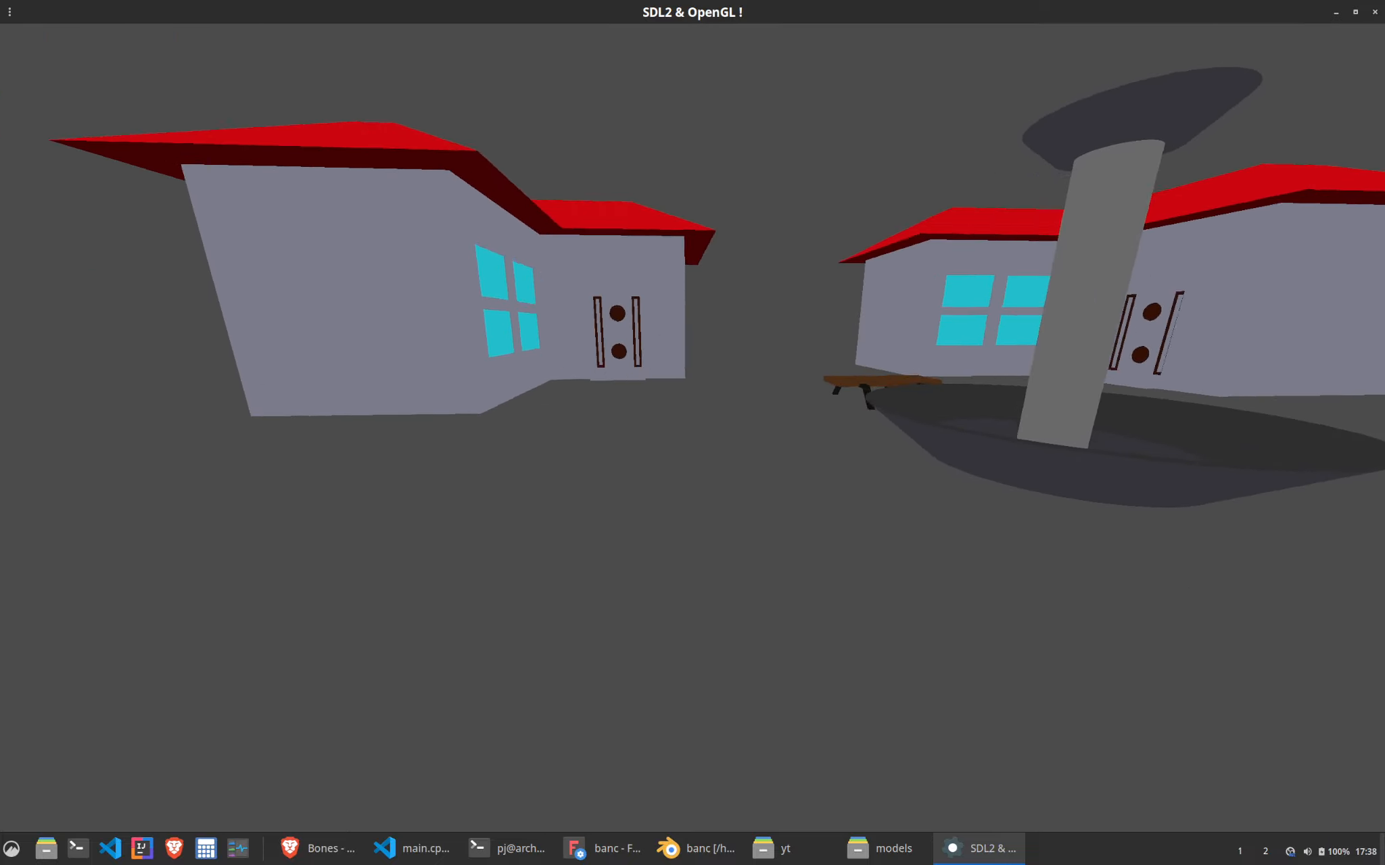
{"action": "key", "text": "q"}
{"action": "key", "text": "z"}
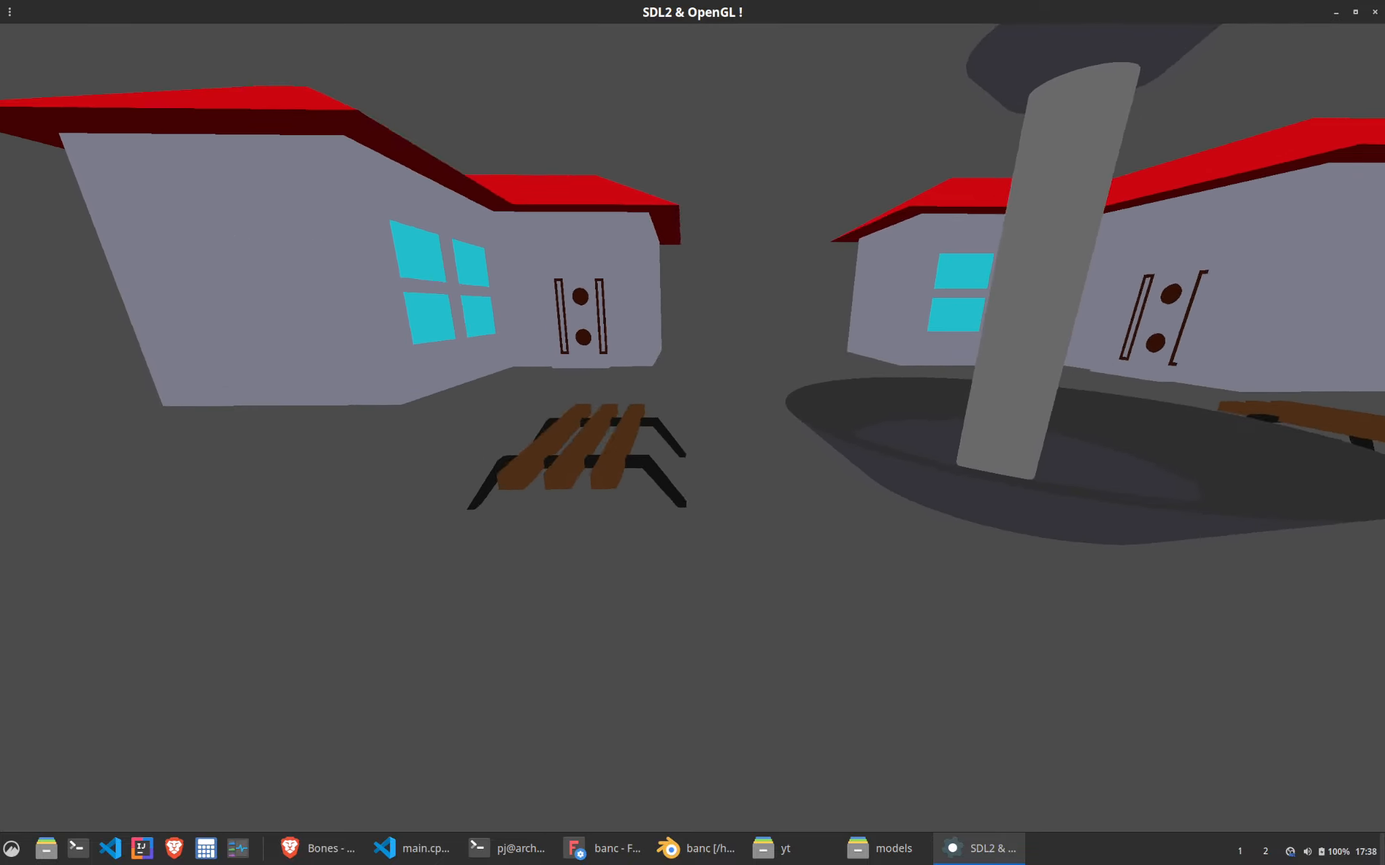
{"action": "key", "text": "d"}
{"action": "key", "text": "z"}
{"action": "key", "text": "z"}
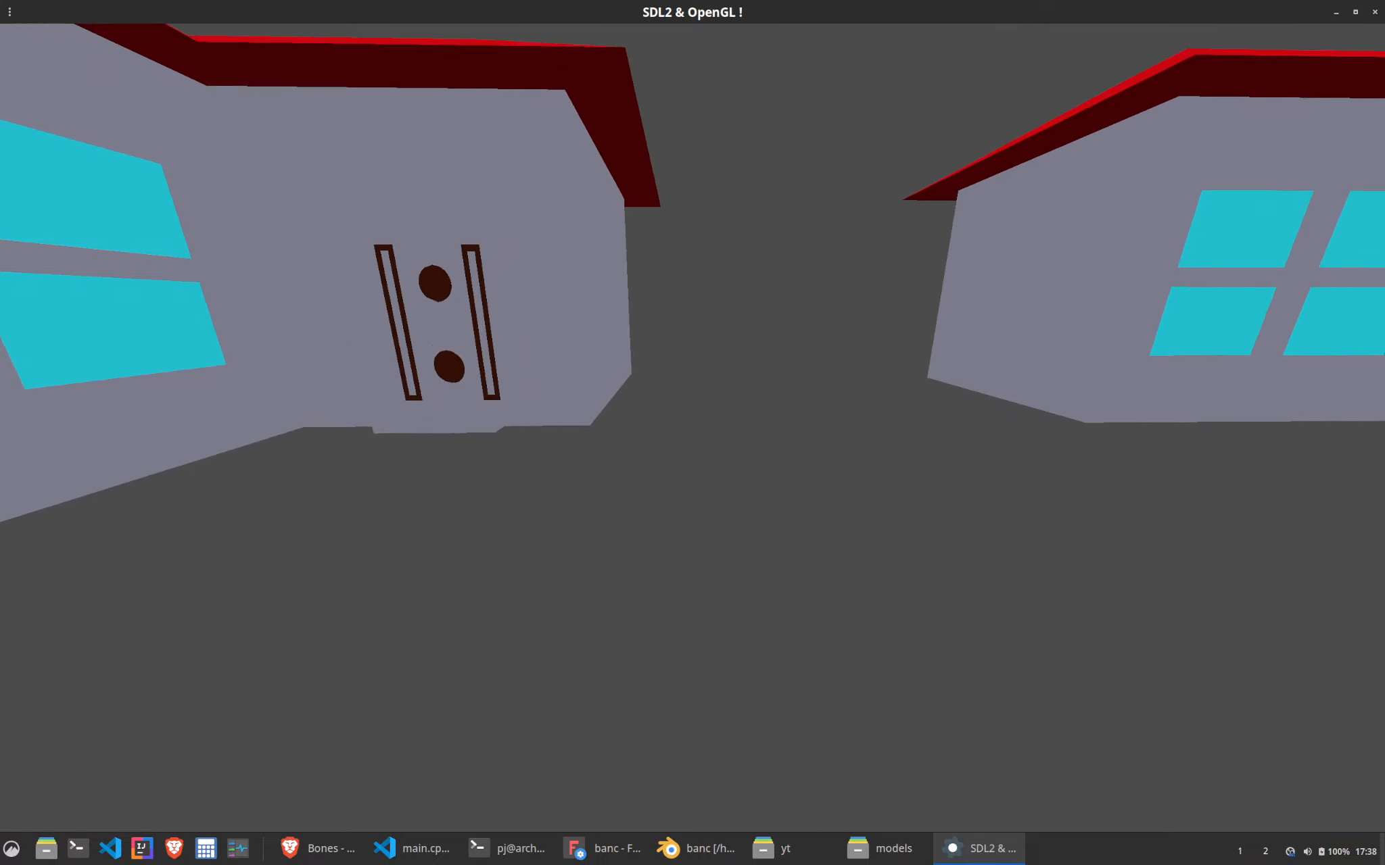
{"action": "key", "text": "s"}
{"action": "key", "text": "q"}
{"action": "key", "text": "s"}
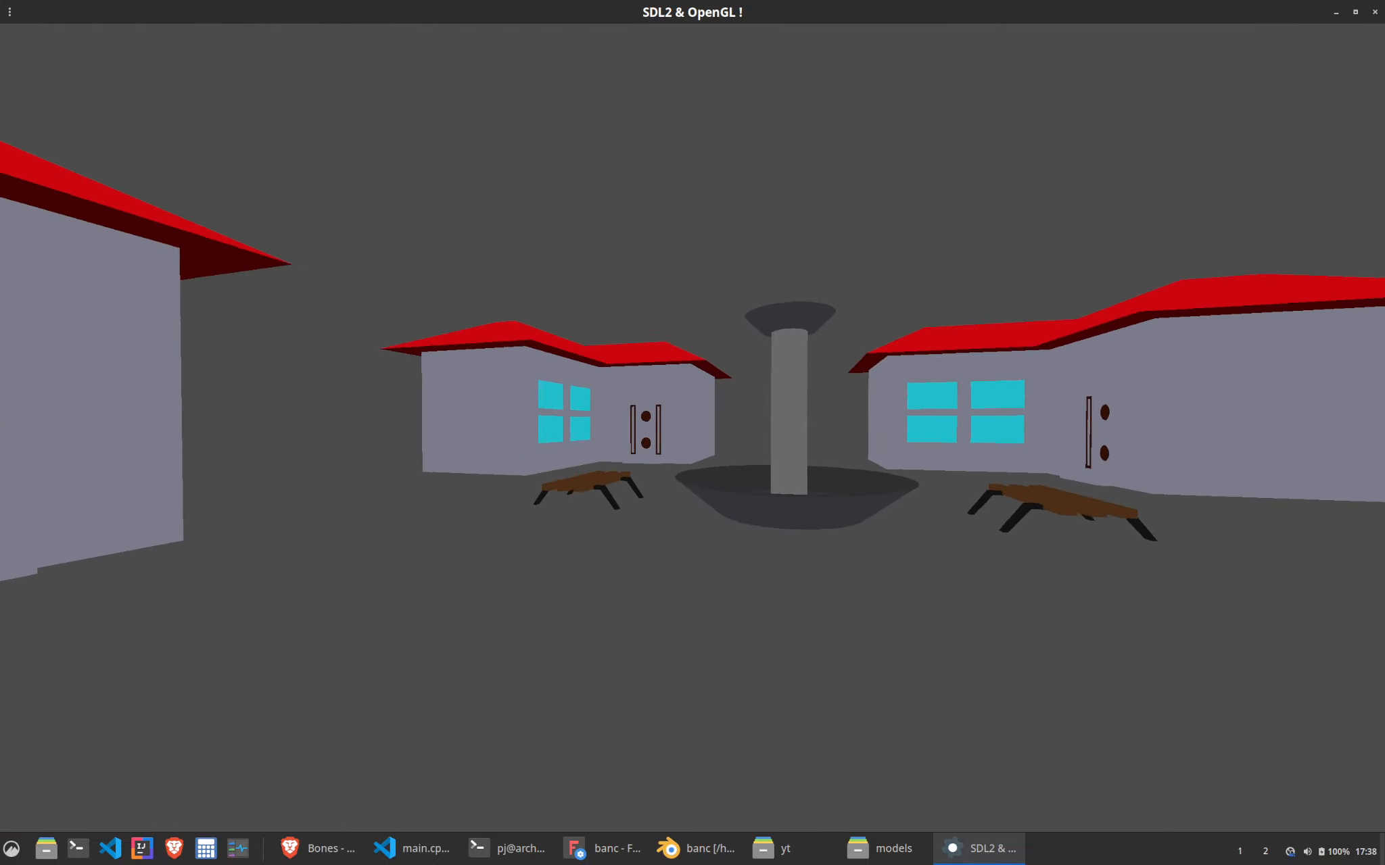
Approach the benches and circle the fountain to examine them up close, close the game and switch to Blender
{"action": "key", "text": "z"}
{"action": "key", "text": "d"}
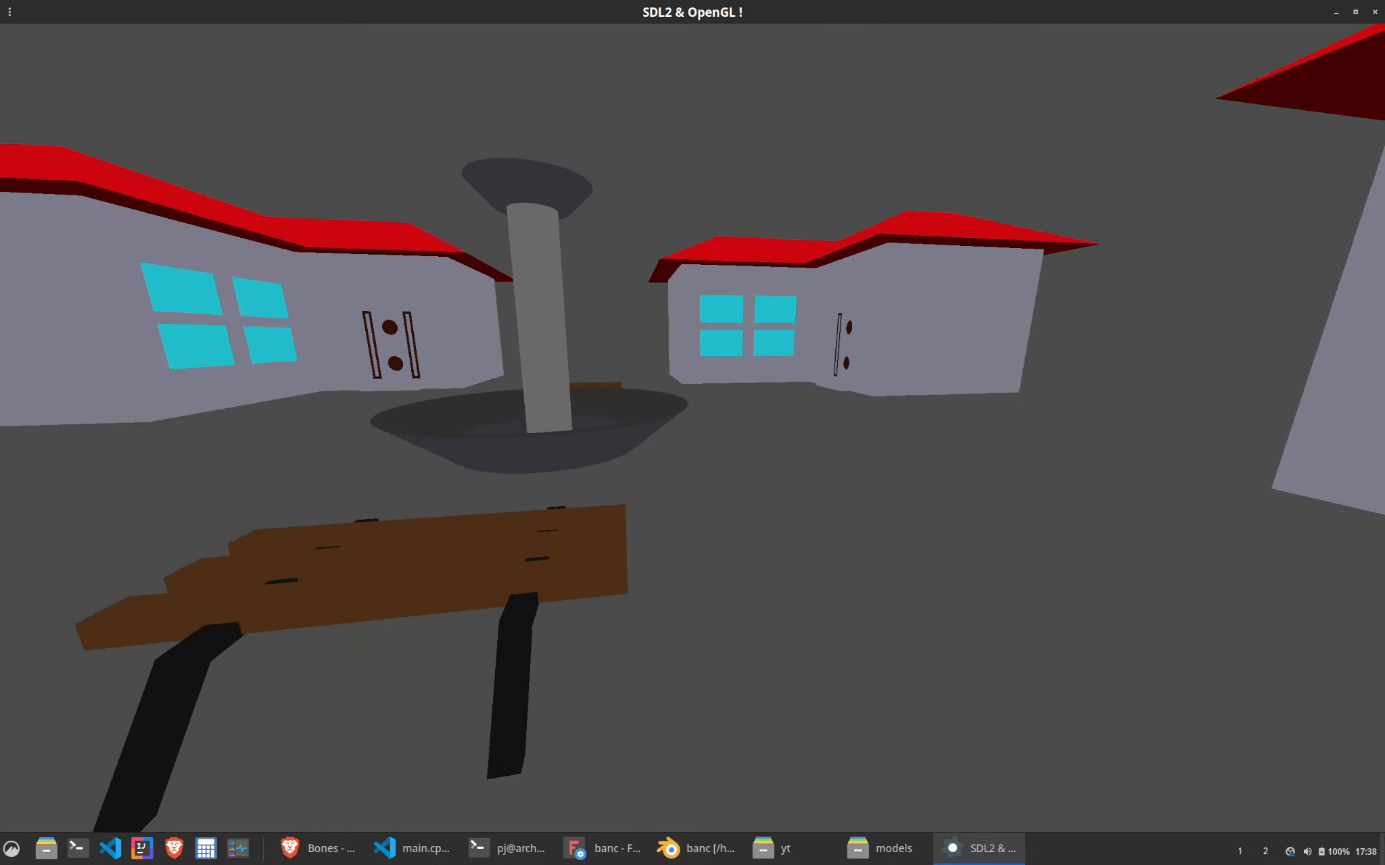
{"action": "key", "text": "z"}
{"action": "key", "text": "z"}
{"action": "key", "text": "q"}
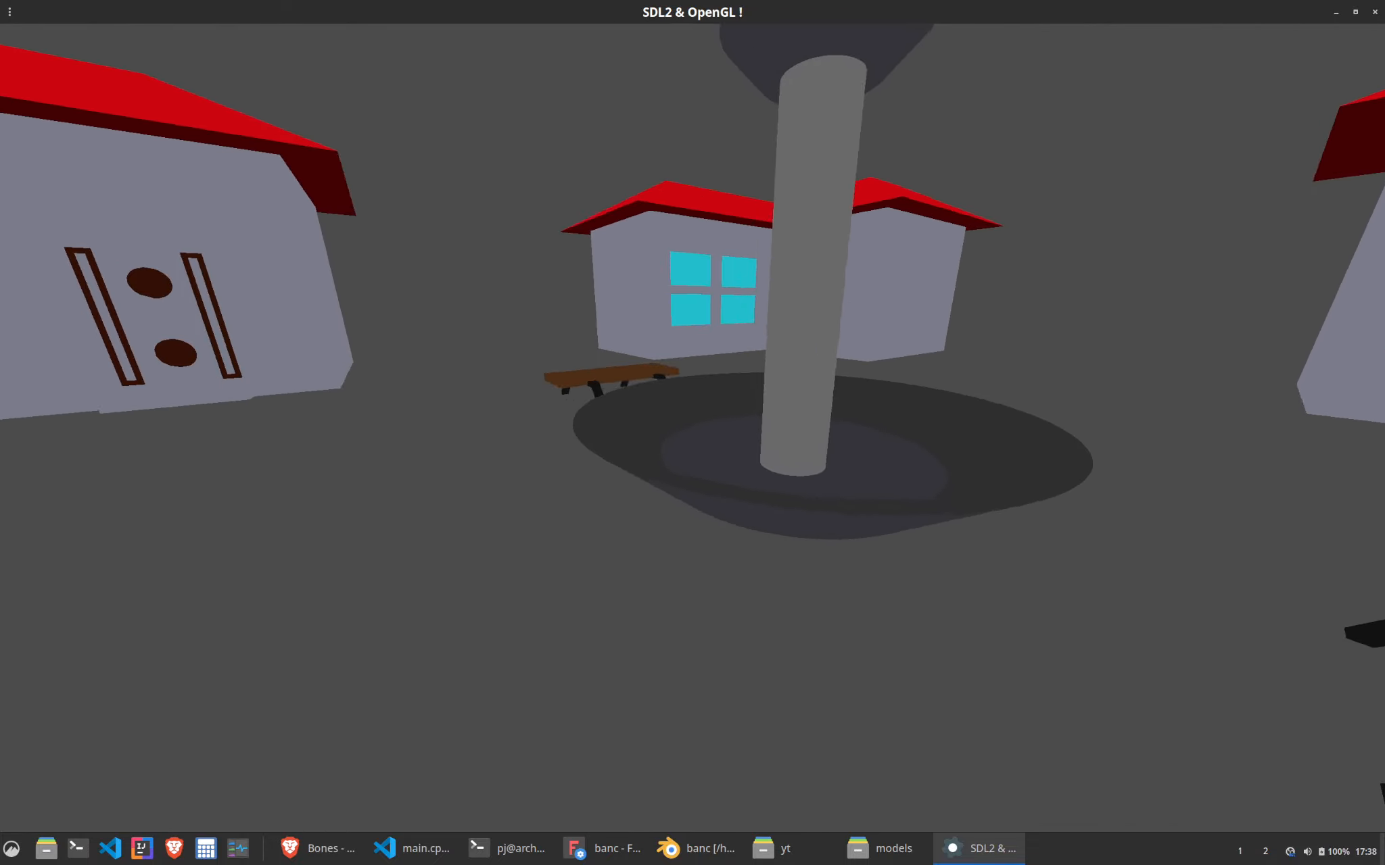
{"action": "key", "text": "z"}
{"action": "key", "text": "q"}
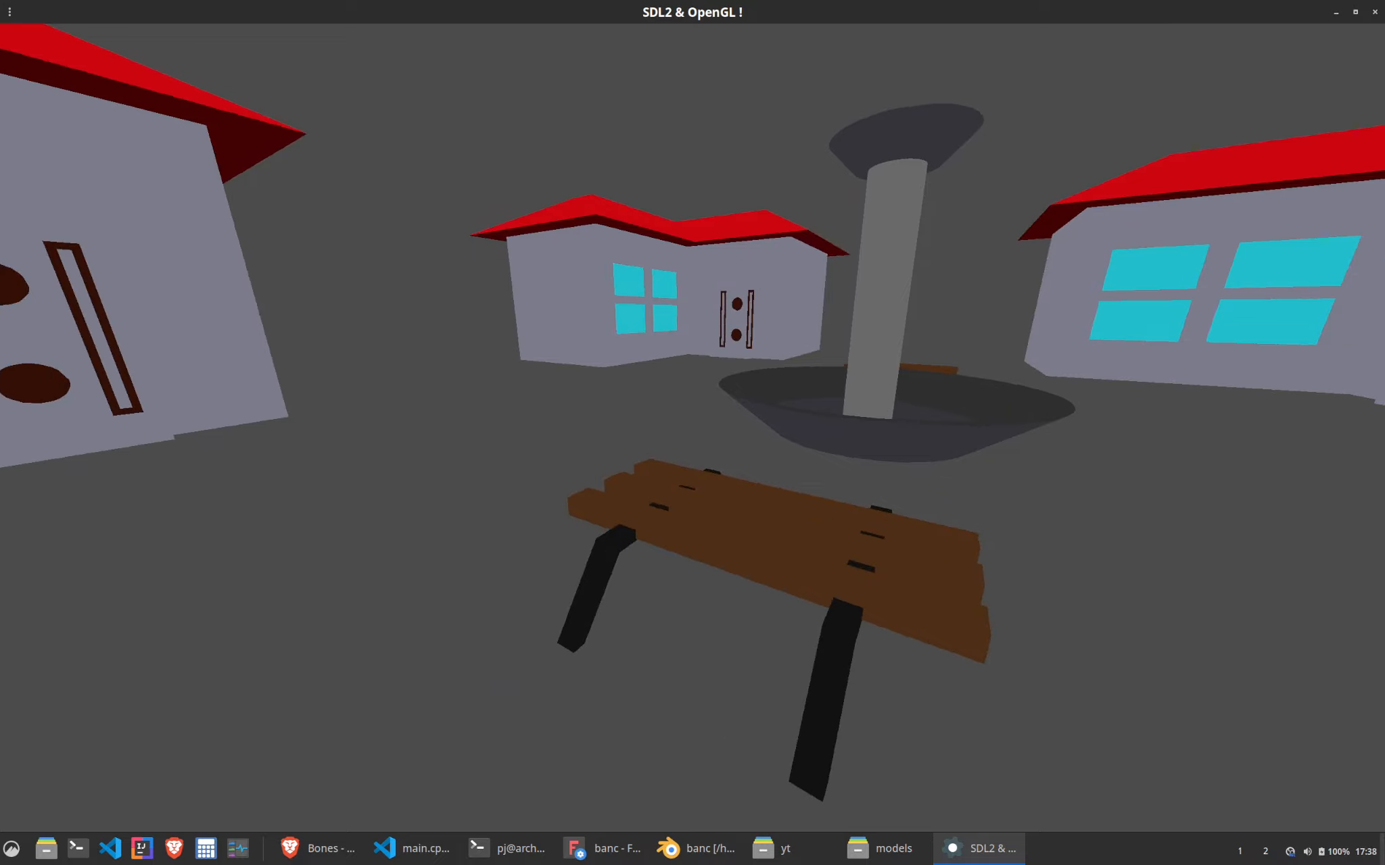
{"action": "key", "text": "z"}
{"action": "key", "text": "s"}
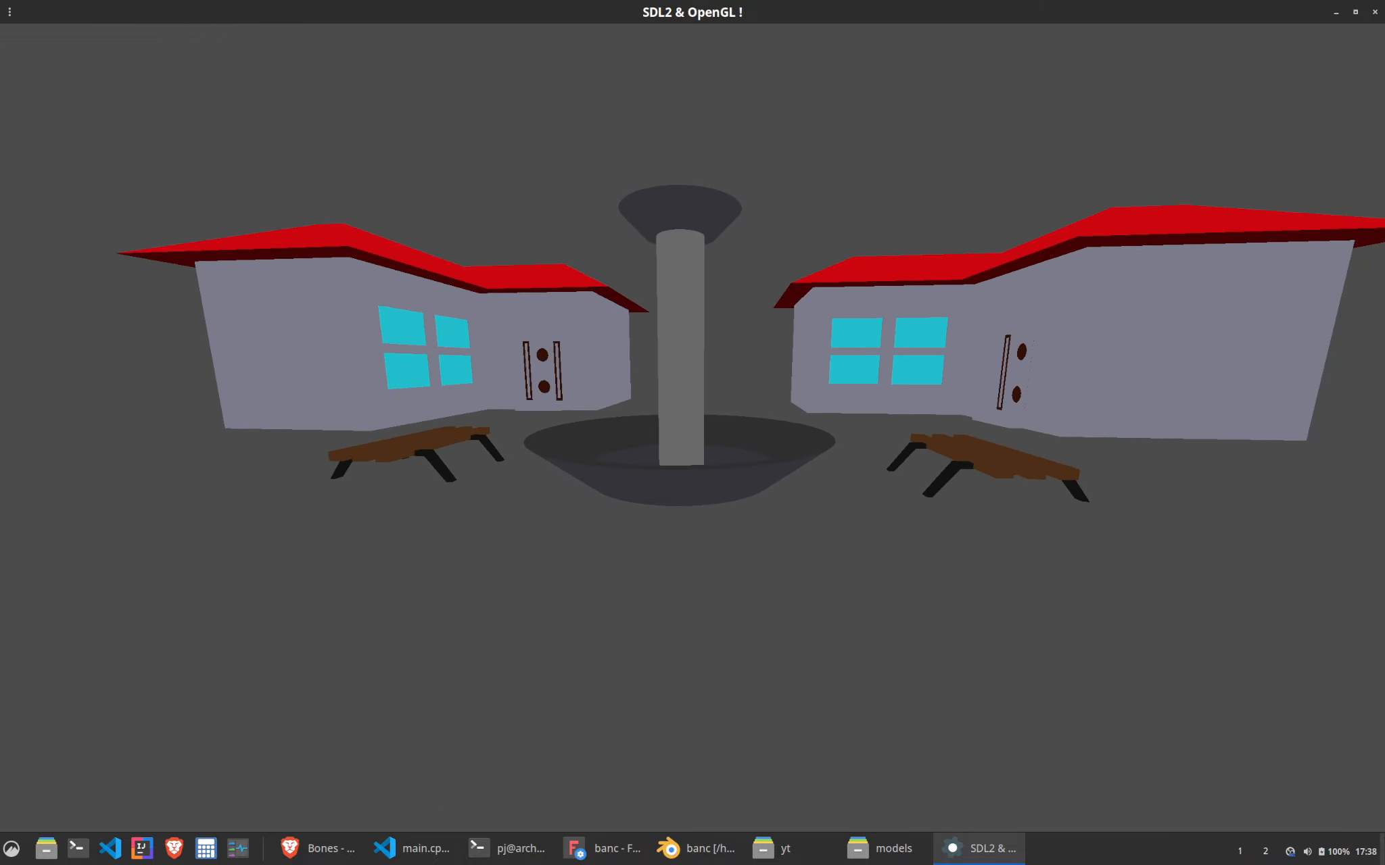
{"action": "key", "text": "z"}
{"action": "key", "text": "q"}
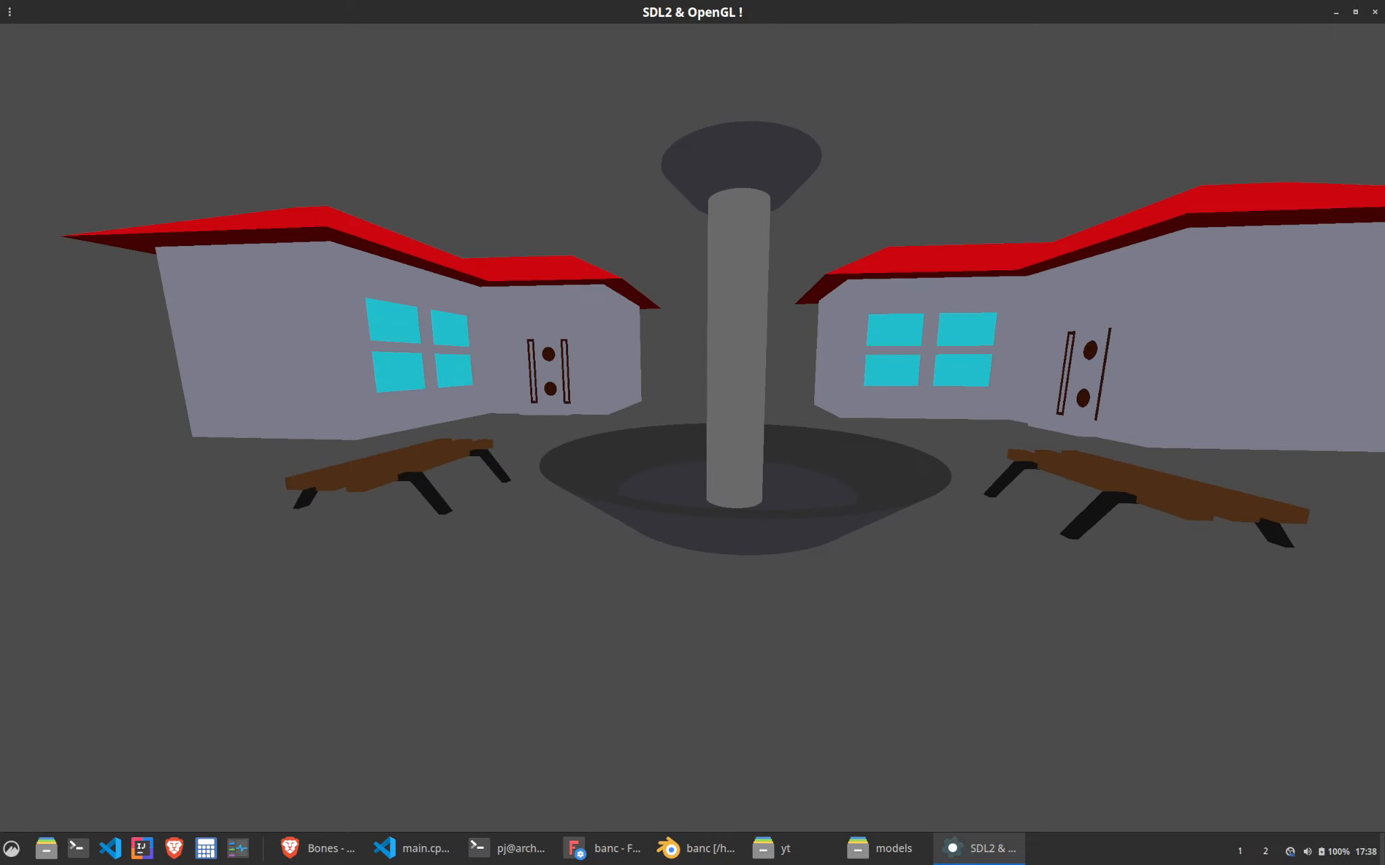
{"action": "key", "text": "Escape"}
{"action": "left_click", "coordinate": [695, 854]}
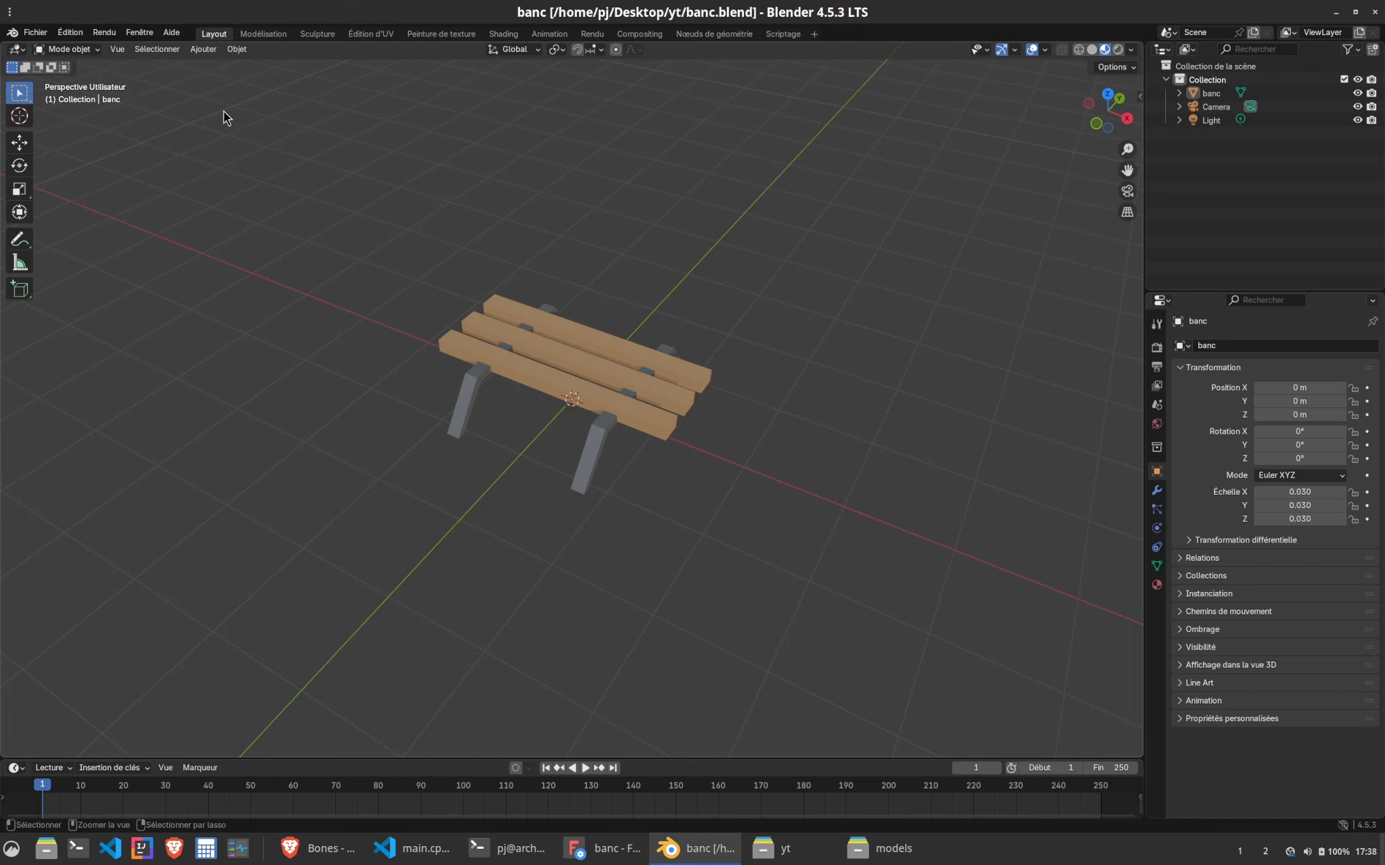
Save the bench file, create a new General project, and put its default cube into edit mode
{"action": "key", "text": "ctrl+s"}
{"action": "left_click", "coordinate": [35, 32]}
{"action": "mouse_move", "coordinate": [102, 48]}
{"action": "left_click", "coordinate": [227, 48]}
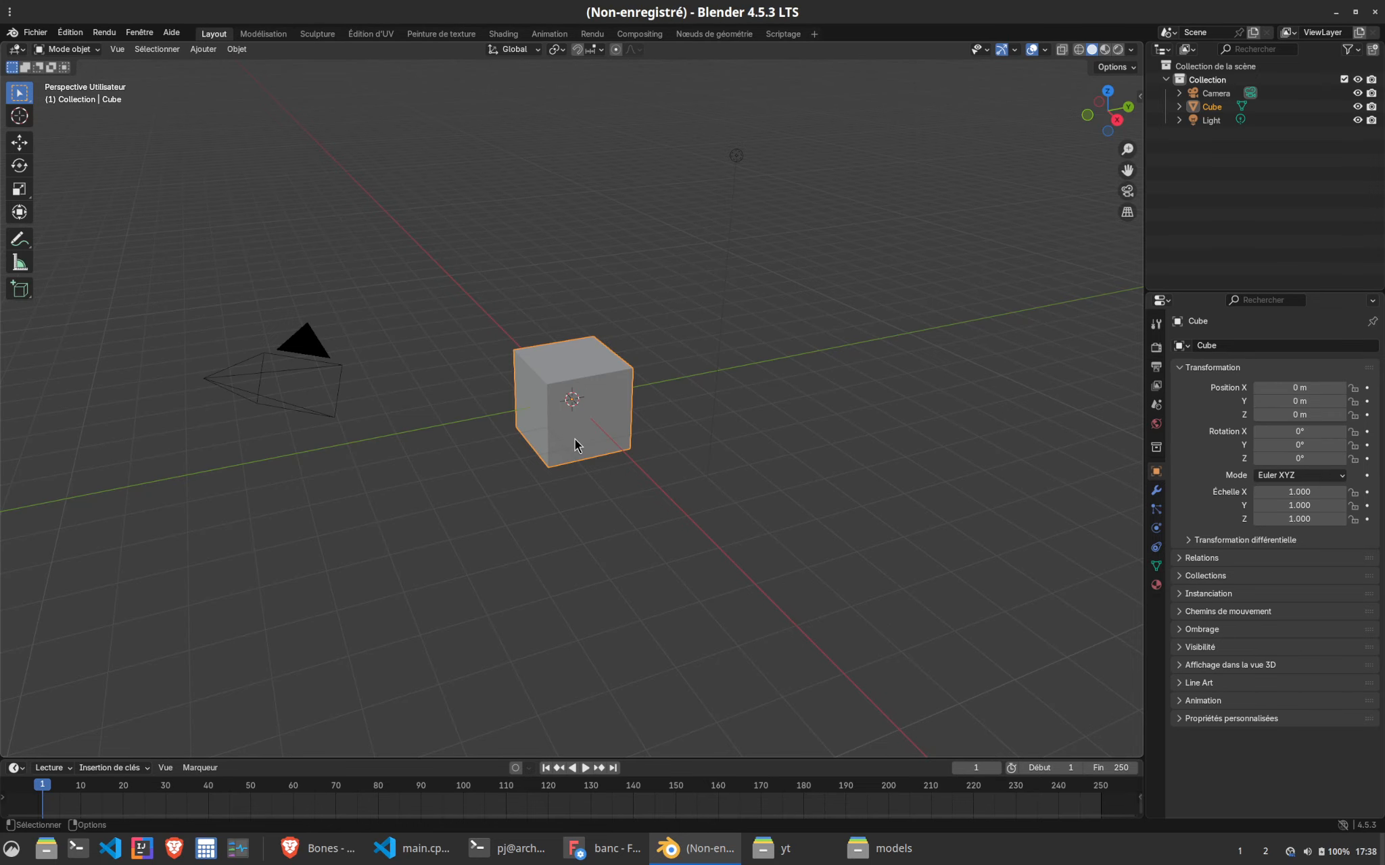
{"action": "key", "text": "Tab"}
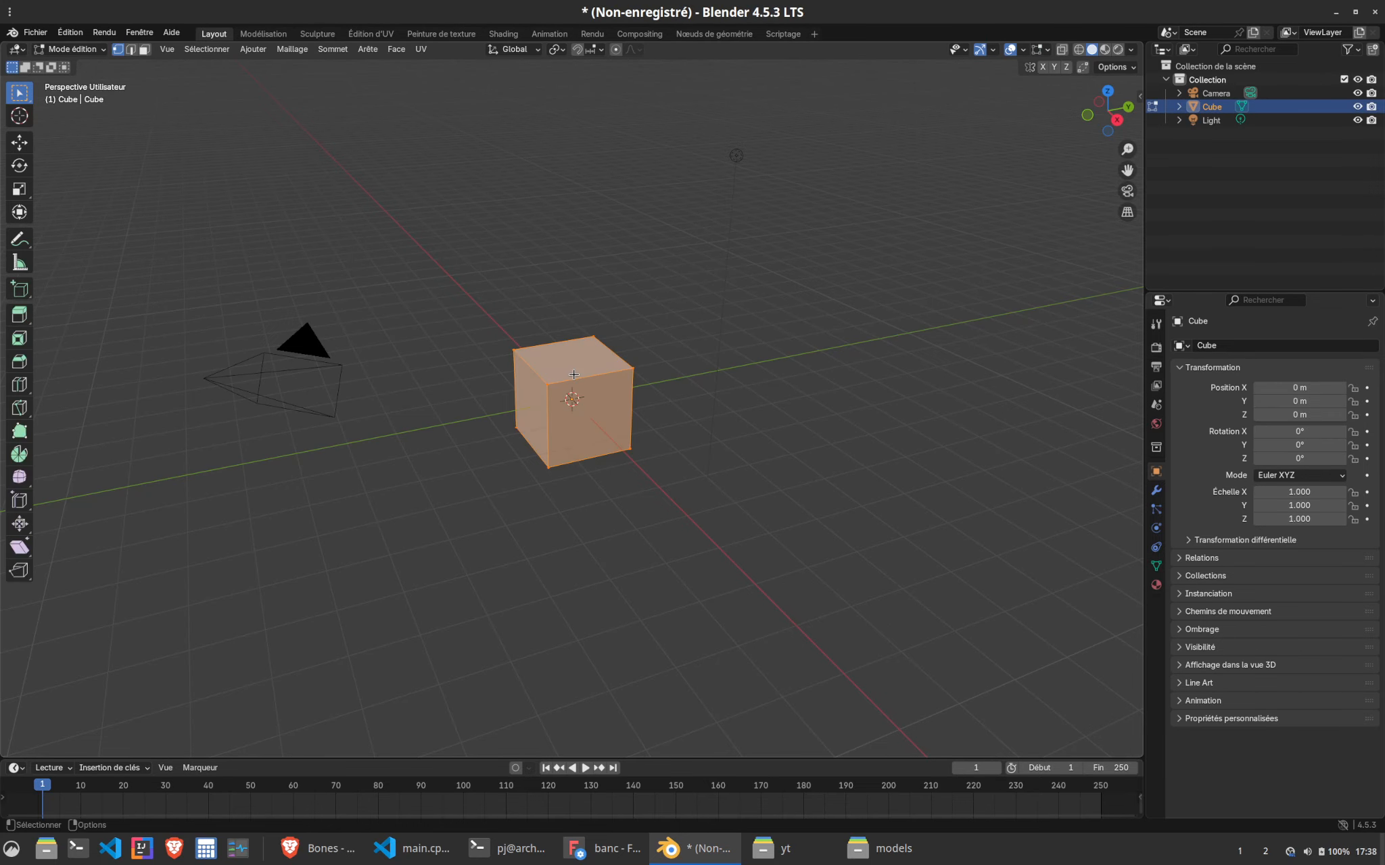
Stretch the cube into a long bar along Y by moving its two opposite end faces outward with the Move tool
{"action": "left_click", "coordinate": [527, 413]}
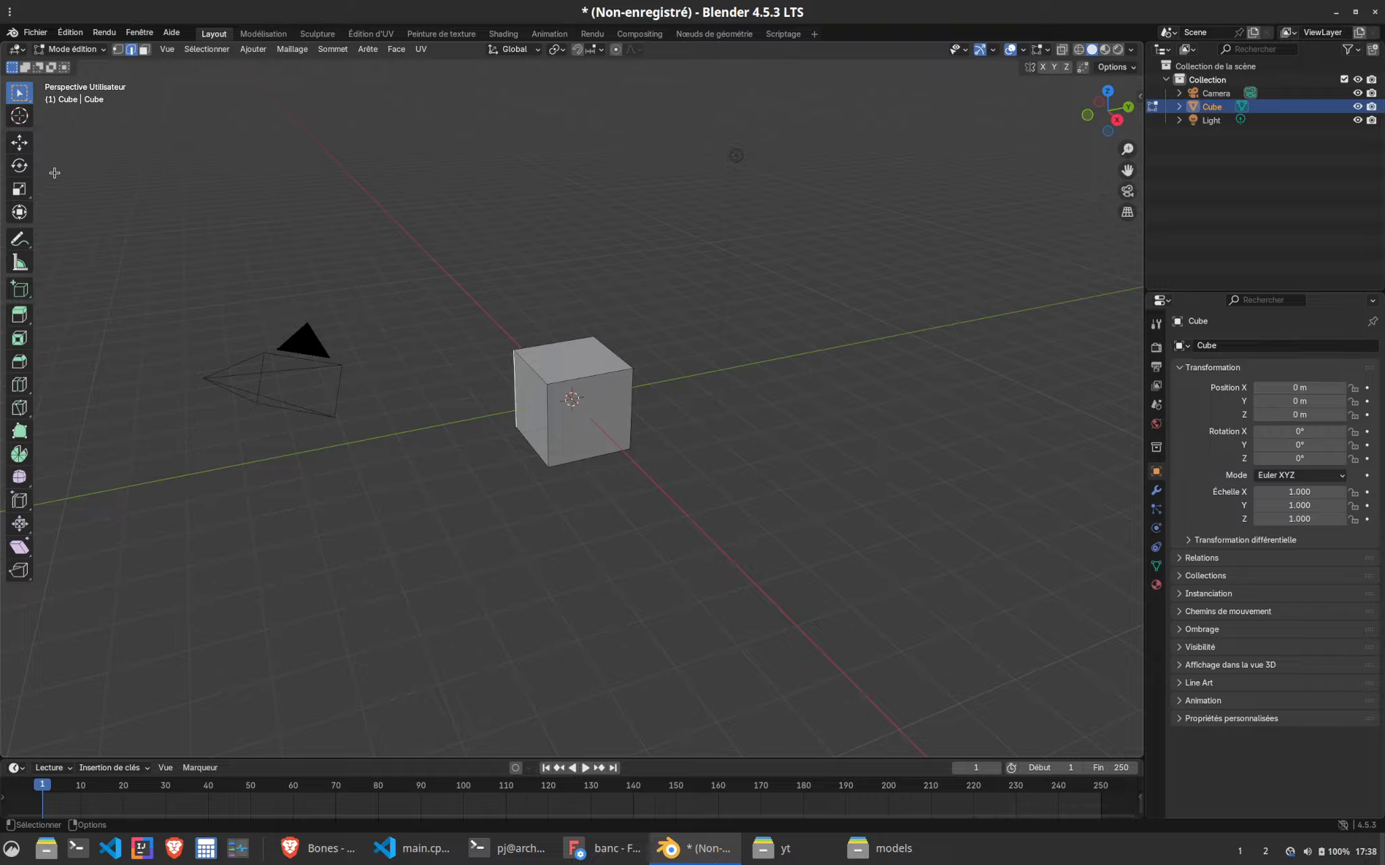
{"action": "left_click", "coordinate": [19, 142]}
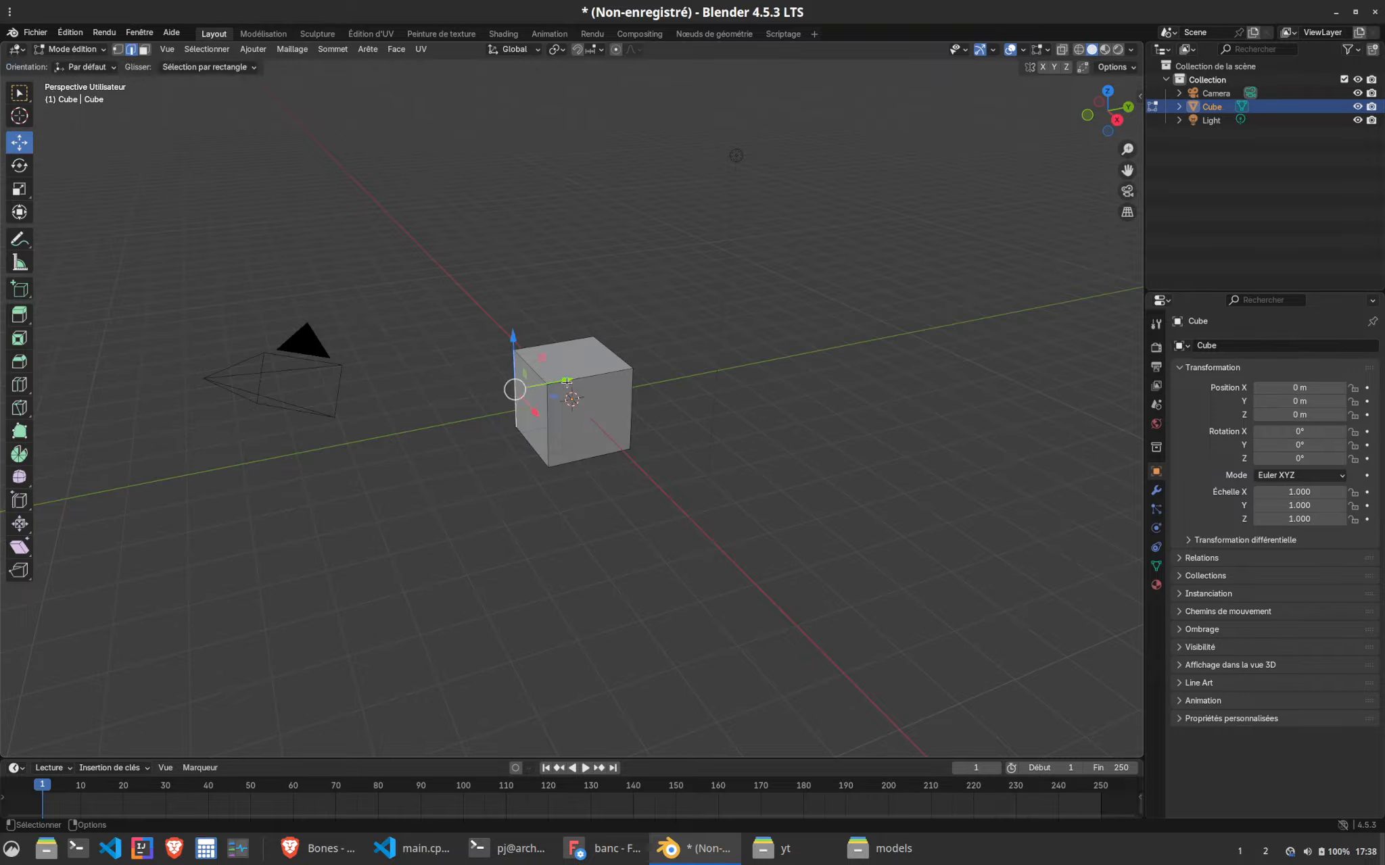
{"action": "left_click_drag", "start_coordinate": [567, 383], "coordinate": [240, 415]}
{"action": "key", "text": "ctrl+z"}
{"action": "left_click", "coordinate": [550, 406]}
{"action": "left_click", "coordinate": [144, 51]}
{"action": "left_click", "coordinate": [586, 409]}
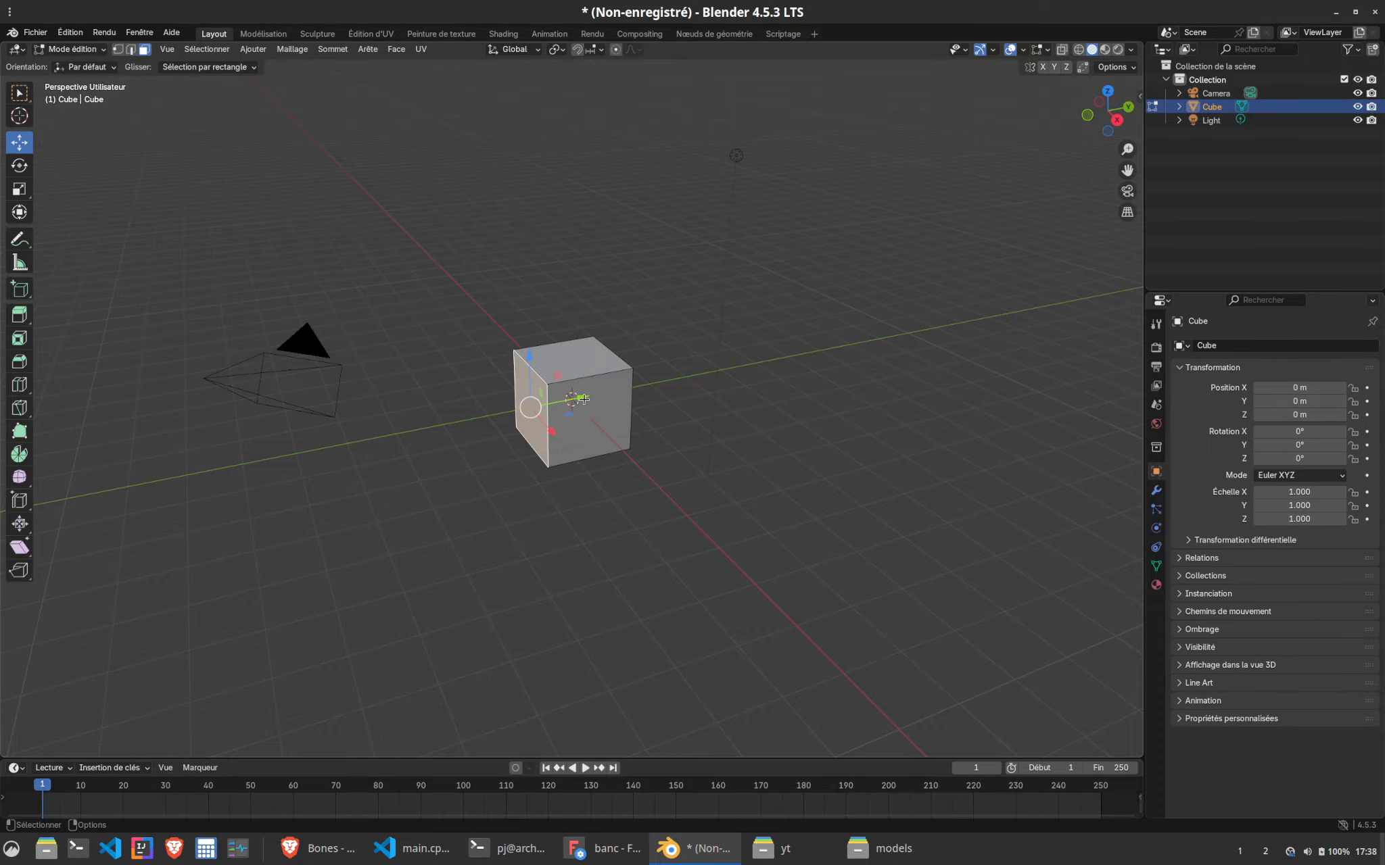
{"action": "left_click_drag", "start_coordinate": [583, 399], "coordinate": [203, 430]}
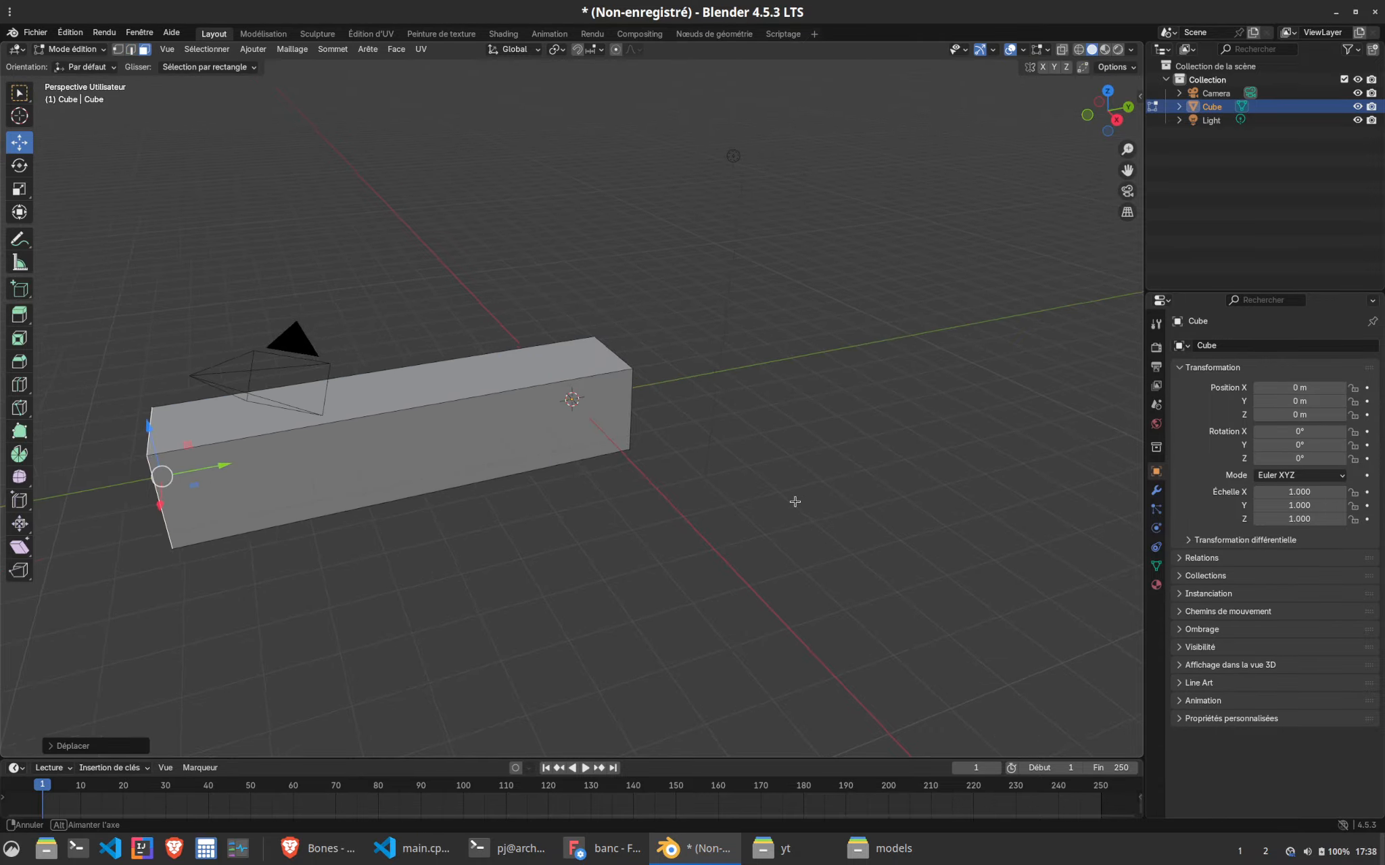
{"action": "middle_click_drag", "start_coordinate": [795, 501], "coordinate": [653, 501]}
{"action": "left_click", "coordinate": [605, 423]}
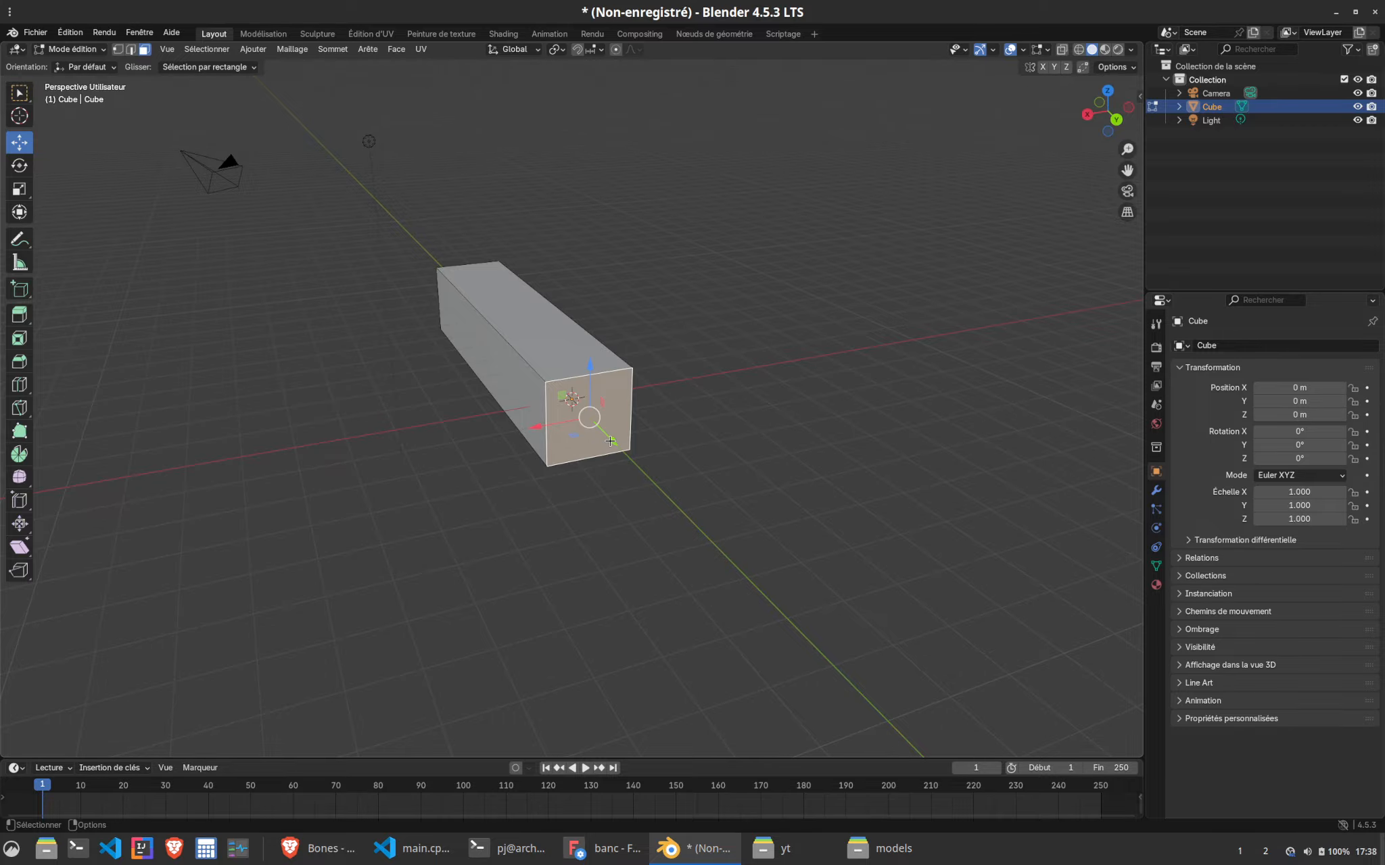
{"action": "left_click_drag", "start_coordinate": [609, 441], "coordinate": [548, 8]}
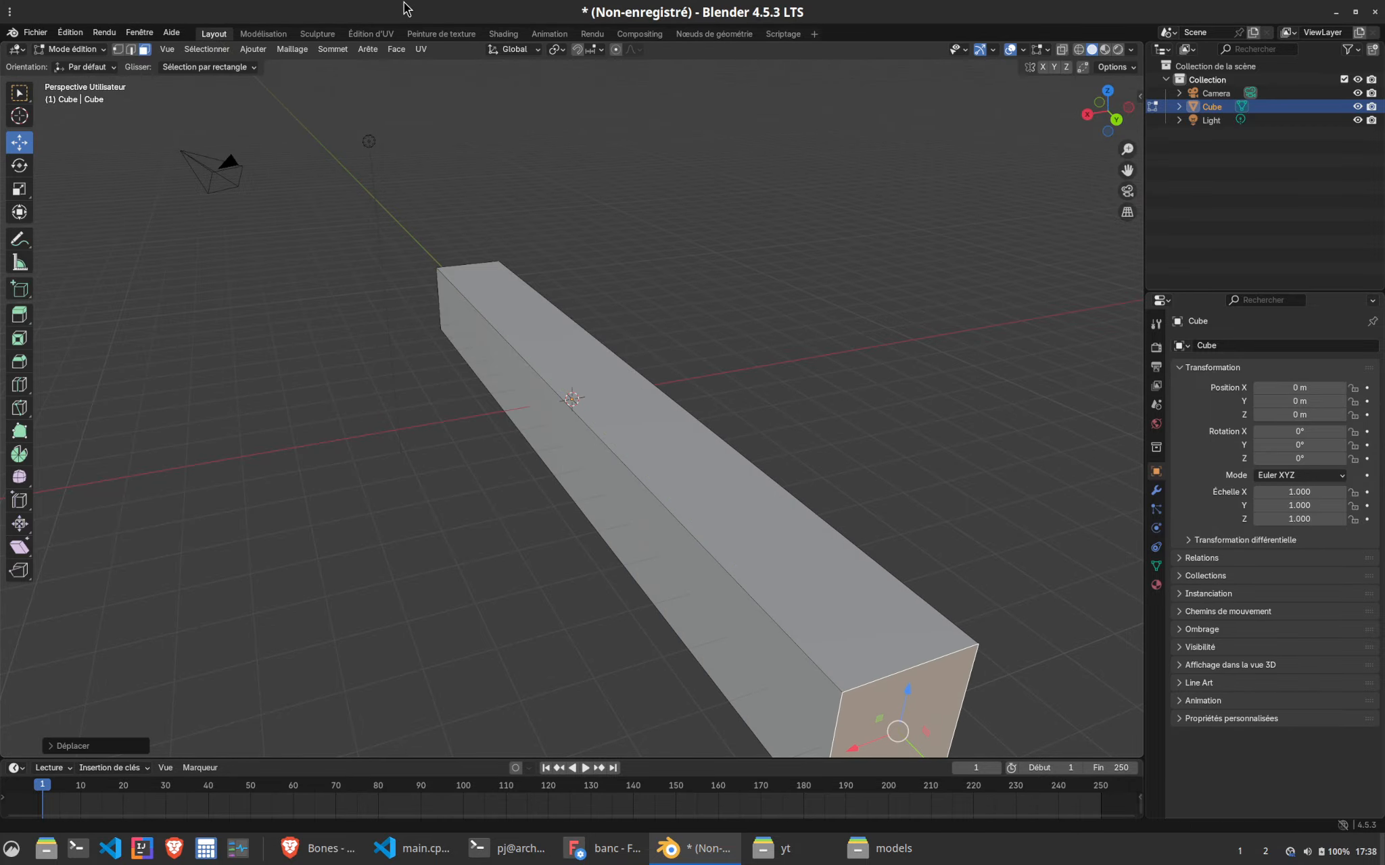
Widen the bar into a broad slab along X by moving its two long side faces outward in several passes
{"action": "scroll", "coordinate": [559, 526], "scroll_direction": "down", "scroll_amount": 3}
{"action": "middle_click_drag", "start_coordinate": [551, 527], "coordinate": [696, 555]}
{"action": "left_click", "coordinate": [577, 417]}
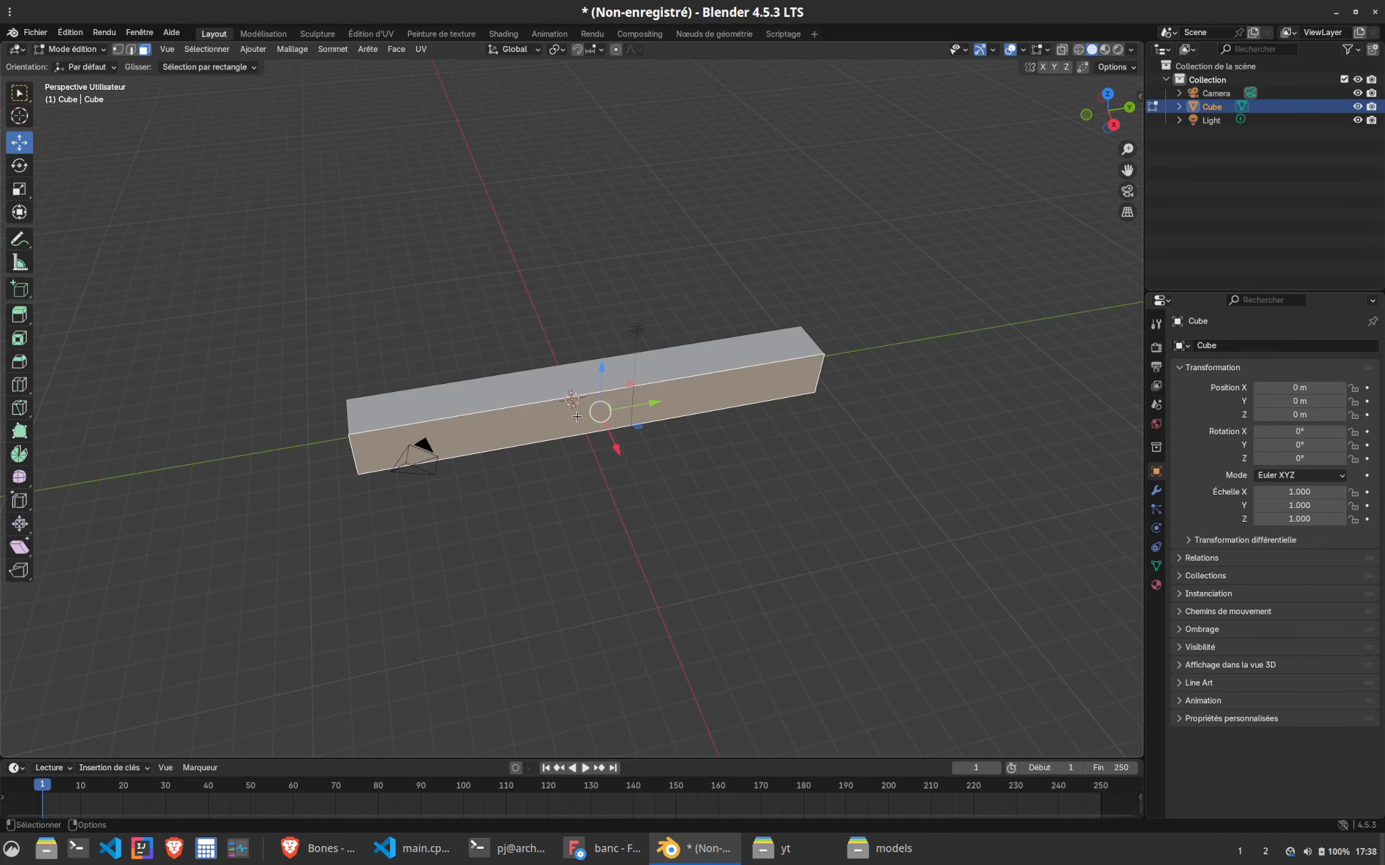
{"action": "left_click_drag", "start_coordinate": [616, 448], "coordinate": [711, 656]}
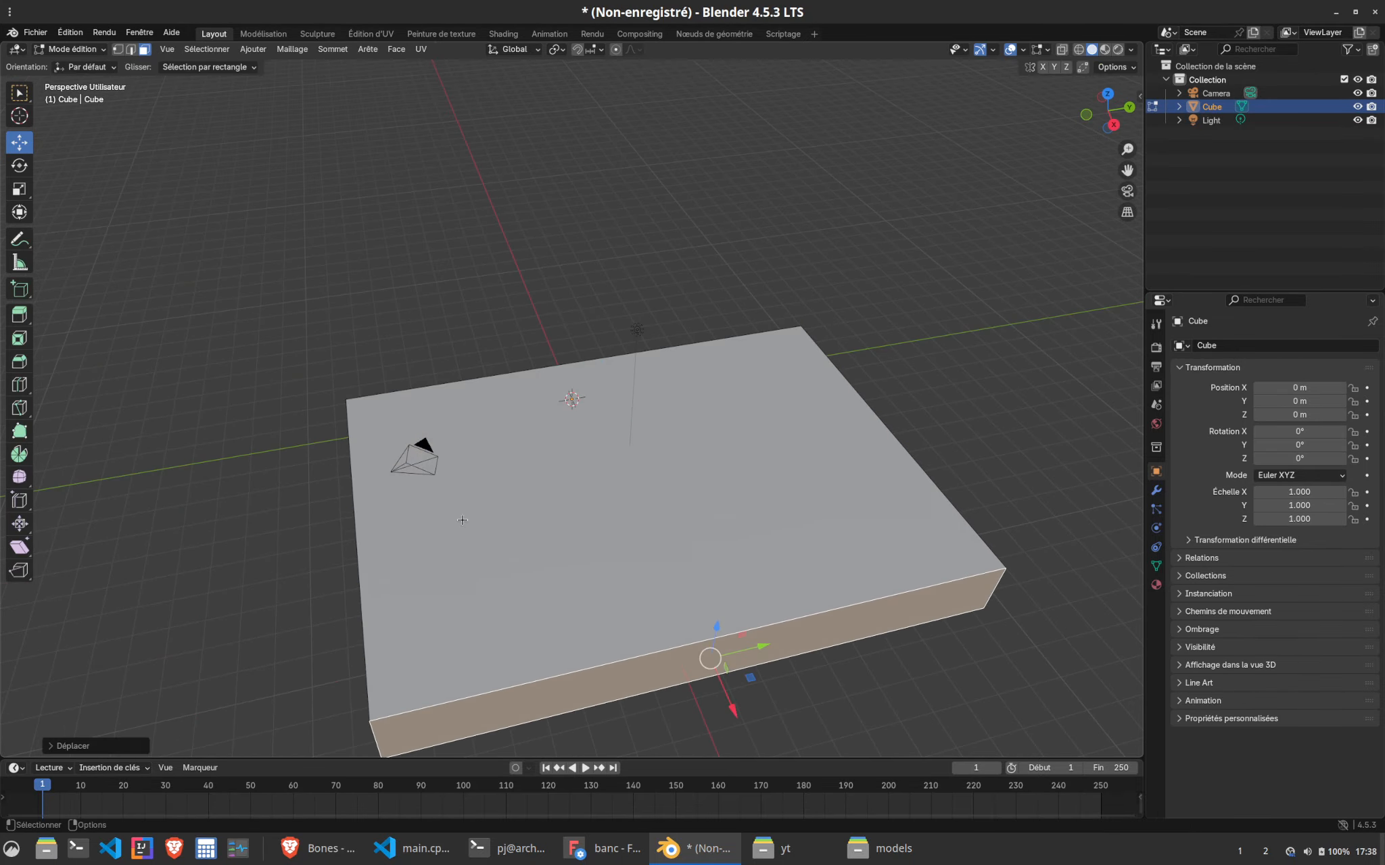
{"action": "middle_click_drag", "start_coordinate": [711, 655], "coordinate": [622, 427]}
{"action": "left_click", "coordinate": [622, 426]}
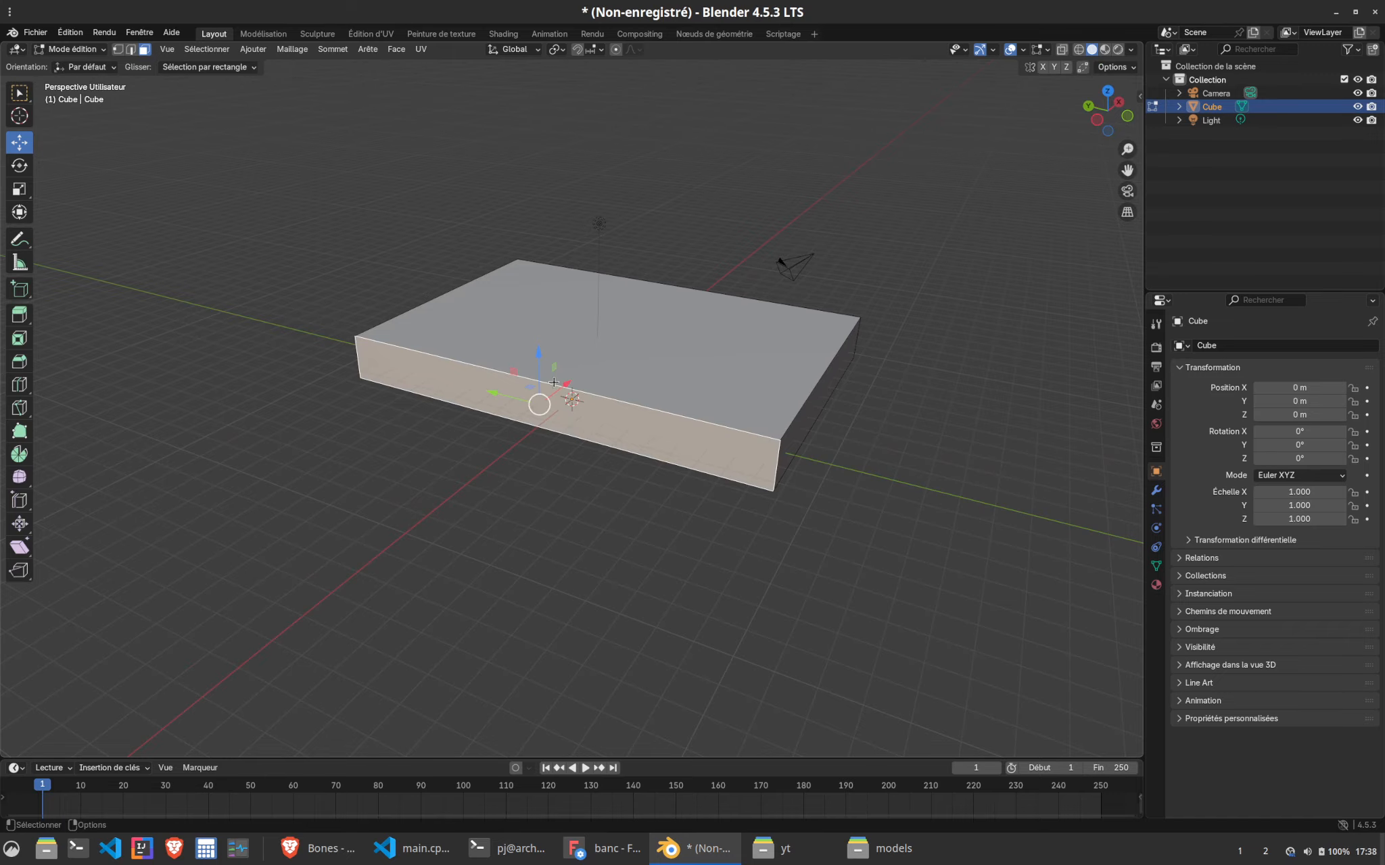
{"action": "left_click_drag", "start_coordinate": [569, 383], "coordinate": [324, 541]}
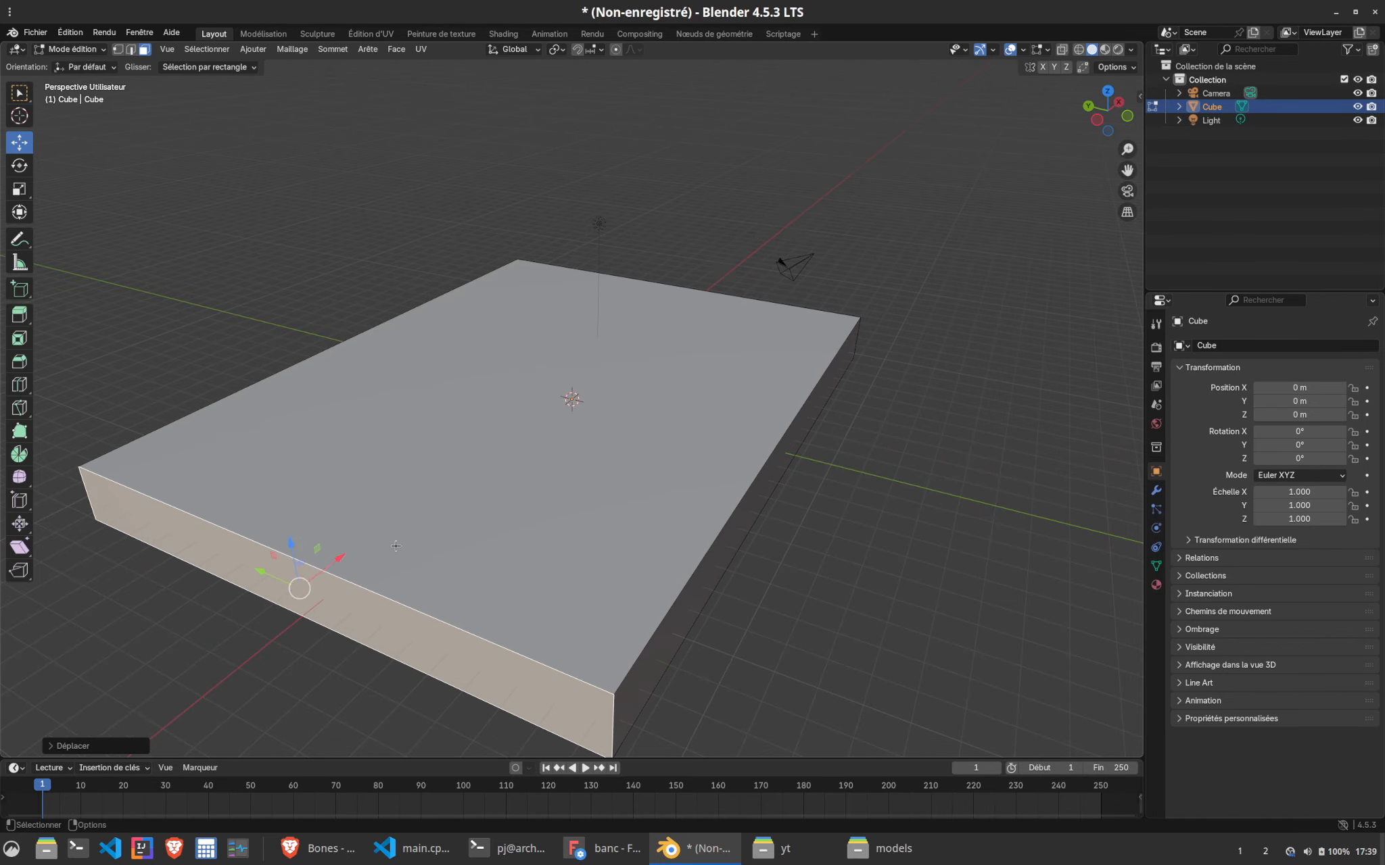
{"action": "scroll", "coordinate": [644, 533], "scroll_direction": "down", "scroll_amount": 3}
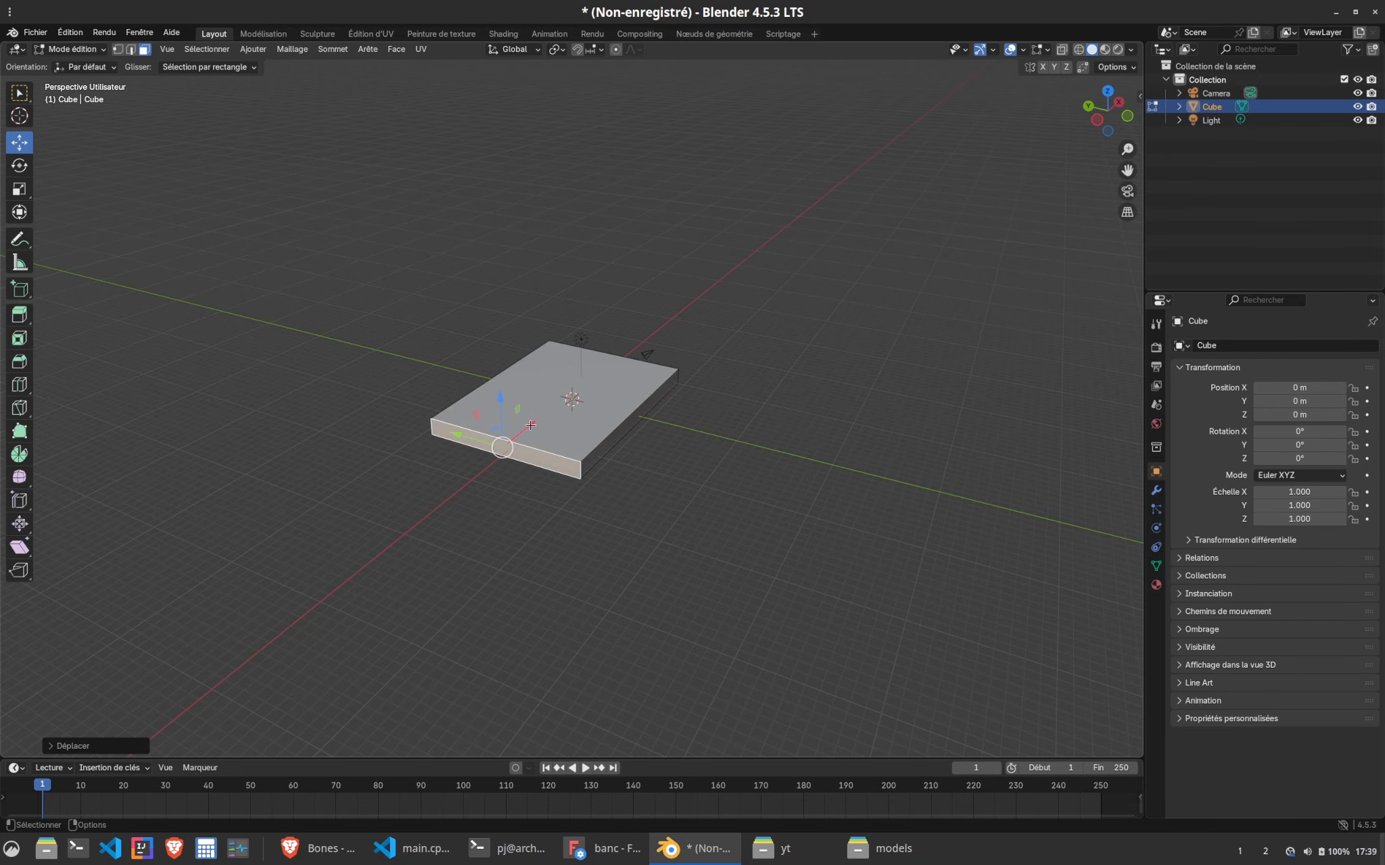
{"action": "middle_click_drag", "start_coordinate": [530, 425], "coordinate": [552, 514]}
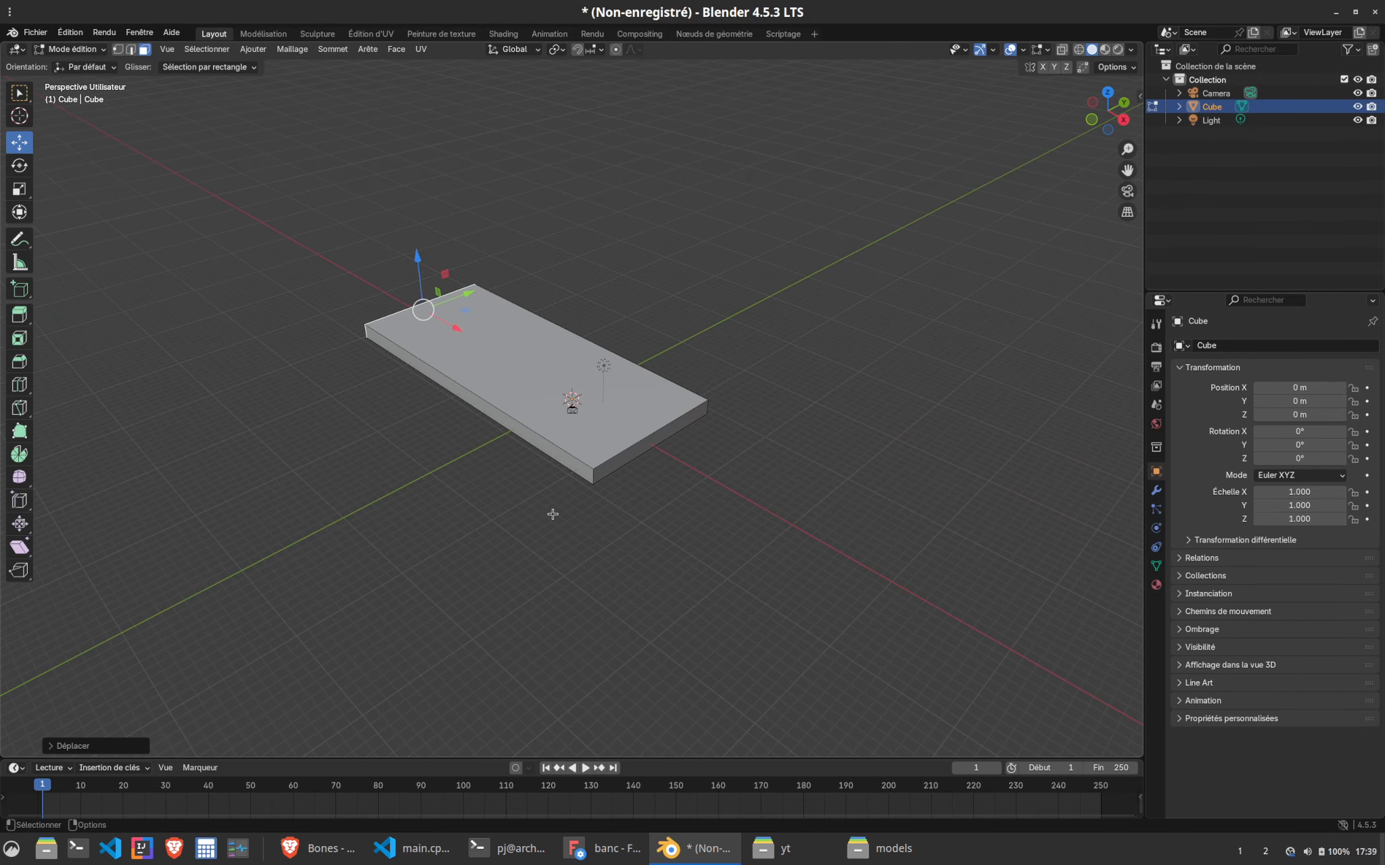
{"action": "left_click", "coordinate": [650, 459]}
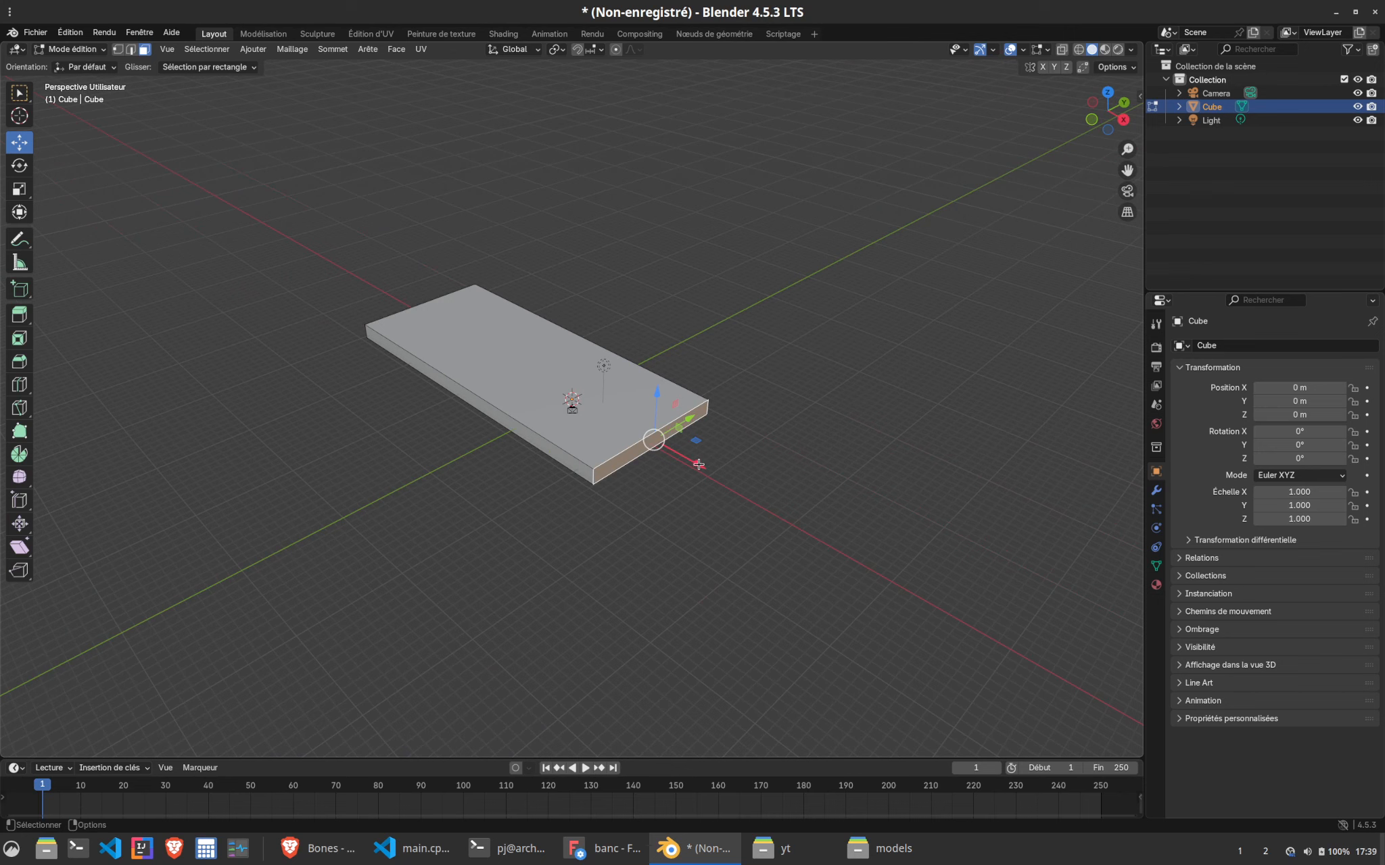
{"action": "left_click_drag", "start_coordinate": [699, 465], "coordinate": [916, 598]}
Extend the slab along Y into a roughly square plate by moving its two opposite long side faces outward
{"action": "middle_click_drag", "start_coordinate": [916, 598], "coordinate": [603, 450]}
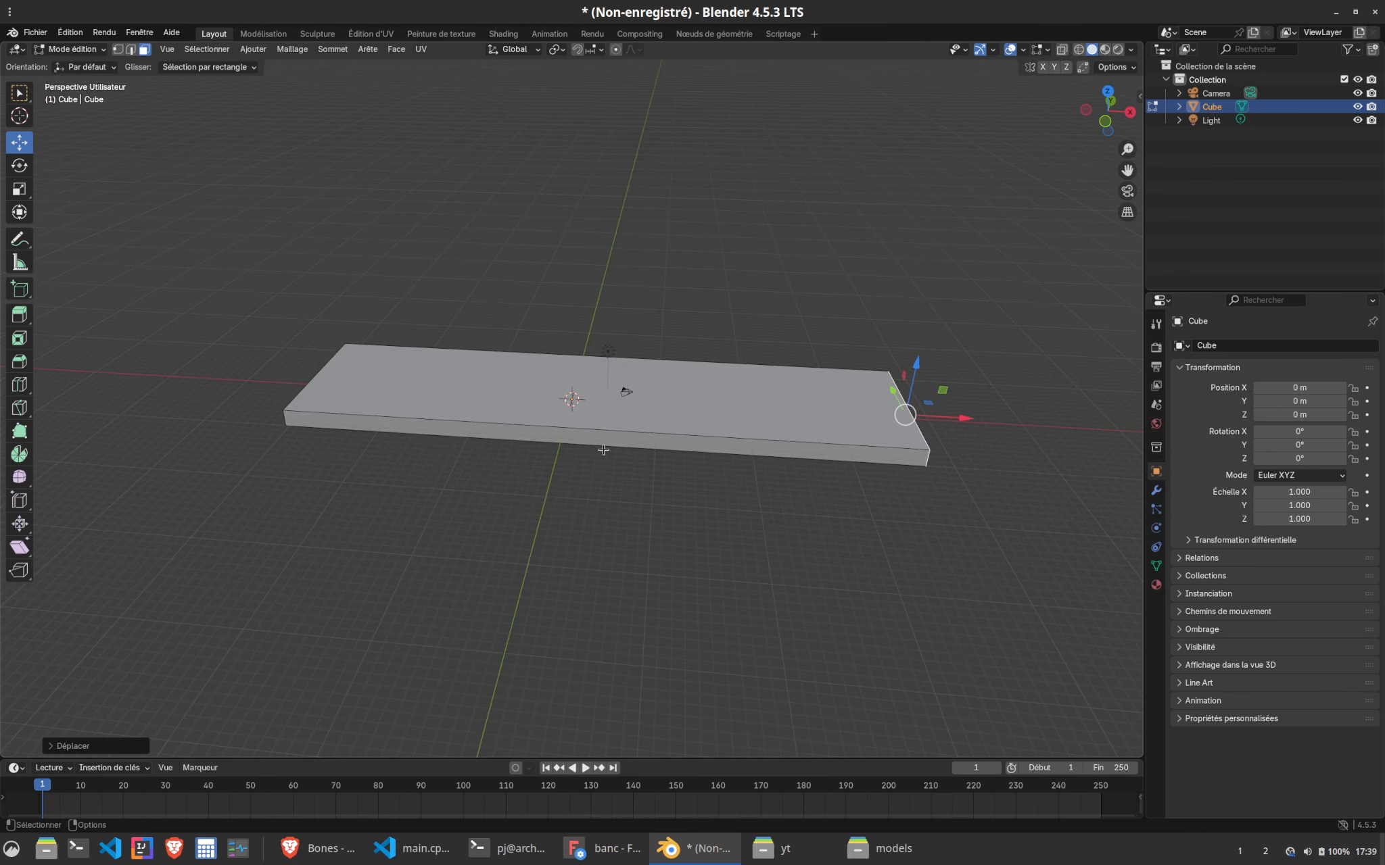
{"action": "left_click", "coordinate": [597, 439]}
{"action": "left_click_drag", "start_coordinate": [600, 412], "coordinate": [617, 558]}
{"action": "middle_click_drag", "start_coordinate": [617, 558], "coordinate": [478, 484]}
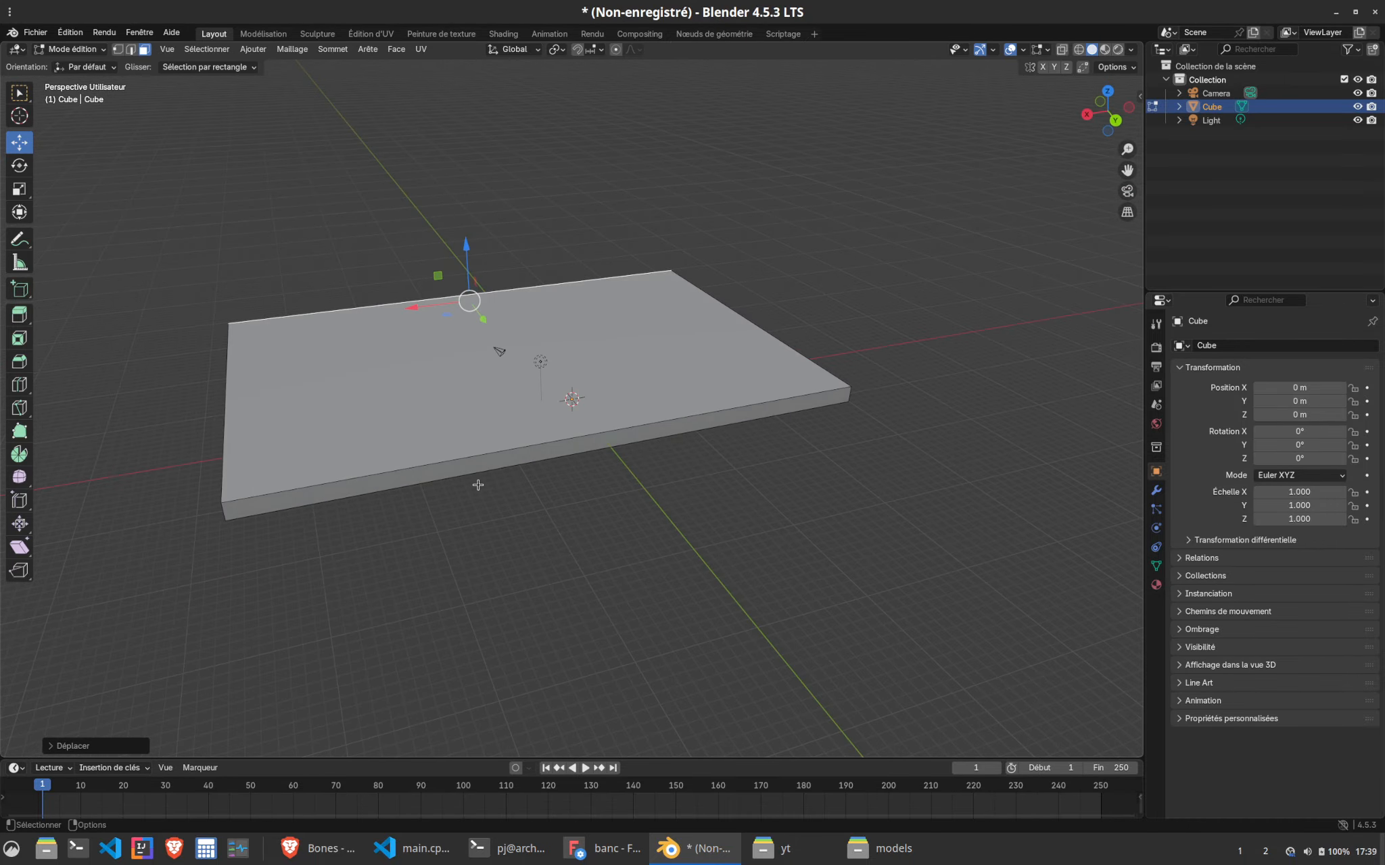
{"action": "left_click", "coordinate": [524, 453]}
{"action": "left_click_drag", "start_coordinate": [587, 479], "coordinate": [707, 648]}
{"action": "middle_click_drag", "start_coordinate": [707, 648], "coordinate": [648, 511]}
Adjust the plate's thickness by moving its upper face slightly along Z
{"action": "left_click", "coordinate": [695, 592]}
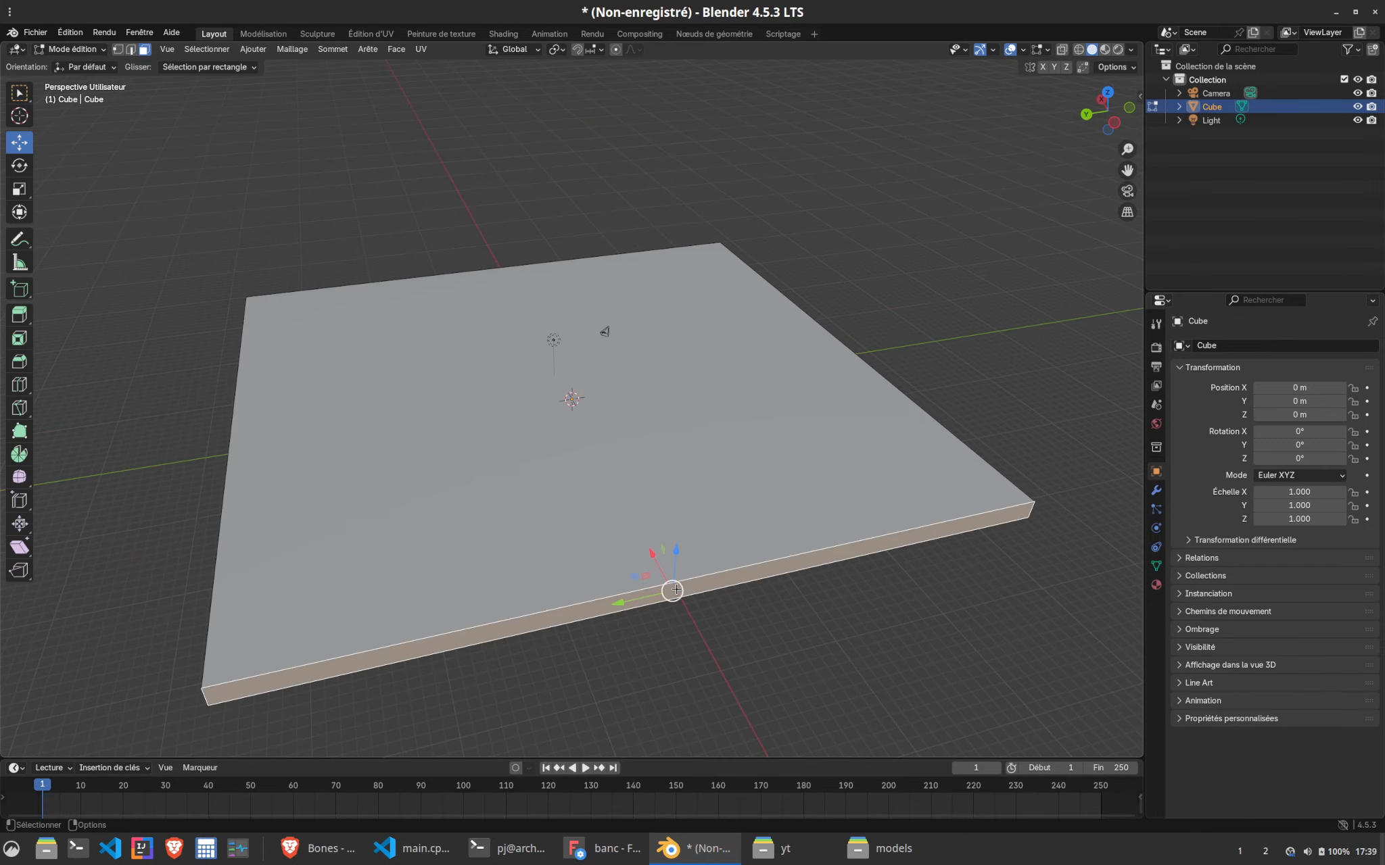
{"action": "left_click", "coordinate": [437, 447]}
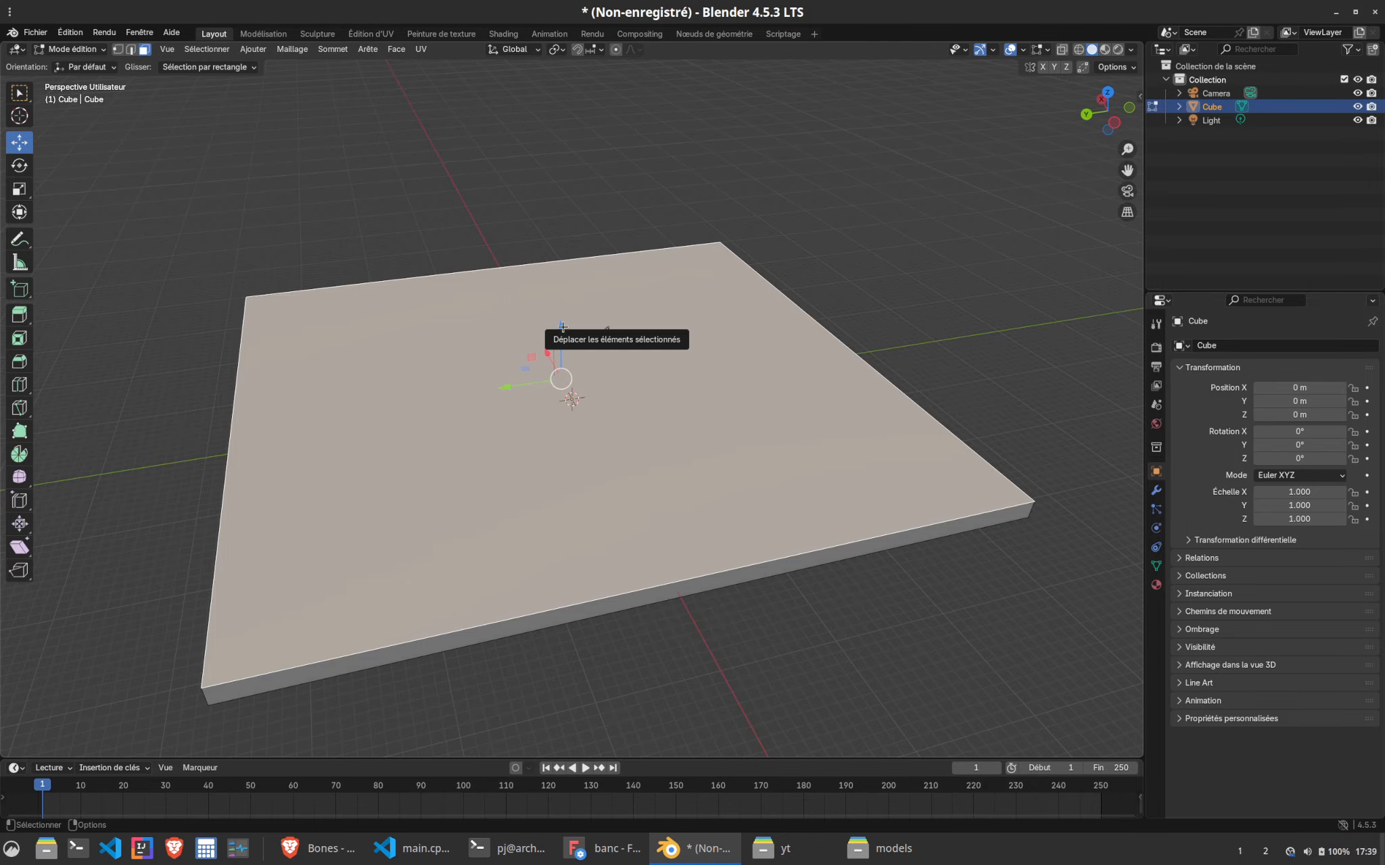
{"action": "left_click_drag", "start_coordinate": [561, 334], "coordinate": [563, 342]}
{"action": "left_click", "coordinate": [616, 638]}
{"action": "middle_click_drag", "start_coordinate": [615, 638], "coordinate": [543, 452]}
{"action": "scroll", "coordinate": [547, 486], "scroll_direction": "up", "scroll_amount": 6}
{"action": "left_click", "coordinate": [549, 440]}
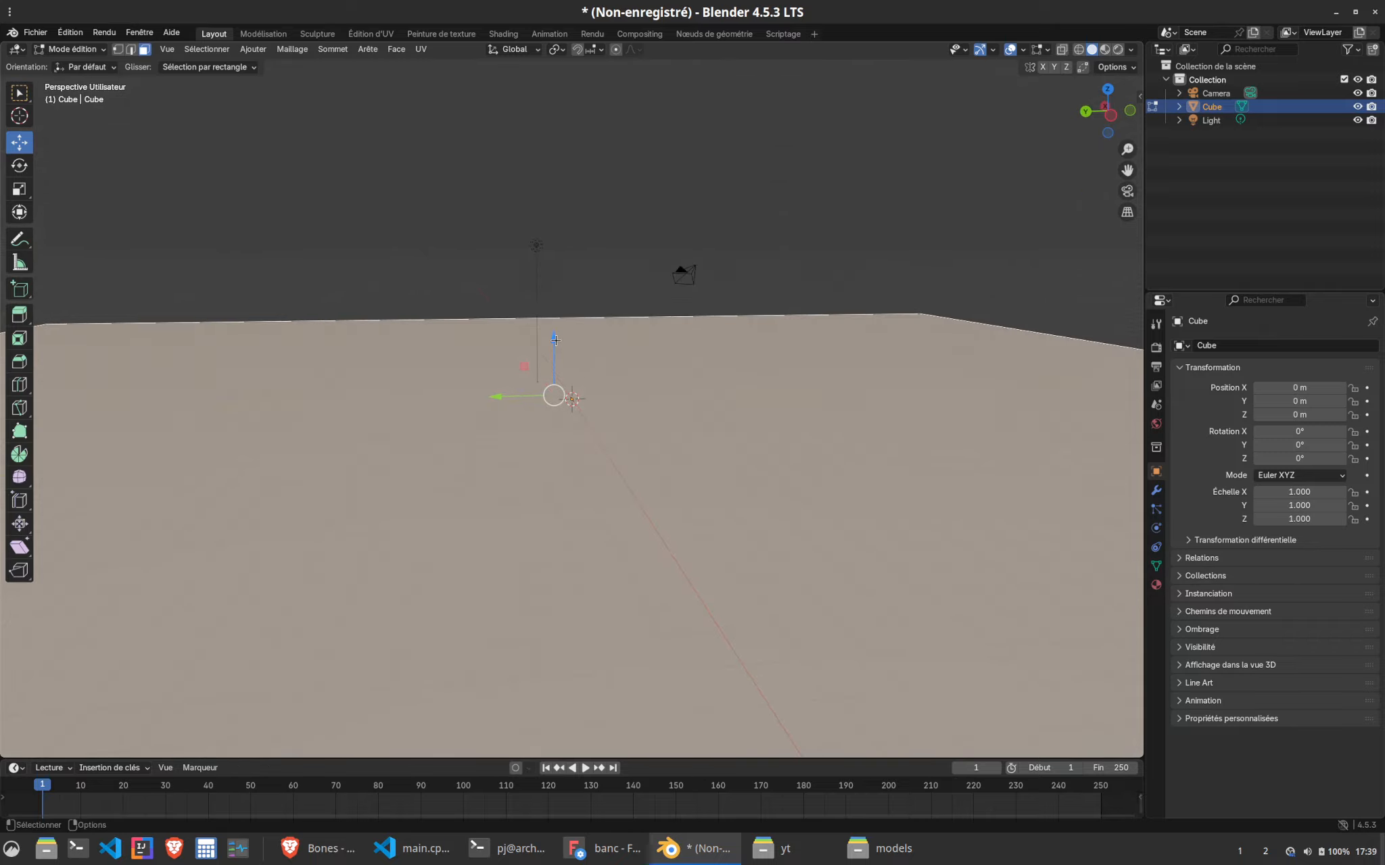
{"action": "mouse_move", "coordinate": [556, 340]}
{"action": "left_mouse_down"}
{"action": "mouse_move", "coordinate": [562, 312]}
{"action": "mouse_move", "coordinate": [569, 331]}
{"action": "left_mouse_up"}
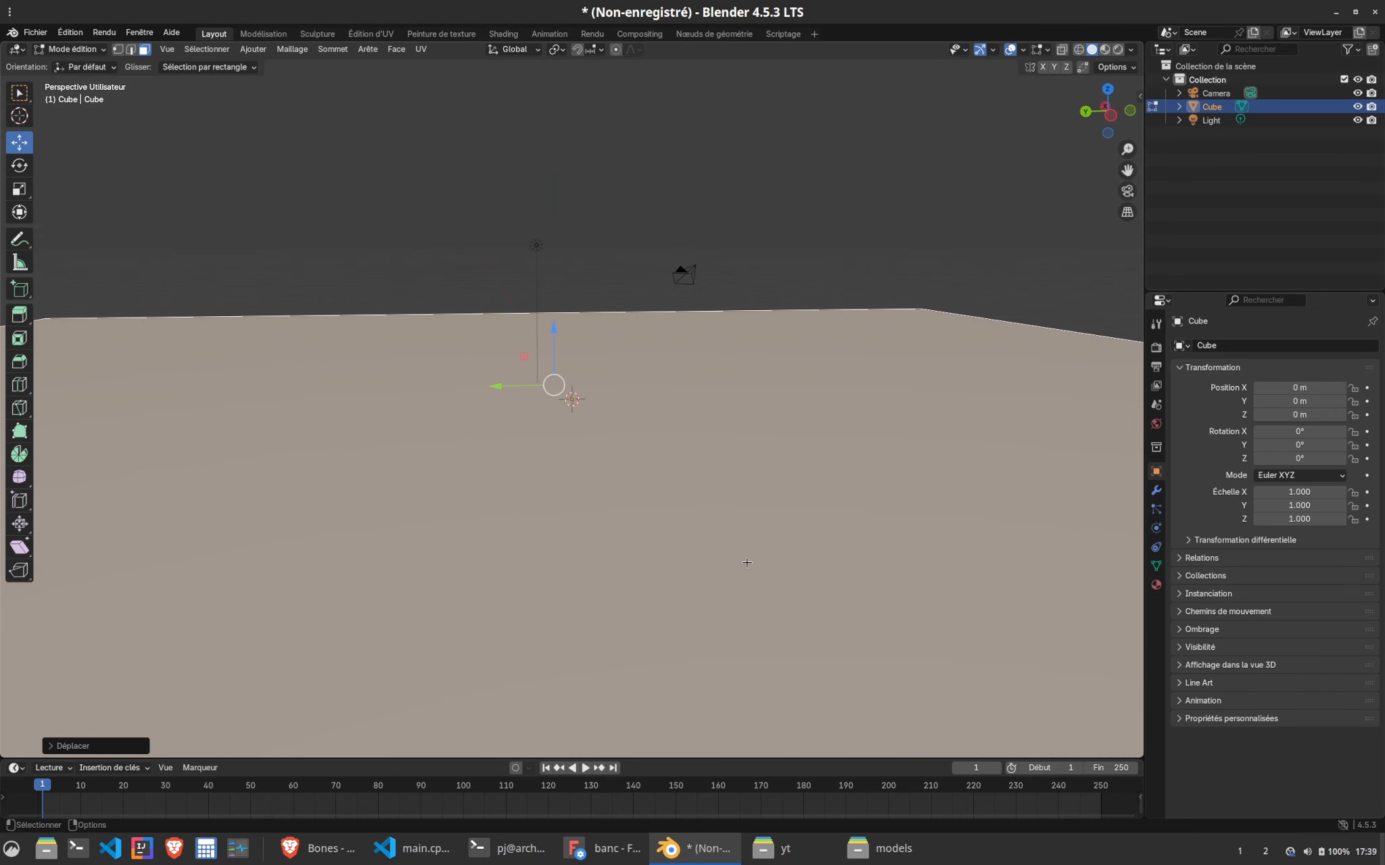
Set the base colour of the plate's existing material to dark green, #256511FF
{"action": "middle_click_drag", "start_coordinate": [746, 563], "coordinate": [561, 629]}
{"action": "left_click", "coordinate": [531, 456]}
{"action": "left_click", "coordinate": [1156, 584]}
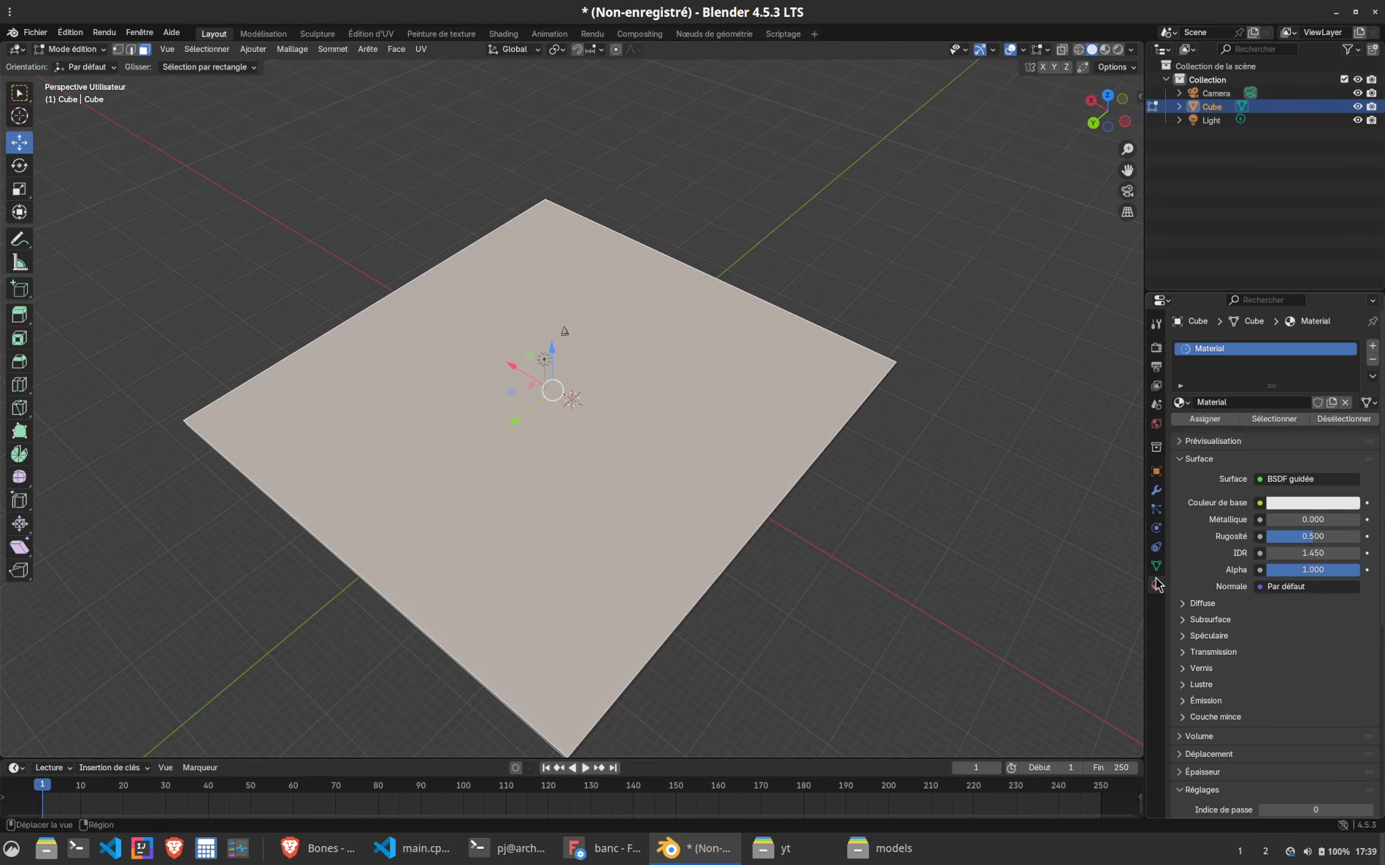
{"action": "left_click", "coordinate": [1328, 504]}
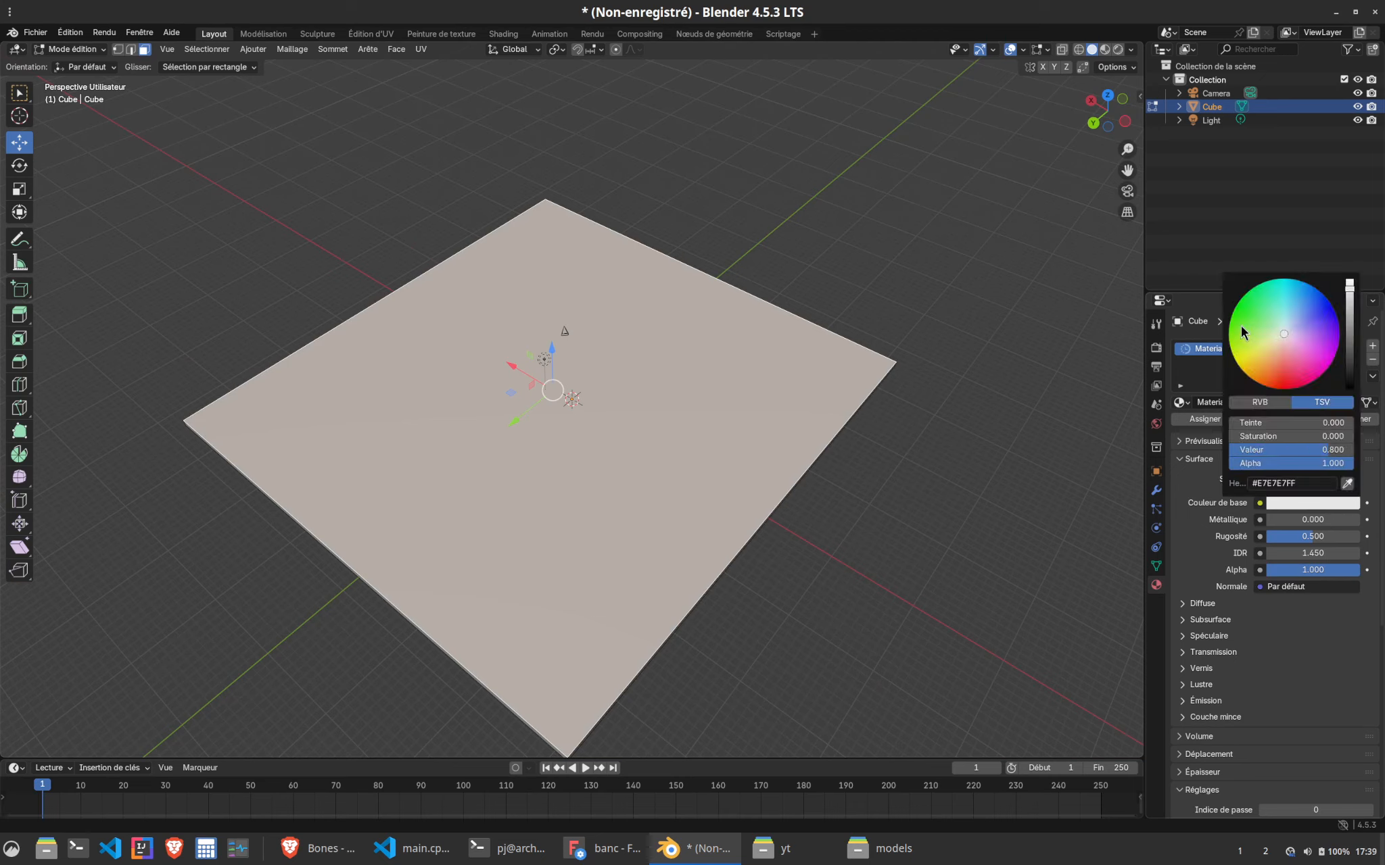
{"action": "left_click", "coordinate": [1240, 324]}
{"action": "left_click", "coordinate": [1349, 347]}
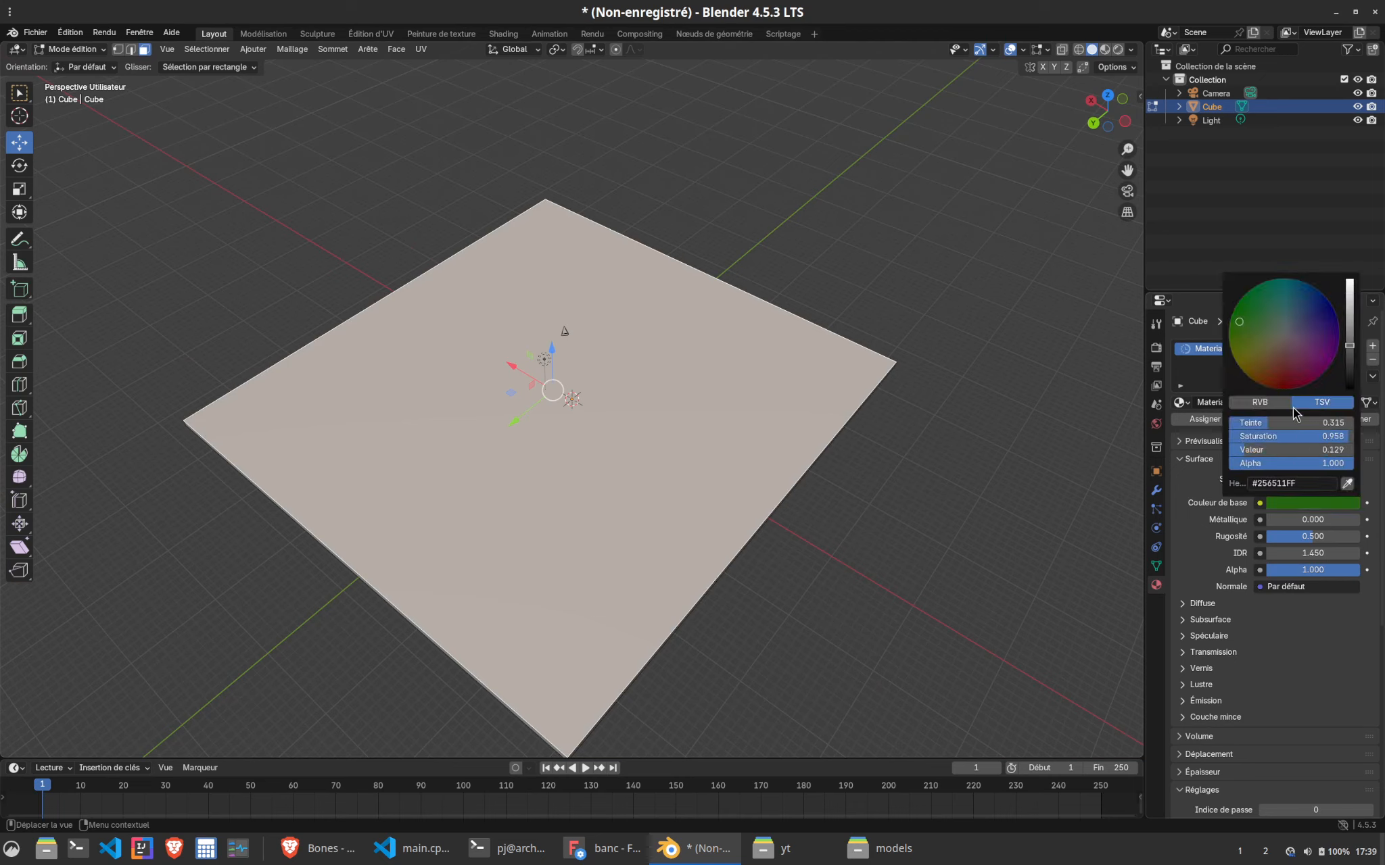
{"action": "left_click", "coordinate": [941, 263]}
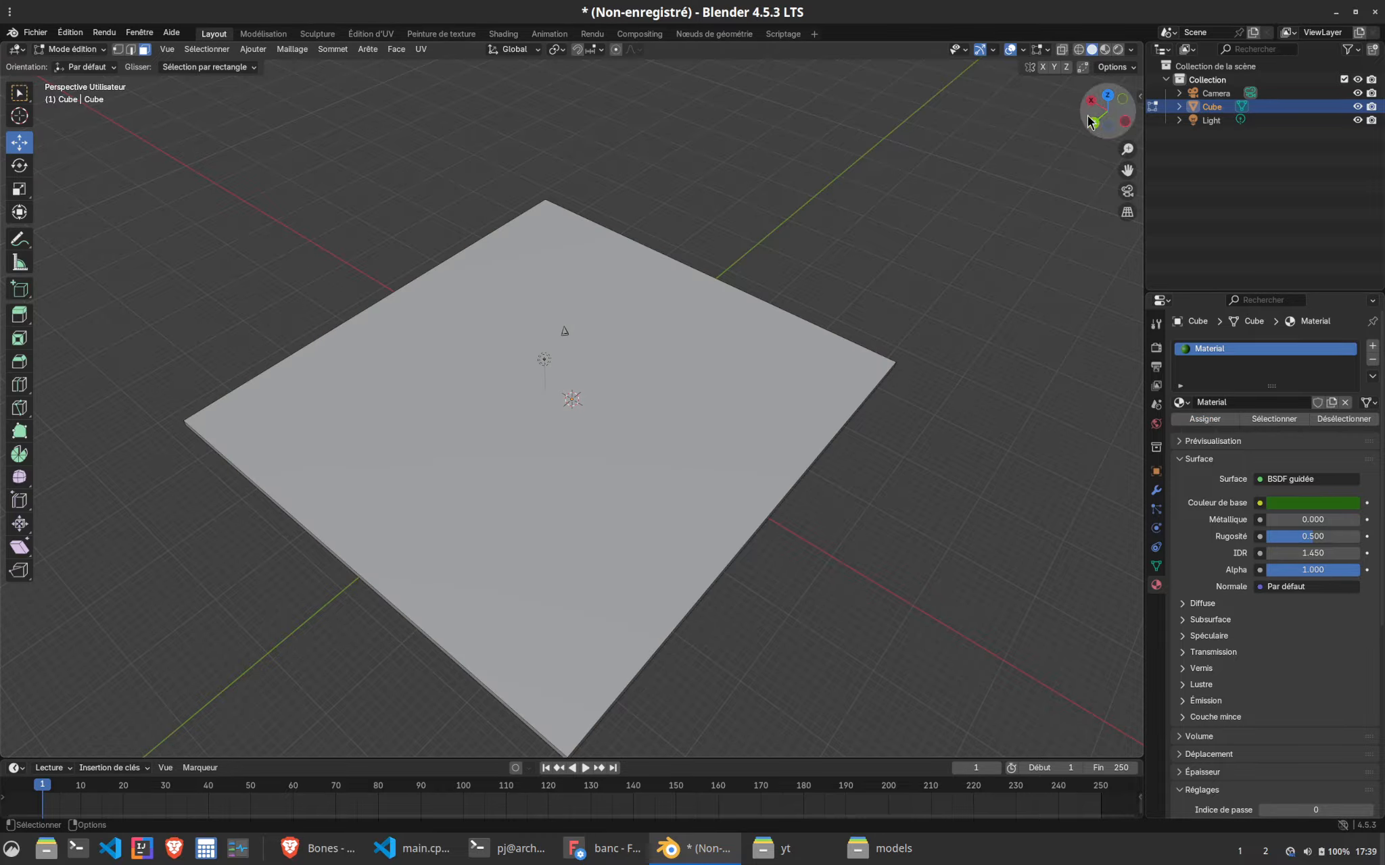
Return to object mode and display the plate with Material Preview shading to check the green colour
{"action": "key", "text": "Tab"}
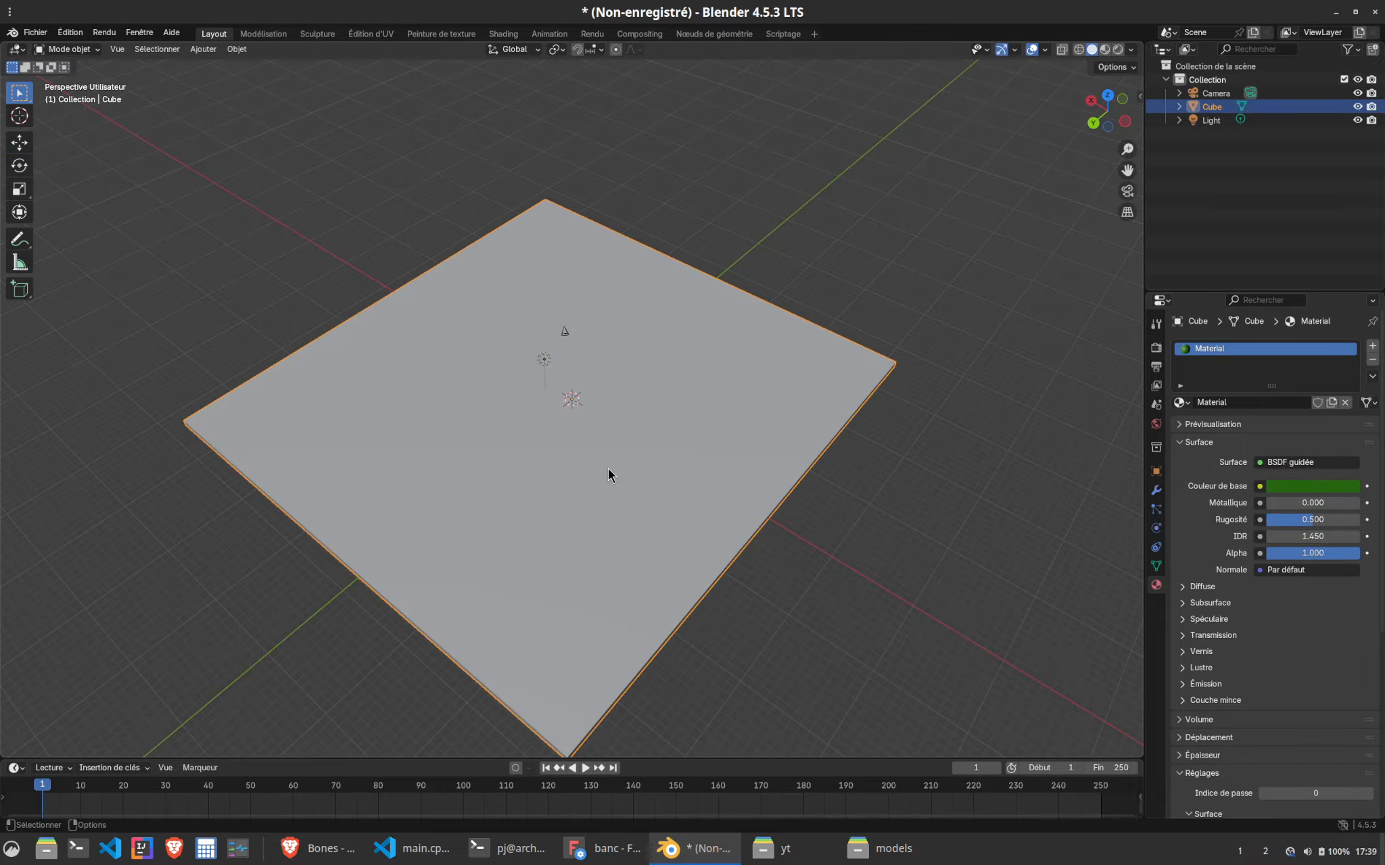
{"action": "left_click", "coordinate": [1104, 50]}
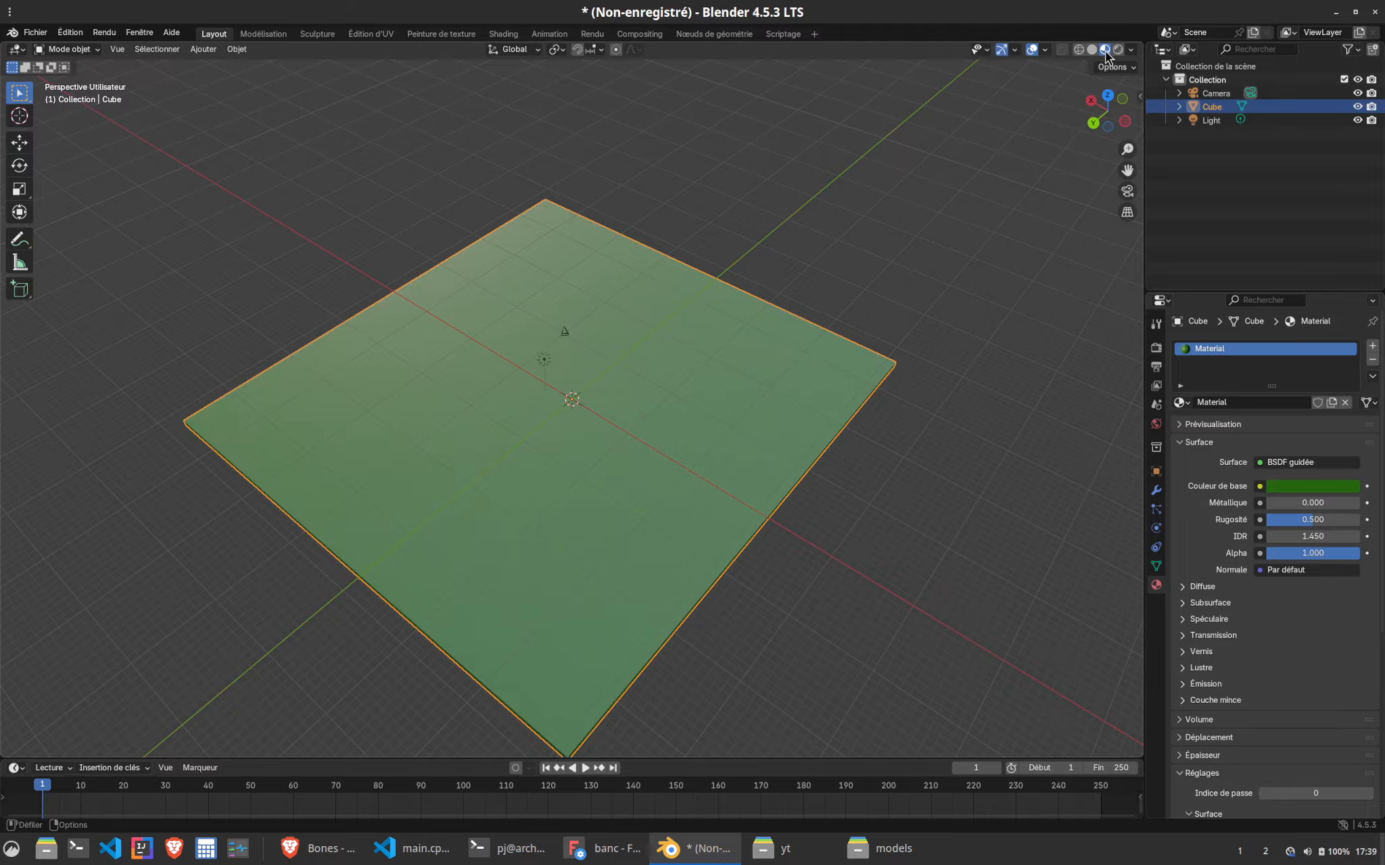
{"action": "left_click", "coordinate": [910, 517]}
{"action": "middle_click_drag", "start_coordinate": [911, 517], "coordinate": [798, 574]}
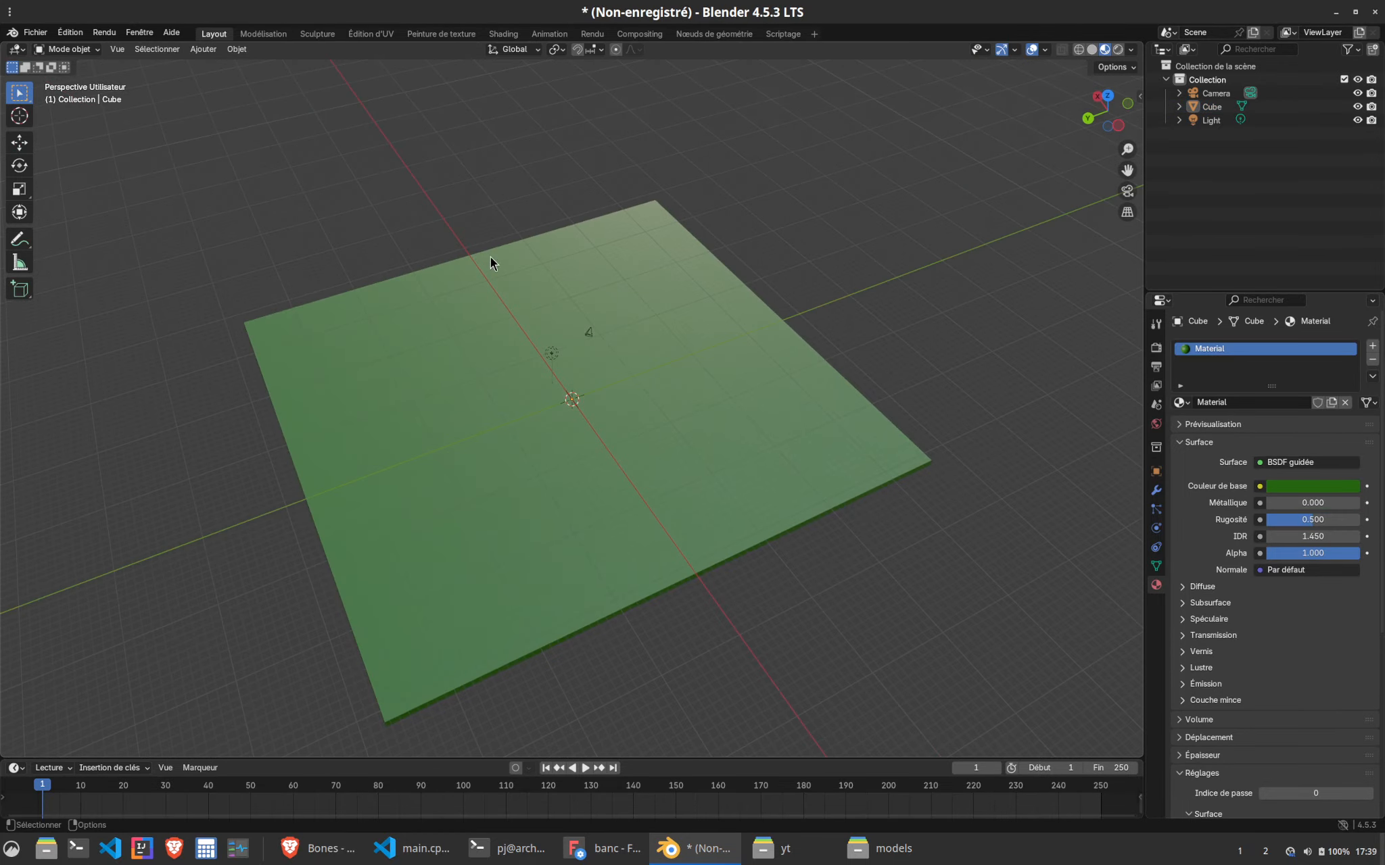
Export the plate as a glTF Binary file named sol.glb into the Desktop/yt folder
{"action": "left_click", "coordinate": [37, 34]}
{"action": "mouse_move", "coordinate": [80, 240]}
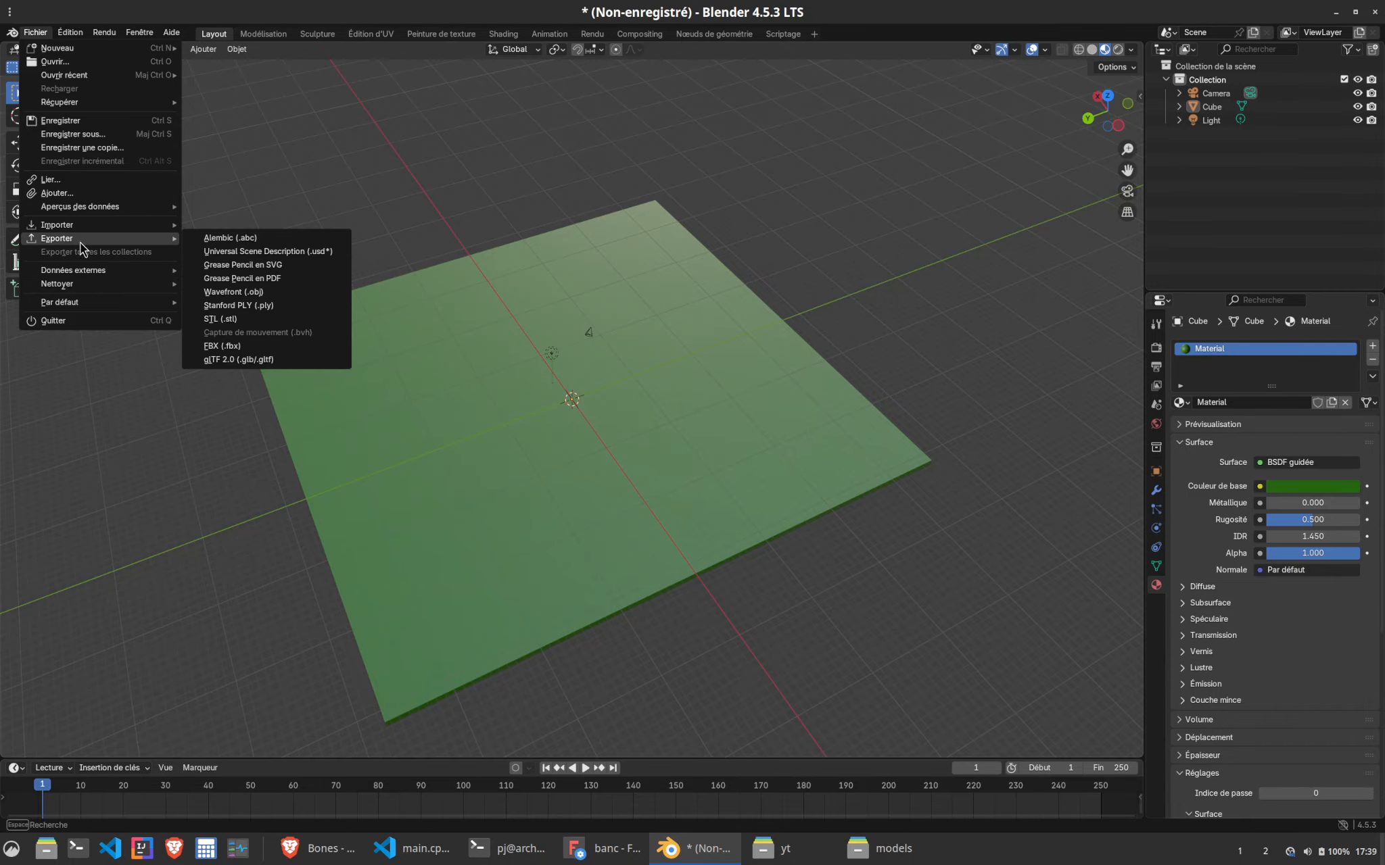
{"action": "left_click", "coordinate": [274, 359]}
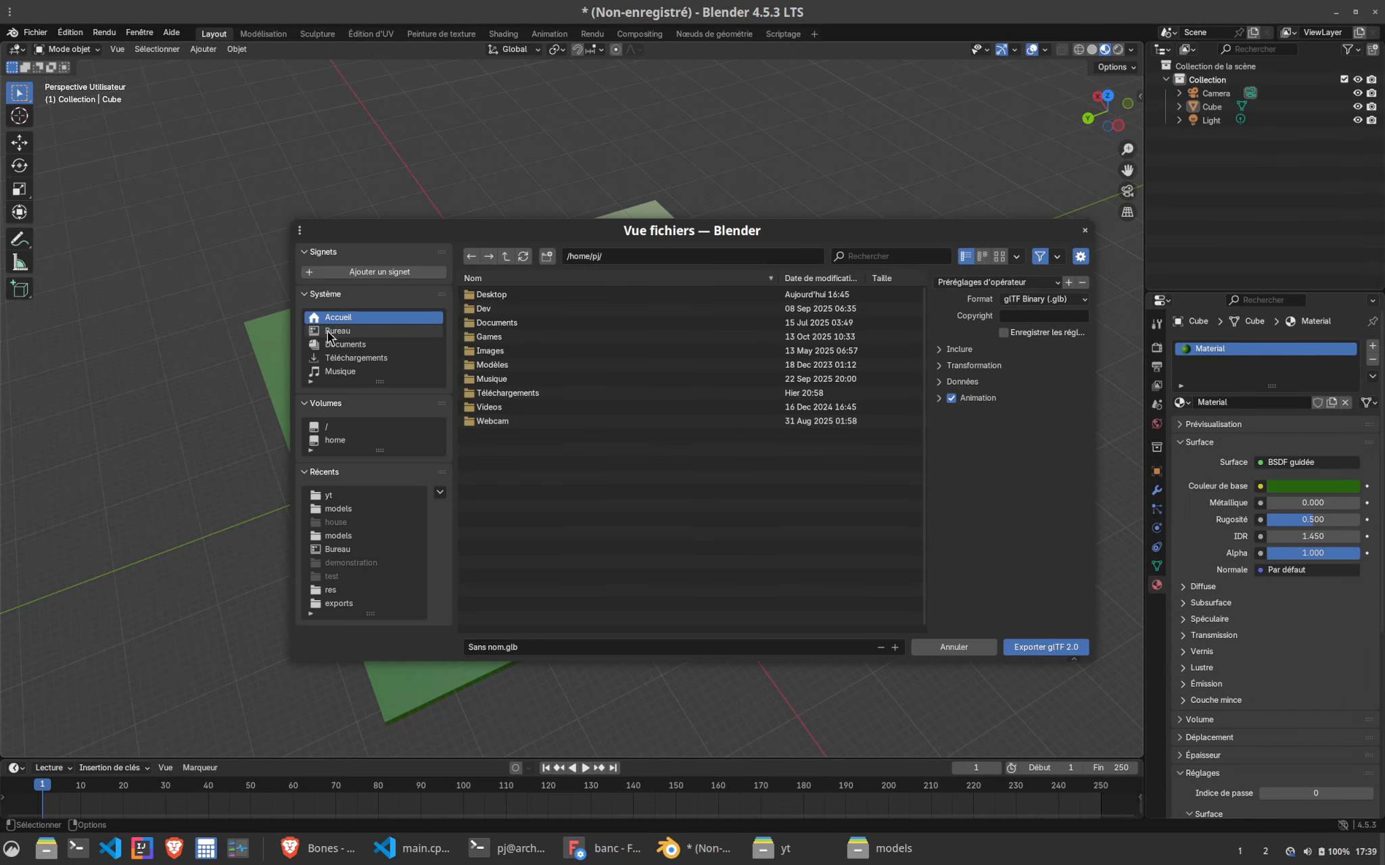
{"action": "left_click", "coordinate": [403, 331]}
{"action": "left_click", "coordinate": [481, 294]}
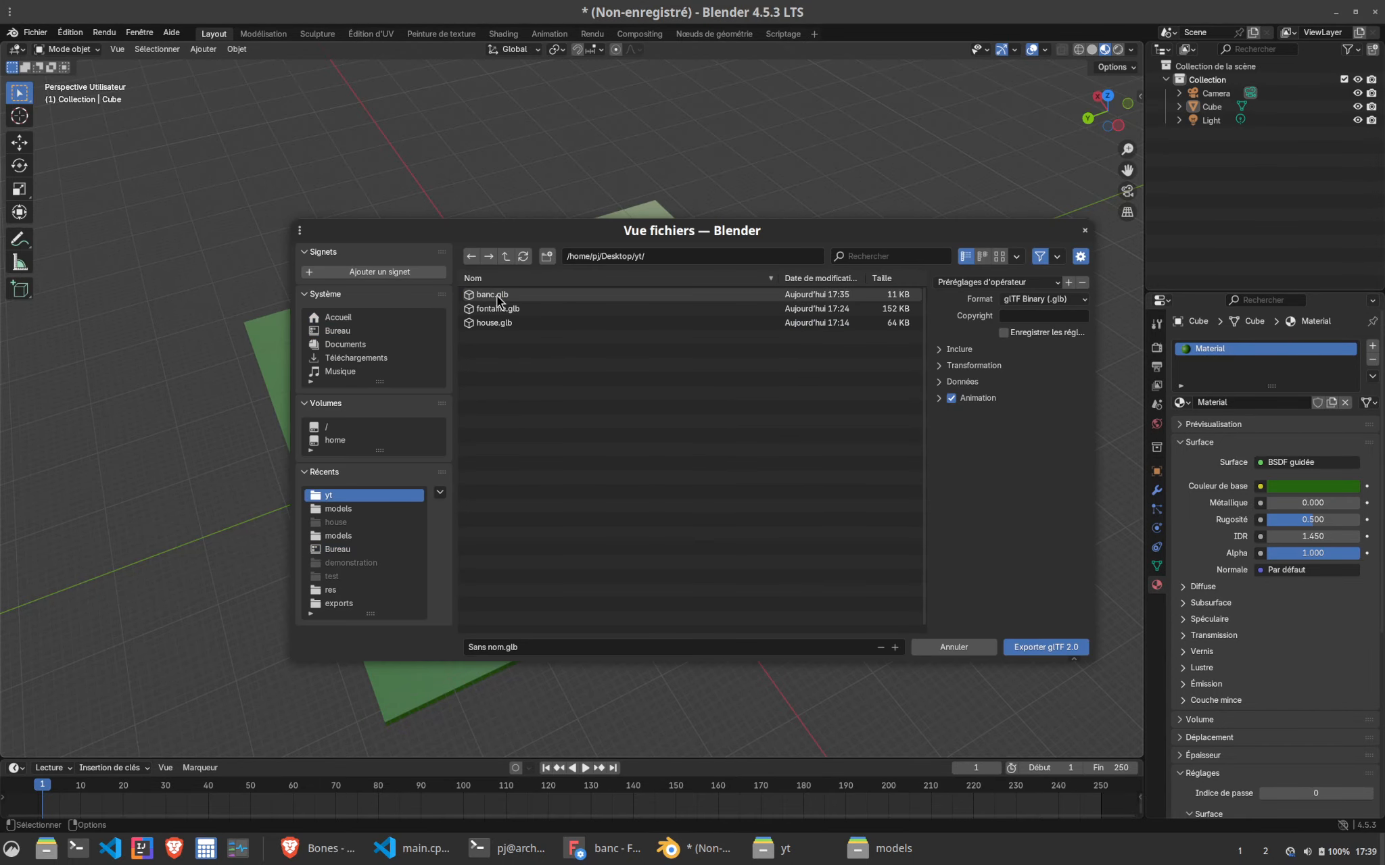
{"action": "left_click", "coordinate": [553, 647]}
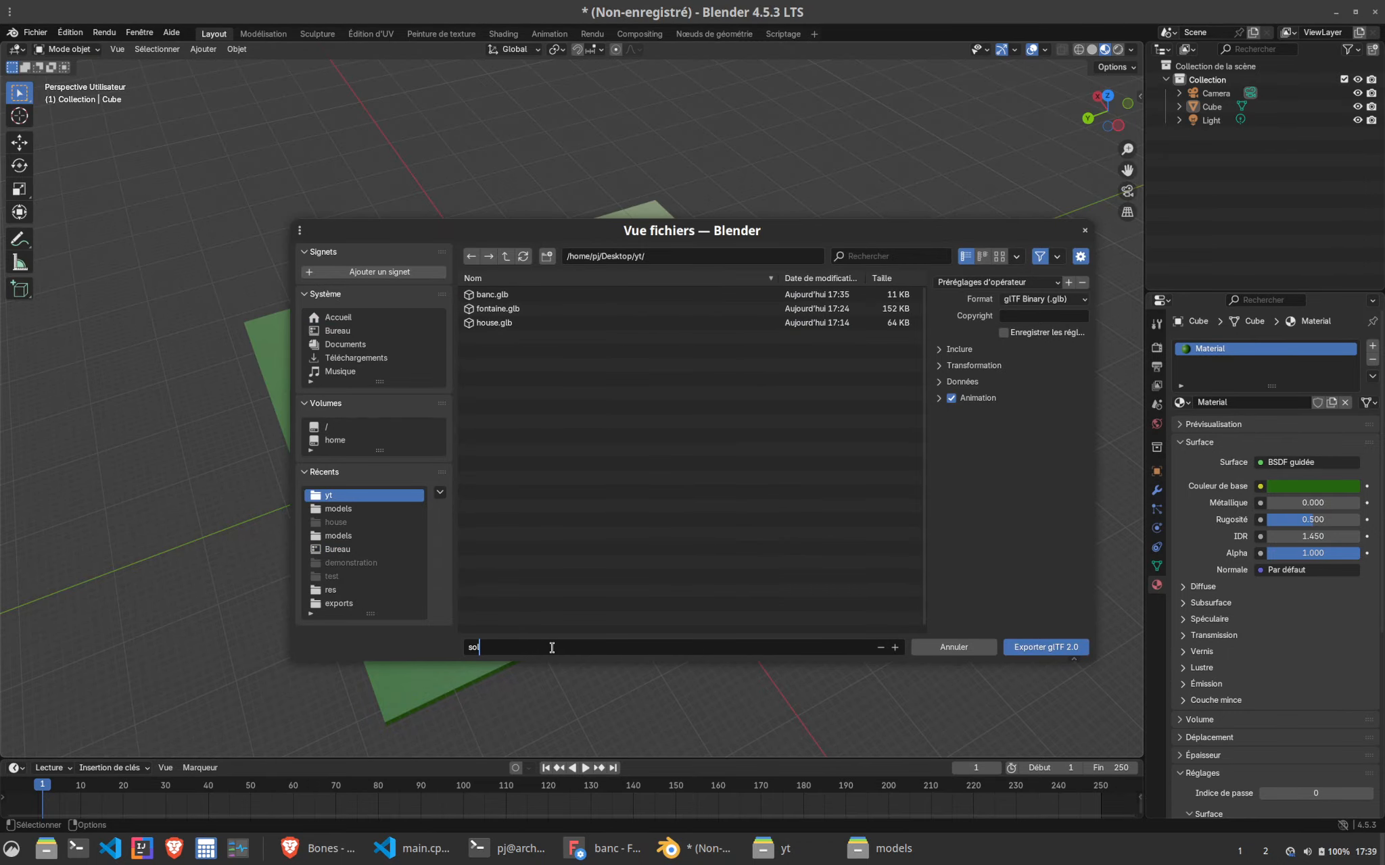
{"action": "key", "text": "Return"}
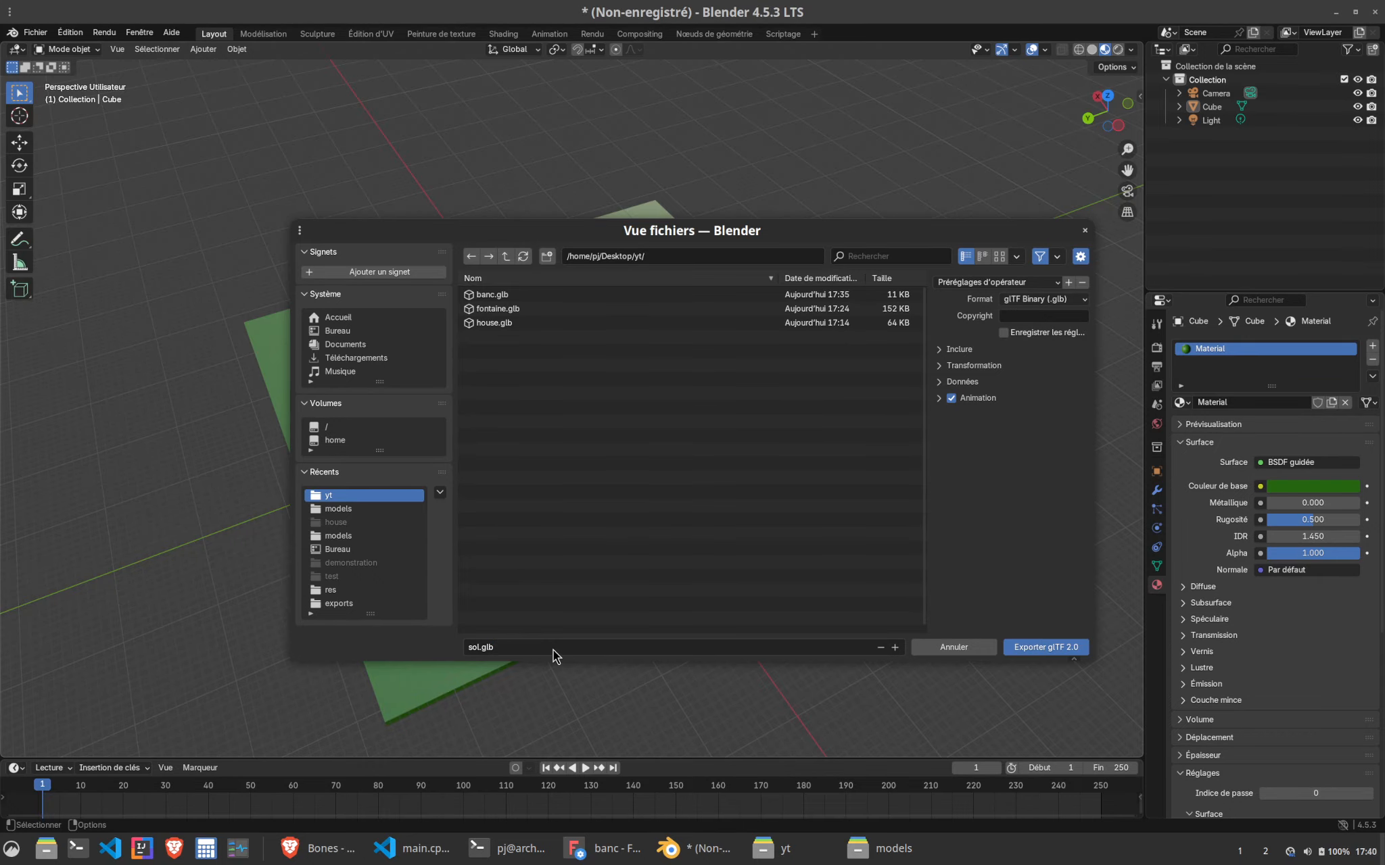
{"action": "left_click", "coordinate": [1070, 646]}
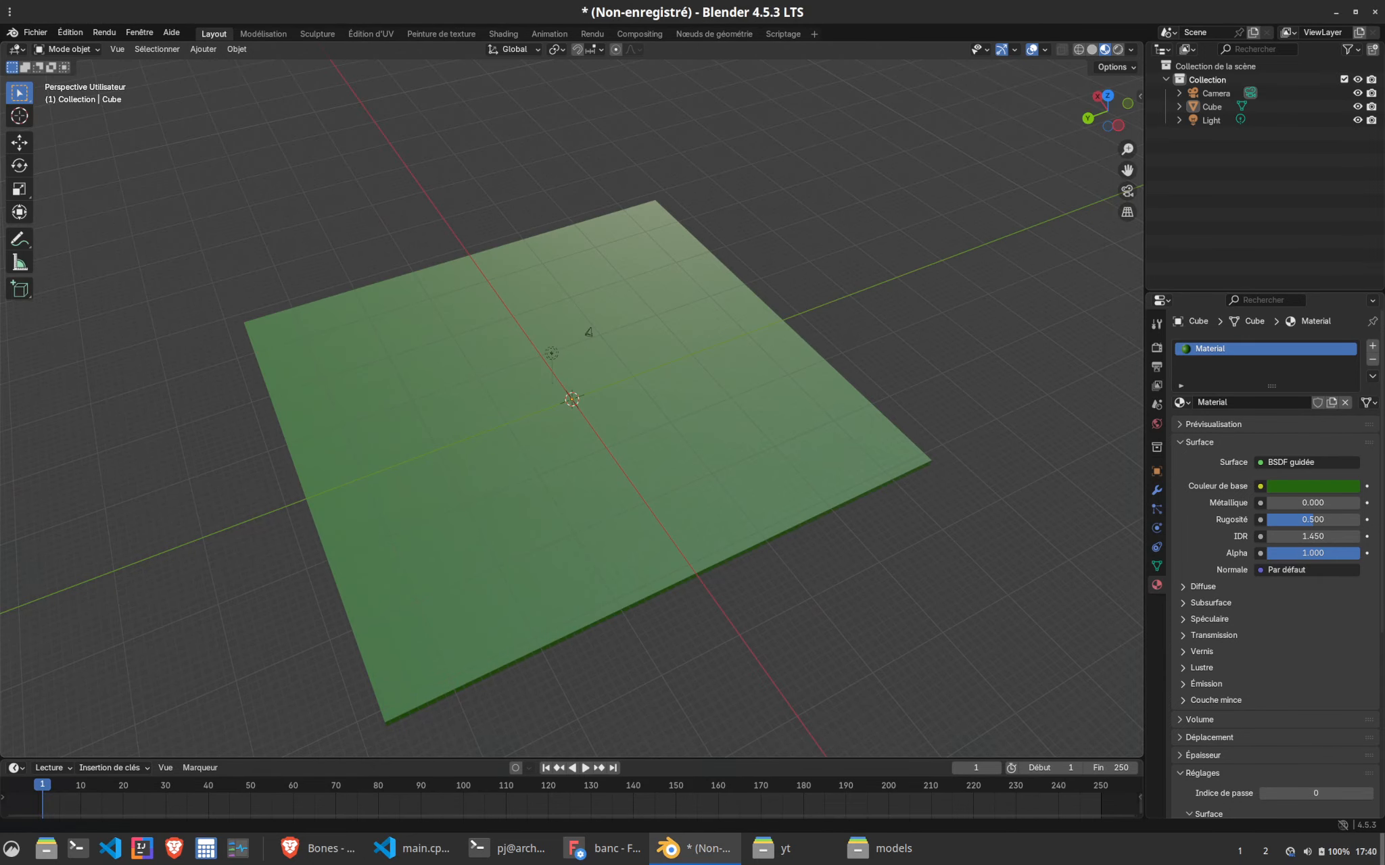
Copy sol.glb from the Desktop/yt folder into the project's res/models folder, using the file manager
{"action": "left_click", "coordinate": [1383, 862]}
{"action": "left_click", "coordinate": [788, 849]}
{"action": "left_click", "coordinate": [729, 418]}
{"action": "left_click", "coordinate": [659, 426]}
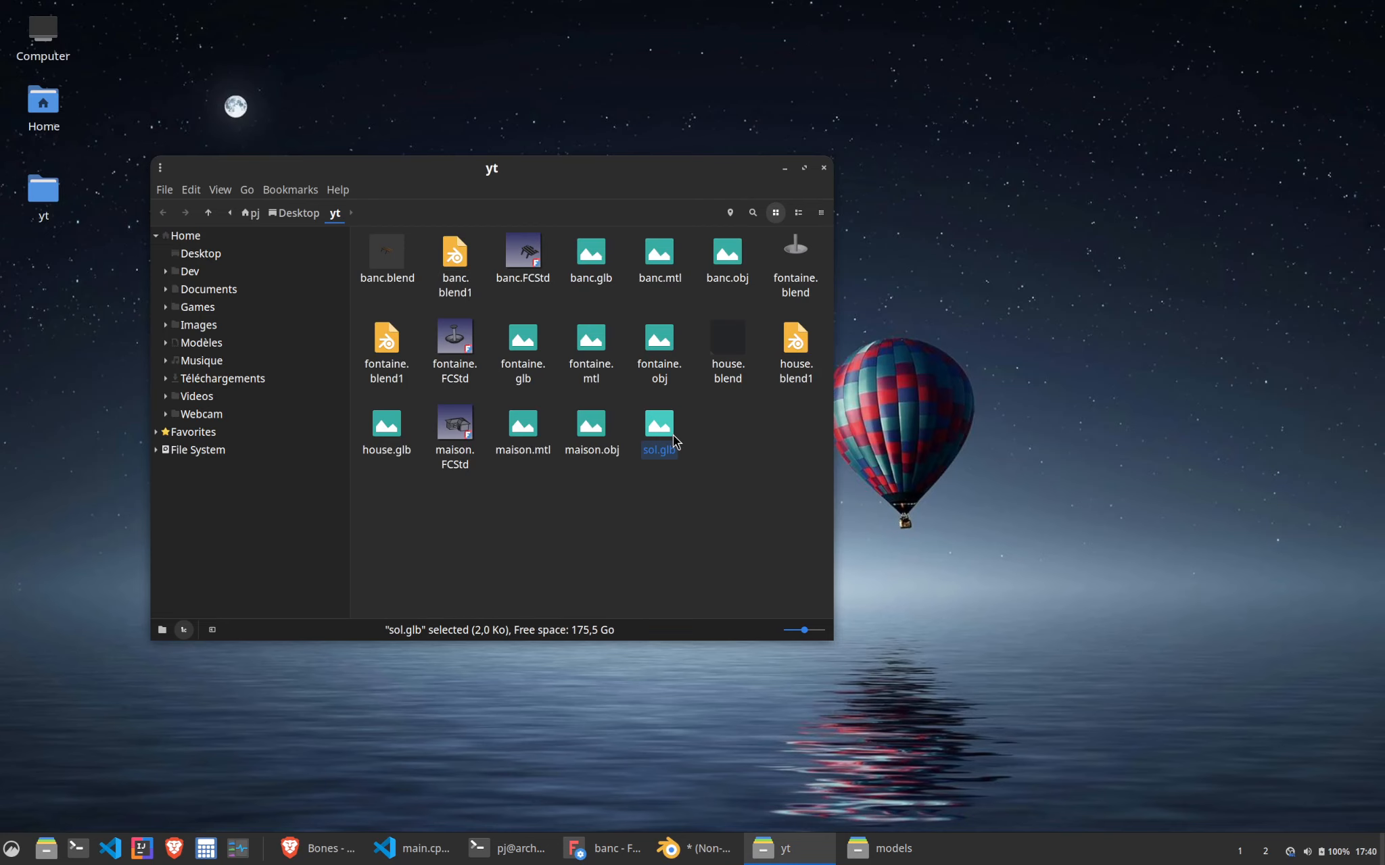
{"action": "key", "text": "ctrl+c"}
{"action": "left_click", "coordinate": [893, 846]}
{"action": "key", "text": "ctrl+v"}
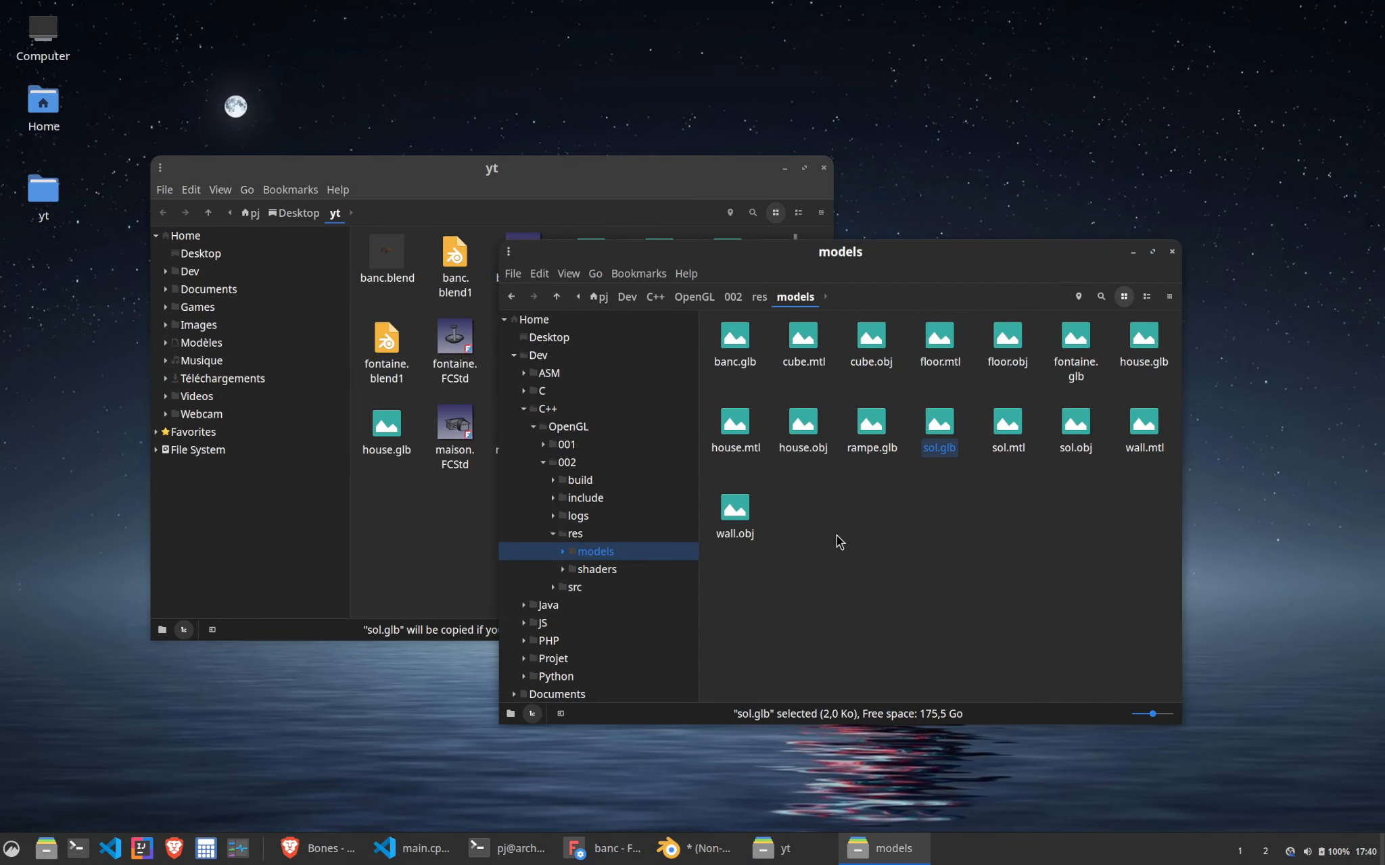
{"action": "left_click", "coordinate": [766, 666]}
In main.cpp in VS Code, declare an ObjLoader named sol below banc2, loading "./res/models/sol.glb" without position or rotation arguments
{"action": "left_click", "coordinate": [411, 848]}
{"action": "scroll", "coordinate": [449, 392], "scroll_direction": "up", "scroll_amount": 6}
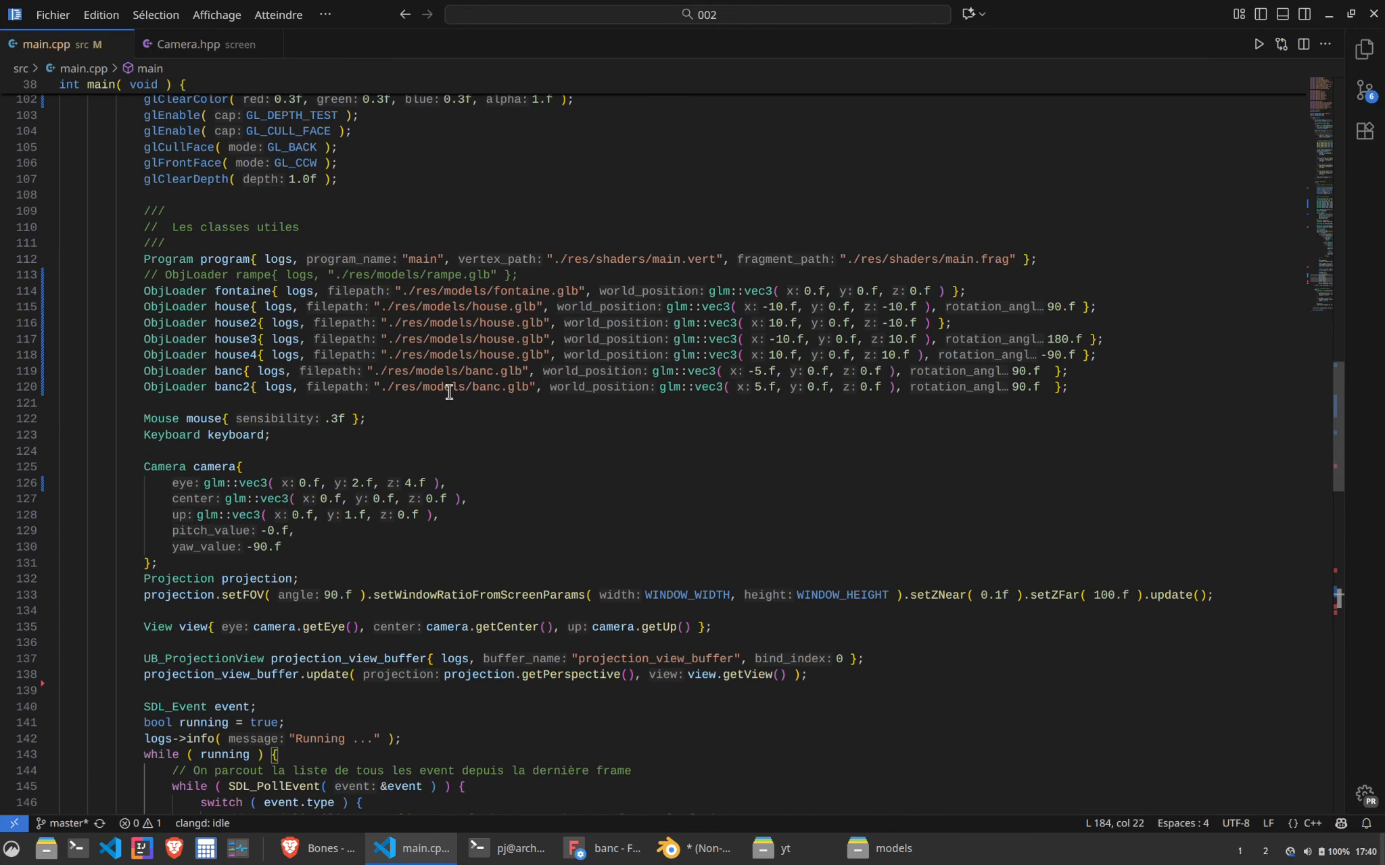
{"action": "left_click", "coordinate": [1118, 384]}
{"action": "key", "text": "ctrl+c"}
{"action": "key", "text": "ctrl+v"}
{"action": "double_click", "coordinate": [225, 403]}
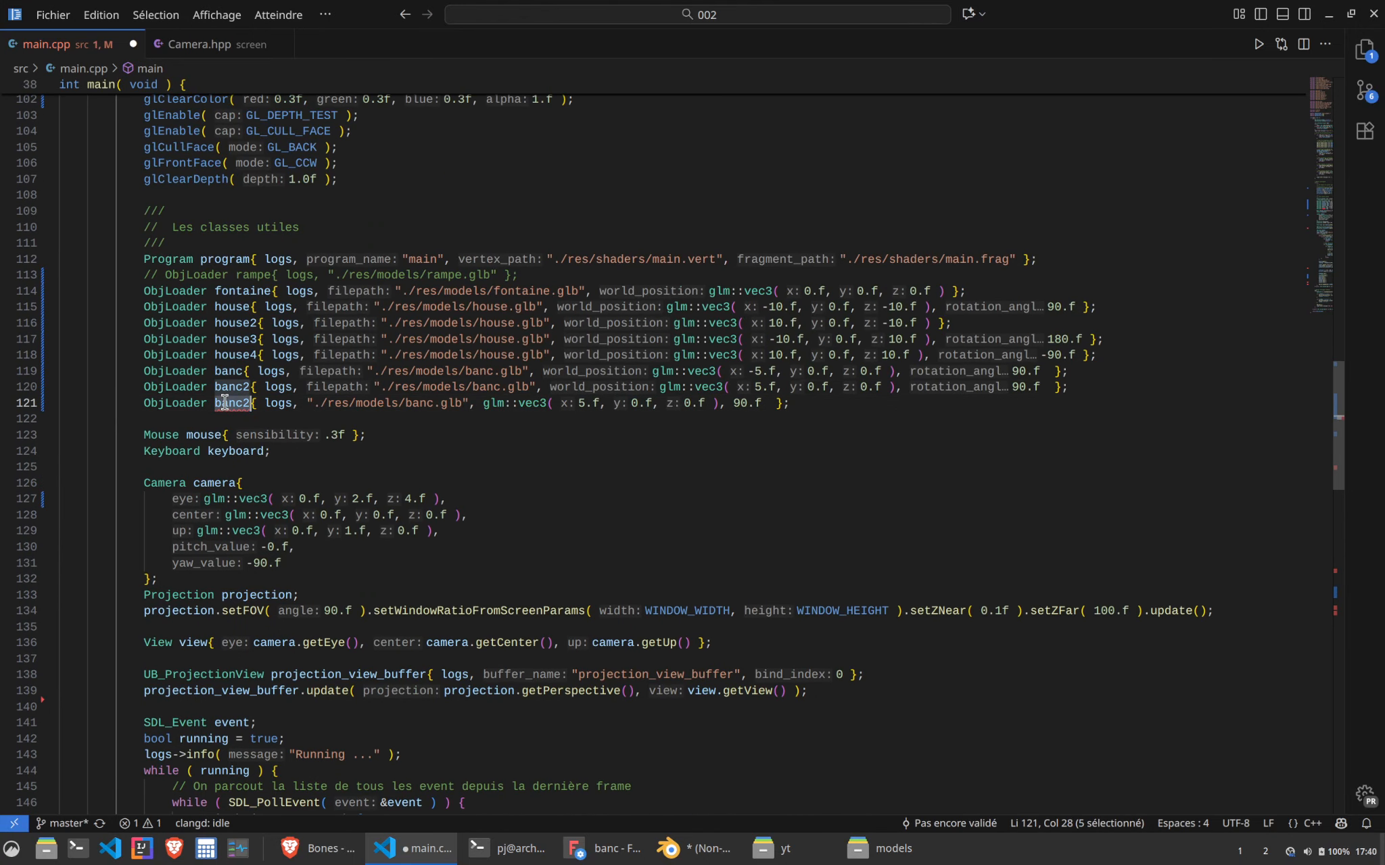
{"action": "type", "text": "sol"}
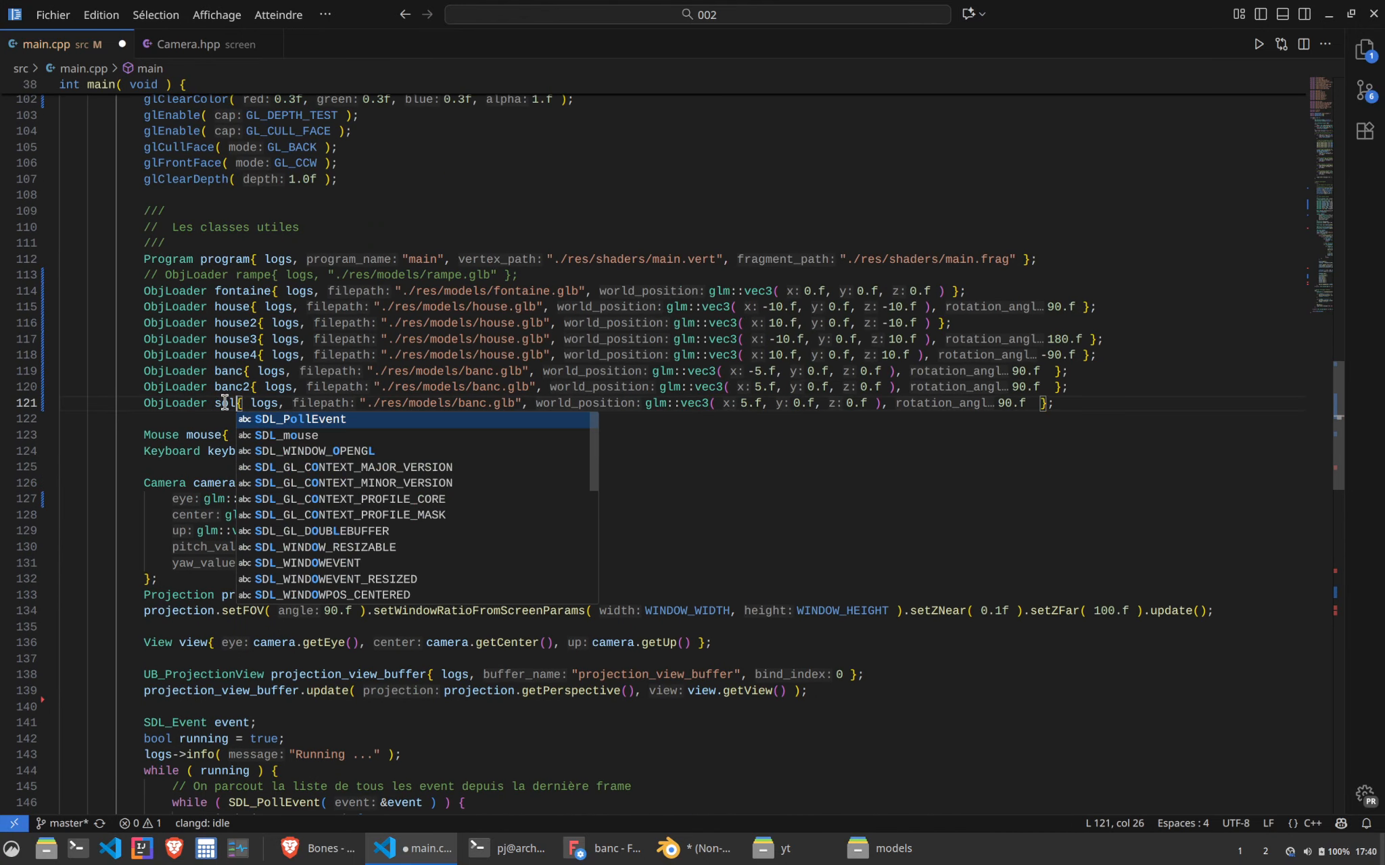
{"action": "double_click", "coordinate": [475, 403]}
{"action": "type", "text": "sol"}
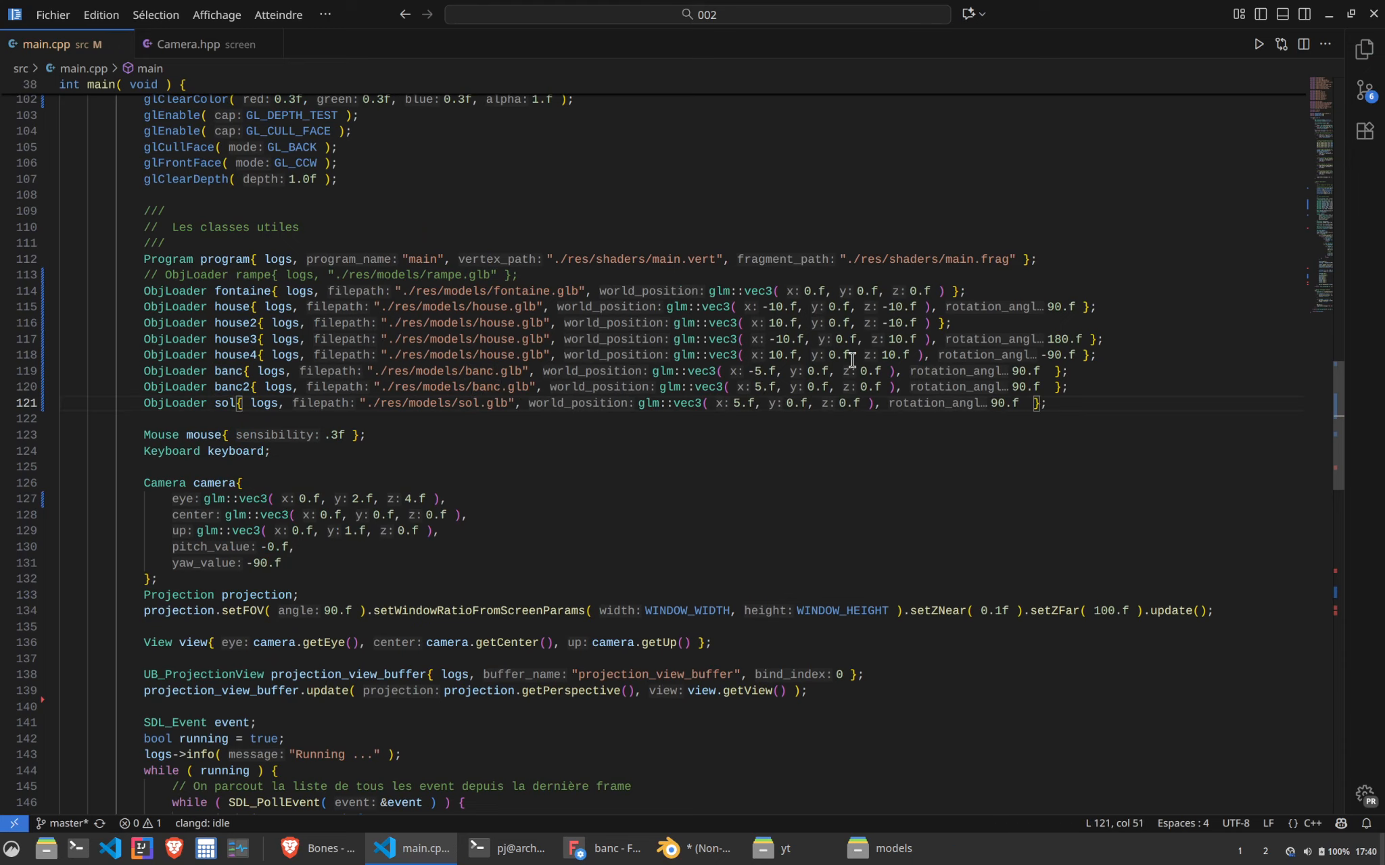
{"action": "left_click_drag", "start_coordinate": [1028, 401], "coordinate": [627, 399]}
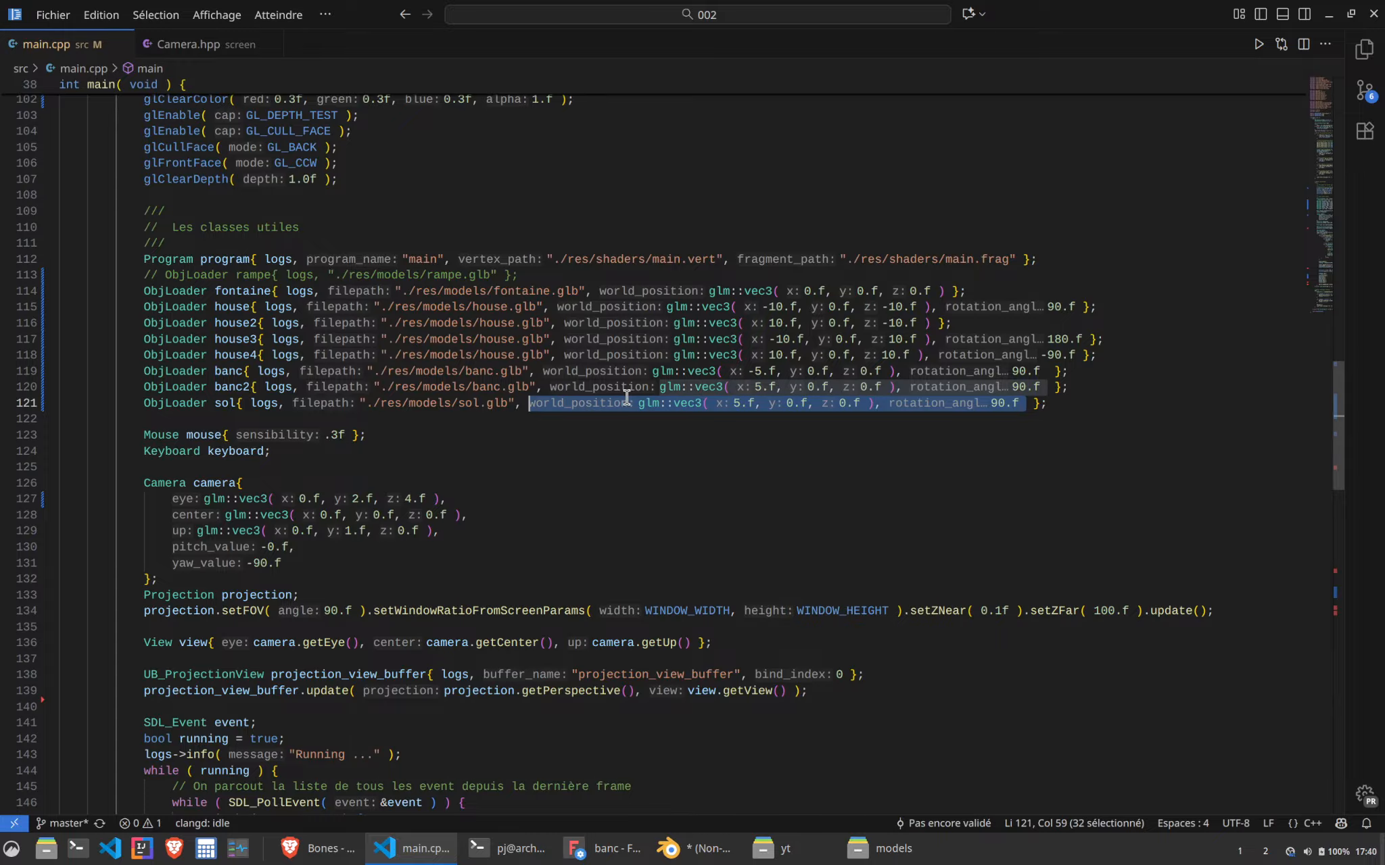
{"action": "key", "text": "BackSpace"}
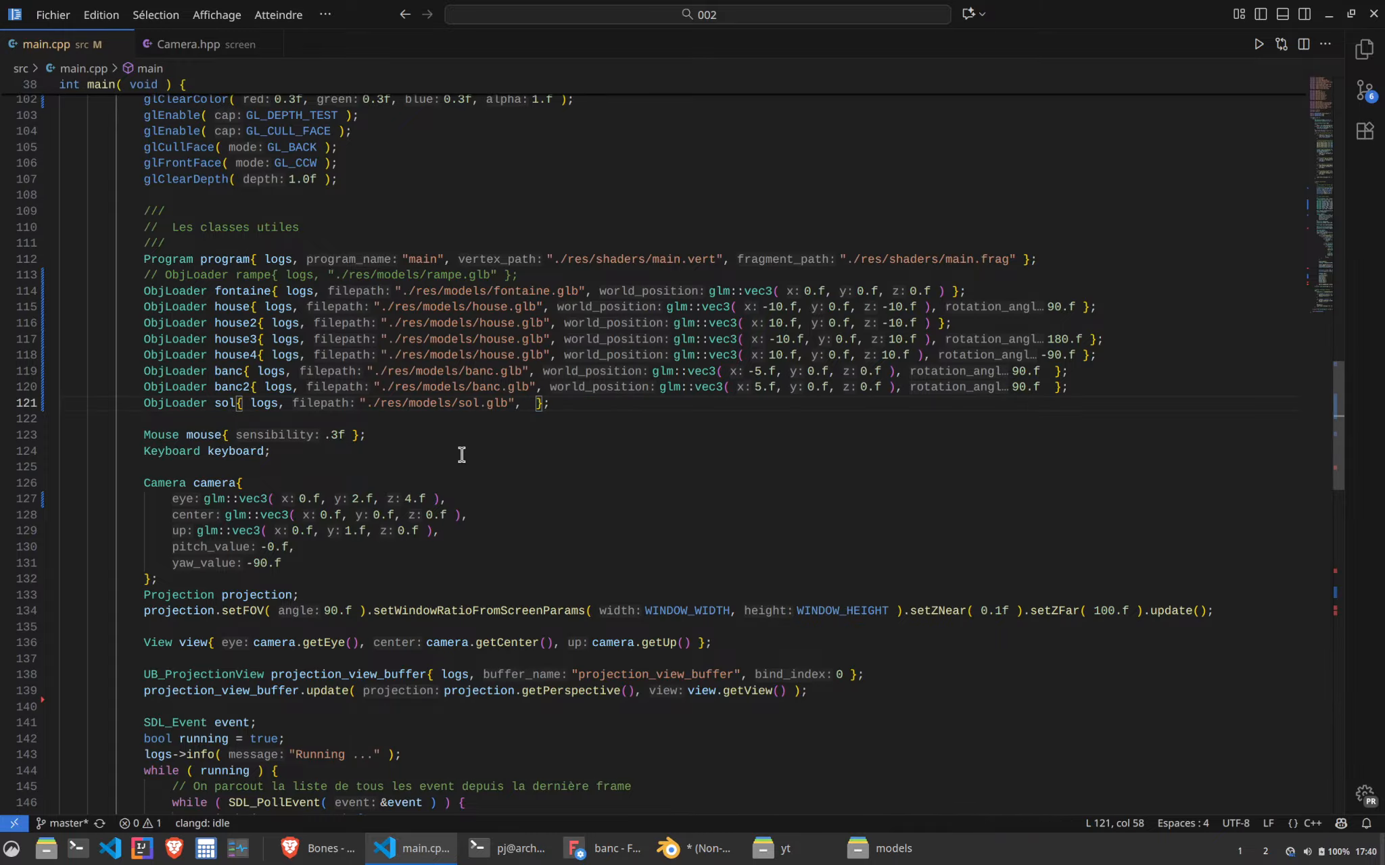
Add a sol.draw(); call to the render loop, directly before fontaine.draw()
{"action": "scroll", "coordinate": [469, 455], "scroll_direction": "down", "scroll_amount": 15}
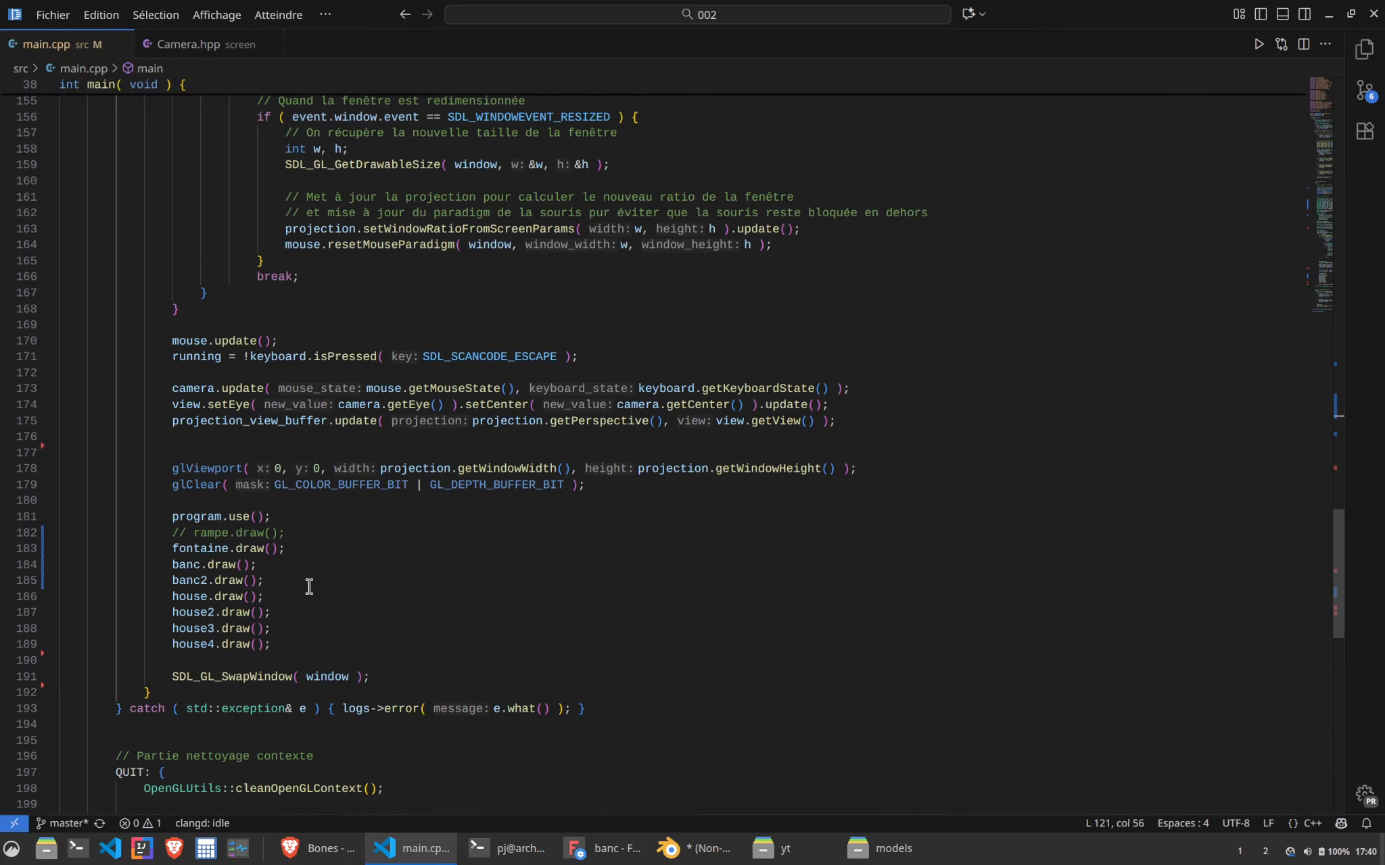
{"action": "left_click", "coordinate": [315, 548]}
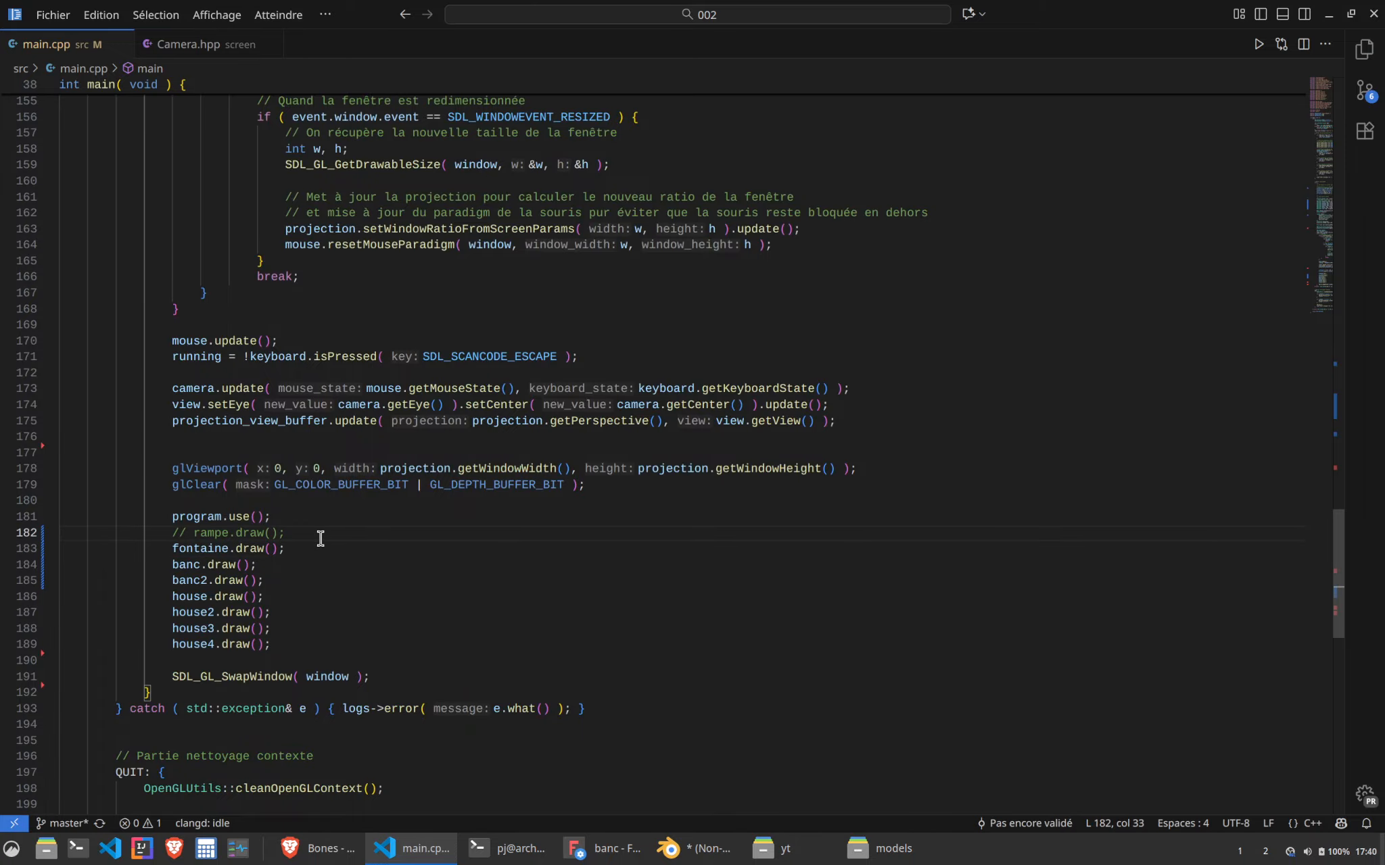
{"action": "key", "text": "Return"}
{"action": "type", "text": "sol.draw("}
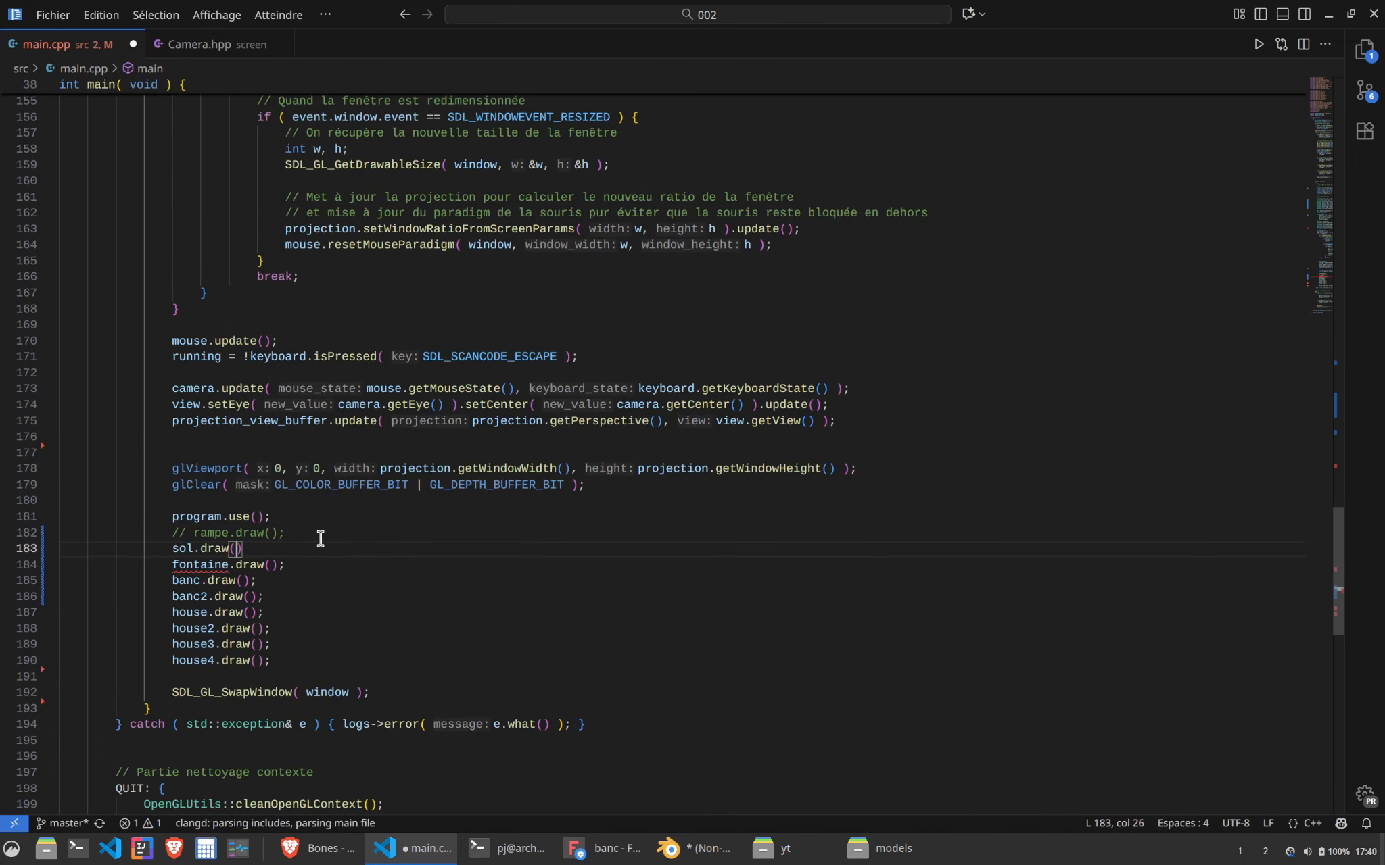
{"action": "type", "text": ");"}
Rebuild the project with make in the terminal and run ./build/game
{"action": "left_click", "coordinate": [506, 849]}
{"action": "type", "text": "make"}
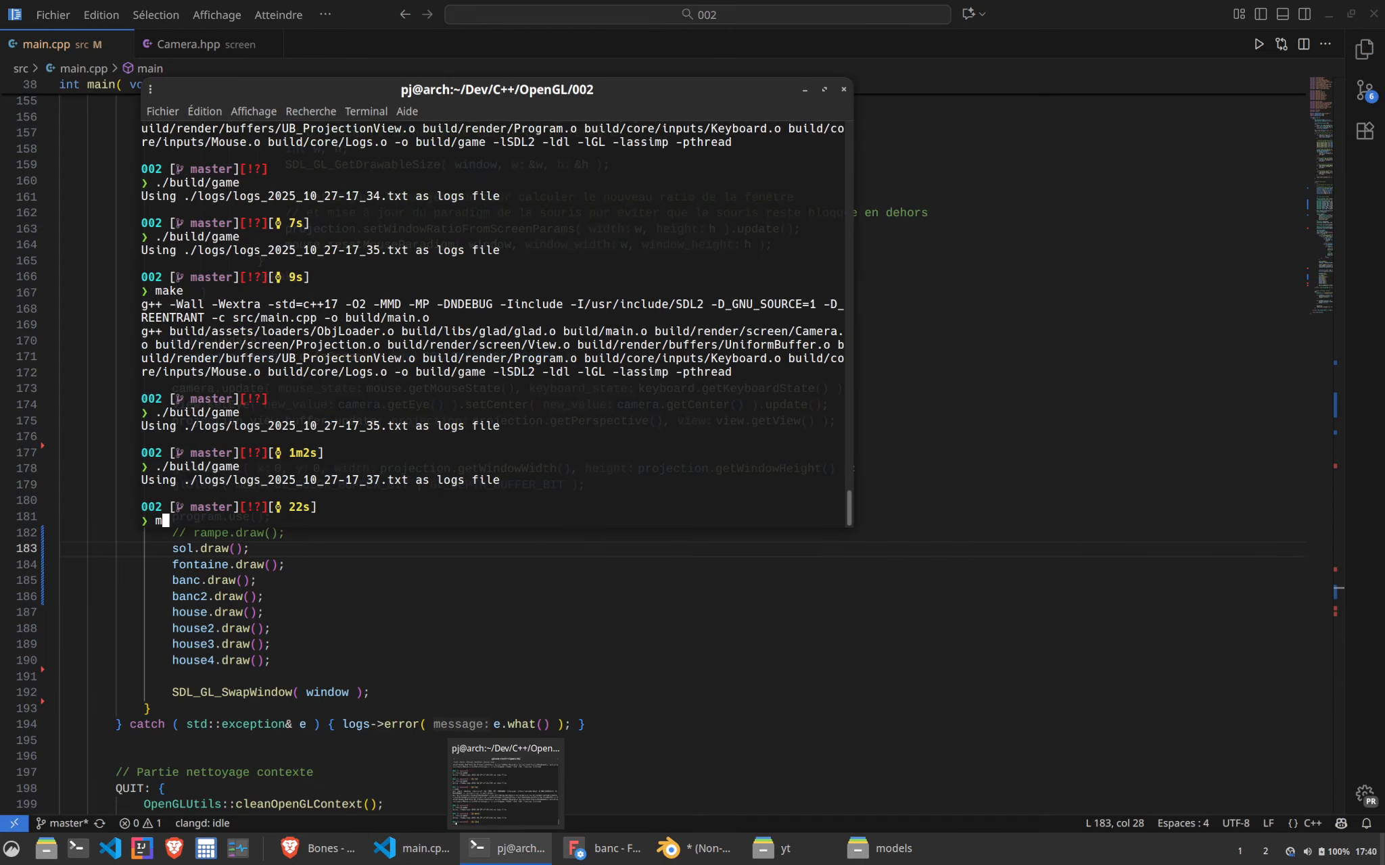
{"action": "key", "text": "Return"}
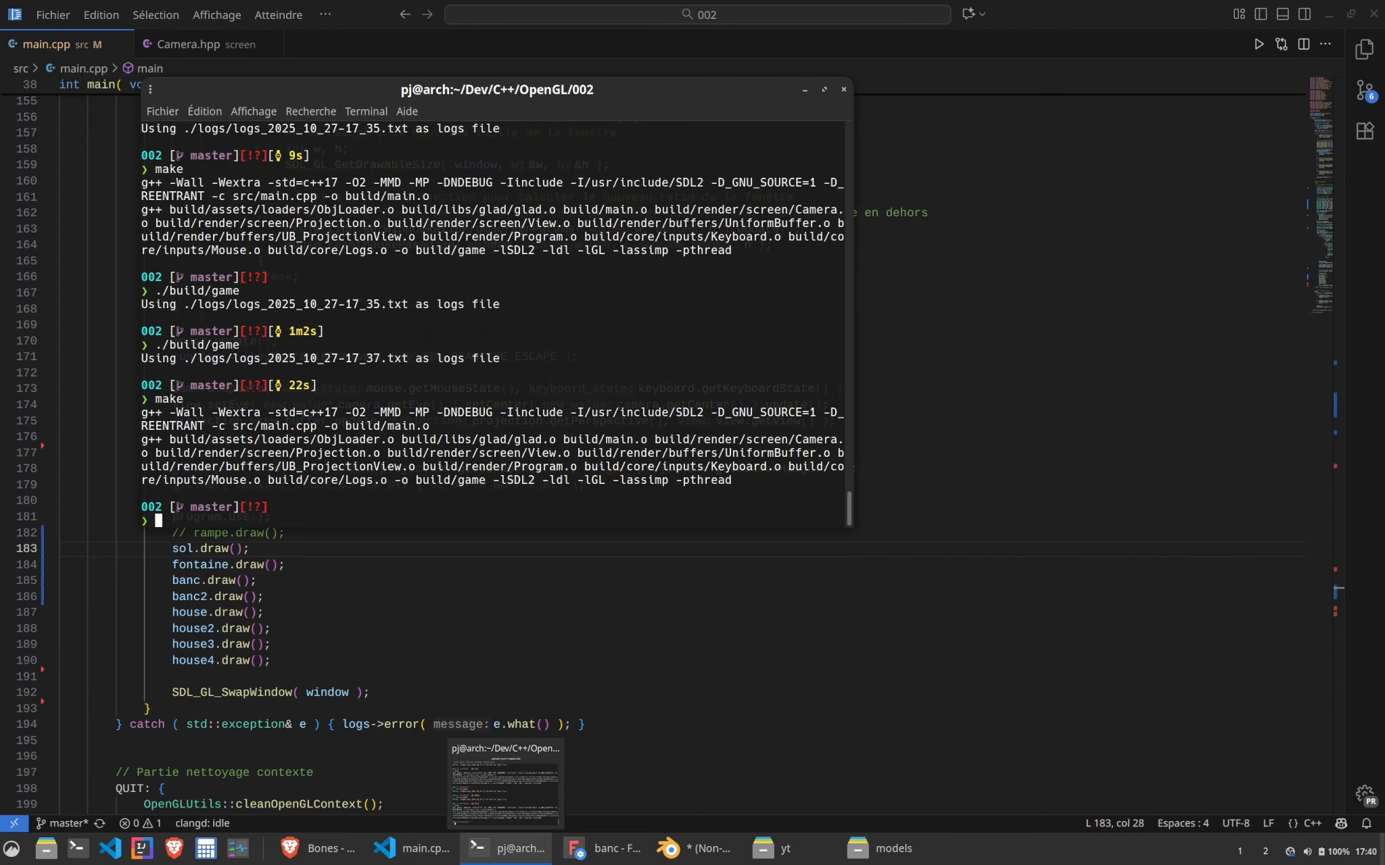
{"action": "key", "text": "Return"}
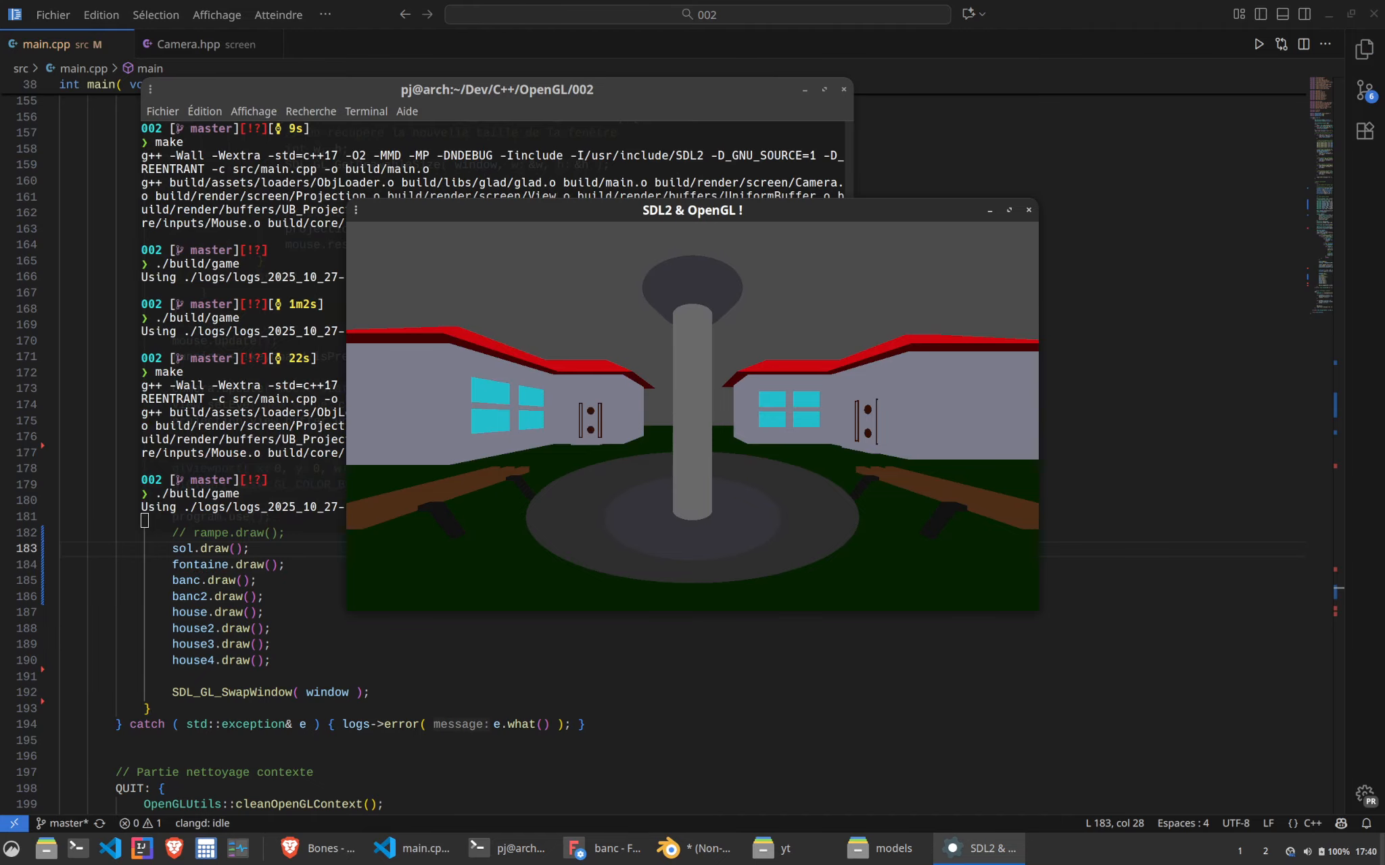
Maximize the game window, walk around the village to examine the ground, fountain, houses and benches, and quit the game
{"action": "key", "text": "super+Up"}
{"action": "key", "text": "z"}
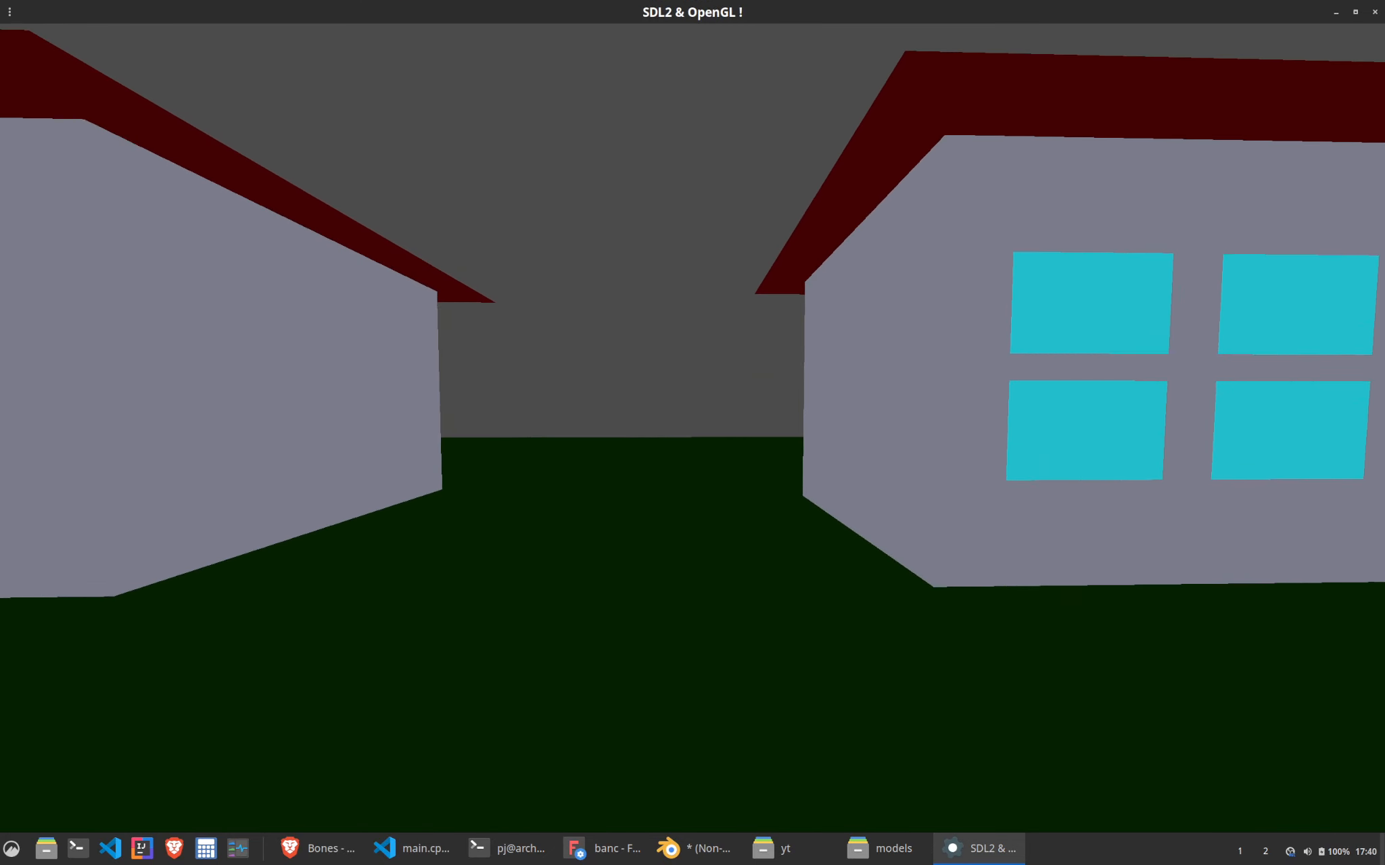
{"action": "key", "text": "z"}
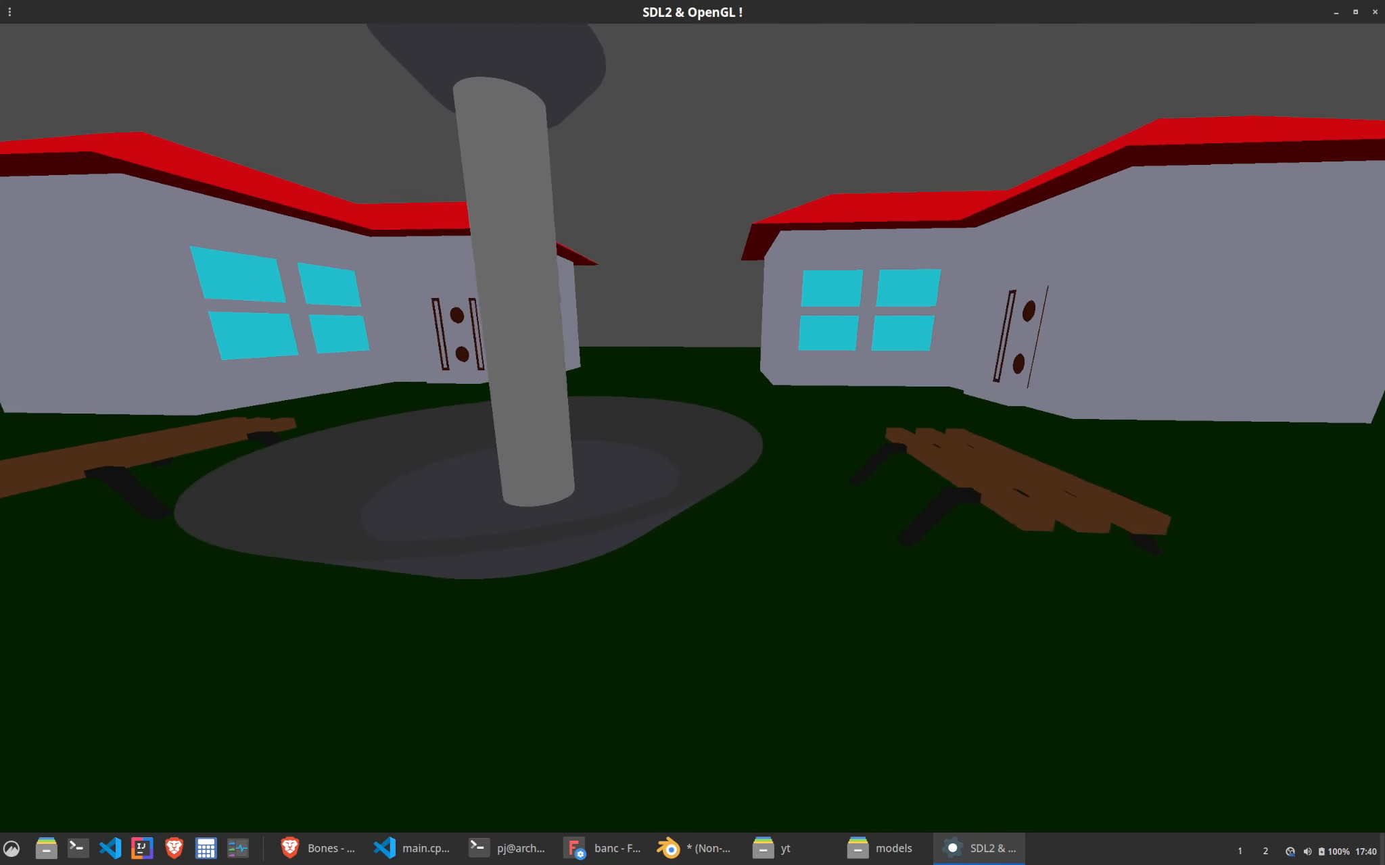
{"action": "key", "text": "d"}
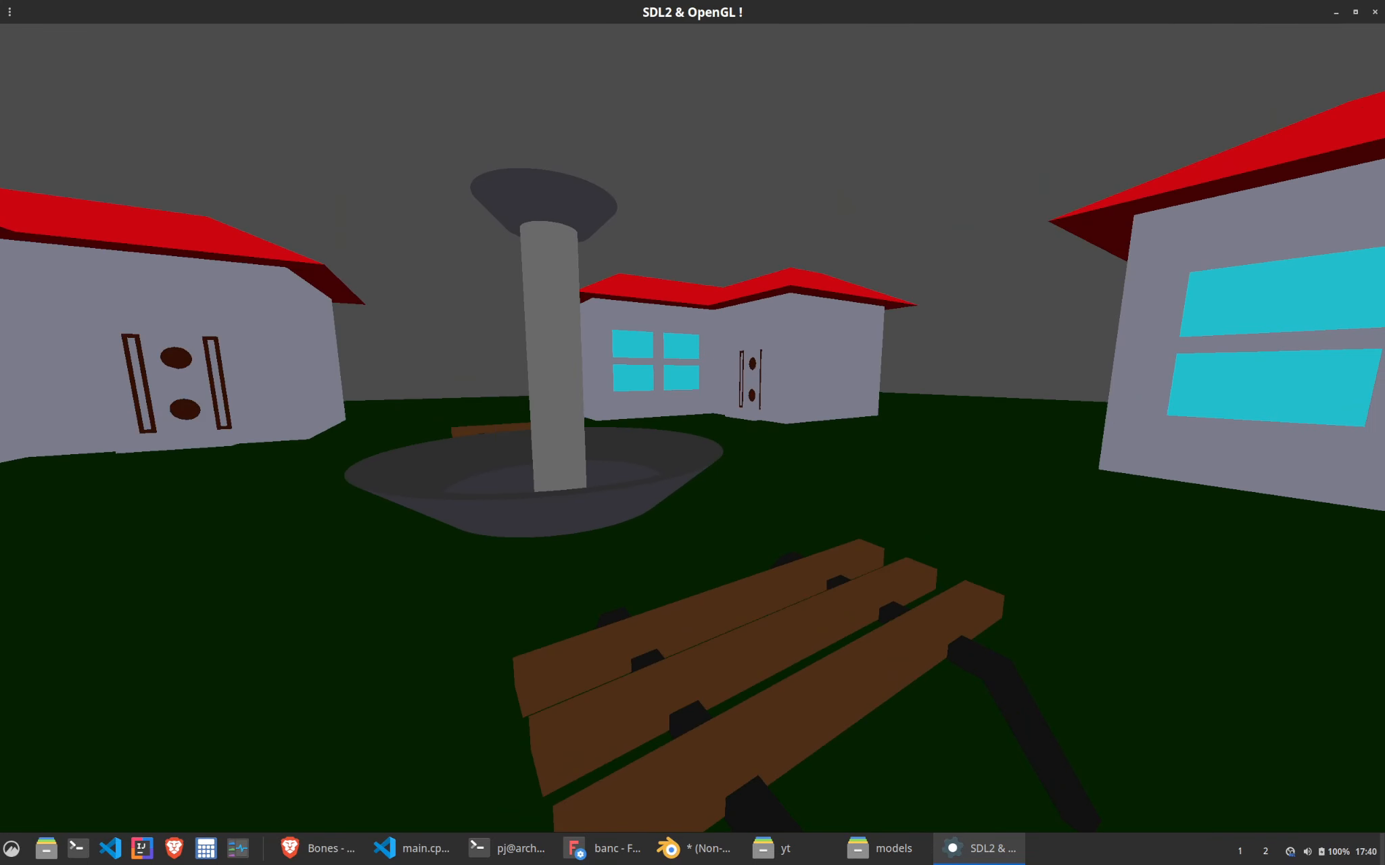
{"action": "key", "text": "q"}
{"action": "key", "text": "z"}
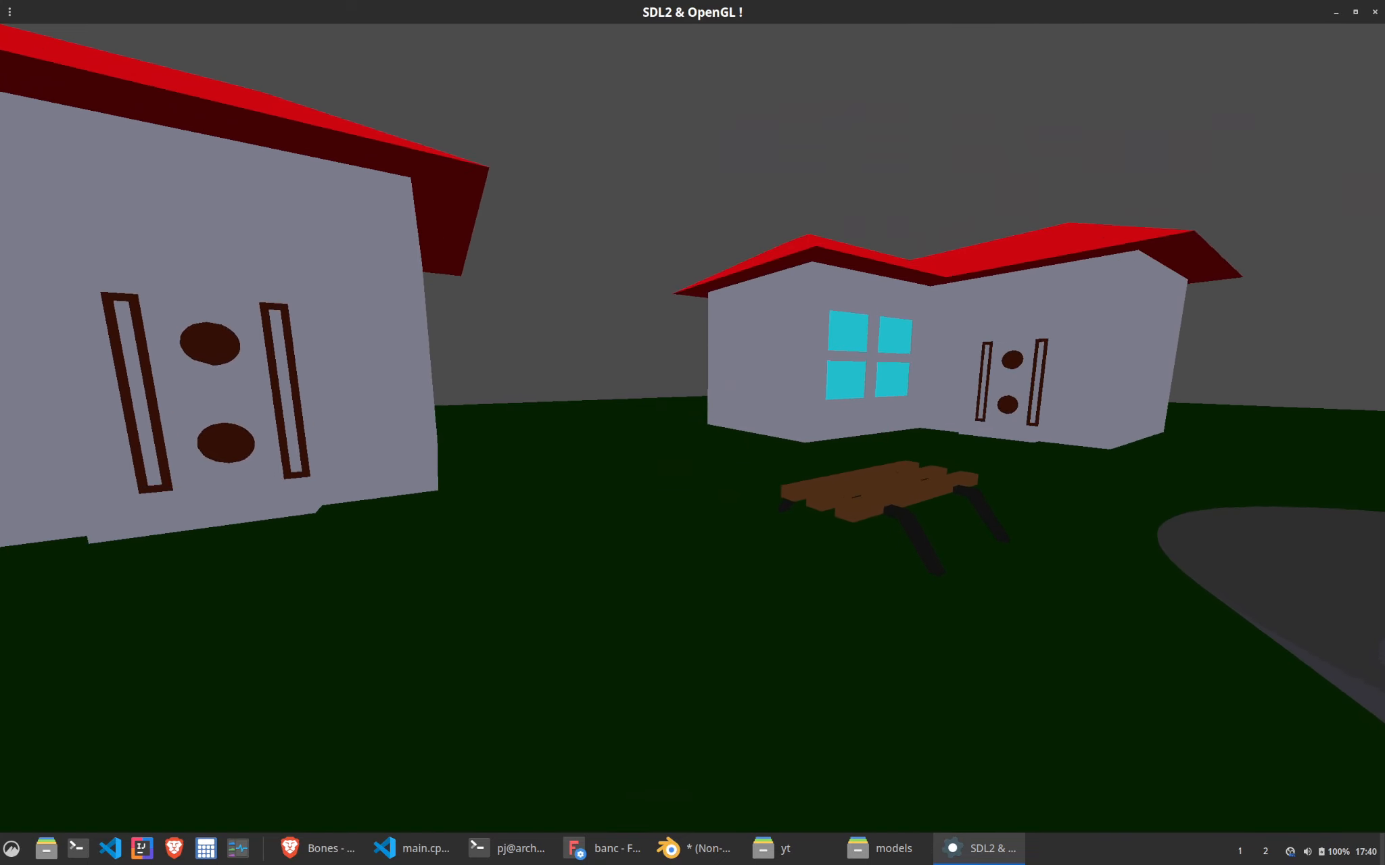
{"action": "key", "text": "z"}
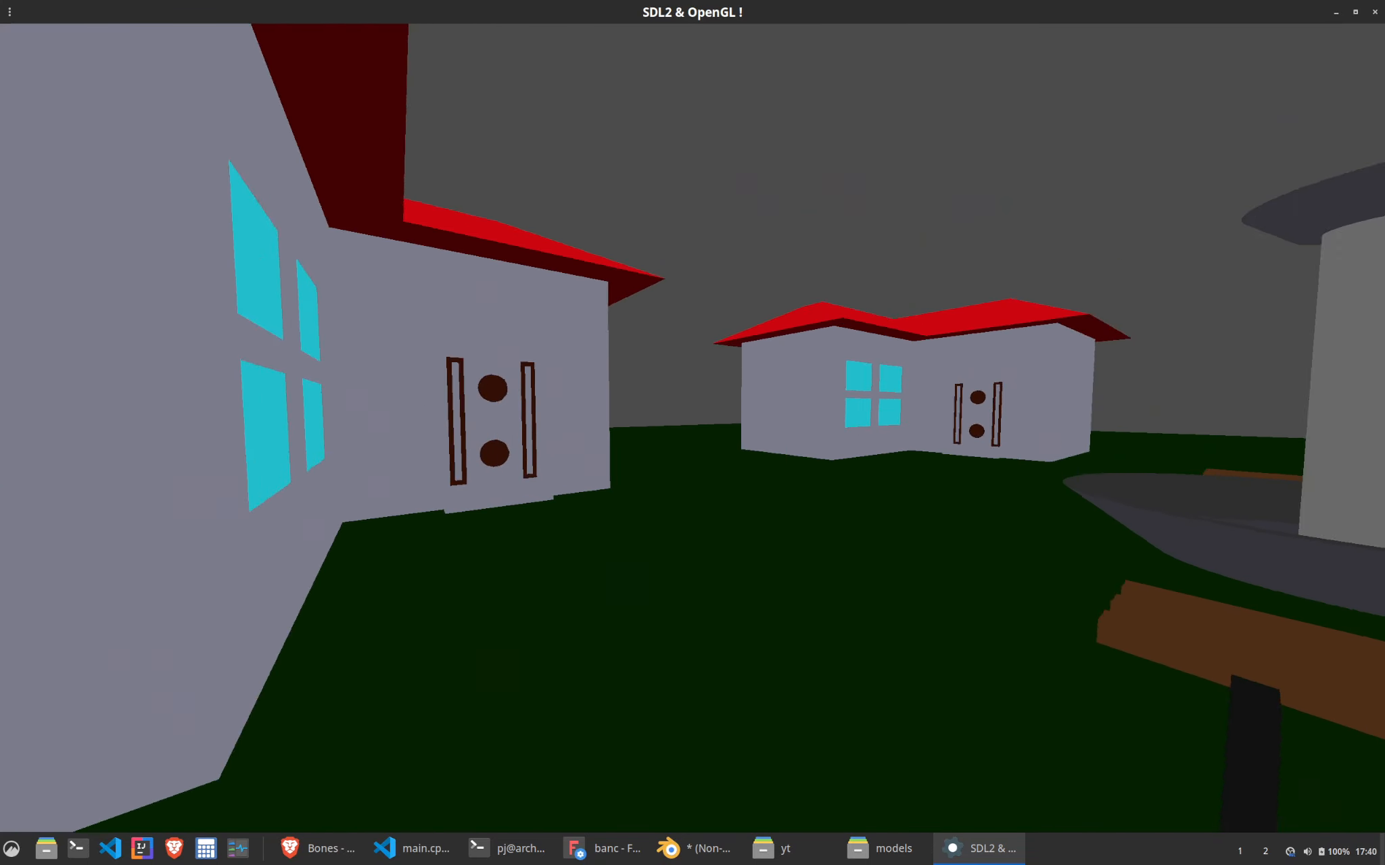
{"action": "key", "text": "z"}
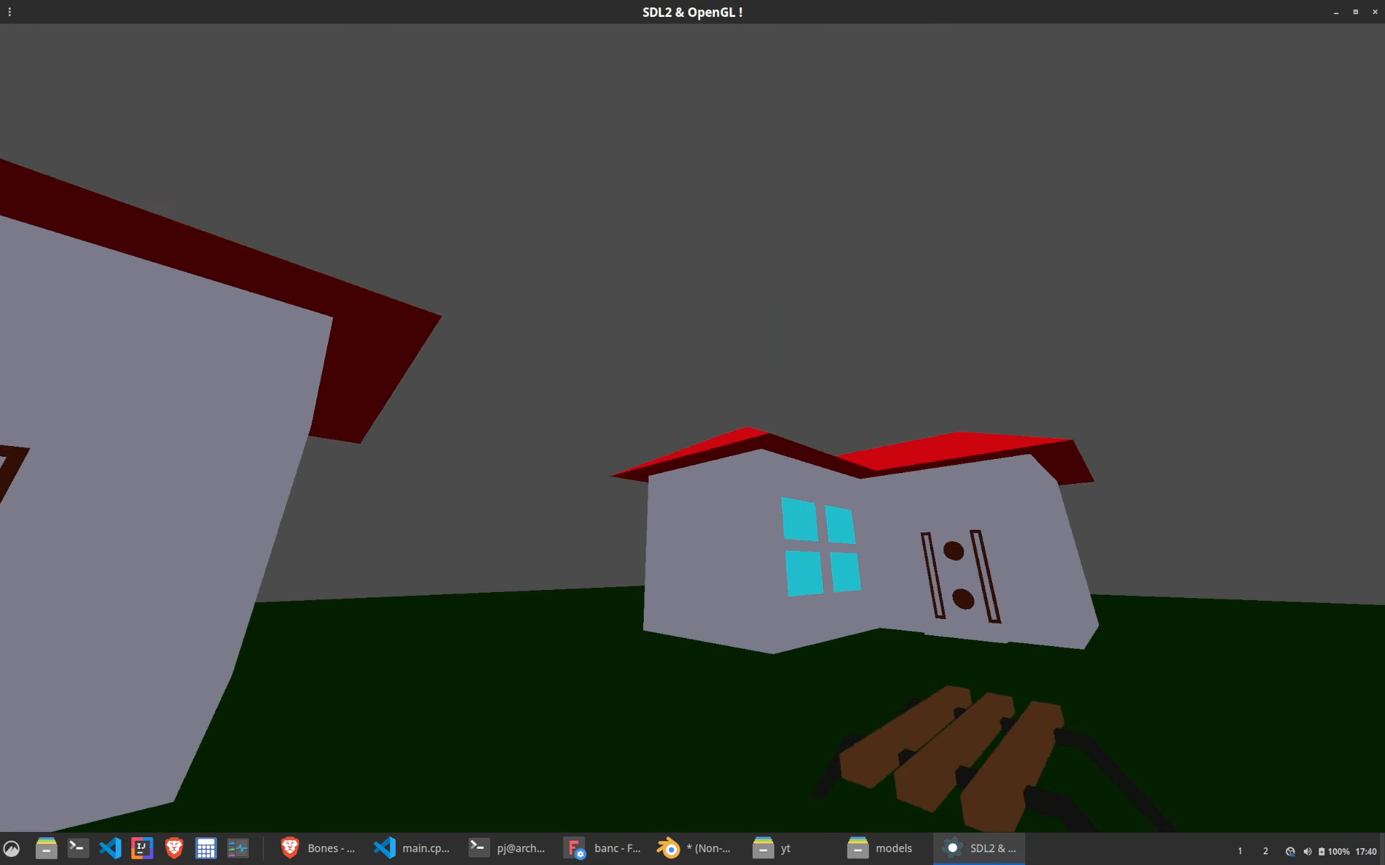
{"action": "key", "text": "z"}
{"action": "key", "text": "q"}
{"action": "key", "text": "s"}
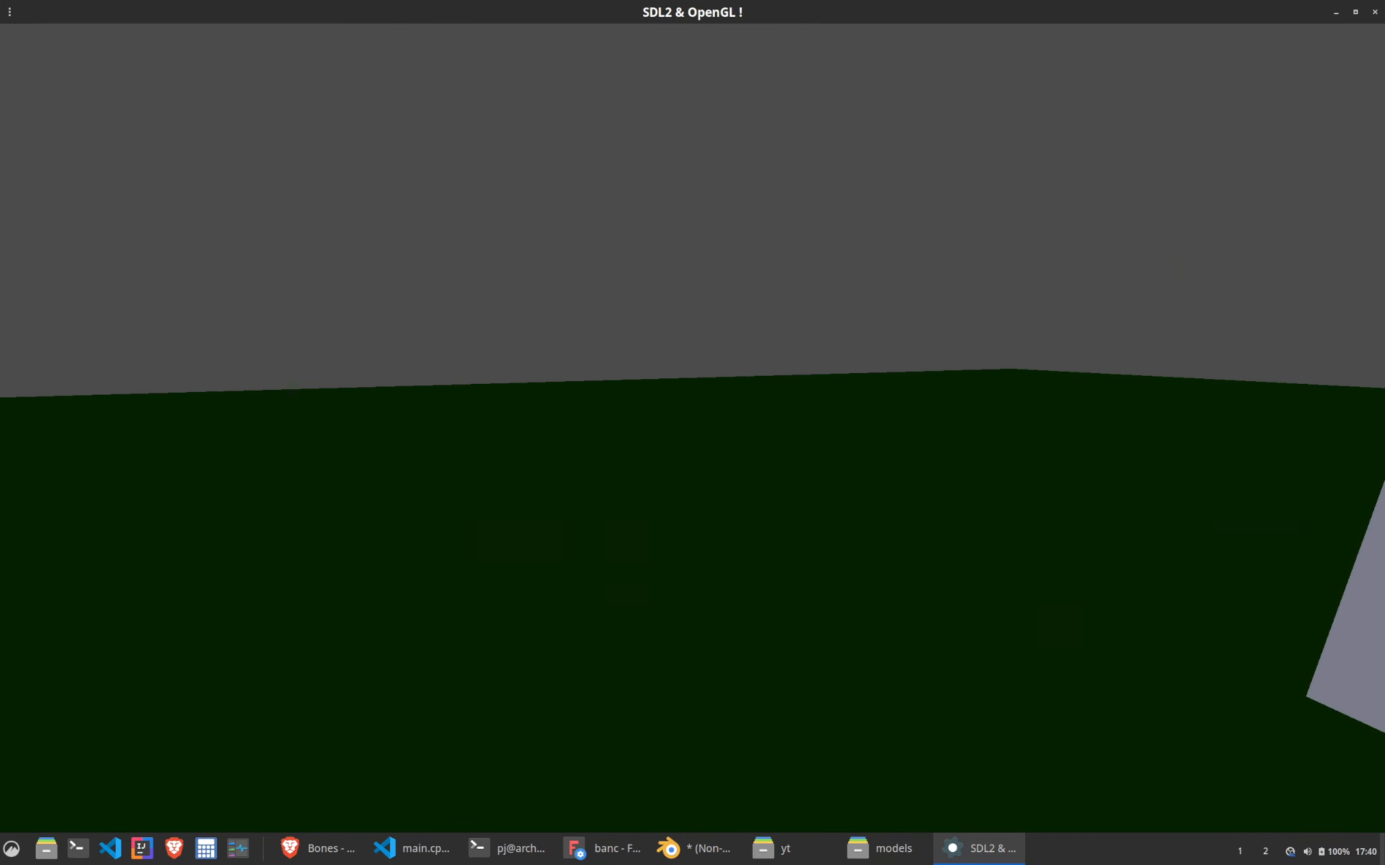
{"action": "key", "text": "s"}
{"action": "key", "text": "z"}
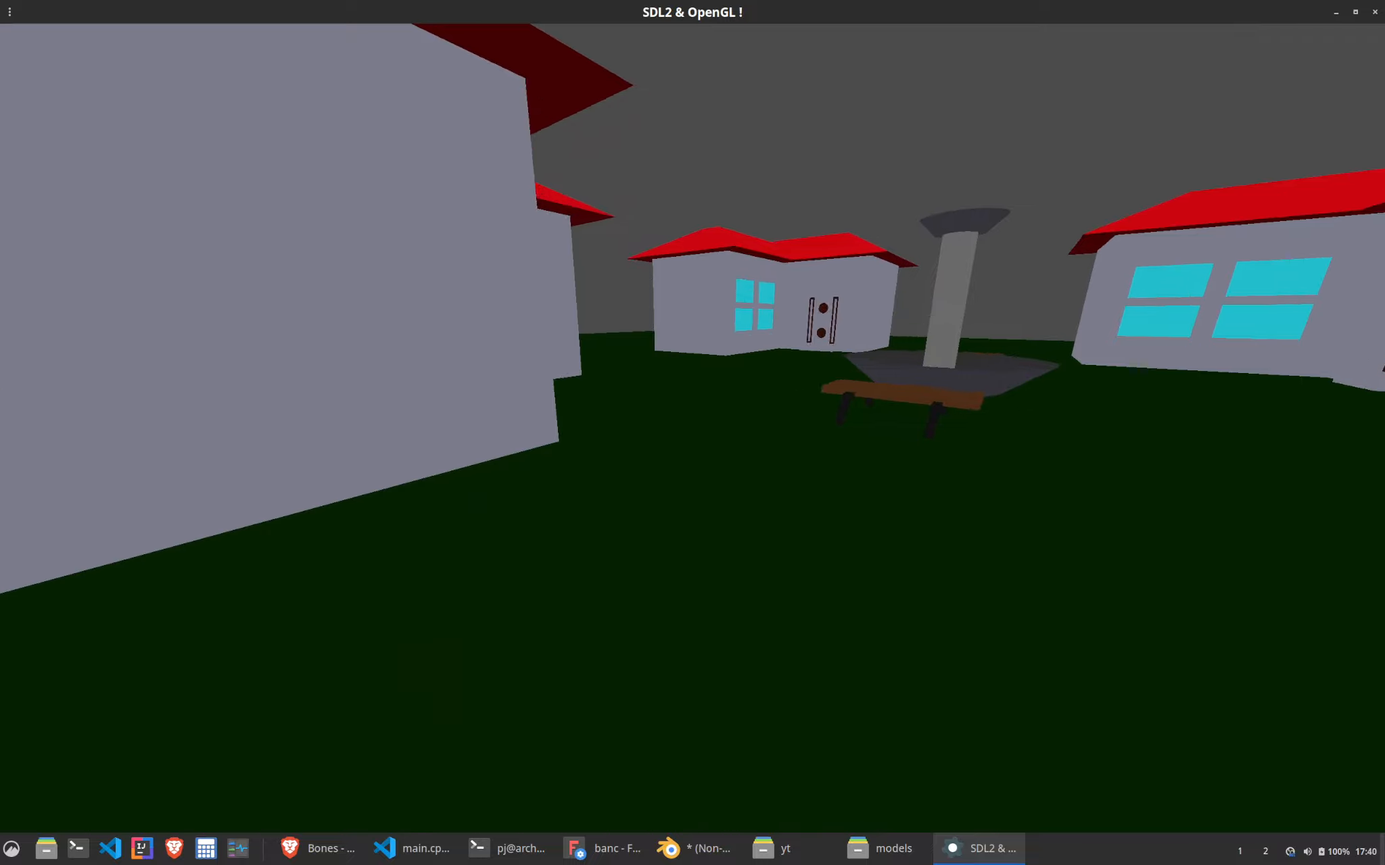
{"action": "key", "text": "z"}
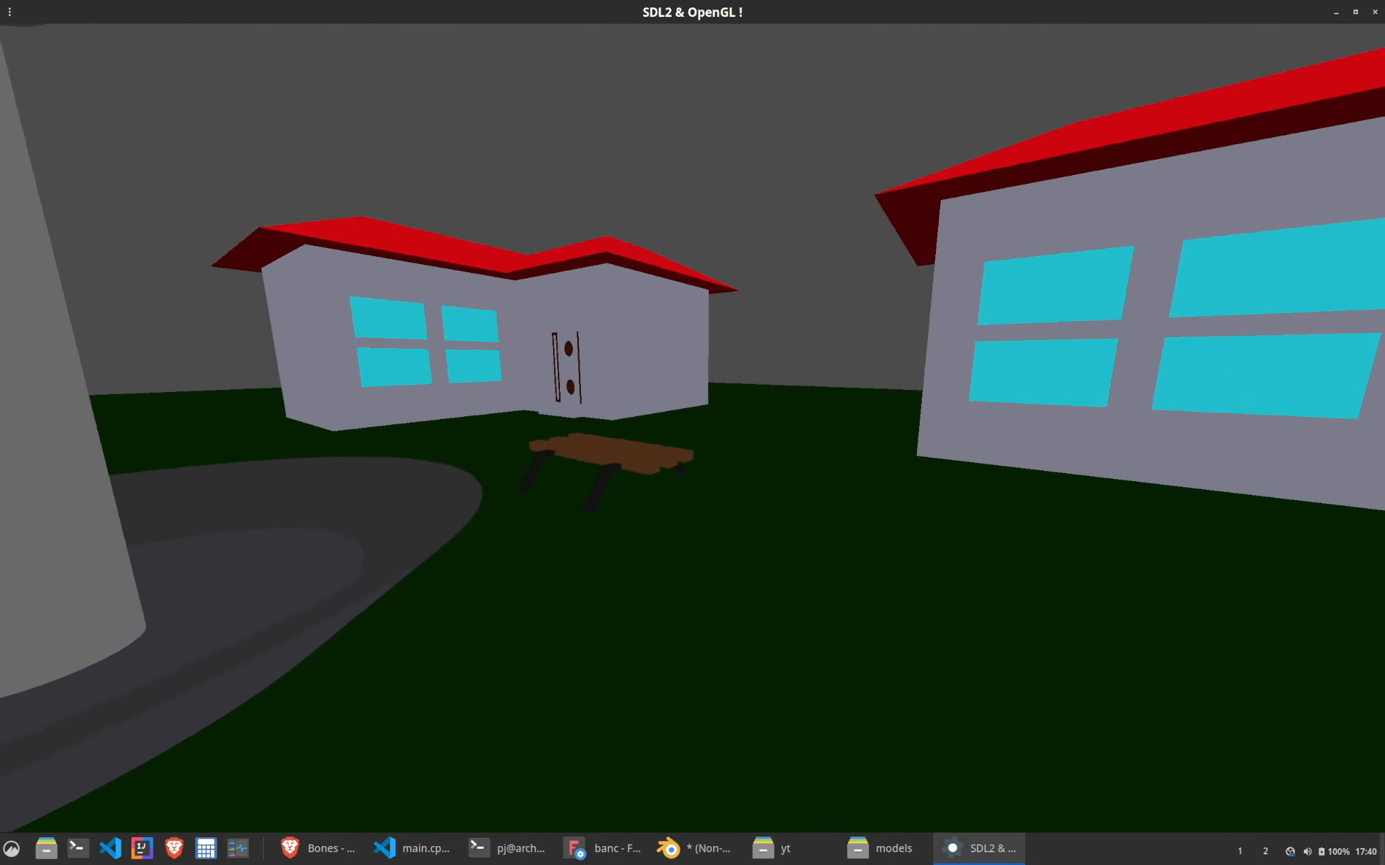
{"action": "key", "text": "z"}
{"action": "key", "text": "d"}
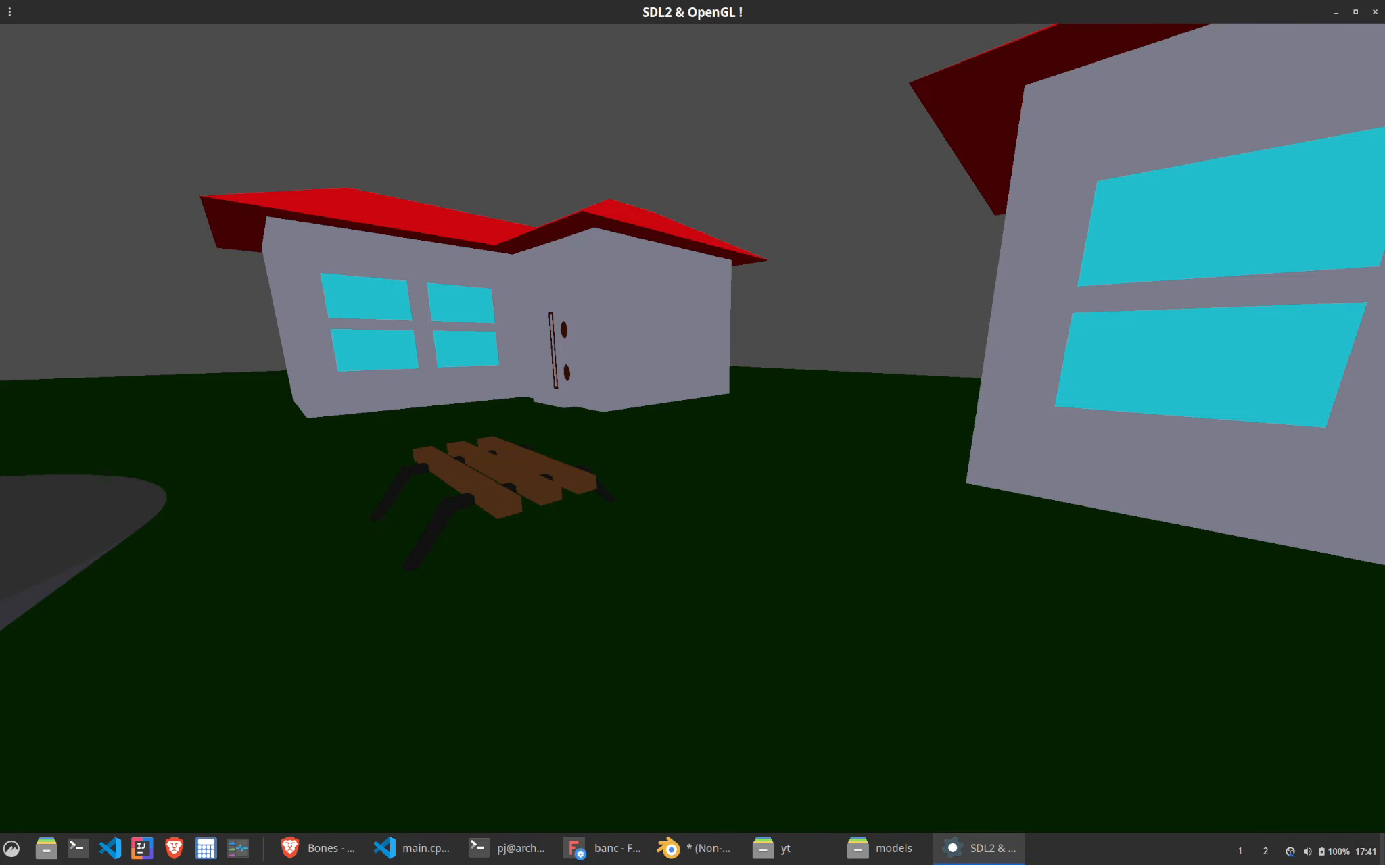
{"action": "key", "text": "w"}
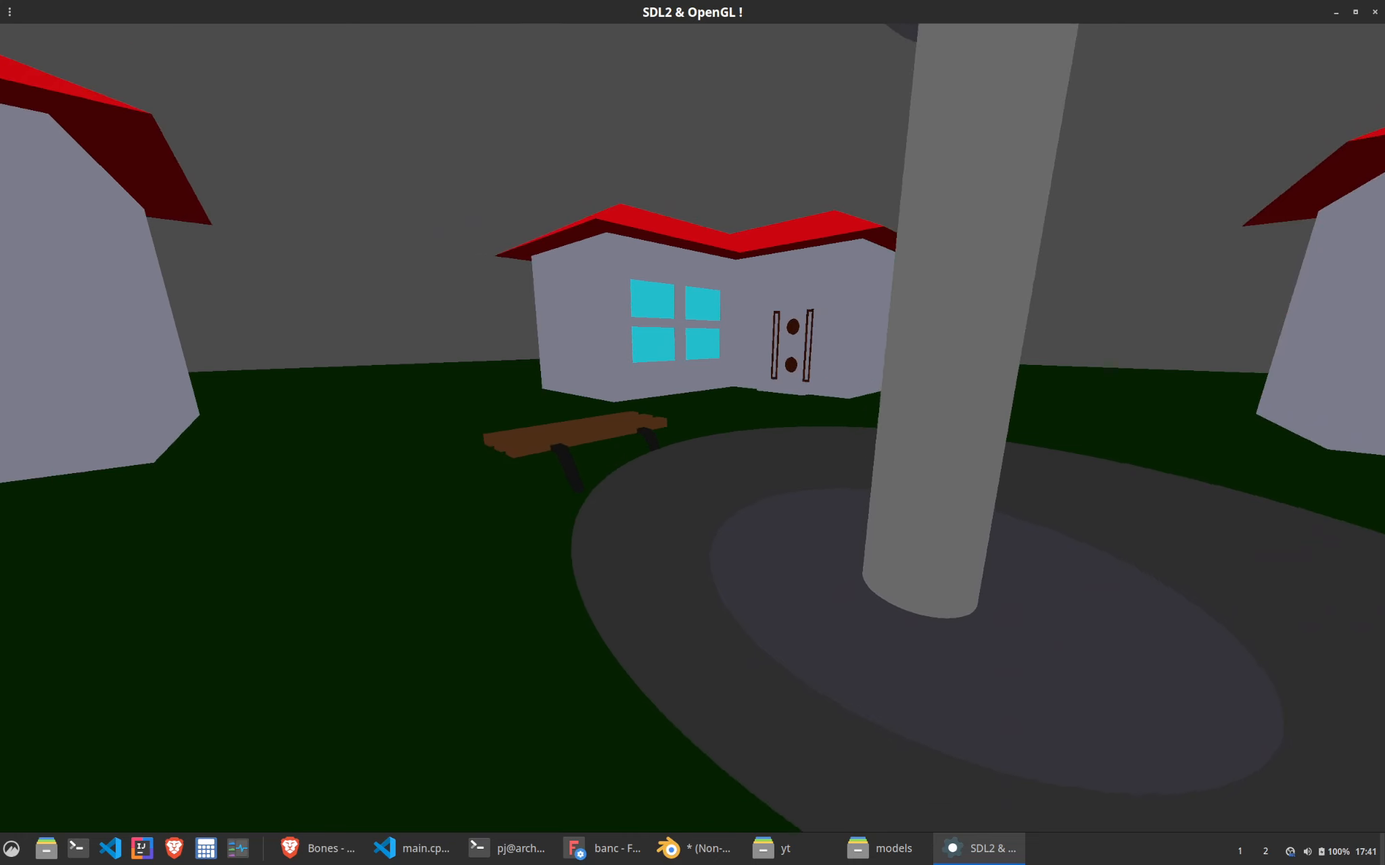
{"action": "key", "text": "a"}
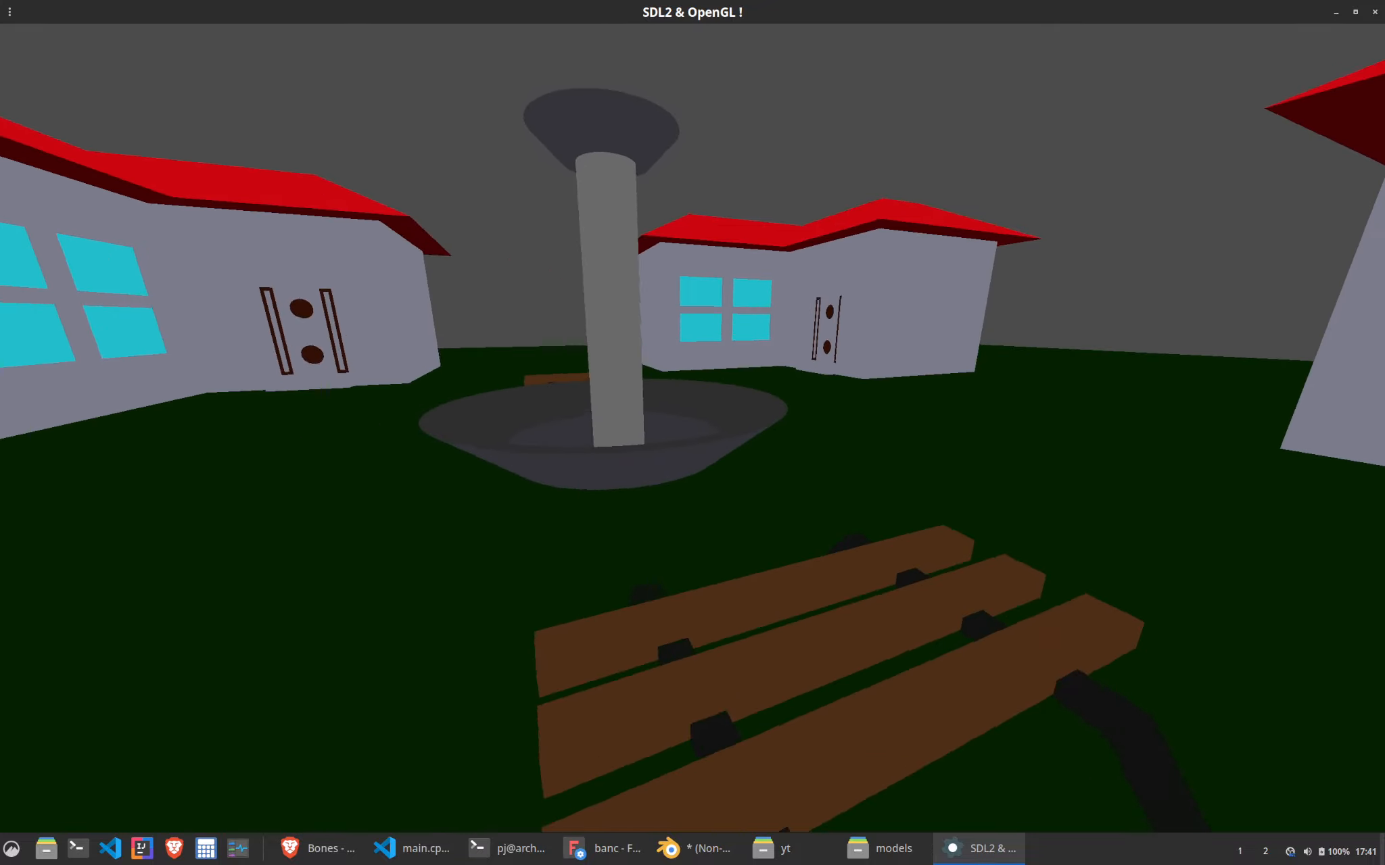
{"action": "key", "text": "a"}
{"action": "key", "text": "w"}
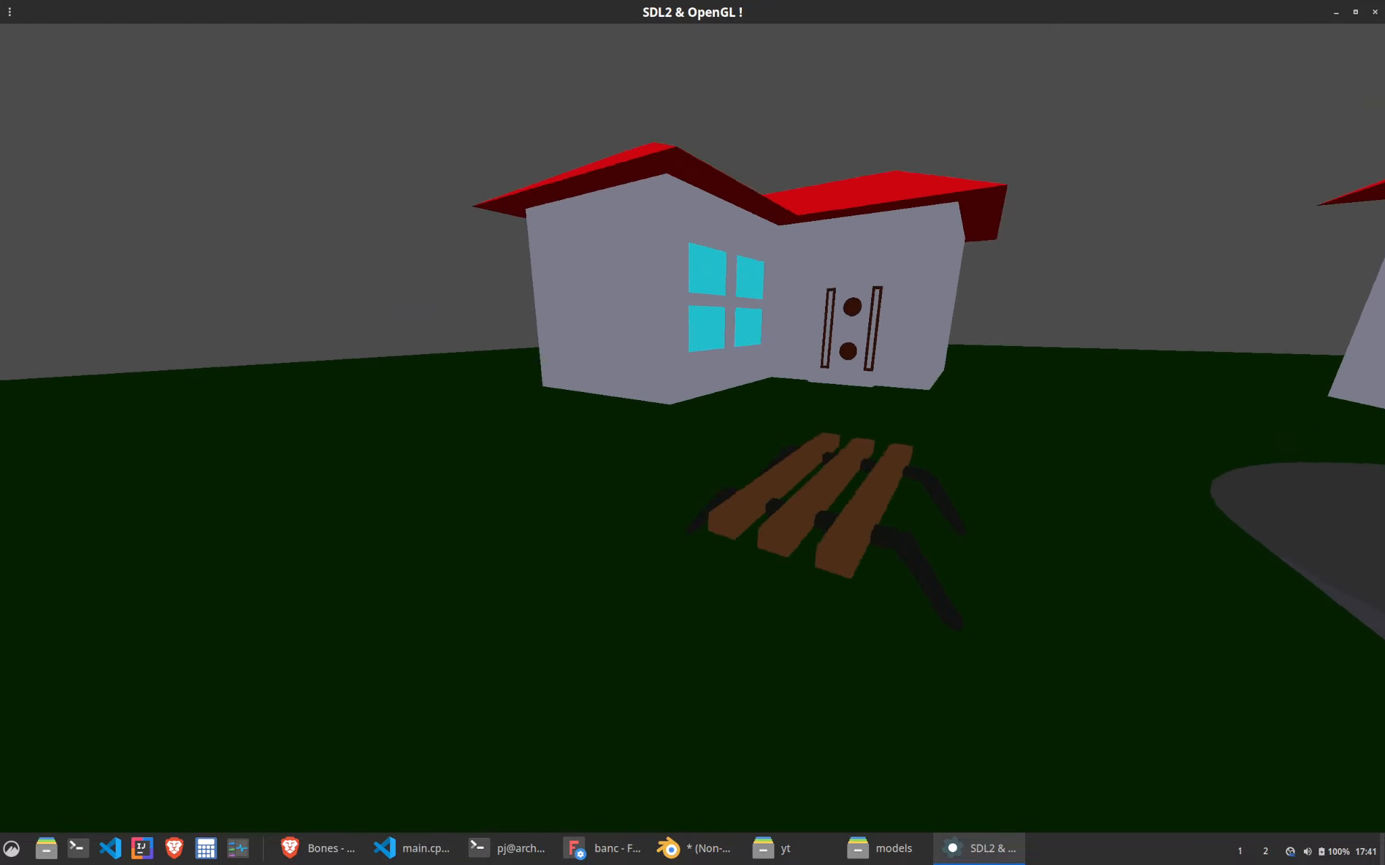
{"action": "key", "text": "a"}
{"action": "key", "text": "w"}
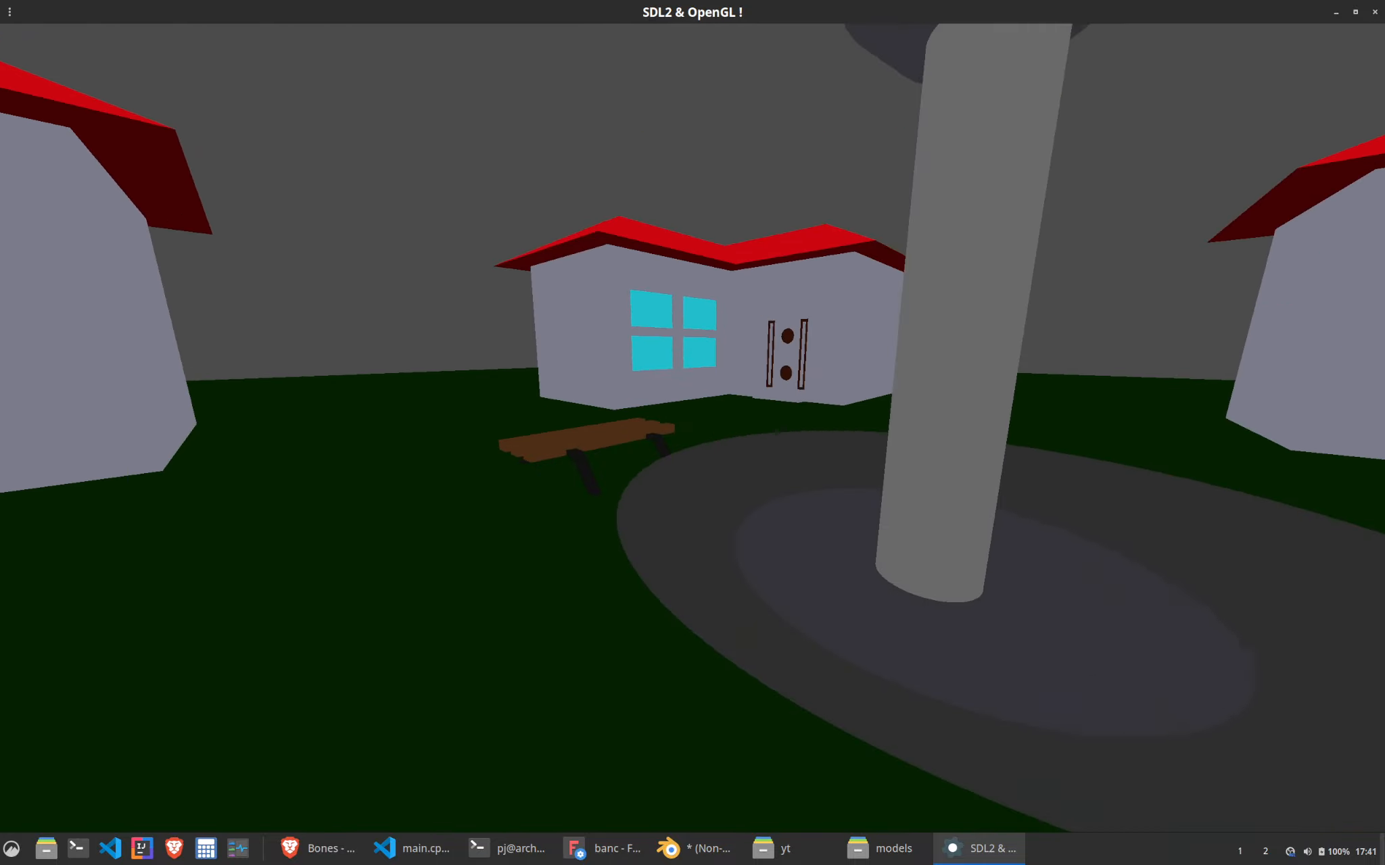
{"action": "key", "text": "d"}
{"action": "key", "text": "w"}
{"action": "key", "text": "a"}
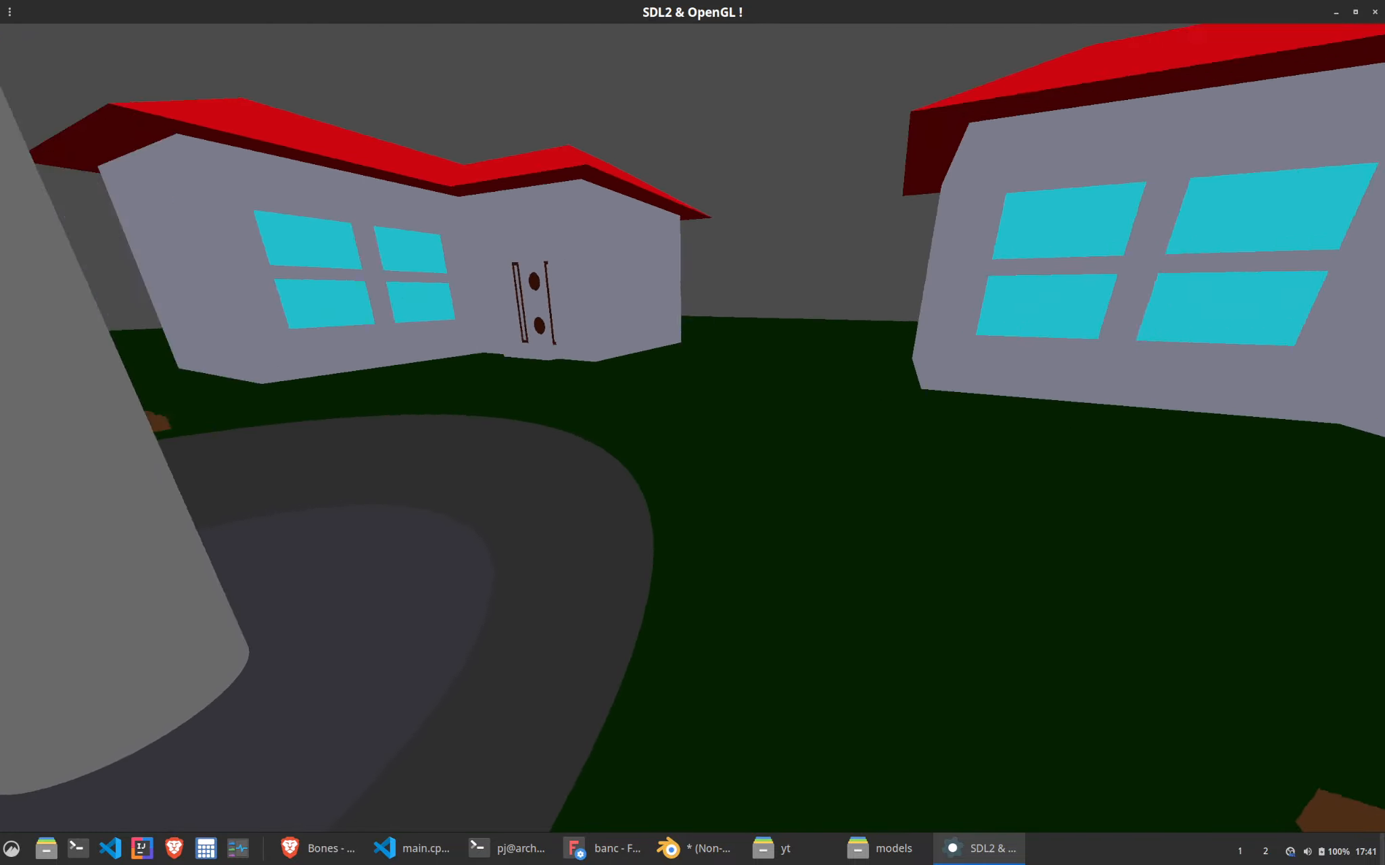
{"action": "key", "text": "d"}
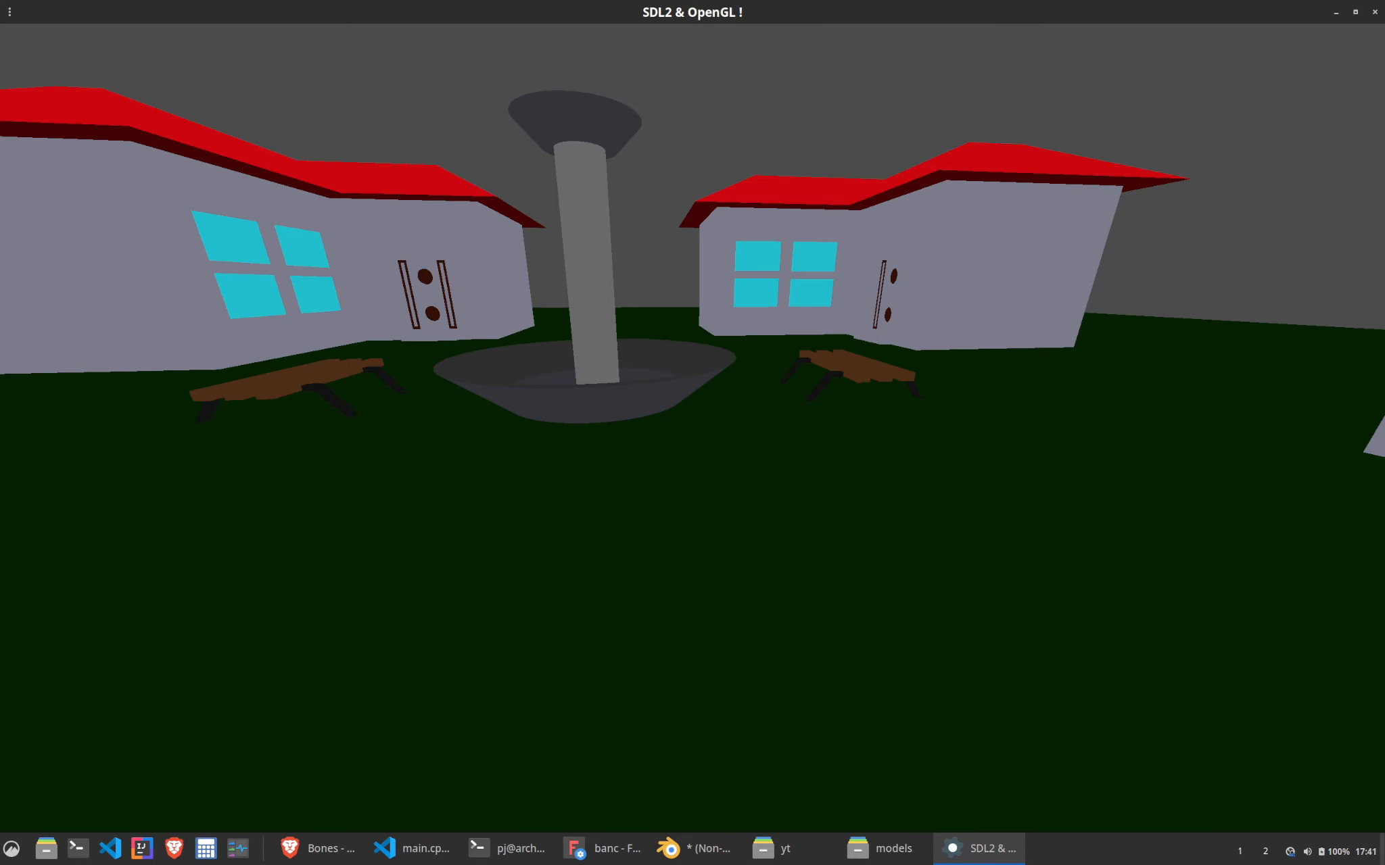
{"action": "key", "text": "Escape"}
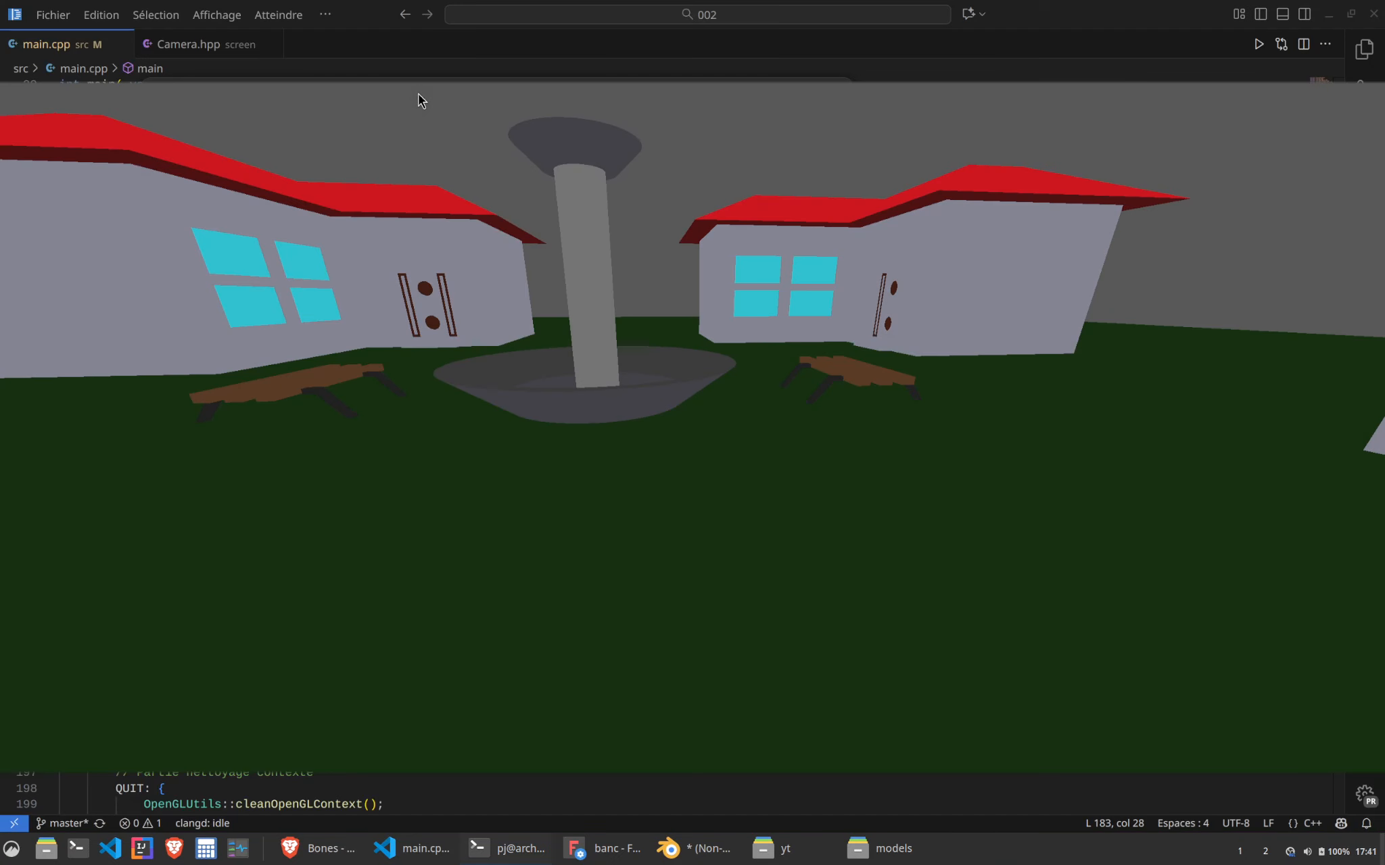
{"action": "right_click", "coordinate": [1288, 855]}
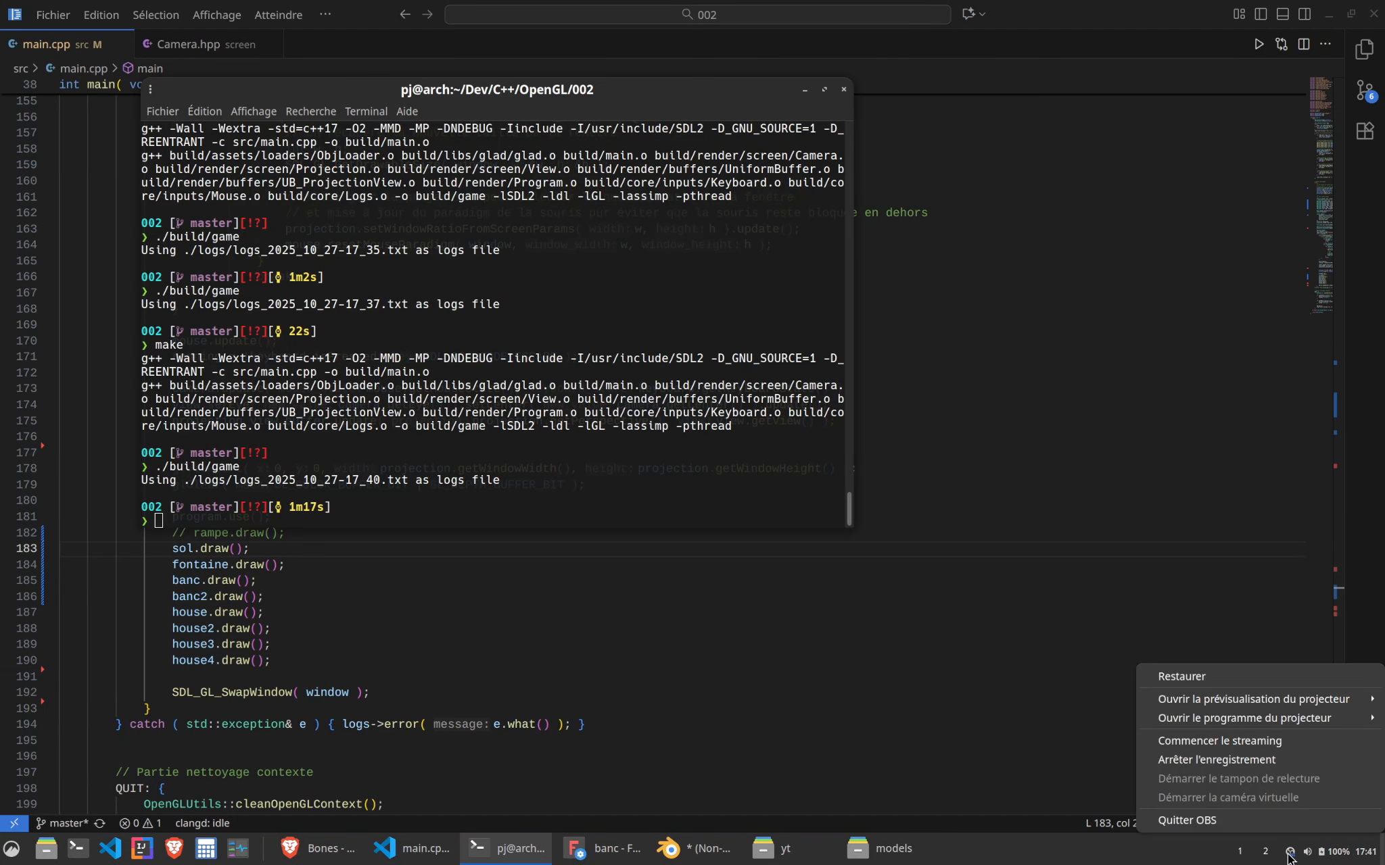